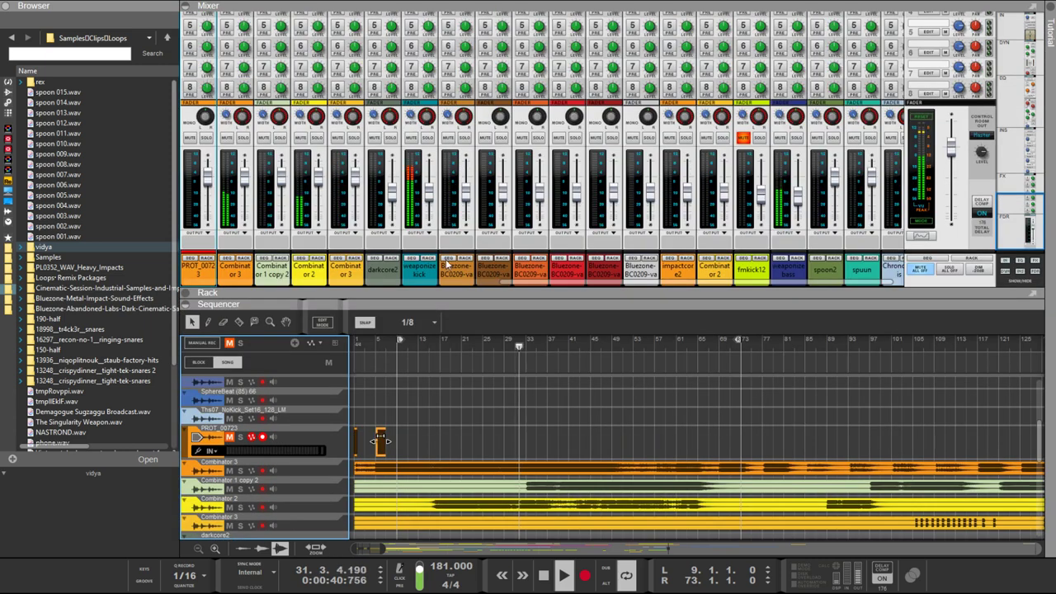
Mute the weaponize kick and weaponize bass mixer channels and expand the sequencer to fill the workspace
{"action": "left_click", "coordinate": [410, 138]}
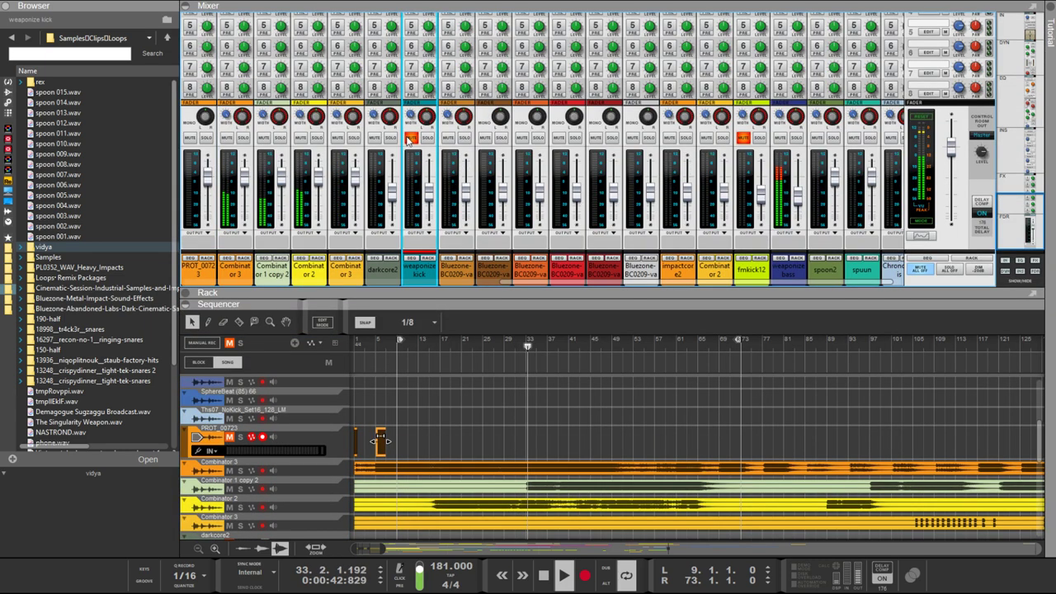
{"action": "left_click", "coordinate": [780, 142]}
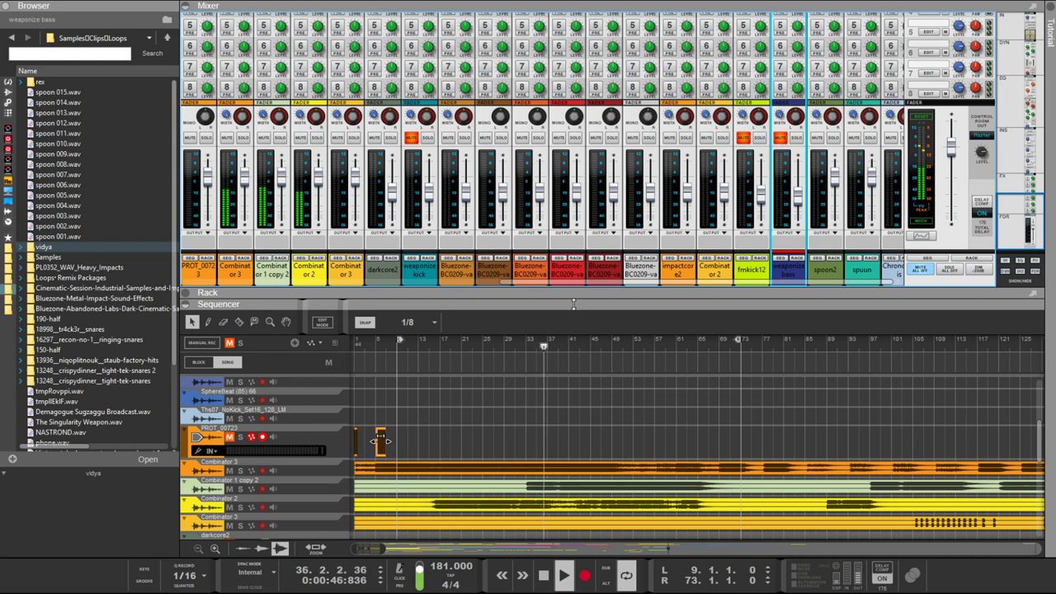
{"action": "left_click_drag", "start_coordinate": [573, 305], "coordinate": [471, 25]}
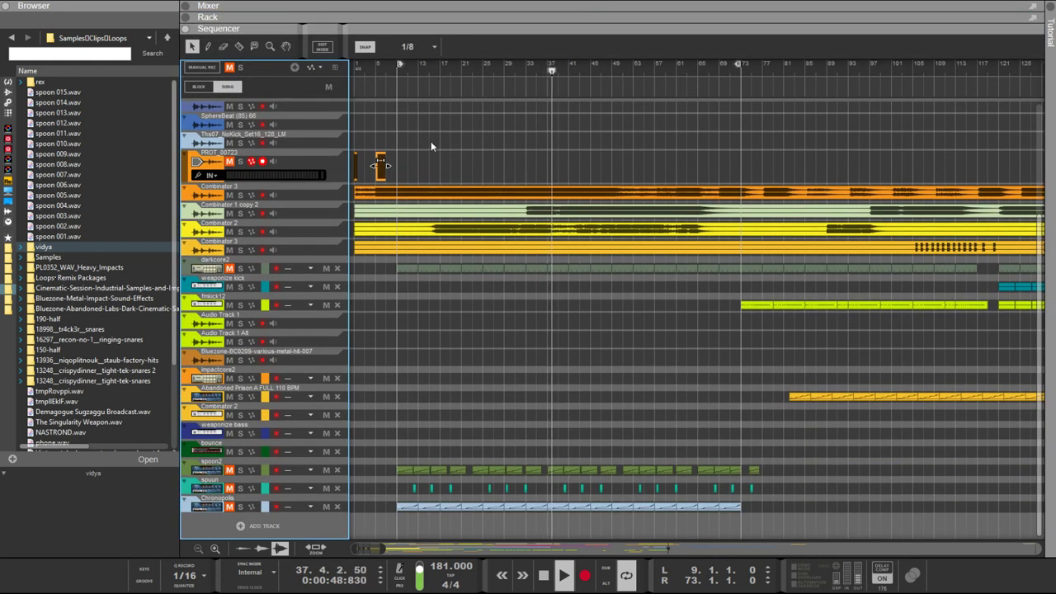
Jump playback back to the start of the song and set the loop region from bar 7 to bar 15
{"action": "left_click", "coordinate": [356, 165]}
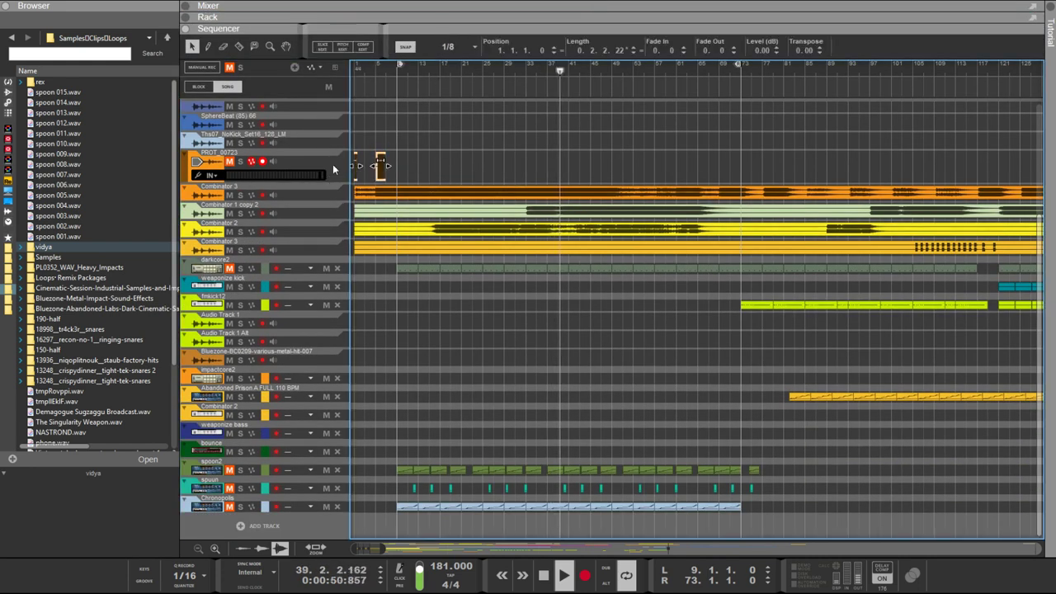
{"action": "left_click", "coordinate": [372, 63]}
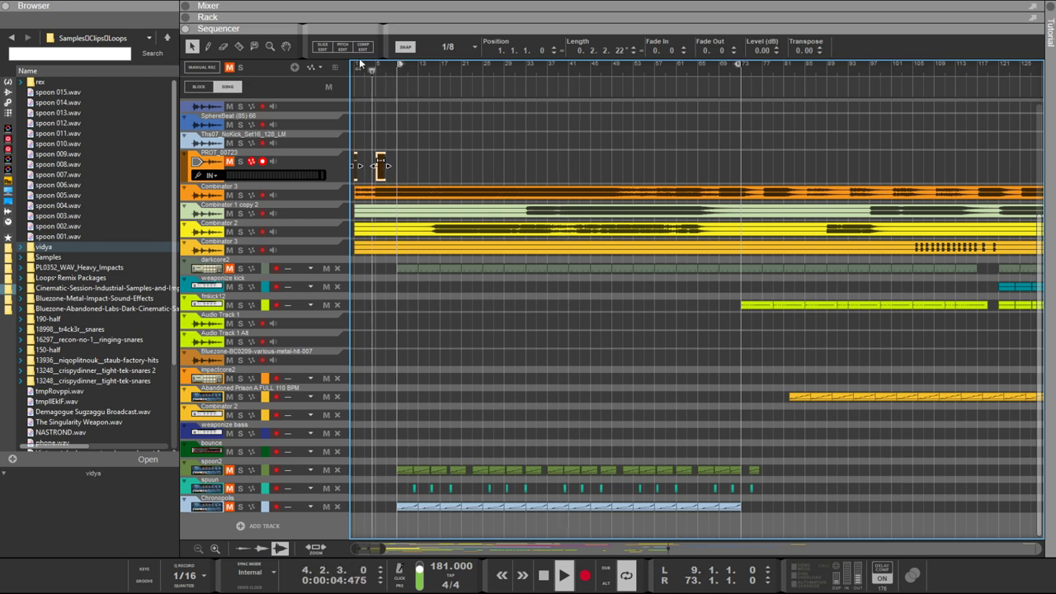
{"action": "left_click", "coordinate": [355, 64]}
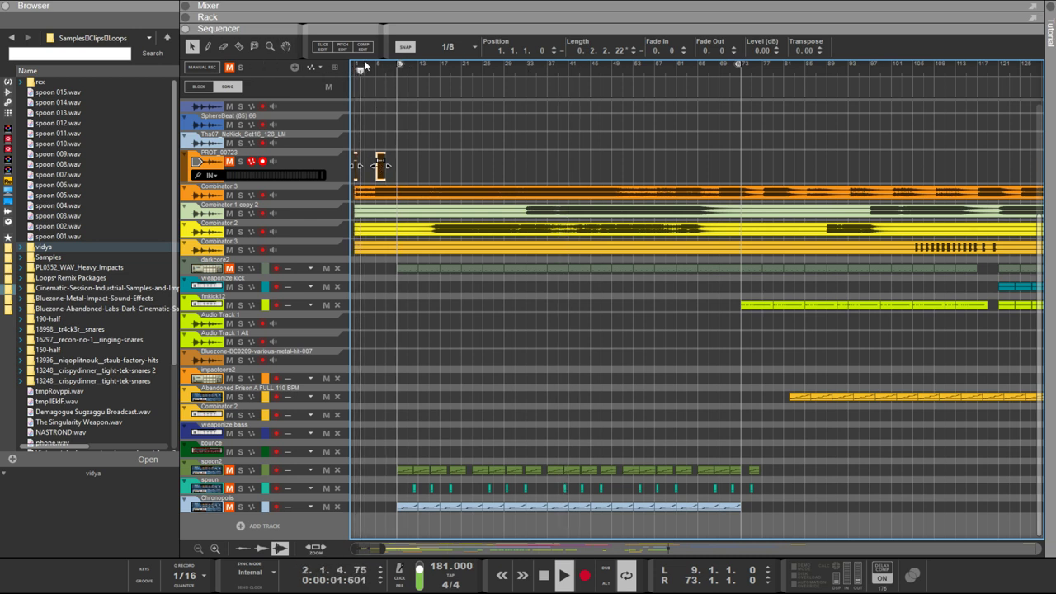
{"action": "left_click_drag", "start_coordinate": [400, 68], "coordinate": [249, 68]}
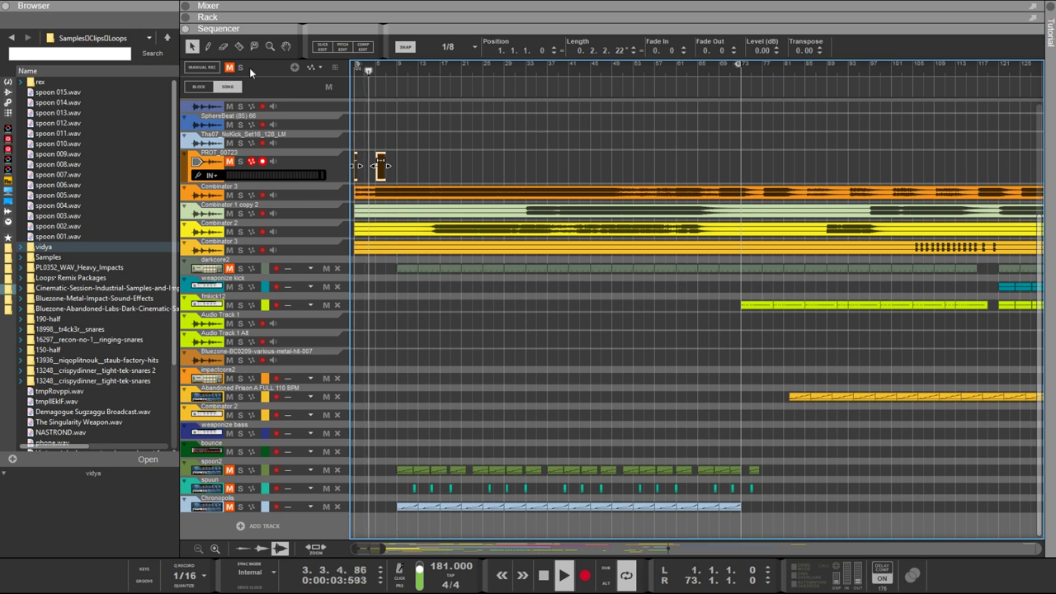
{"action": "left_click_drag", "start_coordinate": [738, 64], "coordinate": [425, 85]}
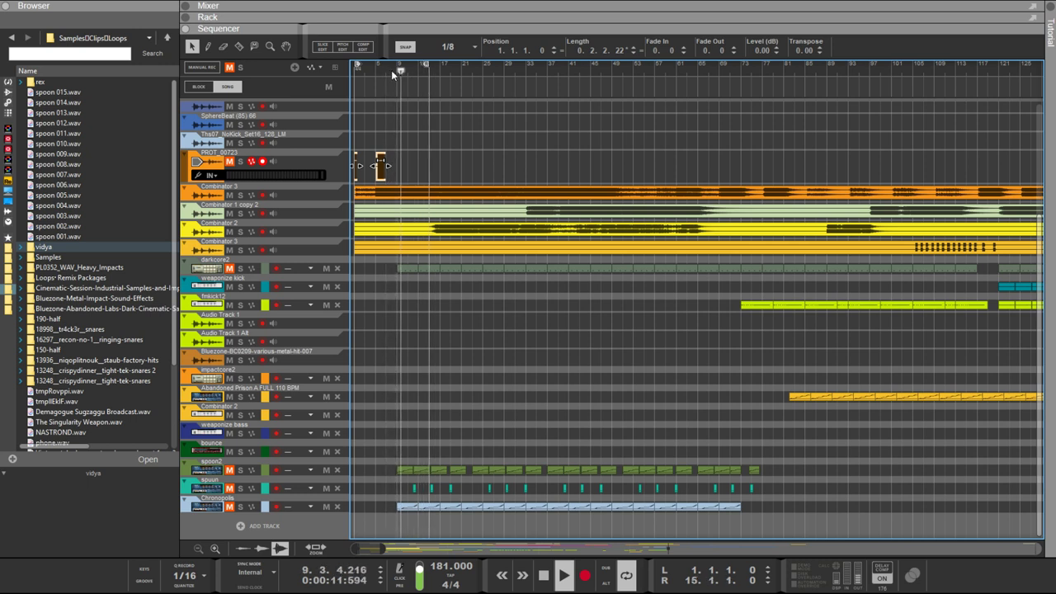
{"action": "left_click_drag", "start_coordinate": [388, 68], "coordinate": [390, 70]}
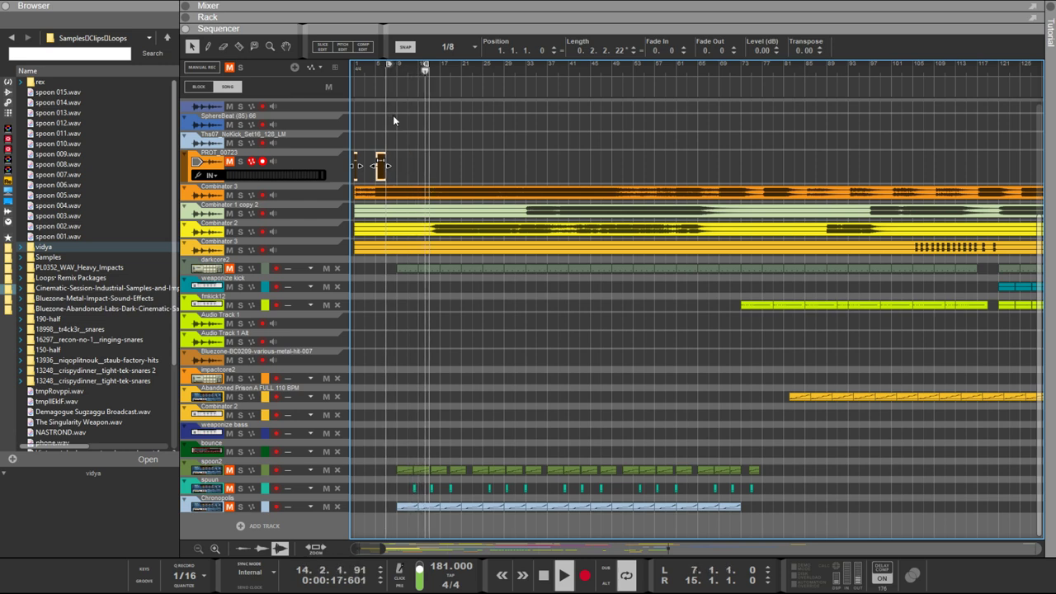
Shift the loop region so that it runs from bar 17 to bar 25
{"action": "scroll", "coordinate": [387, 110], "scroll_direction": "up", "scroll_amount": 2}
{"action": "scroll", "coordinate": [381, 107], "scroll_direction": "up", "scroll_amount": 2}
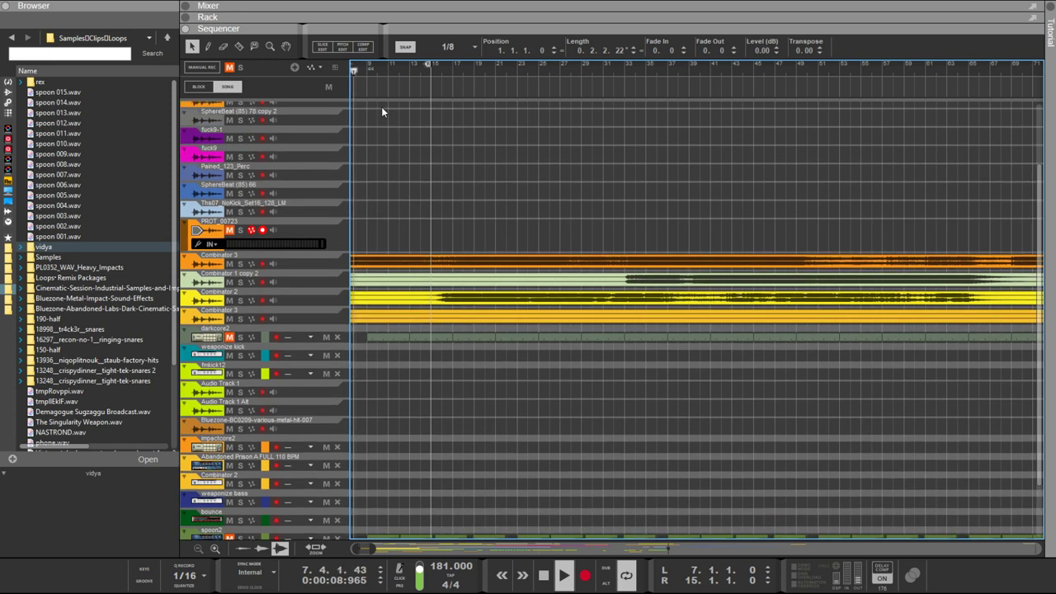
{"action": "scroll", "coordinate": [381, 107], "scroll_direction": "down", "scroll_amount": 2}
{"action": "scroll", "coordinate": [381, 108], "scroll_direction": "down", "scroll_amount": 1}
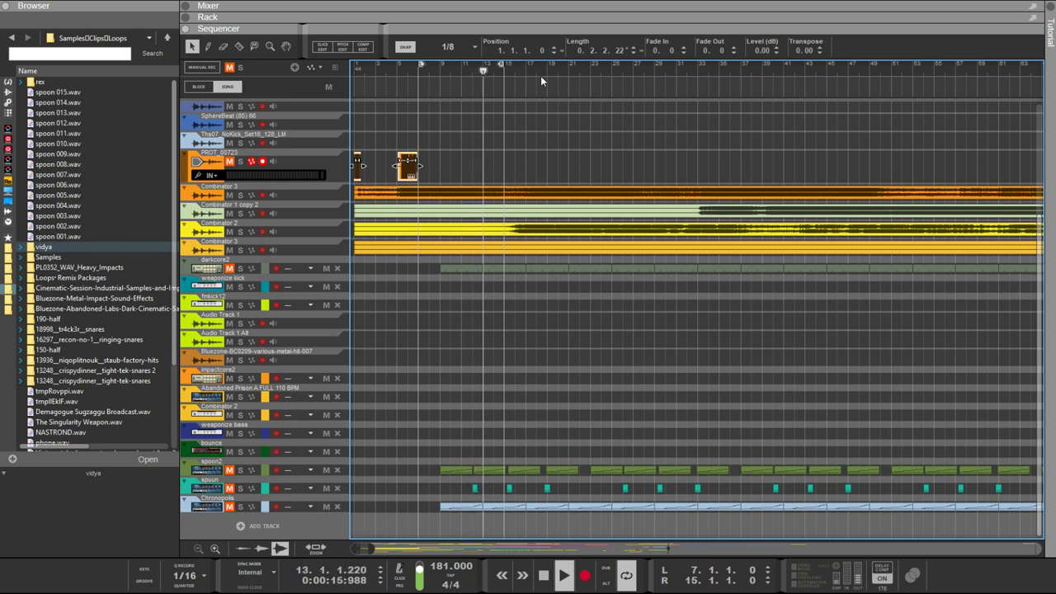
{"action": "left_click_drag", "start_coordinate": [506, 69], "coordinate": [623, 66]}
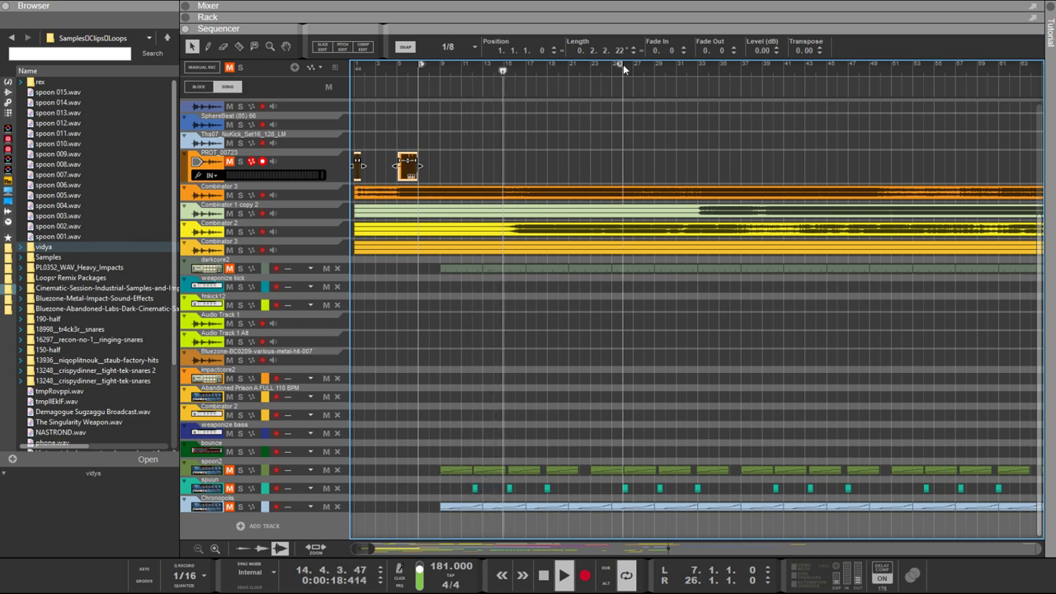
{"action": "left_click", "coordinate": [516, 69], "text": "alt"}
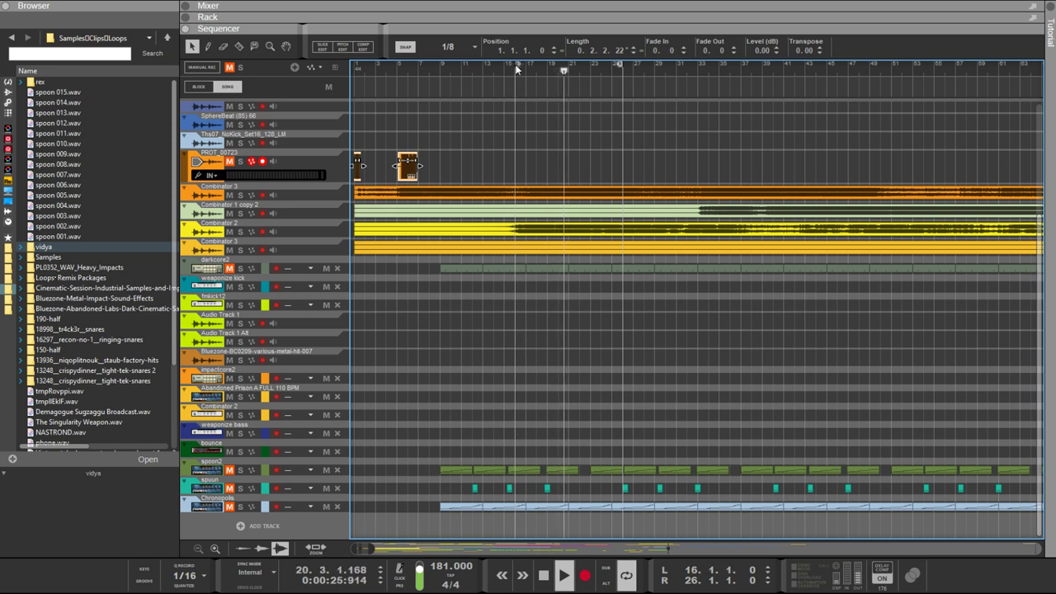
{"action": "left_click", "coordinate": [601, 64], "text": "alt"}
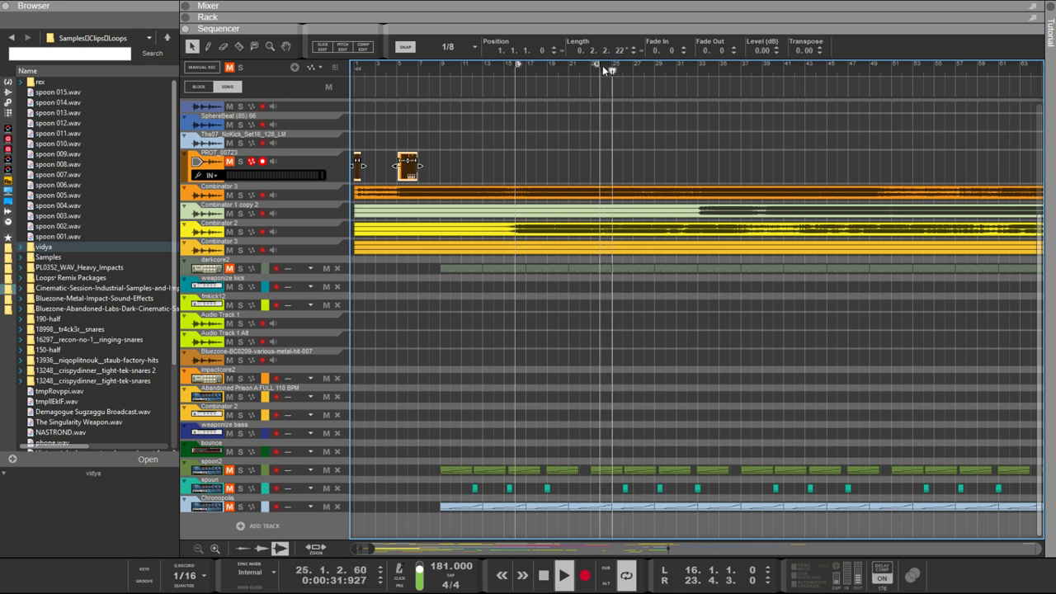
{"action": "left_click", "coordinate": [635, 66], "text": "alt"}
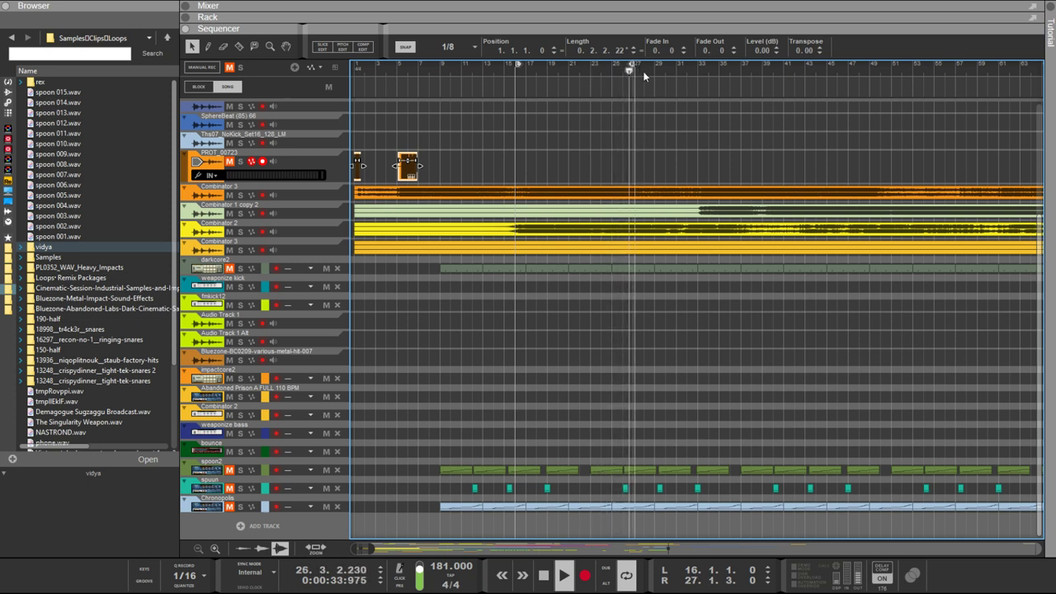
{"action": "left_click", "coordinate": [645, 70], "text": "alt"}
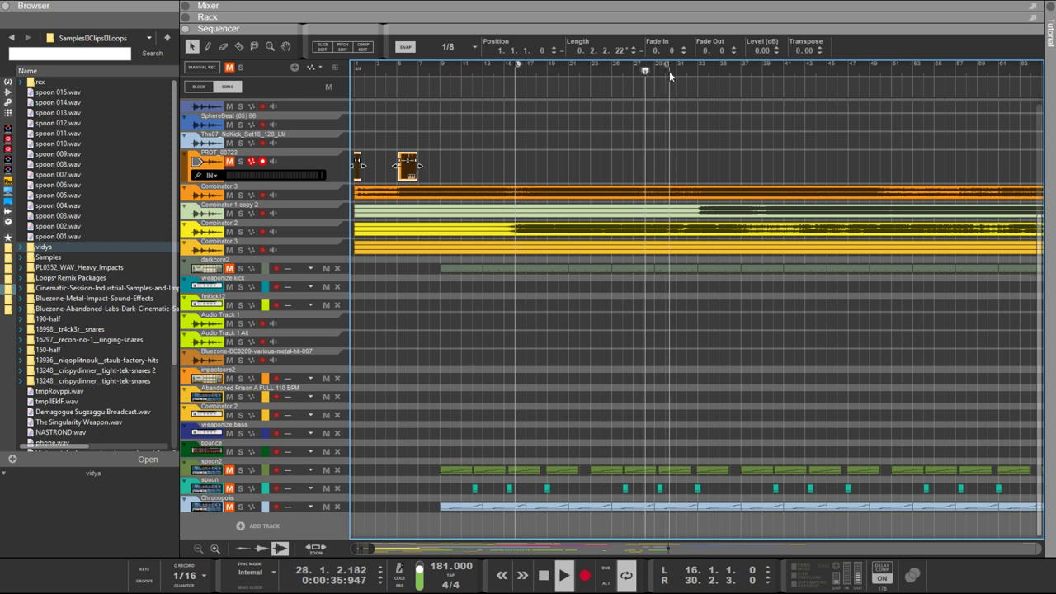
{"action": "left_click", "coordinate": [673, 68], "text": "alt"}
{"action": "left_click_drag", "start_coordinate": [674, 68], "coordinate": [612, 58]}
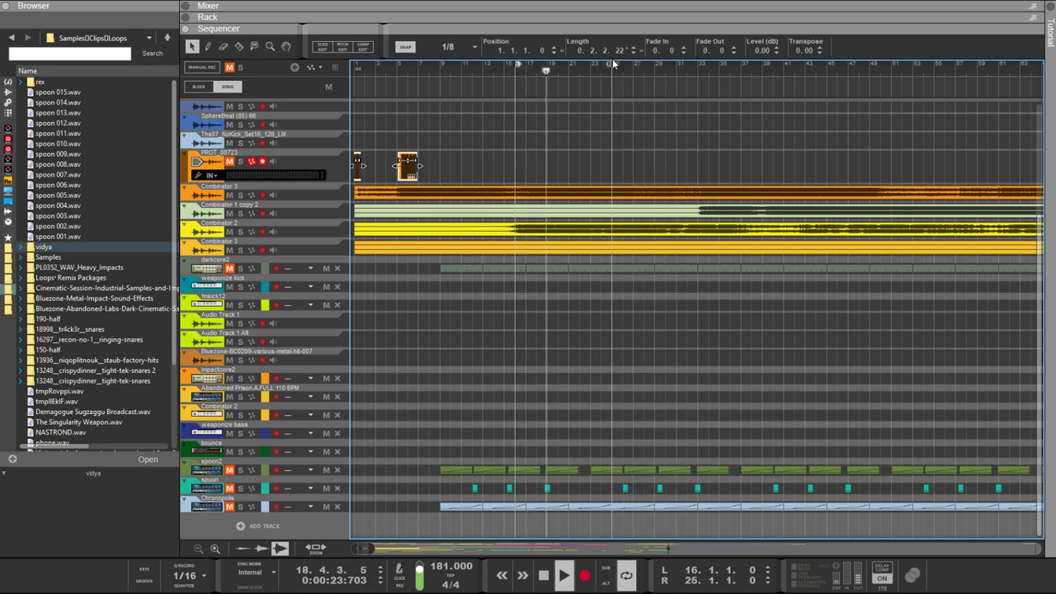
{"action": "left_click", "coordinate": [526, 72], "text": "ctrl"}
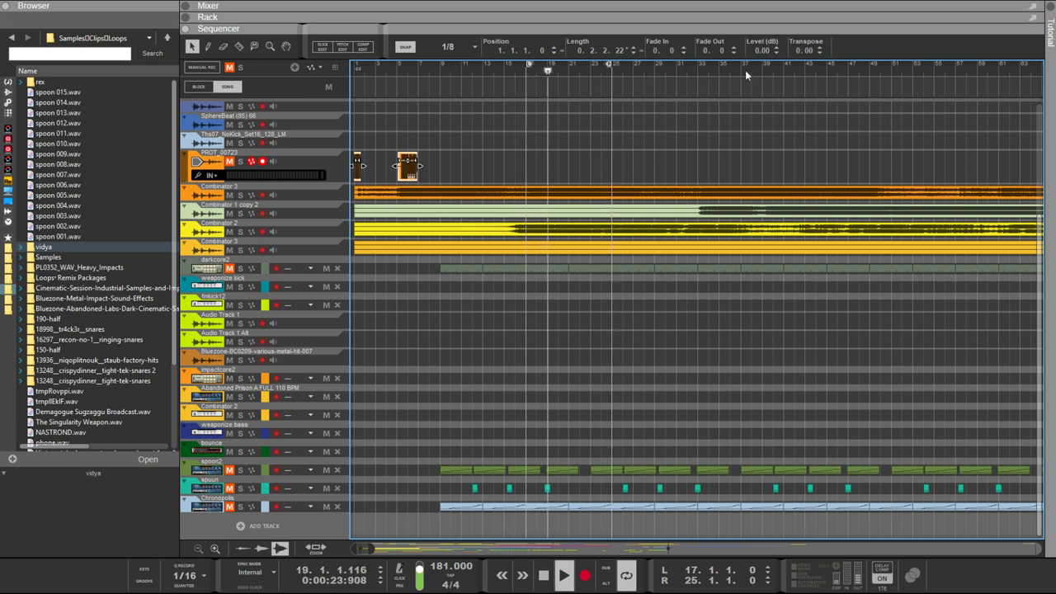
Set the loop region from bar 35 to bar 51
{"action": "left_click", "coordinate": [804, 70], "text": "ctrl"}
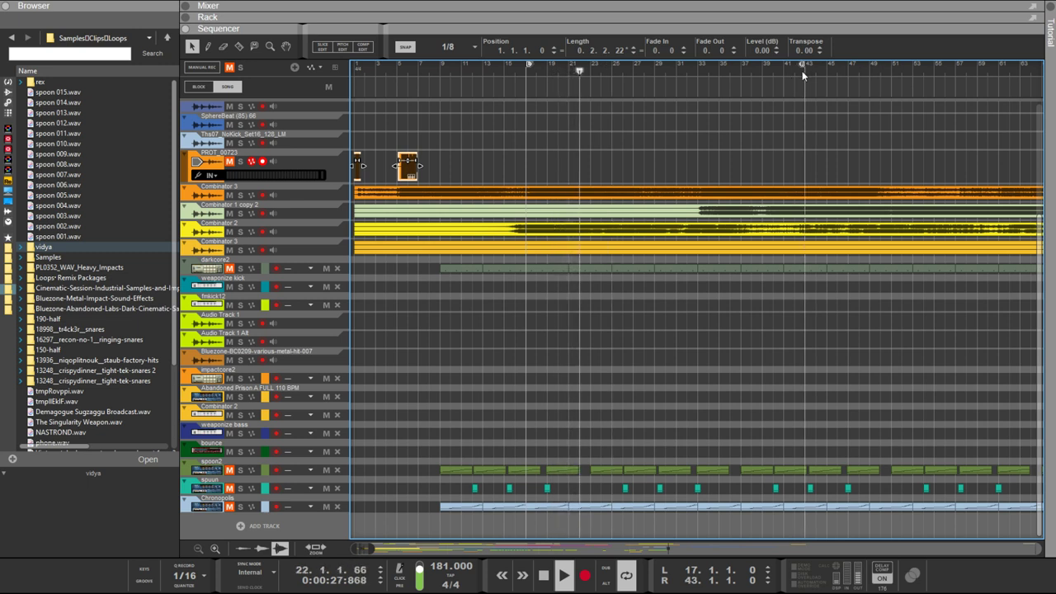
{"action": "left_click", "coordinate": [705, 70], "text": "ctrl"}
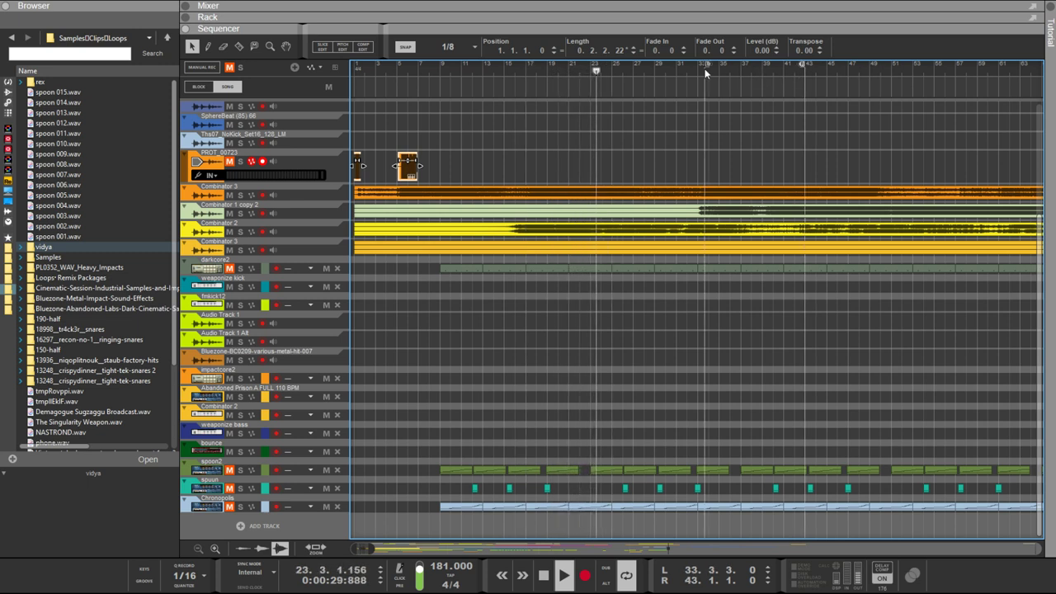
{"action": "left_click", "coordinate": [702, 69], "text": "ctrl"}
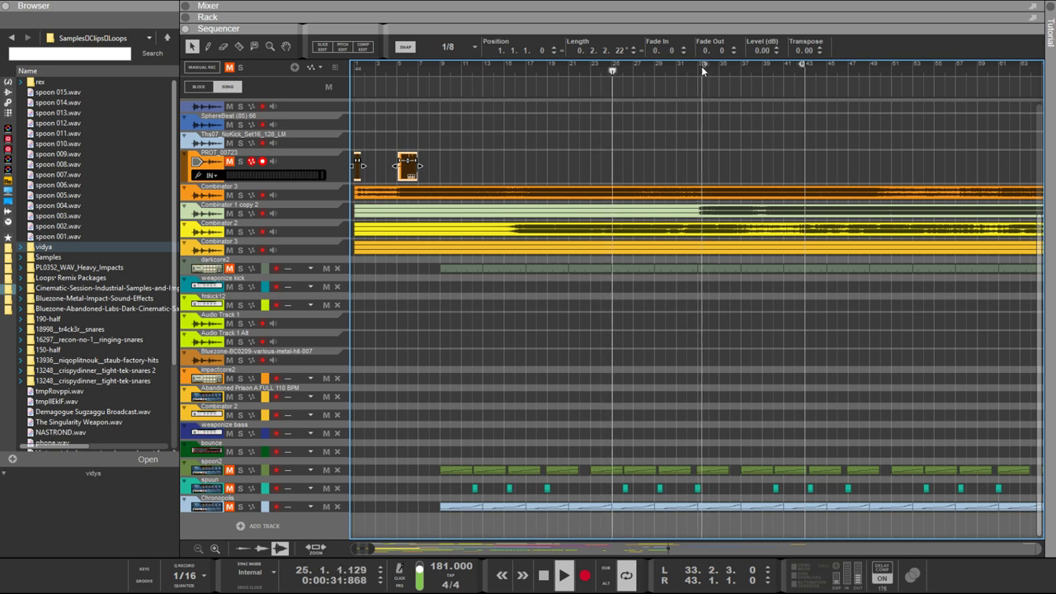
{"action": "left_click", "coordinate": [718, 70], "text": "ctrl"}
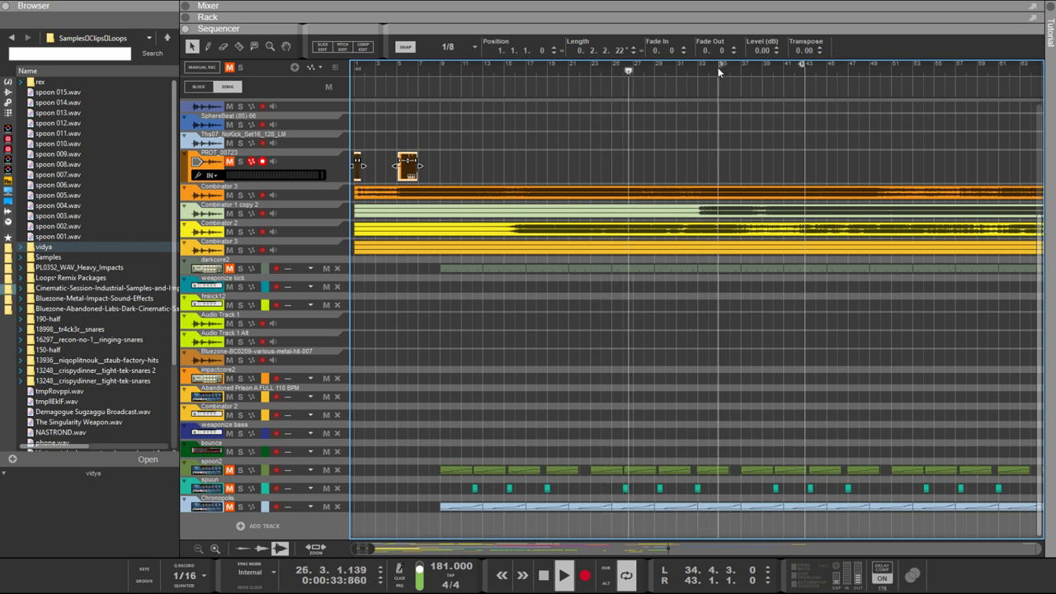
{"action": "left_click", "coordinate": [719, 69], "text": "ctrl"}
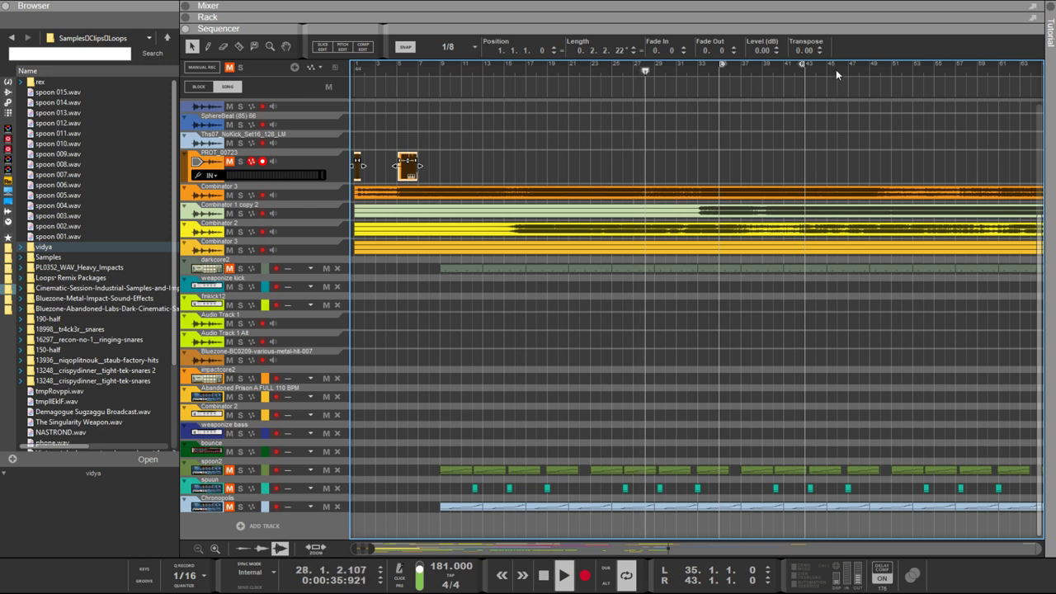
{"action": "left_click", "coordinate": [890, 66], "text": "alt"}
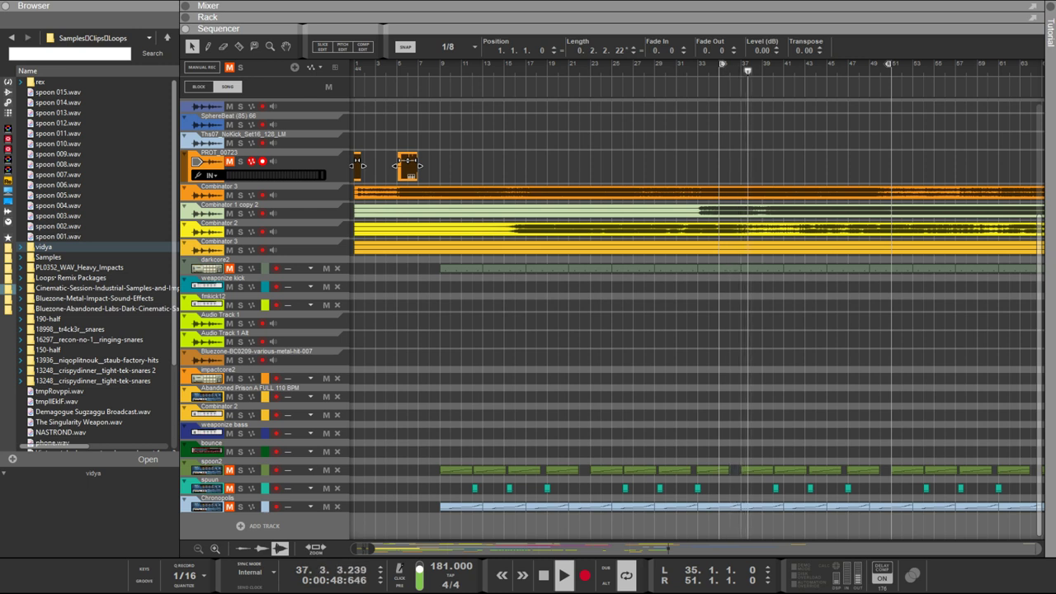
Set the song tempo to 133 and unmute the darkcore2 track
{"action": "left_click", "coordinate": [837, 90]}
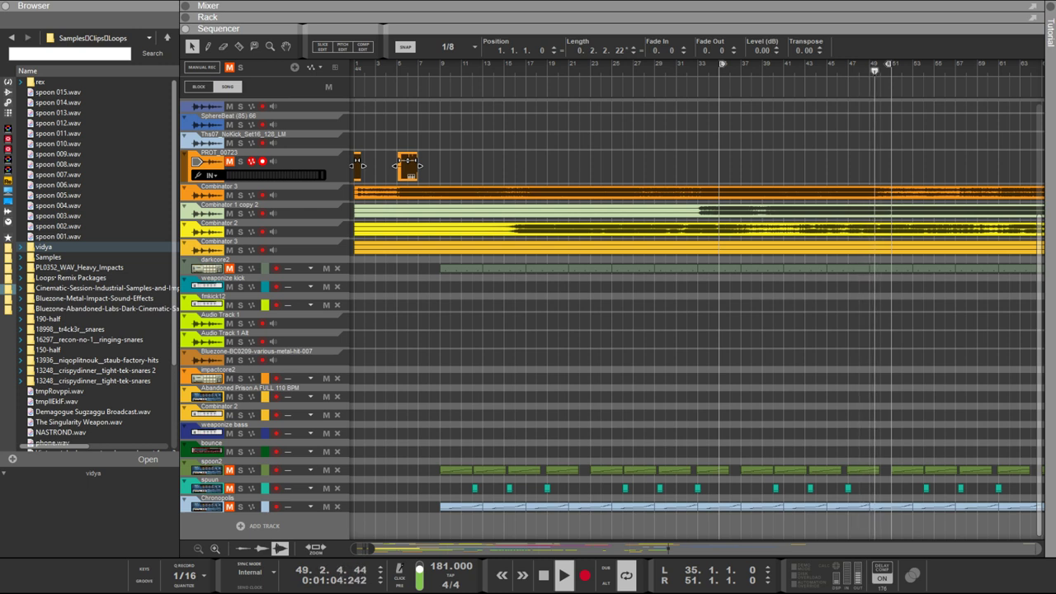
{"action": "left_click", "coordinate": [569, 333]}
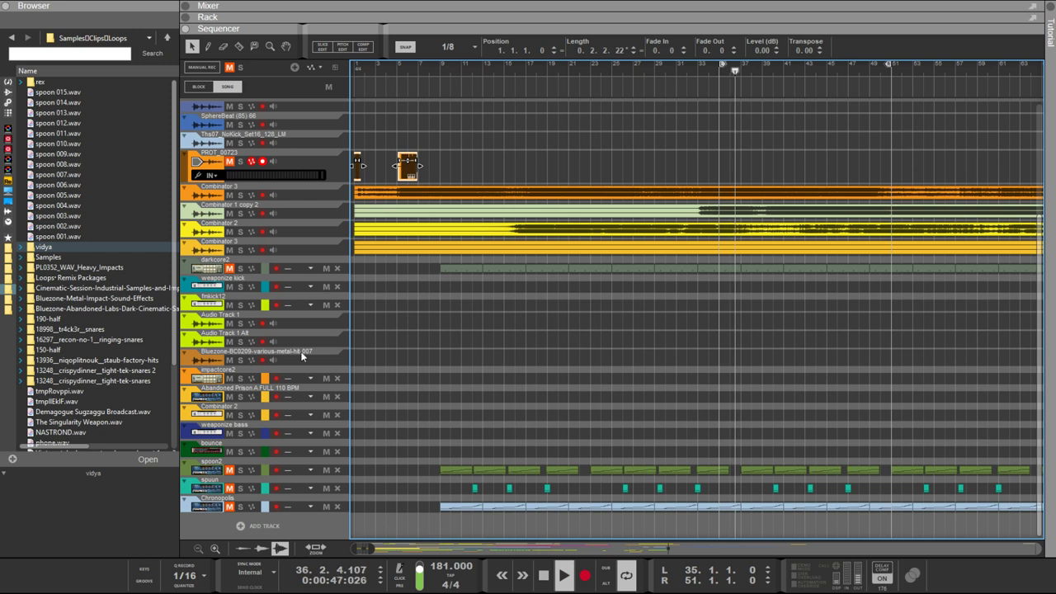
{"action": "left_click", "coordinate": [231, 265]}
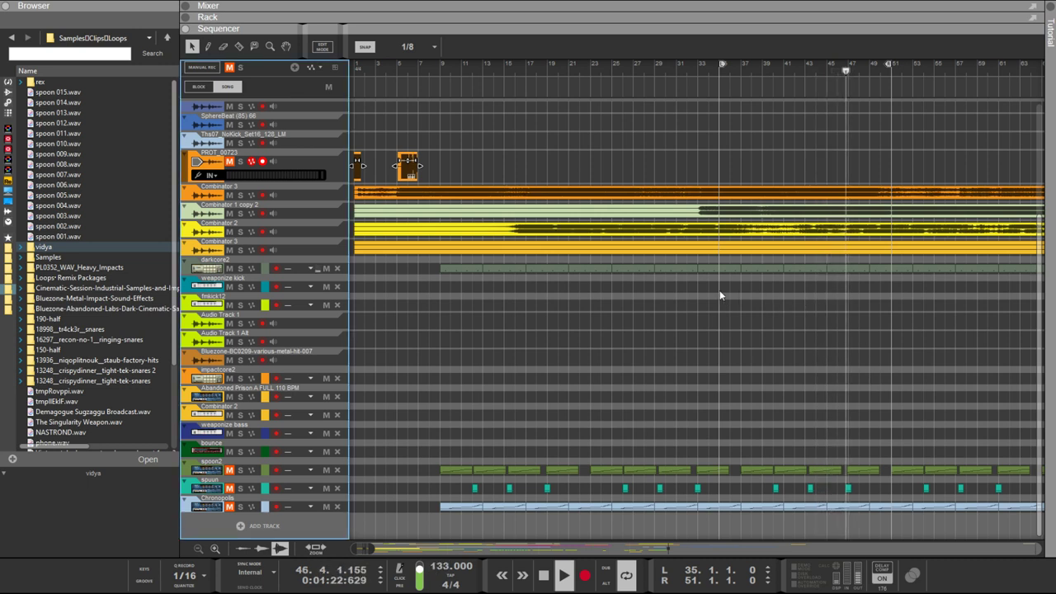
Shorten the darkcore2 clips from bar 33 onward to 2 bars each and copy them to fill the gap up to bar 53
{"action": "left_click_drag", "start_coordinate": [716, 280], "coordinate": [886, 266]}
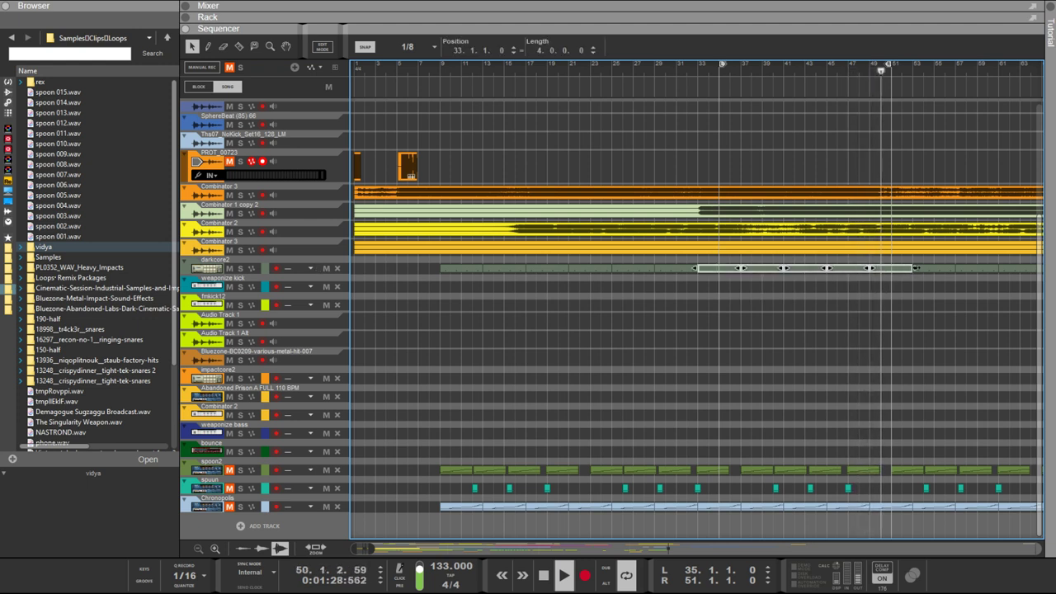
{"action": "left_click_drag", "start_coordinate": [917, 269], "coordinate": [815, 269]}
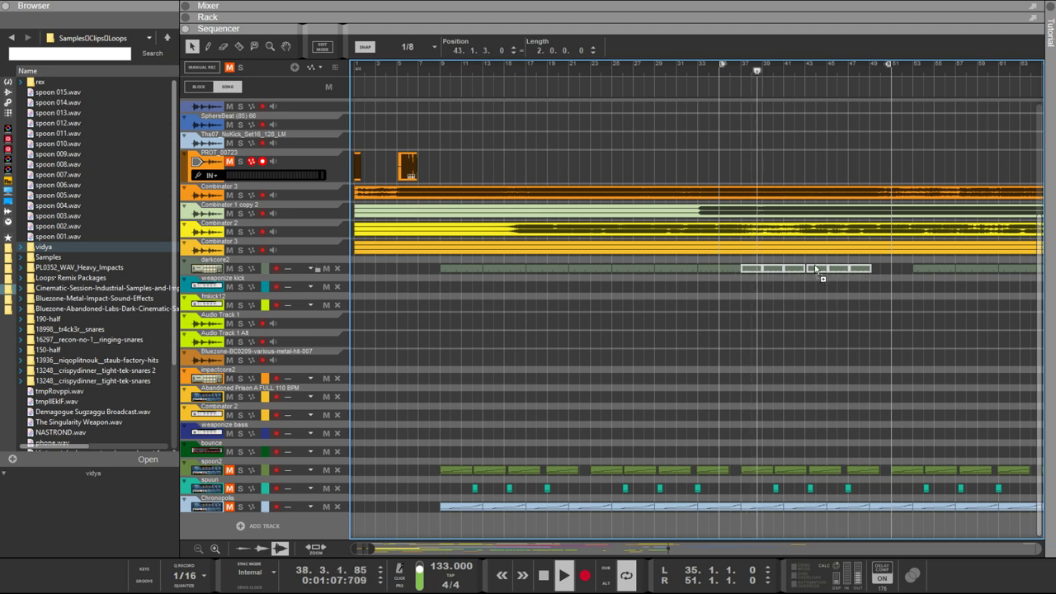
{"action": "left_click_drag", "start_coordinate": [855, 282], "coordinate": [876, 268]}
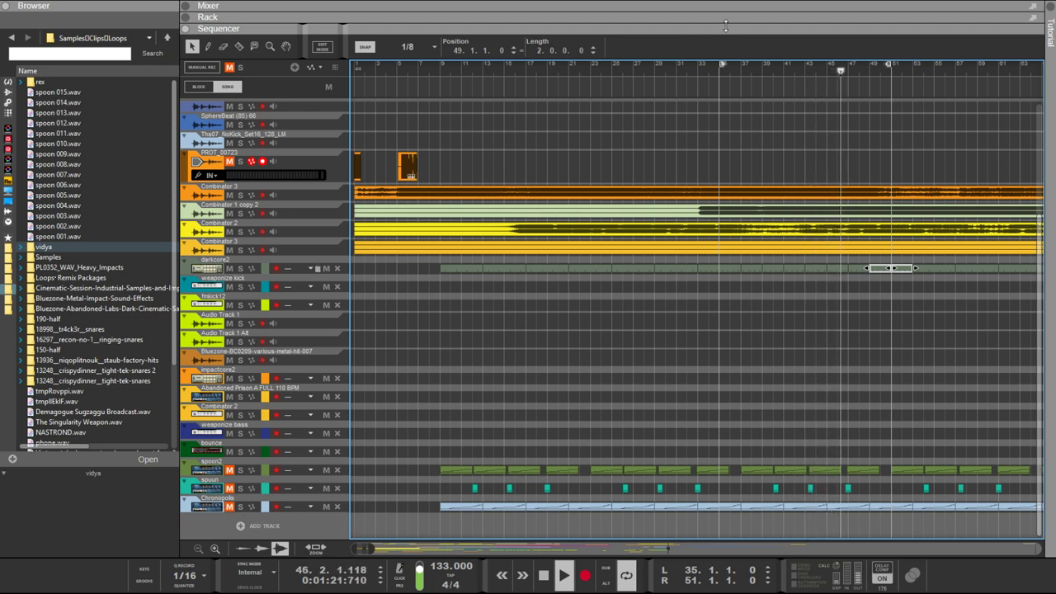
Enlarge the rack to show the Chronopolis devices and unmute the Chronopolis track
{"action": "left_click_drag", "start_coordinate": [725, 28], "coordinate": [726, 235]}
{"action": "scroll", "coordinate": [815, 106], "scroll_direction": "down", "scroll_amount": 10}
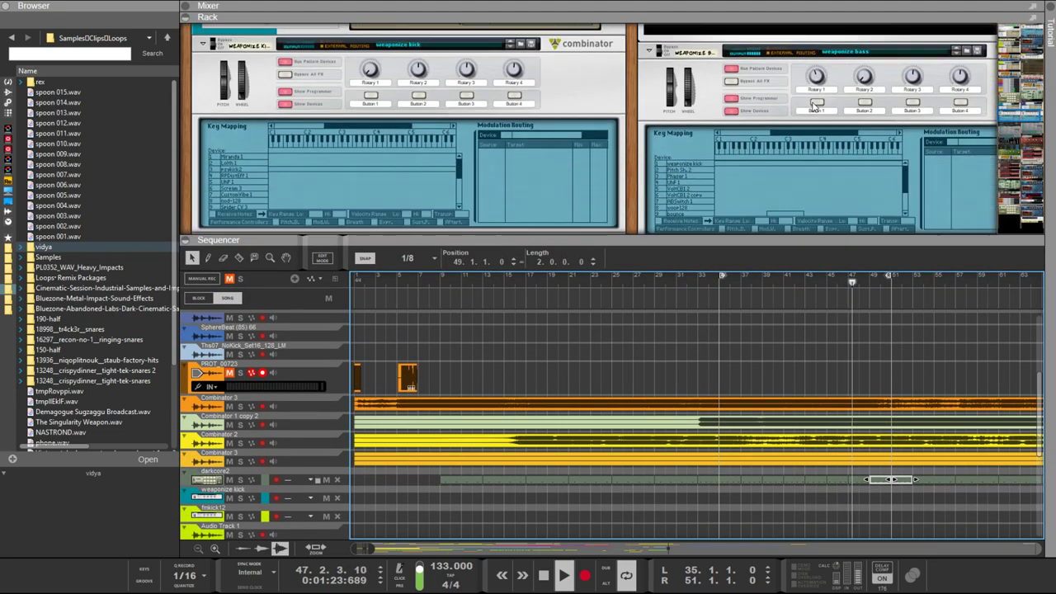
{"action": "scroll", "coordinate": [814, 105], "scroll_direction": "down", "scroll_amount": 15}
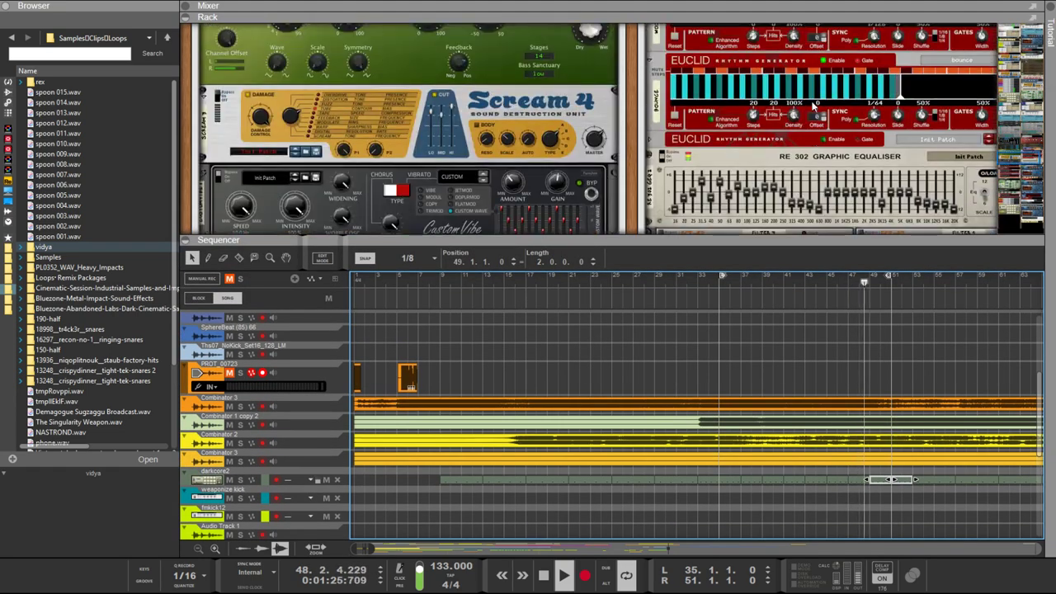
{"action": "scroll", "coordinate": [812, 104], "scroll_direction": "down", "scroll_amount": 12}
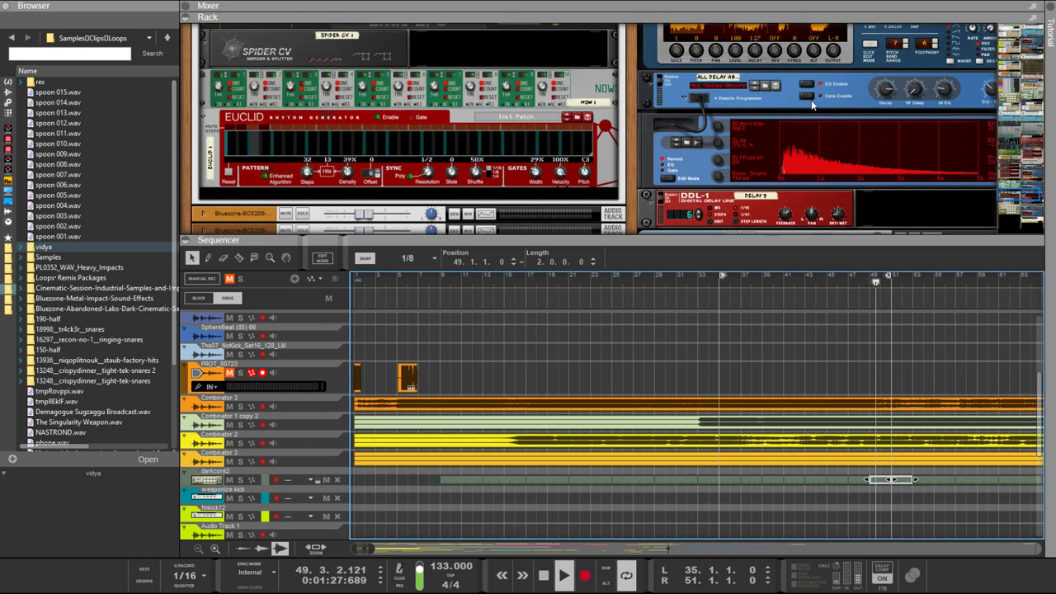
{"action": "scroll", "coordinate": [811, 100], "scroll_direction": "down", "scroll_amount": 12}
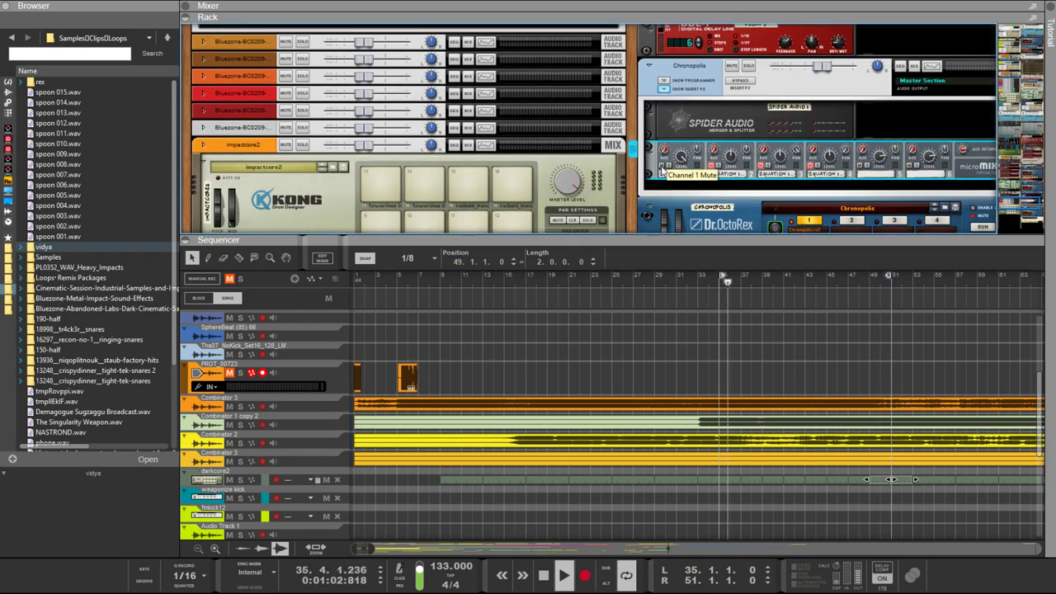
{"action": "scroll", "coordinate": [251, 516], "scroll_direction": "down", "scroll_amount": 5}
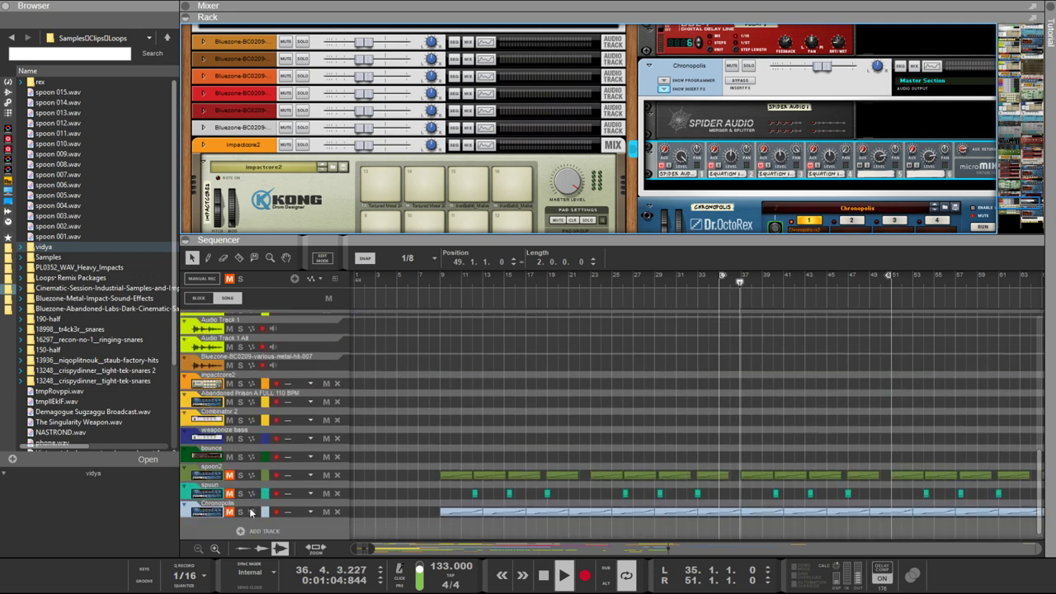
{"action": "left_click", "coordinate": [240, 510]}
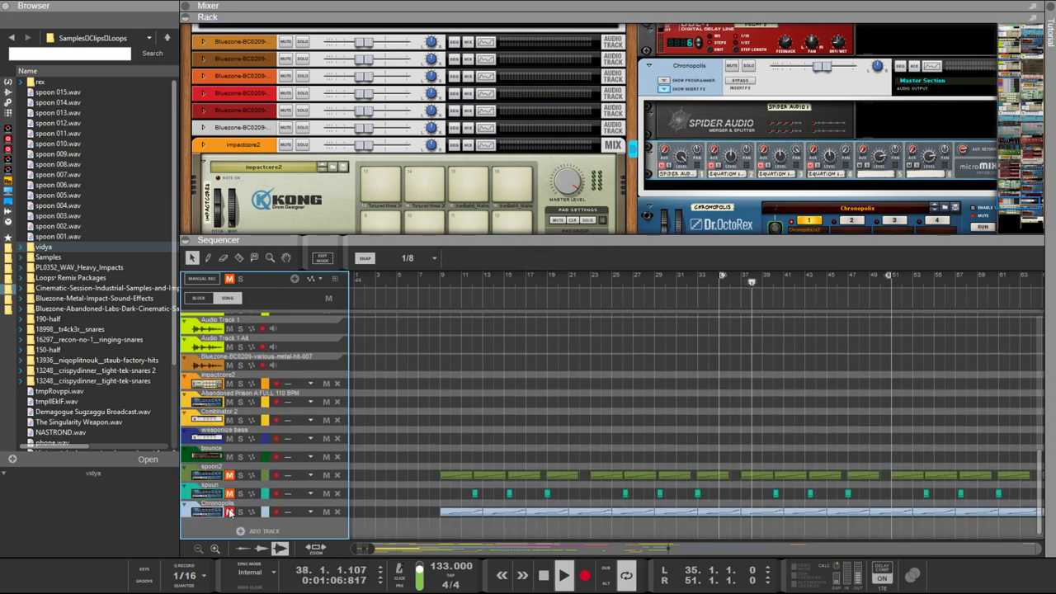
Reveal the mixer above the rack and unmute channel 3 of the Chronopolis line mixer
{"action": "left_click_drag", "start_coordinate": [843, 14], "coordinate": [843, 169]}
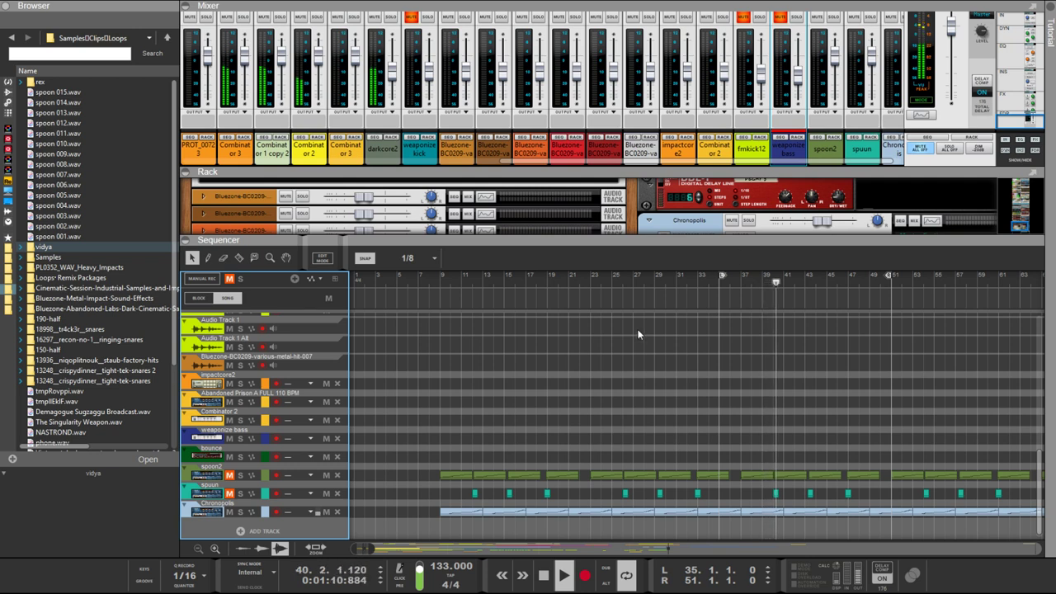
{"action": "left_click_drag", "start_coordinate": [693, 244], "coordinate": [695, 368]}
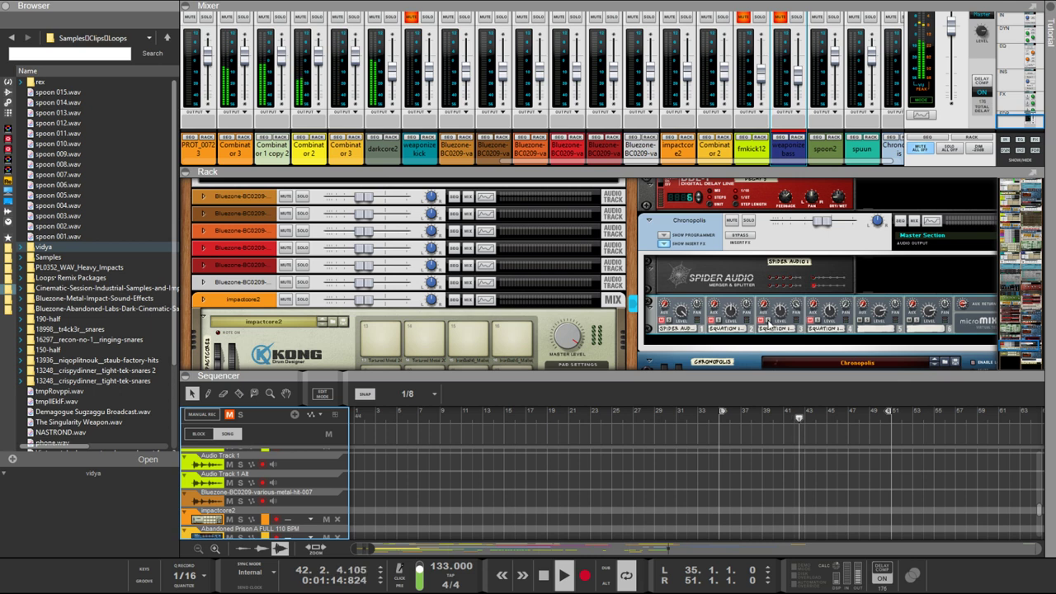
{"action": "left_click", "coordinate": [761, 327]}
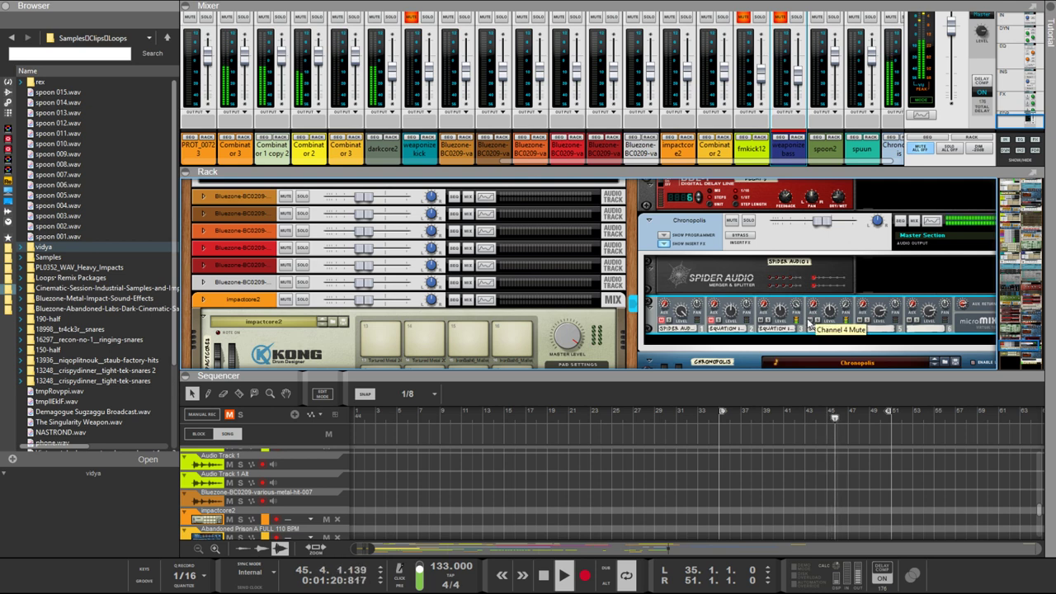
{"action": "scroll", "coordinate": [747, 308], "scroll_direction": "down", "scroll_amount": 4}
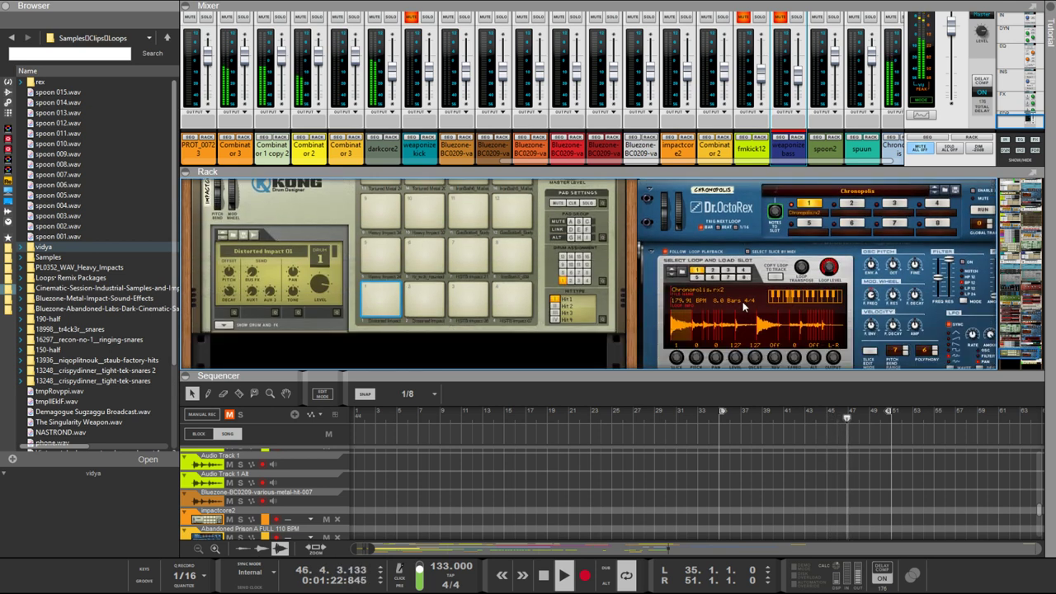
{"action": "left_click_drag", "start_coordinate": [748, 377], "coordinate": [748, 323]}
{"action": "scroll", "coordinate": [816, 292], "scroll_direction": "up", "scroll_amount": 4}
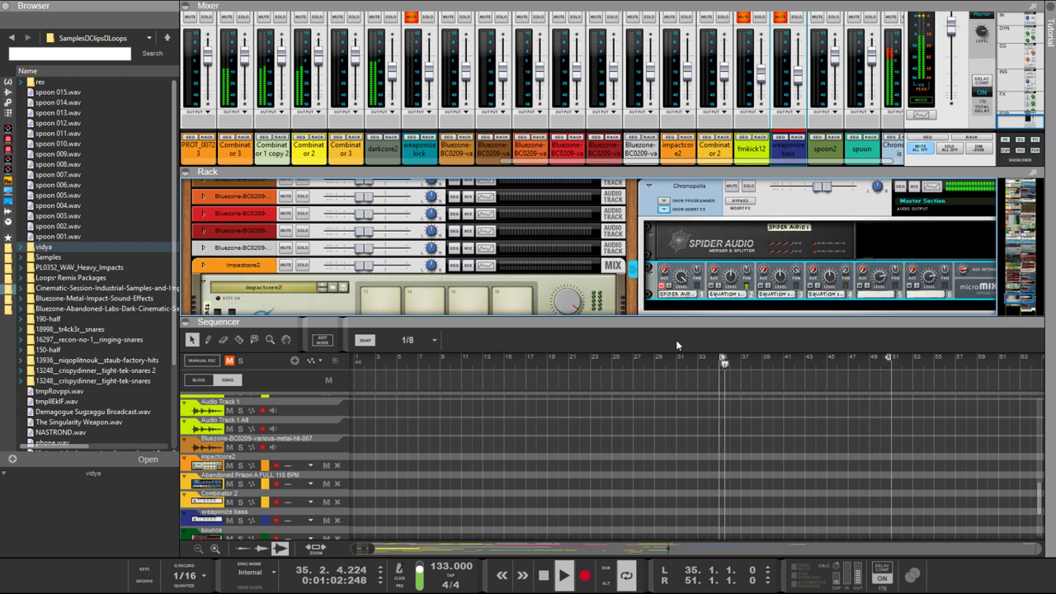
Collapse the rack and set the loop region from bar 37 to bar 53
{"action": "left_click", "coordinate": [771, 322]}
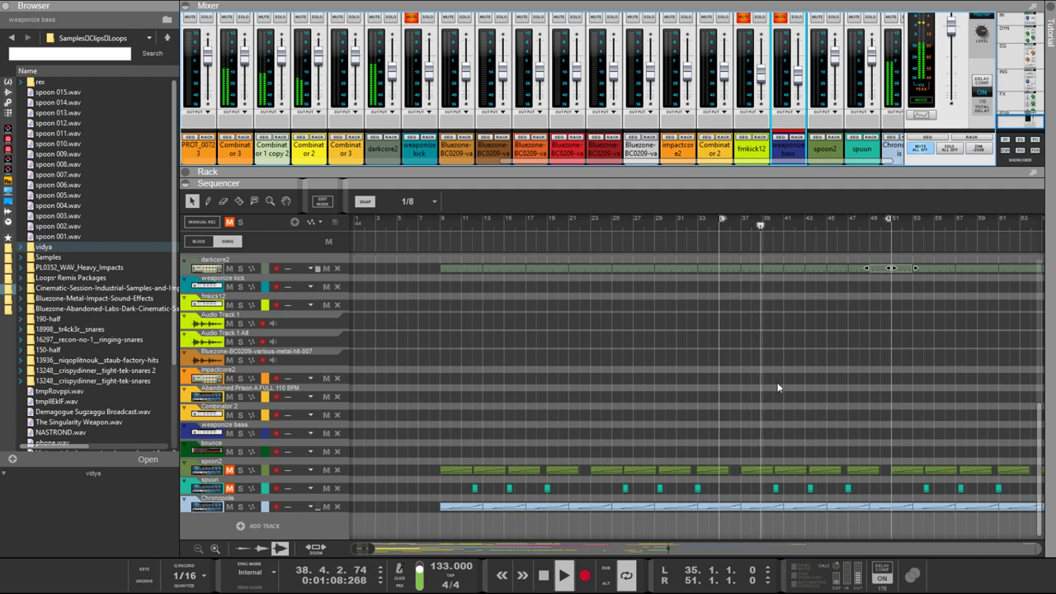
{"action": "scroll", "coordinate": [726, 266], "scroll_direction": "up", "scroll_amount": 3}
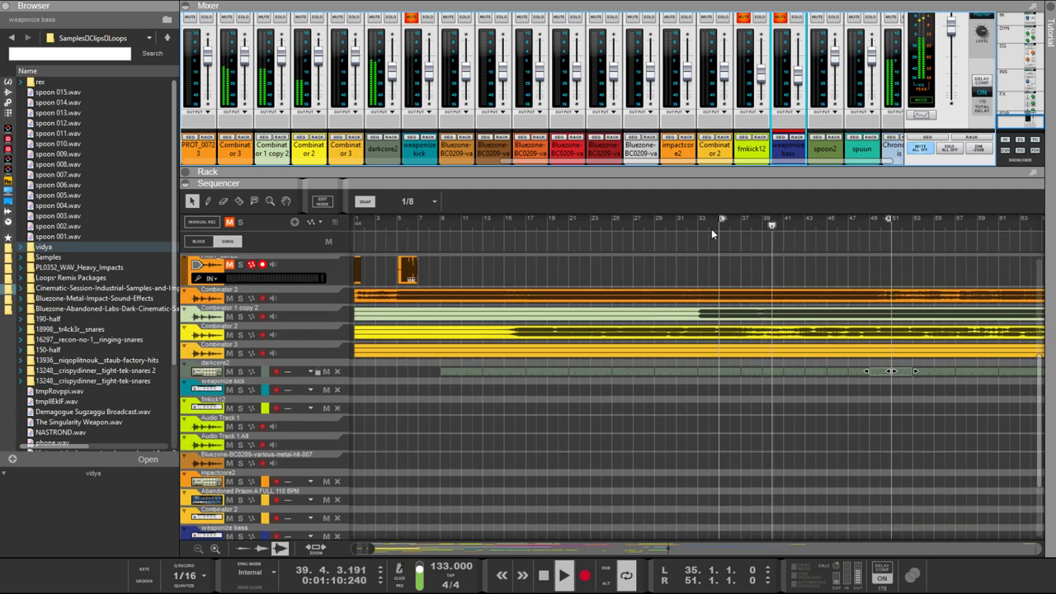
{"action": "scroll", "coordinate": [711, 233], "scroll_direction": "down", "scroll_amount": 5}
{"action": "scroll", "coordinate": [708, 231], "scroll_direction": "up", "scroll_amount": 3}
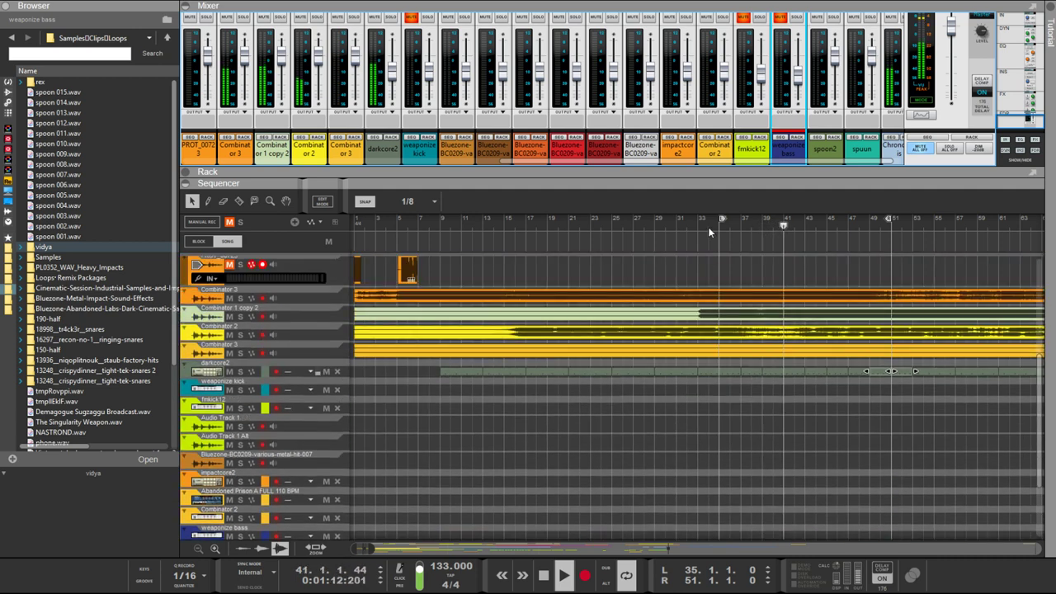
{"action": "scroll", "coordinate": [730, 235], "scroll_direction": "down", "scroll_amount": 3}
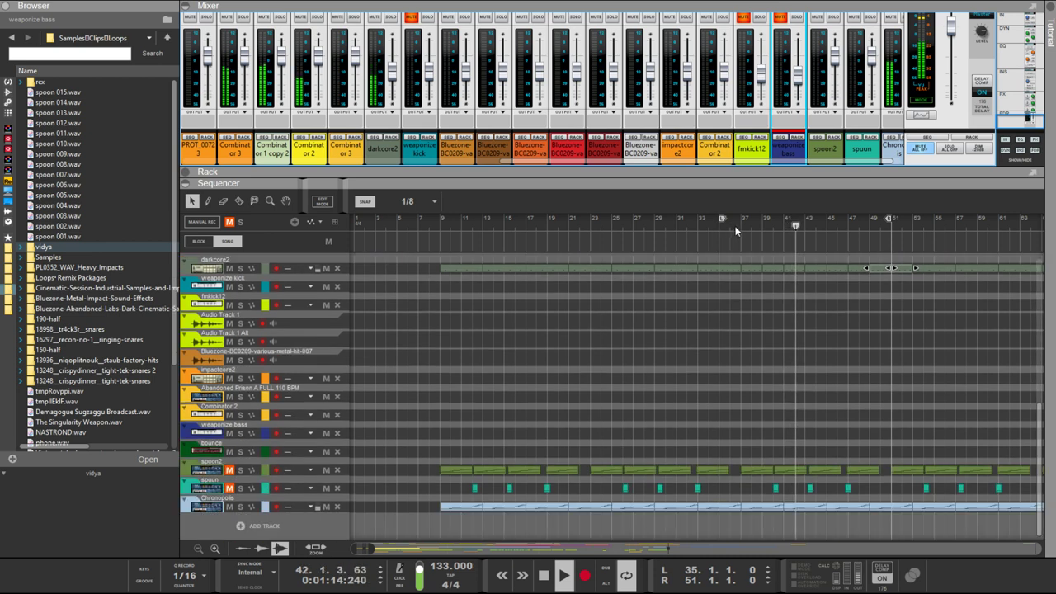
{"action": "left_click", "coordinate": [743, 219], "text": "ctrl"}
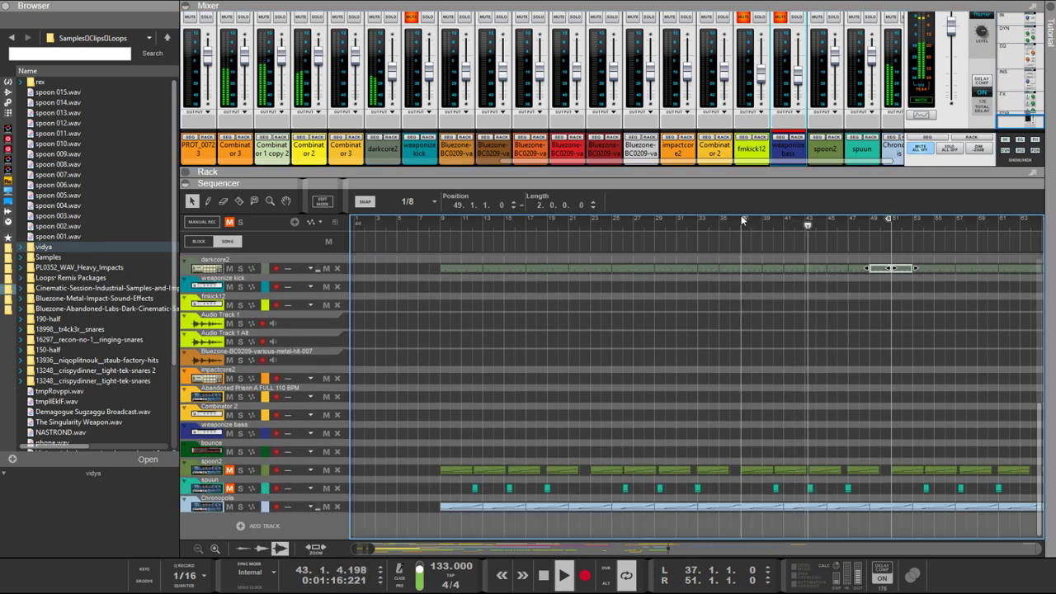
{"action": "left_click", "coordinate": [906, 228], "text": "alt"}
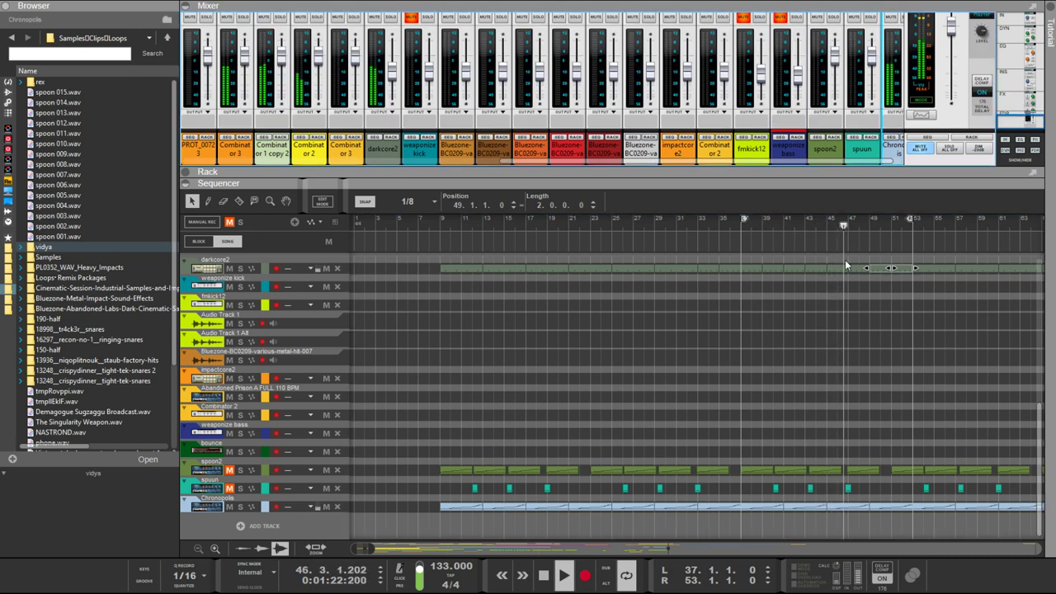
Bring the rack back into view and unmute channel 1 of the Chronopolis line mixer
{"action": "left_click", "coordinate": [850, 157]}
{"action": "left_click", "coordinate": [869, 136]}
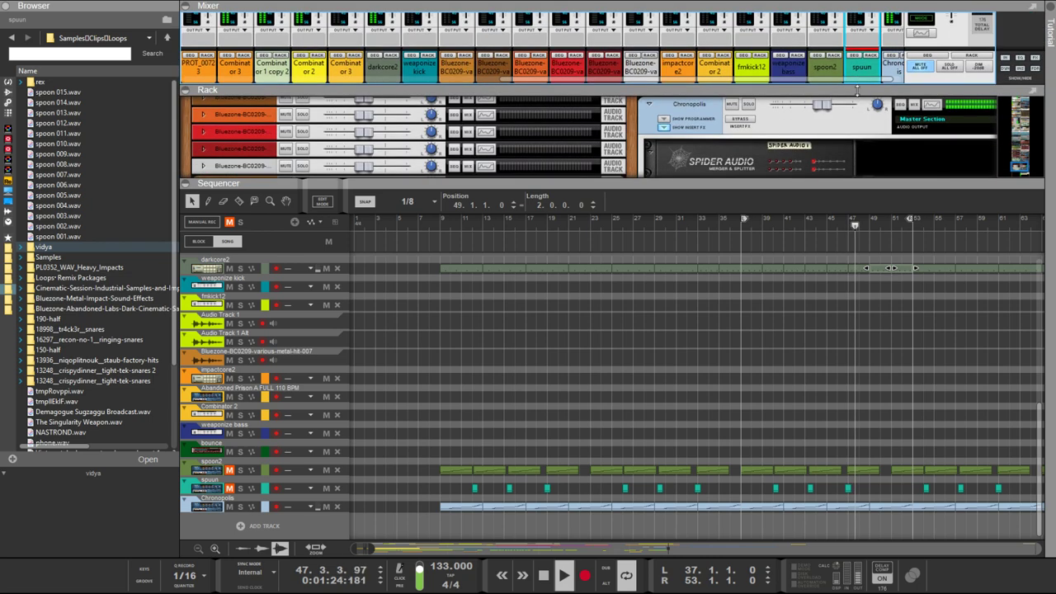
{"action": "scroll", "coordinate": [875, 125], "scroll_direction": "up", "scroll_amount": 10}
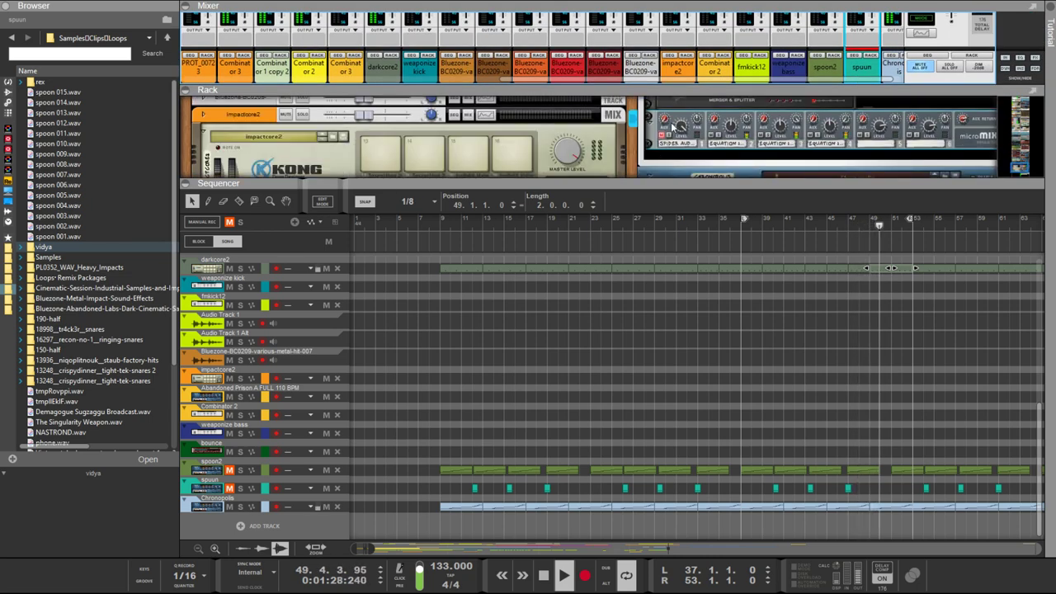
{"action": "left_click", "coordinate": [663, 136]}
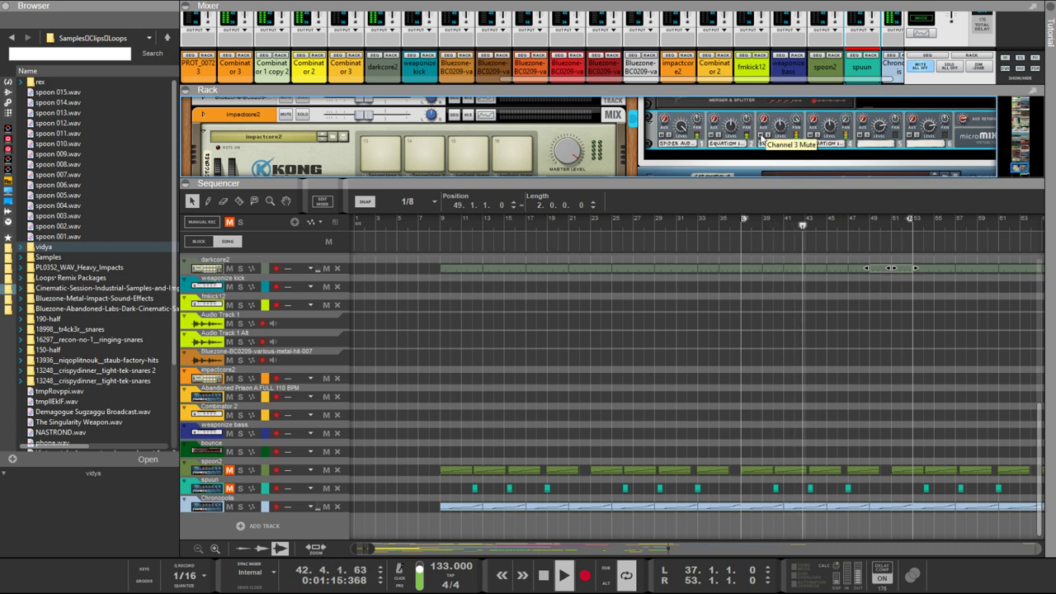
Enlarge the rack and examine the Chronopolis chain of Dr. OctoRex, CMO Equation and MClass Maximizer
{"action": "scroll", "coordinate": [761, 138], "scroll_direction": "down", "scroll_amount": 3}
{"action": "scroll", "coordinate": [761, 138], "scroll_direction": "down", "scroll_amount": 5}
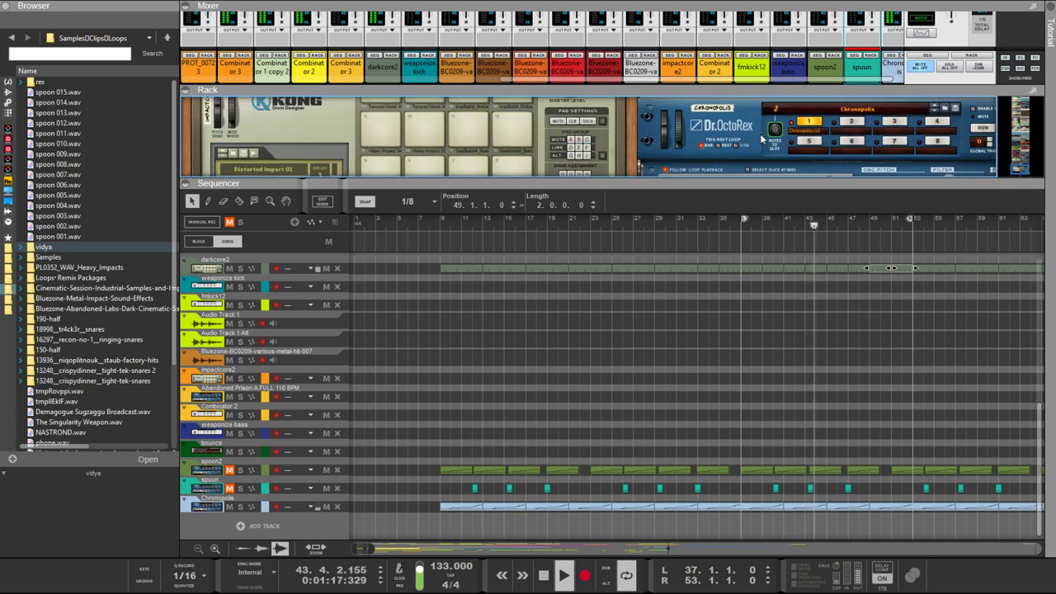
{"action": "scroll", "coordinate": [761, 139], "scroll_direction": "up", "scroll_amount": 3}
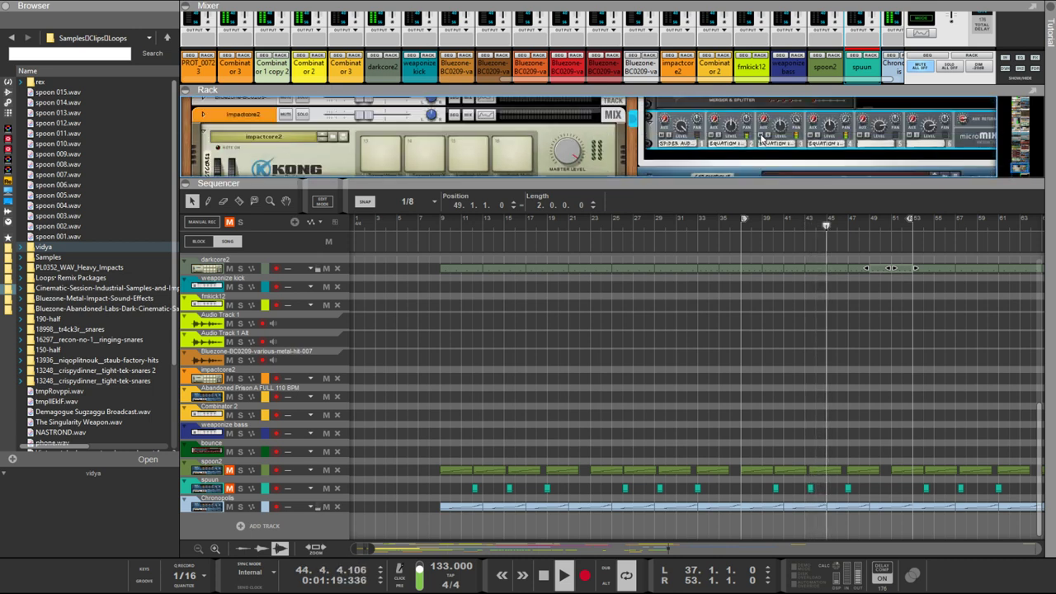
{"action": "scroll", "coordinate": [759, 133], "scroll_direction": "down", "scroll_amount": 4}
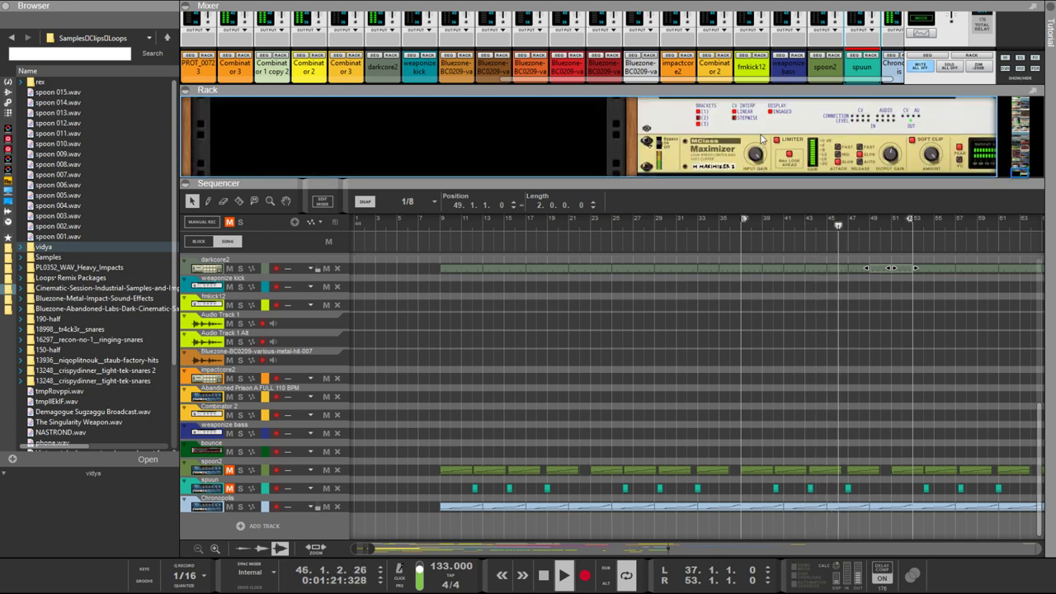
{"action": "left_click_drag", "start_coordinate": [765, 248], "coordinate": [792, 303]}
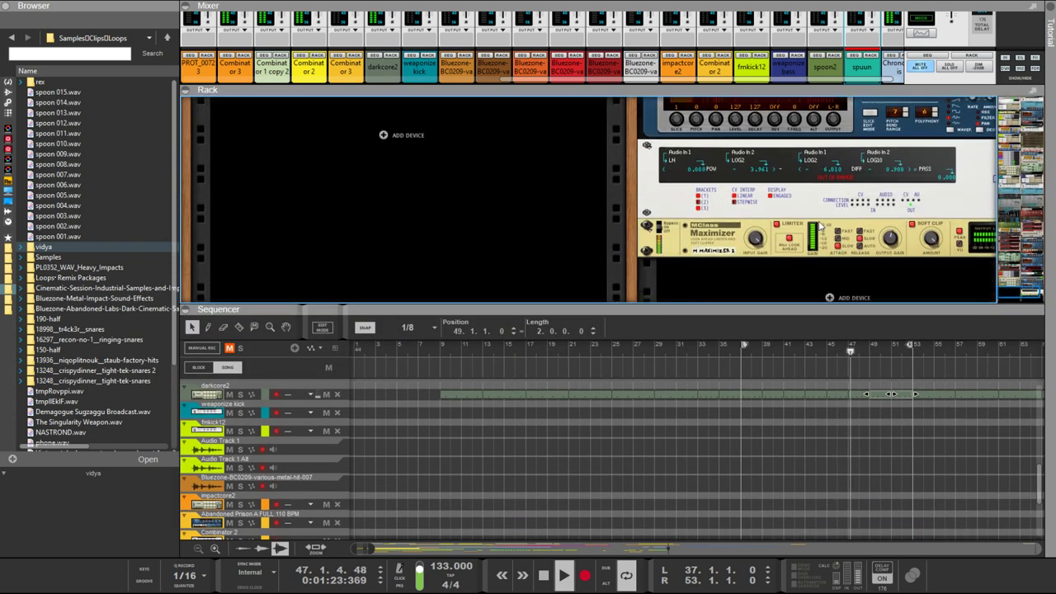
Flip the rack to its rear and examine the cabling between the Chronopolis line mixer, Spider Audio and CMO Equation
{"action": "key", "text": "Tab"}
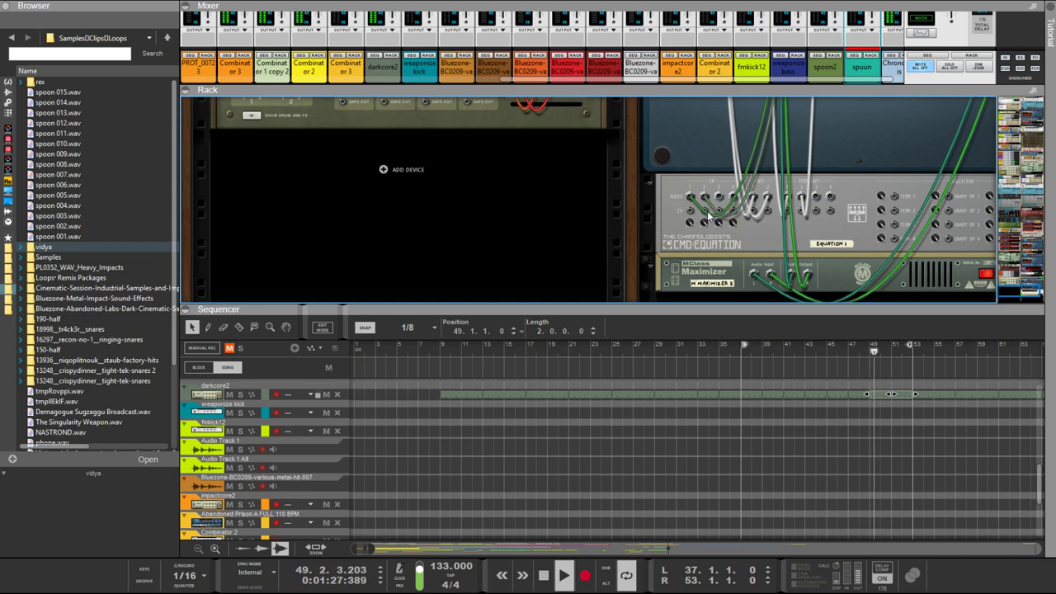
{"action": "scroll", "coordinate": [787, 216], "scroll_direction": "up", "scroll_amount": 6}
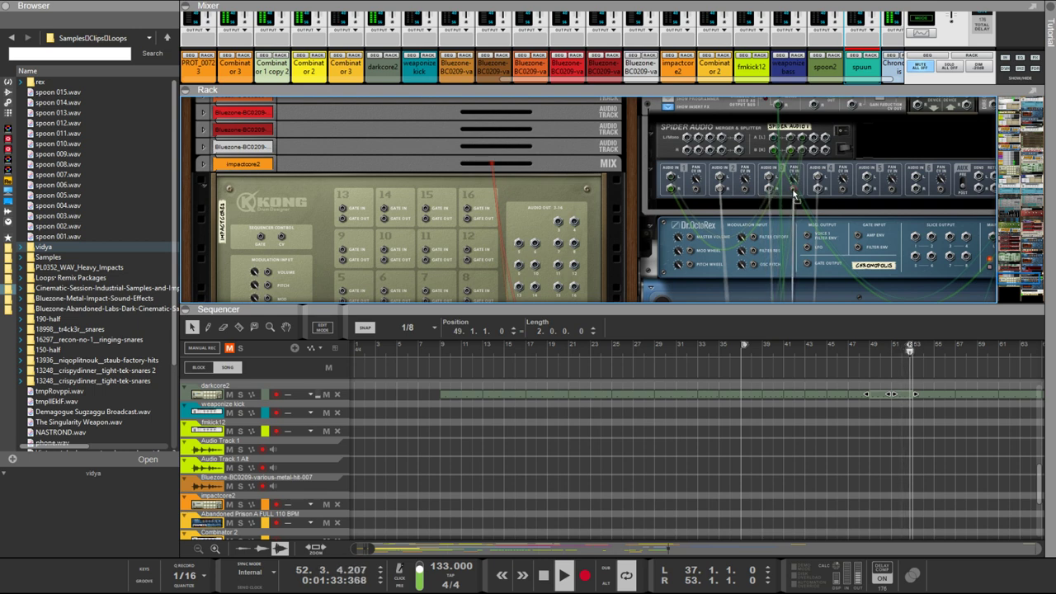
{"action": "key", "text": "shift+l"}
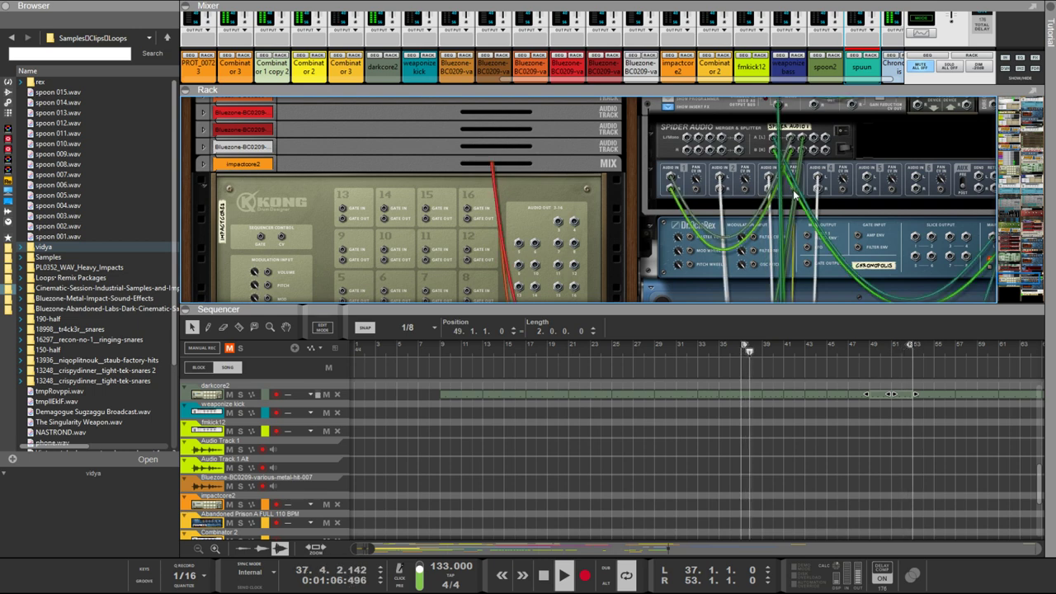
{"action": "scroll", "coordinate": [840, 215], "scroll_direction": "down", "scroll_amount": 6}
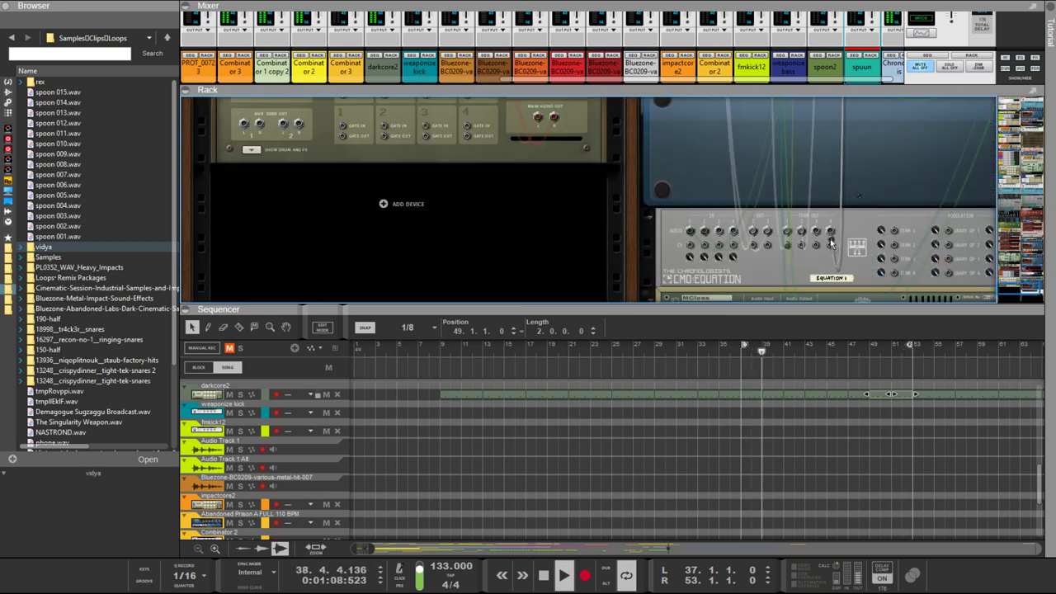
{"action": "scroll", "coordinate": [801, 244], "scroll_direction": "up", "scroll_amount": 6}
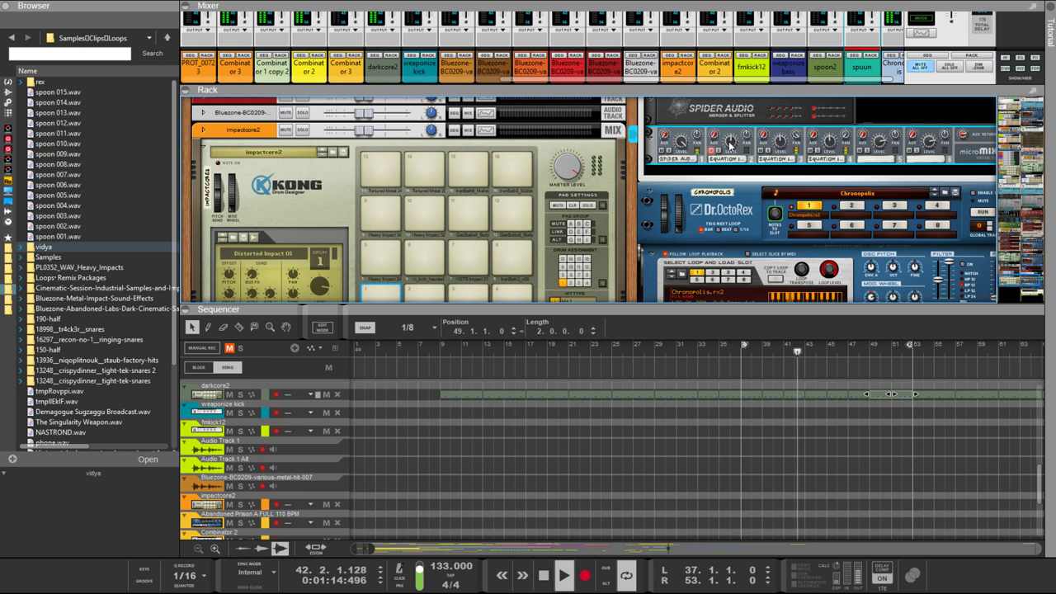
Examine the front of the Chronopolis chain, including line mixer channel 2, the mix channel and the Dr. OctoRex loop settings
{"action": "mouse_move", "coordinate": [729, 144]}
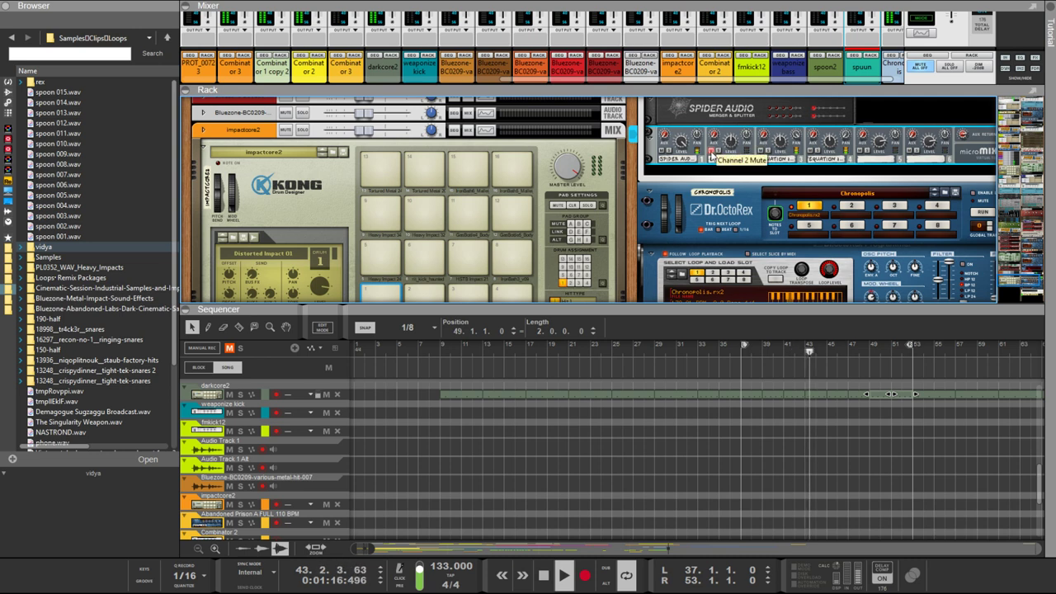
{"action": "scroll", "coordinate": [712, 155], "scroll_direction": "up", "scroll_amount": 3}
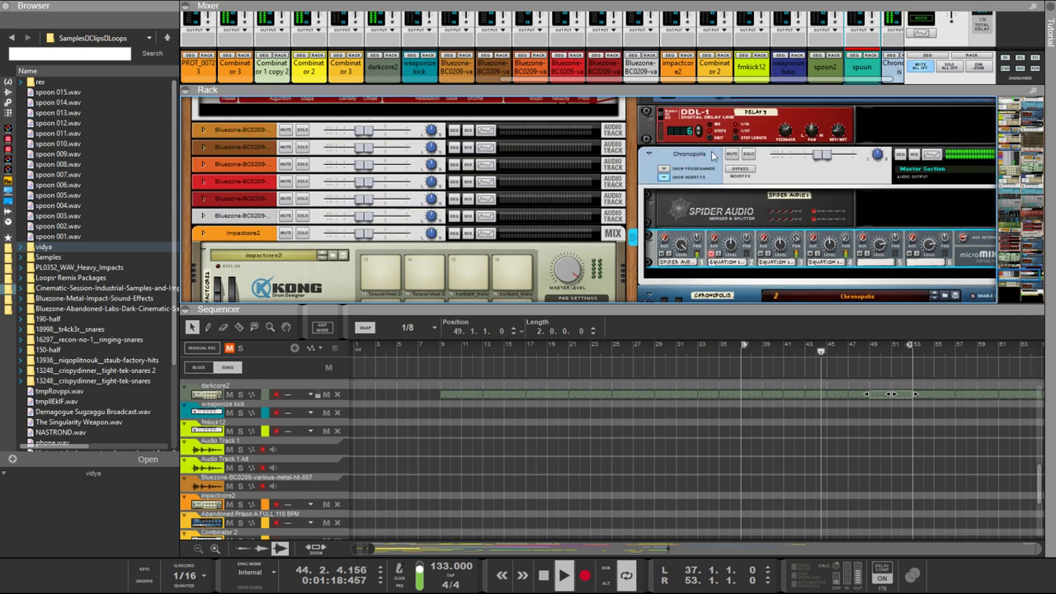
{"action": "scroll", "coordinate": [727, 165], "scroll_direction": "down", "scroll_amount": 3}
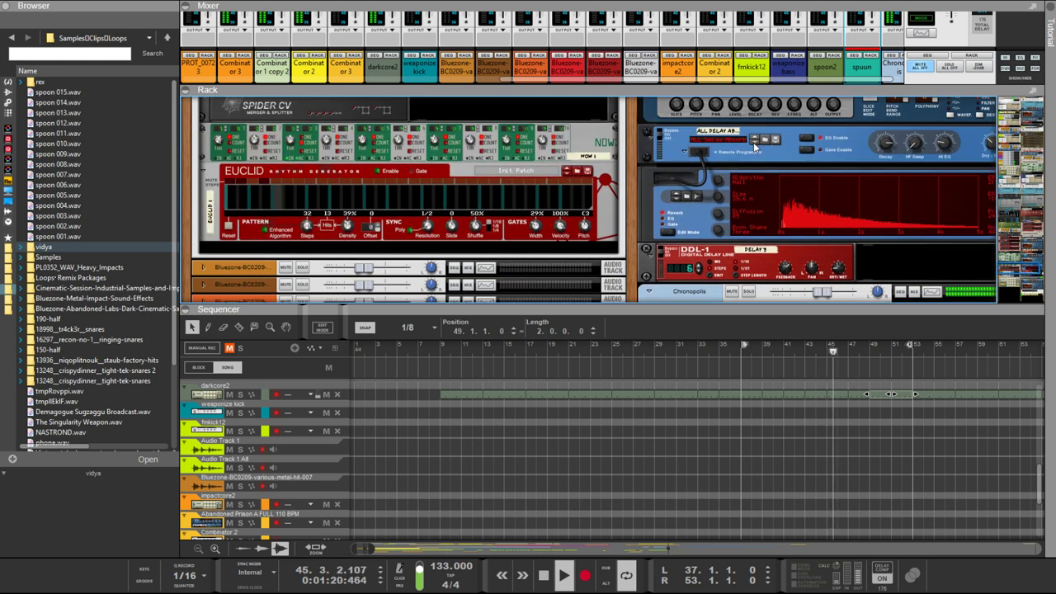
{"action": "scroll", "coordinate": [753, 142], "scroll_direction": "up", "scroll_amount": 3}
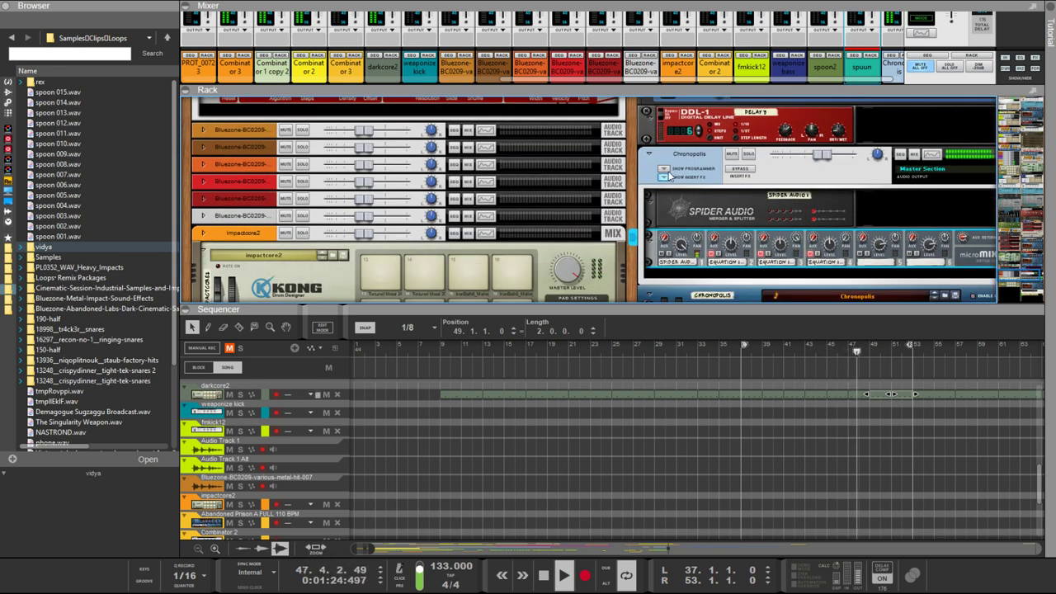
{"action": "scroll", "coordinate": [670, 175], "scroll_direction": "down", "scroll_amount": 5}
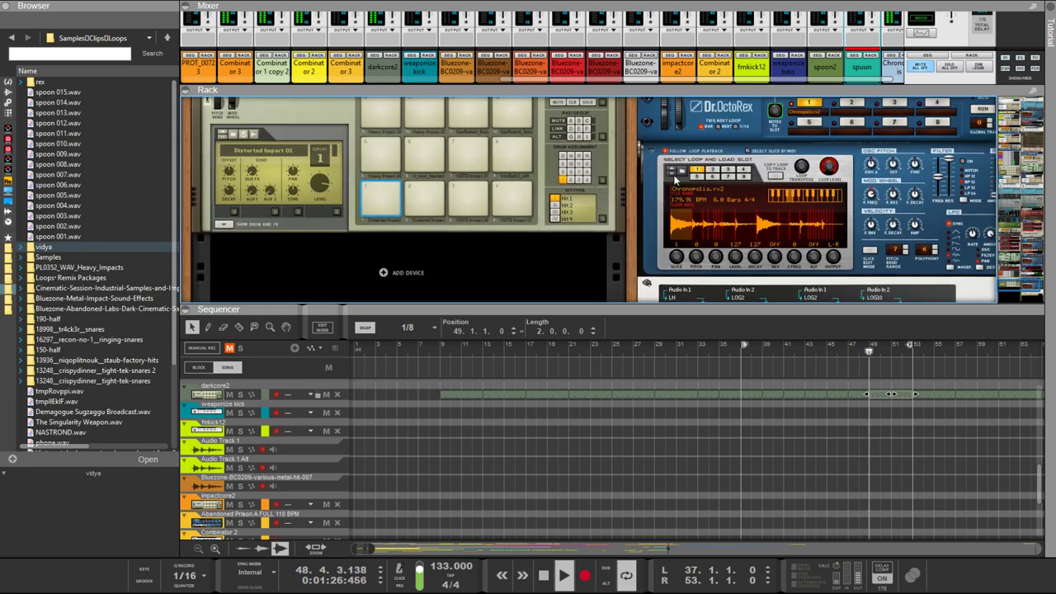
{"action": "scroll", "coordinate": [675, 179], "scroll_direction": "down", "scroll_amount": 3}
{"action": "scroll", "coordinate": [676, 177], "scroll_direction": "up", "scroll_amount": 8}
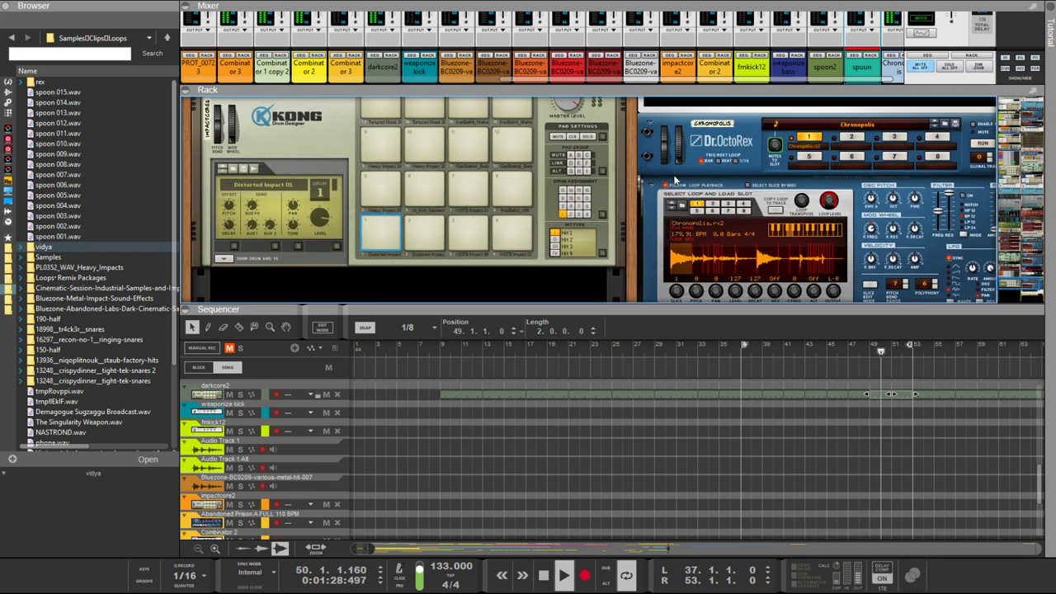
Enlarge the mixer and unmute the weaponize bass and weaponize kick channels
{"action": "scroll", "coordinate": [678, 177], "scroll_direction": "down", "scroll_amount": 6}
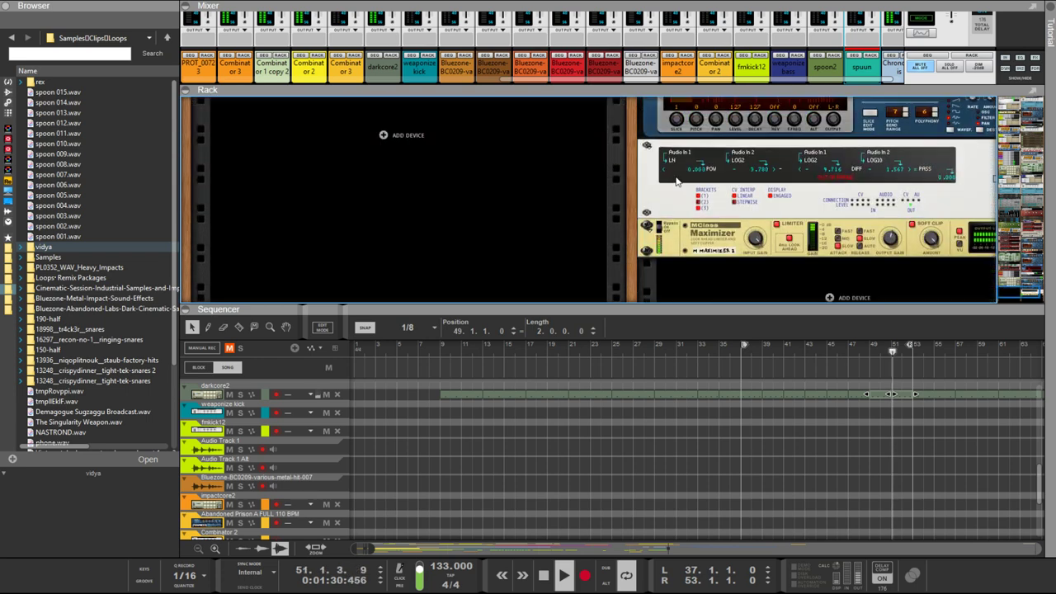
{"action": "scroll", "coordinate": [676, 180], "scroll_direction": "up", "scroll_amount": 8}
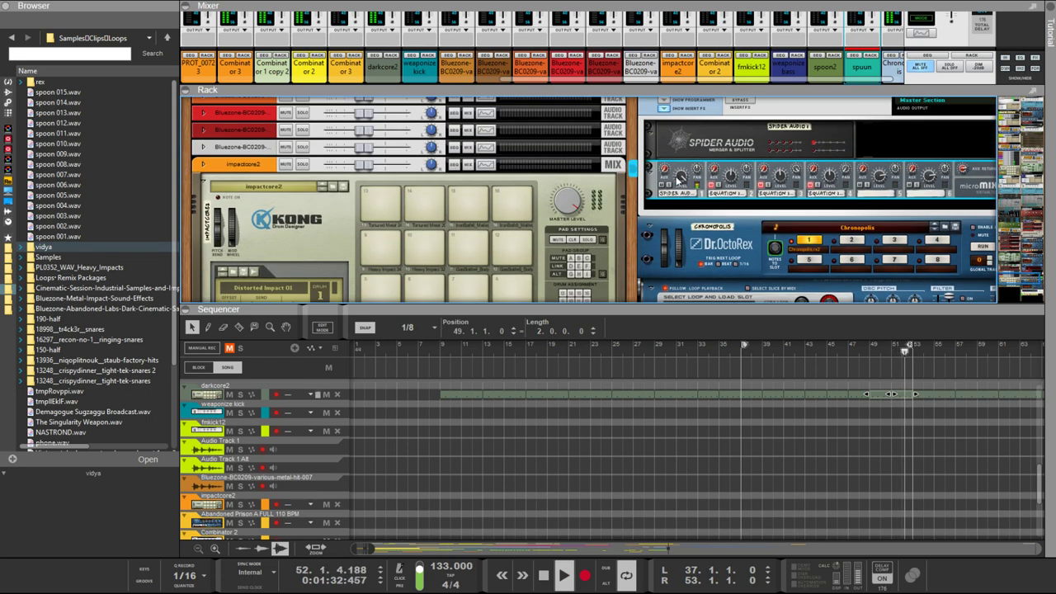
{"action": "scroll", "coordinate": [676, 180], "scroll_direction": "up", "scroll_amount": 5}
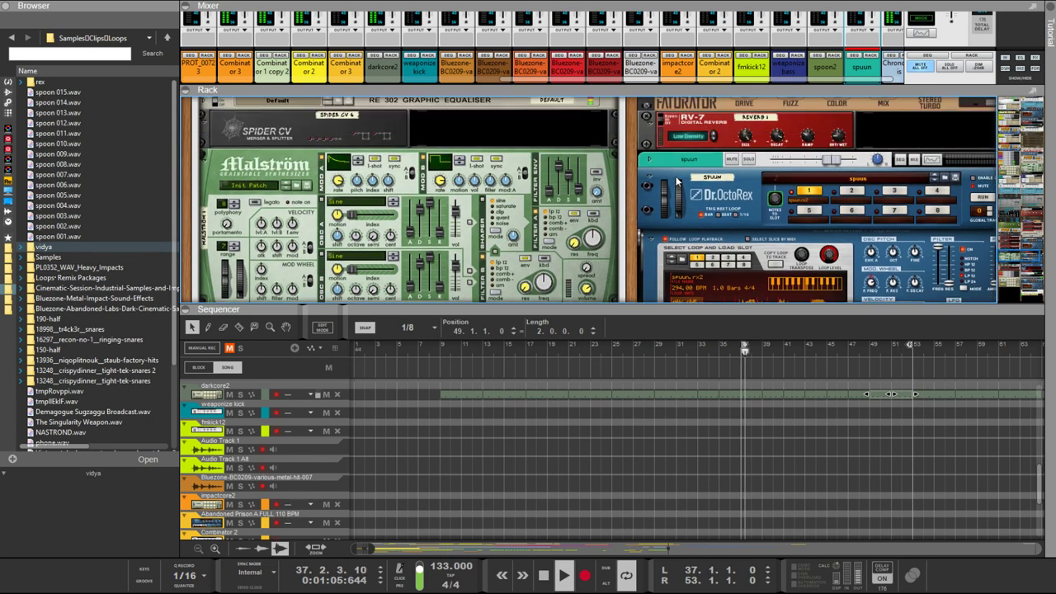
{"action": "scroll", "coordinate": [676, 180], "scroll_direction": "down", "scroll_amount": 5}
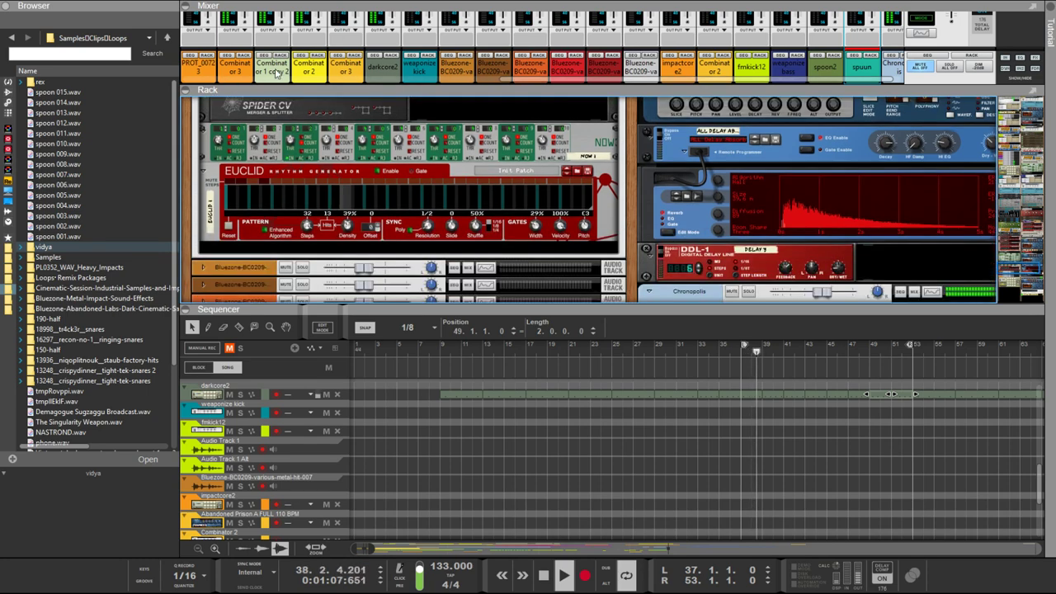
{"action": "left_click_drag", "start_coordinate": [300, 88], "coordinate": [293, 254]}
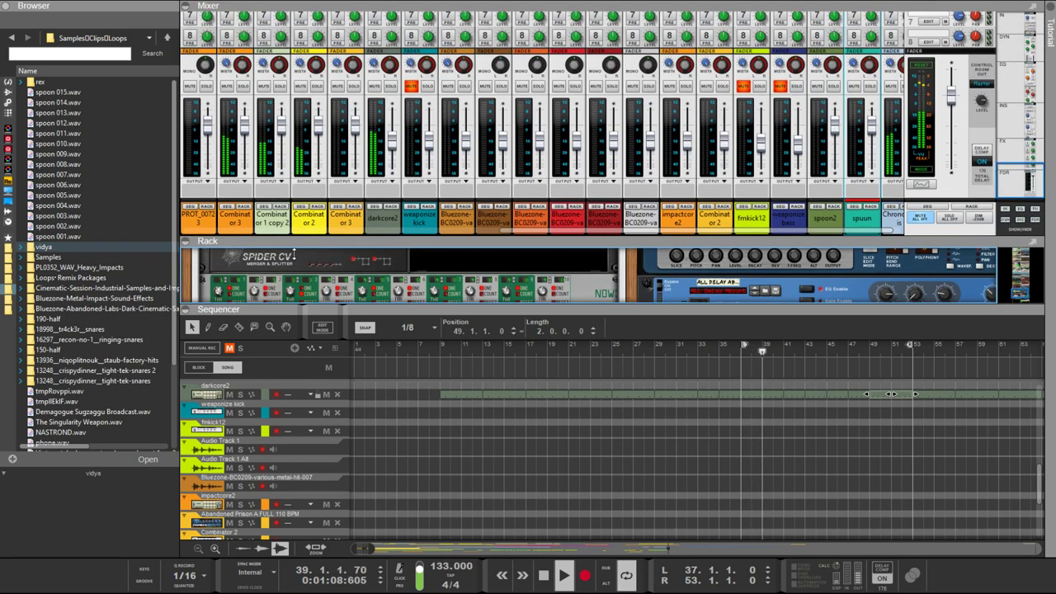
{"action": "left_click", "coordinate": [781, 86]}
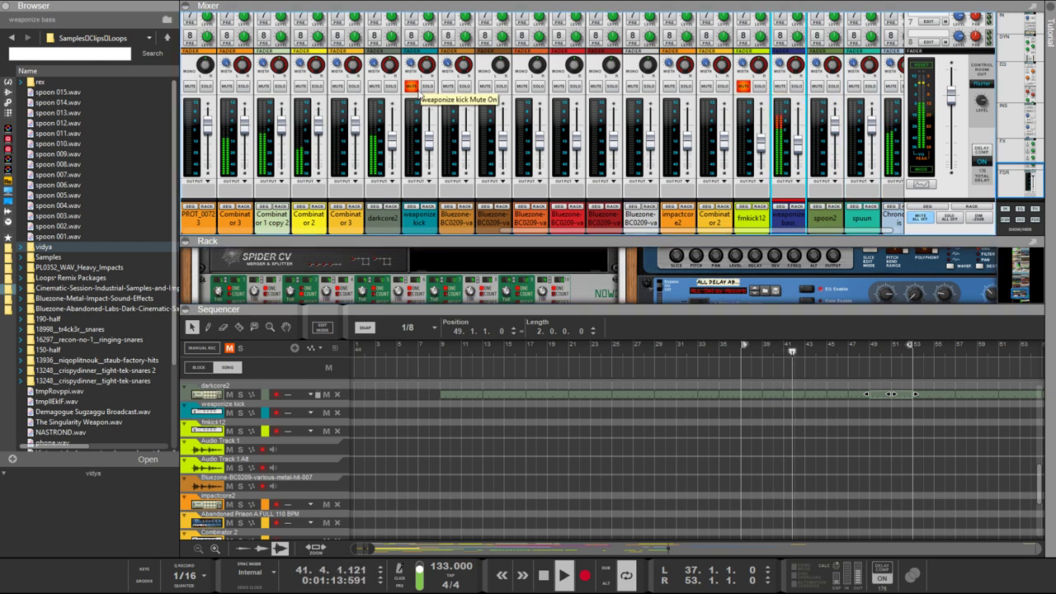
{"action": "left_click", "coordinate": [411, 88]}
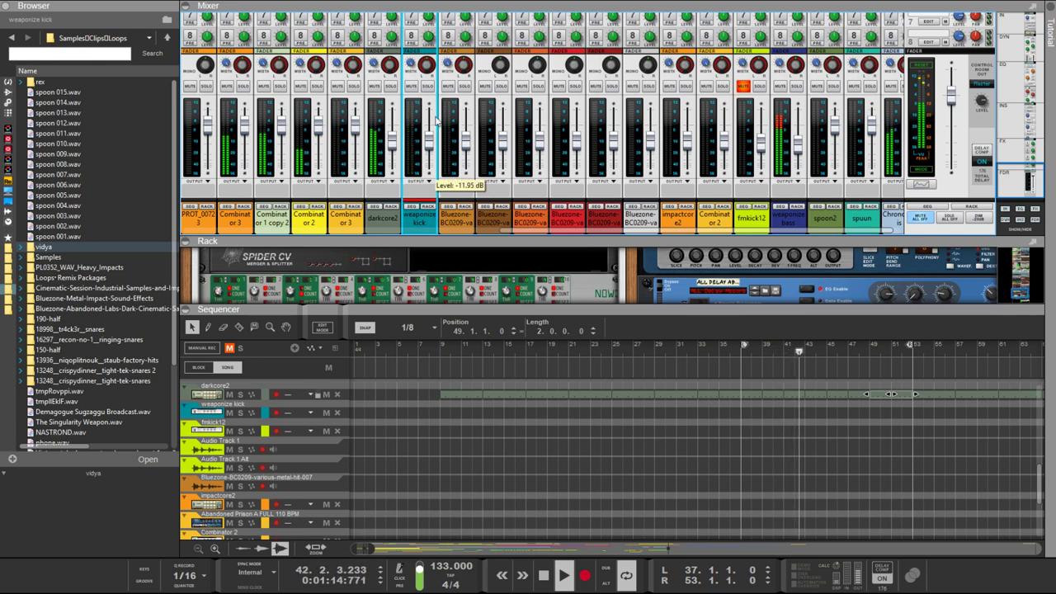
Enlarge the rack and examine the front controls and rear cabling of NOW 1, Spider CV 1 and the Euclid generators
{"action": "key", "text": "F5"}
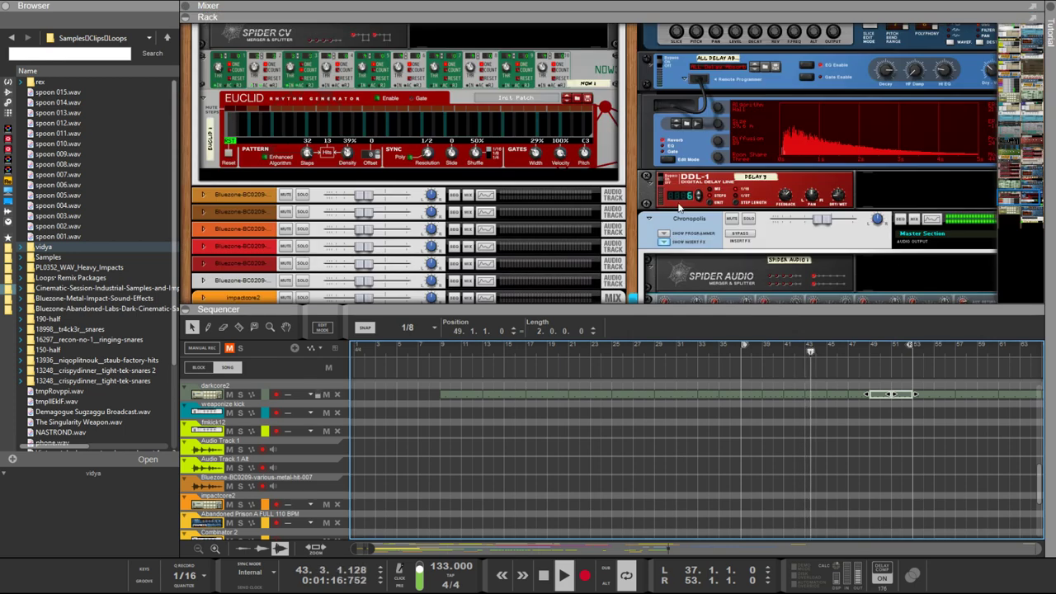
{"action": "scroll", "coordinate": [679, 208], "scroll_direction": "up", "scroll_amount": 5}
{"action": "scroll", "coordinate": [604, 189], "scroll_direction": "down", "scroll_amount": 2}
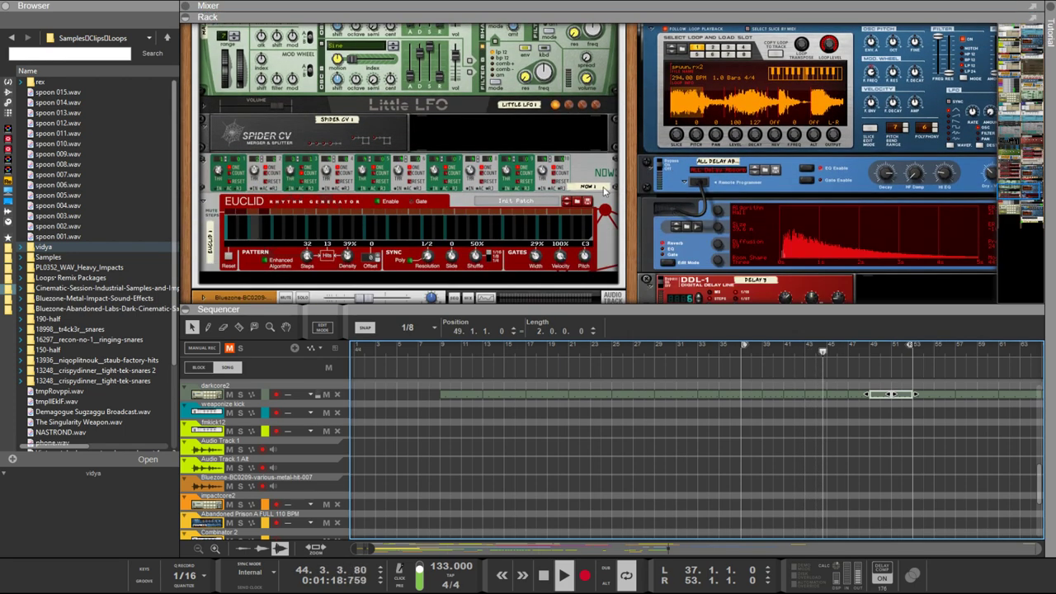
{"action": "left_click", "coordinate": [243, 163]}
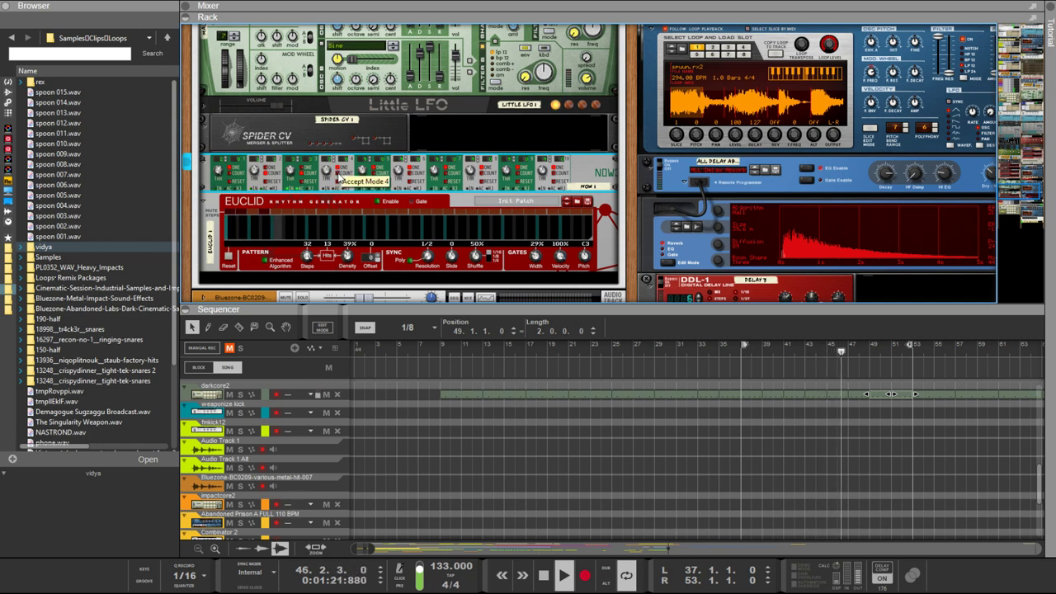
{"action": "key", "text": "Tab"}
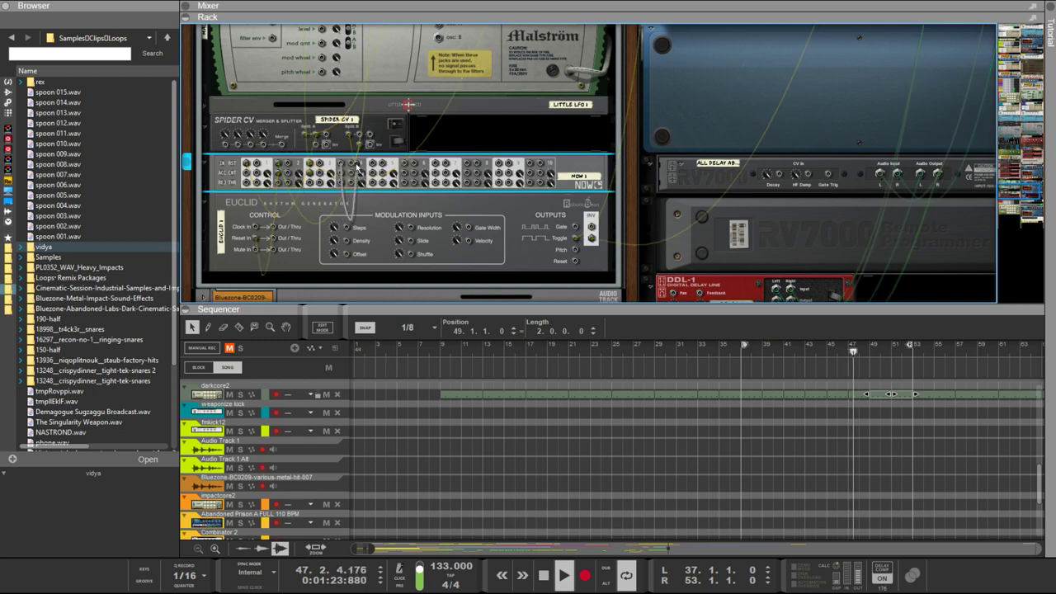
{"action": "key", "text": "Tab"}
{"action": "scroll", "coordinate": [356, 165], "scroll_direction": "down", "scroll_amount": 2}
{"action": "key", "text": "Tab"}
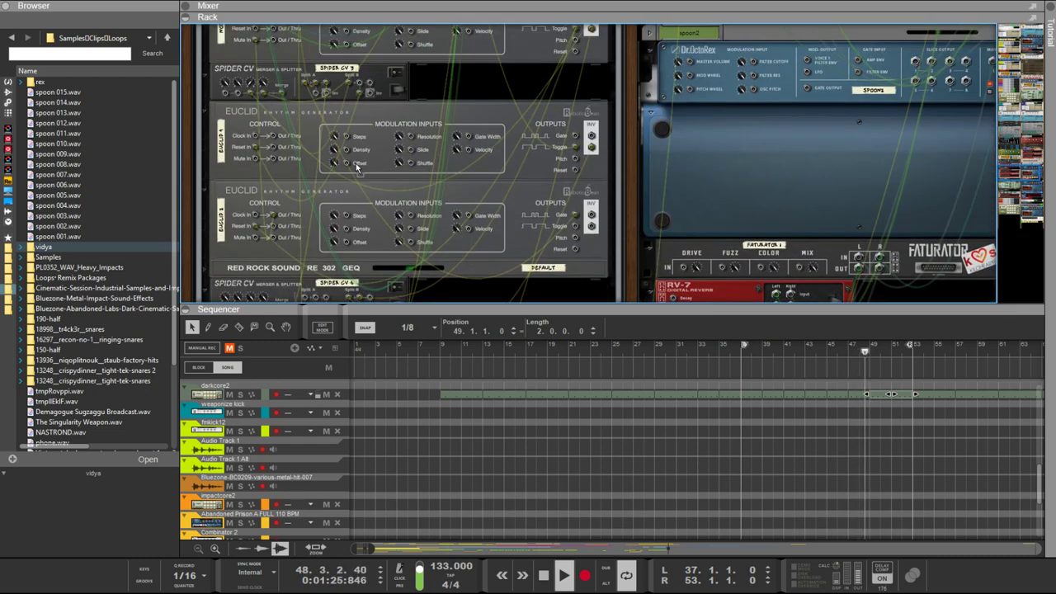
{"action": "left_click_drag", "start_coordinate": [356, 167], "coordinate": [593, 231]}
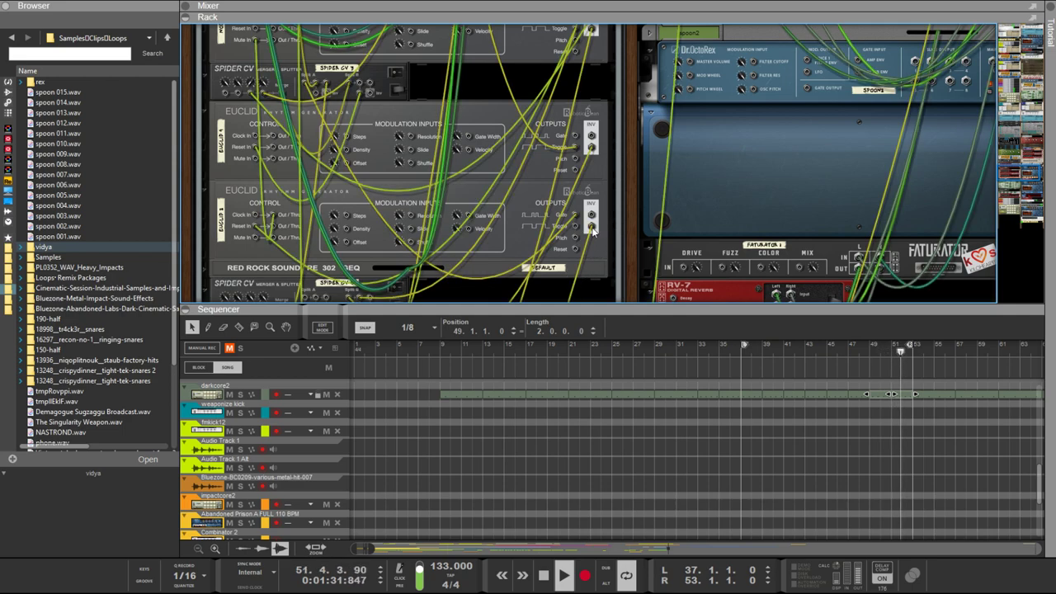
{"action": "key", "text": "Tab"}
{"action": "key", "text": "Tab"}
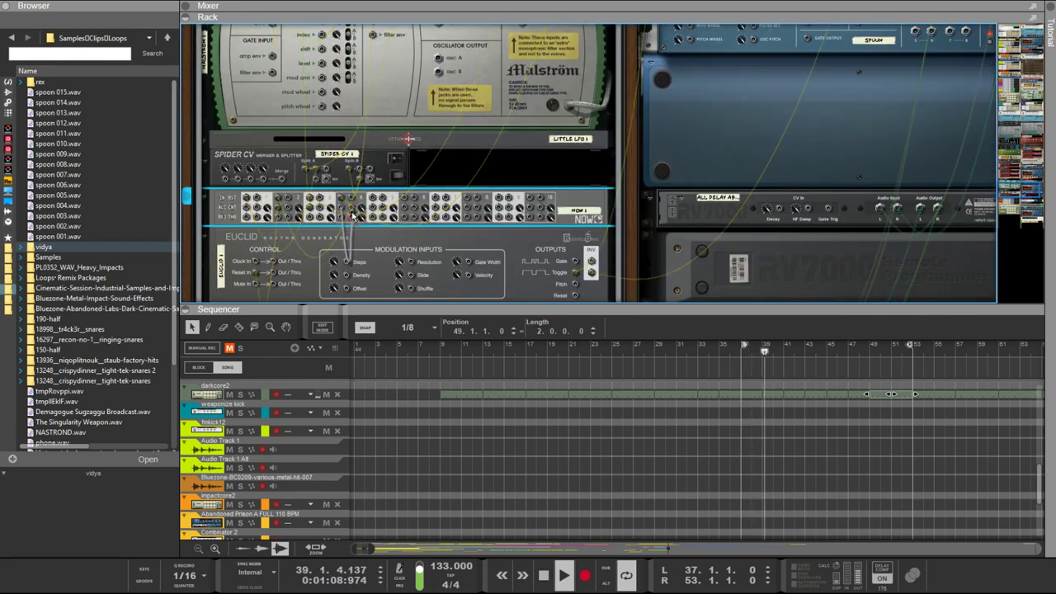
Merge NOW 1's channel 4 output with Euclid 1's inverted toggle output in Spider CV 1, feeding the Euclid cable's destination from the merge output
{"action": "scroll", "coordinate": [681, 183], "scroll_direction": "up", "scroll_amount": 3}
{"action": "scroll", "coordinate": [944, 192], "scroll_direction": "up", "scroll_amount": 10}
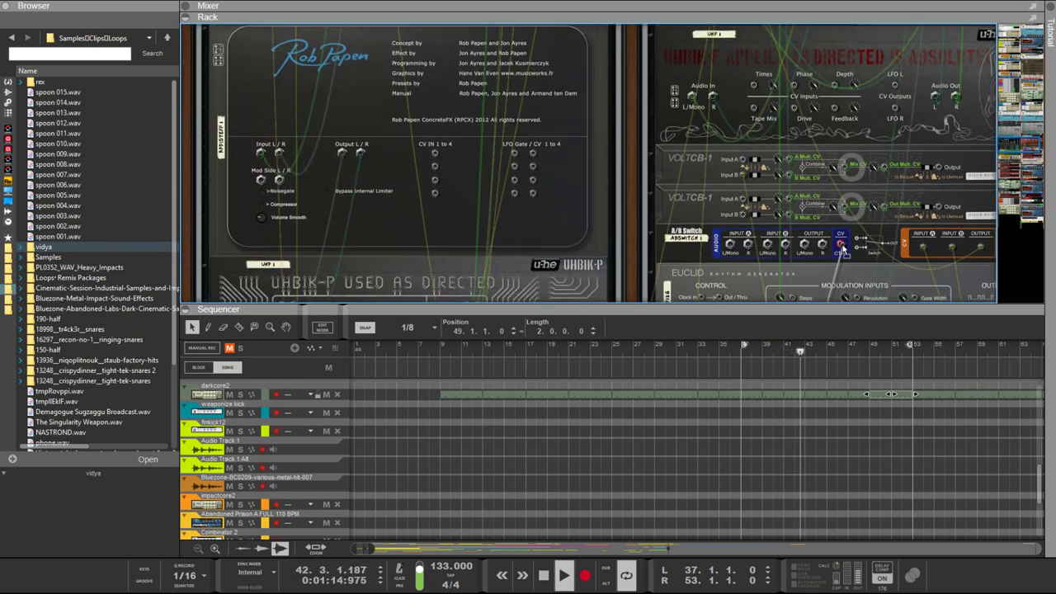
{"action": "scroll", "coordinate": [907, 260], "scroll_direction": "right", "scroll_amount": 3}
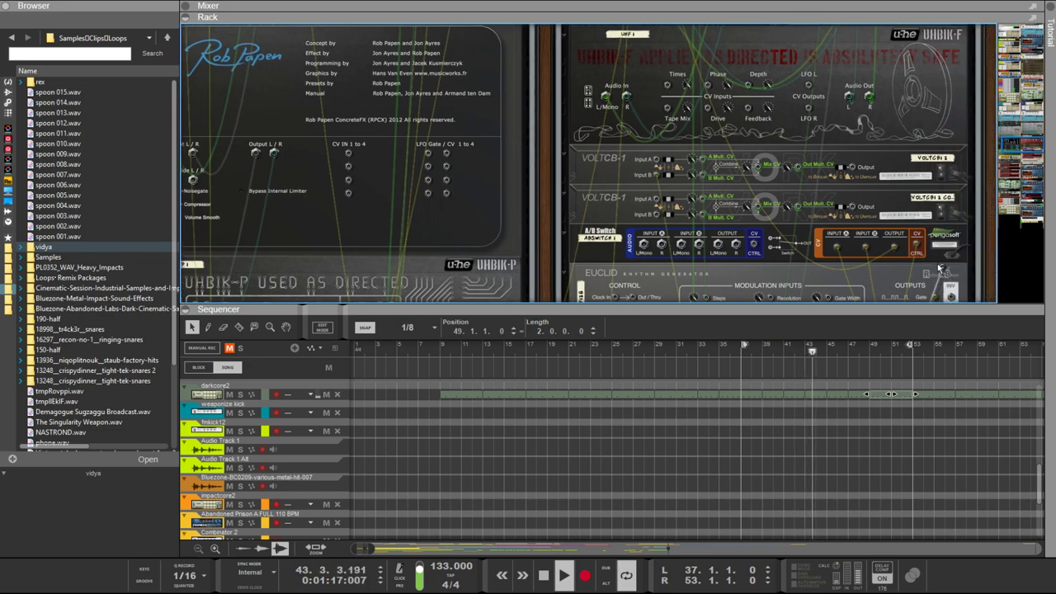
{"action": "scroll", "coordinate": [938, 266], "scroll_direction": "down", "scroll_amount": 8}
{"action": "scroll", "coordinate": [757, 261], "scroll_direction": "down", "scroll_amount": 4}
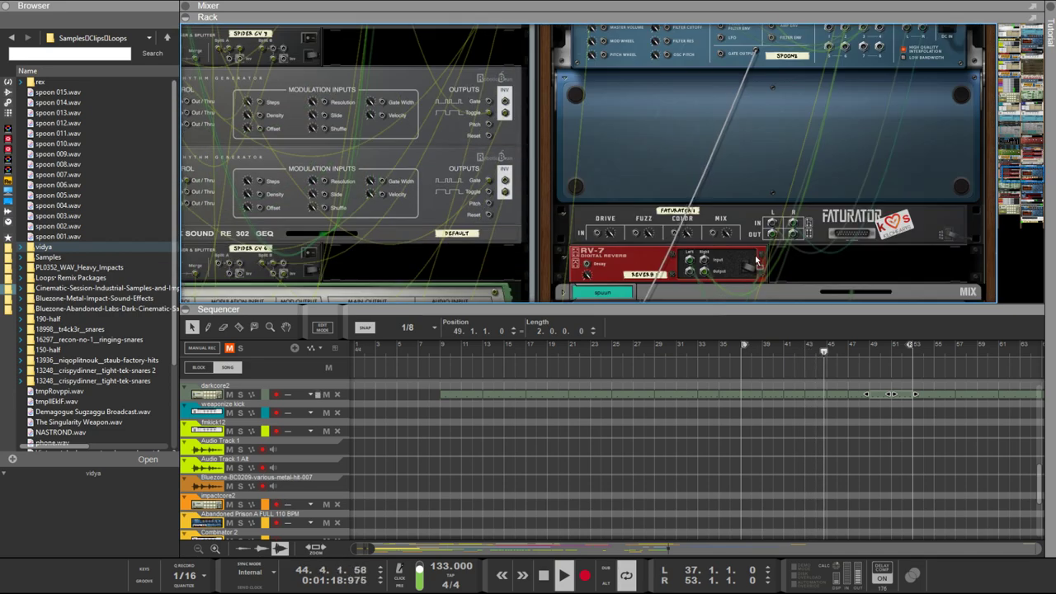
{"action": "scroll", "coordinate": [695, 249], "scroll_direction": "up", "scroll_amount": 6}
{"action": "mouse_move", "coordinate": [756, 261]}
{"action": "left_mouse_down"}
{"action": "mouse_move", "coordinate": [542, 236]}
{"action": "mouse_move", "coordinate": [471, 177]}
{"action": "mouse_move", "coordinate": [493, 221]}
{"action": "mouse_move", "coordinate": [432, 210]}
{"action": "mouse_move", "coordinate": [244, 135]}
{"action": "mouse_move", "coordinate": [253, 97]}
{"action": "left_mouse_up"}
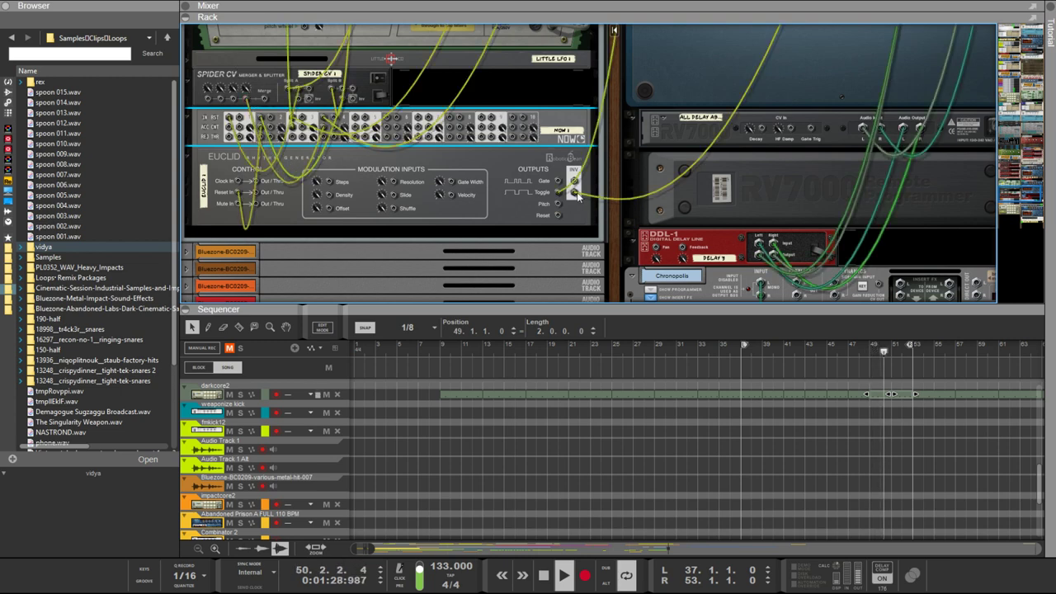
{"action": "left_click_drag", "start_coordinate": [575, 195], "coordinate": [265, 99]}
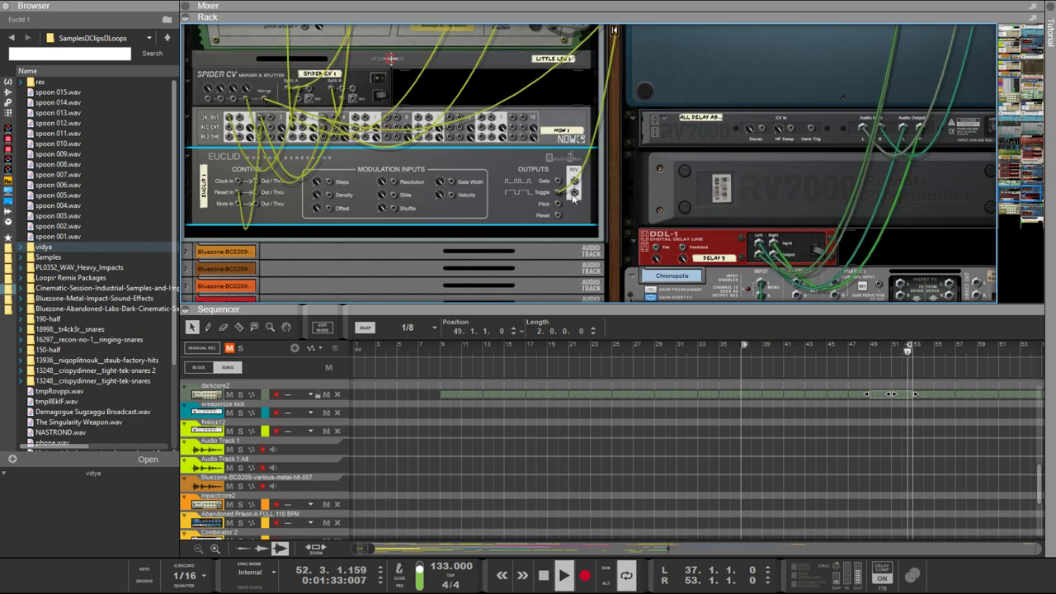
{"action": "left_click_drag", "start_coordinate": [575, 195], "coordinate": [232, 100]}
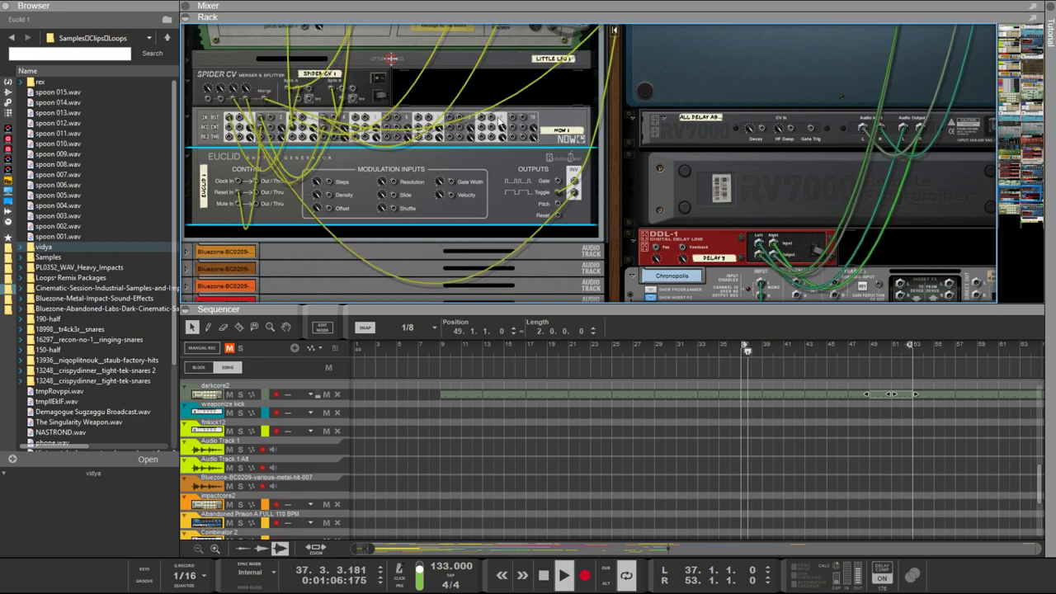
Set the woop128 Euclid pattern to 32 steps and 32 hits
{"action": "scroll", "coordinate": [924, 127], "scroll_direction": "up", "scroll_amount": 10}
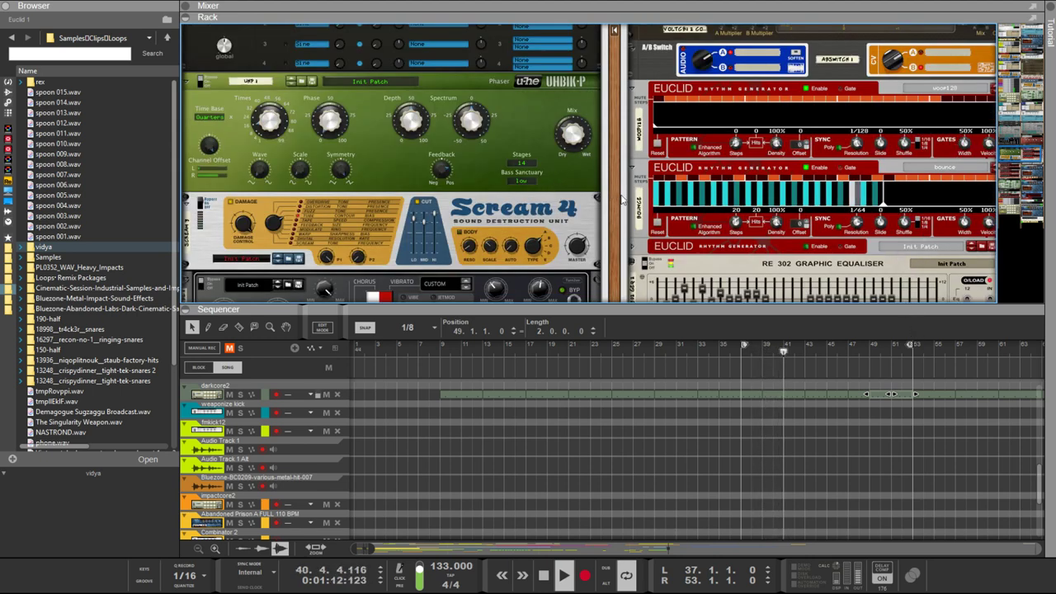
{"action": "scroll", "coordinate": [610, 206], "scroll_direction": "up", "scroll_amount": 2}
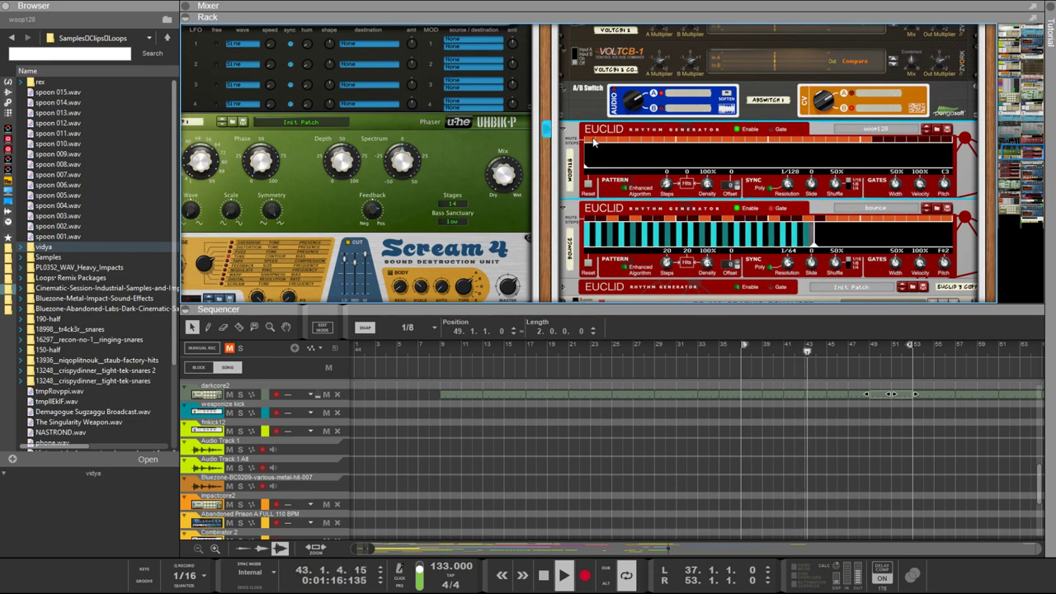
{"action": "left_click_drag", "start_coordinate": [674, 192], "coordinate": [730, 96]}
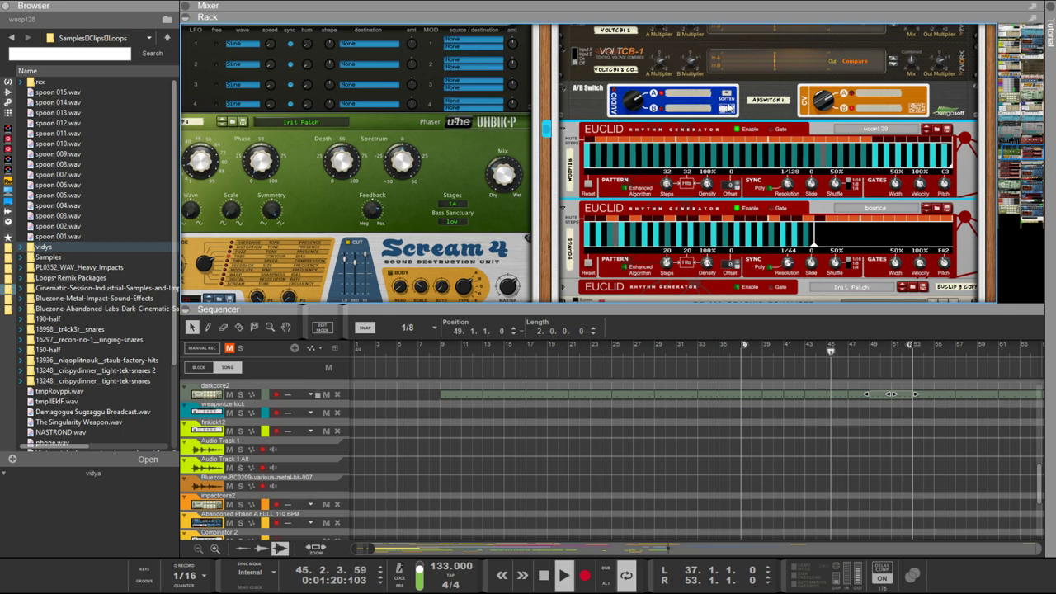
Examine the A/B Switch's CV cabling and the VOLTCB-1, Euclid and effect devices around it, front and rear
{"action": "scroll", "coordinate": [701, 95], "scroll_direction": "up", "scroll_amount": 2}
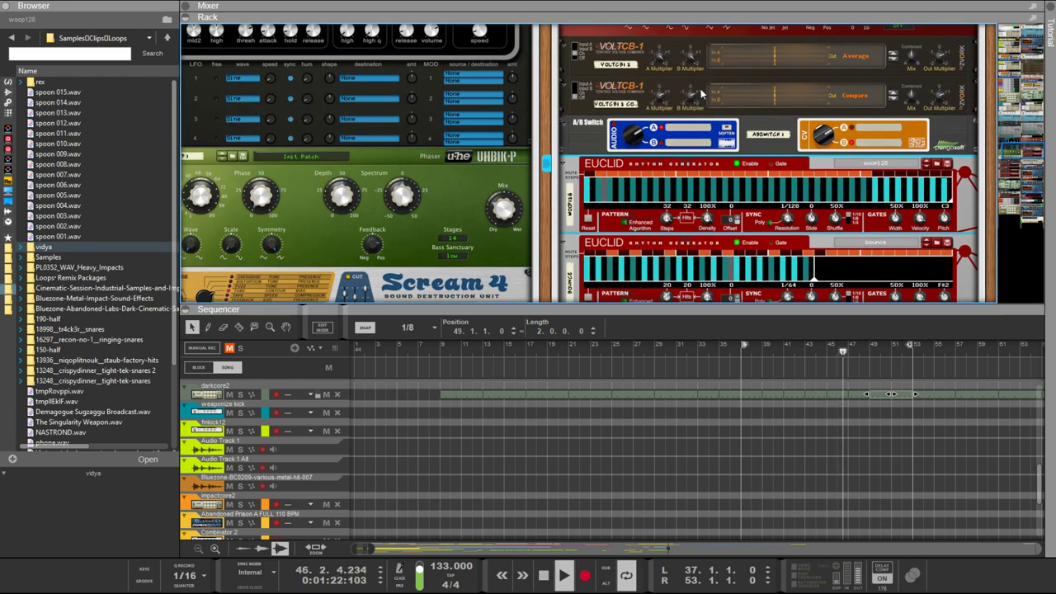
{"action": "key", "text": "Tab"}
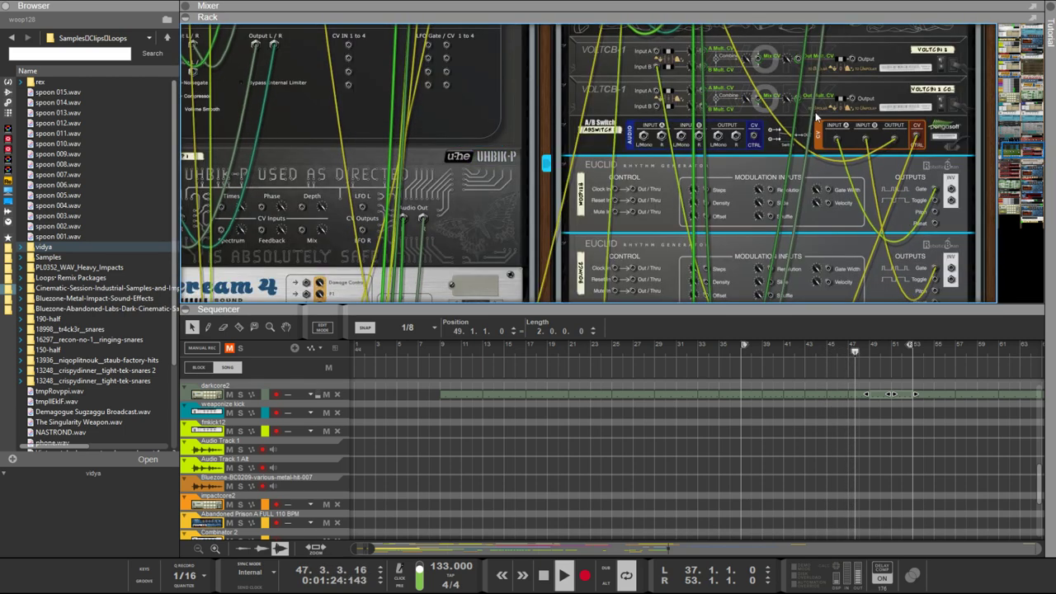
{"action": "key", "text": "Tab"}
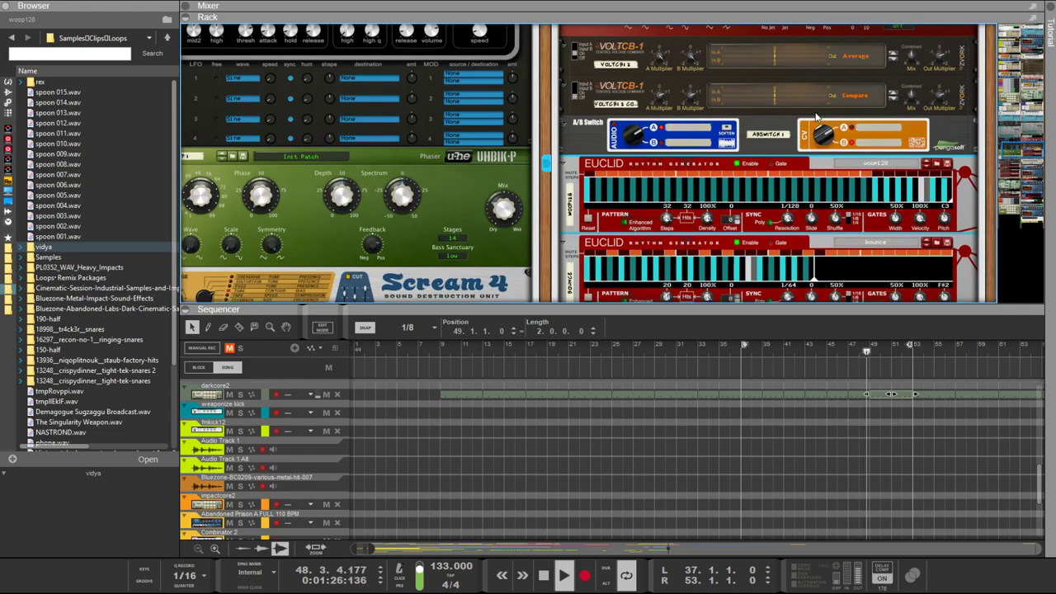
{"action": "scroll", "coordinate": [815, 115], "scroll_direction": "down", "scroll_amount": 1}
{"action": "scroll", "coordinate": [812, 112], "scroll_direction": "up", "scroll_amount": 3}
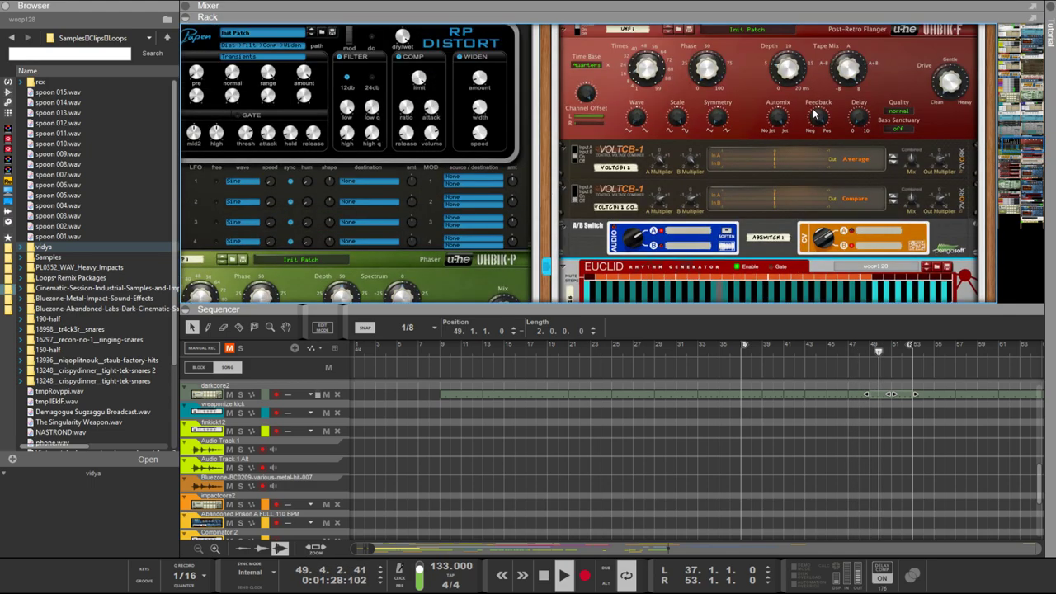
{"action": "scroll", "coordinate": [808, 101], "scroll_direction": "down", "scroll_amount": 5}
{"action": "scroll", "coordinate": [804, 97], "scroll_direction": "down", "scroll_amount": 6}
{"action": "scroll", "coordinate": [742, 98], "scroll_direction": "up", "scroll_amount": 8}
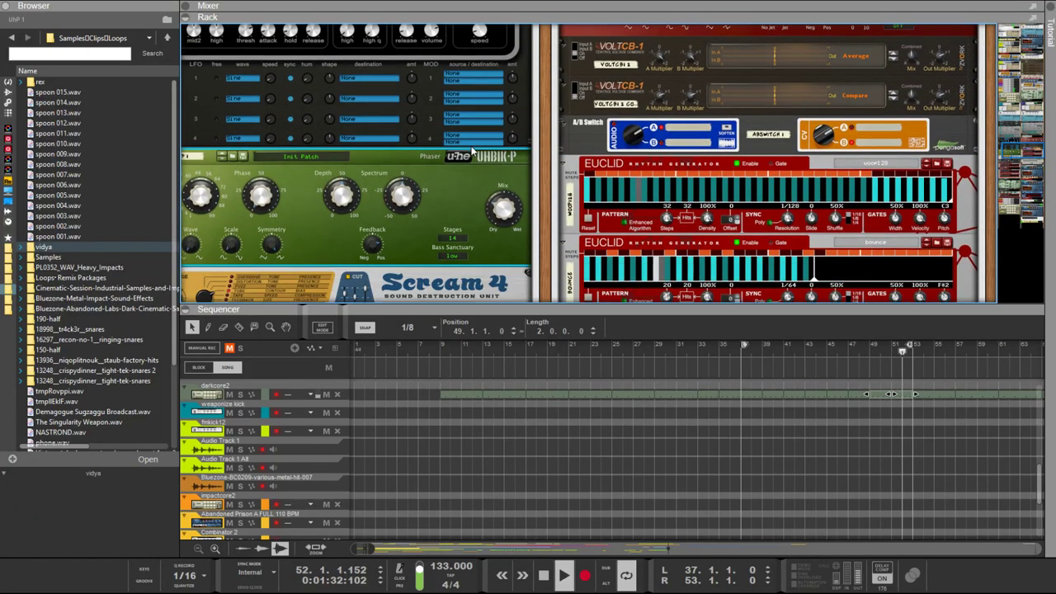
{"action": "scroll", "coordinate": [472, 151], "scroll_direction": "down", "scroll_amount": 2}
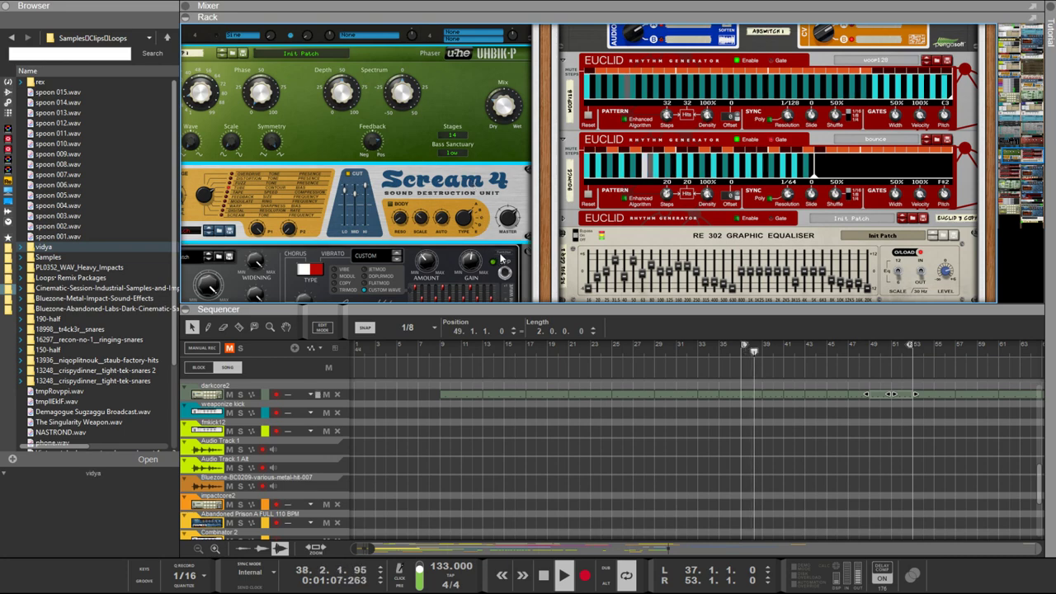
Remove the Pitch Shifter, PH-90 phaser and UHBIK-F flanger from the weaponize bass chain
{"action": "scroll", "coordinate": [557, 188], "scroll_direction": "up", "scroll_amount": 6}
{"action": "scroll", "coordinate": [558, 185], "scroll_direction": "up", "scroll_amount": 3}
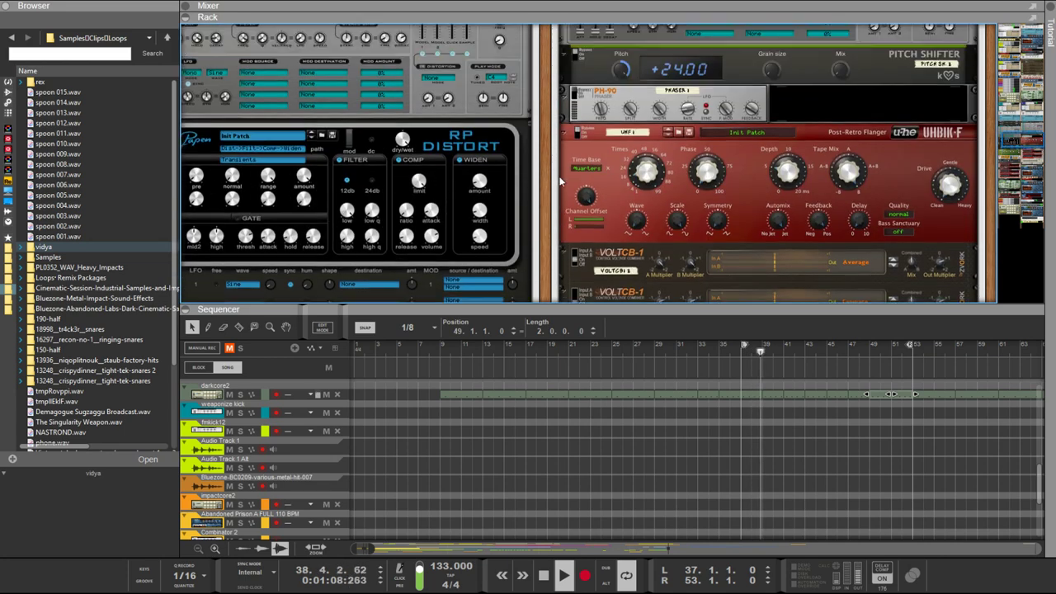
{"action": "left_click", "coordinate": [599, 155]}
{"action": "left_click", "coordinate": [601, 97], "text": "shift"}
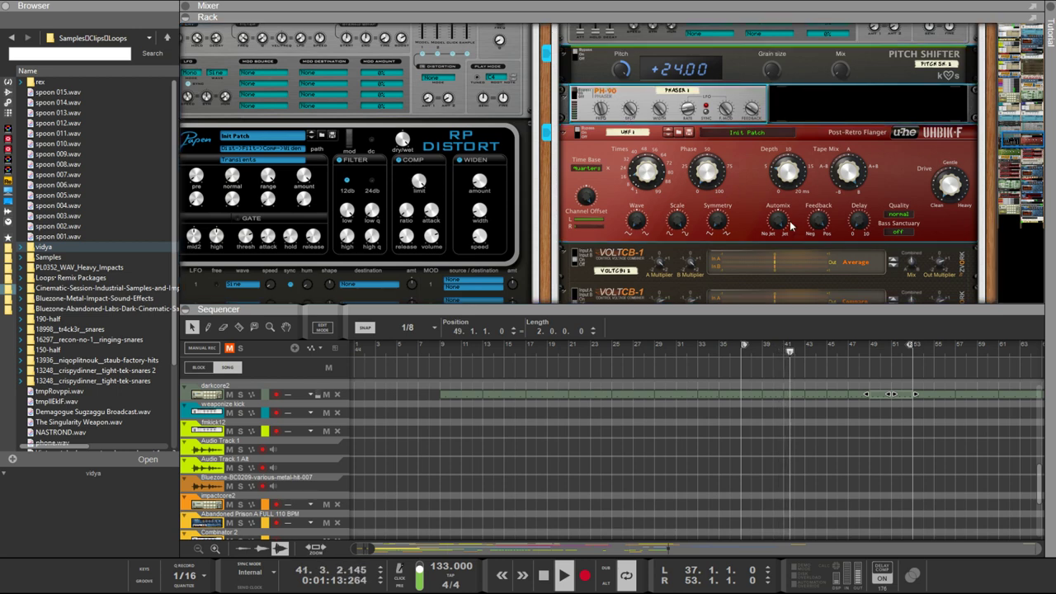
{"action": "scroll", "coordinate": [668, 165], "scroll_direction": "down", "scroll_amount": 10}
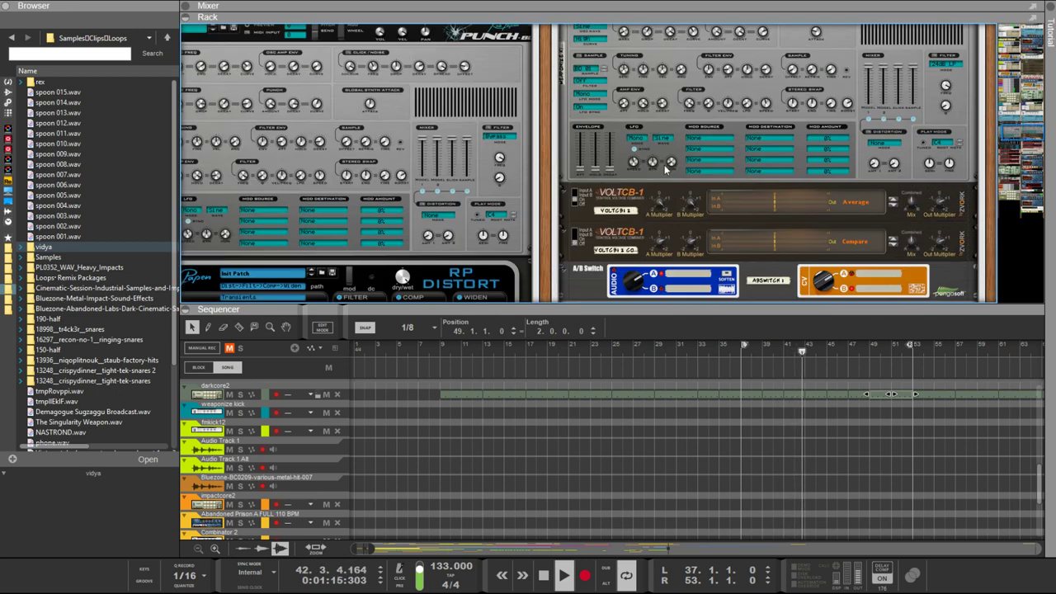
Show the modulation routing of the weaponize kick device in the weaponize bass Combinator's programmer
{"action": "scroll", "coordinate": [627, 198], "scroll_direction": "up", "scroll_amount": 3}
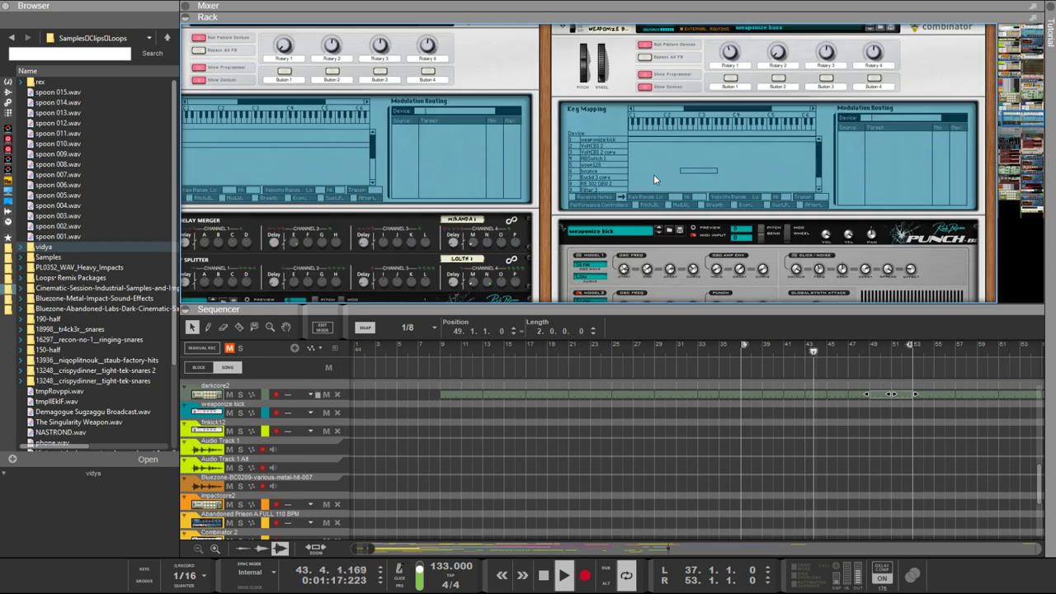
{"action": "scroll", "coordinate": [653, 174], "scroll_direction": "down", "scroll_amount": 1}
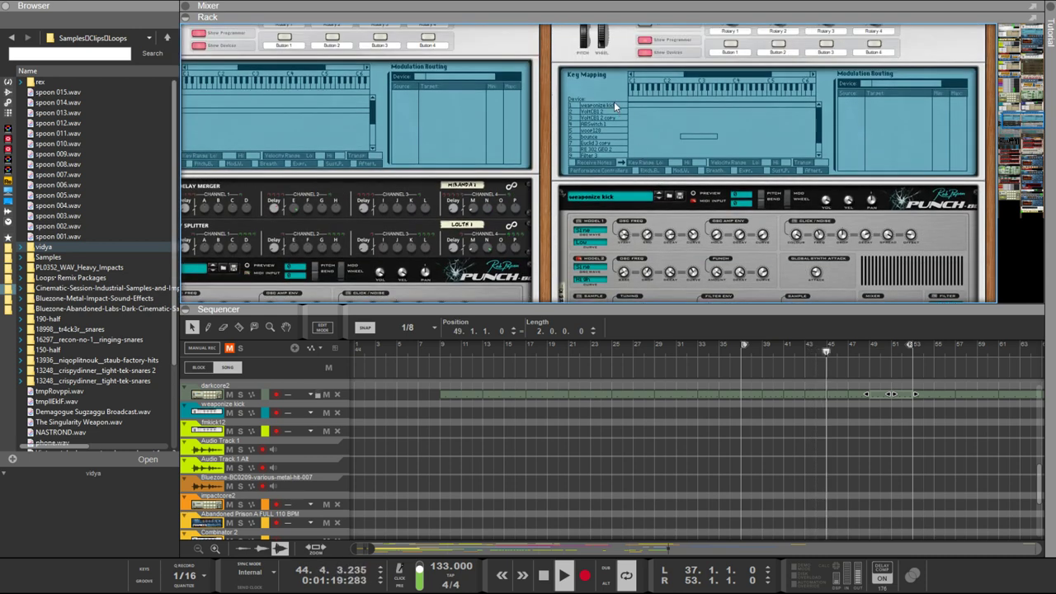
{"action": "left_click", "coordinate": [617, 105]}
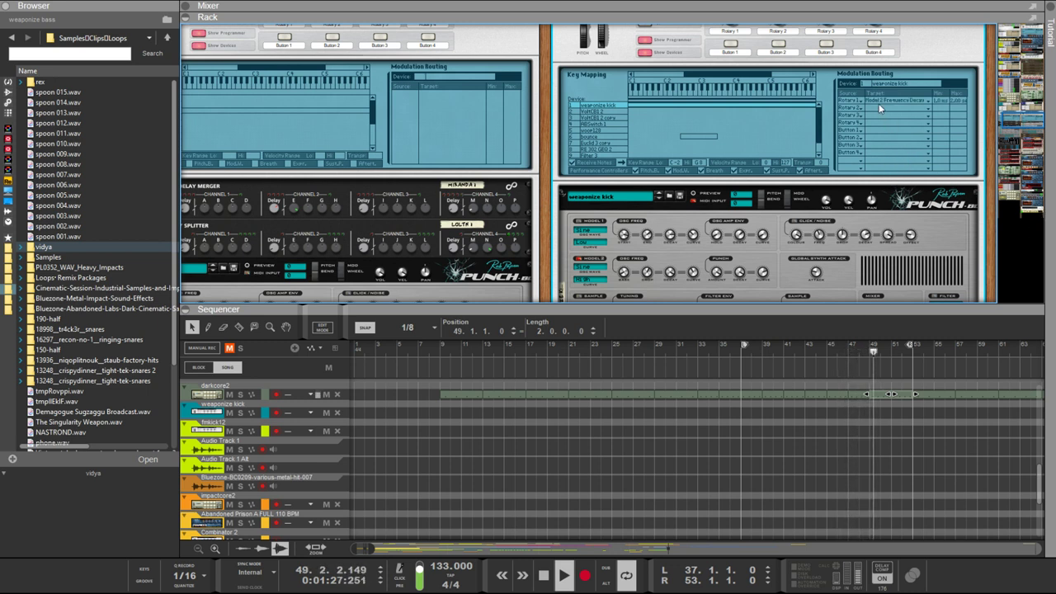
Examine the weaponize kick's modulation routing, oscillator controls, and the VOLTCB-1, A/B Switch and Euclid devices further down the weaponize bass Combinator
{"action": "scroll", "coordinate": [880, 106], "scroll_direction": "up", "scroll_amount": 2}
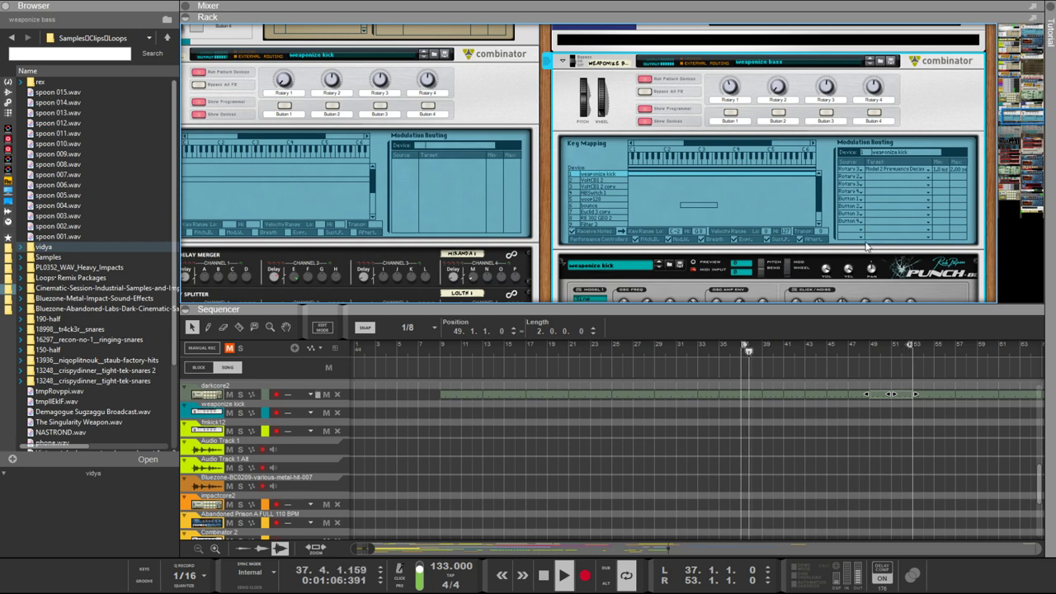
{"action": "scroll", "coordinate": [904, 169], "scroll_direction": "down", "scroll_amount": 2}
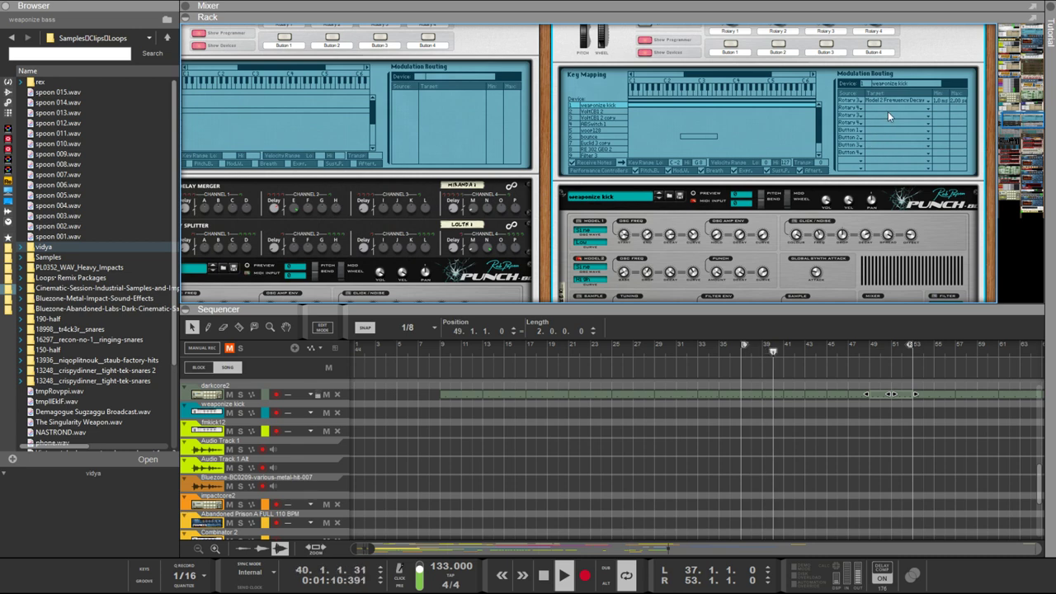
{"action": "scroll", "coordinate": [887, 114], "scroll_direction": "down", "scroll_amount": 1}
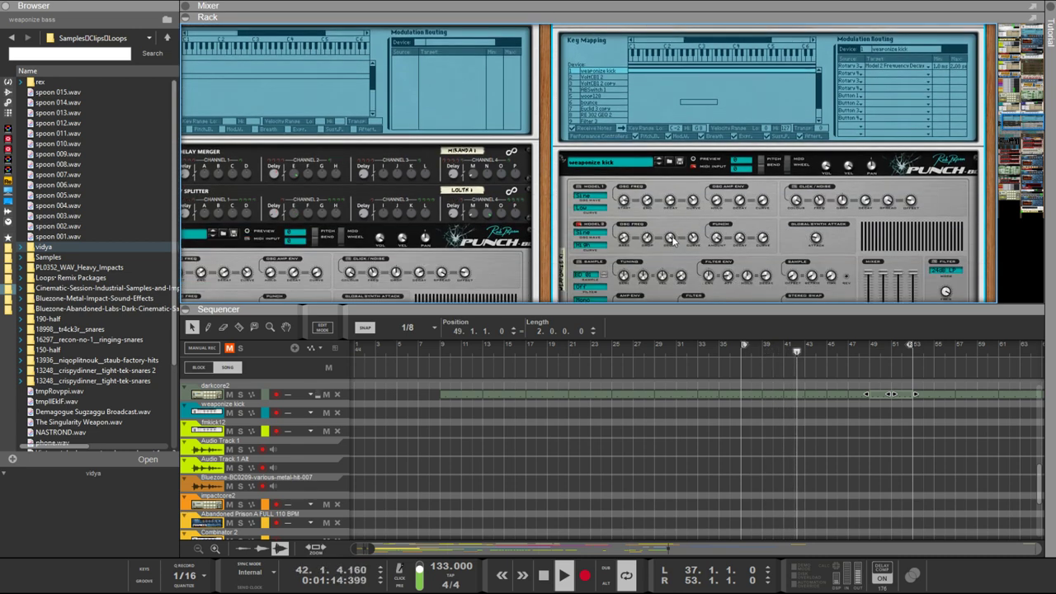
{"action": "scroll", "coordinate": [673, 241], "scroll_direction": "up", "scroll_amount": 3}
{"action": "scroll", "coordinate": [671, 233], "scroll_direction": "down", "scroll_amount": 2}
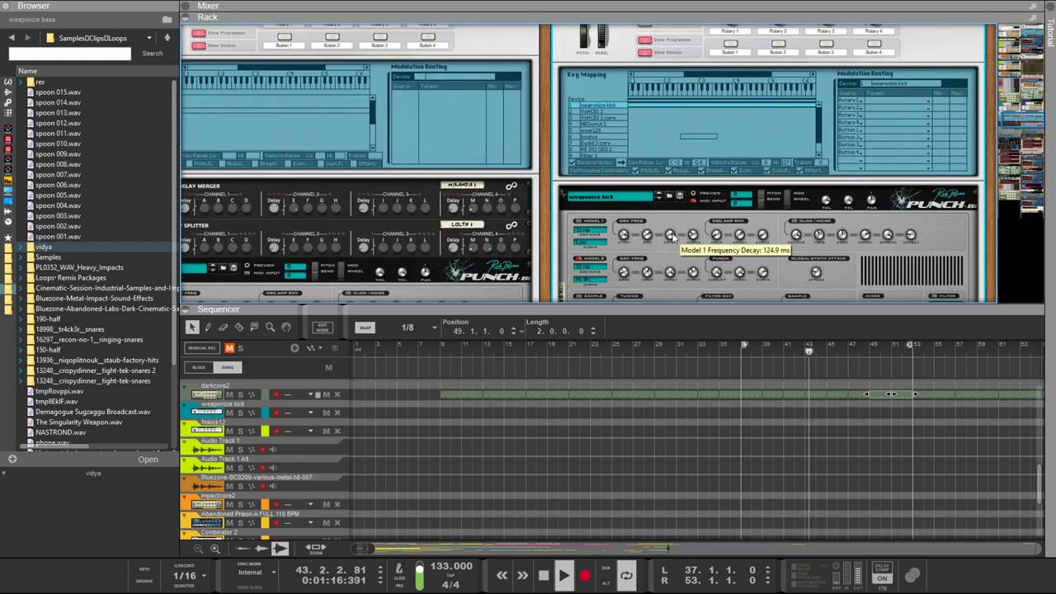
{"action": "scroll", "coordinate": [671, 233], "scroll_direction": "down", "scroll_amount": 10}
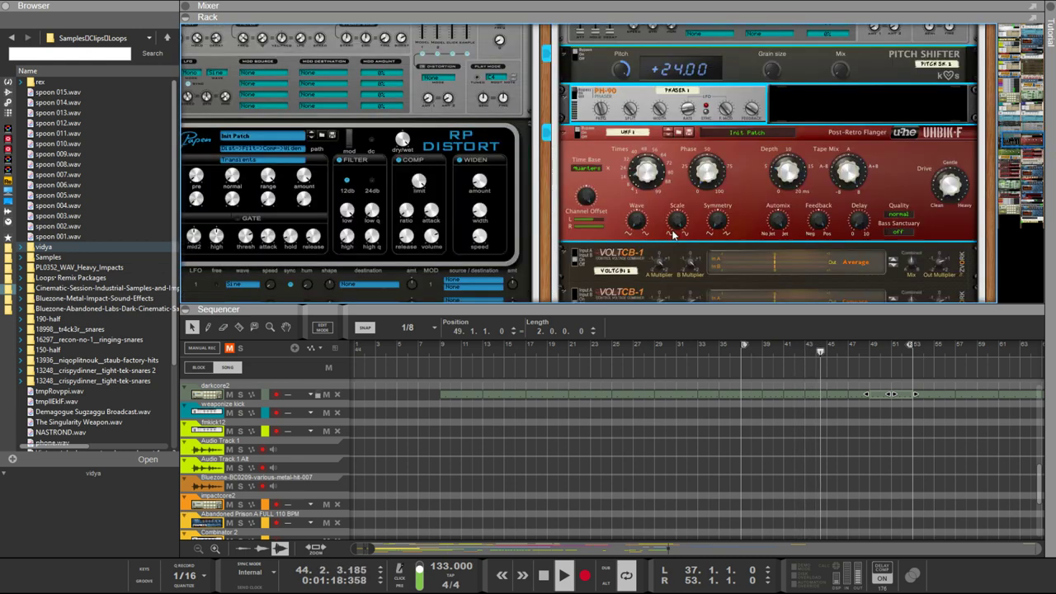
{"action": "scroll", "coordinate": [672, 228], "scroll_direction": "down", "scroll_amount": 5}
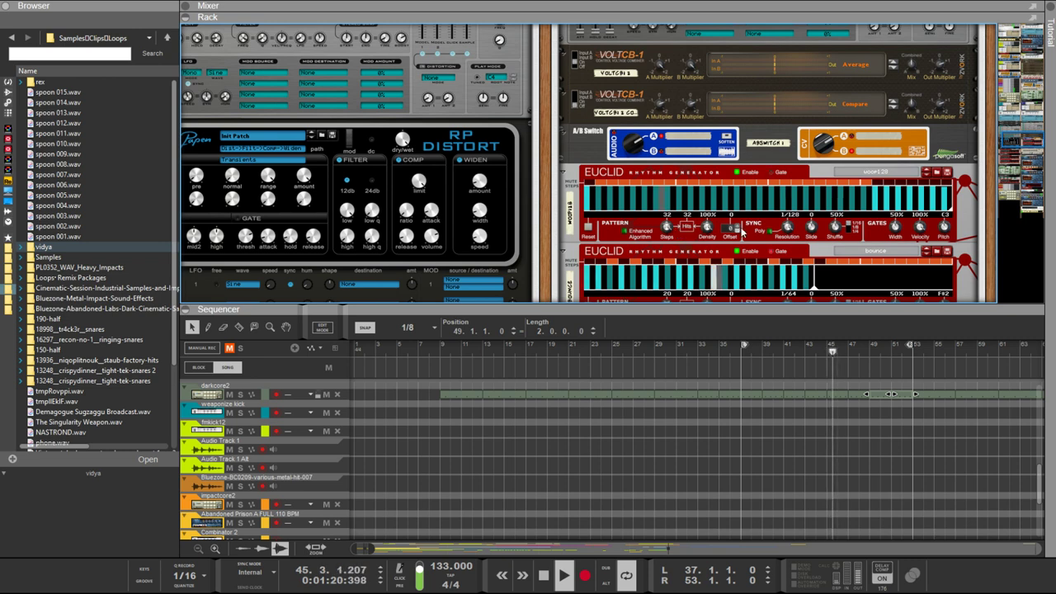
{"action": "scroll", "coordinate": [742, 217], "scroll_direction": "up", "scroll_amount": 10}
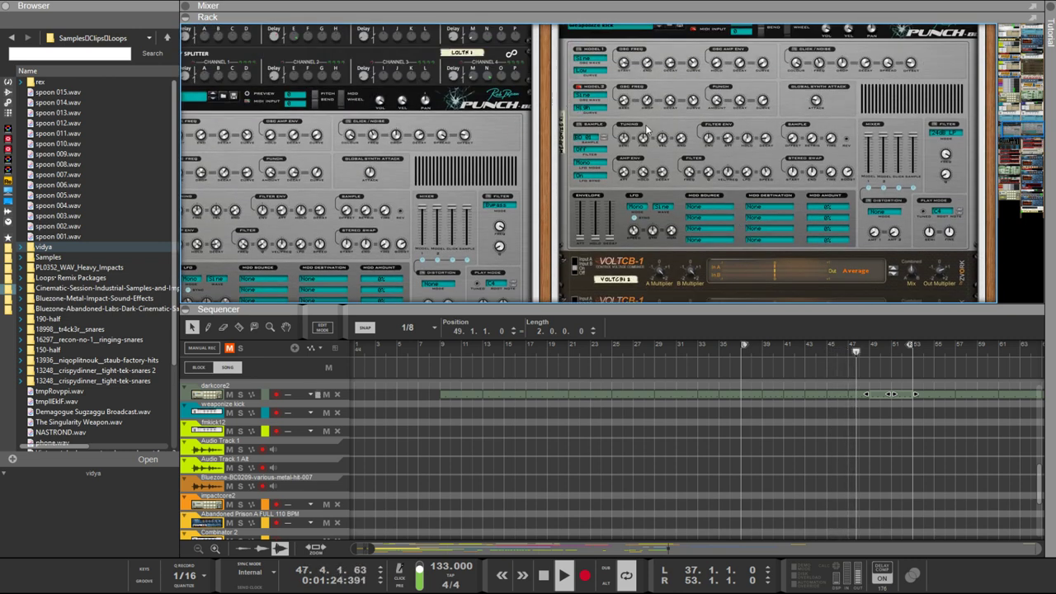
{"action": "scroll", "coordinate": [620, 136], "scroll_direction": "down", "scroll_amount": 5}
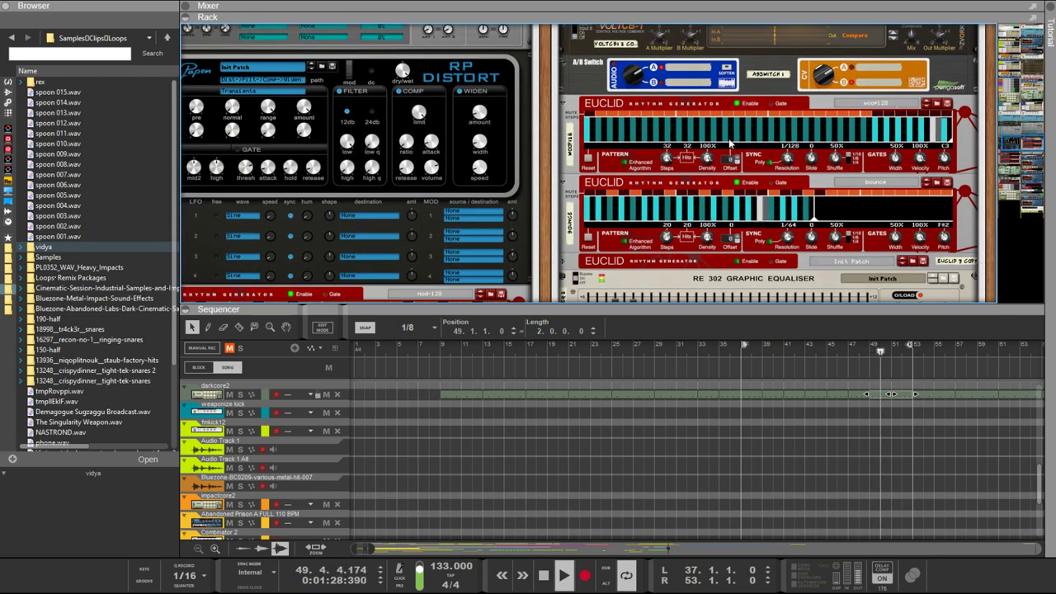
{"action": "scroll", "coordinate": [689, 119], "scroll_direction": "up", "scroll_amount": 4}
{"action": "scroll", "coordinate": [688, 119], "scroll_direction": "up", "scroll_amount": 4}
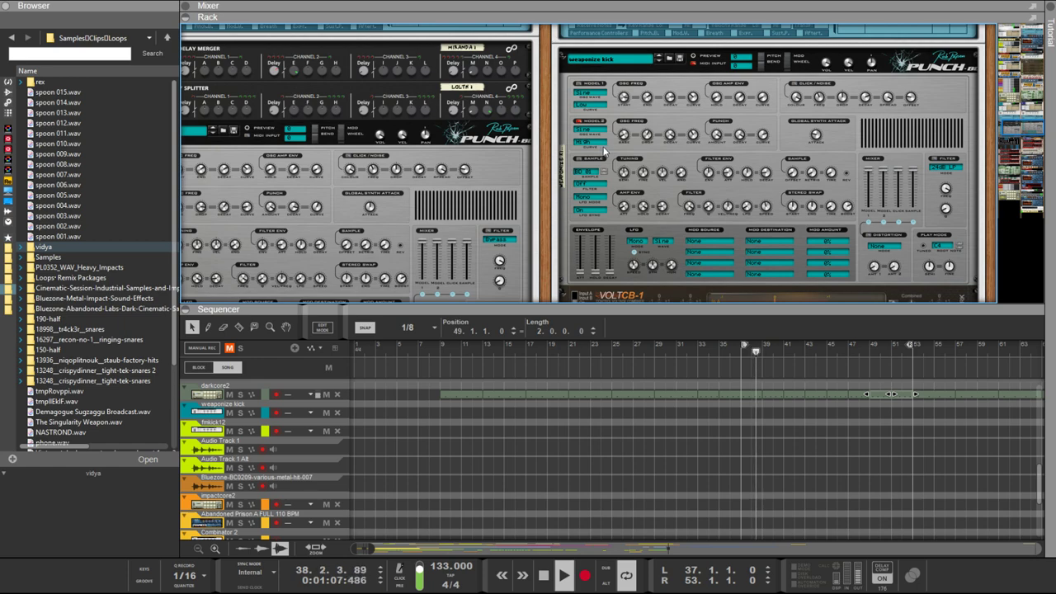
{"action": "scroll", "coordinate": [604, 151], "scroll_direction": "down", "scroll_amount": 10}
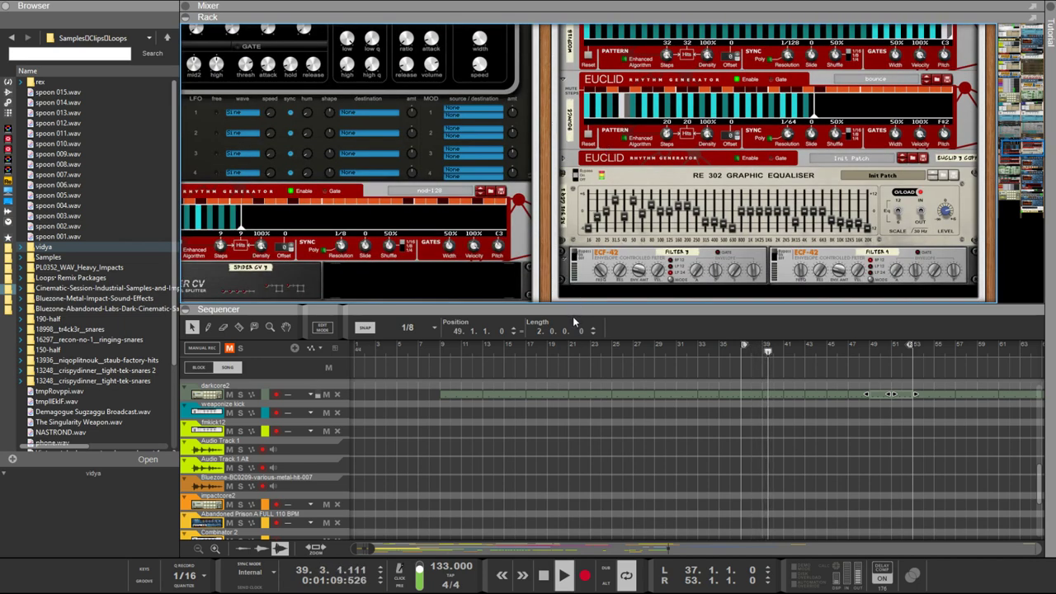
Set the sequencer snap to Grid (Bar) and split the yellow Combinator 2 audio clip at bar 53
{"action": "key", "text": "F7"}
{"action": "scroll", "coordinate": [574, 160], "scroll_direction": "up", "scroll_amount": 4}
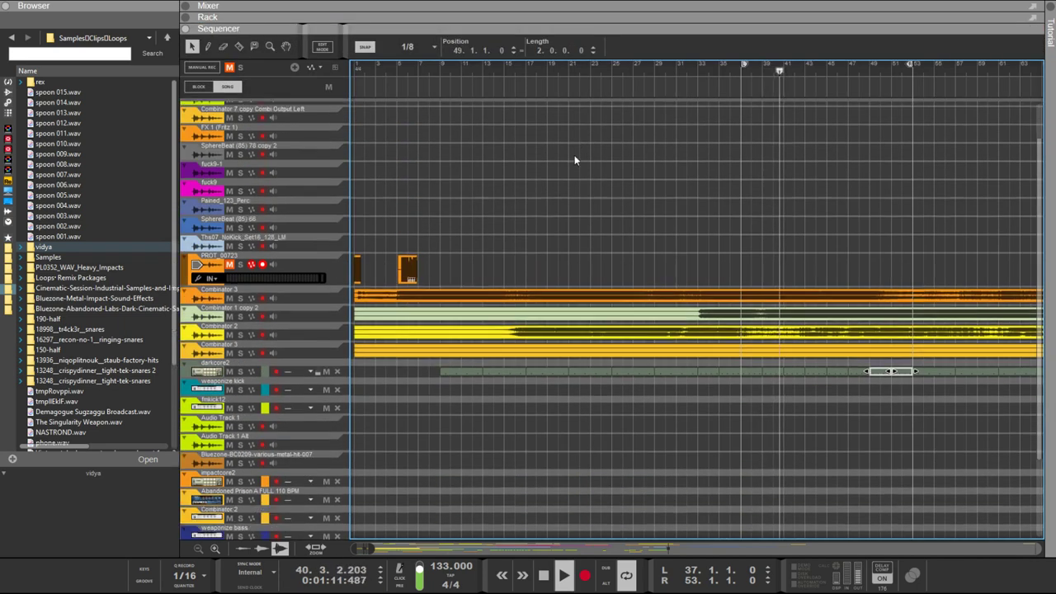
{"action": "scroll", "coordinate": [574, 155], "scroll_direction": "down", "scroll_amount": 2}
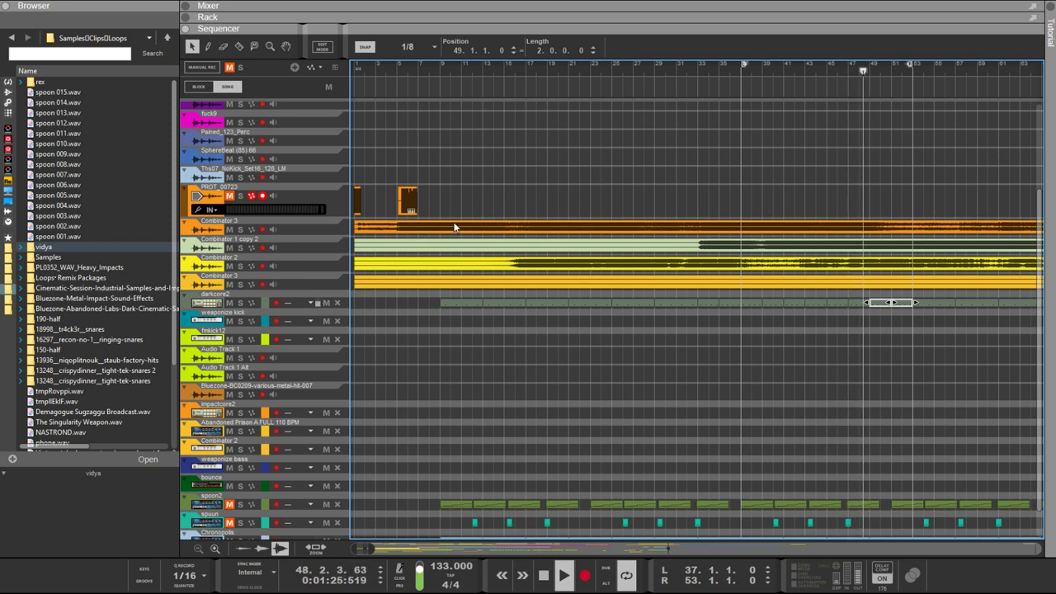
{"action": "key", "text": "r"}
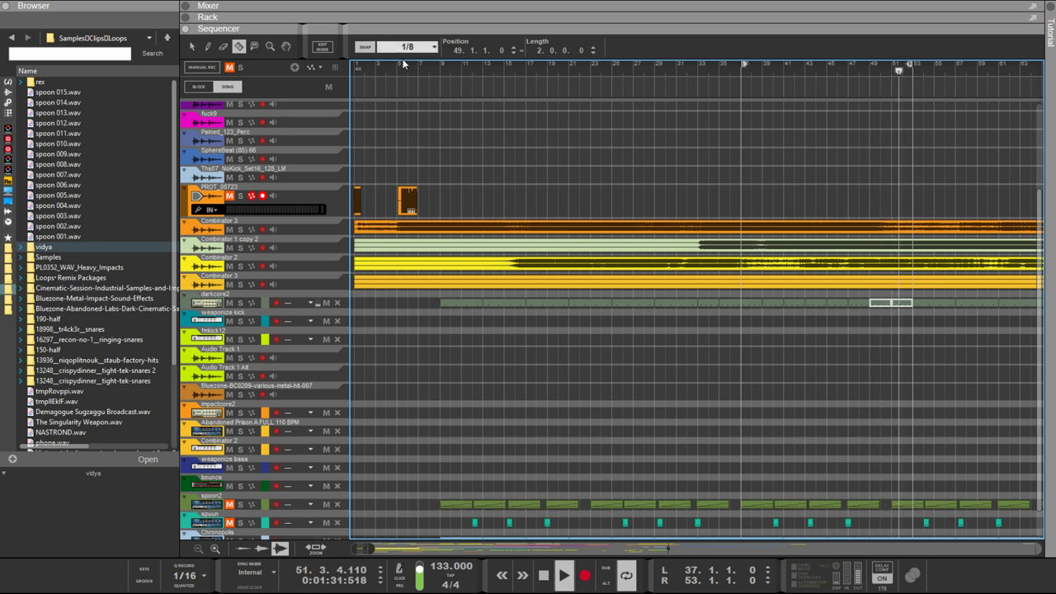
{"action": "left_click", "coordinate": [917, 265]}
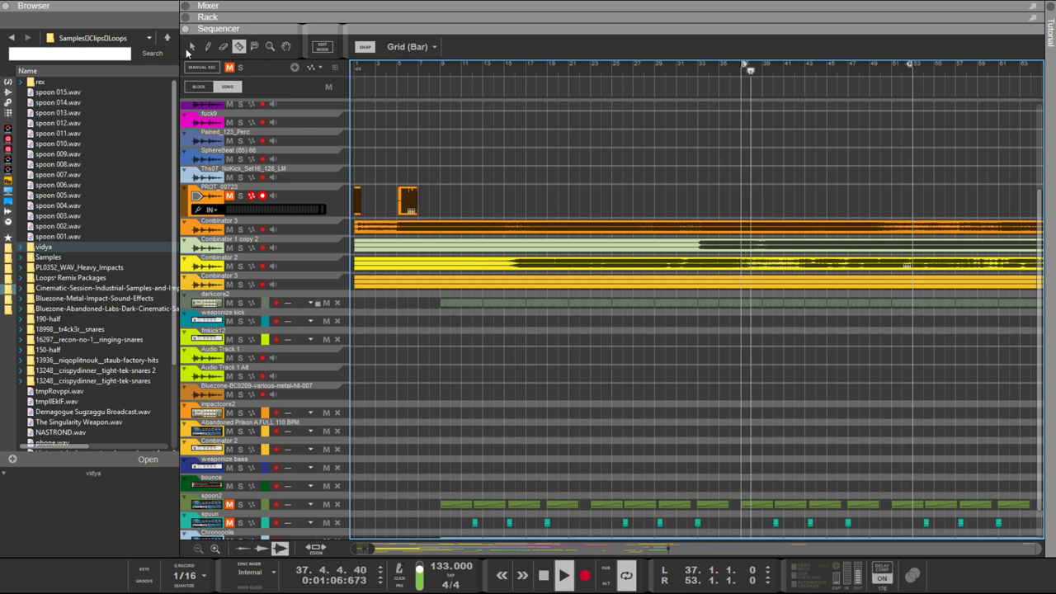
Shorten the first Combinator 2 audio clip to 36 bars, with a fade-out of 256
{"action": "left_click", "coordinate": [192, 47]}
{"action": "left_click", "coordinate": [911, 264]}
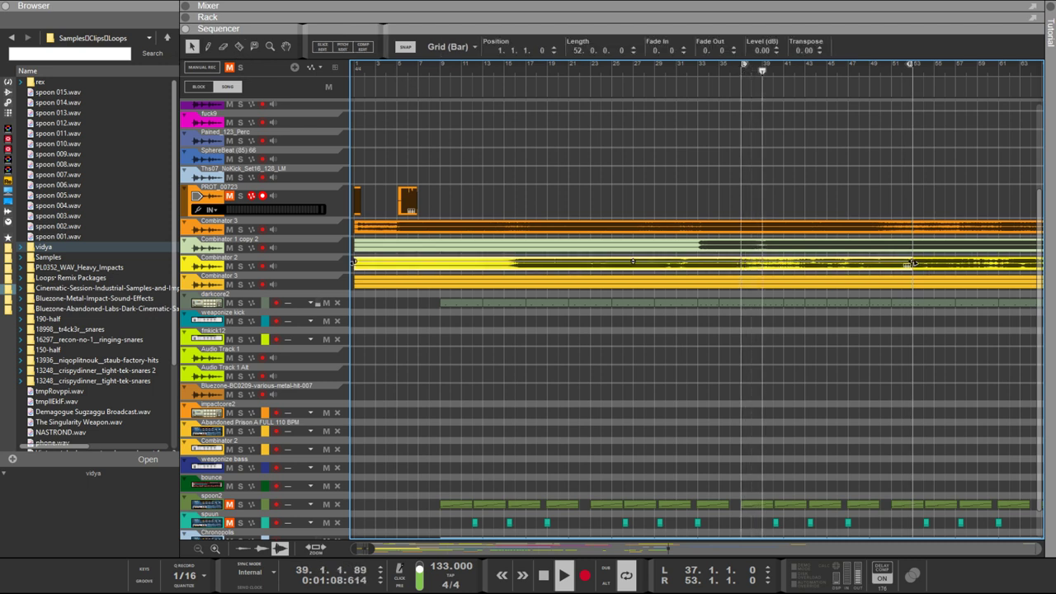
{"action": "mouse_move", "coordinate": [911, 264]}
{"action": "left_mouse_down"}
{"action": "mouse_move", "coordinate": [698, 266]}
{"action": "mouse_move", "coordinate": [739, 262]}
{"action": "left_mouse_up"}
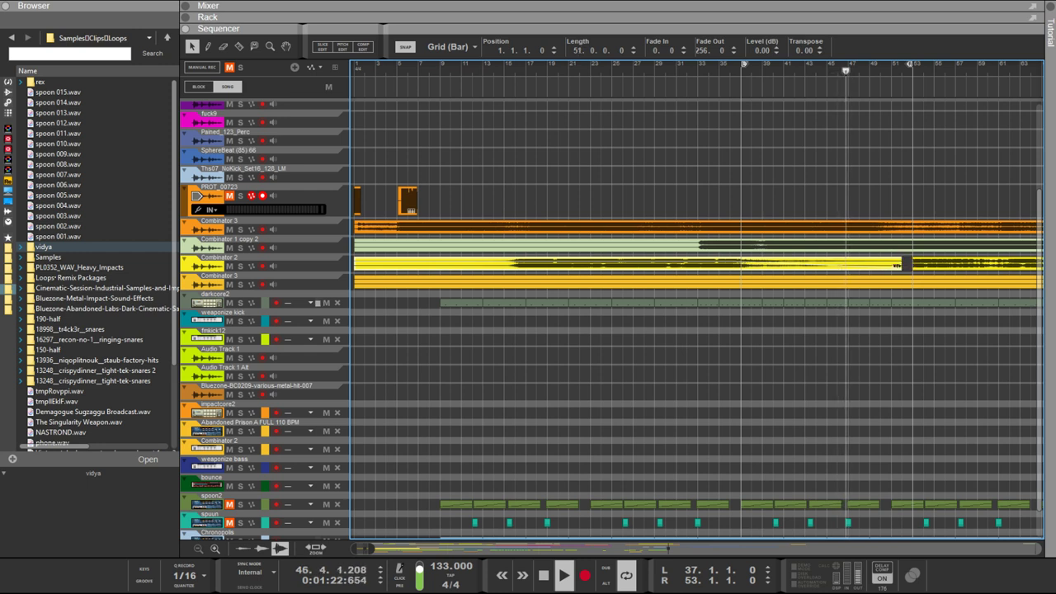
{"action": "left_click_drag", "start_coordinate": [895, 266], "coordinate": [742, 266]}
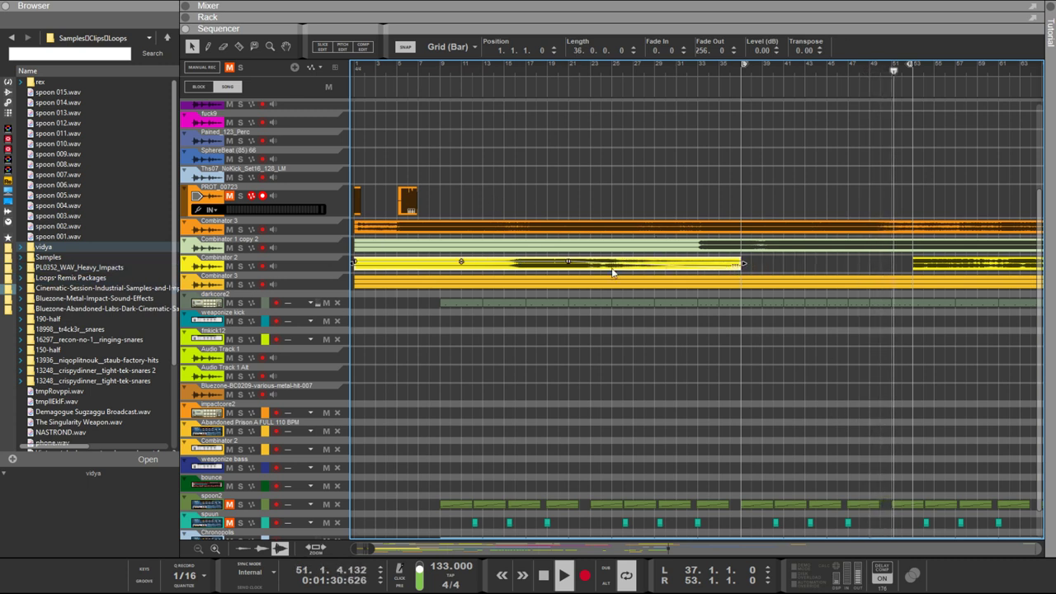
Route a weaponize bass rotary to the weaponize kick's Model 2 Frequency Decay and Frequency Curve, setting the curve's maximum to 70%
{"action": "scroll", "coordinate": [445, 125], "scroll_direction": "down", "scroll_amount": 1}
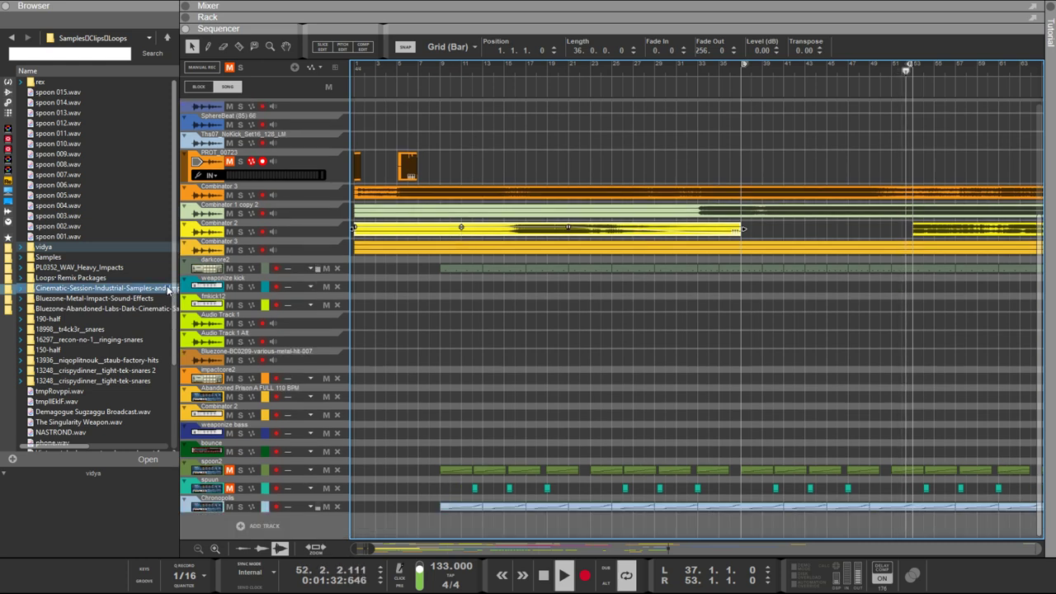
{"action": "scroll", "coordinate": [168, 288], "scroll_direction": "down", "scroll_amount": 4}
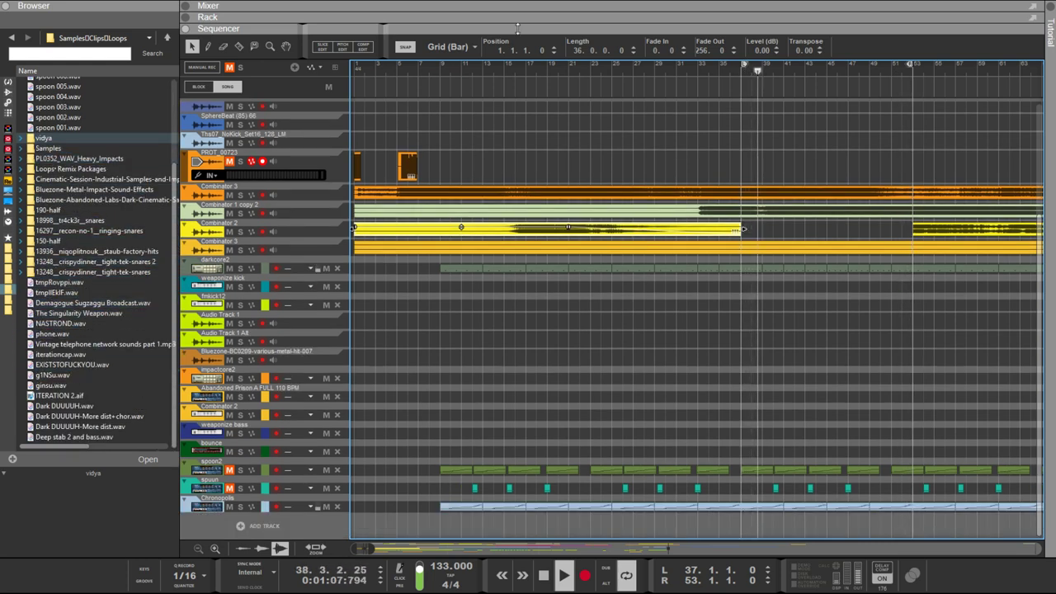
{"action": "key", "text": "F6"}
{"action": "key", "text": "F6"}
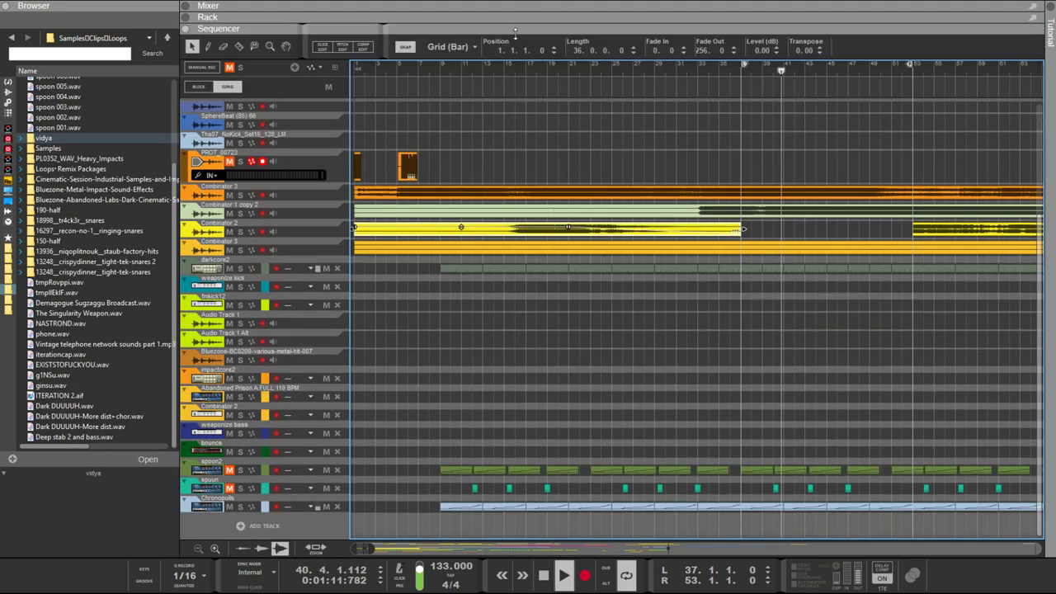
{"action": "key", "text": "F6"}
{"action": "scroll", "coordinate": [793, 272], "scroll_direction": "up", "scroll_amount": 5}
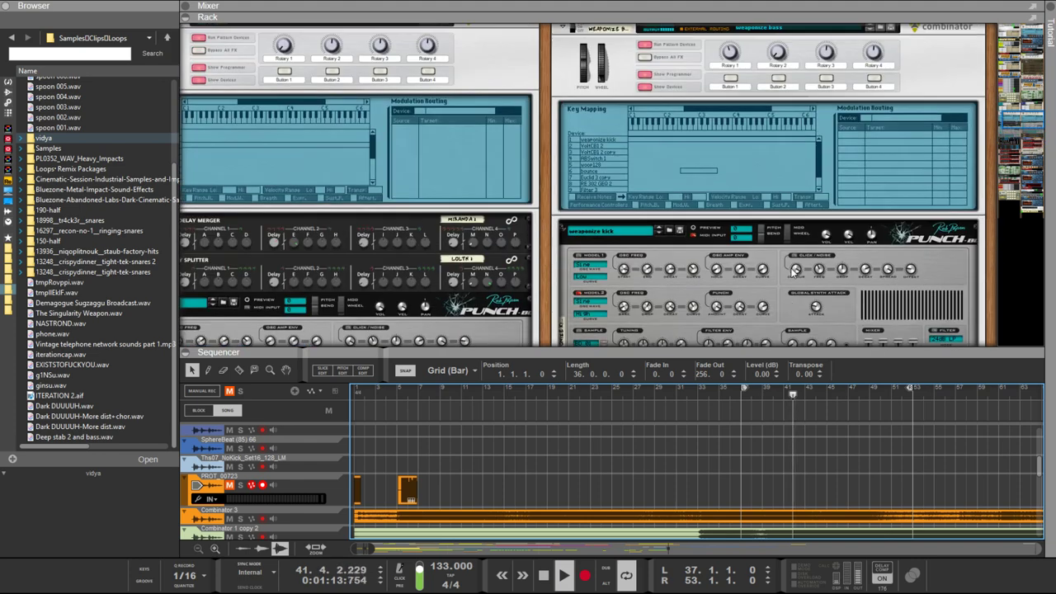
{"action": "scroll", "coordinate": [794, 269], "scroll_direction": "down", "scroll_amount": 5}
{"action": "scroll", "coordinate": [790, 267], "scroll_direction": "up", "scroll_amount": 6}
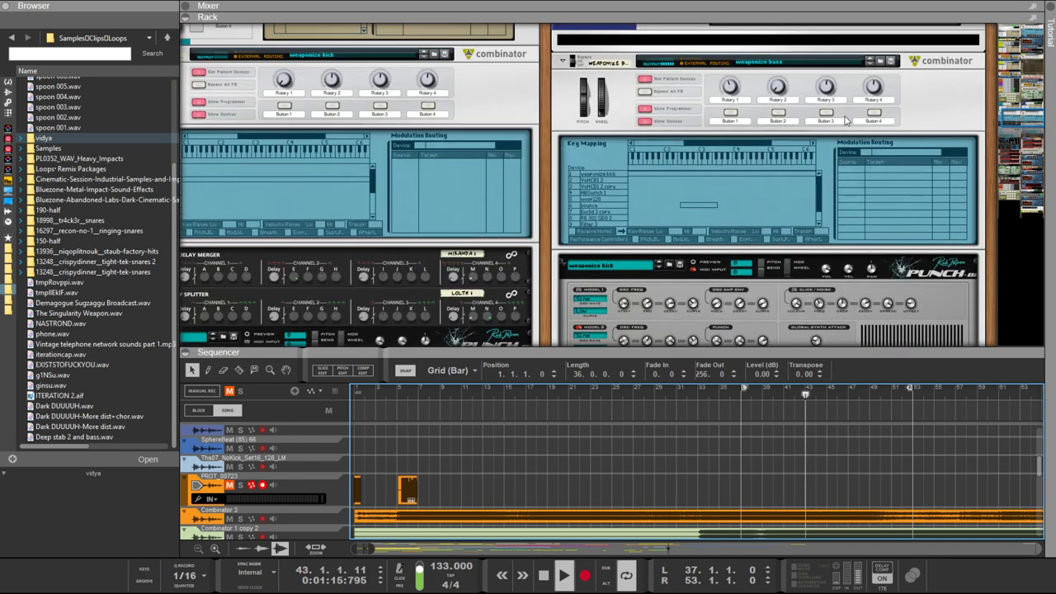
{"action": "left_click", "coordinate": [604, 173]}
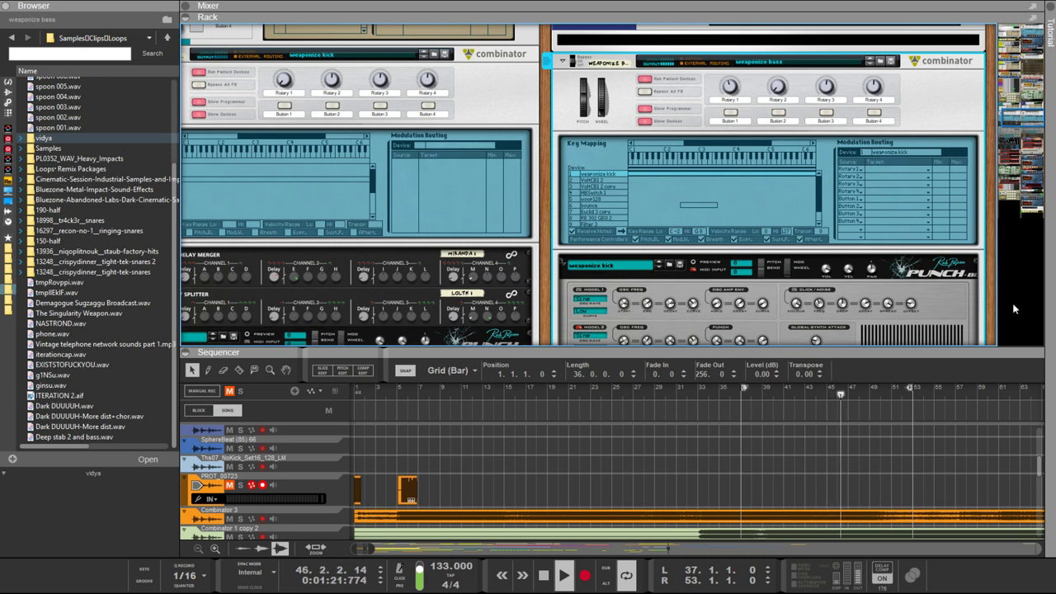
{"action": "left_click", "coordinate": [899, 168]}
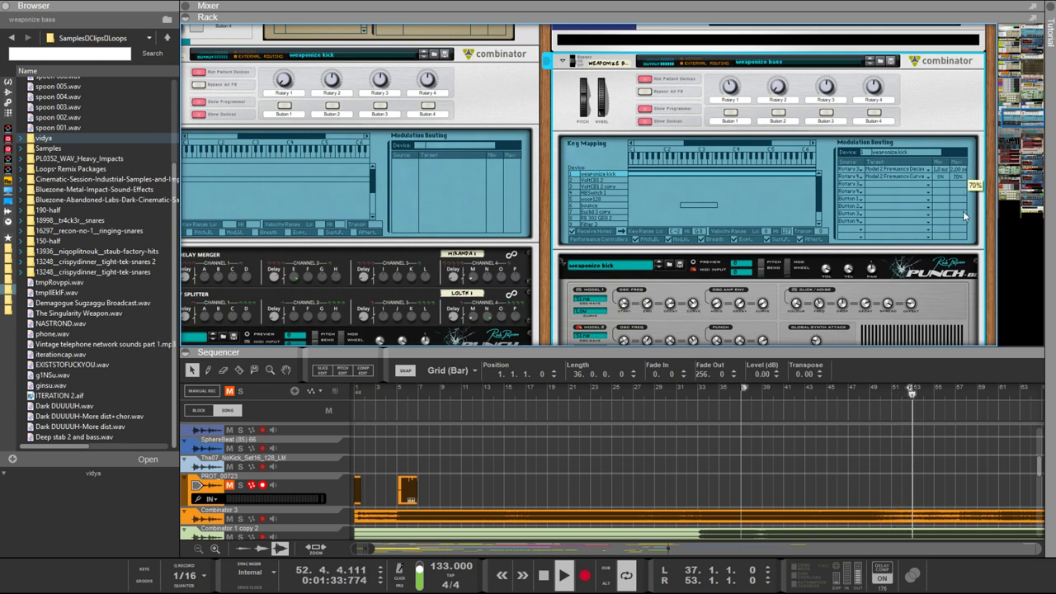
{"action": "scroll", "coordinate": [743, 264], "scroll_direction": "down", "scroll_amount": 3}
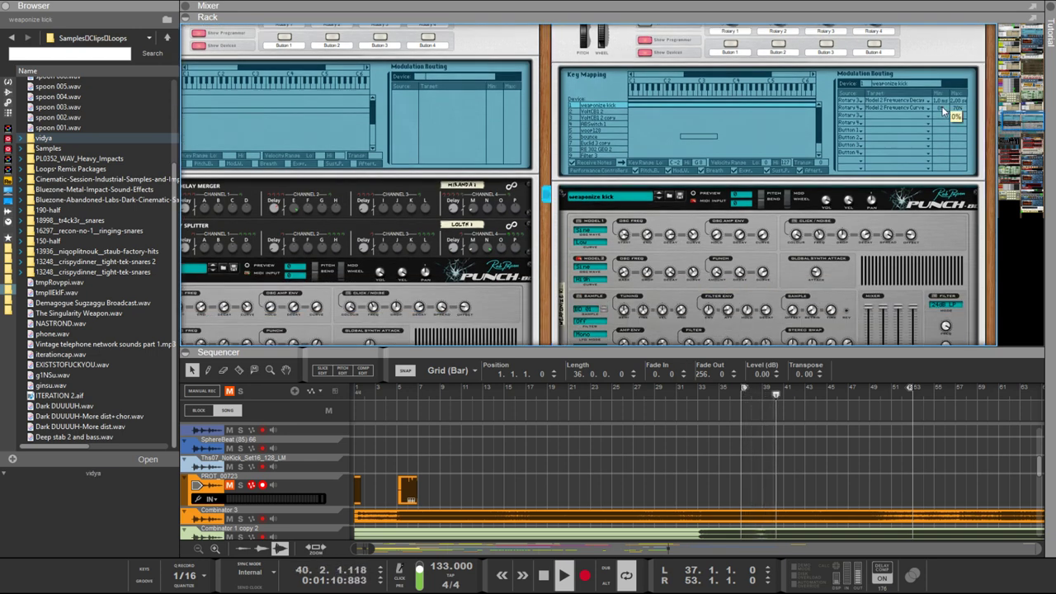
Raise the Frequency Curve routing's minimum, set its maximum to 100%, and invert the Frequency Decay range to 2.00 s minimum and 1.0 ms maximum
{"action": "left_click_drag", "start_coordinate": [947, 104], "coordinate": [946, 85]}
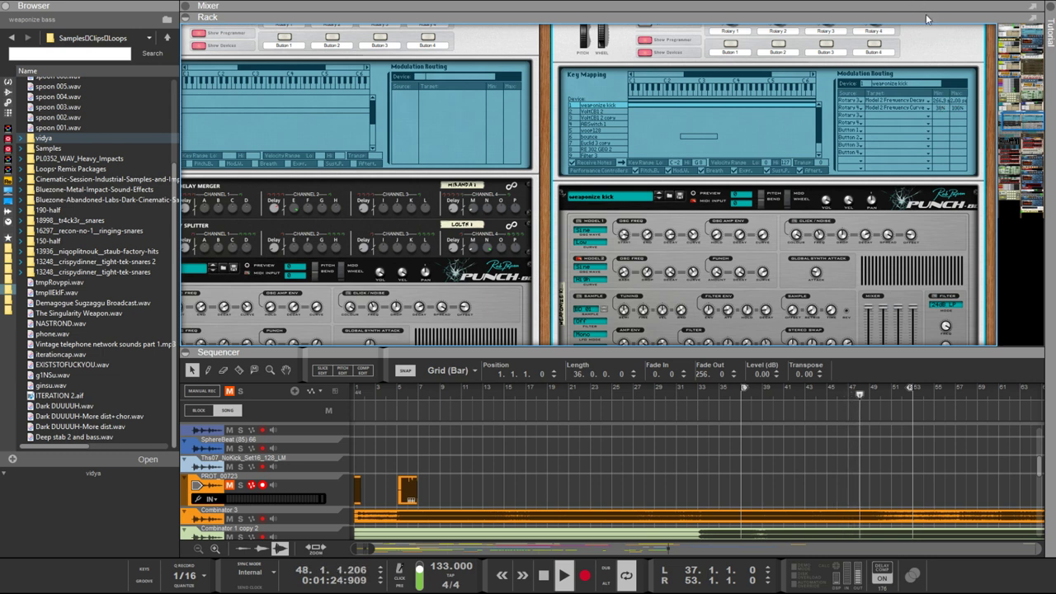
{"action": "left_click", "coordinate": [672, 274]}
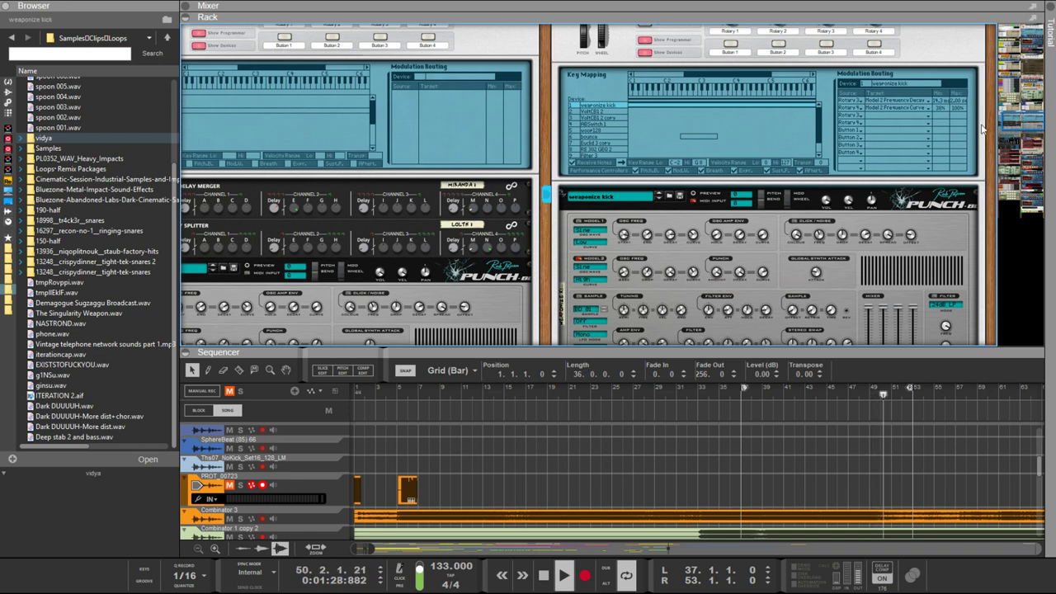
{"action": "left_click_drag", "start_coordinate": [942, 103], "coordinate": [945, 114]}
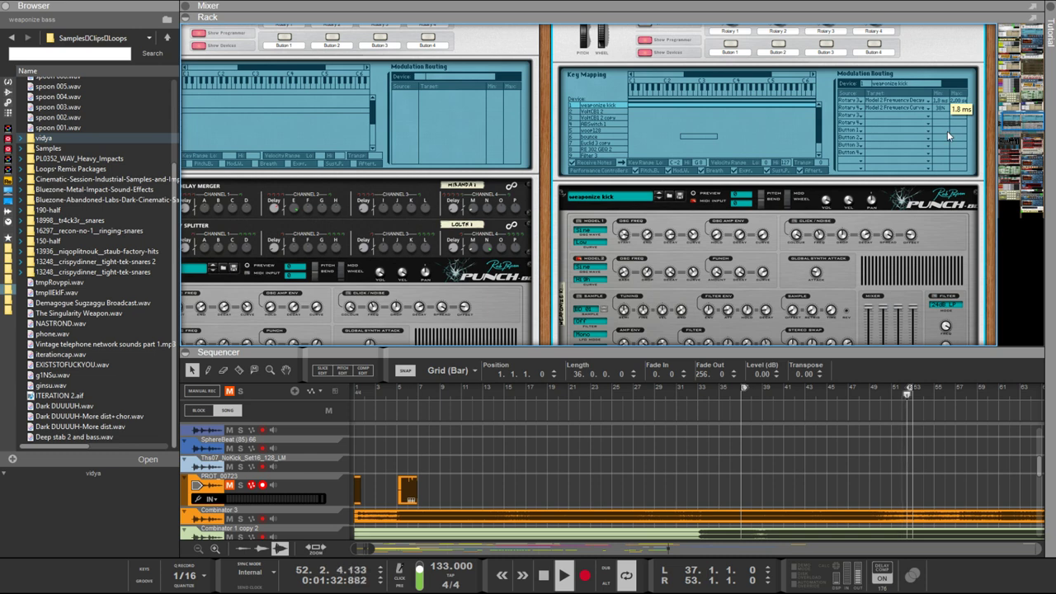
{"action": "left_click_drag", "start_coordinate": [947, 132], "coordinate": [948, 17]}
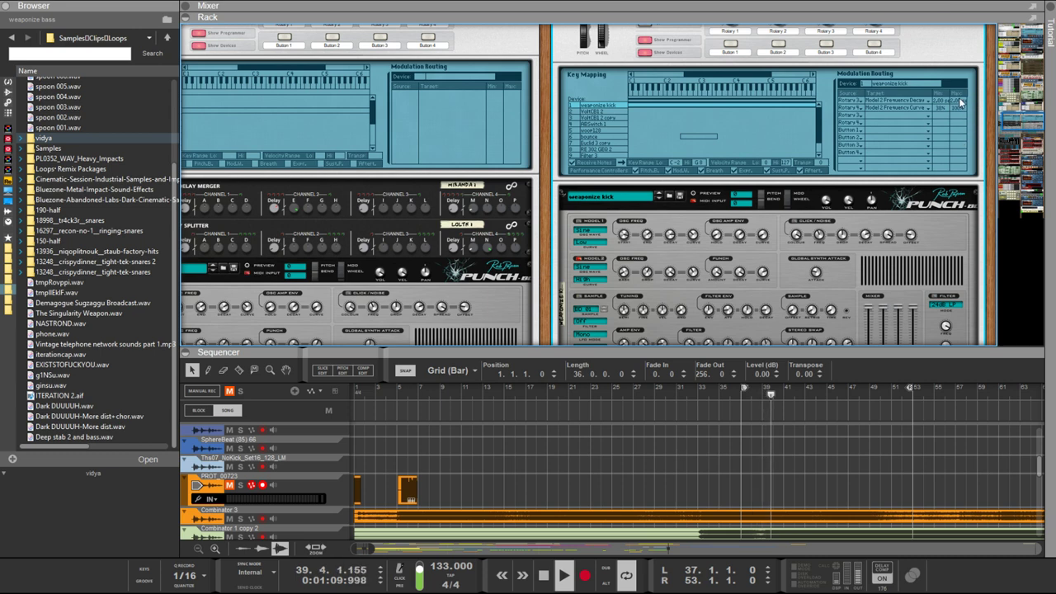
{"action": "left_click_drag", "start_coordinate": [960, 256], "coordinate": [961, 147]}
{"action": "scroll", "coordinate": [960, 146], "scroll_direction": "up", "scroll_amount": 2}
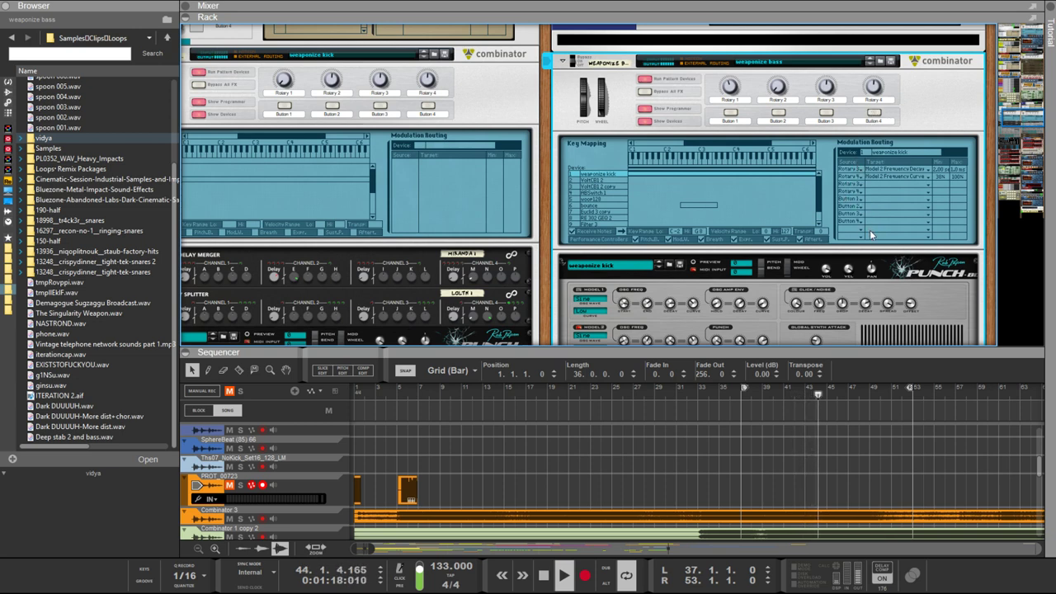
Sweep the weaponize bass Combinator's Rotary 4 and add Model 2 Frequency Drop as a routing target ranging from 0% to 100%
{"action": "mouse_move", "coordinate": [872, 93]}
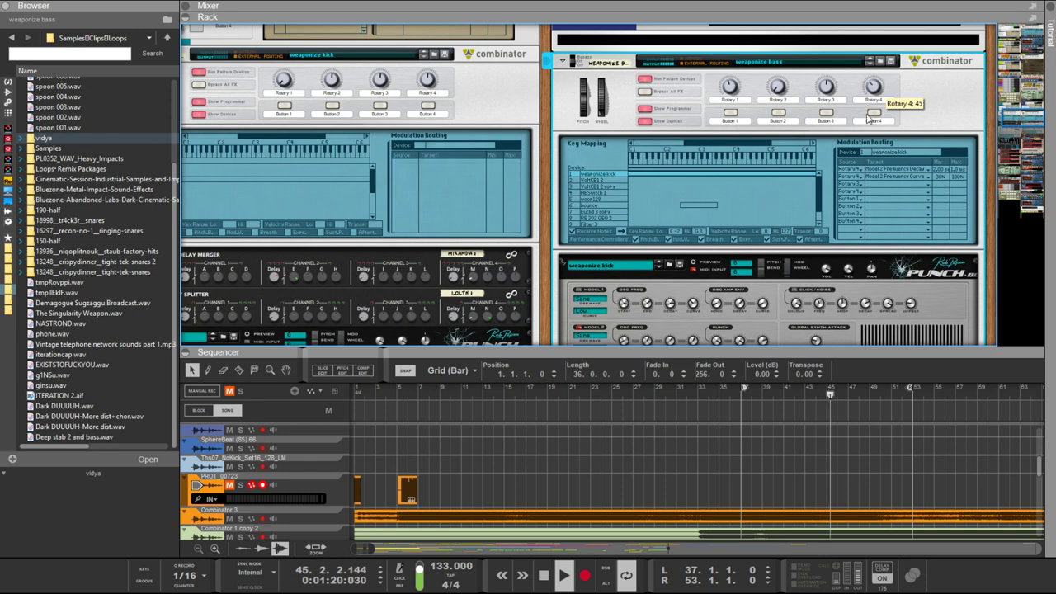
{"action": "left_click_drag", "start_coordinate": [870, 76], "coordinate": [898, 349]}
{"action": "left_click_drag", "start_coordinate": [890, 292], "coordinate": [861, 180]}
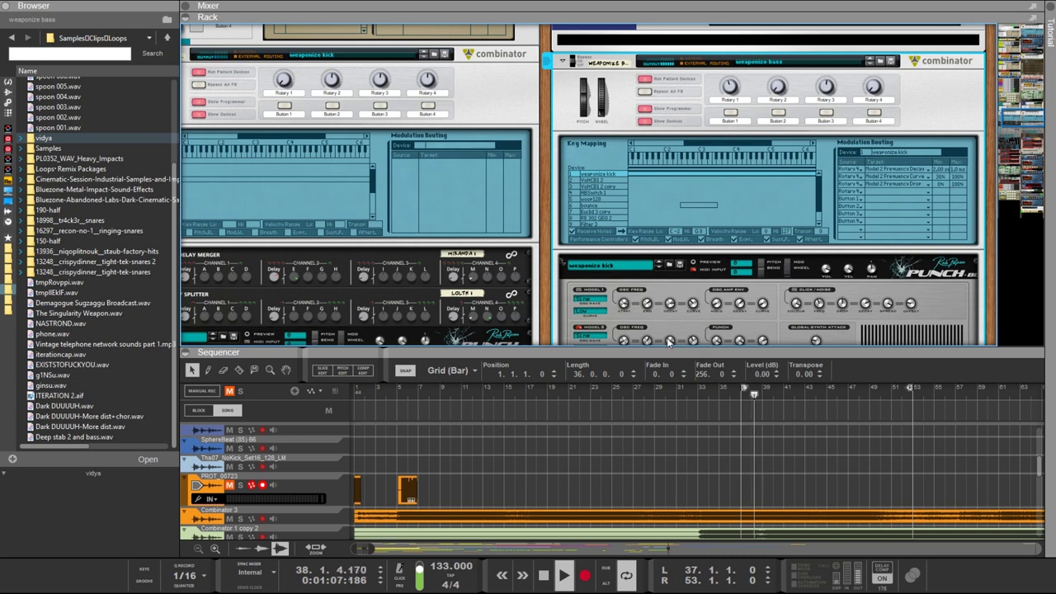
Adjust the weaponize kick's Model 2 frequency knobs and change the first routing's target to Model 2 Frequency Base, from 10 Hz to 100 Hz
{"action": "scroll", "coordinate": [657, 257], "scroll_direction": "down", "scroll_amount": 3}
{"action": "left_click", "coordinate": [652, 244]}
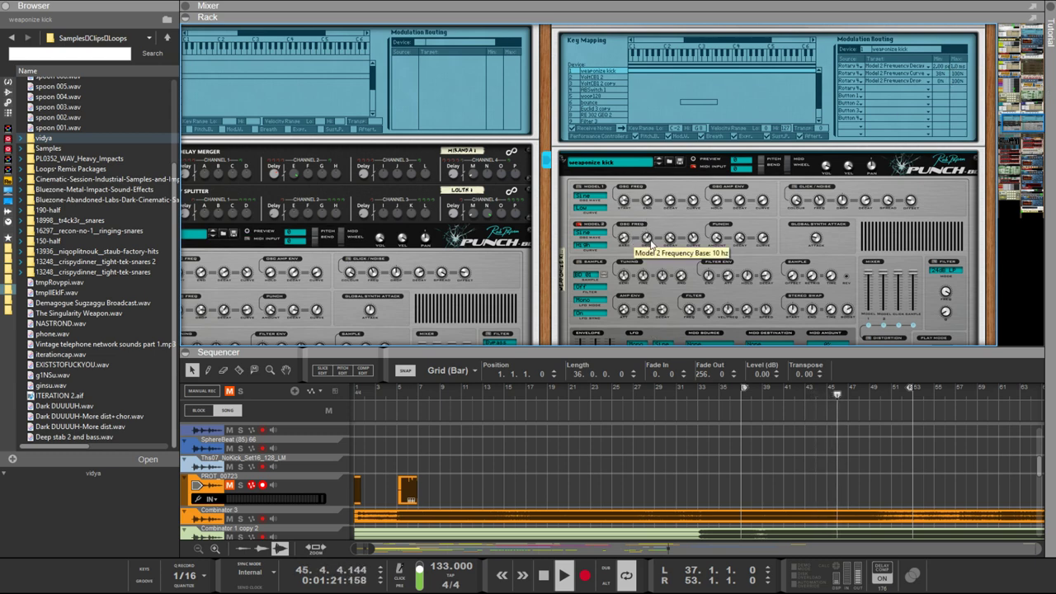
{"action": "left_click_drag", "start_coordinate": [647, 240], "coordinate": [658, 117]}
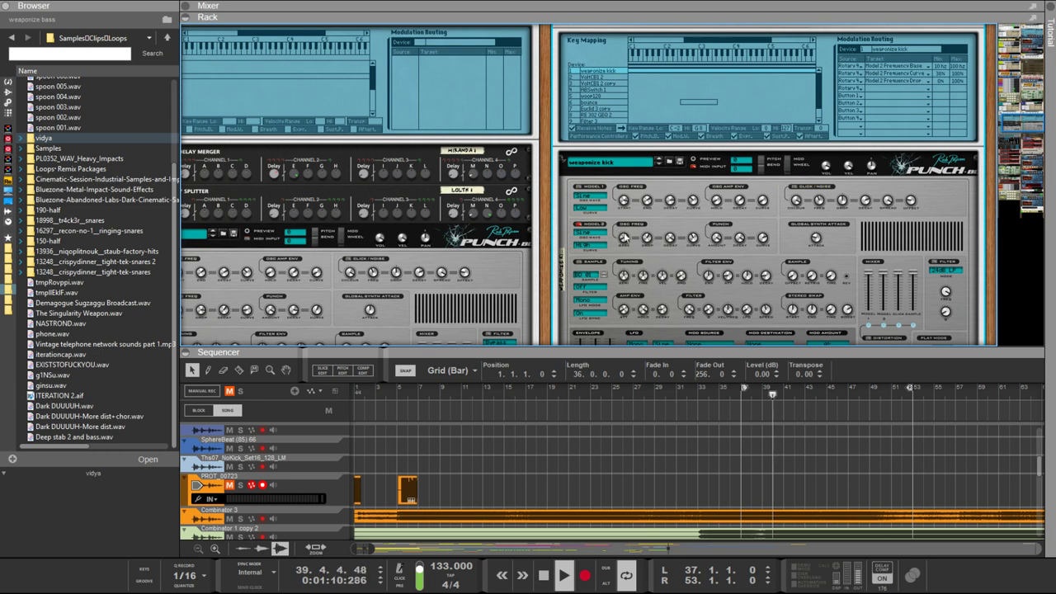
{"action": "left_click", "coordinate": [990, 85]}
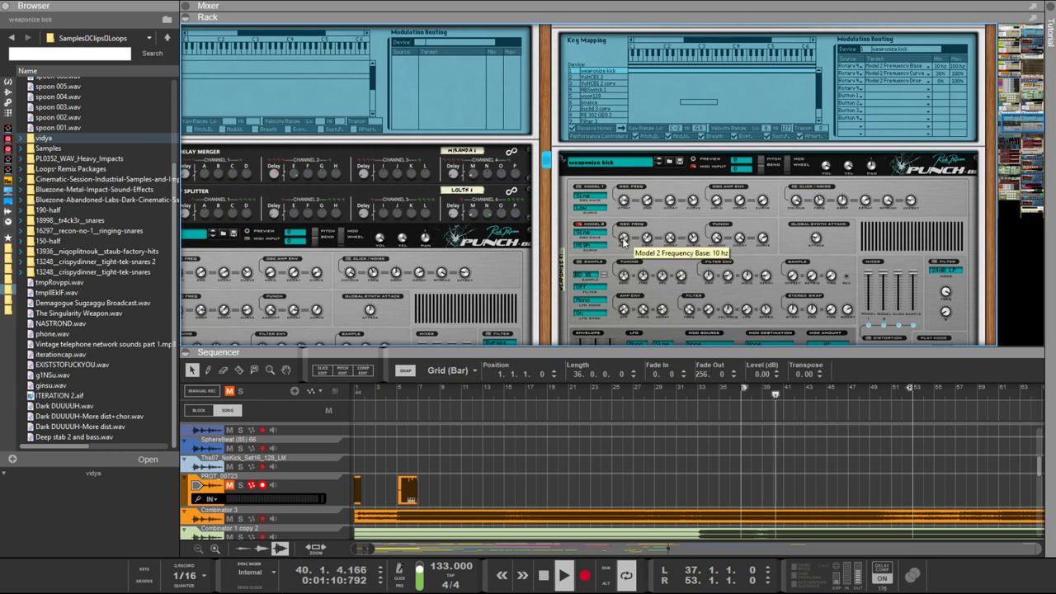
Raise the minimum of the weaponize kick's Model 2 Frequency Curve routing to 62%
{"action": "left_click", "coordinate": [946, 76]}
{"action": "mouse_move", "coordinate": [947, 76]}
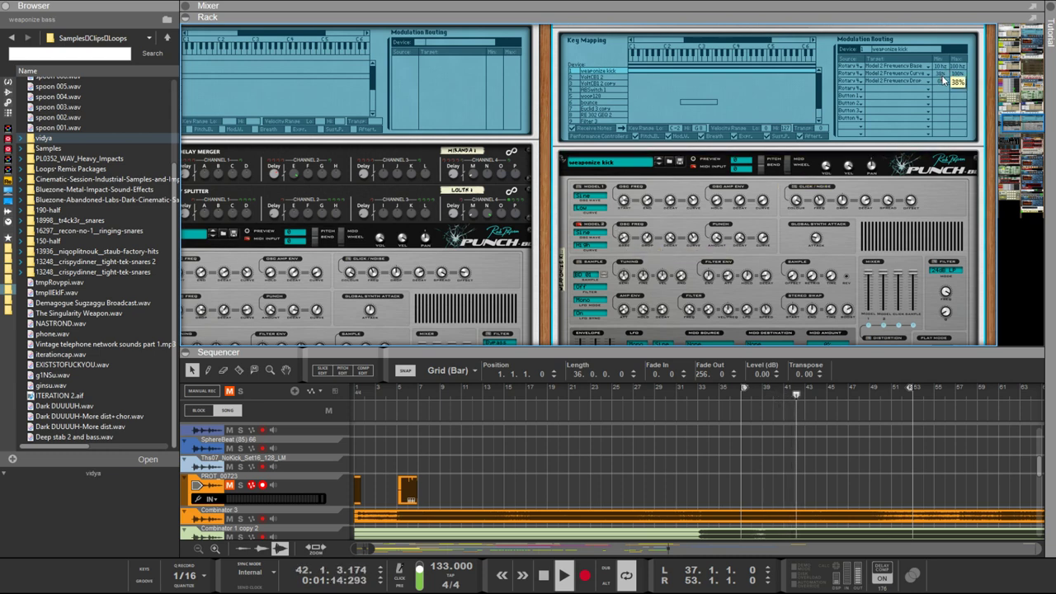
{"action": "left_click", "coordinate": [648, 241]}
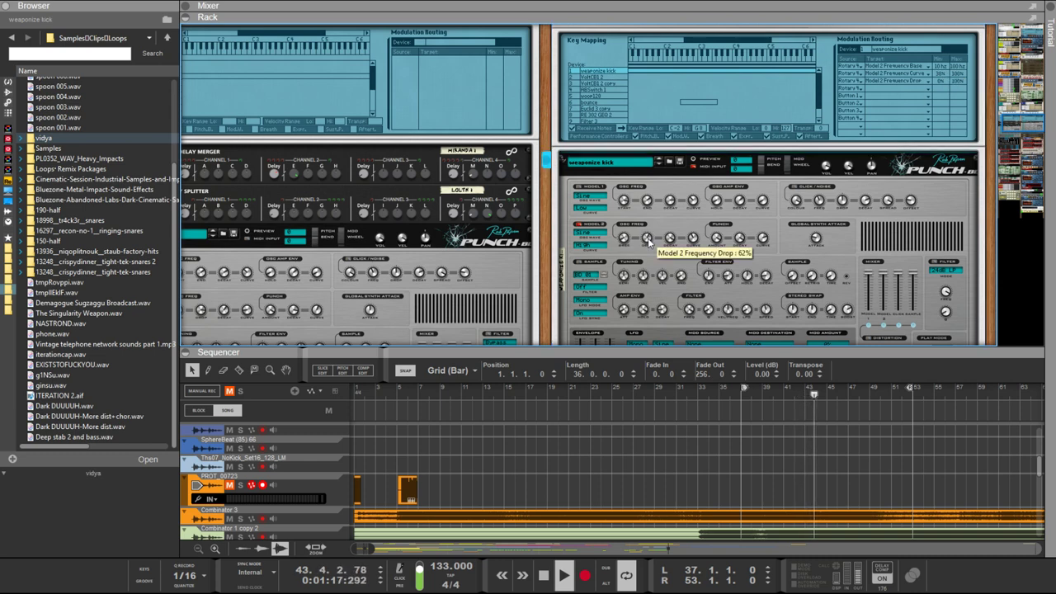
{"action": "left_click", "coordinate": [948, 69]}
{"action": "left_click_drag", "start_coordinate": [948, 55], "coordinate": [942, 25]}
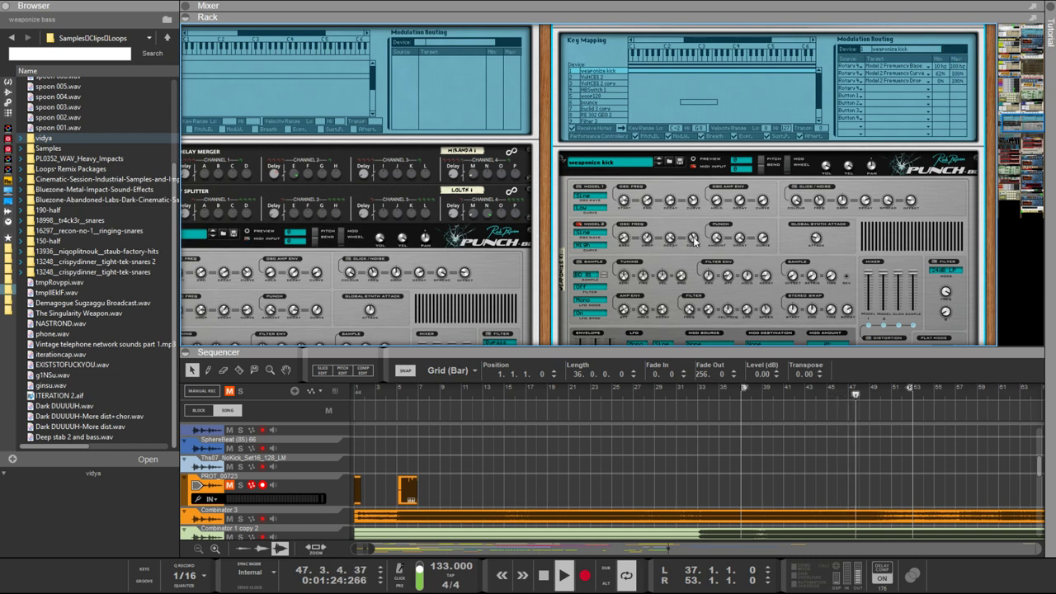
{"action": "left_click", "coordinate": [693, 240]}
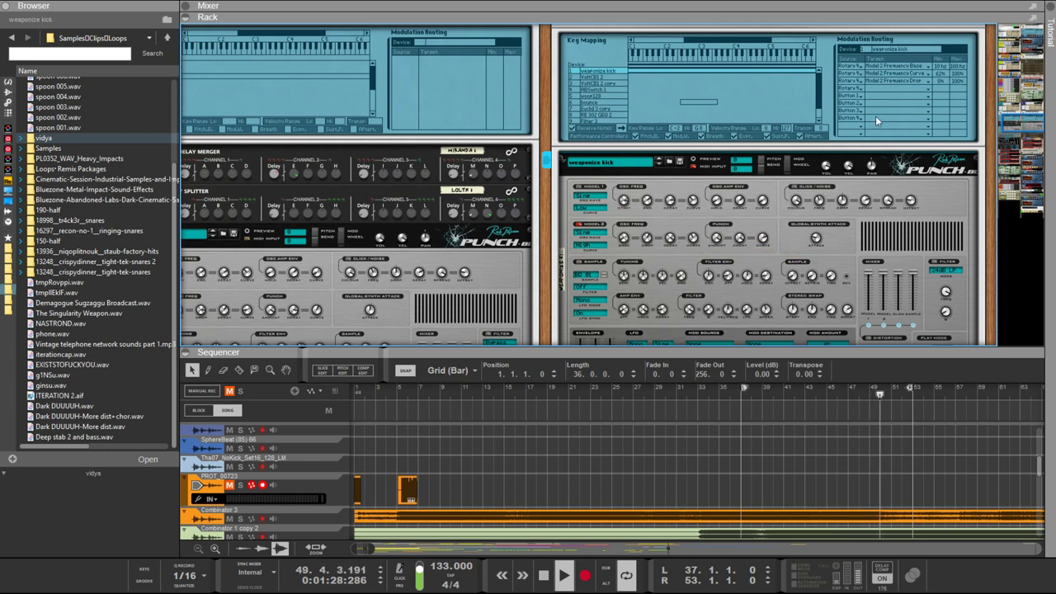
Try a 38% minimum on the Frequency Curve routing and return it to 62%, comparing with the Model 2 frequency knobs
{"action": "left_click_drag", "start_coordinate": [937, 76], "coordinate": [935, 100]}
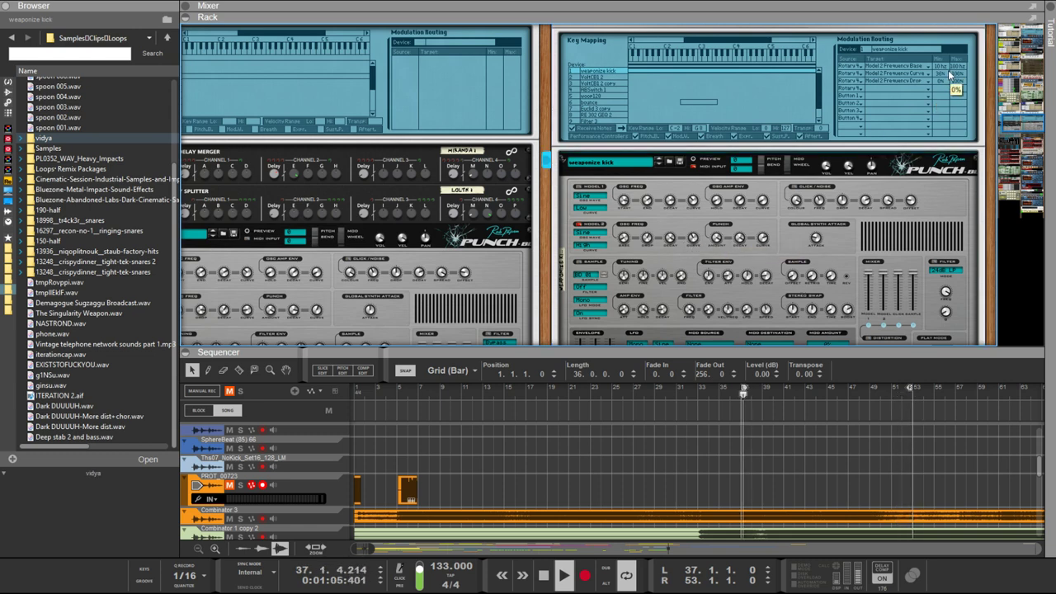
{"action": "left_click_drag", "start_coordinate": [941, 82], "coordinate": [944, 78]}
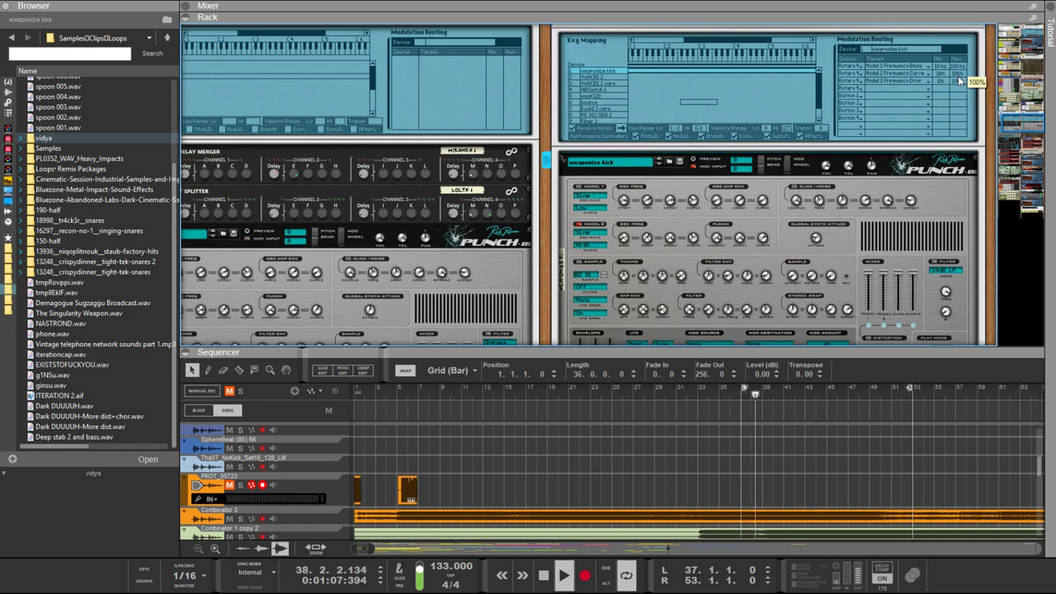
{"action": "mouse_move", "coordinate": [957, 81]}
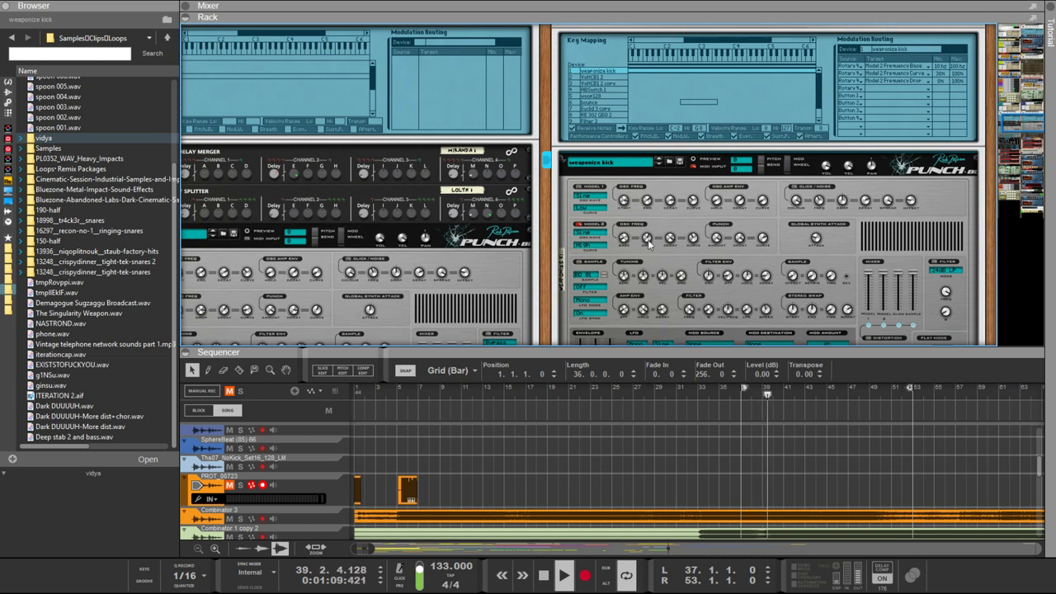
{"action": "mouse_move", "coordinate": [649, 241]}
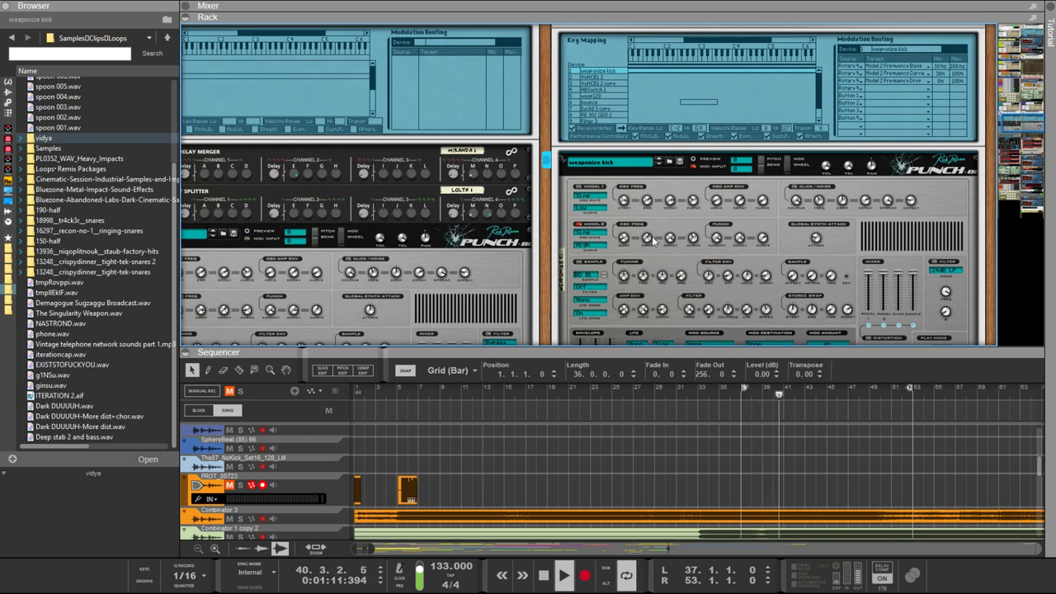
{"action": "left_click", "coordinate": [649, 238]}
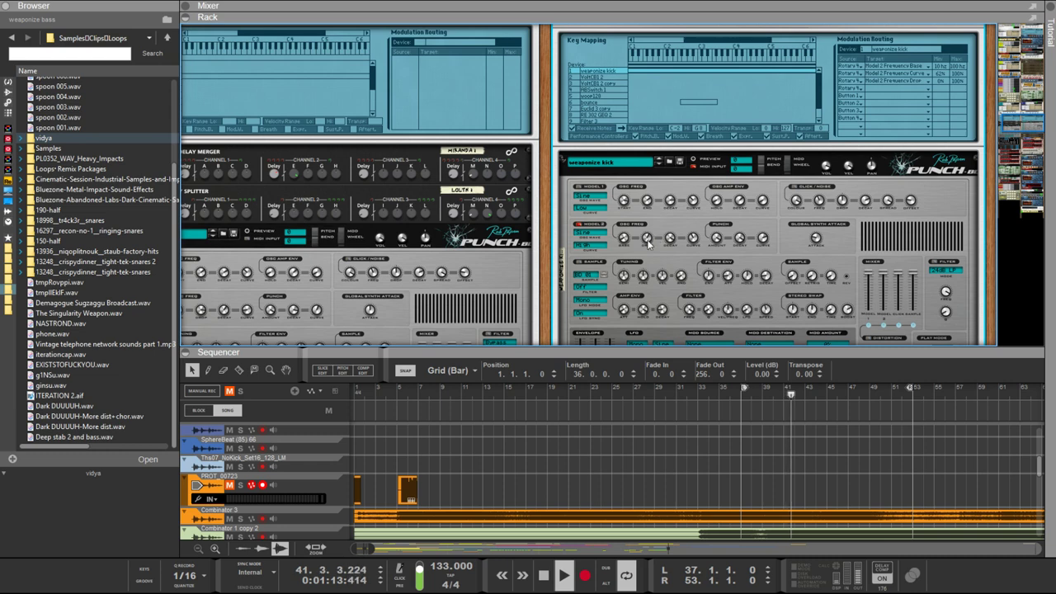
{"action": "left_click", "coordinate": [649, 239]}
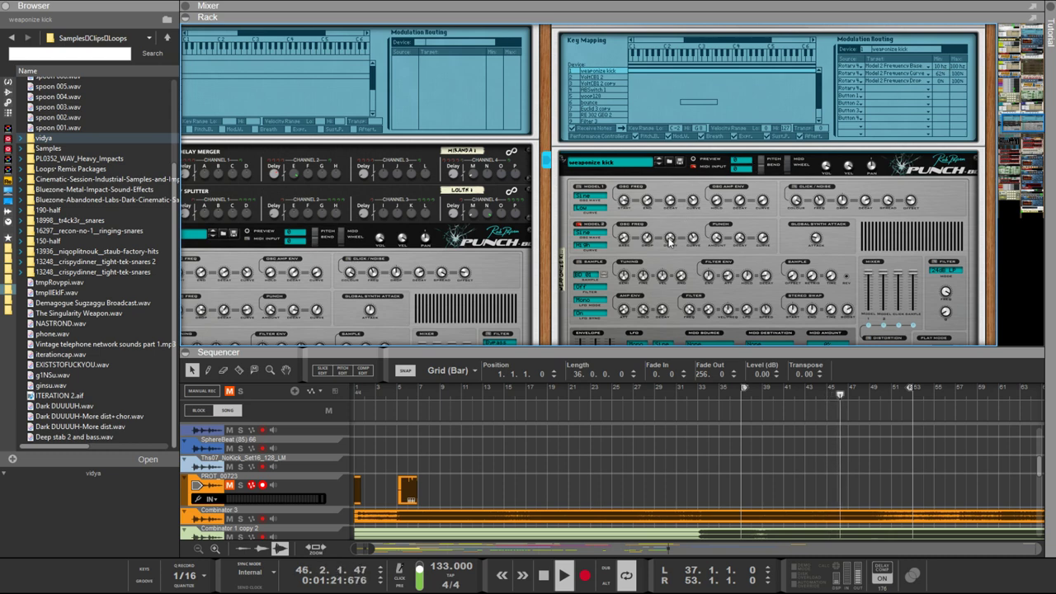
{"action": "mouse_move", "coordinate": [650, 240]}
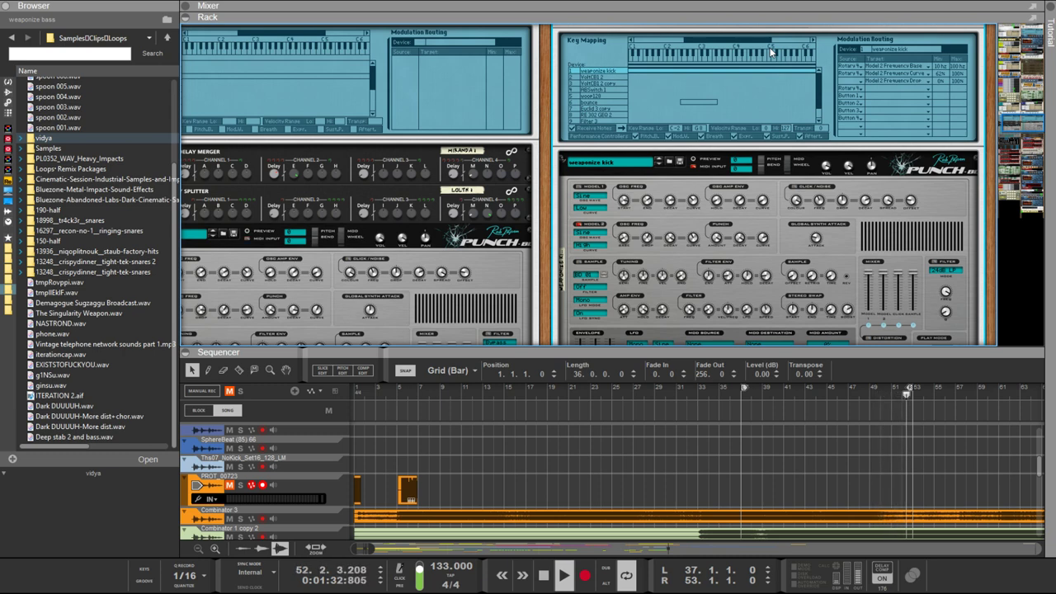
Undo the recent routing edits back to the weaponize kick having only Model 2 Frequency Decay and Frequency Curve as Rotary 4 targets
{"action": "scroll", "coordinate": [845, 92], "scroll_direction": "up", "scroll_amount": 3}
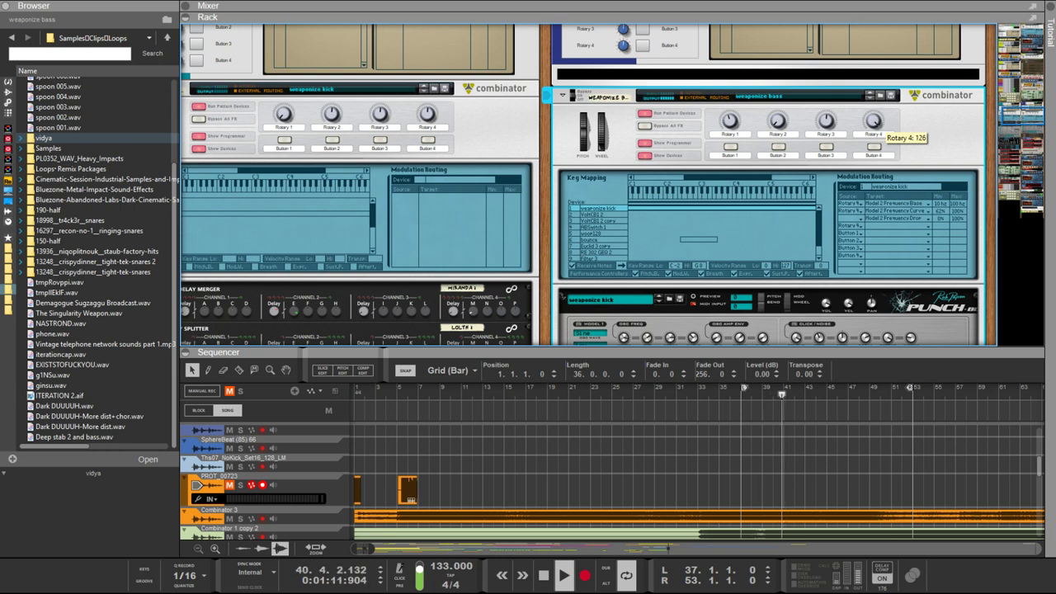
{"action": "scroll", "coordinate": [821, 157], "scroll_direction": "down", "scroll_amount": 4}
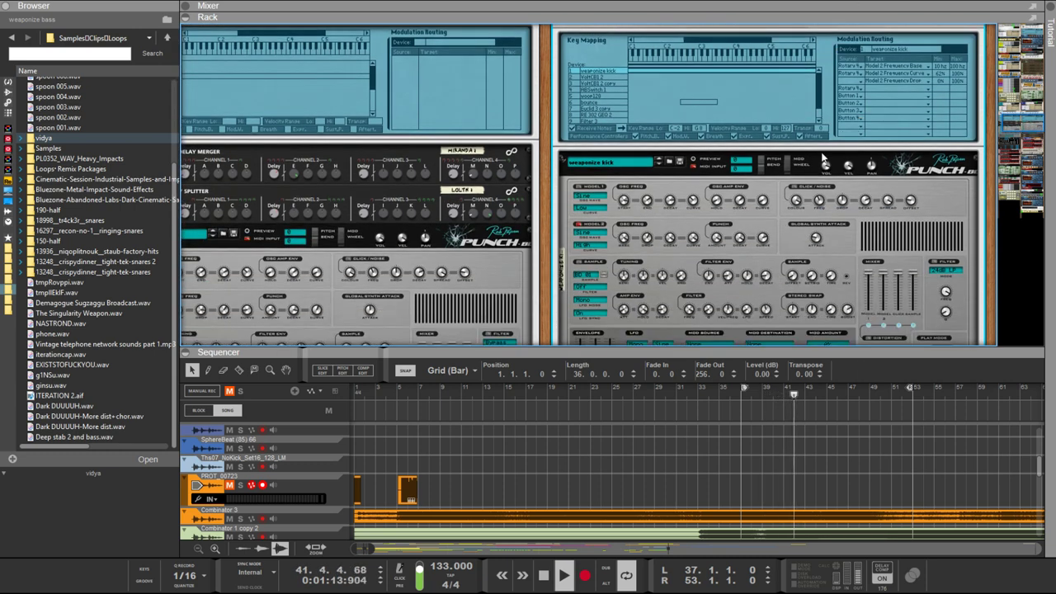
{"action": "scroll", "coordinate": [822, 156], "scroll_direction": "up", "scroll_amount": 3}
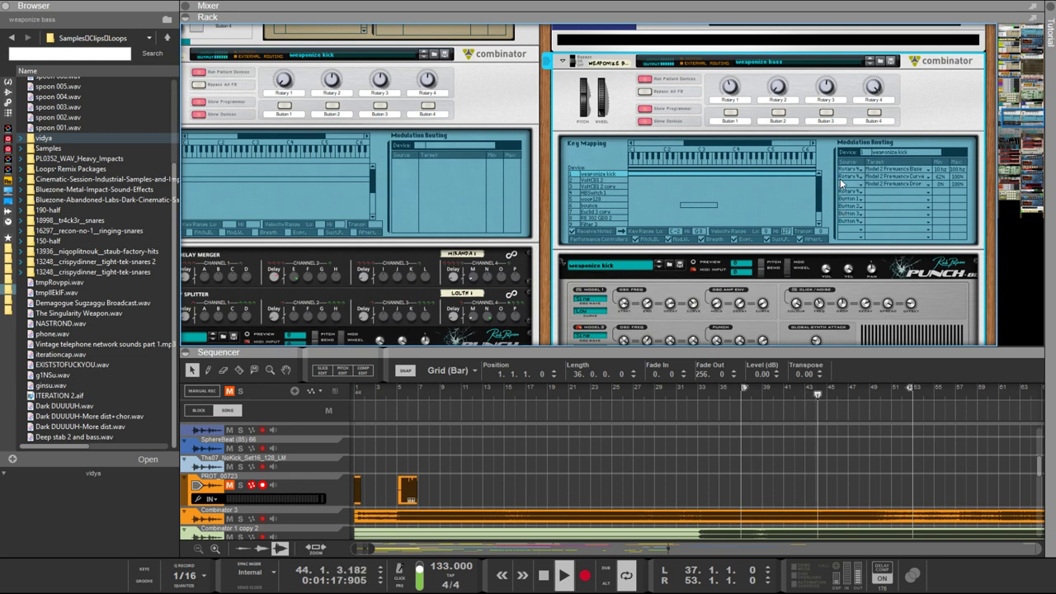
{"action": "scroll", "coordinate": [829, 185], "scroll_direction": "down", "scroll_amount": 3}
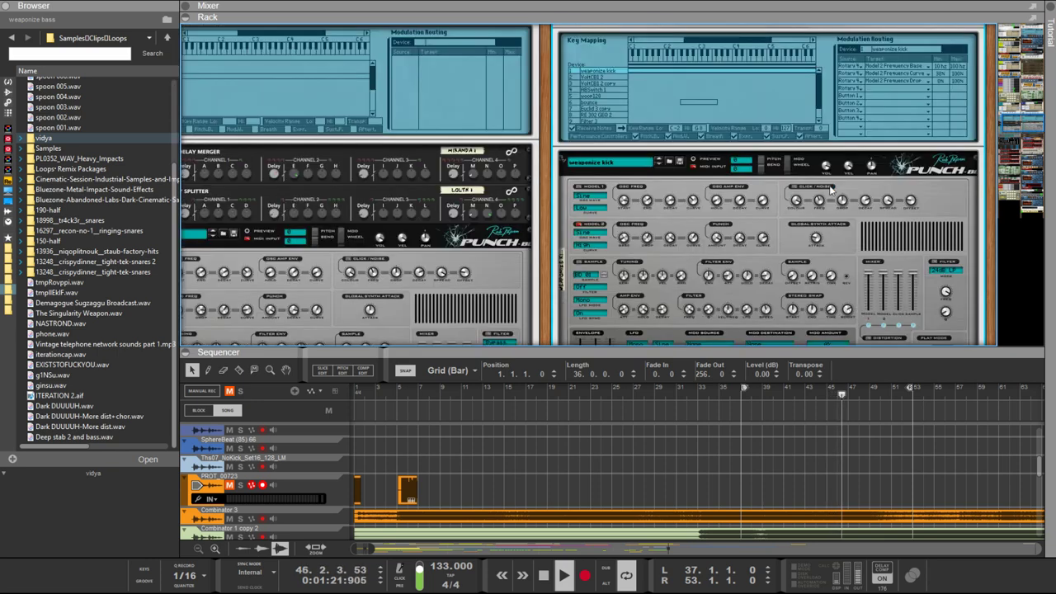
{"action": "scroll", "coordinate": [828, 185], "scroll_direction": "up", "scroll_amount": 3}
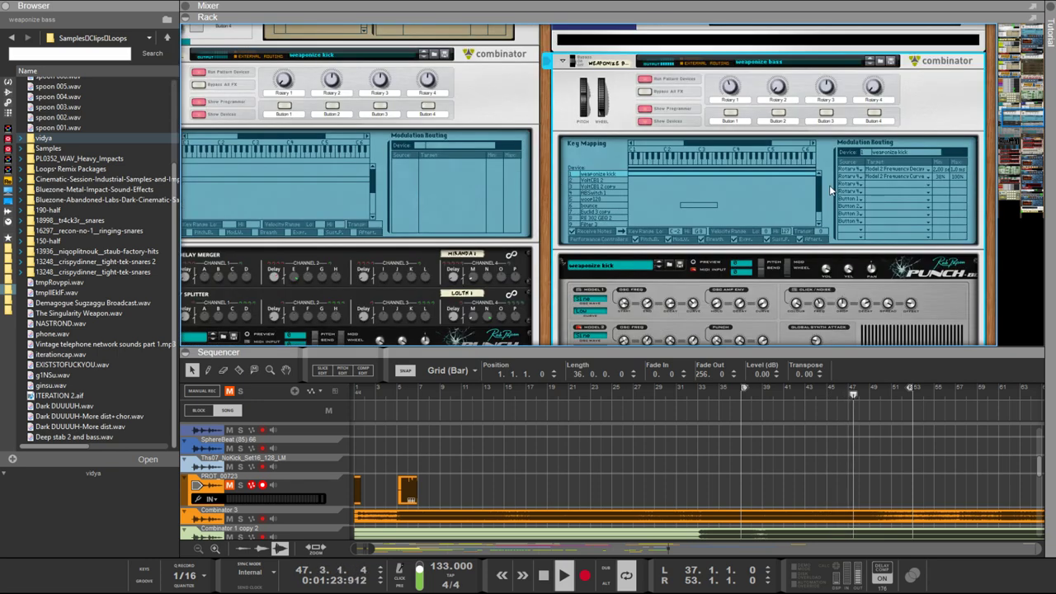
{"action": "scroll", "coordinate": [829, 185], "scroll_direction": "down", "scroll_amount": 5}
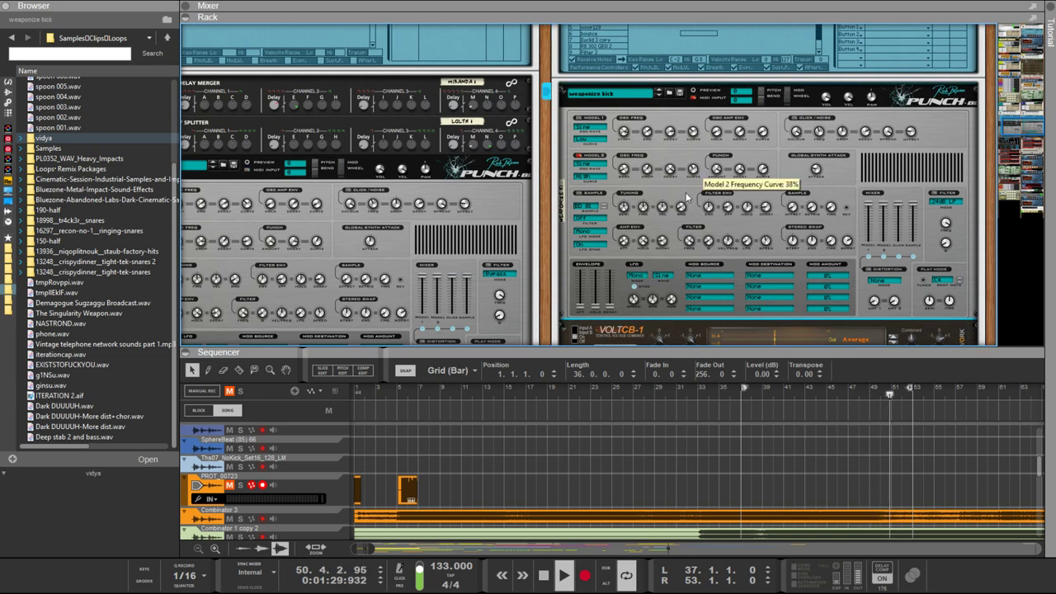
{"action": "scroll", "coordinate": [758, 192], "scroll_direction": "up", "scroll_amount": 4}
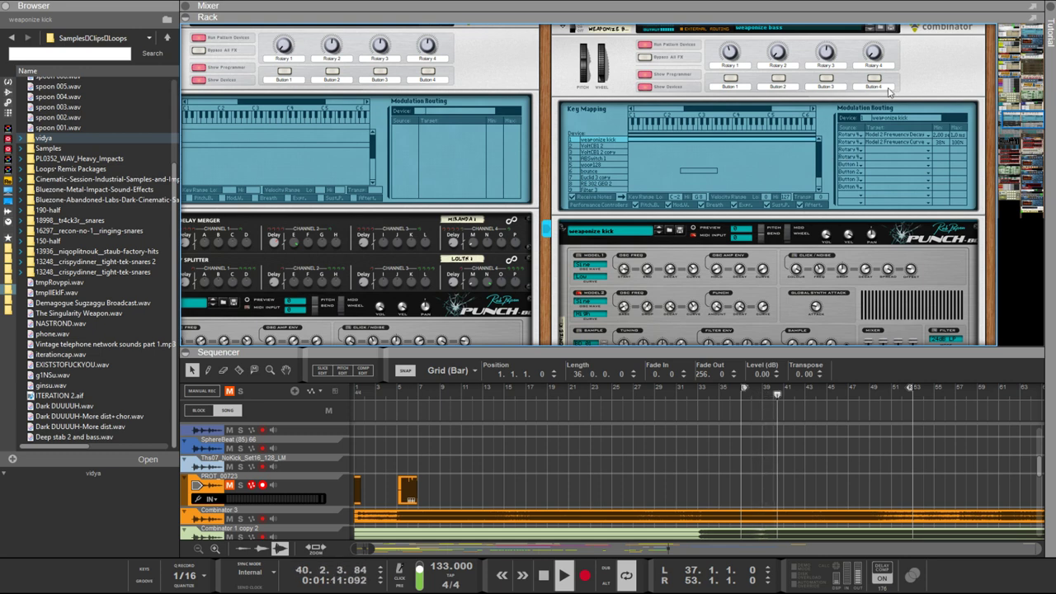
Change the second routing's target to Model 2 Frequency Drop from 62% to 100%, and the first to Frequency Base from 10 Hz to 100 Hz
{"action": "mouse_move", "coordinate": [948, 146]}
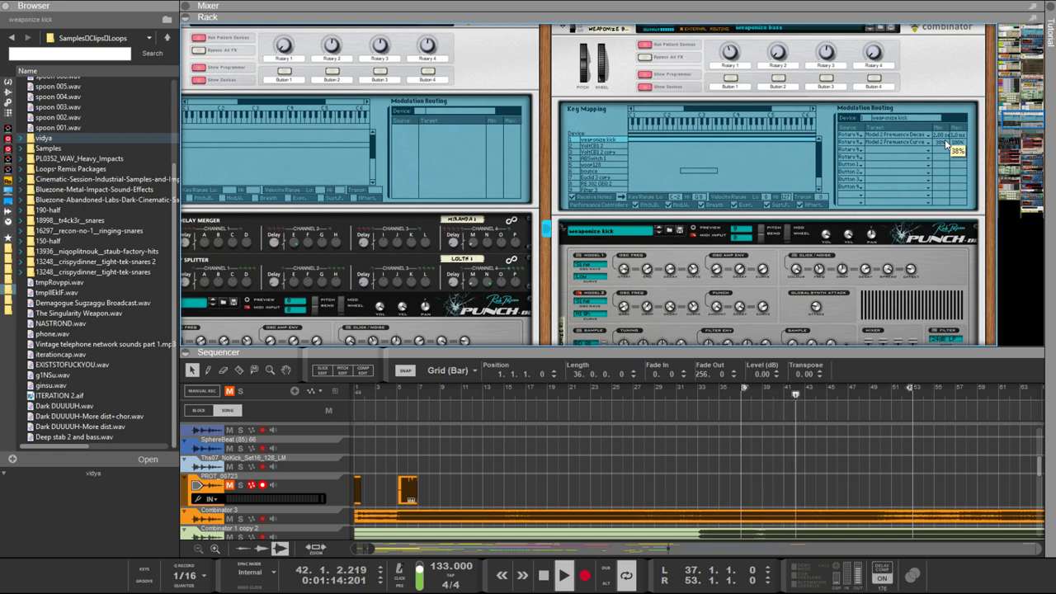
{"action": "left_click", "coordinate": [902, 147]}
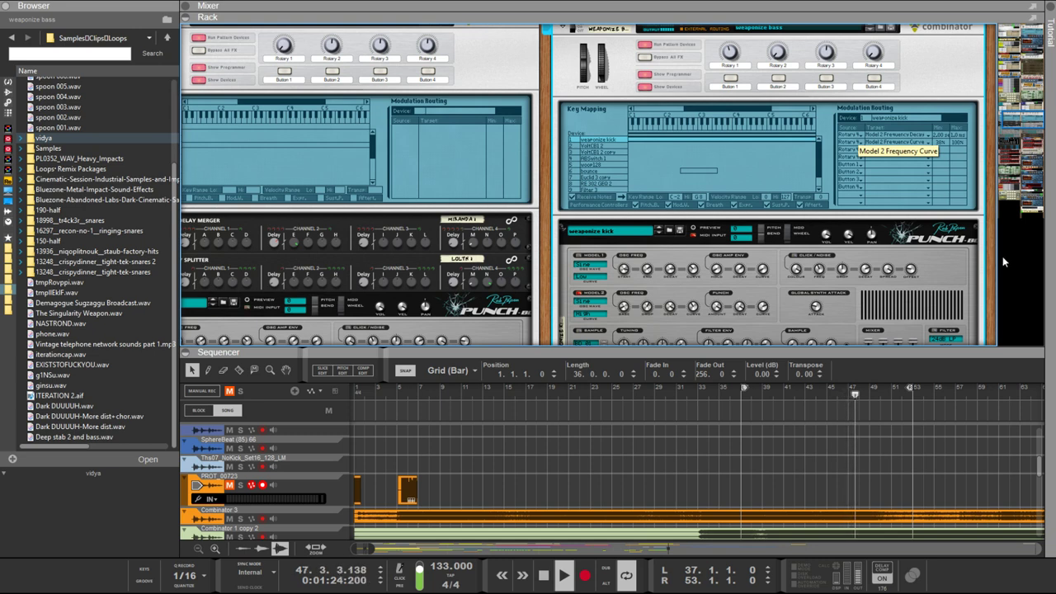
{"action": "key", "text": "ctrl+z"}
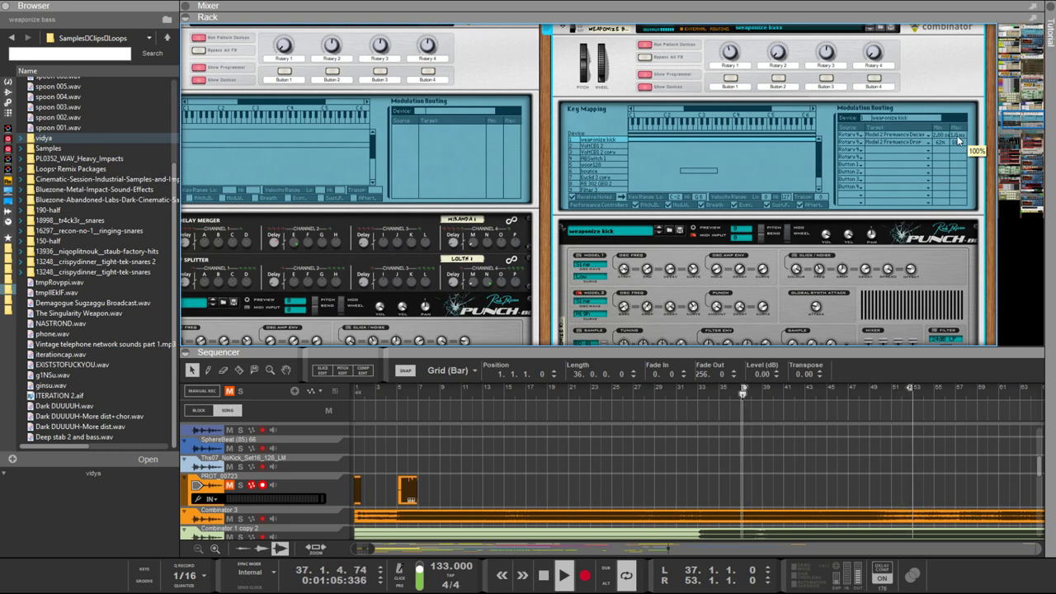
{"action": "left_click", "coordinate": [698, 302]}
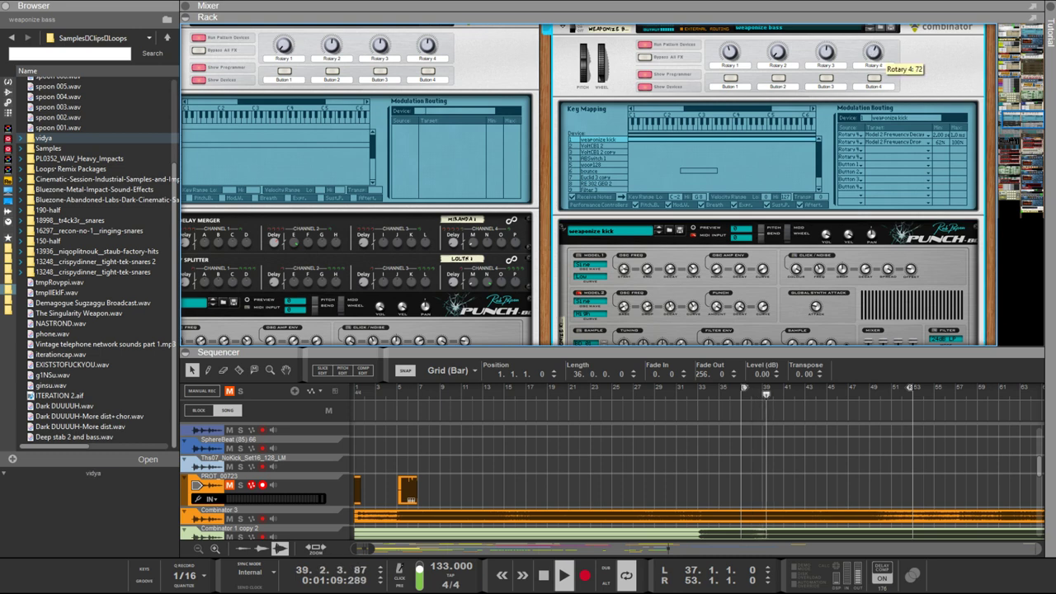
{"action": "left_click_drag", "start_coordinate": [872, 52], "coordinate": [872, 28]}
{"action": "left_click_drag", "start_coordinate": [956, 135], "coordinate": [957, 124]}
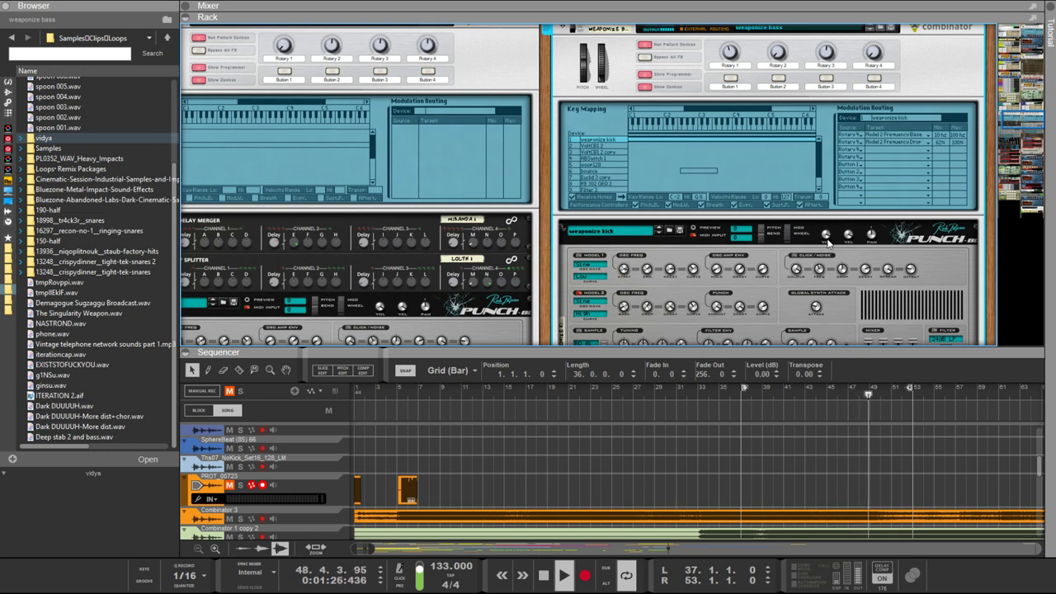
Reduce the Steps of the woop128 Euclid rhythm generator inside the weaponize bass Combinator to 28
{"action": "scroll", "coordinate": [831, 244], "scroll_direction": "down", "scroll_amount": 2}
{"action": "scroll", "coordinate": [830, 244], "scroll_direction": "down", "scroll_amount": 15}
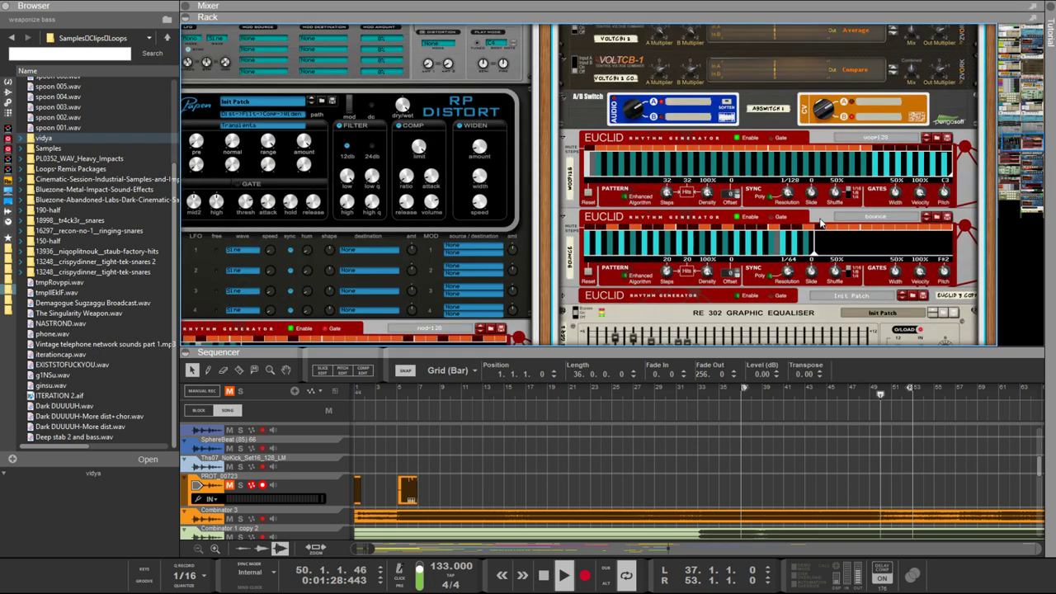
{"action": "left_click", "coordinate": [824, 104]}
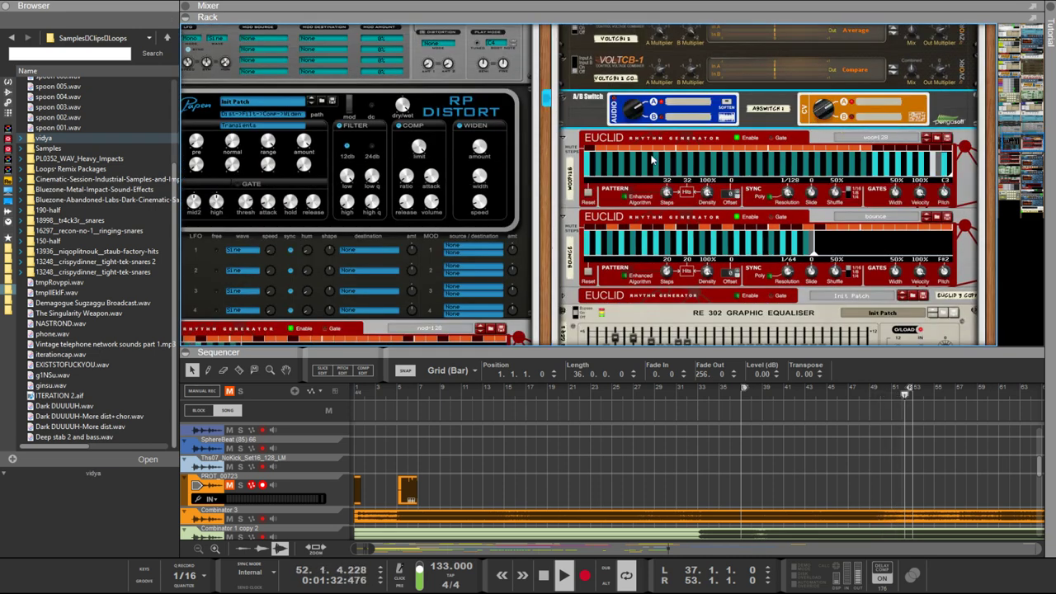
{"action": "left_click", "coordinate": [617, 150]}
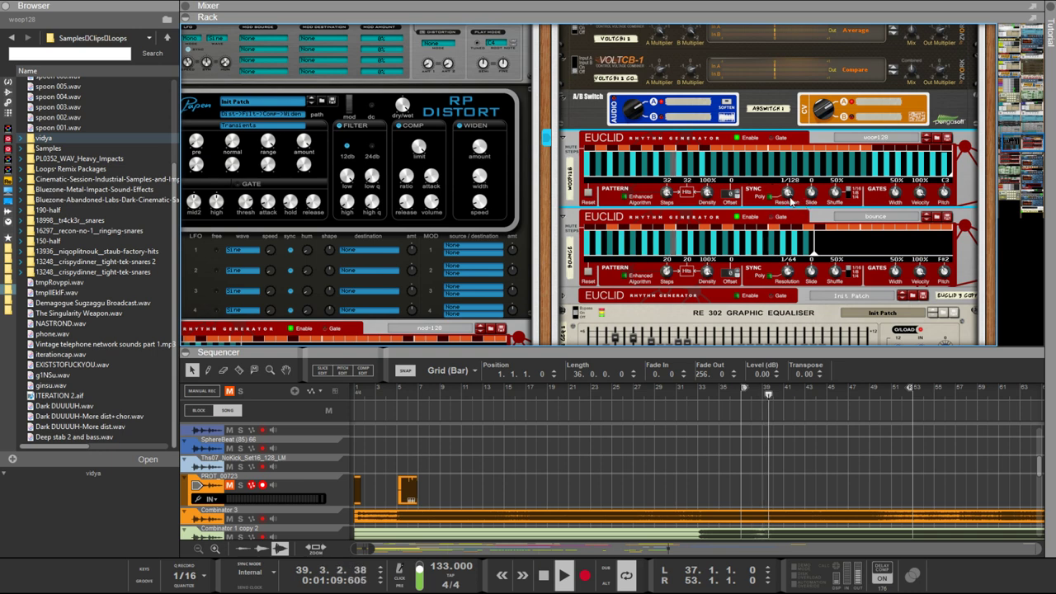
{"action": "left_click_drag", "start_coordinate": [672, 191], "coordinate": [675, 228]}
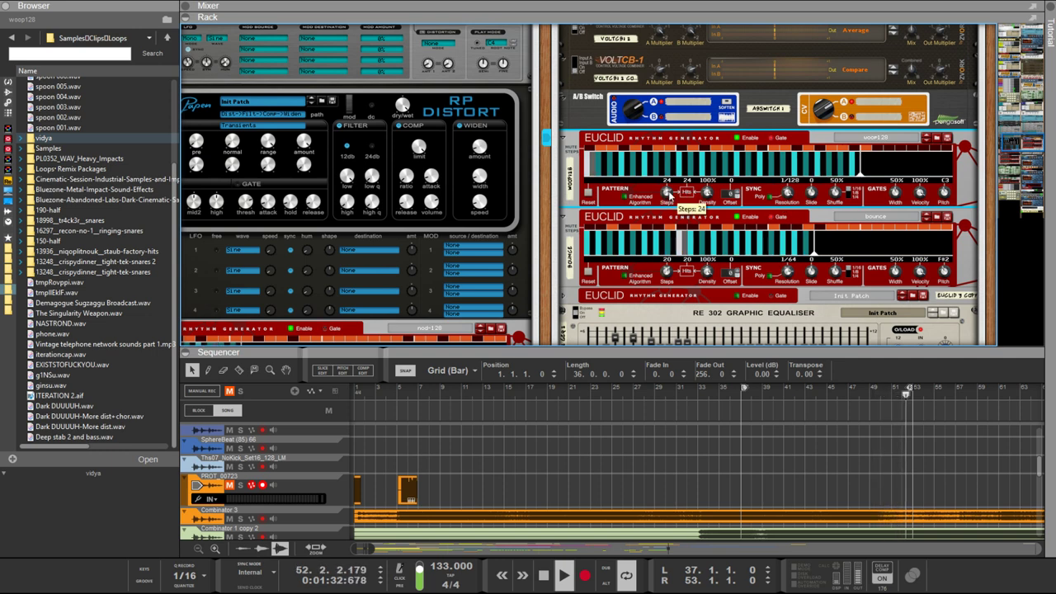
{"action": "left_click_drag", "start_coordinate": [664, 200], "coordinate": [666, 193]}
{"action": "scroll", "coordinate": [665, 189], "scroll_direction": "up", "scroll_amount": 2}
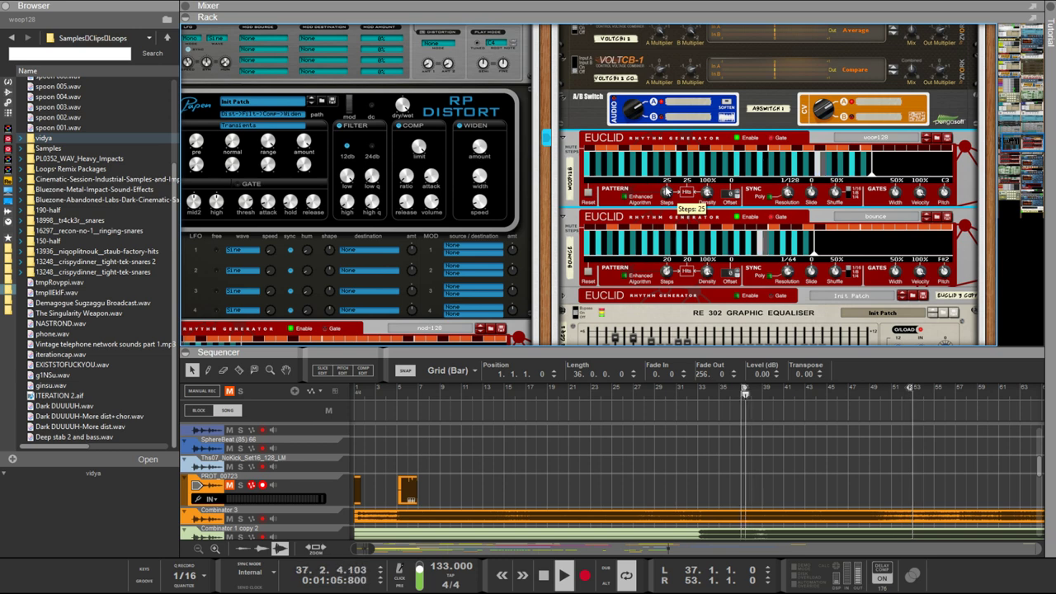
{"action": "scroll", "coordinate": [666, 185], "scroll_direction": "up", "scroll_amount": 1}
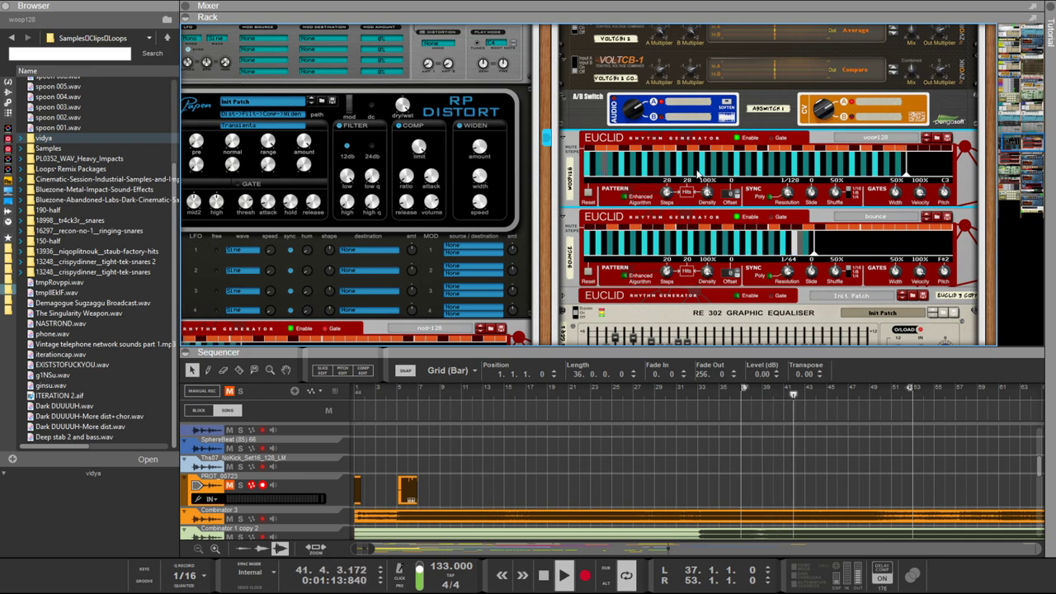
{"action": "scroll", "coordinate": [747, 162], "scroll_direction": "up", "scroll_amount": 10}
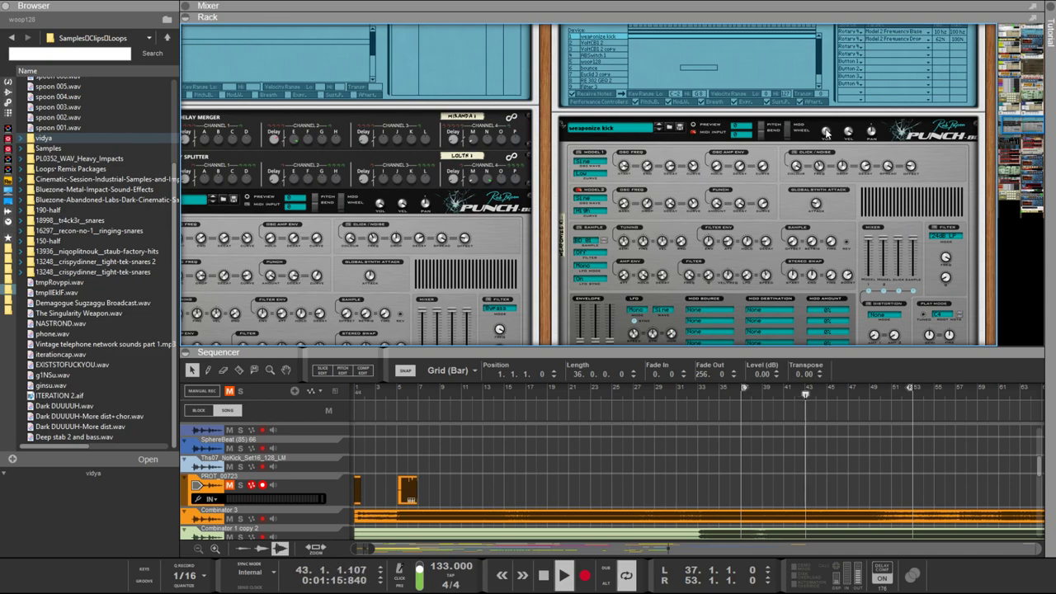
{"action": "scroll", "coordinate": [825, 132], "scroll_direction": "down", "scroll_amount": 10}
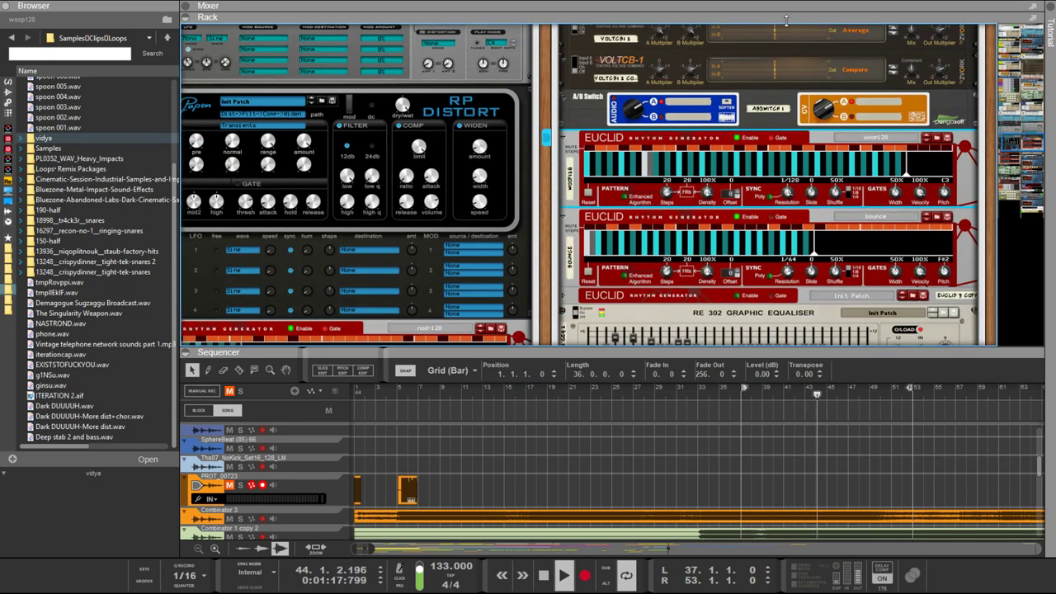
Inspect the weaponize bass channel's filter and EQ settings in the mixer and return to the rack
{"action": "left_click_drag", "start_coordinate": [786, 18], "coordinate": [792, 349]}
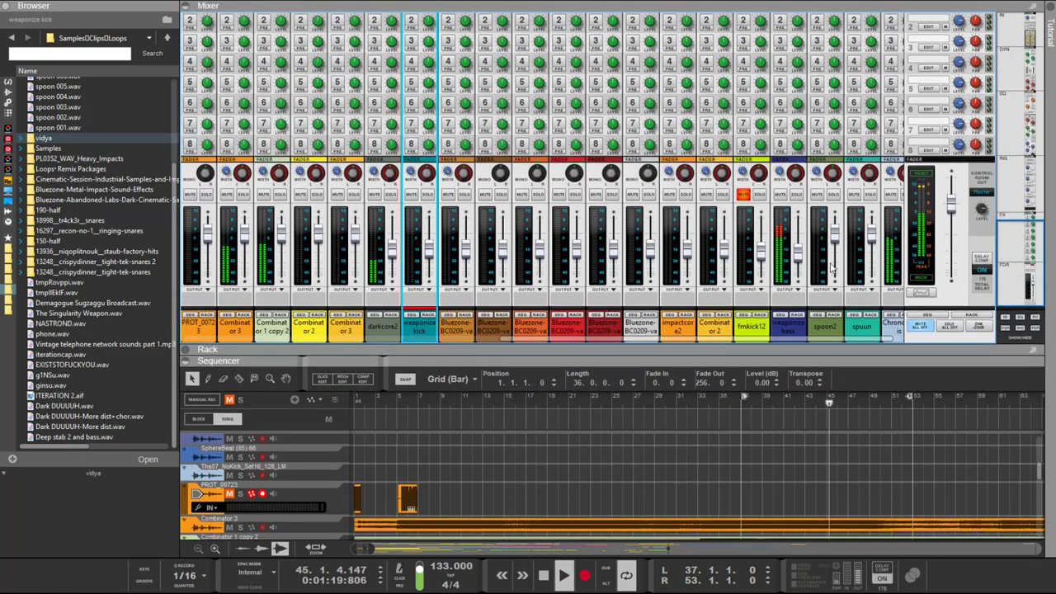
{"action": "scroll", "coordinate": [832, 268], "scroll_direction": "up", "scroll_amount": 10}
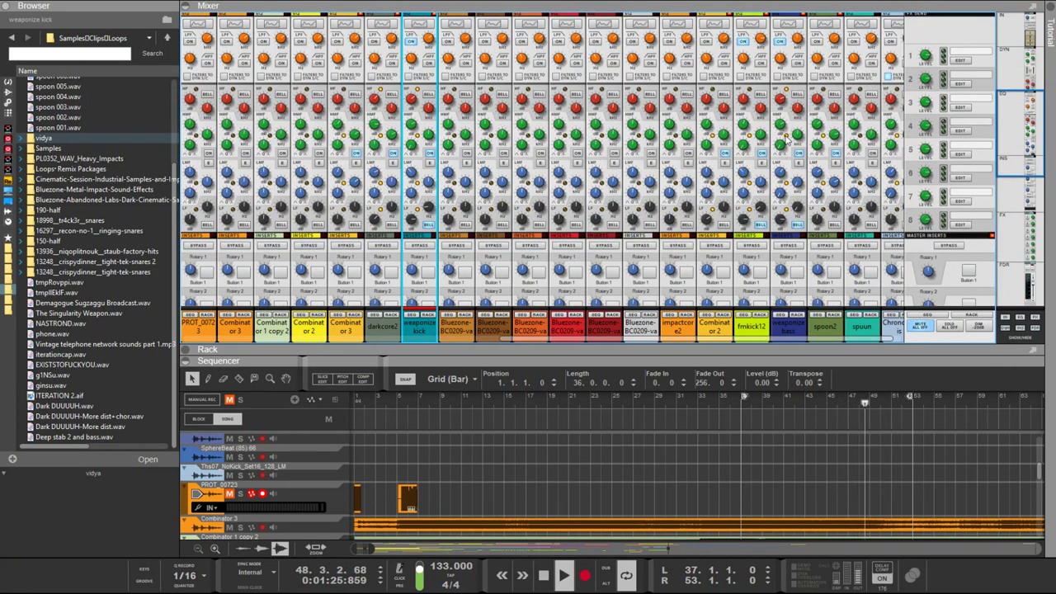
{"action": "left_click", "coordinate": [797, 43]}
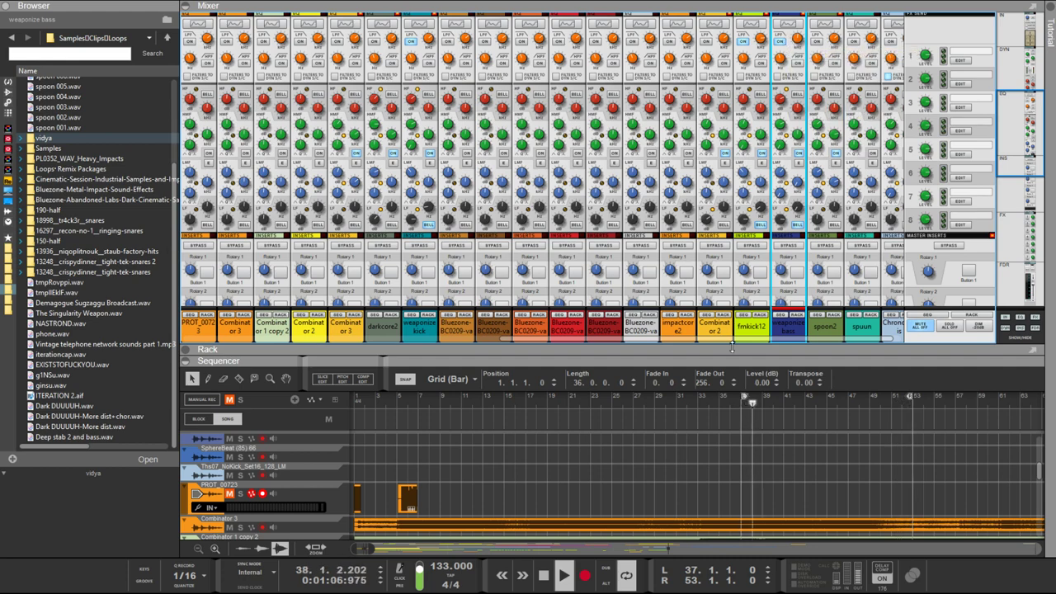
{"action": "left_click", "coordinate": [726, 315]}
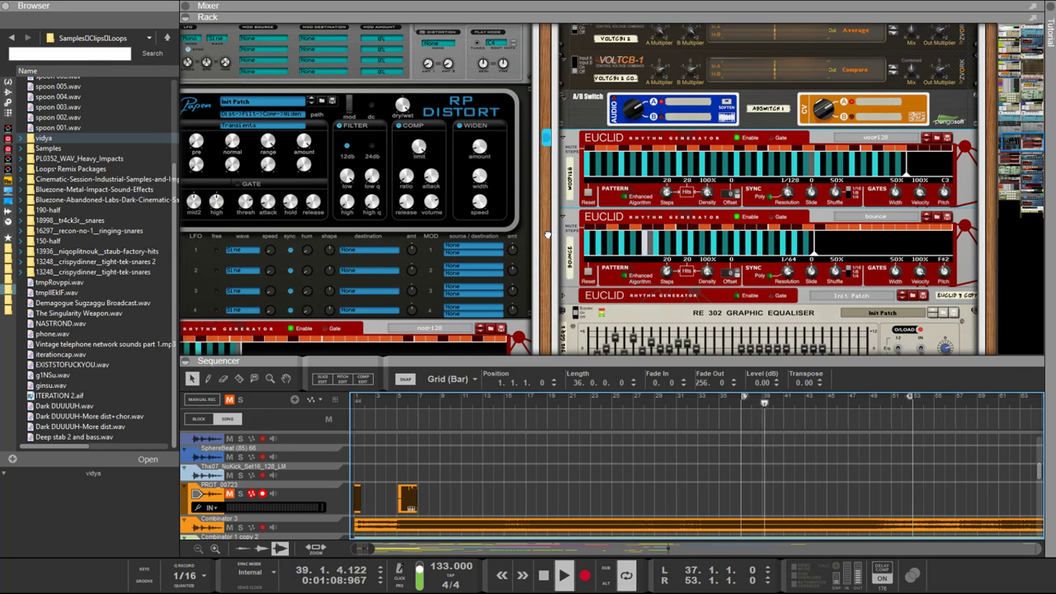
Examine the weaponize bass Combinator's devices, from its modulation routing through the VoltCB-1s and A/B Switch to the Euclids, graphic equaliser and filters
{"action": "scroll", "coordinate": [737, 270], "scroll_direction": "up", "scroll_amount": 5}
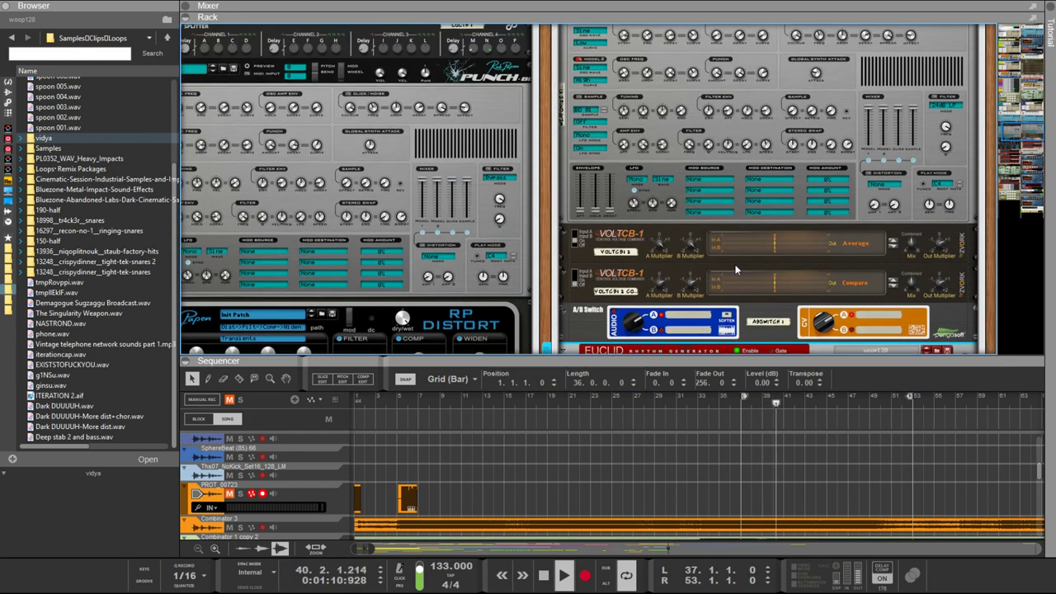
{"action": "scroll", "coordinate": [727, 266], "scroll_direction": "up", "scroll_amount": 5}
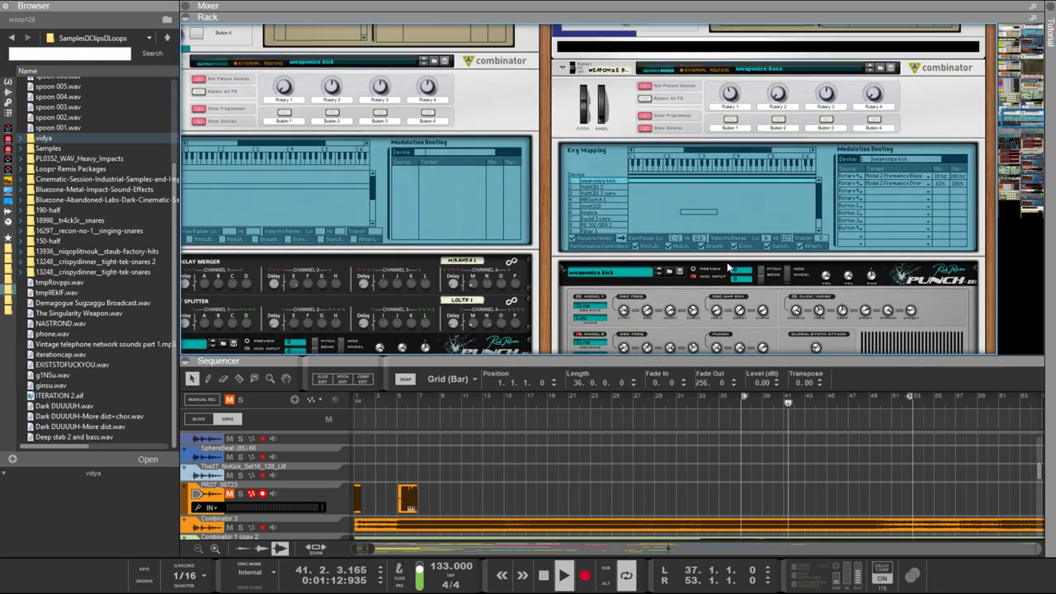
{"action": "scroll", "coordinate": [727, 265], "scroll_direction": "down", "scroll_amount": 10}
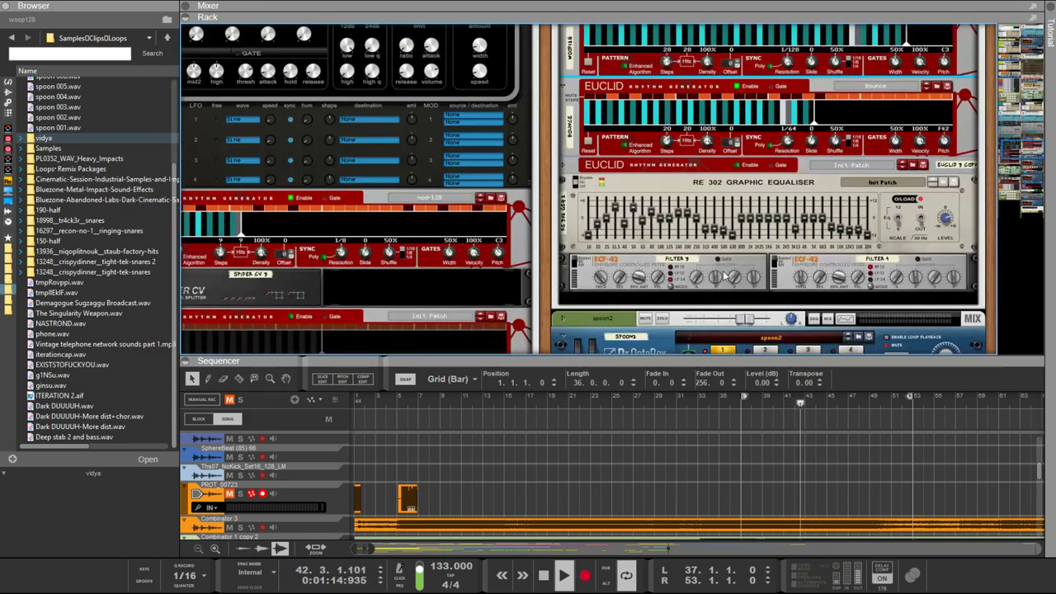
{"action": "scroll", "coordinate": [722, 271], "scroll_direction": "up", "scroll_amount": 5}
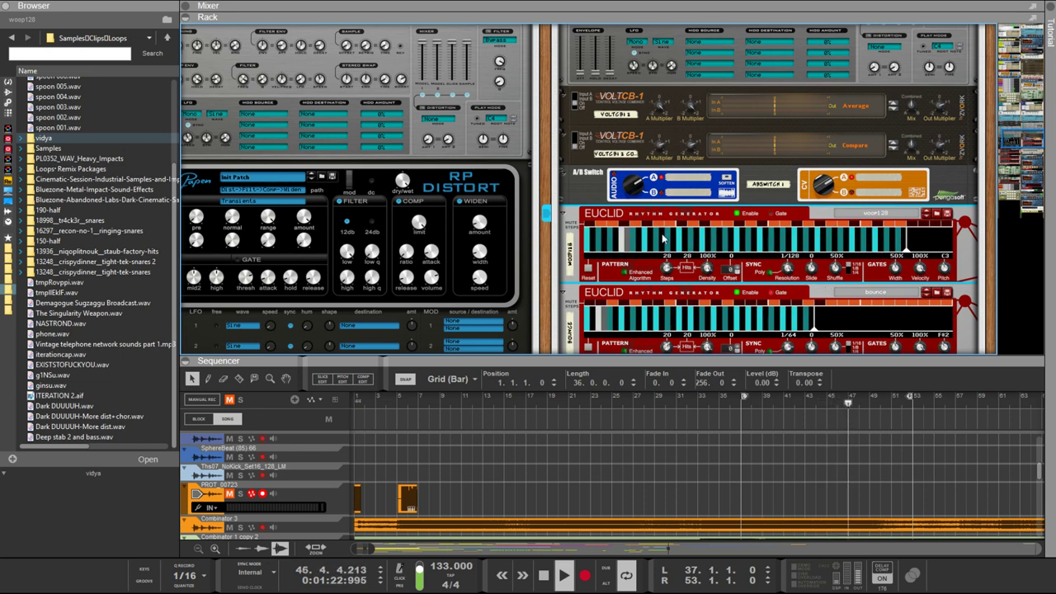
{"action": "scroll", "coordinate": [635, 289], "scroll_direction": "down", "scroll_amount": 2}
{"action": "scroll", "coordinate": [635, 288], "scroll_direction": "up", "scroll_amount": 3}
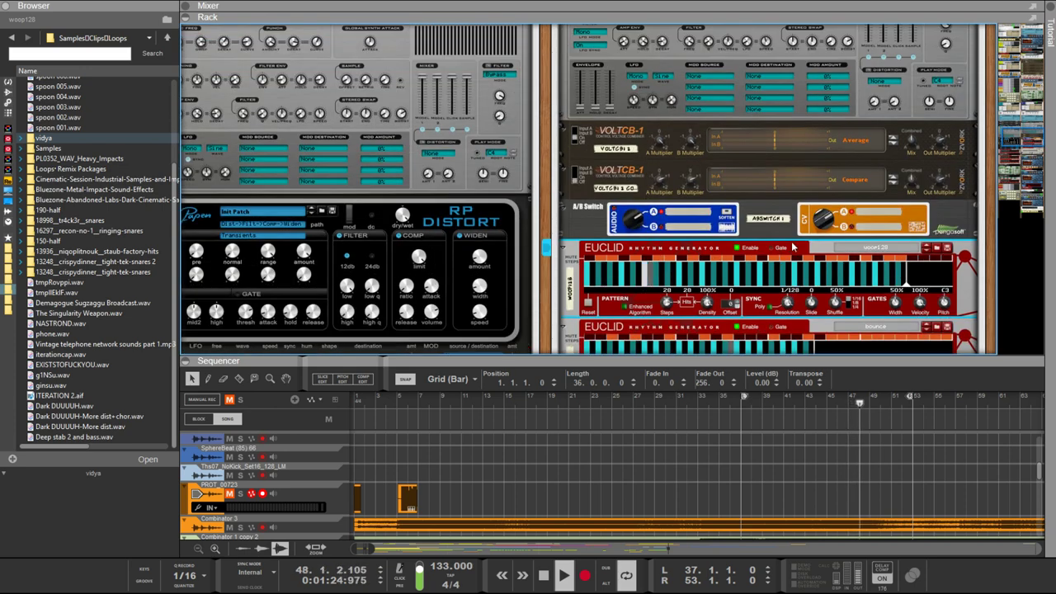
{"action": "scroll", "coordinate": [825, 223], "scroll_direction": "down", "scroll_amount": 4}
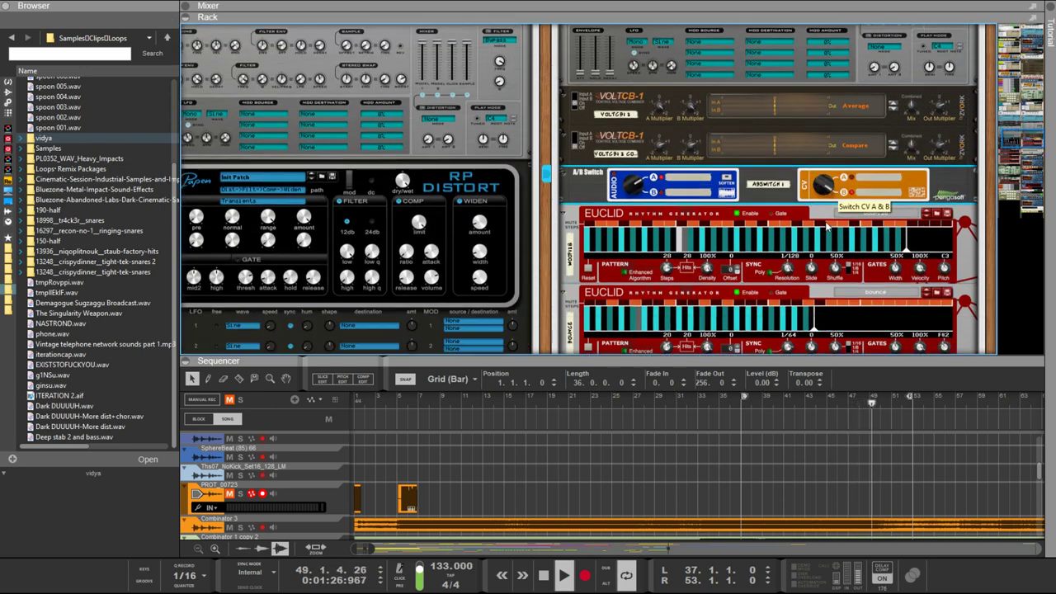
{"action": "scroll", "coordinate": [825, 223], "scroll_direction": "down", "scroll_amount": 5}
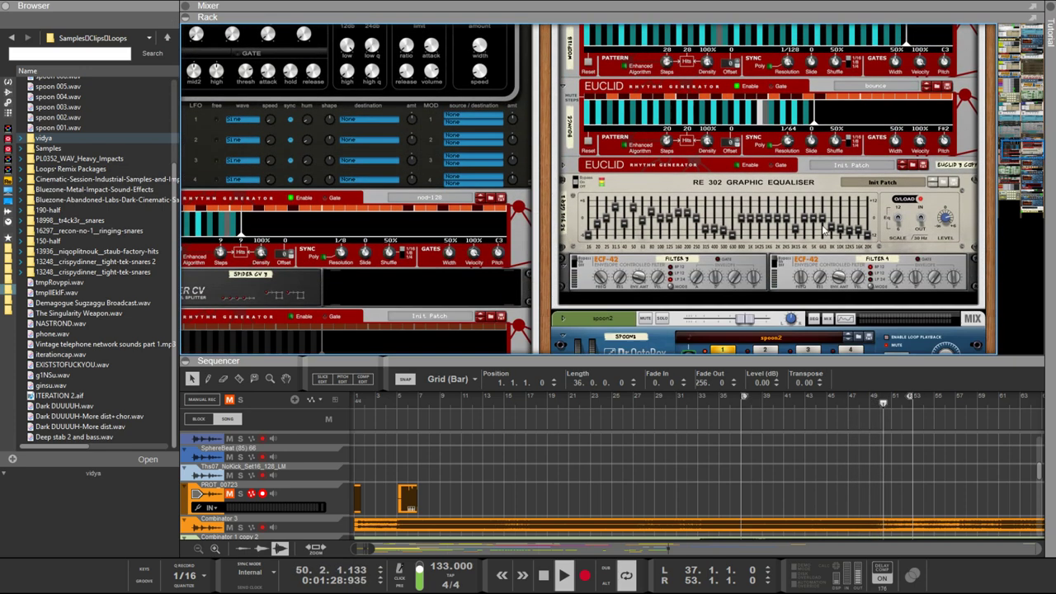
{"action": "scroll", "coordinate": [822, 230], "scroll_direction": "up", "scroll_amount": 8}
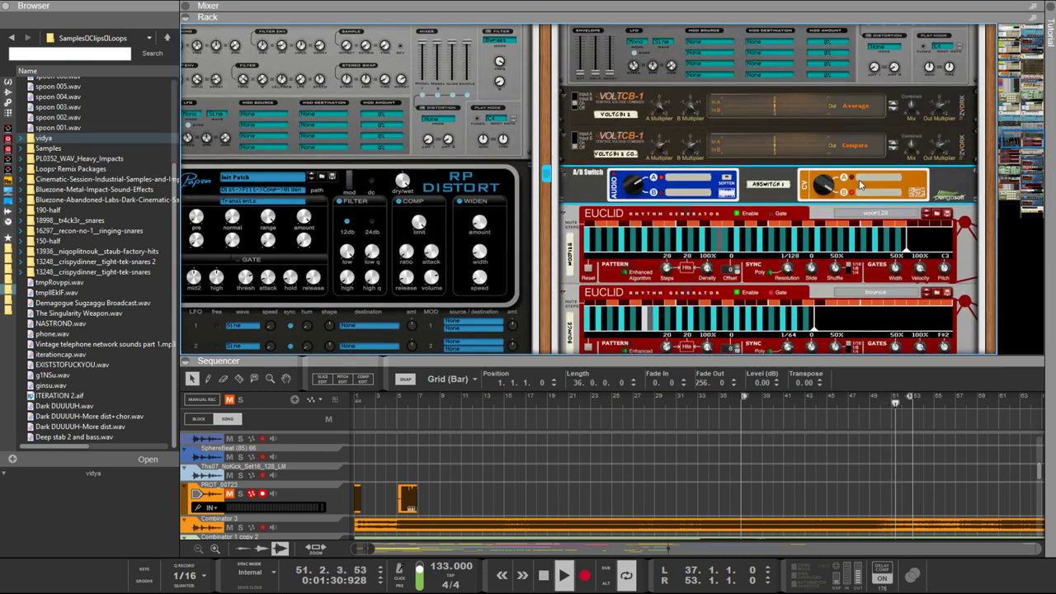
Inspect the A/B Switch's rear CV cabling and the wiring around Spider CV 1, NOW 1 and Euclid 1
{"action": "key", "text": "Tab"}
{"action": "scroll", "coordinate": [822, 215], "scroll_direction": "down", "scroll_amount": 1}
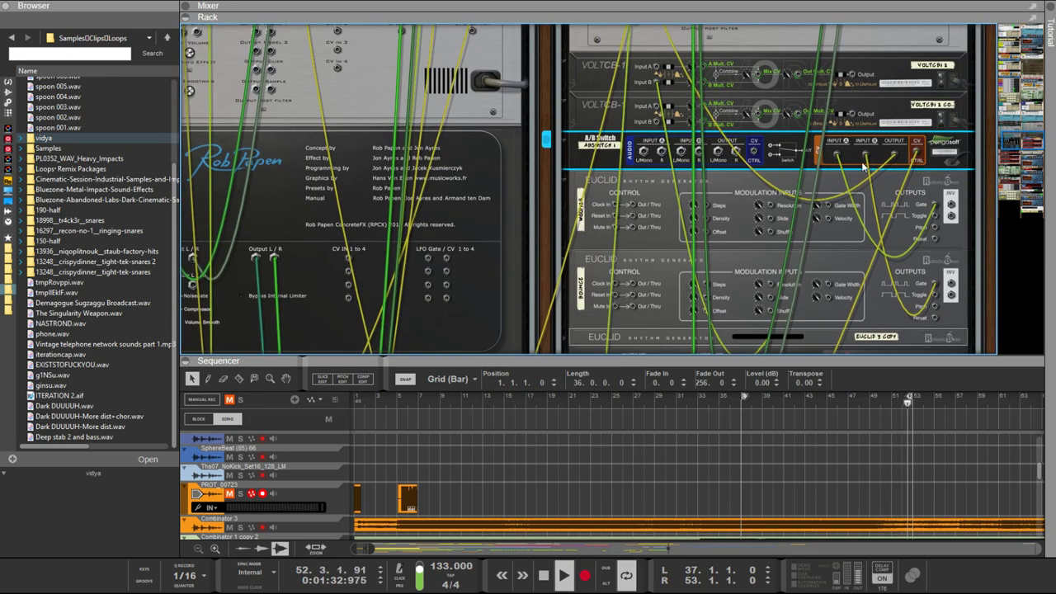
{"action": "scroll", "coordinate": [817, 198], "scroll_direction": "down", "scroll_amount": 10}
{"action": "scroll", "coordinate": [804, 195], "scroll_direction": "down", "scroll_amount": 3}
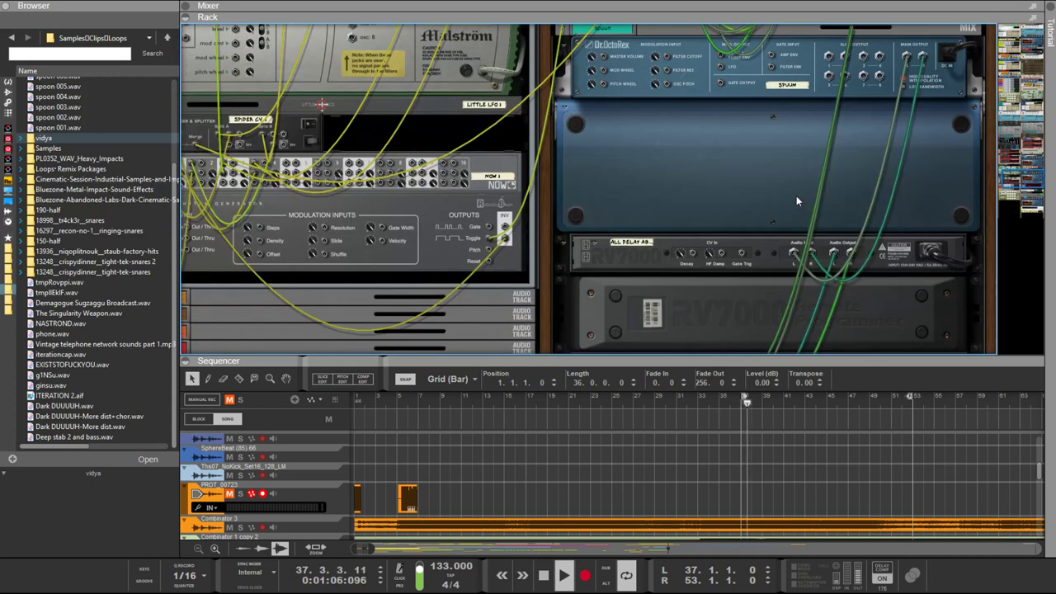
{"action": "scroll", "coordinate": [742, 208], "scroll_direction": "up", "scroll_amount": 2}
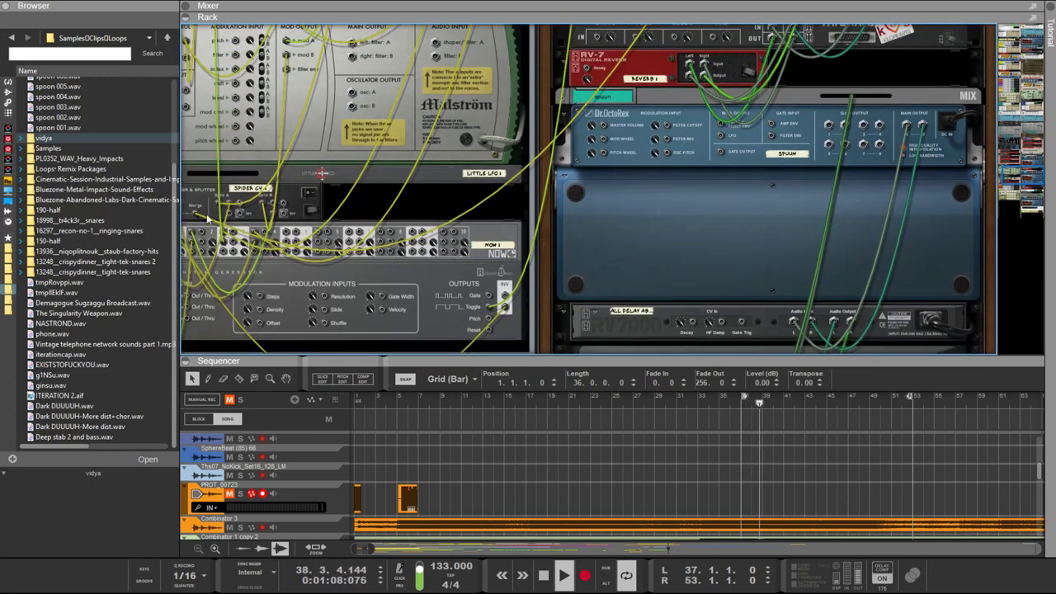
{"action": "left_click_drag", "start_coordinate": [198, 216], "coordinate": [256, 255]}
{"action": "key", "text": "Tab"}
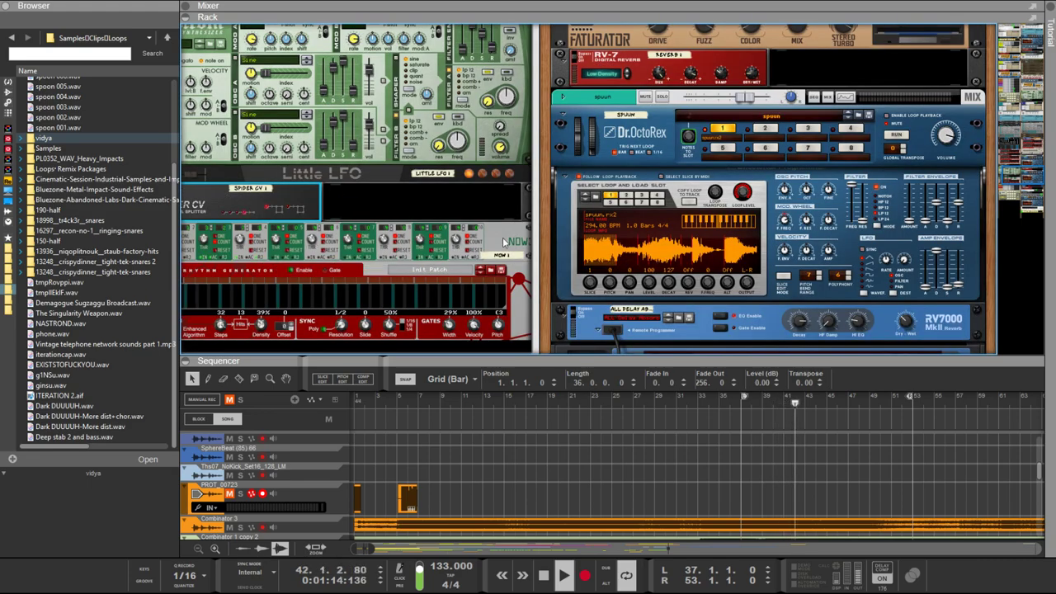
Compare the woop128 and bounce Euclid generators with the kick Combinator's Malström, Little LFO, Spider CV 1 and Euclid 1 from the front
{"action": "scroll", "coordinate": [503, 241], "scroll_direction": "up", "scroll_amount": 5}
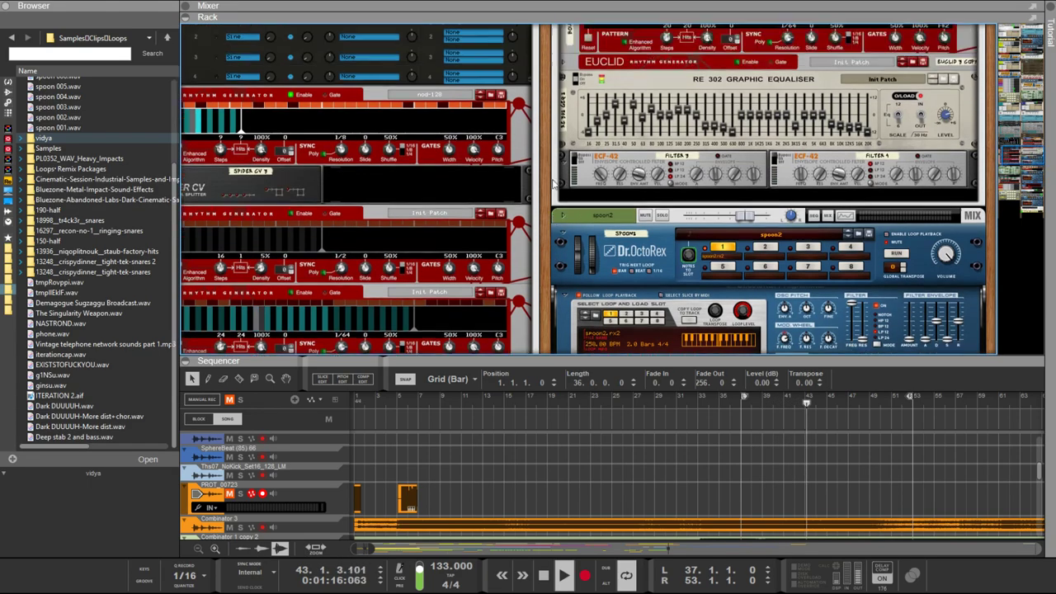
{"action": "scroll", "coordinate": [553, 183], "scroll_direction": "up", "scroll_amount": 5}
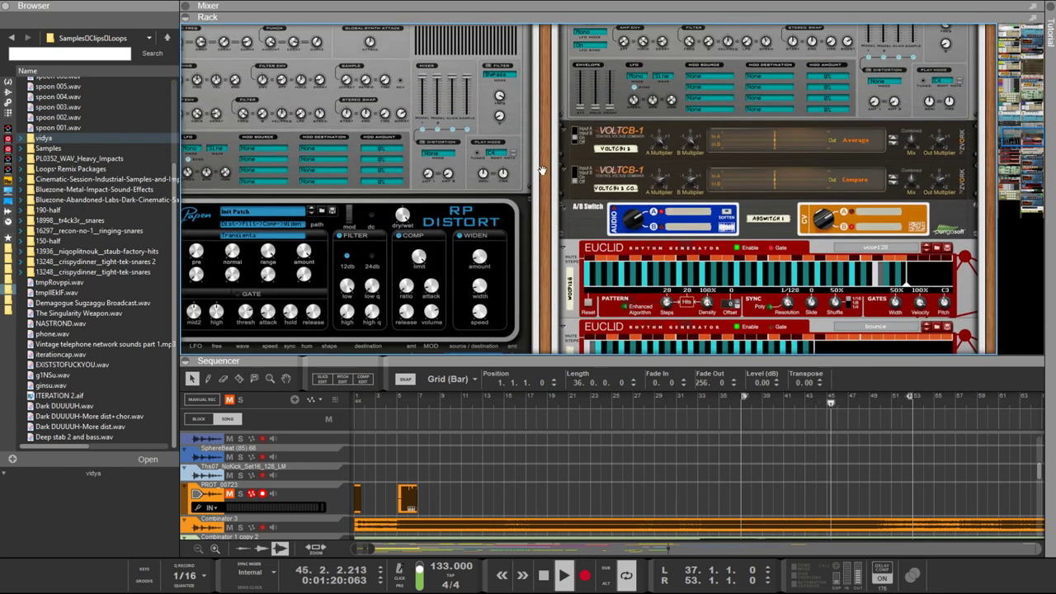
{"action": "scroll", "coordinate": [542, 171], "scroll_direction": "down", "scroll_amount": 6}
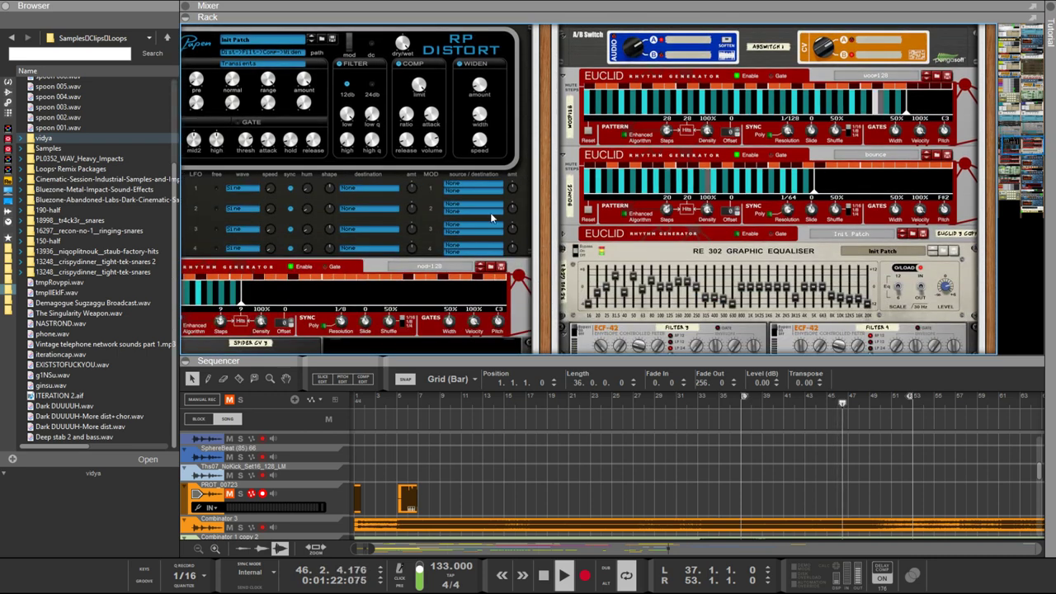
{"action": "scroll", "coordinate": [393, 241], "scroll_direction": "down", "scroll_amount": 8}
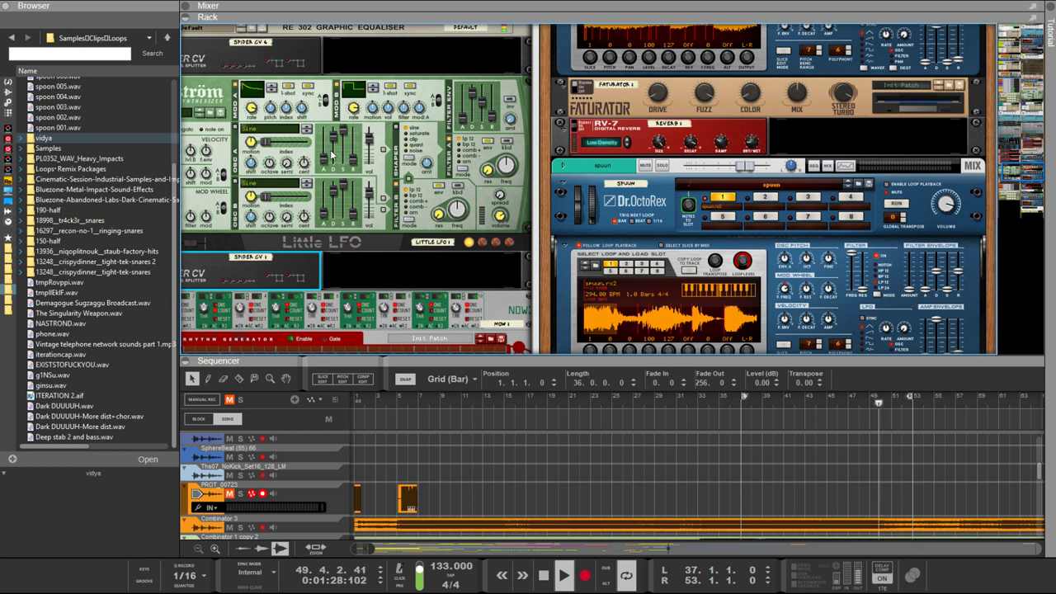
{"action": "scroll", "coordinate": [333, 155], "scroll_direction": "down", "scroll_amount": 3}
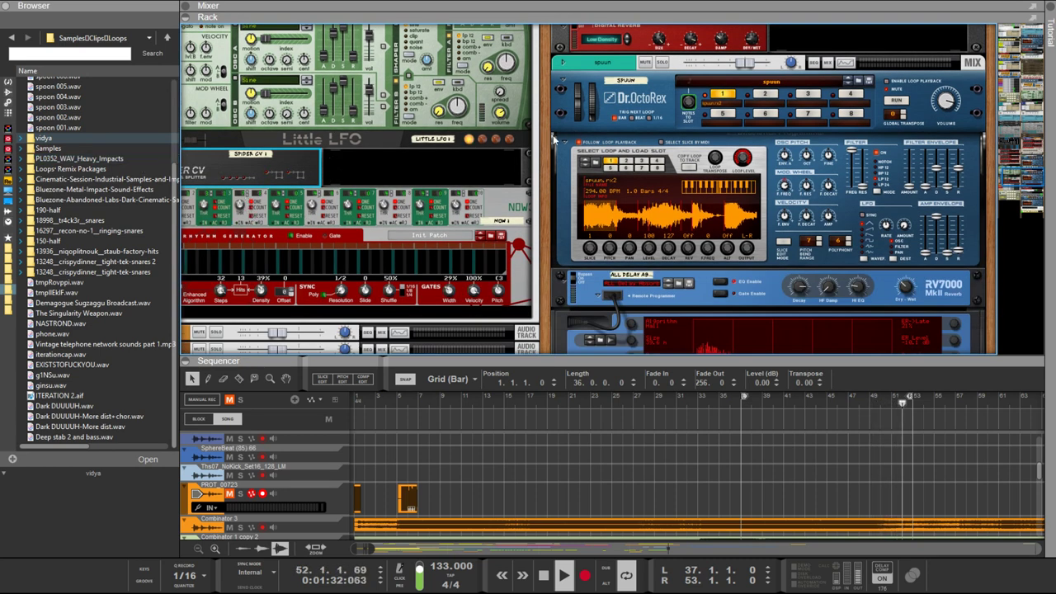
{"action": "scroll", "coordinate": [554, 138], "scroll_direction": "up", "scroll_amount": 4}
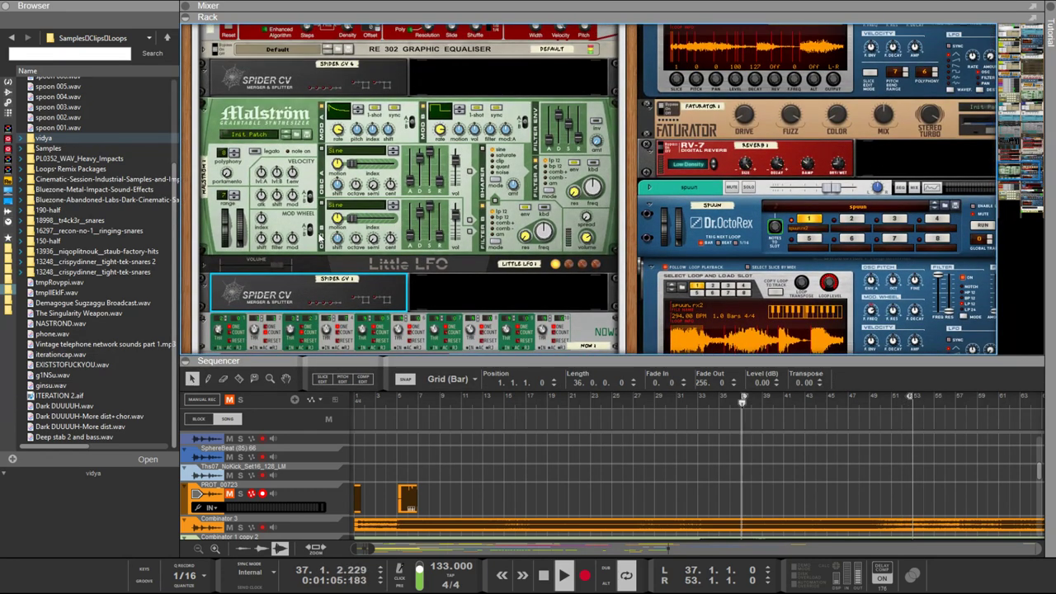
{"action": "scroll", "coordinate": [334, 251], "scroll_direction": "down", "scroll_amount": 4}
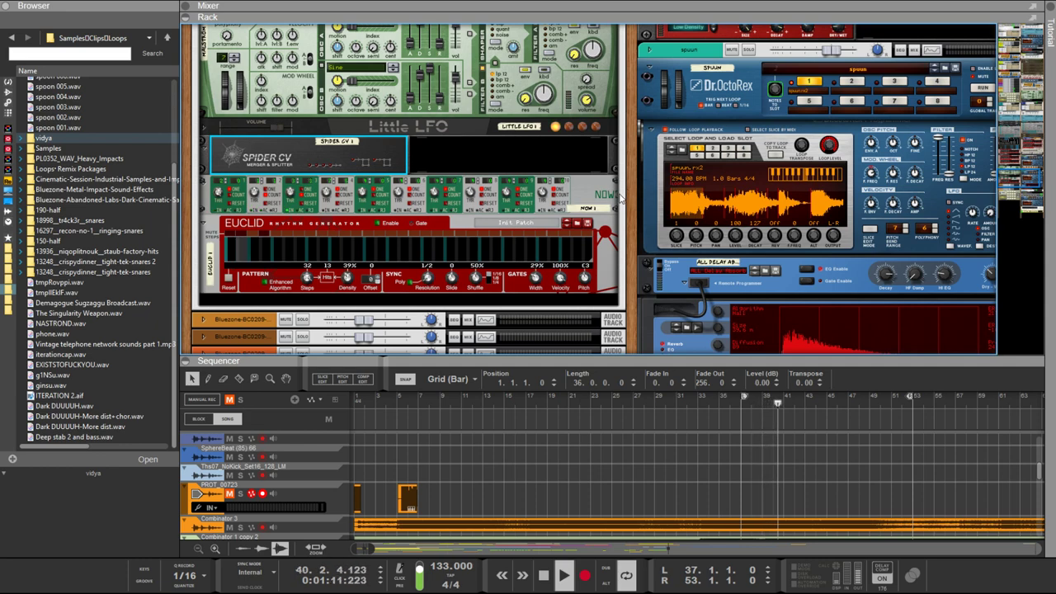
Examine the rear CV wiring from Euclid 1, NOW 1 and Spider CV 1 up through the Malström to Euclid 2
{"action": "key", "text": "Tab"}
{"action": "key", "text": "Tab"}
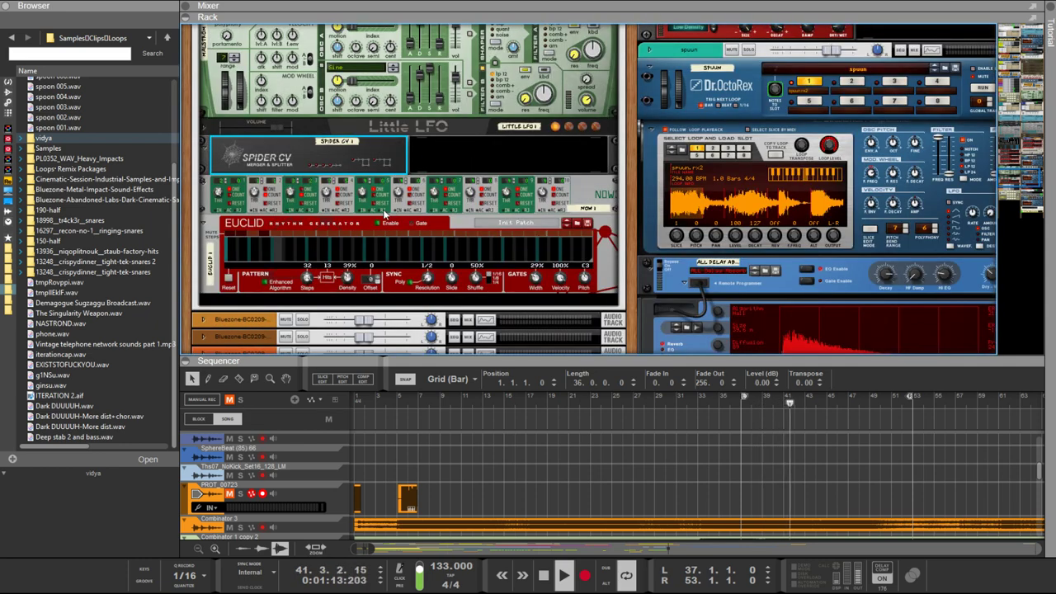
{"action": "key", "text": "Tab"}
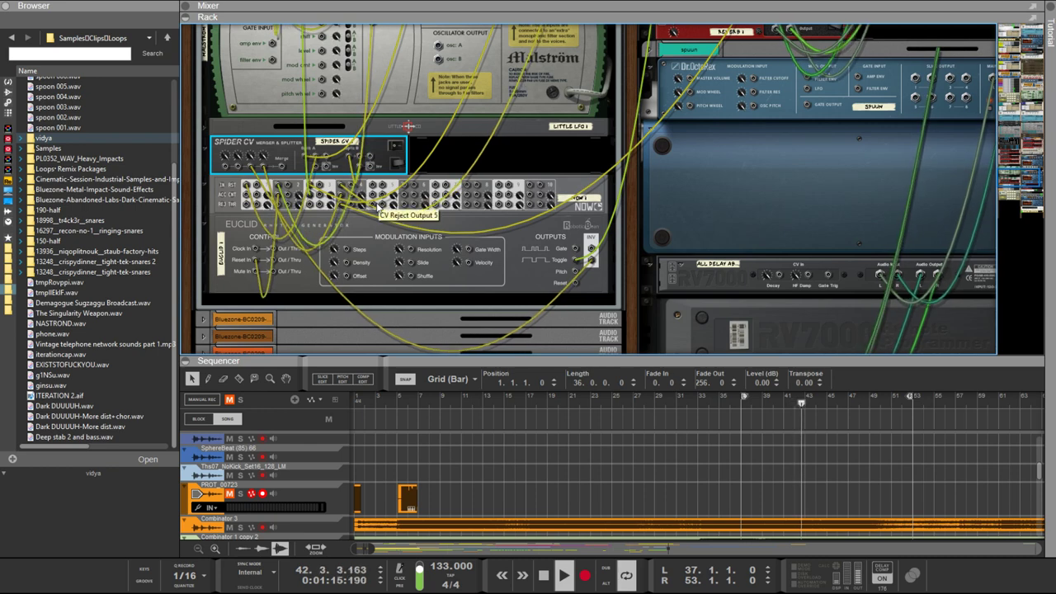
{"action": "scroll", "coordinate": [362, 201], "scroll_direction": "up", "scroll_amount": 3}
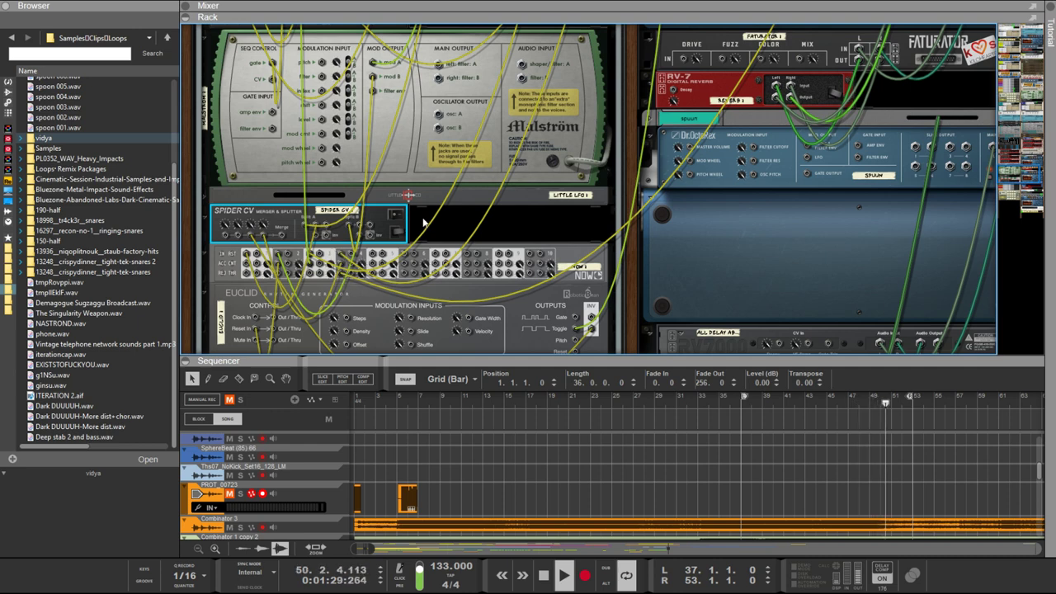
{"action": "scroll", "coordinate": [423, 221], "scroll_direction": "up", "scroll_amount": 6}
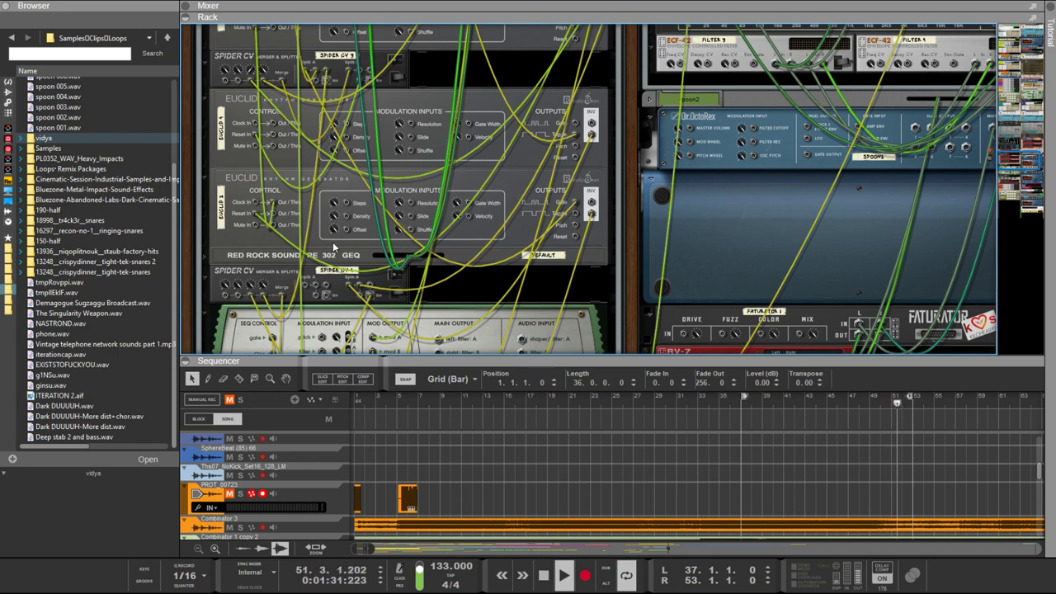
Patch Euclid 2's toggle output to the A/B Switch's CV control input and check the switch with the woop128 and bounce patterns
{"action": "scroll", "coordinate": [346, 243], "scroll_direction": "down", "scroll_amount": 2}
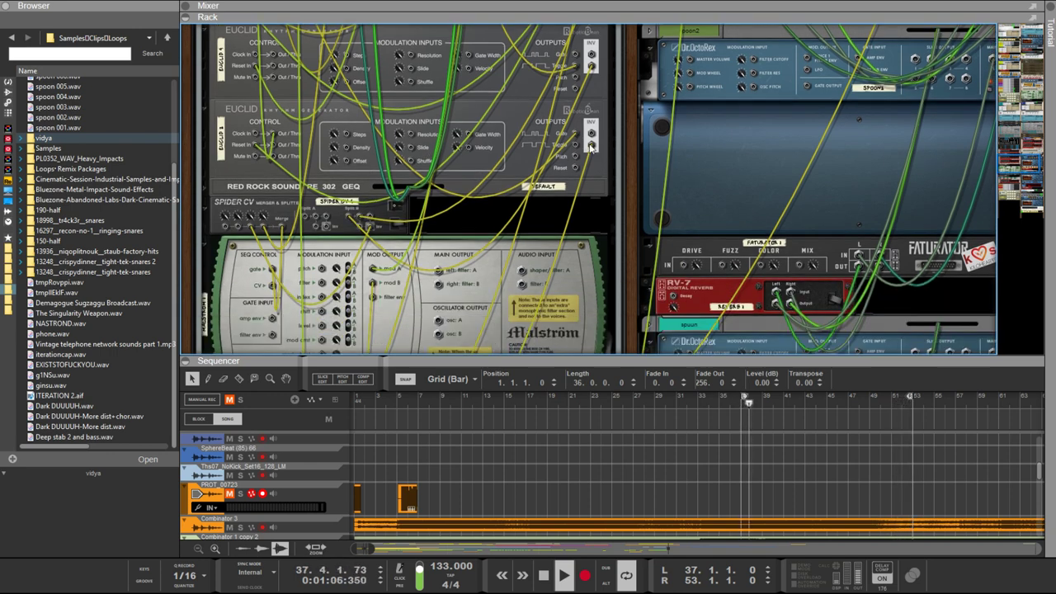
{"action": "key", "text": "Tab"}
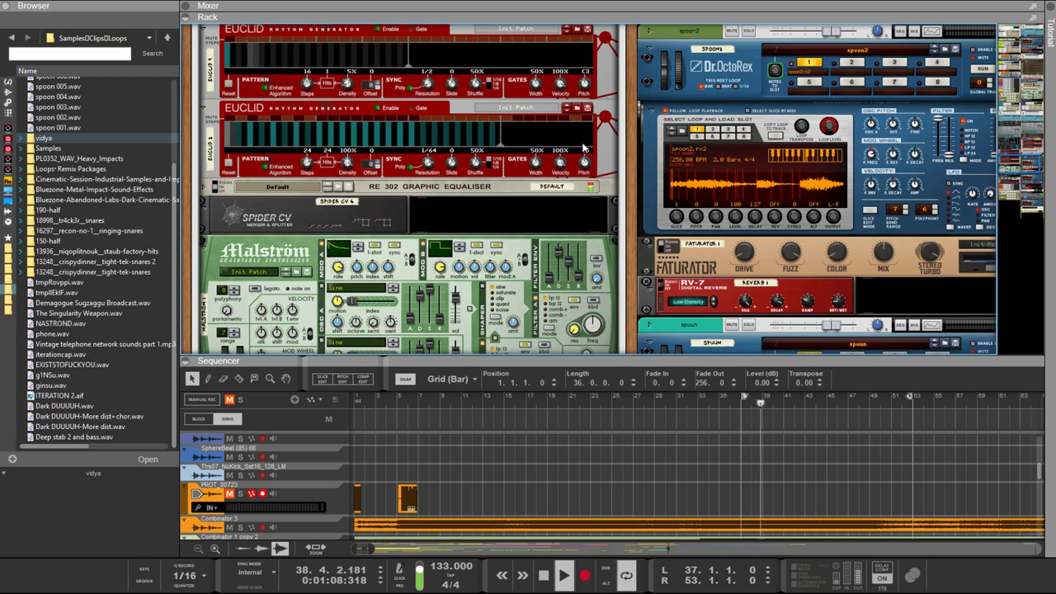
{"action": "key", "text": "Tab"}
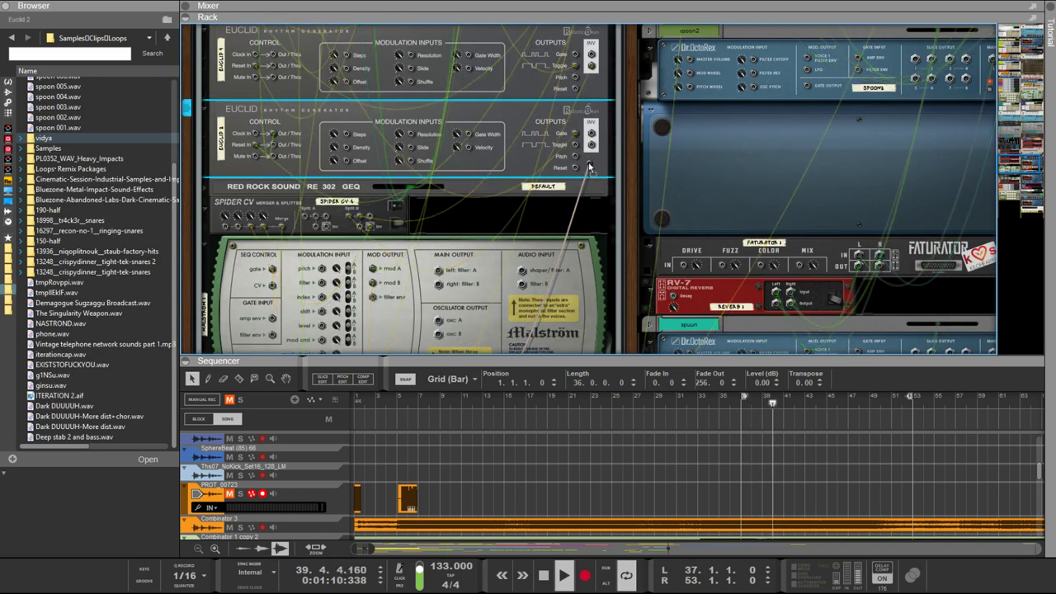
{"action": "left_click_drag", "start_coordinate": [590, 145], "coordinate": [920, 176]}
{"action": "key", "text": "Tab"}
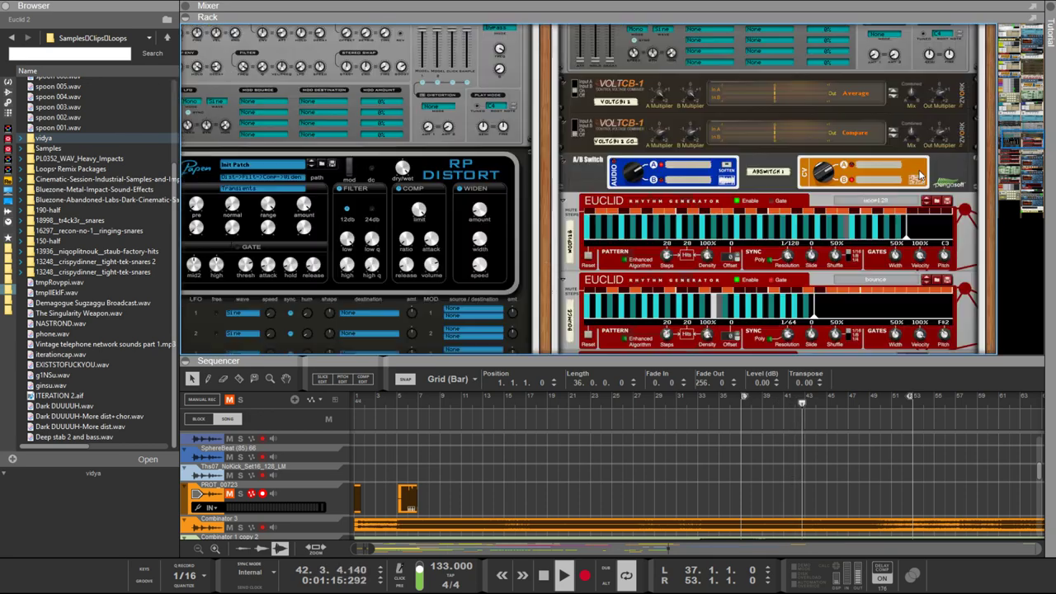
{"action": "left_click", "coordinate": [829, 170]}
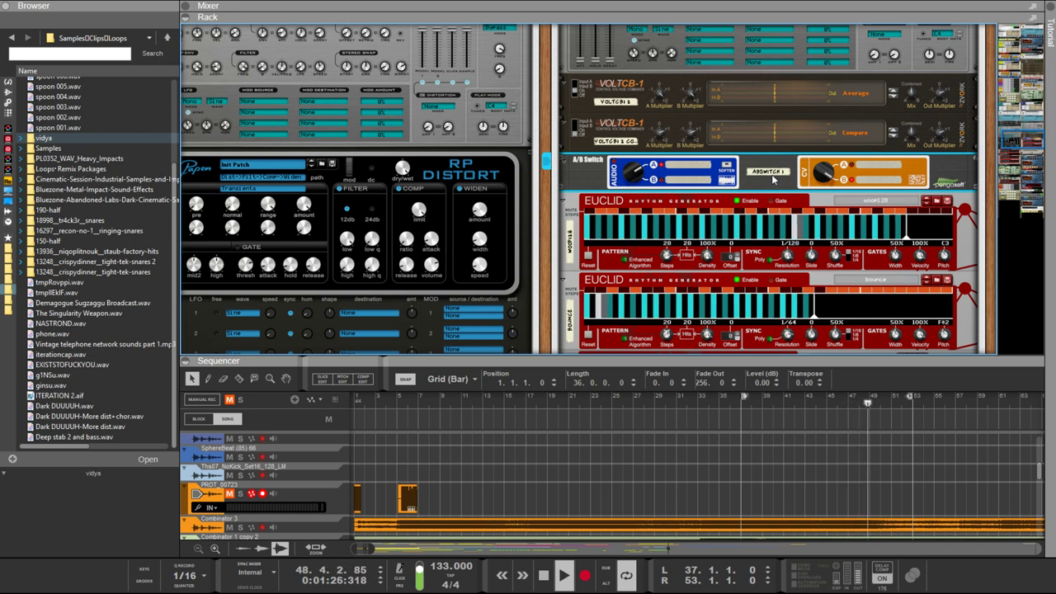
{"action": "scroll", "coordinate": [773, 188], "scroll_direction": "up", "scroll_amount": 2}
{"action": "scroll", "coordinate": [825, 177], "scroll_direction": "down", "scroll_amount": 5}
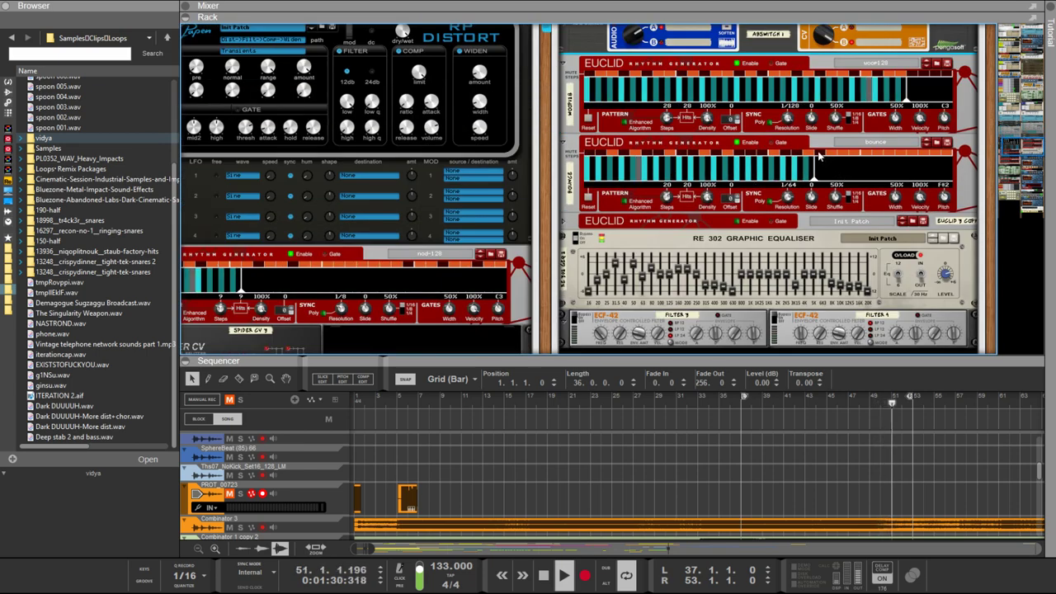
{"action": "scroll", "coordinate": [819, 156], "scroll_direction": "up", "scroll_amount": 2}
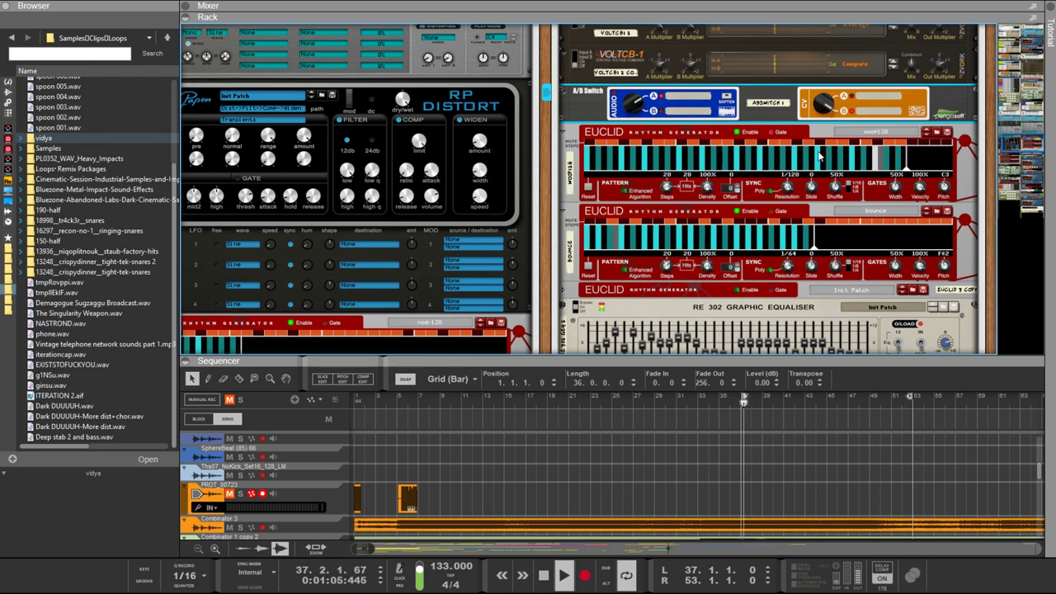
Re-patch the CV cable at the outputs of the Euclid 1 rhythm generator below NOW 1
{"action": "scroll", "coordinate": [810, 155], "scroll_direction": "down", "scroll_amount": 10}
{"action": "scroll", "coordinate": [673, 196], "scroll_direction": "down", "scroll_amount": 2}
{"action": "key", "text": "Tab"}
{"action": "key", "text": "Tab"}
{"action": "key", "text": "Tab"}
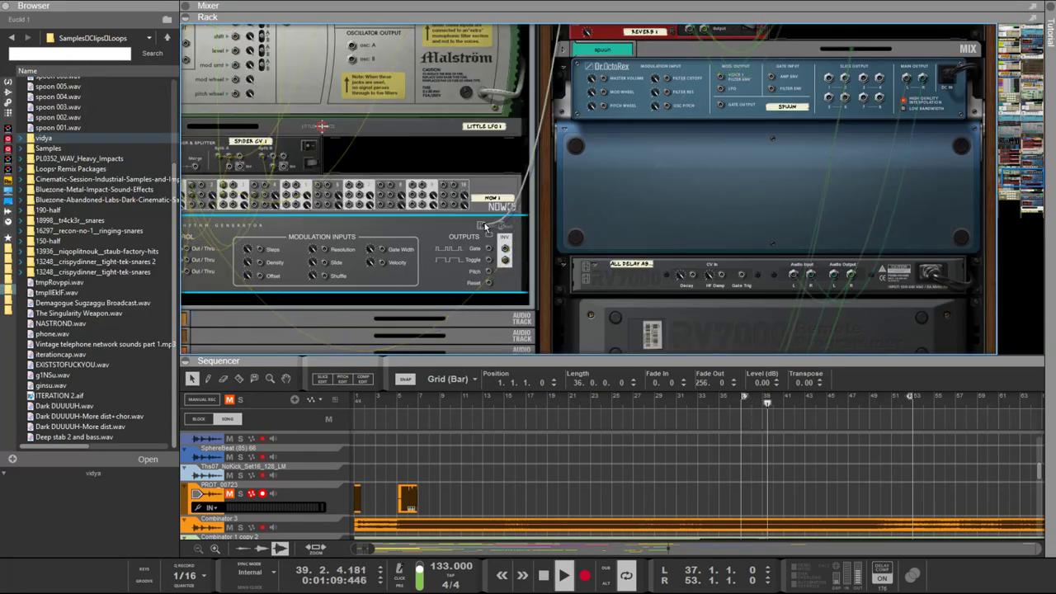
{"action": "key", "text": "Tab"}
{"action": "scroll", "coordinate": [486, 226], "scroll_direction": "up", "scroll_amount": 5}
{"action": "left_click_drag", "start_coordinate": [487, 228], "coordinate": [503, 213]}
{"action": "key", "text": "Tab"}
{"action": "scroll", "coordinate": [528, 218], "scroll_direction": "up", "scroll_amount": 6}
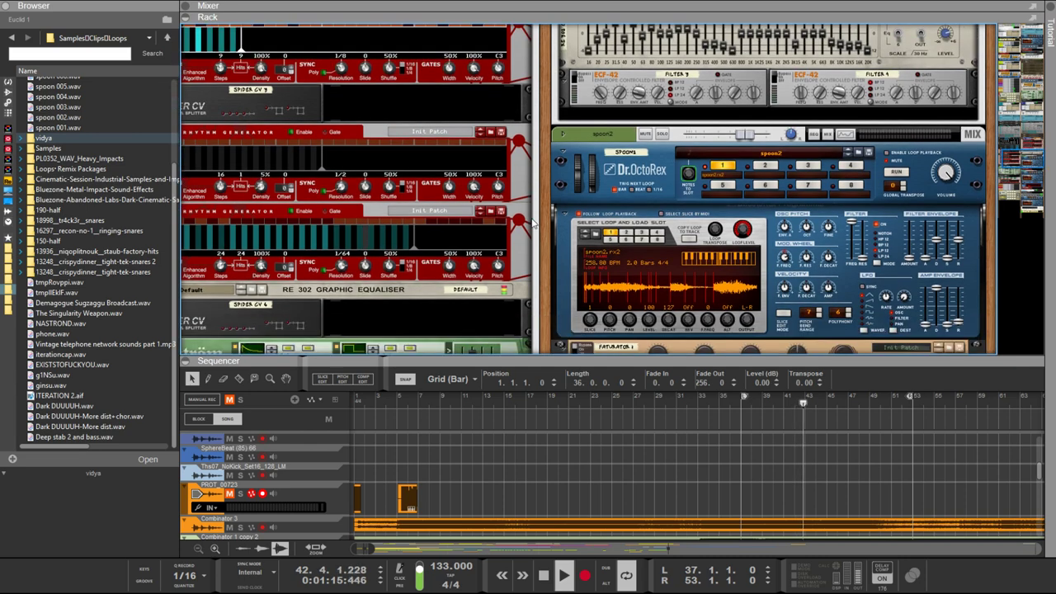
Check the rear output cabling of the nod-128 Euclid and return to the front of the A/B Switch
{"action": "key", "text": "Tab"}
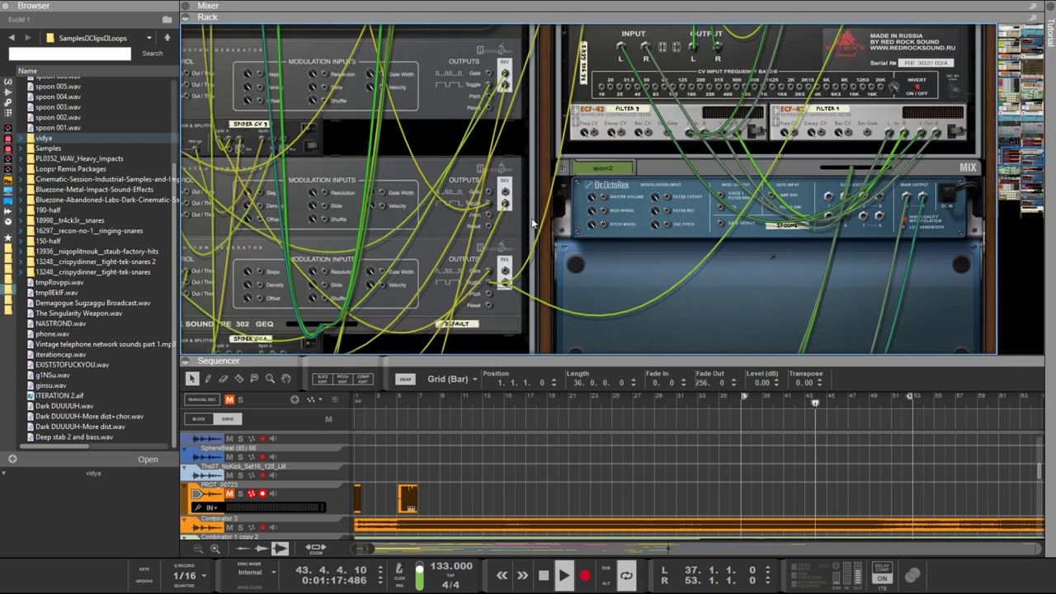
{"action": "scroll", "coordinate": [509, 254], "scroll_direction": "up", "scroll_amount": 8}
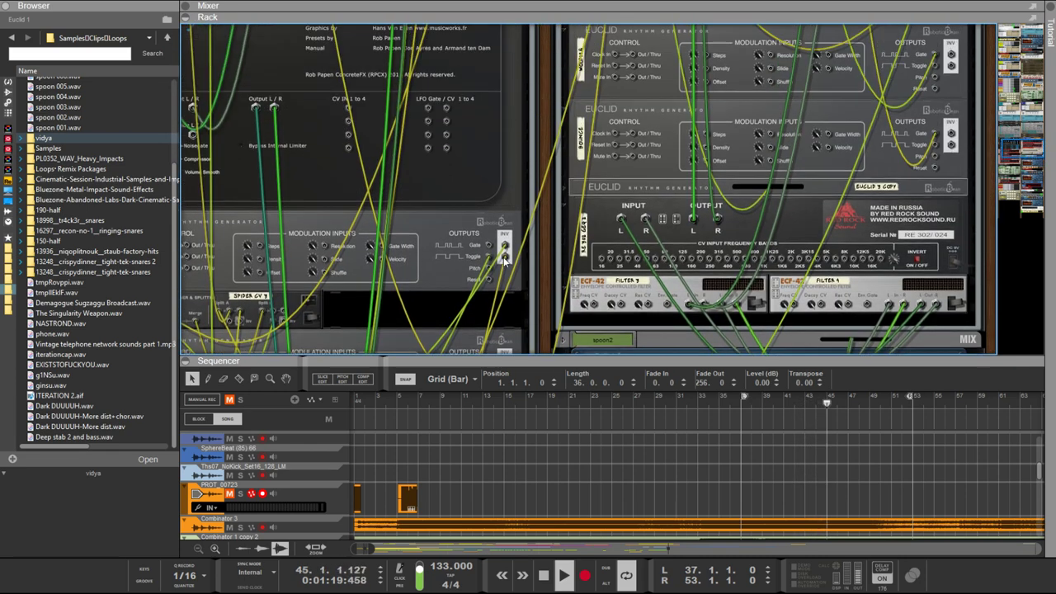
{"action": "key", "text": "Tab"}
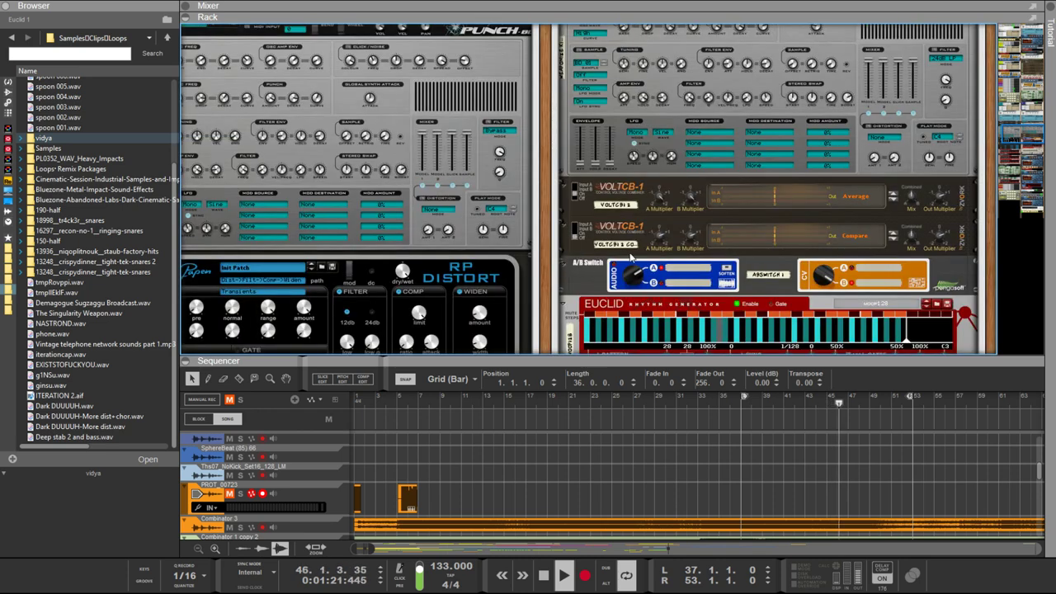
Trace the A/B Switch's CV control cable back to Euclid 2's rear outputs and select Euclid 2
{"action": "key", "text": "Tab"}
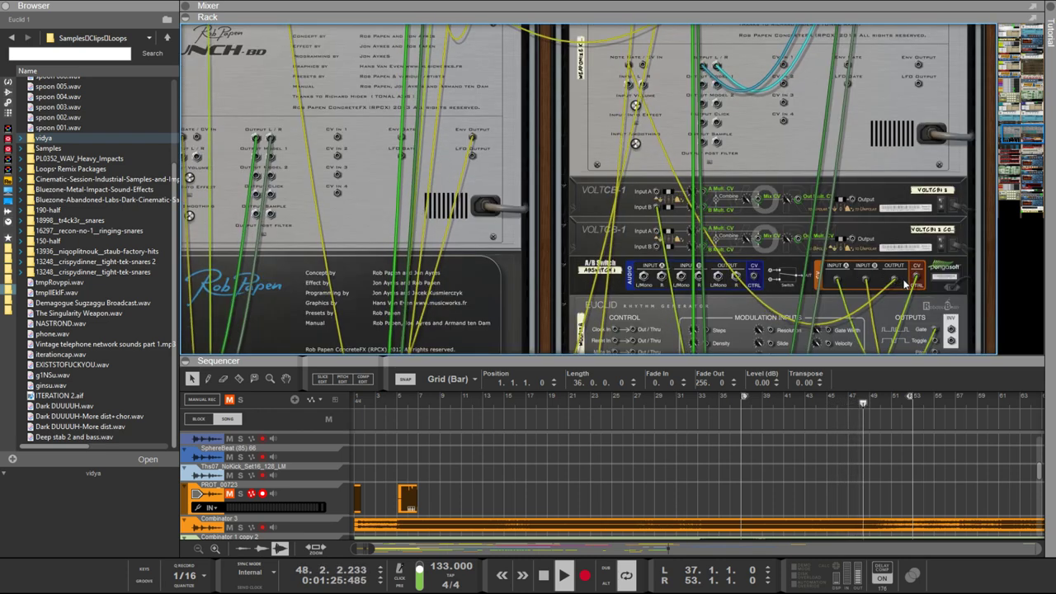
{"action": "scroll", "coordinate": [907, 276], "scroll_direction": "down", "scroll_amount": 6}
{"action": "scroll", "coordinate": [907, 278], "scroll_direction": "down", "scroll_amount": 3}
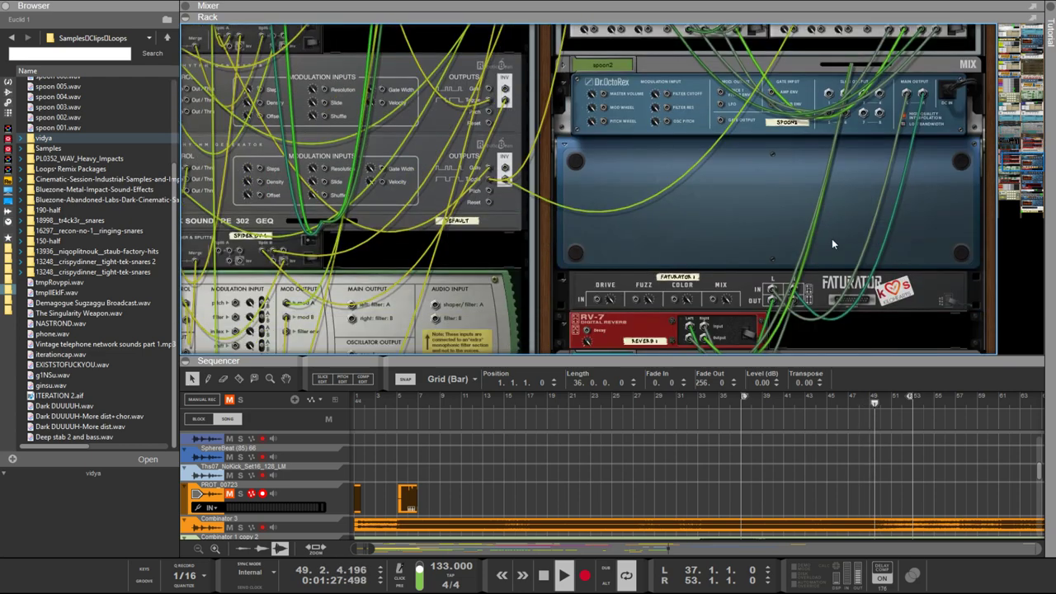
{"action": "left_click", "coordinate": [506, 178]}
{"action": "key", "text": "Tab"}
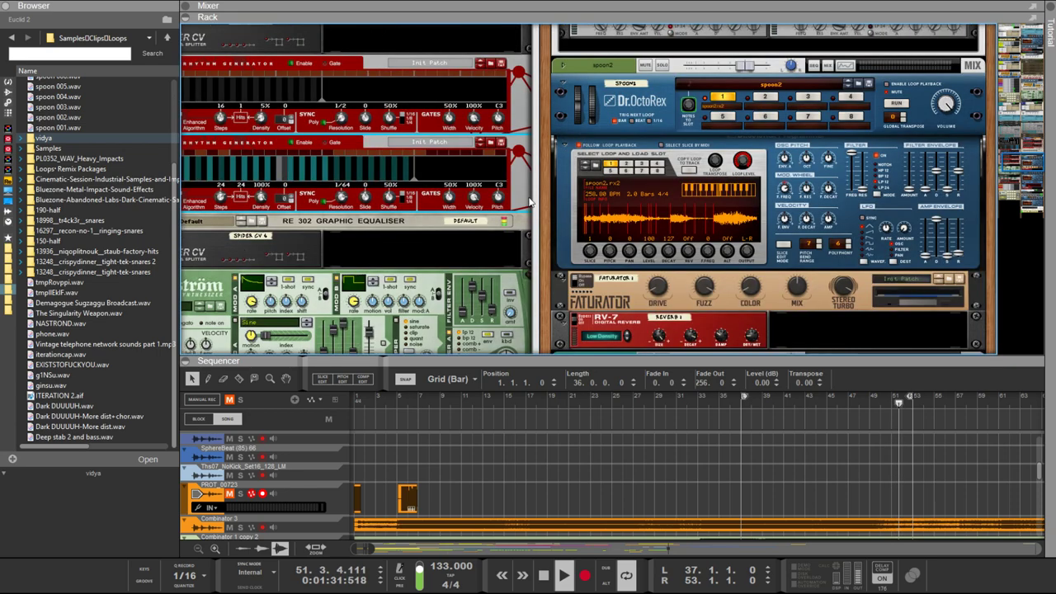
{"action": "key", "text": "Tab"}
{"action": "key", "text": "Tab"}
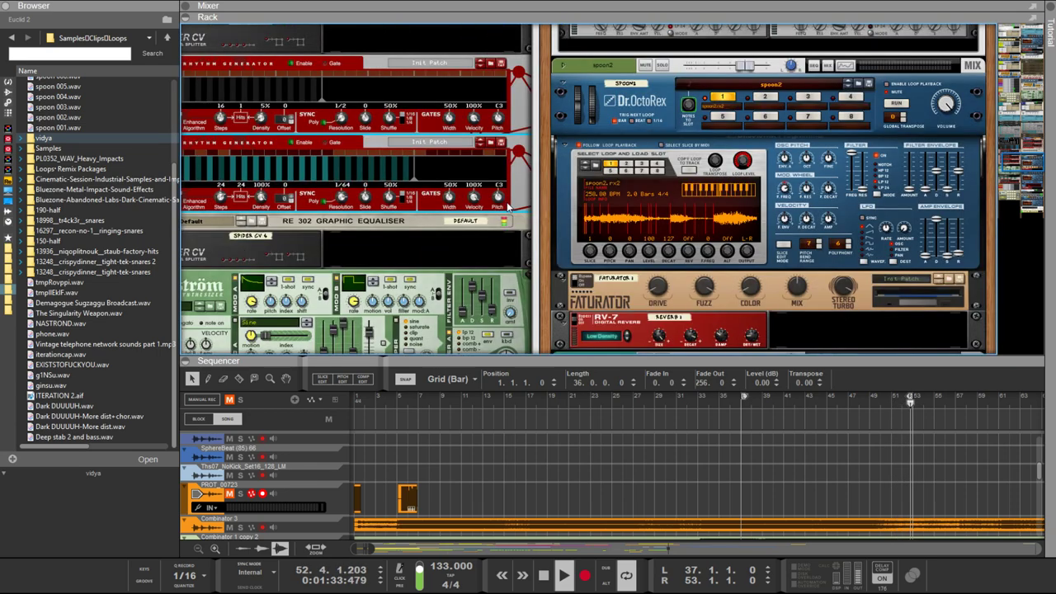
Insert Skope below Euclid 2 and route Euclid 2's toggle output through its In and Thru to the A/B Switch's CV control, checking the waveform
{"action": "key", "text": "Tab"}
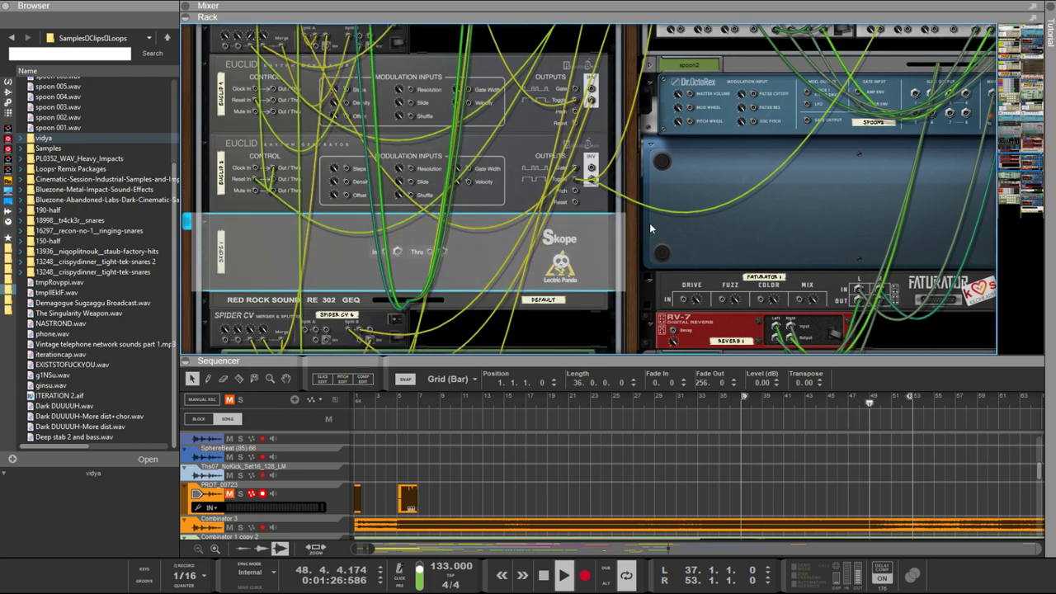
{"action": "left_click_drag", "start_coordinate": [878, 28], "coordinate": [437, 251]}
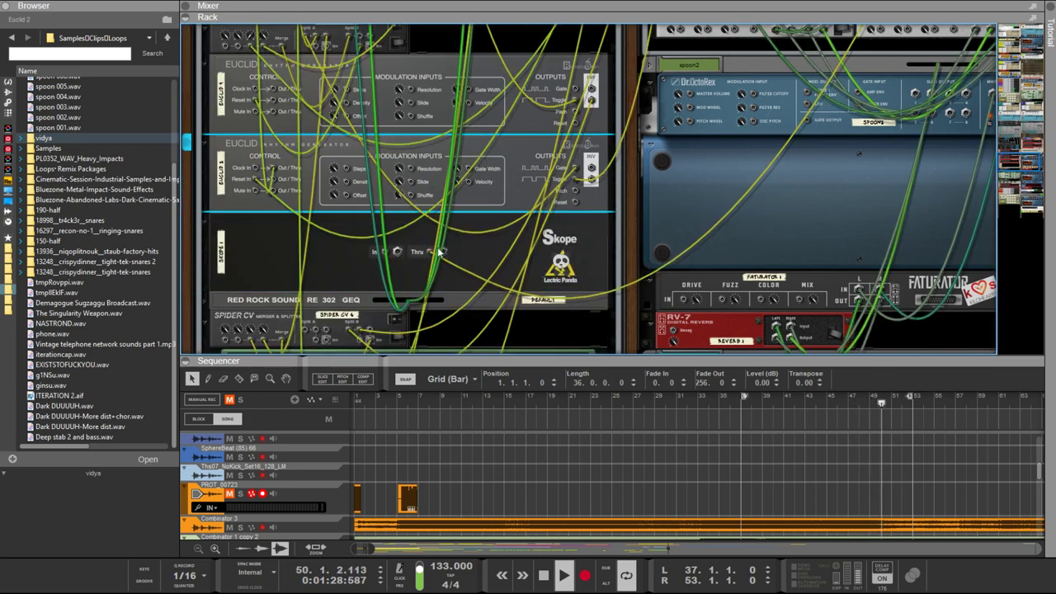
{"action": "left_click_drag", "start_coordinate": [591, 178], "coordinate": [382, 251]}
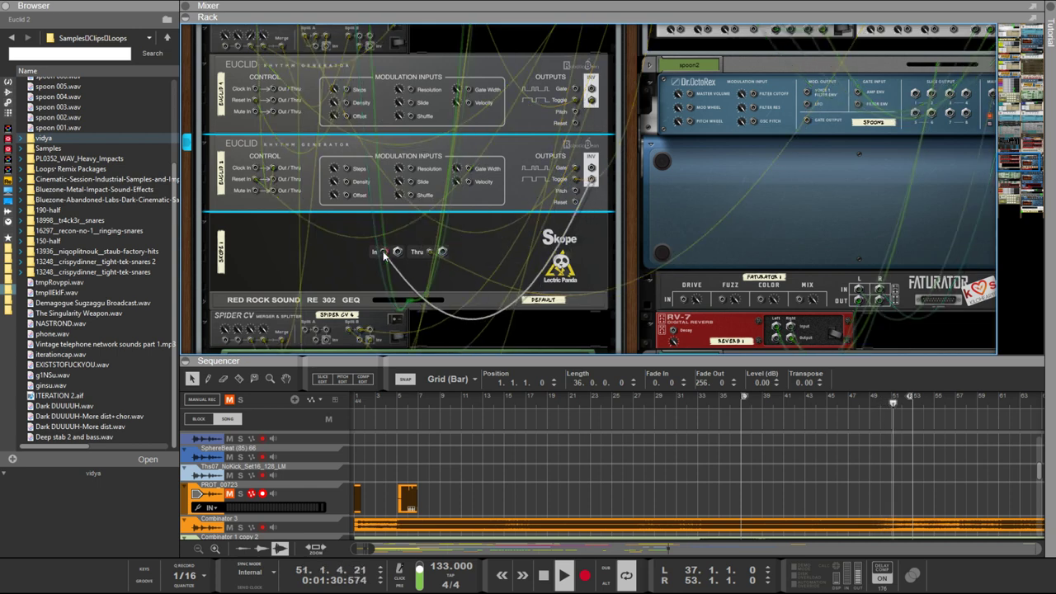
{"action": "key", "text": "Tab"}
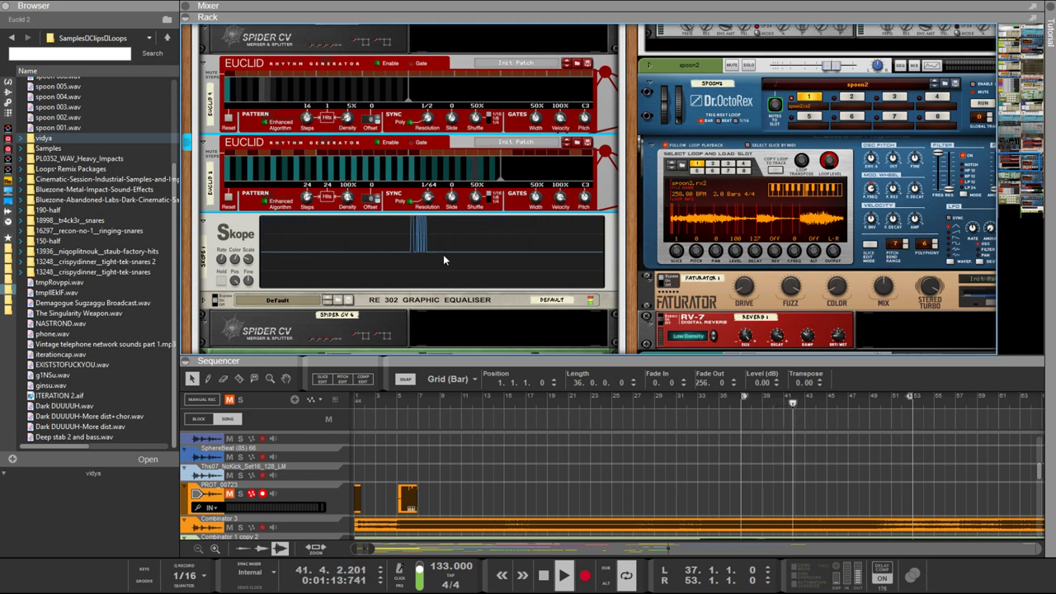
{"action": "key", "text": "Tab"}
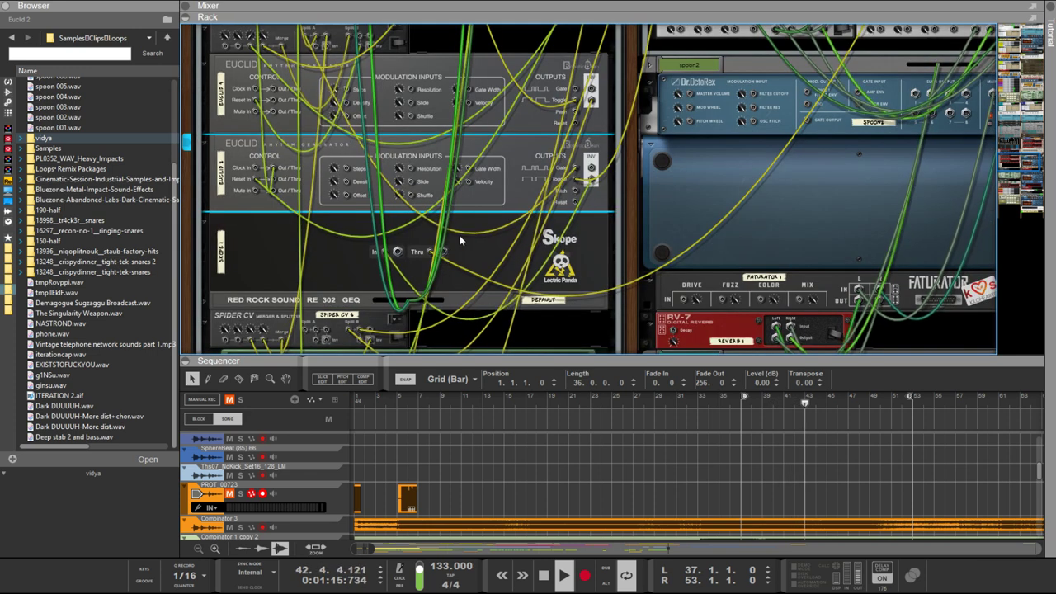
{"action": "key", "text": "Tab"}
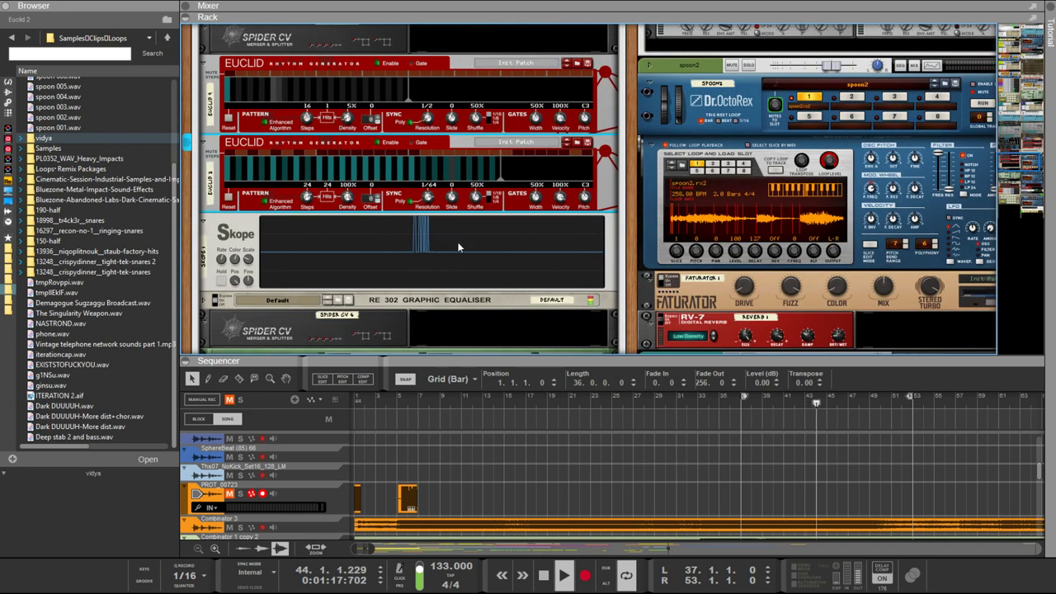
{"action": "key", "text": "Tab"}
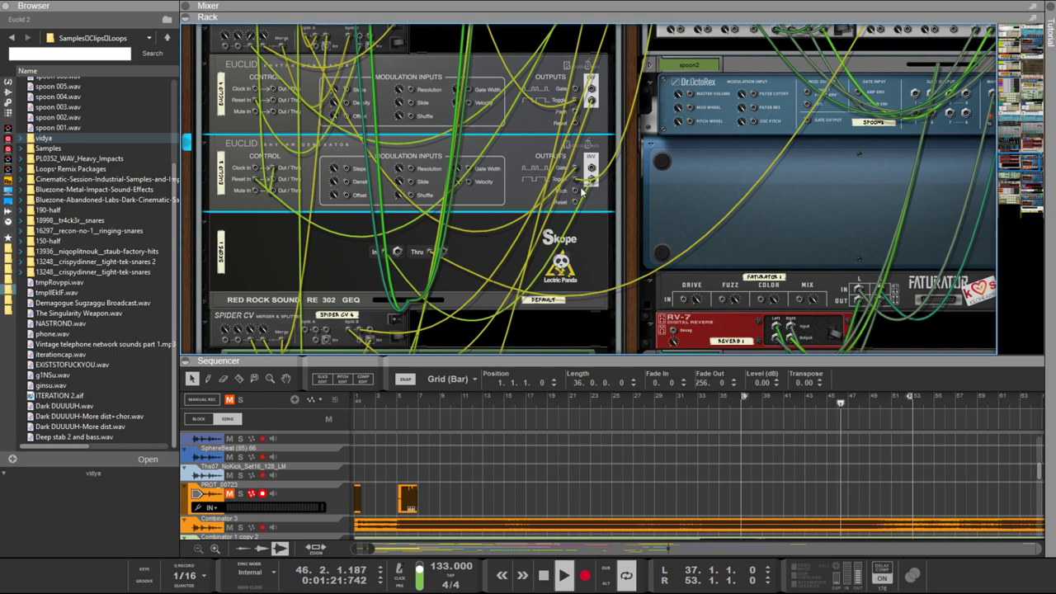
{"action": "key", "text": "Tab"}
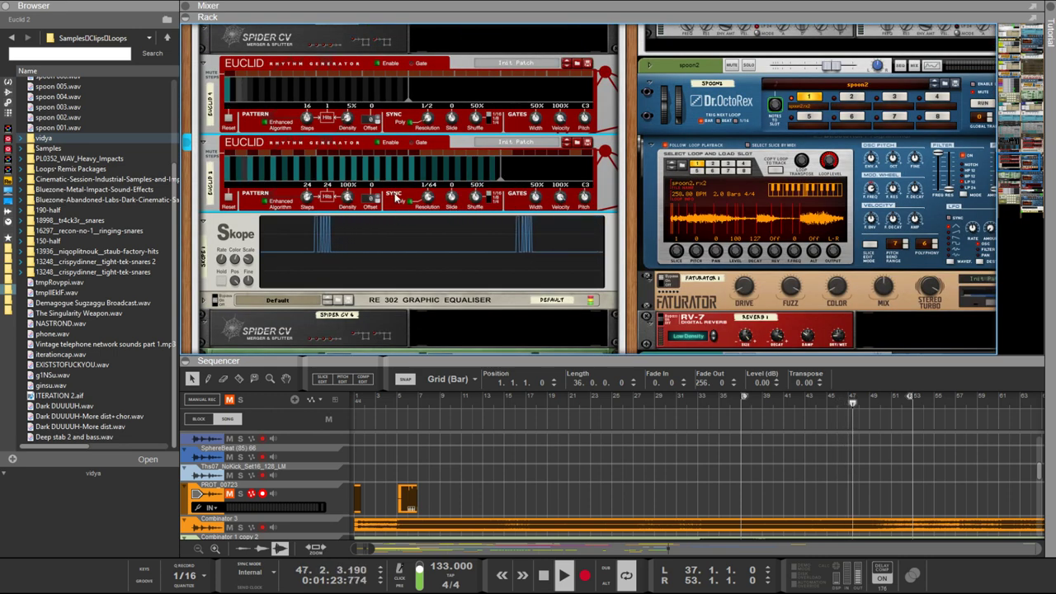
Try Euclid 2 at 23, 21, 19 and 16 steps while watching the Skope trace, and restore it to 24
{"action": "mouse_move", "coordinate": [310, 198]}
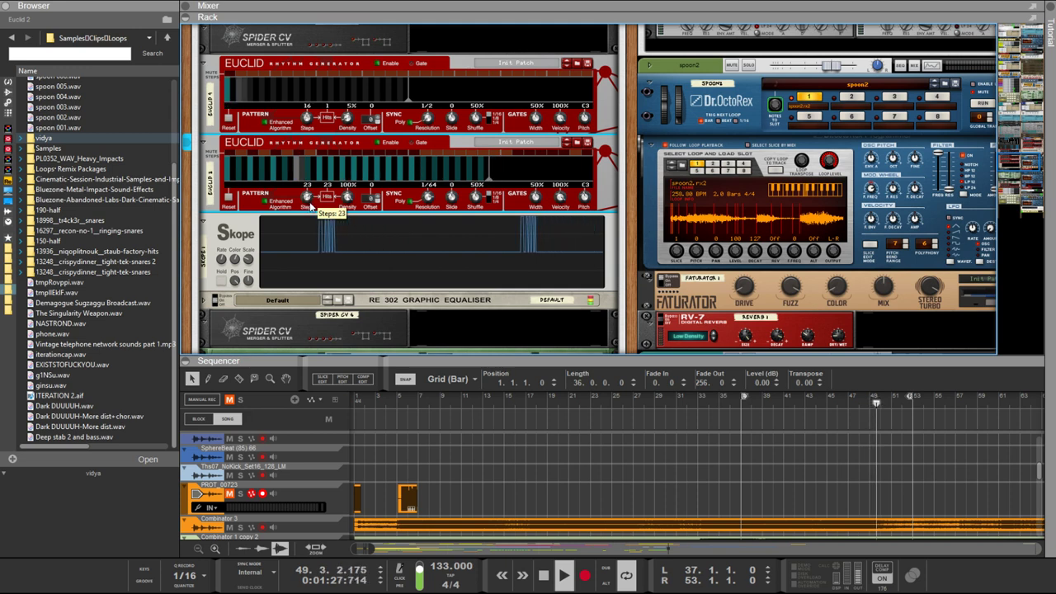
{"action": "left_click_drag", "start_coordinate": [310, 198], "coordinate": [315, 216]}
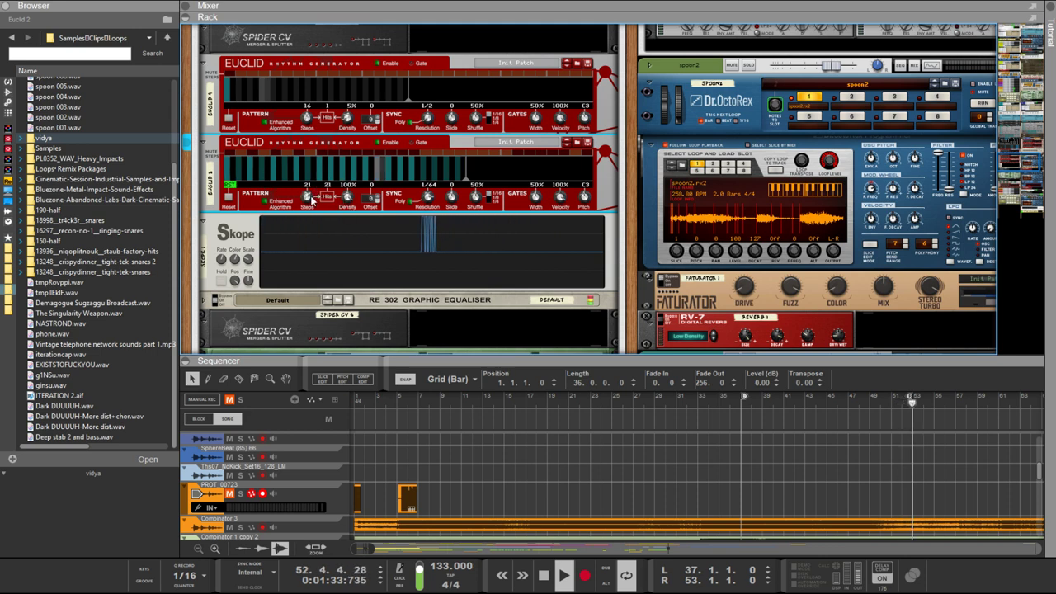
{"action": "mouse_move", "coordinate": [307, 198]}
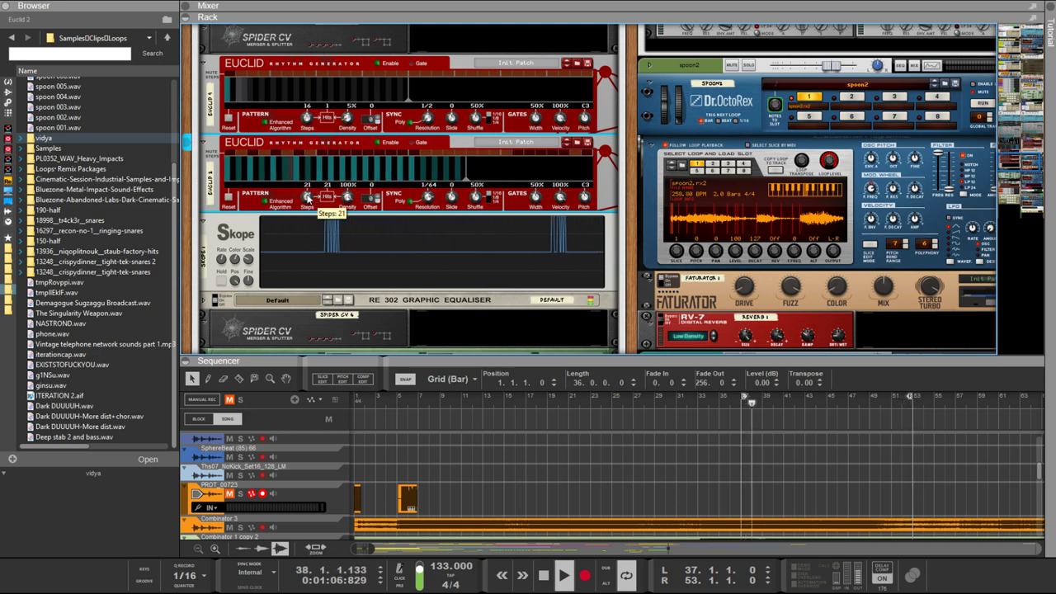
{"action": "left_click_drag", "start_coordinate": [307, 198], "coordinate": [311, 208]}
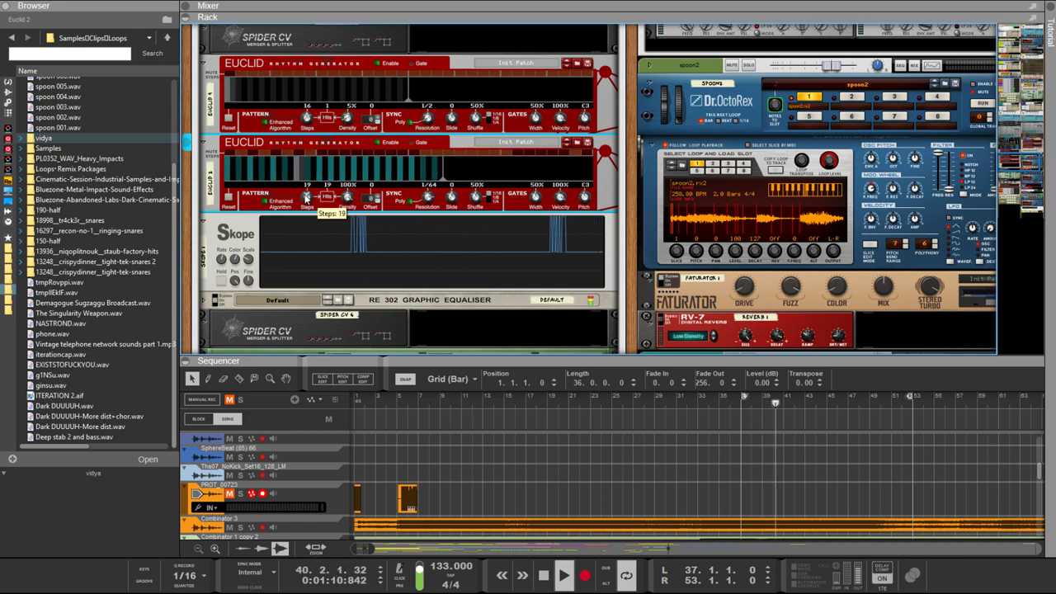
{"action": "left_click_drag", "start_coordinate": [307, 198], "coordinate": [310, 209]}
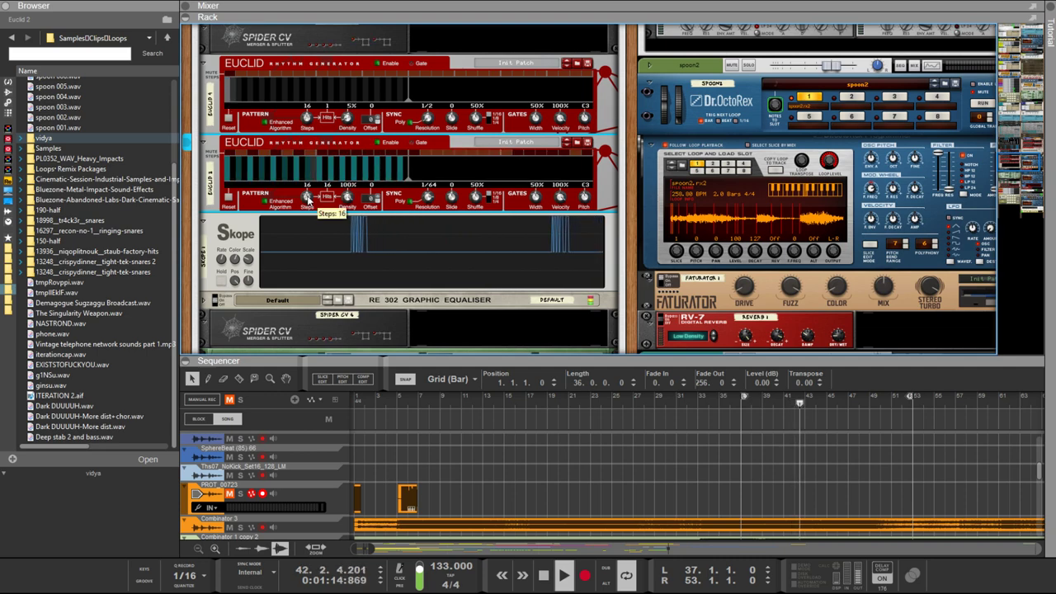
{"action": "left_click_drag", "start_coordinate": [307, 198], "coordinate": [311, 196]}
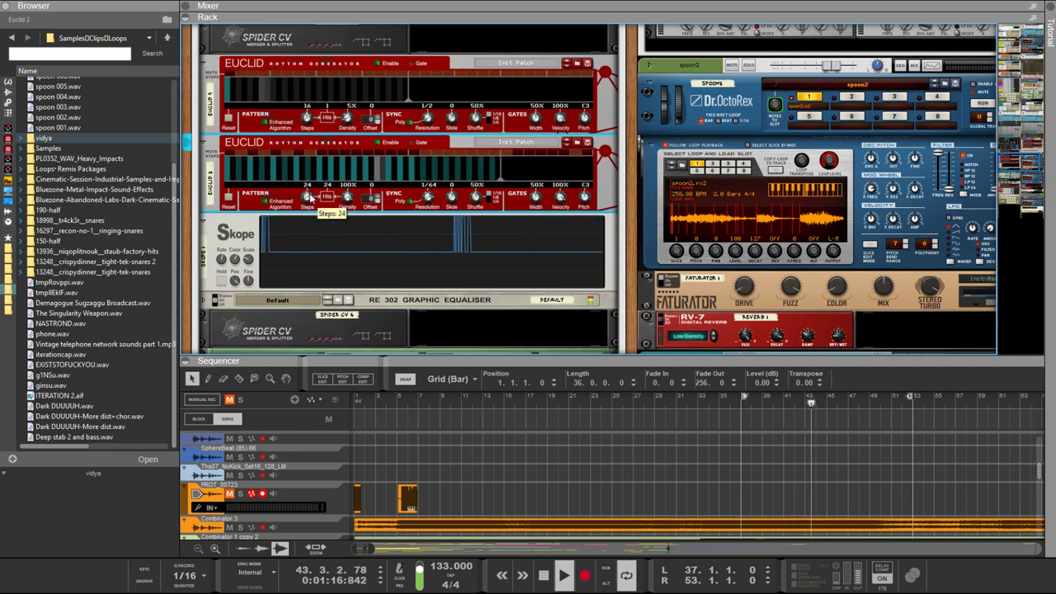
Examine the rear CV wiring around Euclid 2, the Malström and NOW 1, up to the Euclid below RP Distort
{"action": "key", "text": "Tab"}
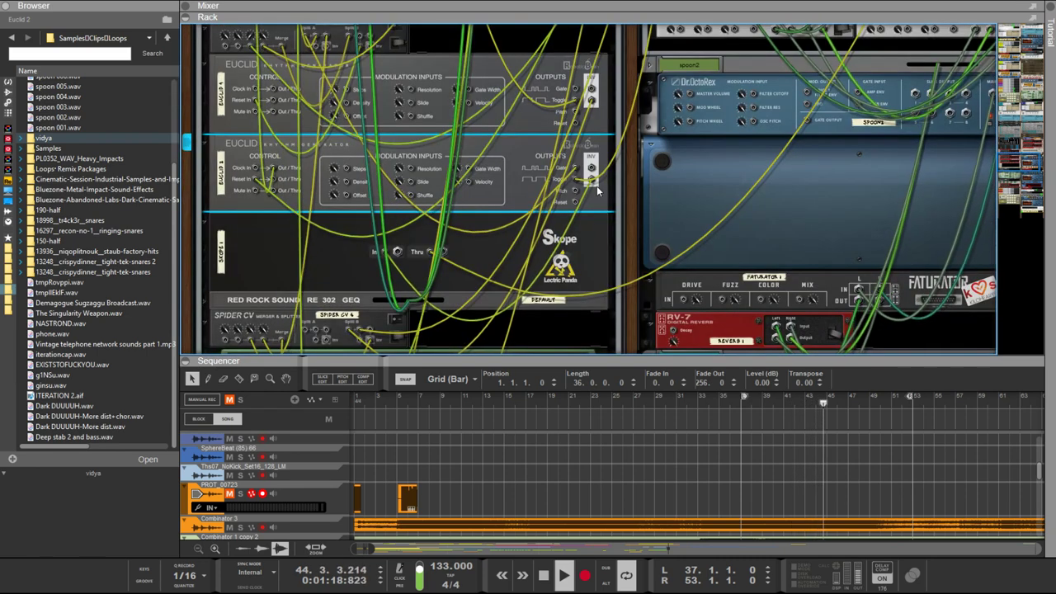
{"action": "scroll", "coordinate": [532, 212], "scroll_direction": "down", "scroll_amount": 5}
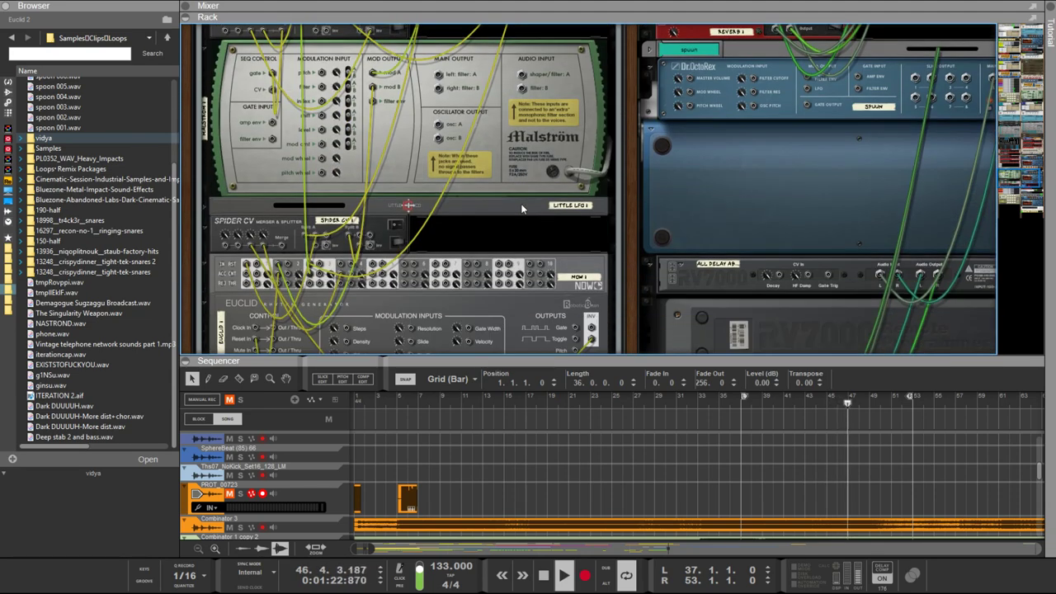
{"action": "scroll", "coordinate": [520, 203], "scroll_direction": "up", "scroll_amount": 6}
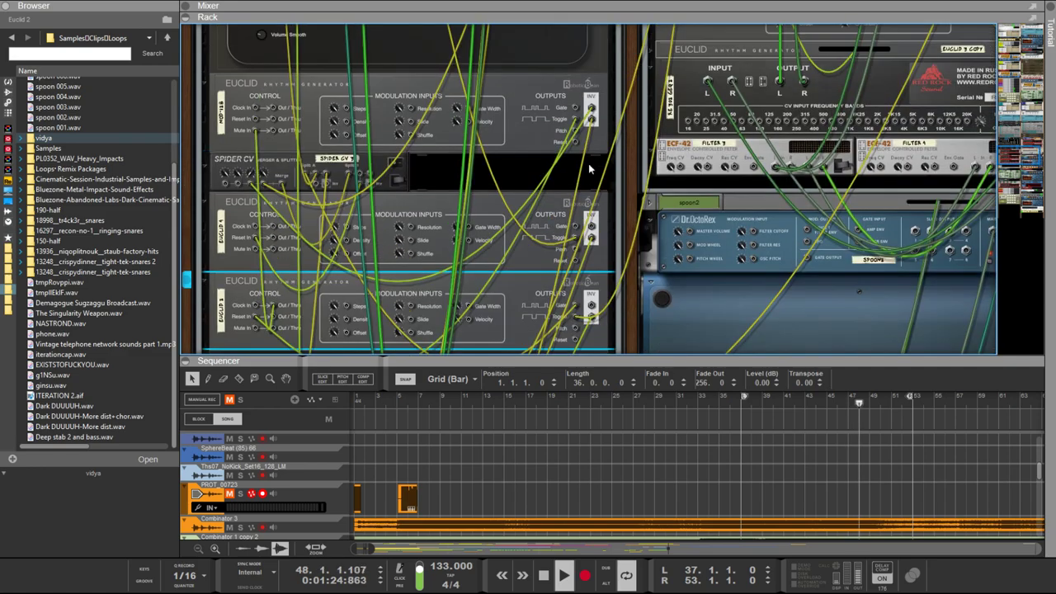
{"action": "key", "text": "Tab"}
{"action": "scroll", "coordinate": [521, 203], "scroll_direction": "down", "scroll_amount": 1}
{"action": "key", "text": "Tab"}
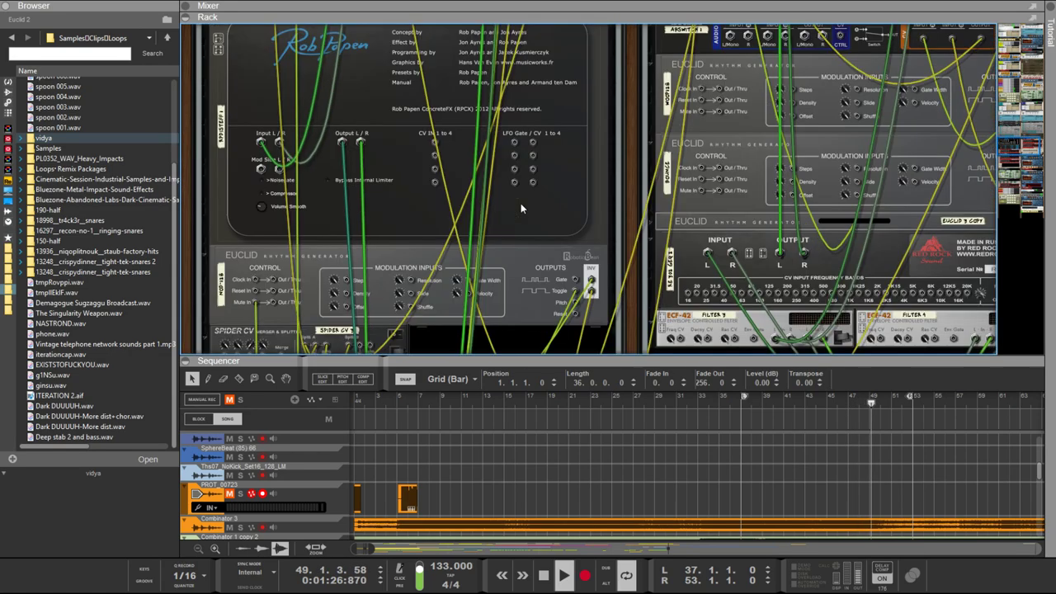
{"action": "key", "text": "Tab"}
{"action": "scroll", "coordinate": [517, 205], "scroll_direction": "up", "scroll_amount": 3}
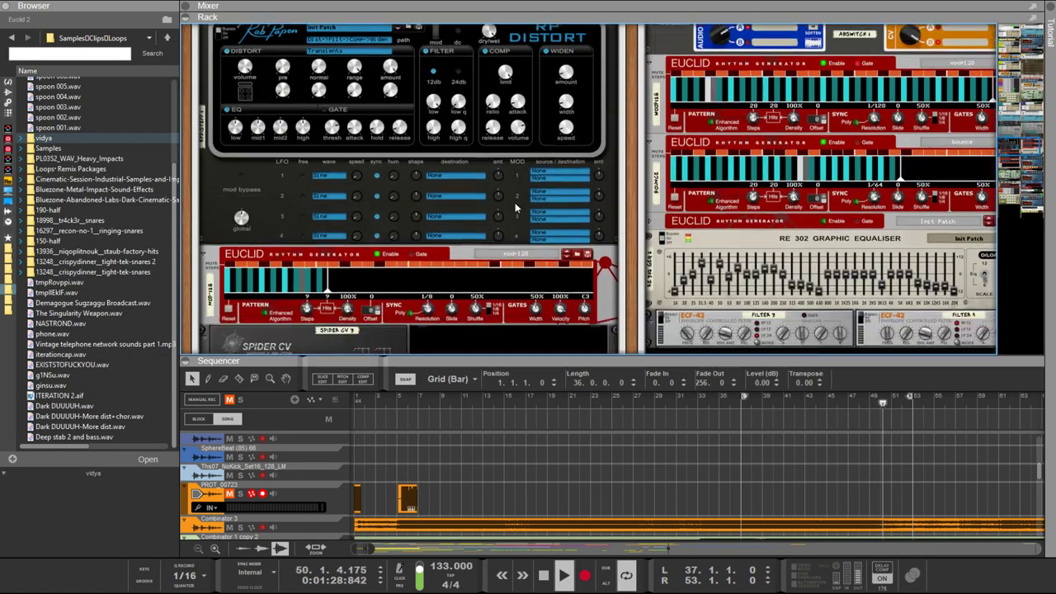
Remove Skope from below Euclid 2 and return to the A/B Switch with the woop128 and bounce patterns
{"action": "scroll", "coordinate": [514, 203], "scroll_direction": "down", "scroll_amount": 5}
{"action": "scroll", "coordinate": [513, 207], "scroll_direction": "up", "scroll_amount": 1}
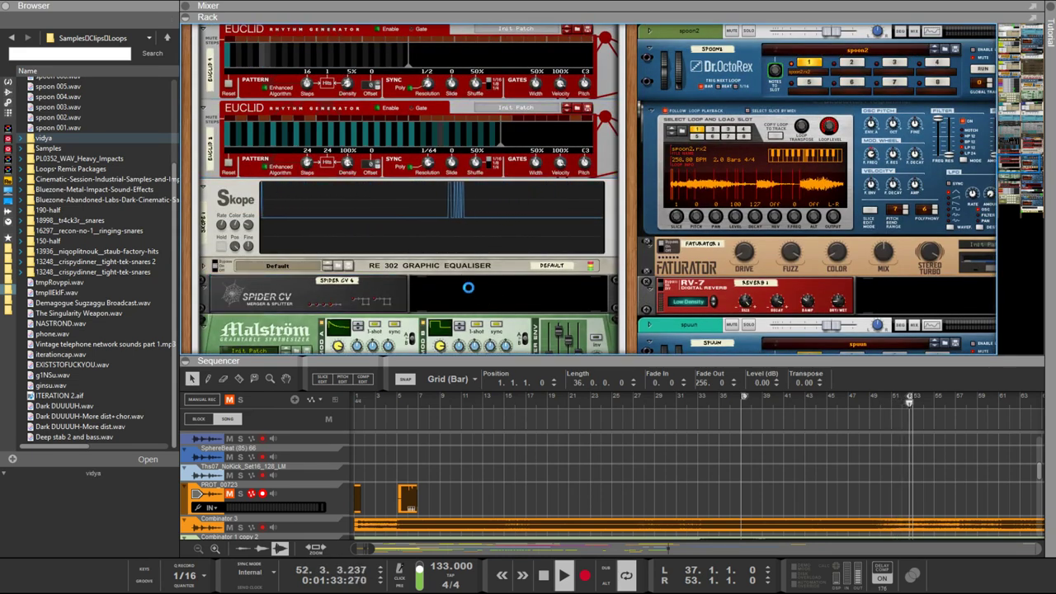
{"action": "key", "text": "Tab"}
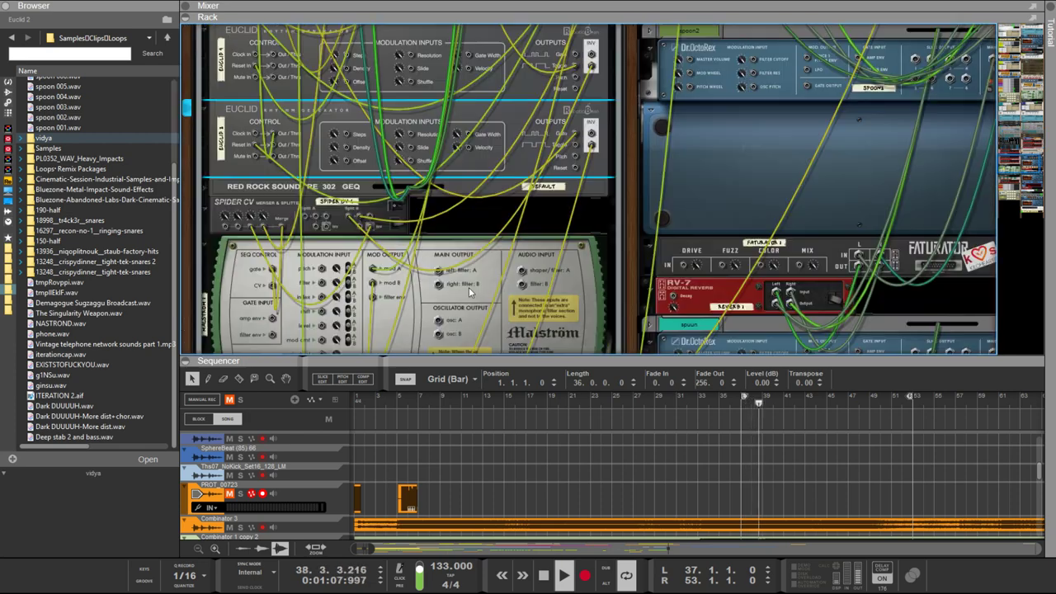
{"action": "key", "text": "Tab"}
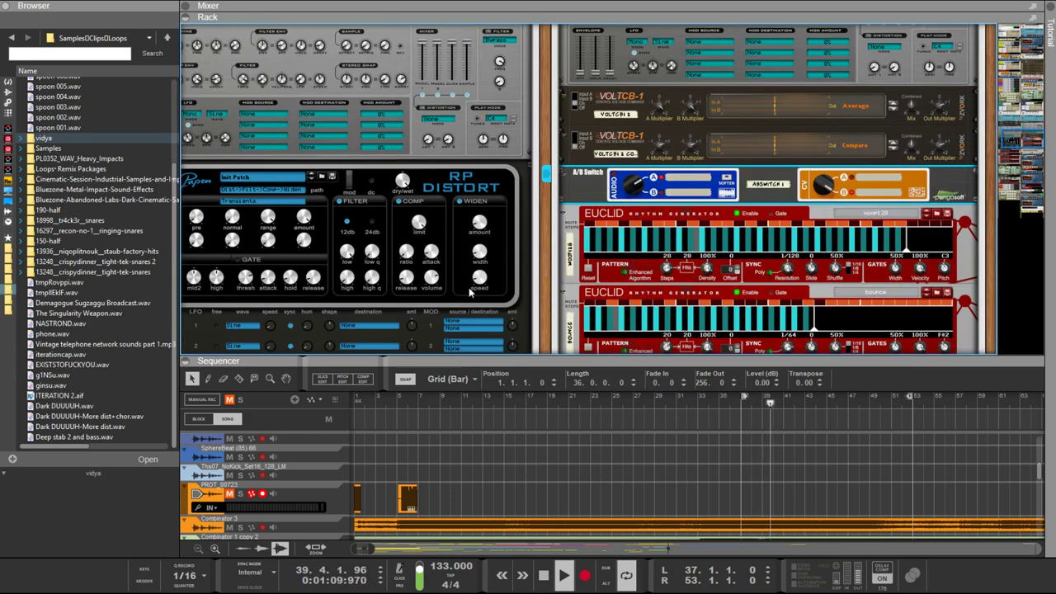
{"action": "scroll", "coordinate": [478, 268], "scroll_direction": "up", "scroll_amount": 1}
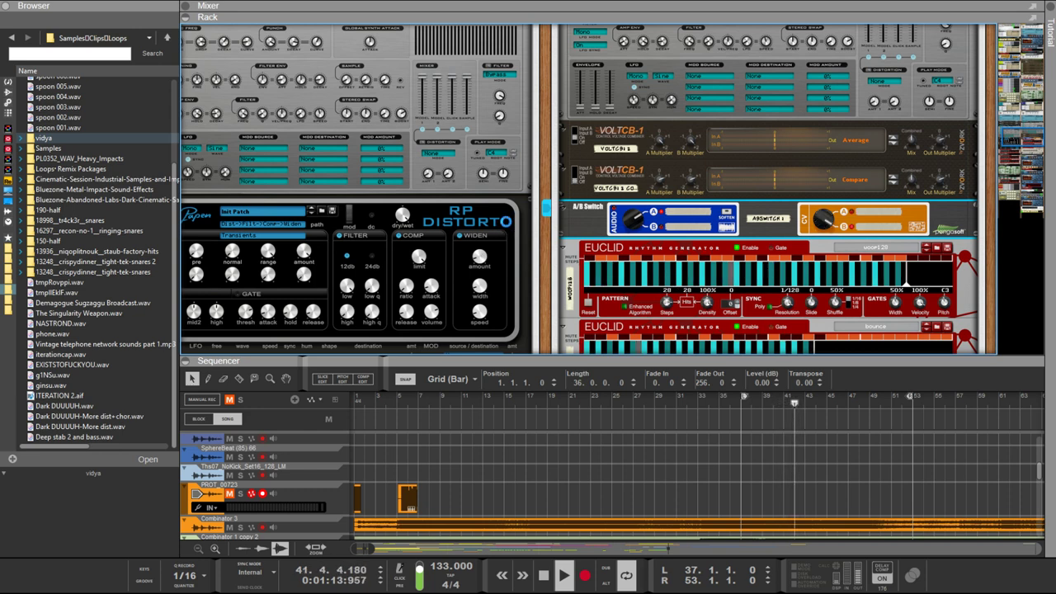
{"action": "scroll", "coordinate": [512, 225], "scroll_direction": "down", "scroll_amount": 3}
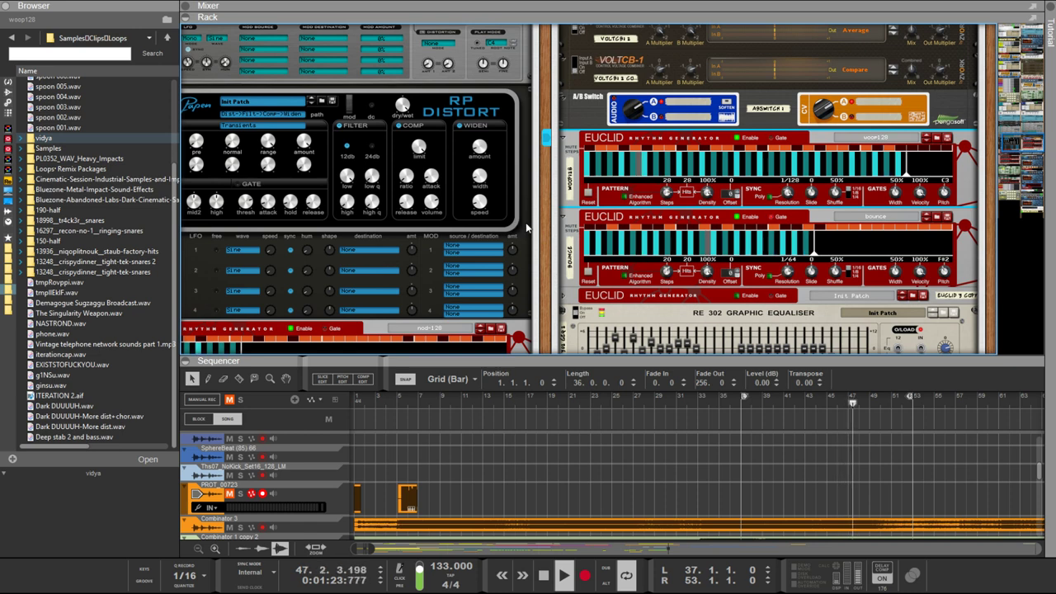
Delete the darkcore2 clips in bars 37 to 53 of the sequencer and put the clips from bars 17 to 33 there
{"action": "left_click_drag", "start_coordinate": [741, 360], "coordinate": [742, 90]}
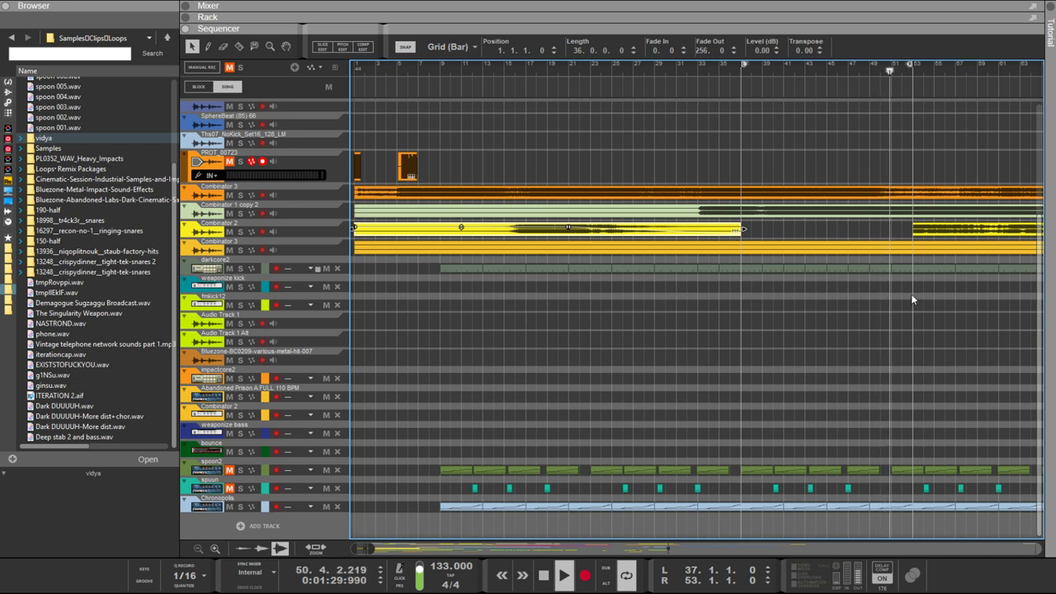
{"action": "left_click_drag", "start_coordinate": [900, 286], "coordinate": [747, 265]}
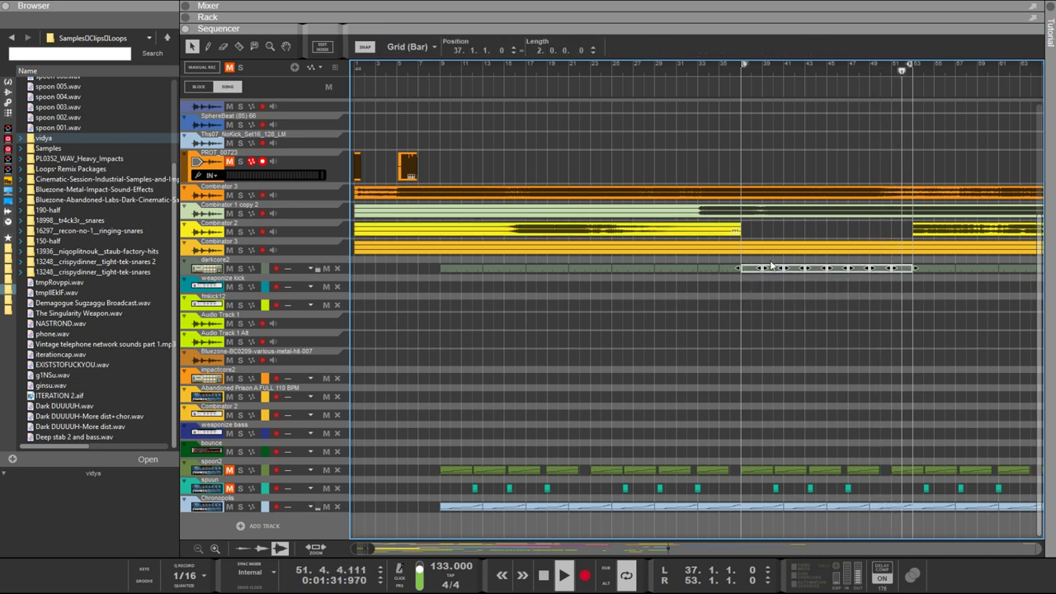
{"action": "key", "text": "Delete"}
{"action": "left_click_drag", "start_coordinate": [673, 291], "coordinate": [756, 264]}
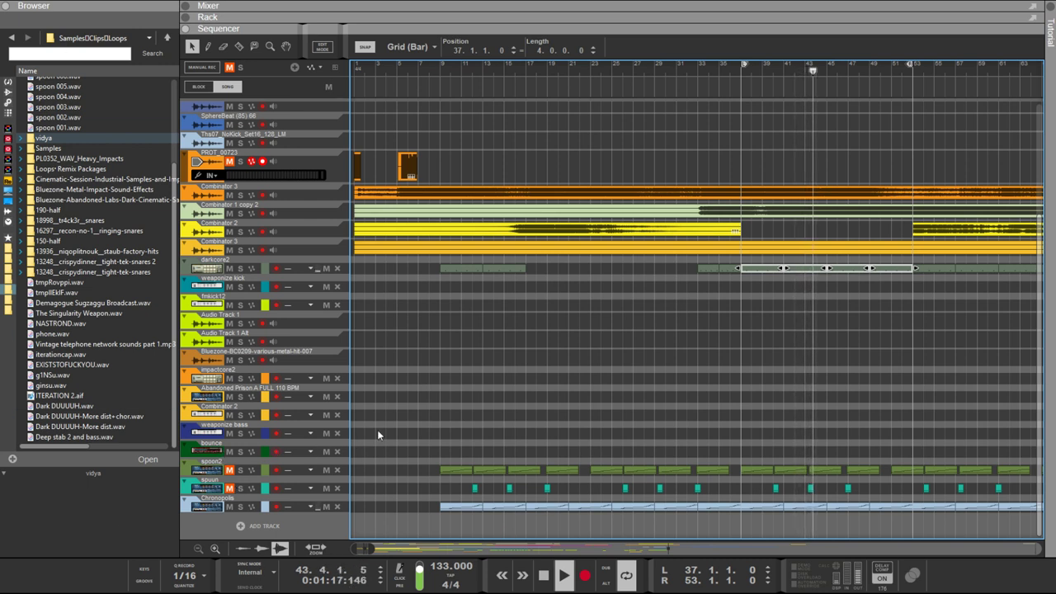
Move the short PROT_00723 audio clip from bar 1 to bar 37 and set its level to -6 dB
{"action": "left_click", "coordinate": [356, 165]}
{"action": "left_click_drag", "start_coordinate": [356, 164], "coordinate": [744, 165]}
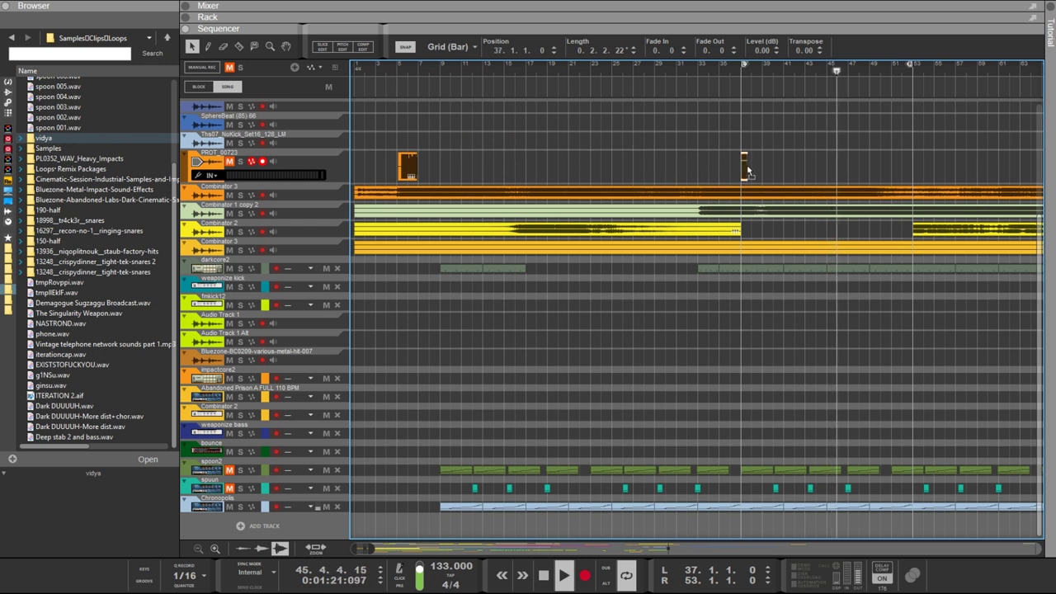
{"action": "double_click", "coordinate": [751, 51]}
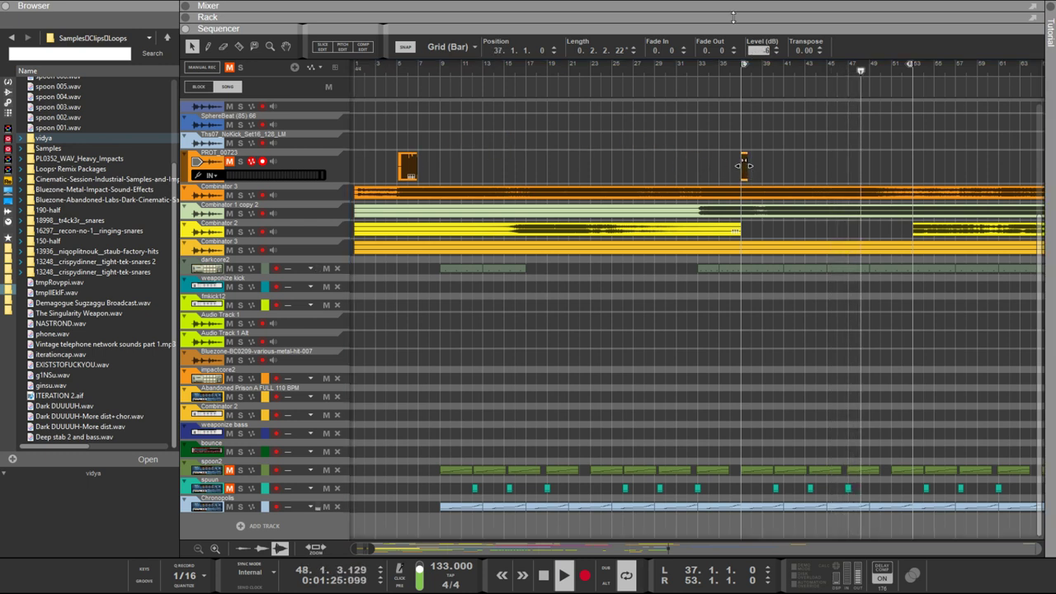
{"action": "type", "text": "-6"}
{"action": "key", "text": "Return"}
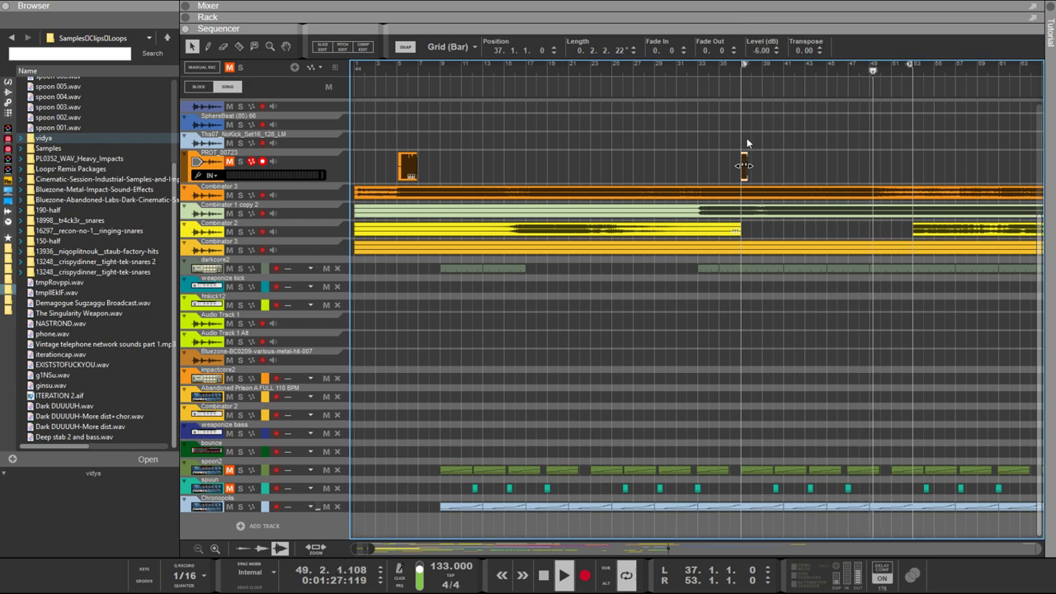
{"action": "left_click", "coordinate": [298, 166]}
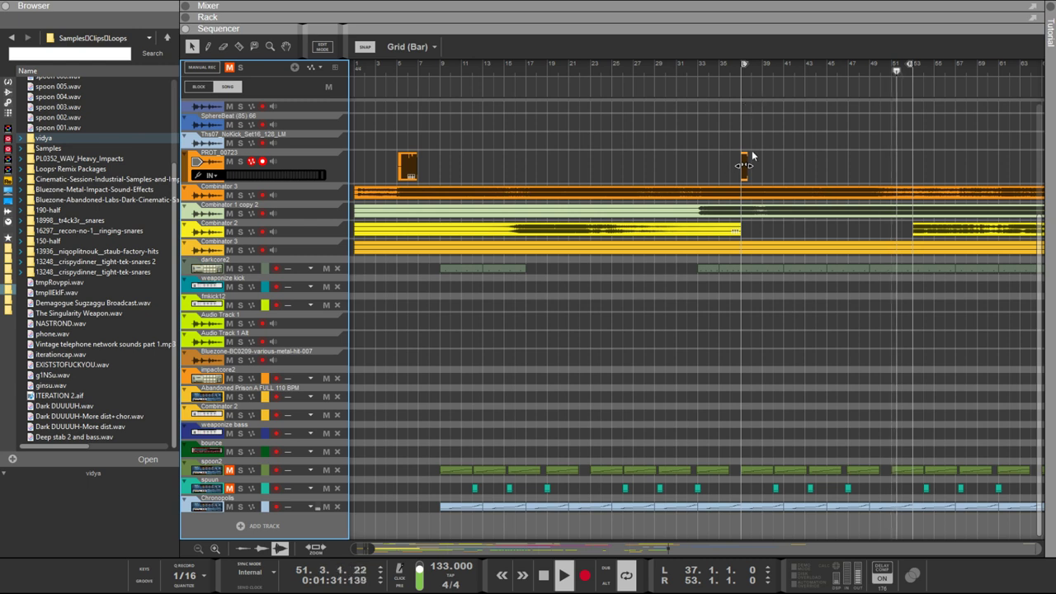
Lengthen the PROT_00723 clip at bar 37 to one bar and duplicate it at bars 41, 45 and 49
{"action": "left_click", "coordinate": [742, 171]}
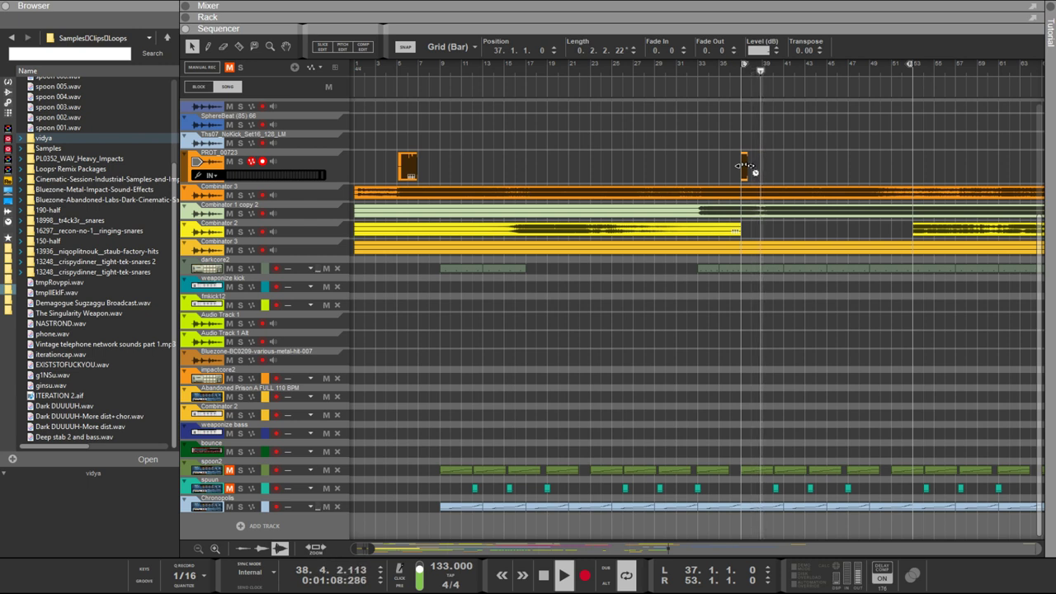
{"action": "left_click_drag", "start_coordinate": [754, 170], "coordinate": [831, 166]}
{"action": "key", "text": "ctrl+d"}
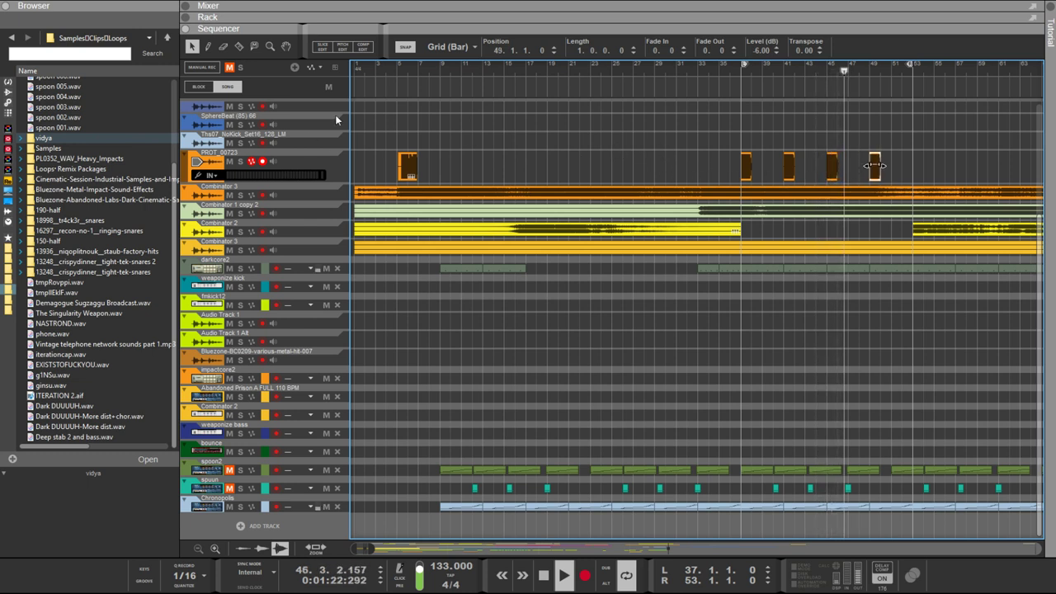
Examine the rear CV wiring from the A/B Switch and its Euclids down to Spider CV, NOW 1 and Euclid 1
{"action": "key", "text": "F6"}
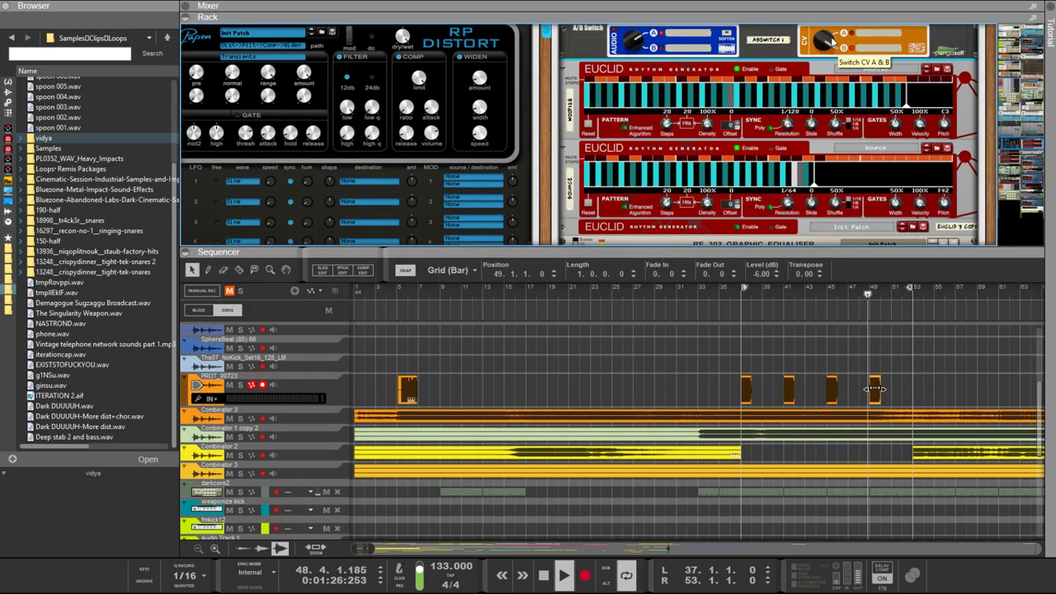
{"action": "key", "text": "Tab"}
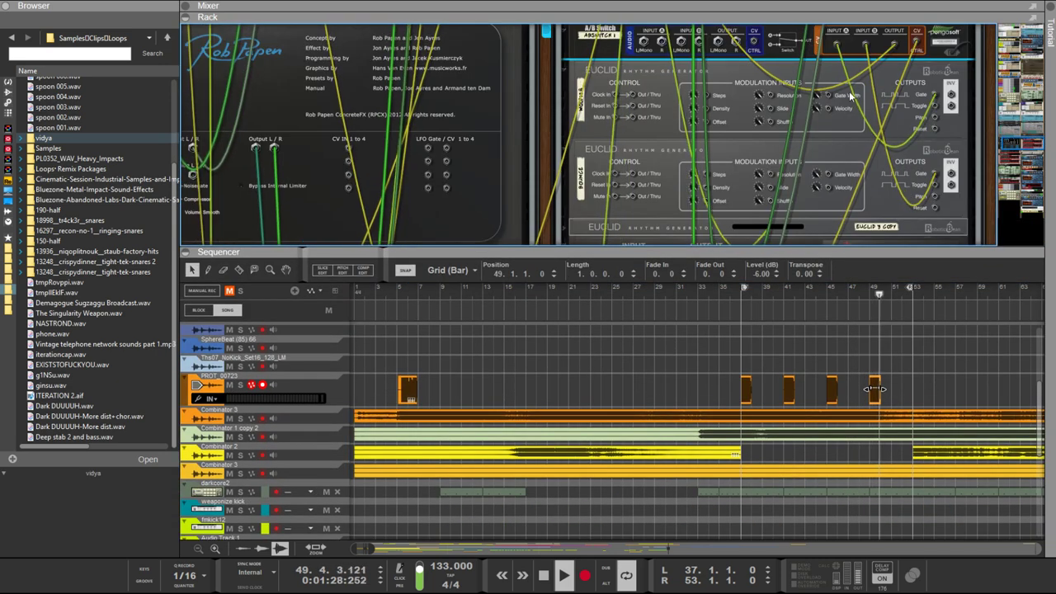
{"action": "scroll", "coordinate": [815, 103], "scroll_direction": "down", "scroll_amount": 15}
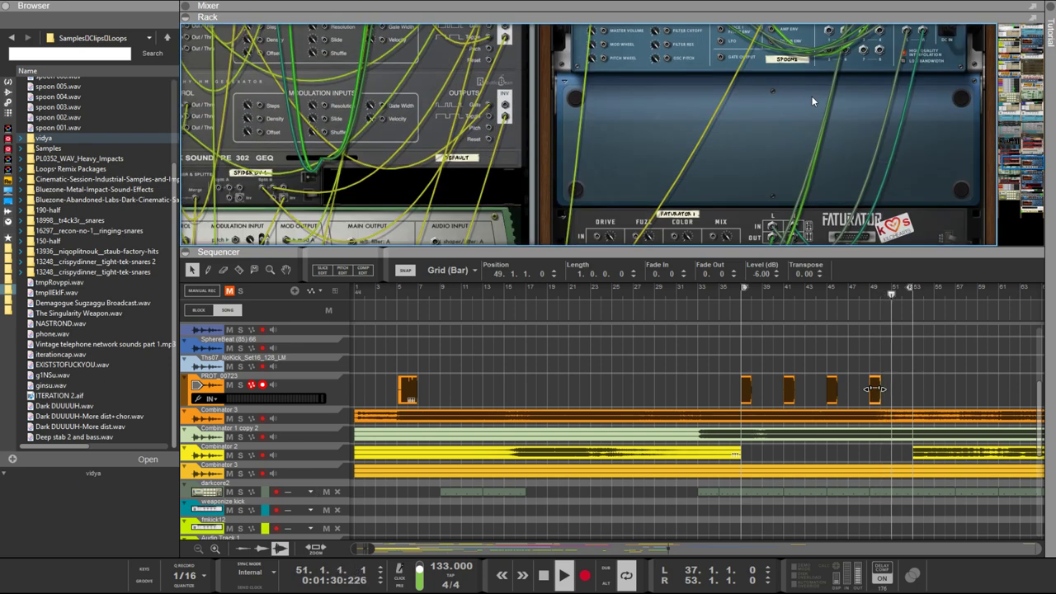
{"action": "scroll", "coordinate": [371, 130], "scroll_direction": "down", "scroll_amount": 10}
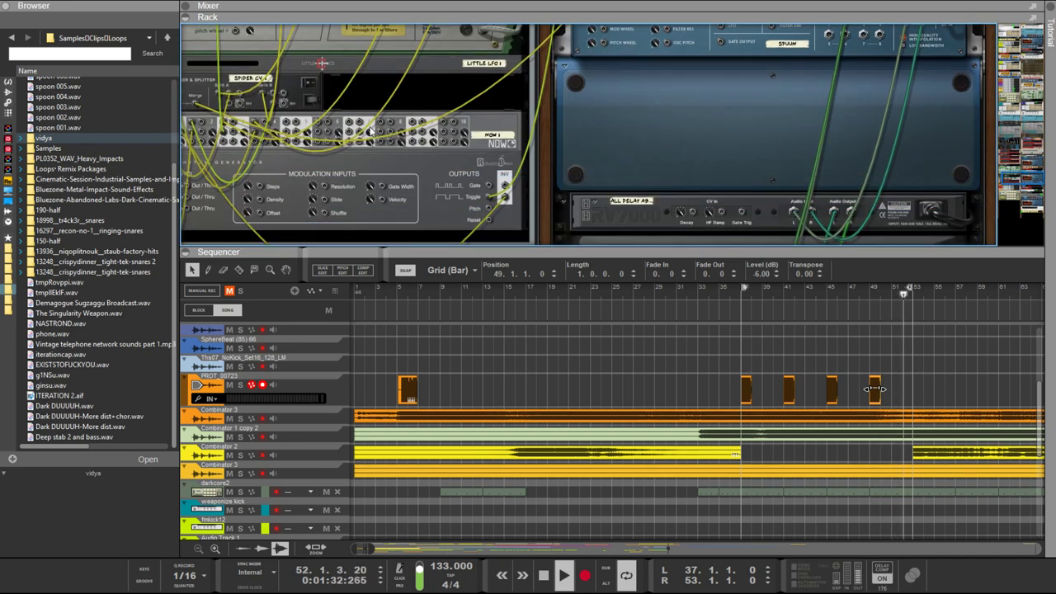
{"action": "left_click_drag", "start_coordinate": [547, 120], "coordinate": [633, 139]}
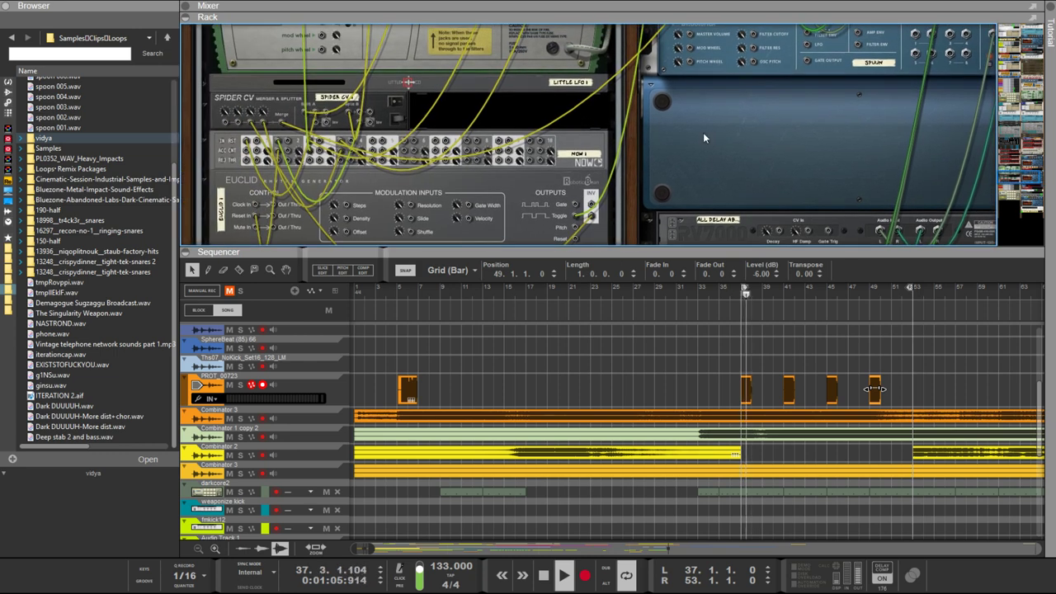
{"action": "left_click", "coordinate": [476, 121]}
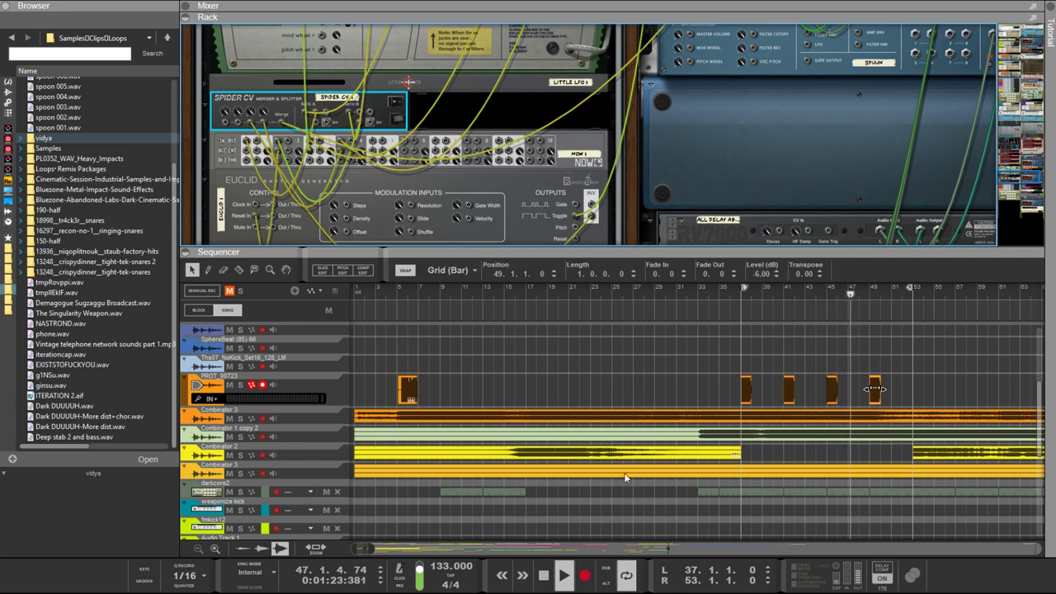
{"action": "left_click", "coordinate": [542, 379]}
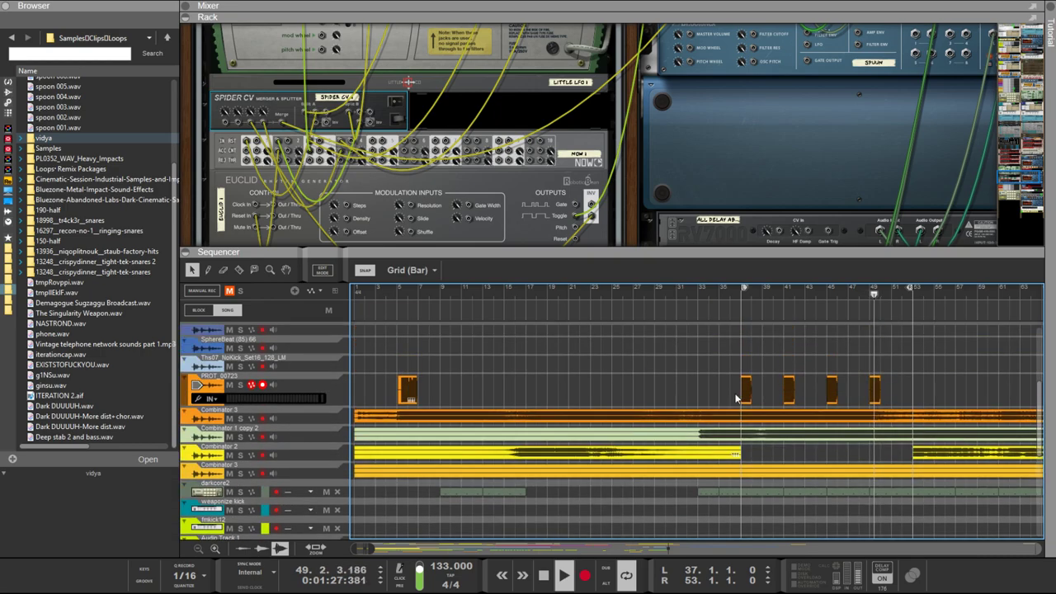
Return to the front of the weaponize bass Combinator and set its Rotary 4 to 0
{"action": "scroll", "coordinate": [737, 398], "scroll_direction": "up", "scroll_amount": 5}
{"action": "scroll", "coordinate": [838, 162], "scroll_direction": "up", "scroll_amount": 10}
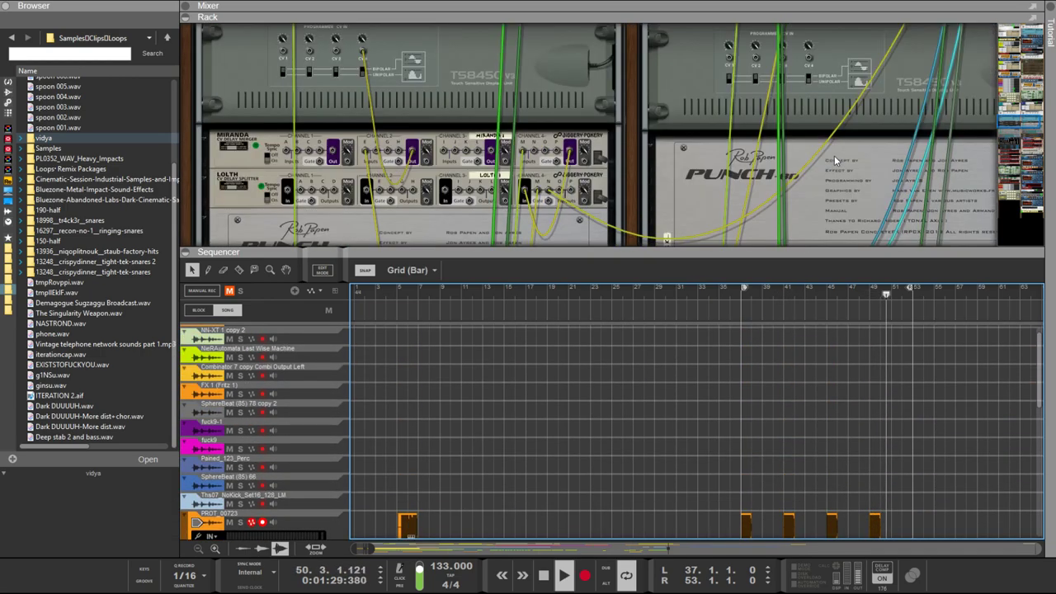
{"action": "scroll", "coordinate": [834, 155], "scroll_direction": "up", "scroll_amount": 3}
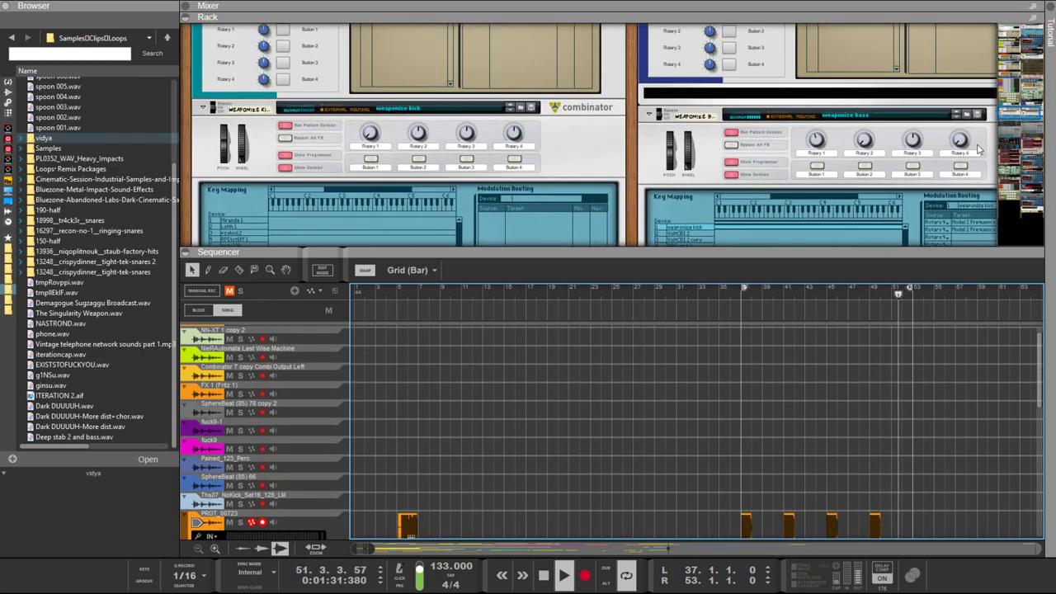
{"action": "left_click", "coordinate": [979, 149]}
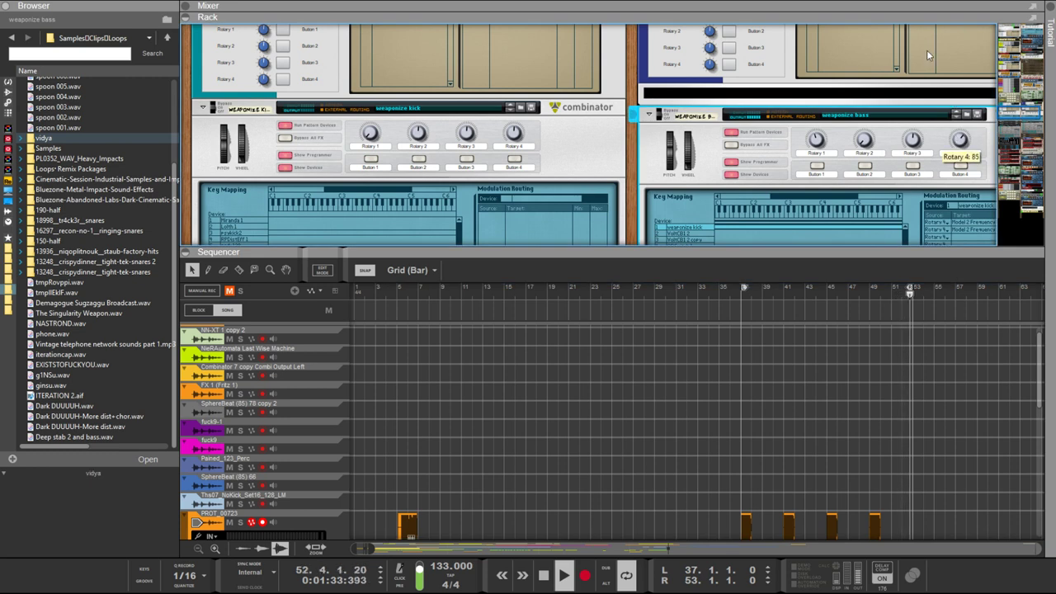
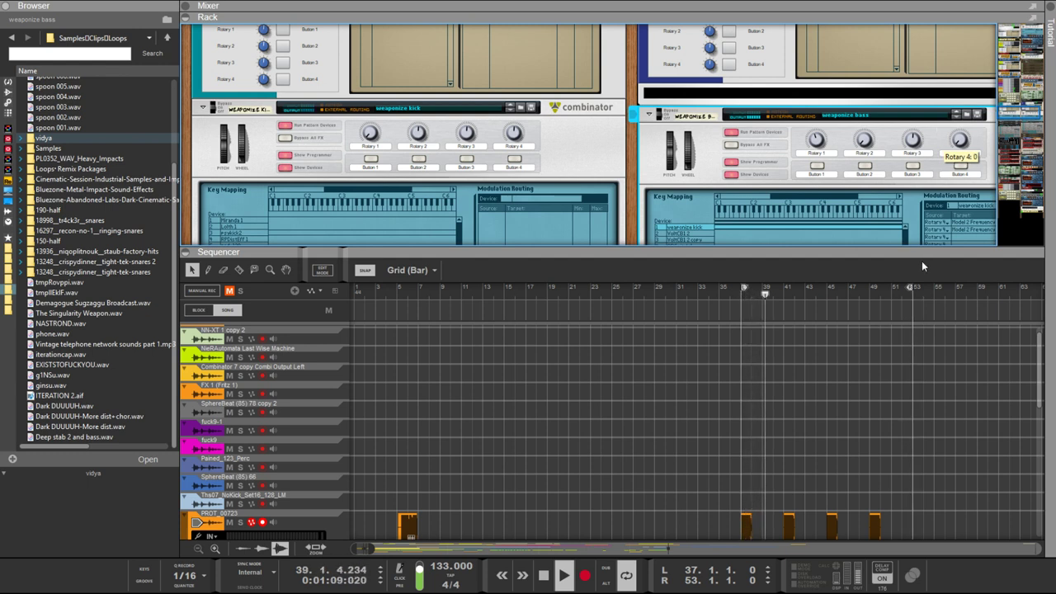
Look through the devices in the weaponize kick and weaponize bass Combinators, down to RP Distort and the A/B Switch
{"action": "scroll", "coordinate": [903, 189], "scroll_direction": "down", "scroll_amount": 3}
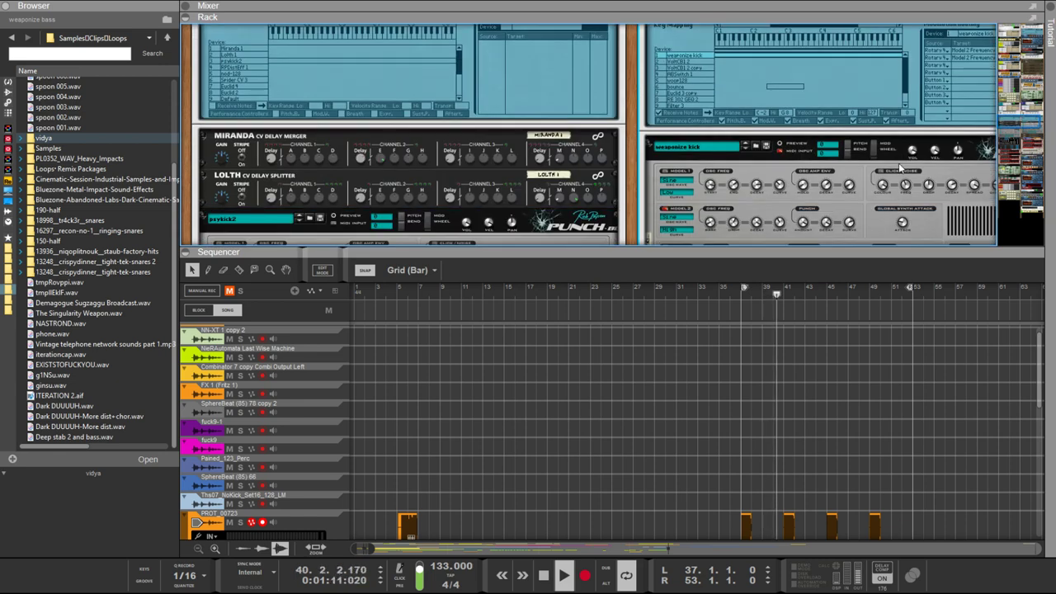
{"action": "scroll", "coordinate": [868, 179], "scroll_direction": "down", "scroll_amount": 2}
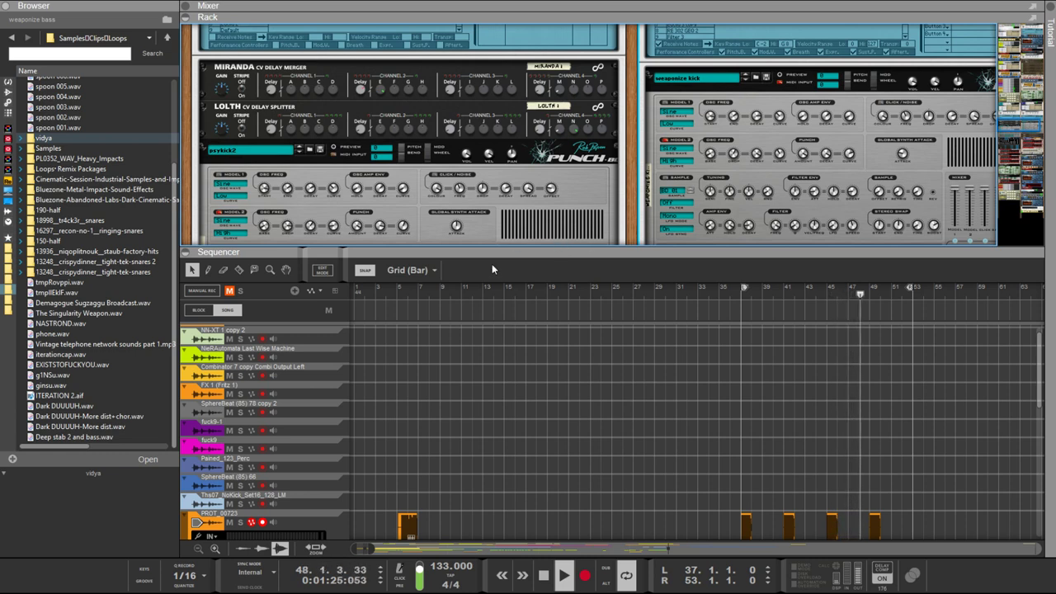
{"action": "scroll", "coordinate": [763, 77], "scroll_direction": "down", "scroll_amount": 15}
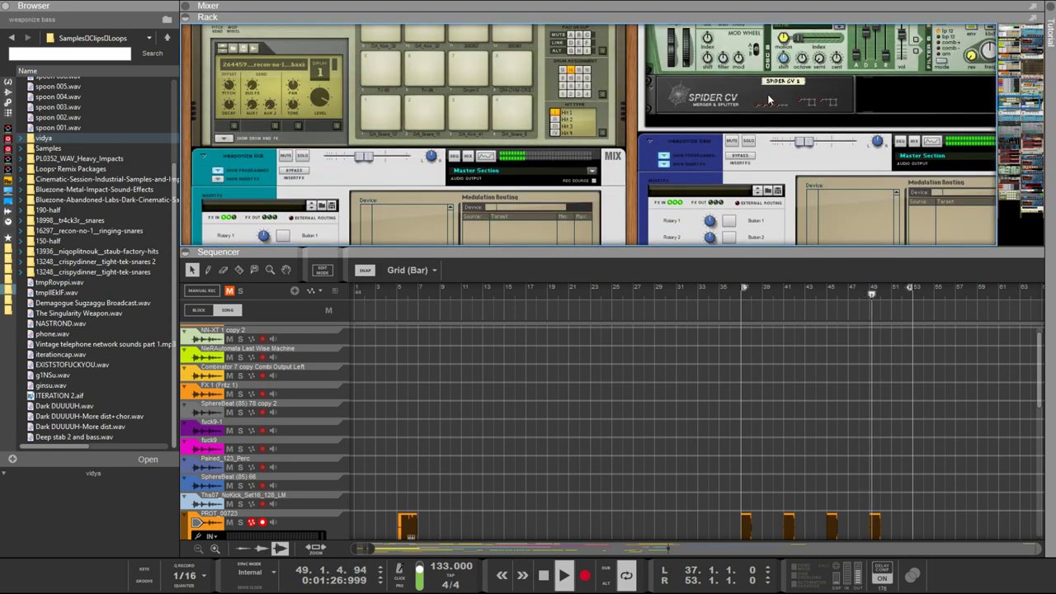
{"action": "scroll", "coordinate": [767, 94], "scroll_direction": "down", "scroll_amount": 3}
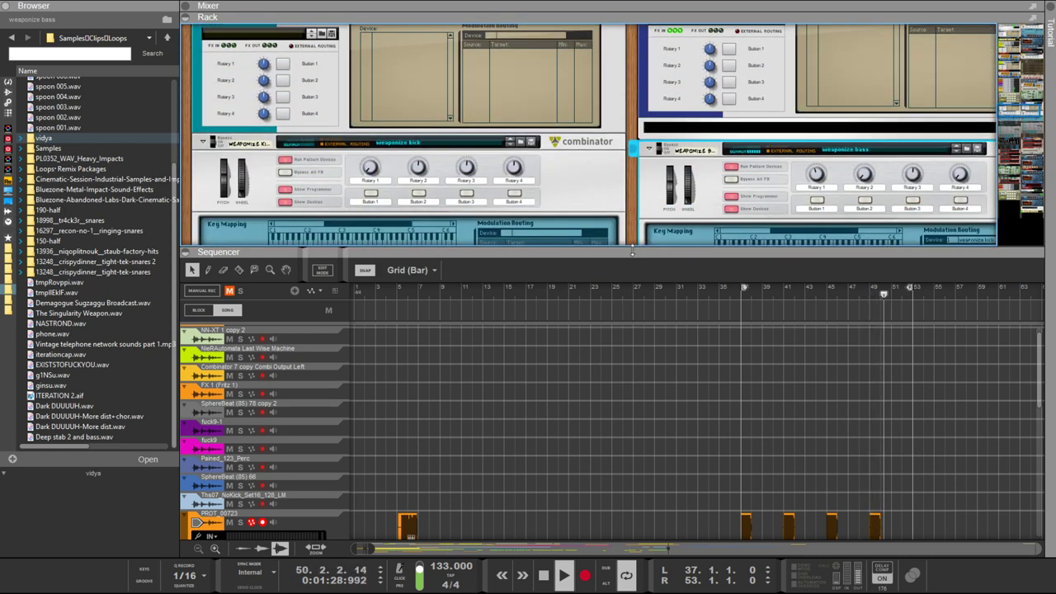
{"action": "scroll", "coordinate": [625, 198], "scroll_direction": "down", "scroll_amount": 3}
{"action": "scroll", "coordinate": [670, 416], "scroll_direction": "down", "scroll_amount": 2}
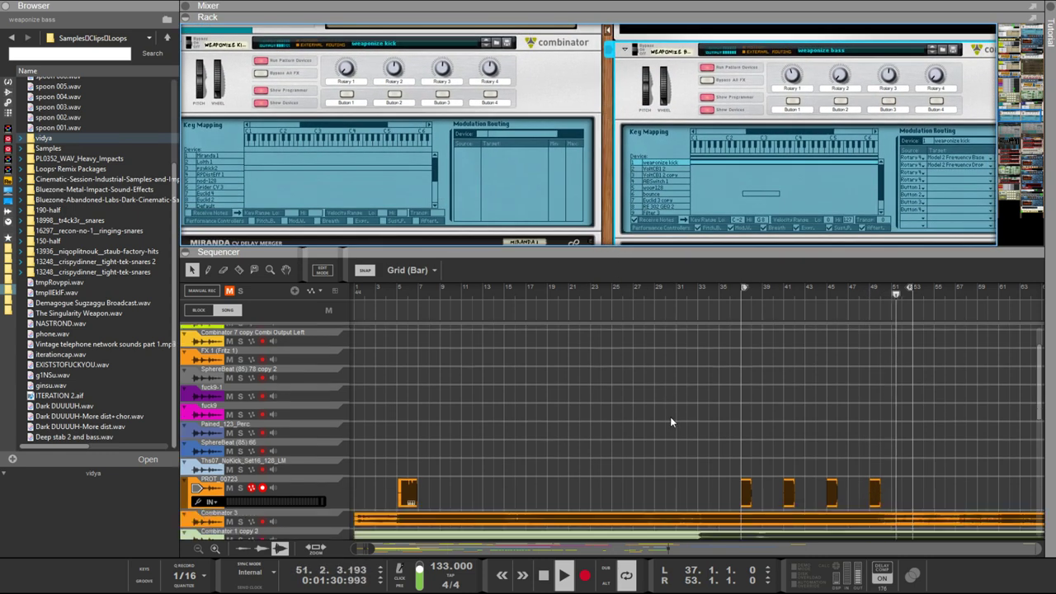
{"action": "left_click", "coordinate": [309, 478]}
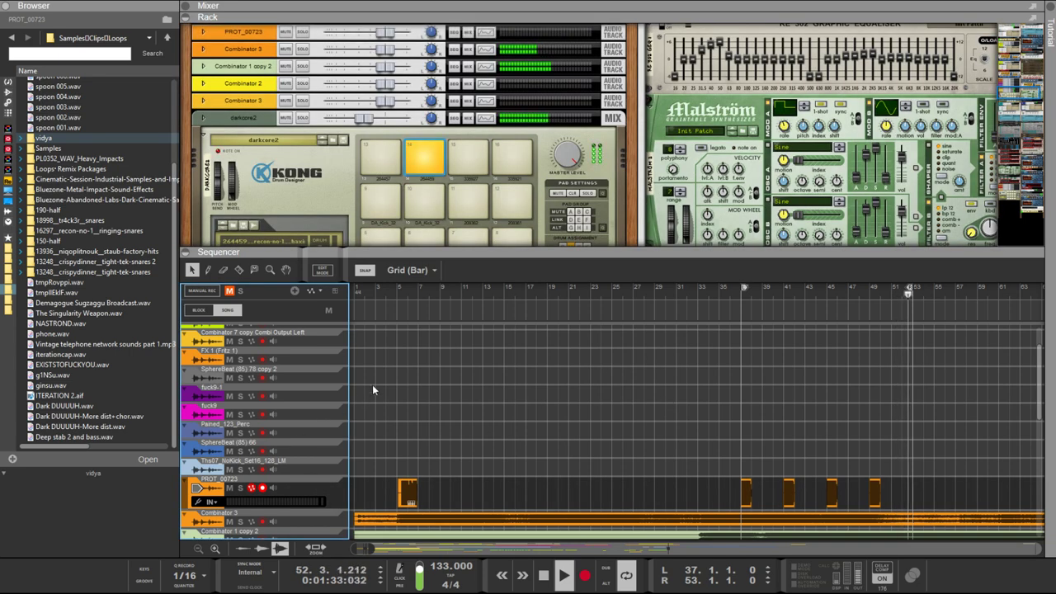
{"action": "left_click_drag", "start_coordinate": [546, 245], "coordinate": [561, 441]}
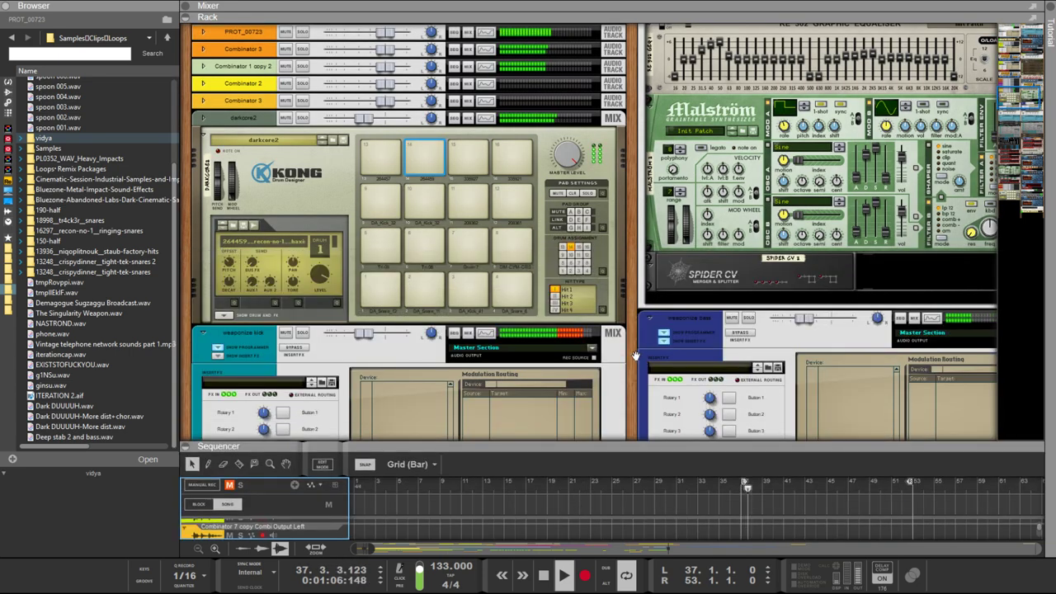
{"action": "scroll", "coordinate": [608, 229], "scroll_direction": "down", "scroll_amount": 3}
{"action": "scroll", "coordinate": [607, 228], "scroll_direction": "down", "scroll_amount": 10}
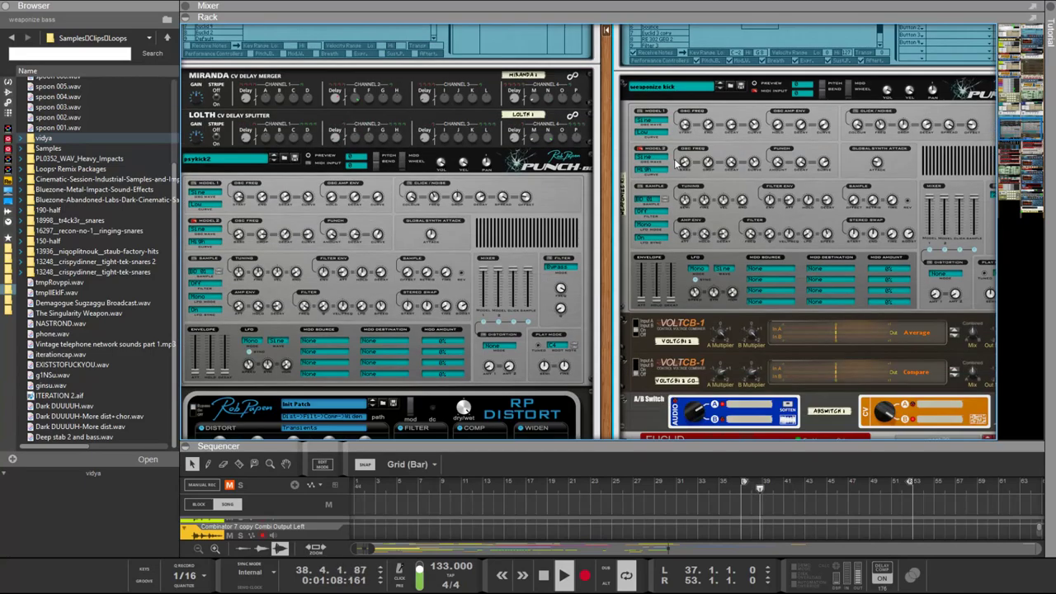
{"action": "scroll", "coordinate": [675, 162], "scroll_direction": "down", "scroll_amount": 1}
Show the rack and sequencer together and unfold the PROT_00723 audio track in the rack
{"action": "key", "text": "F7"}
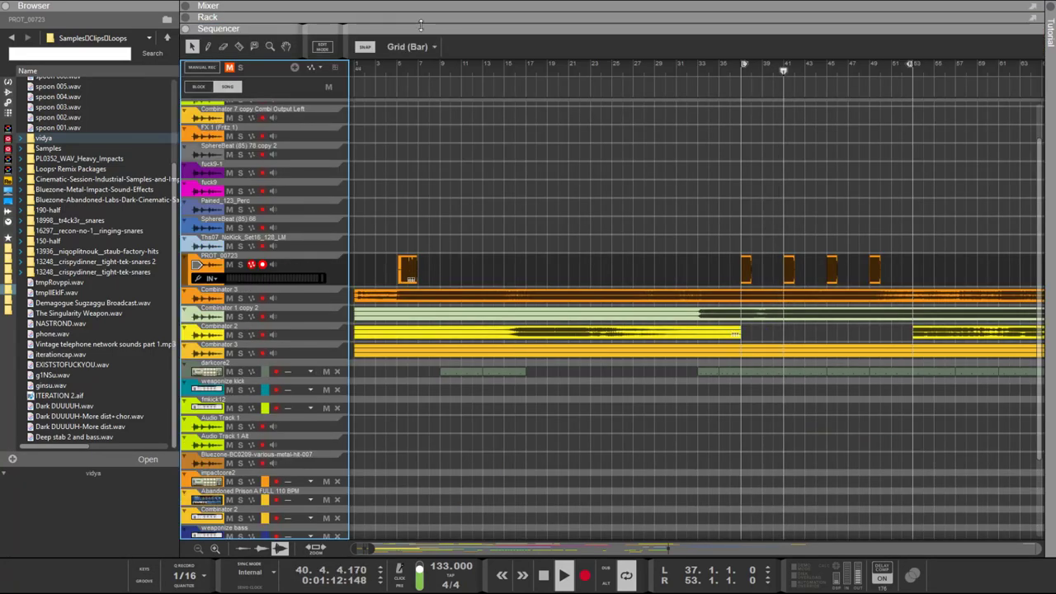
{"action": "key", "text": "F7"}
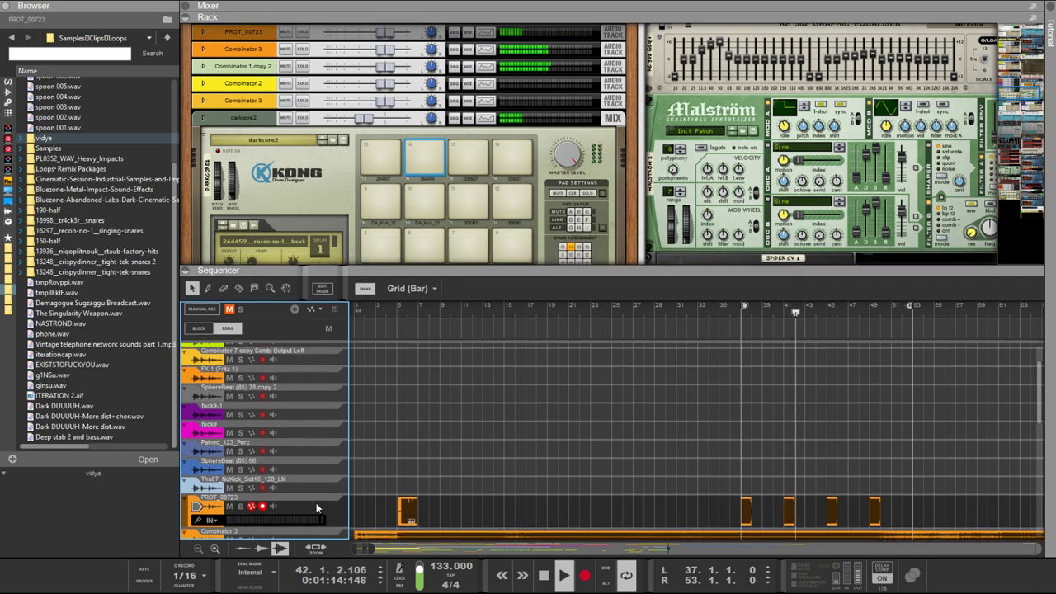
{"action": "left_click", "coordinate": [238, 30]}
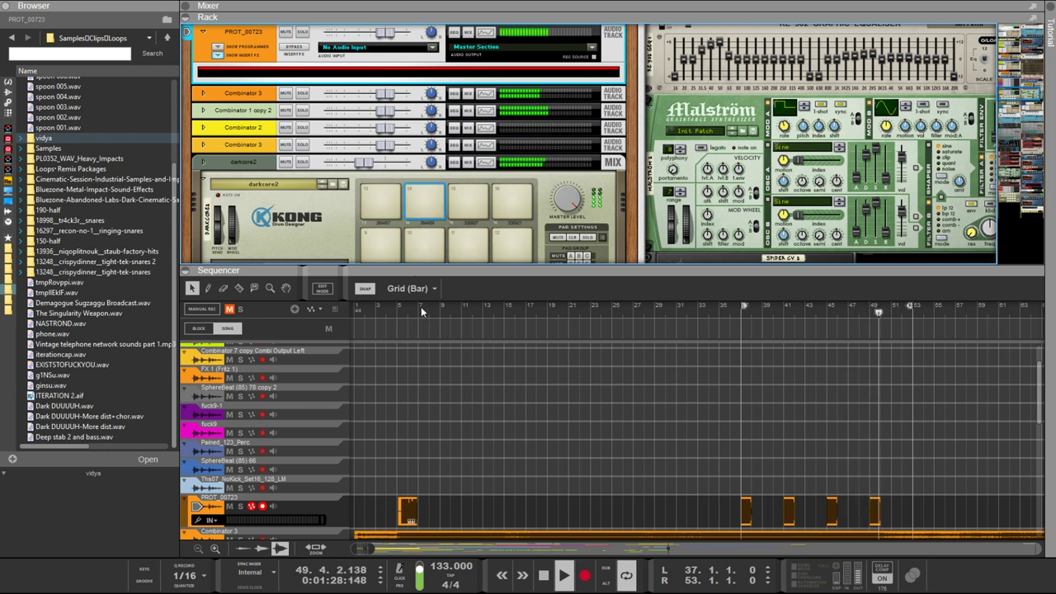
Examine the weaponize kick's nod-128 pattern, the Euclids below it and the NOW 1 section down to impactcore2
{"action": "left_click", "coordinate": [535, 179]}
{"action": "scroll", "coordinate": [532, 183], "scroll_direction": "down", "scroll_amount": 10}
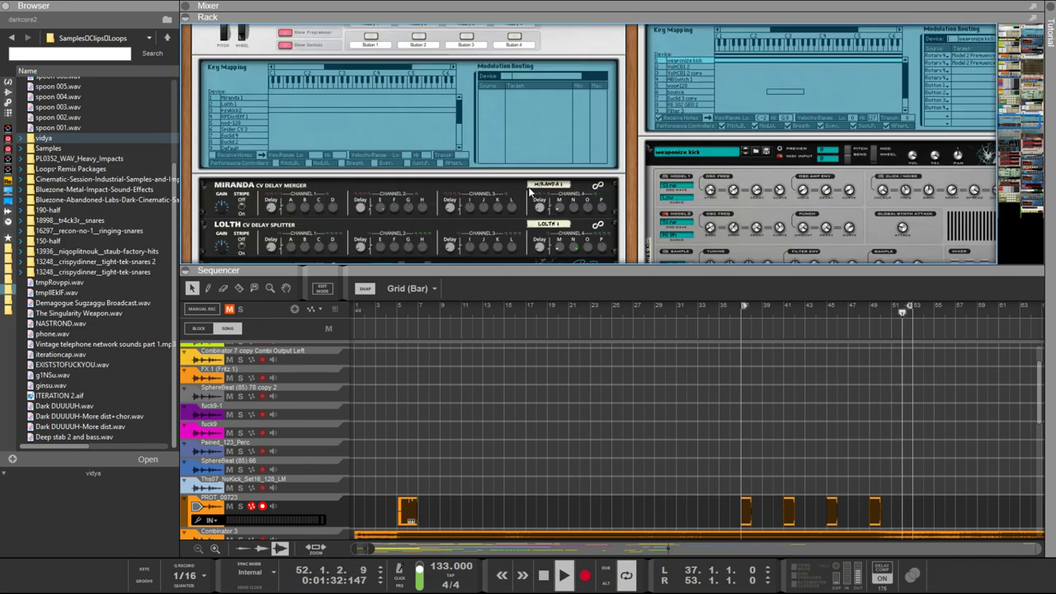
{"action": "scroll", "coordinate": [528, 188], "scroll_direction": "down", "scroll_amount": 10}
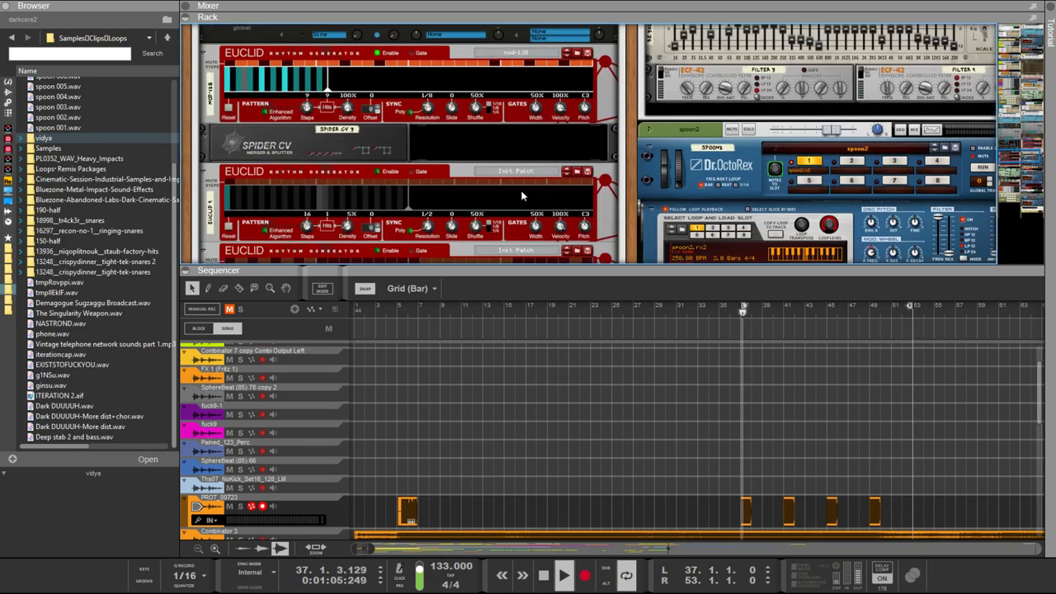
{"action": "scroll", "coordinate": [387, 150], "scroll_direction": "up", "scroll_amount": 2}
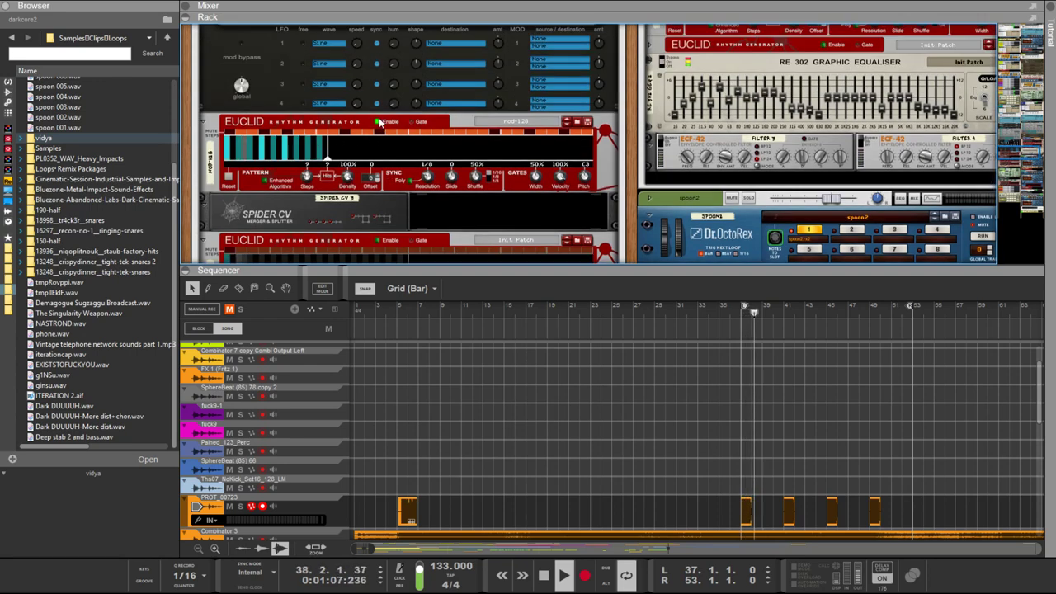
{"action": "scroll", "coordinate": [379, 131], "scroll_direction": "down", "scroll_amount": 6}
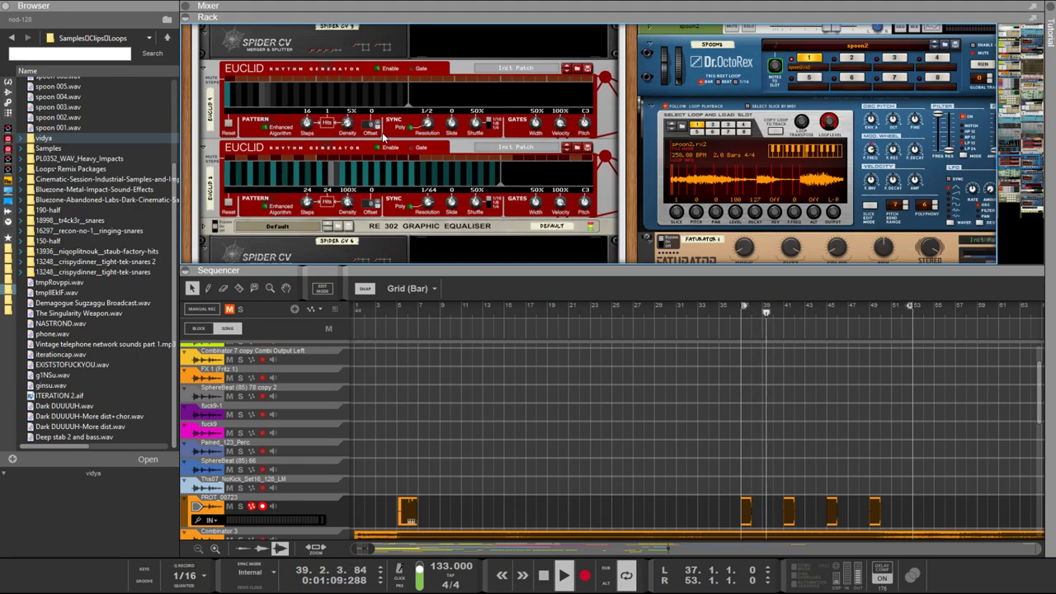
{"action": "scroll", "coordinate": [382, 132], "scroll_direction": "down", "scroll_amount": 10}
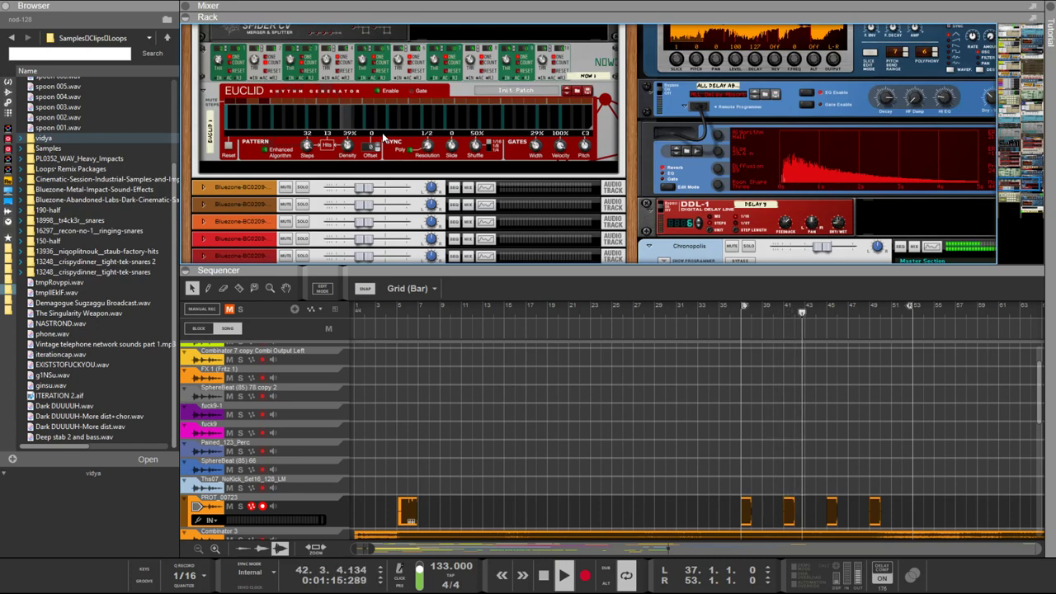
{"action": "scroll", "coordinate": [383, 134], "scroll_direction": "down", "scroll_amount": 5}
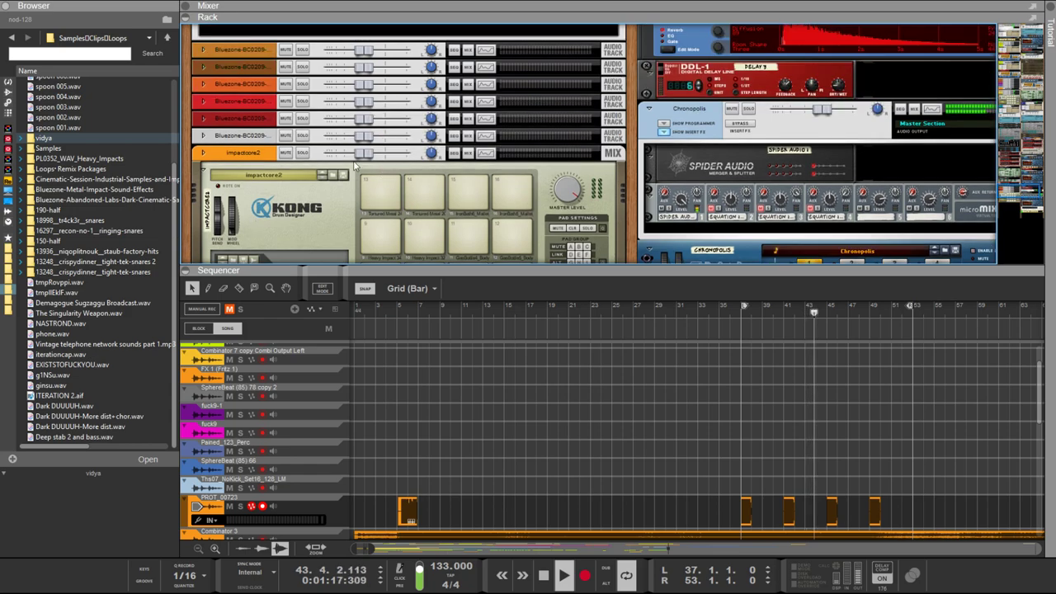
{"action": "scroll", "coordinate": [362, 144], "scroll_direction": "up", "scroll_amount": 8}
{"action": "scroll", "coordinate": [388, 154], "scroll_direction": "up", "scroll_amount": 10}
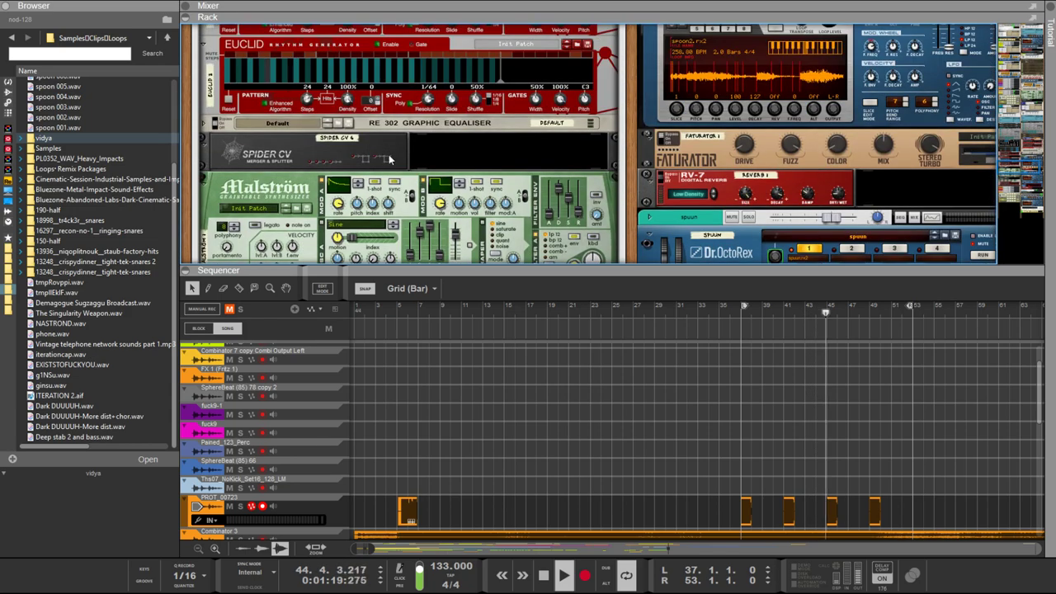
{"action": "scroll", "coordinate": [388, 154], "scroll_direction": "up", "scroll_amount": 15}
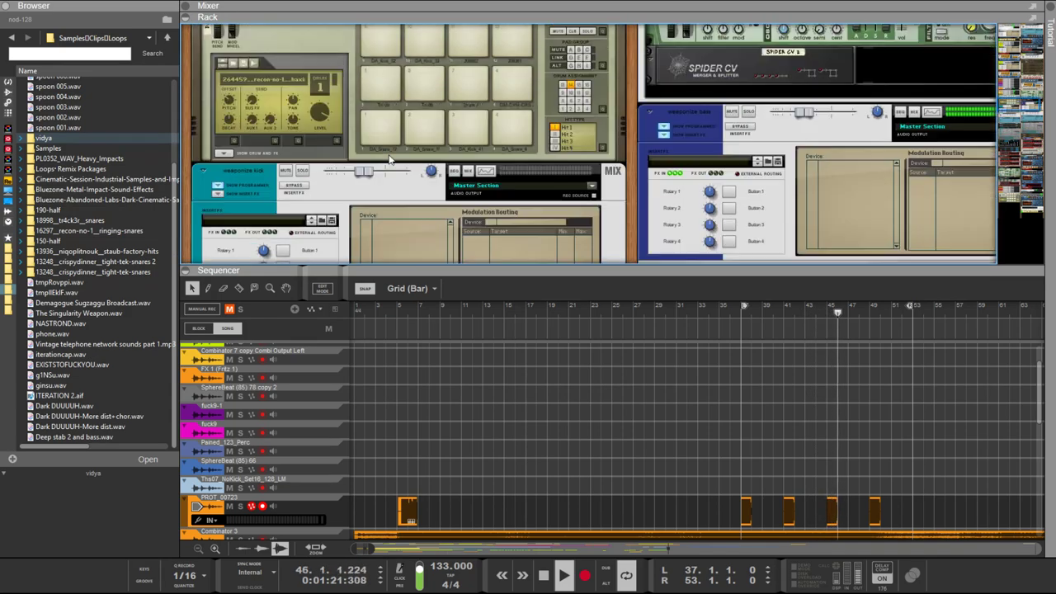
Reveal the DDL-1 delay in PROT_00723's insert effects, set its delay to 6 steps and adjust its feedback
{"action": "left_click", "coordinate": [335, 179]}
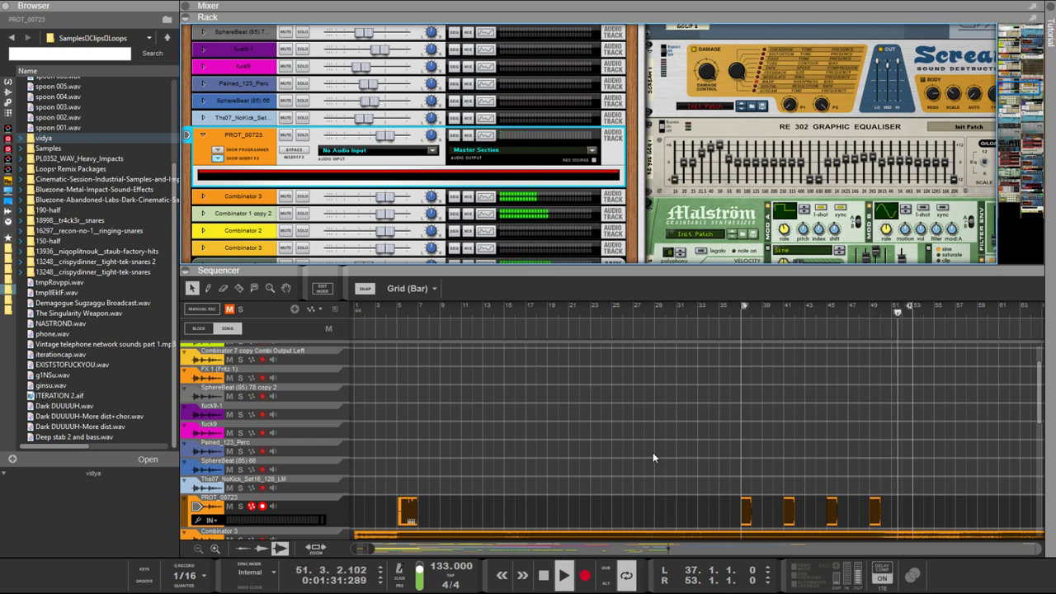
{"action": "left_click", "coordinate": [202, 175]}
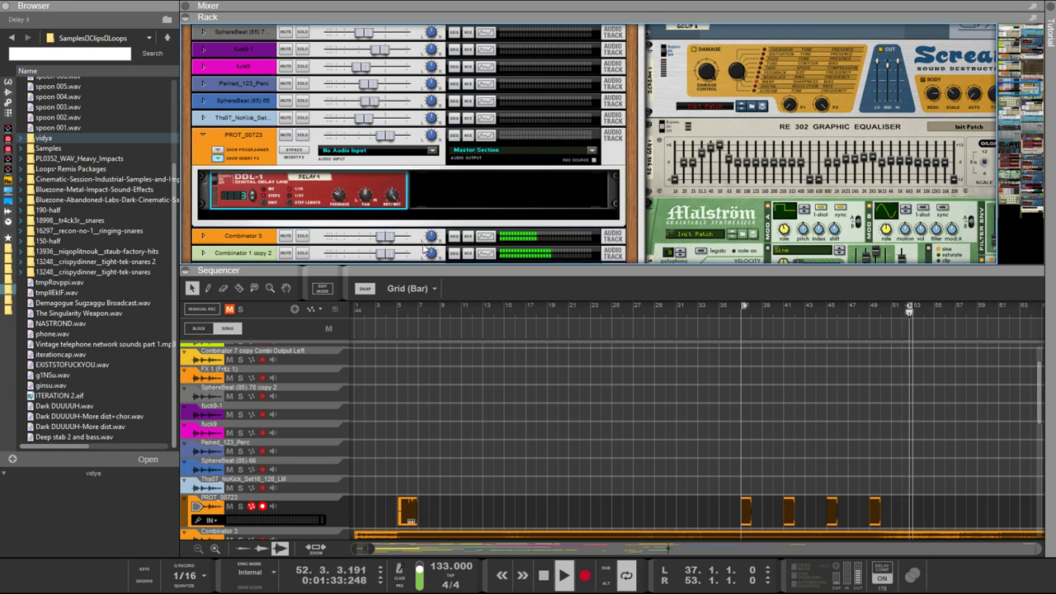
{"action": "left_click_drag", "start_coordinate": [392, 238], "coordinate": [401, 302]}
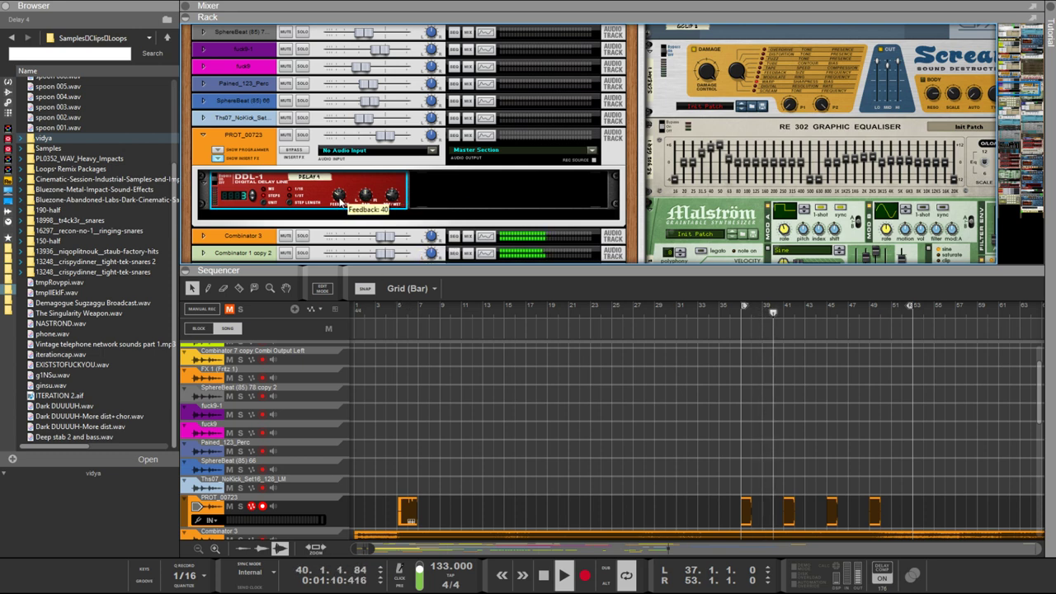
{"action": "left_click_drag", "start_coordinate": [340, 200], "coordinate": [328, 125]}
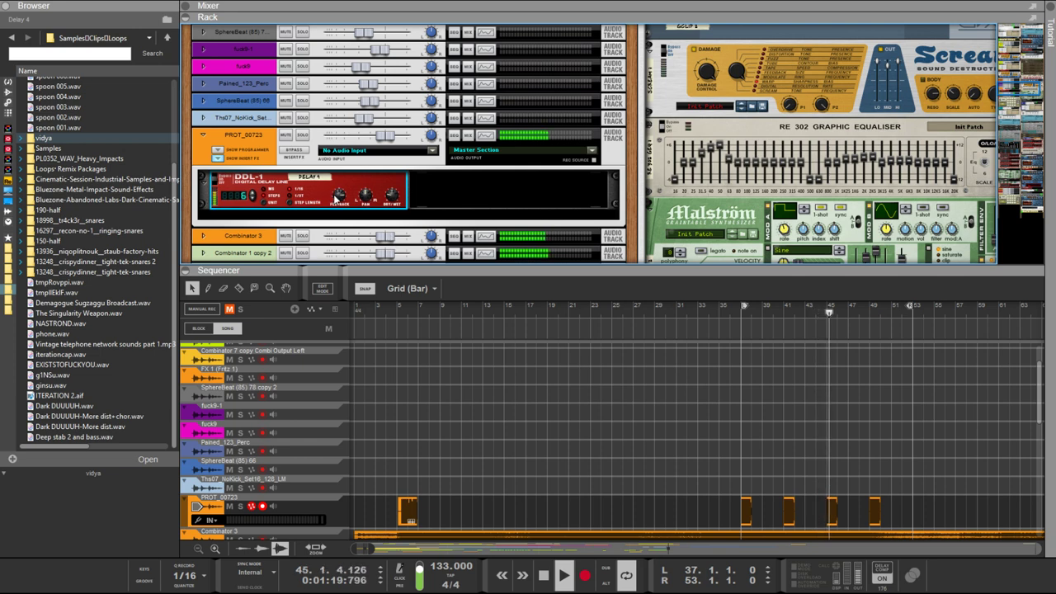
{"action": "mouse_move", "coordinate": [340, 201]}
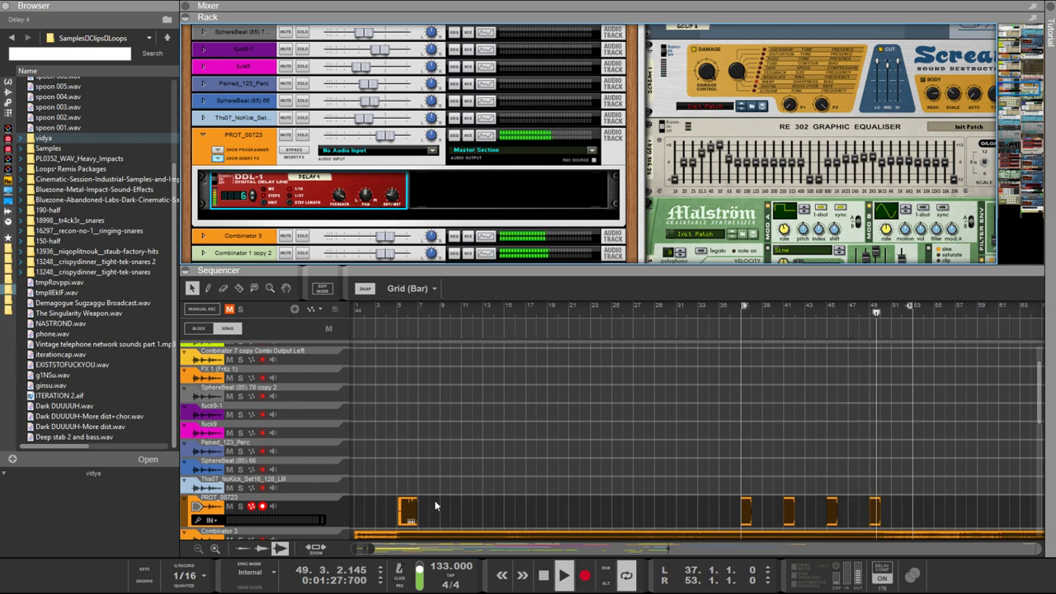
Check the level of the PROT_00723 clip at bar 37 and set the bar 5 clip's level to -3 dB
{"action": "left_click", "coordinate": [402, 515]}
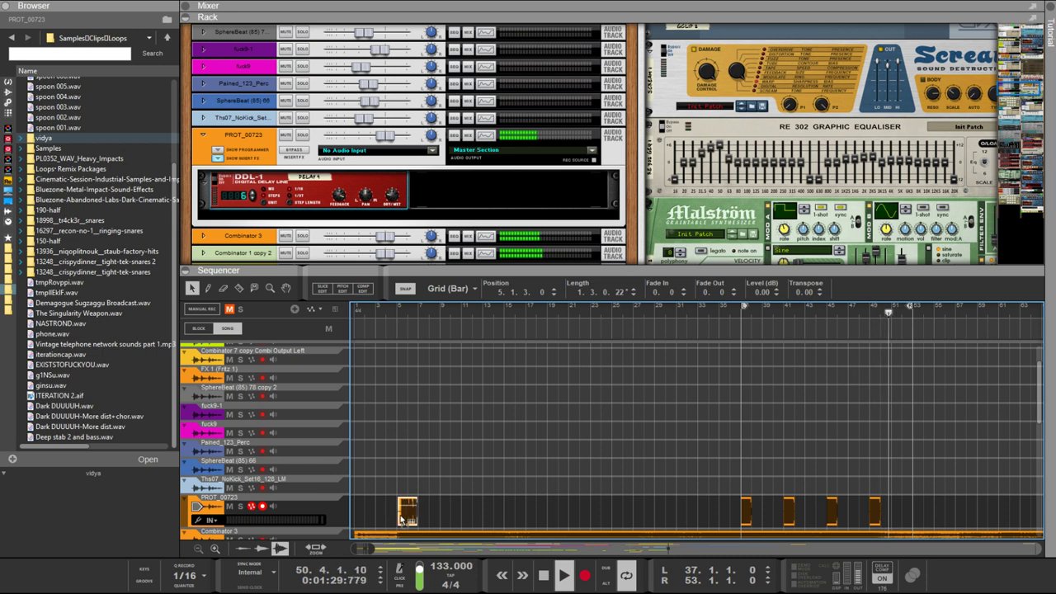
{"action": "left_click", "coordinate": [745, 510]}
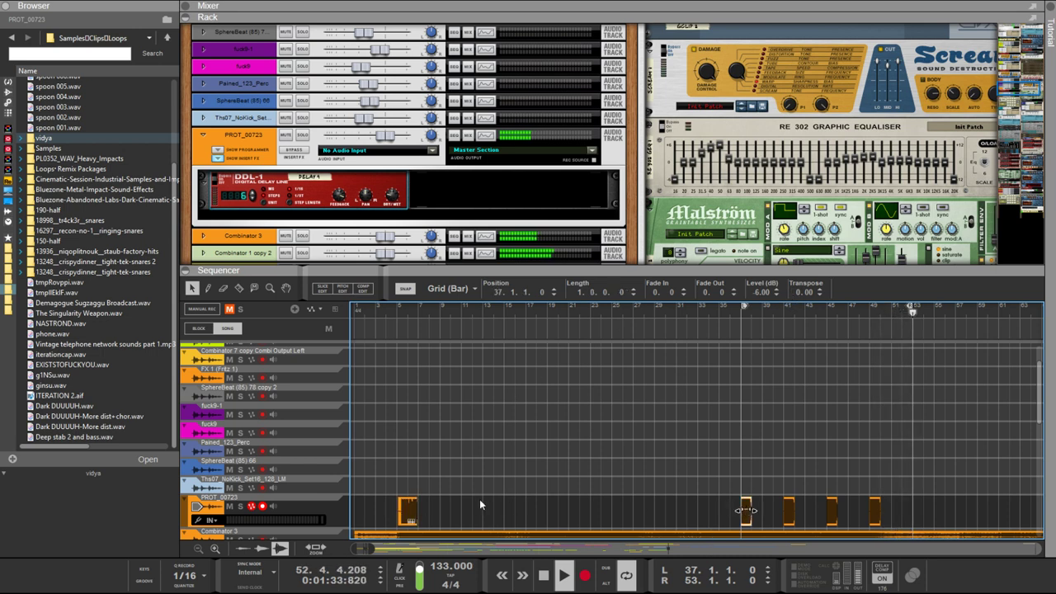
{"action": "left_click", "coordinate": [405, 510]}
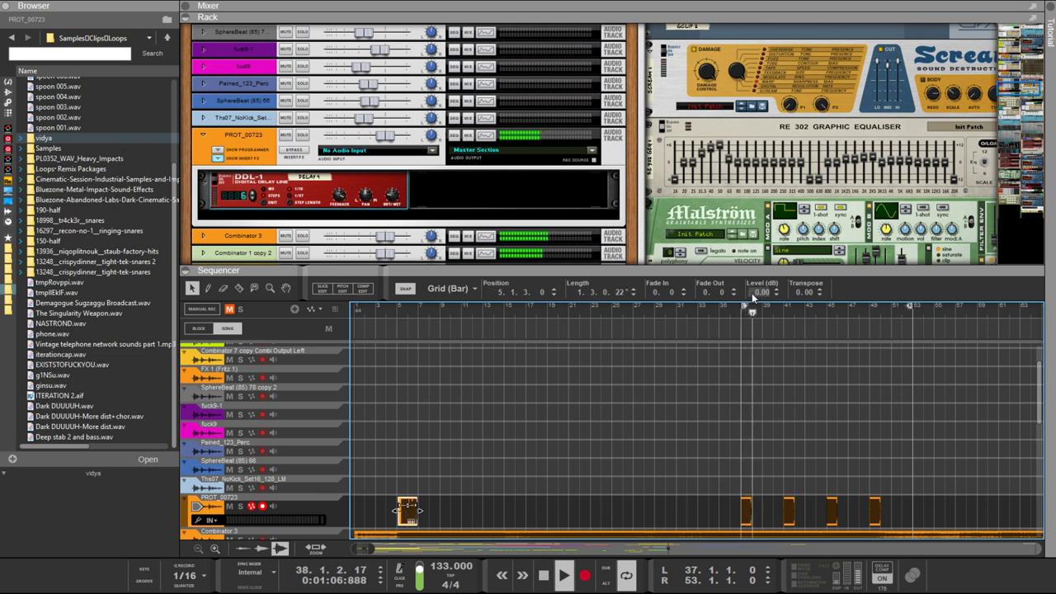
{"action": "left_click_drag", "start_coordinate": [751, 293], "coordinate": [756, 297]}
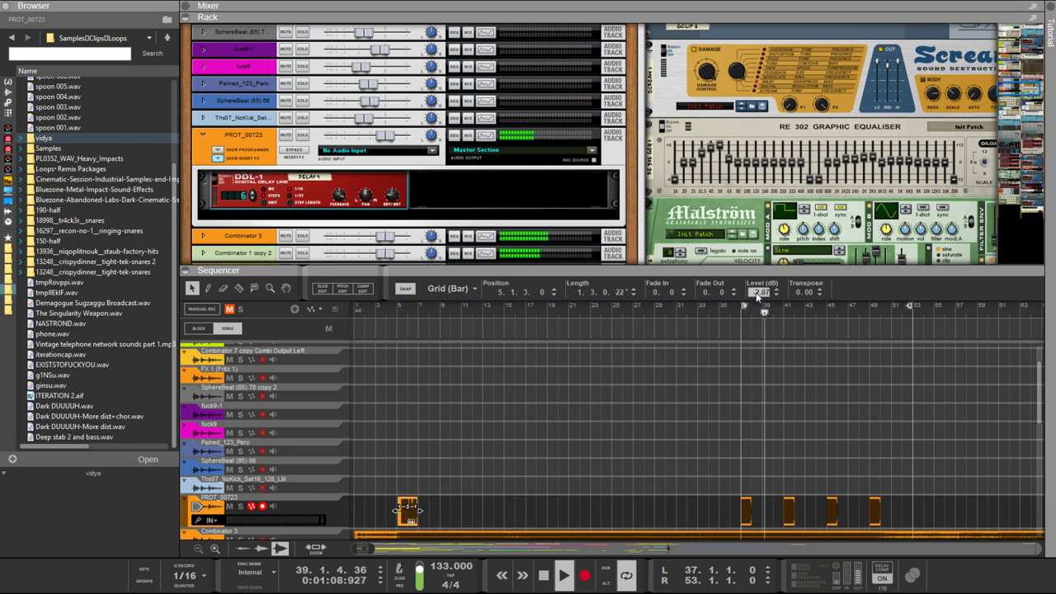
{"action": "double_click", "coordinate": [766, 296]}
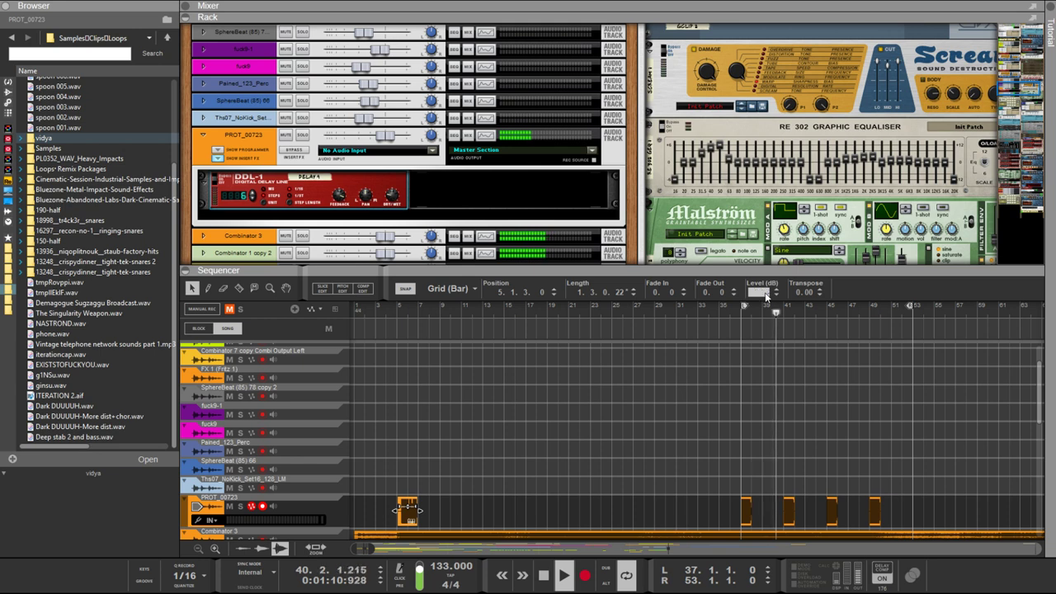
{"action": "type", "text": "-3"}
{"action": "key", "text": "Return"}
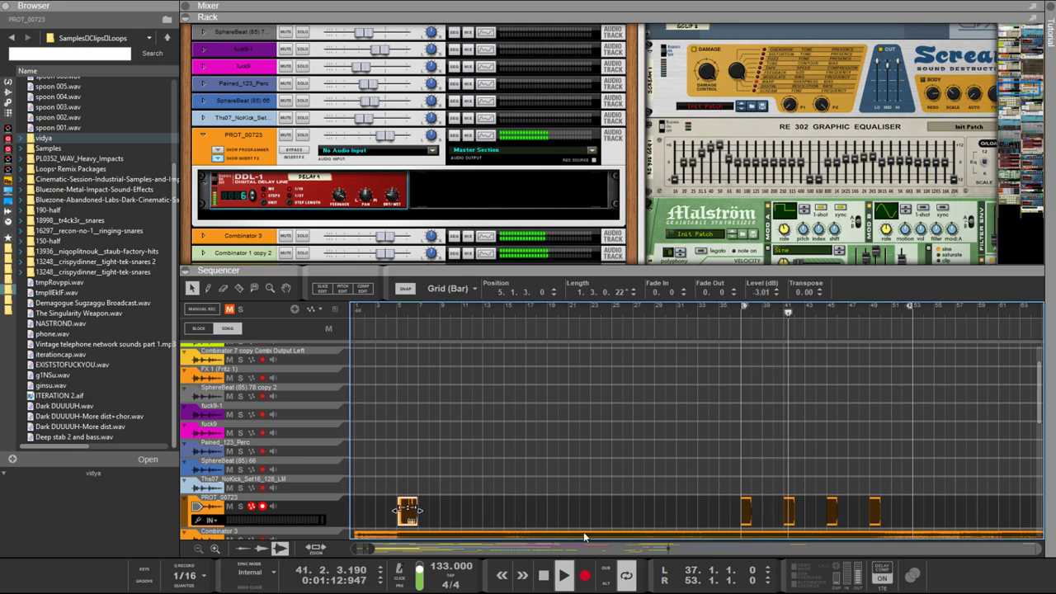
Move the bar 5 PROT_00723 clip to bar 50, extended to 3 bars, and place a copy of it at bar 42
{"action": "left_click_drag", "start_coordinate": [408, 512], "coordinate": [909, 516]}
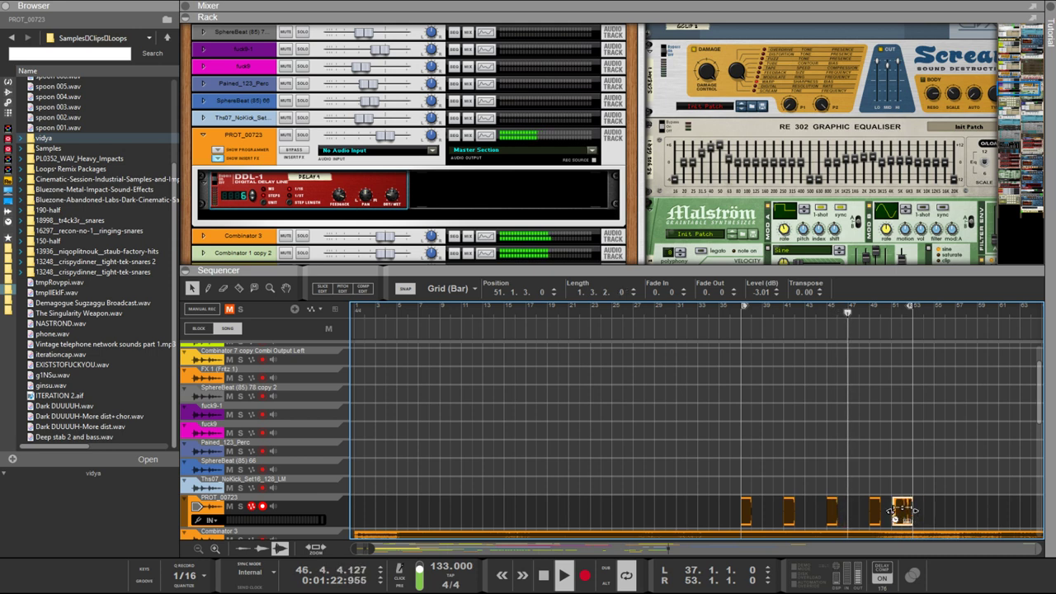
{"action": "left_click_drag", "start_coordinate": [892, 511], "coordinate": [884, 511]}
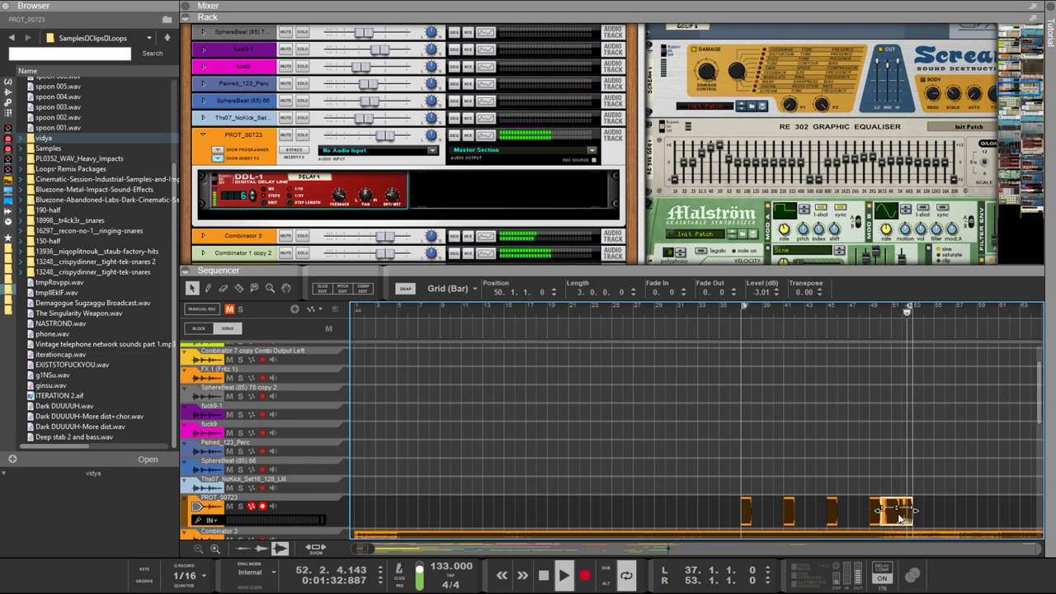
{"action": "left_click_drag", "start_coordinate": [910, 511], "coordinate": [823, 518]}
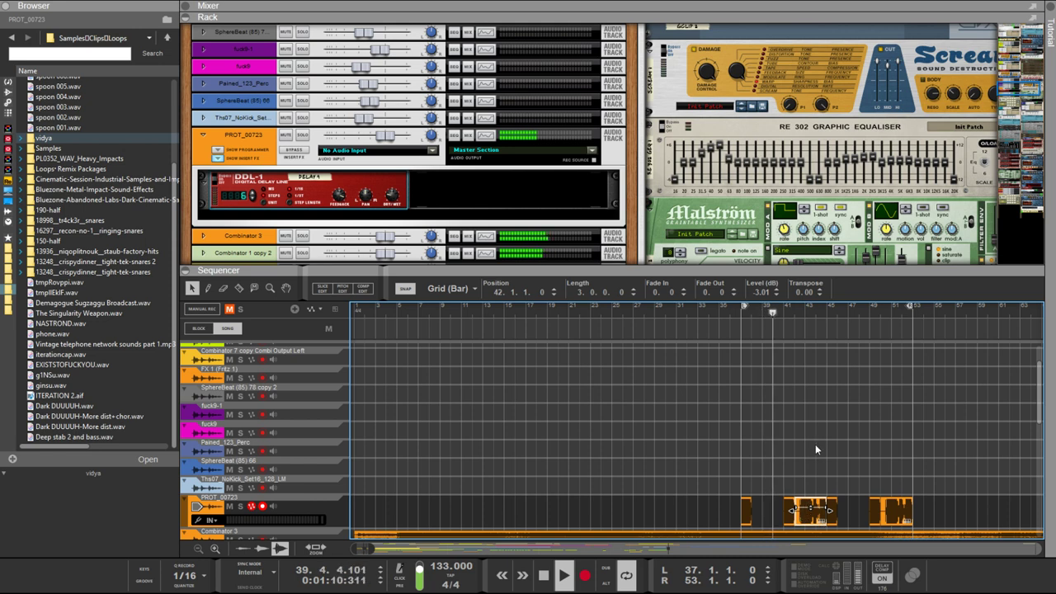
Set the level of the 3-bar PROT_00723 clips at bars 42 and 50 to 0 dB
{"action": "double_click", "coordinate": [756, 292]}
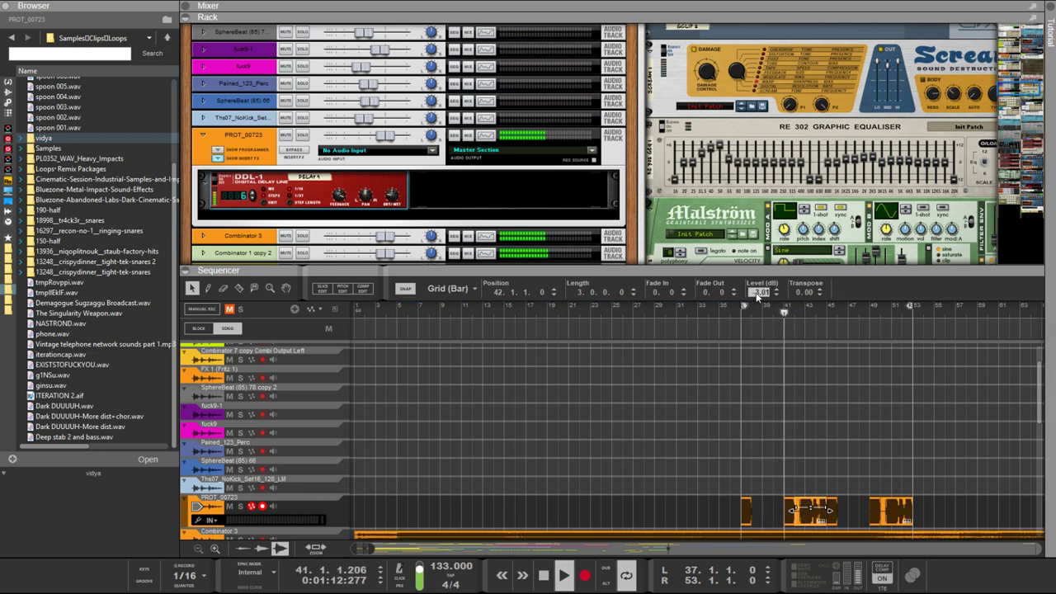
{"action": "type", "text": "0"}
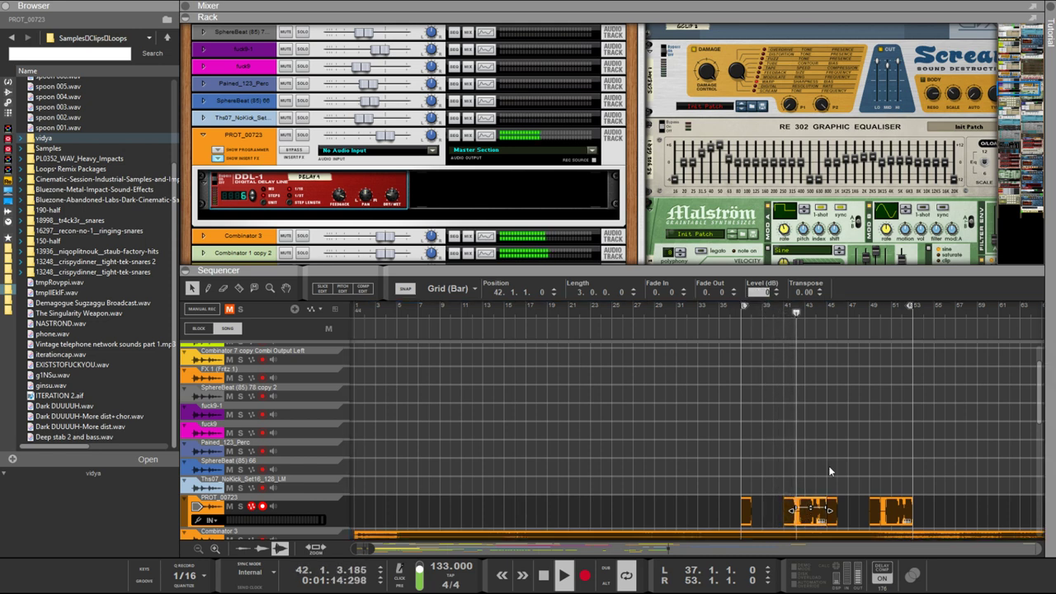
{"action": "left_click", "coordinate": [903, 520]}
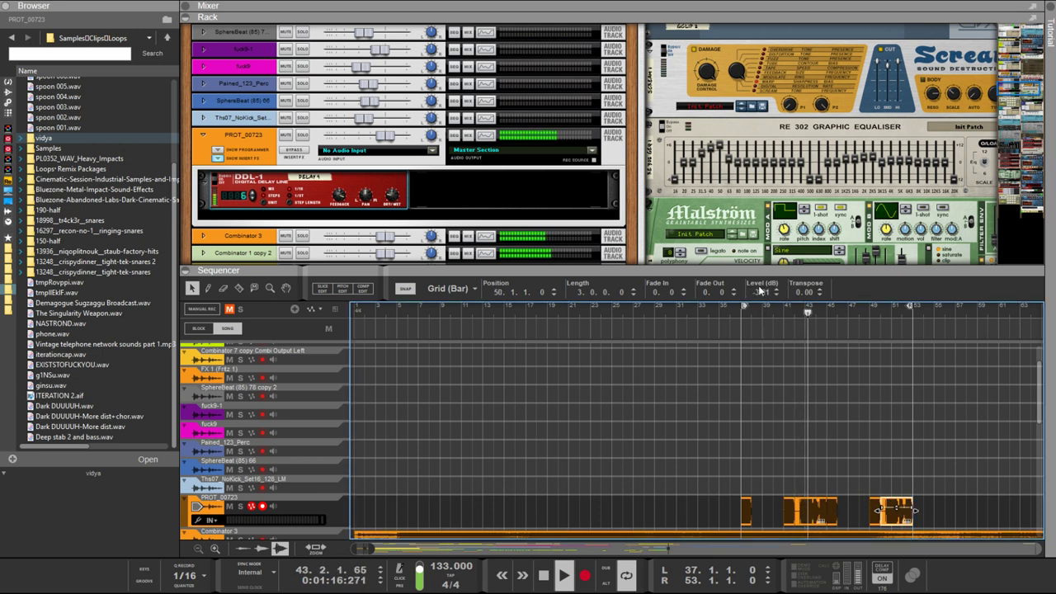
{"action": "double_click", "coordinate": [759, 292]}
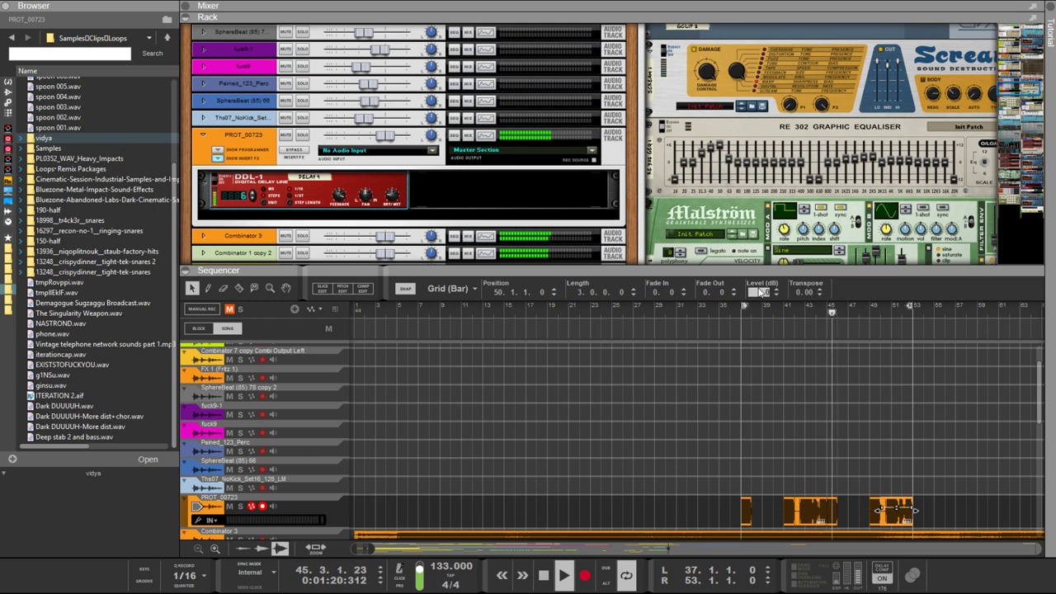
{"action": "key", "text": "Return"}
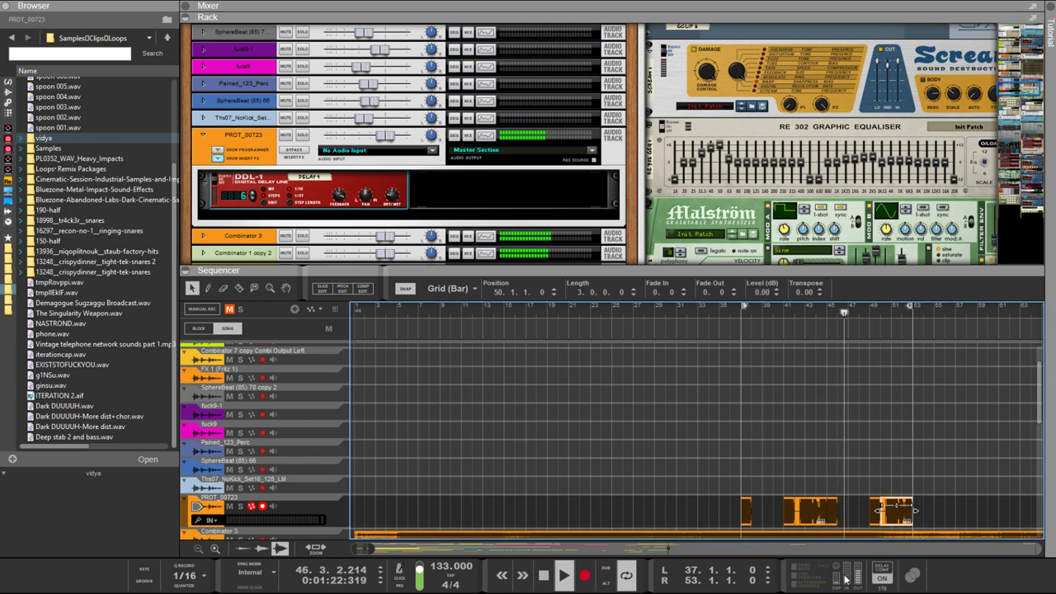
Give the 3-bar PROT_00723 clips at bars 42 and 50 a fade-in of 32.0 each
{"action": "key", "text": "Left"}
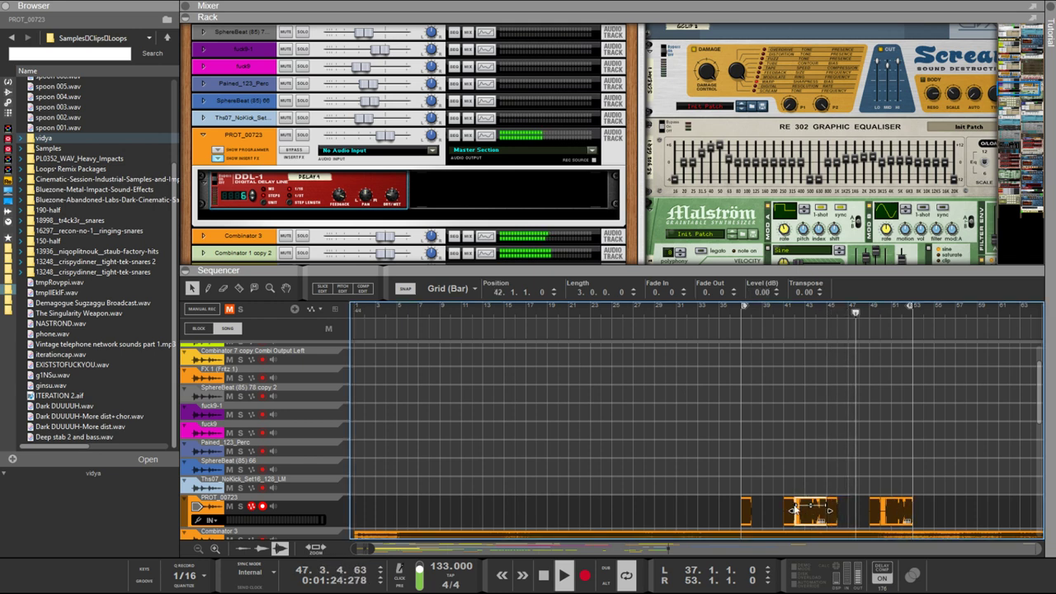
{"action": "left_click_drag", "start_coordinate": [812, 505], "coordinate": [813, 505]}
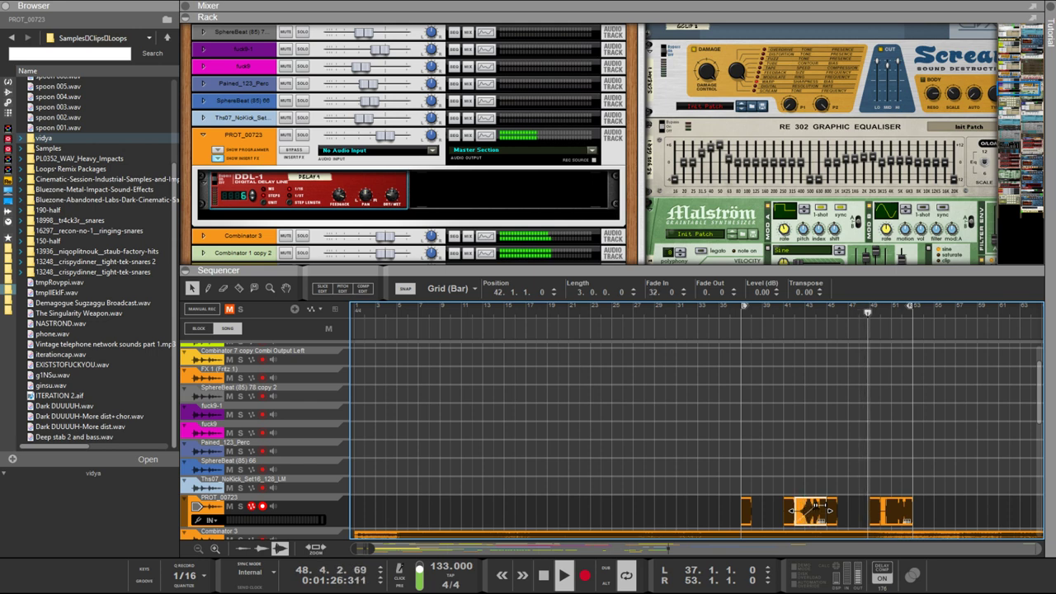
{"action": "left_click", "coordinate": [887, 517]}
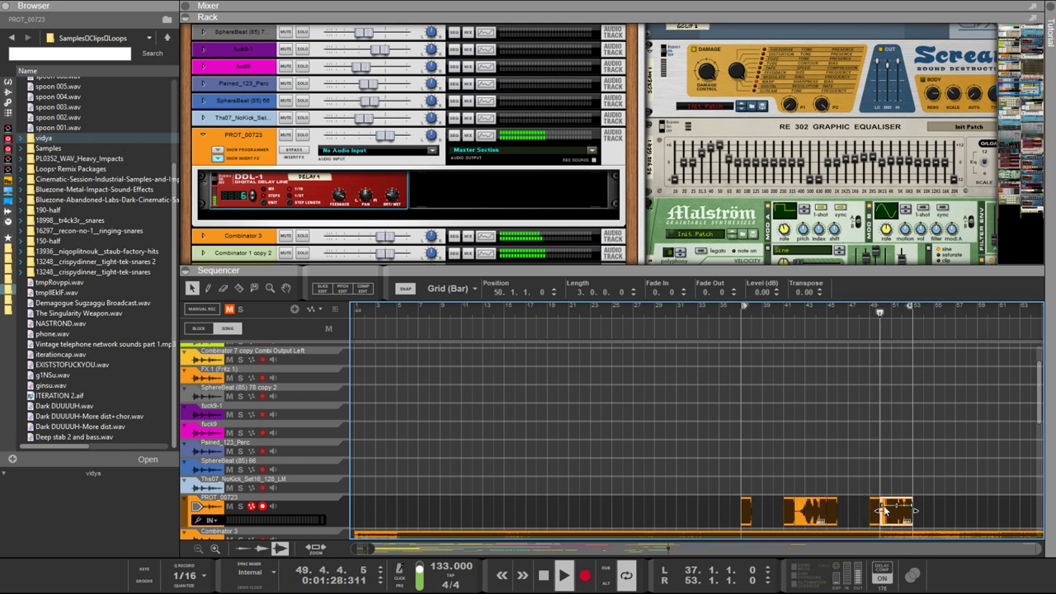
{"action": "left_click_drag", "start_coordinate": [884, 501], "coordinate": [895, 503]}
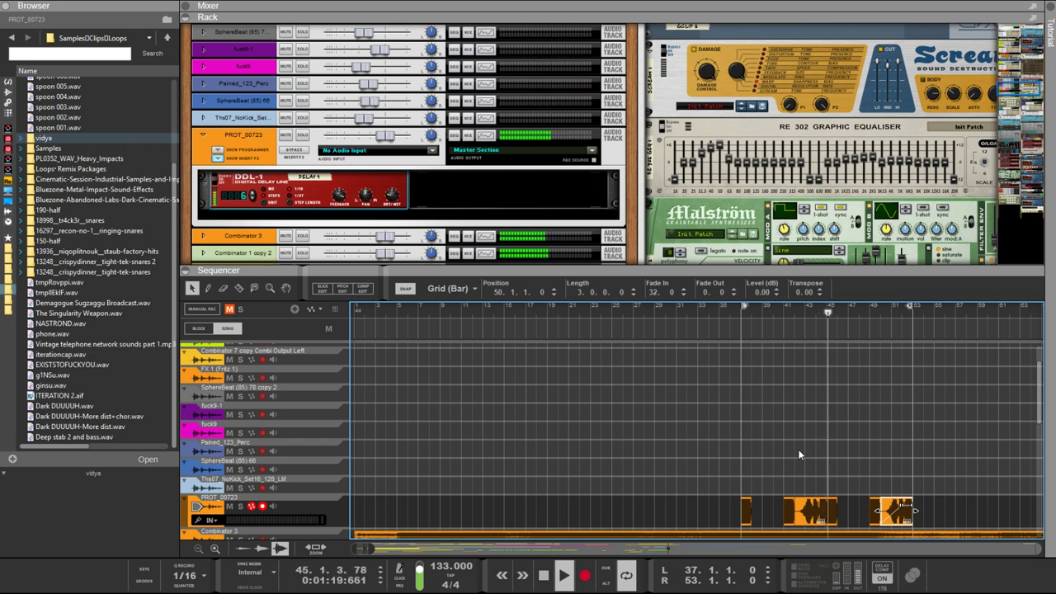
{"action": "left_click", "coordinate": [763, 506]}
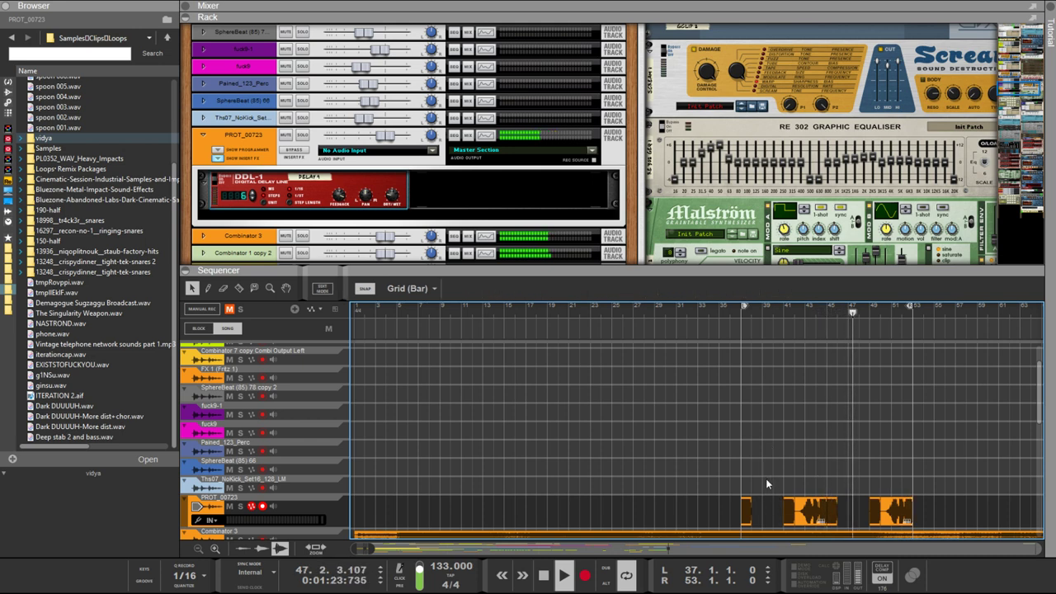
{"action": "left_click_drag", "start_coordinate": [765, 499], "coordinate": [857, 509]}
{"action": "left_click", "coordinate": [718, 480]}
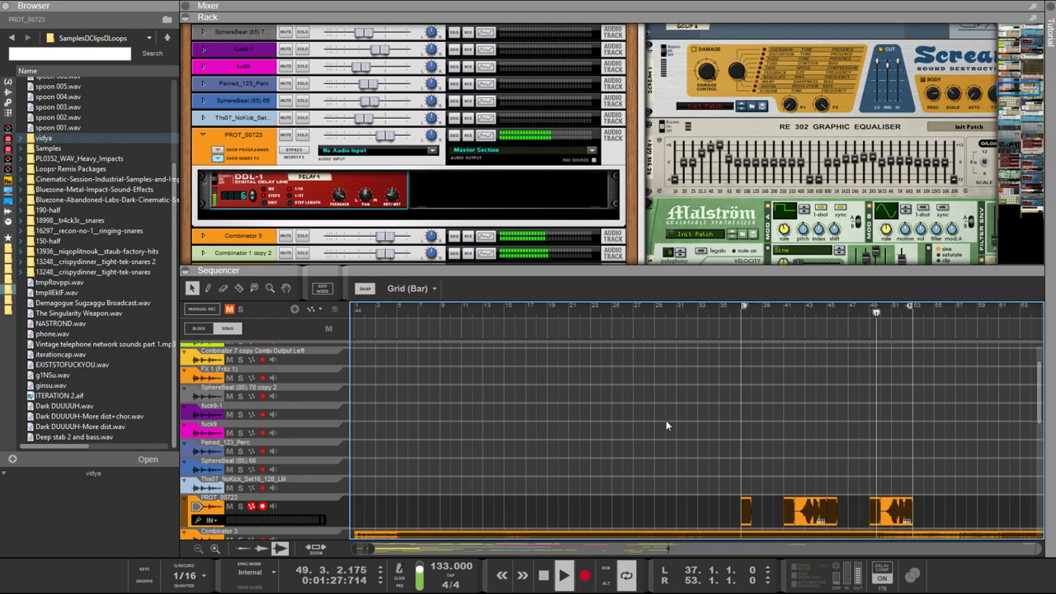
Change the transpose of the 3-bar PROT_00723 clip at bar 42 and set the bar 50 clip's transpose to -2
{"action": "left_click", "coordinate": [810, 509]}
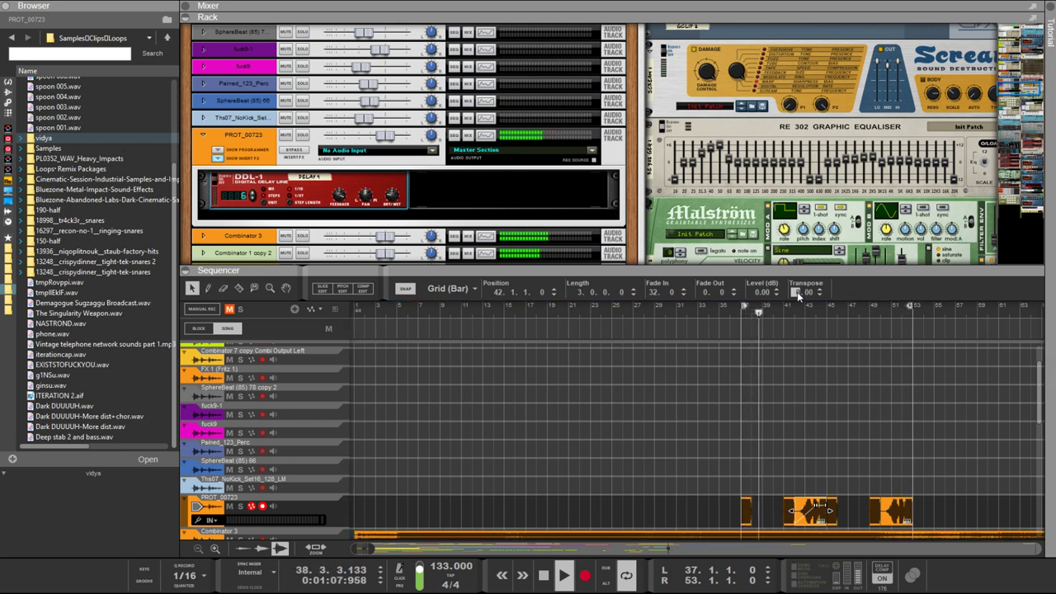
{"action": "left_click_drag", "start_coordinate": [796, 292], "coordinate": [841, 353]}
{"action": "left_click", "coordinate": [898, 507]}
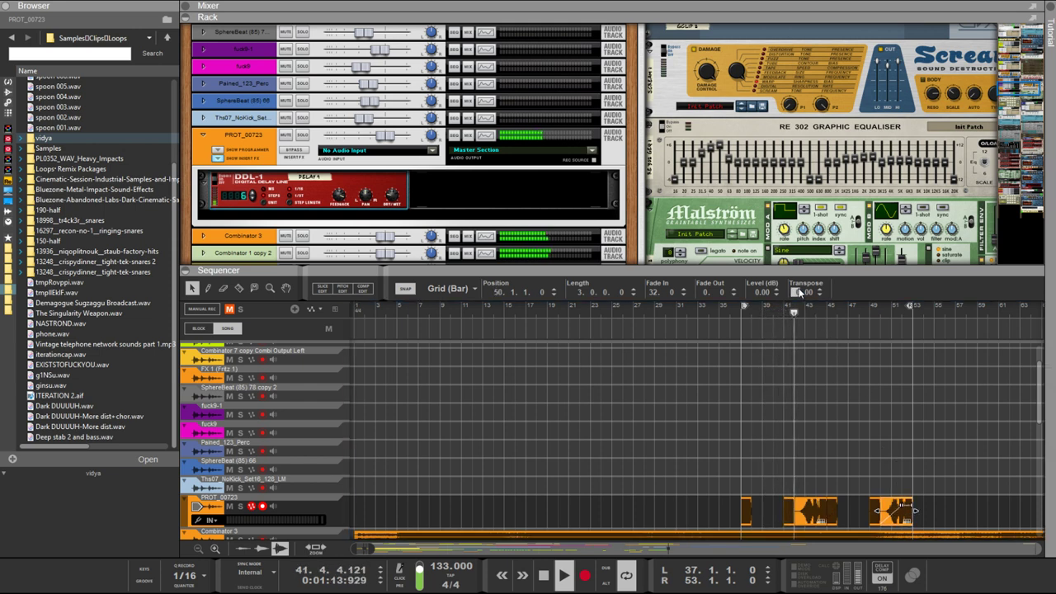
{"action": "left_click_drag", "start_coordinate": [799, 292], "coordinate": [705, 415]}
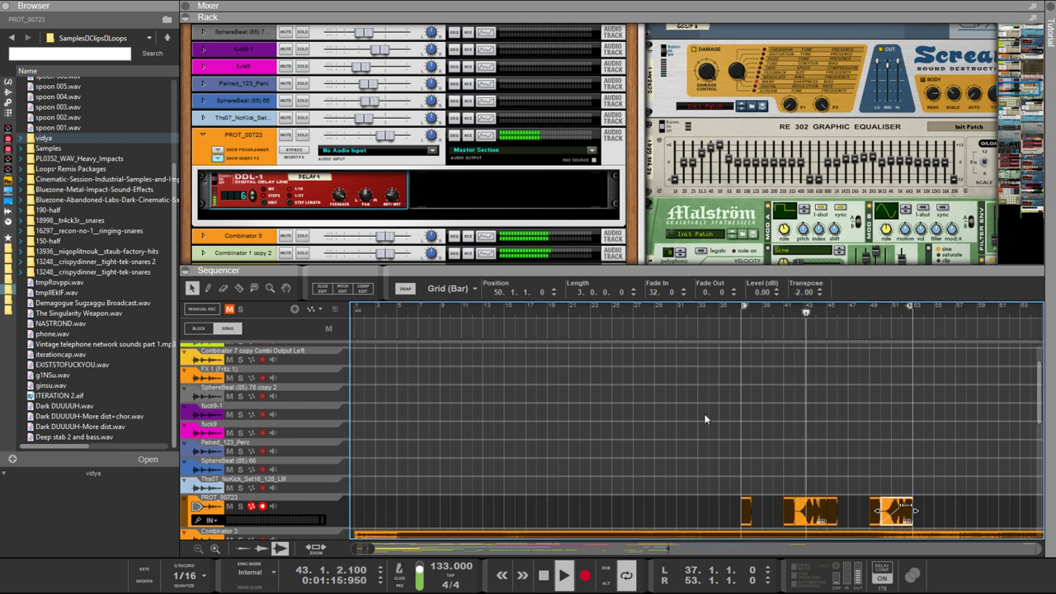
{"action": "left_click", "coordinate": [461, 382]}
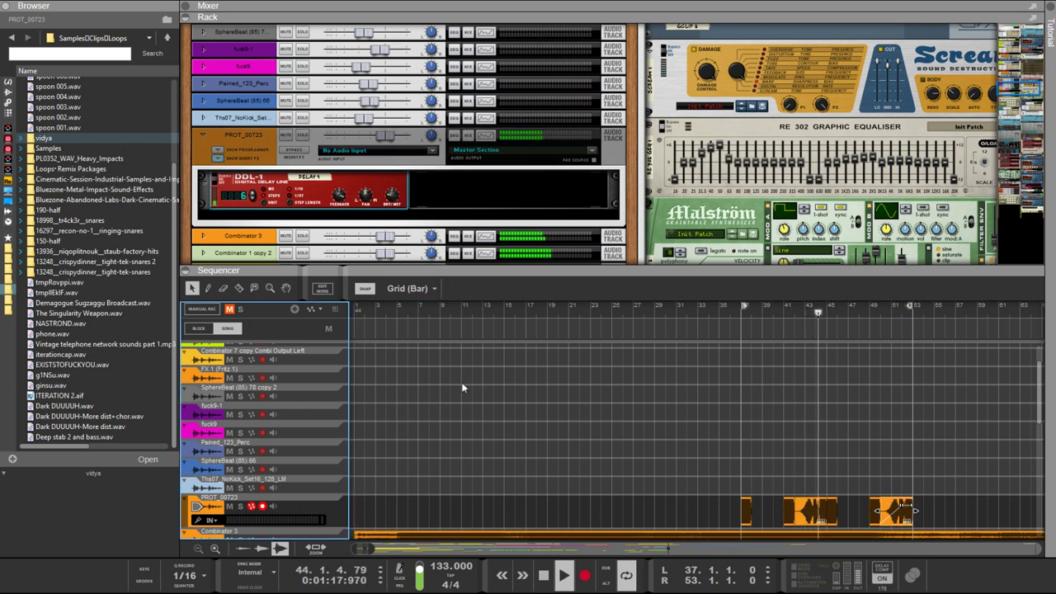
Look through the rack from the Master Section down to the bounce Euclid and the weaponize kick synth
{"action": "scroll", "coordinate": [627, 180], "scroll_direction": "up", "scroll_amount": 15}
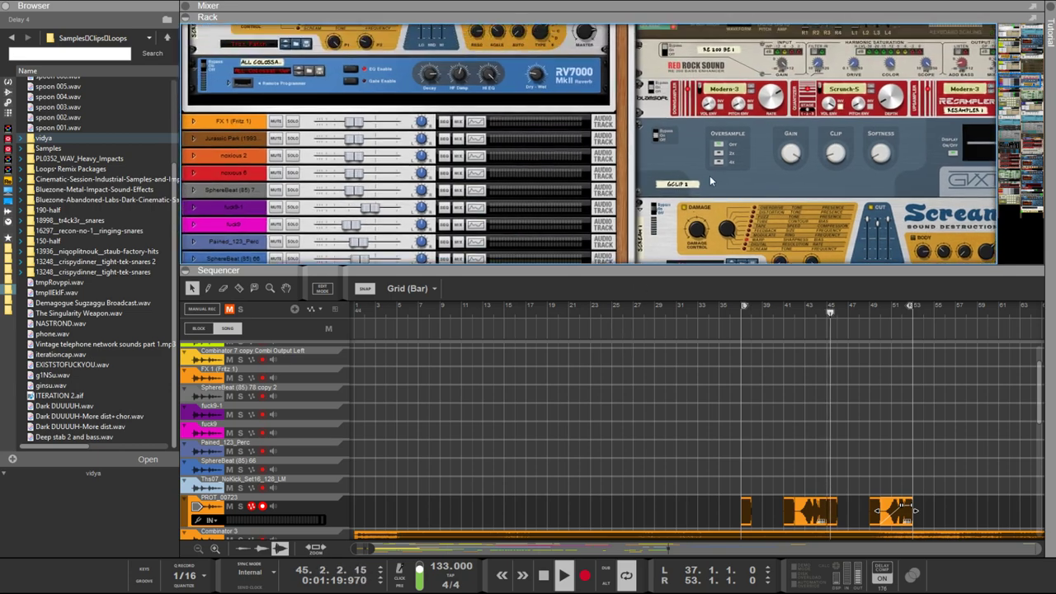
{"action": "scroll", "coordinate": [741, 145], "scroll_direction": "up", "scroll_amount": 5}
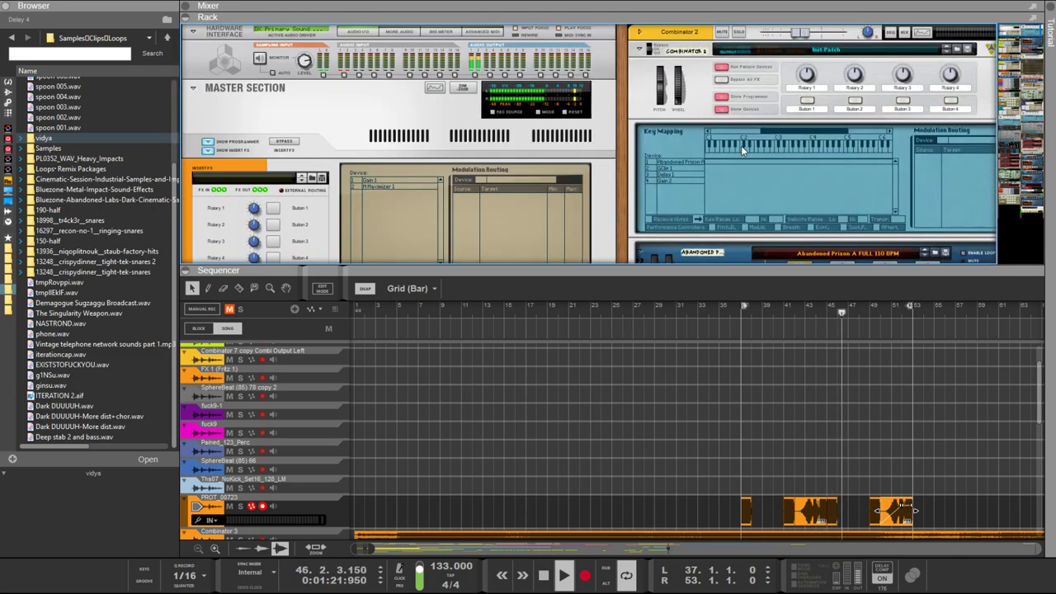
{"action": "scroll", "coordinate": [741, 145], "scroll_direction": "down", "scroll_amount": 5}
{"action": "scroll", "coordinate": [729, 169], "scroll_direction": "down", "scroll_amount": 15}
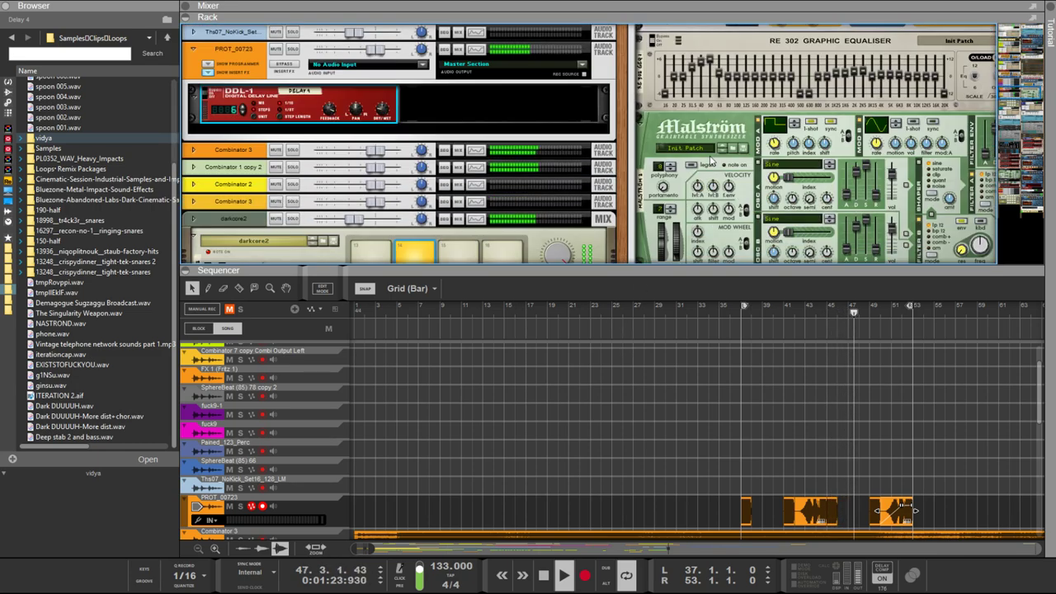
{"action": "scroll", "coordinate": [707, 157], "scroll_direction": "down", "scroll_amount": 5}
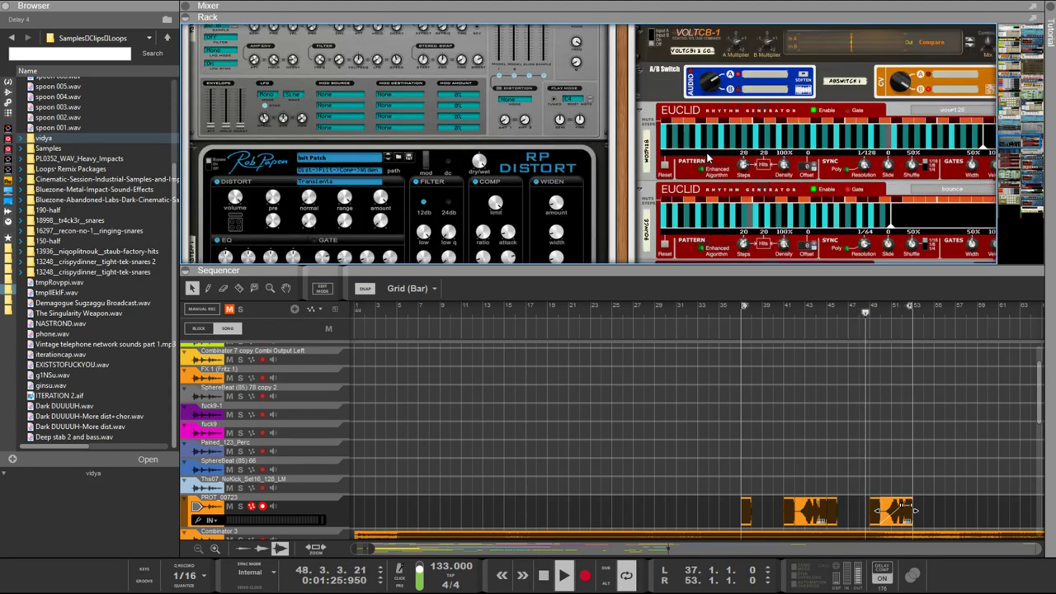
{"action": "scroll", "coordinate": [863, 206], "scroll_direction": "up", "scroll_amount": 2}
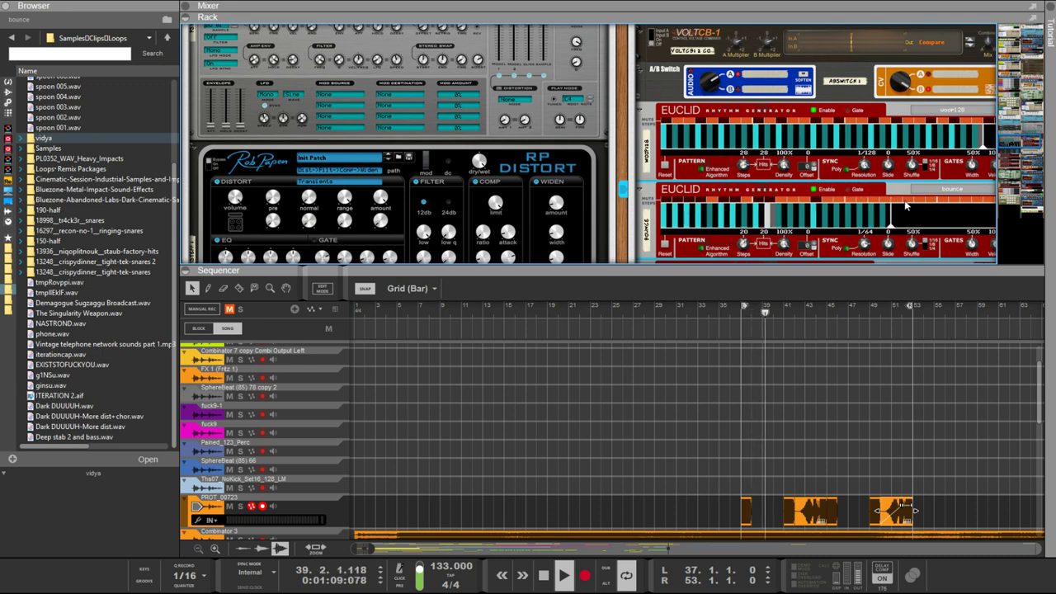
{"action": "scroll", "coordinate": [742, 190], "scroll_direction": "up", "scroll_amount": 6}
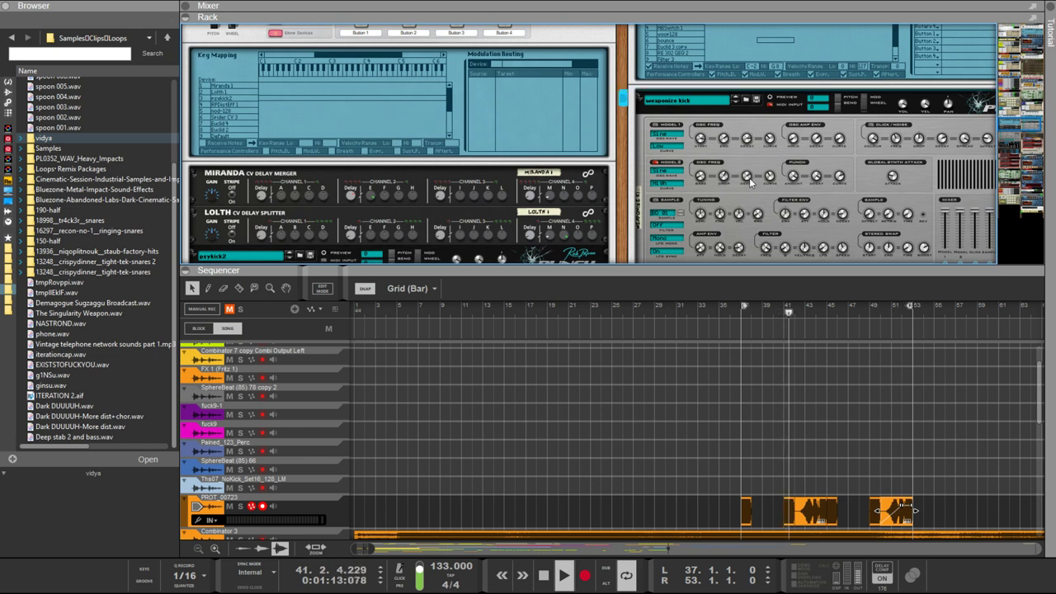
Adjust the Model 2 punch envelope of the weaponize kick, with its punch curve at 17%
{"action": "left_click_drag", "start_coordinate": [772, 182], "coordinate": [816, 183]}
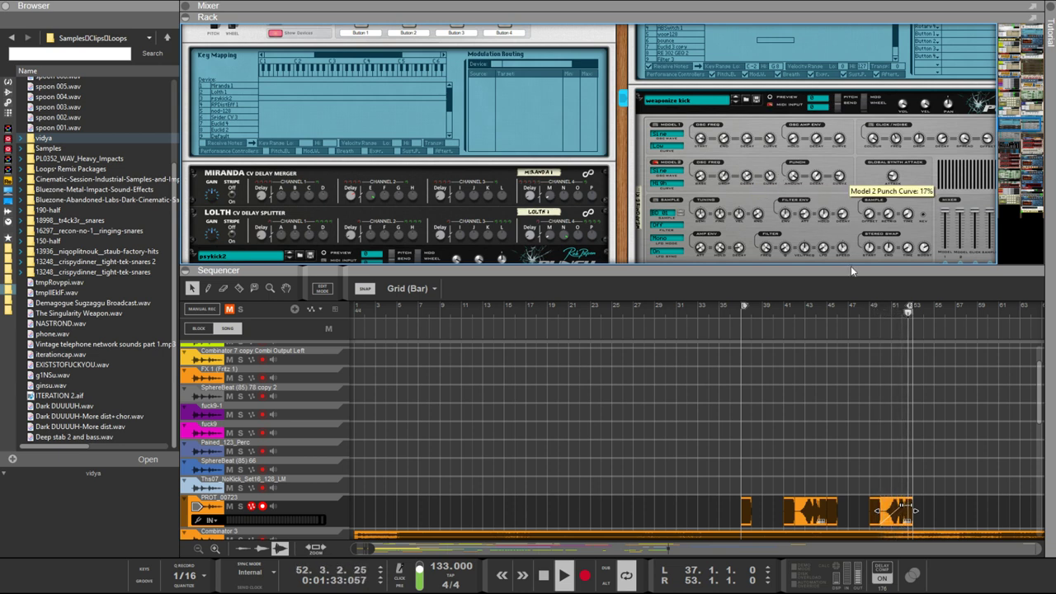
{"action": "mouse_move", "coordinate": [837, 171]}
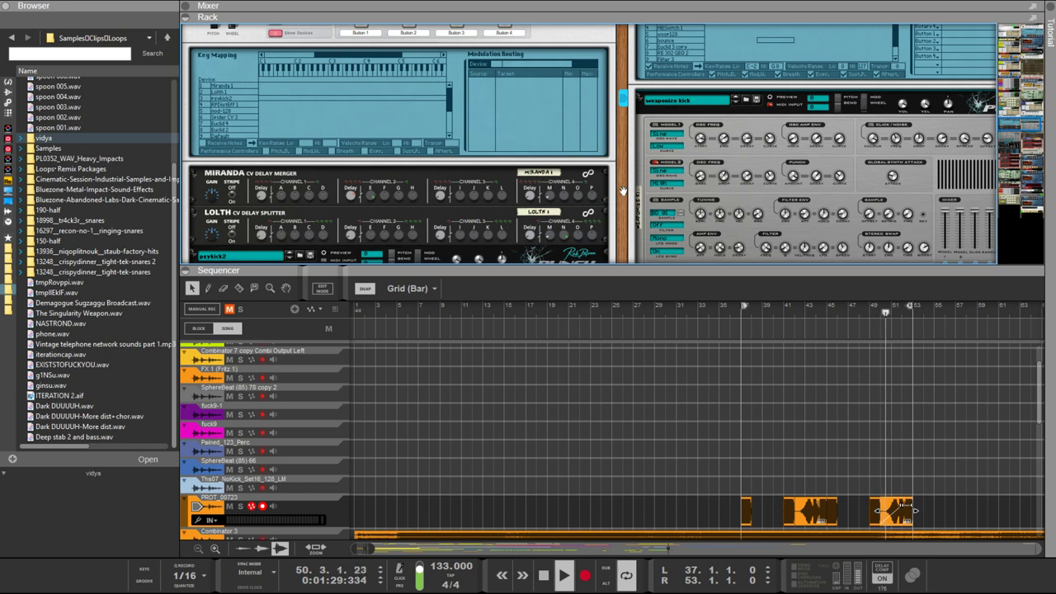
Switch the bounce Euclid below the weaponize kick to the groove32 patch
{"action": "left_click_drag", "start_coordinate": [623, 191], "coordinate": [625, 102]}
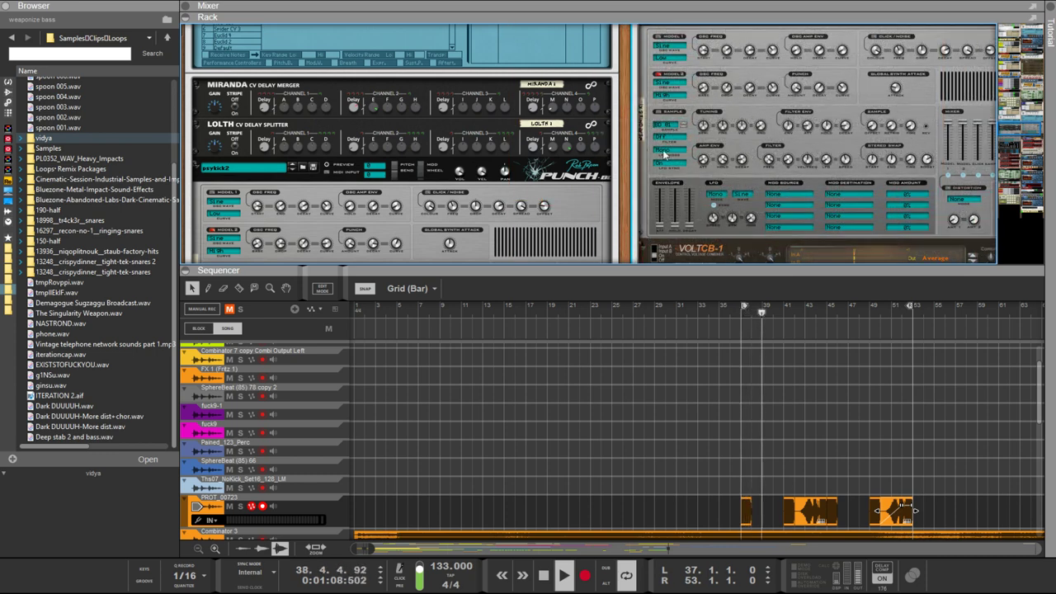
{"action": "scroll", "coordinate": [664, 155], "scroll_direction": "down", "scroll_amount": 6}
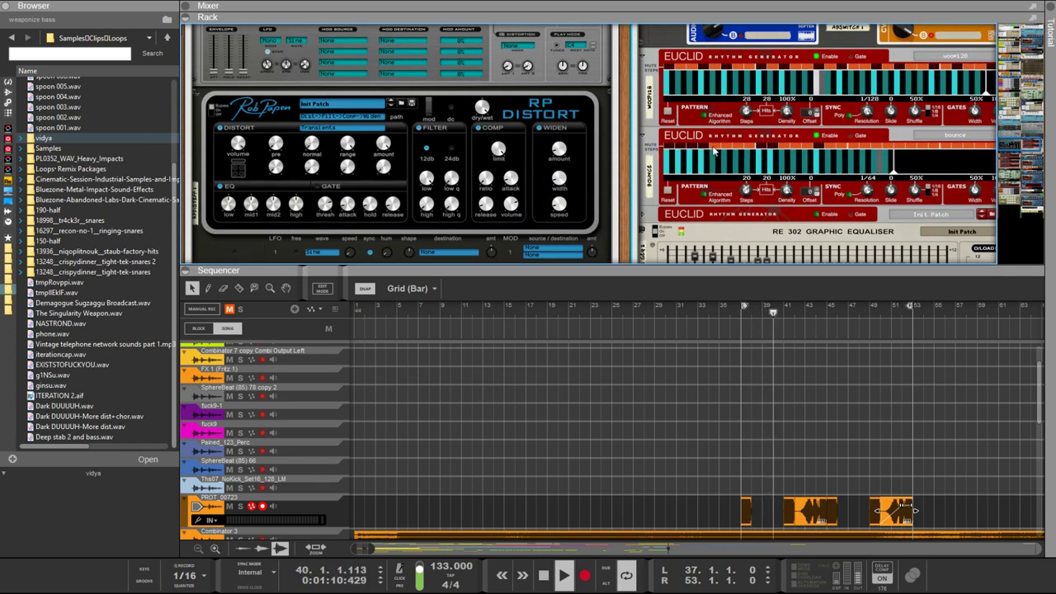
{"action": "left_click", "coordinate": [714, 151]}
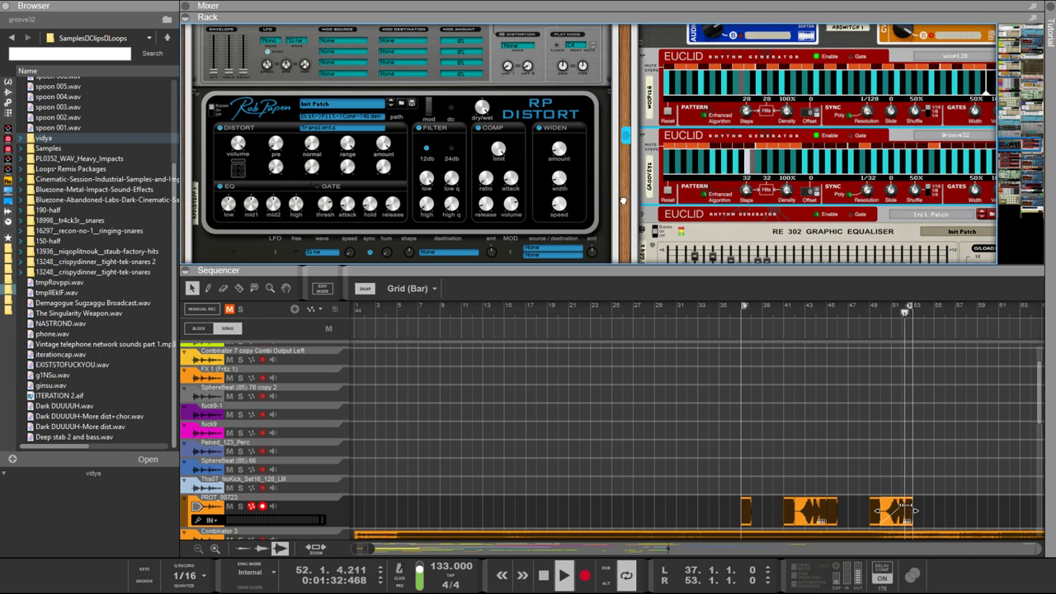
Try out the sync resolution of the groove32 Euclid and set its steps to 30
{"action": "scroll", "coordinate": [622, 200], "scroll_direction": "right", "scroll_amount": 2}
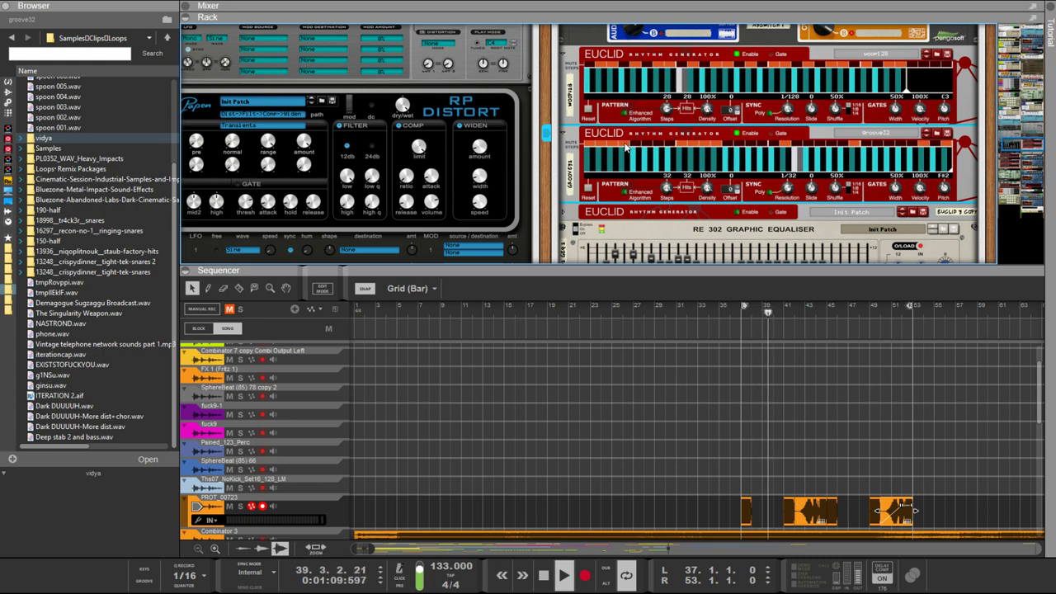
{"action": "left_click_drag", "start_coordinate": [788, 188], "coordinate": [775, 167]}
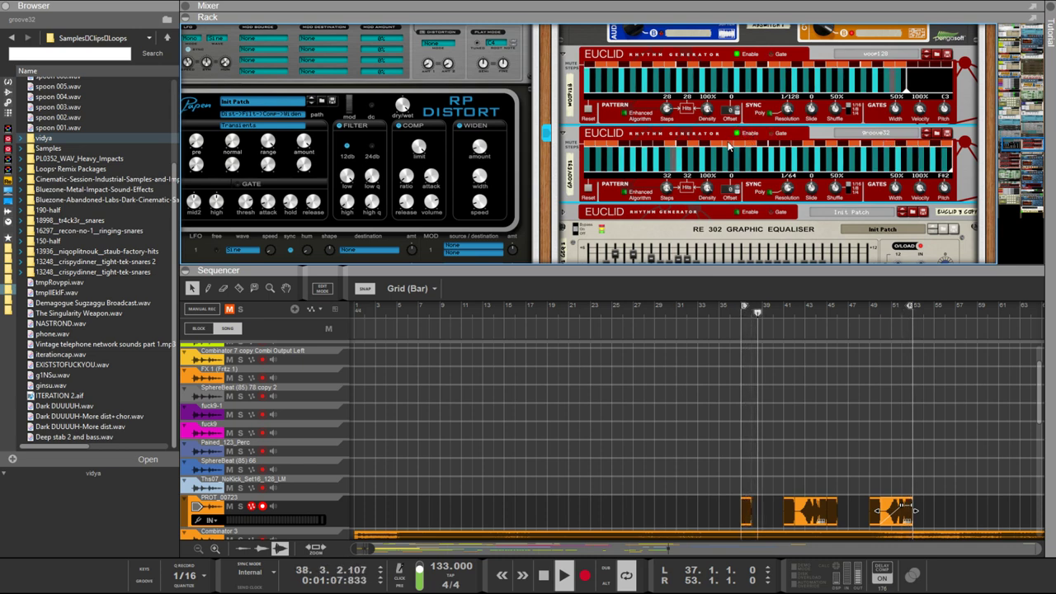
{"action": "scroll", "coordinate": [730, 148], "scroll_direction": "up", "scroll_amount": 5}
{"action": "scroll", "coordinate": [730, 165], "scroll_direction": "down", "scroll_amount": 6}
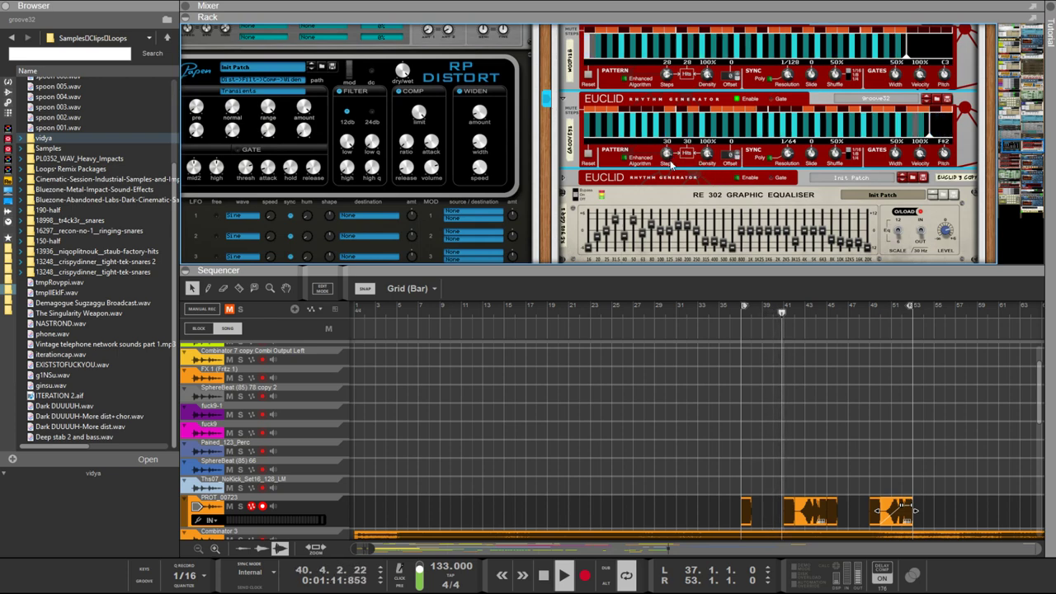
Adjust the weaponize kick's Model 2 frequency curve and punch curve
{"action": "scroll", "coordinate": [670, 162], "scroll_direction": "up", "scroll_amount": 12}
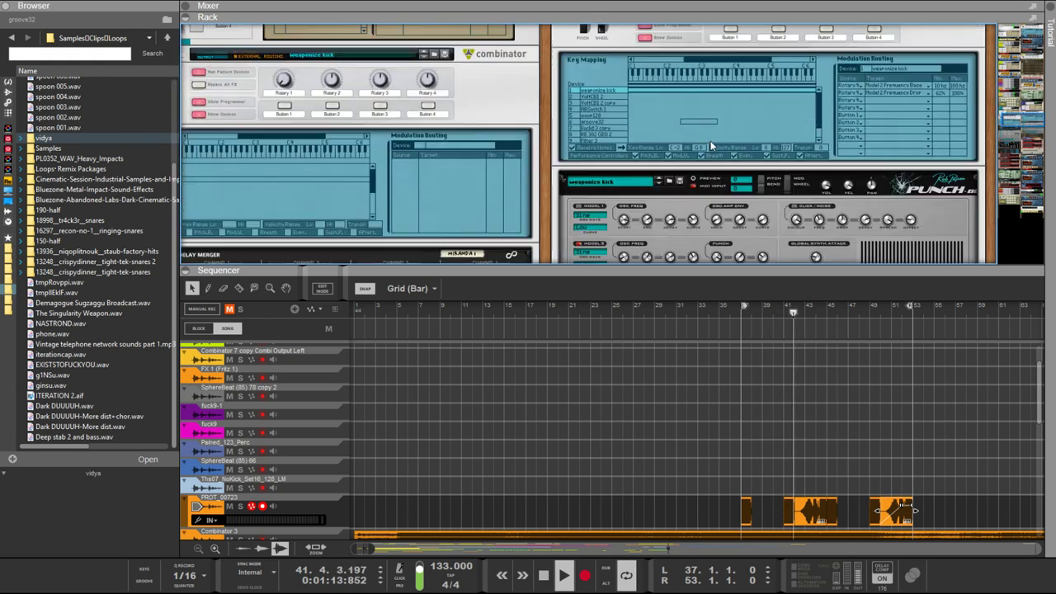
{"action": "scroll", "coordinate": [711, 145], "scroll_direction": "down", "scroll_amount": 4}
{"action": "mouse_move", "coordinate": [694, 122]}
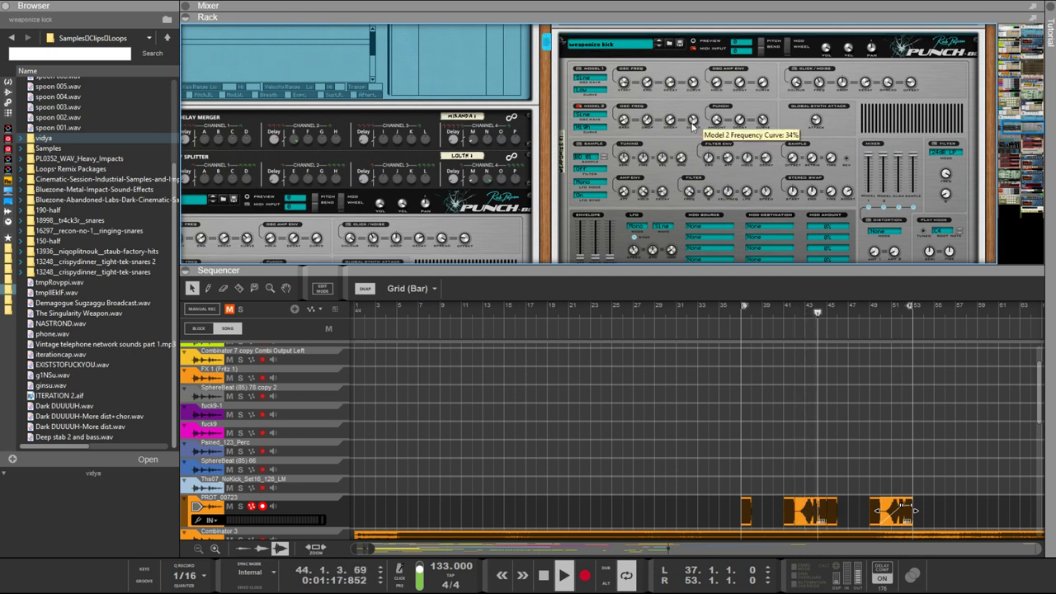
{"action": "mouse_move", "coordinate": [691, 124]}
{"action": "left_mouse_down"}
{"action": "mouse_move", "coordinate": [688, 142]}
{"action": "mouse_move", "coordinate": [688, 123]}
{"action": "left_mouse_up"}
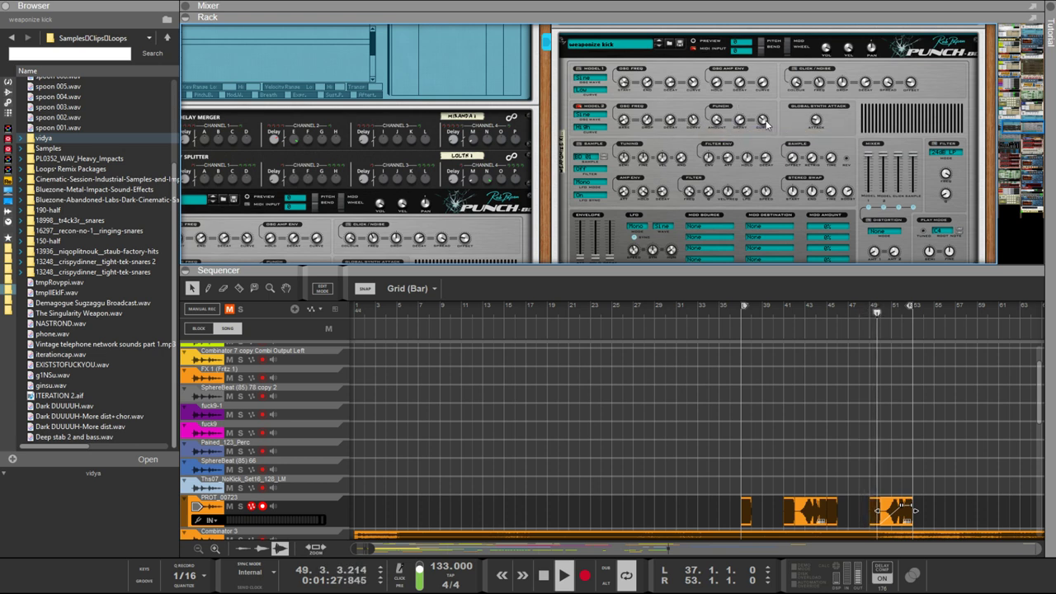
{"action": "left_click_drag", "start_coordinate": [762, 153], "coordinate": [753, 122]}
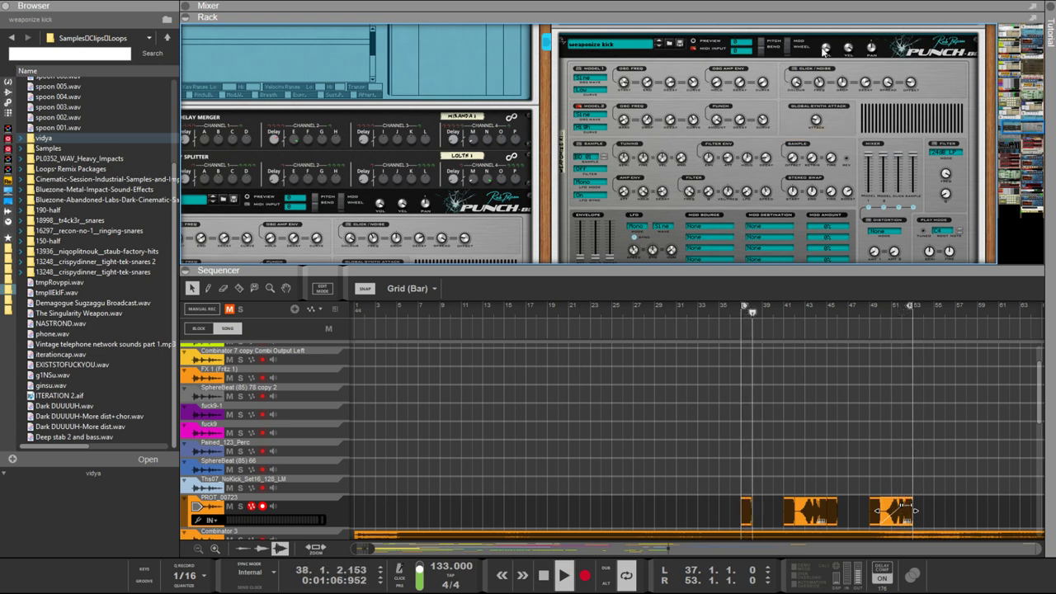
Adjust the weaponize kick's output volume, trying 8.6 dB
{"action": "left_click_drag", "start_coordinate": [823, 51], "coordinate": [821, 39]}
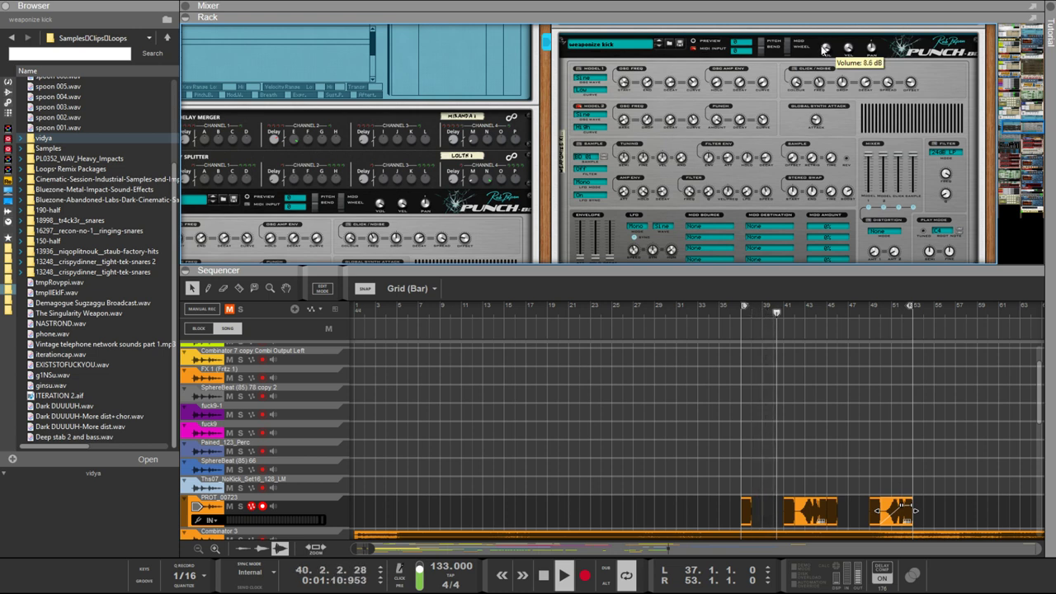
{"action": "left_click_drag", "start_coordinate": [823, 50], "coordinate": [821, 48]}
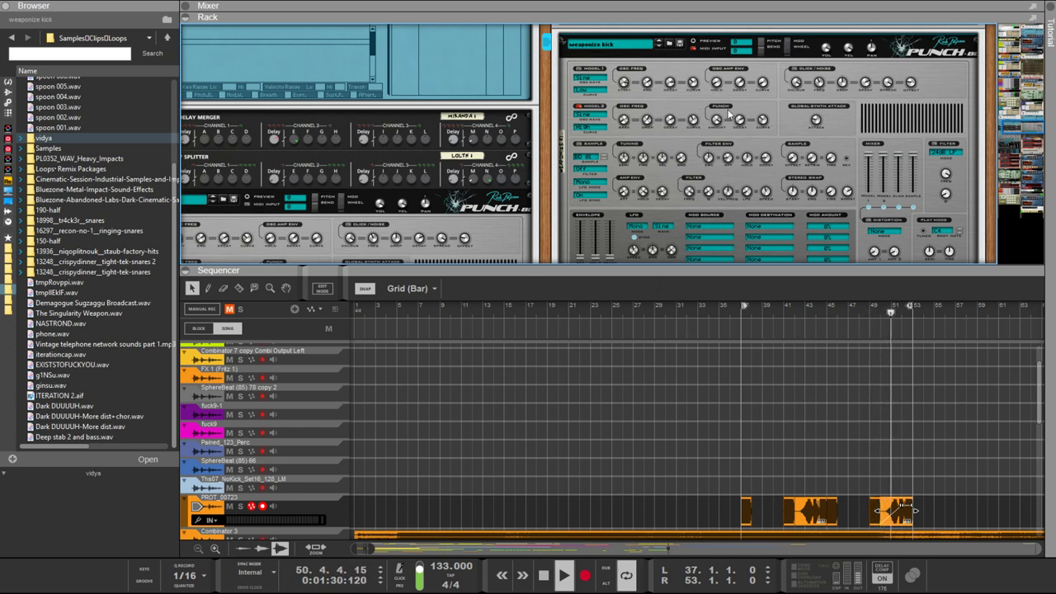
Vary the groove32 Euclid's steps, and switch that Euclid to the nod-128 patch with 32 steps
{"action": "scroll", "coordinate": [700, 122], "scroll_direction": "down", "scroll_amount": 10}
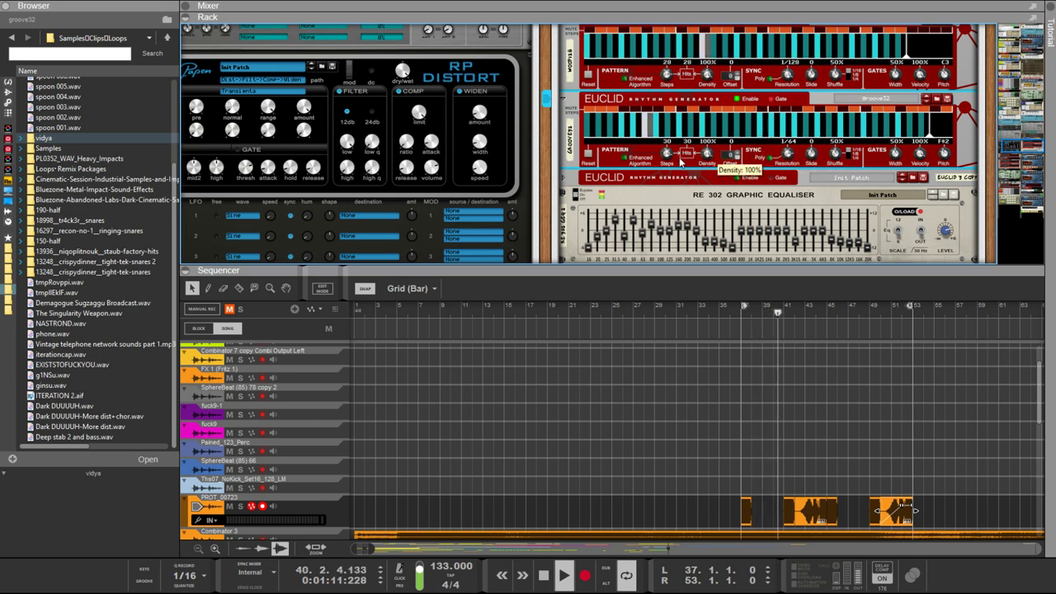
{"action": "left_click_drag", "start_coordinate": [669, 155], "coordinate": [674, 174]}
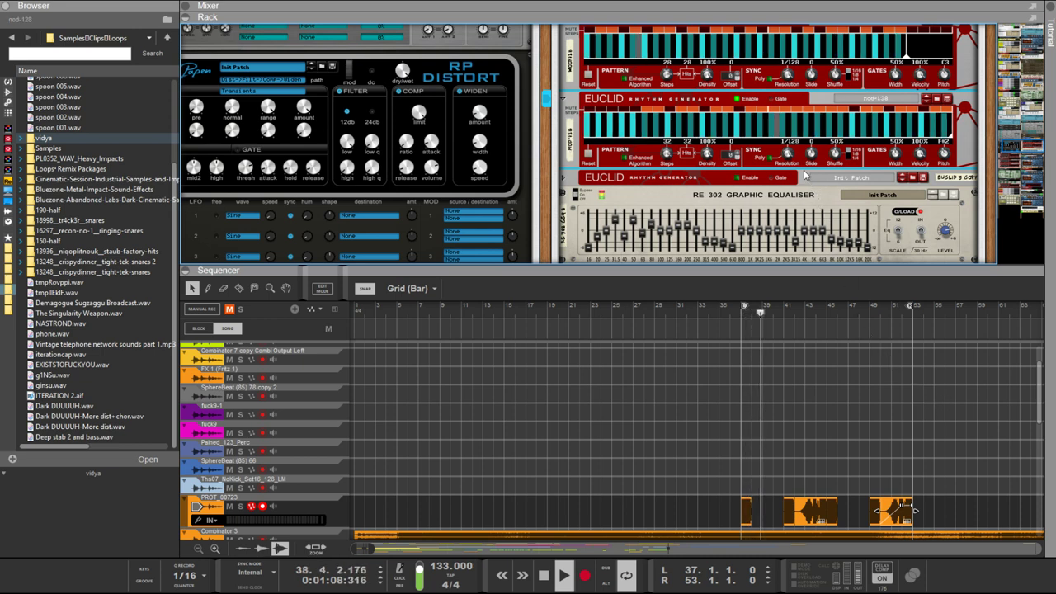
Sweep the nod-128 Euclid's steps through 28 and 26 and back to 32, finishing at 30
{"action": "scroll", "coordinate": [805, 175], "scroll_direction": "up", "scroll_amount": 2}
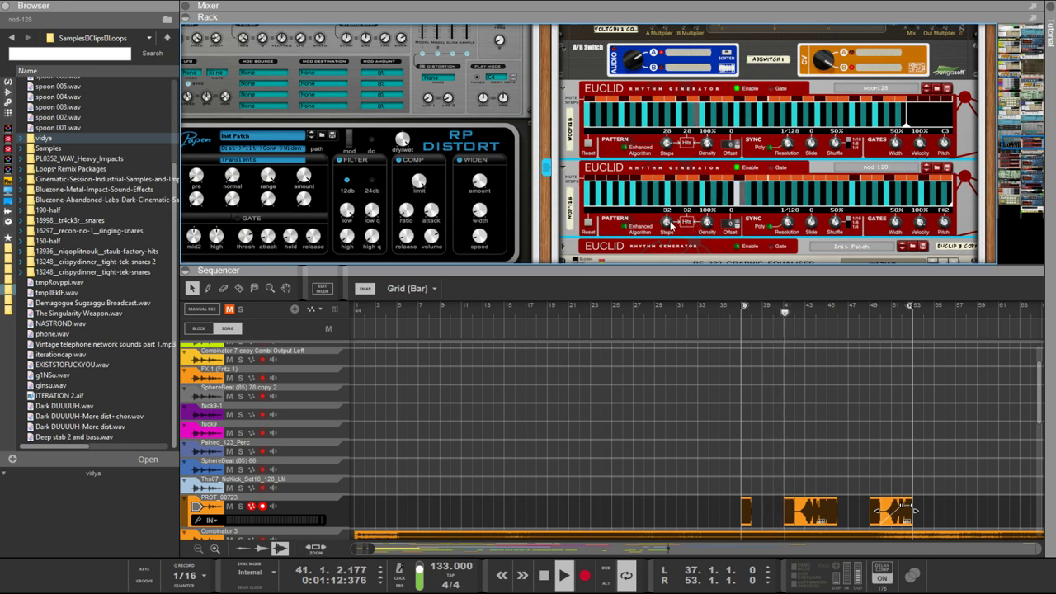
{"action": "scroll", "coordinate": [667, 222], "scroll_direction": "down", "scroll_amount": 3}
{"action": "scroll", "coordinate": [674, 240], "scroll_direction": "down", "scroll_amount": 1}
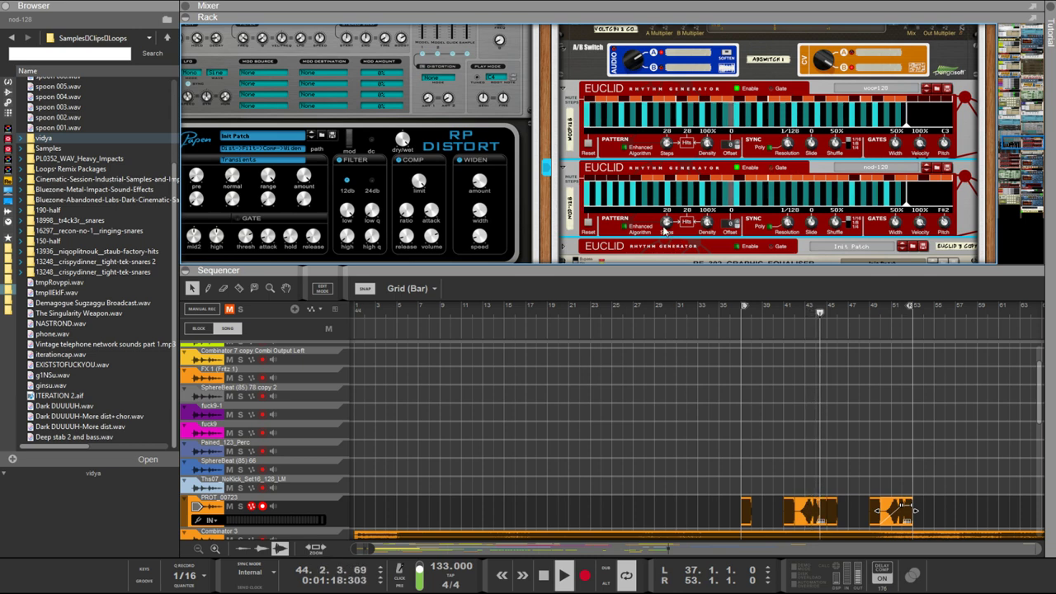
{"action": "scroll", "coordinate": [673, 235], "scroll_direction": "down", "scroll_amount": 1}
{"action": "scroll", "coordinate": [672, 234], "scroll_direction": "down", "scroll_amount": 1}
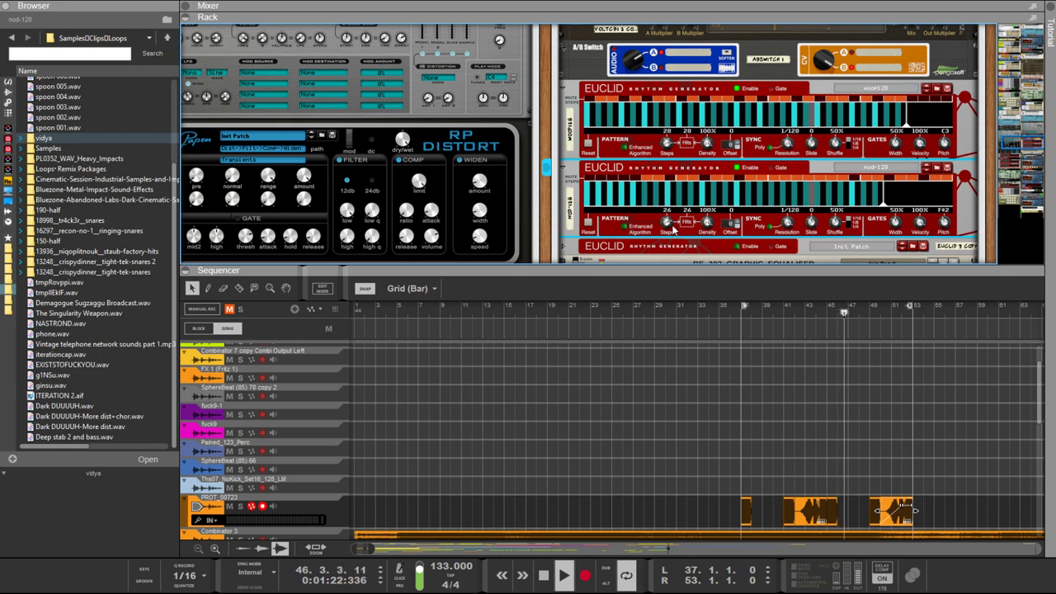
{"action": "left_click_drag", "start_coordinate": [672, 233], "coordinate": [672, 198]}
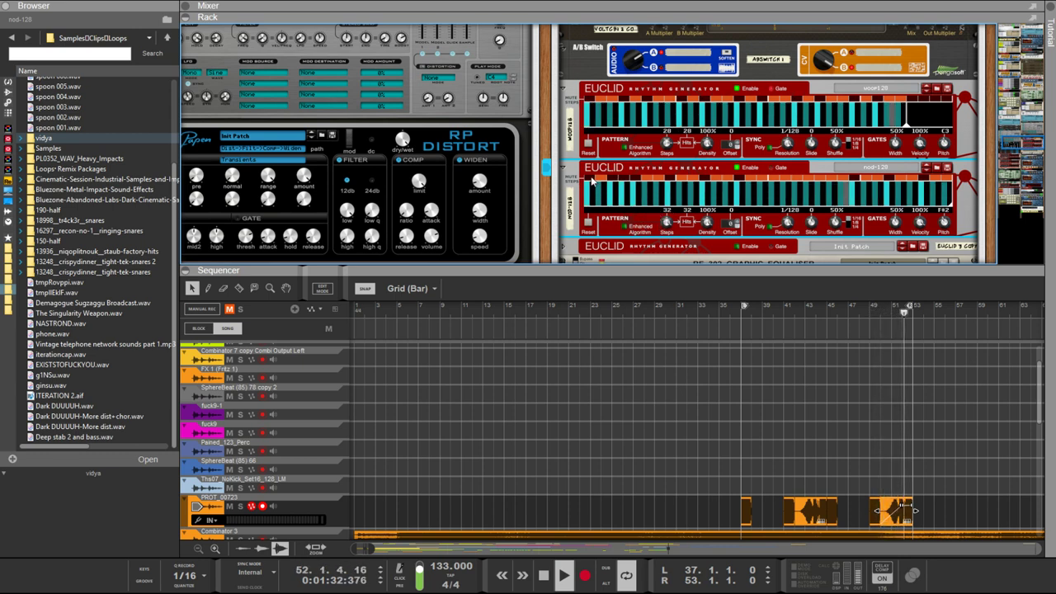
{"action": "left_click_drag", "start_coordinate": [669, 227], "coordinate": [668, 235]}
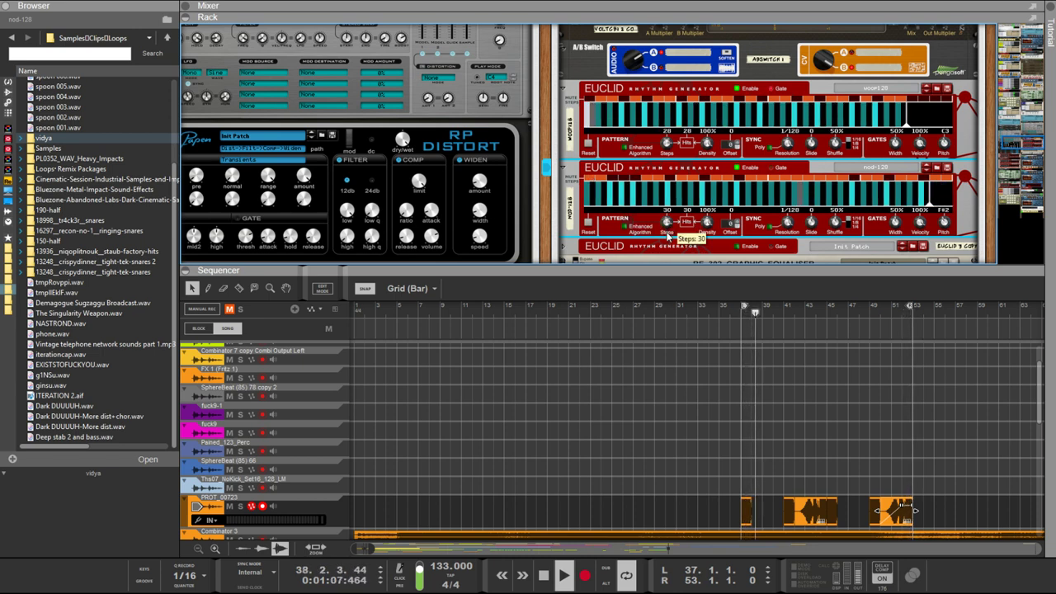
Revisit the weaponize kick's Model 2 oscillator section and look down the rack to the spuun loop player
{"action": "scroll", "coordinate": [726, 236], "scroll_direction": "up", "scroll_amount": 2}
{"action": "scroll", "coordinate": [725, 229], "scroll_direction": "up", "scroll_amount": 5}
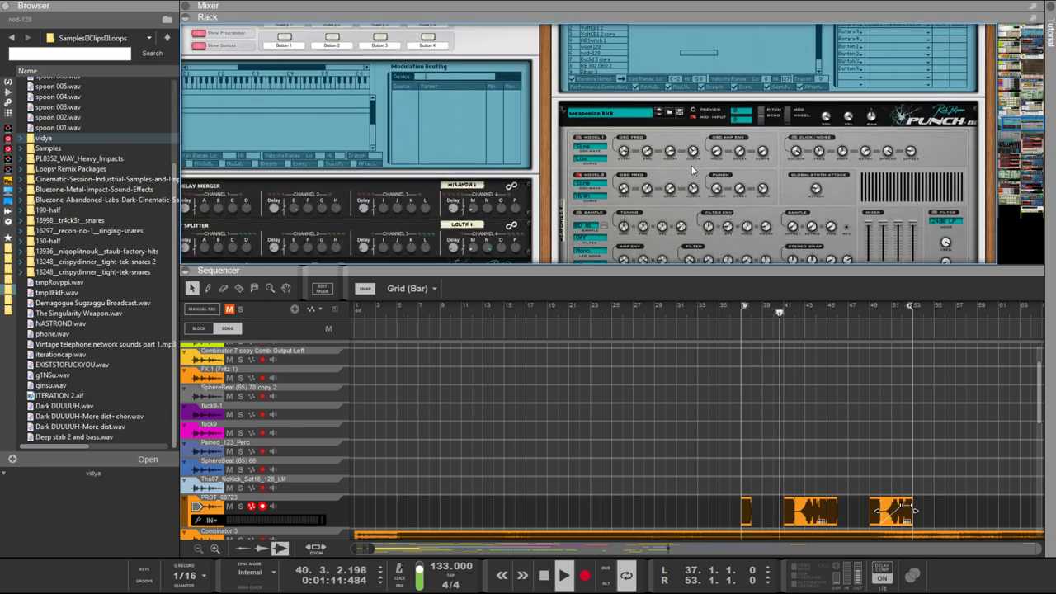
{"action": "left_click", "coordinate": [671, 187]}
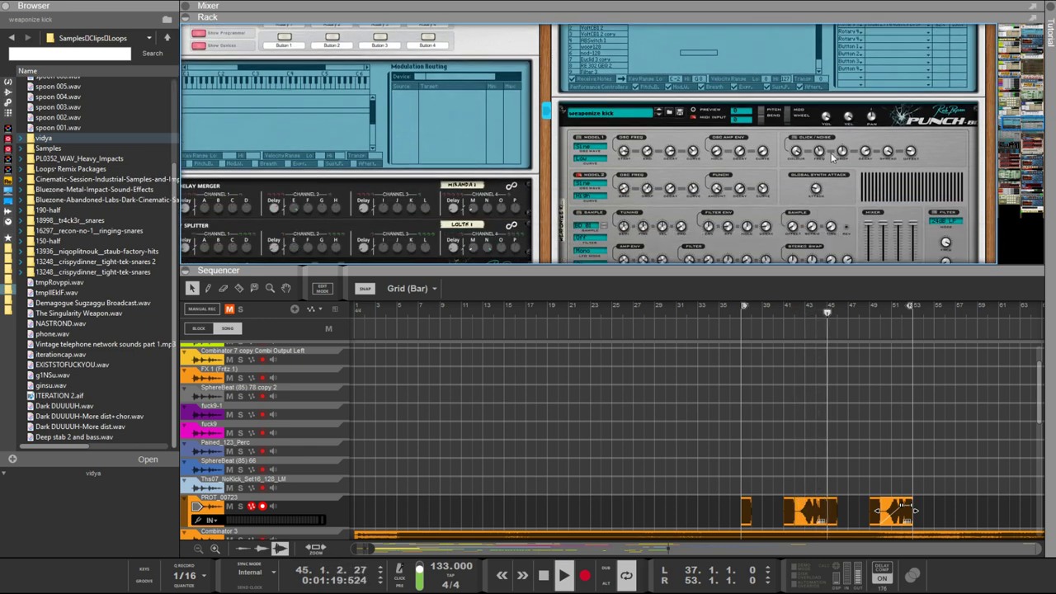
{"action": "scroll", "coordinate": [827, 170], "scroll_direction": "down", "scroll_amount": 15}
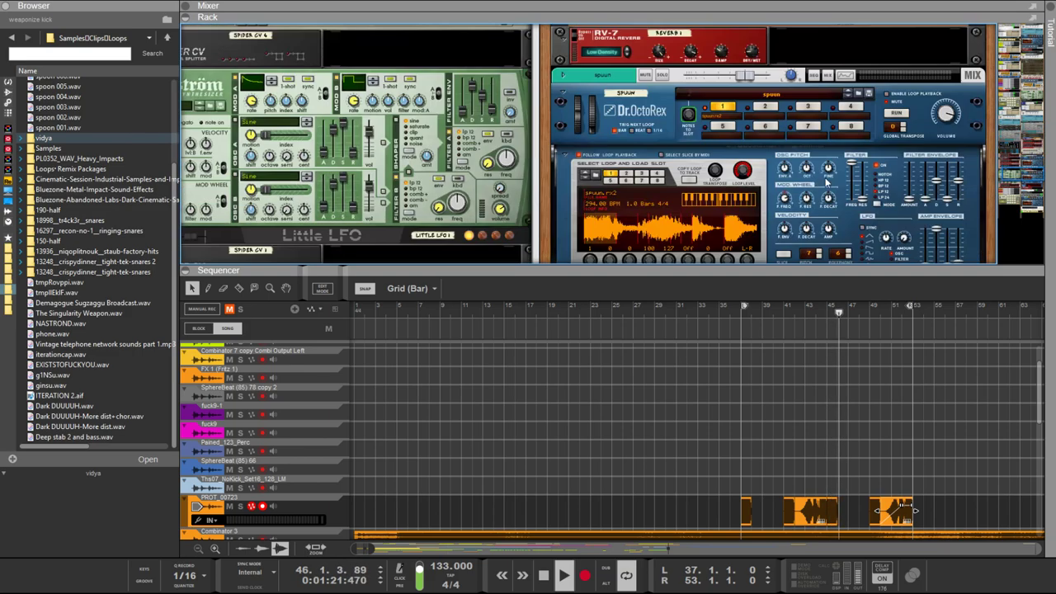
Maximize the sequencer and review the tracks from NN-XT 1 copy 2 down to Chronopolis
{"action": "double_click", "coordinate": [736, 270]}
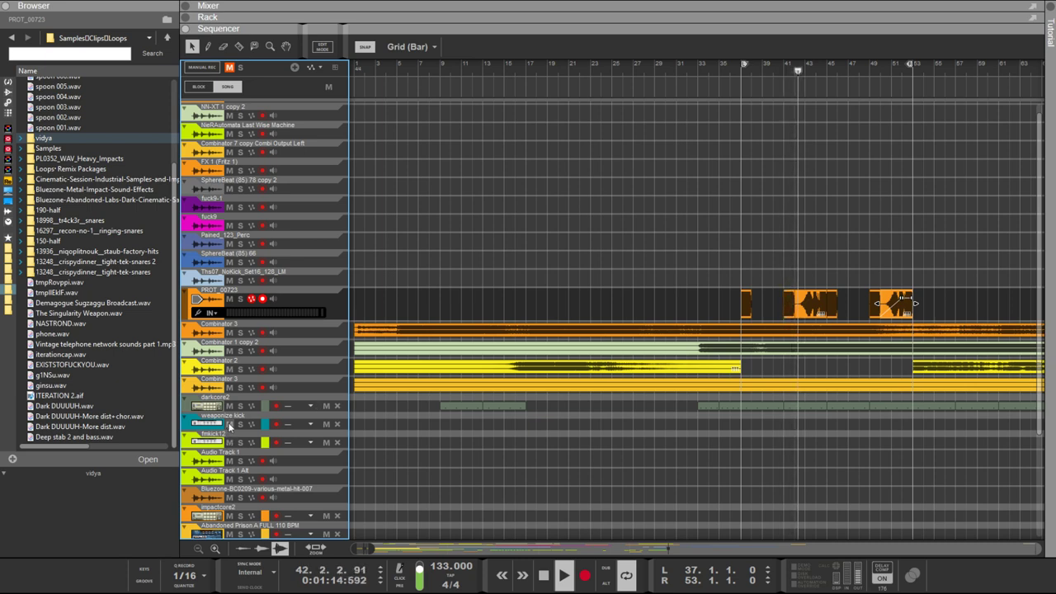
{"action": "scroll", "coordinate": [244, 466], "scroll_direction": "down", "scroll_amount": 4}
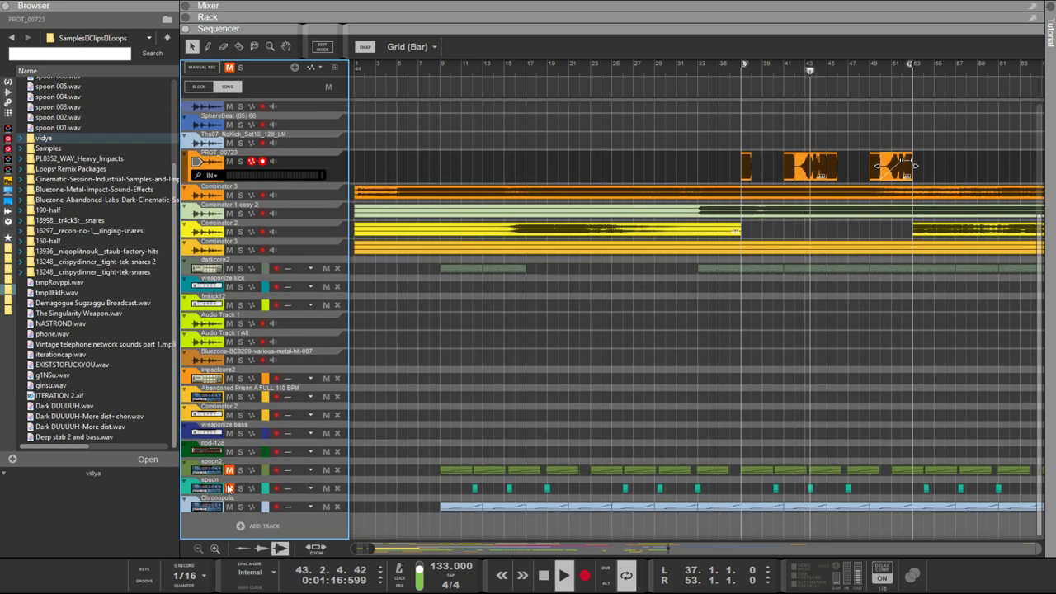
{"action": "scroll", "coordinate": [243, 476], "scroll_direction": "up", "scroll_amount": 5}
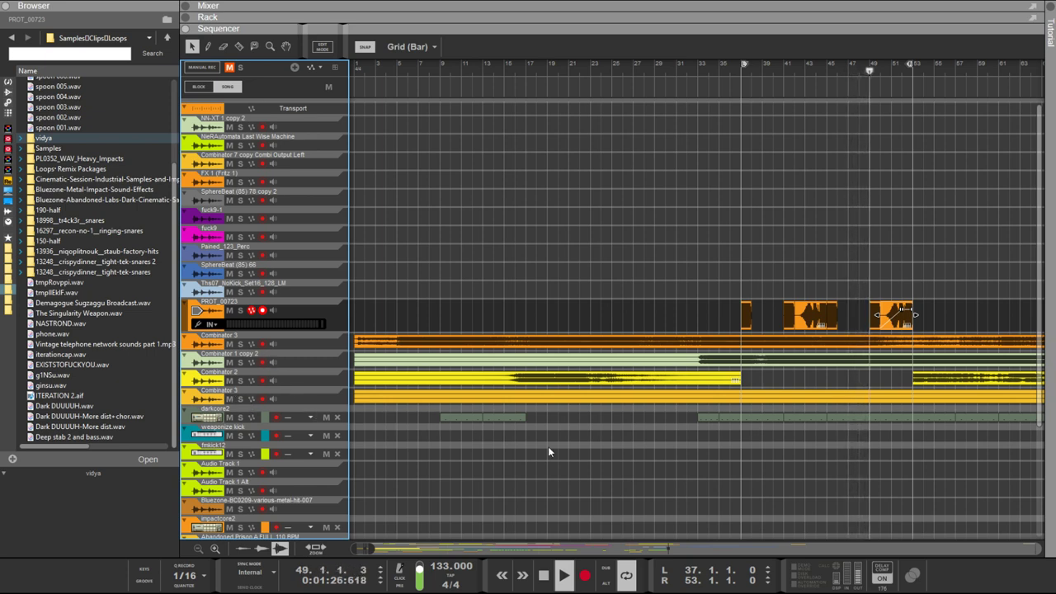
{"action": "scroll", "coordinate": [693, 457], "scroll_direction": "down", "scroll_amount": 3}
{"action": "scroll", "coordinate": [752, 309], "scroll_direction": "up", "scroll_amount": 3}
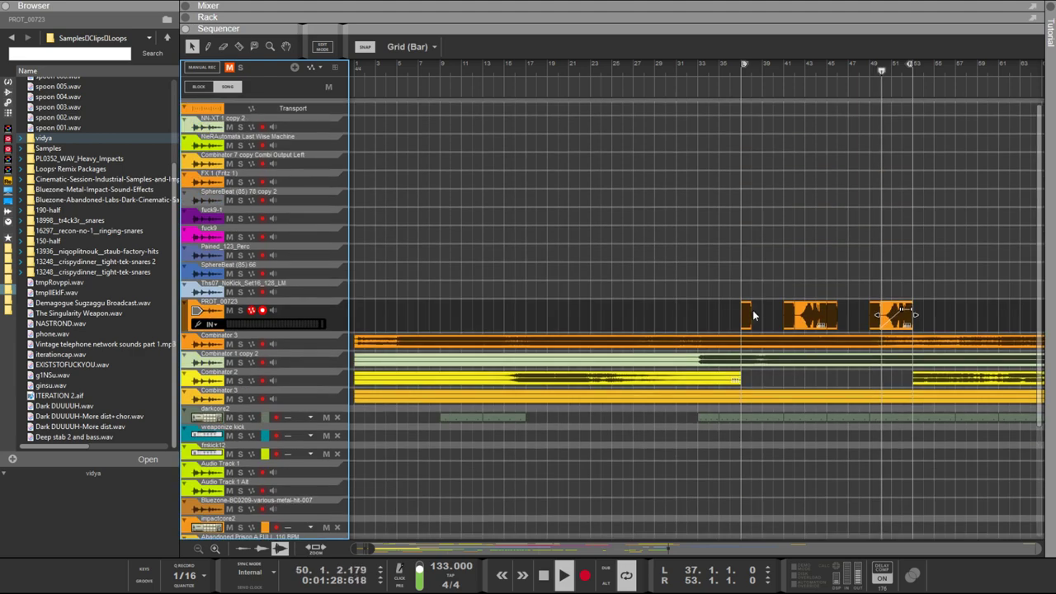
Examine the nod-128 Euclid with nine steps, the Euclids beneath it and the Chronopolis Dr. OctoRex in the rack
{"action": "key", "text": "F6"}
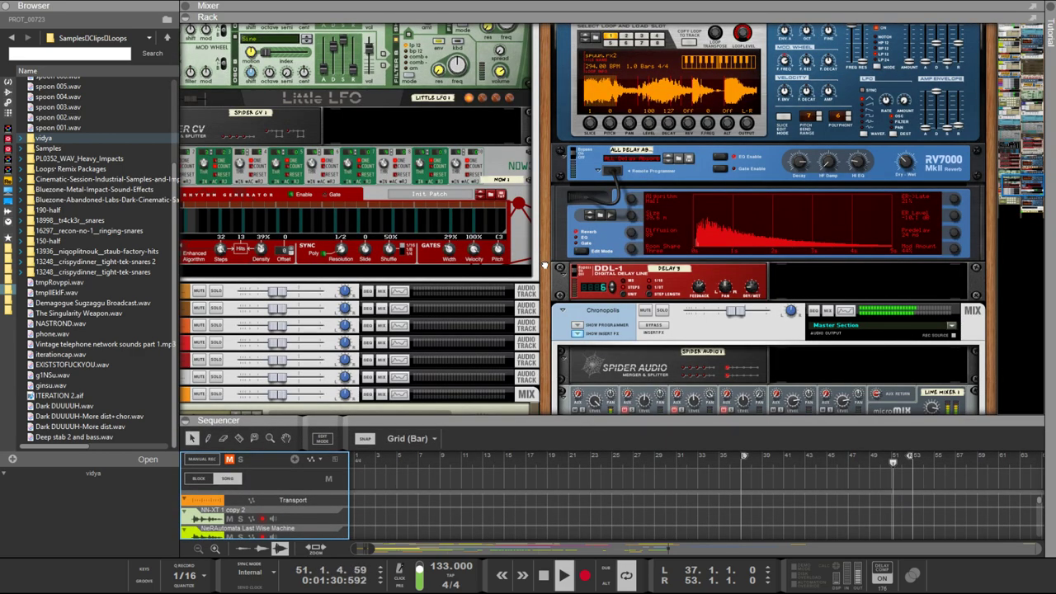
{"action": "scroll", "coordinate": [599, 367], "scroll_direction": "up", "scroll_amount": 10}
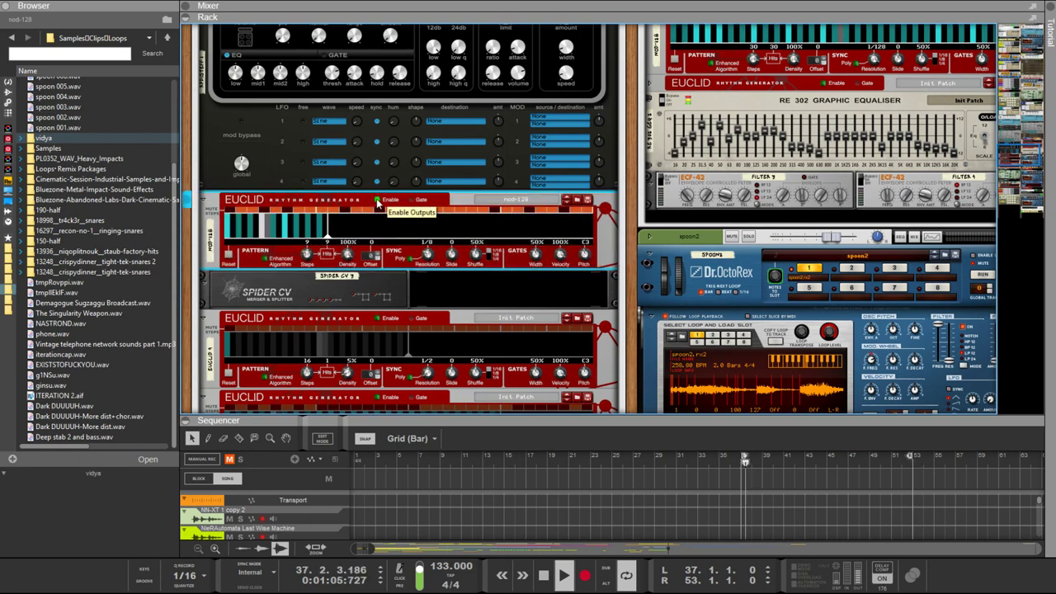
{"action": "scroll", "coordinate": [378, 249], "scroll_direction": "down", "scroll_amount": 4}
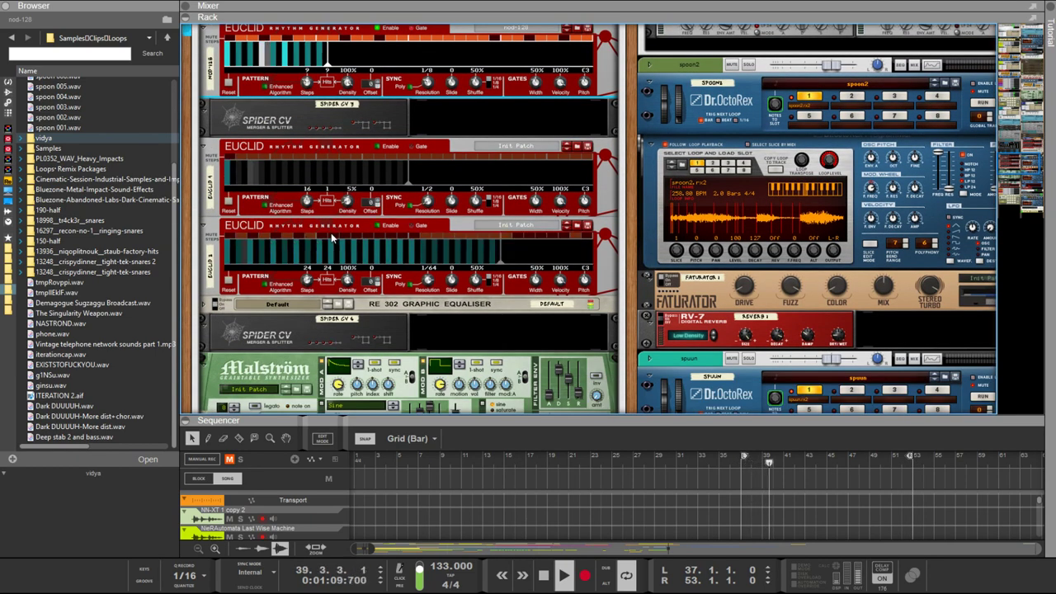
{"action": "scroll", "coordinate": [334, 235], "scroll_direction": "up", "scroll_amount": 3}
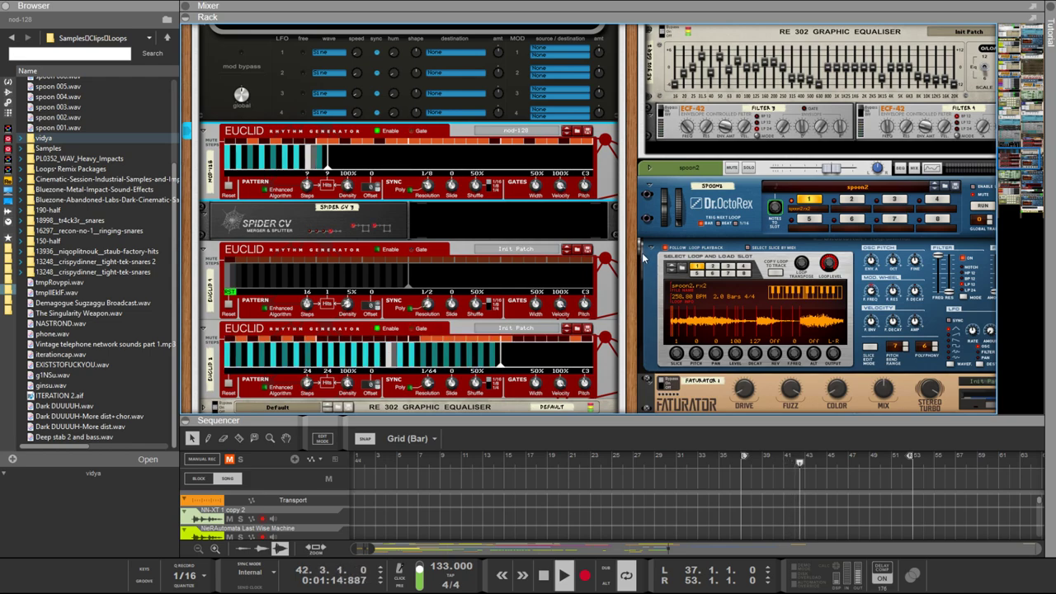
{"action": "scroll", "coordinate": [615, 62], "scroll_direction": "down", "scroll_amount": 5}
{"action": "scroll", "coordinate": [614, 62], "scroll_direction": "down", "scroll_amount": 10}
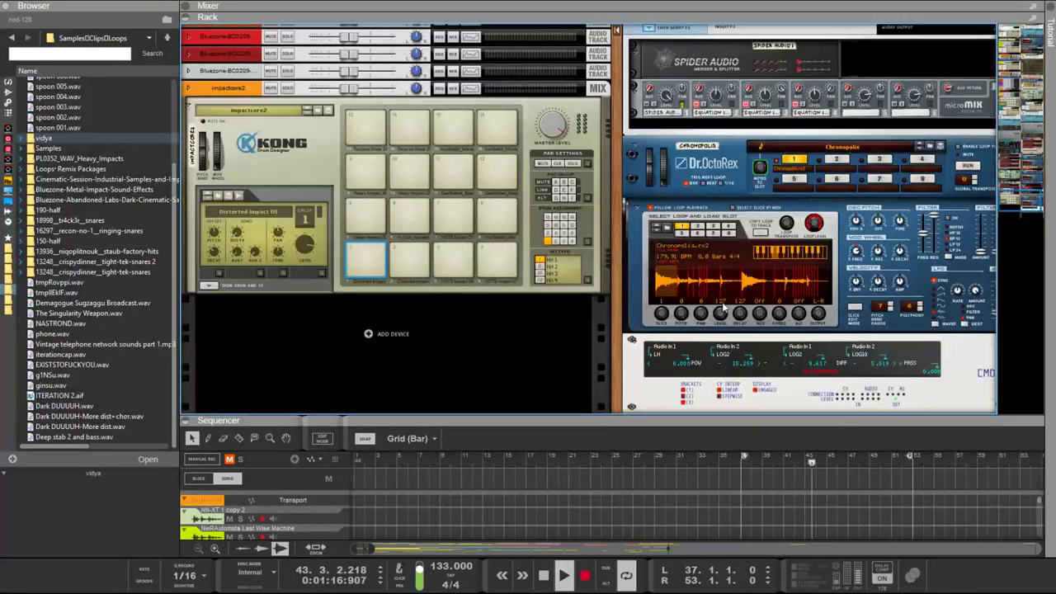
{"action": "scroll", "coordinate": [721, 302], "scroll_direction": "up", "scroll_amount": 3}
{"action": "scroll", "coordinate": [722, 301], "scroll_direction": "down", "scroll_amount": 1}
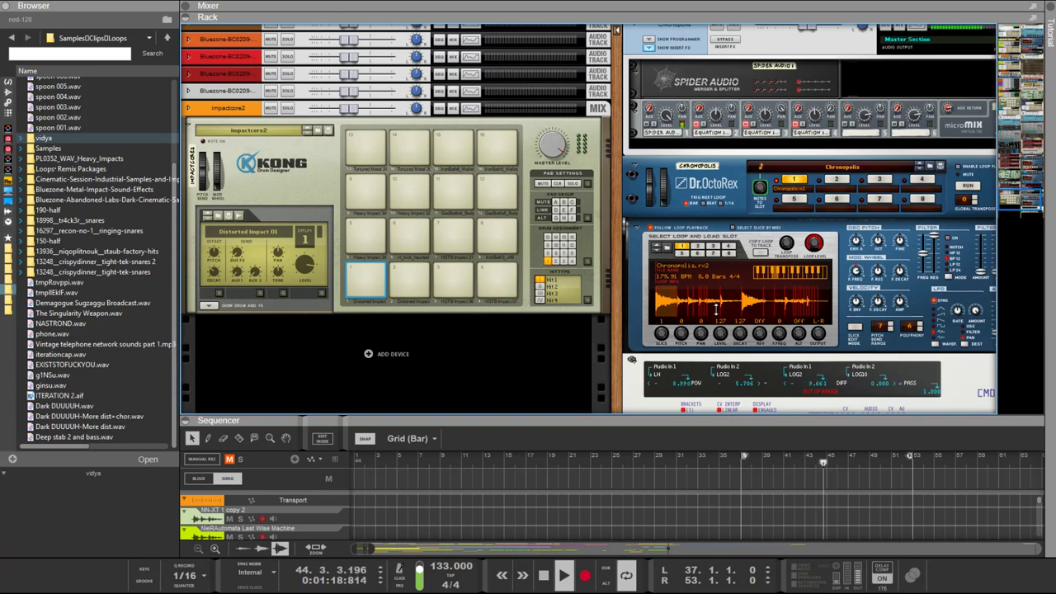
Enlarge the sequencer to check the arrangement around the PROT_00723 clips, and restore the larger rack view
{"action": "left_click_drag", "start_coordinate": [709, 415], "coordinate": [709, 86]}
{"action": "scroll", "coordinate": [721, 424], "scroll_direction": "down", "scroll_amount": 2}
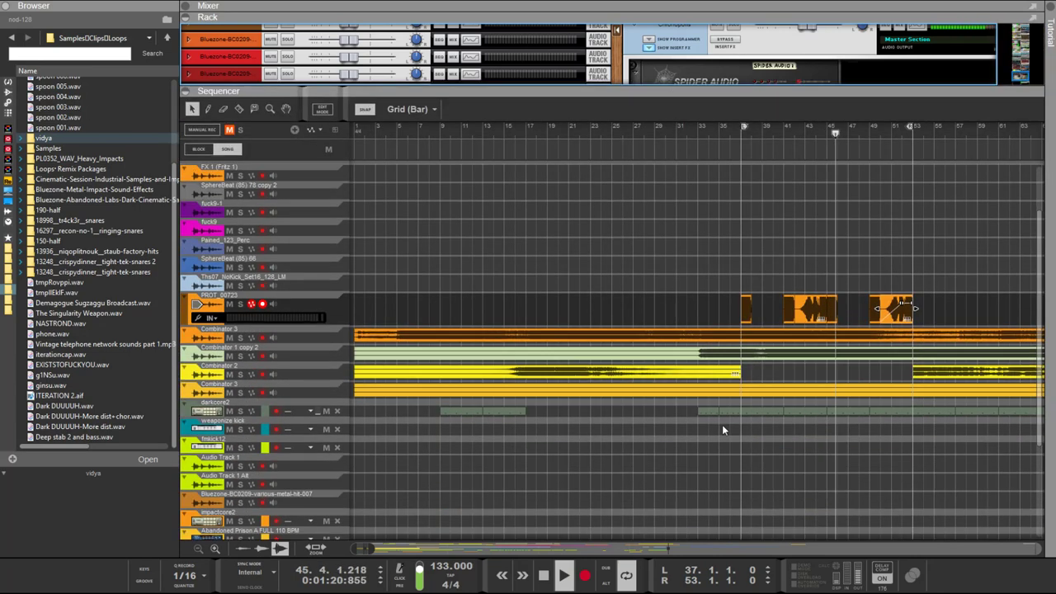
{"action": "scroll", "coordinate": [721, 424], "scroll_direction": "up", "scroll_amount": 2}
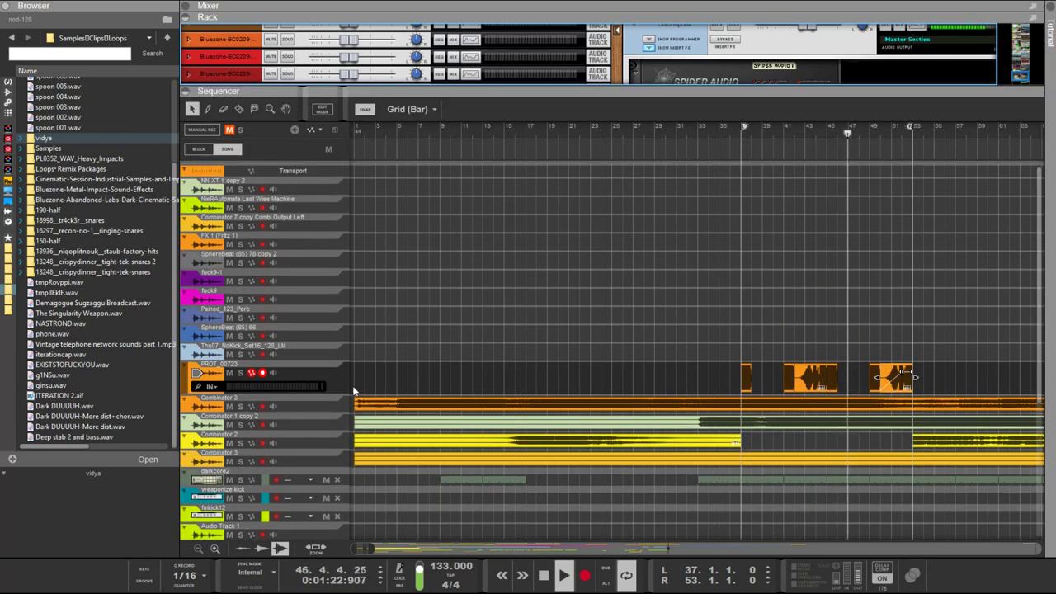
{"action": "left_click_drag", "start_coordinate": [792, 91], "coordinate": [793, 429]}
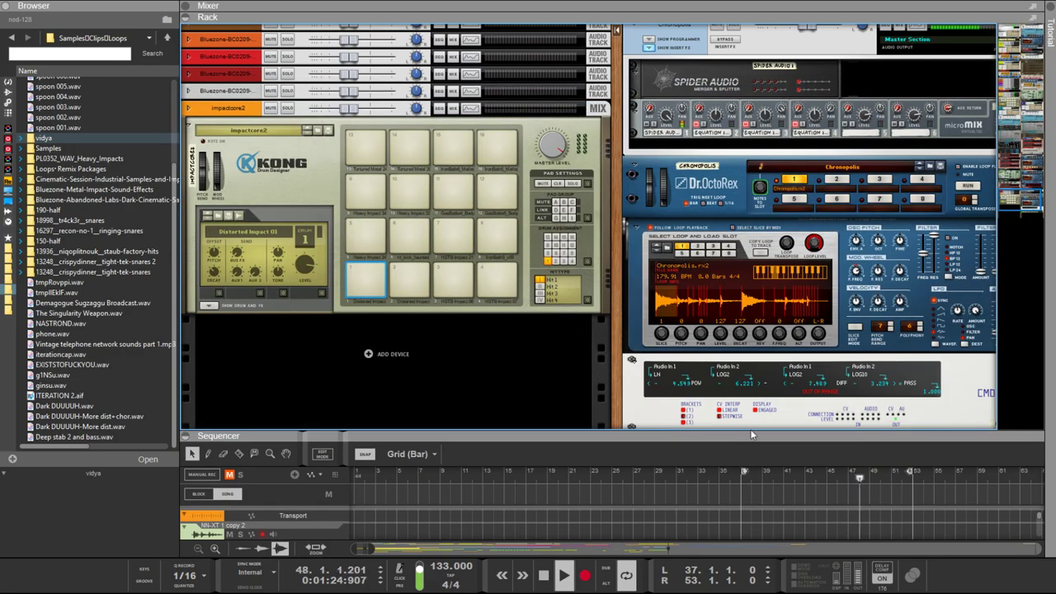
Find the weaponize bass Combinator in the rack and adjust its Rotary 4 knob
{"action": "scroll", "coordinate": [792, 316], "scroll_direction": "down", "scroll_amount": 5}
{"action": "scroll", "coordinate": [793, 316], "scroll_direction": "up", "scroll_amount": 10}
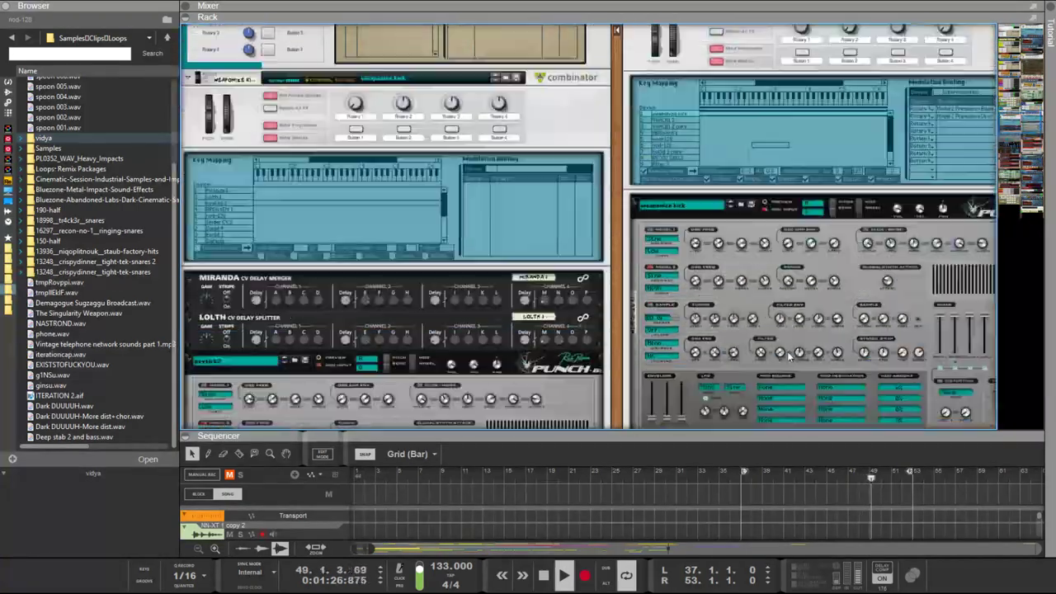
{"action": "scroll", "coordinate": [884, 169], "scroll_direction": "up", "scroll_amount": 4}
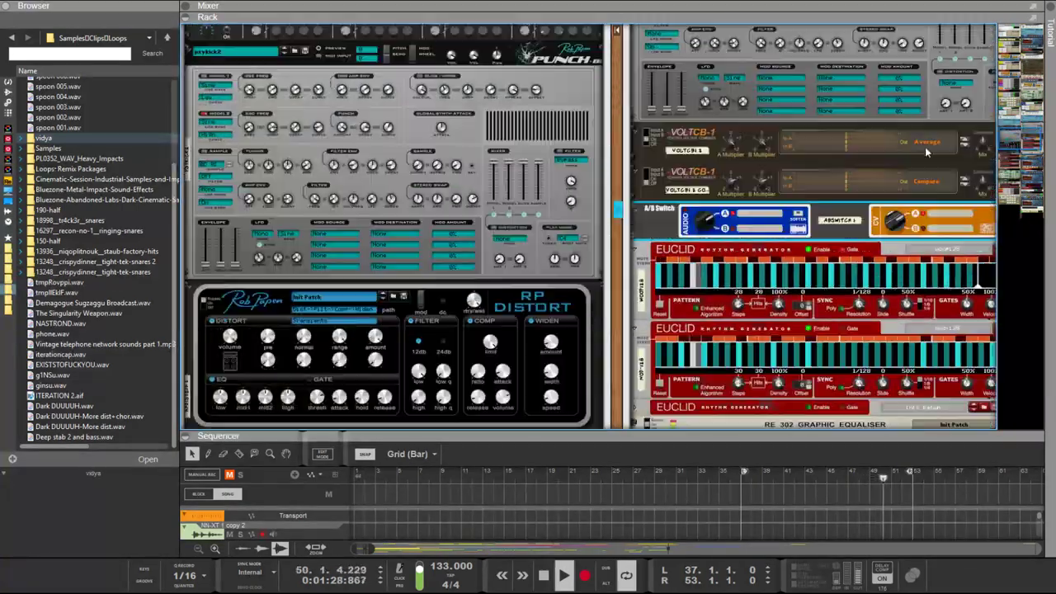
{"action": "scroll", "coordinate": [883, 176], "scroll_direction": "up", "scroll_amount": 5}
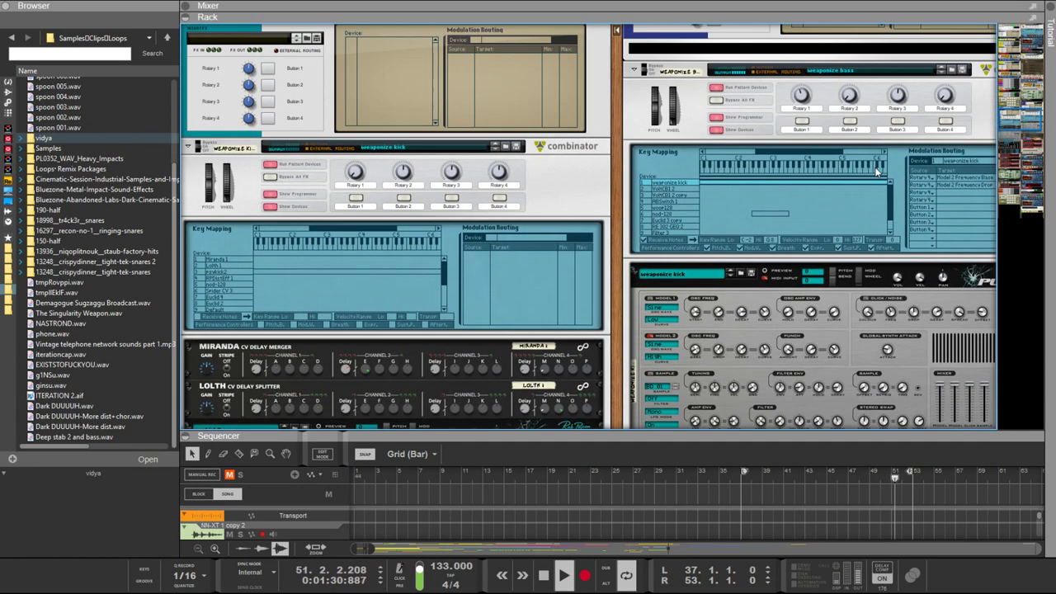
{"action": "left_click", "coordinate": [942, 91]}
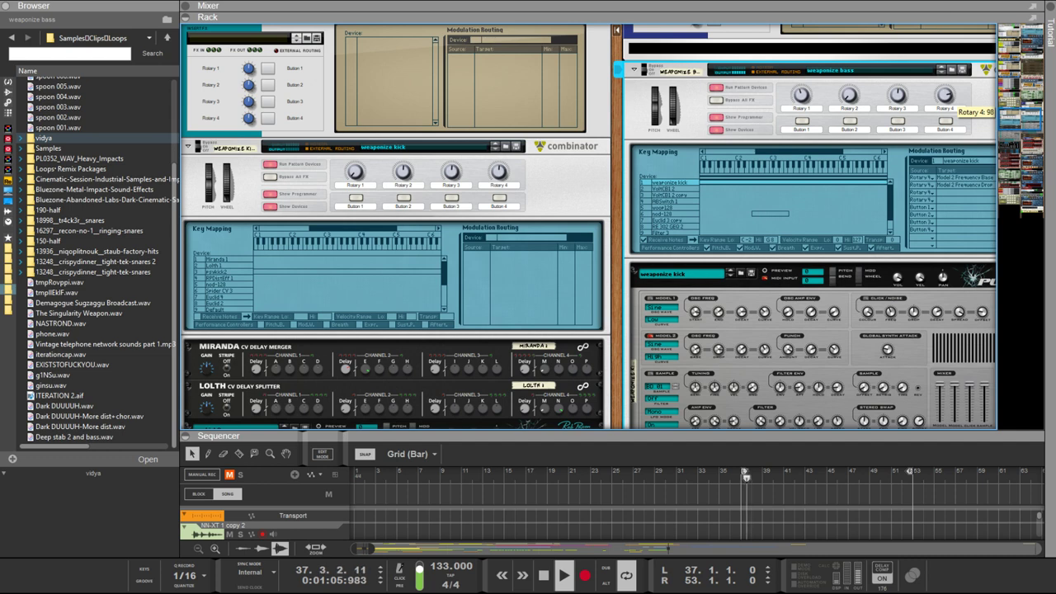
{"action": "left_click", "coordinate": [898, 281]}
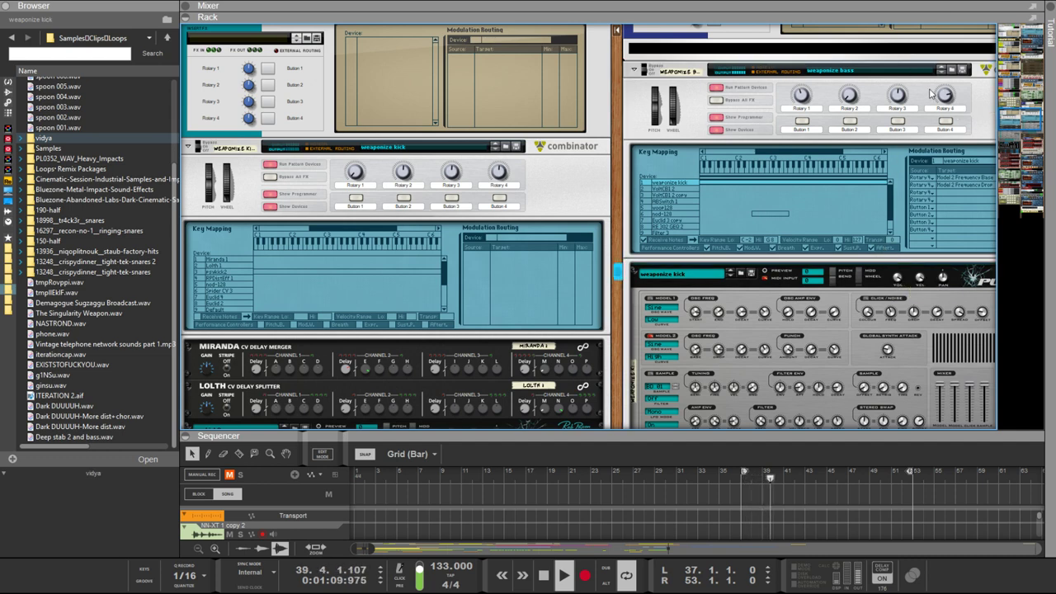
{"action": "left_click_drag", "start_coordinate": [946, 96], "coordinate": [937, 54]}
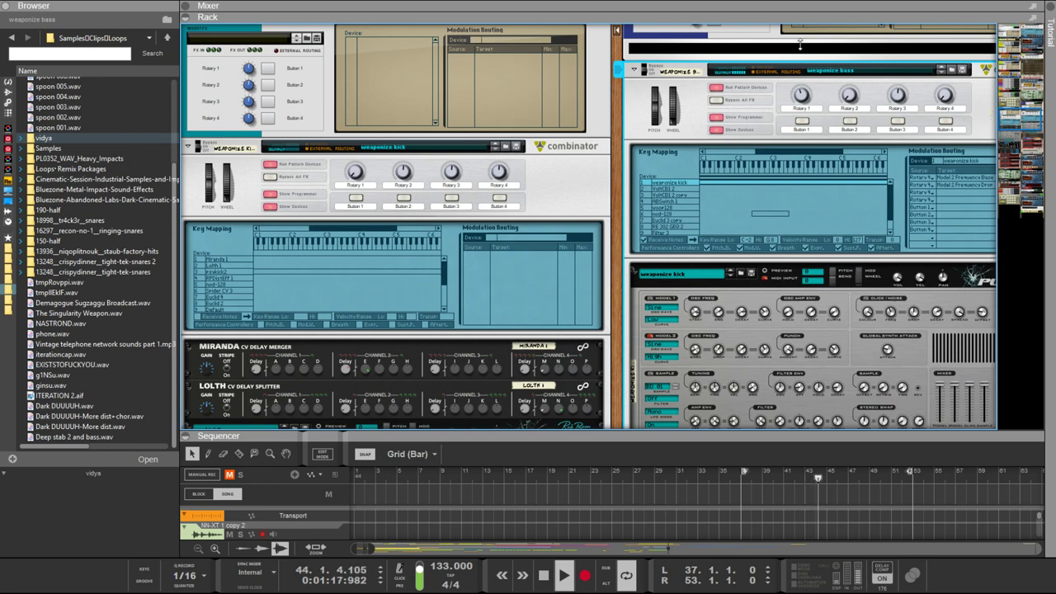
Examine the weaponize bass channel's input gain, filter and EQ settings in the mixer
{"action": "key", "text": "F5"}
{"action": "scroll", "coordinate": [792, 107], "scroll_direction": "up", "scroll_amount": 5}
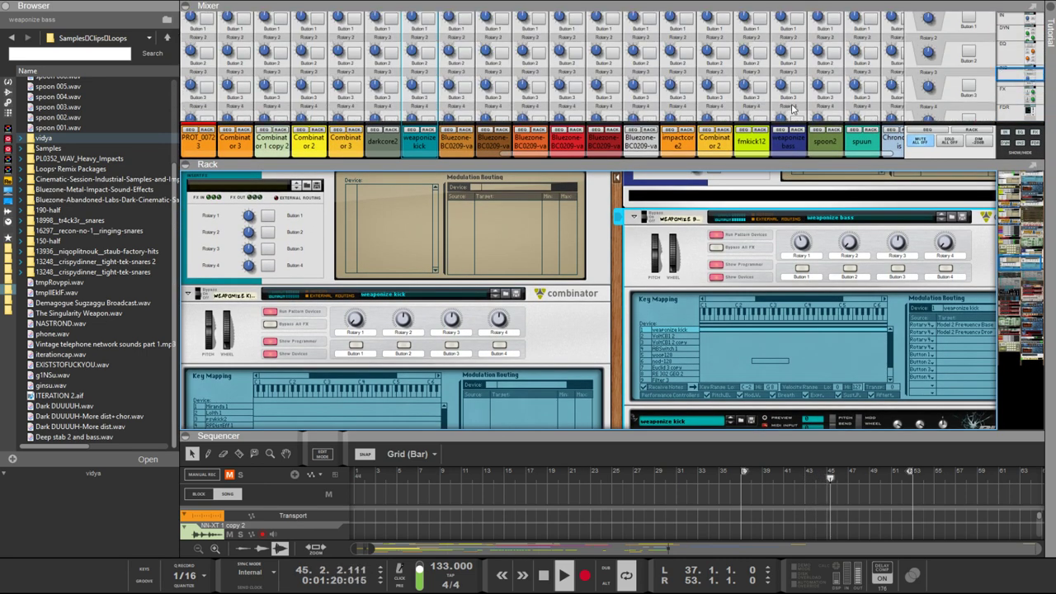
{"action": "scroll", "coordinate": [792, 107], "scroll_direction": "up", "scroll_amount": 4}
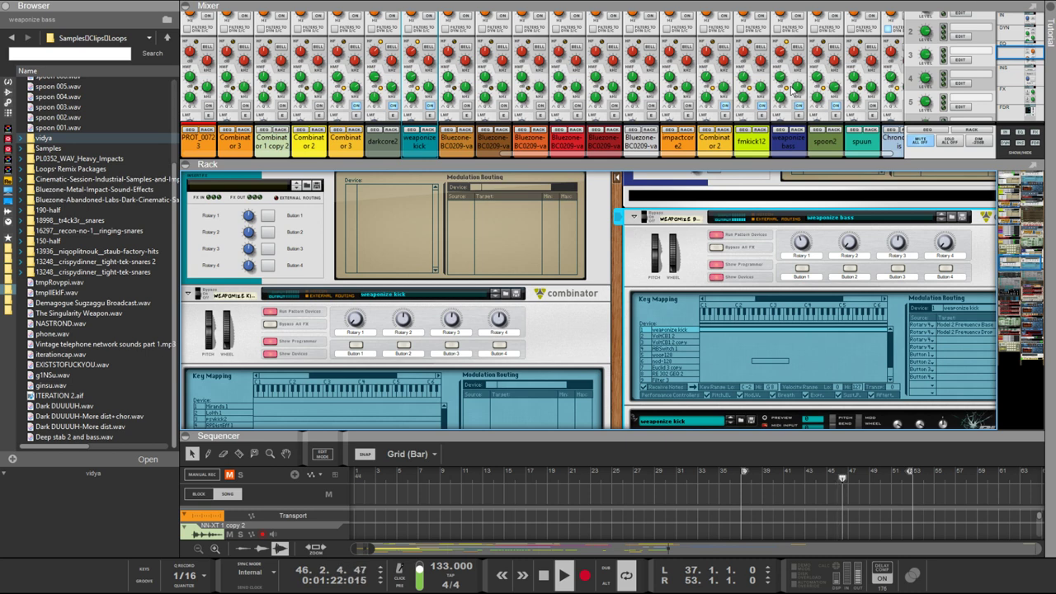
{"action": "left_click", "coordinate": [786, 85]}
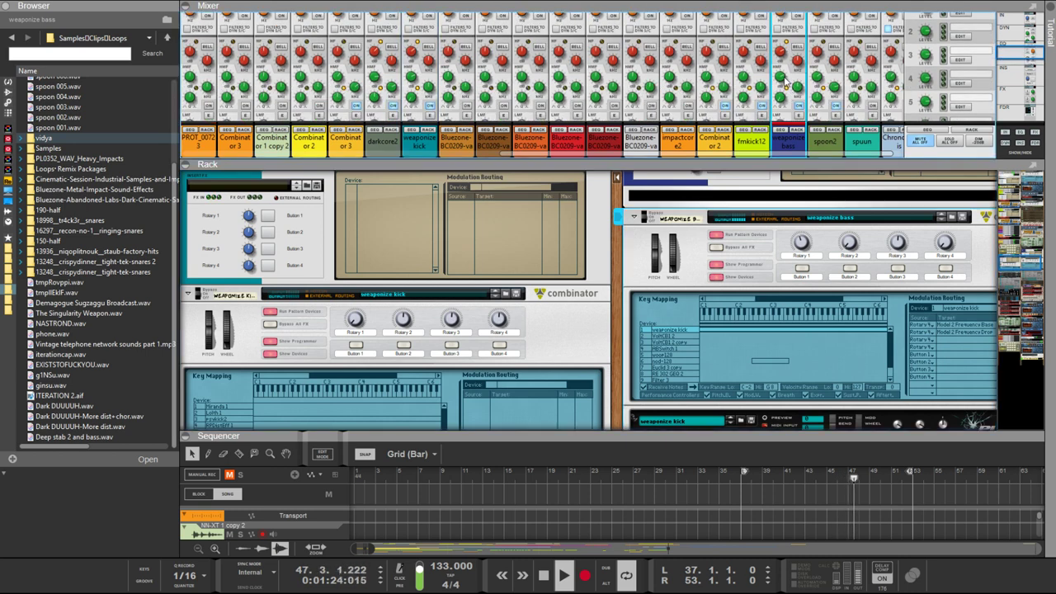
{"action": "left_click_drag", "start_coordinate": [784, 78], "coordinate": [780, 73]}
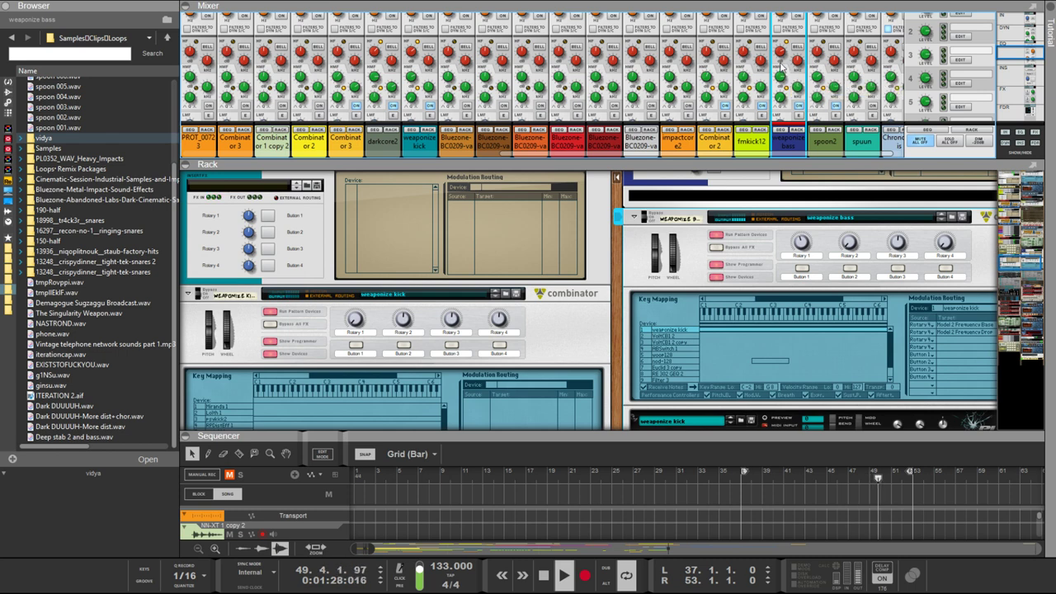
{"action": "scroll", "coordinate": [781, 69], "scroll_direction": "up", "scroll_amount": 2}
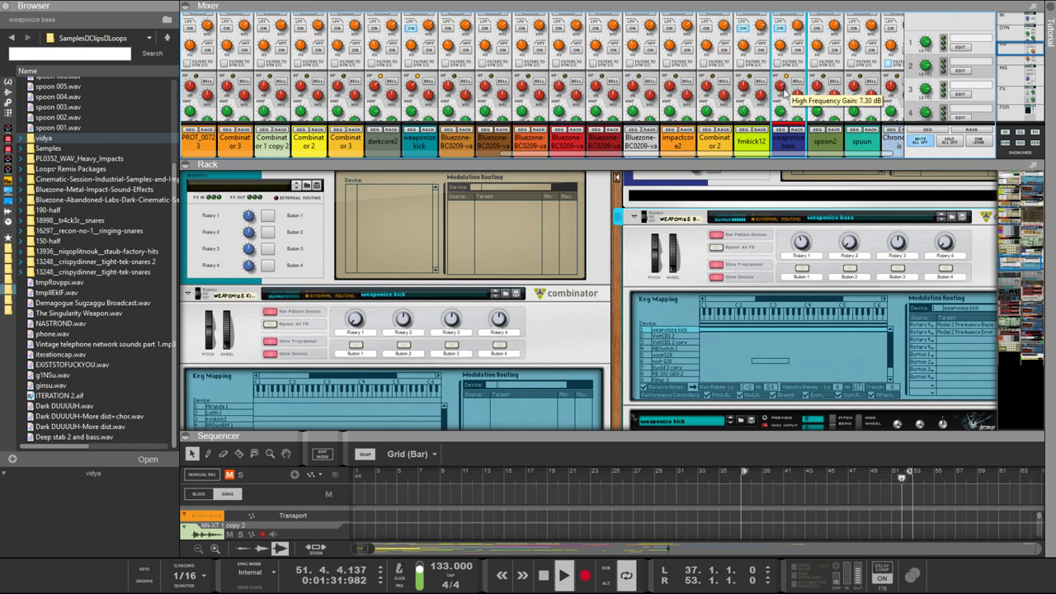
{"action": "scroll", "coordinate": [783, 92], "scroll_direction": "down", "scroll_amount": 3}
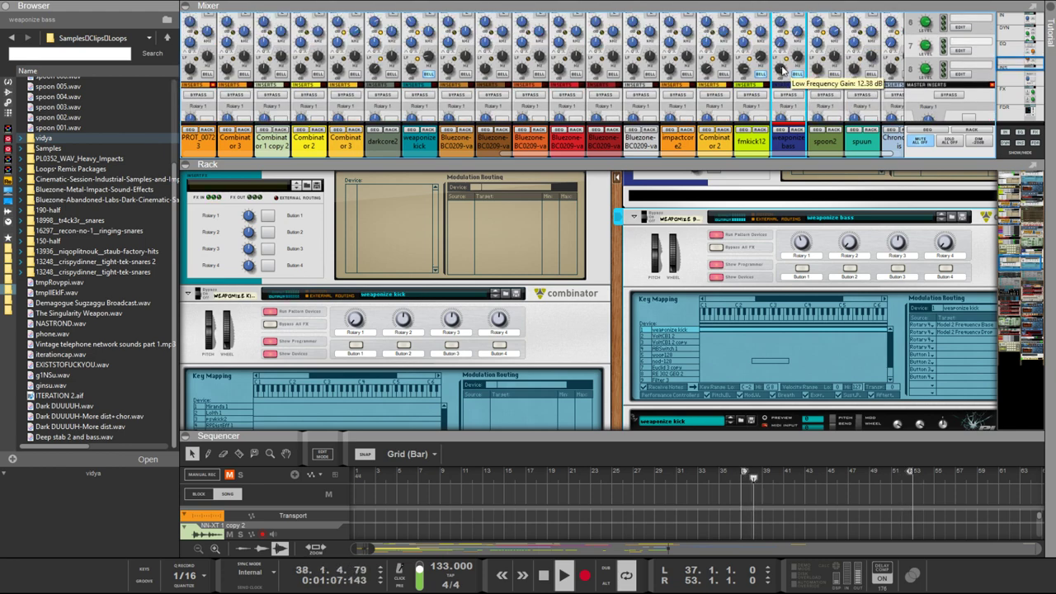
{"action": "scroll", "coordinate": [782, 71], "scroll_direction": "up", "scroll_amount": 5}
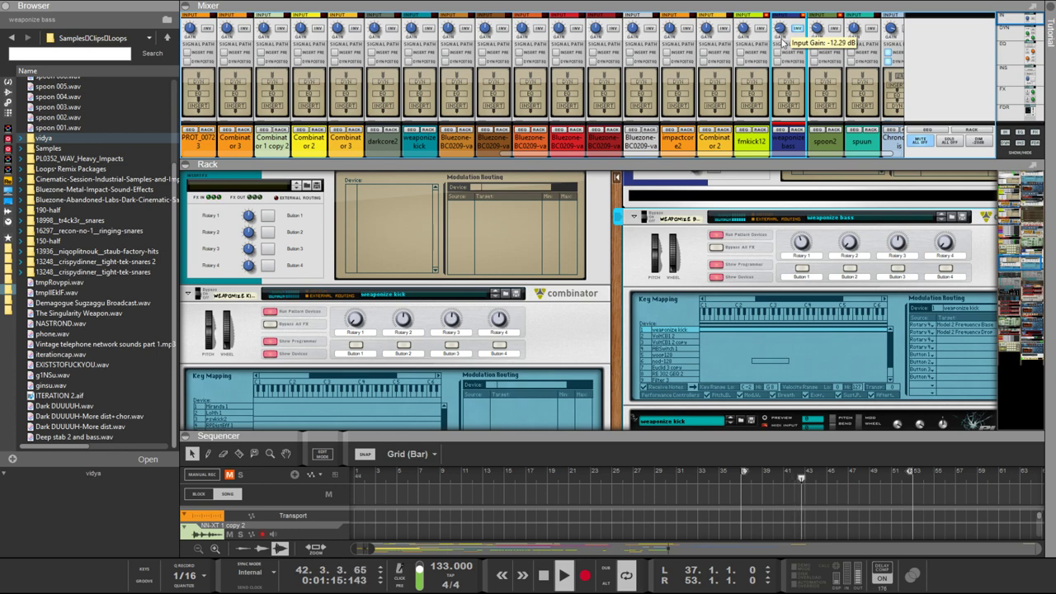
{"action": "scroll", "coordinate": [794, 82], "scroll_direction": "down", "scroll_amount": 5}
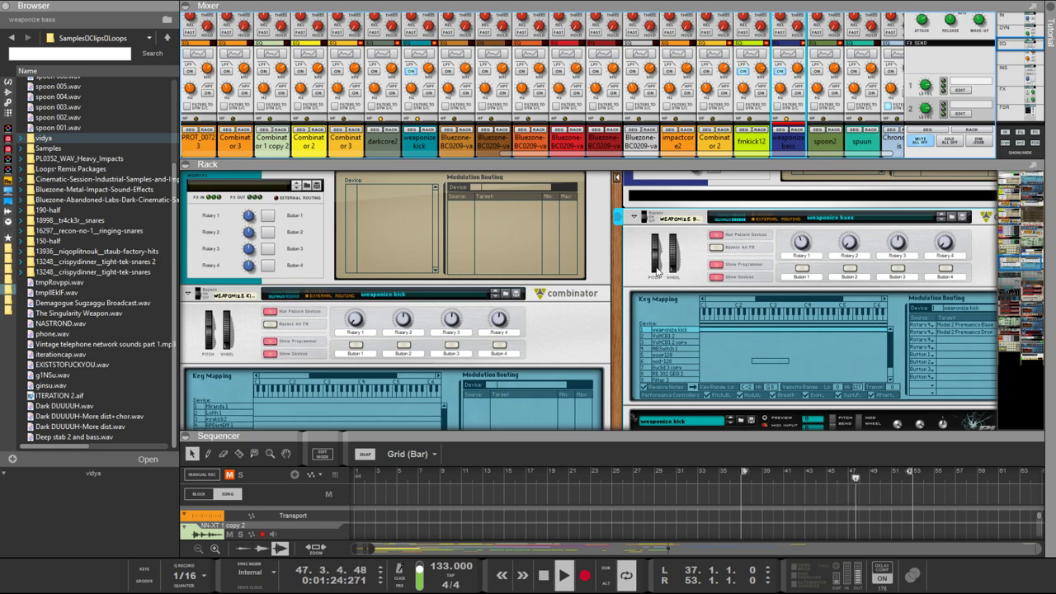
Shrink the mixer to its channel names and collapse the rack to enlarge the sequencer
{"action": "left_click_drag", "start_coordinate": [624, 282], "coordinate": [557, 213]}
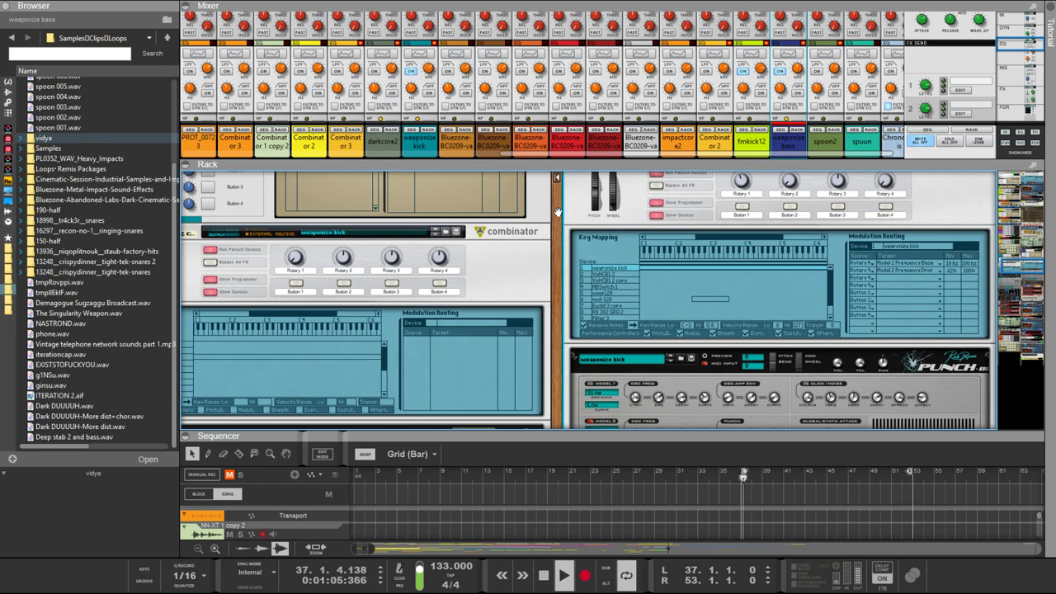
{"action": "scroll", "coordinate": [626, 261], "scroll_direction": "down", "scroll_amount": 15}
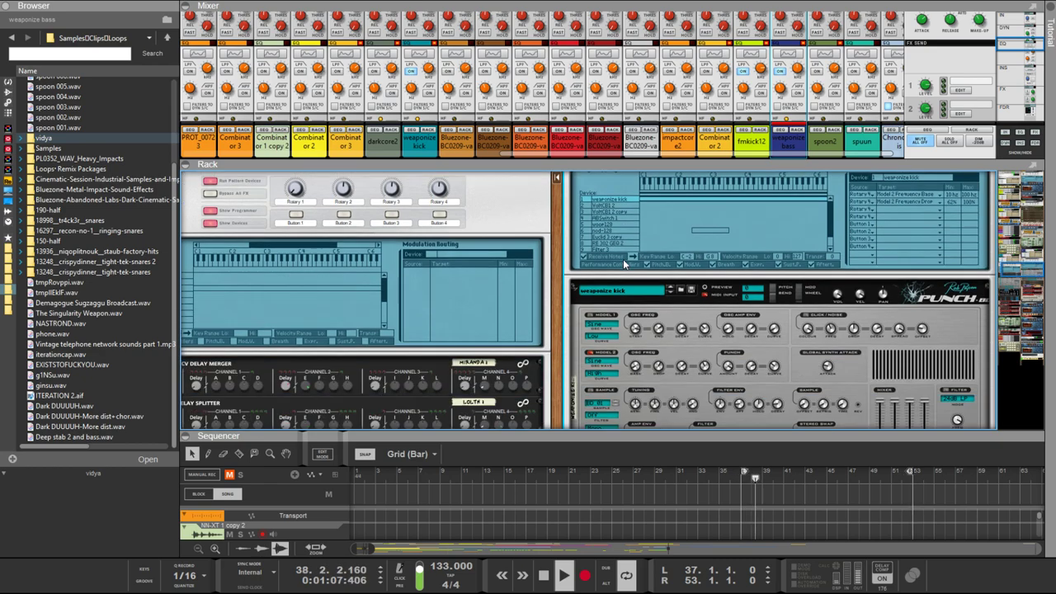
{"action": "scroll", "coordinate": [626, 262], "scroll_direction": "down", "scroll_amount": 12}
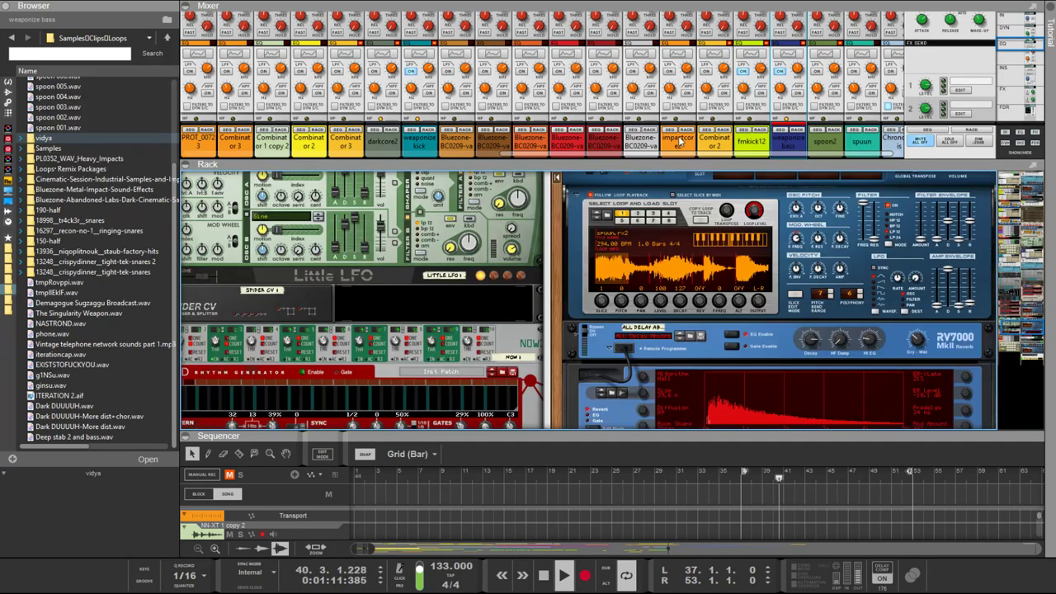
{"action": "left_click_drag", "start_coordinate": [706, 168], "coordinate": [707, 59]}
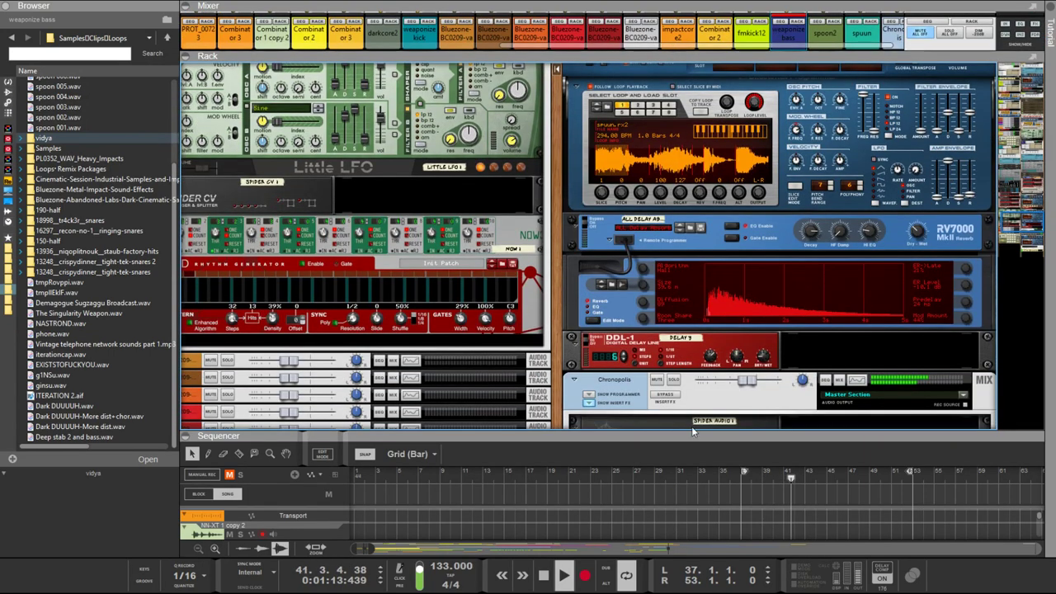
{"action": "left_click_drag", "start_coordinate": [693, 430], "coordinate": [681, 74]}
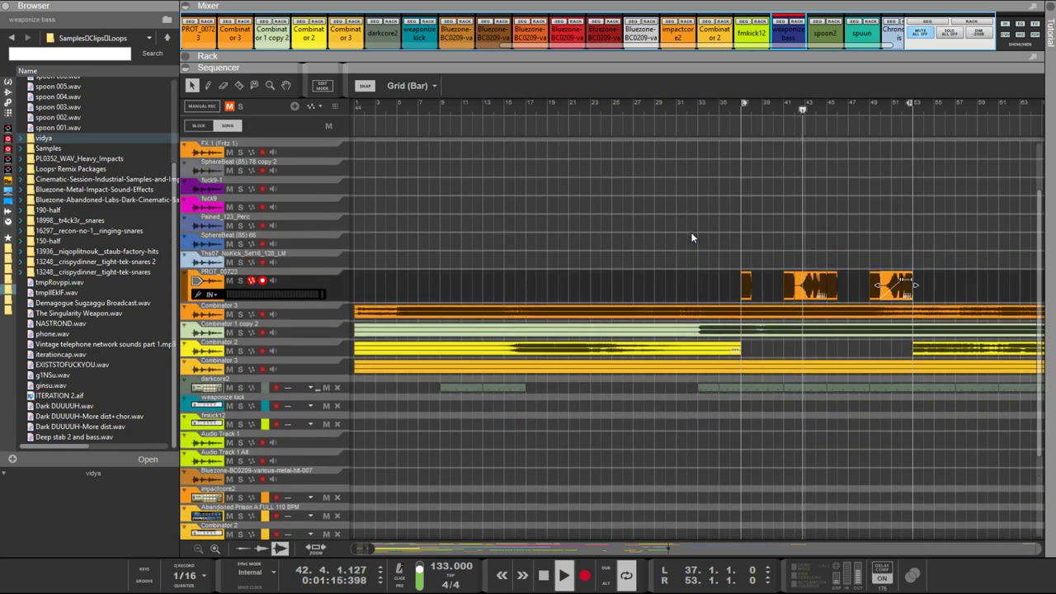
Trim the starts of the upper Combinator 3 and Combinator 1 copy 2 clips to bar 31 and move both clips to bar 18
{"action": "scroll", "coordinate": [691, 238], "scroll_direction": "up", "scroll_amount": 3}
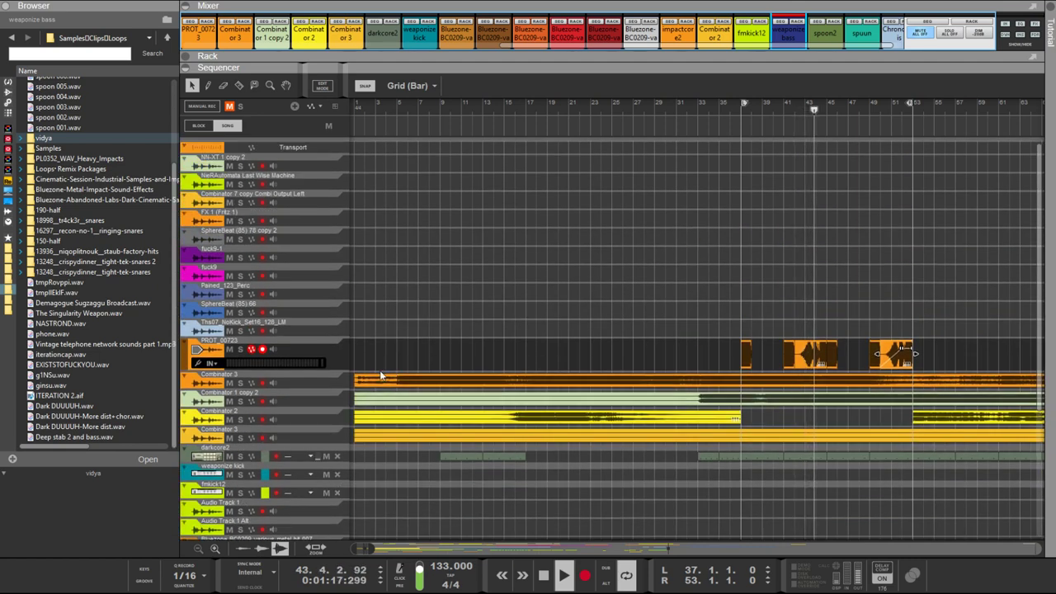
{"action": "left_click_drag", "start_coordinate": [355, 338], "coordinate": [425, 408]}
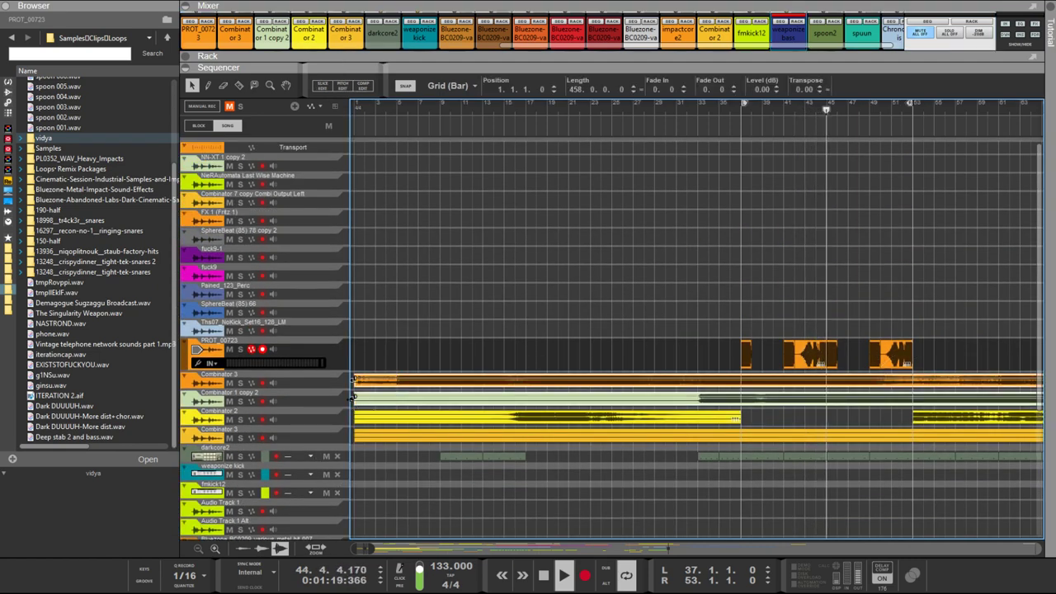
{"action": "left_click_drag", "start_coordinate": [353, 397], "coordinate": [675, 397]}
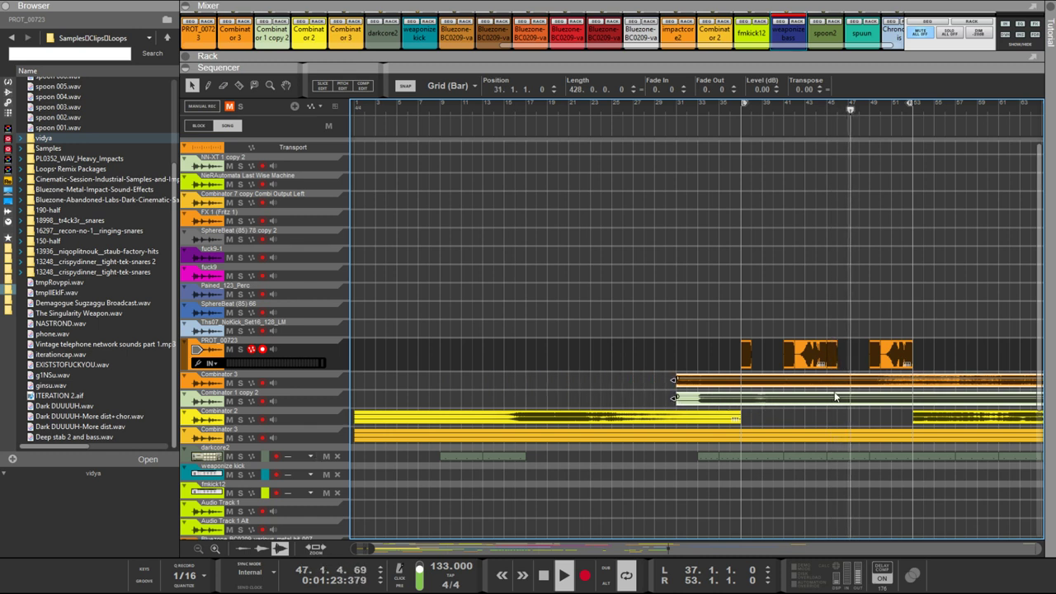
{"action": "key", "text": "ctrl+z"}
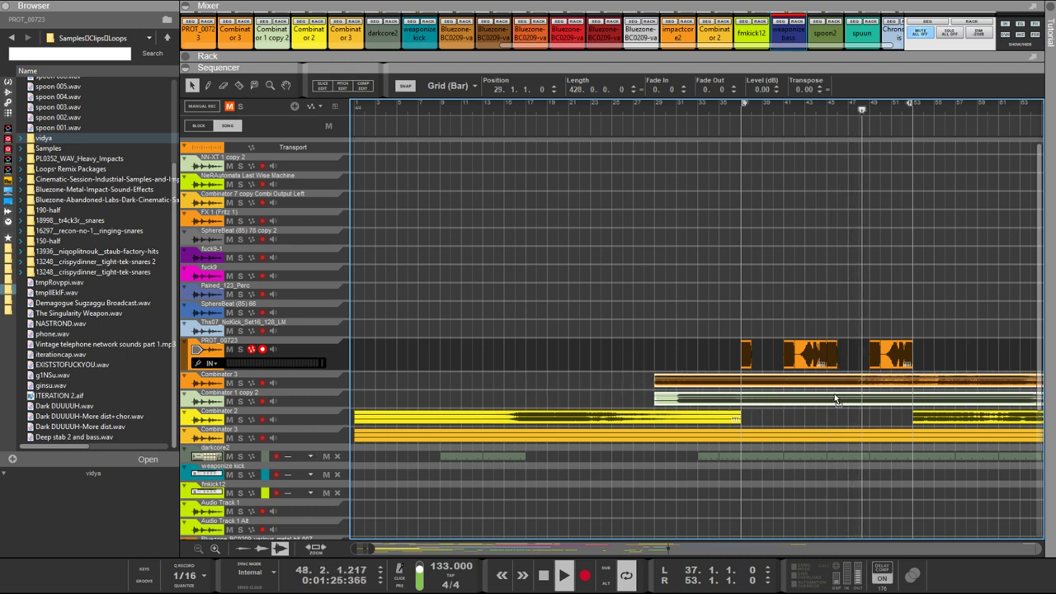
{"action": "left_click_drag", "start_coordinate": [835, 399], "coordinate": [715, 403]}
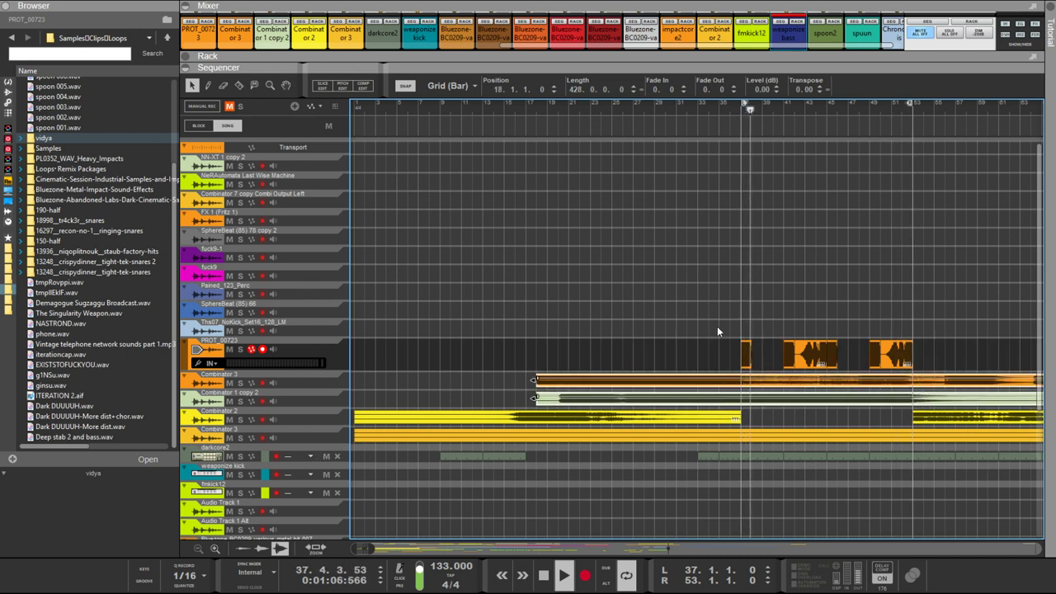
Review the lower sequencer tracks and reopen the rack between the mixer and the sequencer
{"action": "scroll", "coordinate": [715, 307], "scroll_direction": "down", "scroll_amount": 4}
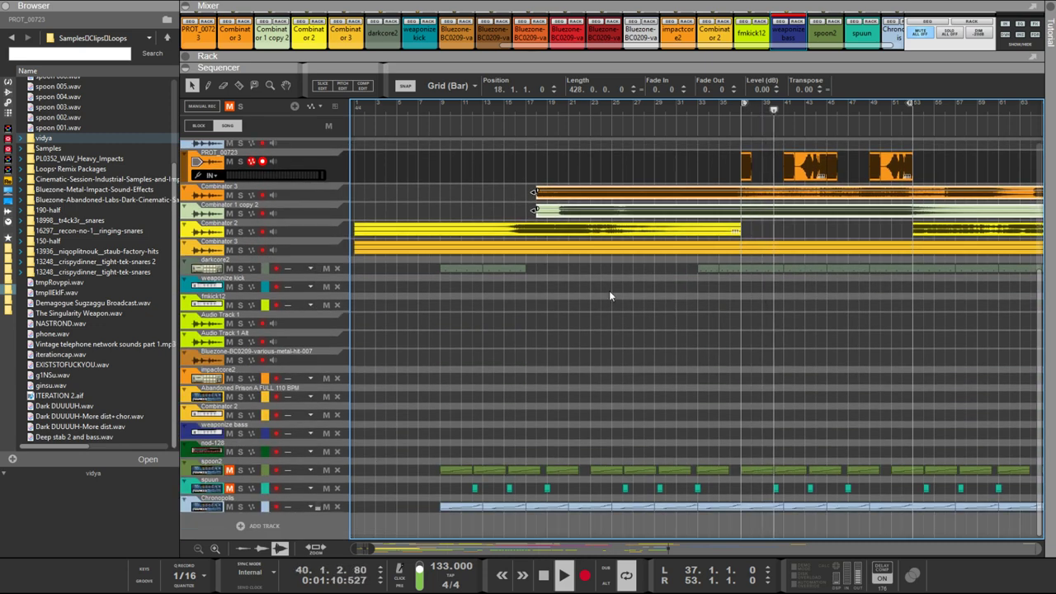
{"action": "scroll", "coordinate": [899, 219], "scroll_direction": "up", "scroll_amount": 4}
{"action": "scroll", "coordinate": [890, 223], "scroll_direction": "down", "scroll_amount": 4}
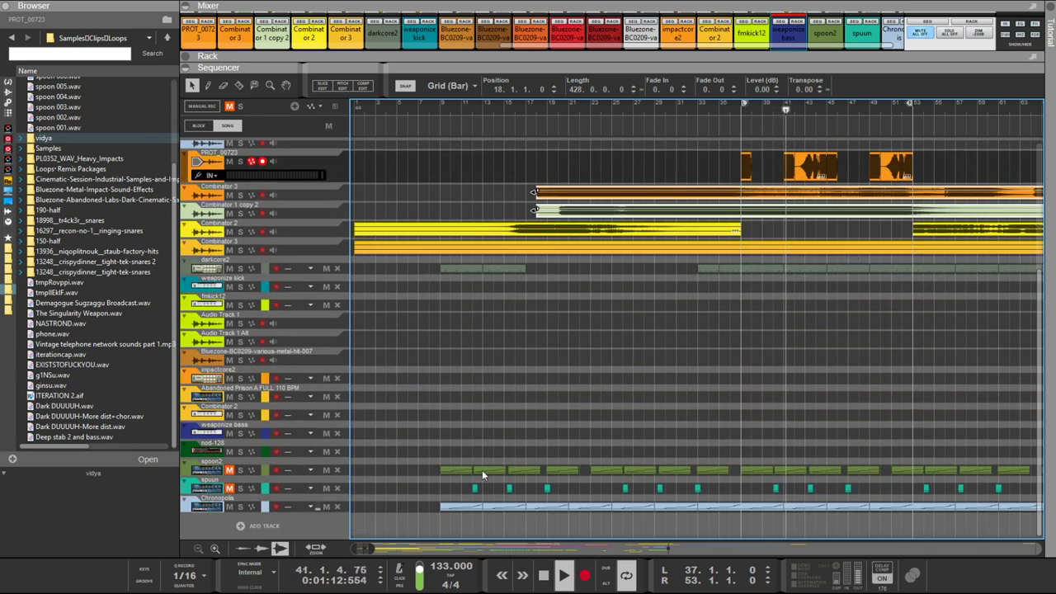
{"action": "left_click_drag", "start_coordinate": [679, 61], "coordinate": [680, 350]}
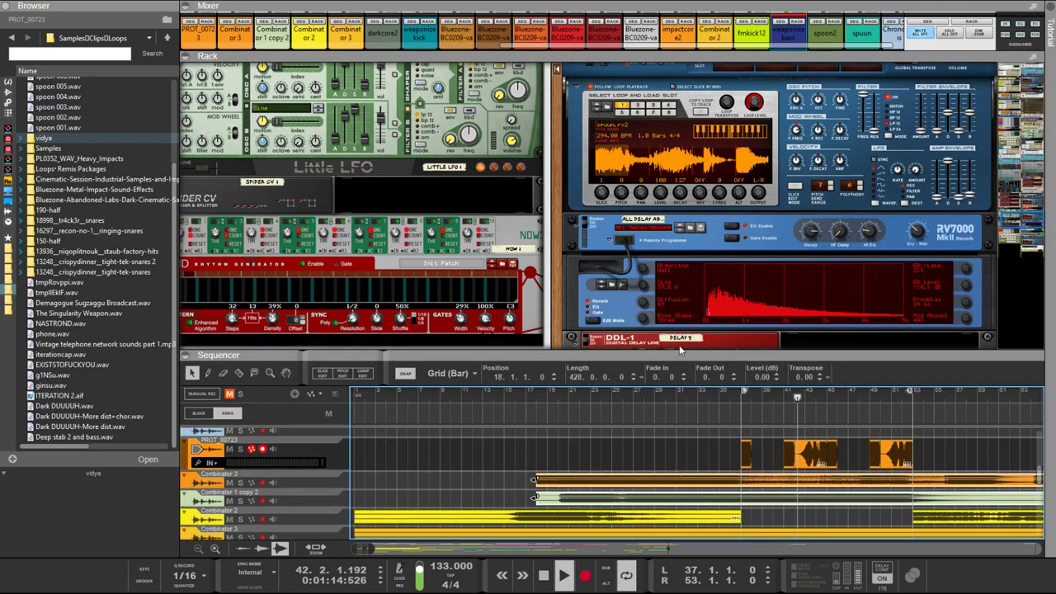
Look through the rack's Kong, Dr. OctoRex, Euclid, Malström and weaponize kick devices
{"action": "scroll", "coordinate": [680, 338], "scroll_direction": "down", "scroll_amount": 10}
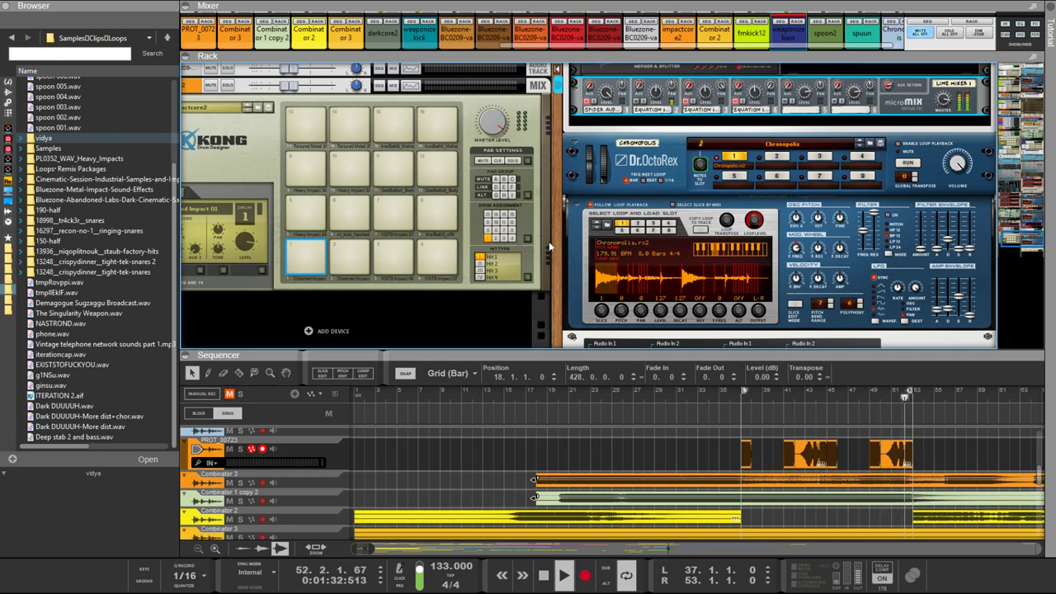
{"action": "scroll", "coordinate": [548, 241], "scroll_direction": "up", "scroll_amount": 15}
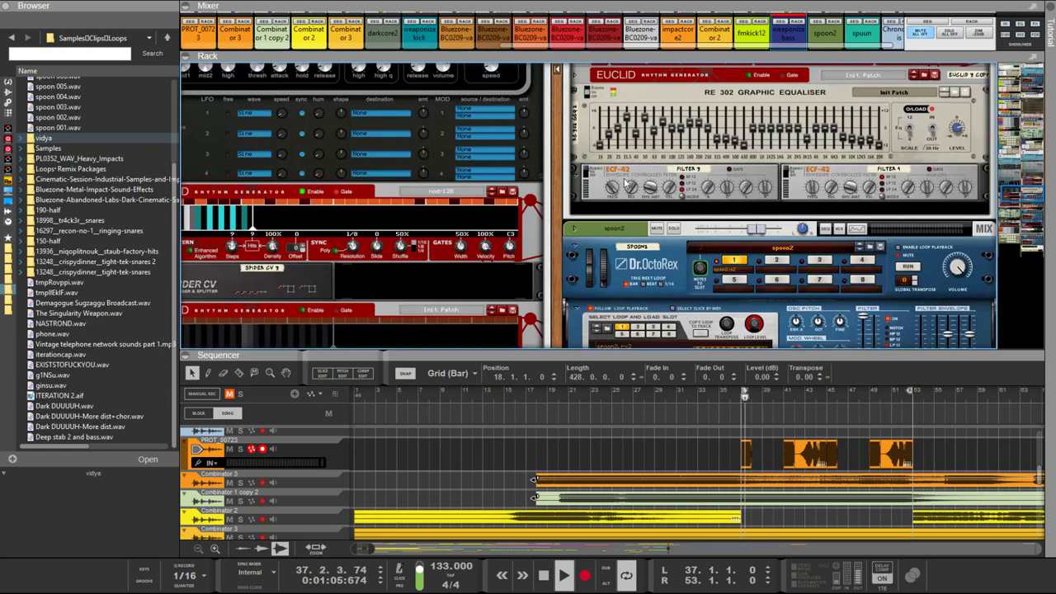
{"action": "scroll", "coordinate": [577, 231], "scroll_direction": "up", "scroll_amount": 5}
{"action": "scroll", "coordinate": [523, 247], "scroll_direction": "up", "scroll_amount": 5}
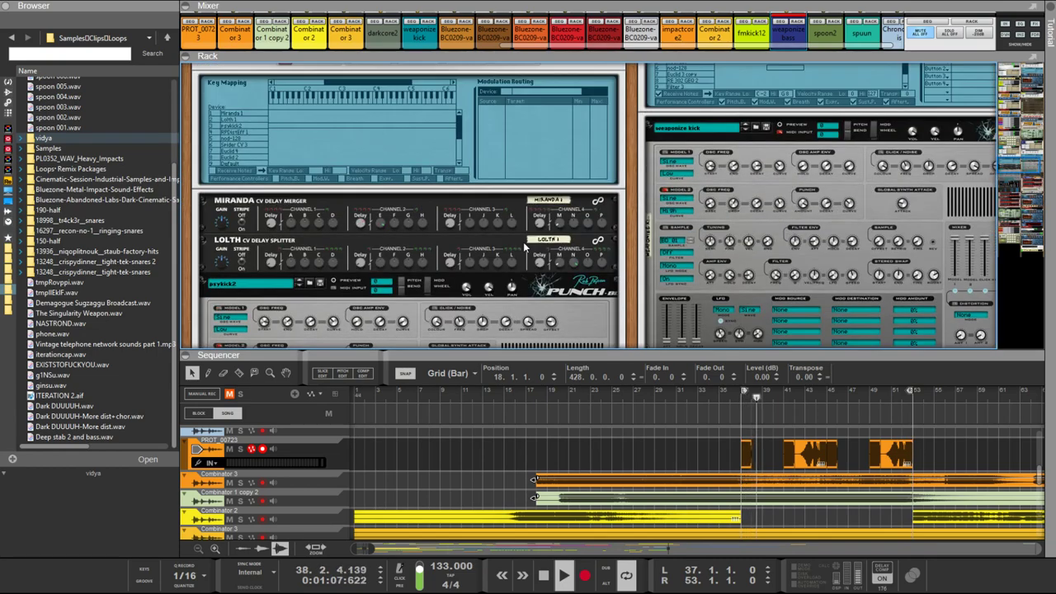
{"action": "scroll", "coordinate": [524, 248], "scroll_direction": "down", "scroll_amount": 8}
{"action": "scroll", "coordinate": [523, 247], "scroll_direction": "down", "scroll_amount": 8}
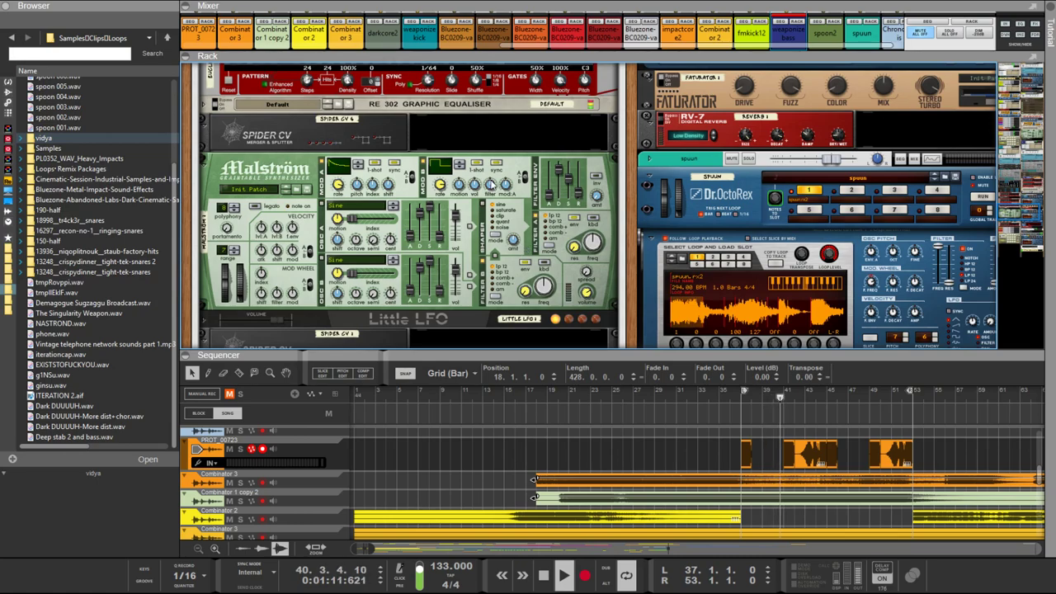
{"action": "scroll", "coordinate": [512, 223], "scroll_direction": "up", "scroll_amount": 6}
{"action": "scroll", "coordinate": [493, 183], "scroll_direction": "down", "scroll_amount": 12}
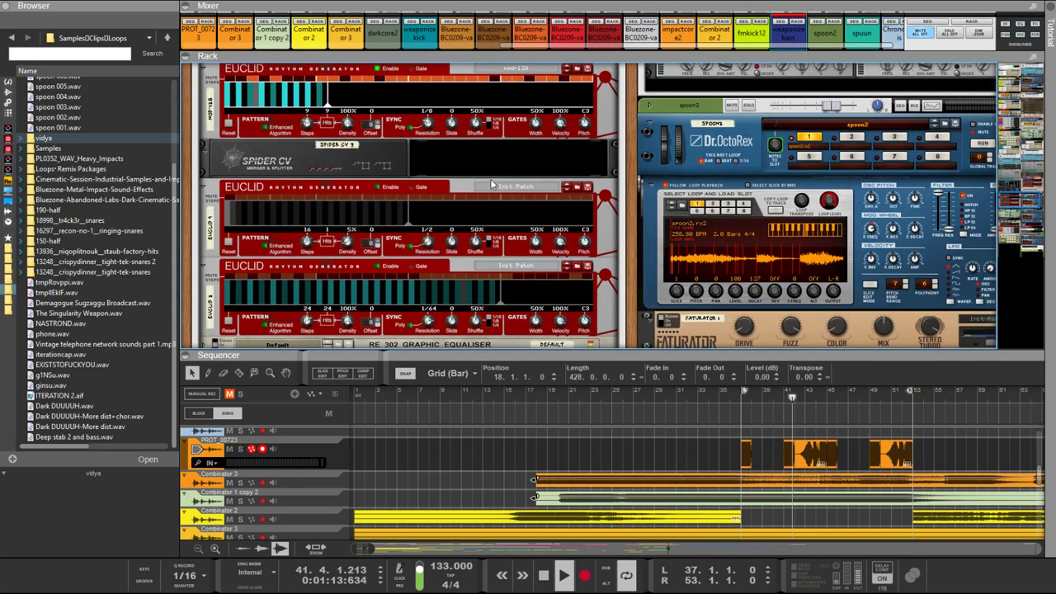
{"action": "scroll", "coordinate": [487, 190], "scroll_direction": "up", "scroll_amount": 4}
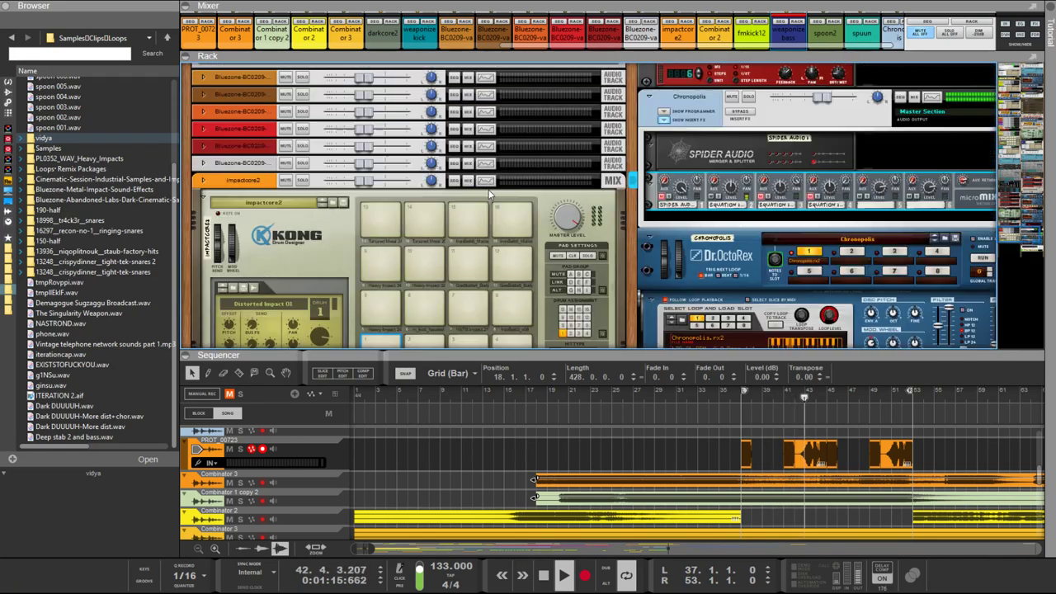
{"action": "scroll", "coordinate": [530, 164], "scroll_direction": "up", "scroll_amount": 8}
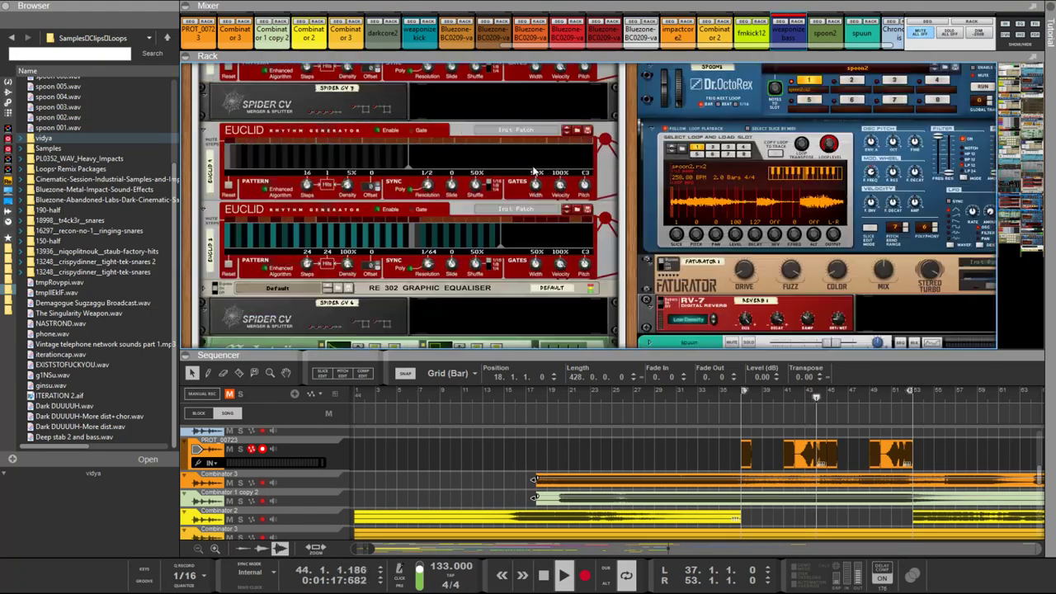
{"action": "scroll", "coordinate": [530, 163], "scroll_direction": "down", "scroll_amount": 10}
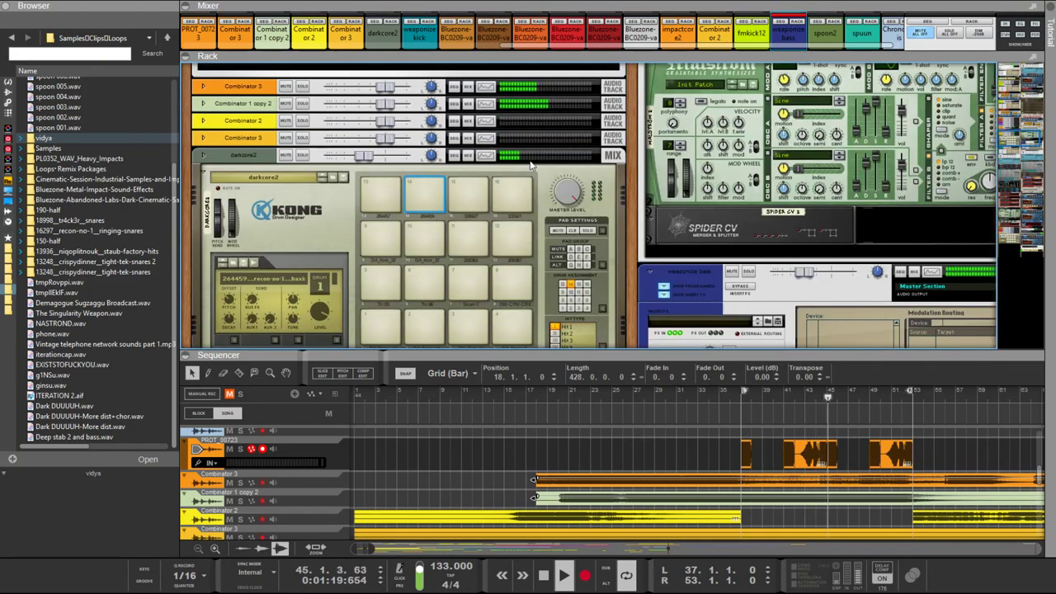
Delete the fmkick12 channel and its devices from the rack
{"action": "scroll", "coordinate": [529, 160], "scroll_direction": "down", "scroll_amount": 5}
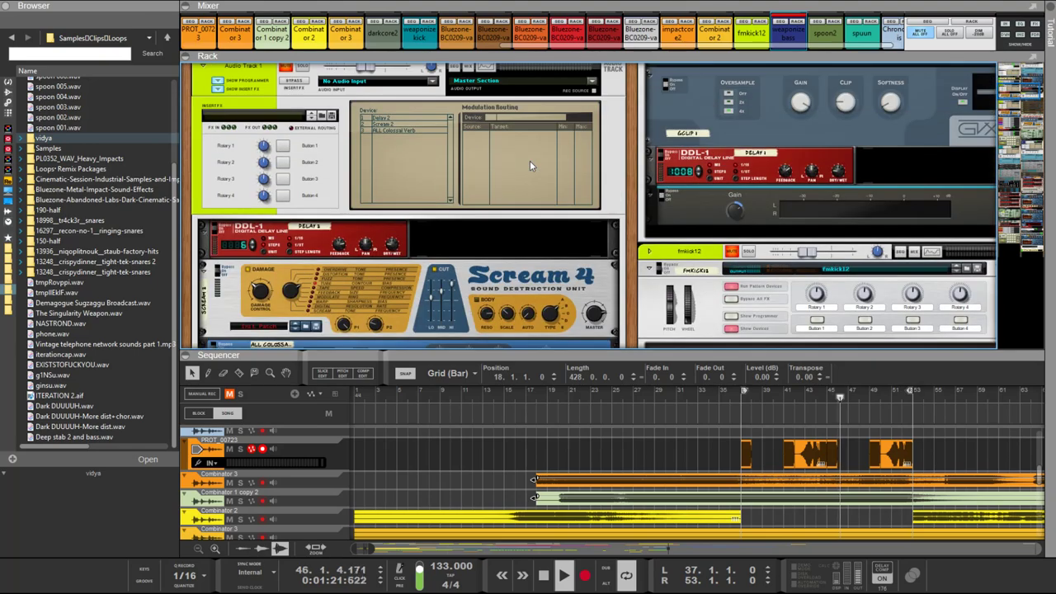
{"action": "scroll", "coordinate": [530, 160], "scroll_direction": "down", "scroll_amount": 3}
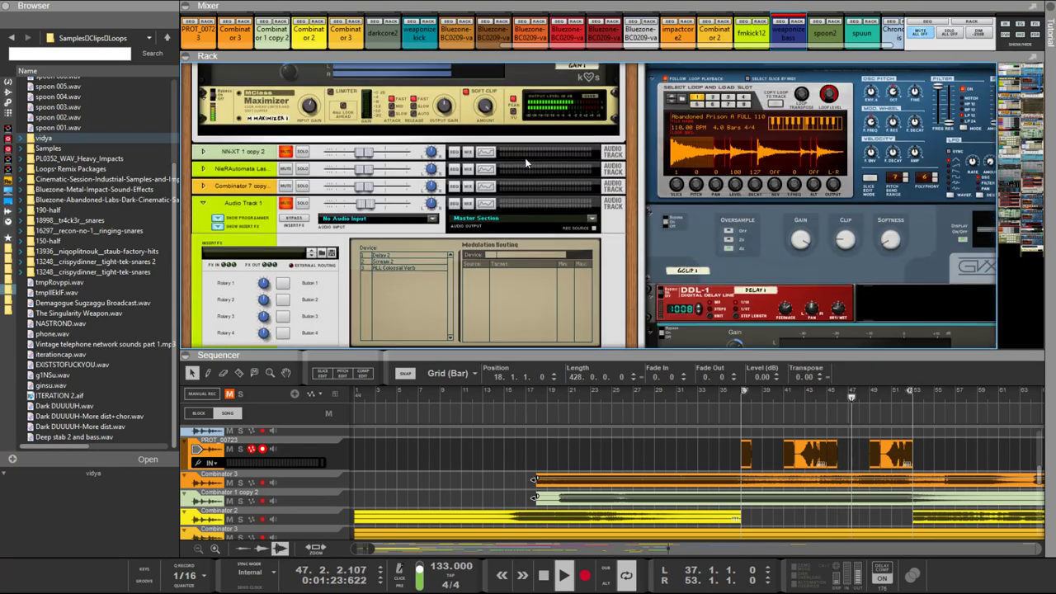
{"action": "scroll", "coordinate": [522, 154], "scroll_direction": "up", "scroll_amount": 3}
{"action": "scroll", "coordinate": [522, 154], "scroll_direction": "down", "scroll_amount": 3}
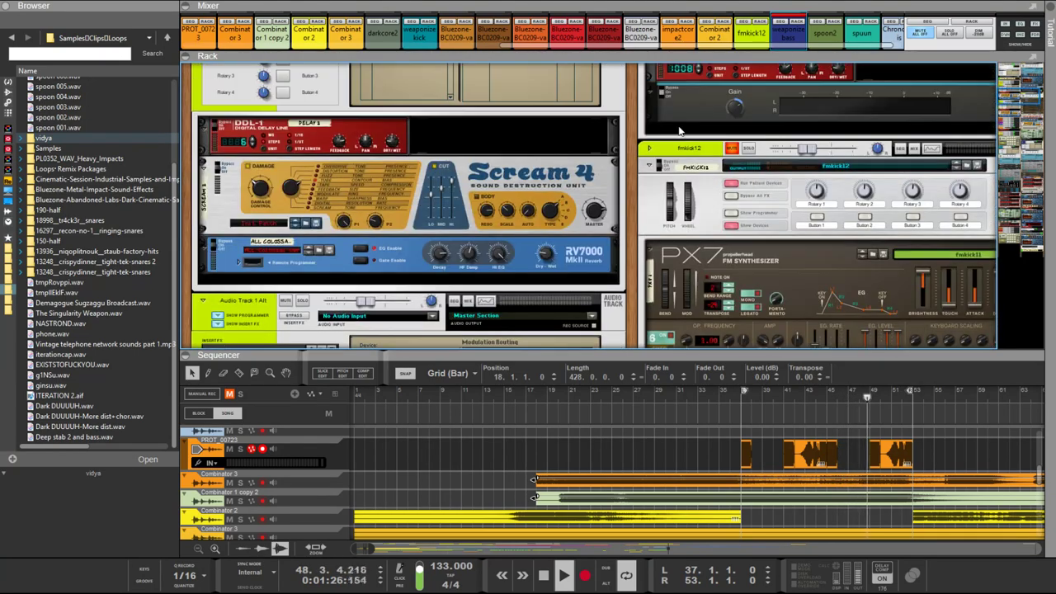
{"action": "left_click", "coordinate": [665, 147]}
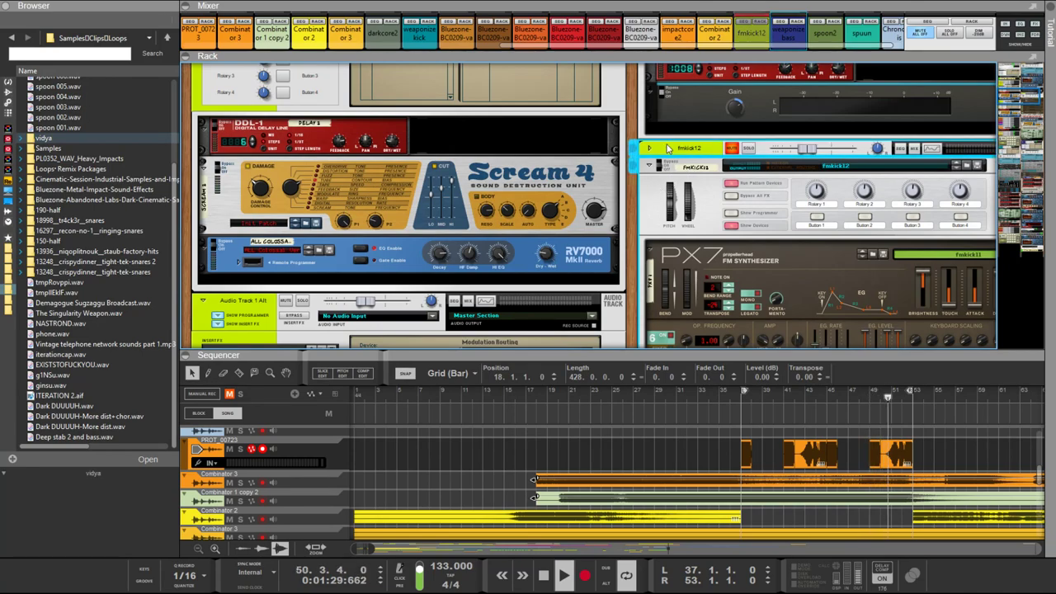
{"action": "scroll", "coordinate": [667, 147], "scroll_direction": "up", "scroll_amount": 5}
{"action": "scroll", "coordinate": [624, 72], "scroll_direction": "down", "scroll_amount": 3}
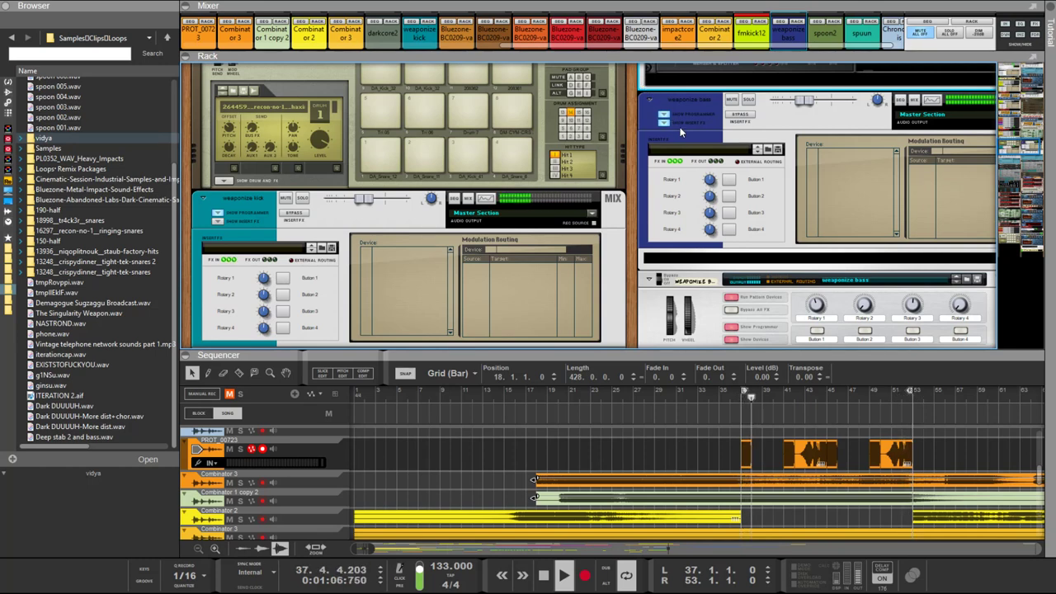
{"action": "left_click", "coordinate": [538, 298]}
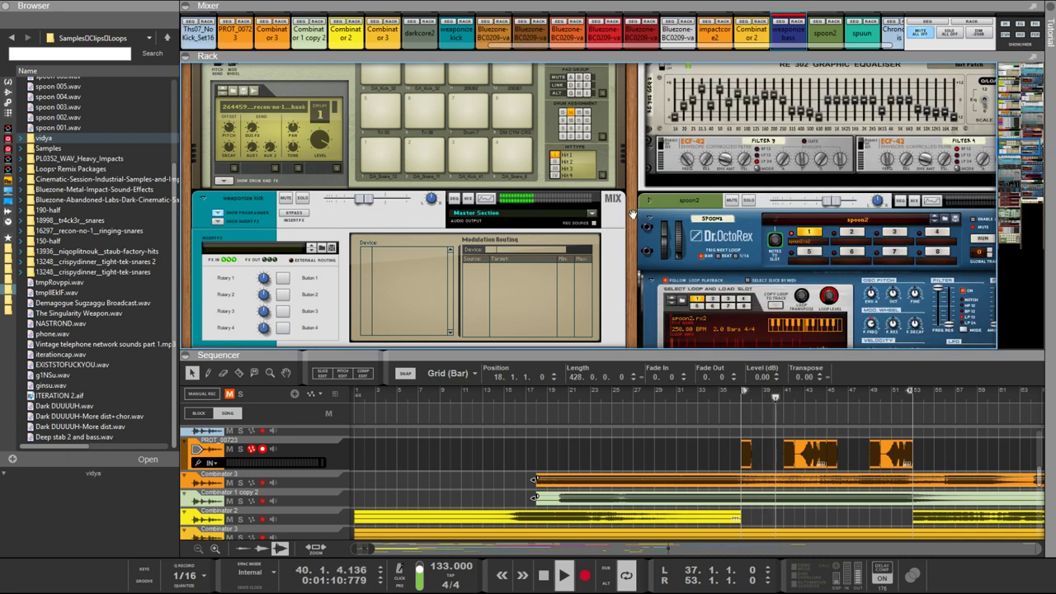
Look through the weaponize kick Combinator's Rob Papen, Euclid and Malström devices and the neighbouring spoon2, spuun and Chronopolis devices
{"action": "scroll", "coordinate": [544, 248], "scroll_direction": "down", "scroll_amount": 5}
{"action": "scroll", "coordinate": [573, 199], "scroll_direction": "down", "scroll_amount": 3}
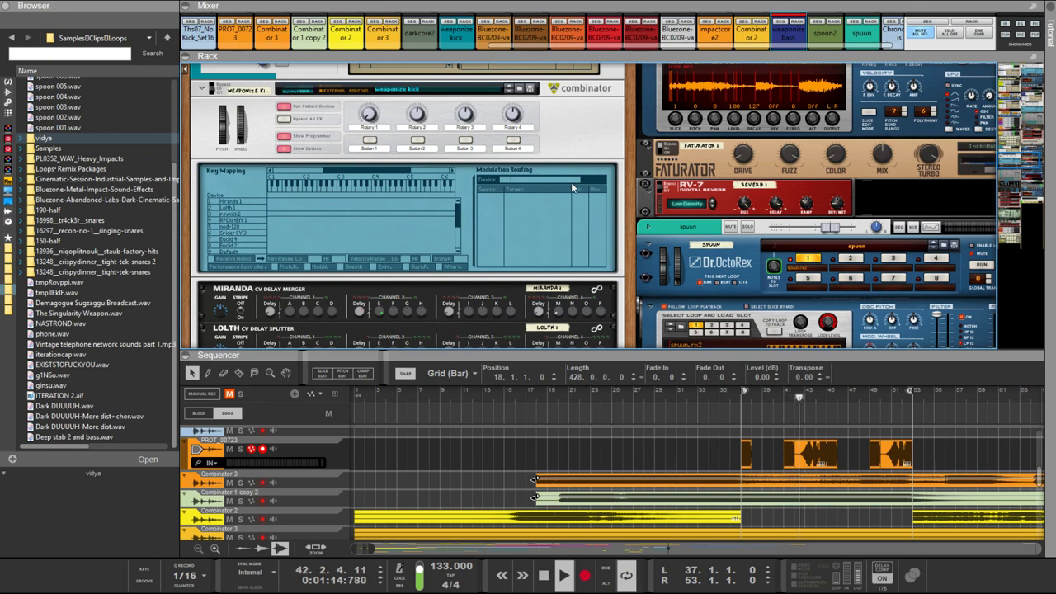
{"action": "scroll", "coordinate": [591, 211], "scroll_direction": "down", "scroll_amount": 10}
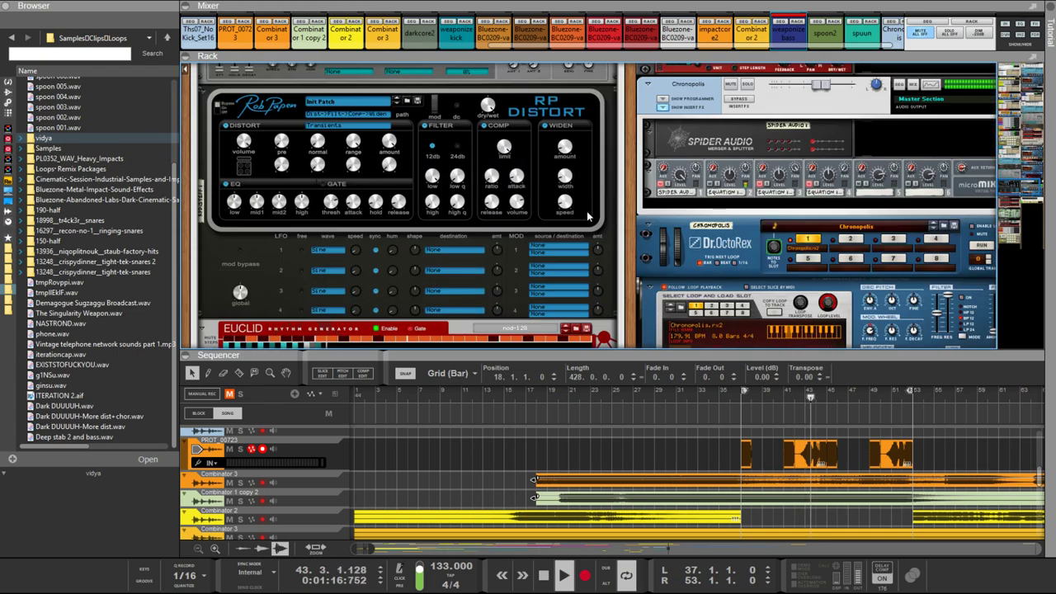
{"action": "scroll", "coordinate": [588, 213], "scroll_direction": "down", "scroll_amount": 8}
{"action": "scroll", "coordinate": [825, 182], "scroll_direction": "up", "scroll_amount": 7}
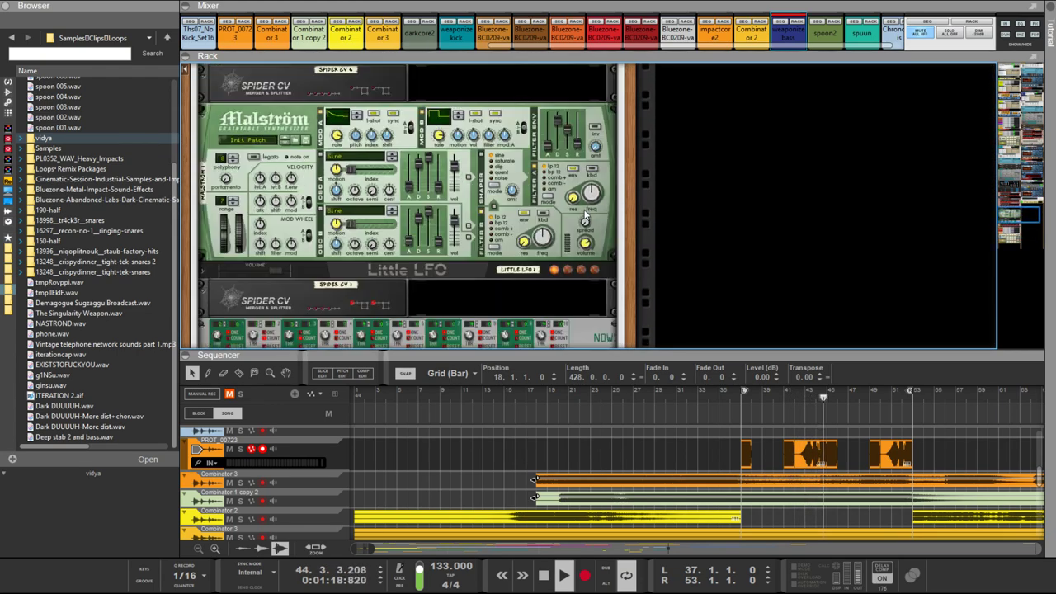
{"action": "scroll", "coordinate": [861, 173], "scroll_direction": "up", "scroll_amount": 12}
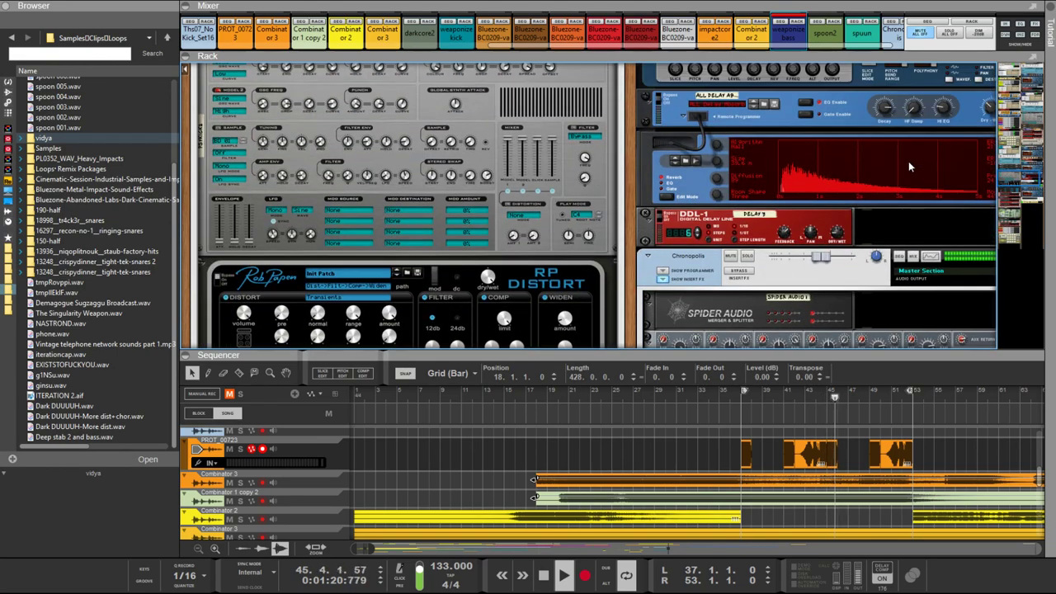
{"action": "scroll", "coordinate": [910, 167], "scroll_direction": "up", "scroll_amount": 5}
{"action": "scroll", "coordinate": [910, 165], "scroll_direction": "down", "scroll_amount": 10}
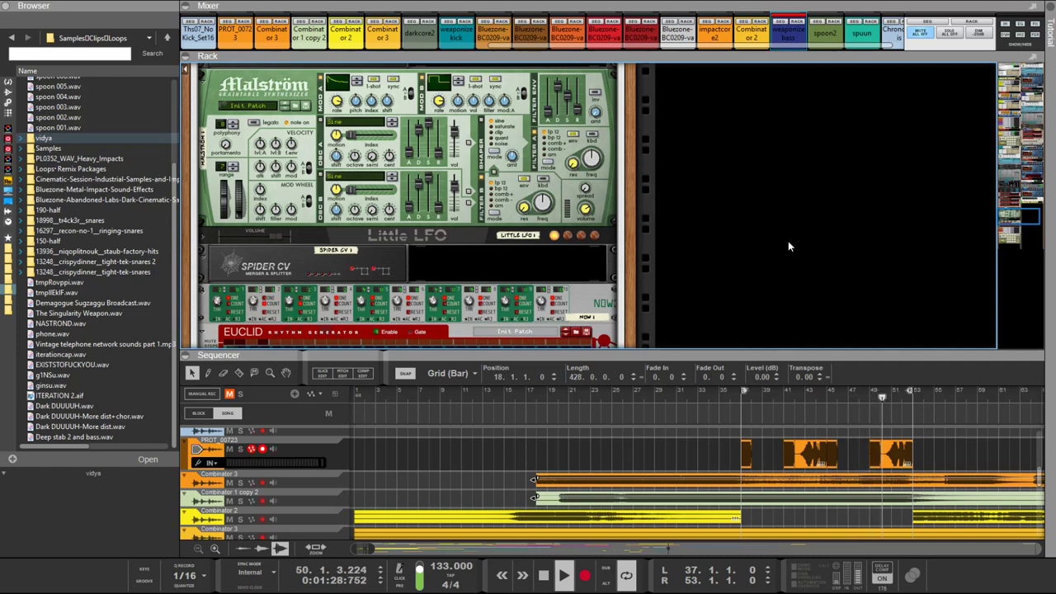
{"action": "scroll", "coordinate": [639, 151], "scroll_direction": "up", "scroll_amount": 10}
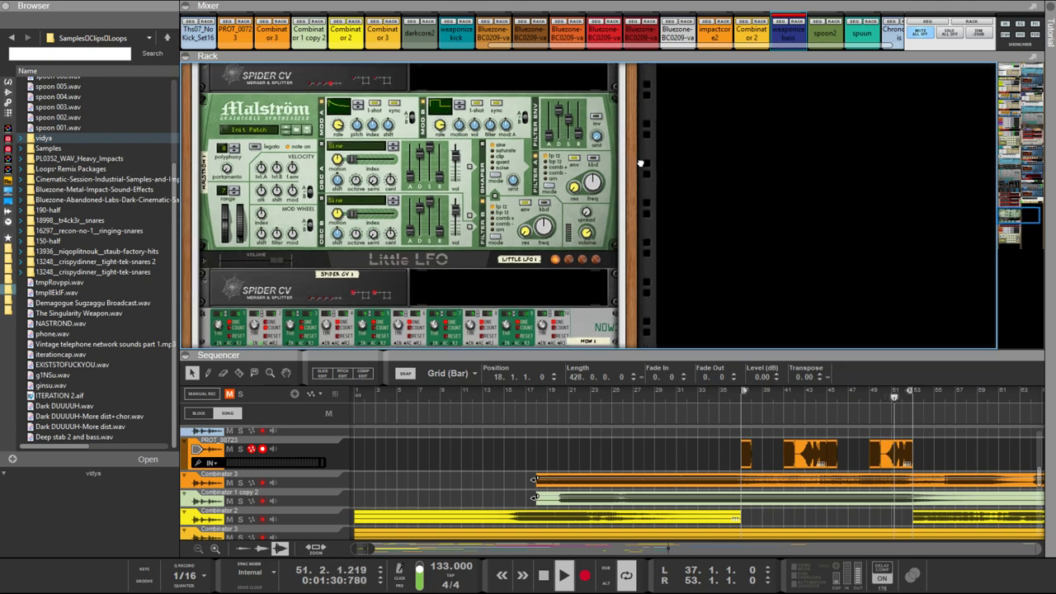
{"action": "scroll", "coordinate": [600, 277], "scroll_direction": "up", "scroll_amount": 10}
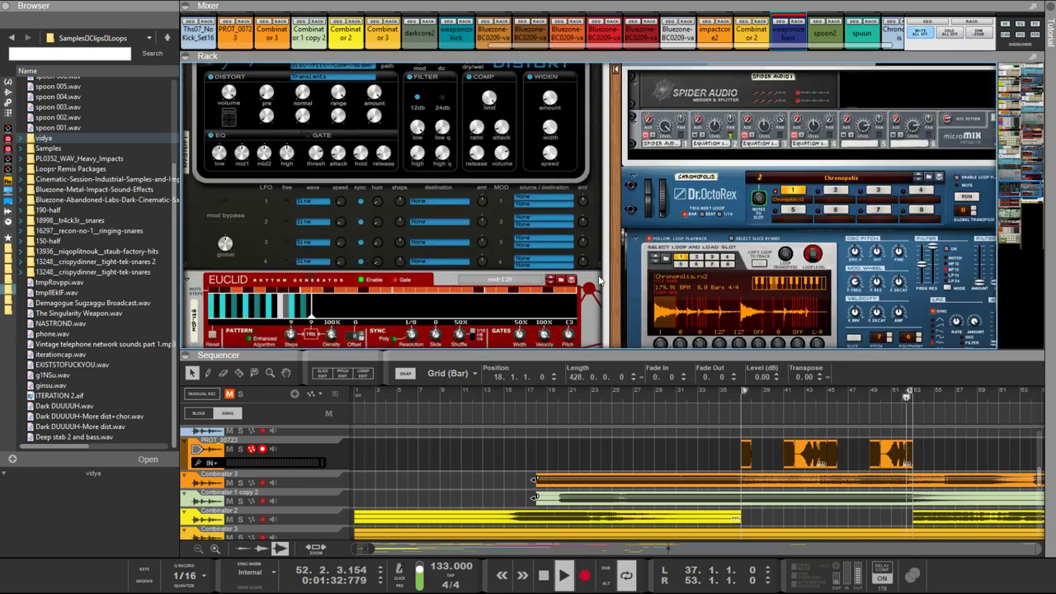
{"action": "scroll", "coordinate": [599, 277], "scroll_direction": "down", "scroll_amount": 5}
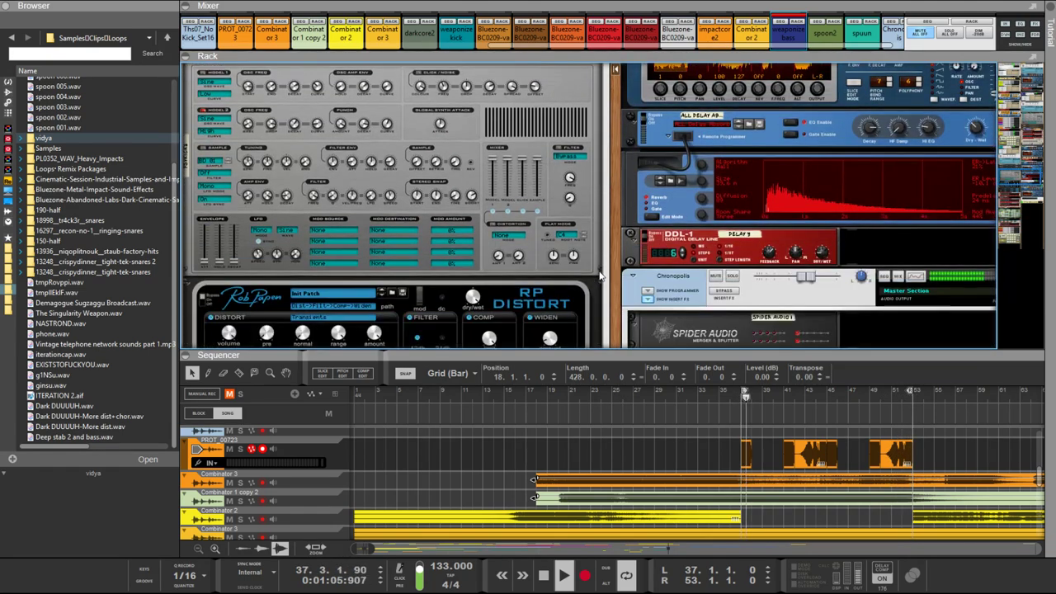
Add a Little LFO below the Delay 3 unit and set its LFO 1 to tempo mode
{"action": "scroll", "coordinate": [618, 197], "scroll_direction": "up", "scroll_amount": 3}
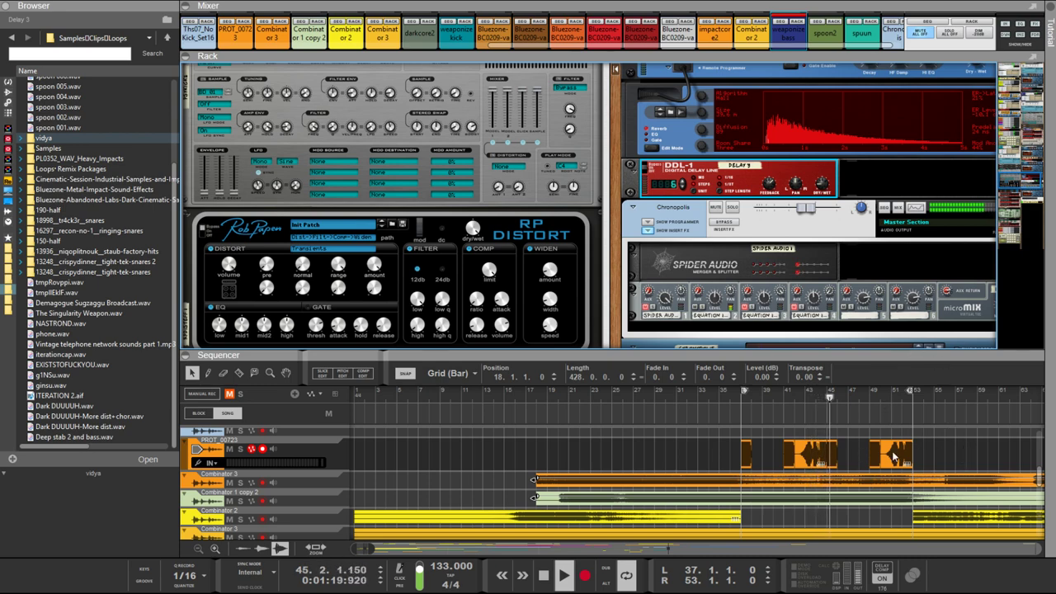
{"action": "key", "text": "ctrl+z"}
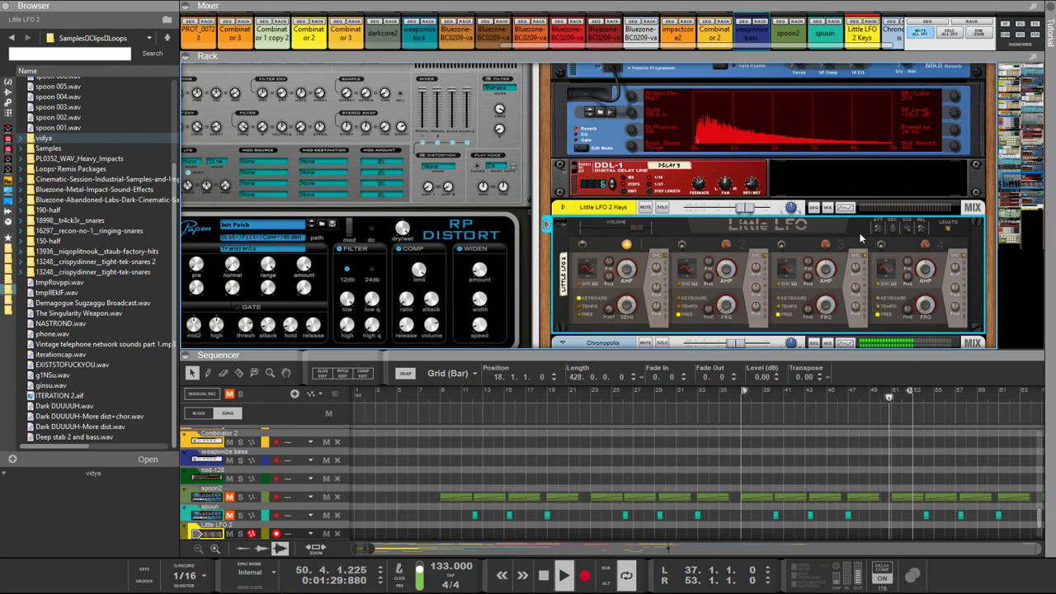
{"action": "scroll", "coordinate": [904, 237], "scroll_direction": "down", "scroll_amount": 3}
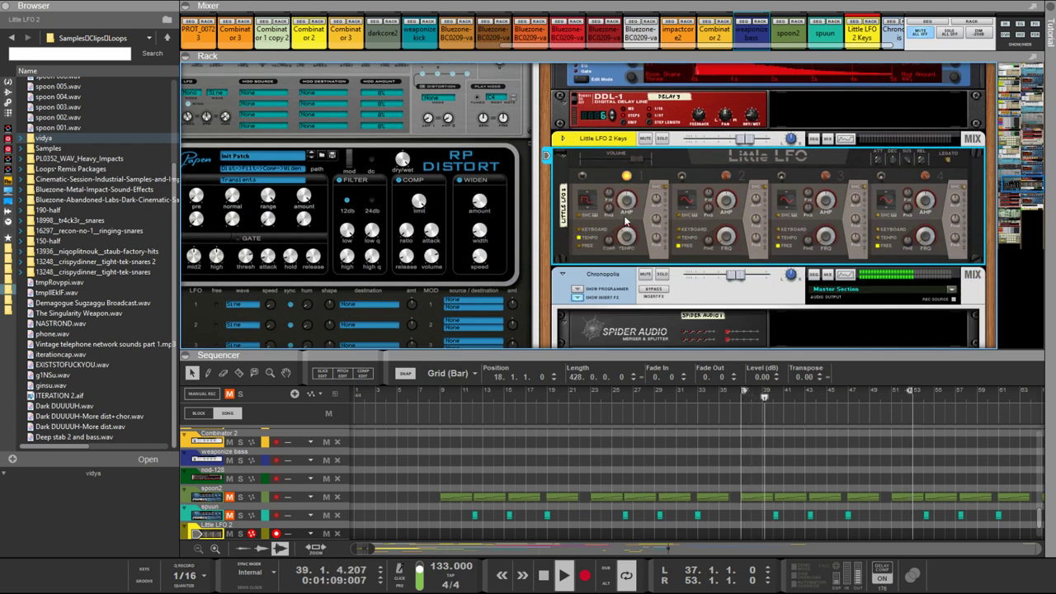
Cable the Little LFO's LFO 1 CV output to the CV control input of the A/B Switch
{"action": "key", "text": "Tab"}
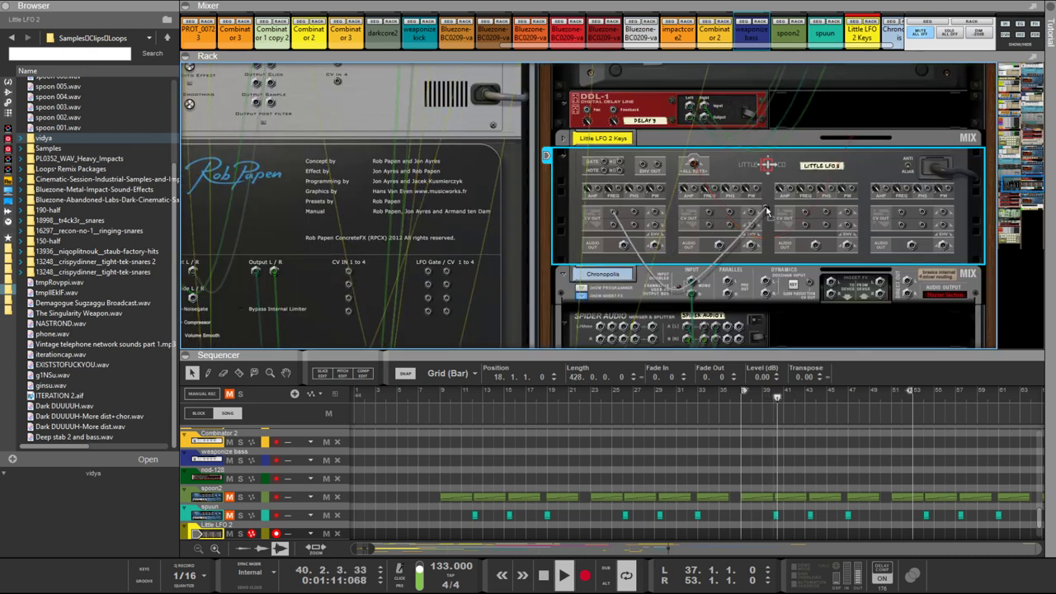
{"action": "scroll", "coordinate": [765, 211], "scroll_direction": "up", "scroll_amount": 15}
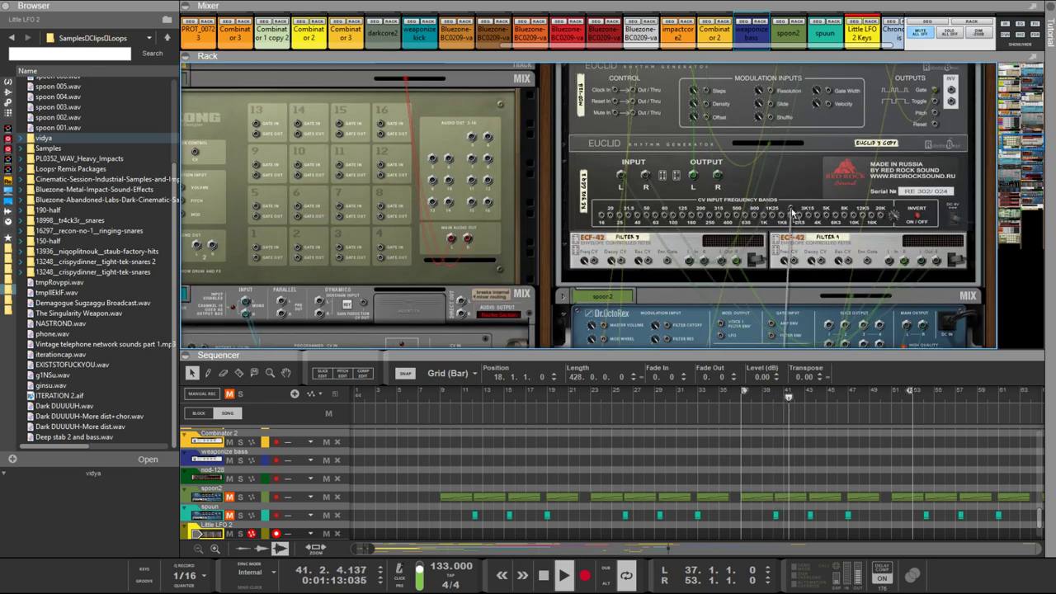
{"action": "scroll", "coordinate": [816, 213], "scroll_direction": "up", "scroll_amount": 8}
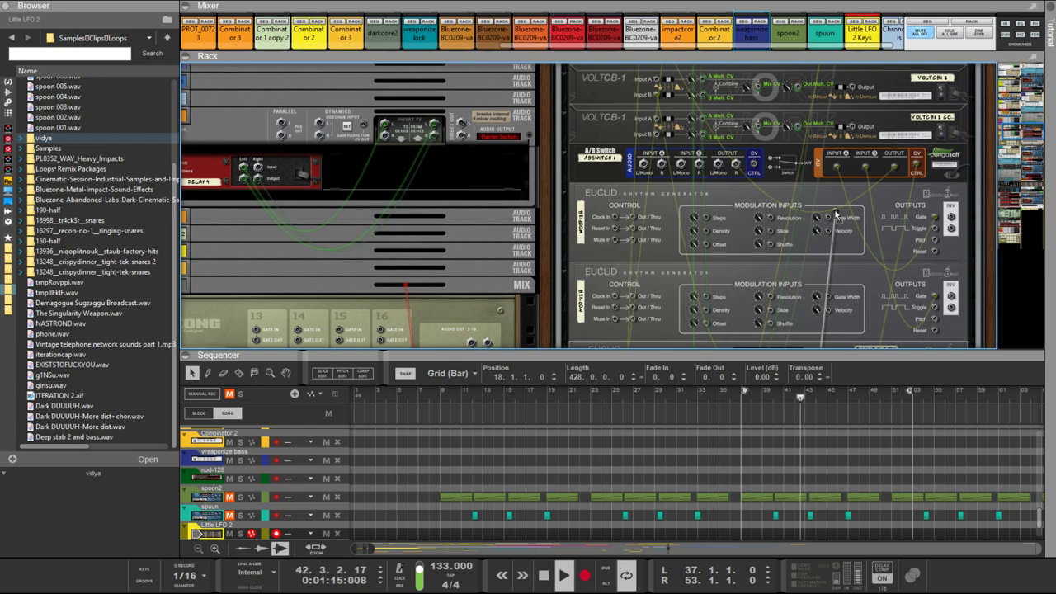
{"action": "left_click_drag", "start_coordinate": [836, 213], "coordinate": [918, 165]}
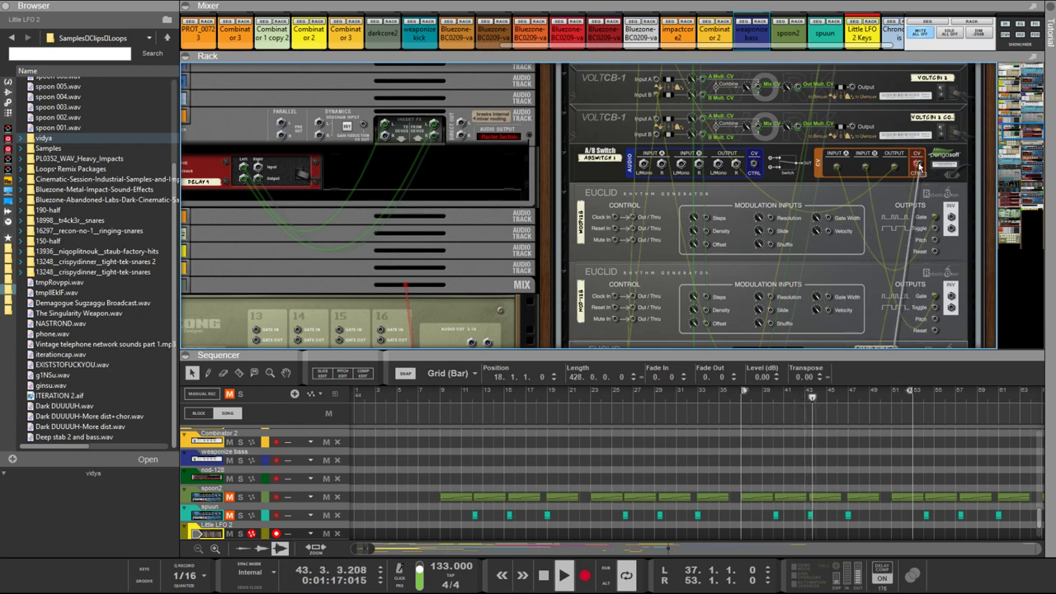
{"action": "key", "text": "Tab"}
Inspect the Little LFO's LFO 1 tempo, frequency modulation and waveform controls against its rear cabling
{"action": "scroll", "coordinate": [889, 210], "scroll_direction": "down", "scroll_amount": 3}
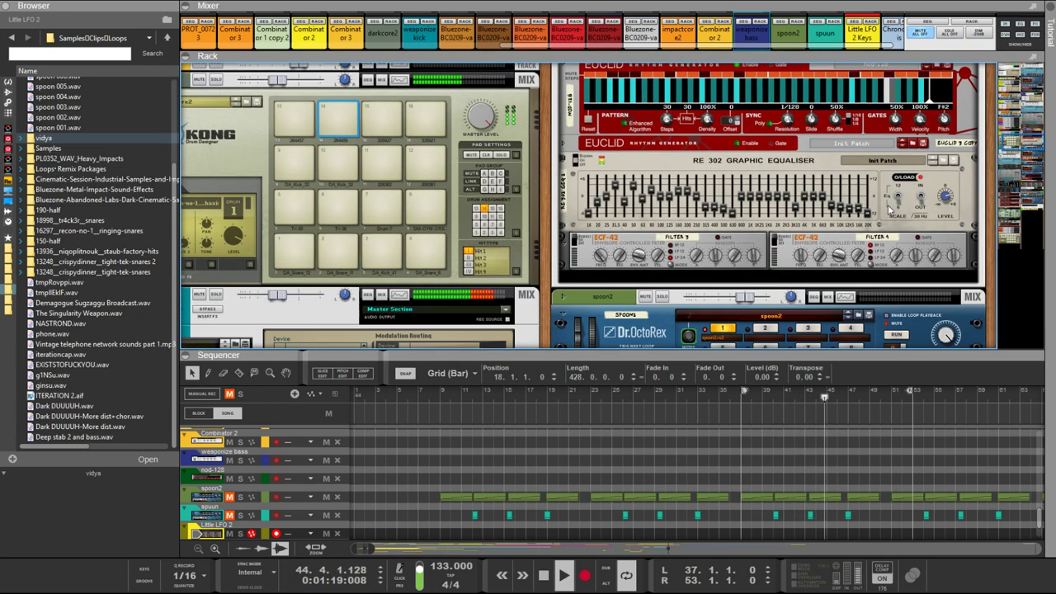
{"action": "scroll", "coordinate": [889, 211], "scroll_direction": "down", "scroll_amount": 15}
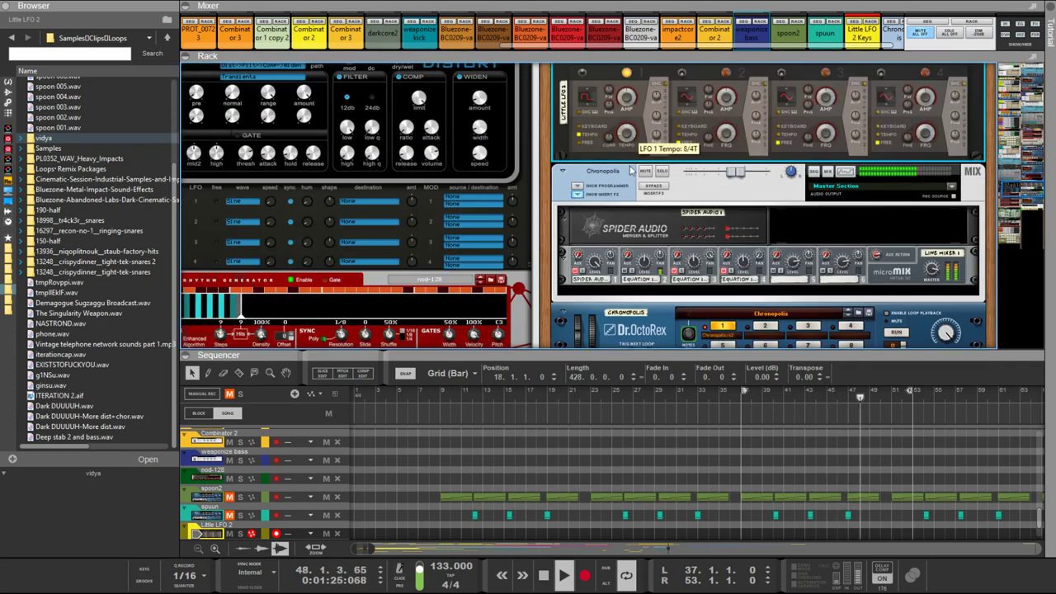
{"action": "key", "text": "Tab"}
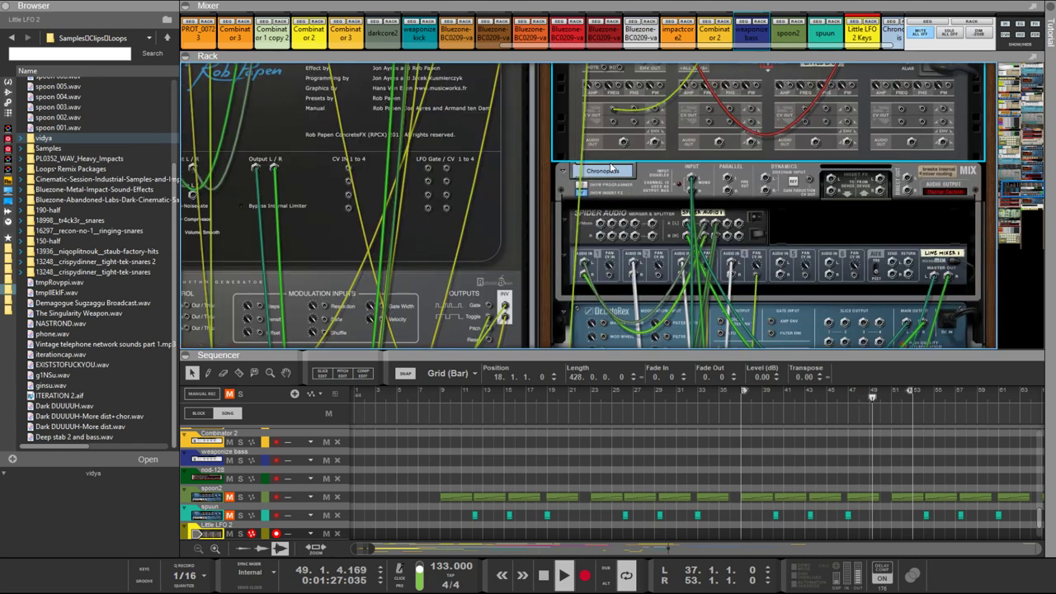
{"action": "scroll", "coordinate": [633, 224], "scroll_direction": "up", "scroll_amount": 3}
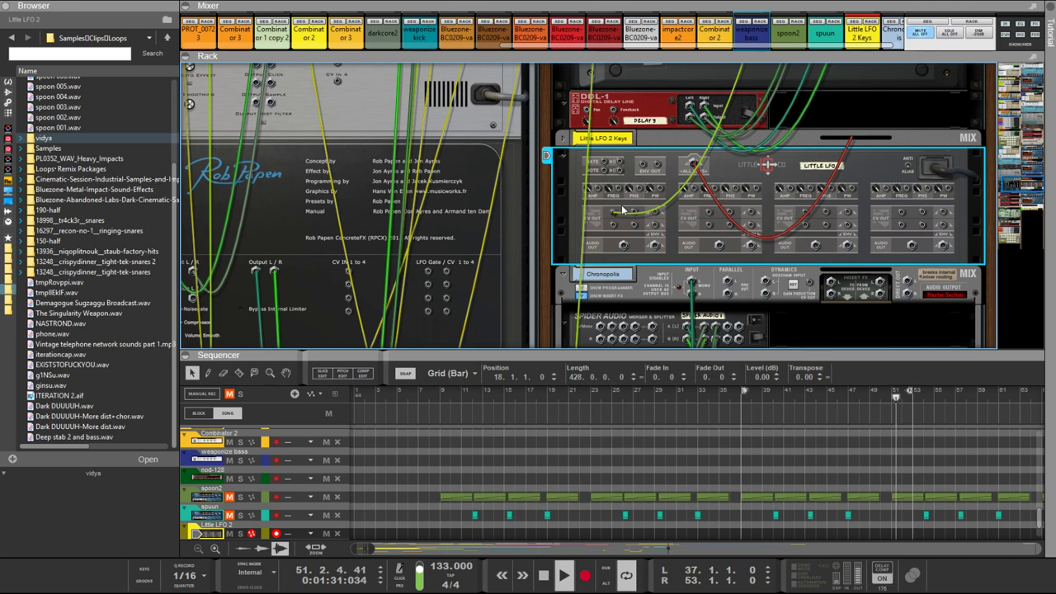
{"action": "key", "text": "Tab"}
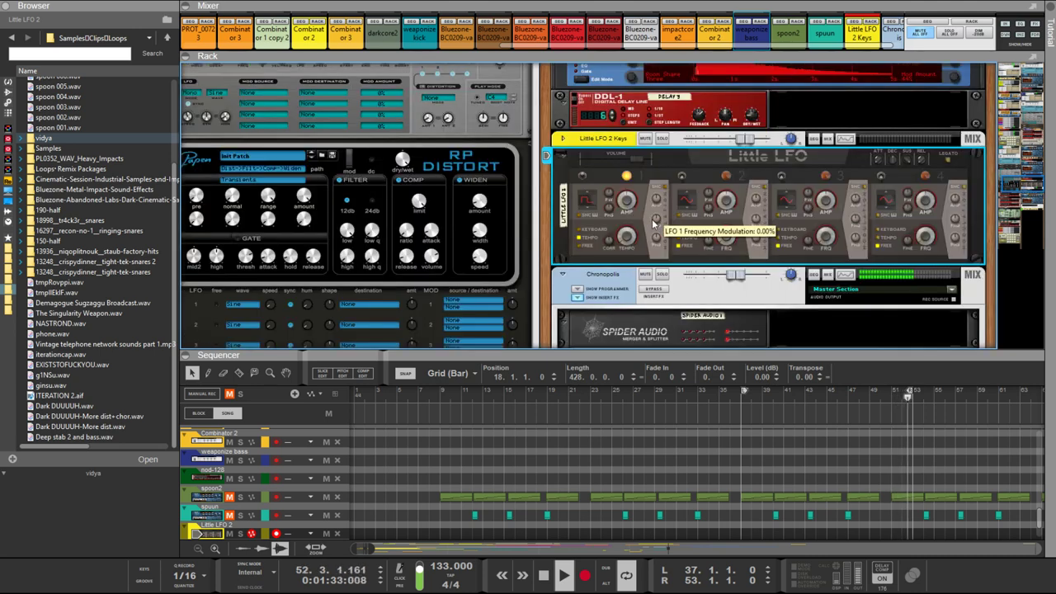
{"action": "key", "text": "Tab"}
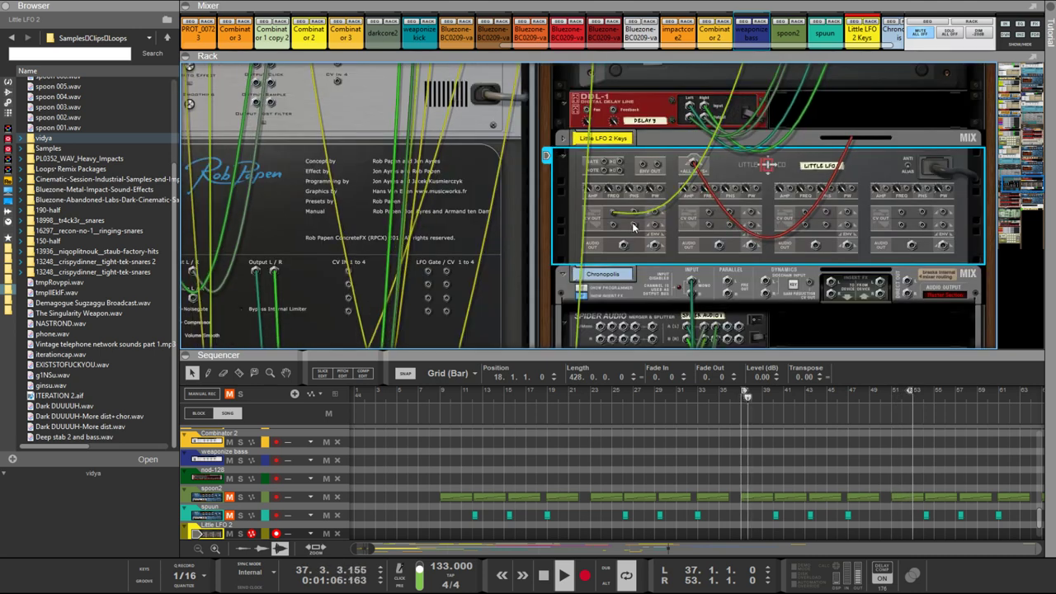
{"action": "key", "text": "Tab"}
{"action": "key", "text": "Tab"}
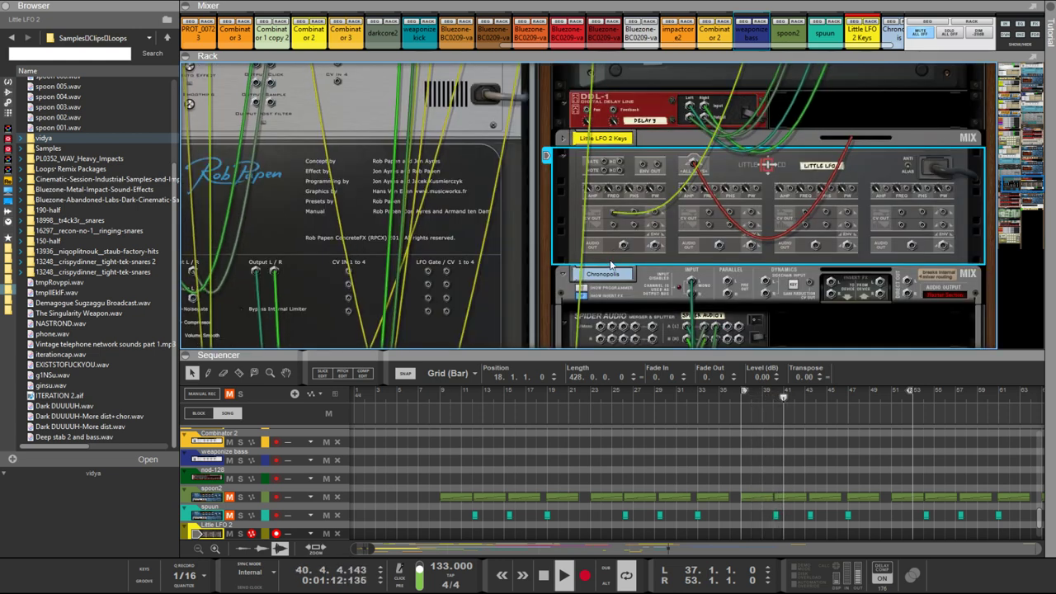
{"action": "key", "text": "Tab"}
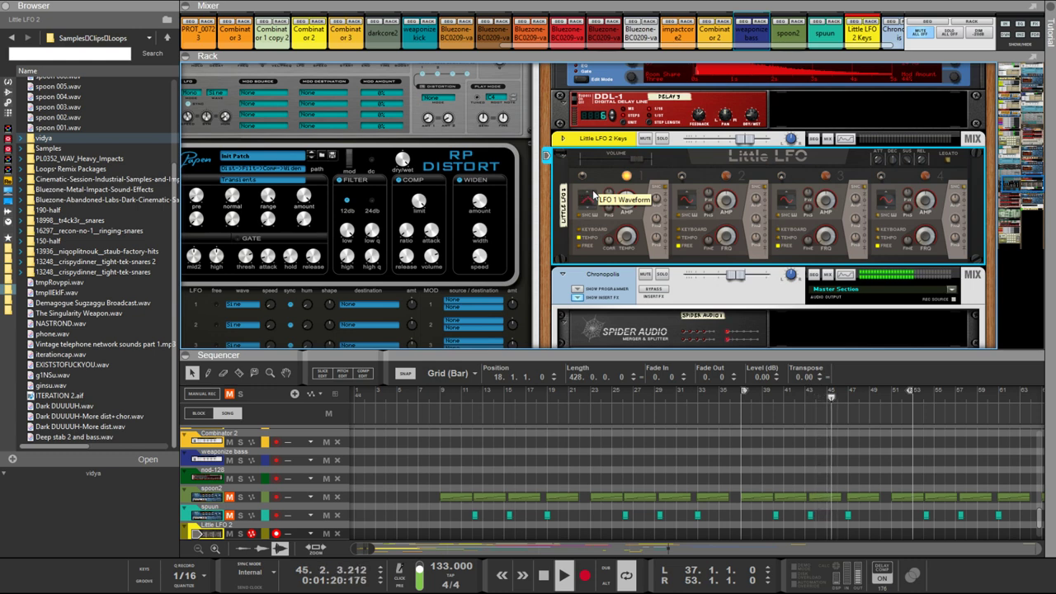
{"action": "left_click", "coordinate": [591, 196]}
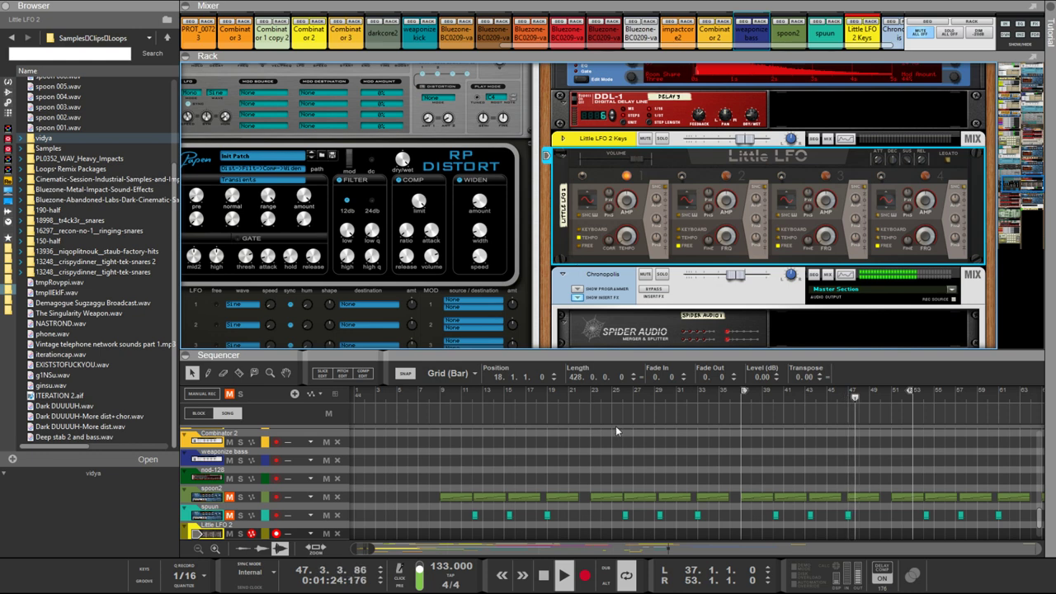
Combine the Little LFO into a Combinator and set the device insertion point below it
{"action": "key", "text": "ctrl+j"}
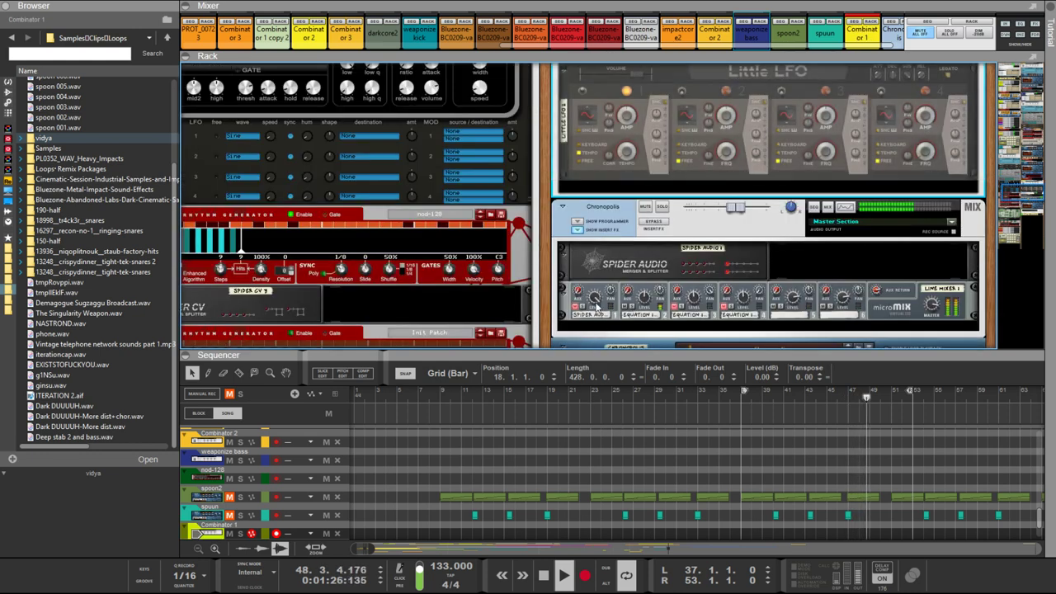
{"action": "left_click_drag", "start_coordinate": [591, 190], "coordinate": [627, 332]}
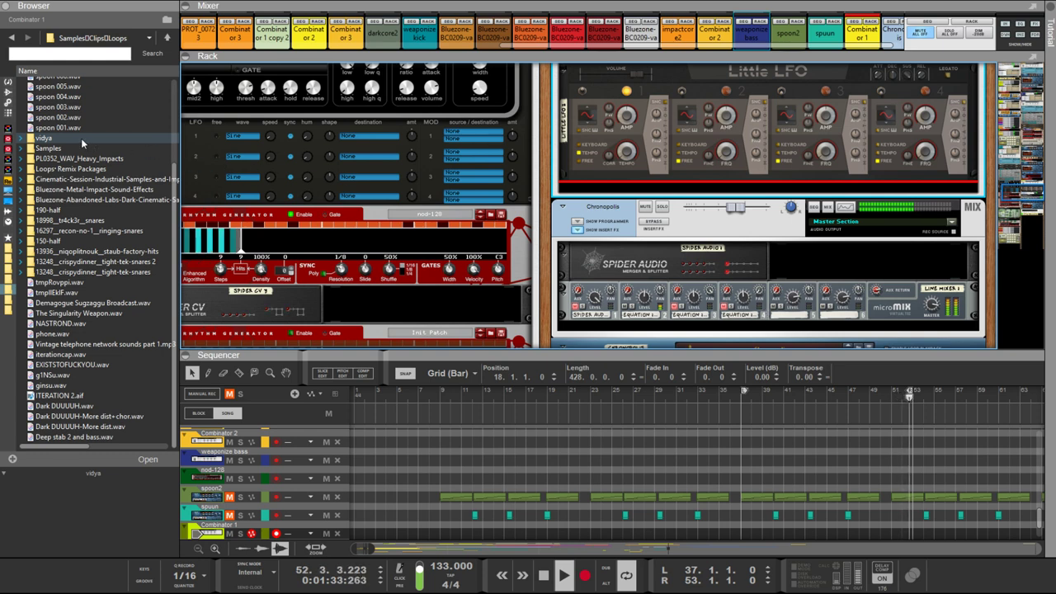
Add a Volt SH-1 CV Shaper from the Utilities devices below the Little LFO inside the Combinator
{"action": "left_click_drag", "start_coordinate": [15, 121], "coordinate": [169, 111]}
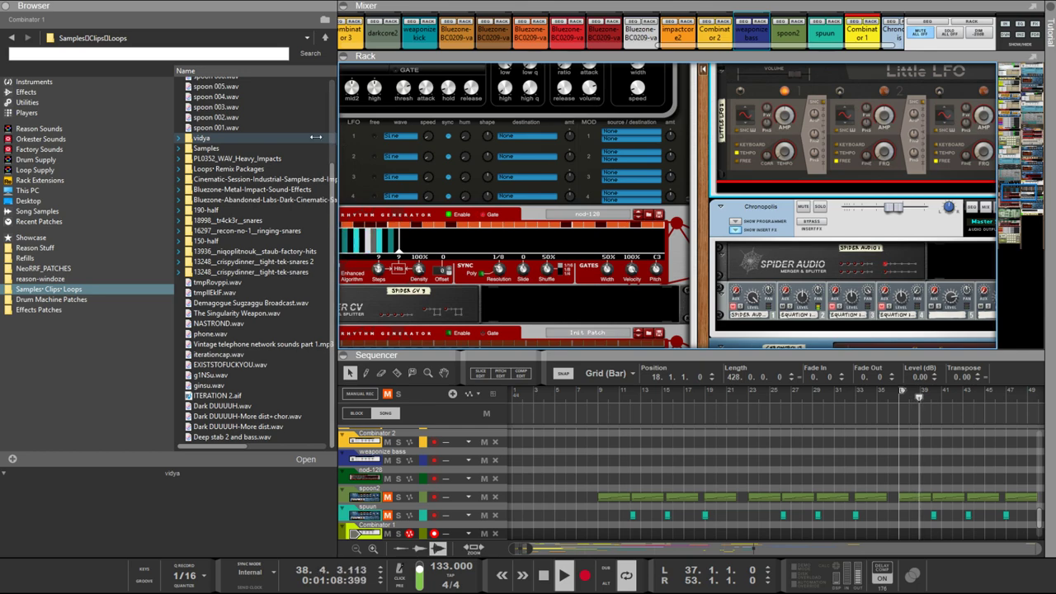
{"action": "left_click_drag", "start_coordinate": [334, 141], "coordinate": [179, 139]}
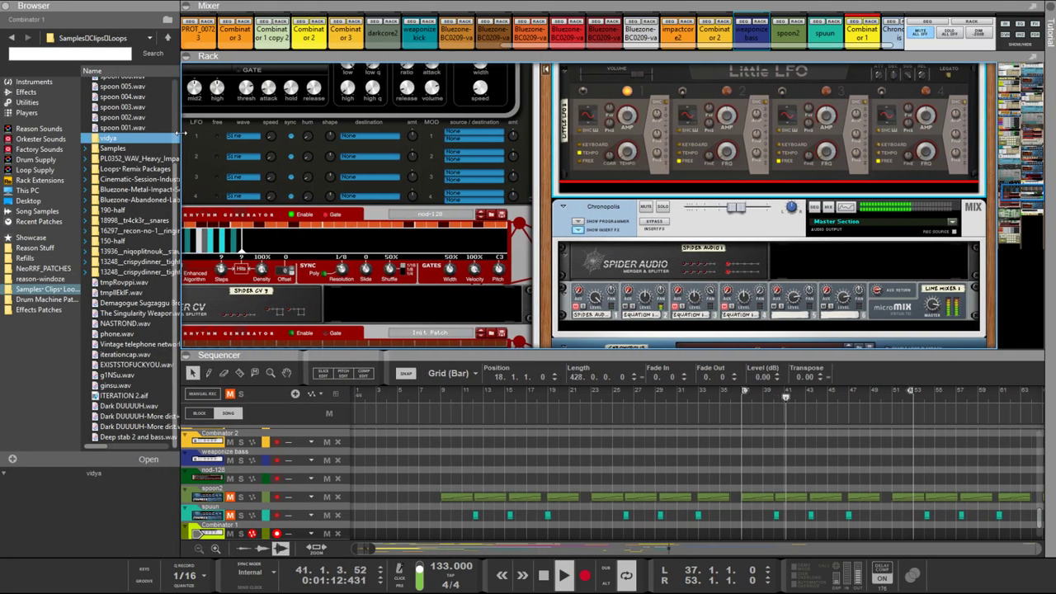
{"action": "left_click", "coordinate": [23, 92]}
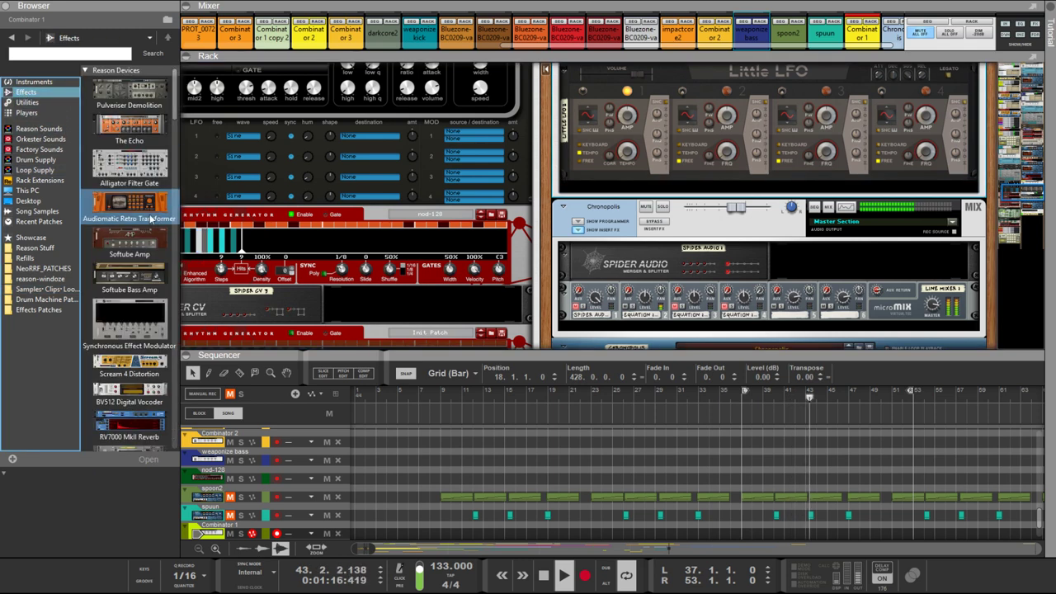
{"action": "left_click", "coordinate": [28, 102]}
{"action": "scroll", "coordinate": [126, 223], "scroll_direction": "down", "scroll_amount": 5}
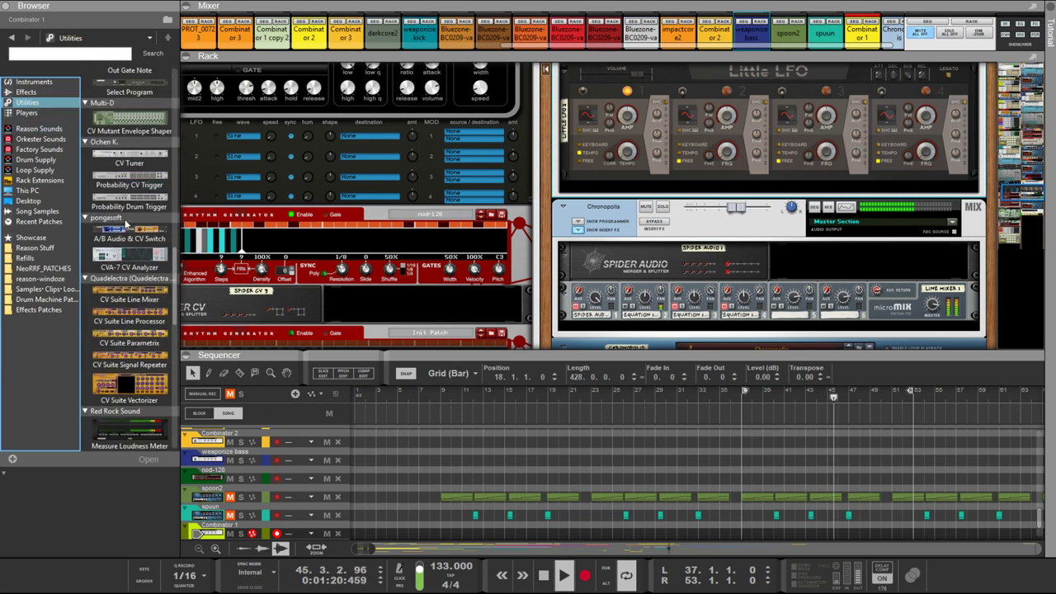
{"action": "scroll", "coordinate": [125, 223], "scroll_direction": "down", "scroll_amount": 8}
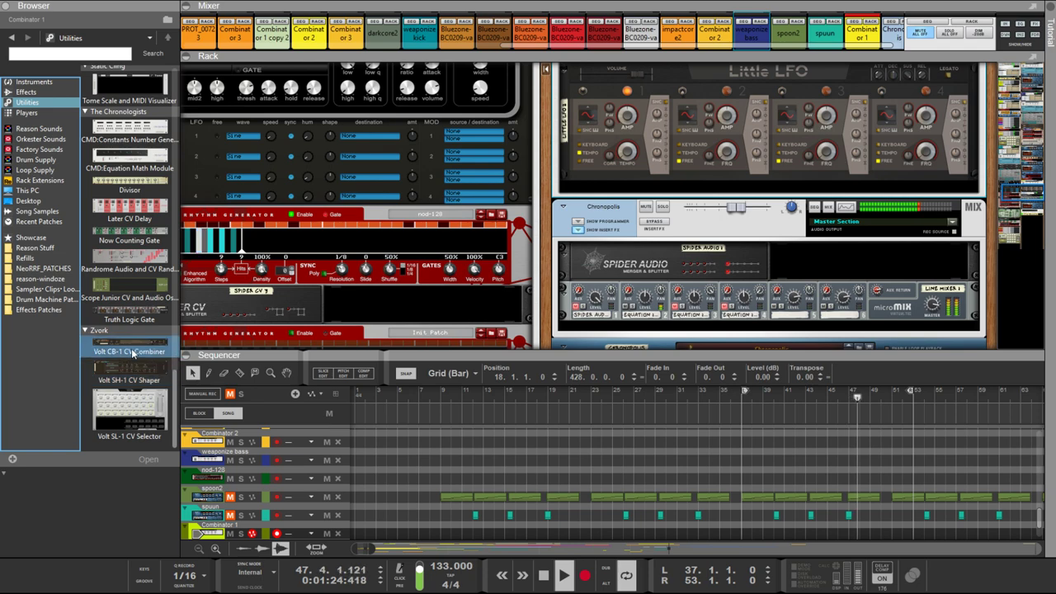
{"action": "left_click_drag", "start_coordinate": [130, 364], "coordinate": [629, 197]}
Cable a rhythm output of Euclid 2 to the Sample & Hold Gate input of the Volt SH-1
{"action": "key", "text": "Tab"}
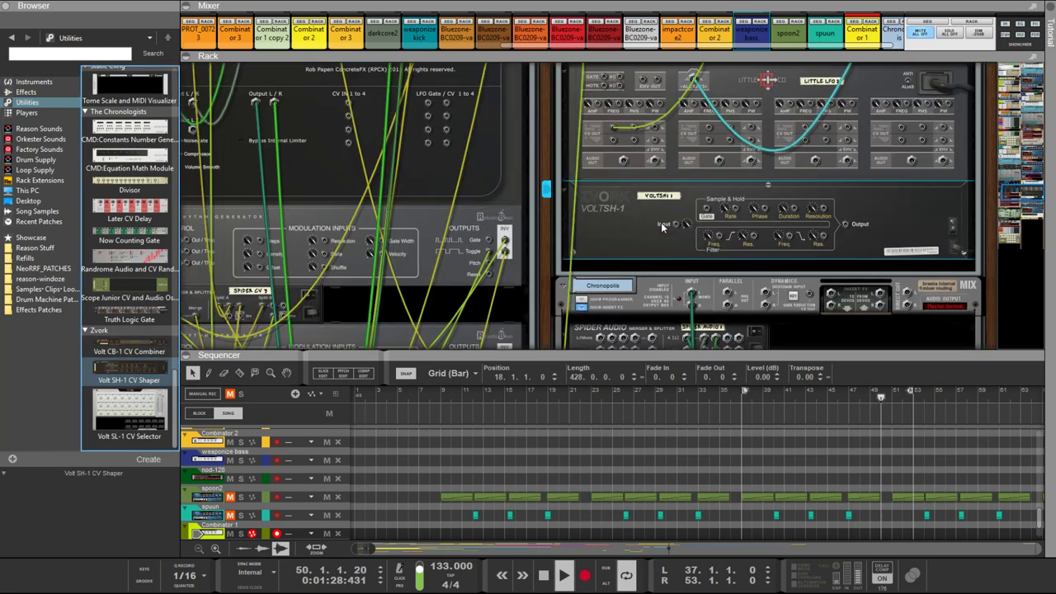
{"action": "scroll", "coordinate": [528, 279], "scroll_direction": "down", "scroll_amount": 3}
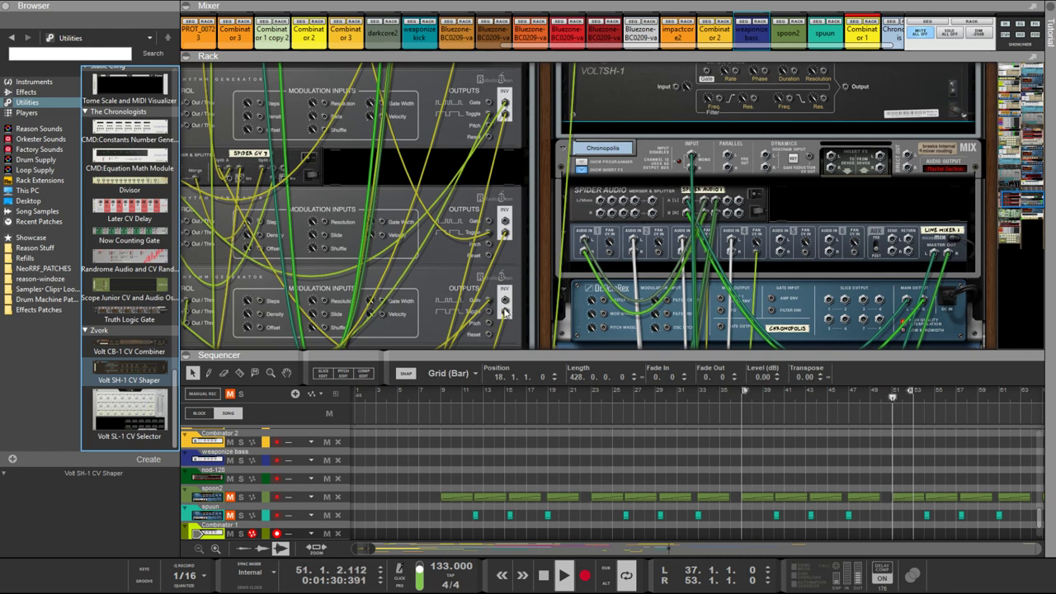
{"action": "left_click_drag", "start_coordinate": [505, 223], "coordinate": [525, 267]}
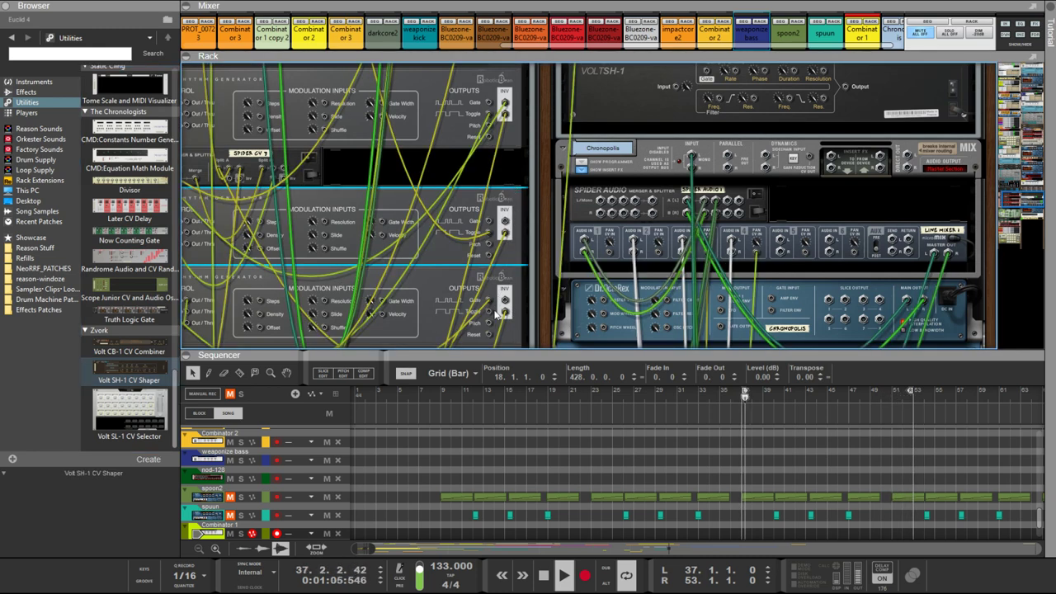
{"action": "left_click_drag", "start_coordinate": [495, 314], "coordinate": [706, 146]}
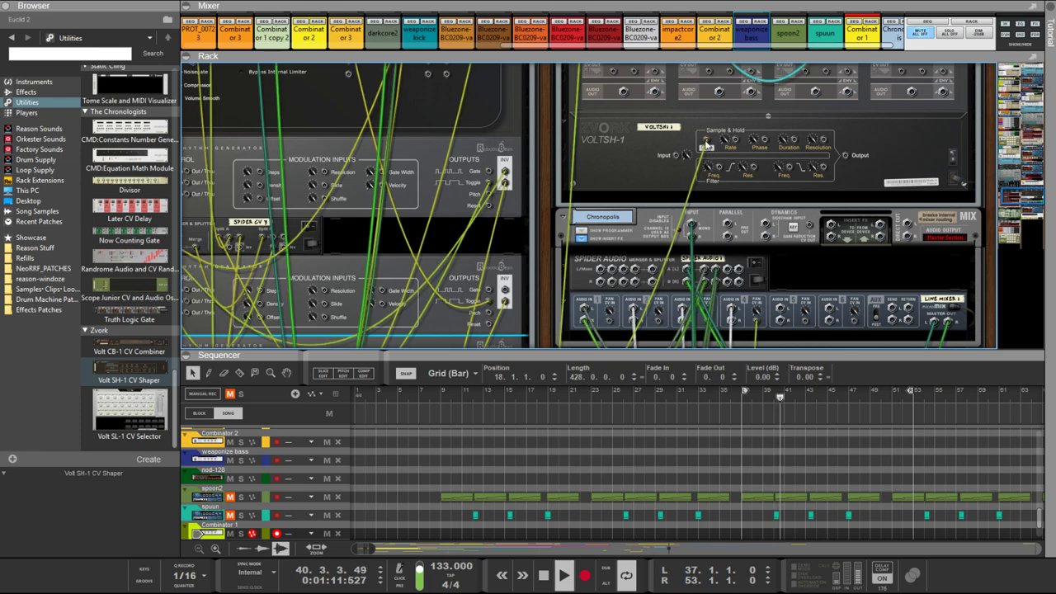
{"action": "scroll", "coordinate": [706, 147], "scroll_direction": "up", "scroll_amount": 3}
{"action": "key", "text": "Tab"}
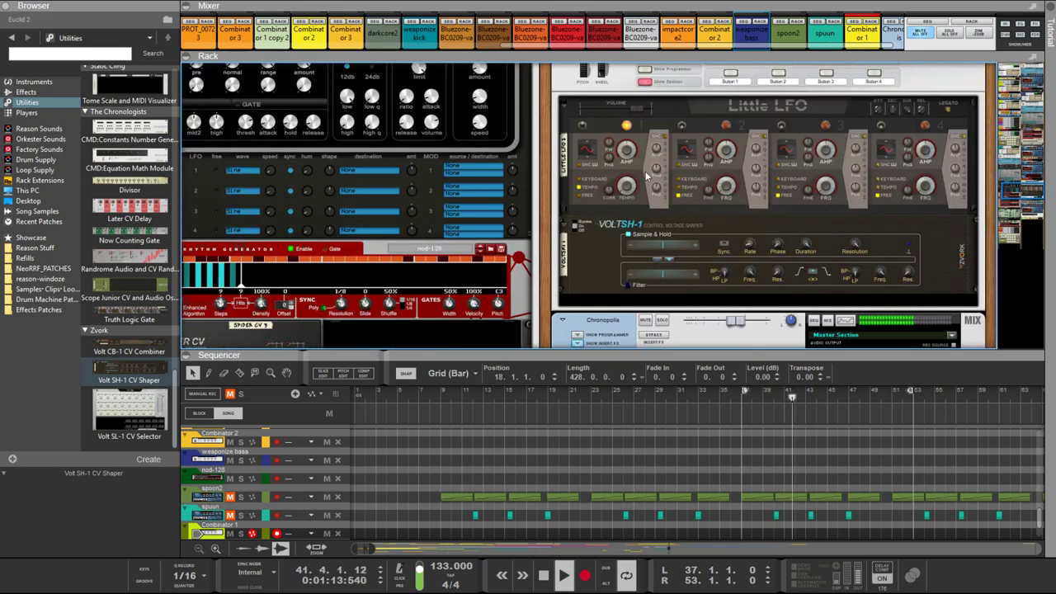
{"action": "key", "text": "Tab"}
{"action": "key", "text": "Tab"}
{"action": "scroll", "coordinate": [657, 213], "scroll_direction": "down", "scroll_amount": 2}
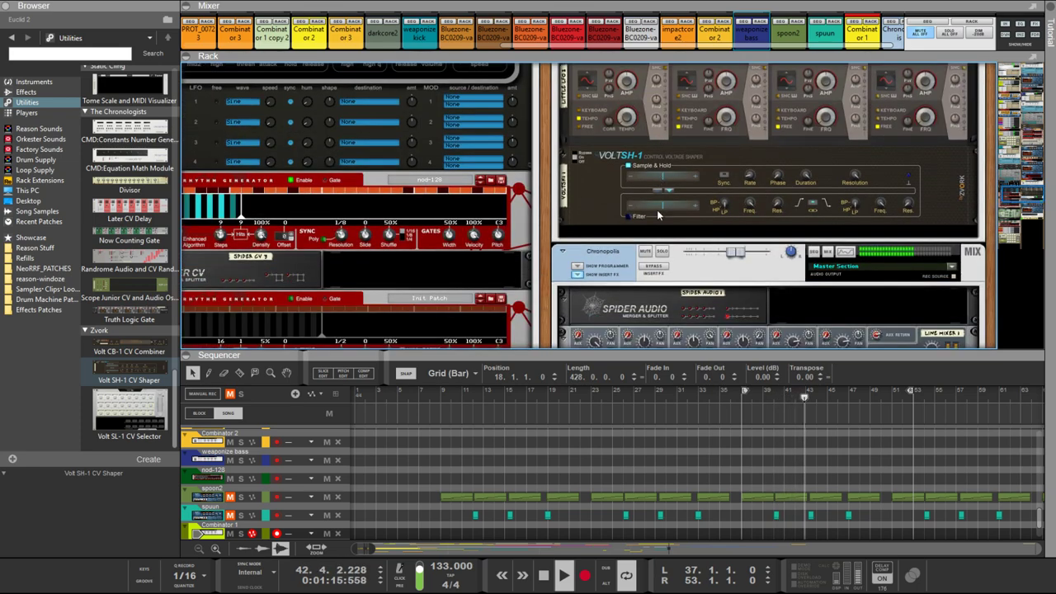
Route the Little LFO's LFO 1 CV output into the Volt SH-1 input and send the shaper's output along the existing modulation cable
{"action": "key", "text": "Tab"}
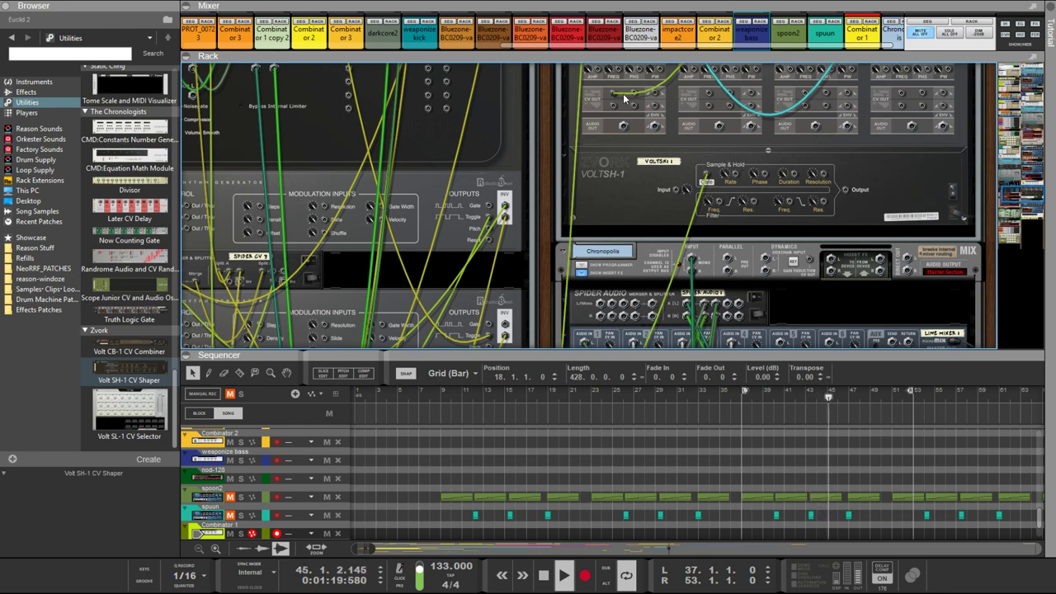
{"action": "left_click_drag", "start_coordinate": [614, 97], "coordinate": [849, 191]}
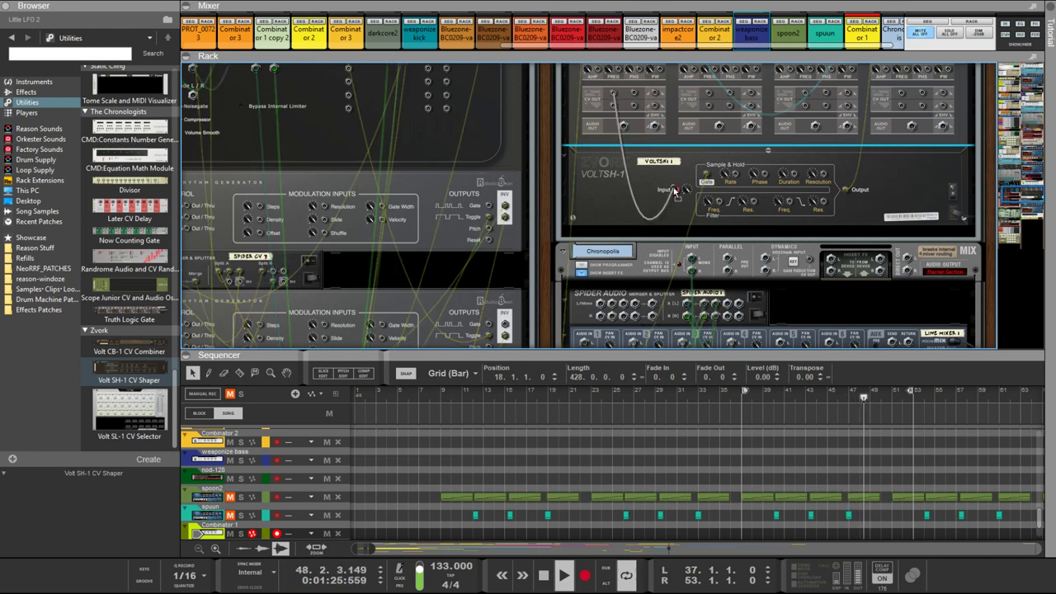
Set the Little LFO's LFO 1 waveform to square and its tempo to 3/8
{"action": "key", "text": "Tab"}
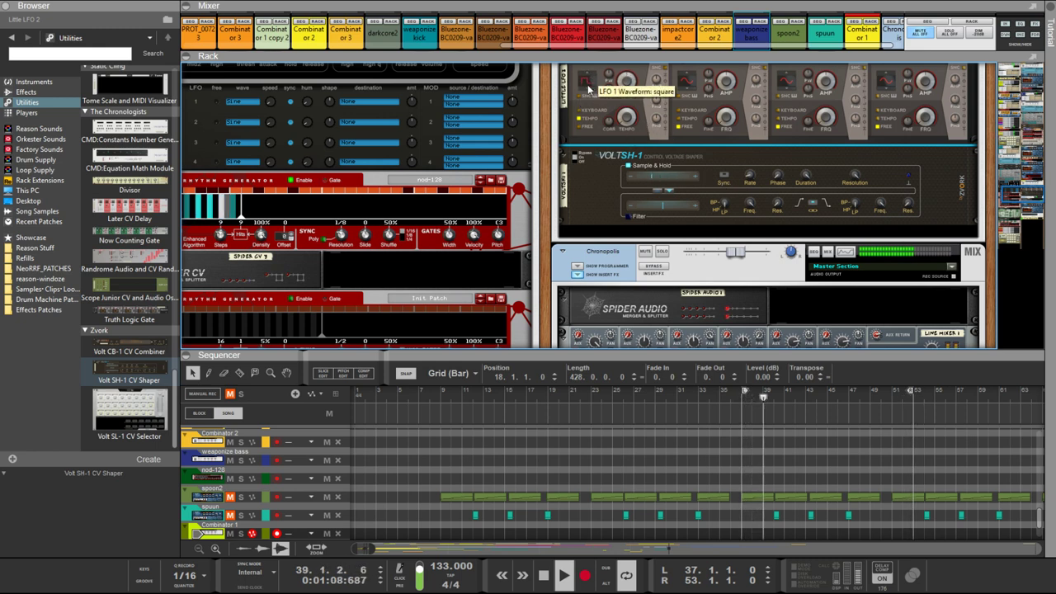
{"action": "left_click_drag", "start_coordinate": [628, 88], "coordinate": [627, 116]}
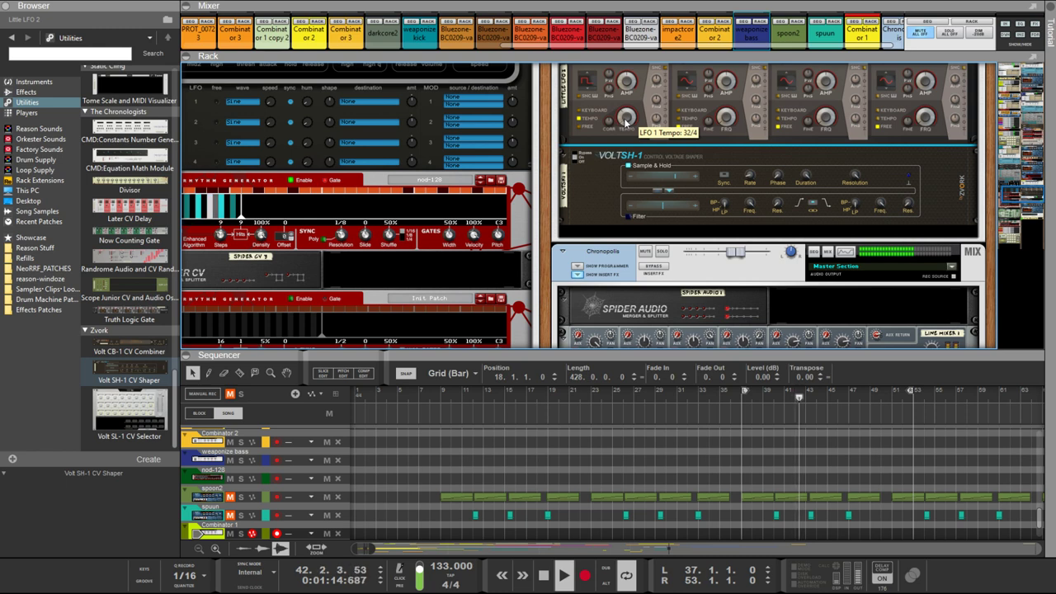
{"action": "scroll", "coordinate": [626, 122], "scroll_direction": "down", "scroll_amount": 6}
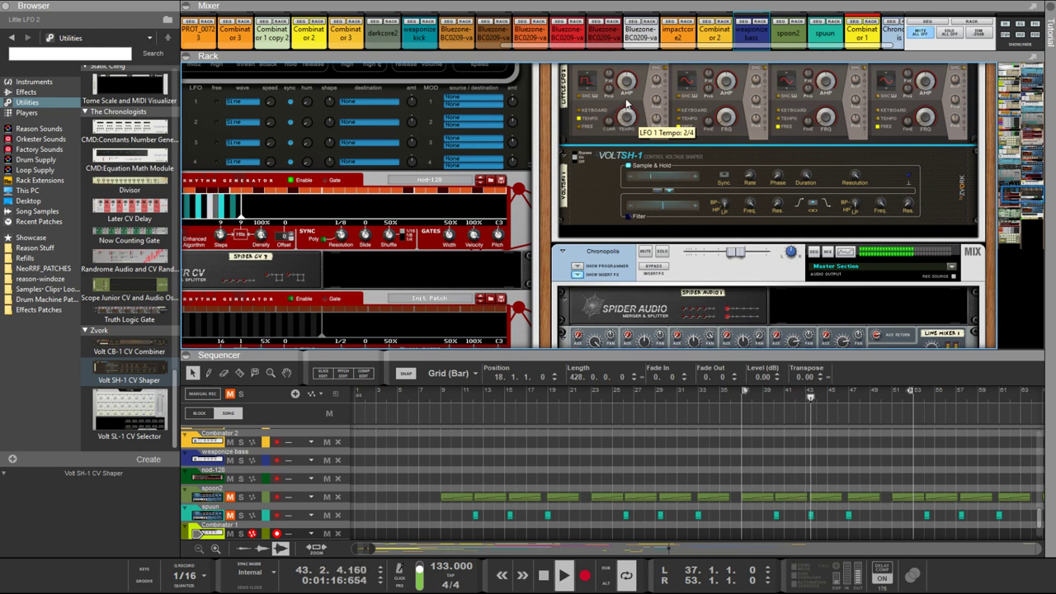
{"action": "scroll", "coordinate": [625, 96], "scroll_direction": "down", "scroll_amount": 2}
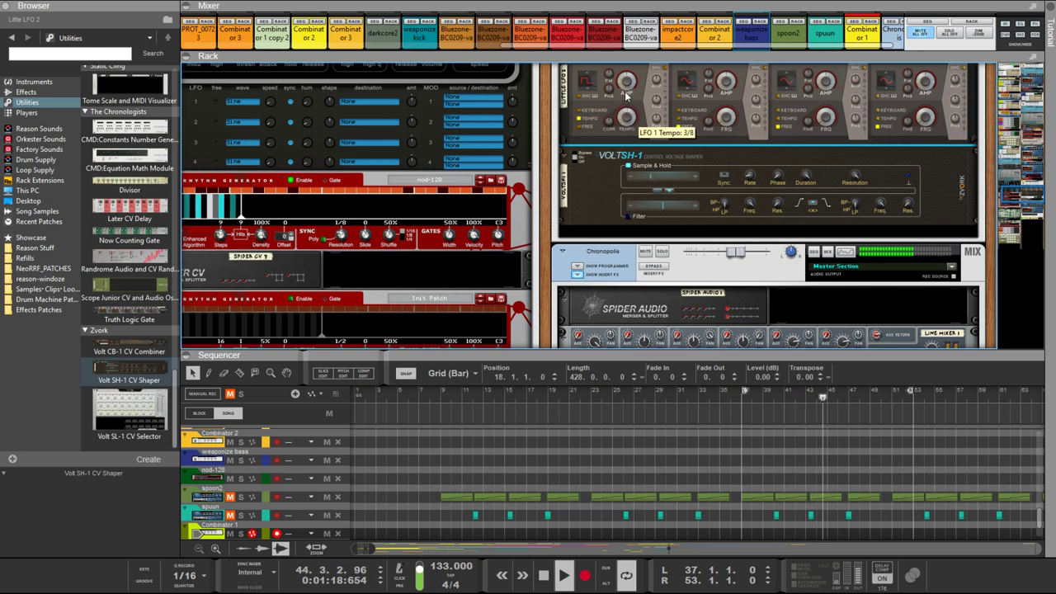
Examine the A/B Switch, the Euclid rhythm generators and the Combinator devices along the rack
{"action": "scroll", "coordinate": [625, 116], "scroll_direction": "up", "scroll_amount": 2}
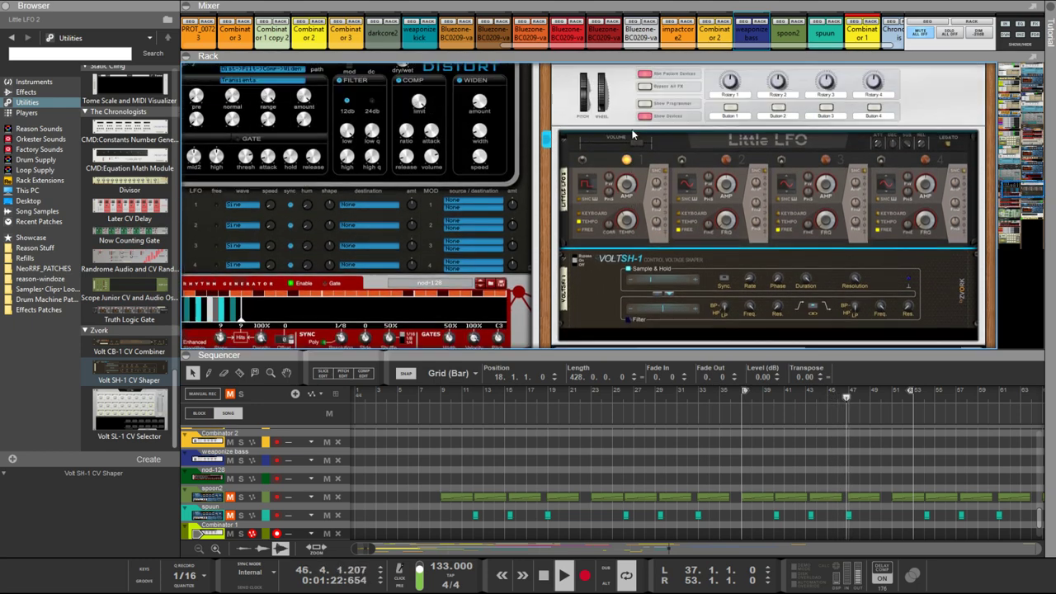
{"action": "scroll", "coordinate": [725, 163], "scroll_direction": "up", "scroll_amount": 10}
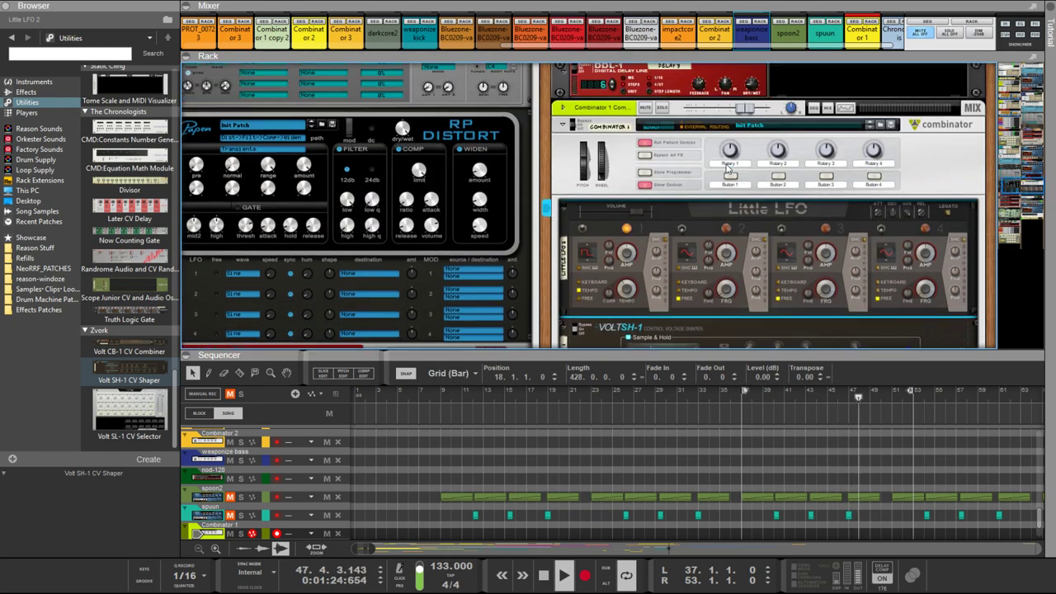
{"action": "scroll", "coordinate": [725, 163], "scroll_direction": "up", "scroll_amount": 6}
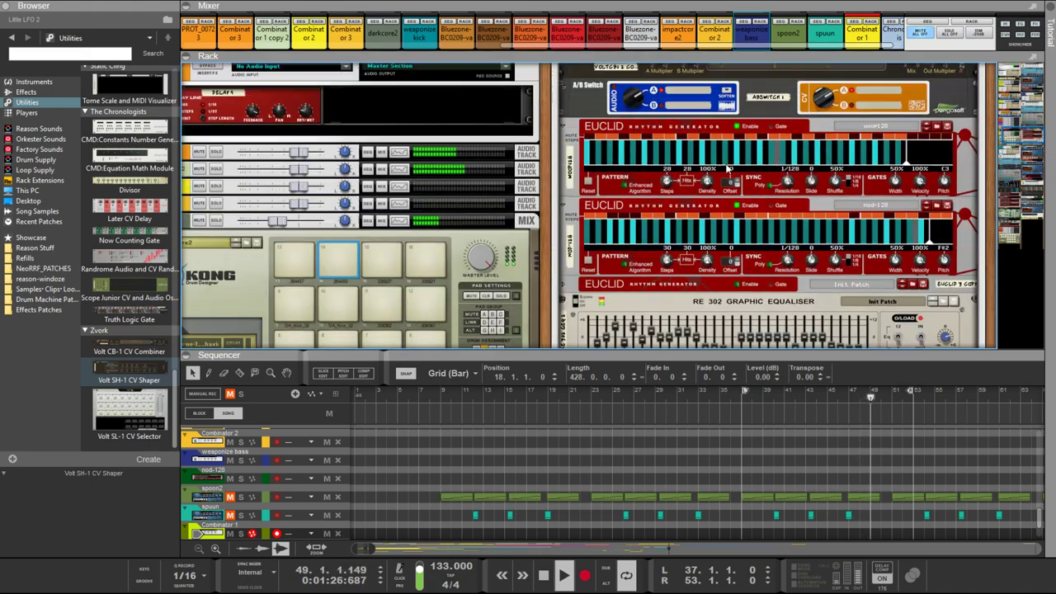
{"action": "scroll", "coordinate": [692, 162], "scroll_direction": "down", "scroll_amount": 3}
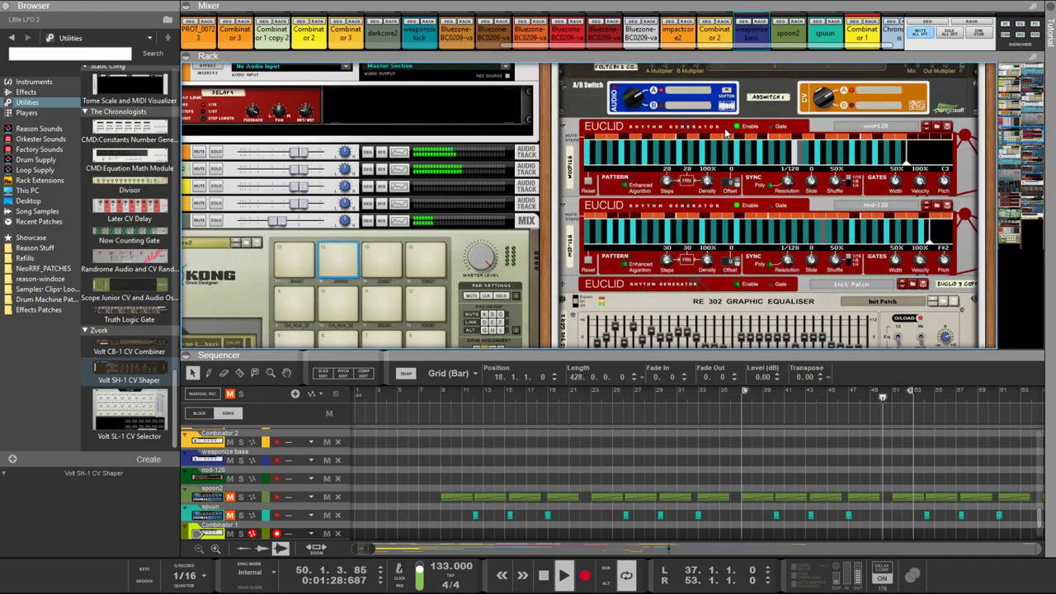
{"action": "scroll", "coordinate": [511, 254], "scroll_direction": "down", "scroll_amount": 2}
{"action": "scroll", "coordinate": [511, 254], "scroll_direction": "down", "scroll_amount": 3}
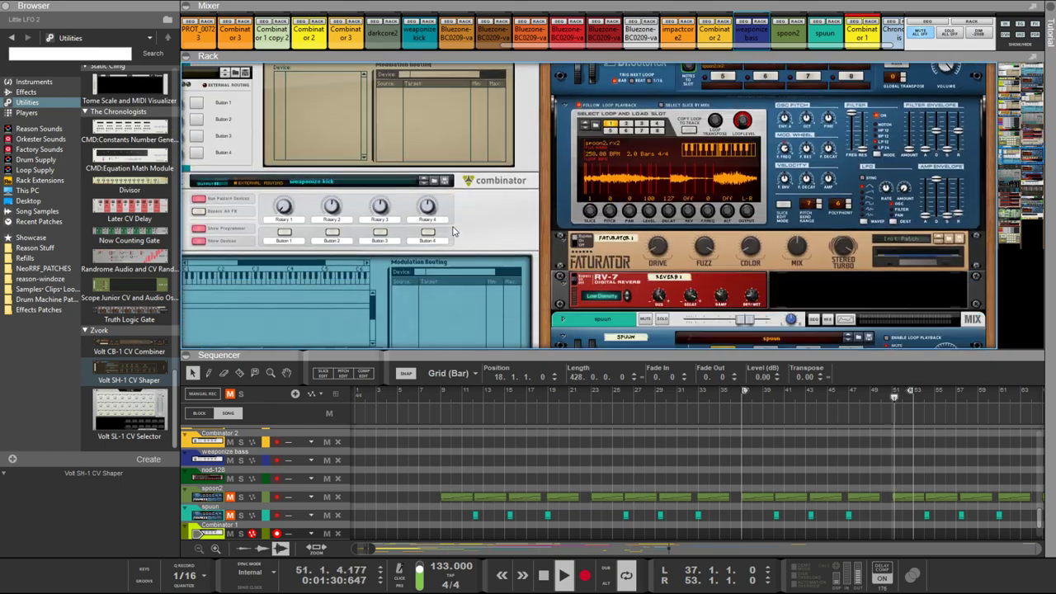
{"action": "scroll", "coordinate": [446, 225], "scroll_direction": "up", "scroll_amount": 6}
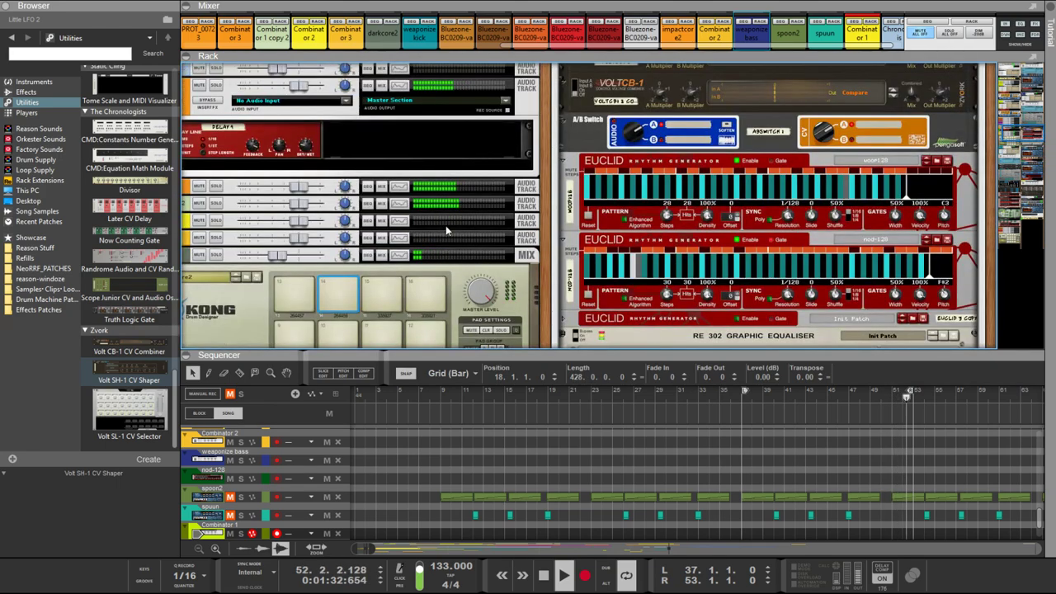
{"action": "scroll", "coordinate": [445, 227], "scroll_direction": "up", "scroll_amount": 8}
{"action": "scroll", "coordinate": [445, 231], "scroll_direction": "down", "scroll_amount": 5}
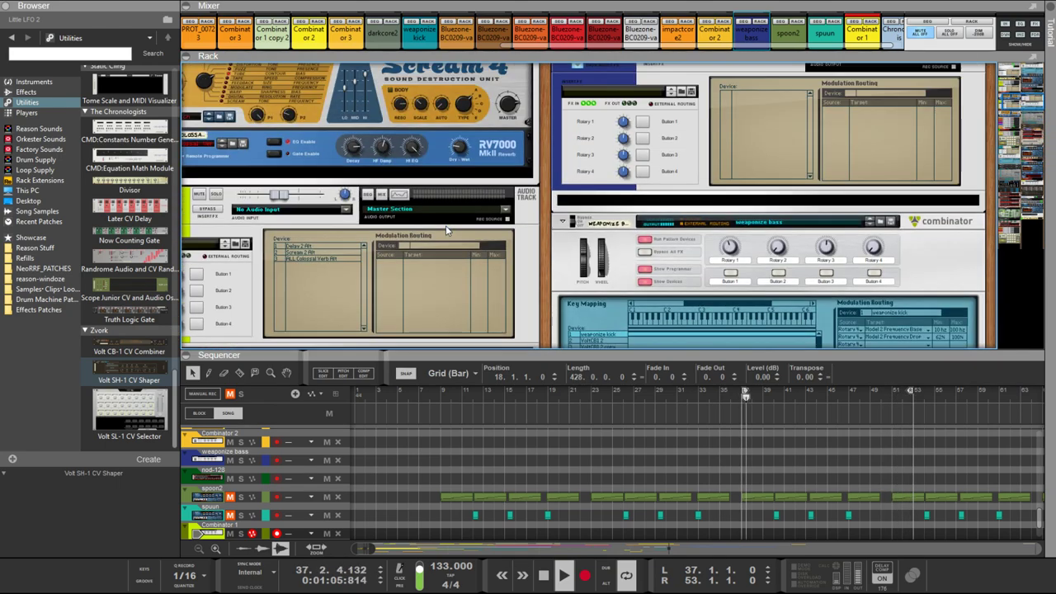
{"action": "scroll", "coordinate": [444, 224], "scroll_direction": "down", "scroll_amount": 10}
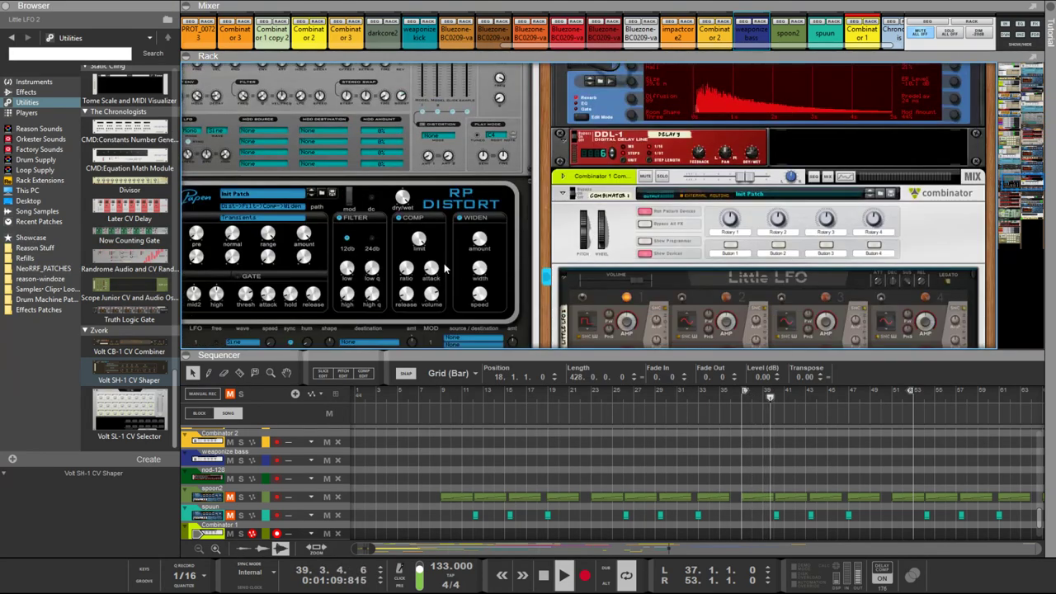
{"action": "scroll", "coordinate": [446, 268], "scroll_direction": "down", "scroll_amount": 10}
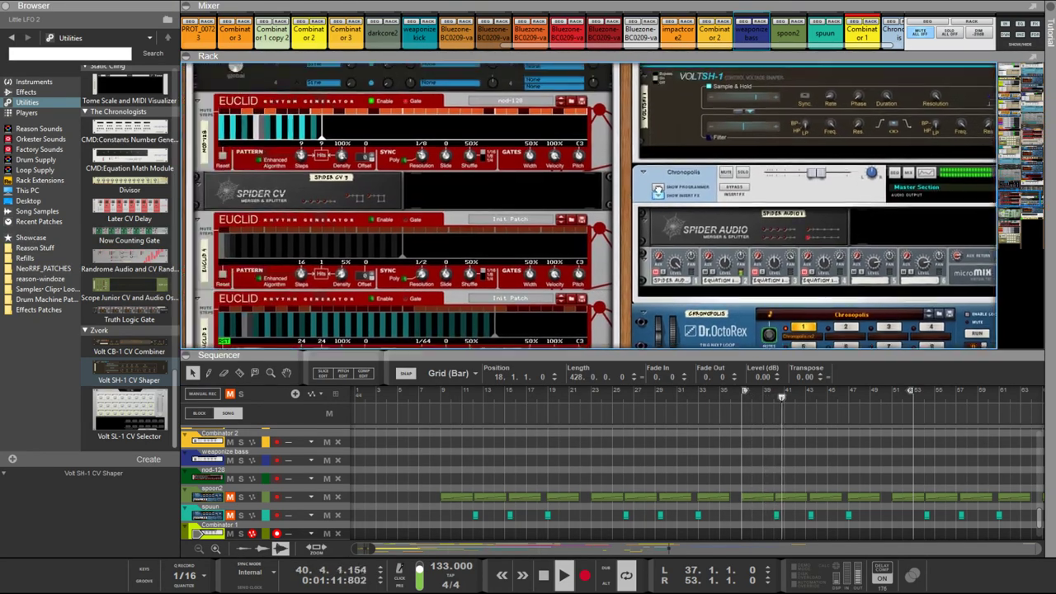
{"action": "scroll", "coordinate": [454, 236], "scroll_direction": "down", "scroll_amount": 5}
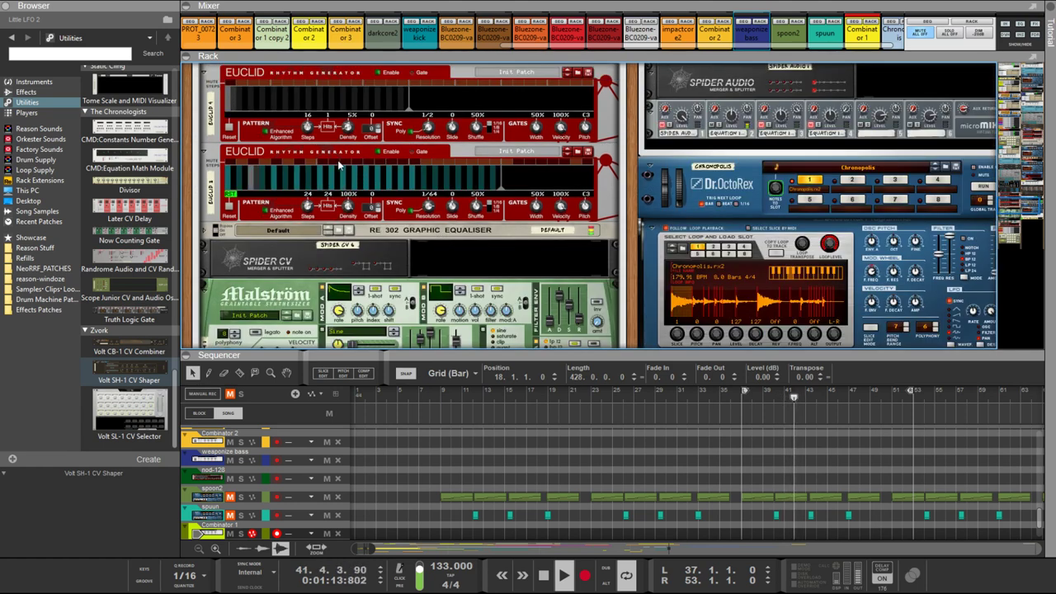
Edit the mute steps across the 24-step pattern of Euclid 2
{"action": "left_click", "coordinate": [338, 165]}
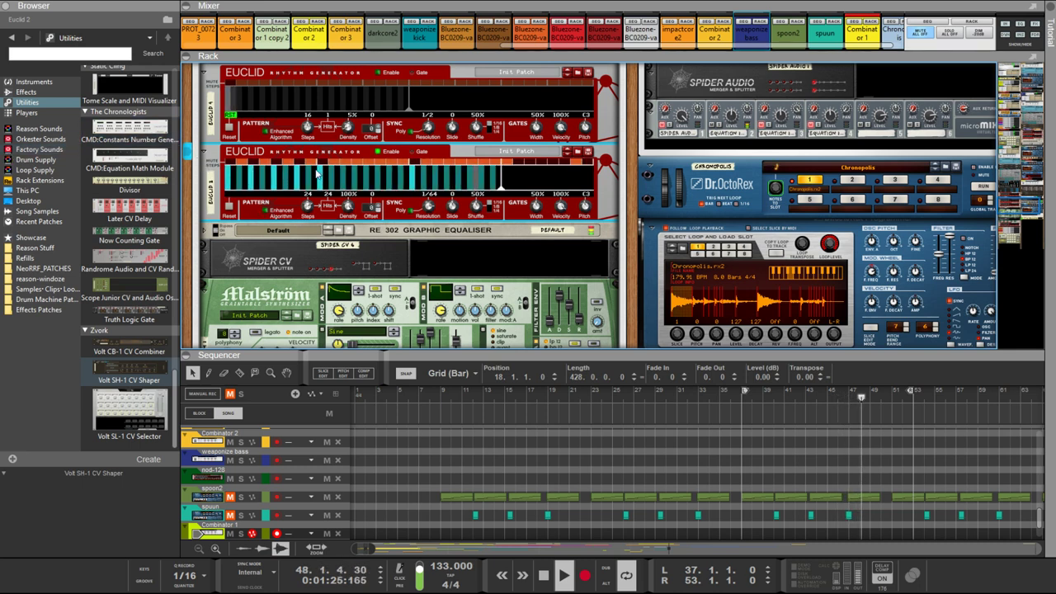
{"action": "scroll", "coordinate": [299, 165], "scroll_direction": "up", "scroll_amount": 3}
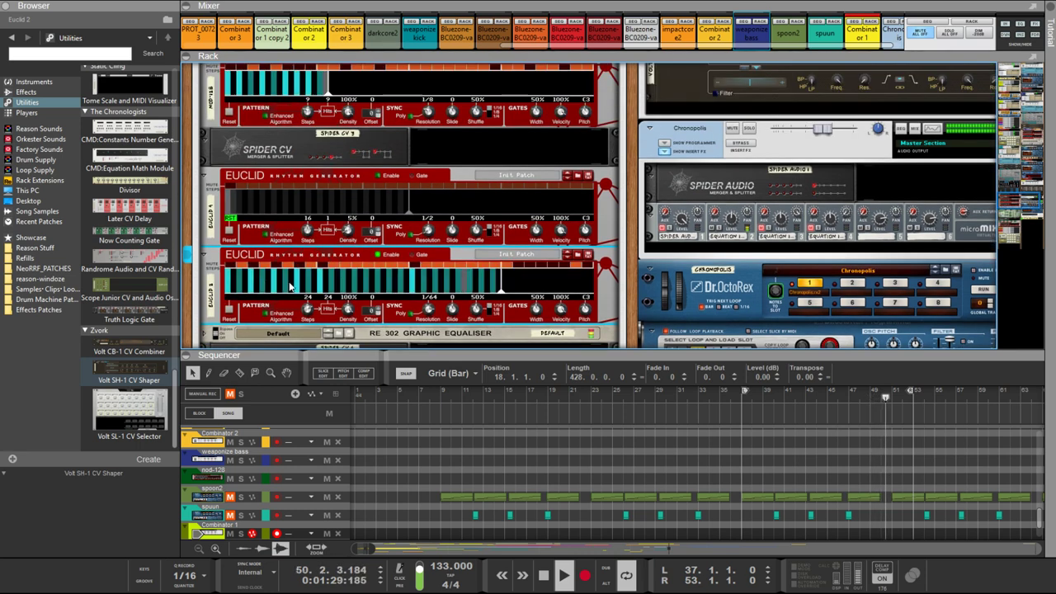
{"action": "scroll", "coordinate": [428, 308], "scroll_direction": "up", "scroll_amount": 1}
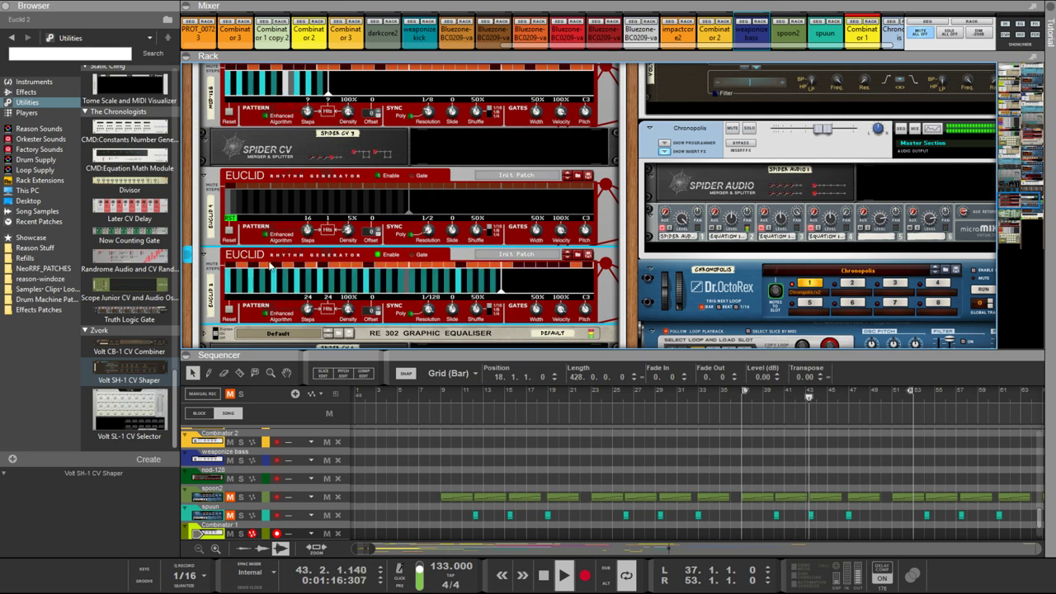
Edit the mute steps of the nod-128 Euclid below RP Distort and extend its pattern to 12 steps
{"action": "scroll", "coordinate": [338, 189], "scroll_direction": "up", "scroll_amount": 3}
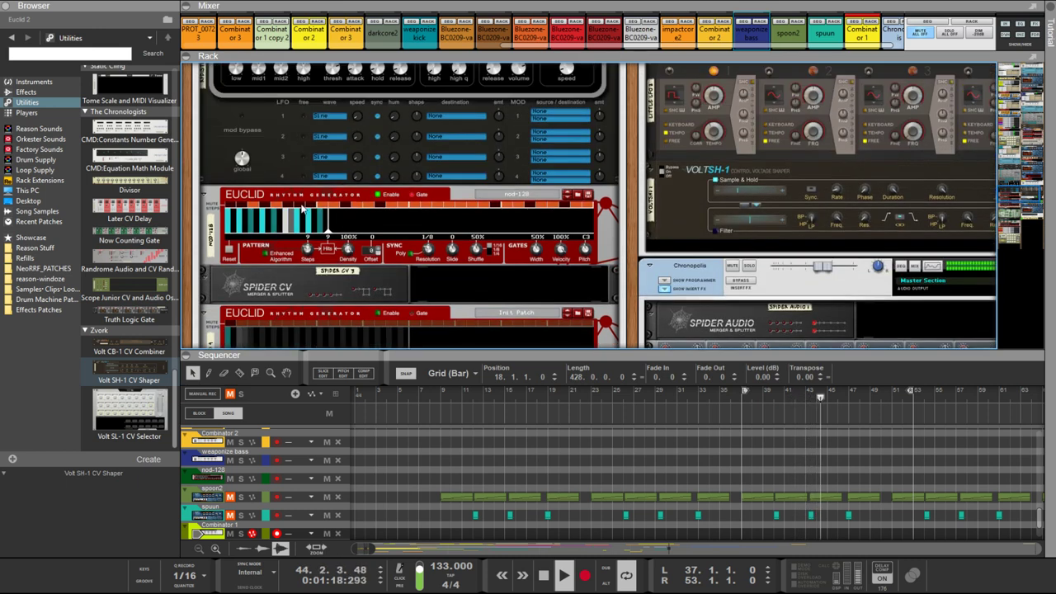
{"action": "left_click", "coordinate": [242, 208]}
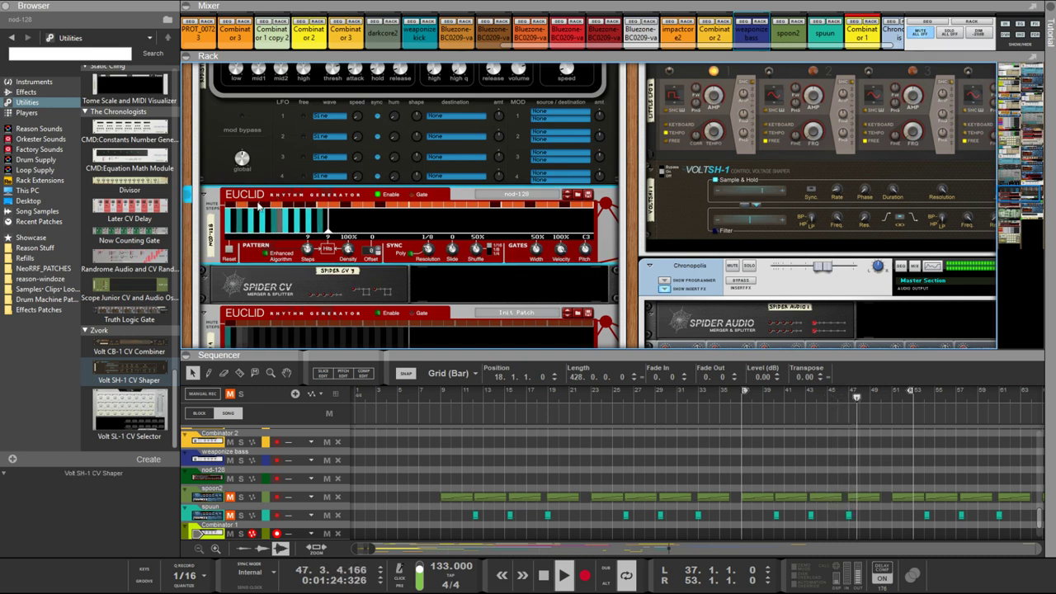
{"action": "left_click_drag", "start_coordinate": [333, 232], "coordinate": [340, 233]}
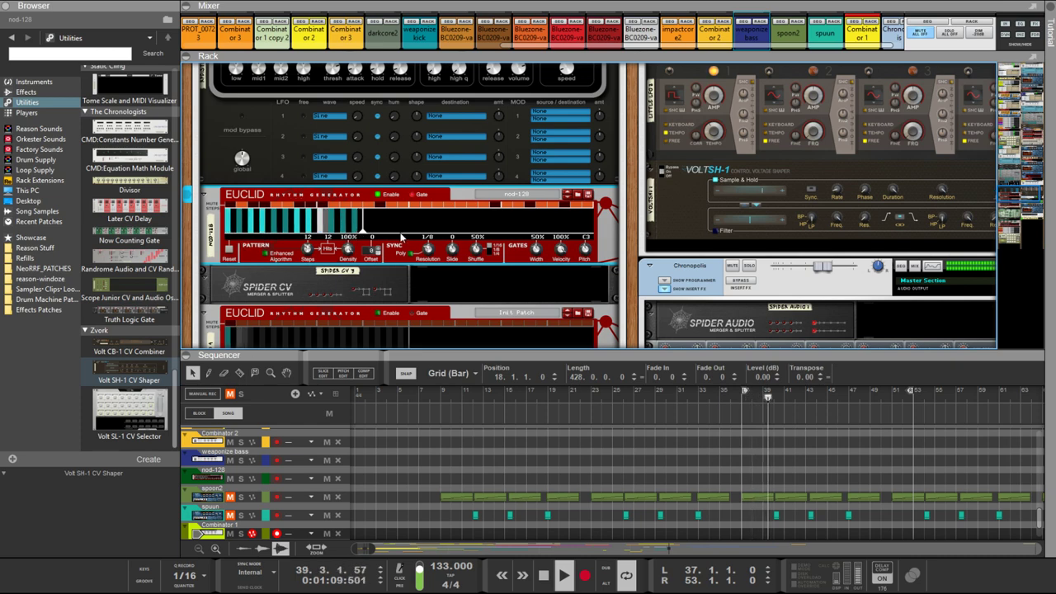
Expand the sequencer over the rack to show the arrangement's tracks
{"action": "scroll", "coordinate": [419, 233], "scroll_direction": "up", "scroll_amount": 10}
{"action": "scroll", "coordinate": [419, 233], "scroll_direction": "up", "scroll_amount": 3}
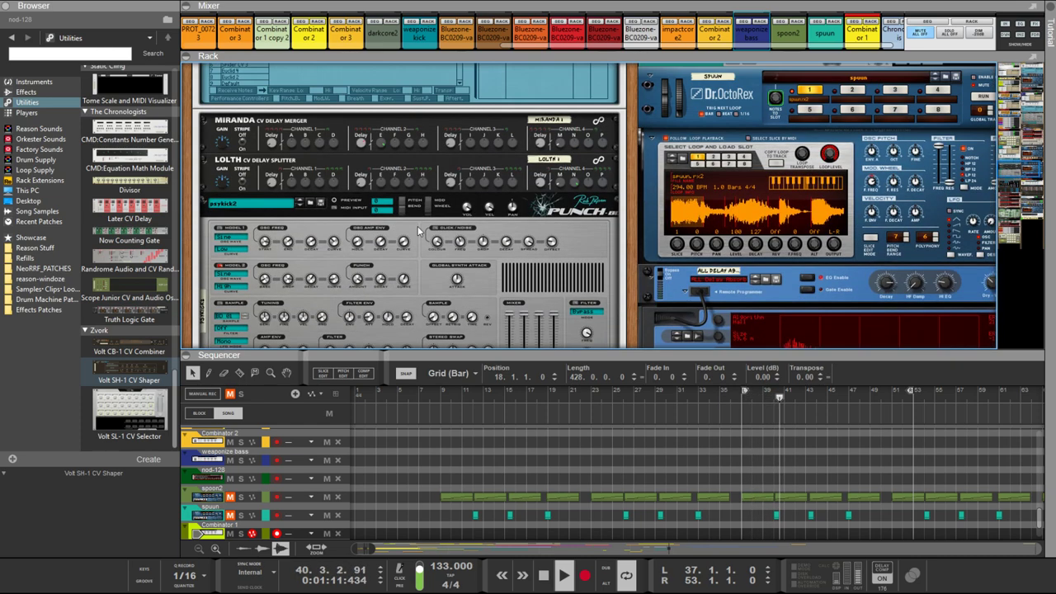
{"action": "scroll", "coordinate": [510, 344], "scroll_direction": "down", "scroll_amount": 5}
{"action": "left_click_drag", "start_coordinate": [511, 353], "coordinate": [512, 25]}
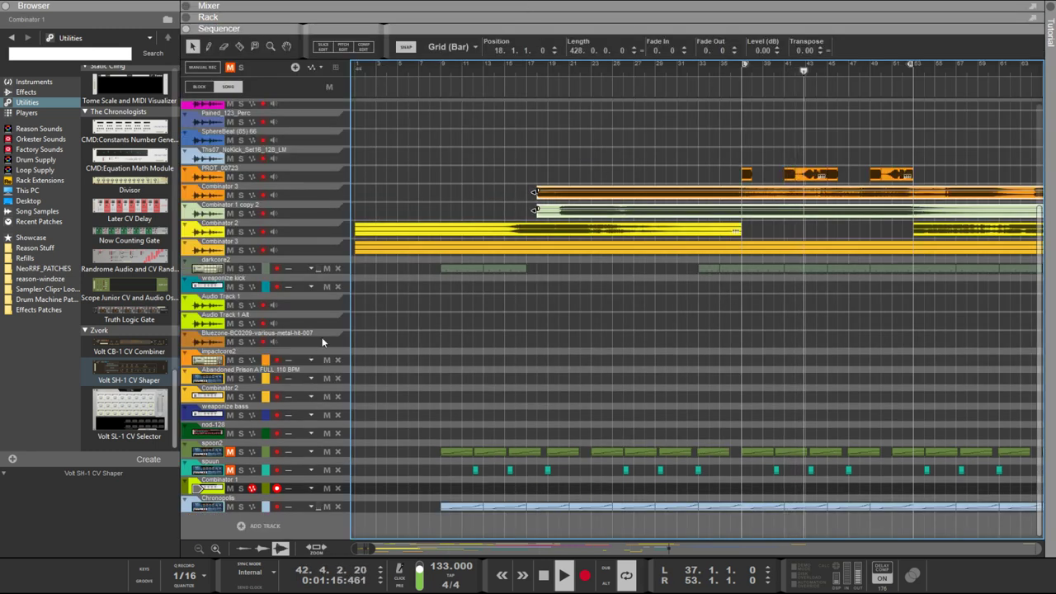
Mute the Chronopolis track and the orange Combinator 3 audio track
{"action": "left_click", "coordinate": [230, 506]}
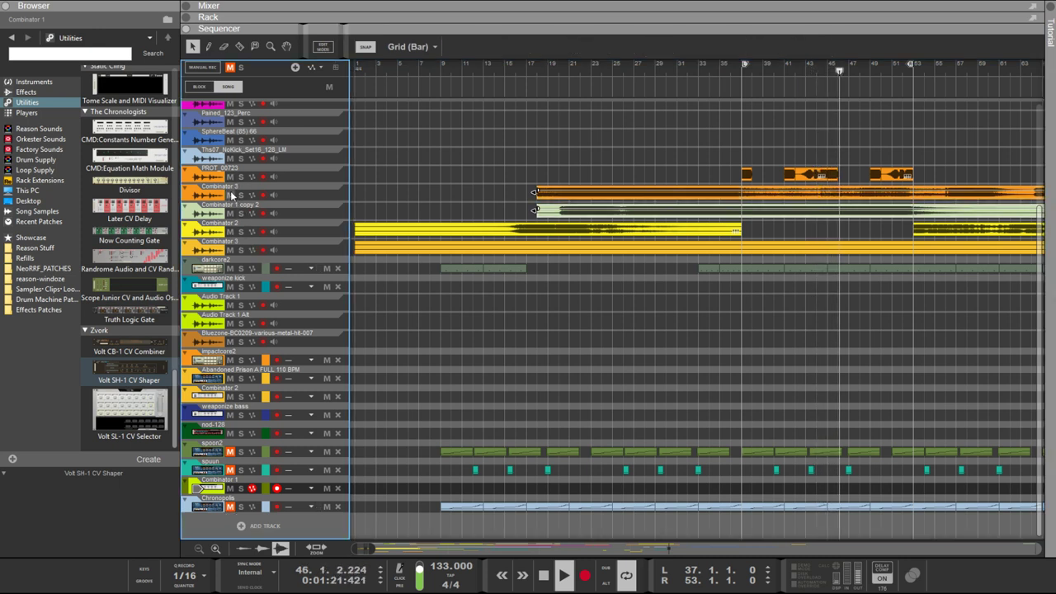
{"action": "left_click", "coordinate": [230, 195]}
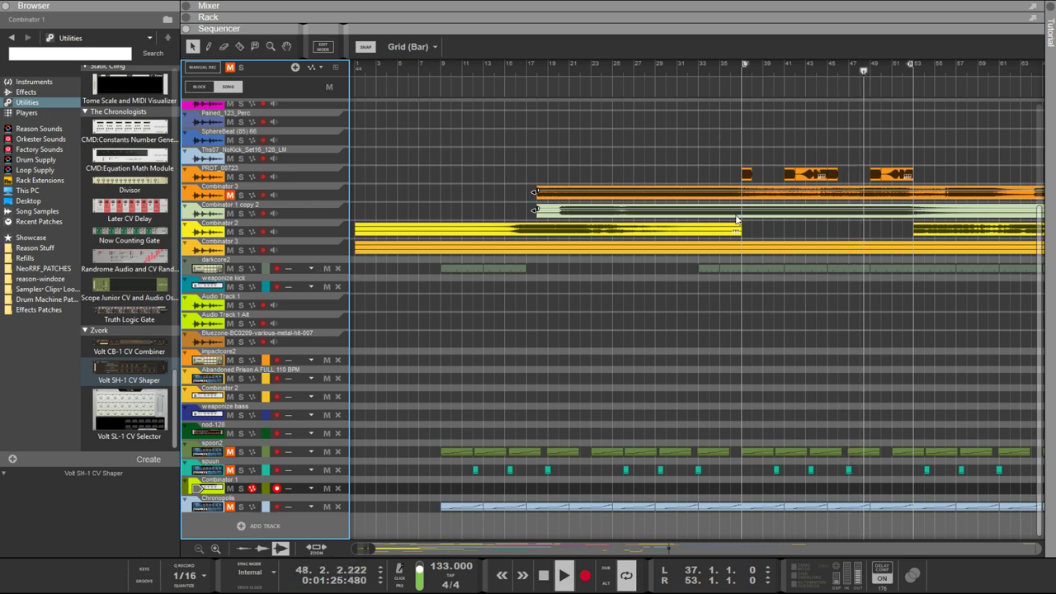
Bring the rack back above the arrangement and look through its devices, including the Little LFO and the Euclid rhythm generators
{"action": "left_click_drag", "start_coordinate": [788, 30], "coordinate": [756, 139]}
{"action": "scroll", "coordinate": [633, 103], "scroll_direction": "down", "scroll_amount": 3}
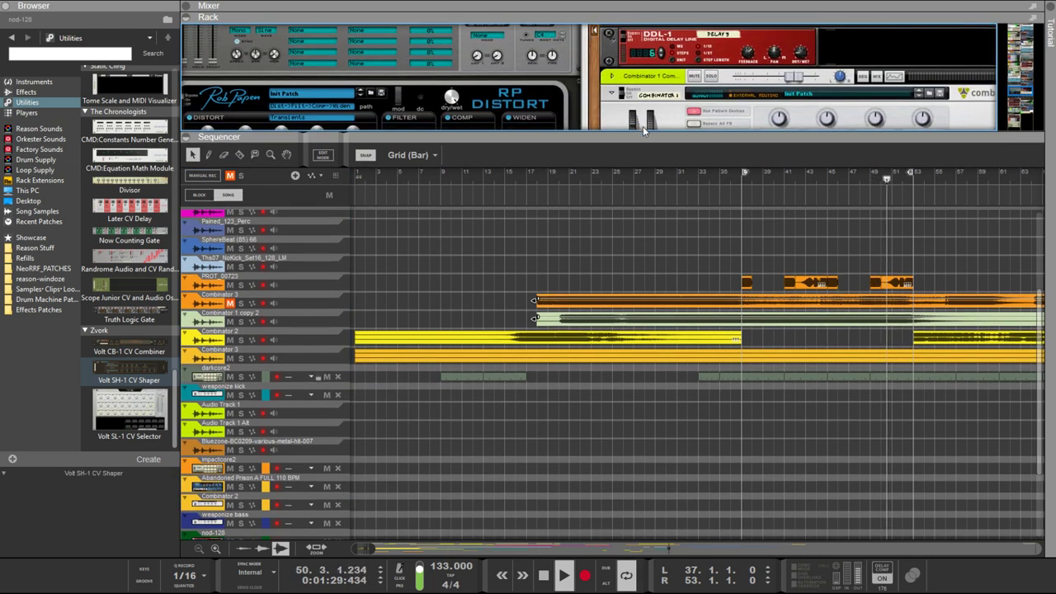
{"action": "scroll", "coordinate": [644, 103], "scroll_direction": "down", "scroll_amount": 10}
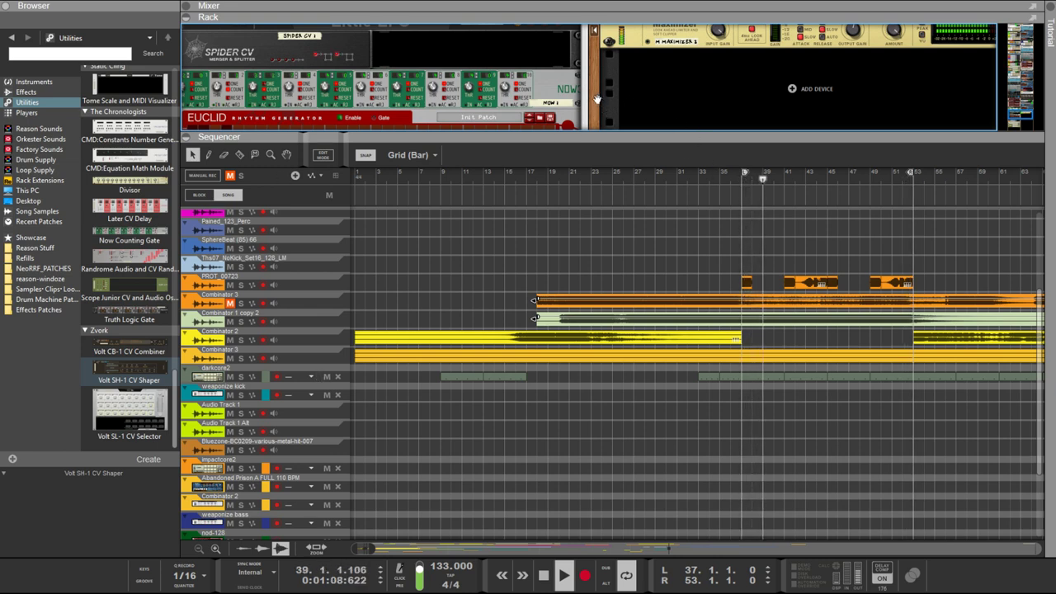
{"action": "scroll", "coordinate": [596, 99], "scroll_direction": "up", "scroll_amount": 5}
{"action": "scroll", "coordinate": [660, 103], "scroll_direction": "down", "scroll_amount": 3}
{"action": "scroll", "coordinate": [697, 112], "scroll_direction": "up", "scroll_amount": 3}
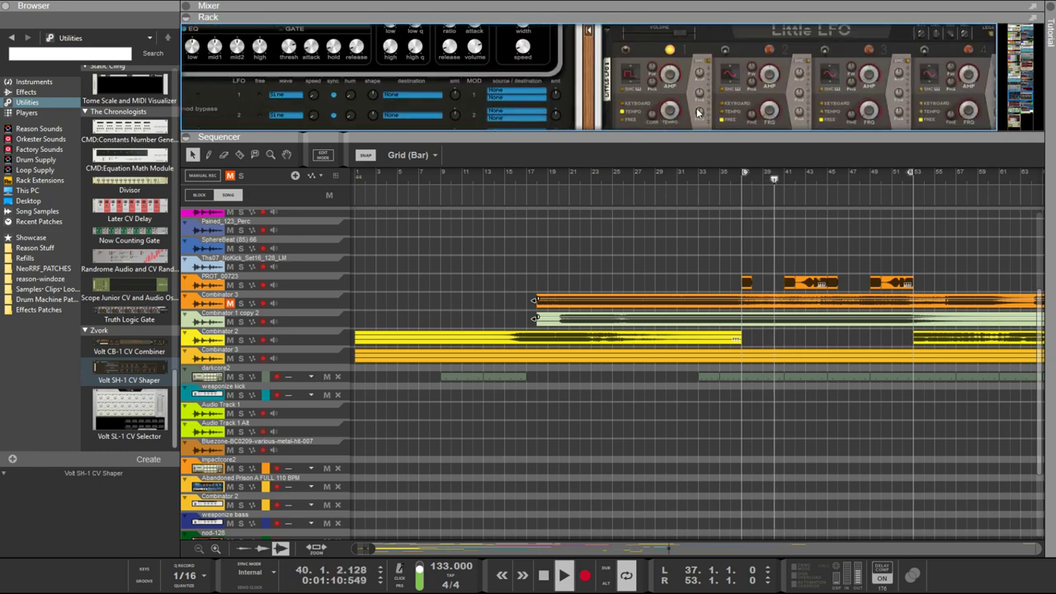
{"action": "scroll", "coordinate": [696, 112], "scroll_direction": "down", "scroll_amount": 5}
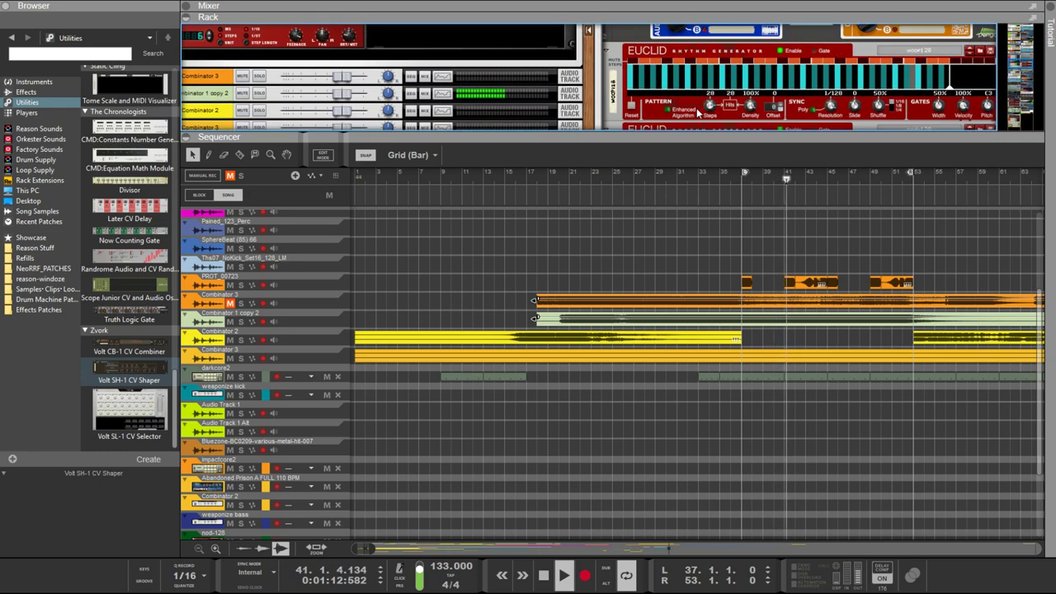
{"action": "scroll", "coordinate": [697, 111], "scroll_direction": "up", "scroll_amount": 3}
{"action": "scroll", "coordinate": [697, 111], "scroll_direction": "down", "scroll_amount": 3}
Enlarge the rack and inspect the weaponize kick device's Model 2 Punch Curve setting
{"action": "left_click_drag", "start_coordinate": [692, 133], "coordinate": [693, 320]}
{"action": "scroll", "coordinate": [786, 213], "scroll_direction": "up", "scroll_amount": 3}
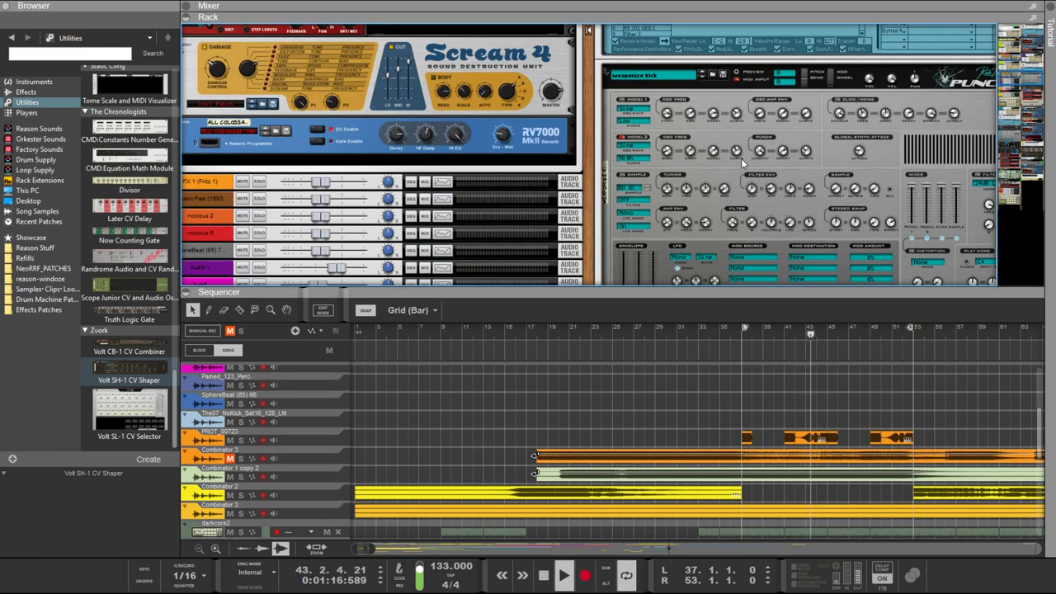
{"action": "mouse_move", "coordinate": [714, 158]}
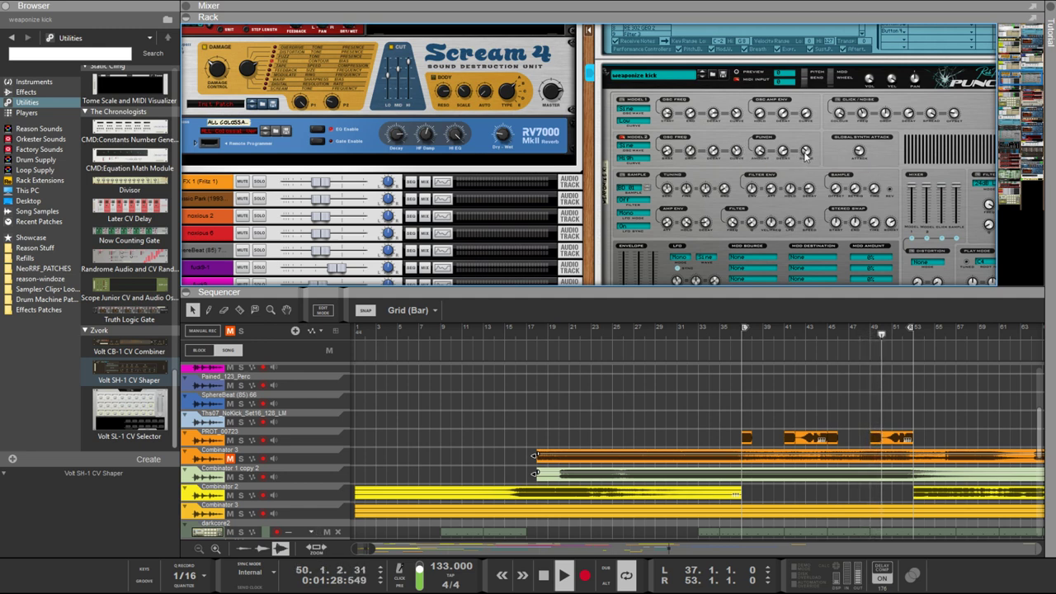
{"action": "mouse_move", "coordinate": [805, 153]}
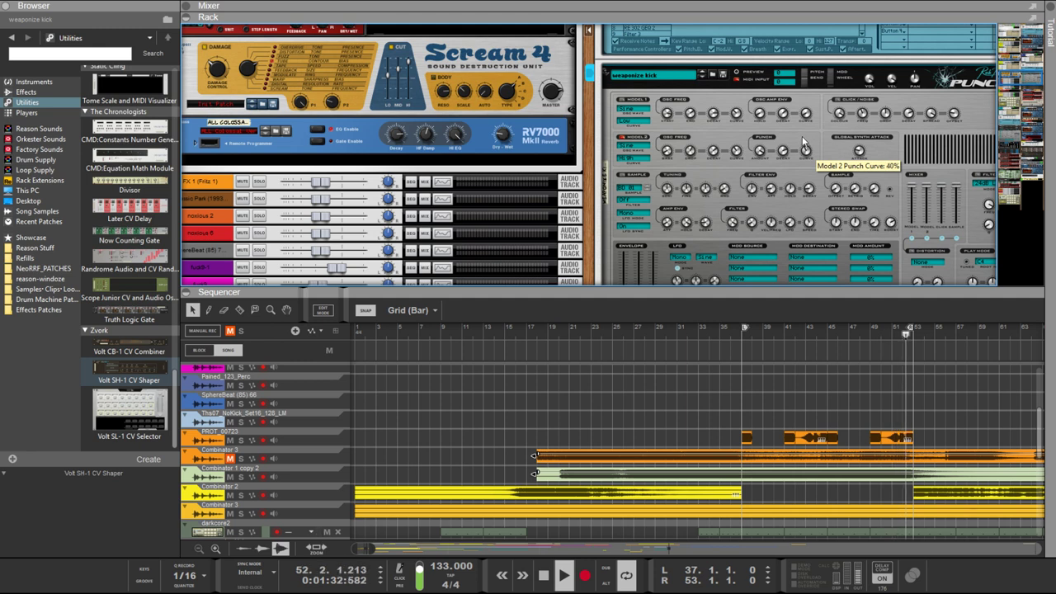
{"action": "scroll", "coordinate": [849, 330], "scroll_direction": "down", "scroll_amount": 3}
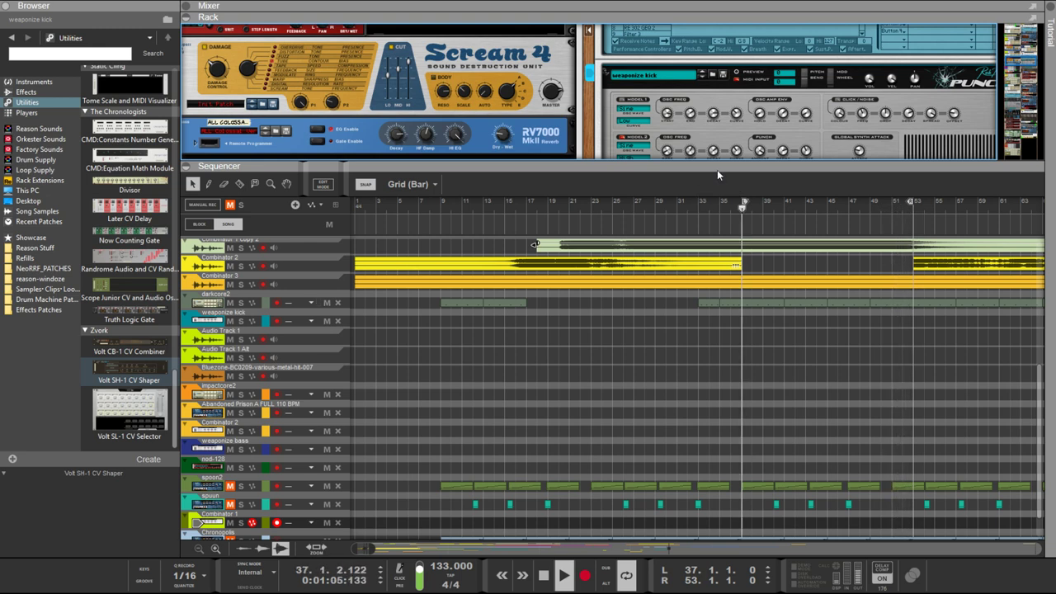
Examine the weaponize bass Combinator, the A/B Switch and the woop128 and nod-128 Euclid generators in an enlarged rack
{"action": "left_click_drag", "start_coordinate": [726, 173], "coordinate": [726, 311]}
{"action": "scroll", "coordinate": [822, 218], "scroll_direction": "up", "scroll_amount": 3}
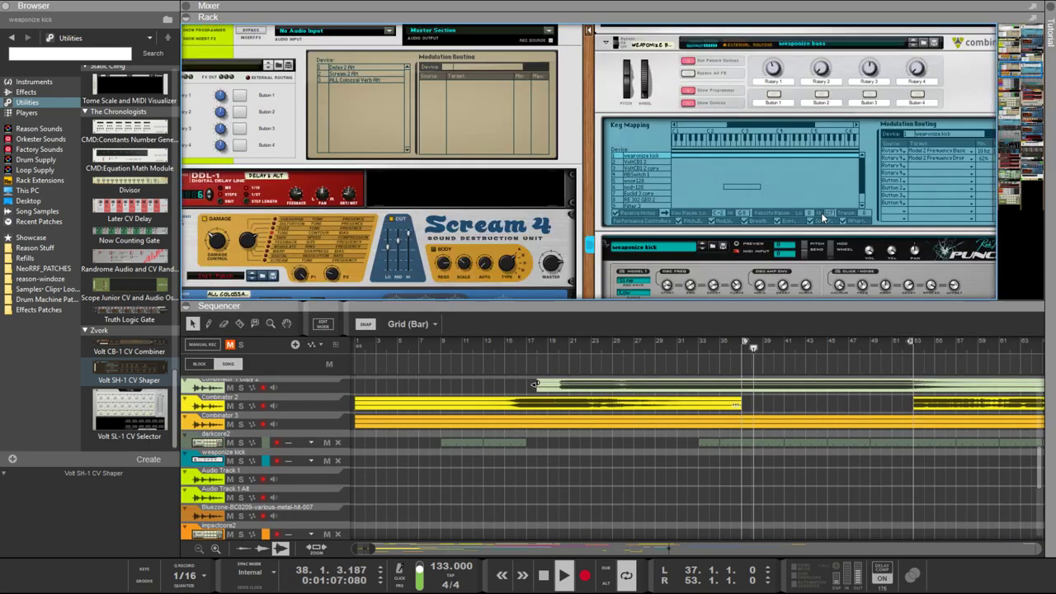
{"action": "scroll", "coordinate": [821, 218], "scroll_direction": "down", "scroll_amount": 3}
{"action": "scroll", "coordinate": [822, 217], "scroll_direction": "up", "scroll_amount": 3}
{"action": "scroll", "coordinate": [821, 217], "scroll_direction": "down", "scroll_amount": 3}
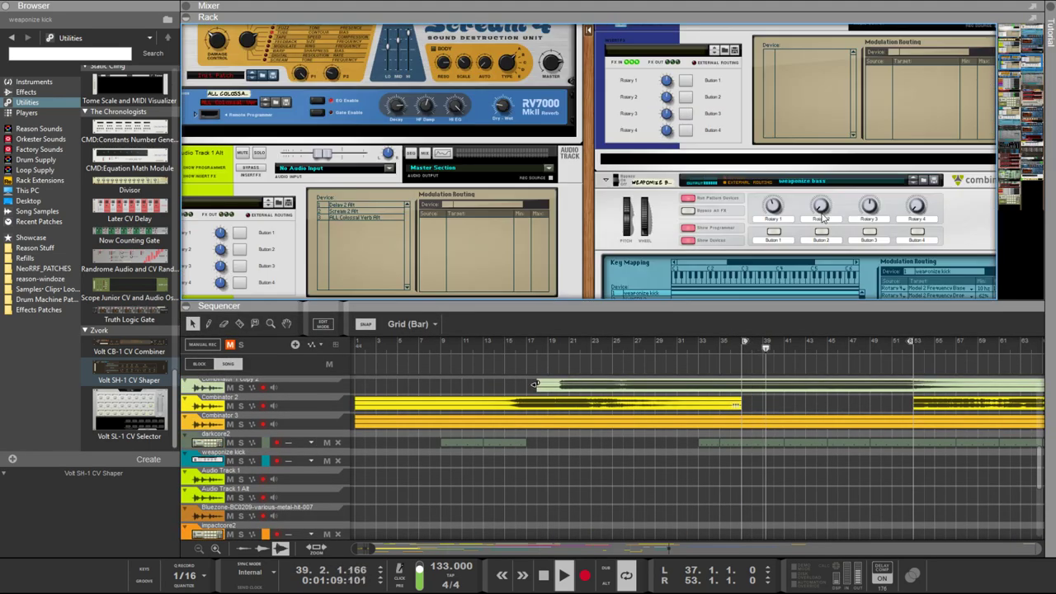
{"action": "scroll", "coordinate": [821, 218], "scroll_direction": "up", "scroll_amount": 3}
{"action": "scroll", "coordinate": [821, 218], "scroll_direction": "down", "scroll_amount": 3}
{"action": "scroll", "coordinate": [821, 218], "scroll_direction": "up", "scroll_amount": 3}
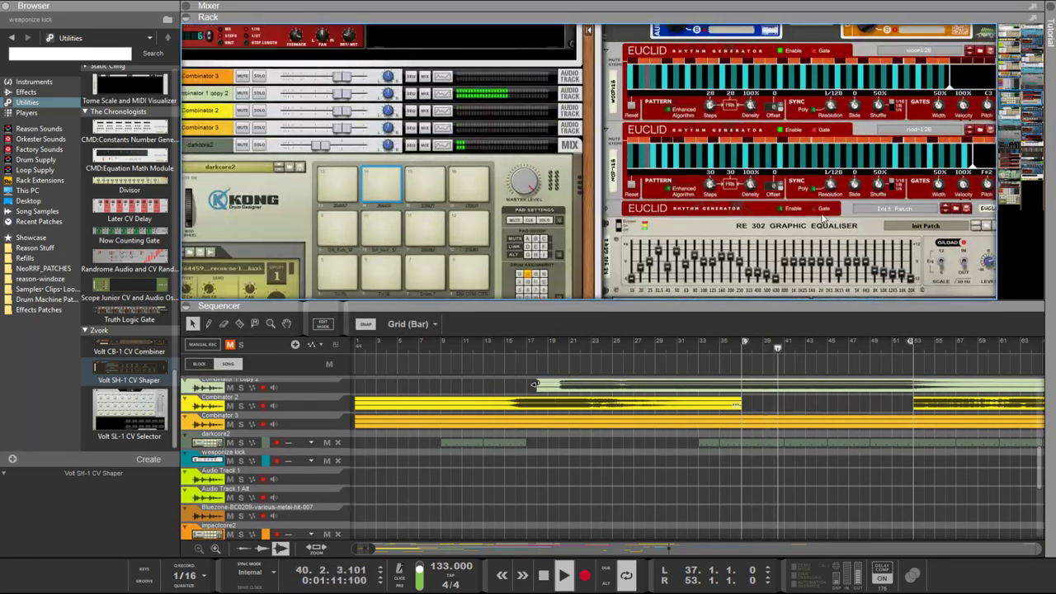
{"action": "scroll", "coordinate": [822, 218], "scroll_direction": "down", "scroll_amount": 3}
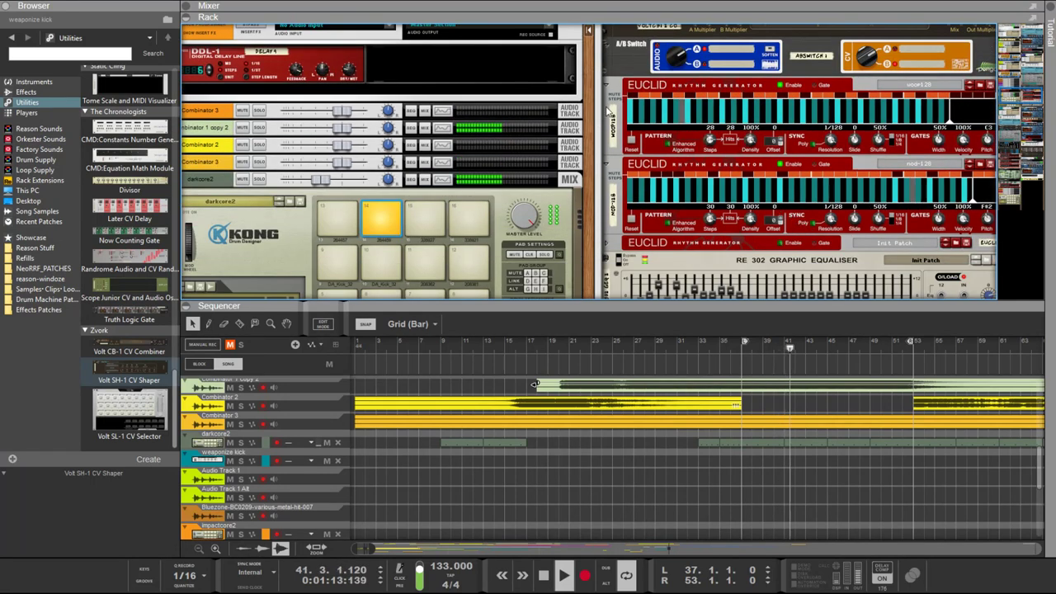
{"action": "left_click", "coordinate": [693, 99]}
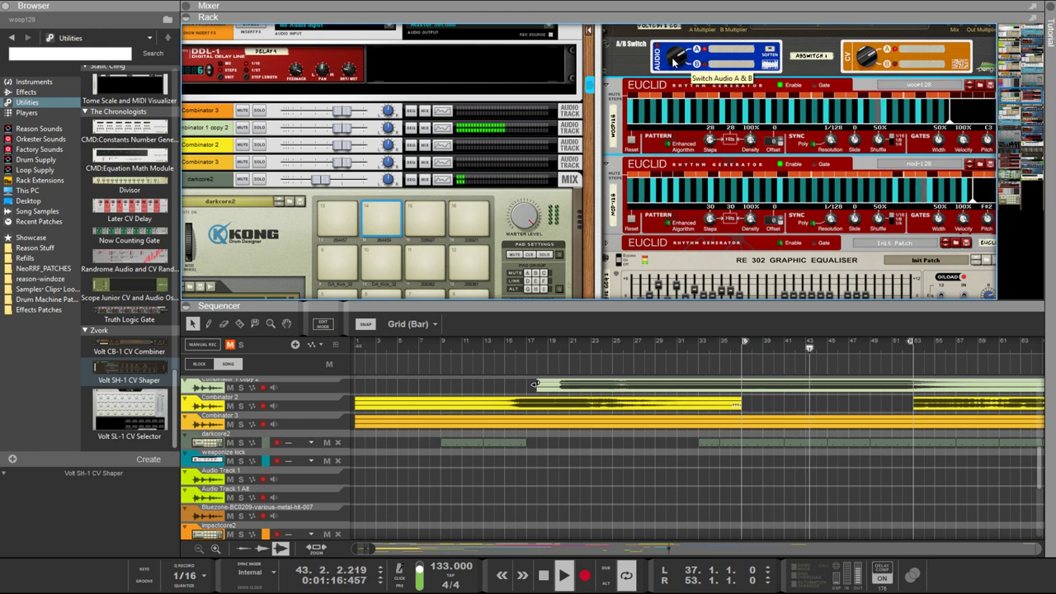
{"action": "left_click", "coordinate": [649, 178]}
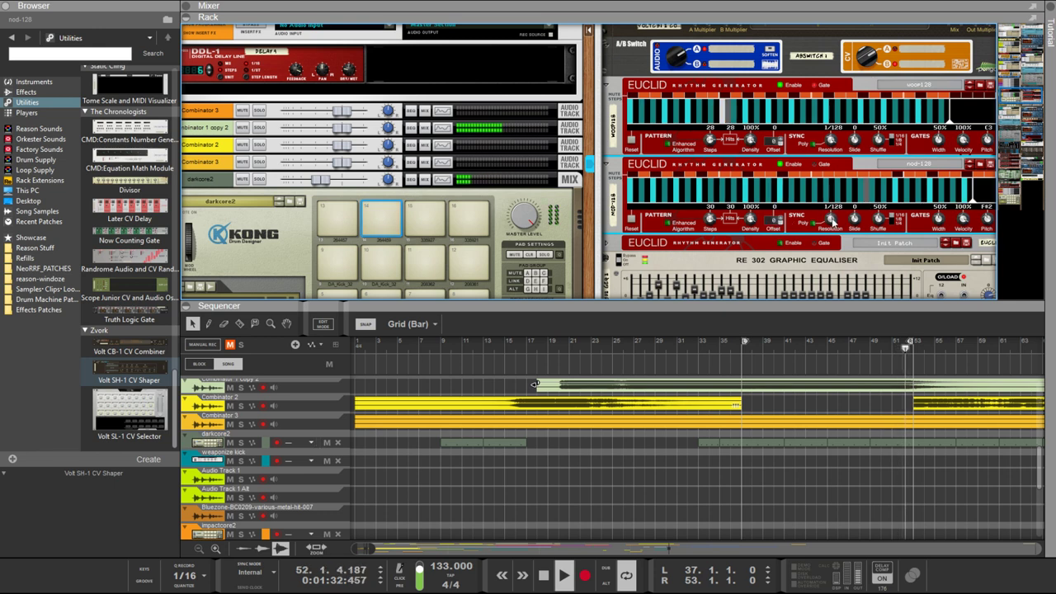
Set the nod-128 Euclid below the woop128 Euclid to 24 steps
{"action": "scroll", "coordinate": [833, 230], "scroll_direction": "down", "scroll_amount": 1}
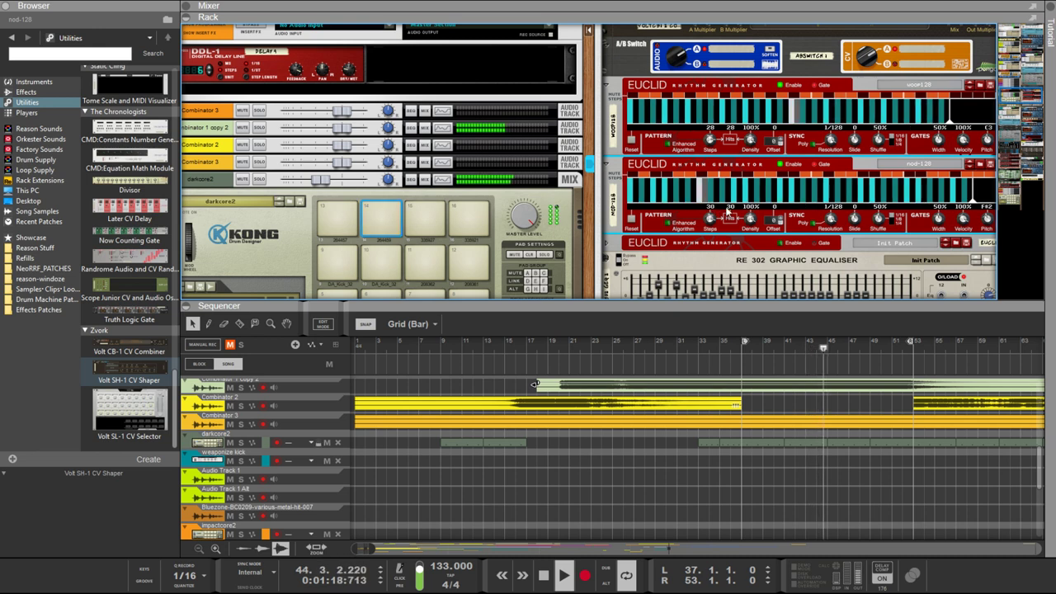
{"action": "mouse_move", "coordinate": [710, 222]}
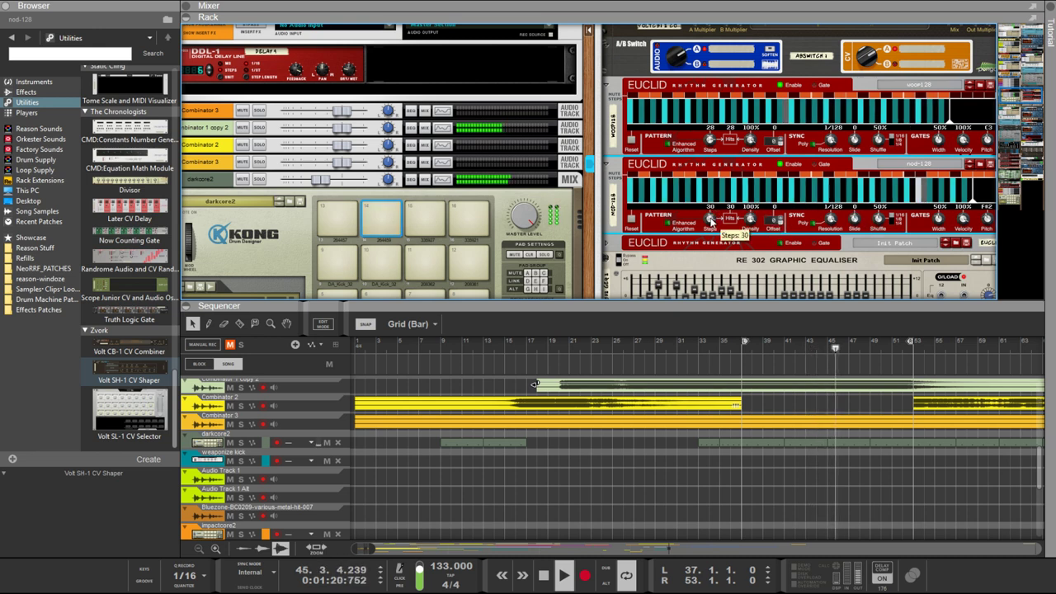
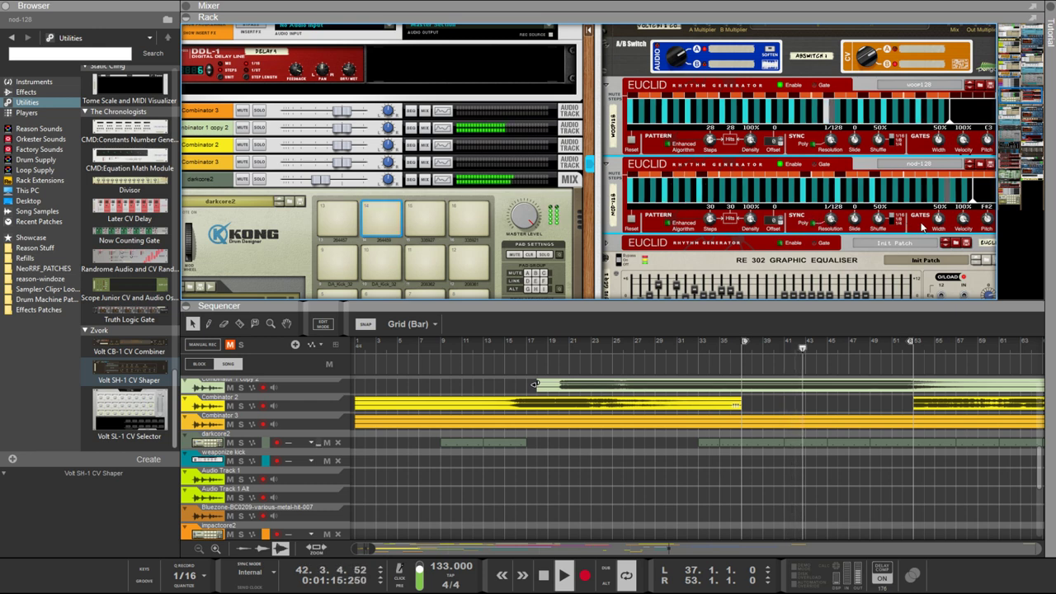
{"action": "scroll", "coordinate": [436, 228], "scroll_direction": "up", "scroll_amount": 1}
{"action": "scroll", "coordinate": [436, 228], "scroll_direction": "up", "scroll_amount": 1}
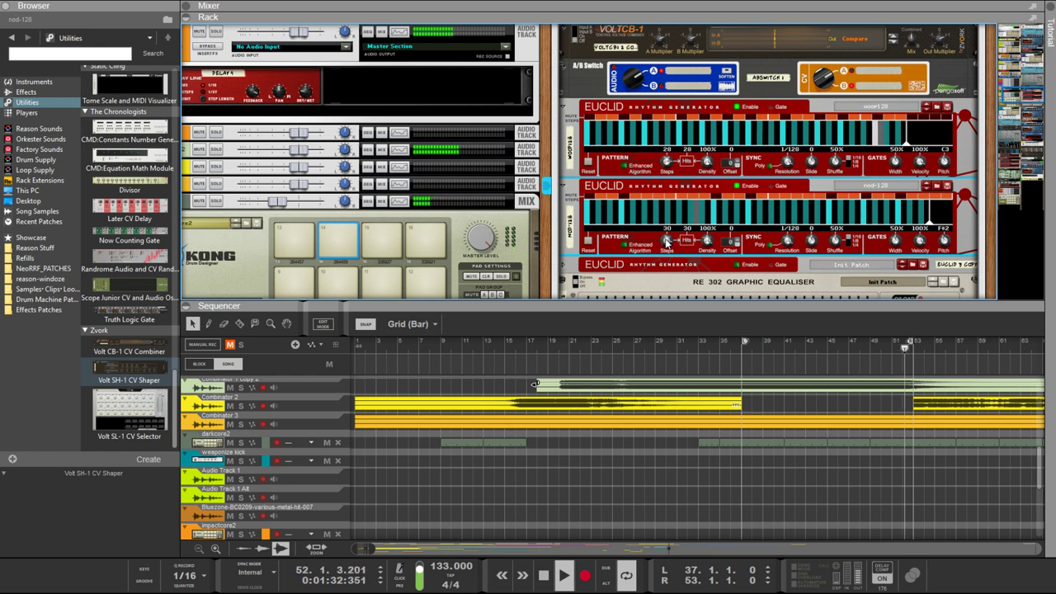
{"action": "left_click_drag", "start_coordinate": [666, 240], "coordinate": [672, 256]}
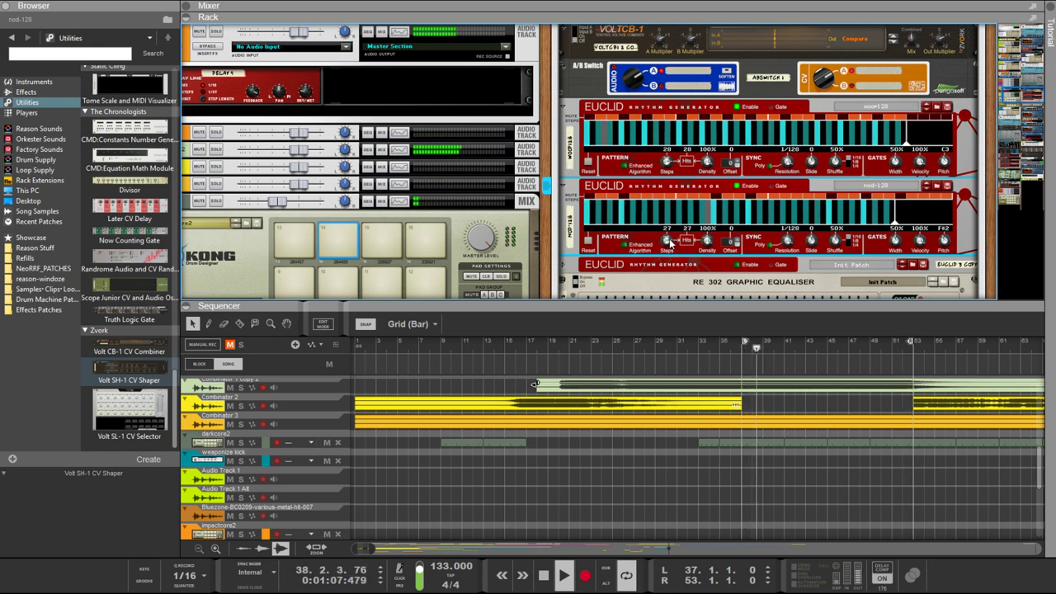
{"action": "left_click_drag", "start_coordinate": [670, 242], "coordinate": [673, 256]}
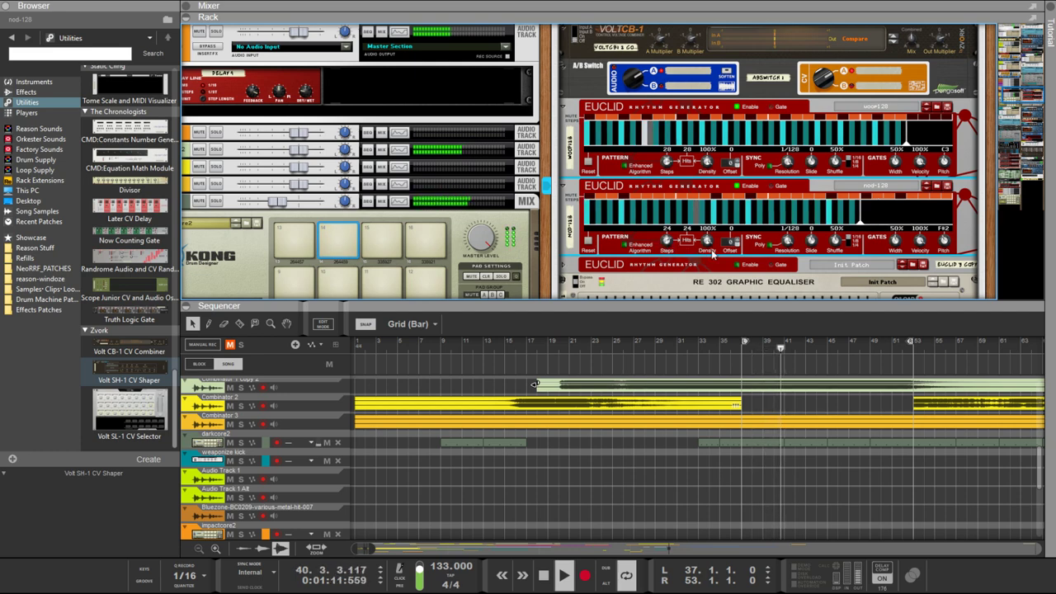
Expand the sequencer and move the orange Combinator 3 and Combinator 1 copy 2 audio clips to start at bar 1
{"action": "scroll", "coordinate": [712, 254], "scroll_direction": "down", "scroll_amount": 5}
{"action": "key", "text": "F6"}
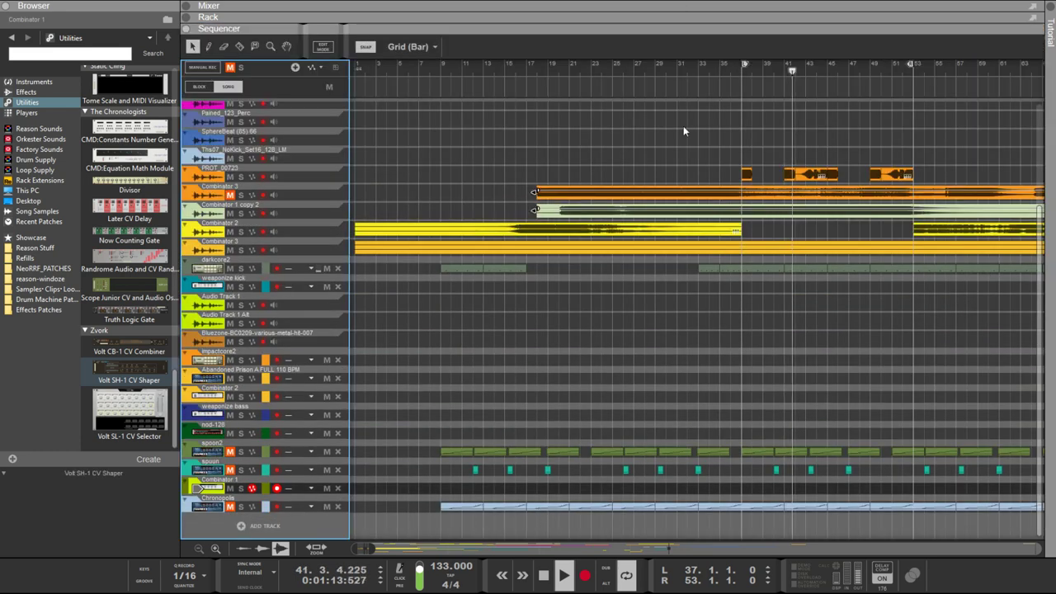
{"action": "scroll", "coordinate": [705, 235], "scroll_direction": "up", "scroll_amount": 3}
{"action": "scroll", "coordinate": [842, 360], "scroll_direction": "down", "scroll_amount": 3}
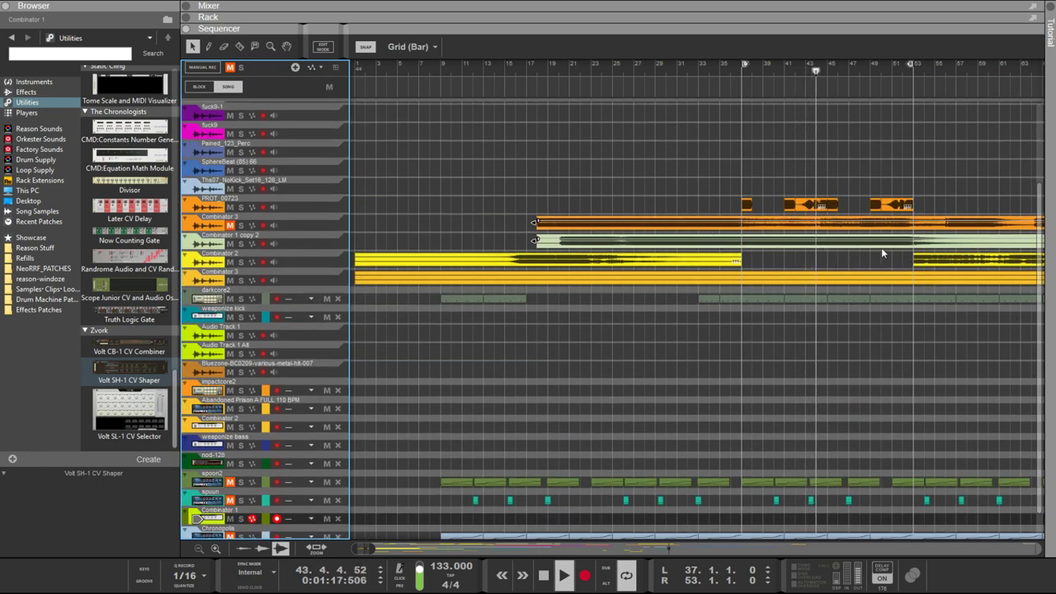
{"action": "left_click", "coordinate": [772, 244]}
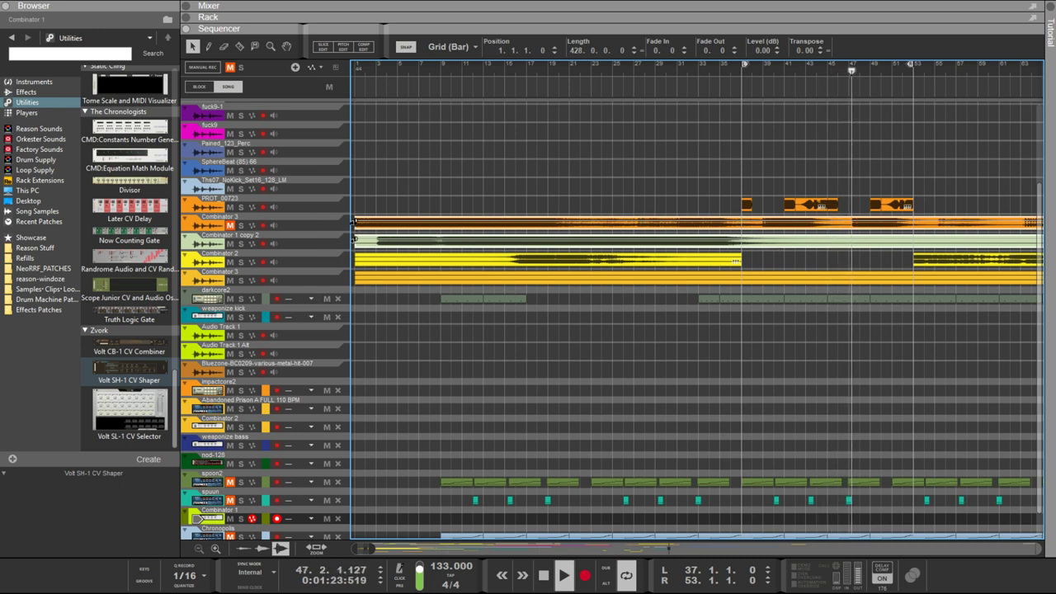
Trim the start of the orange Combinator 3 and Combinator 1 copy 2 clips to bar 37, and move both back to bar 1
{"action": "left_click", "coordinate": [328, 232]}
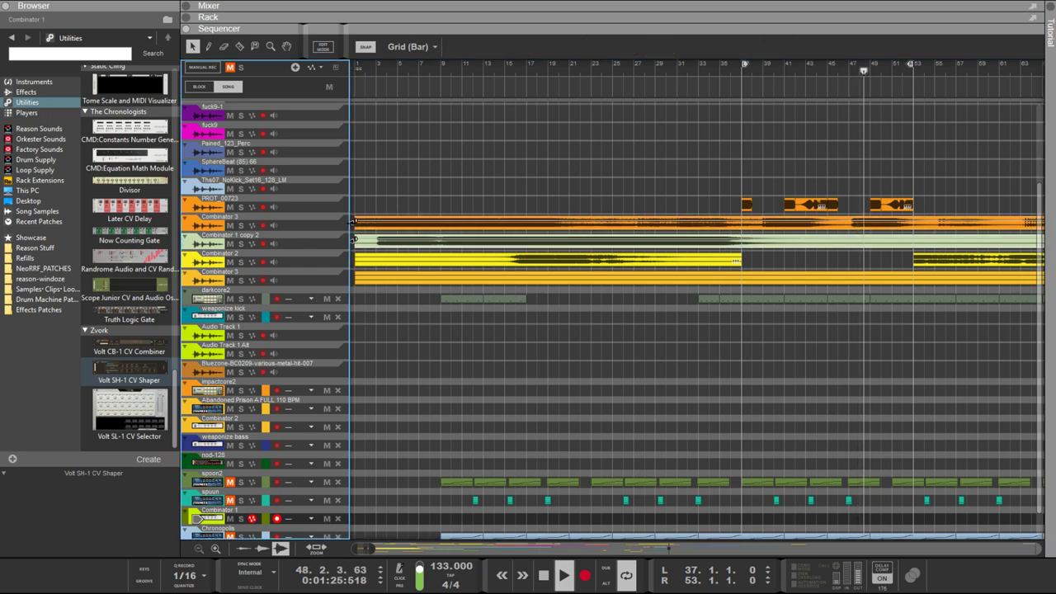
{"action": "left_click_drag", "start_coordinate": [352, 221], "coordinate": [741, 221]}
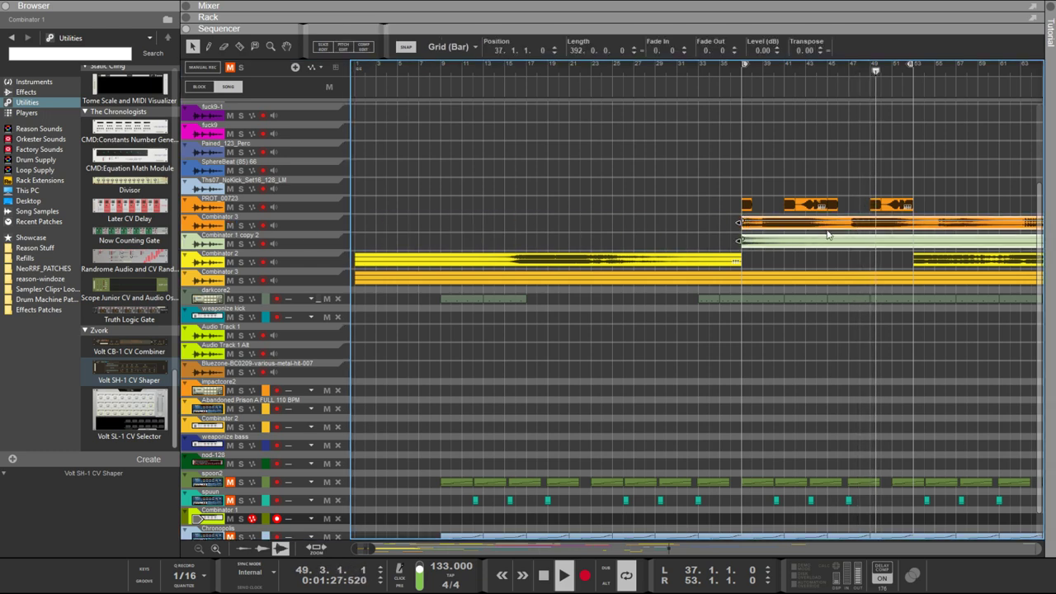
{"action": "left_click_drag", "start_coordinate": [827, 234], "coordinate": [396, 221]}
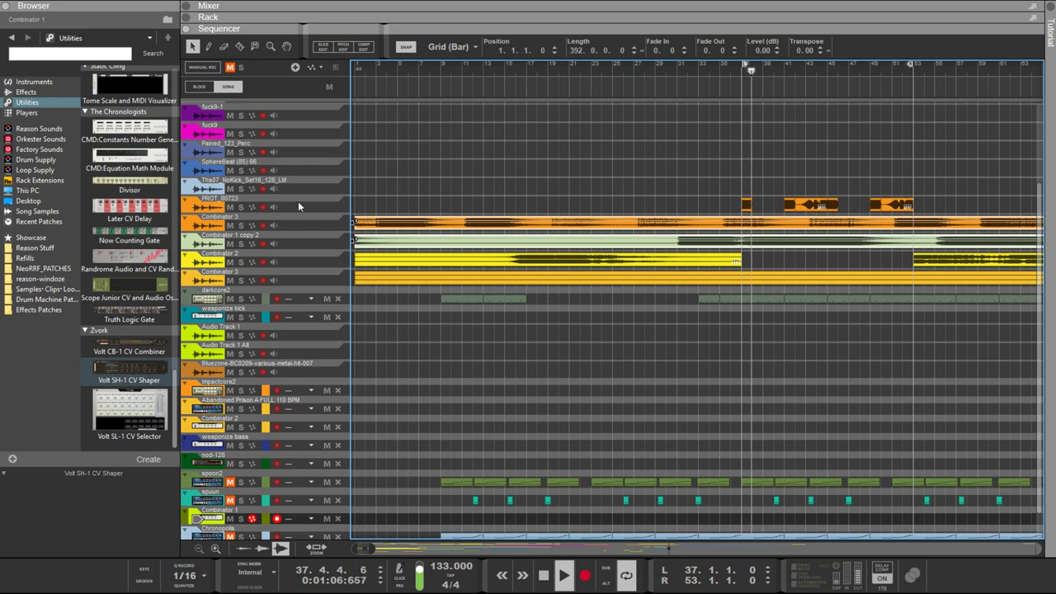
Trim the start of the same two clips to bar 31 and move them to begin at bar 5
{"action": "left_click_drag", "start_coordinate": [356, 222], "coordinate": [677, 224]}
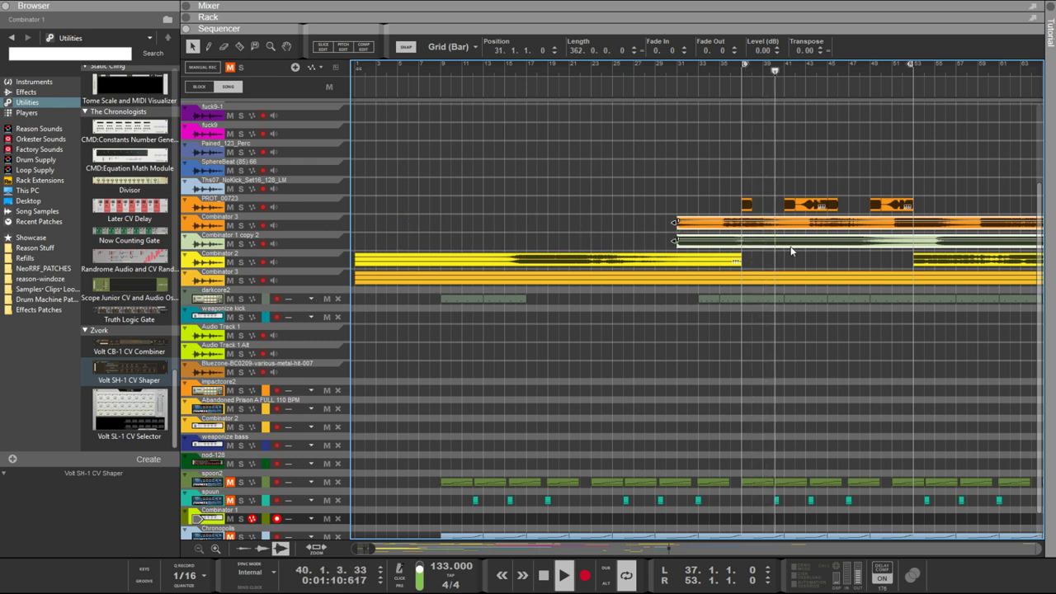
{"action": "left_click_drag", "start_coordinate": [789, 250], "coordinate": [516, 238]}
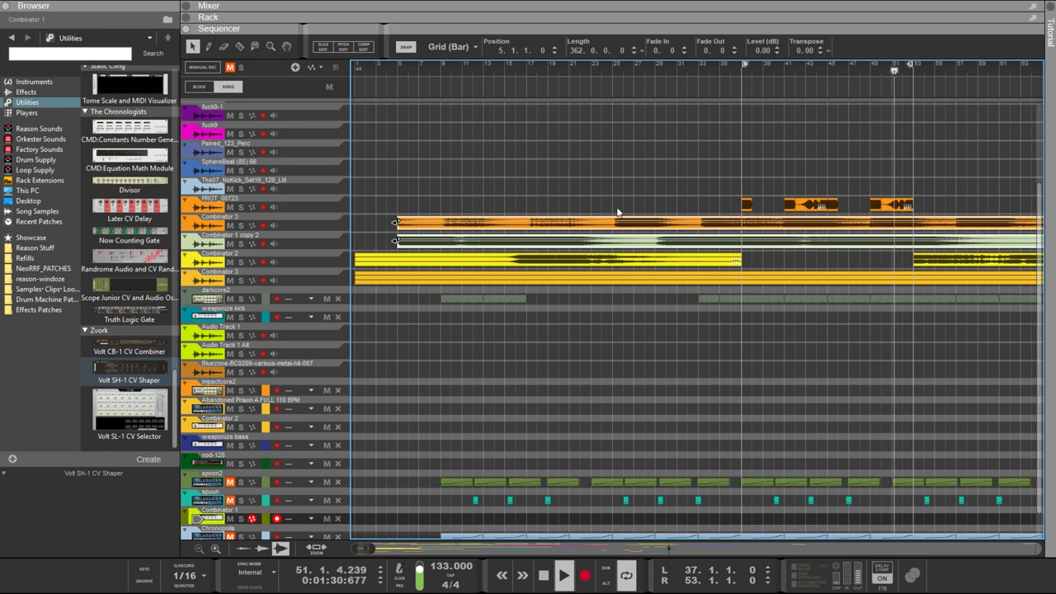
Mute the Combinator 1 copy 2 track and enable the EQ on the orange Combinator 3 mixer channel
{"action": "left_click", "coordinate": [230, 243]}
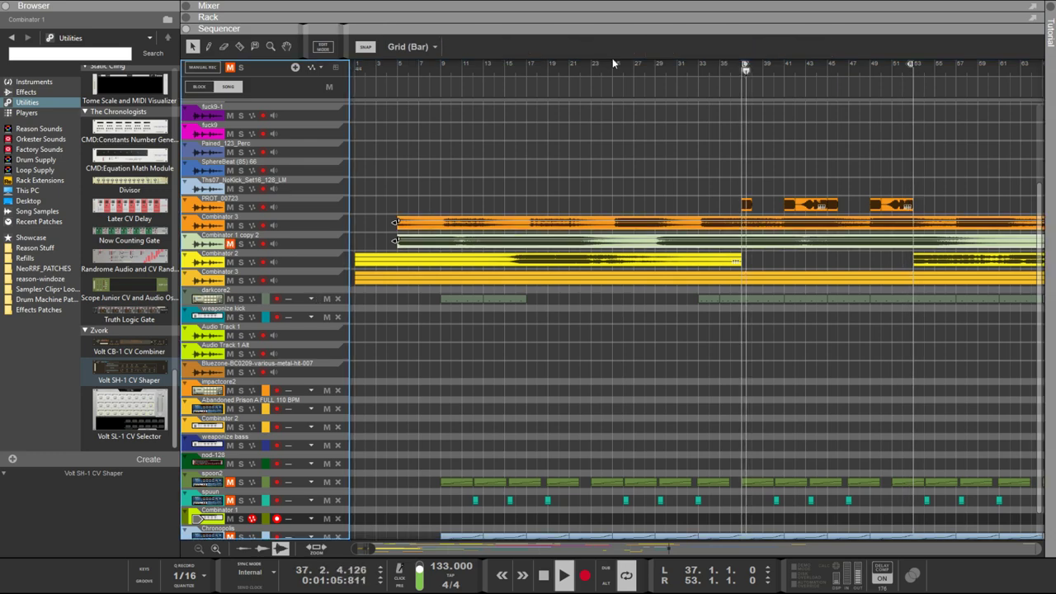
{"action": "left_click_drag", "start_coordinate": [661, 22], "coordinate": [627, 228]}
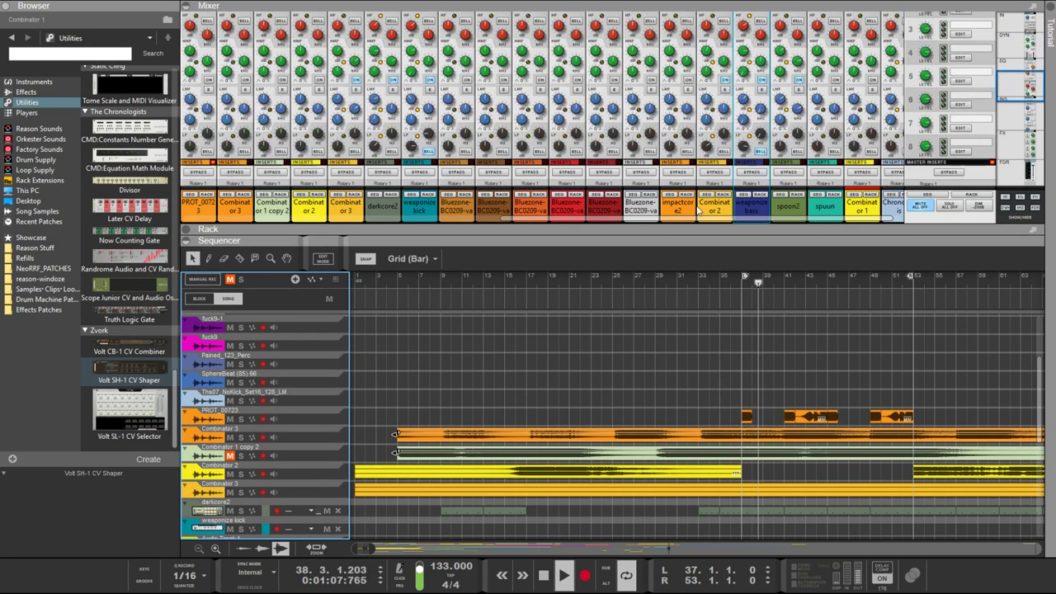
{"action": "scroll", "coordinate": [470, 173], "scroll_direction": "down", "scroll_amount": 5}
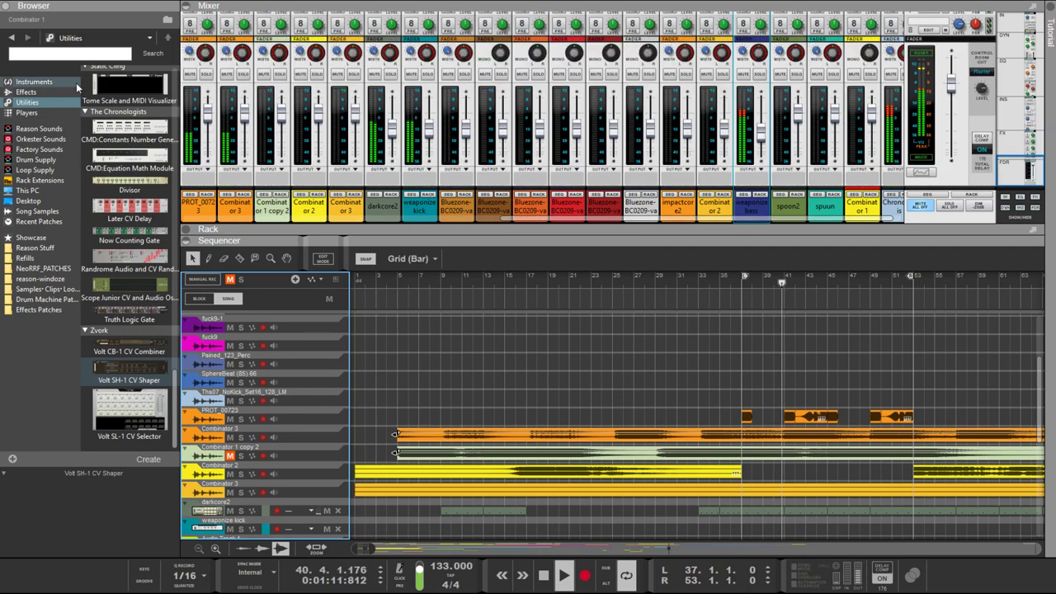
{"action": "scroll", "coordinate": [211, 131], "scroll_direction": "up", "scroll_amount": 8}
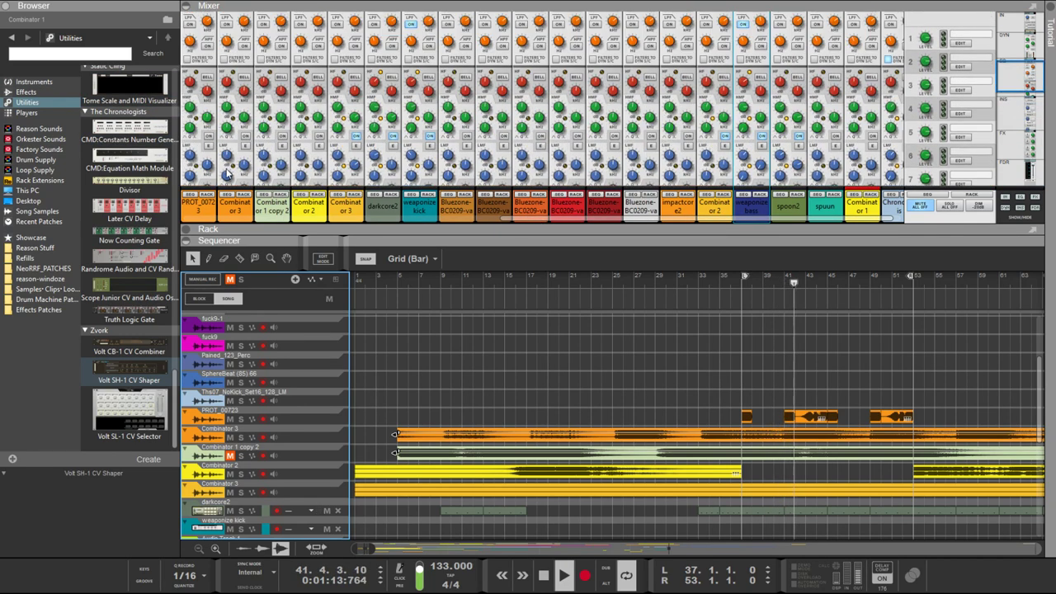
{"action": "scroll", "coordinate": [230, 173], "scroll_direction": "down", "scroll_amount": 3}
{"action": "left_click", "coordinate": [244, 37]}
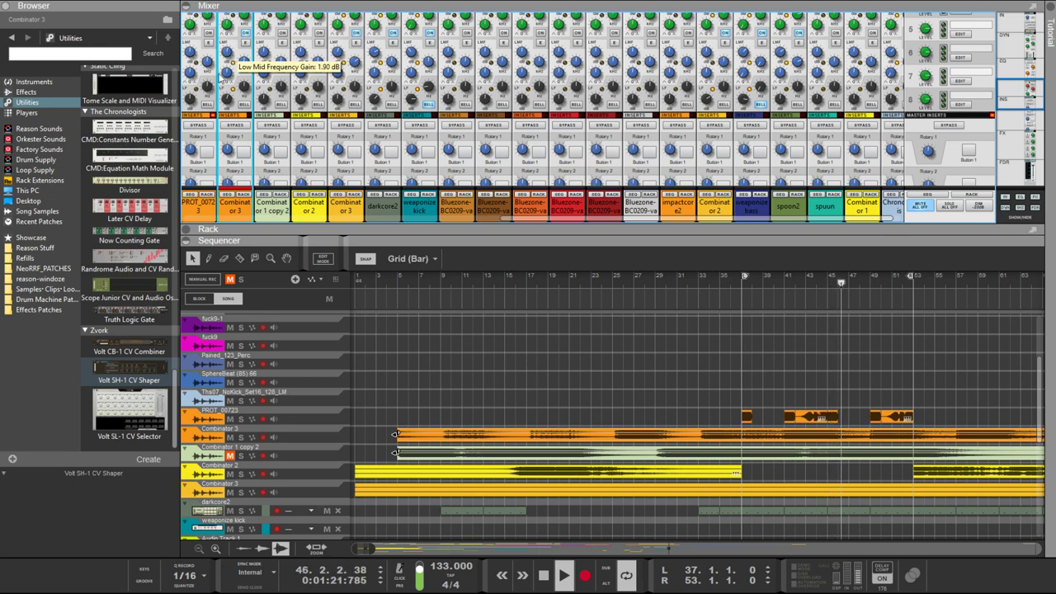
{"action": "scroll", "coordinate": [234, 105], "scroll_direction": "up", "scroll_amount": 3}
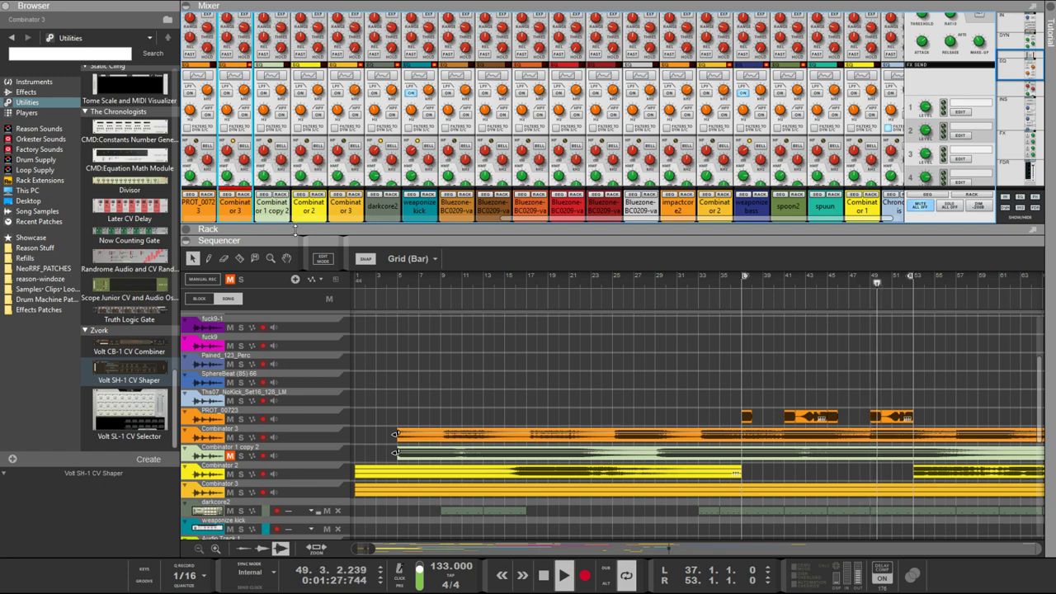
{"action": "key", "text": "F6"}
{"action": "scroll", "coordinate": [336, 113], "scroll_direction": "down", "scroll_amount": 5}
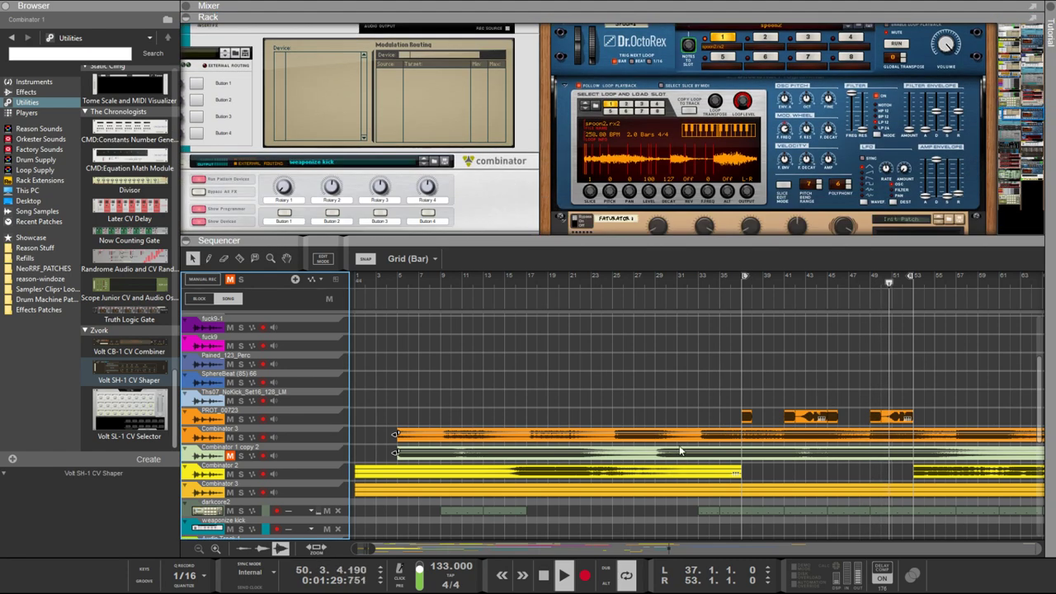
{"action": "left_click", "coordinate": [684, 437]}
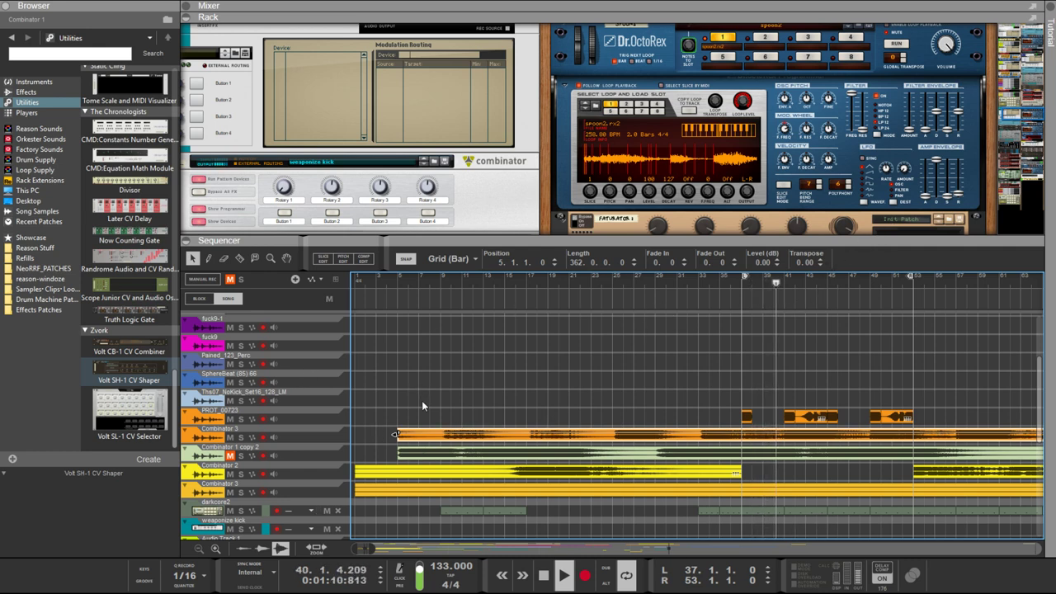
{"action": "left_click_drag", "start_coordinate": [421, 402], "coordinate": [943, 474]}
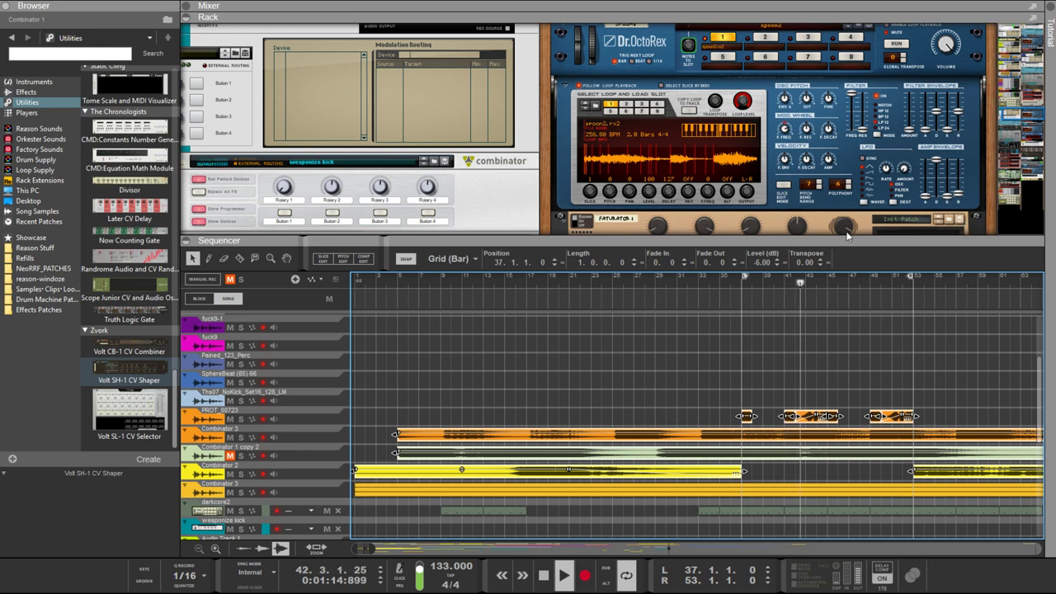
{"action": "left_click", "coordinate": [696, 351]}
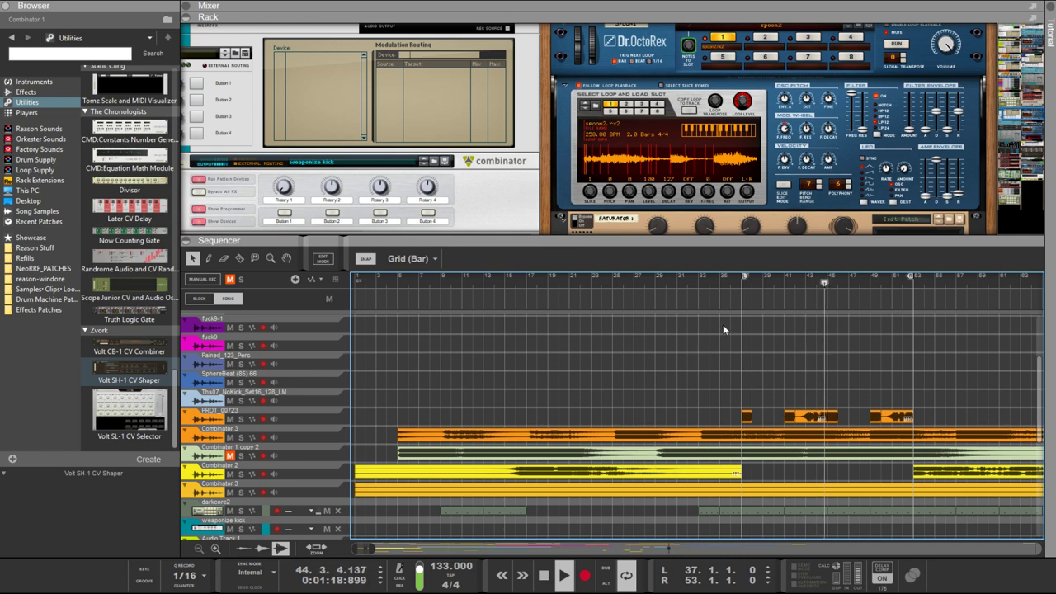
Copy the Abandoned Prison A FULL 110 BPM loop from its Dr. OctoRex to the sequencer track between the loop locators
{"action": "scroll", "coordinate": [821, 303], "scroll_direction": "down", "scroll_amount": 4}
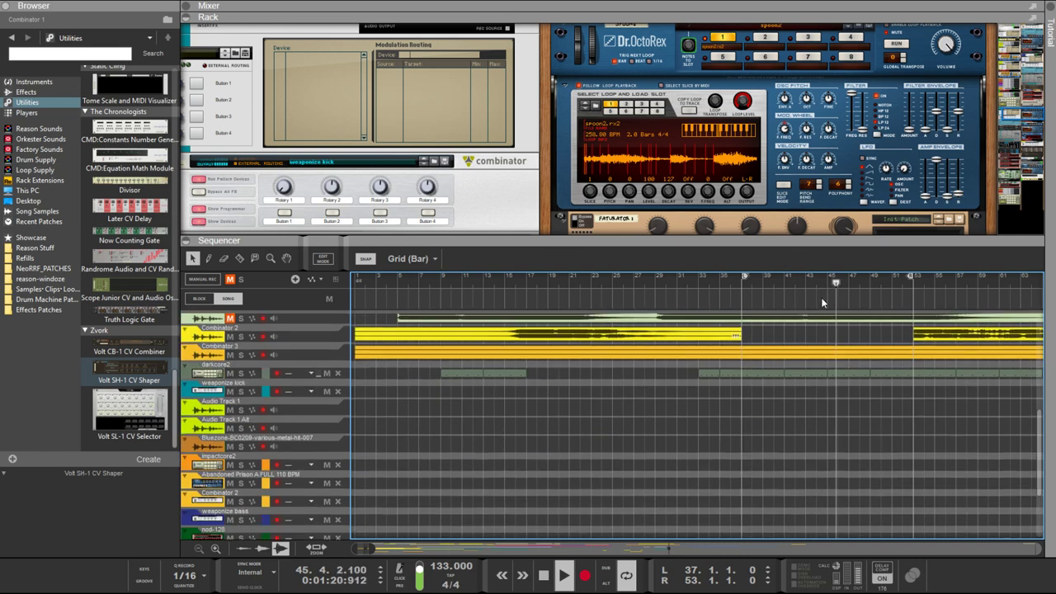
{"action": "scroll", "coordinate": [819, 298], "scroll_direction": "up", "scroll_amount": 8}
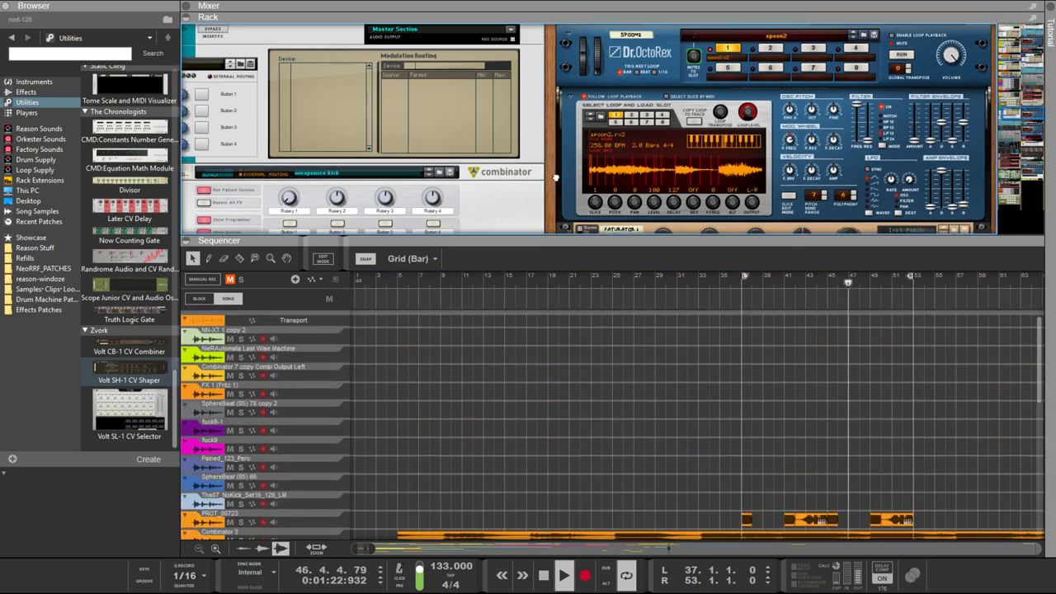
{"action": "scroll", "coordinate": [555, 177], "scroll_direction": "up", "scroll_amount": 5}
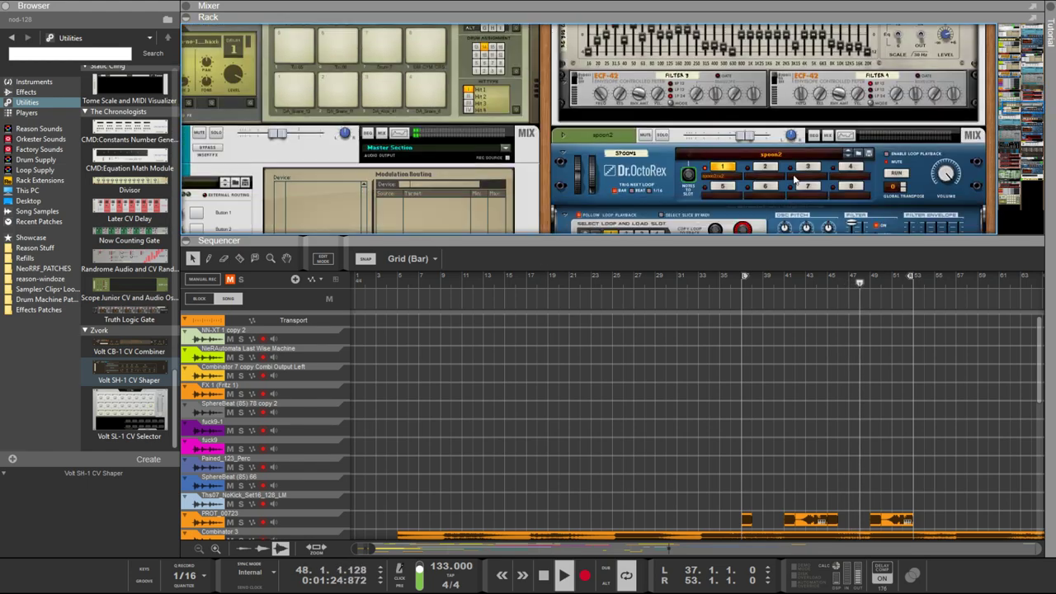
{"action": "scroll", "coordinate": [754, 354], "scroll_direction": "down", "scroll_amount": 10}
{"action": "scroll", "coordinate": [598, 169], "scroll_direction": "down", "scroll_amount": 10}
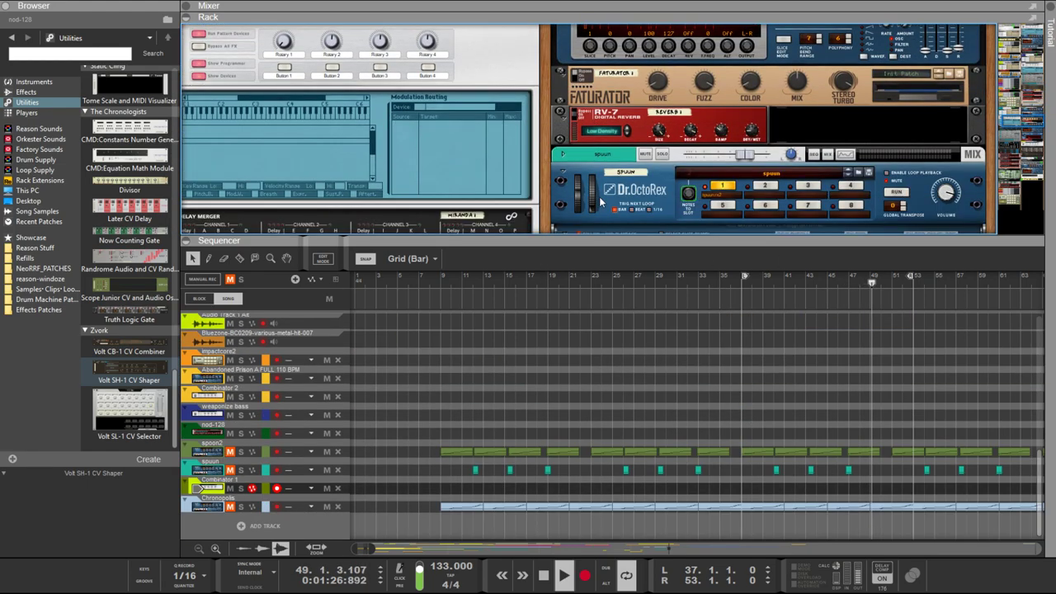
{"action": "scroll", "coordinate": [605, 207], "scroll_direction": "down", "scroll_amount": 10}
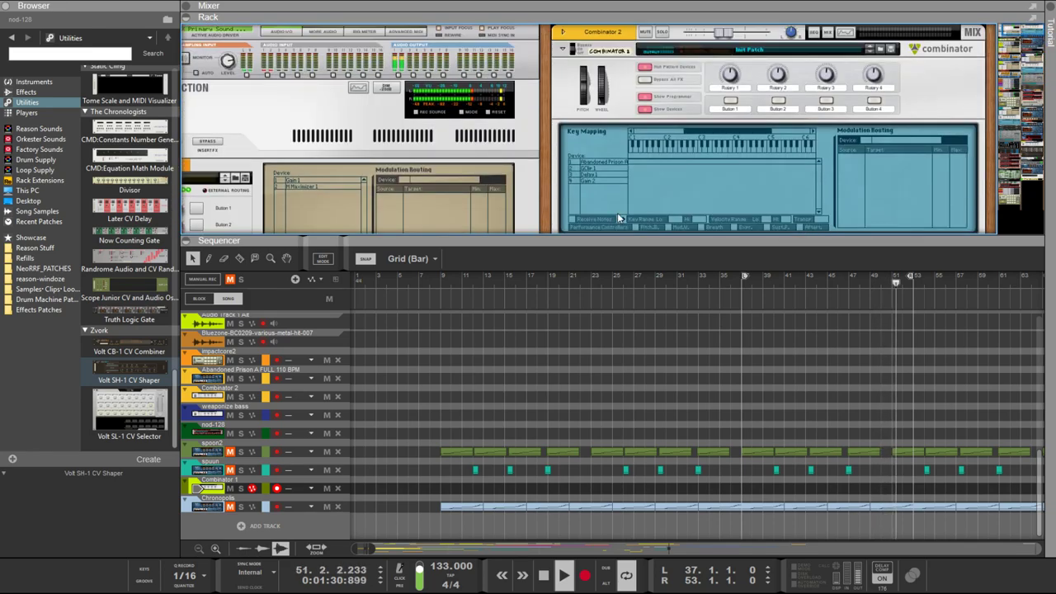
{"action": "scroll", "coordinate": [693, 77], "scroll_direction": "down", "scroll_amount": 3}
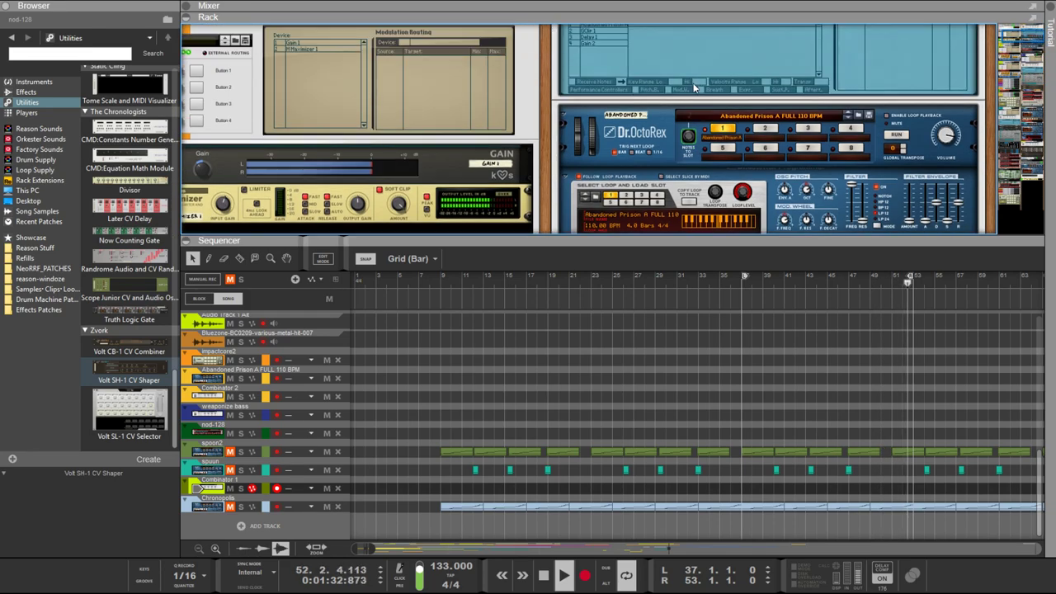
{"action": "scroll", "coordinate": [693, 82], "scroll_direction": "down", "scroll_amount": 4}
{"action": "scroll", "coordinate": [651, 101], "scroll_direction": "up", "scroll_amount": 1}
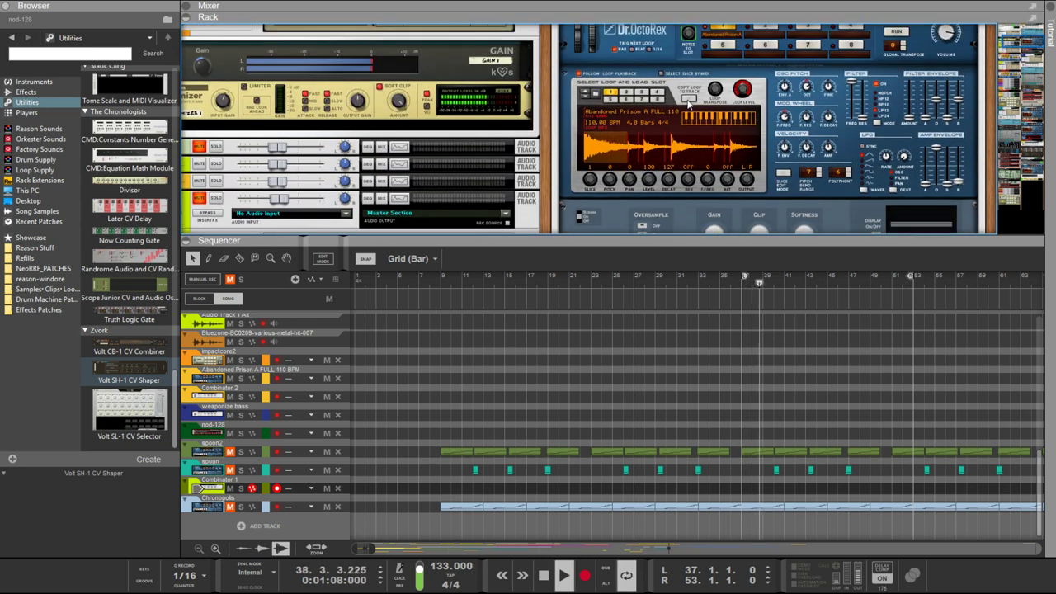
{"action": "left_click", "coordinate": [689, 99]}
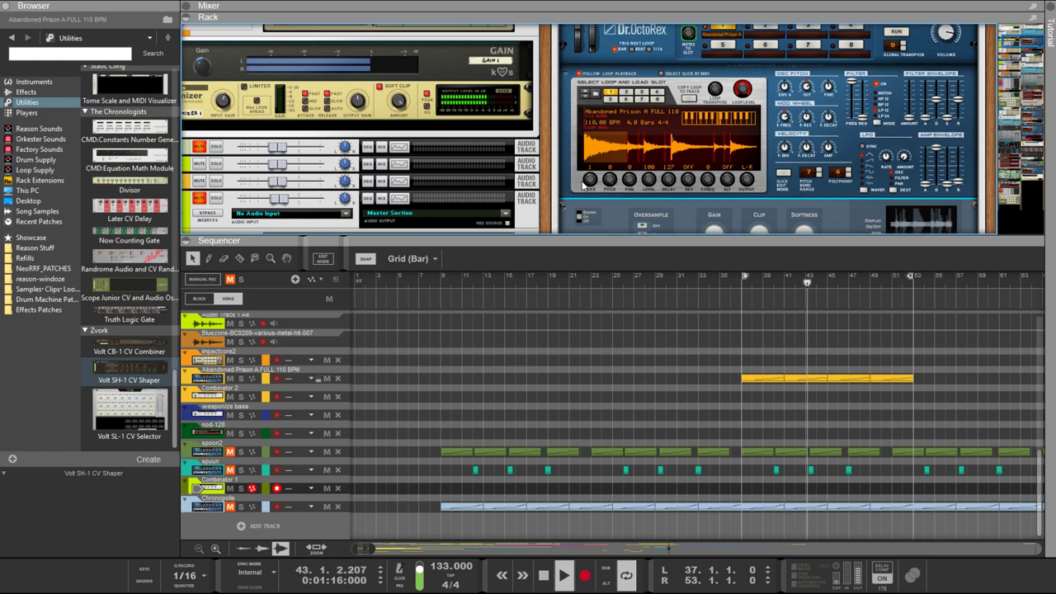
Switch the DDL-1 delay below the GClip in the yellow Combinator 2 to steps, with a delay time of 12
{"action": "scroll", "coordinate": [646, 216], "scroll_direction": "up", "scroll_amount": 2}
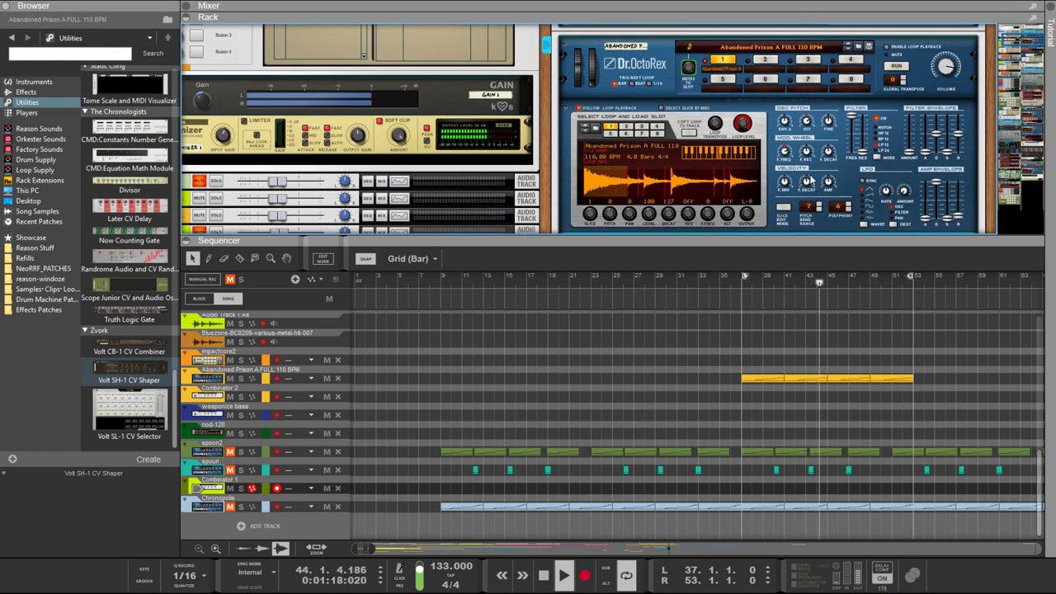
{"action": "scroll", "coordinate": [858, 152], "scroll_direction": "down", "scroll_amount": 5}
{"action": "scroll", "coordinate": [896, 167], "scroll_direction": "up", "scroll_amount": 3}
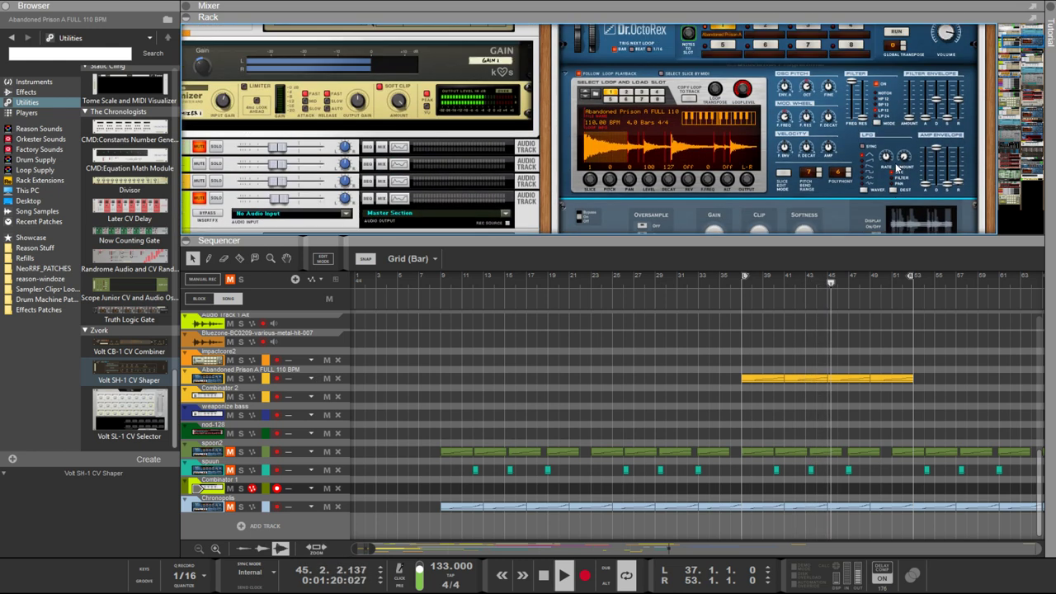
{"action": "scroll", "coordinate": [896, 167], "scroll_direction": "up", "scroll_amount": 2}
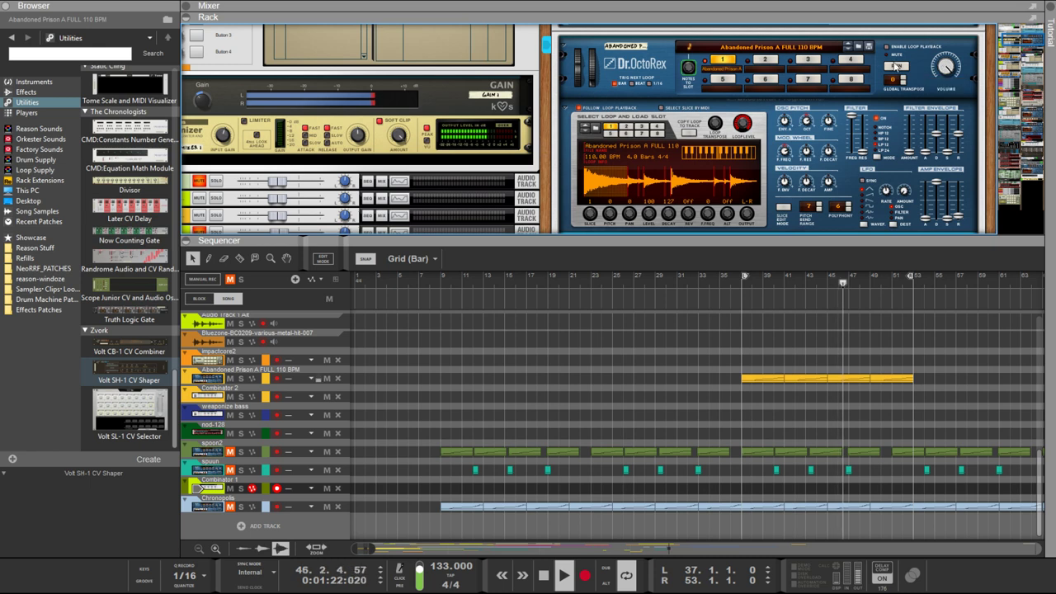
{"action": "scroll", "coordinate": [816, 123], "scroll_direction": "down", "scroll_amount": 8}
{"action": "scroll", "coordinate": [812, 122], "scroll_direction": "up", "scroll_amount": 3}
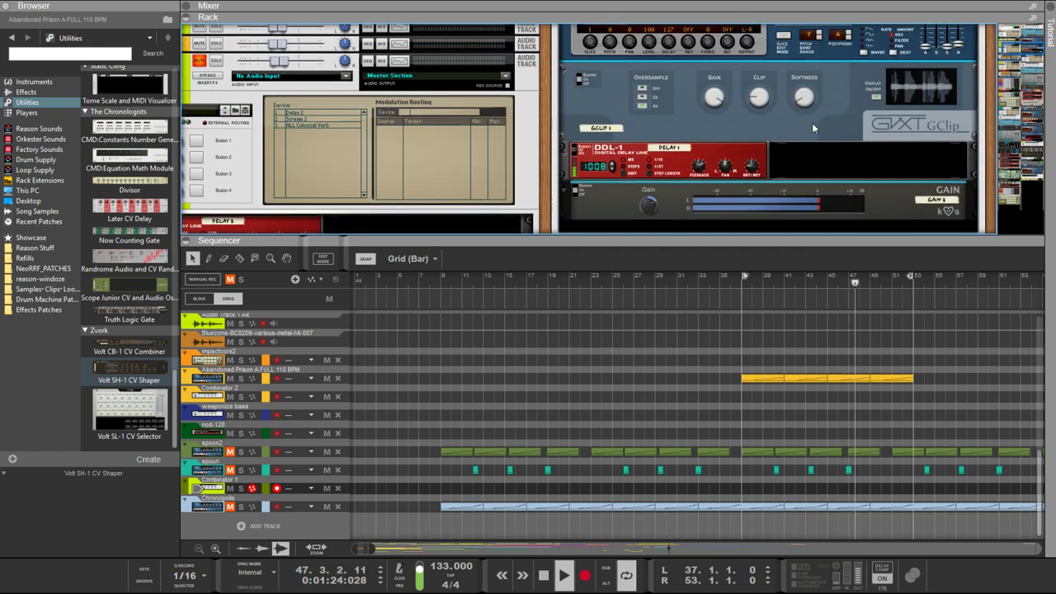
{"action": "left_click", "coordinate": [625, 169]}
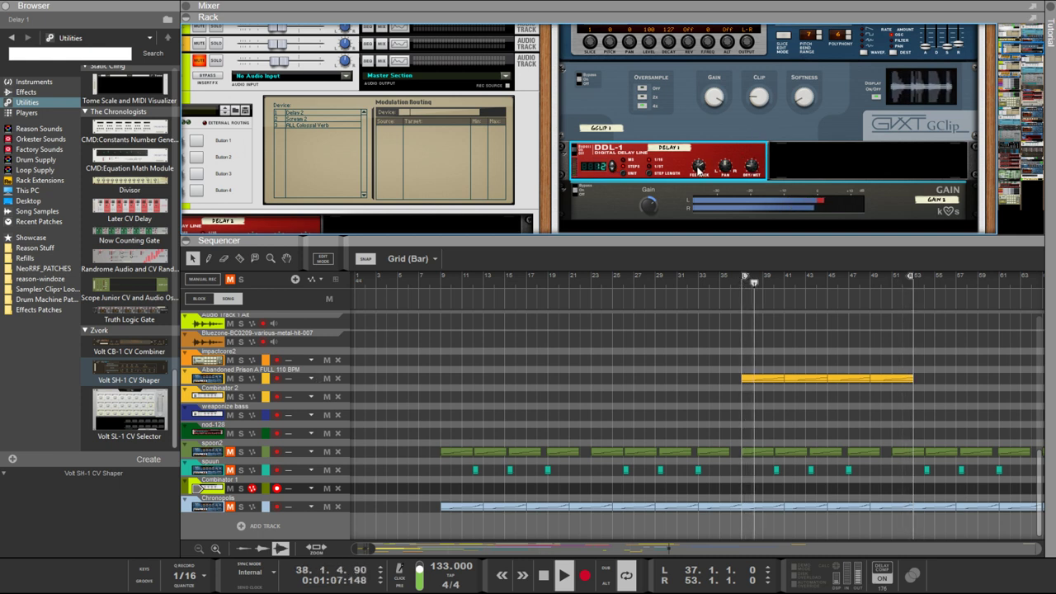
Solo the Combinator 2 mixer channel that holds the Abandoned Prison loop and set its input gain to 2.29 dB
{"action": "scroll", "coordinate": [752, 152], "scroll_direction": "up", "scroll_amount": 3}
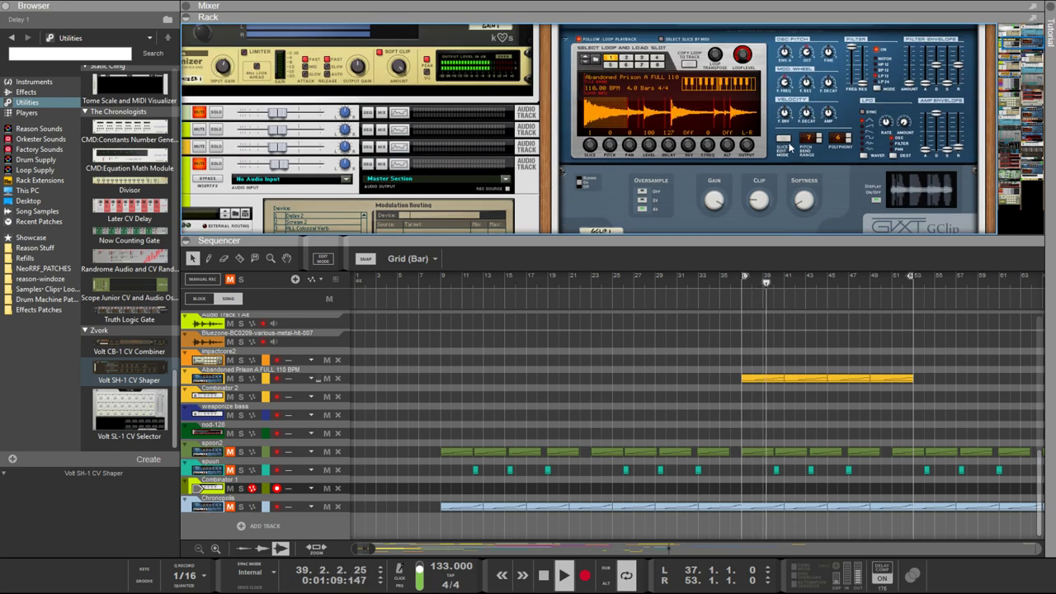
{"action": "scroll", "coordinate": [881, 140], "scroll_direction": "up", "scroll_amount": 1}
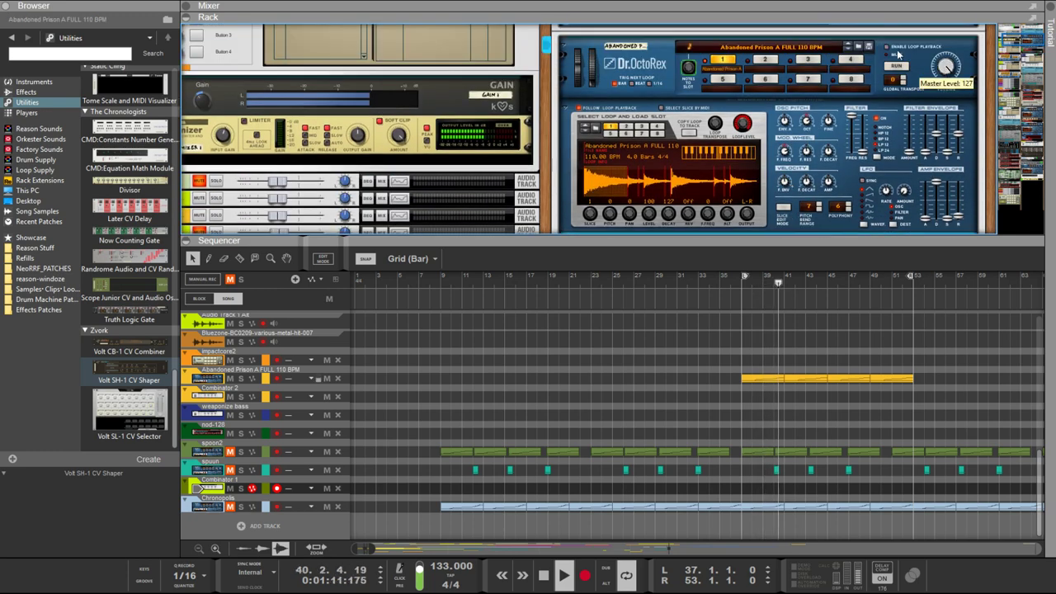
{"action": "key", "text": "F5"}
{"action": "scroll", "coordinate": [702, 188], "scroll_direction": "down", "scroll_amount": 10}
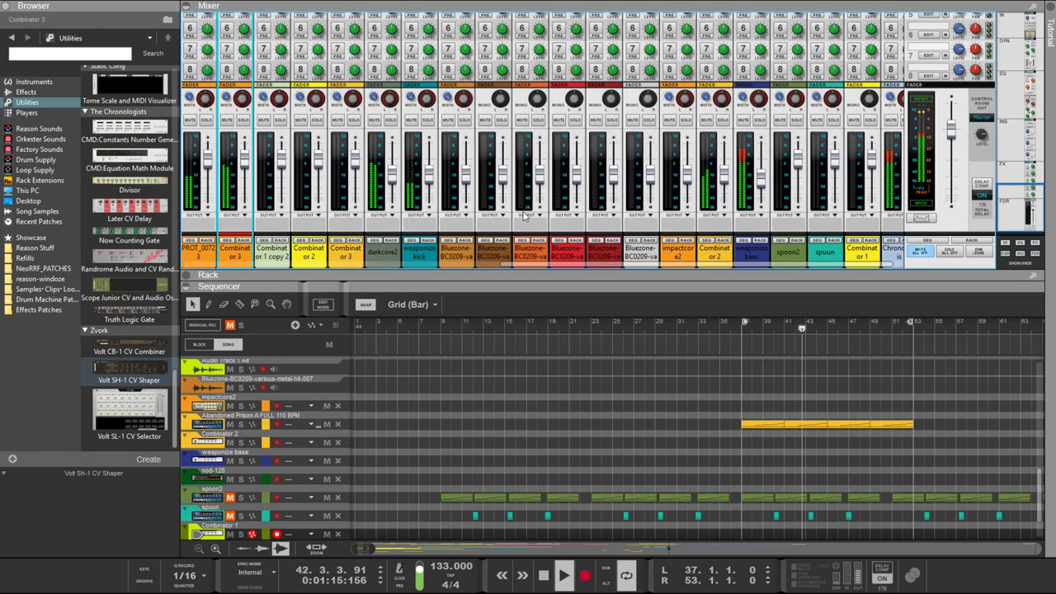
{"action": "left_click", "coordinate": [720, 121]}
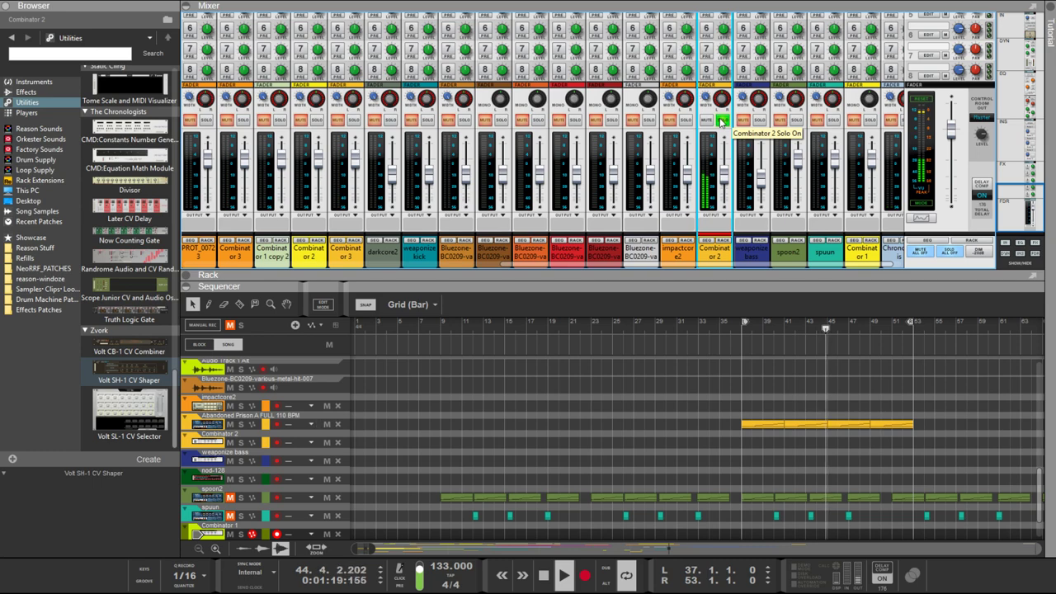
{"action": "scroll", "coordinate": [720, 121], "scroll_direction": "up", "scroll_amount": 10}
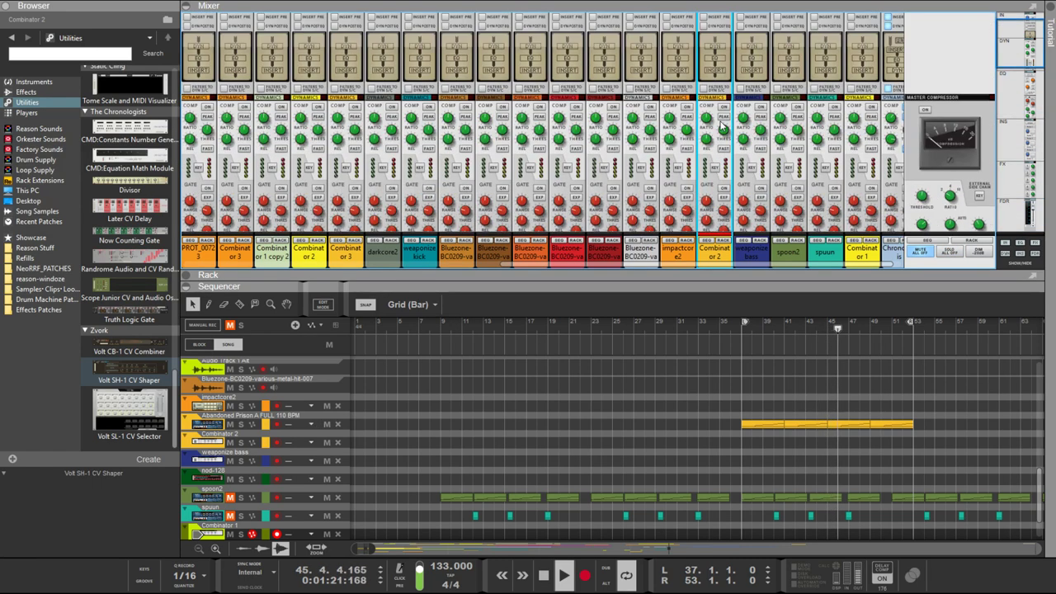
{"action": "scroll", "coordinate": [720, 123], "scroll_direction": "up", "scroll_amount": 2}
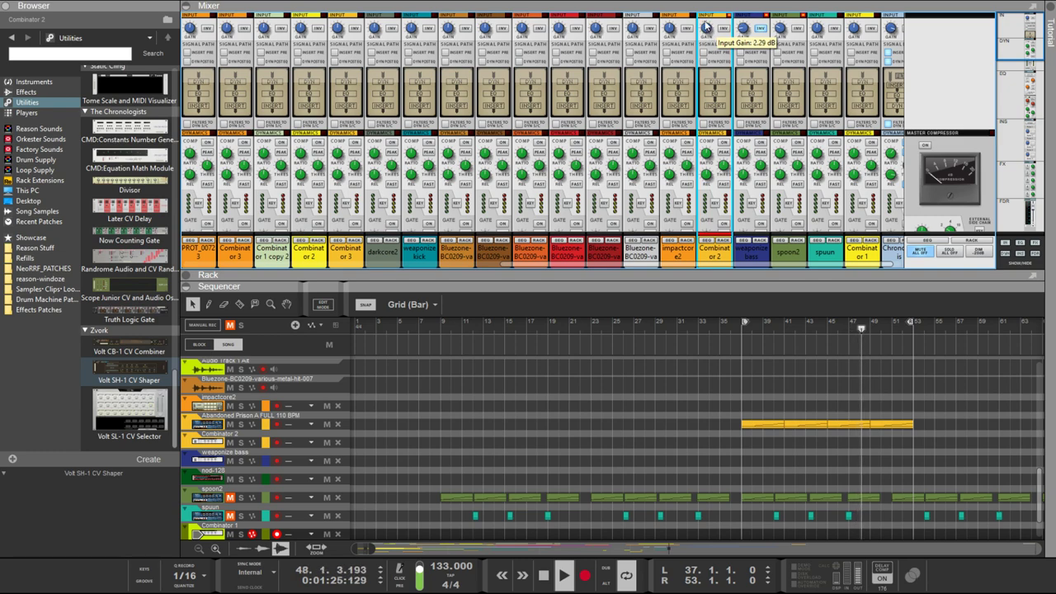
Examine the woop128 and nod-128 Euclid rhythm generators, the A/B Switch above them and the Little LFO in Combinator 1
{"action": "left_click", "coordinate": [753, 277]}
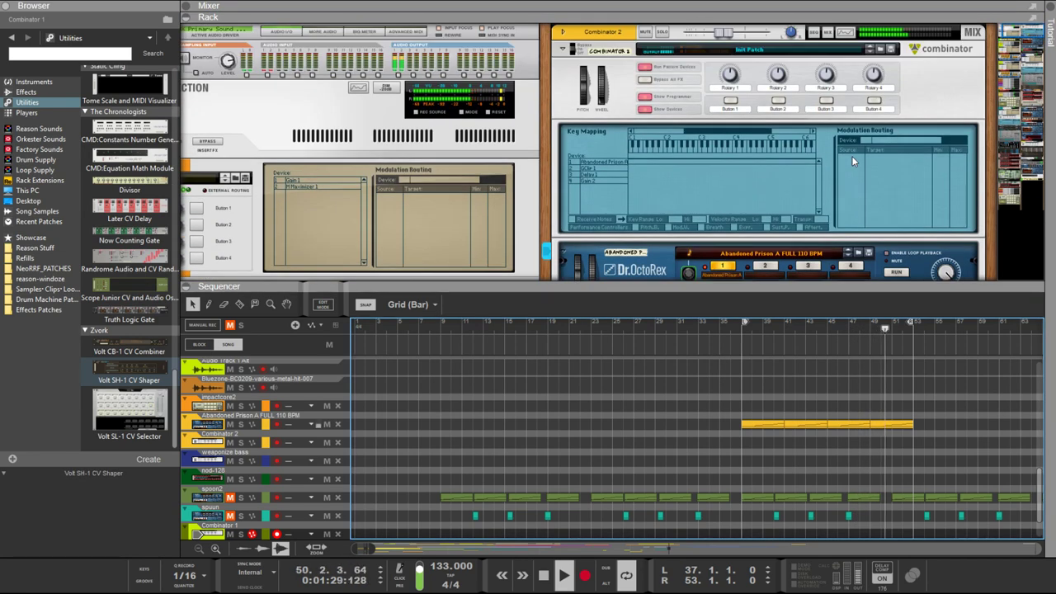
{"action": "scroll", "coordinate": [851, 156], "scroll_direction": "down", "scroll_amount": 20}
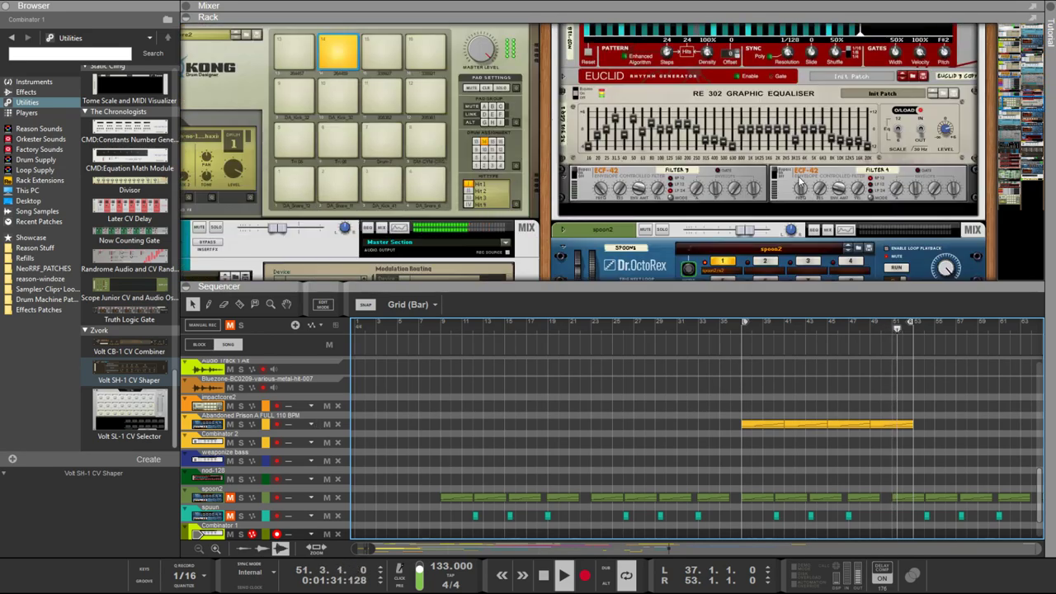
{"action": "scroll", "coordinate": [799, 179], "scroll_direction": "up", "scroll_amount": 3}
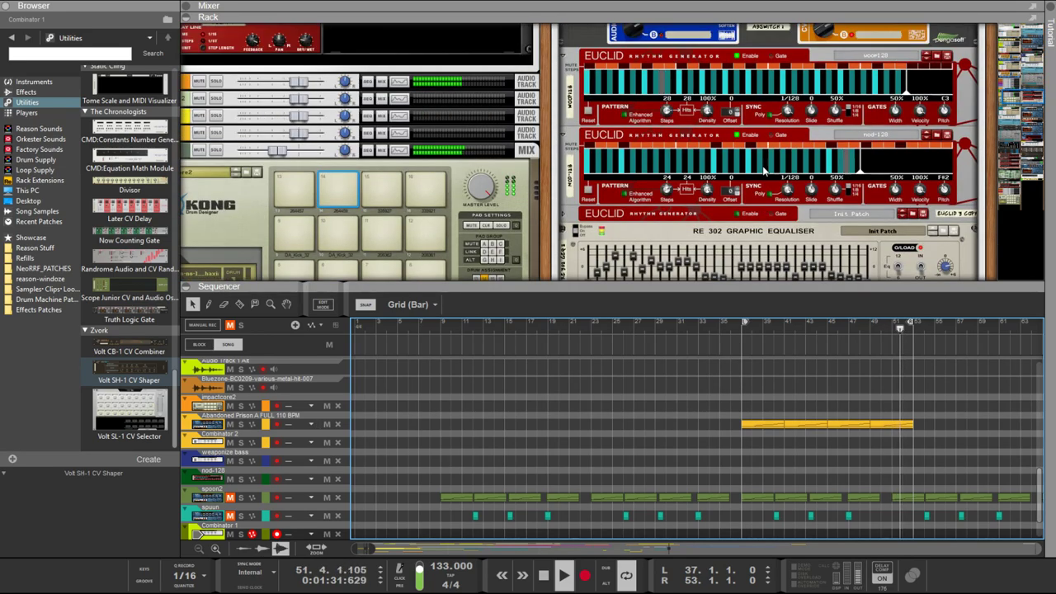
{"action": "left_click", "coordinate": [647, 149]}
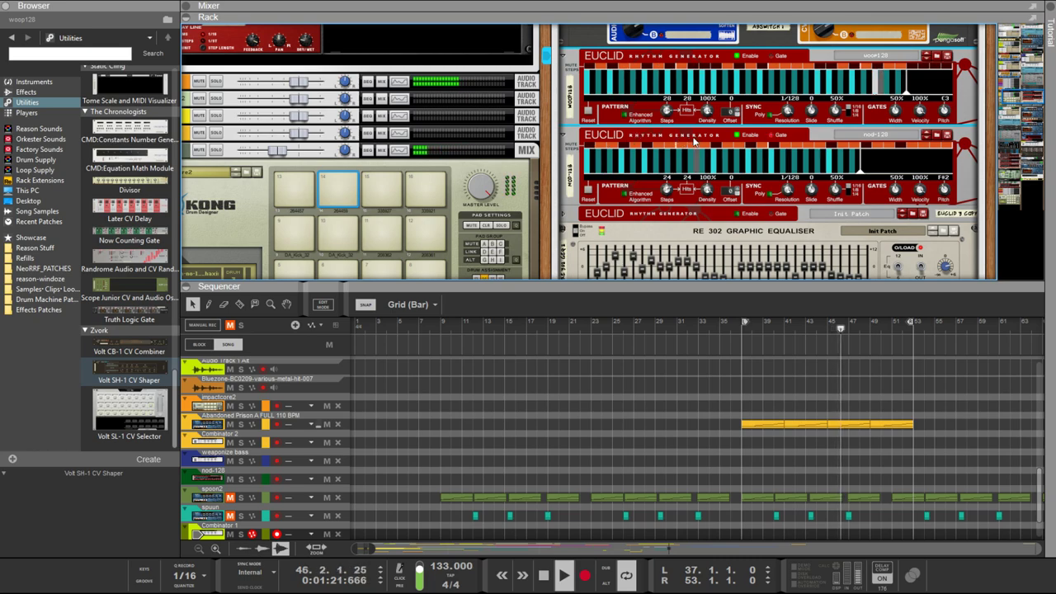
{"action": "scroll", "coordinate": [796, 107], "scroll_direction": "up", "scroll_amount": 2}
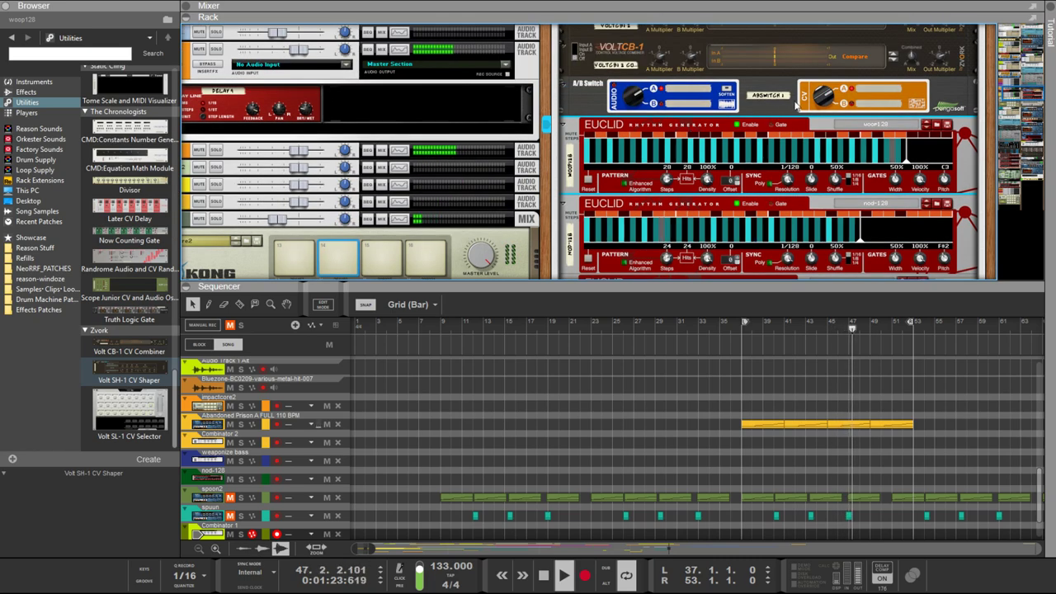
{"action": "scroll", "coordinate": [796, 105], "scroll_direction": "down", "scroll_amount": 10}
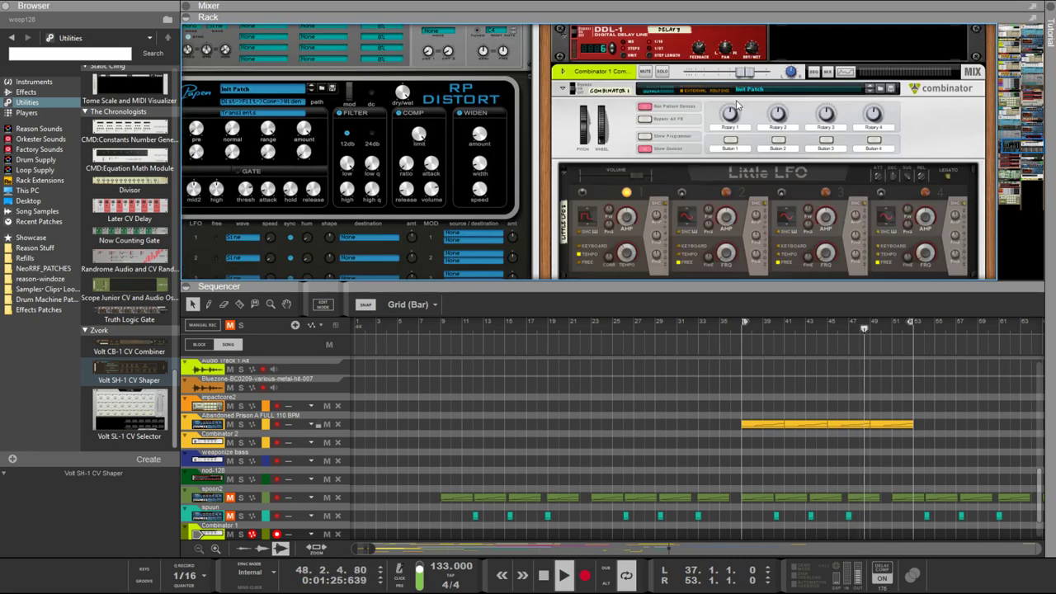
{"action": "scroll", "coordinate": [736, 105], "scroll_direction": "down", "scroll_amount": 1}
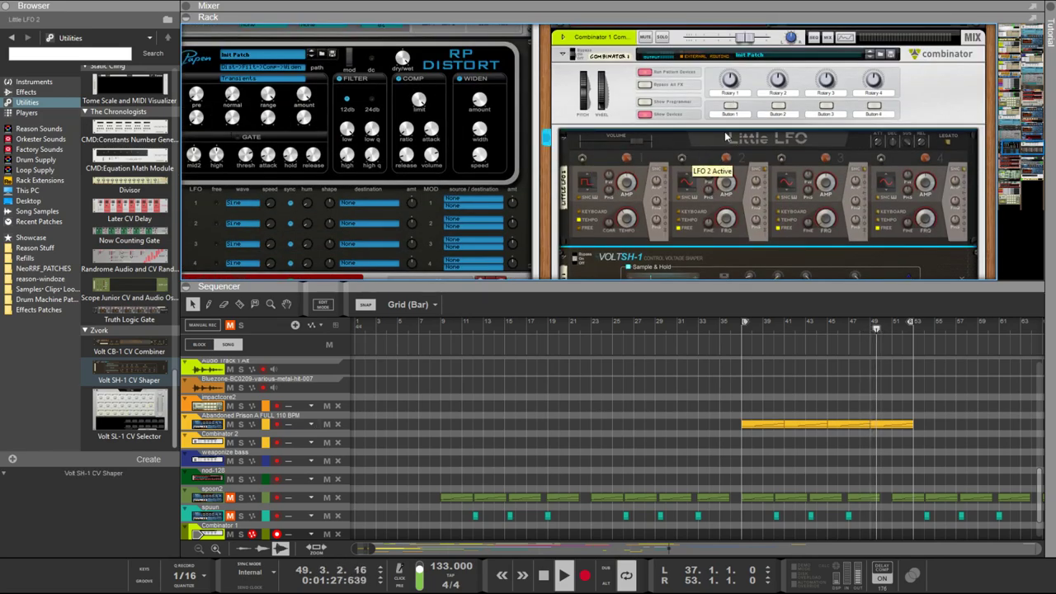
{"action": "scroll", "coordinate": [726, 128], "scroll_direction": "up", "scroll_amount": 10}
{"action": "scroll", "coordinate": [726, 128], "scroll_direction": "up", "scroll_amount": 8}
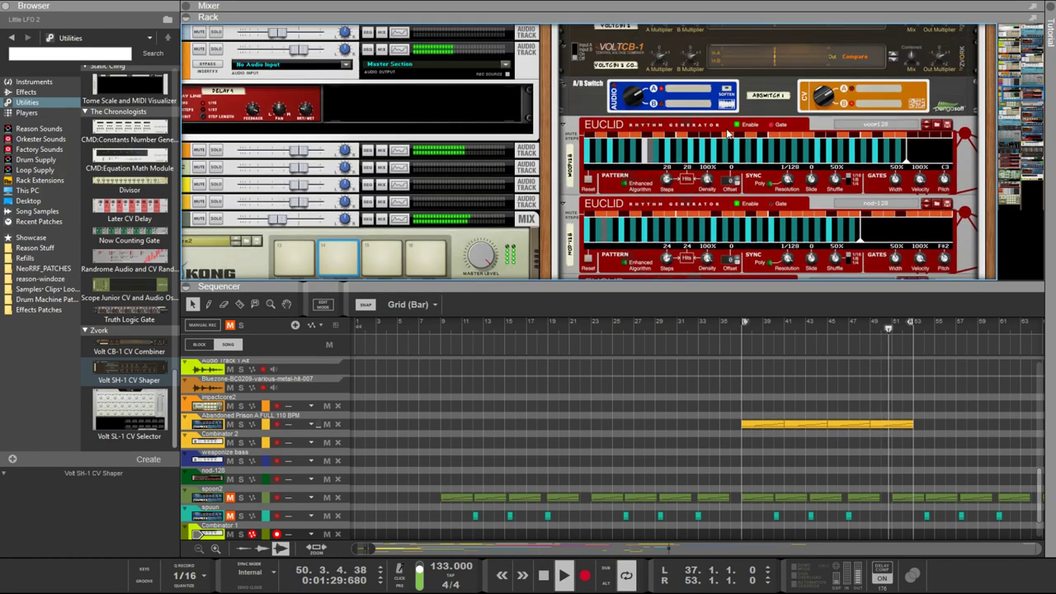
{"action": "scroll", "coordinate": [724, 132], "scroll_direction": "down", "scroll_amount": 3}
{"action": "scroll", "coordinate": [731, 110], "scroll_direction": "up", "scroll_amount": 2}
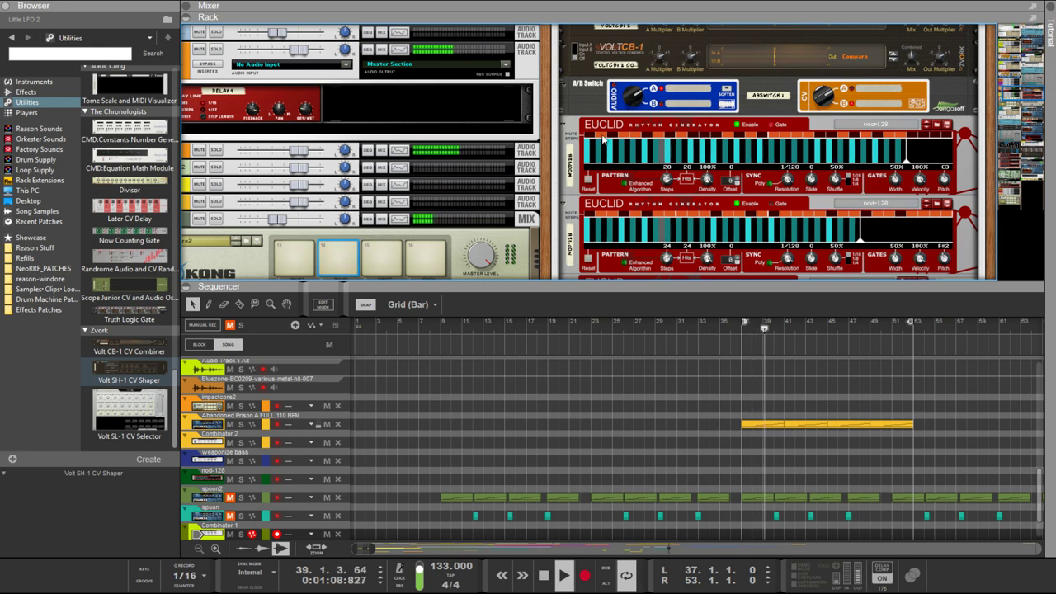
{"action": "left_click", "coordinate": [646, 142]}
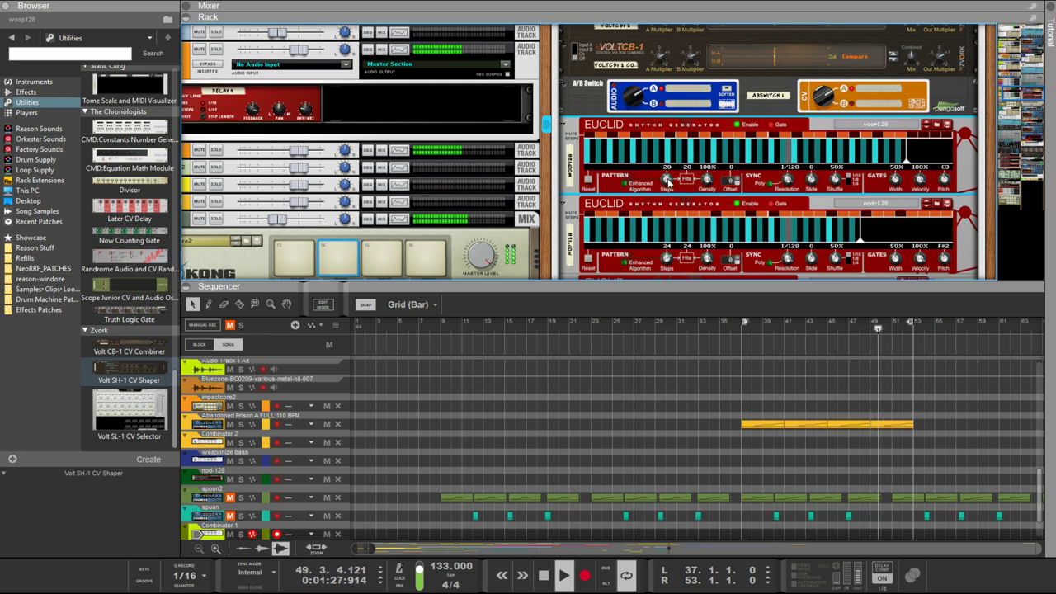
{"action": "mouse_move", "coordinate": [666, 179]}
{"action": "left_mouse_down"}
{"action": "mouse_move", "coordinate": [672, 195]}
{"action": "mouse_move", "coordinate": [678, 175]}
{"action": "left_mouse_up"}
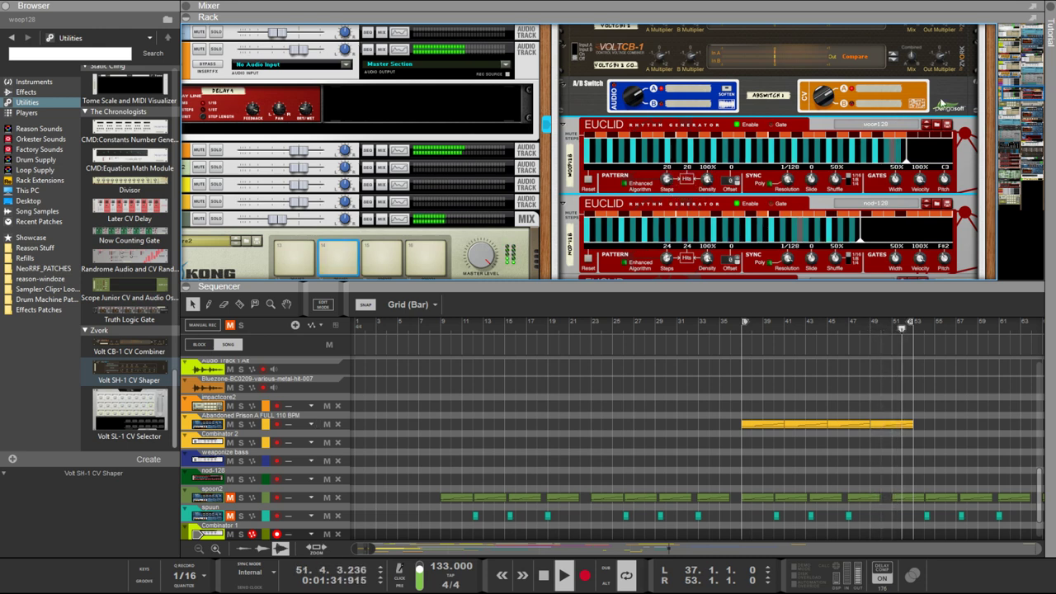
Check the rear CV cabling between the A/B Switch and the woop128 and nod-128 Euclids, with the cables faded out
{"action": "key", "text": "Tab"}
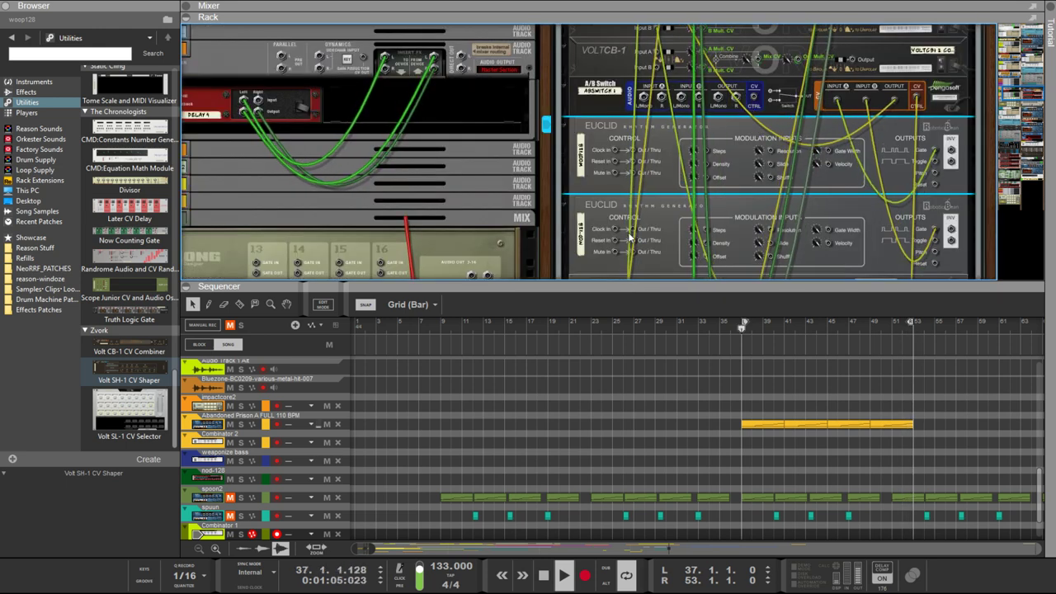
{"action": "key", "text": "k"}
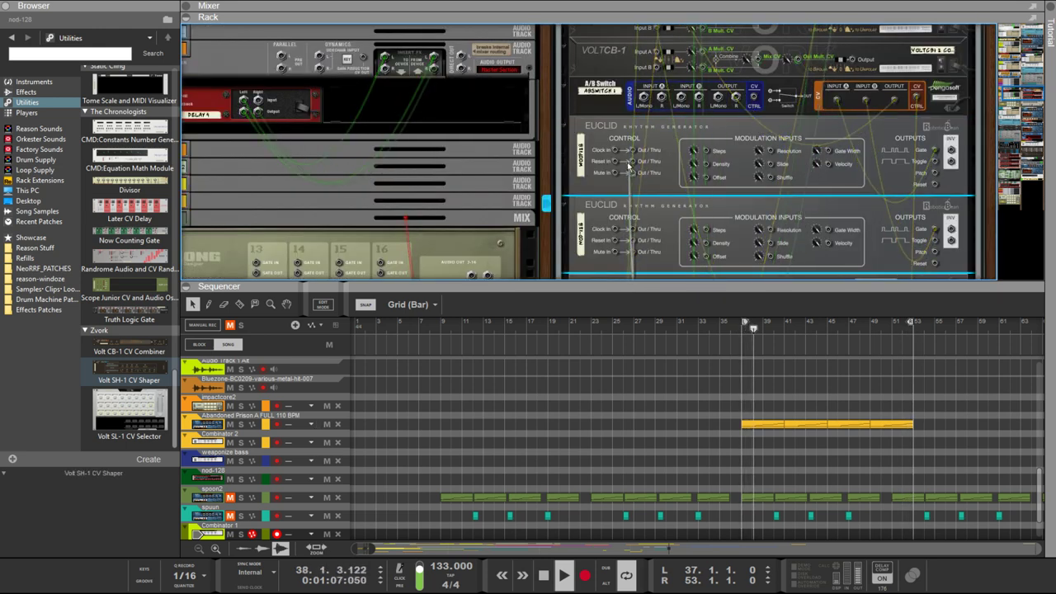
{"action": "key", "text": "Tab"}
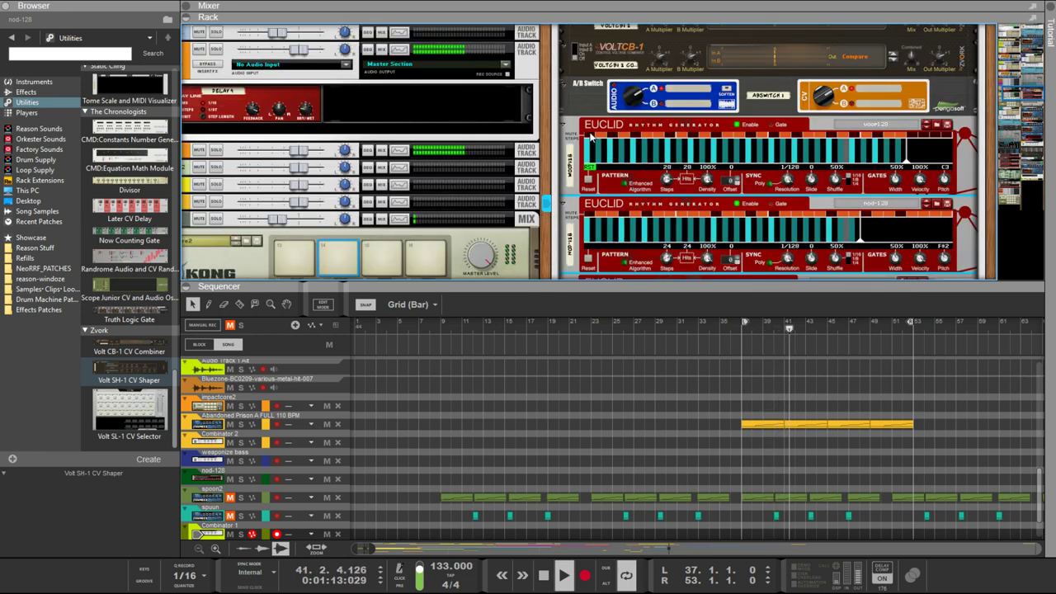
Set the steps of the woop128 Euclid to 21 and those of the nod-128 Euclid below it to 32
{"action": "left_click", "coordinate": [633, 142]}
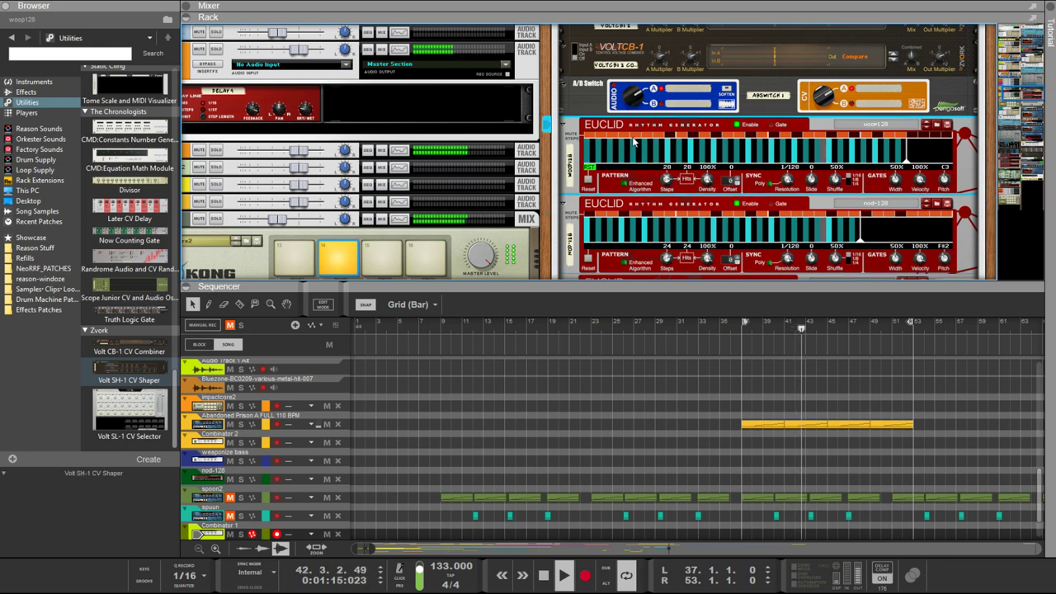
{"action": "left_click", "coordinate": [668, 260]}
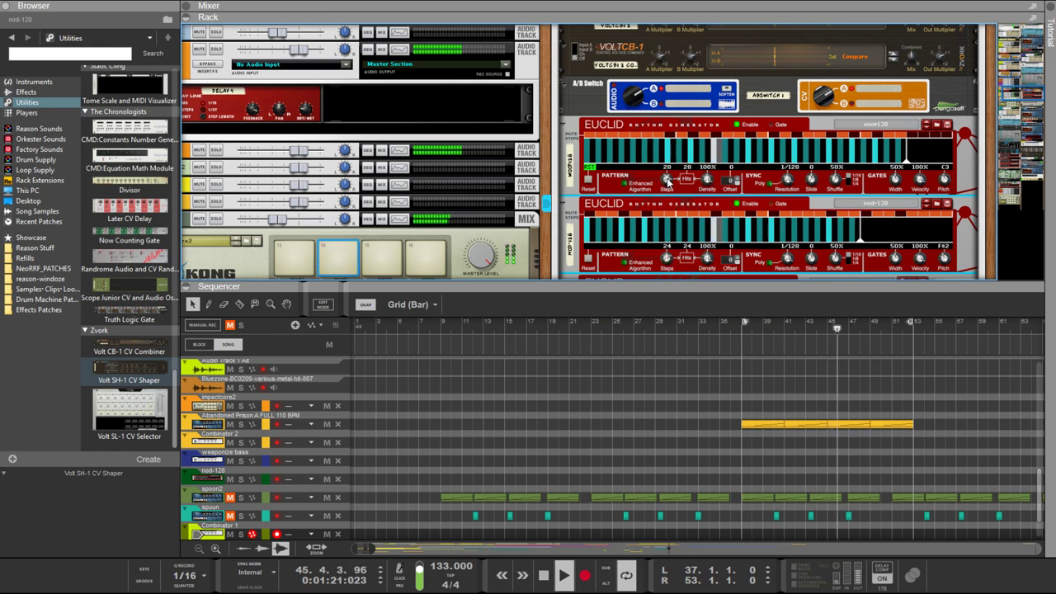
{"action": "left_click_drag", "start_coordinate": [666, 181], "coordinate": [670, 218]}
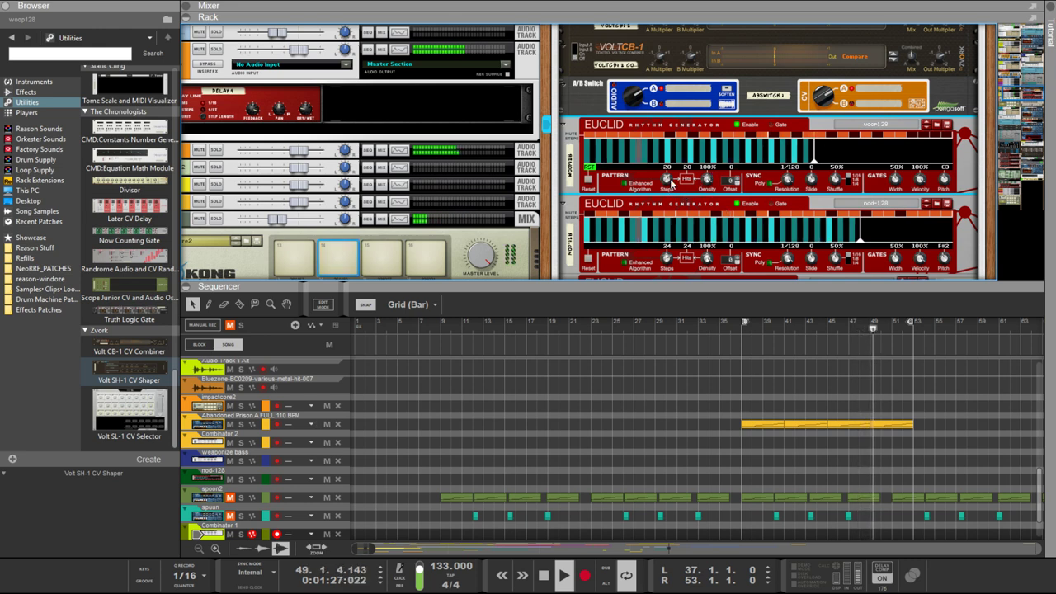
{"action": "left_click_drag", "start_coordinate": [672, 183], "coordinate": [672, 179]}
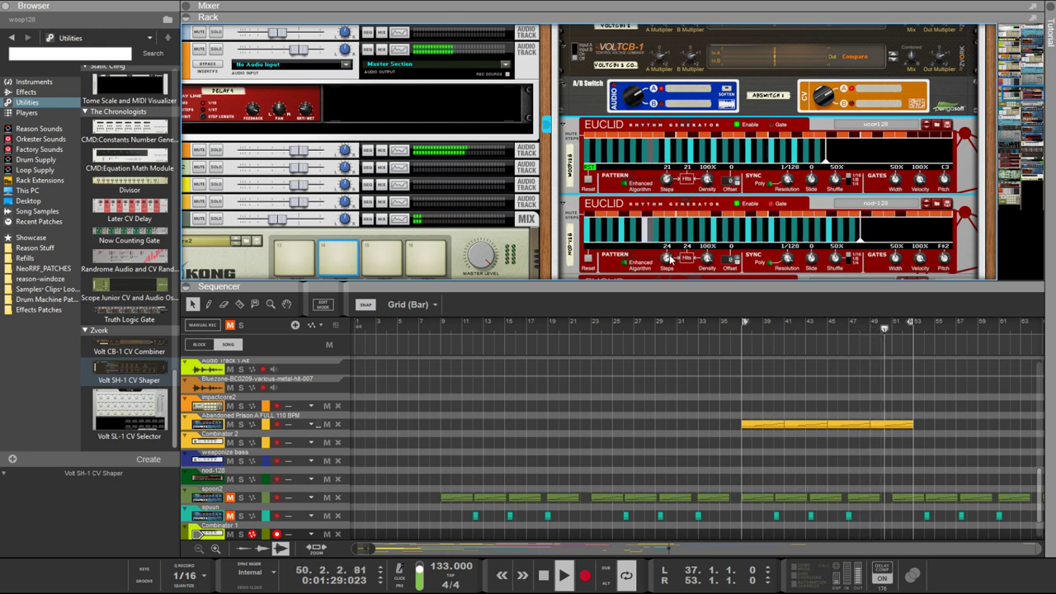
{"action": "left_click_drag", "start_coordinate": [670, 259], "coordinate": [670, 239]}
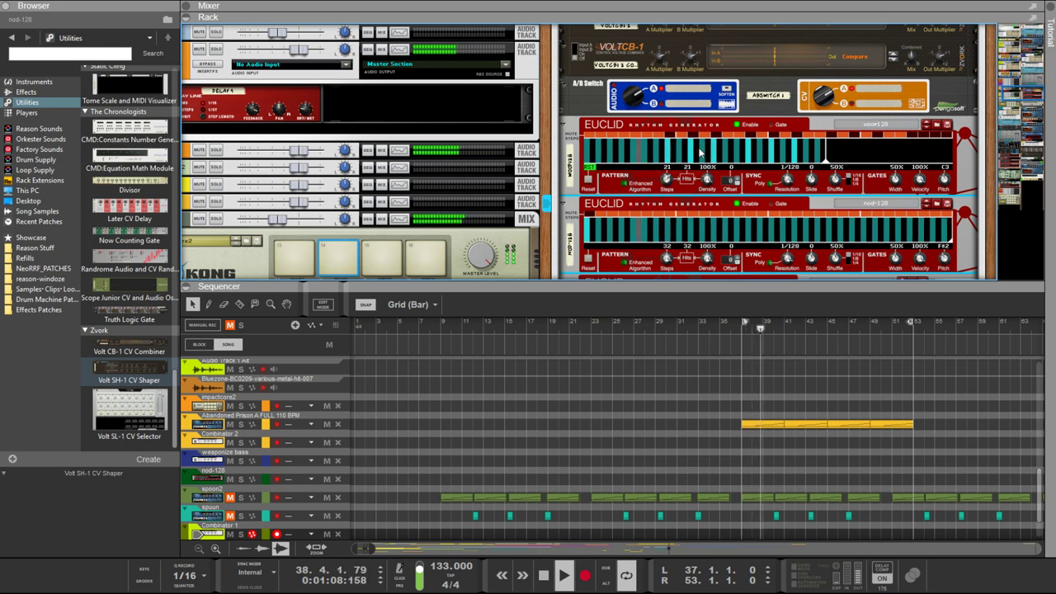
Try 22, 23 and 28 steps on the woop128 Euclid below the A/B Switch, and set it to 27
{"action": "scroll", "coordinate": [669, 176], "scroll_direction": "up", "scroll_amount": 1}
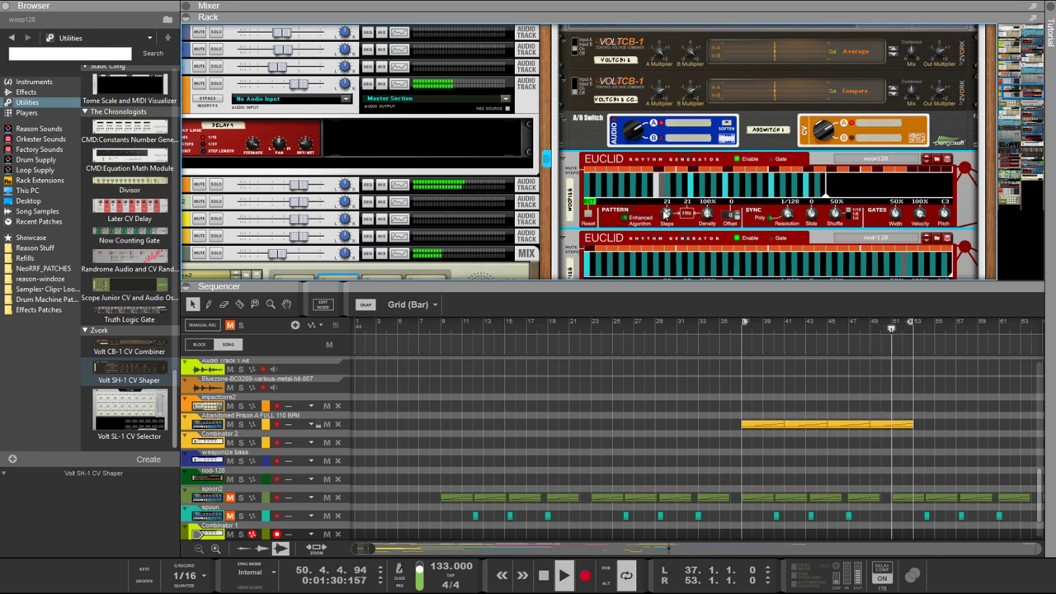
{"action": "left_click_drag", "start_coordinate": [666, 216], "coordinate": [666, 213]}
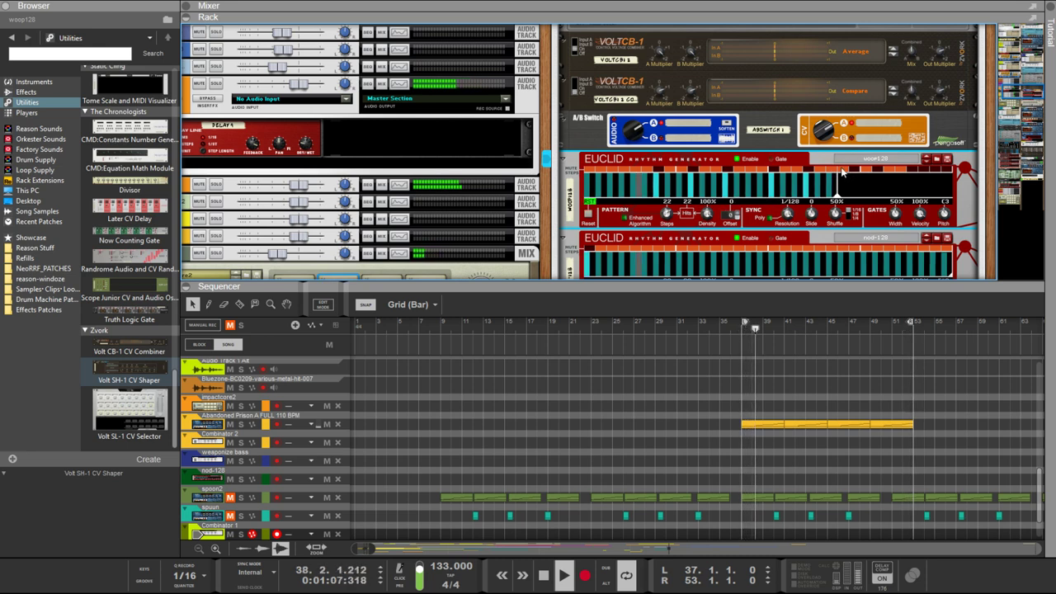
{"action": "left_click_drag", "start_coordinate": [665, 219], "coordinate": [668, 218]}
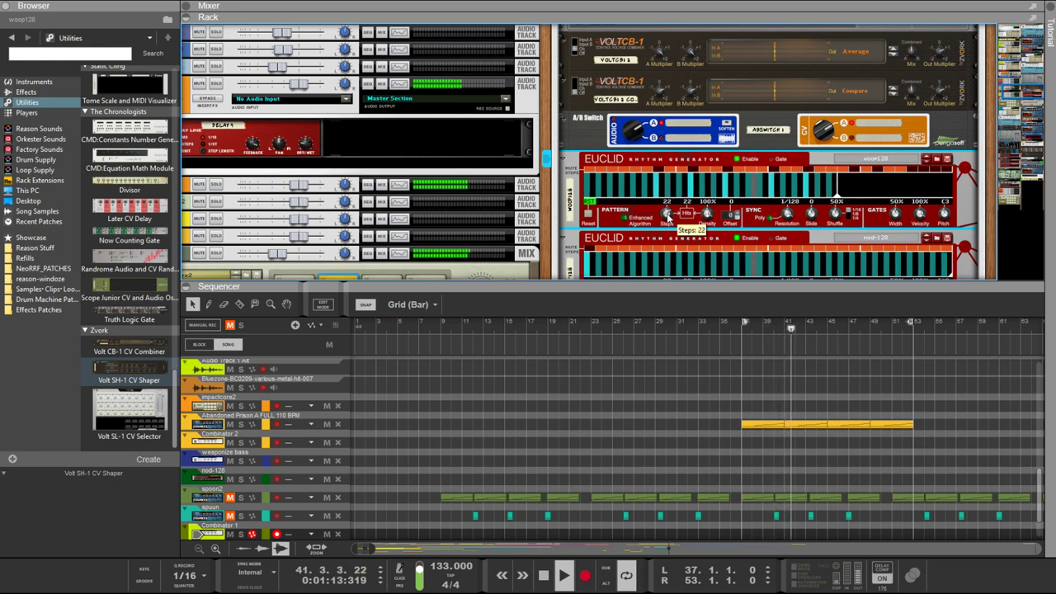
{"action": "left_click_drag", "start_coordinate": [668, 218], "coordinate": [668, 216]}
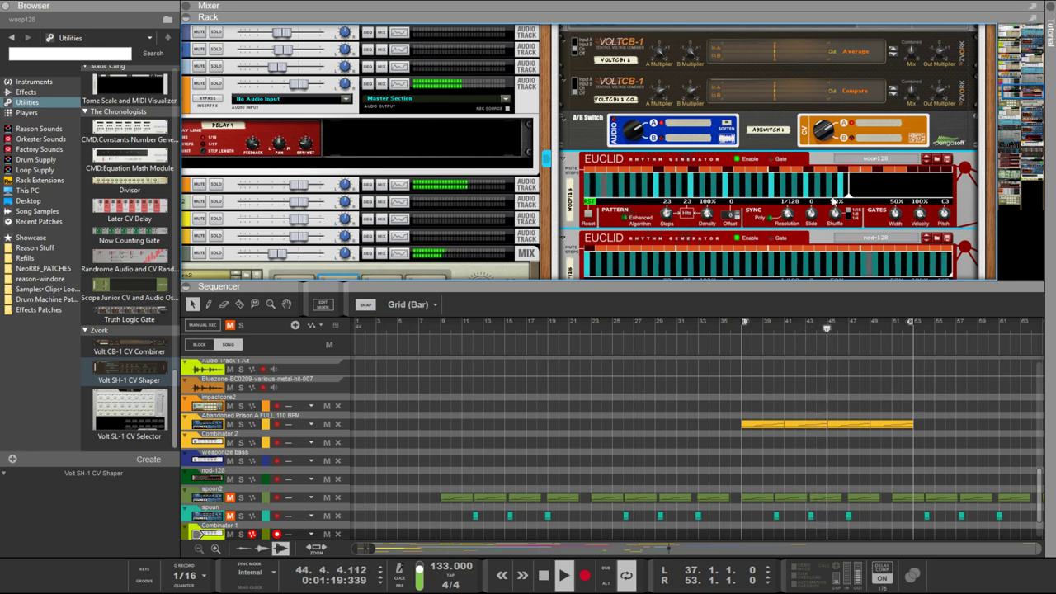
{"action": "left_click_drag", "start_coordinate": [666, 217], "coordinate": [669, 207]}
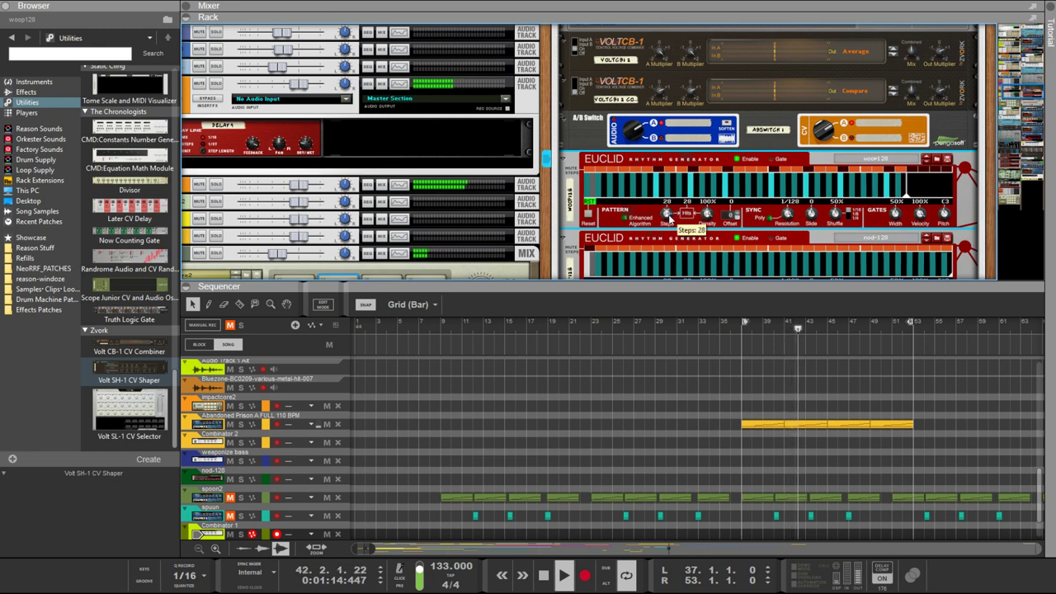
{"action": "left_click_drag", "start_coordinate": [670, 216], "coordinate": [673, 224]}
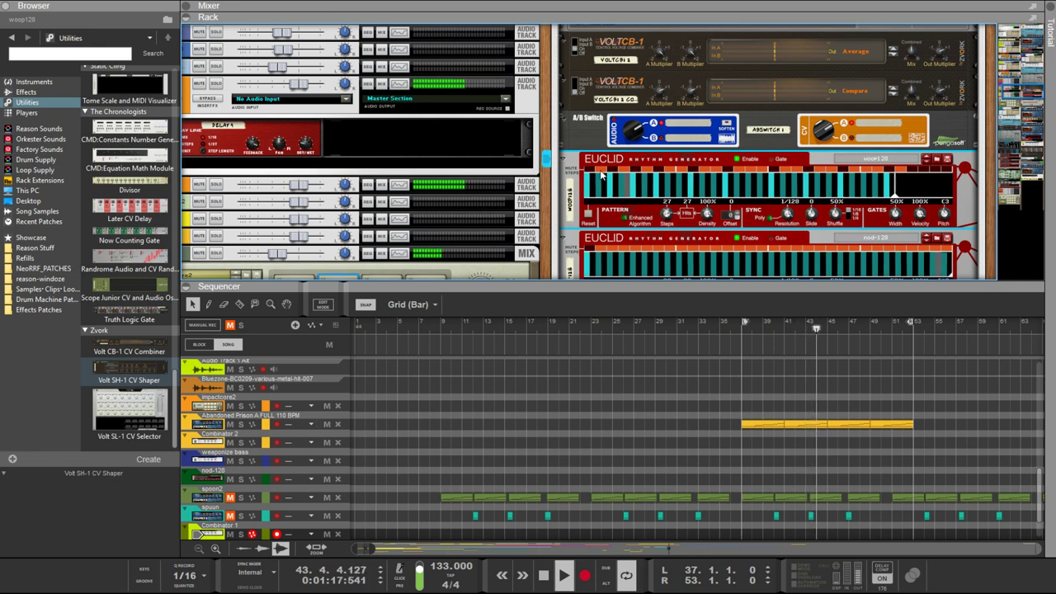
Set Rotary 4 on the weaponize bass Combinator to 97
{"action": "scroll", "coordinate": [676, 195], "scroll_direction": "up", "scroll_amount": 10}
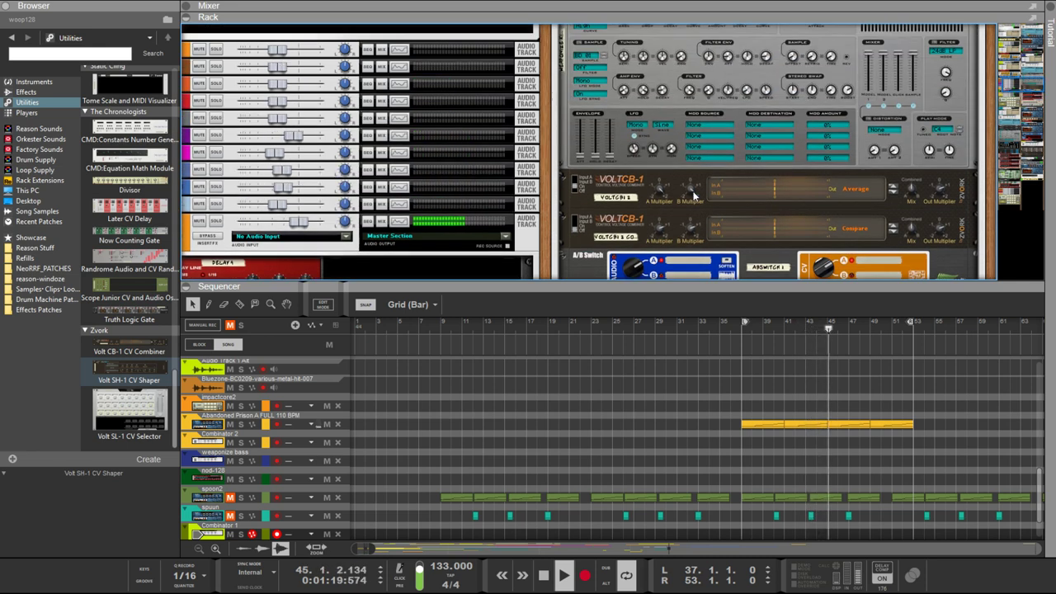
{"action": "left_click", "coordinate": [683, 190]}
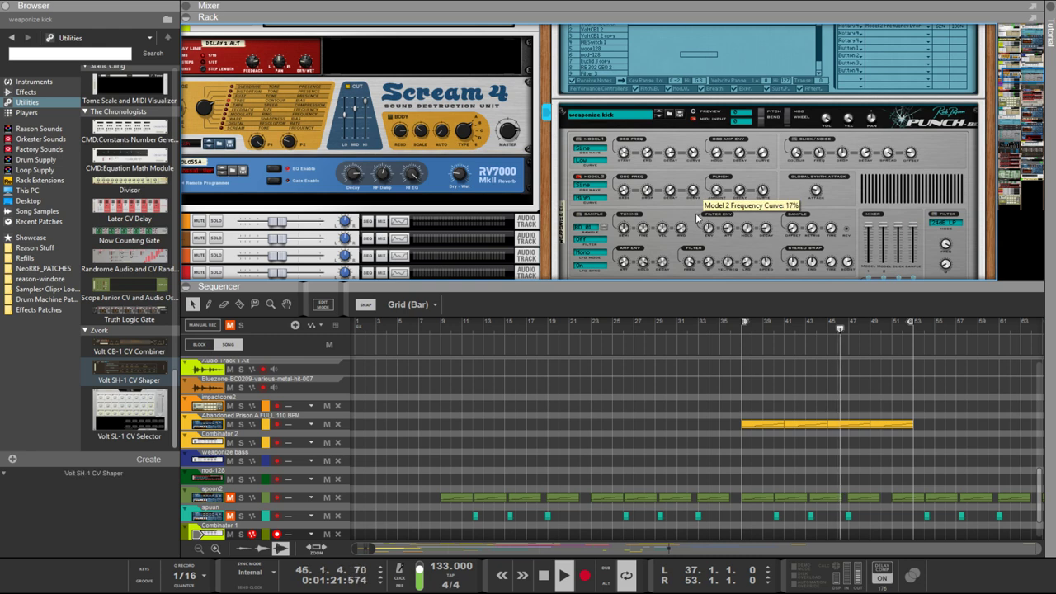
{"action": "scroll", "coordinate": [848, 207], "scroll_direction": "down", "scroll_amount": 3}
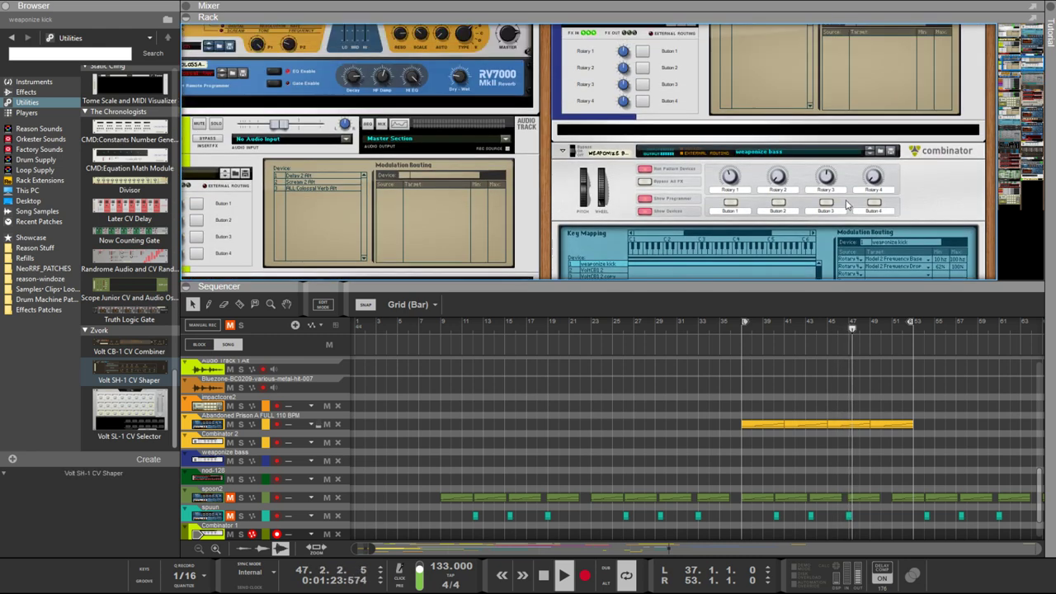
{"action": "left_click", "coordinate": [874, 190]}
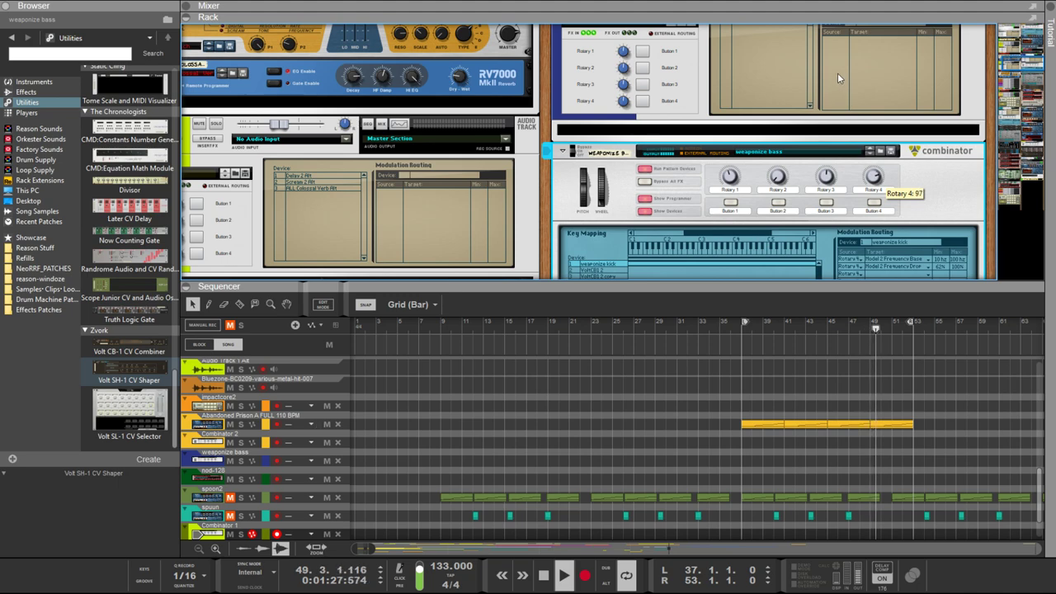
Examine the nod-128 Euclid above the Spider CV, the Euclids below it, and the Little LFO with its counting gate
{"action": "scroll", "coordinate": [805, 273], "scroll_direction": "up", "scroll_amount": 3}
{"action": "scroll", "coordinate": [808, 278], "scroll_direction": "down", "scroll_amount": 5}
{"action": "scroll", "coordinate": [808, 277], "scroll_direction": "down", "scroll_amount": 6}
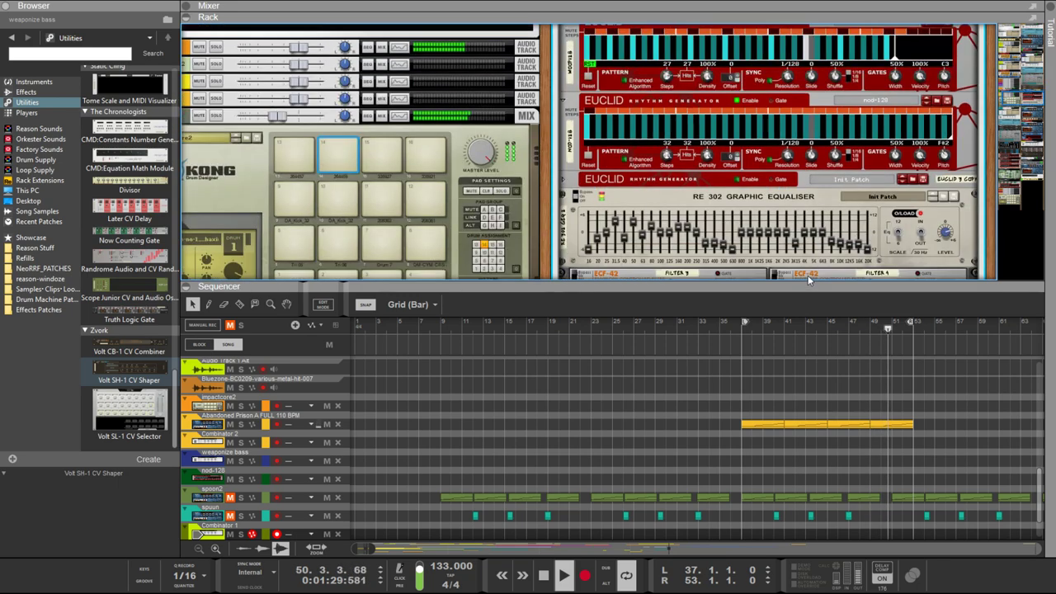
{"action": "scroll", "coordinate": [547, 168], "scroll_direction": "up", "scroll_amount": 8}
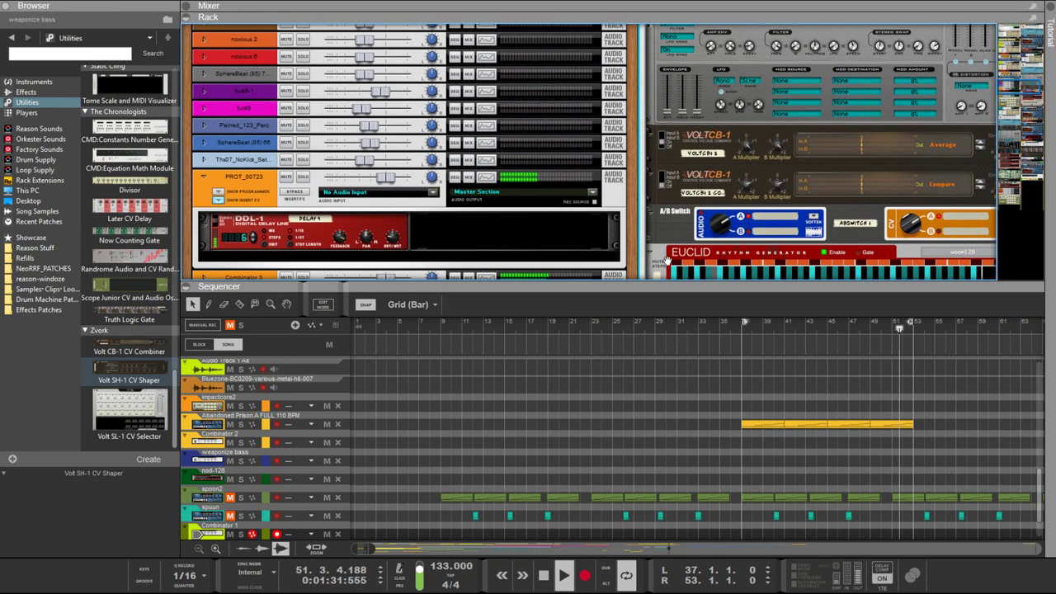
{"action": "scroll", "coordinate": [568, 231], "scroll_direction": "up", "scroll_amount": 15}
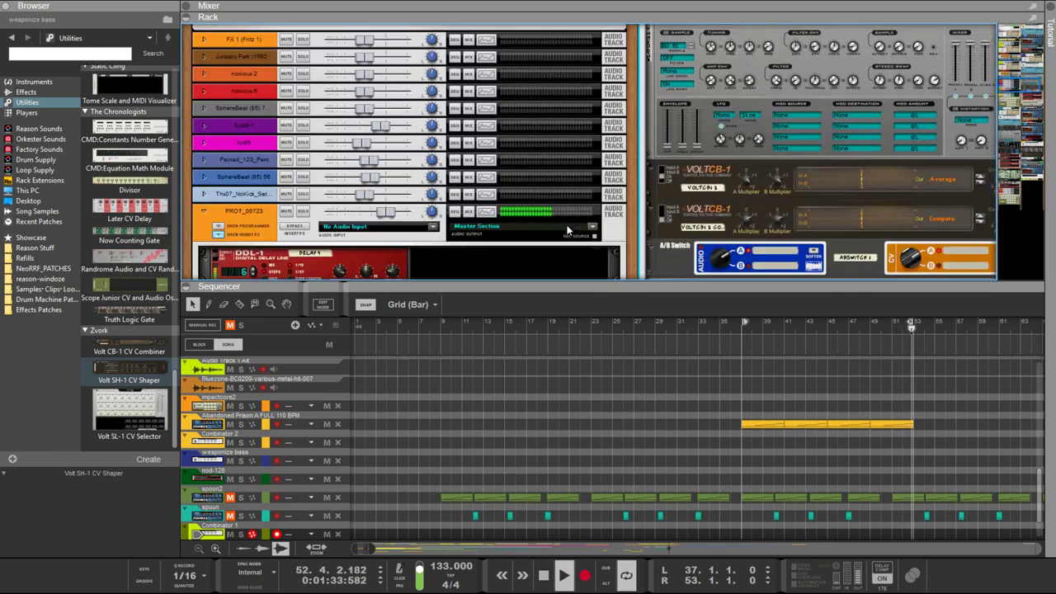
{"action": "scroll", "coordinate": [567, 231], "scroll_direction": "down", "scroll_amount": 10}
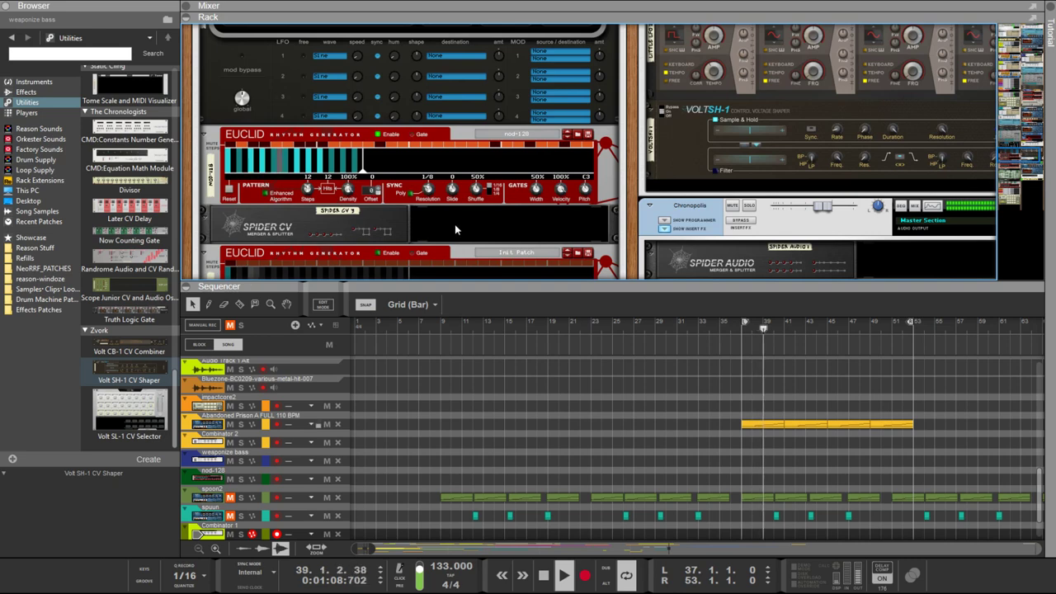
{"action": "left_click", "coordinate": [430, 188]}
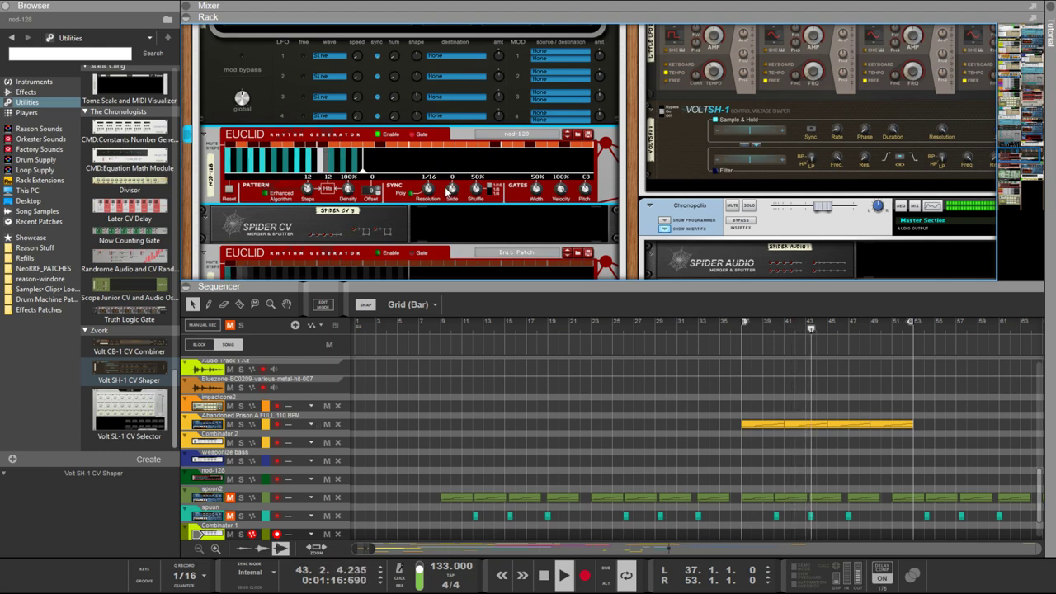
{"action": "scroll", "coordinate": [464, 222], "scroll_direction": "down", "scroll_amount": 15}
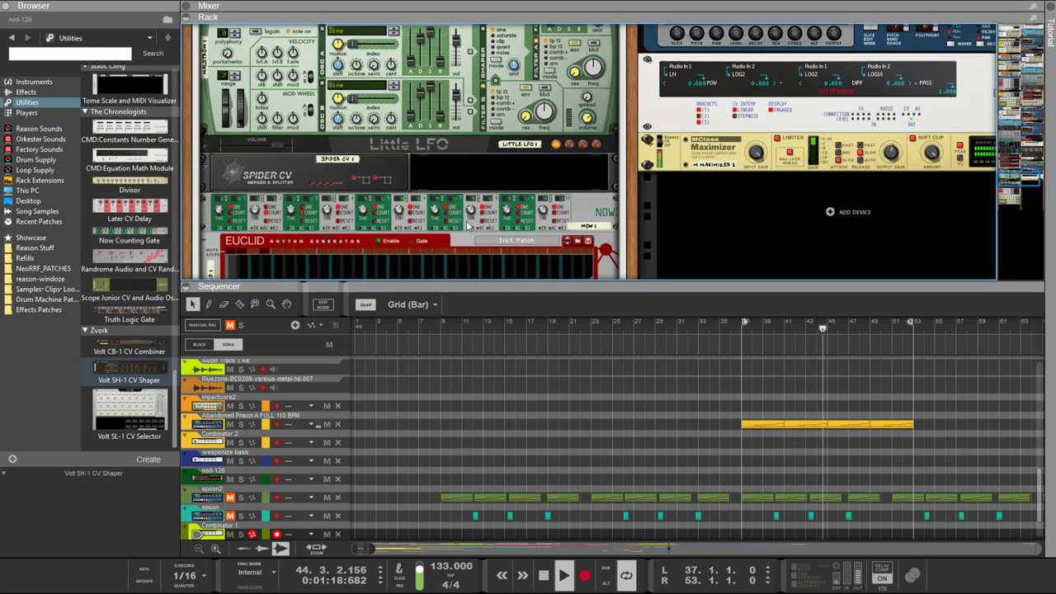
{"action": "scroll", "coordinate": [466, 221], "scroll_direction": "up", "scroll_amount": 15}
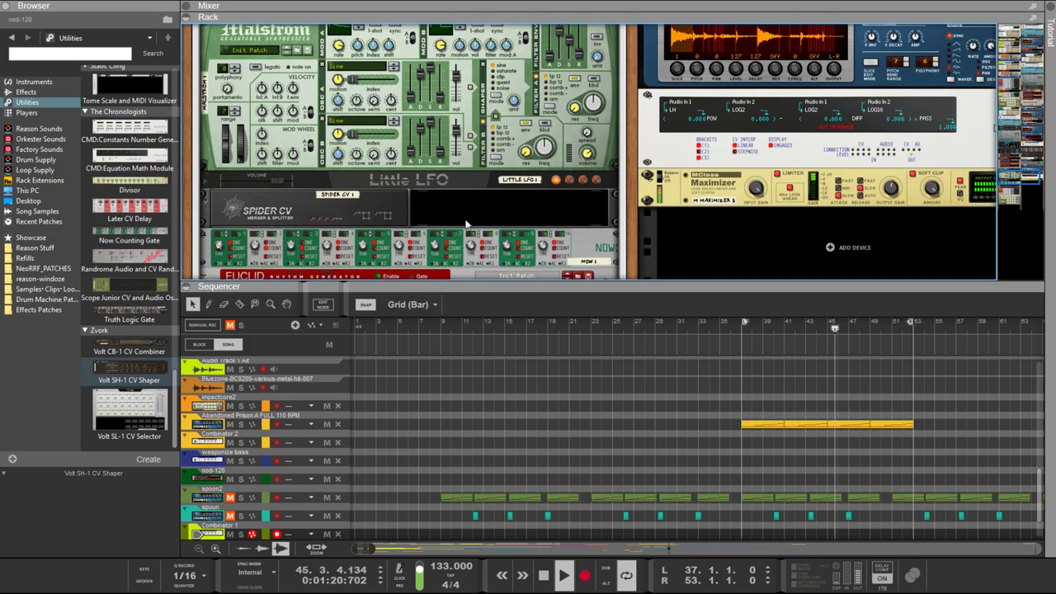
{"action": "scroll", "coordinate": [465, 223], "scroll_direction": "down", "scroll_amount": 5}
{"action": "scroll", "coordinate": [468, 222], "scroll_direction": "up", "scroll_amount": 5}
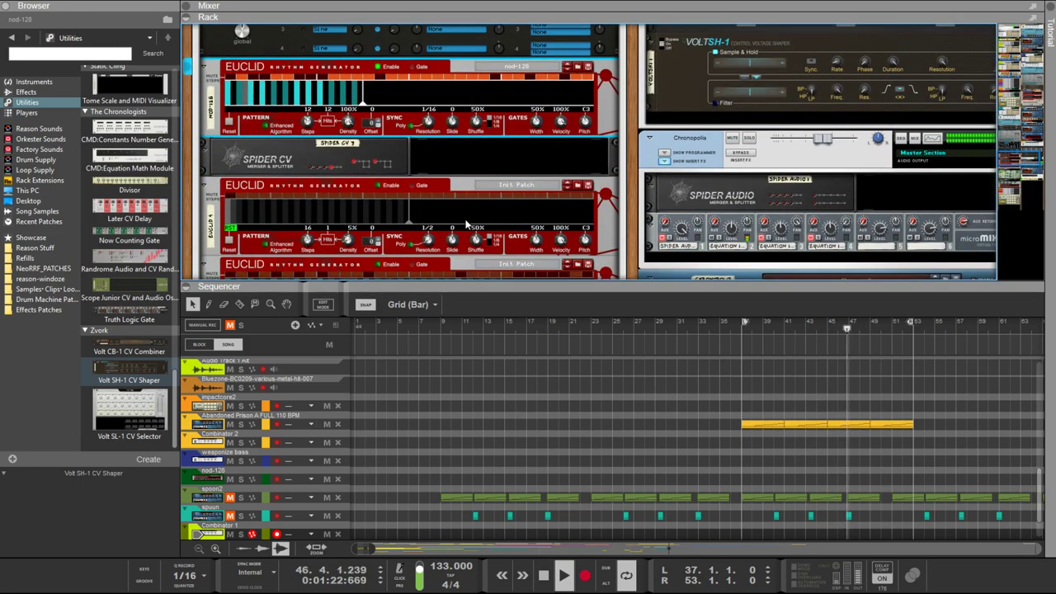
{"action": "scroll", "coordinate": [466, 219], "scroll_direction": "up", "scroll_amount": 4}
{"action": "scroll", "coordinate": [452, 213], "scroll_direction": "down", "scroll_amount": 3}
{"action": "scroll", "coordinate": [451, 213], "scroll_direction": "up", "scroll_amount": 3}
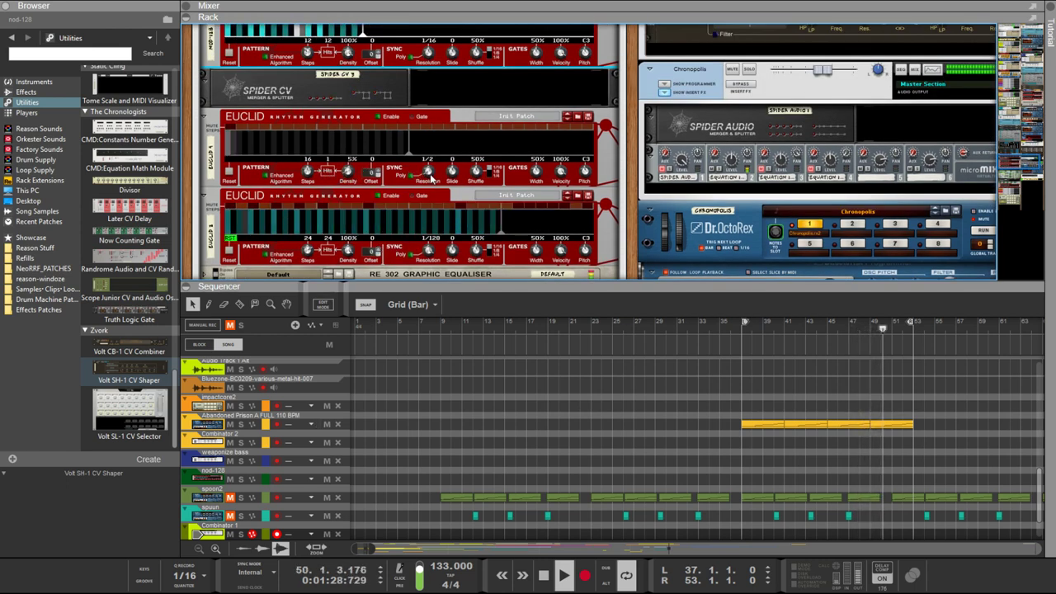
Raise the steps of the nod-128 Euclid above the Spider CV to 13 and on to 14
{"action": "scroll", "coordinate": [416, 166], "scroll_direction": "up", "scroll_amount": 3}
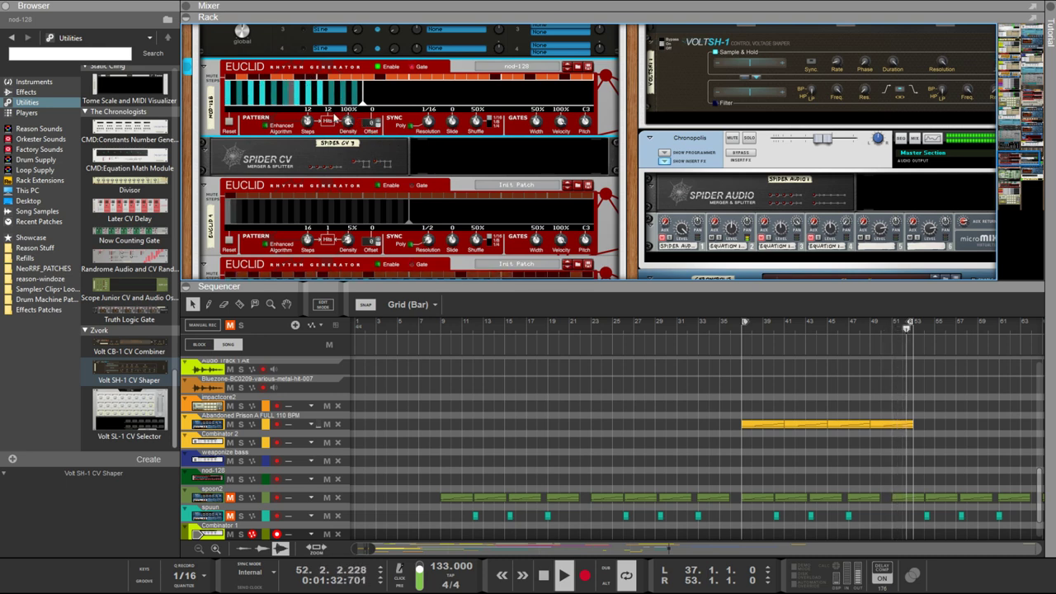
{"action": "left_click_drag", "start_coordinate": [307, 124], "coordinate": [309, 121]}
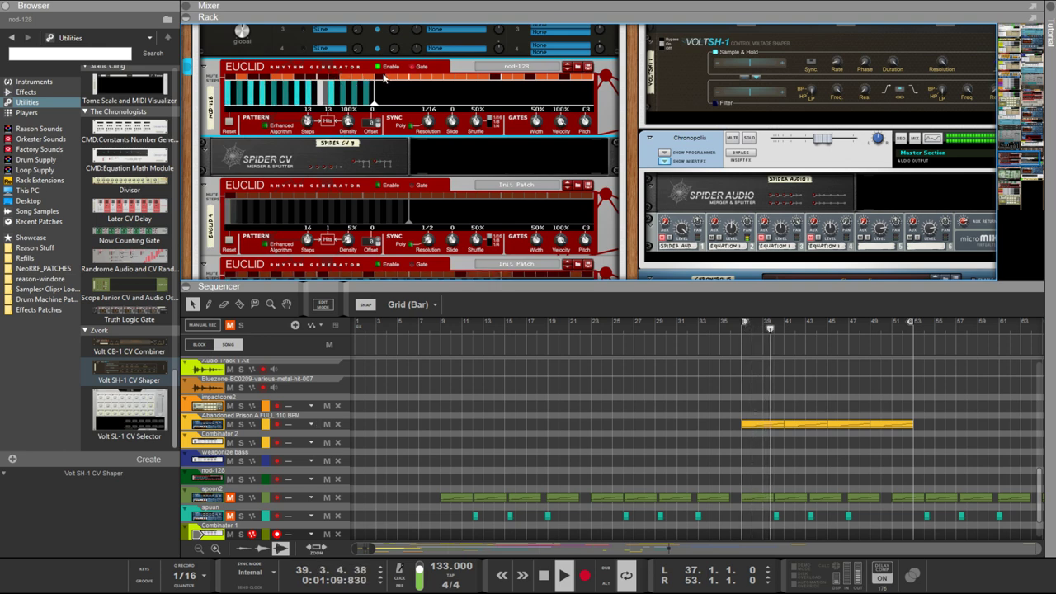
{"action": "left_click_drag", "start_coordinate": [307, 123], "coordinate": [307, 120]}
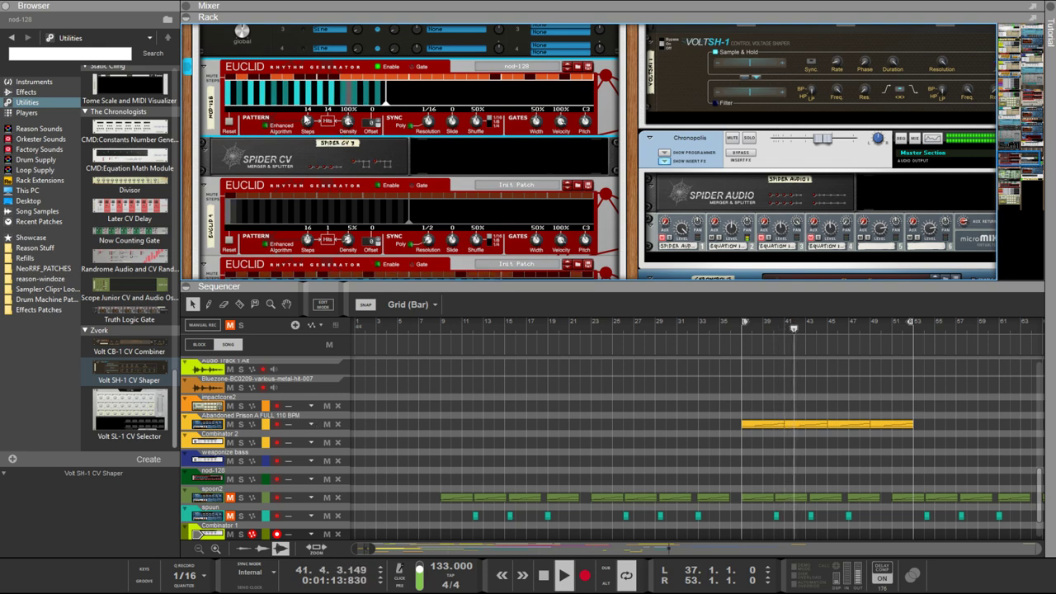
Examine the patterns and settings of the two Init Patch Euclids between the Spider CV units, and the Malström below them
{"action": "scroll", "coordinate": [313, 128], "scroll_direction": "down", "scroll_amount": 5}
{"action": "scroll", "coordinate": [326, 136], "scroll_direction": "up", "scroll_amount": 3}
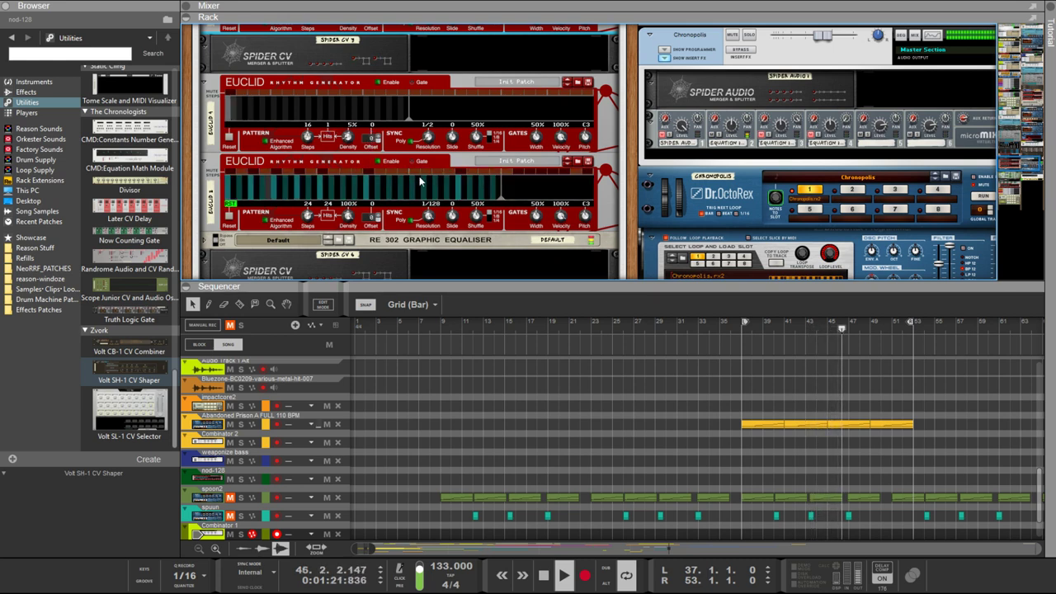
{"action": "left_click", "coordinate": [456, 171]}
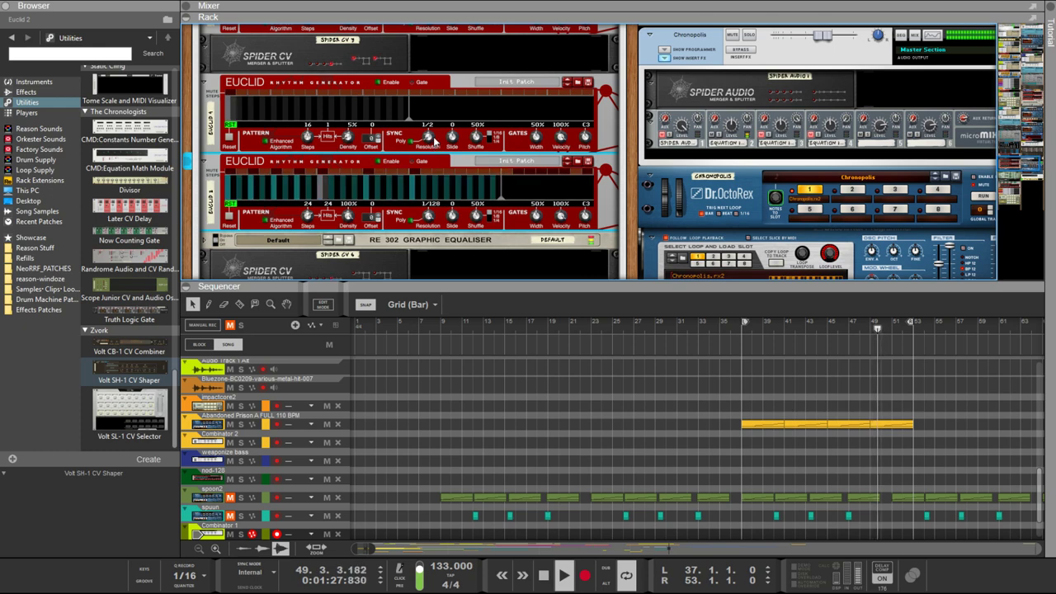
{"action": "scroll", "coordinate": [412, 189], "scroll_direction": "down", "scroll_amount": 5}
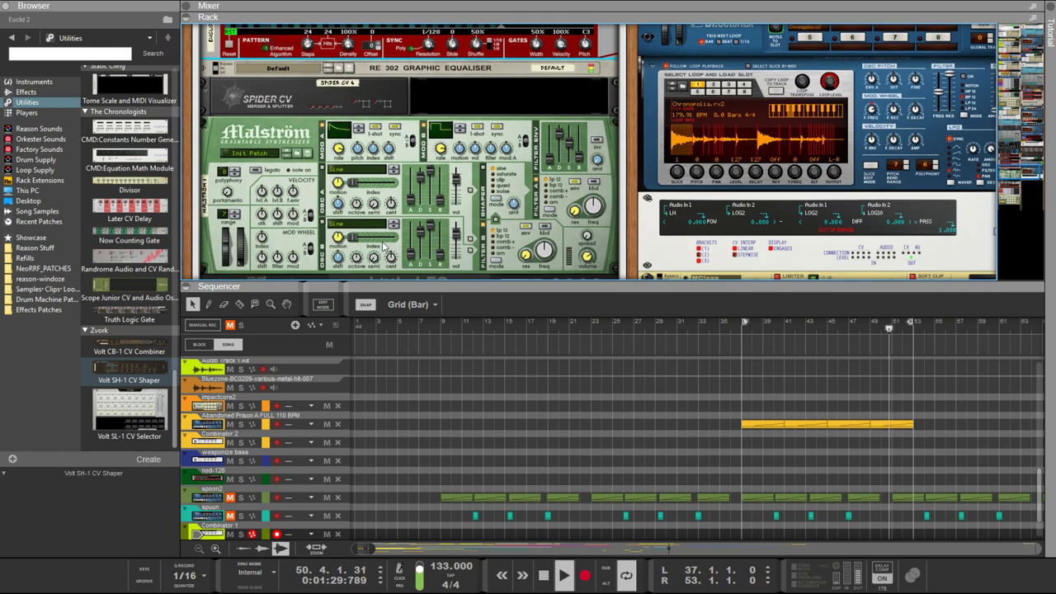
{"action": "scroll", "coordinate": [385, 241], "scroll_direction": "up", "scroll_amount": 4}
{"action": "scroll", "coordinate": [385, 241], "scroll_direction": "up", "scroll_amount": 3}
{"action": "scroll", "coordinate": [415, 272], "scroll_direction": "down", "scroll_amount": 3}
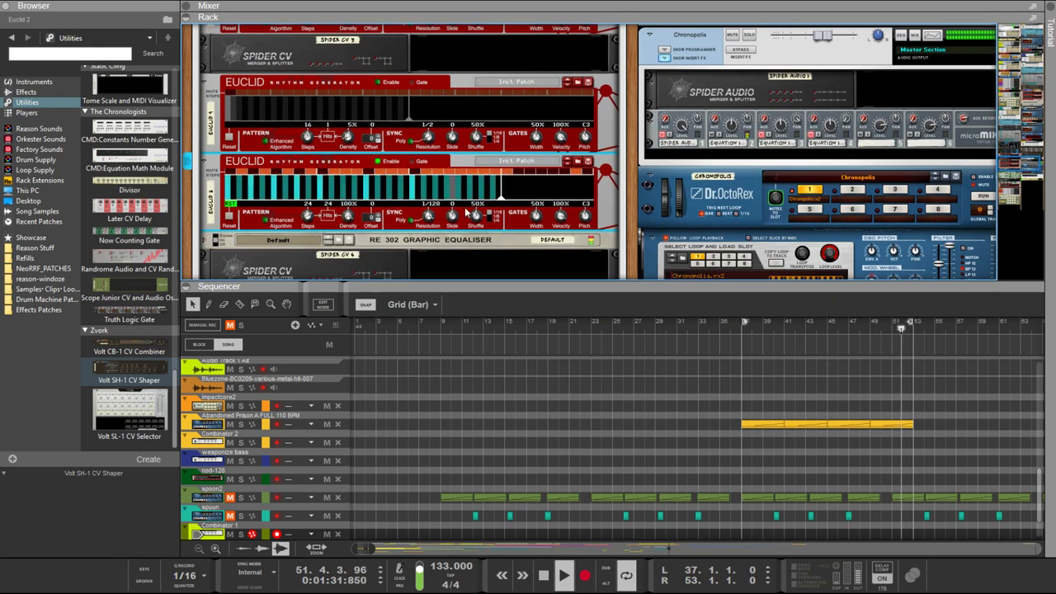
{"action": "scroll", "coordinate": [477, 183], "scroll_direction": "up", "scroll_amount": 4}
{"action": "scroll", "coordinate": [474, 180], "scroll_direction": "down", "scroll_amount": 4}
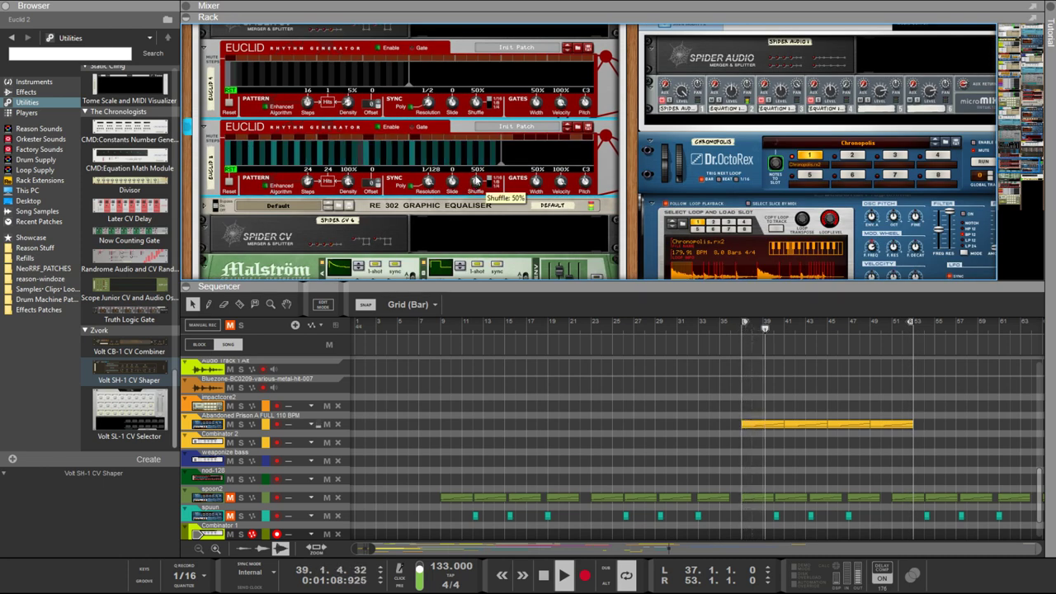
Raise the steps of the lower Init Patch Euclid above the RE 302 Graphic Equaliser to 28
{"action": "scroll", "coordinate": [460, 196], "scroll_direction": "down", "scroll_amount": 1}
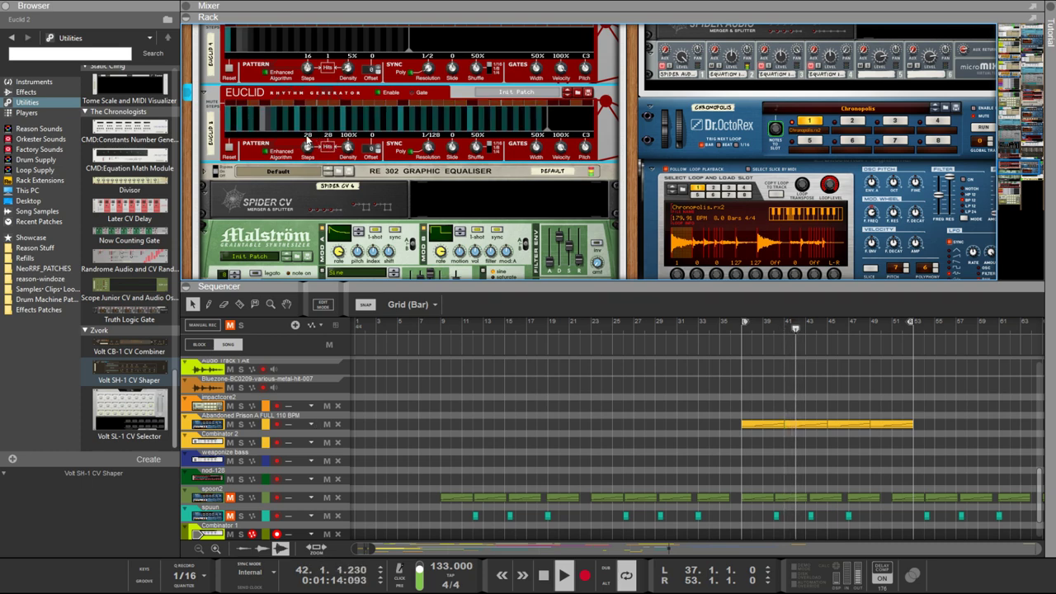
{"action": "scroll", "coordinate": [309, 141], "scroll_direction": "up", "scroll_amount": 3}
{"action": "scroll", "coordinate": [307, 141], "scroll_direction": "down", "scroll_amount": 3}
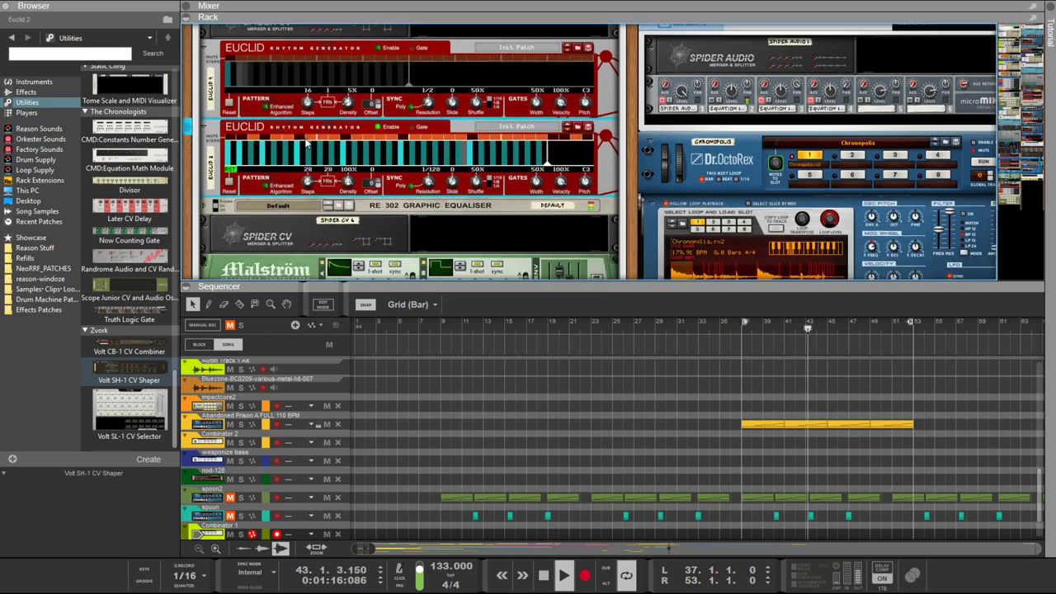
{"action": "scroll", "coordinate": [307, 143], "scroll_direction": "up", "scroll_amount": 4}
{"action": "scroll", "coordinate": [305, 143], "scroll_direction": "down", "scroll_amount": 5}
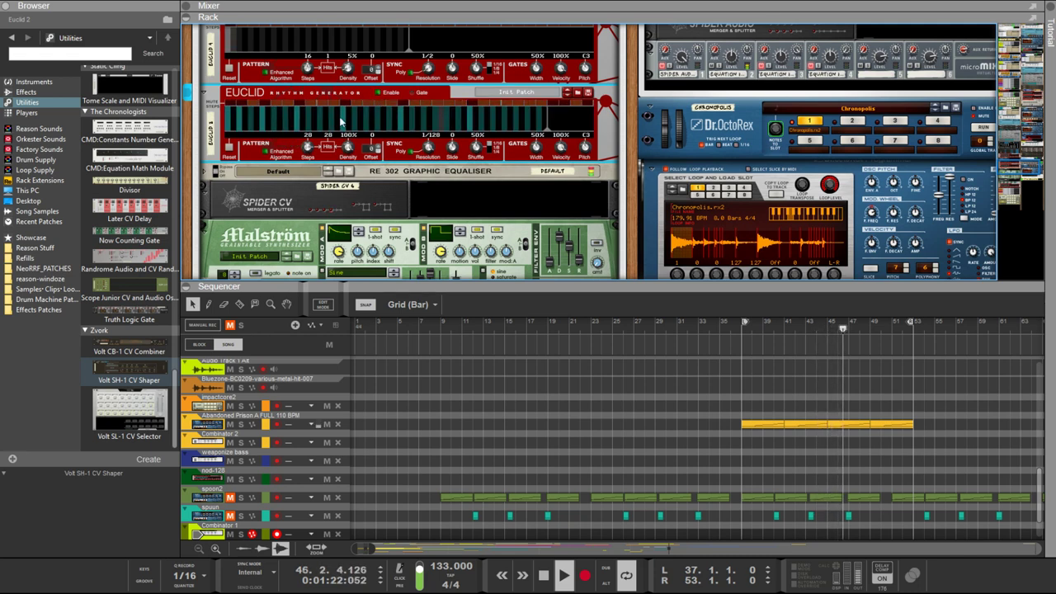
Set the nod-128 Euclid's resolution to 1/8 and its steps to 15
{"action": "scroll", "coordinate": [273, 124], "scroll_direction": "up", "scroll_amount": 8}
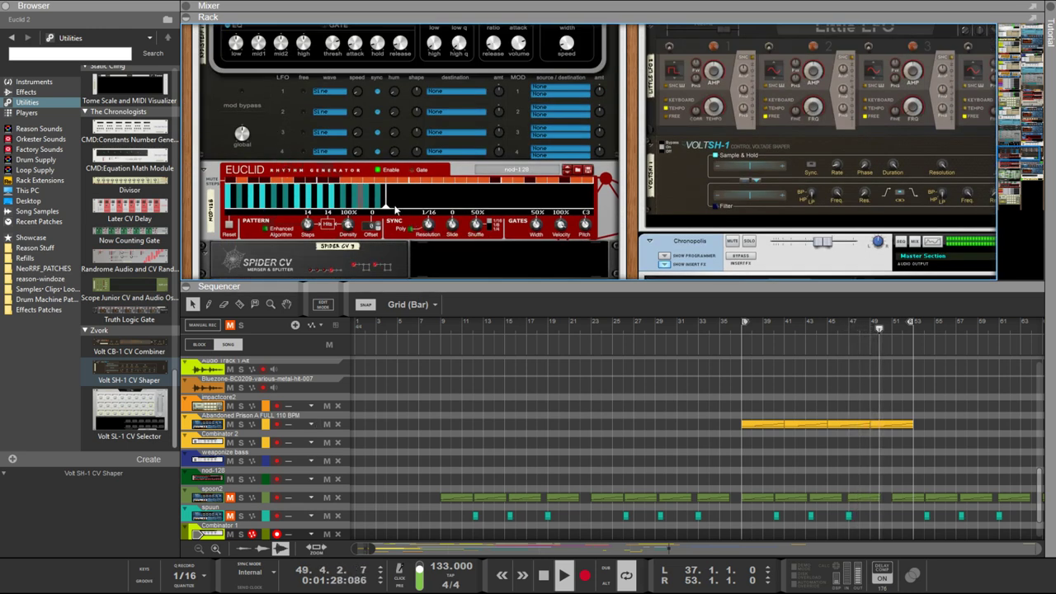
{"action": "left_click_drag", "start_coordinate": [419, 223], "coordinate": [435, 255]}
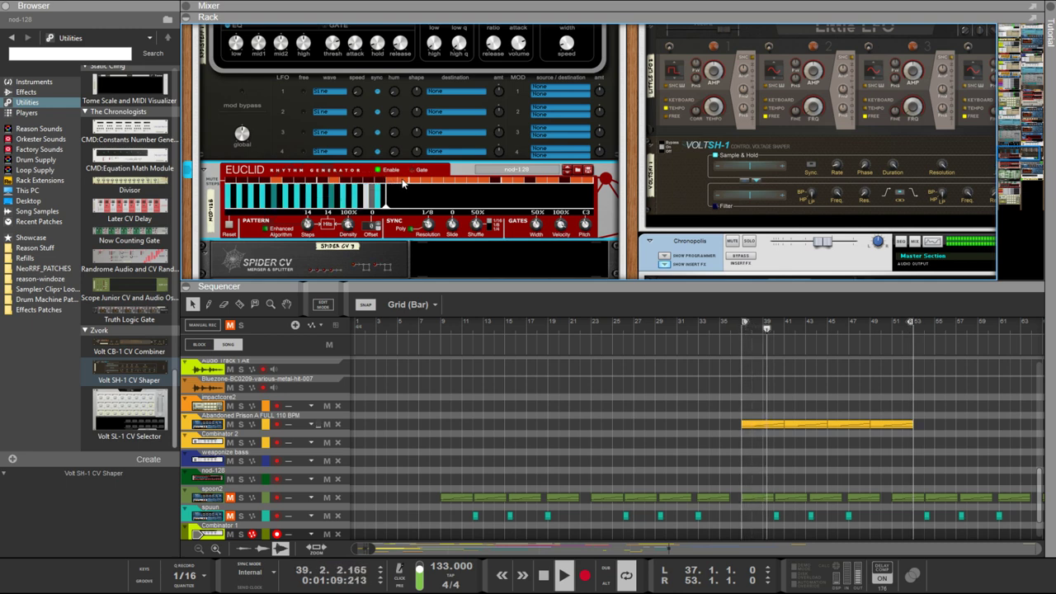
{"action": "mouse_move", "coordinate": [310, 227]}
{"action": "left_click_drag", "start_coordinate": [309, 226], "coordinate": [297, 215]}
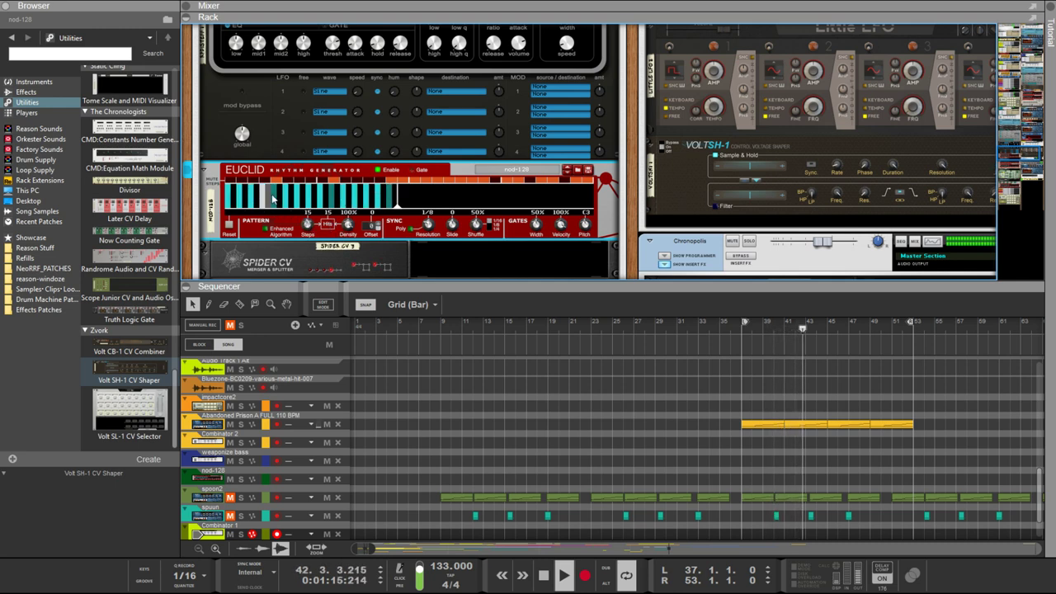
Compare the running pattern of the nod-128 Euclid with the two Init Patch Euclids below the Spider CV
{"action": "scroll", "coordinate": [285, 203], "scroll_direction": "down", "scroll_amount": 8}
{"action": "scroll", "coordinate": [285, 210], "scroll_direction": "up", "scroll_amount": 5}
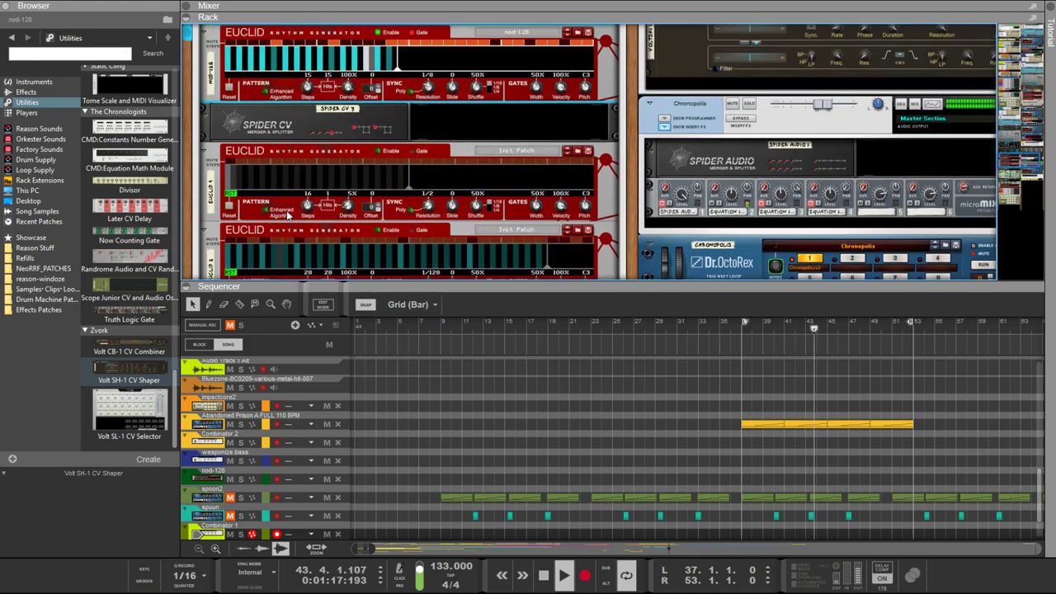
{"action": "scroll", "coordinate": [287, 210], "scroll_direction": "down", "scroll_amount": 8}
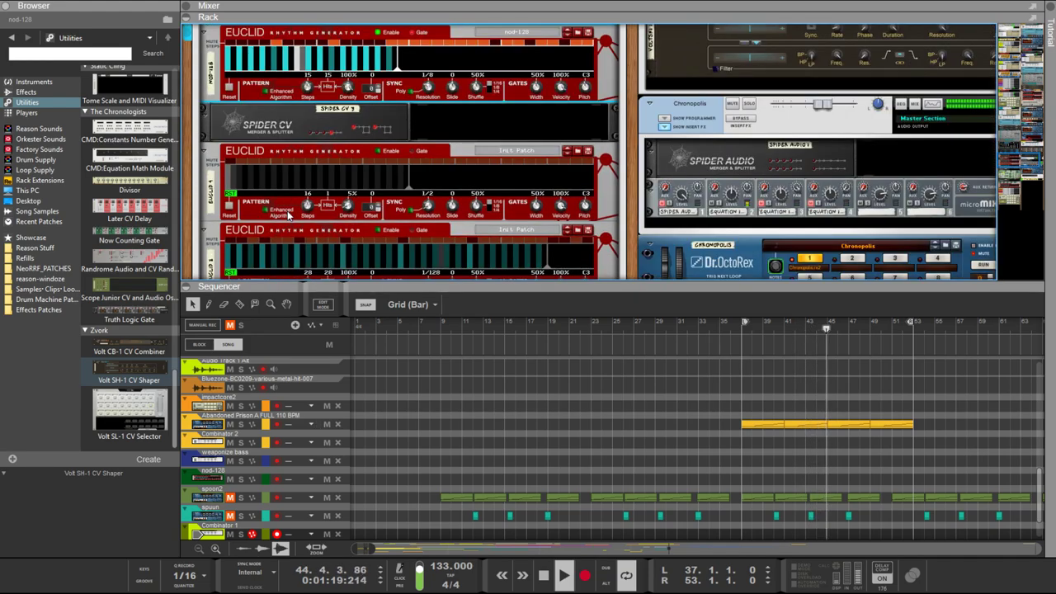
{"action": "scroll", "coordinate": [285, 202], "scroll_direction": "up", "scroll_amount": 4}
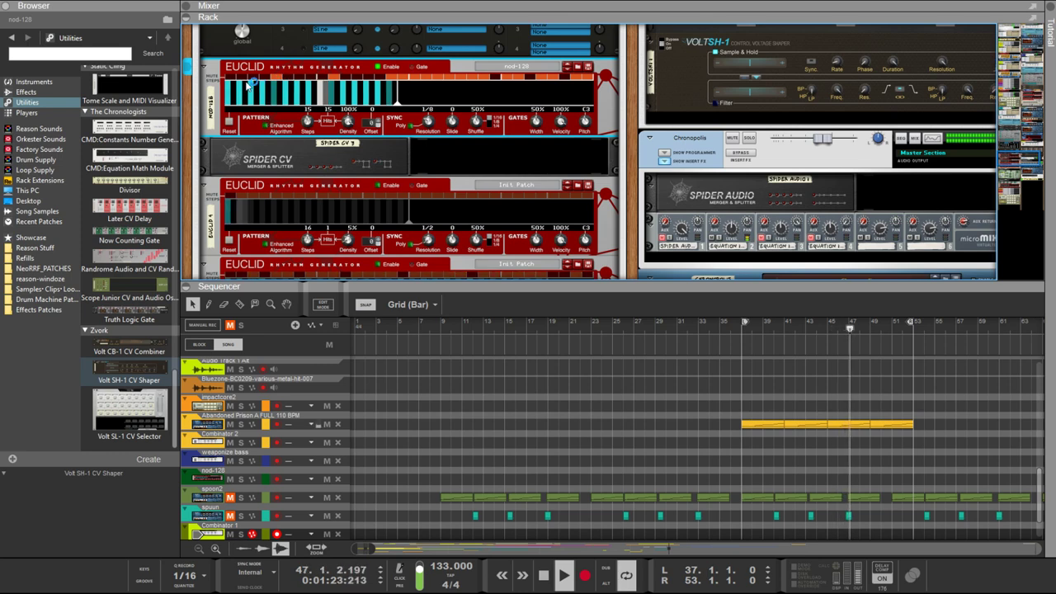
{"action": "scroll", "coordinate": [281, 82], "scroll_direction": "down", "scroll_amount": 1}
{"action": "scroll", "coordinate": [271, 86], "scroll_direction": "up", "scroll_amount": 1}
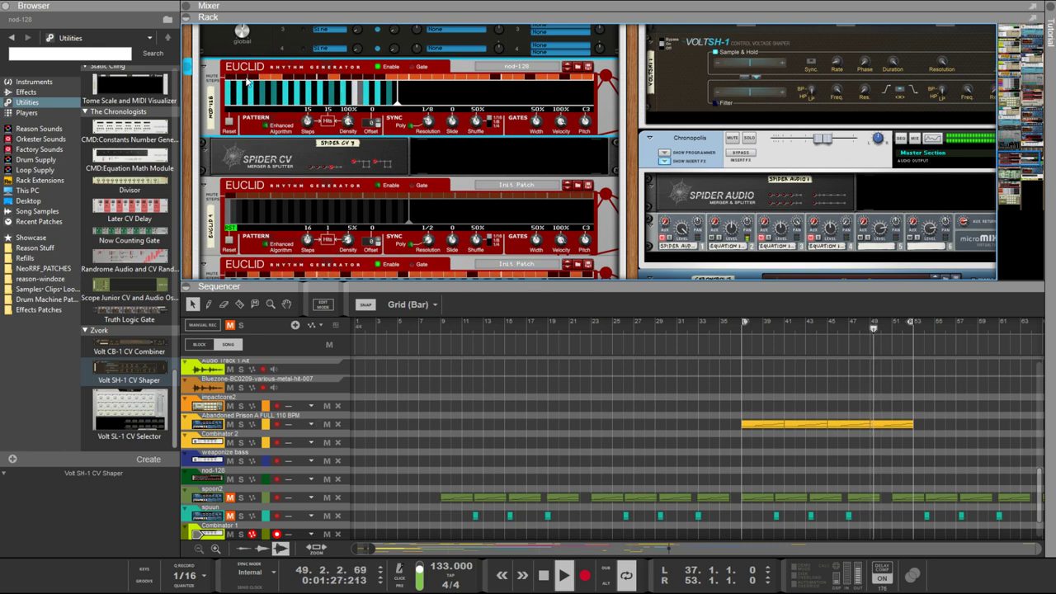
{"action": "scroll", "coordinate": [256, 89], "scroll_direction": "down", "scroll_amount": 3}
{"action": "scroll", "coordinate": [256, 89], "scroll_direction": "up", "scroll_amount": 2}
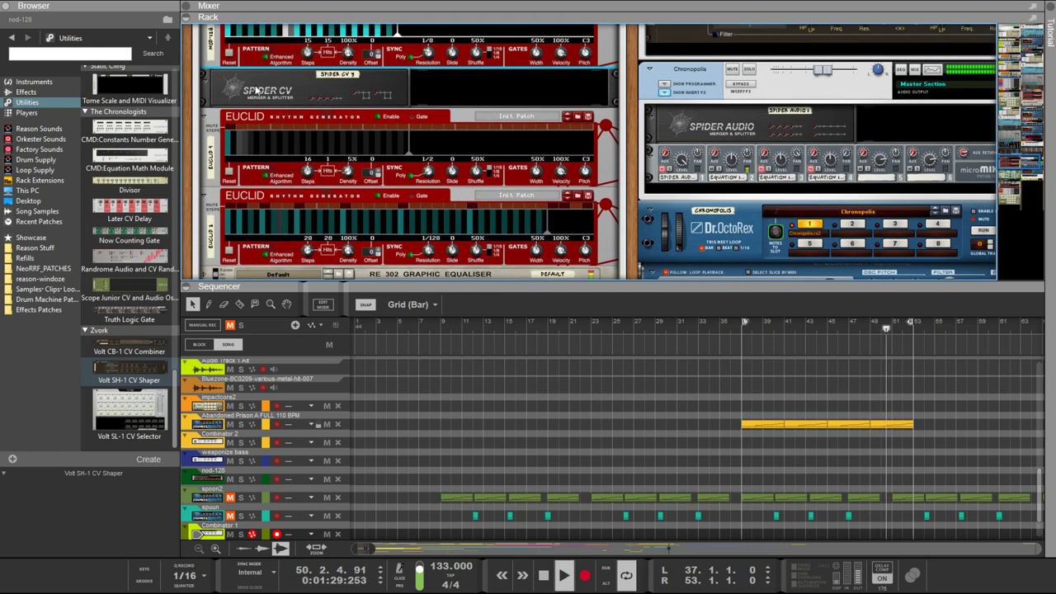
{"action": "scroll", "coordinate": [255, 91], "scroll_direction": "down", "scroll_amount": 2}
{"action": "scroll", "coordinate": [257, 92], "scroll_direction": "up", "scroll_amount": 2}
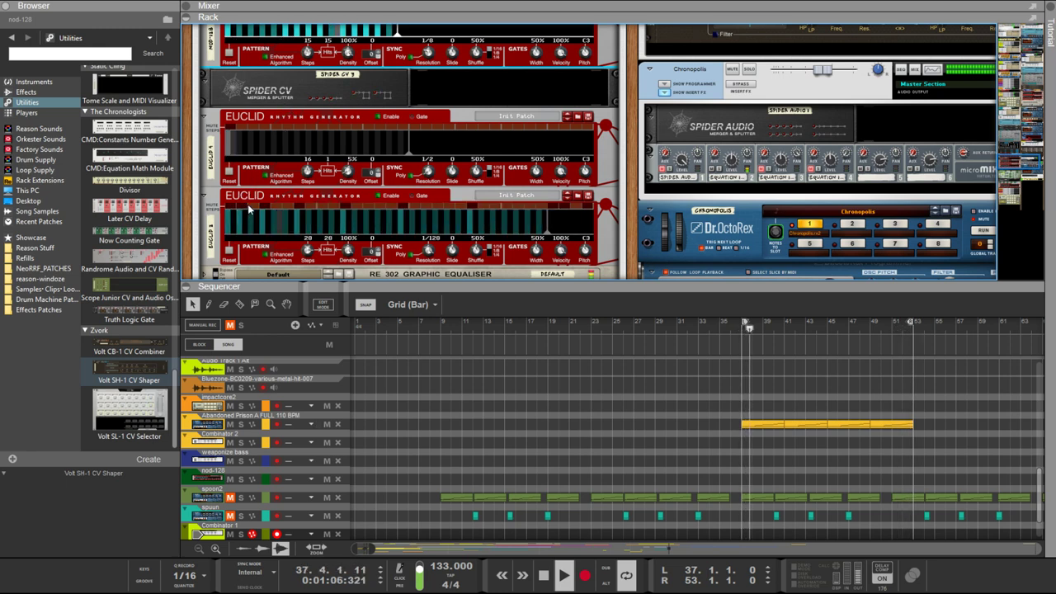
Select the lower Init Patch Euclid and look over the rack devices around it, including the Malström, Kong and RP Distort
{"action": "left_click", "coordinate": [293, 212]}
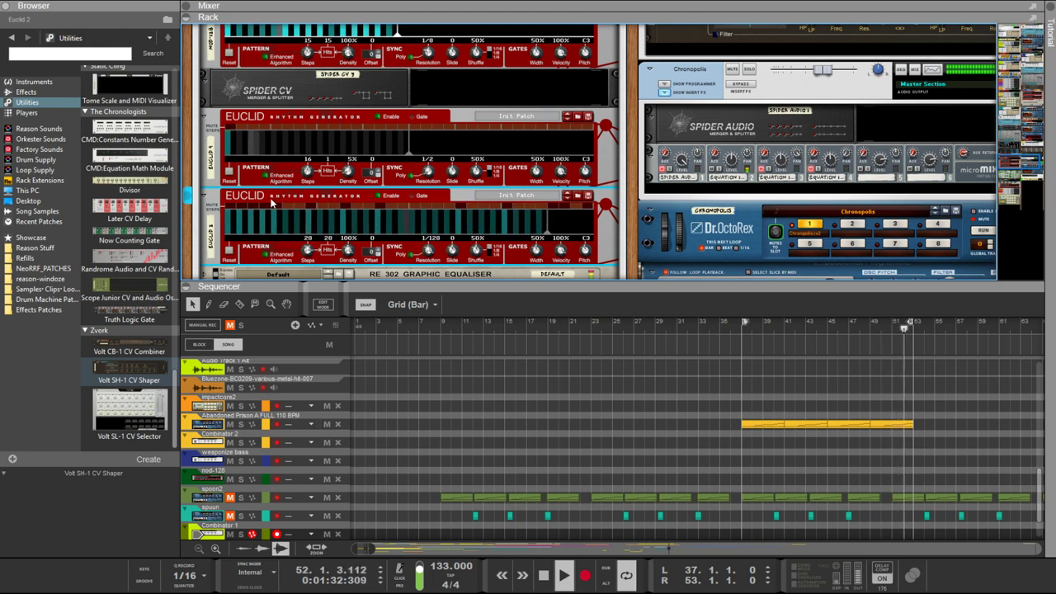
{"action": "scroll", "coordinate": [280, 154], "scroll_direction": "down", "scroll_amount": 15}
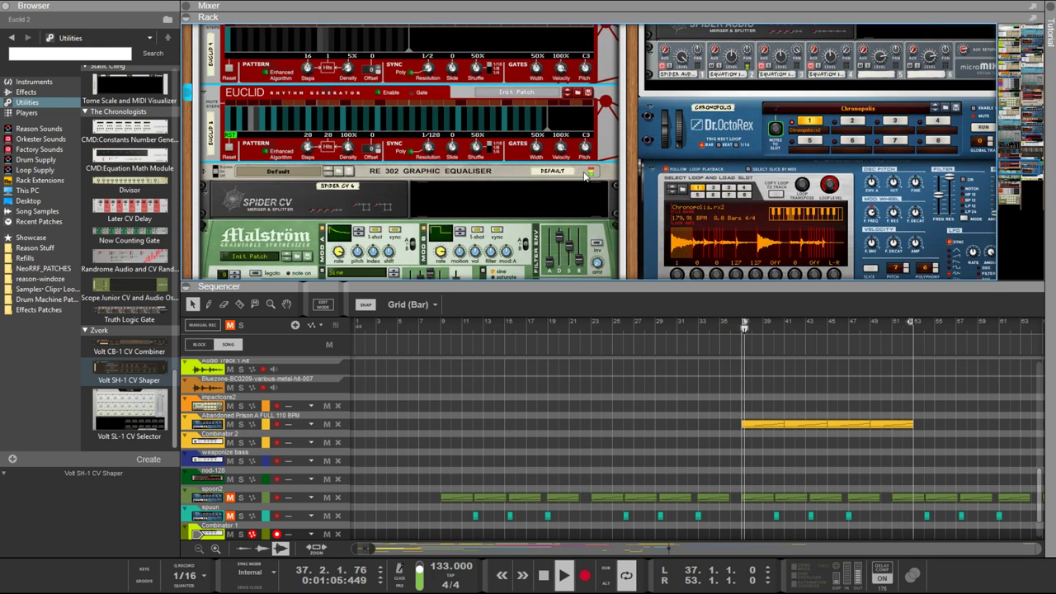
{"action": "scroll", "coordinate": [585, 178], "scroll_direction": "up", "scroll_amount": 15}
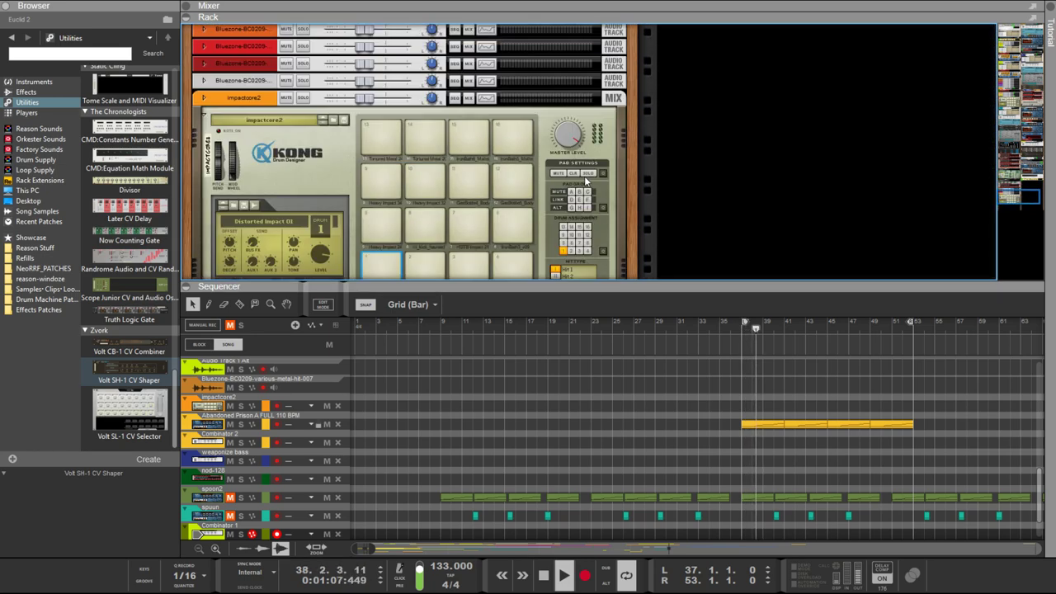
{"action": "scroll", "coordinate": [585, 178], "scroll_direction": "up", "scroll_amount": 10}
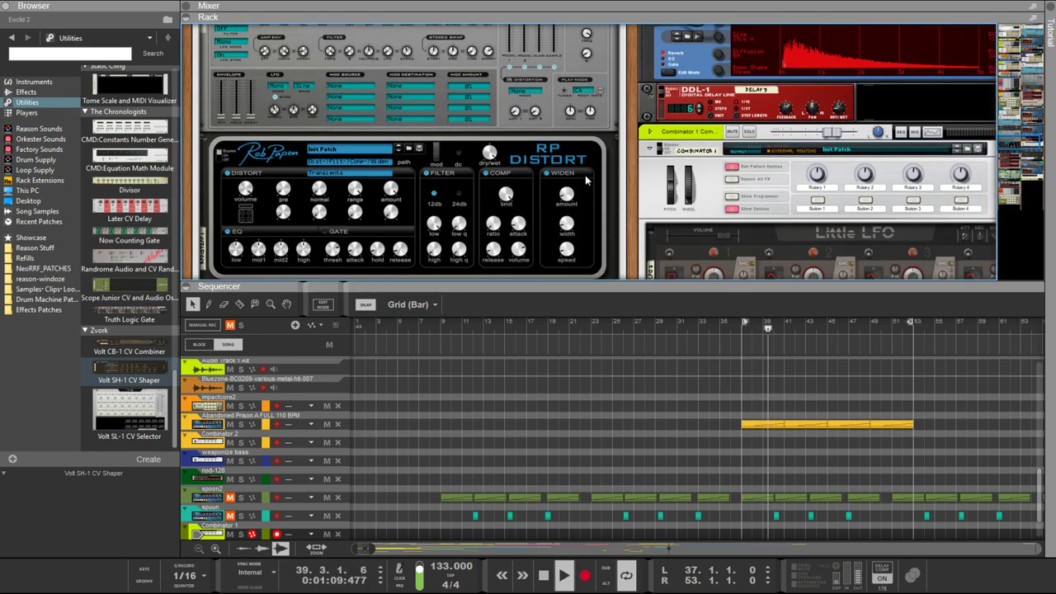
{"action": "scroll", "coordinate": [585, 180], "scroll_direction": "down", "scroll_amount": 10}
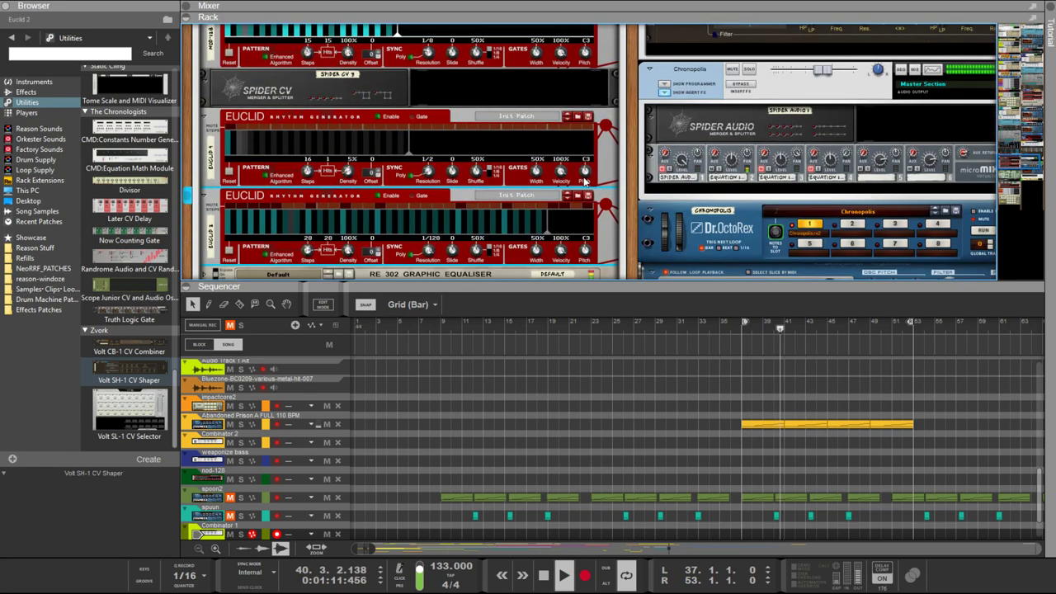
{"action": "scroll", "coordinate": [585, 180], "scroll_direction": "down", "scroll_amount": 5}
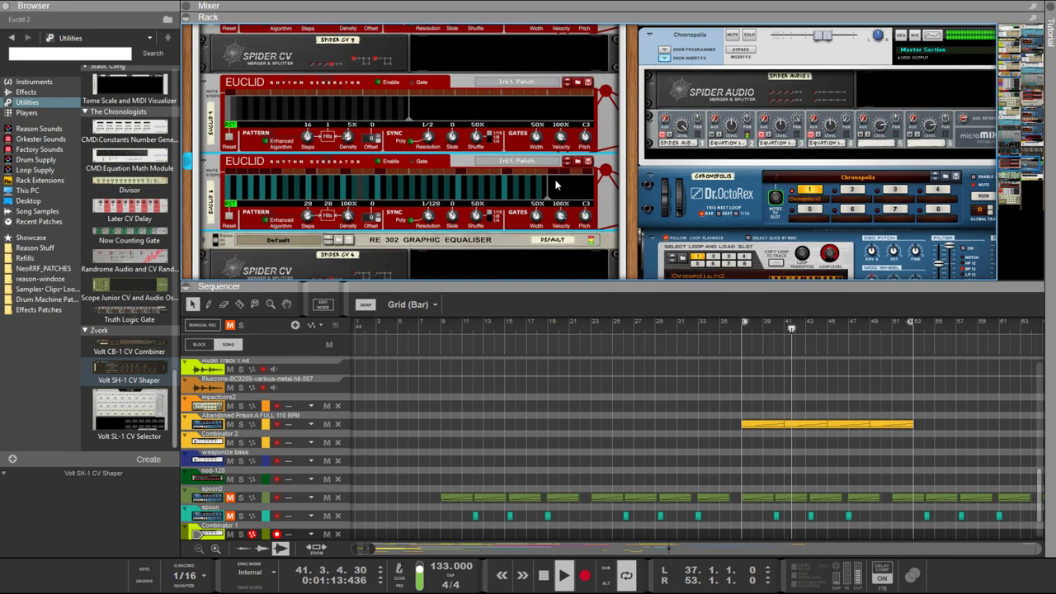
Enlarge the rack view and try Rotary 4 of the weaponize bass Combinator at 76 and 104
{"action": "scroll", "coordinate": [693, 313], "scroll_direction": "up", "scroll_amount": 5}
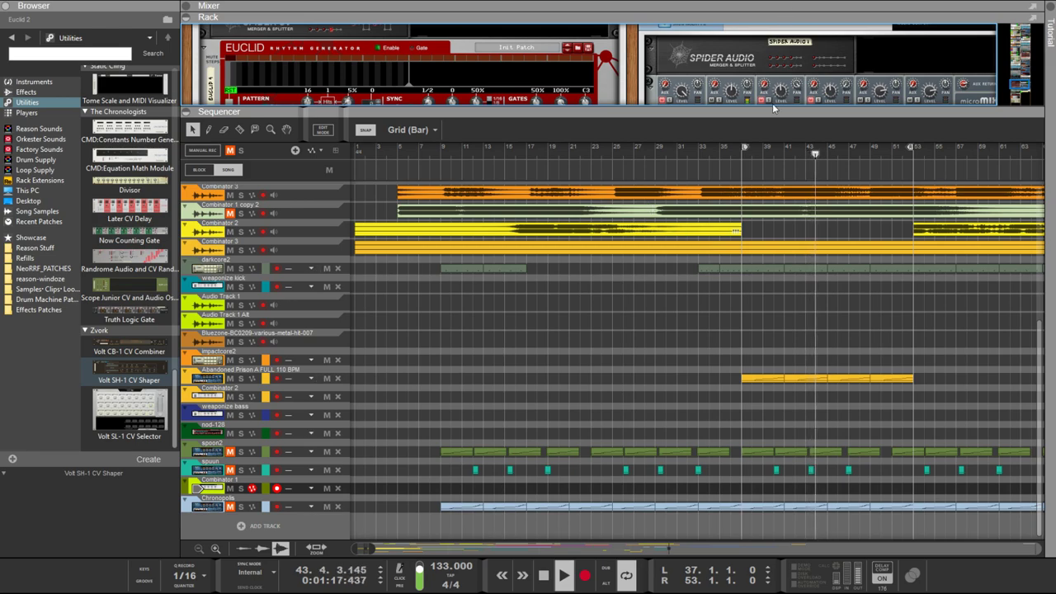
{"action": "scroll", "coordinate": [903, 190], "scroll_direction": "up", "scroll_amount": 15}
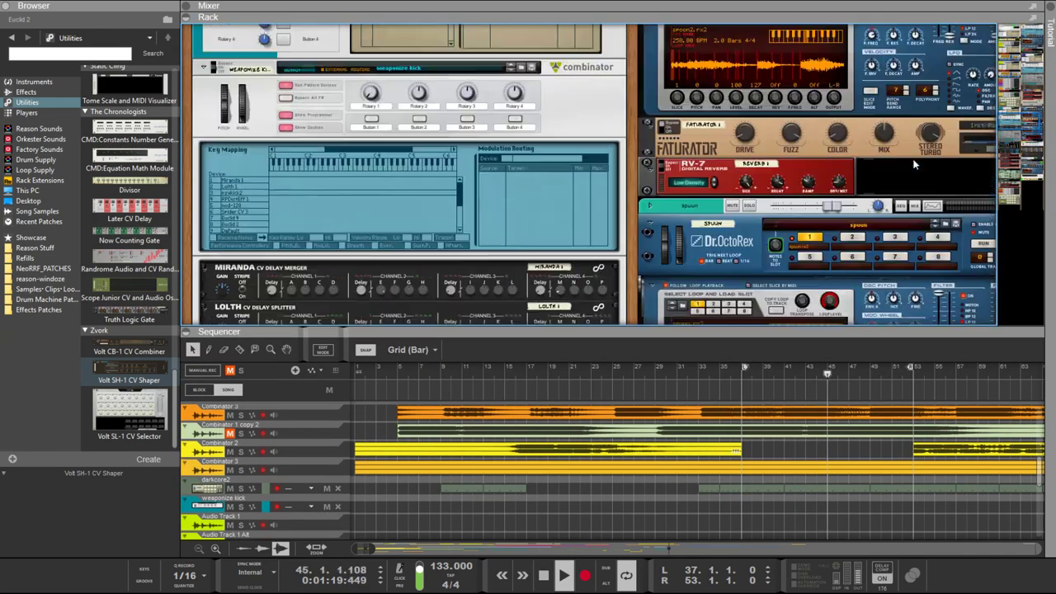
{"action": "scroll", "coordinate": [907, 157], "scroll_direction": "up", "scroll_amount": 15}
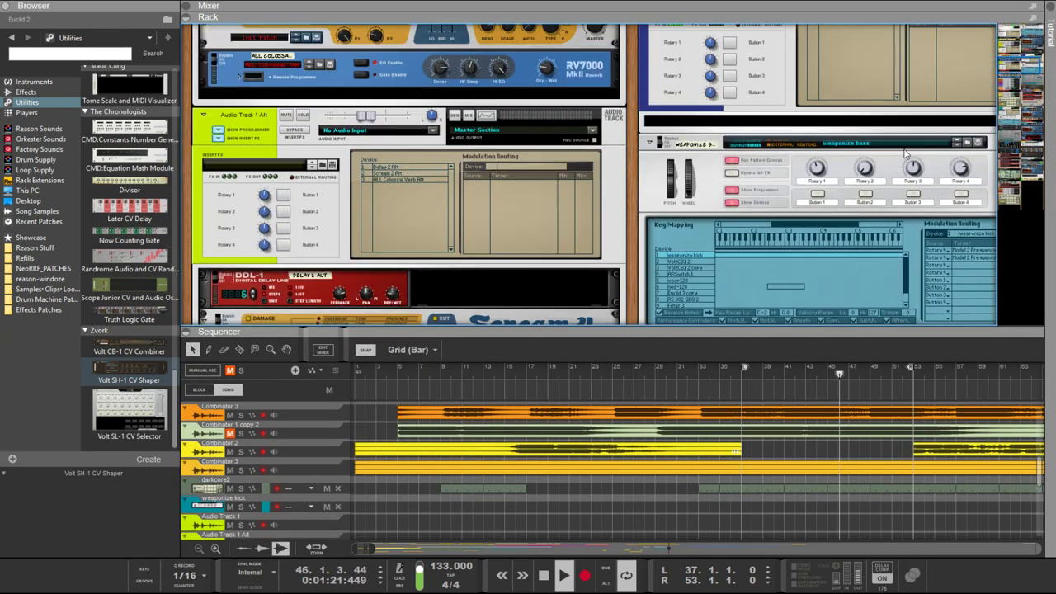
{"action": "scroll", "coordinate": [905, 148], "scroll_direction": "down", "scroll_amount": 10}
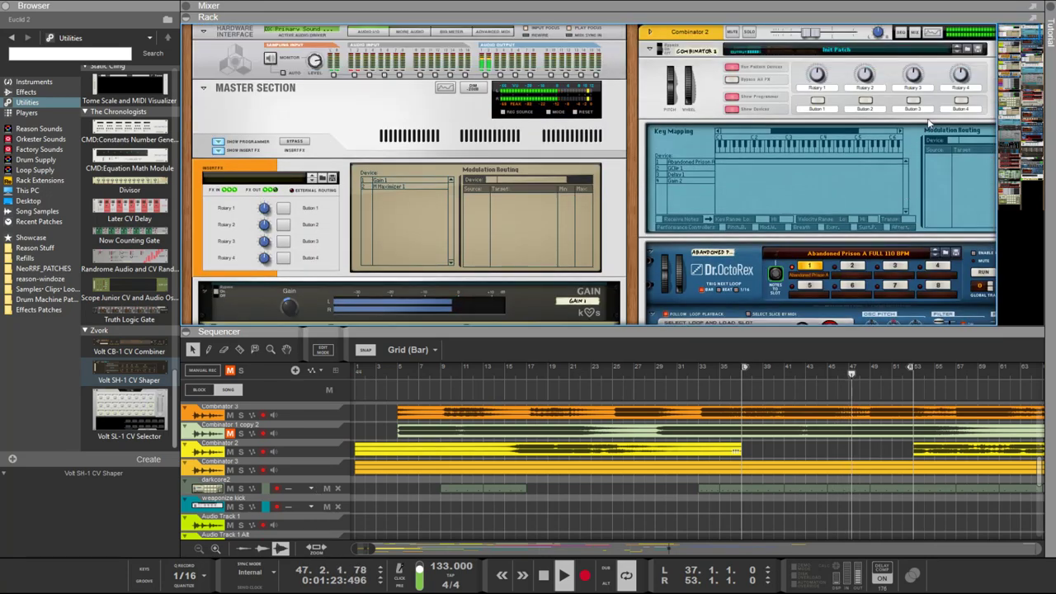
{"action": "scroll", "coordinate": [923, 144], "scroll_direction": "down", "scroll_amount": 4}
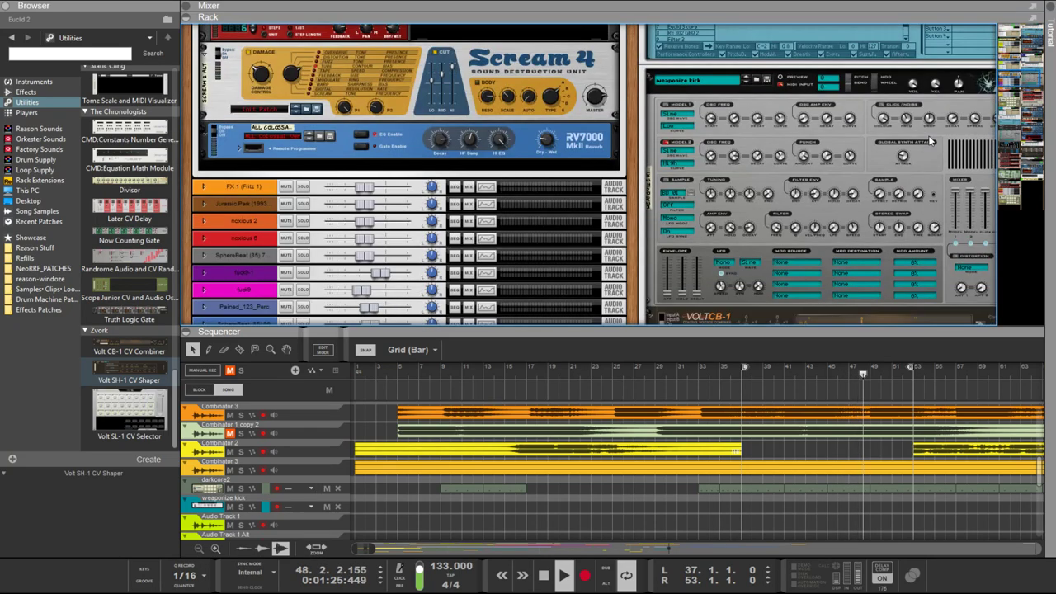
{"action": "scroll", "coordinate": [916, 112], "scroll_direction": "up", "scroll_amount": 3}
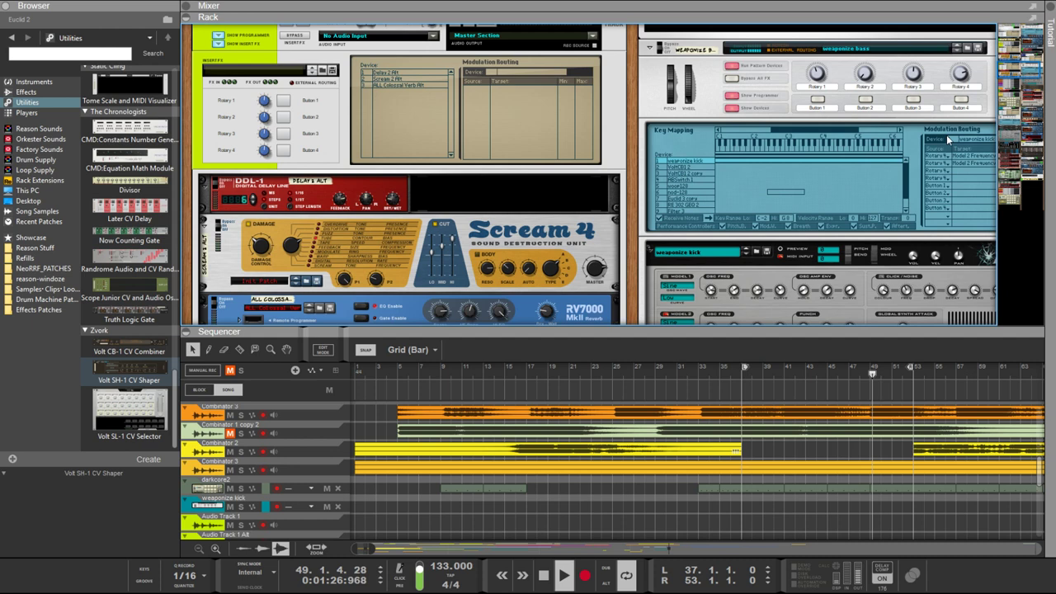
{"action": "left_click", "coordinate": [956, 76]}
{"action": "left_click_drag", "start_coordinate": [947, 61], "coordinate": [966, 118]}
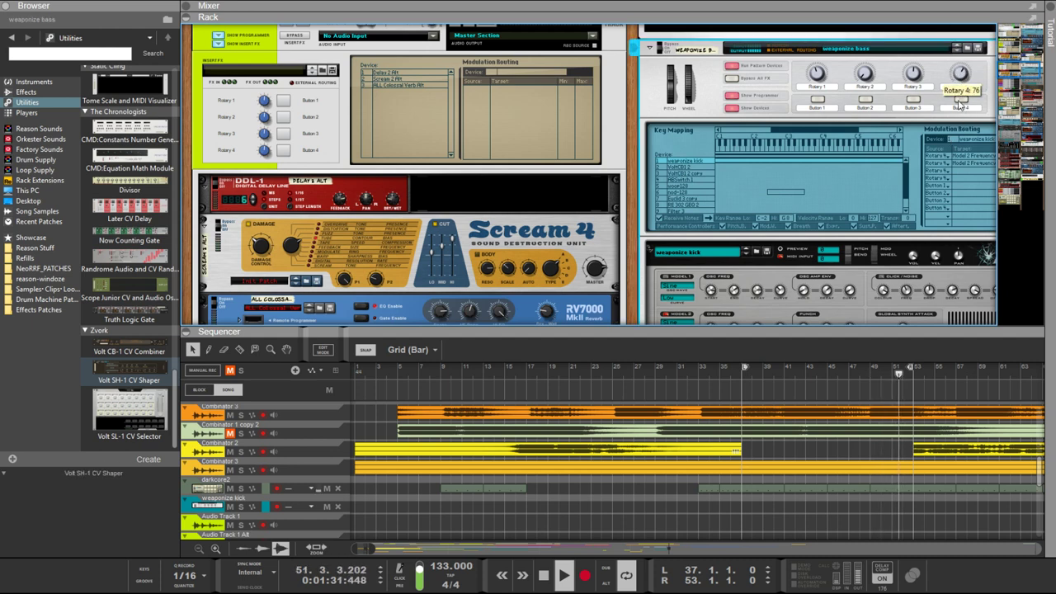
{"action": "left_click_drag", "start_coordinate": [953, 83], "coordinate": [947, 73]}
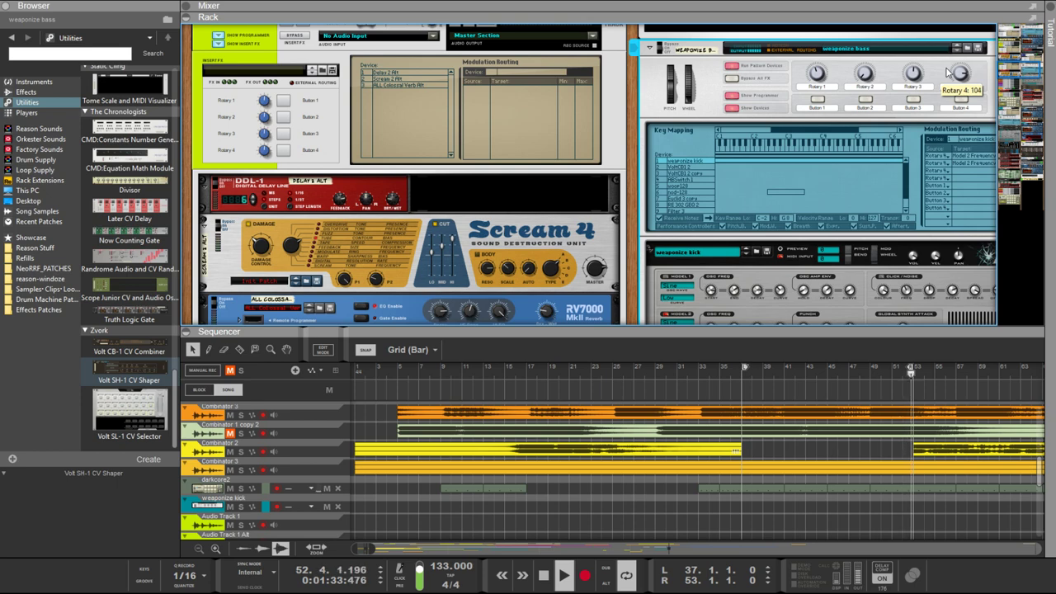
Lower Rotary 4 of the weaponize bass Combinator to 54, and turn it back up from there
{"action": "scroll", "coordinate": [746, 312], "scroll_direction": "down", "scroll_amount": 5}
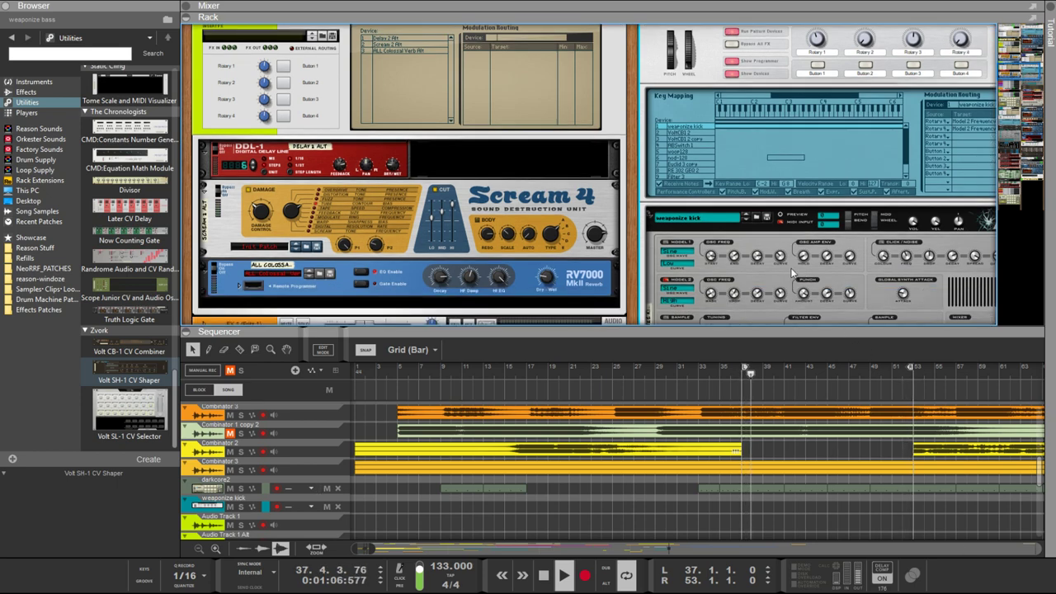
{"action": "scroll", "coordinate": [832, 198], "scroll_direction": "up", "scroll_amount": 4}
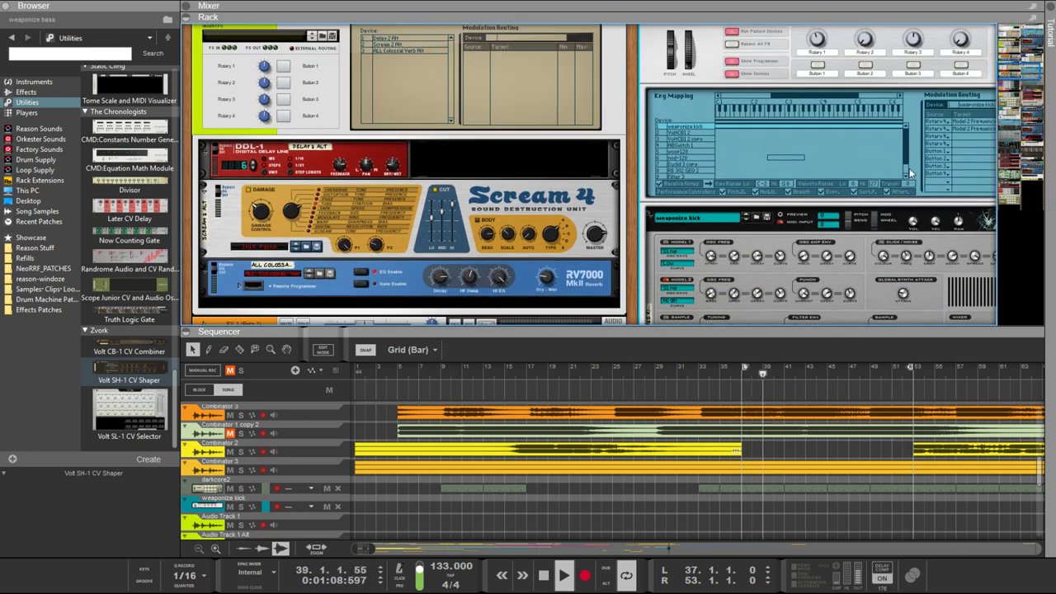
{"action": "scroll", "coordinate": [631, 181], "scroll_direction": "right", "scroll_amount": 3}
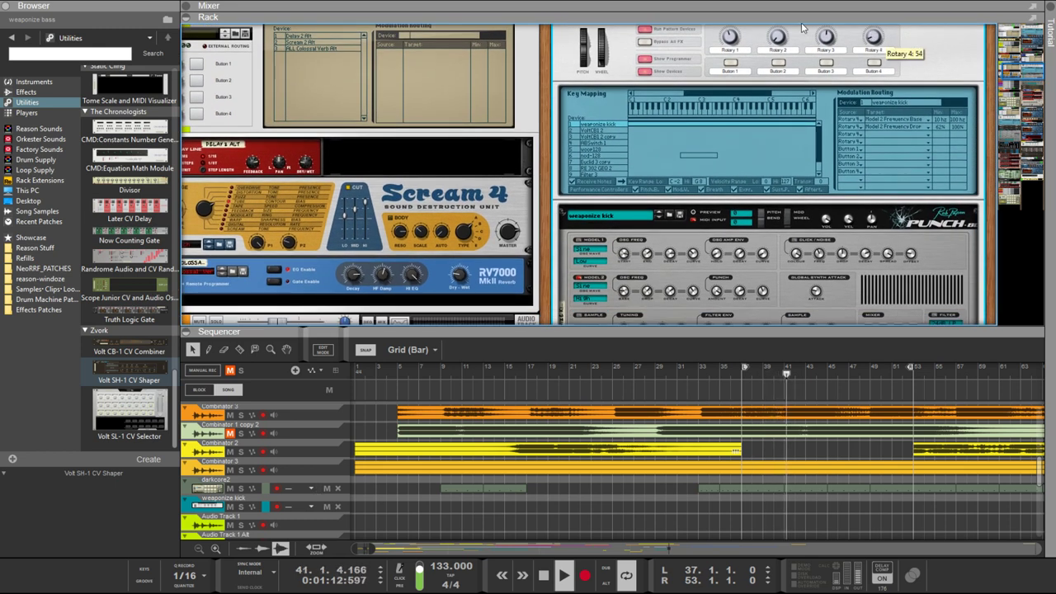
{"action": "left_click_drag", "start_coordinate": [873, 37], "coordinate": [877, 1]}
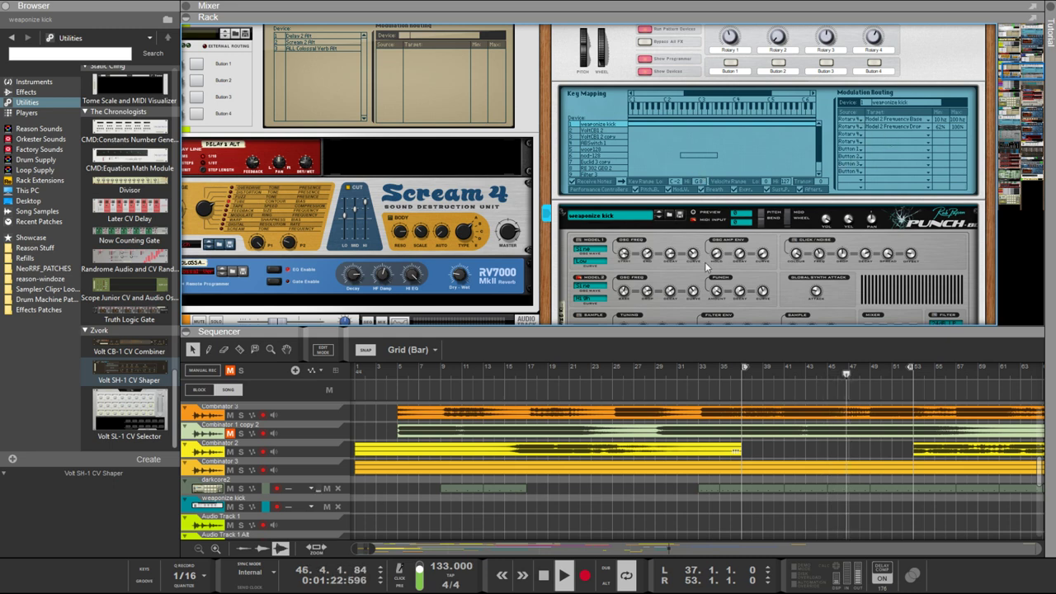
Route Rotary 4 of the weaponize bass Combinator to the weaponize kick's Model 2 Frequency Decay, with a minimum of 247.3 ms
{"action": "mouse_move", "coordinate": [669, 291]}
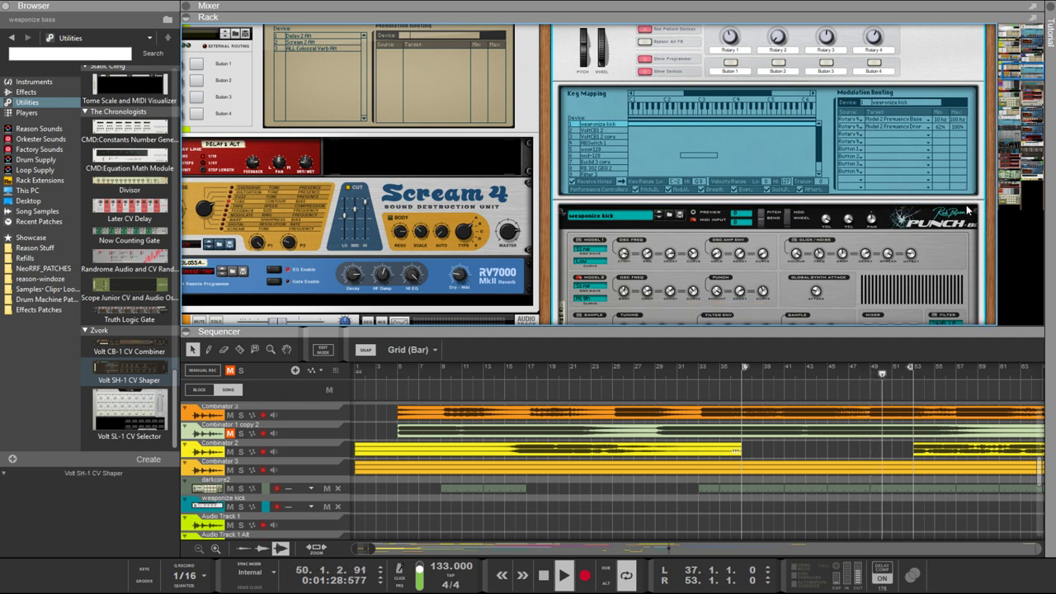
{"action": "left_click", "coordinate": [1023, 267]}
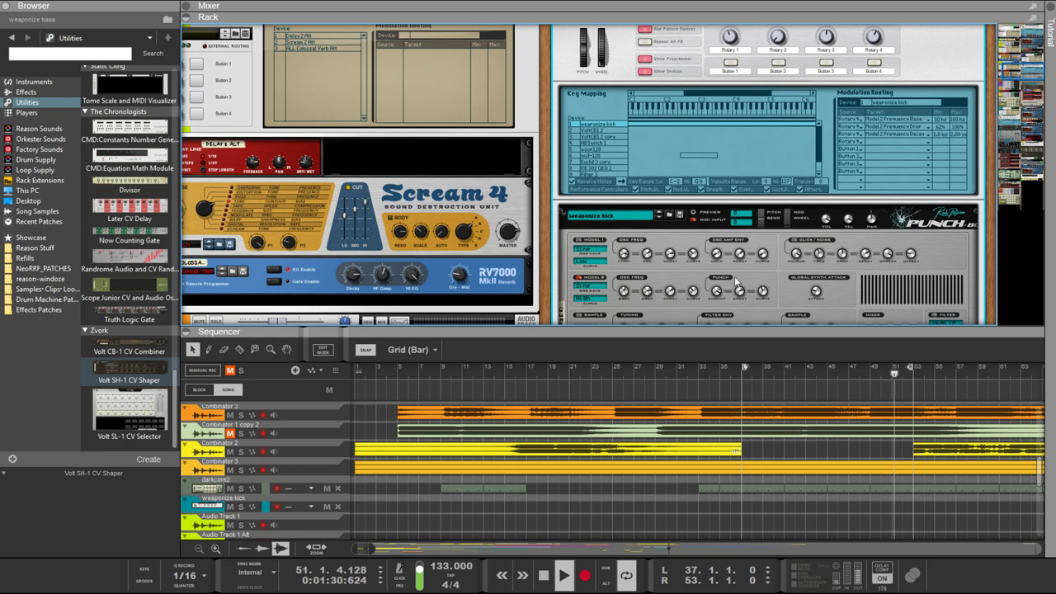
{"action": "left_click", "coordinate": [670, 294]}
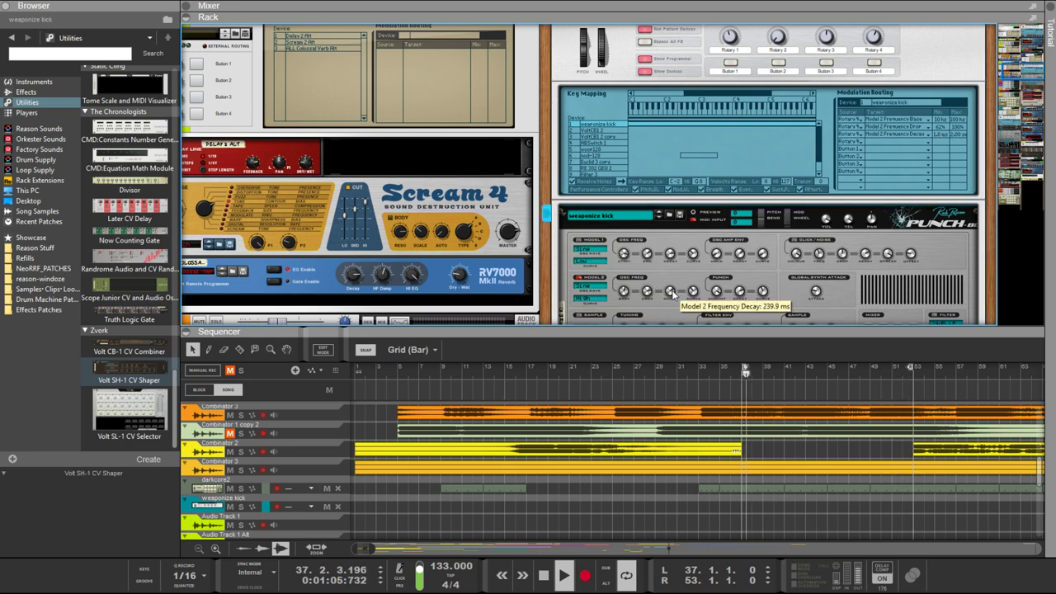
{"action": "left_click_drag", "start_coordinate": [946, 139], "coordinate": [928, 58]}
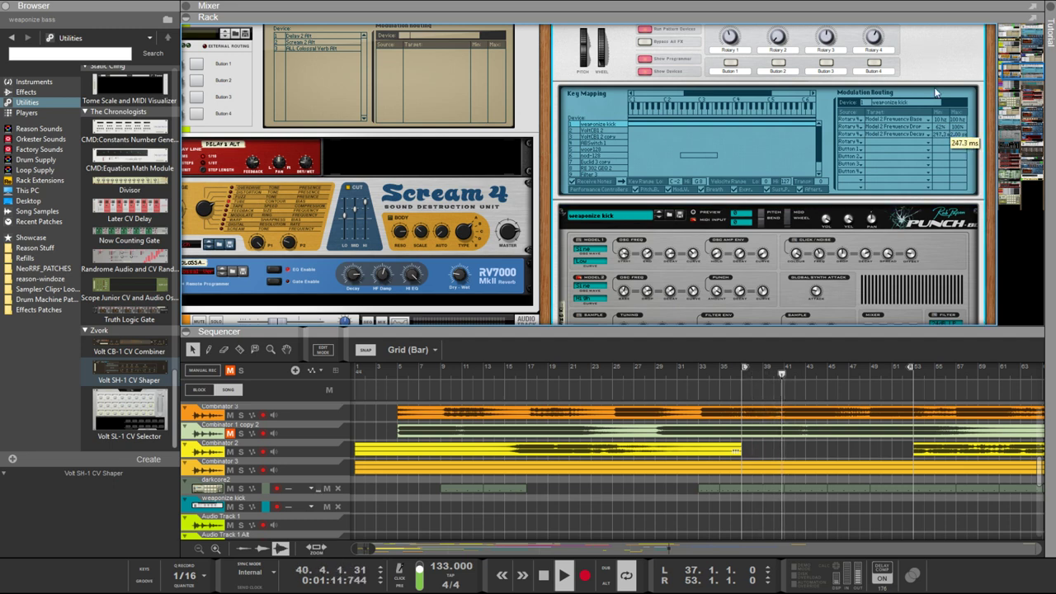
{"action": "scroll", "coordinate": [946, 140], "scroll_direction": "down", "scroll_amount": 2}
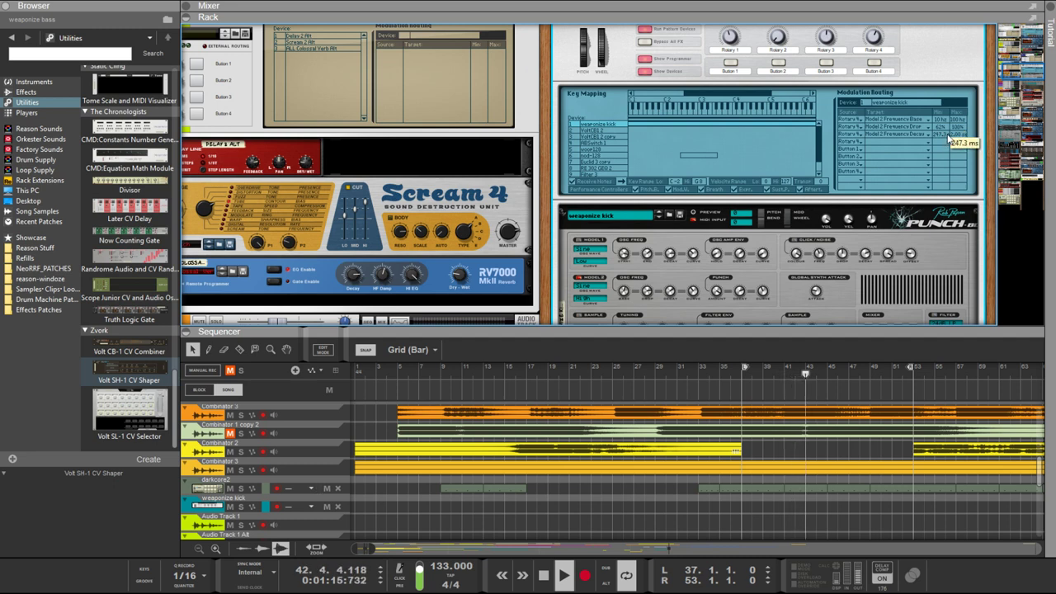
Inspect the rear cabling of the woop128 and nod-128 Euclids inside the weaponize bass Combinator
{"action": "scroll", "coordinate": [948, 140], "scroll_direction": "down", "scroll_amount": 1}
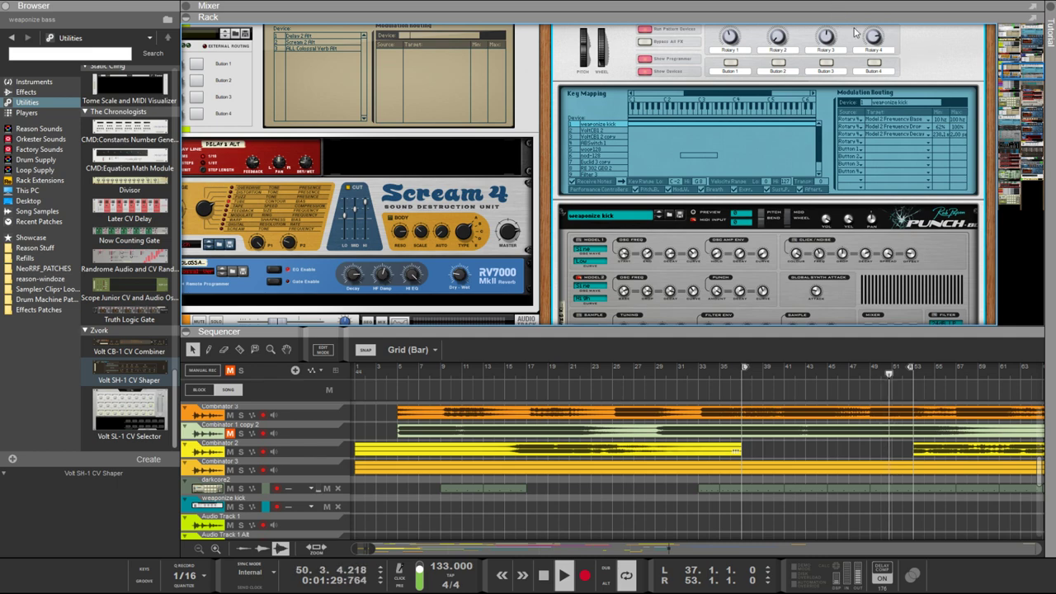
{"action": "scroll", "coordinate": [772, 235], "scroll_direction": "down", "scroll_amount": 10}
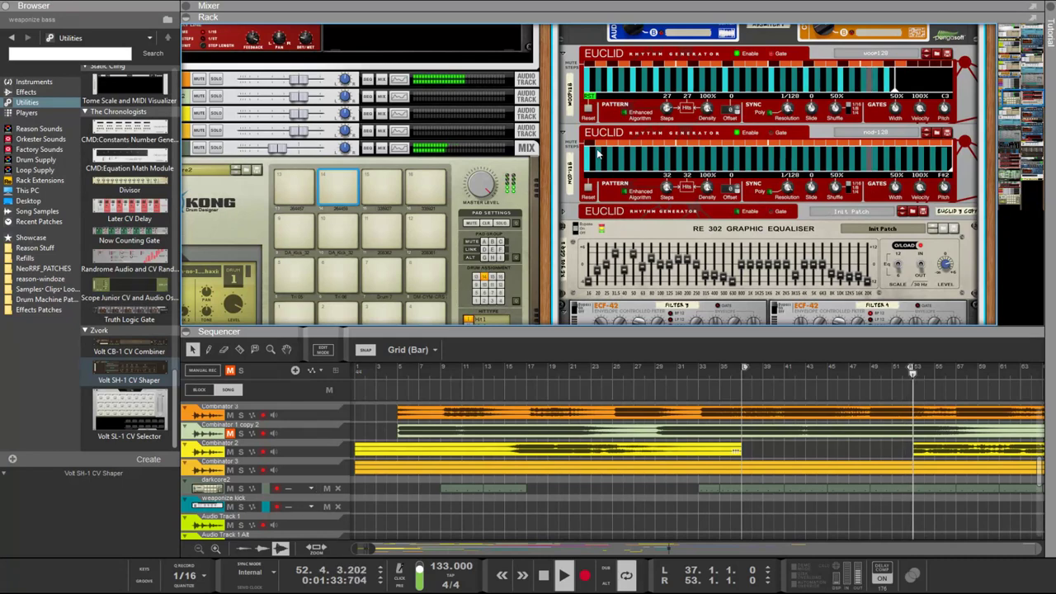
{"action": "key", "text": "Tab"}
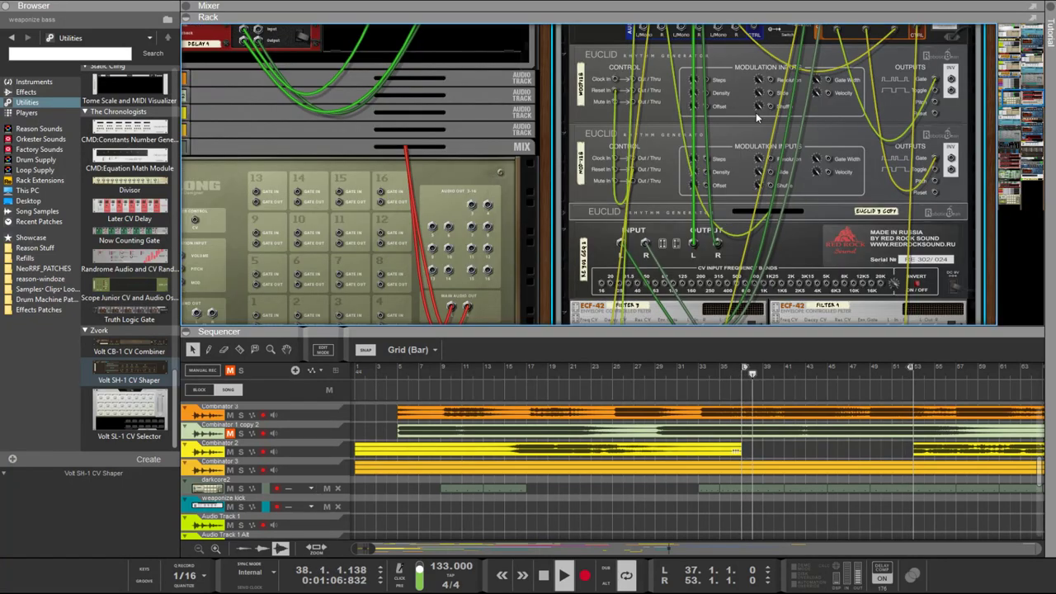
{"action": "scroll", "coordinate": [696, 103], "scroll_direction": "up", "scroll_amount": 2}
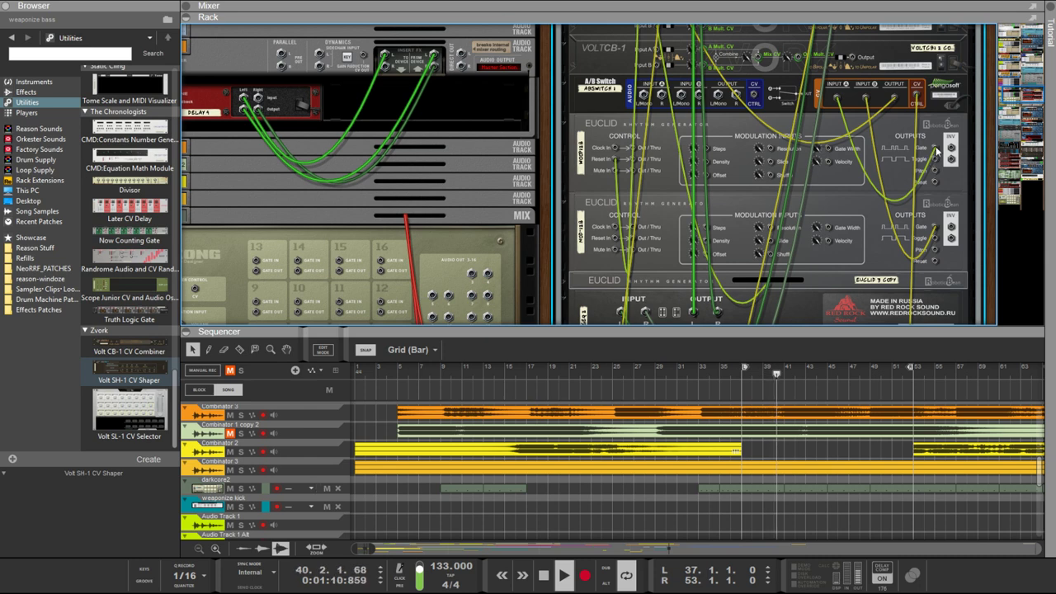
{"action": "left_click_drag", "start_coordinate": [936, 150], "coordinate": [678, 194]}
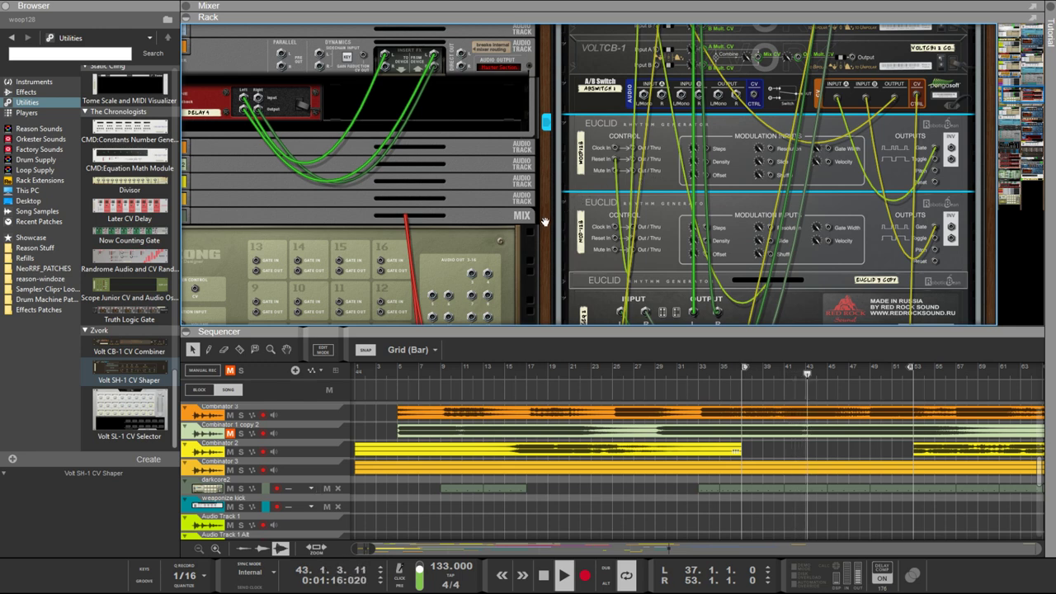
{"action": "scroll", "coordinate": [544, 222], "scroll_direction": "down", "scroll_amount": 2}
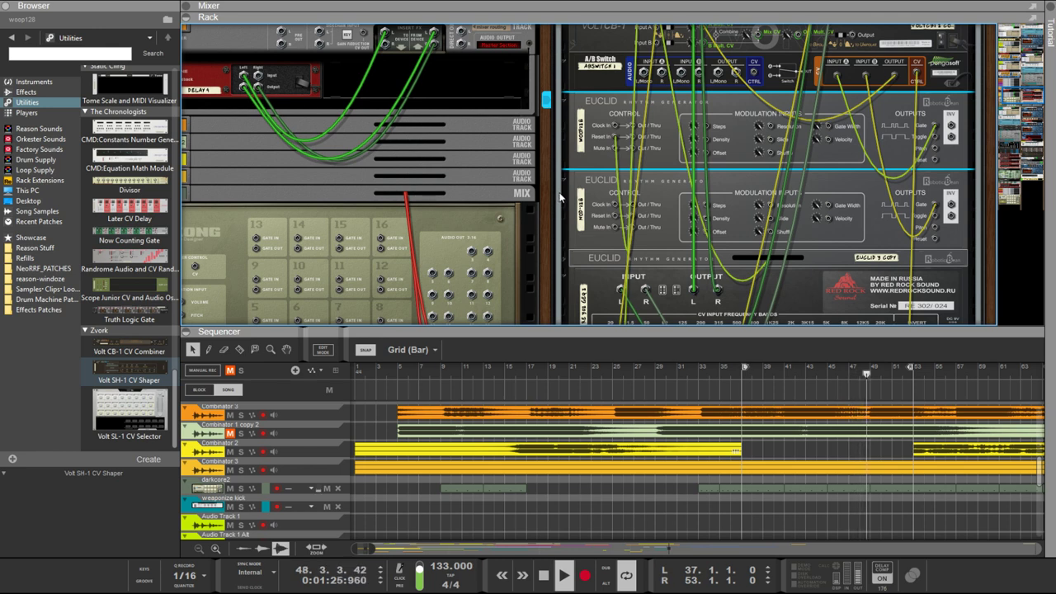
{"action": "left_click_drag", "start_coordinate": [545, 226], "coordinate": [527, 208]}
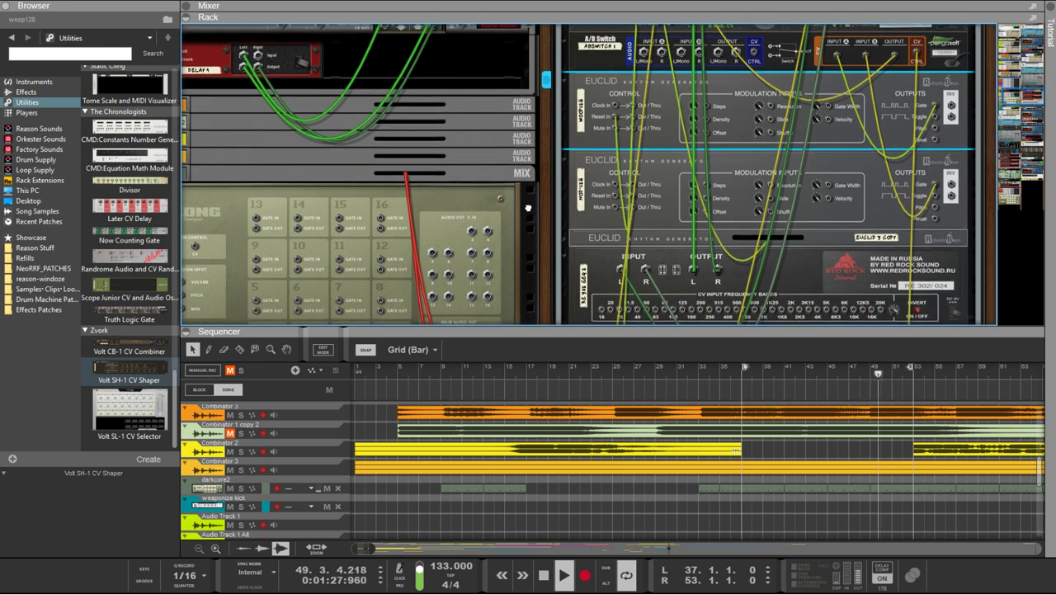
{"action": "key", "text": "Tab"}
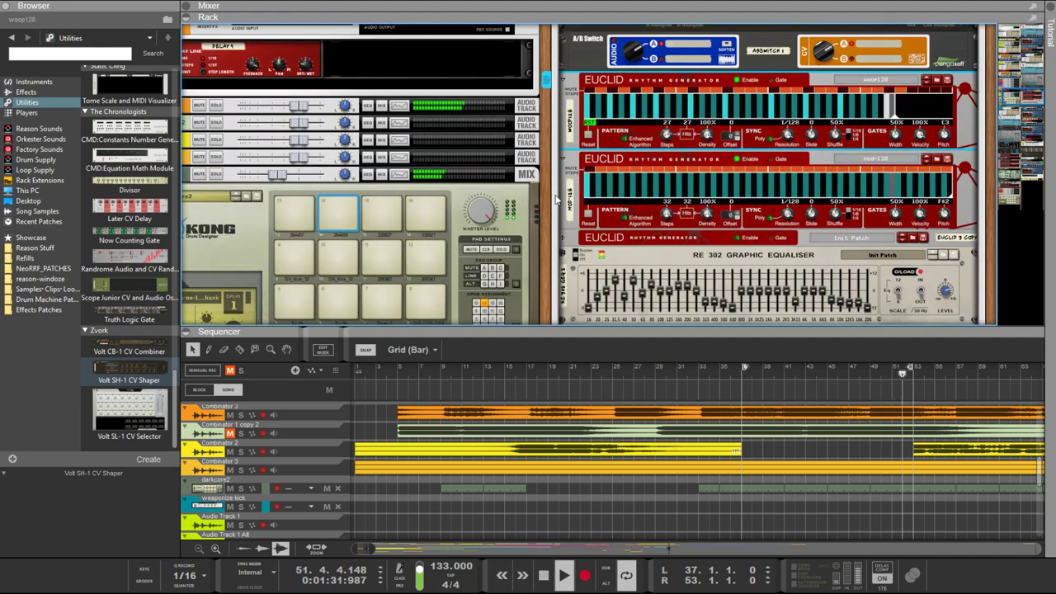
{"action": "scroll", "coordinate": [546, 202], "scroll_direction": "up", "scroll_amount": 2}
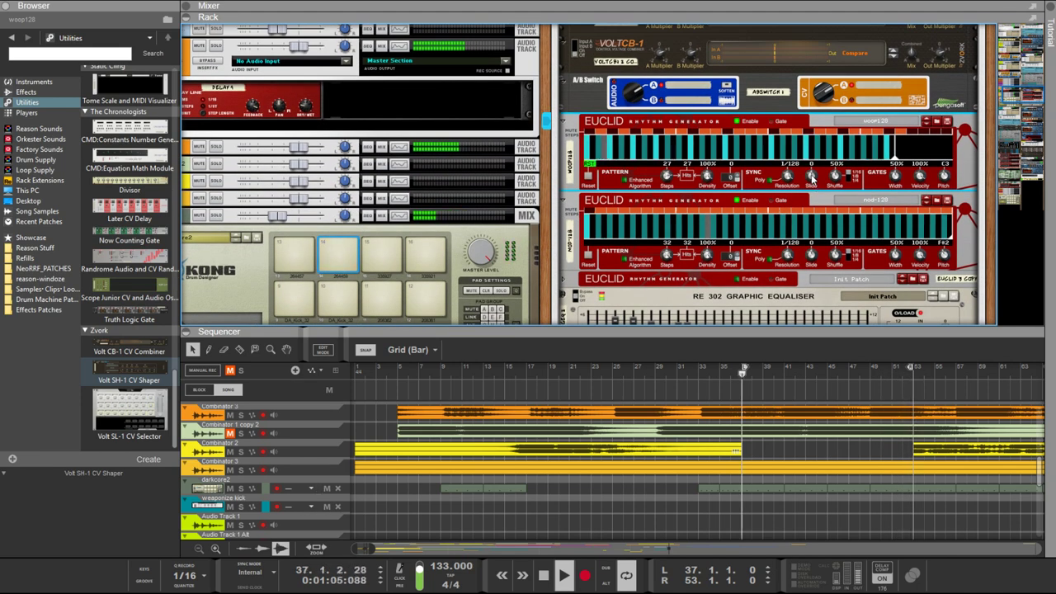
Lower Rotary 4 of the weaponize bass Combinator to 71
{"action": "scroll", "coordinate": [749, 142], "scroll_direction": "down", "scroll_amount": 10}
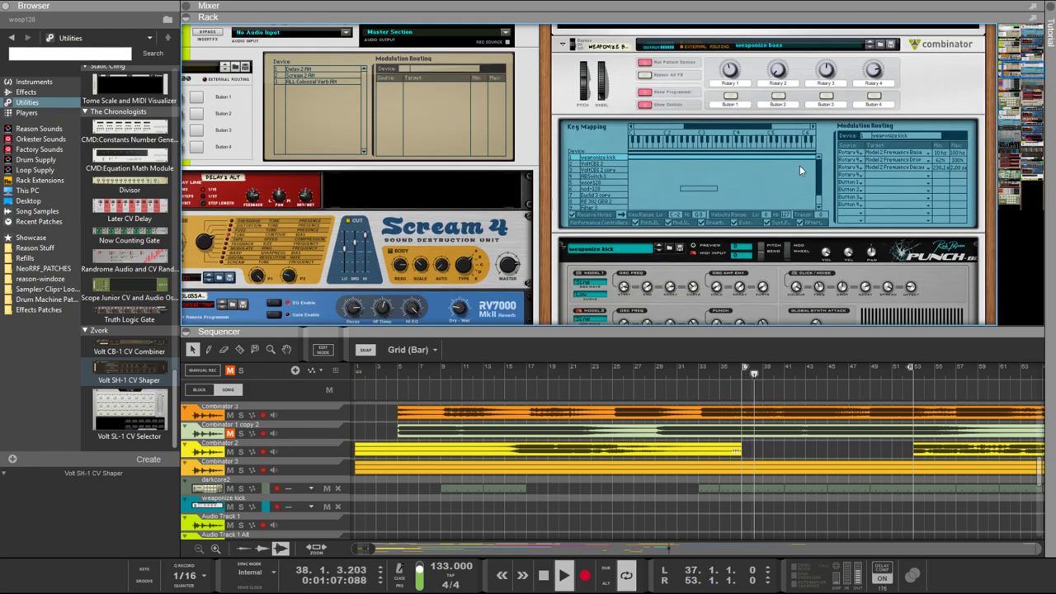
{"action": "scroll", "coordinate": [799, 165], "scroll_direction": "down", "scroll_amount": 10}
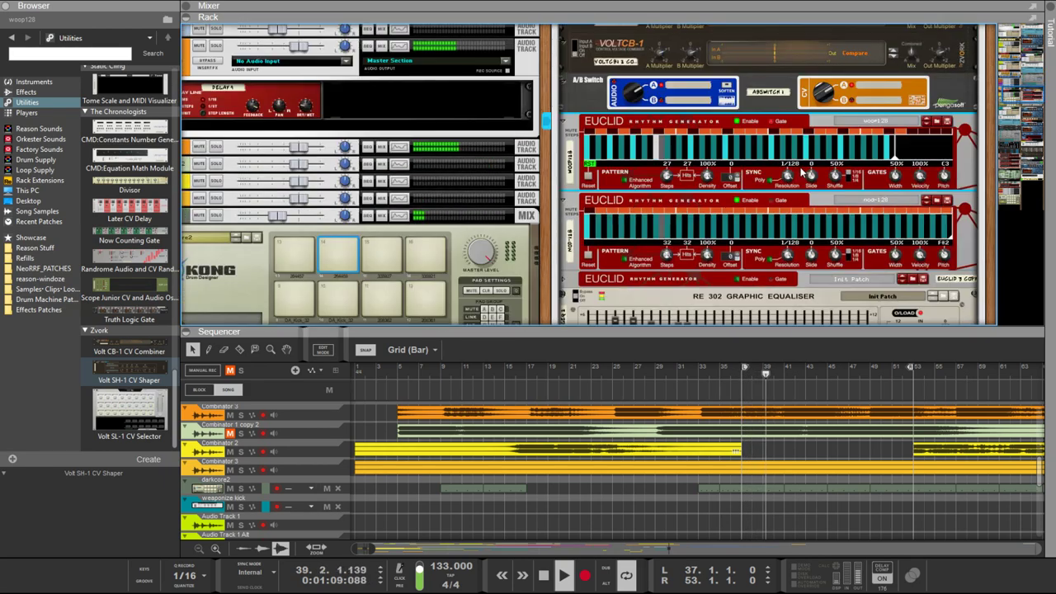
{"action": "scroll", "coordinate": [800, 167], "scroll_direction": "up", "scroll_amount": 5}
{"action": "scroll", "coordinate": [861, 115], "scroll_direction": "up", "scroll_amount": 6}
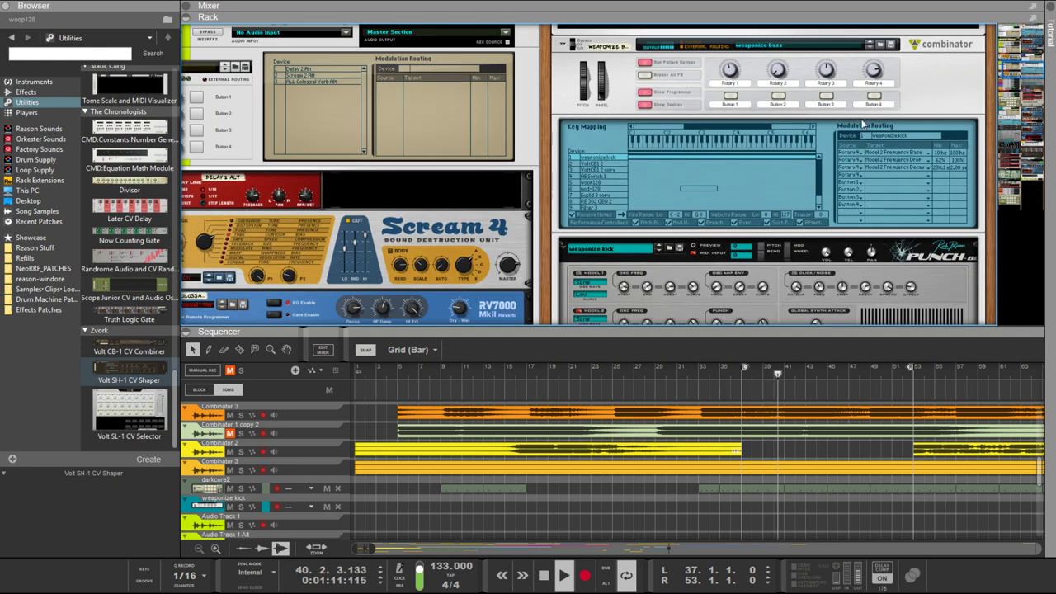
{"action": "left_click_drag", "start_coordinate": [876, 69], "coordinate": [870, 100]}
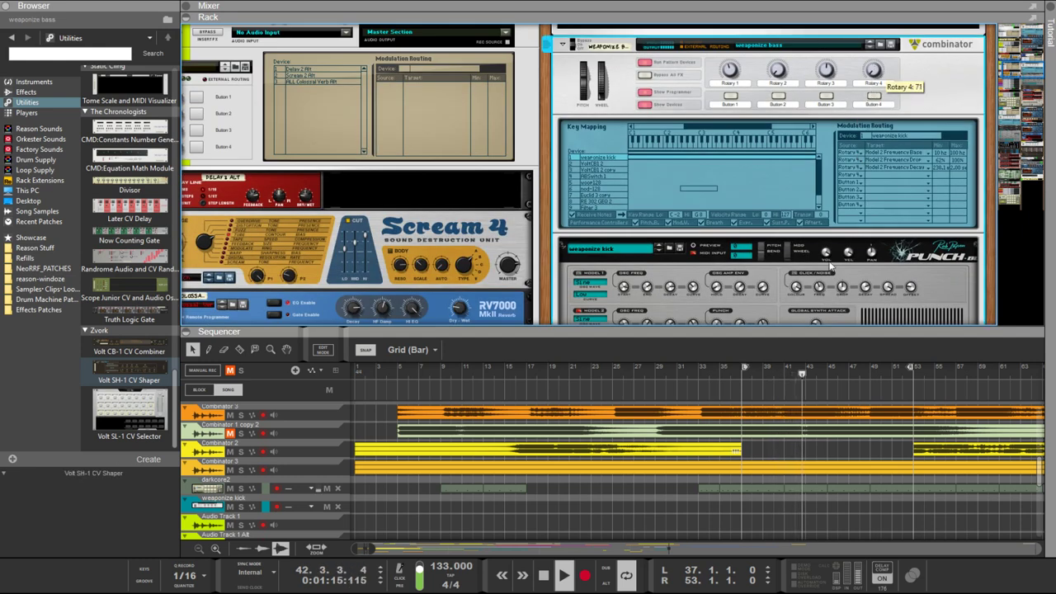
Try 26, 28 and 24 steps on the nod-128 Euclid
{"action": "scroll", "coordinate": [663, 251], "scroll_direction": "down", "scroll_amount": 20}
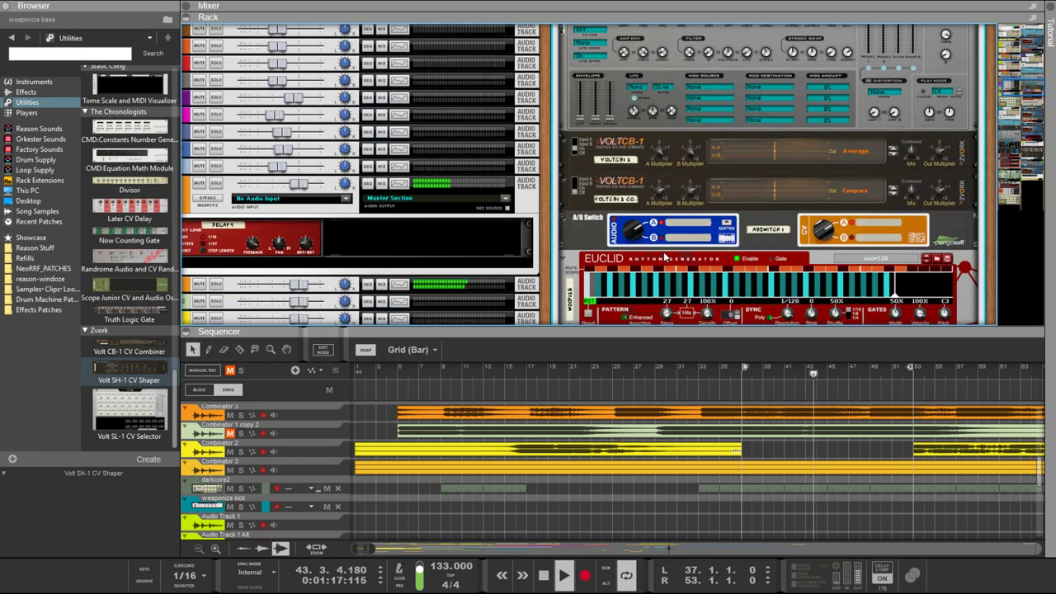
{"action": "scroll", "coordinate": [668, 251], "scroll_direction": "up", "scroll_amount": 2}
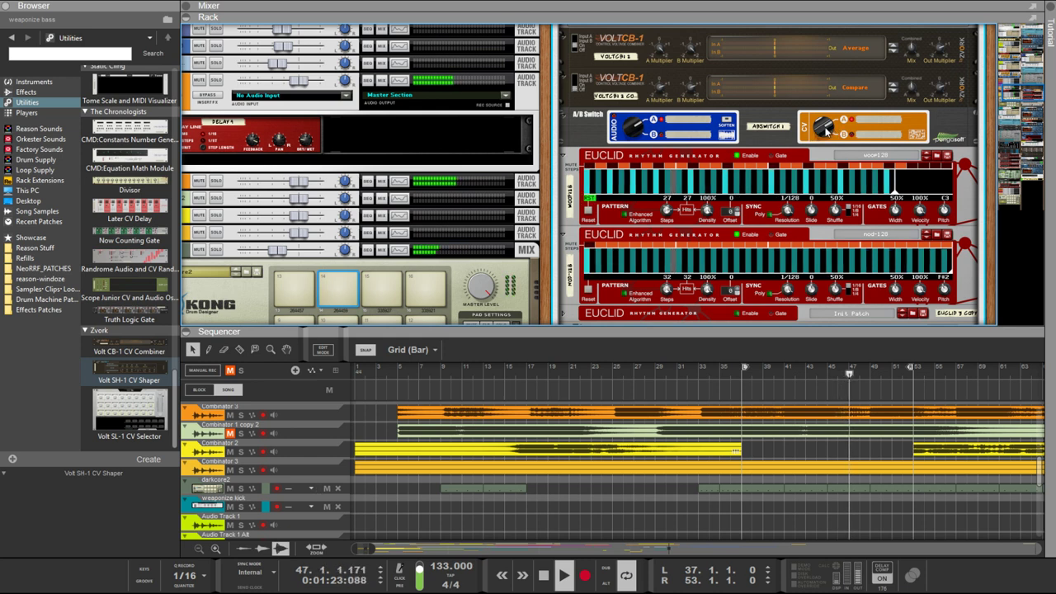
{"action": "left_click", "coordinate": [606, 240]}
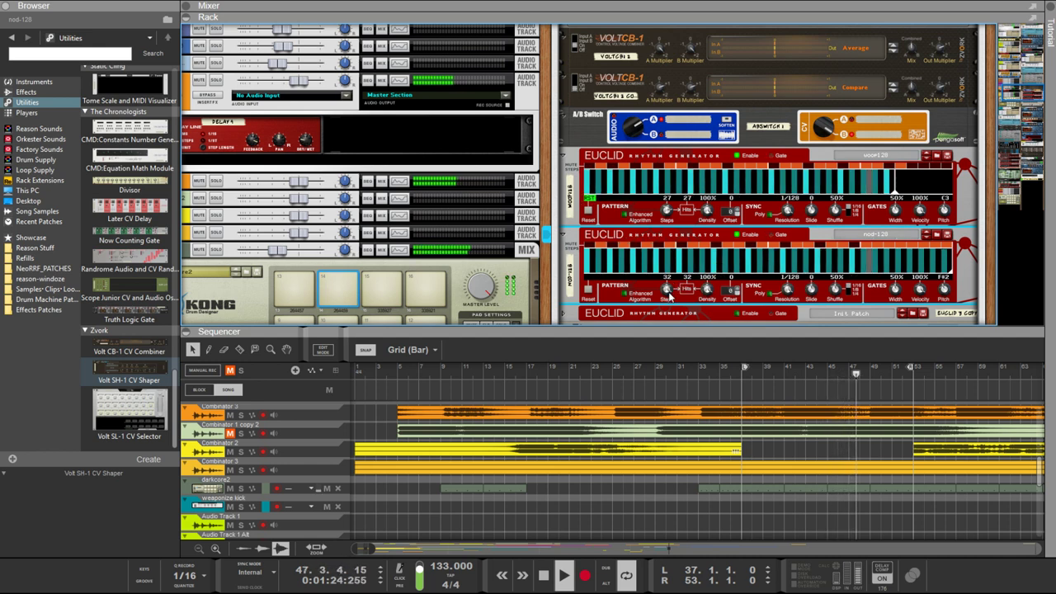
{"action": "left_click_drag", "start_coordinate": [667, 290], "coordinate": [672, 324]}
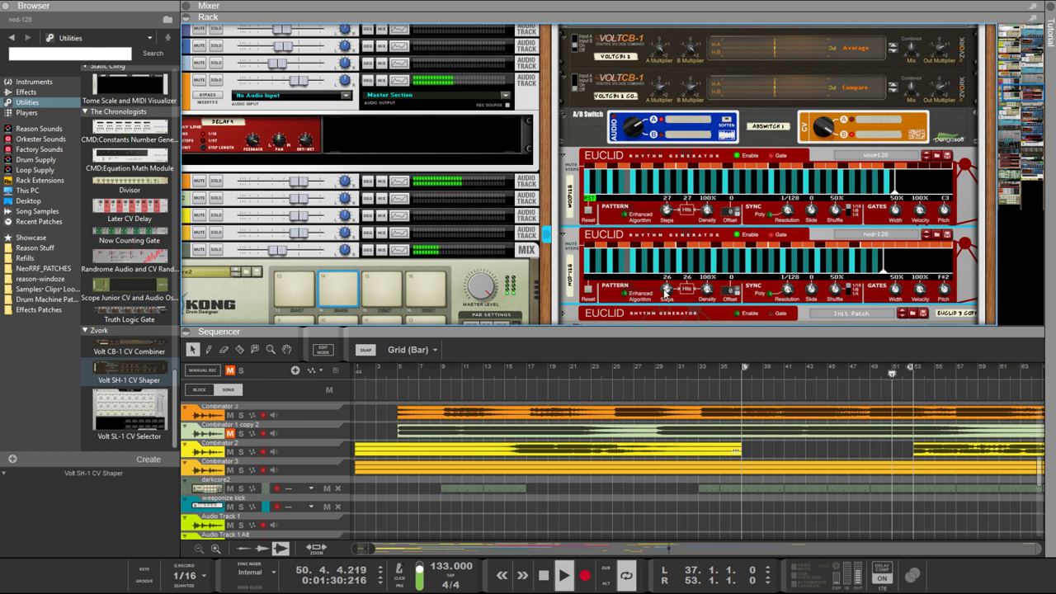
{"action": "mouse_move", "coordinate": [665, 291]}
{"action": "left_mouse_down"}
{"action": "mouse_move", "coordinate": [667, 301]}
{"action": "mouse_move", "coordinate": [660, 275]}
{"action": "left_mouse_up"}
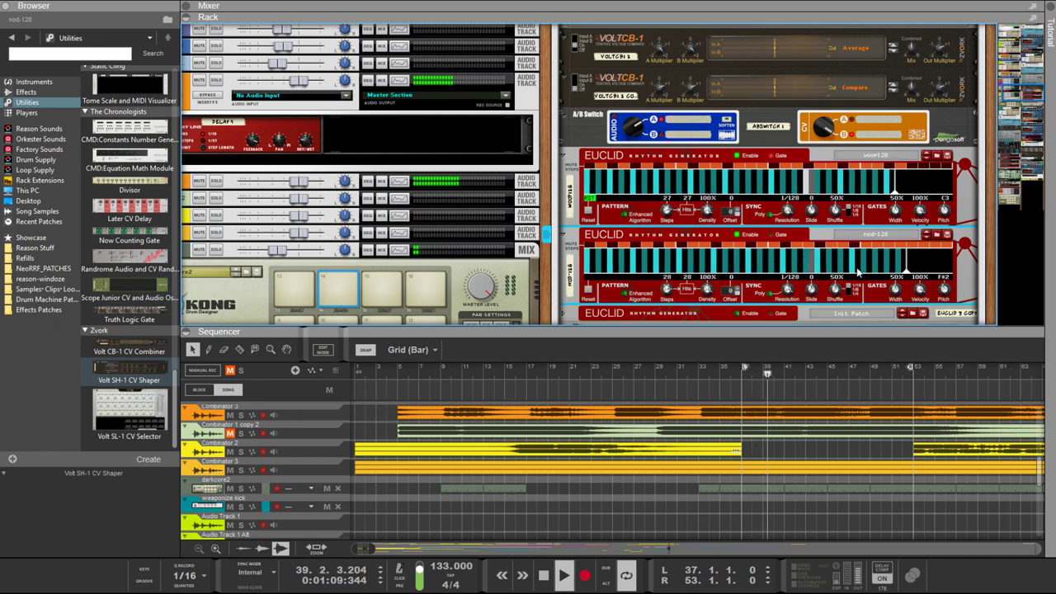
{"action": "left_click_drag", "start_coordinate": [666, 289], "coordinate": [666, 300]}
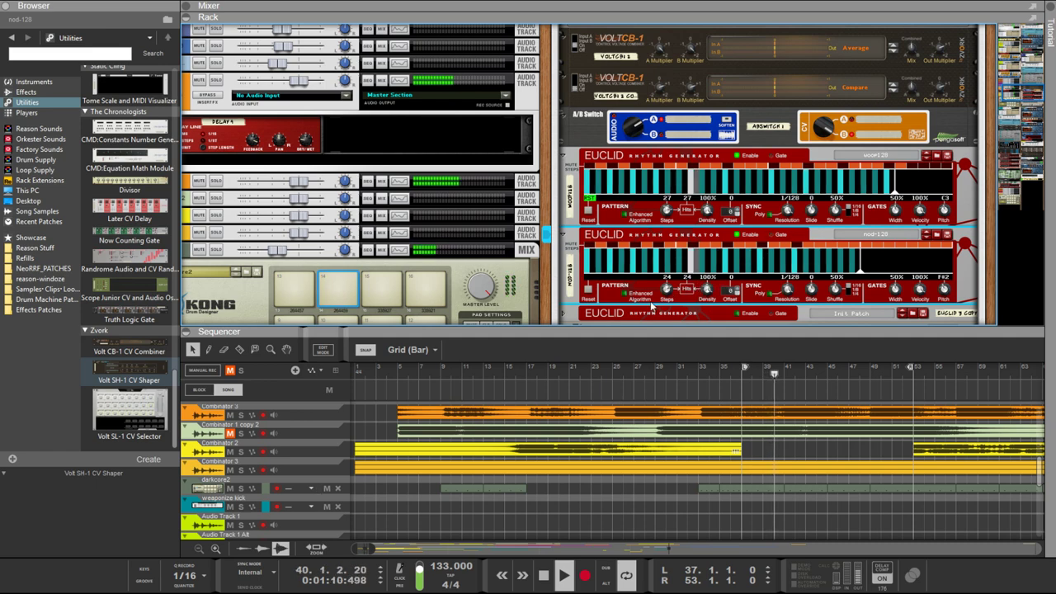
Move the Reset In cable from the woop128 Euclid to the nod-128 Euclid, and set nod-128 to 30 steps
{"action": "scroll", "coordinate": [737, 290], "scroll_direction": "up", "scroll_amount": 3}
{"action": "scroll", "coordinate": [737, 290], "scroll_direction": "down", "scroll_amount": 6}
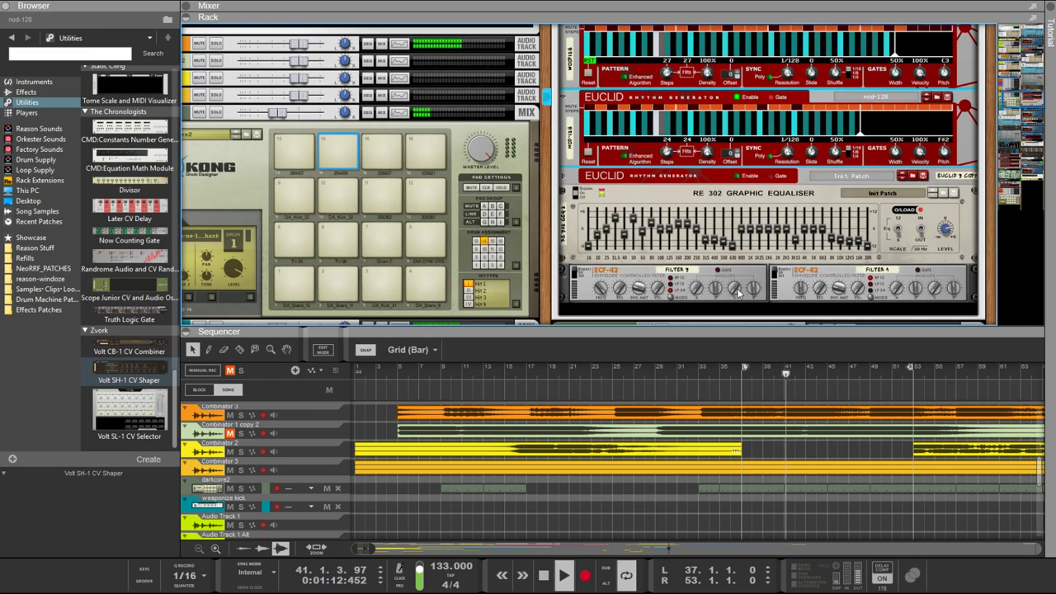
{"action": "scroll", "coordinate": [717, 158], "scroll_direction": "up", "scroll_amount": 4}
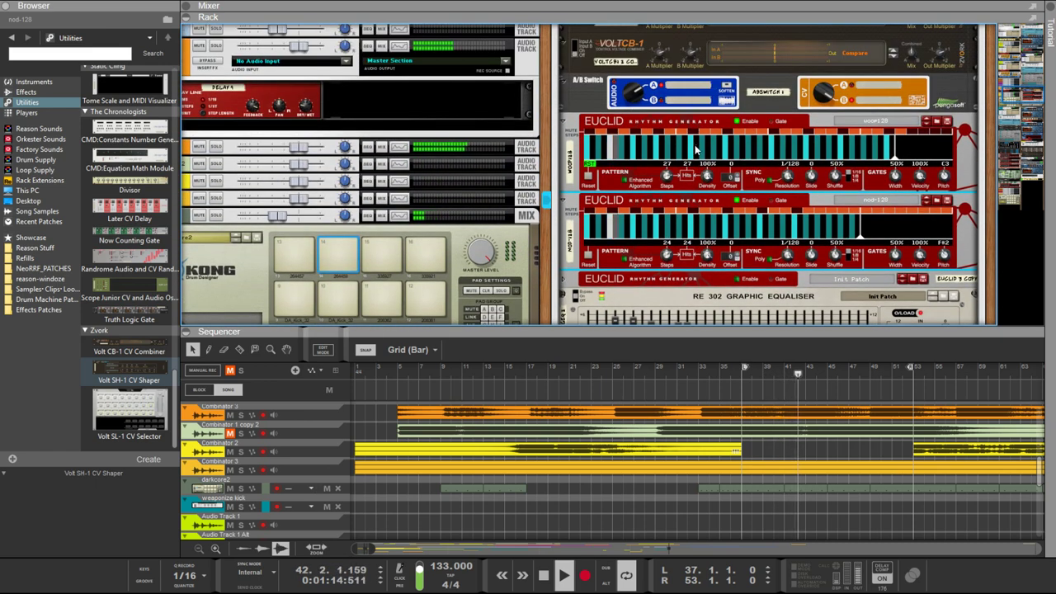
{"action": "key", "text": "Tab"}
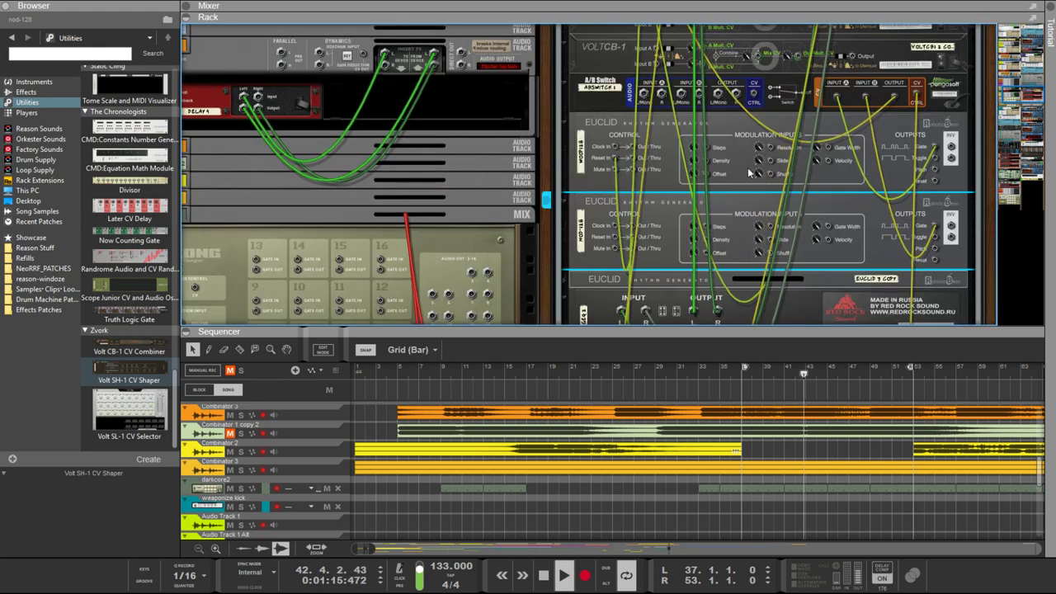
{"action": "left_click", "coordinate": [635, 158]}
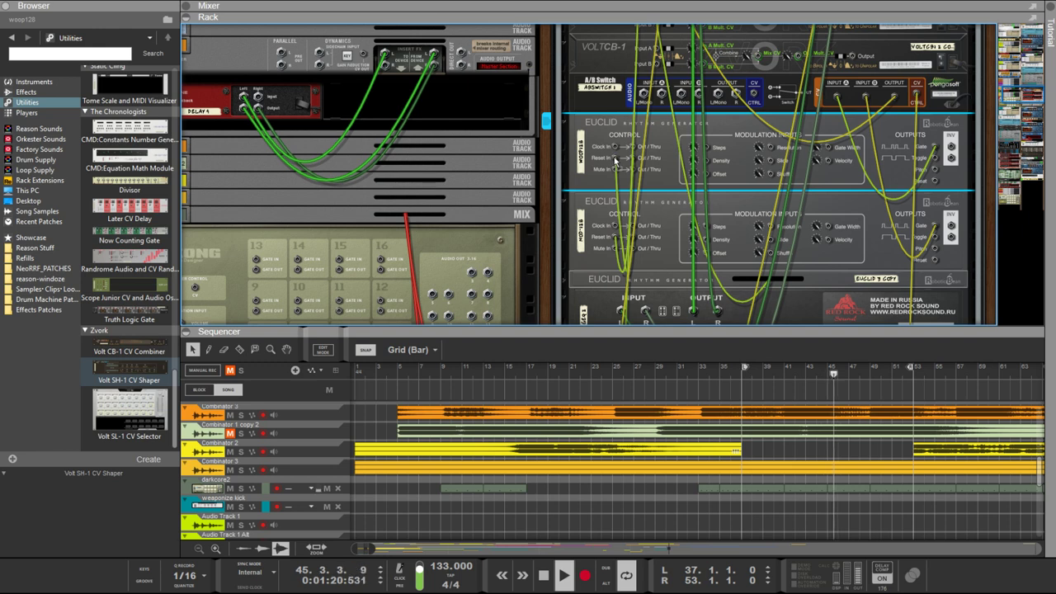
{"action": "key", "text": "Tab"}
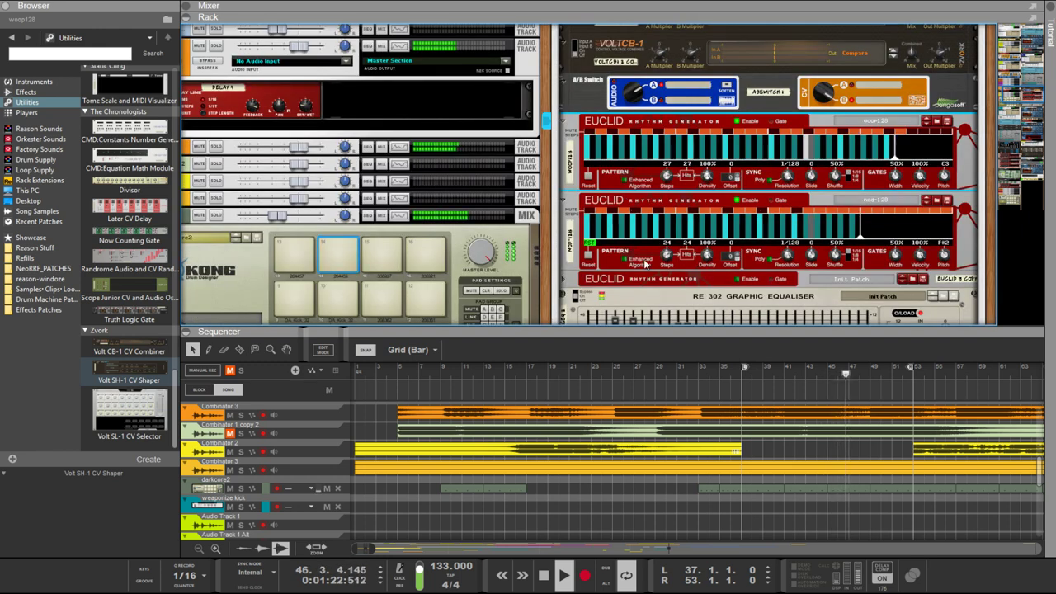
{"action": "left_click_drag", "start_coordinate": [667, 258], "coordinate": [666, 230]}
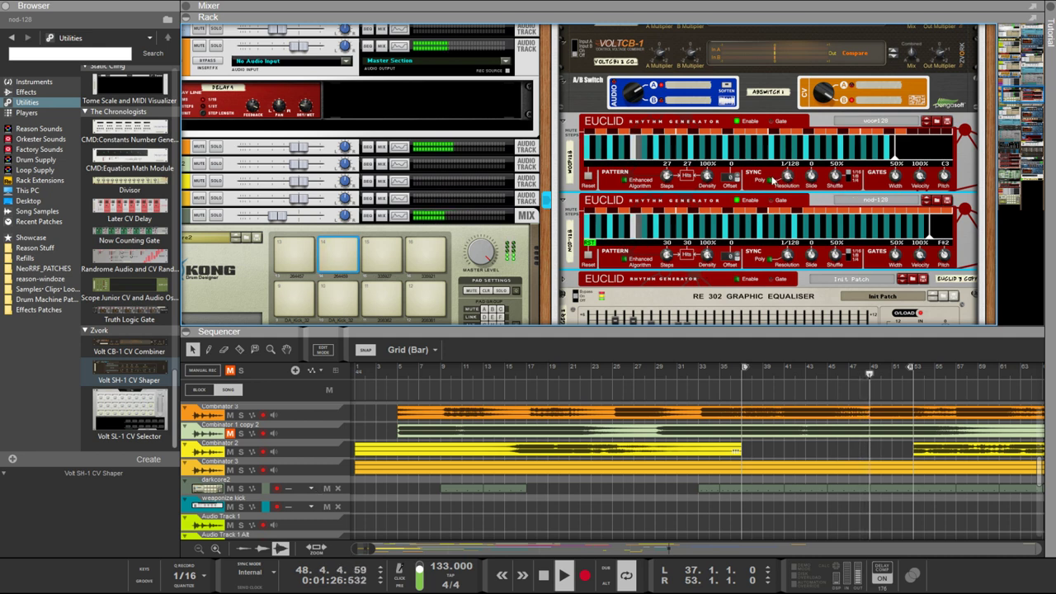
Try 20 and 32 steps on the woop128 Euclid, set its resolution to 1/64 and settle on 20 steps
{"action": "left_click", "coordinate": [666, 177]}
{"action": "left_click_drag", "start_coordinate": [667, 177], "coordinate": [662, 209]}
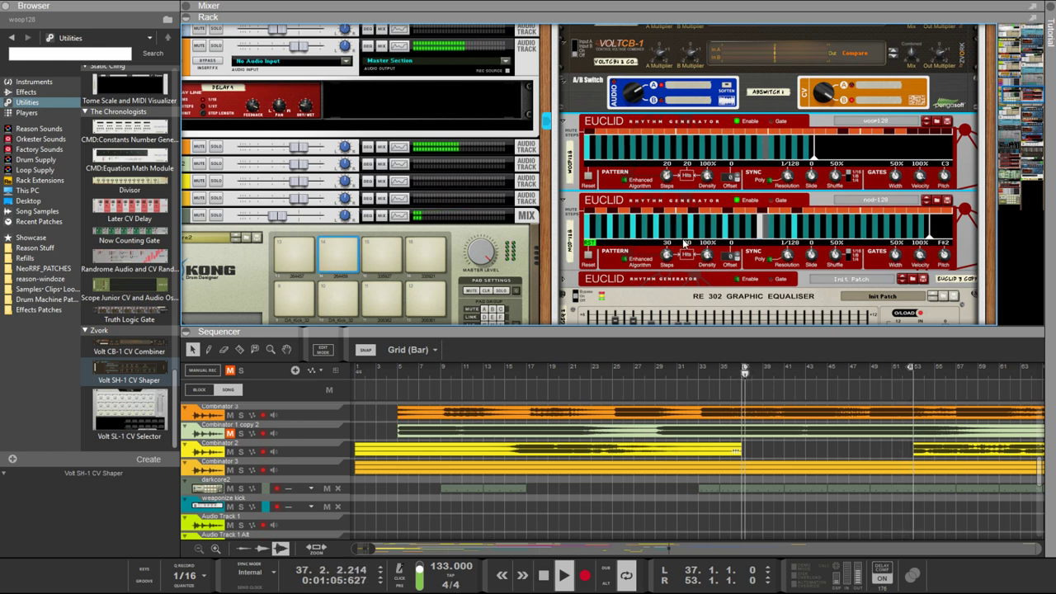
{"action": "left_click_drag", "start_coordinate": [665, 173], "coordinate": [665, 153]}
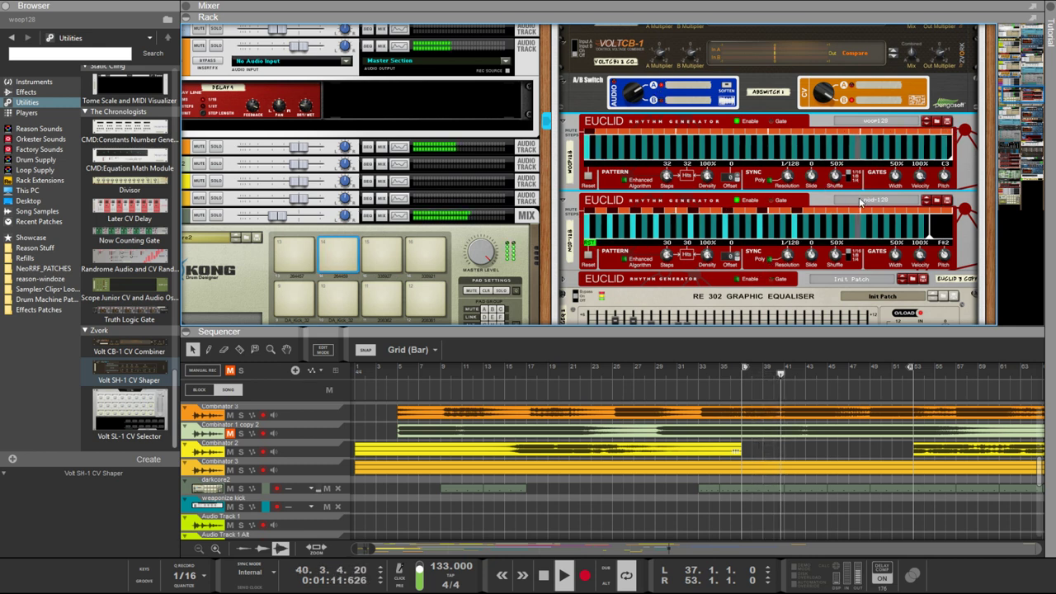
{"action": "left_click_drag", "start_coordinate": [789, 177], "coordinate": [790, 189]}
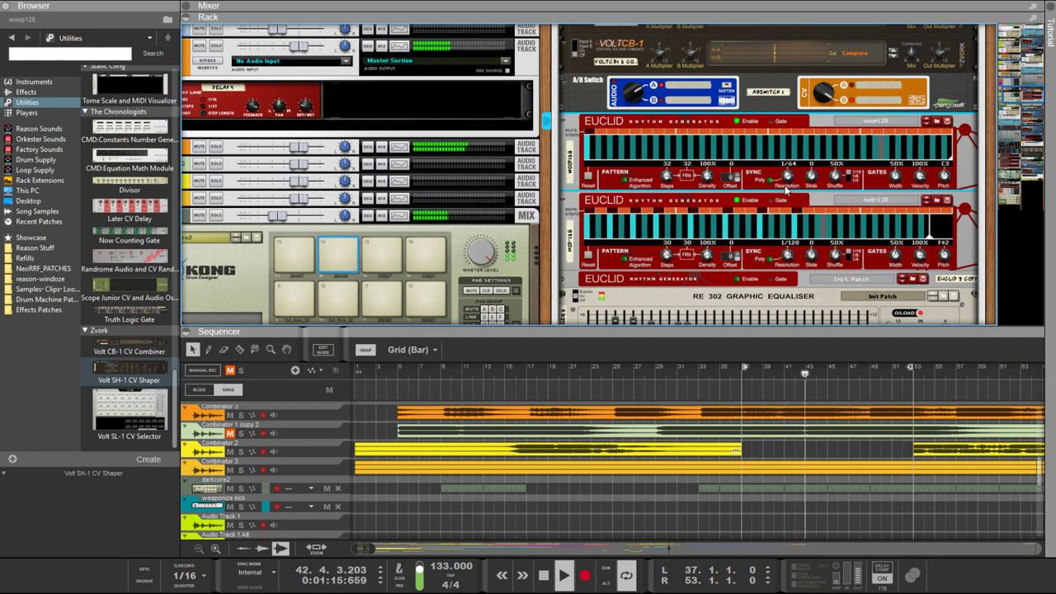
{"action": "left_click_drag", "start_coordinate": [667, 178], "coordinate": [673, 229]}
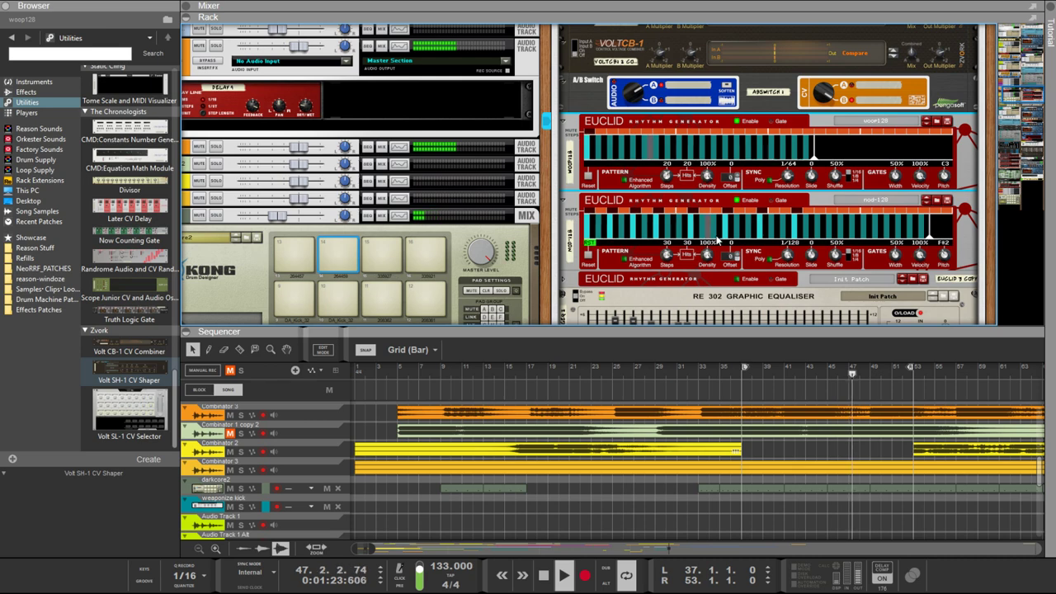
{"action": "scroll", "coordinate": [676, 215], "scroll_direction": "down", "scroll_amount": 3}
{"action": "scroll", "coordinate": [731, 159], "scroll_direction": "up", "scroll_amount": 4}
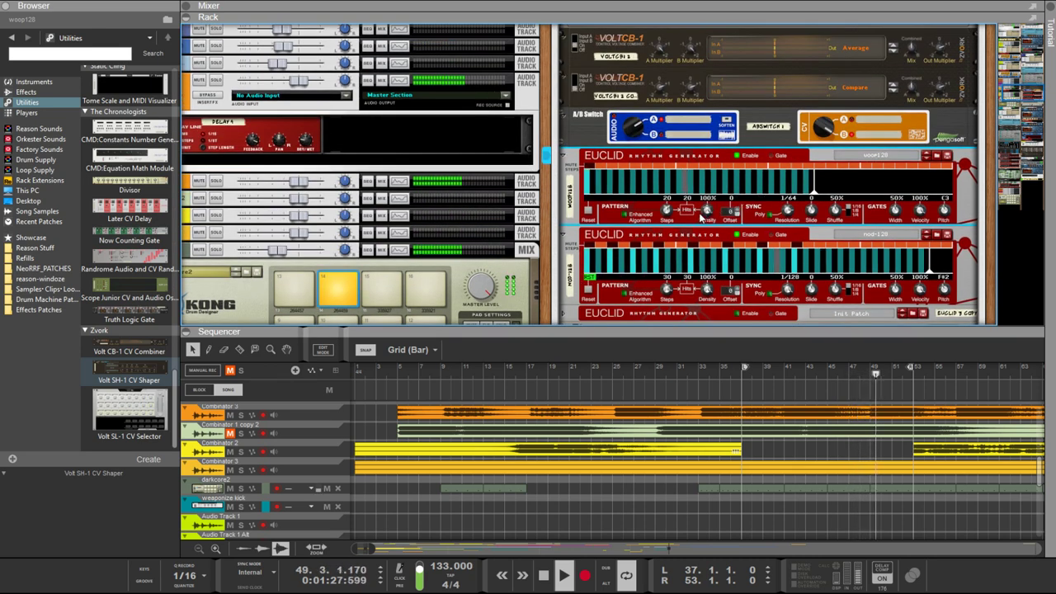
{"action": "scroll", "coordinate": [700, 216], "scroll_direction": "down", "scroll_amount": 1}
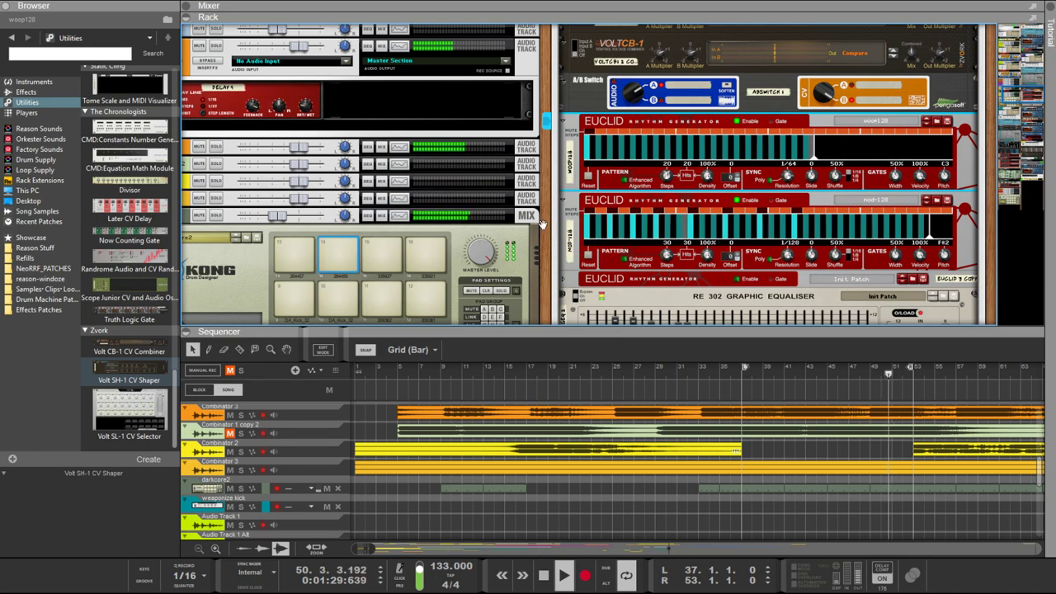
Select the Euclid 4 rhythm generator below Spider CV 3 and enable its outputs
{"action": "scroll", "coordinate": [565, 240], "scroll_direction": "down", "scroll_amount": 5}
{"action": "scroll", "coordinate": [626, 314], "scroll_direction": "down", "scroll_amount": 10}
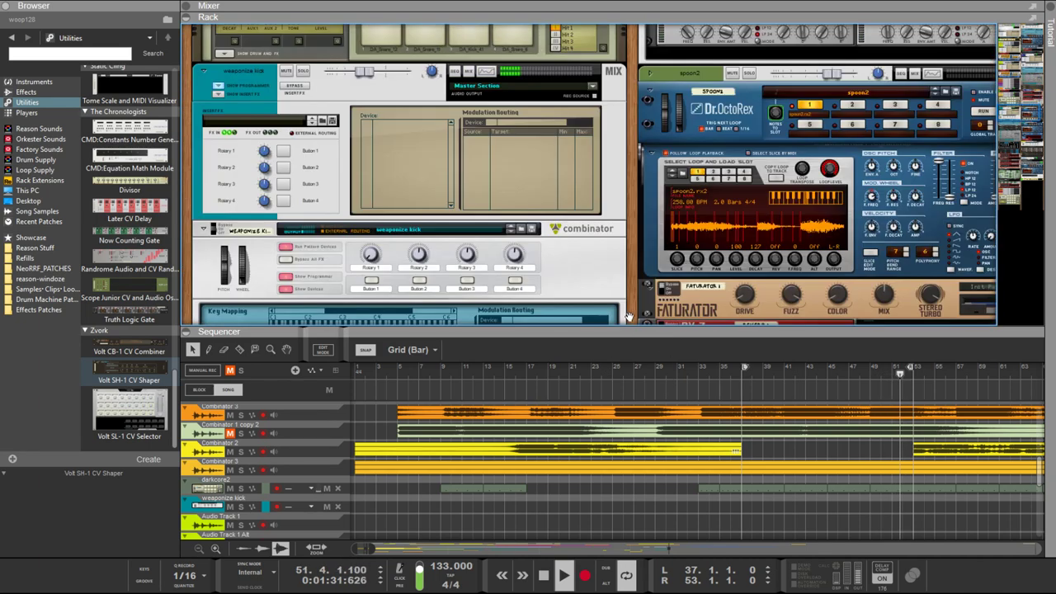
{"action": "scroll", "coordinate": [628, 317], "scroll_direction": "up", "scroll_amount": 5}
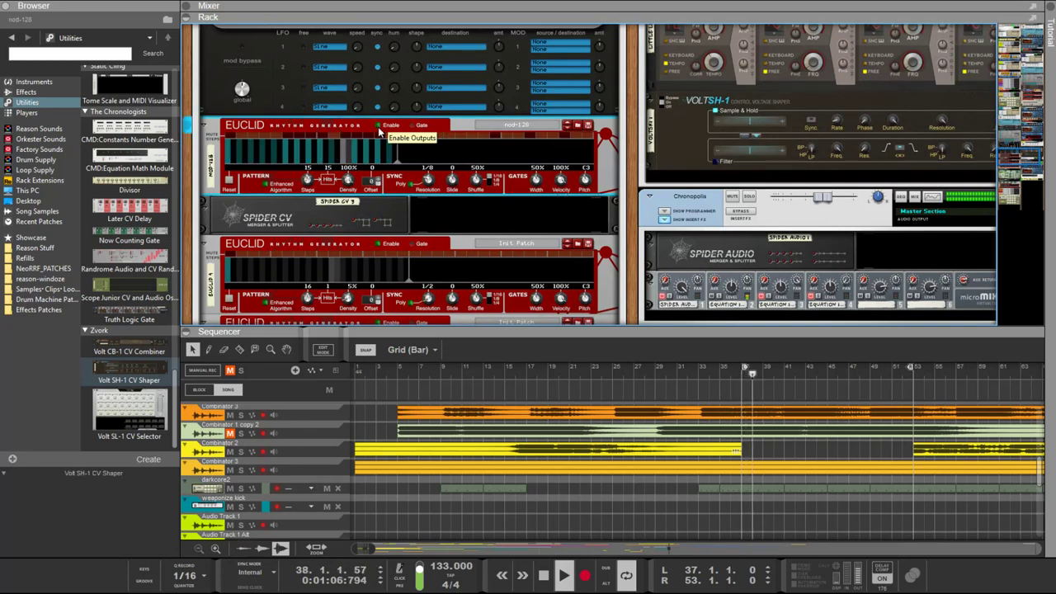
{"action": "scroll", "coordinate": [391, 180], "scroll_direction": "down", "scroll_amount": 4}
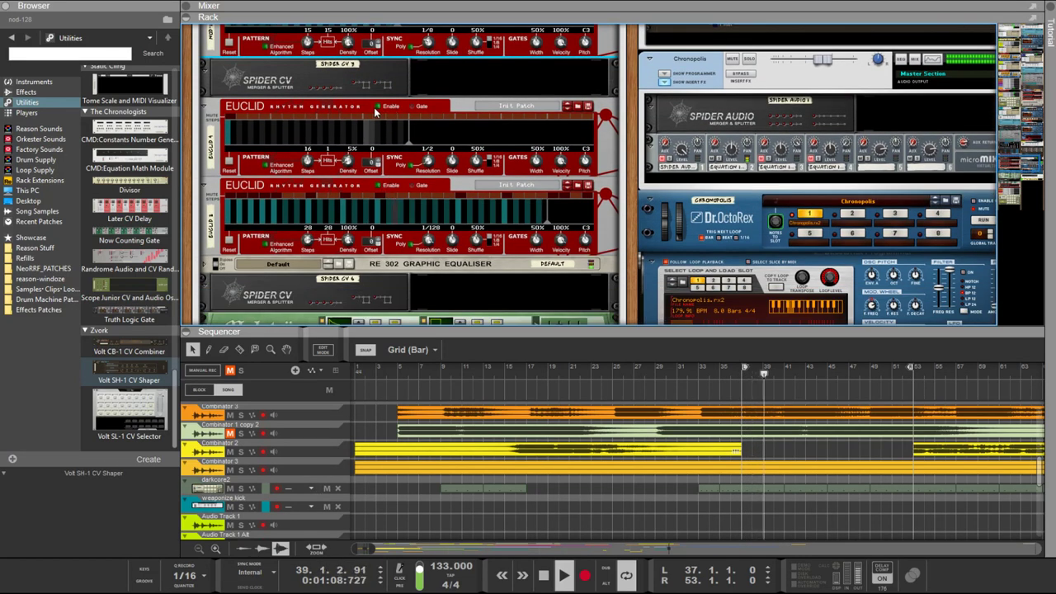
{"action": "left_click", "coordinate": [429, 146]}
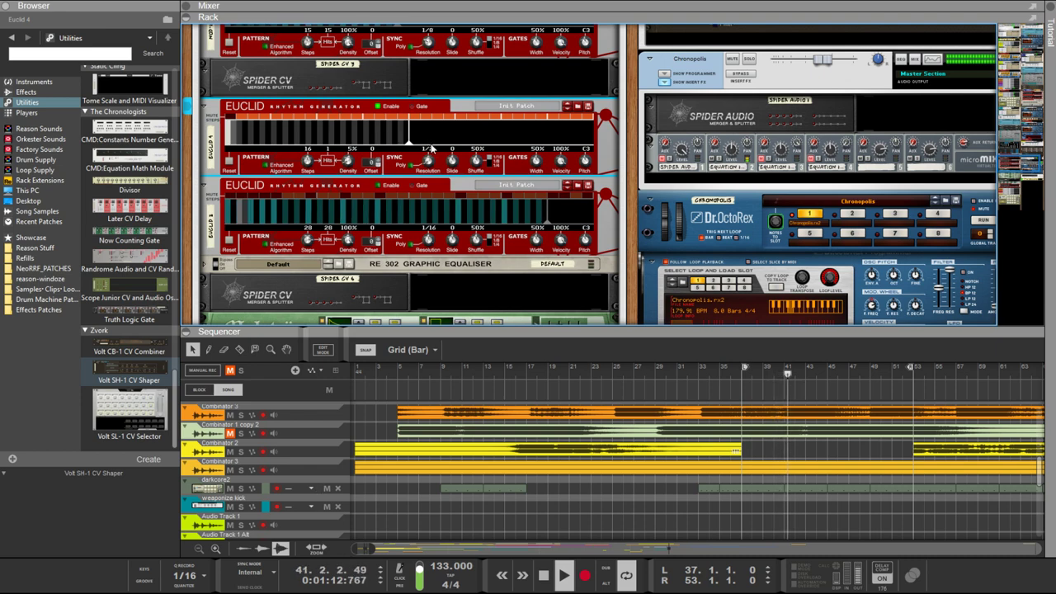
Examine the rear cabling of the nod-128, Euclid 4 and Euclid 2 rhythm generators and the Spider CV splitters around them
{"action": "key", "text": "Tab"}
{"action": "scroll", "coordinate": [549, 141], "scroll_direction": "up", "scroll_amount": 4}
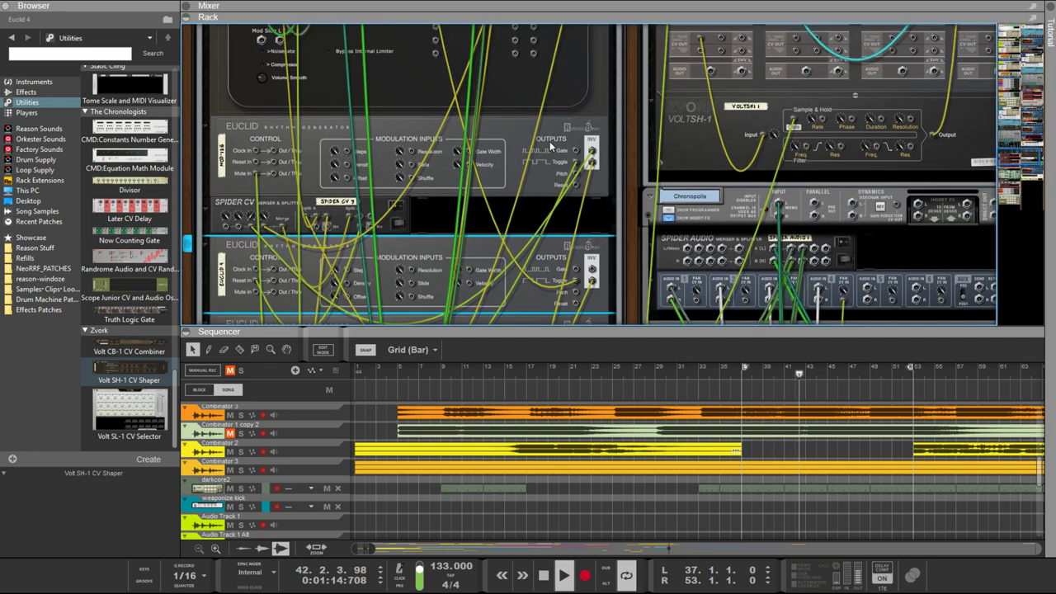
{"action": "scroll", "coordinate": [449, 171], "scroll_direction": "up", "scroll_amount": 10}
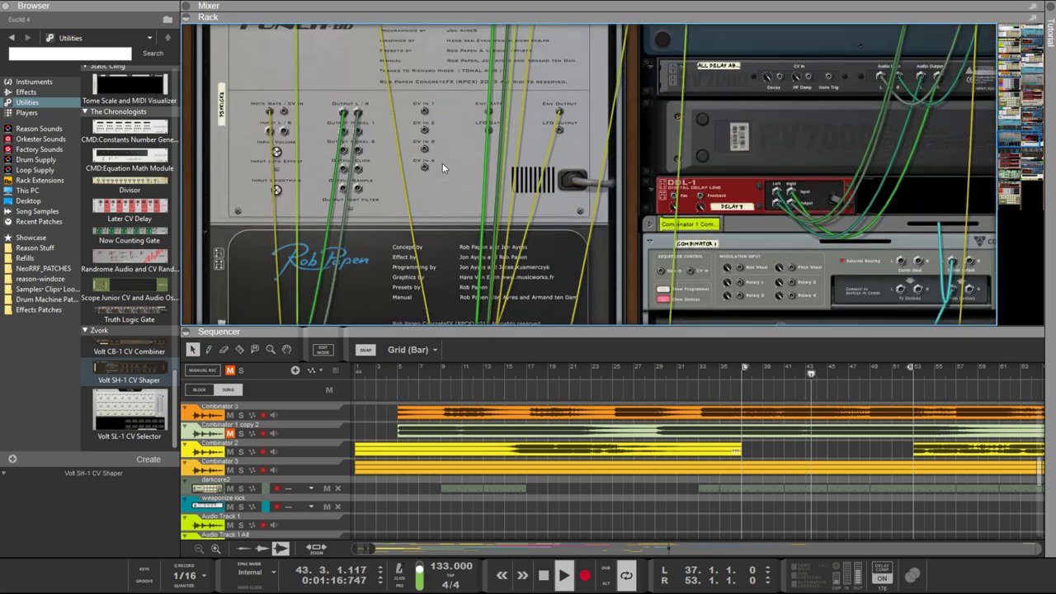
{"action": "scroll", "coordinate": [443, 163], "scroll_direction": "up", "scroll_amount": 10}
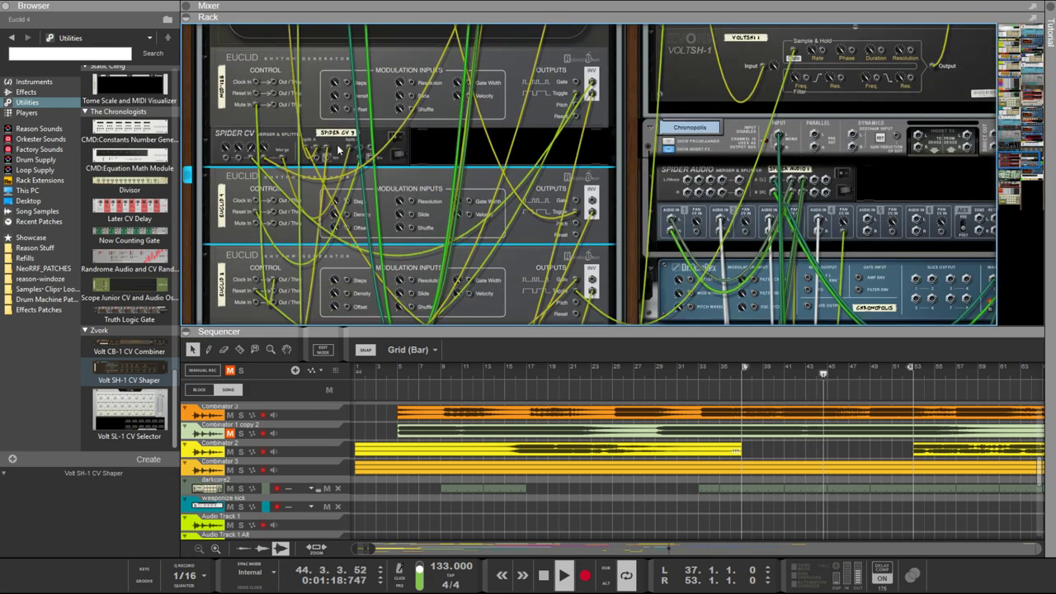
{"action": "scroll", "coordinate": [314, 151], "scroll_direction": "down", "scroll_amount": 5}
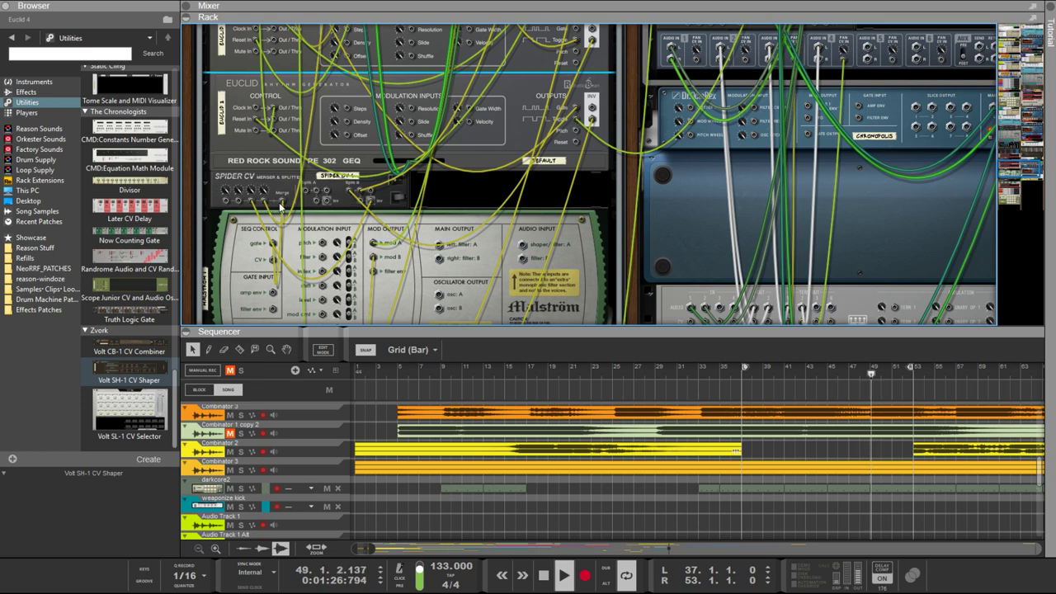
{"action": "scroll", "coordinate": [280, 206], "scroll_direction": "up", "scroll_amount": 4}
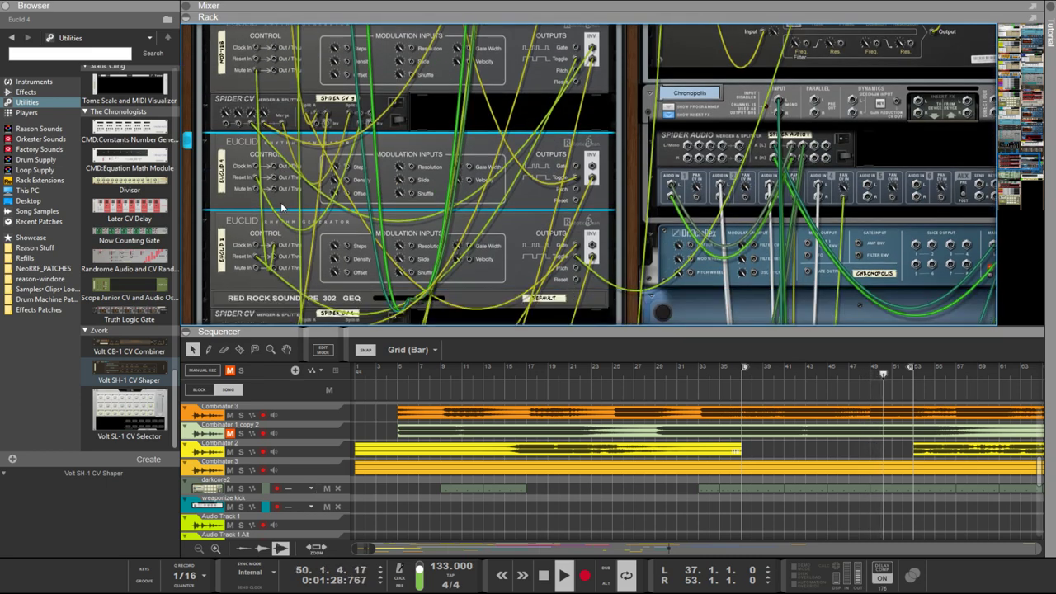
{"action": "scroll", "coordinate": [280, 206], "scroll_direction": "up", "scroll_amount": 3}
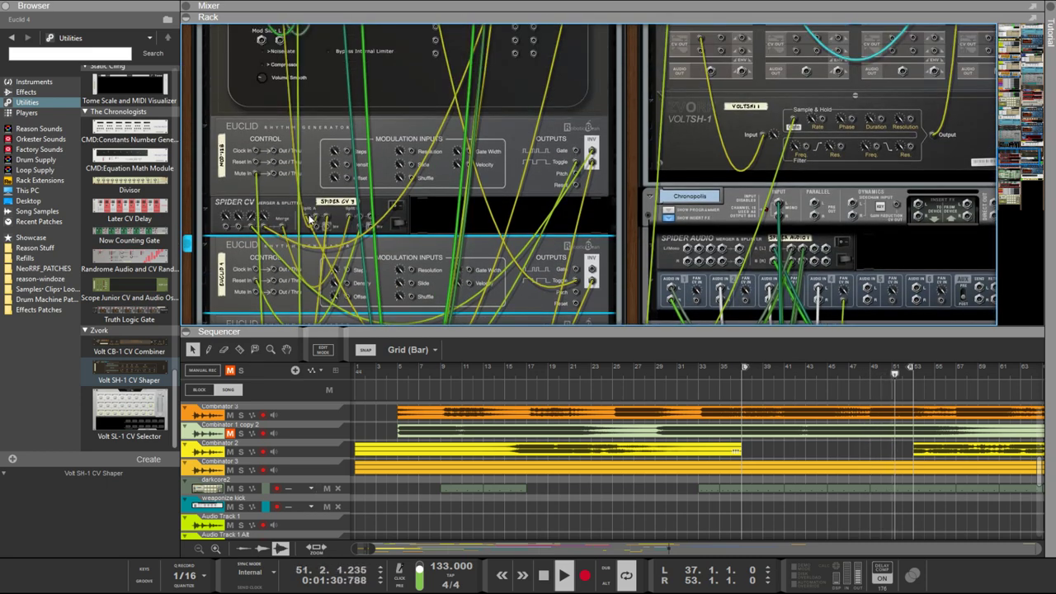
{"action": "scroll", "coordinate": [307, 216], "scroll_direction": "up", "scroll_amount": 2}
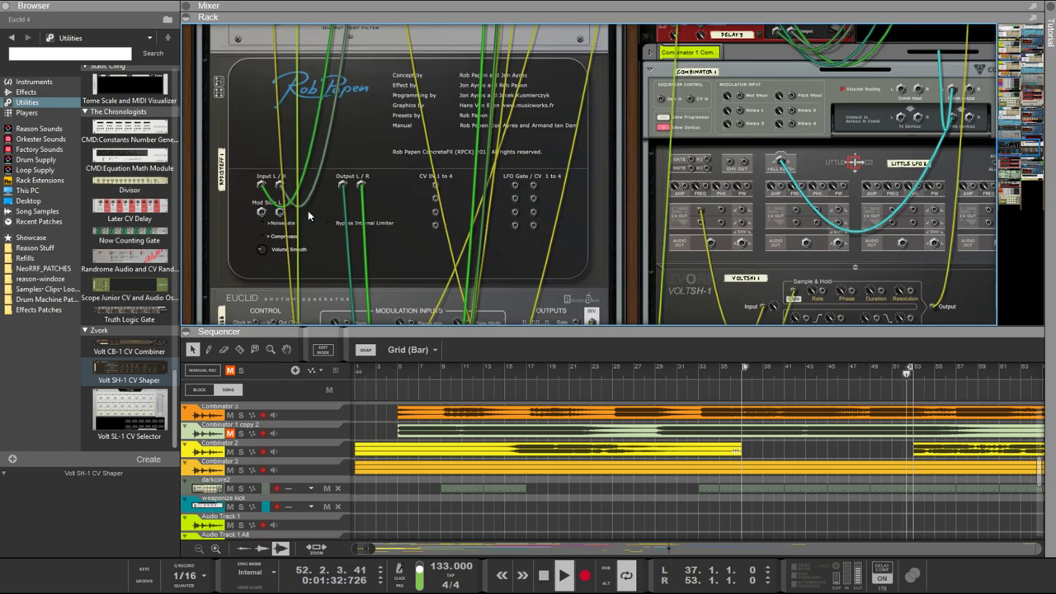
{"action": "scroll", "coordinate": [308, 211], "scroll_direction": "down", "scroll_amount": 7}
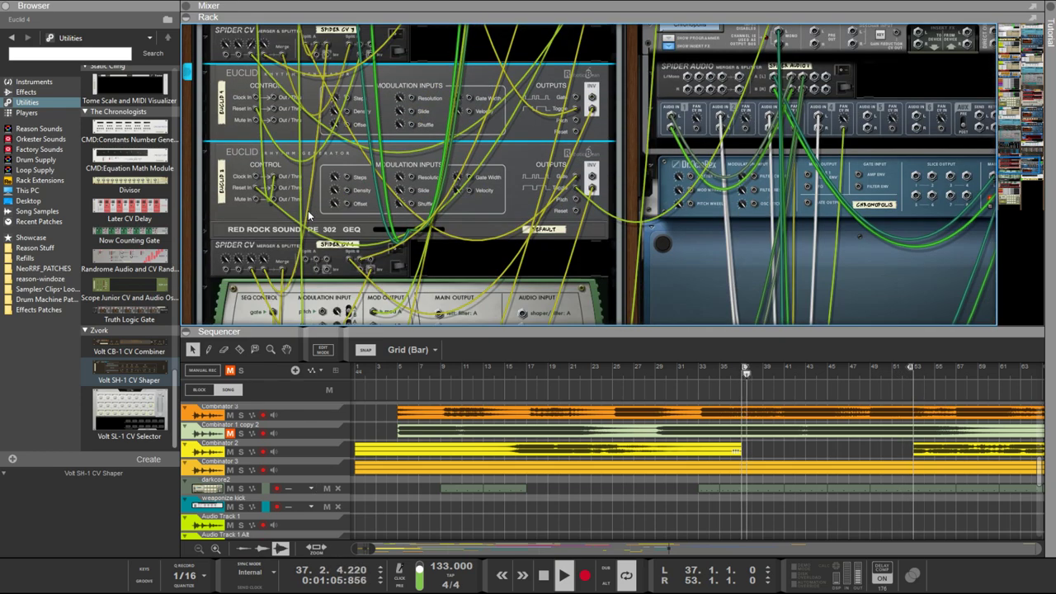
Disable Euclid 4, enable Euclid 2, try its resolution at 1/2 and settle on 1/16
{"action": "key", "text": "Tab"}
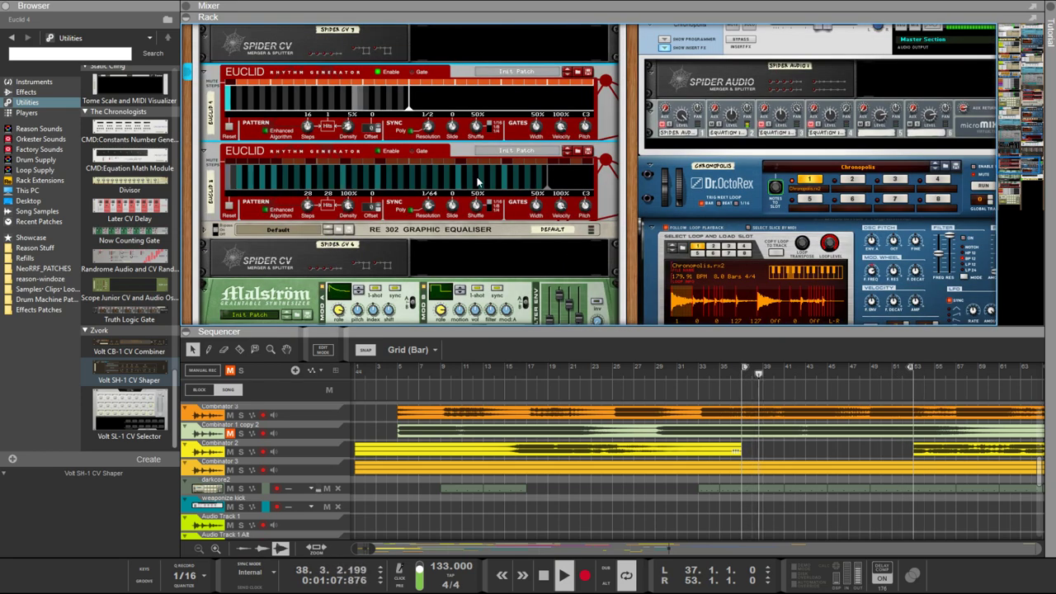
{"action": "left_click", "coordinate": [379, 74]}
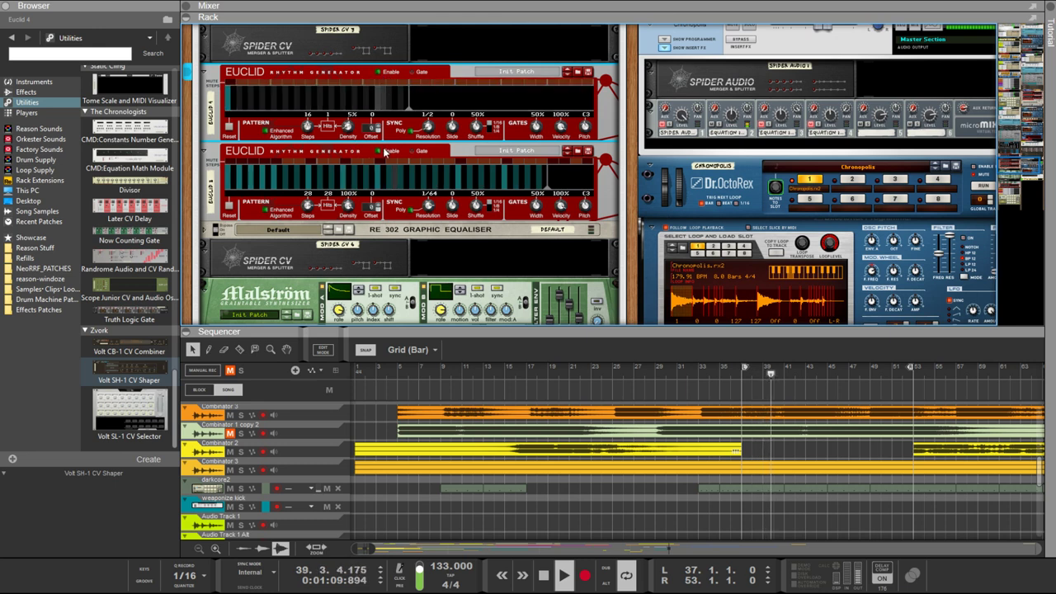
{"action": "left_click", "coordinate": [335, 156]}
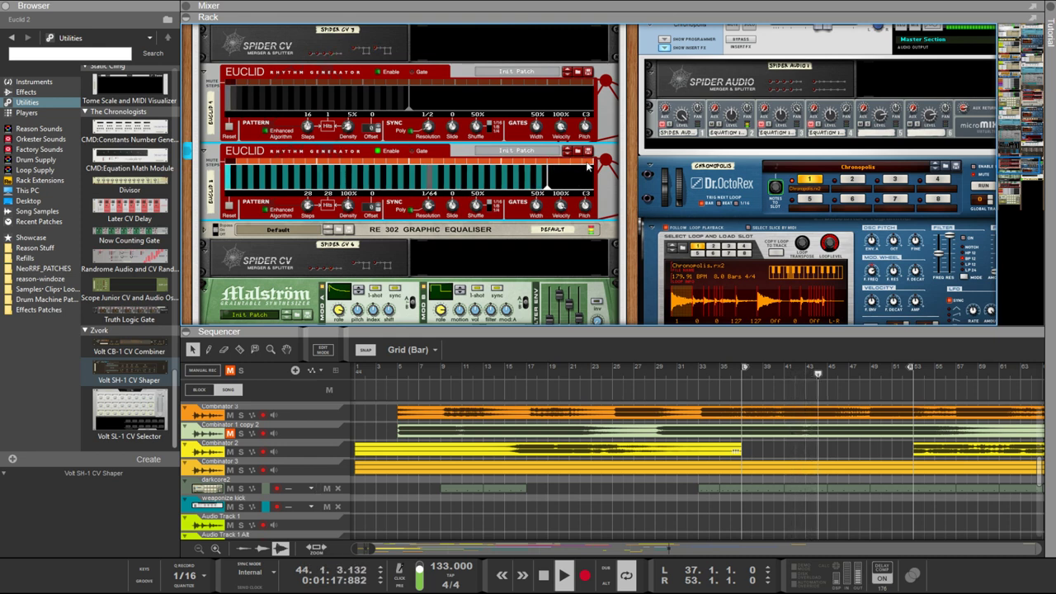
{"action": "left_click_drag", "start_coordinate": [425, 203], "coordinate": [425, 220]}
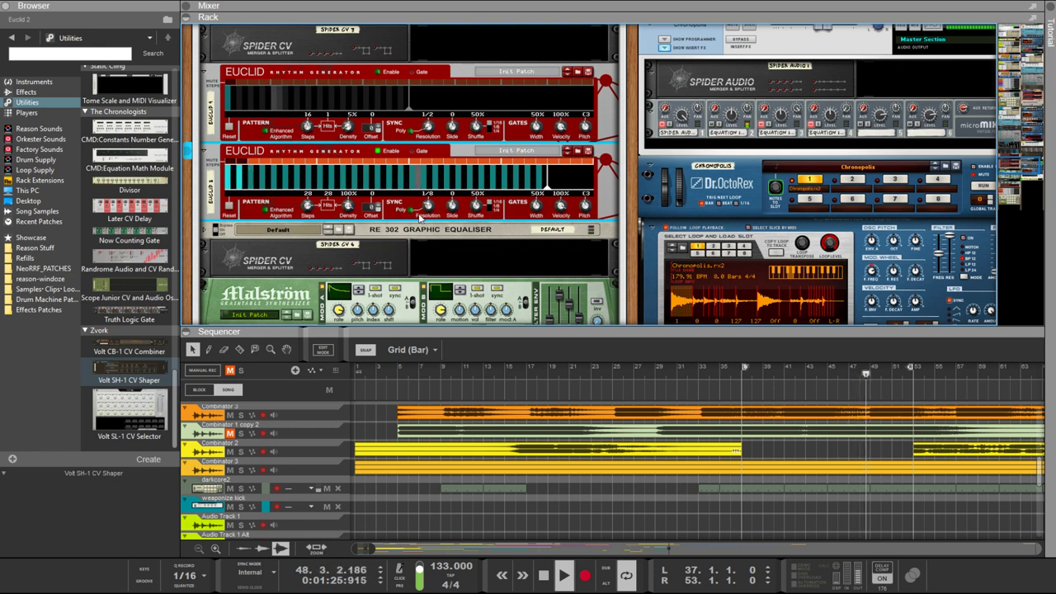
{"action": "left_click_drag", "start_coordinate": [428, 204], "coordinate": [427, 178]}
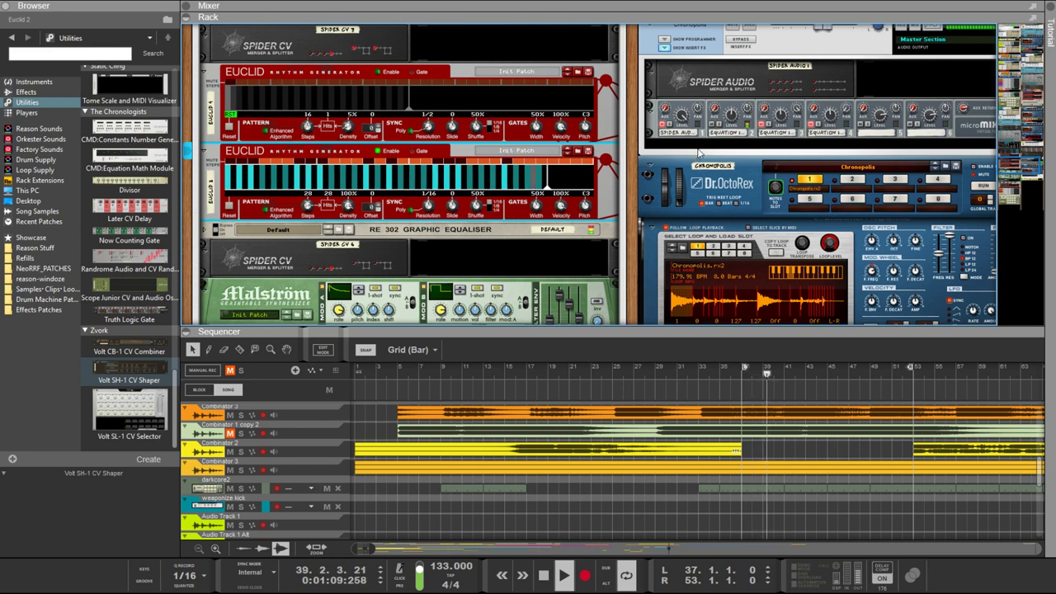
Enlarge the sequencer area over the rack to make room for more arrangement tracks
{"action": "scroll", "coordinate": [699, 147], "scroll_direction": "up", "scroll_amount": 3}
{"action": "scroll", "coordinate": [635, 174], "scroll_direction": "up", "scroll_amount": 2}
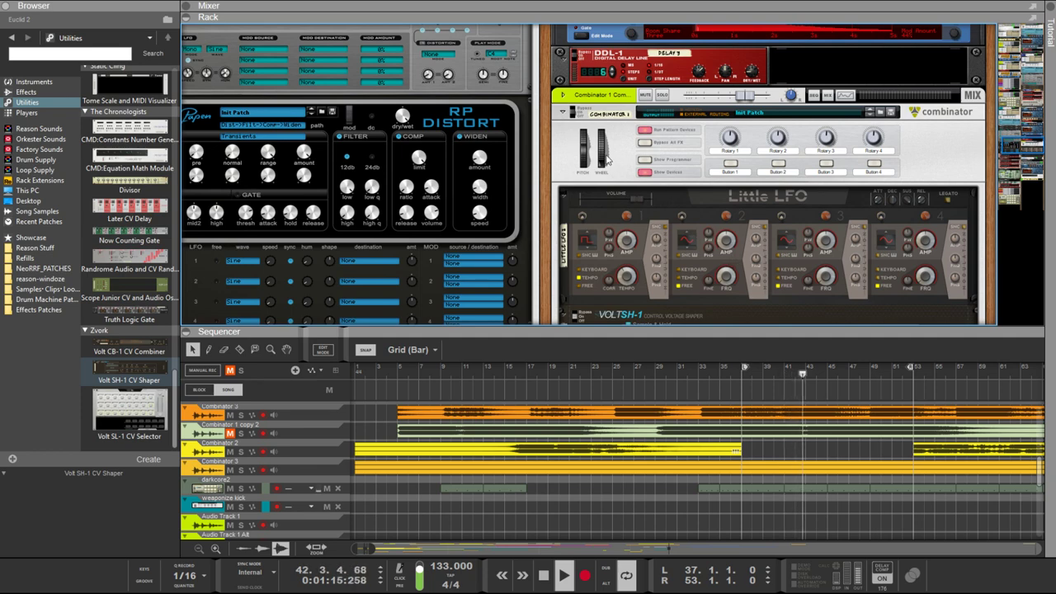
{"action": "scroll", "coordinate": [734, 302], "scroll_direction": "down", "scroll_amount": 6}
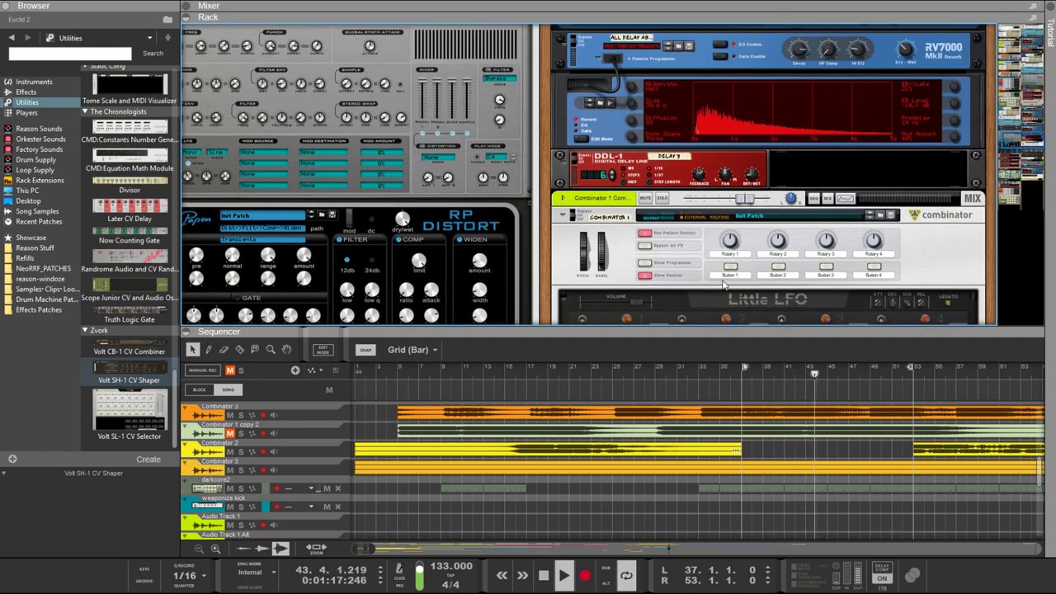
{"action": "scroll", "coordinate": [720, 280], "scroll_direction": "down", "scroll_amount": 2}
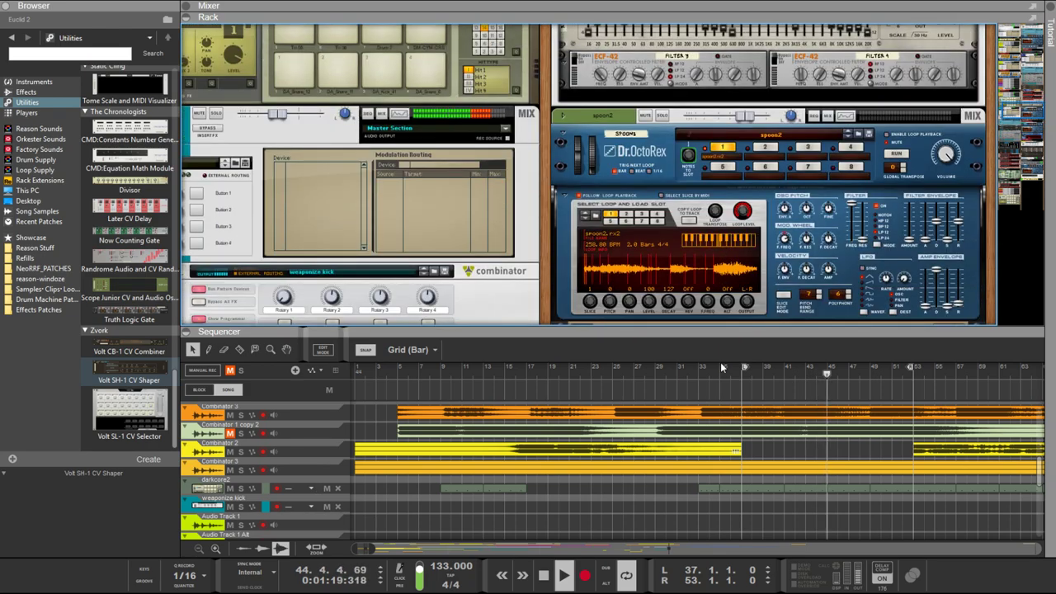
{"action": "left_click_drag", "start_coordinate": [719, 335], "coordinate": [719, 89]}
{"action": "scroll", "coordinate": [803, 207], "scroll_direction": "up", "scroll_amount": 3}
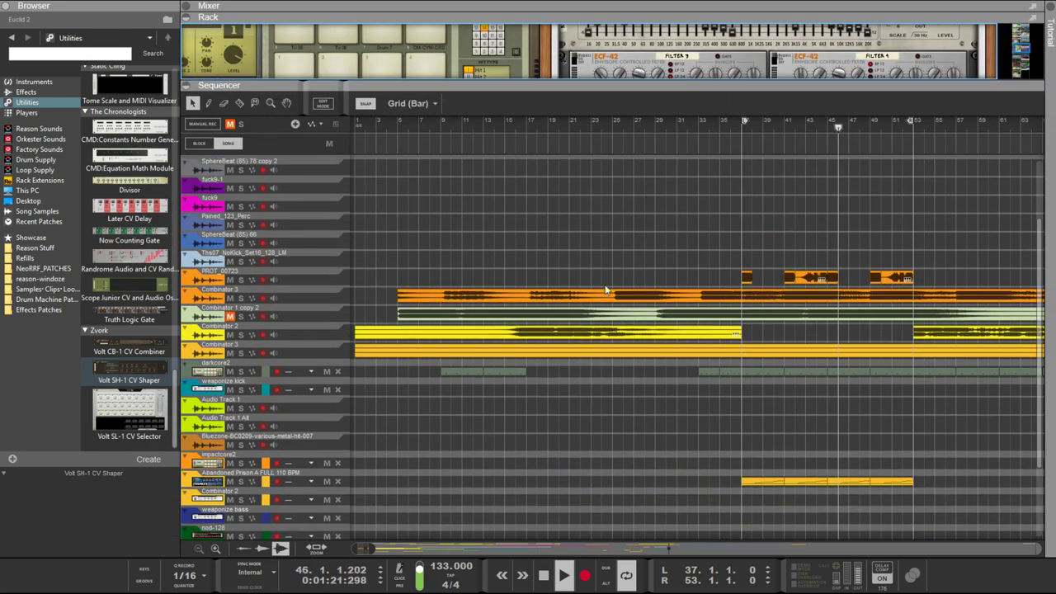
Shift the later Combinator 2 audio clip to start at bar 37 and give it a fade-in of 192
{"action": "left_click", "coordinate": [582, 298]}
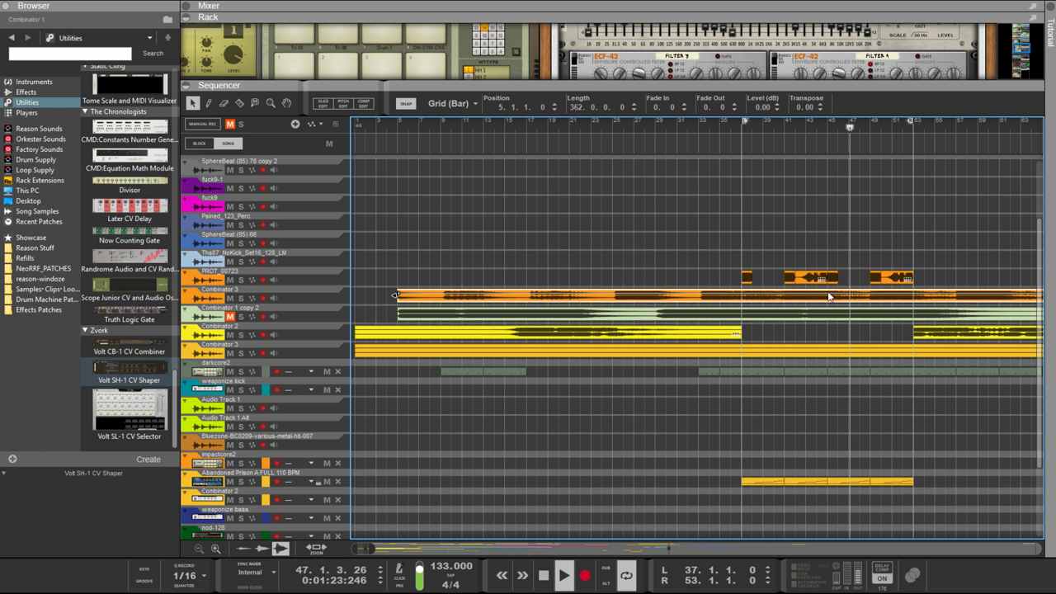
{"action": "left_click", "coordinate": [918, 334]}
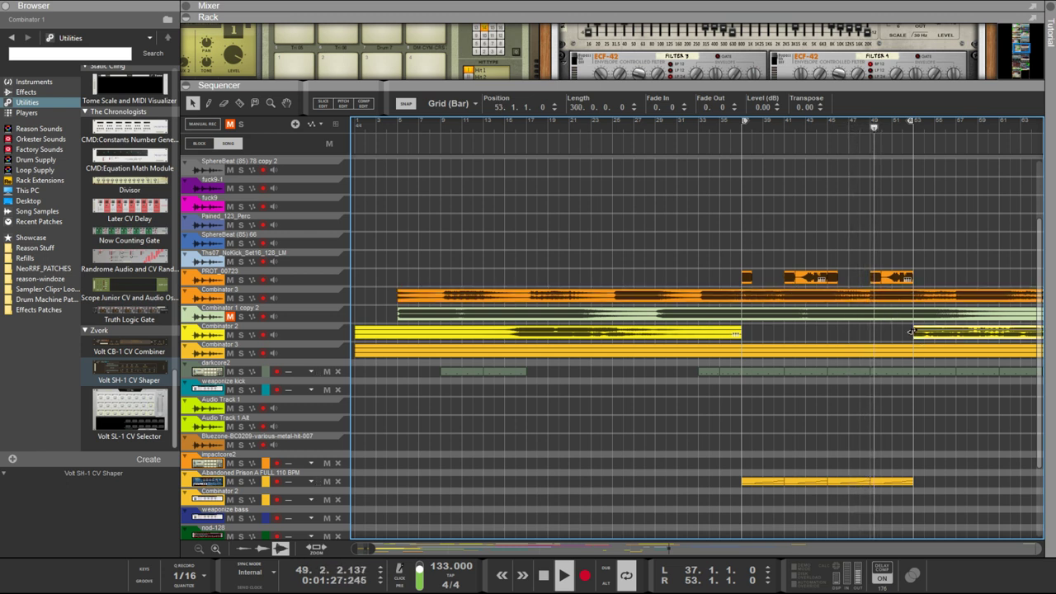
{"action": "left_click_drag", "start_coordinate": [946, 329], "coordinate": [783, 331]}
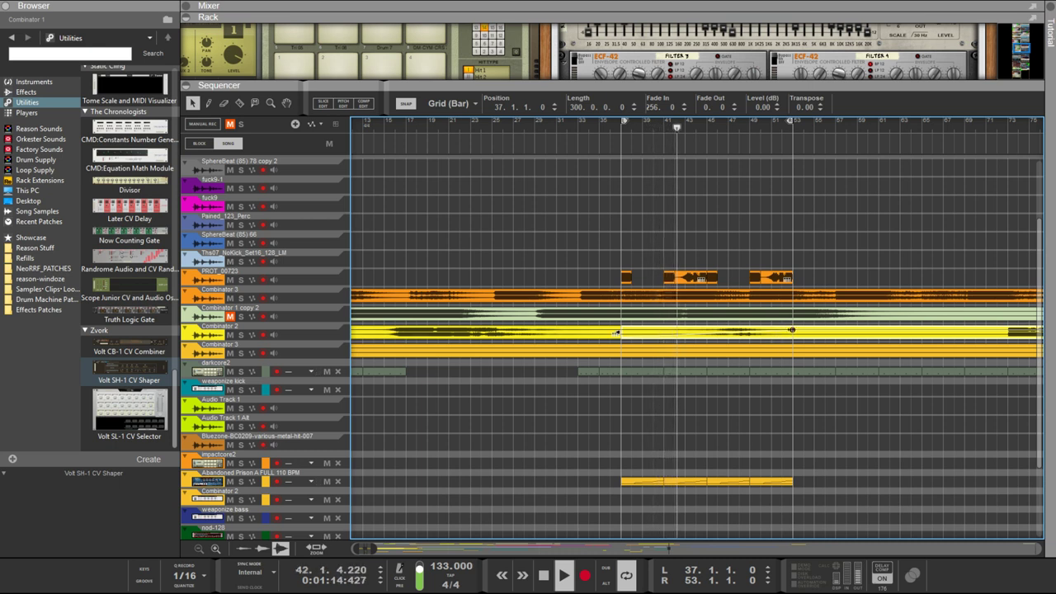
{"action": "left_click_drag", "start_coordinate": [792, 330], "coordinate": [748, 331]}
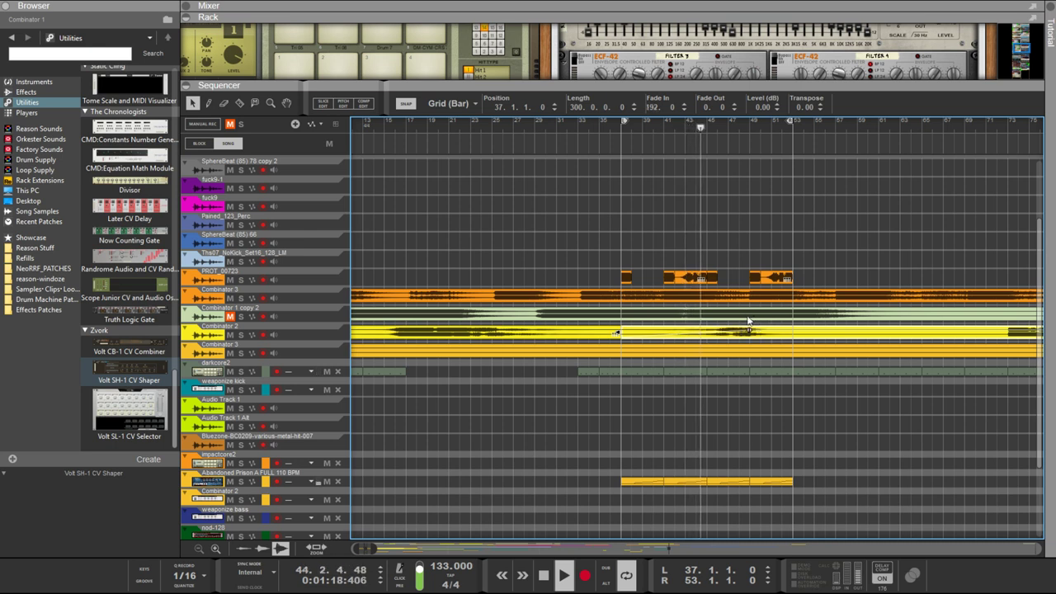
Split the long orange Combinator 3 audio clip at bar 53 and give the earlier part a fade-out of 256
{"action": "left_click", "coordinate": [762, 295]}
{"action": "key", "text": "r"}
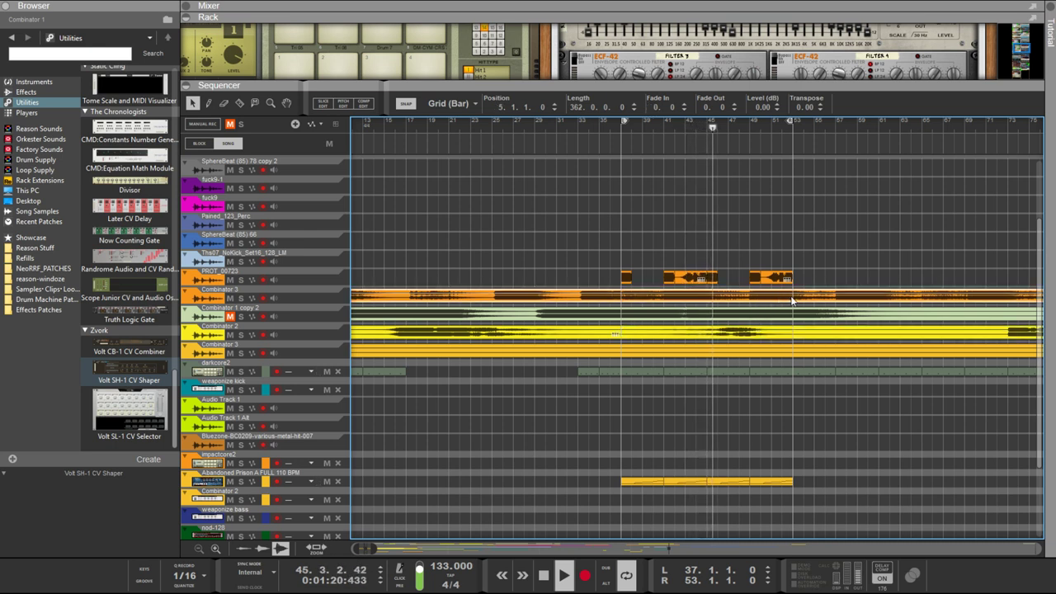
{"action": "left_click", "coordinate": [796, 295]}
{"action": "key", "text": "q"}
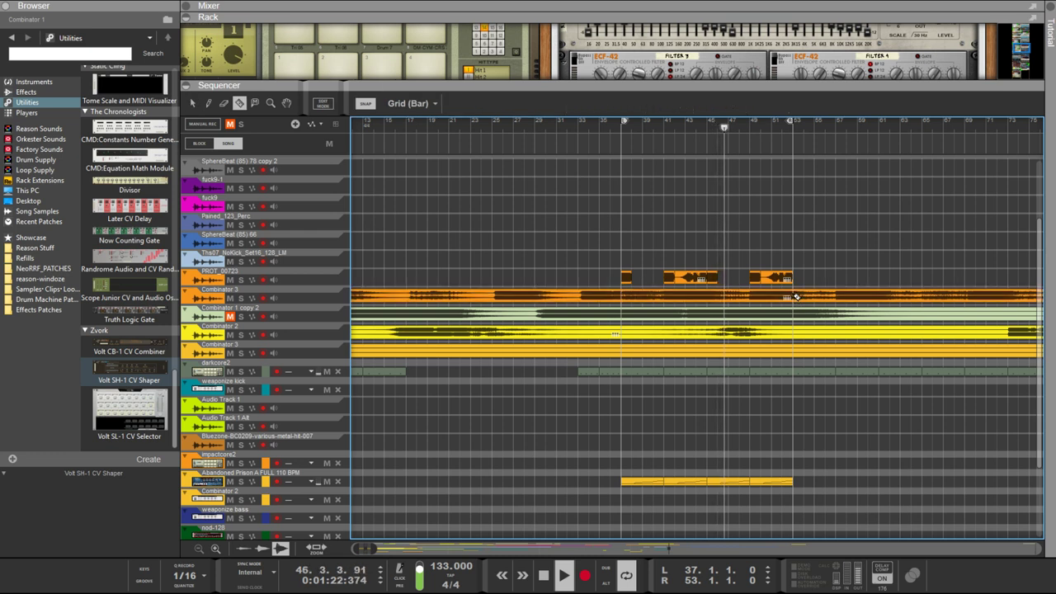
{"action": "left_click", "coordinate": [787, 299]}
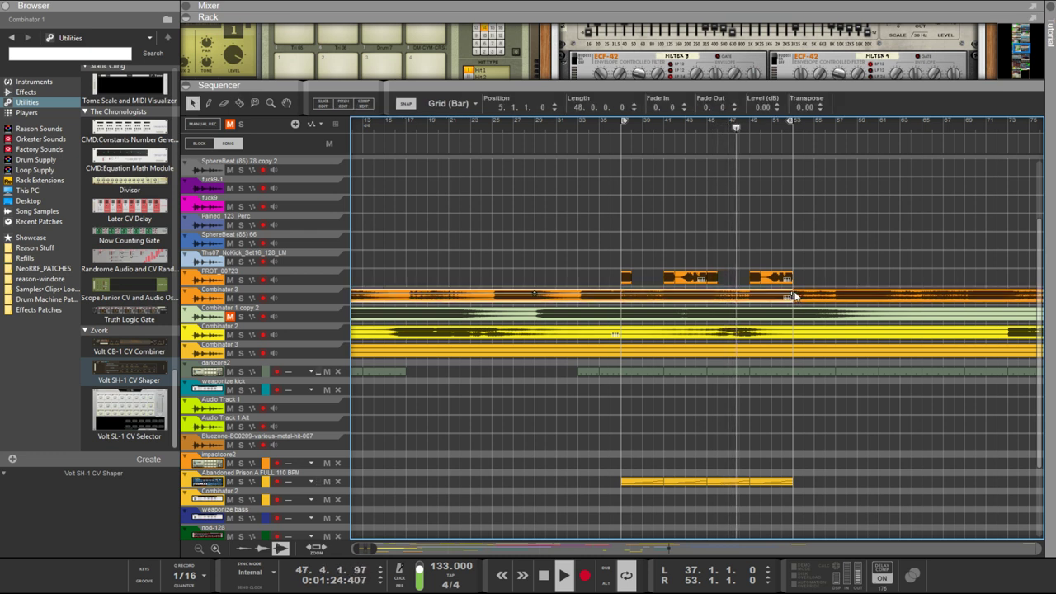
{"action": "left_click_drag", "start_coordinate": [726, 293], "coordinate": [686, 316]}
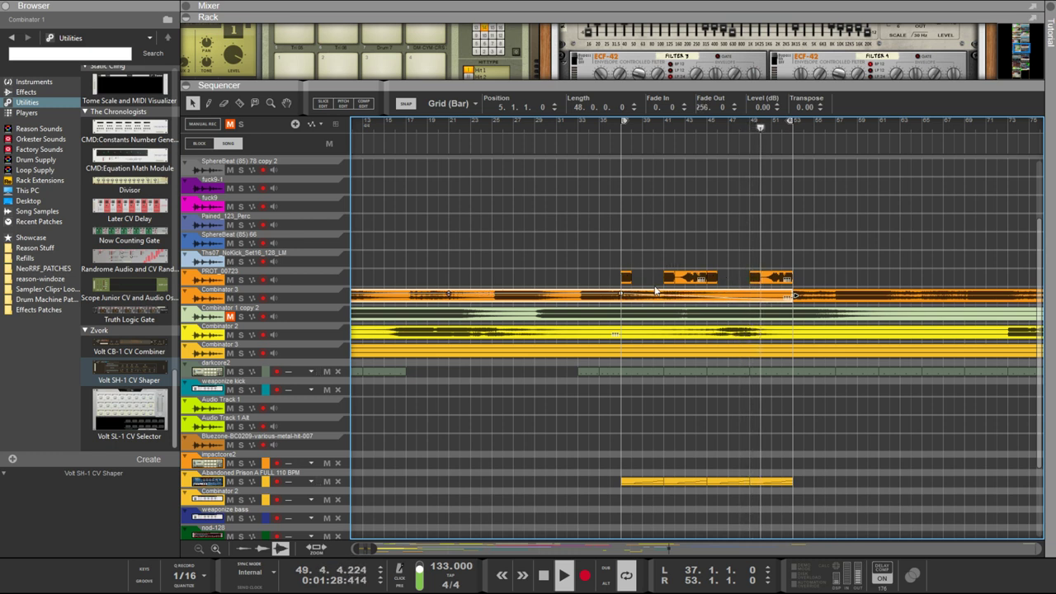
Remove the fade-in from the later Combinator 2 clip and lengthen it to 304 bars, starting at bar 37
{"action": "left_click", "coordinate": [767, 333]}
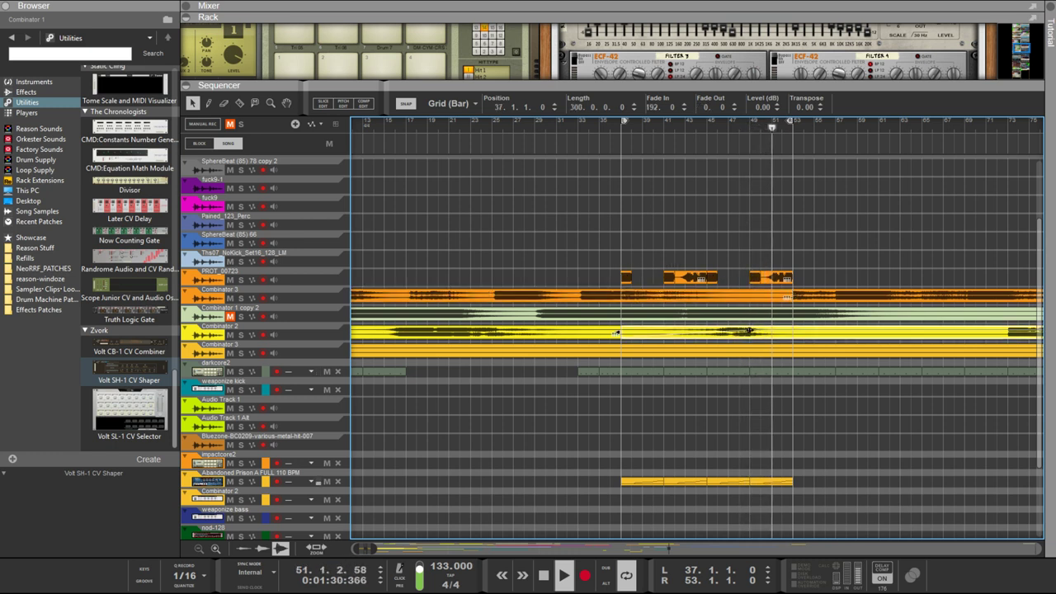
{"action": "left_click_drag", "start_coordinate": [617, 332], "coordinate": [618, 332]}
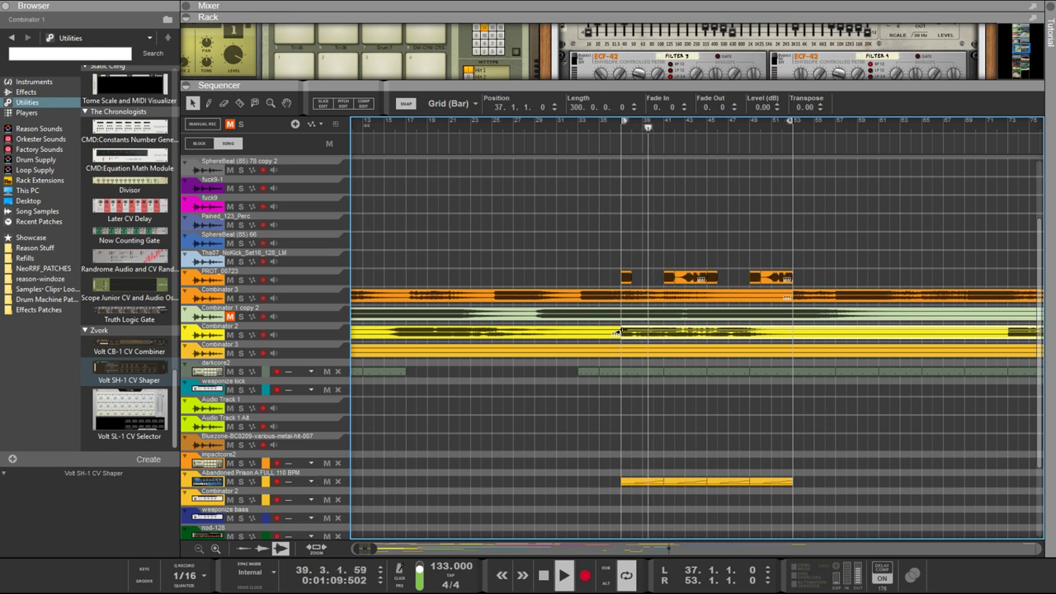
{"action": "left_click_drag", "start_coordinate": [617, 332], "coordinate": [575, 333]}
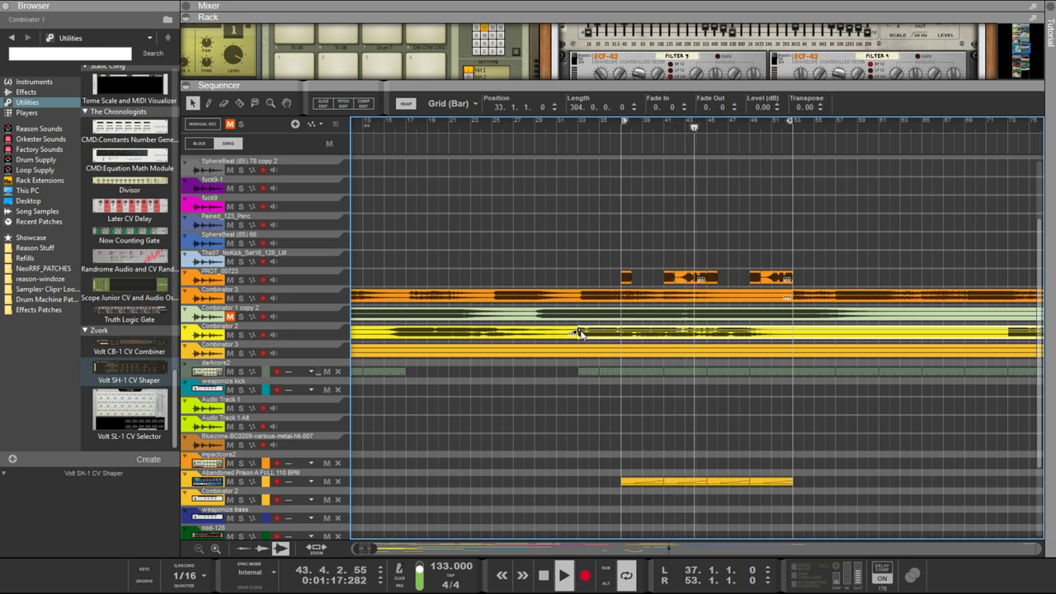
{"action": "left_click_drag", "start_coordinate": [578, 334], "coordinate": [622, 337]}
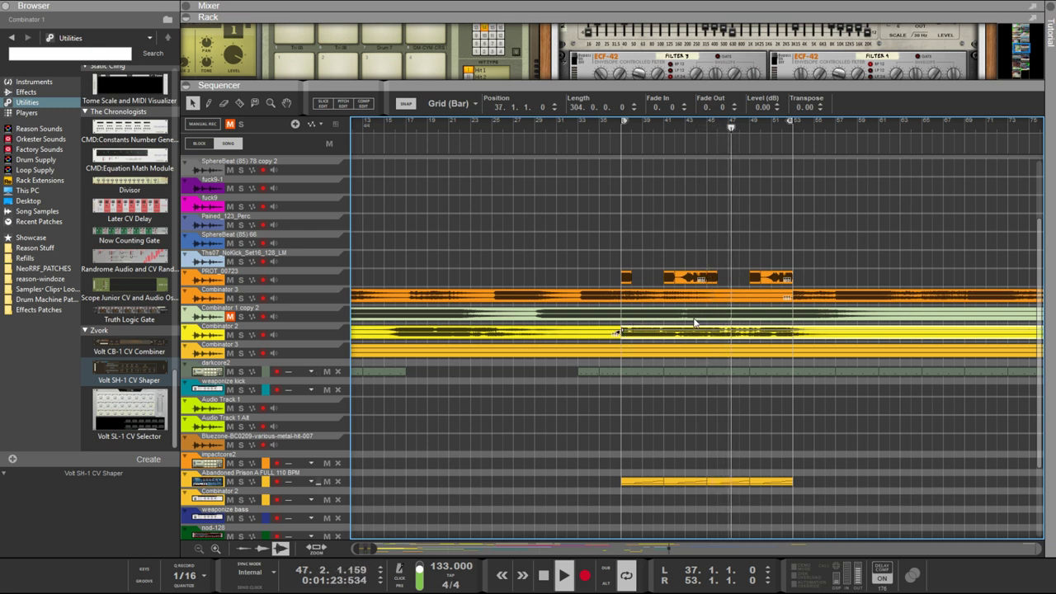
Shorten the faded orange Combinator 3 clip to 32 bars so it ends at bar 37
{"action": "left_click", "coordinate": [726, 296]}
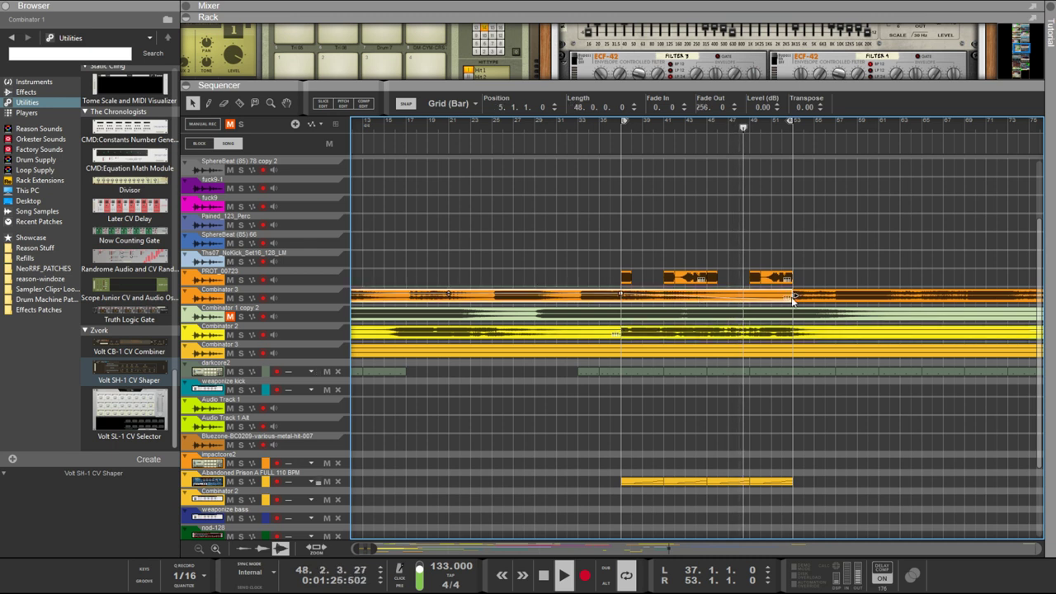
{"action": "left_click_drag", "start_coordinate": [794, 296], "coordinate": [621, 295]}
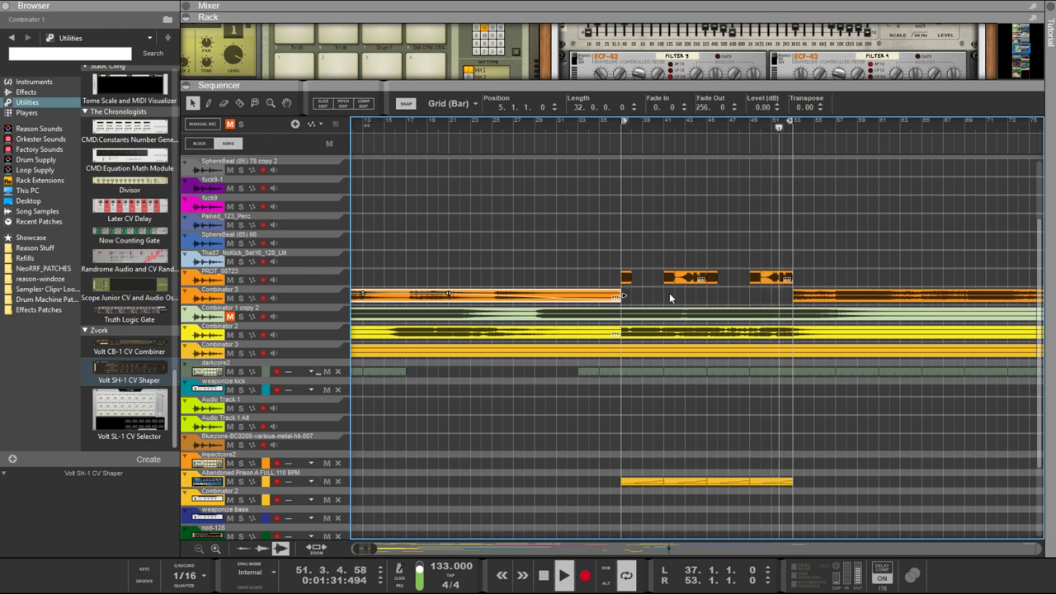
{"action": "scroll", "coordinate": [670, 293], "scroll_direction": "down", "scroll_amount": 3}
{"action": "scroll", "coordinate": [670, 292], "scroll_direction": "up", "scroll_amount": 3}
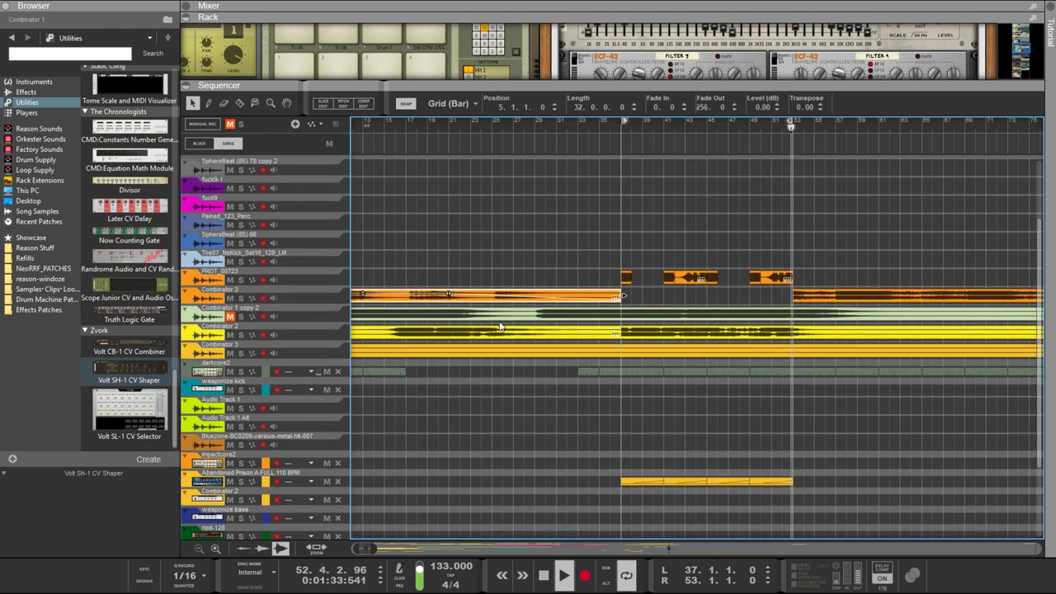
Unmute the Combinator 1 copy 2 audio track and mute the Combinator 2 audio track
{"action": "left_click", "coordinate": [231, 317]}
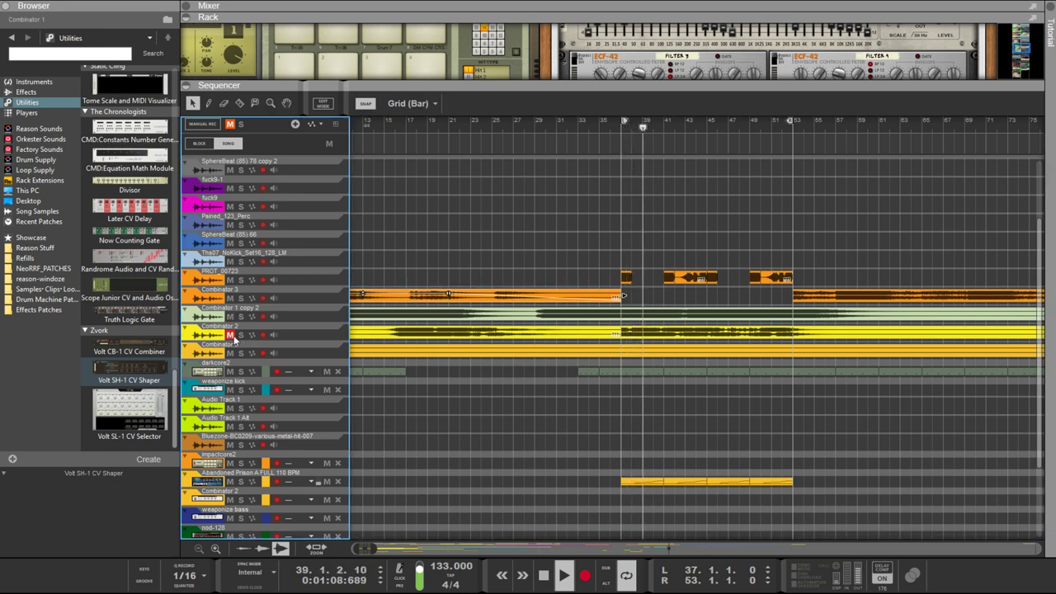
{"action": "scroll", "coordinate": [561, 305], "scroll_direction": "down", "scroll_amount": 3}
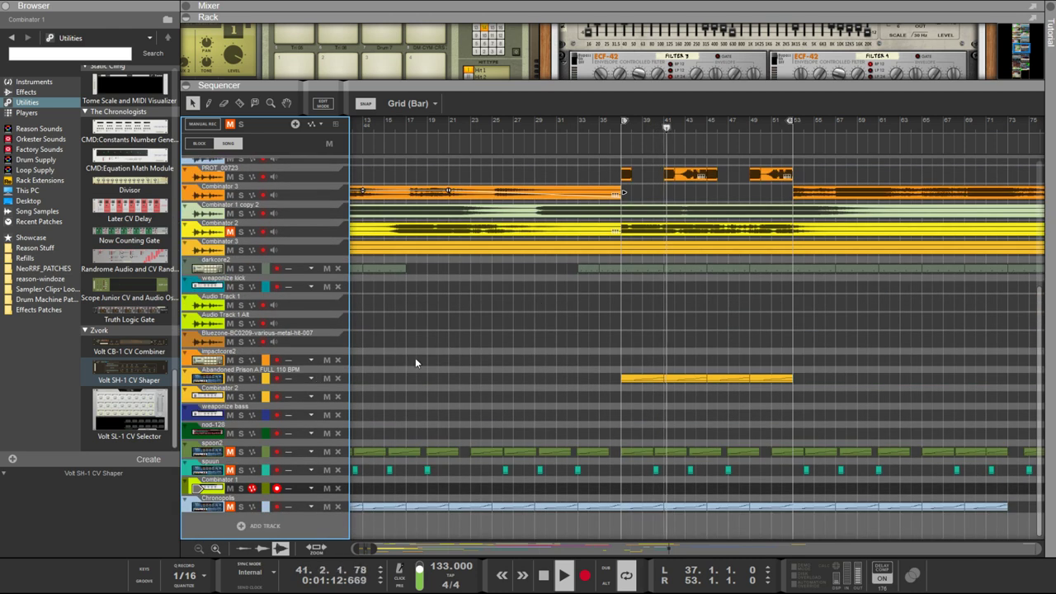
{"action": "scroll", "coordinate": [608, 286], "scroll_direction": "up", "scroll_amount": 5}
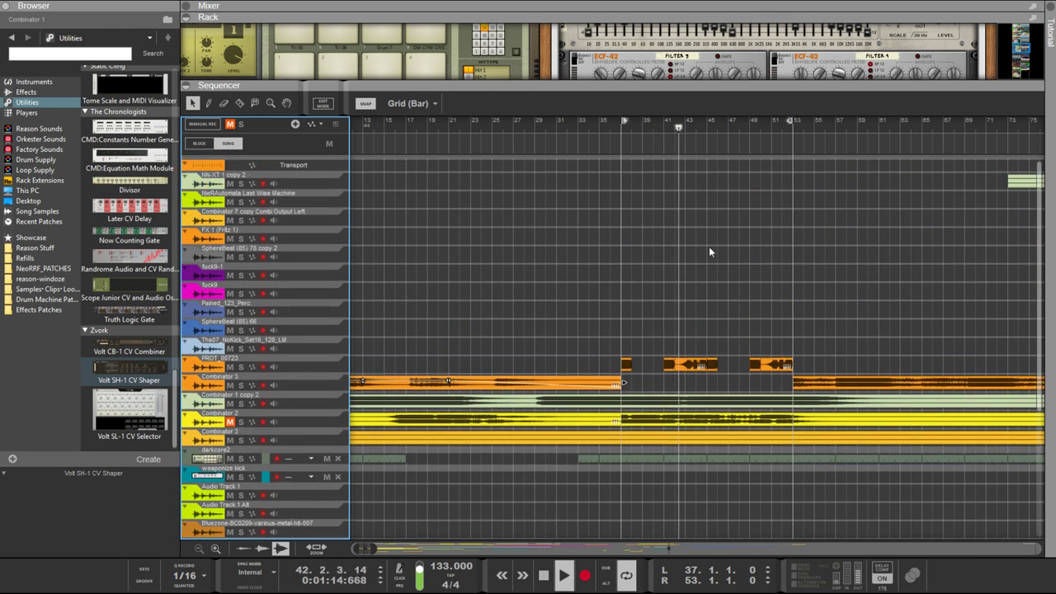
Enlarge the rack area and look through its devices down to the end of the rack
{"action": "left_click_drag", "start_coordinate": [753, 92], "coordinate": [741, 249]}
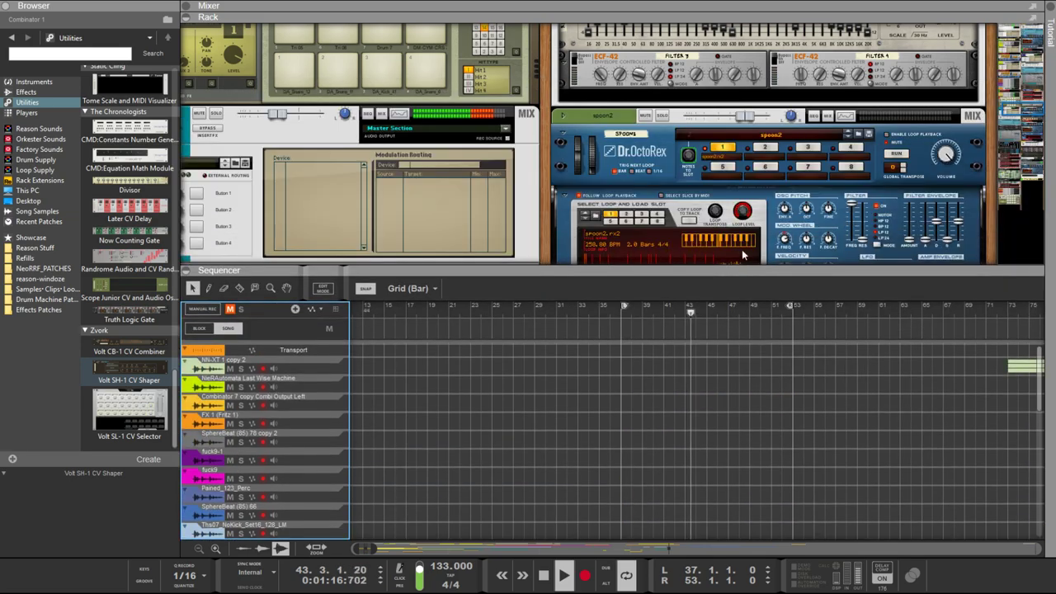
{"action": "scroll", "coordinate": [776, 212], "scroll_direction": "down", "scroll_amount": 5}
{"action": "scroll", "coordinate": [775, 212], "scroll_direction": "down", "scroll_amount": 10}
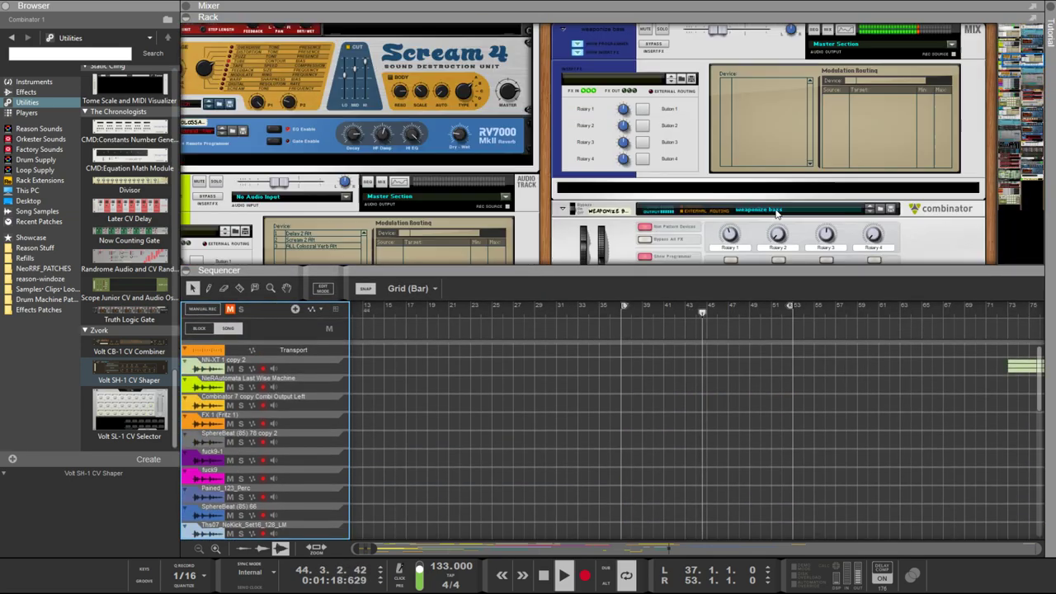
{"action": "scroll", "coordinate": [775, 208], "scroll_direction": "down", "scroll_amount": 8}
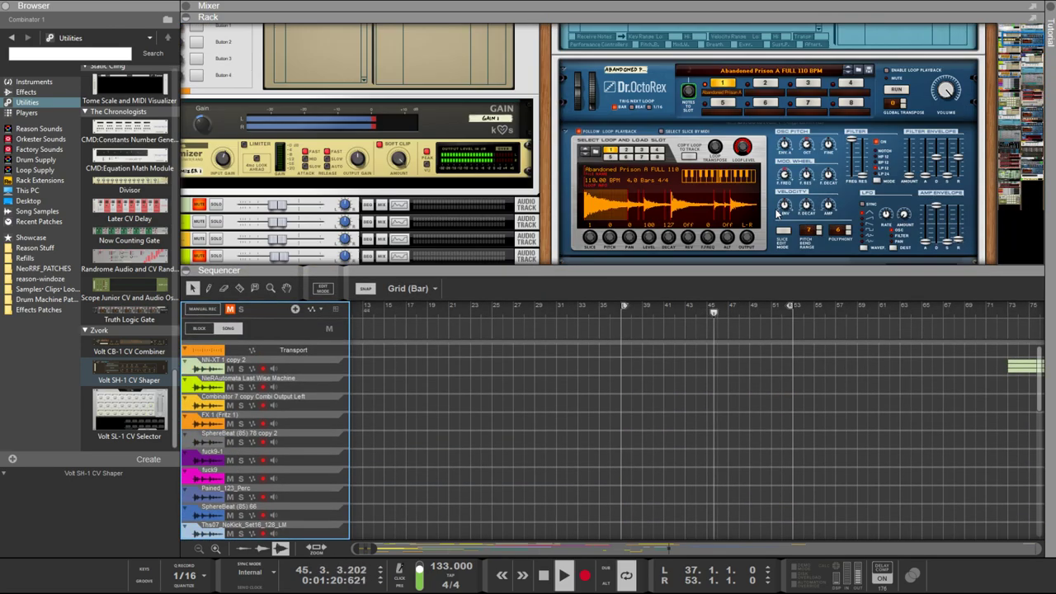
{"action": "scroll", "coordinate": [767, 178], "scroll_direction": "up", "scroll_amount": 6}
{"action": "scroll", "coordinate": [697, 210], "scroll_direction": "down", "scroll_amount": 10}
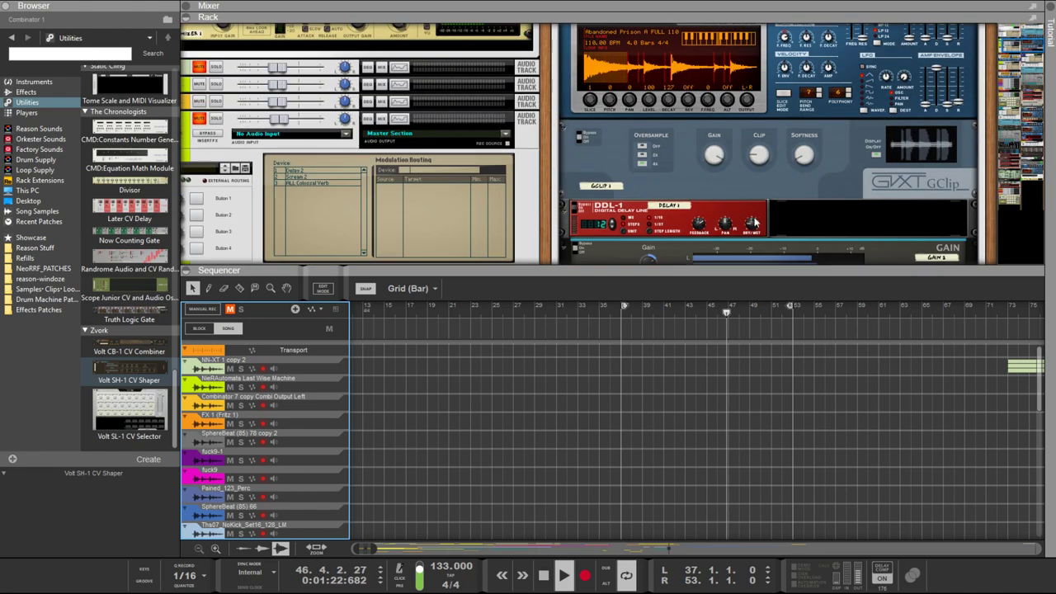
{"action": "scroll", "coordinate": [775, 219], "scroll_direction": "down", "scroll_amount": 3}
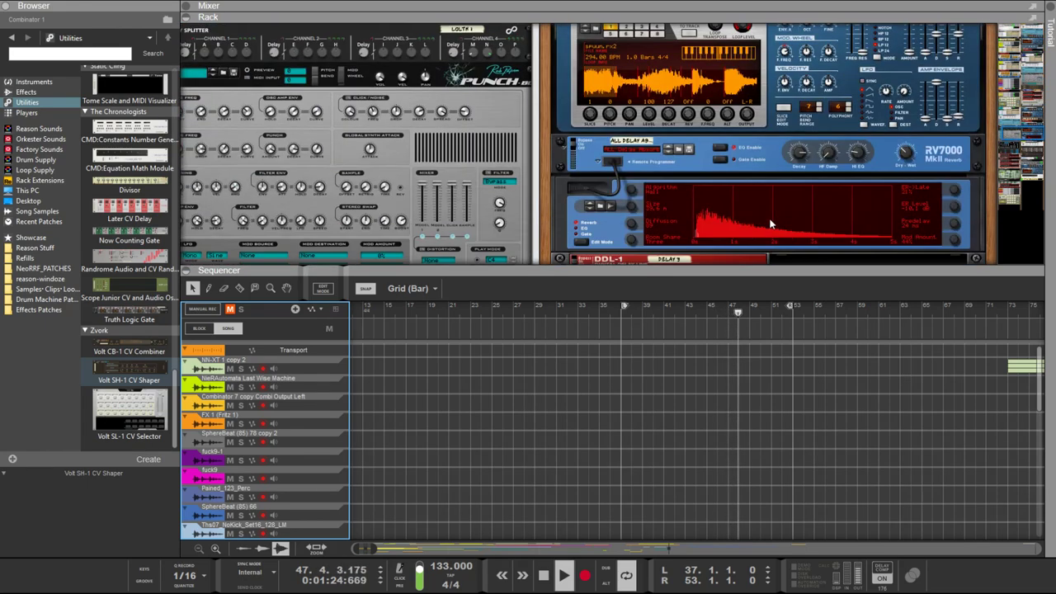
{"action": "left_click", "coordinate": [31, 93]}
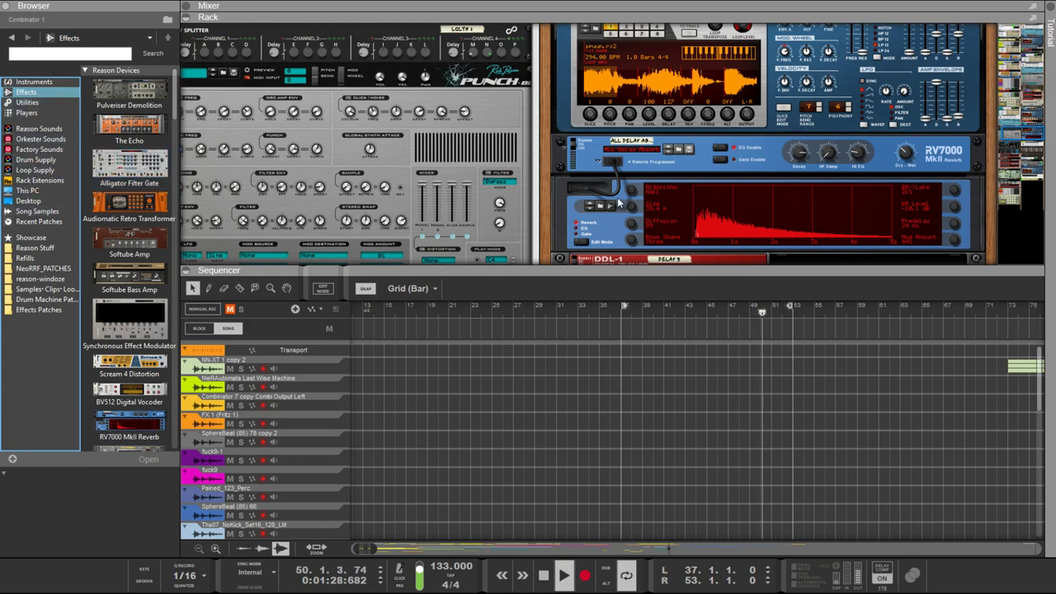
{"action": "scroll", "coordinate": [540, 225], "scroll_direction": "down", "scroll_amount": 10}
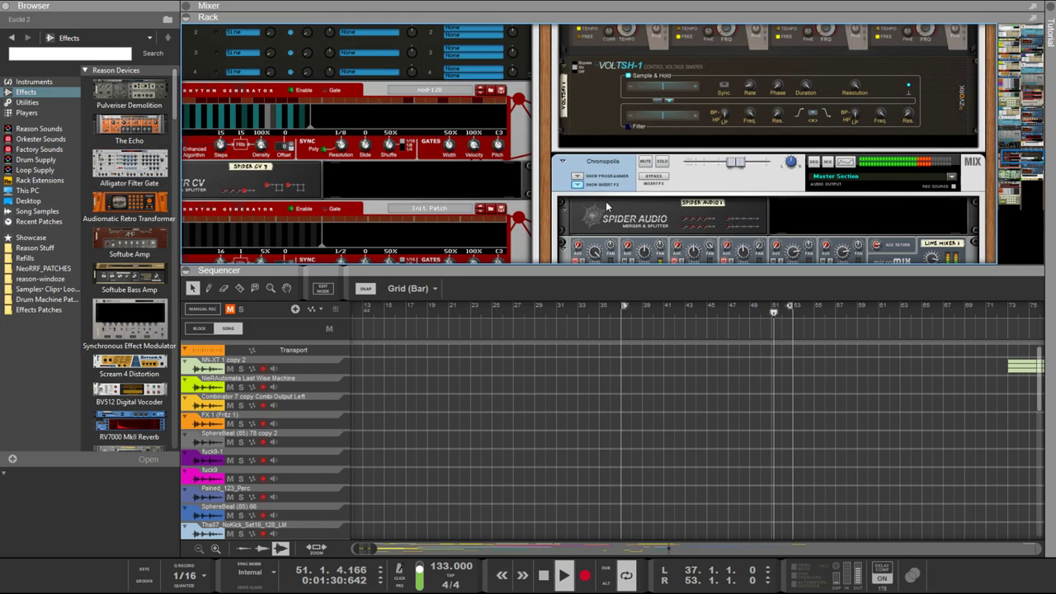
{"action": "scroll", "coordinate": [609, 207], "scroll_direction": "down", "scroll_amount": 3}
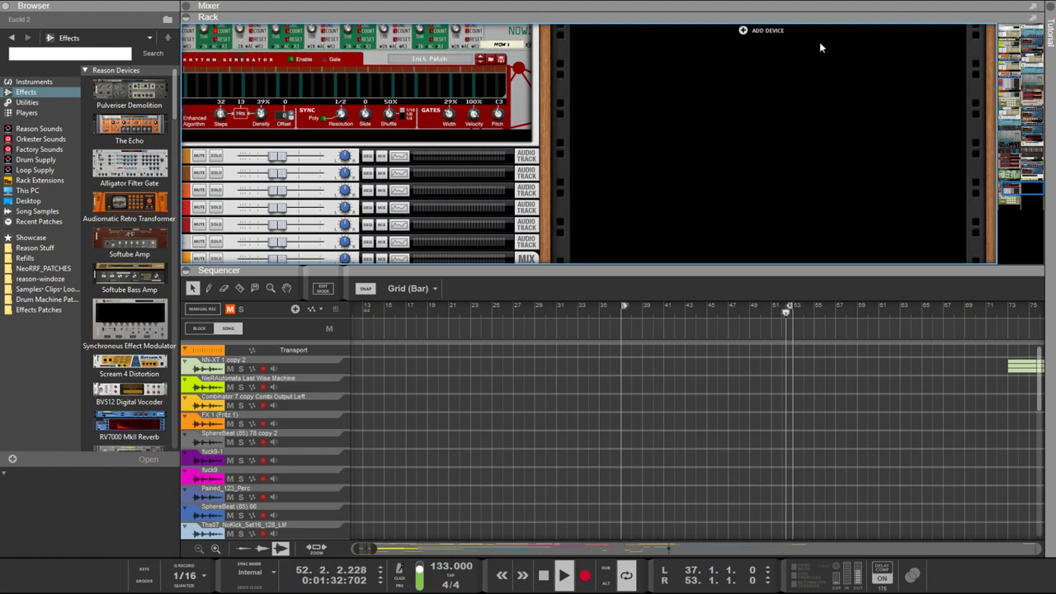
Mute the Combinator 2 mix channel in the rack
{"action": "left_click_drag", "start_coordinate": [1034, 55], "coordinate": [1039, 47]}
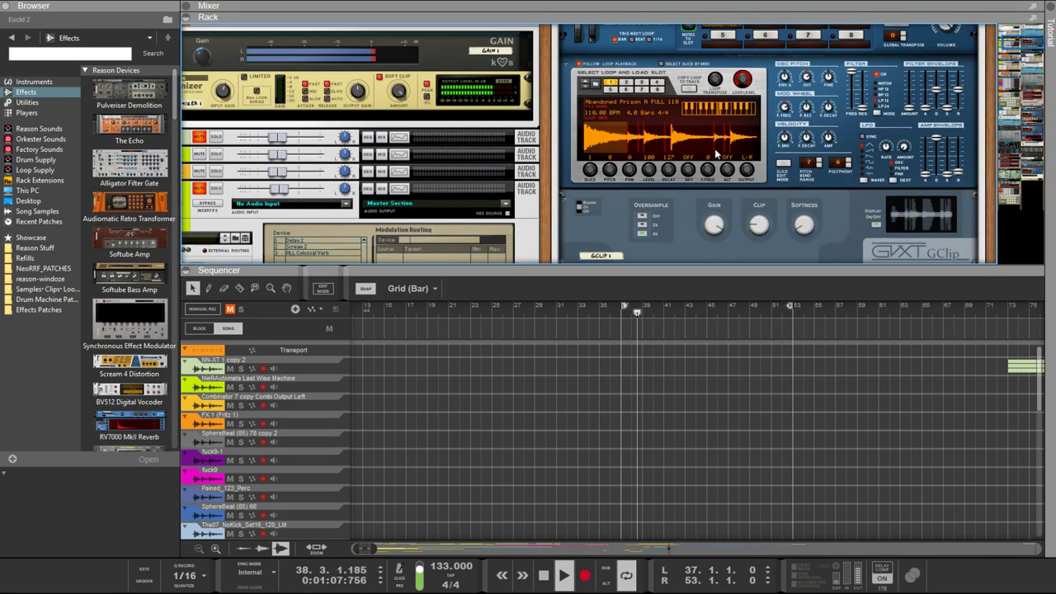
{"action": "scroll", "coordinate": [716, 153], "scroll_direction": "up", "scroll_amount": 4}
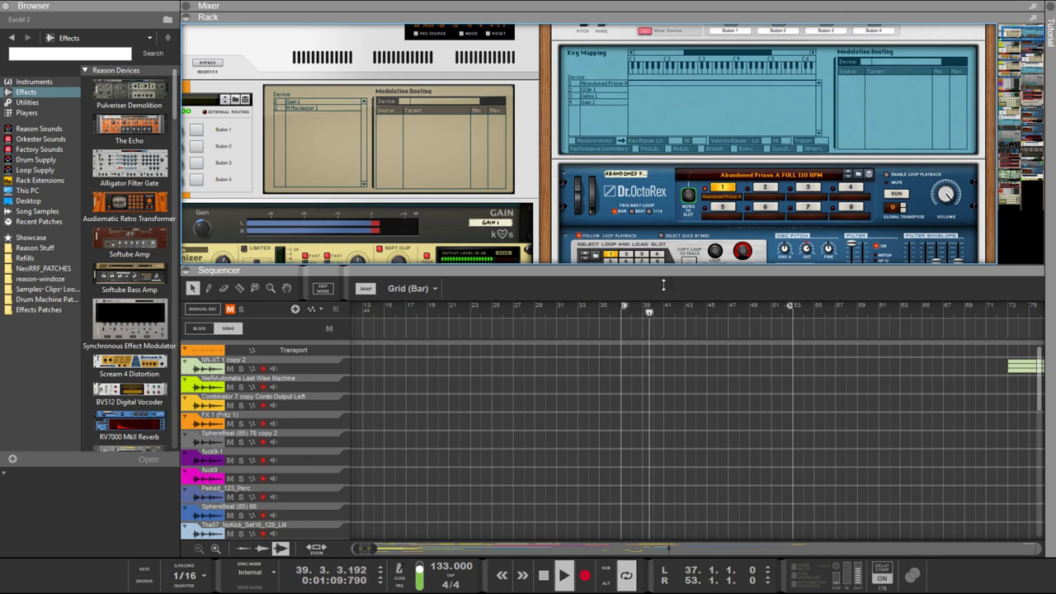
{"action": "left_click_drag", "start_coordinate": [663, 285], "coordinate": [662, 460]}
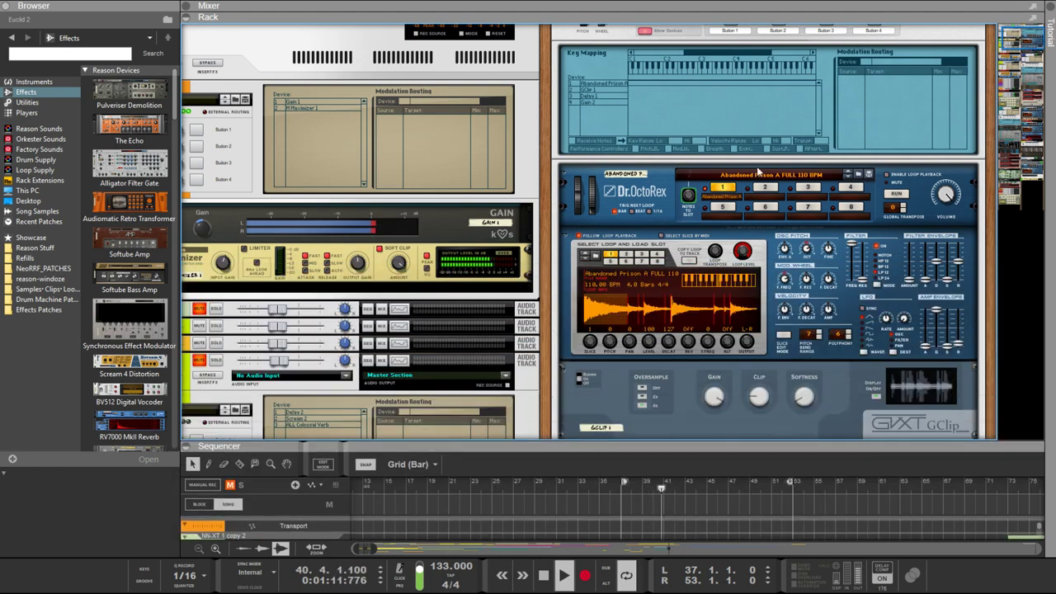
{"action": "scroll", "coordinate": [779, 165], "scroll_direction": "up", "scroll_amount": 2}
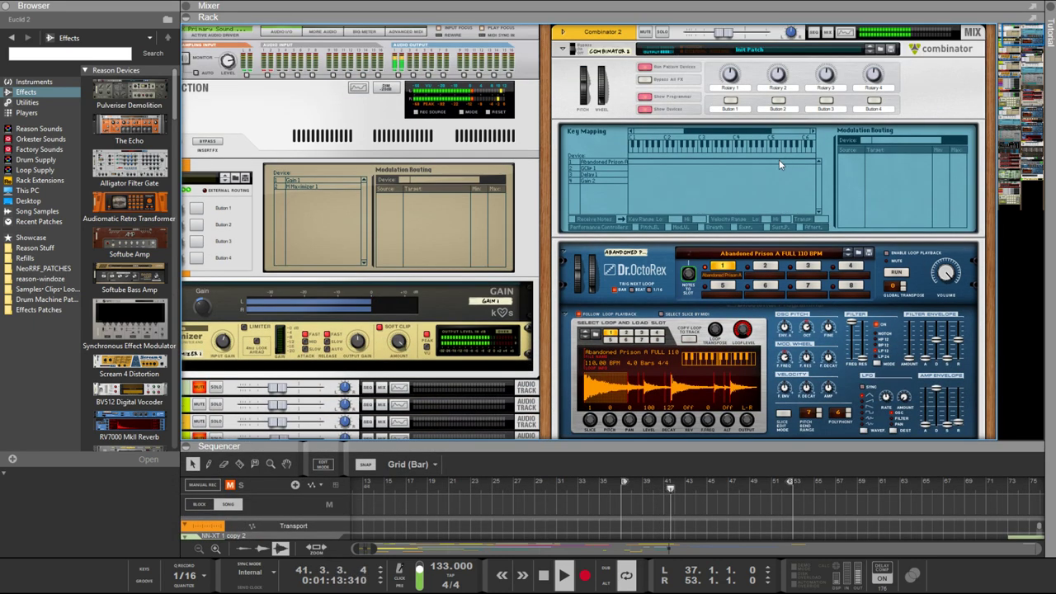
{"action": "left_click", "coordinate": [644, 32]}
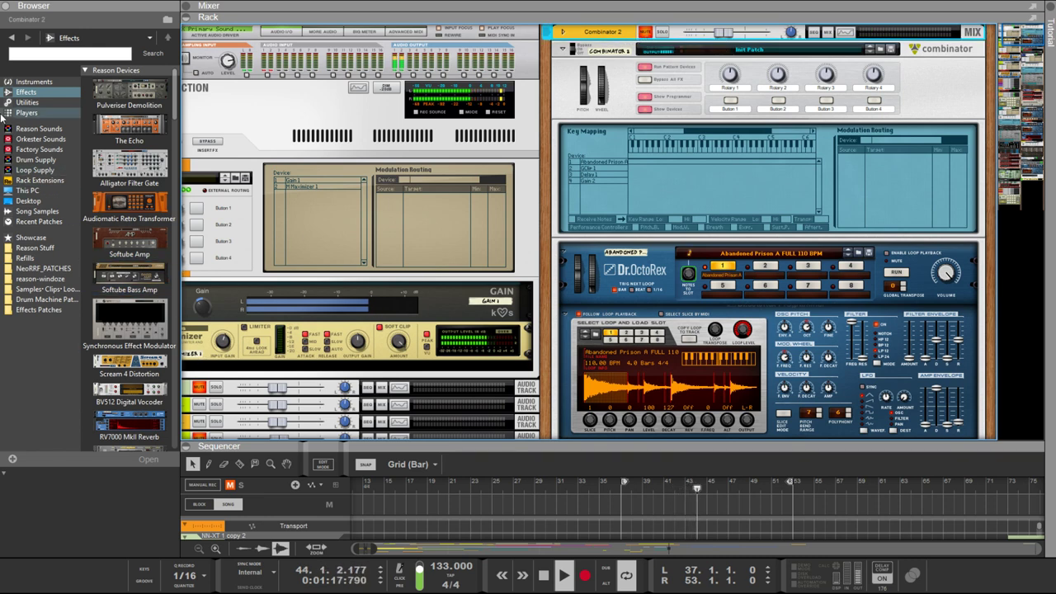
{"action": "left_click", "coordinate": [24, 93]}
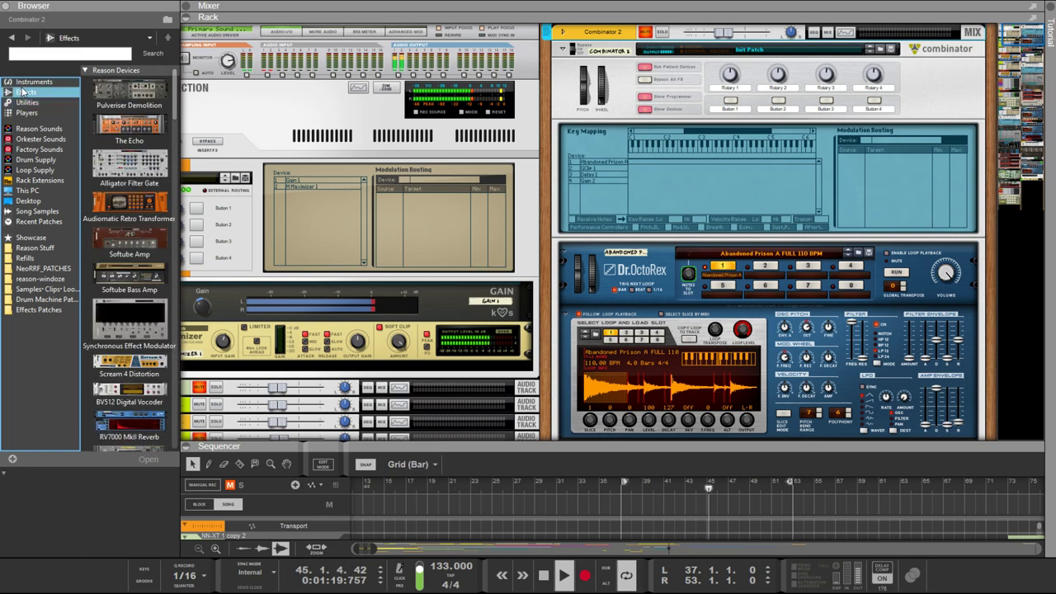
{"action": "left_click", "coordinate": [25, 83]}
{"action": "left_click", "coordinate": [26, 92]}
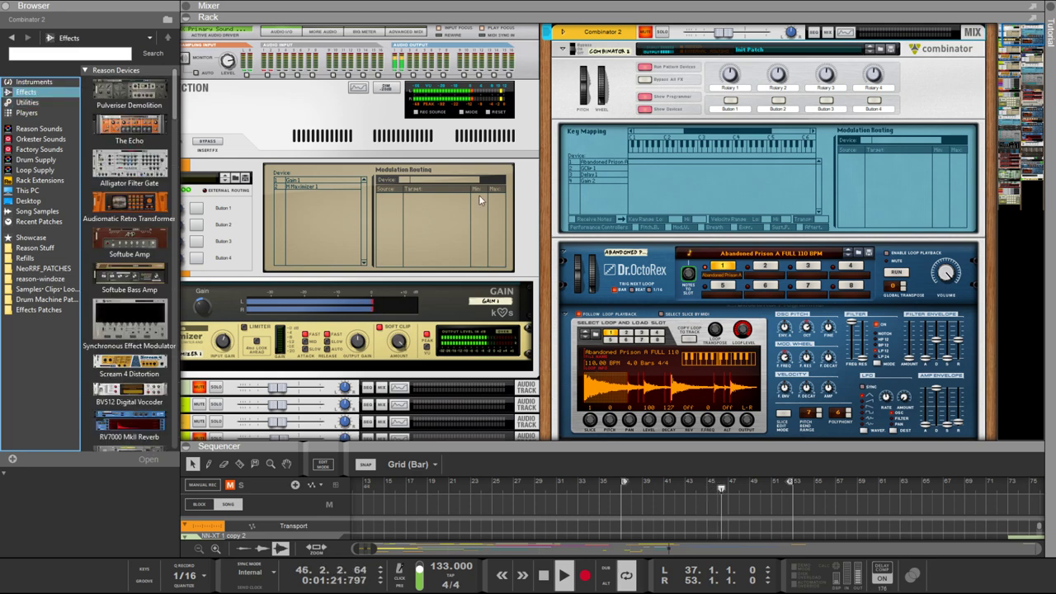
Enlarge the sequencer to full height and open the PROT_00723 audio track in edit mode
{"action": "left_click_drag", "start_coordinate": [487, 441], "coordinate": [487, 5]}
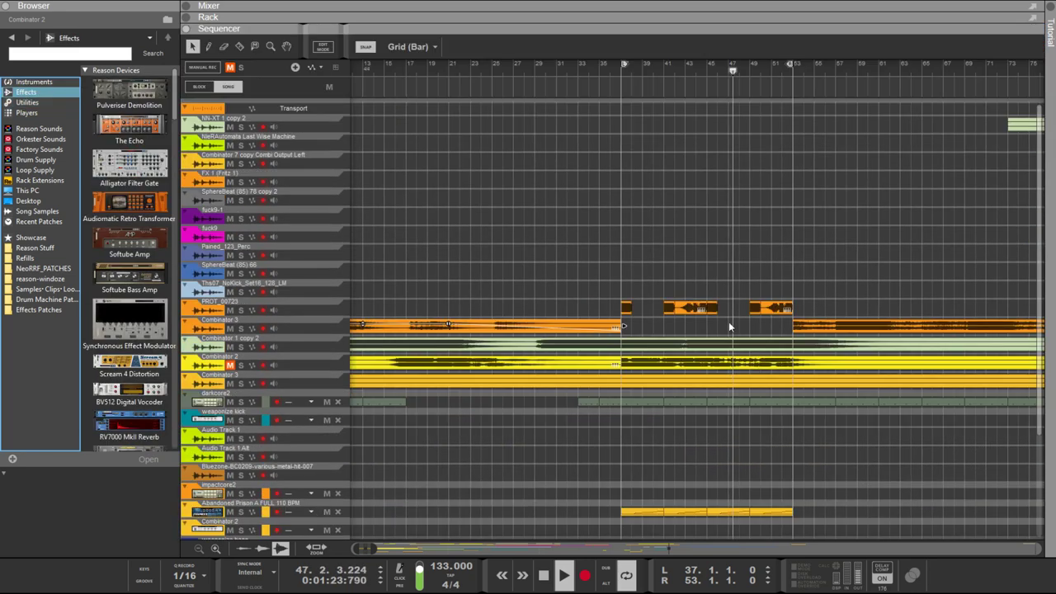
{"action": "left_click", "coordinate": [773, 311]}
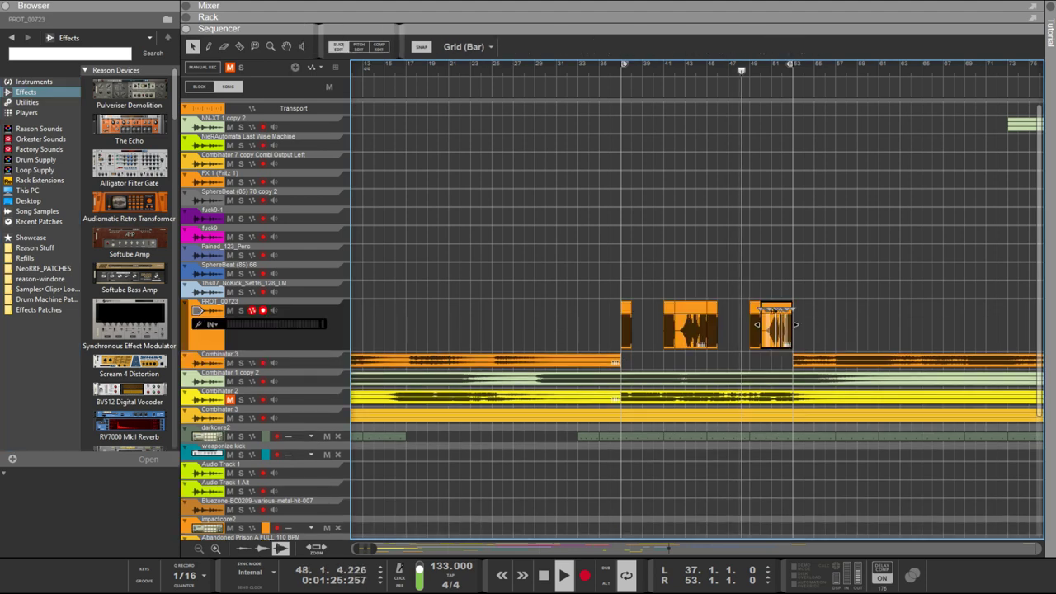
{"action": "left_click", "coordinate": [780, 275]}
{"action": "key", "text": "ctrl+e"}
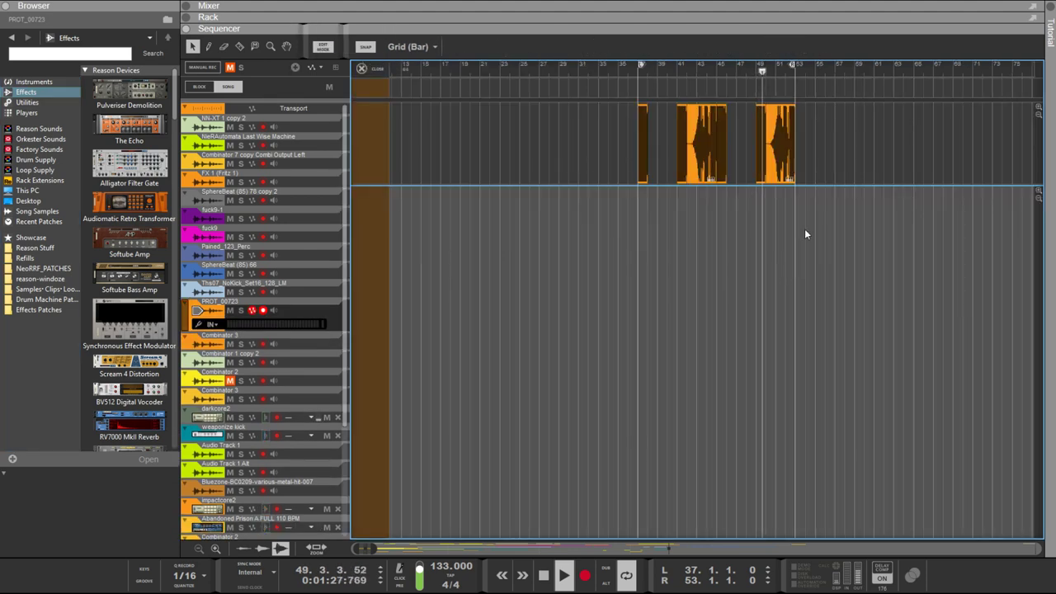
{"action": "scroll", "coordinate": [802, 229], "scroll_direction": "up", "scroll_amount": 5}
{"action": "scroll", "coordinate": [858, 206], "scroll_direction": "up", "scroll_amount": 1}
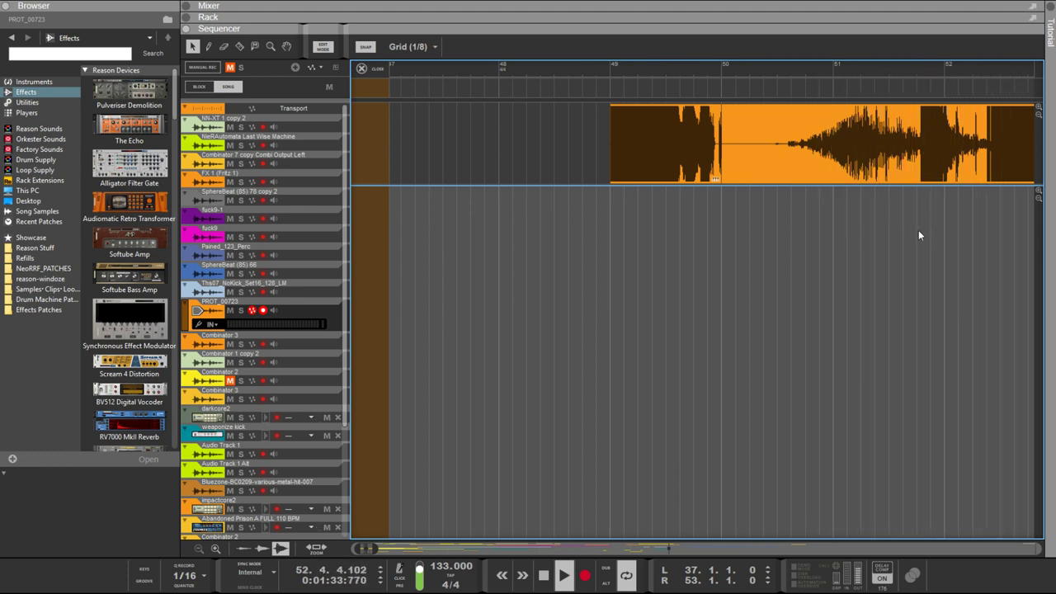
Open the last PROT_00723 clip, spanning bars 50 to 53, for comp editing
{"action": "scroll", "coordinate": [924, 231], "scroll_direction": "right", "scroll_amount": 3}
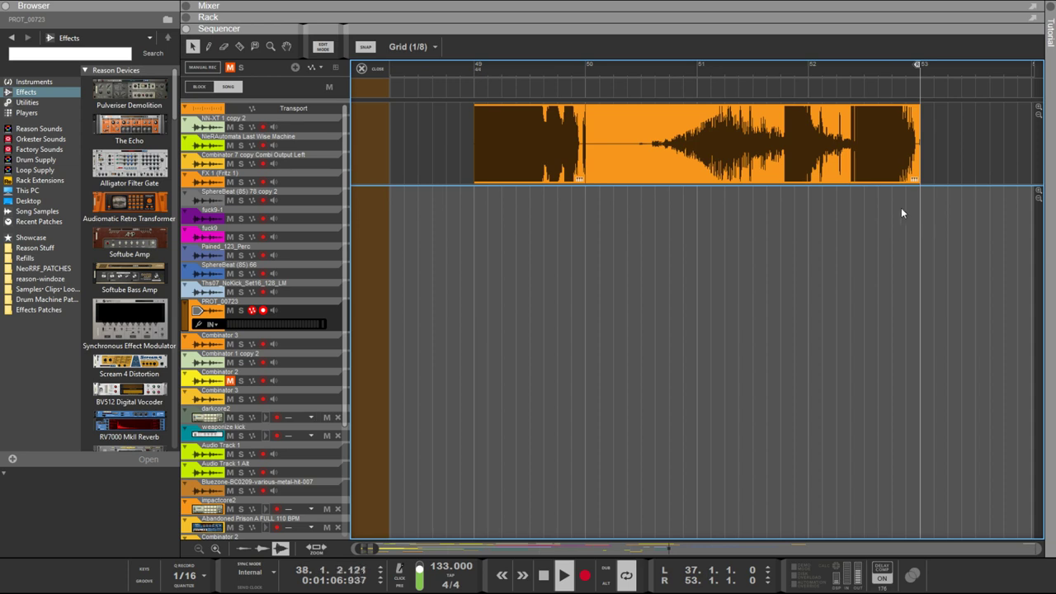
{"action": "scroll", "coordinate": [899, 213], "scroll_direction": "left", "scroll_amount": 1}
{"action": "scroll", "coordinate": [907, 217], "scroll_direction": "right", "scroll_amount": 2}
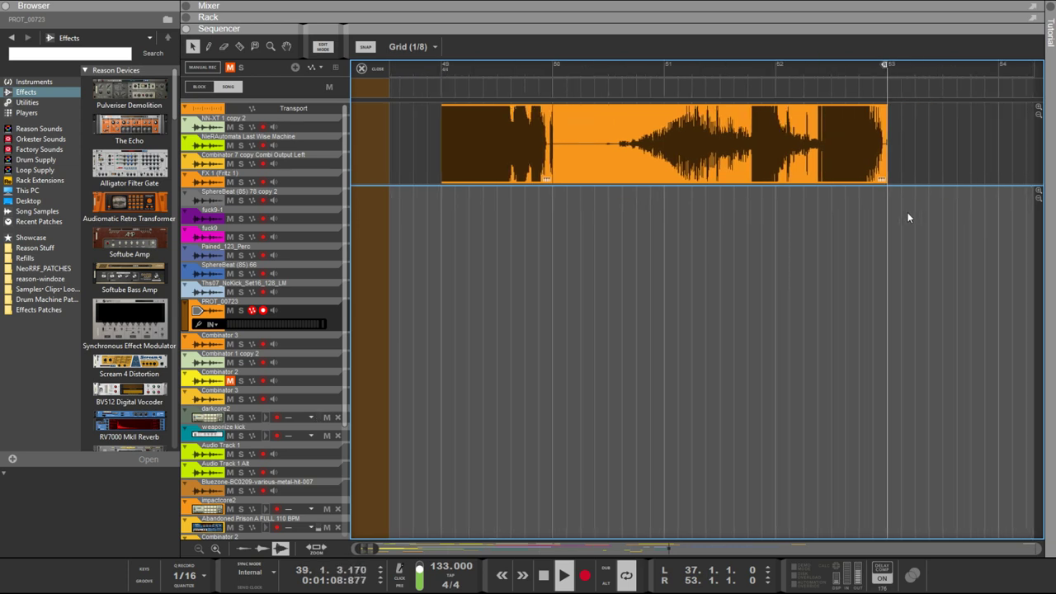
{"action": "scroll", "coordinate": [908, 217], "scroll_direction": "up", "scroll_amount": 2}
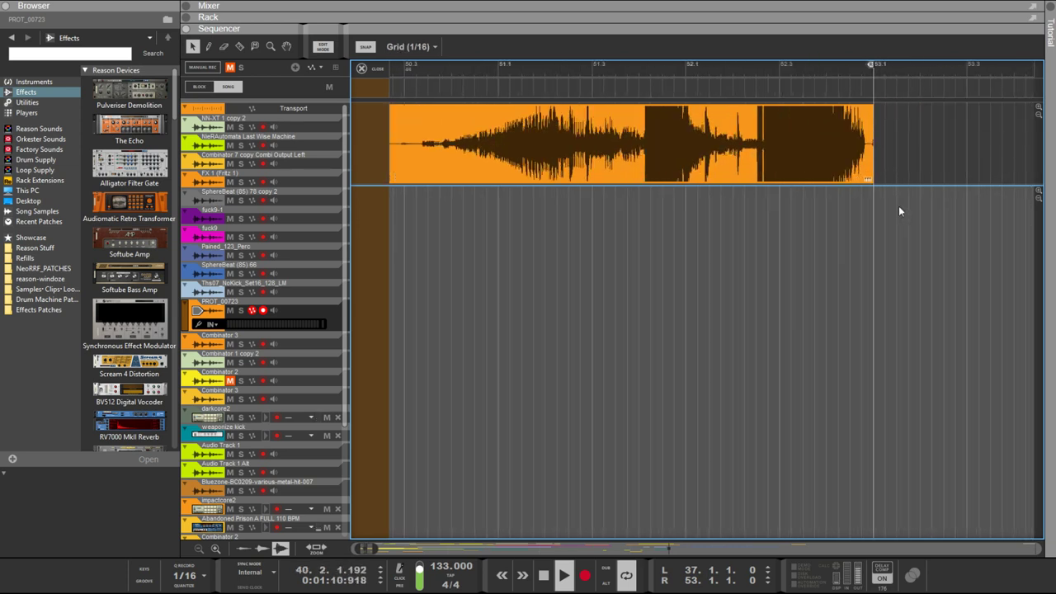
{"action": "scroll", "coordinate": [898, 210], "scroll_direction": "up", "scroll_amount": 1}
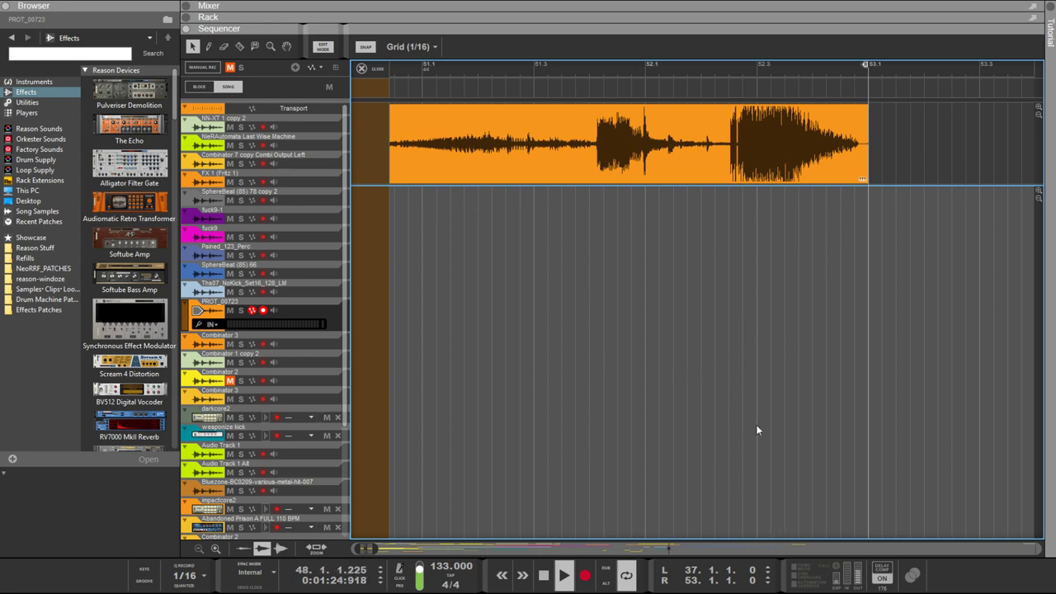
{"action": "left_click", "coordinate": [691, 163]}
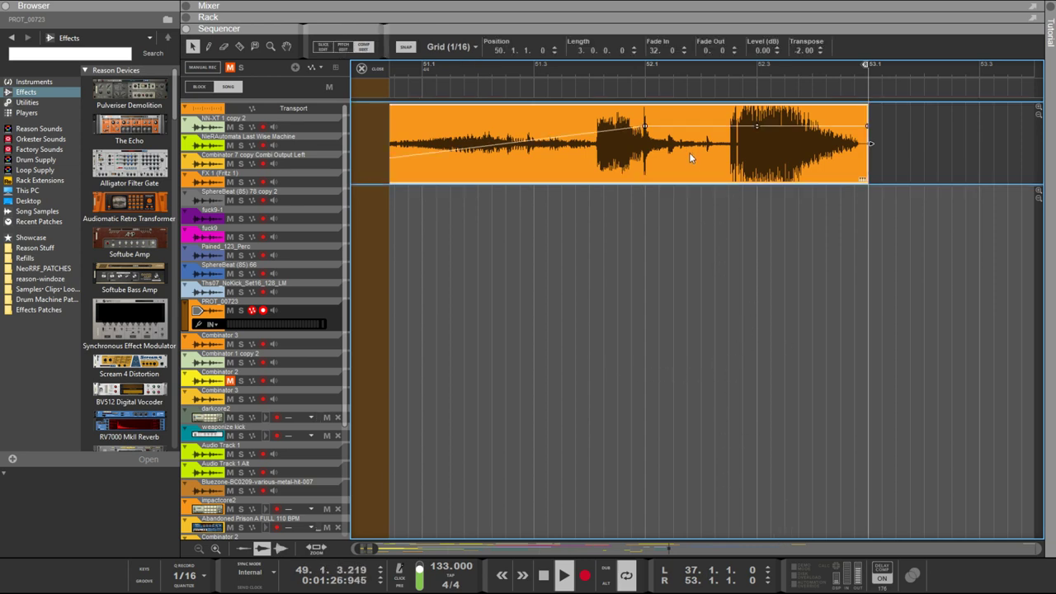
{"action": "double_click", "coordinate": [690, 164]}
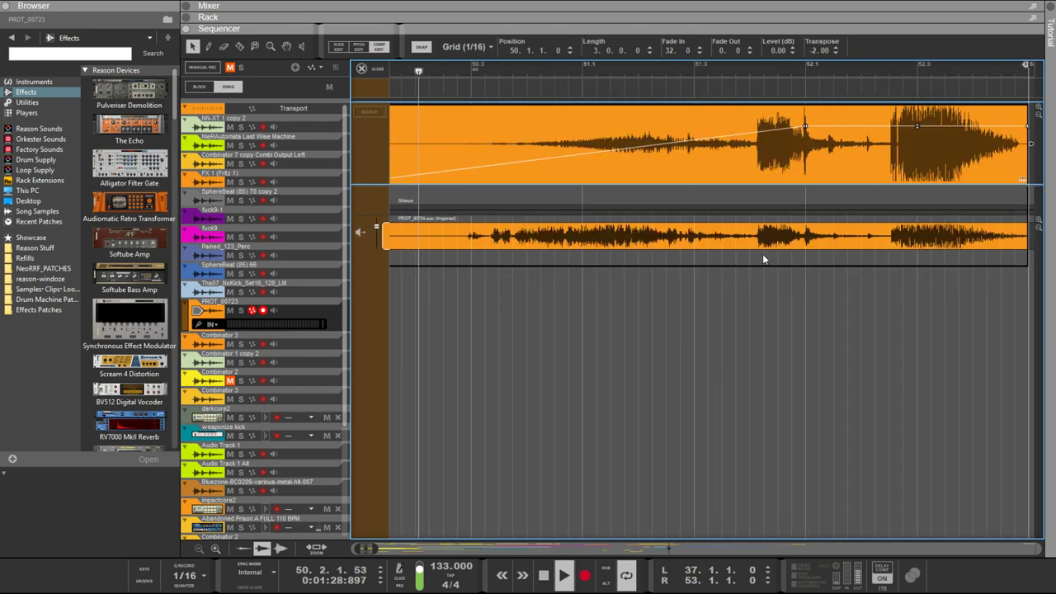
Shift the recording inside the clip to an offset of 0.0.0.30.0 so its transient lines up with 52.1.1
{"action": "scroll", "coordinate": [851, 278], "scroll_direction": "up", "scroll_amount": 2}
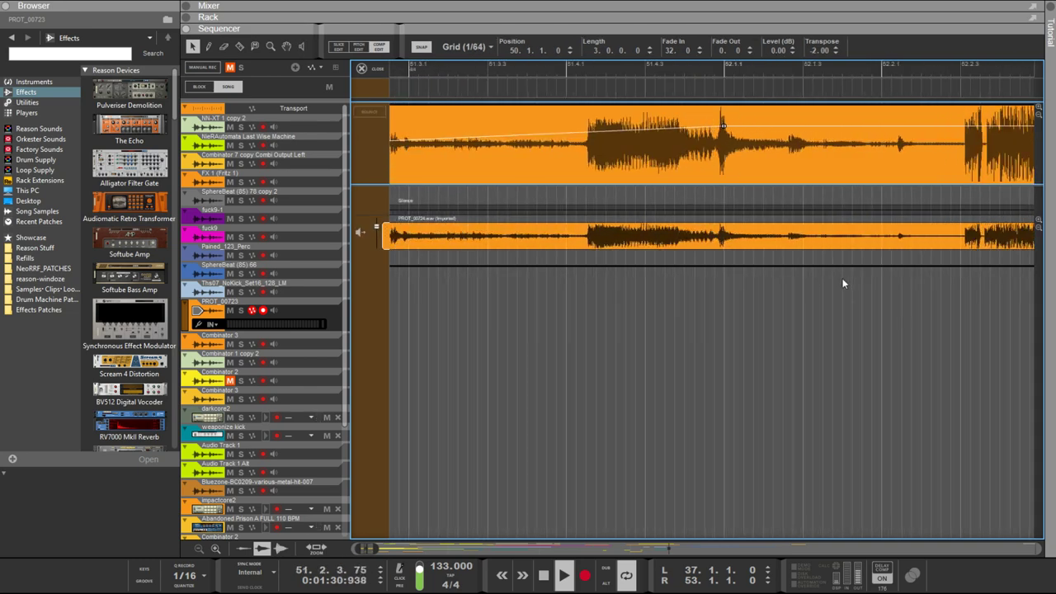
{"action": "scroll", "coordinate": [729, 257], "scroll_direction": "up", "scroll_amount": 1}
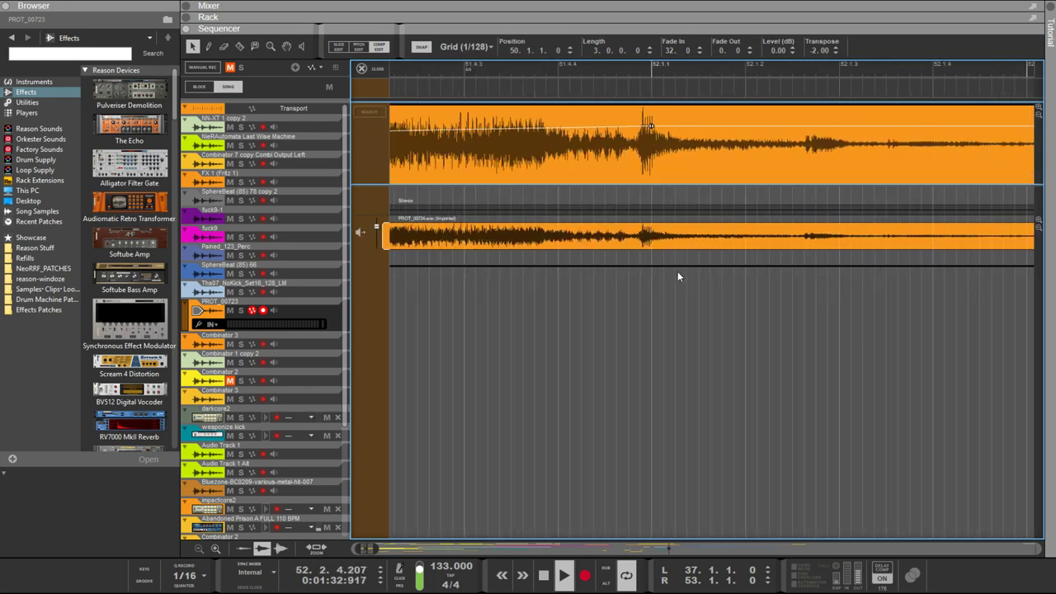
{"action": "left_click", "coordinate": [638, 240]}
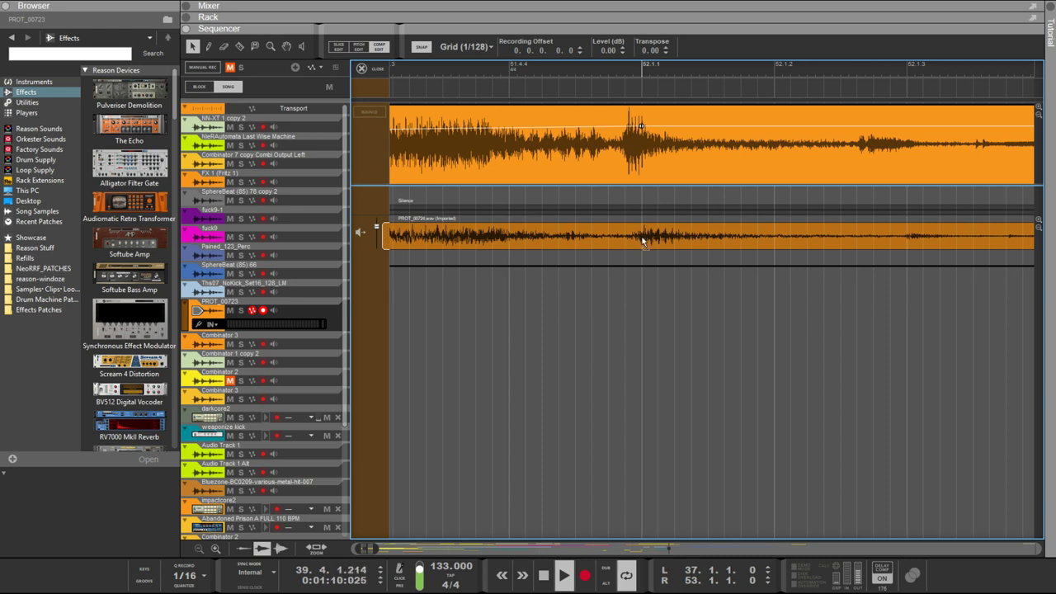
{"action": "left_click_drag", "start_coordinate": [642, 240], "coordinate": [644, 240]}
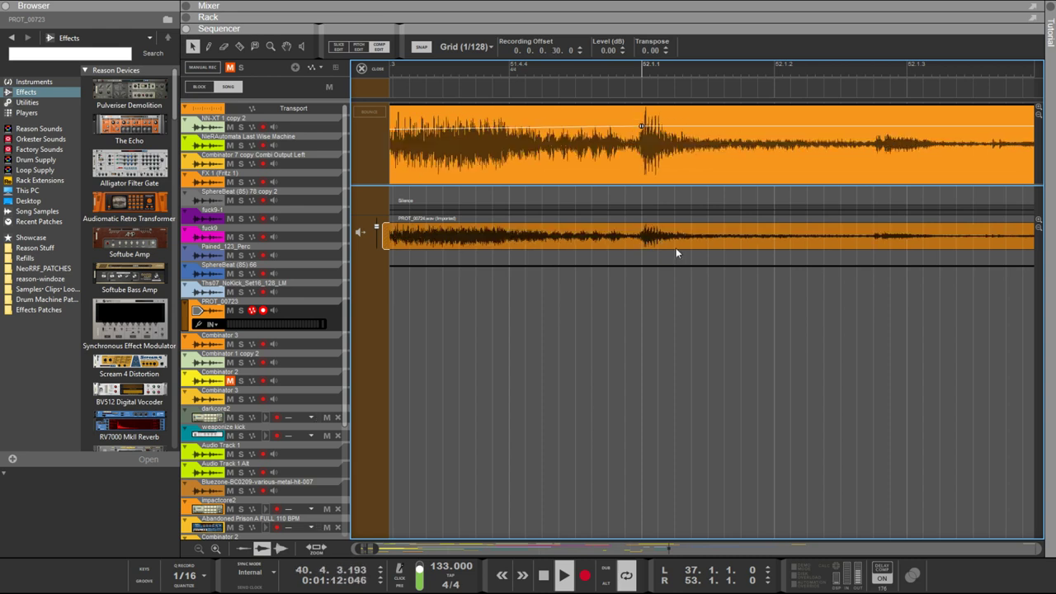
{"action": "scroll", "coordinate": [691, 250], "scroll_direction": "right", "scroll_amount": 3}
{"action": "scroll", "coordinate": [691, 250], "scroll_direction": "right", "scroll_amount": 5}
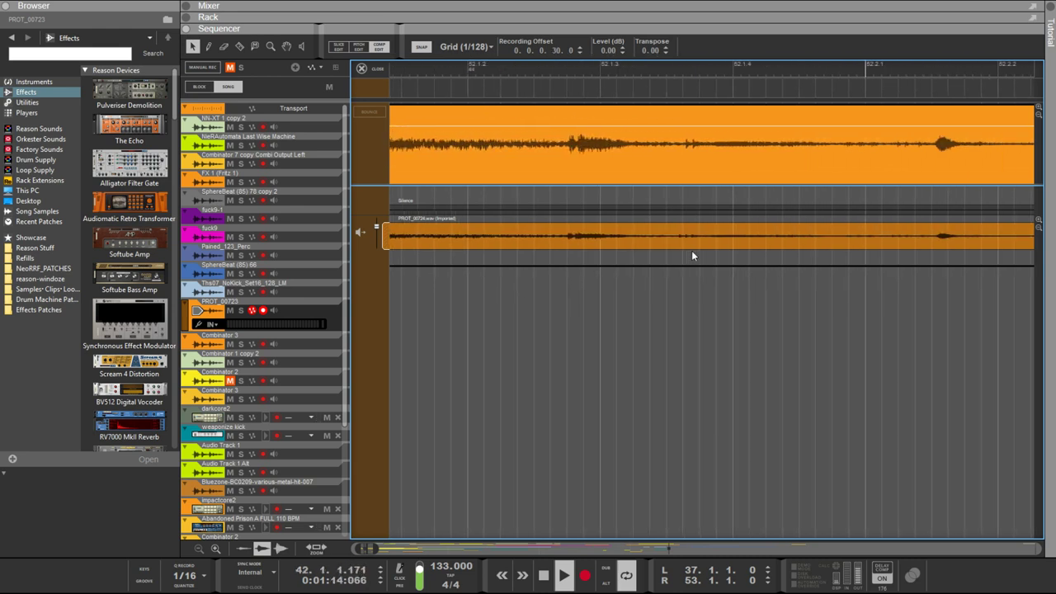
{"action": "scroll", "coordinate": [691, 256], "scroll_direction": "right", "scroll_amount": 4}
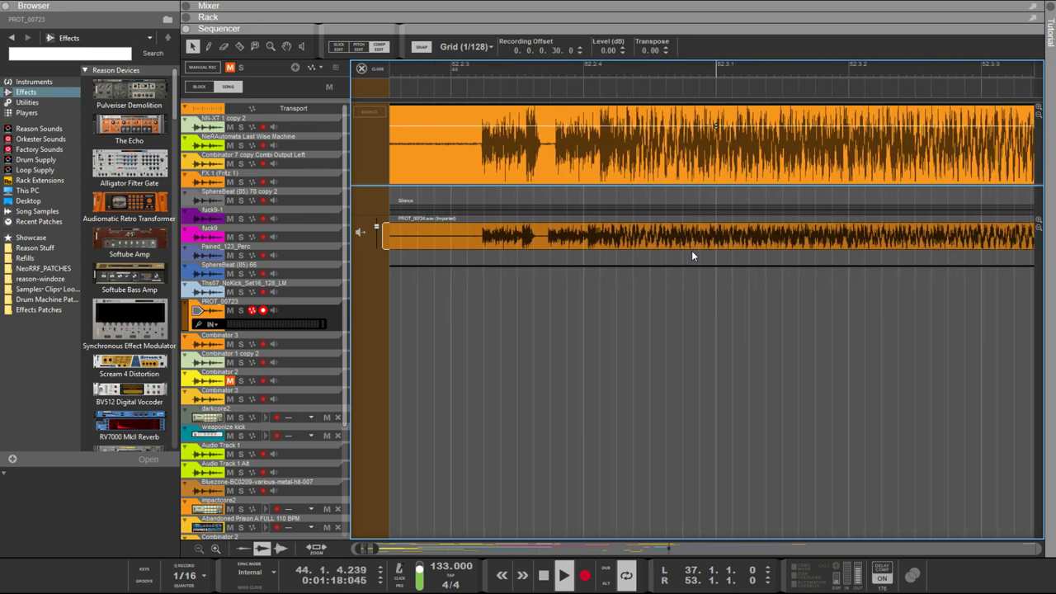
Leave comp editing and split the PROT_00723 audio clip at position 52.2.3.0 with the Razor tool
{"action": "scroll", "coordinate": [692, 250], "scroll_direction": "left", "scroll_amount": 1}
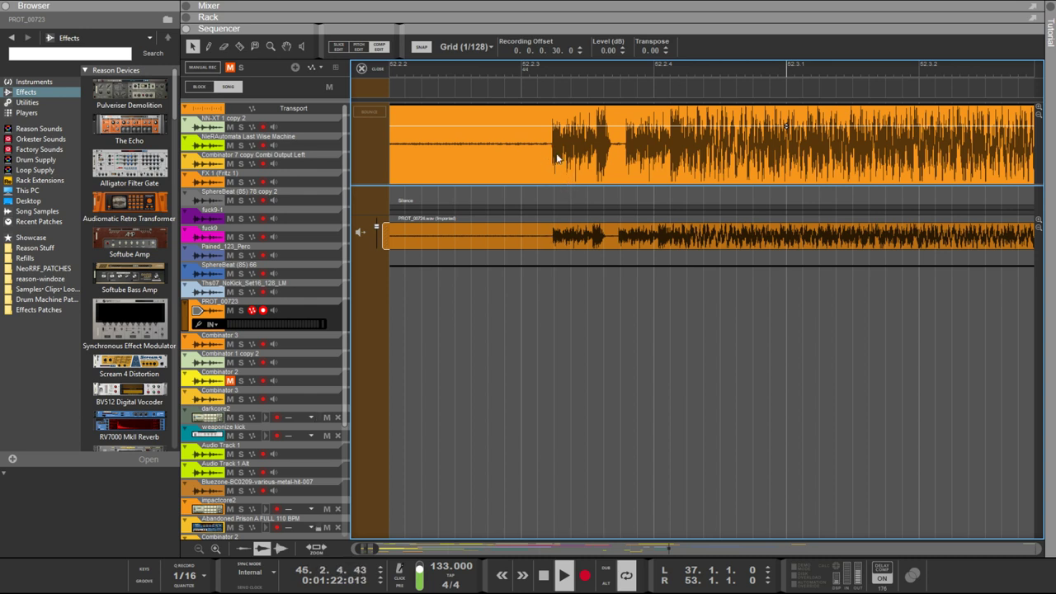
{"action": "key", "text": "Delete"}
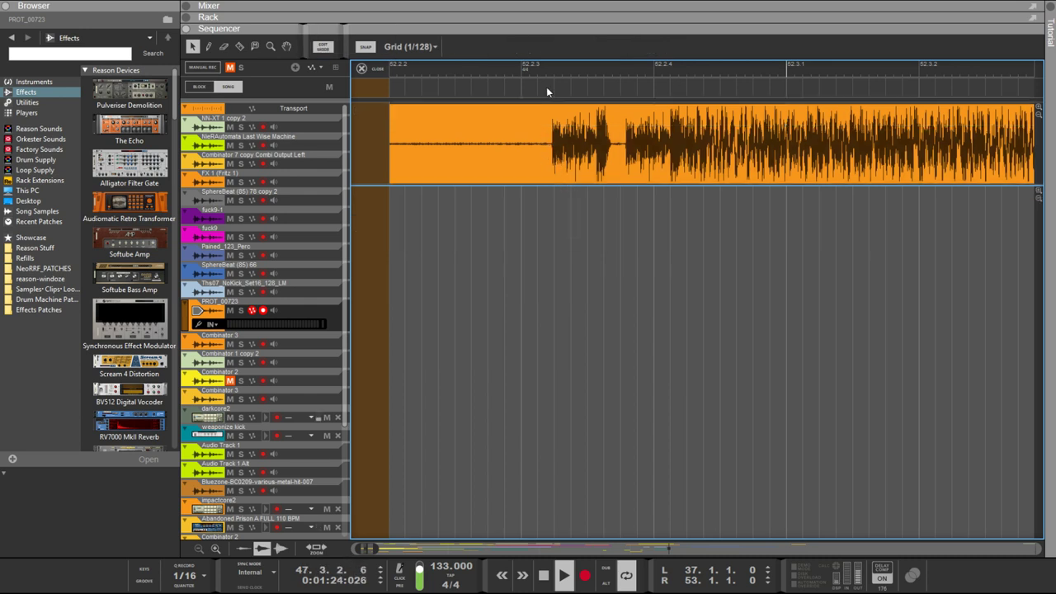
{"action": "key", "text": "r"}
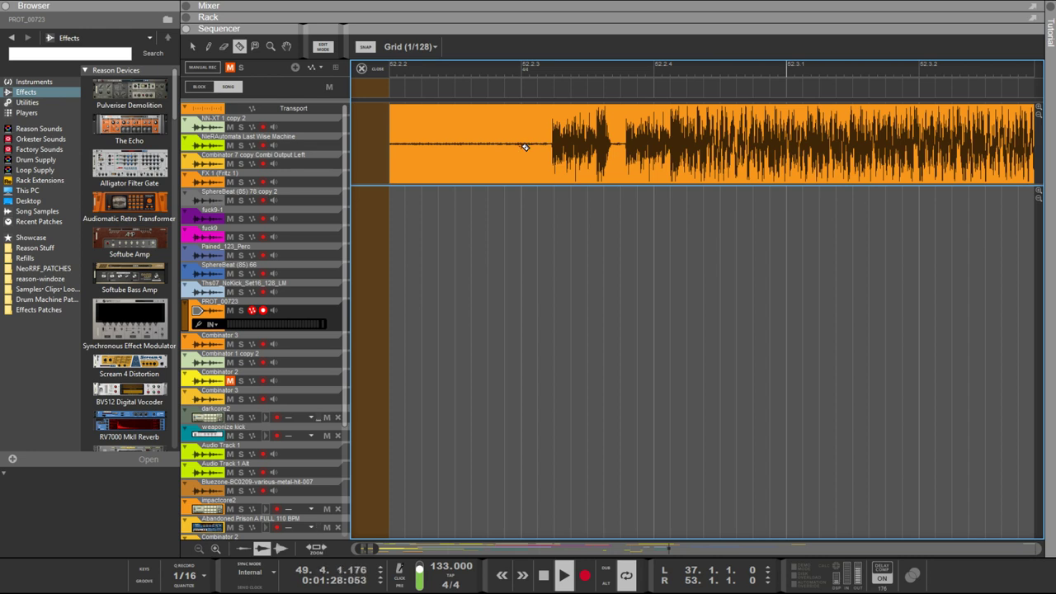
{"action": "left_click", "coordinate": [525, 146]}
{"action": "key", "text": "q"}
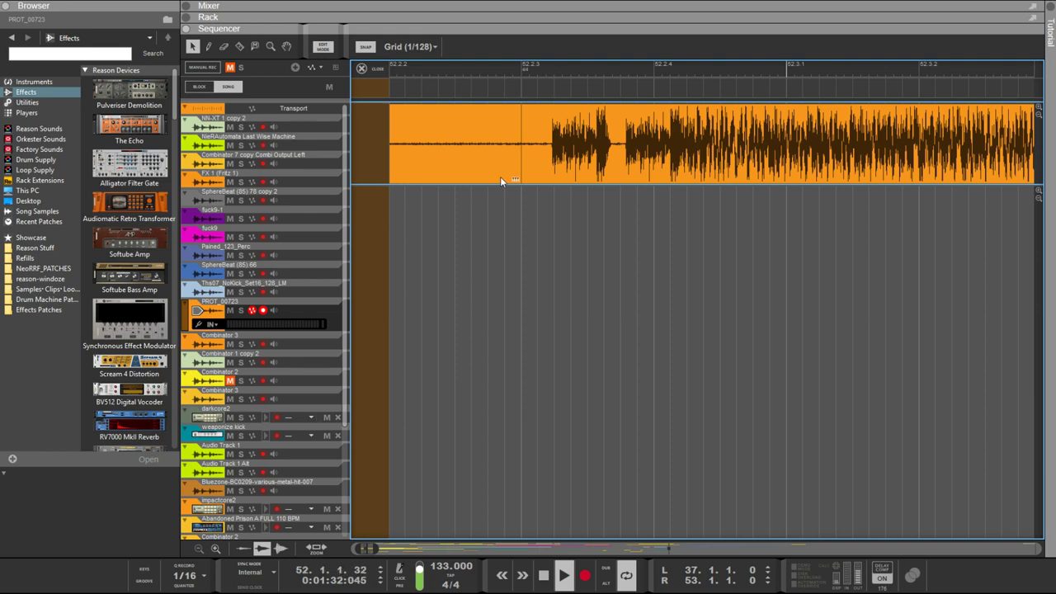
Open the clip that starts at 52.2.3.0 for comp editing and select its PROT_00724.wav recording
{"action": "scroll", "coordinate": [500, 180], "scroll_direction": "left", "scroll_amount": 3}
{"action": "double_click", "coordinate": [661, 161]}
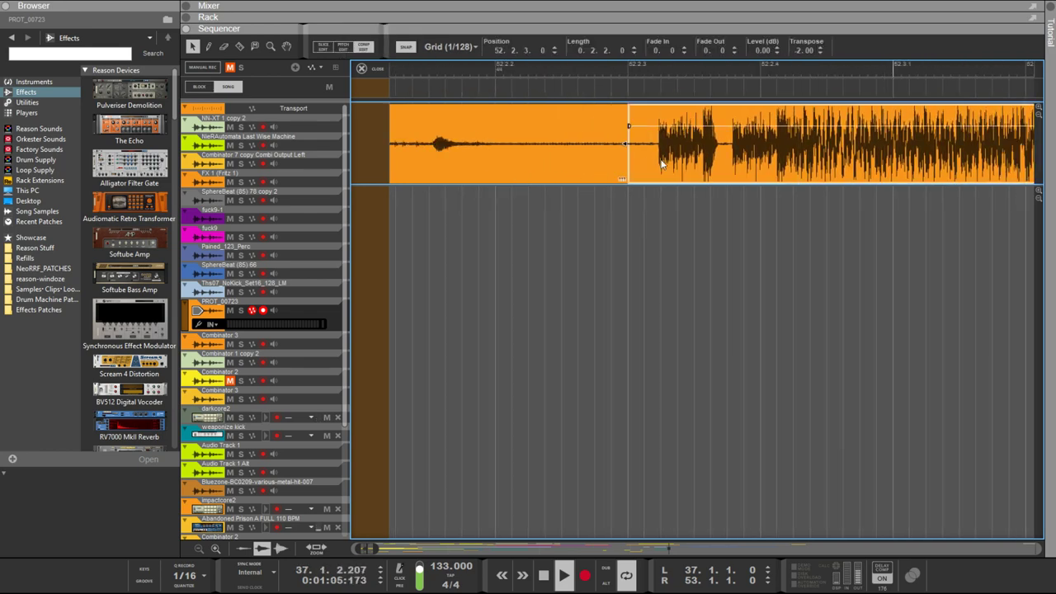
{"action": "scroll", "coordinate": [532, 203], "scroll_direction": "left", "scroll_amount": 8}
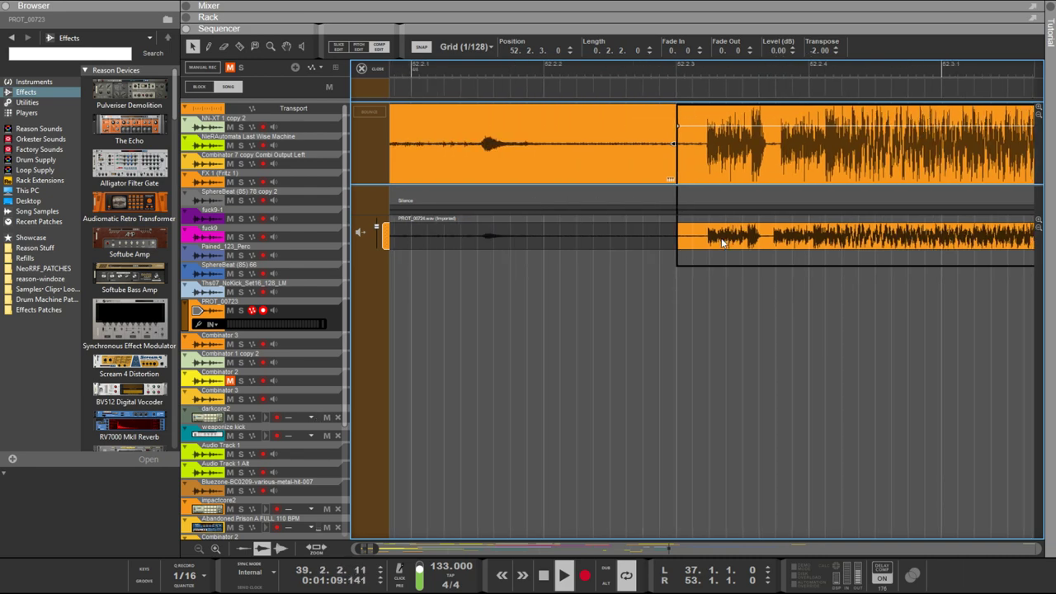
{"action": "left_click_drag", "start_coordinate": [721, 239], "coordinate": [732, 238]}
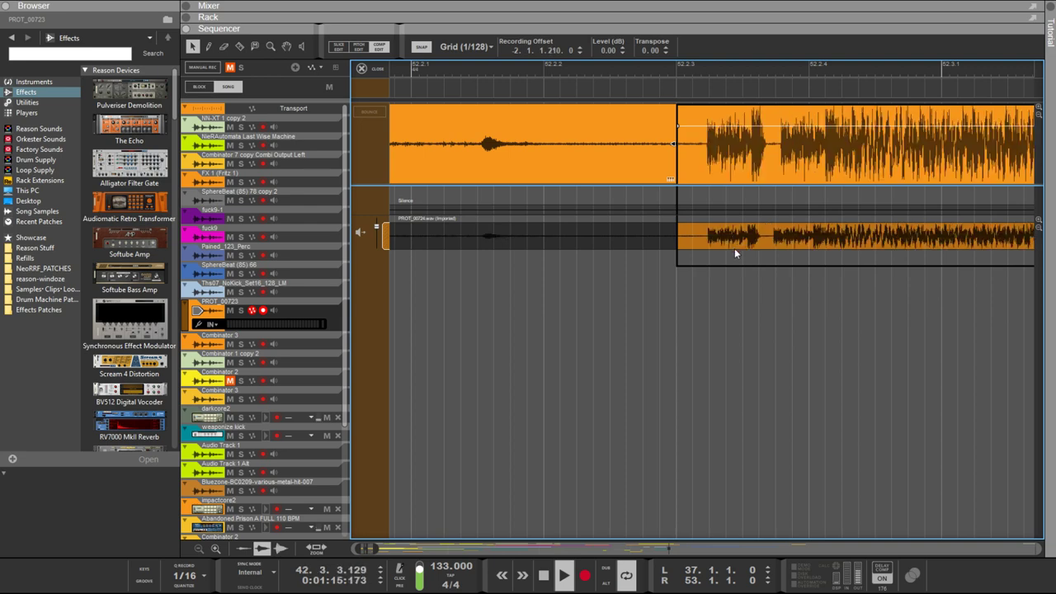
{"action": "scroll", "coordinate": [734, 249], "scroll_direction": "up", "scroll_amount": 3}
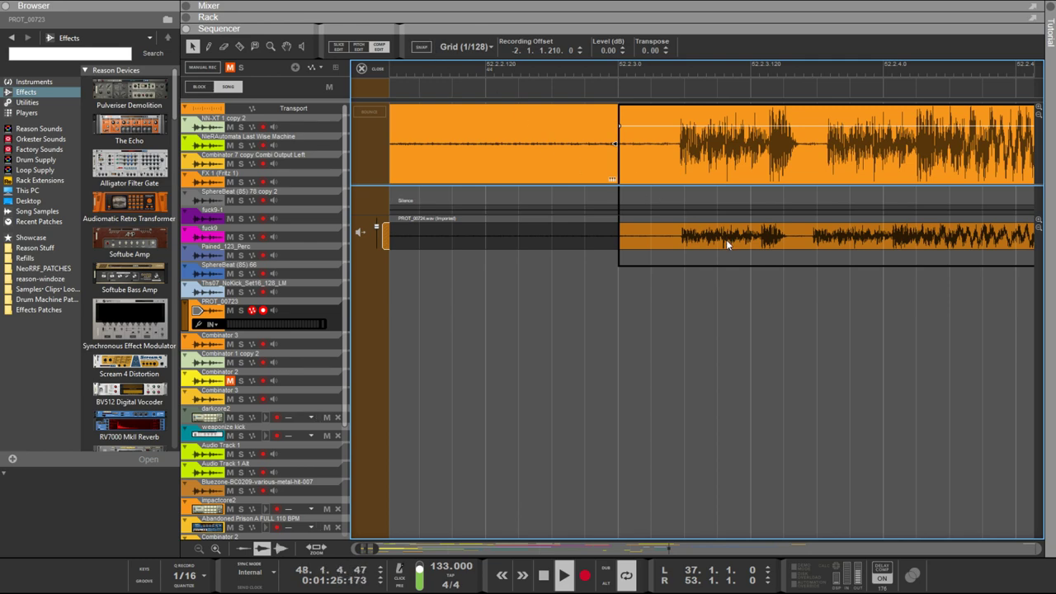
{"action": "scroll", "coordinate": [718, 239], "scroll_direction": "up", "scroll_amount": 6}
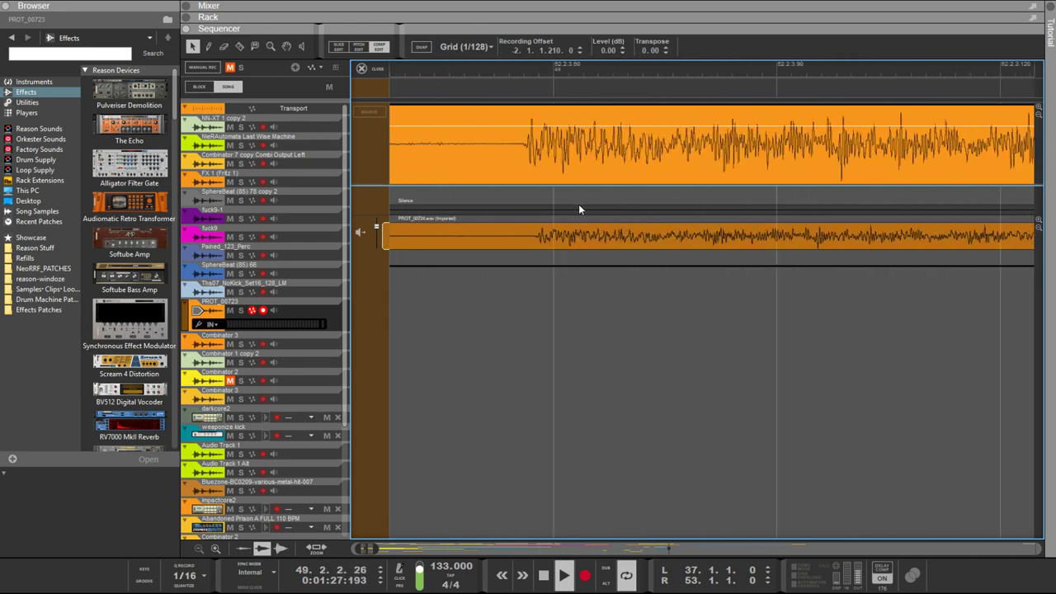
{"action": "left_click", "coordinate": [536, 141]}
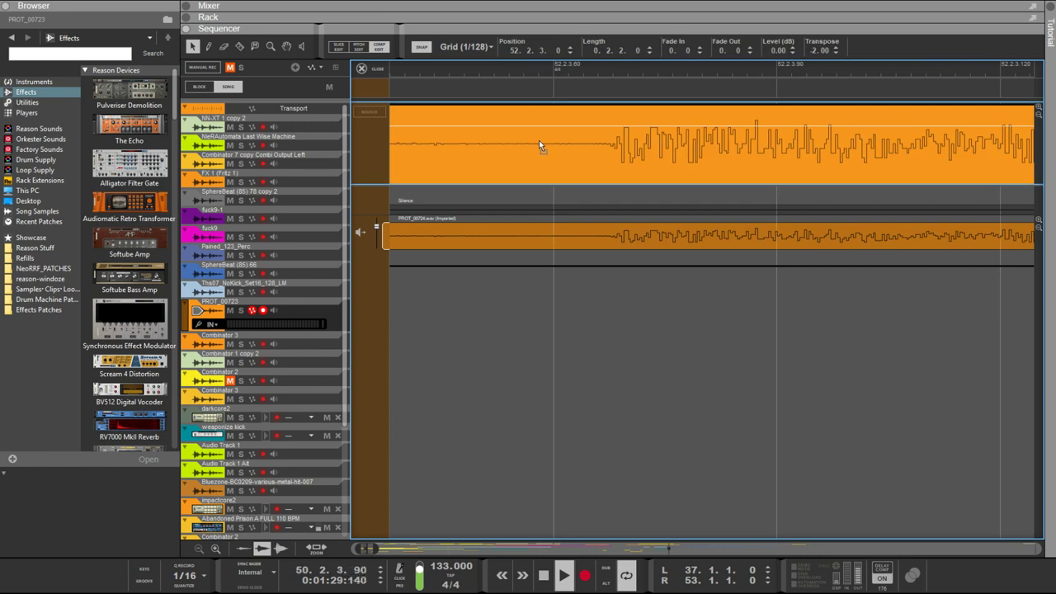
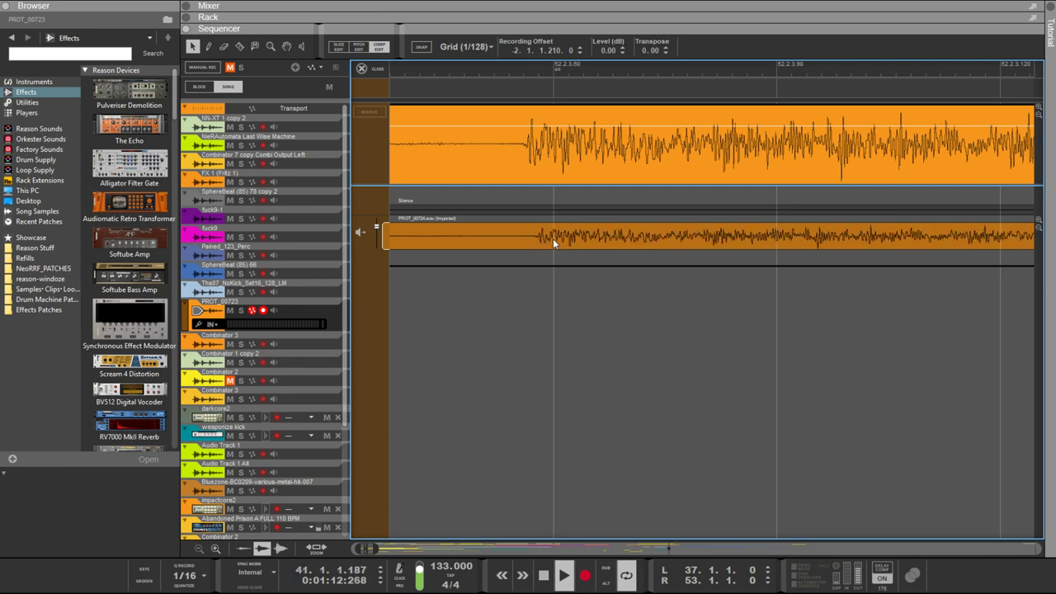
Lower the ticks of the recording offset to 205 to move the recording in time
{"action": "double_click", "coordinate": [552, 51]}
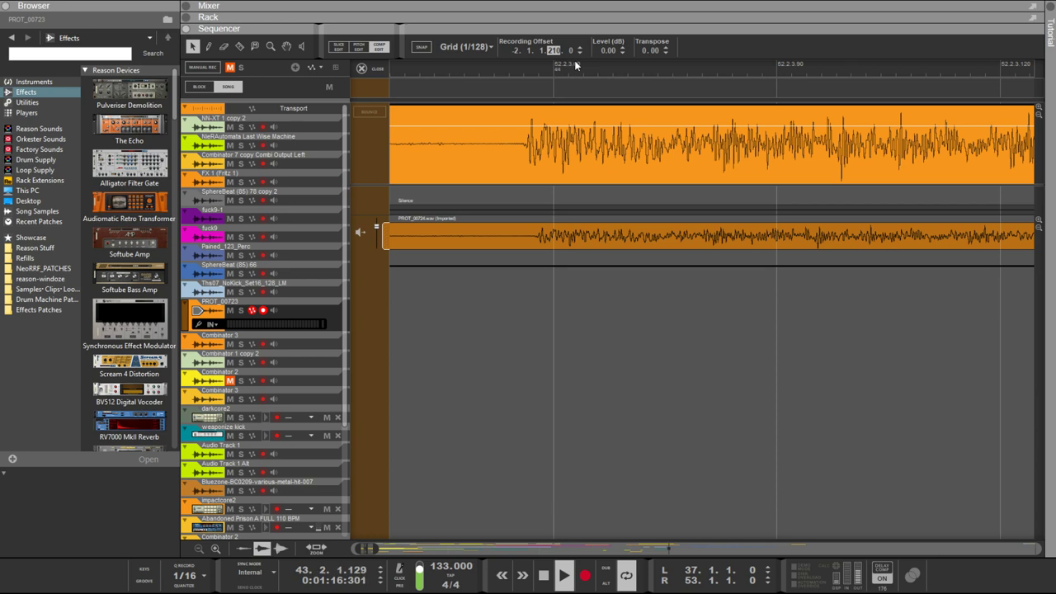
{"action": "key", "text": "Down"}
{"action": "key", "text": "Down"}
{"action": "key", "text": "Down"}
{"action": "key", "text": "Down"}
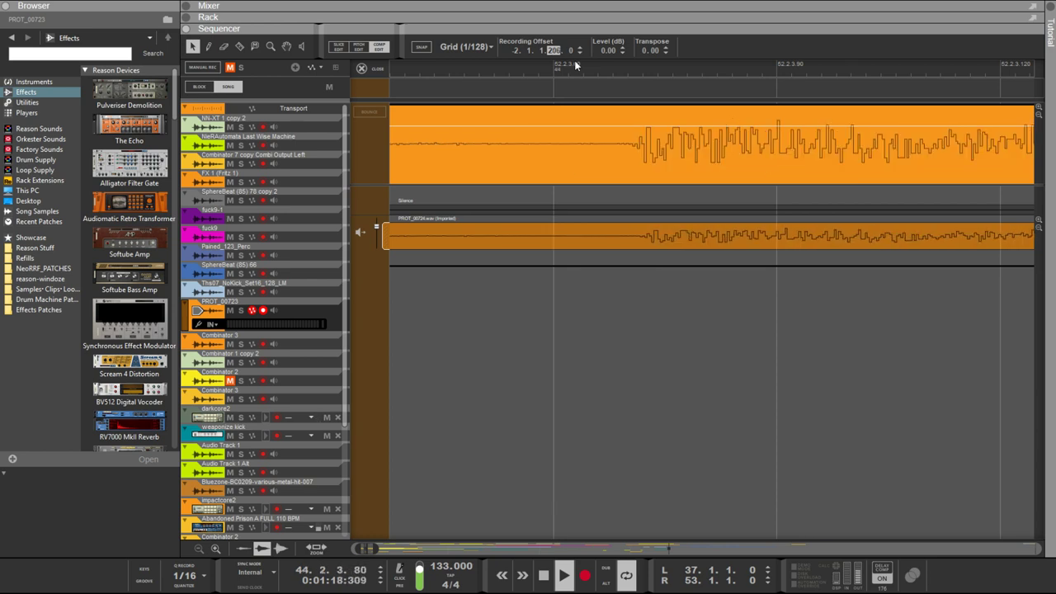
{"action": "key", "text": "Down"}
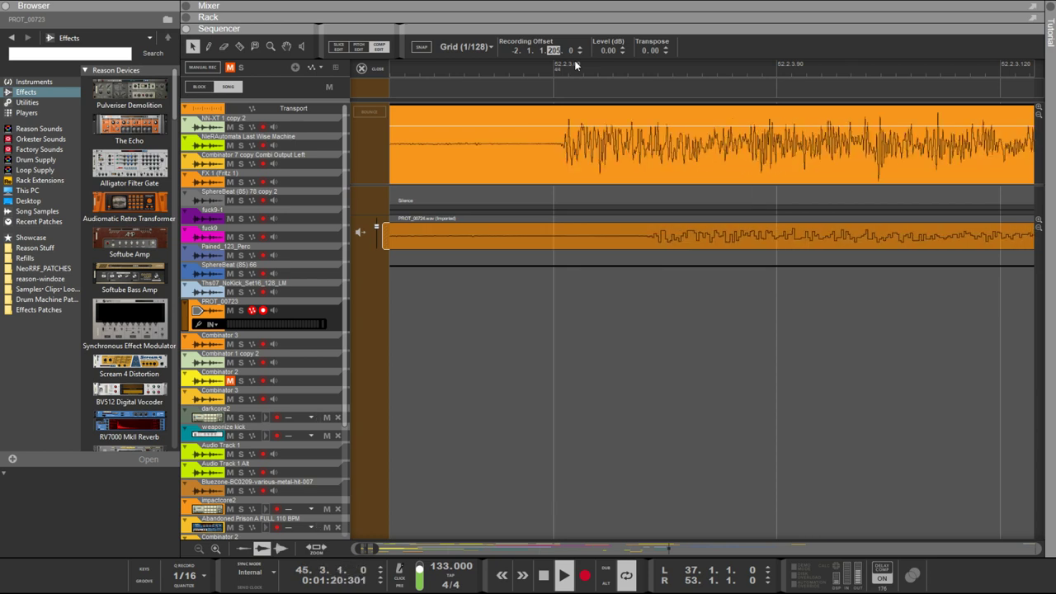
Reopen the clip's comp view, reselect the recording and set the ticks of its recording offset to 210
{"action": "left_click", "coordinate": [592, 85]}
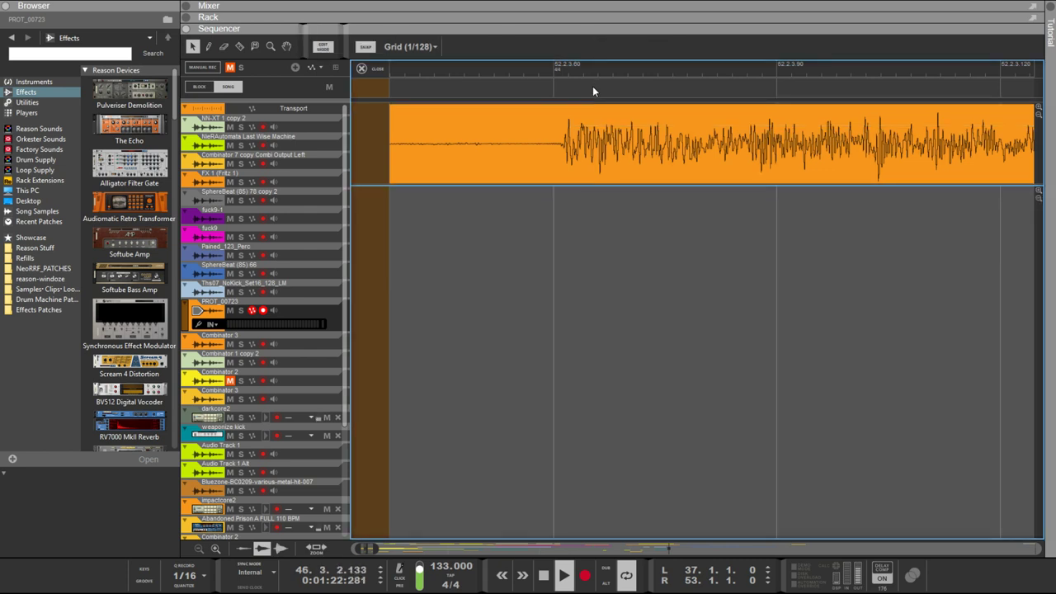
{"action": "left_click", "coordinate": [582, 128]}
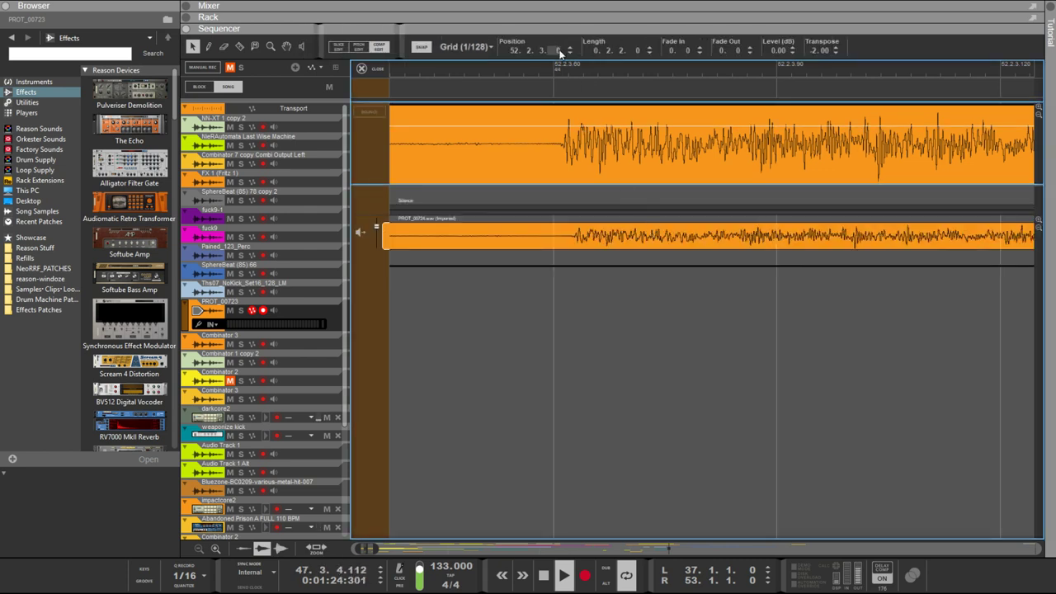
{"action": "left_click", "coordinate": [622, 247]}
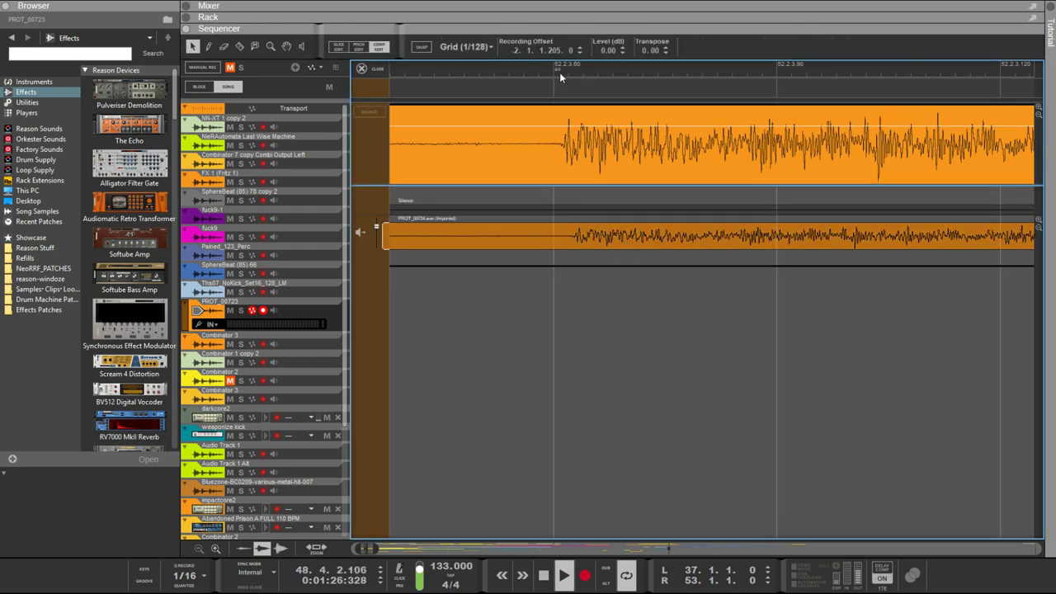
{"action": "left_click", "coordinate": [558, 51]}
{"action": "double_click", "coordinate": [558, 50]}
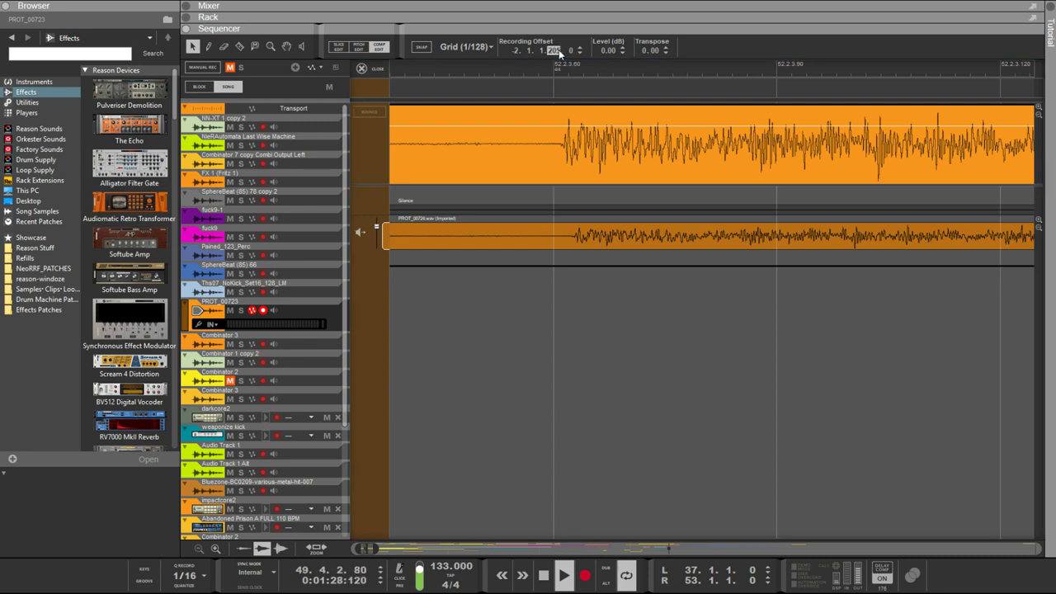
{"action": "type", "text": "210"}
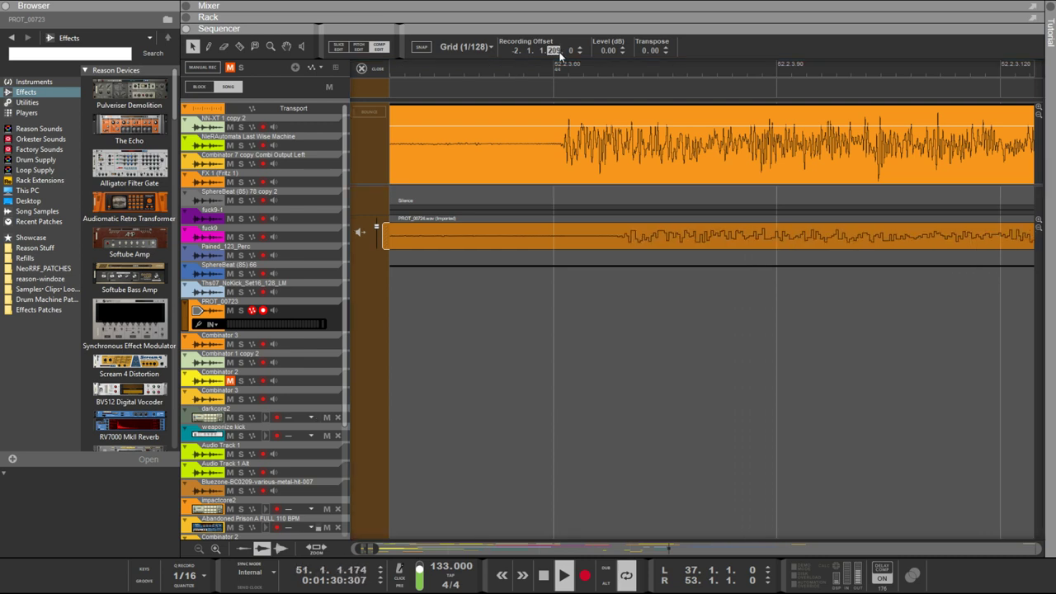
{"action": "key", "text": "Return"}
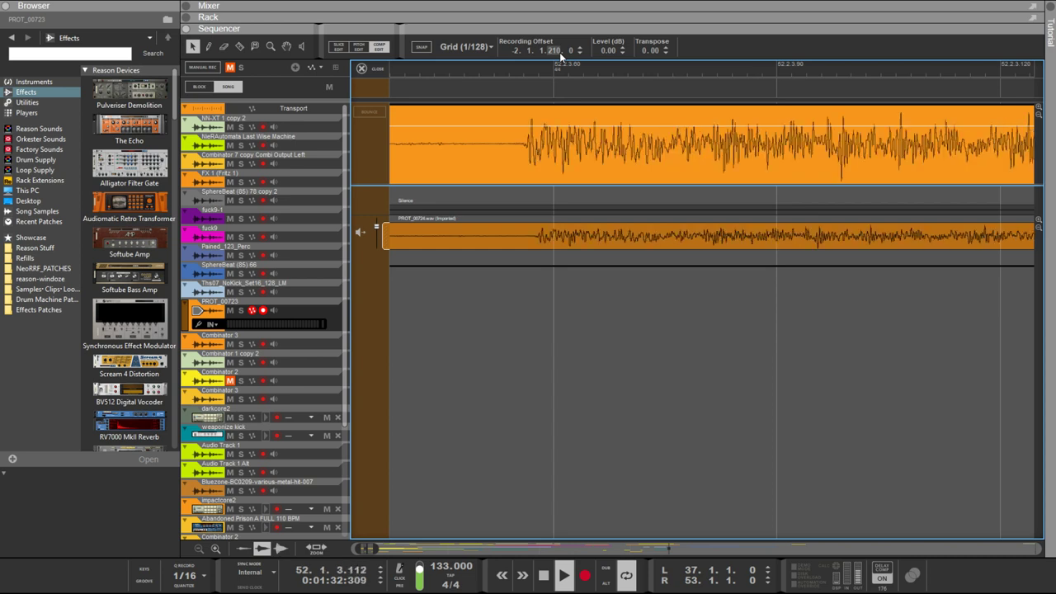
Adjust the recording offset in finer increments, ending at -2.1.1.206.0
{"action": "double_click", "coordinate": [554, 51]}
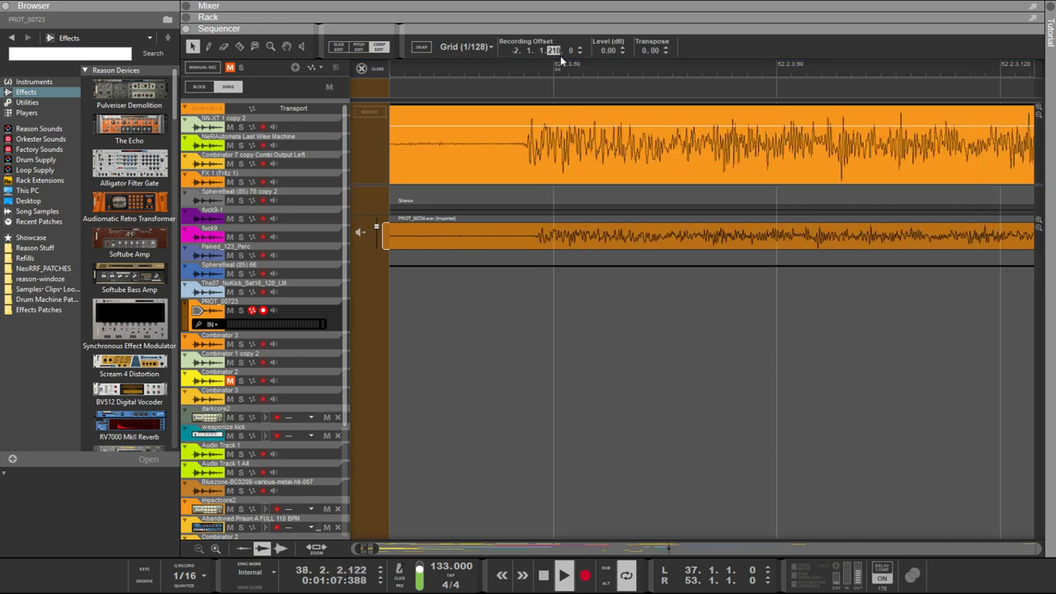
{"action": "mouse_move", "coordinate": [569, 53]}
{"action": "left_mouse_down"}
{"action": "mouse_move", "coordinate": [568, 0]}
{"action": "mouse_move", "coordinate": [570, 32]}
{"action": "left_mouse_up"}
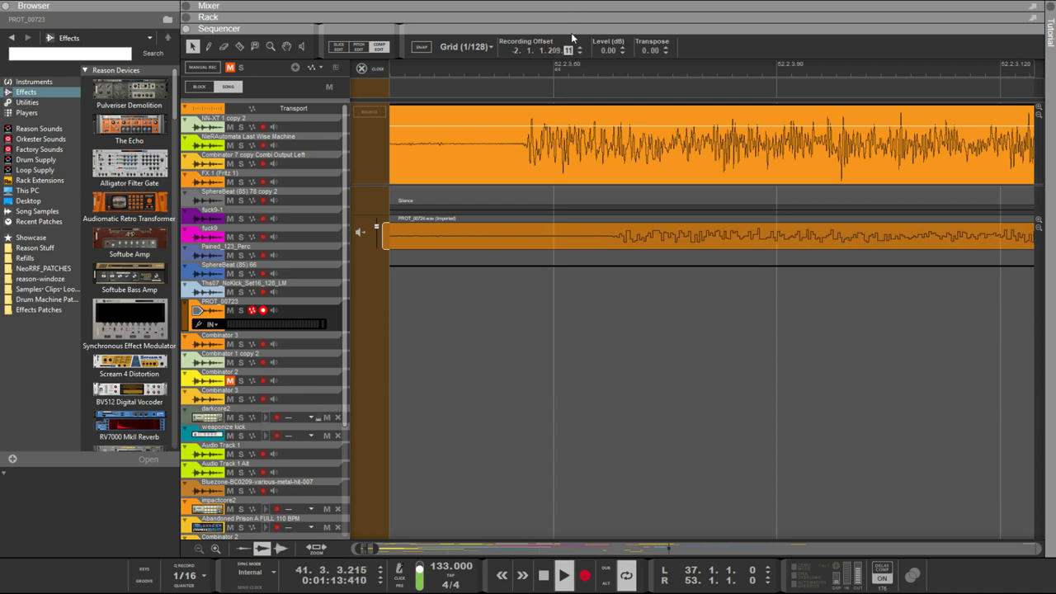
{"action": "left_click", "coordinate": [577, 53]}
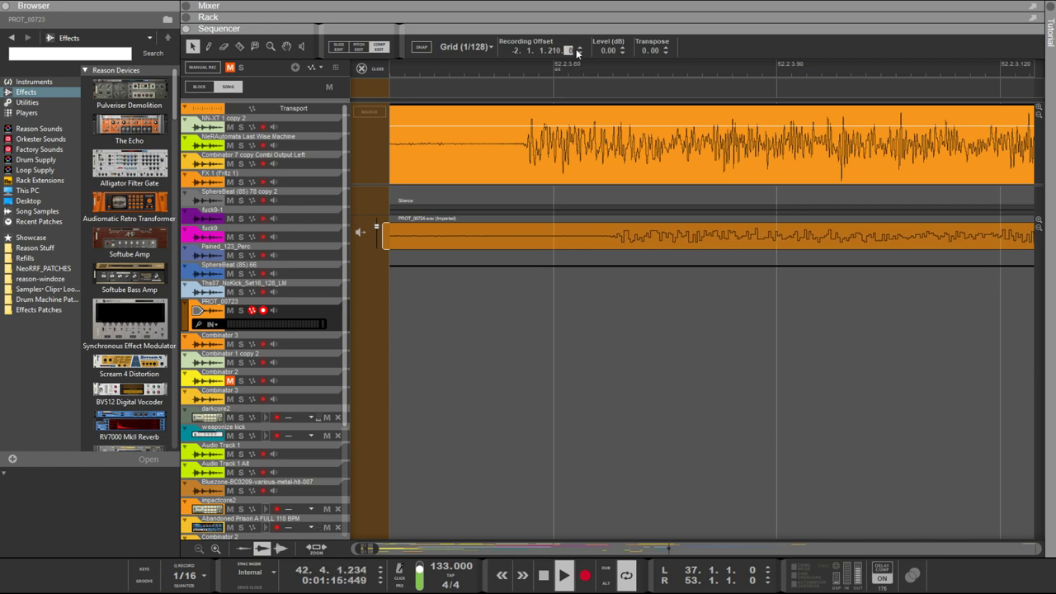
{"action": "left_click_drag", "start_coordinate": [578, 53], "coordinate": [575, 90]}
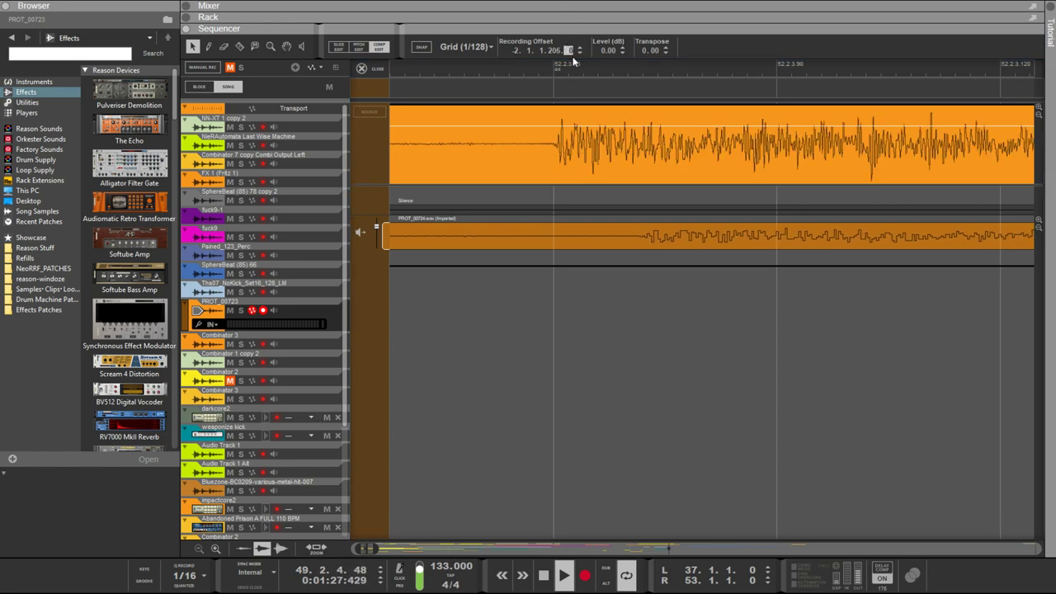
Set the recording offset to -2.1.1.207.0 so the vocal onset lines up with the grid line
{"action": "scroll", "coordinate": [573, 54], "scroll_direction": "down", "scroll_amount": 1}
{"action": "scroll", "coordinate": [574, 50], "scroll_direction": "up", "scroll_amount": 1}
{"action": "key", "text": "Up"}
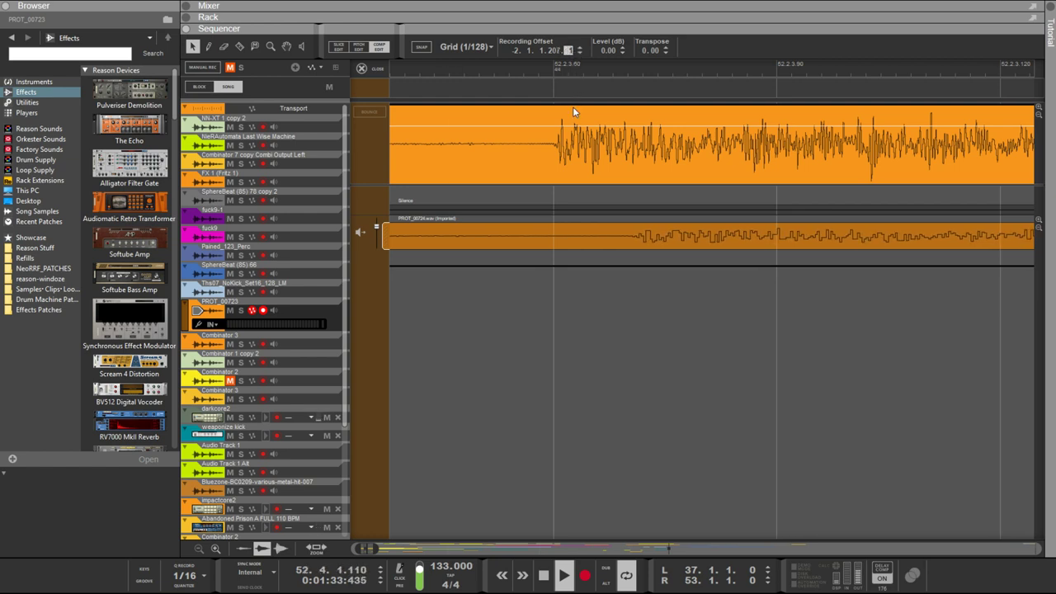
{"action": "key", "text": "Down"}
{"action": "left_click", "coordinate": [574, 105]}
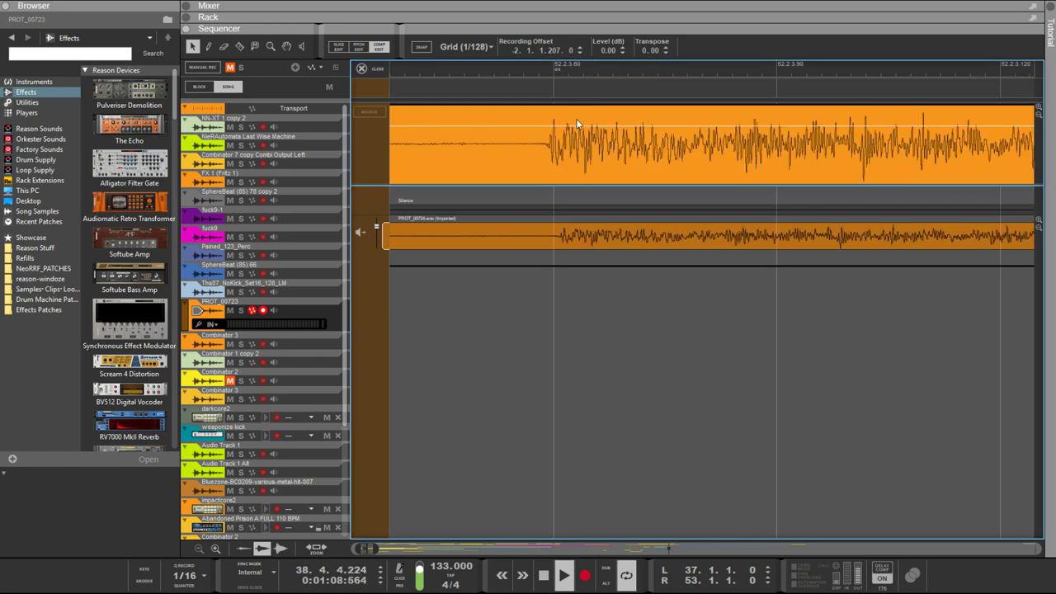
Leave comp editing, split the clip at 52.2.3.150, and give the part before the cut a 30-tick fade-out
{"action": "scroll", "coordinate": [781, 168], "scroll_direction": "right", "scroll_amount": 3}
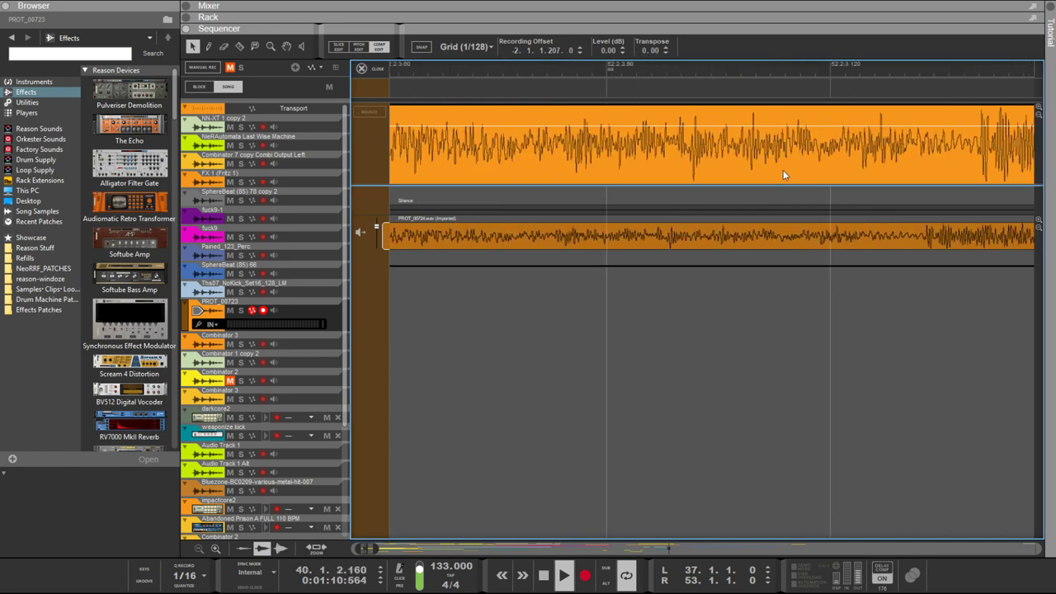
{"action": "scroll", "coordinate": [784, 175], "scroll_direction": "right", "scroll_amount": 5}
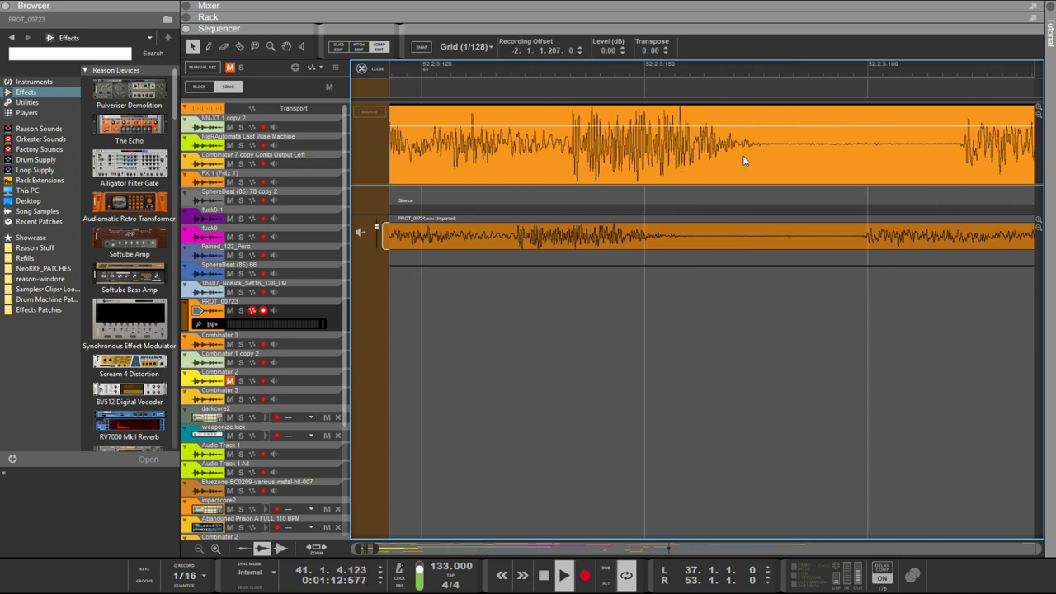
{"action": "key", "text": "Delete"}
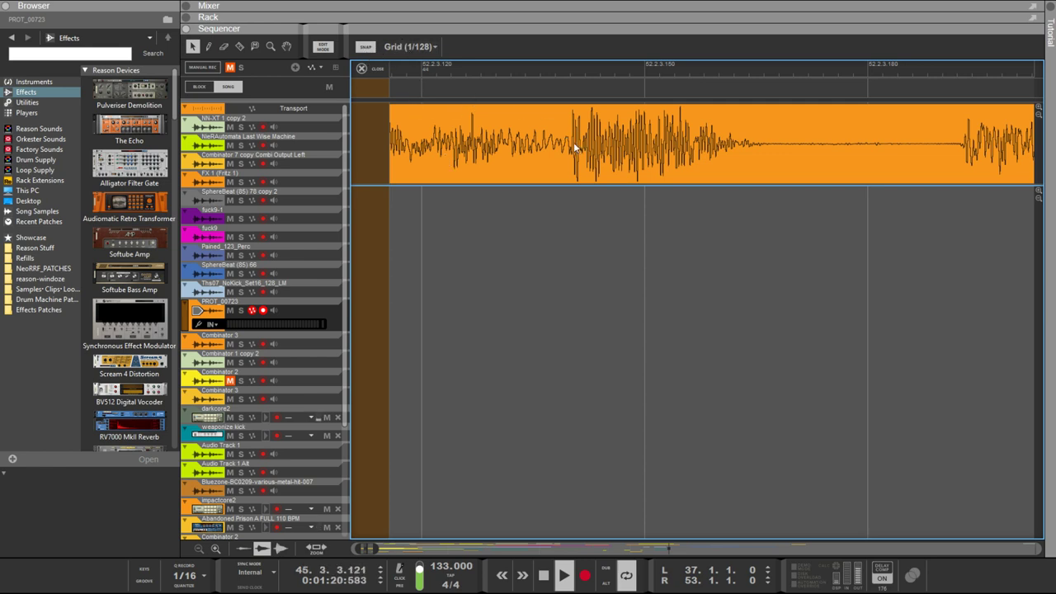
{"action": "key", "text": "r"}
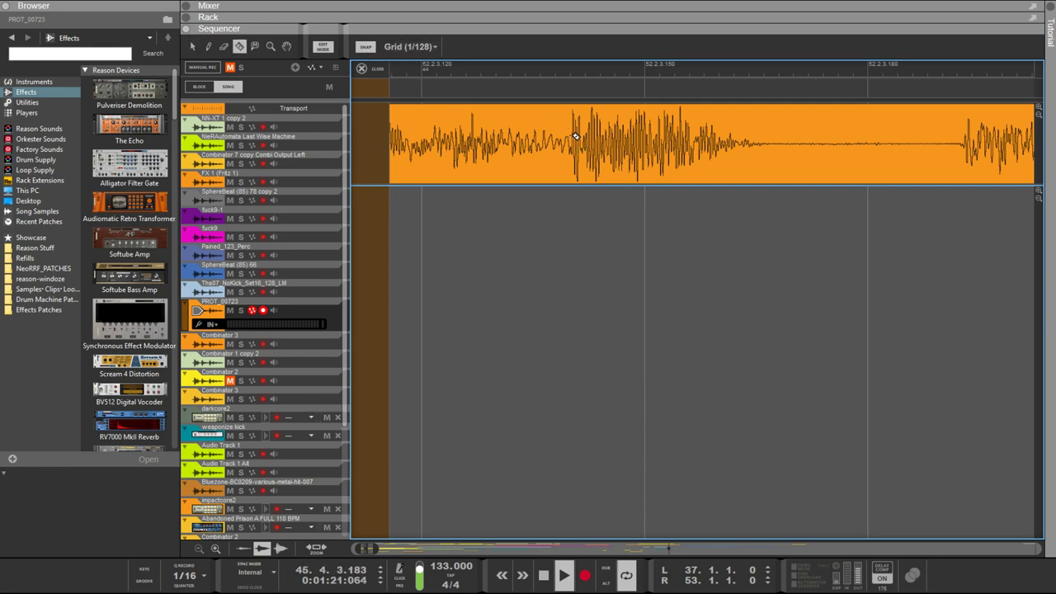
{"action": "left_click", "coordinate": [421, 116]}
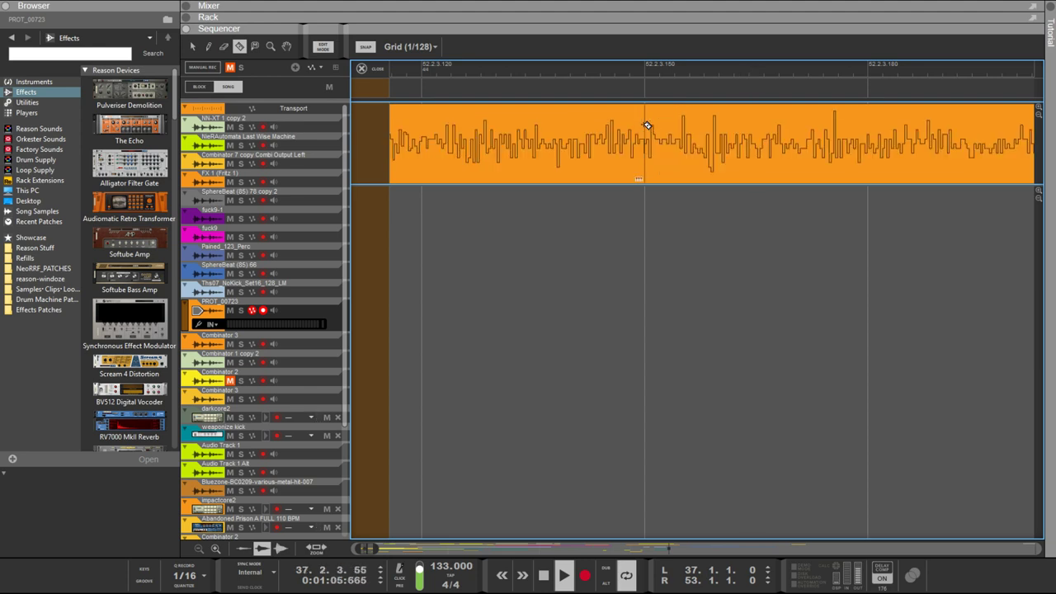
{"action": "key", "text": "q"}
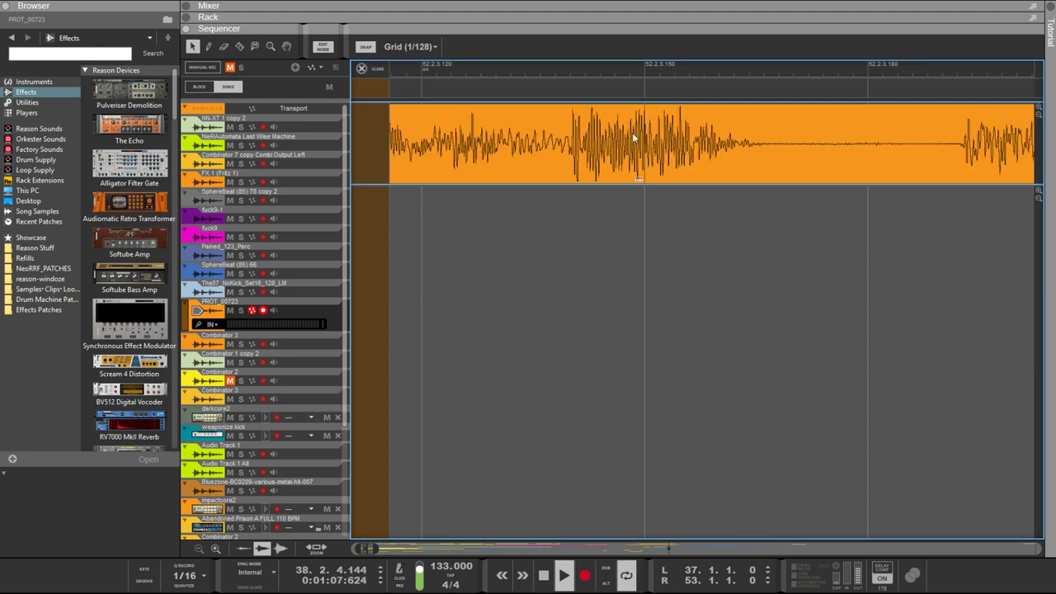
{"action": "left_click", "coordinate": [632, 132]}
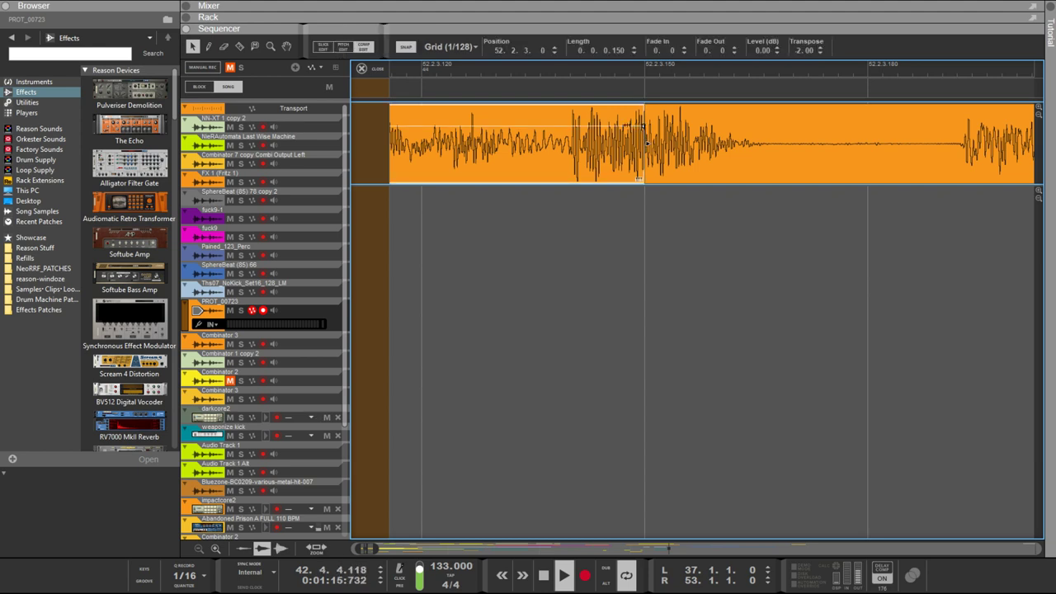
{"action": "left_click_drag", "start_coordinate": [643, 125], "coordinate": [421, 126]}
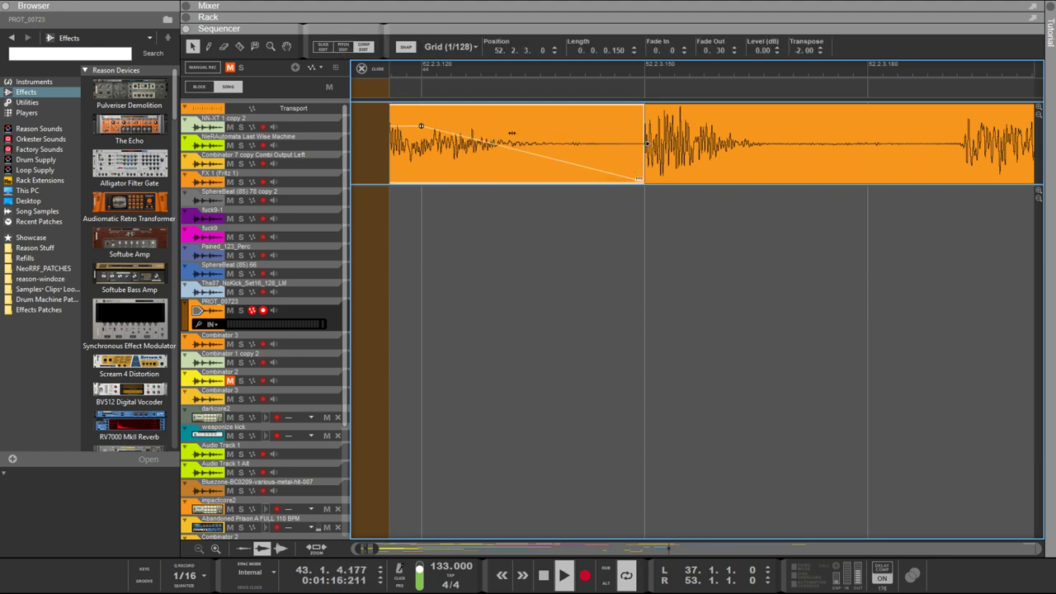
Open the comp view of the clip starting at 52.2.3.150 and shift its recording to an offset of -2.1.2.99.13
{"action": "left_click", "coordinate": [671, 156]}
{"action": "double_click", "coordinate": [670, 156]}
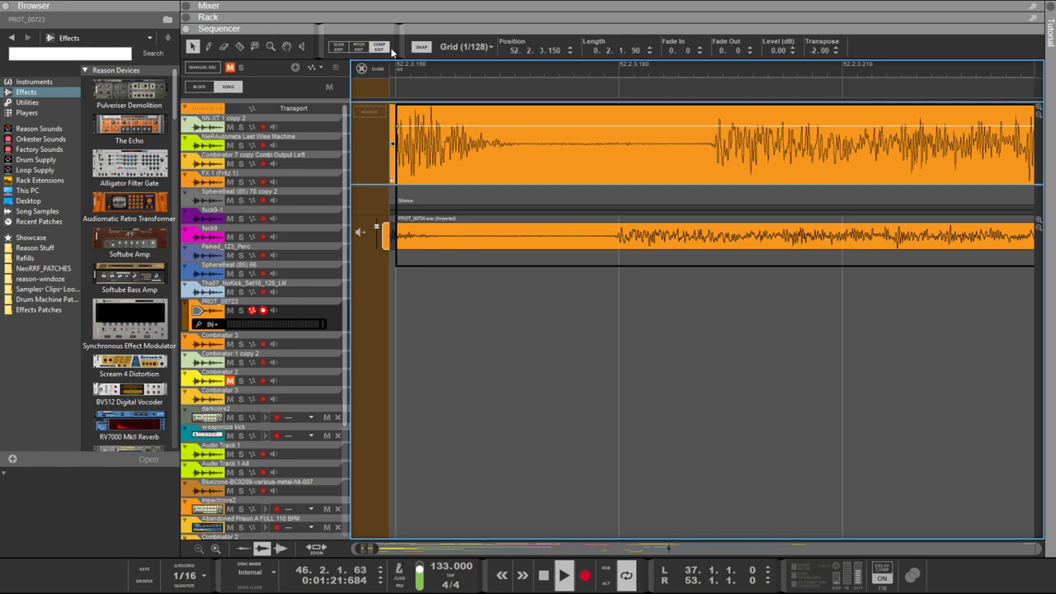
{"action": "left_click", "coordinate": [432, 237]}
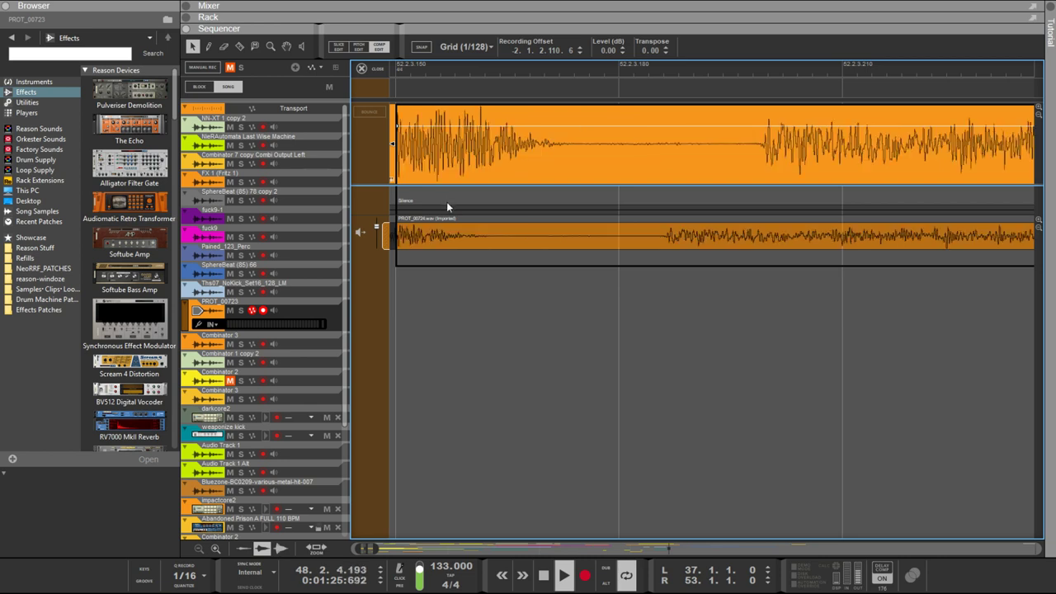
{"action": "scroll", "coordinate": [447, 202], "scroll_direction": "left", "scroll_amount": 3}
{"action": "left_click", "coordinate": [592, 245]}
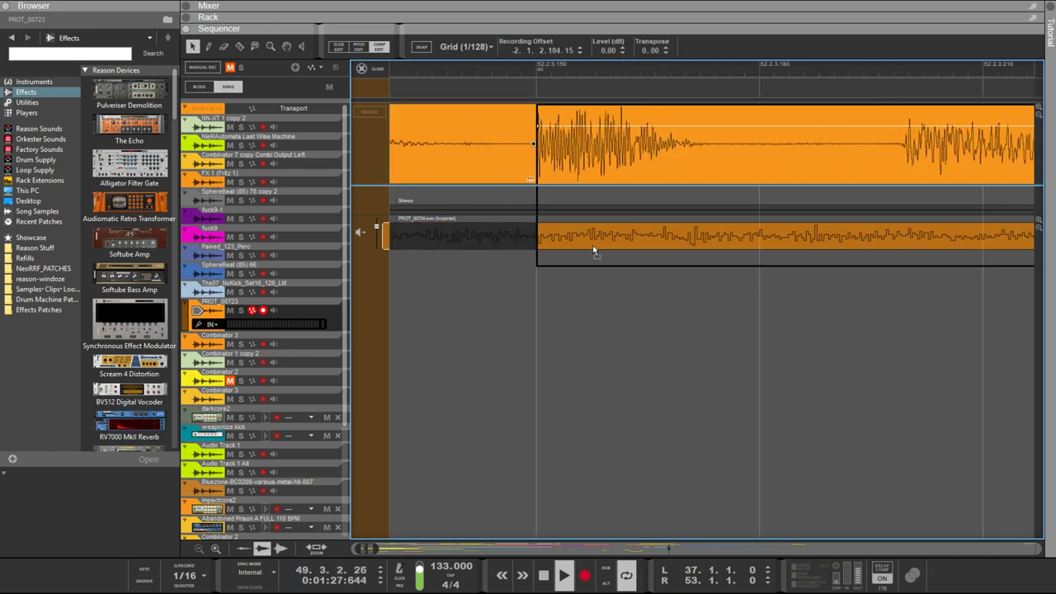
{"action": "mouse_move", "coordinate": [604, 242]}
{"action": "left_mouse_down"}
{"action": "mouse_move", "coordinate": [585, 231]}
{"action": "mouse_move", "coordinate": [567, 237]}
{"action": "mouse_move", "coordinate": [585, 243]}
{"action": "left_mouse_up"}
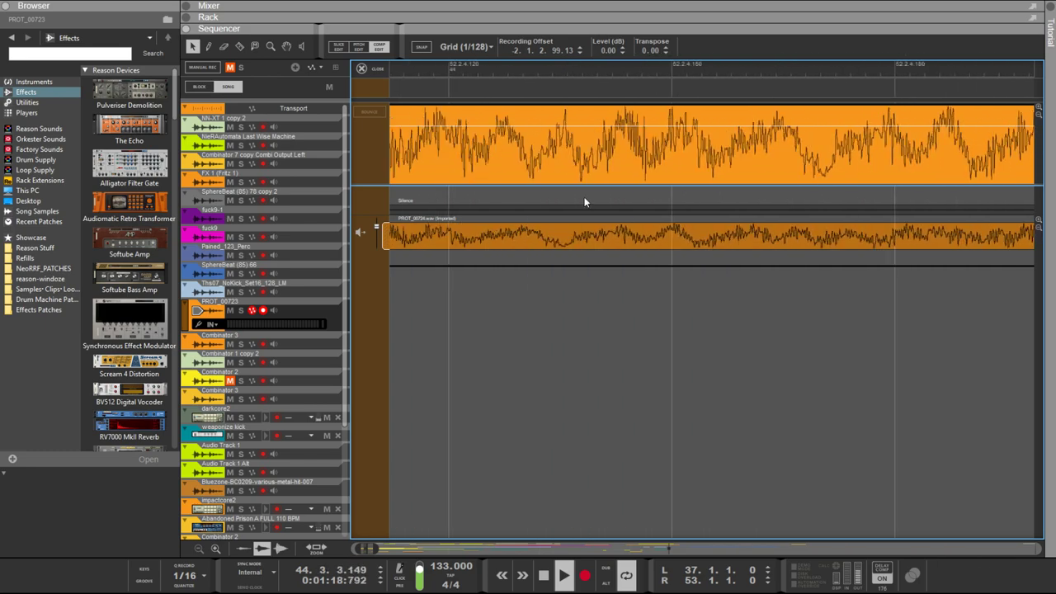
Examine how the shifted sound lines up with the cut at 52.2.3.150 and the grid after it
{"action": "scroll", "coordinate": [582, 200], "scroll_direction": "down", "scroll_amount": 5}
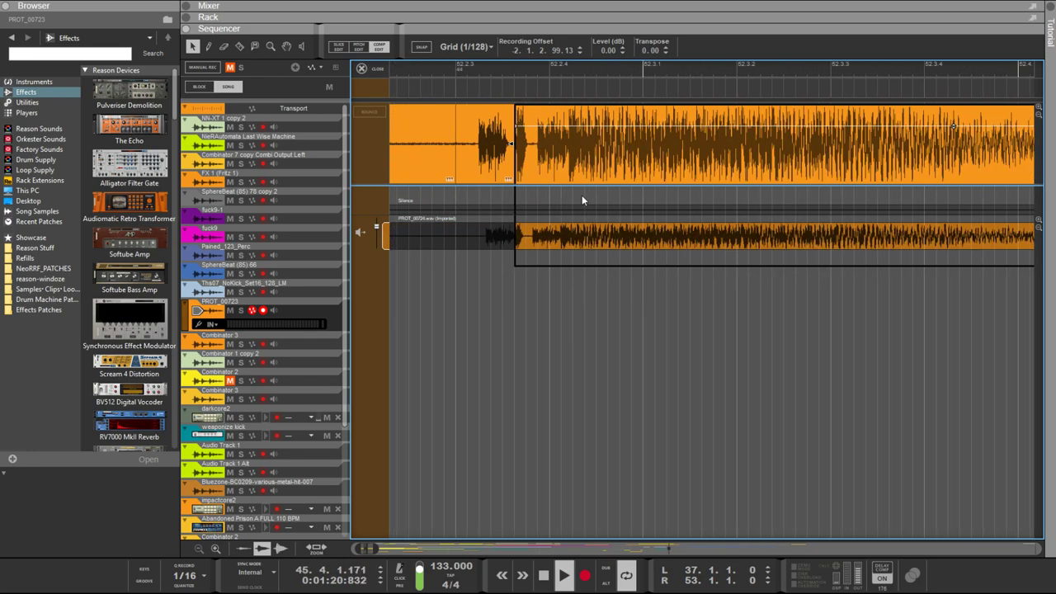
{"action": "scroll", "coordinate": [581, 192], "scroll_direction": "up", "scroll_amount": 3}
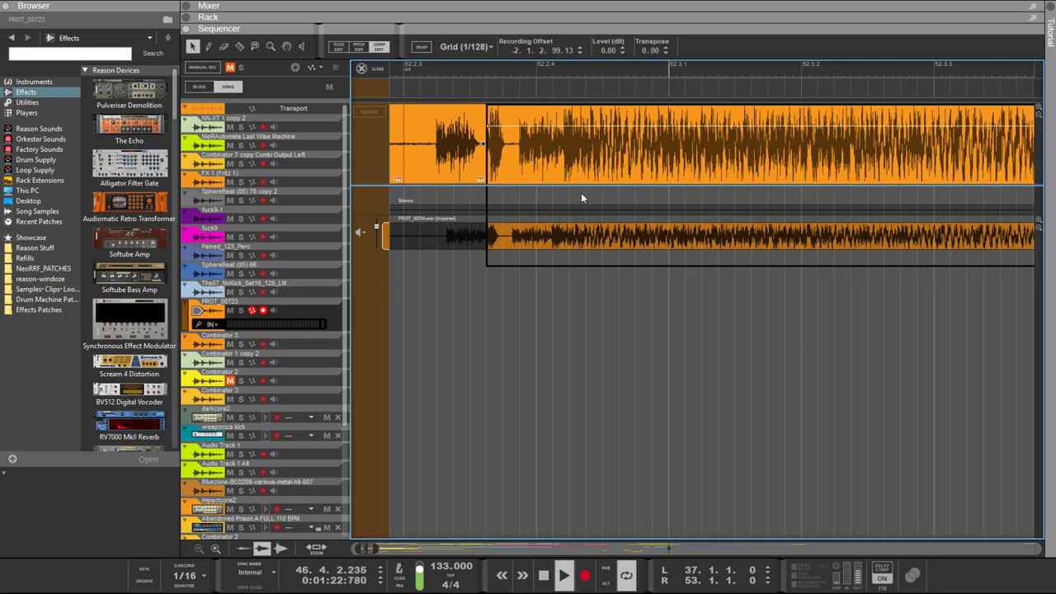
{"action": "scroll", "coordinate": [581, 192], "scroll_direction": "down", "scroll_amount": 2}
{"action": "scroll", "coordinate": [537, 207], "scroll_direction": "up", "scroll_amount": 4}
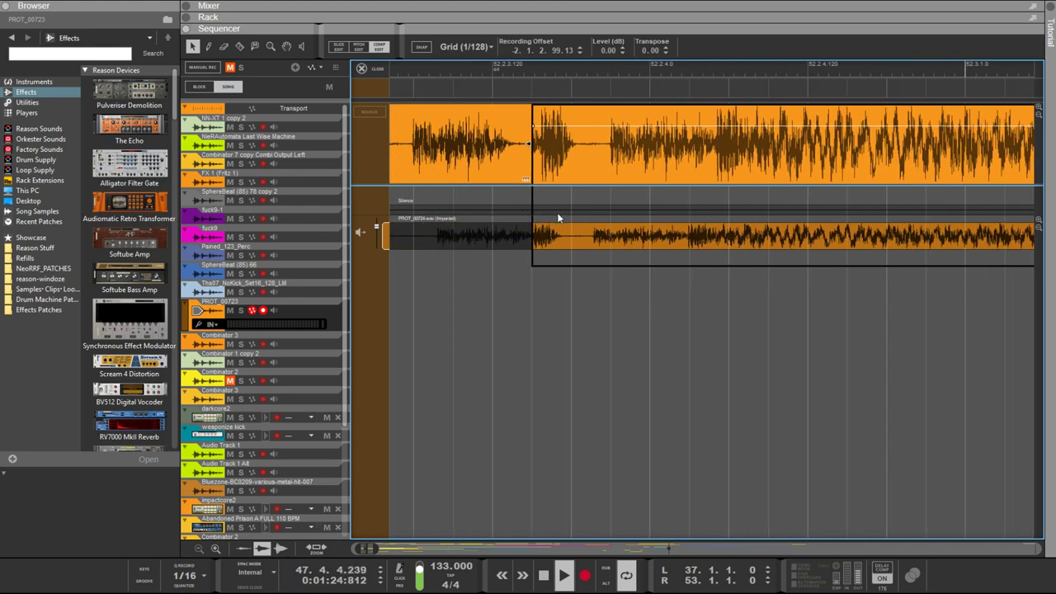
{"action": "scroll", "coordinate": [606, 206], "scroll_direction": "up", "scroll_amount": 3}
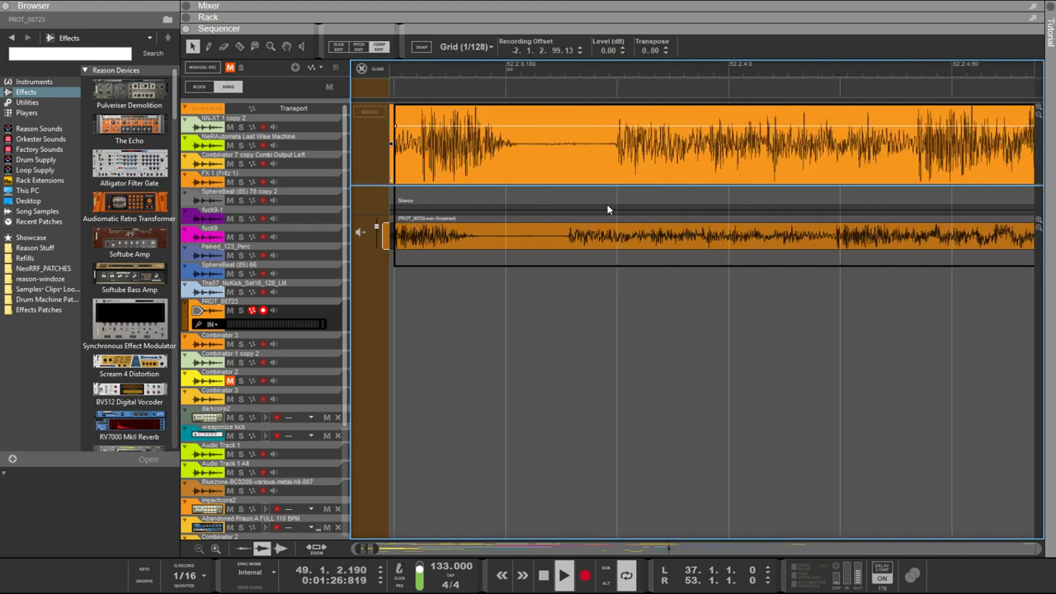
{"action": "scroll", "coordinate": [606, 209], "scroll_direction": "down", "scroll_amount": 2}
{"action": "scroll", "coordinate": [492, 153], "scroll_direction": "up", "scroll_amount": 4}
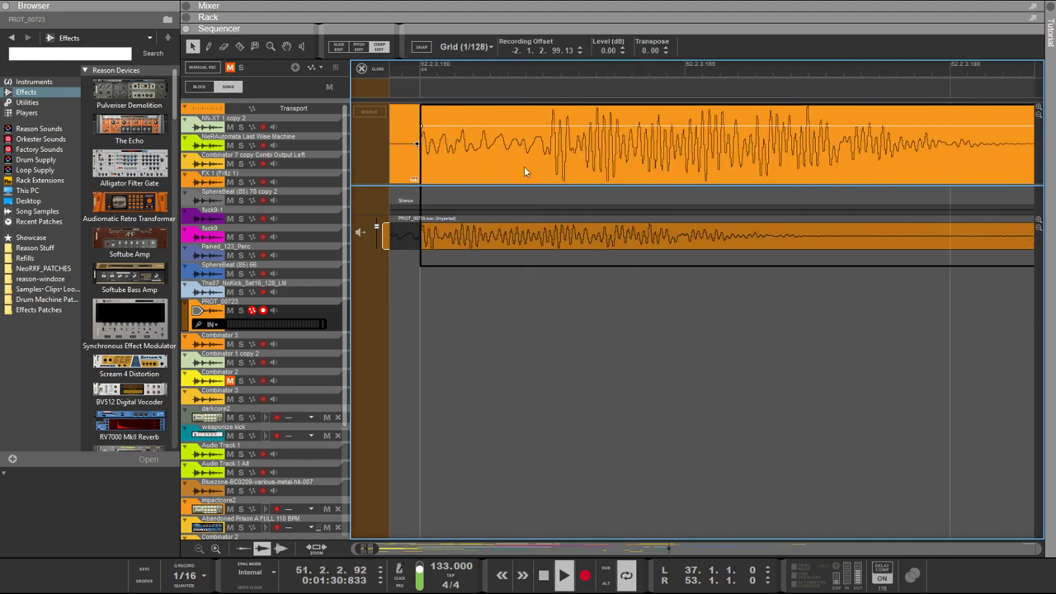
Leave comp editing and split the clip at 52.2.3.210, just before the next sound starts
{"action": "left_click", "coordinate": [552, 196]}
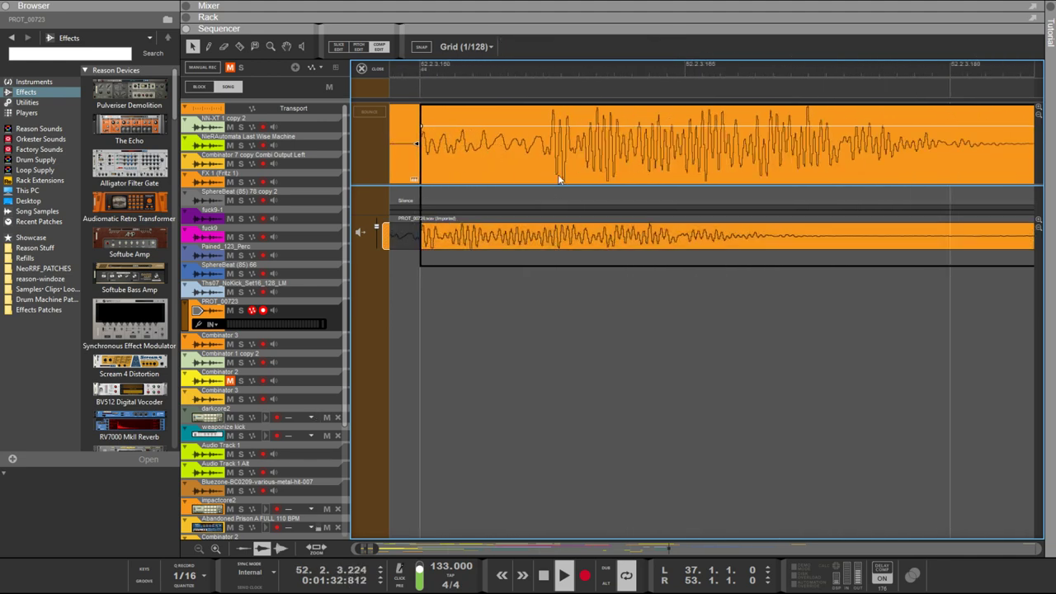
{"action": "left_click", "coordinate": [557, 79]}
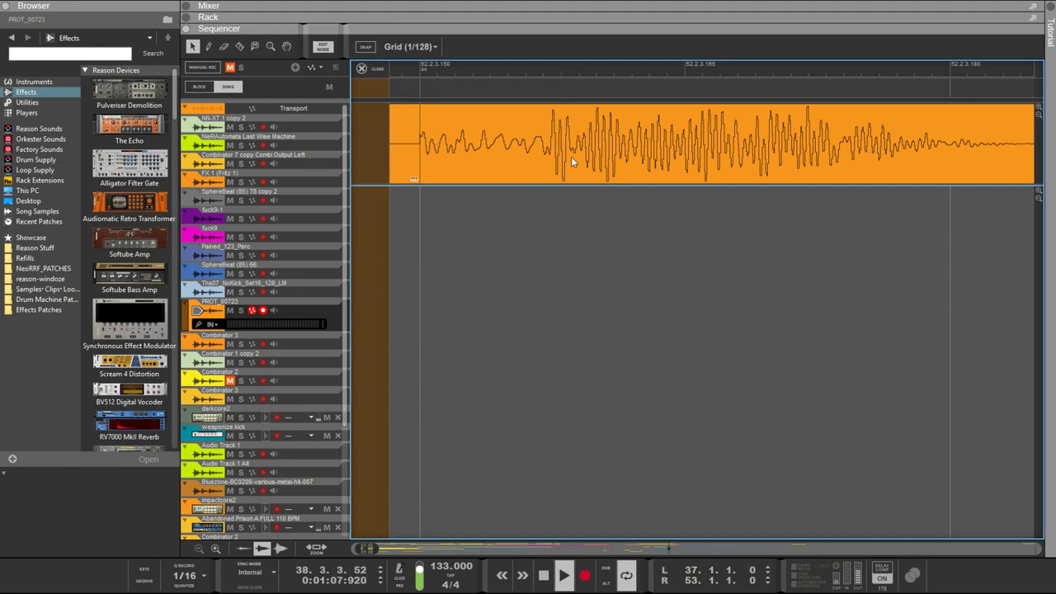
{"action": "scroll", "coordinate": [609, 179], "scroll_direction": "down", "scroll_amount": 1}
{"action": "scroll", "coordinate": [609, 179], "scroll_direction": "down", "scroll_amount": 1}
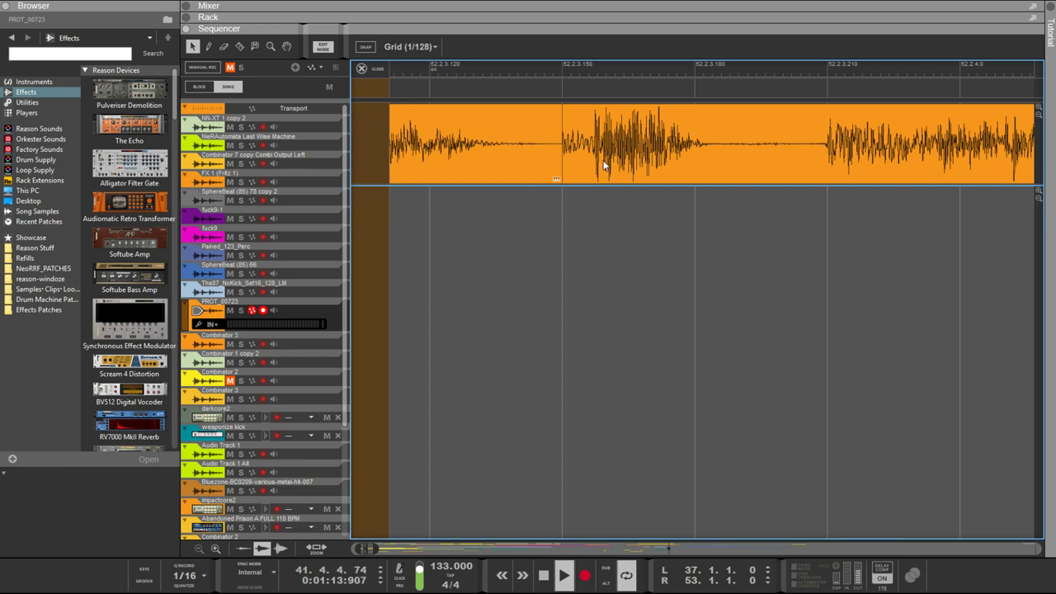
{"action": "scroll", "coordinate": [861, 181], "scroll_direction": "down", "scroll_amount": 4}
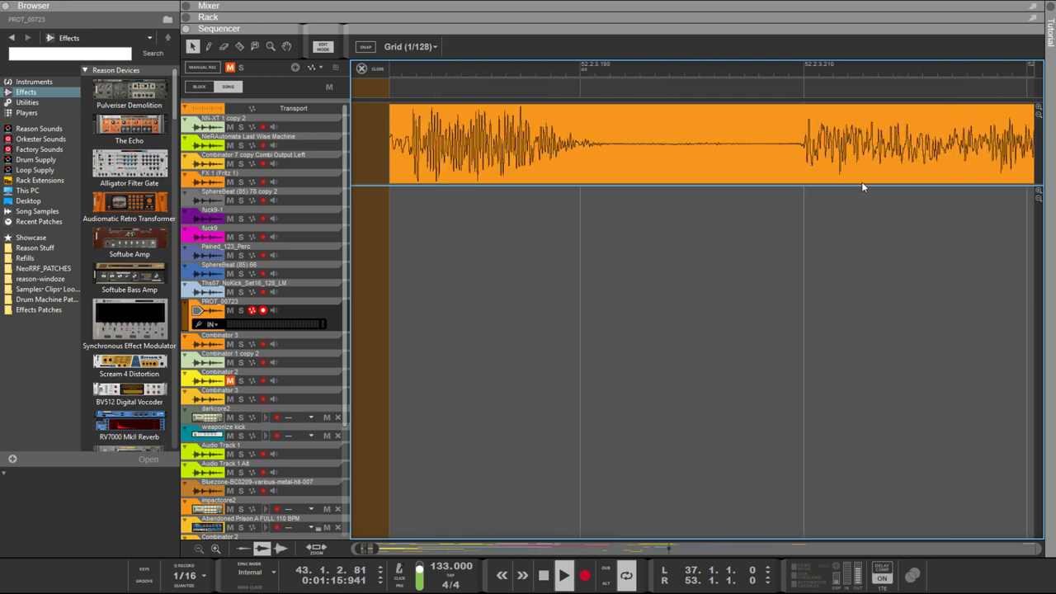
{"action": "scroll", "coordinate": [859, 177], "scroll_direction": "right", "scroll_amount": 1}
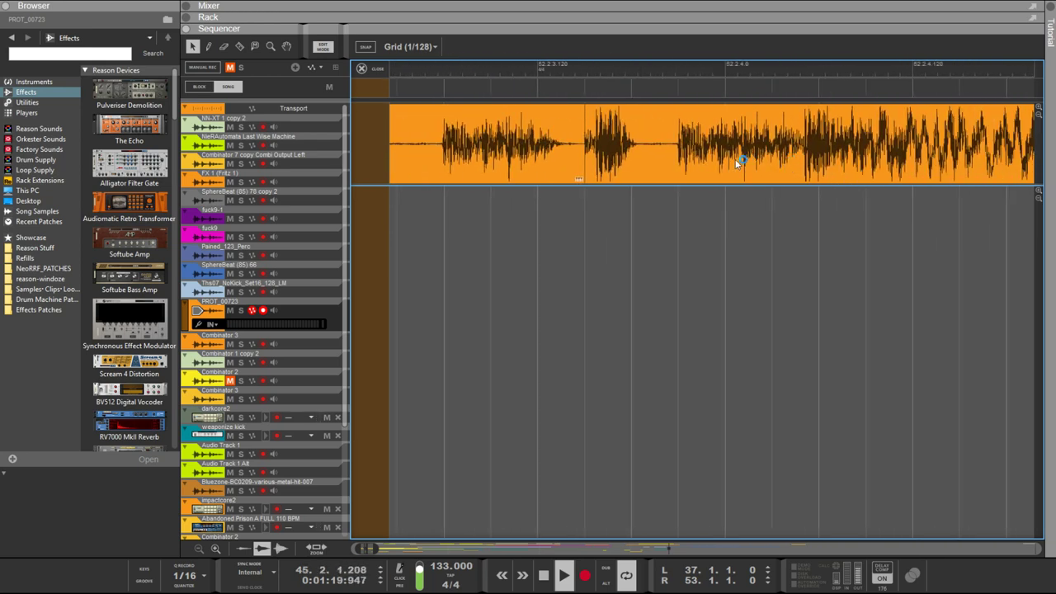
{"action": "scroll", "coordinate": [708, 162], "scroll_direction": "up", "scroll_amount": 2}
{"action": "scroll", "coordinate": [709, 161], "scroll_direction": "down", "scroll_amount": 3}
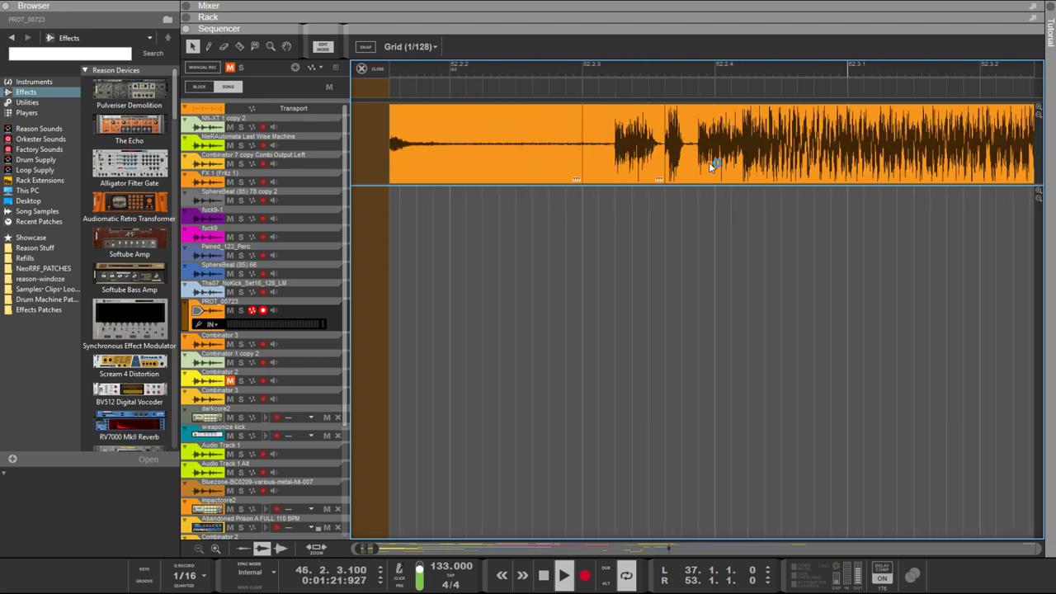
{"action": "scroll", "coordinate": [708, 167], "scroll_direction": "up", "scroll_amount": 3}
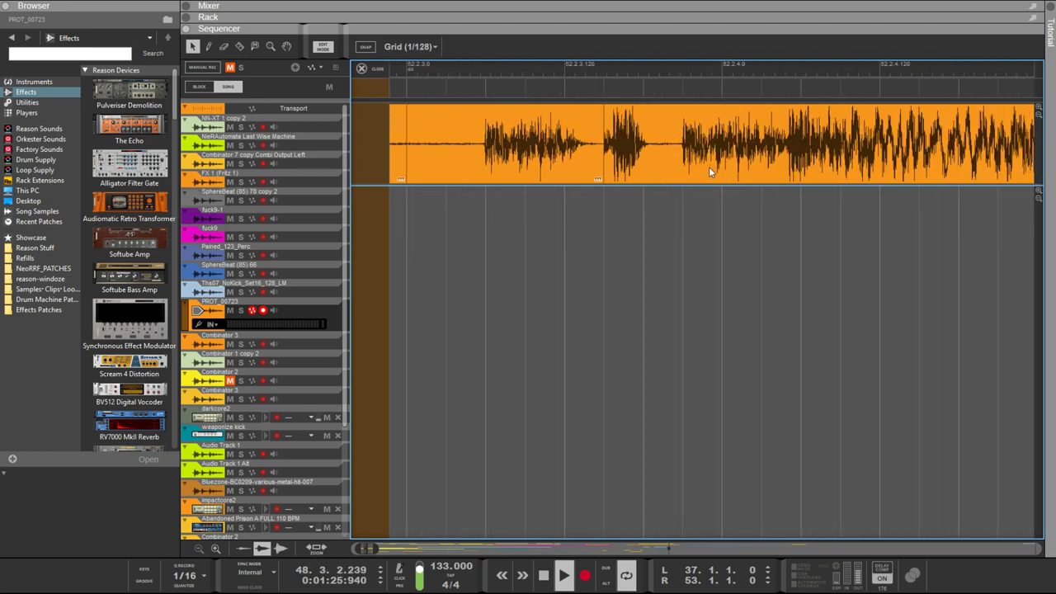
{"action": "key", "text": "r"}
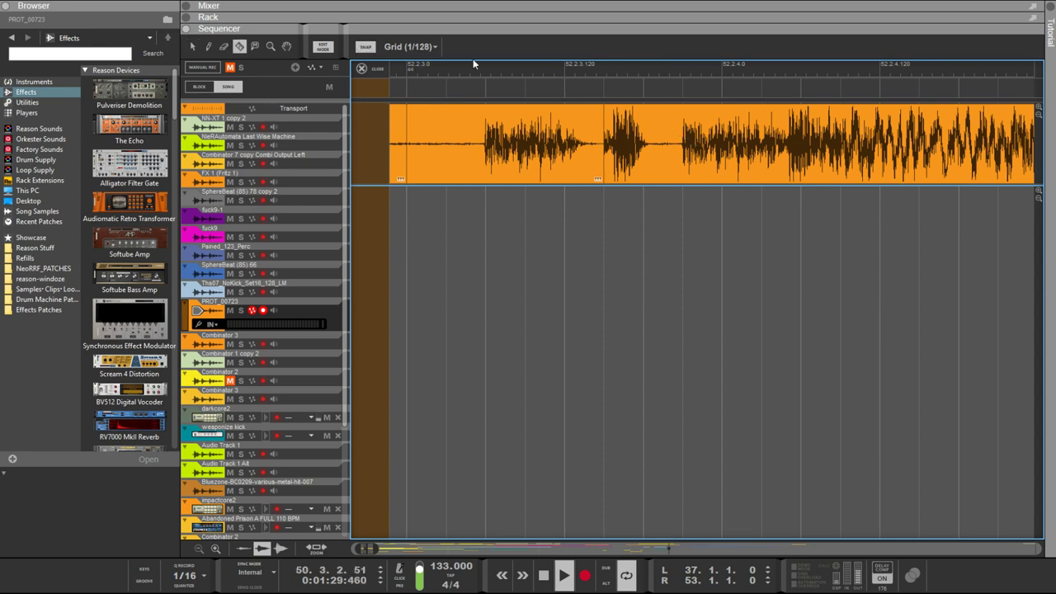
{"action": "left_click", "coordinate": [683, 132]}
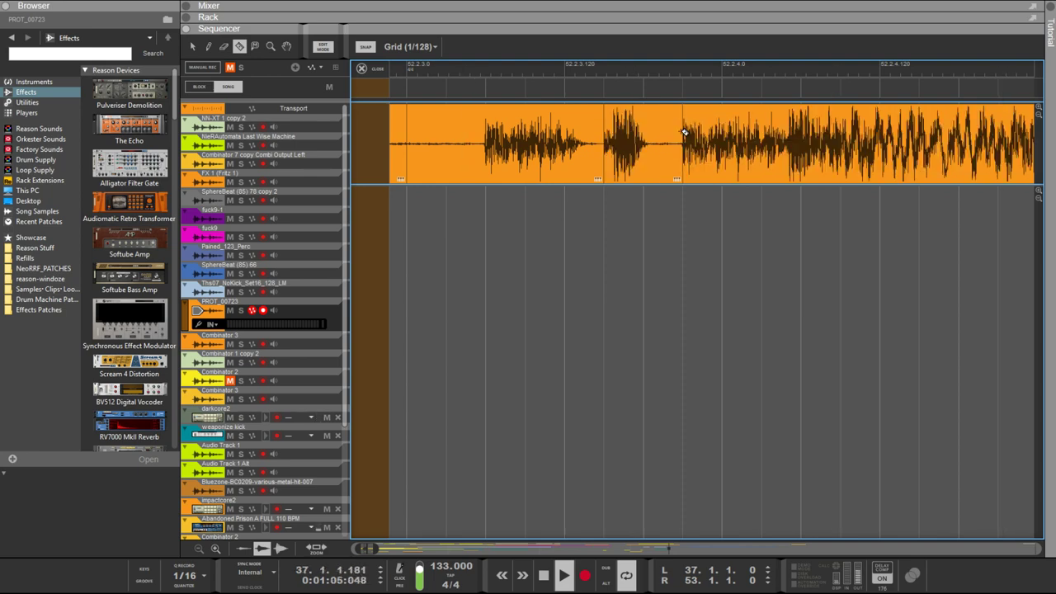
{"action": "key", "text": "q"}
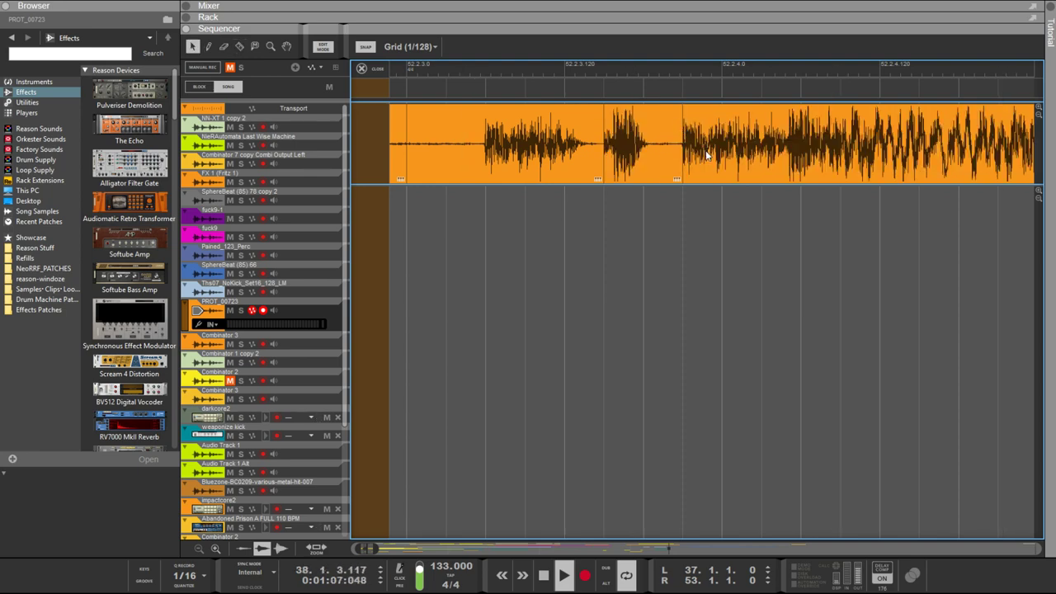
Open the comp view of the clip starting at 52.2.3.210 and shift its recording to an offset of -2.1.2.148.0
{"action": "left_click", "coordinate": [706, 154]}
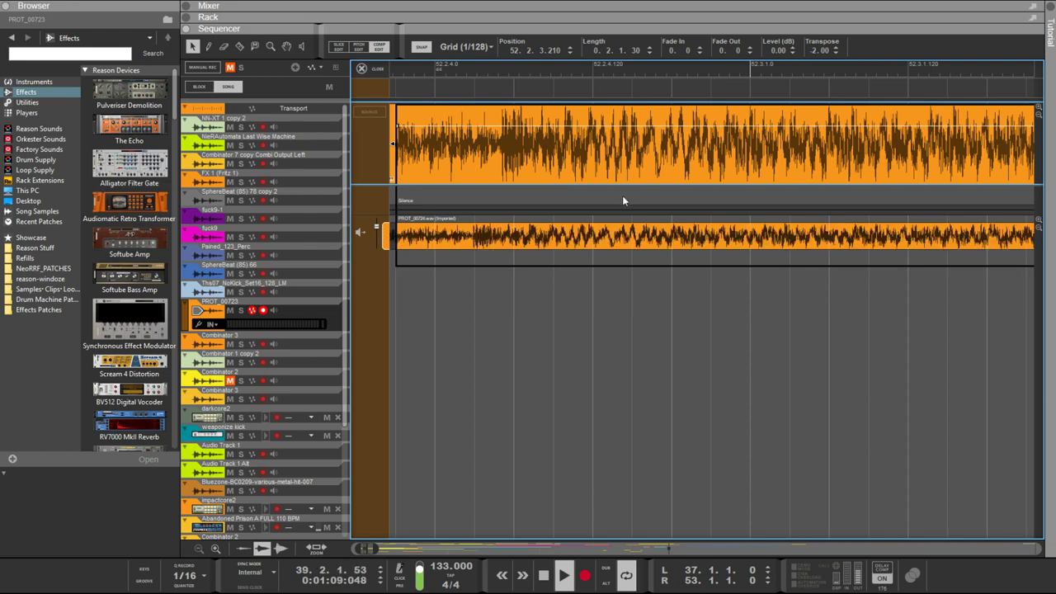
{"action": "scroll", "coordinate": [614, 199], "scroll_direction": "left", "scroll_amount": 5}
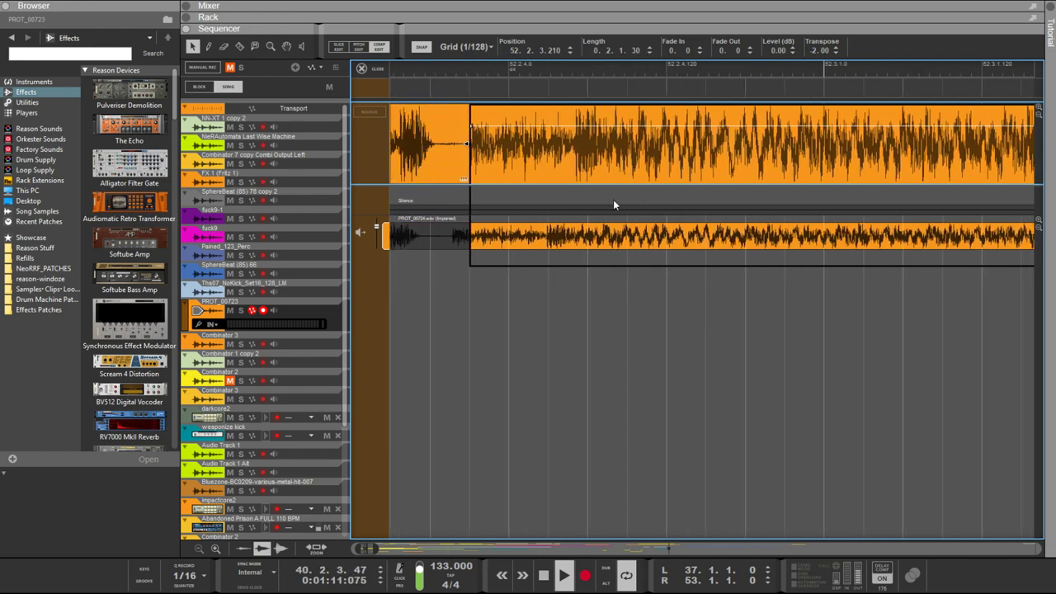
{"action": "mouse_move", "coordinate": [572, 241]}
{"action": "left_mouse_down"}
{"action": "mouse_move", "coordinate": [593, 239]}
{"action": "mouse_move", "coordinate": [584, 236]}
{"action": "left_mouse_up"}
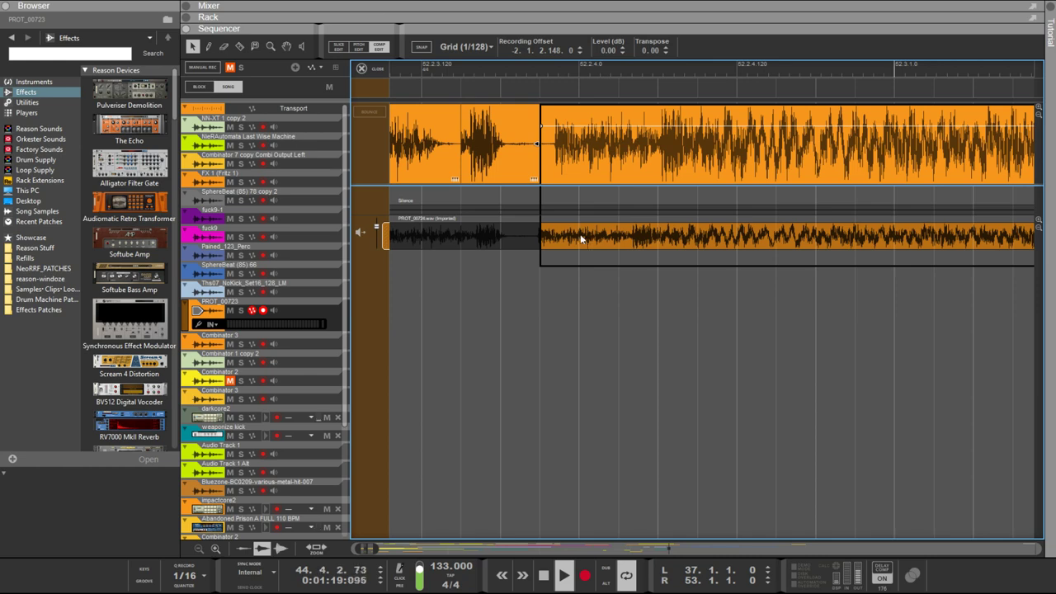
Fine-tune the recording offset to -2.1.2.147.1 so the waveform onset in the take lane meets the clip's start
{"action": "scroll", "coordinate": [577, 238], "scroll_direction": "up", "scroll_amount": 5}
{"action": "scroll", "coordinate": [579, 243], "scroll_direction": "up", "scroll_amount": 2}
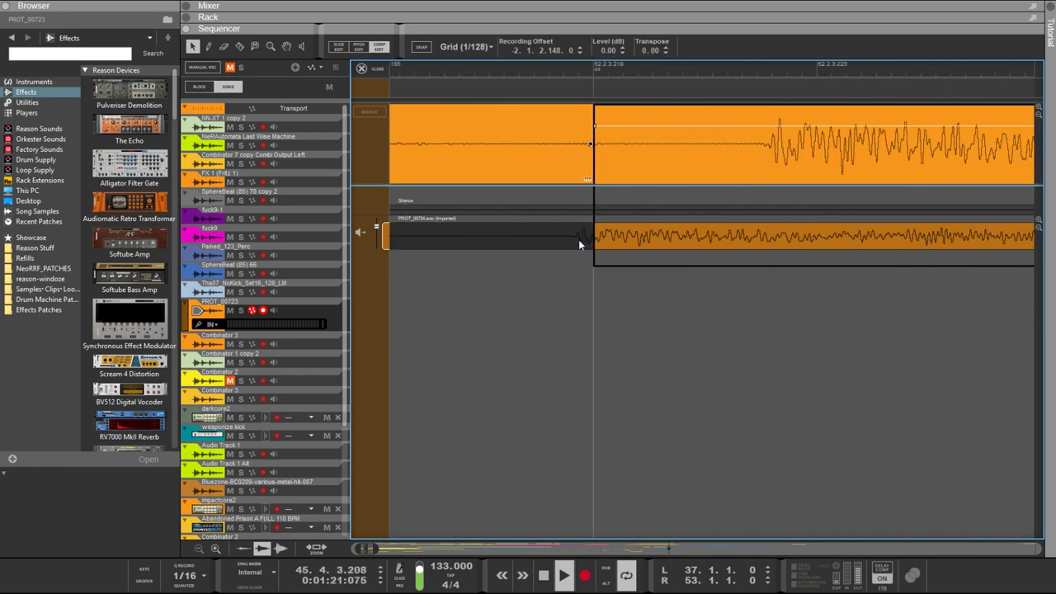
{"action": "left_click_drag", "start_coordinate": [609, 241], "coordinate": [692, 240]}
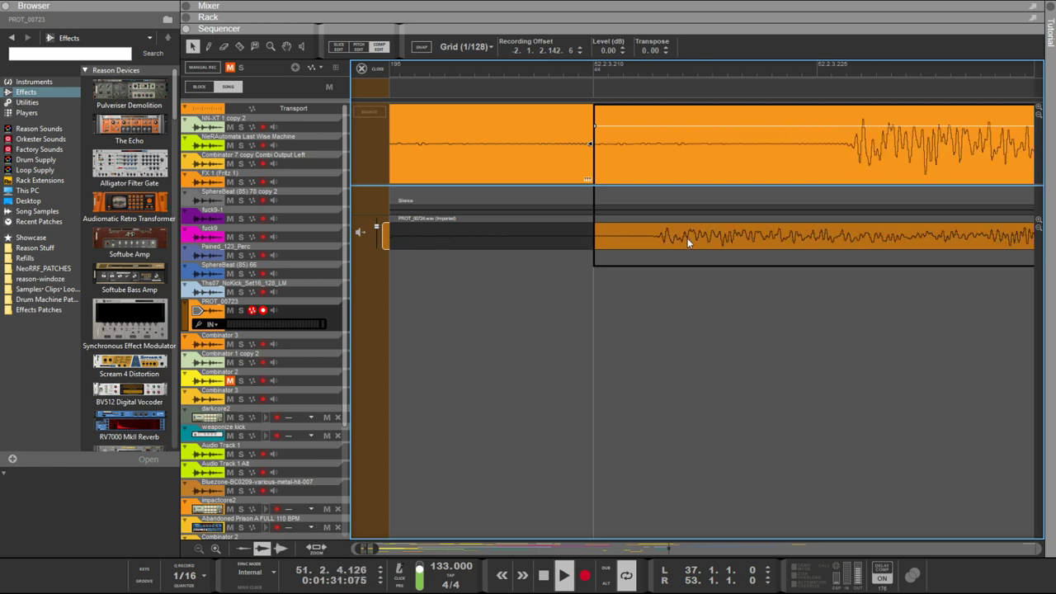
{"action": "left_click_drag", "start_coordinate": [687, 238], "coordinate": [641, 245]}
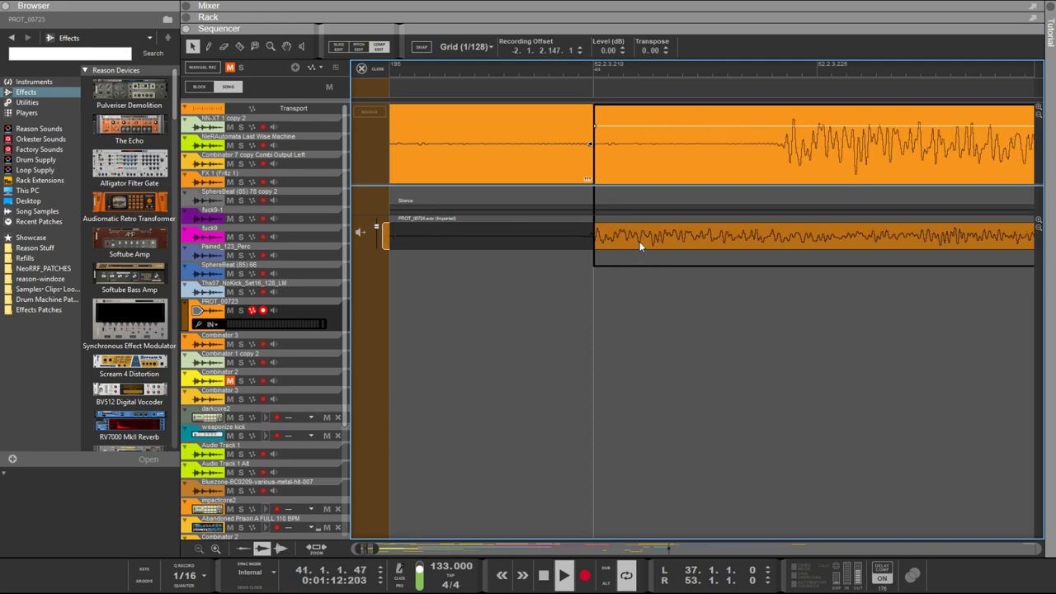
Try a recording offset of -2.1.2.154.12 and compare the clip's onset with the neighbouring clips
{"action": "scroll", "coordinate": [640, 244], "scroll_direction": "down", "scroll_amount": 3}
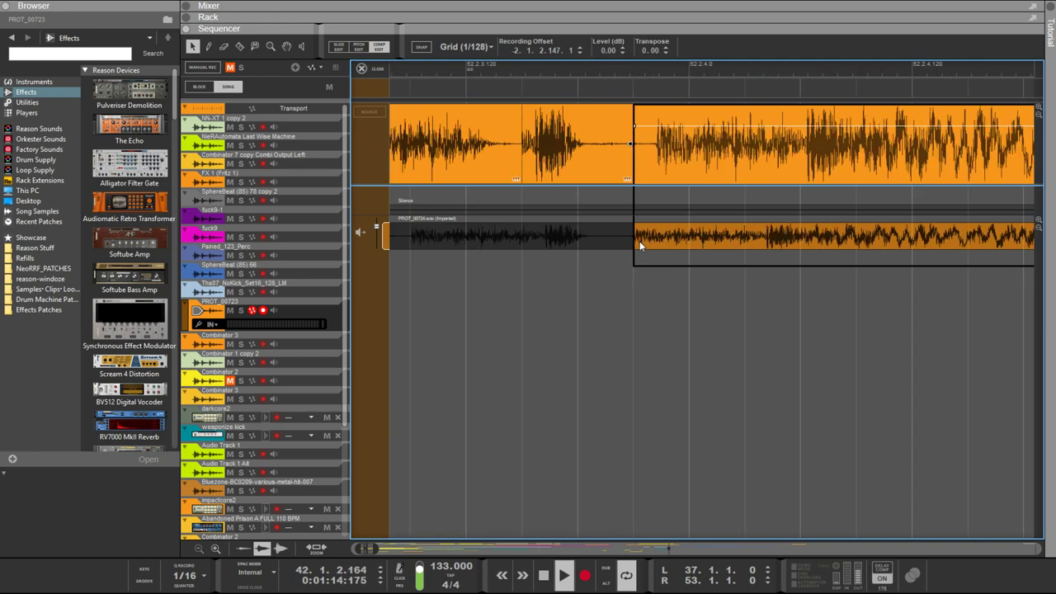
{"action": "scroll", "coordinate": [640, 244], "scroll_direction": "down", "scroll_amount": 1}
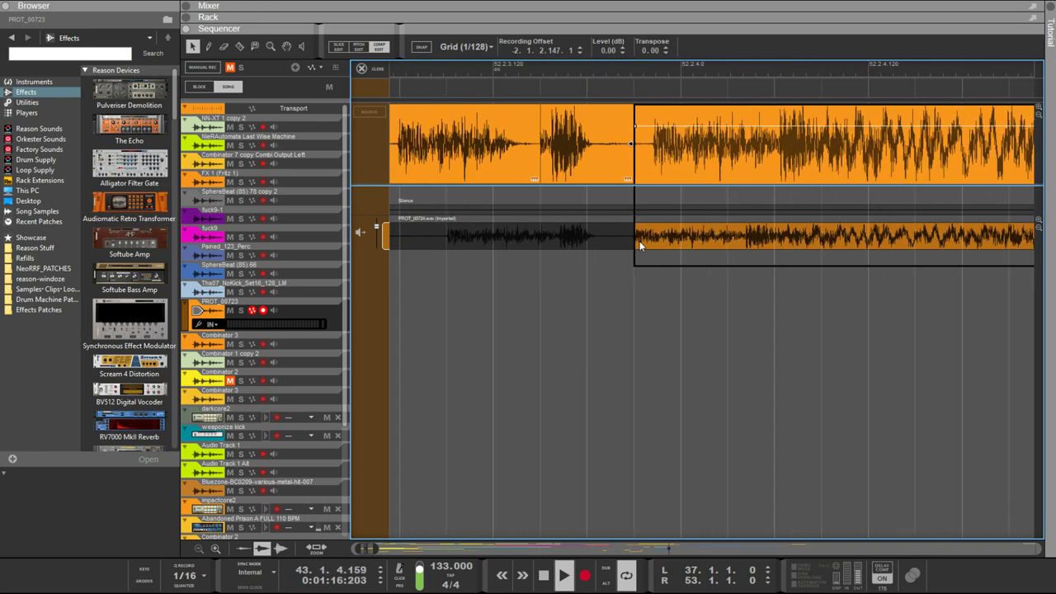
{"action": "scroll", "coordinate": [641, 240], "scroll_direction": "up", "scroll_amount": 1}
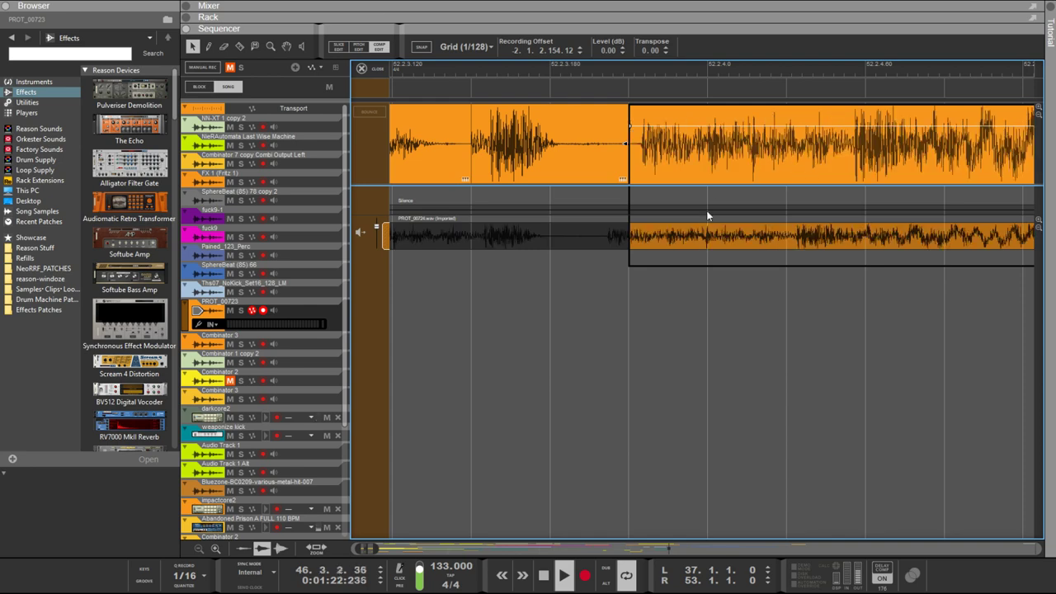
{"action": "scroll", "coordinate": [745, 214], "scroll_direction": "down", "scroll_amount": 4}
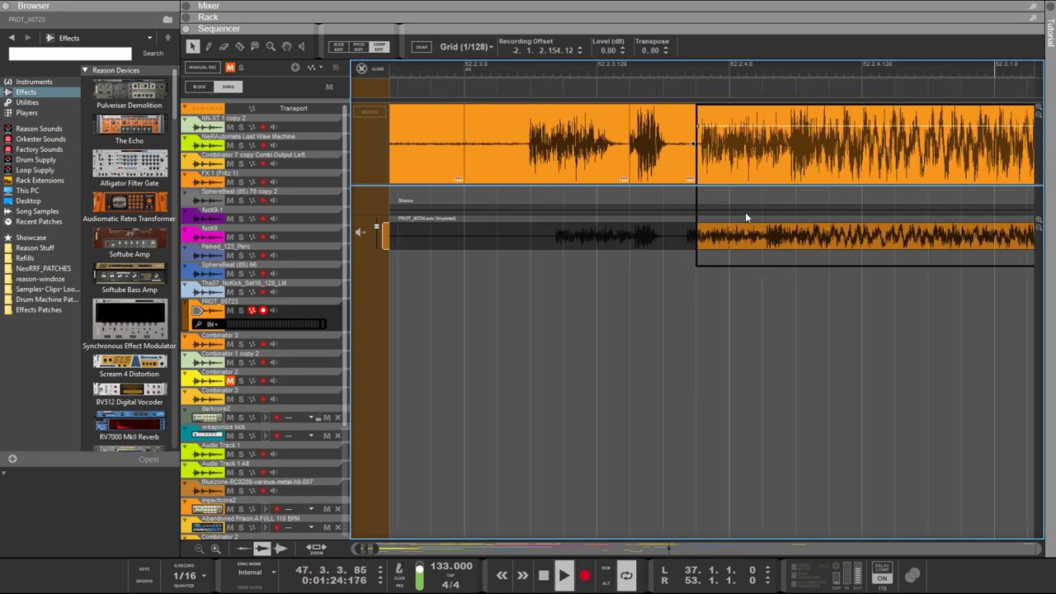
{"action": "scroll", "coordinate": [744, 217], "scroll_direction": "up", "scroll_amount": 4}
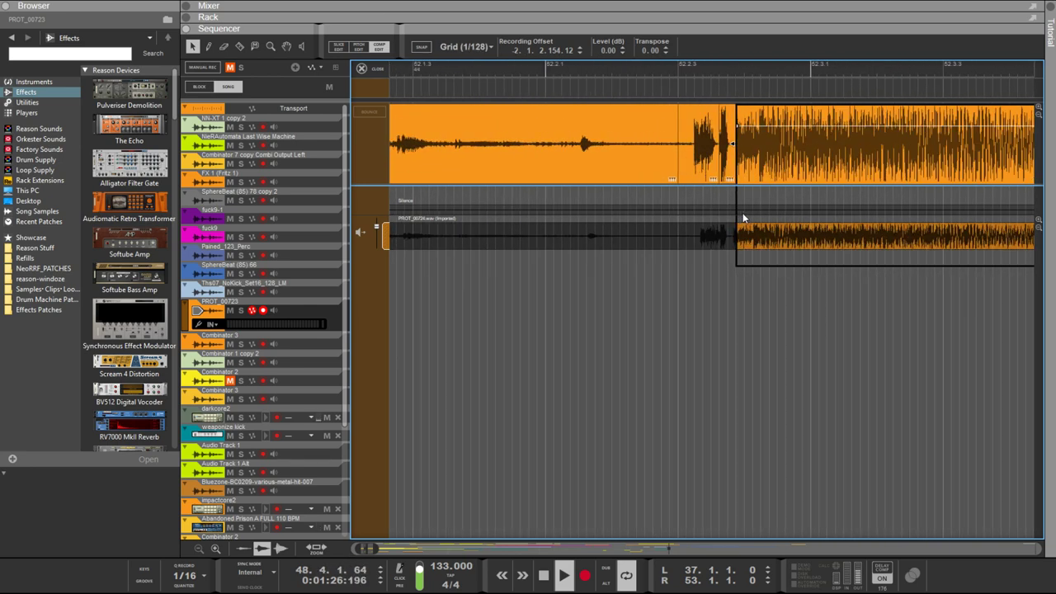
Turn snapping on and set the loop locators to 52.2.3.210 and 52.3.1.0
{"action": "left_click", "coordinate": [736, 71], "text": "ctrl"}
{"action": "scroll", "coordinate": [767, 72], "scroll_direction": "up", "scroll_amount": 2}
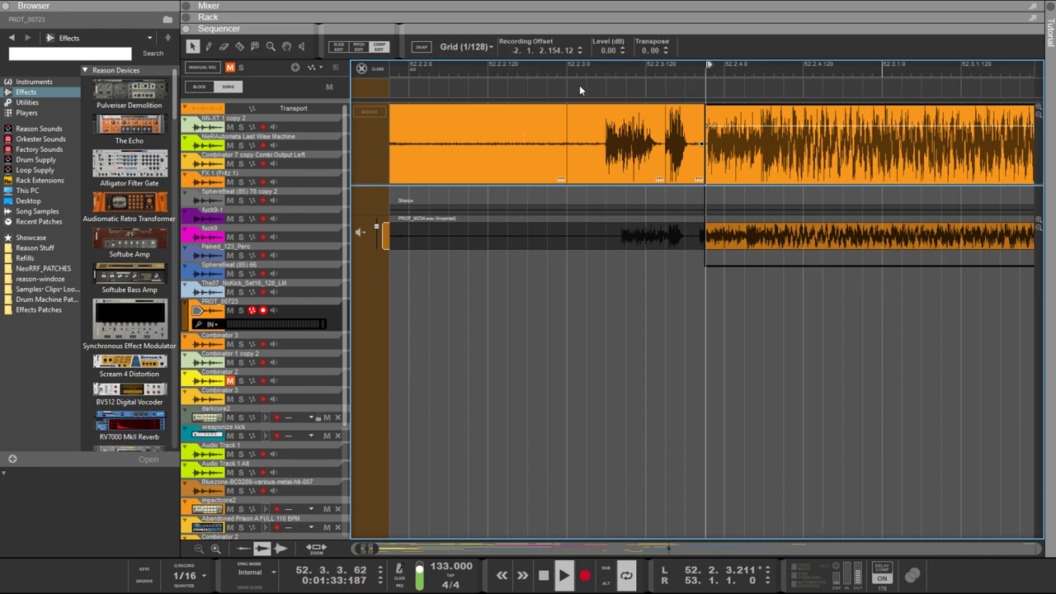
{"action": "left_click", "coordinate": [419, 48]}
{"action": "left_click", "coordinate": [884, 70], "text": "alt"}
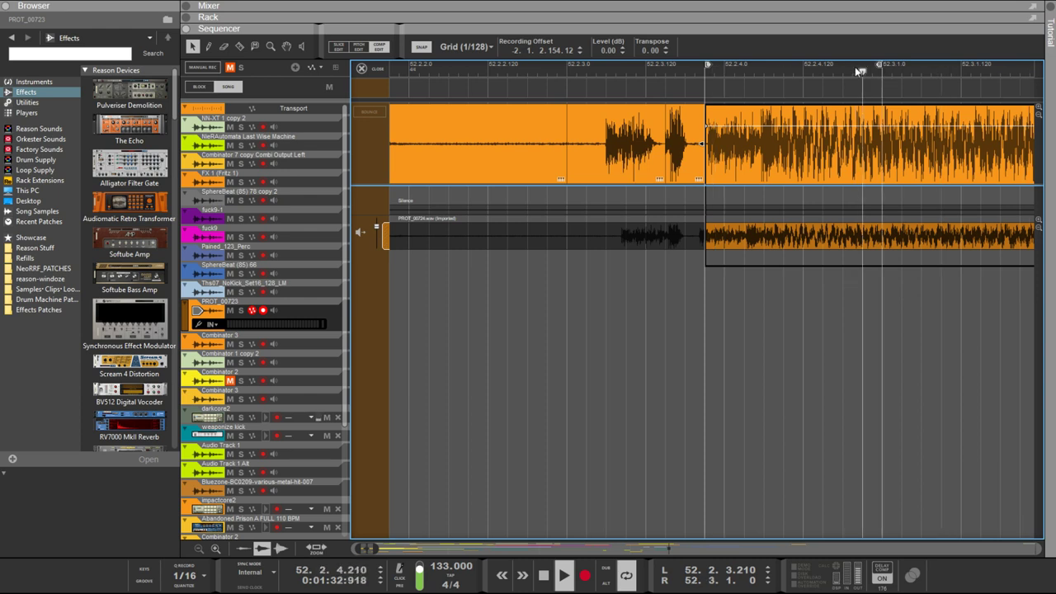
{"action": "left_click", "coordinate": [1016, 71], "text": "alt"}
{"action": "left_click", "coordinate": [1025, 76], "text": "alt"}
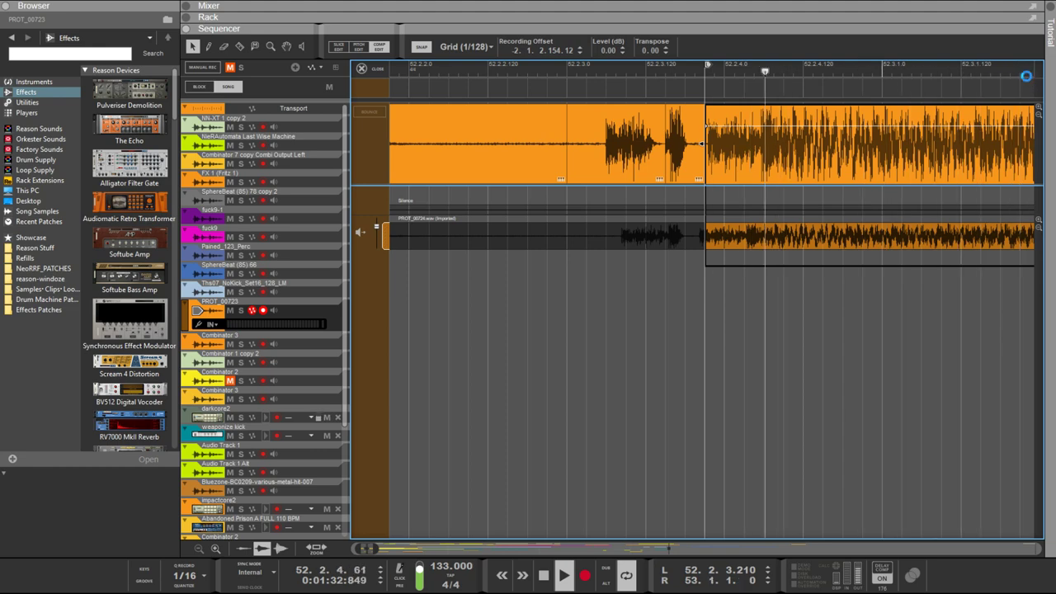
Restore the loop from 37.1.1.0 to 53.1.1.0 and return the recording offset to -2.1.2.146.9
{"action": "scroll", "coordinate": [1025, 76], "scroll_direction": "up", "scroll_amount": 5}
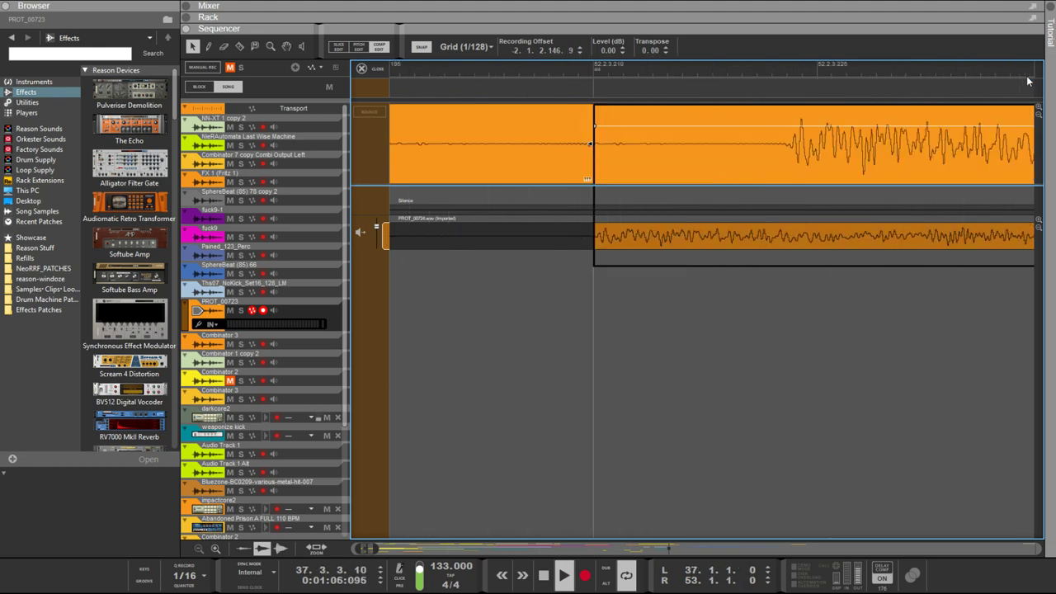
{"action": "scroll", "coordinate": [846, 122], "scroll_direction": "down", "scroll_amount": 3}
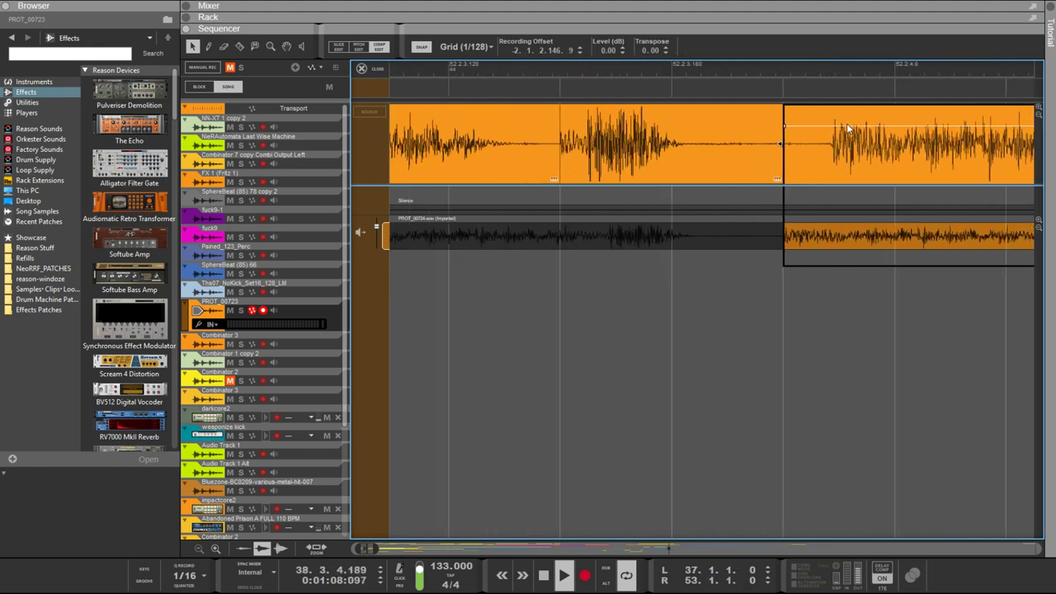
Audition the clip's onset with a loop from 52.2.3.180 to 52.2.4.60, and revert to the 37.1.1.0–53.1.1.0 loop and recording offset -2.1.2.144.14
{"action": "scroll", "coordinate": [846, 123], "scroll_direction": "down", "scroll_amount": 3}
{"action": "scroll", "coordinate": [945, 181], "scroll_direction": "right", "scroll_amount": 1}
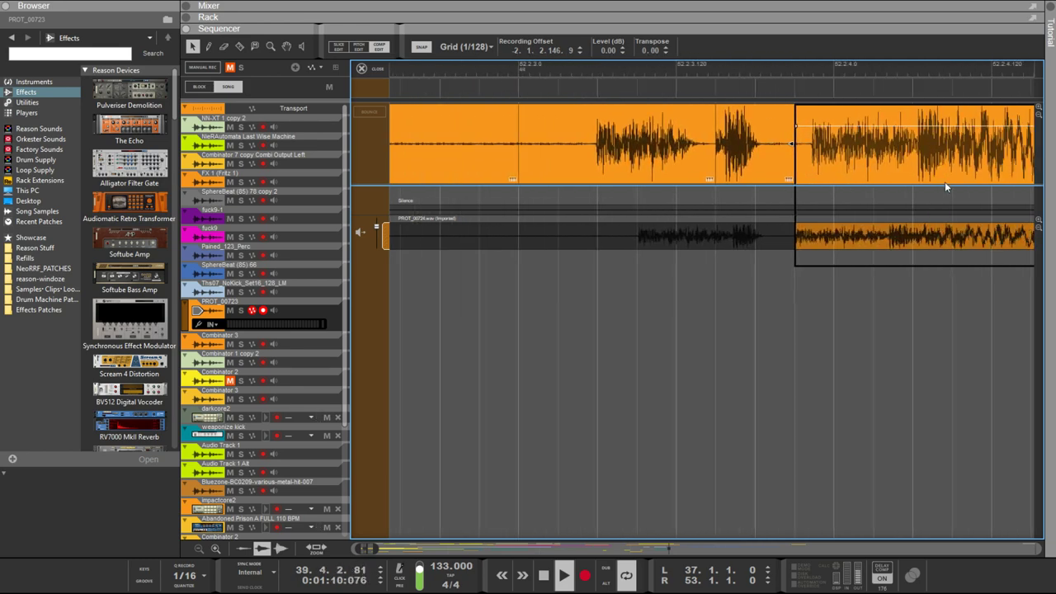
{"action": "scroll", "coordinate": [942, 180], "scroll_direction": "right", "scroll_amount": 6}
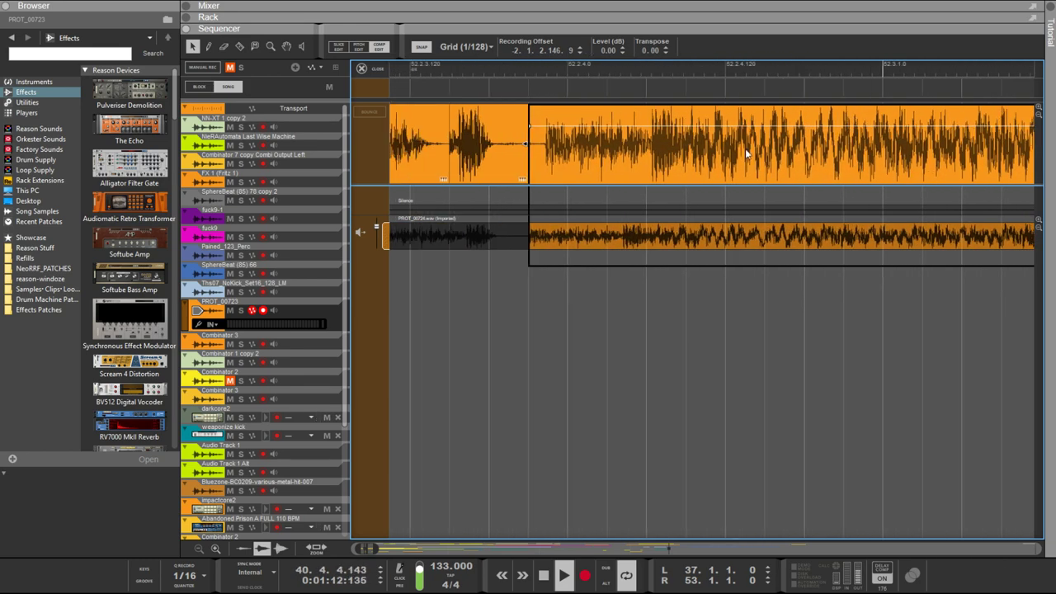
{"action": "left_click", "coordinate": [647, 67], "text": "alt"}
{"action": "left_click_drag", "start_coordinate": [555, 68], "coordinate": [472, 83]}
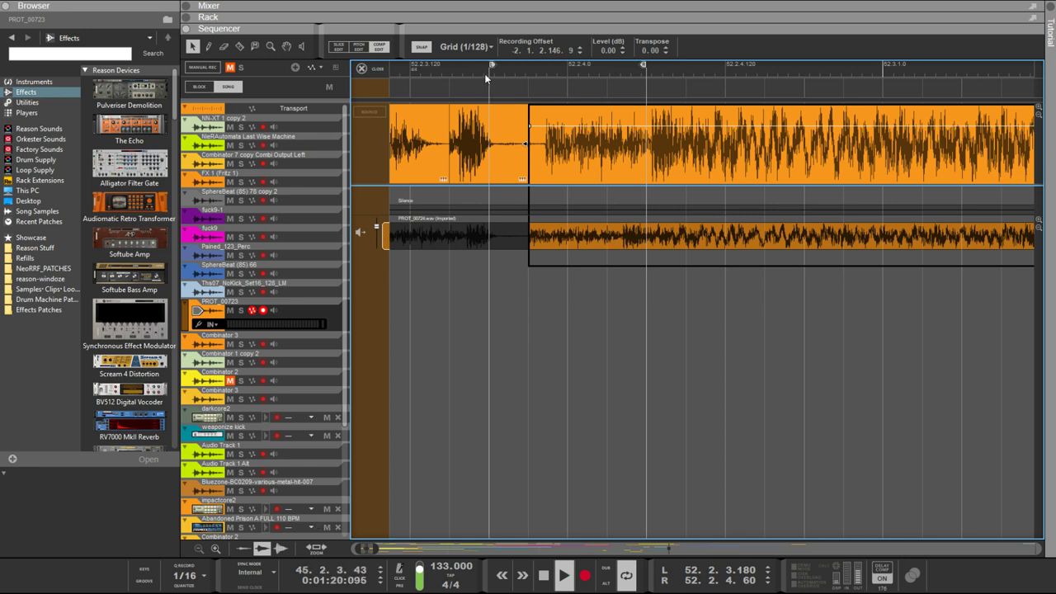
{"action": "left_click", "coordinate": [450, 72]}
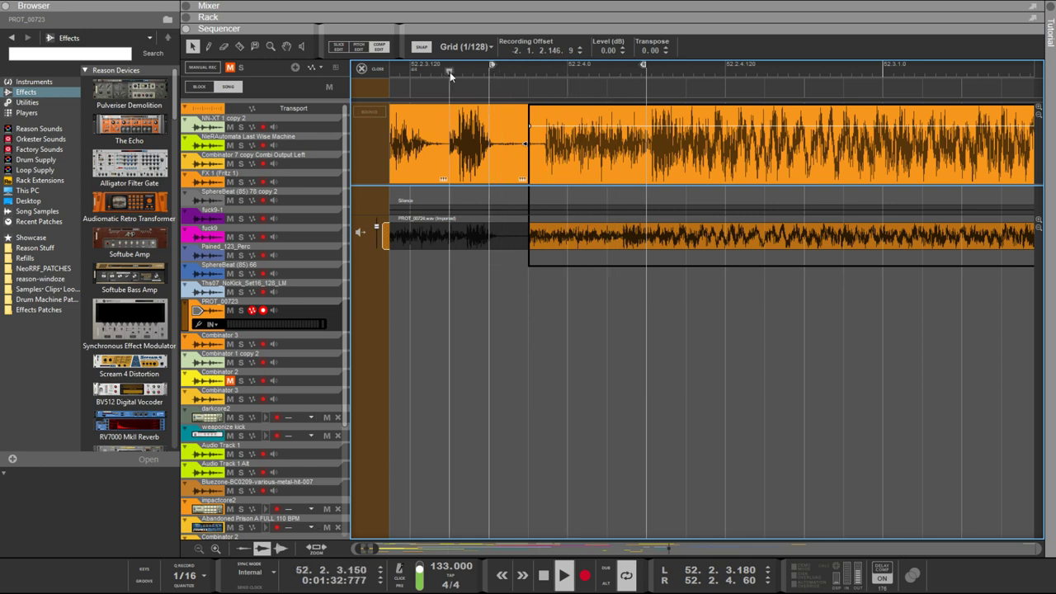
{"action": "left_click_drag", "start_coordinate": [490, 63], "coordinate": [367, 75]}
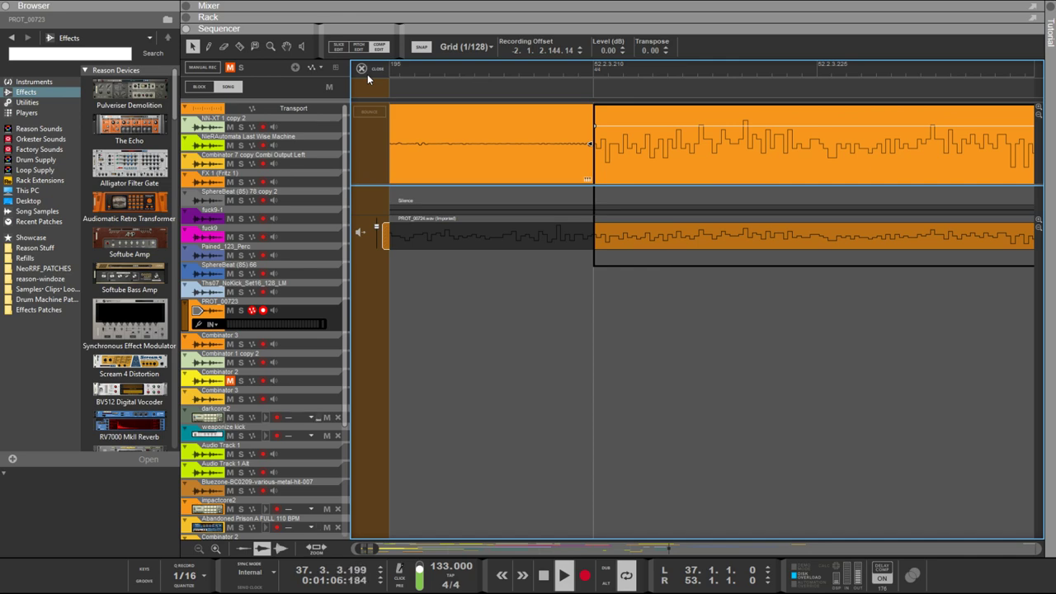
Examine how the onset of the clip at 52.2.3.210 lines up with the shorter clips before it
{"action": "scroll", "coordinate": [710, 201], "scroll_direction": "down", "scroll_amount": 2}
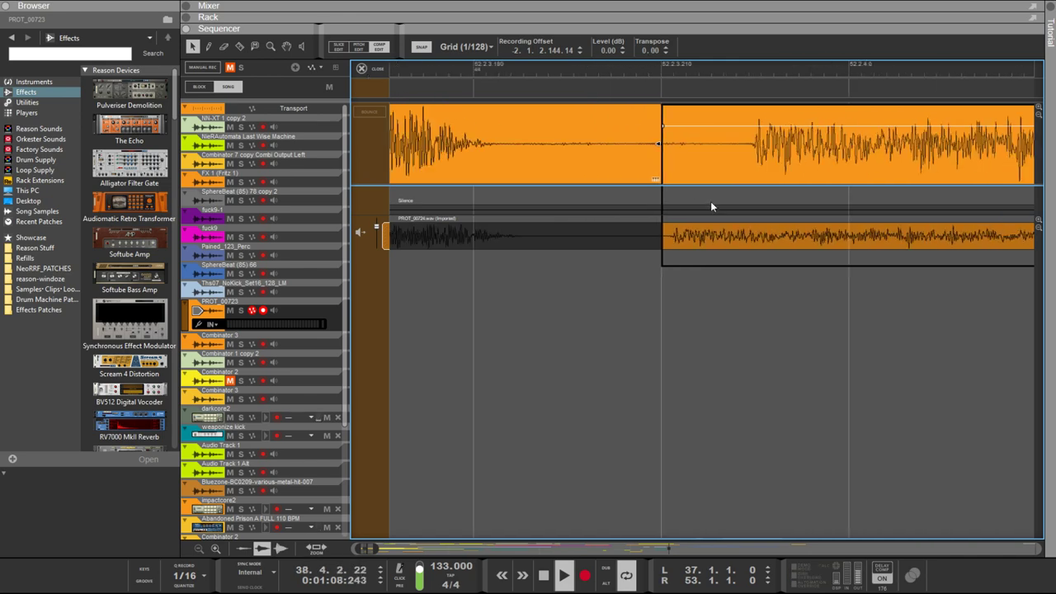
{"action": "scroll", "coordinate": [710, 202], "scroll_direction": "down", "scroll_amount": 3}
{"action": "scroll", "coordinate": [709, 201], "scroll_direction": "up", "scroll_amount": 3}
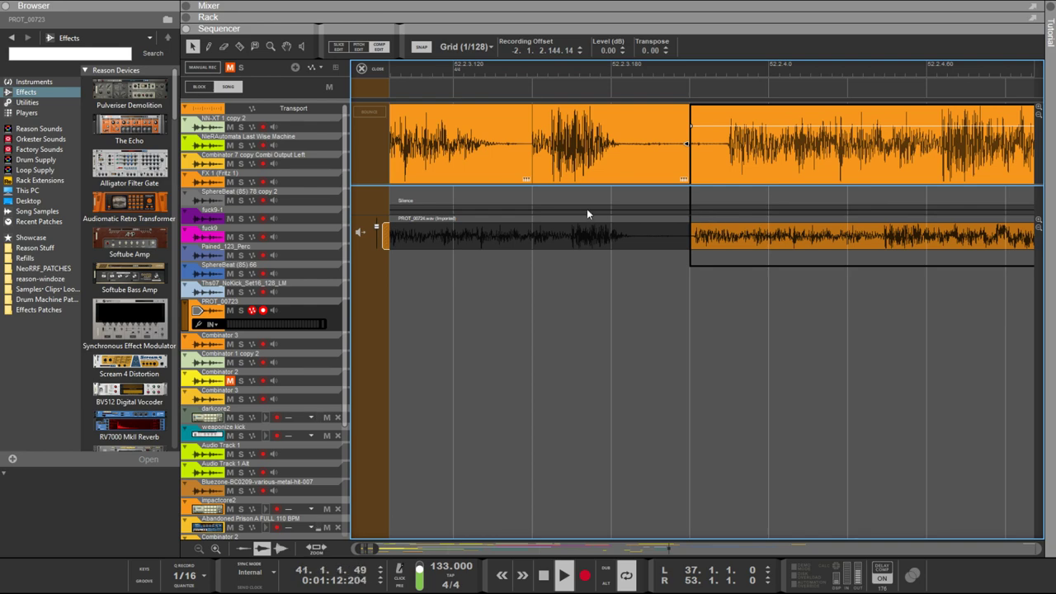
{"action": "scroll", "coordinate": [584, 211], "scroll_direction": "up", "scroll_amount": 2}
{"action": "scroll", "coordinate": [585, 219], "scroll_direction": "down", "scroll_amount": 4}
{"action": "scroll", "coordinate": [585, 218], "scroll_direction": "up", "scroll_amount": 2}
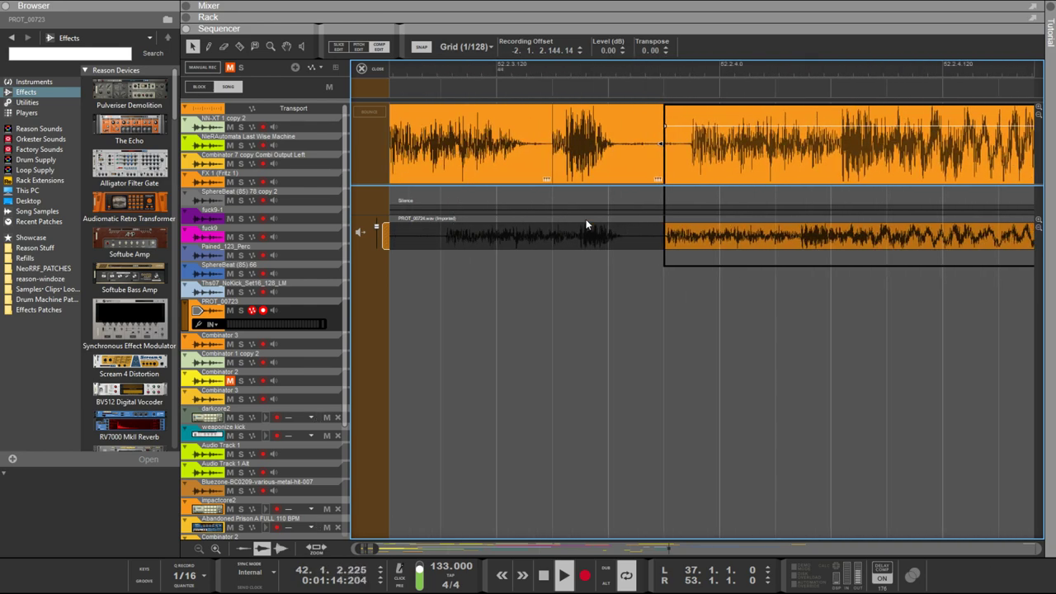
{"action": "scroll", "coordinate": [584, 223], "scroll_direction": "left", "scroll_amount": 2}
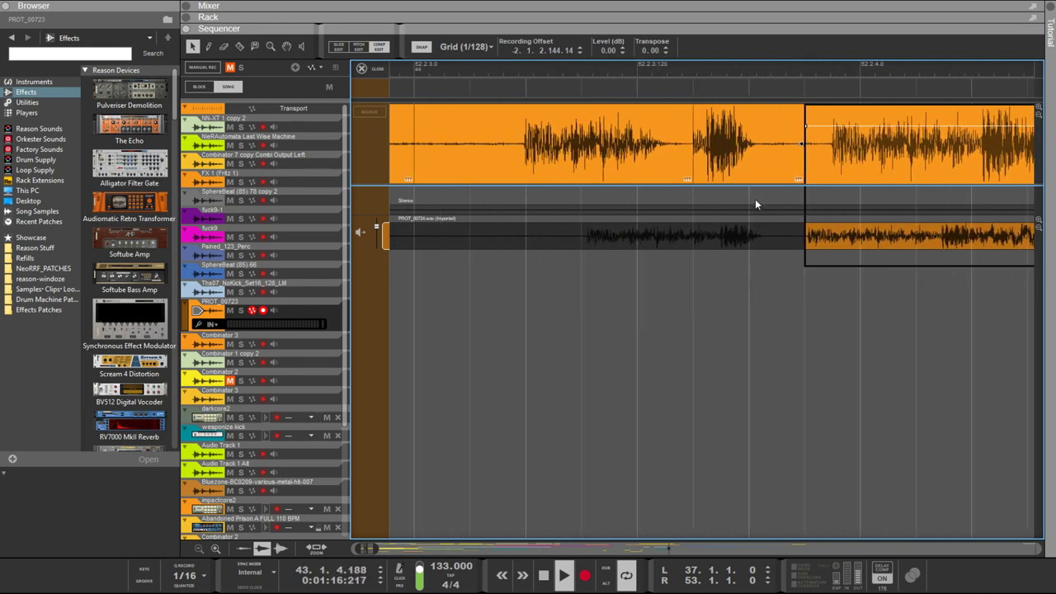
{"action": "scroll", "coordinate": [754, 199], "scroll_direction": "down", "scroll_amount": 3}
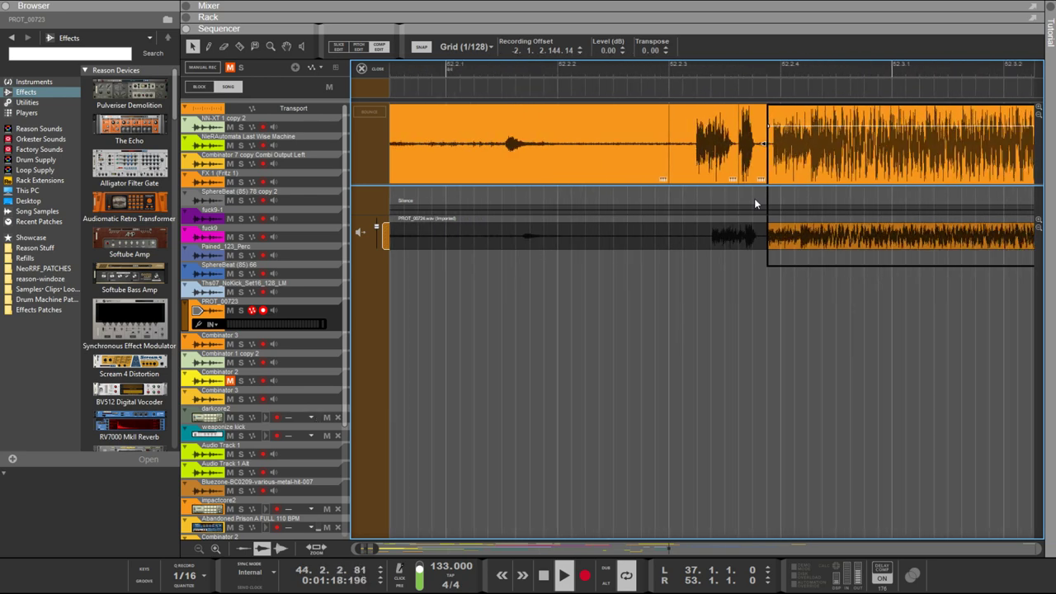
{"action": "scroll", "coordinate": [754, 198], "scroll_direction": "down", "scroll_amount": 1}
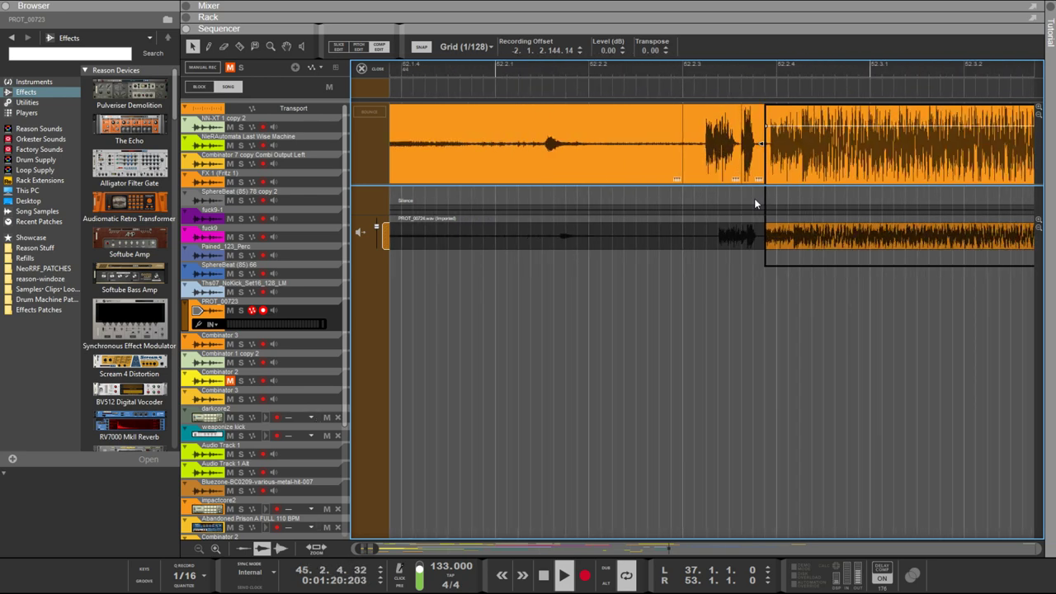
{"action": "scroll", "coordinate": [754, 198], "scroll_direction": "up", "scroll_amount": 2}
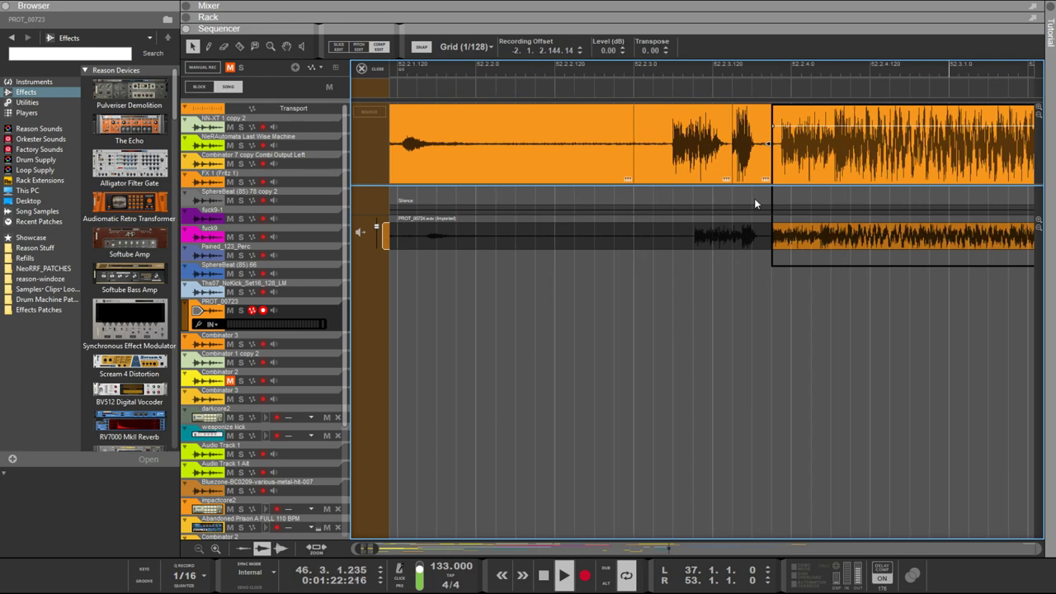
{"action": "scroll", "coordinate": [754, 198], "scroll_direction": "up", "scroll_amount": 2}
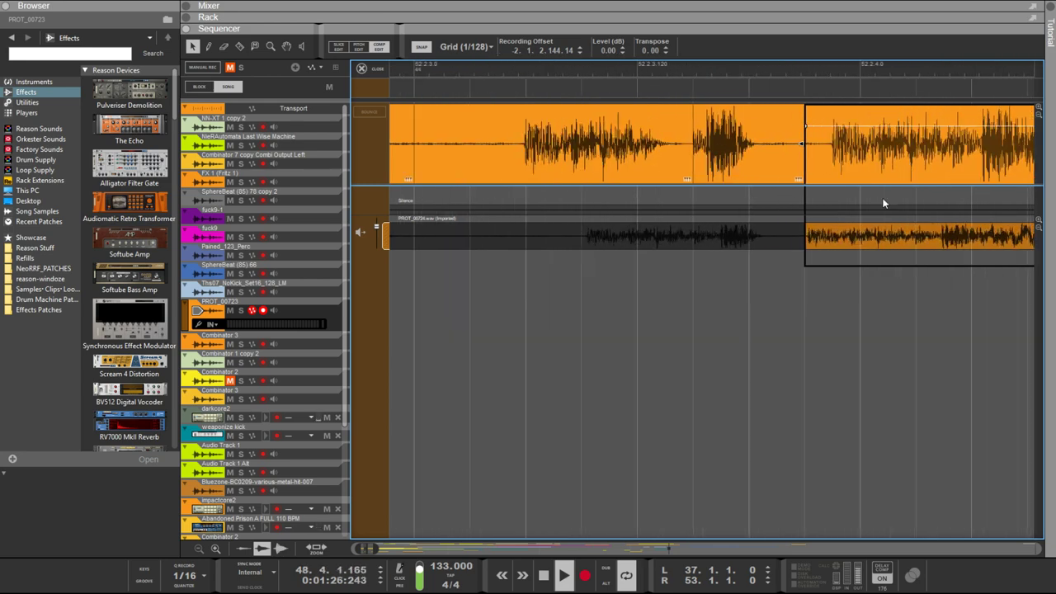
Try a recording offset of -2.1.2.114.14 for the clip at 52.2.3.210 and return it to -2.1.2.144.14
{"action": "scroll", "coordinate": [886, 198], "scroll_direction": "right", "scroll_amount": 2}
{"action": "scroll", "coordinate": [812, 196], "scroll_direction": "right", "scroll_amount": 2}
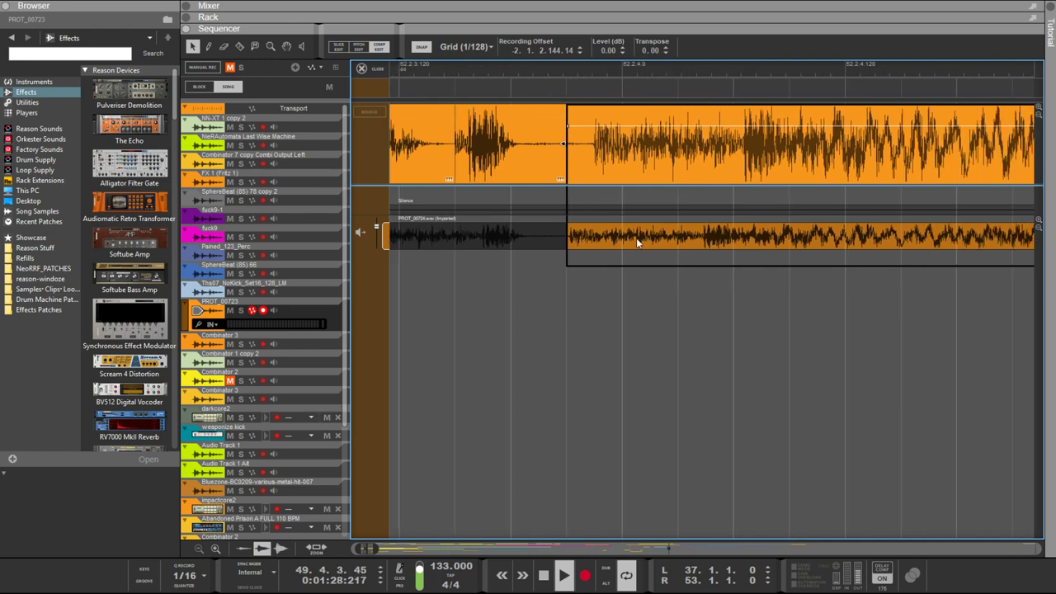
{"action": "left_click_drag", "start_coordinate": [635, 239], "coordinate": [657, 242]}
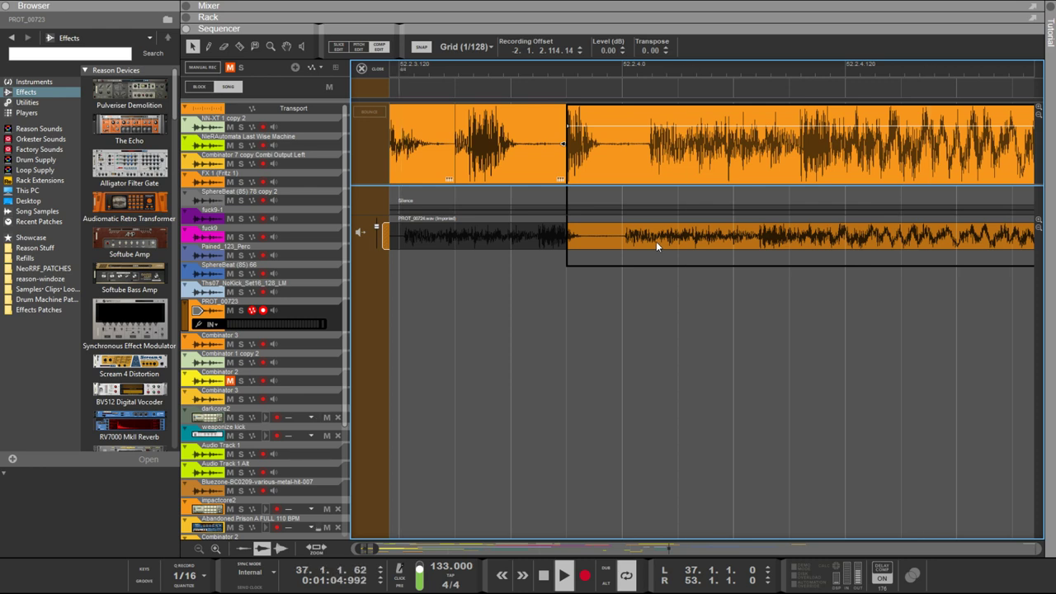
{"action": "left_click_drag", "start_coordinate": [645, 239], "coordinate": [609, 238]}
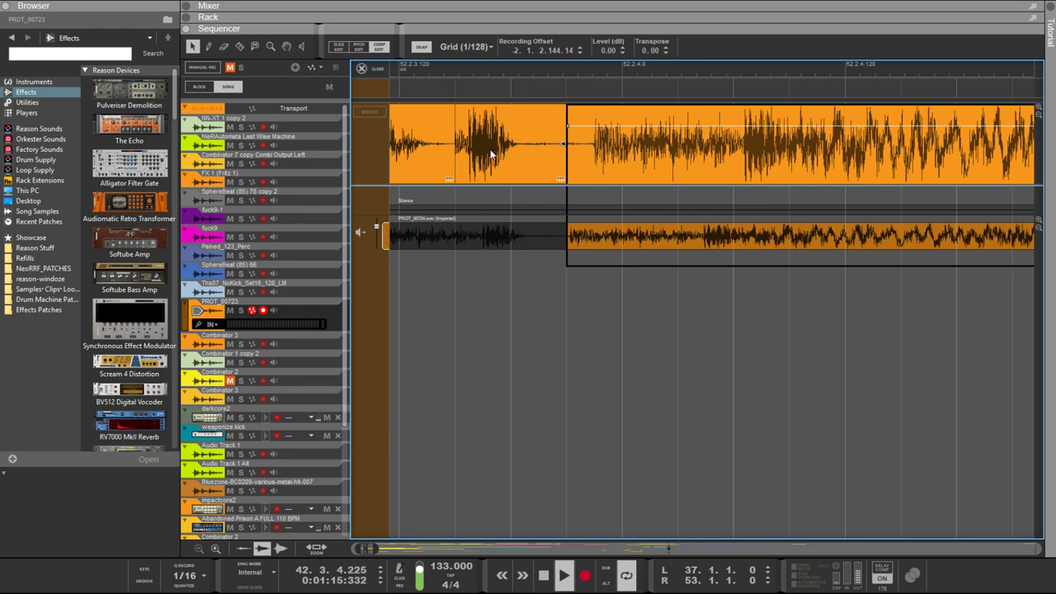
Split the short clip that starts at 52.2.3.150 with the Razor tool at 52.2.3.180
{"action": "key", "text": "r"}
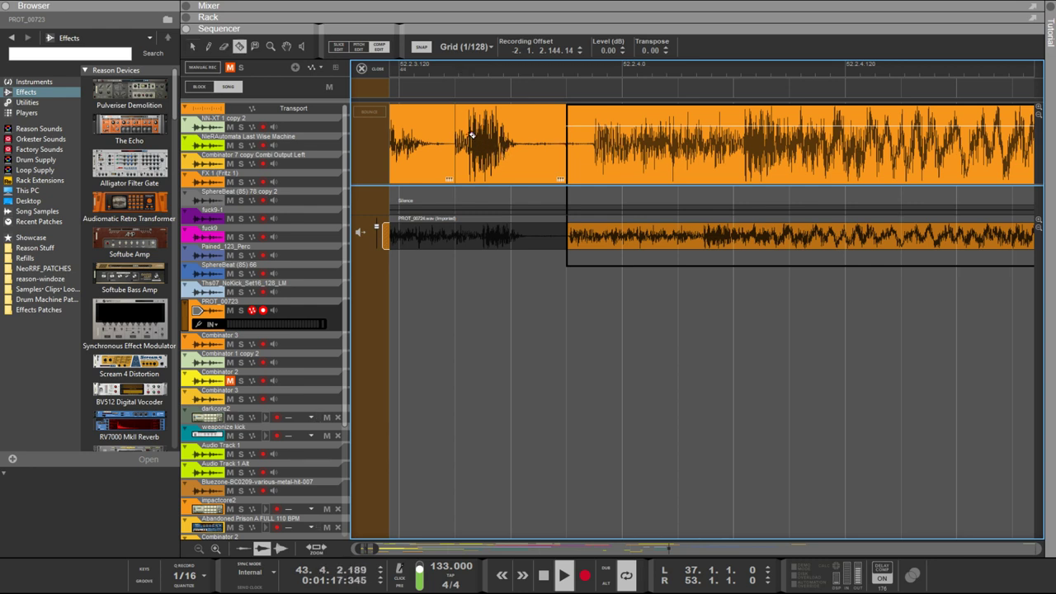
{"action": "mouse_move", "coordinate": [463, 130]}
{"action": "left_mouse_down"}
{"action": "mouse_move", "coordinate": [491, 133]}
{"action": "mouse_move", "coordinate": [463, 130]}
{"action": "left_mouse_up"}
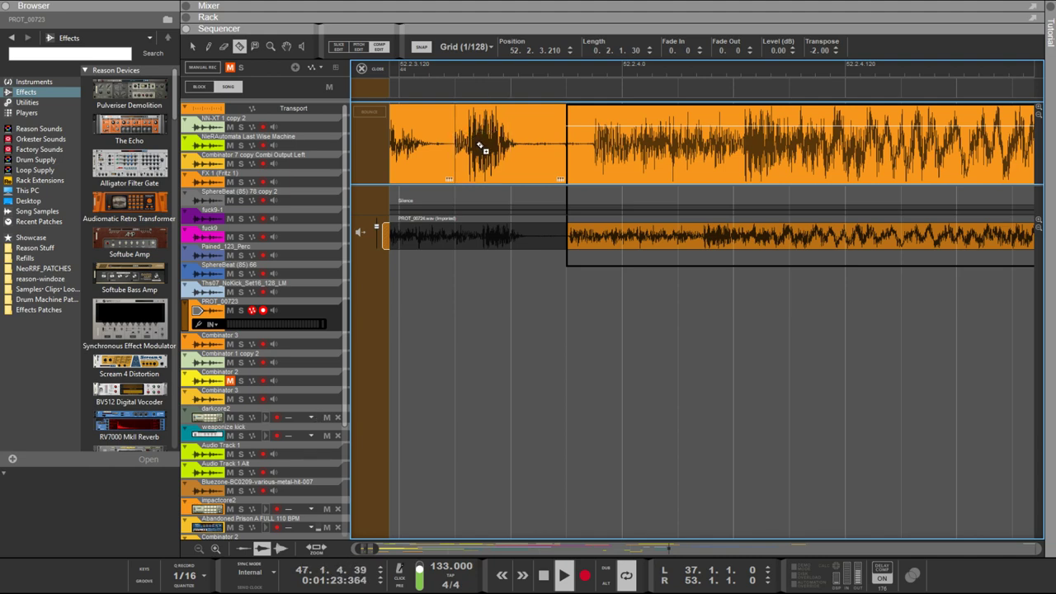
{"action": "scroll", "coordinate": [482, 148], "scroll_direction": "up", "scroll_amount": 4}
{"action": "scroll", "coordinate": [478, 155], "scroll_direction": "left", "scroll_amount": 2}
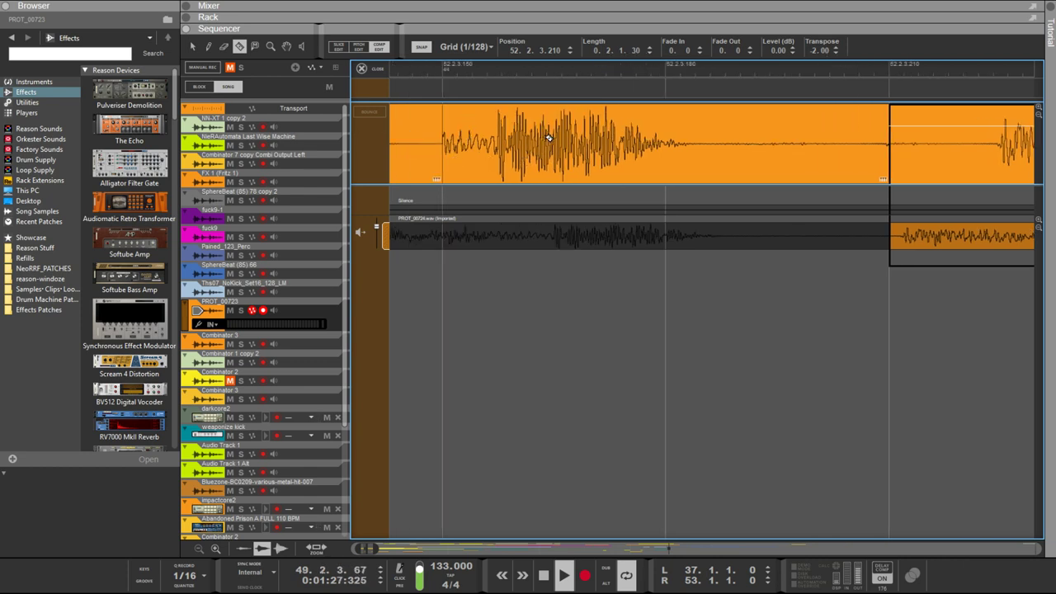
{"action": "double_click", "coordinate": [630, 124]}
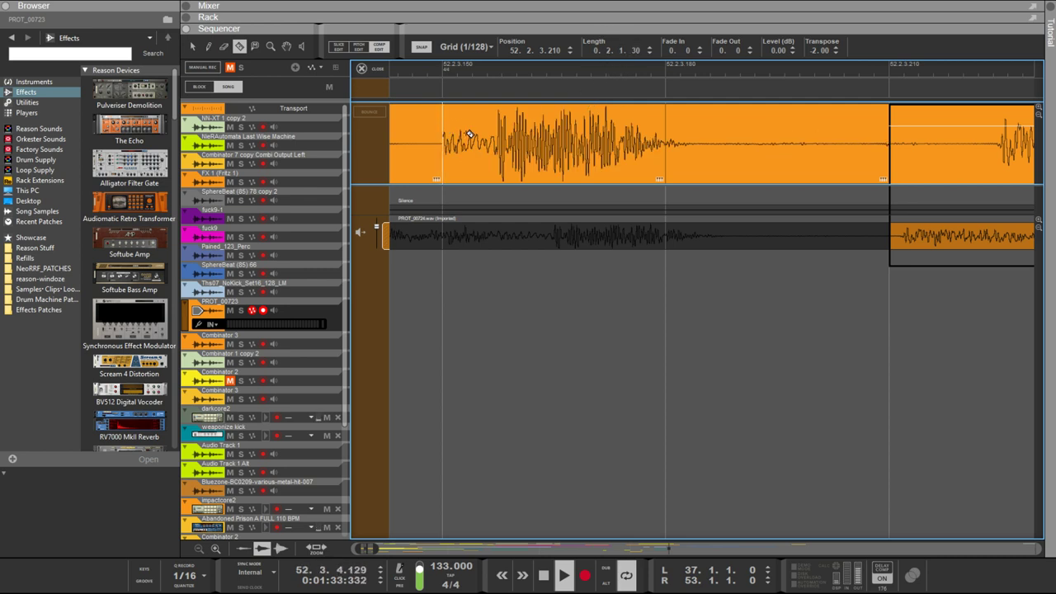
Try shortening the clip at 52.2.3.150 to a length of 0.0.0.10 and undo the change
{"action": "left_click", "coordinate": [659, 140]}
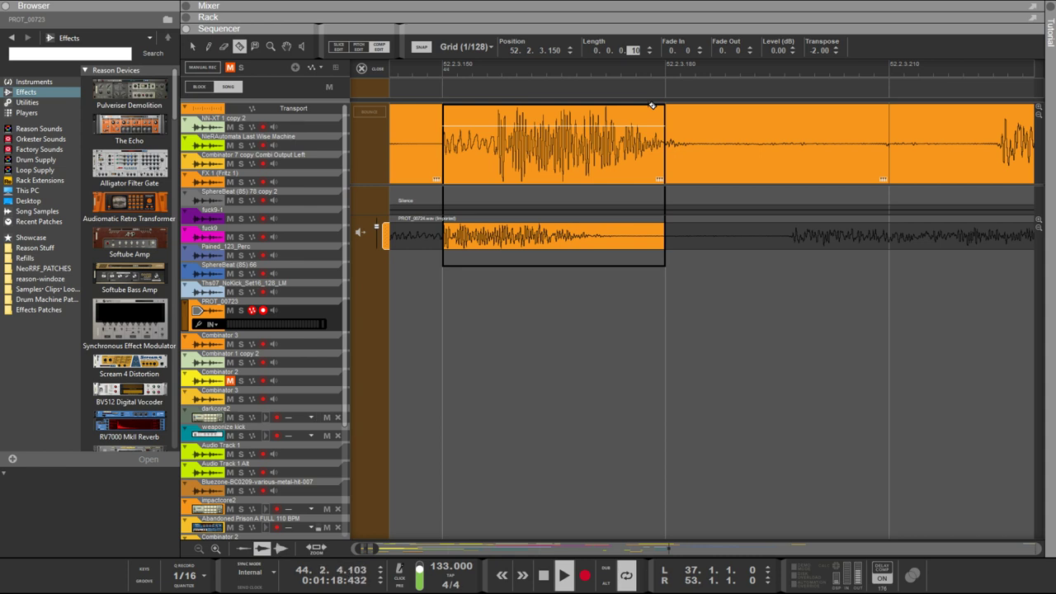
{"action": "key", "text": "Return"}
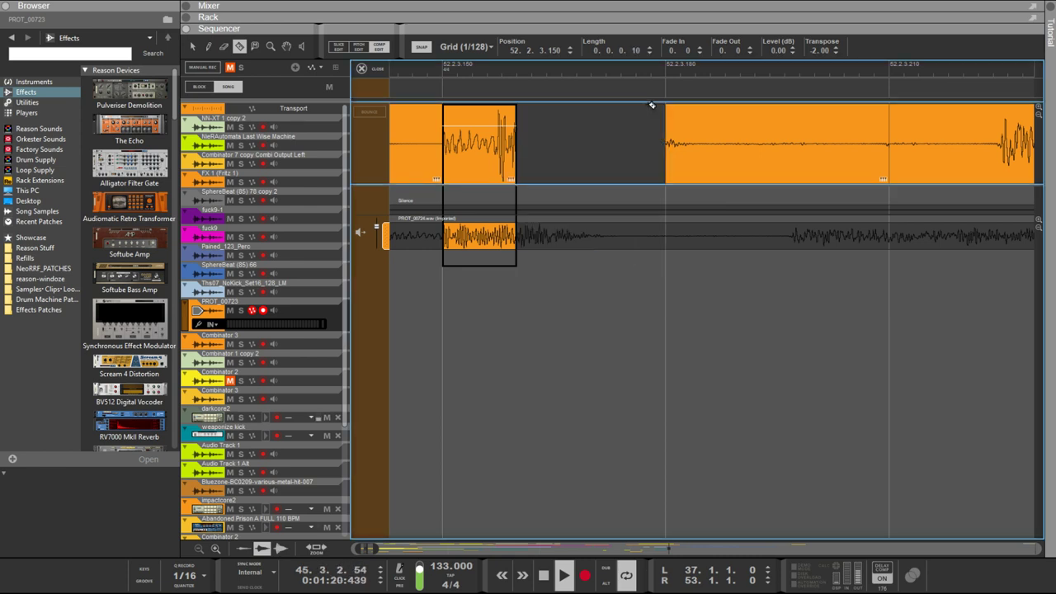
{"action": "key", "text": "ctrl+z"}
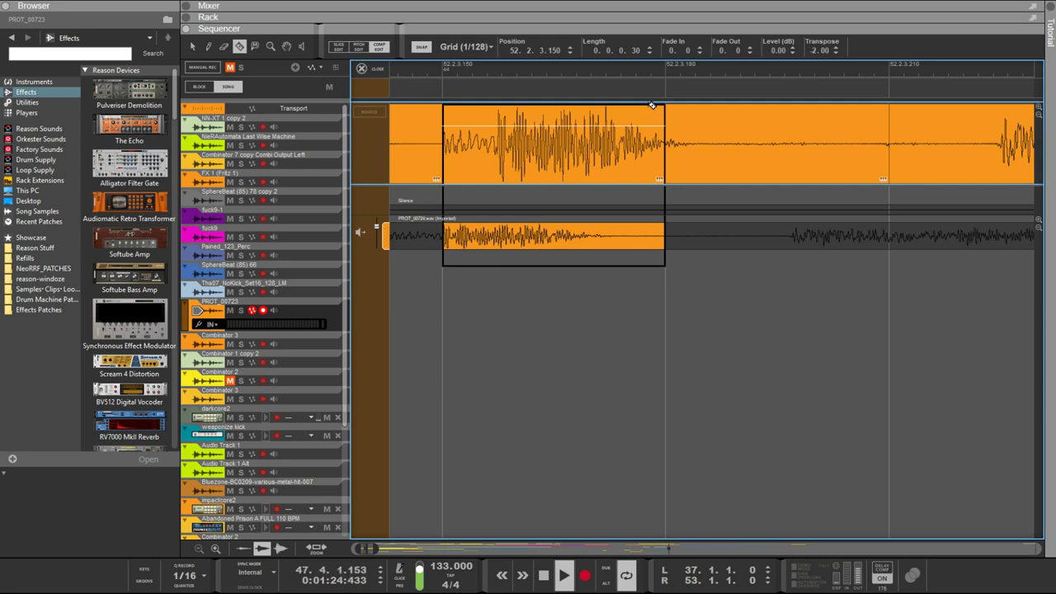
Shorten the clip at 52.2.3.150 to a length of 0.0.0.10 and reduce it further to 0.0.0.7
{"action": "double_click", "coordinate": [634, 51]}
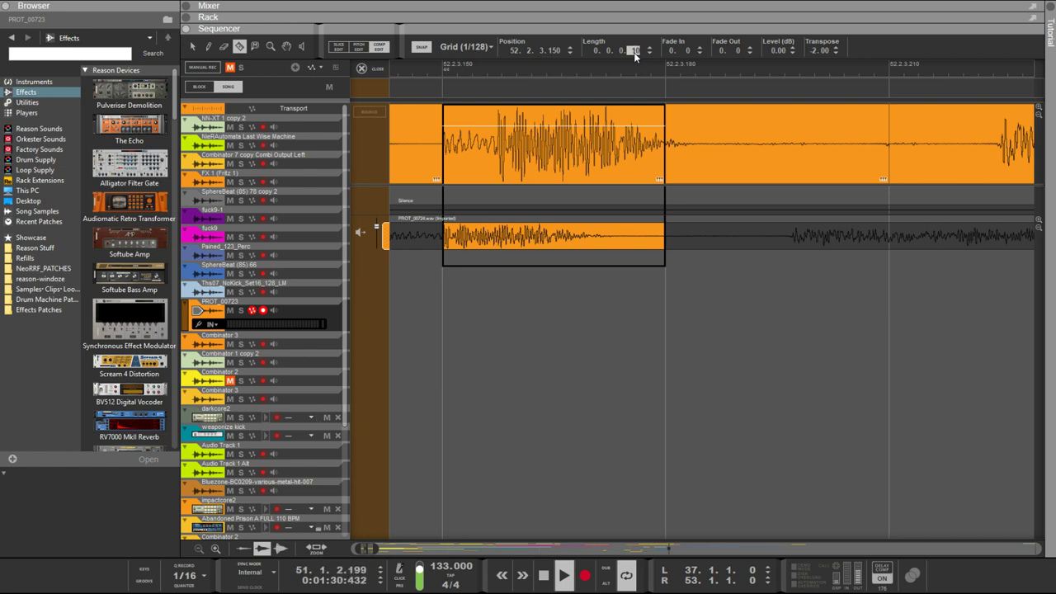
{"action": "key", "text": "Return"}
{"action": "double_click", "coordinate": [633, 52]}
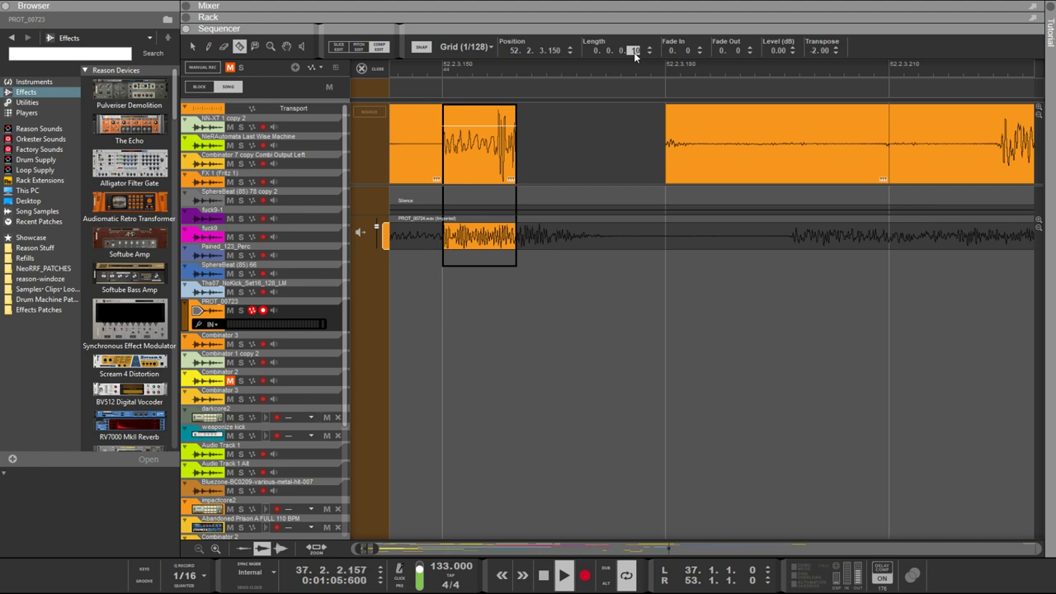
{"action": "type", "text": "7"}
{"action": "key", "text": "Return"}
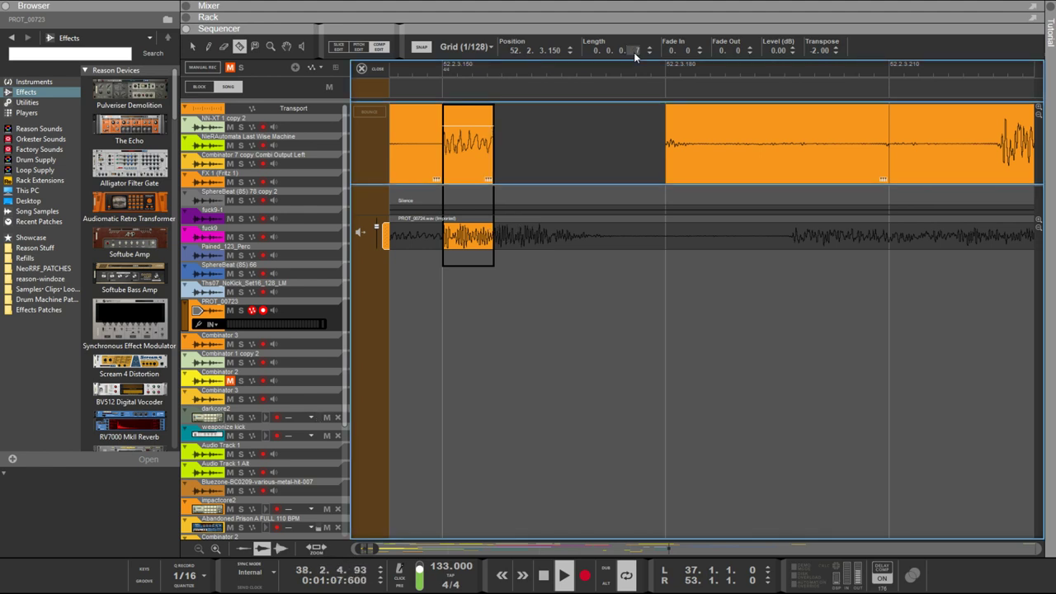
Extend the start of the clip at 52.2.3.180 back to 52.2.3.150 with the selection tool
{"action": "key", "text": "q"}
{"action": "left_click", "coordinate": [672, 151]}
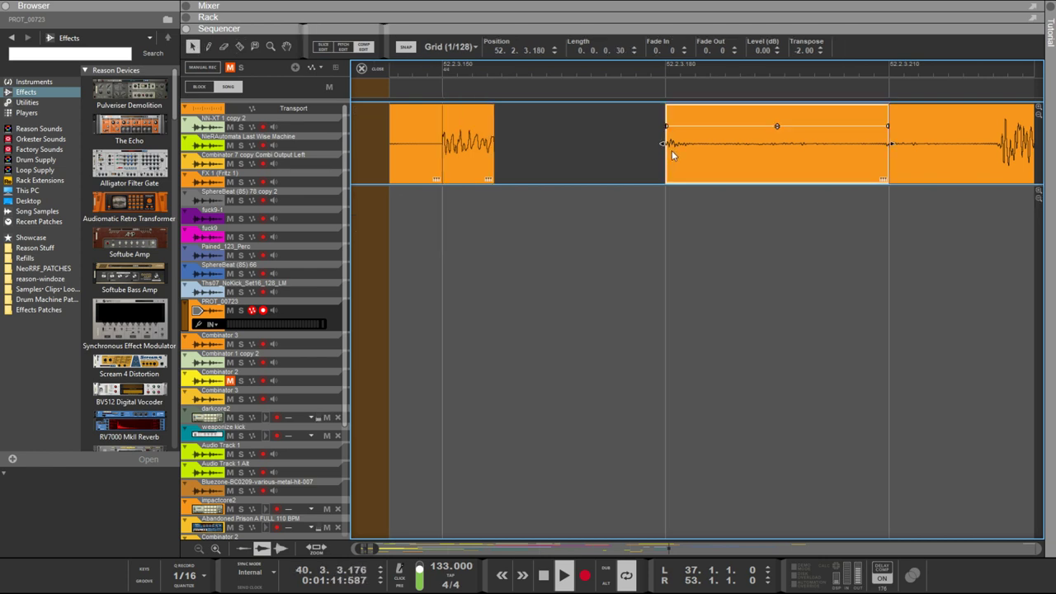
{"action": "left_click_drag", "start_coordinate": [662, 144], "coordinate": [616, 145]}
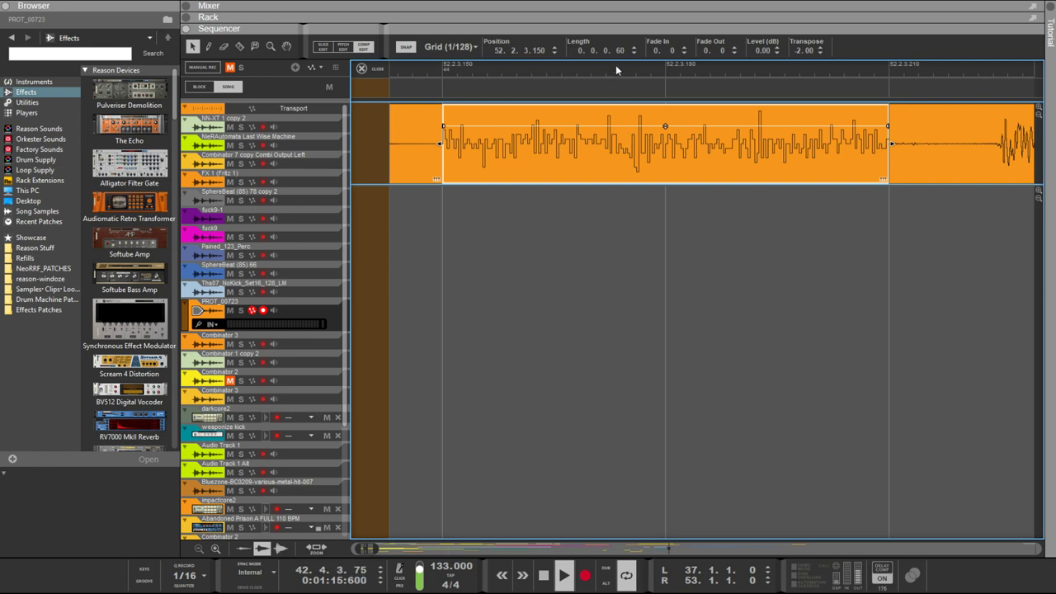
Try a length of 0.0.0.40 for the extended clip and bring its length back to 0.0.0.60
{"action": "left_click", "coordinate": [620, 50]}
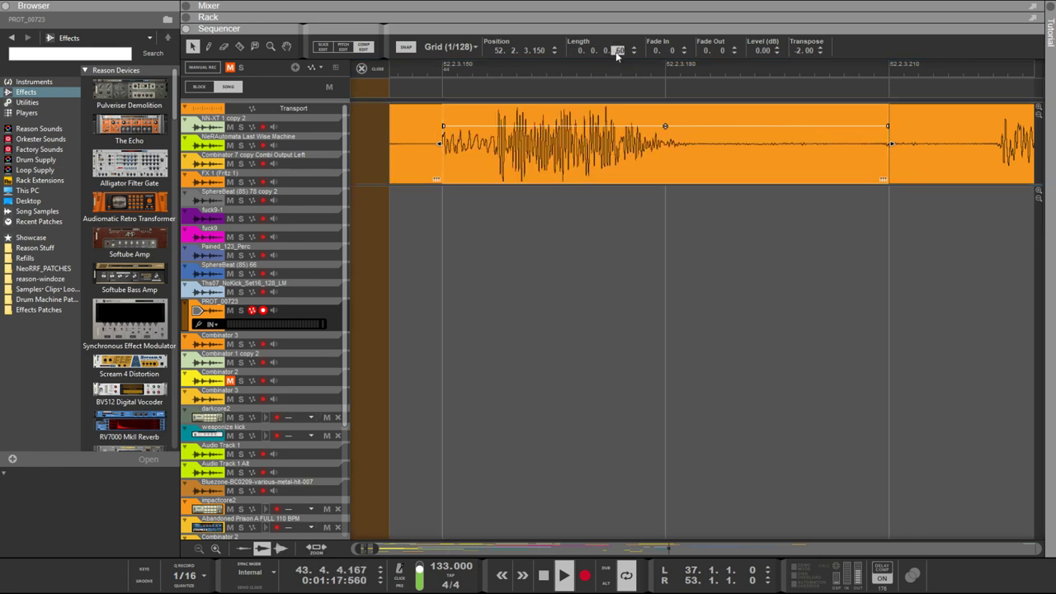
{"action": "left_click_drag", "start_coordinate": [616, 52], "coordinate": [621, 63]}
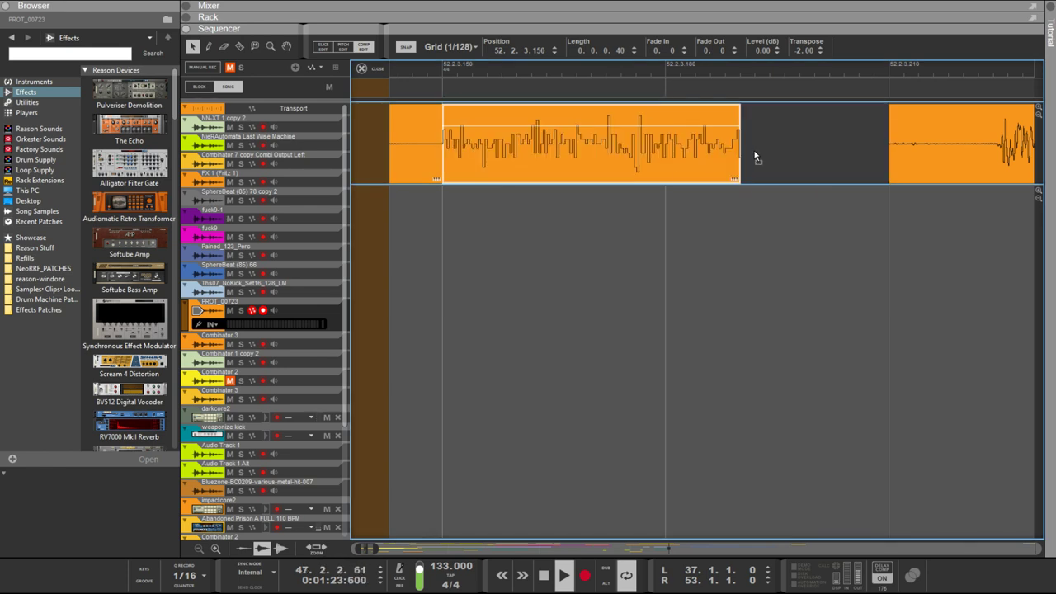
{"action": "left_click_drag", "start_coordinate": [573, 151], "coordinate": [795, 151]}
{"action": "key", "text": "ctrl+z"}
{"action": "left_click_drag", "start_coordinate": [748, 147], "coordinate": [891, 147]}
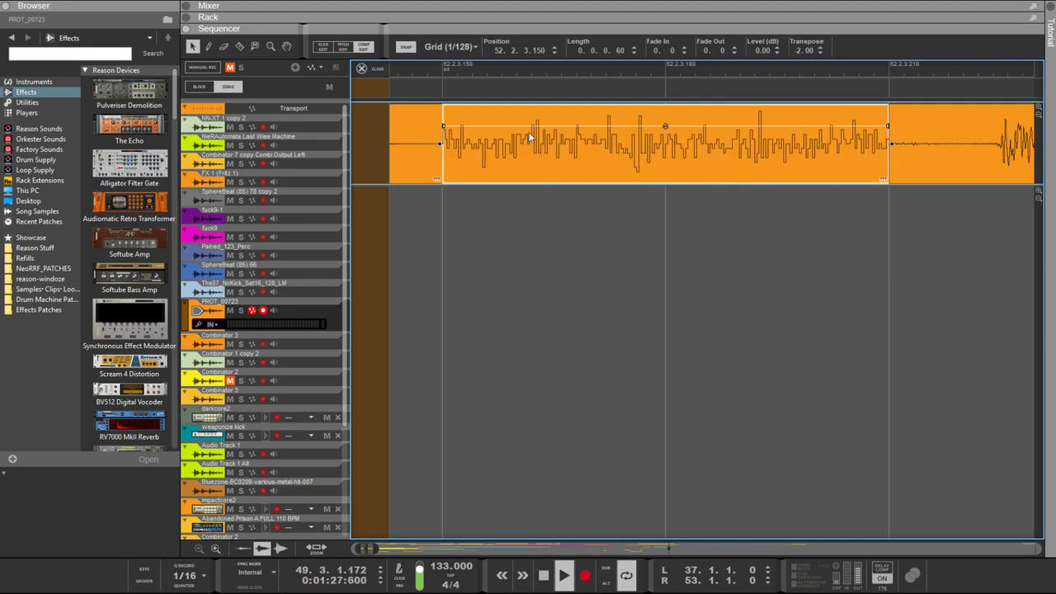
Return the extended clip's start to 52.2.3.180 with a length of 0.0.0.30 and keep it selected
{"action": "left_click_drag", "start_coordinate": [603, 155], "coordinate": [730, 146]}
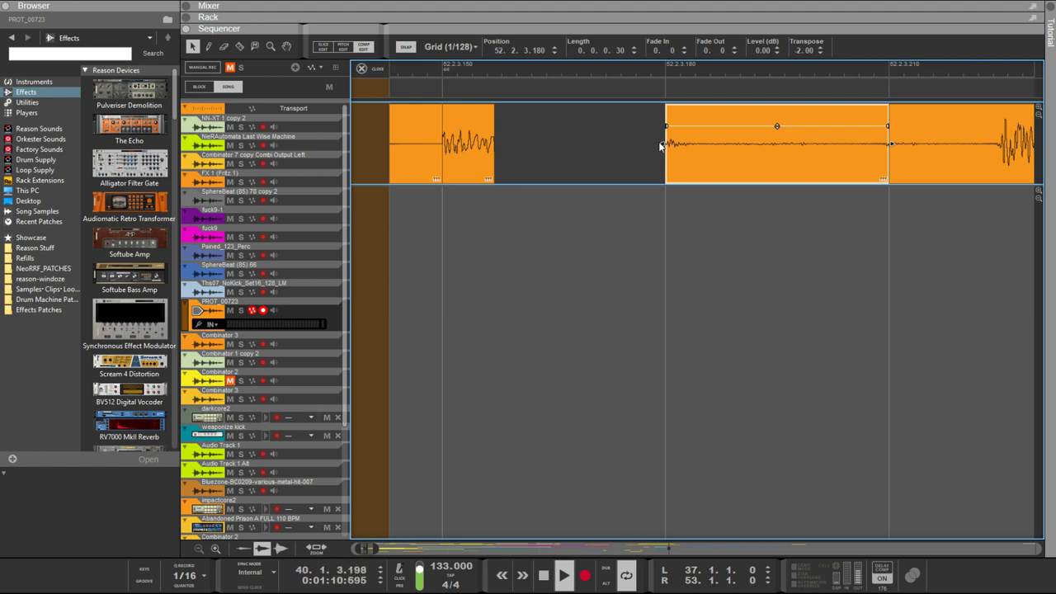
{"action": "left_click", "coordinate": [660, 145]}
{"action": "left_click", "coordinate": [678, 144]}
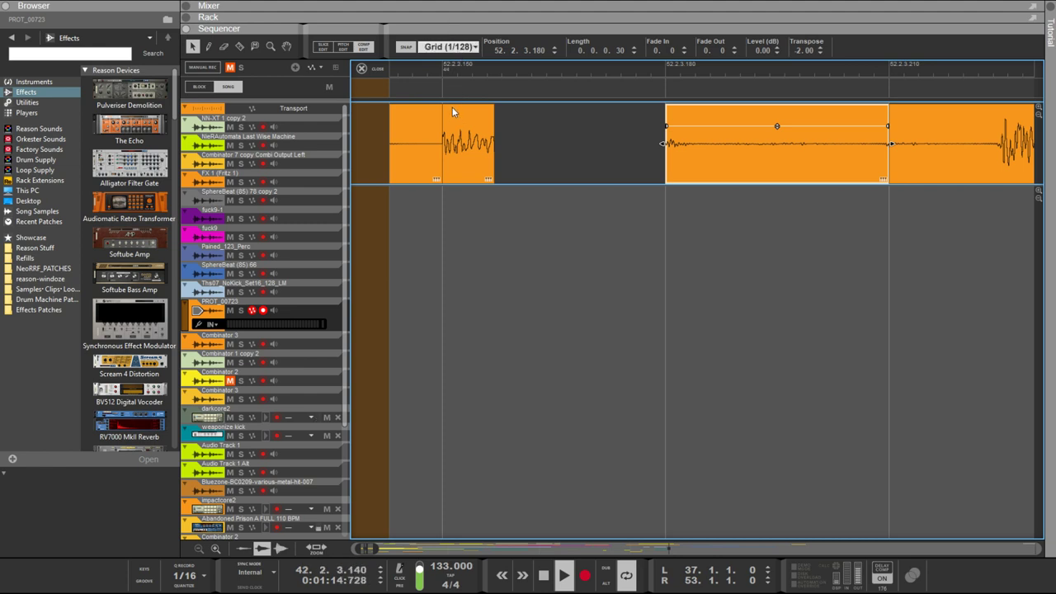
Undo the length changes on the clip at 52.2.3.150 and its split at 52.2.3.180
{"action": "key", "text": "ctrl+5"}
{"action": "key", "text": "ctrl+z"}
{"action": "key", "text": "ctrl+z"}
{"action": "key", "text": "ctrl+z"}
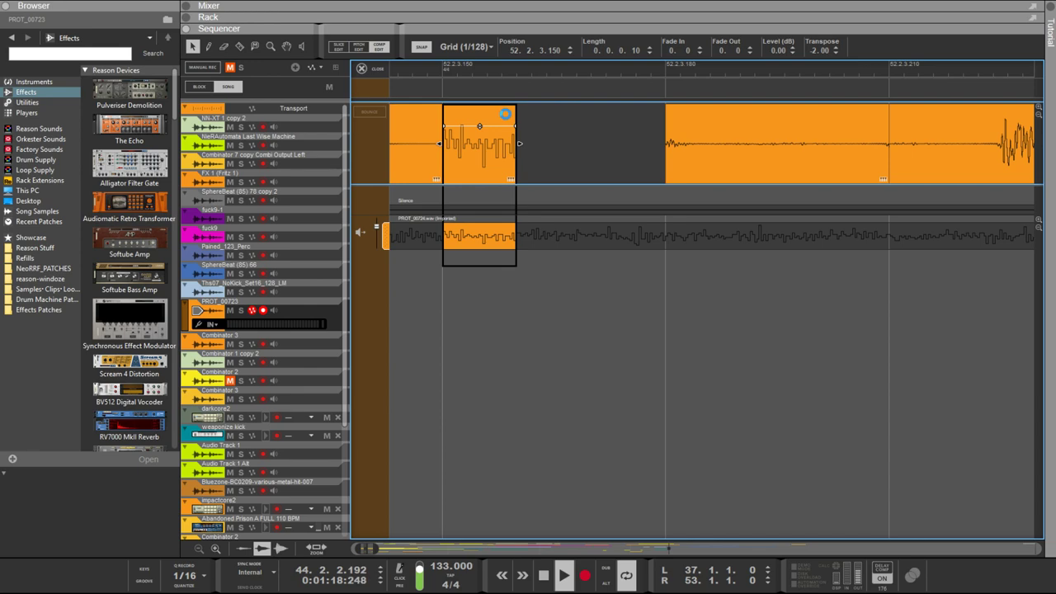
{"action": "key", "text": "ctrl+z"}
{"action": "scroll", "coordinate": [548, 124], "scroll_direction": "down", "scroll_amount": 2}
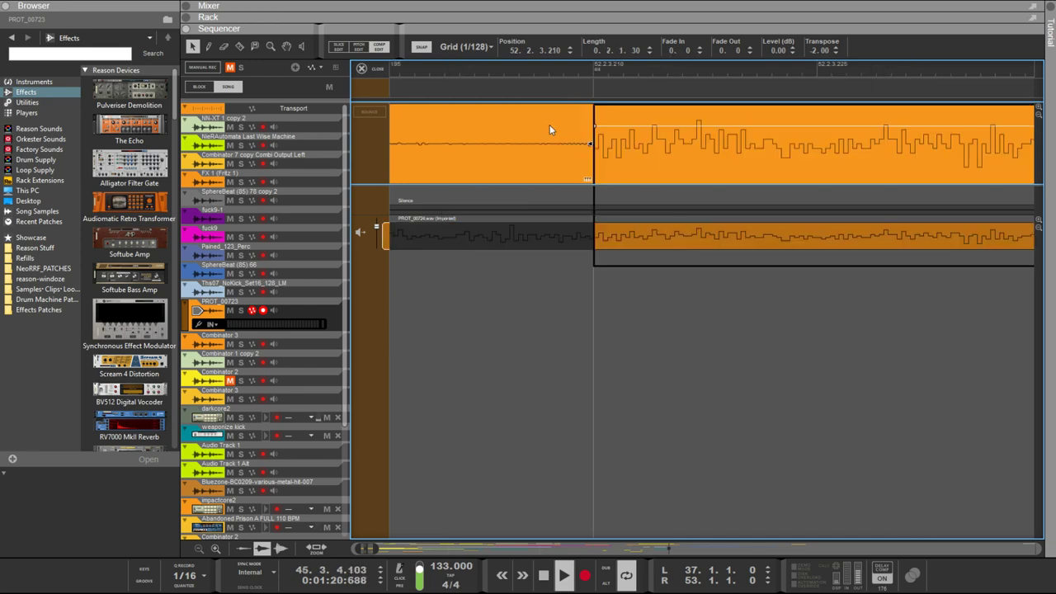
Undo the splits at 52.2.3.210 and 52.2.3.150 in the audio that starts at 52.2.3
{"action": "scroll", "coordinate": [549, 124], "scroll_direction": "down", "scroll_amount": 3}
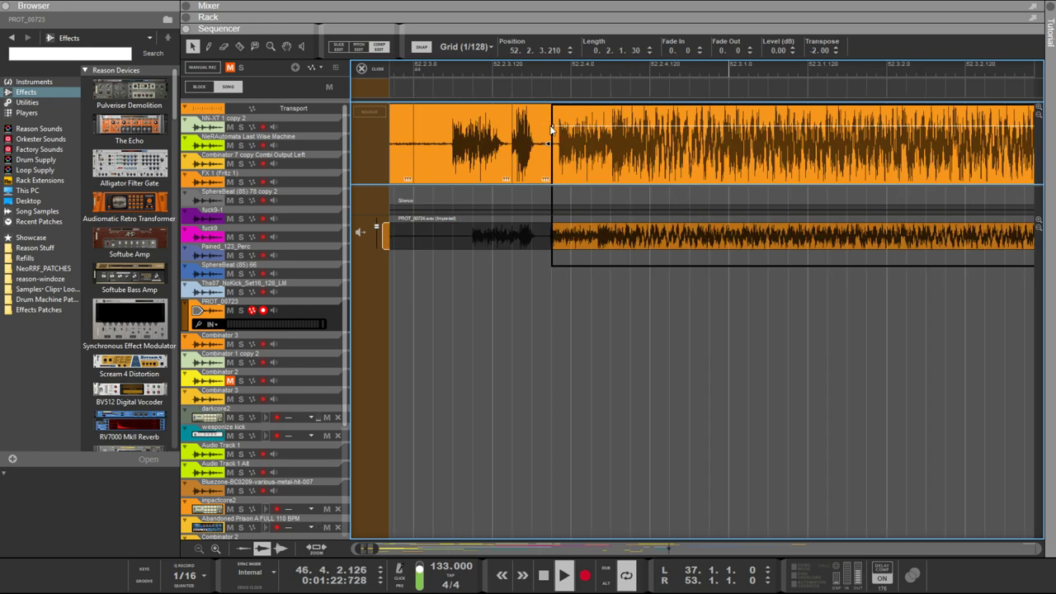
{"action": "scroll", "coordinate": [574, 138], "scroll_direction": "up", "scroll_amount": 2}
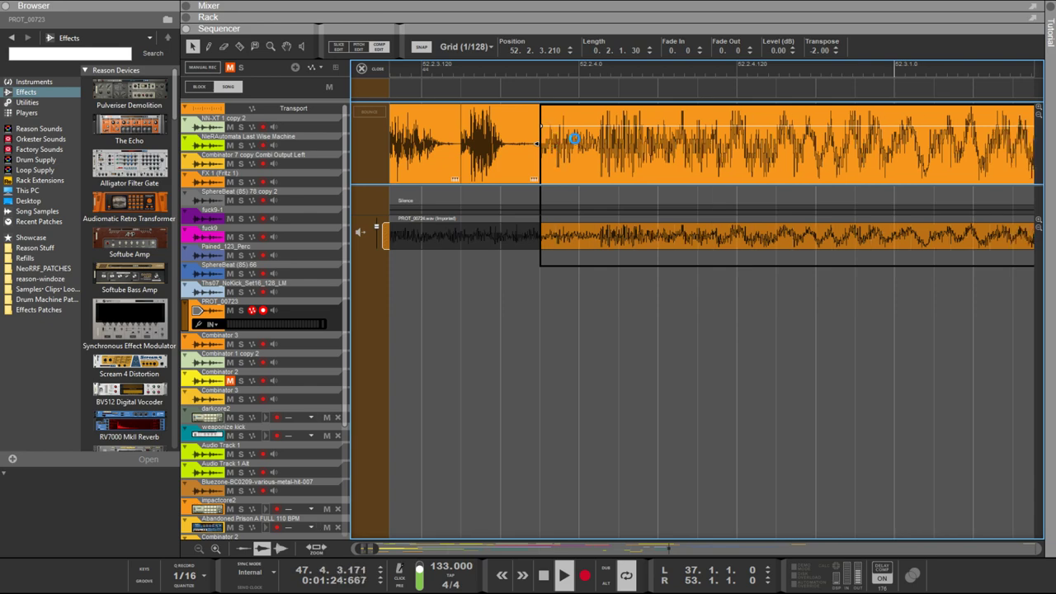
{"action": "scroll", "coordinate": [574, 138], "scroll_direction": "up", "scroll_amount": 4}
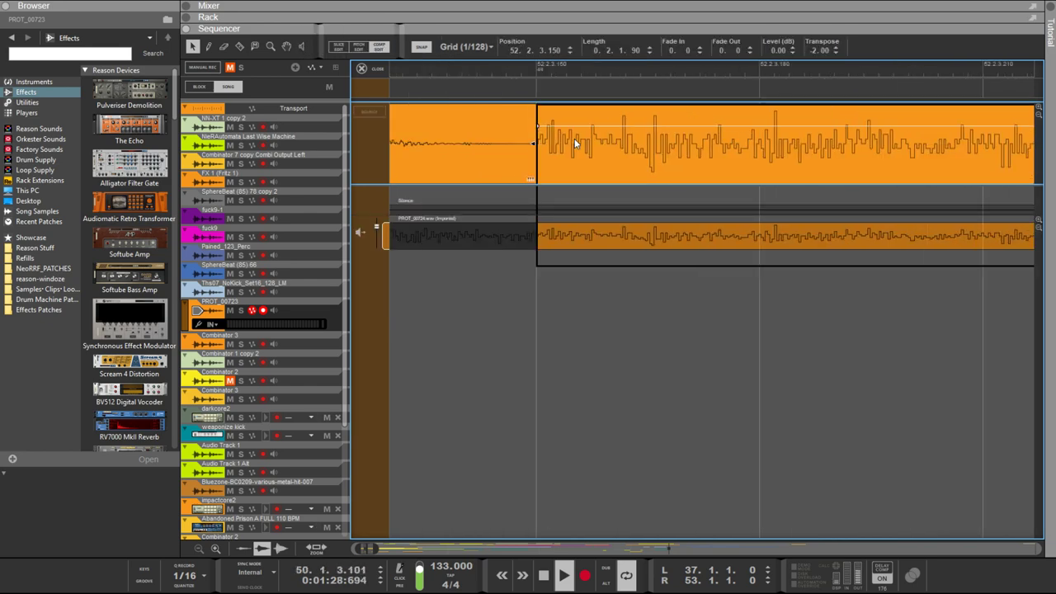
{"action": "scroll", "coordinate": [576, 145], "scroll_direction": "right", "scroll_amount": 2}
{"action": "scroll", "coordinate": [574, 137], "scroll_direction": "down", "scroll_amount": 4}
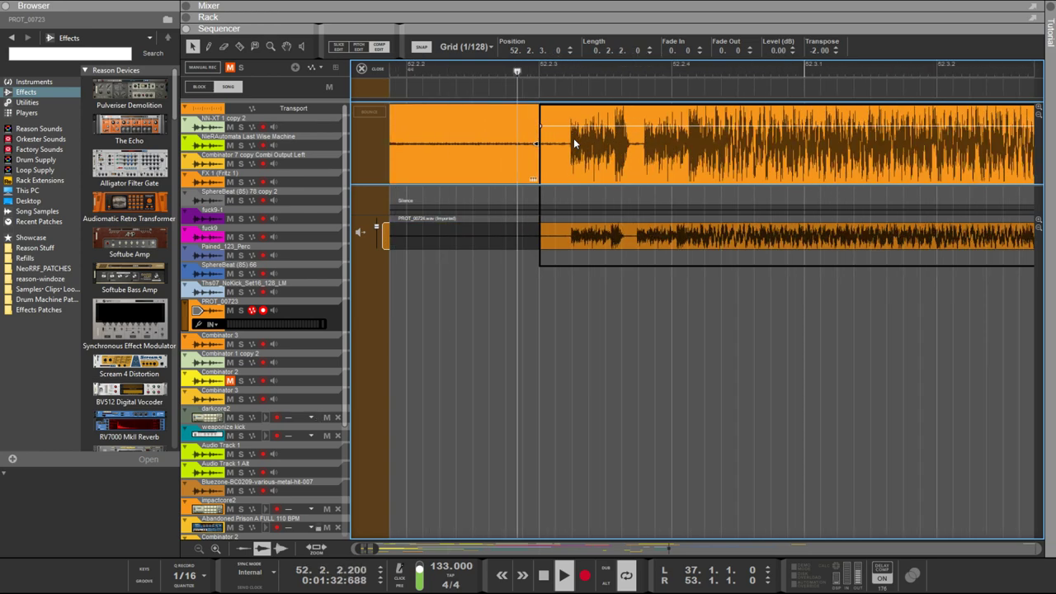
{"action": "scroll", "coordinate": [575, 144], "scroll_direction": "down", "scroll_amount": 3}
{"action": "scroll", "coordinate": [574, 144], "scroll_direction": "down", "scroll_amount": 4}
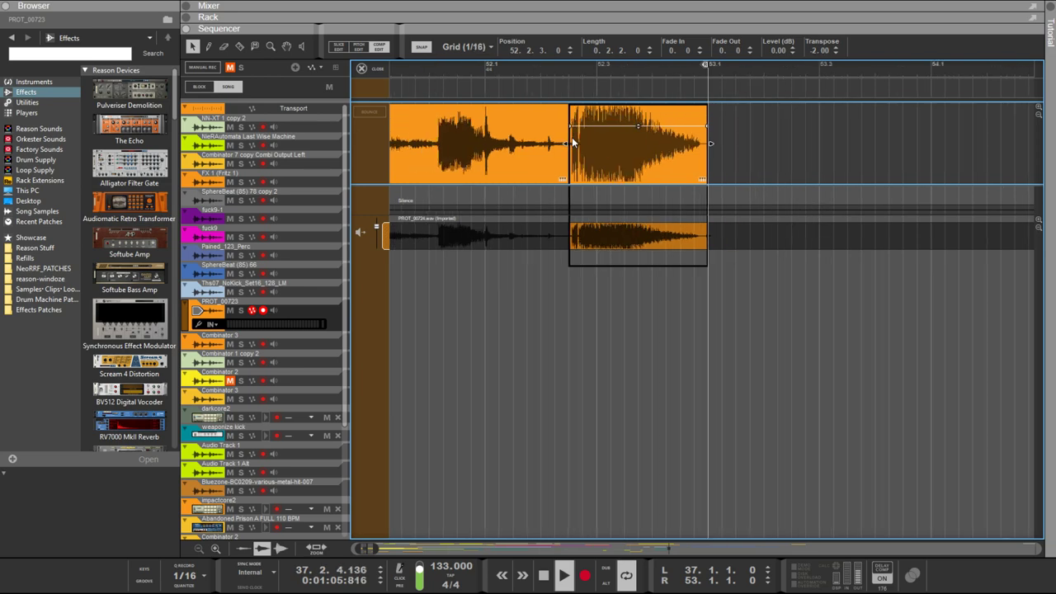
Undo the remaining edits to the clip at 52.2.3 and return to the arrangement
{"action": "scroll", "coordinate": [572, 137], "scroll_direction": "up", "scroll_amount": 2}
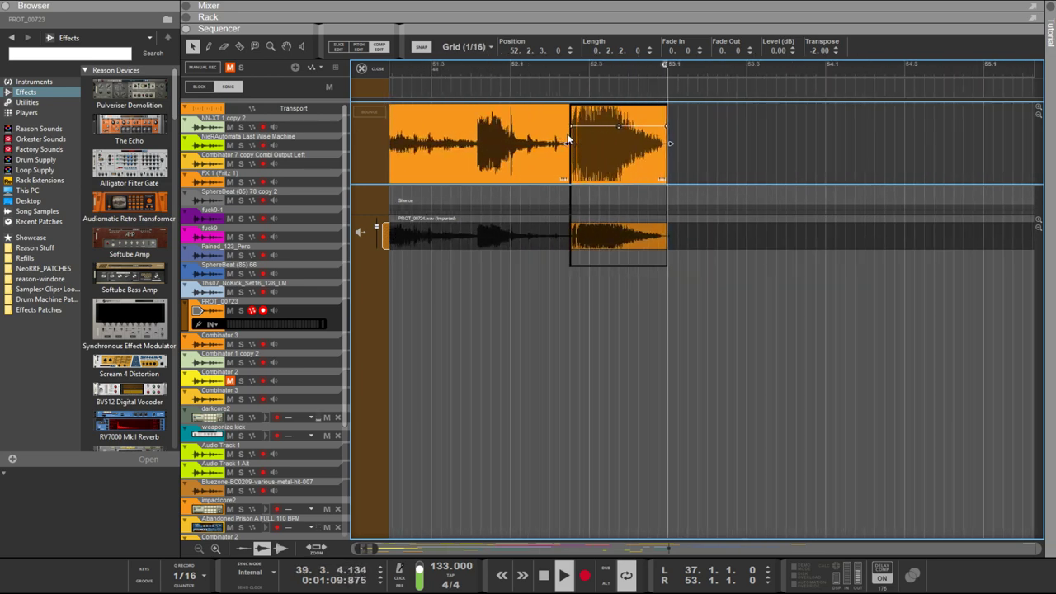
{"action": "scroll", "coordinate": [565, 134], "scroll_direction": "up", "scroll_amount": 5}
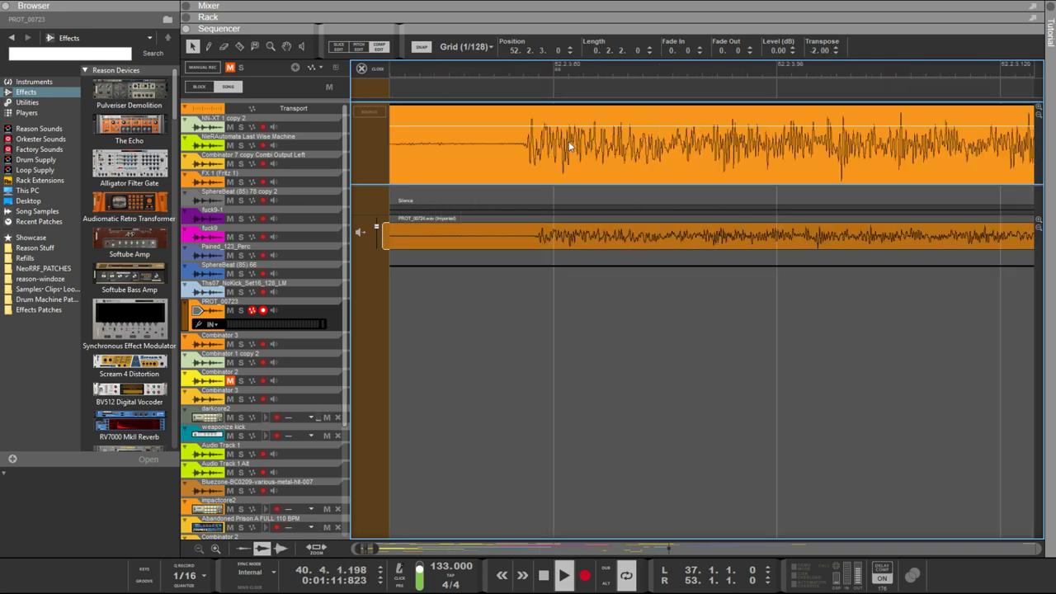
{"action": "scroll", "coordinate": [566, 145], "scroll_direction": "down", "scroll_amount": 2}
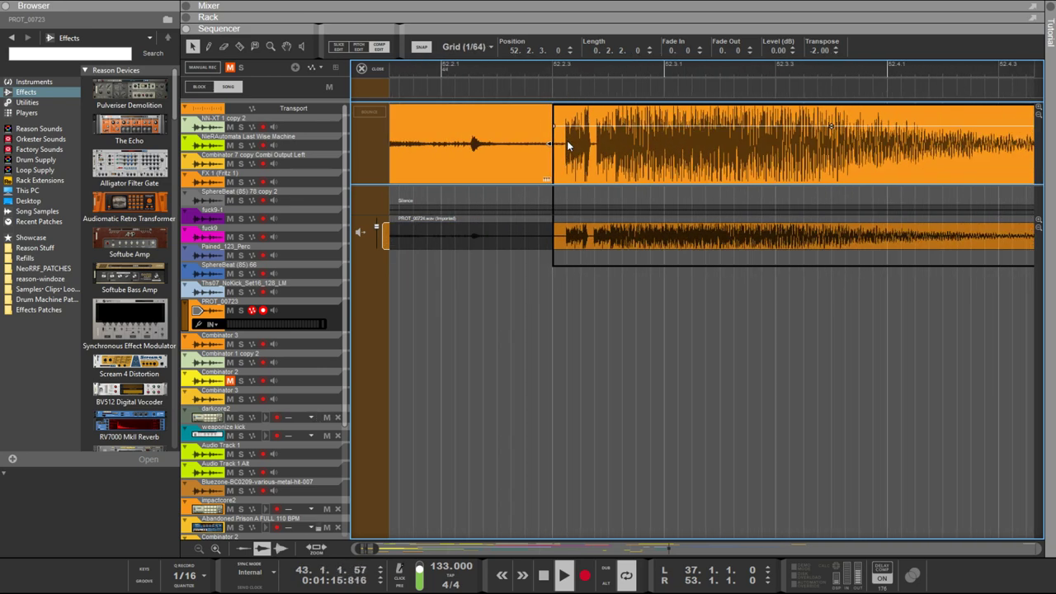
{"action": "scroll", "coordinate": [566, 144], "scroll_direction": "up", "scroll_amount": 2}
{"action": "scroll", "coordinate": [567, 140], "scroll_direction": "down", "scroll_amount": 6}
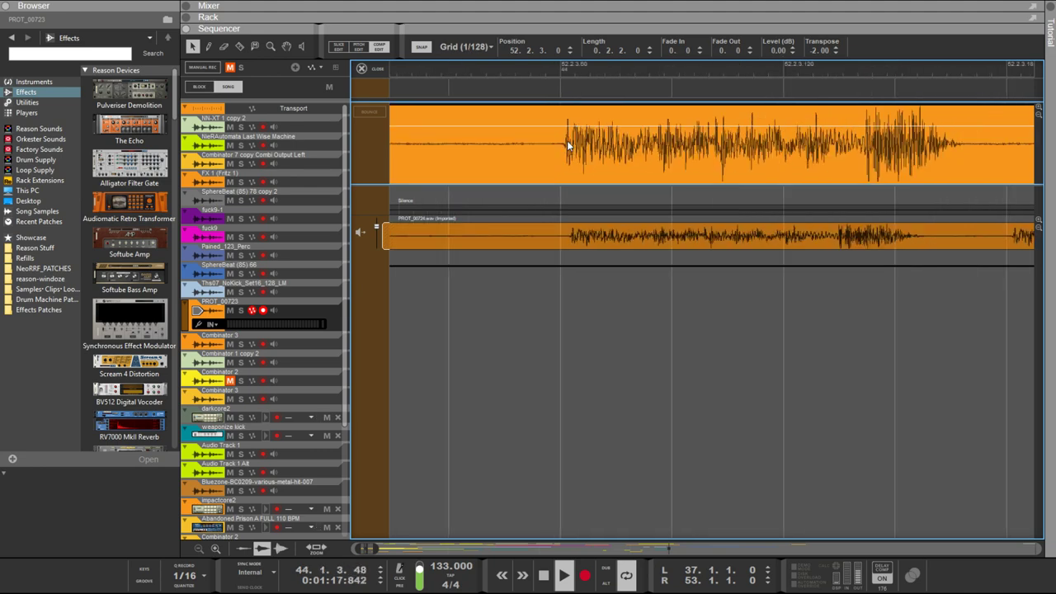
{"action": "scroll", "coordinate": [563, 140], "scroll_direction": "up", "scroll_amount": 6}
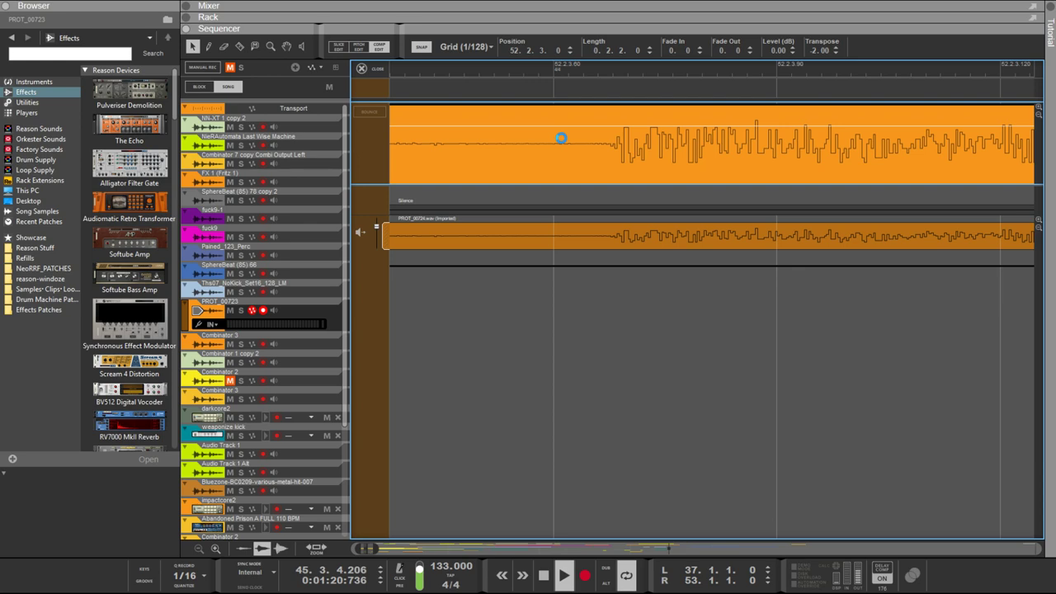
{"action": "key", "text": "Escape"}
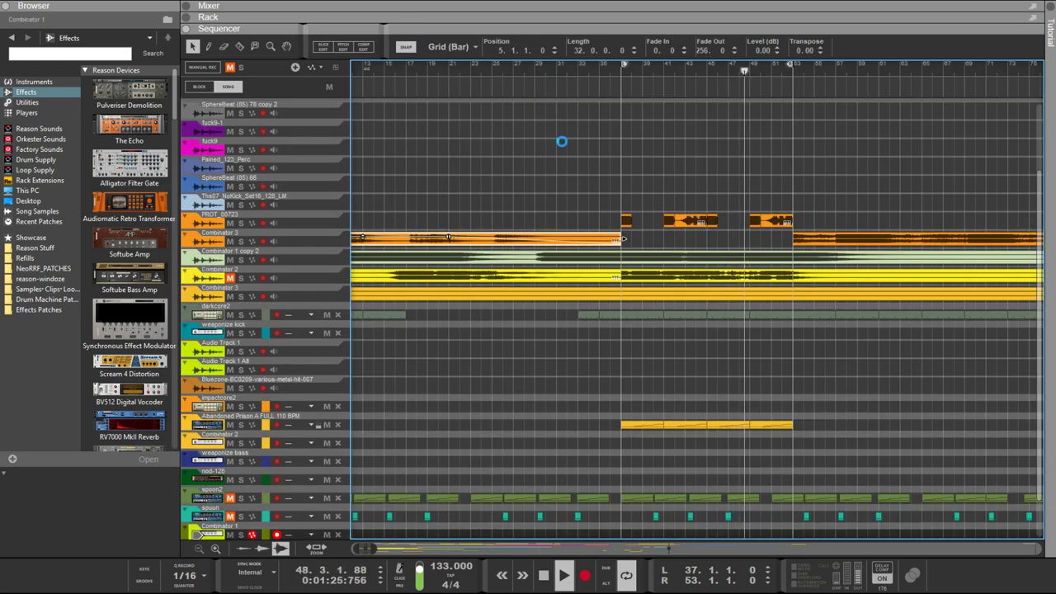
{"action": "scroll", "coordinate": [562, 141], "scroll_direction": "up", "scroll_amount": 3}
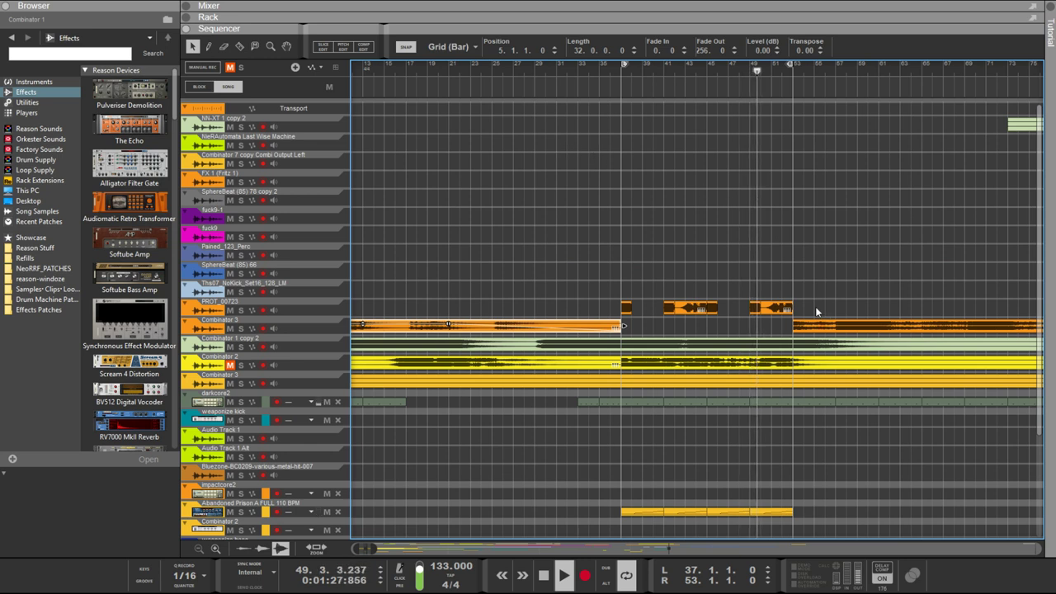
{"action": "left_click", "coordinate": [787, 310]}
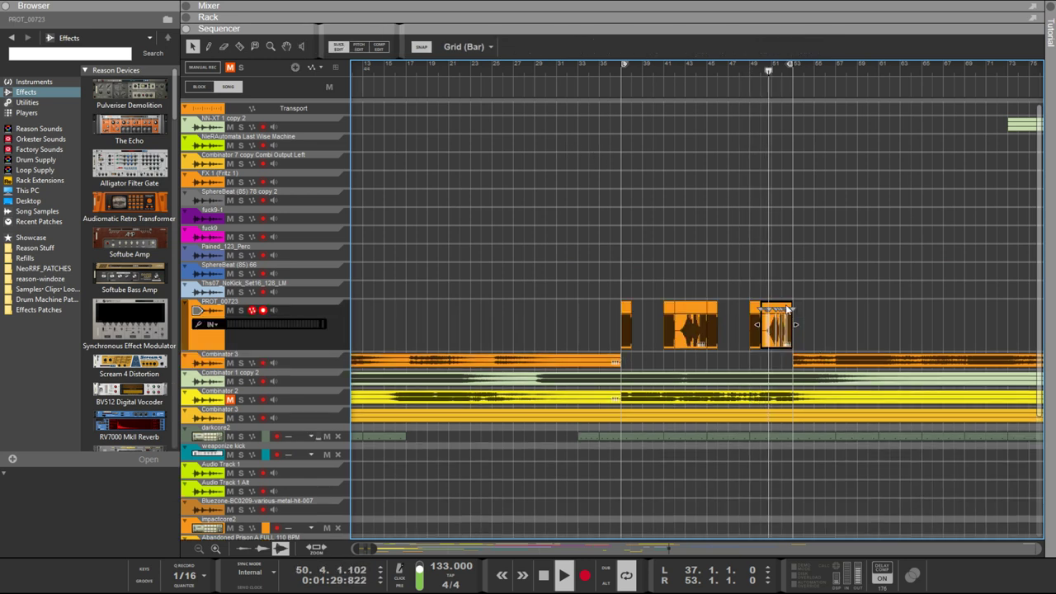
{"action": "left_click", "coordinate": [756, 271]}
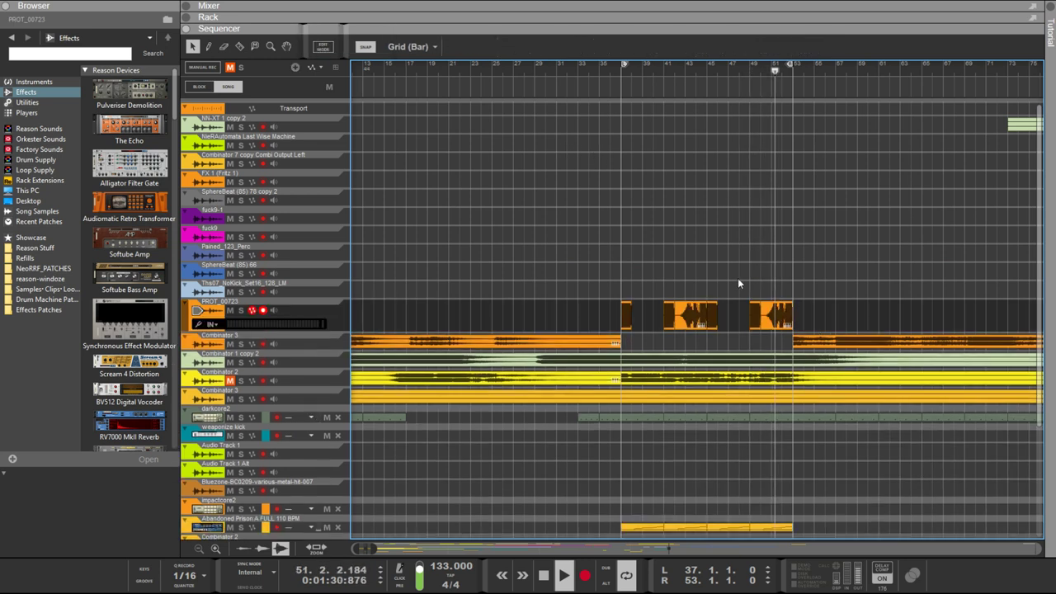
{"action": "left_click", "coordinate": [713, 320]}
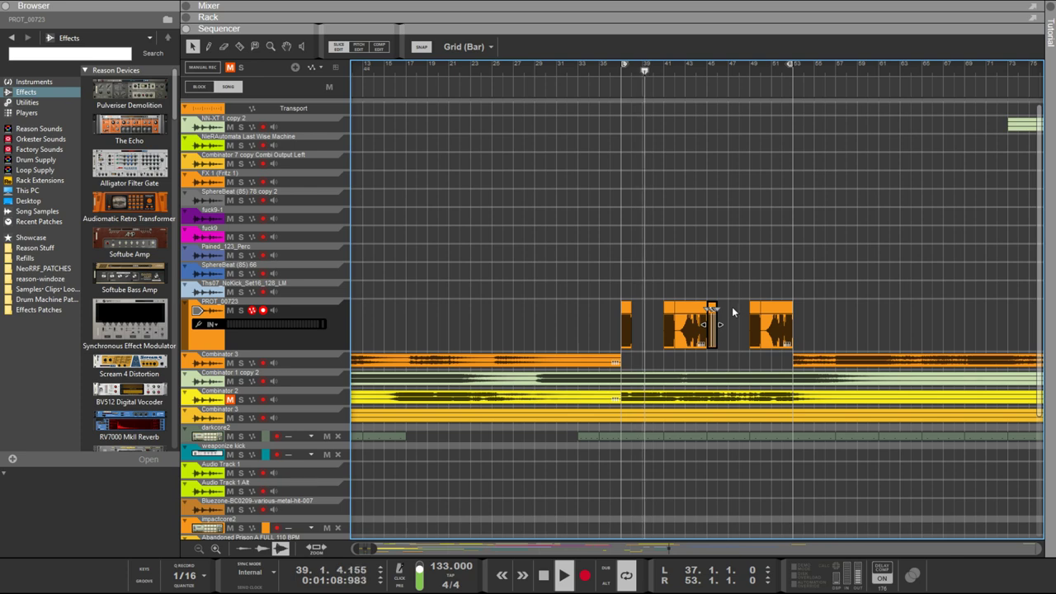
{"action": "key", "text": "Down"}
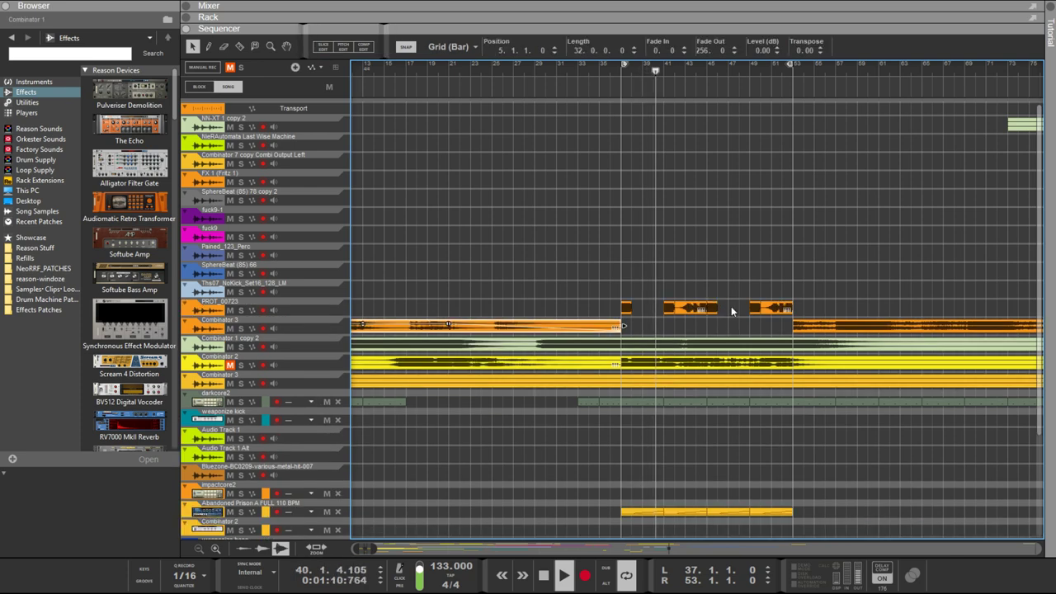
Open all clips of the PROT_00723 track in the edit view with no clip selected
{"action": "left_click", "coordinate": [707, 312]}
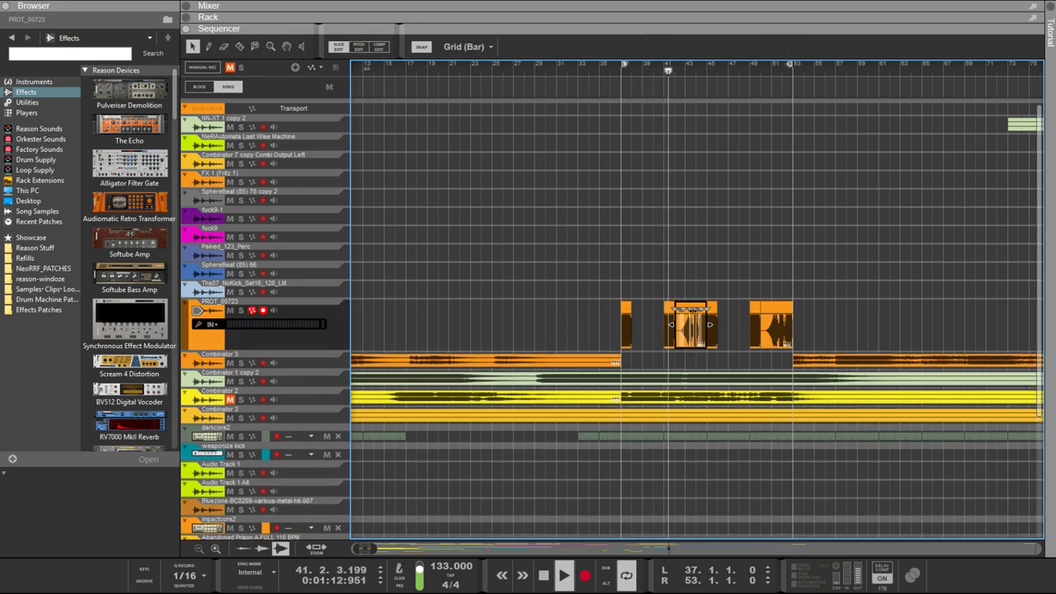
{"action": "left_click", "coordinate": [713, 280]}
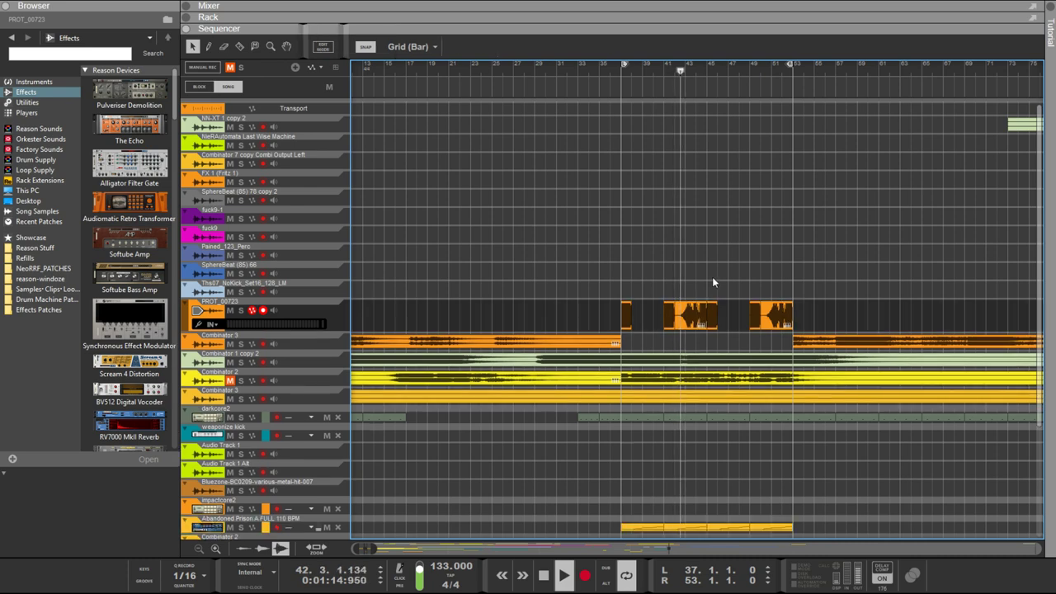
{"action": "key", "text": "ctrl+e"}
{"action": "scroll", "coordinate": [824, 198], "scroll_direction": "up", "scroll_amount": 4}
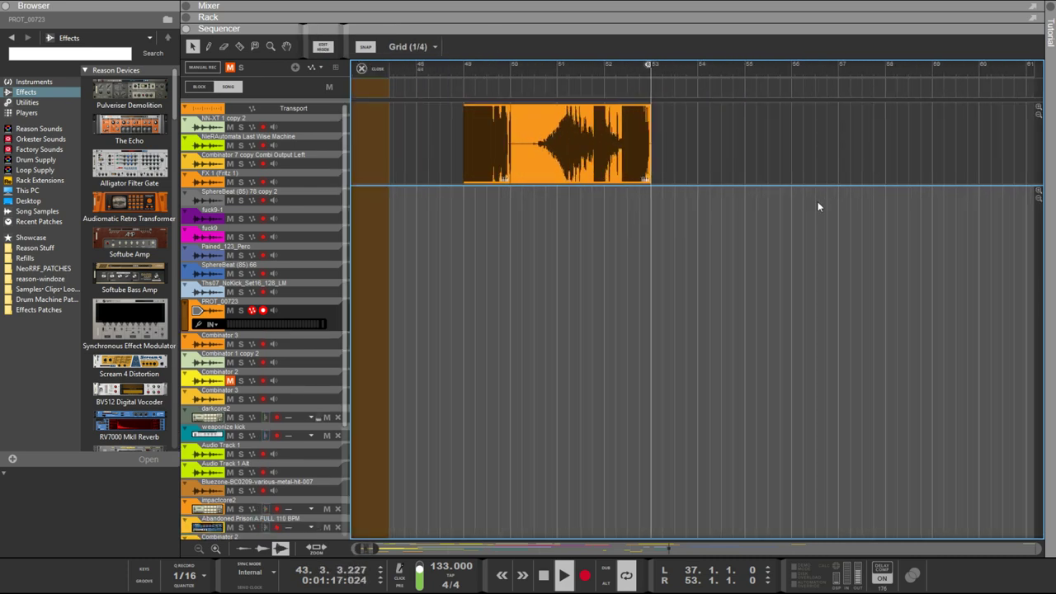
{"action": "scroll", "coordinate": [671, 259], "scroll_direction": "up", "scroll_amount": 2}
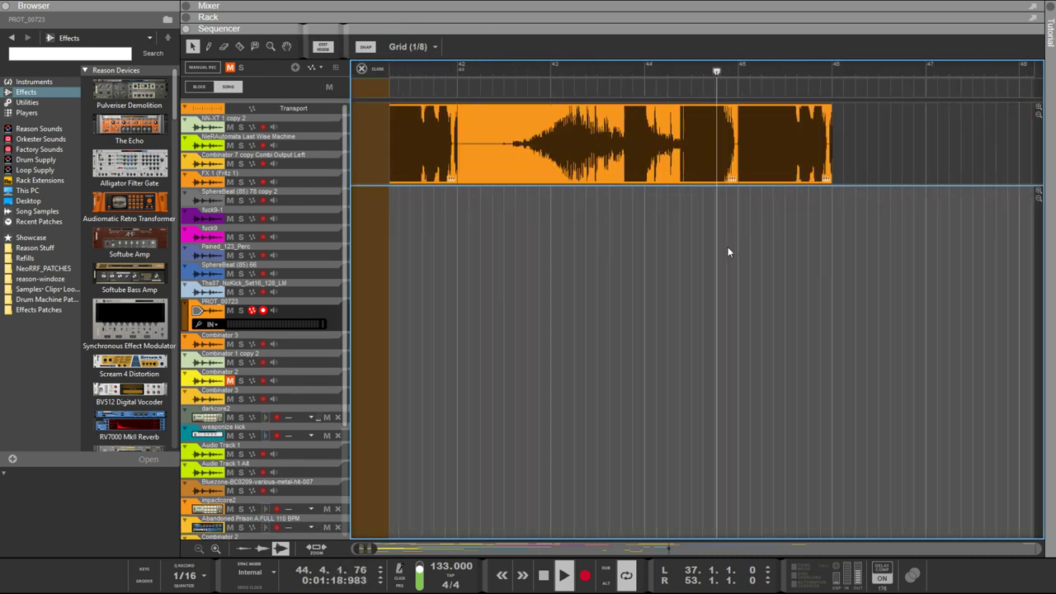
{"action": "scroll", "coordinate": [727, 252], "scroll_direction": "down", "scroll_amount": 2}
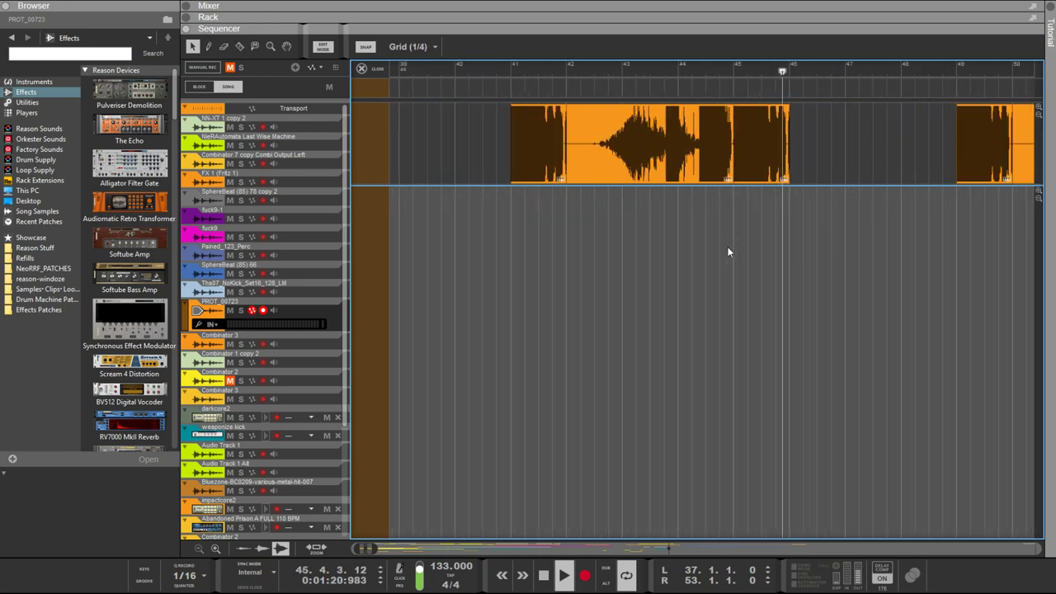
{"action": "scroll", "coordinate": [727, 252], "scroll_direction": "up", "scroll_amount": 4}
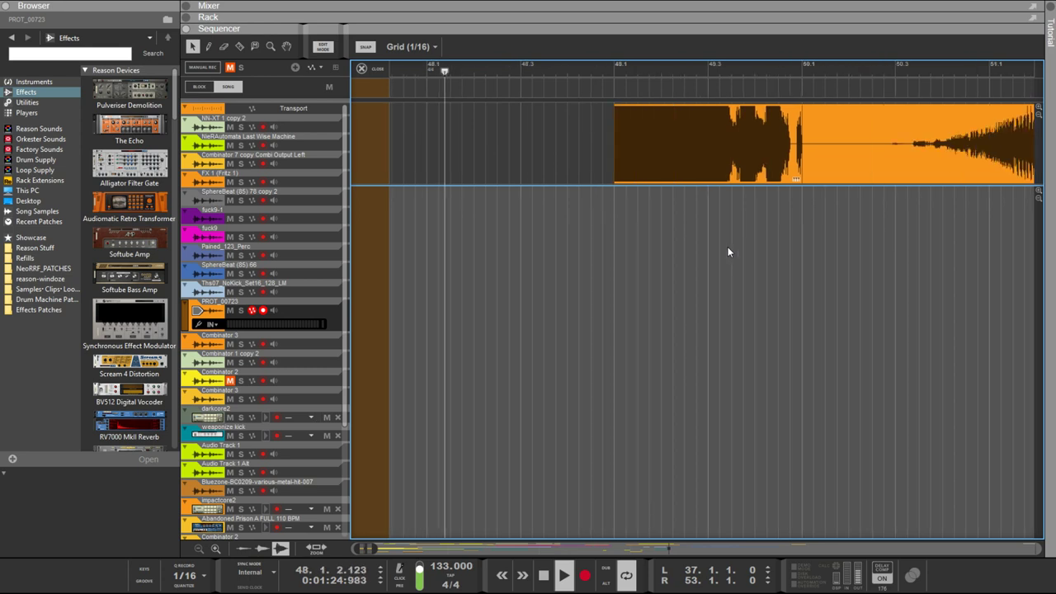
Move the left loop locator to bar 45
{"action": "scroll", "coordinate": [728, 246], "scroll_direction": "left", "scroll_amount": 6}
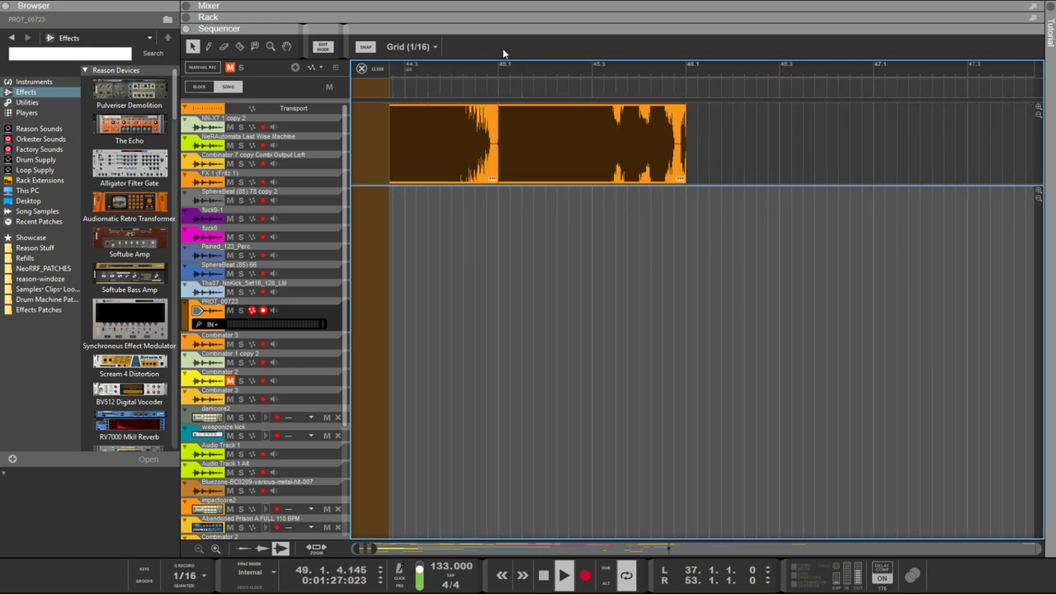
{"action": "left_click", "coordinate": [498, 72], "text": "ctrl"}
{"action": "scroll", "coordinate": [625, 141], "scroll_direction": "right", "scroll_amount": 8}
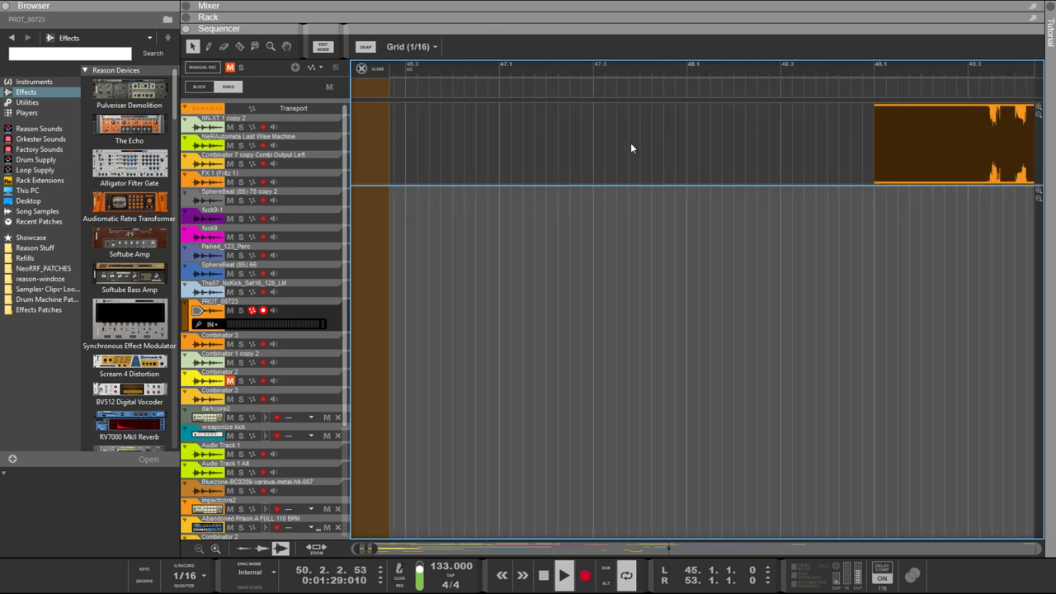
{"action": "scroll", "coordinate": [634, 150], "scroll_direction": "right", "scroll_amount": 4}
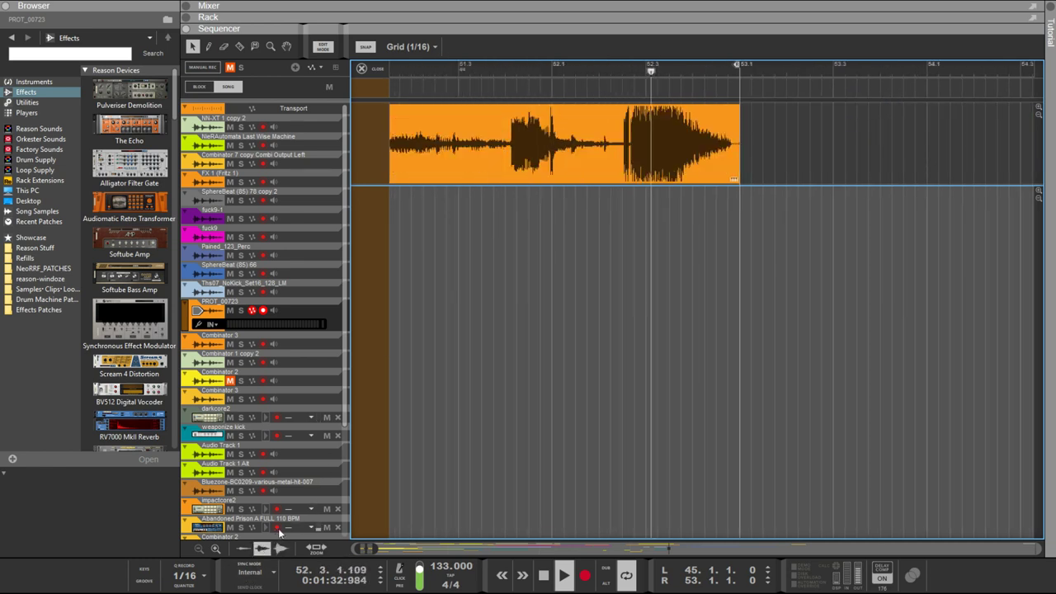
{"action": "scroll", "coordinate": [474, 343], "scroll_direction": "down", "scroll_amount": 1}
{"action": "scroll", "coordinate": [474, 343], "scroll_direction": "left", "scroll_amount": 4}
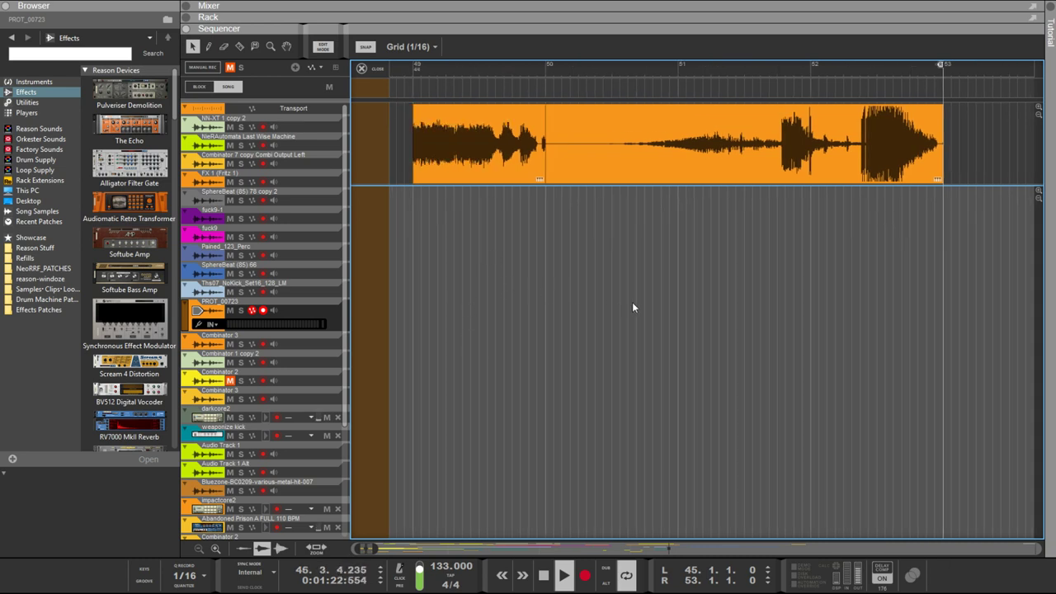
{"action": "key", "text": "e"}
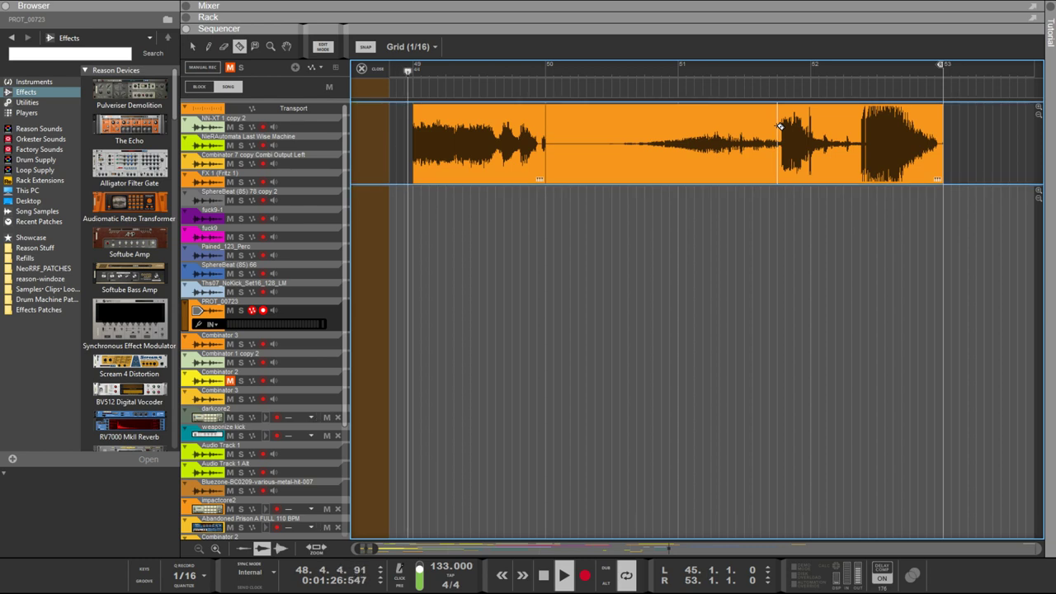
{"action": "left_click_drag", "start_coordinate": [778, 125], "coordinate": [786, 126]}
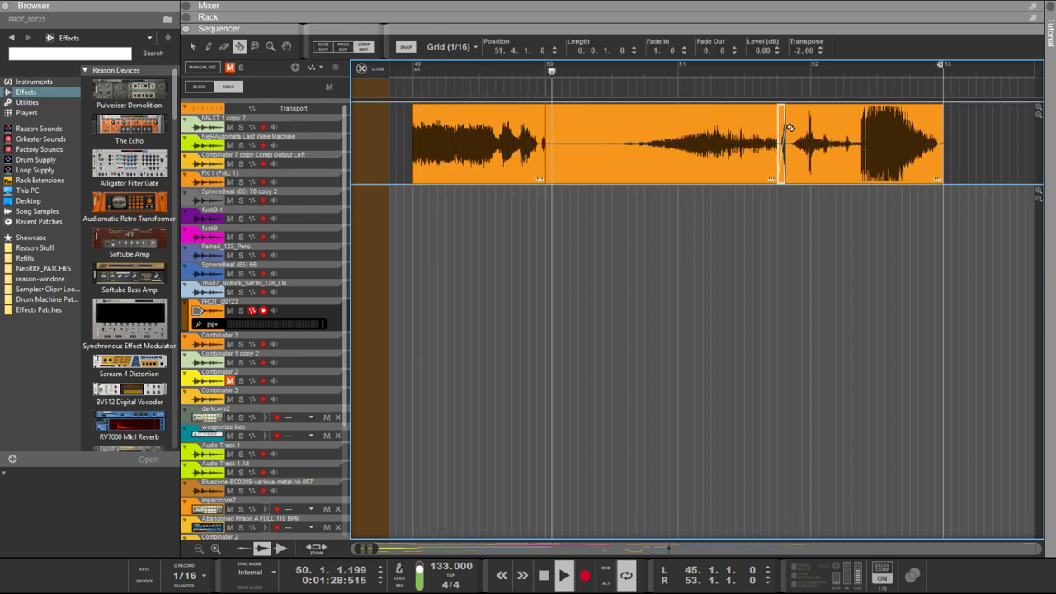
{"action": "left_click", "coordinate": [785, 125]}
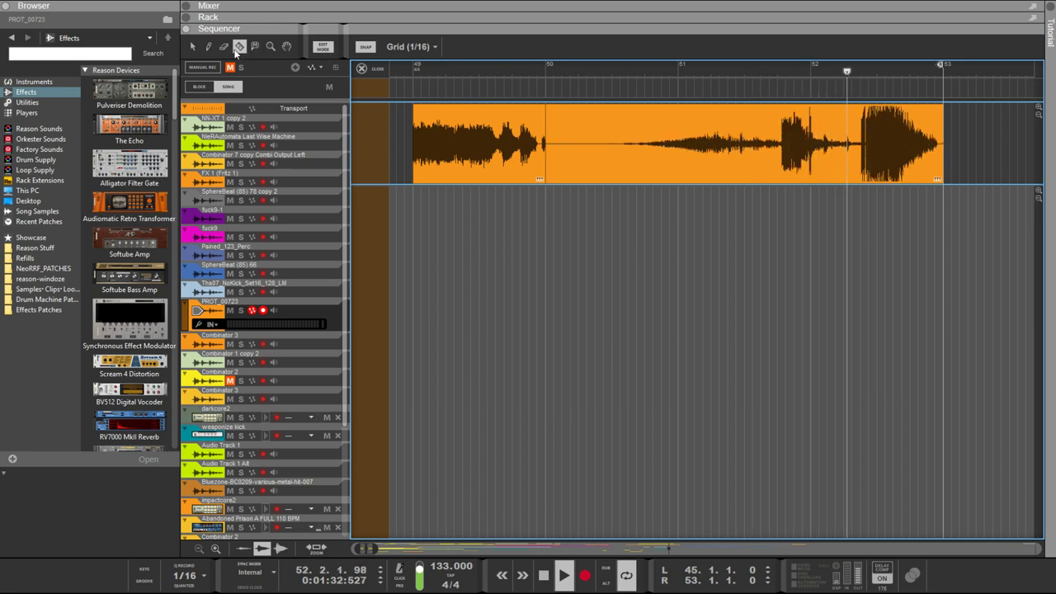
Slice the audio from 51.4.1 to 52.1.2 into consecutive 1/16-note clips with the Razor tool
{"action": "left_click", "coordinate": [777, 130]}
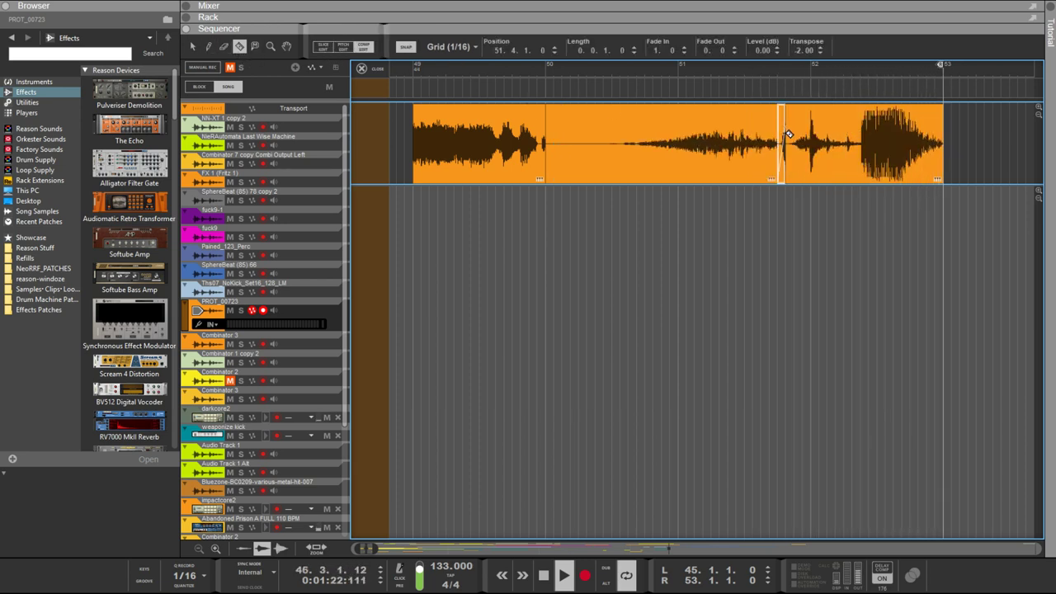
{"action": "left_click_drag", "start_coordinate": [788, 133], "coordinate": [829, 137]}
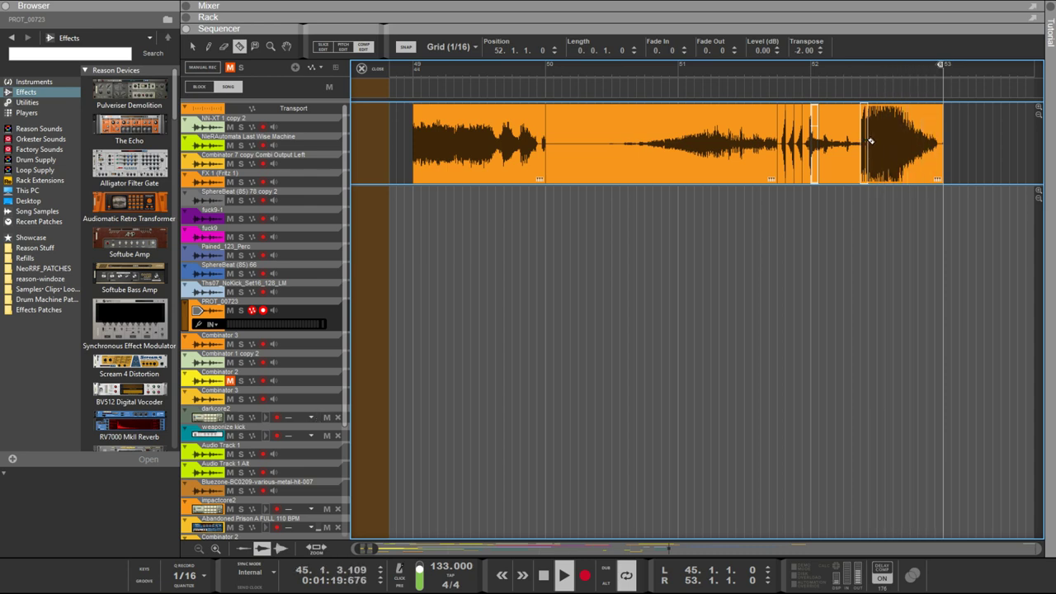
Try to cut a 1/16-note clip out of the audio at 52.2.3 and undo it
{"action": "left_click", "coordinate": [870, 140]}
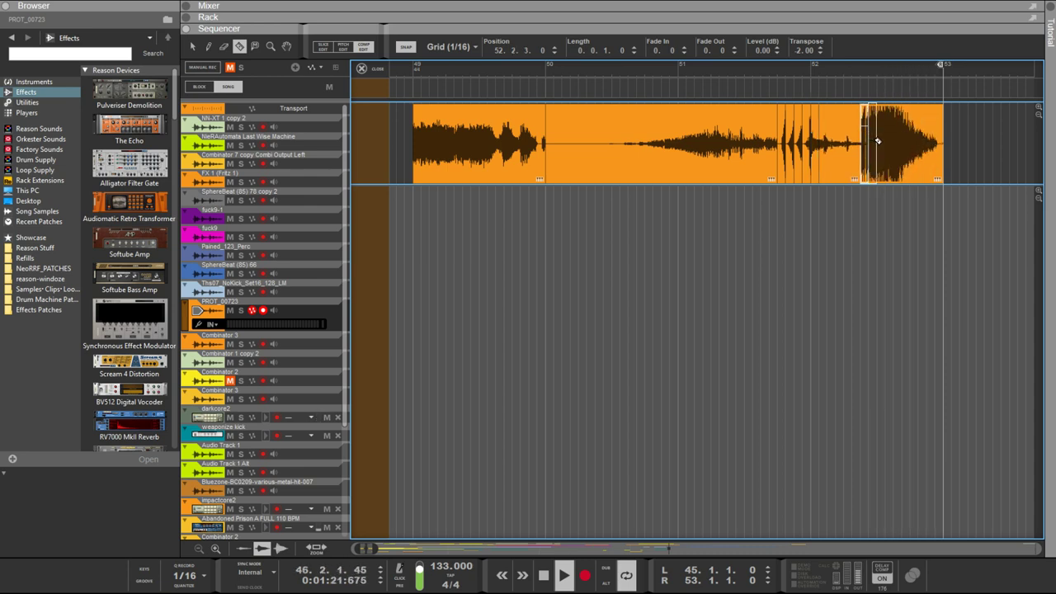
{"action": "key", "text": "Right"}
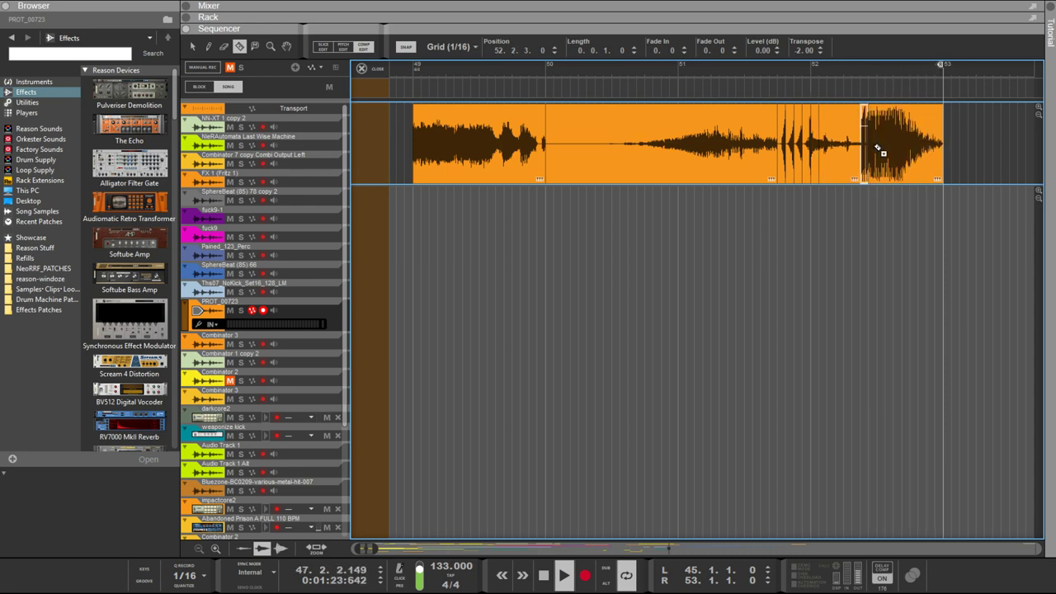
{"action": "key", "text": "Left"}
{"action": "key", "text": "Left"}
{"action": "key", "text": "Left"}
{"action": "key", "text": "Left"}
{"action": "key", "text": "Left"}
{"action": "key", "text": "Left"}
{"action": "key", "text": "Left"}
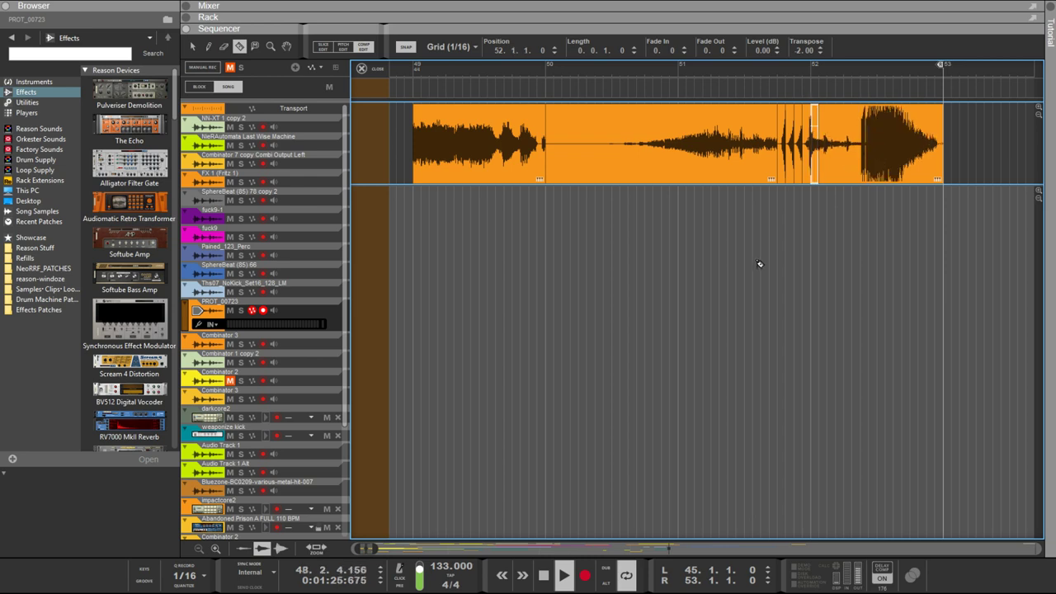
Set the song tempo to 181 BPM
{"action": "double_click", "coordinate": [447, 569]}
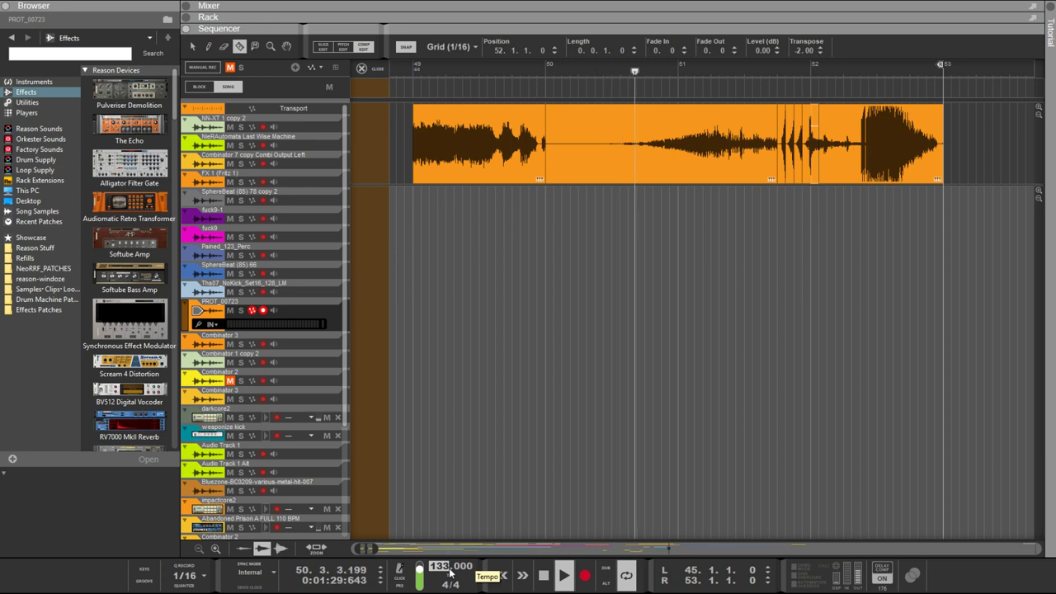
{"action": "type", "text": "131"}
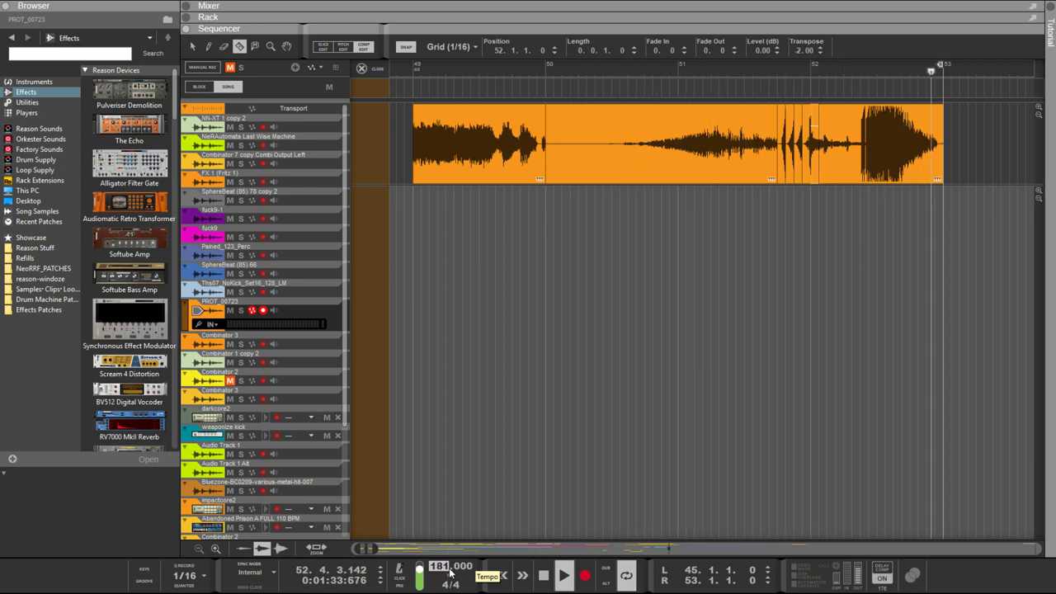
{"action": "key", "text": "Return"}
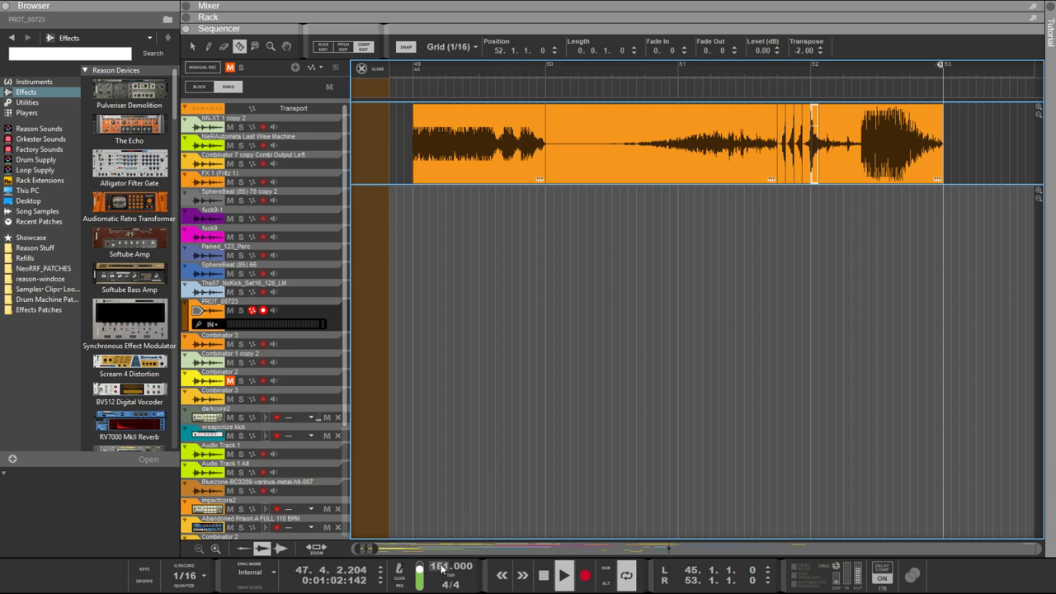
{"action": "left_click_drag", "start_coordinate": [440, 567], "coordinate": [474, 268]}
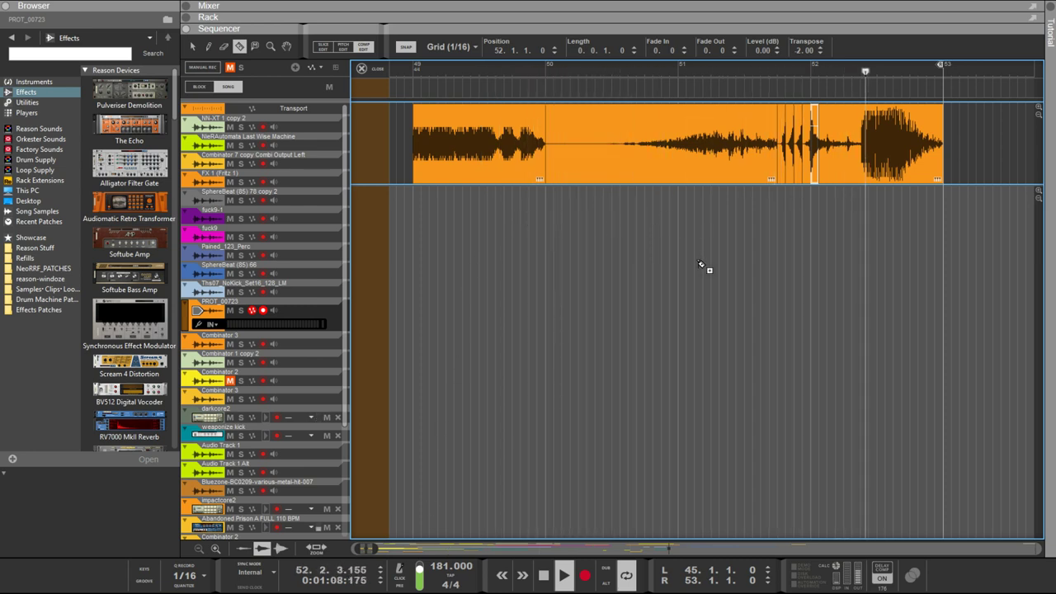
Split the PROT_00723 audio at 52.2.3, where the loud burst starts, with the Razor tool on a 1/32 grid
{"action": "scroll", "coordinate": [891, 185], "scroll_direction": "up", "scroll_amount": 5}
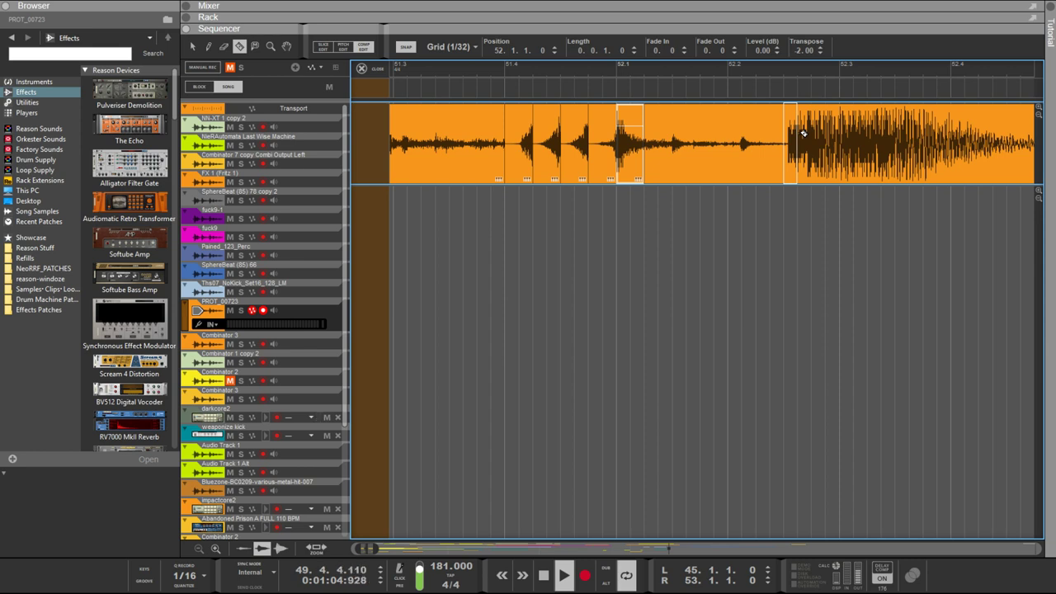
{"action": "left_click_drag", "start_coordinate": [802, 133], "coordinate": [786, 134]}
{"action": "left_click", "coordinate": [786, 133]}
{"action": "key", "text": "ctrl+z"}
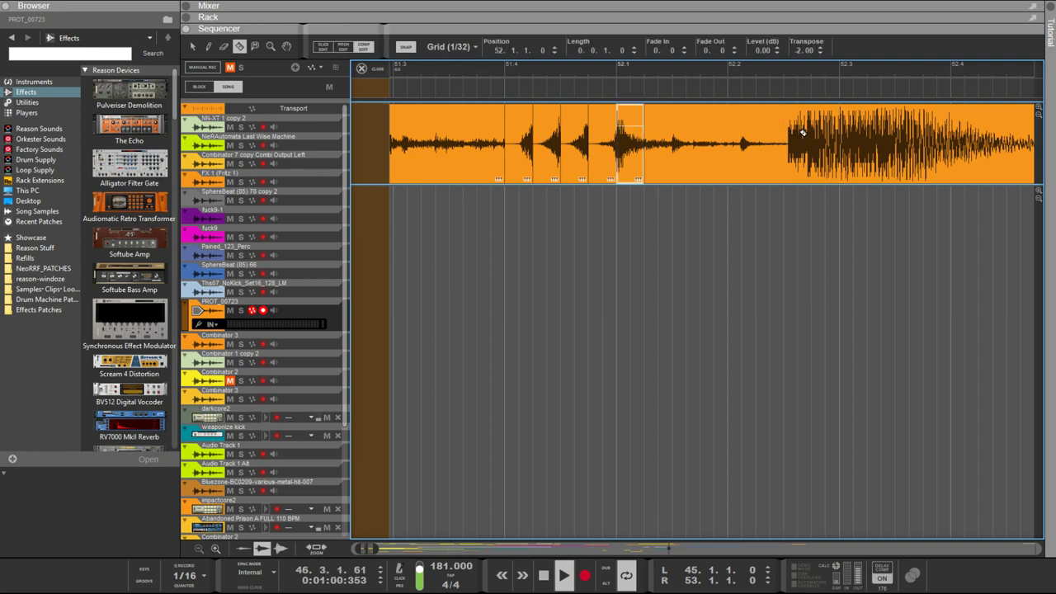
{"action": "key", "text": "ctrl+z"}
{"action": "key", "text": "ctrl+z"}
{"action": "key", "text": "ctrl+z"}
{"action": "key", "text": "ctrl+z"}
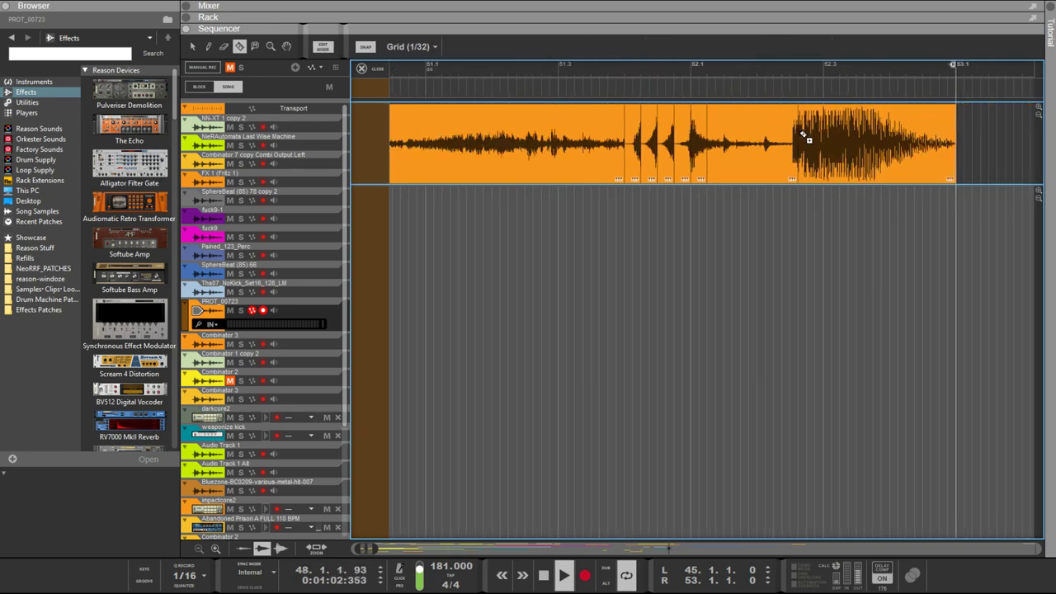
{"action": "key", "text": "ctrl+z"}
{"action": "key", "text": "ctrl+z"}
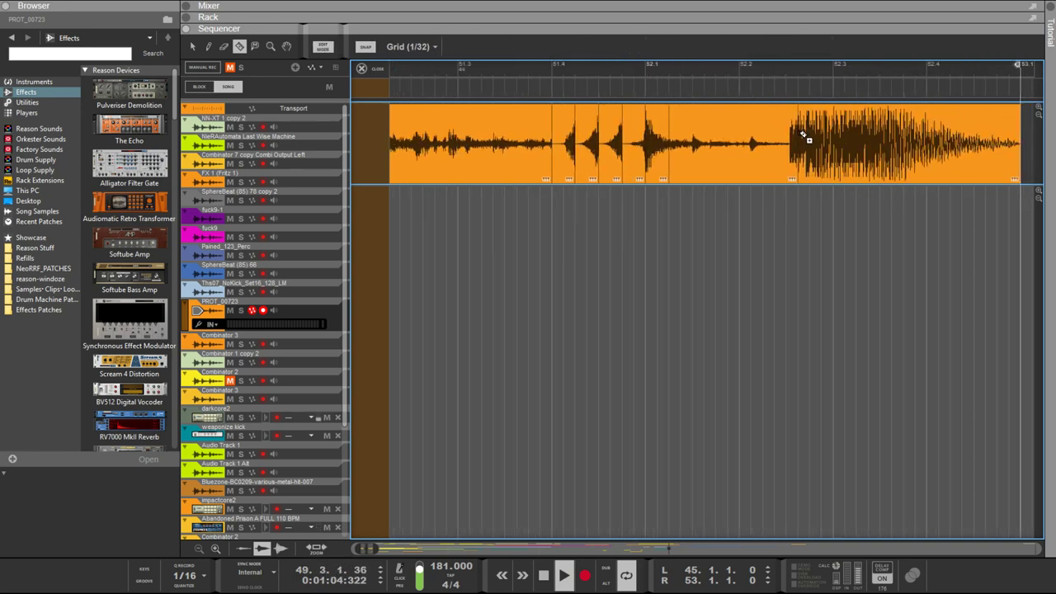
{"action": "key", "text": "ctrl+z"}
{"action": "key", "text": "ctrl+z"}
{"action": "key", "text": "ctrl+z"}
{"action": "key", "text": "ctrl+z"}
{"action": "key", "text": "ctrl+z"}
{"action": "key", "text": "ctrl+z"}
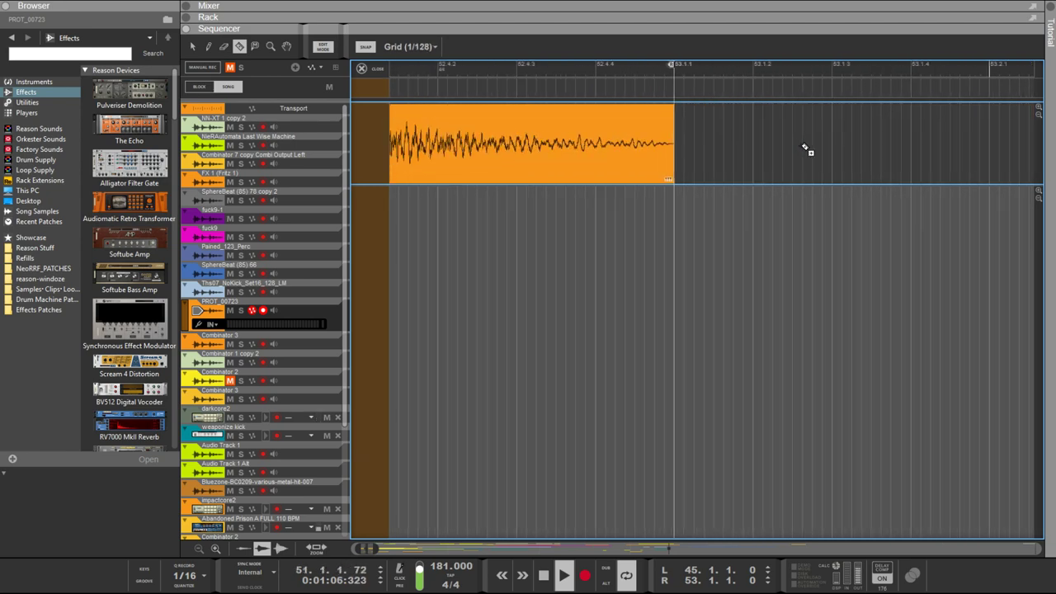
{"action": "key", "text": "ctrl+z"}
{"action": "key", "text": "ctrl+z"}
{"action": "key", "text": "ctrl+z"}
{"action": "key", "text": "ctrl+z"}
{"action": "key", "text": "ctrl+z"}
{"action": "key", "text": "ctrl+z"}
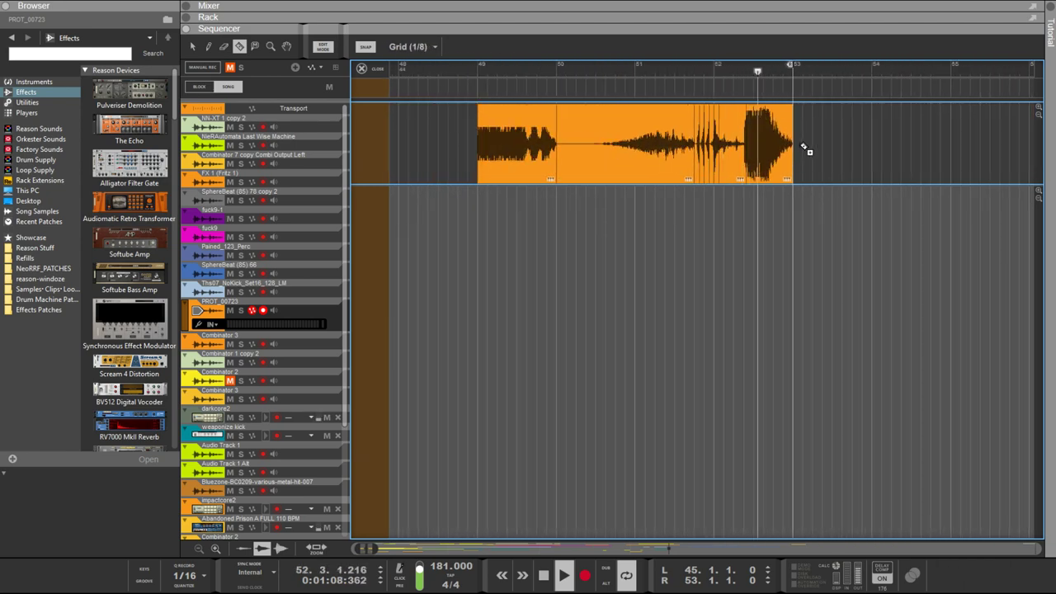
{"action": "key", "text": "ctrl+z"}
{"action": "key", "text": "ctrl+z"}
{"action": "key", "text": "ctrl+z"}
{"action": "key", "text": "ctrl+z"}
{"action": "key", "text": "ctrl+z"}
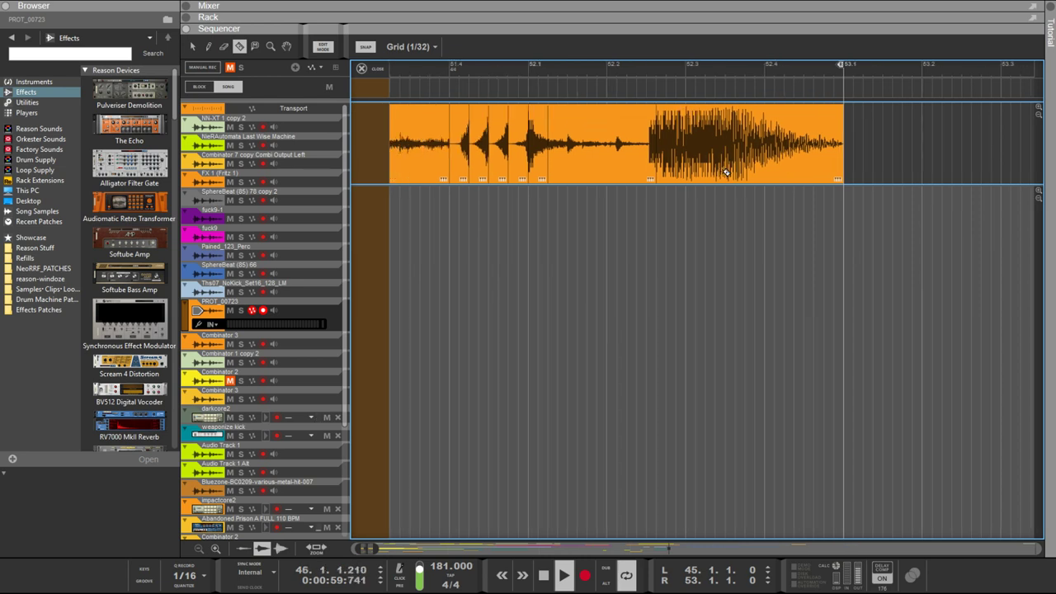
Switch to the Selection tool and raise the song tempo to 211 BPM
{"action": "key", "text": "q"}
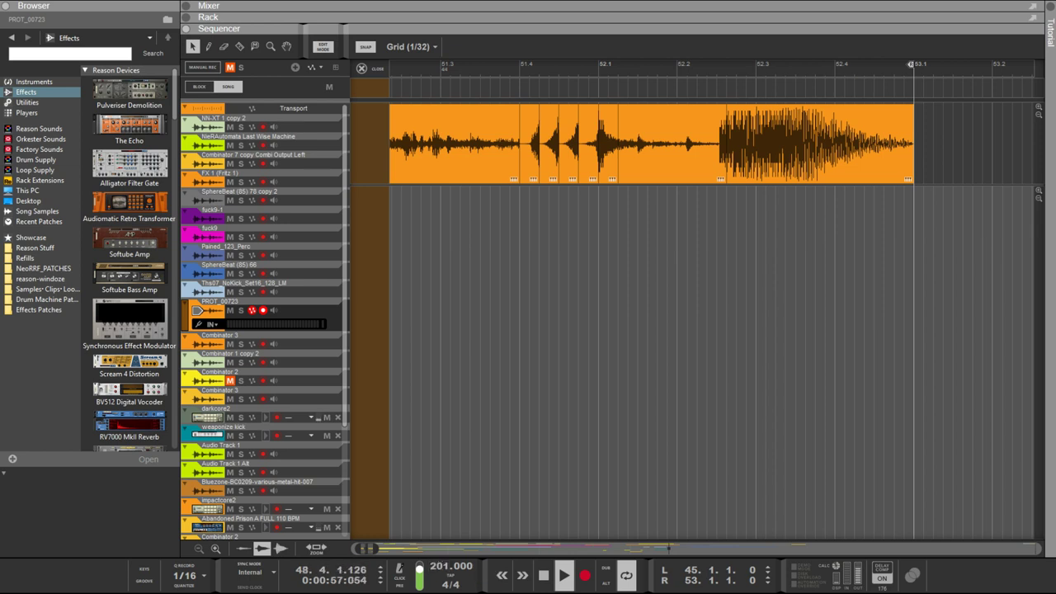
{"action": "scroll", "coordinate": [441, 567], "scroll_direction": "up", "scroll_amount": 1}
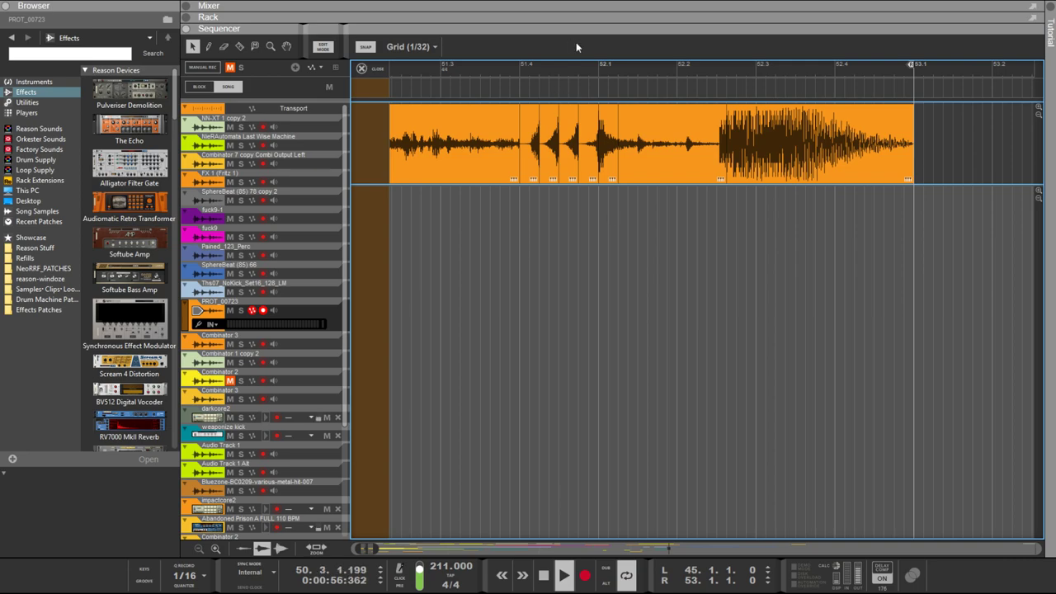
Show the Rack above the Sequencer and set the Euclid 2 rhythm generator's resolution to 1/8
{"action": "left_click", "coordinate": [668, 18]}
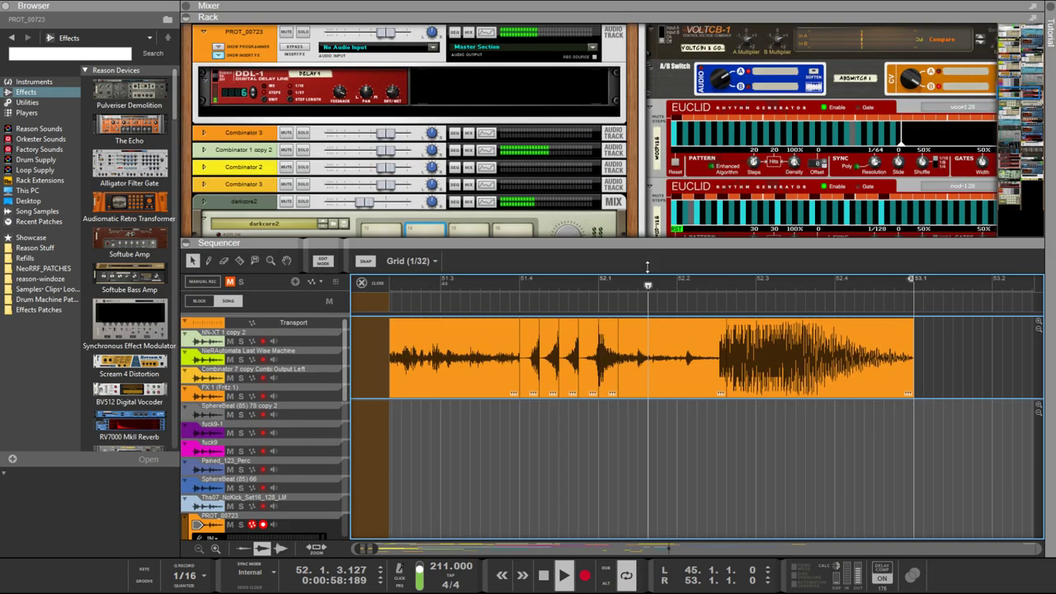
{"action": "scroll", "coordinate": [626, 200], "scroll_direction": "down", "scroll_amount": 15}
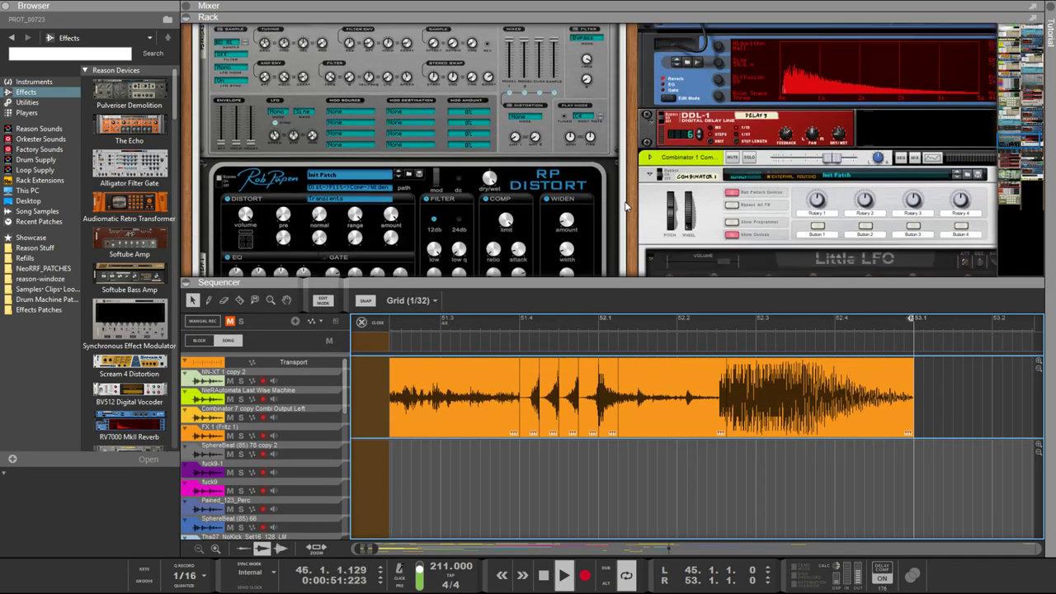
{"action": "scroll", "coordinate": [627, 206], "scroll_direction": "down", "scroll_amount": 10}
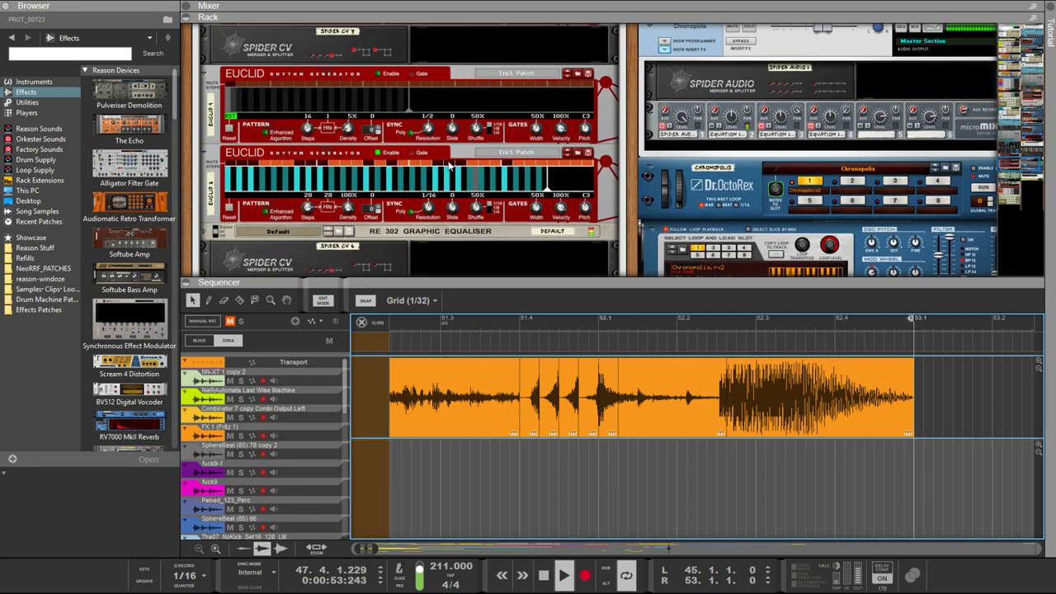
{"action": "left_click_drag", "start_coordinate": [431, 209], "coordinate": [430, 216]}
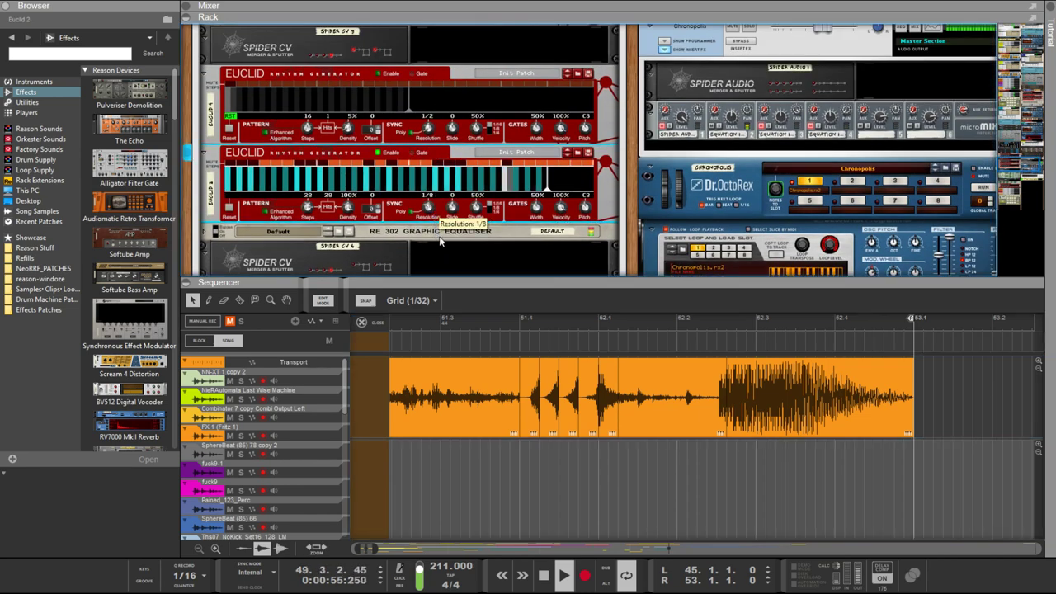
On the rack's rear side, cable the mod-128 Euclid's inverted Toggle output to the Reset In of the woop128 Euclid
{"action": "scroll", "coordinate": [832, 250], "scroll_direction": "down", "scroll_amount": 10}
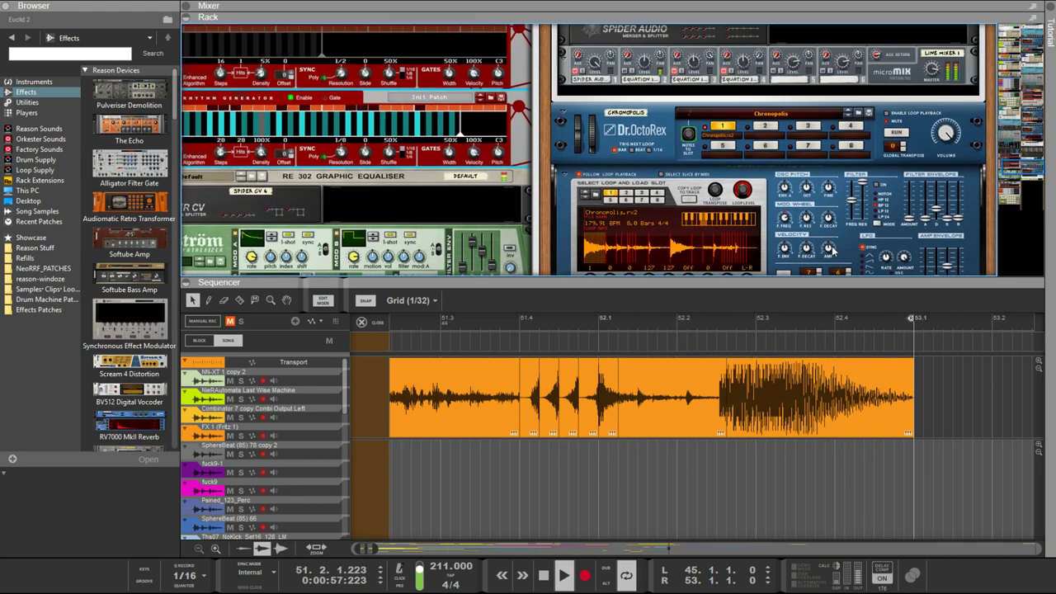
{"action": "scroll", "coordinate": [832, 250], "scroll_direction": "down", "scroll_amount": 10}
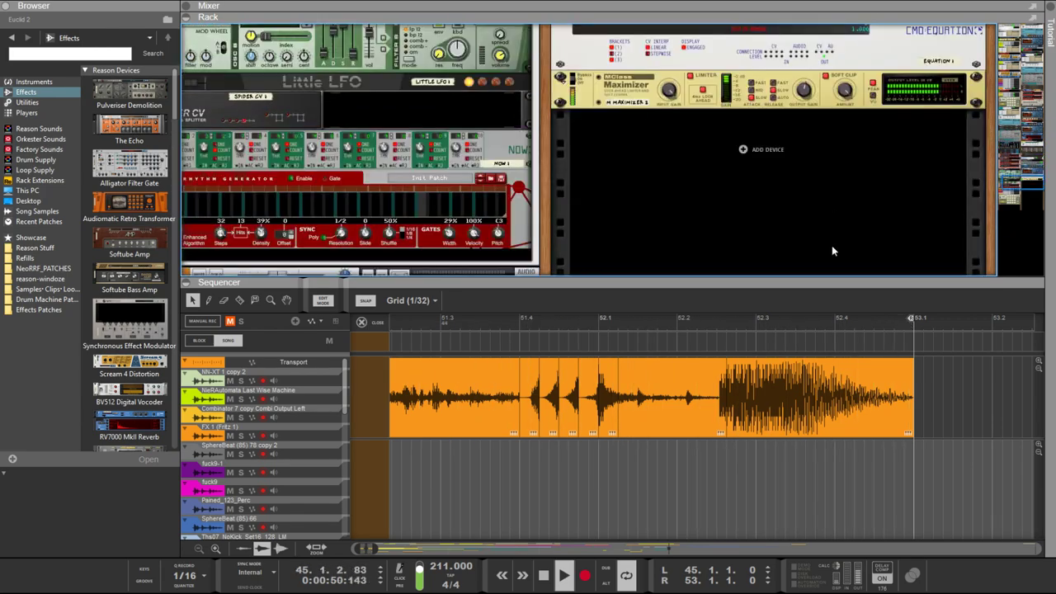
{"action": "scroll", "coordinate": [831, 245], "scroll_direction": "up", "scroll_amount": 12}
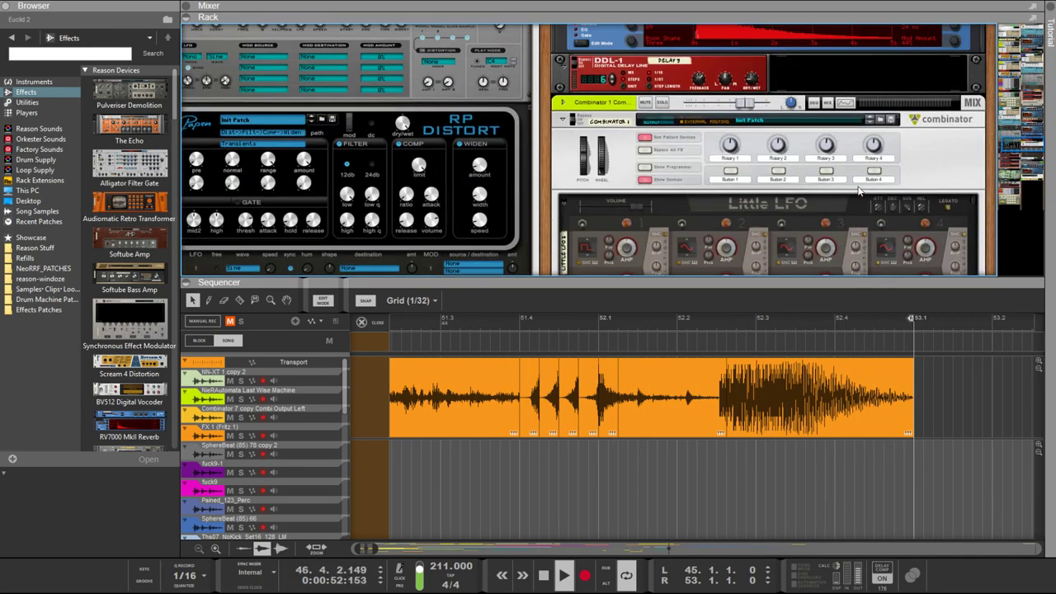
{"action": "scroll", "coordinate": [861, 185], "scroll_direction": "up", "scroll_amount": 12}
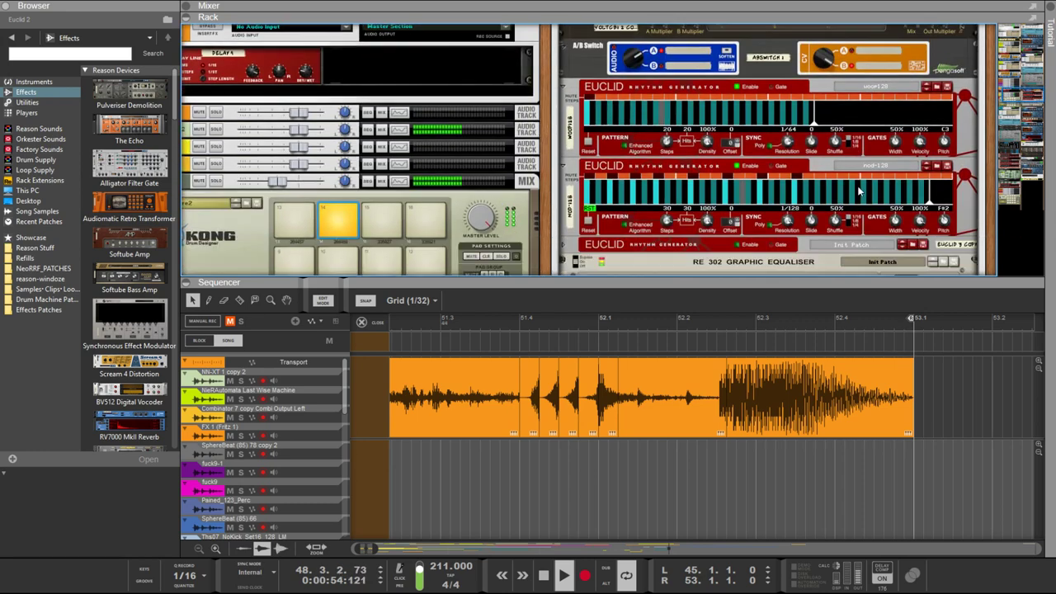
{"action": "scroll", "coordinate": [825, 161], "scroll_direction": "up", "scroll_amount": 3}
{"action": "scroll", "coordinate": [784, 149], "scroll_direction": "down", "scroll_amount": 1}
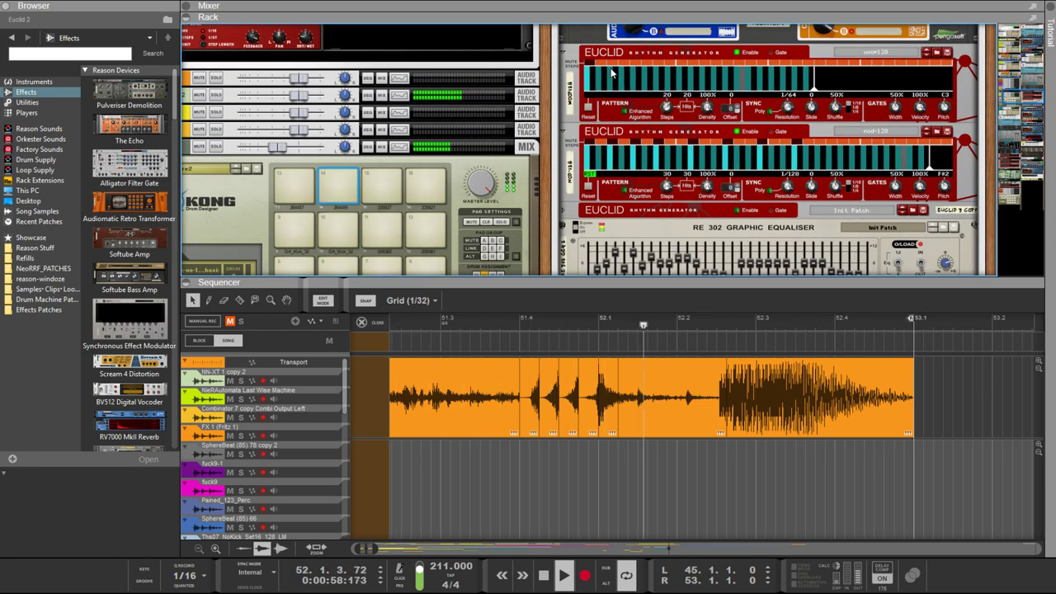
{"action": "key", "text": "Tab"}
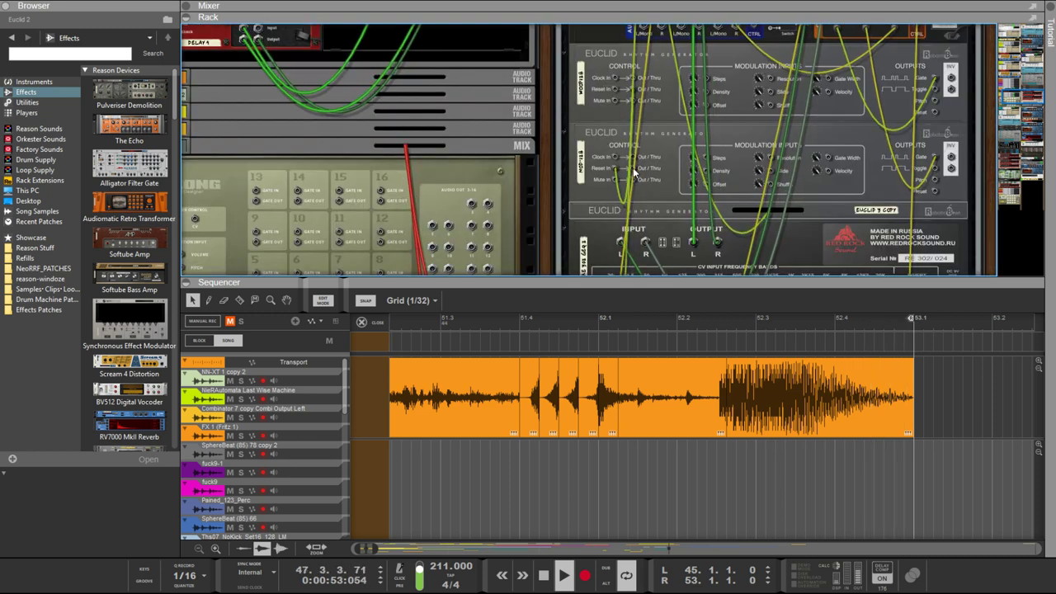
{"action": "left_click", "coordinate": [638, 170]}
{"action": "left_click_drag", "start_coordinate": [638, 170], "coordinate": [603, 116]}
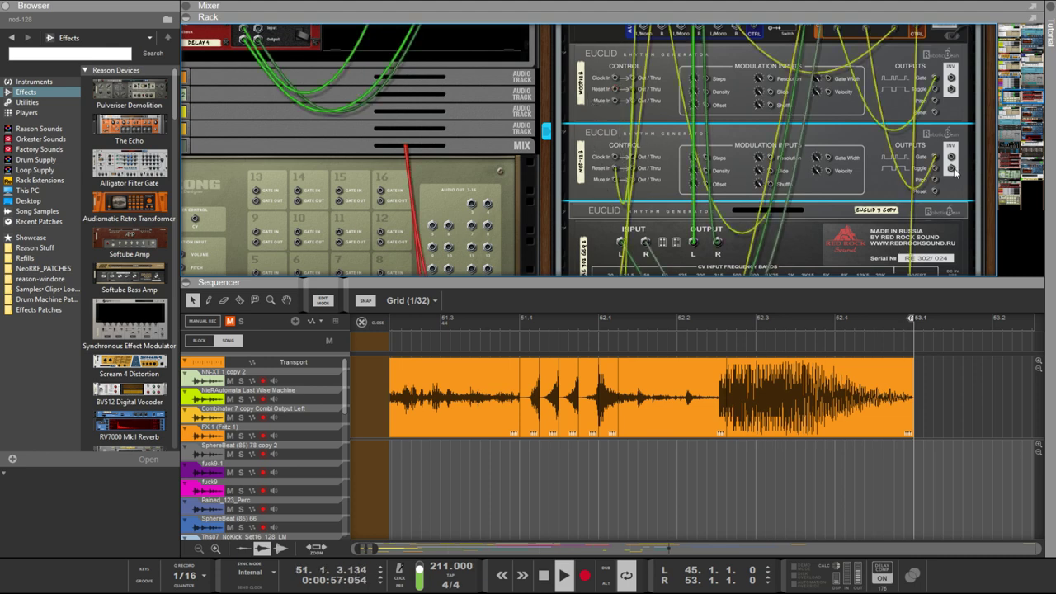
{"action": "left_click_drag", "start_coordinate": [954, 170], "coordinate": [616, 92]}
{"action": "key", "text": "Tab"}
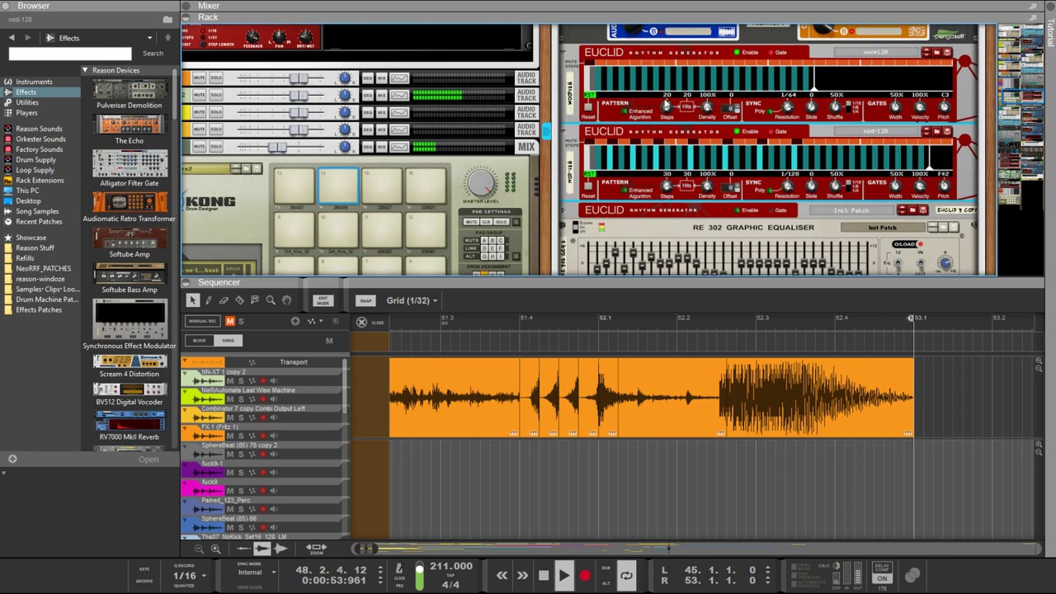
{"action": "key", "text": "Tab"}
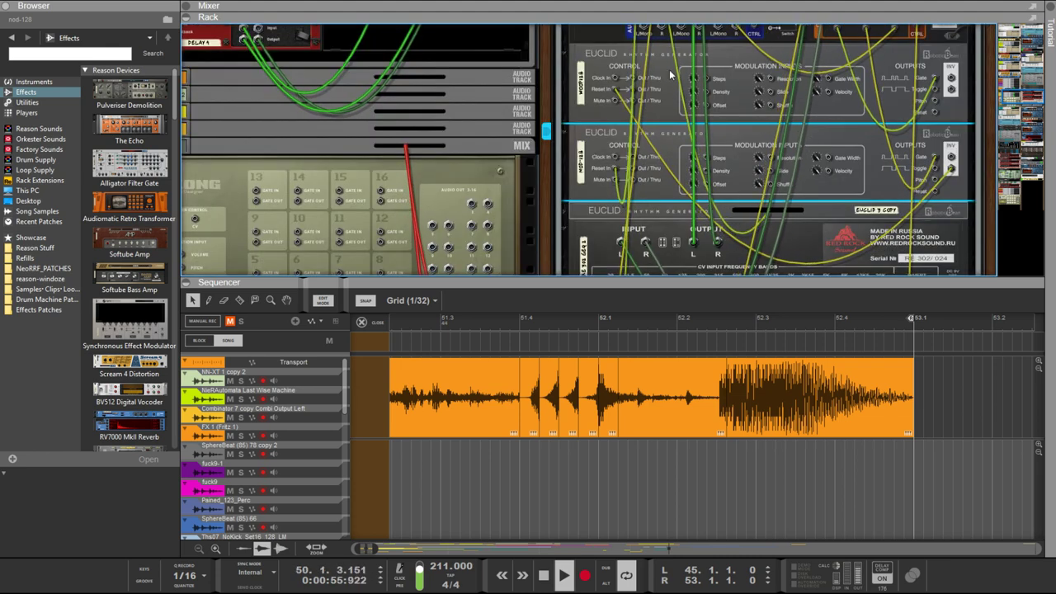
{"action": "key", "text": "Tab"}
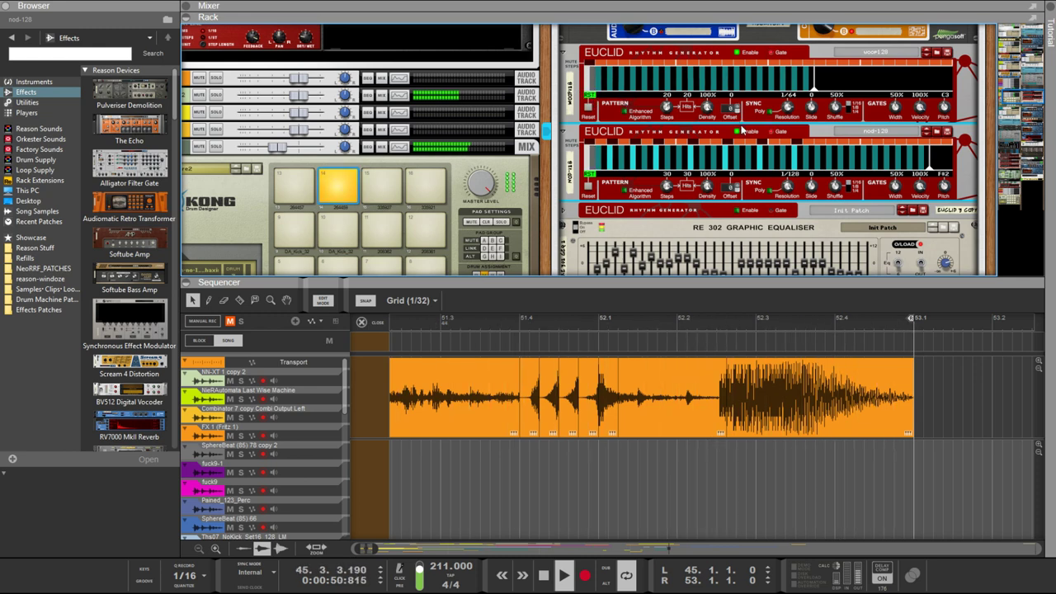
Try a resolution of 1/32 on both the woop128 and the mod-128 Euclid rhythm generators
{"action": "scroll", "coordinate": [824, 107], "scroll_direction": "up", "scroll_amount": 2}
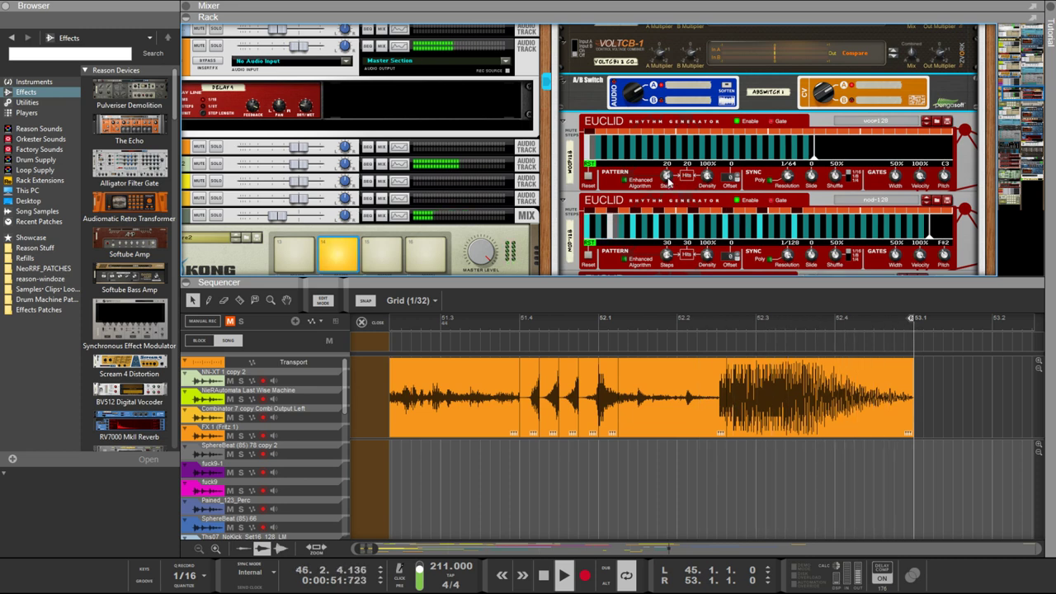
{"action": "left_click", "coordinate": [591, 138]}
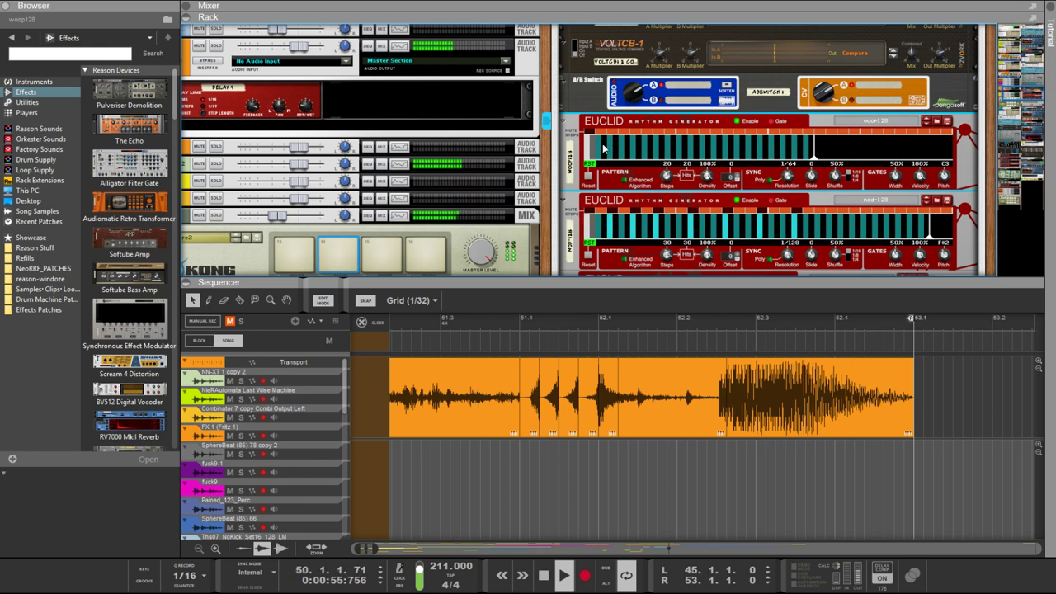
{"action": "left_click_drag", "start_coordinate": [787, 175], "coordinate": [783, 197]}
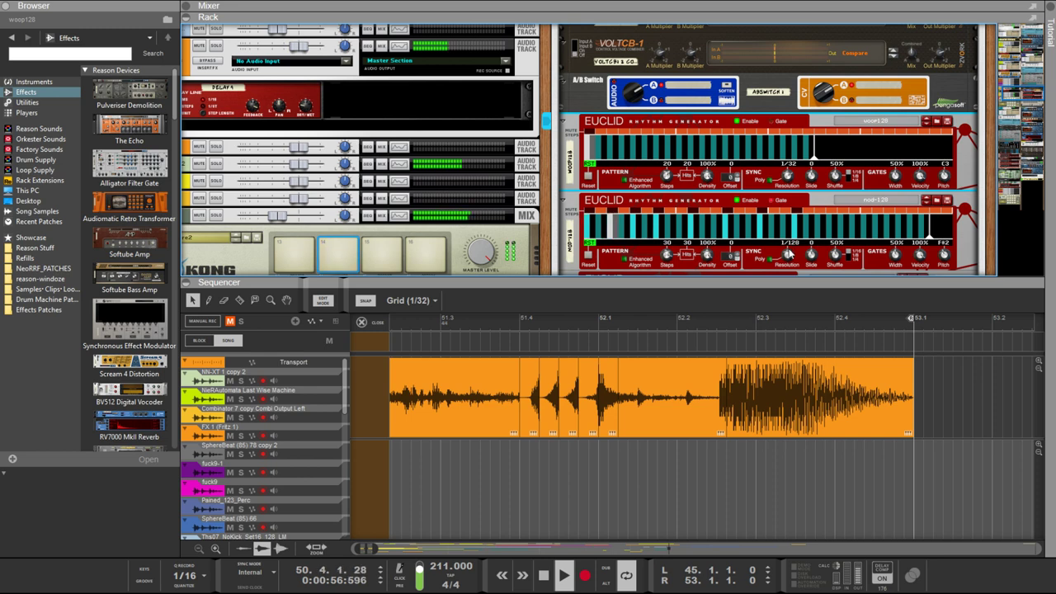
{"action": "left_click_drag", "start_coordinate": [787, 256], "coordinate": [789, 291]}
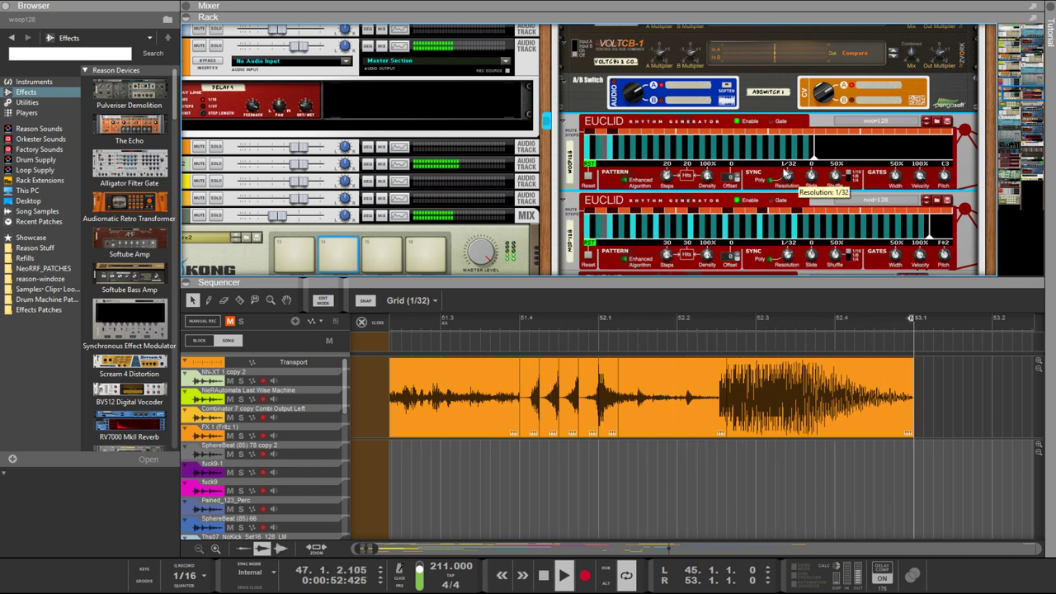
Set the resolution of the woop128 Euclid to 1/128 and that of the mod-128 Euclid to 1/16
{"action": "left_click_drag", "start_coordinate": [784, 171], "coordinate": [776, 164]}
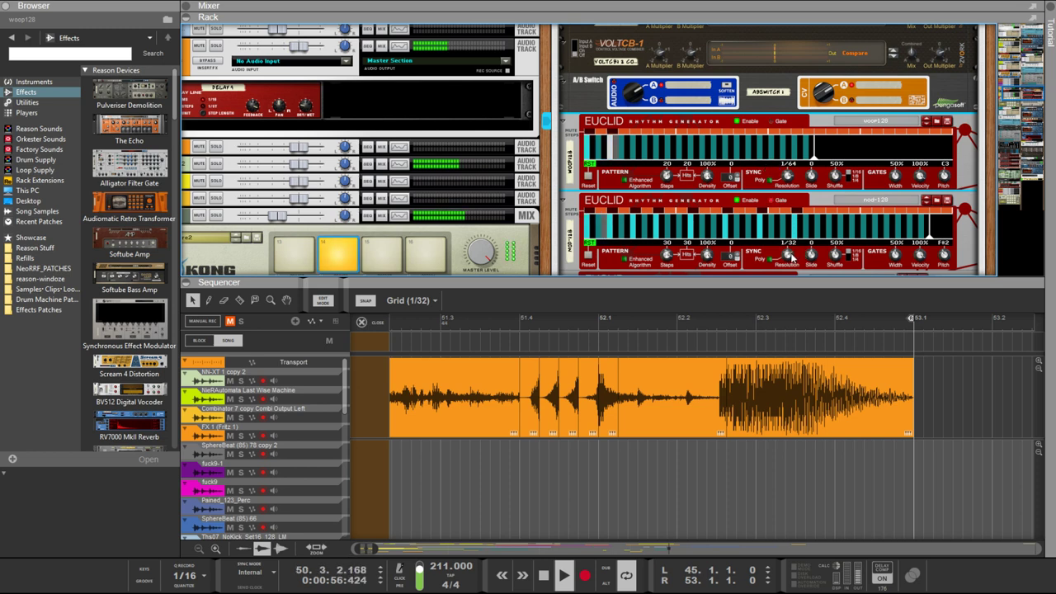
{"action": "left_click_drag", "start_coordinate": [797, 258], "coordinate": [794, 270]}
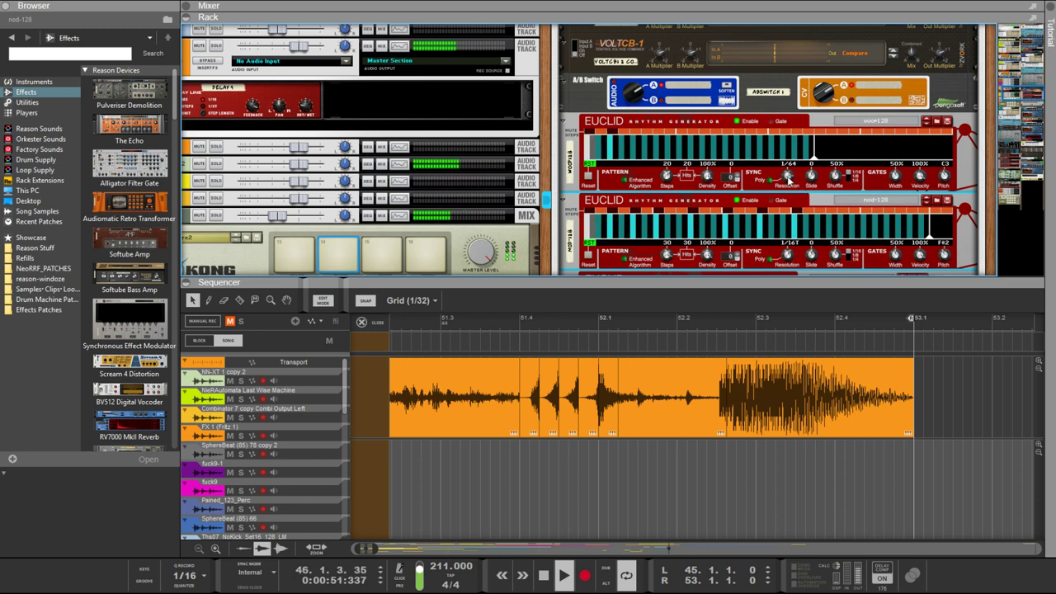
{"action": "mouse_move", "coordinate": [788, 176]}
{"action": "left_click_drag", "start_coordinate": [788, 176], "coordinate": [788, 185]}
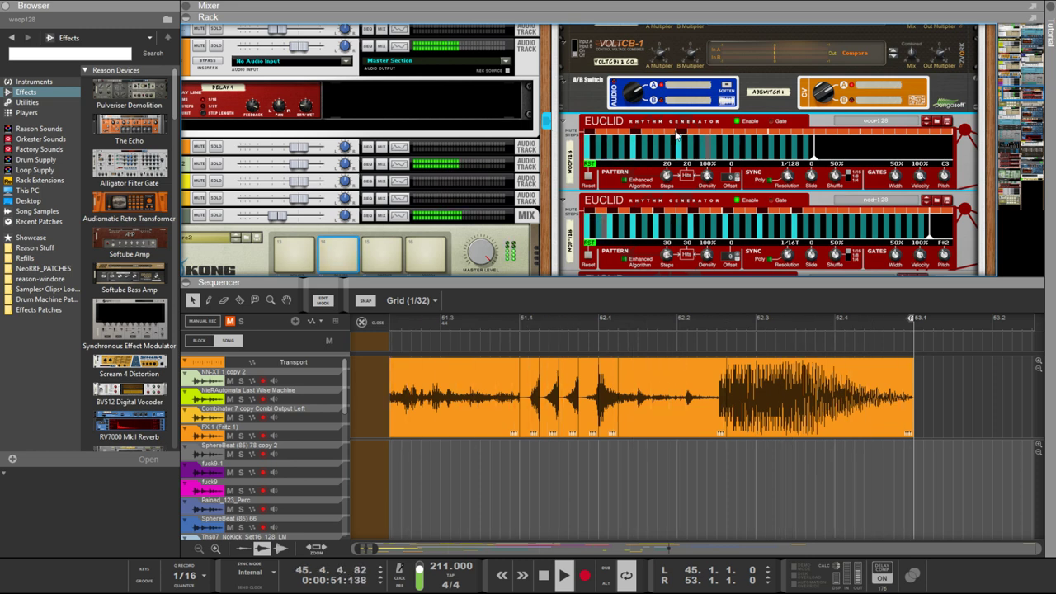
{"action": "left_click", "coordinate": [787, 247]}
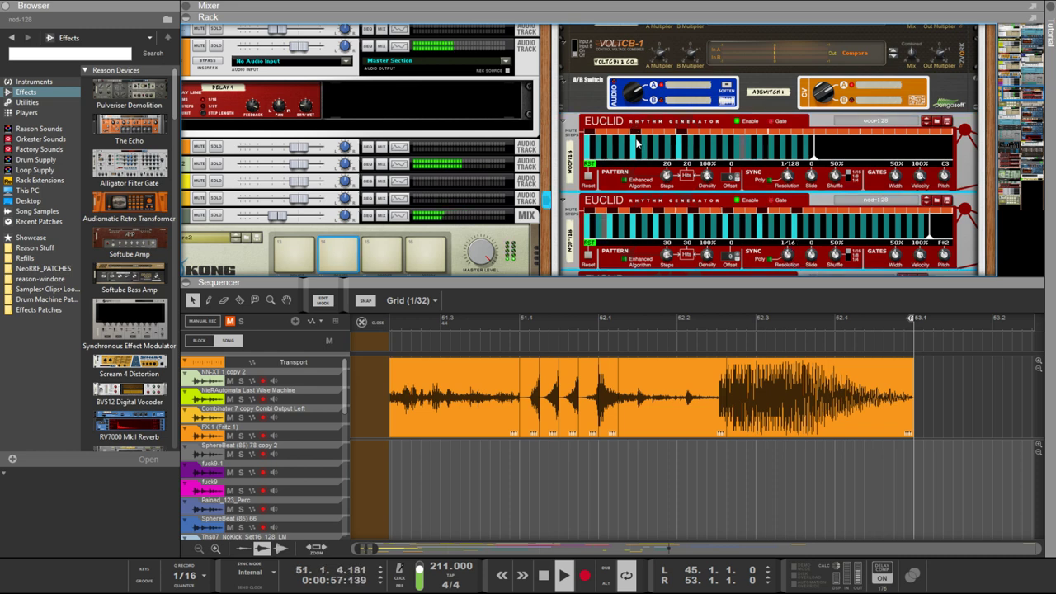
Try resolutions of 1/32 and 1/64 on the mod-128 Euclid, and 1/64 and 1/128 on the woop128 Euclid
{"action": "left_click", "coordinate": [636, 190]}
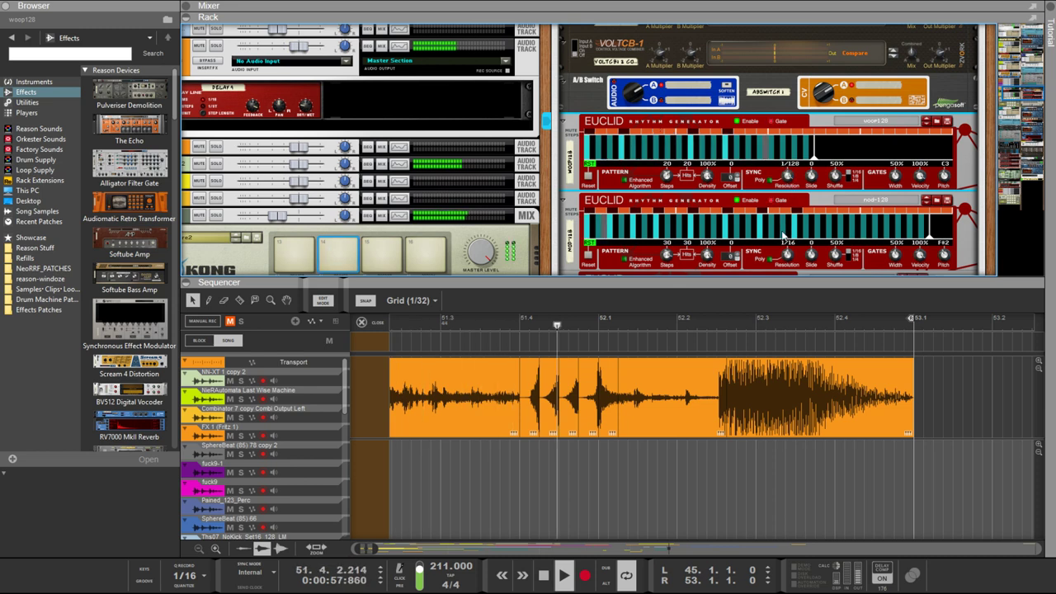
{"action": "left_click_drag", "start_coordinate": [788, 256], "coordinate": [786, 189]}
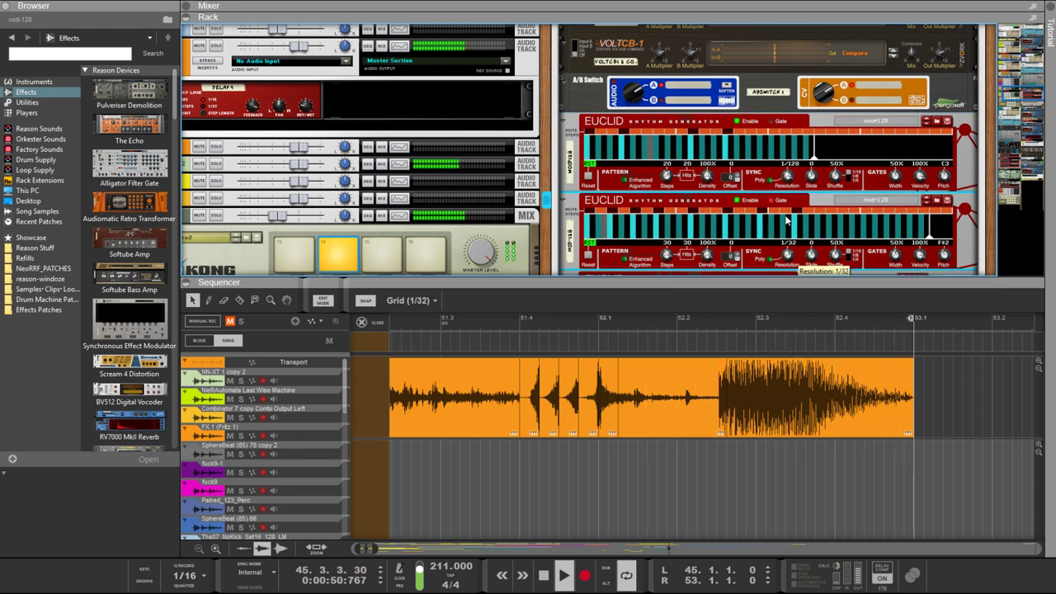
{"action": "left_click_drag", "start_coordinate": [788, 175], "coordinate": [788, 196]}
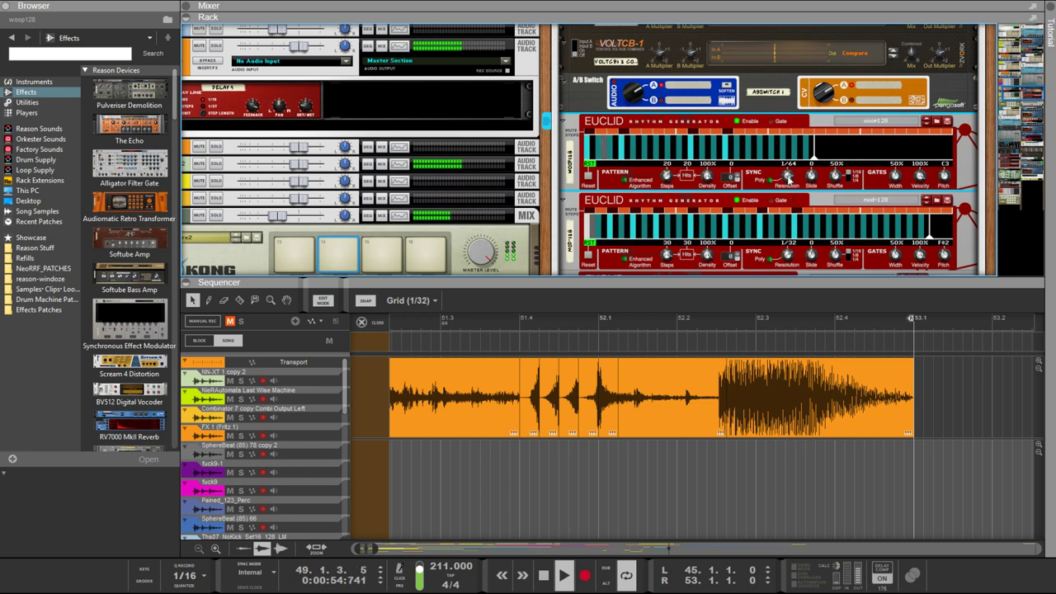
{"action": "left_click_drag", "start_coordinate": [791, 258], "coordinate": [790, 244]}
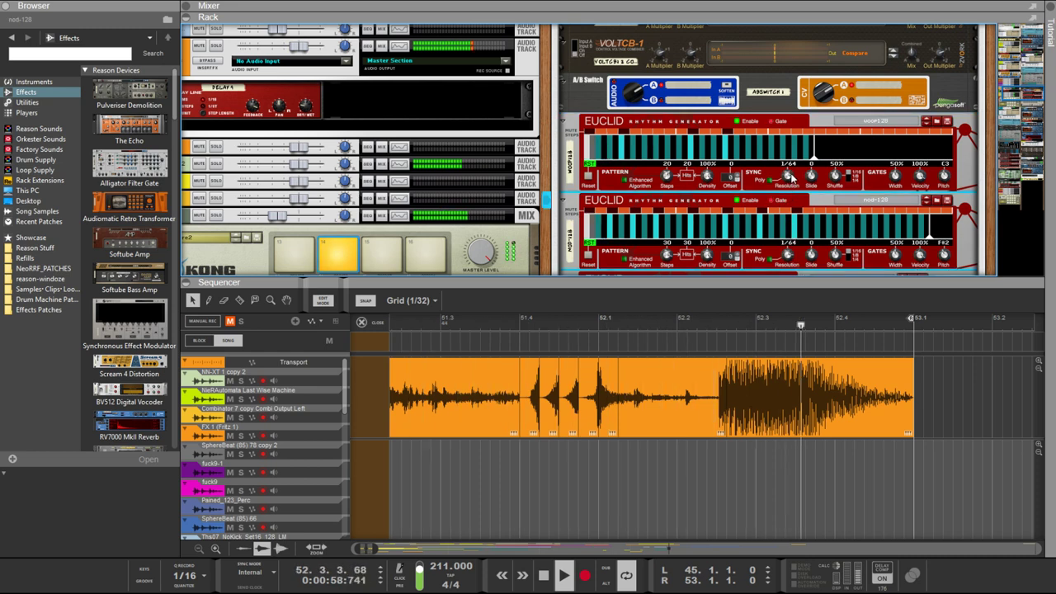
{"action": "left_click_drag", "start_coordinate": [793, 176], "coordinate": [790, 188]}
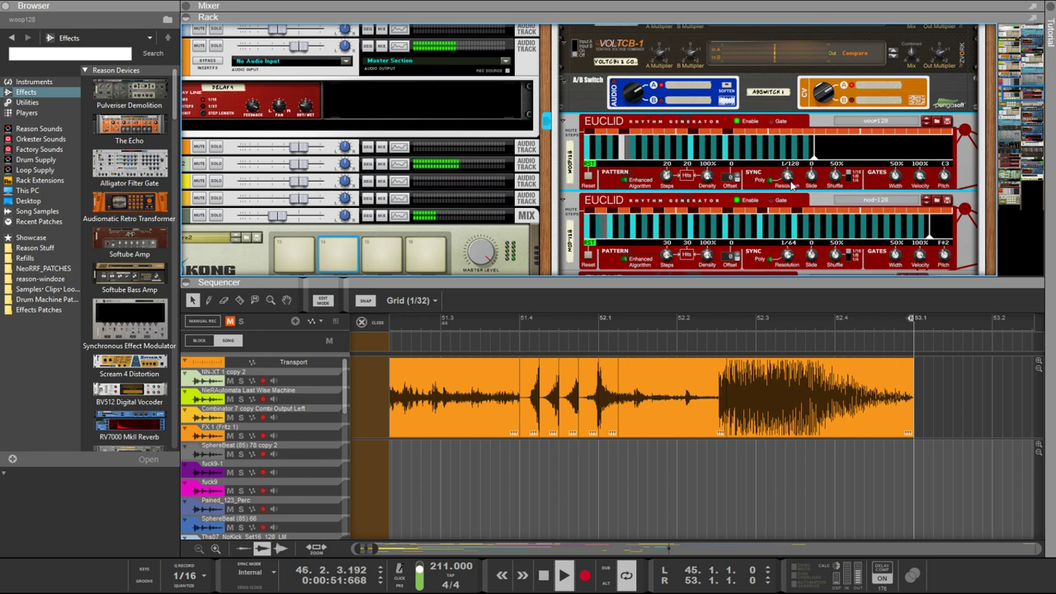
Try resolutions of 1/32, 1/64 and 1/128 on the woop128 Euclid against 1/32 on the mod-128 Euclid
{"action": "left_click_drag", "start_coordinate": [790, 197], "coordinate": [794, 221]}
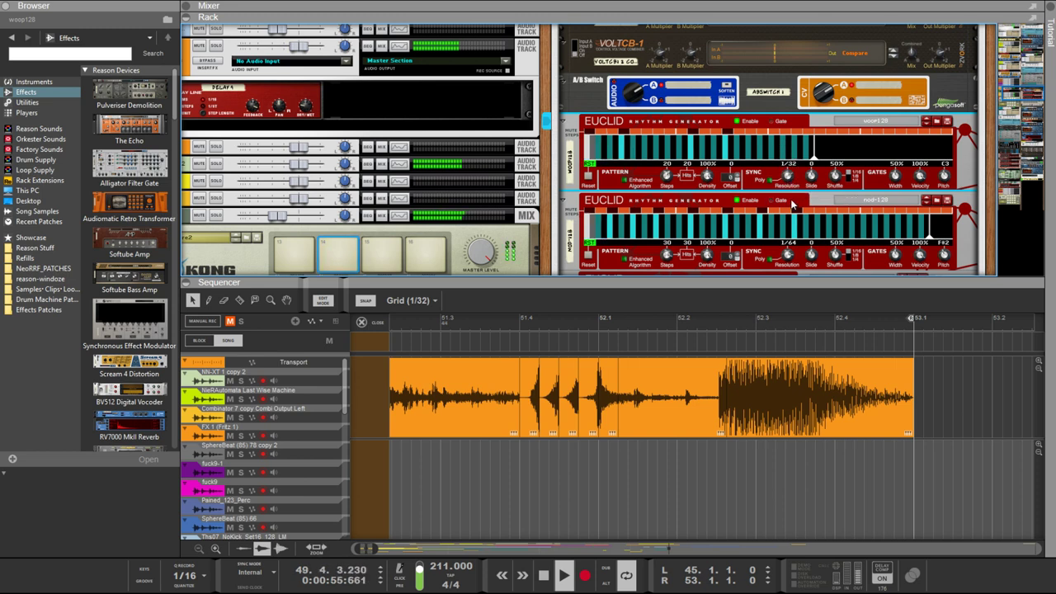
{"action": "mouse_move", "coordinate": [792, 176]}
{"action": "left_mouse_down"}
{"action": "mouse_move", "coordinate": [790, 191]}
{"action": "mouse_move", "coordinate": [788, 162]}
{"action": "left_mouse_up"}
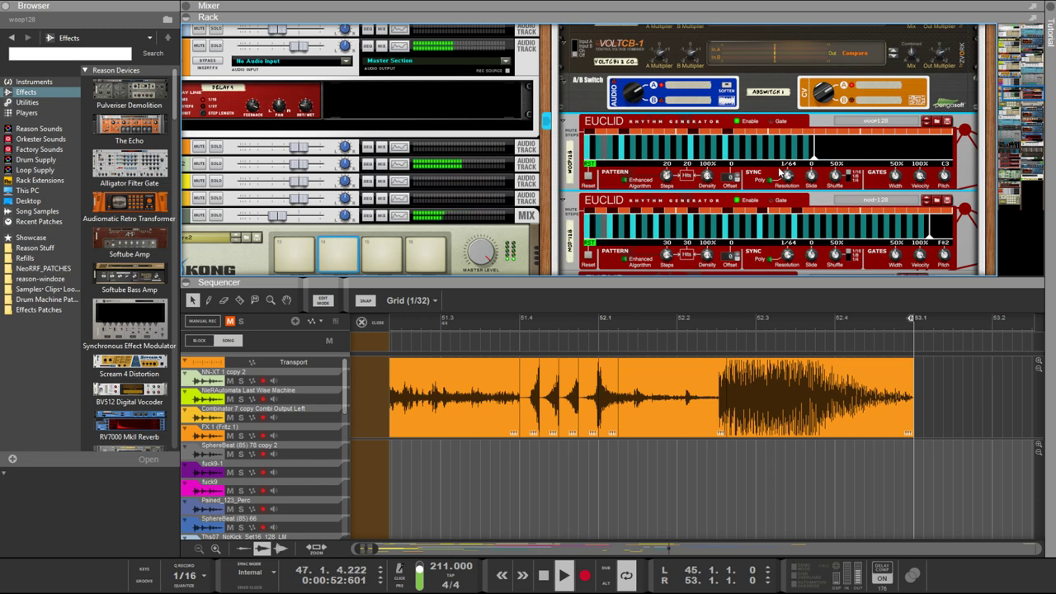
{"action": "mouse_move", "coordinate": [785, 254]}
{"action": "left_mouse_down"}
{"action": "mouse_move", "coordinate": [785, 293]}
{"action": "mouse_move", "coordinate": [779, 272]}
{"action": "left_mouse_up"}
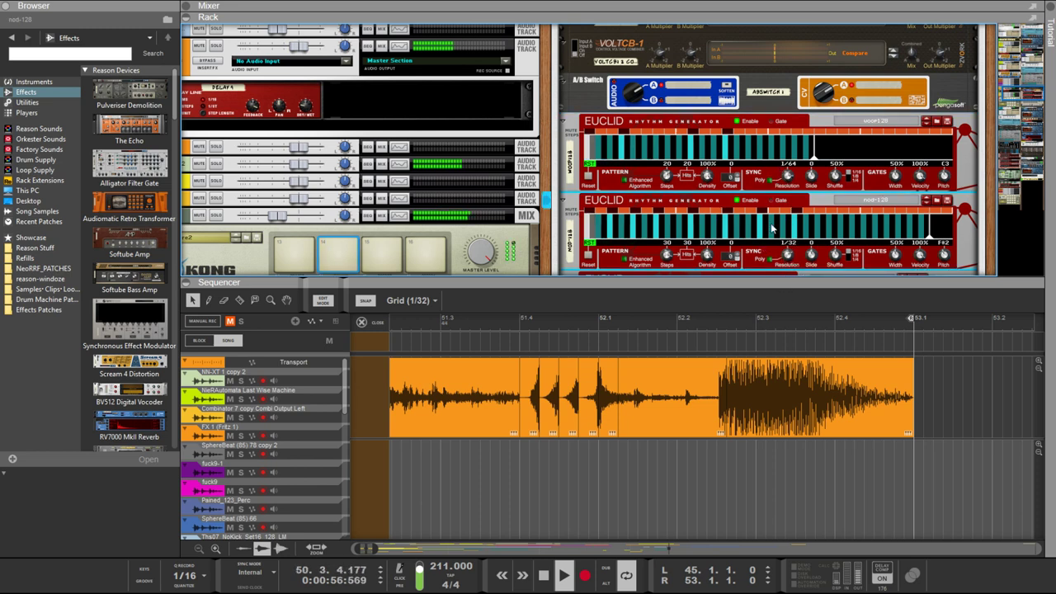
{"action": "left_click_drag", "start_coordinate": [792, 174], "coordinate": [783, 183]}
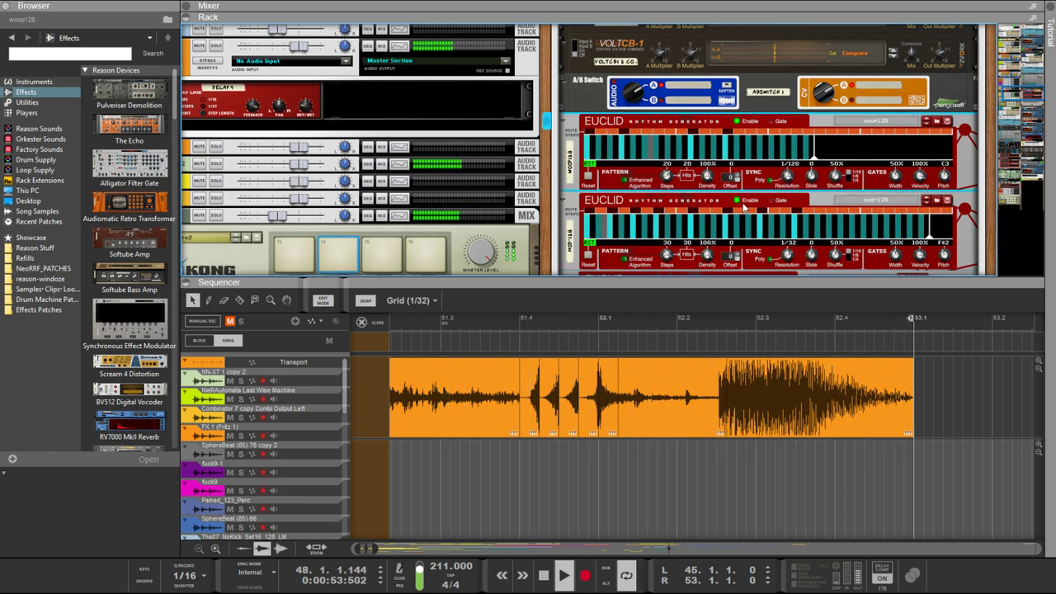
{"action": "left_click_drag", "start_coordinate": [787, 176], "coordinate": [786, 196]}
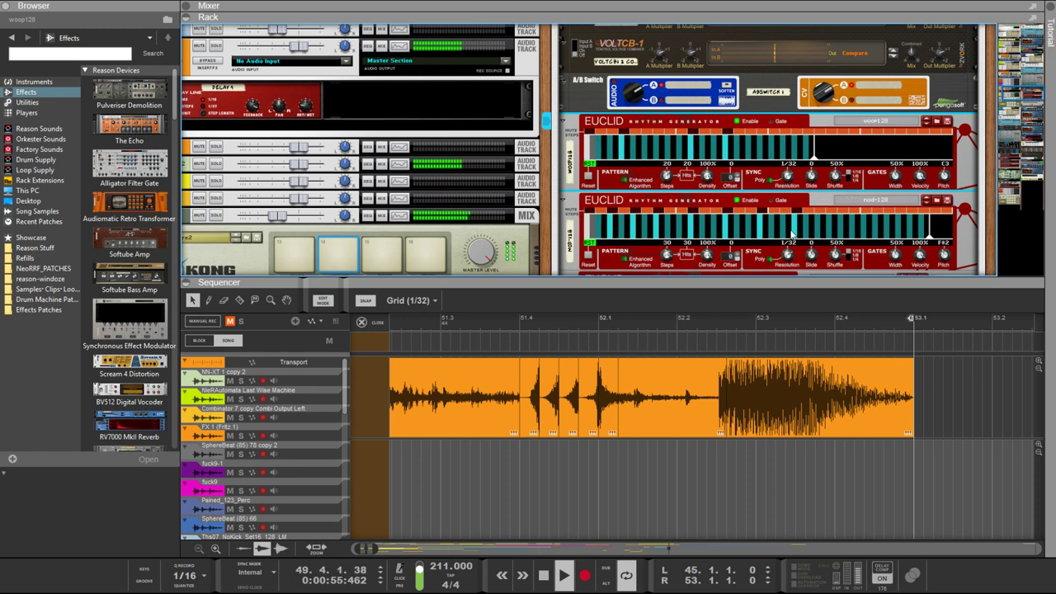
Try a resolution of 1/16 on the woop128 Euclid against 1/64 and 1/128 on the mod-128 Euclid
{"action": "left_click_drag", "start_coordinate": [787, 255], "coordinate": [787, 262]}
{"action": "left_click_drag", "start_coordinate": [783, 176], "coordinate": [781, 180]}
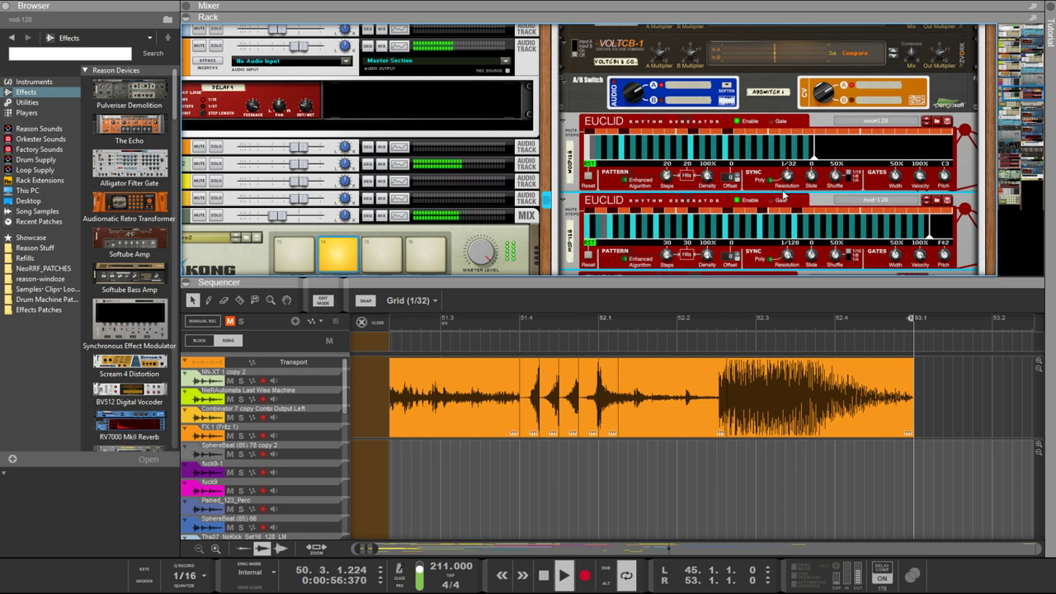
{"action": "left_click_drag", "start_coordinate": [790, 176], "coordinate": [784, 284]}
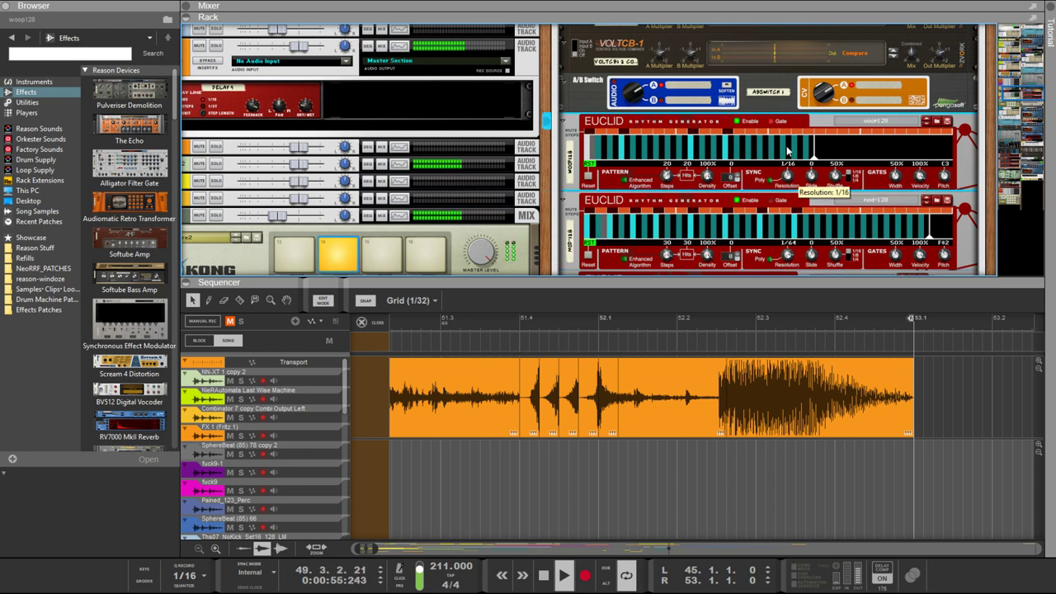
{"action": "scroll", "coordinate": [788, 256], "scroll_direction": "up", "scroll_amount": 1}
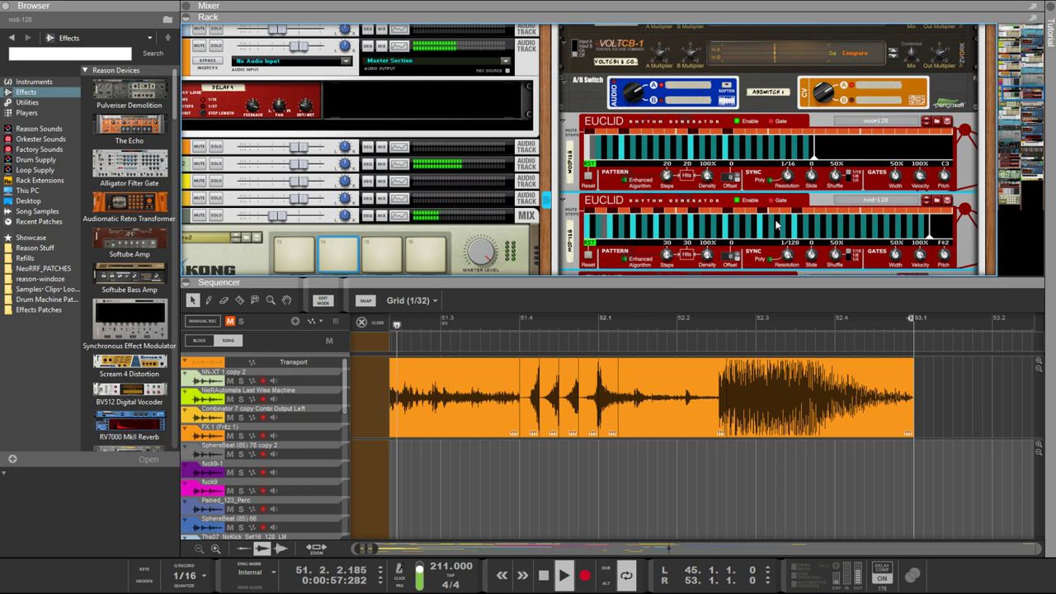
Set the mod-128 Euclid's resolution to 1/16 and, after trying 1/128, 1/64 and 1/16T, the woop128 Euclid's to 1/32
{"action": "left_click_drag", "start_coordinate": [789, 257], "coordinate": [783, 298]}
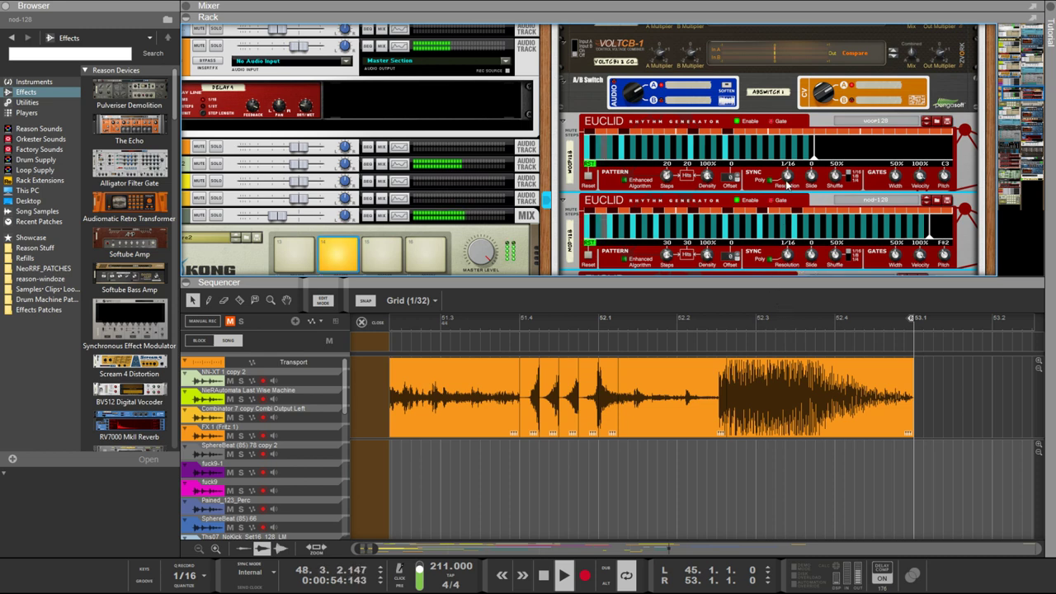
{"action": "scroll", "coordinate": [788, 176], "scroll_direction": "up", "scroll_amount": 3}
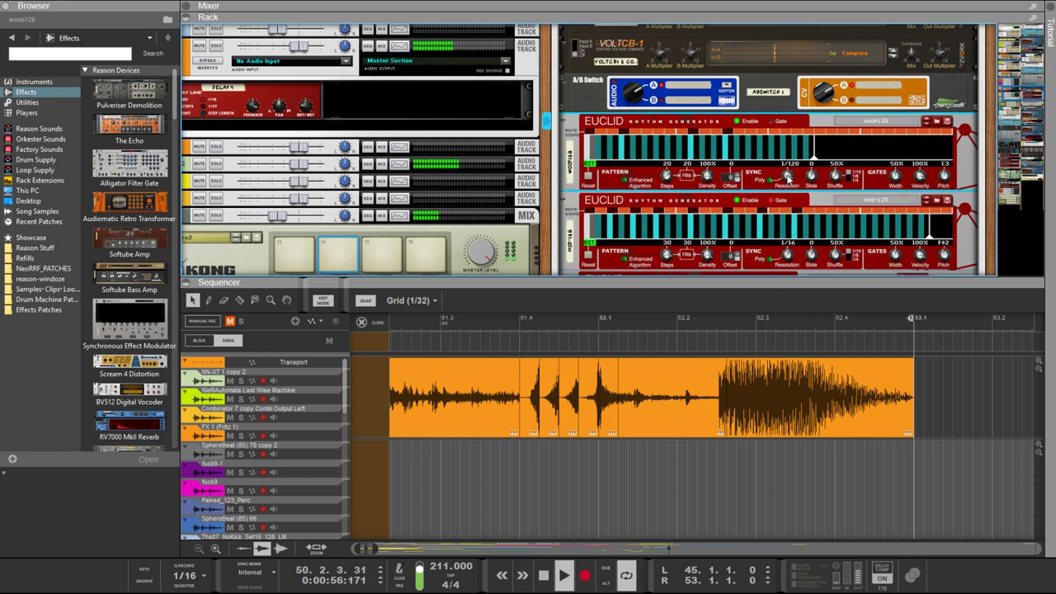
{"action": "scroll", "coordinate": [789, 179], "scroll_direction": "down", "scroll_amount": 1}
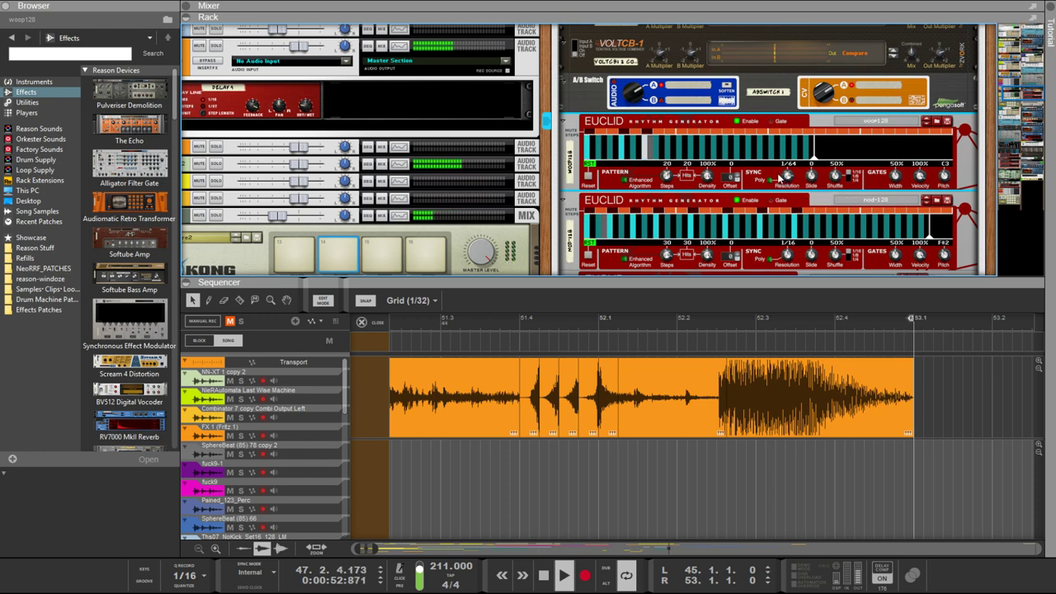
{"action": "left_click_drag", "start_coordinate": [785, 176], "coordinate": [785, 207]}
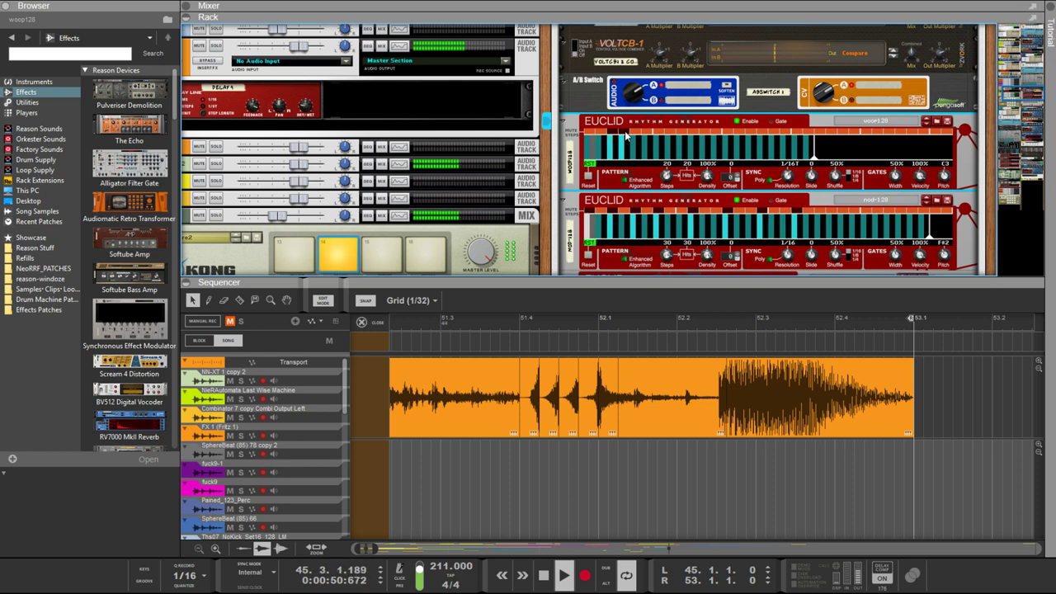
{"action": "left_click_drag", "start_coordinate": [792, 175], "coordinate": [785, 165]}
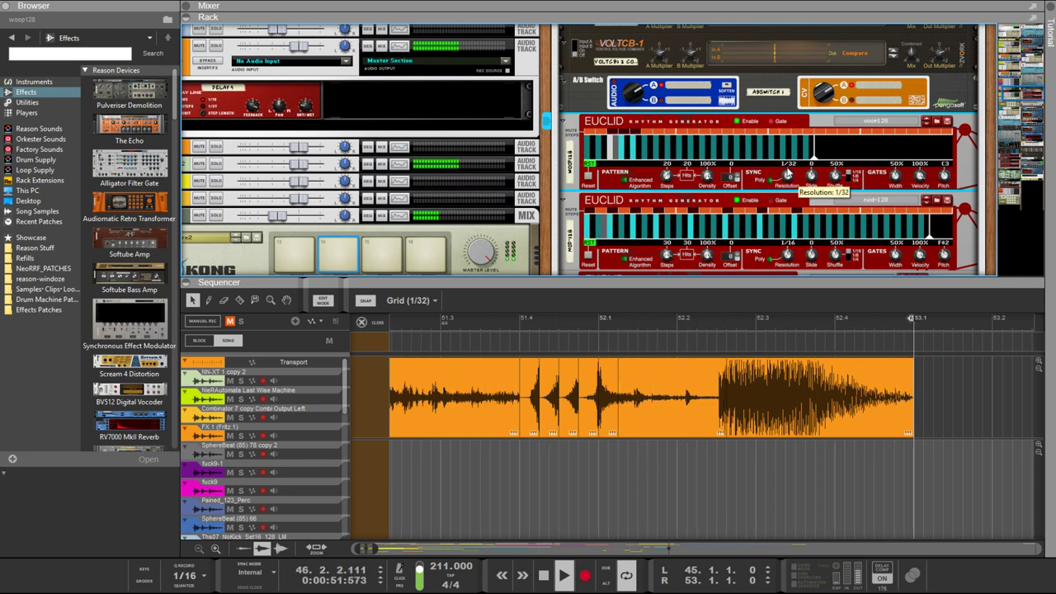
Toggle step mutes on the mod-128 and woop128 Euclids and set the woop128 resolution to 1/64, then 1/128
{"action": "left_click", "coordinate": [591, 214]}
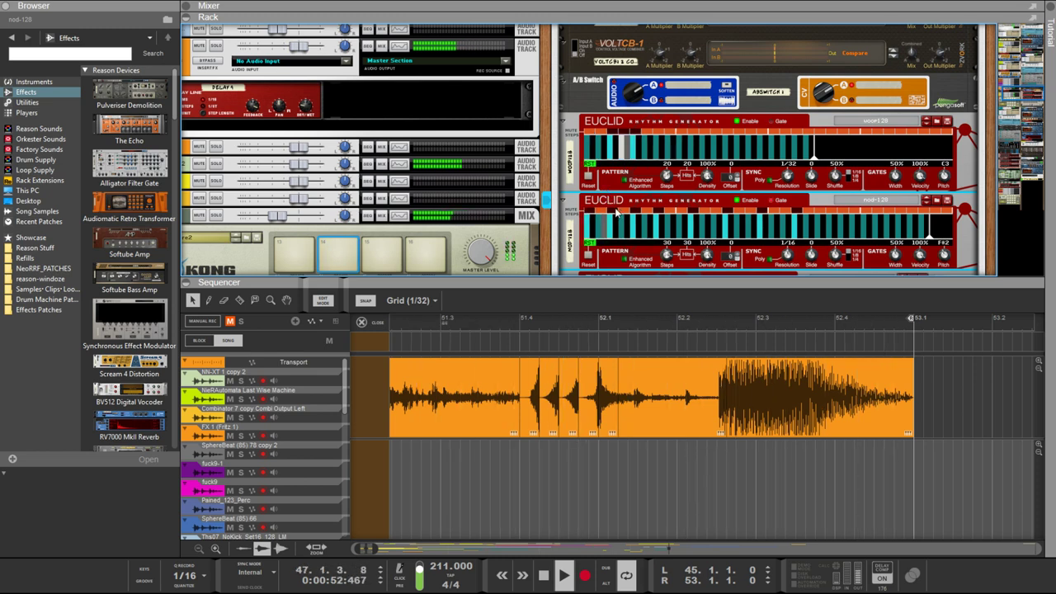
{"action": "left_click", "coordinate": [590, 137]}
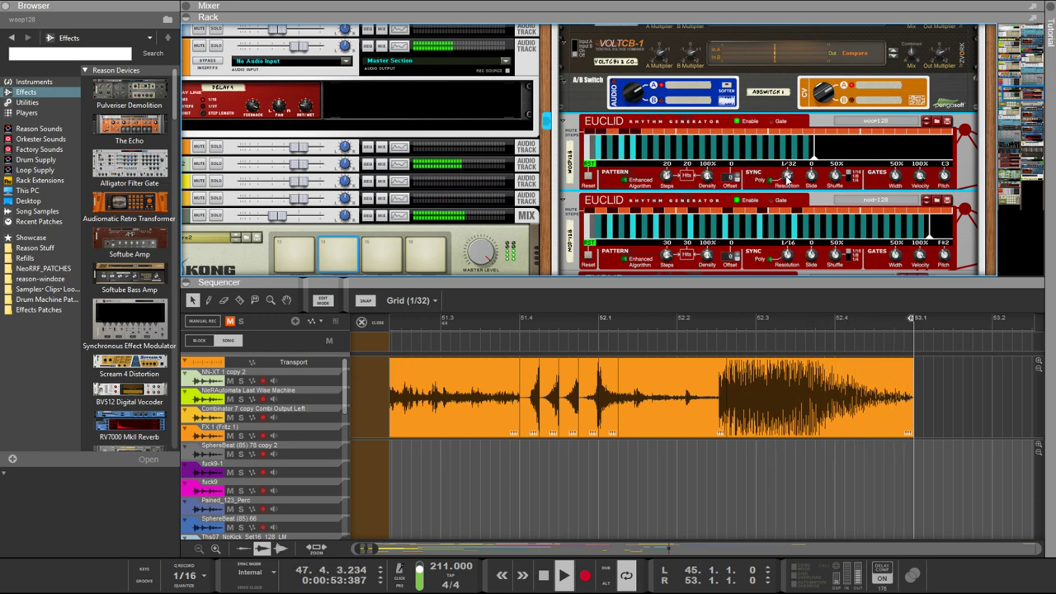
{"action": "mouse_move", "coordinate": [788, 177]}
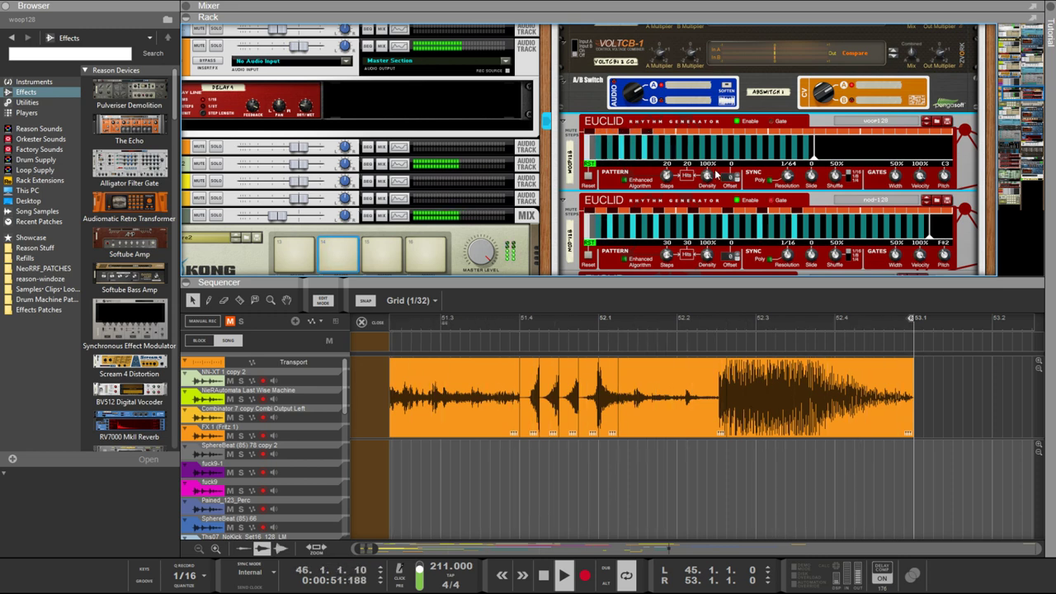
{"action": "left_click_drag", "start_coordinate": [790, 175], "coordinate": [790, 183]}
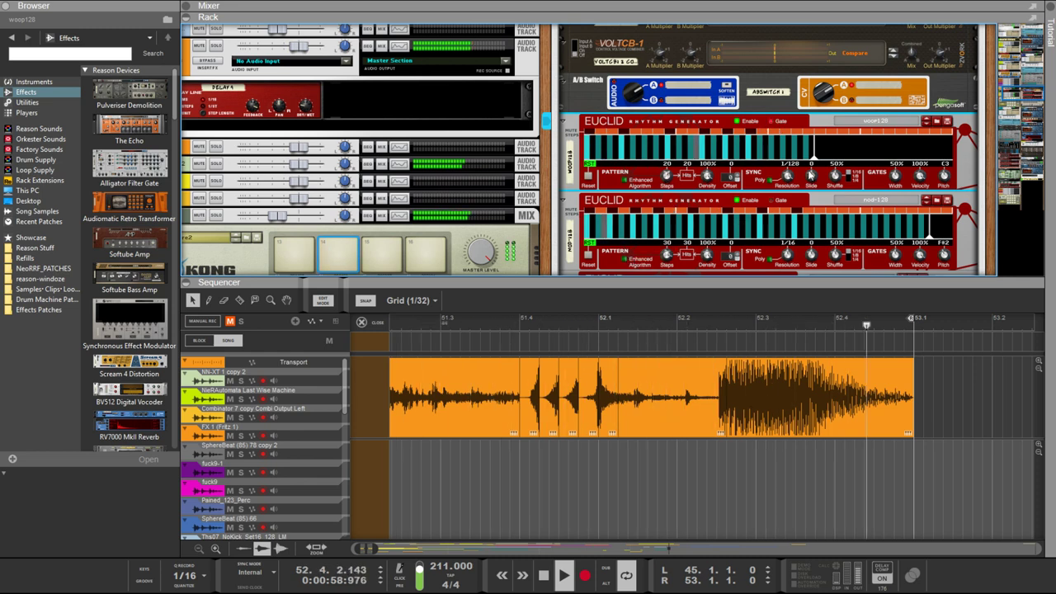
Try other resolutions on both Euclids, then set woop128 to 1/128 and mod-128 to 1/16
{"action": "left_click_drag", "start_coordinate": [788, 176], "coordinate": [787, 192]}
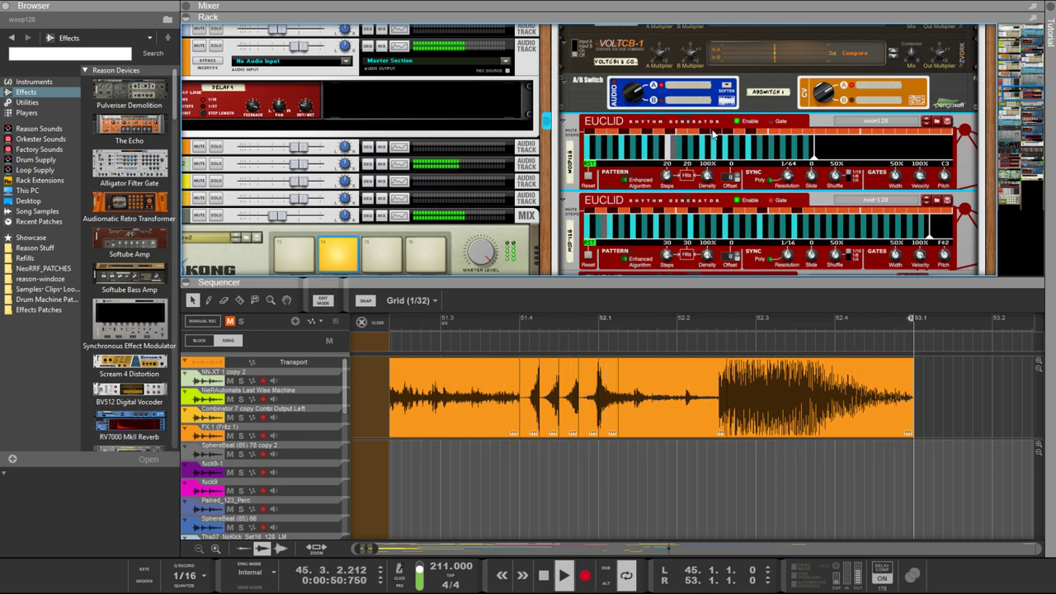
{"action": "left_click_drag", "start_coordinate": [782, 178], "coordinate": [789, 147]}
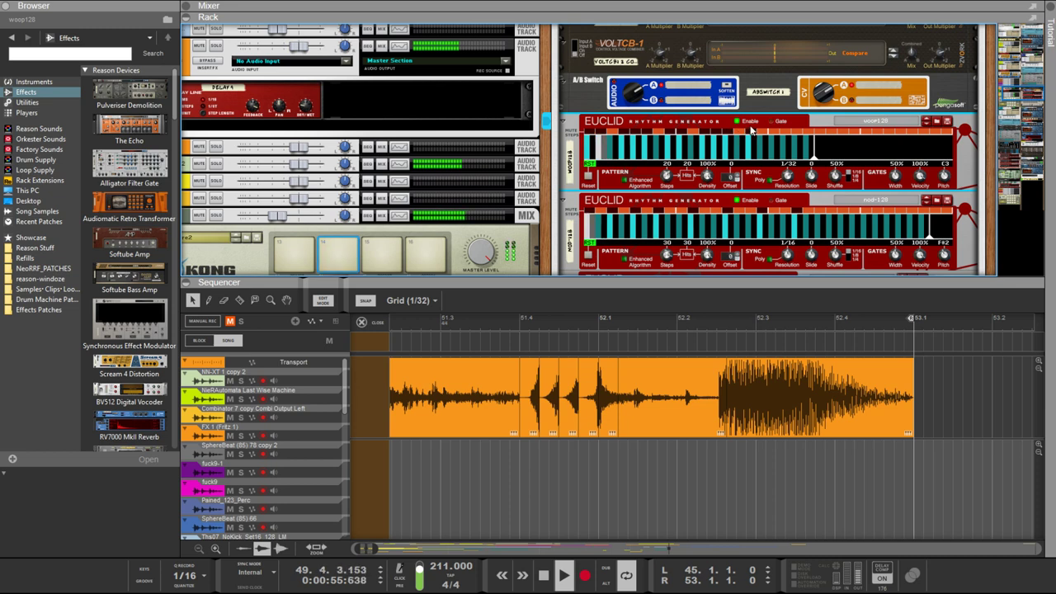
{"action": "scroll", "coordinate": [786, 255], "scroll_direction": "down", "scroll_amount": 3}
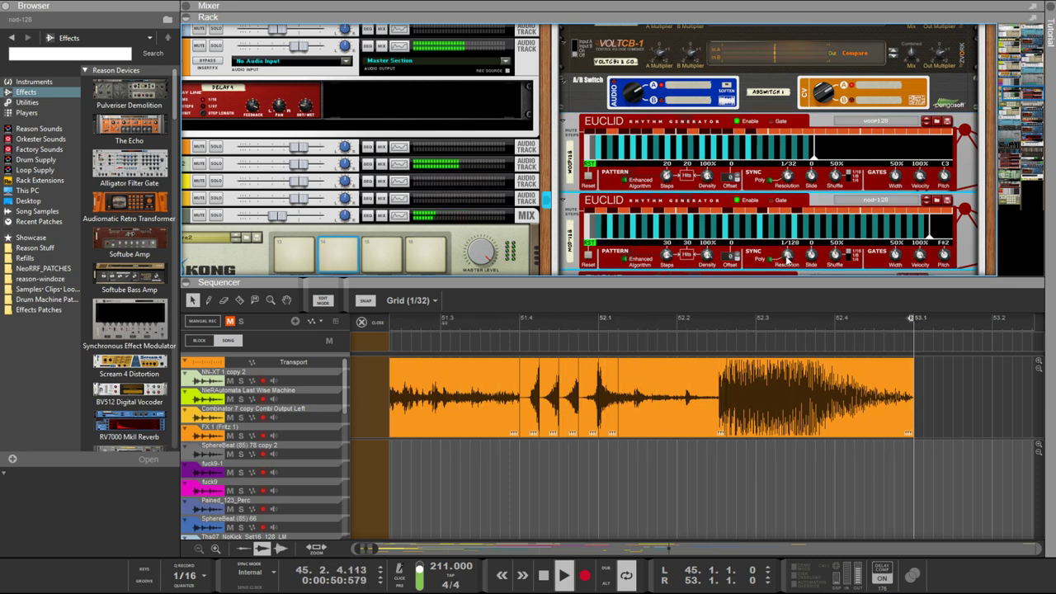
{"action": "scroll", "coordinate": [786, 256], "scroll_direction": "up", "scroll_amount": 3}
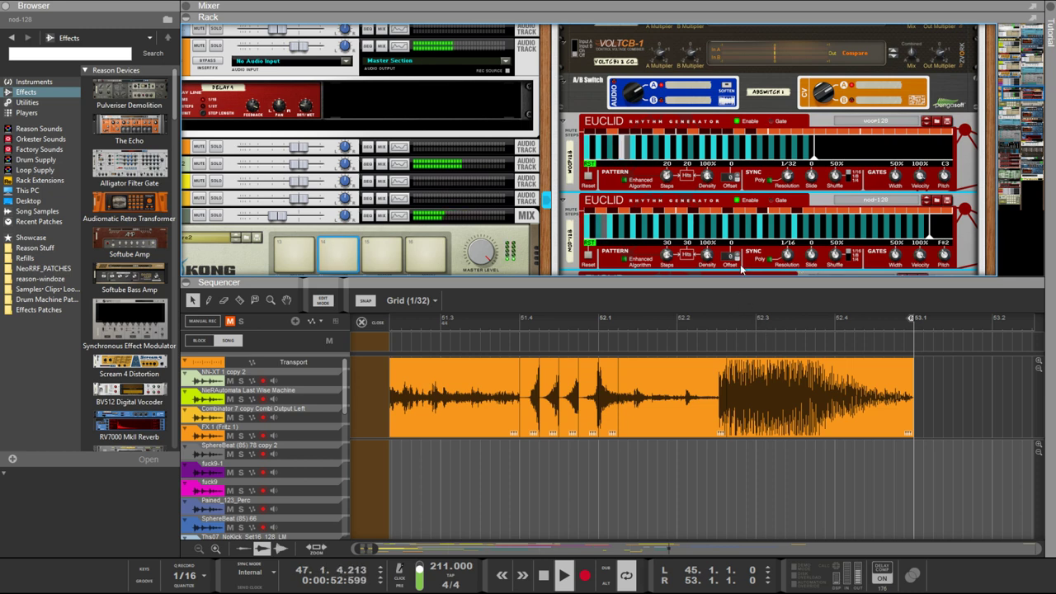
{"action": "scroll", "coordinate": [788, 175], "scroll_direction": "down", "scroll_amount": 2}
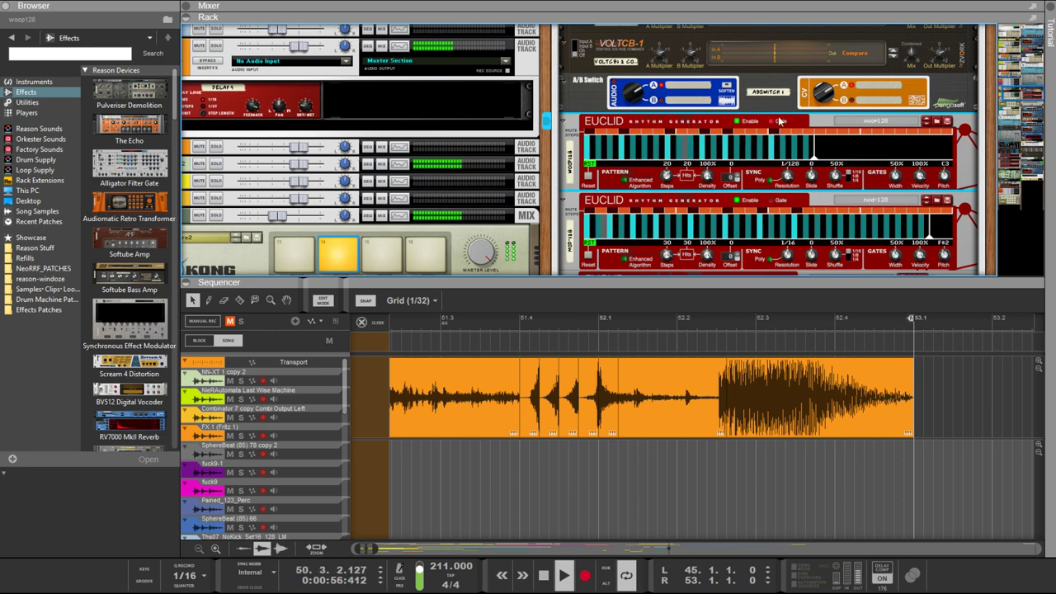
Open the PROT_00723 clip's final slice before bar 53 in Comp Edit, select its recording, and turn off Snap
{"action": "scroll", "coordinate": [767, 144], "scroll_direction": "down", "scroll_amount": 5}
{"action": "scroll", "coordinate": [767, 155], "scroll_direction": "down", "scroll_amount": 1}
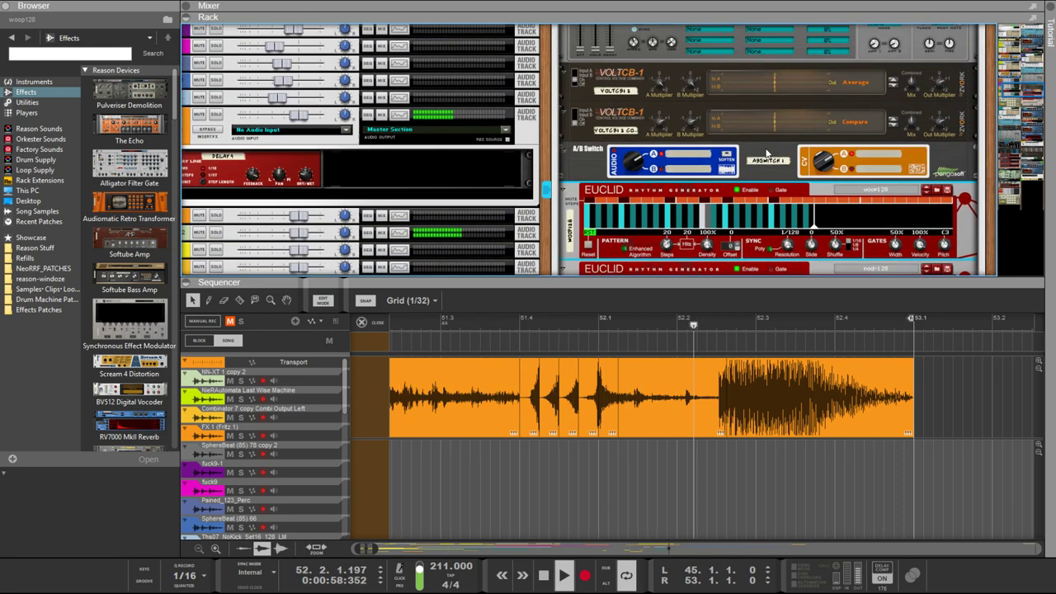
{"action": "double_click", "coordinate": [749, 421]}
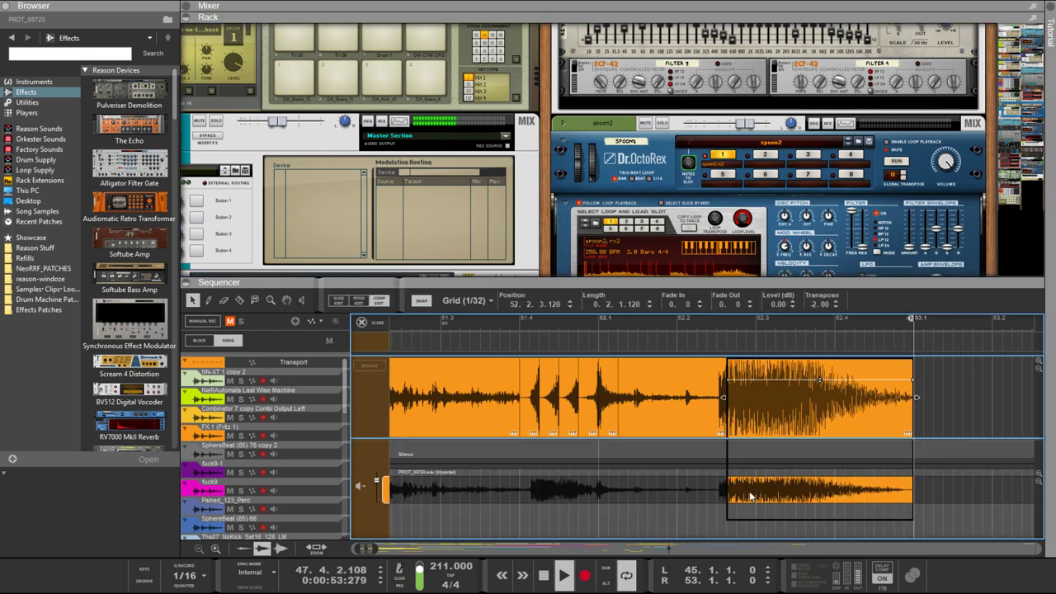
{"action": "left_click", "coordinate": [897, 493]}
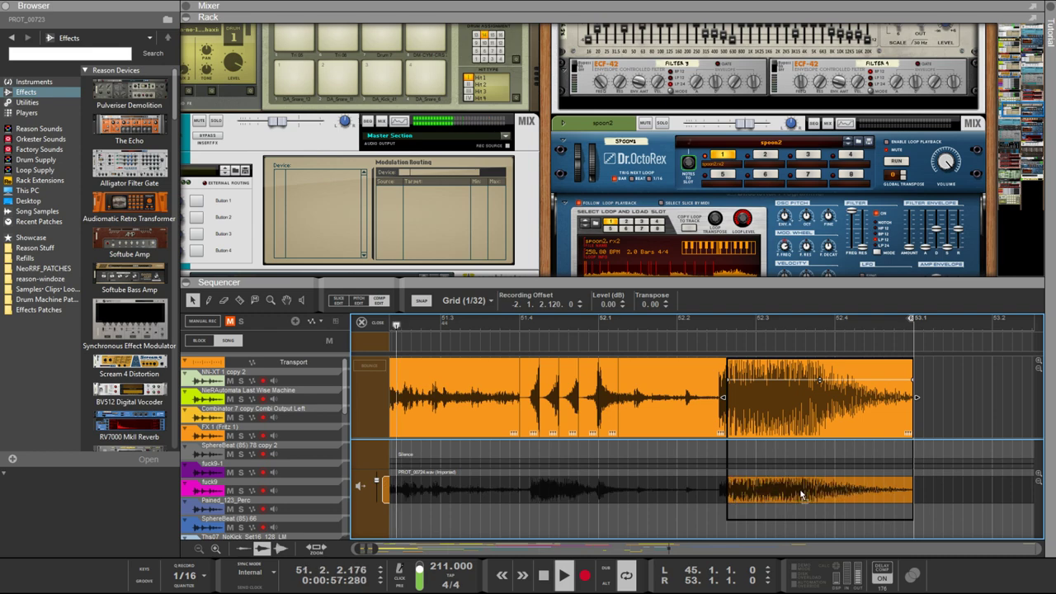
{"action": "scroll", "coordinate": [780, 488], "scroll_direction": "up", "scroll_amount": 5}
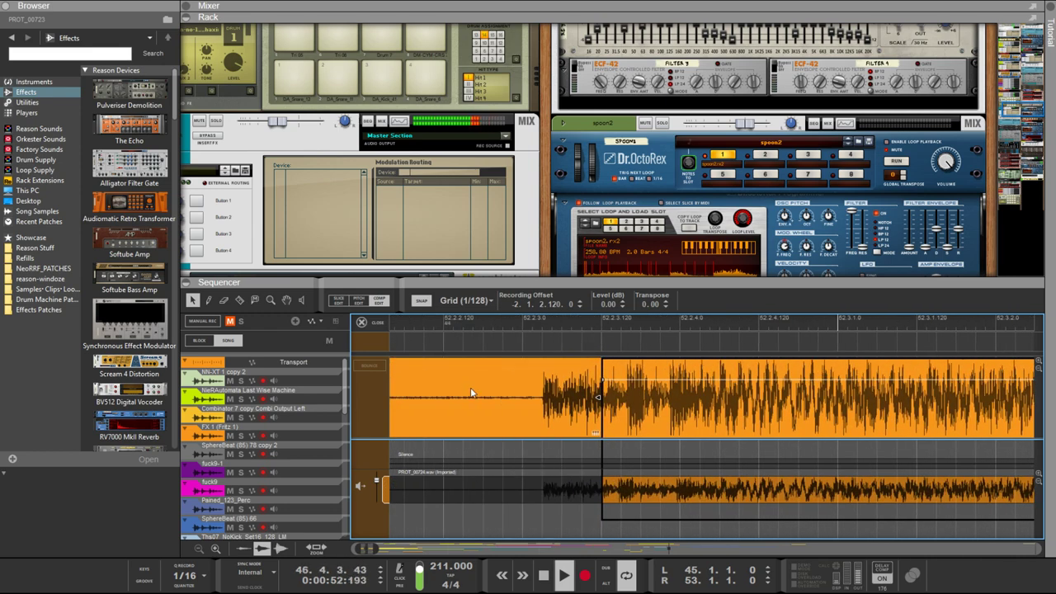
{"action": "left_click", "coordinate": [422, 301]}
{"action": "scroll", "coordinate": [453, 348], "scroll_direction": "down", "scroll_amount": 3}
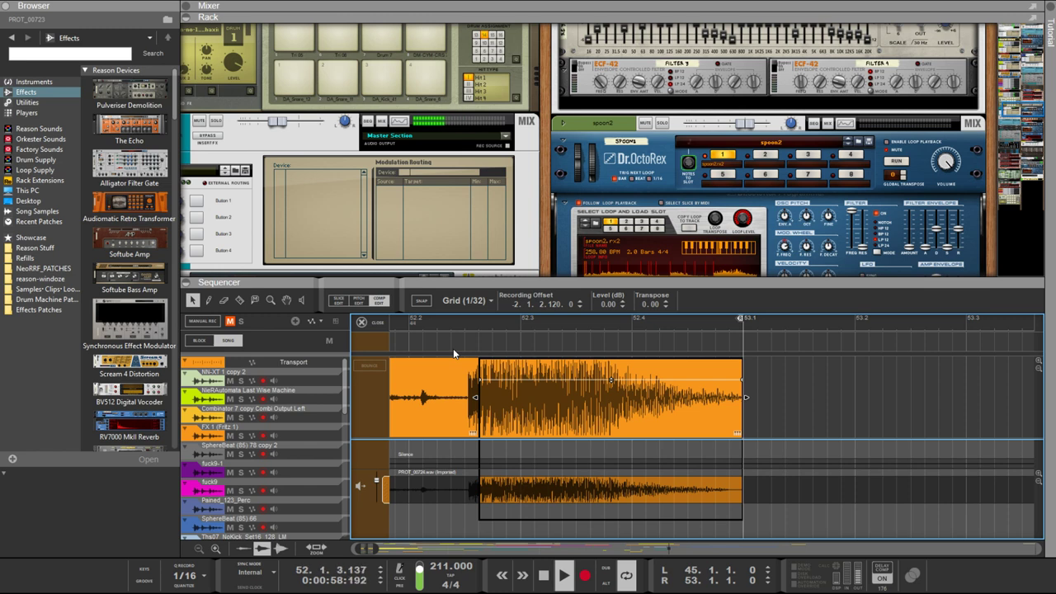
{"action": "scroll", "coordinate": [453, 348], "scroll_direction": "up", "scroll_amount": 1}
{"action": "scroll", "coordinate": [453, 348], "scroll_direction": "down", "scroll_amount": 1}
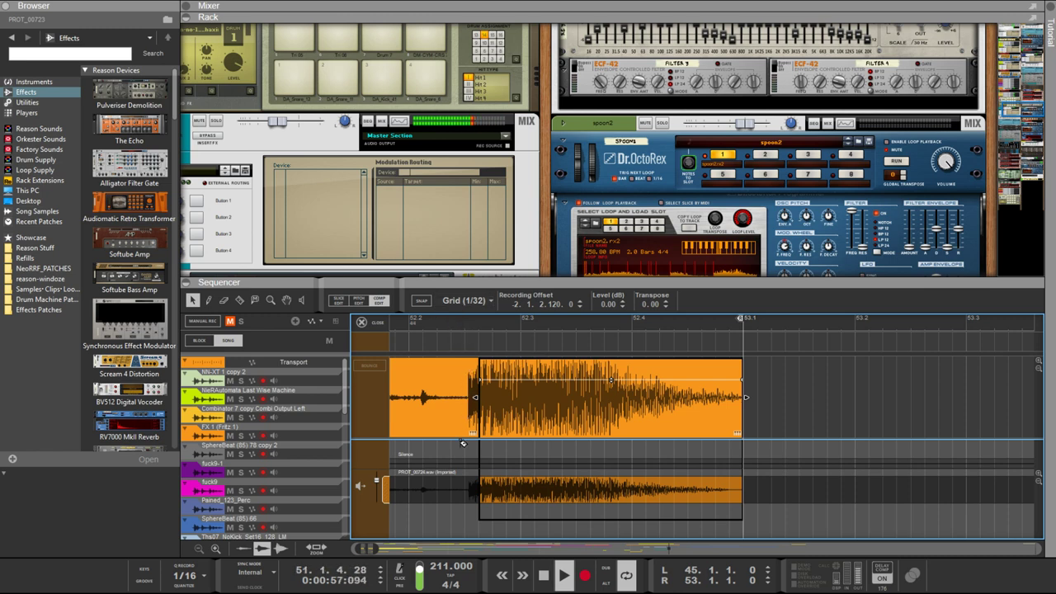
Draw a Block 1 clip in the sequencer's block lane from 52.2.3 to the start of bar 53
{"action": "key", "text": "w"}
{"action": "left_click", "coordinate": [467, 335]}
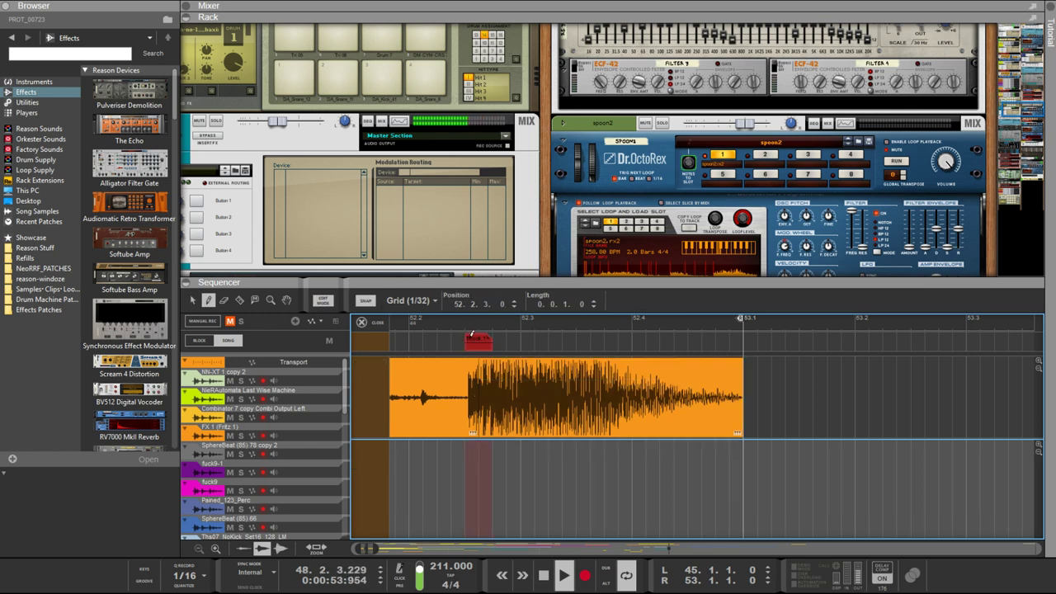
{"action": "mouse_move", "coordinate": [475, 333]}
{"action": "left_mouse_down"}
{"action": "mouse_move", "coordinate": [737, 334]}
{"action": "mouse_move", "coordinate": [718, 323]}
{"action": "left_mouse_up"}
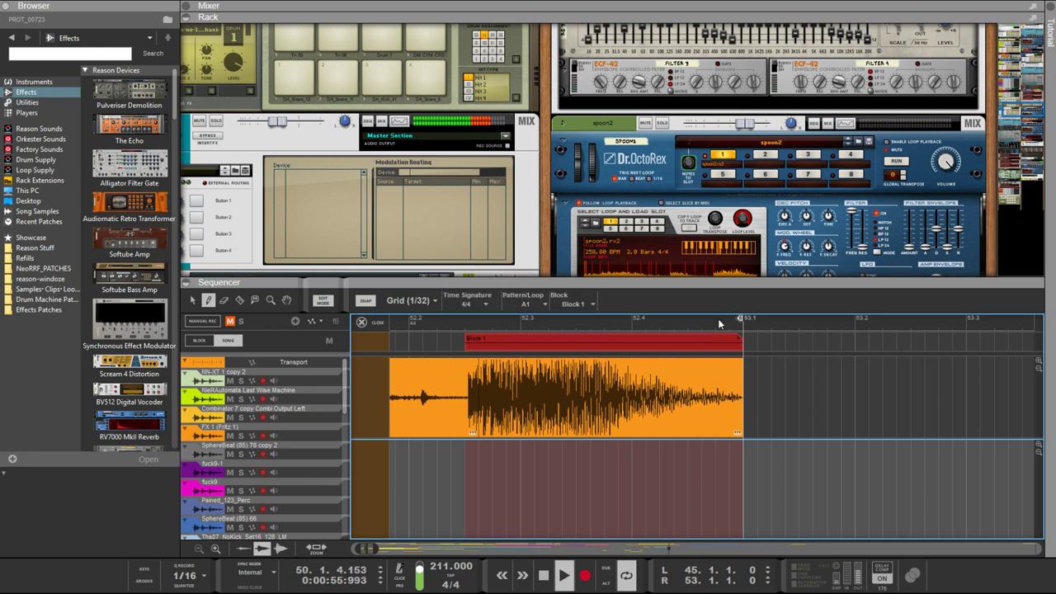
Open the slice just before the Block 1 clip in Comp Edit and trim its end to a length of 0.1.0.120
{"action": "key", "text": "q"}
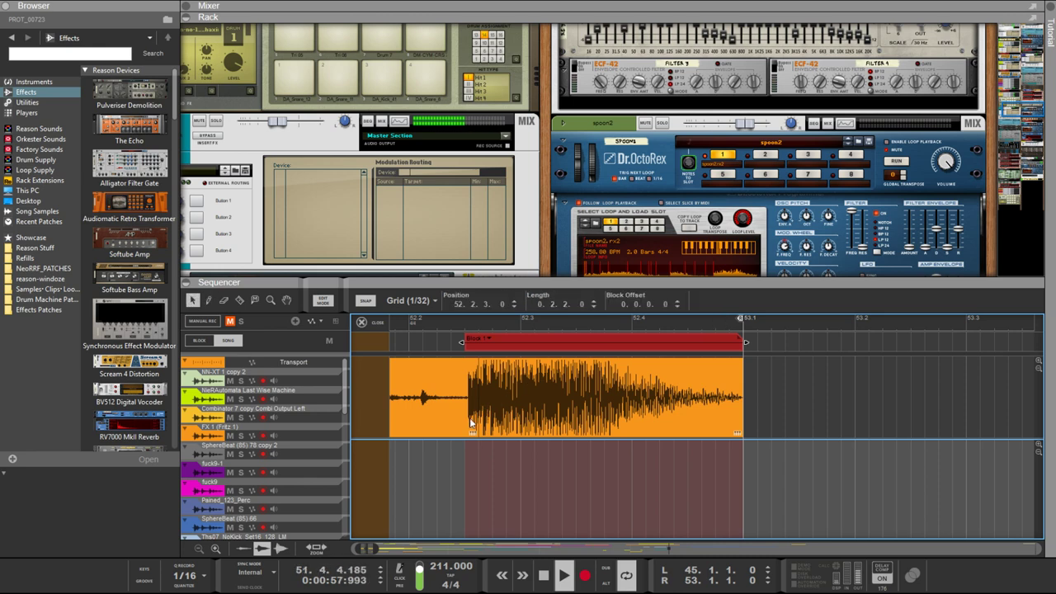
{"action": "double_click", "coordinate": [471, 423]}
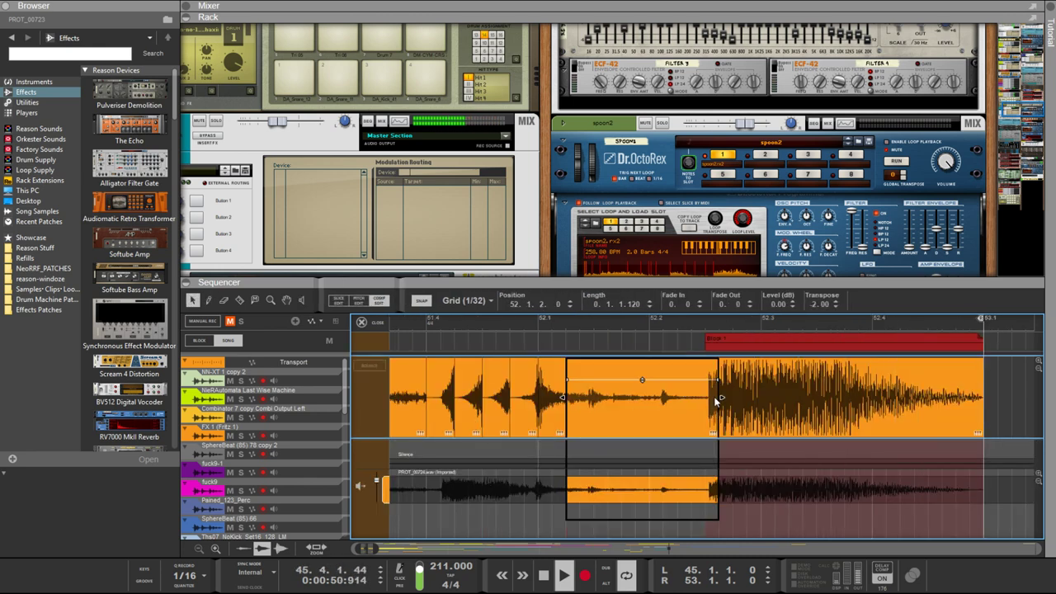
{"action": "left_click_drag", "start_coordinate": [714, 391], "coordinate": [689, 391]}
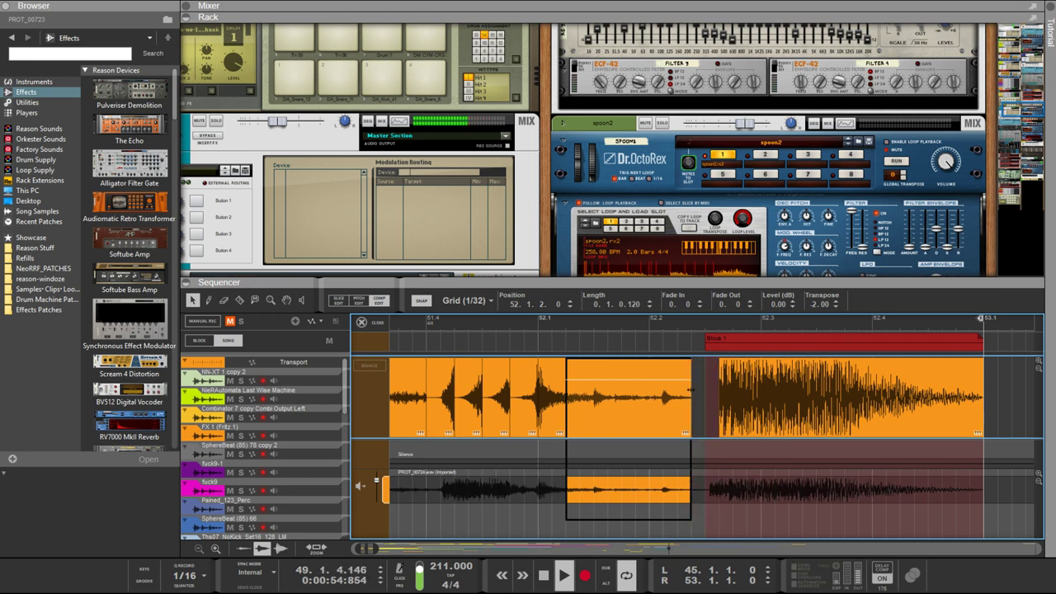
Extend the final slice's start back to 52.2.3.0 so it lines up with the Block 1 clip's beginning
{"action": "scroll", "coordinate": [730, 418], "scroll_direction": "up", "scroll_amount": 4}
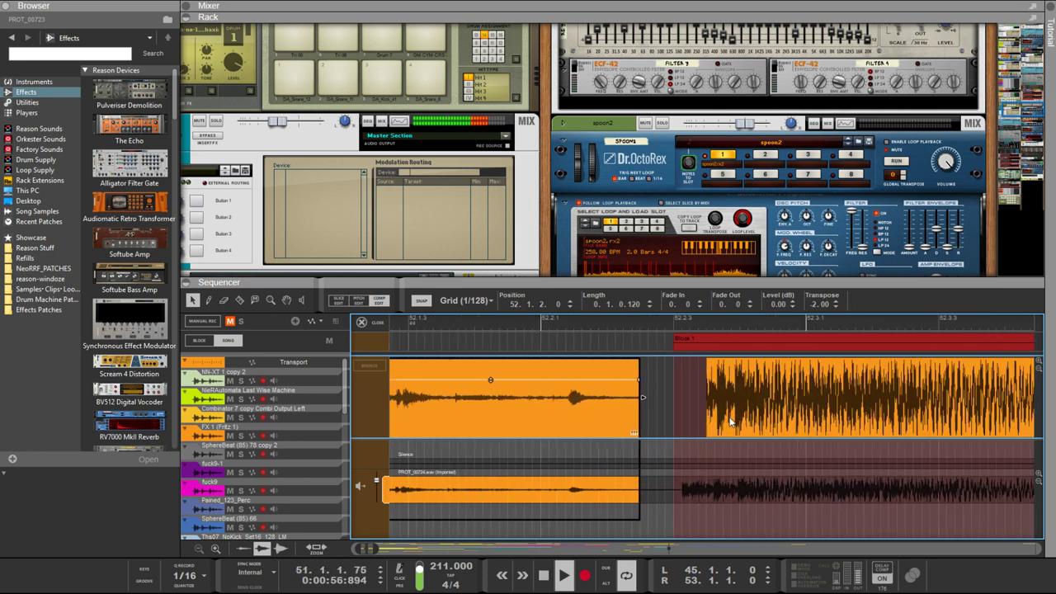
{"action": "left_click", "coordinate": [691, 412]}
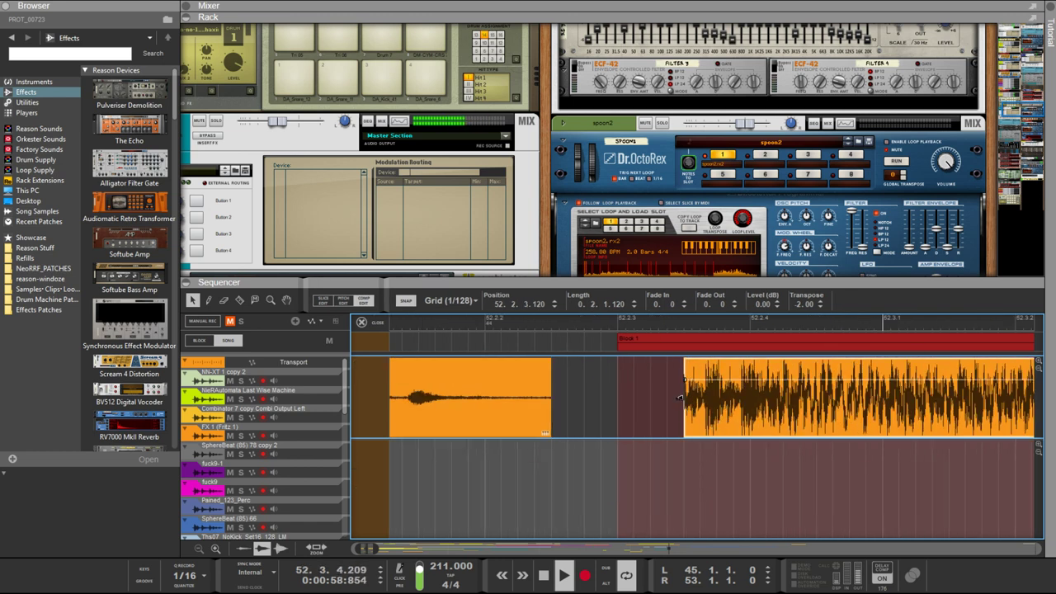
{"action": "left_click_drag", "start_coordinate": [684, 398], "coordinate": [614, 401]}
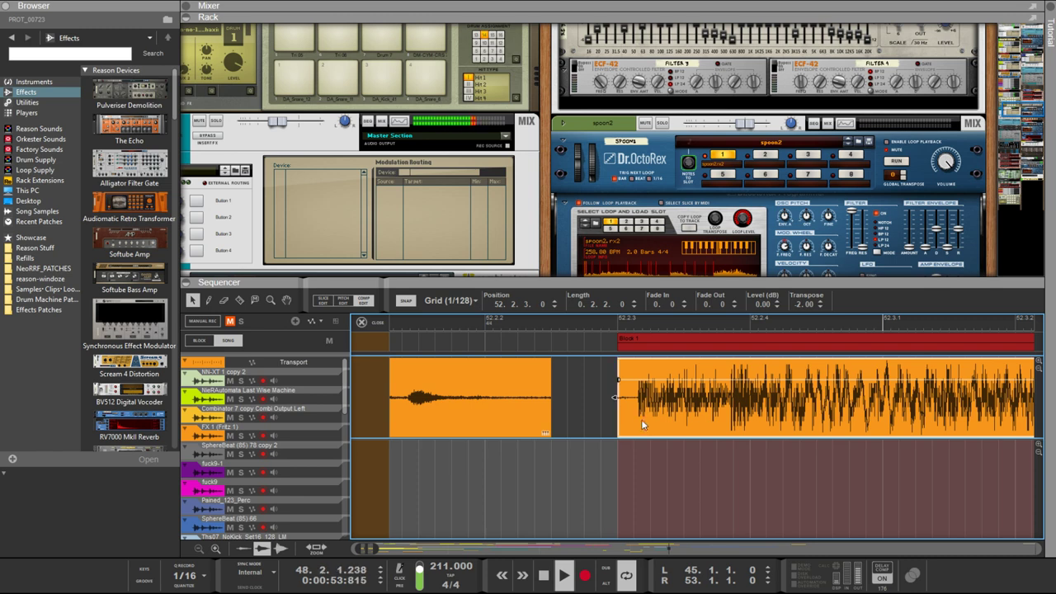
Move the final slice earlier to 52.2.2.120, and trim its start to 52.2.3.0
{"action": "scroll", "coordinate": [645, 422], "scroll_direction": "up", "scroll_amount": 2}
{"action": "scroll", "coordinate": [645, 421], "scroll_direction": "down", "scroll_amount": 1}
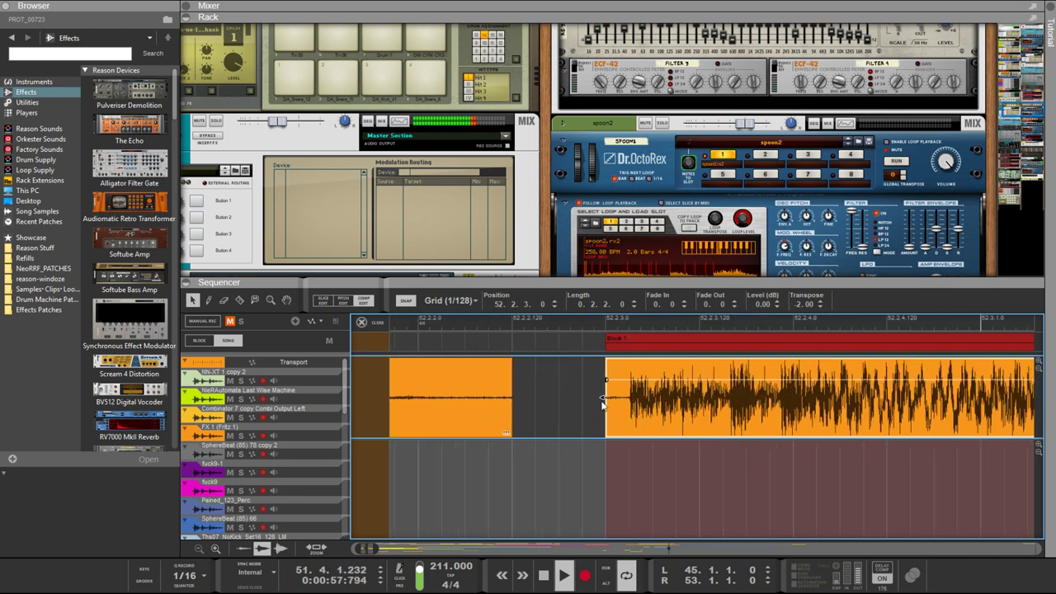
{"action": "left_click_drag", "start_coordinate": [782, 417], "coordinate": [684, 419]}
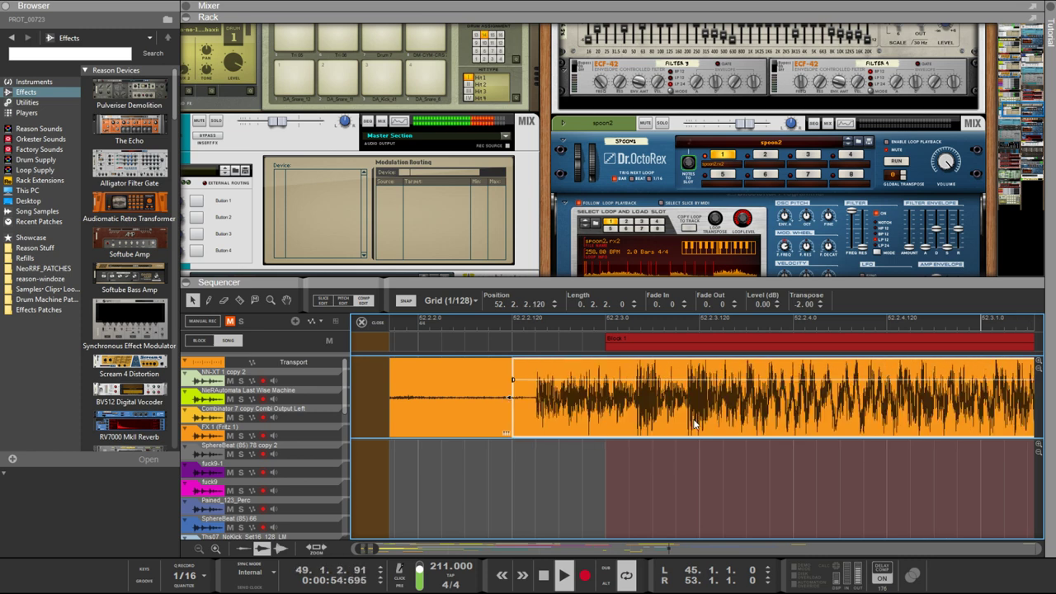
{"action": "scroll", "coordinate": [672, 423], "scroll_direction": "up", "scroll_amount": 2}
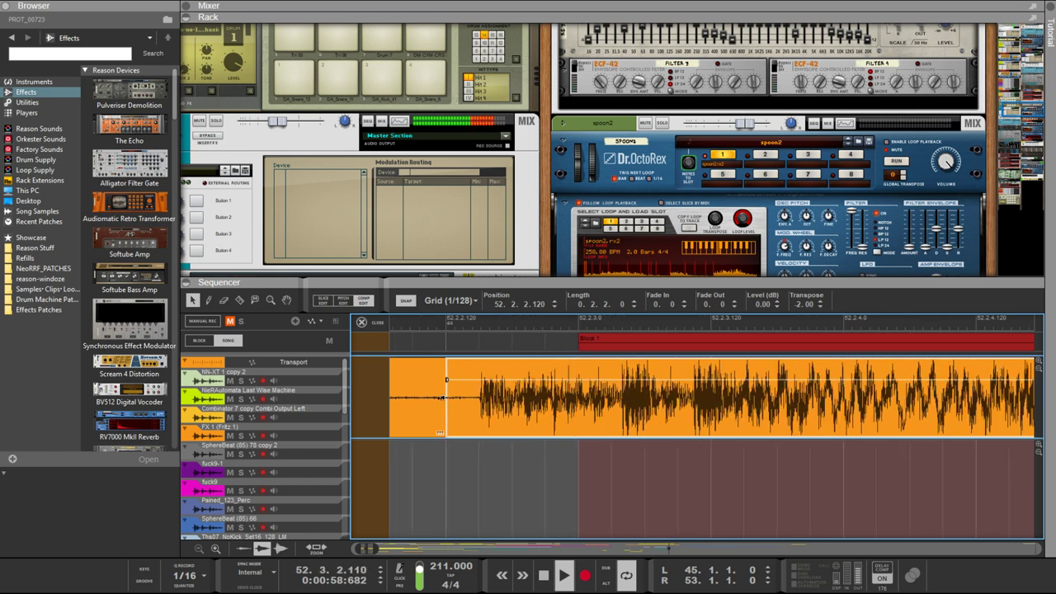
{"action": "left_click_drag", "start_coordinate": [445, 404], "coordinate": [579, 404]}
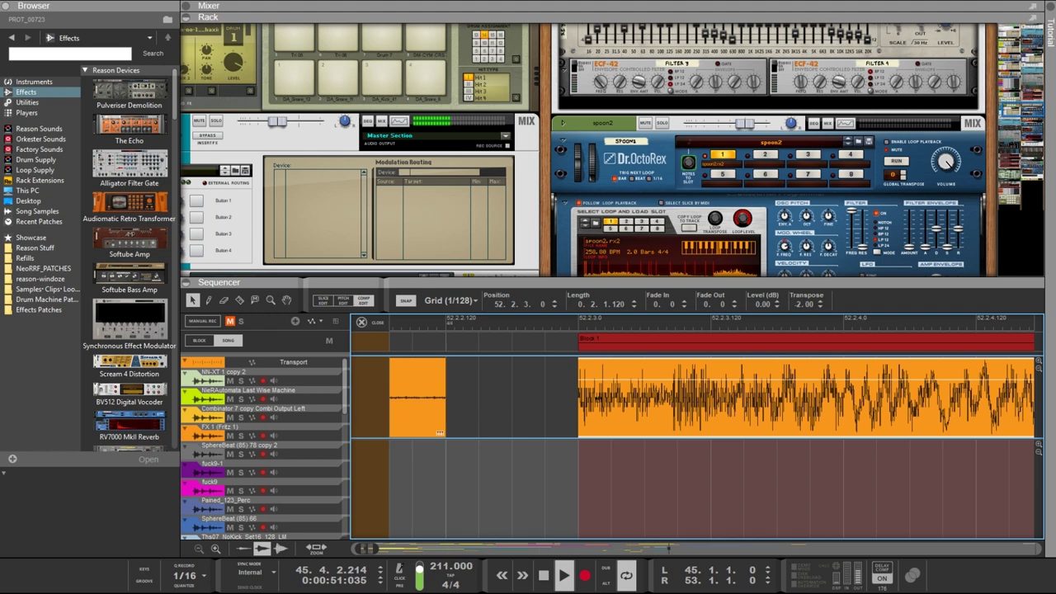
Open the final slice in Comp Edit and slide its recording earlier to an offset of -2.1.2.142.8 with Snap off
{"action": "double_click", "coordinate": [622, 412]}
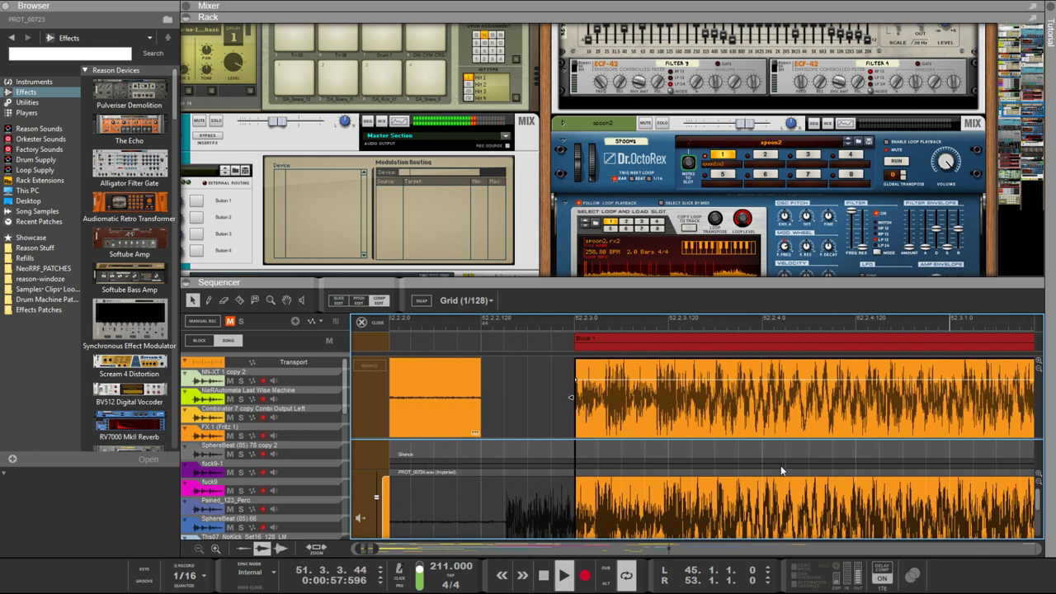
{"action": "scroll", "coordinate": [697, 472], "scroll_direction": "left", "scroll_amount": 3}
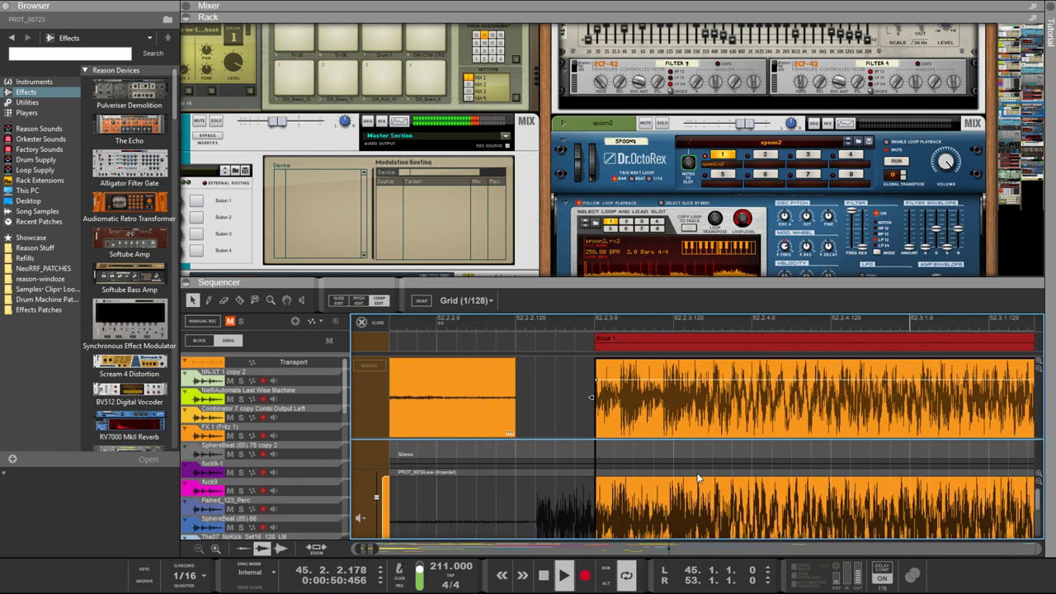
{"action": "scroll", "coordinate": [695, 473], "scroll_direction": "right", "scroll_amount": 2}
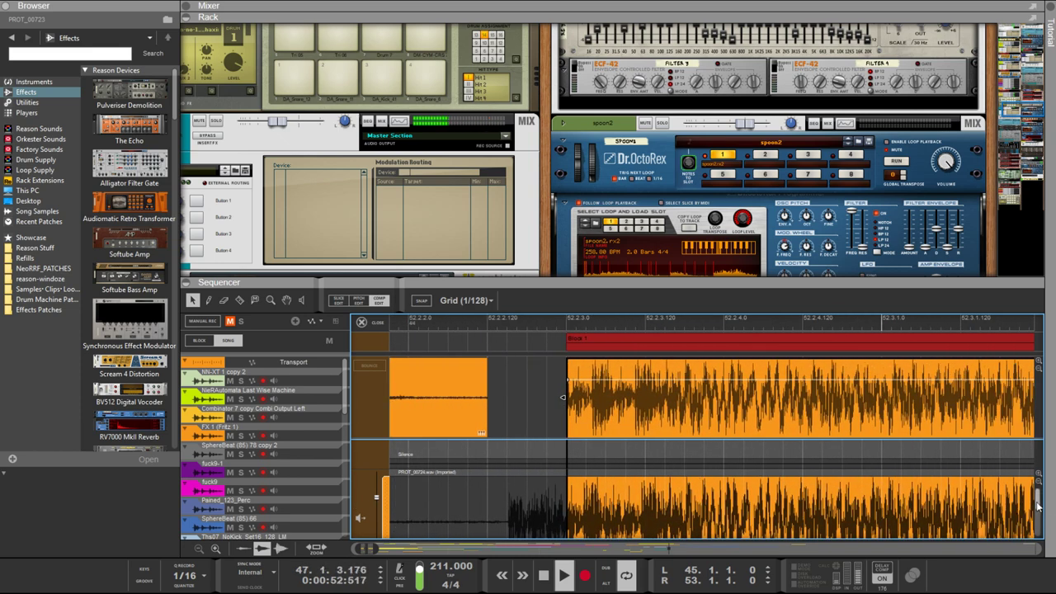
{"action": "scroll", "coordinate": [1037, 505], "scroll_direction": "down", "scroll_amount": 1}
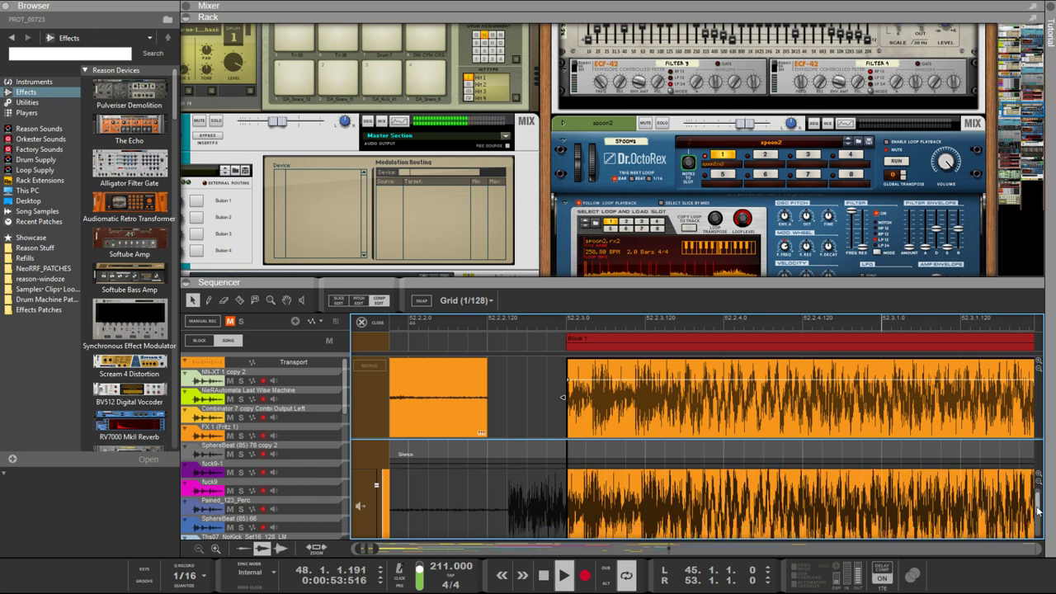
{"action": "left_click", "coordinate": [723, 512]}
{"action": "left_click_drag", "start_coordinate": [724, 511], "coordinate": [707, 504]}
{"action": "scroll", "coordinate": [598, 510], "scroll_direction": "up", "scroll_amount": 3}
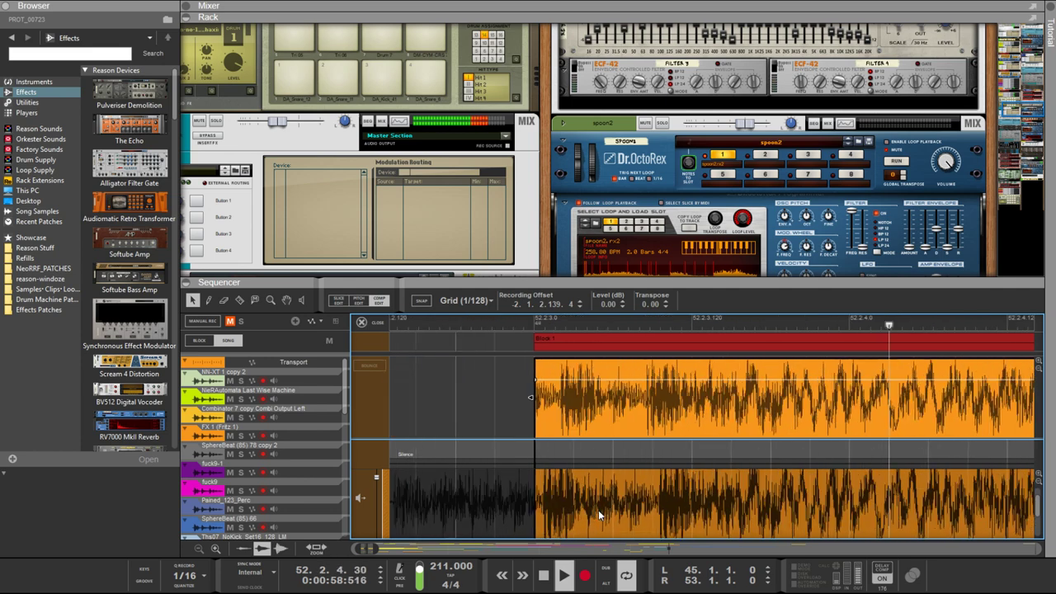
{"action": "scroll", "coordinate": [597, 510], "scroll_direction": "up", "scroll_amount": 3}
{"action": "scroll", "coordinate": [589, 513], "scroll_direction": "left", "scroll_amount": 3}
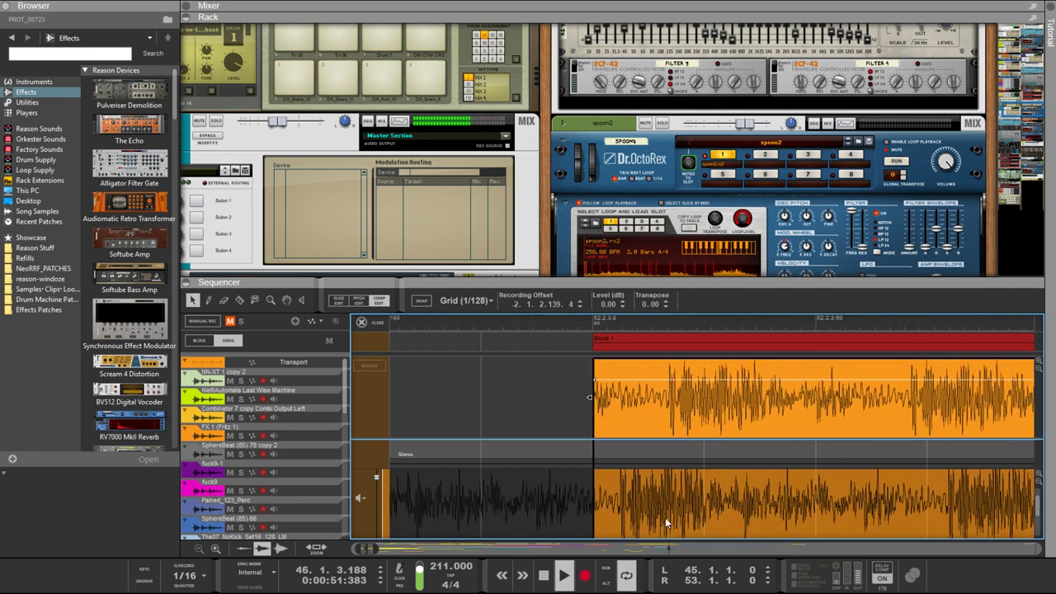
{"action": "left_click_drag", "start_coordinate": [655, 516], "coordinate": [652, 509]}
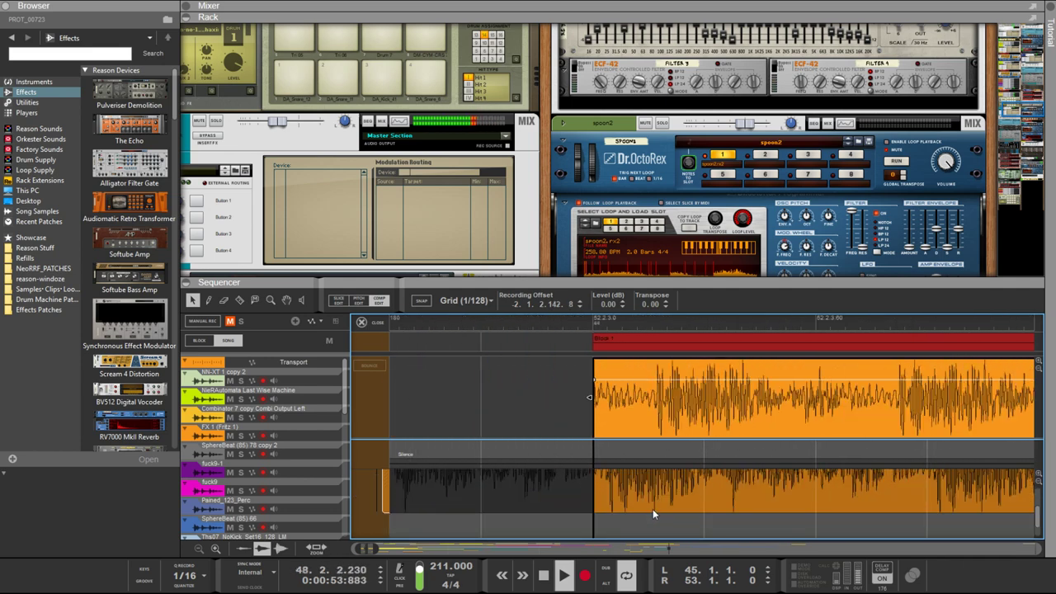
Reopen the final slice, shift its recording offset to -2.1.2.158.11, and extend the slice's start back to 52.2.2.210
{"action": "double_click", "coordinate": [570, 392]}
{"action": "scroll", "coordinate": [628, 405], "scroll_direction": "down", "scroll_amount": 3}
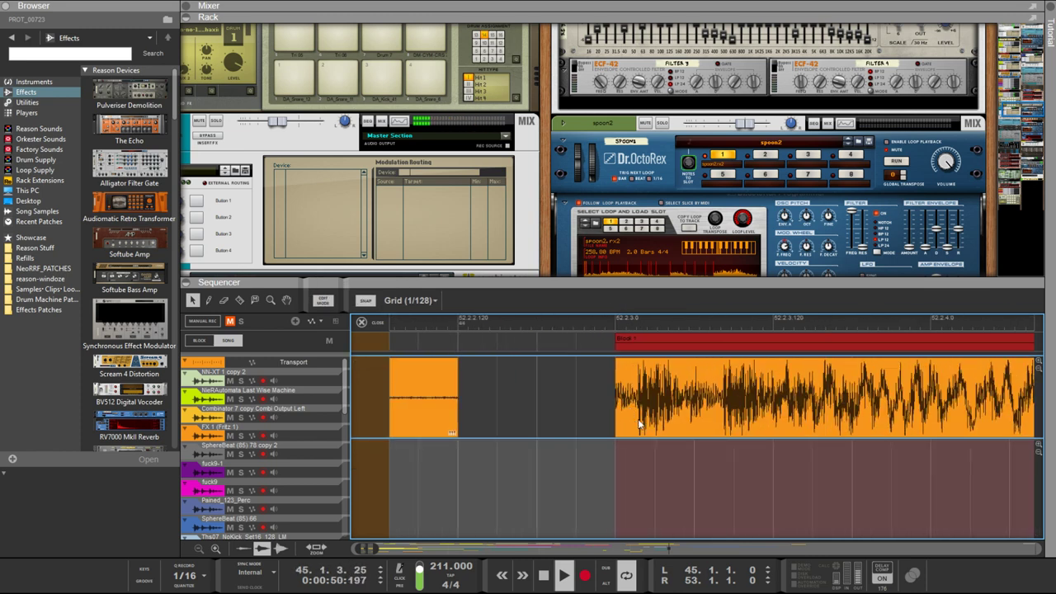
{"action": "double_click", "coordinate": [635, 418]}
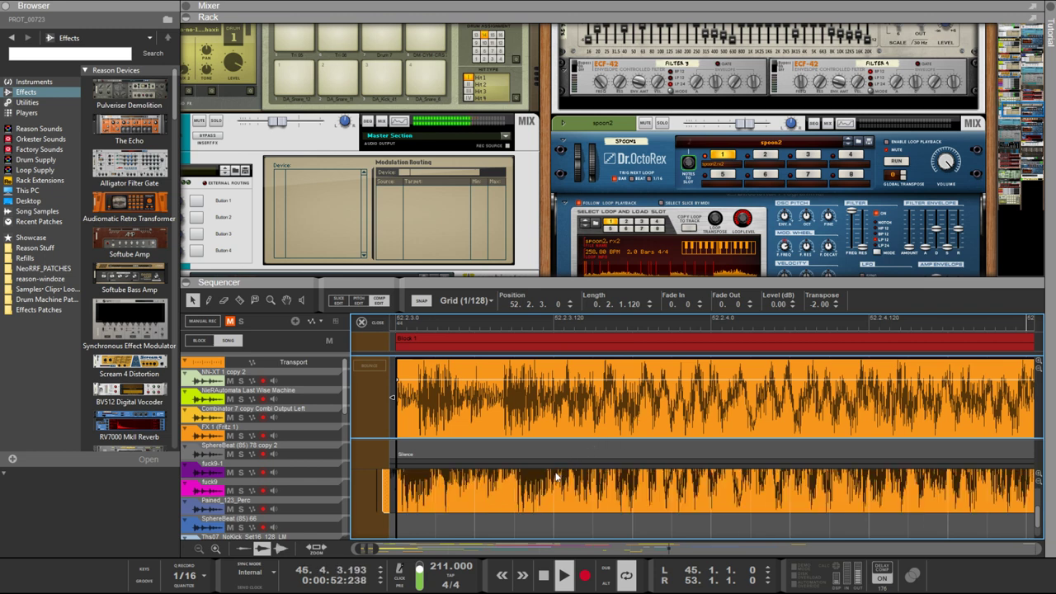
{"action": "scroll", "coordinate": [556, 476], "scroll_direction": "left", "scroll_amount": 2}
{"action": "left_click", "coordinate": [625, 491]}
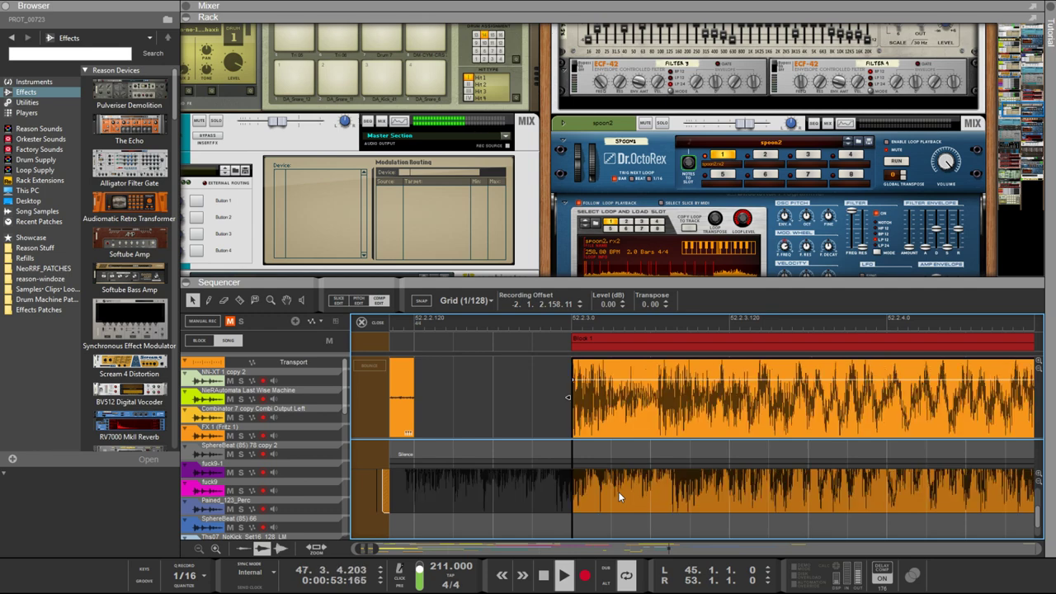
{"action": "scroll", "coordinate": [607, 486], "scroll_direction": "up", "scroll_amount": 3}
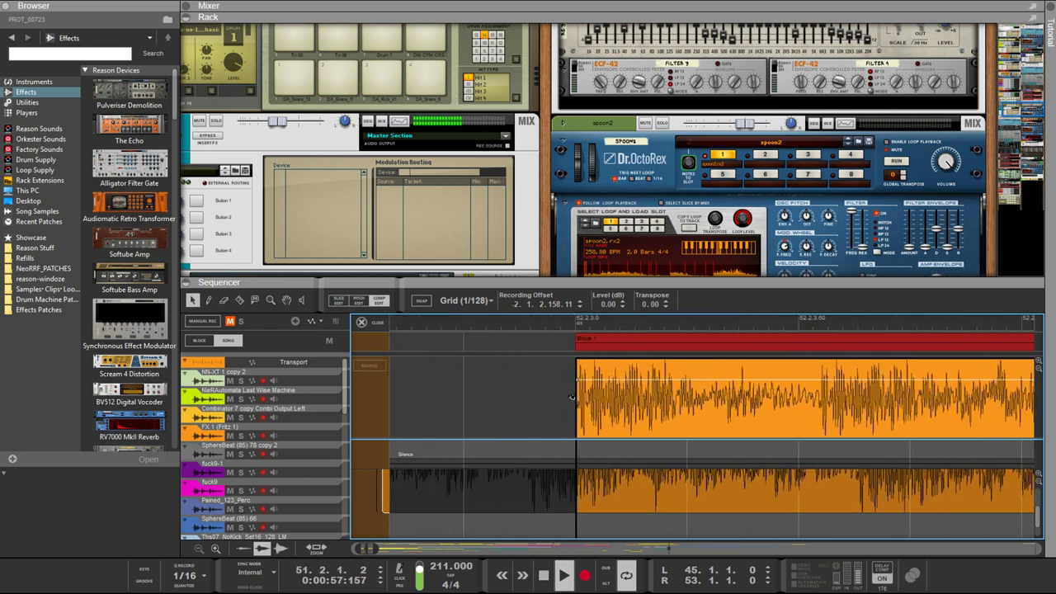
{"action": "left_click_drag", "start_coordinate": [574, 397], "coordinate": [464, 397]}
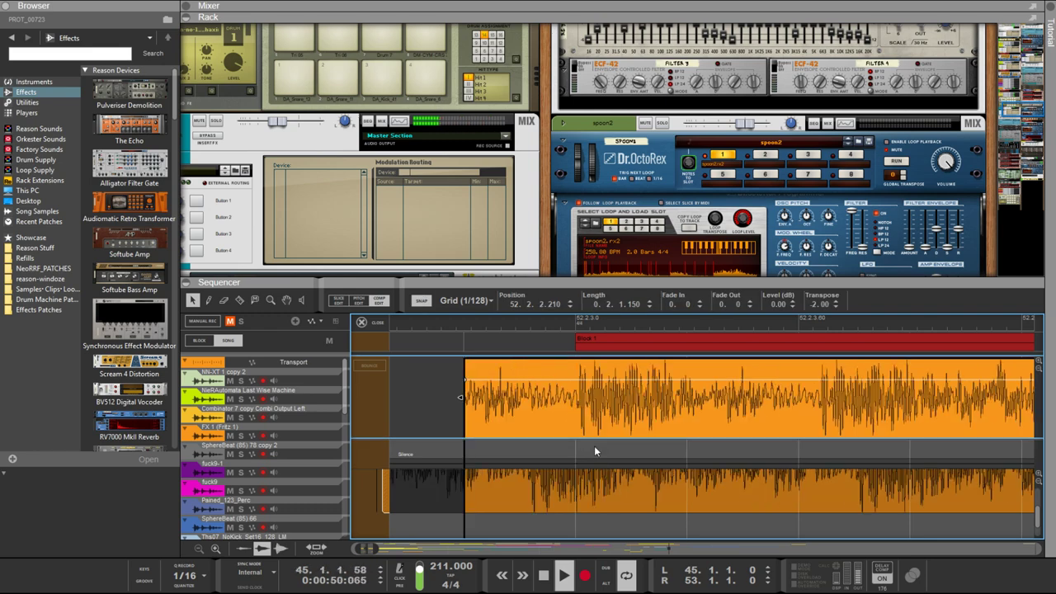
Align the recording's attack with 52.2.3 using offset -2.1.2.129.11, and trim the final slice's start to 52.2.3.0
{"action": "scroll", "coordinate": [548, 415], "scroll_direction": "down", "scroll_amount": 3}
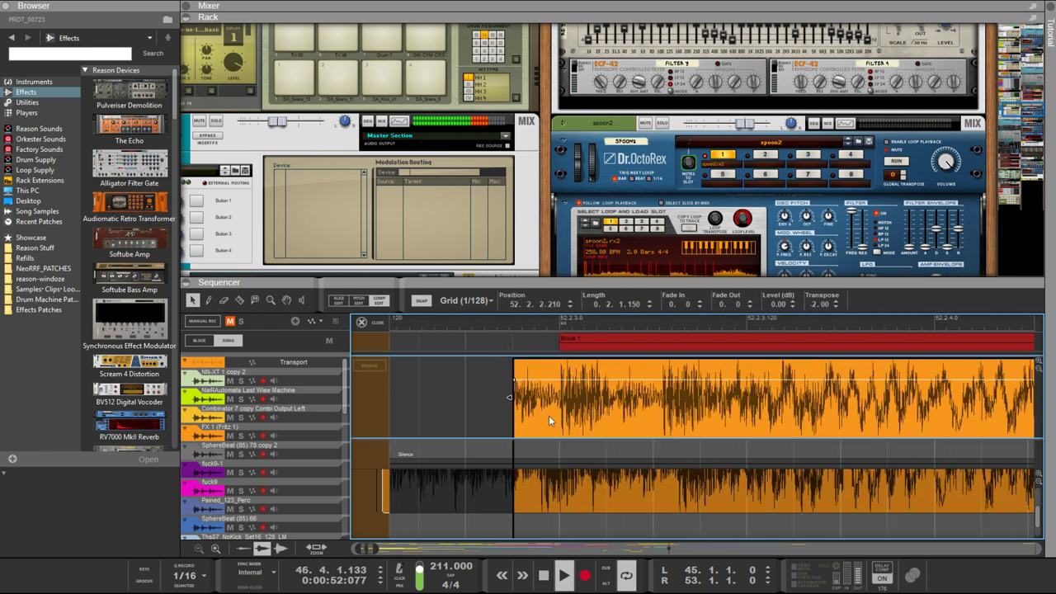
{"action": "scroll", "coordinate": [568, 422], "scroll_direction": "up", "scroll_amount": 4}
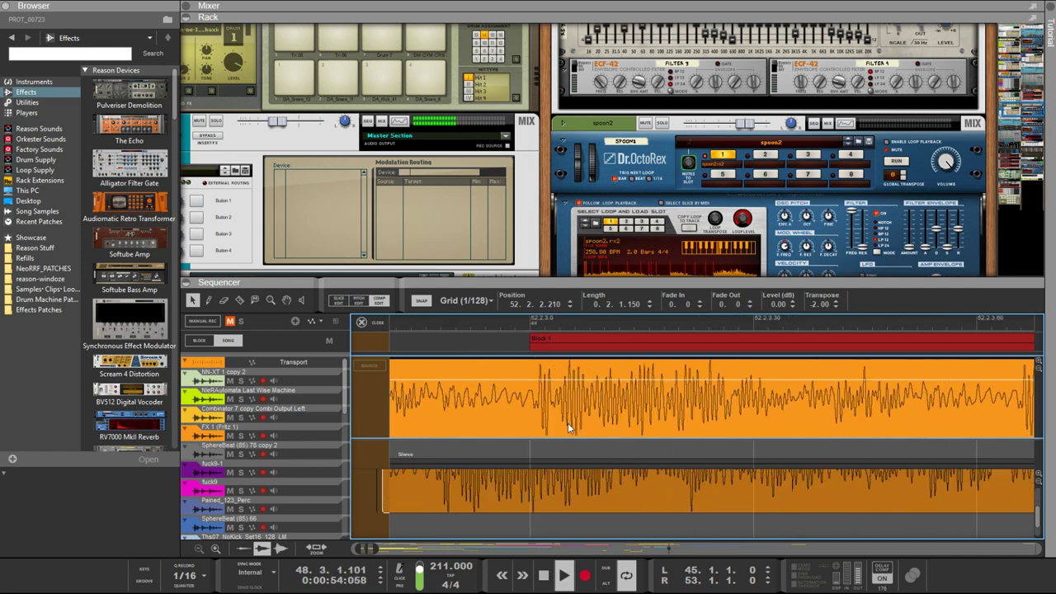
{"action": "scroll", "coordinate": [567, 423], "scroll_direction": "up", "scroll_amount": 2}
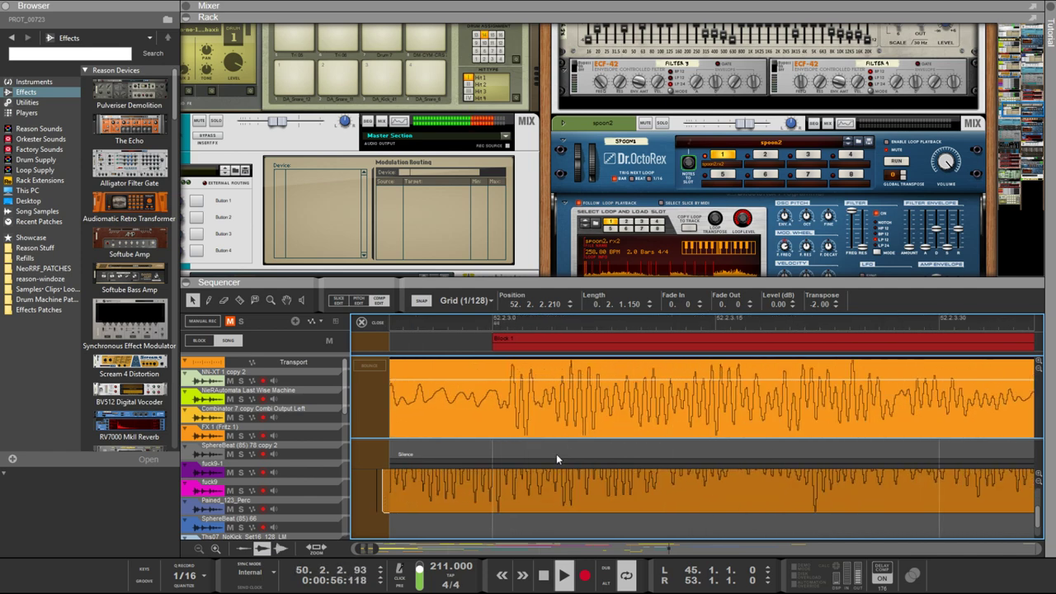
{"action": "left_click", "coordinate": [564, 481]}
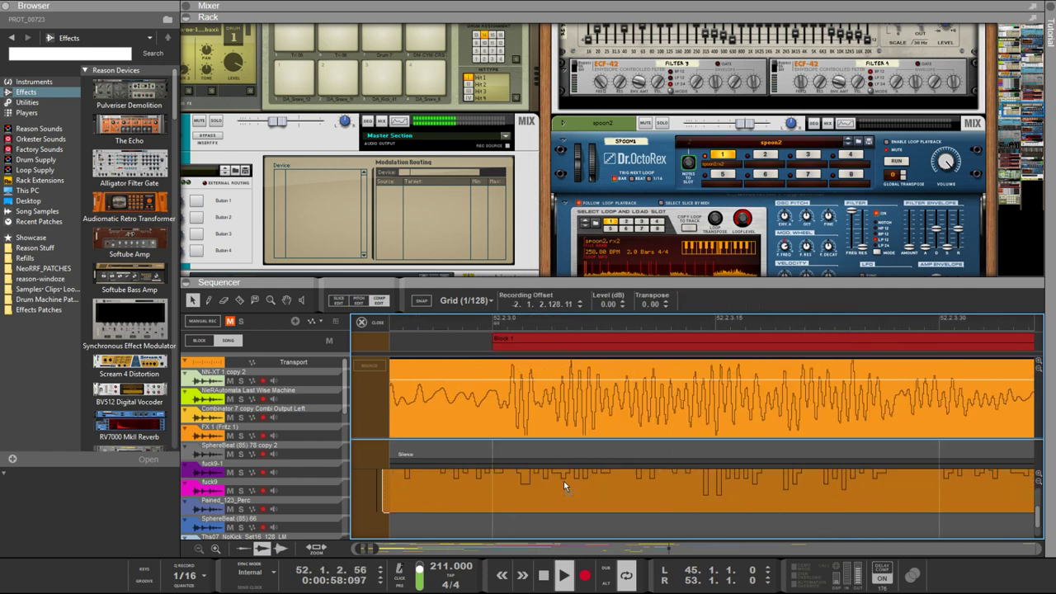
{"action": "left_click_drag", "start_coordinate": [563, 481], "coordinate": [549, 474]}
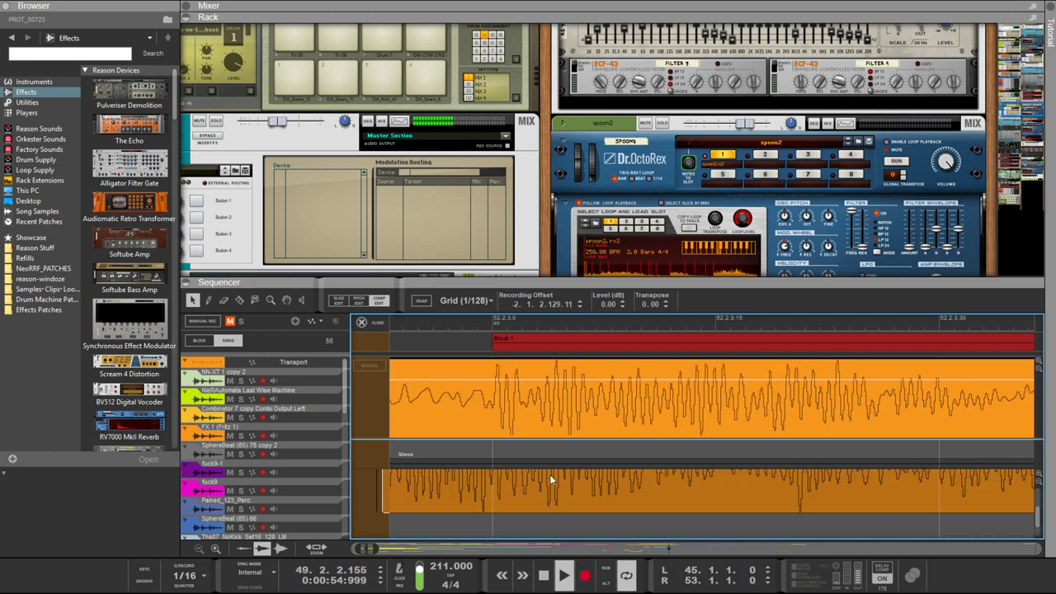
{"action": "scroll", "coordinate": [550, 475], "scroll_direction": "down", "scroll_amount": 4}
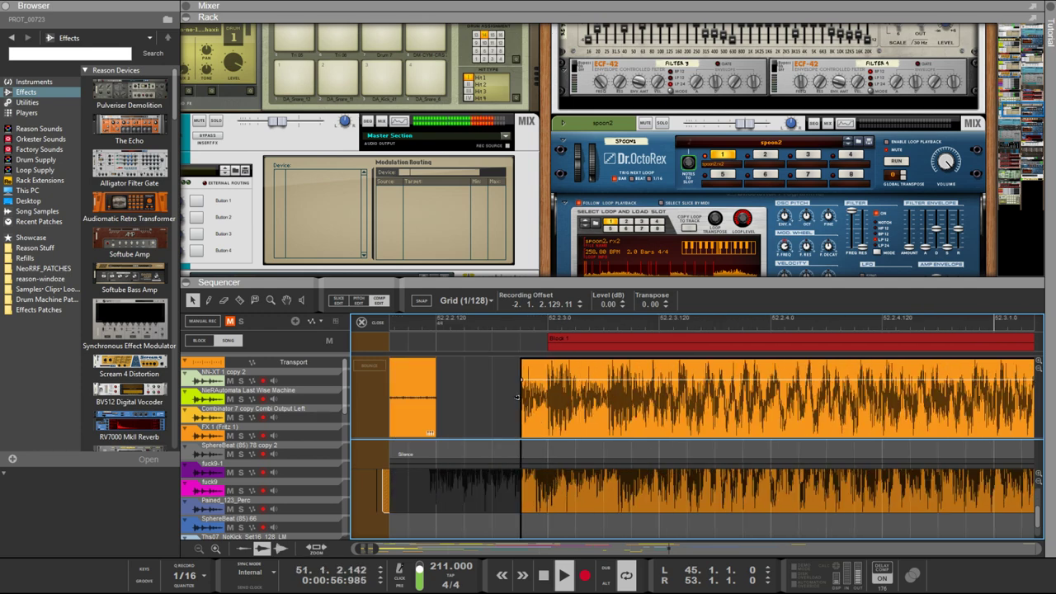
{"action": "left_click_drag", "start_coordinate": [518, 394], "coordinate": [546, 412]}
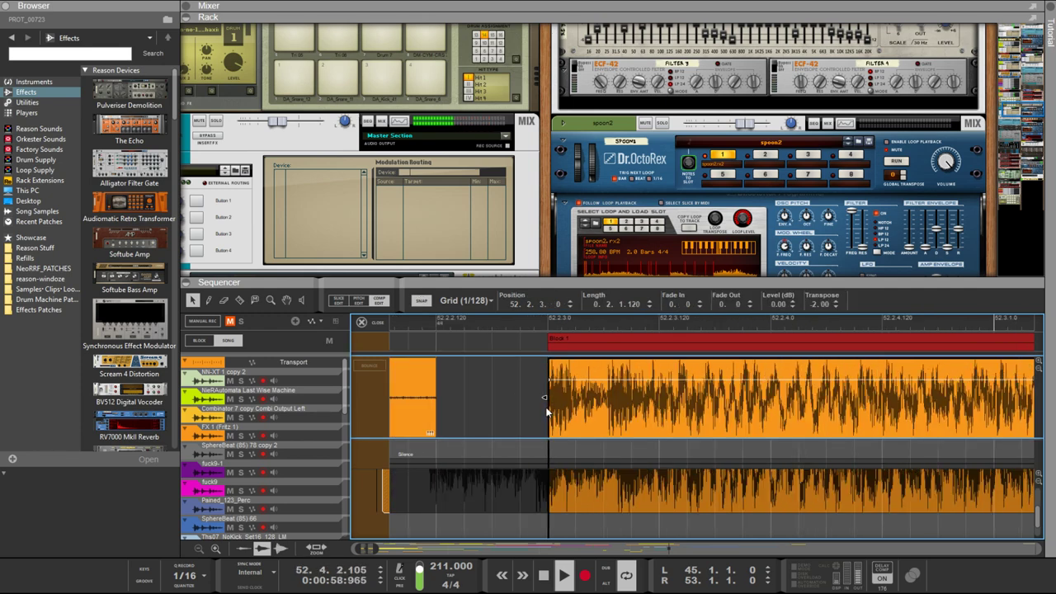
Remove the fade-ins from the four consecutive slices between 51.4.1 and 52.1.1
{"action": "scroll", "coordinate": [546, 407], "scroll_direction": "down", "scroll_amount": 3}
{"action": "scroll", "coordinate": [531, 406], "scroll_direction": "left", "scroll_amount": 5}
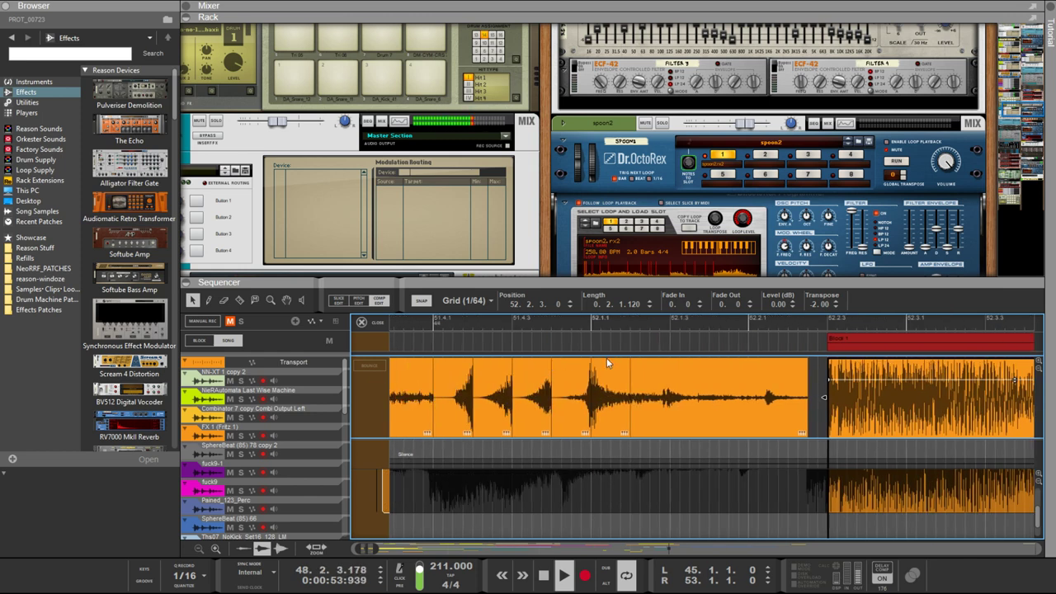
{"action": "left_click", "coordinate": [582, 388]}
{"action": "left_click", "coordinate": [610, 404]}
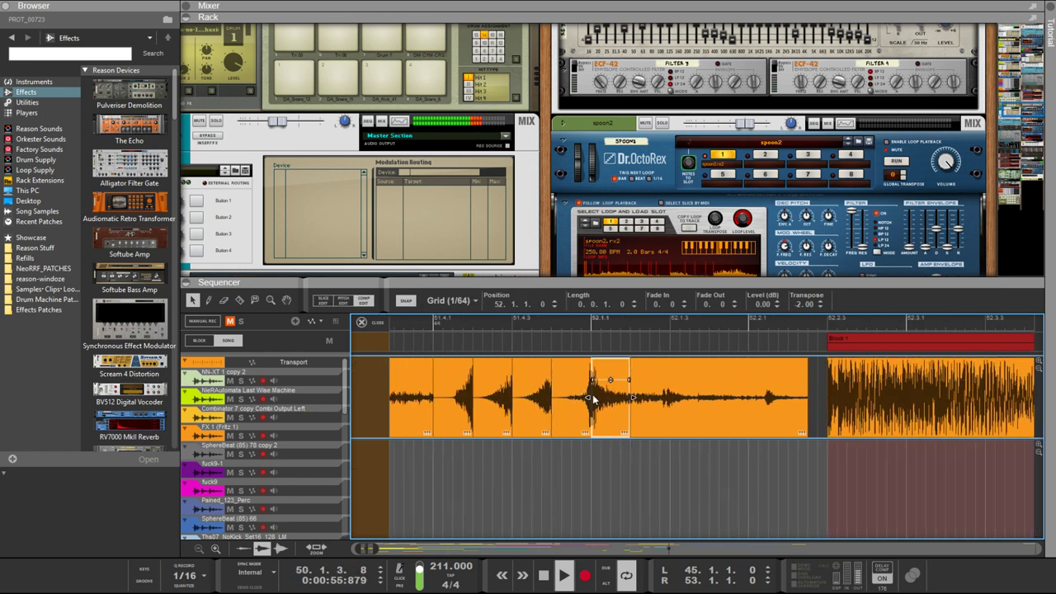
{"action": "left_click", "coordinate": [569, 399]}
{"action": "left_click", "coordinate": [531, 398], "text": "shift"}
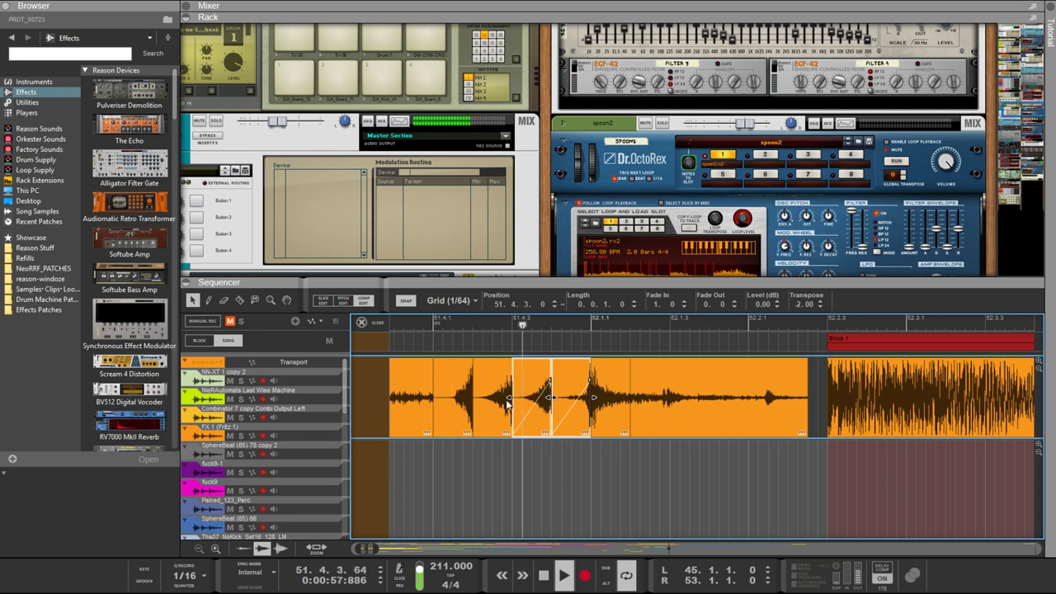
{"action": "left_click", "coordinate": [491, 393], "text": "shift"}
{"action": "left_click", "coordinate": [452, 388], "text": "shift"}
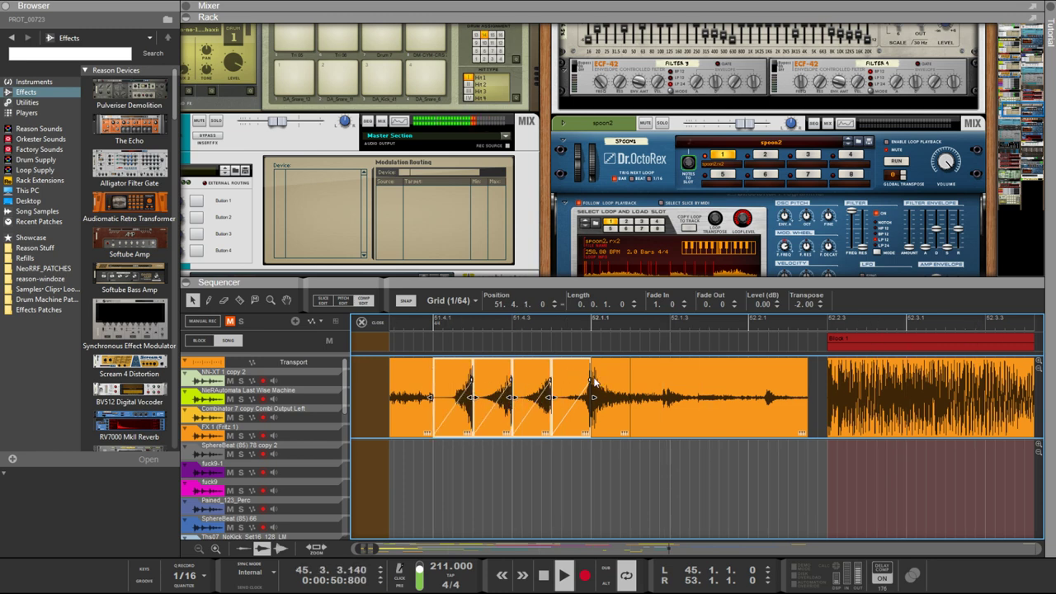
{"action": "left_click_drag", "start_coordinate": [590, 375], "coordinate": [506, 363]}
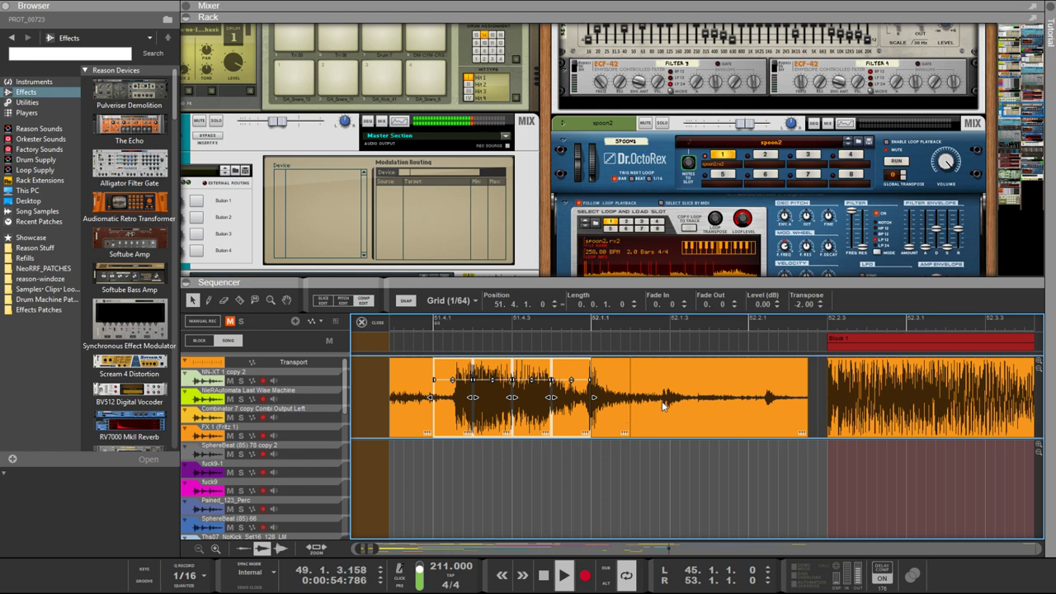
Move the slice that precedes the final one to 52.1.2.120 so it meets the final slice
{"action": "left_click_drag", "start_coordinate": [666, 407], "coordinate": [679, 402]}
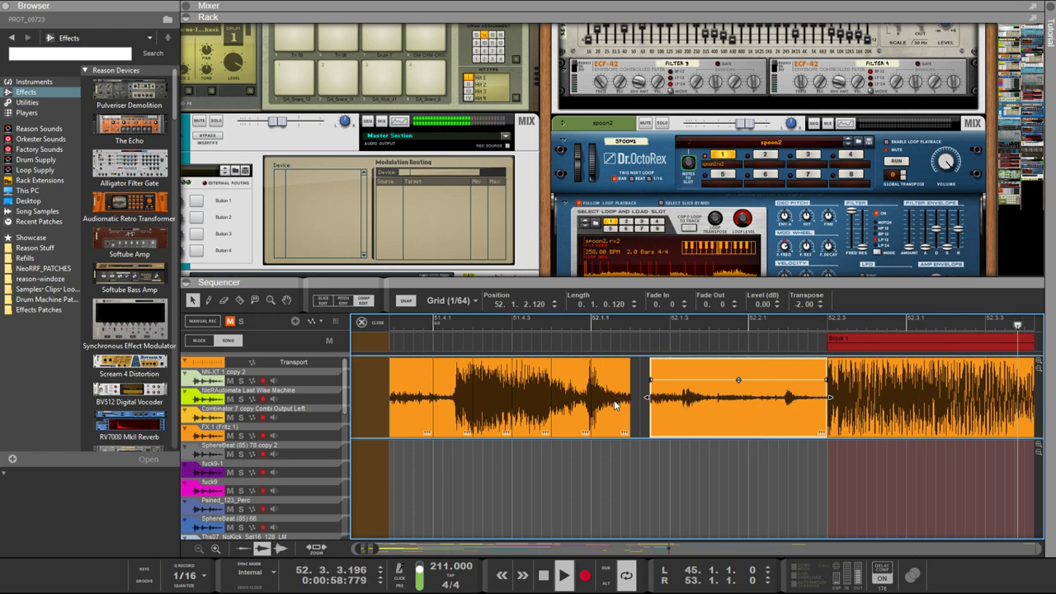
Extend the slice at 52.1.1.0 to a length of 0.0.1.120 and shift its recording offset to -1.3.3.220.15
{"action": "left_click_drag", "start_coordinate": [614, 404], "coordinate": [561, 399]}
{"action": "scroll", "coordinate": [601, 413], "scroll_direction": "up", "scroll_amount": 2}
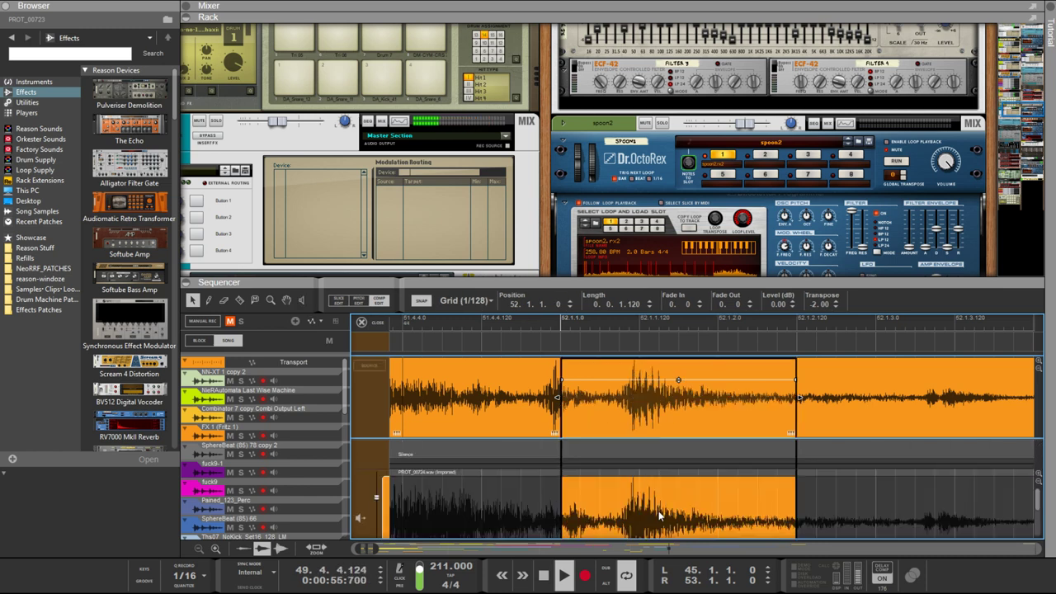
{"action": "left_click_drag", "start_coordinate": [656, 511], "coordinate": [601, 496]}
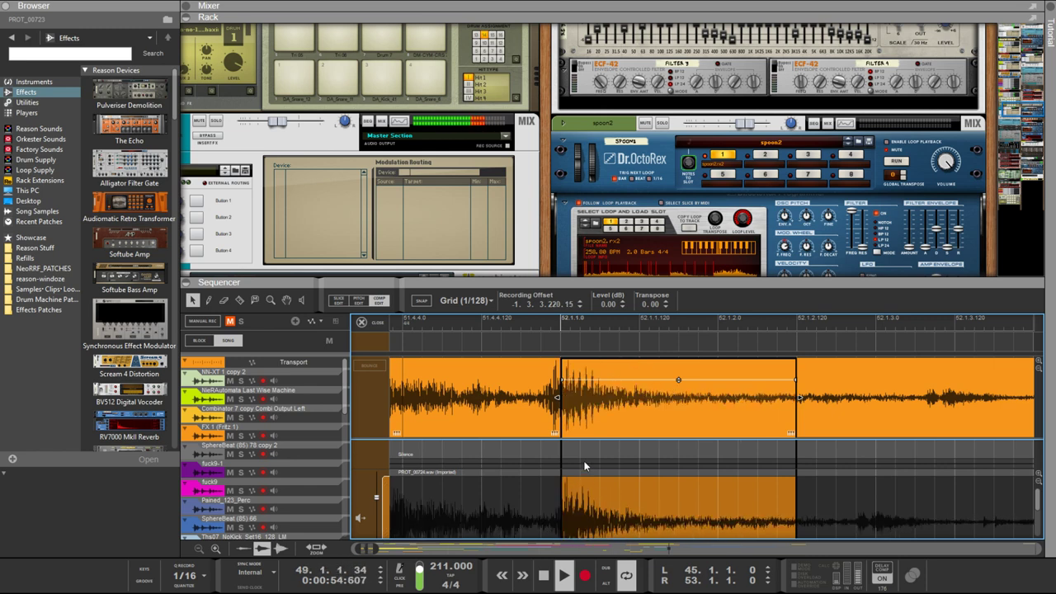
{"action": "double_click", "coordinate": [551, 404]}
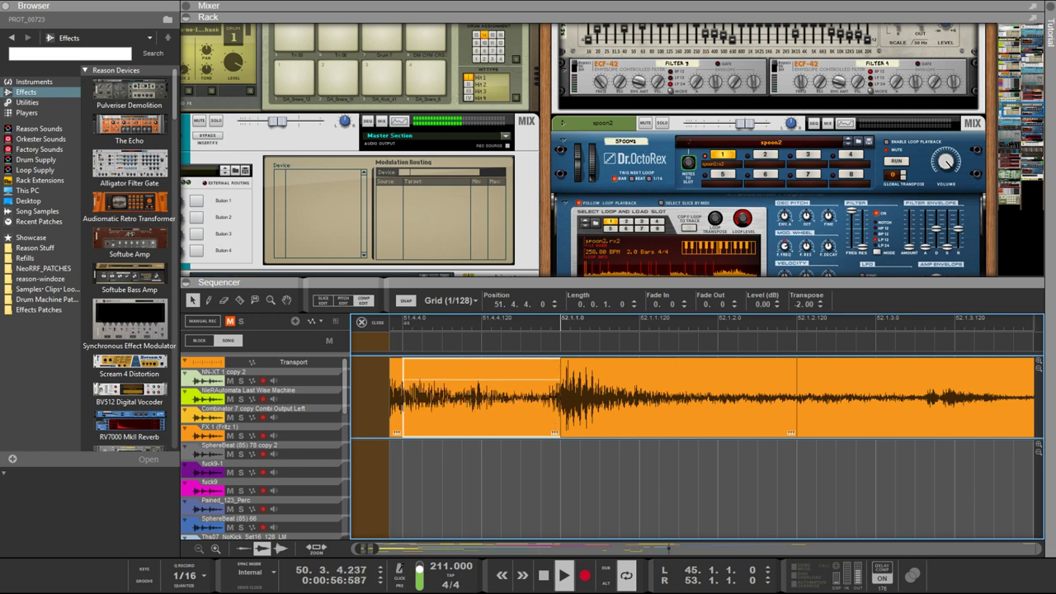
Extend the start of the 52.1.1.0 slice back to 51.4.4.210 and align its attack using recording offset -1.3.3.200.4
{"action": "left_click_drag", "start_coordinate": [563, 396], "coordinate": [536, 399]}
{"action": "left_click", "coordinate": [554, 404]}
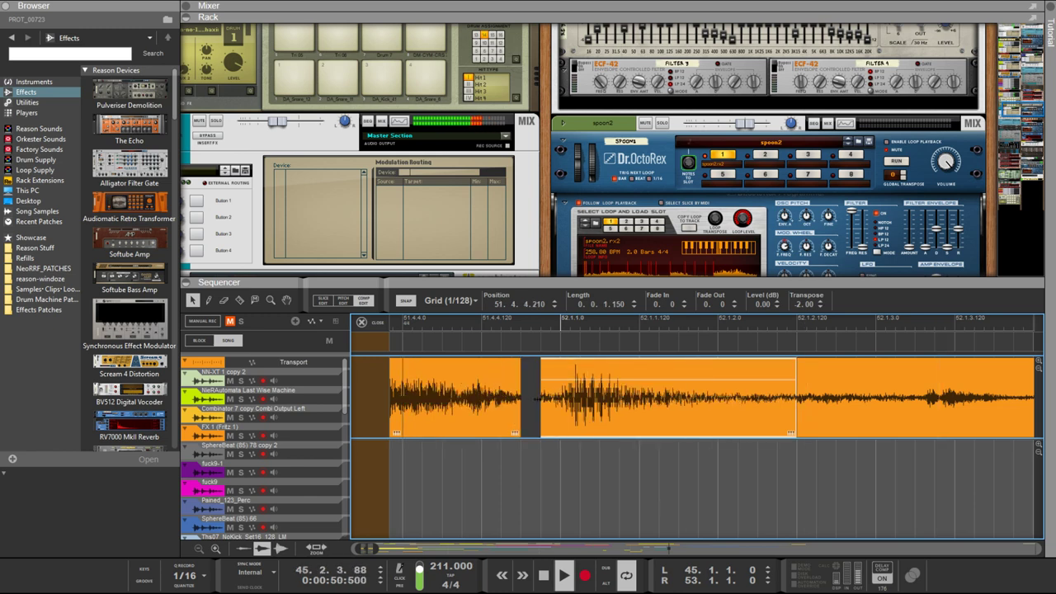
{"action": "double_click", "coordinate": [579, 433]}
{"action": "scroll", "coordinate": [577, 483], "scroll_direction": "up", "scroll_amount": 2}
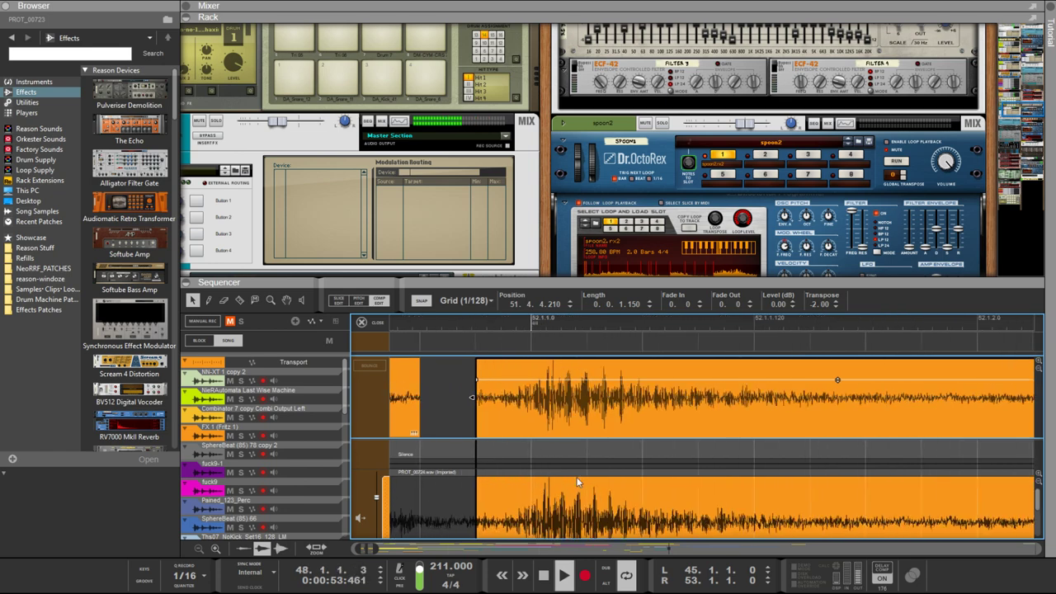
{"action": "scroll", "coordinate": [577, 482], "scroll_direction": "up", "scroll_amount": 3}
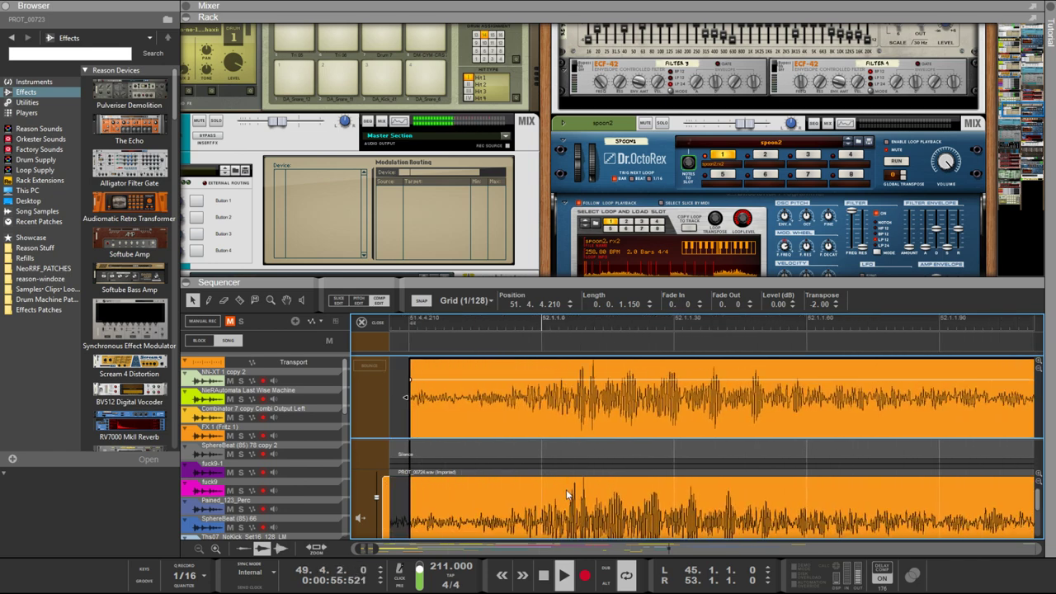
{"action": "left_click_drag", "start_coordinate": [590, 502], "coordinate": [566, 497]}
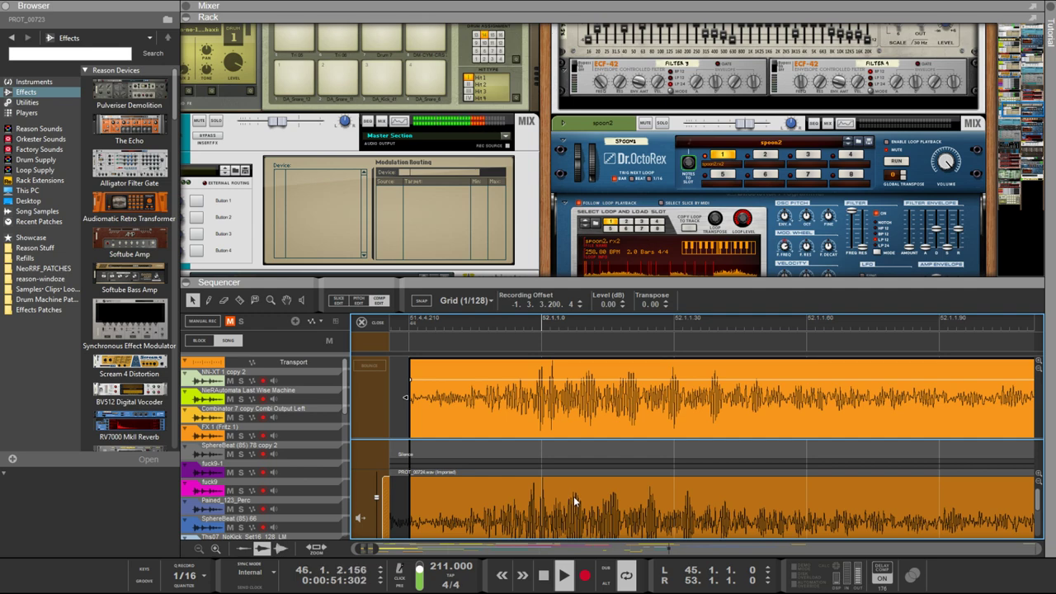
Trim the start of the realigned slice to 52.1.1.0
{"action": "scroll", "coordinate": [573, 496], "scroll_direction": "down", "scroll_amount": 5}
{"action": "scroll", "coordinate": [575, 500], "scroll_direction": "down", "scroll_amount": 1}
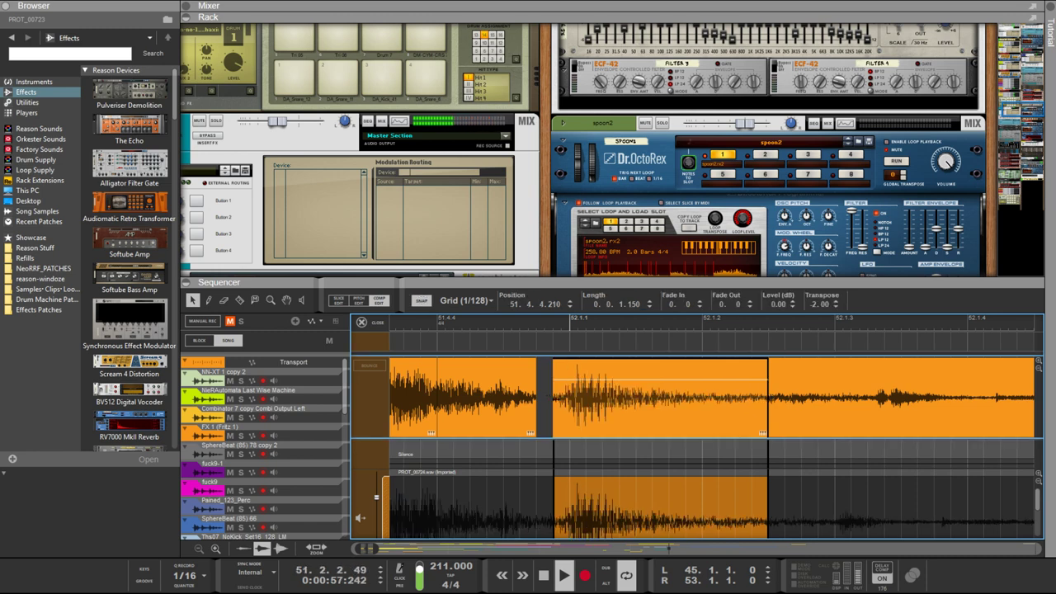
{"action": "mouse_move", "coordinate": [554, 398]}
{"action": "left_mouse_down"}
{"action": "mouse_move", "coordinate": [569, 398]}
{"action": "mouse_move", "coordinate": [554, 395]}
{"action": "left_mouse_up"}
Extend the end of the 51.4.4.0 slice to 52.1.1.0 and trim its start to 51.4.4.30
{"action": "left_click", "coordinate": [532, 402]}
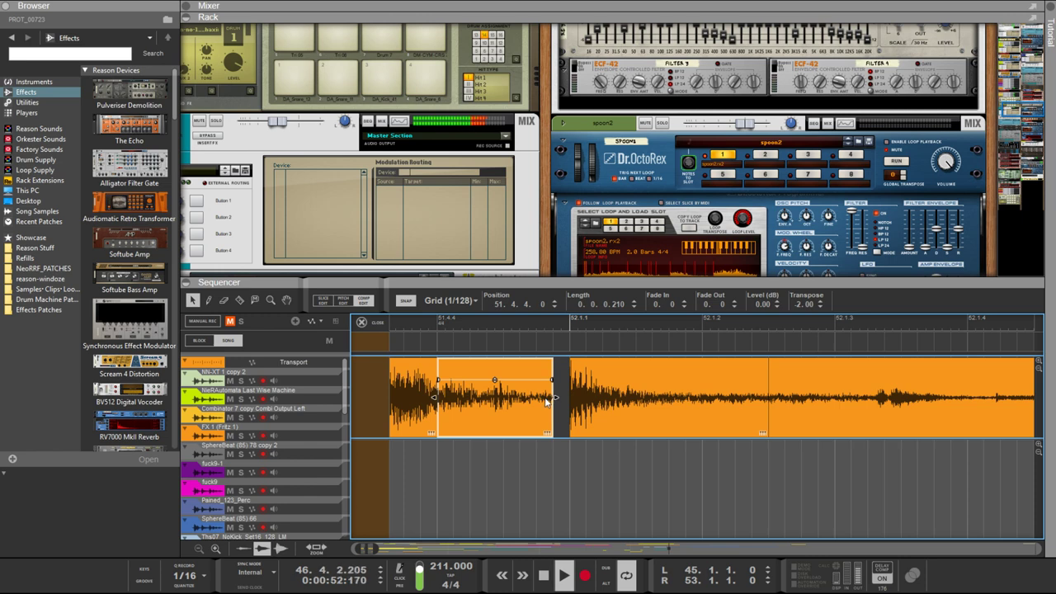
{"action": "left_click_drag", "start_coordinate": [553, 404], "coordinate": [569, 404]}
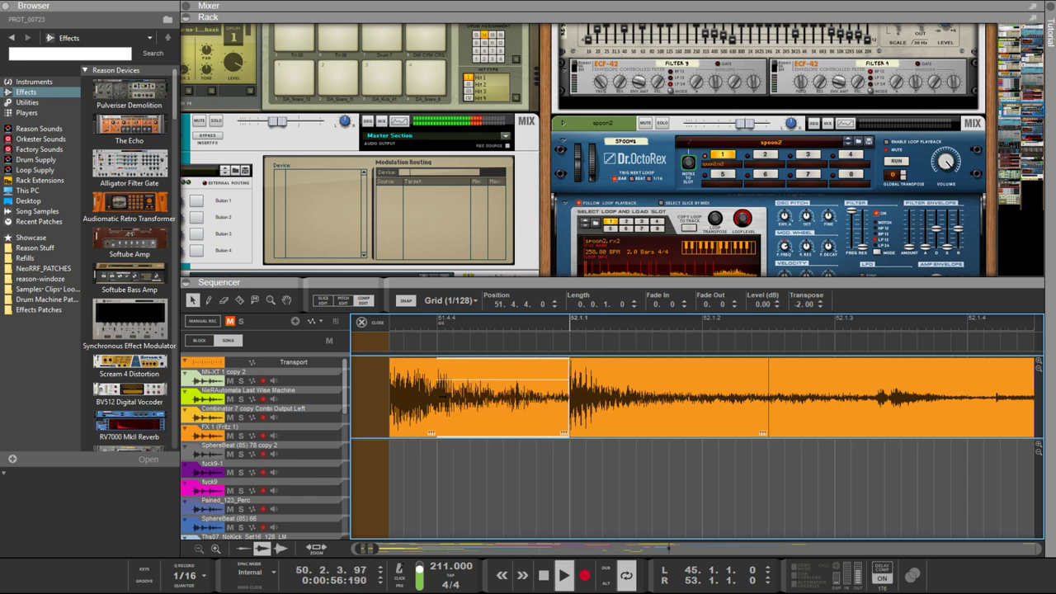
{"action": "scroll", "coordinate": [460, 401], "scroll_direction": "up", "scroll_amount": 2}
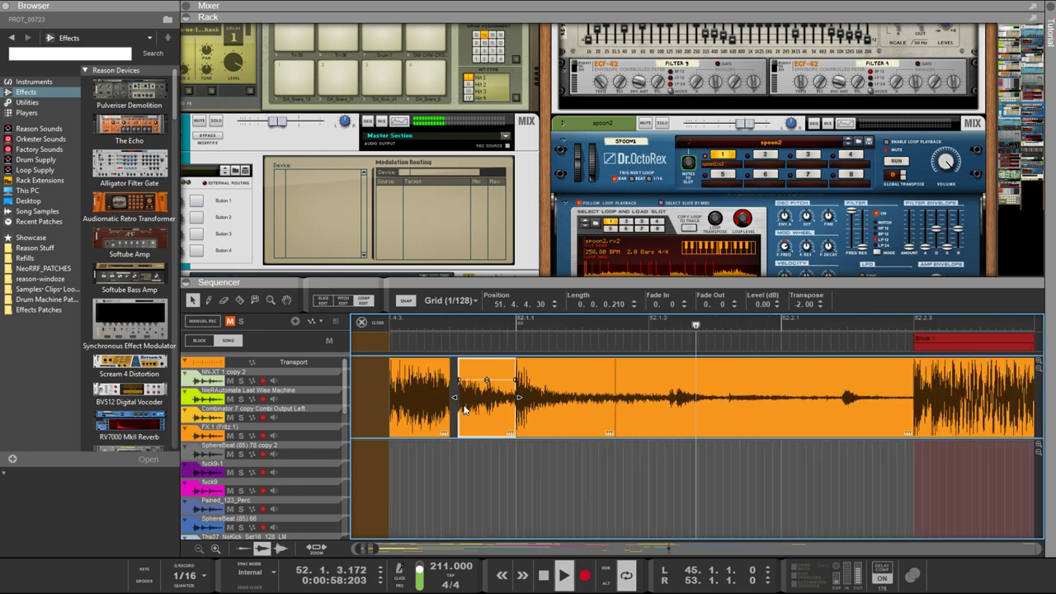
Move the slices at 51.4.3.0 and 51.4.2.0 to 51.4.3.30 and 51.4.2.30, and extend the second one's start back to 51.4.2.0
{"action": "scroll", "coordinate": [462, 406], "scroll_direction": "down", "scroll_amount": 2}
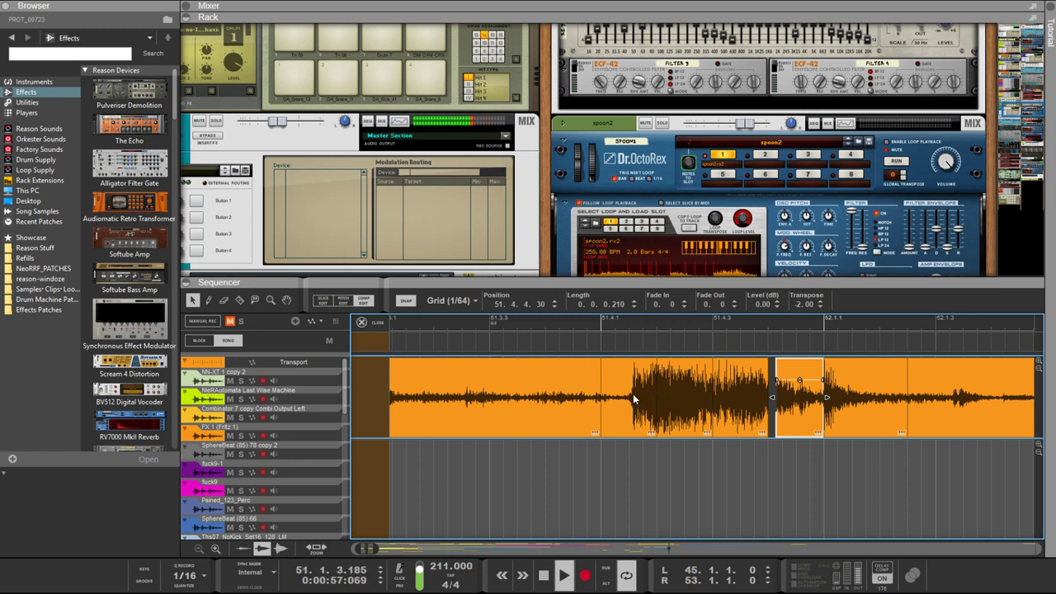
{"action": "left_click", "coordinate": [751, 402]}
{"action": "left_click_drag", "start_coordinate": [752, 404], "coordinate": [745, 404]}
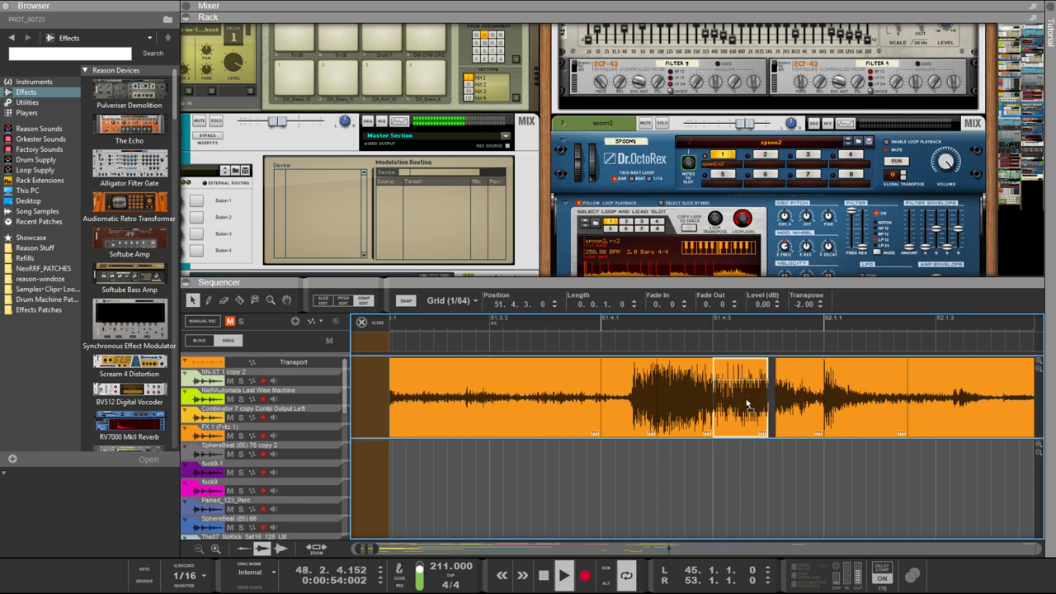
{"action": "scroll", "coordinate": [756, 407], "scroll_direction": "up", "scroll_amount": 3}
{"action": "left_click_drag", "start_coordinate": [701, 416], "coordinate": [717, 416]}
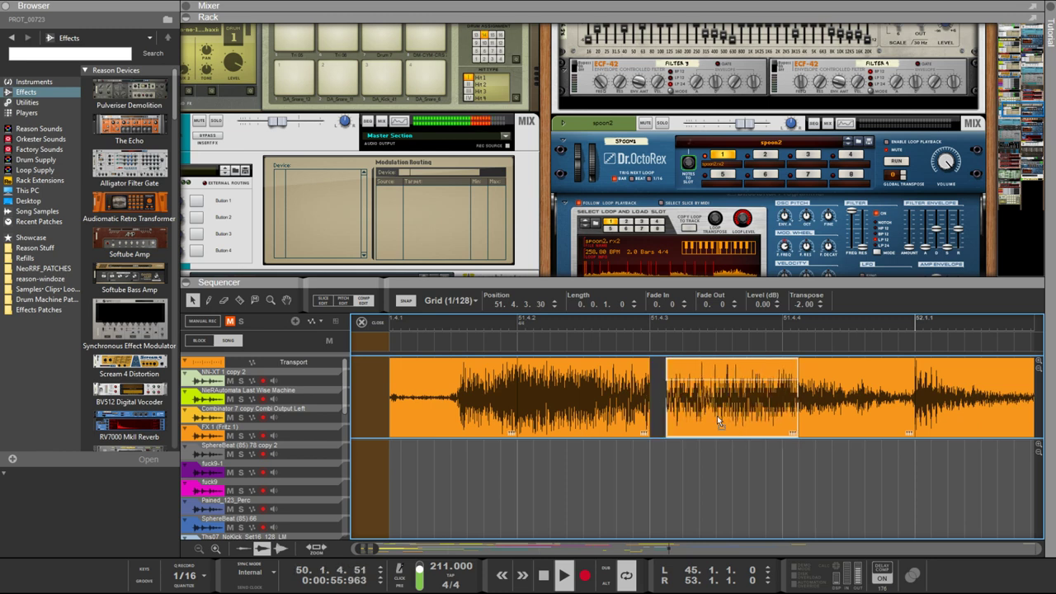
{"action": "left_click_drag", "start_coordinate": [625, 421], "coordinate": [498, 414]}
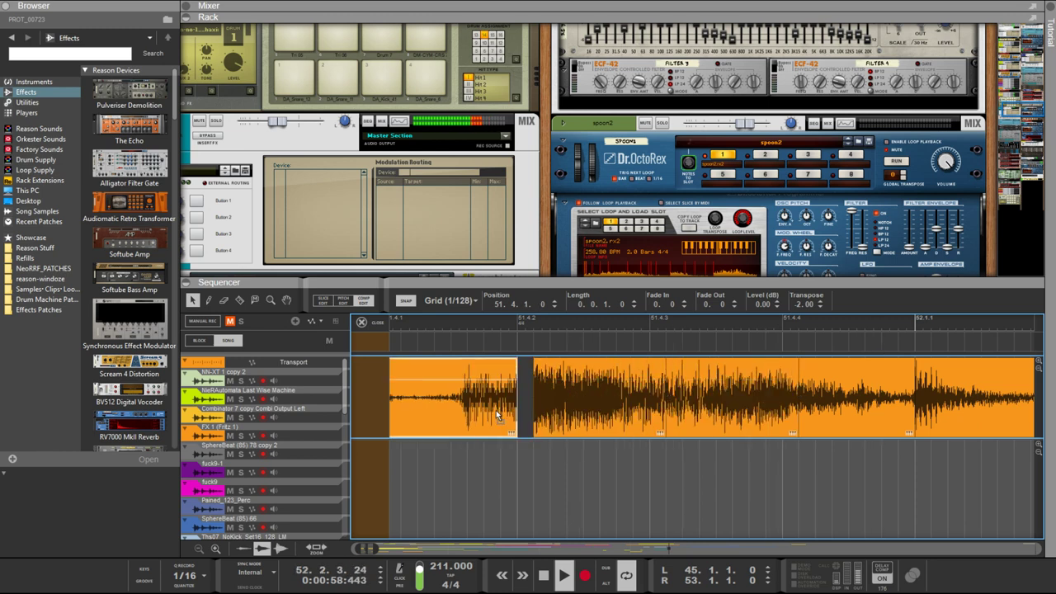
{"action": "left_click", "coordinate": [539, 406]}
{"action": "mouse_move", "coordinate": [528, 398]}
{"action": "left_mouse_down"}
{"action": "mouse_move", "coordinate": [518, 398]}
{"action": "mouse_move", "coordinate": [549, 400]}
{"action": "mouse_move", "coordinate": [518, 399]}
{"action": "left_mouse_up"}
Shift the short slices in beat 51.4 forward in time, placing the one that starts at 51.4.1.0 at 51.4.1.90
{"action": "scroll", "coordinate": [529, 391], "scroll_direction": "down", "scroll_amount": 2}
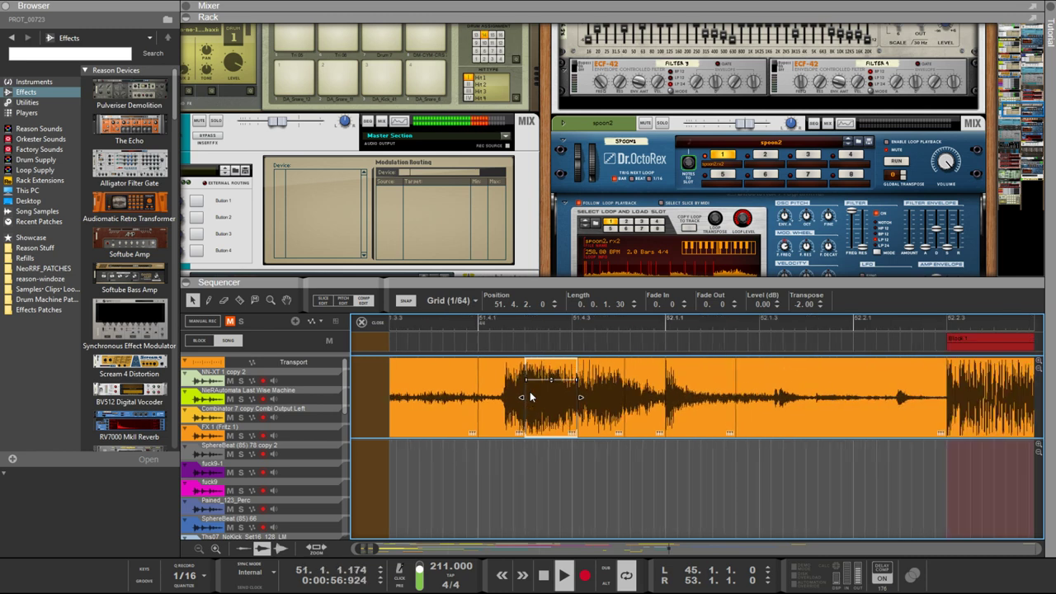
{"action": "scroll", "coordinate": [530, 397], "scroll_direction": "down", "scroll_amount": 1}
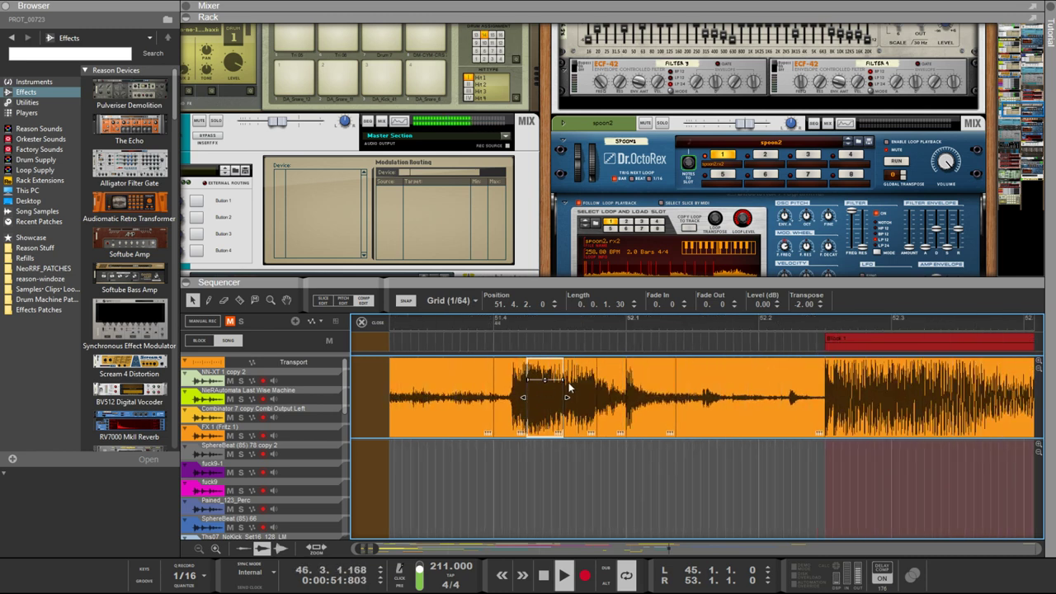
{"action": "left_click", "coordinate": [614, 399]}
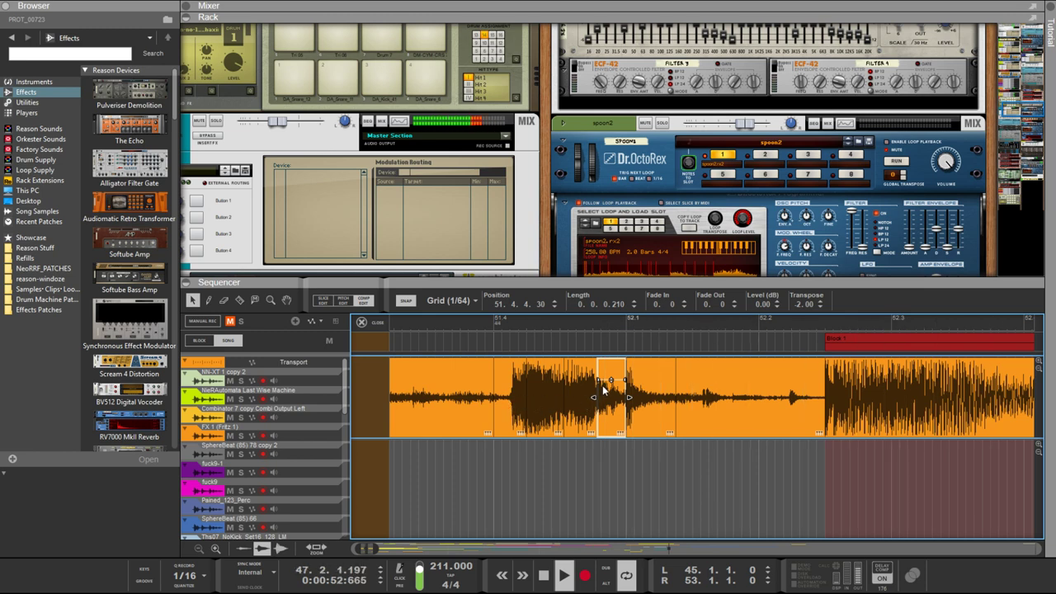
{"action": "left_click_drag", "start_coordinate": [593, 397], "coordinate": [534, 408]}
{"action": "scroll", "coordinate": [519, 419], "scroll_direction": "up", "scroll_amount": 2}
{"action": "scroll", "coordinate": [520, 413], "scroll_direction": "up", "scroll_amount": 3}
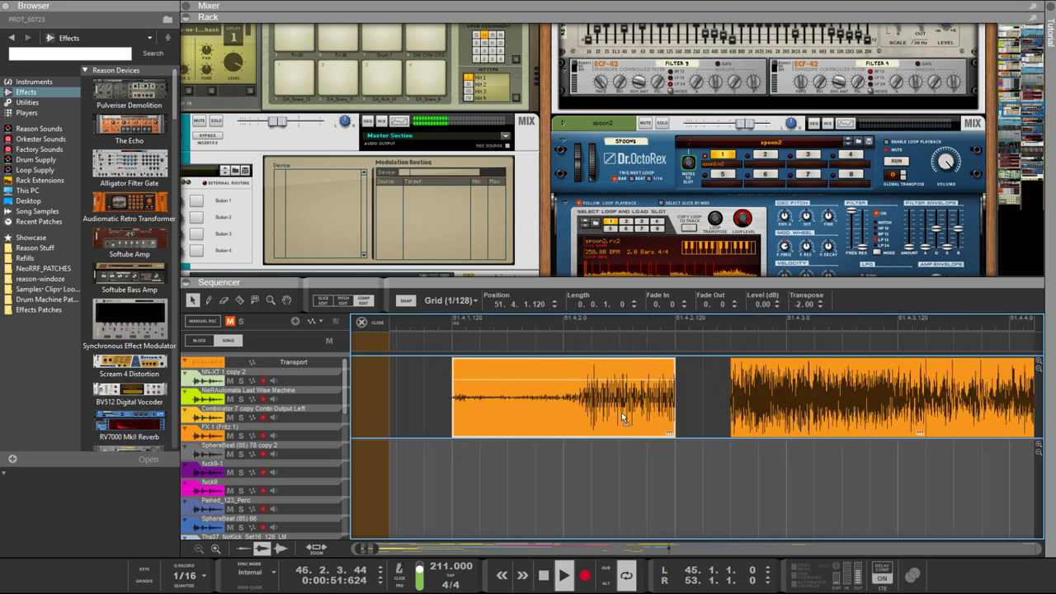
{"action": "left_click_drag", "start_coordinate": [612, 412], "coordinate": [604, 410]}
{"action": "scroll", "coordinate": [610, 414], "scroll_direction": "up", "scroll_amount": 2}
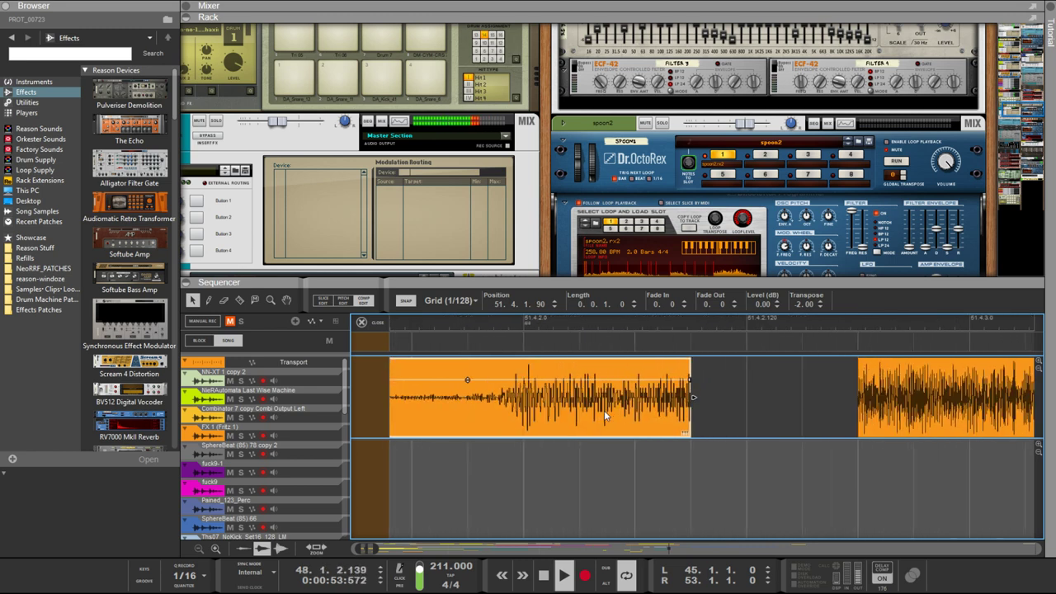
{"action": "scroll", "coordinate": [607, 413], "scroll_direction": "up", "scroll_amount": 2}
Open the slice at 51.4.1.90 and align its attack with 51.4.2.0 using recording offset -1.2.3.233.8
{"action": "double_click", "coordinate": [580, 415]}
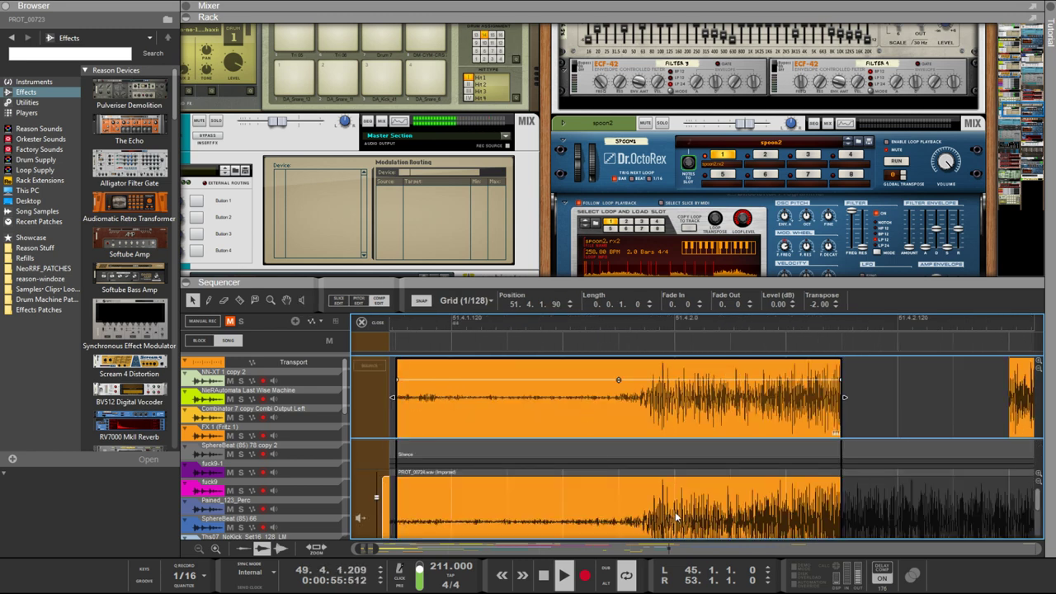
{"action": "left_click_drag", "start_coordinate": [675, 517], "coordinate": [682, 515]}
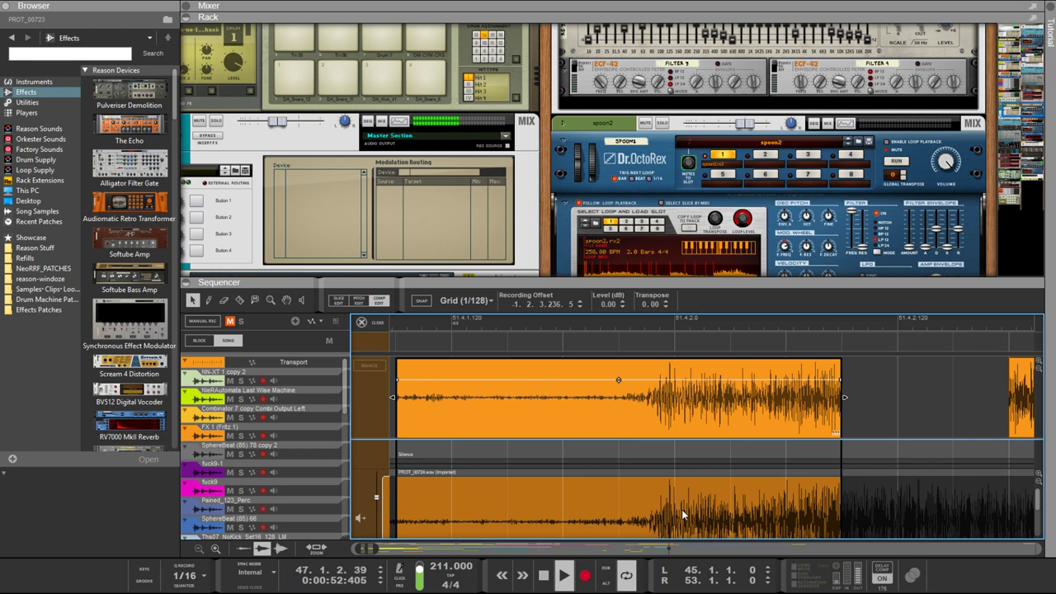
{"action": "left_click_drag", "start_coordinate": [681, 515], "coordinate": [684, 514]}
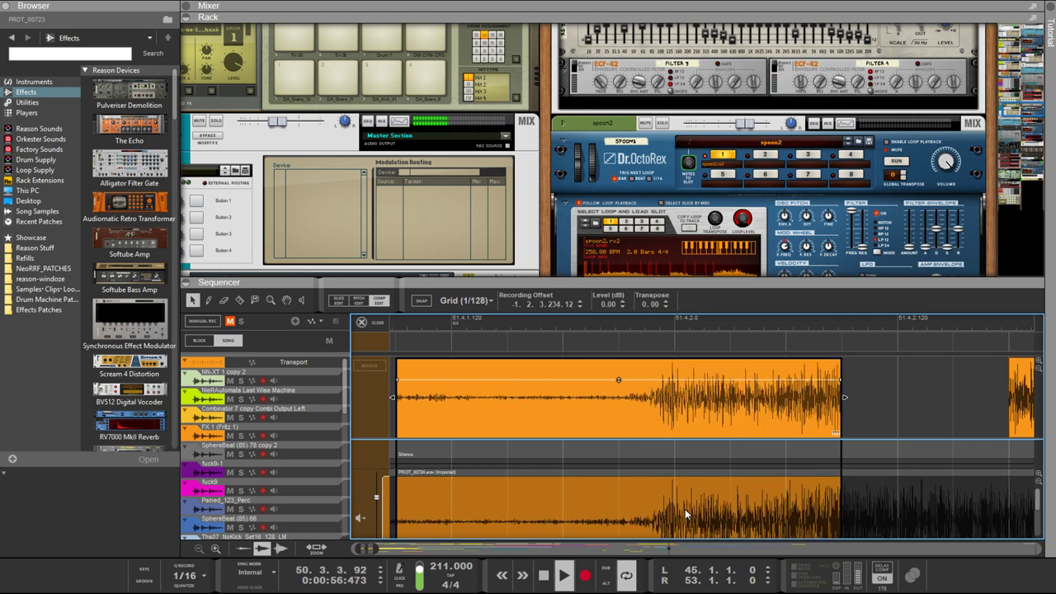
{"action": "left_click_drag", "start_coordinate": [684, 509], "coordinate": [686, 511]}
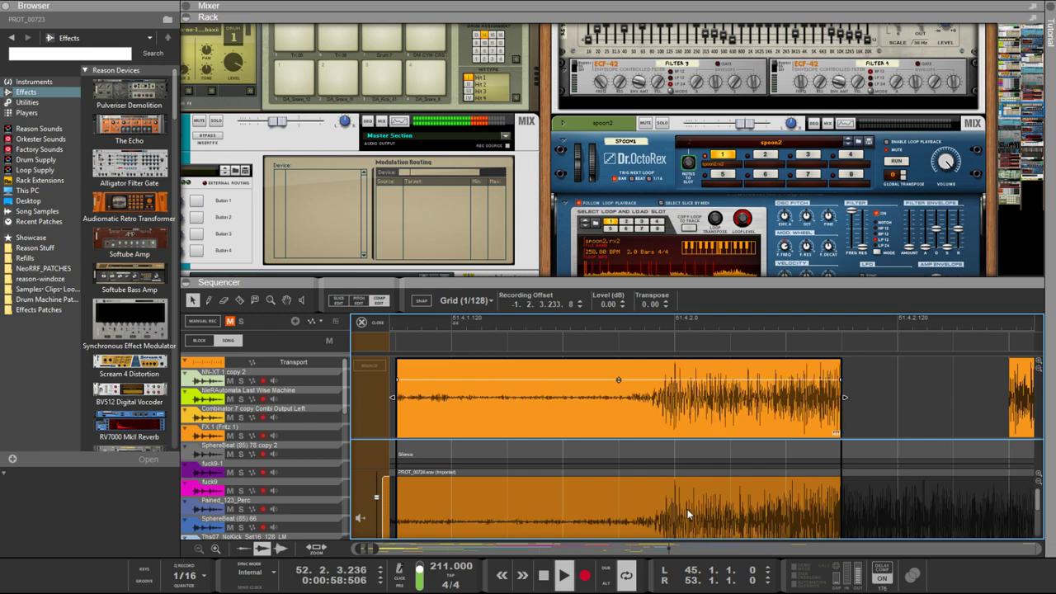
Leave the slice's recording view and delete the three slices between the 51.4.1.90 slice and 52.1.1.0
{"action": "scroll", "coordinate": [687, 513], "scroll_direction": "down", "scroll_amount": 3}
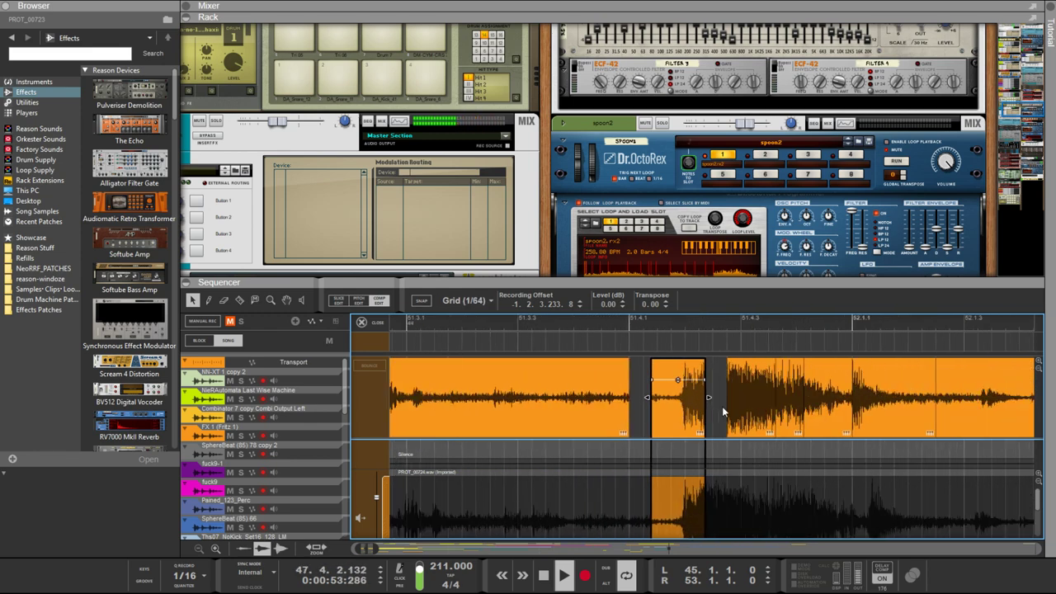
{"action": "key", "text": "Return"}
{"action": "left_click", "coordinate": [817, 421]}
{"action": "key", "text": "Delete"}
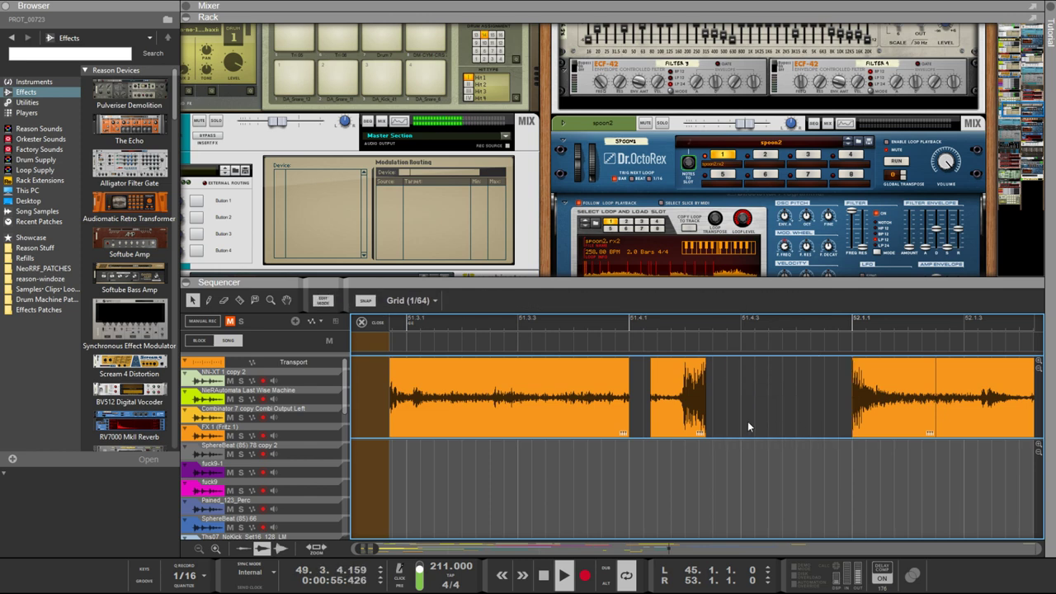
Extend the 51.4.1.90 slice to 52.1.1.0, and lengthen the slice at 50.1.1.0 to 1.3.0.120 so they meet
{"action": "left_click", "coordinate": [699, 416]}
{"action": "left_click_drag", "start_coordinate": [706, 417], "coordinate": [853, 407]}
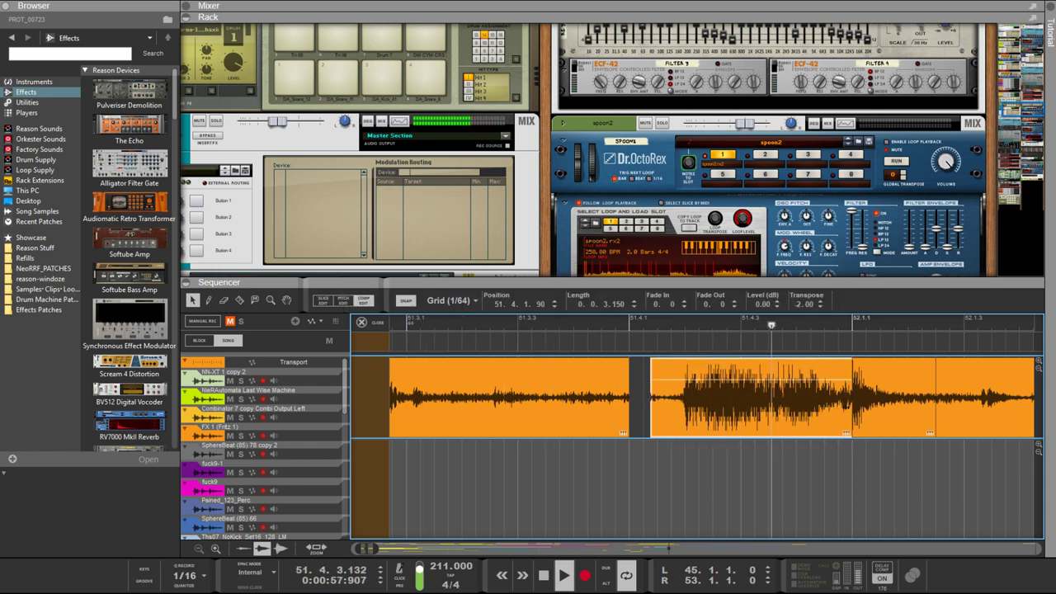
{"action": "left_click", "coordinate": [624, 398]}
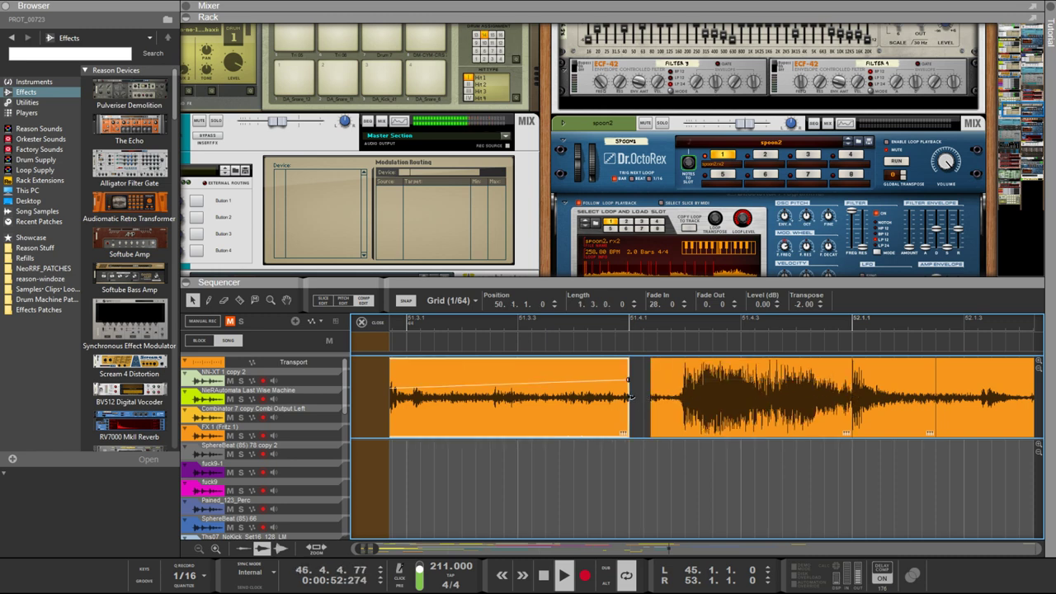
{"action": "left_click_drag", "start_coordinate": [631, 396], "coordinate": [650, 397]}
Select all slices from 49.1.1.0 through the final slice before bar 53
{"action": "scroll", "coordinate": [645, 404], "scroll_direction": "down", "scroll_amount": 5}
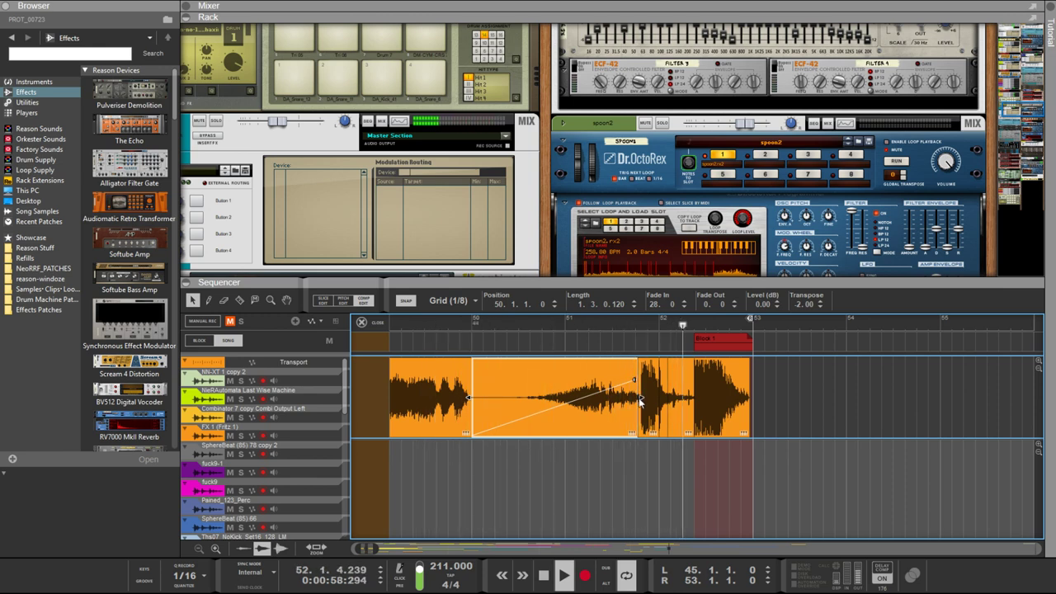
{"action": "scroll", "coordinate": [641, 399], "scroll_direction": "up", "scroll_amount": 4}
{"action": "scroll", "coordinate": [642, 403], "scroll_direction": "up", "scroll_amount": 1}
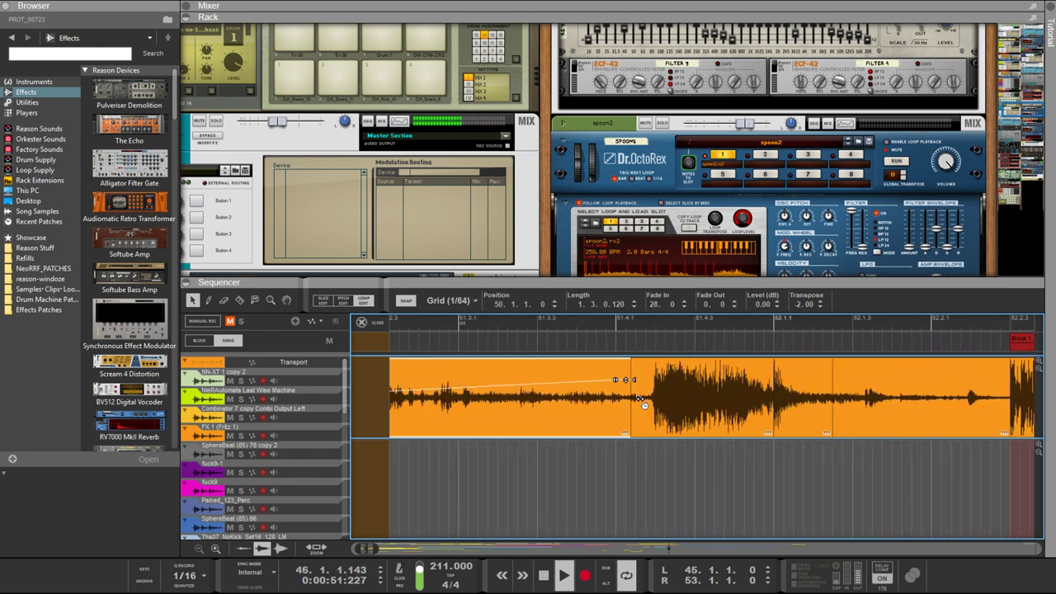
{"action": "scroll", "coordinate": [643, 402], "scroll_direction": "down", "scroll_amount": 2}
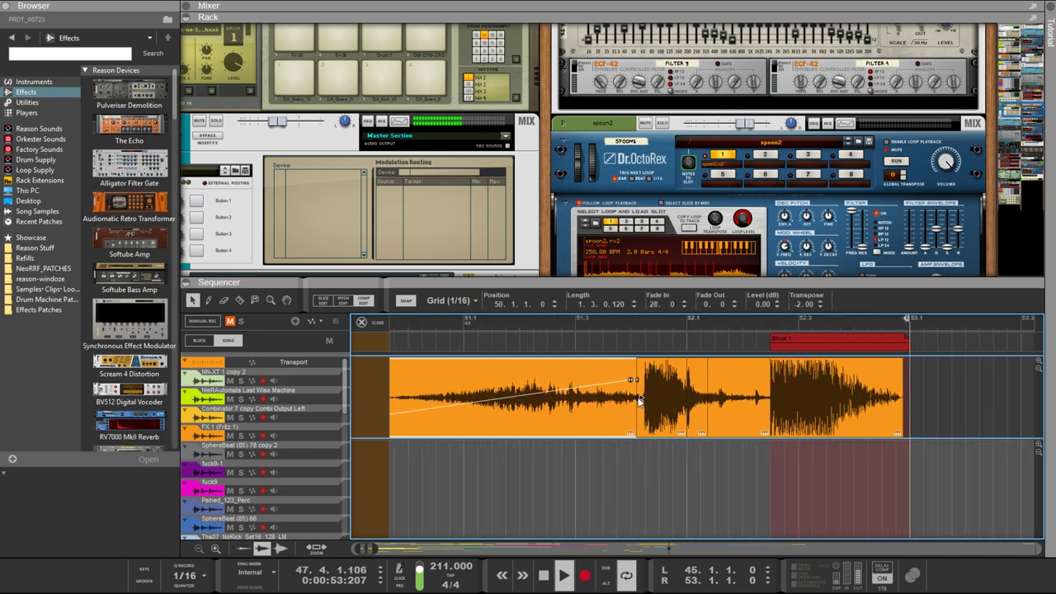
{"action": "scroll", "coordinate": [639, 400], "scroll_direction": "down", "scroll_amount": 1}
{"action": "scroll", "coordinate": [639, 400], "scroll_direction": "down", "scroll_amount": 2}
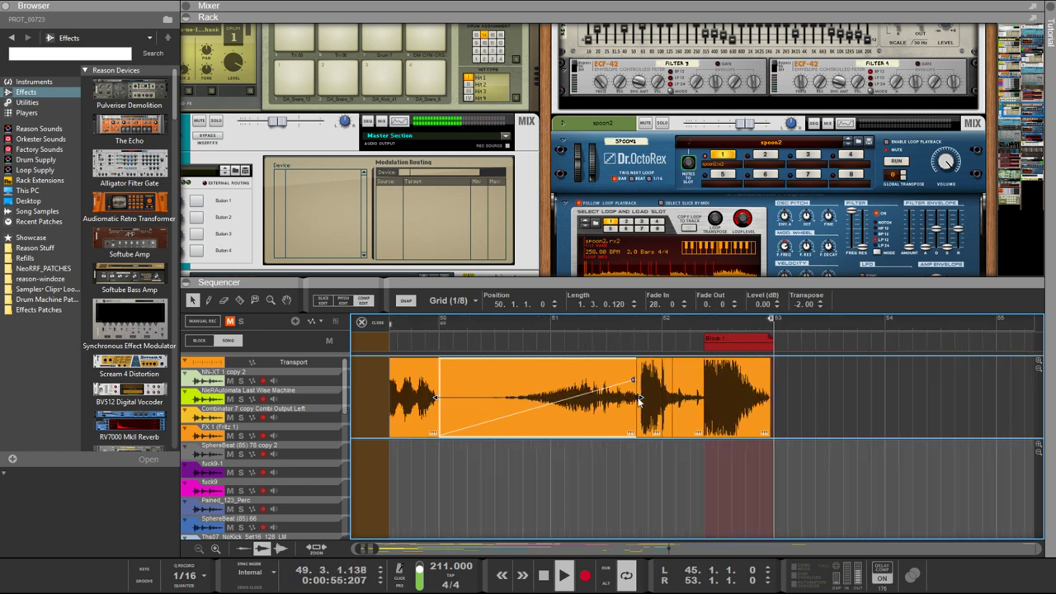
{"action": "scroll", "coordinate": [640, 400], "scroll_direction": "down", "scroll_amount": 1}
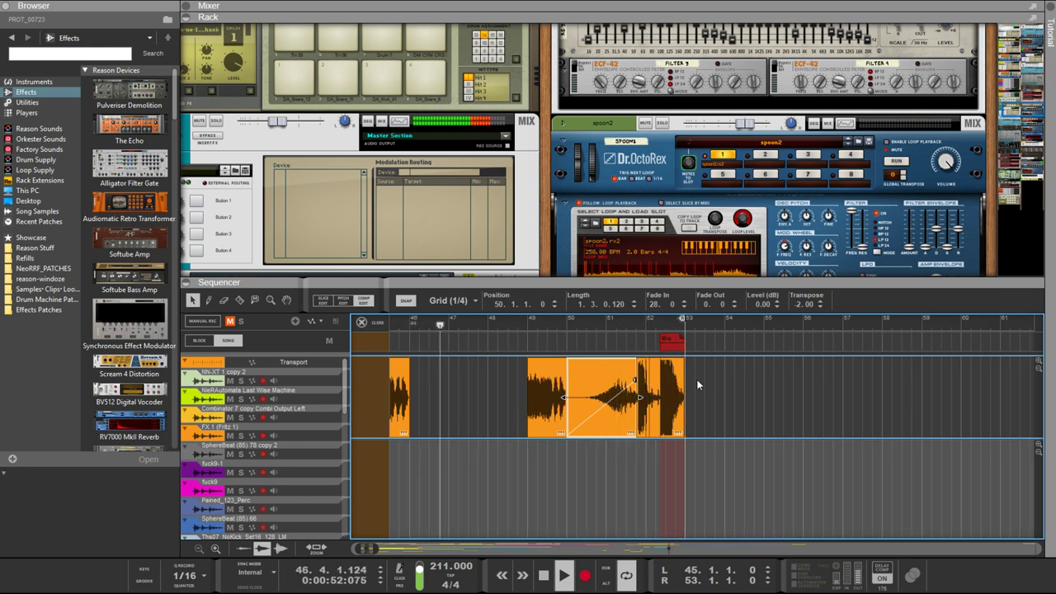
{"action": "left_click", "coordinate": [722, 379]}
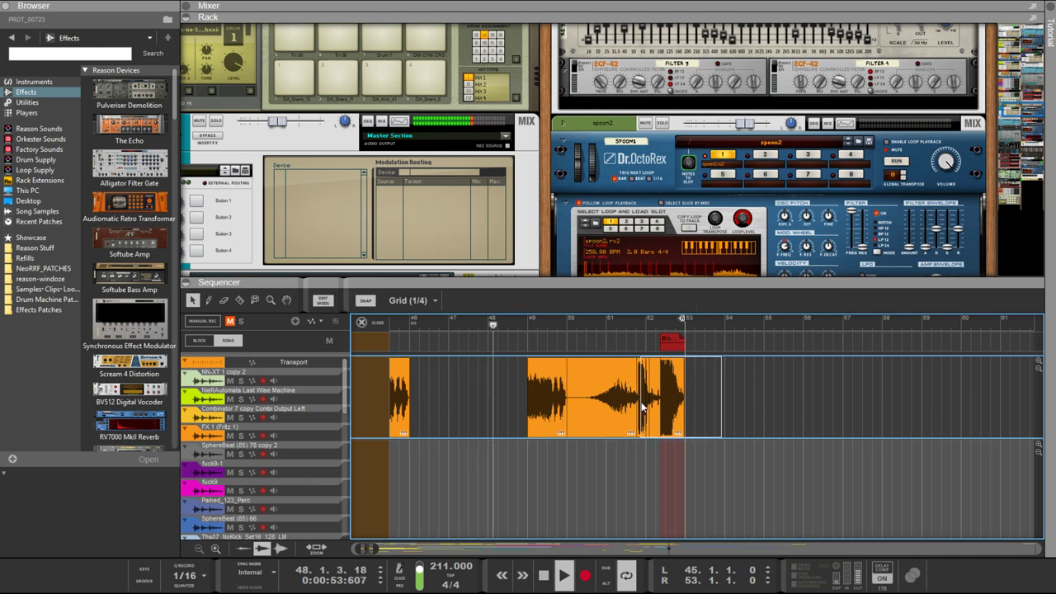
{"action": "left_click", "coordinate": [540, 423]}
{"action": "scroll", "coordinate": [507, 441], "scroll_direction": "down", "scroll_amount": 5}
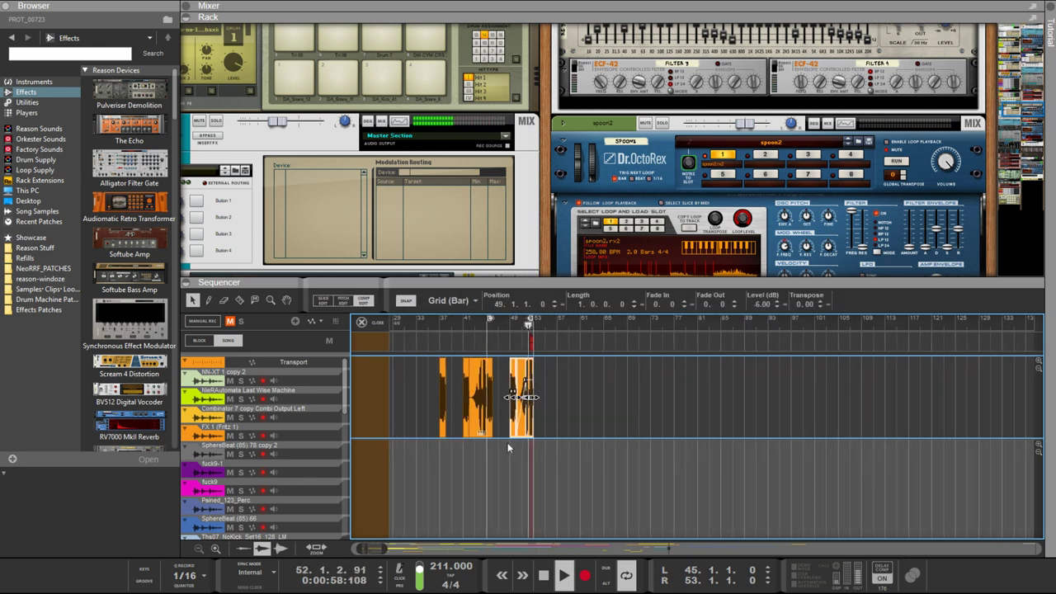
Replace the slices between 42.1.1.0 and 45.1.1.0 with a copy of the slices from 50.1.1.0 to bar 53, and reselect the originals
{"action": "scroll", "coordinate": [508, 442], "scroll_direction": "left", "scroll_amount": 4}
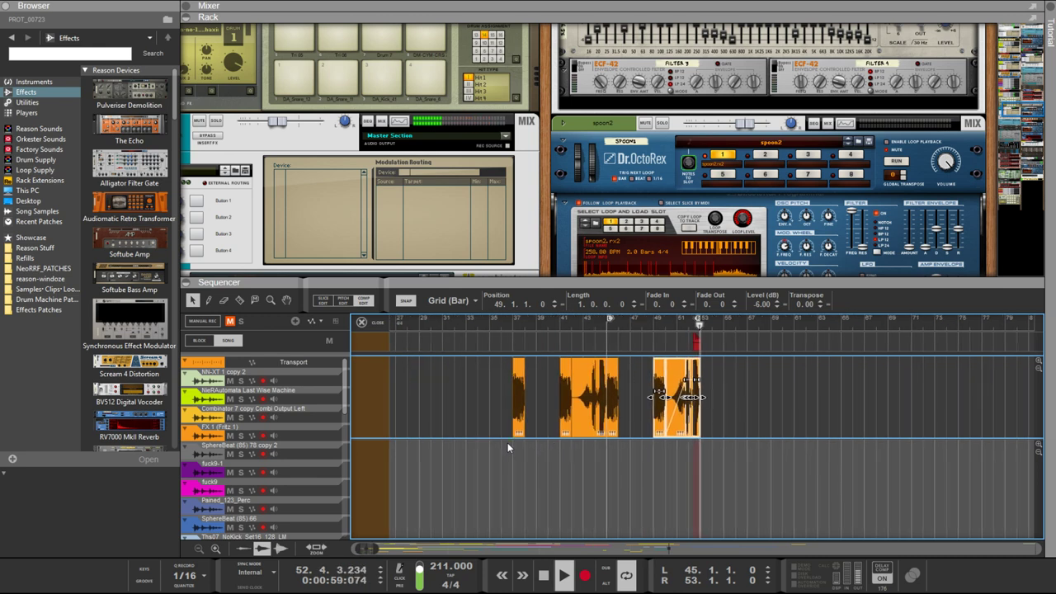
{"action": "left_click", "coordinate": [589, 400]}
{"action": "key", "text": "Delete"}
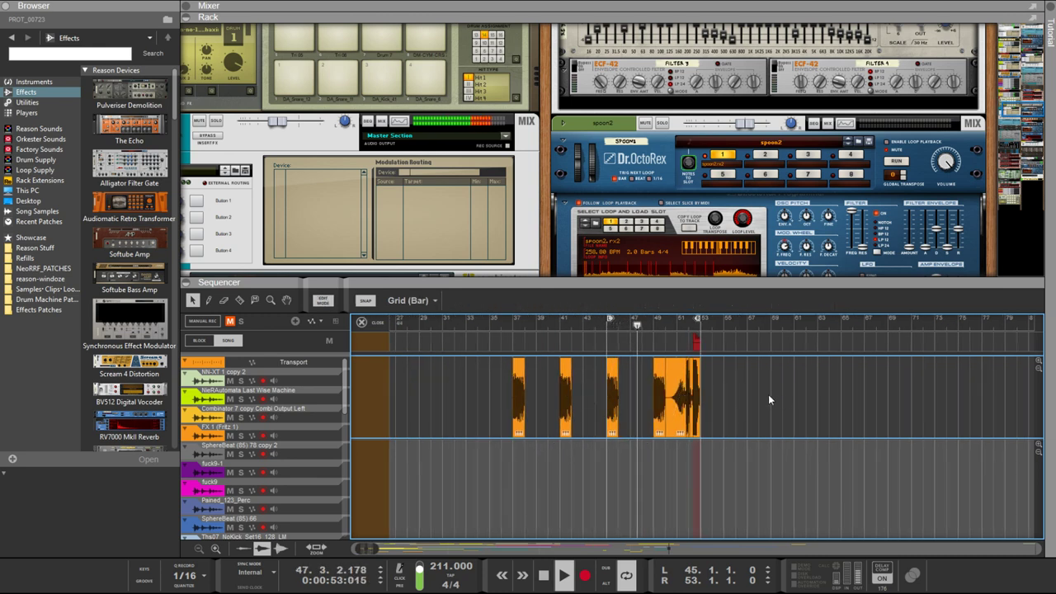
{"action": "left_click_drag", "start_coordinate": [768, 394], "coordinate": [589, 430]}
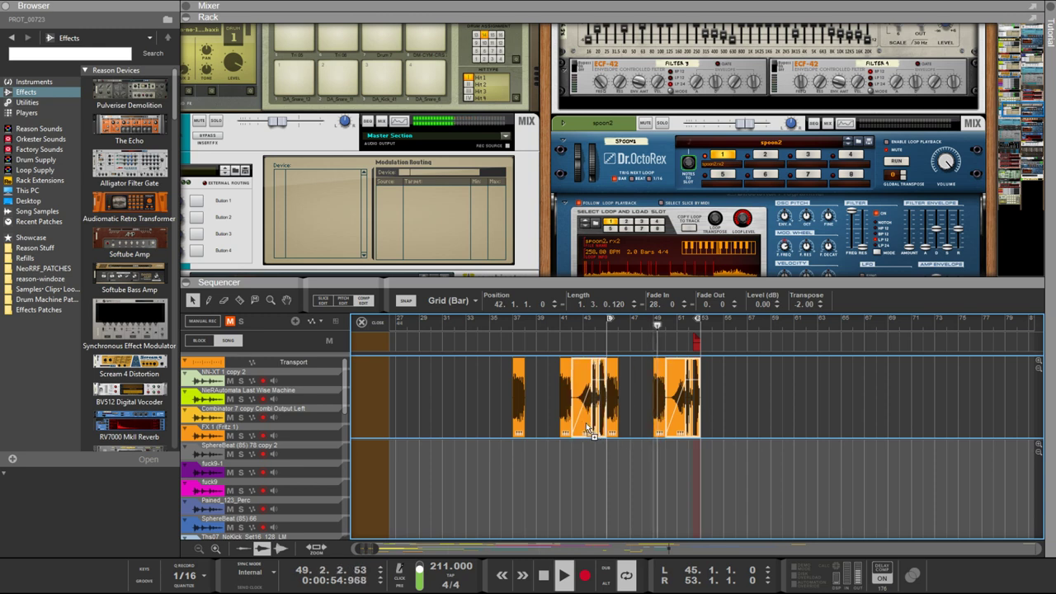
{"action": "left_click", "coordinate": [670, 422]}
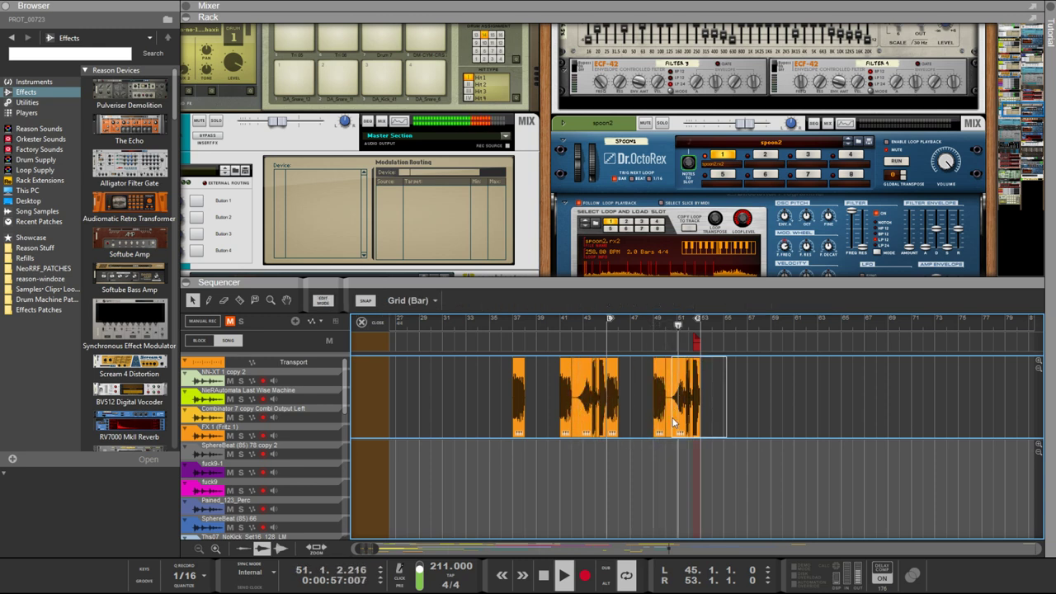
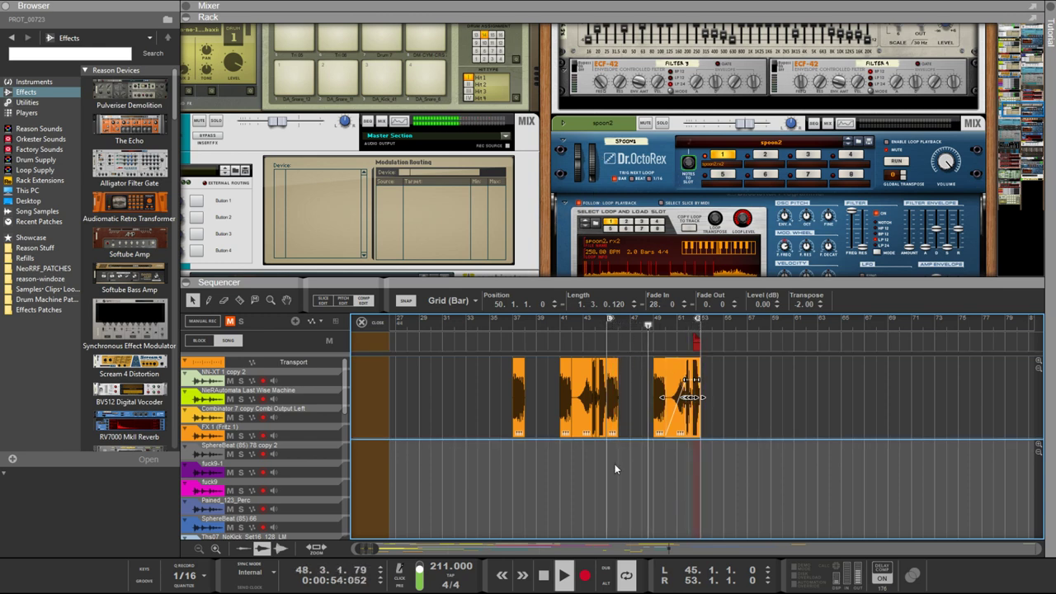
Select the copied slices at 42.1.1.0 and open the first one to view its recordings
{"action": "left_click", "coordinate": [584, 406]}
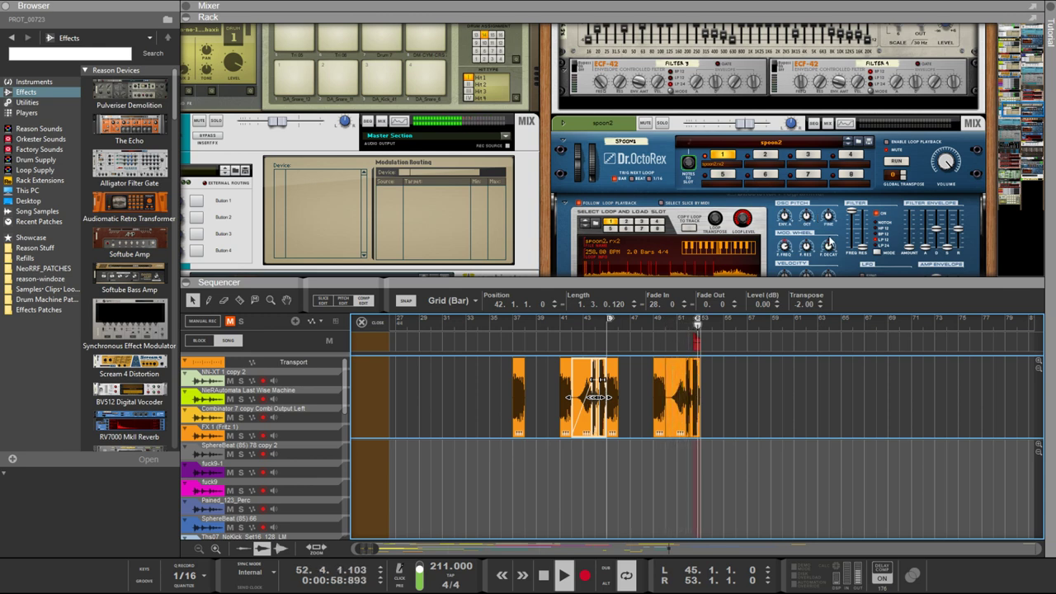
{"action": "scroll", "coordinate": [586, 422], "scroll_direction": "up", "scroll_amount": 5}
{"action": "double_click", "coordinate": [589, 425]}
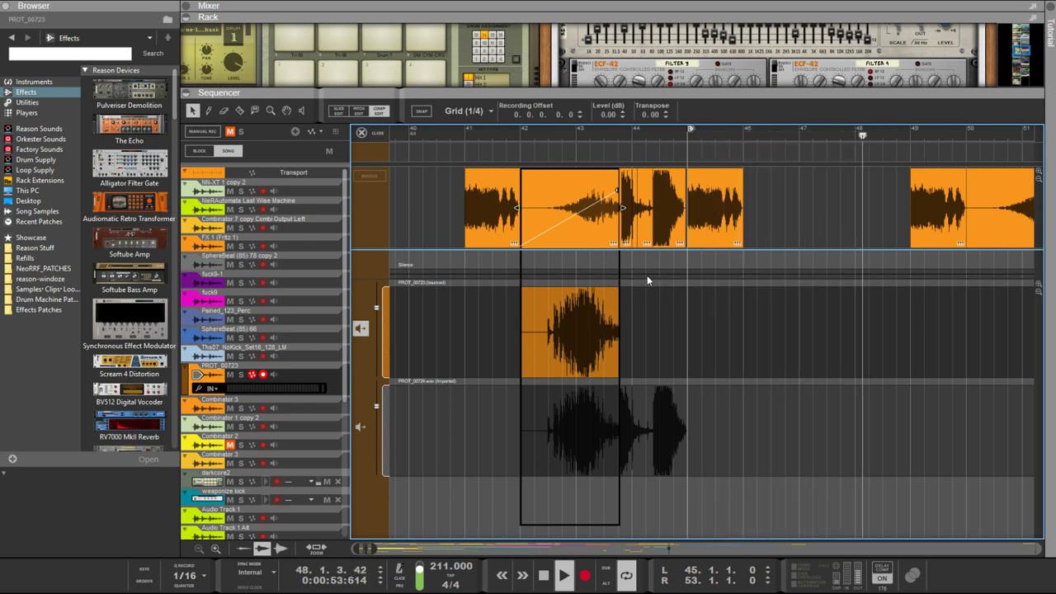
Leave the recording view and delete the slices from 43.4.1.90 up to 45.1.1.0, keeping the slice at 42.1.1.0 selected
{"action": "double_click", "coordinate": [634, 229]}
{"action": "left_click", "coordinate": [632, 234]}
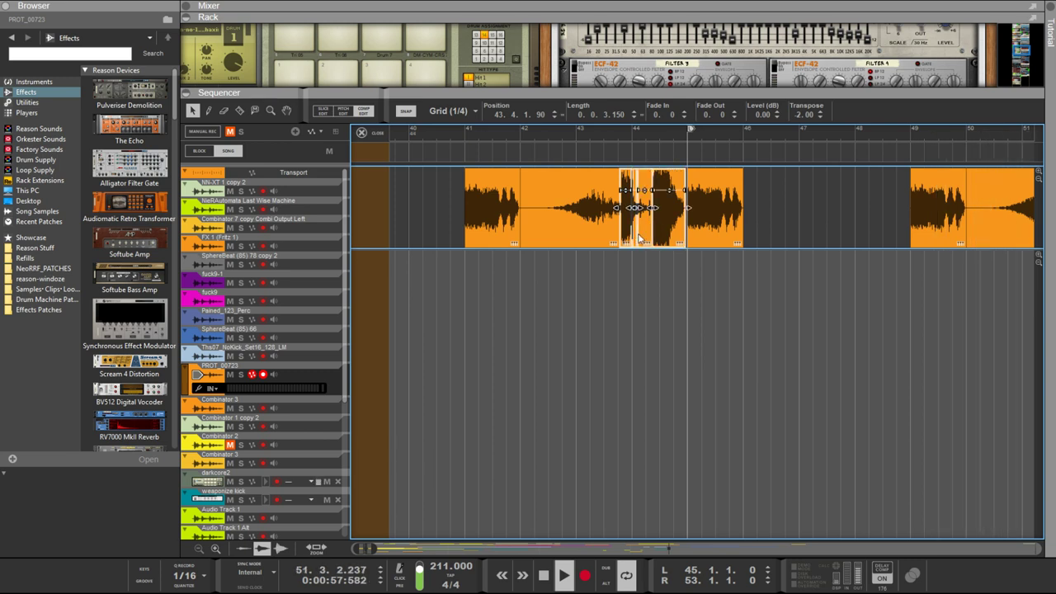
{"action": "key", "text": "Delete"}
{"action": "left_click", "coordinate": [575, 240]}
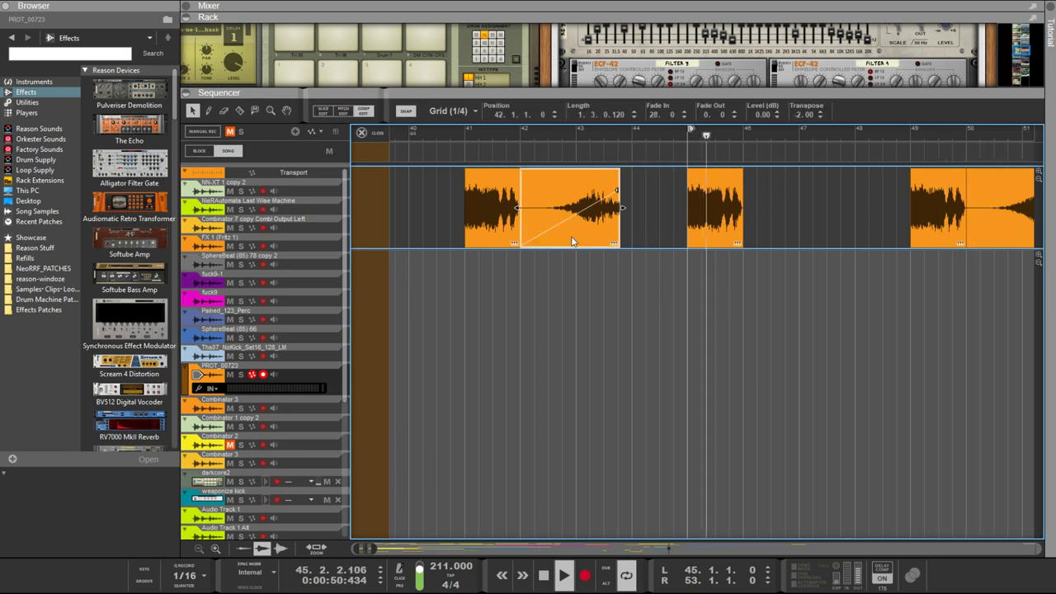
Switch the slice at 42.1.1.0 to its imported recording and extend its end to 45.1.1.0
{"action": "double_click", "coordinate": [572, 239]}
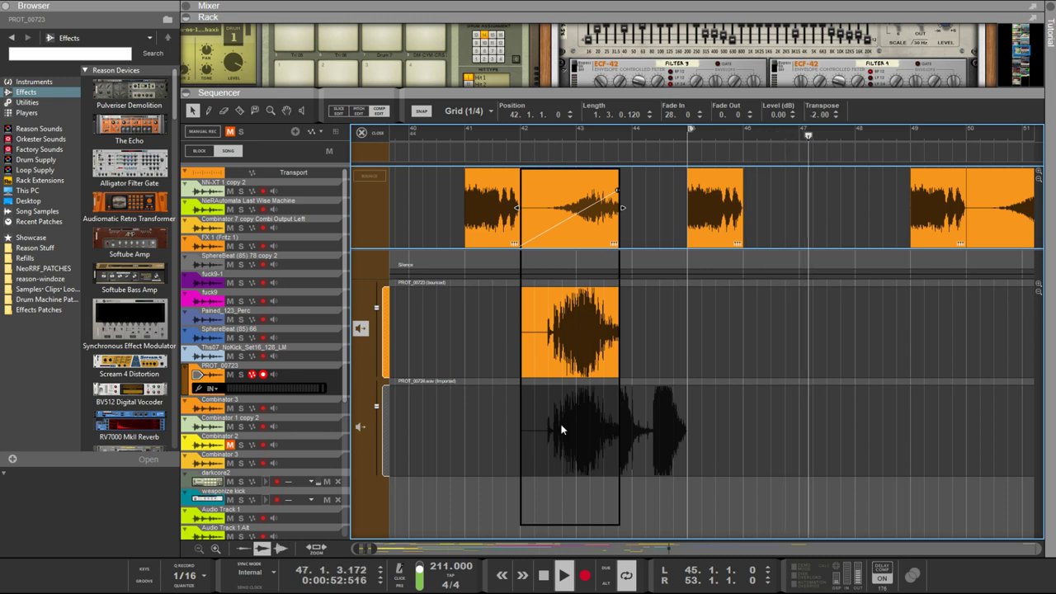
{"action": "left_click", "coordinate": [512, 407]}
{"action": "left_click", "coordinate": [577, 429]}
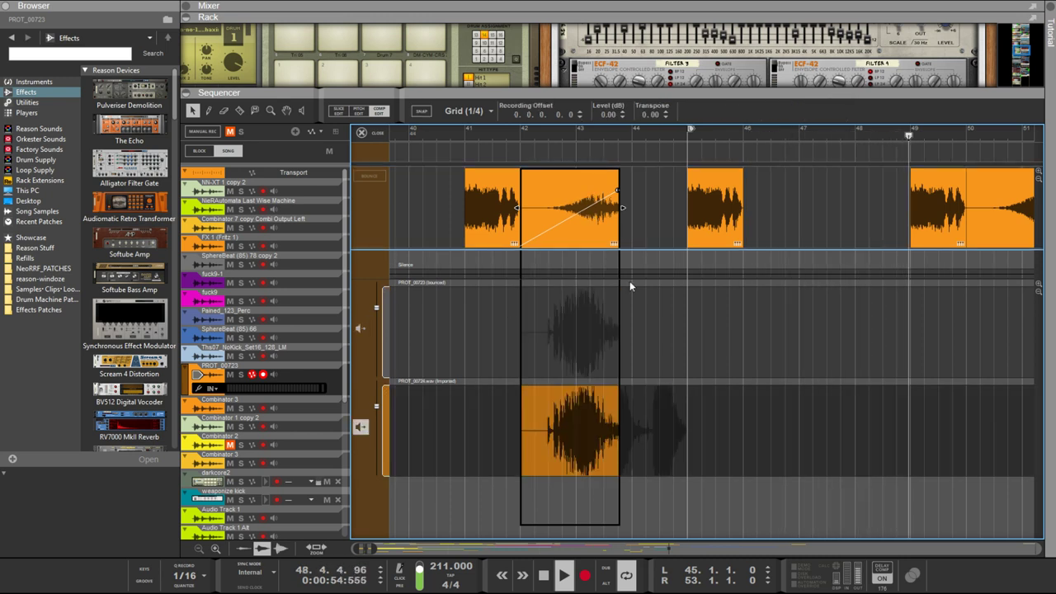
{"action": "left_click_drag", "start_coordinate": [620, 207], "coordinate": [686, 207]}
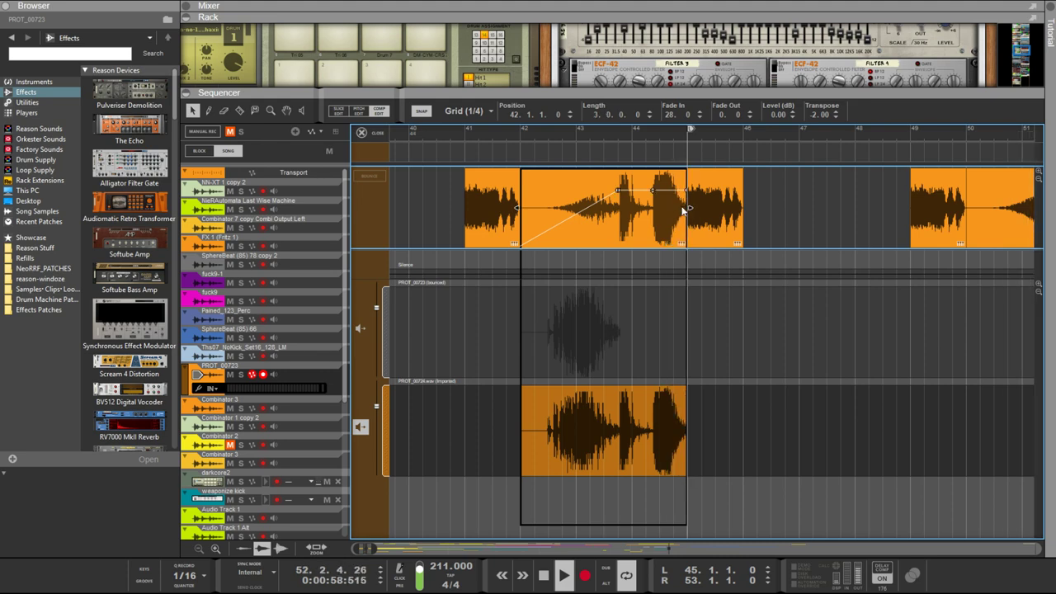
Examine how the hits between 43.4 and 44.4 in the extended slice line up with the grid
{"action": "scroll", "coordinate": [655, 231], "scroll_direction": "up", "scroll_amount": 6}
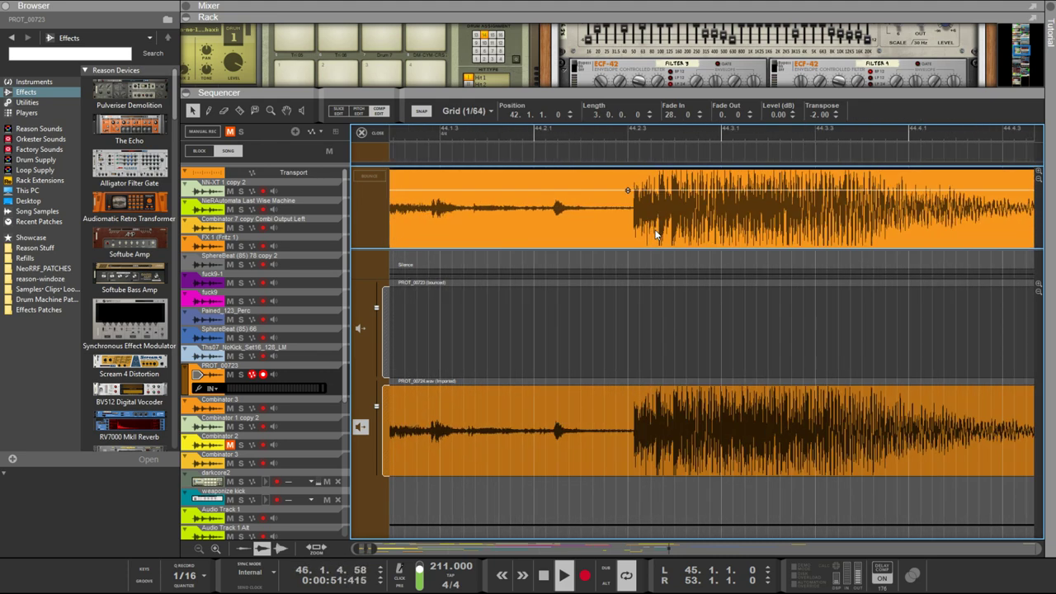
{"action": "scroll", "coordinate": [655, 235], "scroll_direction": "up", "scroll_amount": 1}
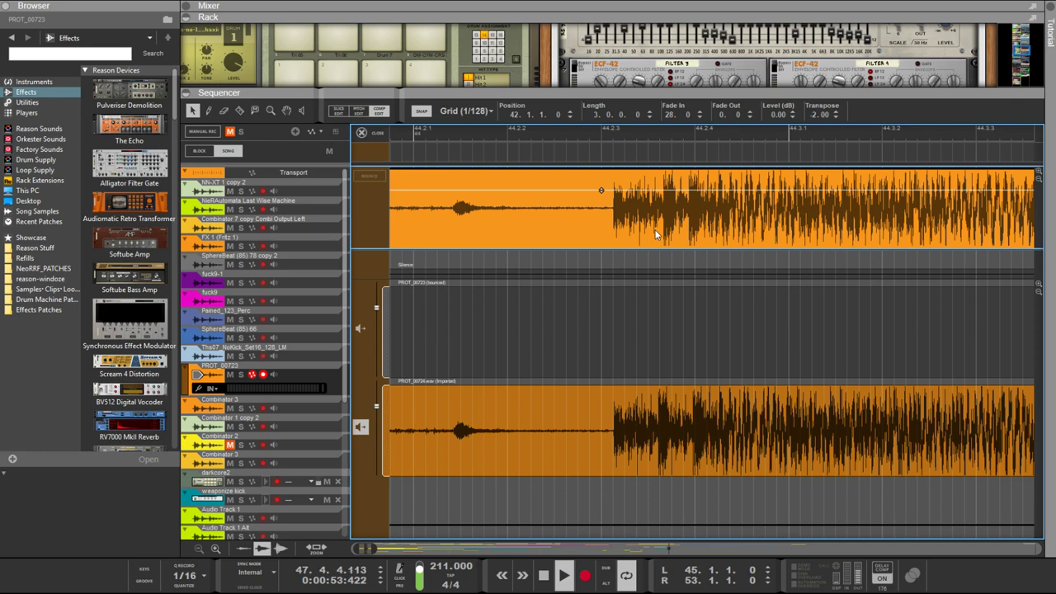
{"action": "scroll", "coordinate": [655, 234], "scroll_direction": "up", "scroll_amount": 1}
{"action": "scroll", "coordinate": [655, 234], "scroll_direction": "down", "scroll_amount": 2}
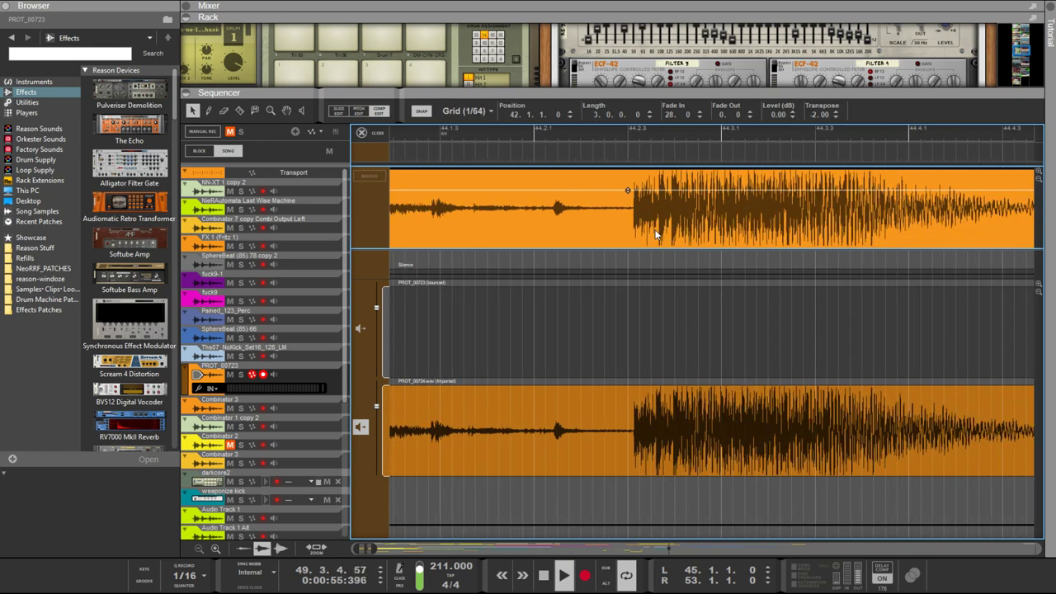
{"action": "scroll", "coordinate": [655, 234], "scroll_direction": "down", "scroll_amount": 2}
{"action": "scroll", "coordinate": [655, 234], "scroll_direction": "down", "scroll_amount": 1}
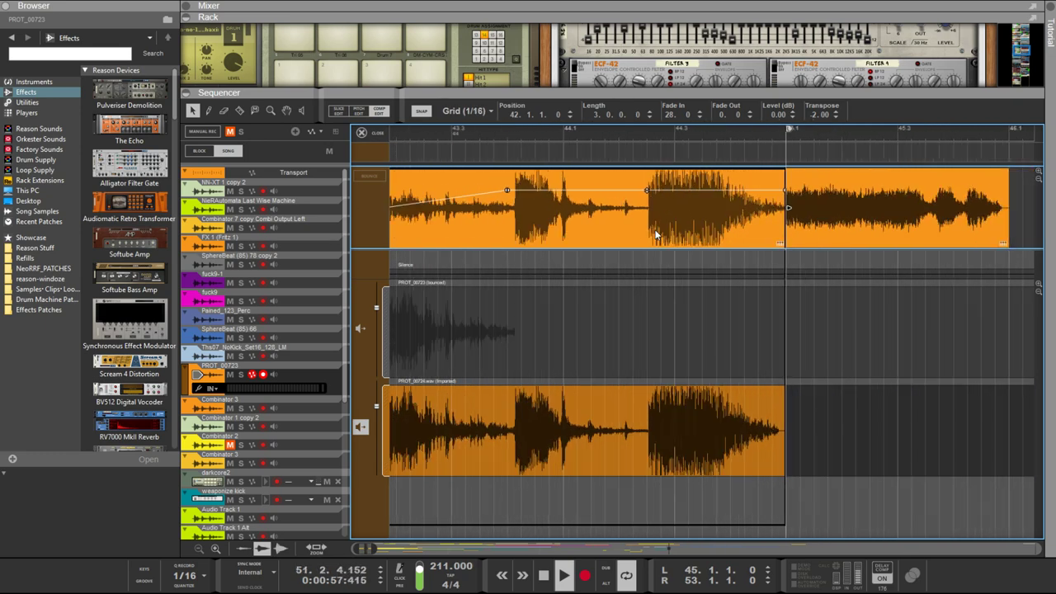
{"action": "scroll", "coordinate": [655, 234], "scroll_direction": "up", "scroll_amount": 2}
{"action": "scroll", "coordinate": [503, 244], "scroll_direction": "up", "scroll_amount": 1}
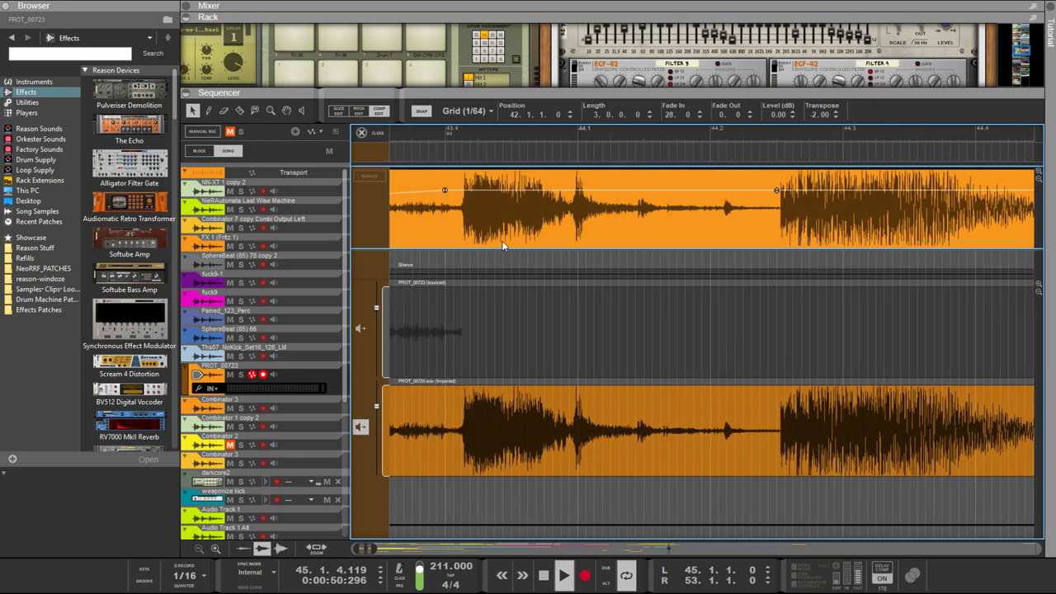
{"action": "scroll", "coordinate": [576, 248], "scroll_direction": "up", "scroll_amount": 2}
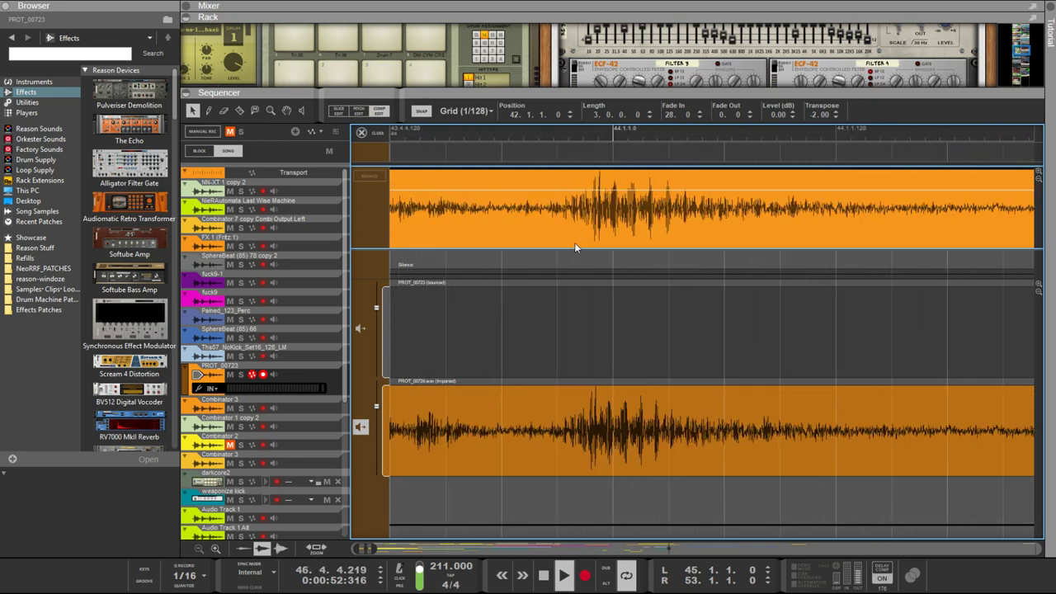
{"action": "scroll", "coordinate": [576, 247], "scroll_direction": "down", "scroll_amount": 3}
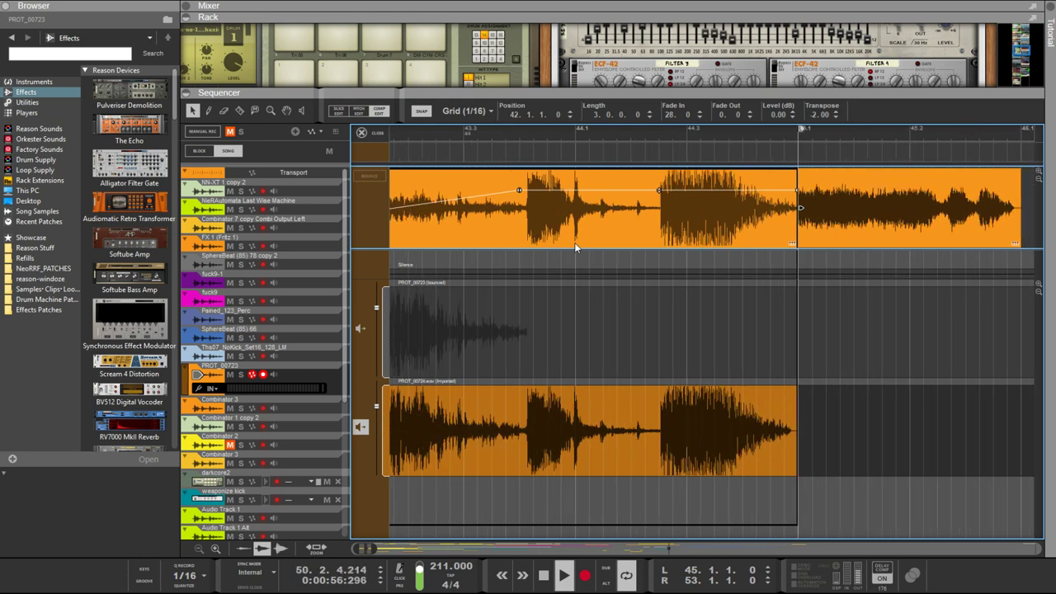
{"action": "scroll", "coordinate": [576, 247], "scroll_direction": "up", "scroll_amount": 2}
{"action": "scroll", "coordinate": [576, 248], "scroll_direction": "up", "scroll_amount": 1}
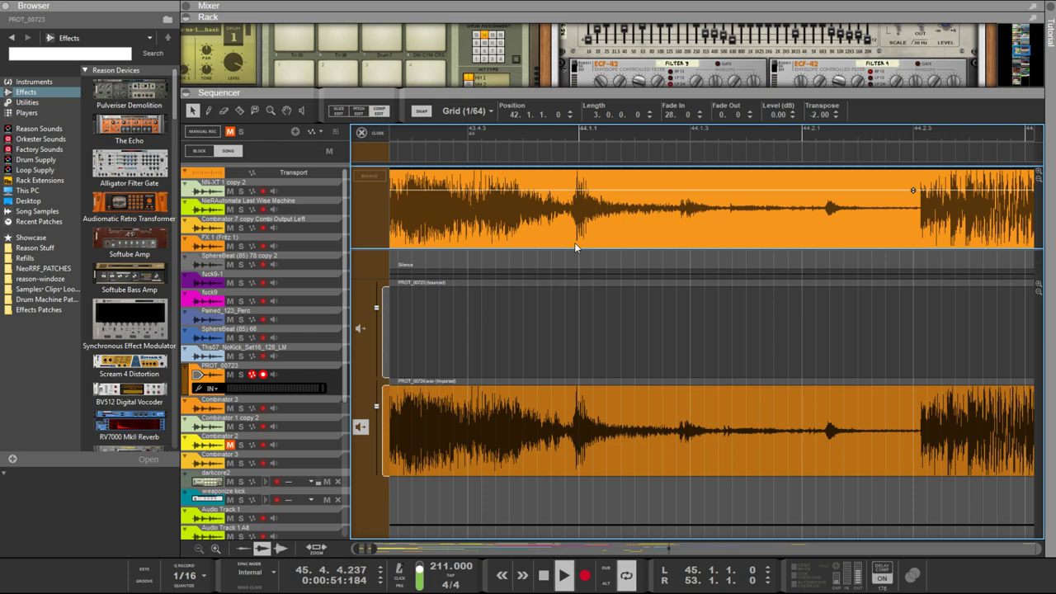
{"action": "scroll", "coordinate": [576, 247], "scroll_direction": "down", "scroll_amount": 4}
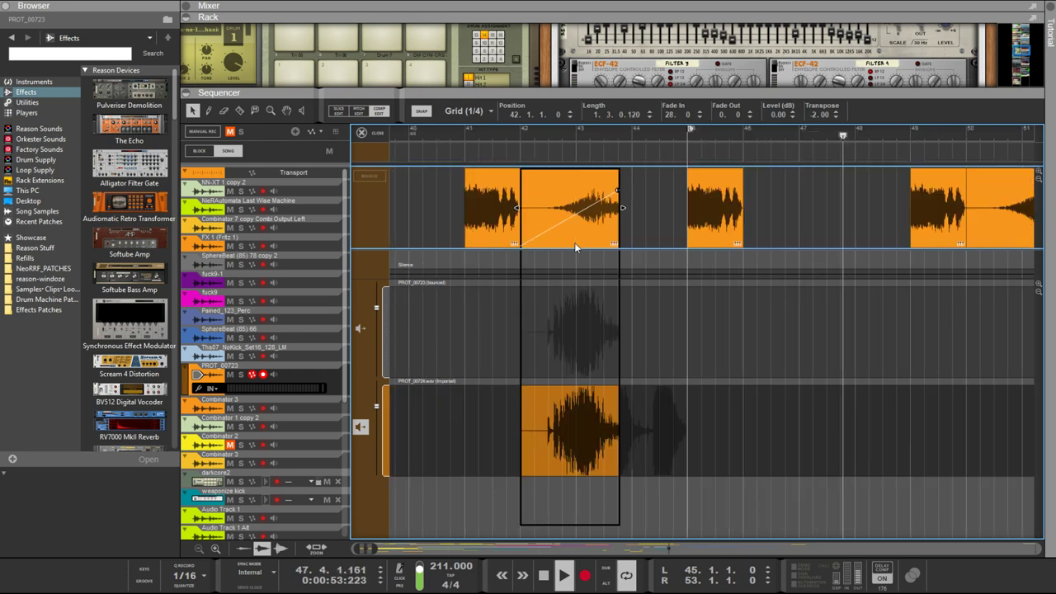
Undo the slice extension, the recording switch and the deletion of the slices up to 45.1.1.0
{"action": "key", "text": "Up"}
{"action": "key", "text": "Return"}
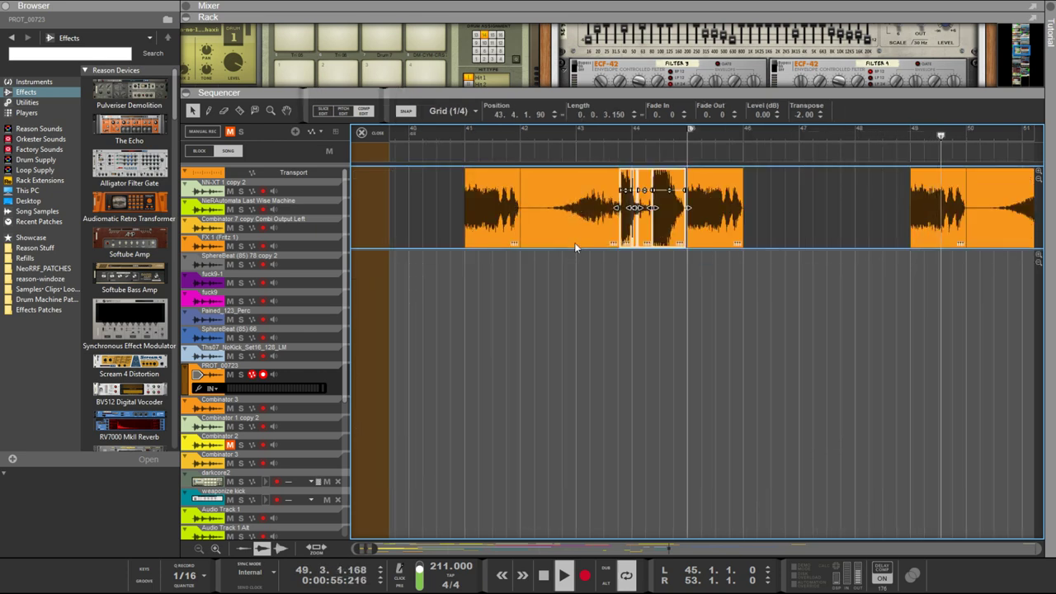
{"action": "scroll", "coordinate": [576, 247], "scroll_direction": "down", "scroll_amount": 3}
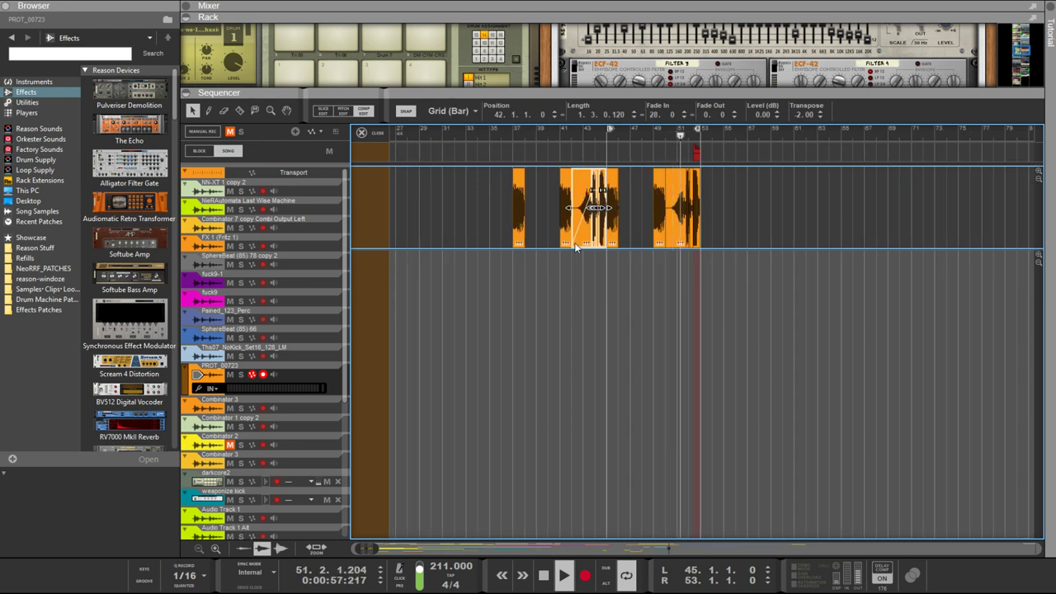
{"action": "key", "text": "ctrl+z"}
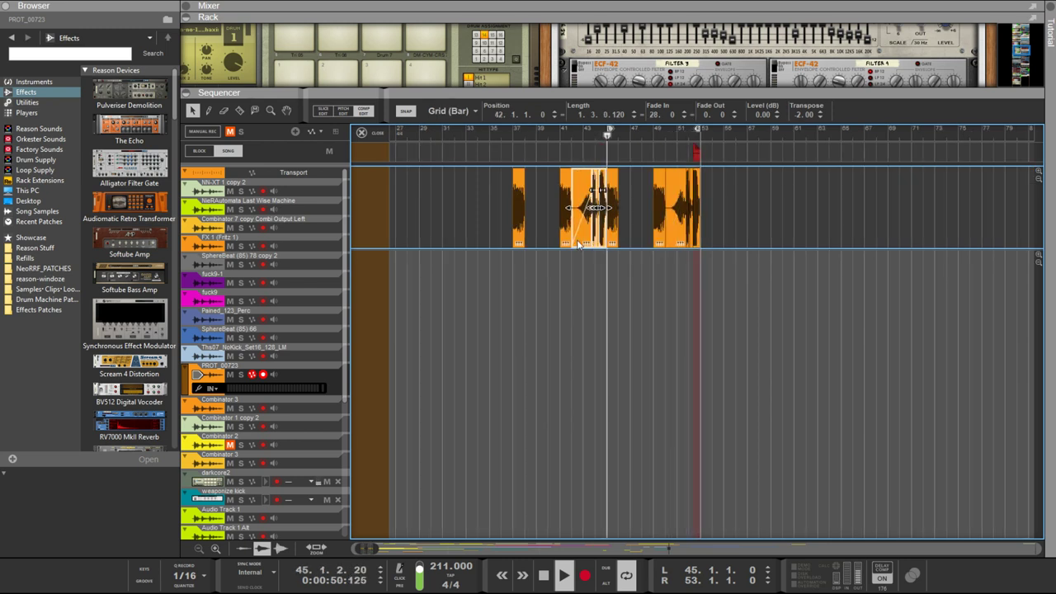
Set the loop start to 37.1.1.0 and join the slices from 42.1.1.0 to 46.1.1.0 into one
{"action": "left_click", "coordinate": [514, 132], "text": "alt"}
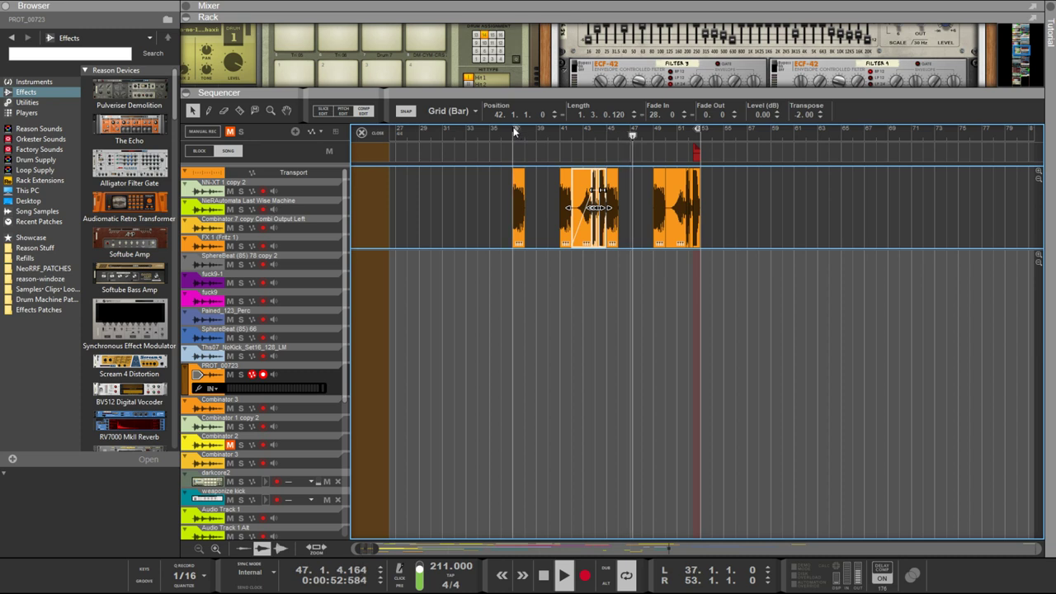
{"action": "double_click", "coordinate": [588, 241]}
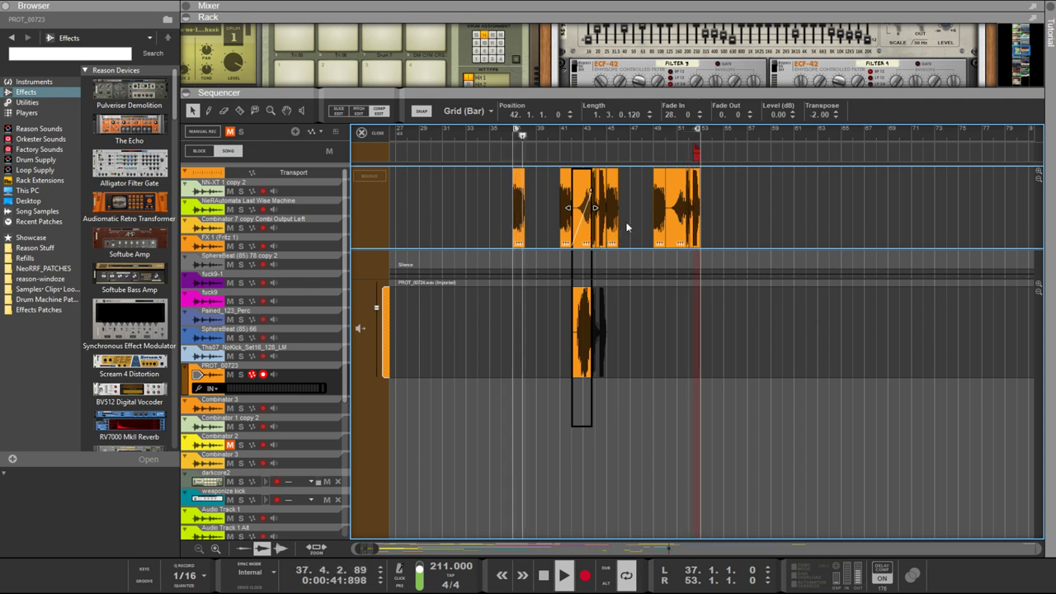
{"action": "double_click", "coordinate": [586, 230]}
{"action": "left_click", "coordinate": [585, 231]}
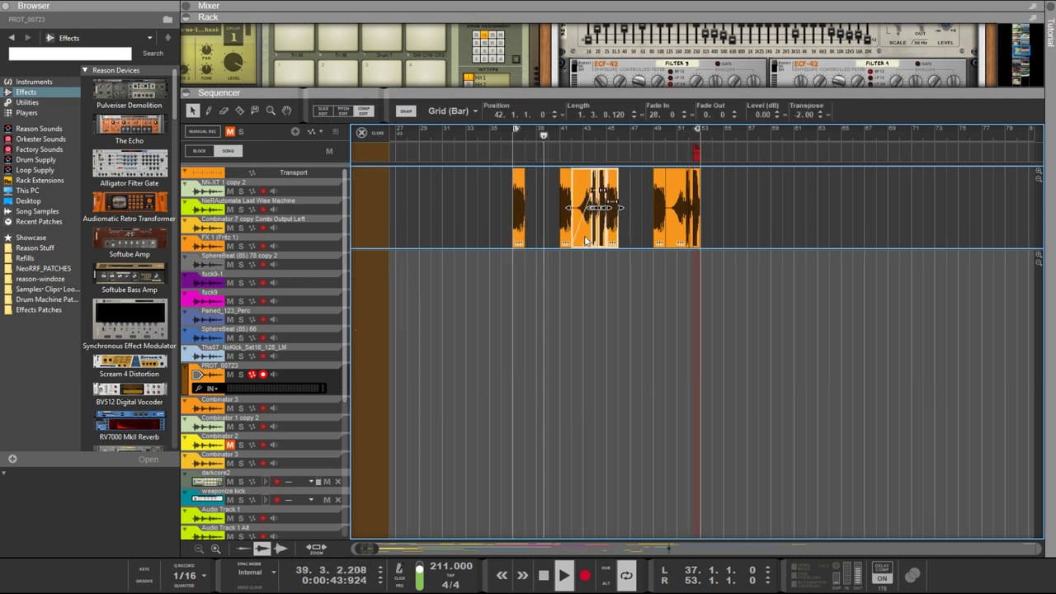
{"action": "left_click", "coordinate": [593, 235]}
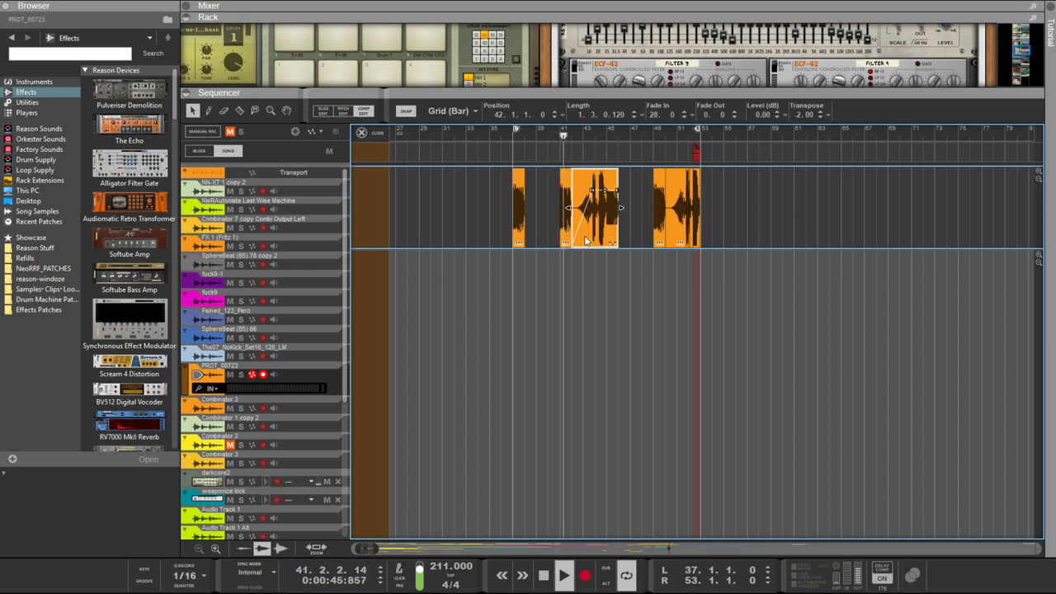
Check the recordings inside the joined slice at 42.1.1.0, and join the slices from 50.1.1.0 to the last one before bar 53
{"action": "double_click", "coordinate": [603, 229]}
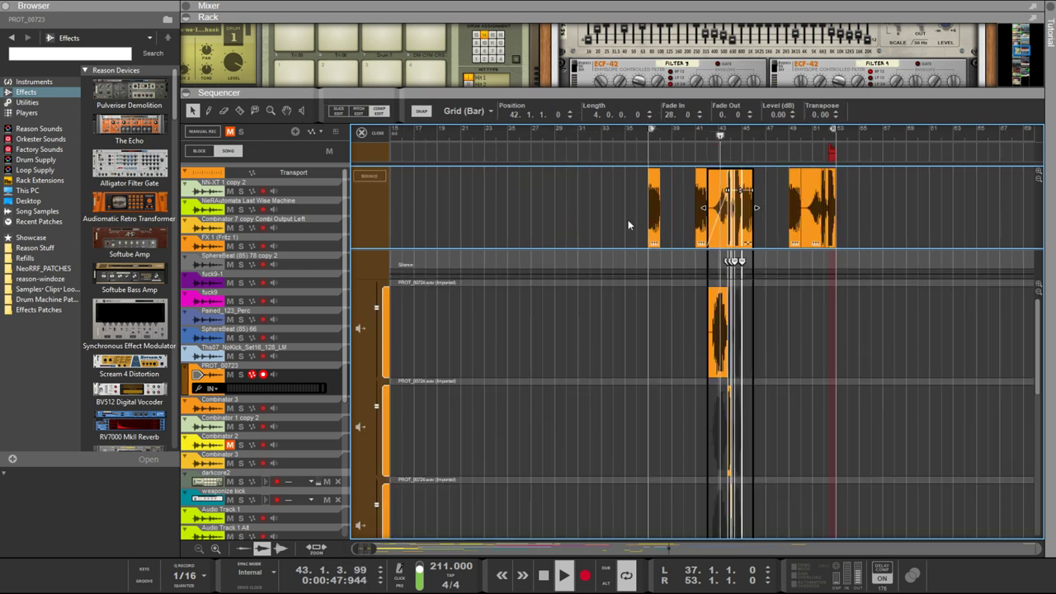
{"action": "double_click", "coordinate": [762, 208]}
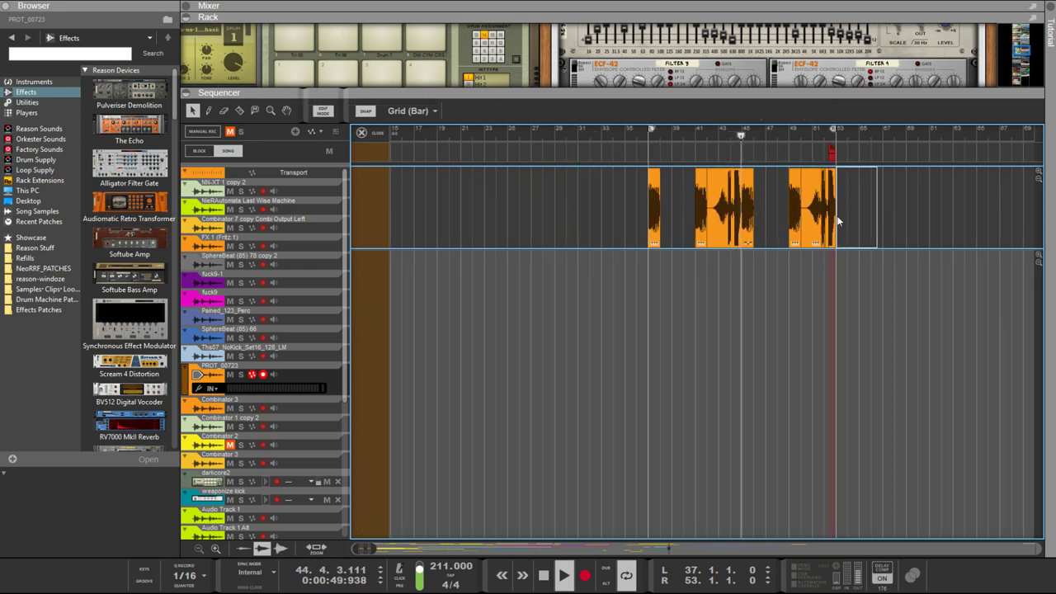
{"action": "left_click", "coordinate": [813, 213]}
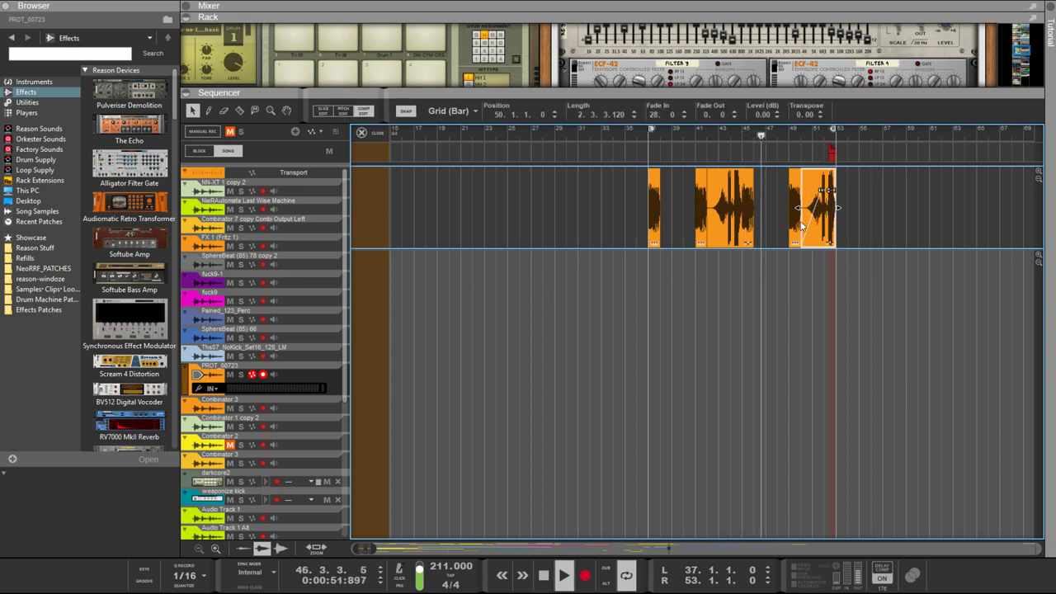
{"action": "left_click", "coordinate": [801, 224]}
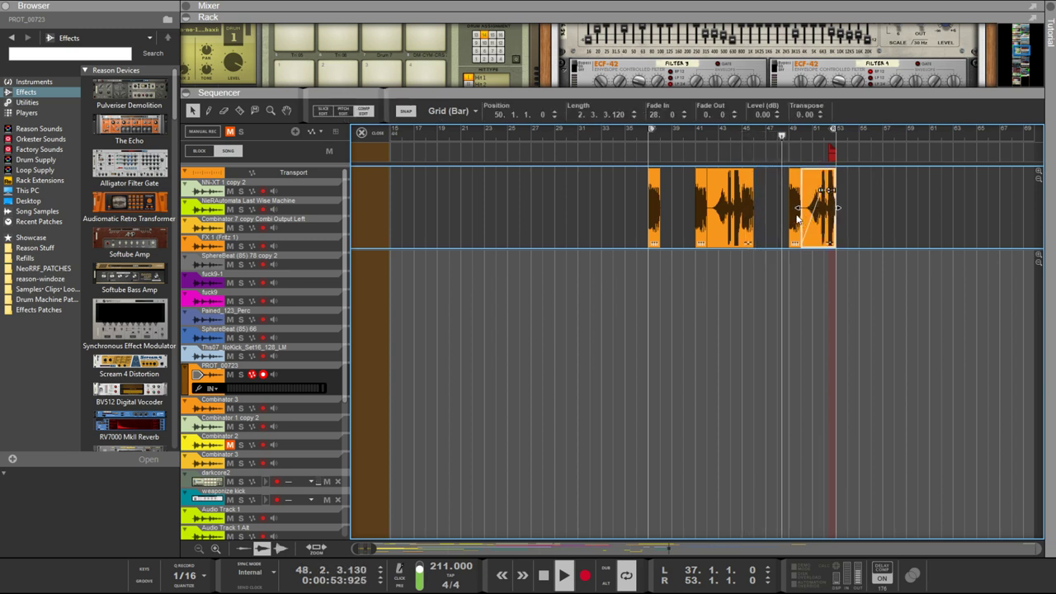
Select the red block at 52.2.3.0 and return to the overview of the full arrangement
{"action": "left_click", "coordinate": [836, 157]}
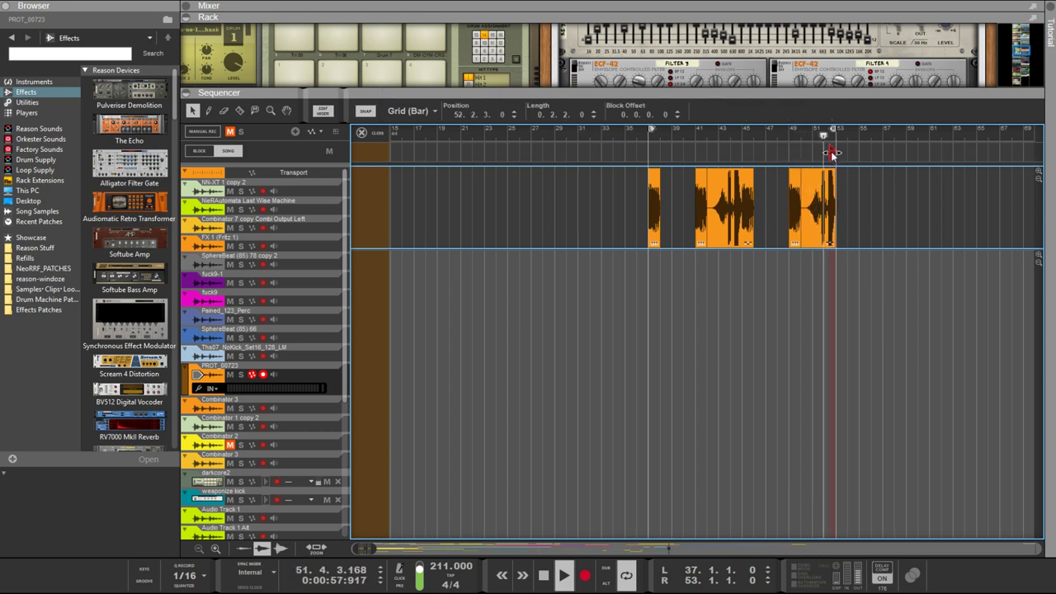
{"action": "scroll", "coordinate": [849, 166], "scroll_direction": "up", "scroll_amount": 5}
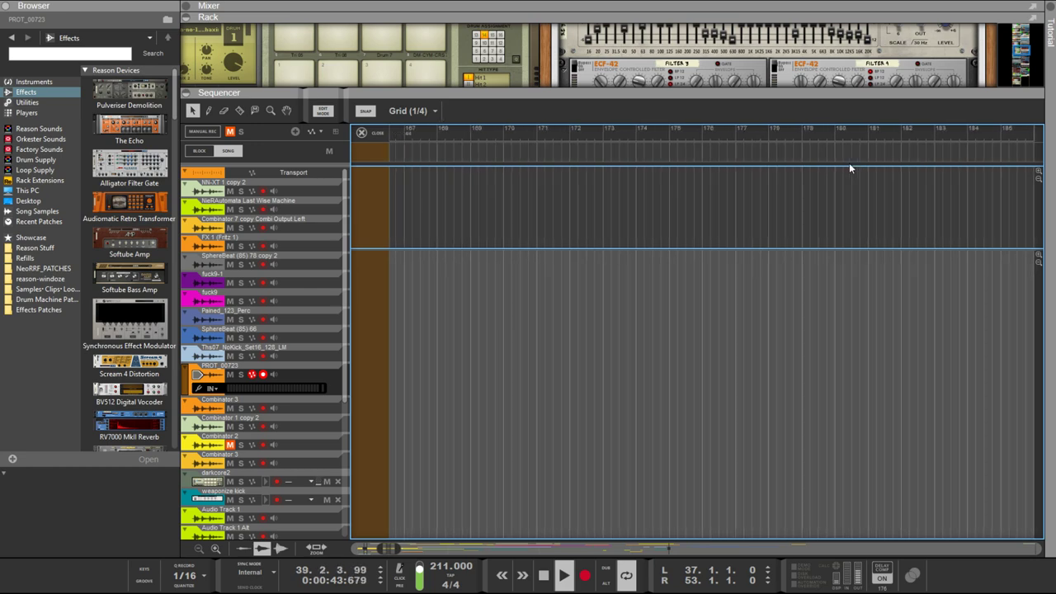
{"action": "scroll", "coordinate": [848, 162], "scroll_direction": "down", "scroll_amount": 5}
{"action": "scroll", "coordinate": [792, 200], "scroll_direction": "down", "scroll_amount": 8}
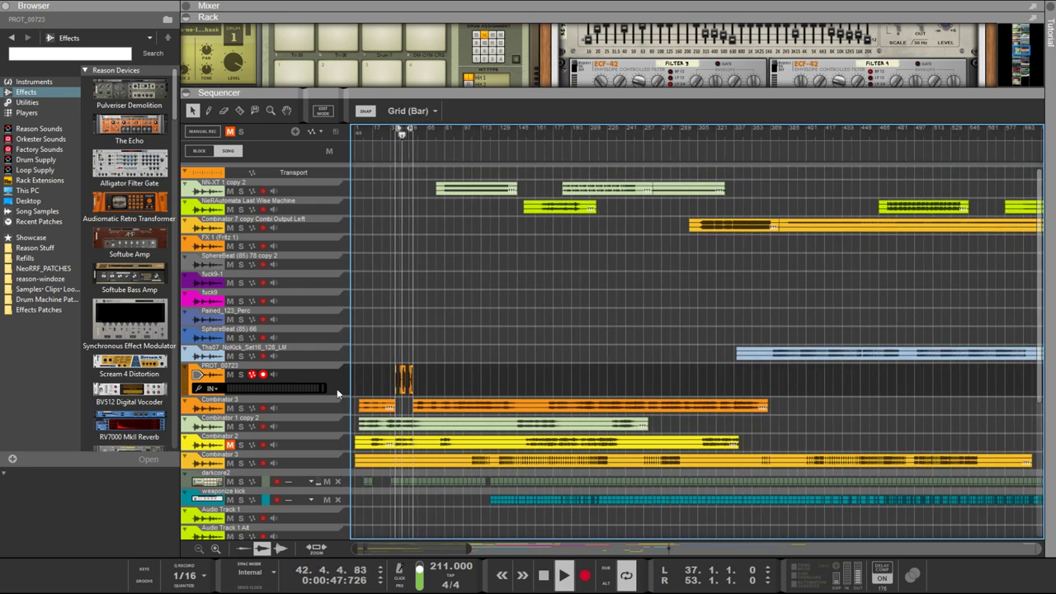
Trim the start of the Combinator 1 copy 2 clip to 145.1.1.0, keeping its end in place
{"action": "scroll", "coordinate": [387, 370], "scroll_direction": "up", "scroll_amount": 8}
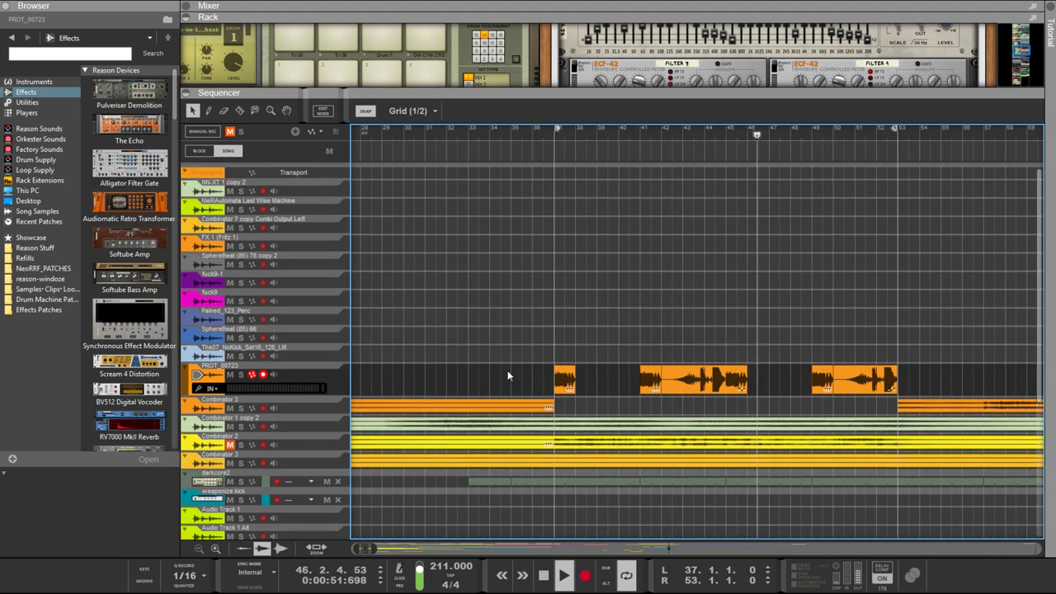
{"action": "scroll", "coordinate": [513, 376], "scroll_direction": "down", "scroll_amount": 8}
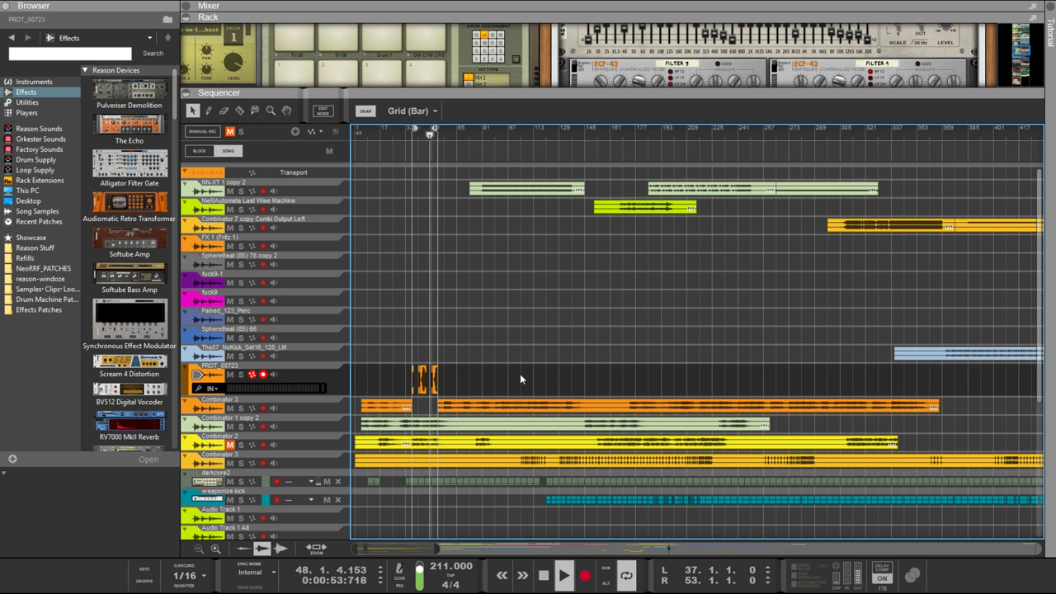
{"action": "left_click", "coordinate": [361, 424]}
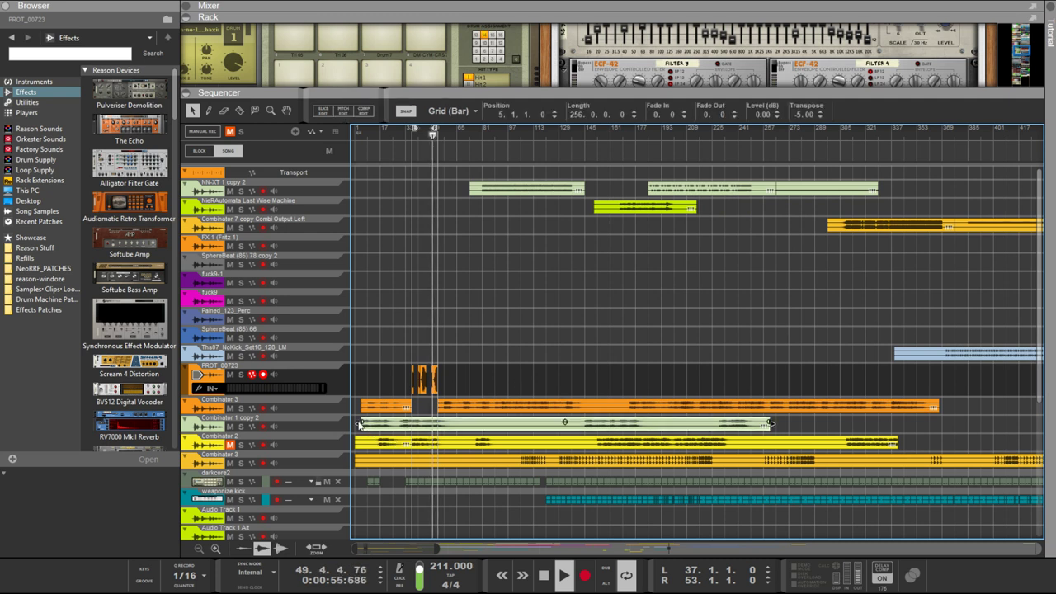
{"action": "left_click_drag", "start_coordinate": [358, 423], "coordinate": [581, 424]}
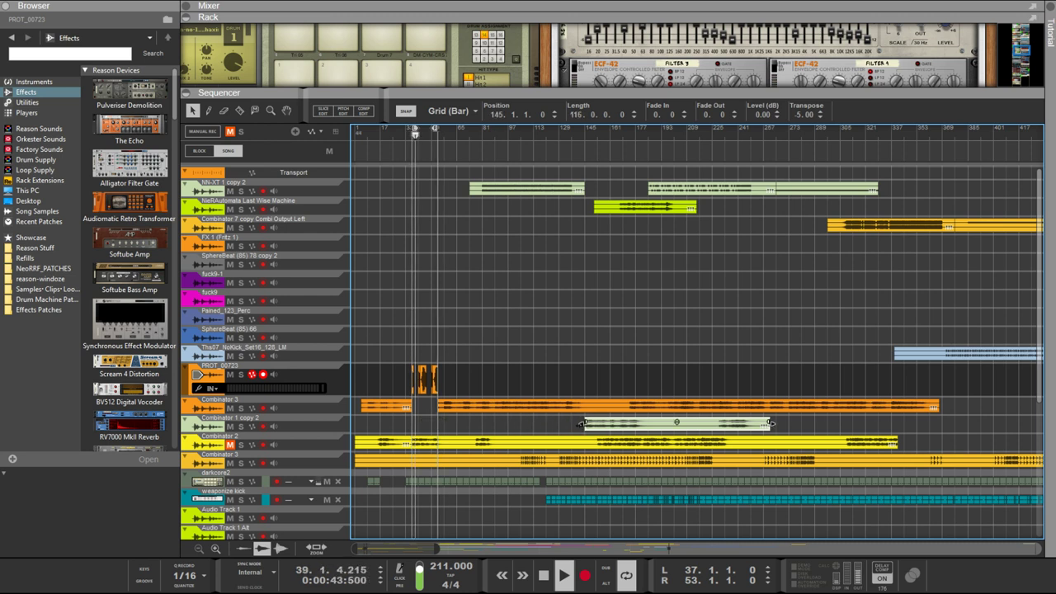
Unmute the Combinator 2 track and delete its first clip, which spans bars 1 to 37
{"action": "left_click", "coordinate": [231, 448]}
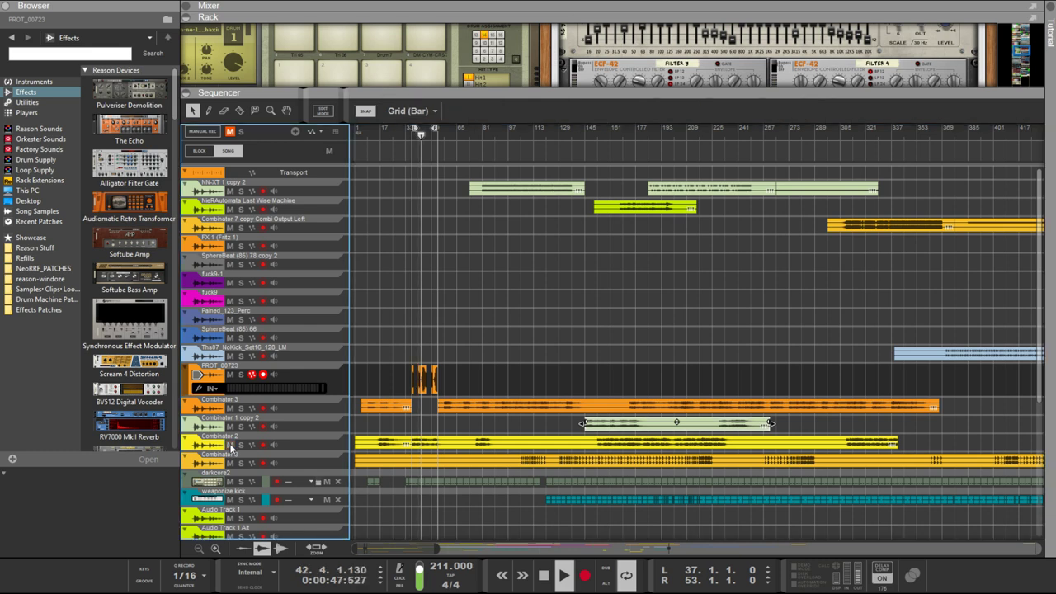
{"action": "left_click", "coordinate": [362, 446]}
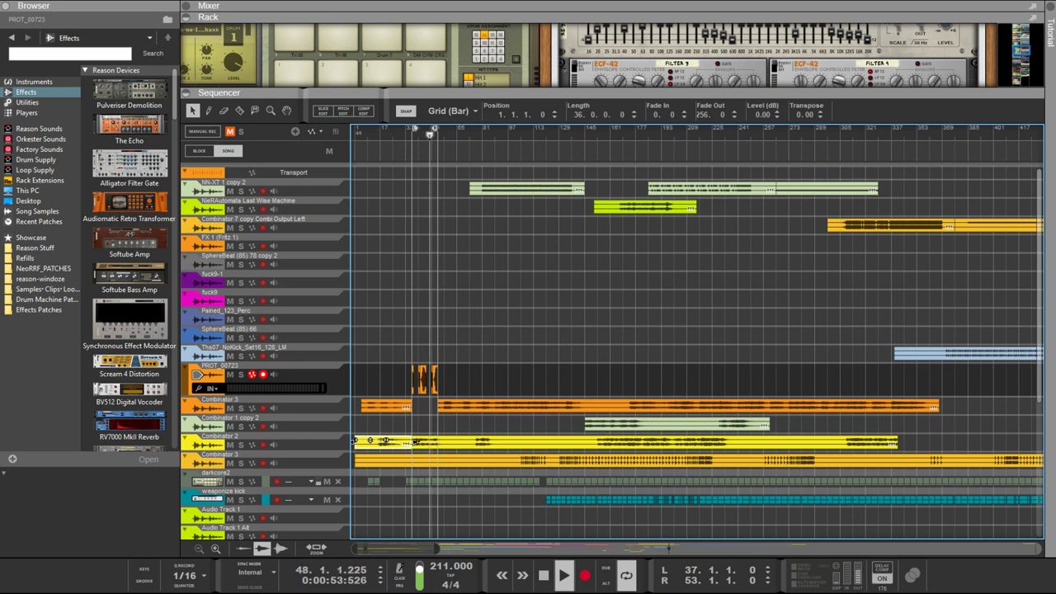
{"action": "left_click_drag", "start_coordinate": [382, 438], "coordinate": [418, 442]}
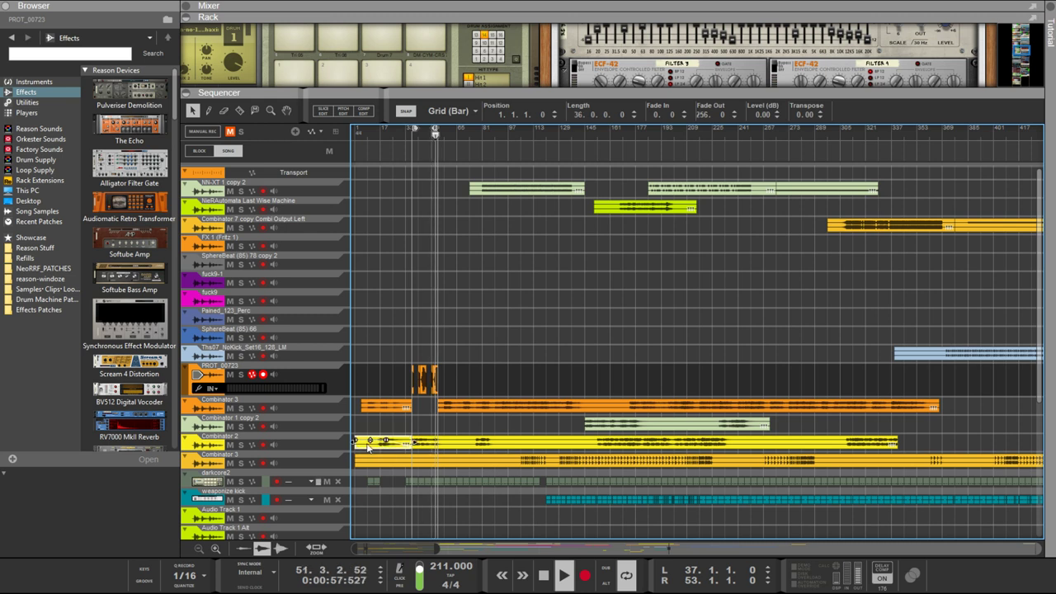
{"action": "key", "text": "Delete"}
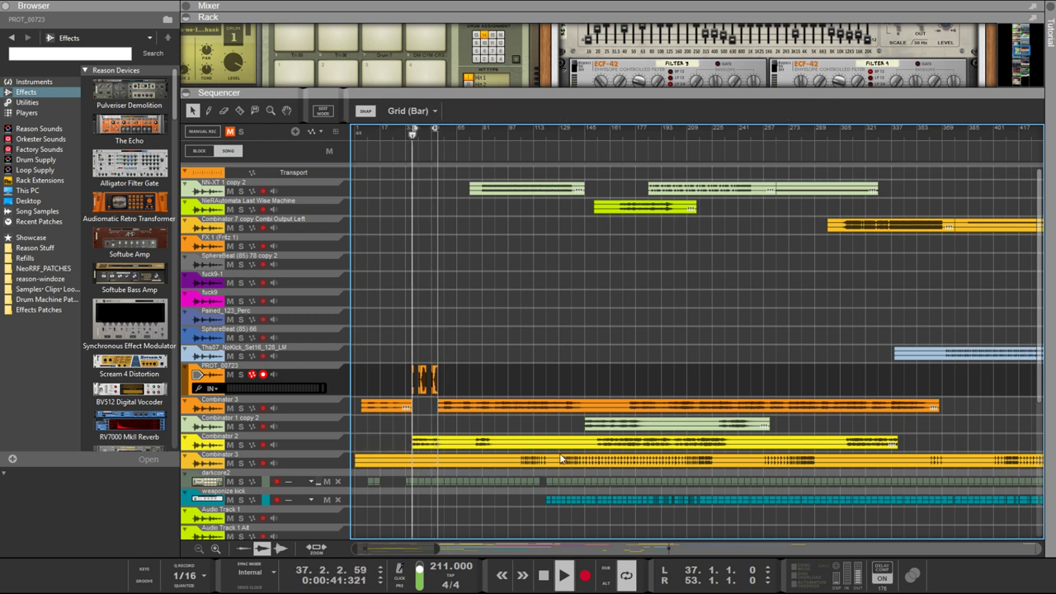
Shift the remaining Combinator 2 clip earlier and adjust its start to 37.1.1.0, with a length of 268 bars
{"action": "left_click", "coordinate": [419, 446]}
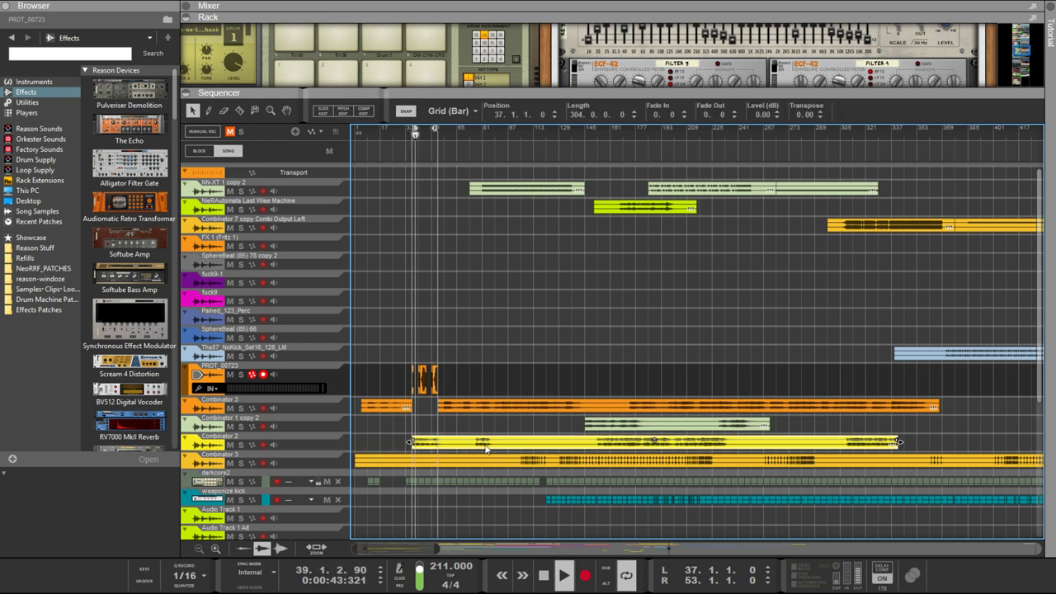
{"action": "left_click_drag", "start_coordinate": [542, 450], "coordinate": [468, 442]}
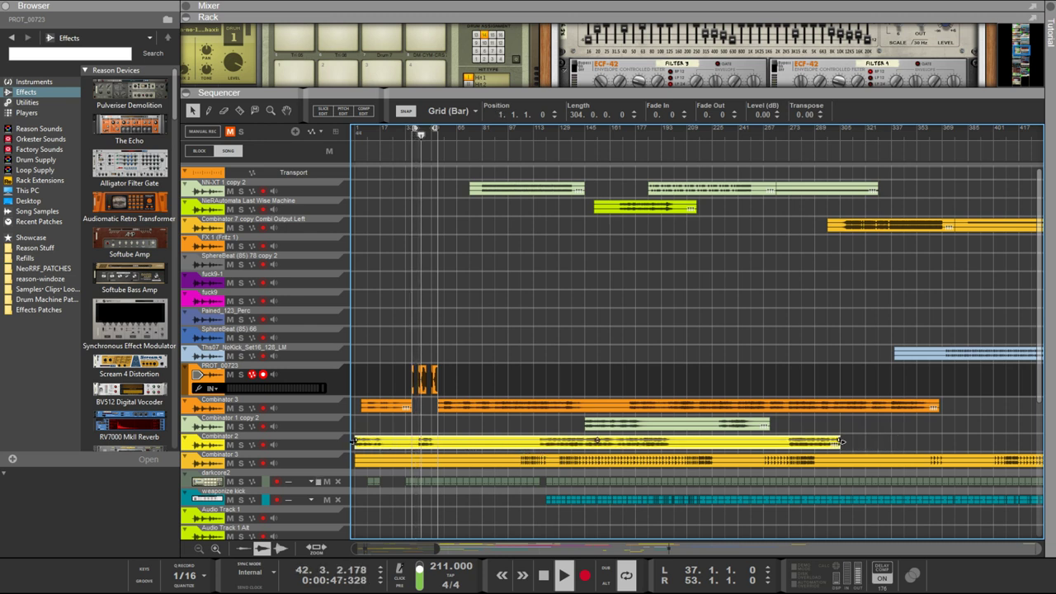
{"action": "left_click_drag", "start_coordinate": [368, 443], "coordinate": [418, 442]}
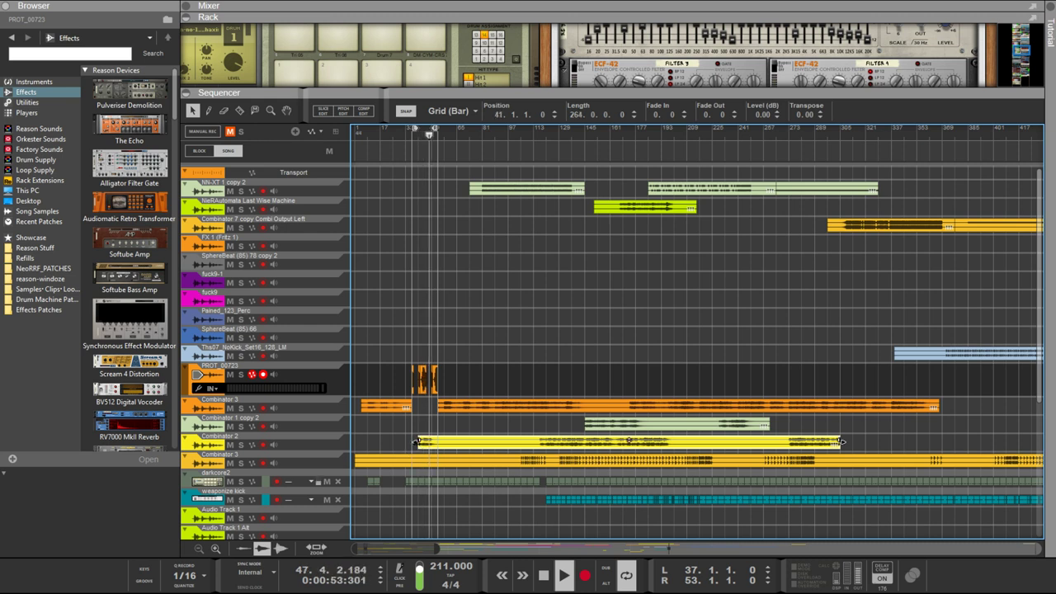
{"action": "left_click_drag", "start_coordinate": [418, 443], "coordinate": [412, 445]}
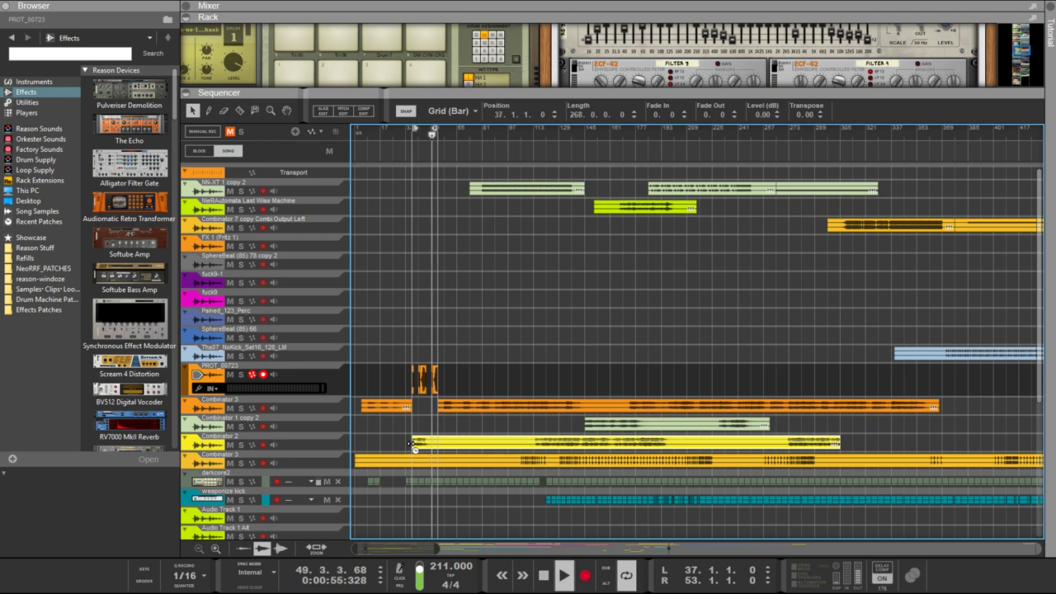
Stretch the end of the Combinator 2 clip until it is 380 bars long
{"action": "left_click_drag", "start_coordinate": [846, 440], "coordinate": [893, 441]}
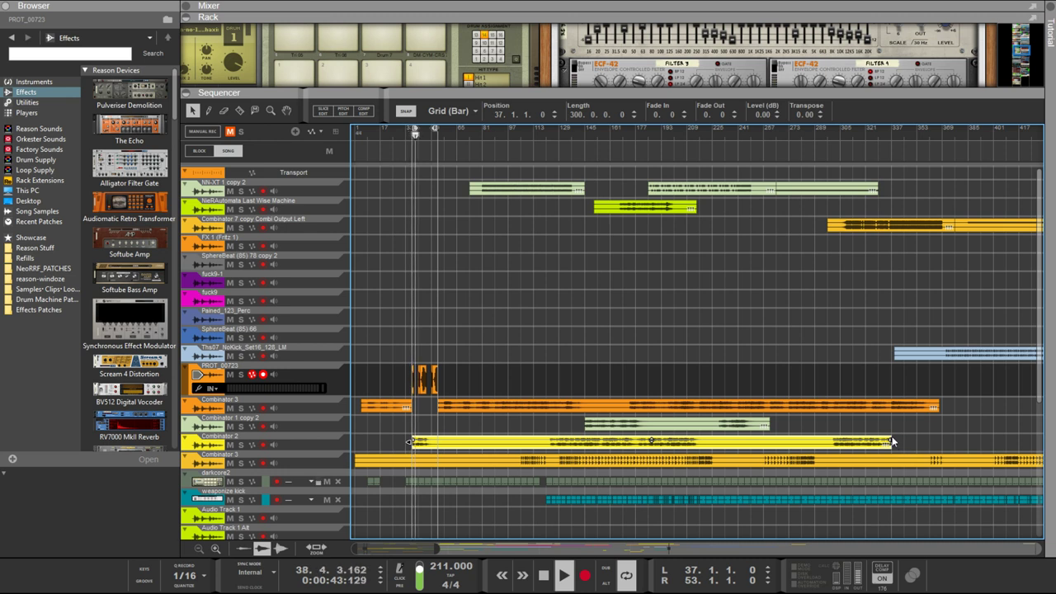
{"action": "left_click_drag", "start_coordinate": [893, 441], "coordinate": [945, 442]}
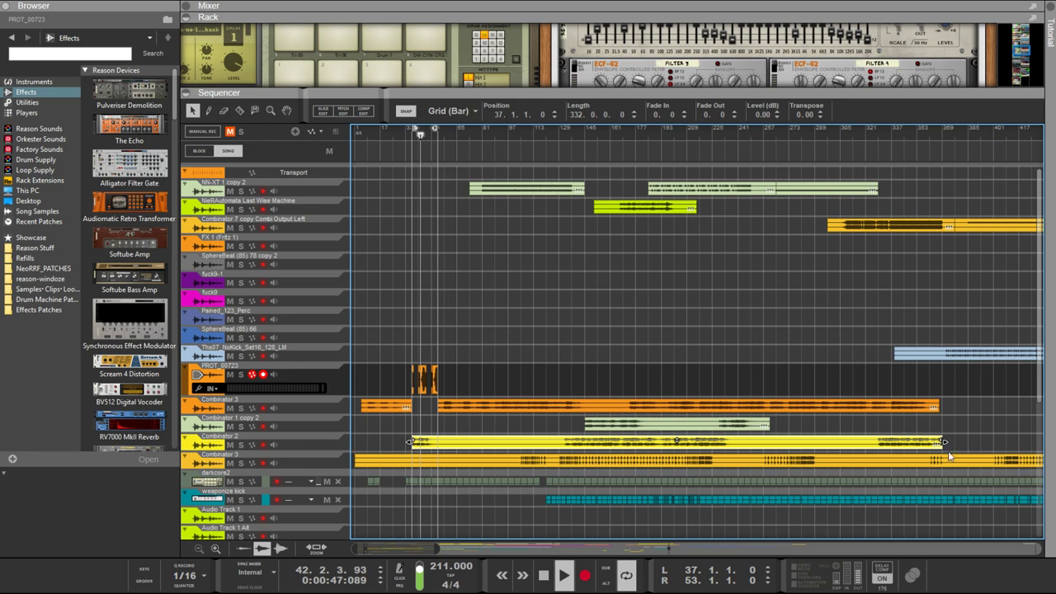
{"action": "left_click_drag", "start_coordinate": [943, 442], "coordinate": [1022, 453]}
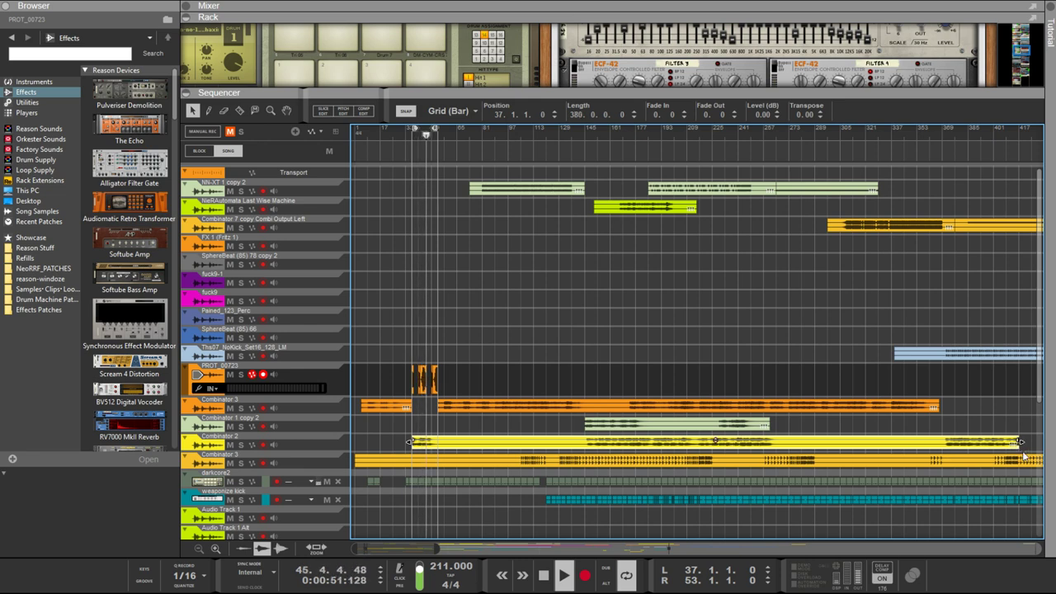
Stretch the Combinator 2 clip further to a length of 432 bars, with its start at 37.1.1.0
{"action": "scroll", "coordinate": [1022, 454], "scroll_direction": "right", "scroll_amount": 5}
{"action": "scroll", "coordinate": [795, 466], "scroll_direction": "left", "scroll_amount": 5}
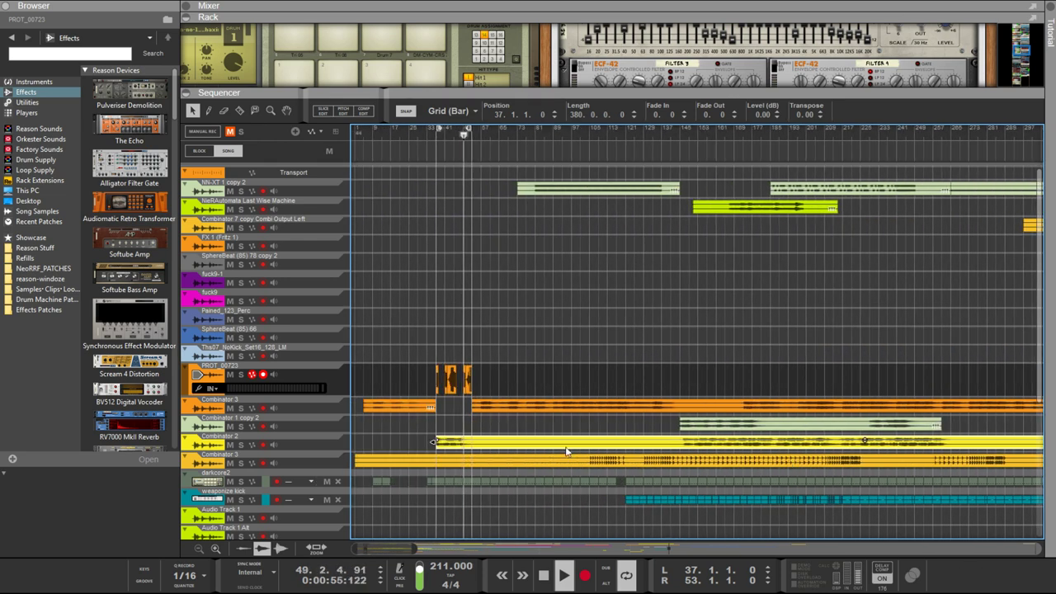
{"action": "scroll", "coordinate": [473, 452], "scroll_direction": "up", "scroll_amount": 2}
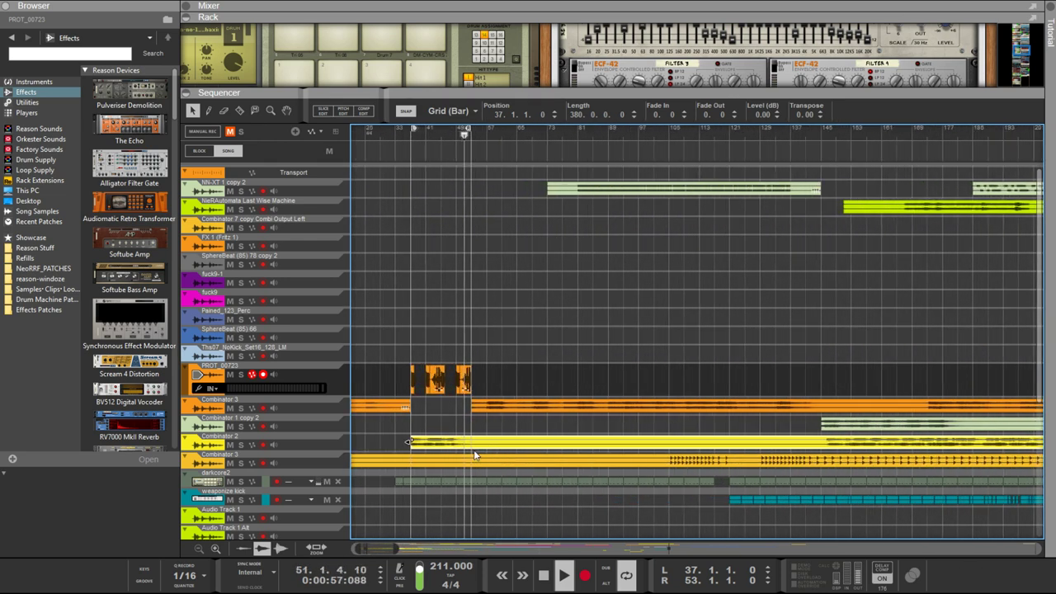
{"action": "scroll", "coordinate": [474, 449], "scroll_direction": "left", "scroll_amount": 3}
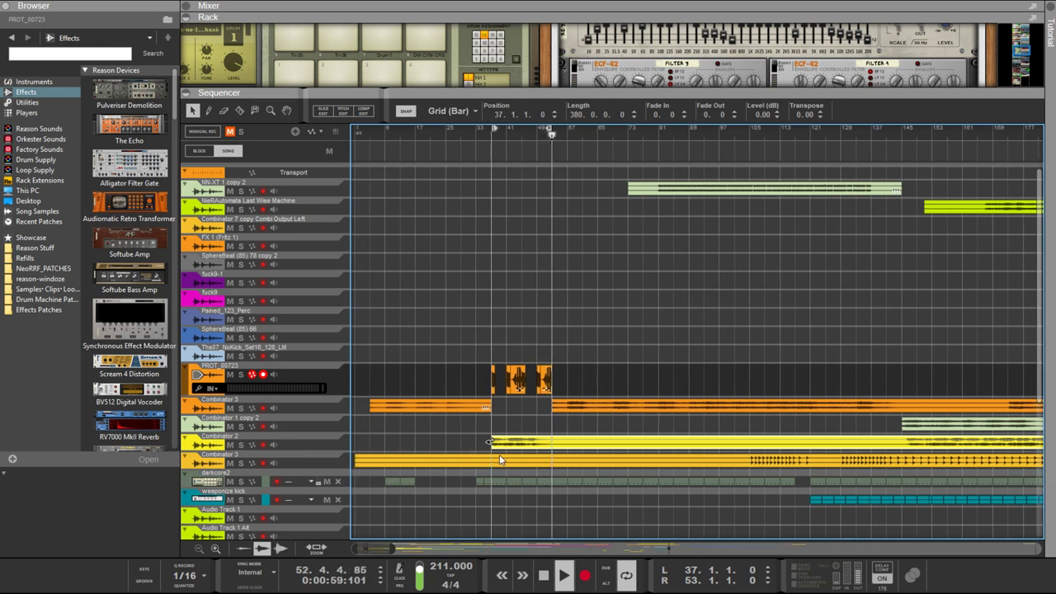
{"action": "left_click_drag", "start_coordinate": [538, 446], "coordinate": [552, 446]}
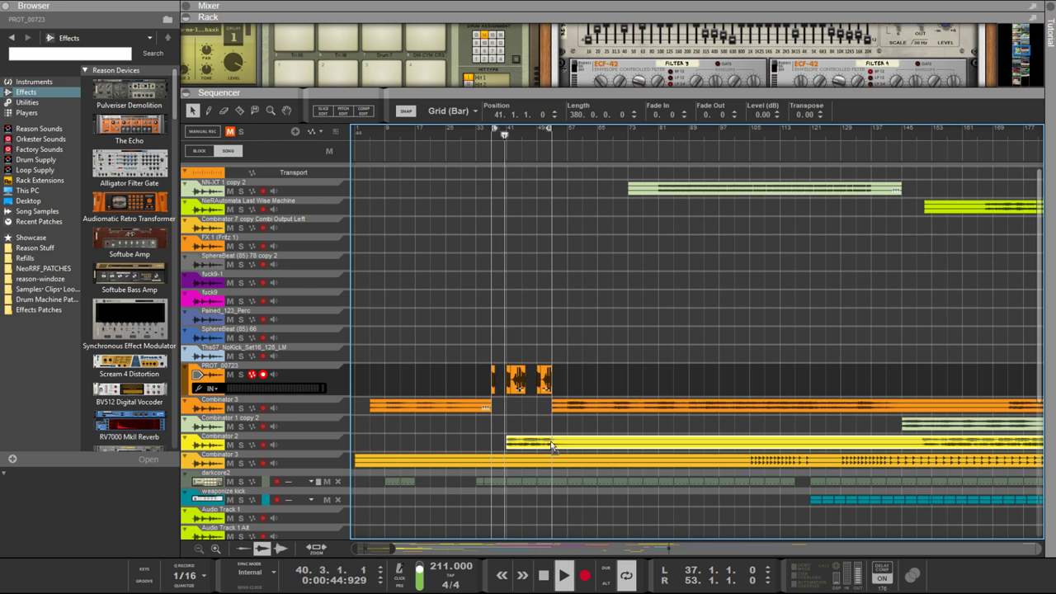
{"action": "left_click_drag", "start_coordinate": [503, 442], "coordinate": [543, 441]}
{"action": "left_click", "coordinate": [499, 454]}
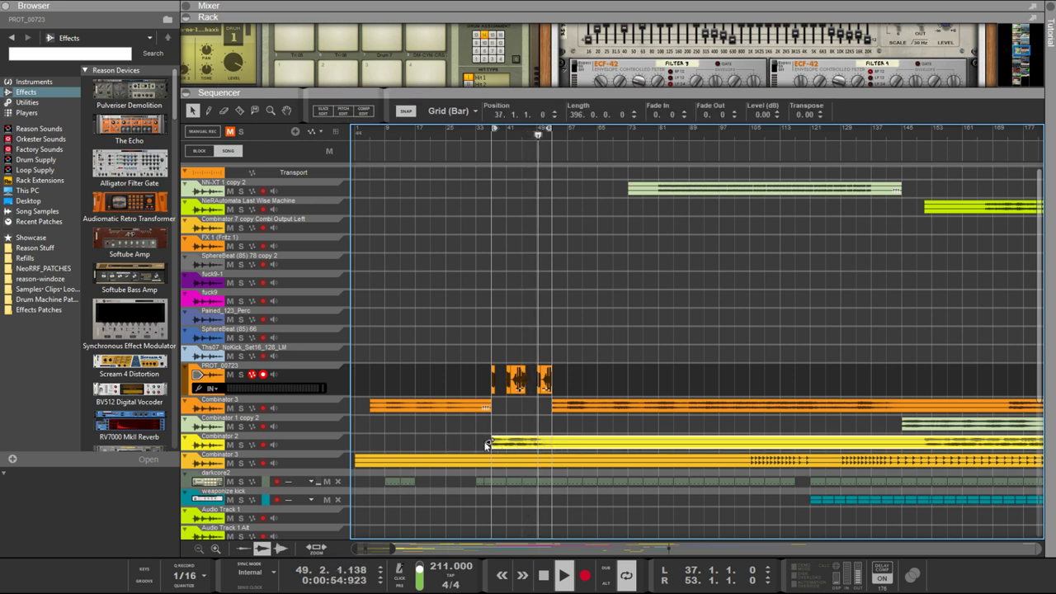
{"action": "mouse_move", "coordinate": [487, 445]}
{"action": "left_mouse_down"}
{"action": "mouse_move", "coordinate": [356, 444]}
{"action": "mouse_move", "coordinate": [476, 444]}
{"action": "left_mouse_up"}
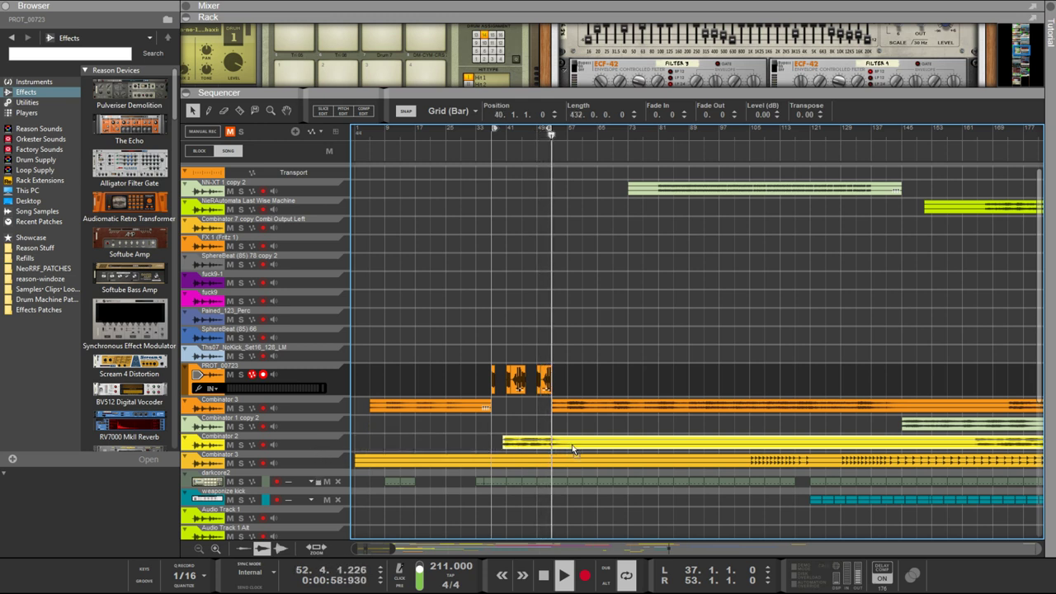
{"action": "left_click_drag", "start_coordinate": [547, 449], "coordinate": [563, 450]}
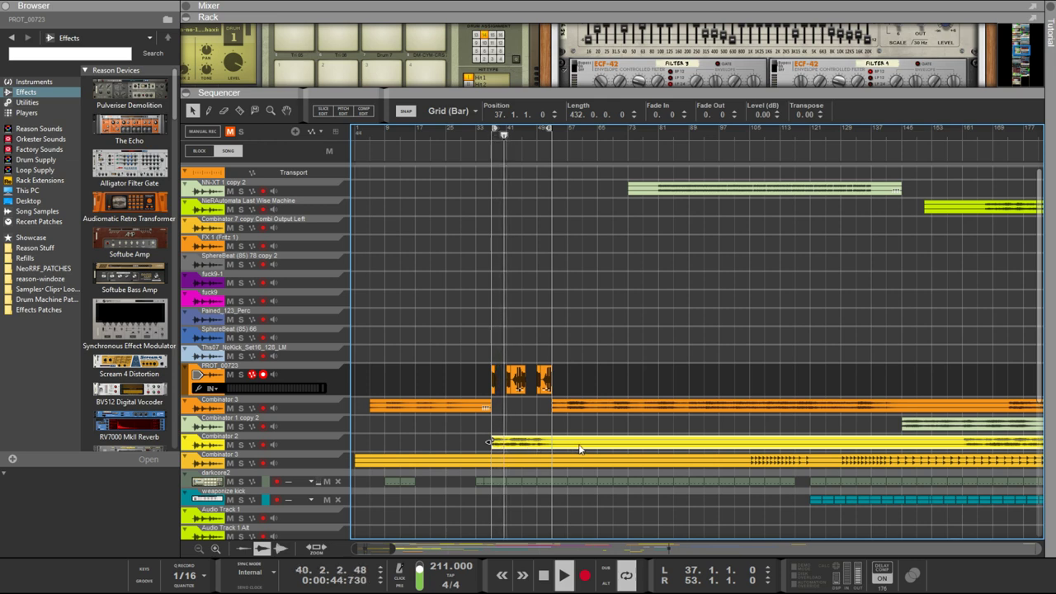
Split the Combinator 2 clip at 69.1.1.0 with the Razor tool and trim the second piece's start to 85.1.1.0
{"action": "scroll", "coordinate": [578, 448], "scroll_direction": "down", "scroll_amount": 5}
{"action": "scroll", "coordinate": [578, 444], "scroll_direction": "up", "scroll_amount": 4}
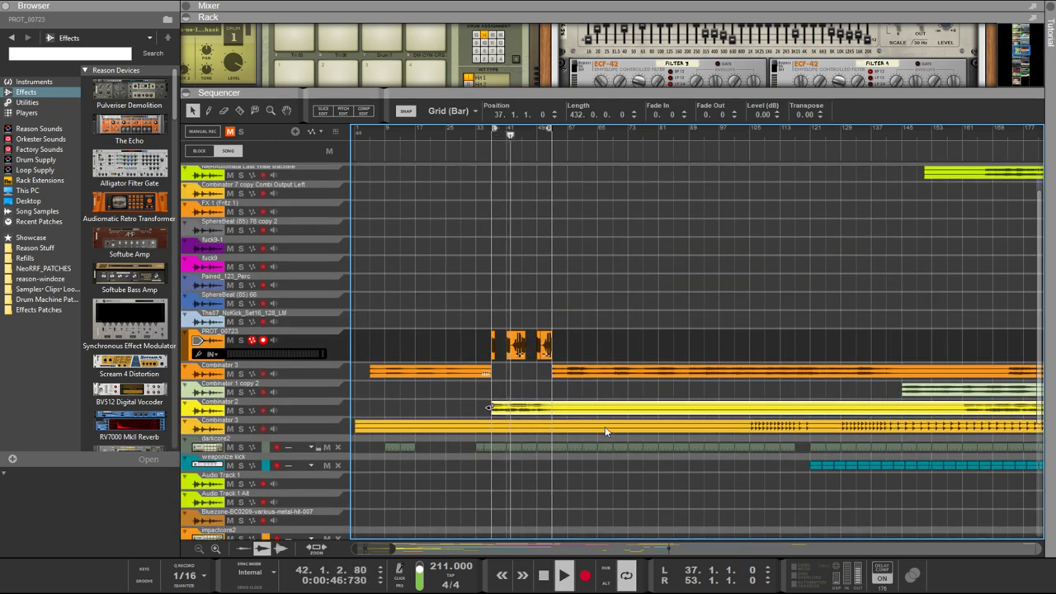
{"action": "key", "text": "r"}
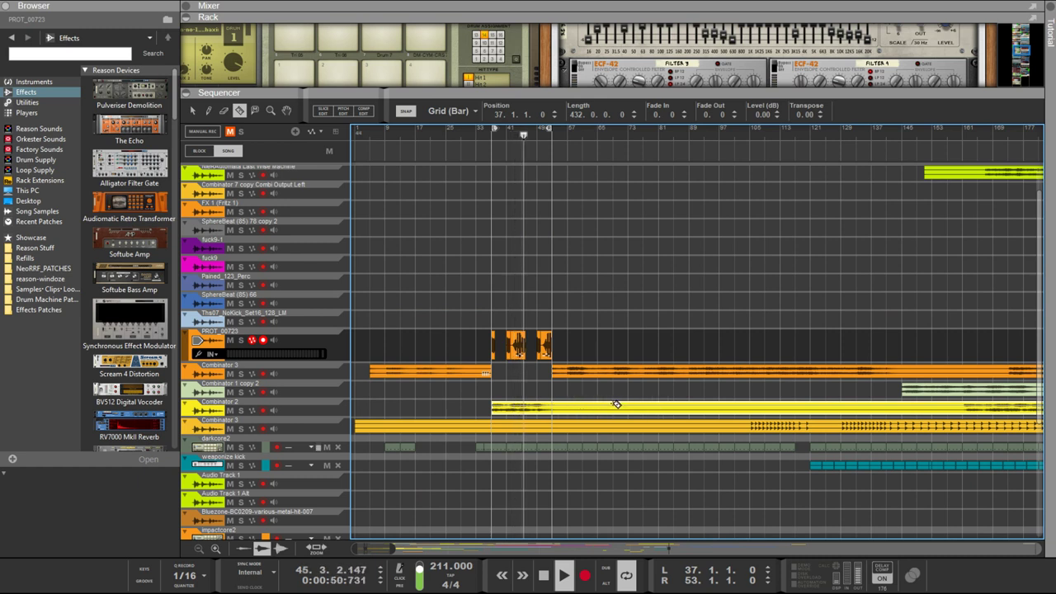
{"action": "left_click", "coordinate": [618, 405]}
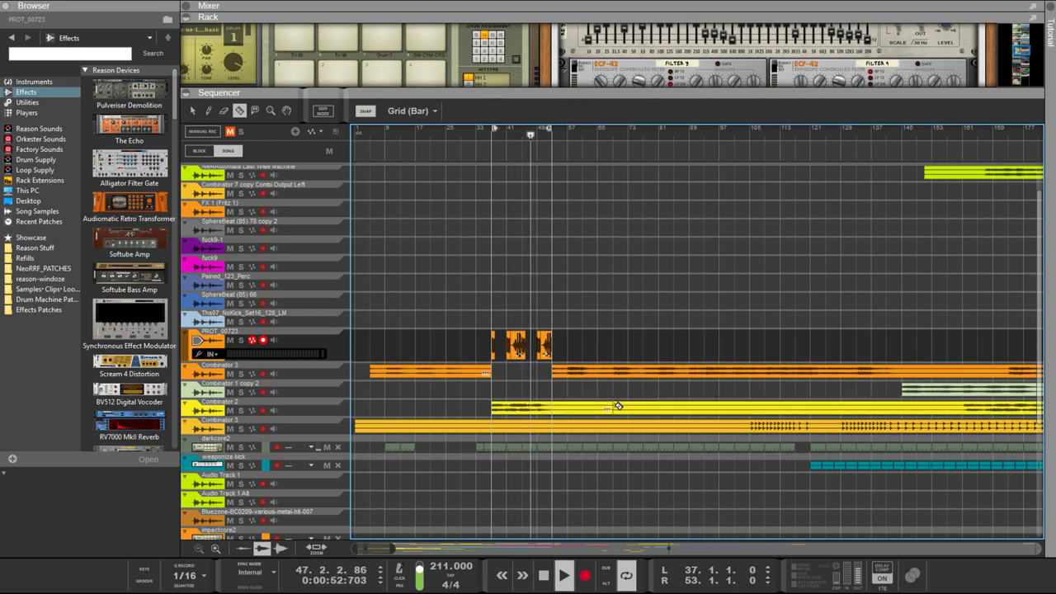
{"action": "key", "text": "q"}
{"action": "left_click", "coordinate": [578, 408]}
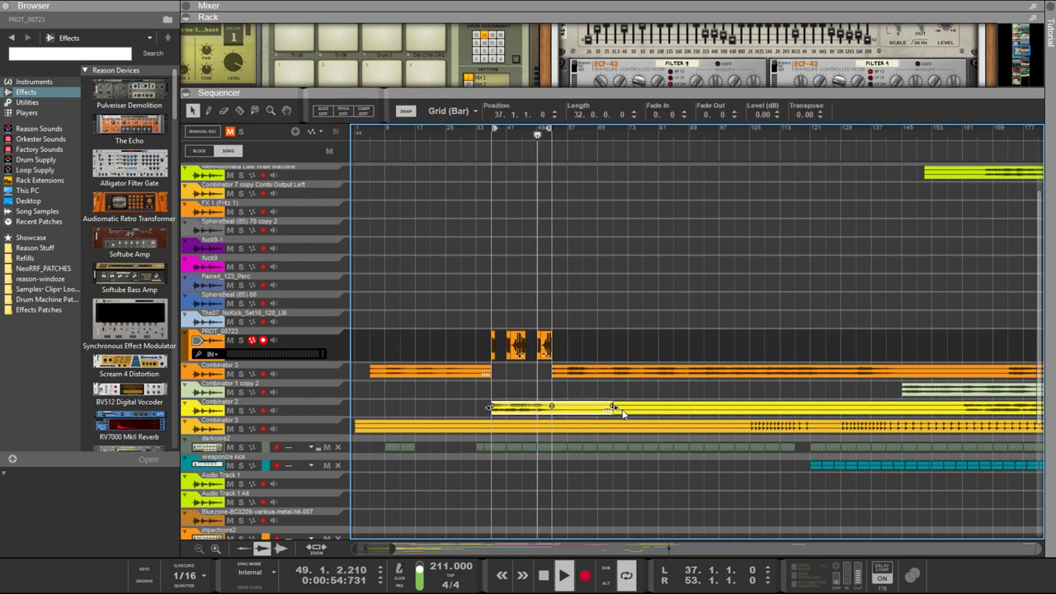
{"action": "left_click", "coordinate": [612, 407]}
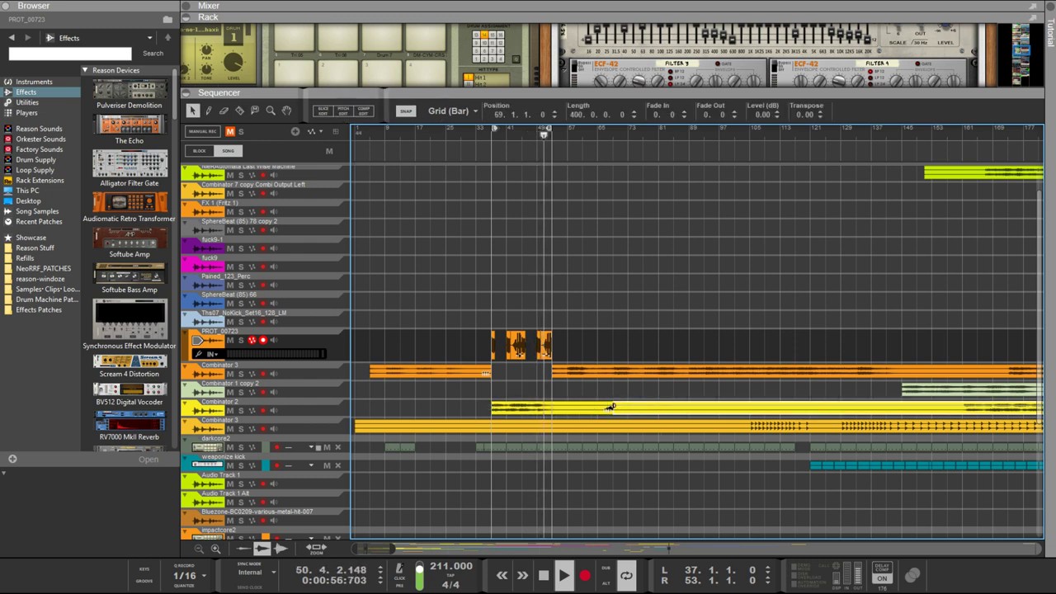
{"action": "left_click_drag", "start_coordinate": [659, 412], "coordinate": [694, 418]}
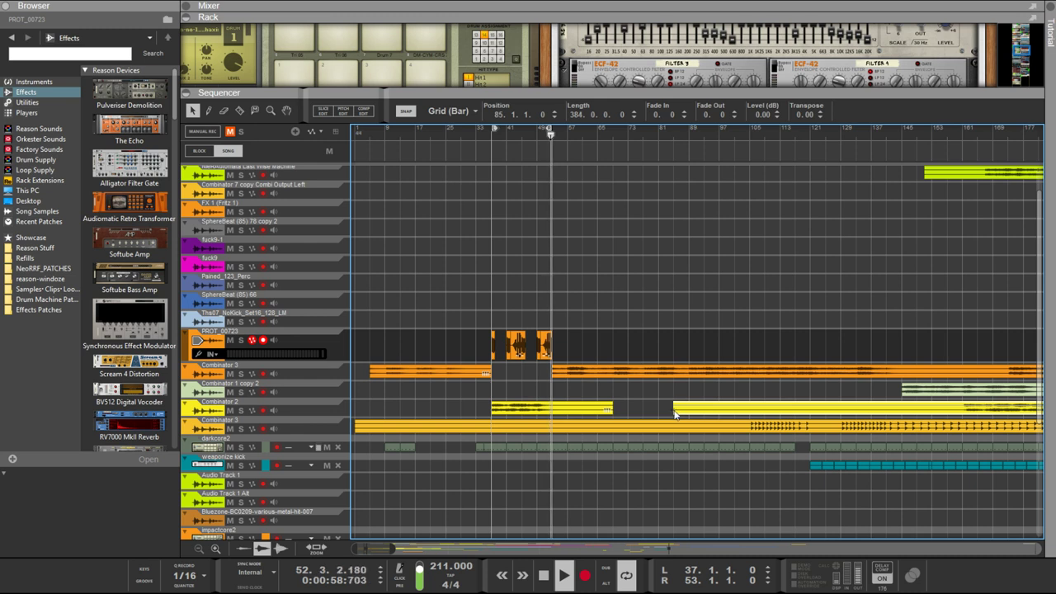
Rework the Combinator 2 pieces into adjoining clips, one from 37.1.1.0 to bar 53 and one of 308 bars starting at 53.1.1.0
{"action": "left_click", "coordinate": [600, 410]}
{"action": "mouse_move", "coordinate": [619, 411]}
{"action": "left_mouse_down"}
{"action": "mouse_move", "coordinate": [670, 414]}
{"action": "mouse_move", "coordinate": [633, 417]}
{"action": "left_mouse_up"}
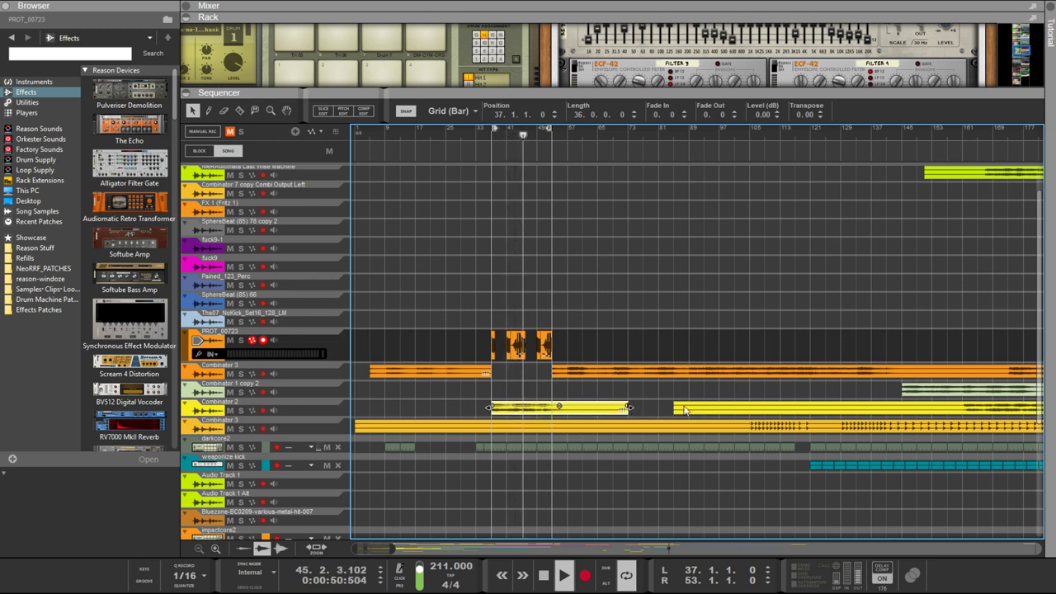
{"action": "left_click_drag", "start_coordinate": [671, 407], "coordinate": [582, 407]}
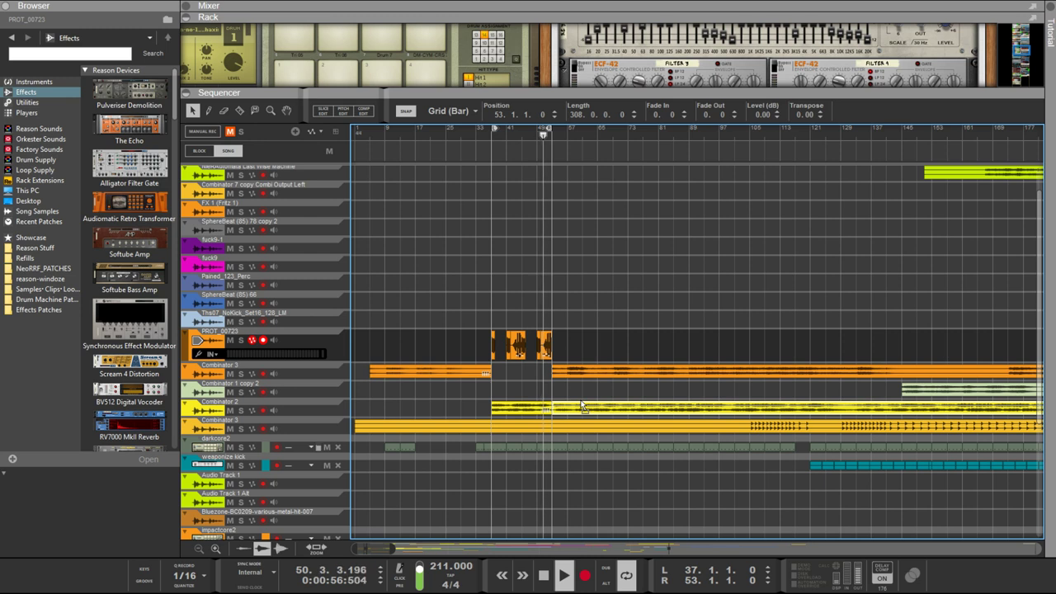
Select the three PROT_00723 clips between bars 37 and 53
{"action": "left_click_drag", "start_coordinate": [593, 383], "coordinate": [487, 413]}
{"action": "left_click_drag", "start_coordinate": [617, 345], "coordinate": [489, 358]}
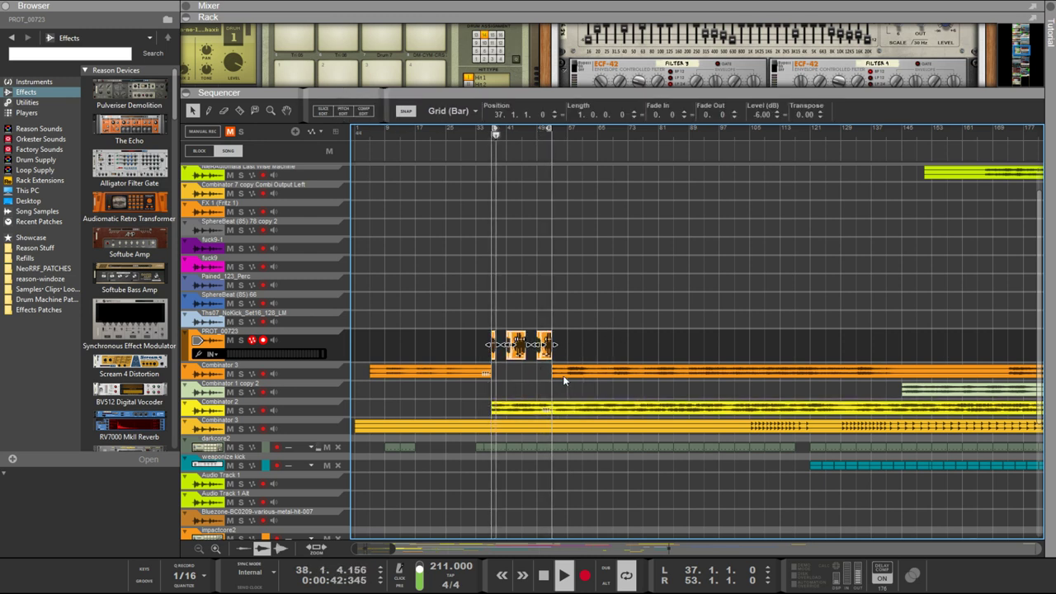
Delete the Combinator 3 audio clip that ends at bar 37, keeping the clip that starts at bar 53
{"action": "left_click", "coordinate": [551, 371]}
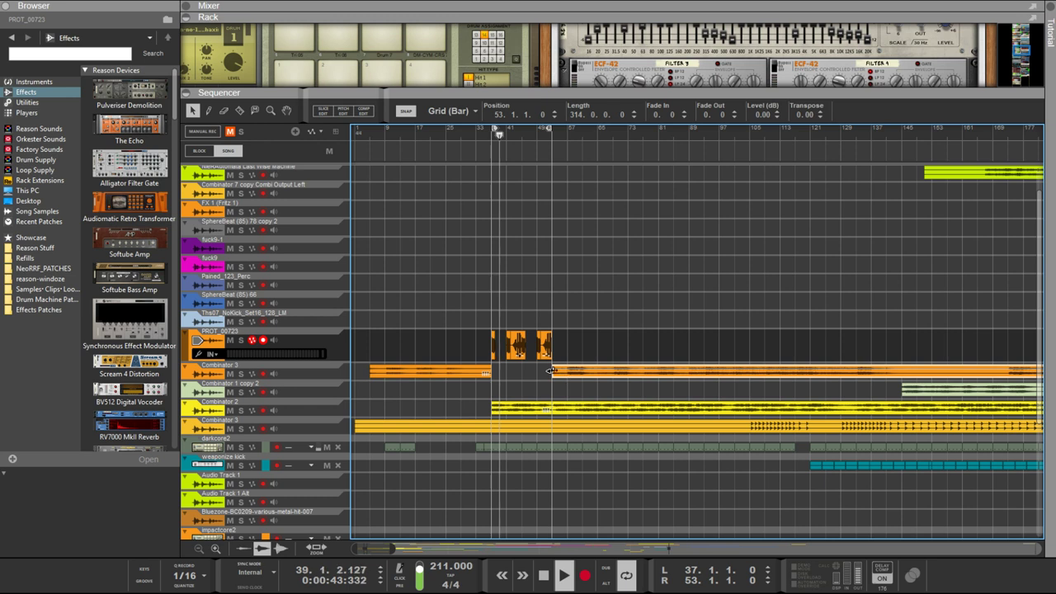
{"action": "left_click", "coordinate": [477, 373]}
{"action": "key", "text": "Delete"}
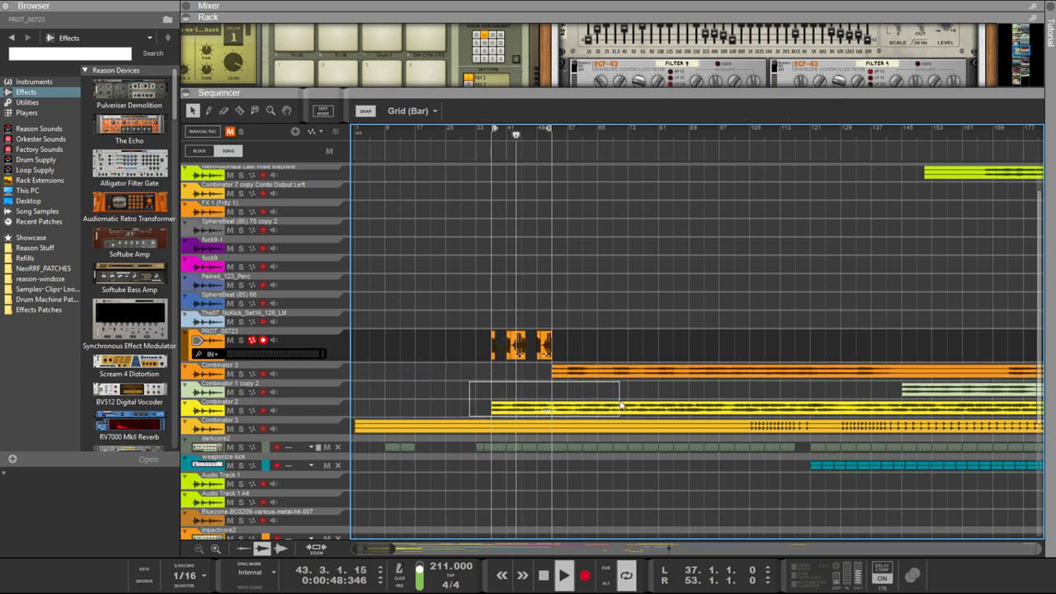
Trim the end of the first Combinator 2 audio clip to bar 53 so the clip is 16 bars long
{"action": "left_click", "coordinate": [493, 407]}
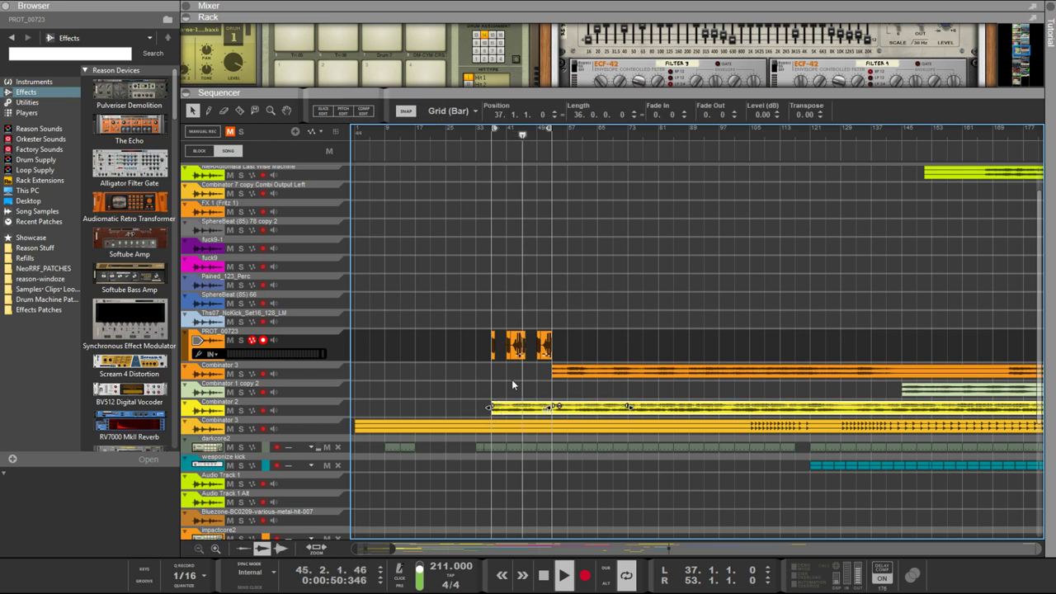
{"action": "left_click", "coordinate": [511, 380]}
{"action": "left_click", "coordinate": [493, 409]}
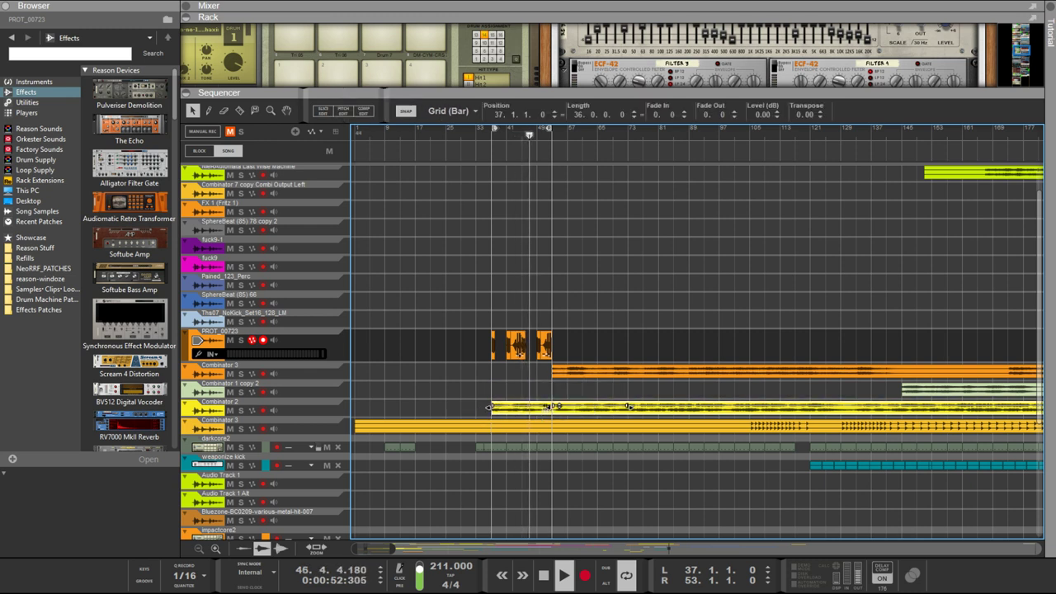
{"action": "left_click", "coordinate": [606, 416]}
{"action": "left_click", "coordinate": [606, 415]}
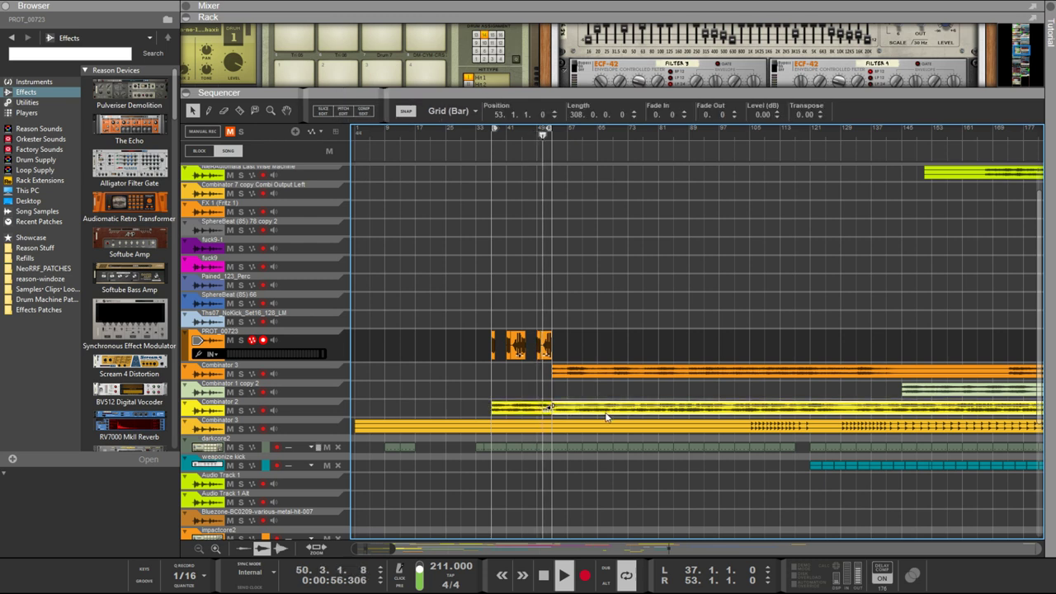
{"action": "left_click_drag", "start_coordinate": [627, 409], "coordinate": [536, 409]}
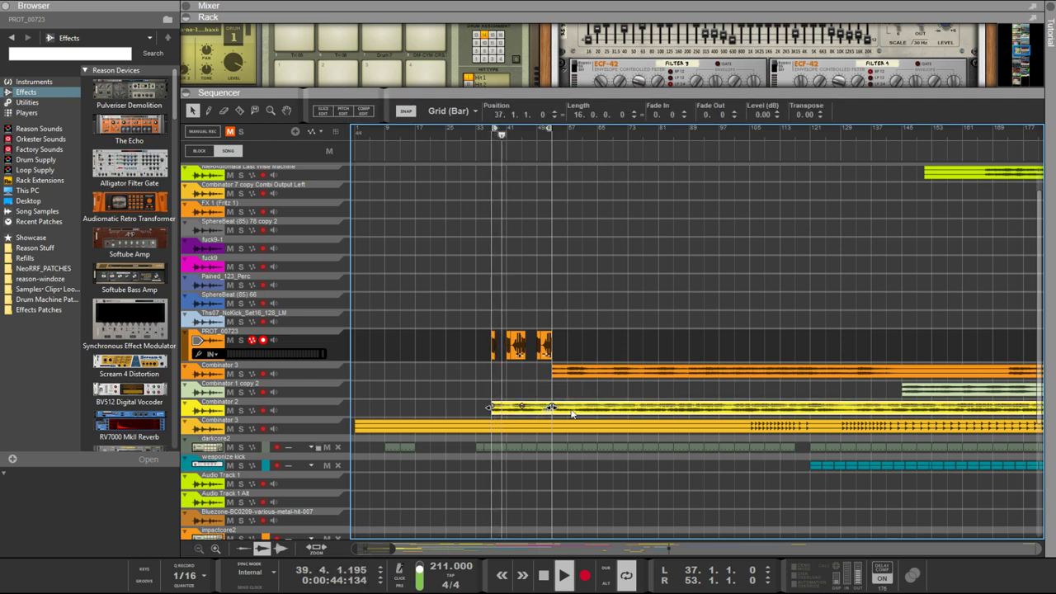
Move both Combinator 2 audio clips earlier so that the first starts at bar 1 and the second at bar 17
{"action": "left_click", "coordinate": [526, 411]}
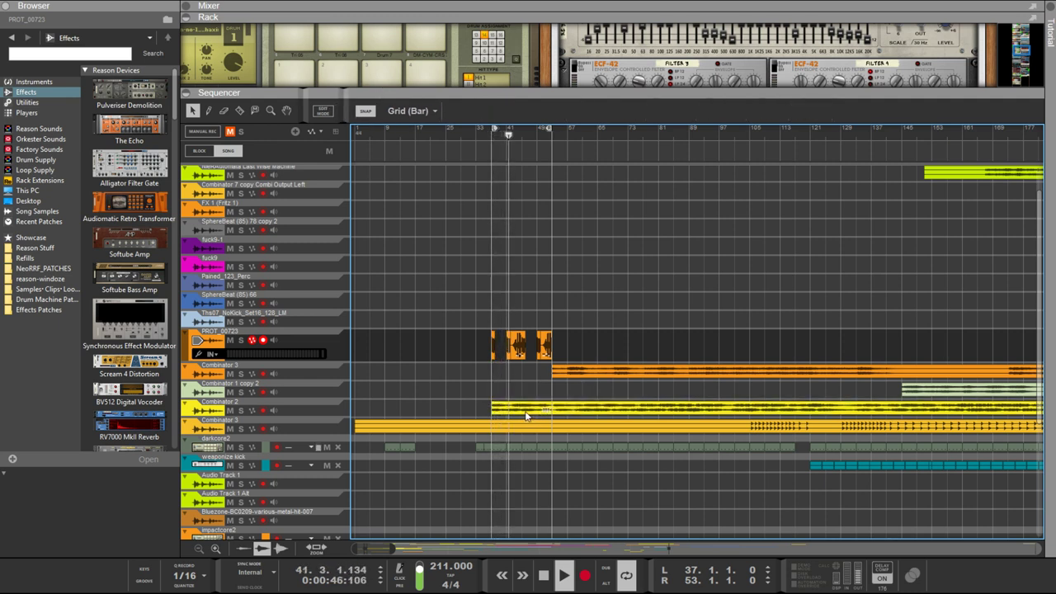
{"action": "left_click", "coordinate": [528, 410]}
{"action": "left_click_drag", "start_coordinate": [529, 410], "coordinate": [467, 411]}
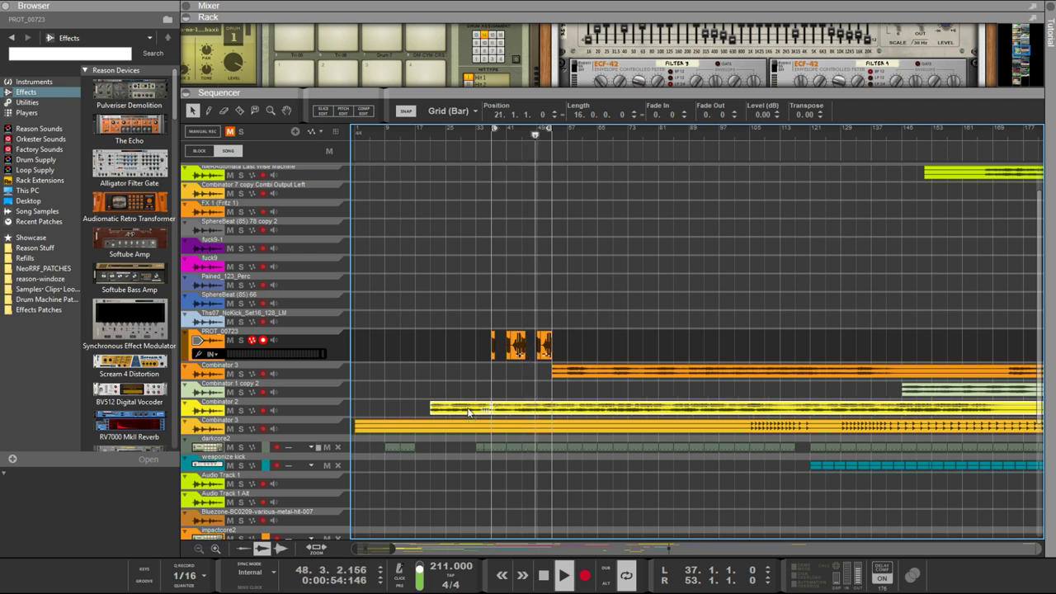
{"action": "key", "text": "Escape"}
{"action": "left_click_drag", "start_coordinate": [454, 409], "coordinate": [478, 408]}
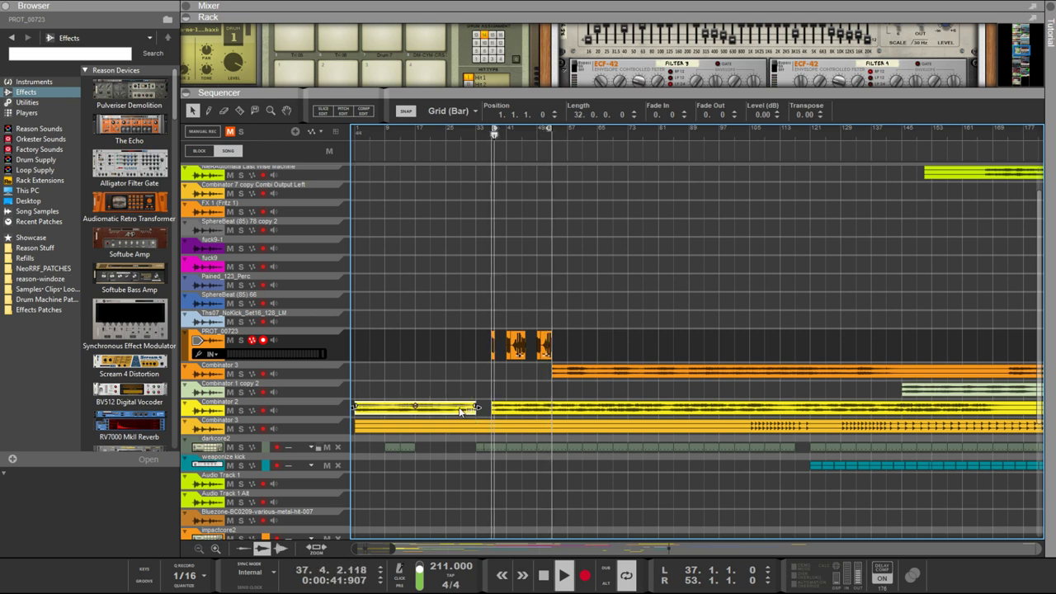
{"action": "key", "text": "ctrl+z"}
{"action": "left_click_drag", "start_coordinate": [468, 385], "coordinate": [416, 409]}
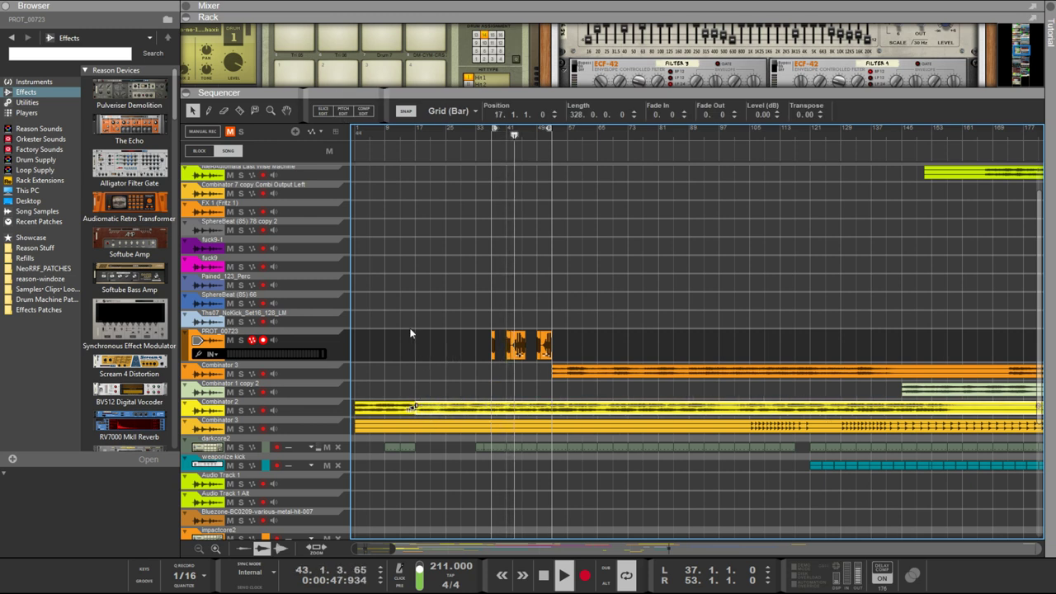
Set the loop start to bar 1 and audition the arrangement from bar 17 and from just before bar 33
{"action": "left_click", "coordinate": [364, 132], "text": "ctrl"}
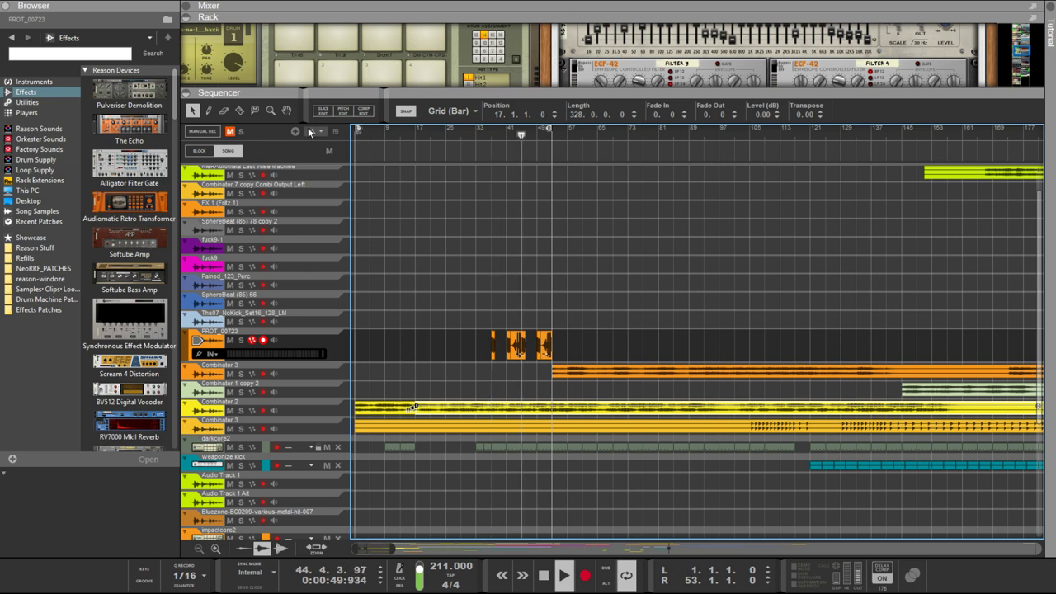
{"action": "scroll", "coordinate": [453, 478], "scroll_direction": "down", "scroll_amount": 5}
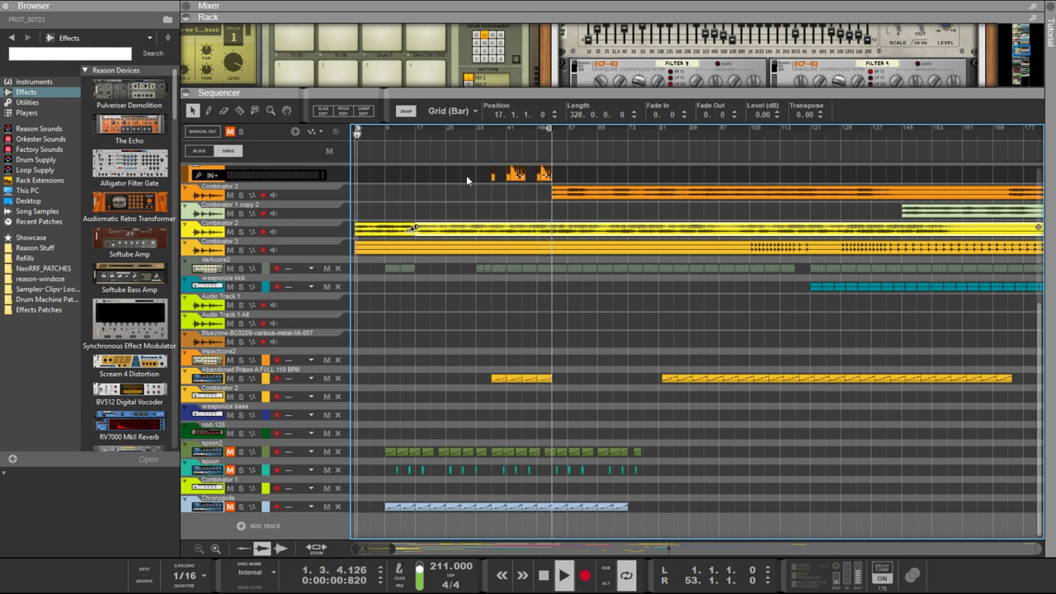
{"action": "left_click", "coordinate": [415, 127]}
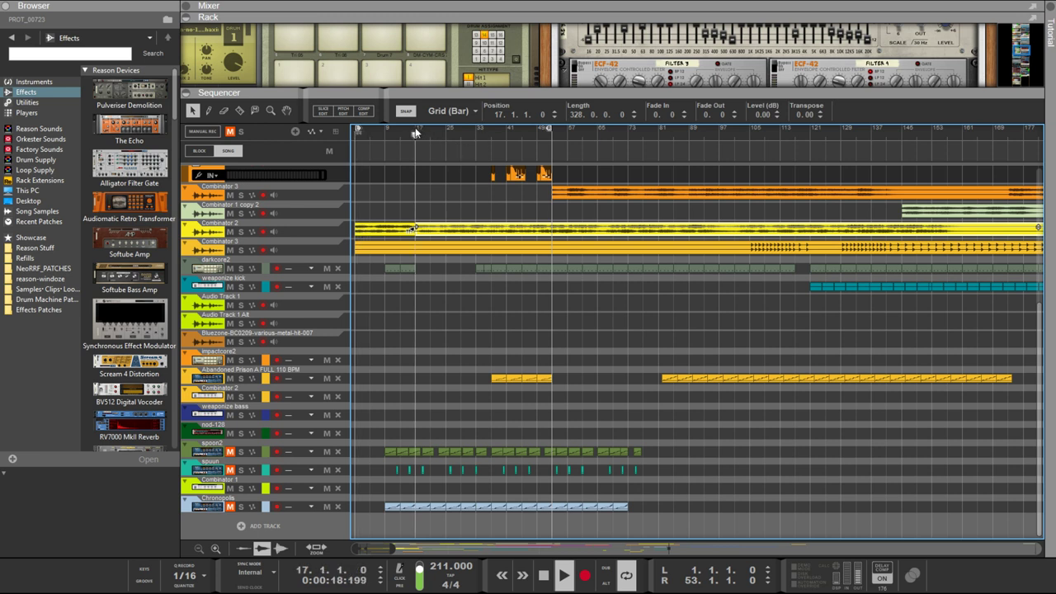
{"action": "left_click", "coordinate": [468, 132]}
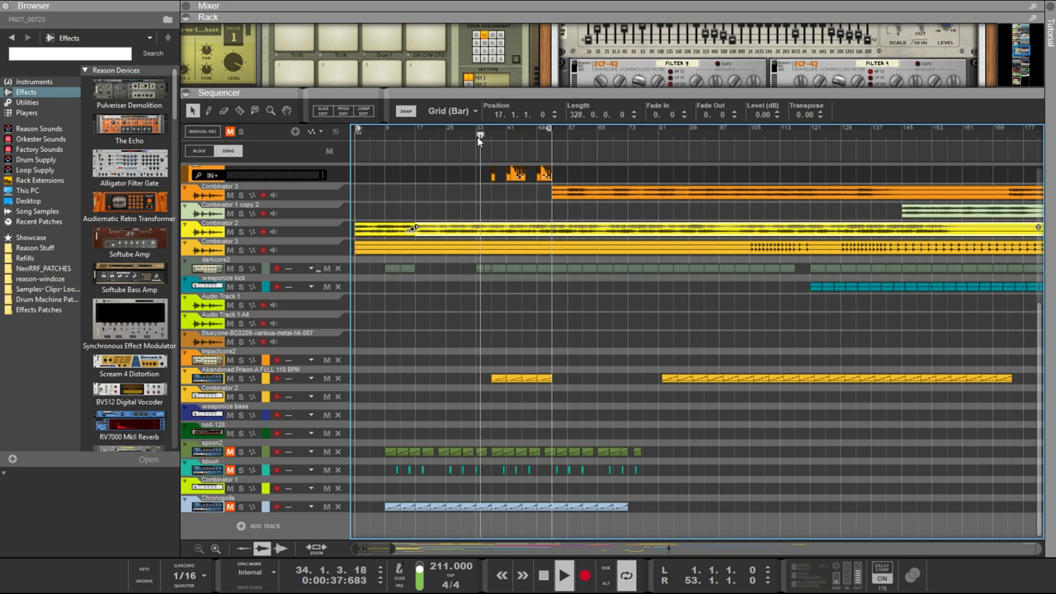
Delete the darkcore2 clips between bars 33 and 37
{"action": "left_click", "coordinate": [479, 268]}
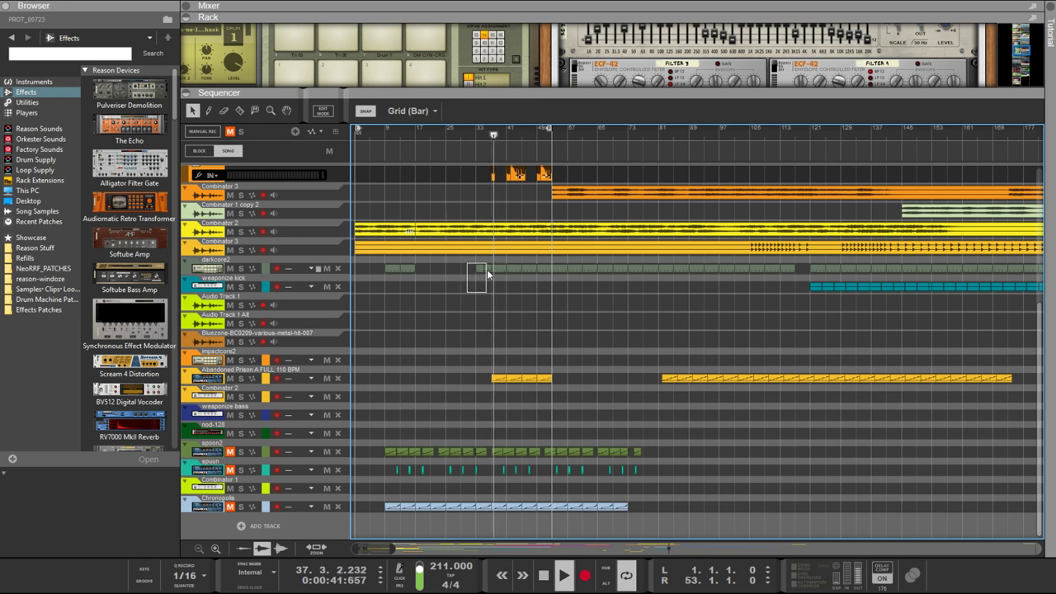
{"action": "key", "text": "Delete"}
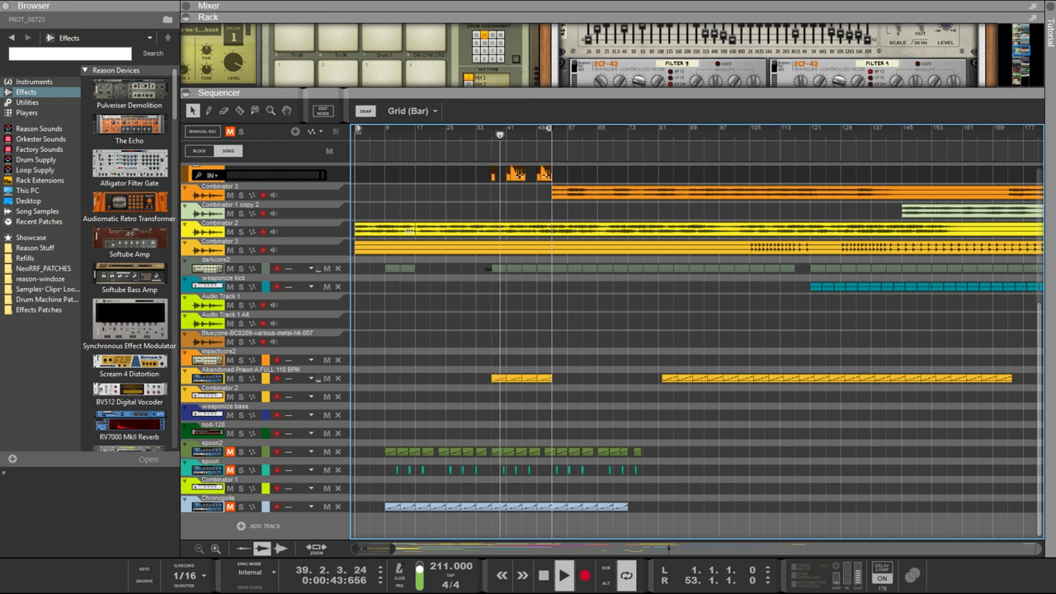
Offset the audio in the second Combinator 2 clip by trimming and realigning it at bar 17, with a length of 296 bars
{"action": "left_click", "coordinate": [442, 230]}
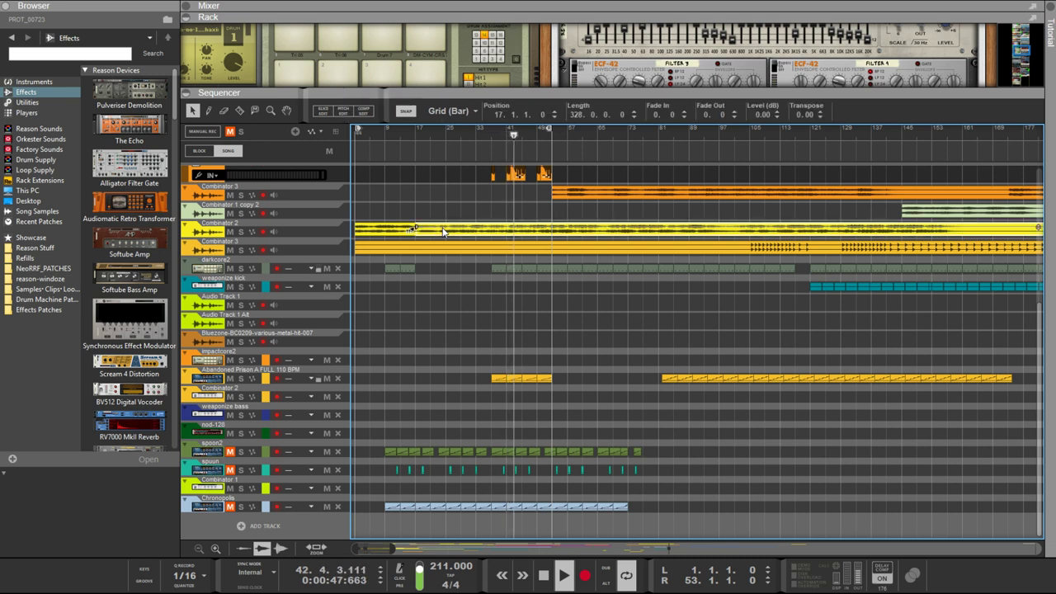
{"action": "mouse_move", "coordinate": [413, 228]}
{"action": "left_mouse_down"}
{"action": "mouse_move", "coordinate": [551, 229]}
{"action": "mouse_move", "coordinate": [416, 230]}
{"action": "left_mouse_up"}
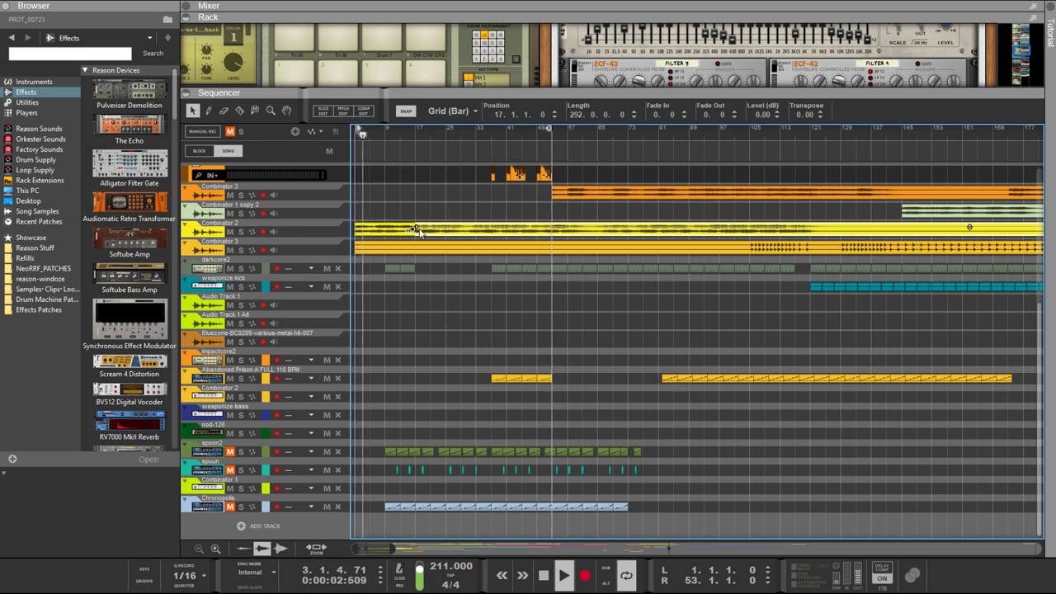
{"action": "left_click_drag", "start_coordinate": [421, 232], "coordinate": [436, 233]}
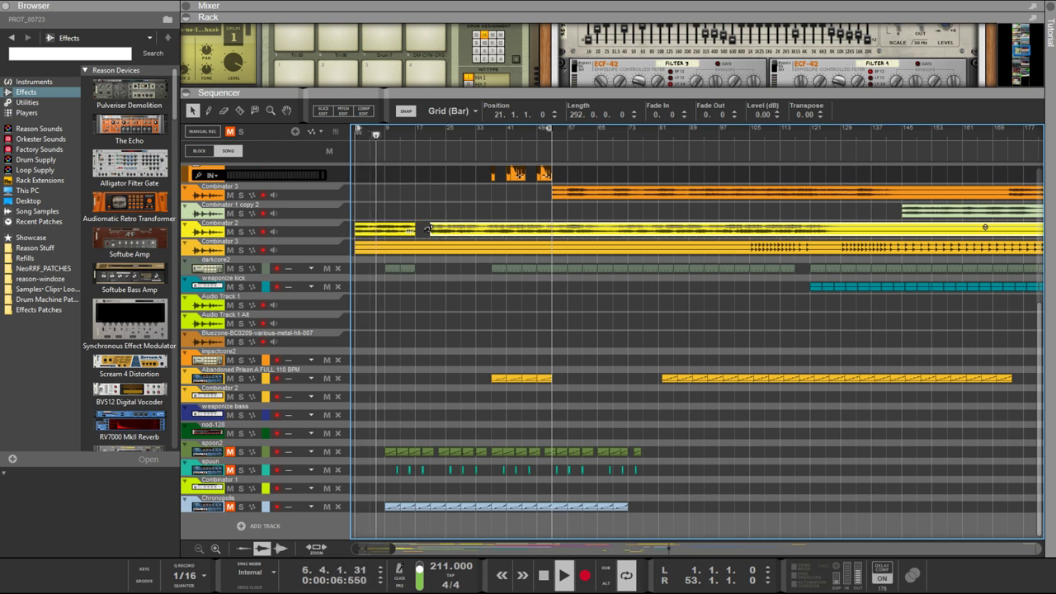
{"action": "mouse_move", "coordinate": [428, 229]}
{"action": "left_mouse_down"}
{"action": "mouse_move", "coordinate": [444, 228]}
{"action": "mouse_move", "coordinate": [414, 231]}
{"action": "left_mouse_up"}
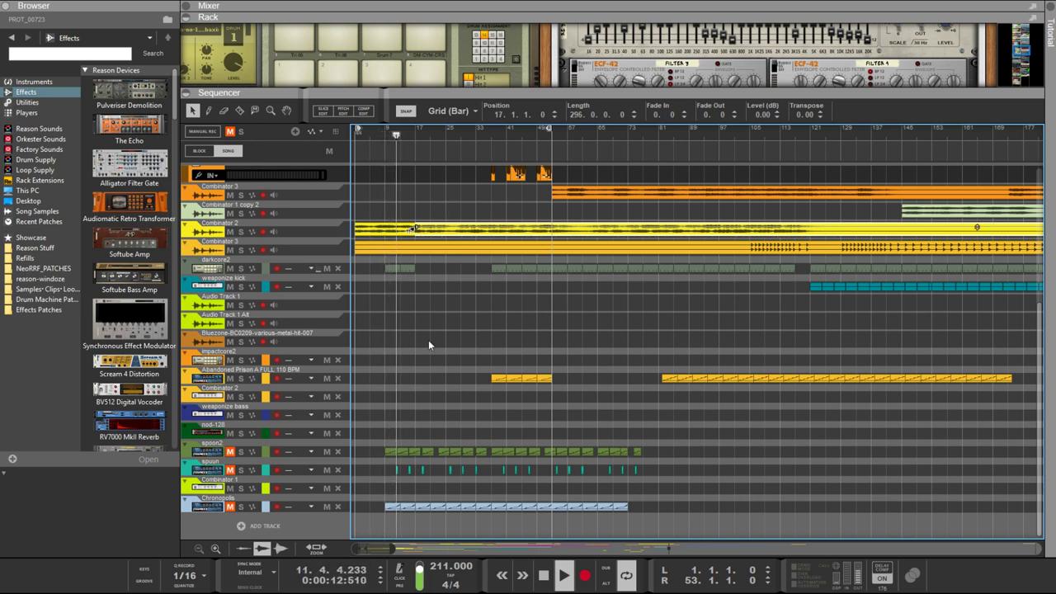
Select the spoon2 track to view its Dr. OctoRex loop player in the rack
{"action": "left_click_drag", "start_coordinate": [358, 394], "coordinate": [451, 451]}
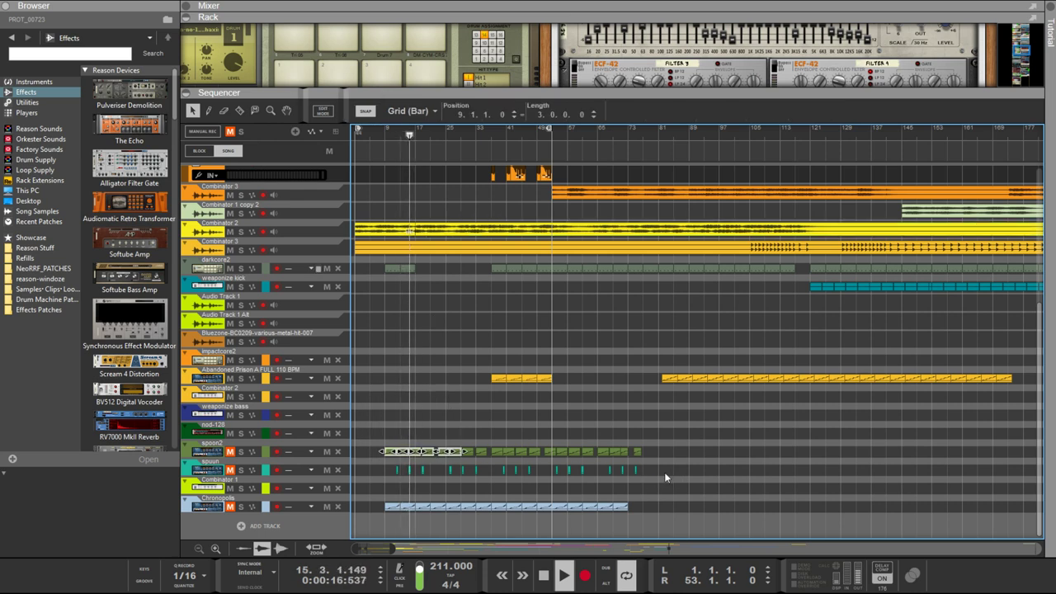
{"action": "left_click", "coordinate": [200, 451]}
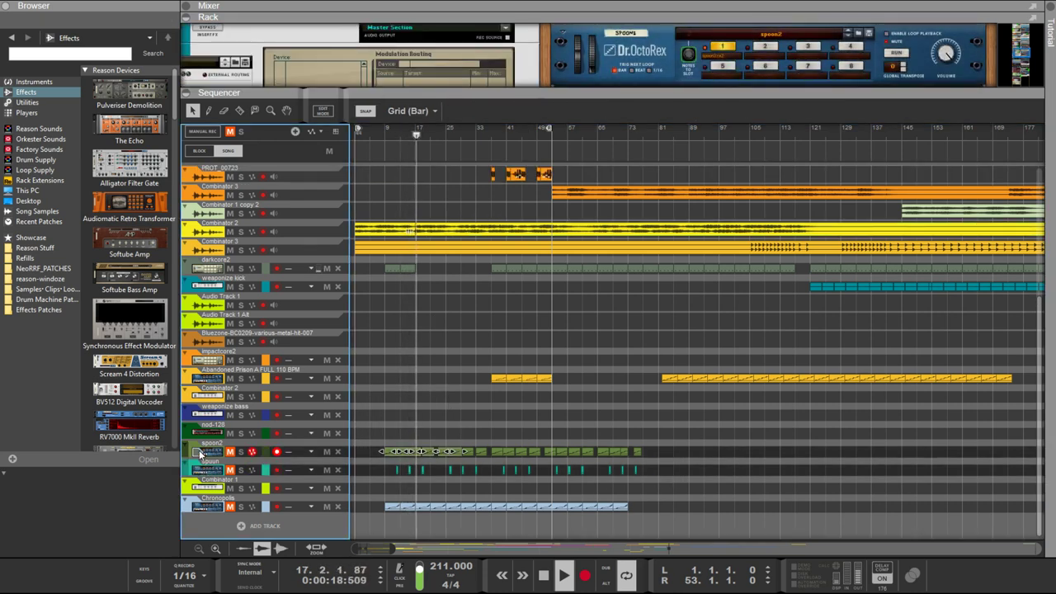
{"action": "left_click", "coordinate": [428, 307]}
Trim the second Combinator 2 audio clip further to 276 bars, keeping its start at bar 17
{"action": "left_click", "coordinate": [410, 231]}
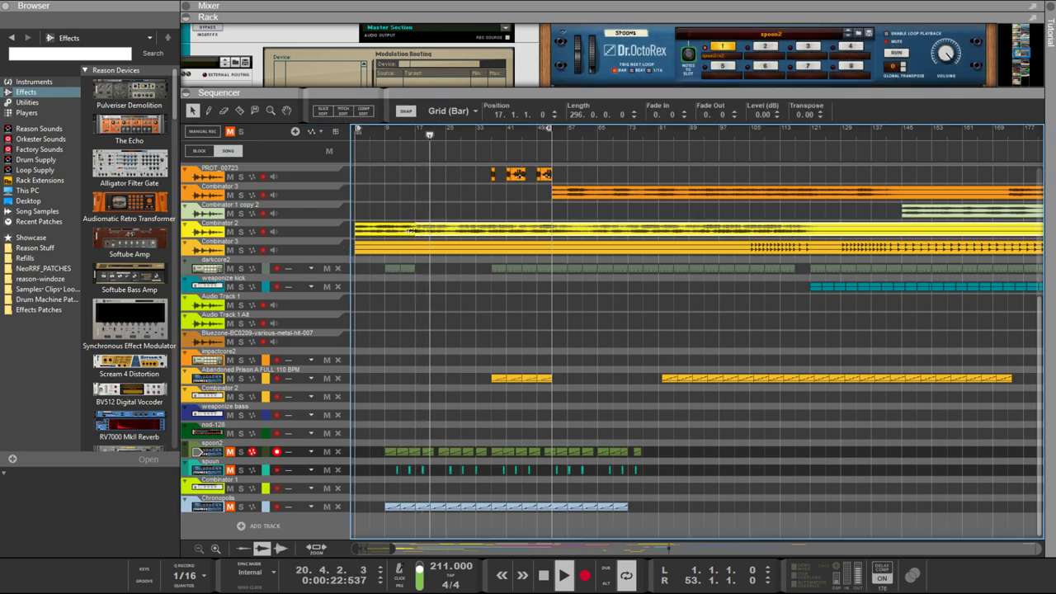
{"action": "left_click_drag", "start_coordinate": [410, 230], "coordinate": [428, 242]}
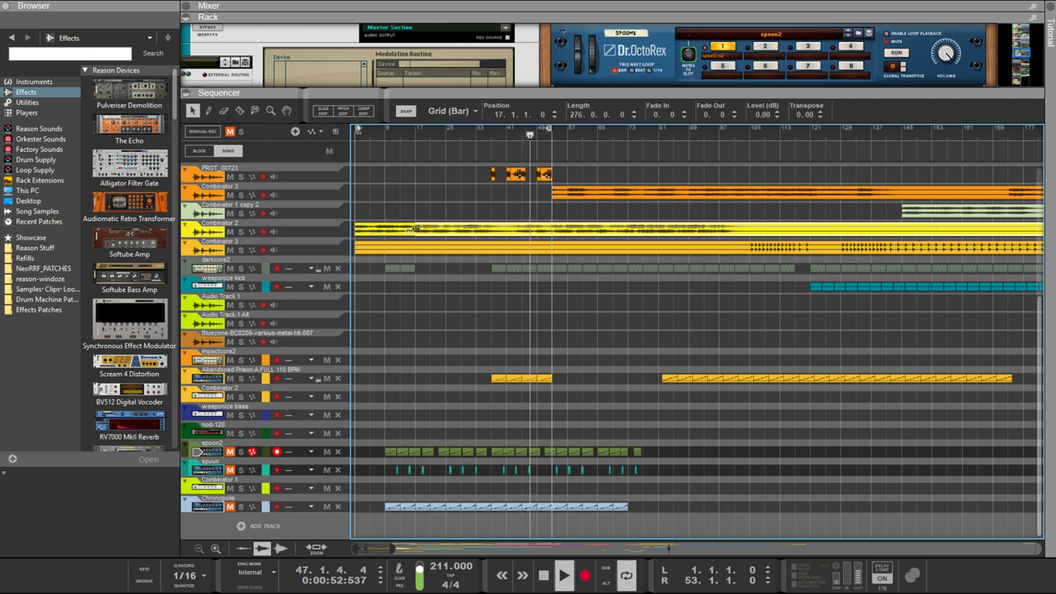
{"action": "mouse_move", "coordinate": [412, 228]}
{"action": "left_mouse_down"}
{"action": "mouse_move", "coordinate": [430, 229]}
{"action": "mouse_move", "coordinate": [414, 229]}
{"action": "left_mouse_up"}
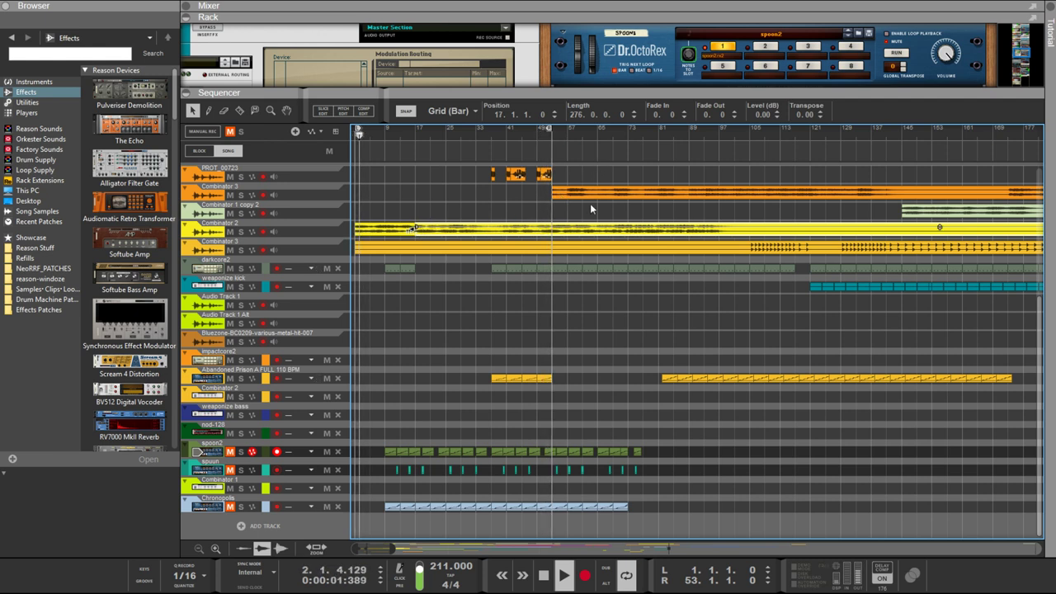
Move the remaining Combinator 3 audio clip to bar 81 and set the loop end to bar 65
{"action": "left_click_drag", "start_coordinate": [577, 167], "coordinate": [715, 203]}
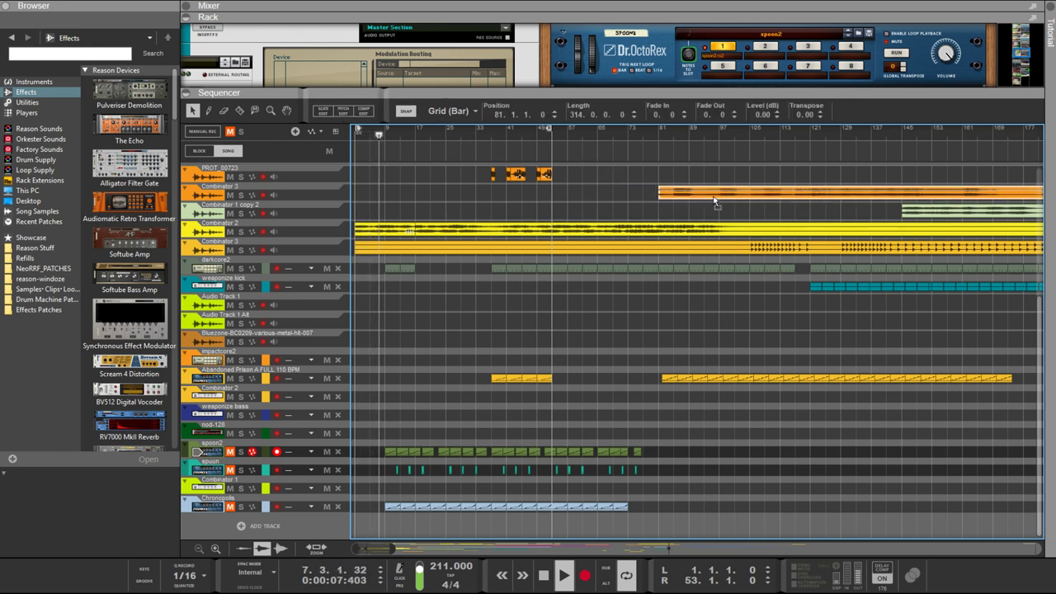
{"action": "left_click", "coordinate": [597, 129], "text": "alt"}
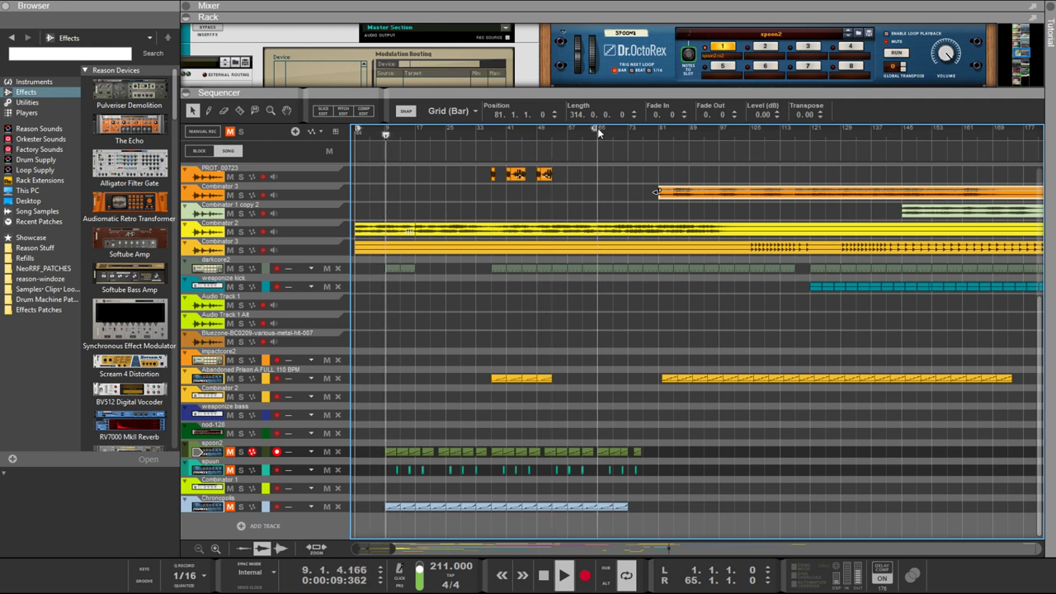
Rearrange the PROT_00723 clips into two repeated groups, with the first starting at bar 33 and the second ending at bar 65
{"action": "left_click_drag", "start_coordinate": [586, 168], "coordinate": [479, 176]}
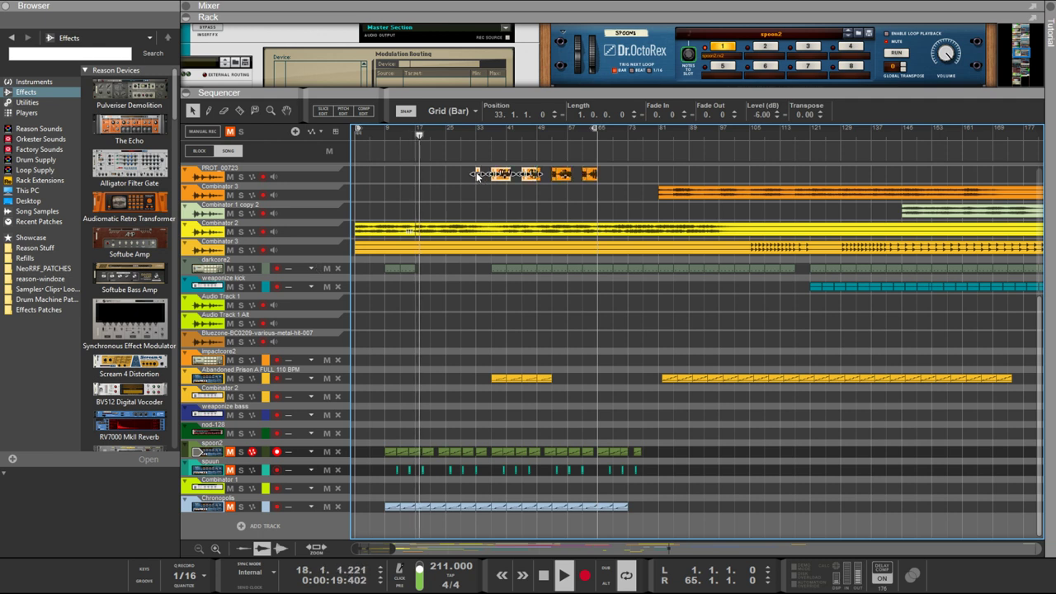
{"action": "left_click", "coordinate": [499, 189]}
Shorten the PROT_00723 clips at bars 38 and 54 to 3 bars each
{"action": "left_click", "coordinate": [506, 176]}
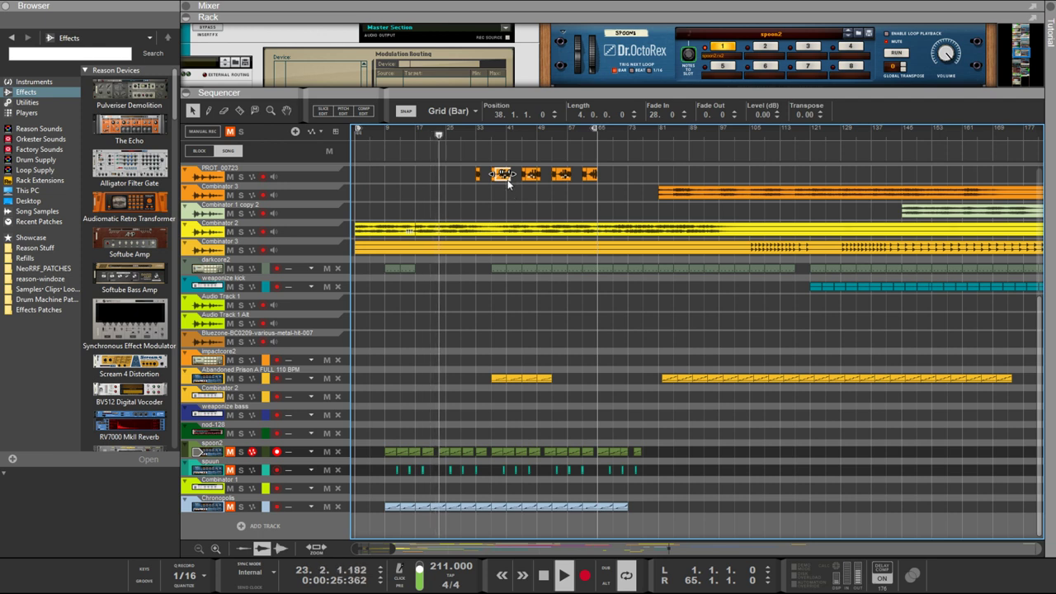
{"action": "left_click_drag", "start_coordinate": [504, 174], "coordinate": [500, 174]}
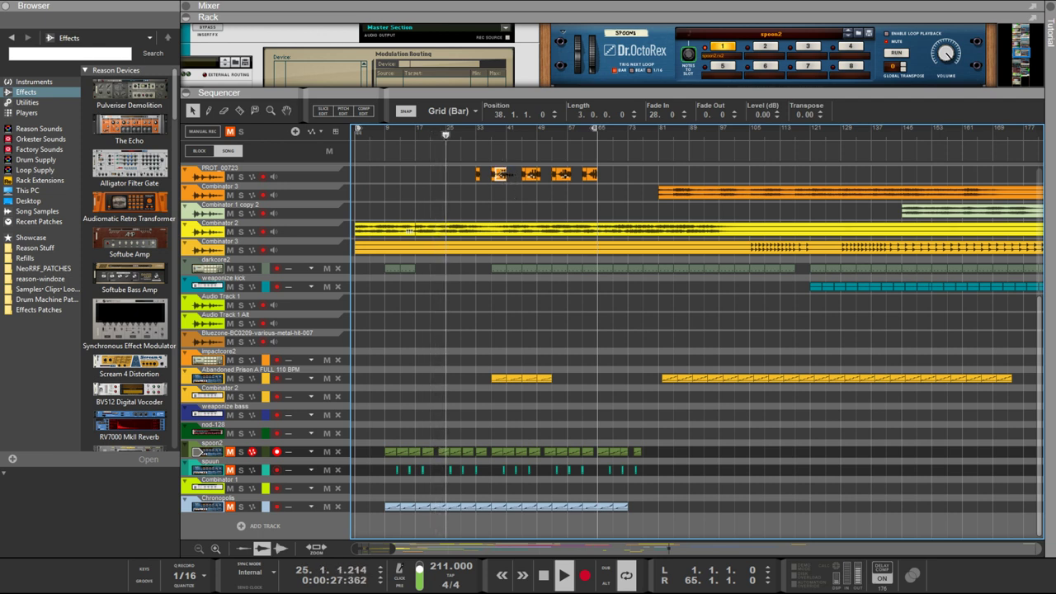
{"action": "left_click", "coordinate": [561, 173]}
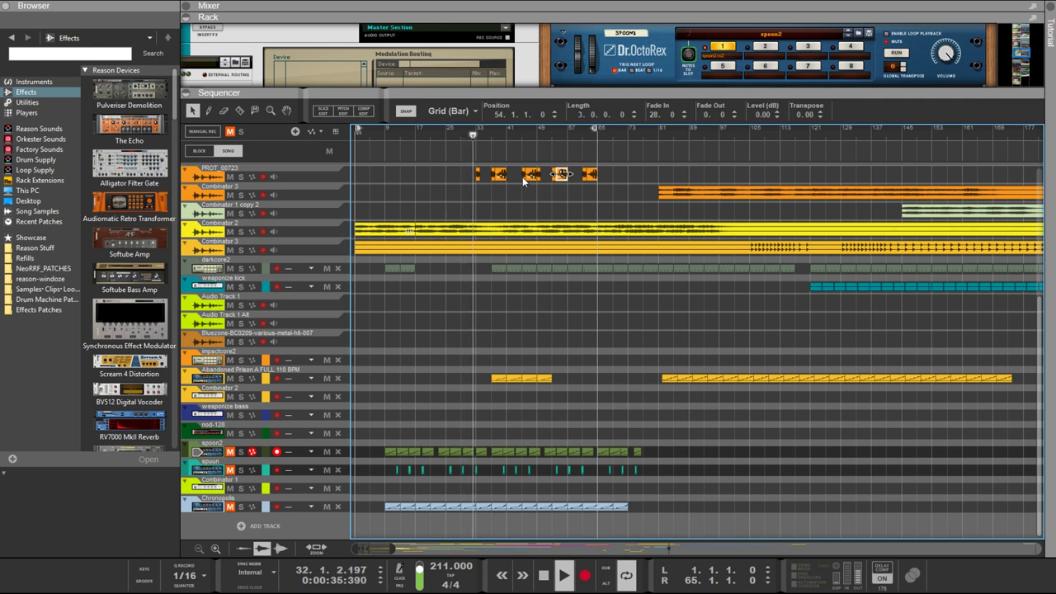
Copy the one-bar PROT_00723 clip to bar 41 and try the same with the one-bar clip at bar 53
{"action": "left_click_drag", "start_coordinate": [476, 173], "coordinate": [474, 200]}
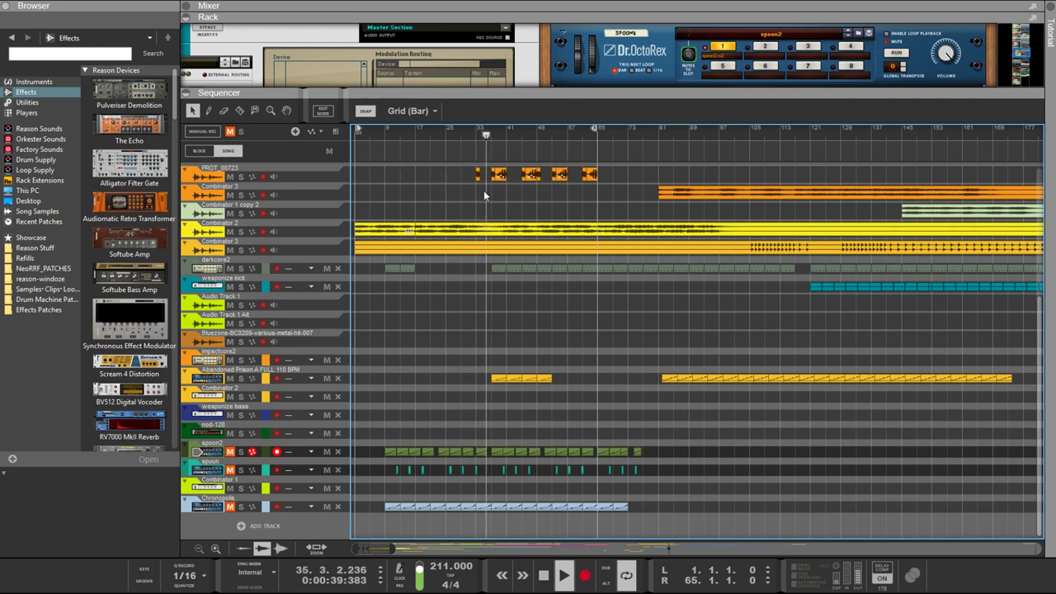
{"action": "left_click", "coordinate": [498, 176]}
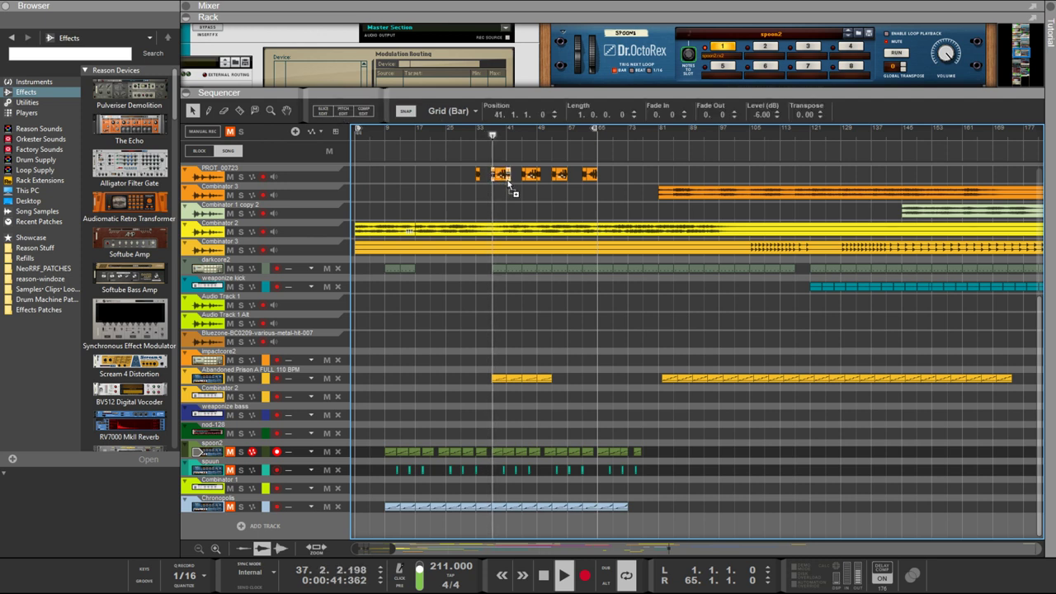
{"action": "left_click", "coordinate": [567, 176]}
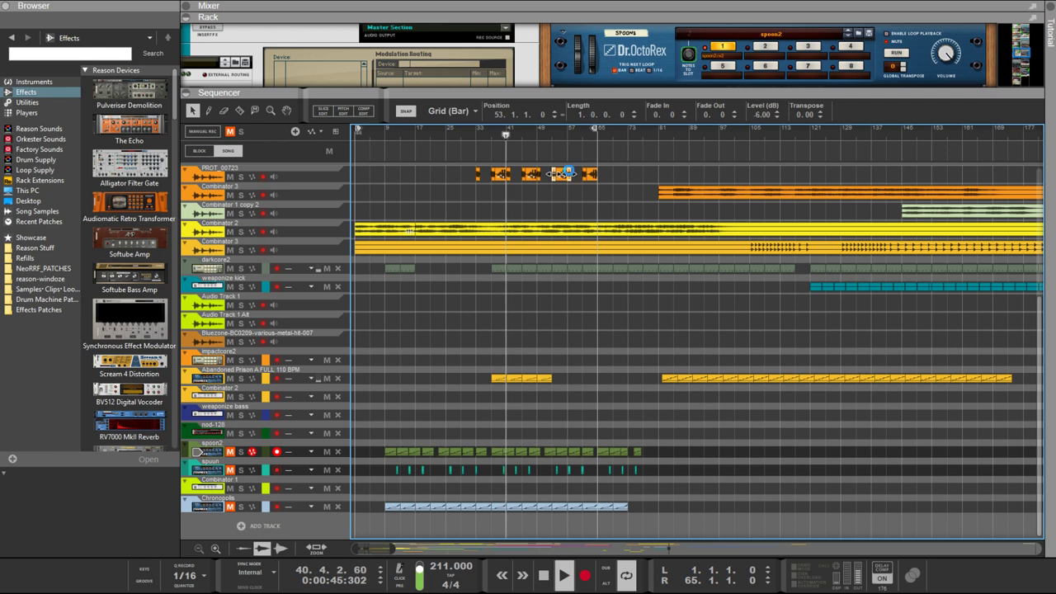
{"action": "left_click", "coordinate": [528, 194]}
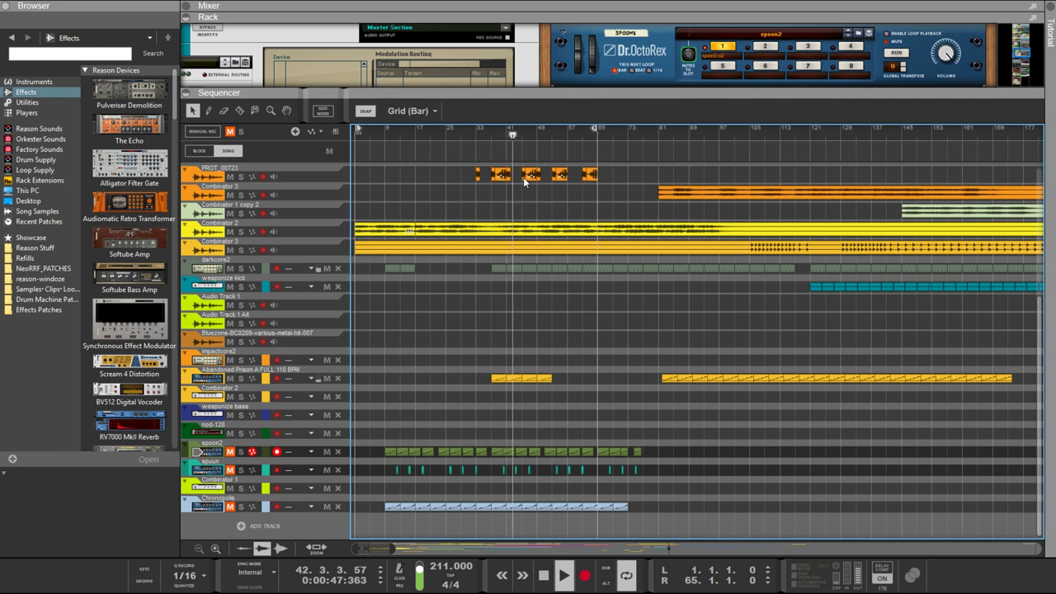
Copy the one-bar PROT_00723 clips to bars 49 and 57
{"action": "left_click", "coordinate": [530, 177]}
{"action": "left_click", "coordinate": [560, 175]}
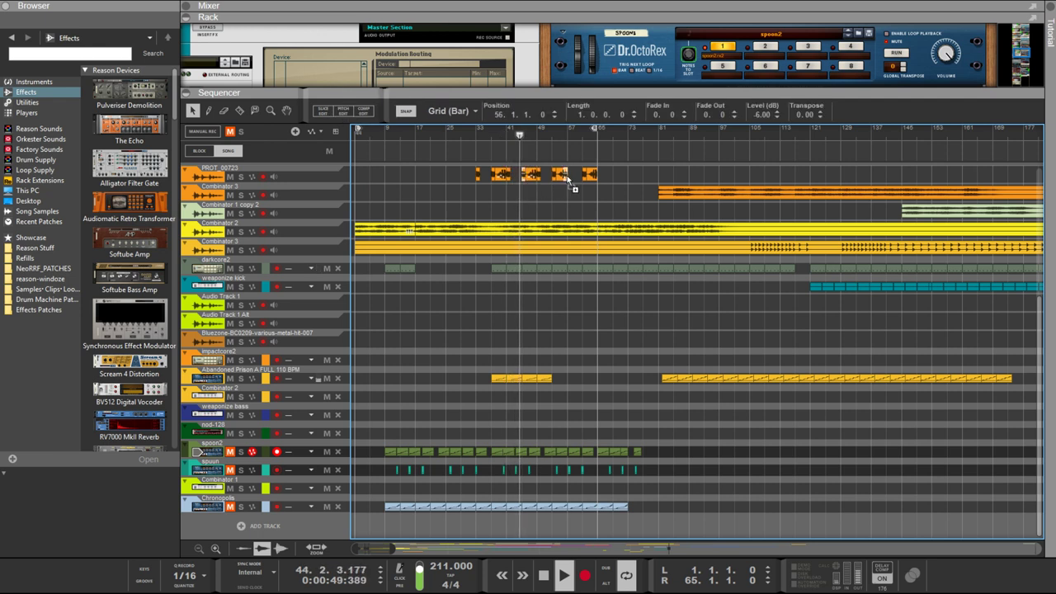
{"action": "left_click", "coordinate": [567, 193]}
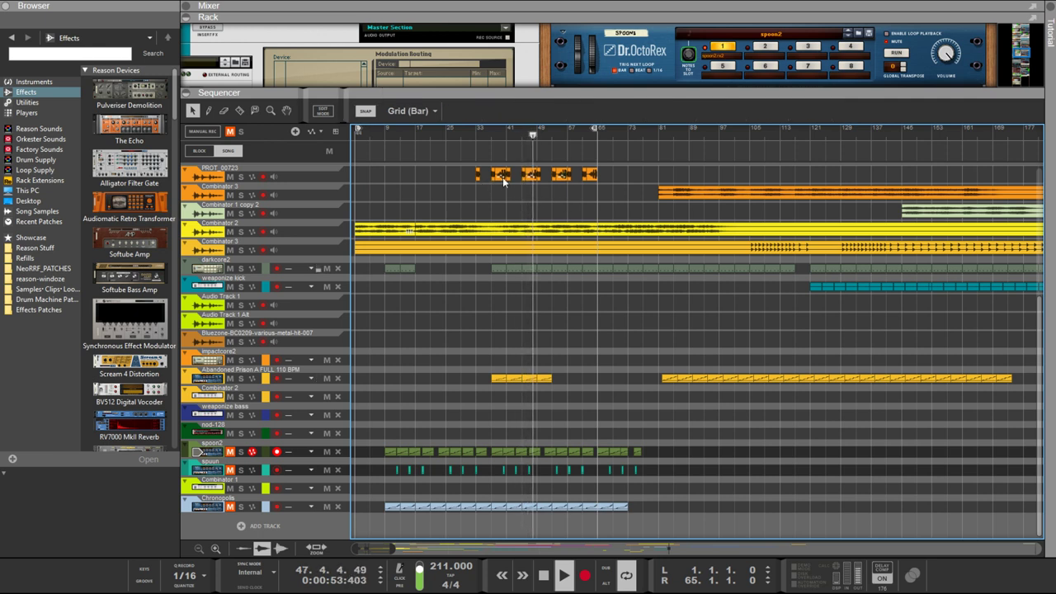
Delete the 3-bar PROT_00723 clips at bars 38 and 54
{"action": "left_click", "coordinate": [502, 177]}
{"action": "left_click", "coordinate": [578, 183]}
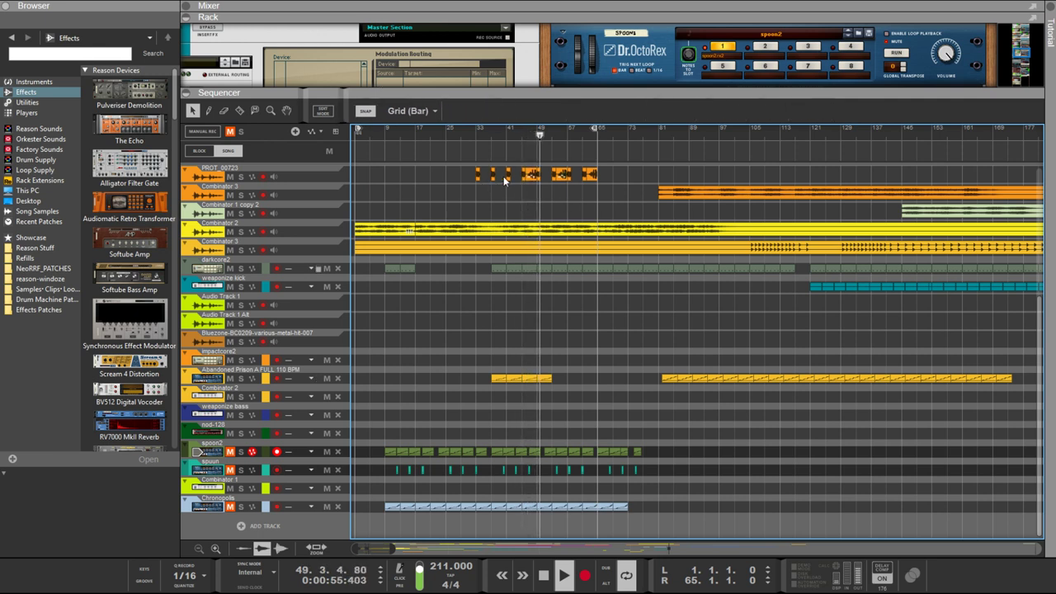
{"action": "left_click", "coordinate": [565, 175]}
{"action": "left_click", "coordinate": [564, 178]}
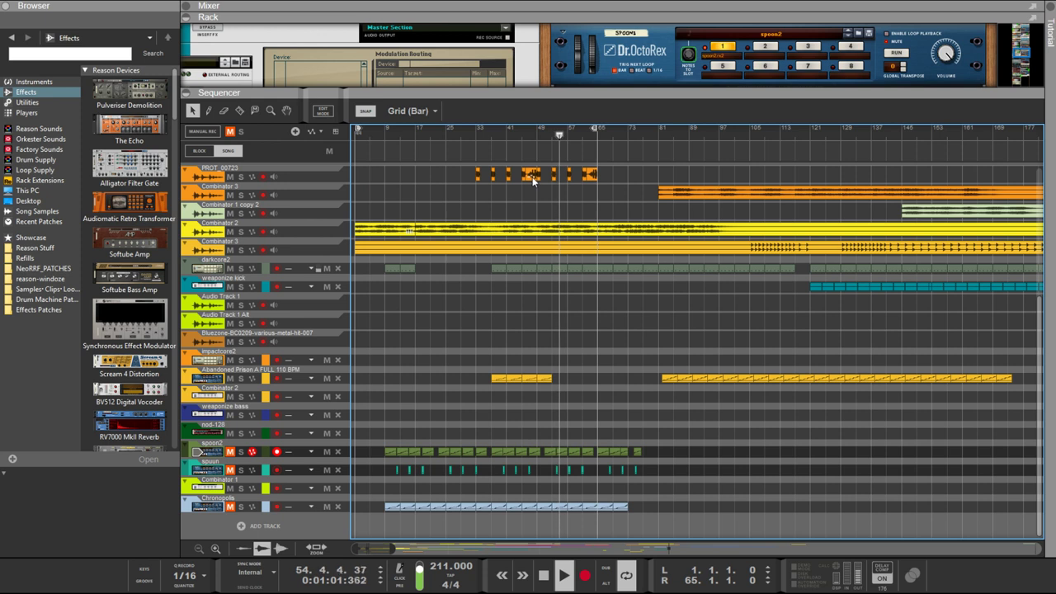
Set the PROT_00723 clip at bar 46 to a fade-in of 40 and a level of 1.01 dB
{"action": "left_click", "coordinate": [532, 180]}
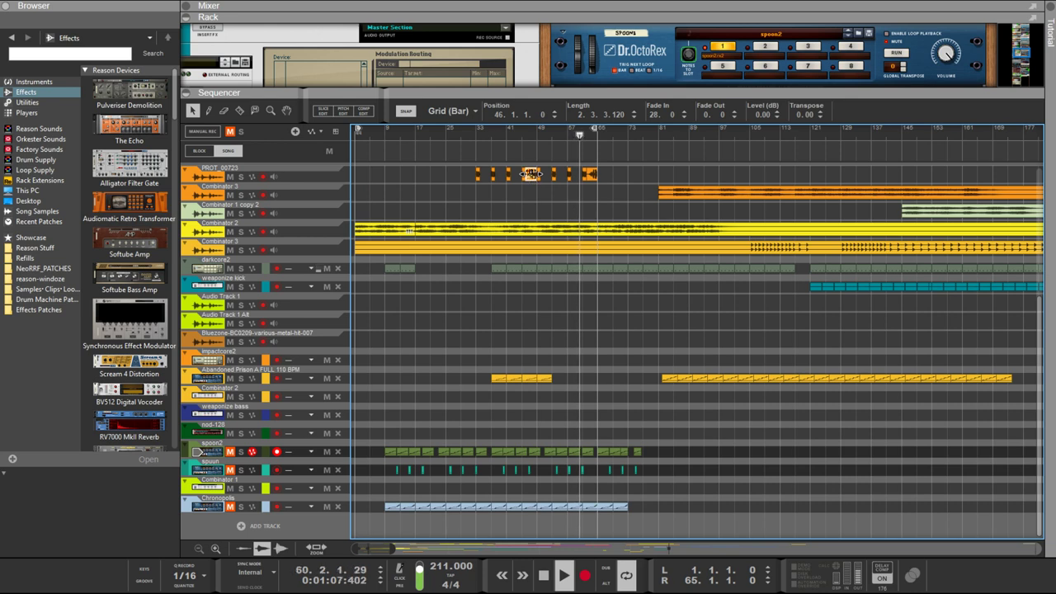
{"action": "scroll", "coordinate": [534, 182], "scroll_direction": "up", "scroll_amount": 8}
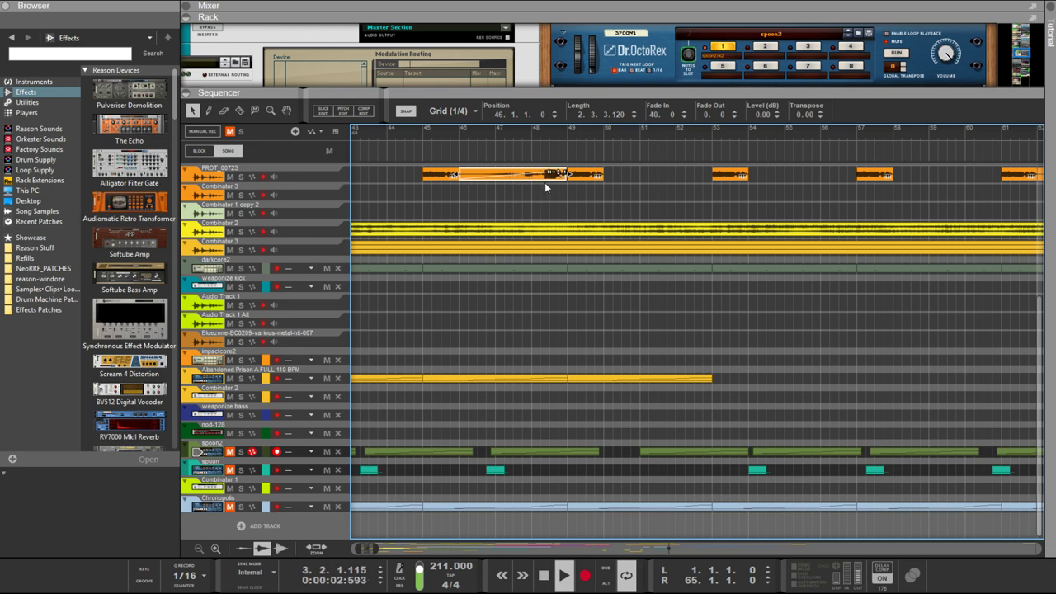
{"action": "scroll", "coordinate": [545, 182], "scroll_direction": "up", "scroll_amount": 5}
{"action": "scroll", "coordinate": [545, 183], "scroll_direction": "down", "scroll_amount": 7}
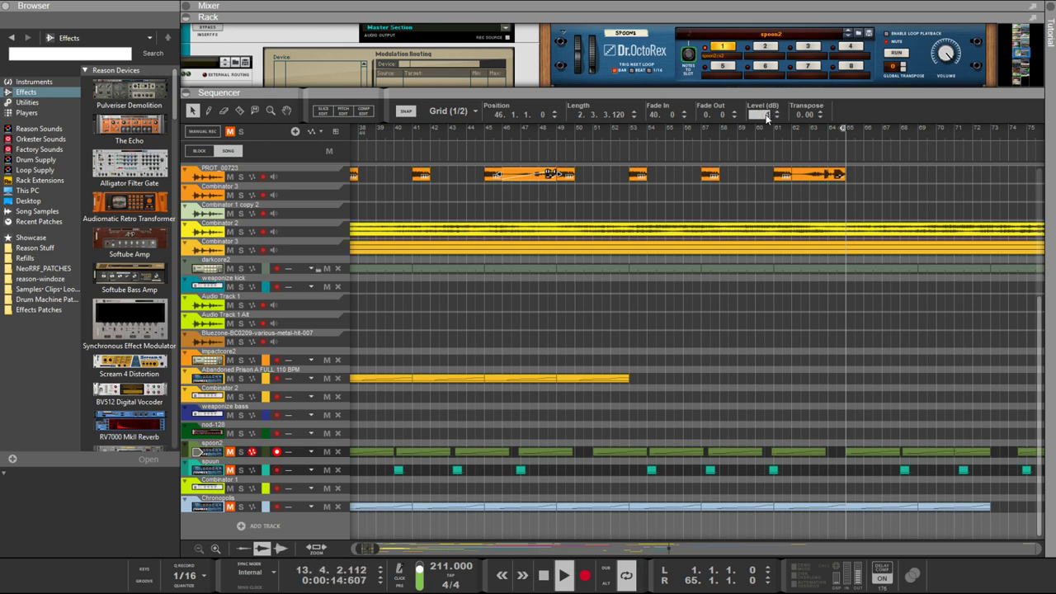
{"action": "key", "text": "Return"}
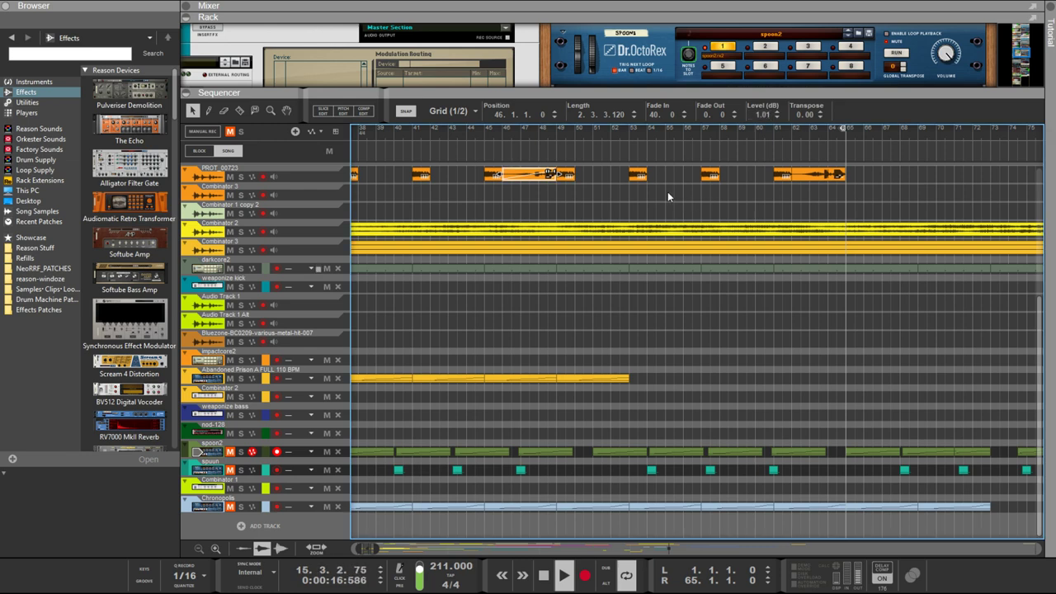
Move the PROT_00723 clip from bar 46 to bar 50 and copy it to bar 38
{"action": "scroll", "coordinate": [622, 192], "scroll_direction": "down", "scroll_amount": 3}
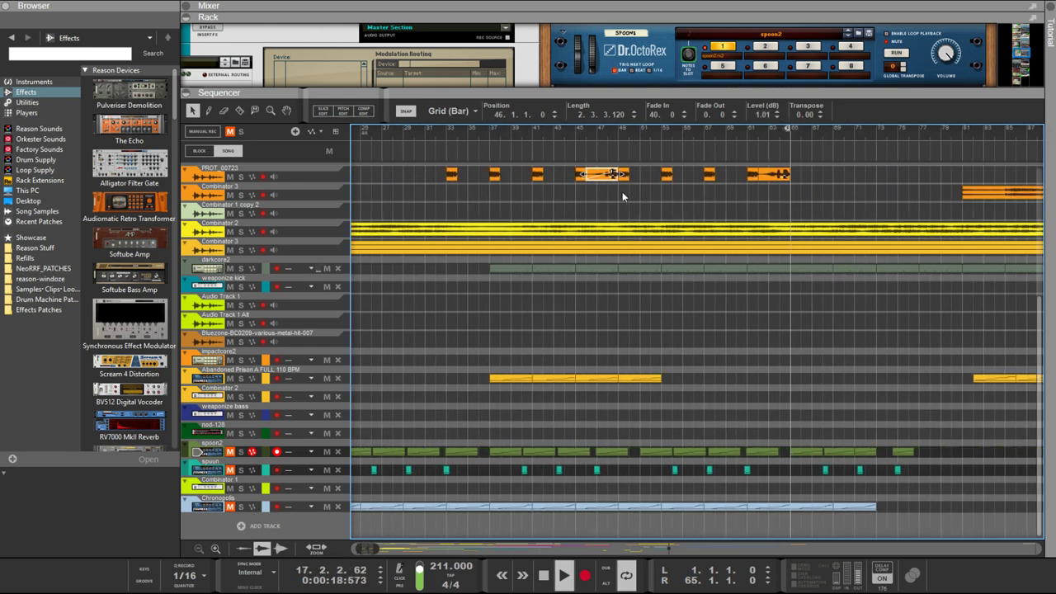
{"action": "left_click", "coordinate": [675, 179]}
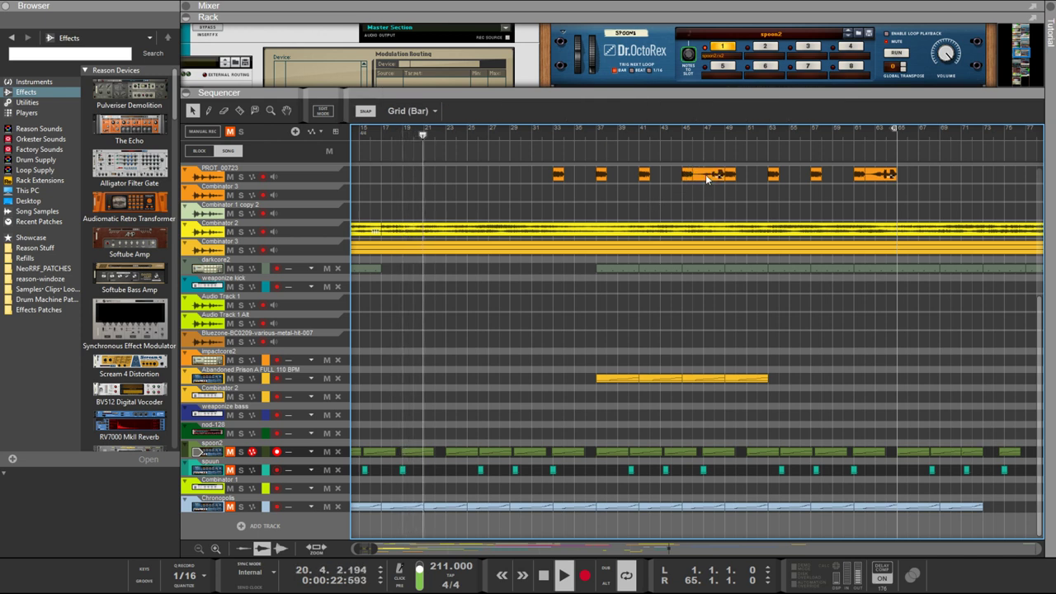
{"action": "left_click_drag", "start_coordinate": [706, 174], "coordinate": [622, 174]}
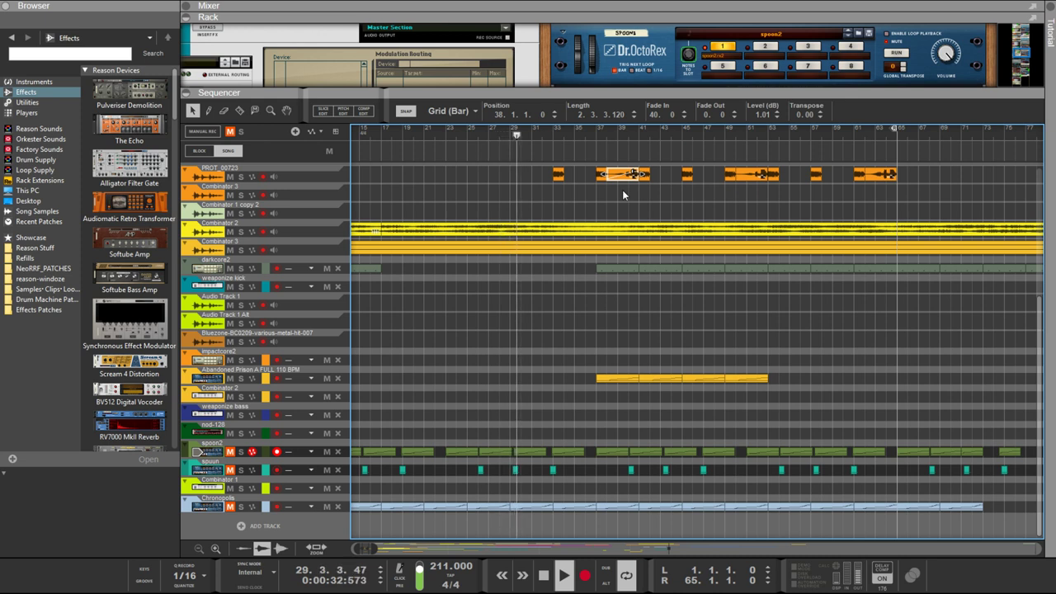
{"action": "left_click_drag", "start_coordinate": [912, 173], "coordinate": [538, 186]}
{"action": "scroll", "coordinate": [538, 185], "scroll_direction": "up", "scroll_amount": 2}
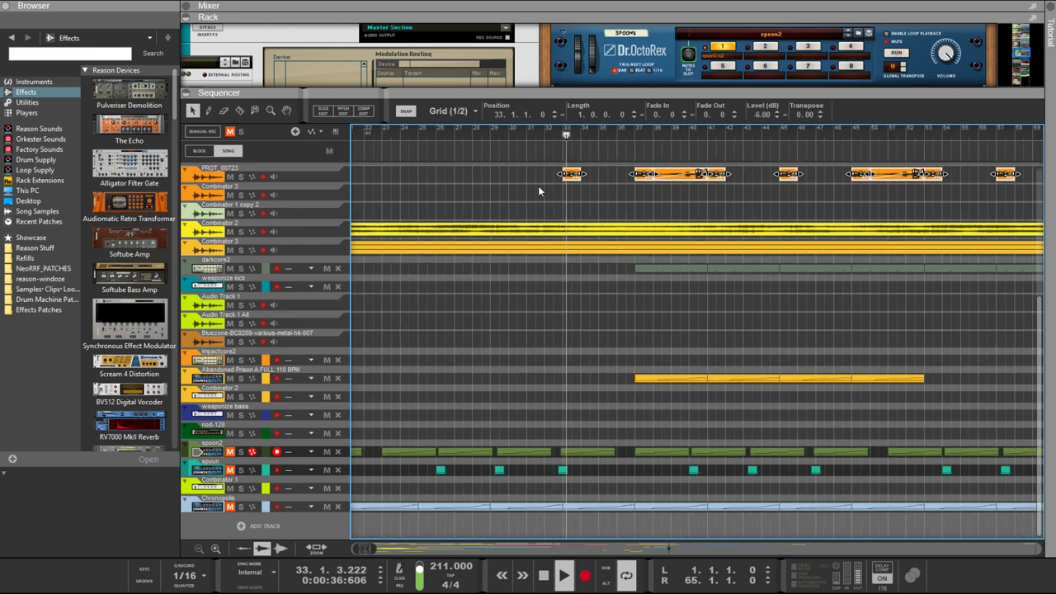
{"action": "scroll", "coordinate": [538, 185], "scroll_direction": "down", "scroll_amount": 4}
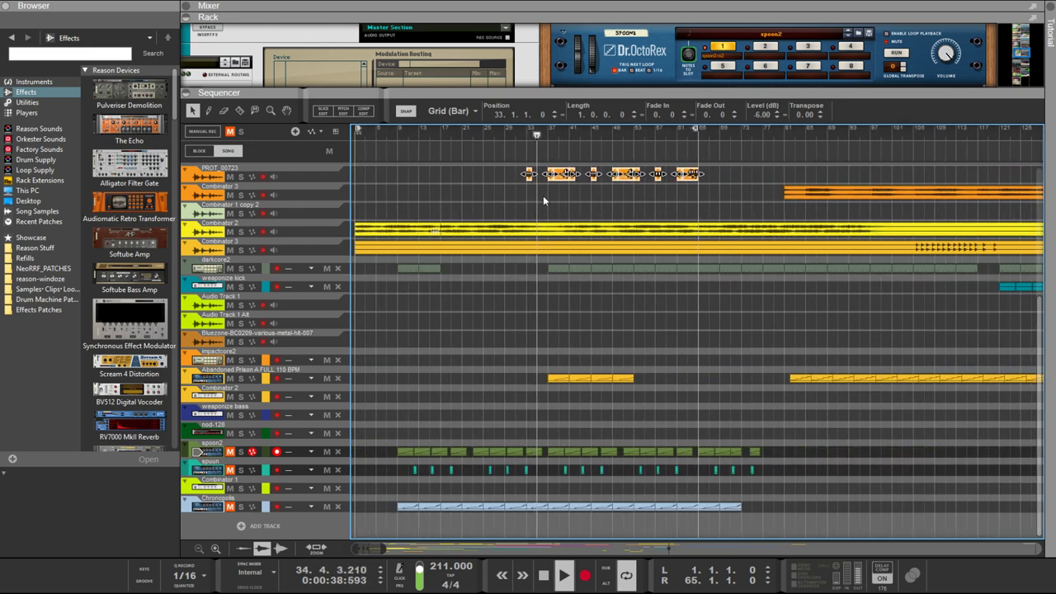
{"action": "left_click", "coordinate": [557, 188]}
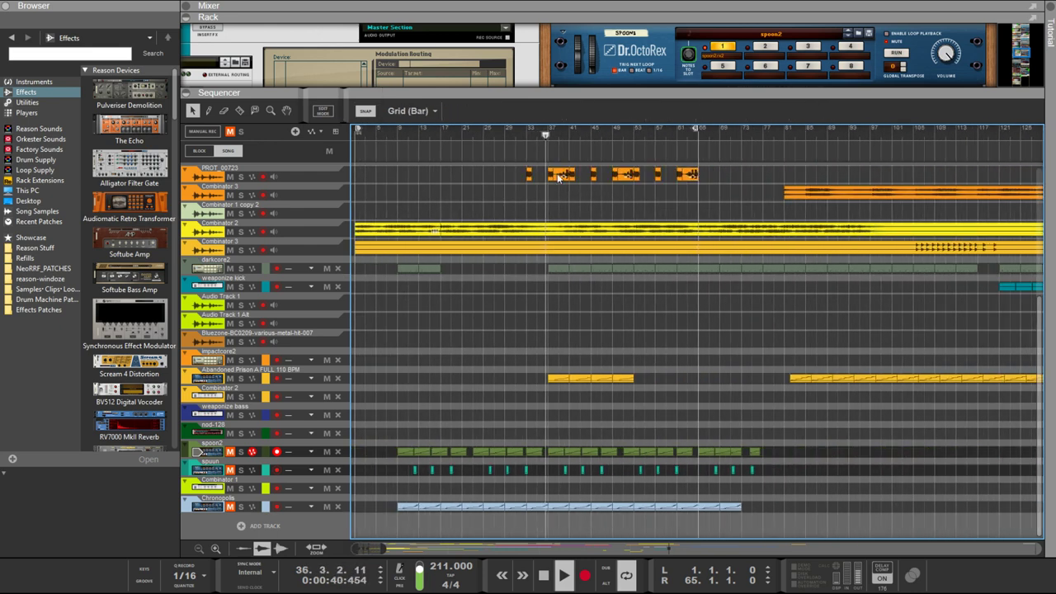
{"action": "left_click", "coordinate": [558, 177]}
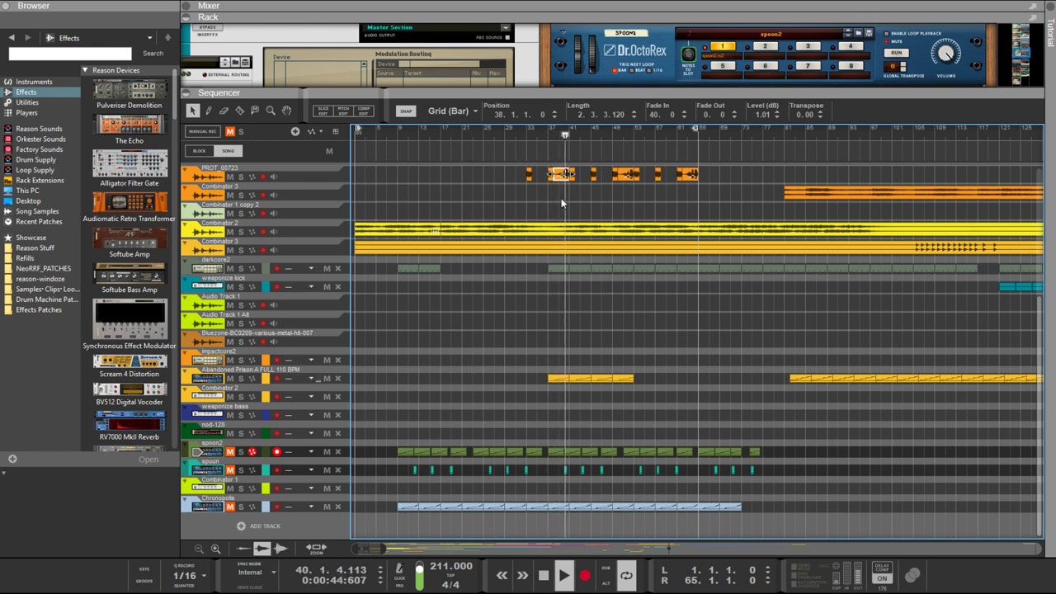
Undo the PROT_00723 clip copy and move, the level and fade-in changes, and the deletion at bar 54
{"action": "key", "text": "ctrl+z"}
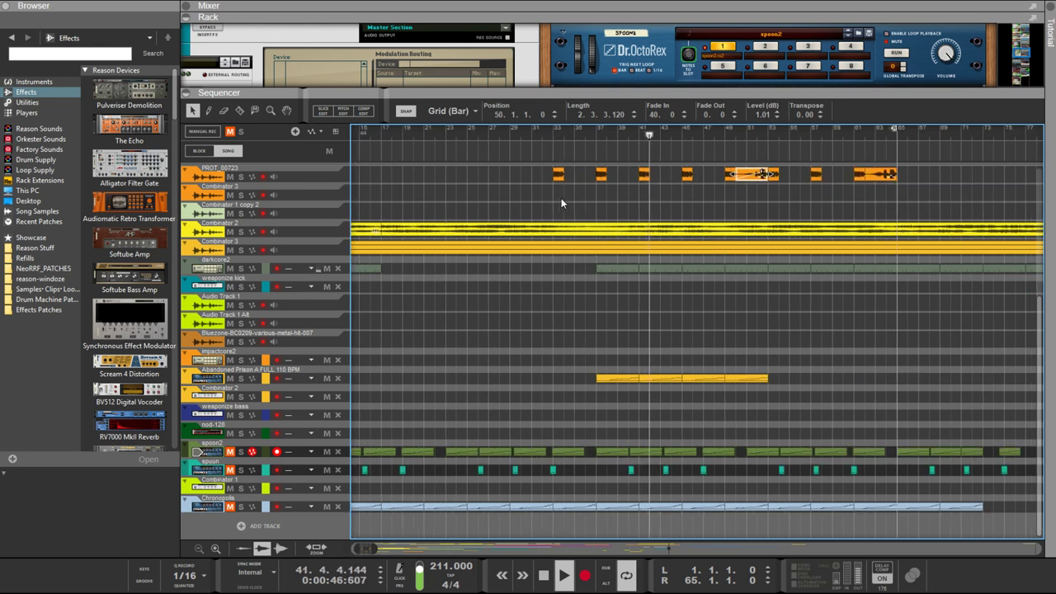
{"action": "key", "text": "ctrl+z"}
{"action": "key", "text": "ctrl+z"}
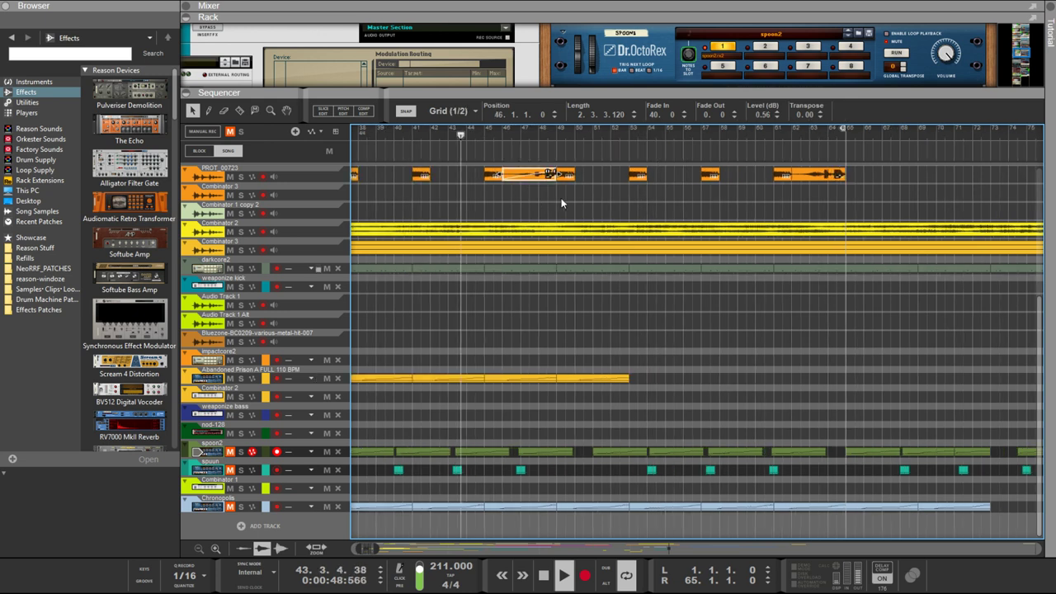
{"action": "key", "text": "ctrl+z"}
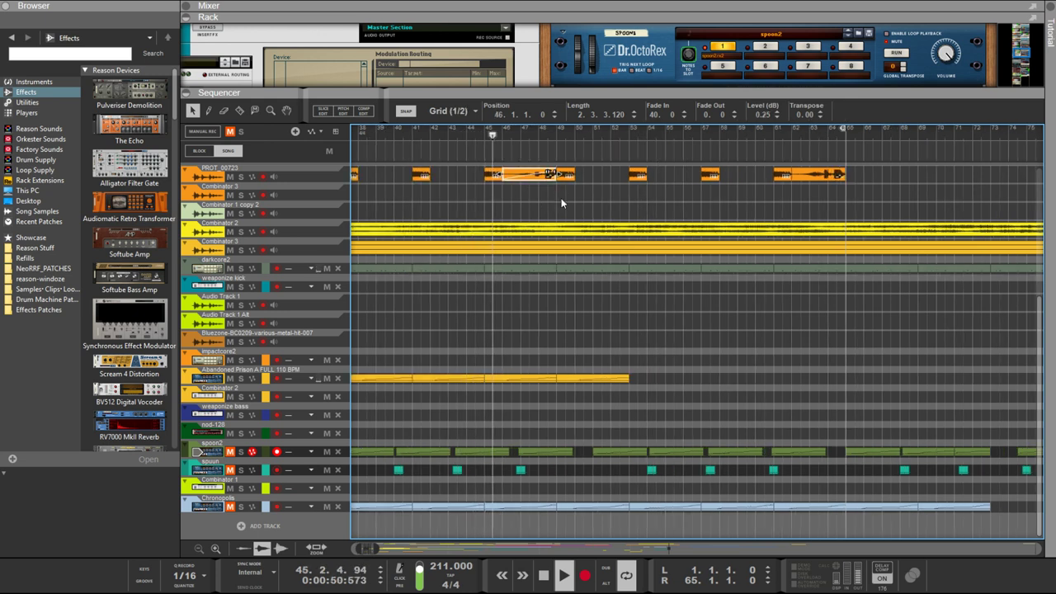
{"action": "key", "text": "ctrl+z"}
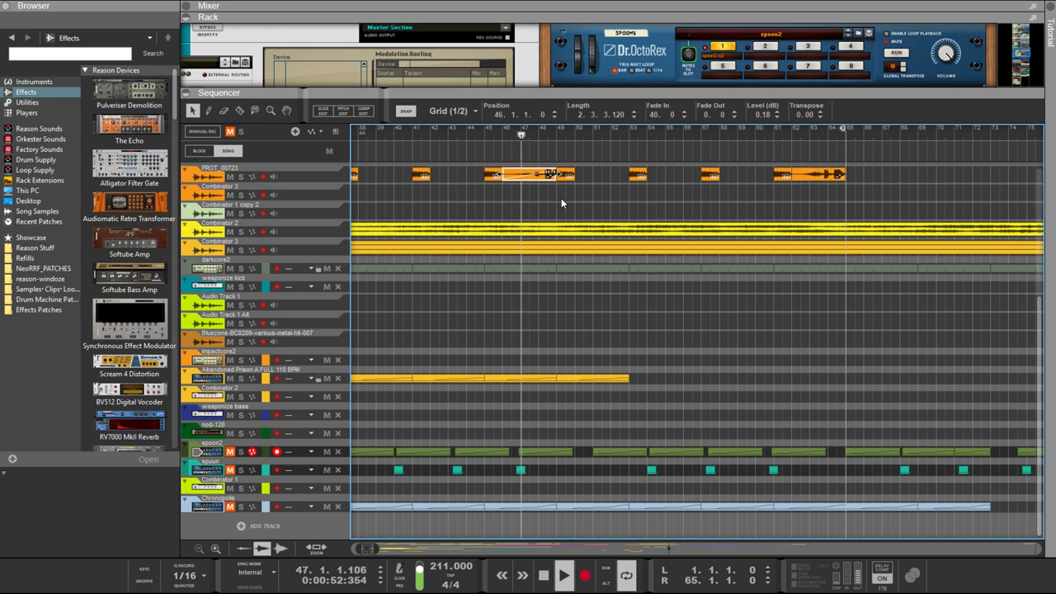
{"action": "key", "text": "ctrl+z"}
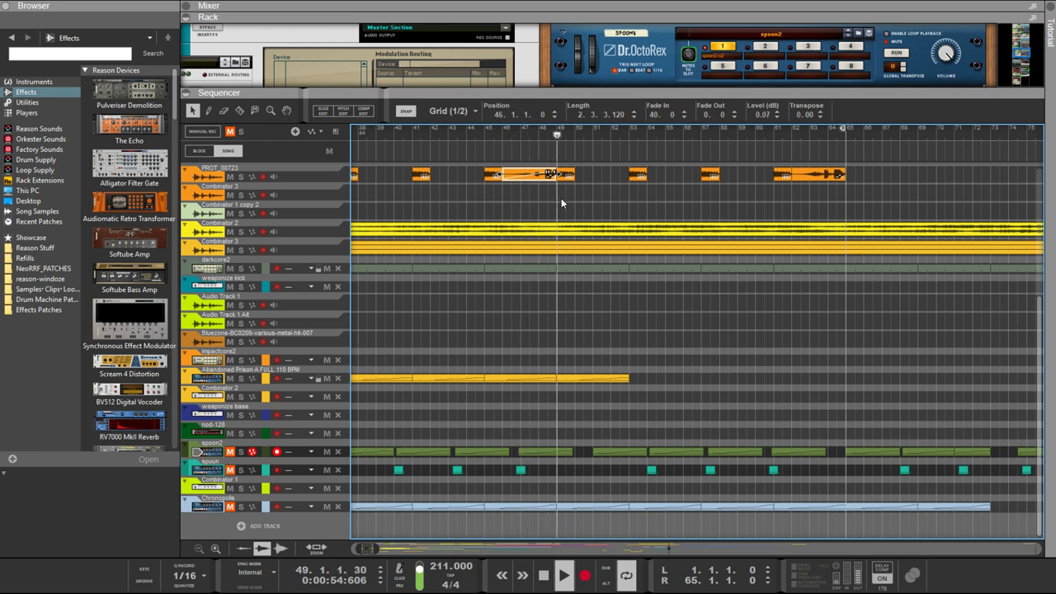
{"action": "key", "text": "ctrl+z"}
{"action": "scroll", "coordinate": [561, 198], "scroll_direction": "up", "scroll_amount": 2}
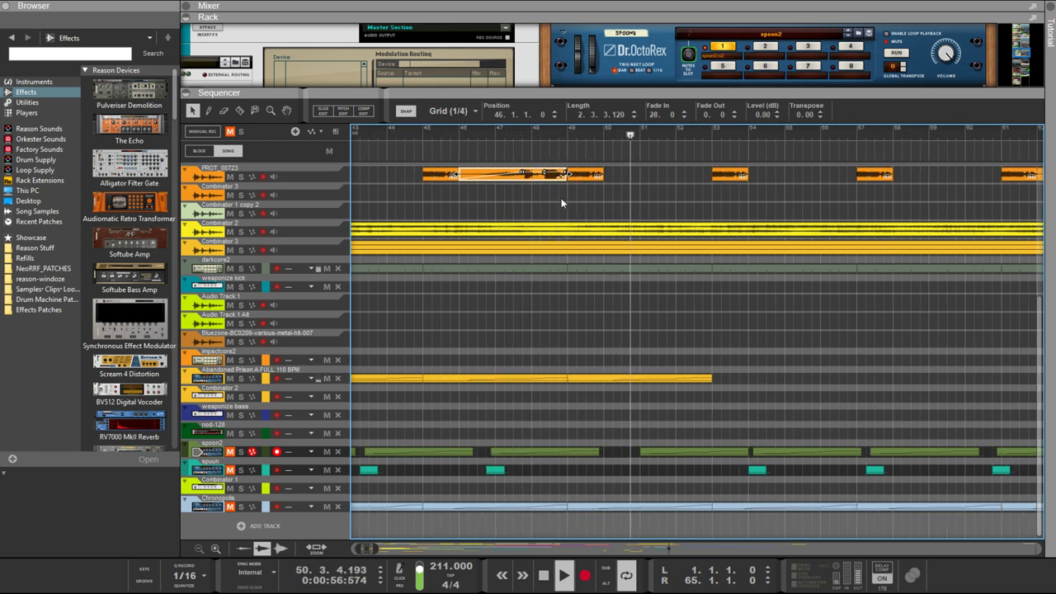
{"action": "scroll", "coordinate": [561, 198], "scroll_direction": "down", "scroll_amount": 3}
{"action": "key", "text": "ctrl+z"}
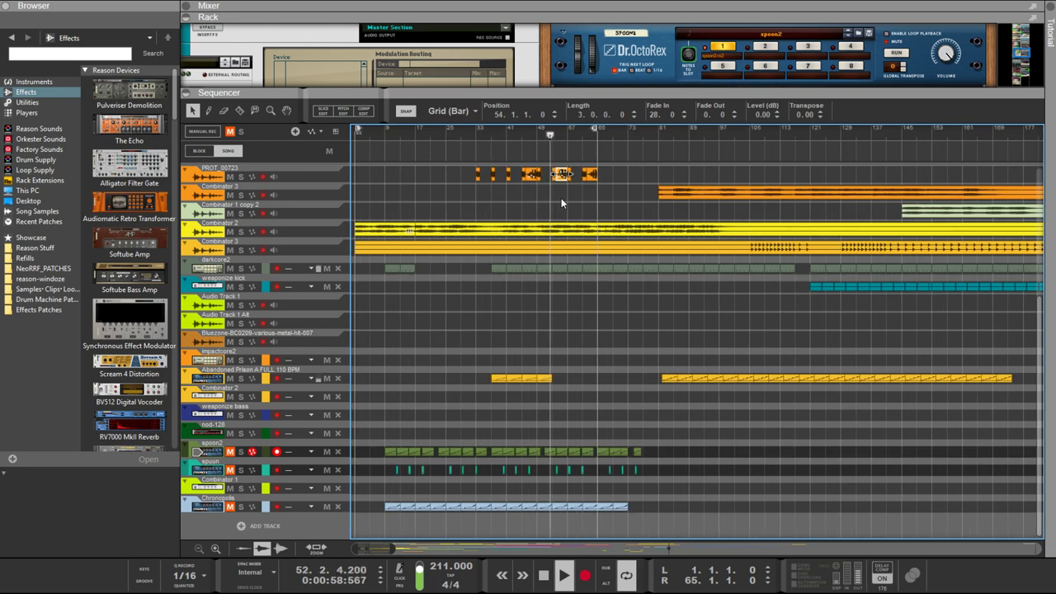
Try trimming the start of the PROT_00723 clip at bar 46 to 46.3.1.0, and restore the deleted clip at bar 38
{"action": "scroll", "coordinate": [561, 198], "scroll_direction": "up", "scroll_amount": 1}
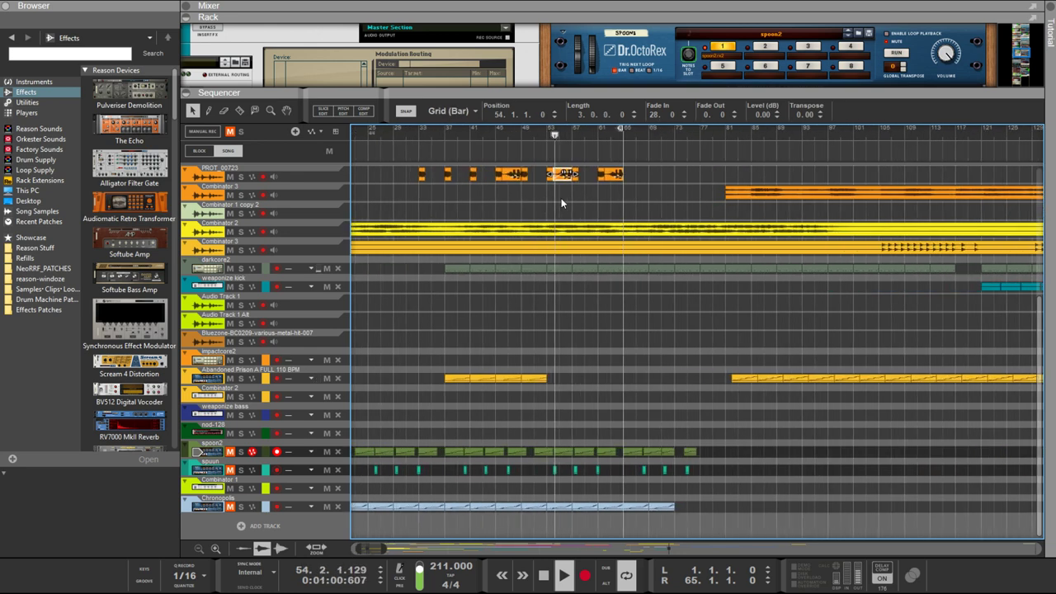
{"action": "left_click", "coordinate": [555, 200]}
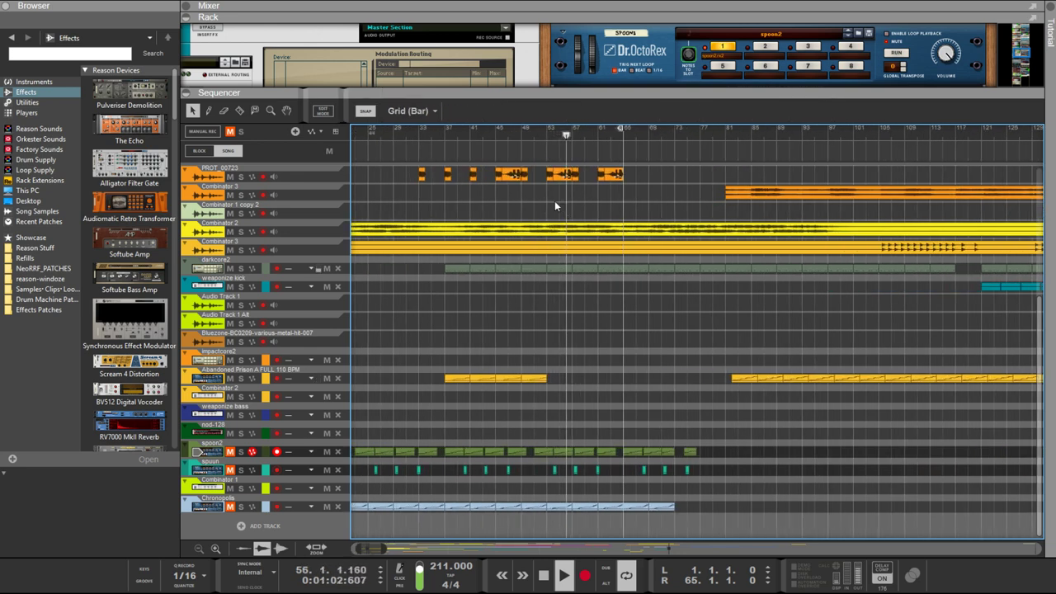
{"action": "left_click", "coordinate": [512, 174]}
{"action": "scroll", "coordinate": [510, 182], "scroll_direction": "up", "scroll_amount": 1}
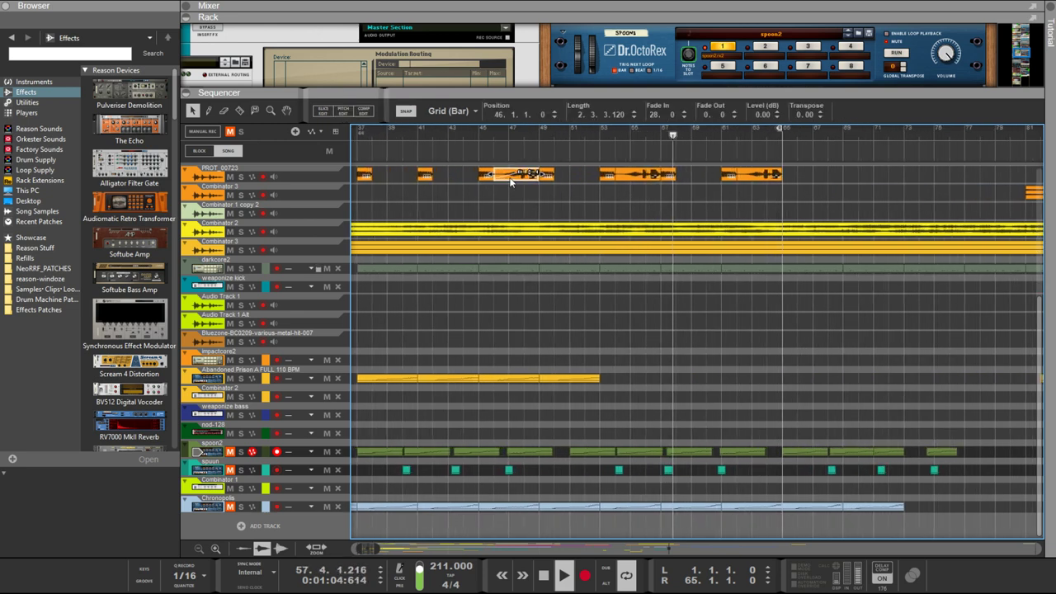
{"action": "scroll", "coordinate": [510, 181], "scroll_direction": "up", "scroll_amount": 1}
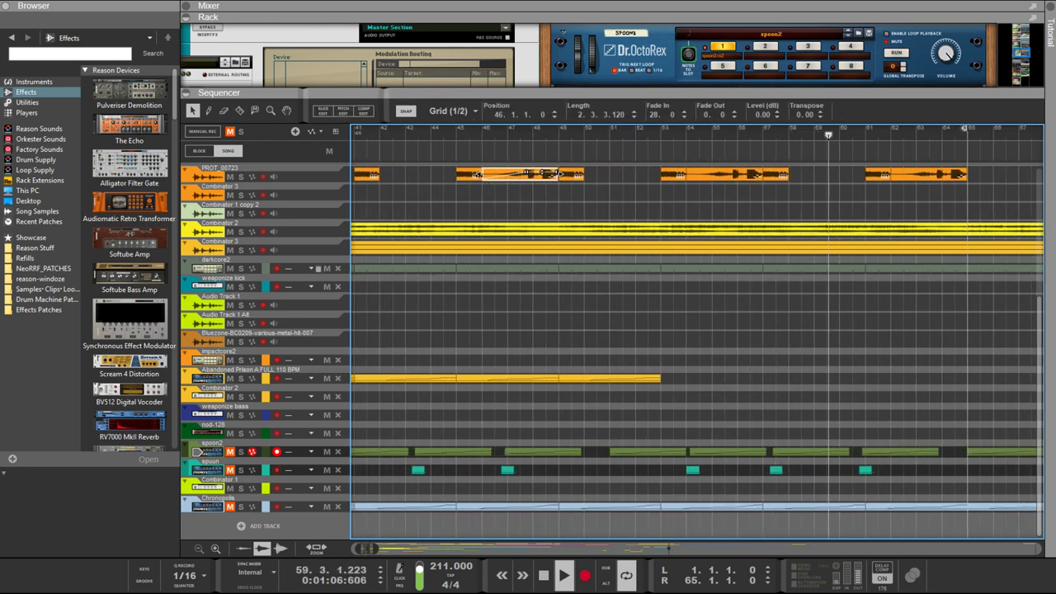
{"action": "scroll", "coordinate": [500, 188], "scroll_direction": "up", "scroll_amount": 1}
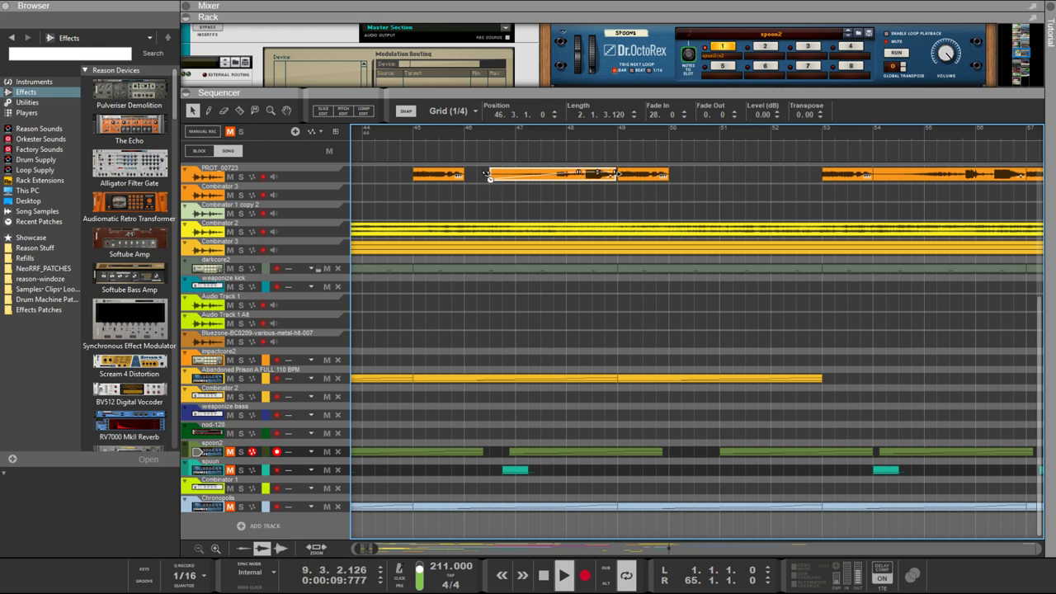
{"action": "scroll", "coordinate": [485, 172], "scroll_direction": "down", "scroll_amount": 5}
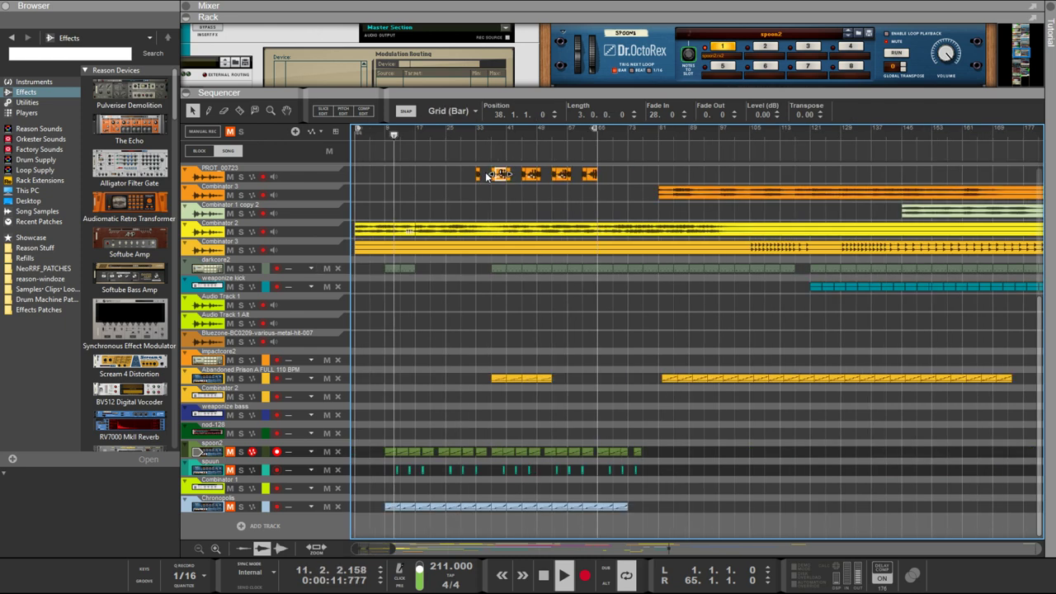
Trim the start of the PROT_00723 clip at bar 38 to position 38.4.1.0, leaving a length of 2.1.0.0
{"action": "left_click", "coordinate": [491, 175]}
{"action": "scroll", "coordinate": [506, 186], "scroll_direction": "up", "scroll_amount": 3}
{"action": "scroll", "coordinate": [512, 188], "scroll_direction": "up", "scroll_amount": 6}
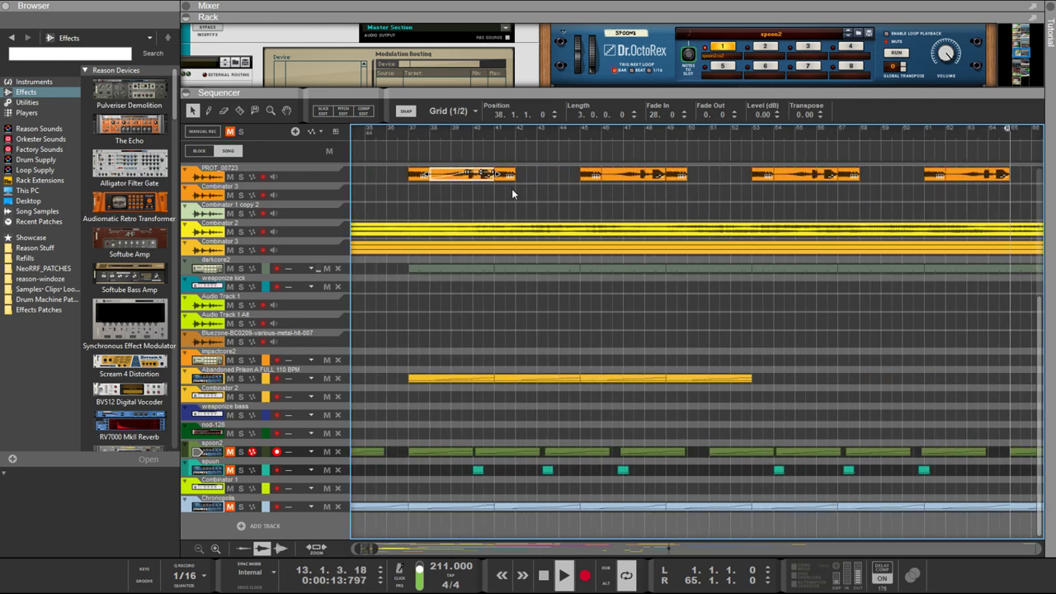
{"action": "scroll", "coordinate": [537, 195], "scroll_direction": "up", "scroll_amount": 4}
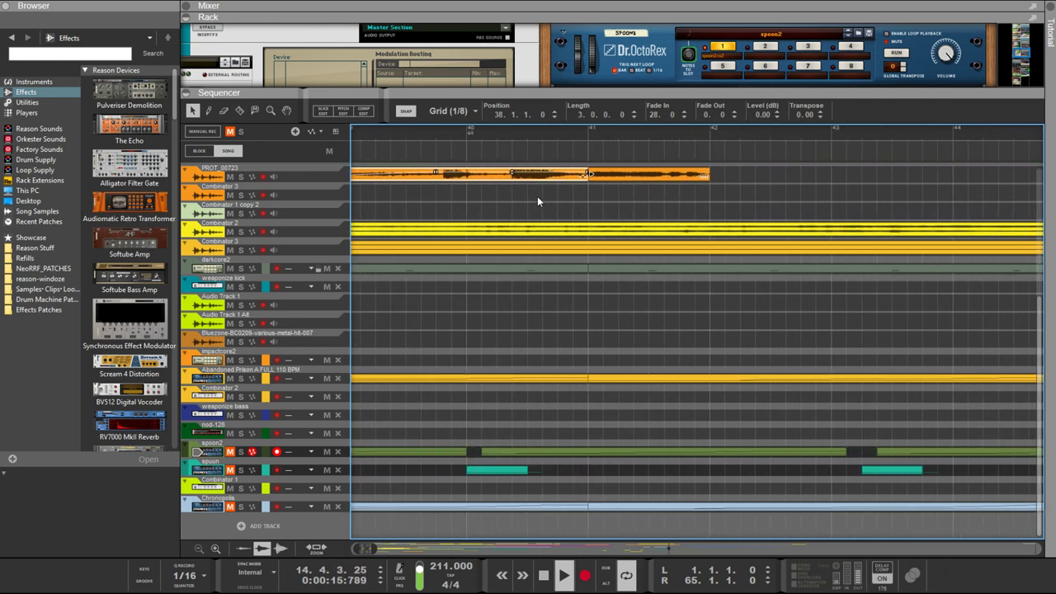
{"action": "scroll", "coordinate": [757, 192], "scroll_direction": "down", "scroll_amount": 5}
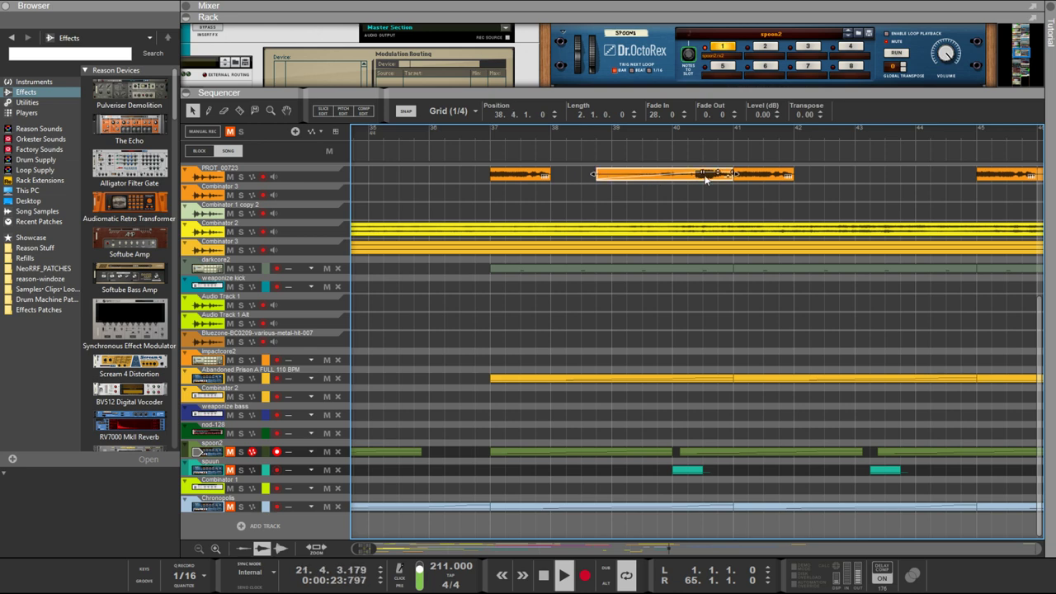
Shorten the fade-in of the trimmed PROT_00723 clip at 38.4.1.0 to 26
{"action": "scroll", "coordinate": [705, 179], "scroll_direction": "up", "scroll_amount": 2}
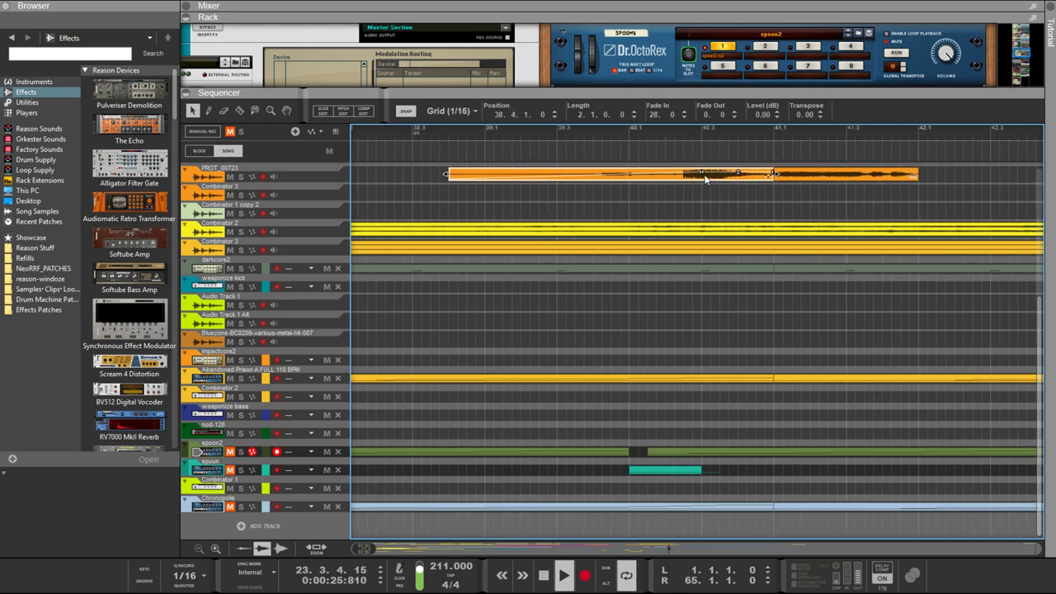
{"action": "scroll", "coordinate": [705, 178], "scroll_direction": "down", "scroll_amount": 1}
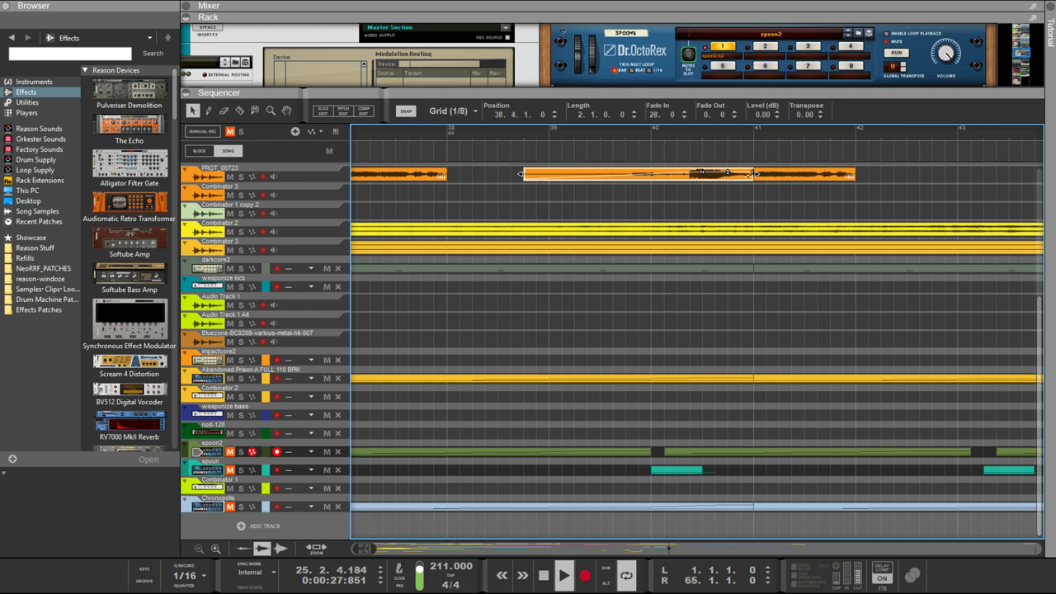
{"action": "scroll", "coordinate": [673, 190], "scroll_direction": "down", "scroll_amount": 1}
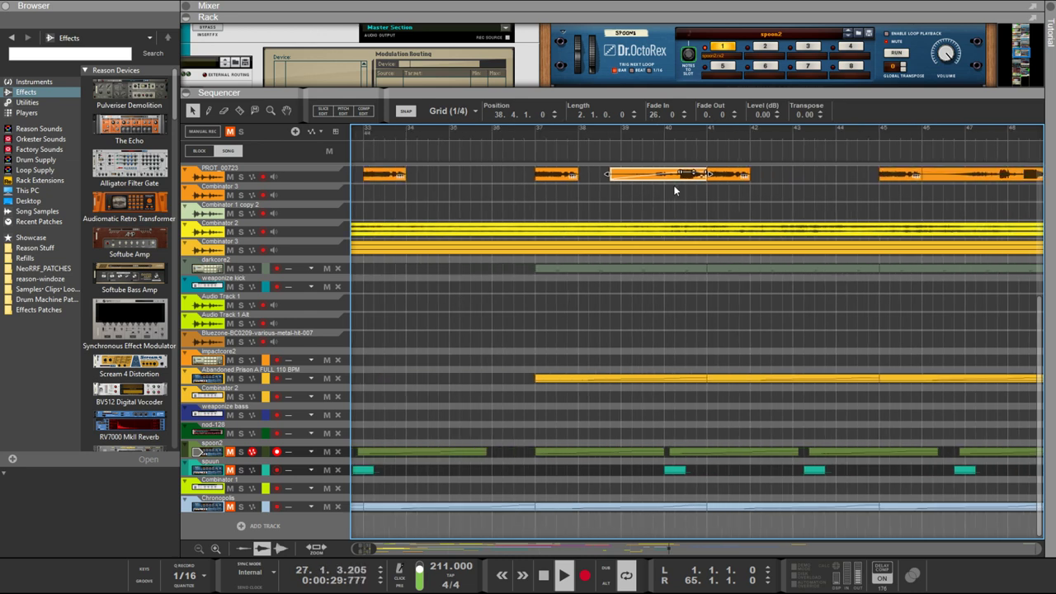
{"action": "scroll", "coordinate": [655, 178], "scroll_direction": "up", "scroll_amount": 1}
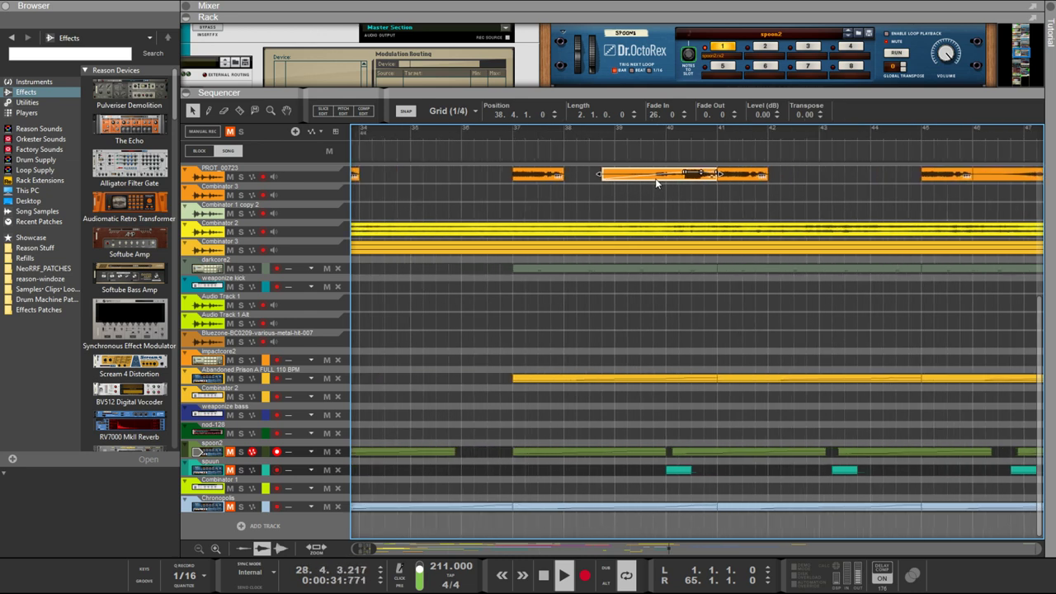
Trim the start of the PROT_00723 clip in bar 38 to position 39.1.1.0, leaving a length of 2.0.0.0
{"action": "scroll", "coordinate": [654, 178], "scroll_direction": "up", "scroll_amount": 1}
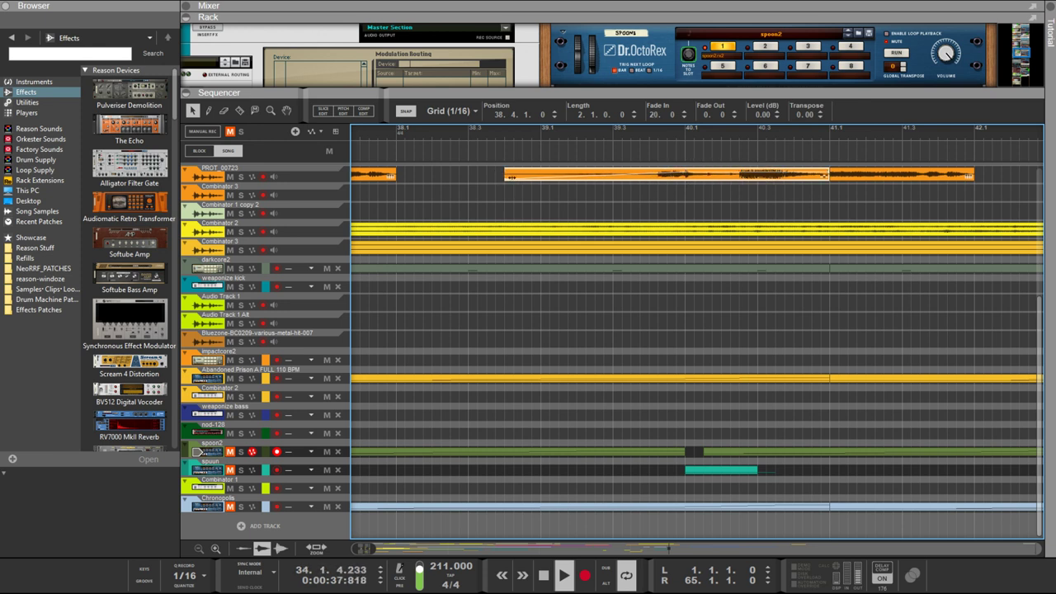
{"action": "left_click_drag", "start_coordinate": [510, 176], "coordinate": [549, 176]}
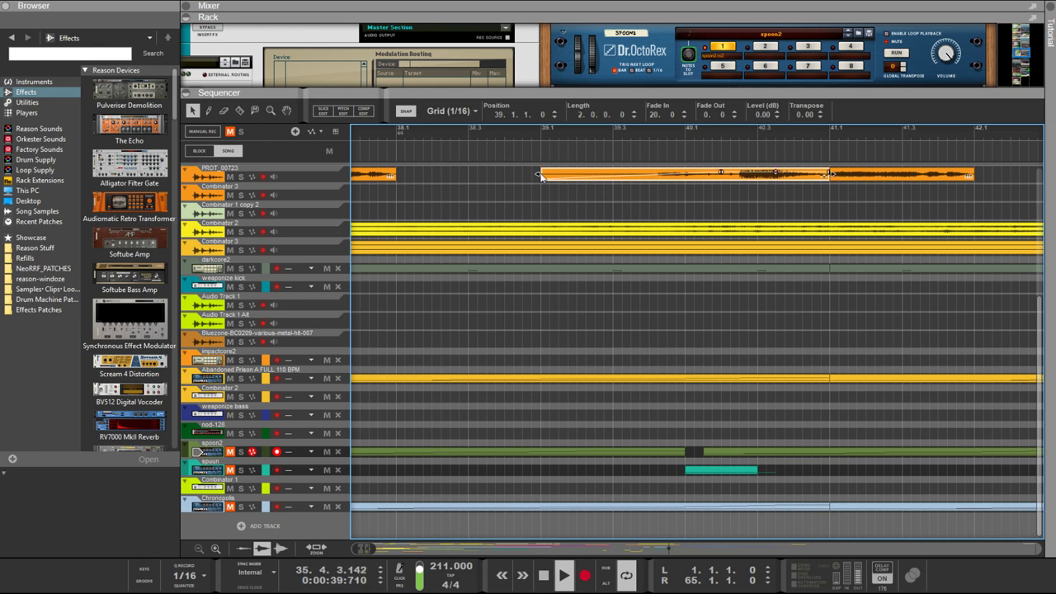
{"action": "left_click", "coordinate": [540, 177]}
{"action": "left_click", "coordinate": [543, 176]}
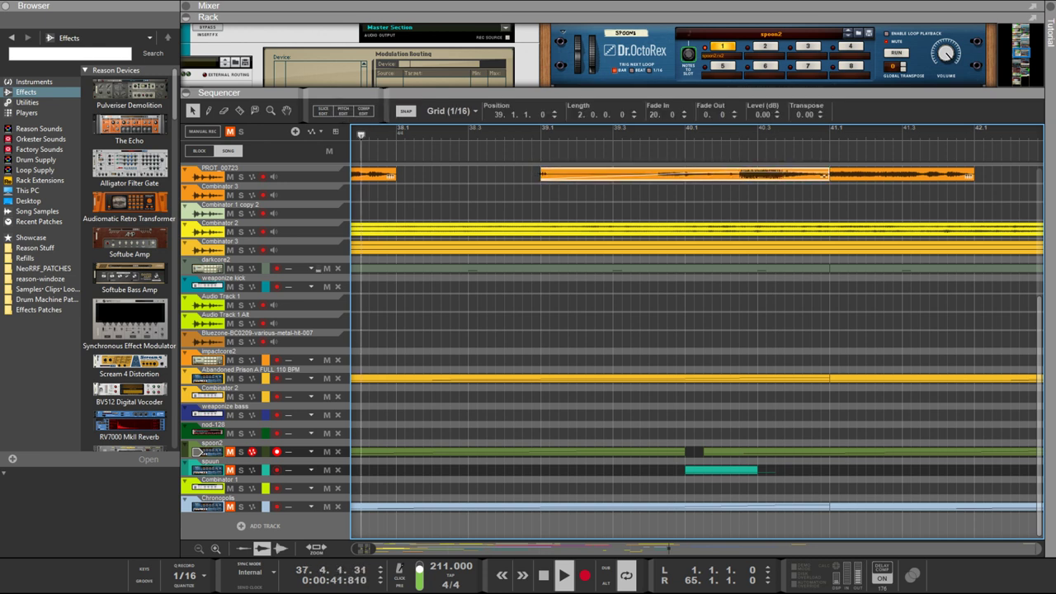
{"action": "left_click_drag", "start_coordinate": [543, 176], "coordinate": [575, 176]}
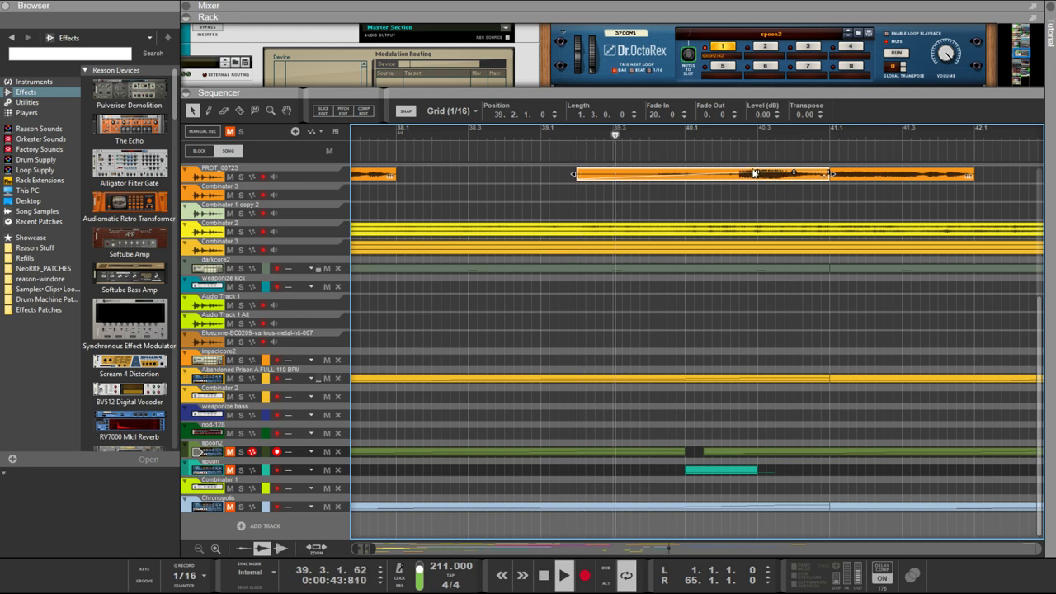
{"action": "key", "text": "ctrl+z"}
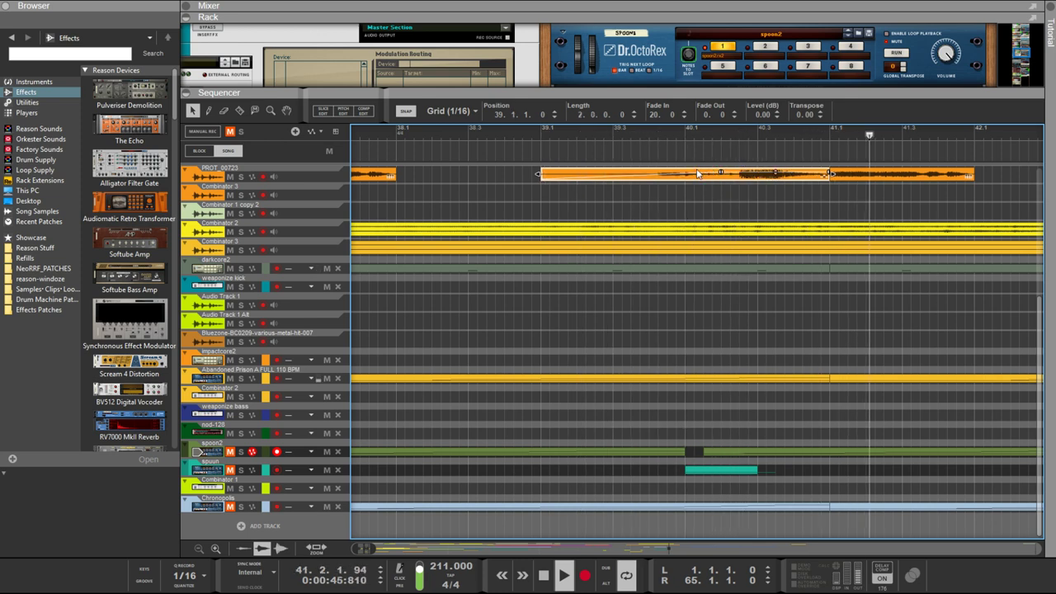
Set the fade-in of the PROT_00723 clip at bar 39 to 22
{"action": "scroll", "coordinate": [688, 186], "scroll_direction": "down", "scroll_amount": 3}
{"action": "scroll", "coordinate": [689, 186], "scroll_direction": "up", "scroll_amount": 4}
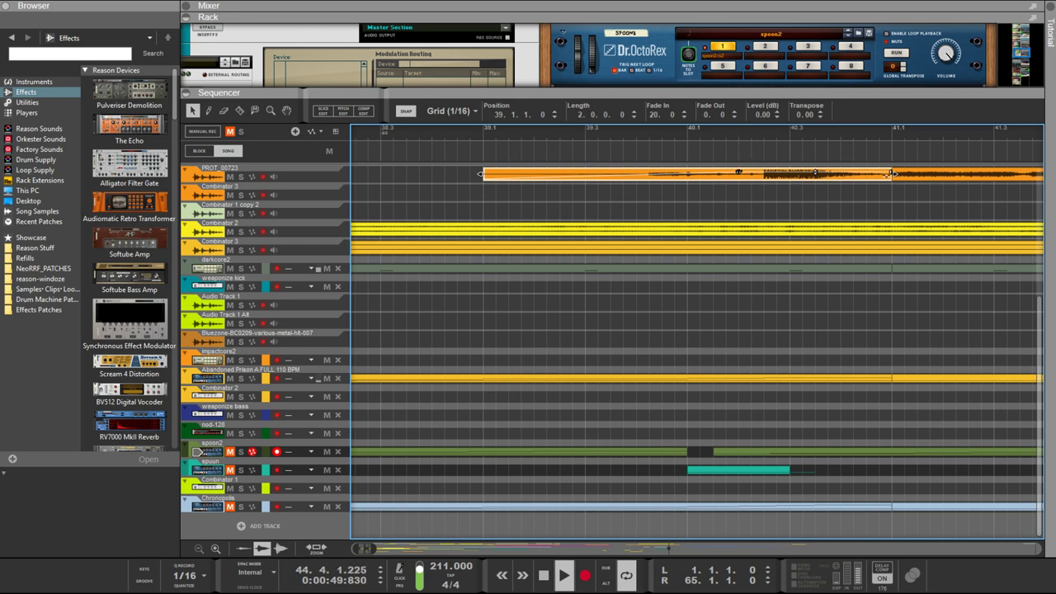
{"action": "scroll", "coordinate": [757, 177], "scroll_direction": "down", "scroll_amount": 5}
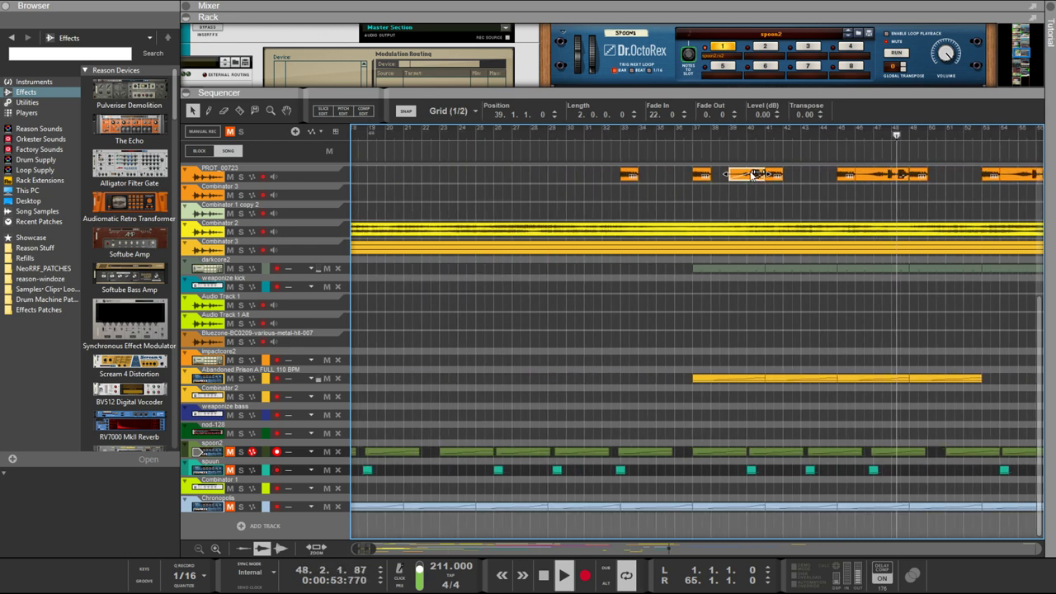
Delete the longer PROT_00723 clips at bars 46 and 54, keeping the short clips around them
{"action": "scroll", "coordinate": [754, 179], "scroll_direction": "down", "scroll_amount": 3}
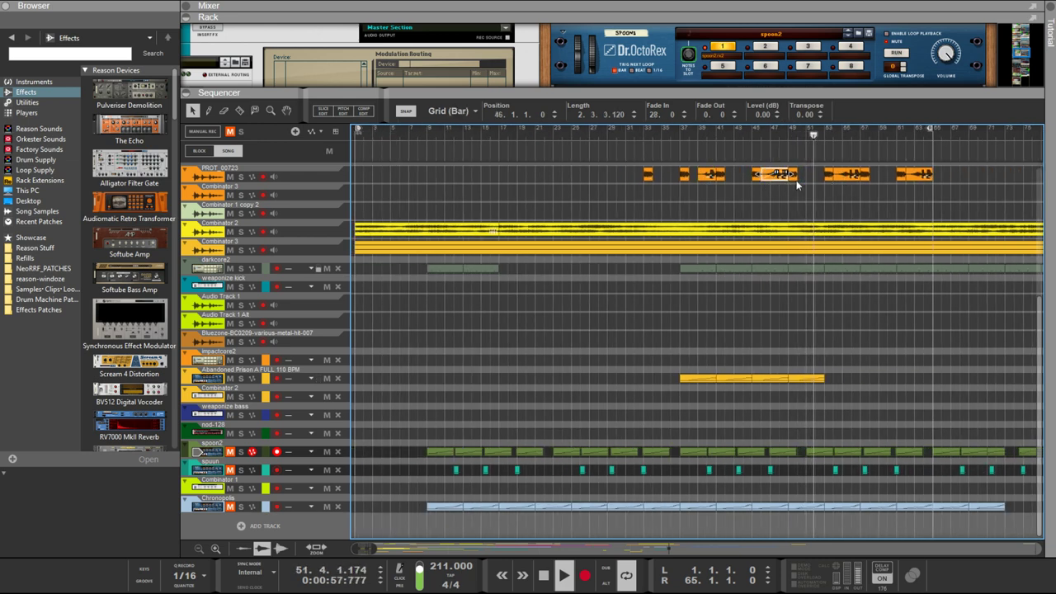
{"action": "left_click", "coordinate": [796, 179]}
{"action": "scroll", "coordinate": [796, 180], "scroll_direction": "up", "scroll_amount": 8}
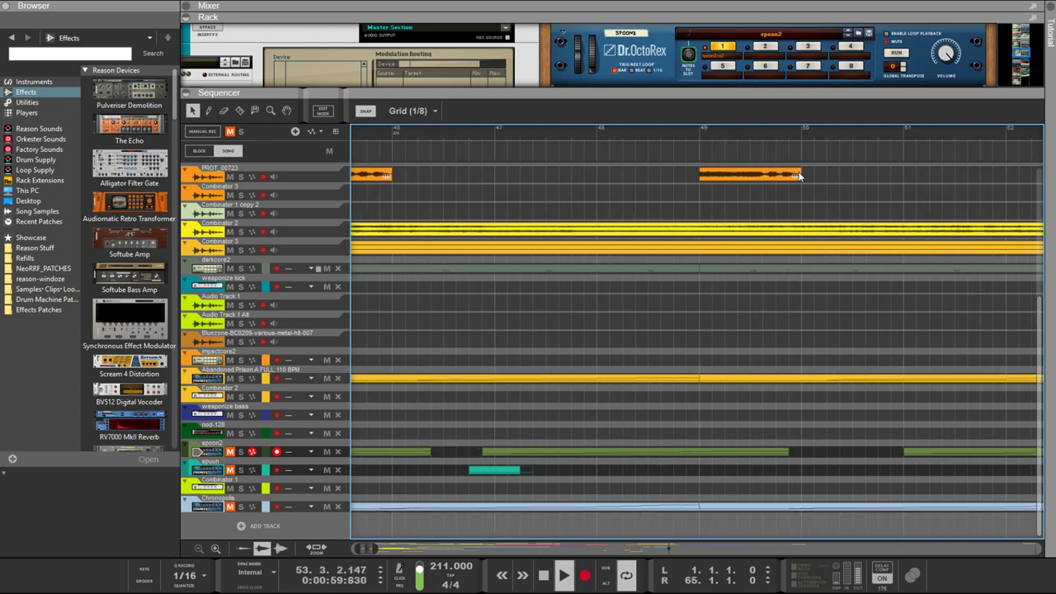
{"action": "scroll", "coordinate": [799, 176], "scroll_direction": "down", "scroll_amount": 8}
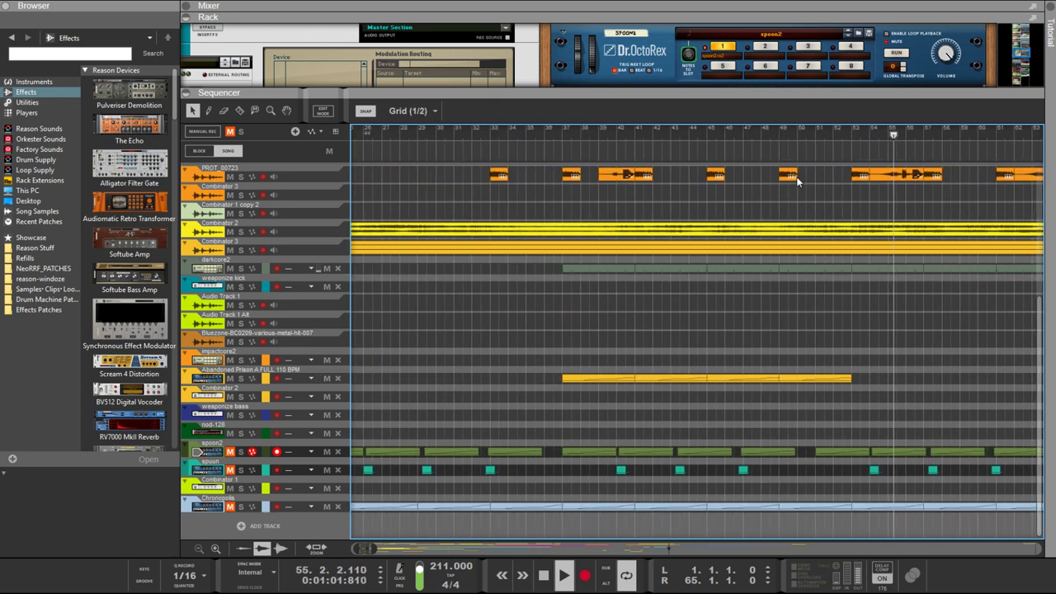
{"action": "left_click", "coordinate": [845, 176]}
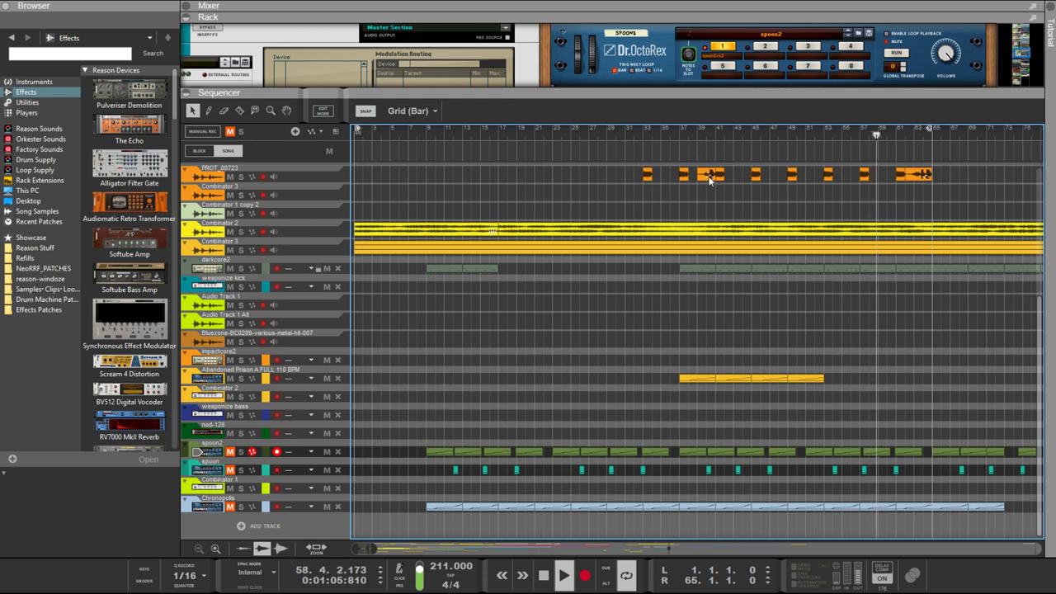
Relocate the trimmed two-bar PROT_00723 clip from bar 39 and duplicate it to occupy bars 30, 42 and 54
{"action": "left_click_drag", "start_coordinate": [846, 176], "coordinate": [811, 177]}
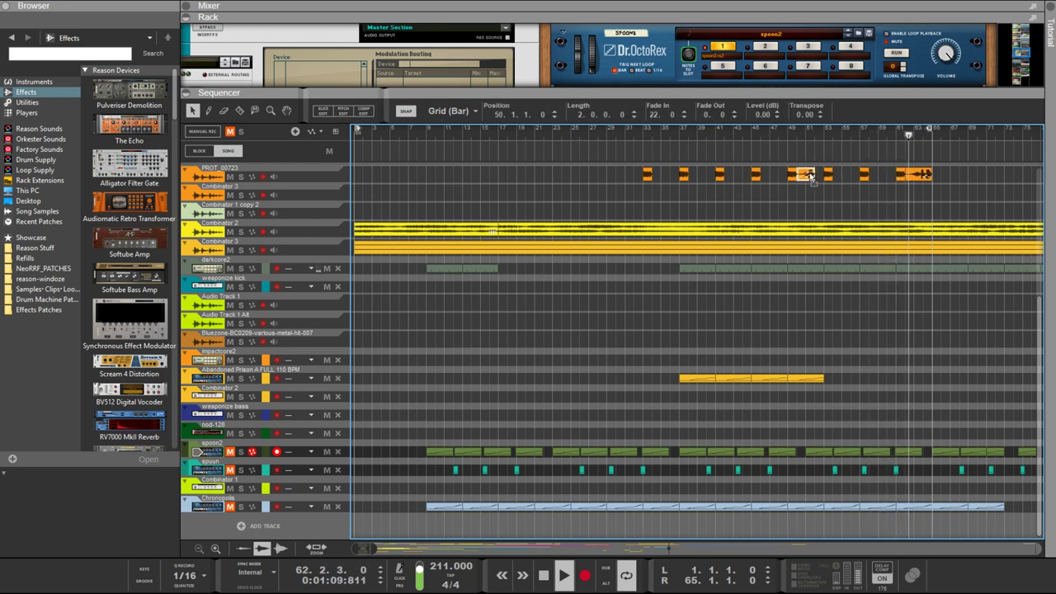
{"action": "left_click_drag", "start_coordinate": [809, 176], "coordinate": [627, 175]}
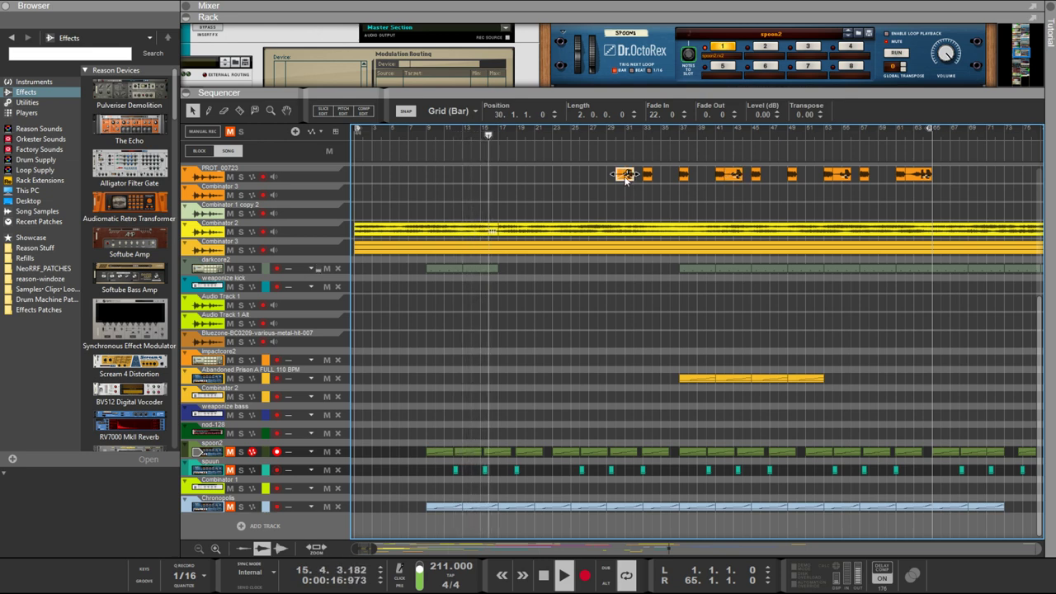
{"action": "scroll", "coordinate": [656, 236], "scroll_direction": "down", "scroll_amount": 5}
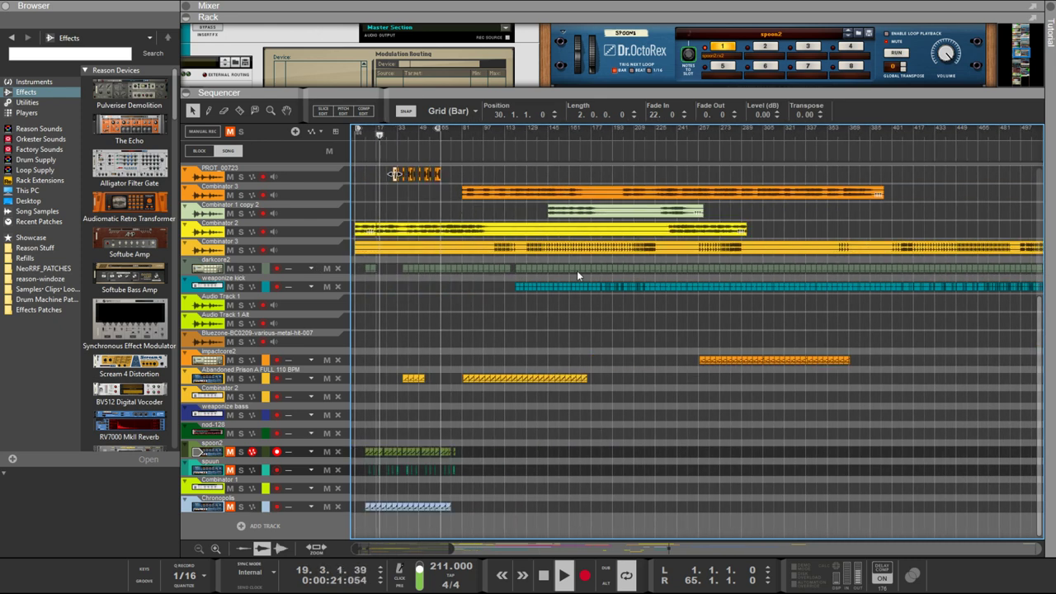
{"action": "scroll", "coordinate": [560, 277], "scroll_direction": "down", "scroll_amount": 2}
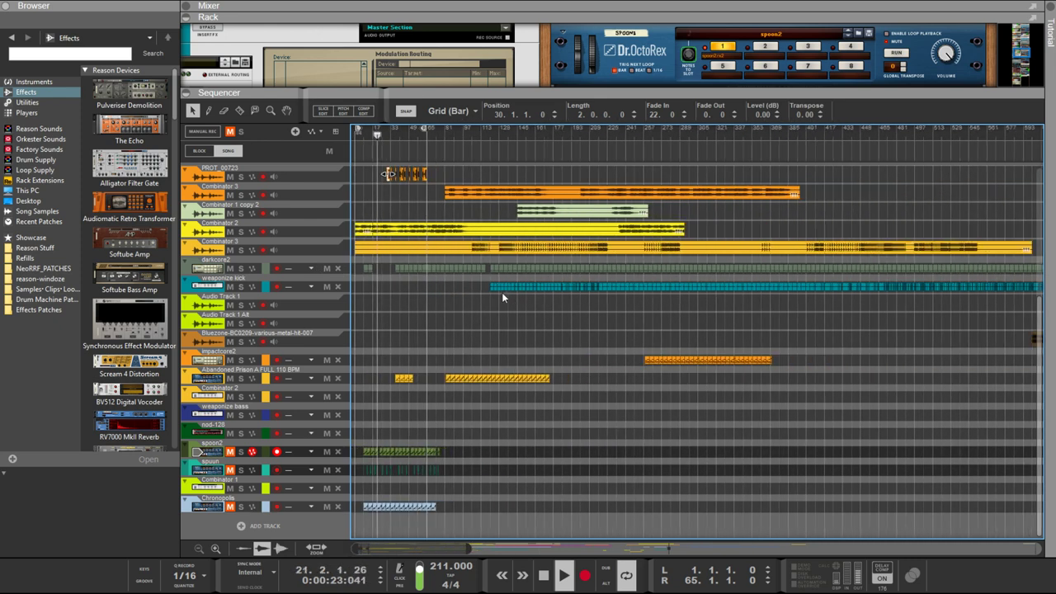
{"action": "scroll", "coordinate": [372, 322], "scroll_direction": "up", "scroll_amount": 6}
{"action": "scroll", "coordinate": [396, 339], "scroll_direction": "left", "scroll_amount": 5}
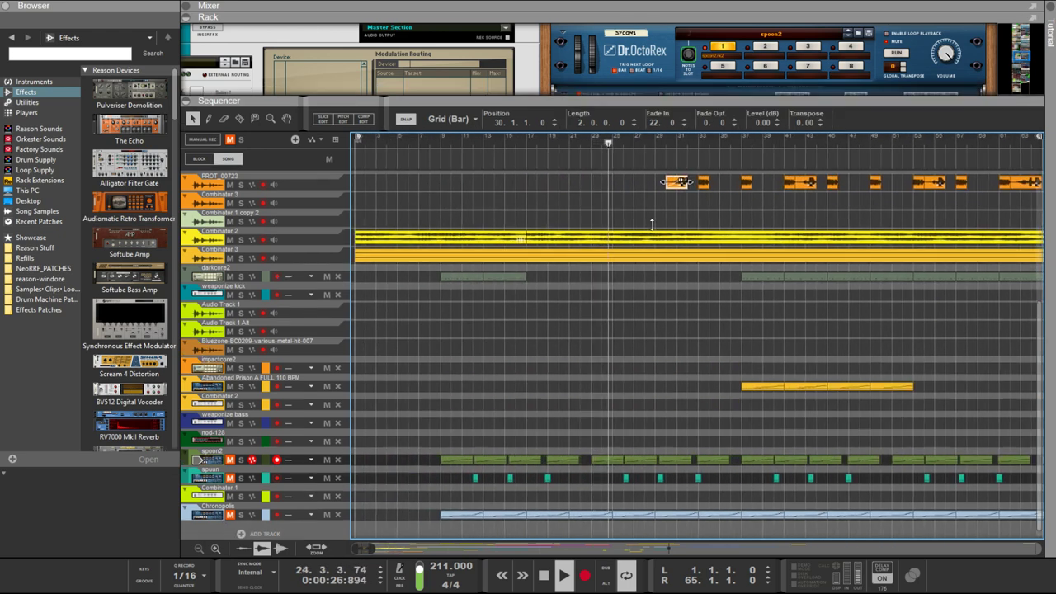
Unmute the Chronopolis track and bring its mixing devices into view in the rack
{"action": "scroll", "coordinate": [687, 162], "scroll_direction": "up", "scroll_amount": 10}
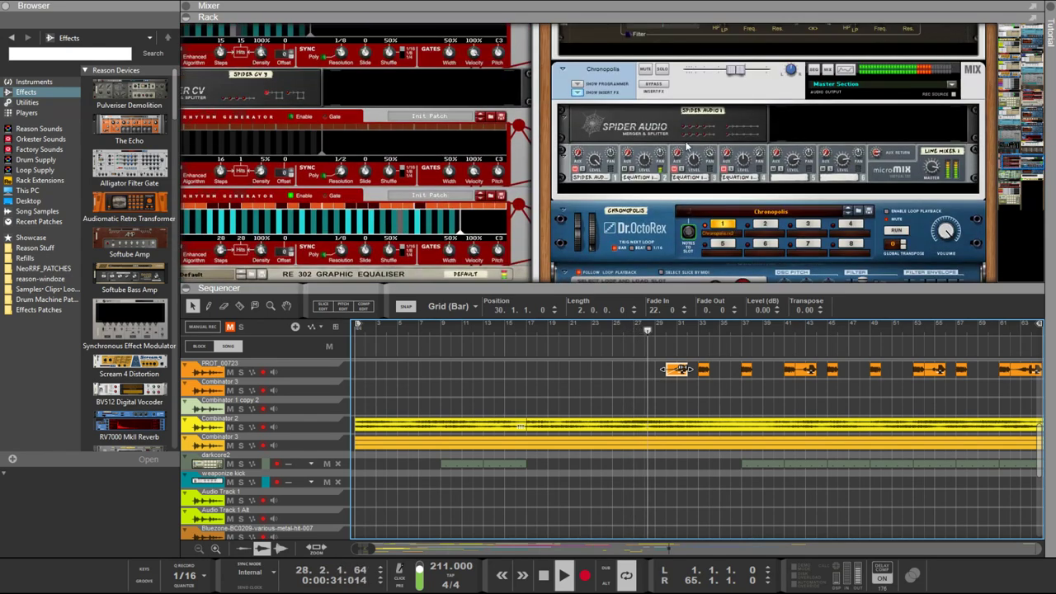
{"action": "scroll", "coordinate": [511, 241], "scroll_direction": "down", "scroll_amount": 5}
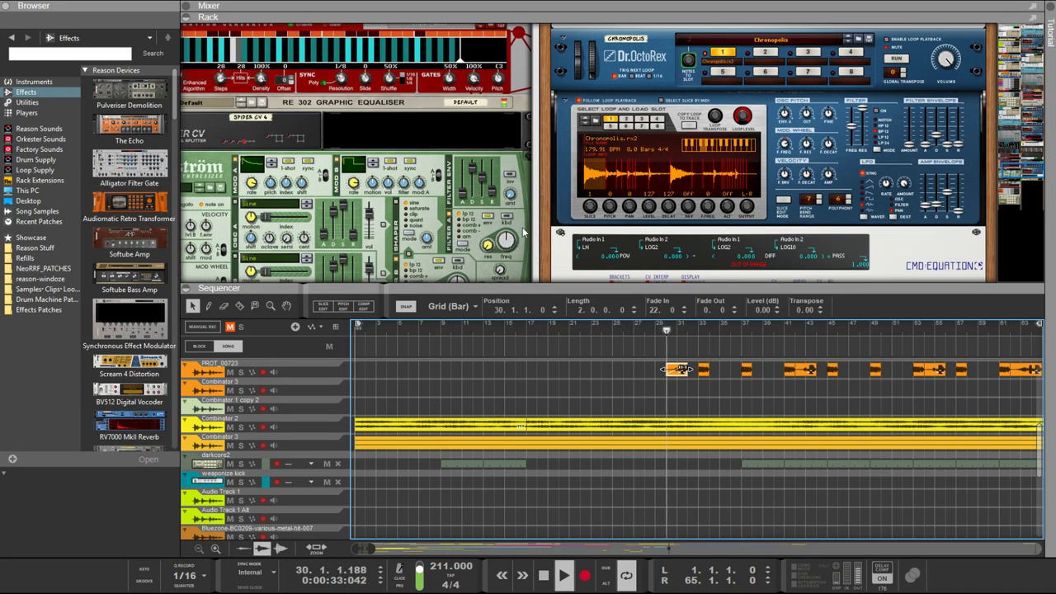
{"action": "scroll", "coordinate": [510, 241], "scroll_direction": "up", "scroll_amount": 6}
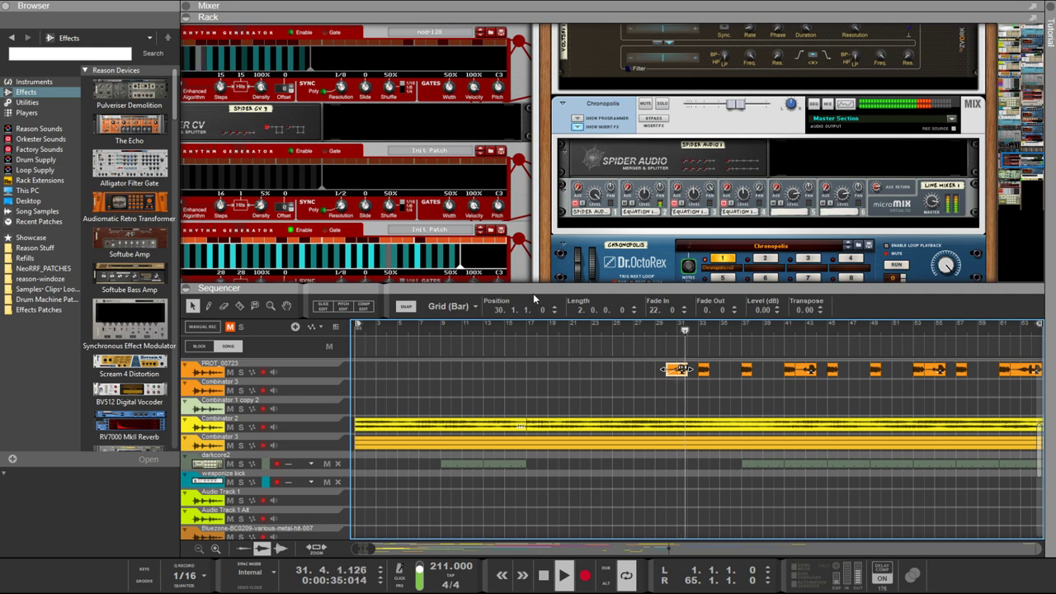
{"action": "left_click_drag", "start_coordinate": [533, 290], "coordinate": [536, 186]}
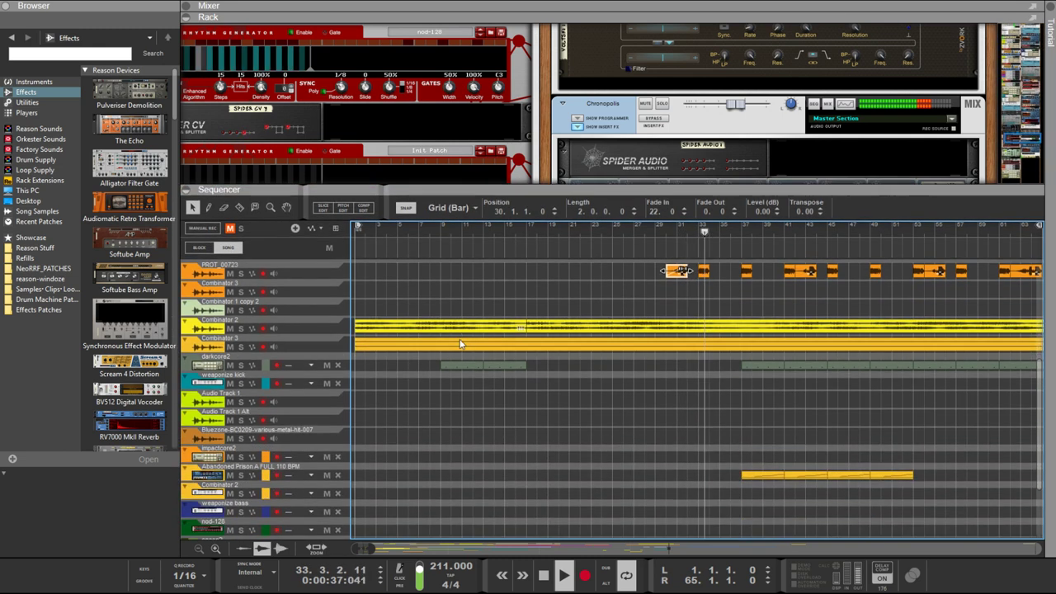
{"action": "scroll", "coordinate": [451, 388], "scroll_direction": "down", "scroll_amount": 5}
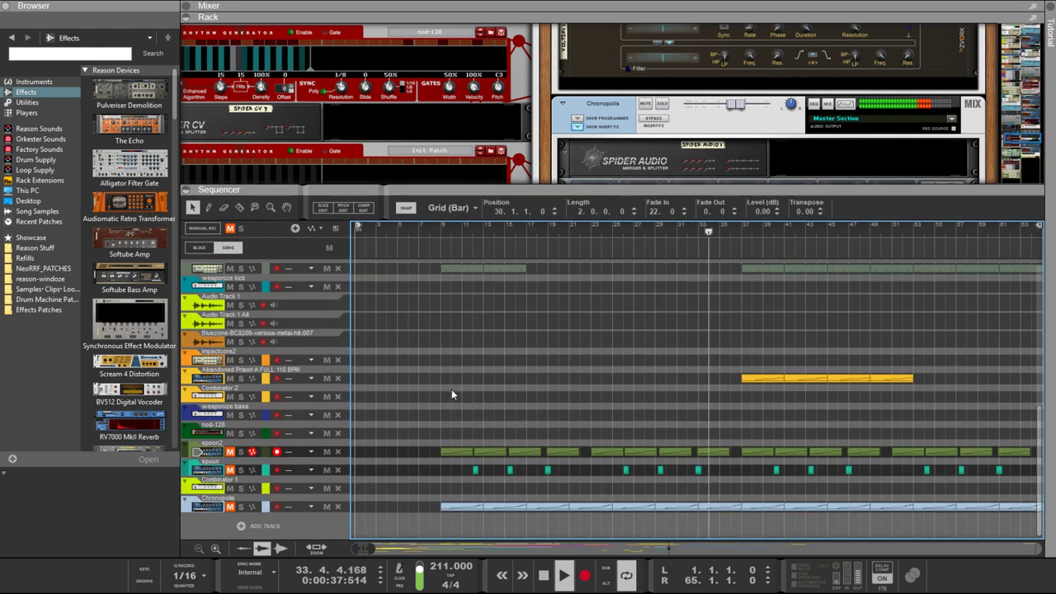
{"action": "left_click", "coordinate": [232, 508]}
{"action": "scroll", "coordinate": [733, 119], "scroll_direction": "down", "scroll_amount": 3}
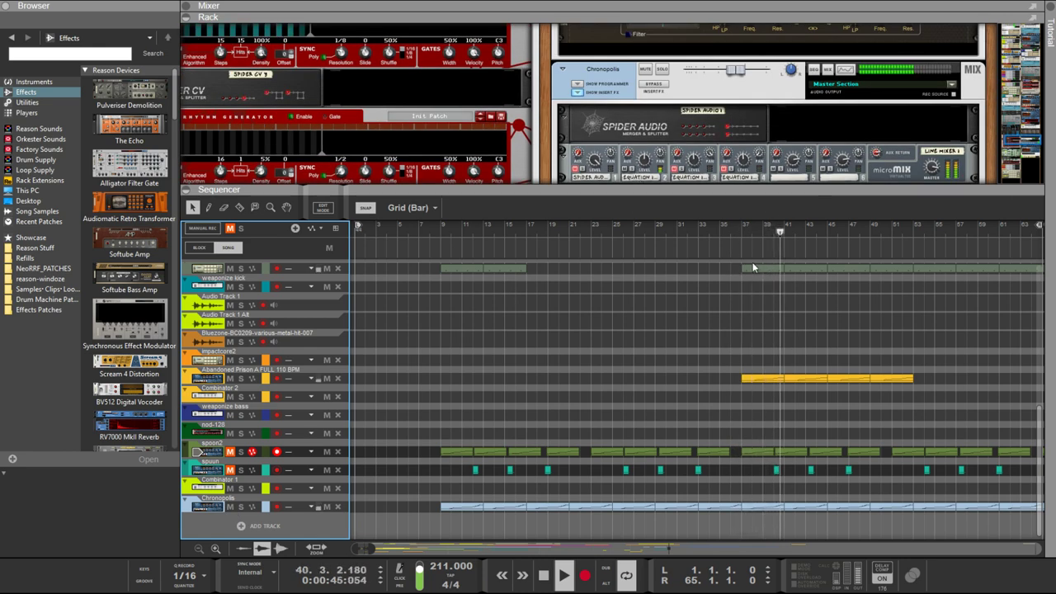
{"action": "left_click", "coordinate": [674, 173]}
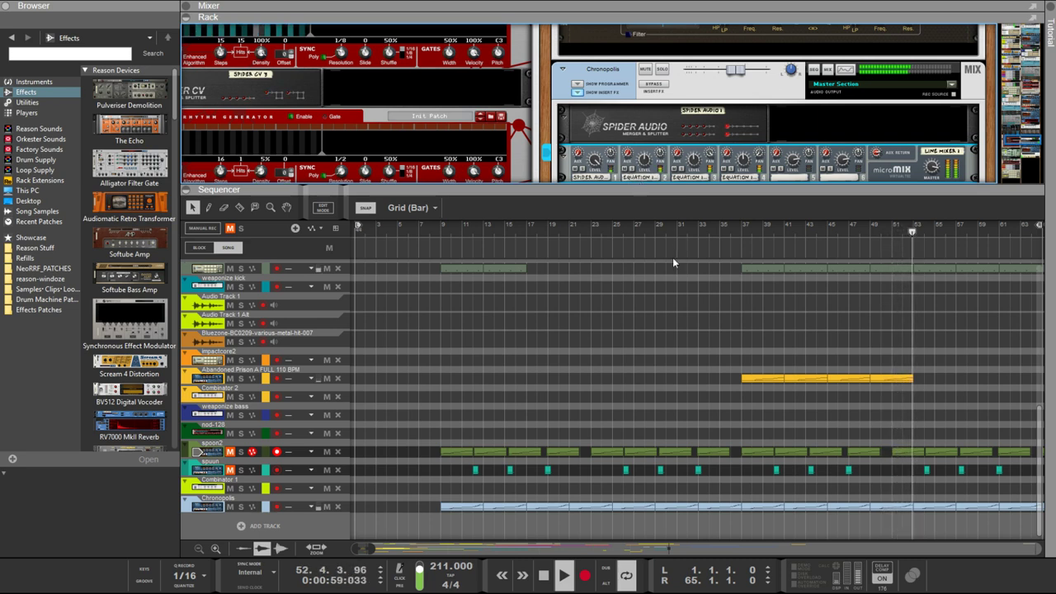
Expand the sequencer over the rack and examine how the clips are arranged across the song's tracks
{"action": "left_click_drag", "start_coordinate": [669, 193], "coordinate": [669, 30]}
{"action": "scroll", "coordinate": [708, 179], "scroll_direction": "up", "scroll_amount": 3}
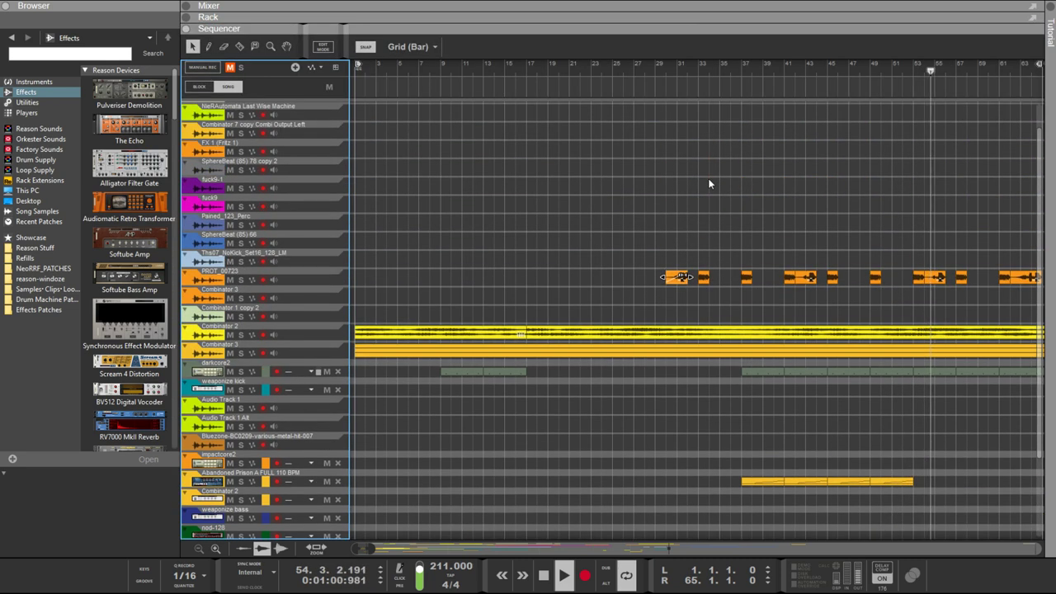
{"action": "scroll", "coordinate": [708, 178], "scroll_direction": "down", "scroll_amount": 3}
{"action": "scroll", "coordinate": [708, 182], "scroll_direction": "down", "scroll_amount": 4}
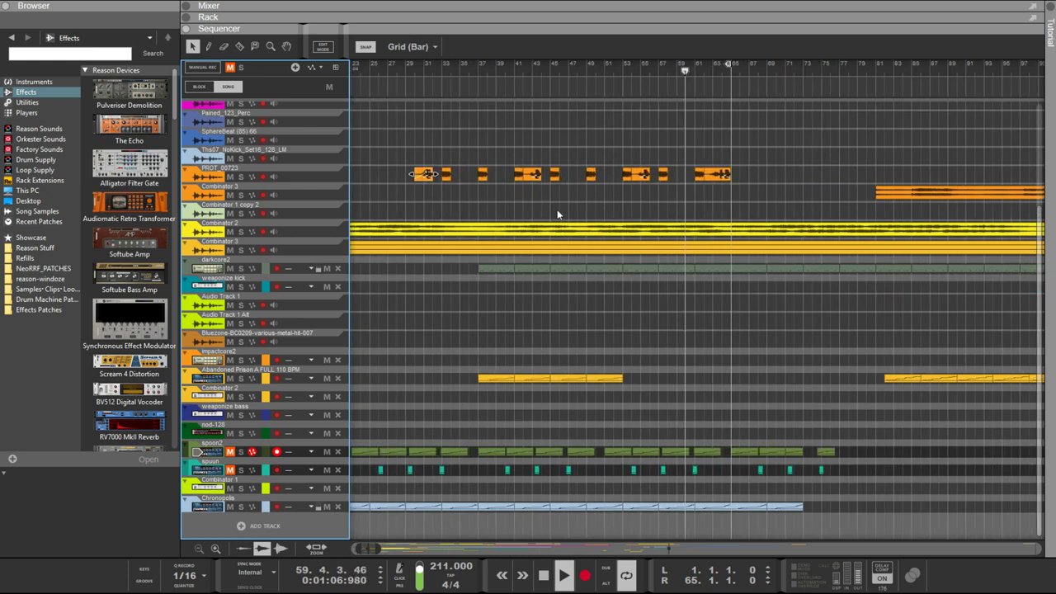
{"action": "scroll", "coordinate": [557, 213], "scroll_direction": "down", "scroll_amount": 3}
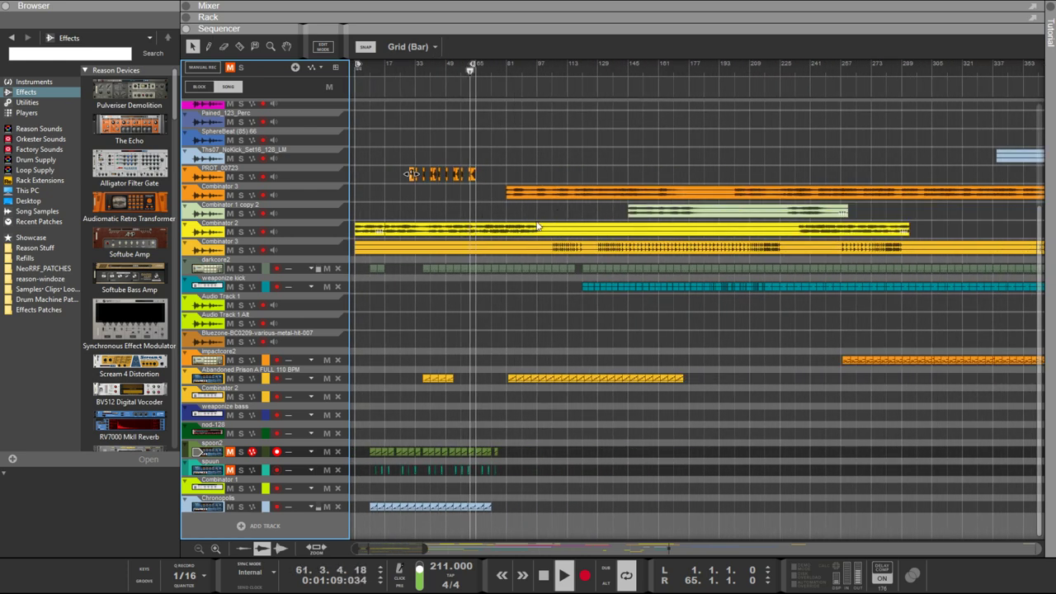
{"action": "scroll", "coordinate": [462, 238], "scroll_direction": "up", "scroll_amount": 3}
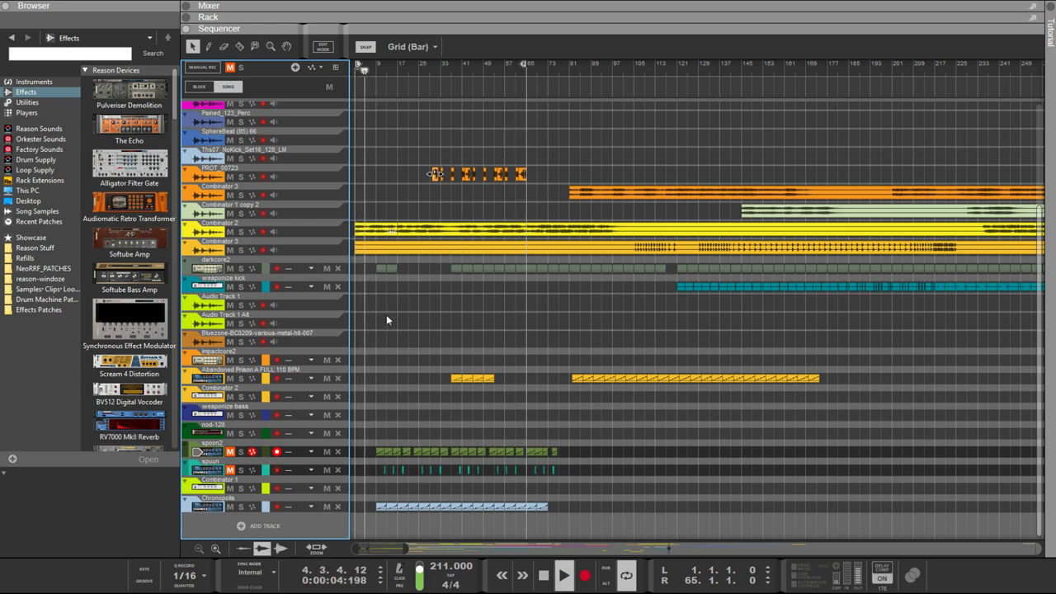
{"action": "scroll", "coordinate": [387, 321], "scroll_direction": "up", "scroll_amount": 1}
{"action": "scroll", "coordinate": [388, 320], "scroll_direction": "down", "scroll_amount": 1}
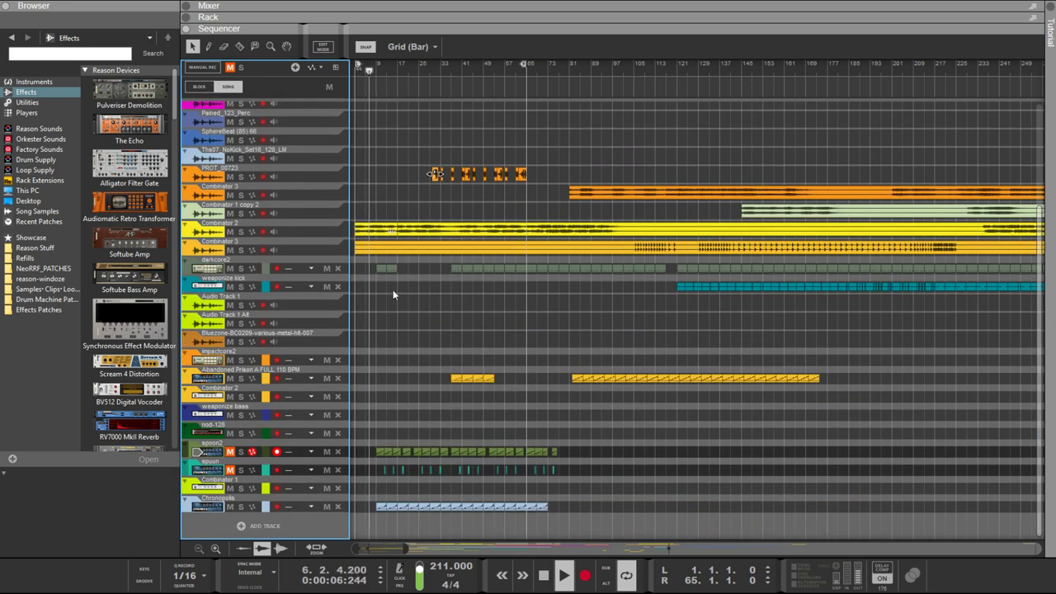
Open the darkcore2 clip at bar 9 to inspect its notes and return to the arrangement
{"action": "left_click", "coordinate": [413, 271]}
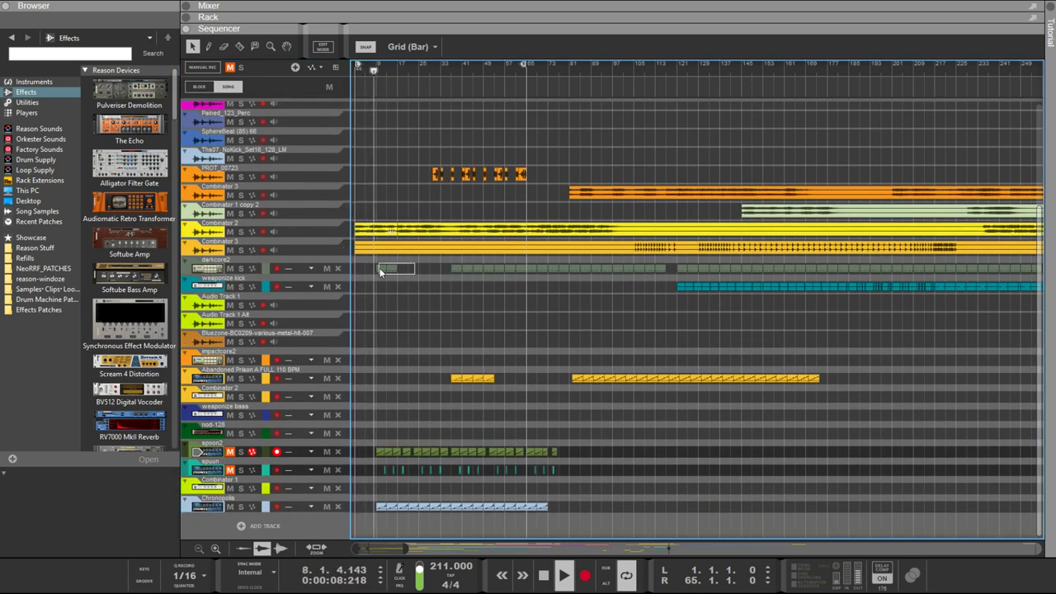
{"action": "left_click", "coordinate": [381, 273]}
{"action": "double_click", "coordinate": [381, 273]}
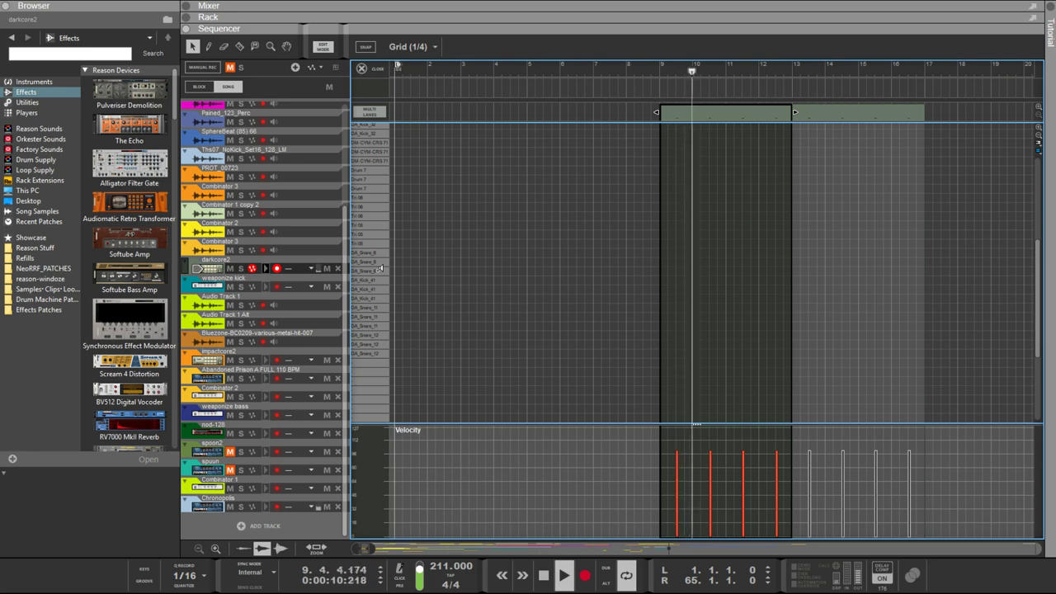
{"action": "key", "text": "ctrl+e"}
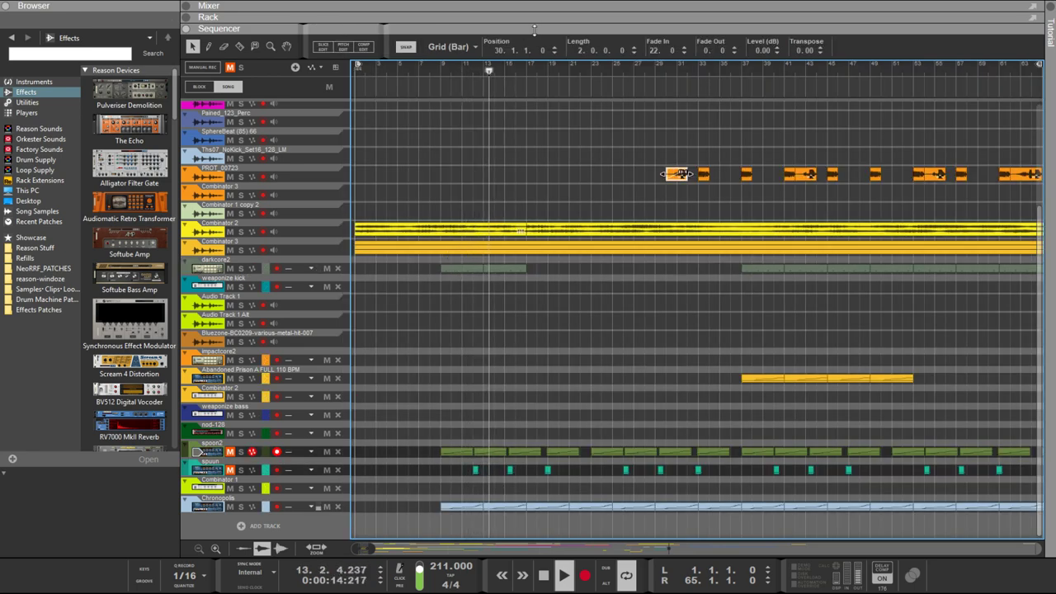
Bring the rack into view above the sequencer and locate the two Euclid rhythm generators beneath the A/B Switch
{"action": "key", "text": "F6"}
{"action": "scroll", "coordinate": [701, 295], "scroll_direction": "down", "scroll_amount": 5}
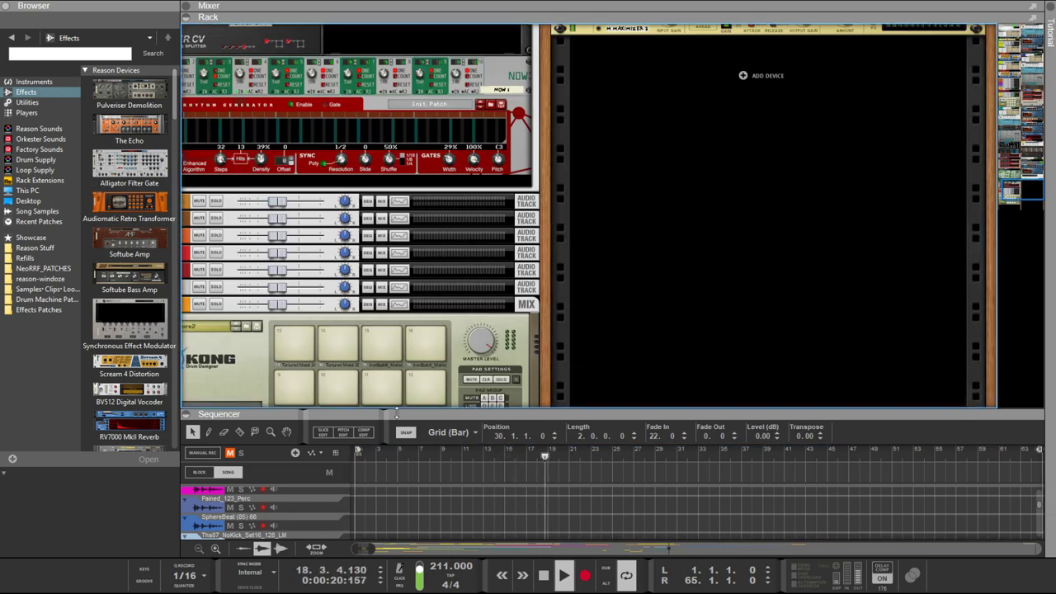
{"action": "left_click_drag", "start_coordinate": [398, 415], "coordinate": [398, 239]}
{"action": "scroll", "coordinate": [738, 103], "scroll_direction": "up", "scroll_amount": 15}
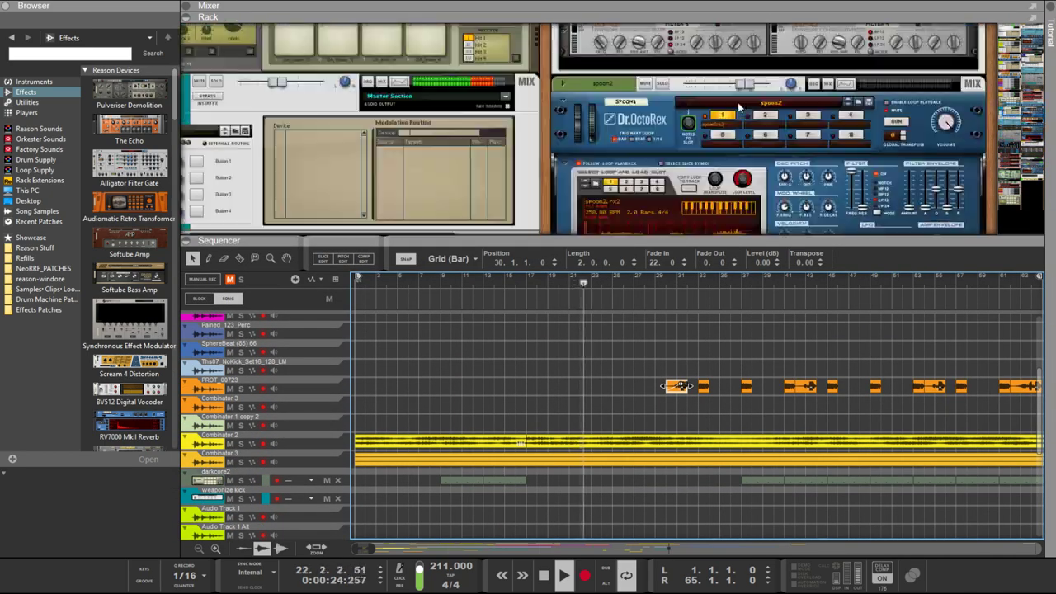
{"action": "scroll", "coordinate": [738, 102], "scroll_direction": "up", "scroll_amount": 12}
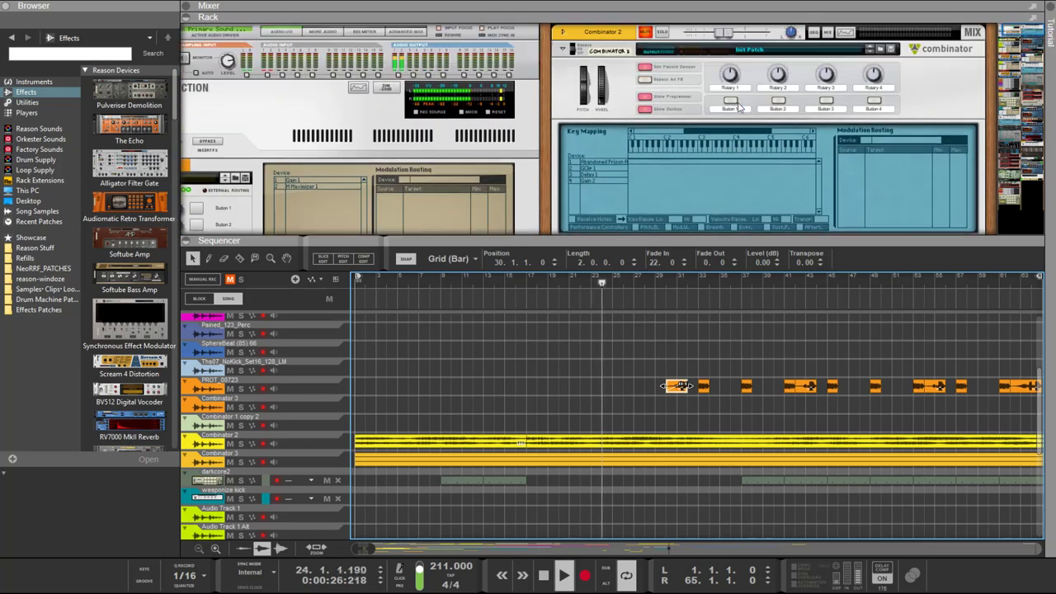
{"action": "scroll", "coordinate": [739, 105], "scroll_direction": "down", "scroll_amount": 15}
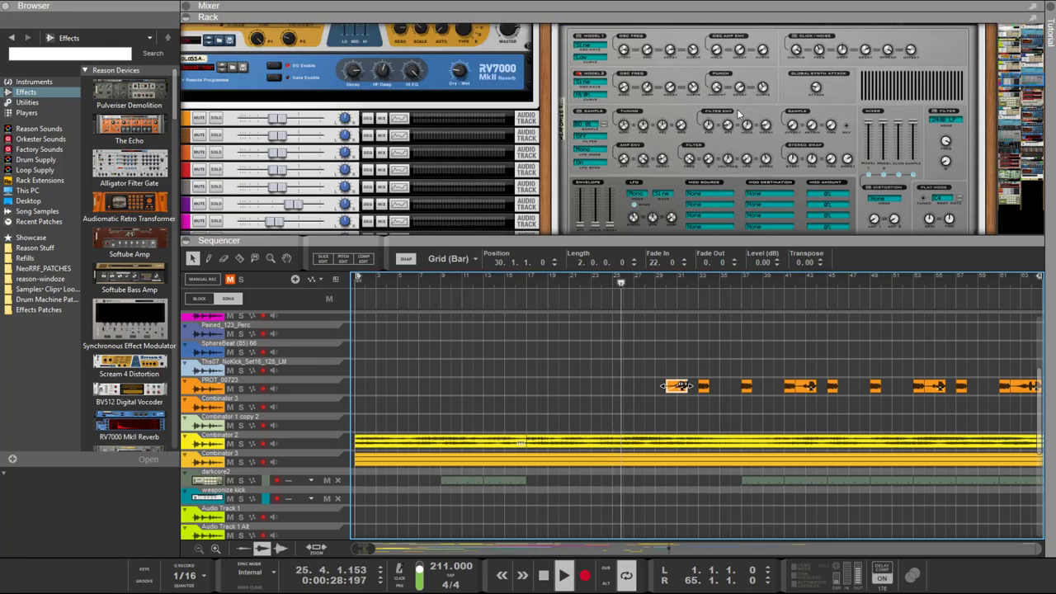
{"action": "scroll", "coordinate": [737, 103], "scroll_direction": "up", "scroll_amount": 4}
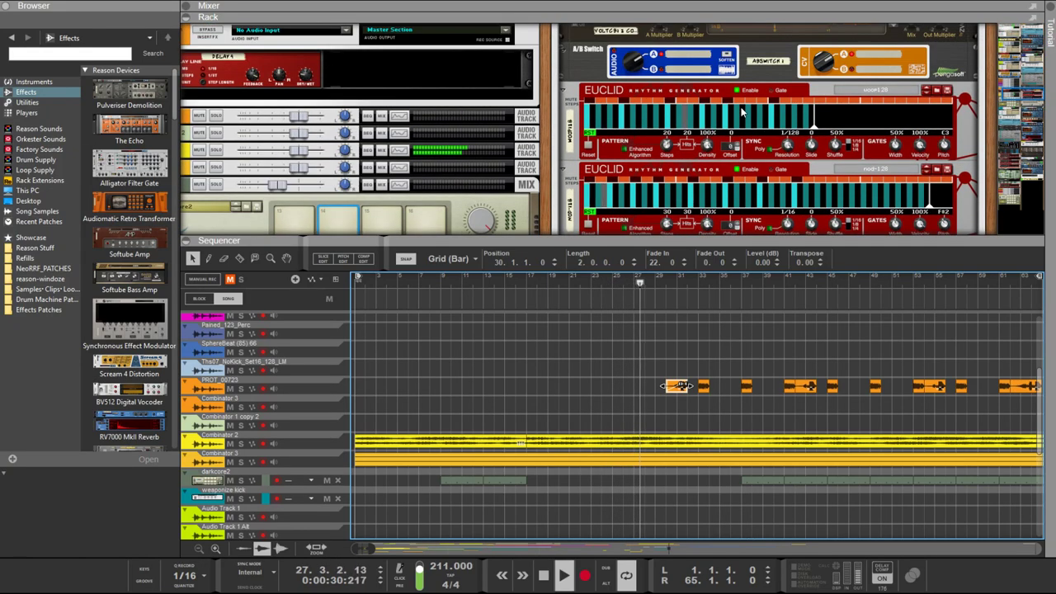
Compare the nod-128 and woop128 Euclid patterns by disabling each generator's outputs in turn
{"action": "left_click", "coordinate": [737, 169]}
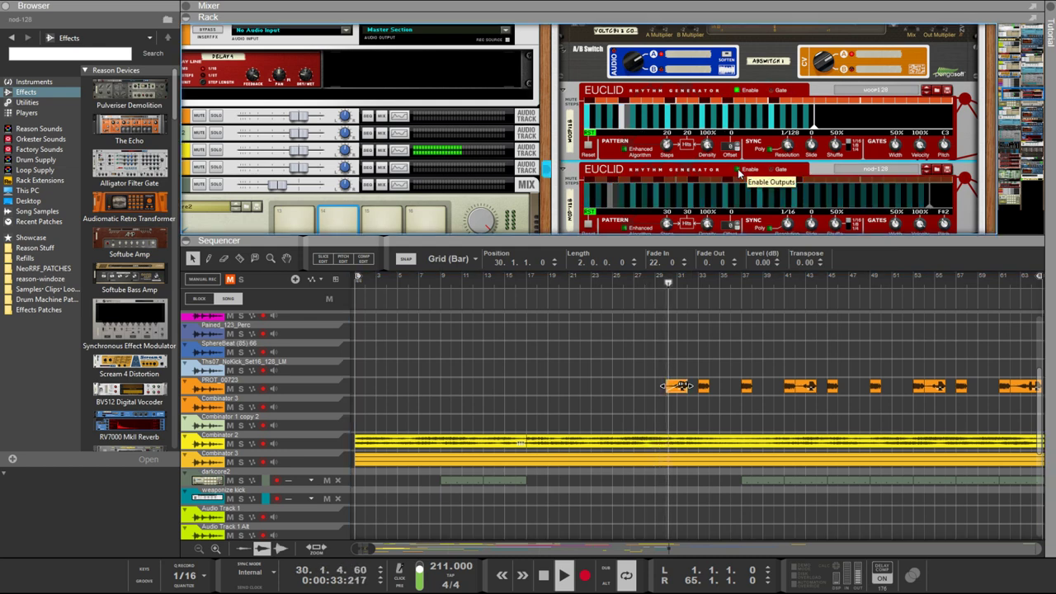
{"action": "left_click", "coordinate": [823, 70]}
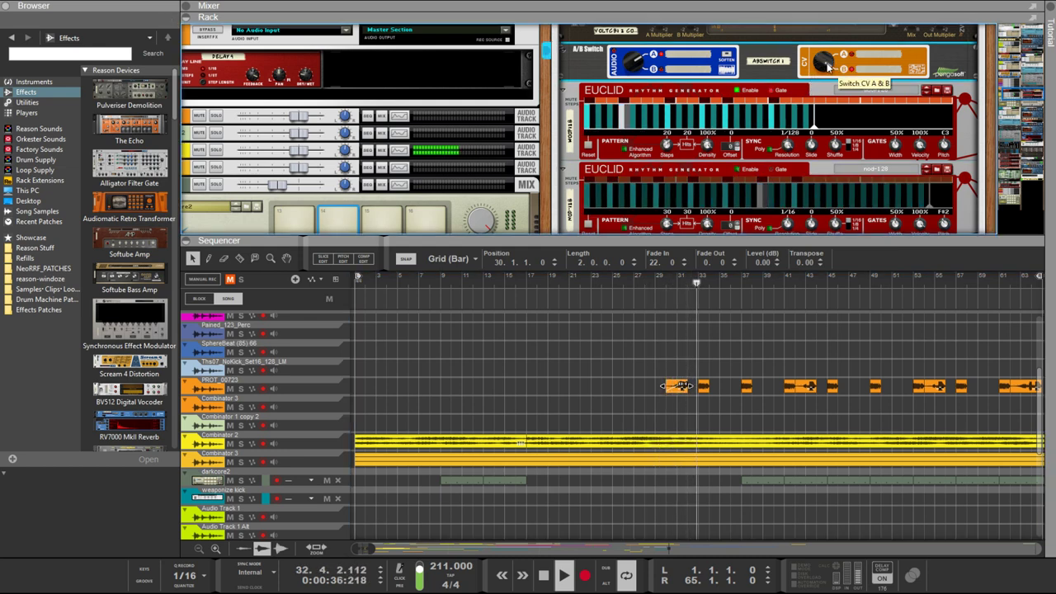
{"action": "left_click", "coordinate": [737, 169]}
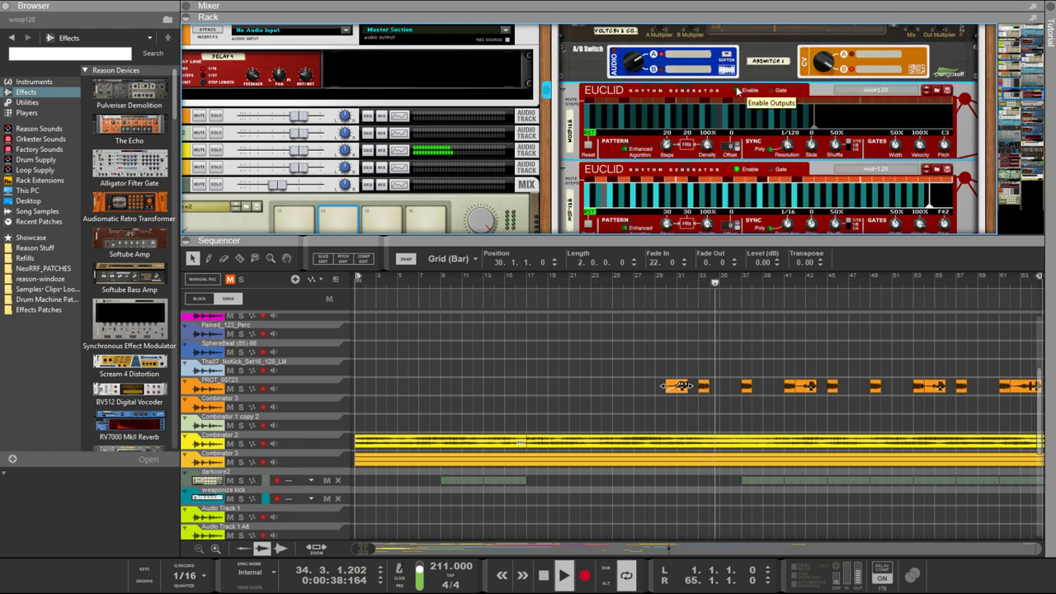
Try the nod-128 Euclid at 1/128 and 1/64 resolution, and the woop128 Euclid at 1/2 resolution with 0 steps
{"action": "left_click_drag", "start_coordinate": [785, 233], "coordinate": [783, 25]}
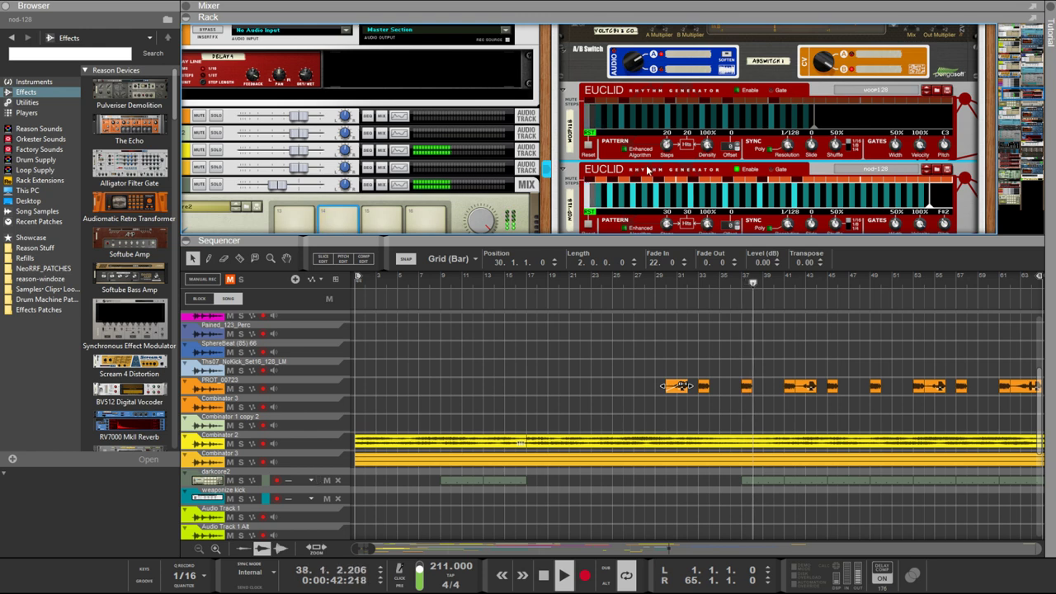
{"action": "left_click_drag", "start_coordinate": [784, 145], "coordinate": [782, 272]}
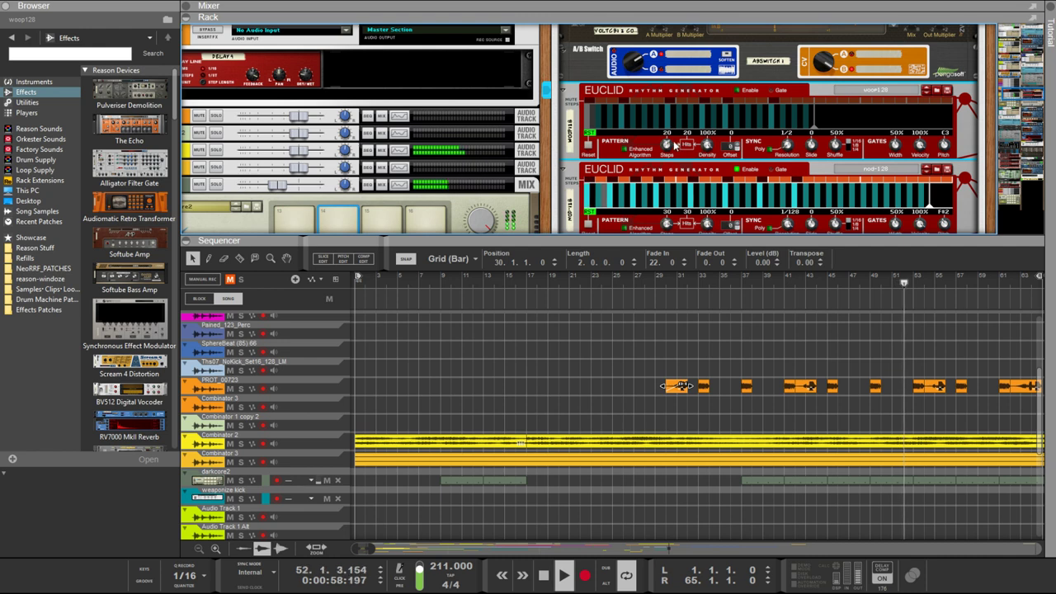
{"action": "left_click_drag", "start_coordinate": [668, 146], "coordinate": [644, 485]}
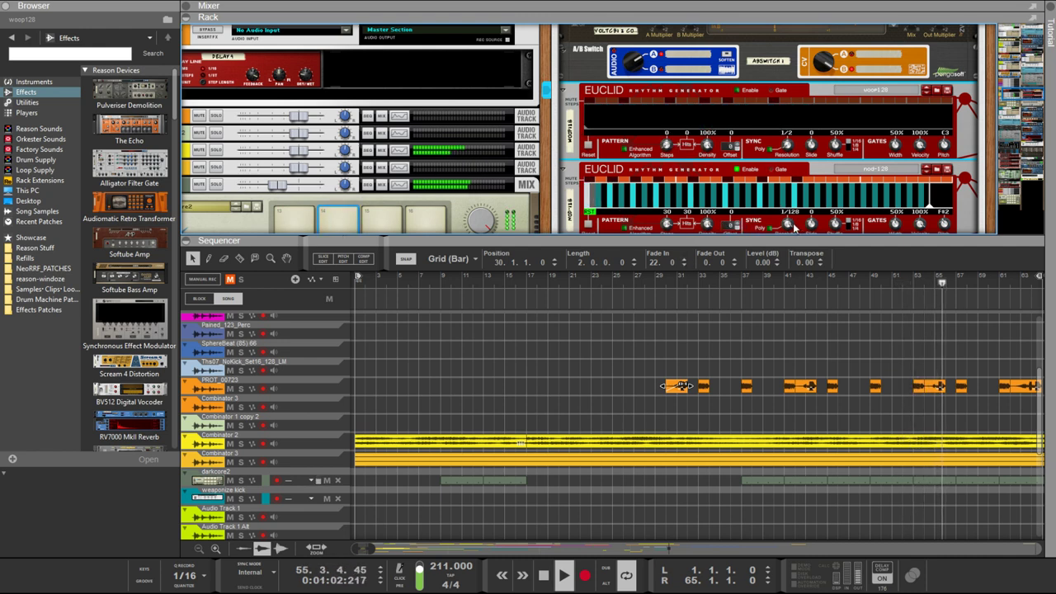
{"action": "scroll", "coordinate": [791, 229], "scroll_direction": "up", "scroll_amount": 2}
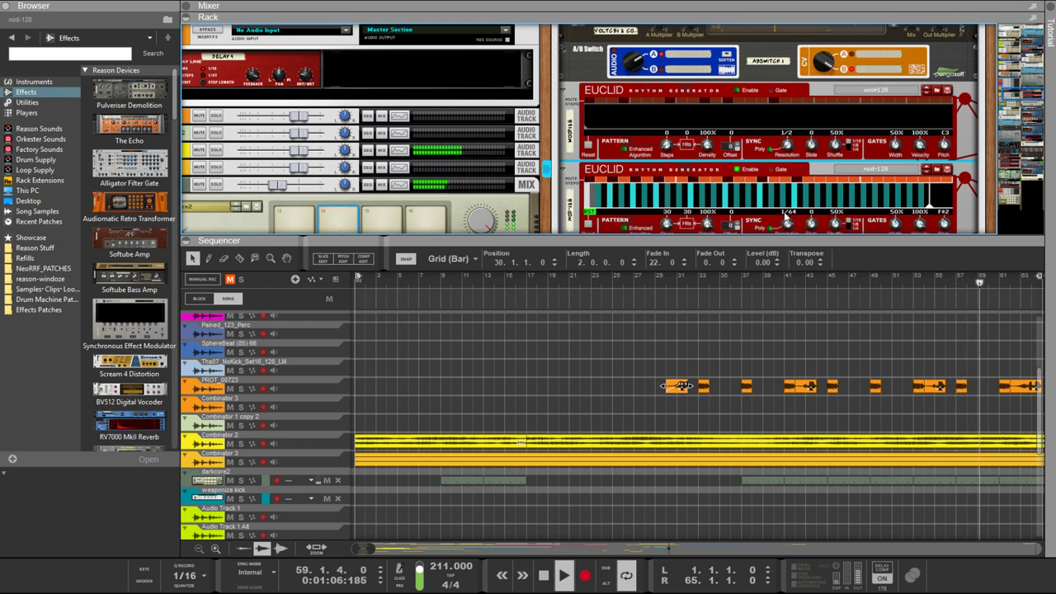
{"action": "scroll", "coordinate": [788, 225], "scroll_direction": "down", "scroll_amount": 1}
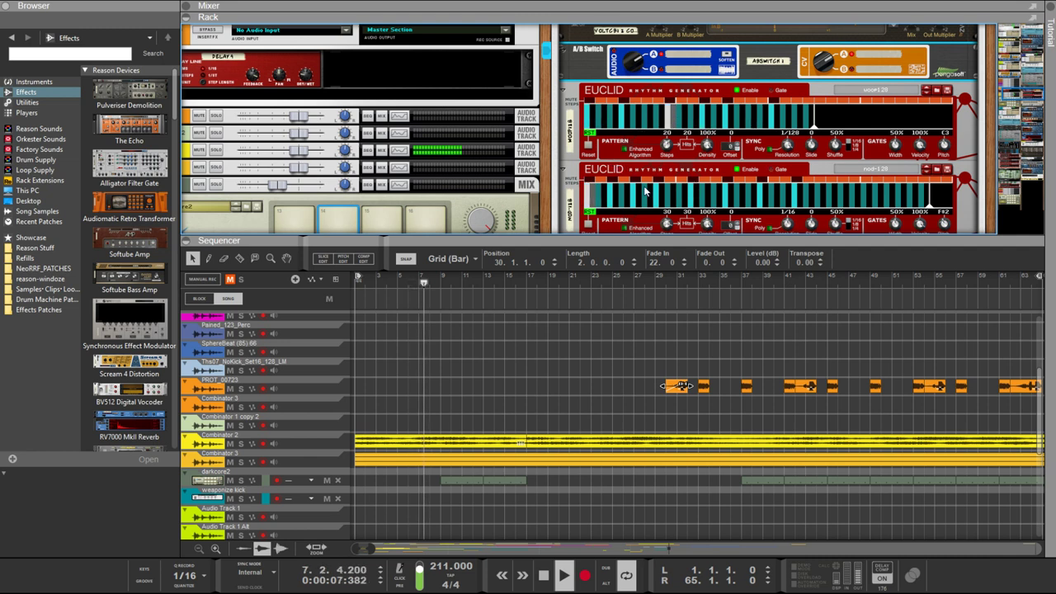
Inspect the A/B Switch and Euclid cabling on the rack's rear and disconnect the woop128 Euclid's Reset In
{"action": "key", "text": "Tab"}
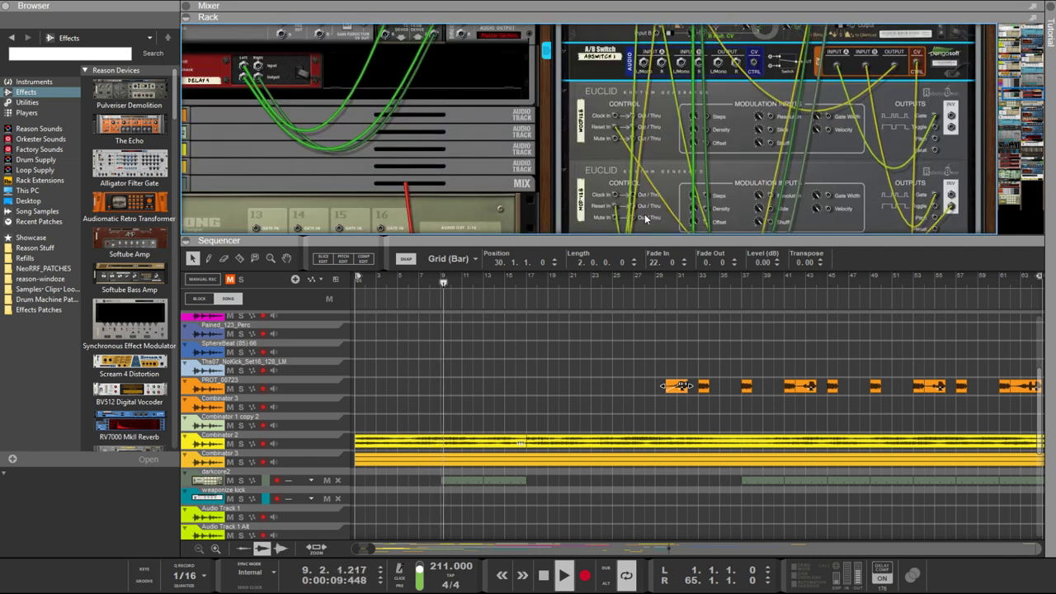
{"action": "key", "text": "Tab"}
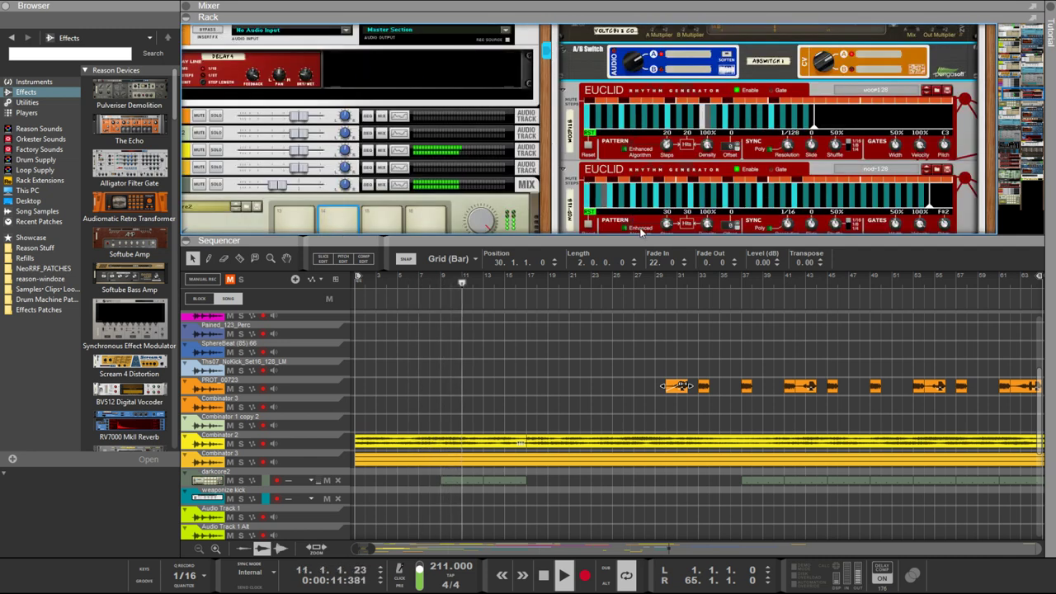
{"action": "key", "text": "Tab"}
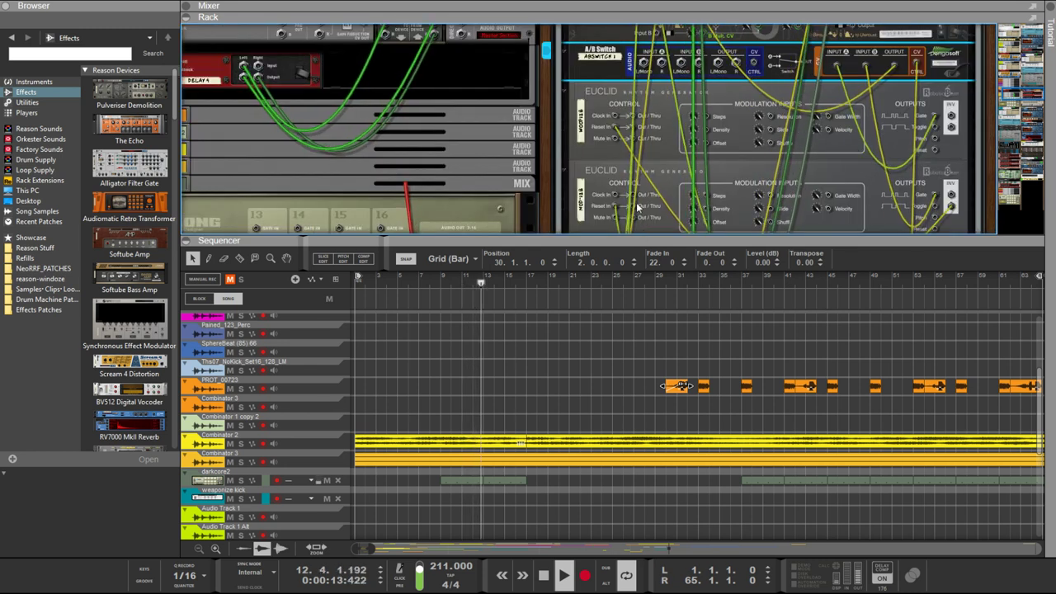
{"action": "scroll", "coordinate": [641, 216], "scroll_direction": "down", "scroll_amount": 2}
{"action": "scroll", "coordinate": [642, 216], "scroll_direction": "up", "scroll_amount": 1}
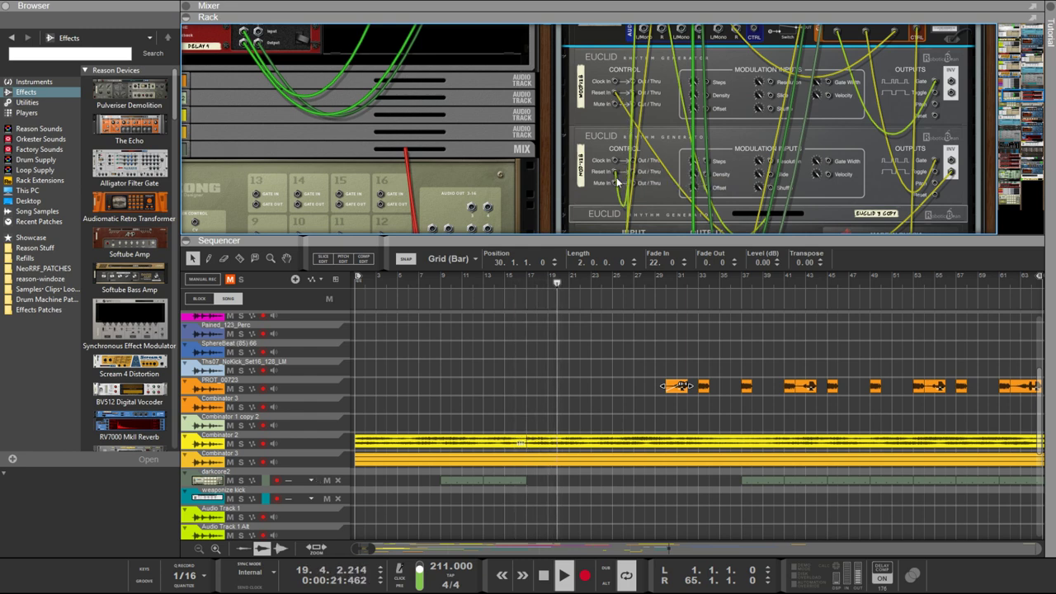
{"action": "left_click", "coordinate": [614, 97]}
{"action": "key", "text": "Tab"}
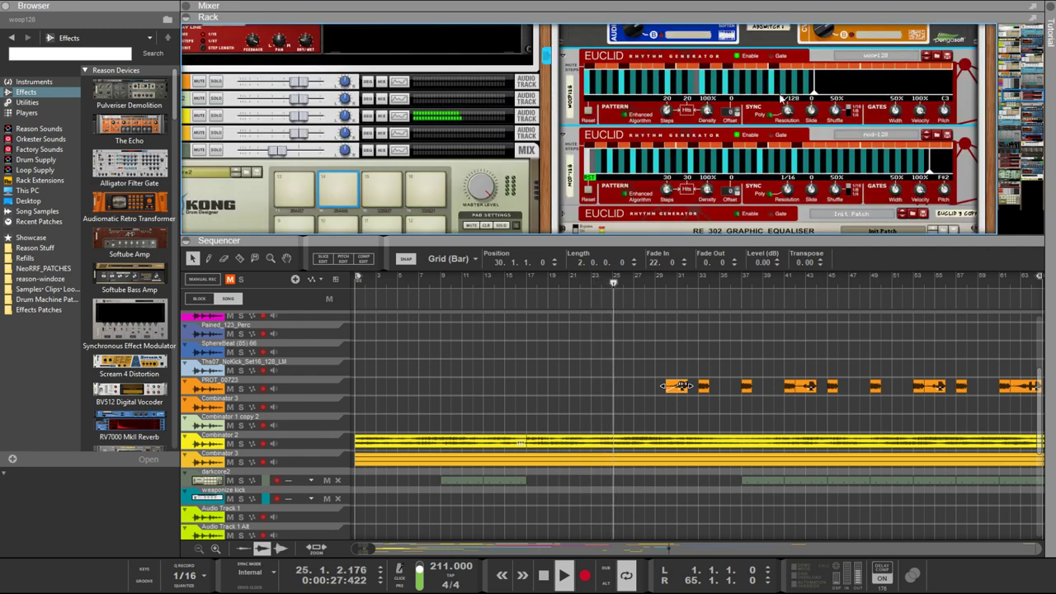
Turn off the upper Euclid's outputs, keep the lower one's enabled, and give the lower one the woop128 patch with 32 steps
{"action": "scroll", "coordinate": [802, 113], "scroll_direction": "up", "scroll_amount": 2}
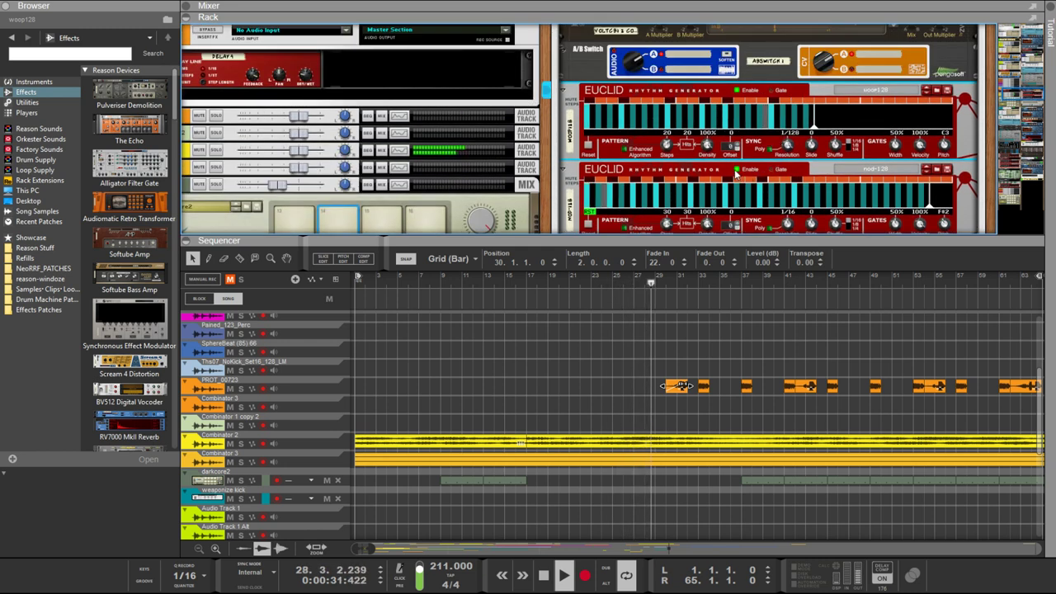
{"action": "left_click", "coordinate": [735, 170]}
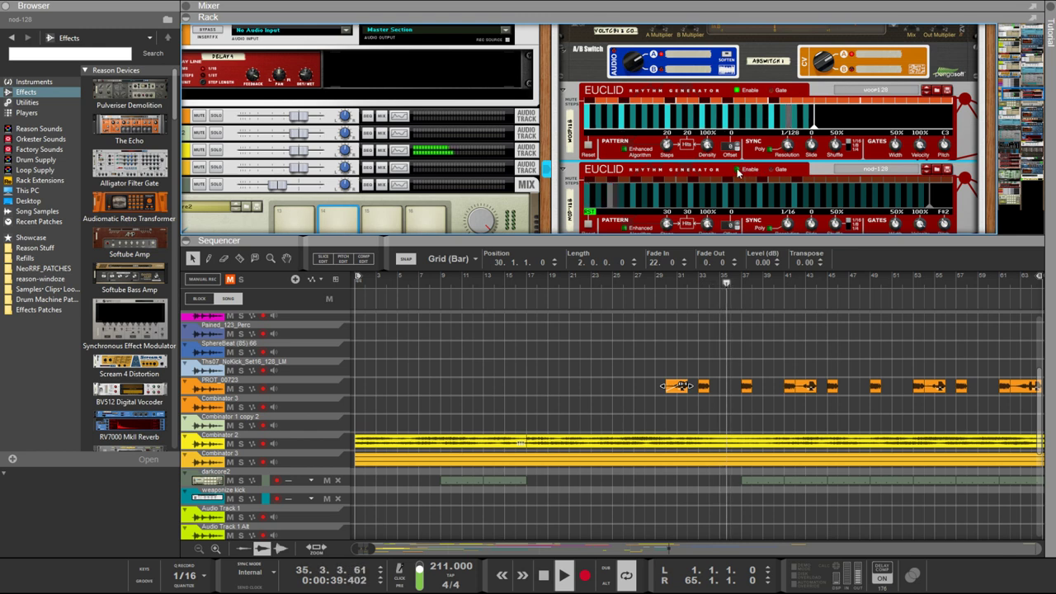
{"action": "left_click", "coordinate": [737, 91]}
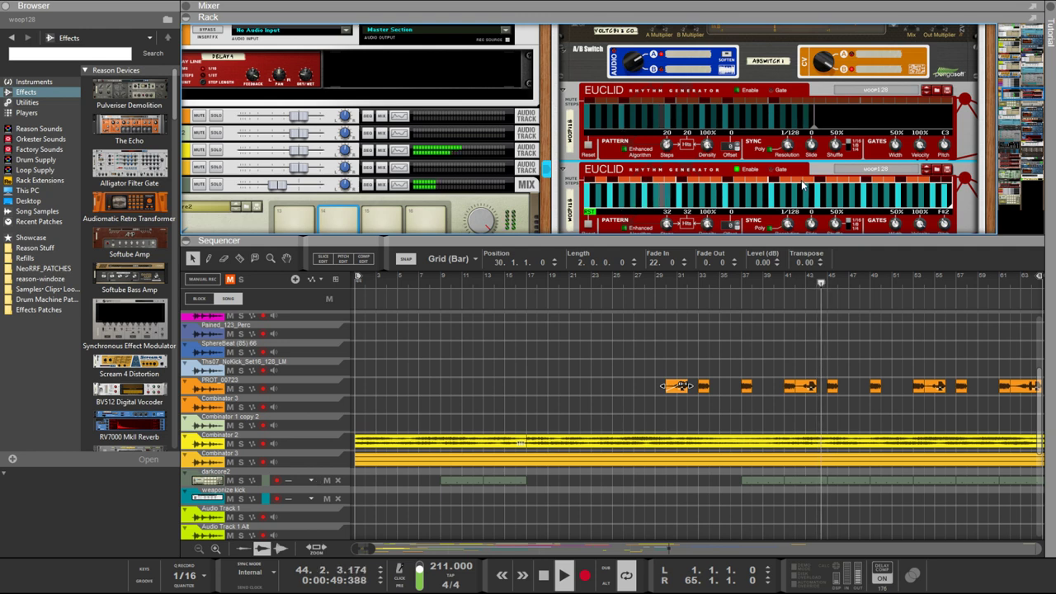
Step back through the lower Euclid's patches past swell-128 and nod-128 to load Groove32
{"action": "scroll", "coordinate": [801, 186], "scroll_direction": "down", "scroll_amount": 3}
{"action": "scroll", "coordinate": [802, 186], "scroll_direction": "up", "scroll_amount": 5}
{"action": "scroll", "coordinate": [801, 185], "scroll_direction": "down", "scroll_amount": 3}
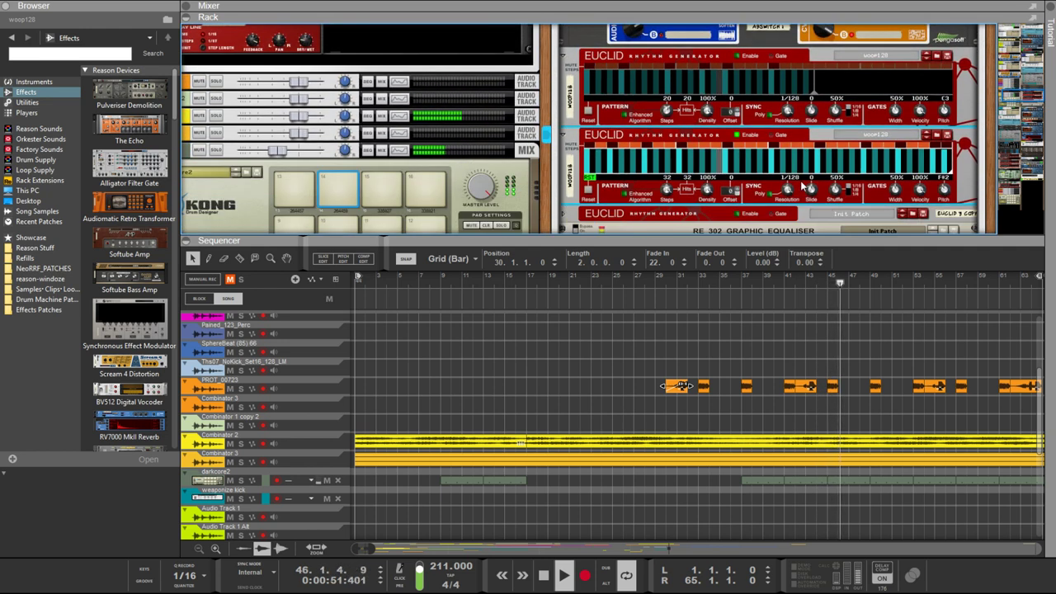
{"action": "left_click", "coordinate": [927, 135]}
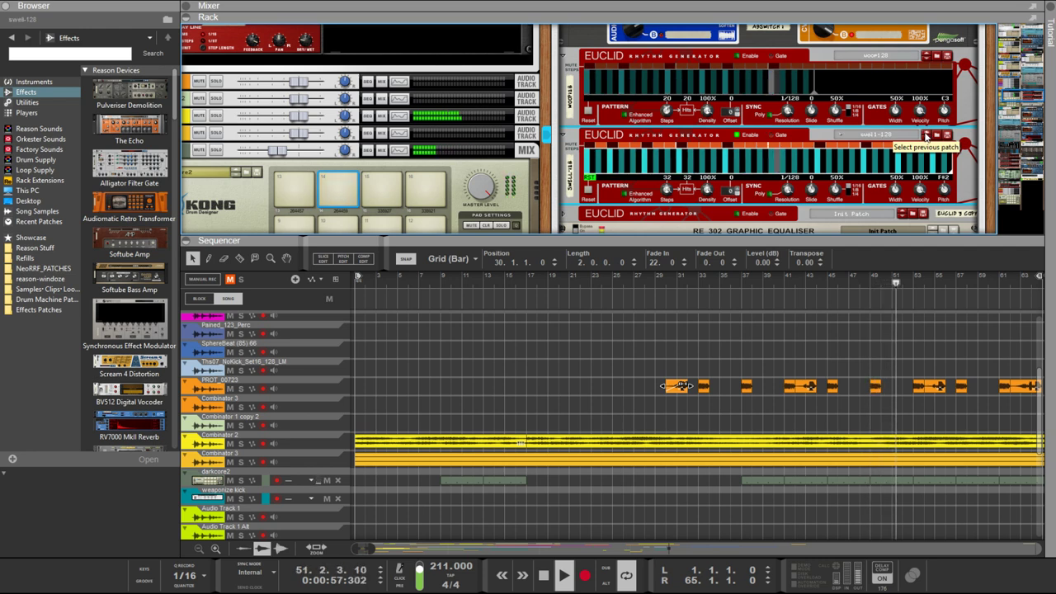
{"action": "left_click", "coordinate": [927, 137]}
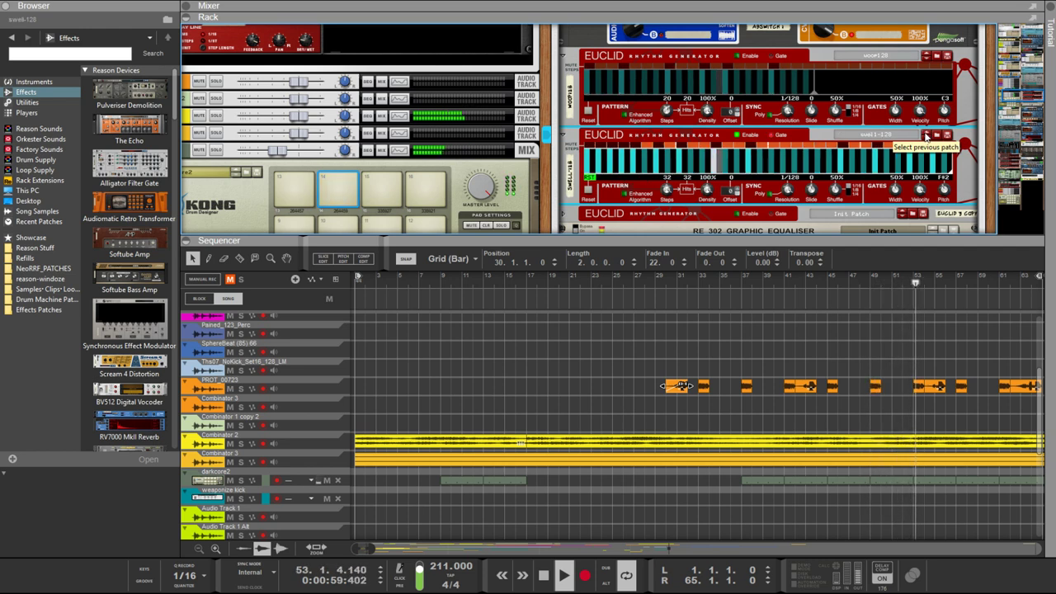
{"action": "left_click", "coordinate": [926, 137]}
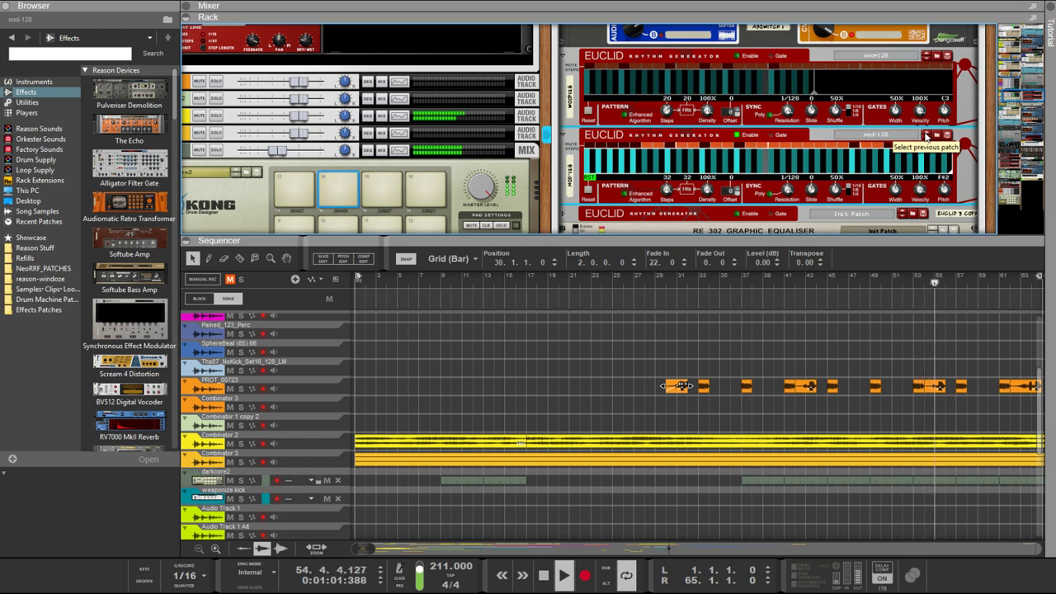
{"action": "left_click", "coordinate": [926, 137]}
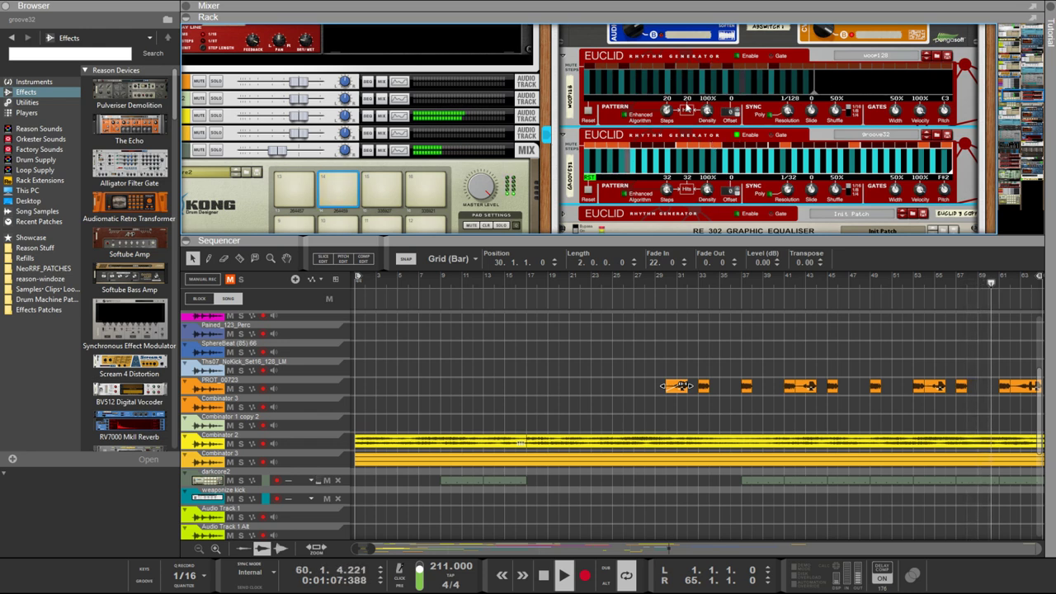
Patch the Groove32 Euclid's reset thru output into the woop128 Euclid's Reset In, and adjust the Groove32 Euclid's resolution
{"action": "key", "text": "Tab"}
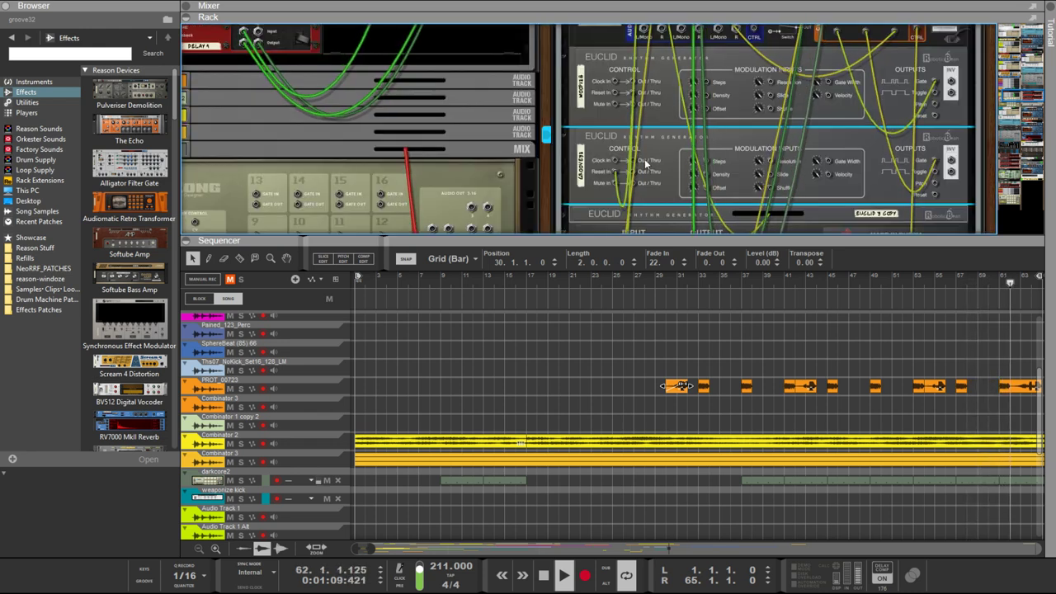
{"action": "left_click_drag", "start_coordinate": [614, 176], "coordinate": [635, 176]}
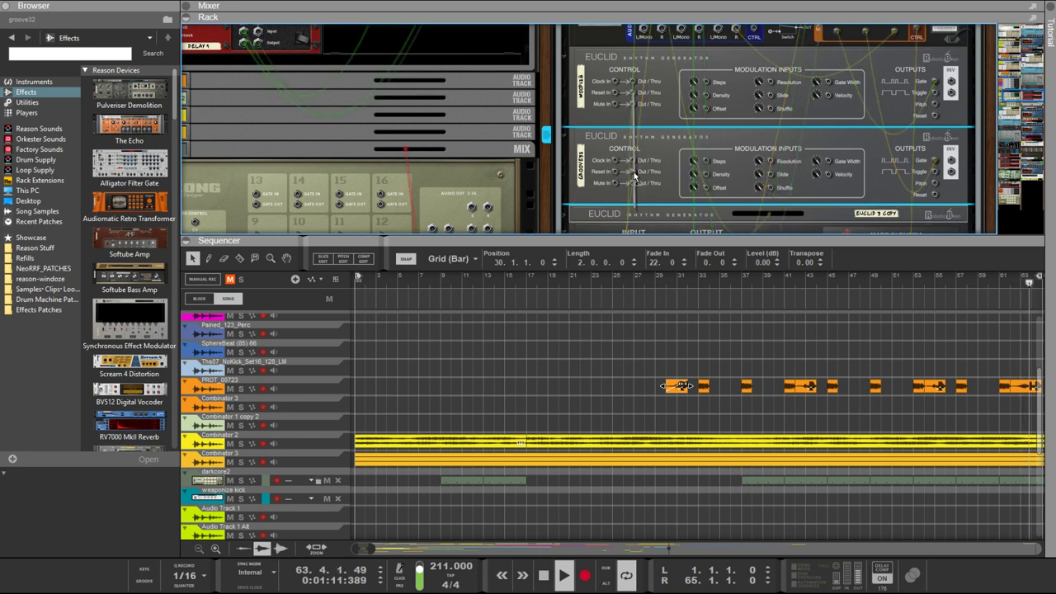
{"action": "left_click_drag", "start_coordinate": [620, 99], "coordinate": [636, 176]}
{"action": "key", "text": "Tab"}
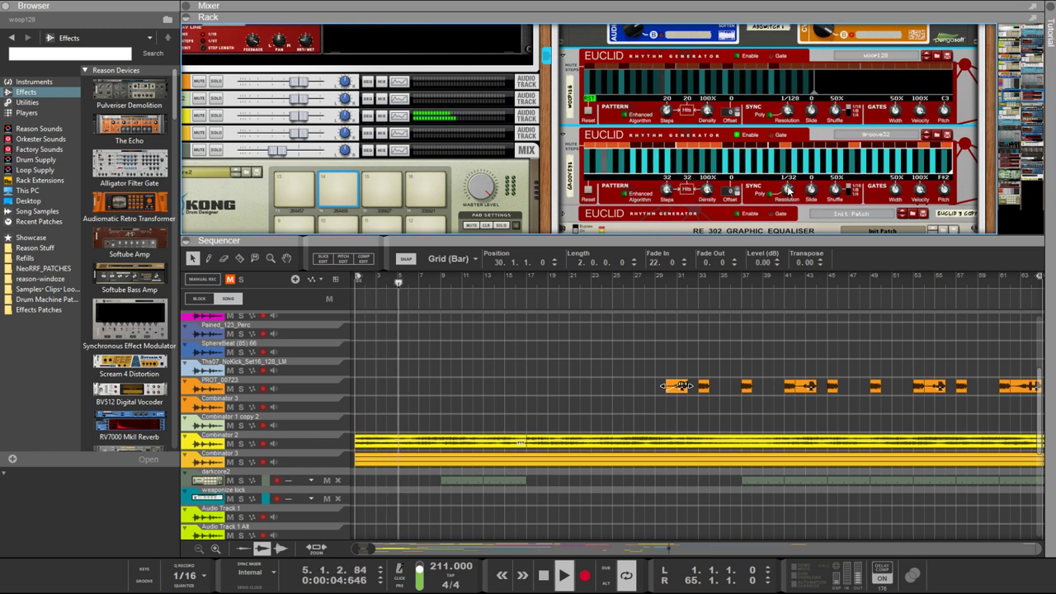
{"action": "left_click_drag", "start_coordinate": [788, 190], "coordinate": [792, 208]}
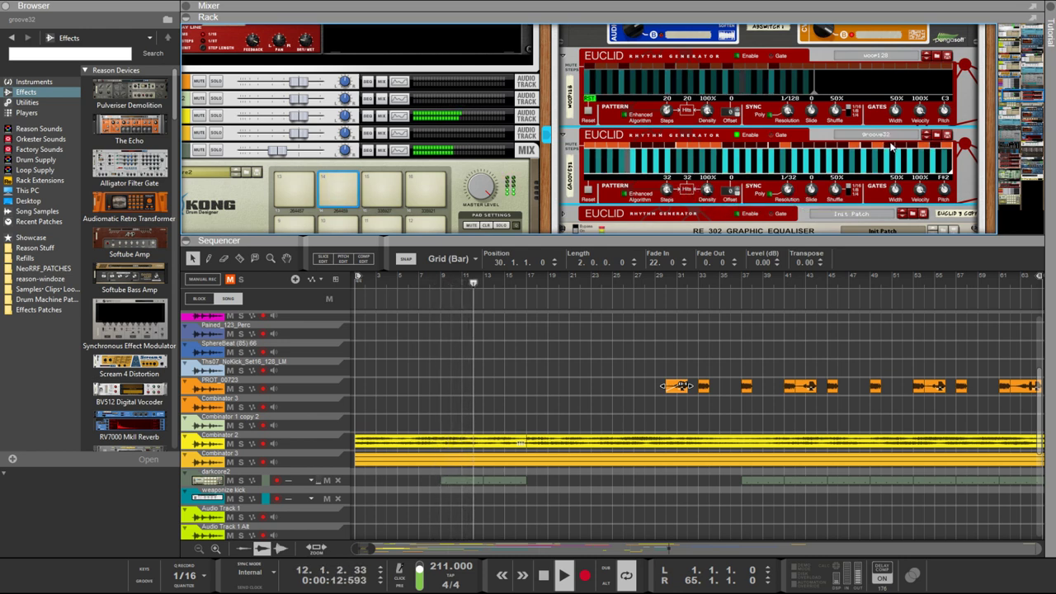
Try 26, 25, 24 and 29 steps on the Groove32 Euclid, then set its step count to 32
{"action": "left_click_drag", "start_coordinate": [672, 192], "coordinate": [671, 218]}
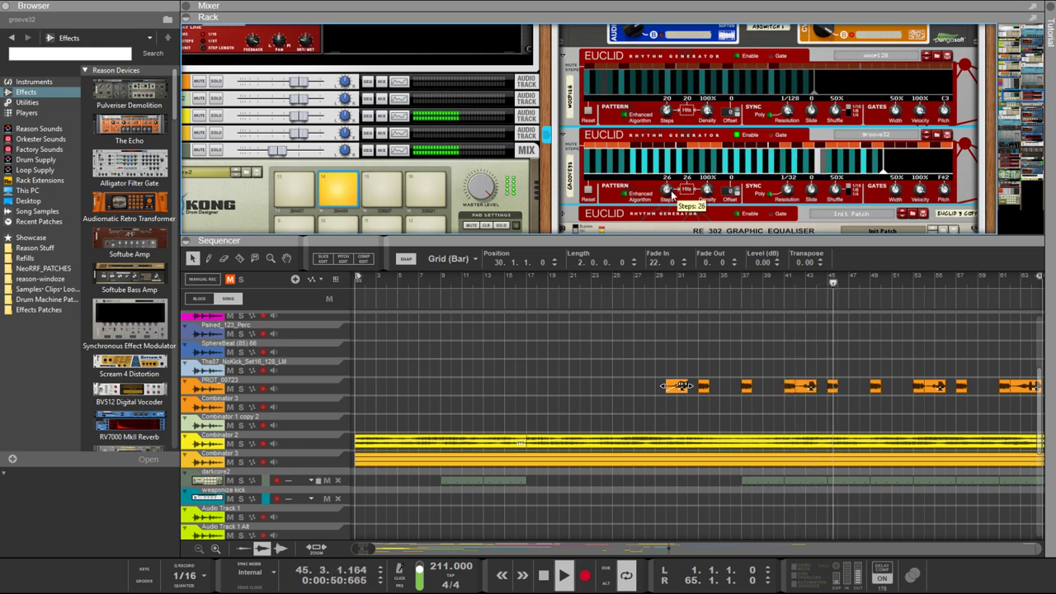
{"action": "scroll", "coordinate": [672, 195], "scroll_direction": "down", "scroll_amount": 1}
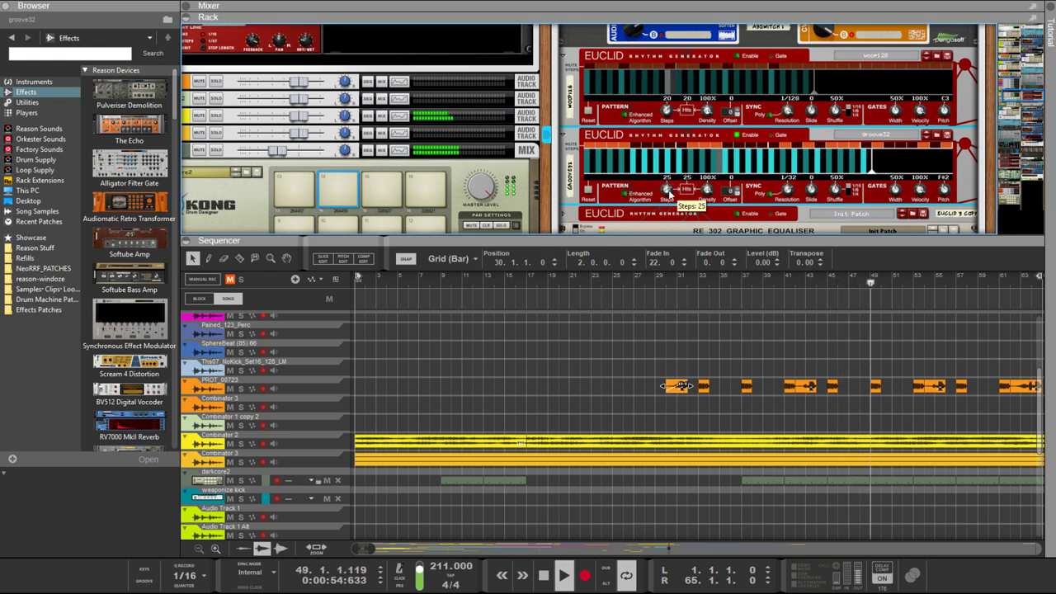
{"action": "scroll", "coordinate": [672, 196], "scroll_direction": "down", "scroll_amount": 1}
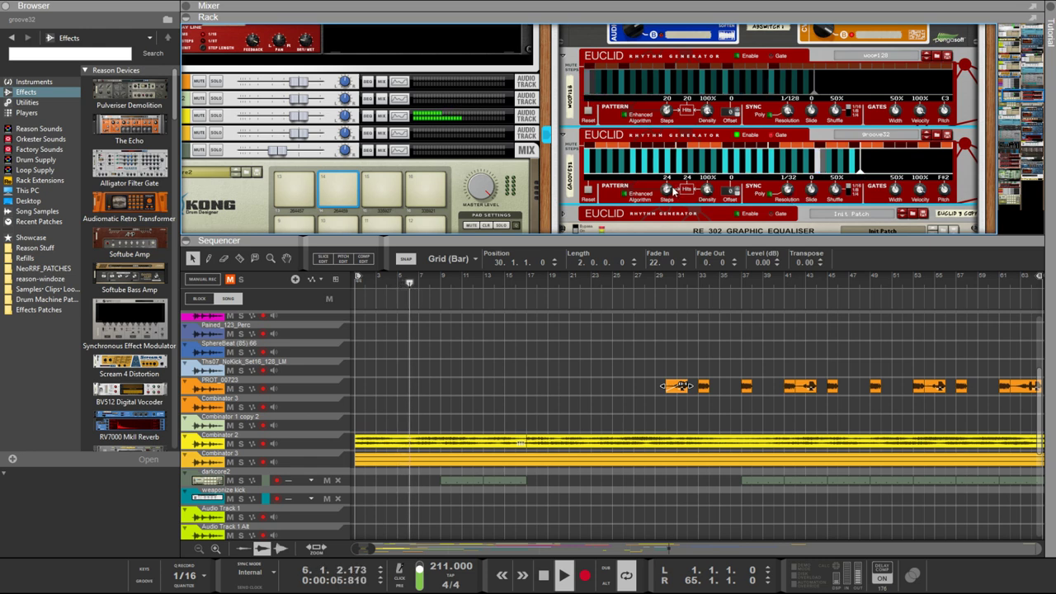
{"action": "left_click_drag", "start_coordinate": [670, 196], "coordinate": [662, 171]}
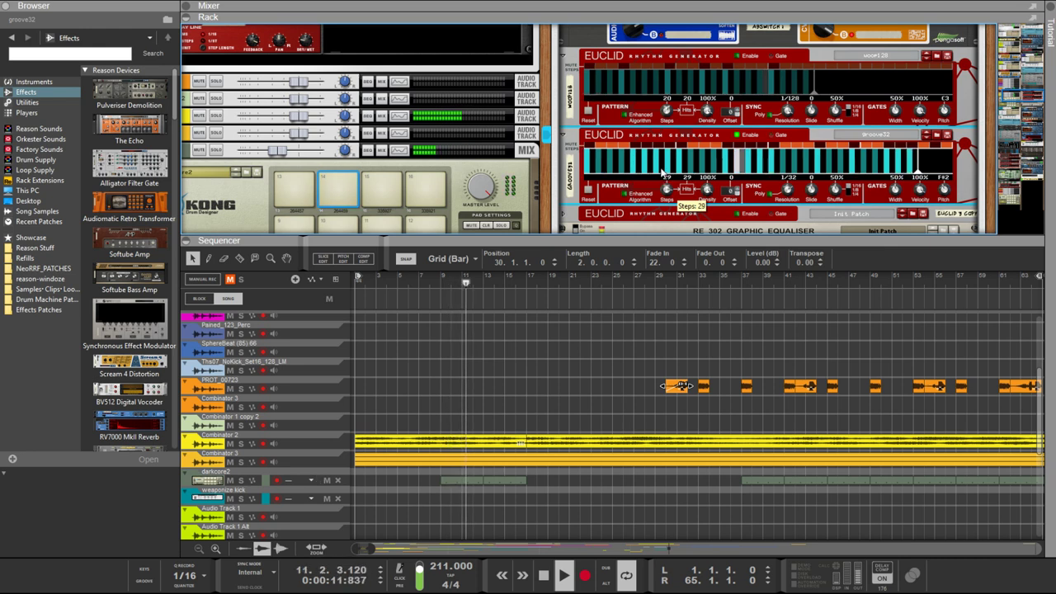
{"action": "left_click_drag", "start_coordinate": [663, 171], "coordinate": [663, 162]}
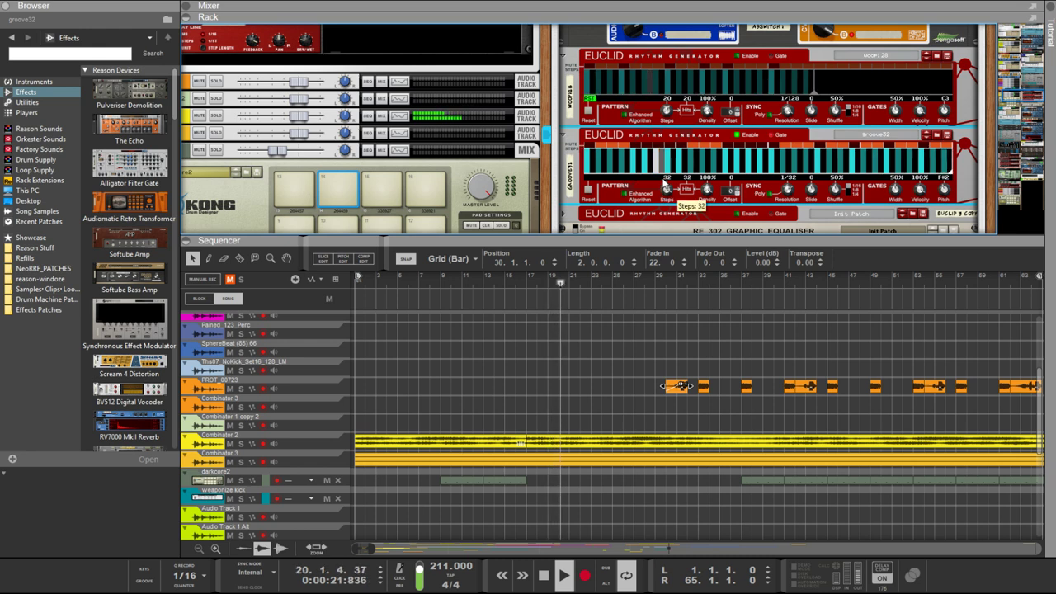
Try 29 steps on the Groove32 Euclid, then set its step count to 20
{"action": "left_click_drag", "start_coordinate": [663, 191], "coordinate": [663, 183]}
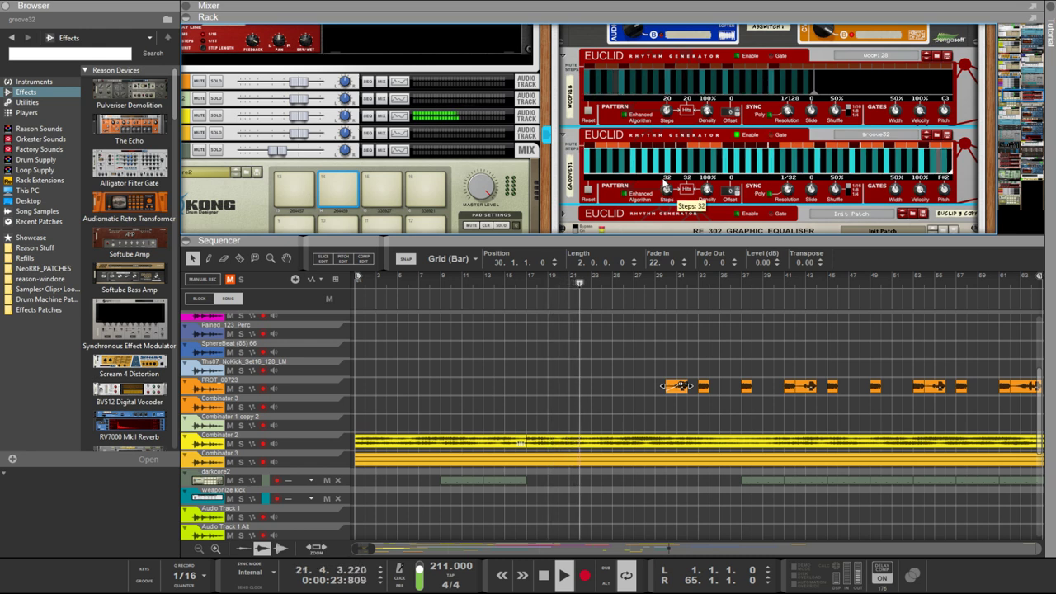
{"action": "left_click_drag", "start_coordinate": [667, 192], "coordinate": [669, 202]}
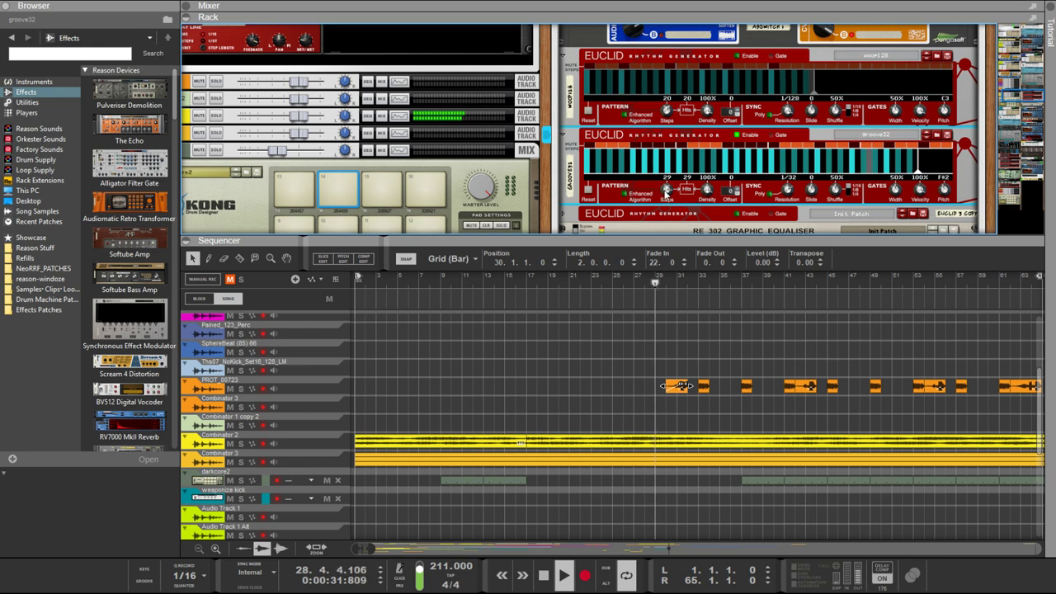
{"action": "left_click_drag", "start_coordinate": [666, 195], "coordinate": [669, 232]}
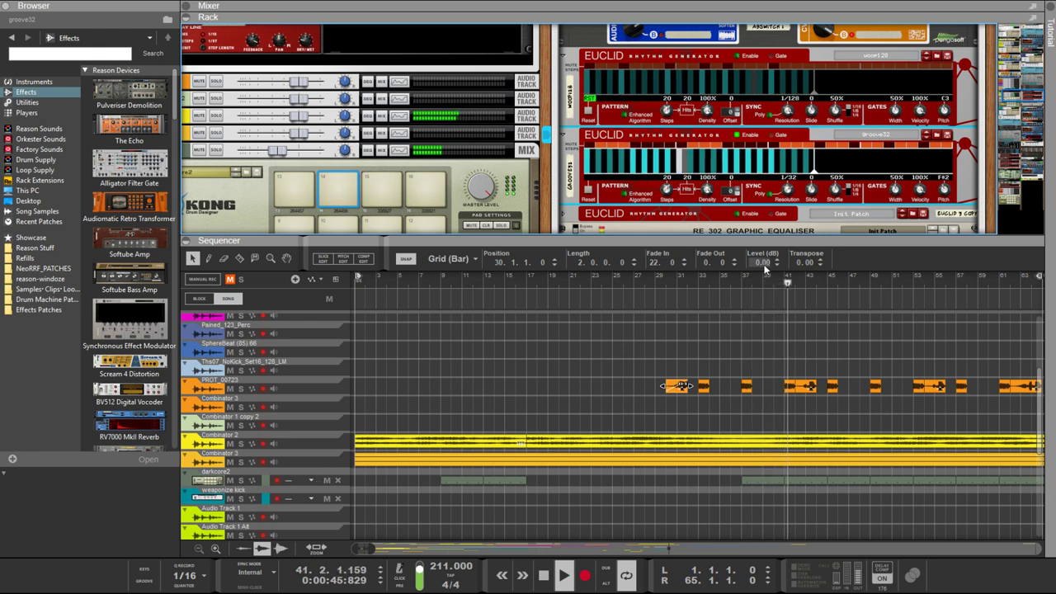
Set the song loop's start to bar 37
{"action": "left_click", "coordinate": [742, 281], "text": "ctrl"}
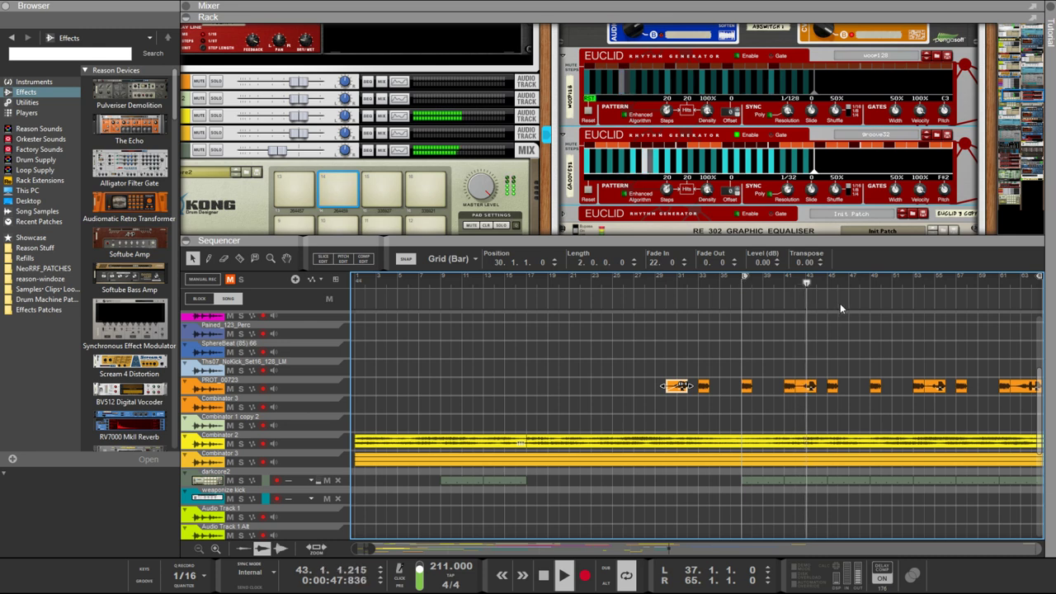
{"action": "key", "text": "g"}
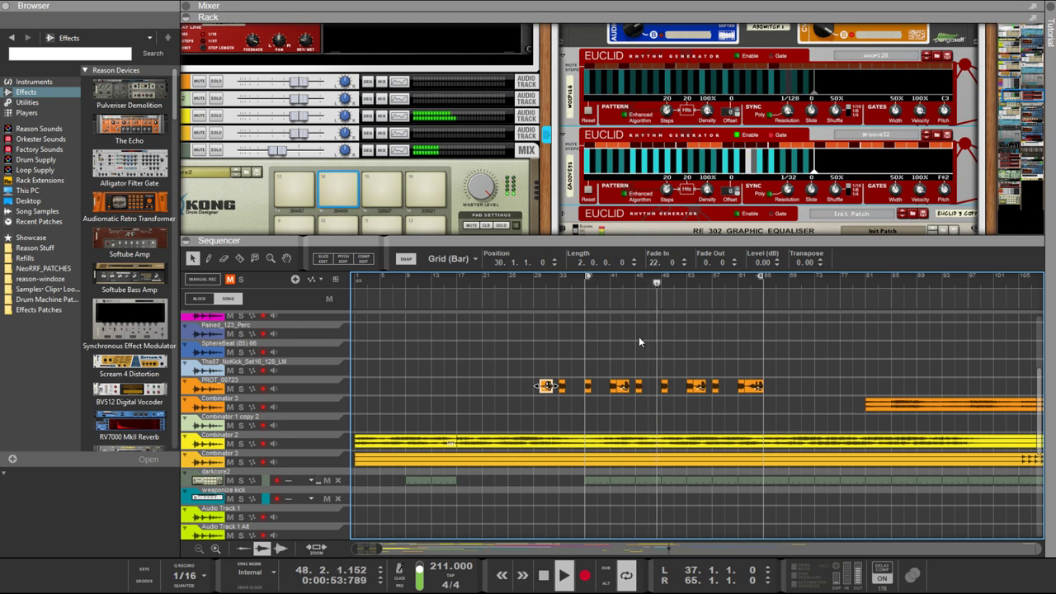
{"action": "key", "text": "h"}
{"action": "key", "text": "h"}
{"action": "key", "text": "h"}
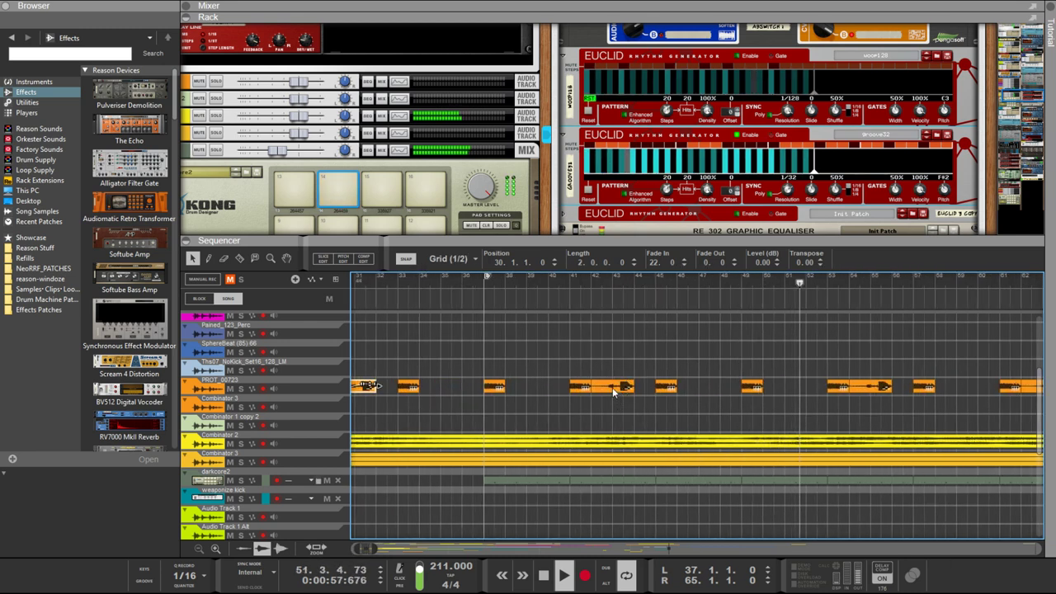
{"action": "left_click_drag", "start_coordinate": [613, 391], "coordinate": [698, 388]}
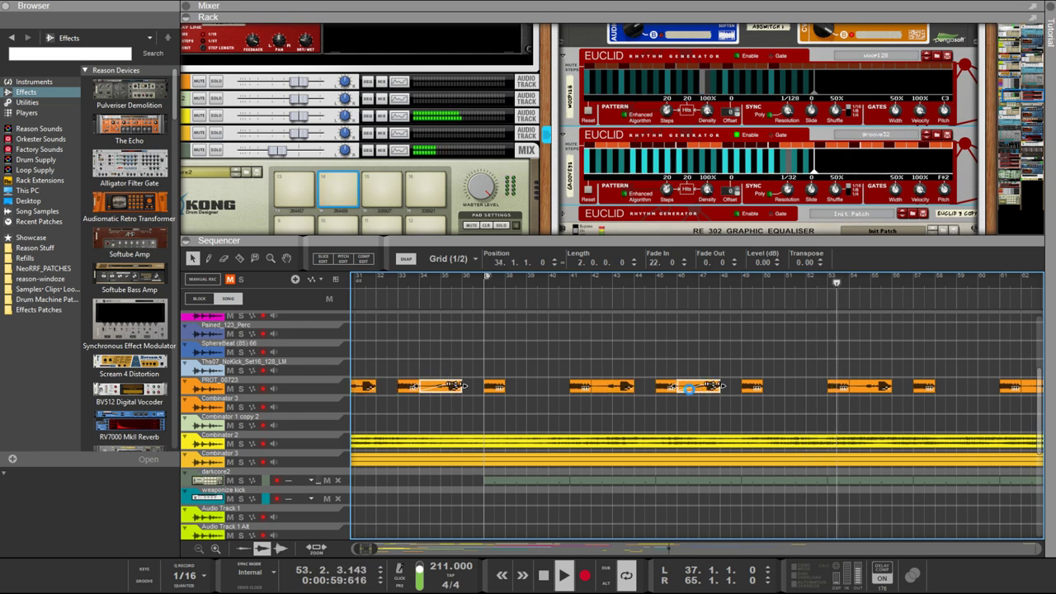
{"action": "key", "text": "Escape"}
{"action": "left_click", "coordinate": [646, 405]}
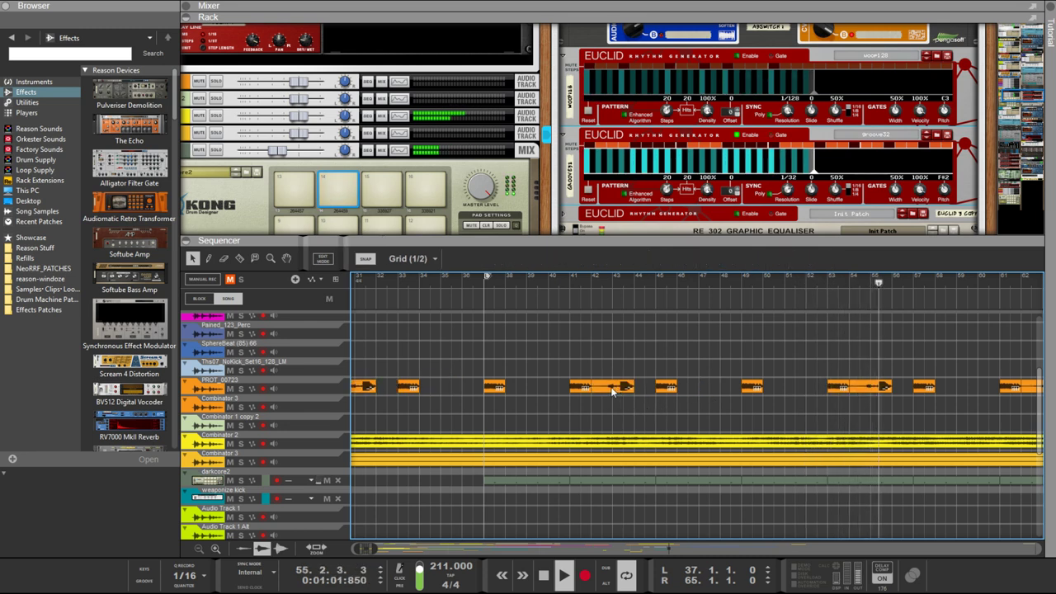
Copy the two-bar fade-in clip at bar 42 of PROT_00723 to bar 38, and shift the original to 42.2.1
{"action": "left_click_drag", "start_coordinate": [610, 387], "coordinate": [528, 386]}
{"action": "scroll", "coordinate": [628, 400], "scroll_direction": "up", "scroll_amount": 4}
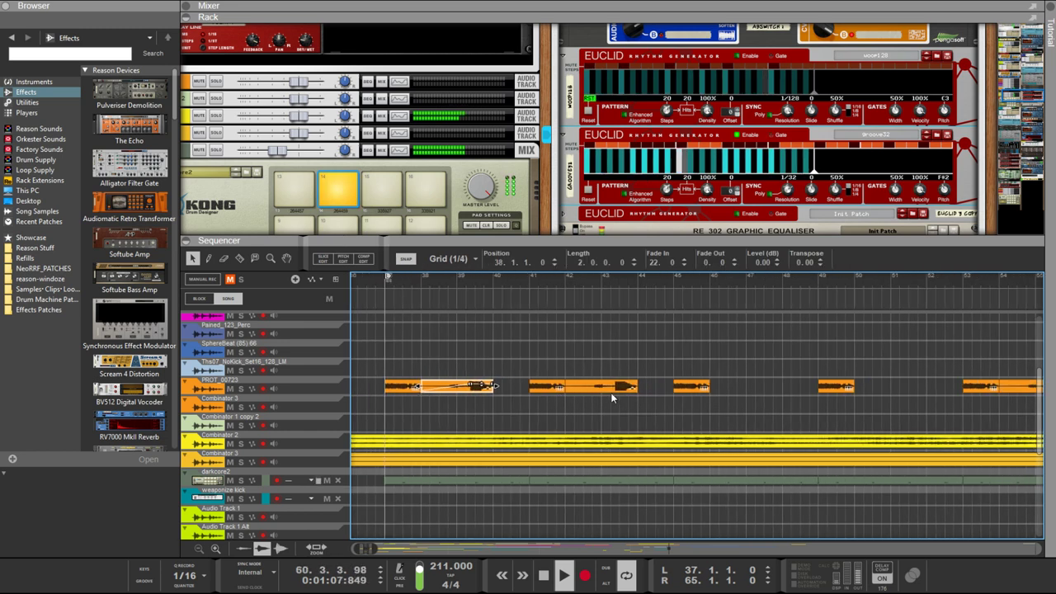
{"action": "left_click", "coordinate": [594, 389]}
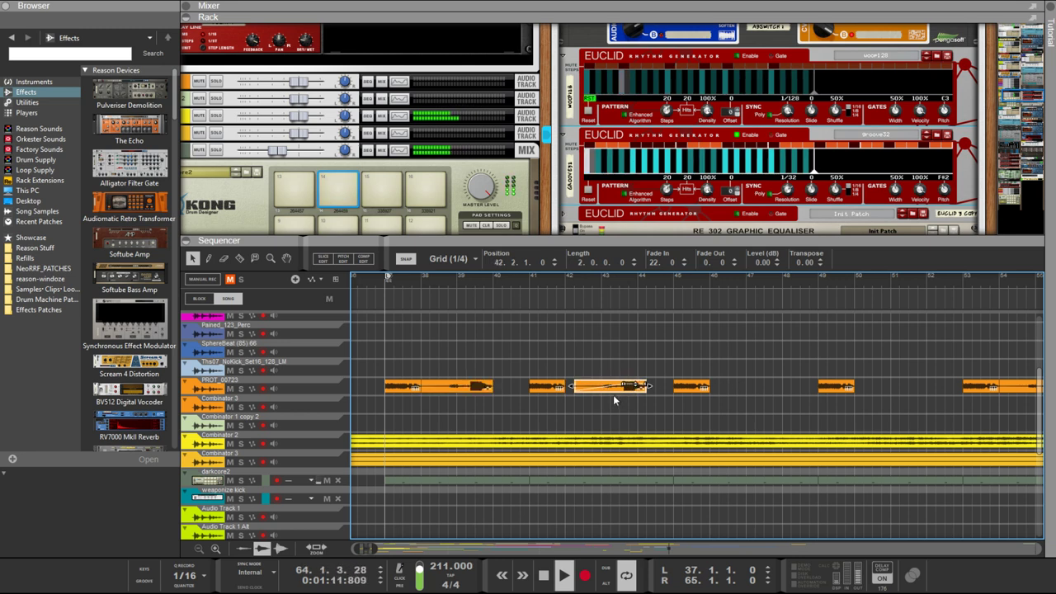
Copy the PROT_00723 fade-in clip to 46.3.1, and place another copy at bar 51
{"action": "left_click_drag", "start_coordinate": [610, 396], "coordinate": [763, 390]}
{"action": "scroll", "coordinate": [848, 373], "scroll_direction": "right", "scroll_amount": 5}
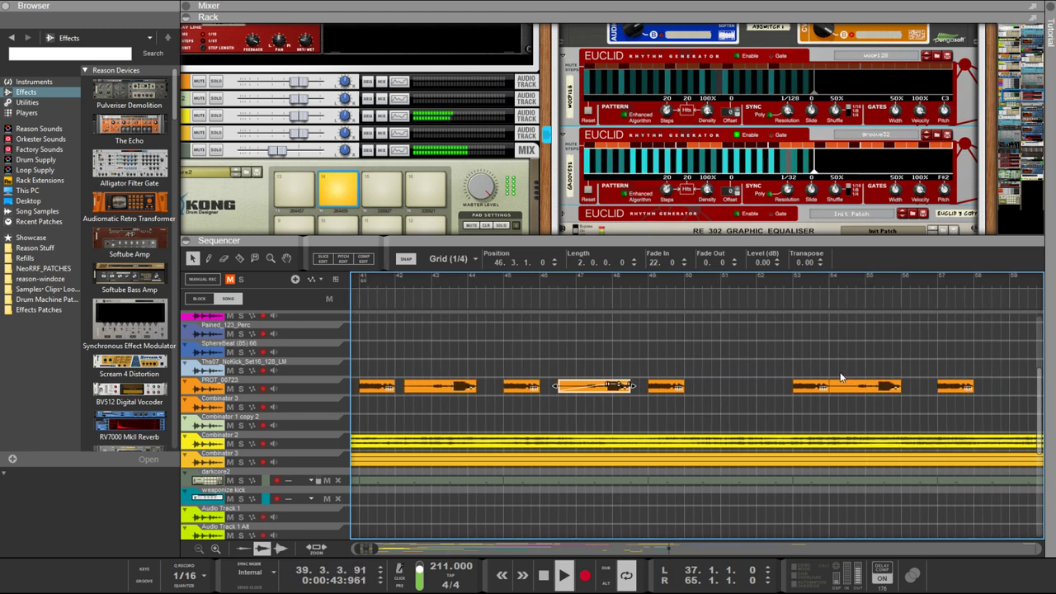
{"action": "left_click_drag", "start_coordinate": [603, 396], "coordinate": [748, 394]}
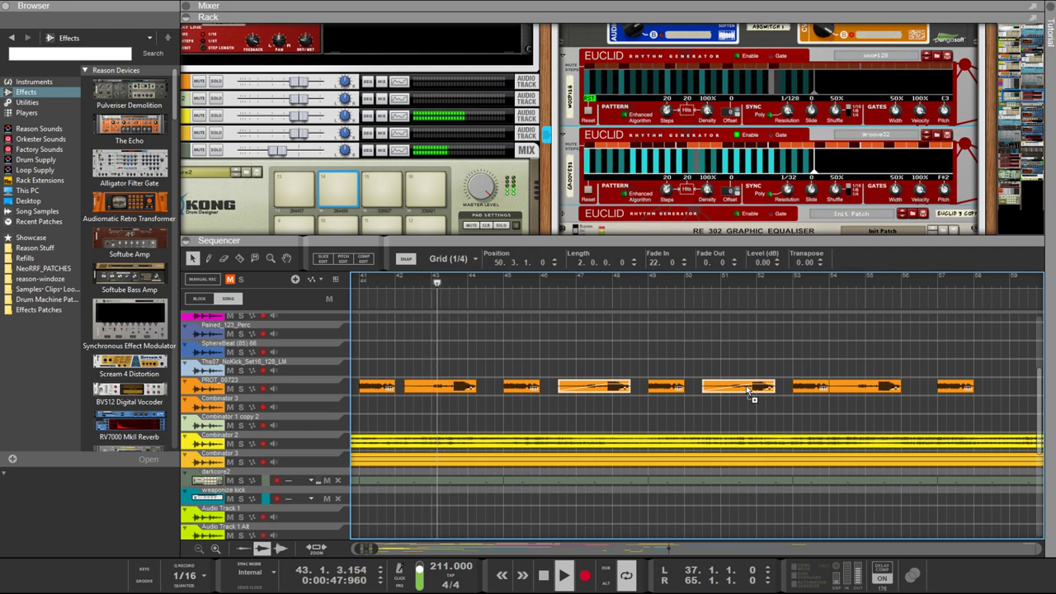
{"action": "left_click_drag", "start_coordinate": [747, 388], "coordinate": [770, 388]}
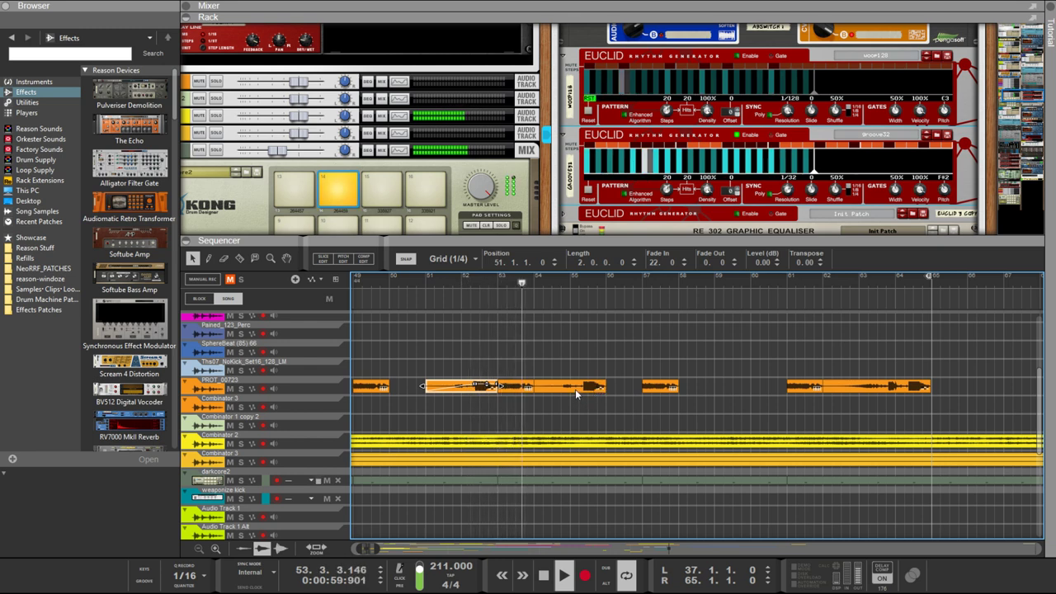
Move the PROT_00723 fade-in clip from bar 54 to bar 57, and trim it to one bar starting at bar 58 with a fade-in of 8
{"action": "left_click_drag", "start_coordinate": [575, 388], "coordinate": [684, 391]}
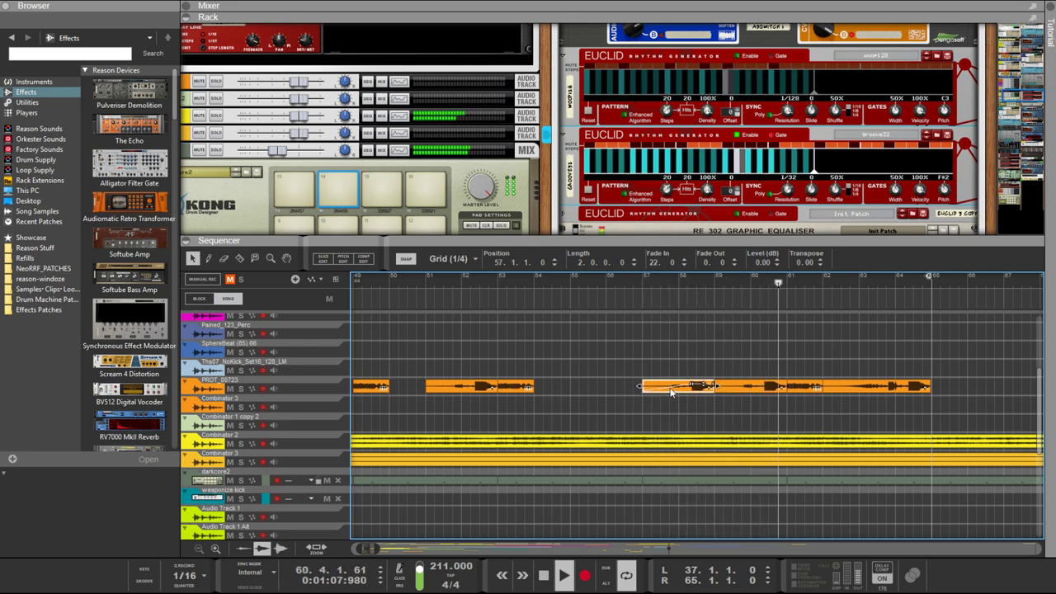
{"action": "left_click_drag", "start_coordinate": [675, 393], "coordinate": [681, 394]}
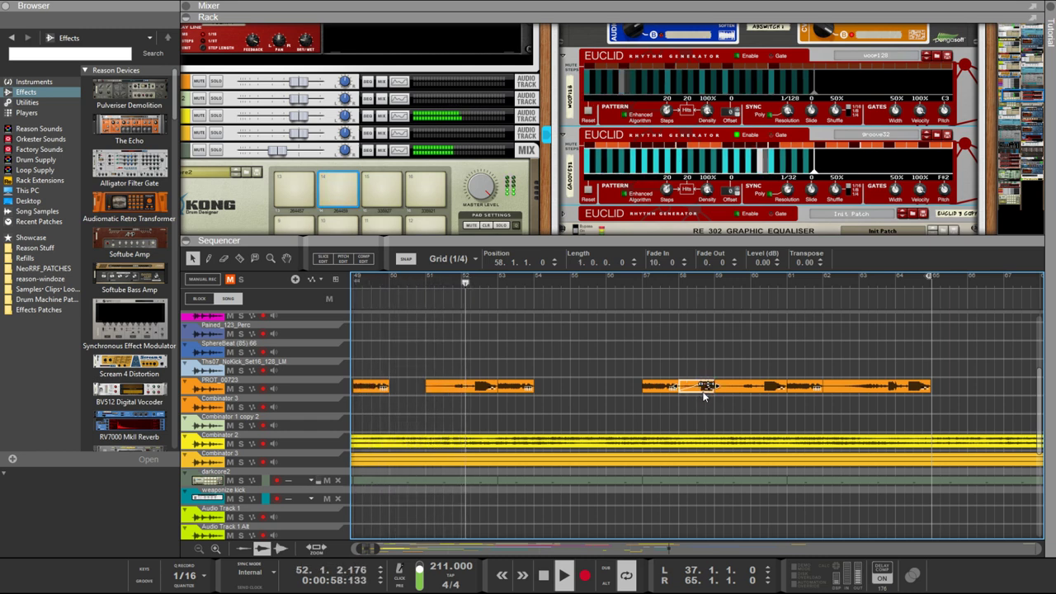
{"action": "scroll", "coordinate": [703, 394], "scroll_direction": "up", "scroll_amount": 2}
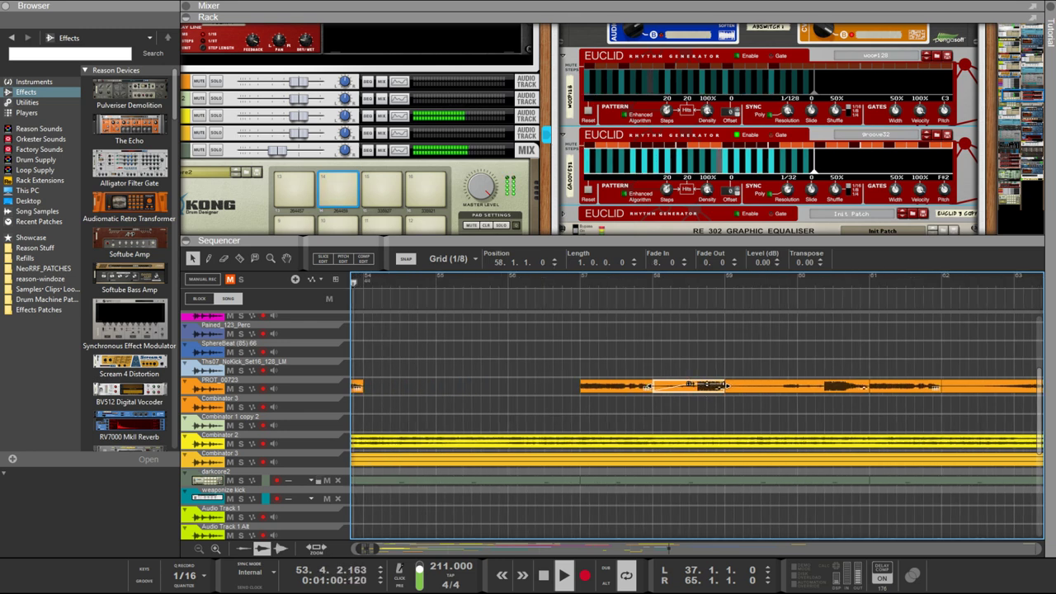
{"action": "scroll", "coordinate": [701, 385], "scroll_direction": "down", "scroll_amount": 2}
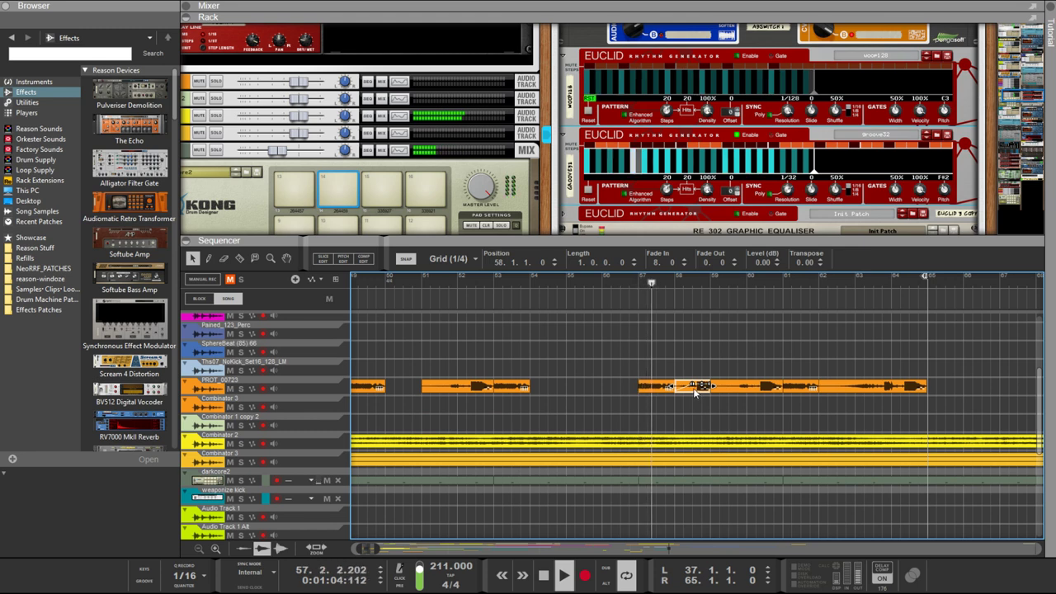
Copy the one-bar clip to bar 59, and cut the copy down to a half-bar clip starting at 59.3.1 without a fade-in
{"action": "left_click_drag", "start_coordinate": [698, 394], "coordinate": [738, 386]}
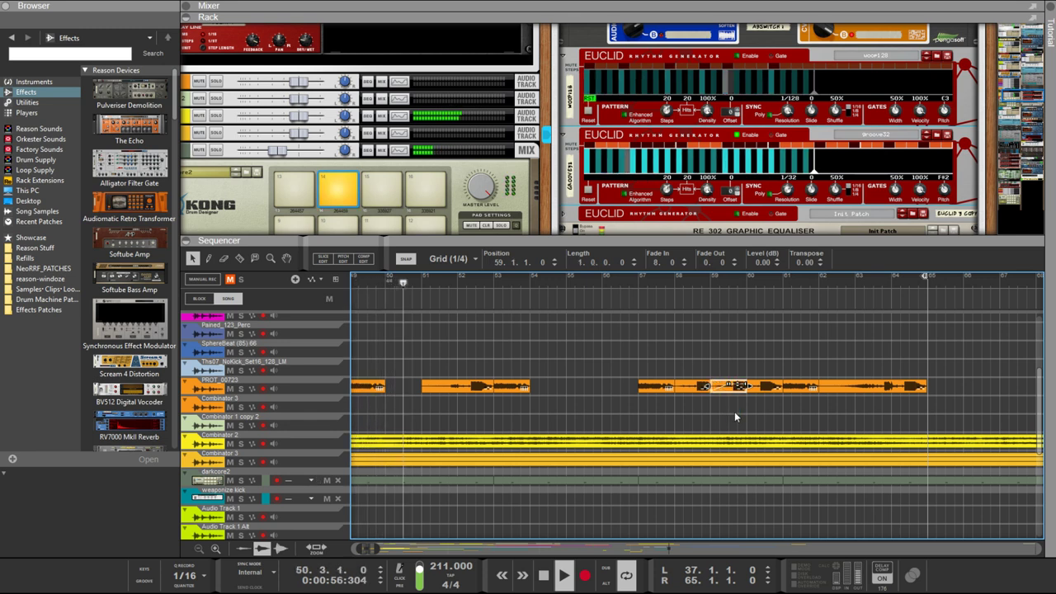
{"action": "left_click_drag", "start_coordinate": [727, 386], "coordinate": [711, 386]}
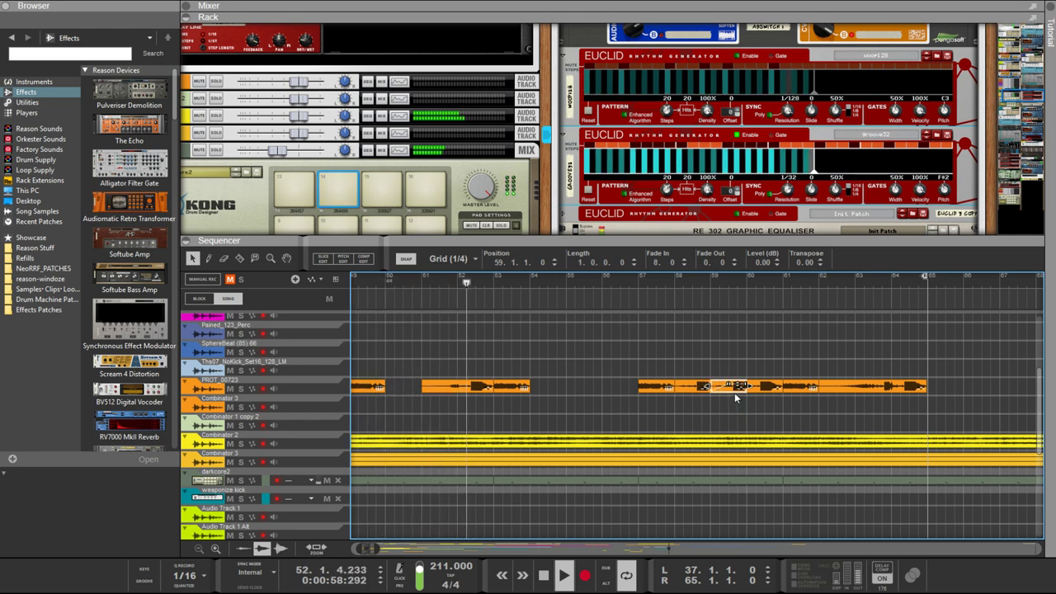
{"action": "key", "text": "ctrl+z"}
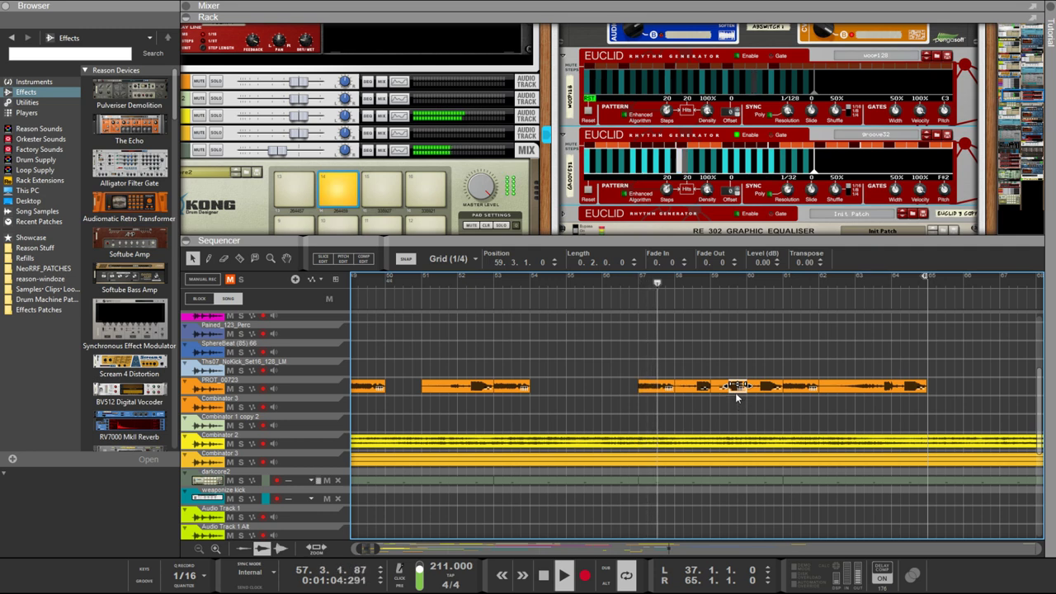
Place the short clip at bar 60 with a length of 0.1.2.0 and a fade-in of 4
{"action": "scroll", "coordinate": [746, 392], "scroll_direction": "up", "scroll_amount": 8}
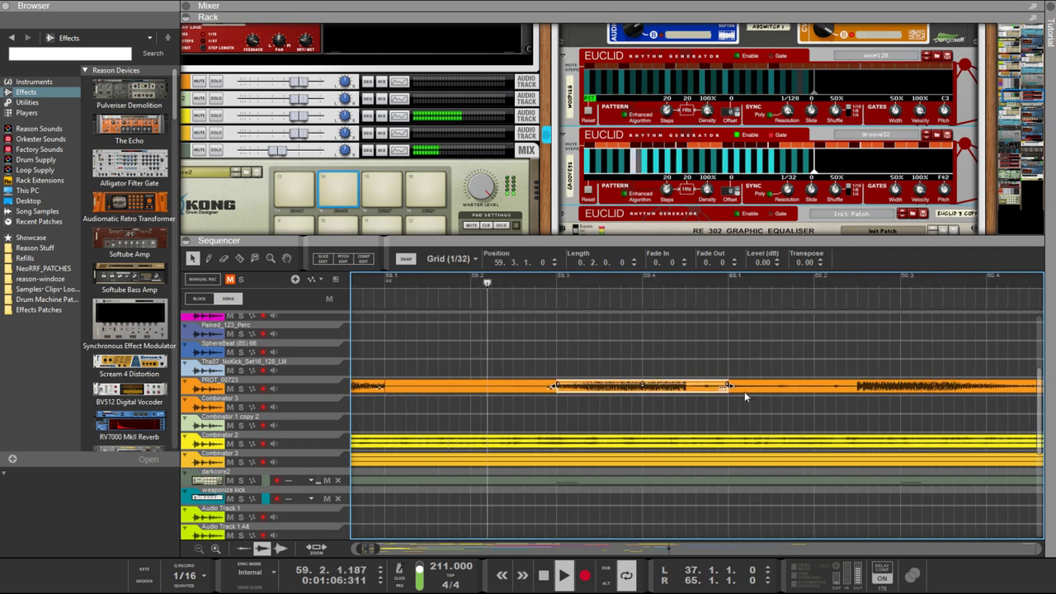
{"action": "left_click_drag", "start_coordinate": [729, 387], "coordinate": [836, 391]}
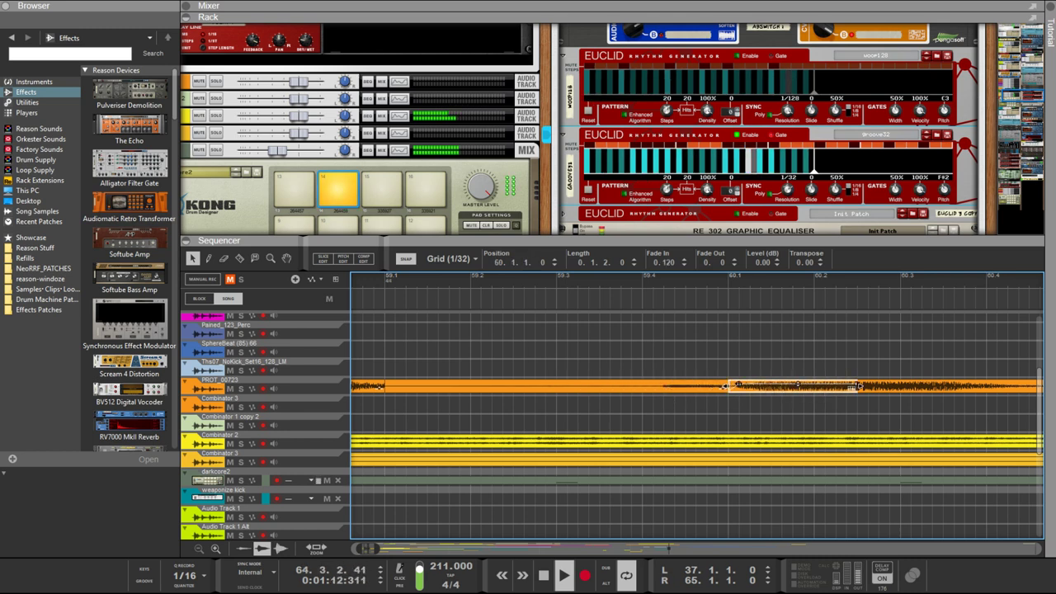
{"action": "left_click_drag", "start_coordinate": [802, 385], "coordinate": [813, 384]}
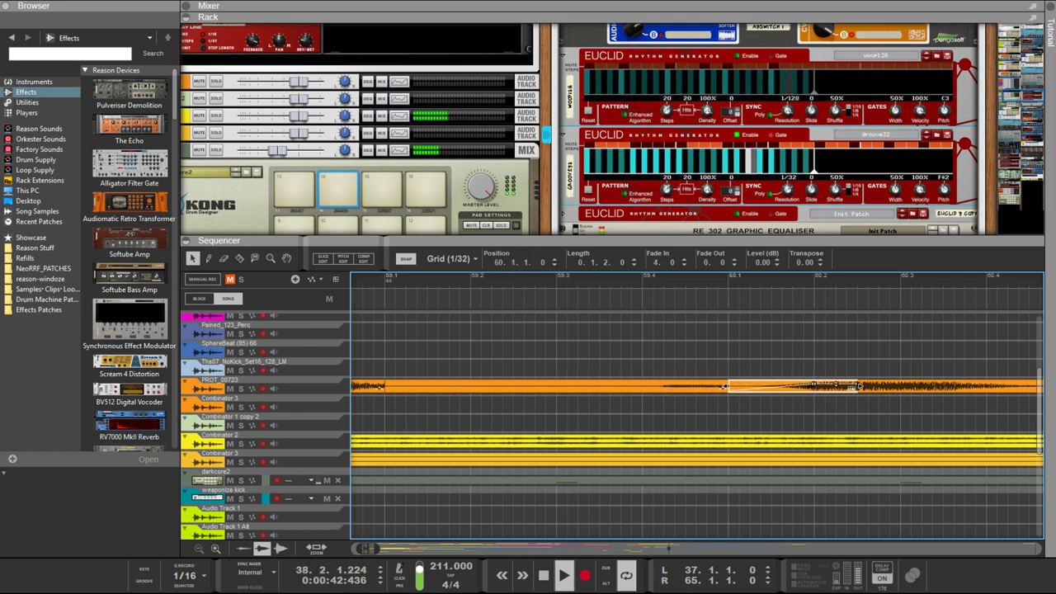
Set the transpose of the short clip at bar 60 to 5
{"action": "left_click", "coordinate": [797, 262]}
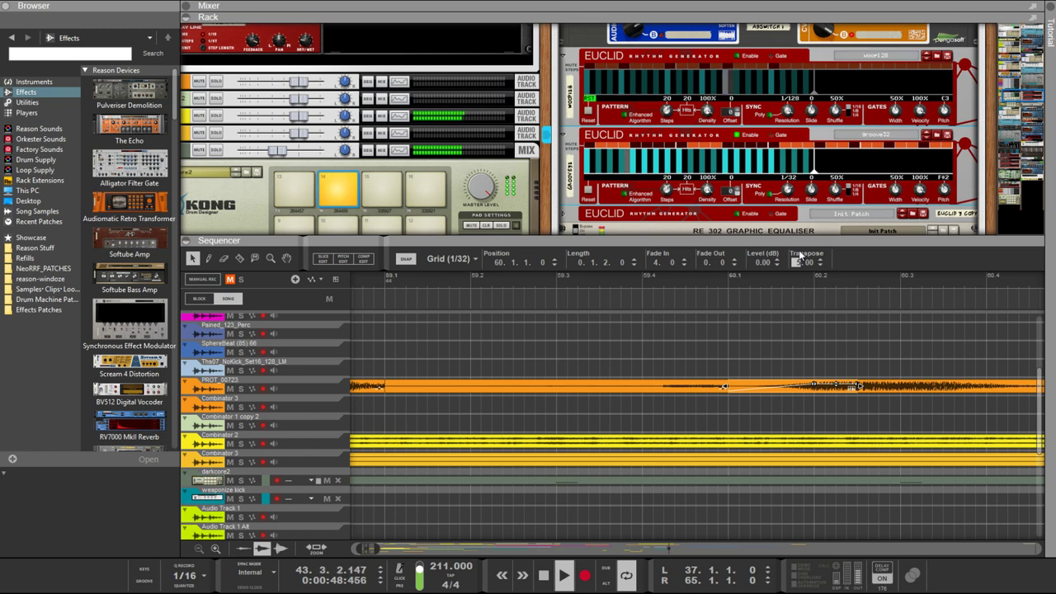
{"action": "type", "text": "5"}
{"action": "key", "text": "Return"}
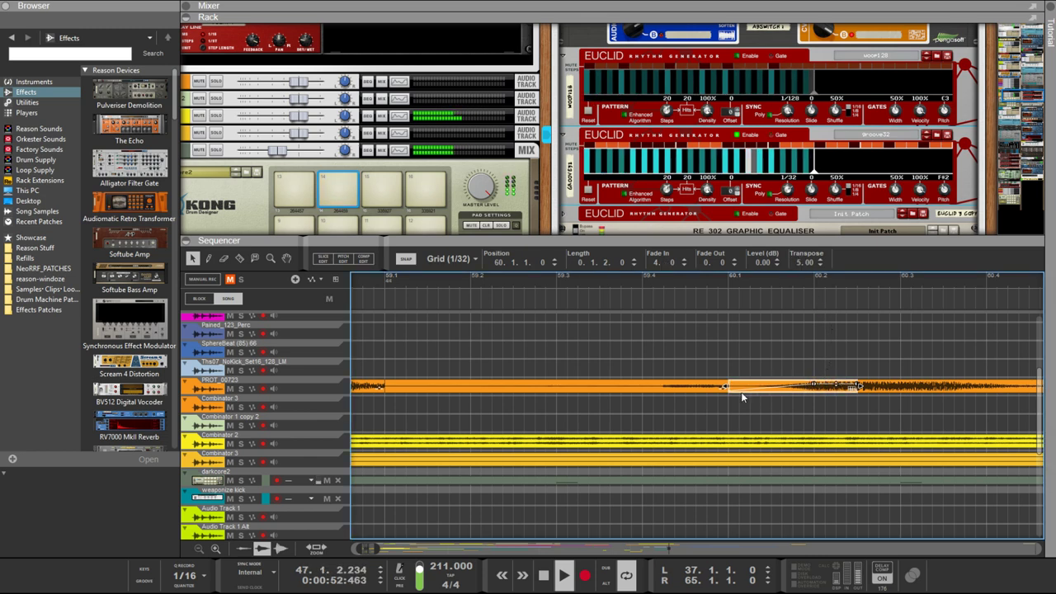
Copy the transposed short clip from bar 60 to bar 56, repeating it on each beat from 56.1.1
{"action": "scroll", "coordinate": [730, 388], "scroll_direction": "down", "scroll_amount": 5}
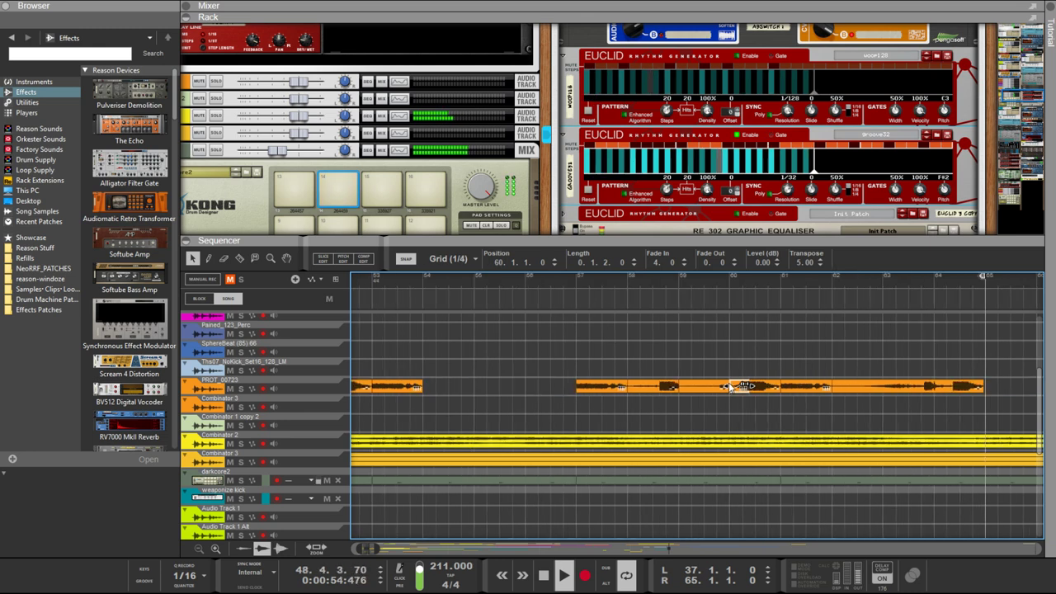
{"action": "scroll", "coordinate": [729, 388], "scroll_direction": "down", "scroll_amount": 6}
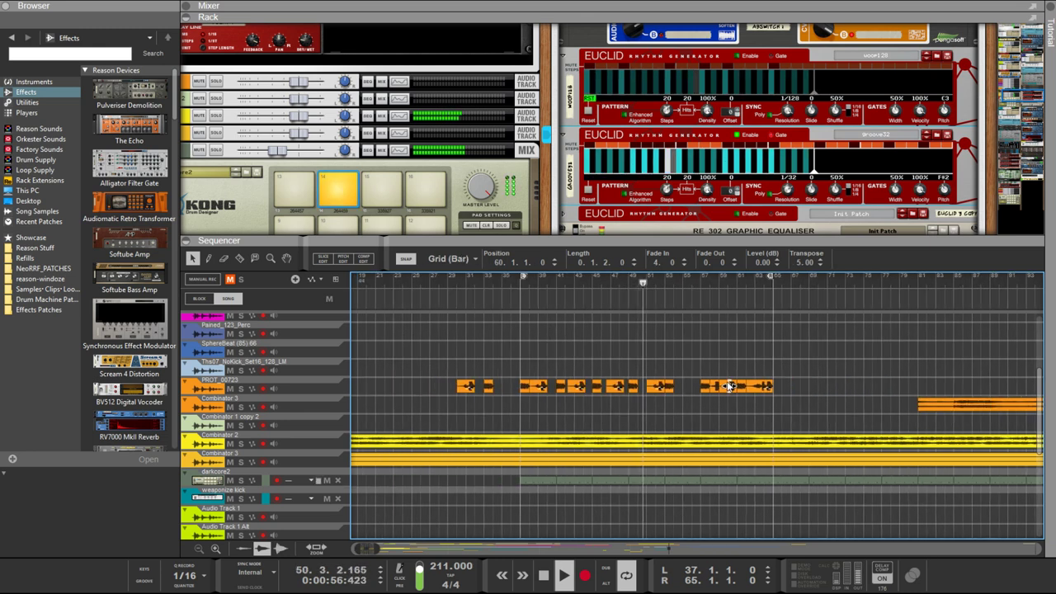
{"action": "scroll", "coordinate": [730, 388], "scroll_direction": "up", "scroll_amount": 7}
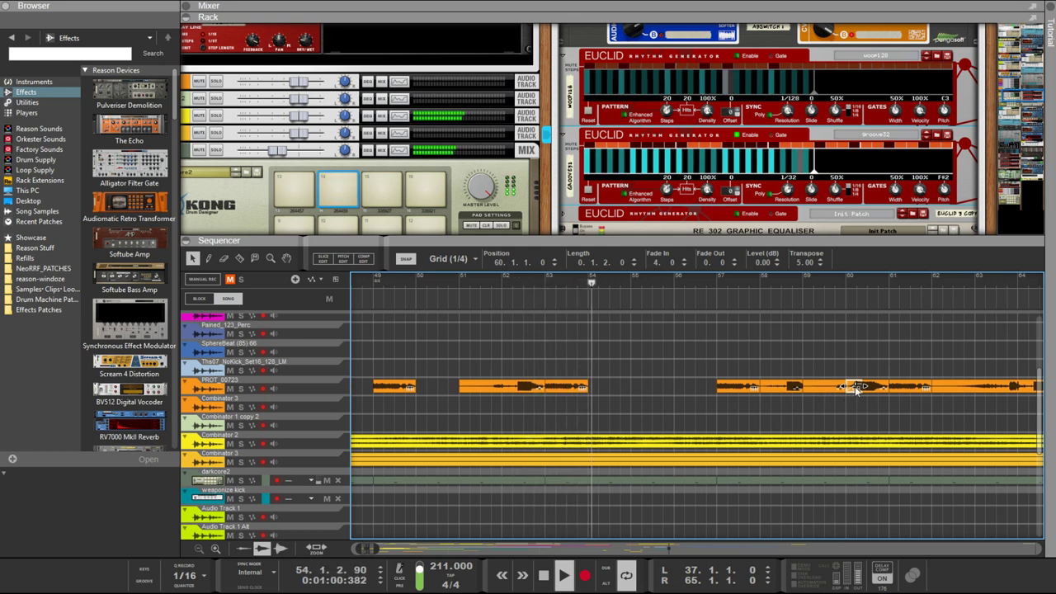
{"action": "left_click_drag", "start_coordinate": [856, 389], "coordinate": [706, 389]}
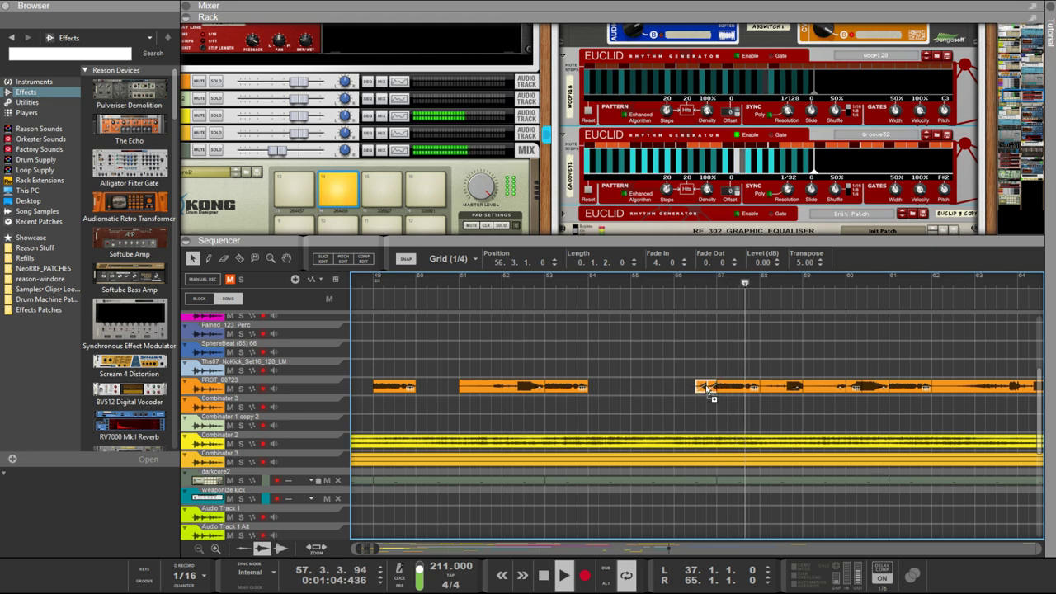
{"action": "left_click_drag", "start_coordinate": [705, 384], "coordinate": [695, 385]}
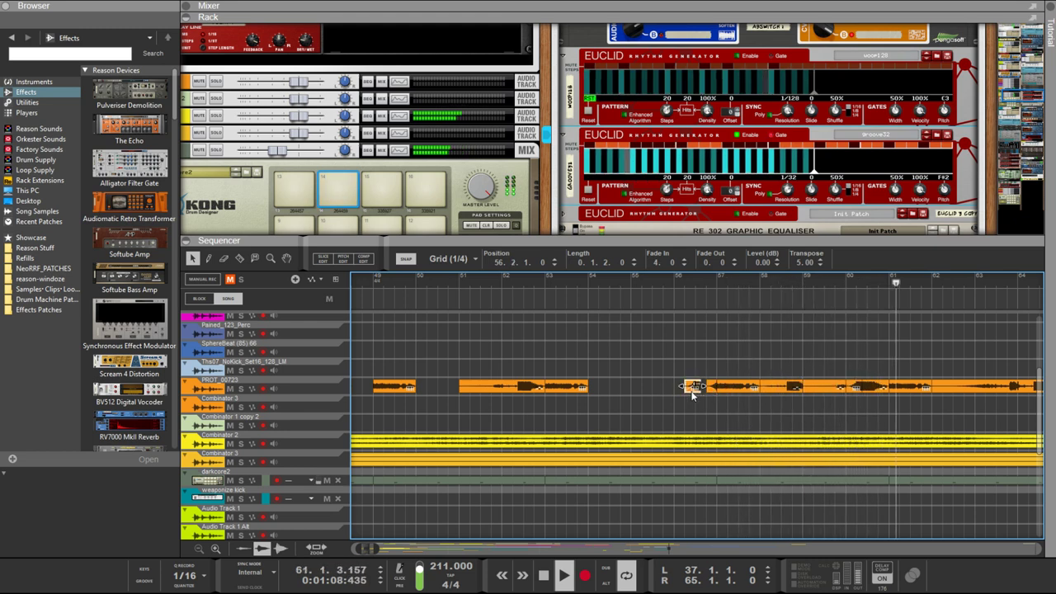
{"action": "left_click_drag", "start_coordinate": [671, 389], "coordinate": [700, 391]}
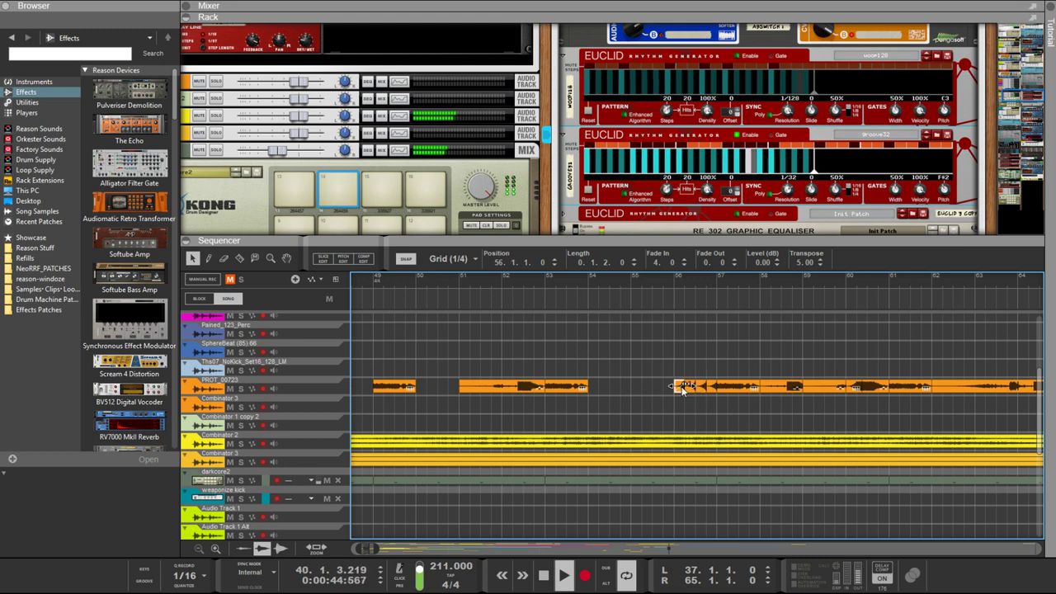
Duplicate bar 56's short clips half a beat off, starting at 56.1.3, and select the whole run of short clips
{"action": "scroll", "coordinate": [681, 389], "scroll_direction": "up", "scroll_amount": 3}
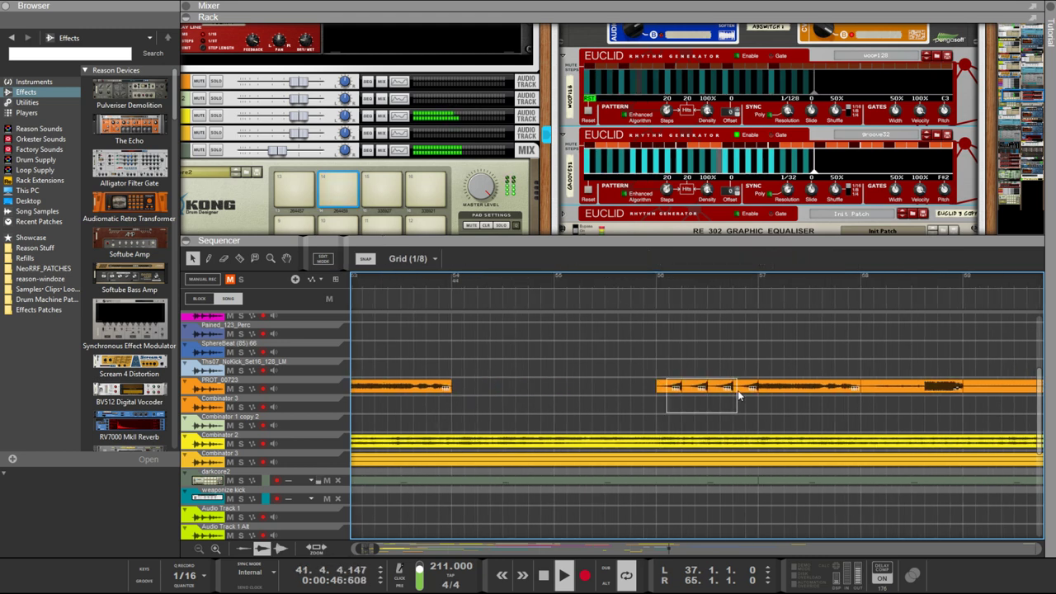
{"action": "left_click_drag", "start_coordinate": [737, 390], "coordinate": [719, 392]}
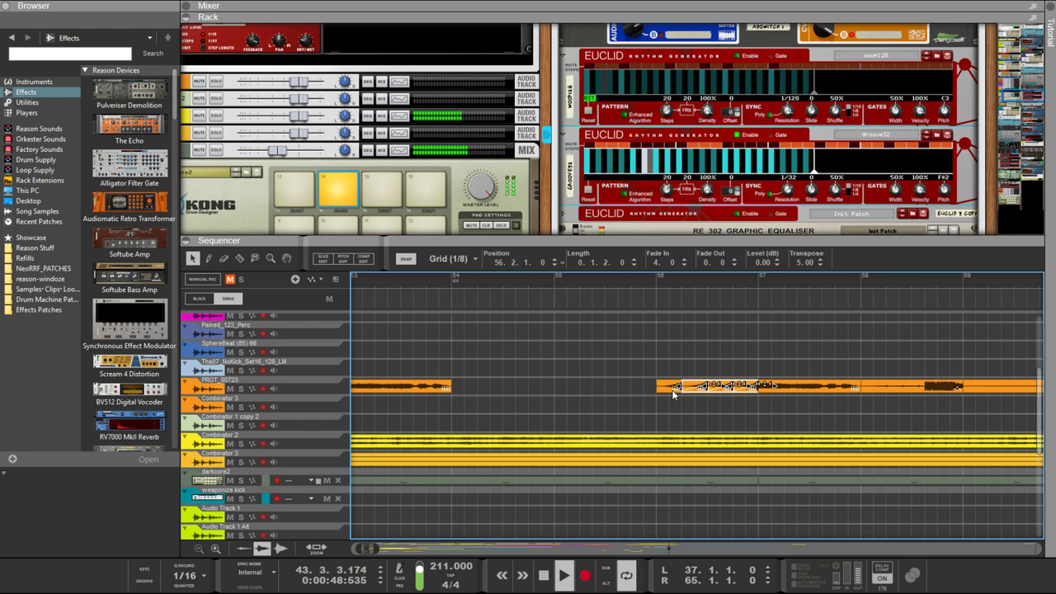
{"action": "left_click_drag", "start_coordinate": [672, 394], "coordinate": [684, 393]}
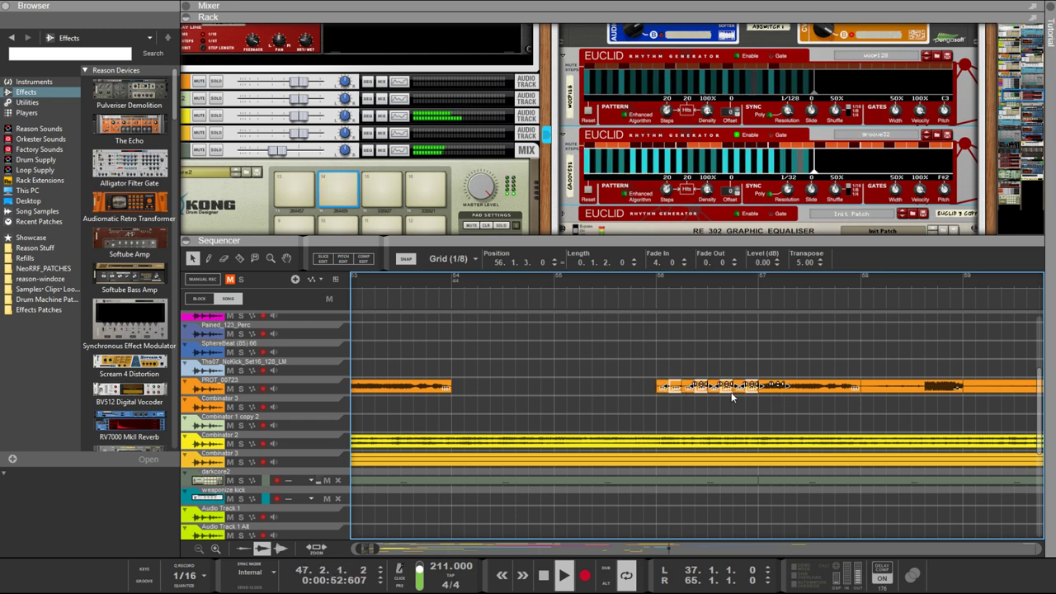
{"action": "left_click_drag", "start_coordinate": [637, 412], "coordinate": [750, 384]}
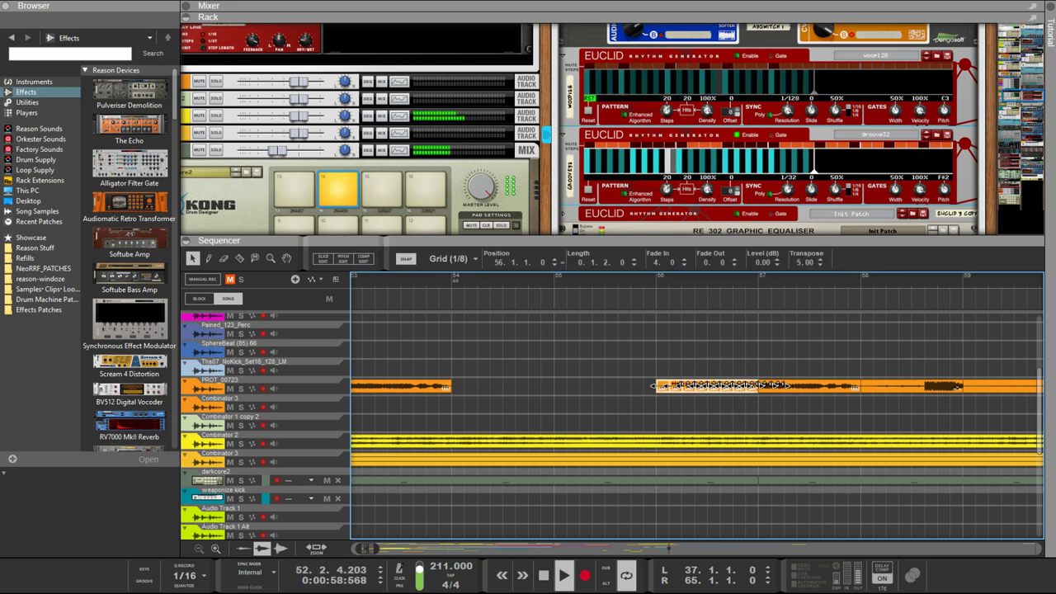
Set the song tempo to 133 and the resolution of the groove32 Euclid generator to 1/64
{"action": "left_click", "coordinate": [657, 407]}
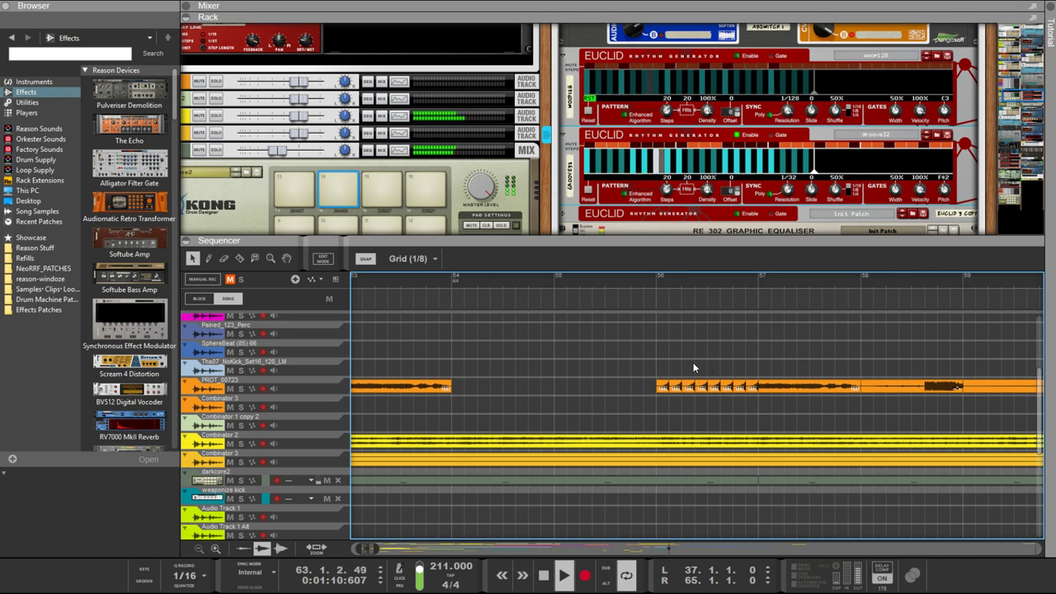
{"action": "scroll", "coordinate": [681, 363], "scroll_direction": "up", "scroll_amount": 2}
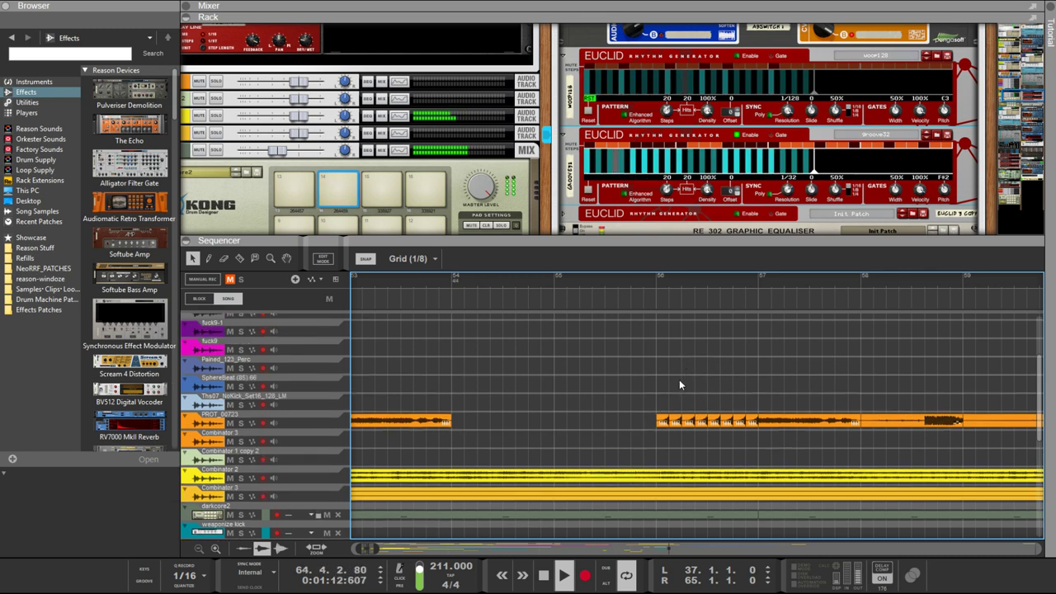
{"action": "scroll", "coordinate": [674, 423], "scroll_direction": "down", "scroll_amount": 5}
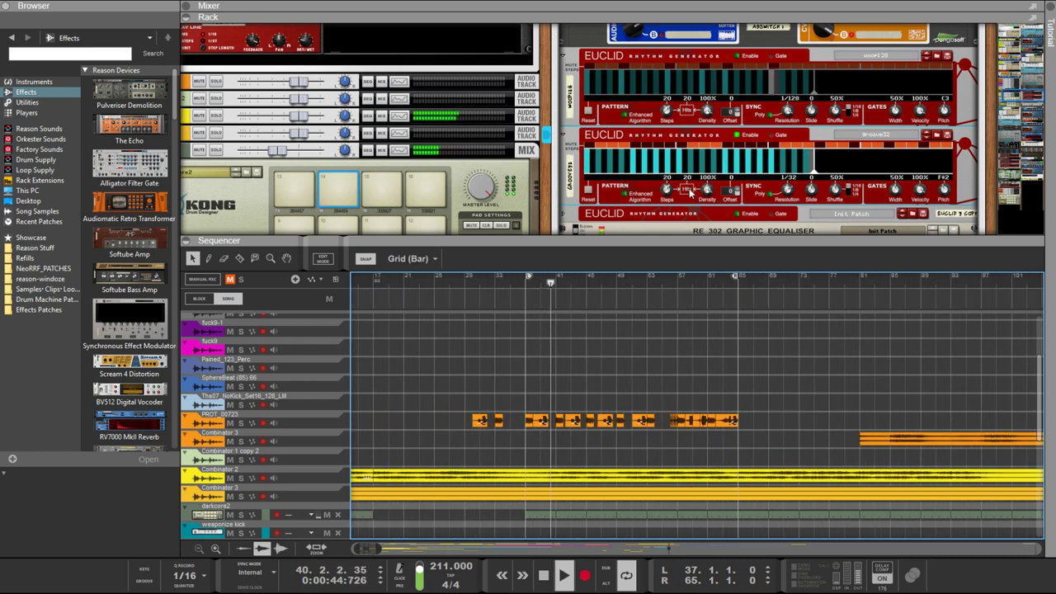
{"action": "scroll", "coordinate": [775, 198], "scroll_direction": "up", "scroll_amount": 10}
{"action": "scroll", "coordinate": [775, 197], "scroll_direction": "down", "scroll_amount": 8}
{"action": "scroll", "coordinate": [776, 197], "scroll_direction": "down", "scroll_amount": 6}
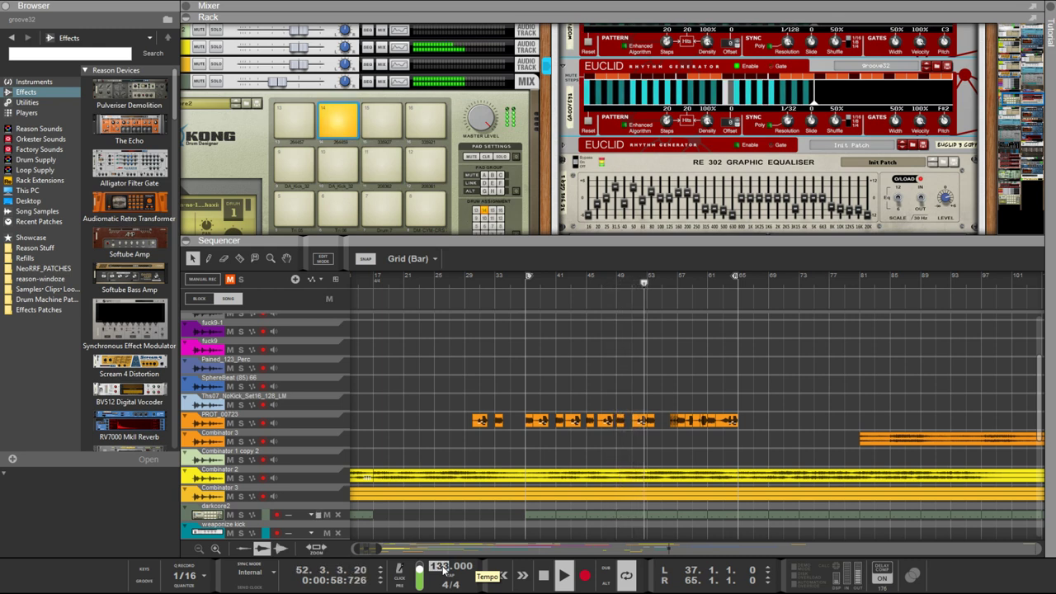
{"action": "left_click", "coordinate": [786, 119]}
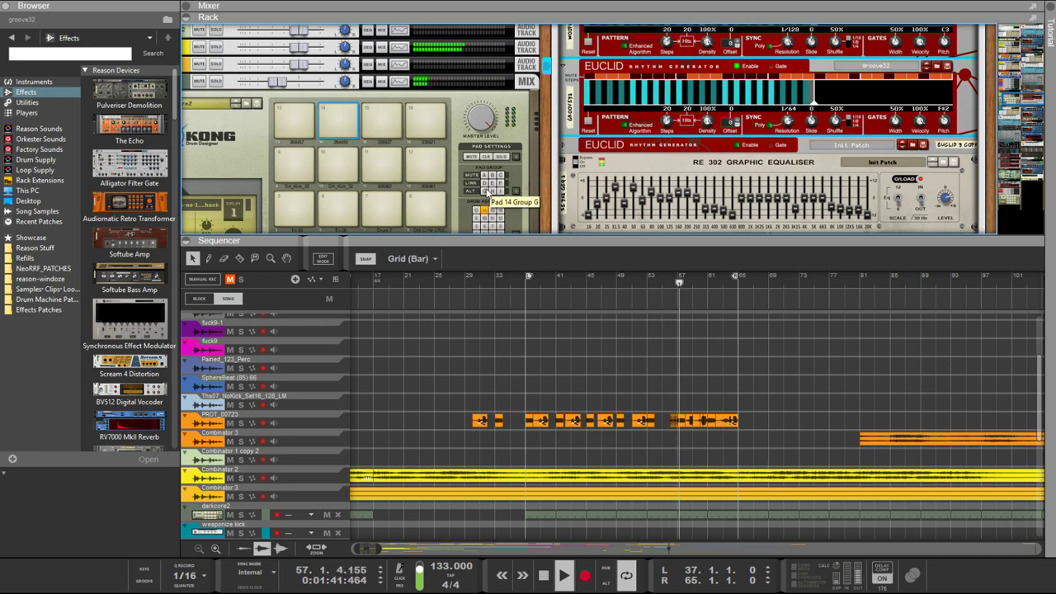
Set the resolution of the Euclid 2 rhythm generator to 1/16
{"action": "scroll", "coordinate": [487, 193], "scroll_direction": "down", "scroll_amount": 6}
{"action": "scroll", "coordinate": [484, 189], "scroll_direction": "up", "scroll_amount": 10}
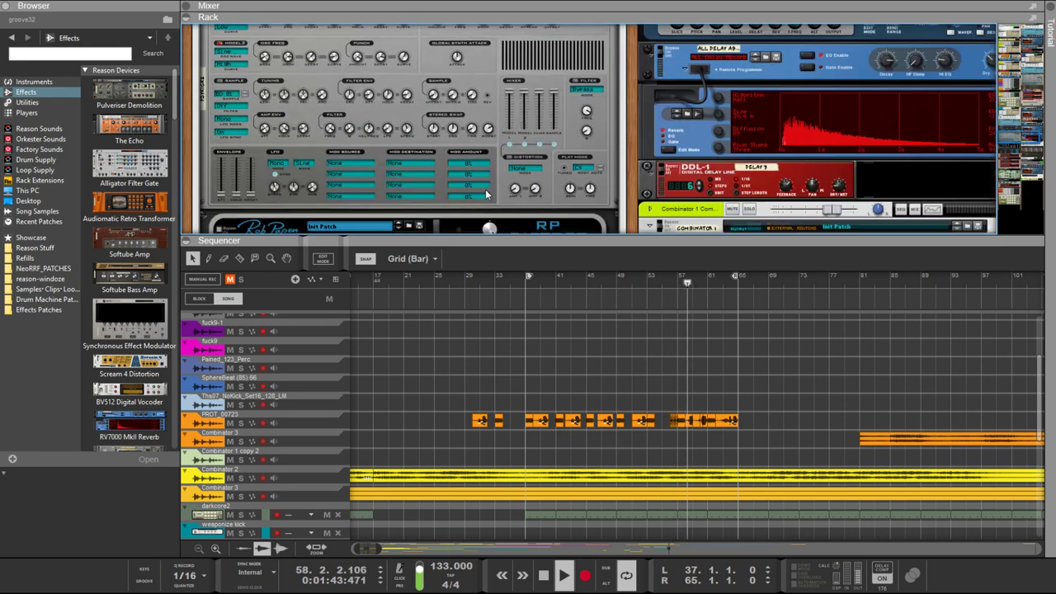
{"action": "scroll", "coordinate": [485, 194], "scroll_direction": "down", "scroll_amount": 4}
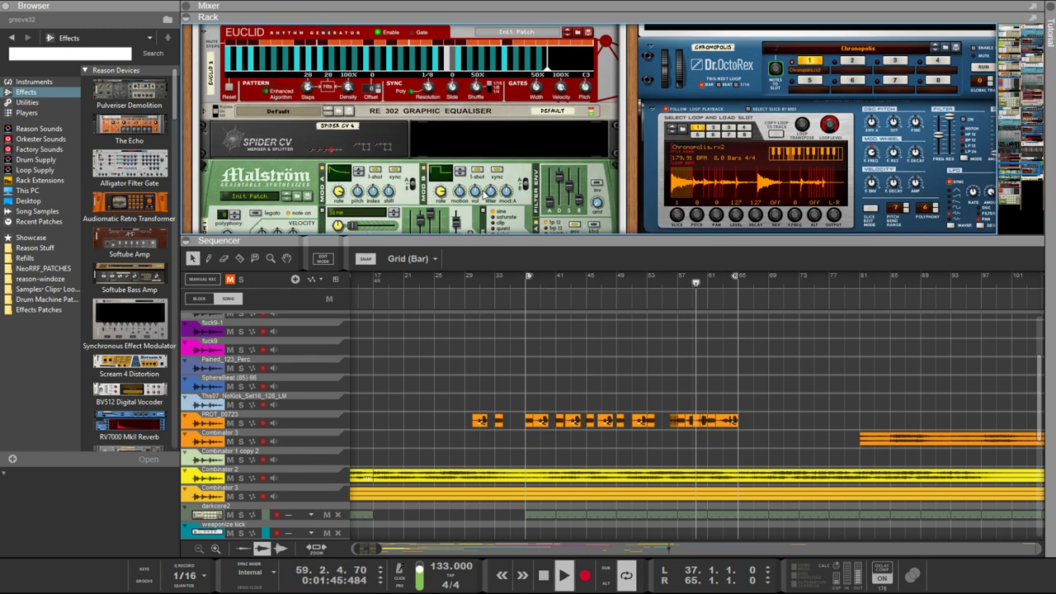
{"action": "scroll", "coordinate": [449, 202], "scroll_direction": "up", "scroll_amount": 2}
{"action": "left_click", "coordinate": [426, 188]}
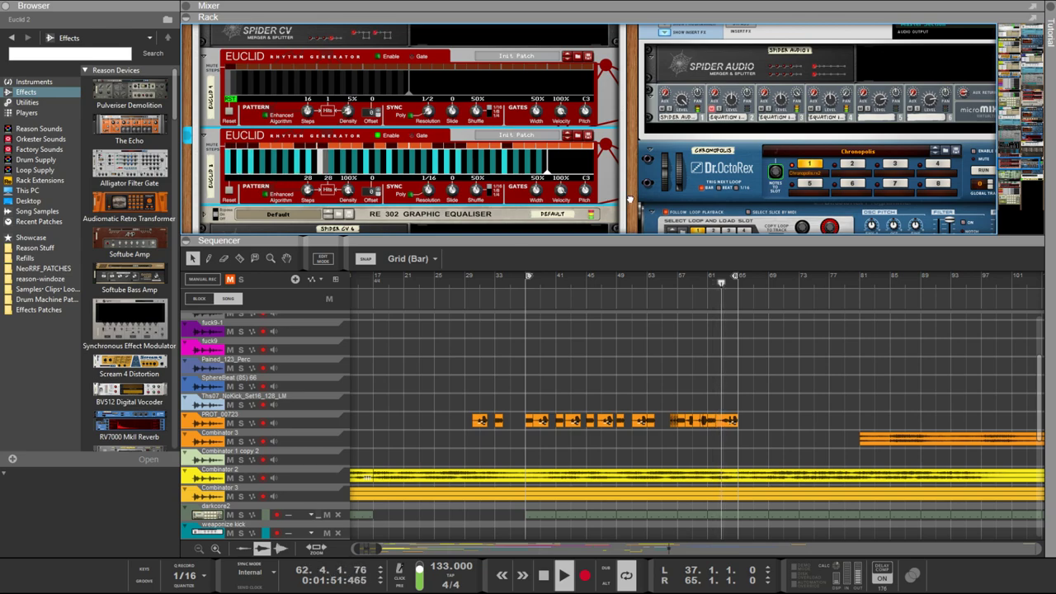
Try other resolutions on the groove32 Euclid generator while the loop plays and return it to 1/64
{"action": "scroll", "coordinate": [629, 199], "scroll_direction": "down", "scroll_amount": 15}
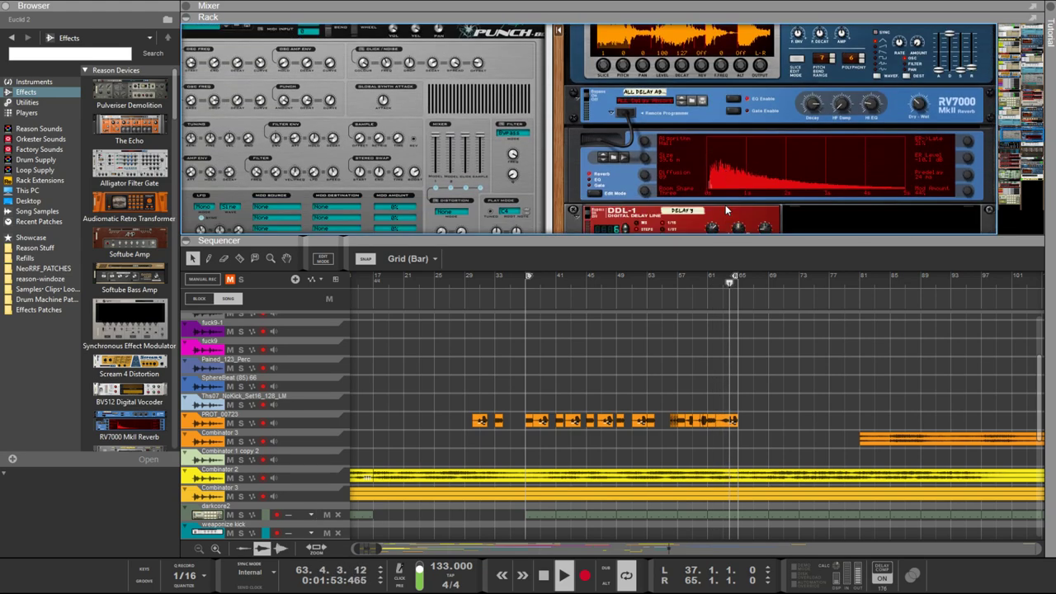
{"action": "scroll", "coordinate": [726, 210], "scroll_direction": "up", "scroll_amount": 15}
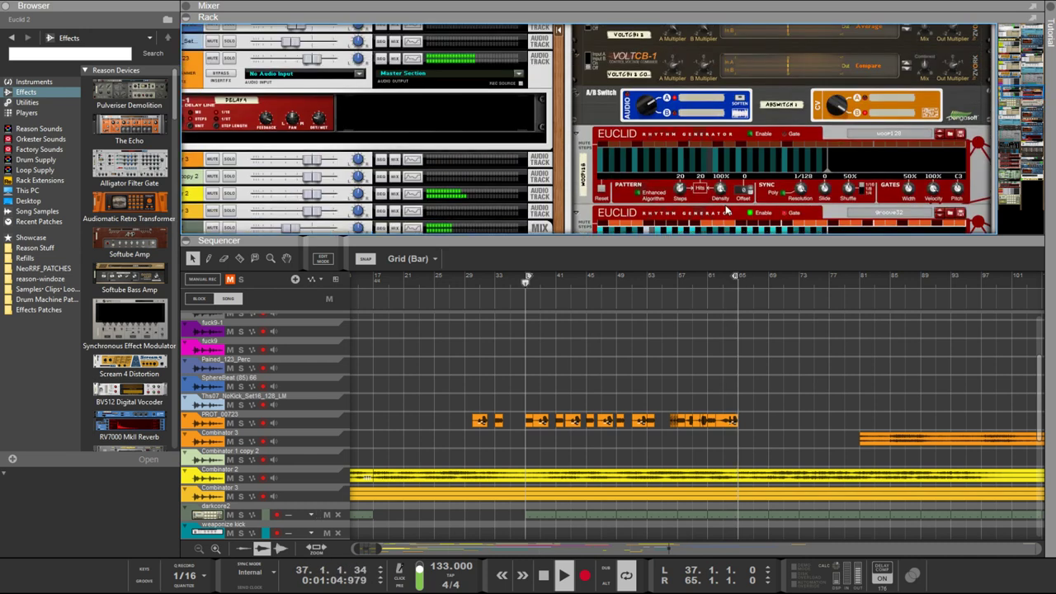
{"action": "scroll", "coordinate": [726, 210], "scroll_direction": "down", "scroll_amount": 3}
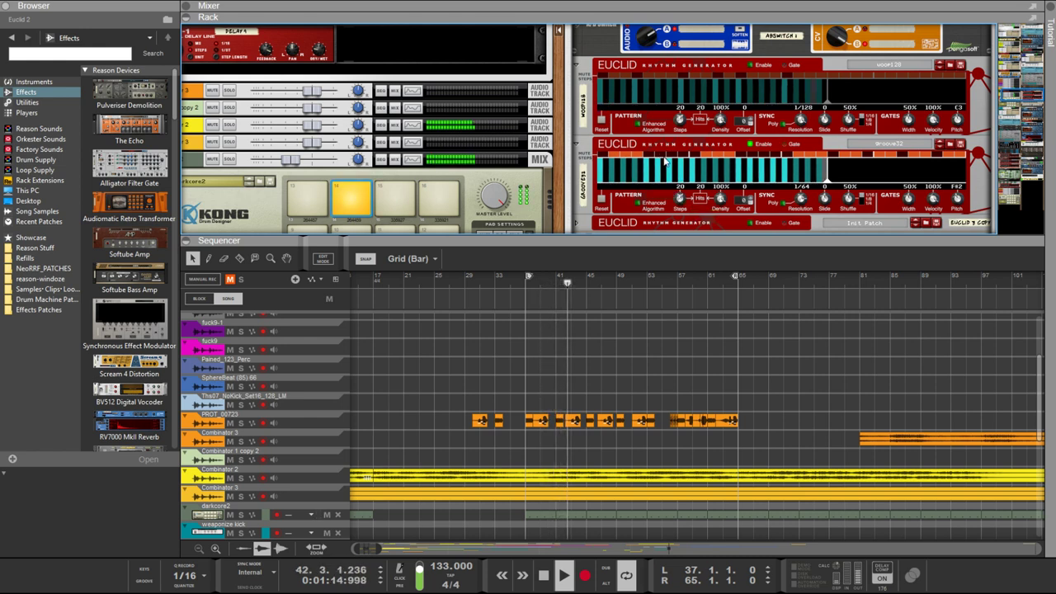
{"action": "left_click_drag", "start_coordinate": [798, 202], "coordinate": [746, 169]}
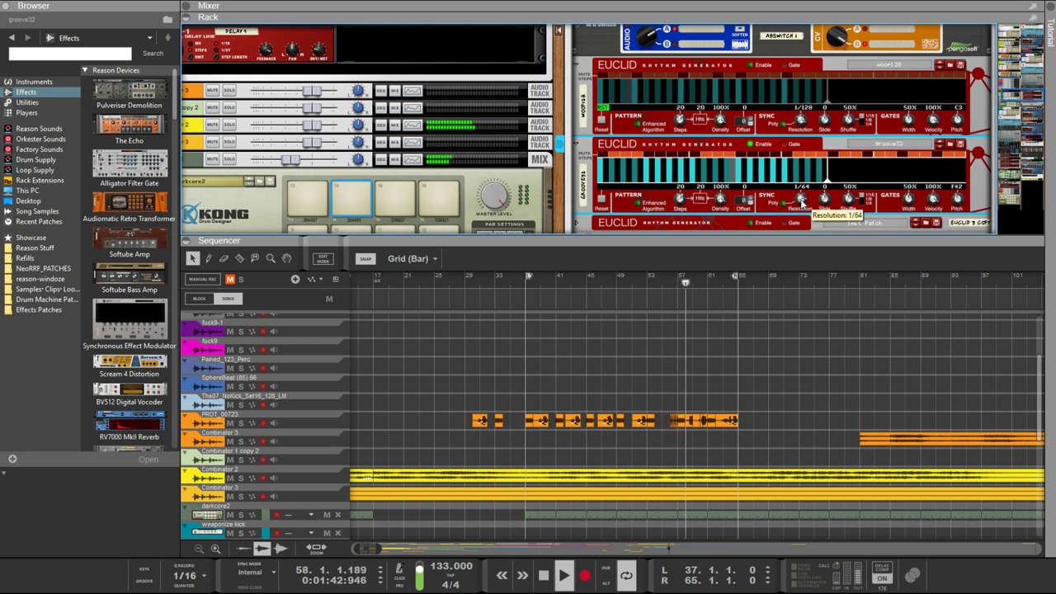
{"action": "scroll", "coordinate": [798, 195], "scroll_direction": "up", "scroll_amount": 1}
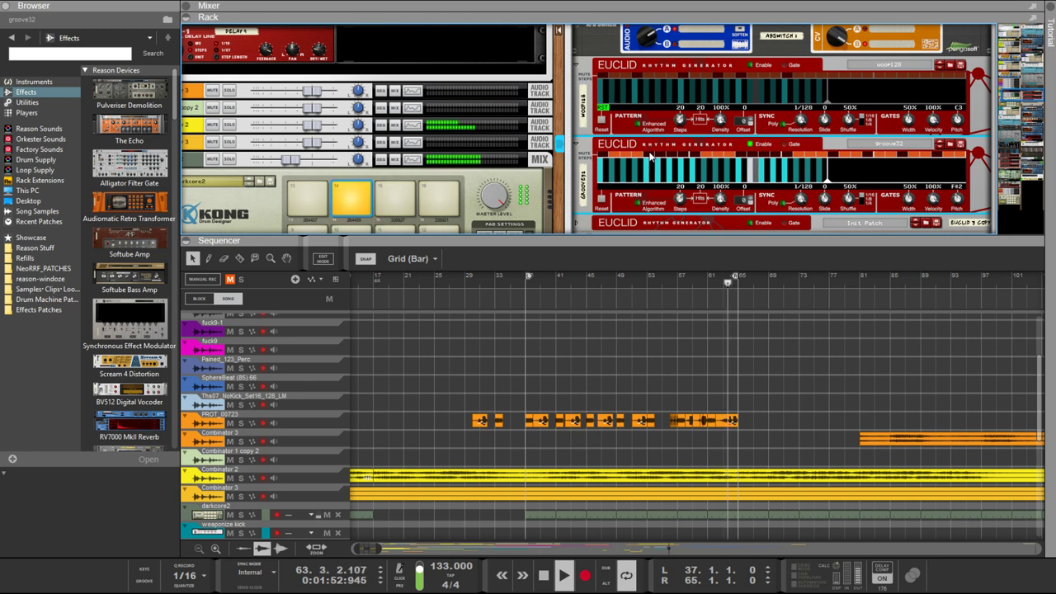
{"action": "left_click_drag", "start_coordinate": [799, 199], "coordinate": [802, 216]}
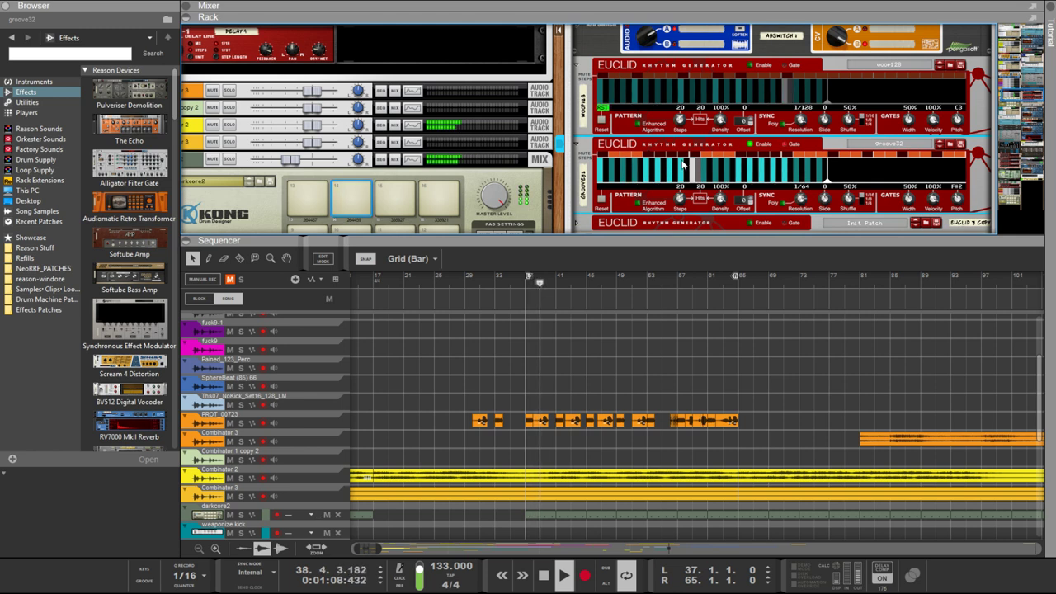
Check the Reset connection of the woop128 Euclid generator on the back of the rack
{"action": "scroll", "coordinate": [772, 157], "scroll_direction": "up", "scroll_amount": 1}
{"action": "scroll", "coordinate": [772, 157], "scroll_direction": "down", "scroll_amount": 1}
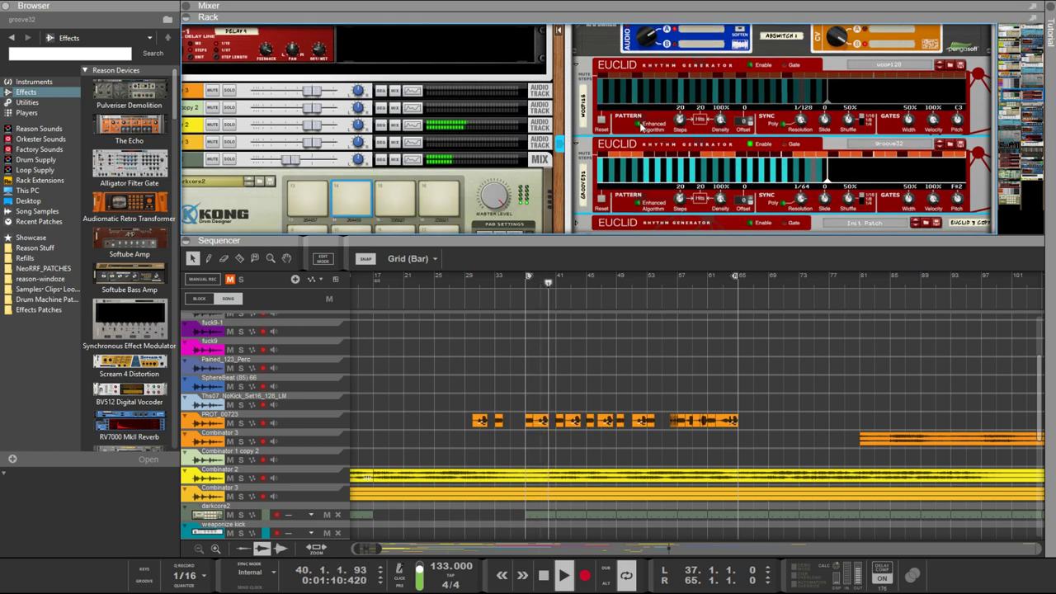
{"action": "key", "text": "Tab"}
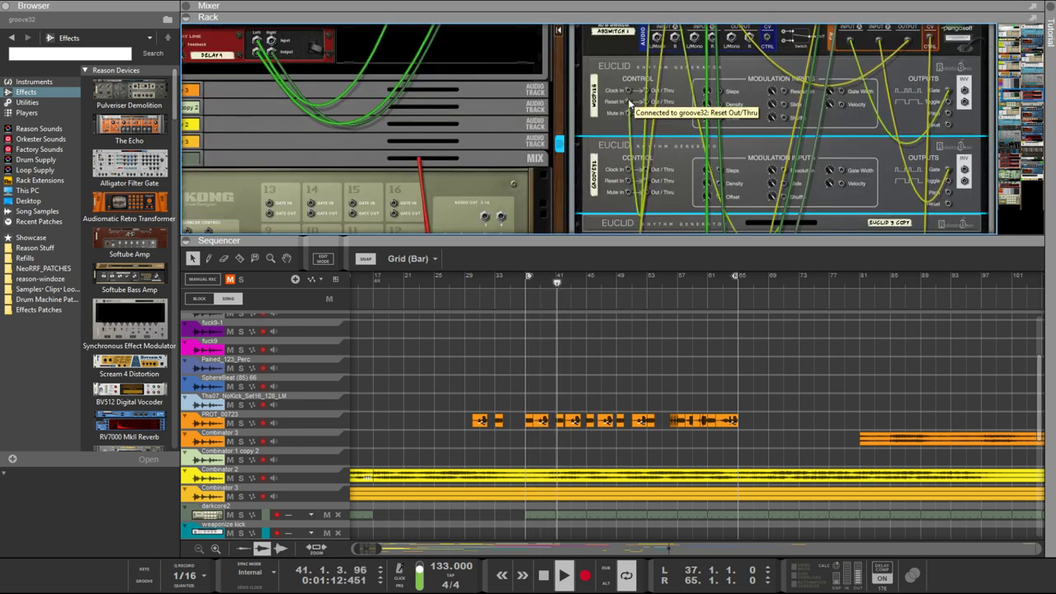
{"action": "key", "text": "Tab"}
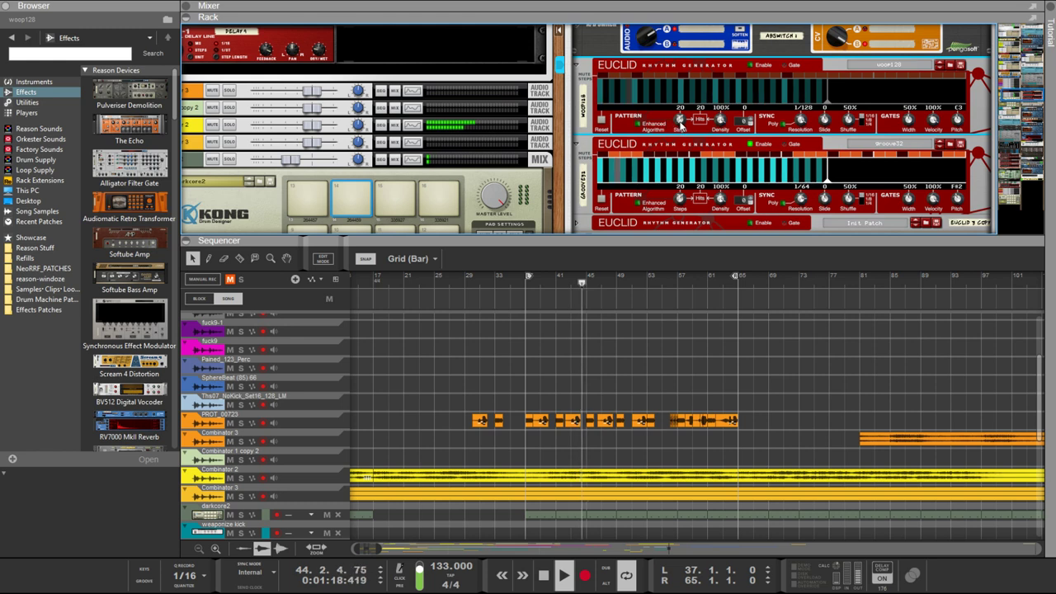
Set the woop128 Euclid generator to 28 steps and enable it
{"action": "left_click_drag", "start_coordinate": [680, 124], "coordinate": [670, 90]}
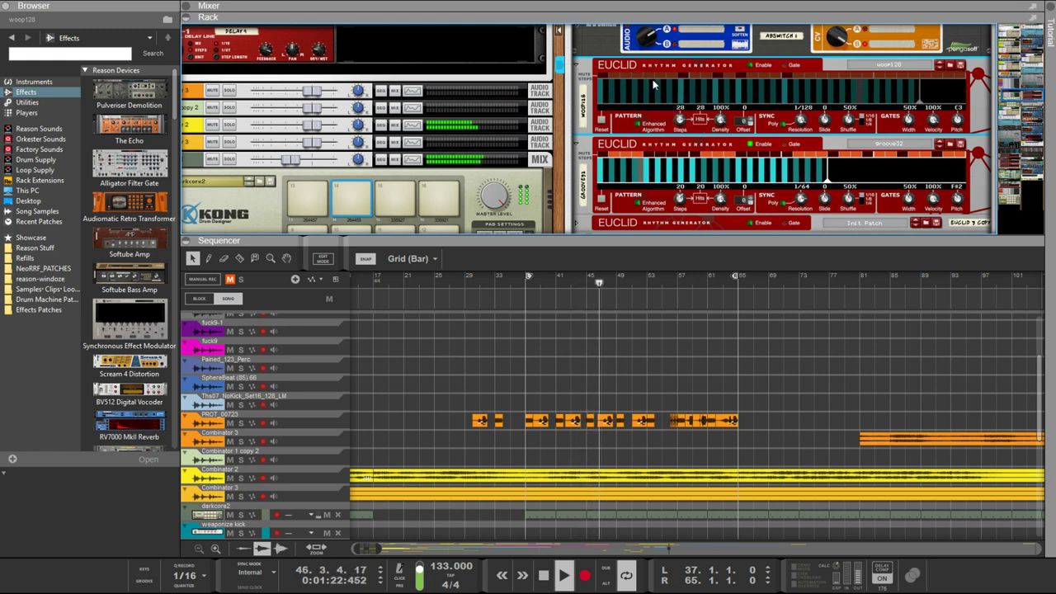
{"action": "left_click", "coordinate": [750, 66]}
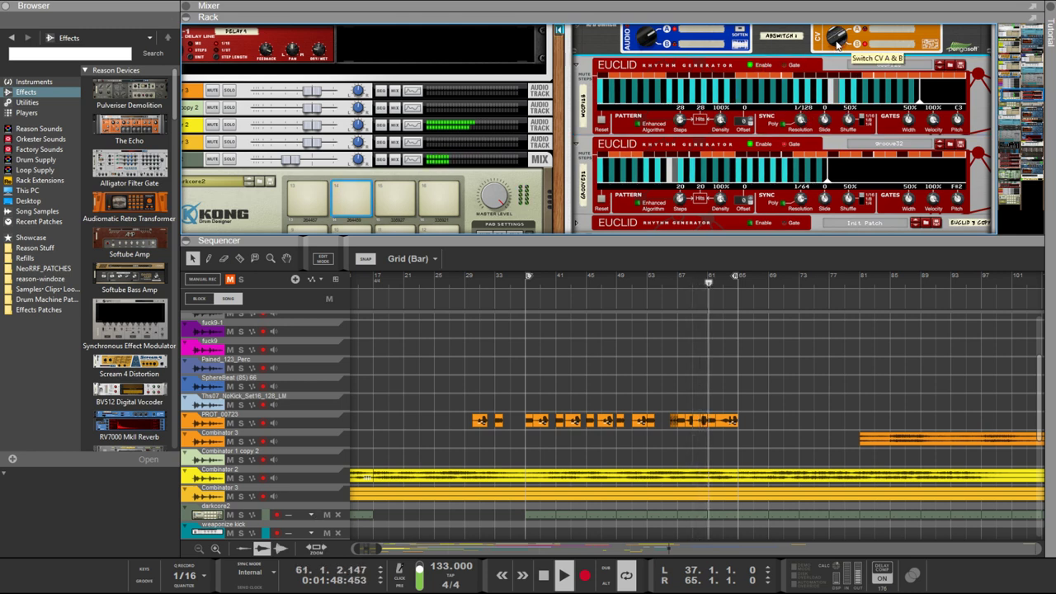
Try a 1/64 resolution on the woop128 generator, return it to 1/128, and try step counts of 31, 26 and 24
{"action": "left_click", "coordinate": [800, 123]}
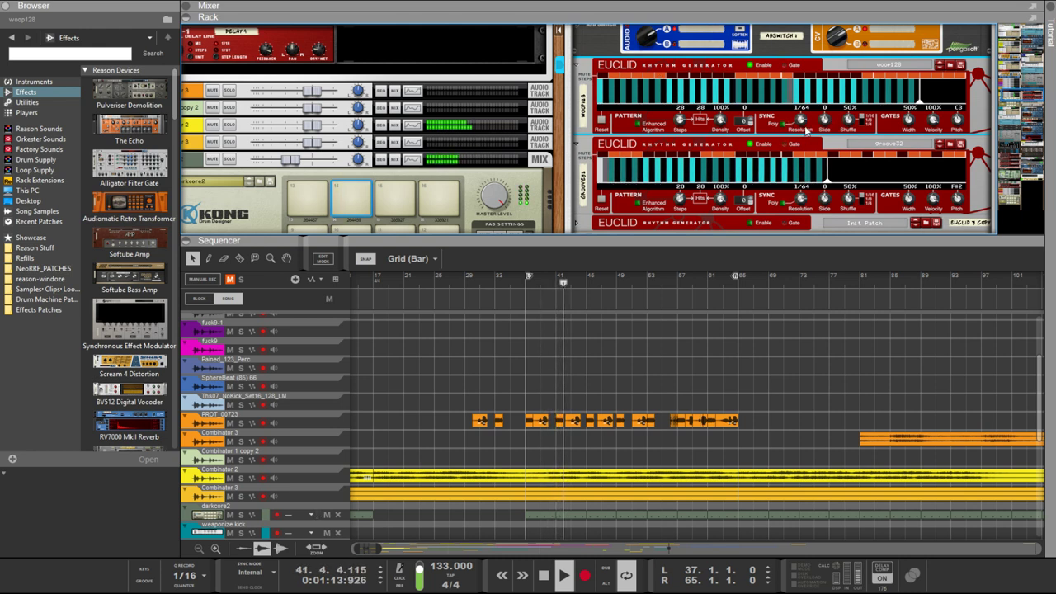
{"action": "left_click_drag", "start_coordinate": [799, 119], "coordinate": [787, 170]}
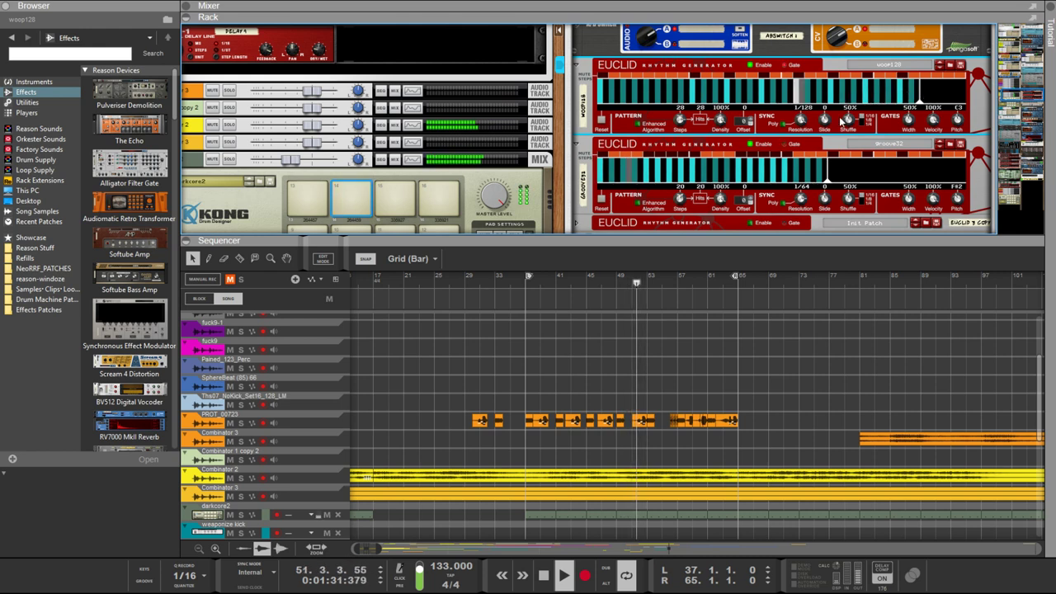
{"action": "left_click_drag", "start_coordinate": [674, 118], "coordinate": [680, 118]}
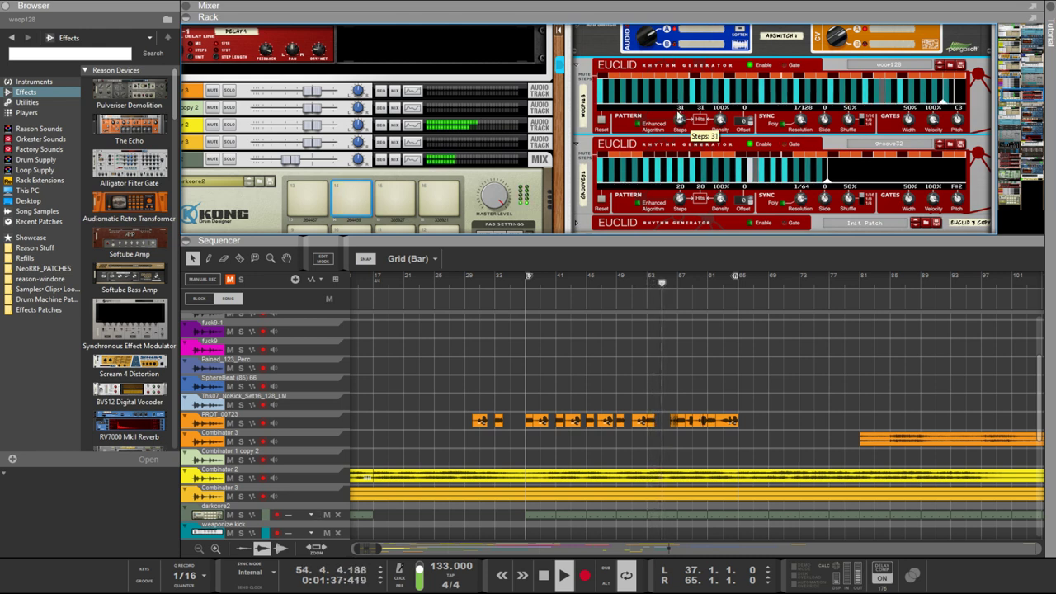
{"action": "left_click_drag", "start_coordinate": [677, 116], "coordinate": [681, 132]}
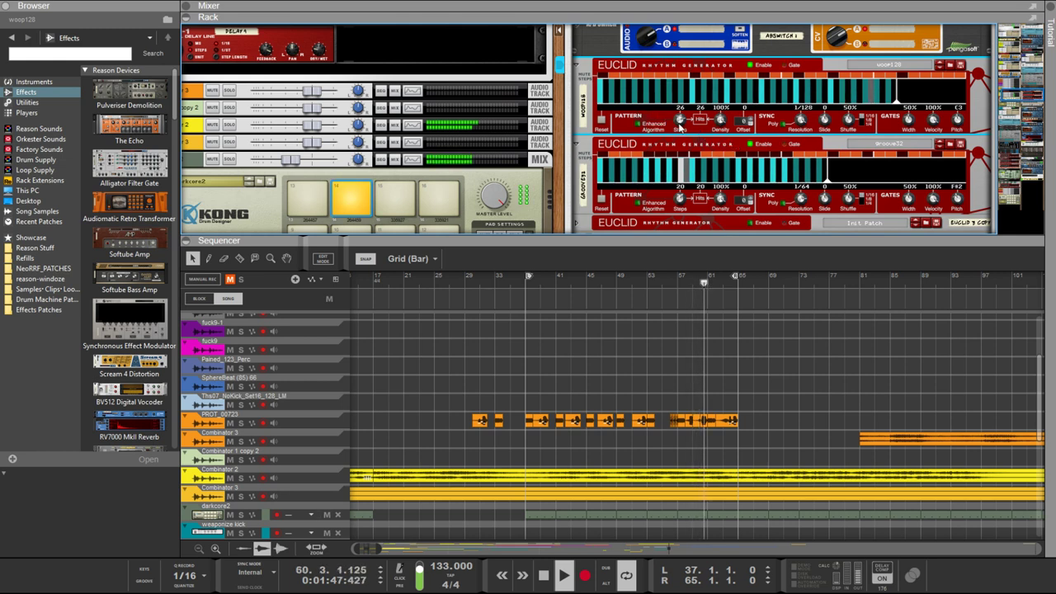
{"action": "left_click_drag", "start_coordinate": [678, 128], "coordinate": [684, 138]}
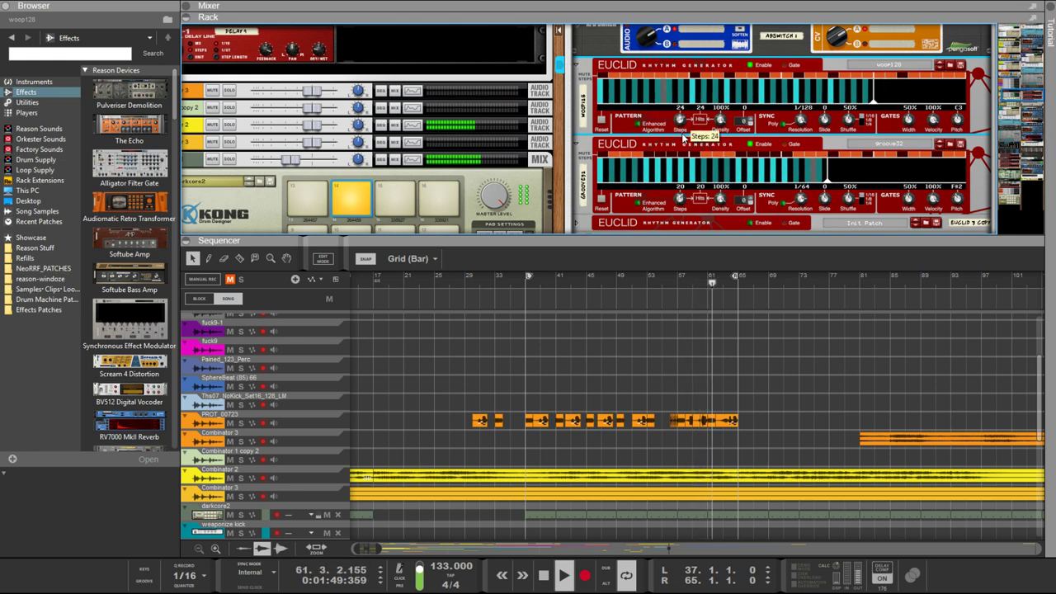
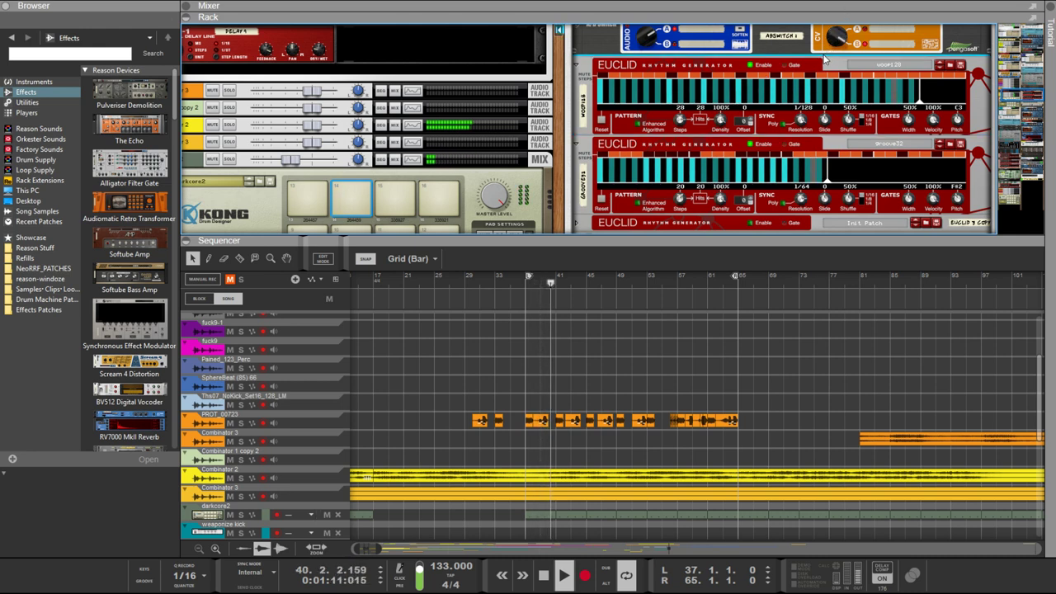
Try a 1/128 resolution on the groove32 Euclid generator and set it back to 1/64
{"action": "scroll", "coordinate": [786, 60], "scroll_direction": "up", "scroll_amount": 3}
{"action": "scroll", "coordinate": [786, 59], "scroll_direction": "down", "scroll_amount": 4}
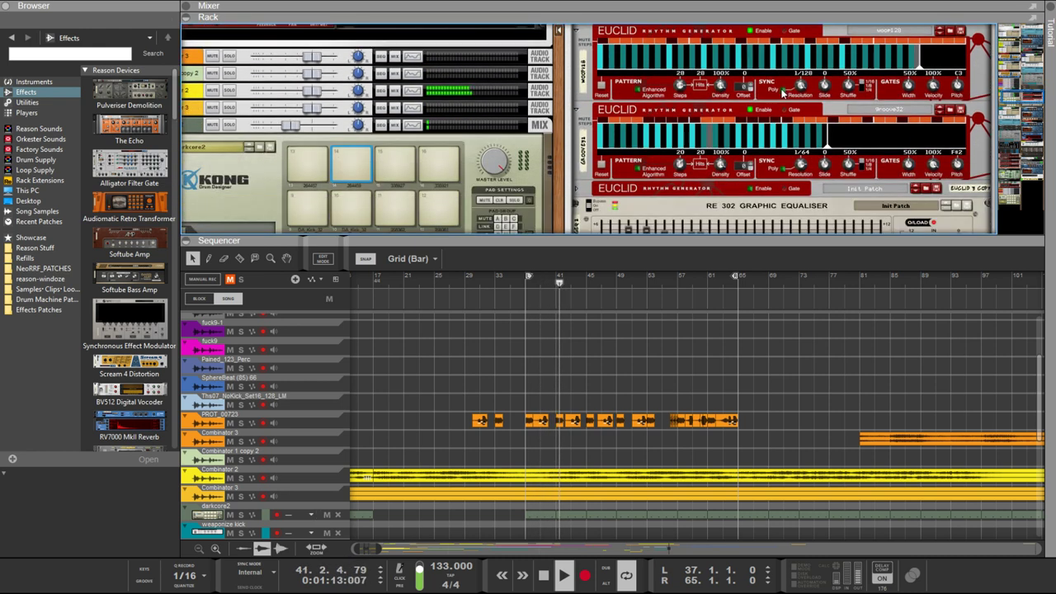
{"action": "left_click", "coordinate": [674, 123]}
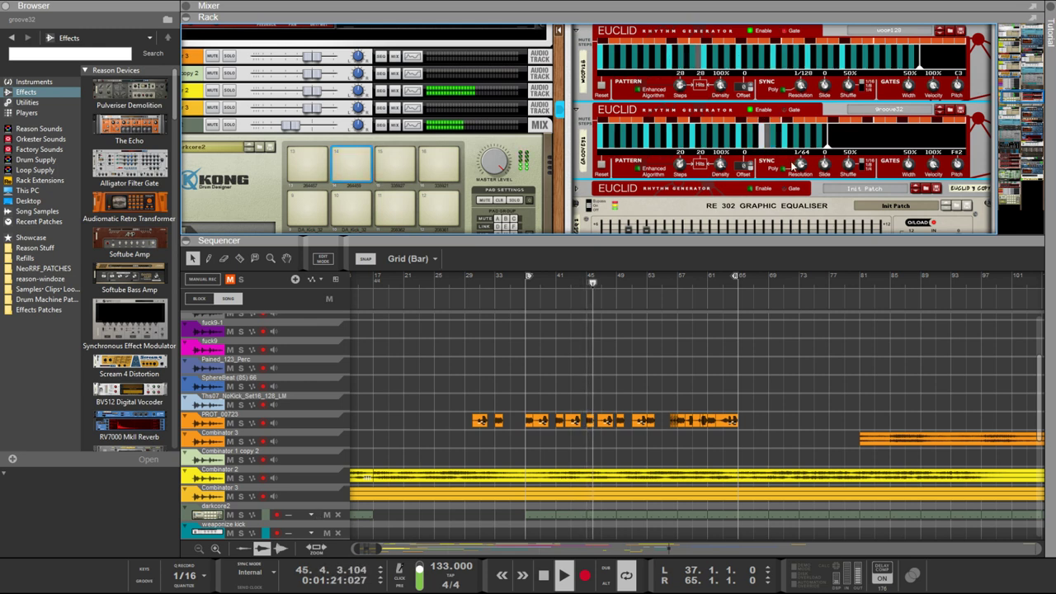
{"action": "left_click_drag", "start_coordinate": [799, 164], "coordinate": [799, 157]}
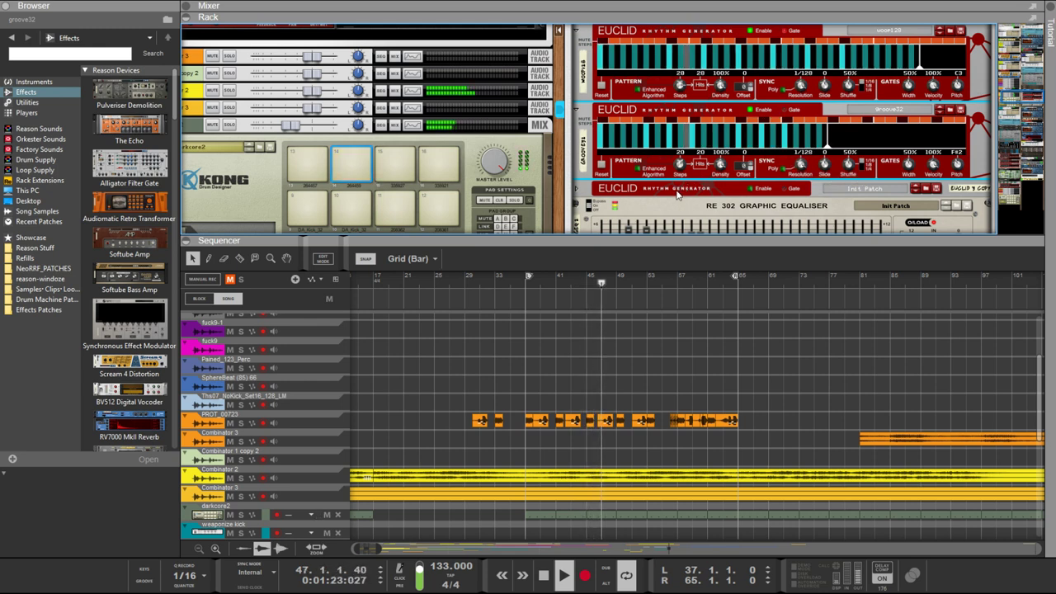
{"action": "mouse_move", "coordinate": [687, 172]}
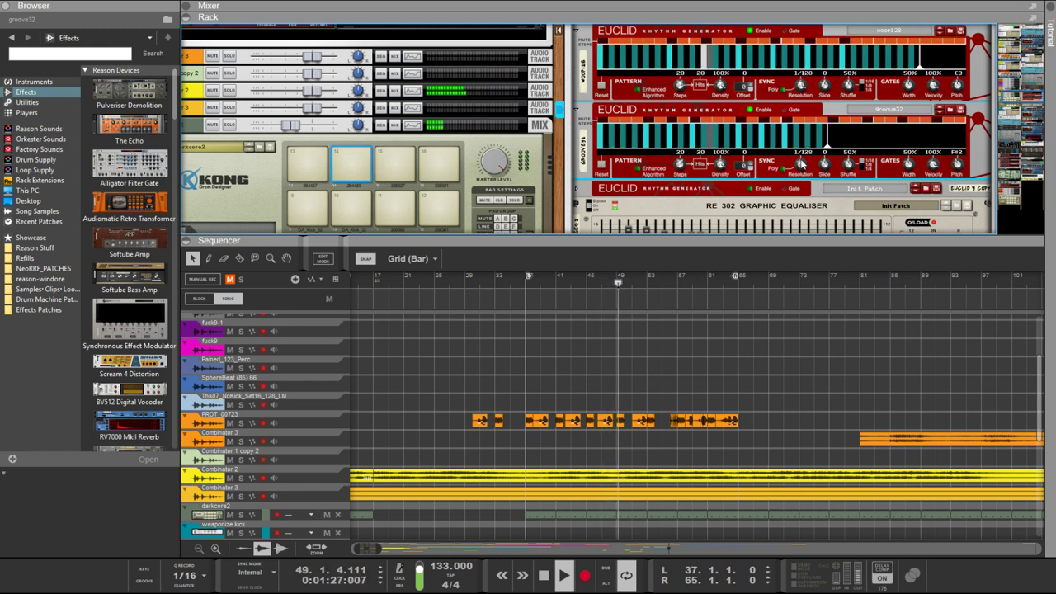
{"action": "left_click_drag", "start_coordinate": [799, 169], "coordinate": [799, 175]}
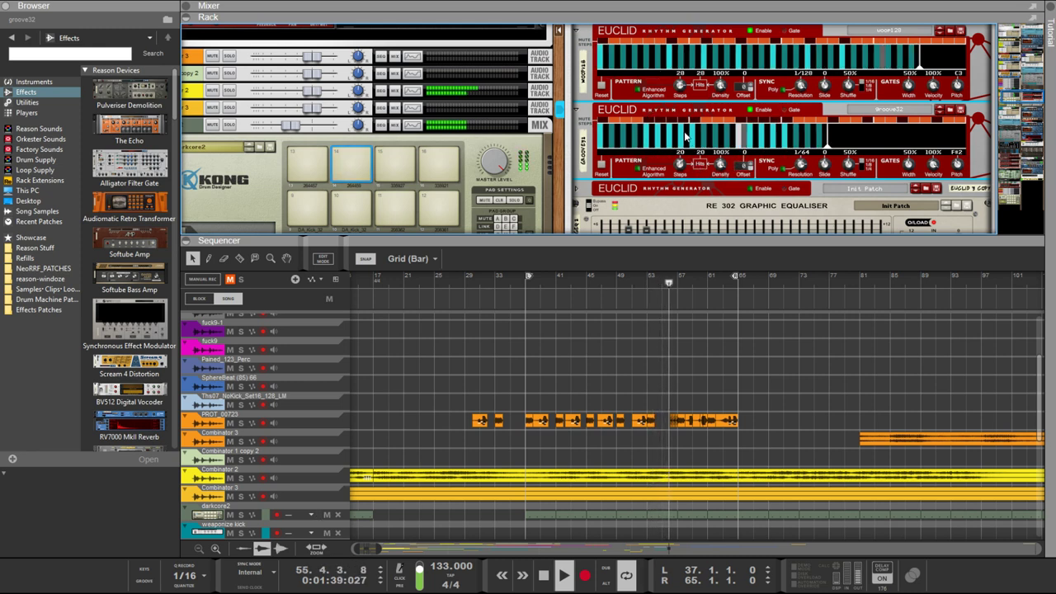
Try a 1/32 resolution on the groove32 Euclid generator and restore 1/64
{"action": "scroll", "coordinate": [668, 132], "scroll_direction": "down", "scroll_amount": 3}
{"action": "scroll", "coordinate": [664, 115], "scroll_direction": "up", "scroll_amount": 2}
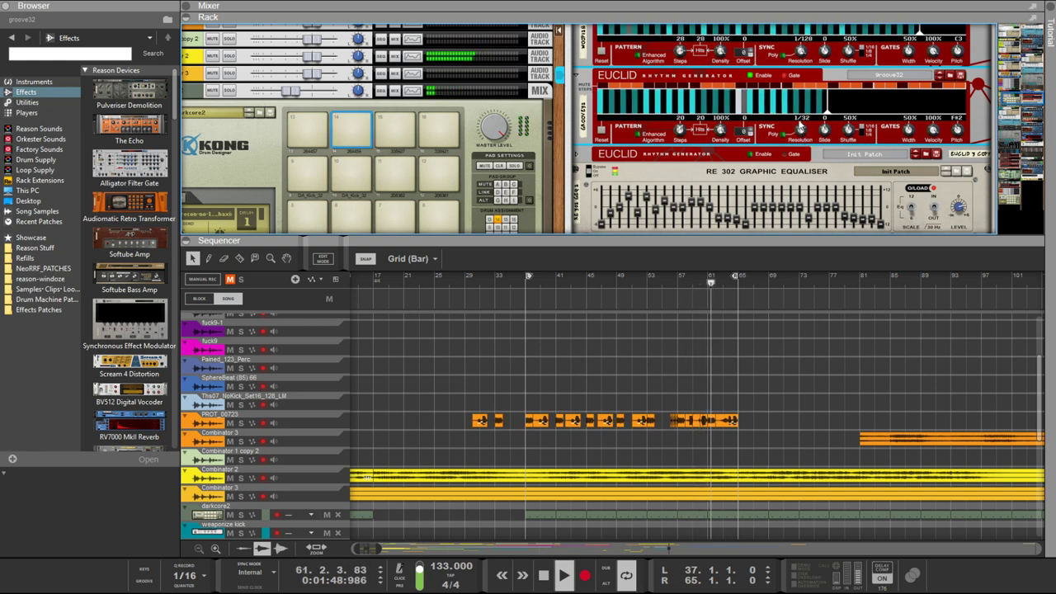
{"action": "scroll", "coordinate": [727, 97], "scroll_direction": "up", "scroll_amount": 3}
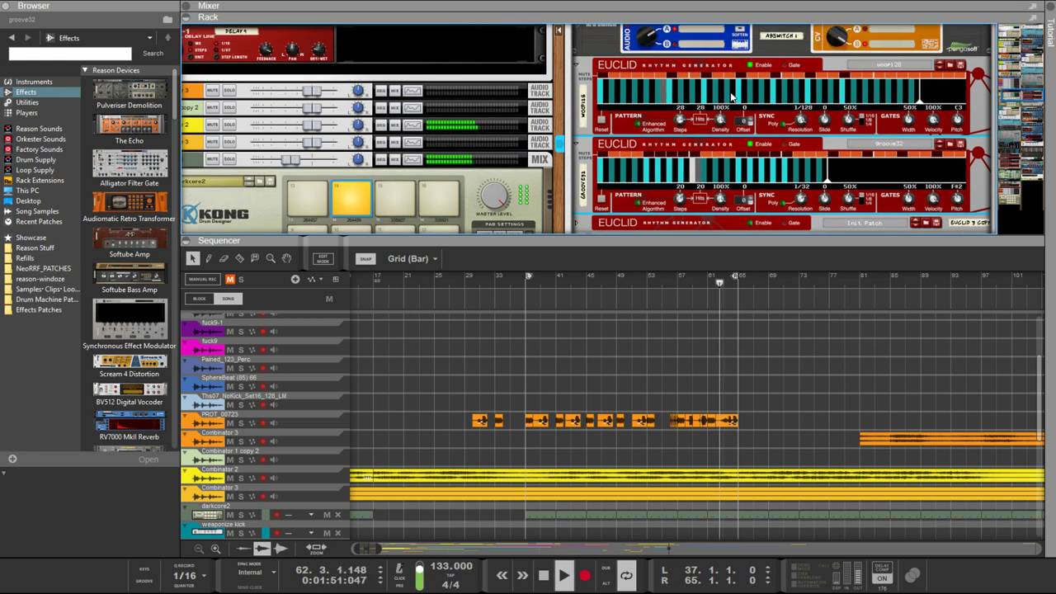
{"action": "left_click_drag", "start_coordinate": [806, 202], "coordinate": [680, 157]}
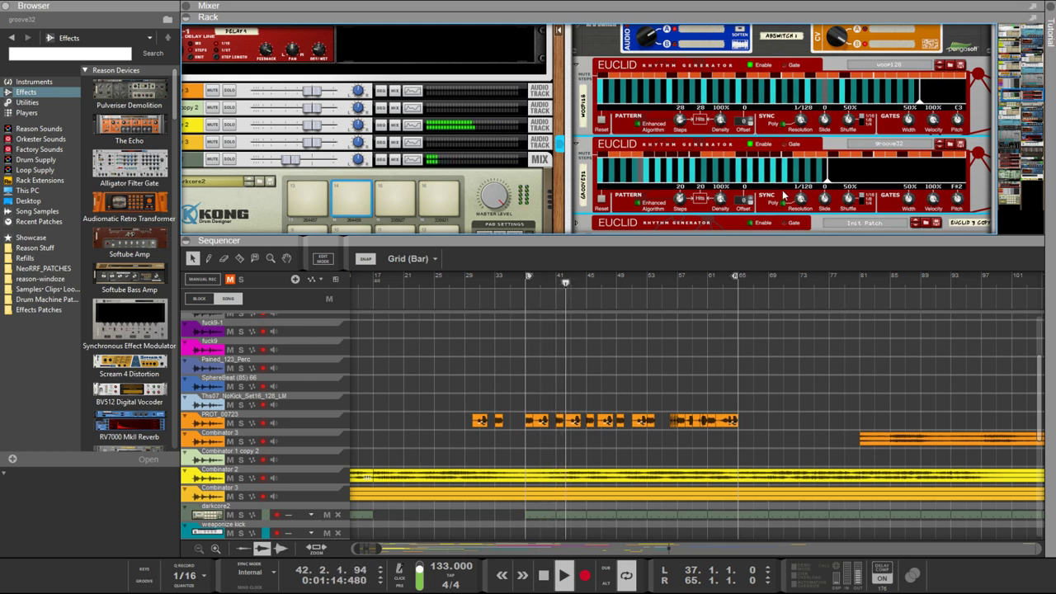
{"action": "left_click_drag", "start_coordinate": [804, 202], "coordinate": [807, 218]}
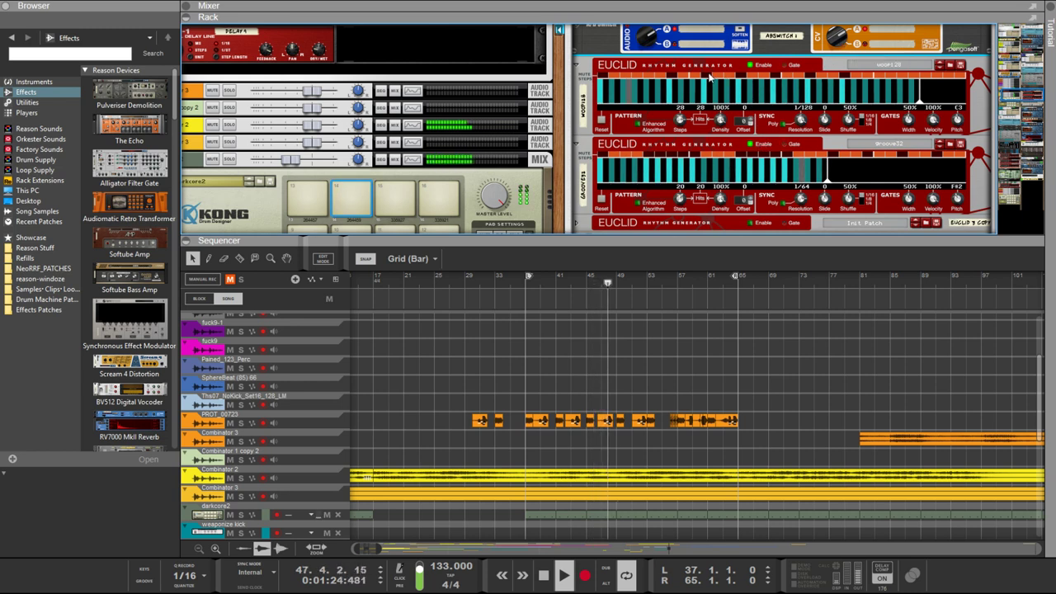
Set the woop128 Euclid generator to 30 steps and the groove32 generator to 24 steps
{"action": "left_click", "coordinate": [647, 79]}
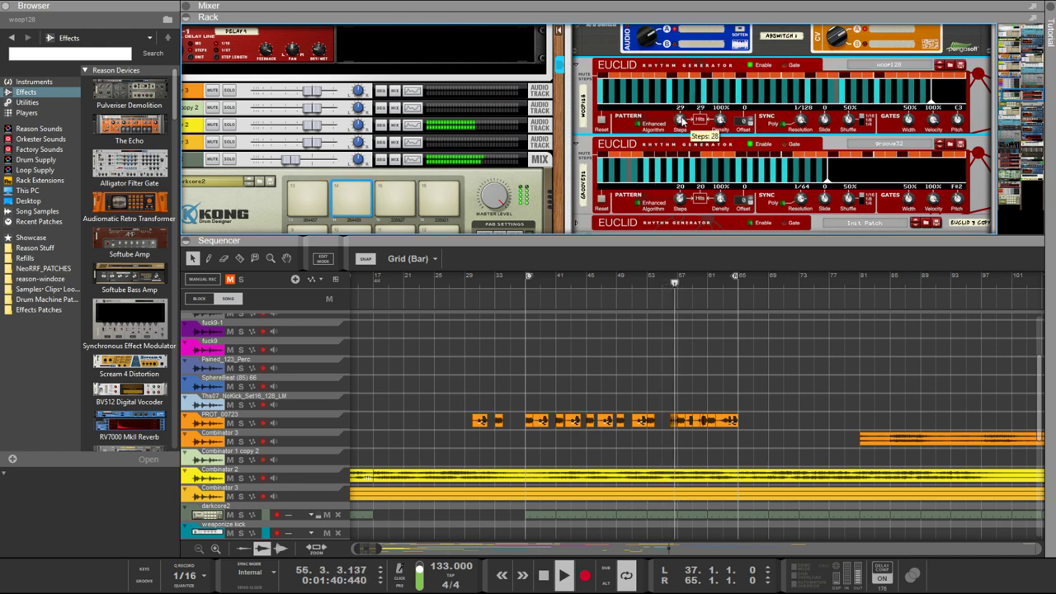
{"action": "left_click_drag", "start_coordinate": [682, 119], "coordinate": [668, 118]}
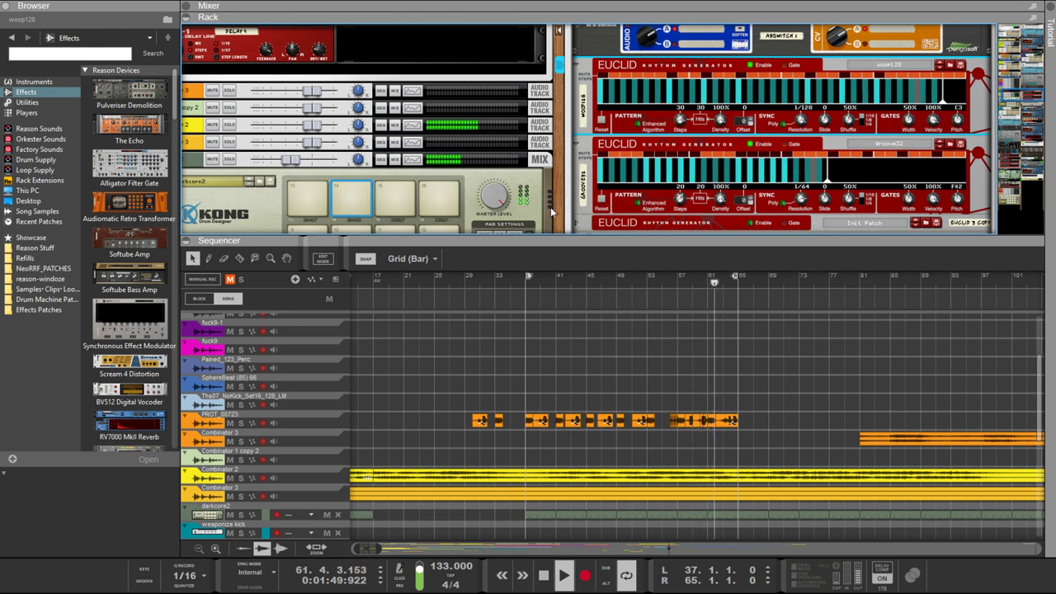
{"action": "left_click", "coordinate": [835, 151]}
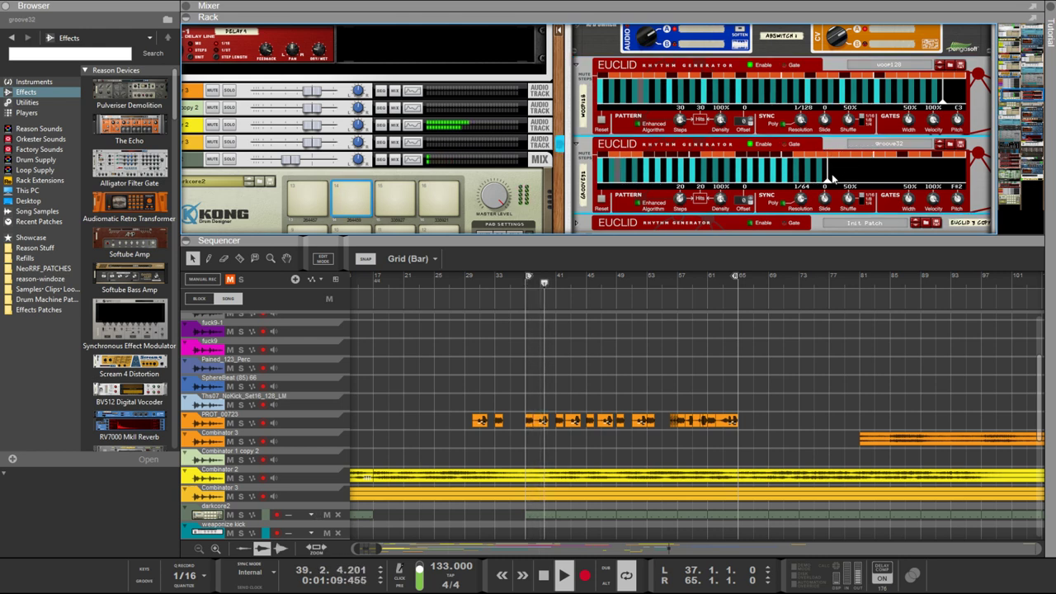
{"action": "left_click_drag", "start_coordinate": [833, 175], "coordinate": [858, 190]}
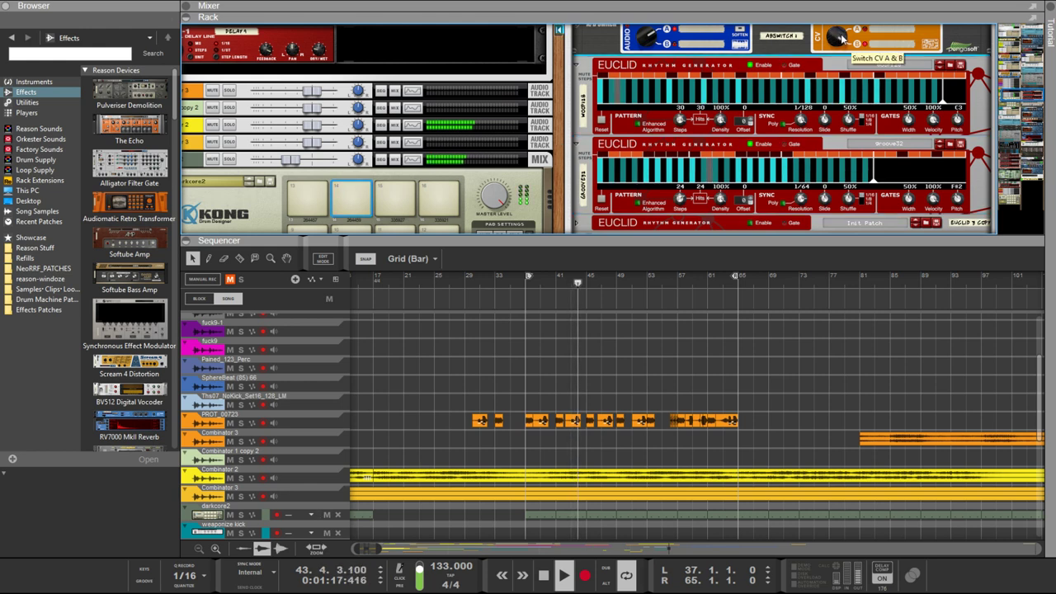
Try a Rotary 4 value of 65 on the weaponize bass Combinator
{"action": "key", "text": "Tab"}
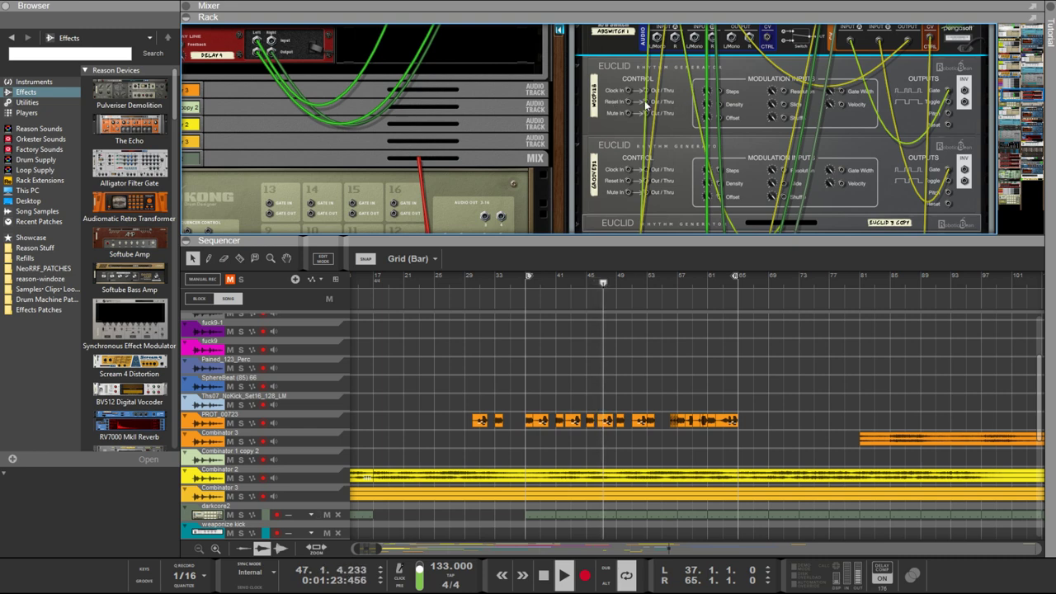
{"action": "key", "text": "Tab"}
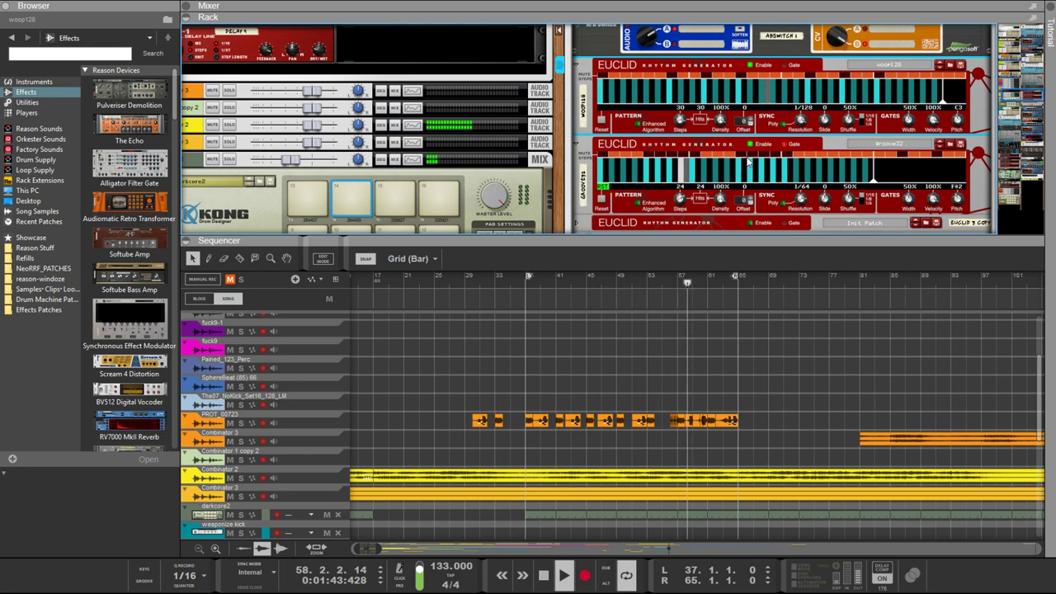
{"action": "scroll", "coordinate": [736, 188], "scroll_direction": "down", "scroll_amount": 2}
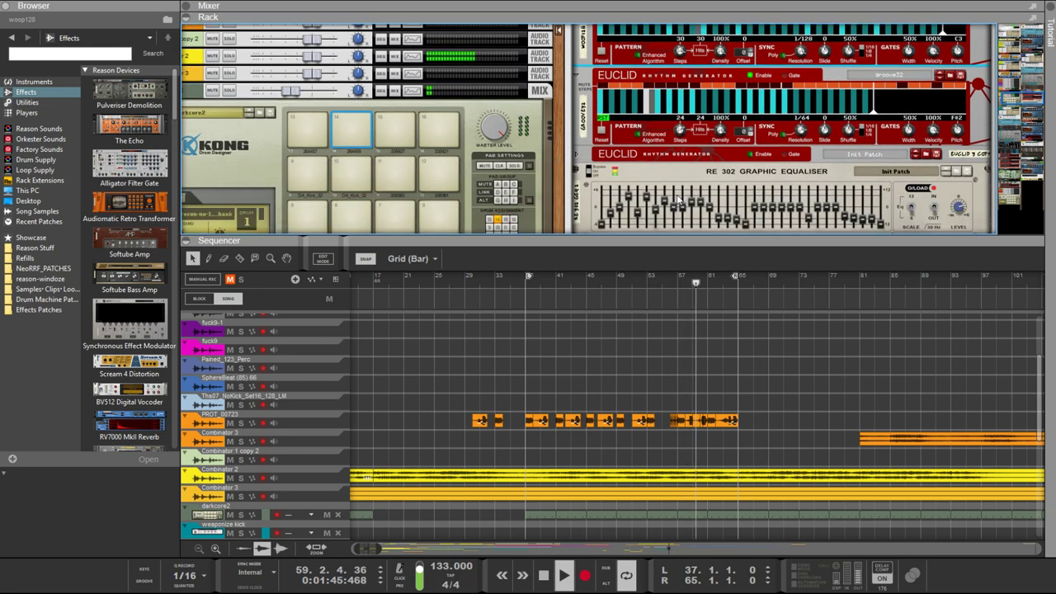
{"action": "scroll", "coordinate": [684, 197], "scroll_direction": "up", "scroll_amount": 3}
{"action": "scroll", "coordinate": [679, 198], "scroll_direction": "down", "scroll_amount": 5}
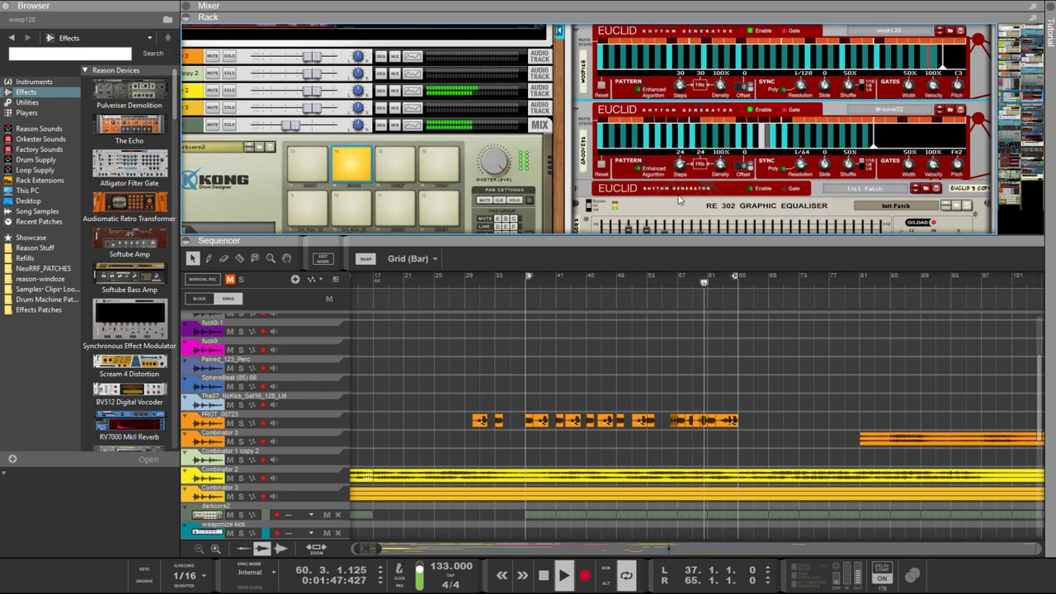
{"action": "scroll", "coordinate": [694, 189], "scroll_direction": "down", "scroll_amount": 8}
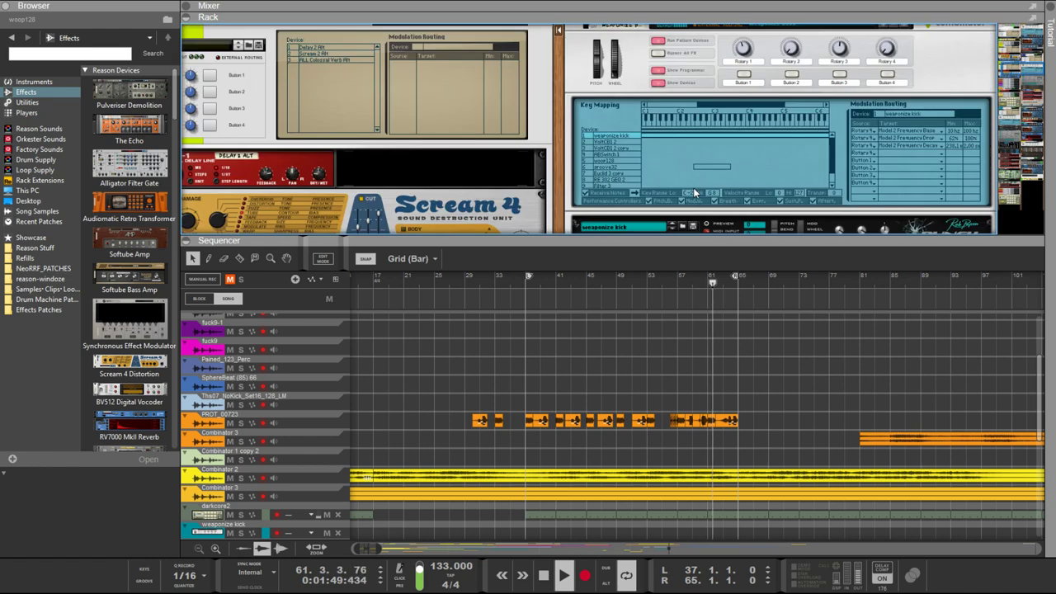
{"action": "left_click", "coordinate": [889, 188]}
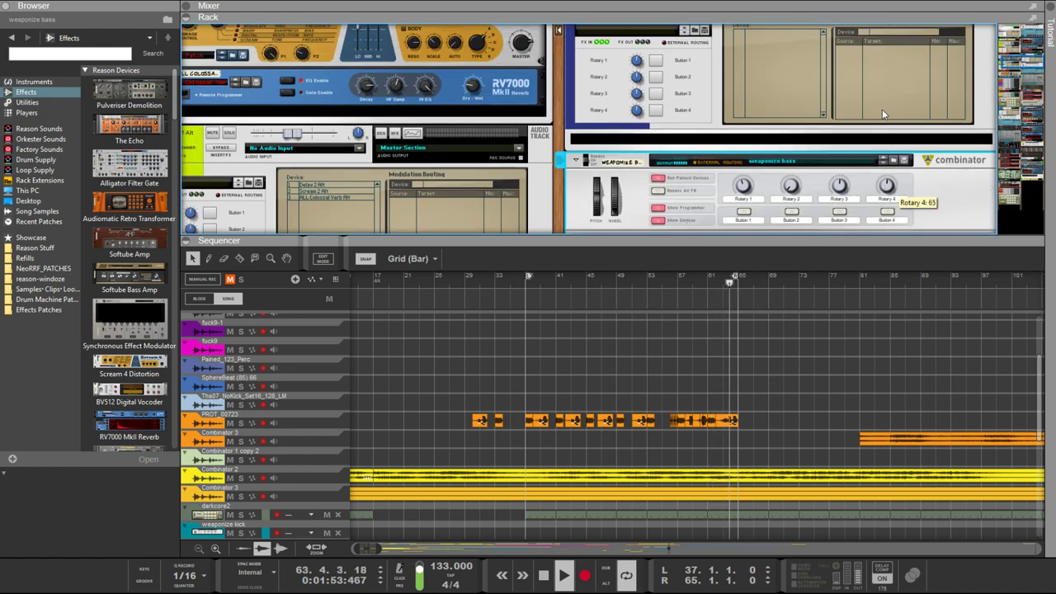
Set the groove32 Euclid generator to 20 steps
{"action": "scroll", "coordinate": [886, 132], "scroll_direction": "down", "scroll_amount": 6}
{"action": "scroll", "coordinate": [895, 164], "scroll_direction": "down", "scroll_amount": 6}
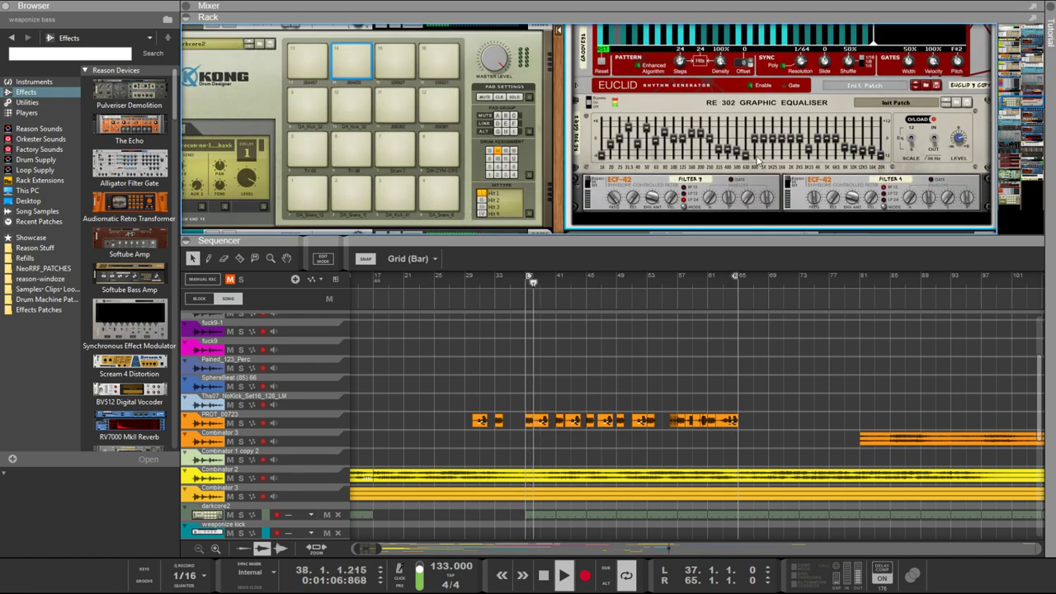
{"action": "scroll", "coordinate": [759, 160], "scroll_direction": "up", "scroll_amount": 3}
{"action": "left_click_drag", "start_coordinate": [681, 201], "coordinate": [683, 219]}
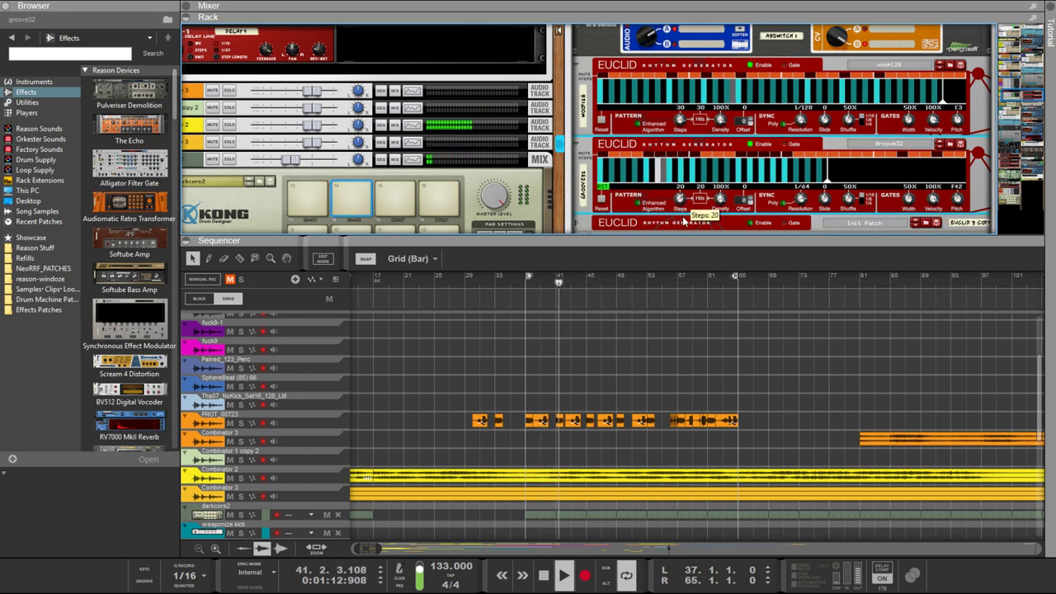
Rewire the control CV cabling of the woop128 and groove32 Euclid generators on the back of the rack
{"action": "key", "text": "Tab"}
{"action": "key", "text": "Tab"}
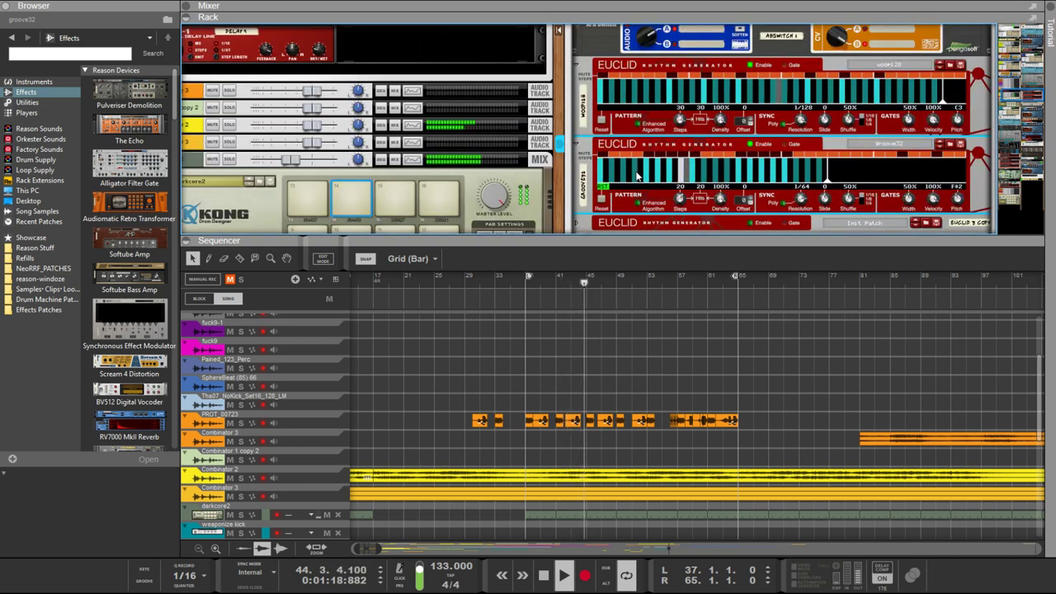
{"action": "key", "text": "Tab"}
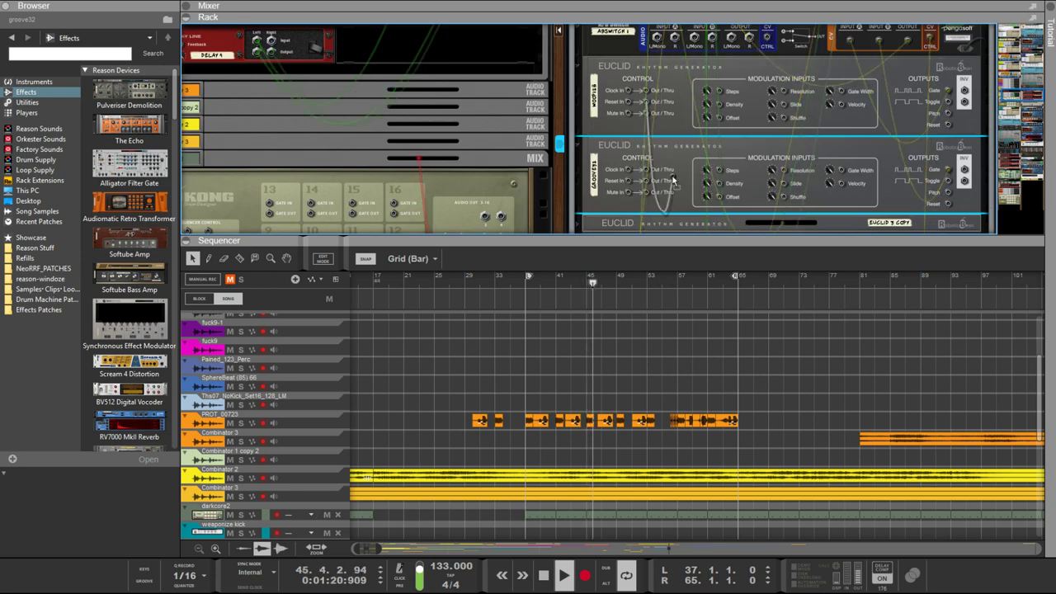
{"action": "key", "text": "Tab"}
{"action": "key", "text": "Tab"}
{"action": "left_click_drag", "start_coordinate": [945, 170], "coordinate": [648, 193]}
{"action": "key", "text": "Tab"}
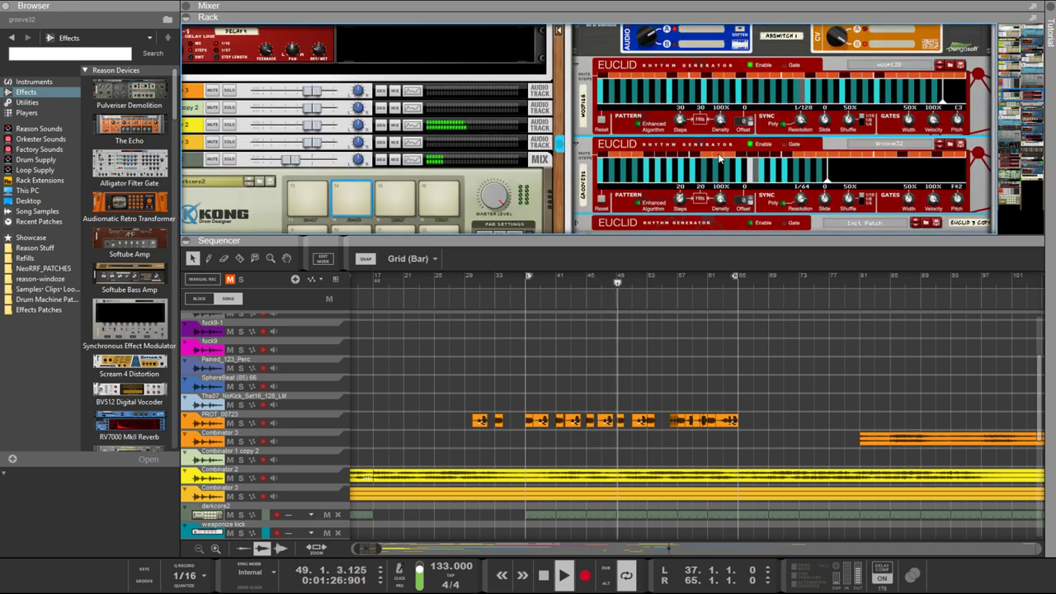
{"action": "key", "text": "Tab"}
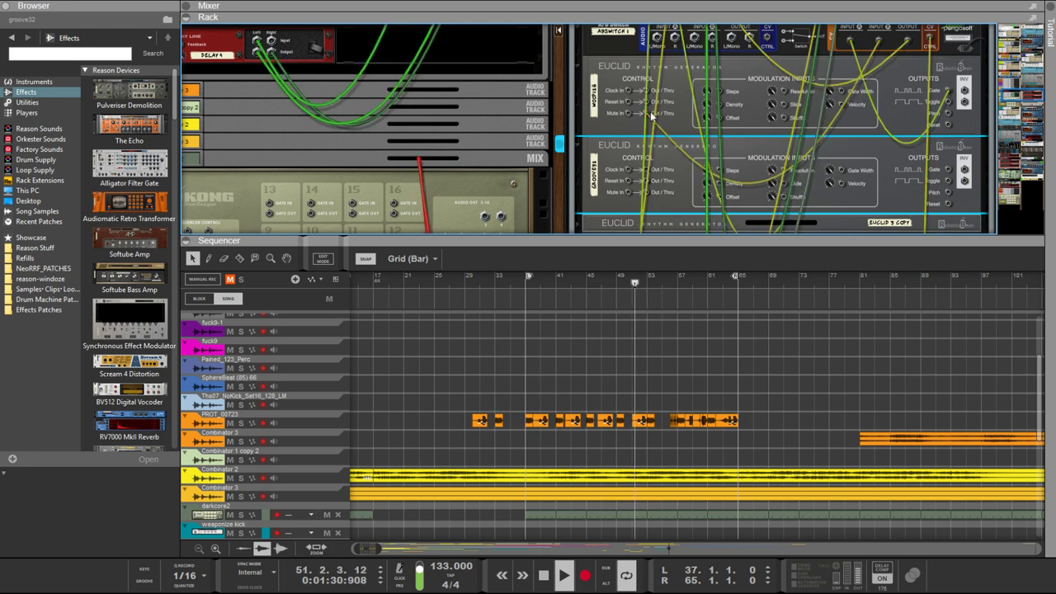
{"action": "key", "text": "Tab"}
Toggle the CV selector between A and B on ABSwitch 1
{"action": "scroll", "coordinate": [740, 153], "scroll_direction": "up", "scroll_amount": 3}
{"action": "left_click", "coordinate": [836, 140]}
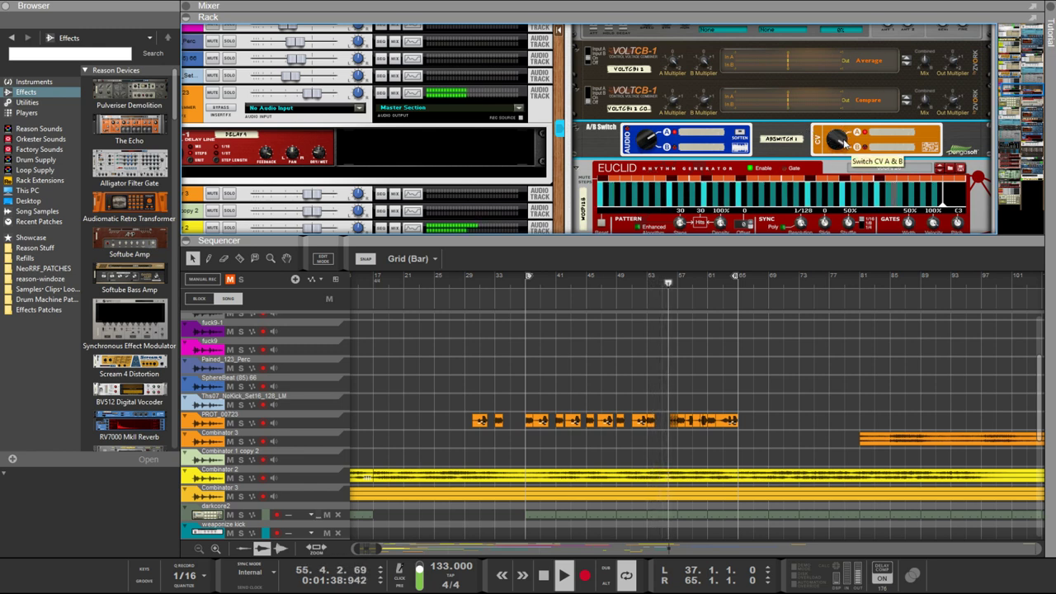
{"action": "scroll", "coordinate": [837, 144], "scroll_direction": "down", "scroll_amount": 4}
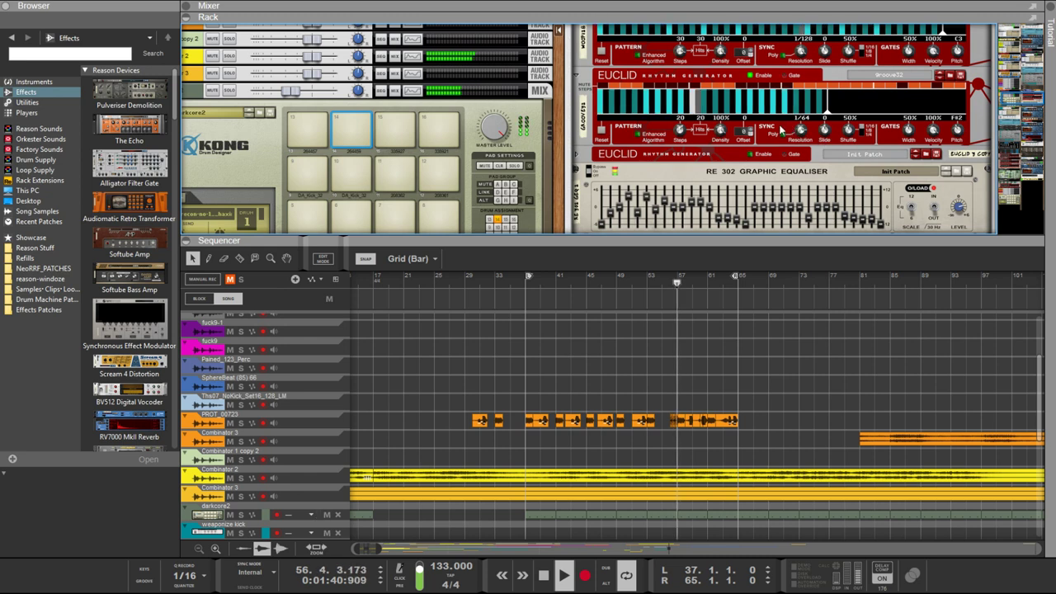
{"action": "scroll", "coordinate": [763, 97], "scroll_direction": "up", "scroll_amount": 4}
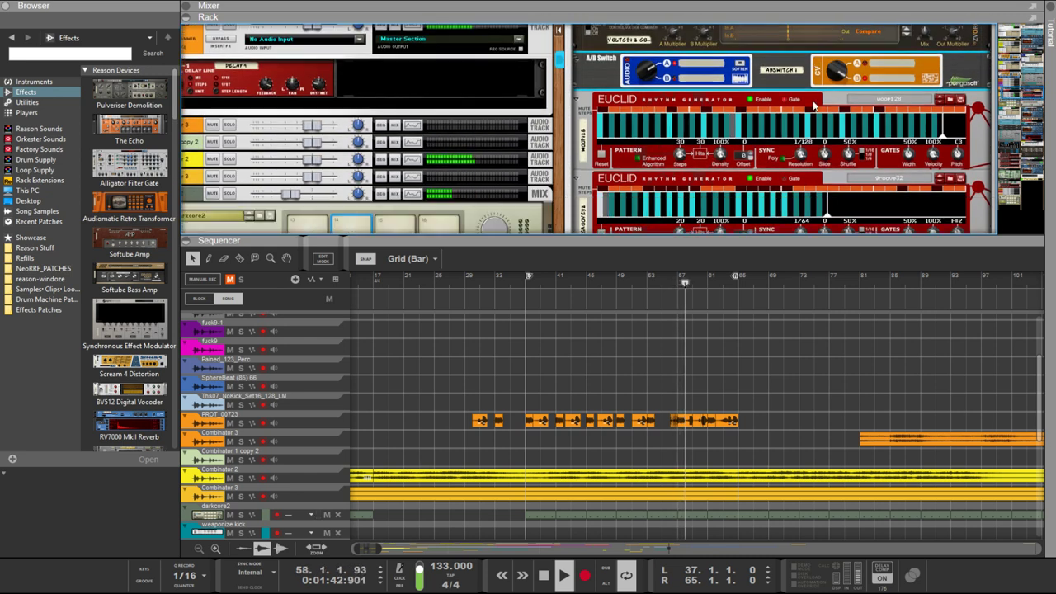
Examine the Euclid generators, ABSwitch 1 and the VoltCB-1 units on the front, and the Euclids' rear wiring
{"action": "scroll", "coordinate": [807, 155], "scroll_direction": "down", "scroll_amount": 4}
{"action": "scroll", "coordinate": [807, 155], "scroll_direction": "up", "scroll_amount": 4}
{"action": "scroll", "coordinate": [806, 155], "scroll_direction": "down", "scroll_amount": 4}
{"action": "scroll", "coordinate": [805, 152], "scroll_direction": "up", "scroll_amount": 5}
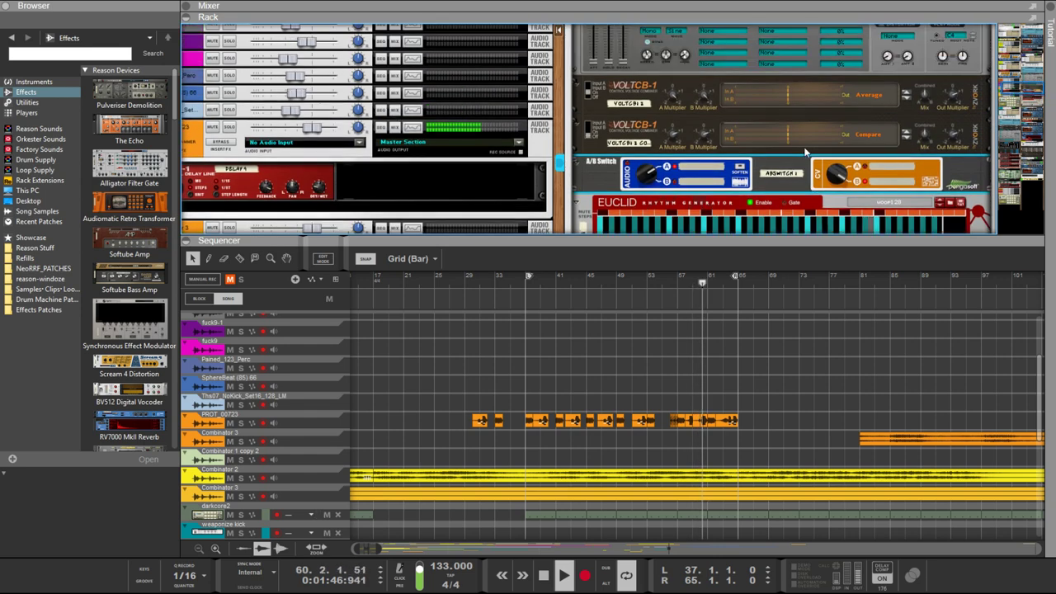
{"action": "scroll", "coordinate": [802, 117], "scroll_direction": "down", "scroll_amount": 3}
{"action": "key", "text": "Tab"}
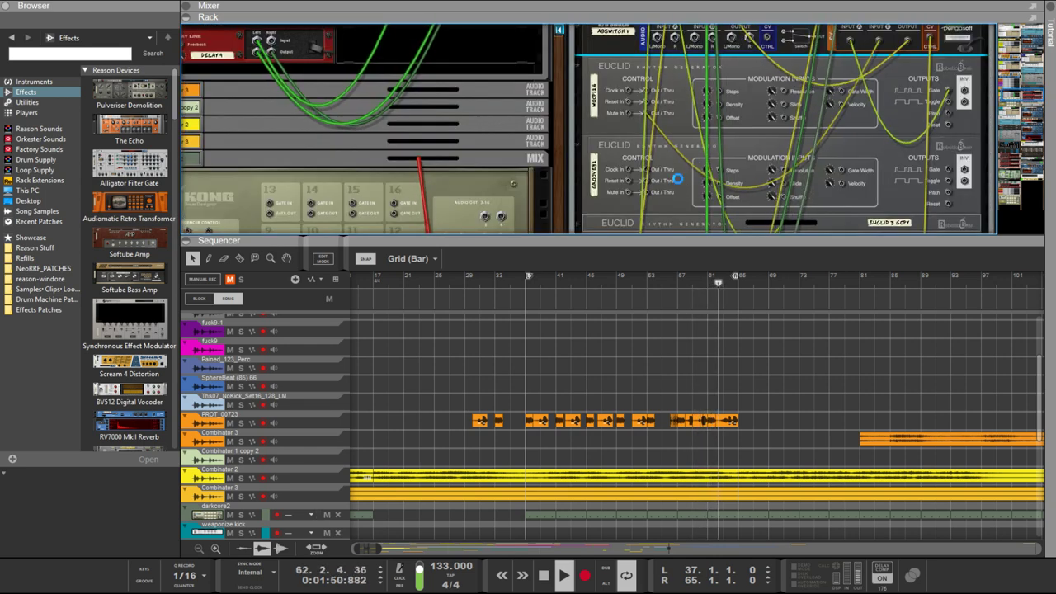
{"action": "key", "text": "Tab"}
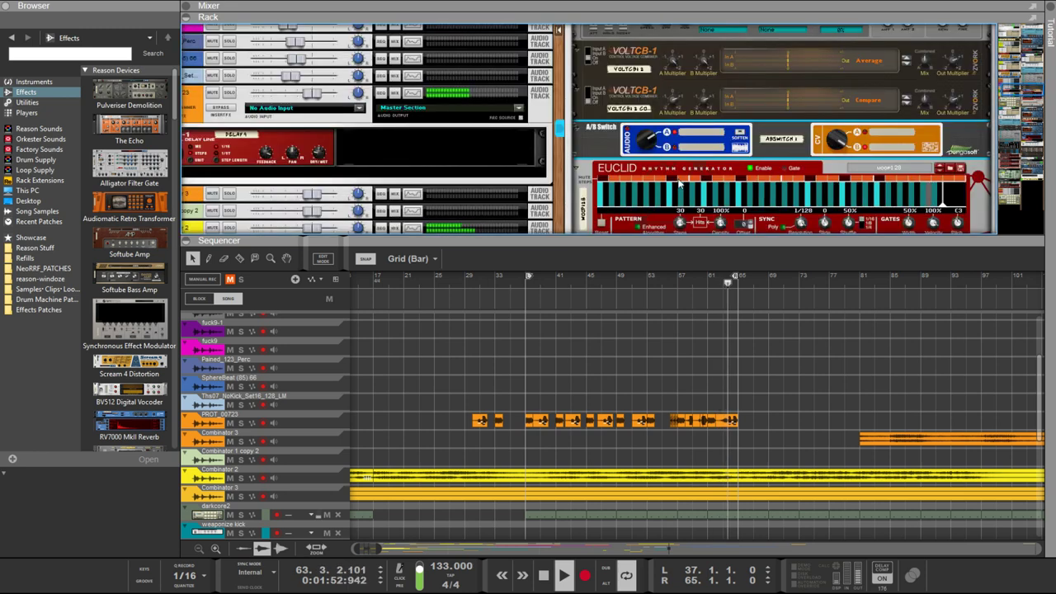
{"action": "key", "text": "Tab"}
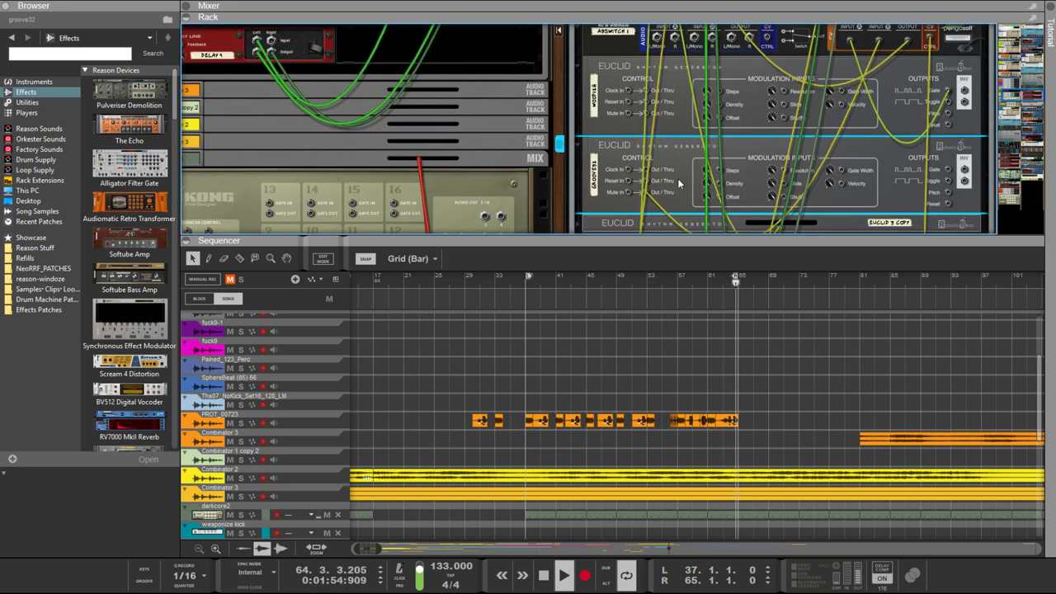
Set Rotary 4 on the weaponize bass Combinator to 0
{"action": "scroll", "coordinate": [792, 180], "scroll_direction": "up", "scroll_amount": 3}
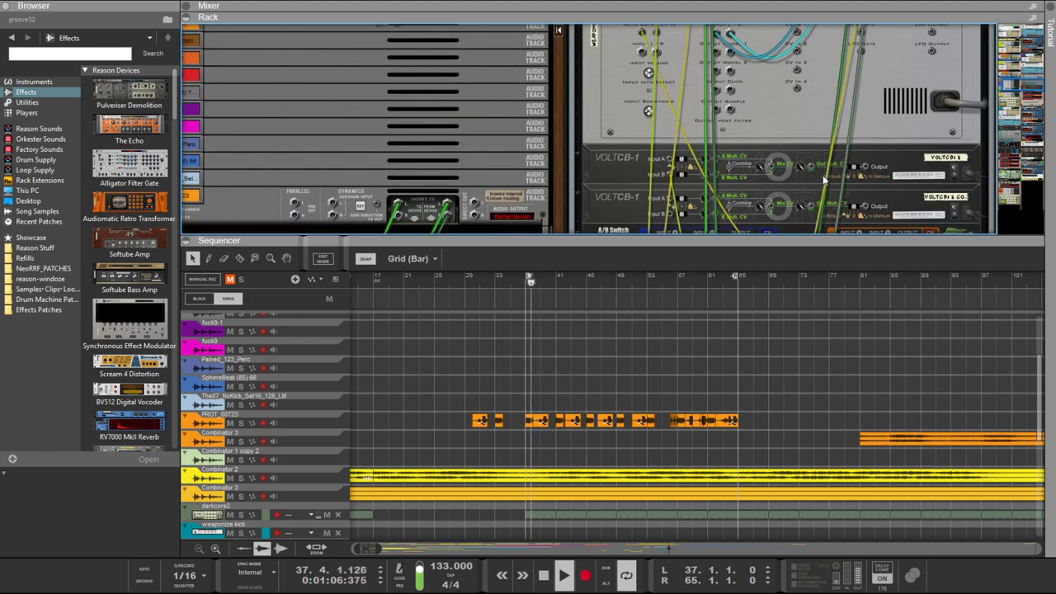
{"action": "scroll", "coordinate": [821, 172], "scroll_direction": "up", "scroll_amount": 5}
{"action": "key", "text": "Tab"}
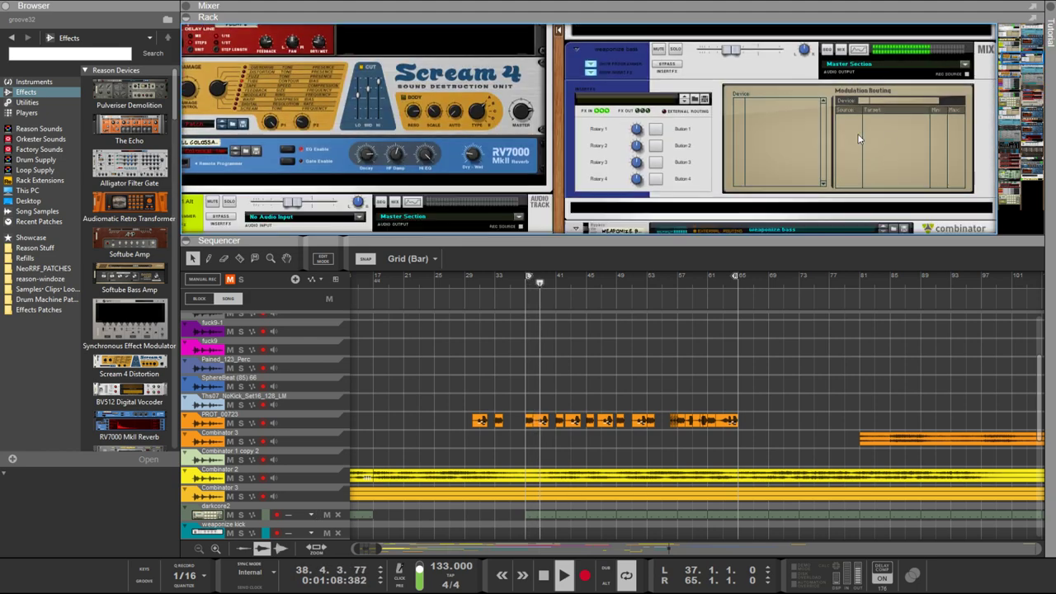
{"action": "scroll", "coordinate": [858, 136], "scroll_direction": "down", "scroll_amount": 3}
{"action": "left_click", "coordinate": [884, 102]}
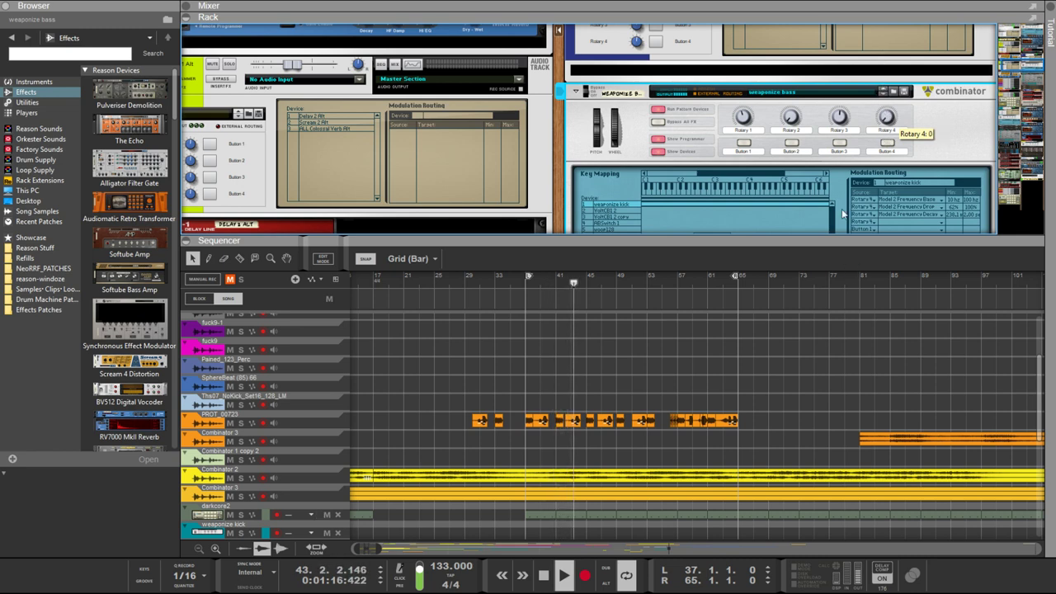
Examine the oscillator frequency and global synth attack settings of the weaponize kick drum synthesizer
{"action": "scroll", "coordinate": [821, 181], "scroll_direction": "down", "scroll_amount": 3}
{"action": "scroll", "coordinate": [821, 181], "scroll_direction": "down", "scroll_amount": 3}
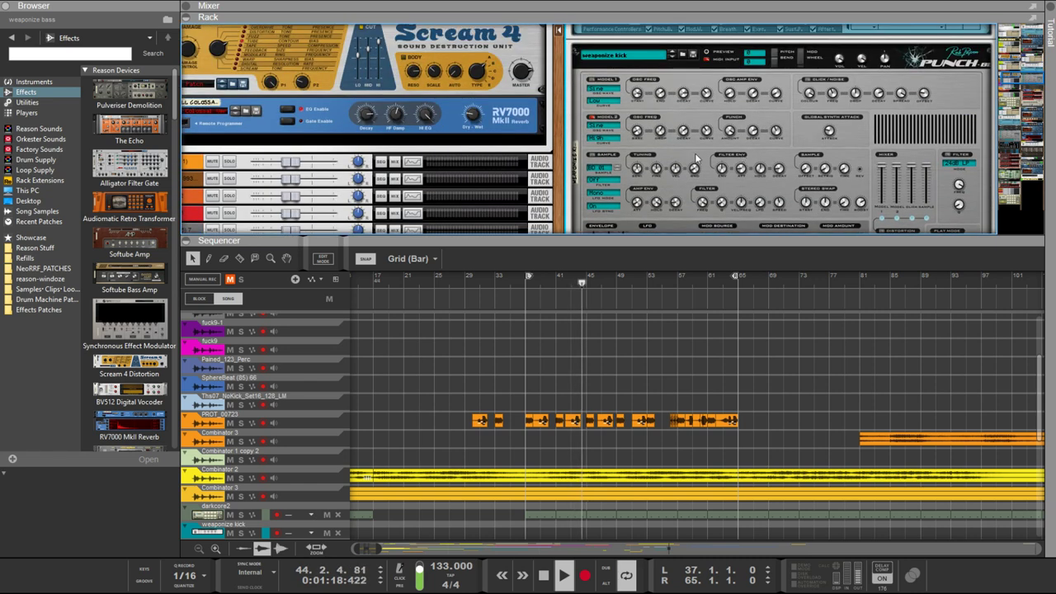
{"action": "left_click", "coordinate": [637, 124]}
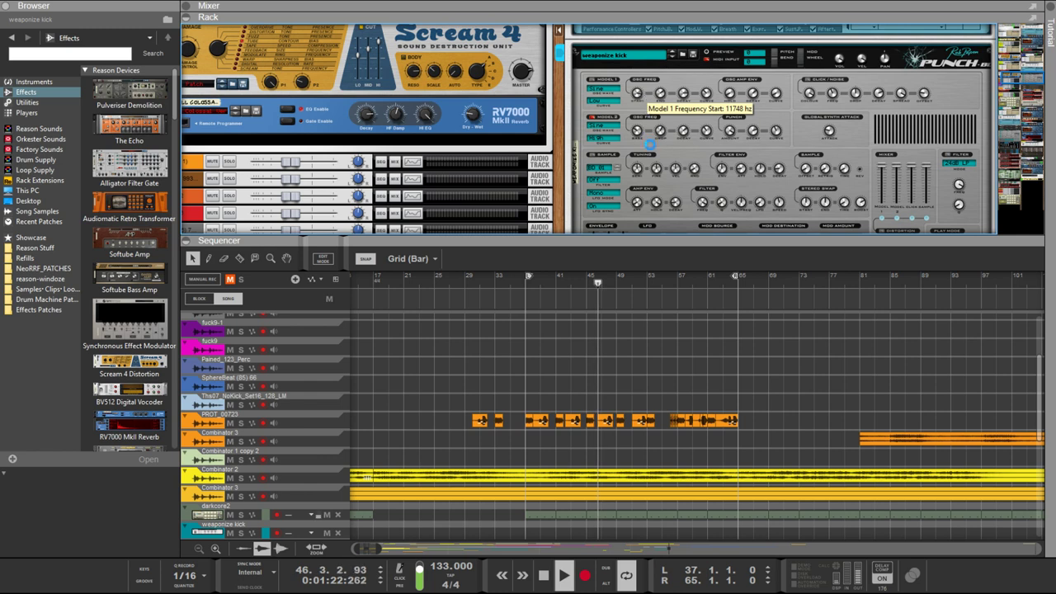
{"action": "scroll", "coordinate": [742, 149], "scroll_direction": "up", "scroll_amount": 2}
{"action": "scroll", "coordinate": [770, 157], "scroll_direction": "down", "scroll_amount": 2}
{"action": "scroll", "coordinate": [804, 162], "scroll_direction": "down", "scroll_amount": 2}
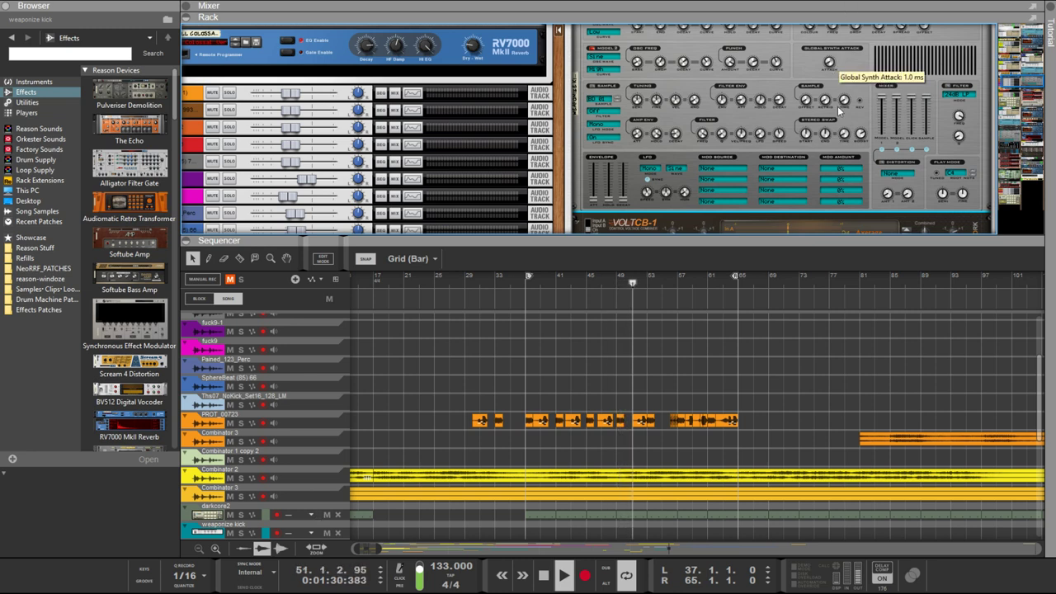
{"action": "scroll", "coordinate": [775, 157], "scroll_direction": "up", "scroll_amount": 4}
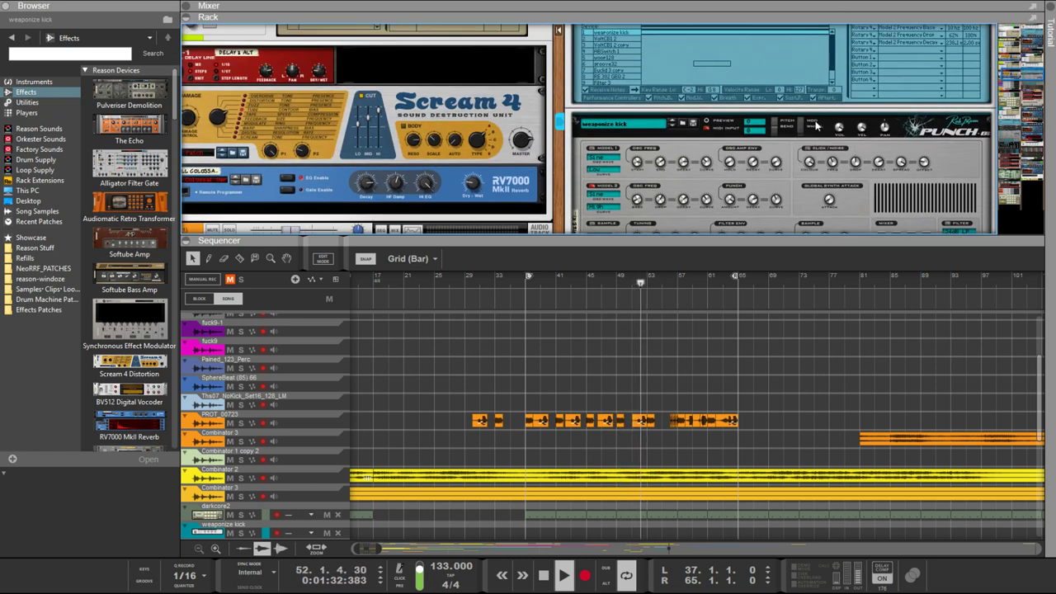
Raise the amp envelope release of the Chronopolis Dr. OctoRex loop player to 127
{"action": "scroll", "coordinate": [850, 144], "scroll_direction": "down", "scroll_amount": 15}
{"action": "scroll", "coordinate": [833, 165], "scroll_direction": "down", "scroll_amount": 12}
{"action": "scroll", "coordinate": [812, 192], "scroll_direction": "down", "scroll_amount": 15}
{"action": "scroll", "coordinate": [812, 192], "scroll_direction": "down", "scroll_amount": 10}
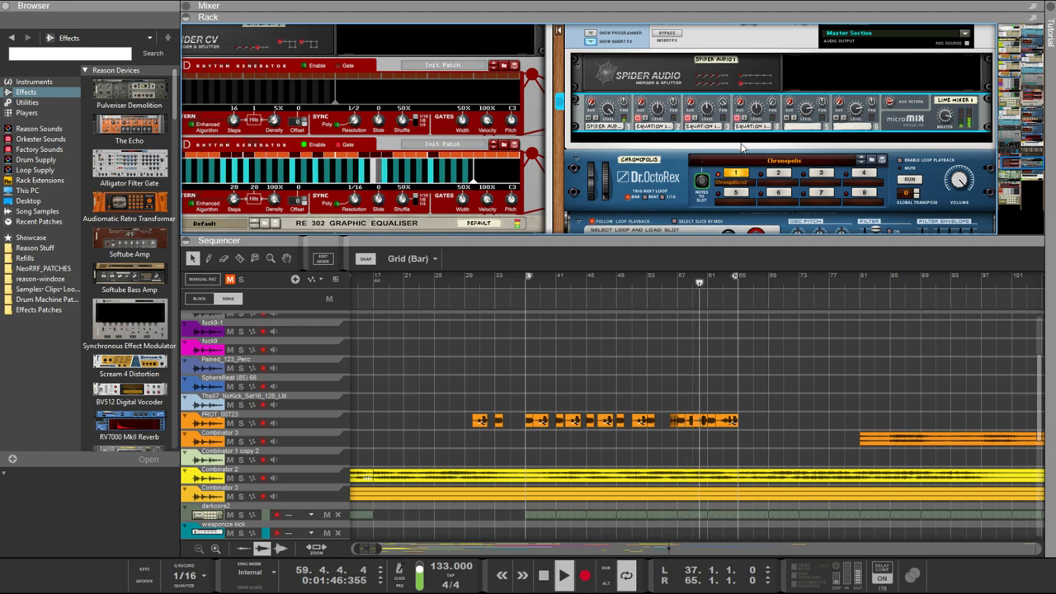
{"action": "scroll", "coordinate": [741, 147], "scroll_direction": "down", "scroll_amount": 5}
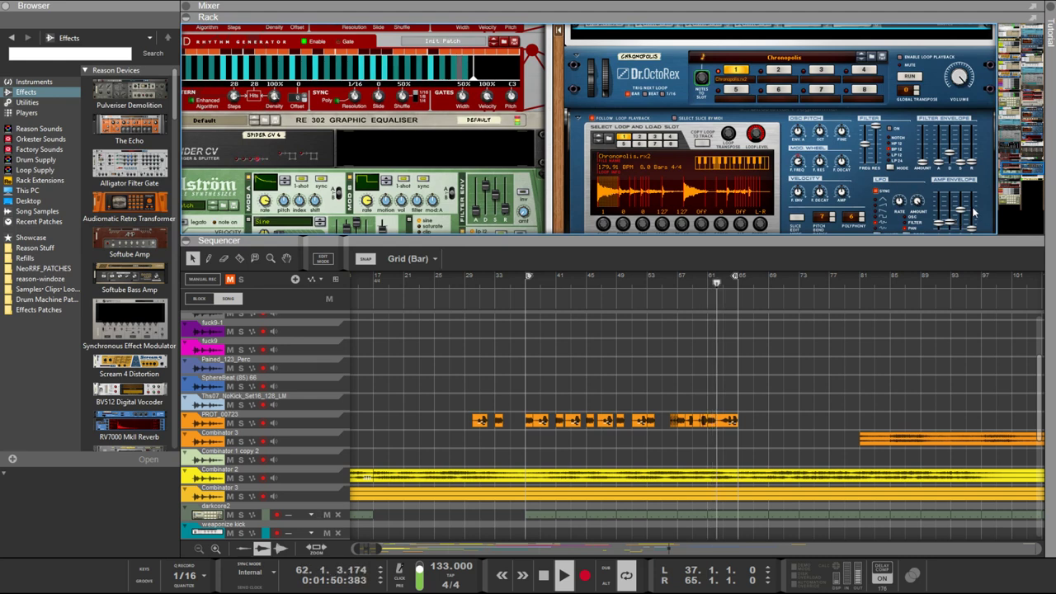
{"action": "mouse_move", "coordinate": [973, 208]}
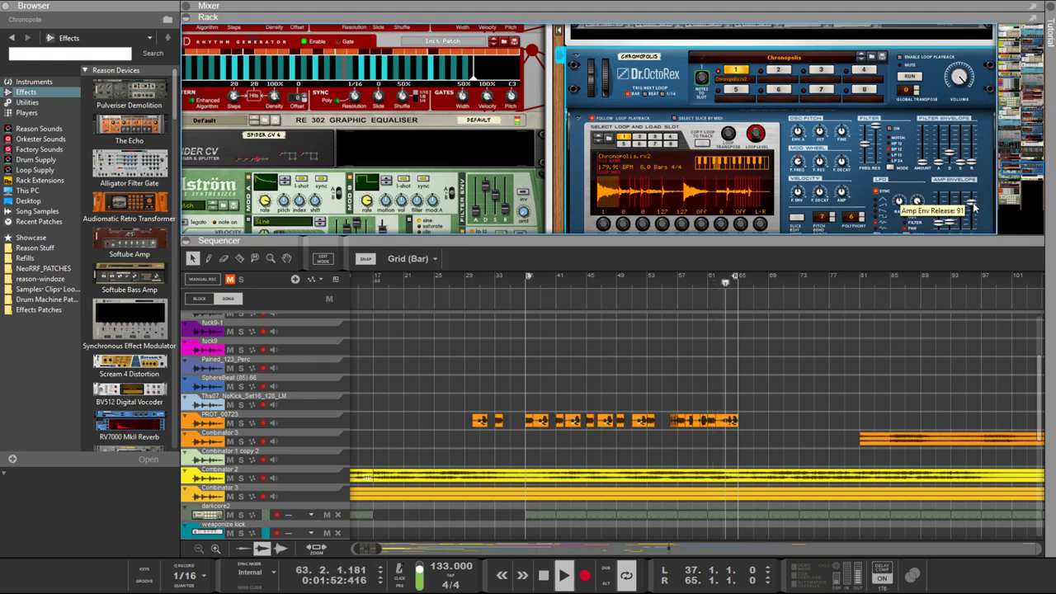
{"action": "scroll", "coordinate": [971, 197], "scroll_direction": "up", "scroll_amount": 5}
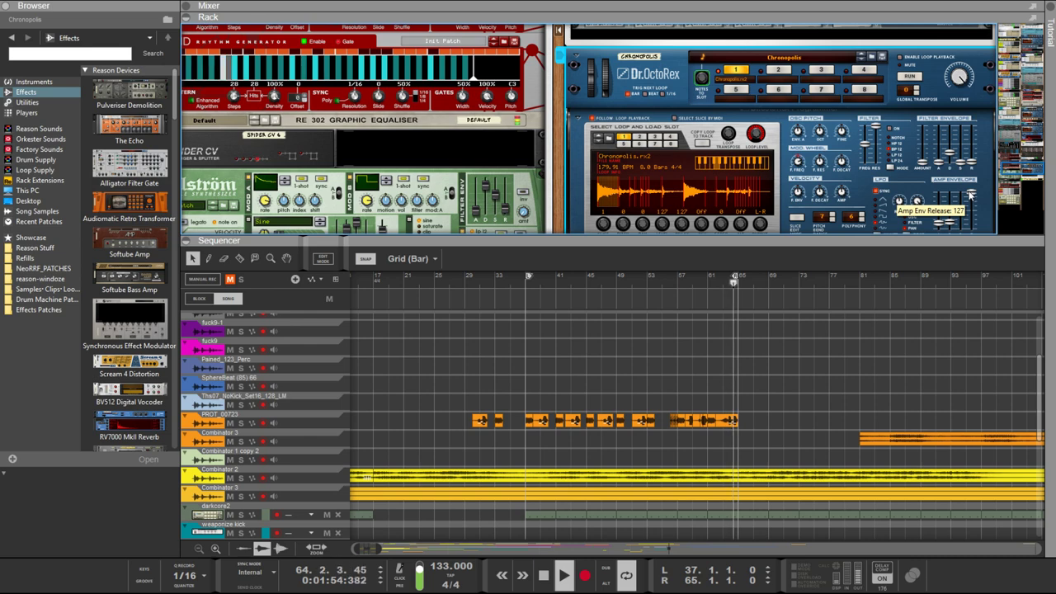
{"action": "scroll", "coordinate": [923, 182], "scroll_direction": "down", "scroll_amount": 8}
{"action": "scroll", "coordinate": [884, 172], "scroll_direction": "up", "scroll_amount": 8}
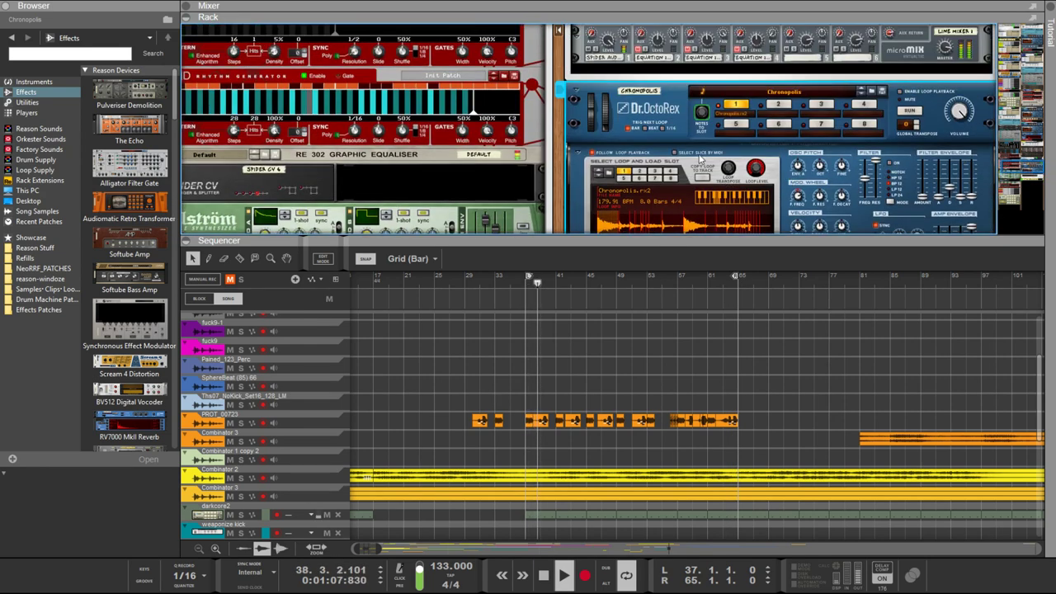
{"action": "scroll", "coordinate": [716, 174], "scroll_direction": "down", "scroll_amount": 8}
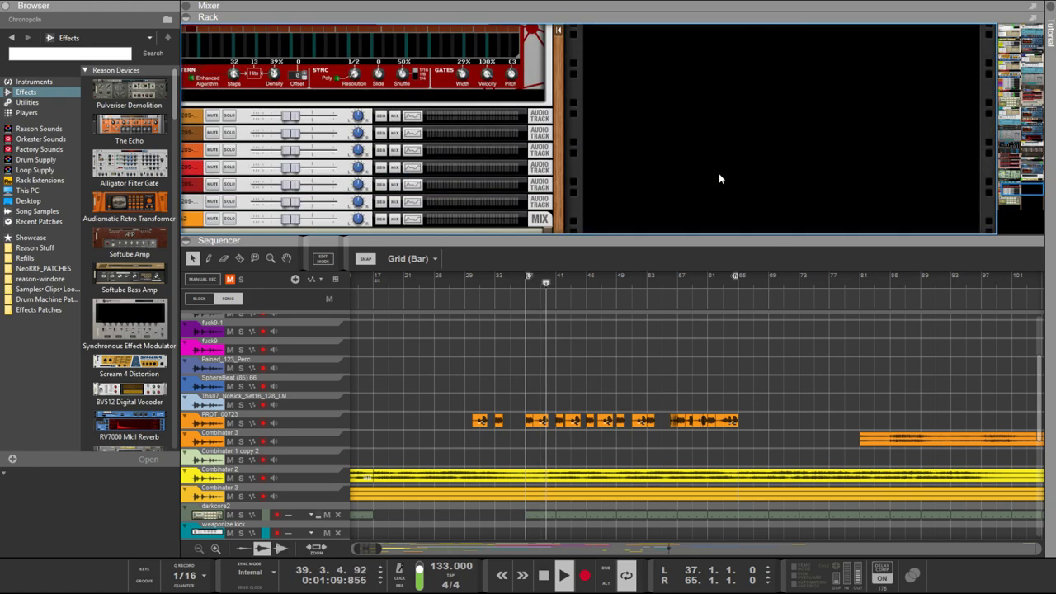
{"action": "scroll", "coordinate": [713, 177], "scroll_direction": "up", "scroll_amount": 10}
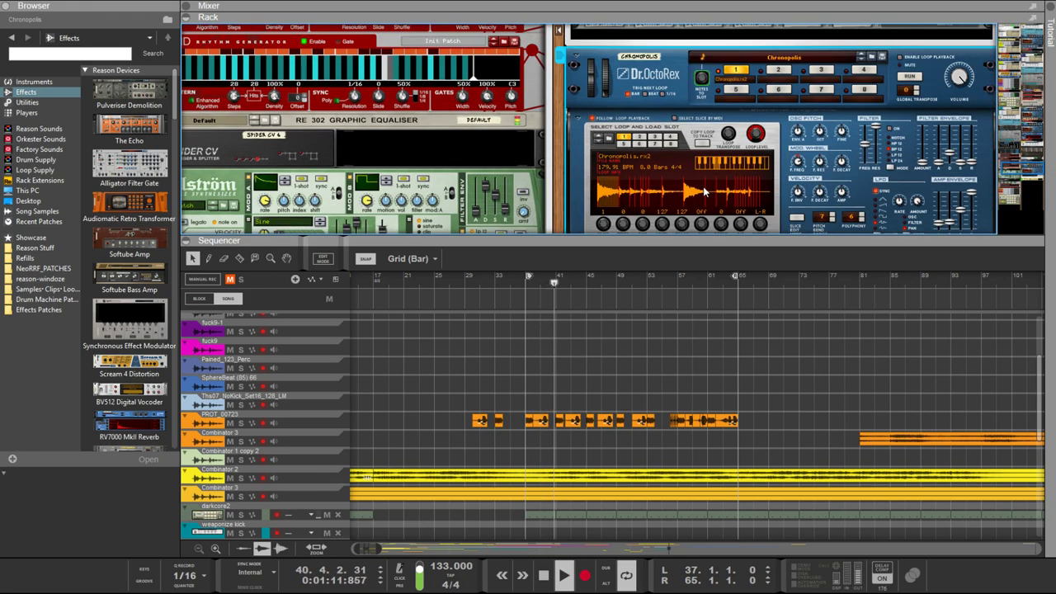
{"action": "scroll", "coordinate": [705, 182], "scroll_direction": "up", "scroll_amount": 10}
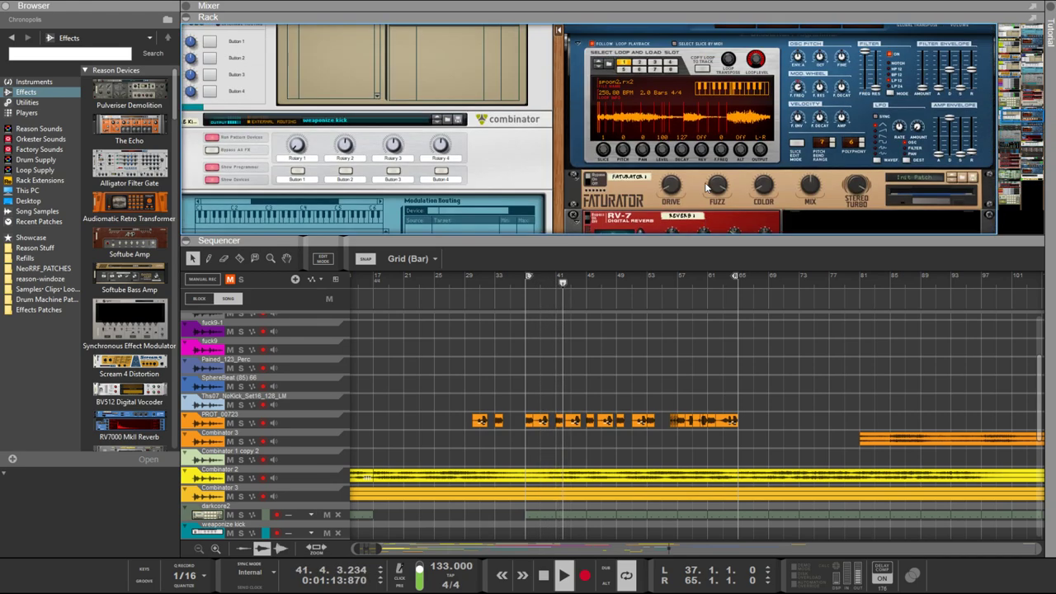
{"action": "scroll", "coordinate": [705, 183], "scroll_direction": "down", "scroll_amount": 10}
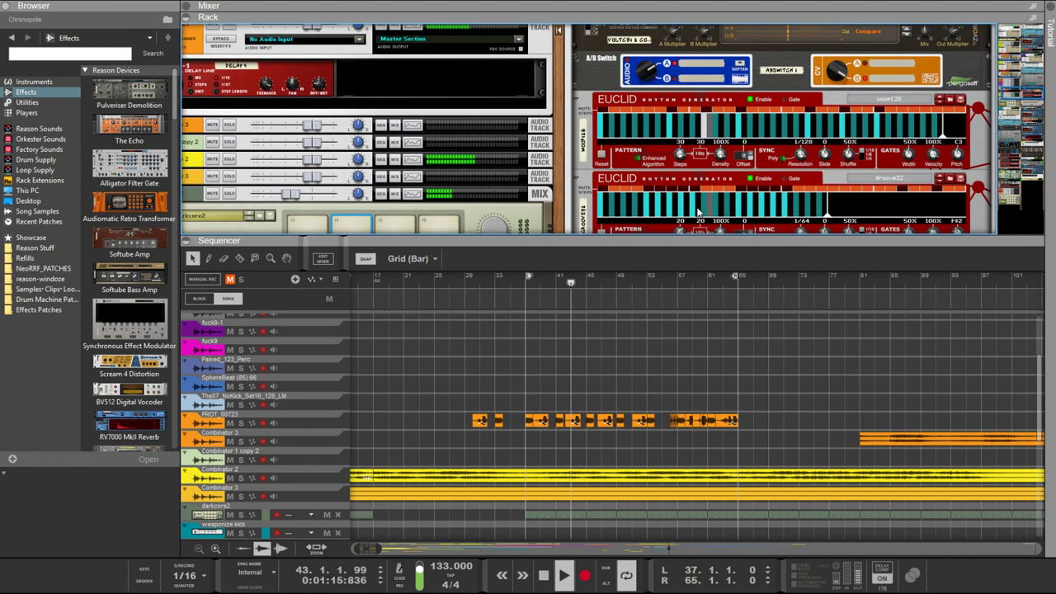
Try 8 delay steps on the DDL-1 of the PROT_00723 track, and return it to 6
{"action": "left_click", "coordinate": [320, 418]}
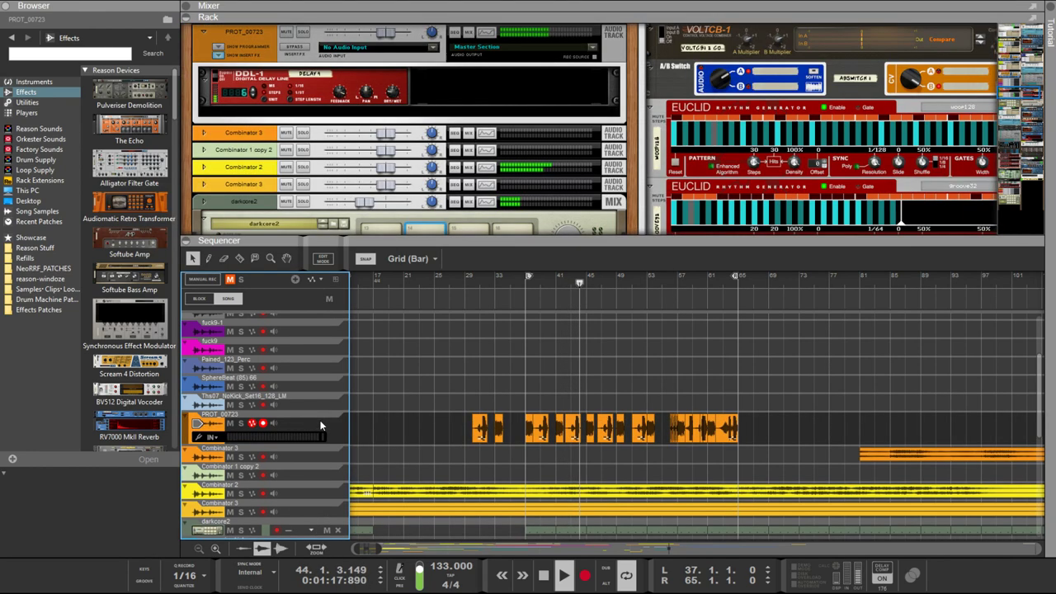
{"action": "left_click", "coordinate": [254, 93]}
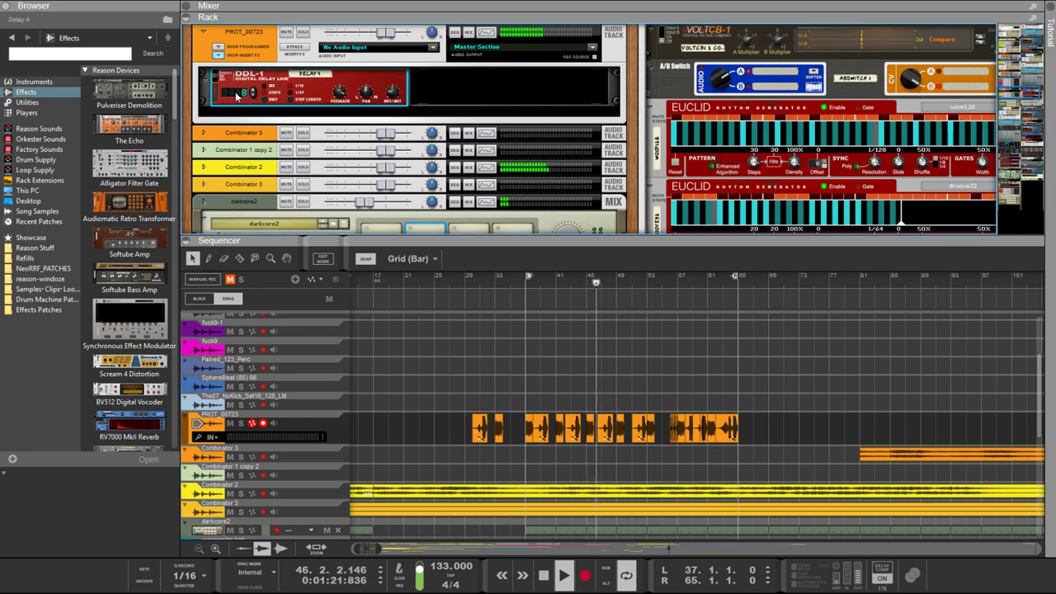
{"action": "scroll", "coordinate": [237, 93], "scroll_direction": "up", "scroll_amount": 1}
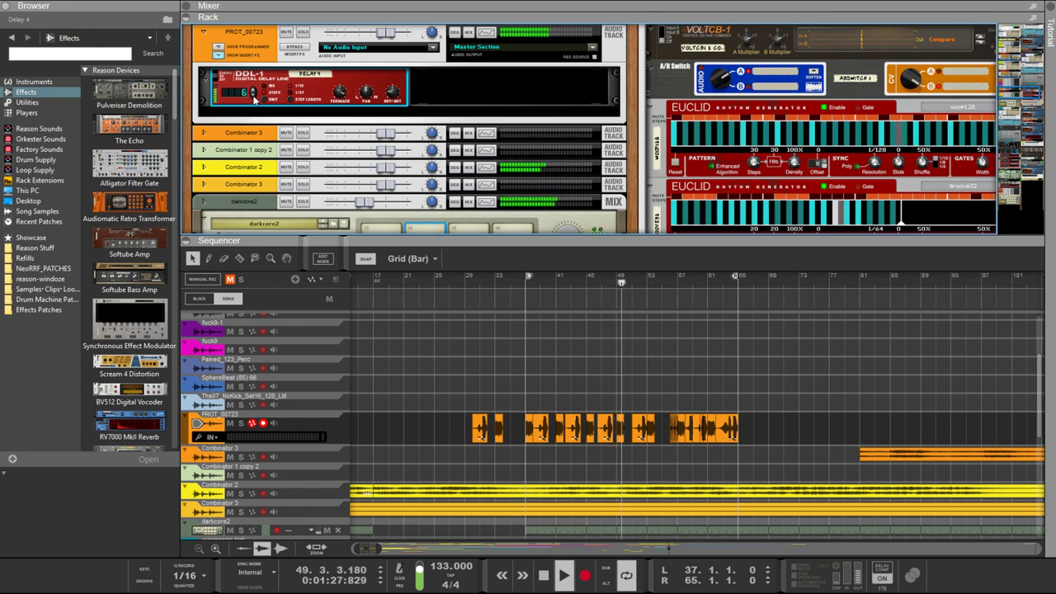
{"action": "scroll", "coordinate": [452, 60], "scroll_direction": "down", "scroll_amount": 15}
{"action": "scroll", "coordinate": [486, 210], "scroll_direction": "down", "scroll_amount": 4}
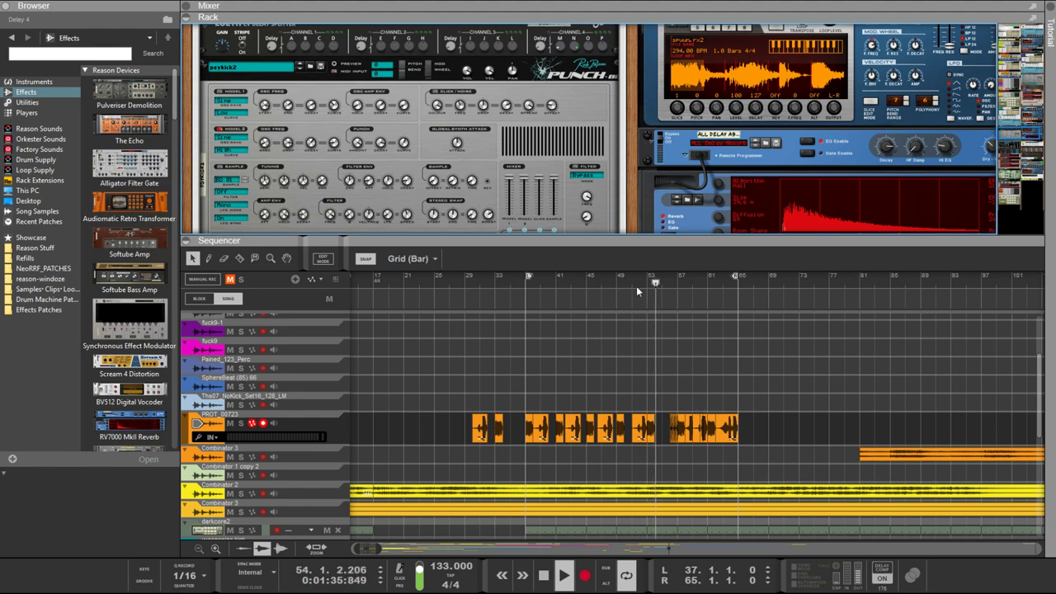
{"action": "scroll", "coordinate": [607, 141], "scroll_direction": "up", "scroll_amount": 15}
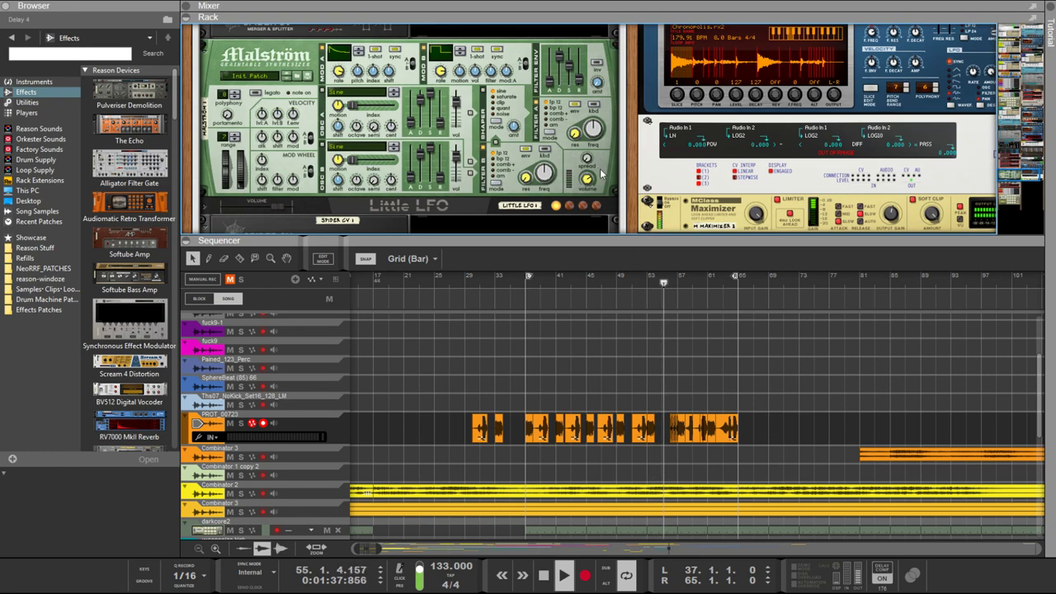
{"action": "scroll", "coordinate": [600, 176], "scroll_direction": "down", "scroll_amount": 6}
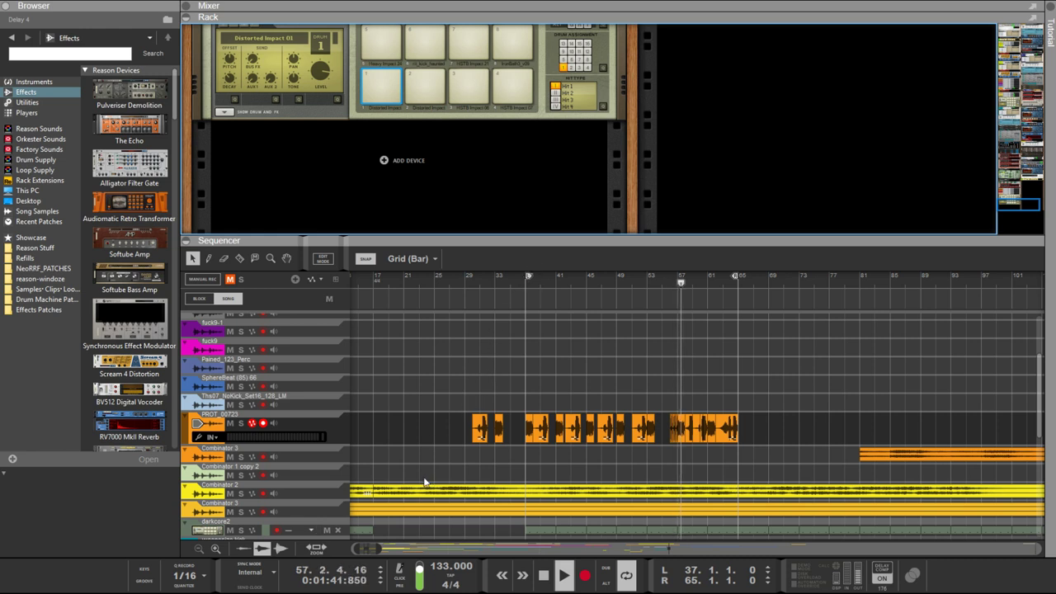
Shift and trim the long Combinator 2 audio clip so it starts at bar 21 and lasts 82 bars
{"action": "left_click", "coordinate": [385, 492]}
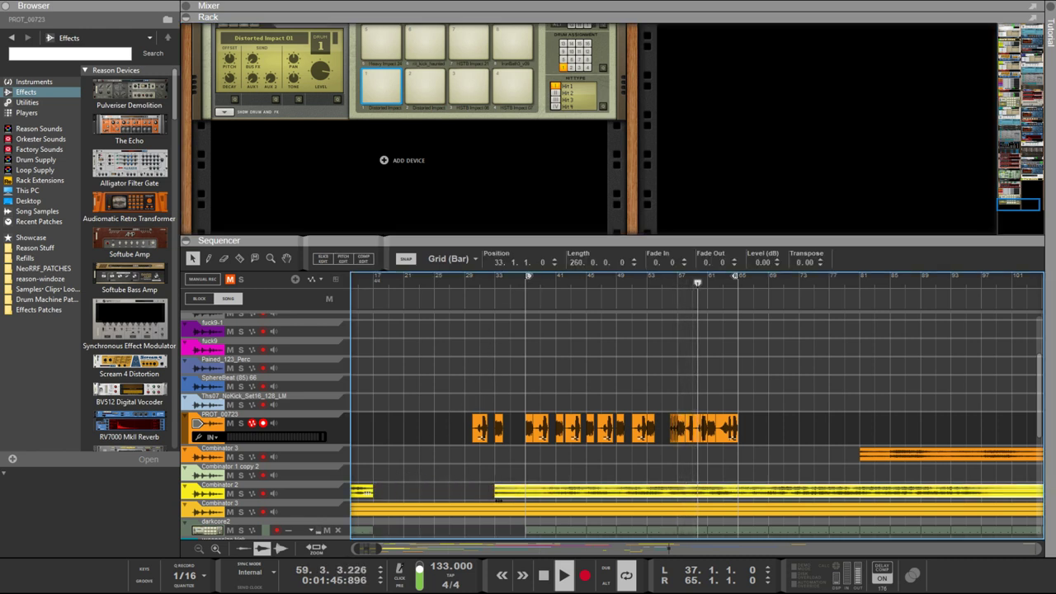
{"action": "left_click_drag", "start_coordinate": [593, 493], "coordinate": [413, 493]}
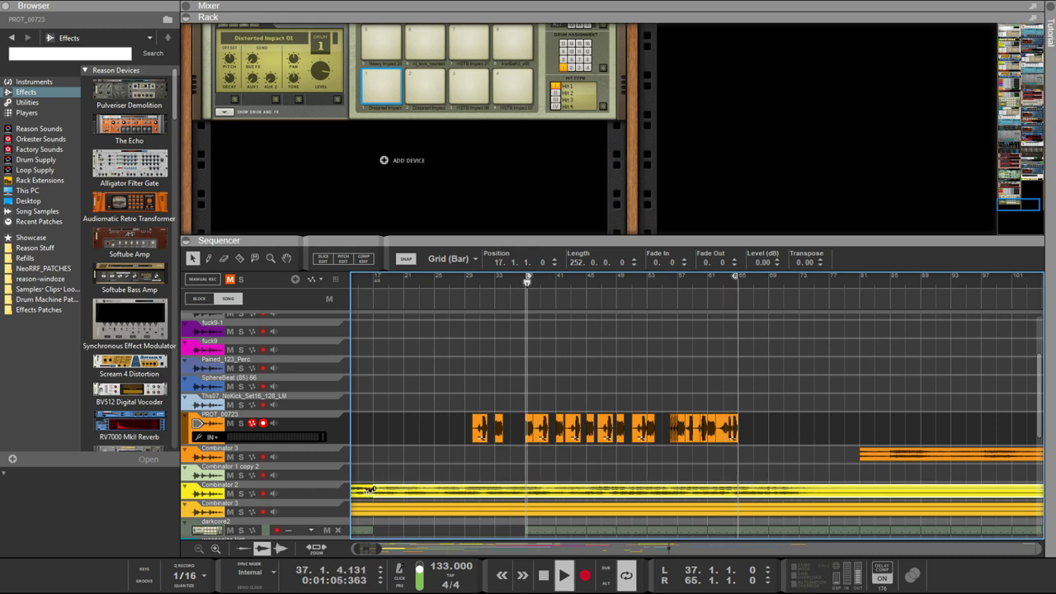
{"action": "left_click_drag", "start_coordinate": [370, 490], "coordinate": [948, 487]}
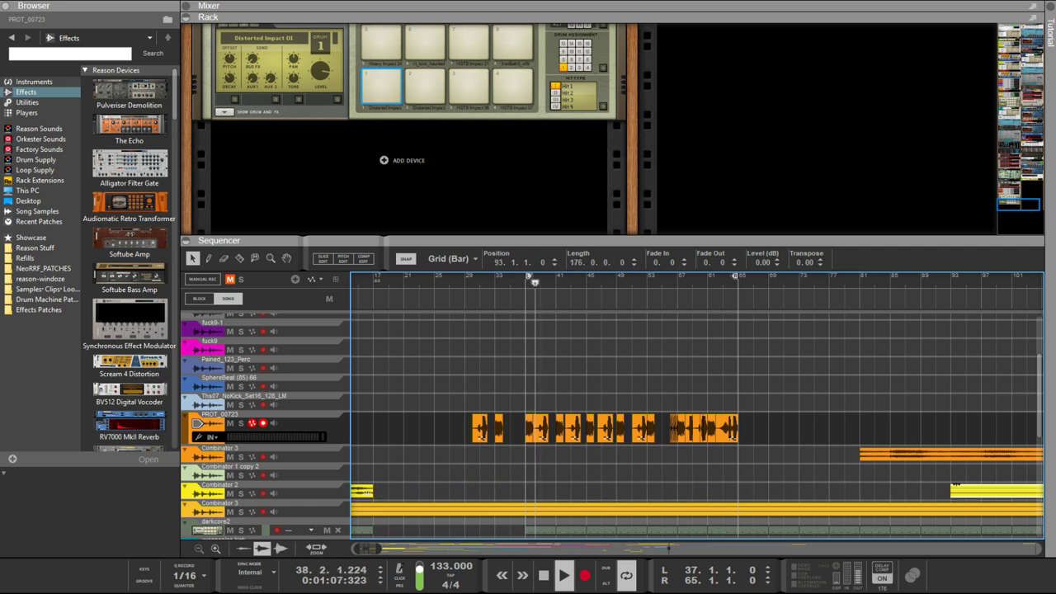
{"action": "left_click_drag", "start_coordinate": [1020, 495], "coordinate": [394, 492]}
{"action": "left_click_drag", "start_coordinate": [366, 493], "coordinate": [412, 493]}
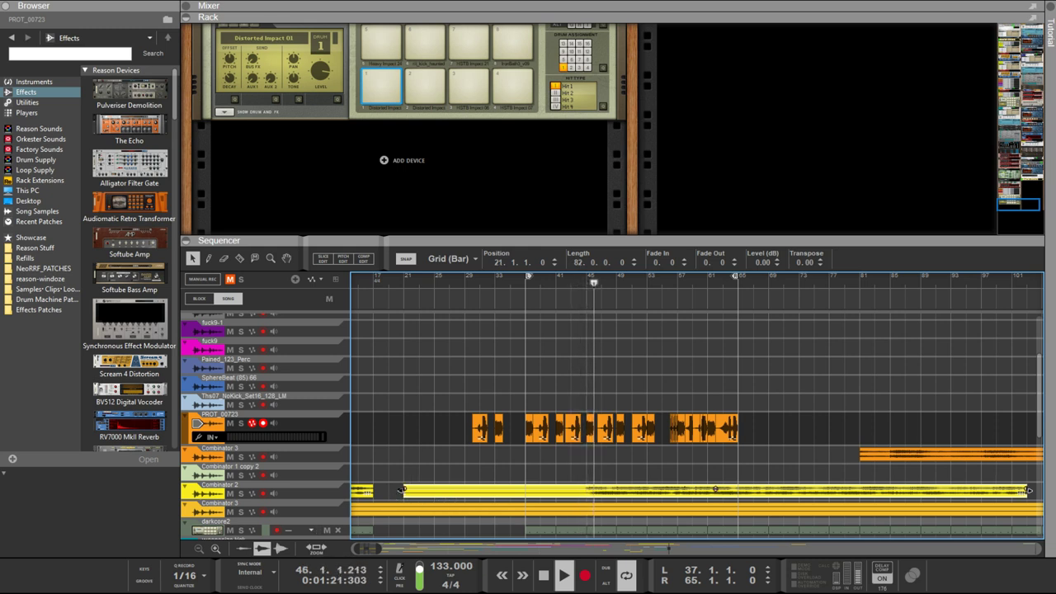
Trim and slide the Combinator 2 audio clip so it starts at bar 37 and lasts 28 bars, filling the loop range
{"action": "left_click_drag", "start_coordinate": [418, 492], "coordinate": [582, 494]}
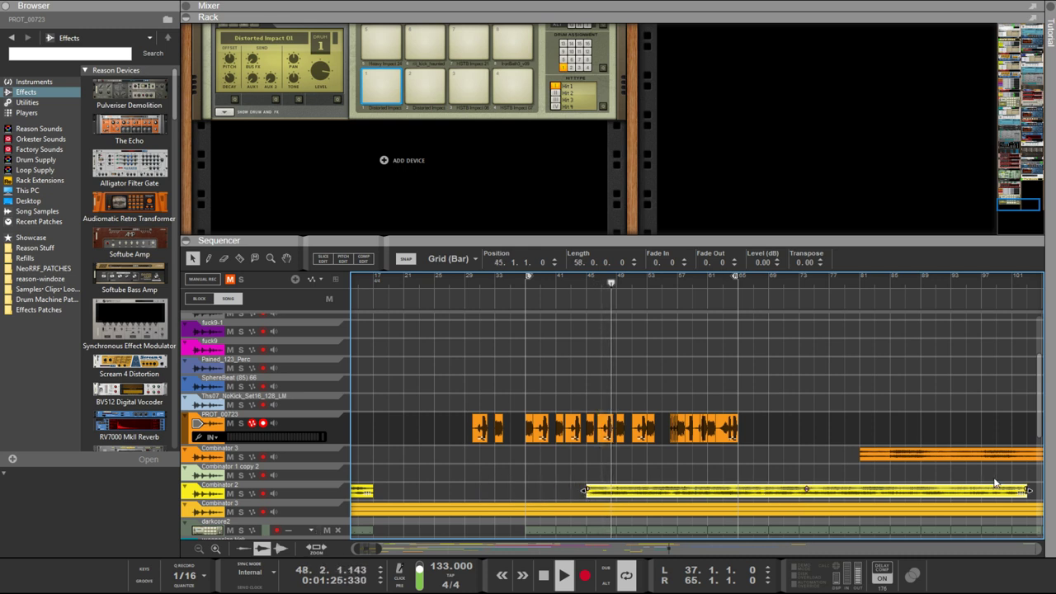
{"action": "left_click_drag", "start_coordinate": [1006, 494], "coordinate": [796, 499]}
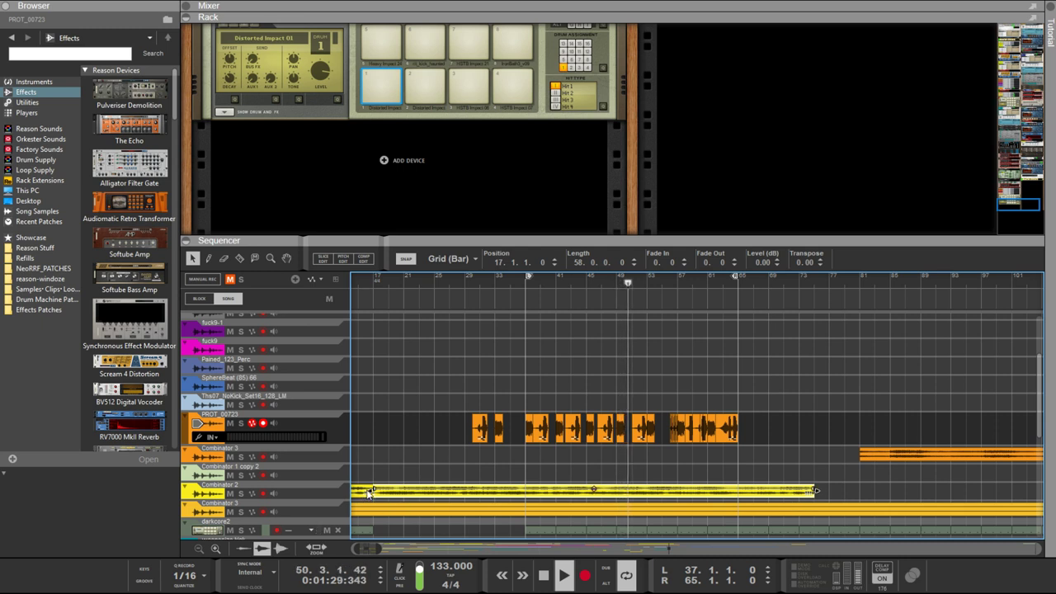
{"action": "left_click_drag", "start_coordinate": [368, 491], "coordinate": [533, 493]}
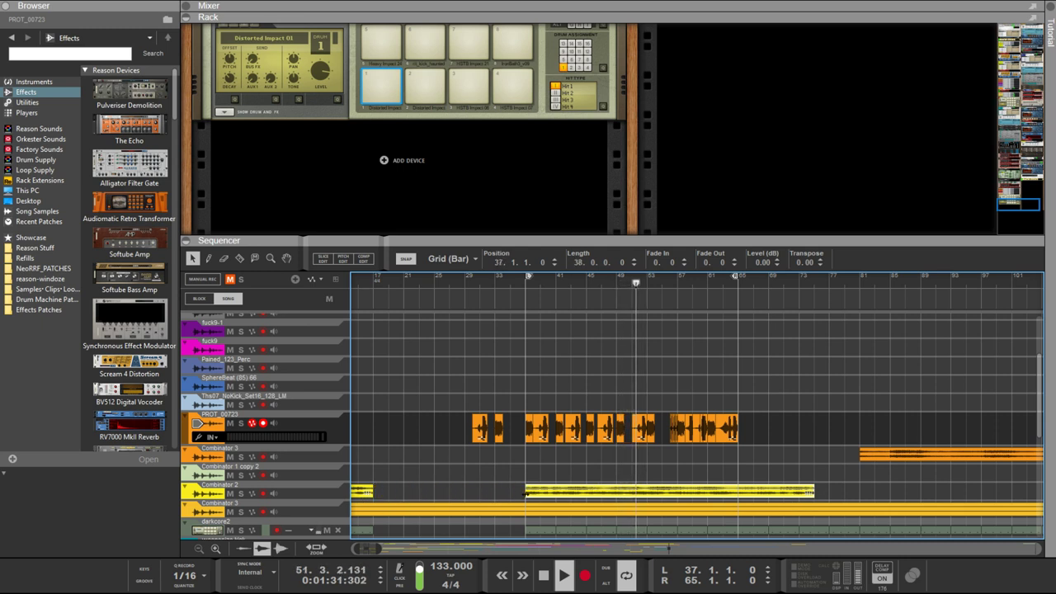
{"action": "left_click_drag", "start_coordinate": [632, 495], "coordinate": [549, 493]}
{"action": "left_click_drag", "start_coordinate": [446, 491], "coordinate": [526, 493]}
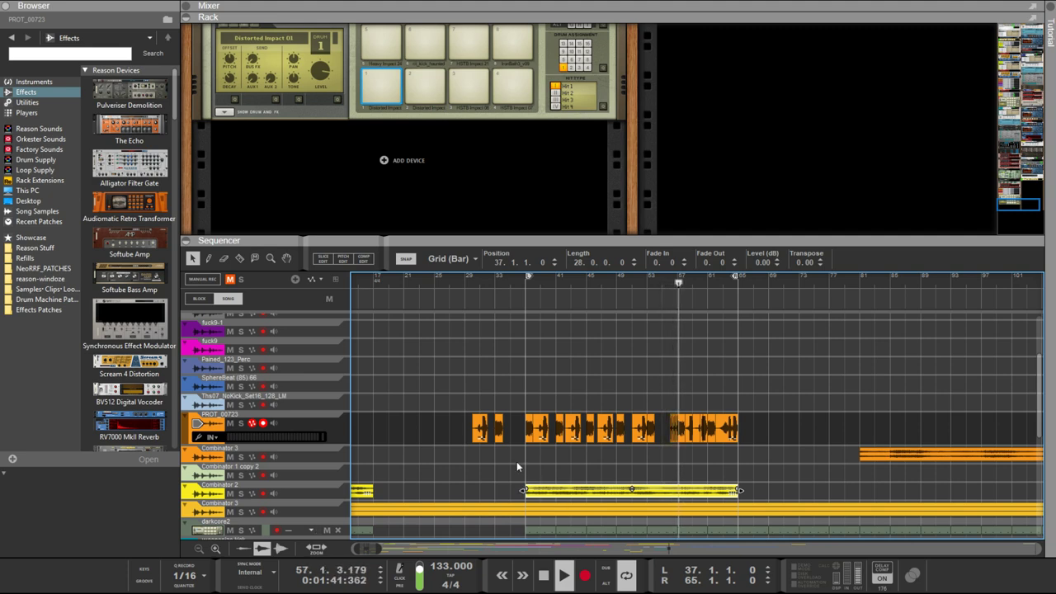
Delete the muted spoon2 and spuun loop player tracks together with their rack devices
{"action": "scroll", "coordinate": [530, 434], "scroll_direction": "down", "scroll_amount": 5}
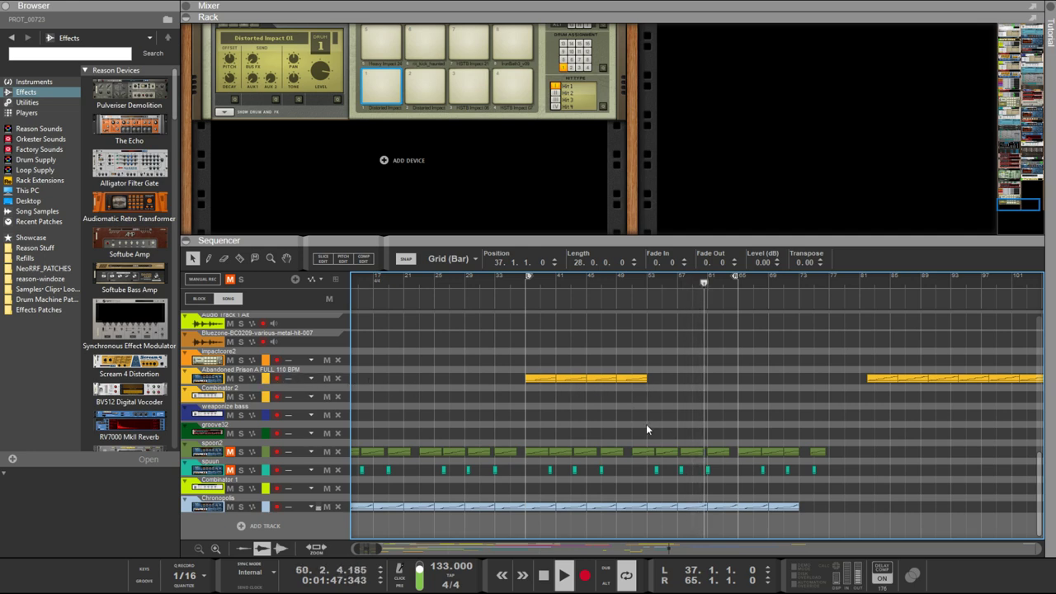
{"action": "left_click", "coordinate": [204, 447]}
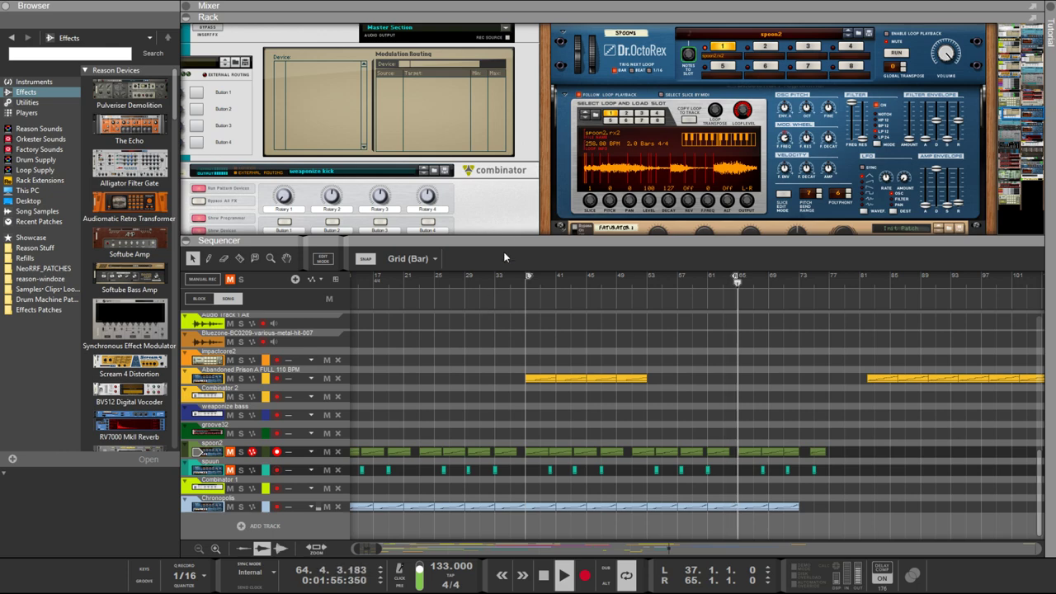
{"action": "scroll", "coordinate": [587, 213], "scroll_direction": "up", "scroll_amount": 4}
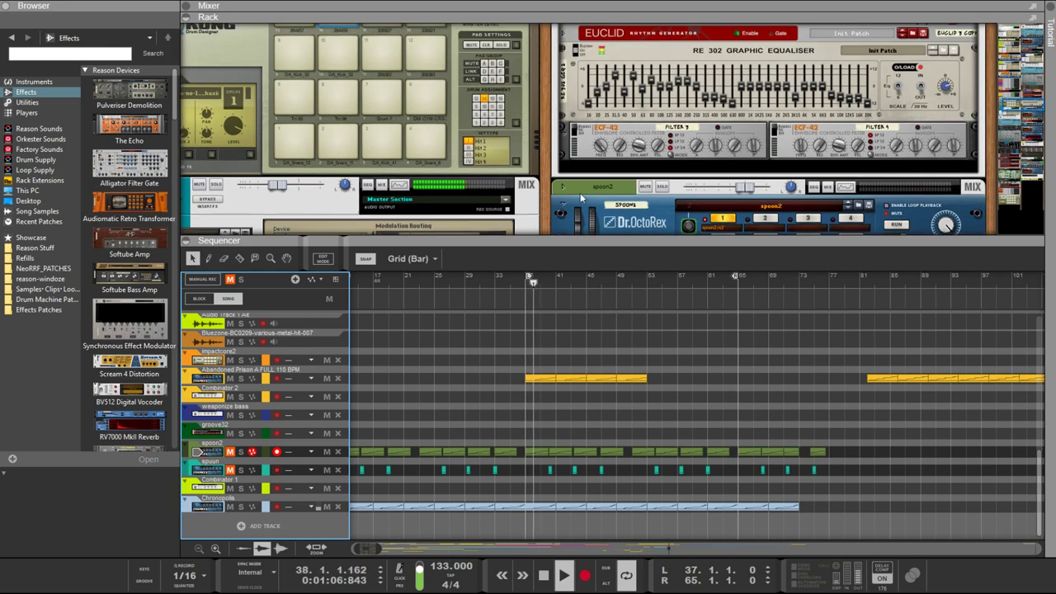
{"action": "scroll", "coordinate": [583, 195], "scroll_direction": "down", "scroll_amount": 10}
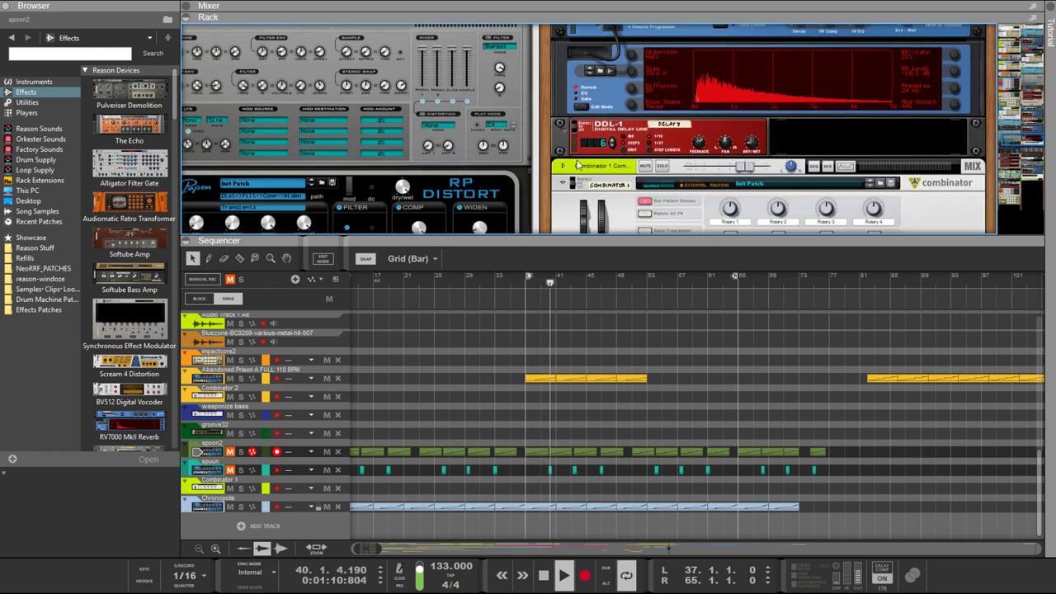
{"action": "left_click", "coordinate": [575, 154]}
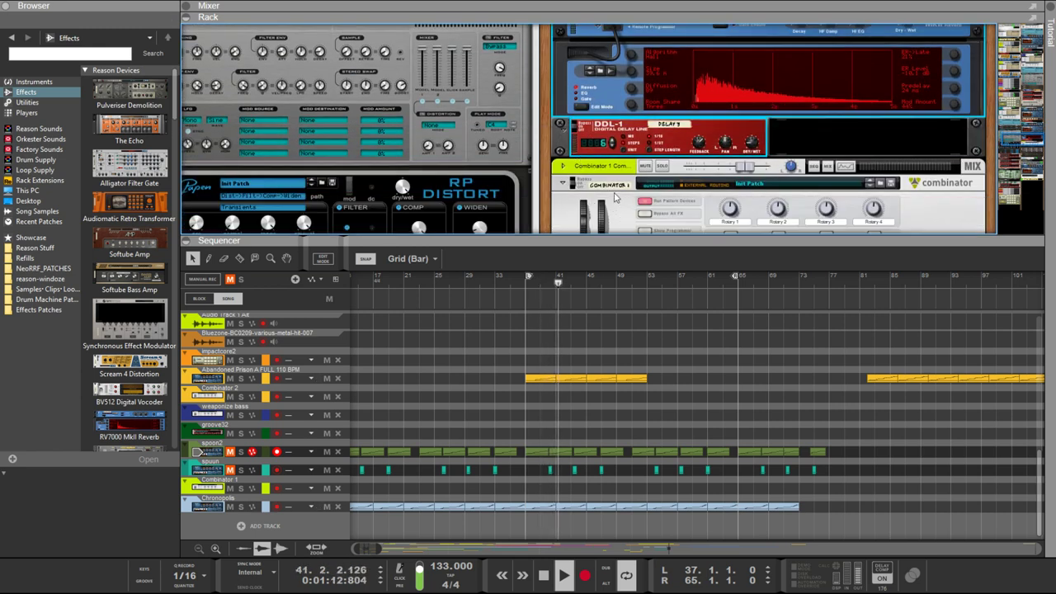
{"action": "key", "text": "Delete"}
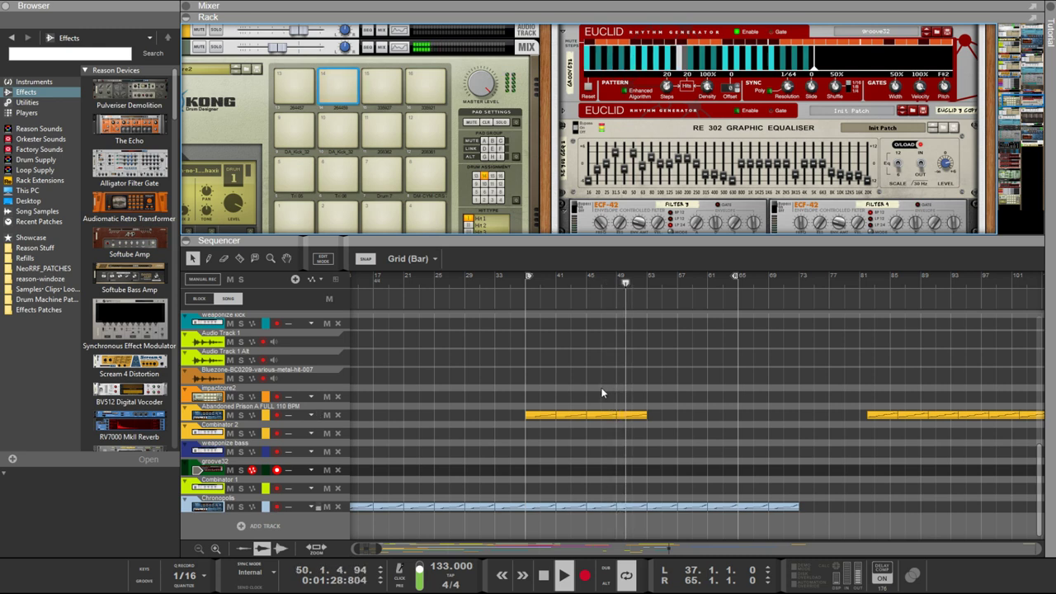
Examine the Little LFO and VoltSH-1 units inside Combinator 1
{"action": "scroll", "coordinate": [689, 196], "scroll_direction": "down", "scroll_amount": 2}
{"action": "scroll", "coordinate": [689, 196], "scroll_direction": "down", "scroll_amount": 8}
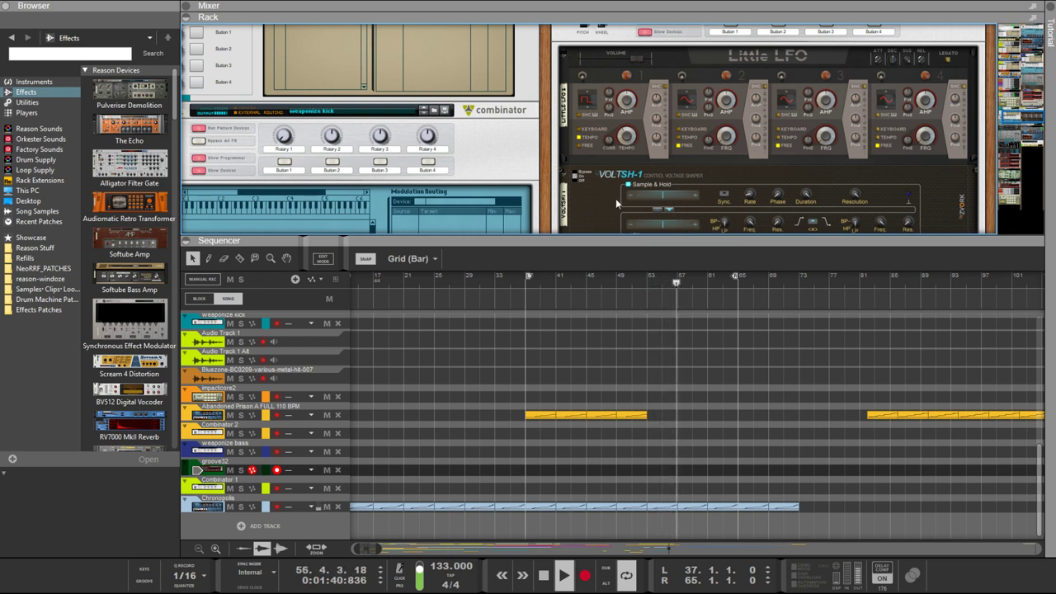
{"action": "scroll", "coordinate": [643, 207], "scroll_direction": "up", "scroll_amount": 4}
{"action": "scroll", "coordinate": [610, 204], "scroll_direction": "down", "scroll_amount": 10}
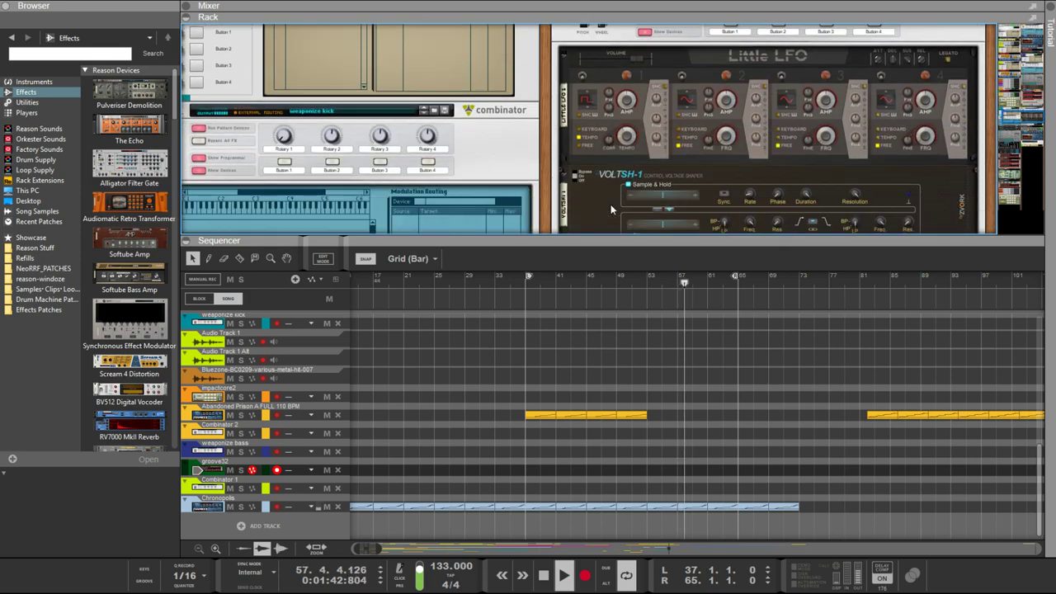
{"action": "scroll", "coordinate": [610, 203], "scroll_direction": "up", "scroll_amount": 8}
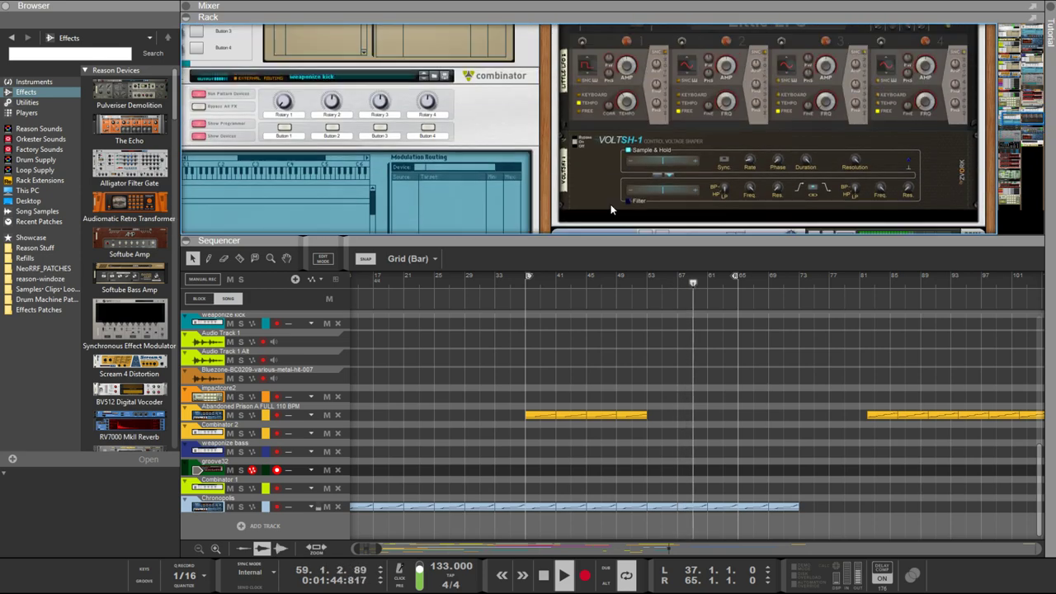
{"action": "scroll", "coordinate": [610, 207], "scroll_direction": "down", "scroll_amount": 4}
{"action": "scroll", "coordinate": [610, 206], "scroll_direction": "up", "scroll_amount": 1}
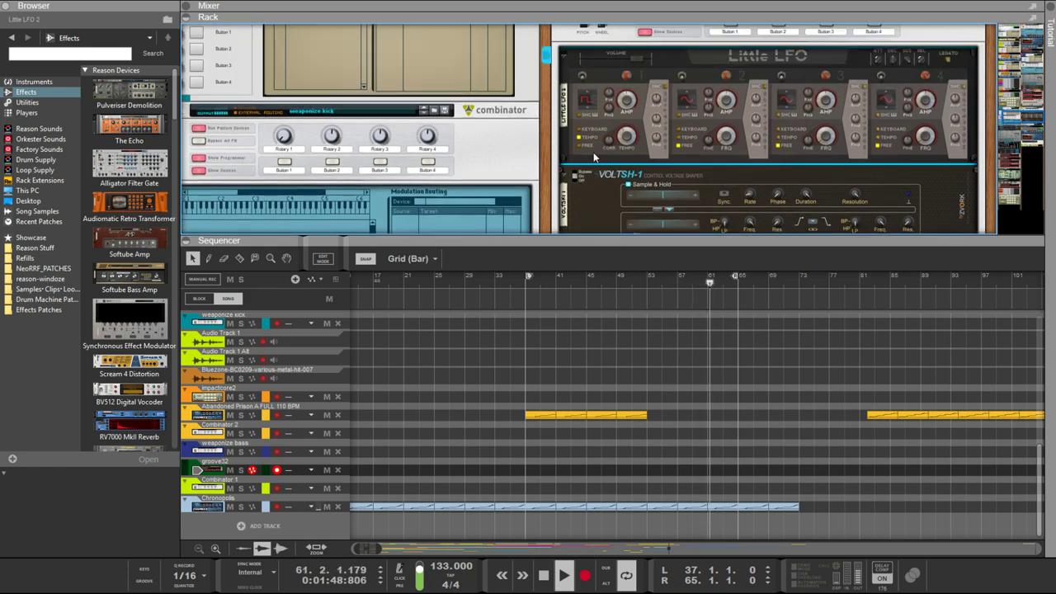
Examine the rack devices from the Chronopolis effects chain up to the weaponize bass synthesizer and its Euclid generators
{"action": "scroll", "coordinate": [593, 152], "scroll_direction": "down", "scroll_amount": 5}
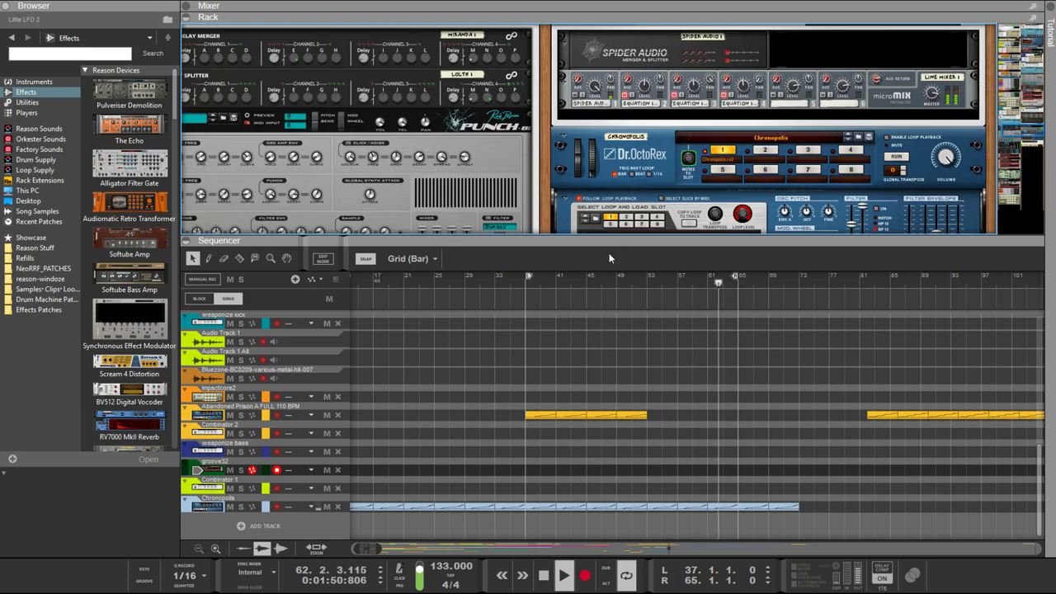
{"action": "scroll", "coordinate": [605, 142], "scroll_direction": "down", "scroll_amount": 4}
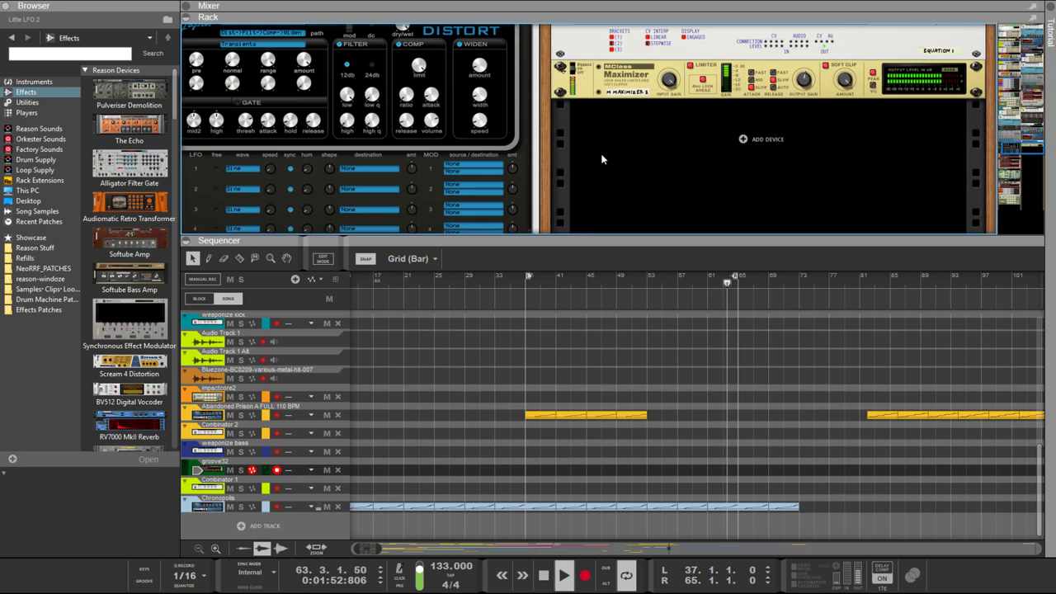
{"action": "scroll", "coordinate": [603, 158], "scroll_direction": "up", "scroll_amount": 5}
{"action": "scroll", "coordinate": [601, 157], "scroll_direction": "up", "scroll_amount": 10}
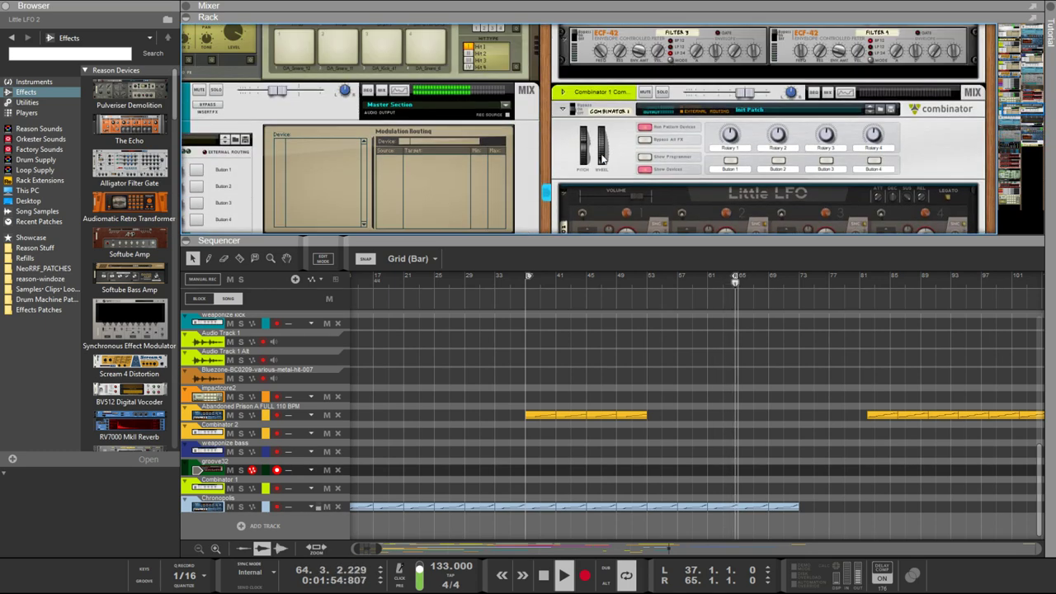
{"action": "scroll", "coordinate": [602, 157], "scroll_direction": "up", "scroll_amount": 10}
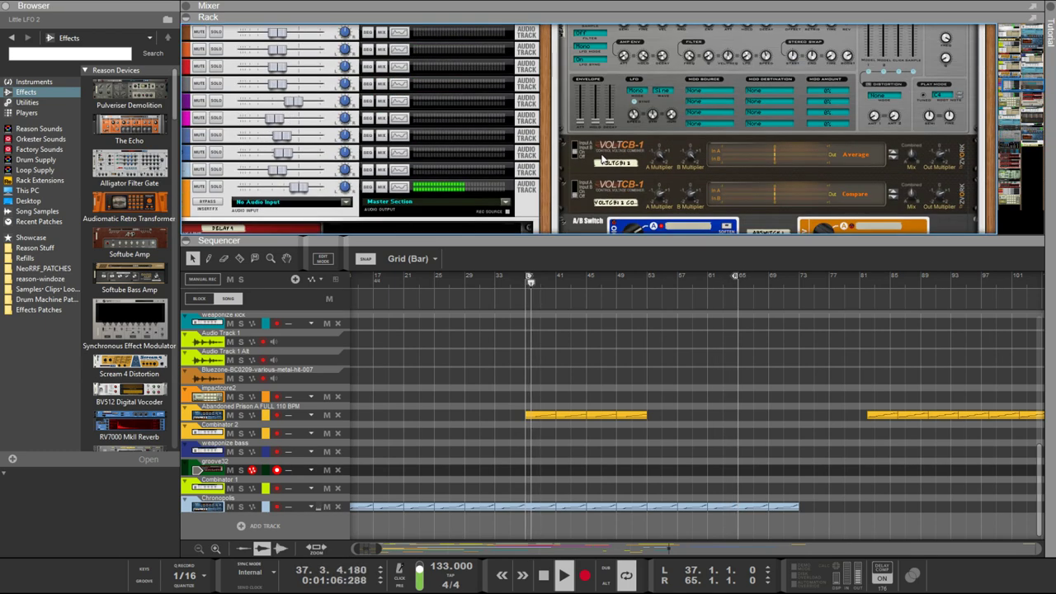
{"action": "scroll", "coordinate": [602, 159], "scroll_direction": "up", "scroll_amount": 1}
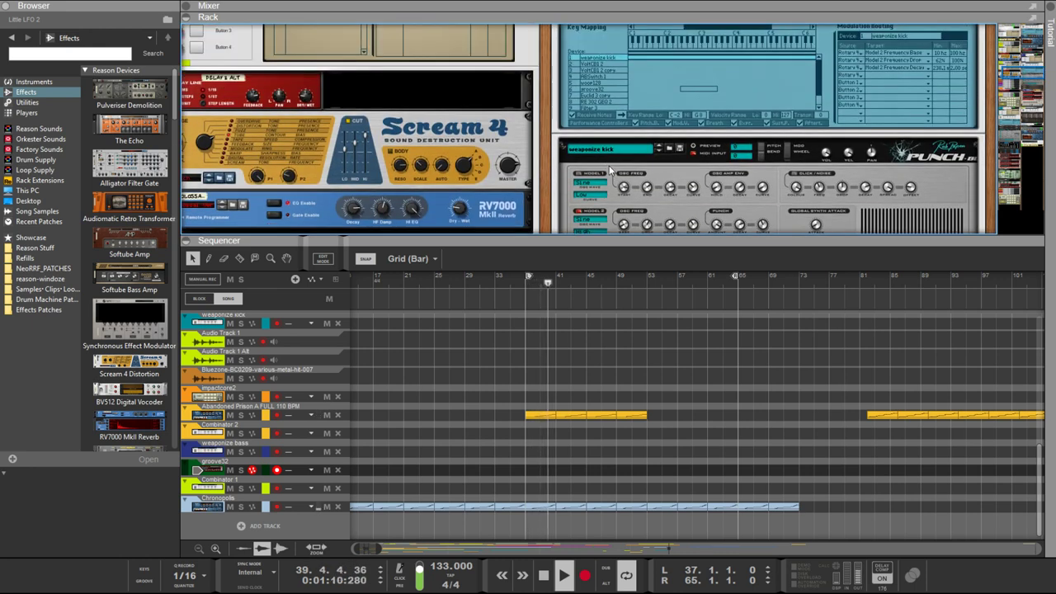
{"action": "scroll", "coordinate": [609, 169], "scroll_direction": "down", "scroll_amount": 12}
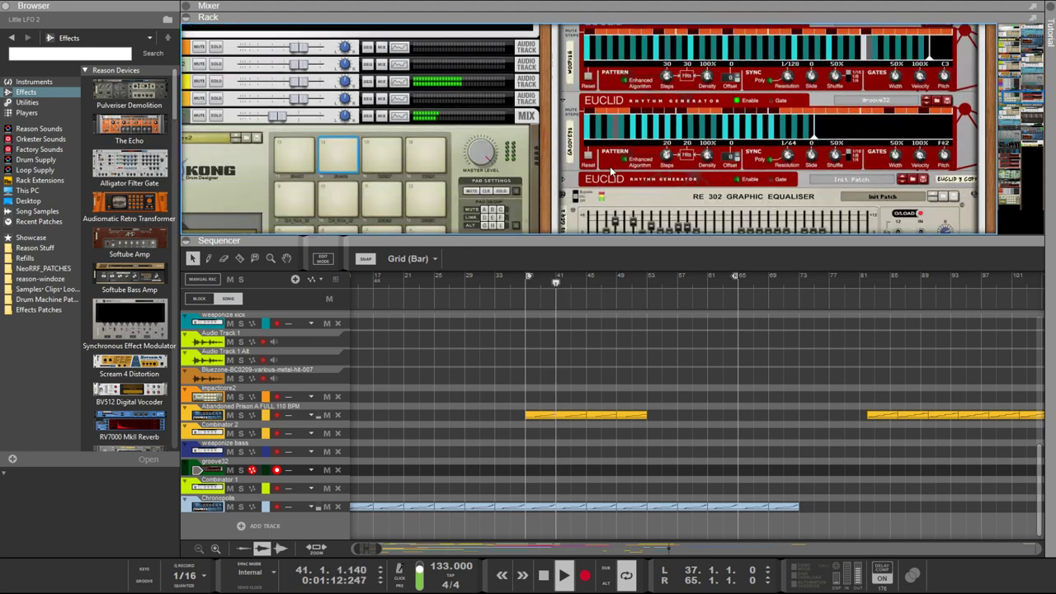
{"action": "scroll", "coordinate": [610, 170], "scroll_direction": "down", "scroll_amount": 4}
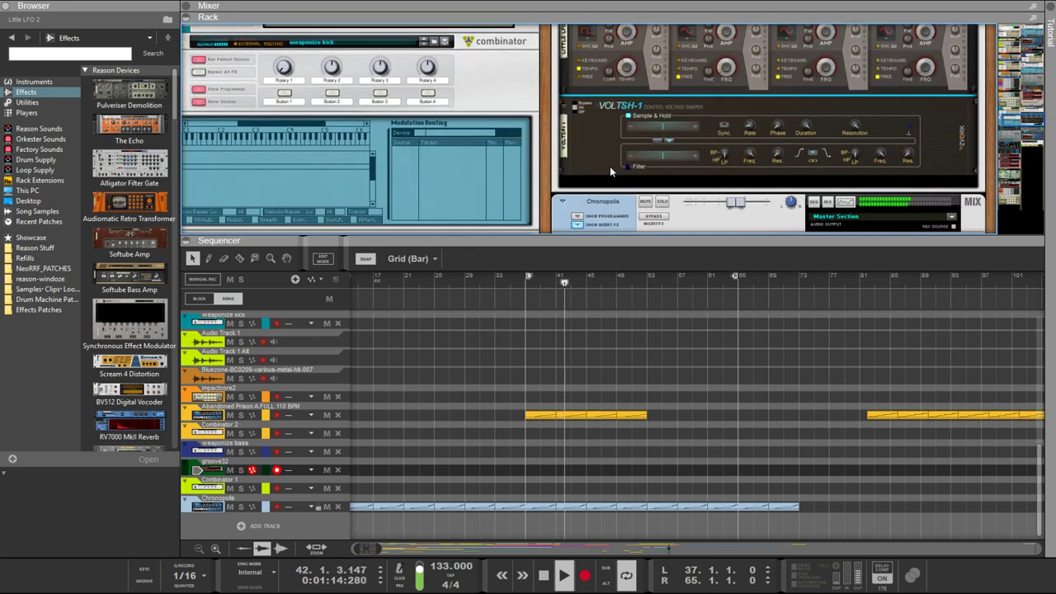
Move the Abandoned Prison A clips from the start of the loop range so they begin at bar 65
{"action": "scroll", "coordinate": [610, 171], "scroll_direction": "up", "scroll_amount": 1}
{"action": "scroll", "coordinate": [609, 166], "scroll_direction": "up", "scroll_amount": 5}
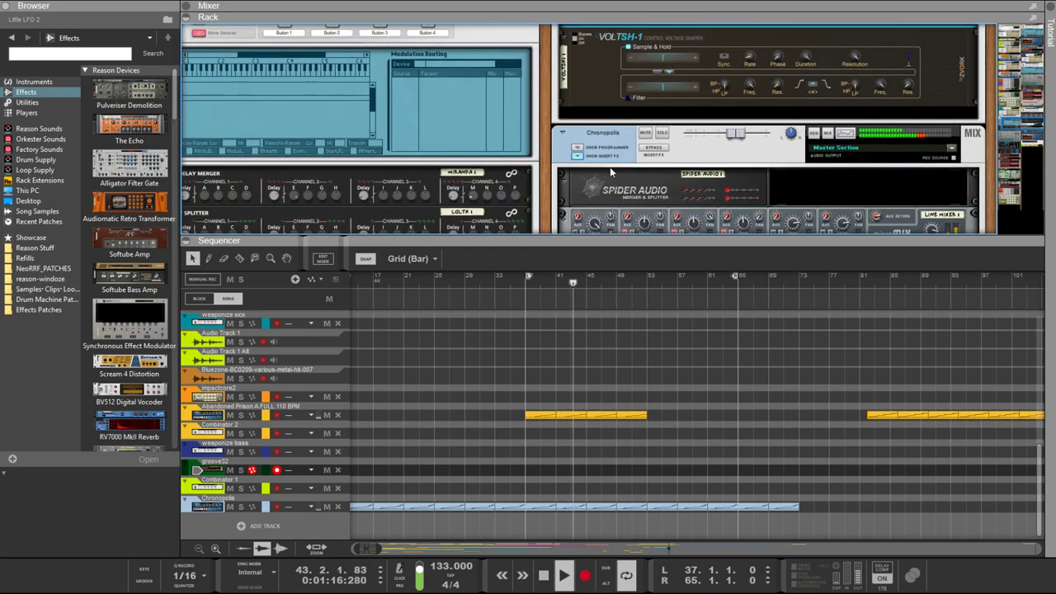
{"action": "left_click_drag", "start_coordinate": [493, 390], "coordinate": [743, 415]}
Add a Dr. Octo Rex Loop Player to the empty rack space below the MClass Maximizer
{"action": "scroll", "coordinate": [654, 190], "scroll_direction": "down", "scroll_amount": 5}
{"action": "scroll", "coordinate": [654, 190], "scroll_direction": "down", "scroll_amount": 10}
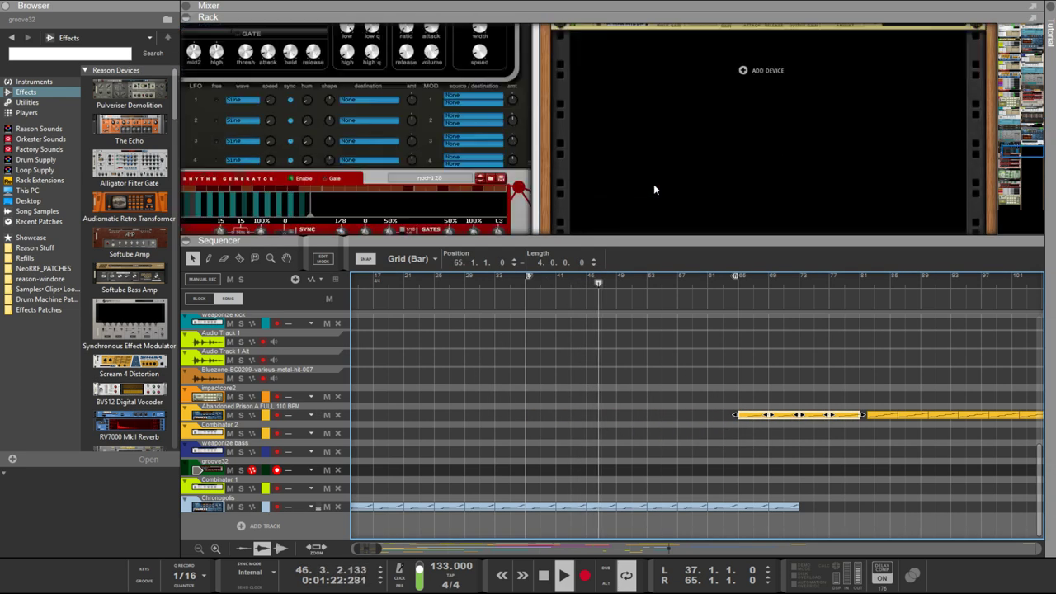
{"action": "scroll", "coordinate": [653, 184], "scroll_direction": "up", "scroll_amount": 3}
{"action": "scroll", "coordinate": [622, 171], "scroll_direction": "down", "scroll_amount": 3}
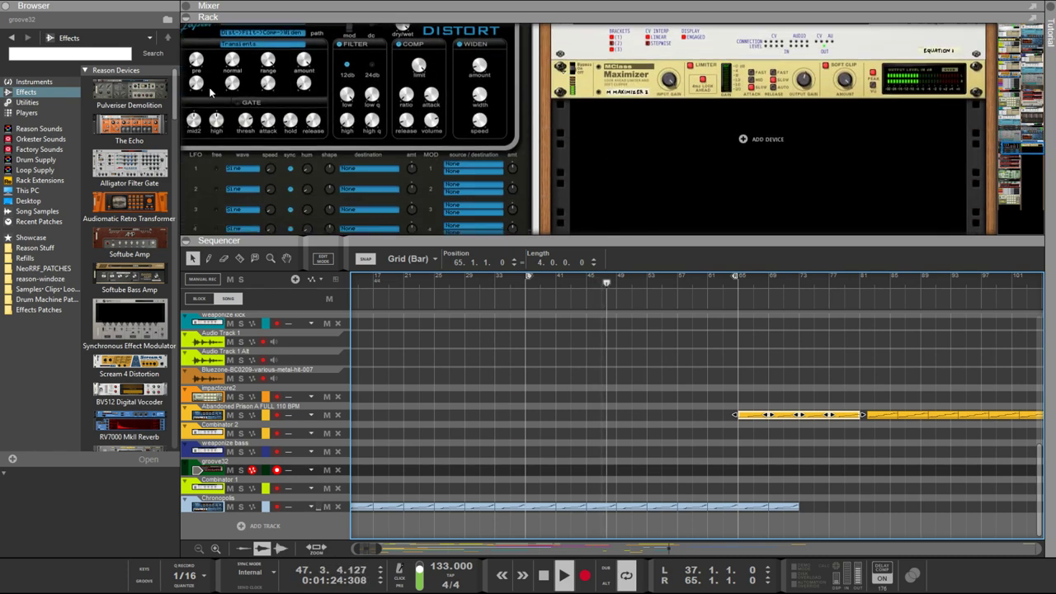
{"action": "scroll", "coordinate": [129, 206], "scroll_direction": "down", "scroll_amount": 5}
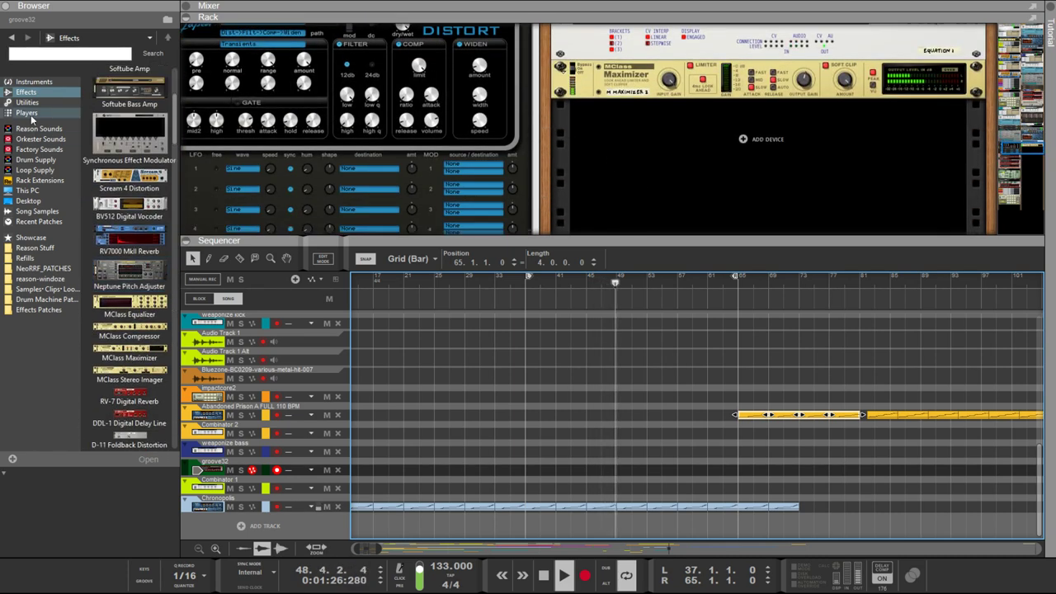
{"action": "left_click", "coordinate": [33, 81]}
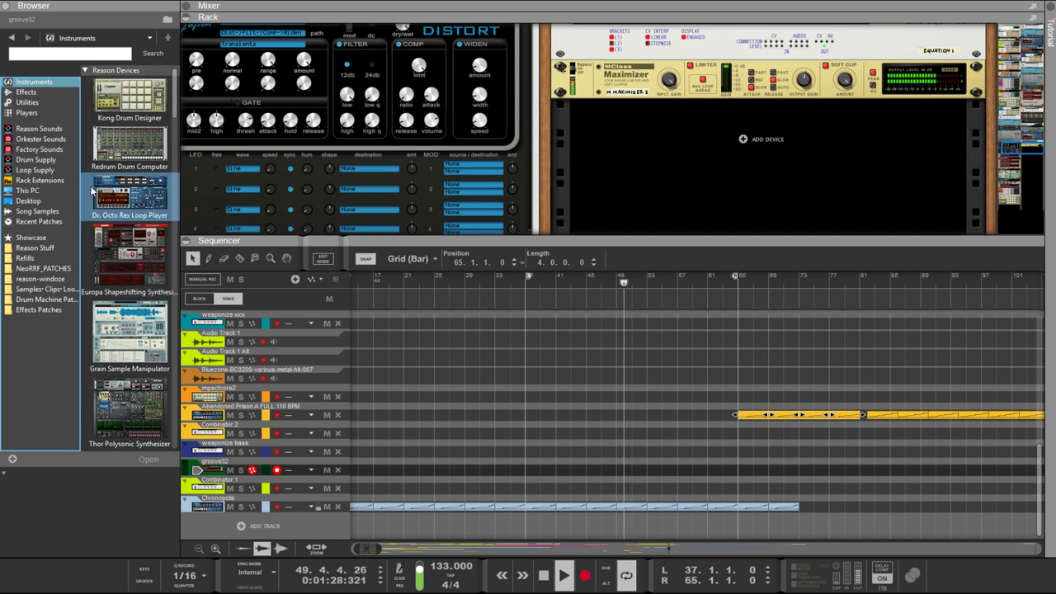
{"action": "left_click_drag", "start_coordinate": [93, 192], "coordinate": [618, 147]}
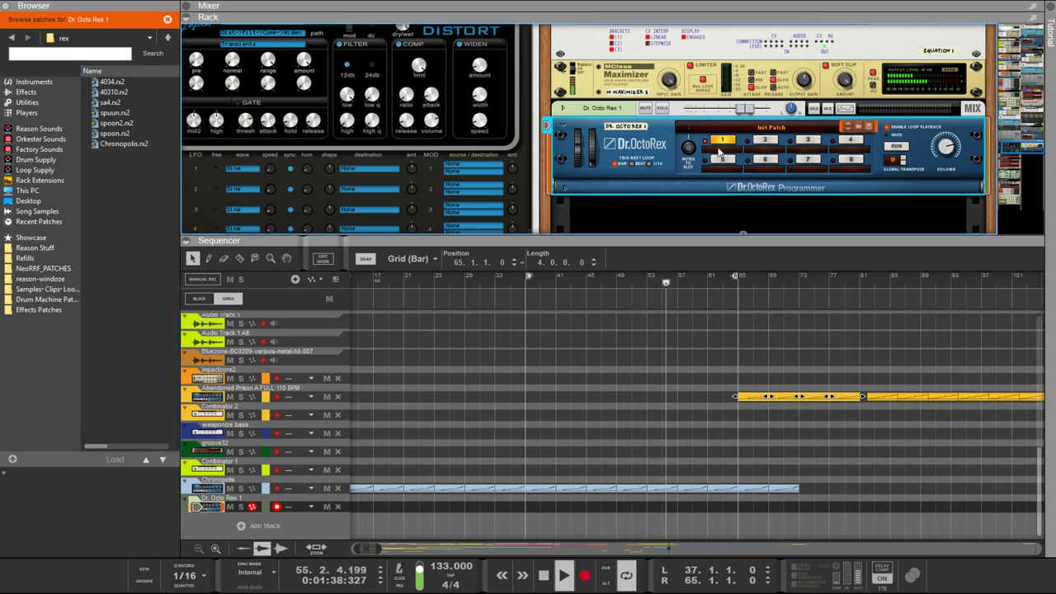
Open the Dr Rex Drum Loops folder in the Factory Sounds for the new loop player
{"action": "left_click", "coordinate": [27, 129]}
{"action": "left_click", "coordinate": [32, 150]}
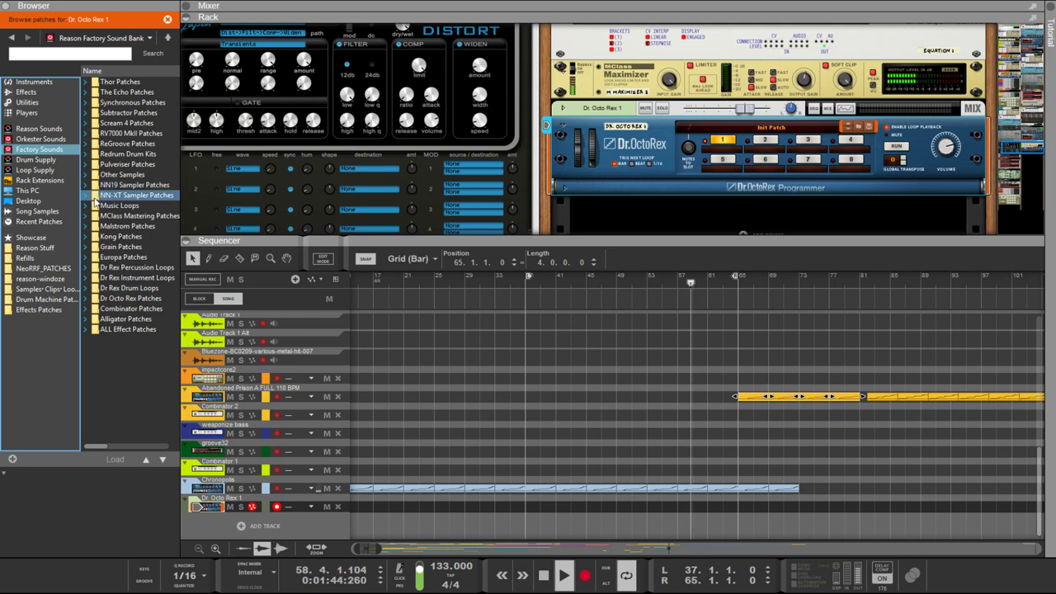
{"action": "left_click", "coordinate": [84, 288]}
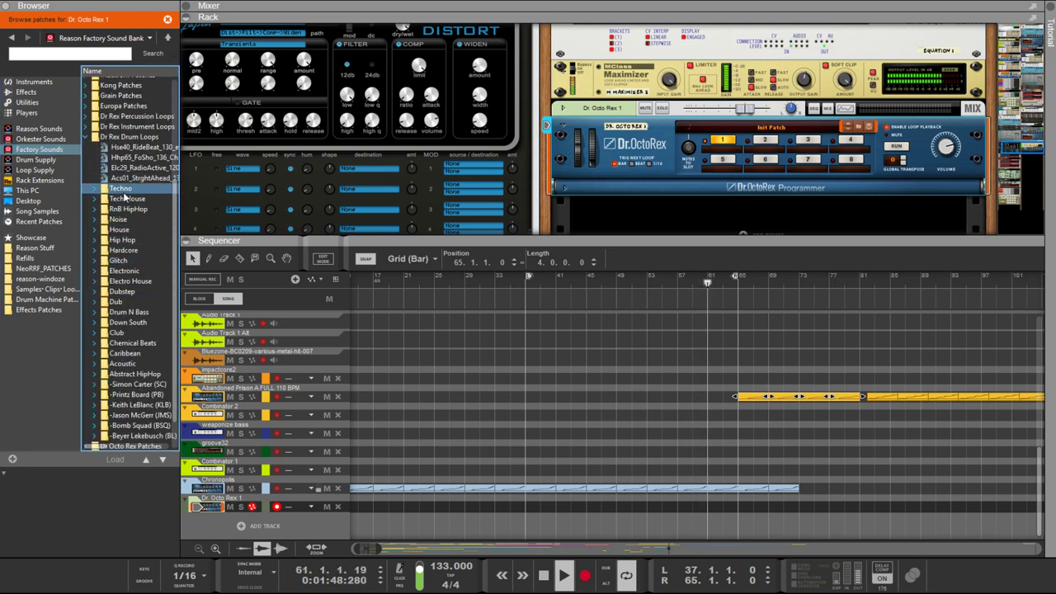
{"action": "scroll", "coordinate": [121, 199], "scroll_direction": "down", "scroll_amount": 1}
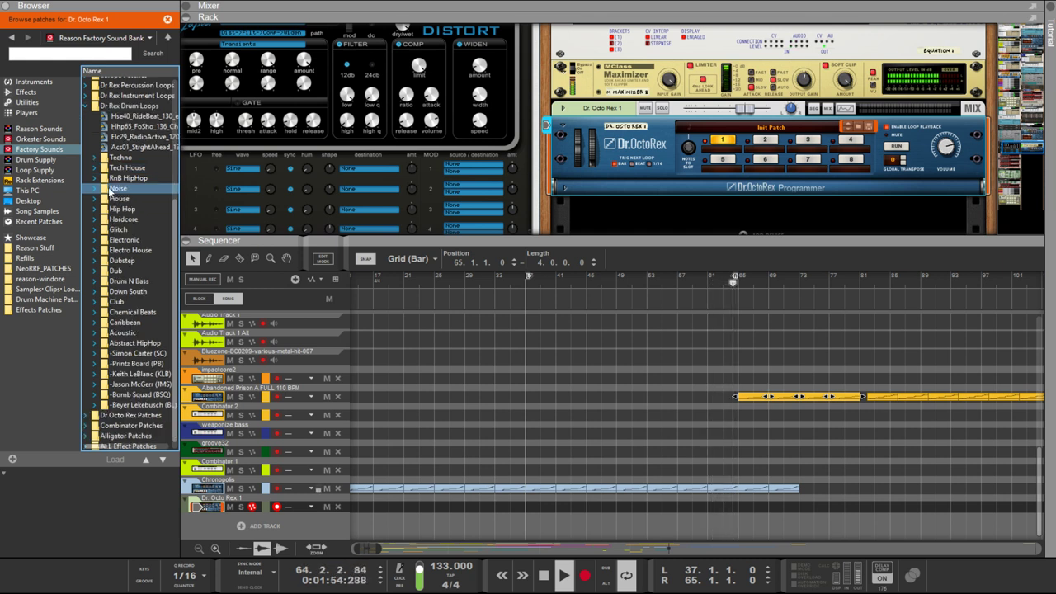
Widen the browser's file list and shrink its locations column so the loop names fit
{"action": "left_click_drag", "start_coordinate": [180, 212], "coordinate": [256, 212]}
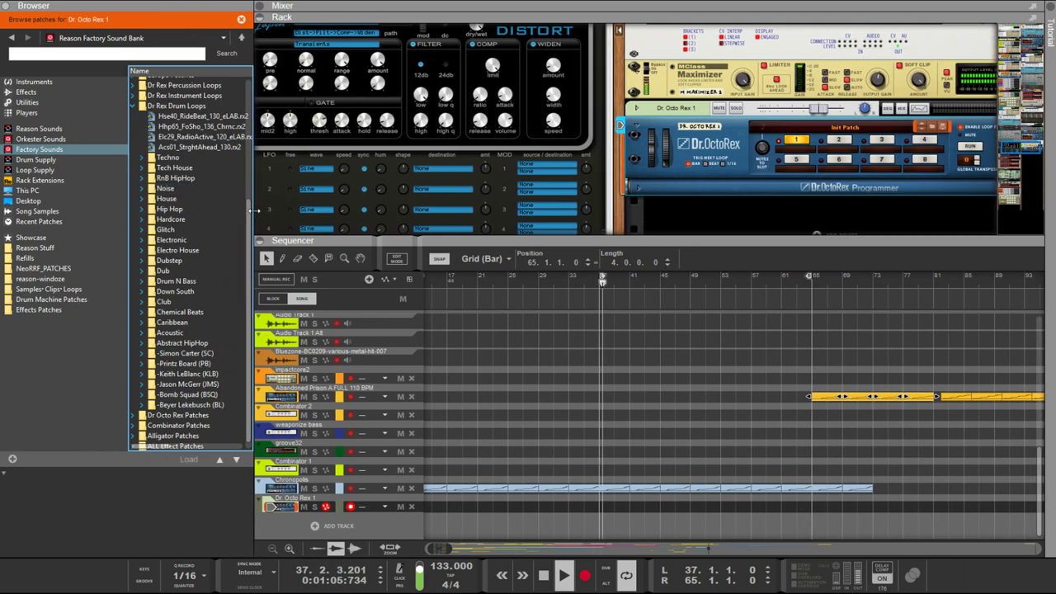
{"action": "left_click", "coordinate": [165, 218]}
{"action": "left_click_drag", "start_coordinate": [126, 214], "coordinate": [17, 215]}
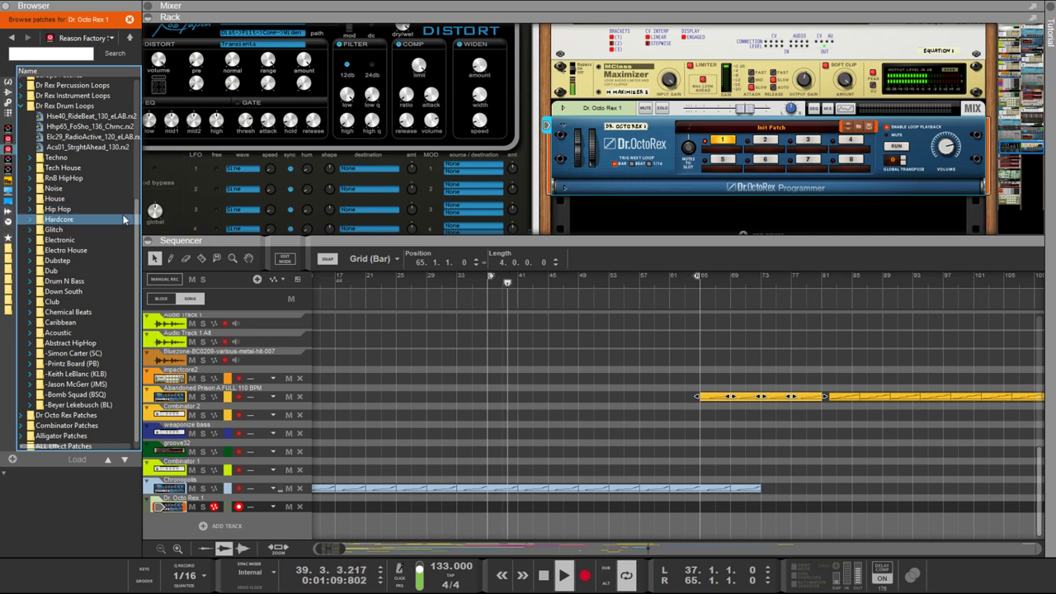
{"action": "left_click_drag", "start_coordinate": [142, 224], "coordinate": [165, 224]}
{"action": "scroll", "coordinate": [128, 247], "scroll_direction": "down", "scroll_amount": 1}
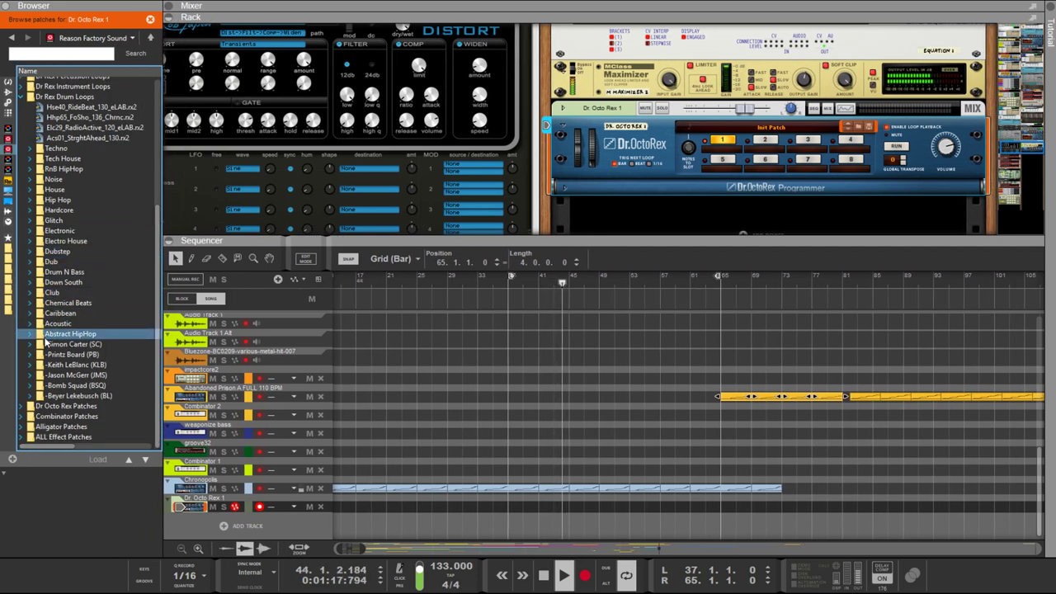
Look through the Abstract HipHop drum loops and the Dr Octo Rex Patches folder for a suitable loop
{"action": "left_click", "coordinate": [27, 336]}
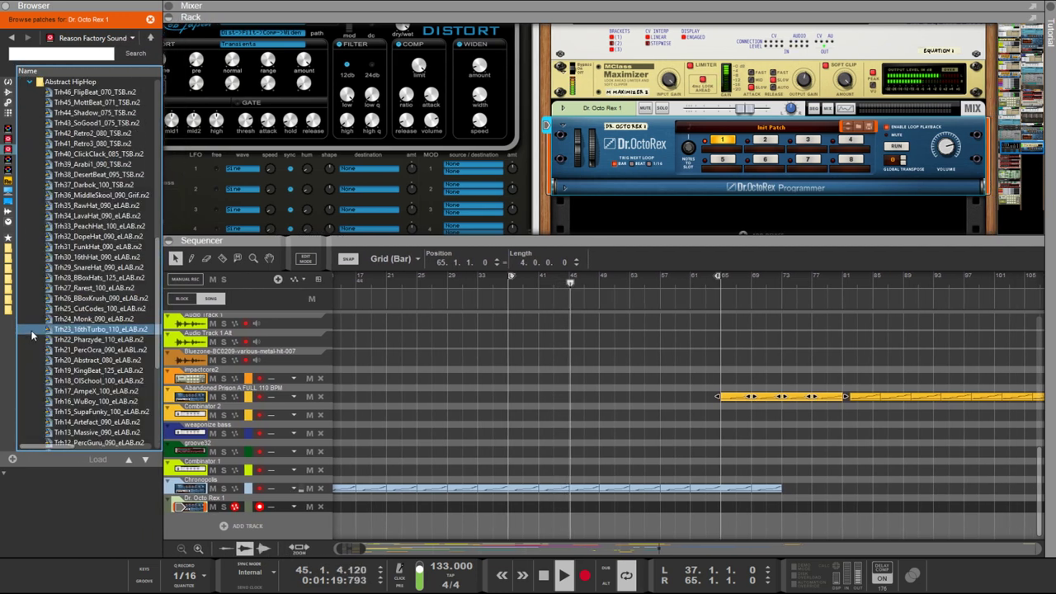
{"action": "scroll", "coordinate": [103, 181], "scroll_direction": "down", "scroll_amount": 5}
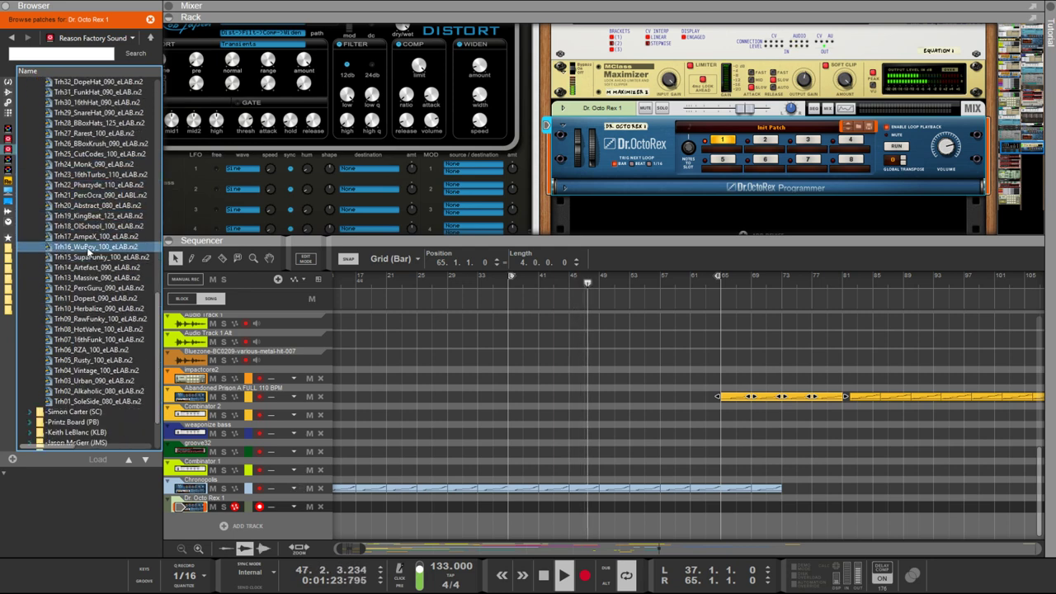
{"action": "scroll", "coordinate": [86, 244], "scroll_direction": "down", "scroll_amount": 3}
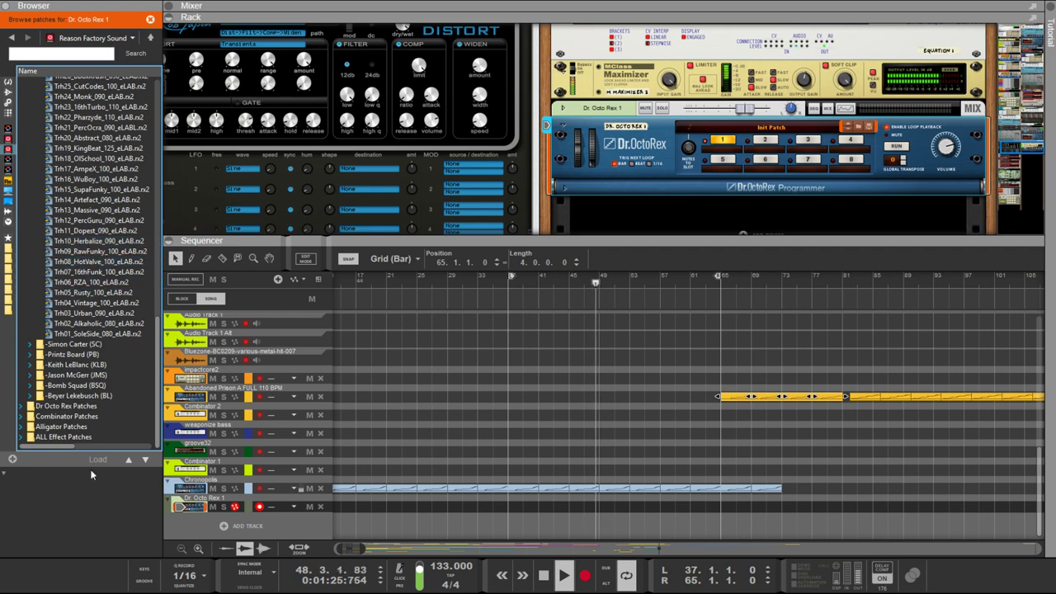
{"action": "left_click", "coordinate": [24, 407]}
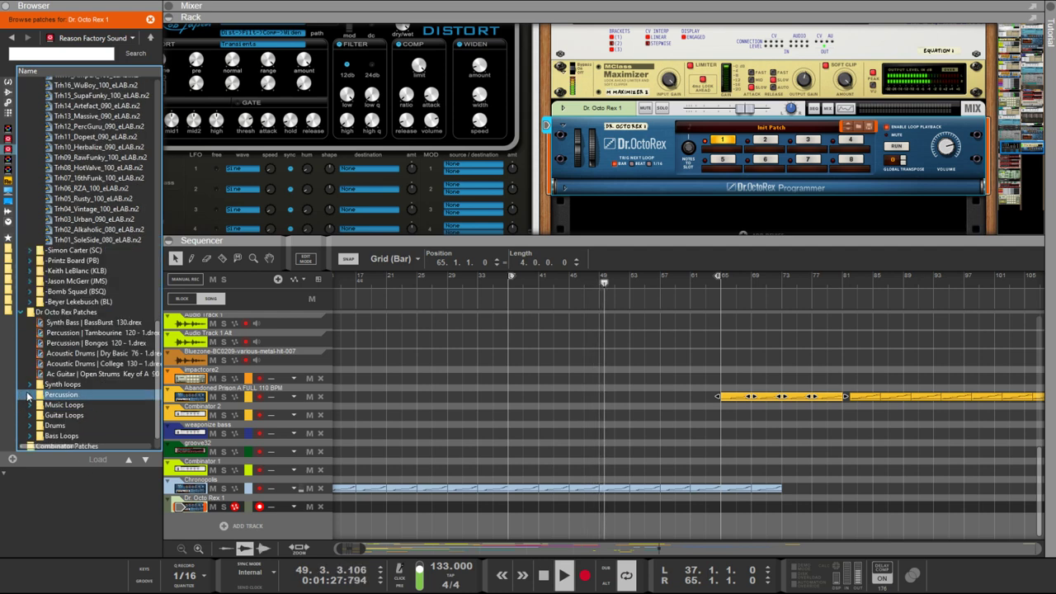
{"action": "scroll", "coordinate": [25, 408], "scroll_direction": "down", "scroll_amount": 1}
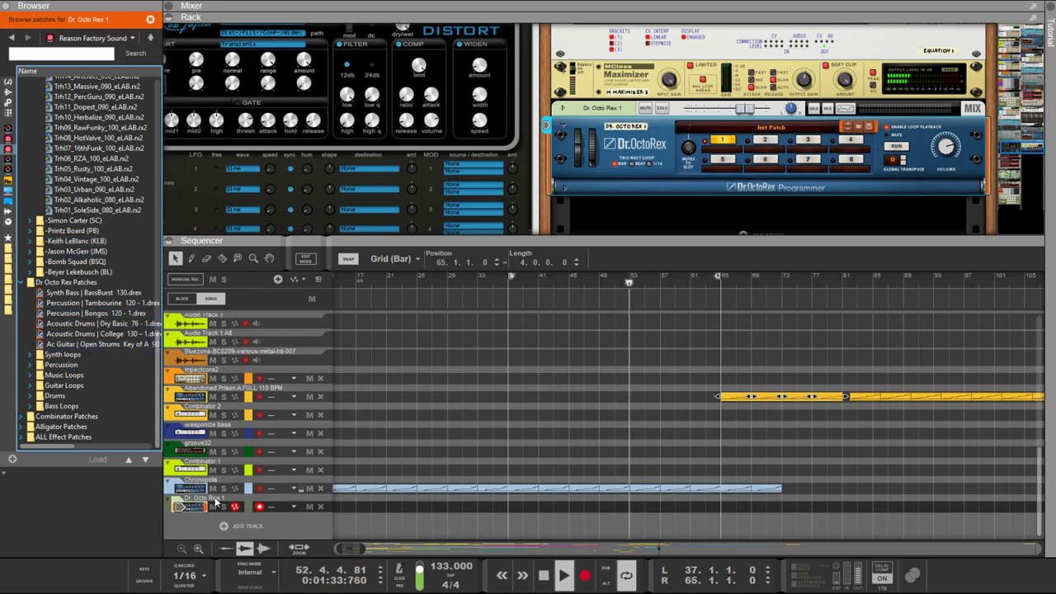
Enable the nod-128 and Euclid 4 rhythm generators in the weaponize kick Combinator
{"action": "scroll", "coordinate": [349, 149], "scroll_direction": "up", "scroll_amount": 15}
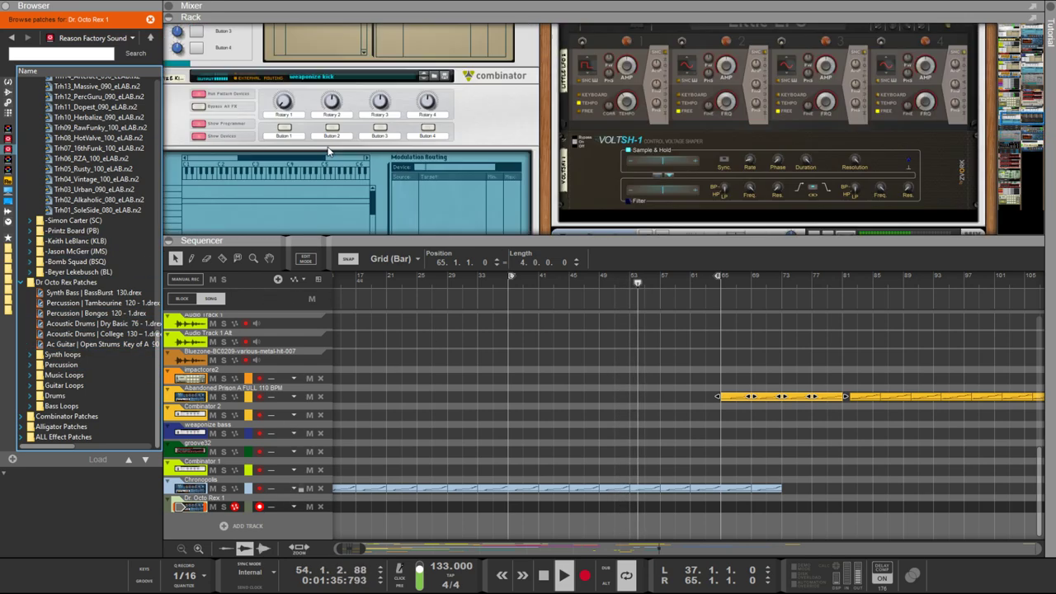
{"action": "scroll", "coordinate": [327, 149], "scroll_direction": "down", "scroll_amount": 15}
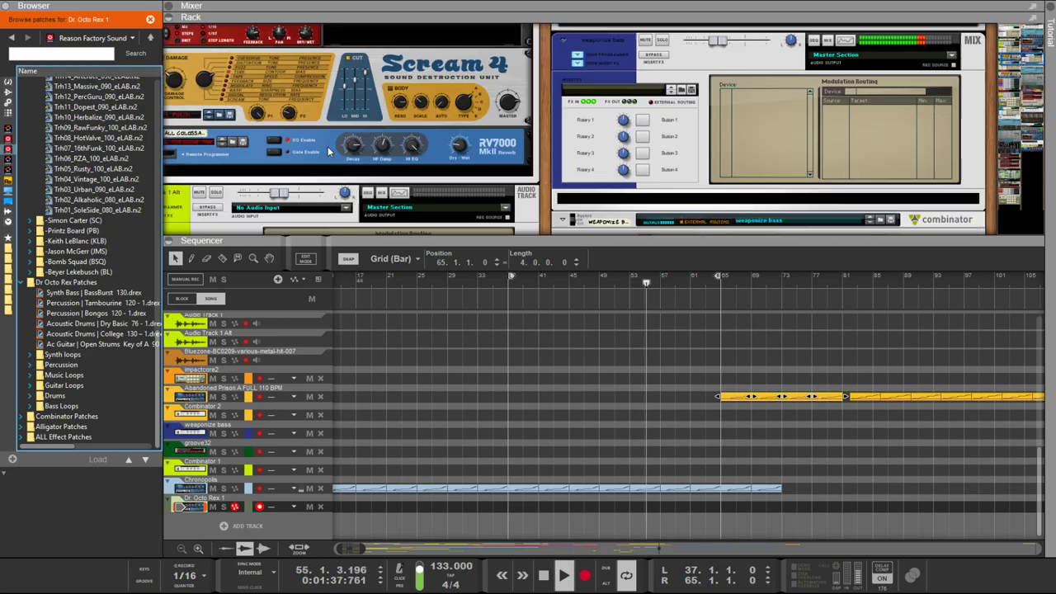
{"action": "scroll", "coordinate": [327, 151], "scroll_direction": "up", "scroll_amount": 15}
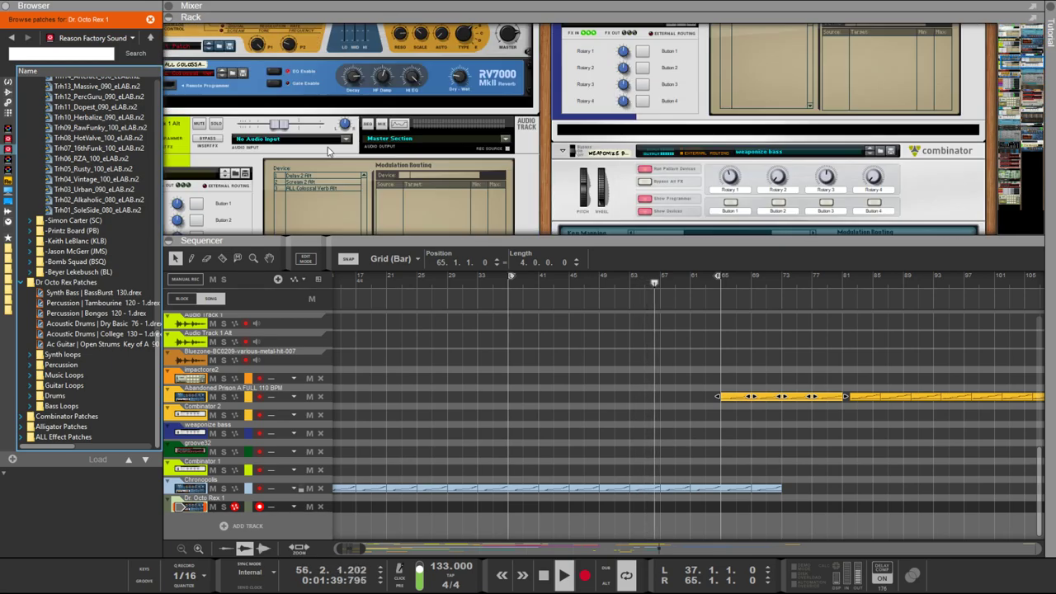
{"action": "scroll", "coordinate": [327, 149], "scroll_direction": "down", "scroll_amount": 15}
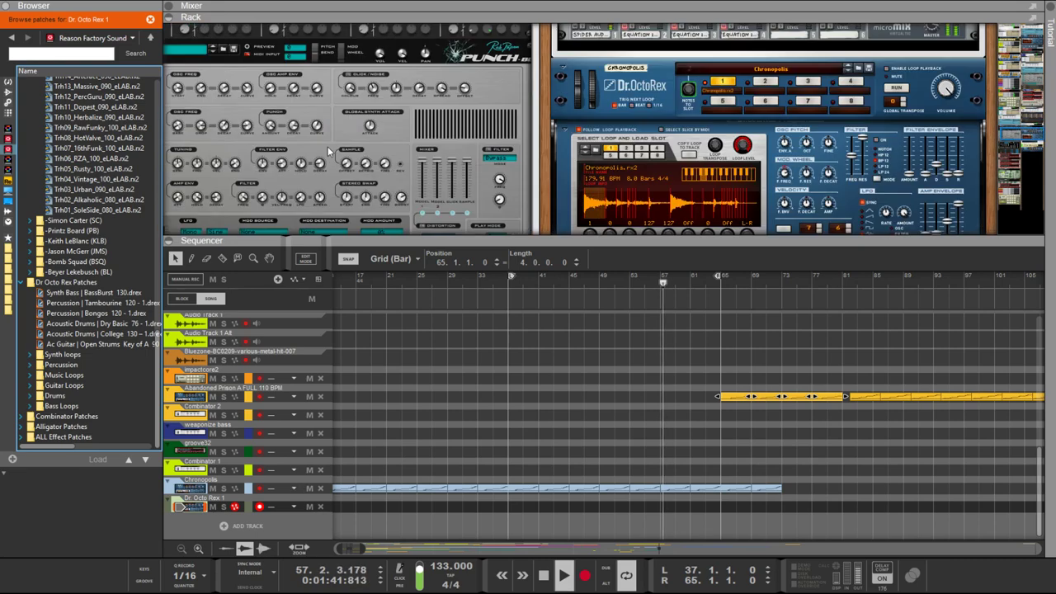
{"action": "scroll", "coordinate": [327, 149], "scroll_direction": "up", "scroll_amount": 5}
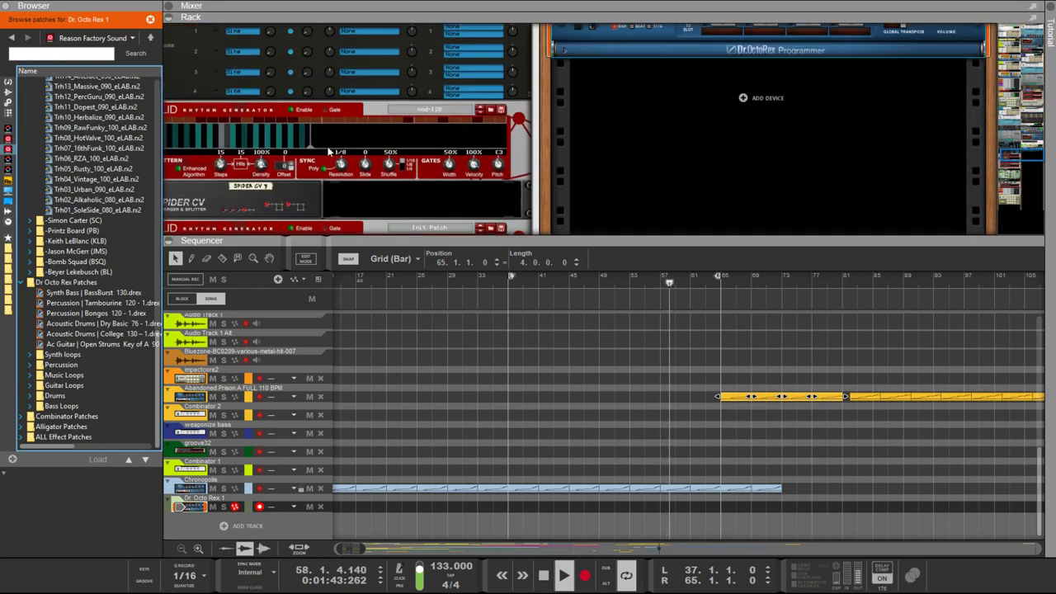
{"action": "left_click", "coordinate": [290, 113]}
{"action": "scroll", "coordinate": [291, 113], "scroll_direction": "down", "scroll_amount": 2}
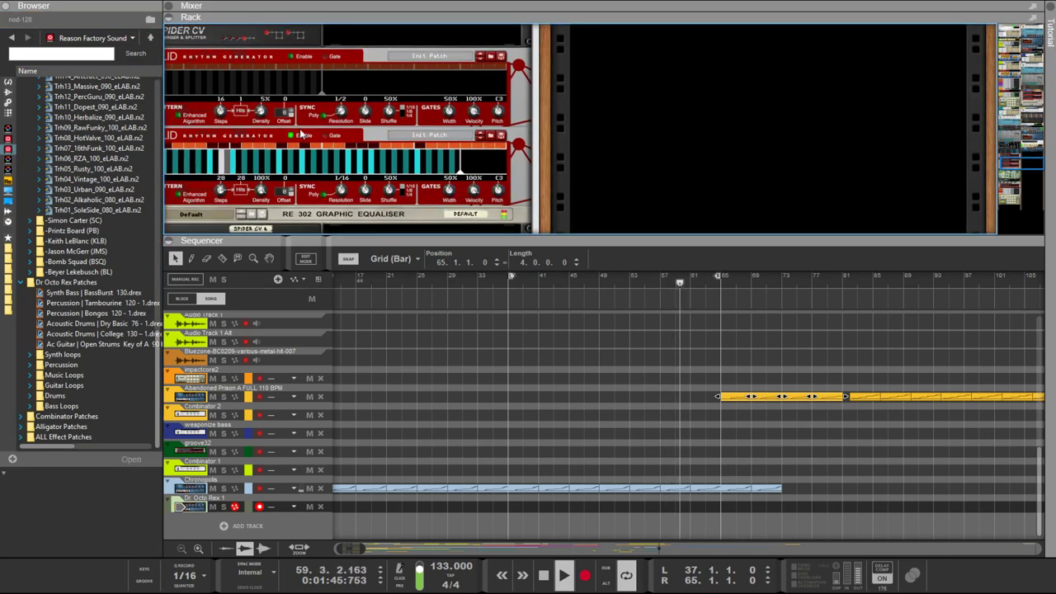
{"action": "scroll", "coordinate": [294, 122], "scroll_direction": "down", "scroll_amount": 2}
{"action": "left_click", "coordinate": [291, 126]}
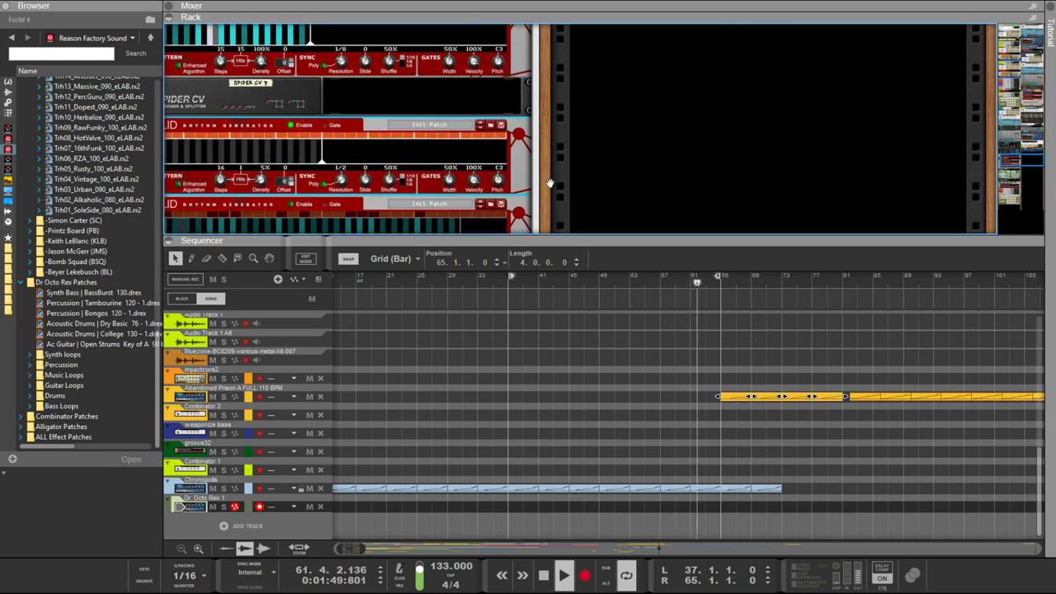
Set Euclid 4's resolution to 1/128, its steps to 4 and its density to 14%
{"action": "scroll", "coordinate": [553, 189], "scroll_direction": "left", "scroll_amount": 3}
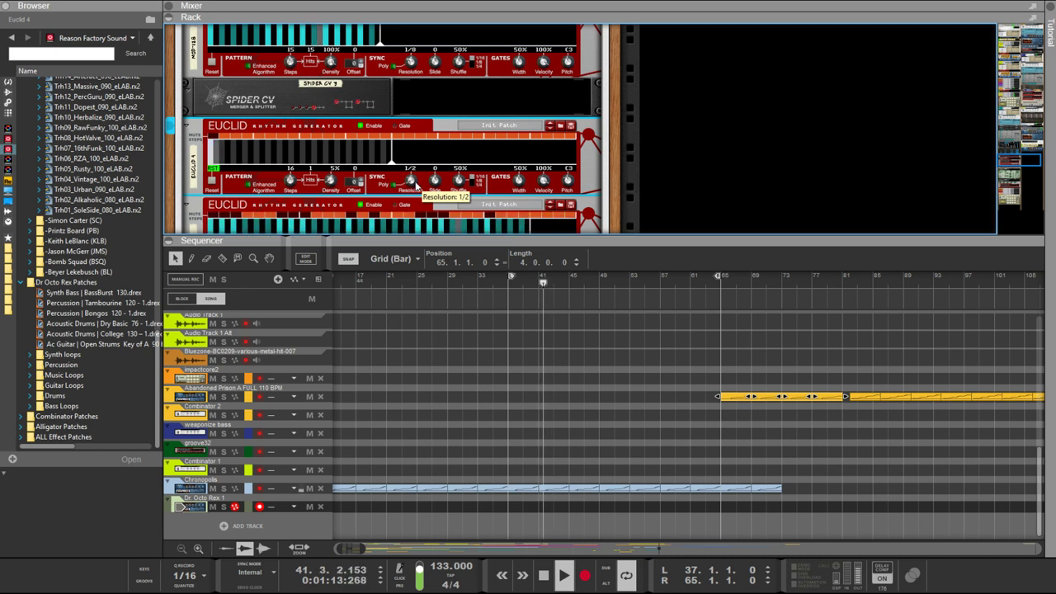
{"action": "left_click_drag", "start_coordinate": [409, 171], "coordinate": [431, 6]}
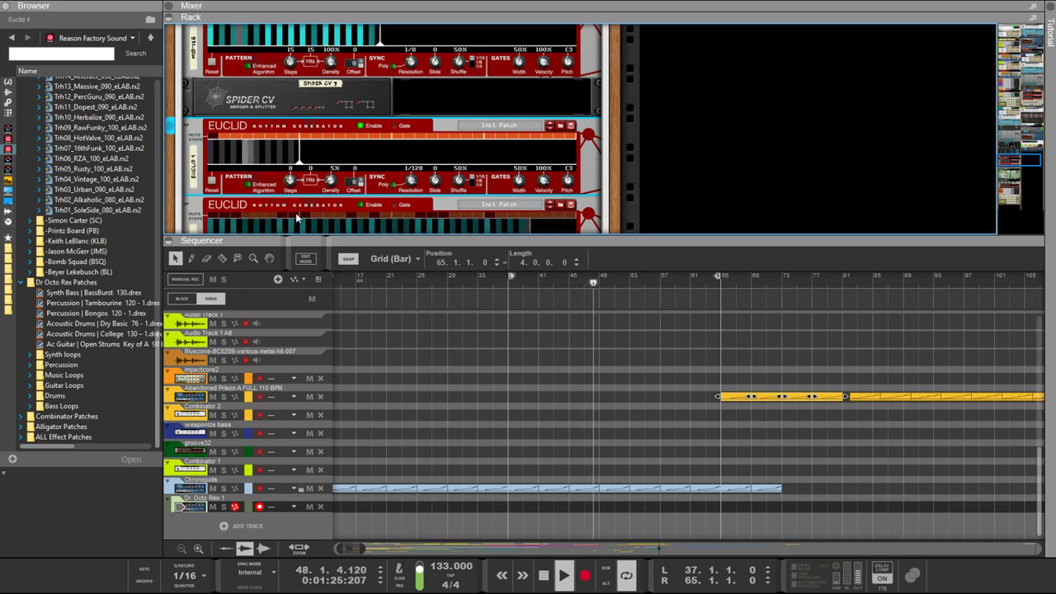
{"action": "left_click_drag", "start_coordinate": [331, 185], "coordinate": [331, 180]}
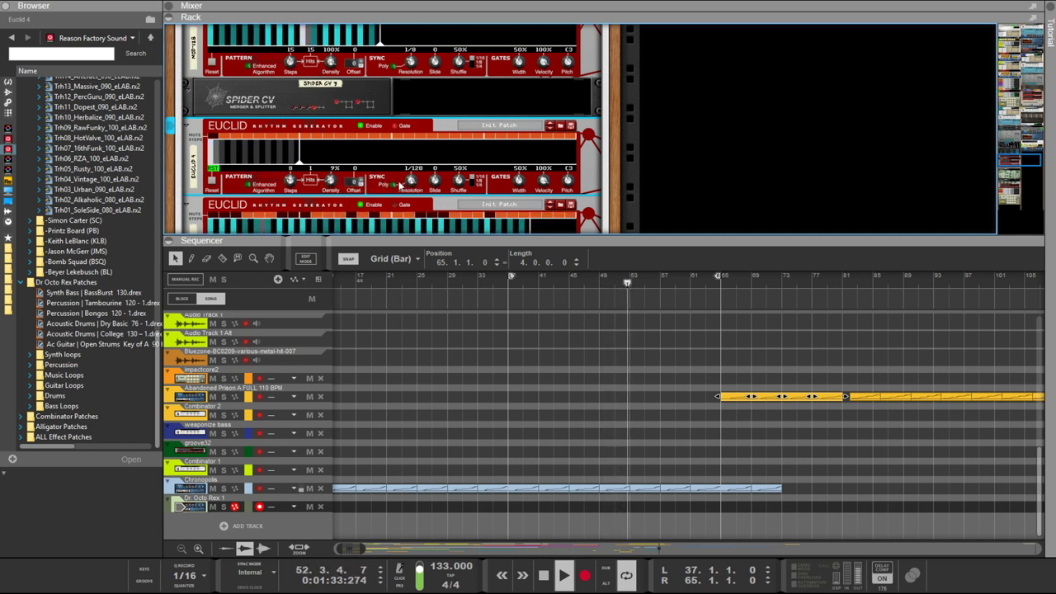
{"action": "left_click_drag", "start_coordinate": [291, 182], "coordinate": [334, 182]}
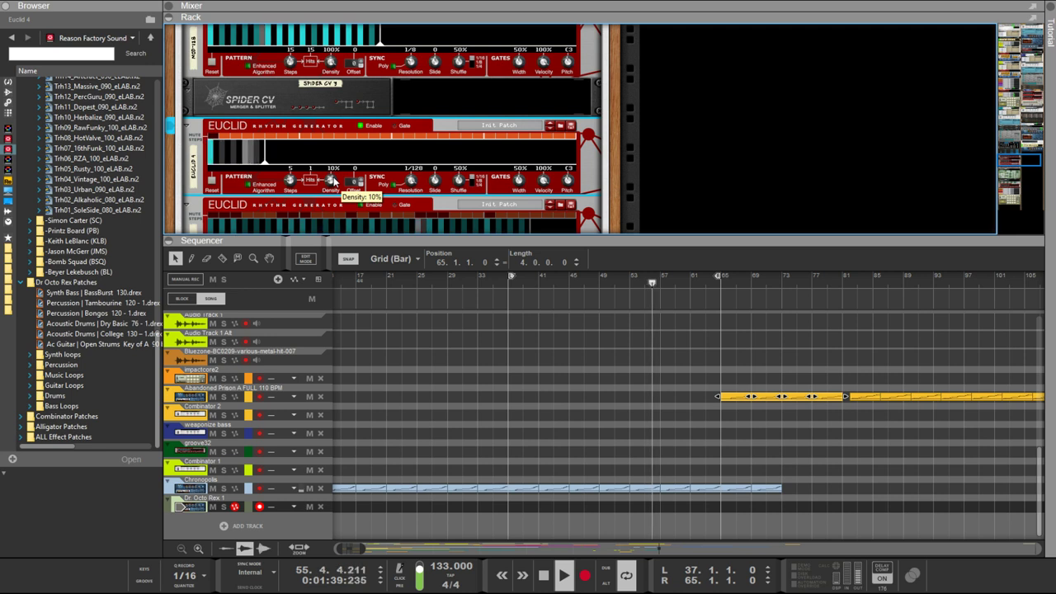
{"action": "left_click_drag", "start_coordinate": [290, 183], "coordinate": [331, 178]}
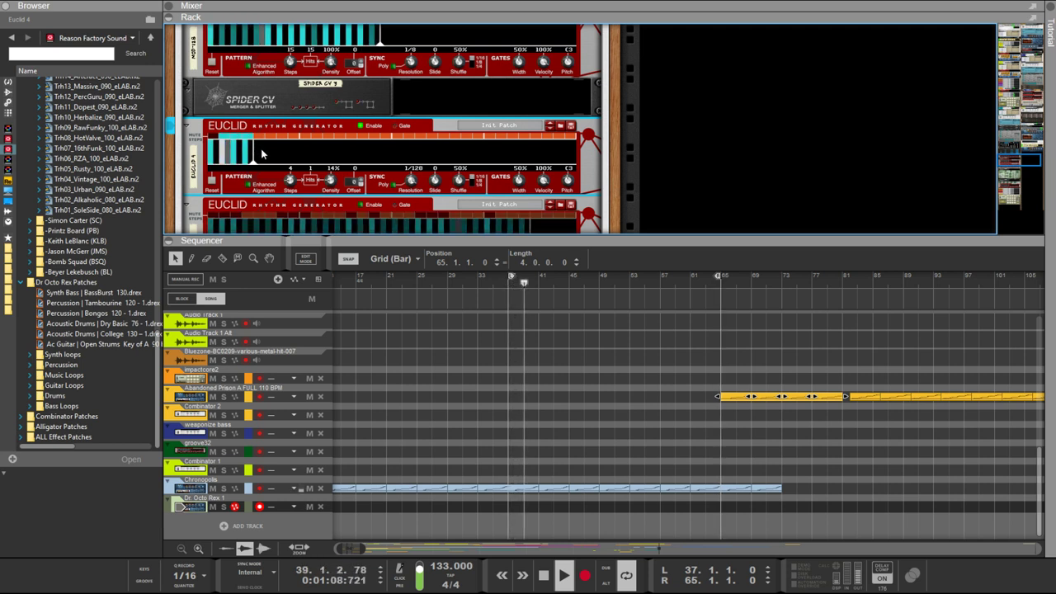
Extend Euclid 4's pattern to 32 steps and lower its density to 3%
{"action": "scroll", "coordinate": [313, 170], "scroll_direction": "up", "scroll_amount": 1}
{"action": "scroll", "coordinate": [315, 171], "scroll_direction": "down", "scroll_amount": 1}
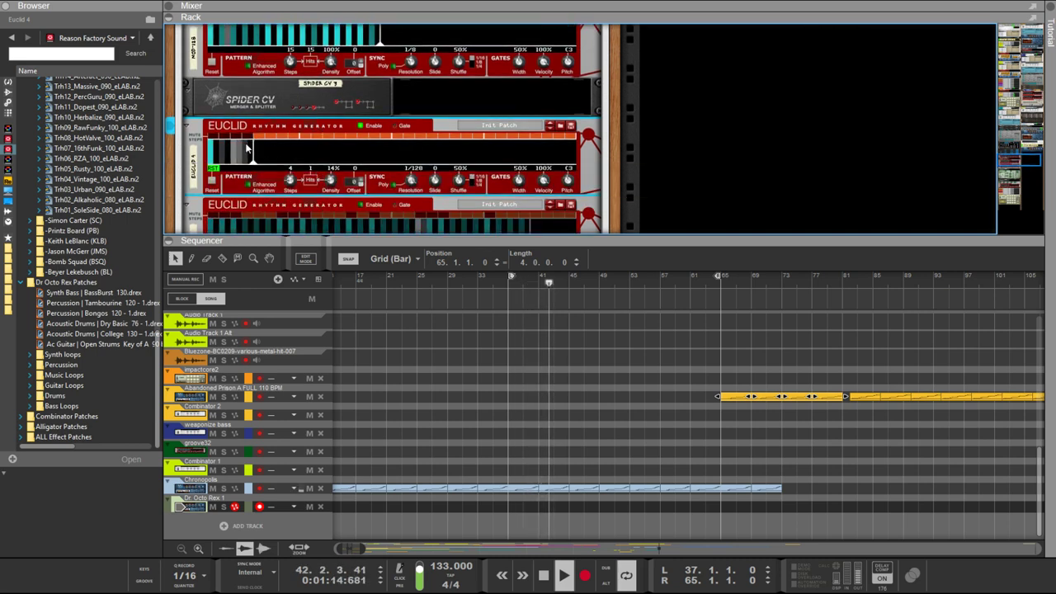
{"action": "left_click_drag", "start_coordinate": [254, 168], "coordinate": [563, 163]}
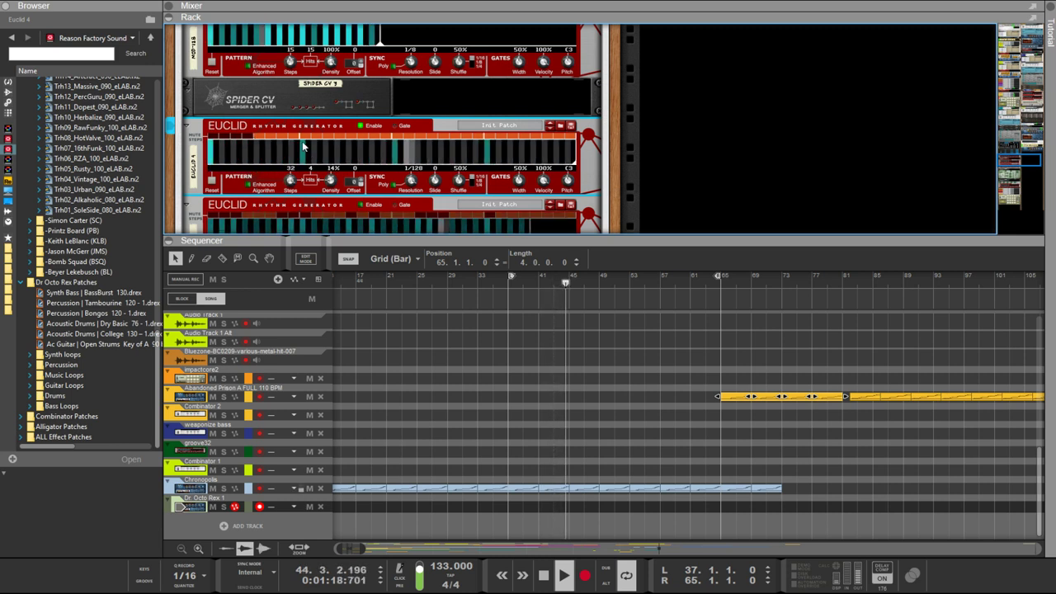
{"action": "mouse_move", "coordinate": [330, 178]}
{"action": "left_mouse_down"}
{"action": "mouse_move", "coordinate": [333, 202]}
{"action": "mouse_move", "coordinate": [330, 191]}
{"action": "left_mouse_up"}
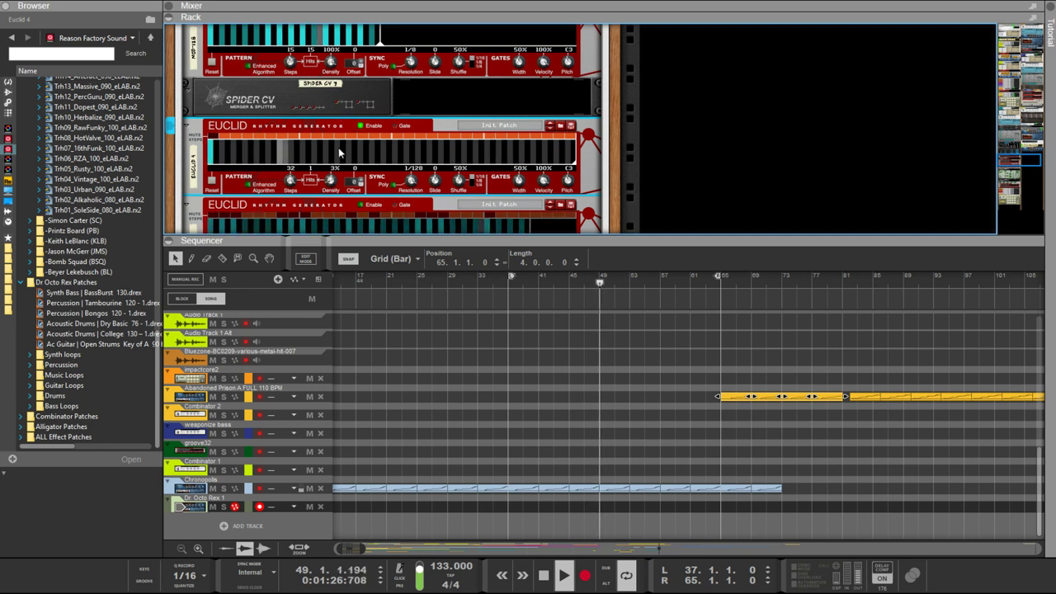
{"action": "scroll", "coordinate": [346, 155], "scroll_direction": "down", "scroll_amount": 2}
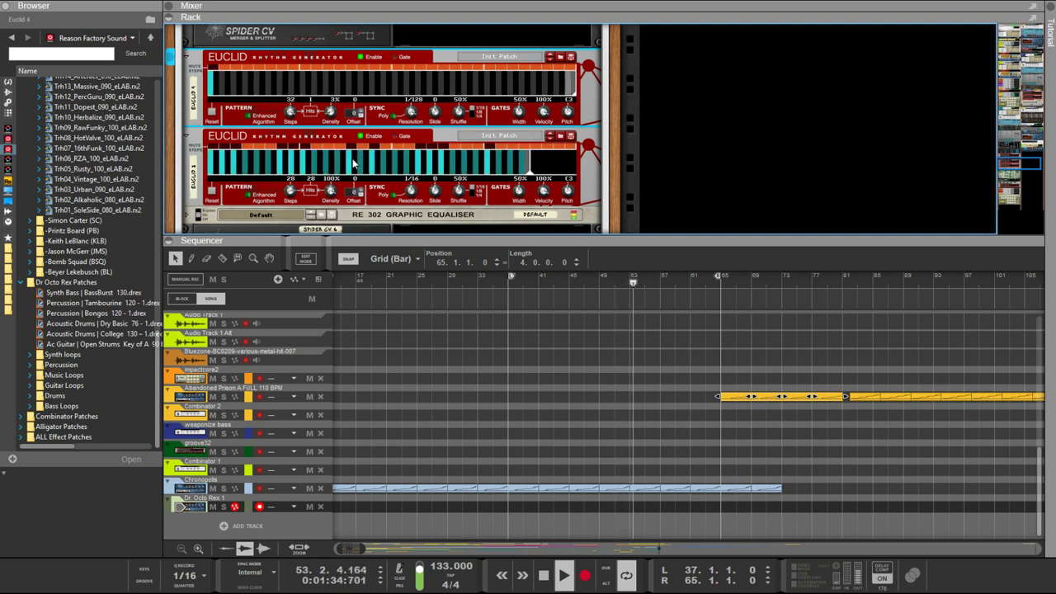
{"action": "scroll", "coordinate": [419, 183], "scroll_direction": "down", "scroll_amount": 5}
{"action": "scroll", "coordinate": [418, 183], "scroll_direction": "down", "scroll_amount": 6}
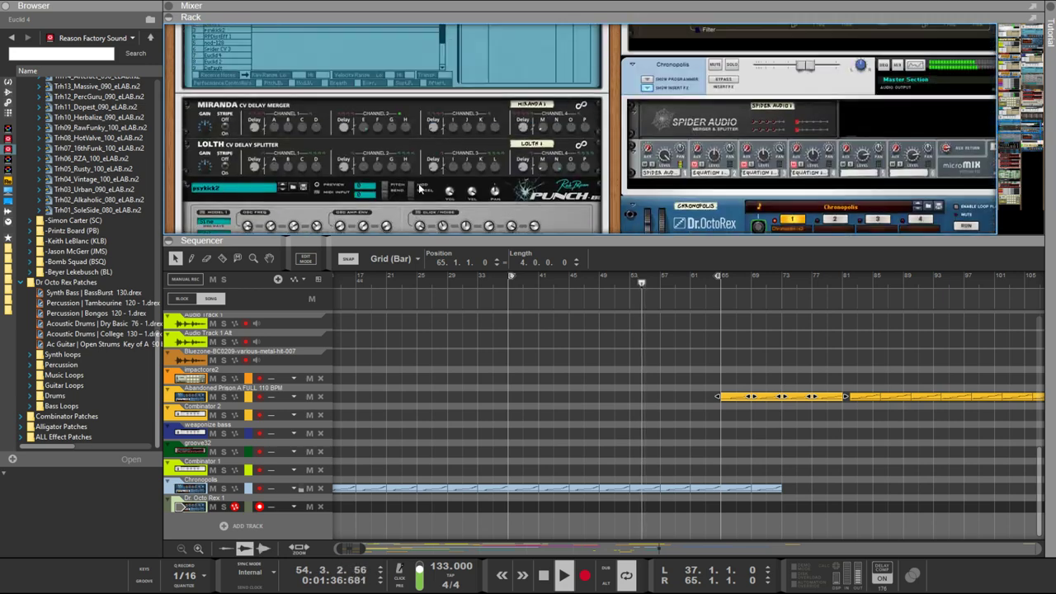
{"action": "scroll", "coordinate": [430, 186], "scroll_direction": "down", "scroll_amount": 3}
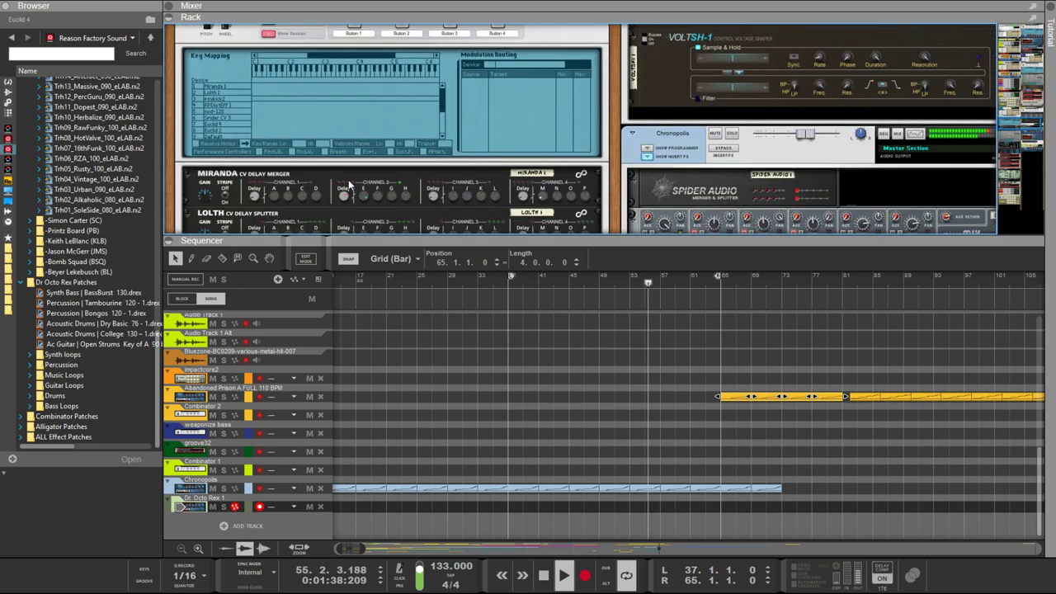
Examine Euclid 2's modulation routing in the weaponize kick Combinator and find the generator's own settings in the rack
{"action": "left_click", "coordinate": [215, 125]}
{"action": "scroll", "coordinate": [223, 124], "scroll_direction": "down", "scroll_amount": 1}
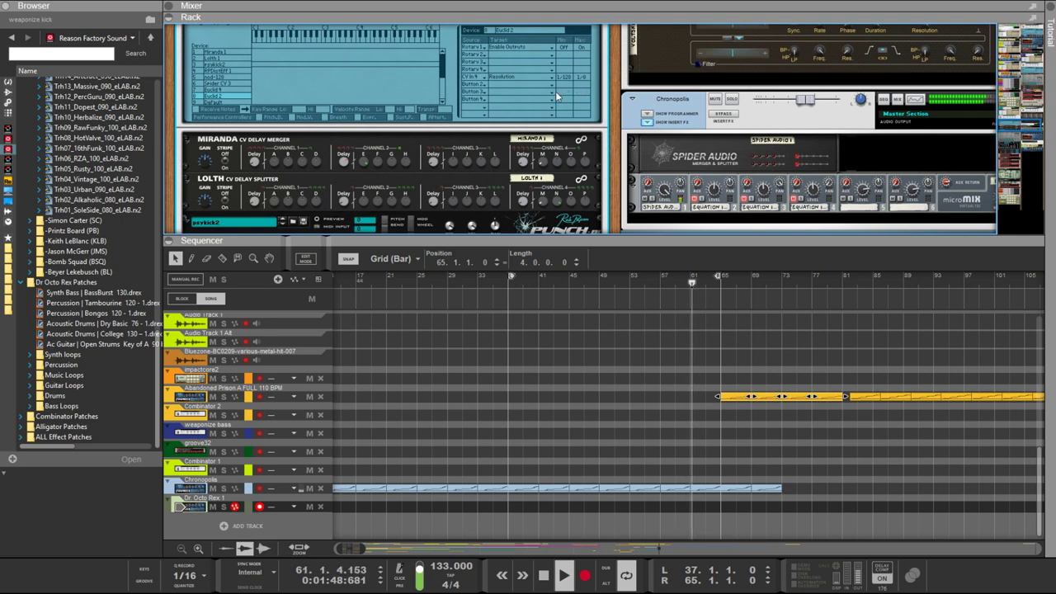
{"action": "scroll", "coordinate": [483, 105], "scroll_direction": "down", "scroll_amount": 15}
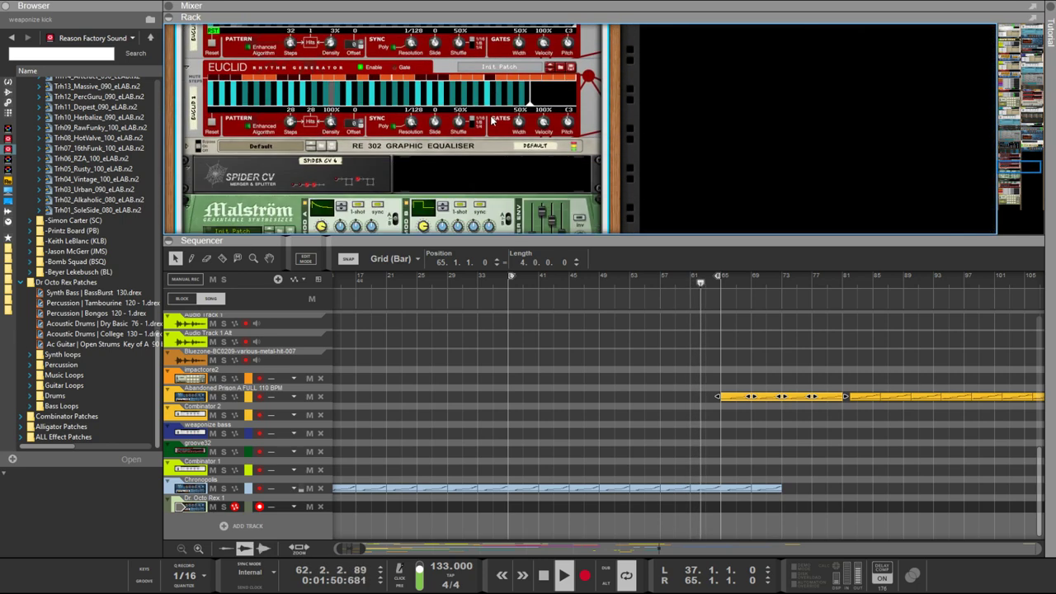
{"action": "scroll", "coordinate": [491, 120], "scroll_direction": "up", "scroll_amount": 3}
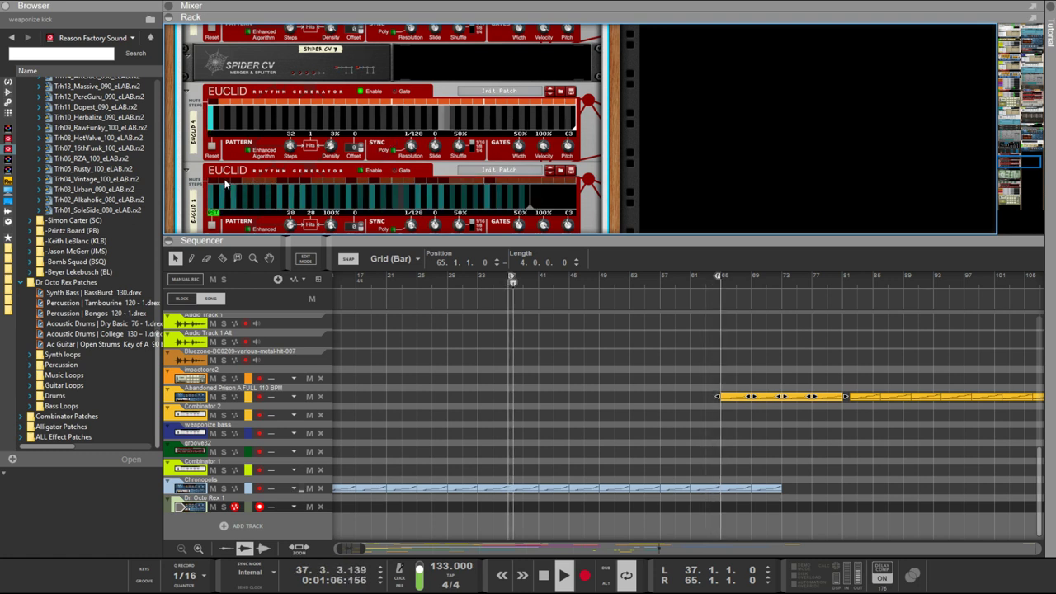
{"action": "left_click", "coordinate": [248, 187]}
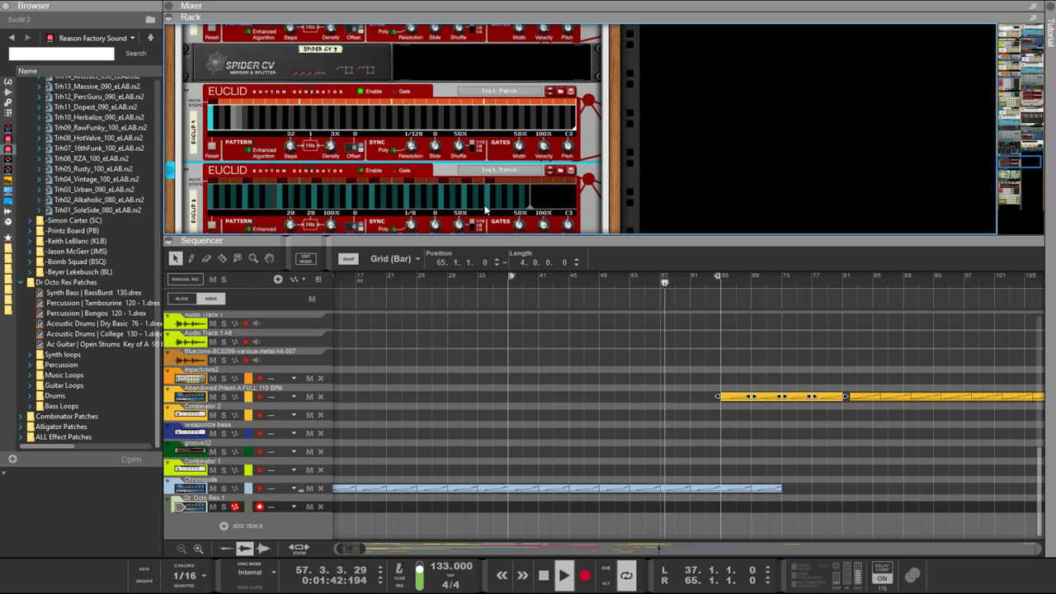
{"action": "scroll", "coordinate": [450, 183], "scroll_direction": "up", "scroll_amount": 10}
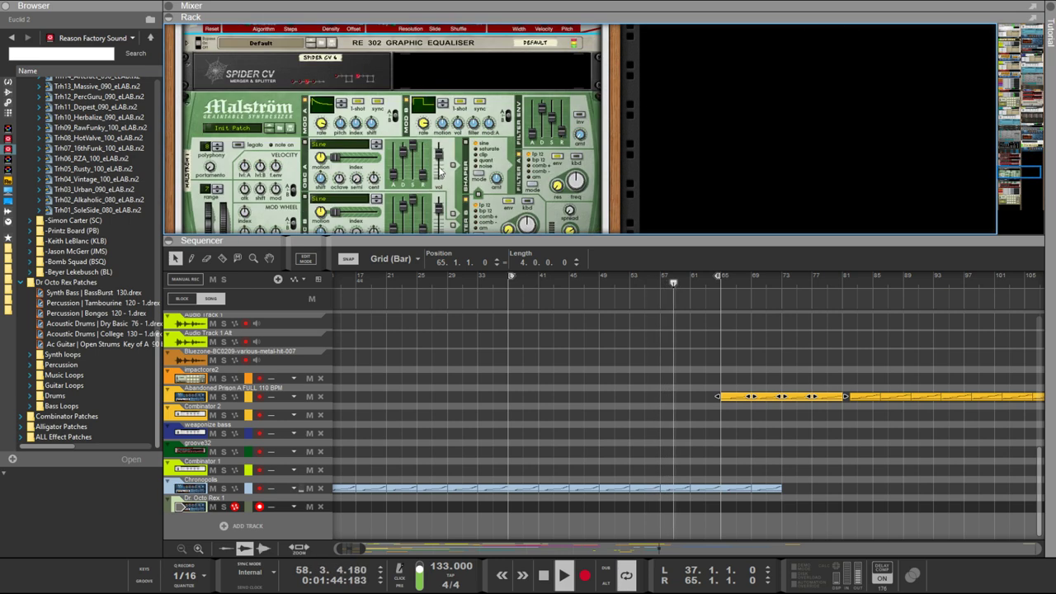
{"action": "scroll", "coordinate": [439, 170], "scroll_direction": "up", "scroll_amount": 5}
{"action": "scroll", "coordinate": [429, 173], "scroll_direction": "down", "scroll_amount": 15}
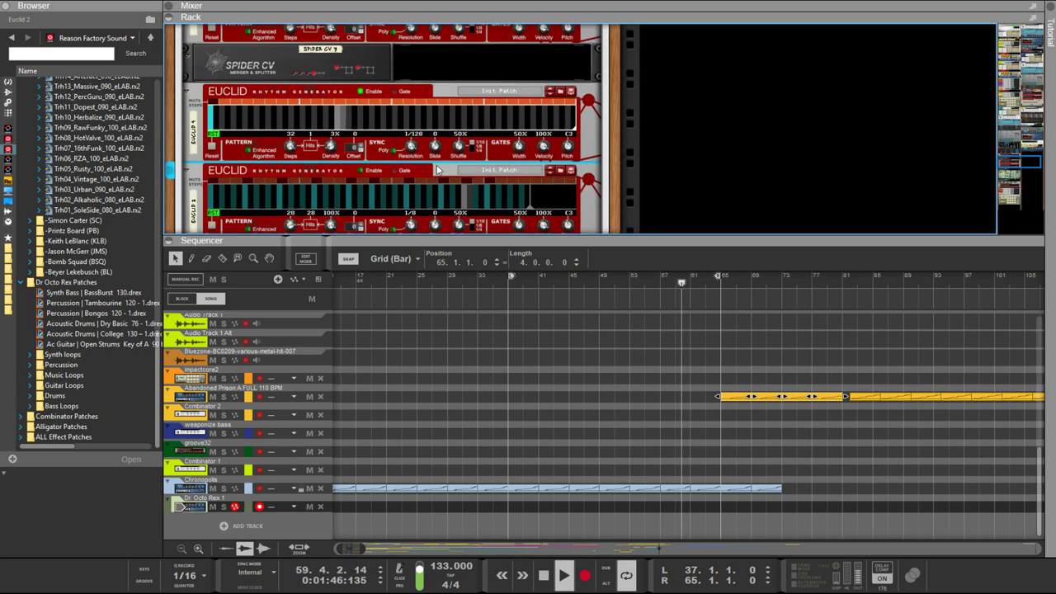
Try to set Euclid 2's resolution to 1/128
{"action": "left_click_drag", "start_coordinate": [410, 223], "coordinate": [399, 237]}
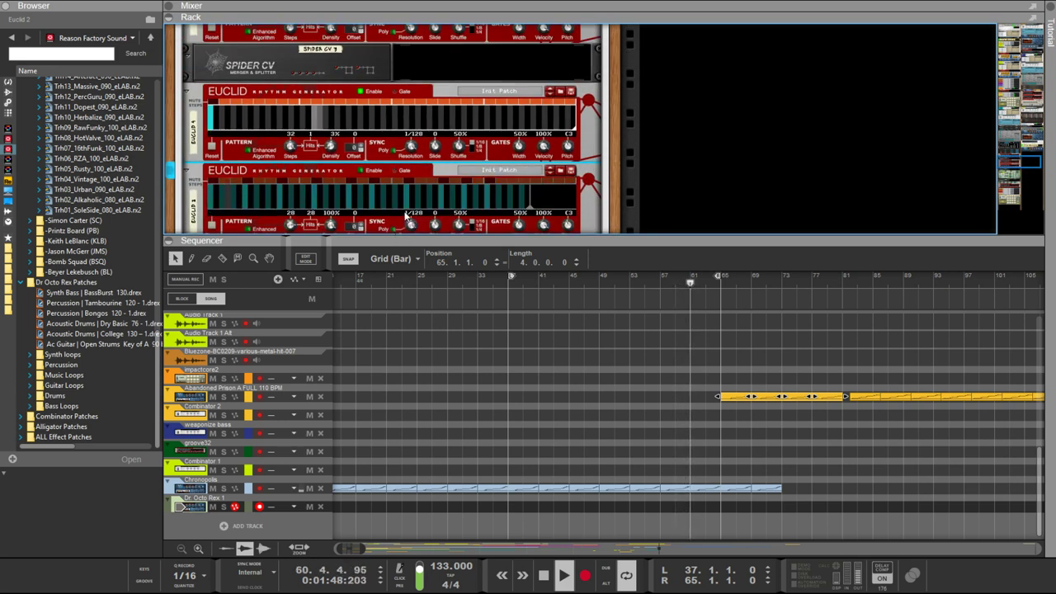
{"action": "left_click", "coordinate": [404, 214]}
{"action": "left_click_drag", "start_coordinate": [404, 215], "coordinate": [406, 221]}
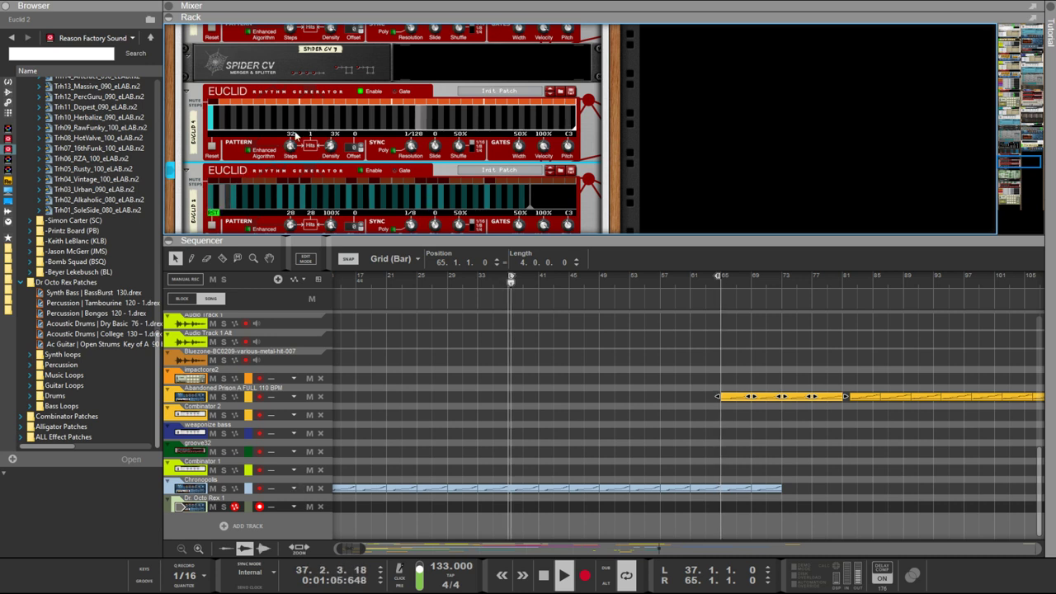
Try Euclid 4's resolution at 1/8T, return it to 1/128, and shorten its pattern to 20 steps
{"action": "left_click", "coordinate": [410, 160]}
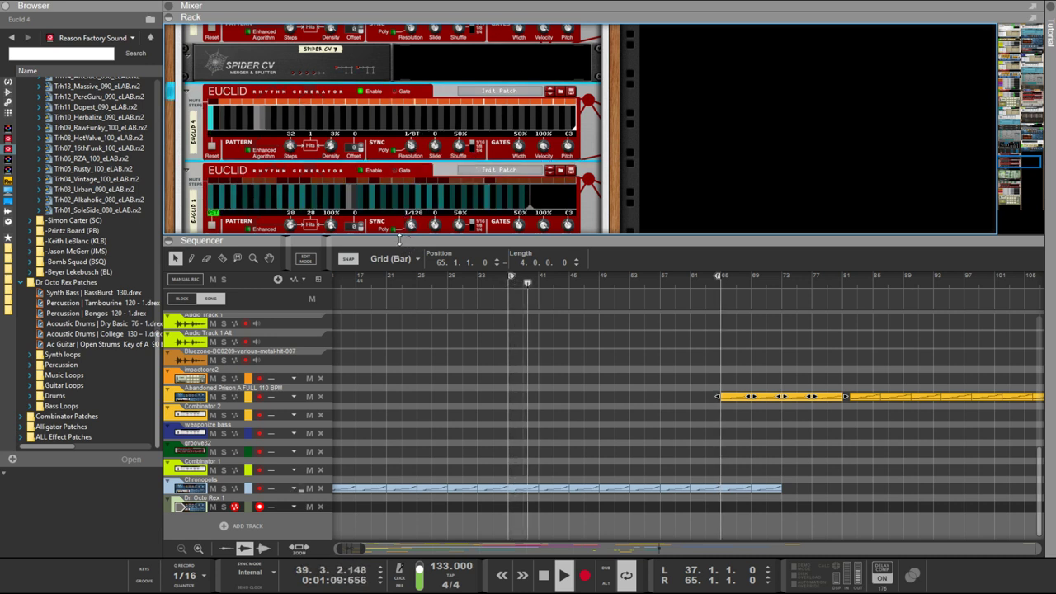
{"action": "left_click_drag", "start_coordinate": [288, 146], "coordinate": [308, 200]}
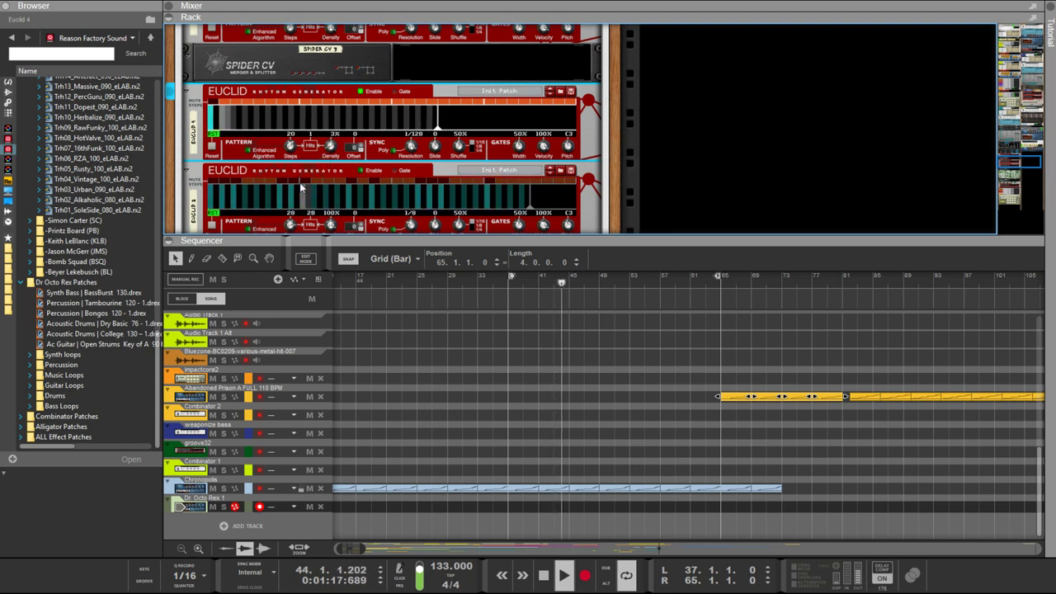
{"action": "scroll", "coordinate": [299, 169], "scroll_direction": "down", "scroll_amount": 15}
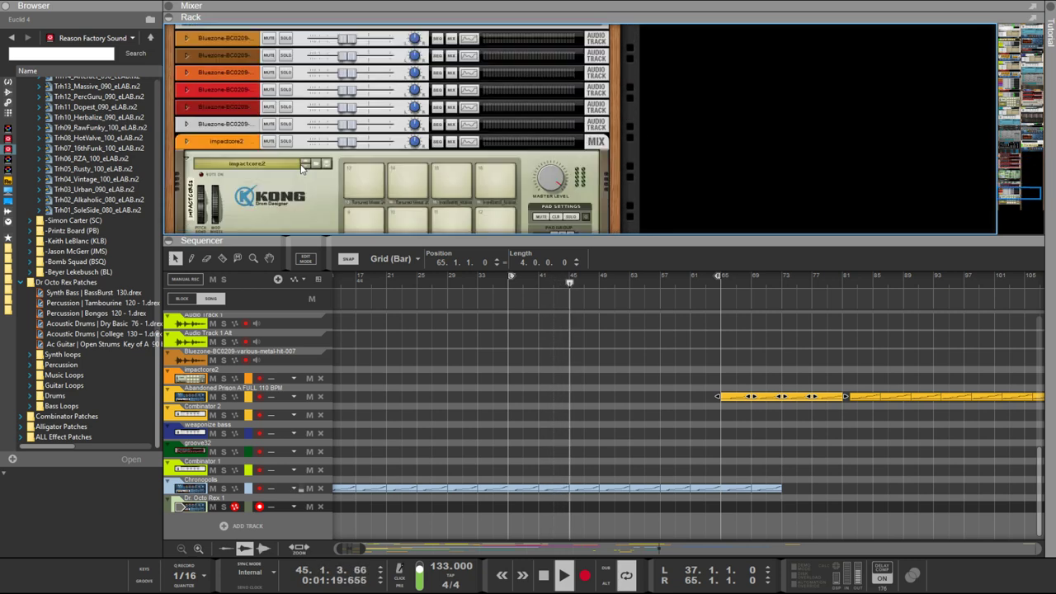
{"action": "scroll", "coordinate": [323, 156], "scroll_direction": "up", "scroll_amount": 10}
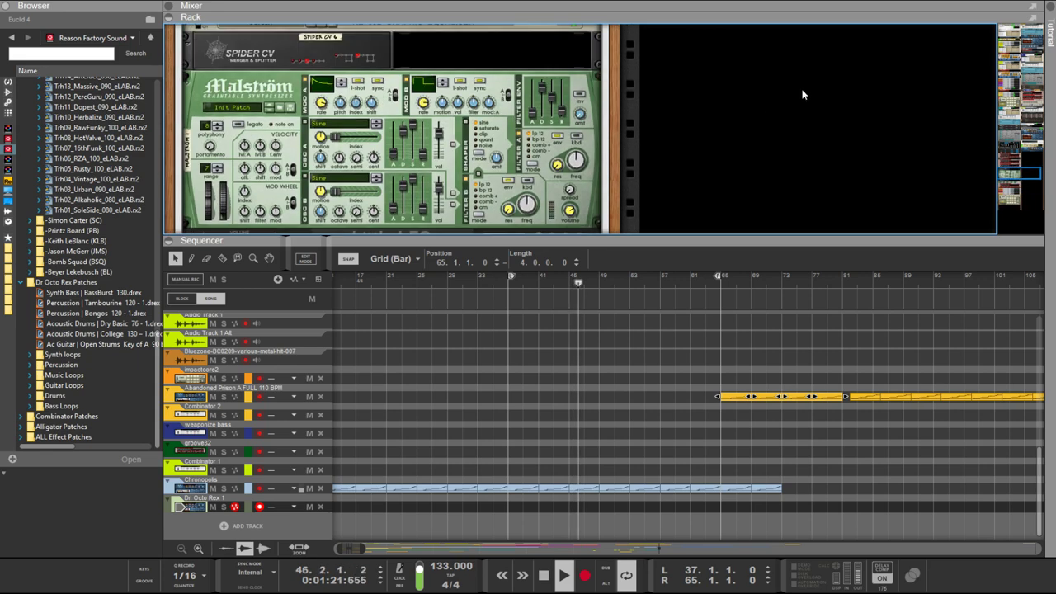
{"action": "scroll", "coordinate": [804, 92], "scroll_direction": "down", "scroll_amount": 3}
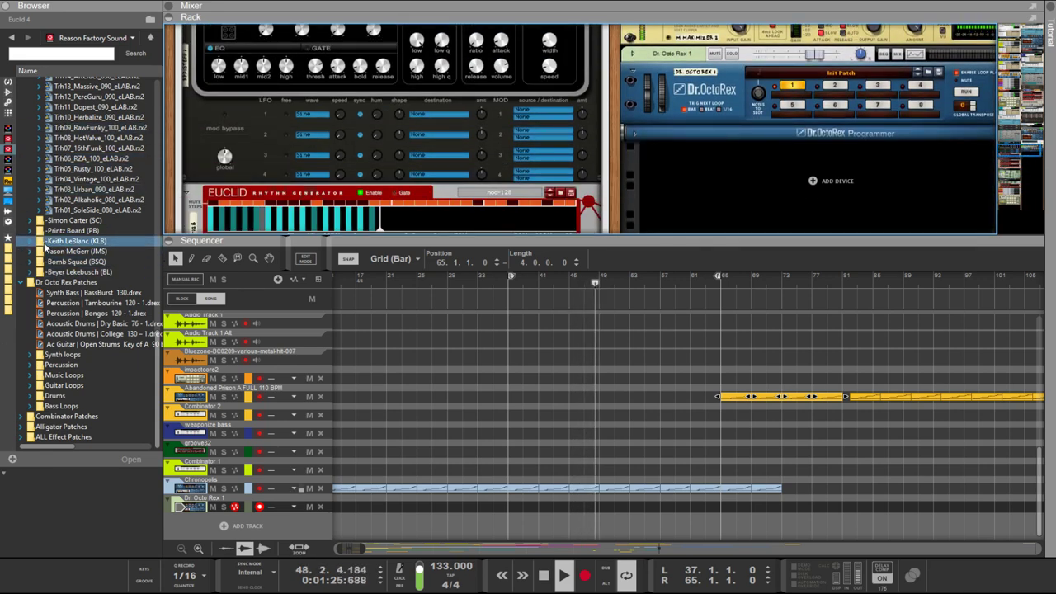
Look through the Electronic Drums patches, including the Electro House folder, inside the Dr Octo Rex Patches' Drums folder
{"action": "left_click", "coordinate": [27, 397]}
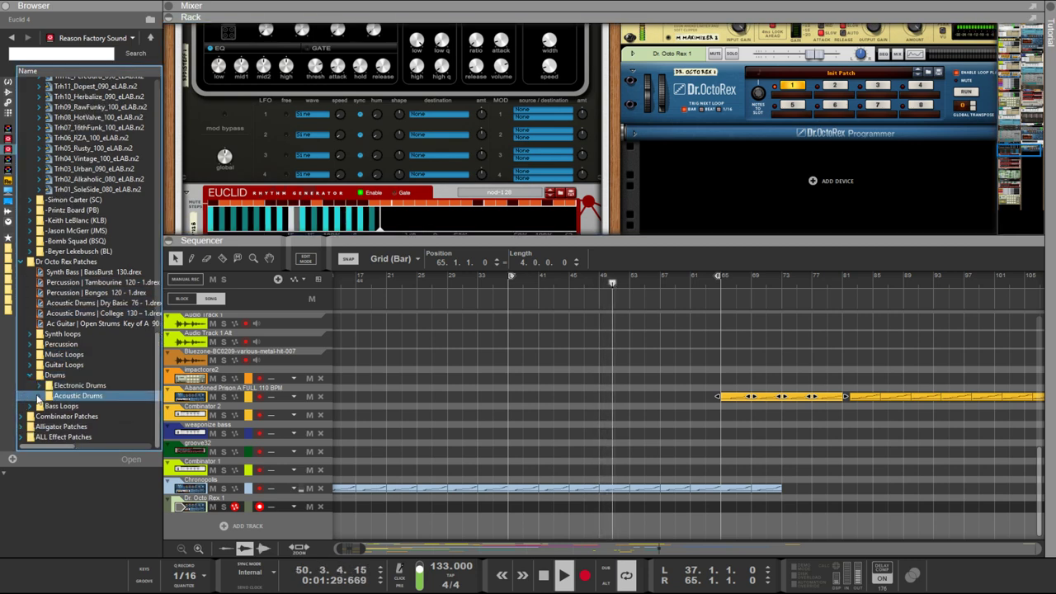
{"action": "left_click", "coordinate": [39, 385]}
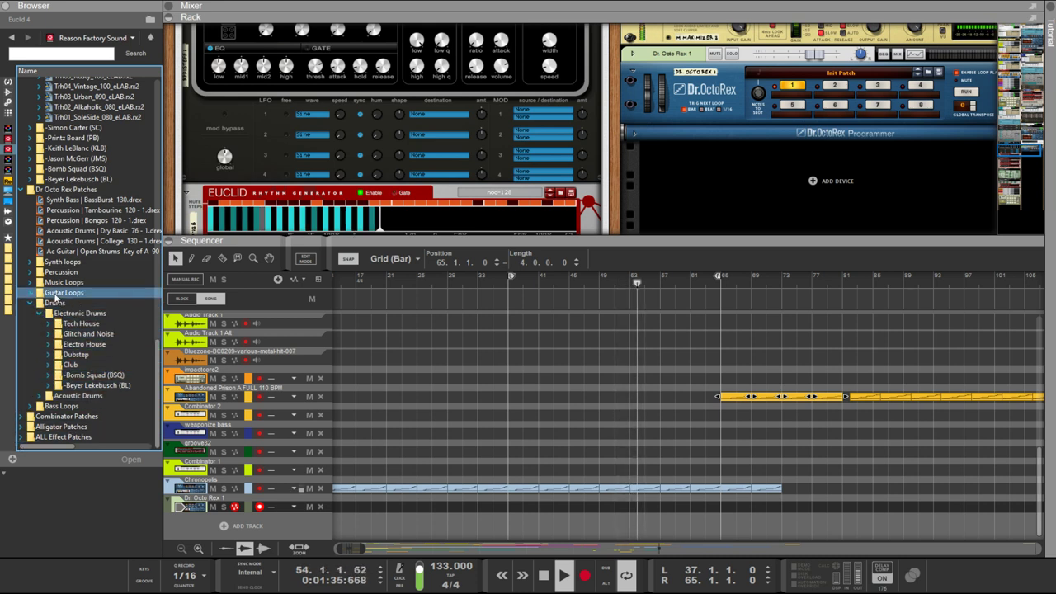
{"action": "left_click", "coordinate": [54, 345]}
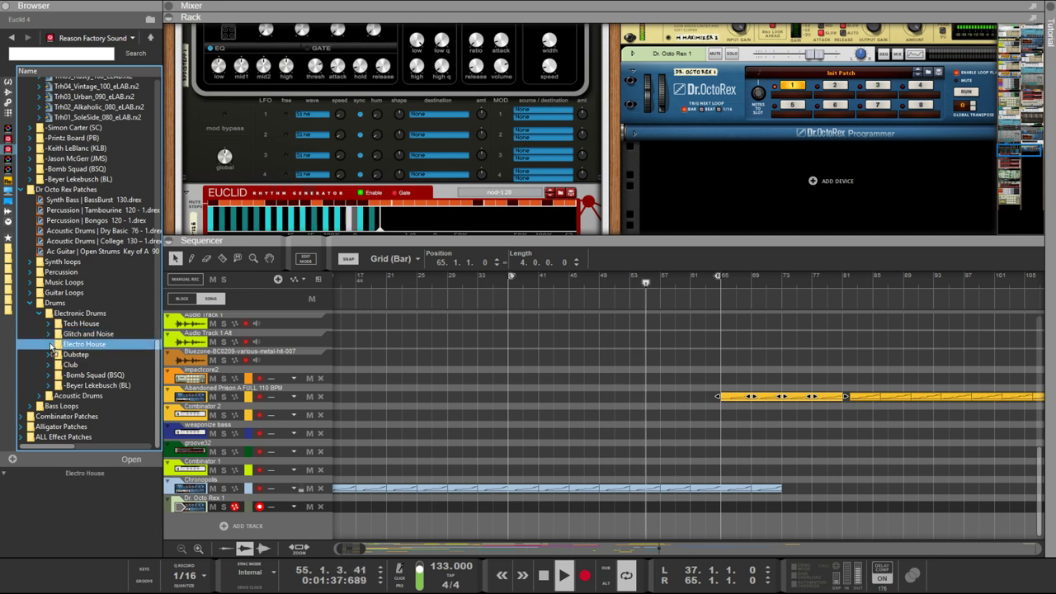
{"action": "left_click", "coordinate": [47, 344]}
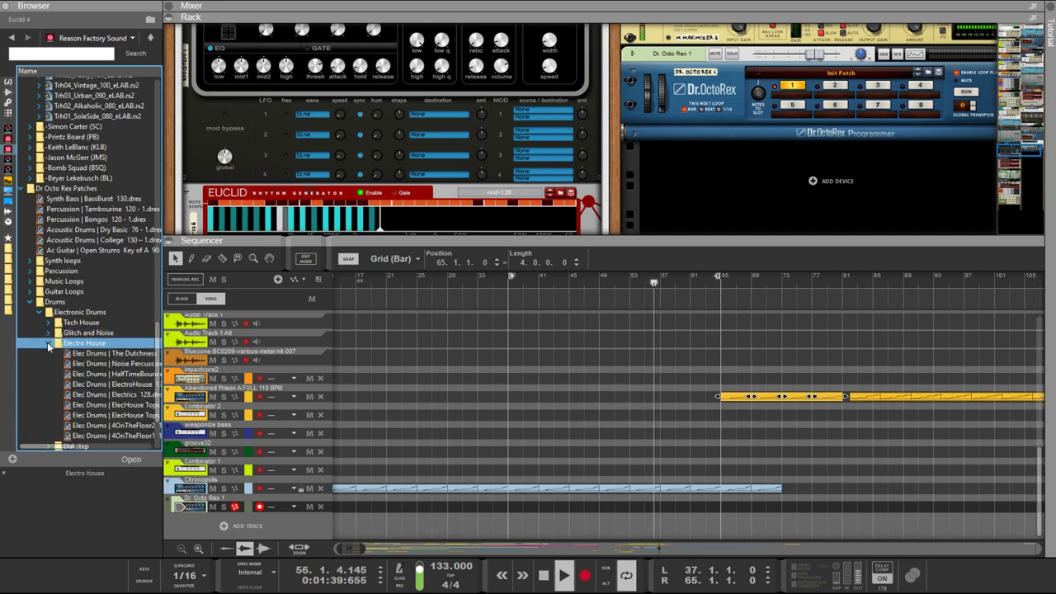
{"action": "left_click", "coordinate": [48, 343]}
{"action": "left_click", "coordinate": [47, 343]}
{"action": "left_click", "coordinate": [48, 343]}
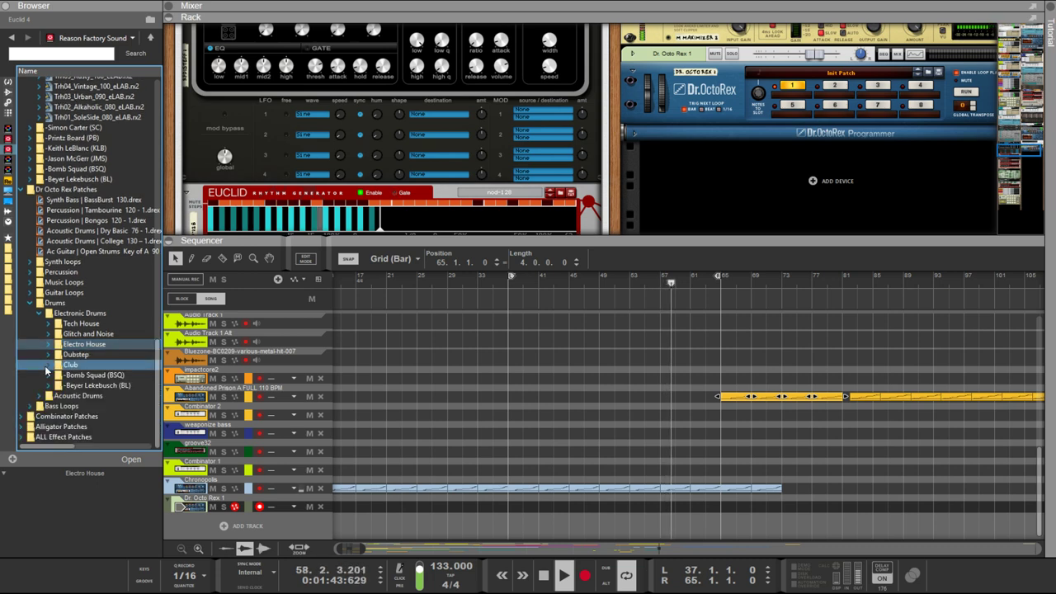
{"action": "left_click", "coordinate": [49, 363]}
{"action": "left_click", "coordinate": [48, 301]}
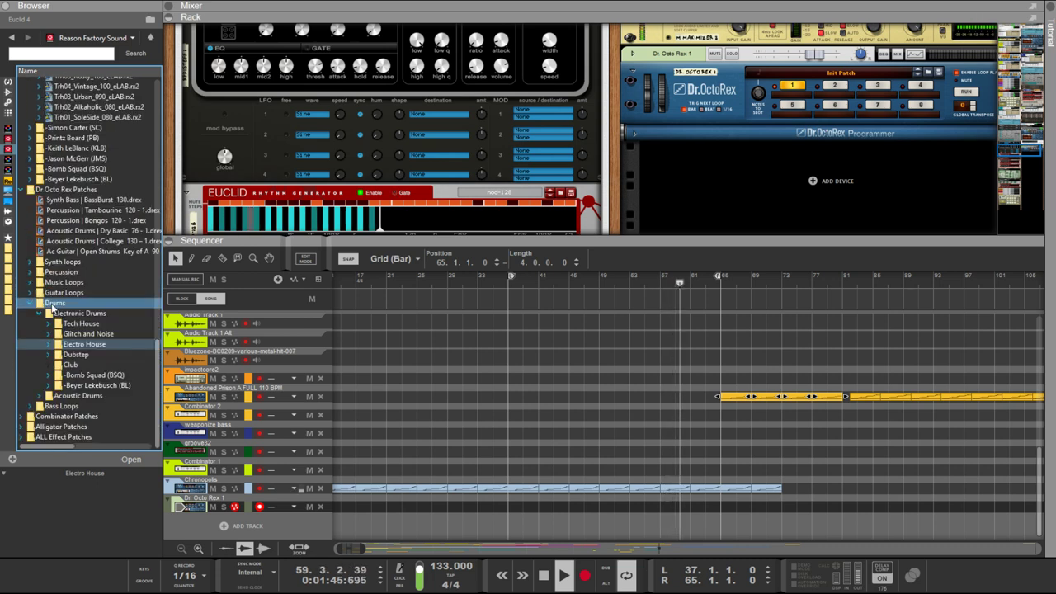
Return to the Dr Rex Drum Loops and audition Abstract HipHop loops, including Trh37_Darbok_100_TSB.rx2
{"action": "scroll", "coordinate": [37, 281], "scroll_direction": "up", "scroll_amount": 10}
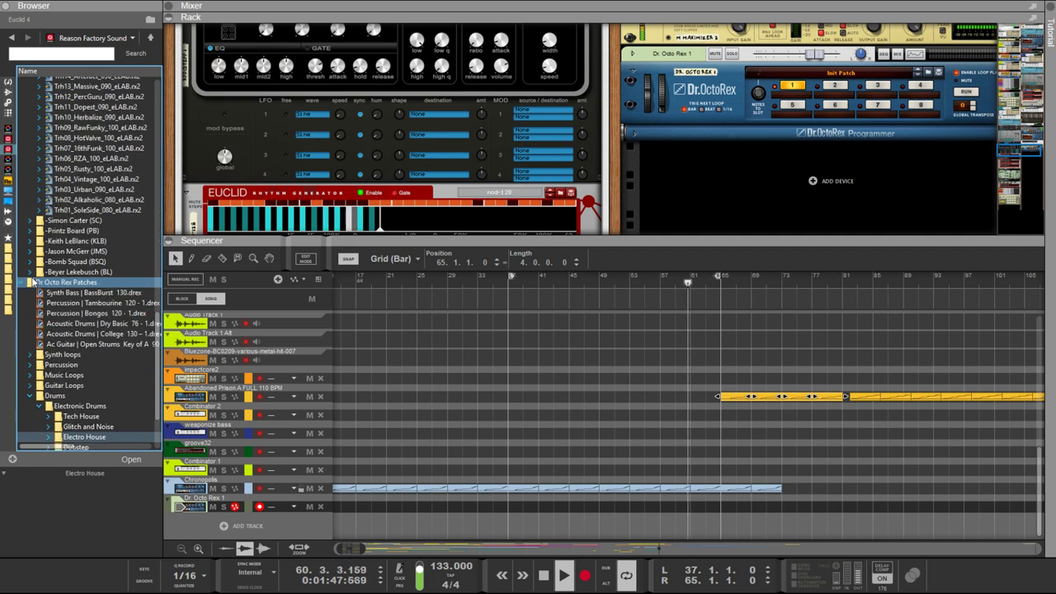
{"action": "scroll", "coordinate": [37, 280], "scroll_direction": "up", "scroll_amount": 4}
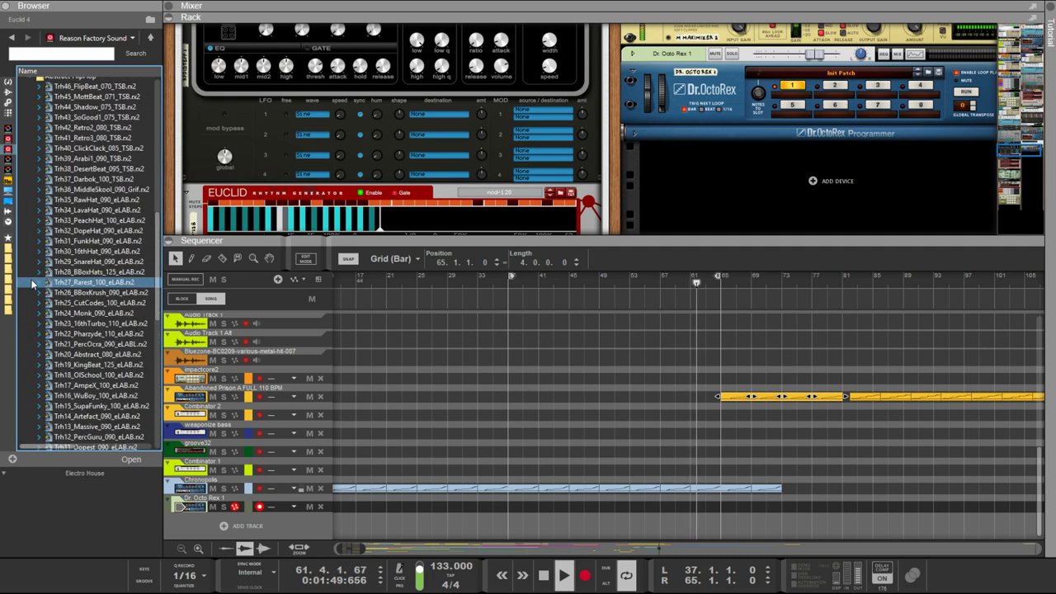
{"action": "scroll", "coordinate": [75, 175], "scroll_direction": "up", "scroll_amount": 9}
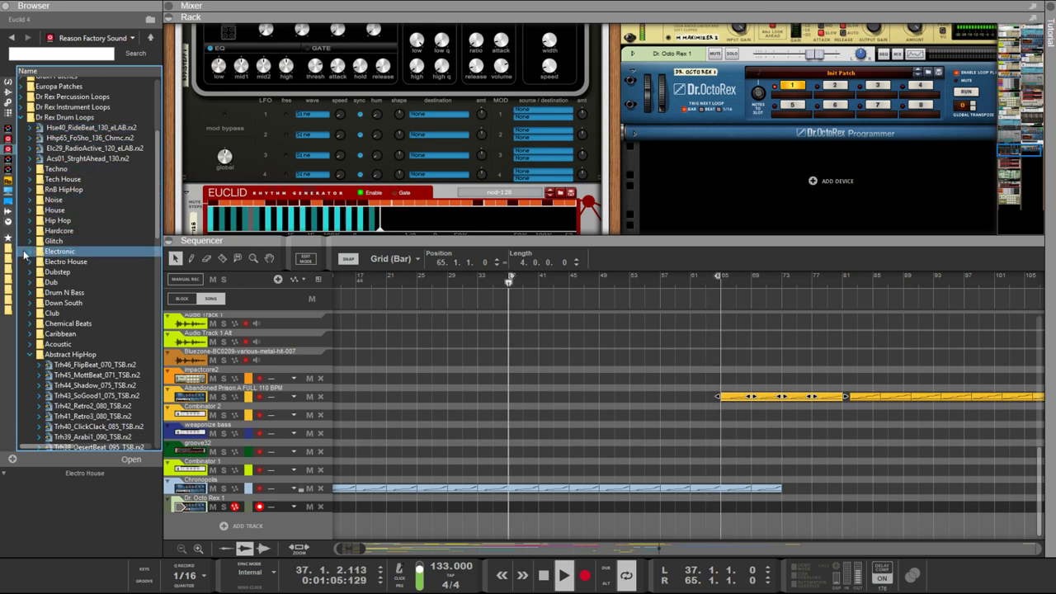
{"action": "left_click", "coordinate": [40, 180]}
{"action": "left_click", "coordinate": [35, 189]}
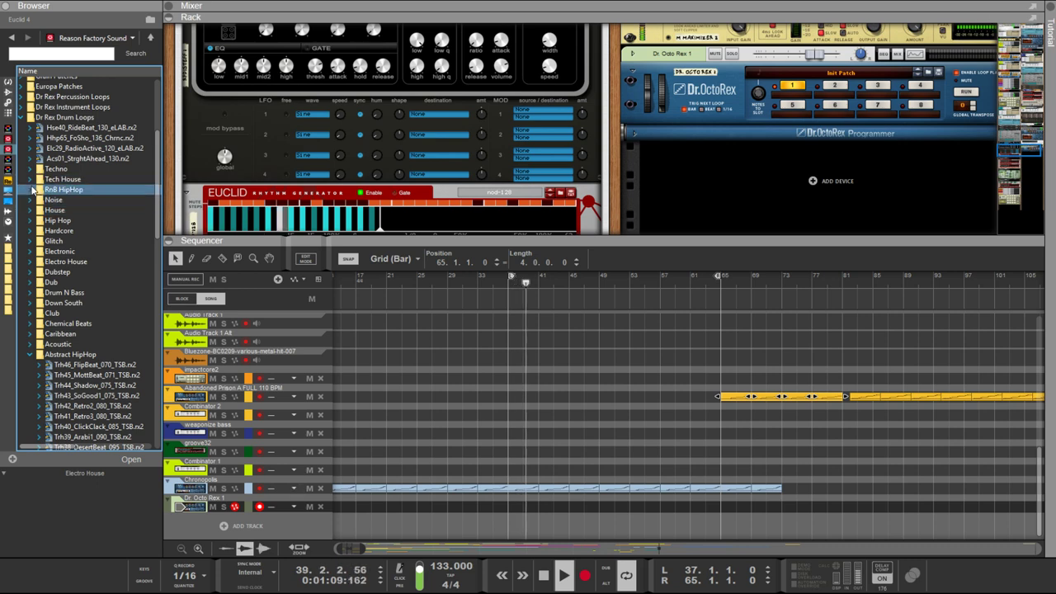
{"action": "scroll", "coordinate": [66, 247], "scroll_direction": "down", "scroll_amount": 7}
{"action": "left_click", "coordinate": [71, 263]}
{"action": "left_click", "coordinate": [75, 251]}
{"action": "left_click", "coordinate": [78, 220]}
{"action": "left_click", "coordinate": [83, 251]}
{"action": "left_click", "coordinate": [86, 242]}
{"action": "left_click", "coordinate": [86, 242]}
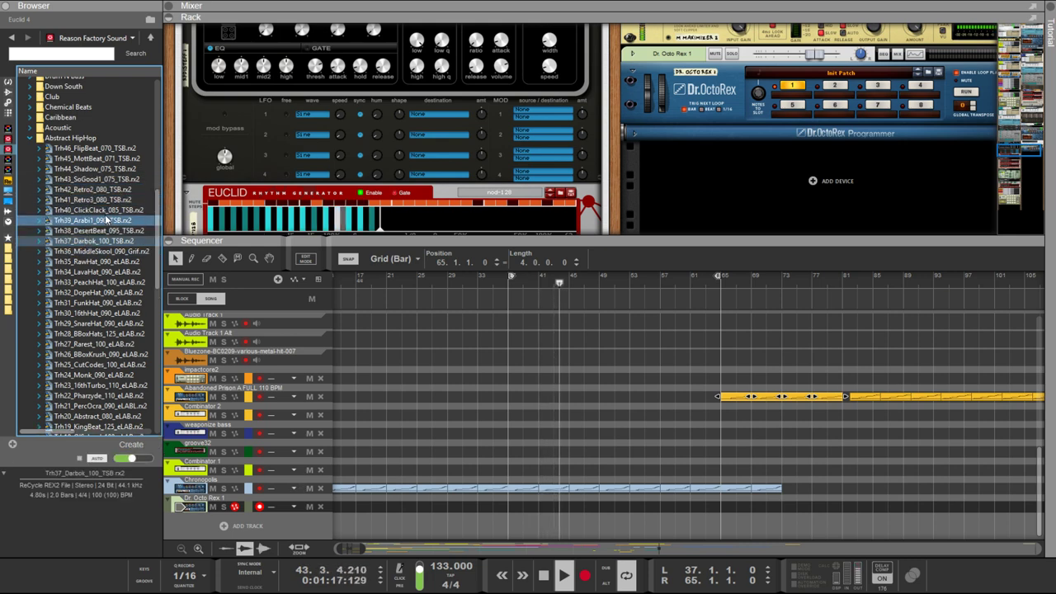
Skim the remaining drum loops and collapse the Dr Rex Drum Loops and Dr Octo Rex Patches folders
{"action": "scroll", "coordinate": [106, 231], "scroll_direction": "down", "scroll_amount": 7}
{"action": "scroll", "coordinate": [104, 241], "scroll_direction": "down", "scroll_amount": 2}
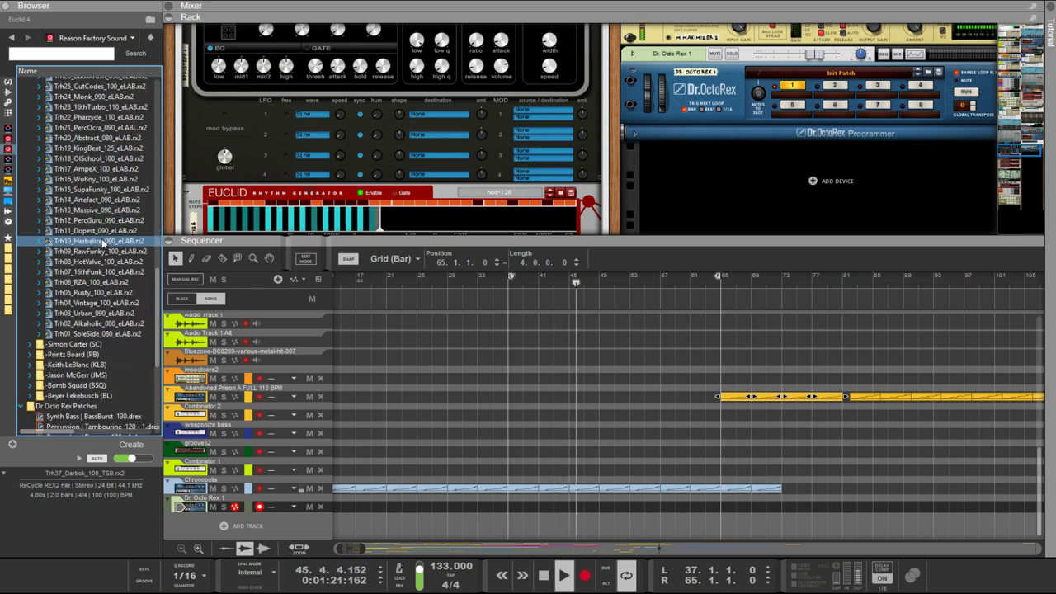
{"action": "scroll", "coordinate": [103, 240], "scroll_direction": "down", "scroll_amount": 5}
{"action": "scroll", "coordinate": [103, 240], "scroll_direction": "up", "scroll_amount": 15}
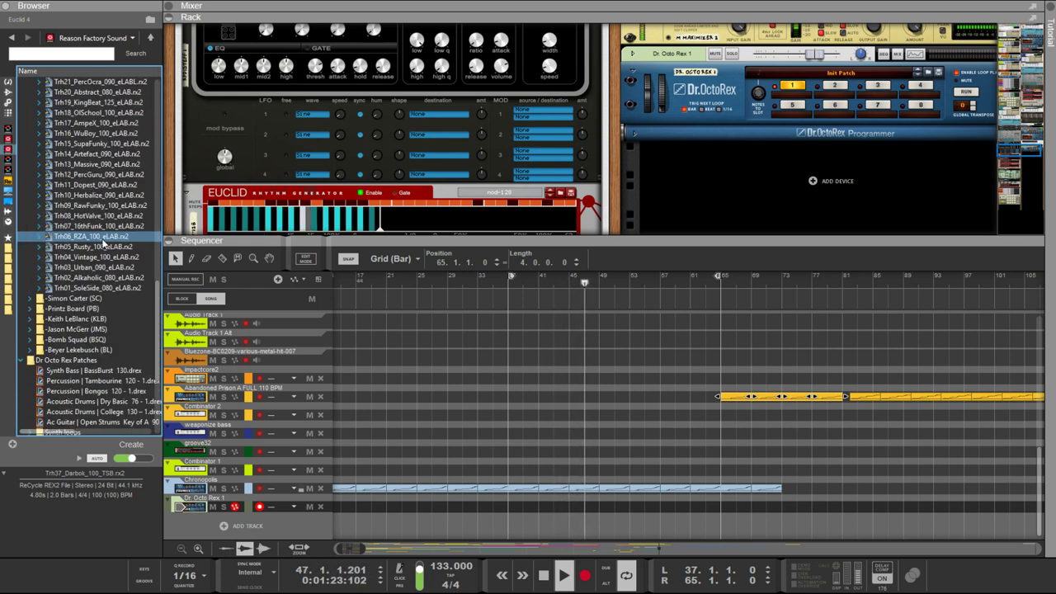
{"action": "scroll", "coordinate": [104, 237], "scroll_direction": "up", "scroll_amount": 10}
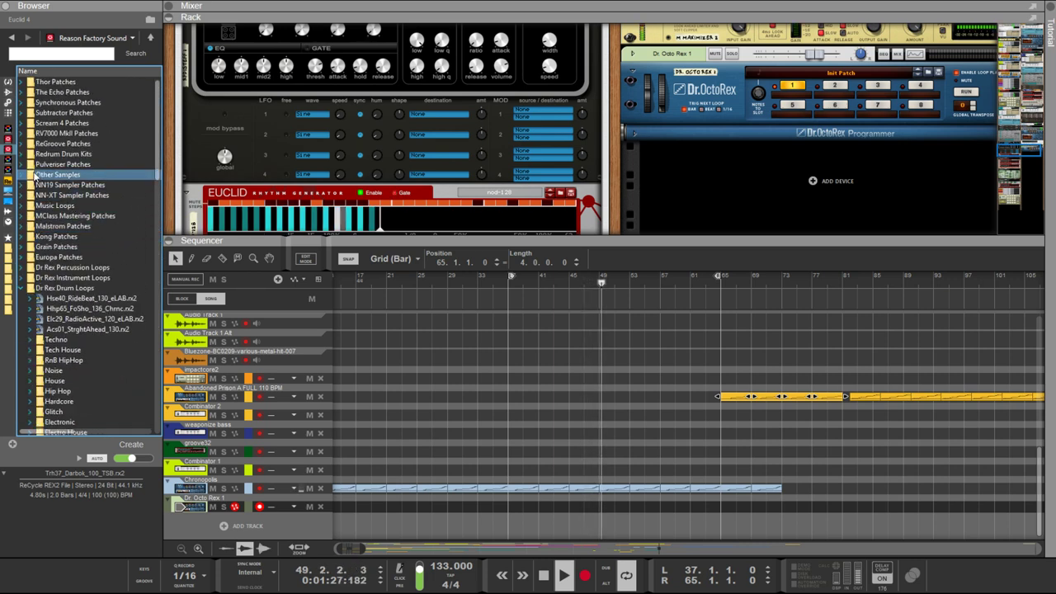
{"action": "left_click", "coordinate": [23, 288]}
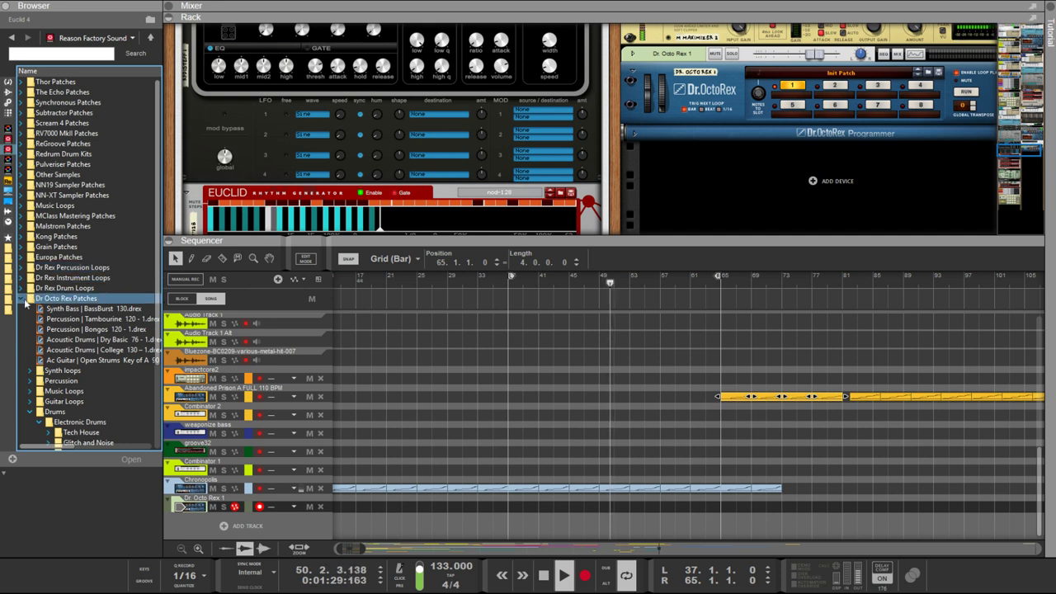
{"action": "left_click", "coordinate": [23, 299]}
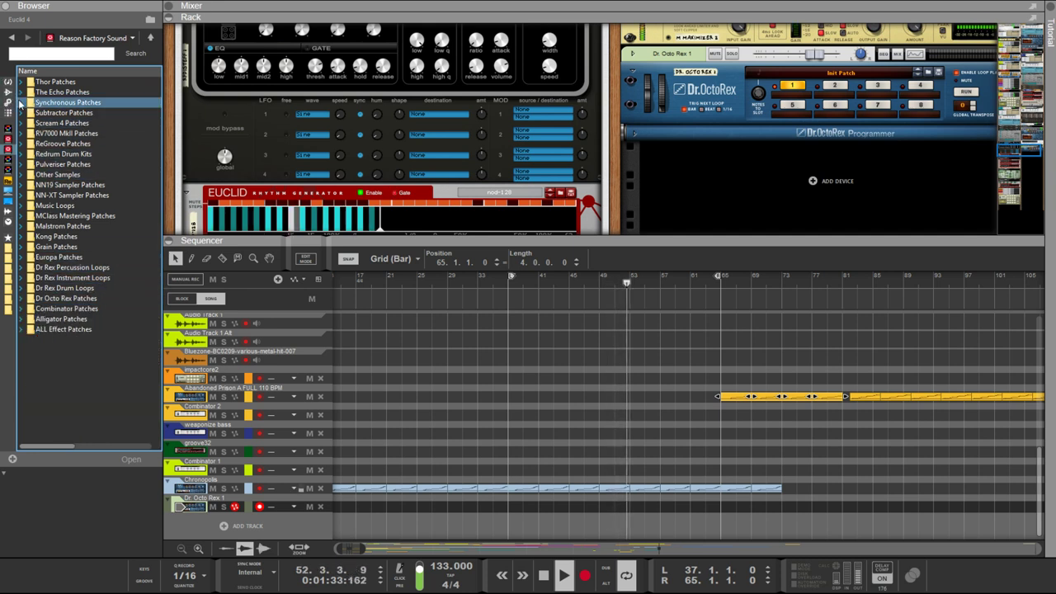
Switch the browser to the Refills location and expand the SM White Label - Raw Industrial Techno refill
{"action": "mouse_move", "coordinate": [10, 125]}
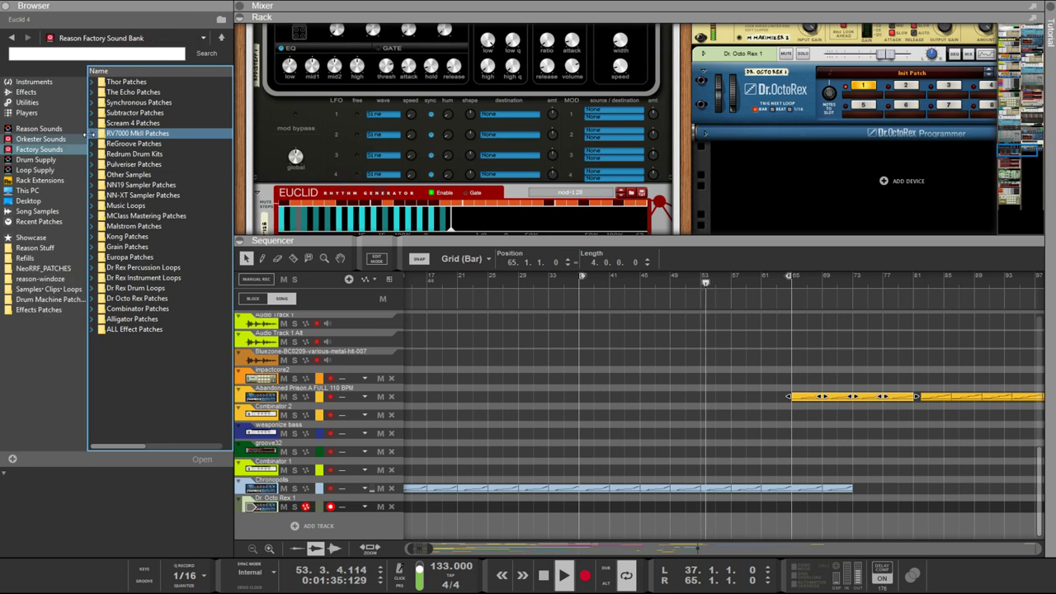
{"action": "left_click", "coordinate": [22, 94]}
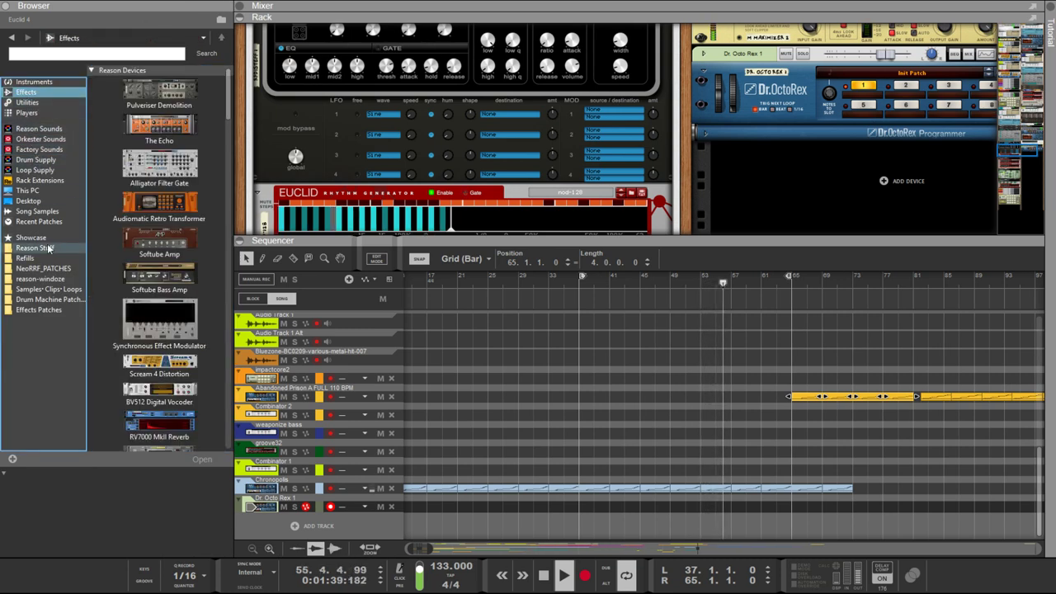
{"action": "left_click", "coordinate": [25, 258]}
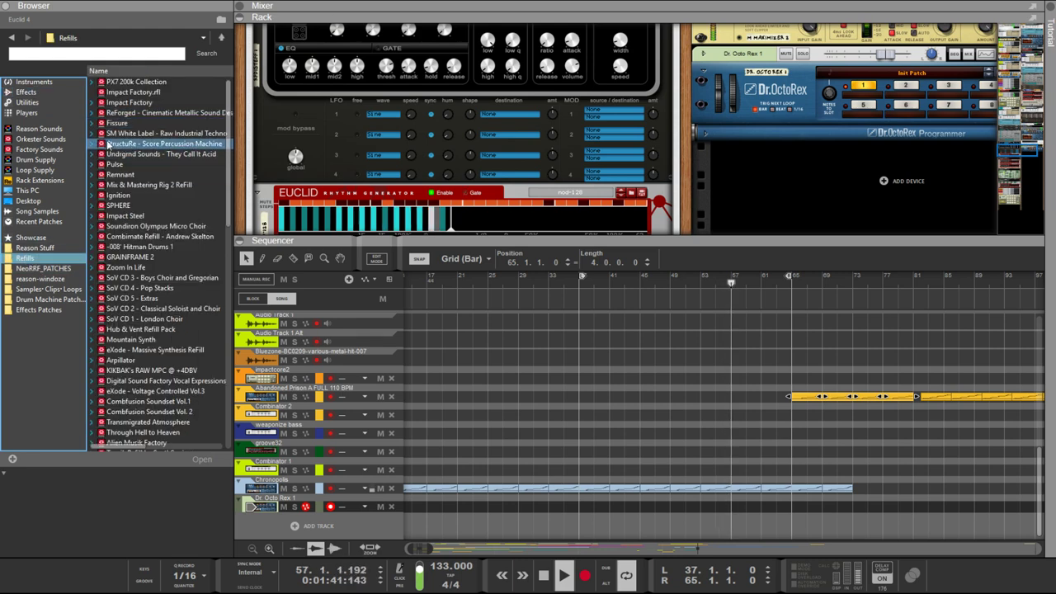
{"action": "left_click_drag", "start_coordinate": [85, 148], "coordinate": [78, 148]}
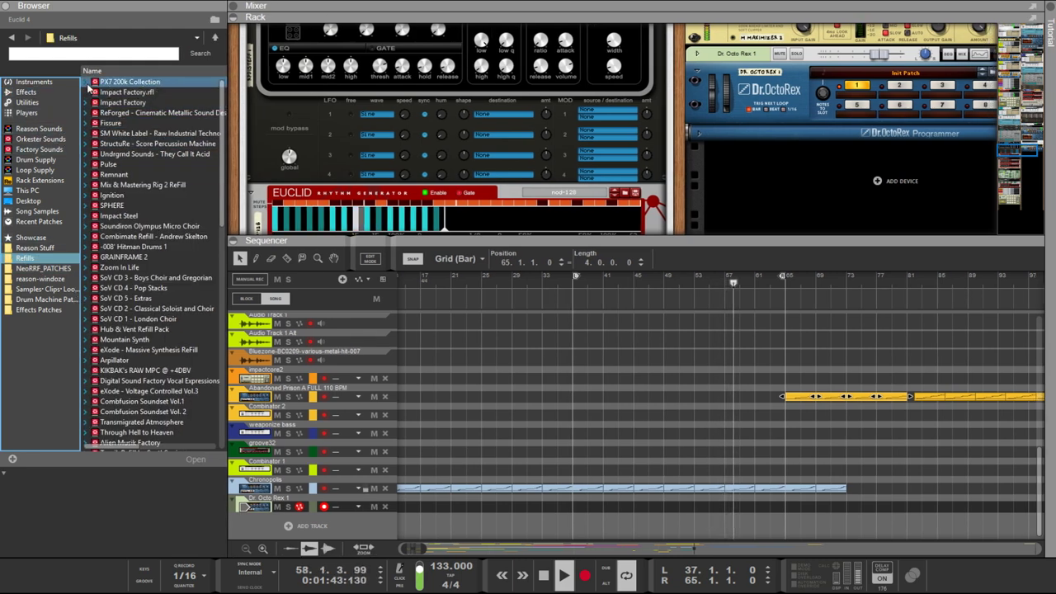
{"action": "left_click", "coordinate": [85, 133]}
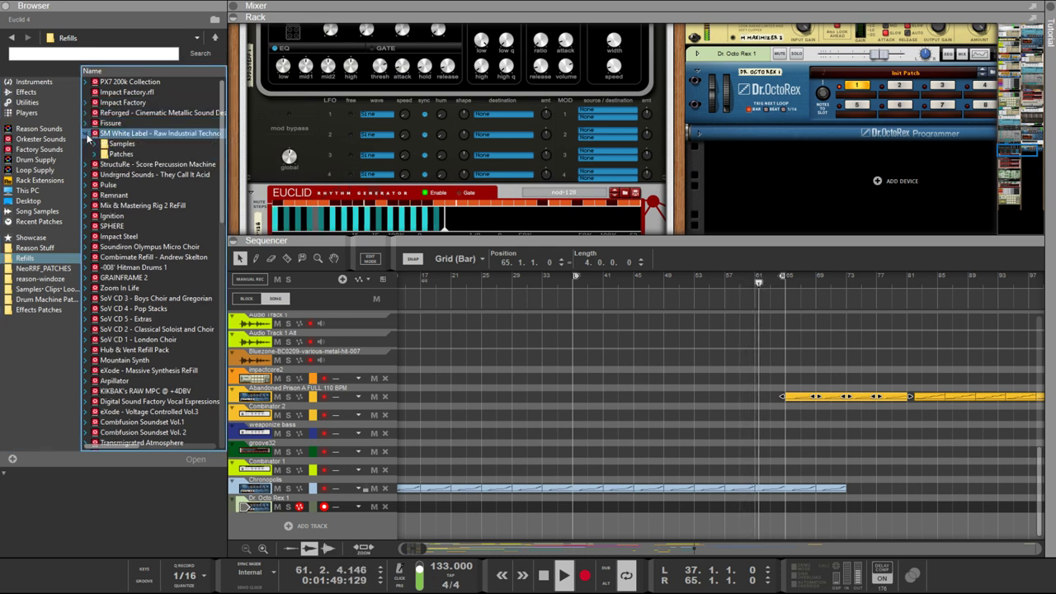
Open the Dr. Octo Rex drum loops in the SM White Label refill and preview drum loops 20, 24 and 14
{"action": "left_click", "coordinate": [93, 154]}
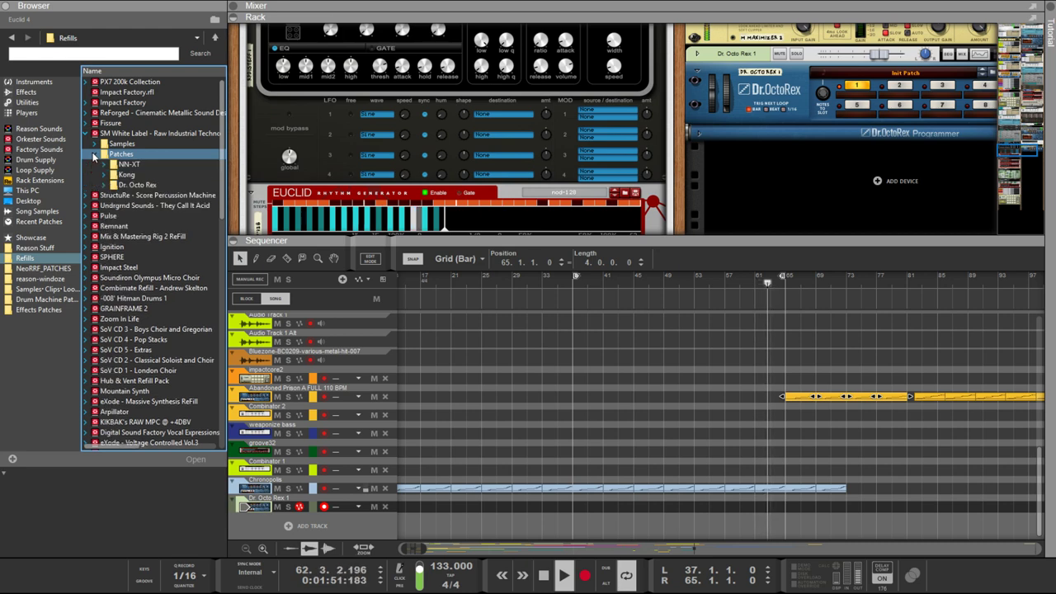
{"action": "left_click", "coordinate": [103, 185]}
{"action": "scroll", "coordinate": [109, 198], "scroll_direction": "down", "scroll_amount": 2}
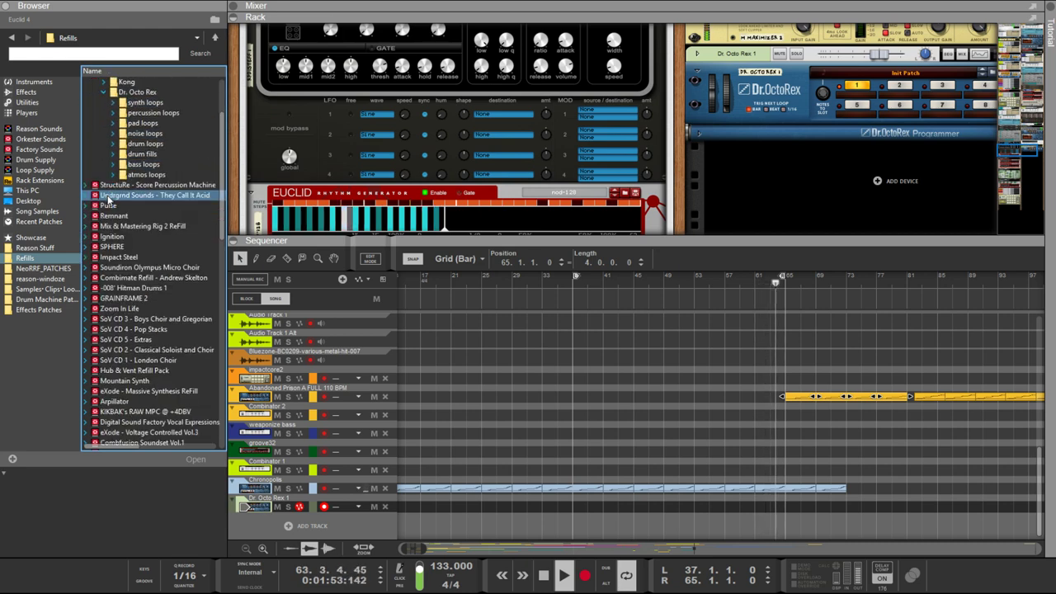
{"action": "left_click", "coordinate": [116, 175]}
{"action": "left_click", "coordinate": [114, 175]}
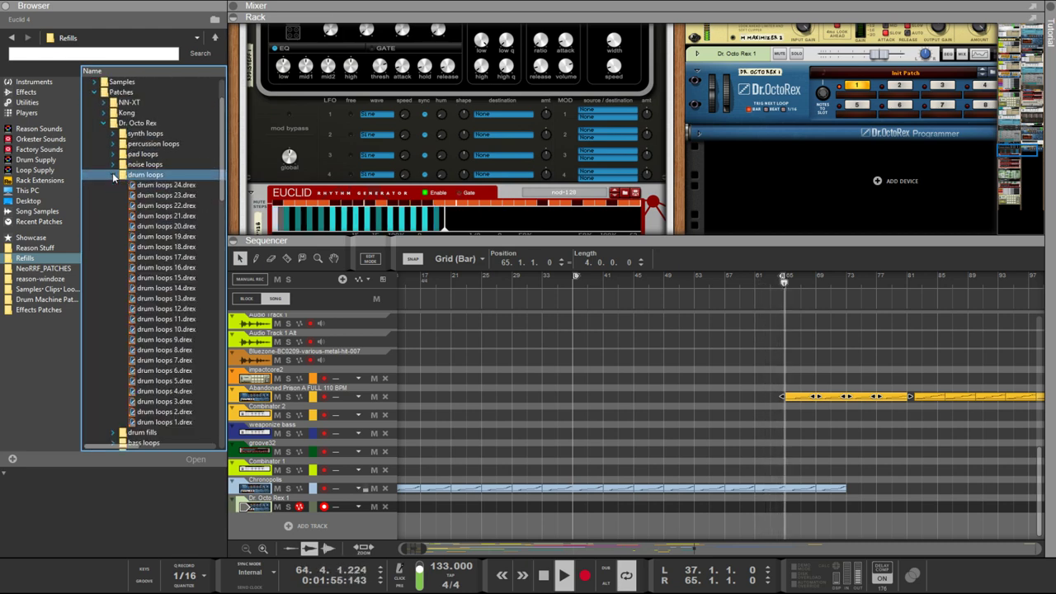
{"action": "left_click", "coordinate": [148, 226]}
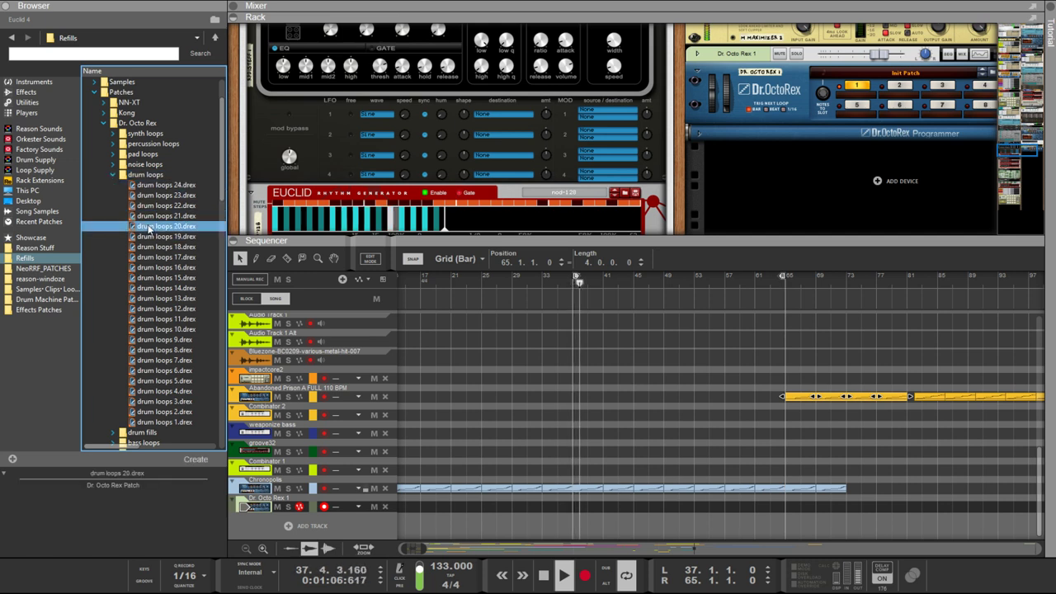
{"action": "left_click", "coordinate": [153, 186]}
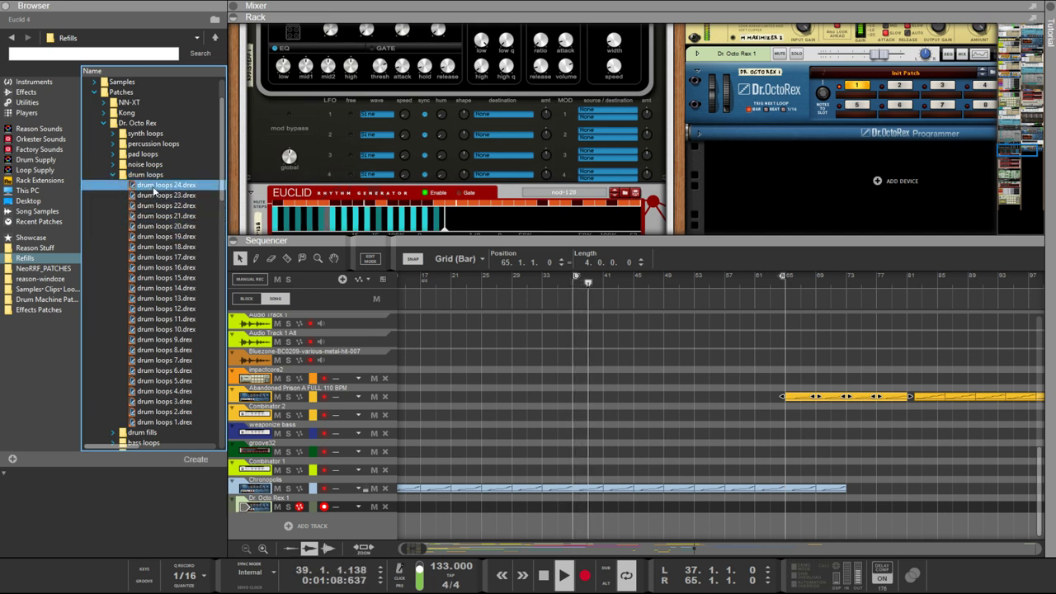
{"action": "left_click", "coordinate": [151, 288]}
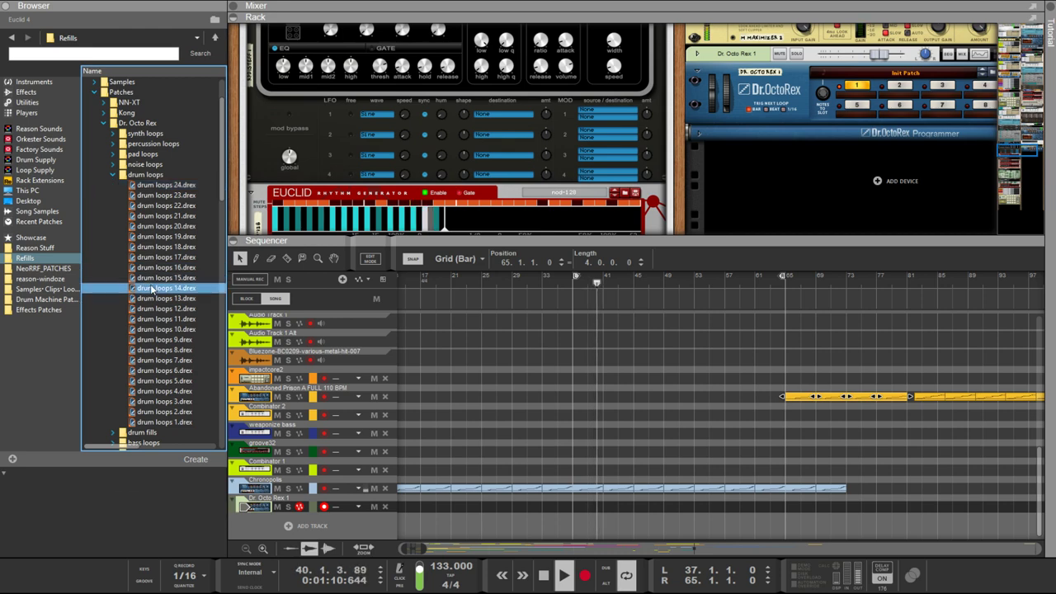
Open the Dr. Octo Rex drum loops in the Undrgrnd Sounds - They Call It Acid refill and preview drum loops 14
{"action": "scroll", "coordinate": [124, 309], "scroll_direction": "down", "scroll_amount": 4}
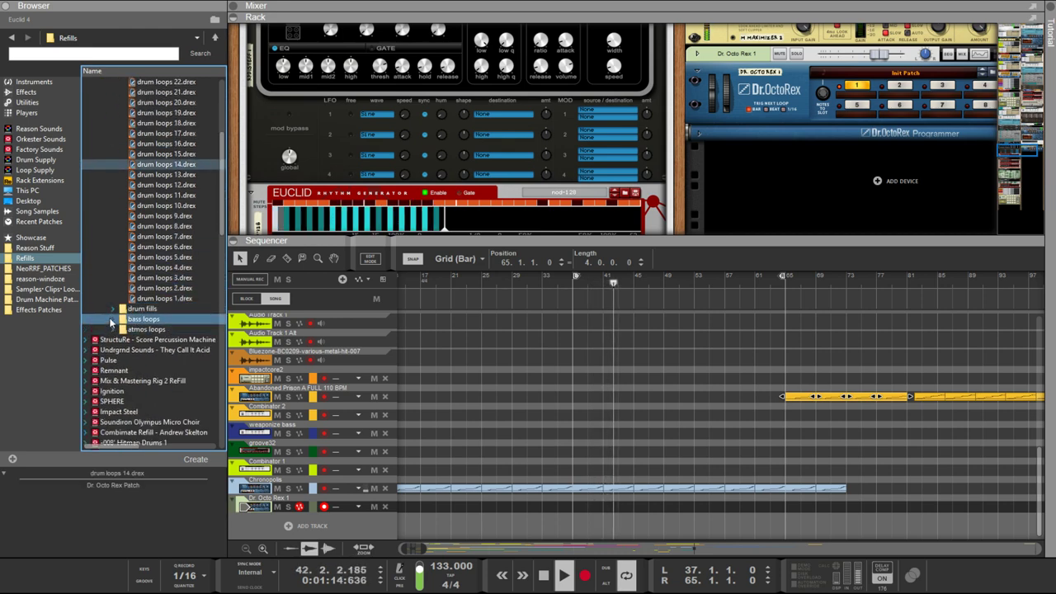
{"action": "scroll", "coordinate": [107, 321], "scroll_direction": "down", "scroll_amount": 4}
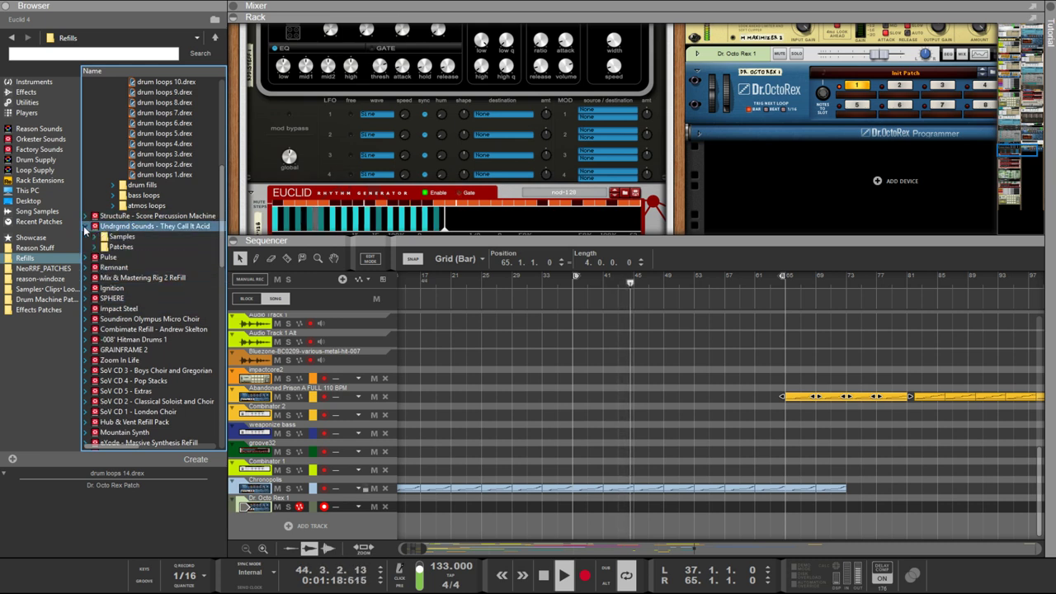
{"action": "left_click", "coordinate": [84, 226]}
{"action": "left_click", "coordinate": [94, 247]}
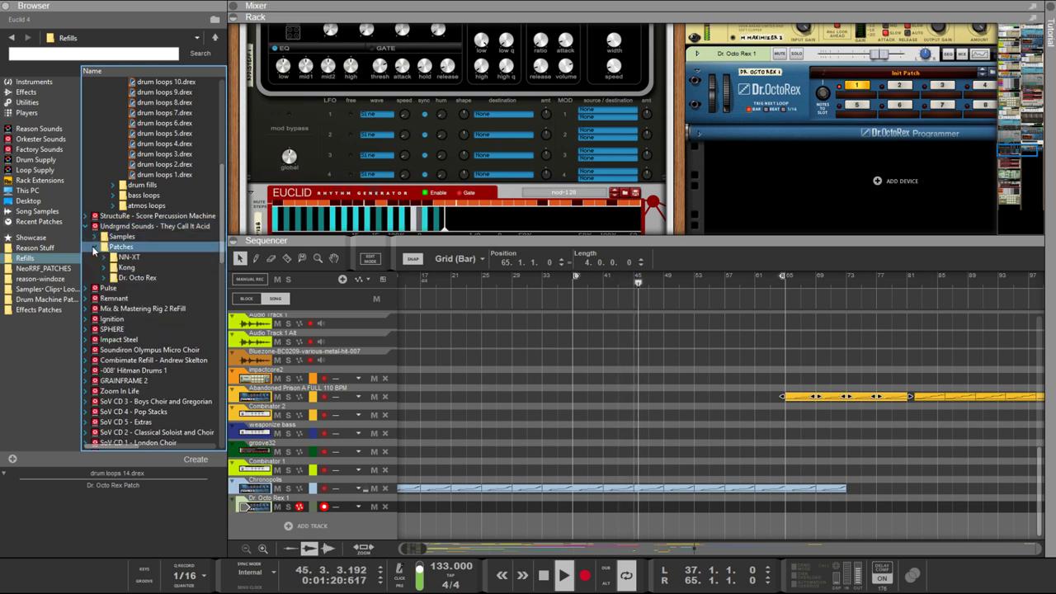
{"action": "left_click", "coordinate": [104, 278]}
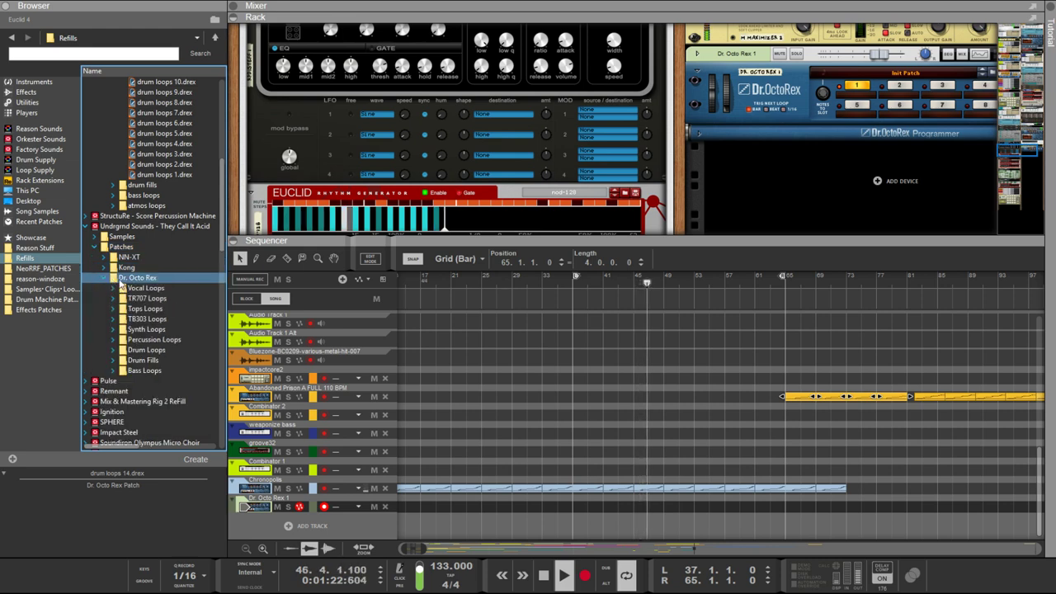
{"action": "scroll", "coordinate": [122, 297], "scroll_direction": "down", "scroll_amount": 2}
{"action": "left_click", "coordinate": [113, 288]}
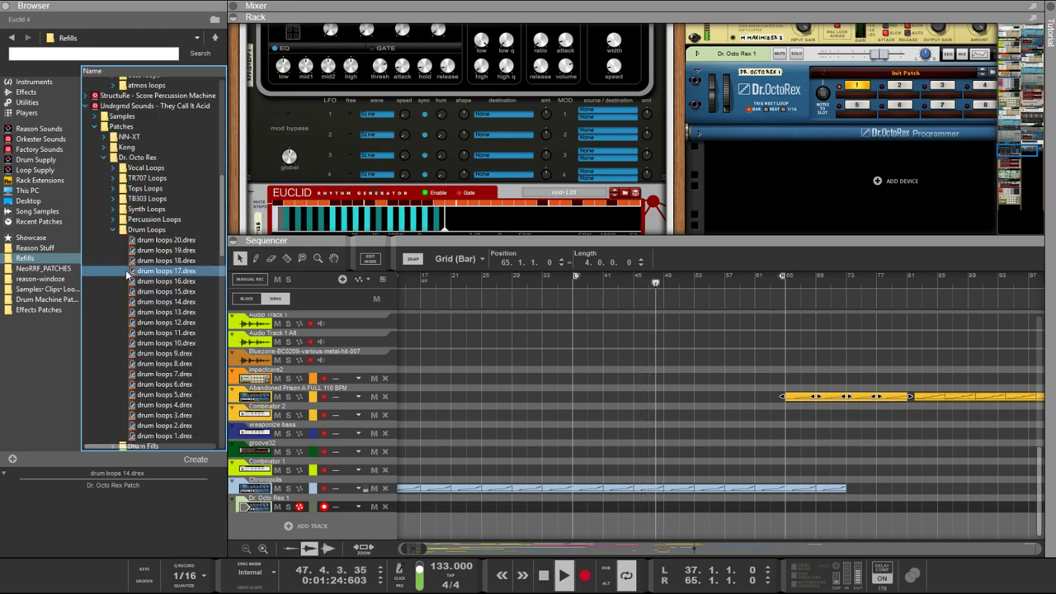
{"action": "left_click", "coordinate": [164, 303]}
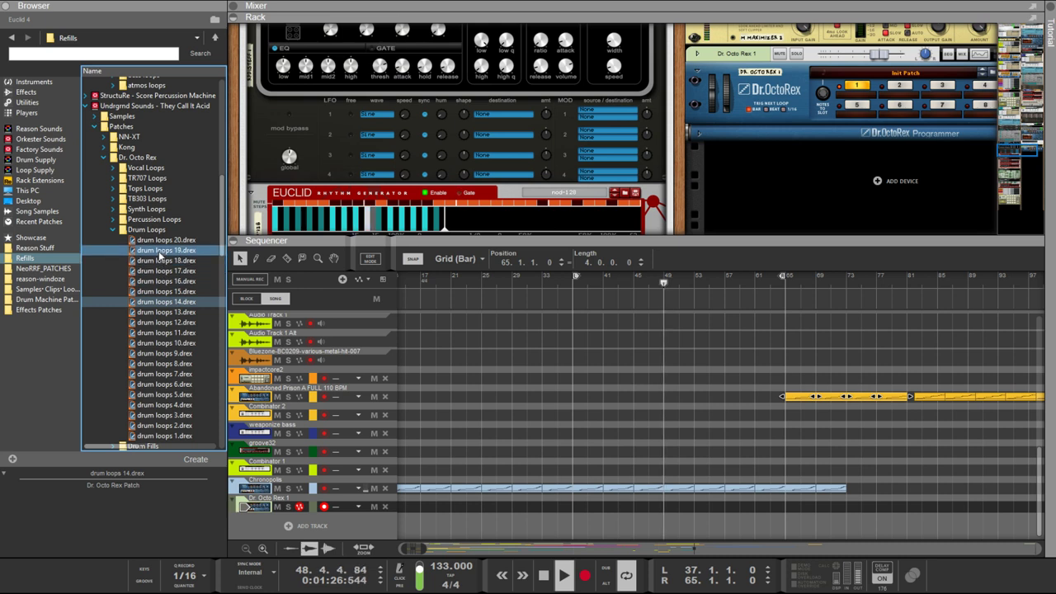
Load drum loops 1.drex from the Undrgrnd Sounds refill into the Dr. OctoRex and run its loop playback
{"action": "scroll", "coordinate": [154, 313], "scroll_direction": "down", "scroll_amount": 4}
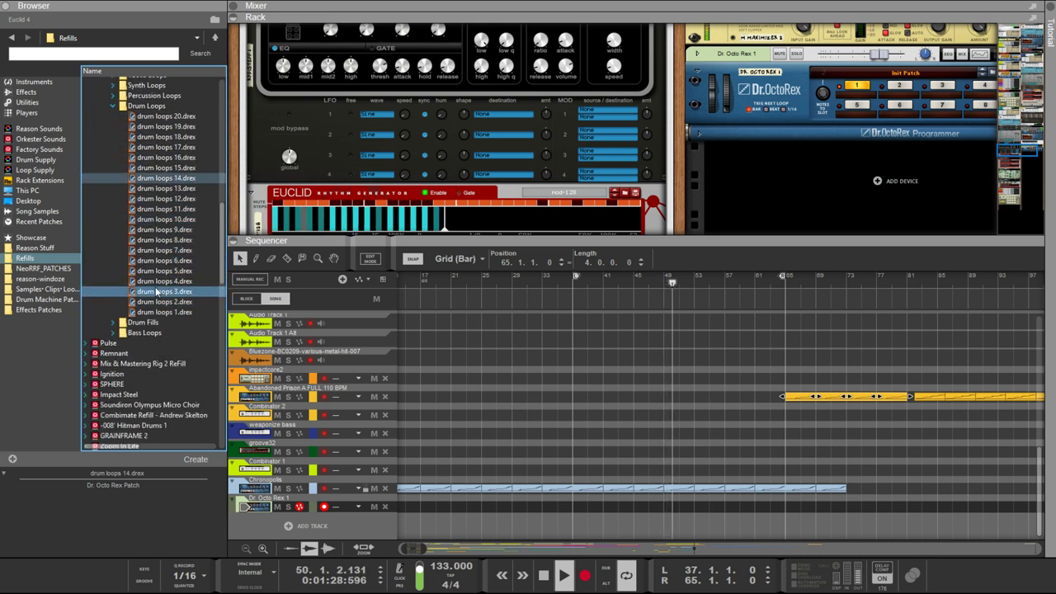
{"action": "left_click", "coordinate": [149, 312]}
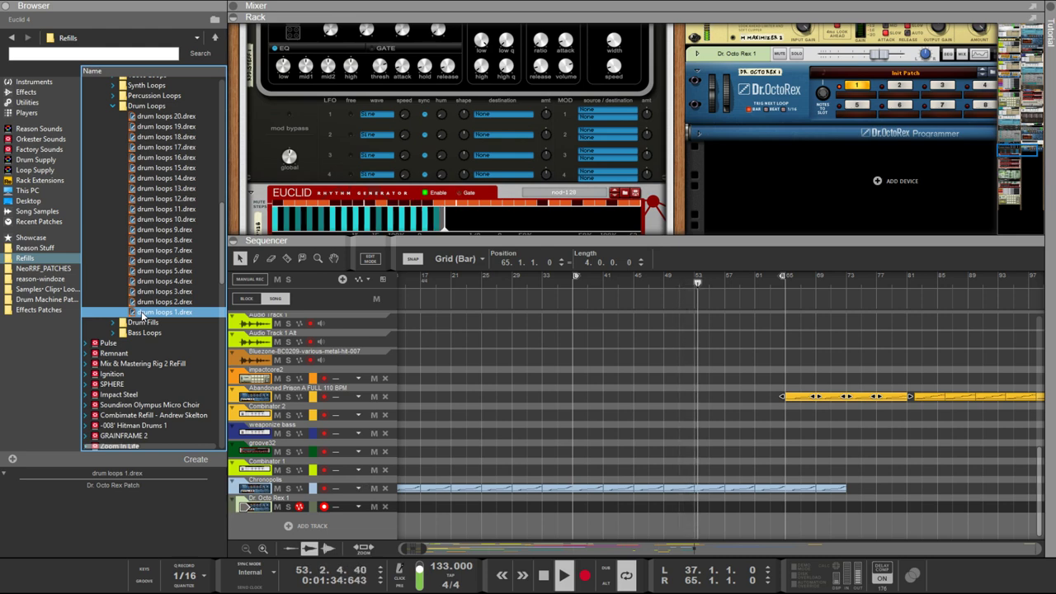
{"action": "double_click", "coordinate": [143, 314]}
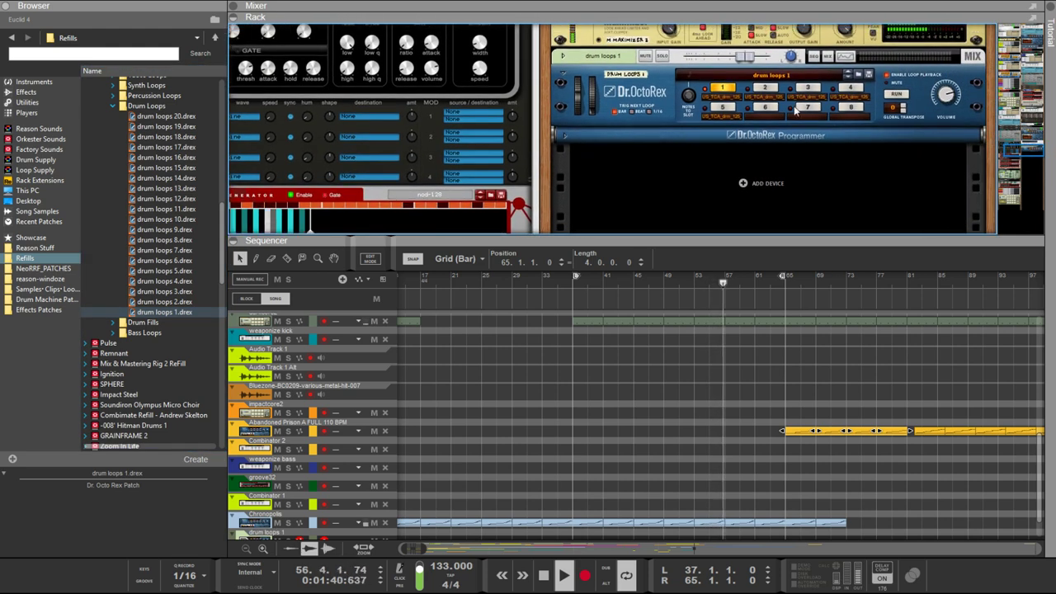
{"action": "left_click", "coordinate": [897, 95]}
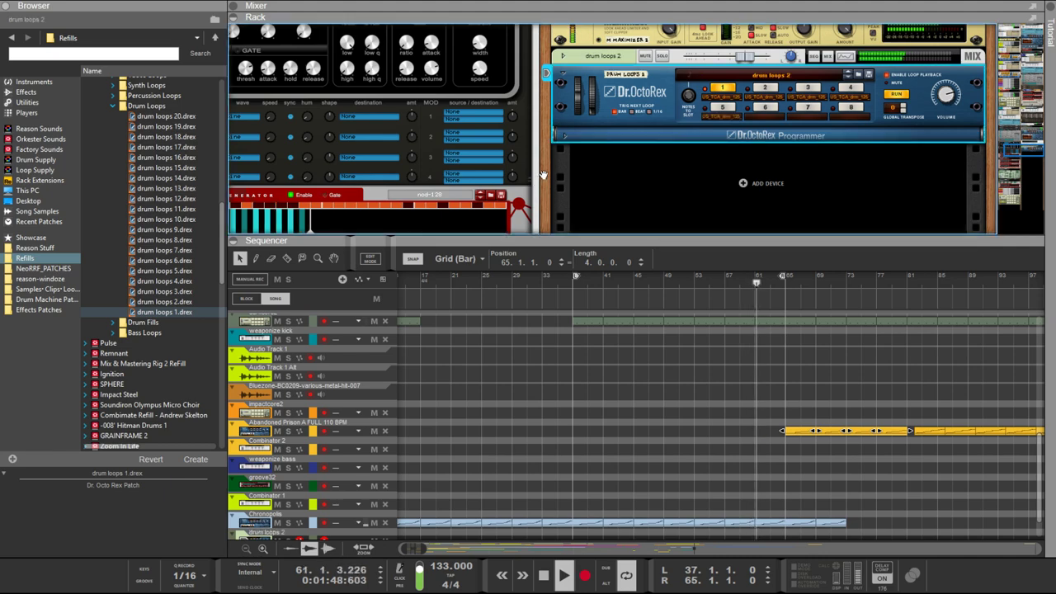
Shorten the pattern of the nod-128 Euclid rhythm generator to 14 steps
{"action": "scroll", "coordinate": [860, 123], "scroll_direction": "up", "scroll_amount": 15}
{"action": "scroll", "coordinate": [860, 122], "scroll_direction": "up", "scroll_amount": 5}
{"action": "scroll", "coordinate": [872, 142], "scroll_direction": "down", "scroll_amount": 2}
{"action": "scroll", "coordinate": [871, 142], "scroll_direction": "up", "scroll_amount": 2}
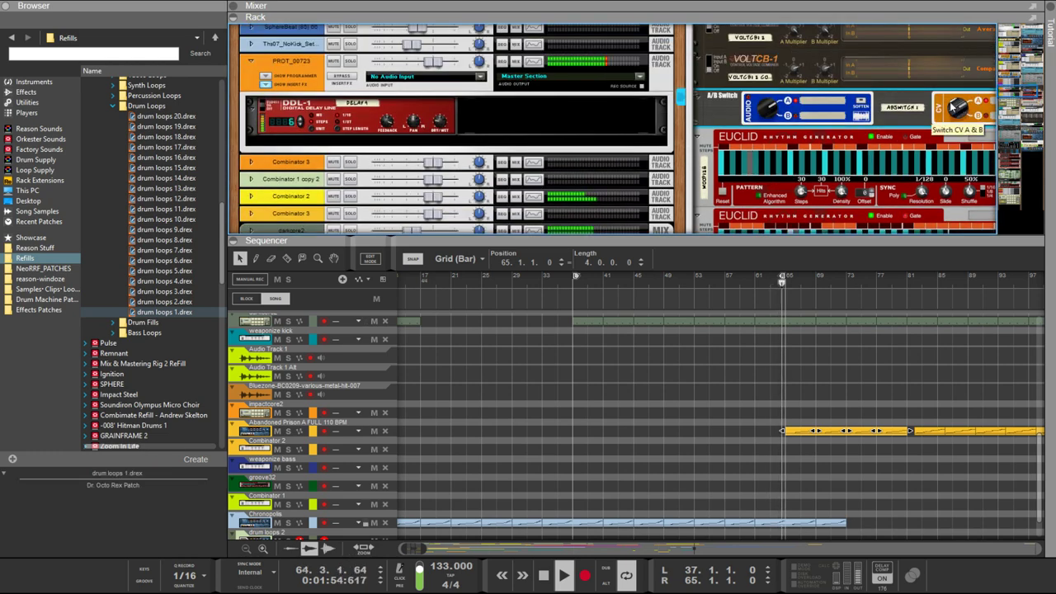
{"action": "scroll", "coordinate": [674, 181], "scroll_direction": "down", "scroll_amount": 6}
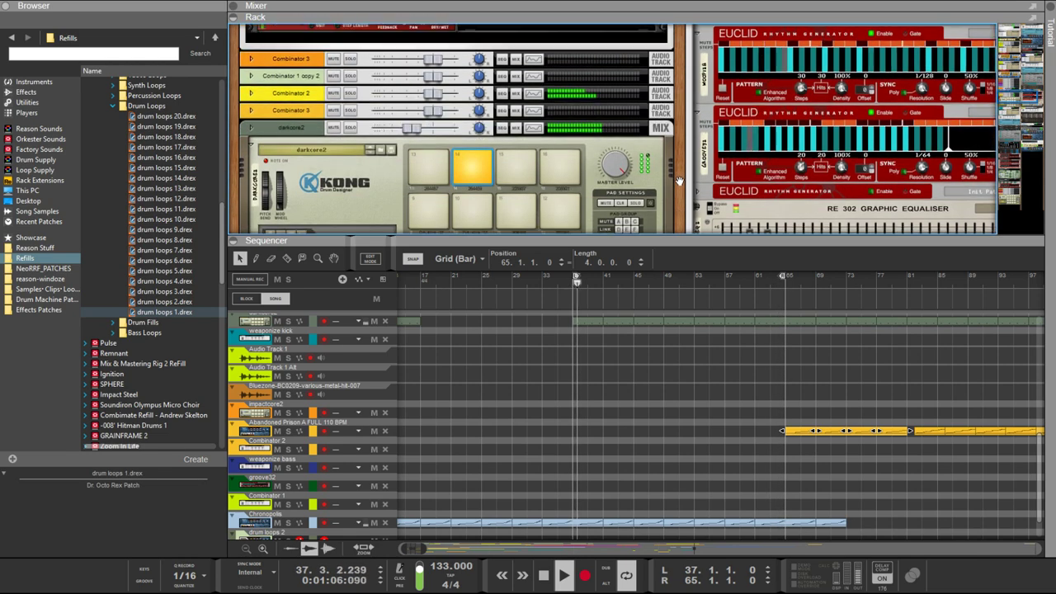
{"action": "scroll", "coordinate": [679, 179], "scroll_direction": "down", "scroll_amount": 8}
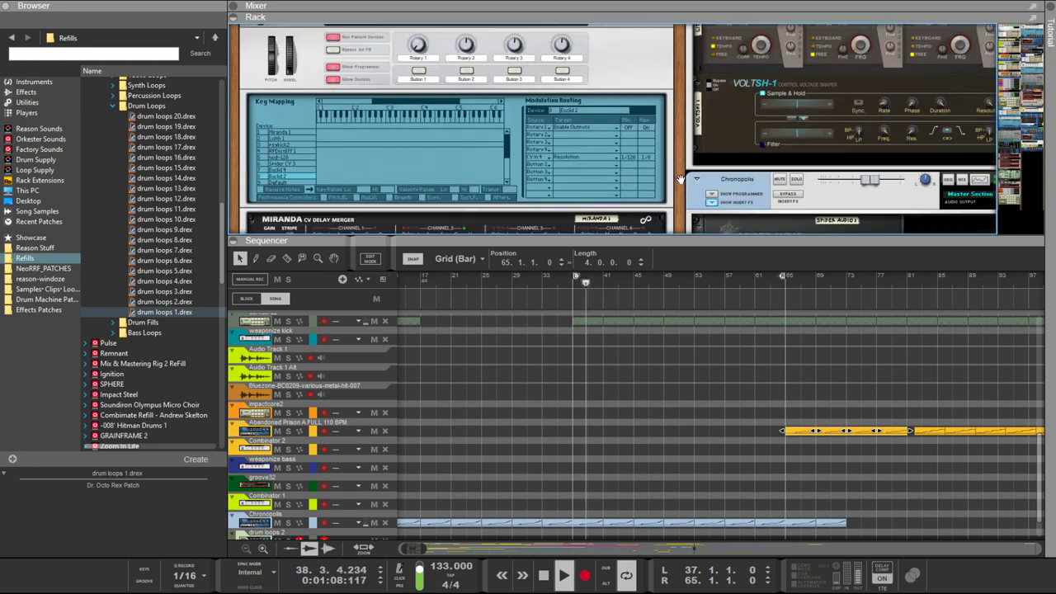
{"action": "scroll", "coordinate": [677, 177], "scroll_direction": "down", "scroll_amount": 10}
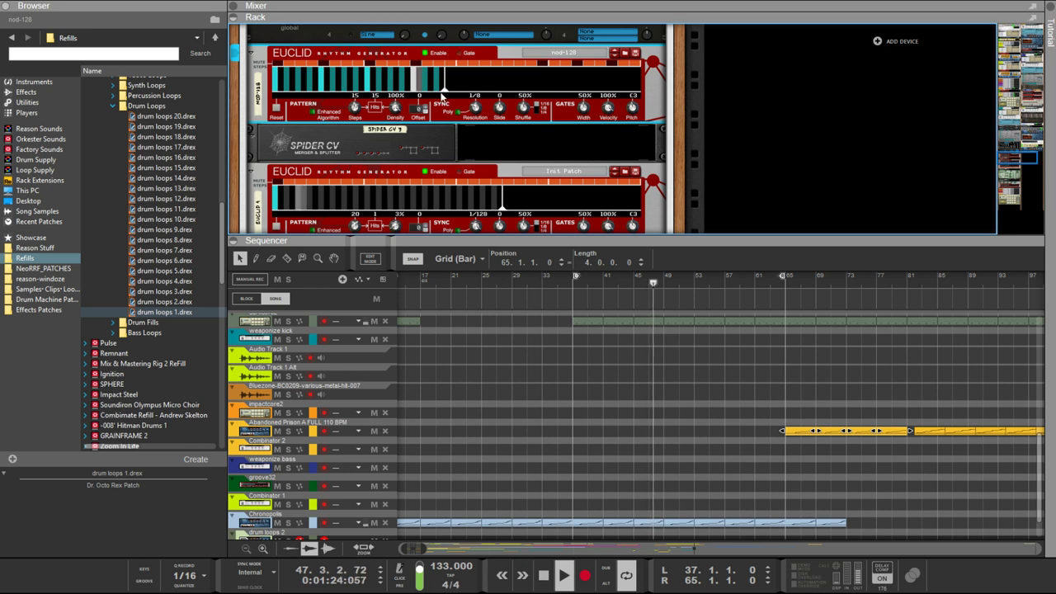
{"action": "mouse_move", "coordinate": [443, 93]}
{"action": "left_mouse_down"}
{"action": "mouse_move", "coordinate": [422, 98]}
{"action": "mouse_move", "coordinate": [433, 98]}
{"action": "left_mouse_up"}
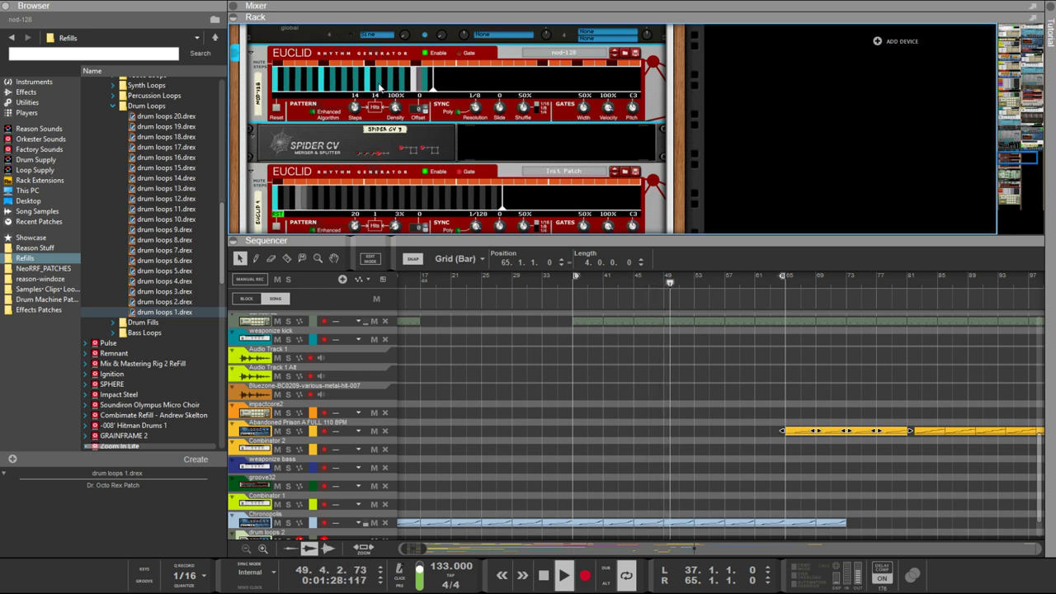
Enable the outputs of the Euclid 2 rhythm generator and set its resolution to 1/16
{"action": "scroll", "coordinate": [361, 119], "scroll_direction": "down", "scroll_amount": 2}
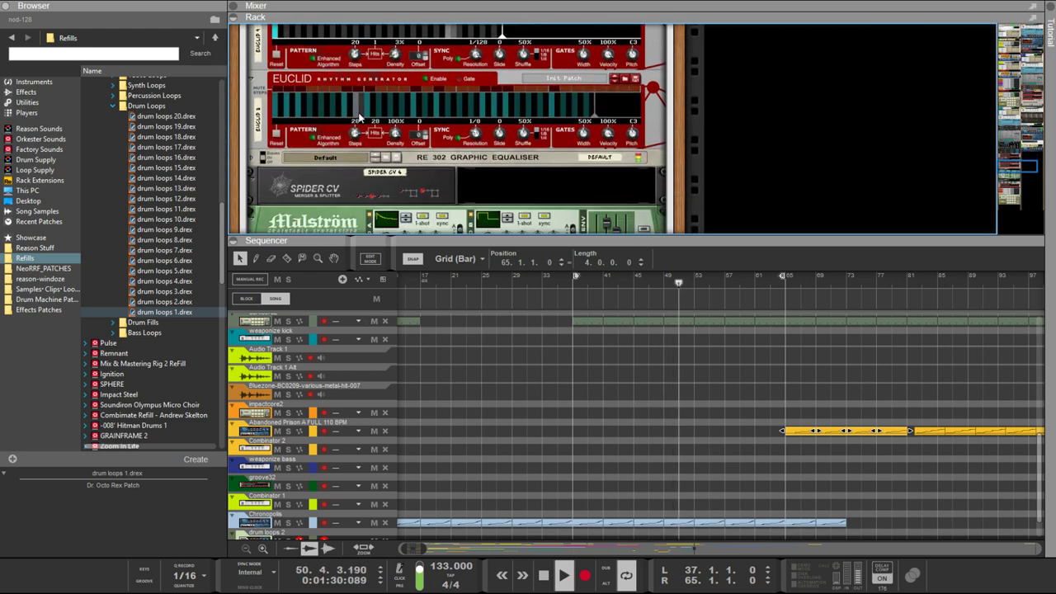
{"action": "scroll", "coordinate": [359, 126], "scroll_direction": "up", "scroll_amount": 1}
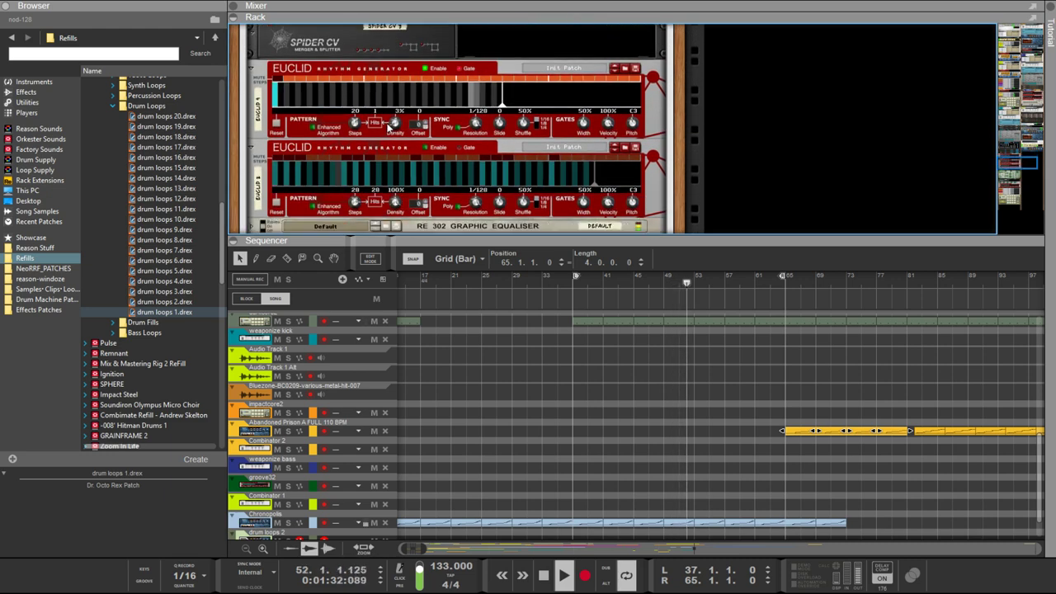
{"action": "scroll", "coordinate": [461, 91], "scroll_direction": "up", "scroll_amount": 10}
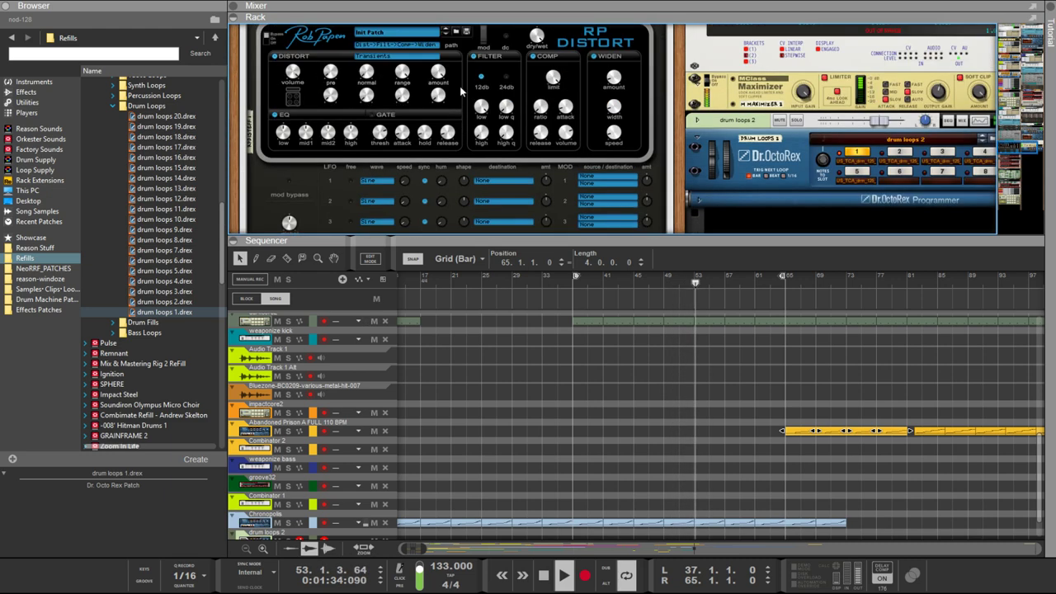
{"action": "scroll", "coordinate": [458, 84], "scroll_direction": "down", "scroll_amount": 10}
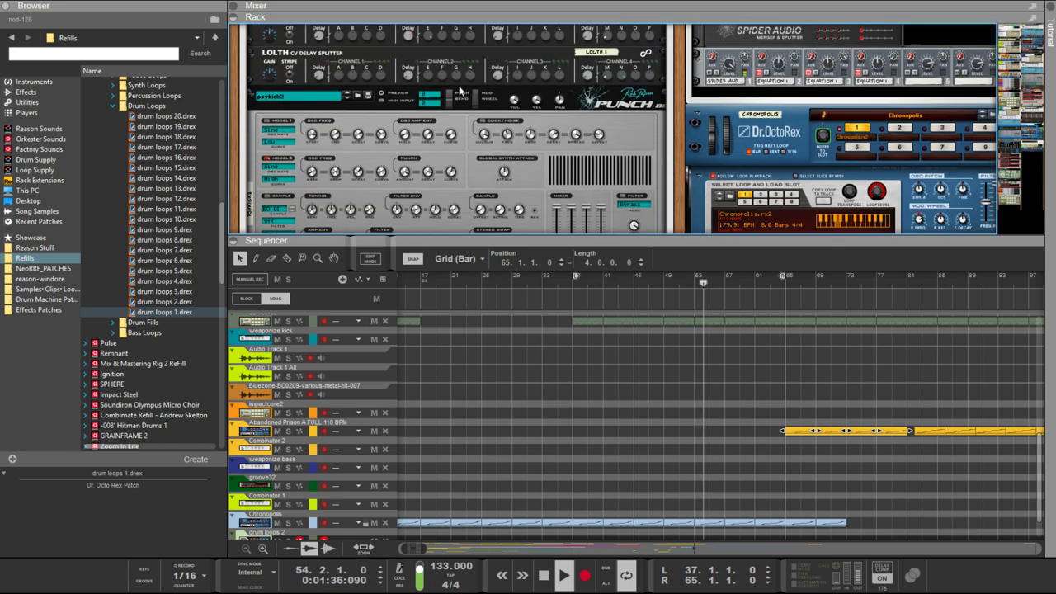
{"action": "scroll", "coordinate": [458, 85], "scroll_direction": "down", "scroll_amount": 4}
{"action": "scroll", "coordinate": [424, 70], "scroll_direction": "up", "scroll_amount": 2}
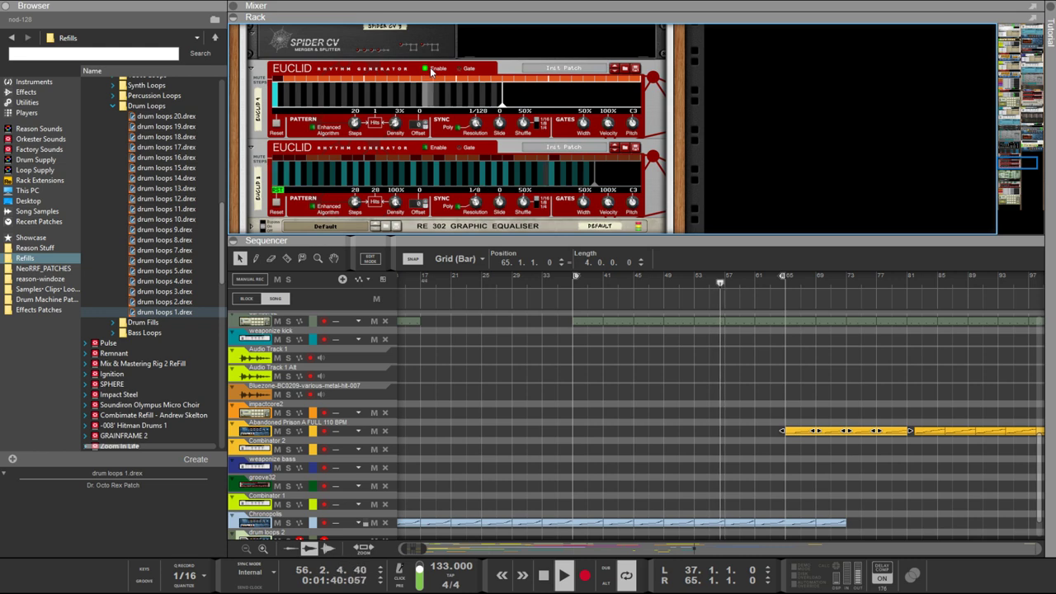
{"action": "scroll", "coordinate": [427, 70], "scroll_direction": "down", "scroll_amount": 1}
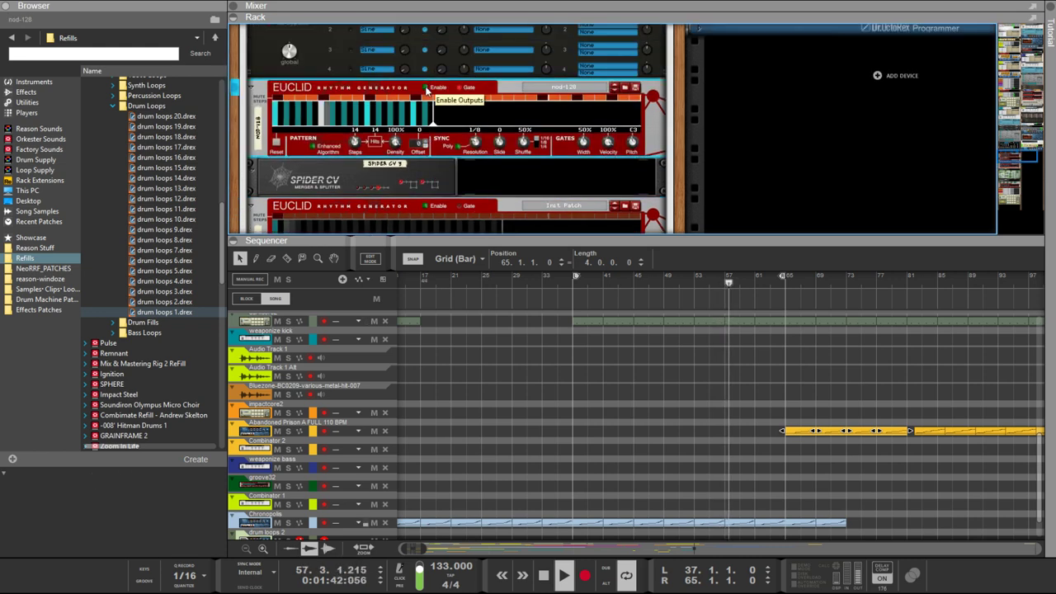
{"action": "scroll", "coordinate": [426, 89], "scroll_direction": "down", "scroll_amount": 2}
{"action": "left_click", "coordinate": [425, 78]}
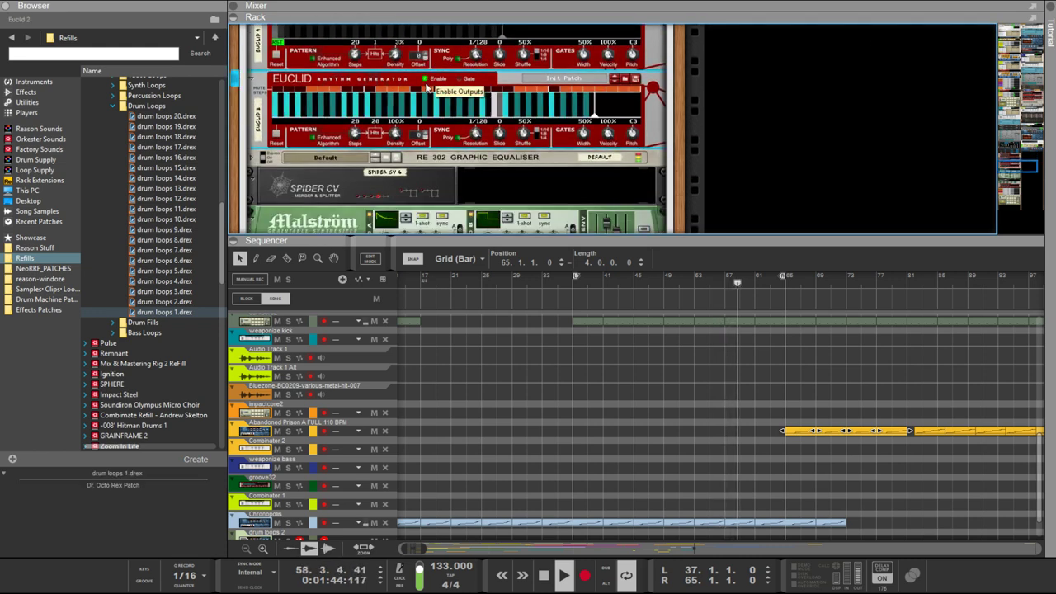
{"action": "left_click_drag", "start_coordinate": [477, 140], "coordinate": [450, 211]}
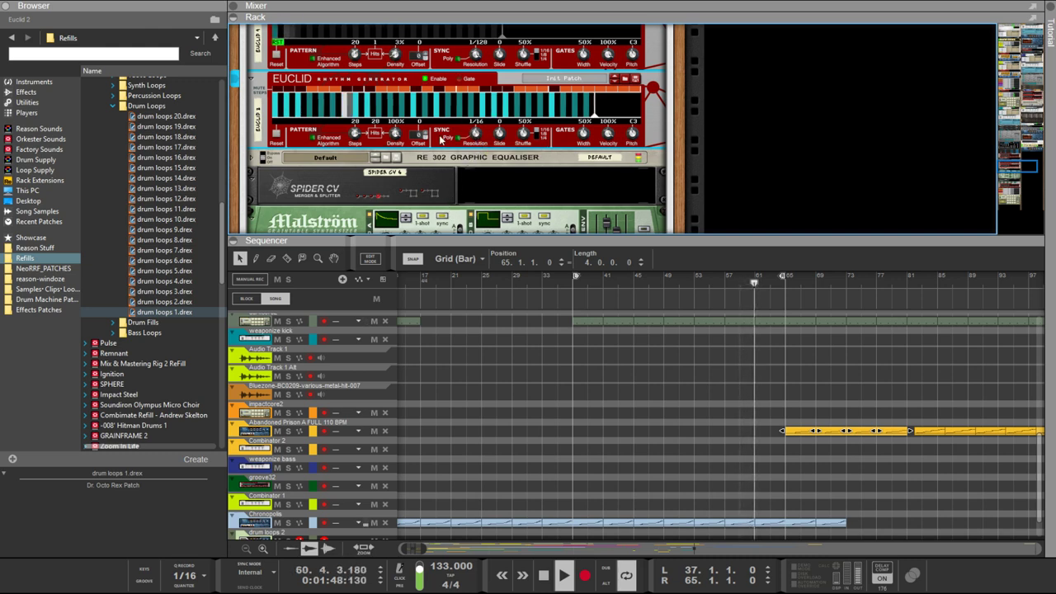
Set the resolution of the nod-128 Euclid rhythm generator to 1/4
{"action": "scroll", "coordinate": [446, 115], "scroll_direction": "up", "scroll_amount": 3}
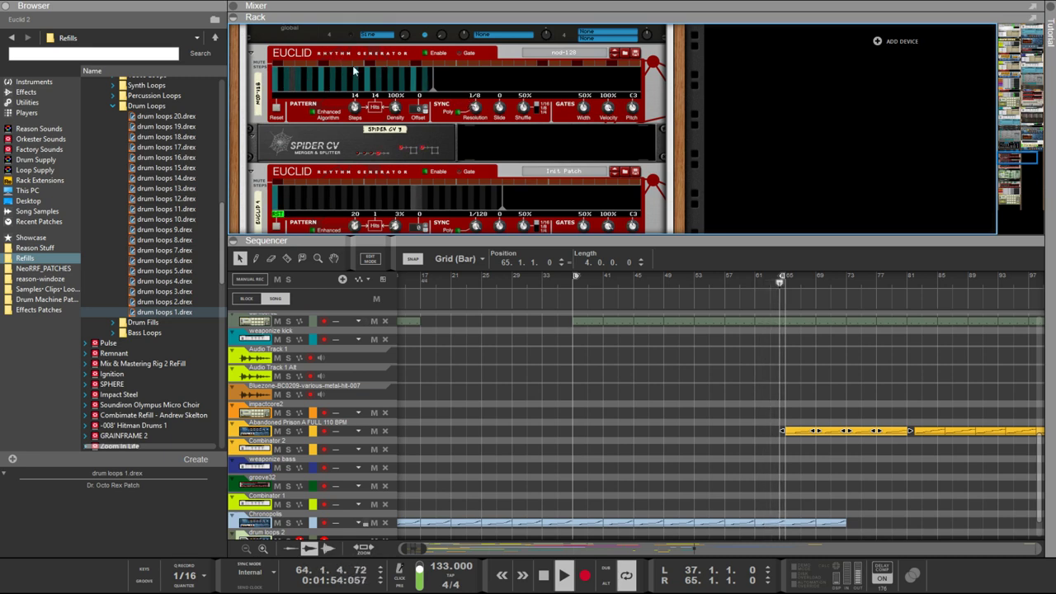
{"action": "key", "text": "Tab"}
{"action": "key", "text": "Tab"}
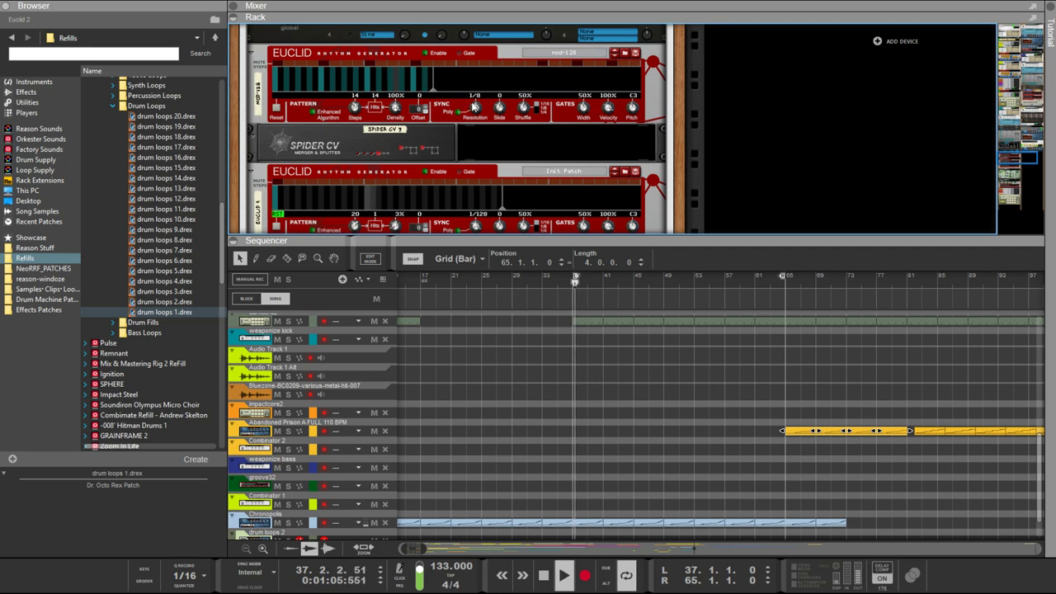
{"action": "left_click_drag", "start_coordinate": [475, 118], "coordinate": [475, 122]}
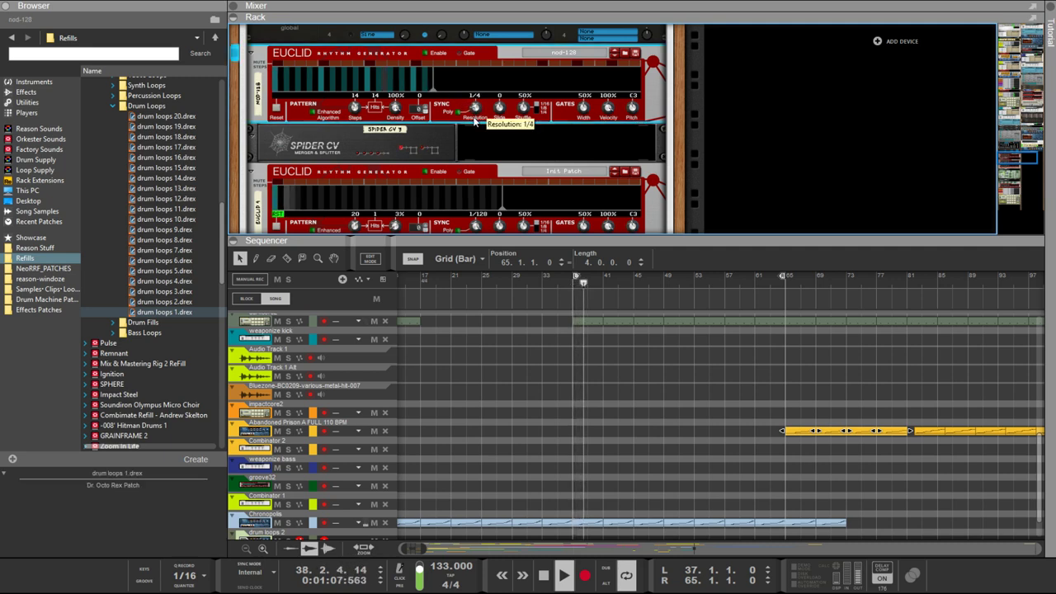
Duplicate the Spider CV merger and splitter mounted below the RE 302 graphic equaliser
{"action": "key", "text": "Tab"}
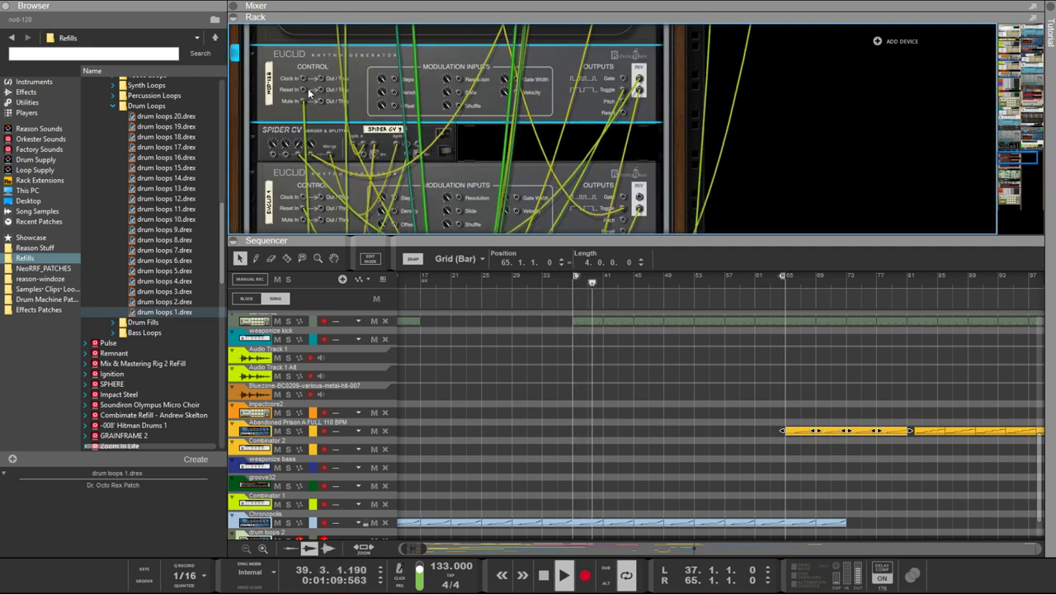
{"action": "left_click_drag", "start_coordinate": [320, 101], "coordinate": [359, 139]}
{"action": "scroll", "coordinate": [340, 122], "scroll_direction": "down", "scroll_amount": 3}
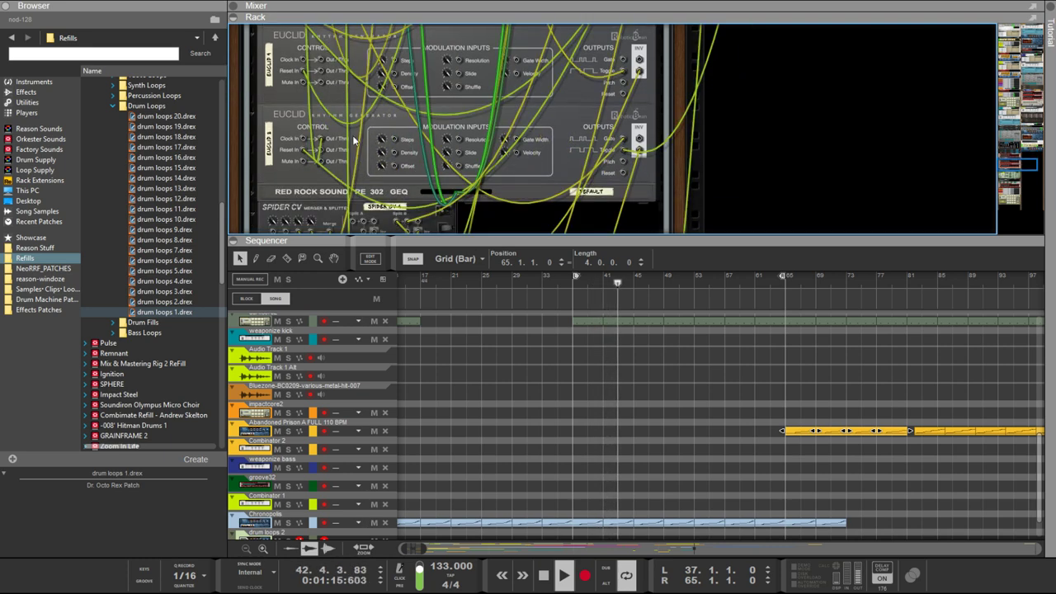
{"action": "left_click", "coordinate": [493, 214]}
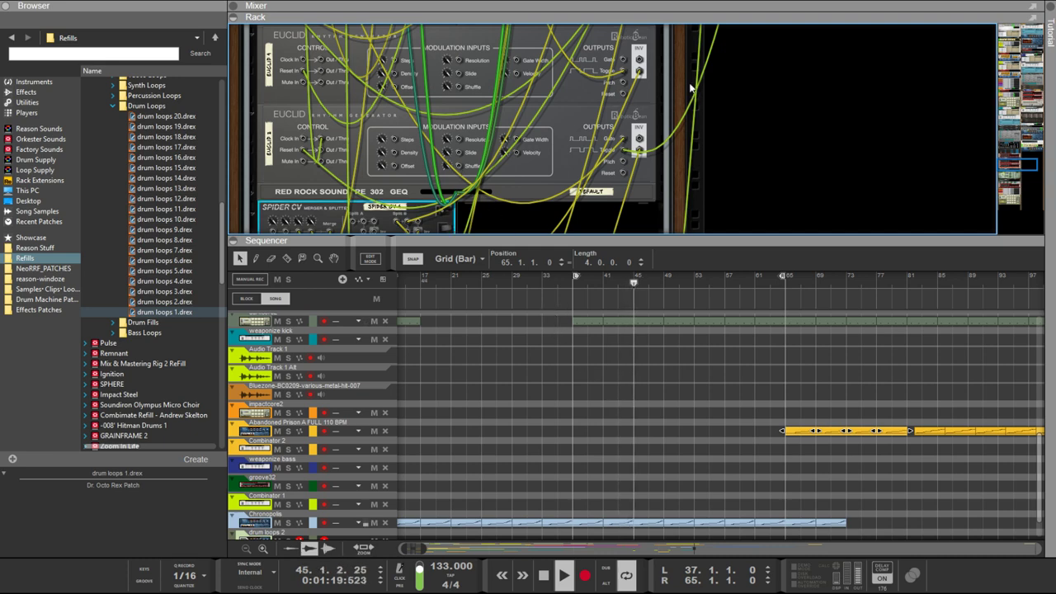
{"action": "key", "text": "ctrl+d"}
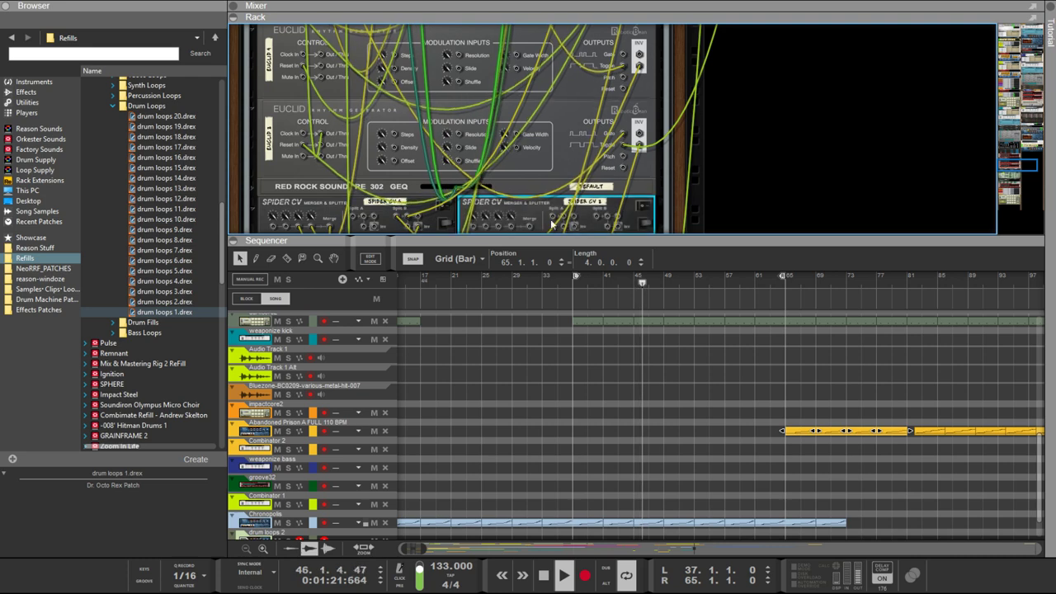
Patch the nod-128 Euclid's Reset Out/Thru to the duplicated Spider CV
{"action": "left_click_drag", "start_coordinate": [303, 145], "coordinate": [500, 128]}
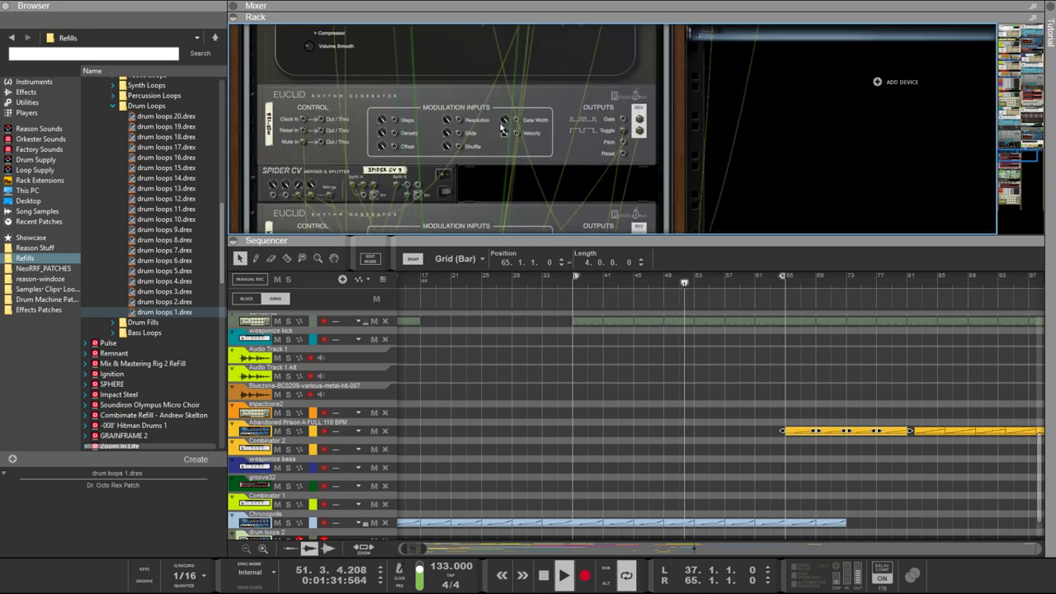
{"action": "scroll", "coordinate": [500, 128], "scroll_direction": "down", "scroll_amount": 2}
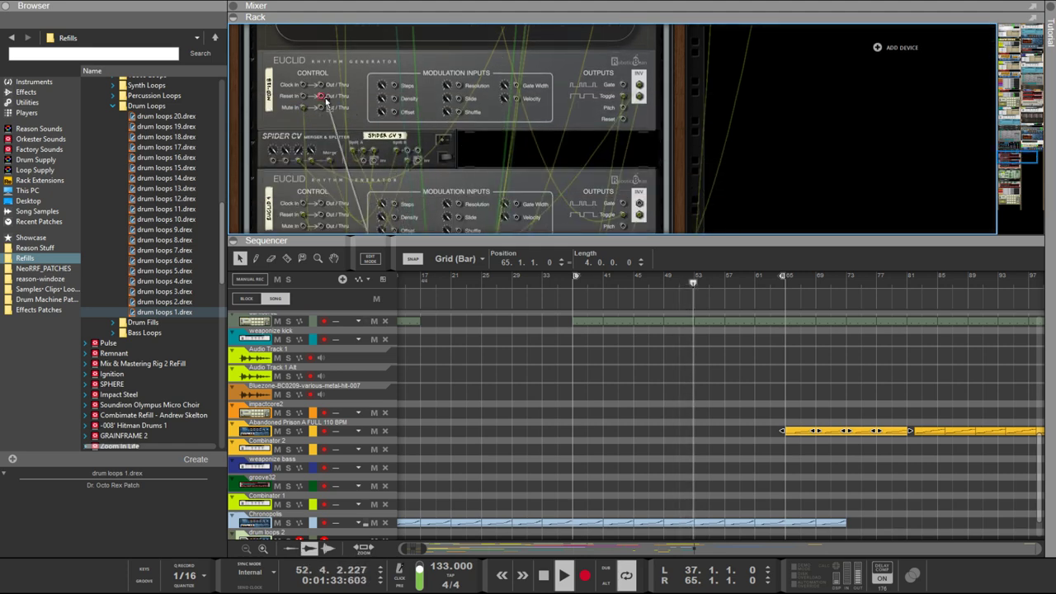
{"action": "key", "text": "Tab"}
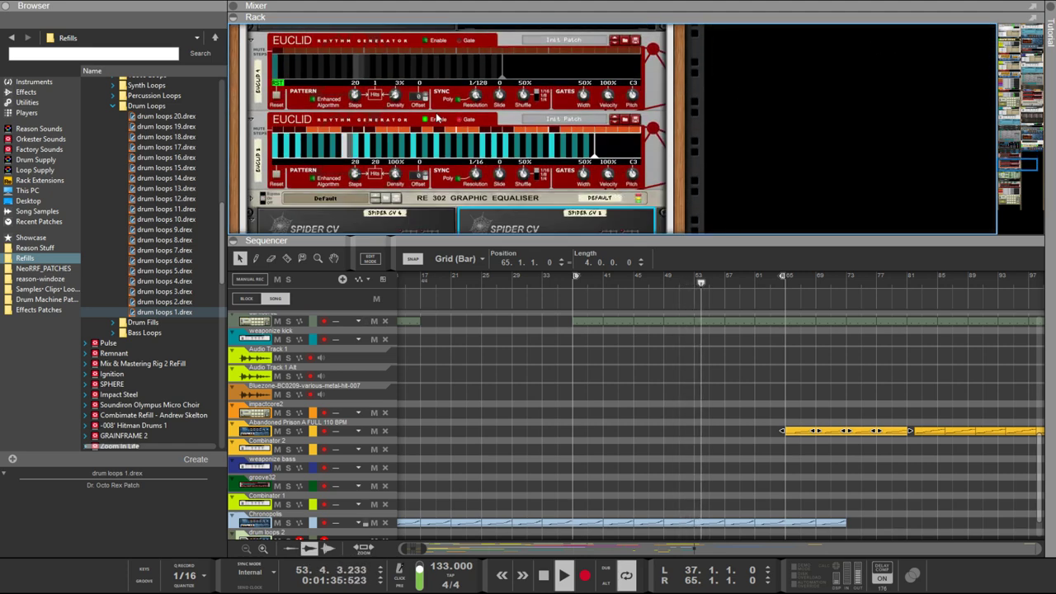
Lengthen the pattern of the nod-128 Euclid rhythm generator to 16 steps
{"action": "scroll", "coordinate": [437, 118], "scroll_direction": "up", "scroll_amount": 4}
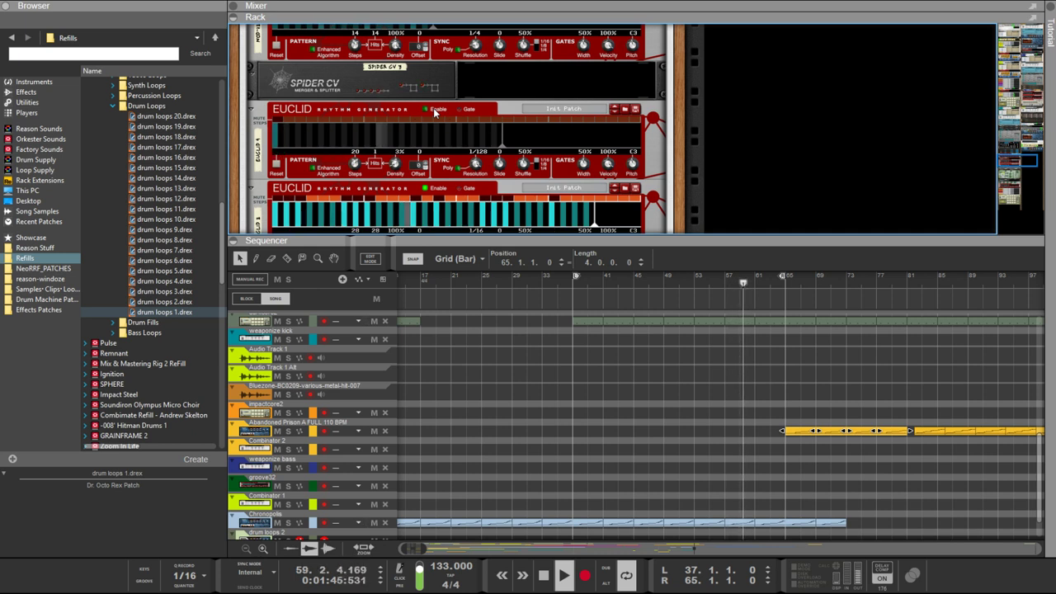
{"action": "scroll", "coordinate": [434, 112], "scroll_direction": "down", "scroll_amount": 2}
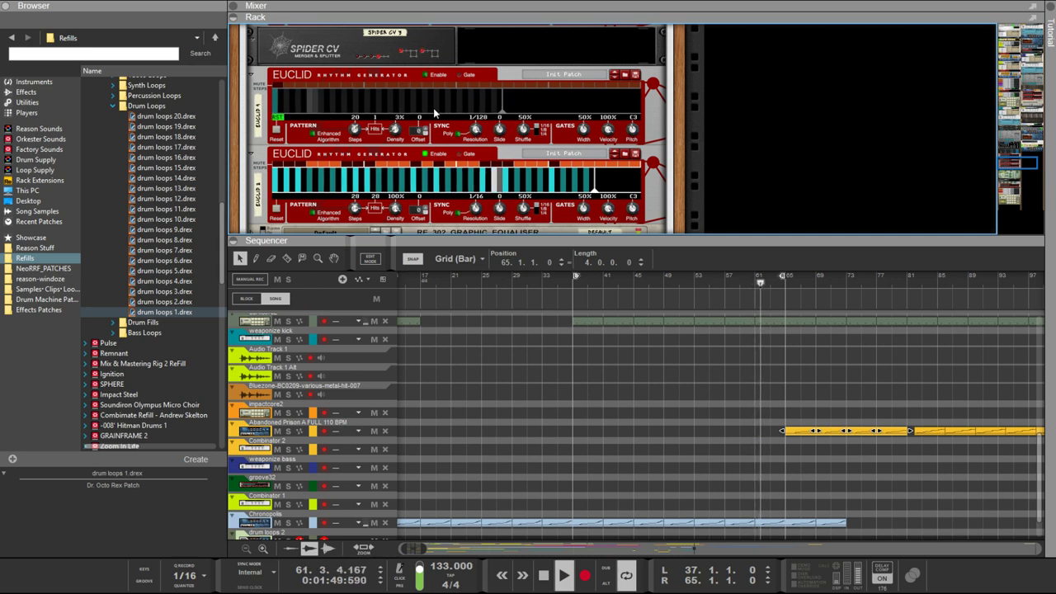
{"action": "scroll", "coordinate": [433, 107], "scroll_direction": "up", "scroll_amount": 2}
{"action": "scroll", "coordinate": [433, 107], "scroll_direction": "up", "scroll_amount": 4}
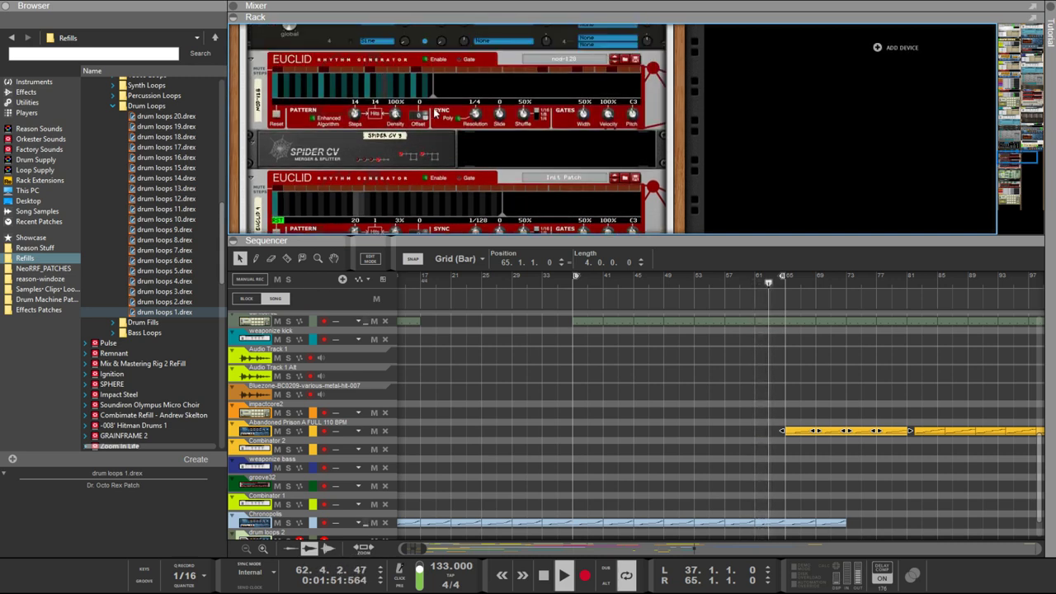
{"action": "left_click", "coordinate": [379, 70]}
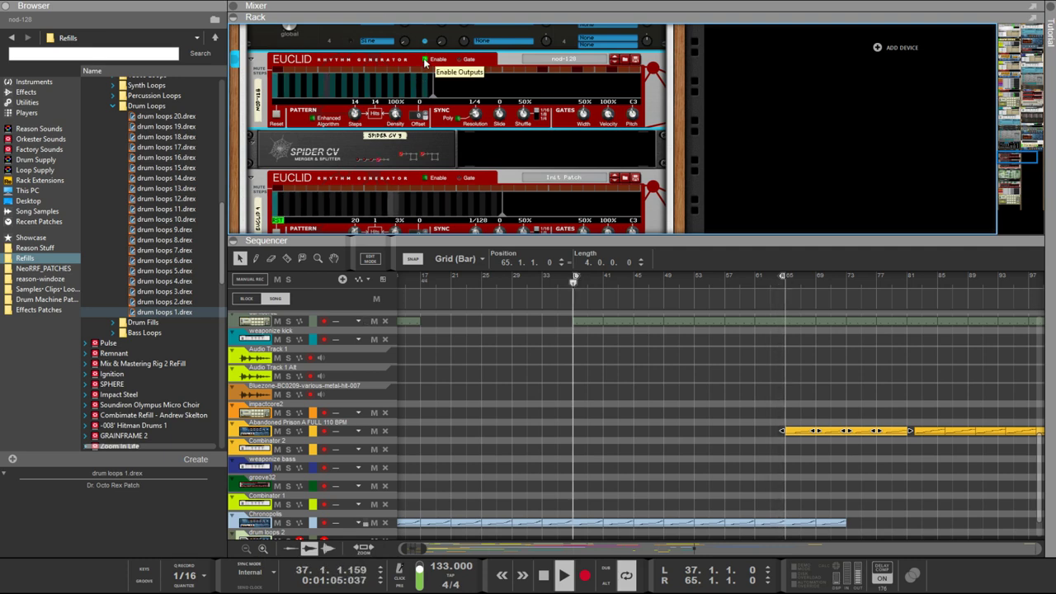
{"action": "scroll", "coordinate": [396, 122], "scroll_direction": "down", "scroll_amount": 3}
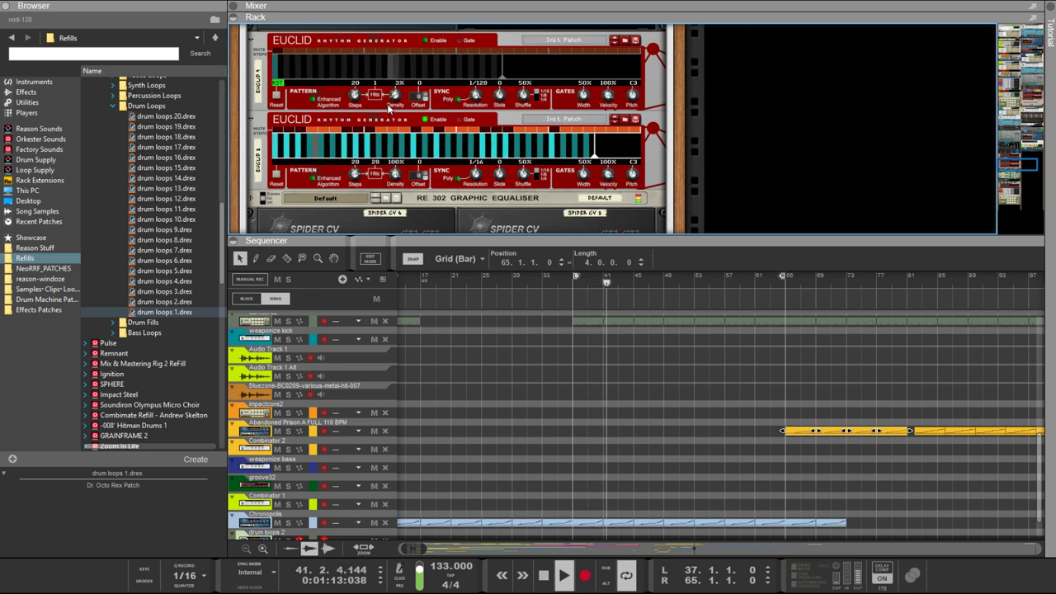
{"action": "scroll", "coordinate": [388, 107], "scroll_direction": "up", "scroll_amount": 1}
{"action": "scroll", "coordinate": [389, 107], "scroll_direction": "up", "scroll_amount": 2}
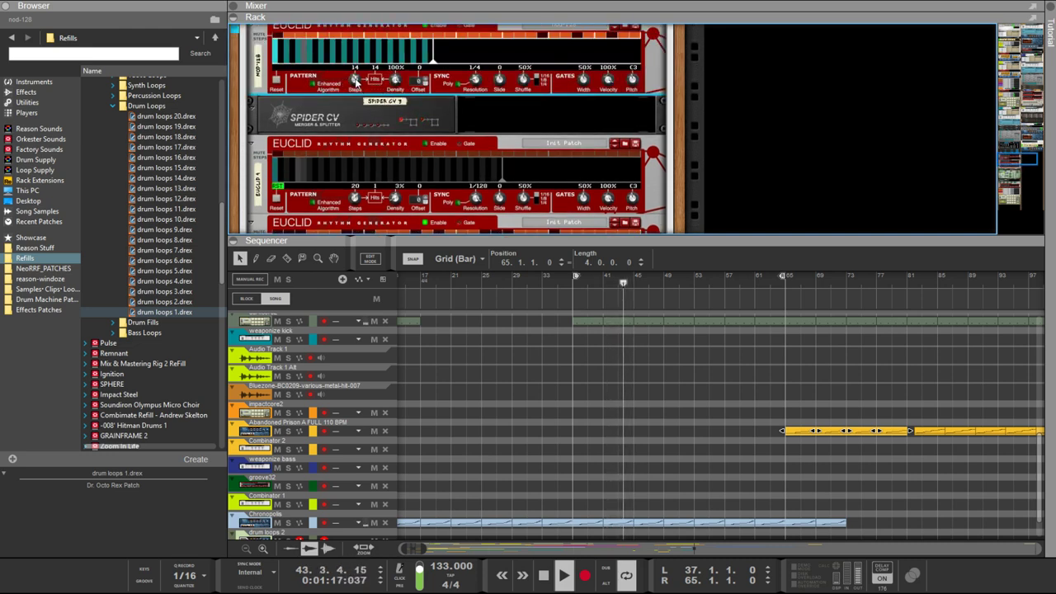
{"action": "left_click_drag", "start_coordinate": [357, 82], "coordinate": [354, 79]}
Examine the running patterns of the Euclid rhythm generators throughout the rack
{"action": "scroll", "coordinate": [361, 99], "scroll_direction": "down", "scroll_amount": 3}
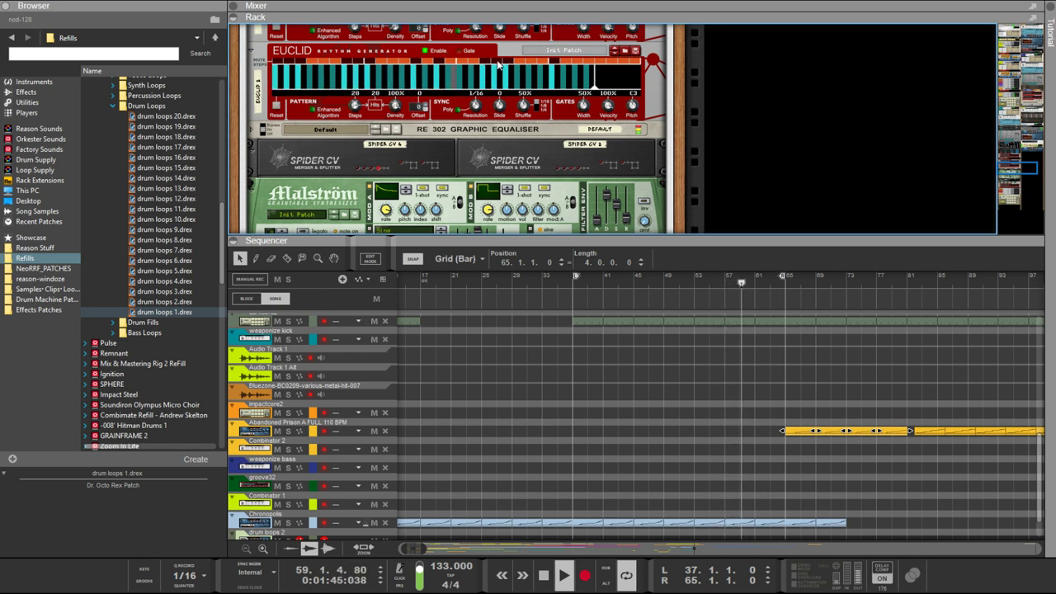
{"action": "scroll", "coordinate": [498, 62], "scroll_direction": "up", "scroll_amount": 1}
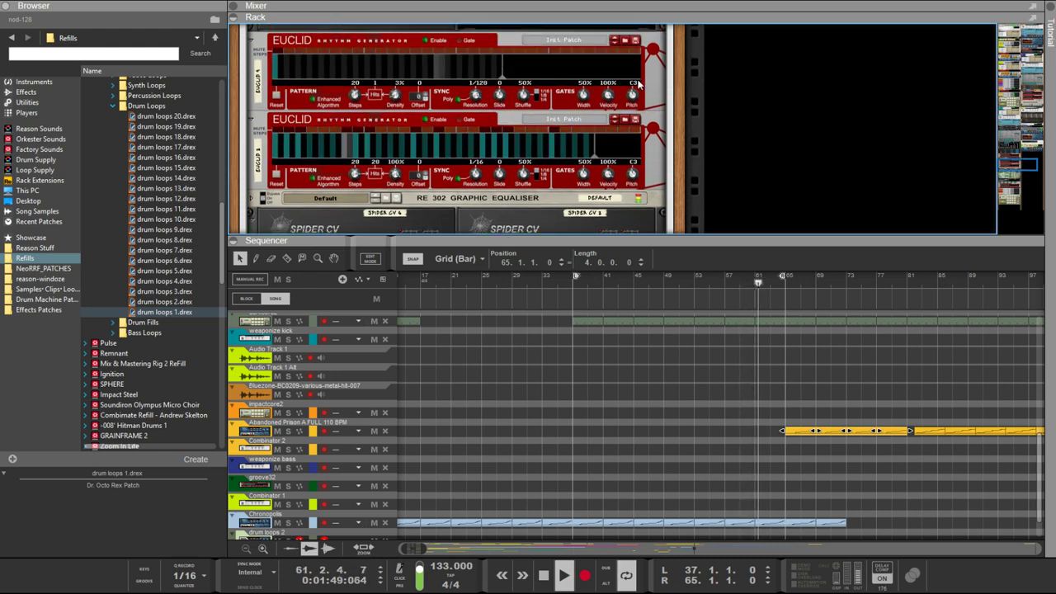
{"action": "scroll", "coordinate": [555, 116], "scroll_direction": "up", "scroll_amount": 1}
{"action": "scroll", "coordinate": [554, 113], "scroll_direction": "up", "scroll_amount": 2}
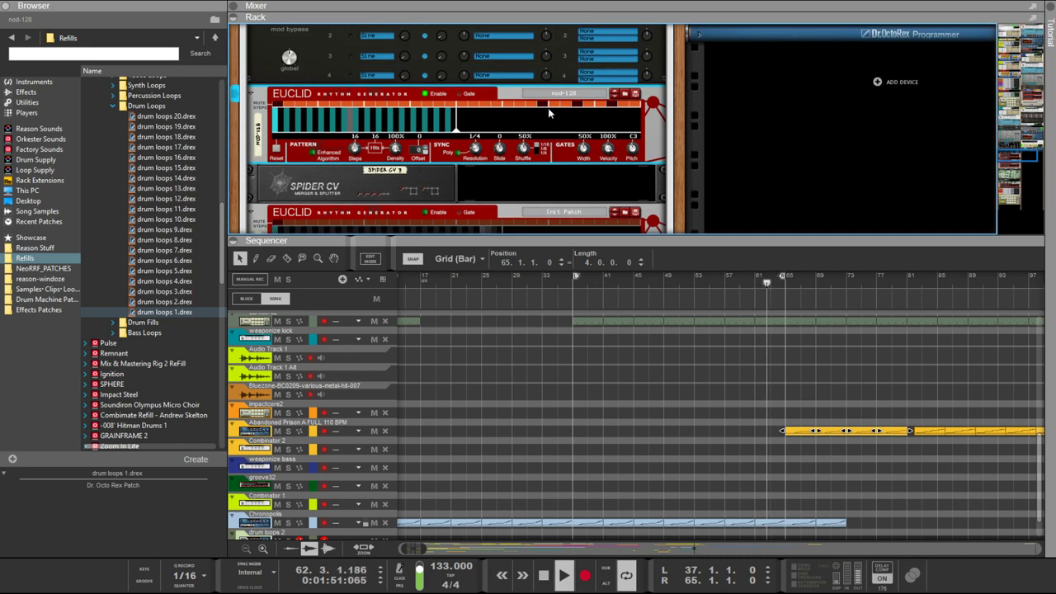
{"action": "scroll", "coordinate": [546, 112], "scroll_direction": "up", "scroll_amount": 1}
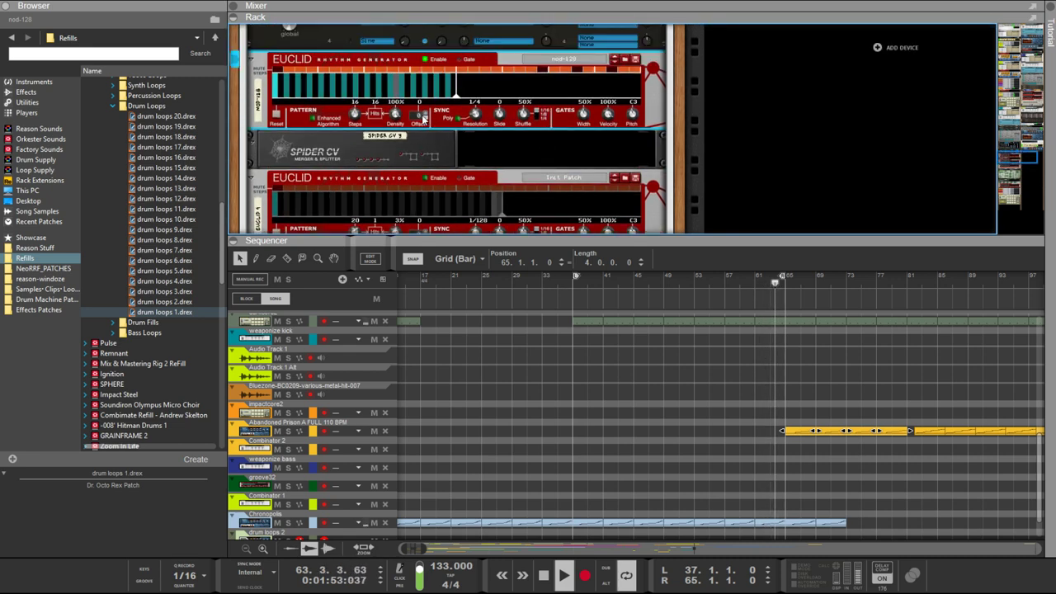
{"action": "scroll", "coordinate": [419, 117], "scroll_direction": "up", "scroll_amount": 1}
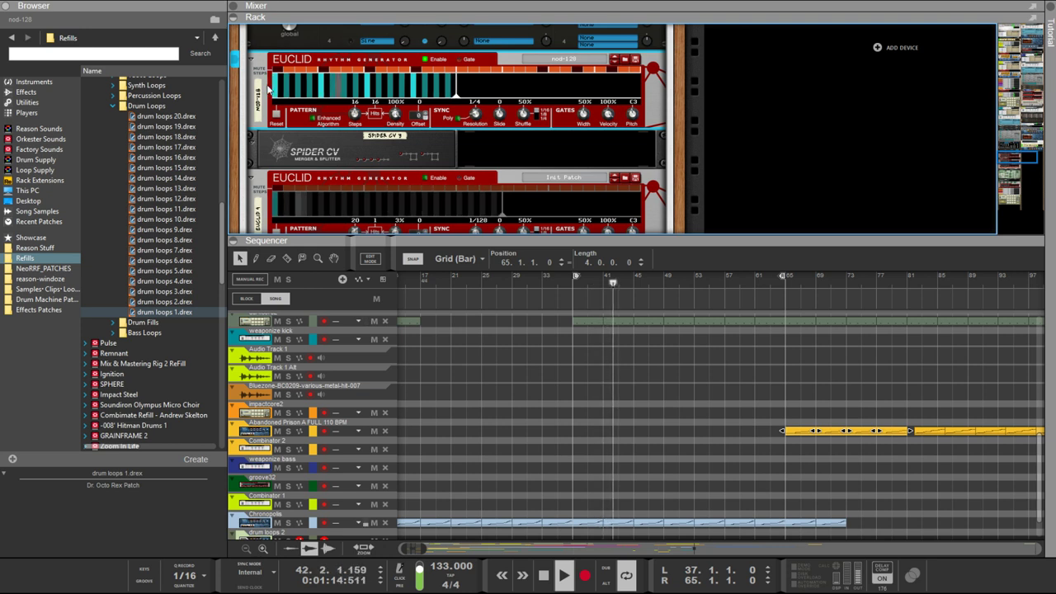
{"action": "scroll", "coordinate": [268, 89], "scroll_direction": "down", "scroll_amount": 2}
{"action": "scroll", "coordinate": [268, 89], "scroll_direction": "up", "scroll_amount": 2}
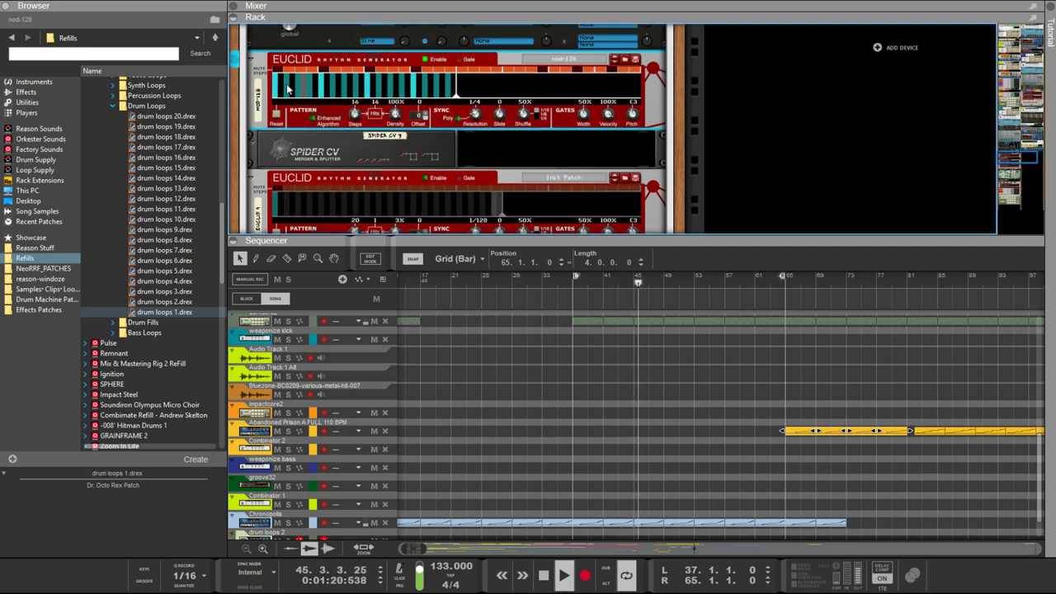
{"action": "scroll", "coordinate": [322, 92], "scroll_direction": "down", "scroll_amount": 5}
{"action": "scroll", "coordinate": [332, 94], "scroll_direction": "down", "scroll_amount": 3}
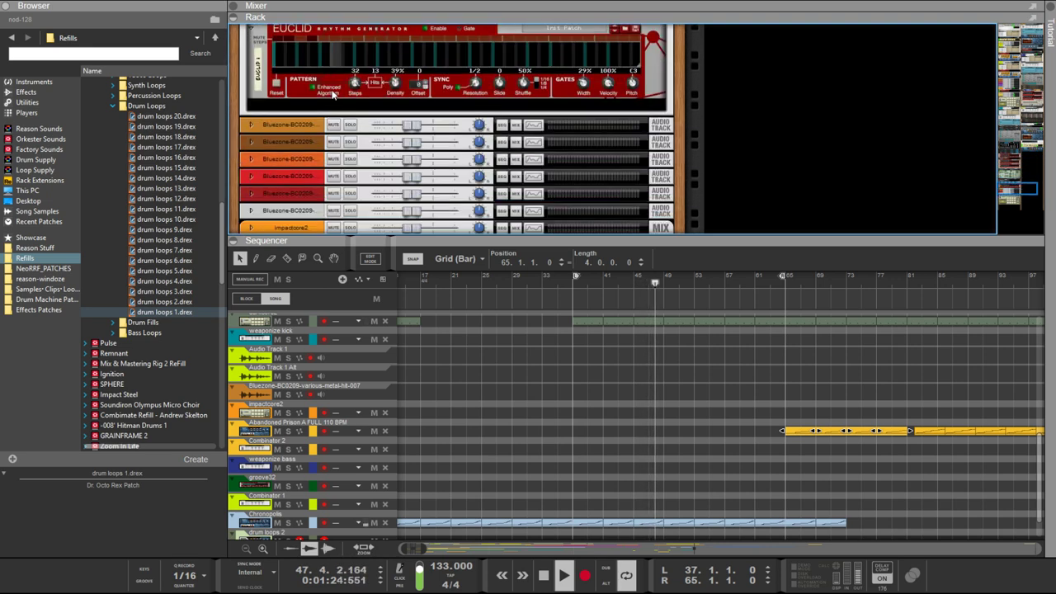
{"action": "scroll", "coordinate": [333, 94], "scroll_direction": "up", "scroll_amount": 3}
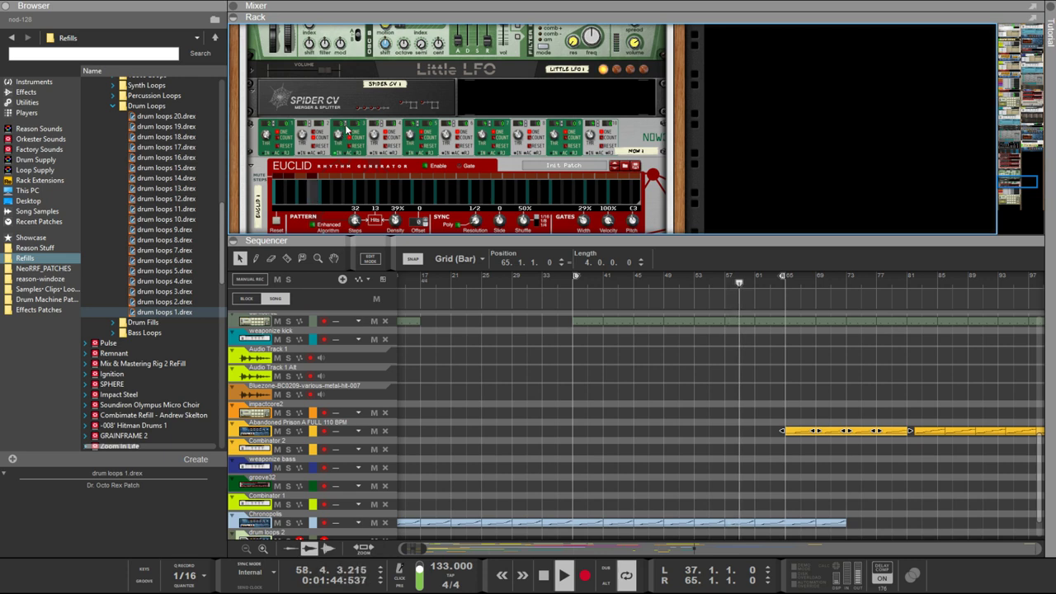
Inspect the CV cable connections on the back of the NOW 1 device
{"action": "key", "text": "Tab"}
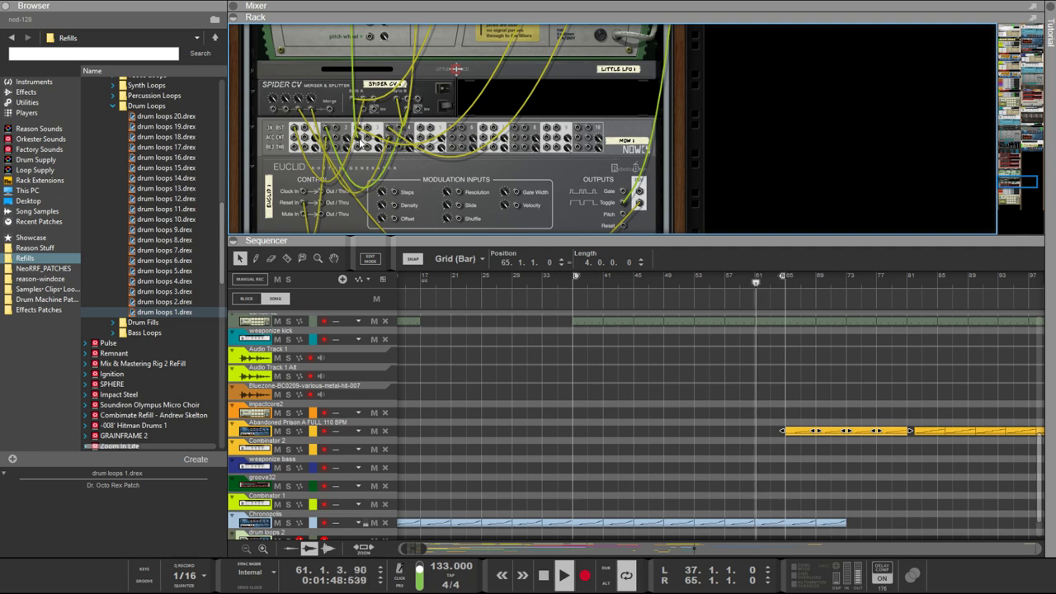
{"action": "left_click", "coordinate": [357, 145]}
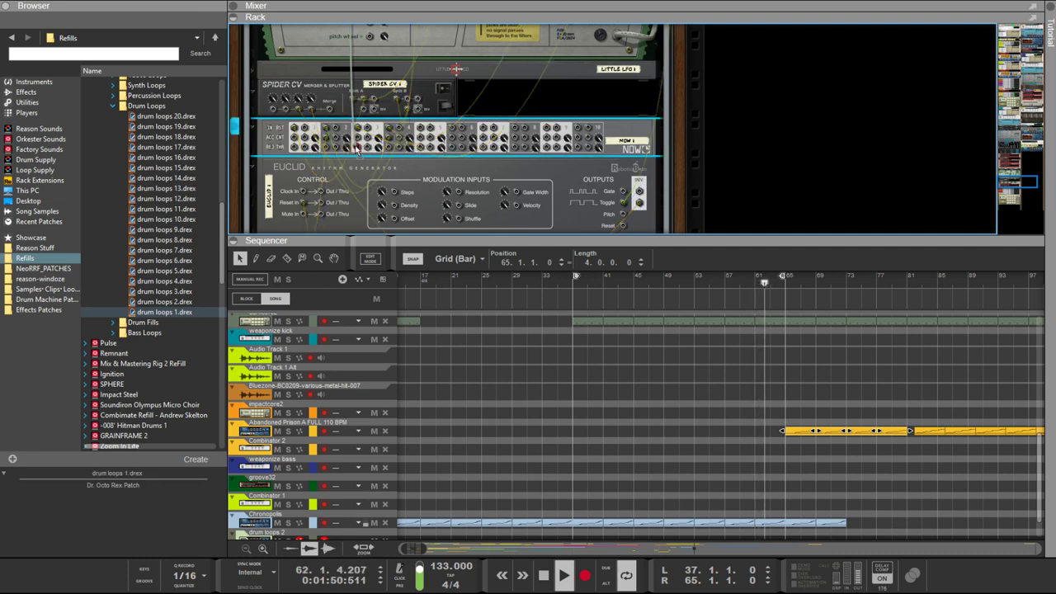
{"action": "key", "text": "Tab"}
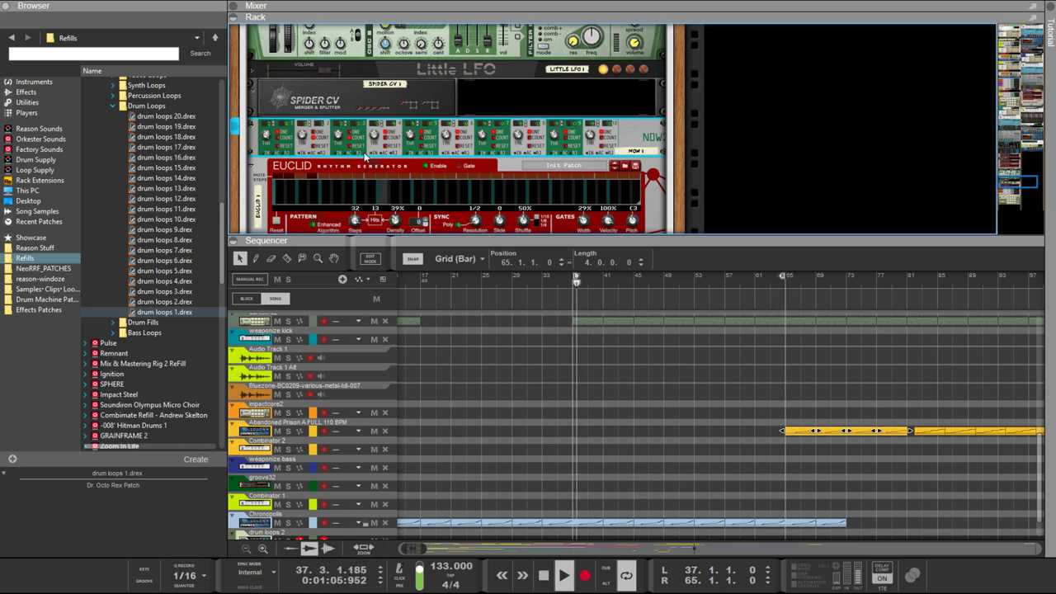
{"action": "key", "text": "Tab"}
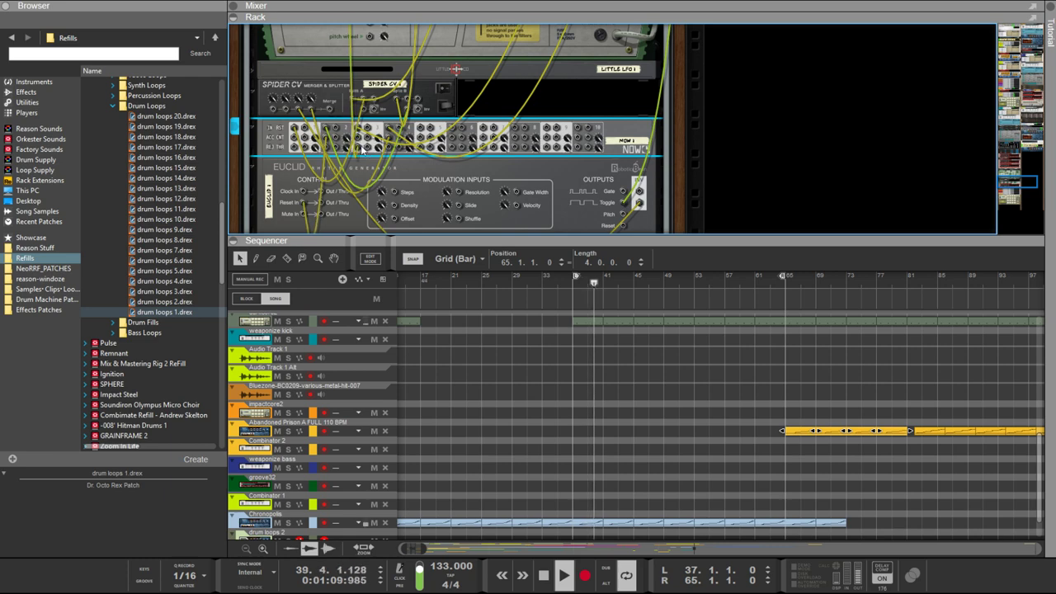
{"action": "key", "text": "Tab"}
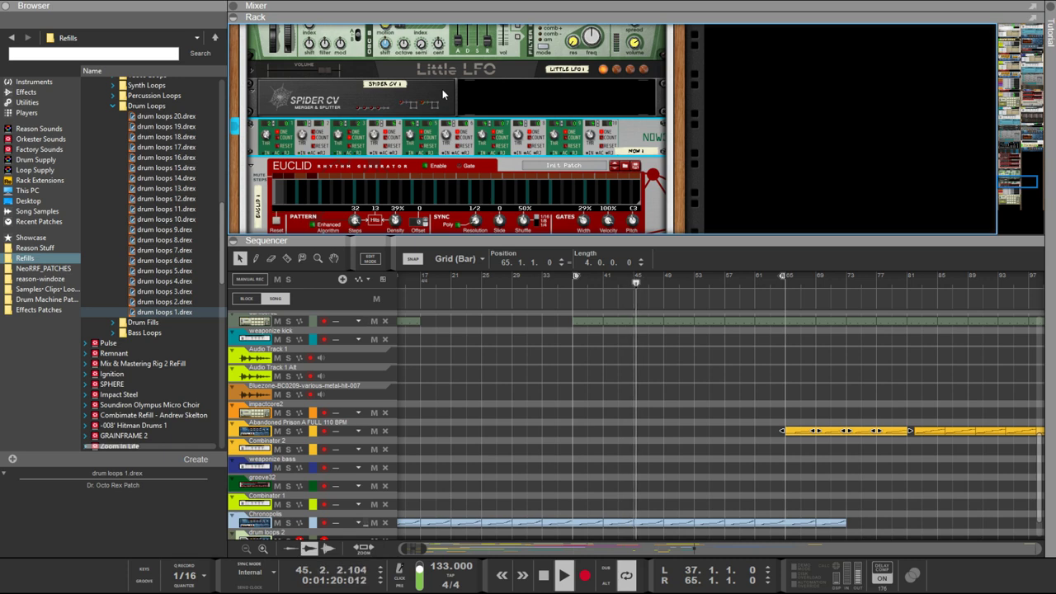
Set the resolution of the nod-128 Euclid rhythm generator to 1/8
{"action": "scroll", "coordinate": [442, 89], "scroll_direction": "up", "scroll_amount": 2}
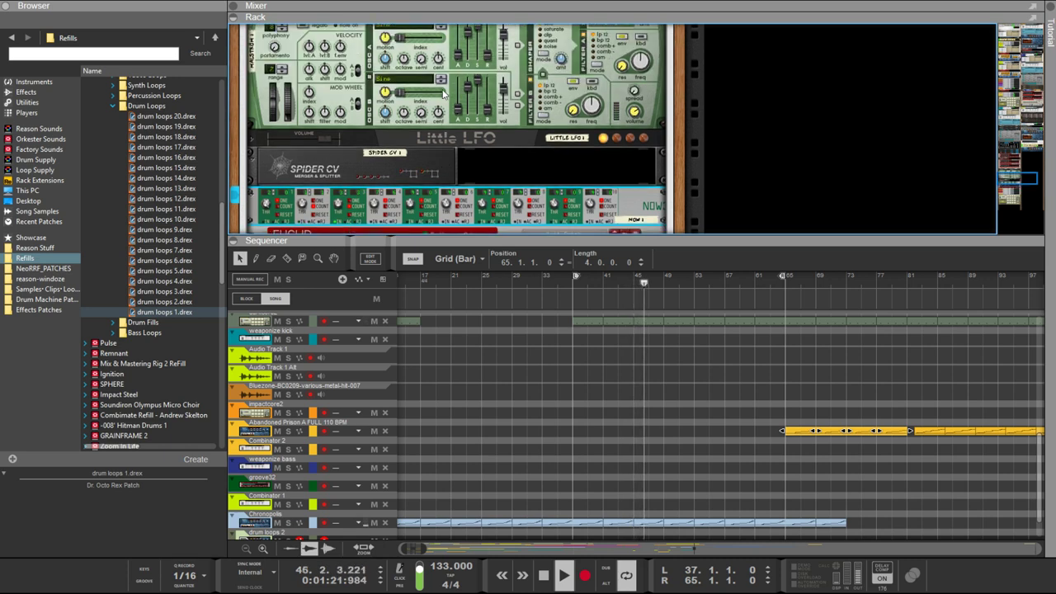
{"action": "scroll", "coordinate": [443, 93], "scroll_direction": "down", "scroll_amount": 2}
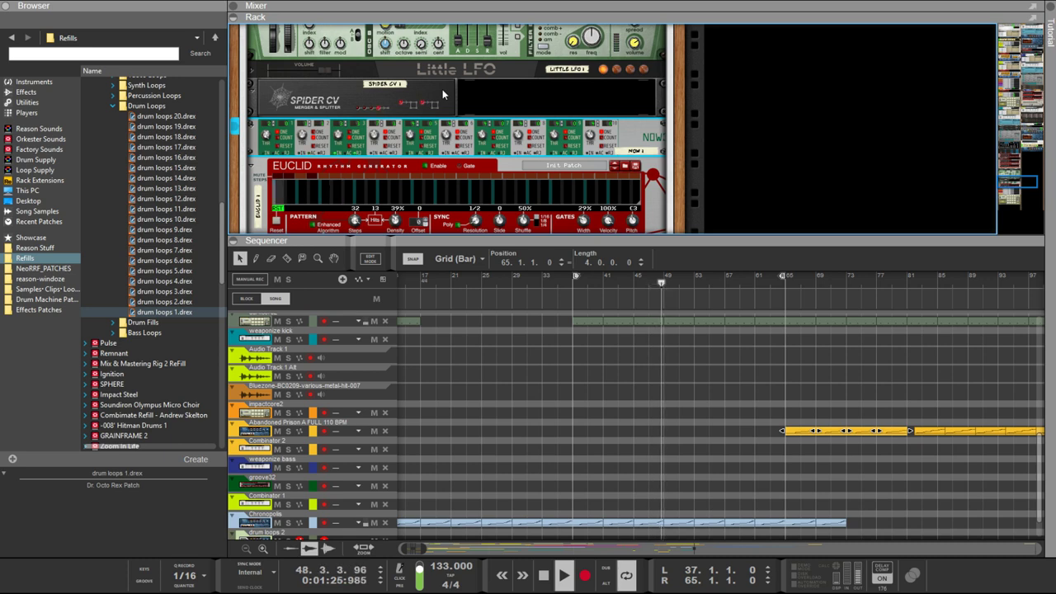
{"action": "scroll", "coordinate": [436, 95], "scroll_direction": "up", "scroll_amount": 1}
{"action": "scroll", "coordinate": [437, 99], "scroll_direction": "up", "scroll_amount": 5}
{"action": "scroll", "coordinate": [392, 134], "scroll_direction": "down", "scroll_amount": 5}
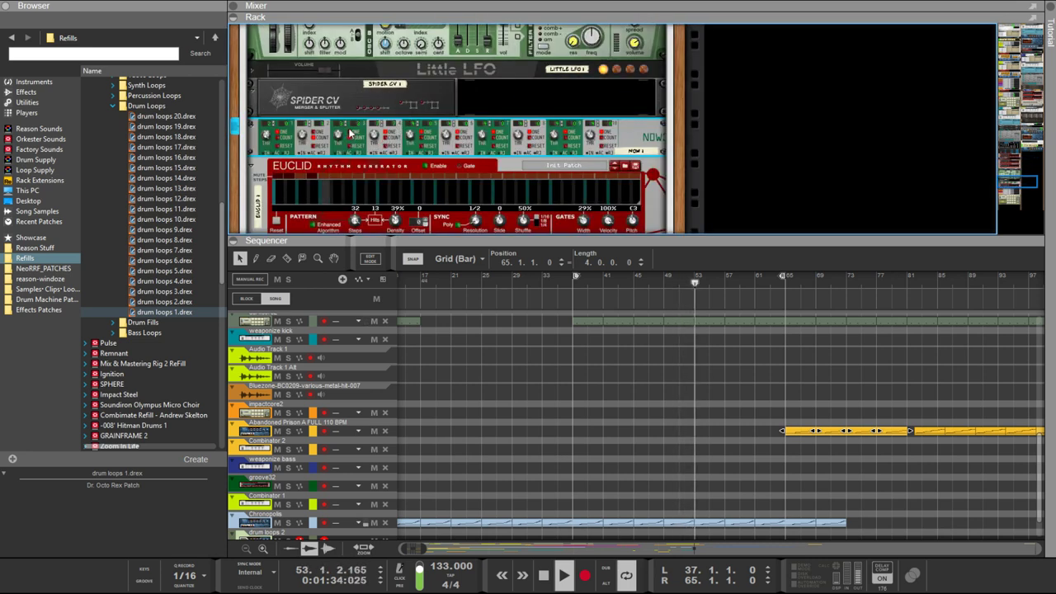
{"action": "scroll", "coordinate": [361, 117], "scroll_direction": "up", "scroll_amount": 5}
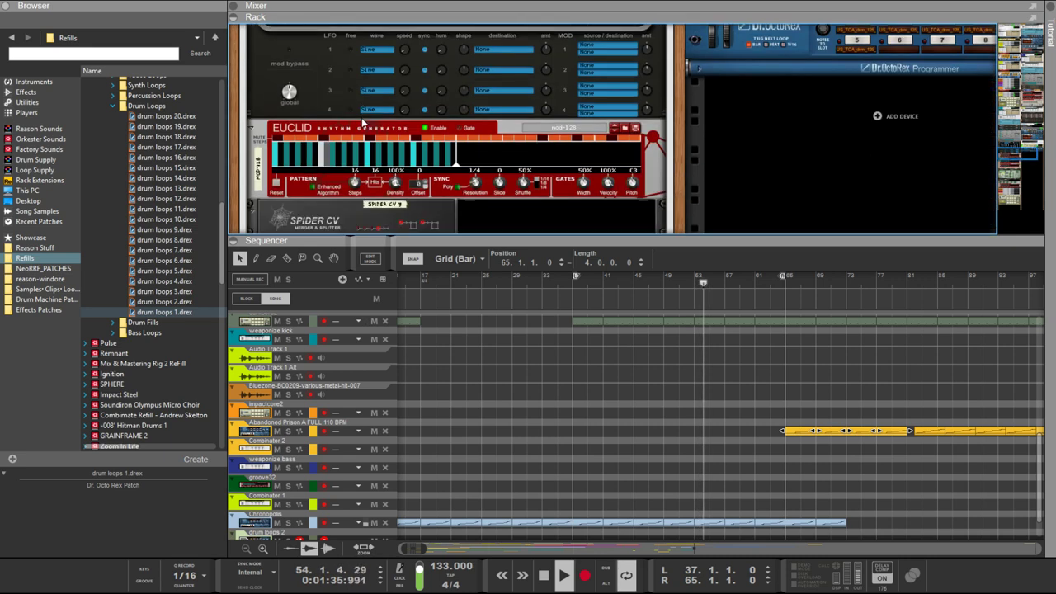
{"action": "left_click", "coordinate": [476, 180]}
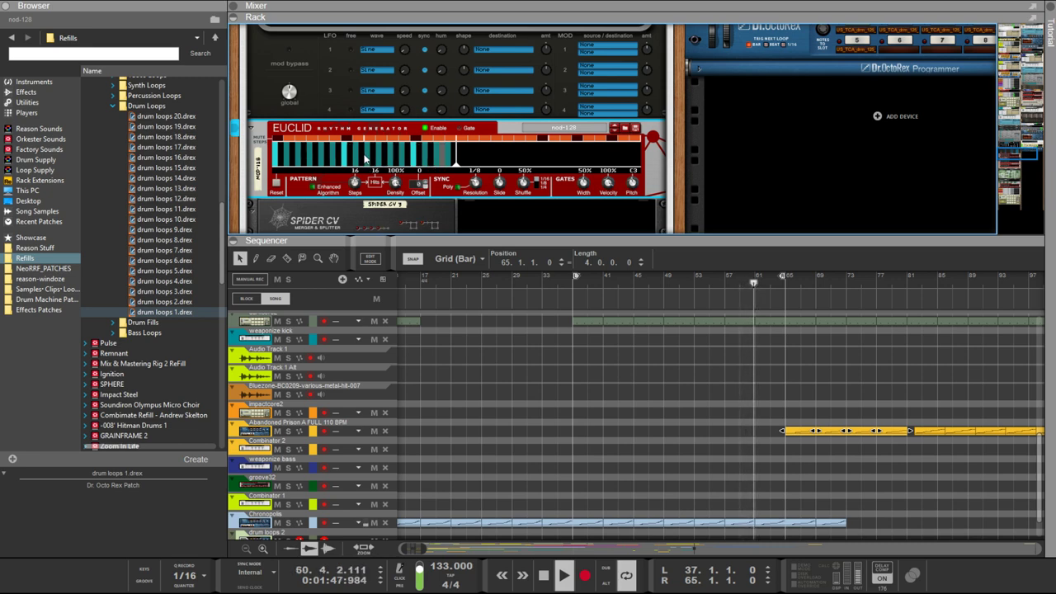
{"action": "scroll", "coordinate": [366, 165], "scroll_direction": "up", "scroll_amount": 5}
{"action": "scroll", "coordinate": [361, 146], "scroll_direction": "down", "scroll_amount": 4}
{"action": "scroll", "coordinate": [361, 146], "scroll_direction": "up", "scroll_amount": 2}
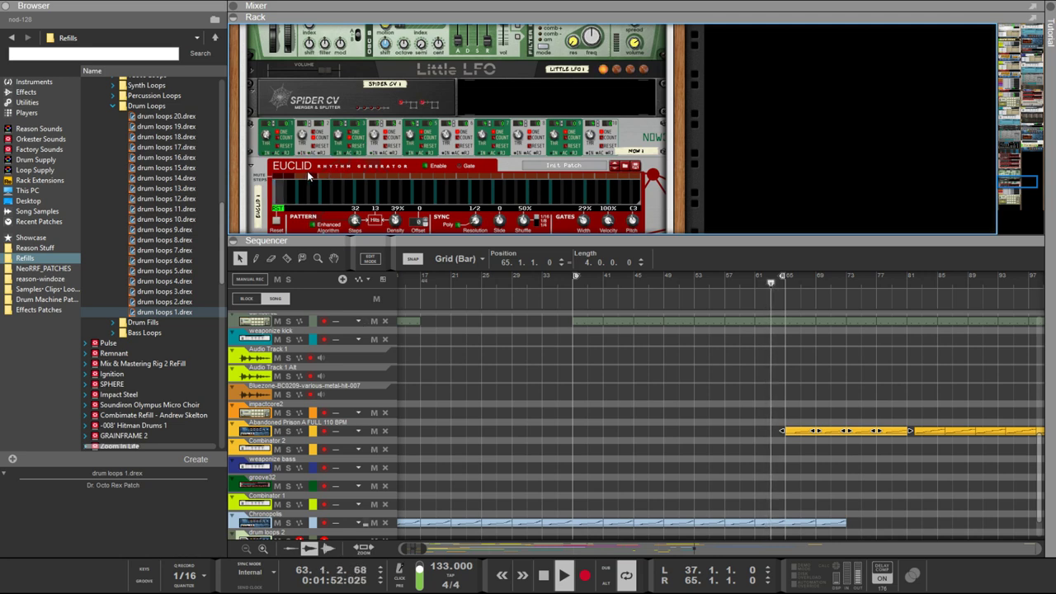
{"action": "scroll", "coordinate": [295, 160], "scroll_direction": "down", "scroll_amount": 4}
{"action": "scroll", "coordinate": [297, 152], "scroll_direction": "up", "scroll_amount": 4}
{"action": "scroll", "coordinate": [302, 135], "scroll_direction": "down", "scroll_amount": 4}
{"action": "scroll", "coordinate": [303, 136], "scroll_direction": "up", "scroll_amount": 4}
Enlarge the sequencer over the rack area and mute the PROT_00723 audio track
{"action": "left_click_drag", "start_coordinate": [398, 238], "coordinate": [404, 33]}
{"action": "scroll", "coordinate": [468, 141], "scroll_direction": "up", "scroll_amount": 3}
{"action": "scroll", "coordinate": [497, 170], "scroll_direction": "down", "scroll_amount": 3}
{"action": "left_click", "coordinate": [278, 195]}
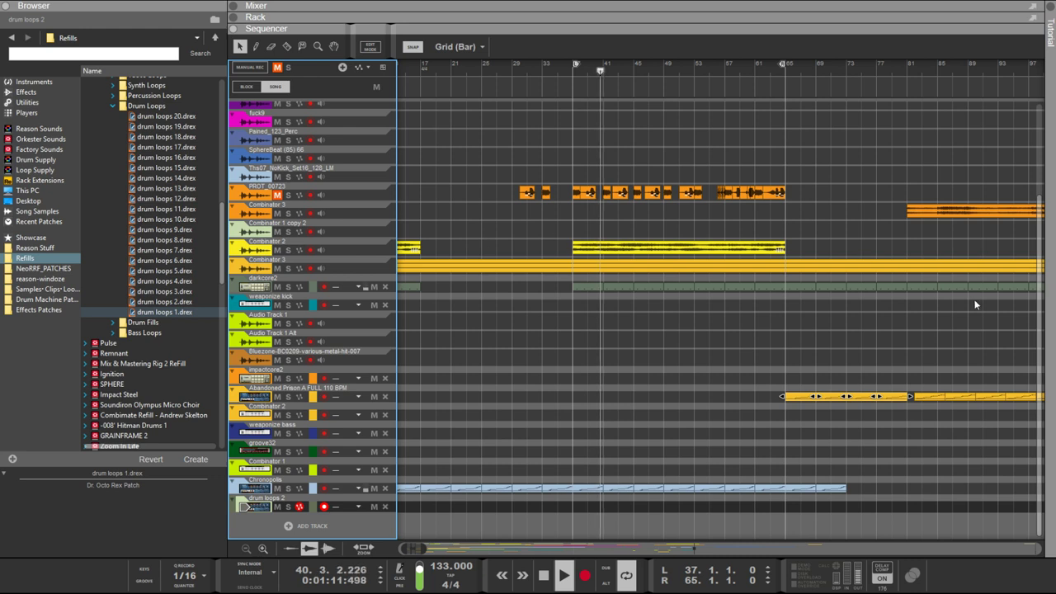
Move the 28-bar audio clip on the yellow Combinator 2 track to start at bar 17
{"action": "left_click", "coordinate": [748, 249]}
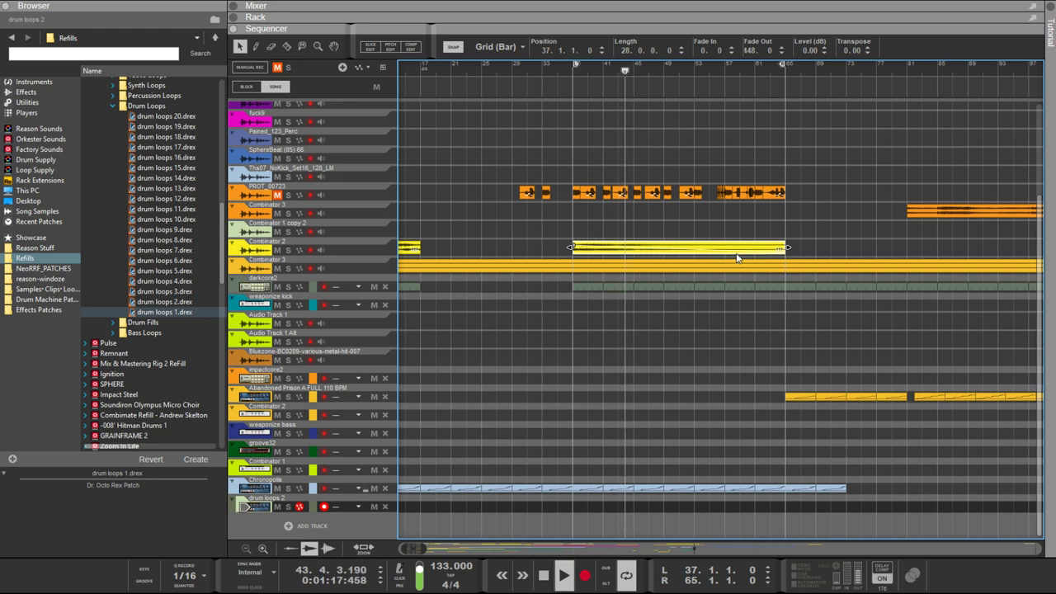
{"action": "left_click_drag", "start_coordinate": [674, 246], "coordinate": [634, 248]}
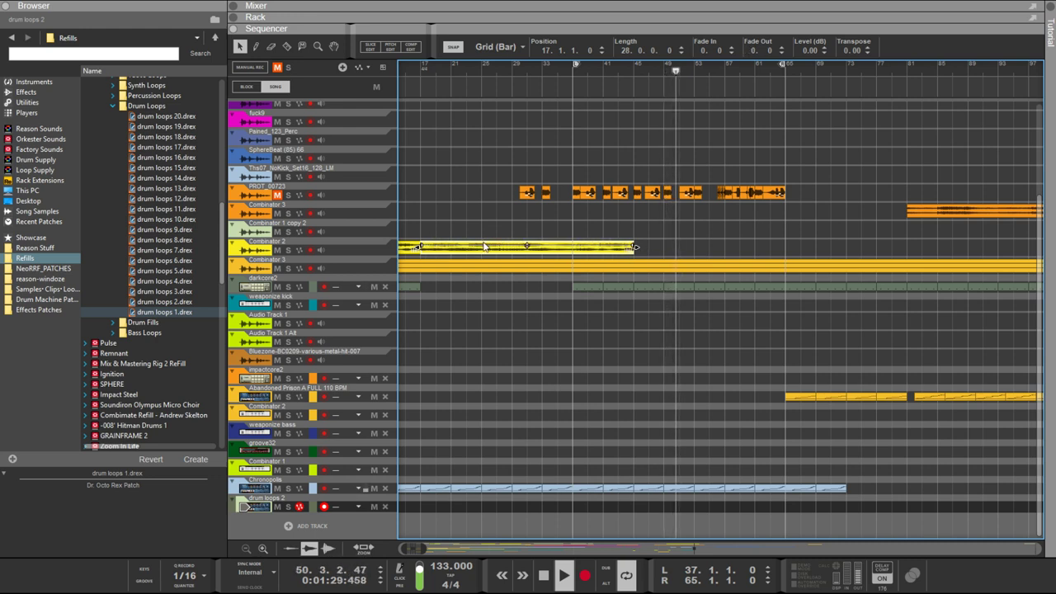
Mute the yellow Combinator 2 audio track and move its 28-bar clip to start at bar 37
{"action": "left_click_drag", "start_coordinate": [484, 250], "coordinate": [841, 247]}
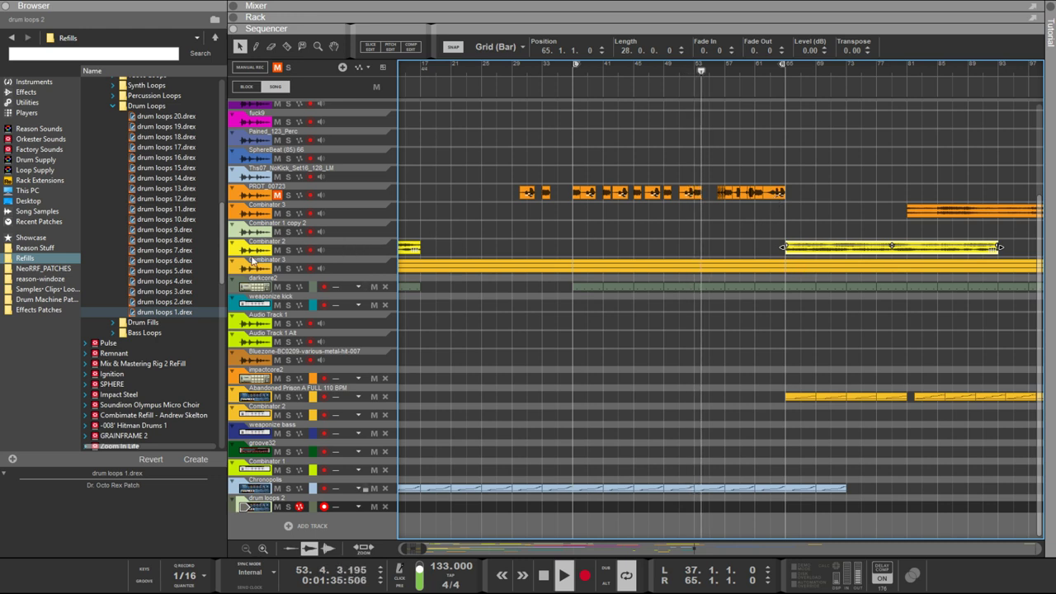
{"action": "key", "text": "m"}
{"action": "left_click_drag", "start_coordinate": [824, 248], "coordinate": [634, 255]}
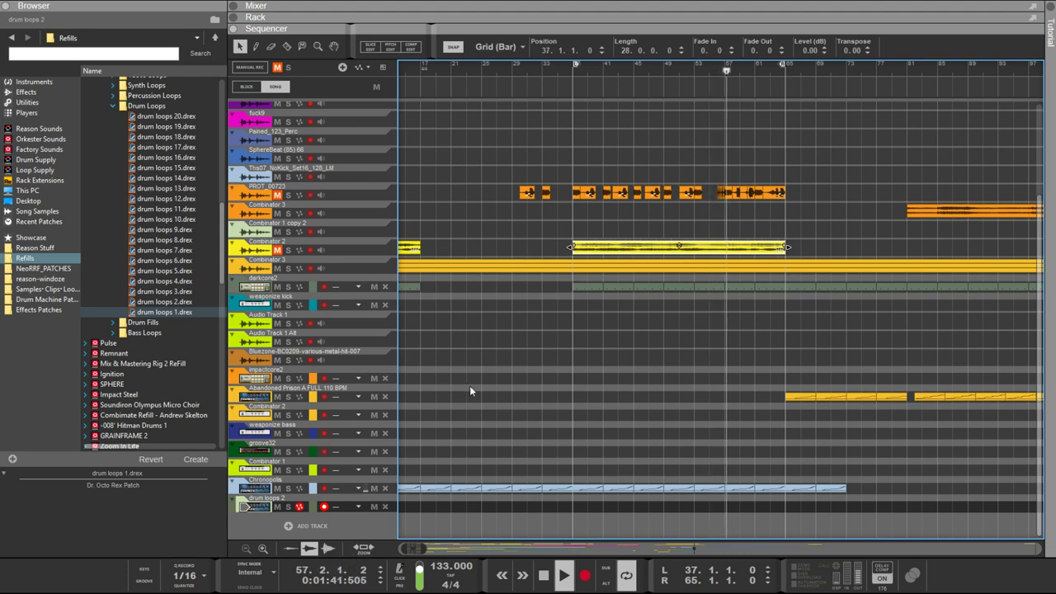
Bring the rack back into view, switch the drum loops Dr. OctoRex to the drum loops 4 patch and audition its loop slots
{"action": "left_click_drag", "start_coordinate": [713, 30], "coordinate": [713, 379]}
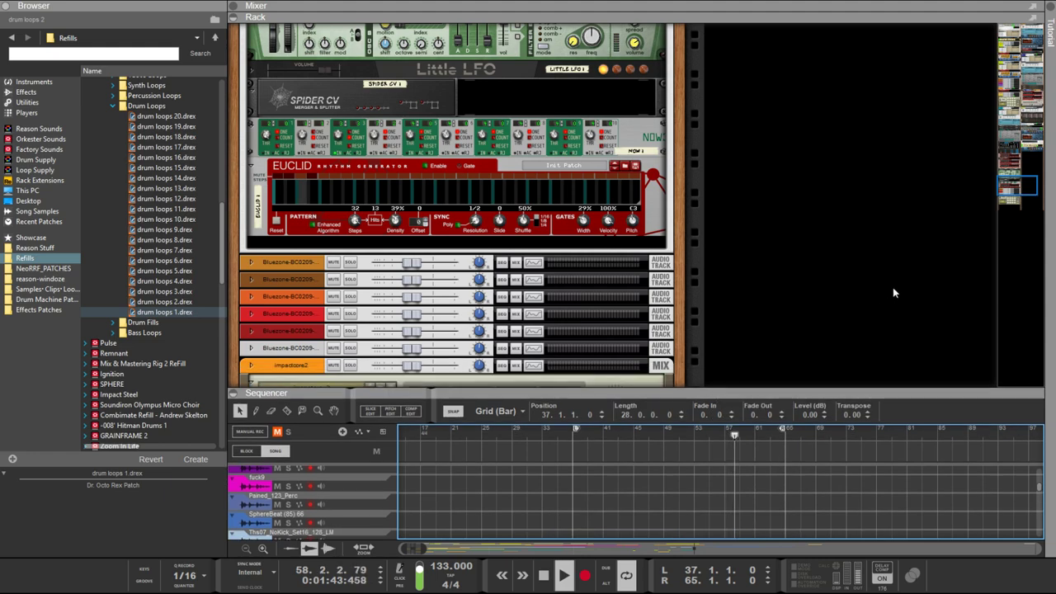
{"action": "scroll", "coordinate": [933, 257], "scroll_direction": "up", "scroll_amount": 3}
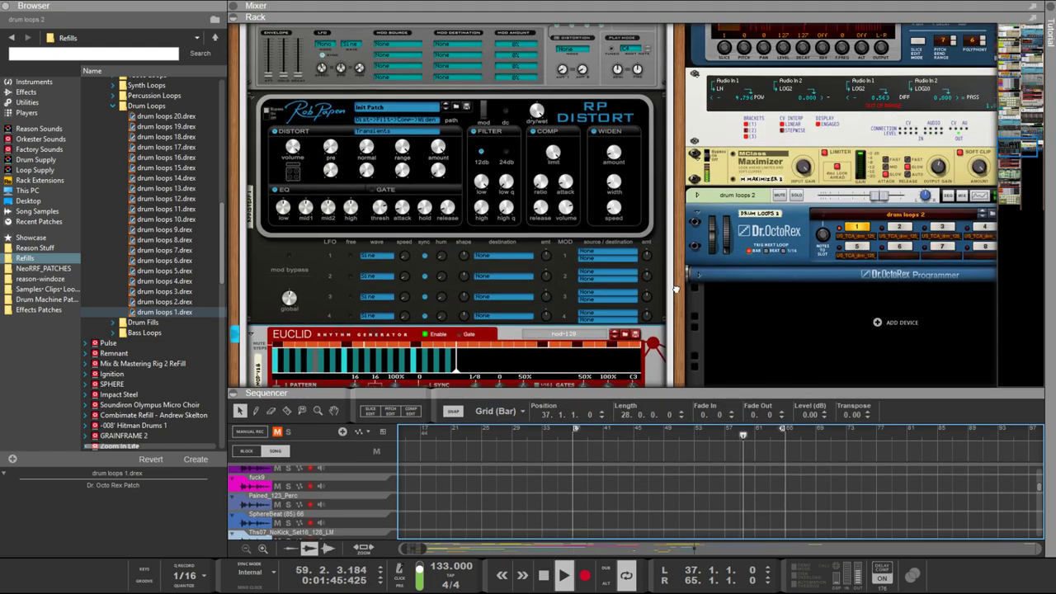
{"action": "scroll", "coordinate": [674, 287], "scroll_direction": "right", "scroll_amount": 3}
{"action": "left_click", "coordinate": [766, 245]}
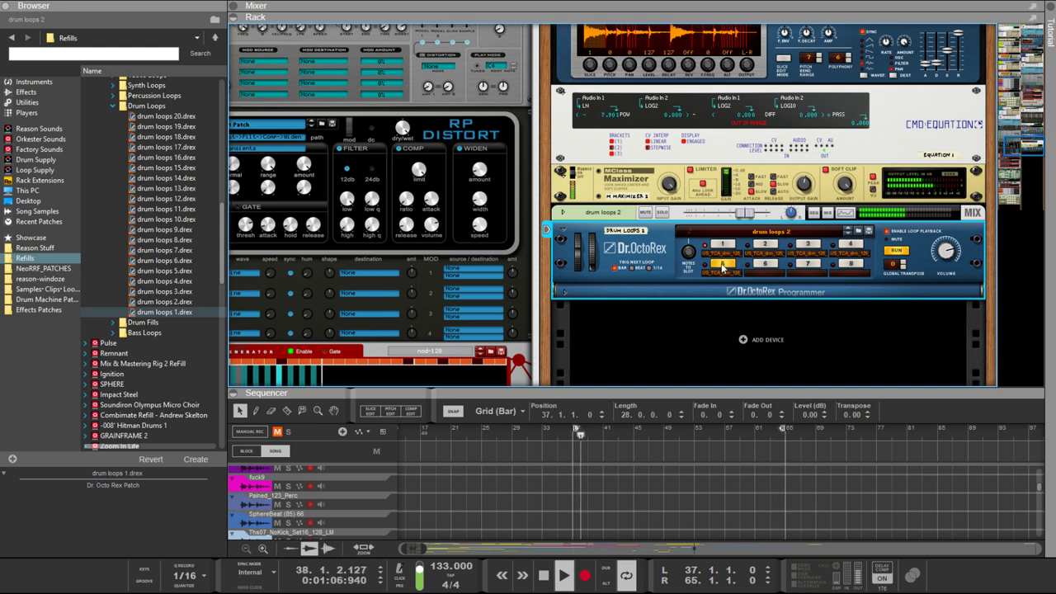
{"action": "left_click", "coordinate": [846, 232]}
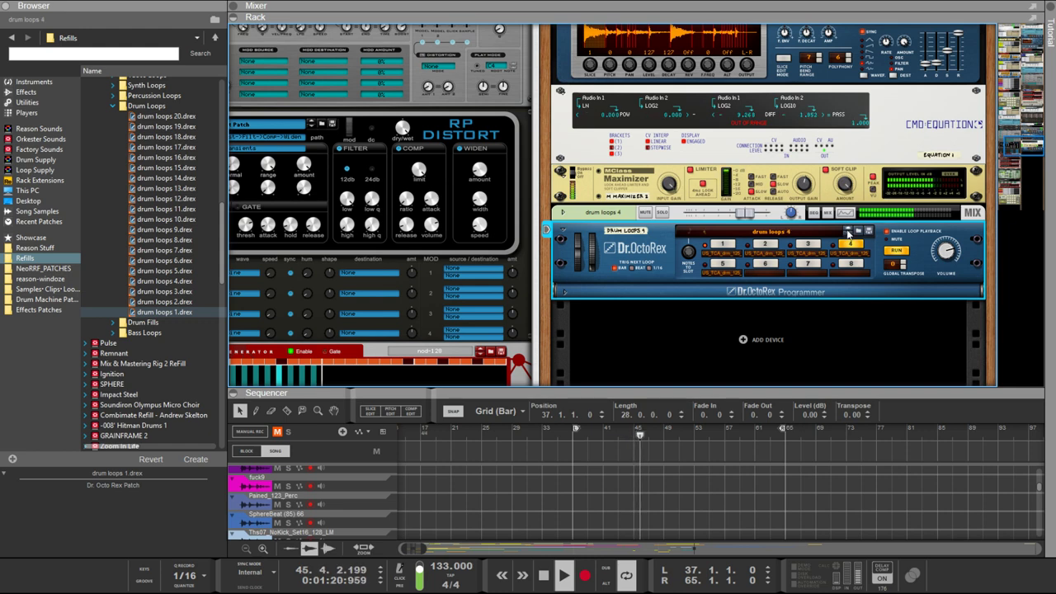
{"action": "left_click", "coordinate": [847, 231]}
{"action": "left_click", "coordinate": [847, 231]}
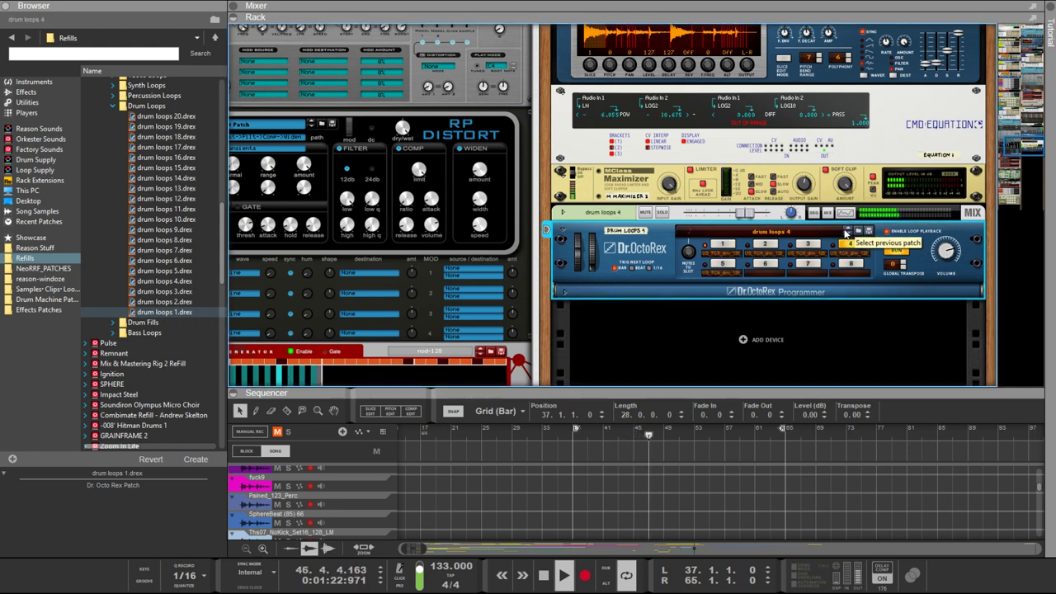
Load drum loops 1.drex from the ReFill listed above StructuRe into the drum loops Dr. OctoRex and audition its loop slots
{"action": "scroll", "coordinate": [129, 305], "scroll_direction": "up", "scroll_amount": 5}
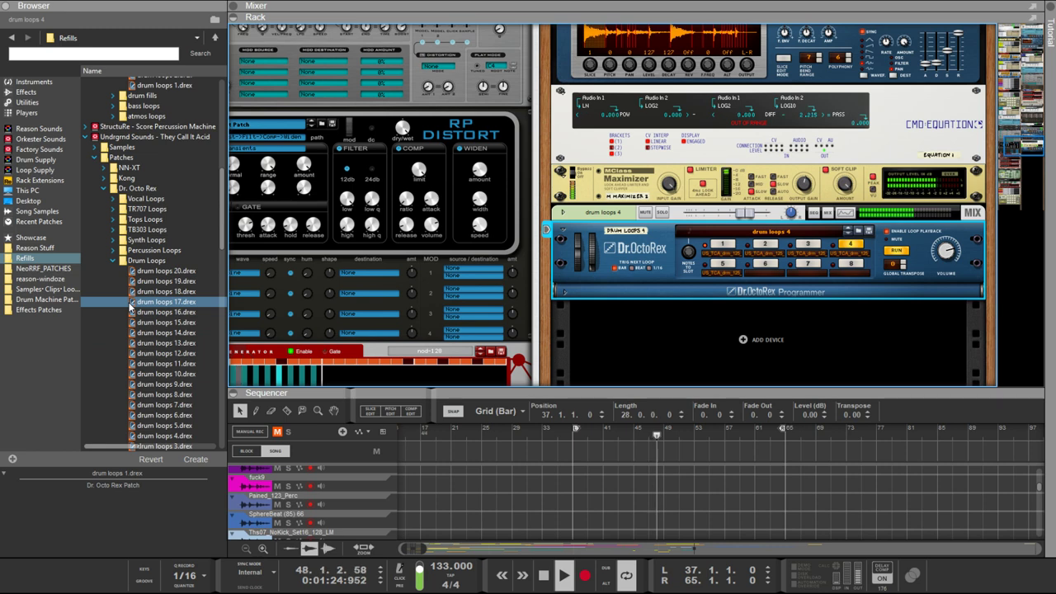
{"action": "left_click", "coordinate": [117, 250]}
{"action": "scroll", "coordinate": [107, 198], "scroll_direction": "up", "scroll_amount": 3}
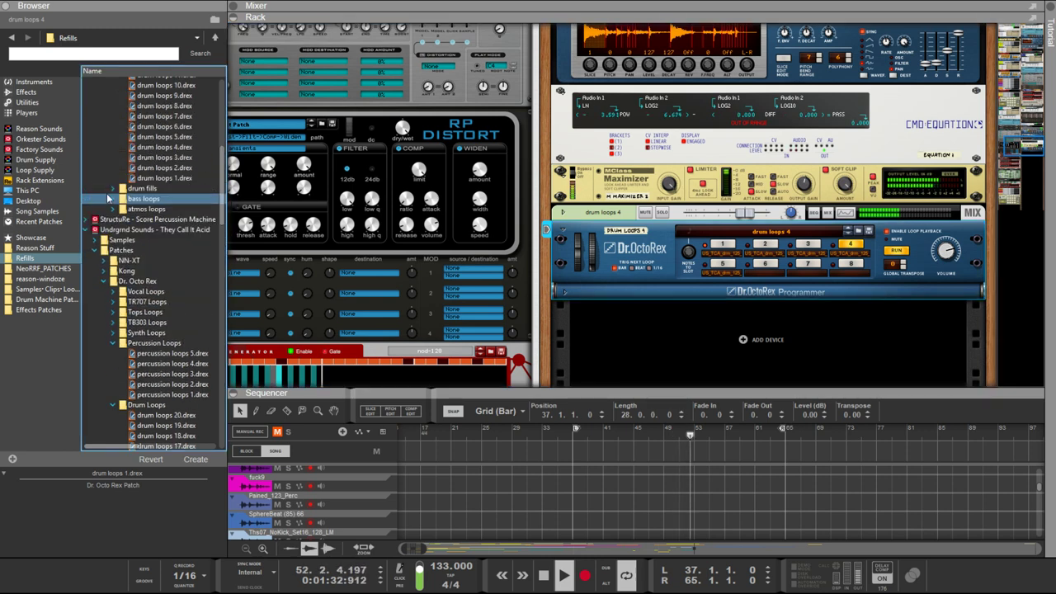
{"action": "scroll", "coordinate": [108, 198], "scroll_direction": "up", "scroll_amount": 2}
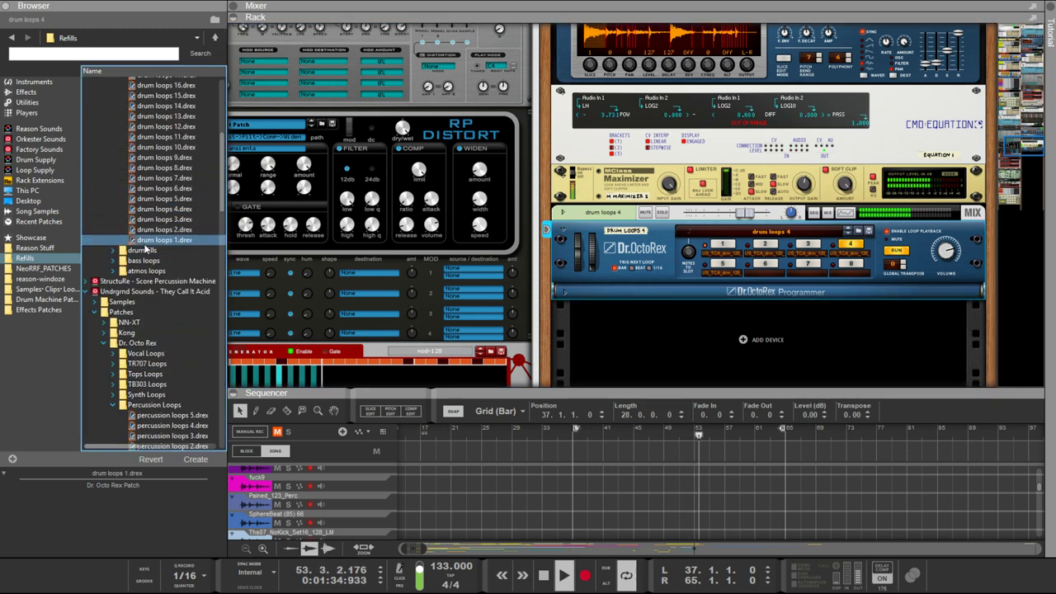
{"action": "left_click_drag", "start_coordinate": [142, 244], "coordinate": [637, 269]}
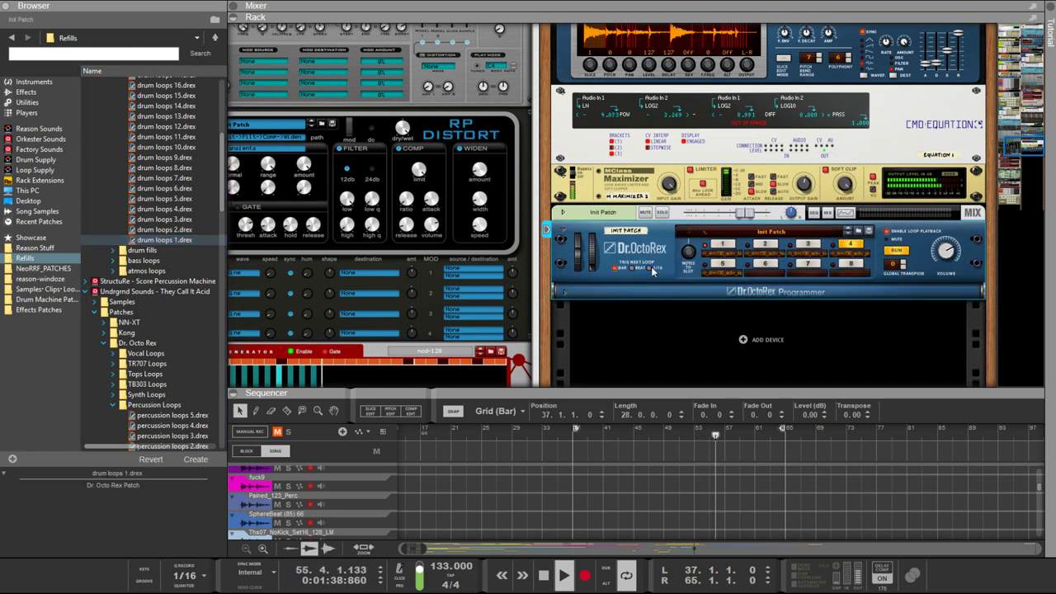
{"action": "left_click", "coordinate": [808, 265]}
{"action": "scroll", "coordinate": [189, 264], "scroll_direction": "up", "scroll_amount": 4}
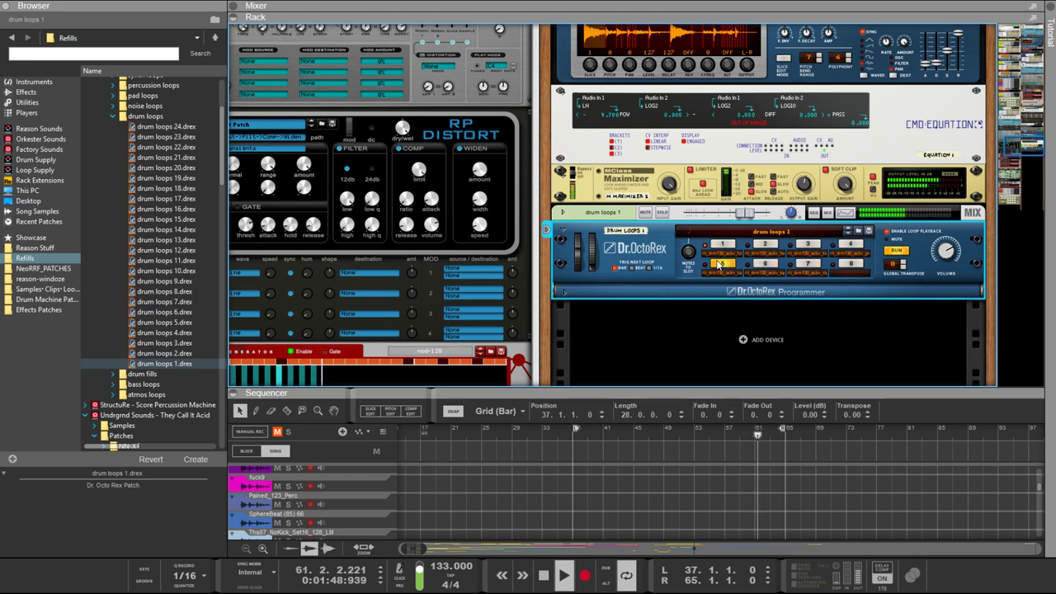
{"action": "left_click", "coordinate": [770, 244]}
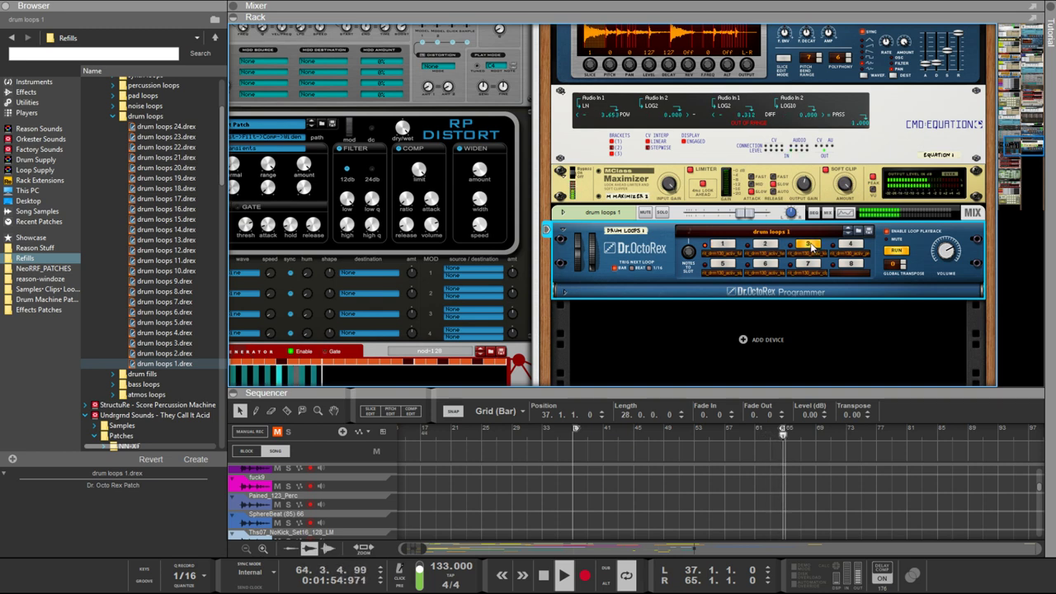
Switch the Dr. OctoRex to the drum loops 2 patch and audition its loops, ending on slot 7
{"action": "left_click", "coordinate": [849, 232]}
{"action": "left_click", "coordinate": [849, 233]}
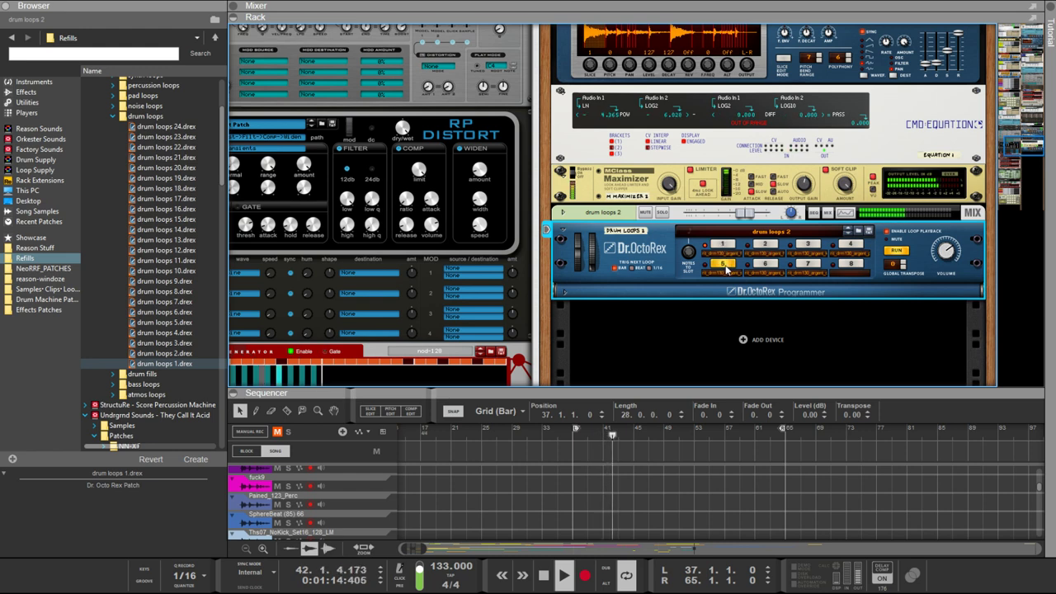
{"action": "left_click", "coordinate": [766, 265]}
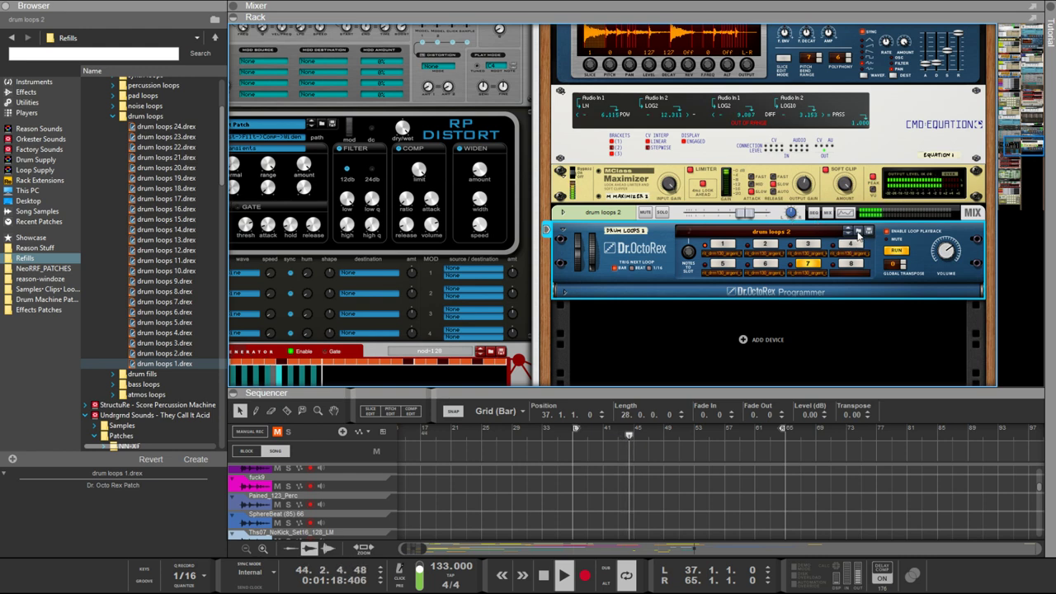
Start browsing patches for the drum loops 2 Dr. OctoRex and expand the Pulse and Remnant ReFills down to Remnant's REX2 loops
{"action": "left_click", "coordinate": [835, 239]}
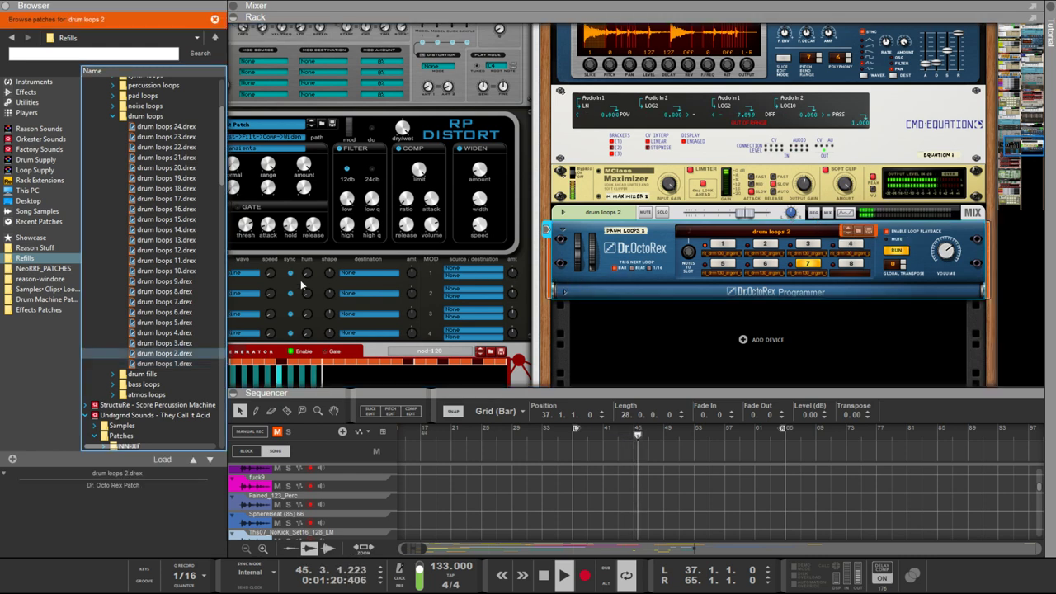
{"action": "scroll", "coordinate": [185, 309], "scroll_direction": "down", "scroll_amount": 10}
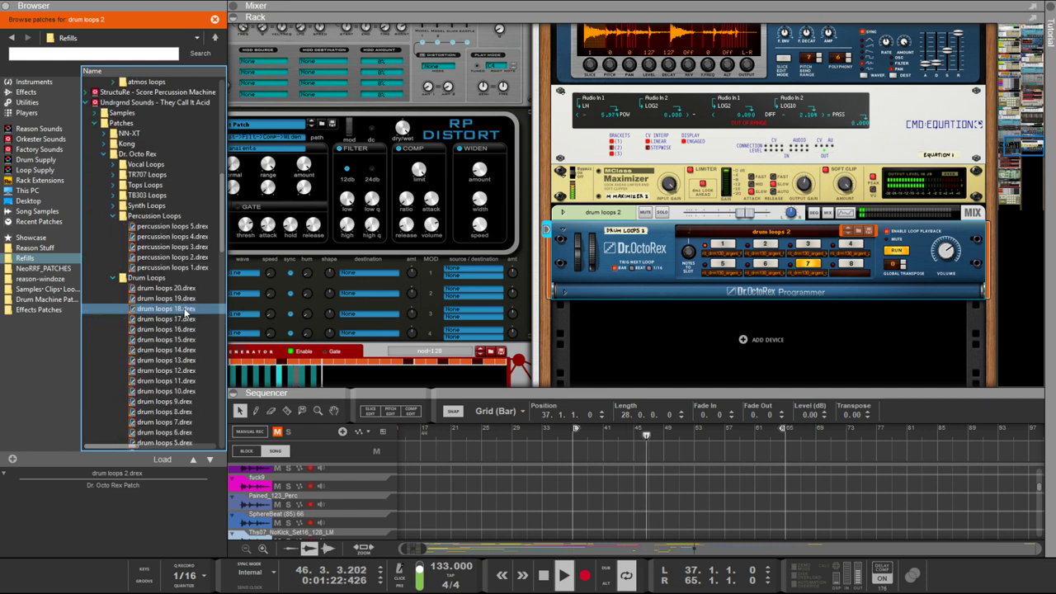
{"action": "scroll", "coordinate": [186, 313], "scroll_direction": "up", "scroll_amount": 1}
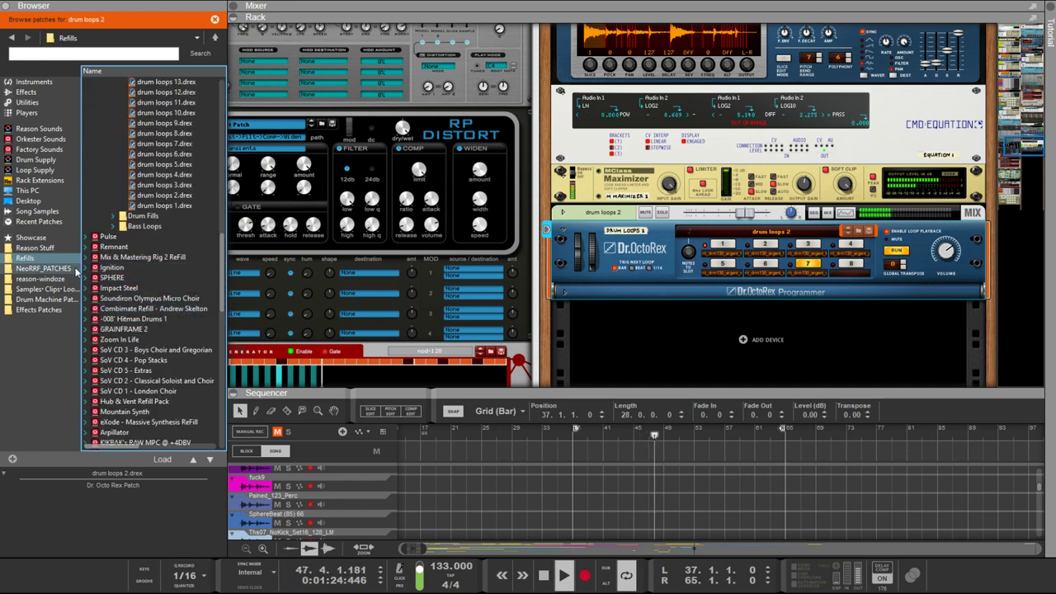
{"action": "left_click", "coordinate": [87, 237]}
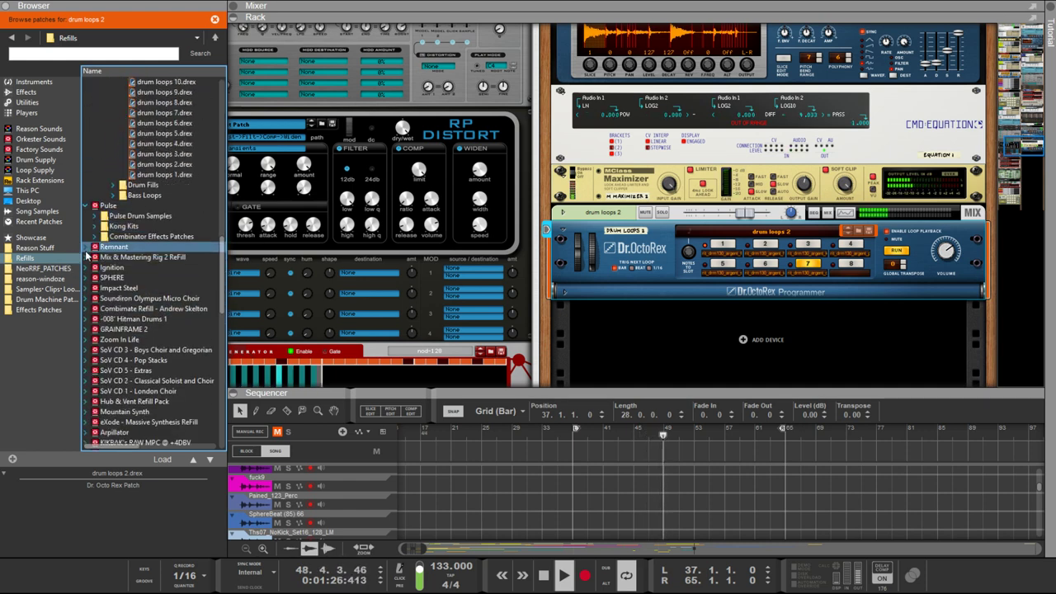
{"action": "left_click", "coordinate": [86, 247]}
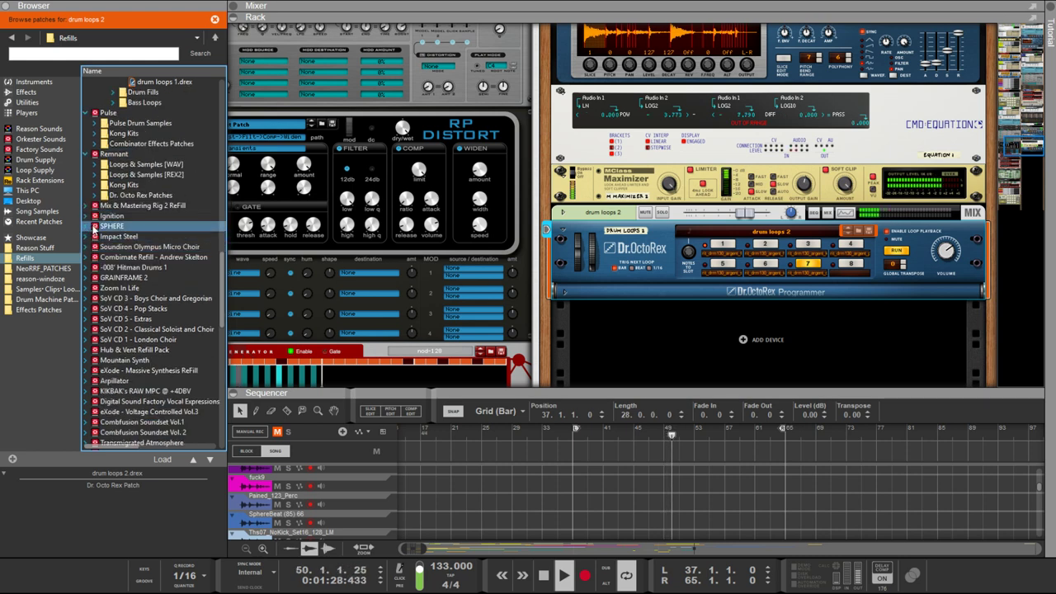
{"action": "left_click", "coordinate": [94, 174]}
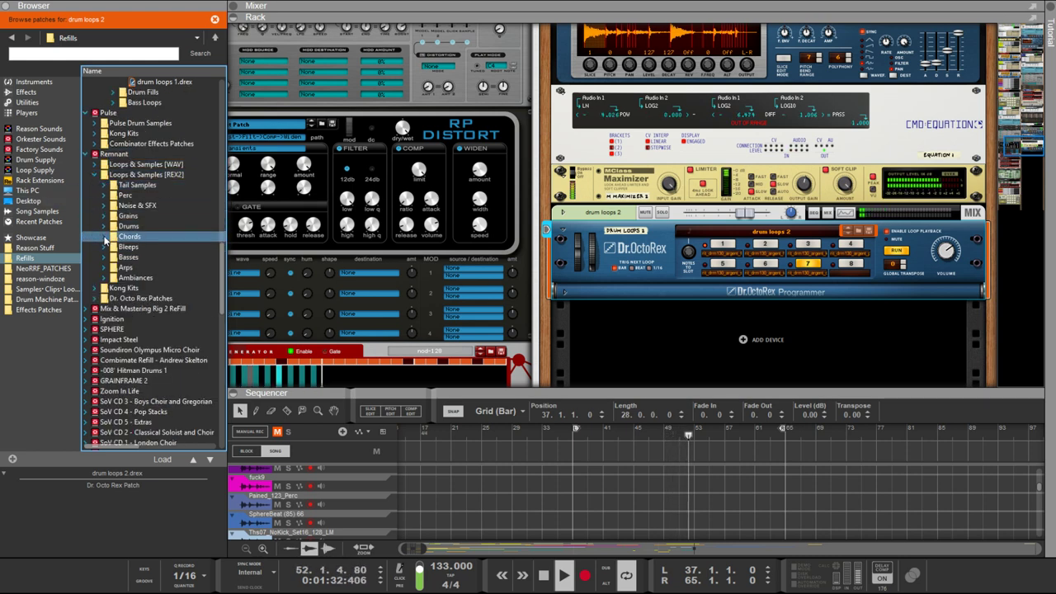
Examine the drum loops in Remnant's REX2 Drums folder and the subfolders of its WAV loops
{"action": "left_click", "coordinate": [104, 228]}
{"action": "left_click", "coordinate": [112, 240]}
{"action": "left_click", "coordinate": [121, 260]}
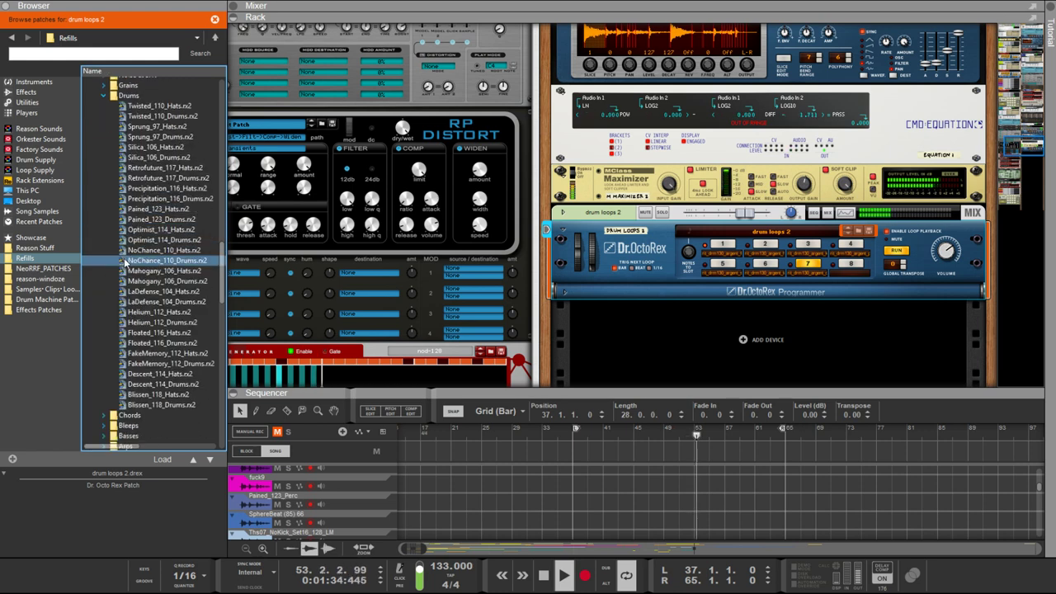
{"action": "left_click", "coordinate": [127, 271]}
{"action": "scroll", "coordinate": [128, 274], "scroll_direction": "up", "scroll_amount": 1}
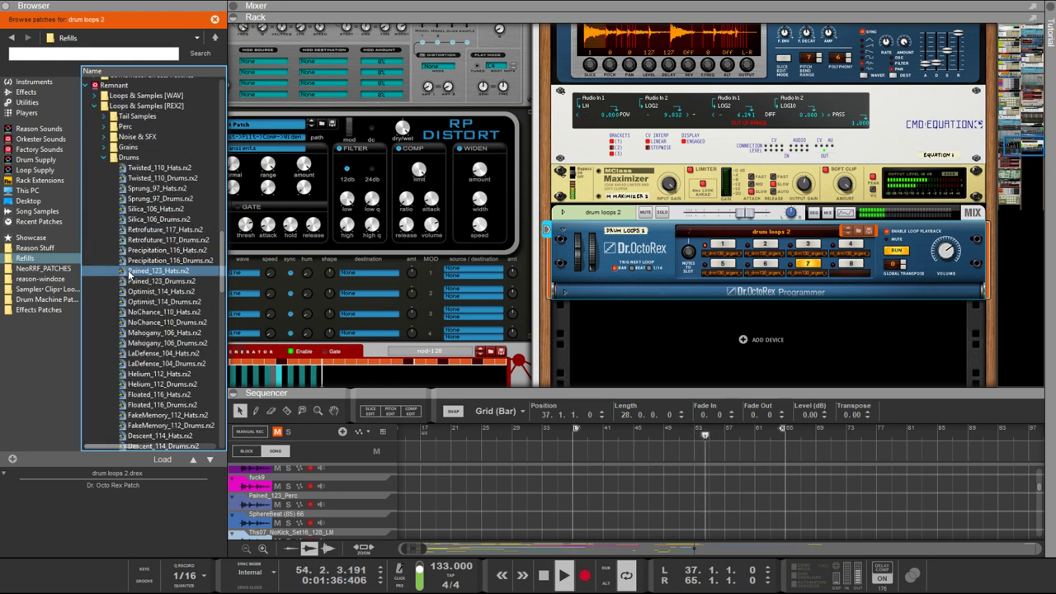
{"action": "scroll", "coordinate": [128, 275], "scroll_direction": "down", "scroll_amount": 2}
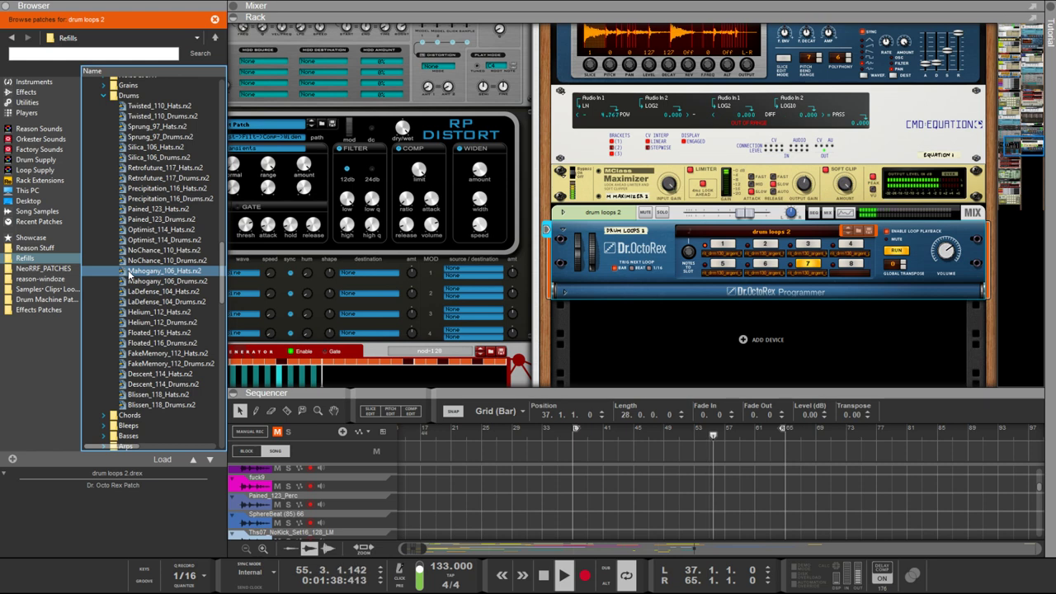
{"action": "scroll", "coordinate": [127, 275], "scroll_direction": "down", "scroll_amount": 2}
{"action": "left_click", "coordinate": [115, 337]}
{"action": "left_click", "coordinate": [111, 376]}
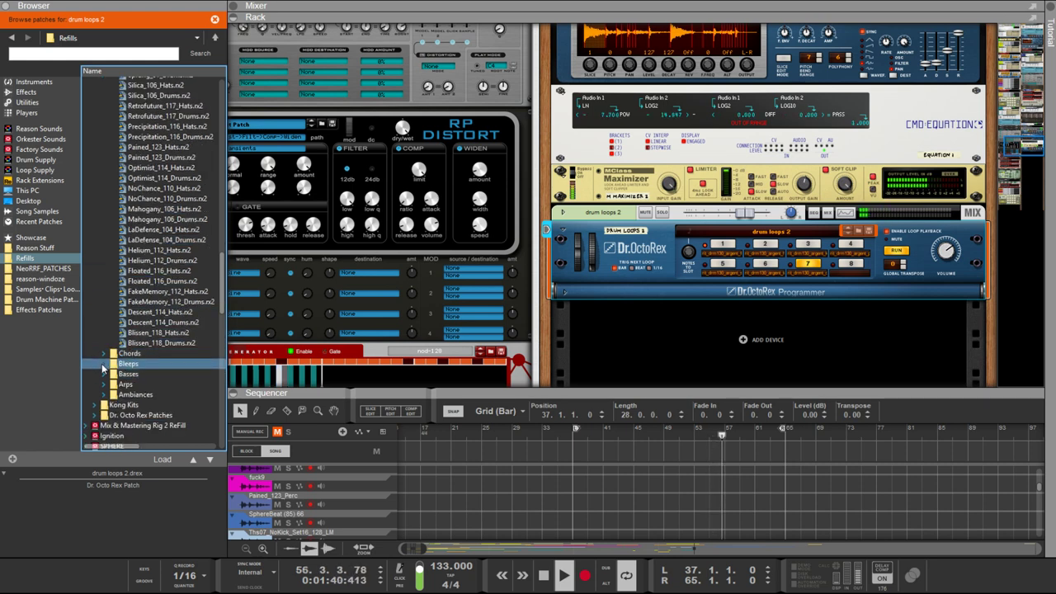
{"action": "scroll", "coordinate": [108, 367], "scroll_direction": "up", "scroll_amount": 4}
{"action": "left_click", "coordinate": [105, 363]}
{"action": "scroll", "coordinate": [105, 363], "scroll_direction": "up", "scroll_amount": 3}
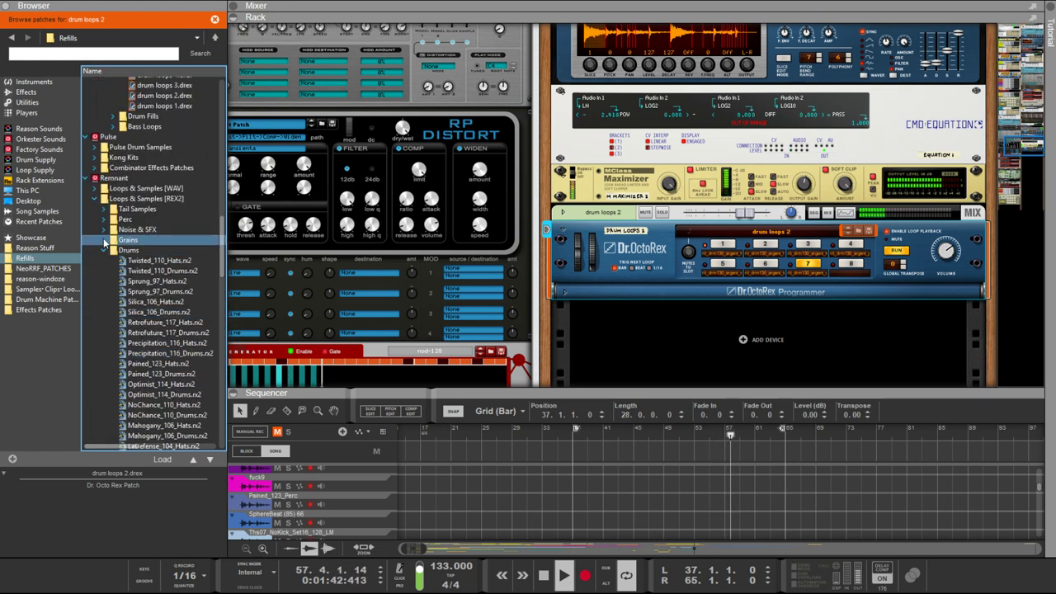
{"action": "left_click", "coordinate": [94, 190]}
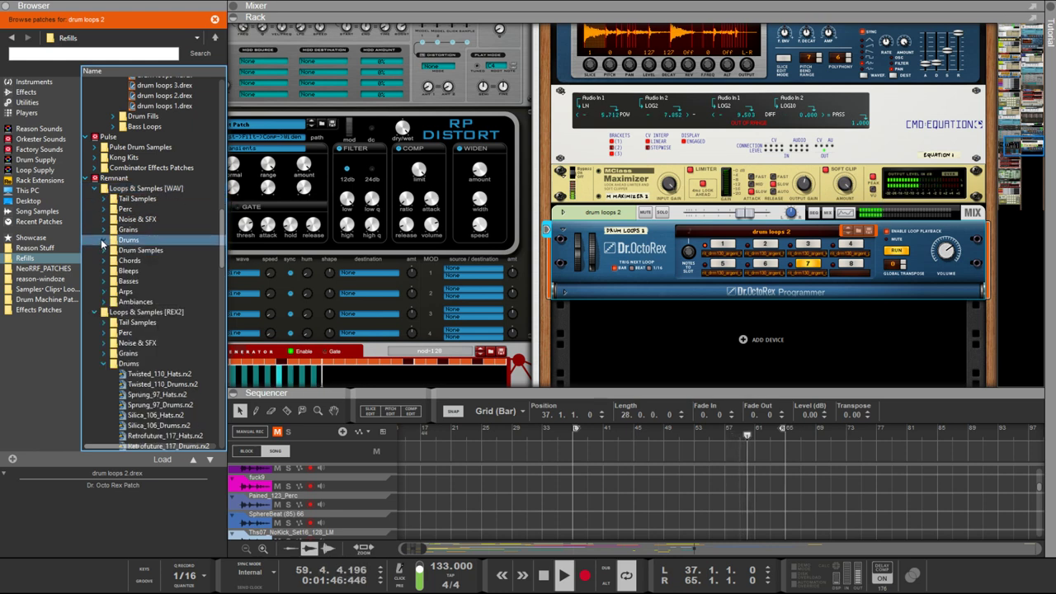
Scan the remaining ReFills in the list for another source of drum loops
{"action": "scroll", "coordinate": [107, 248], "scroll_direction": "down", "scroll_amount": 10}
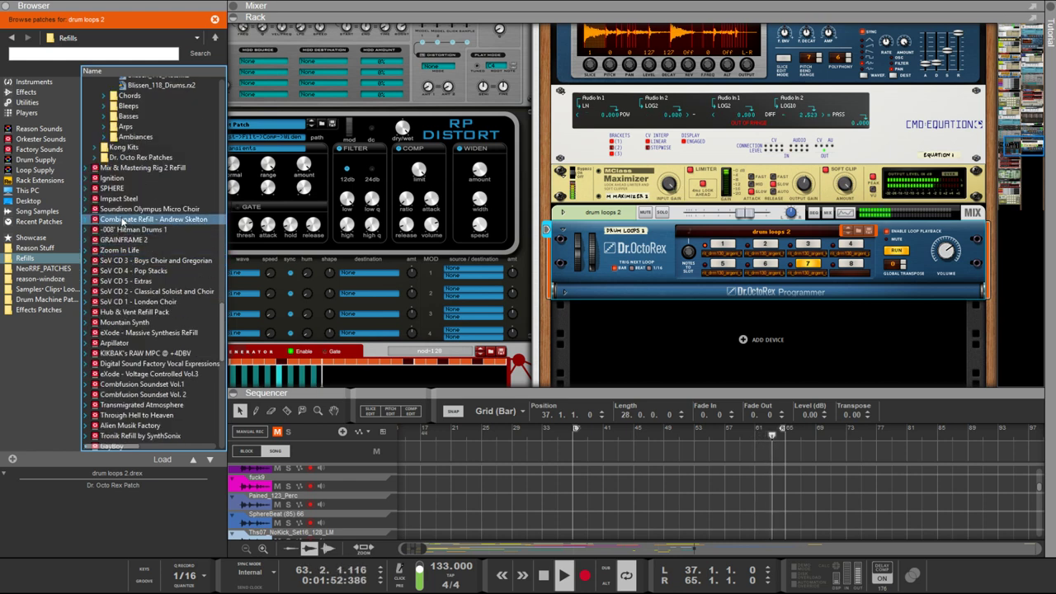
{"action": "scroll", "coordinate": [138, 261], "scroll_direction": "down", "scroll_amount": 1}
{"action": "scroll", "coordinate": [138, 260], "scroll_direction": "down", "scroll_amount": 1}
{"action": "scroll", "coordinate": [132, 364], "scroll_direction": "down", "scroll_amount": 4}
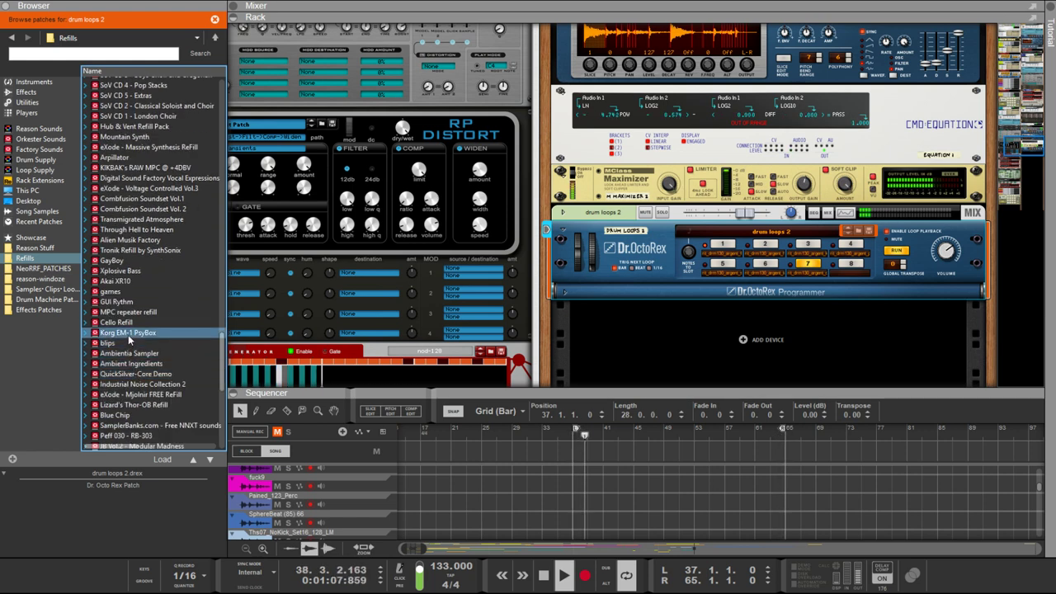
{"action": "scroll", "coordinate": [128, 334], "scroll_direction": "down", "scroll_amount": 5}
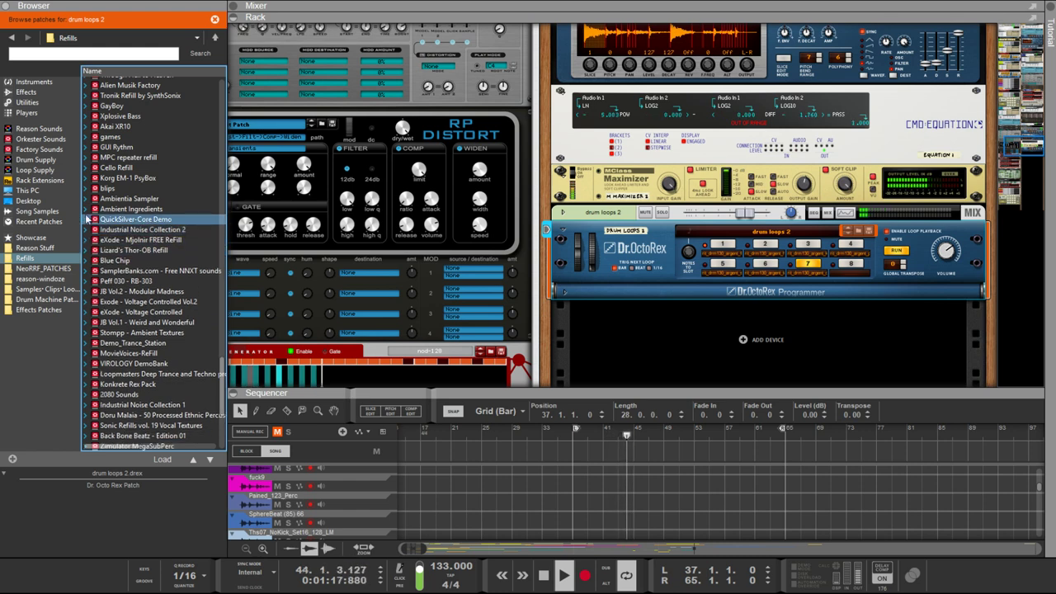
{"action": "scroll", "coordinate": [85, 213], "scroll_direction": "up", "scroll_amount": 2}
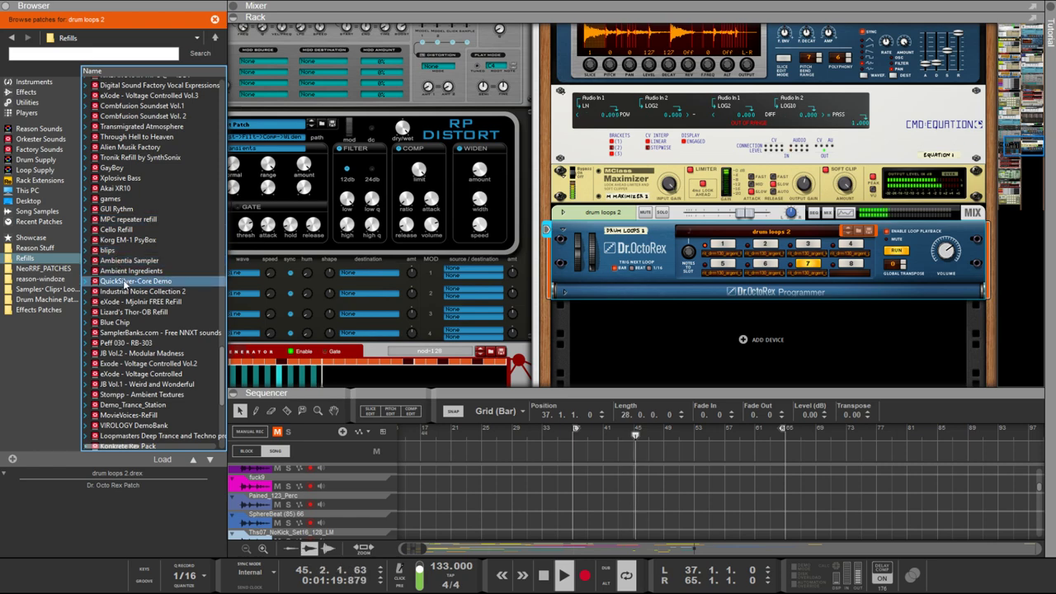
{"action": "scroll", "coordinate": [95, 233], "scroll_direction": "up", "scroll_amount": 1}
{"action": "scroll", "coordinate": [106, 247], "scroll_direction": "up", "scroll_amount": 3}
Look through the rack devices between the Chronopolis Dr. OctoRex and the weaponize kick Combinator with its Euclid generators
{"action": "scroll", "coordinate": [718, 354], "scroll_direction": "up", "scroll_amount": 15}
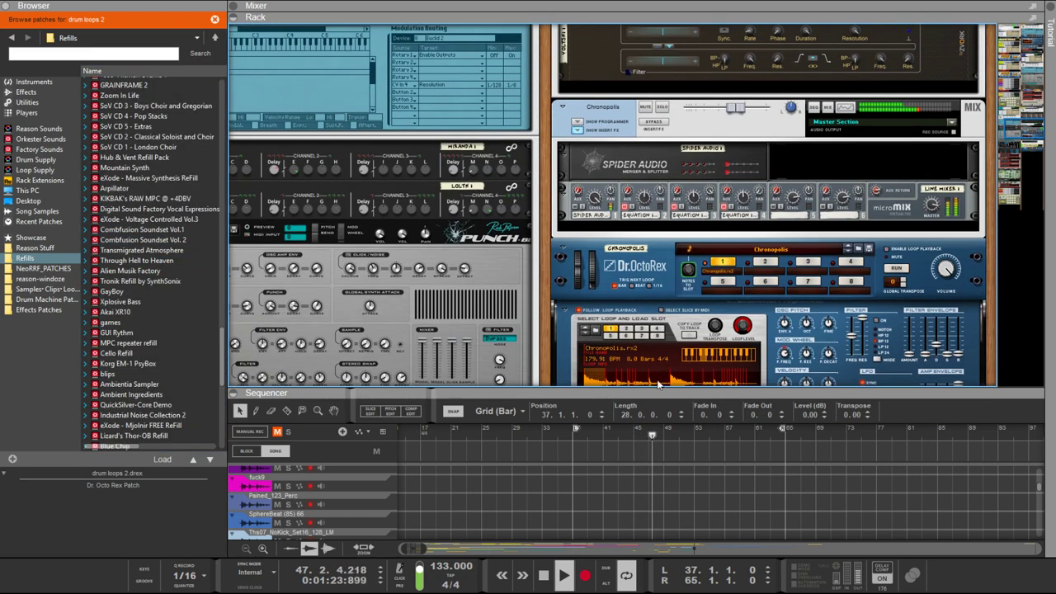
{"action": "scroll", "coordinate": [718, 353], "scroll_direction": "up", "scroll_amount": 15}
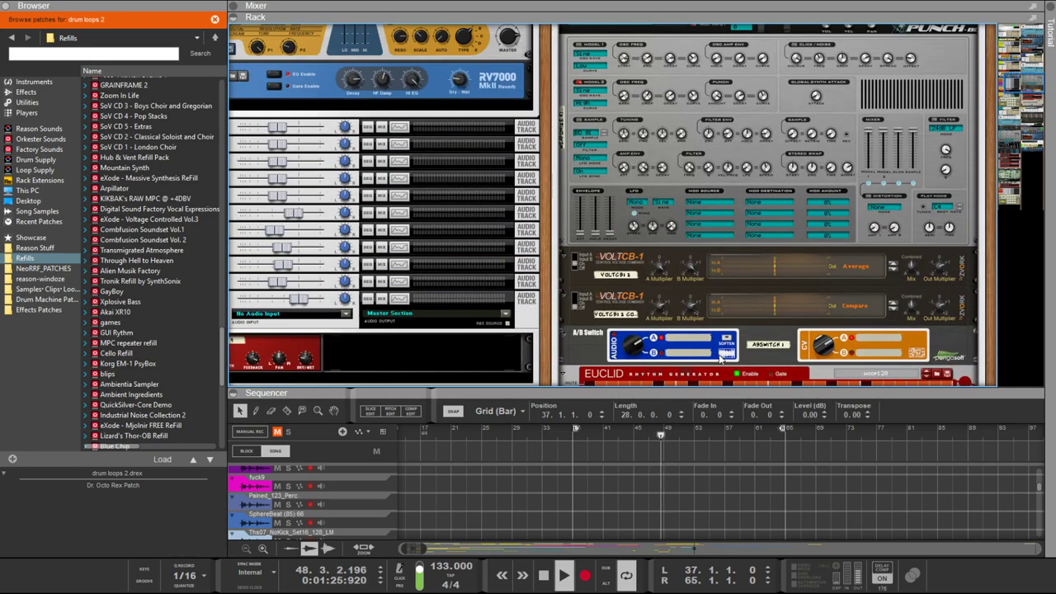
{"action": "scroll", "coordinate": [718, 354], "scroll_direction": "down", "scroll_amount": 10}
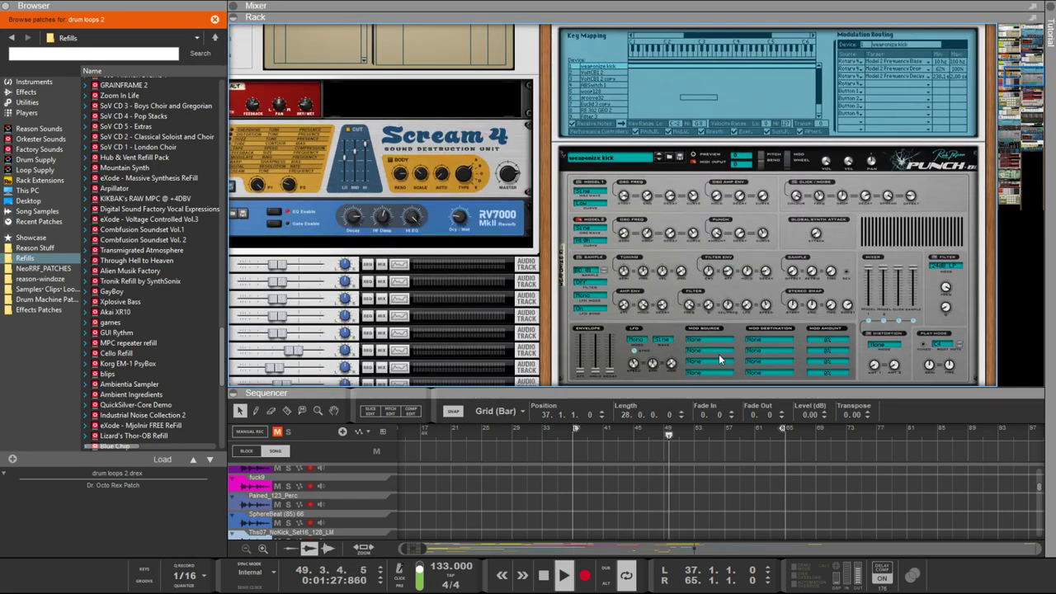
{"action": "scroll", "coordinate": [719, 353], "scroll_direction": "down", "scroll_amount": 10}
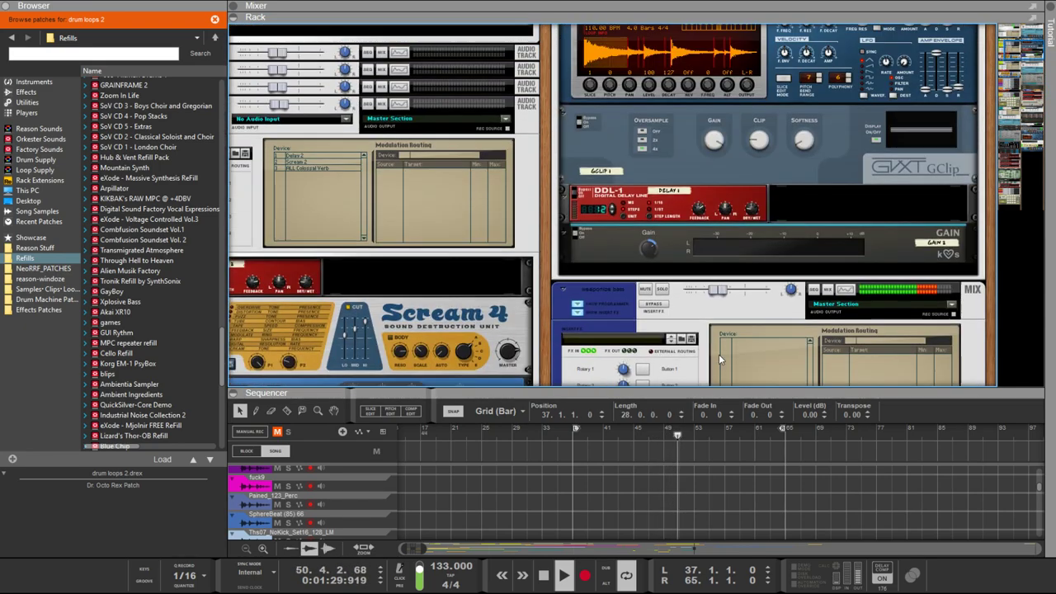
{"action": "scroll", "coordinate": [718, 354], "scroll_direction": "up", "scroll_amount": 10}
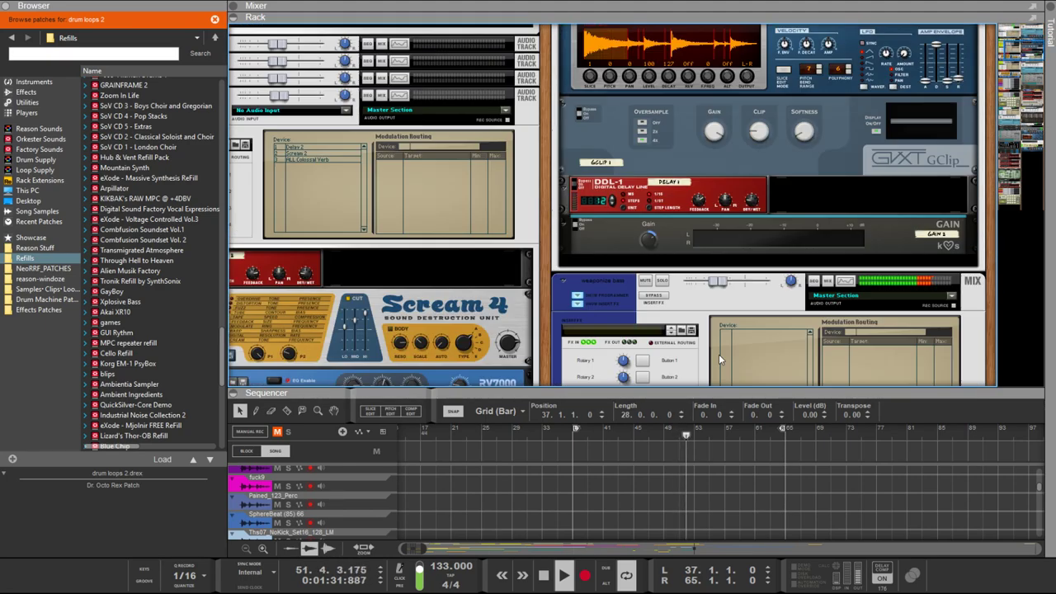
{"action": "scroll", "coordinate": [718, 354], "scroll_direction": "down", "scroll_amount": 10}
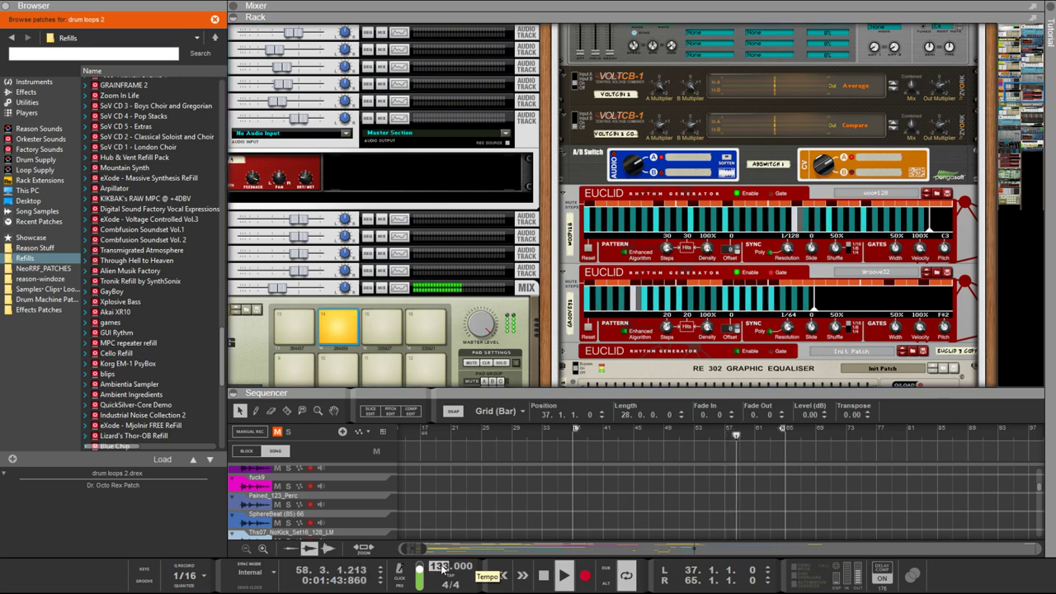
Enlarge the sequencer, split the lower Combinator 3 track's clip at bar 37, and select the clips before that bar
{"action": "key", "text": "F7"}
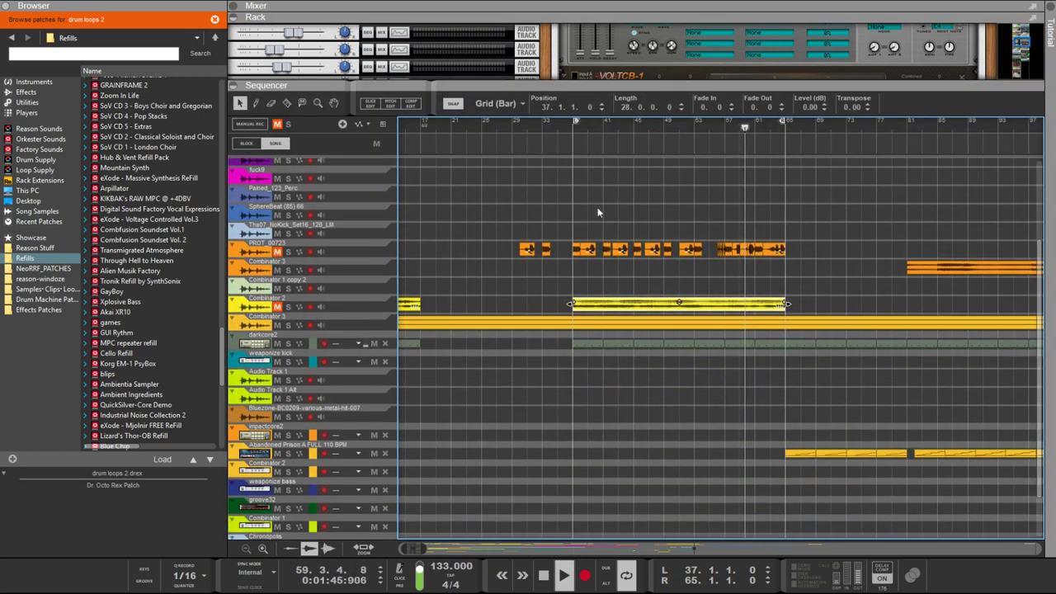
{"action": "scroll", "coordinate": [694, 313], "scroll_direction": "up", "scroll_amount": 5}
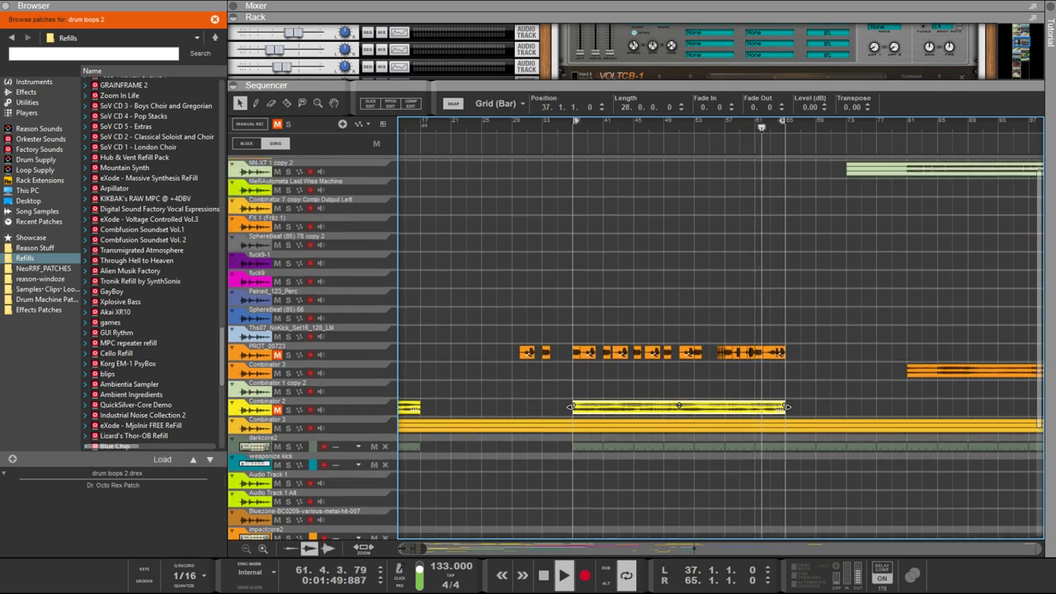
{"action": "scroll", "coordinate": [613, 333], "scroll_direction": "down", "scroll_amount": 2}
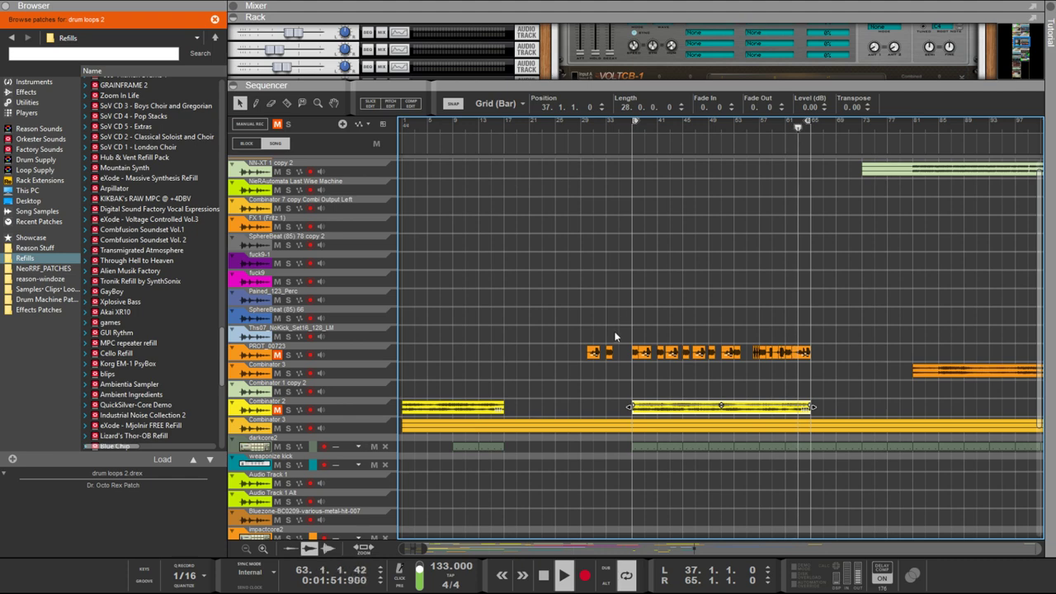
{"action": "key", "text": "r"}
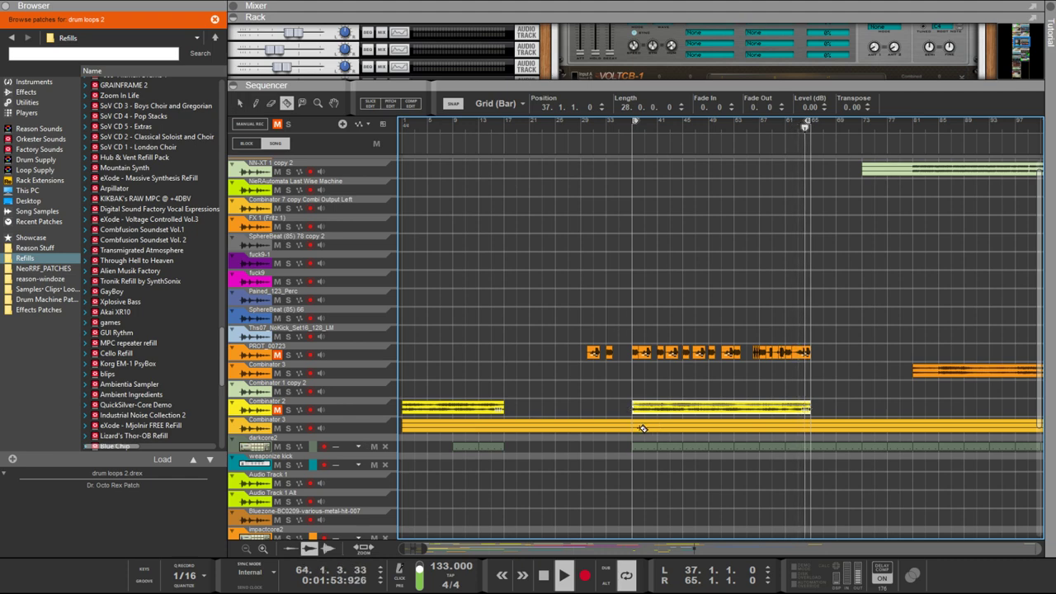
{"action": "left_click_drag", "start_coordinate": [632, 428], "coordinate": [402, 511]}
{"action": "scroll", "coordinate": [586, 378], "scroll_direction": "up", "scroll_amount": 5}
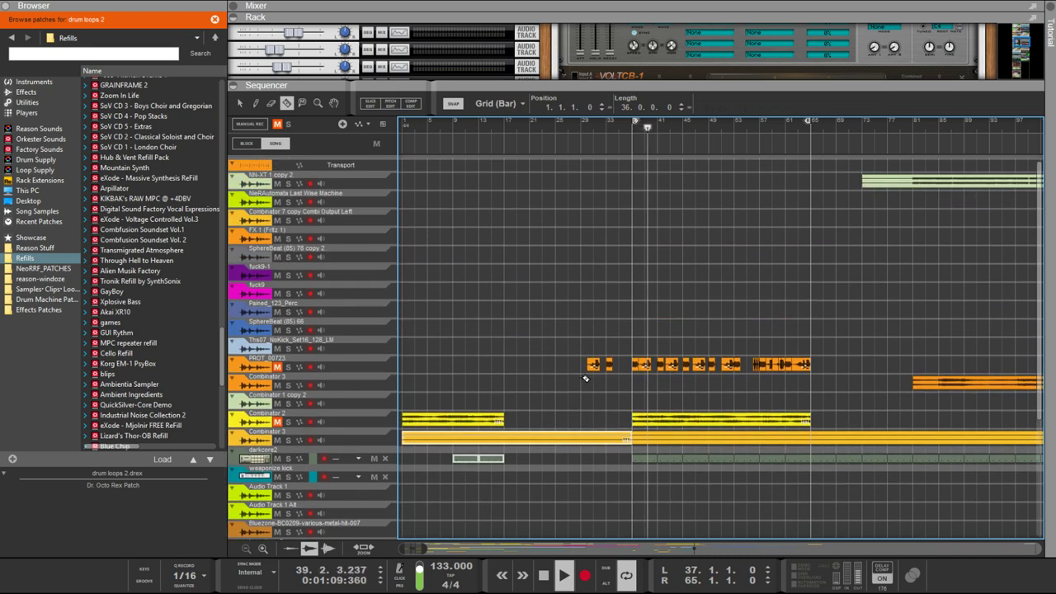
{"action": "key", "text": "q"}
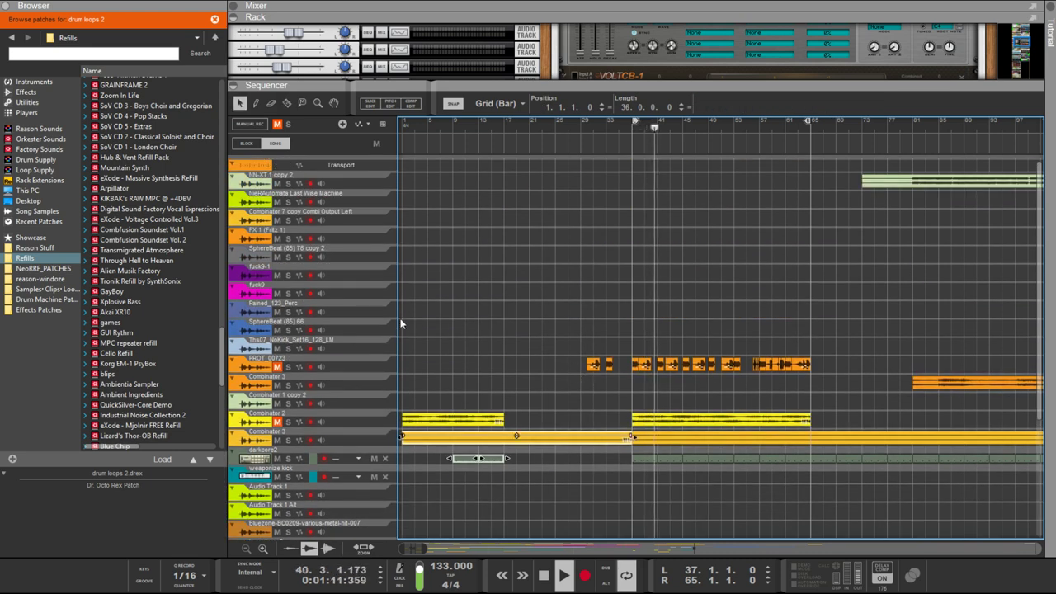
{"action": "left_click_drag", "start_coordinate": [401, 323], "coordinate": [629, 561]}
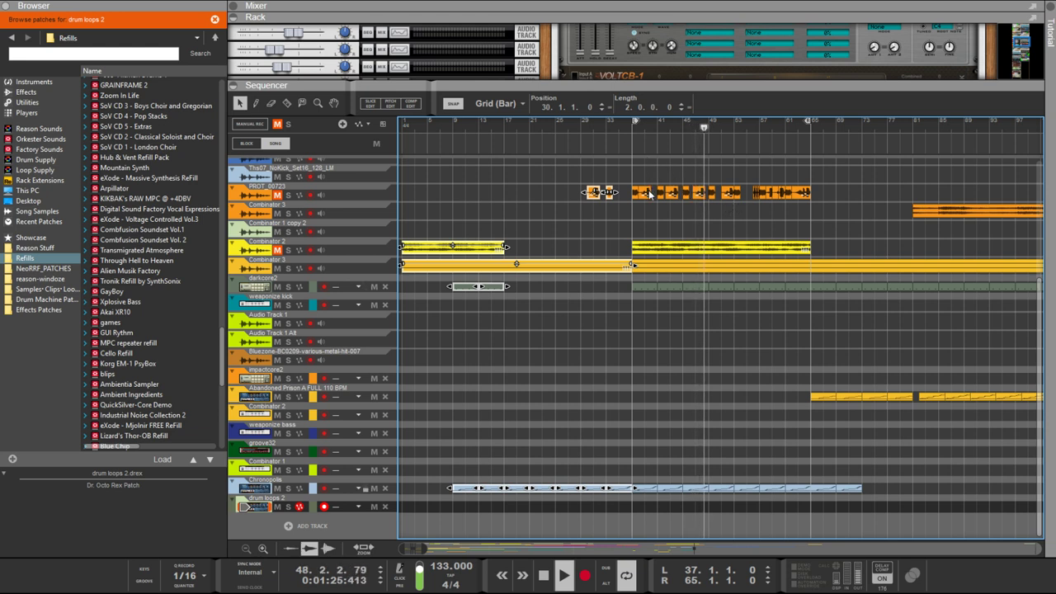
Extend the start of the second clip on the Combinator 2 audio track to bar 33 and set the left locator there
{"action": "left_click", "coordinate": [669, 247]}
{"action": "left_click_drag", "start_coordinate": [625, 246], "coordinate": [606, 245]}
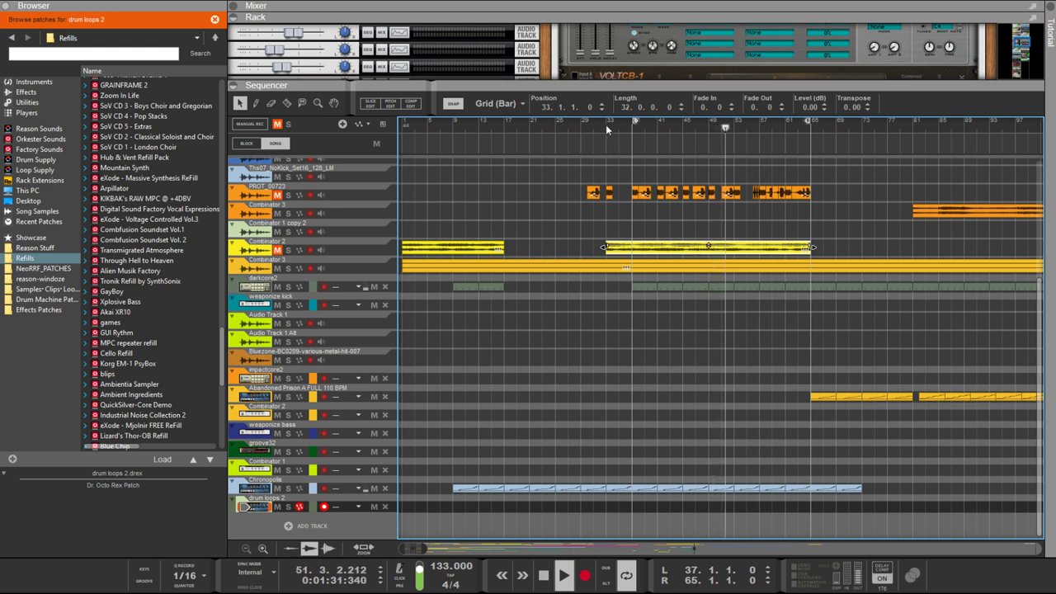
{"action": "left_click", "coordinate": [605, 125], "text": "alt"}
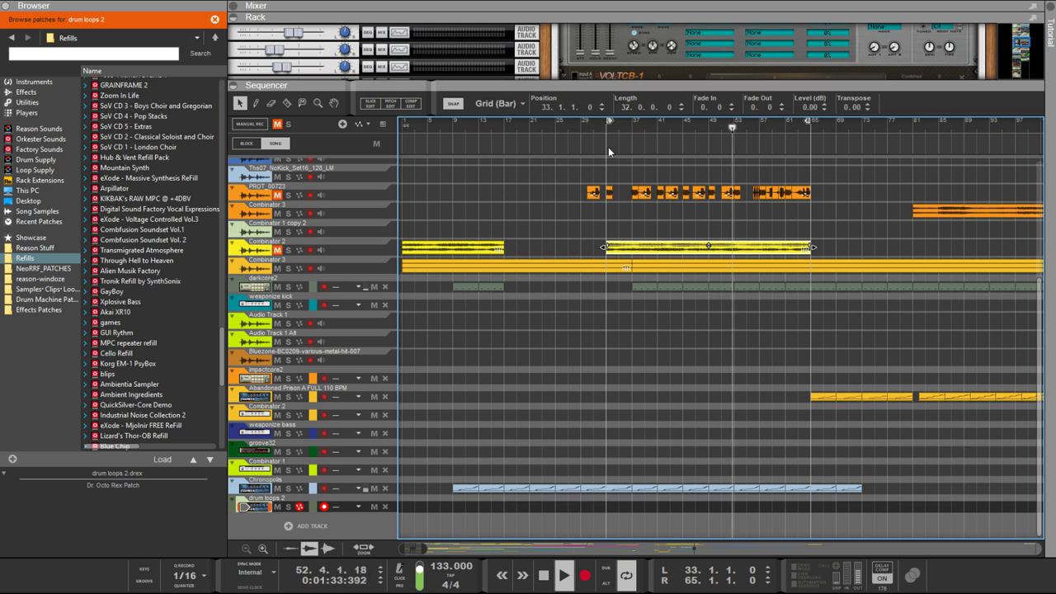
Extend the darkcore2 clips back to bar 33 and move the split in the Combinator 3 audio clip to bar 33
{"action": "left_click_drag", "start_coordinate": [615, 283], "coordinate": [588, 268]}
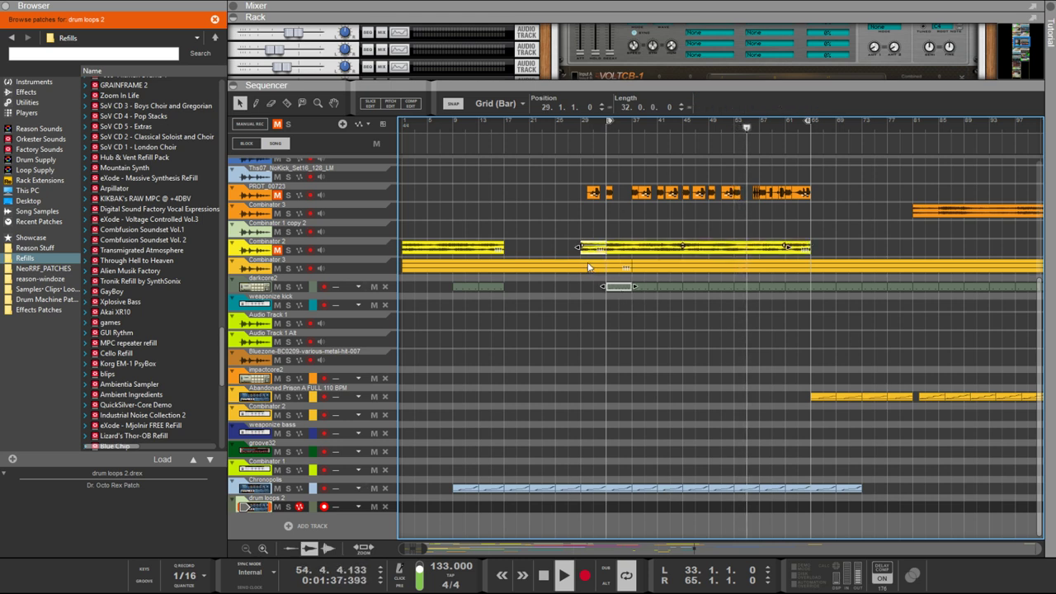
{"action": "key", "text": "ctrl+z"}
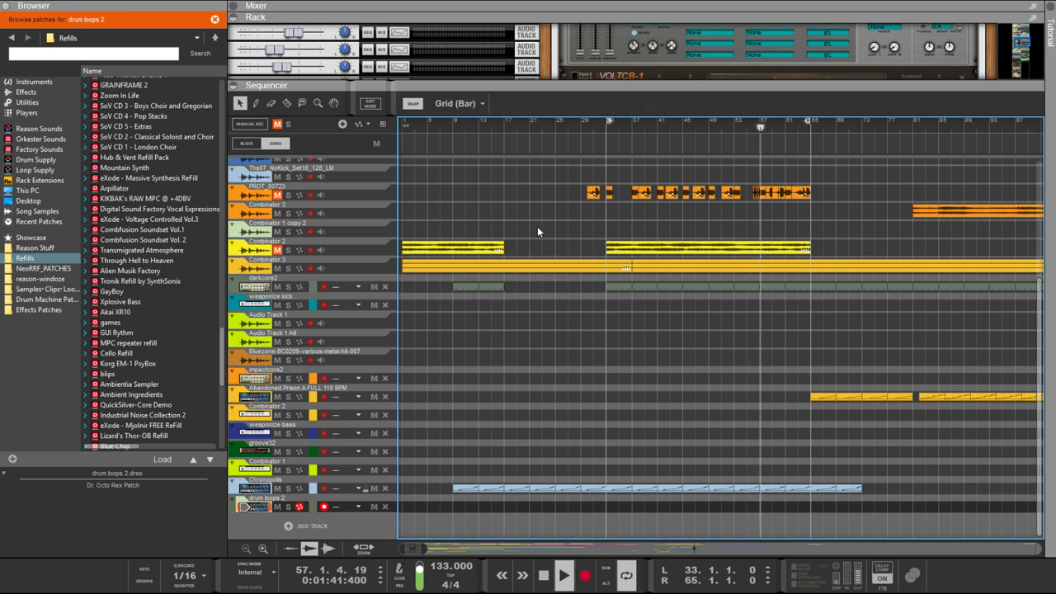
{"action": "left_click", "coordinate": [626, 266]}
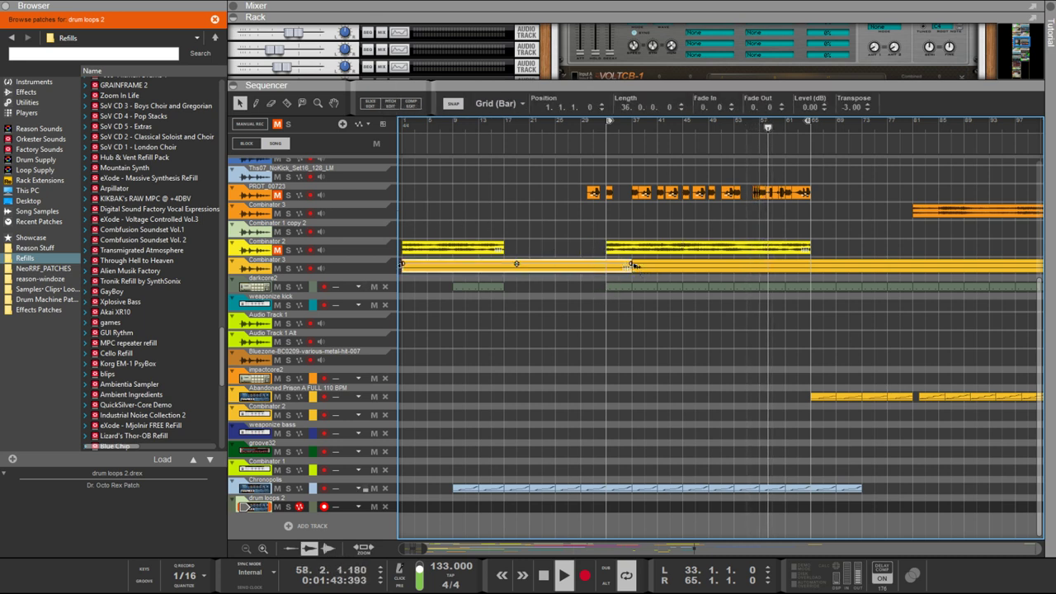
{"action": "left_click", "coordinate": [631, 265]}
{"action": "left_click_drag", "start_coordinate": [629, 264], "coordinate": [607, 265]}
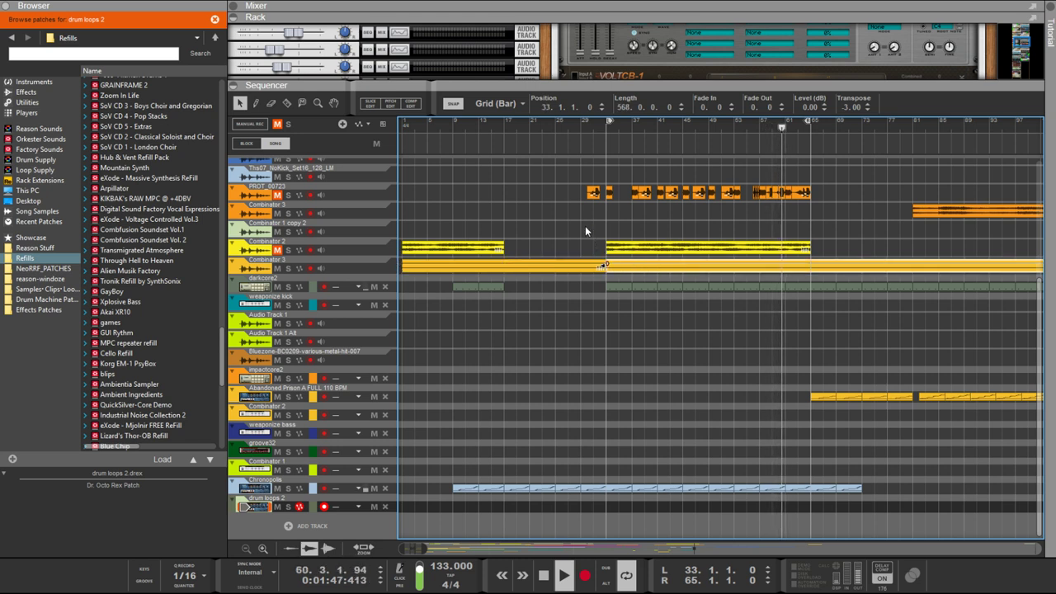
Delete all clips before bar 33
{"action": "left_click_drag", "start_coordinate": [601, 173], "coordinate": [401, 513]}
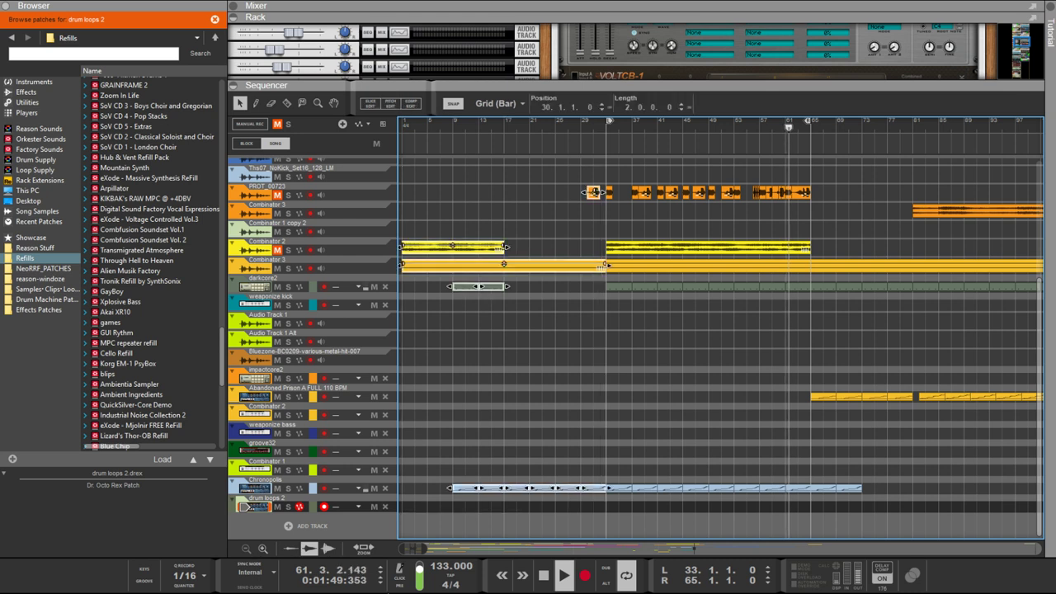
{"action": "key", "text": "Delete"}
{"action": "left_click_drag", "start_coordinate": [570, 181], "coordinate": [803, 514]}
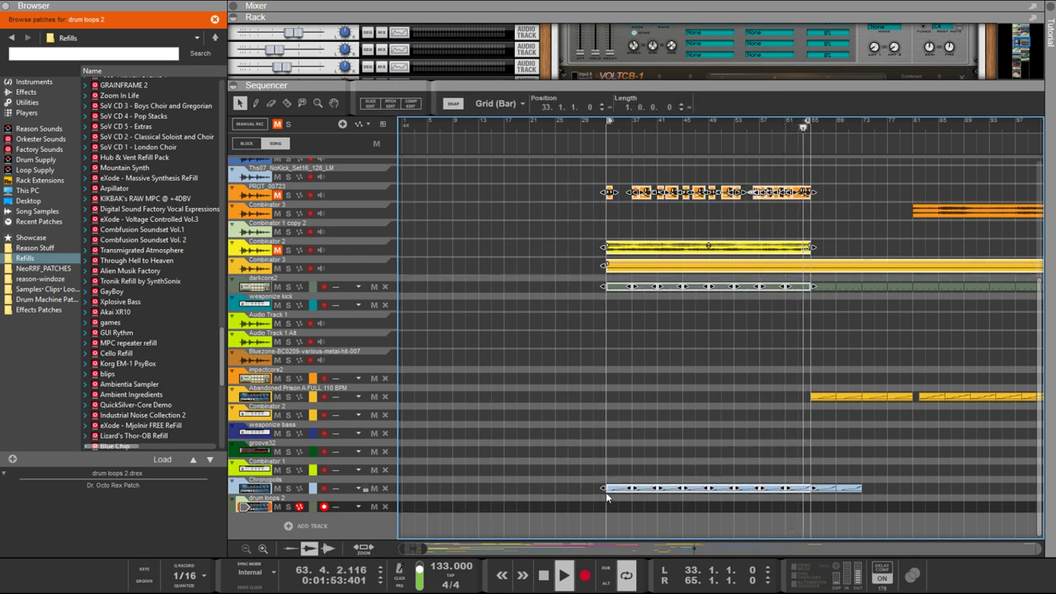
{"action": "left_click_drag", "start_coordinate": [607, 490], "coordinate": [213, 486]}
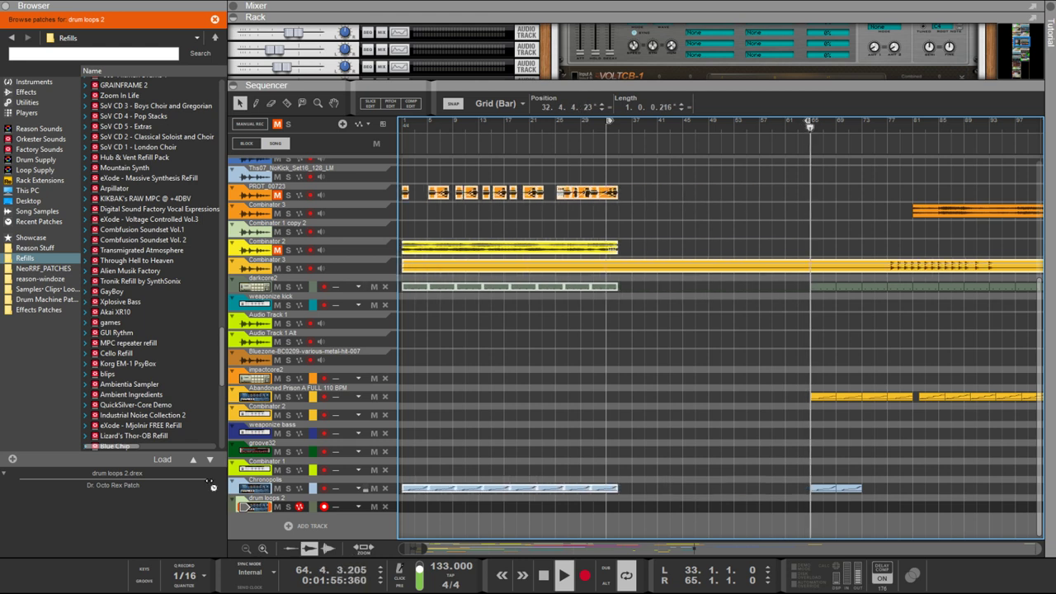
{"action": "key", "text": "ctrl+z"}
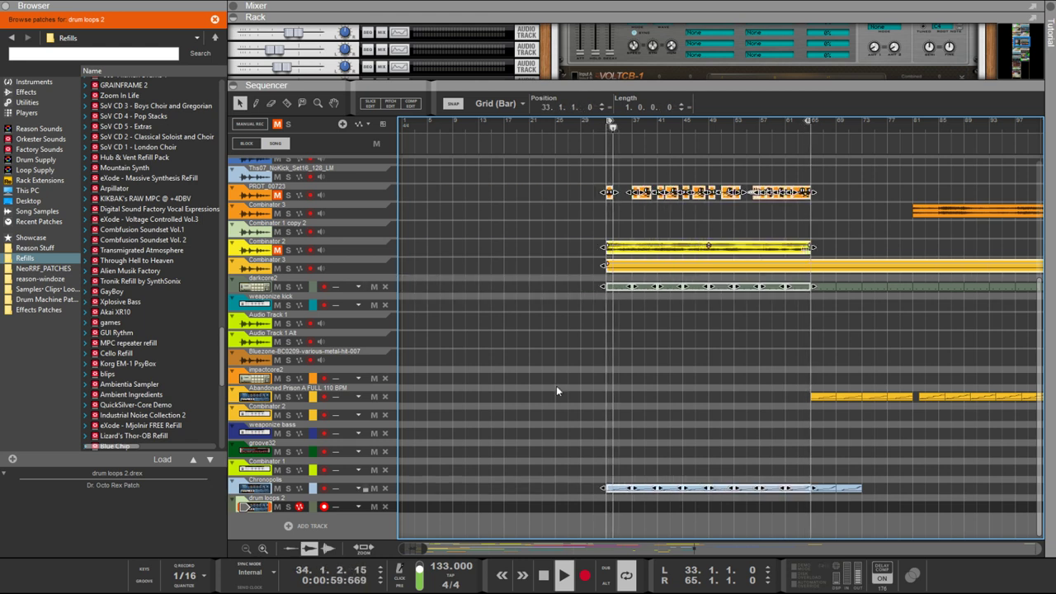
Split the Combinator 3 audio clip at bars 65 and 81 with the Razor tool
{"action": "left_click", "coordinate": [607, 342]}
{"action": "key", "text": "r"}
{"action": "left_click_drag", "start_coordinate": [814, 495], "coordinate": [919, 183]}
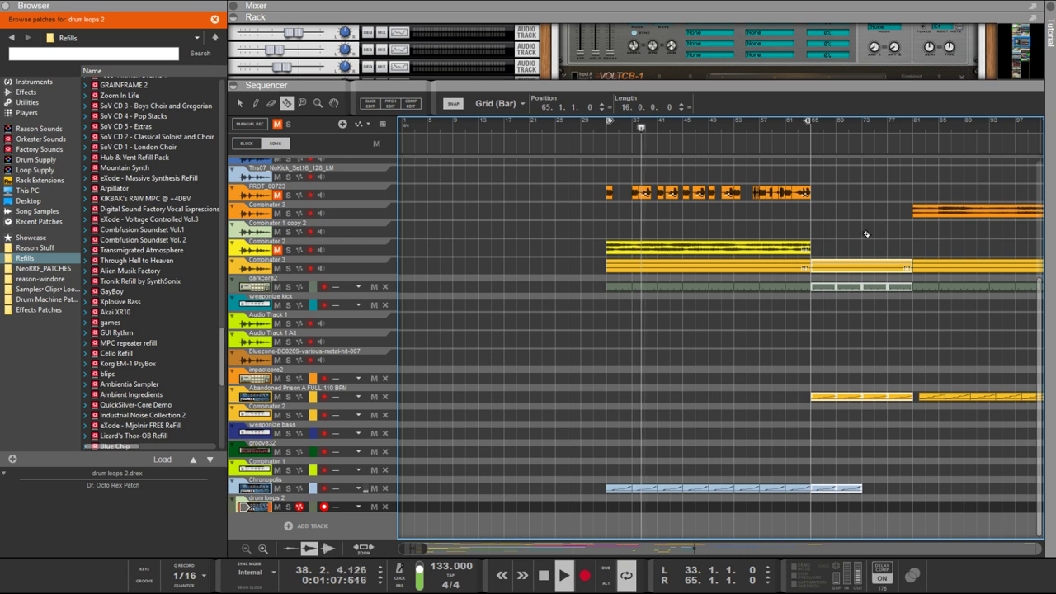
{"action": "key", "text": "q"}
Select the clips between bars 33 and 65 and stretch them together so they start at bar 1
{"action": "left_click_drag", "start_coordinate": [806, 167], "coordinate": [606, 539]}
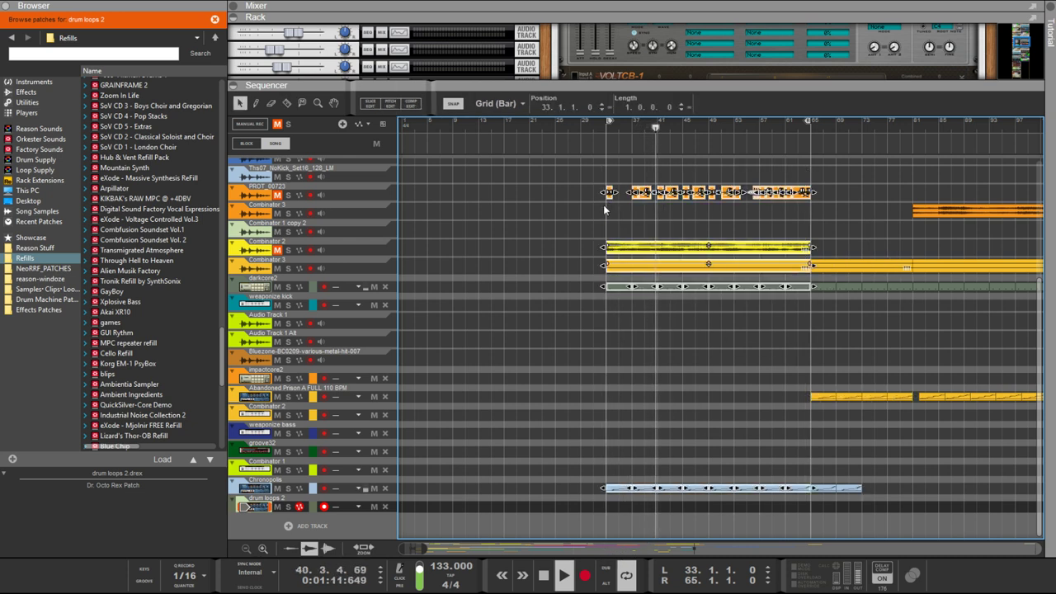
{"action": "left_click_drag", "start_coordinate": [602, 248], "coordinate": [402, 251]}
{"action": "left_click", "coordinate": [234, 487]}
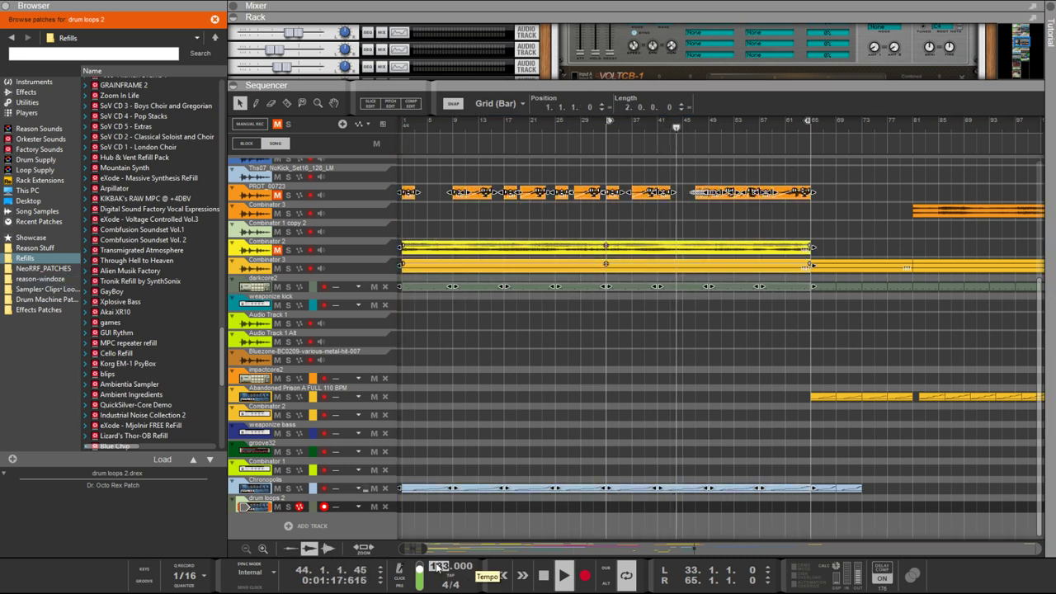
Set the song tempo to 266 and move the left locator to bar 1
{"action": "left_click_drag", "start_coordinate": [438, 563], "coordinate": [439, 564]}
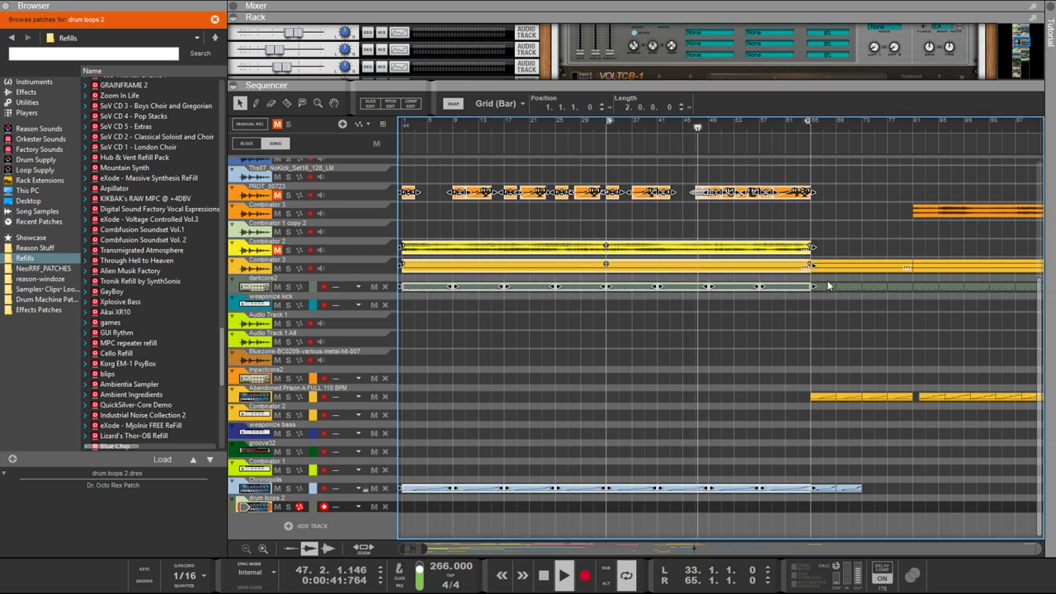
{"action": "left_click_drag", "start_coordinate": [609, 122], "coordinate": [403, 122]}
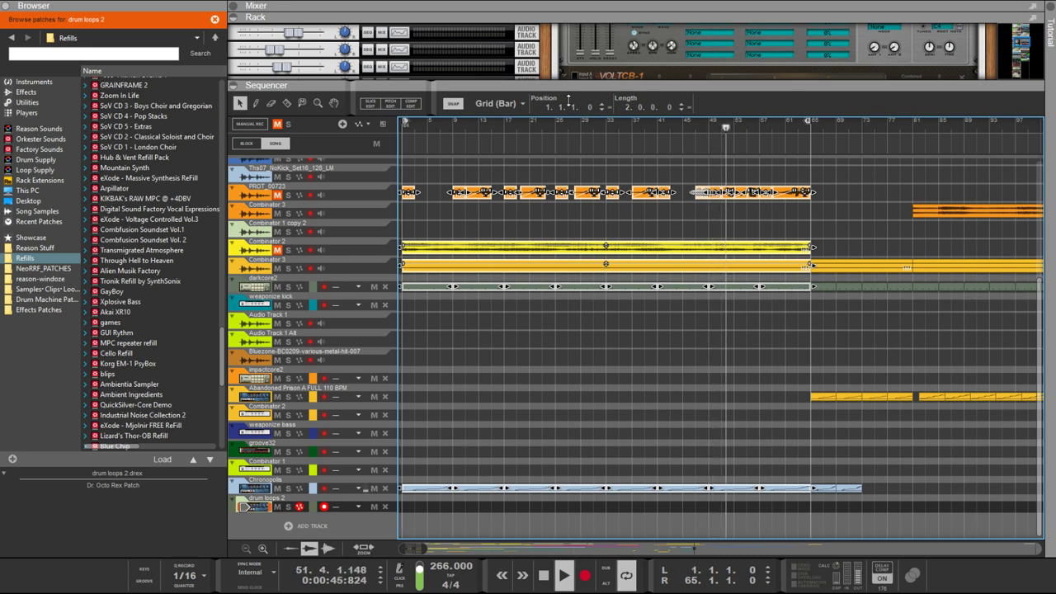
Enlarge the rack and lower the Resolution of the Euclid 2 rhythm generator
{"action": "left_click_drag", "start_coordinate": [578, 85], "coordinate": [577, 341]}
{"action": "scroll", "coordinate": [589, 262], "scroll_direction": "up", "scroll_amount": 3}
{"action": "scroll", "coordinate": [569, 273], "scroll_direction": "down", "scroll_amount": 10}
{"action": "scroll", "coordinate": [541, 290], "scroll_direction": "down", "scroll_amount": 20}
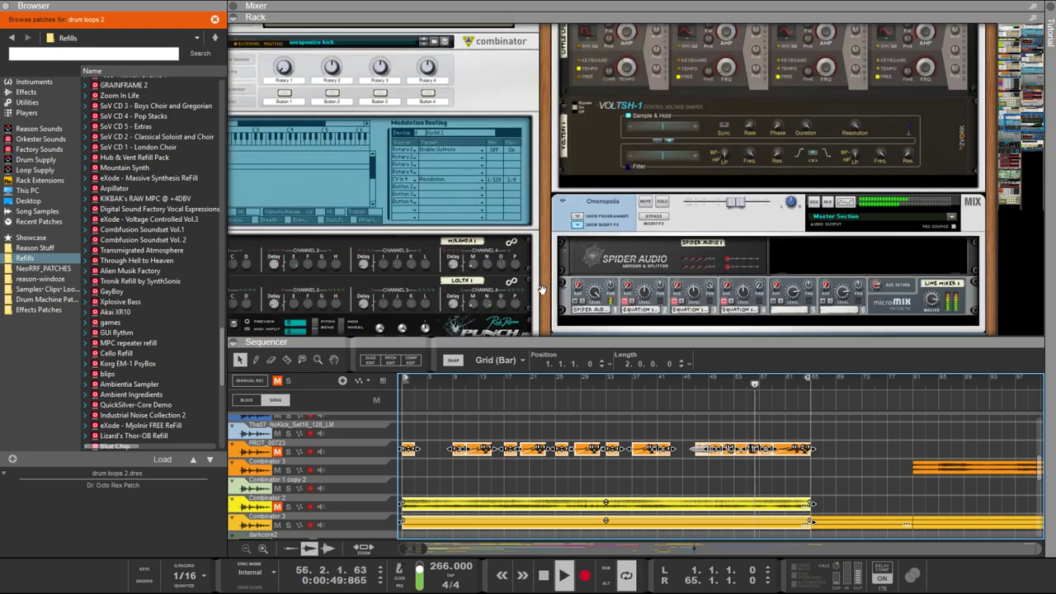
{"action": "scroll", "coordinate": [541, 291], "scroll_direction": "down", "scroll_amount": 5}
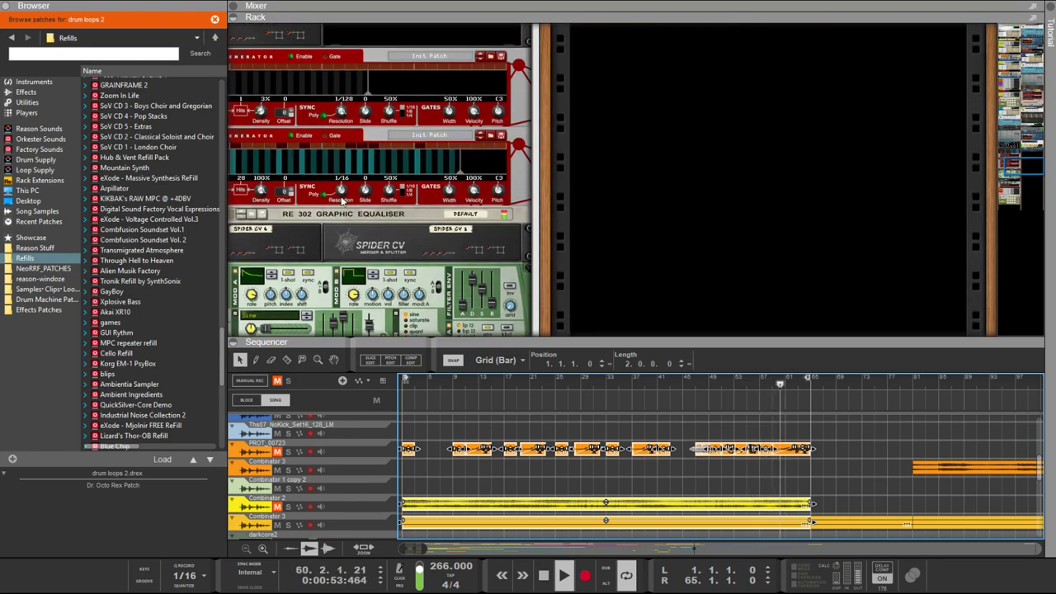
{"action": "left_click_drag", "start_coordinate": [340, 198], "coordinate": [342, 216]}
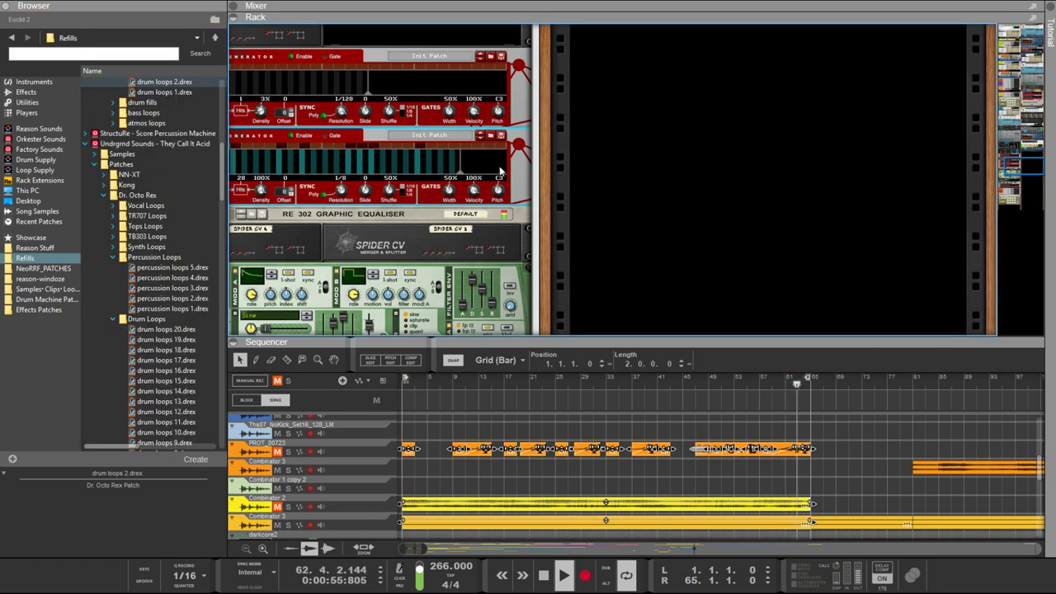
Lower the Resolution of the woop128 Euclid to 1/16T and adjust its mute steps
{"action": "scroll", "coordinate": [384, 297], "scroll_direction": "up", "scroll_amount": 5}
{"action": "scroll", "coordinate": [383, 297], "scroll_direction": "up", "scroll_amount": 5}
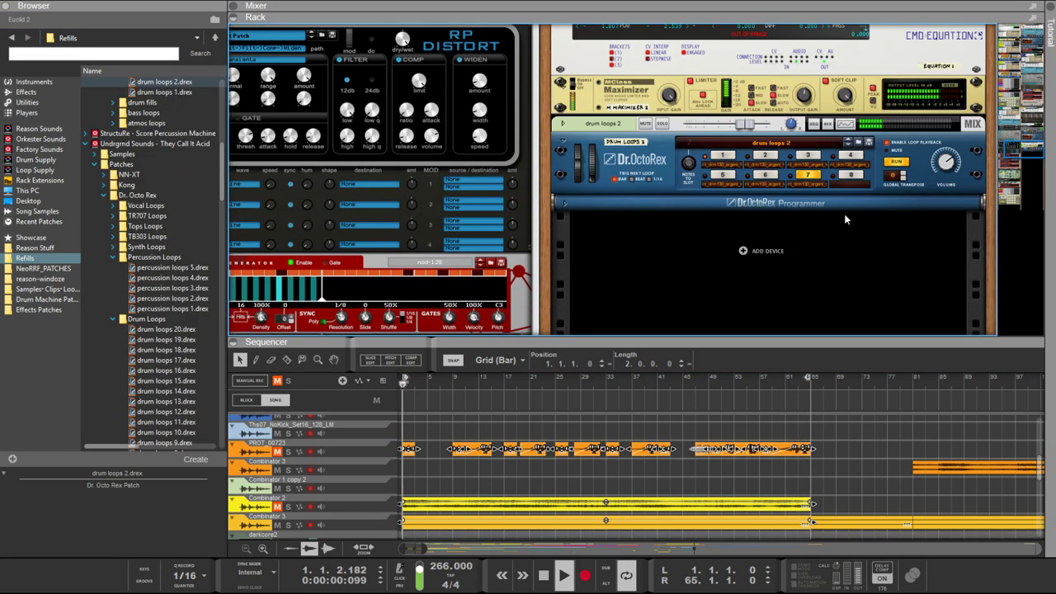
{"action": "scroll", "coordinate": [844, 219], "scroll_direction": "down", "scroll_amount": 2}
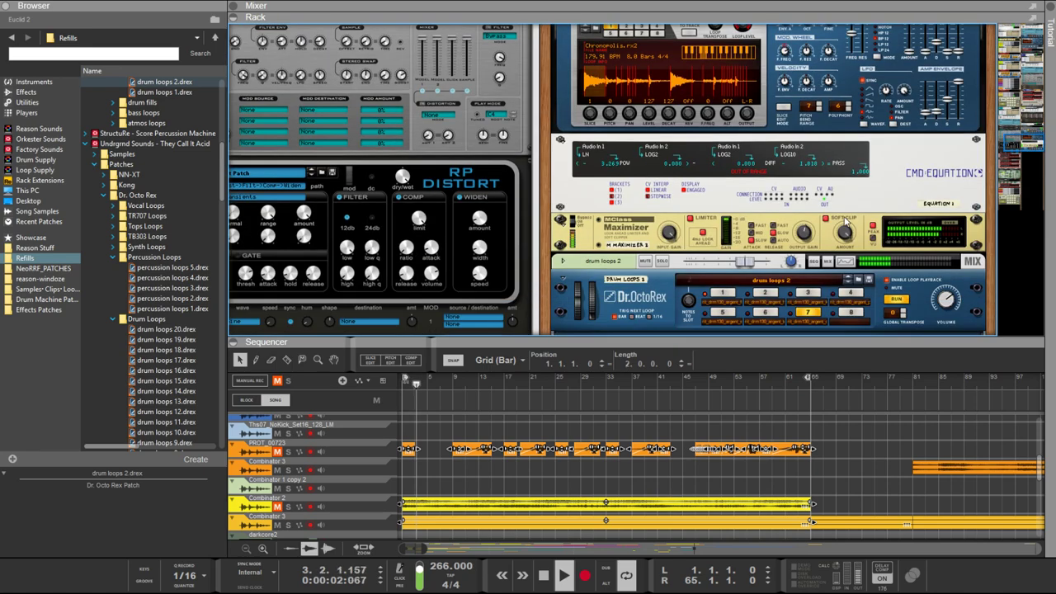
{"action": "scroll", "coordinate": [843, 220], "scroll_direction": "down", "scroll_amount": 5}
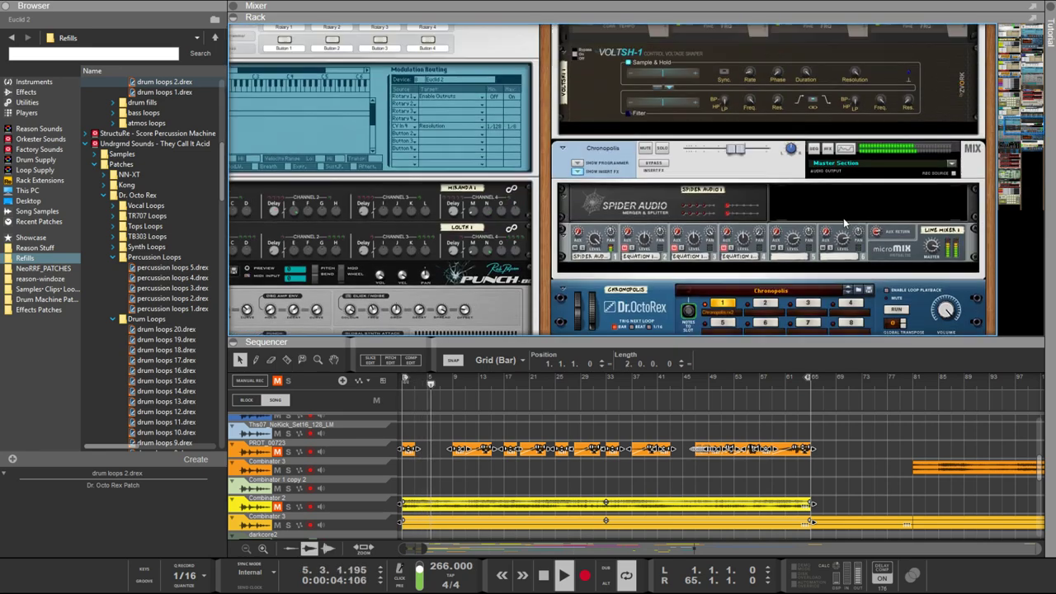
{"action": "scroll", "coordinate": [843, 220], "scroll_direction": "up", "scroll_amount": 5}
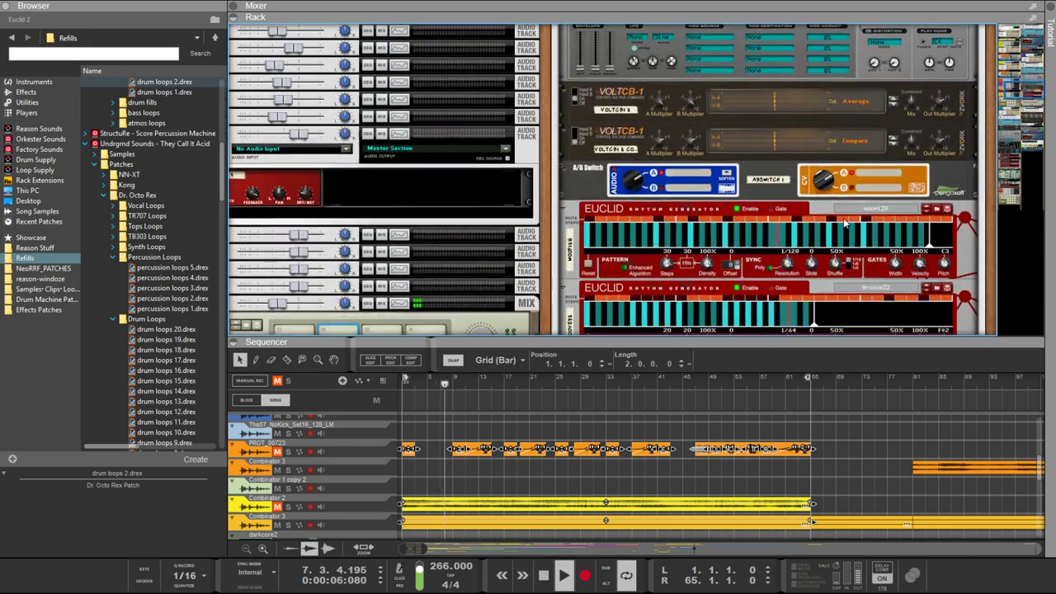
{"action": "left_click_drag", "start_coordinate": [786, 240], "coordinate": [782, 294]}
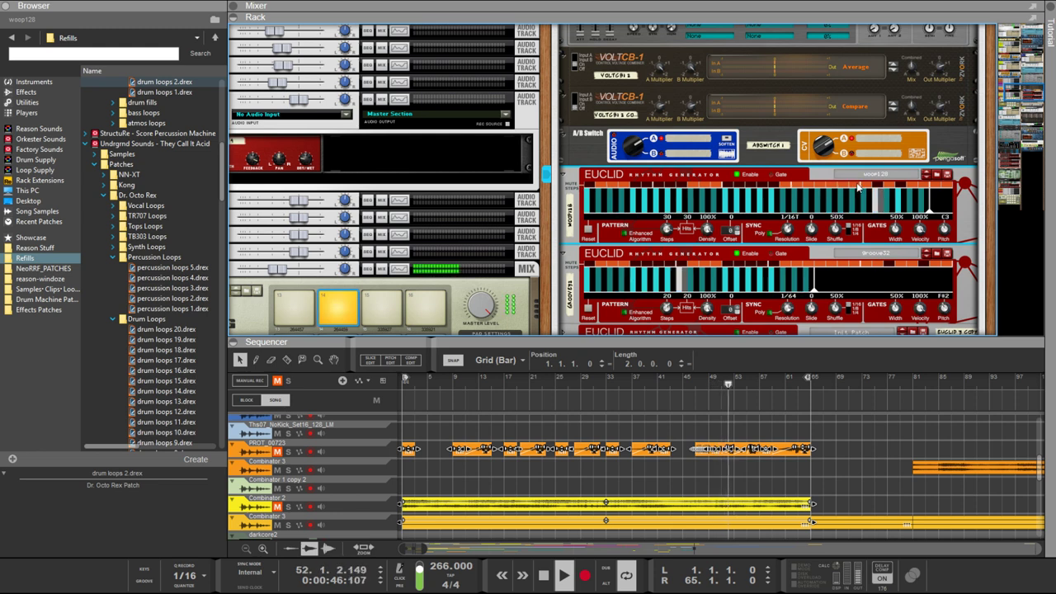
{"action": "left_click_drag", "start_coordinate": [850, 188], "coordinate": [864, 189]}
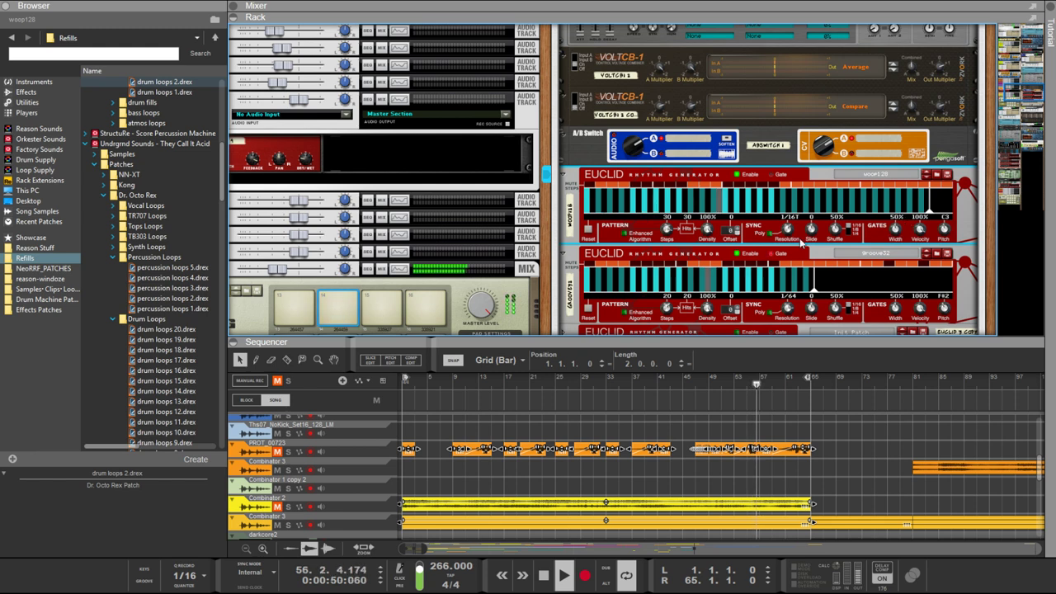
{"action": "mouse_move", "coordinate": [790, 231]}
{"action": "left_mouse_down"}
{"action": "mouse_move", "coordinate": [780, 276]}
{"action": "mouse_move", "coordinate": [795, 212]}
{"action": "mouse_move", "coordinate": [792, 223]}
{"action": "left_mouse_up"}
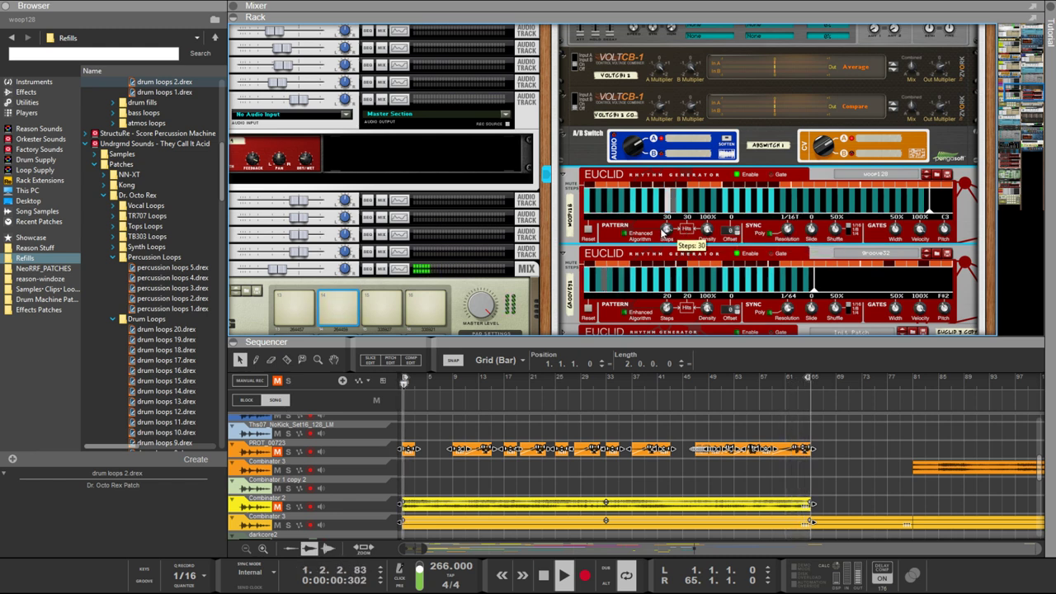
Reduce the woop128 Euclid's Steps to 26 and try its Resolution at 1/32
{"action": "left_click_drag", "start_coordinate": [666, 231], "coordinate": [661, 260]}
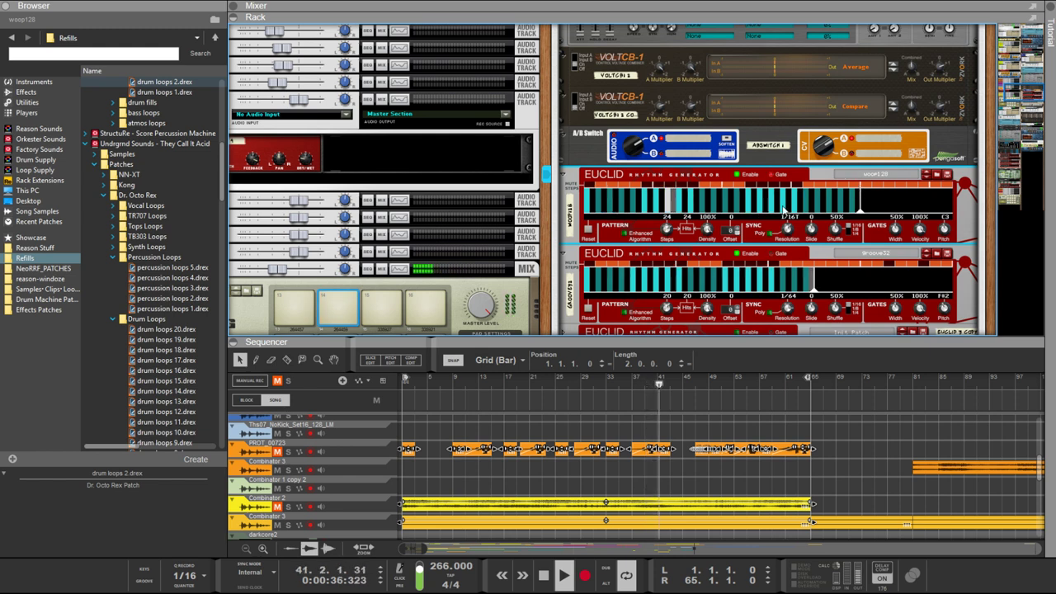
{"action": "scroll", "coordinate": [665, 229], "scroll_direction": "down", "scroll_amount": 1}
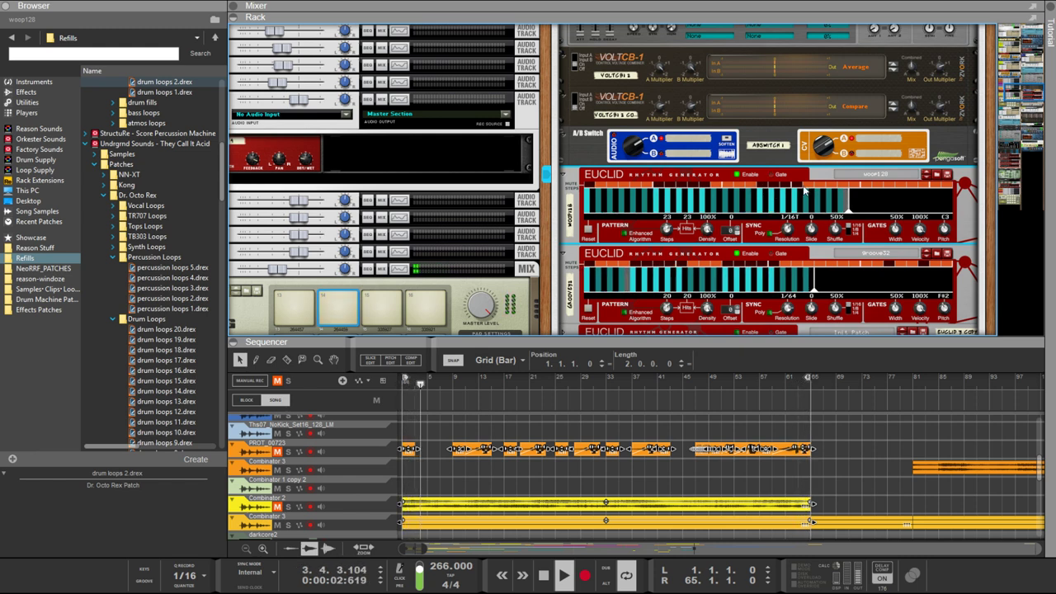
{"action": "left_click_drag", "start_coordinate": [668, 235], "coordinate": [668, 230]}
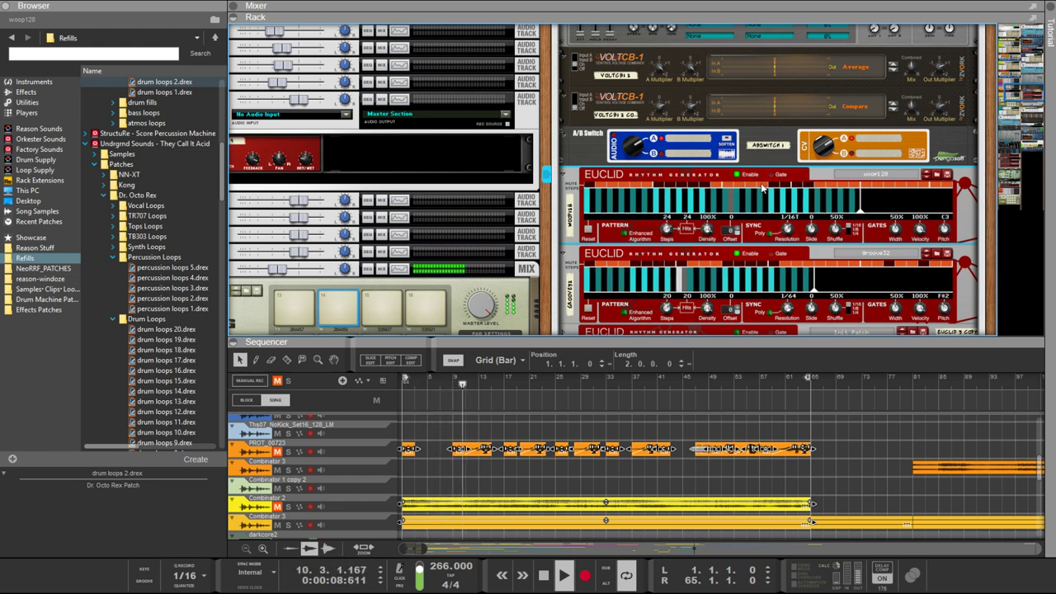
{"action": "left_click_drag", "start_coordinate": [667, 234], "coordinate": [665, 224]}
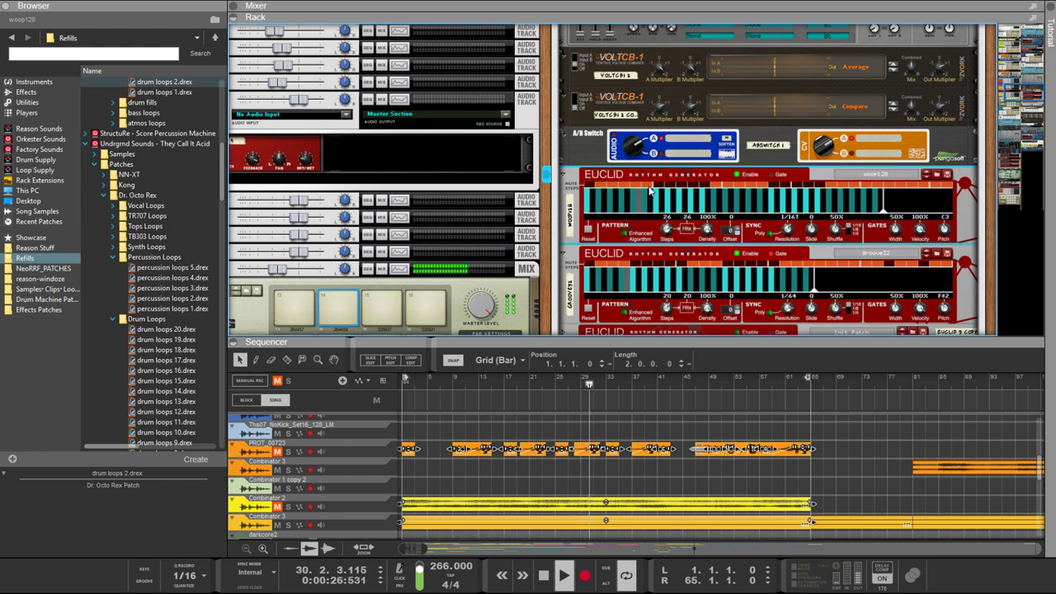
{"action": "left_click_drag", "start_coordinate": [788, 233], "coordinate": [788, 239]}
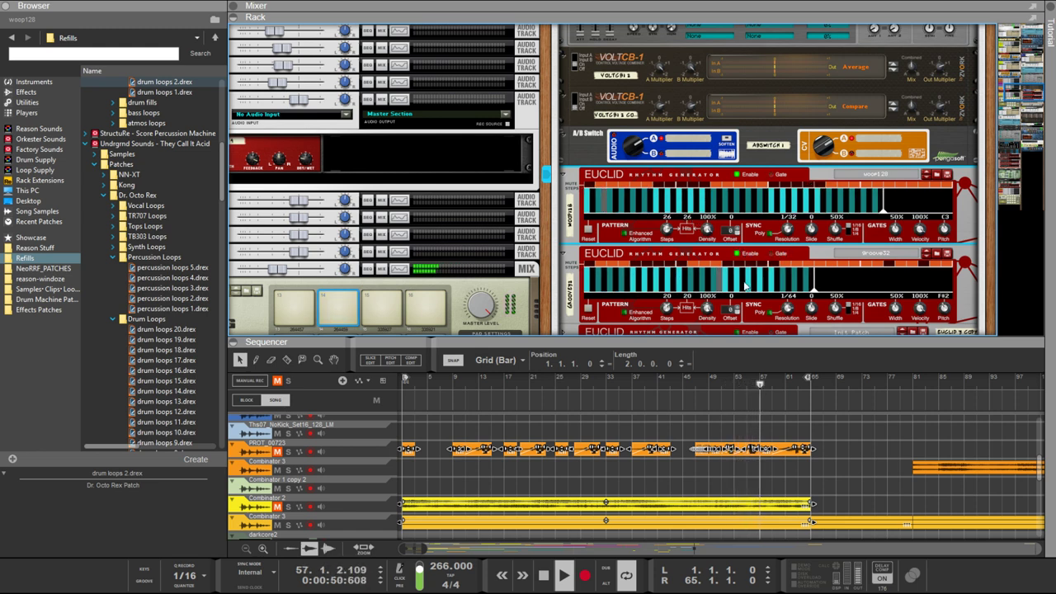
{"action": "left_click_drag", "start_coordinate": [787, 228], "coordinate": [780, 214]}
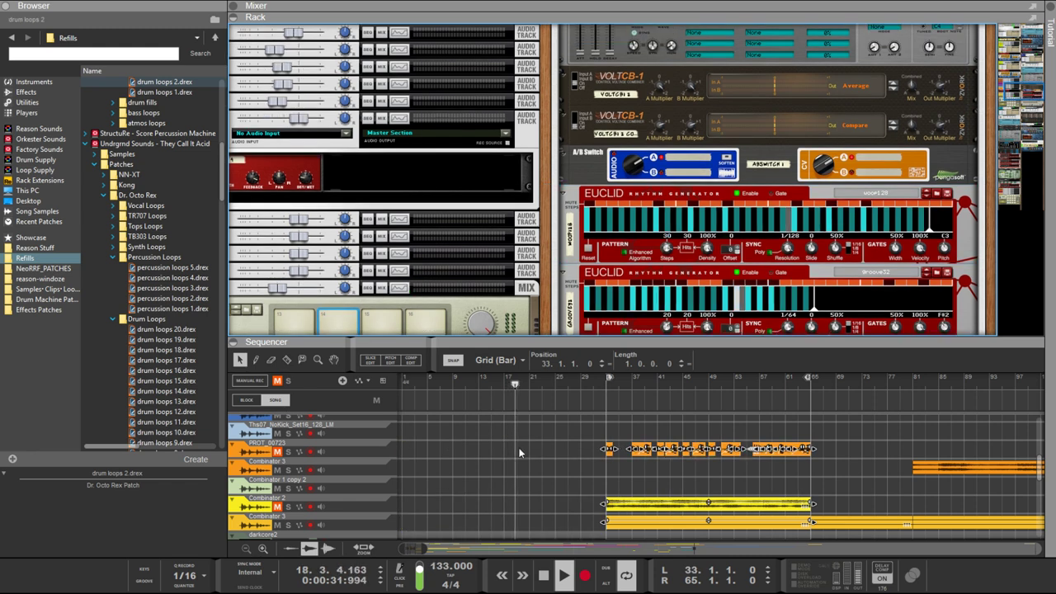
Restore the clip stretch that starts at bar 1 and the song tempo of 266
{"action": "left_click", "coordinate": [519, 452]}
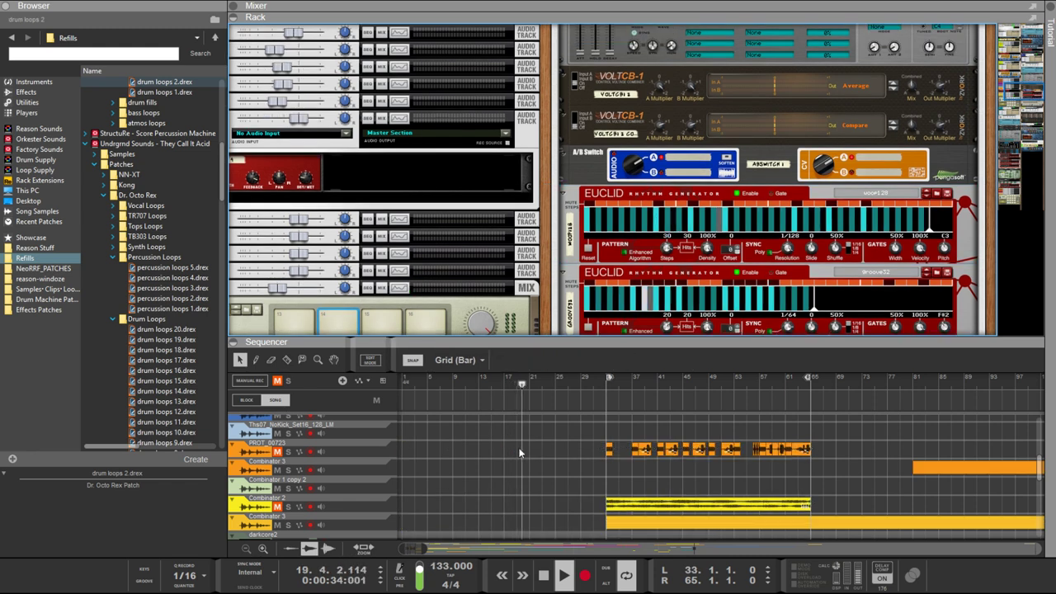
{"action": "key", "text": "Right"}
{"action": "key", "text": "ctrl+z"}
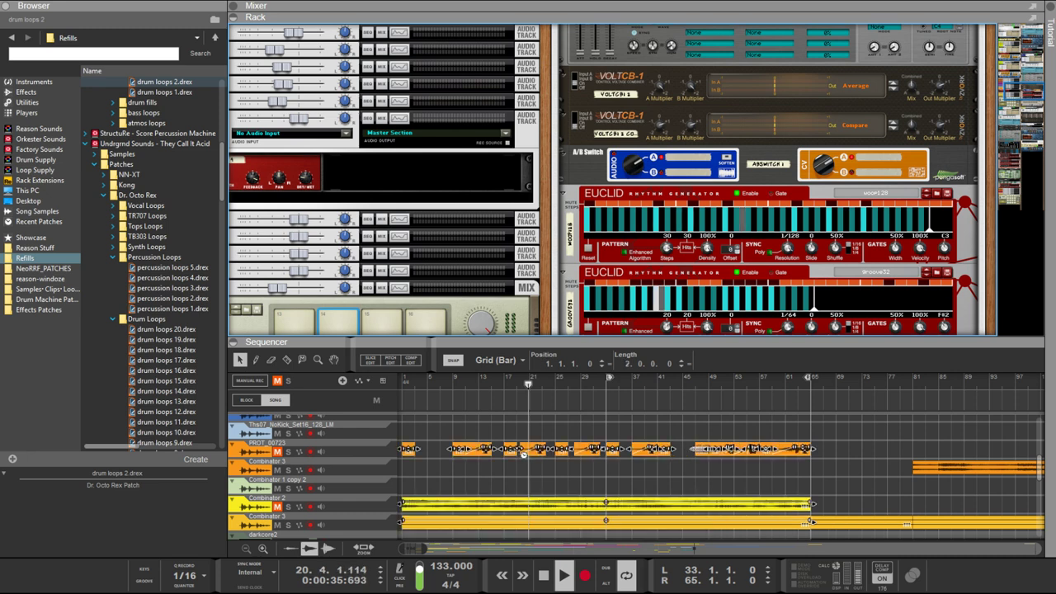
{"action": "key", "text": "ctrl+z"}
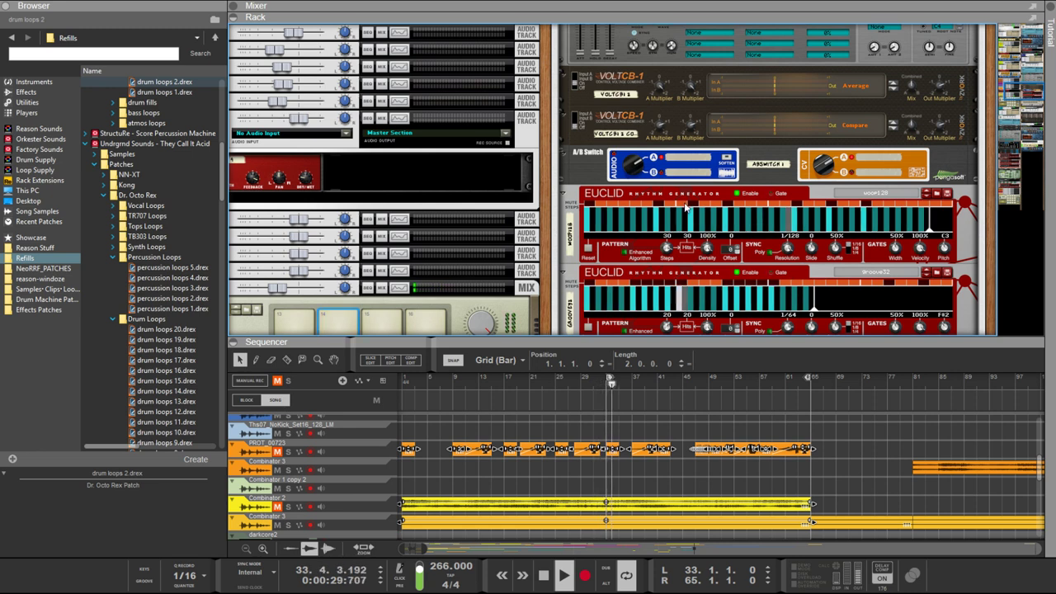
Set the woop128 Euclid's Resolution to 1/32 and lower the song tempo to 223
{"action": "left_click", "coordinate": [741, 209]}
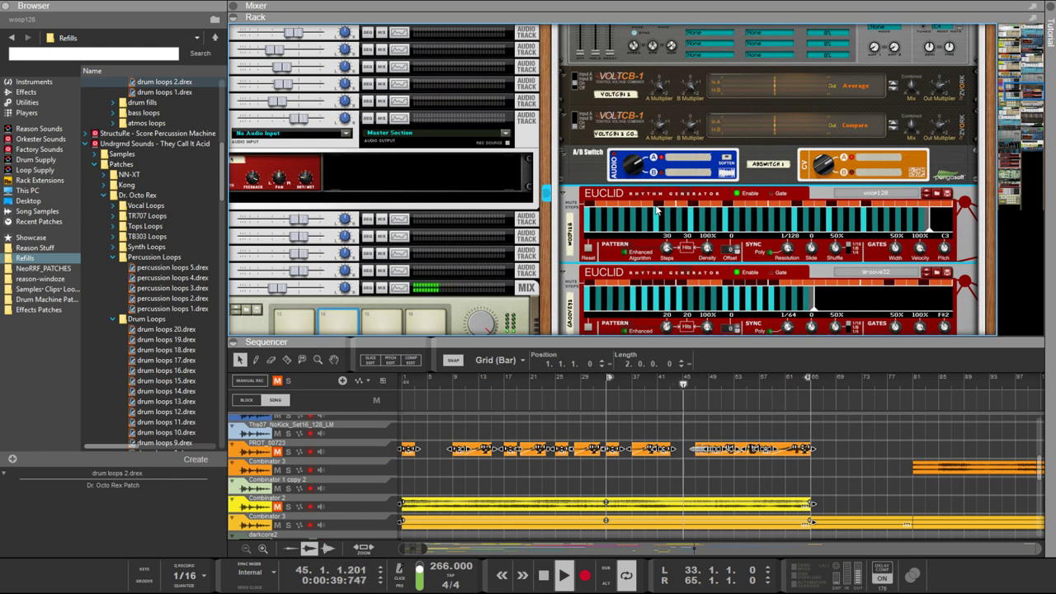
{"action": "left_click_drag", "start_coordinate": [775, 241], "coordinate": [788, 264]}
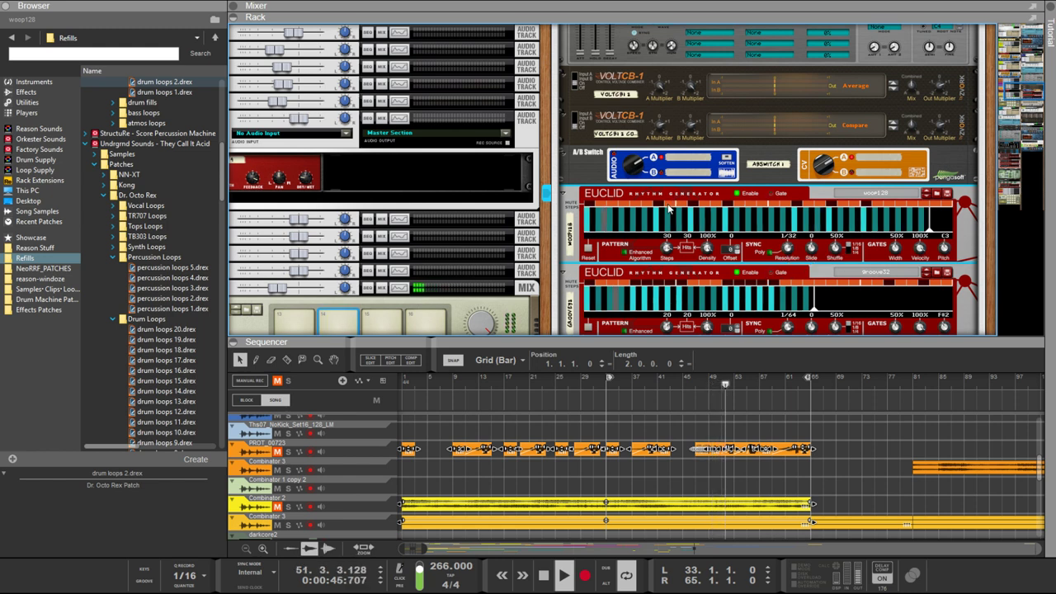
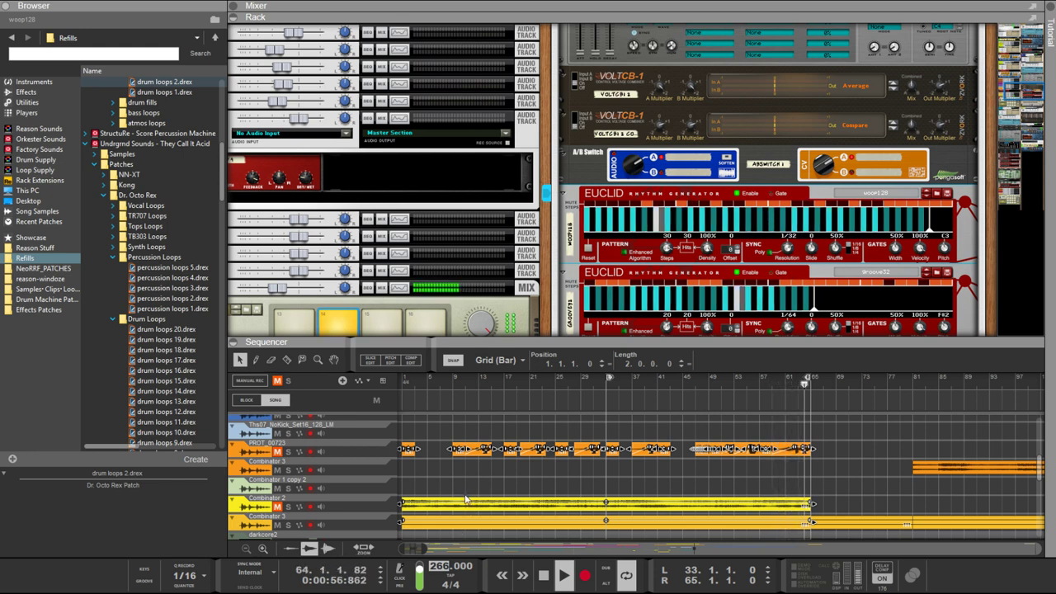
{"action": "scroll", "coordinate": [454, 561], "scroll_direction": "down", "scroll_amount": 20}
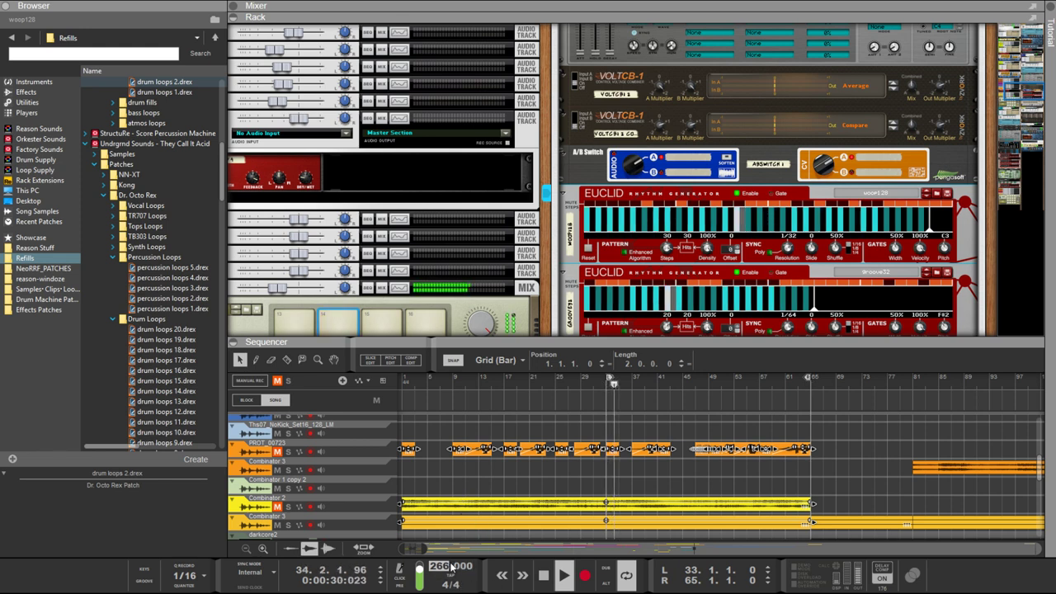
{"action": "left_click", "coordinate": [433, 456]}
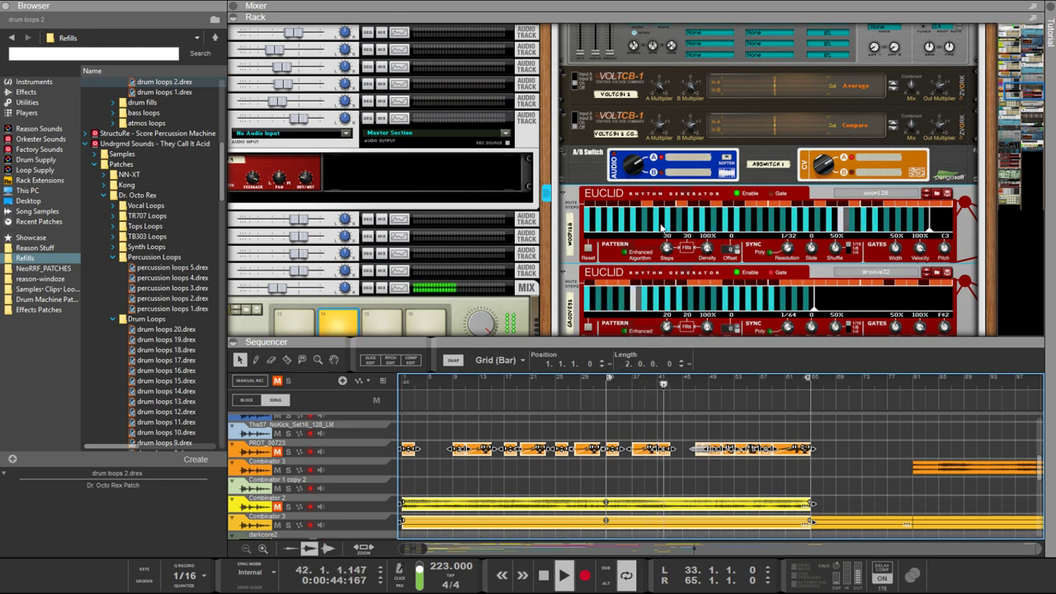
Adjust an early mute step on the woop128 Euclid and raise its Resolution to 1/128
{"action": "left_click", "coordinate": [609, 204]}
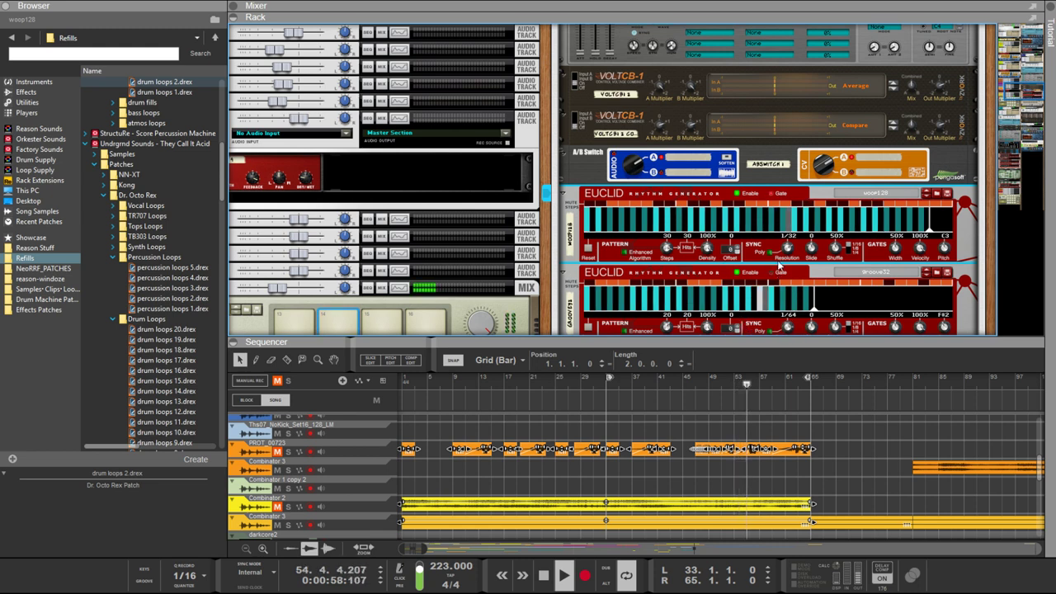
{"action": "left_click_drag", "start_coordinate": [788, 249], "coordinate": [786, 237]}
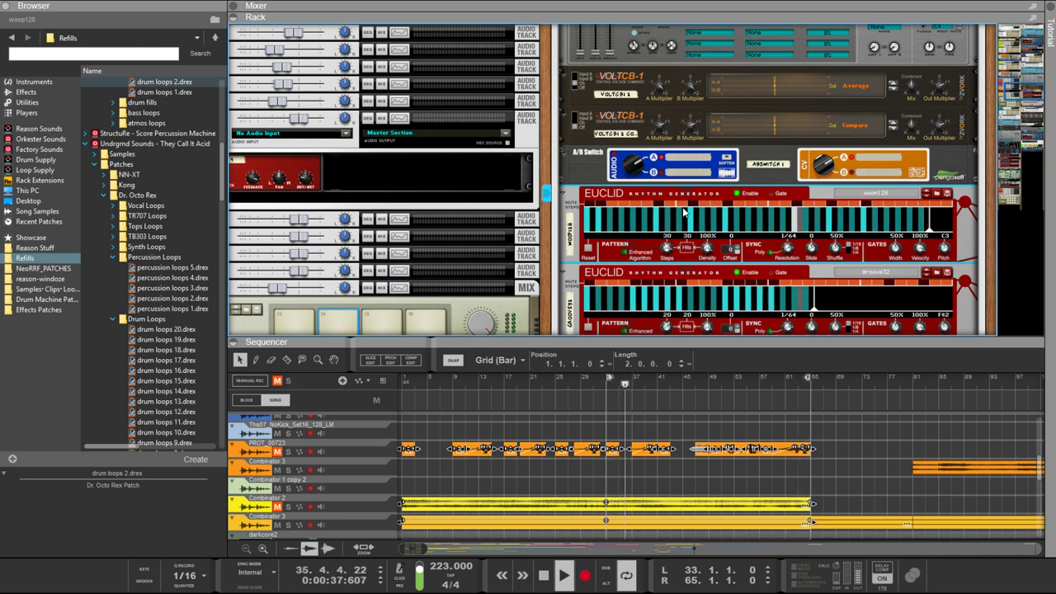
{"action": "left_click_drag", "start_coordinate": [788, 251], "coordinate": [788, 246]}
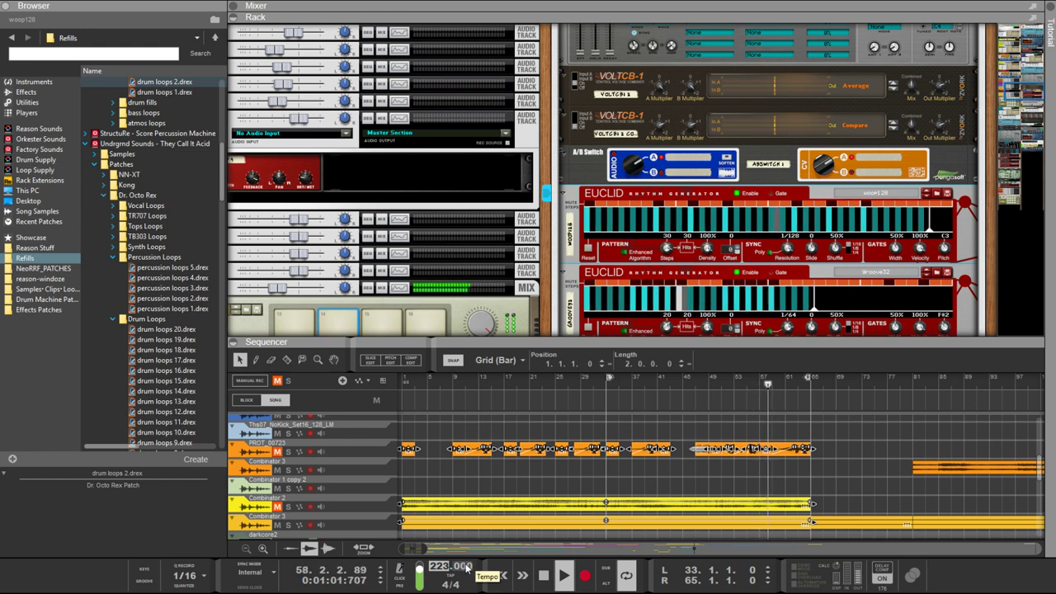
Lower the song tempo to 199, enlarge the sequencer and stretch the selected clips together so they start at bar 33
{"action": "scroll", "coordinate": [467, 567], "scroll_direction": "down", "scroll_amount": 20}
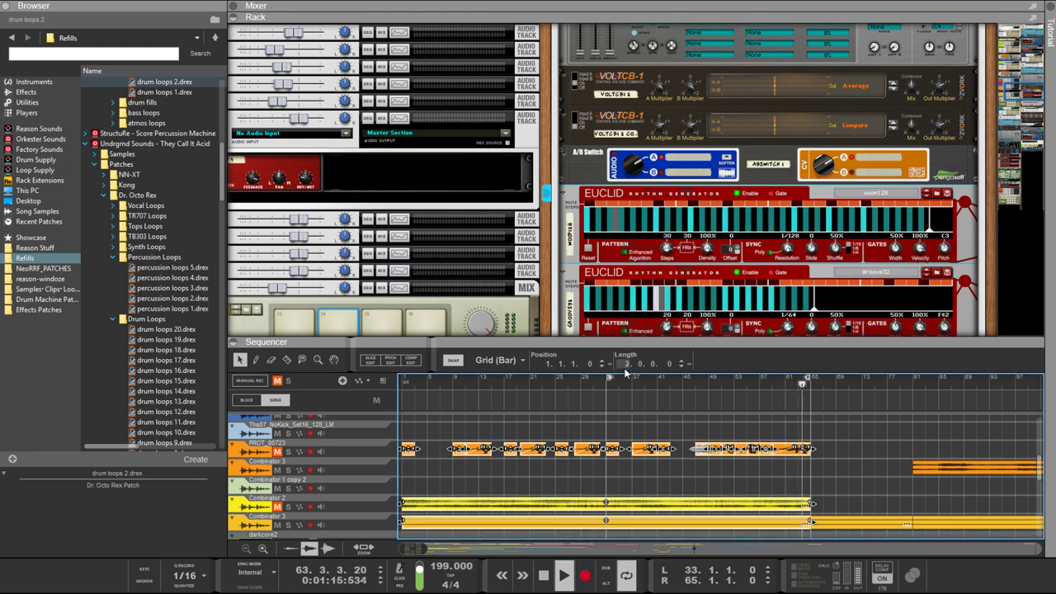
{"action": "left_click_drag", "start_coordinate": [623, 341], "coordinate": [611, 197]}
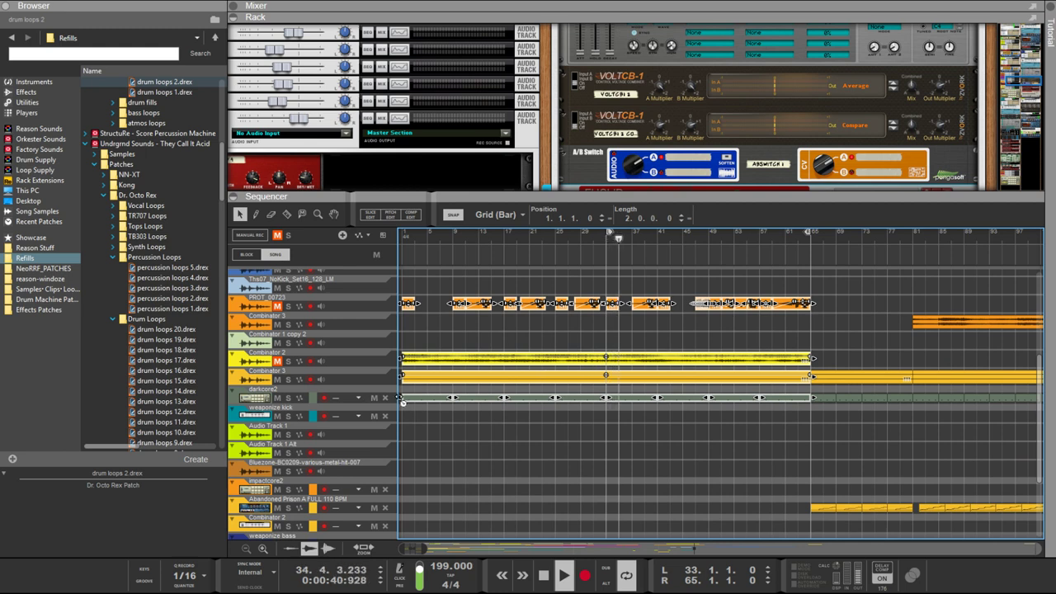
{"action": "left_click_drag", "start_coordinate": [402, 401], "coordinate": [609, 399]}
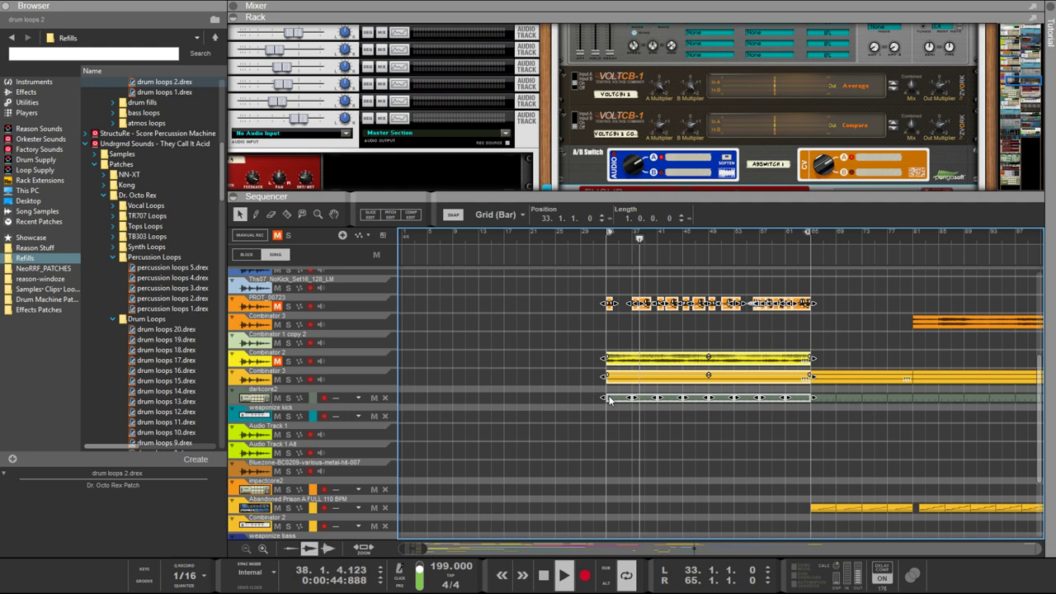
Review the track list, and examine the Dr. OctoRex, Kong and Euclid devices in the rack during playback
{"action": "scroll", "coordinate": [592, 404], "scroll_direction": "down", "scroll_amount": 5}
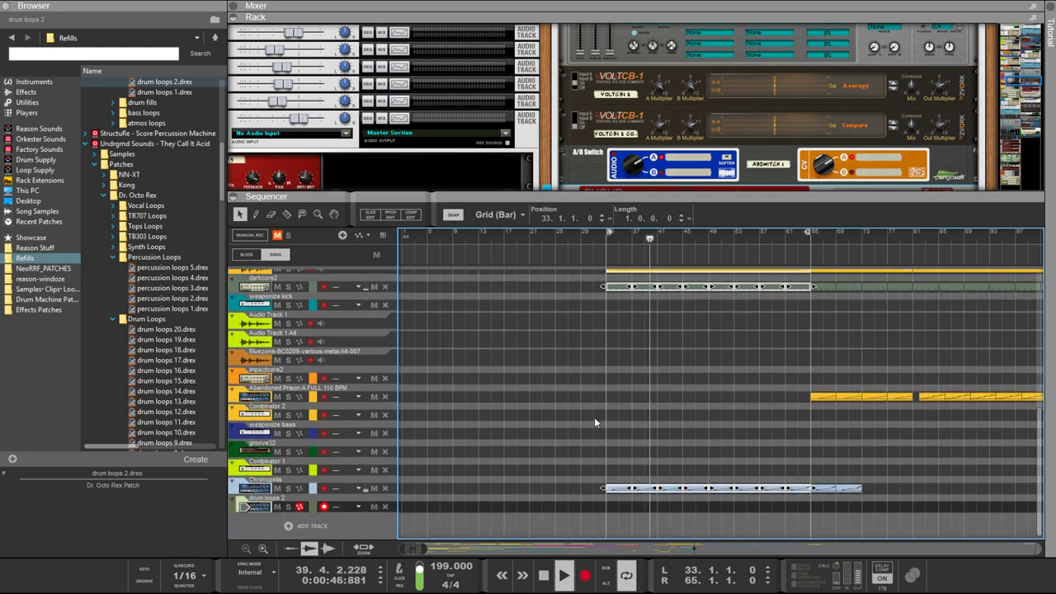
{"action": "scroll", "coordinate": [672, 409], "scroll_direction": "up", "scroll_amount": 10}
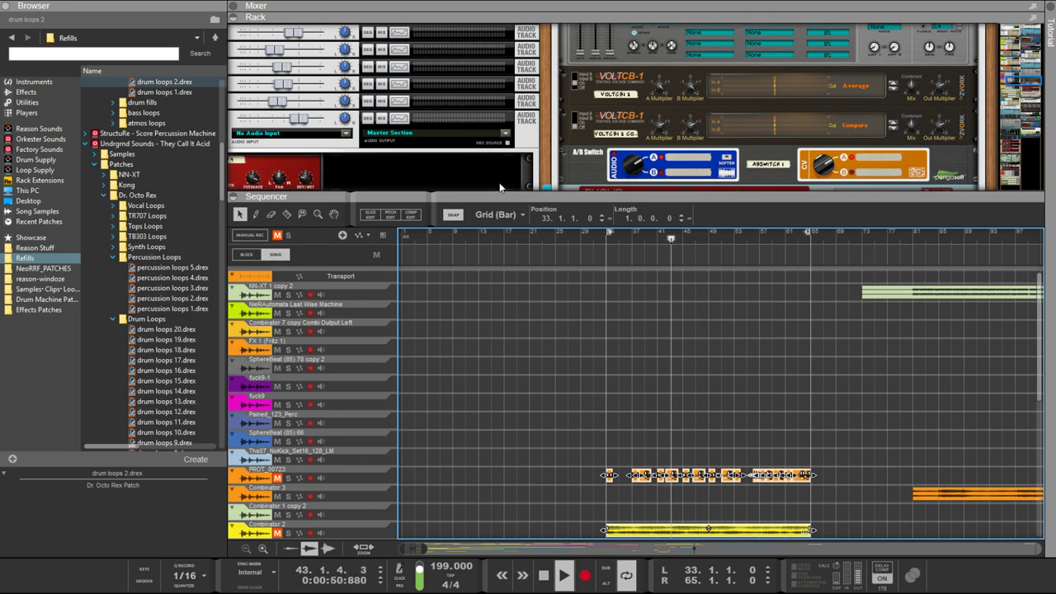
{"action": "scroll", "coordinate": [499, 186], "scroll_direction": "down", "scroll_amount": 10}
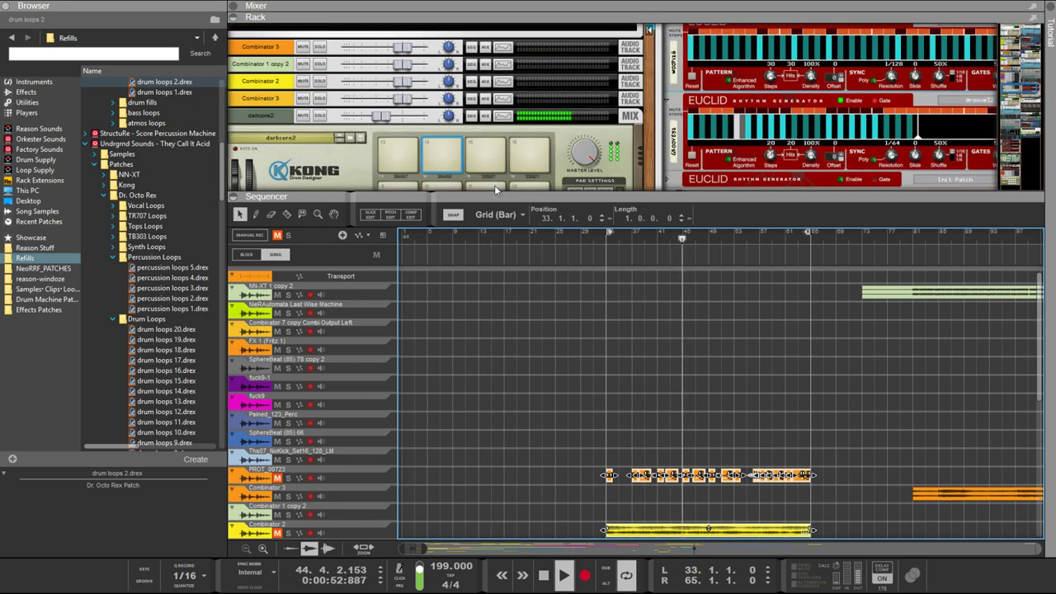
{"action": "scroll", "coordinate": [495, 164], "scroll_direction": "down", "scroll_amount": 12}
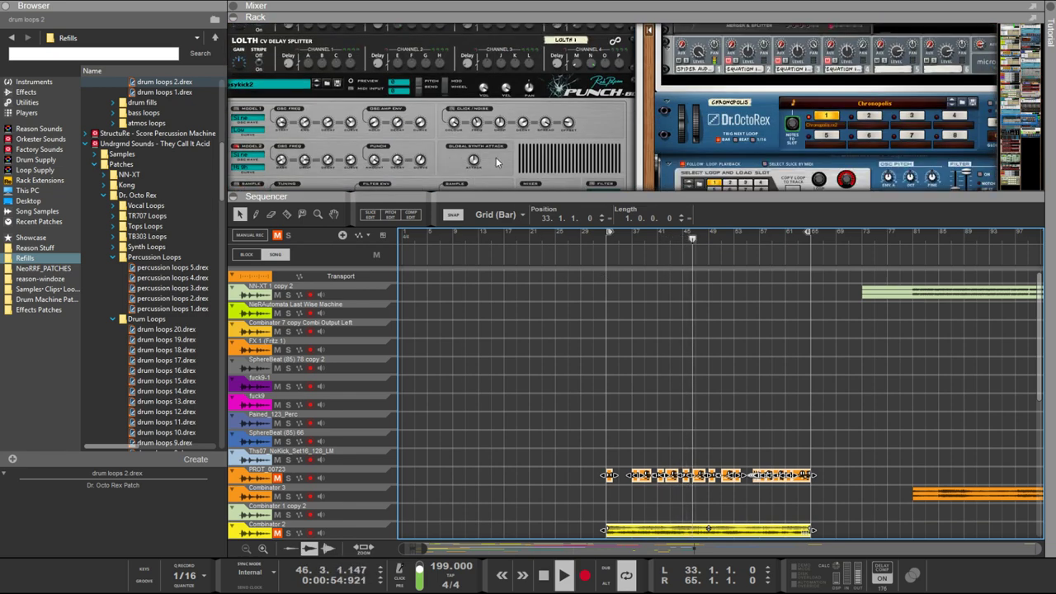
{"action": "scroll", "coordinate": [495, 158], "scroll_direction": "down", "scroll_amount": 5}
{"action": "scroll", "coordinate": [495, 161], "scroll_direction": "up", "scroll_amount": 5}
{"action": "scroll", "coordinate": [650, 132], "scroll_direction": "down", "scroll_amount": 12}
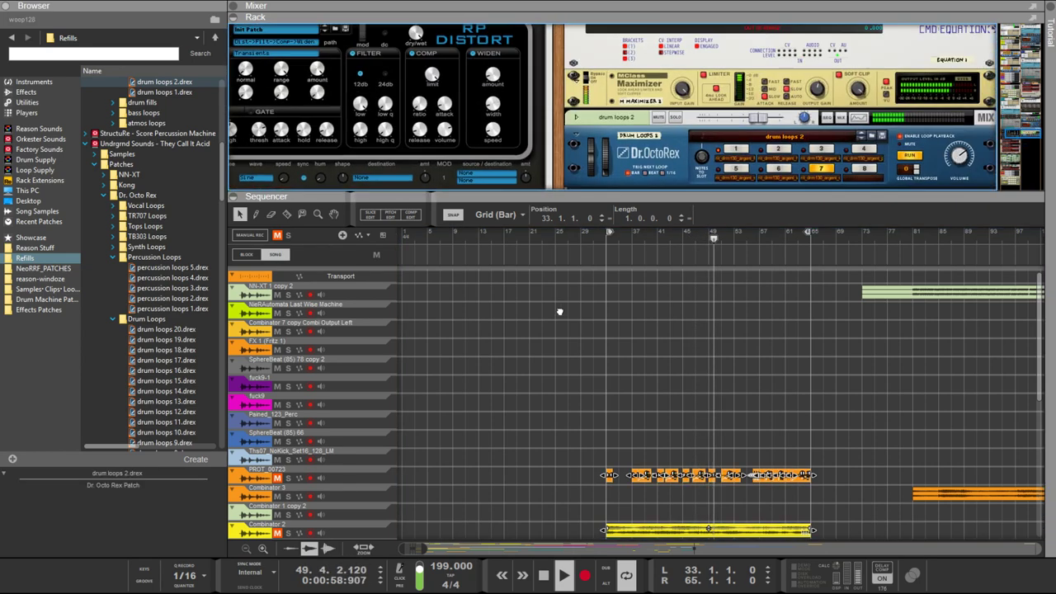
{"action": "scroll", "coordinate": [752, 158], "scroll_direction": "up", "scroll_amount": 12}
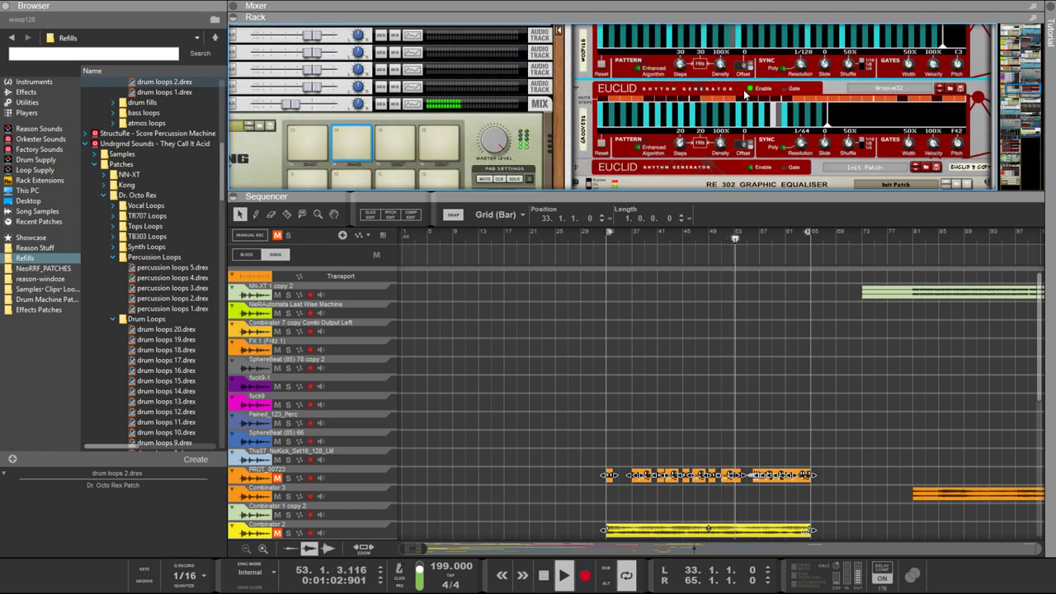
{"action": "scroll", "coordinate": [752, 91], "scroll_direction": "up", "scroll_amount": 1}
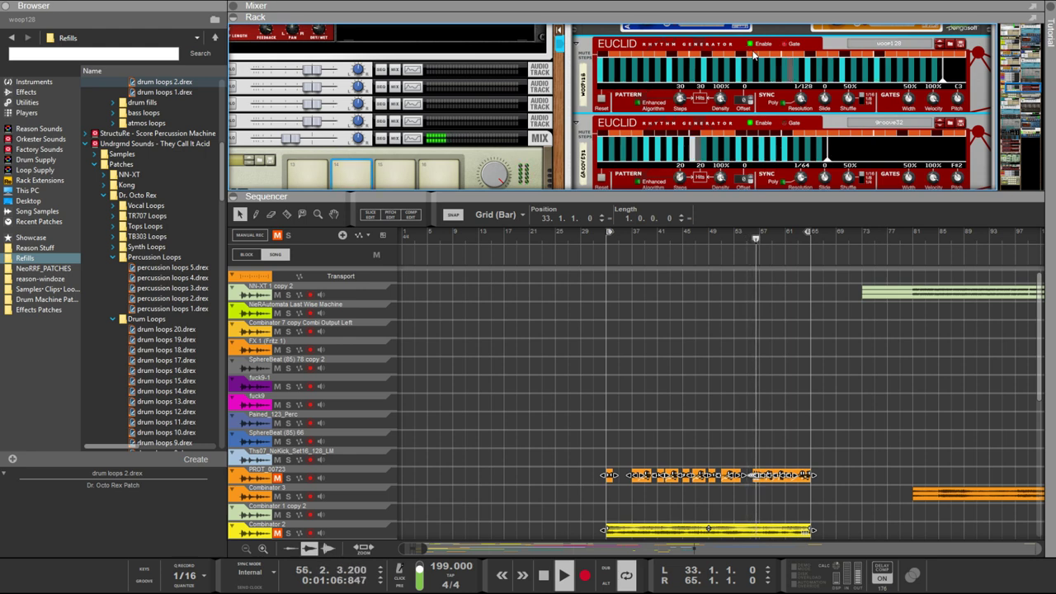
{"action": "scroll", "coordinate": [759, 70], "scroll_direction": "up", "scroll_amount": 2}
{"action": "scroll", "coordinate": [843, 91], "scroll_direction": "down", "scroll_amount": 3}
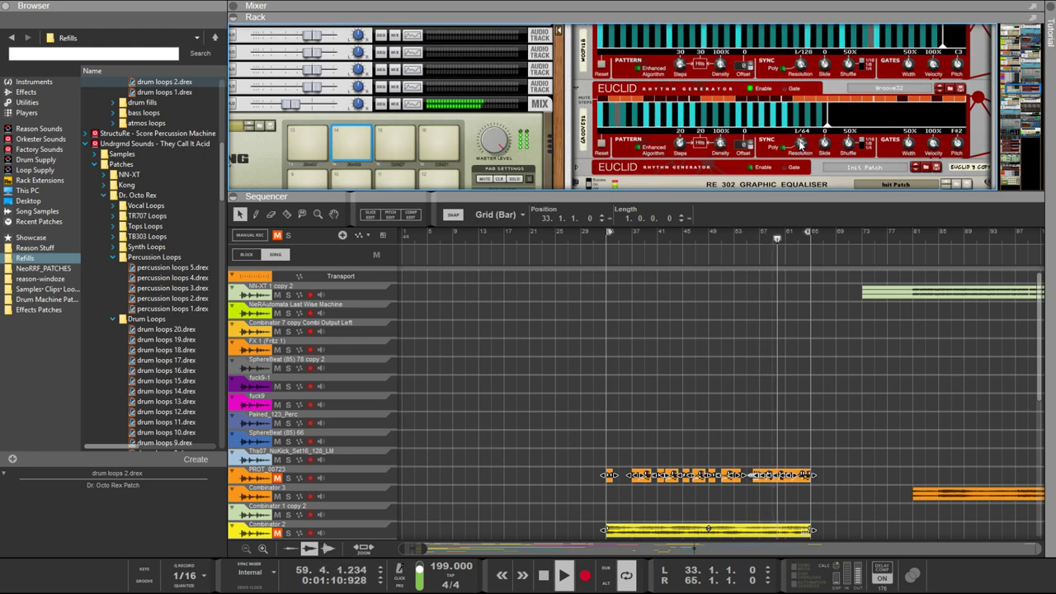
Set the groove32 Euclid's Resolution to 1/32 and enlarge the rack area above the sequencer
{"action": "left_click_drag", "start_coordinate": [808, 150], "coordinate": [803, 156]}
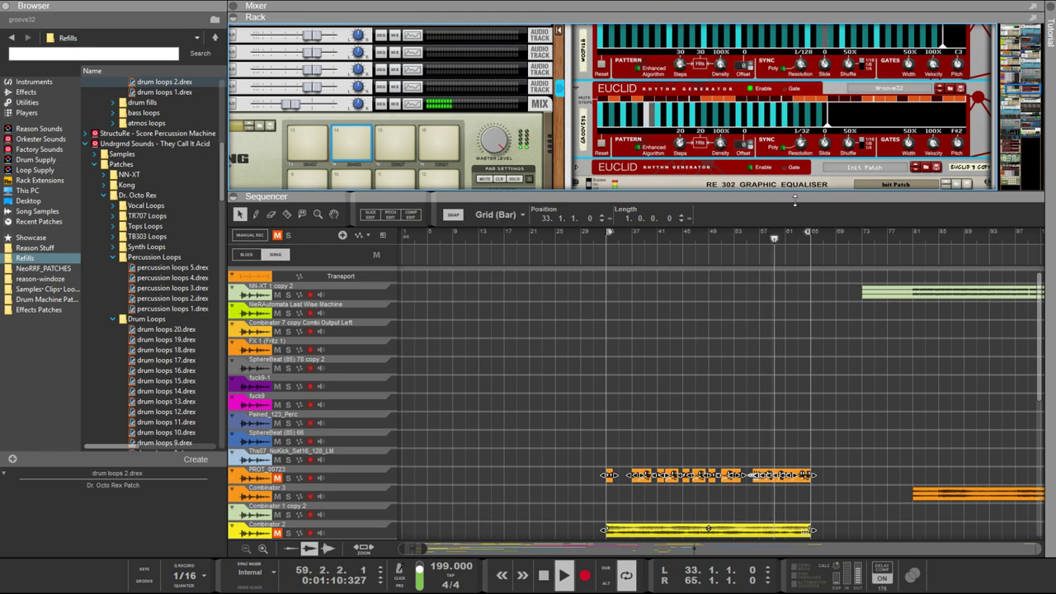
{"action": "left_click_drag", "start_coordinate": [780, 192], "coordinate": [774, 346]}
Examine the Euclid, Combinator and Dr. OctoRex devices in the rack and the rear cabling of the weaponize kick Punch-BD
{"action": "scroll", "coordinate": [653, 171], "scroll_direction": "up", "scroll_amount": 6}
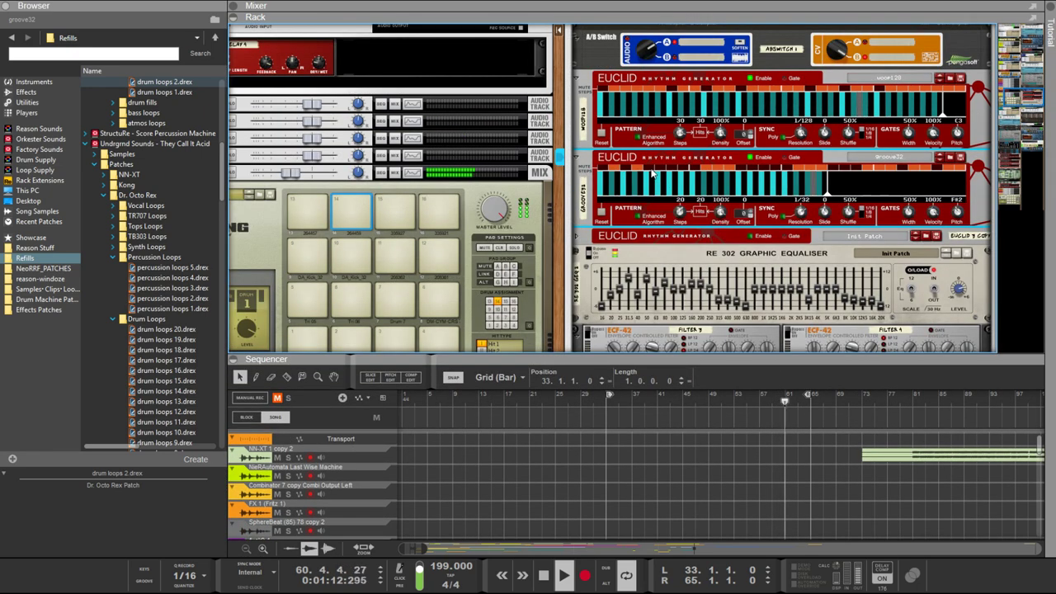
{"action": "scroll", "coordinate": [653, 172], "scroll_direction": "down", "scroll_amount": 10}
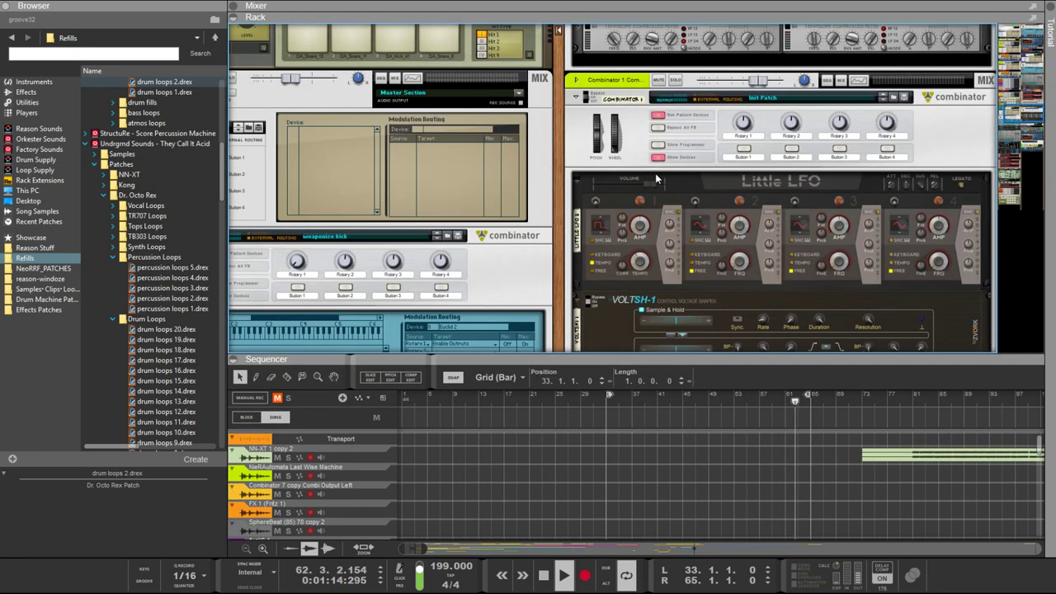
{"action": "scroll", "coordinate": [657, 200], "scroll_direction": "up", "scroll_amount": 8}
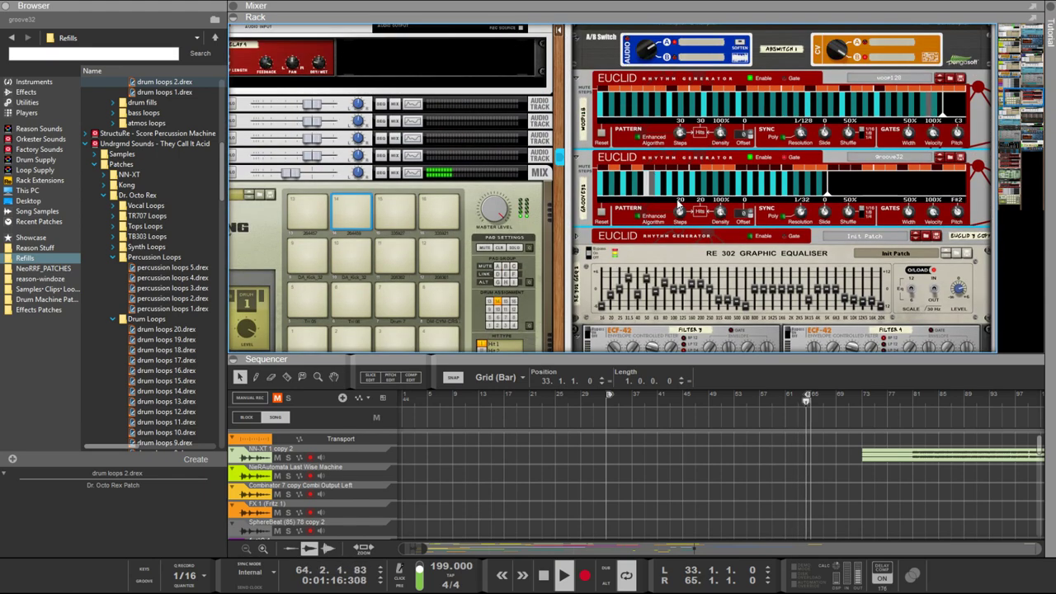
{"action": "scroll", "coordinate": [678, 202], "scroll_direction": "up", "scroll_amount": 4}
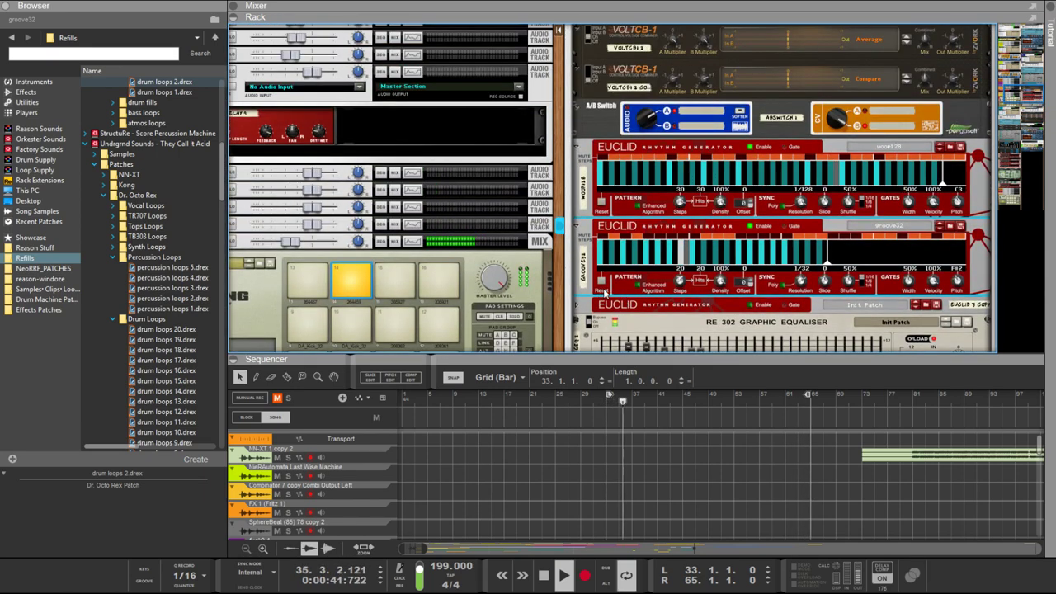
{"action": "scroll", "coordinate": [606, 285], "scroll_direction": "up", "scroll_amount": 5}
{"action": "scroll", "coordinate": [611, 278], "scroll_direction": "down", "scroll_amount": 3}
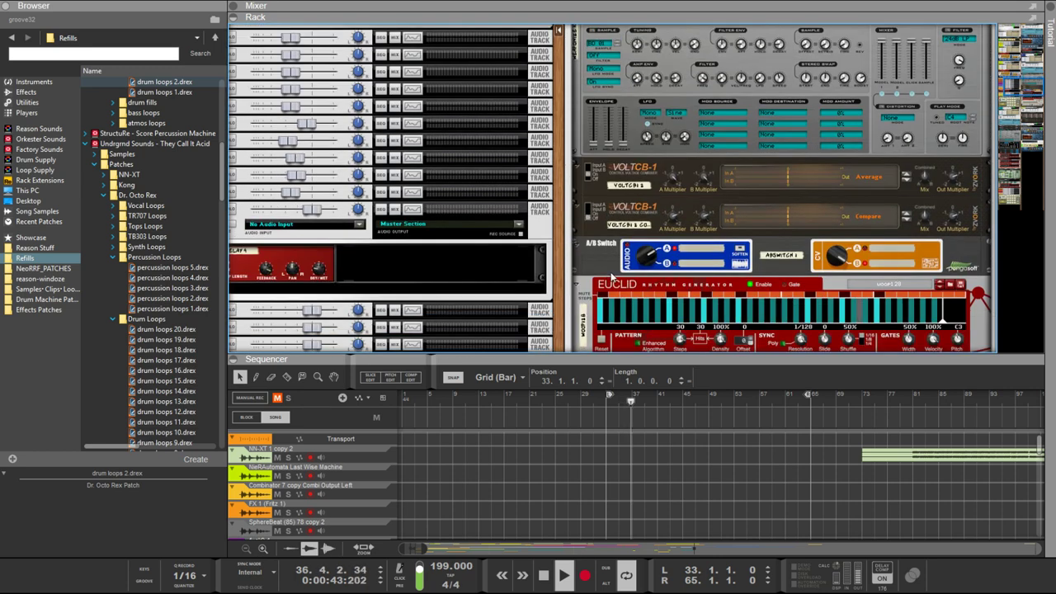
{"action": "left_click", "coordinate": [675, 115]}
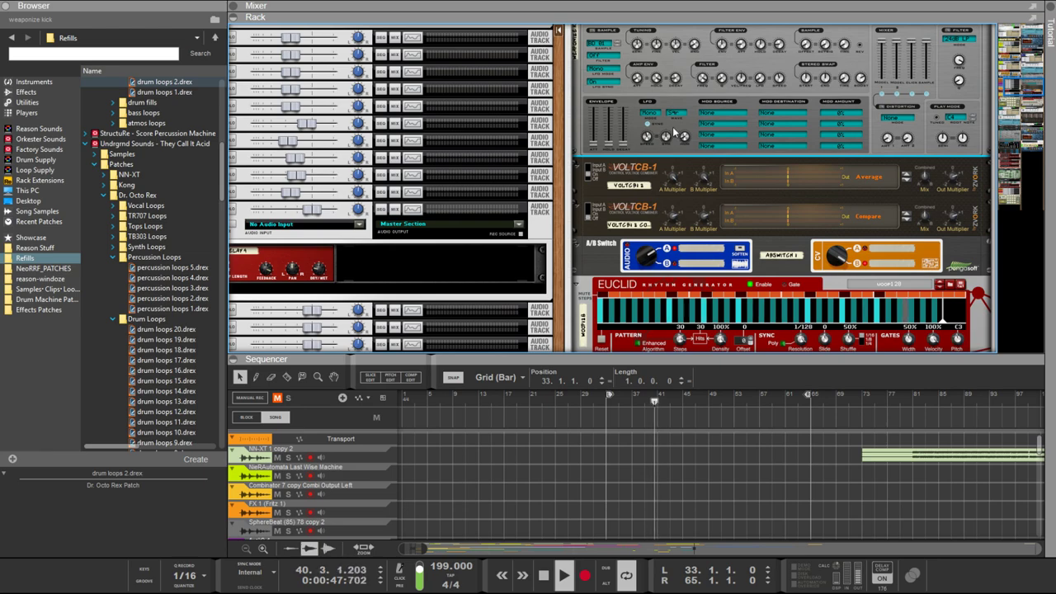
{"action": "key", "text": "Tab"}
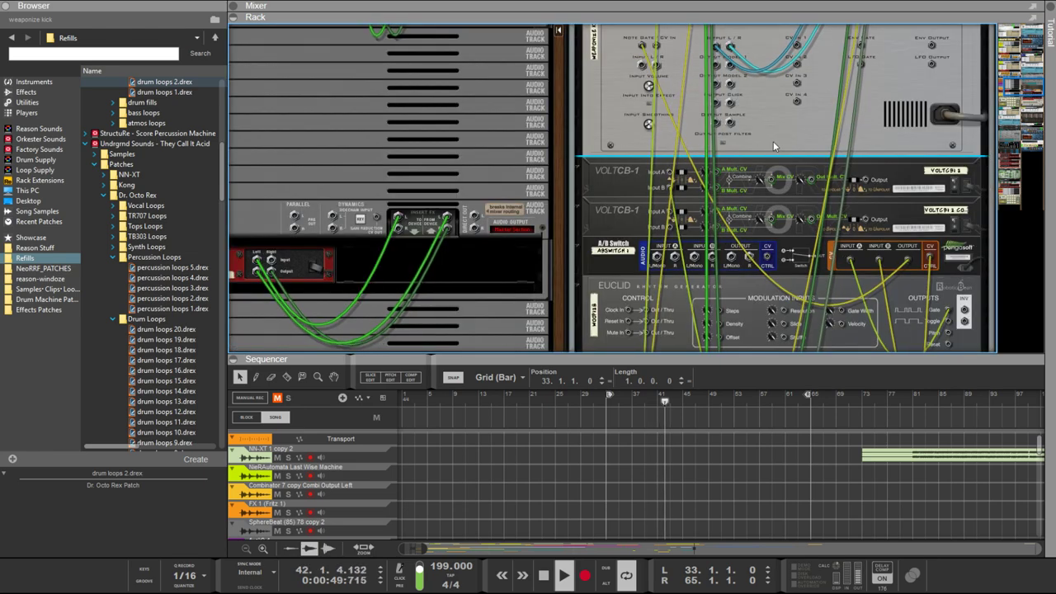
{"action": "key", "text": "Tab"}
{"action": "scroll", "coordinate": [620, 212], "scroll_direction": "down", "scroll_amount": 10}
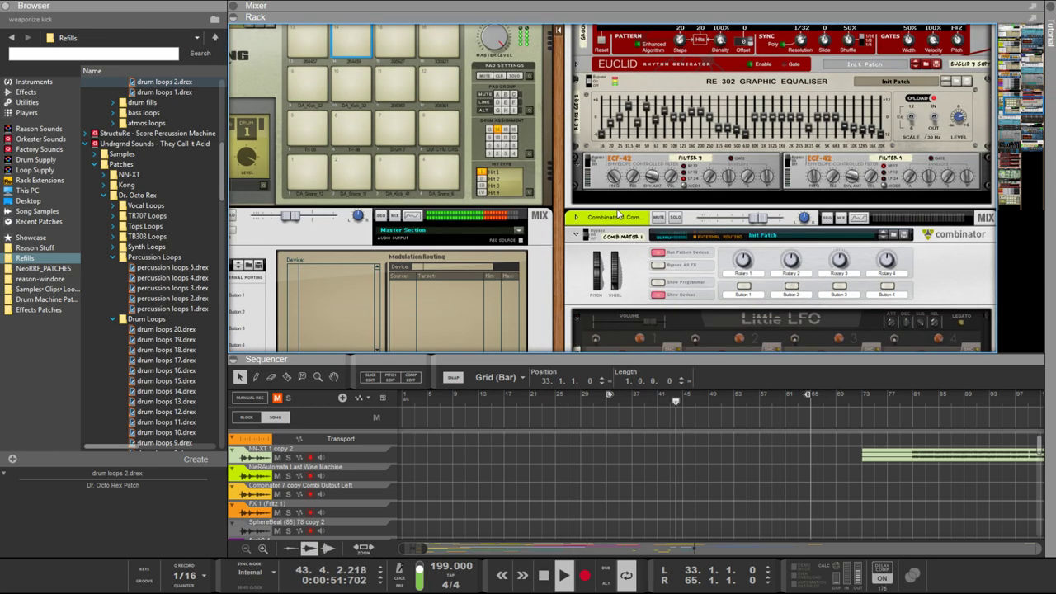
{"action": "scroll", "coordinate": [617, 212], "scroll_direction": "down", "scroll_amount": 10}
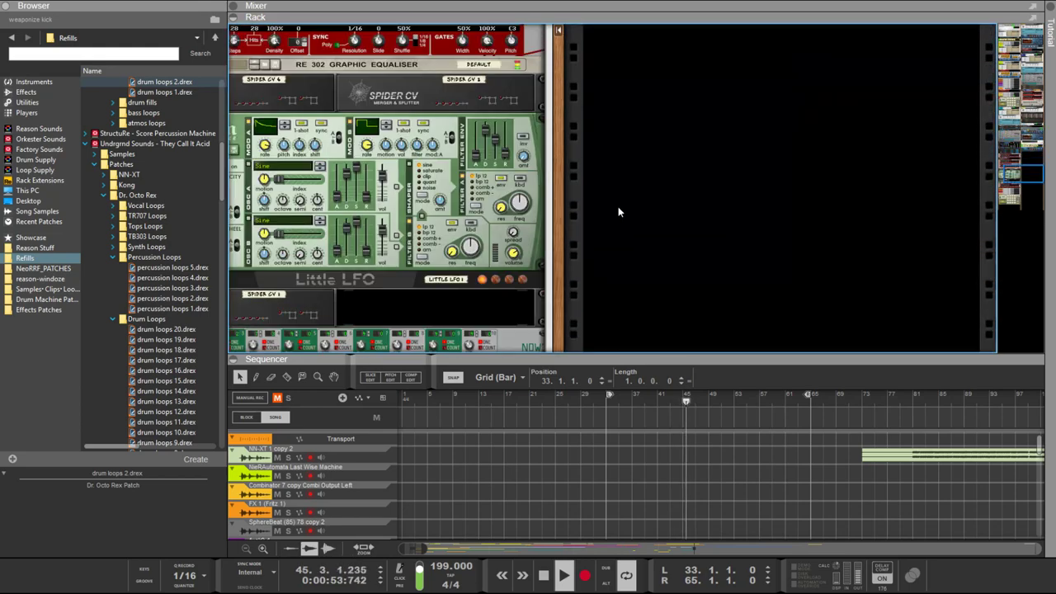
{"action": "scroll", "coordinate": [617, 206], "scroll_direction": "down", "scroll_amount": 10}
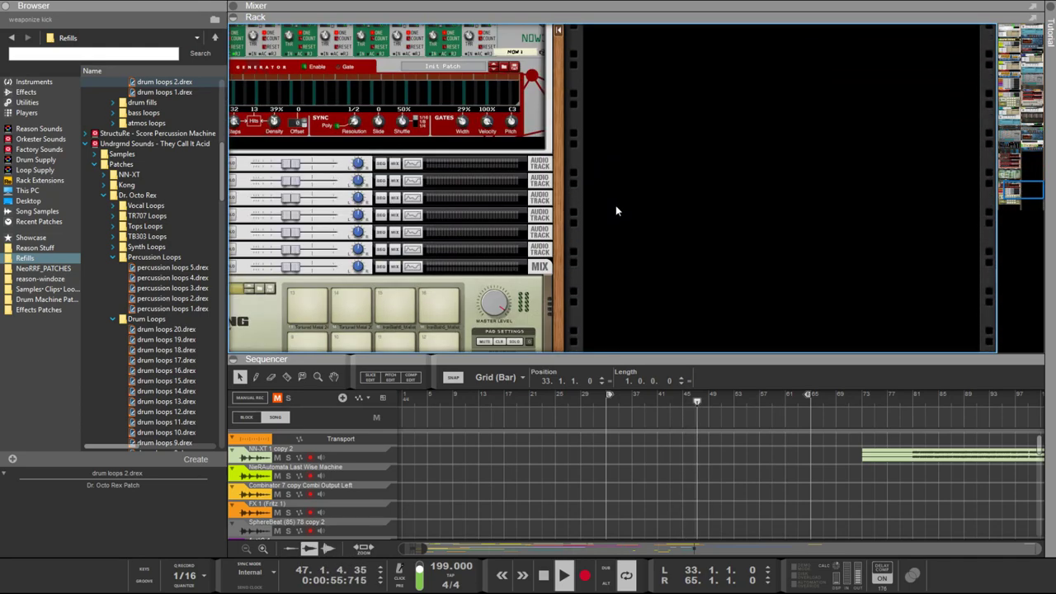
{"action": "scroll", "coordinate": [903, 168], "scroll_direction": "up", "scroll_amount": 20}
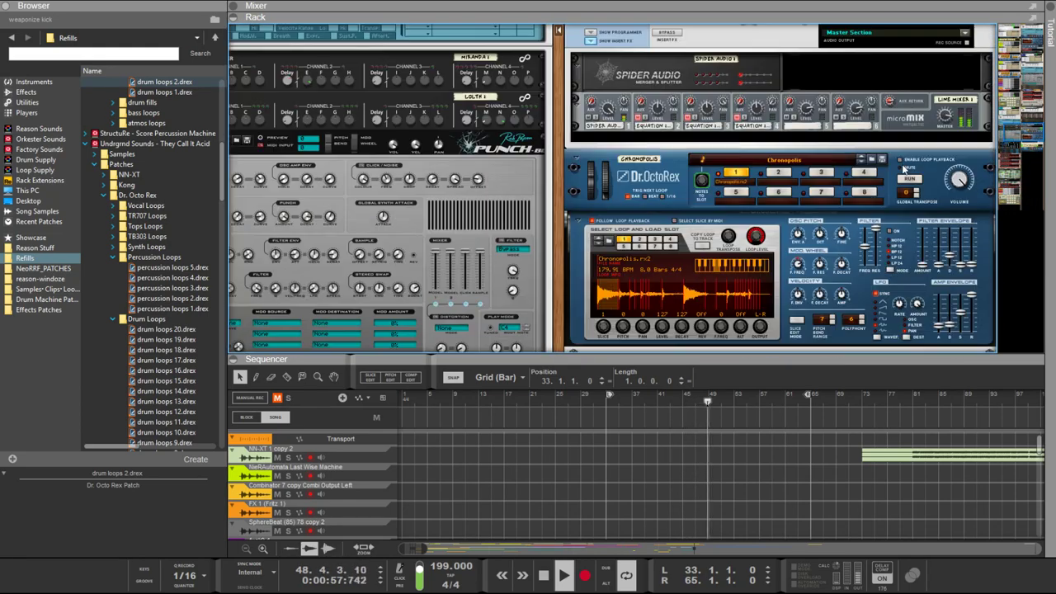
{"action": "scroll", "coordinate": [902, 167], "scroll_direction": "up", "scroll_amount": 10}
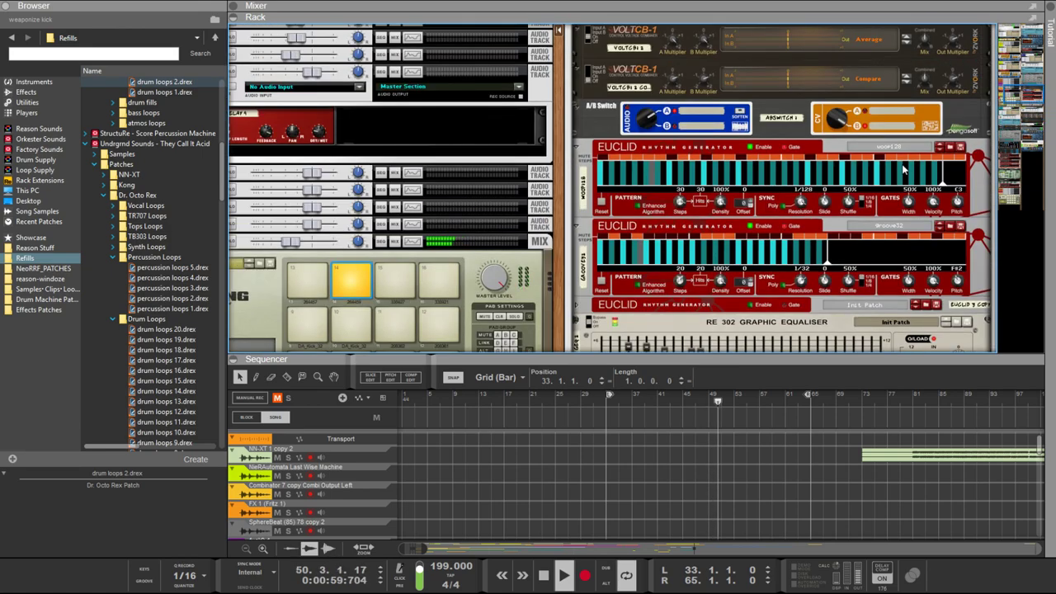
{"action": "scroll", "coordinate": [903, 167], "scroll_direction": "down", "scroll_amount": 5}
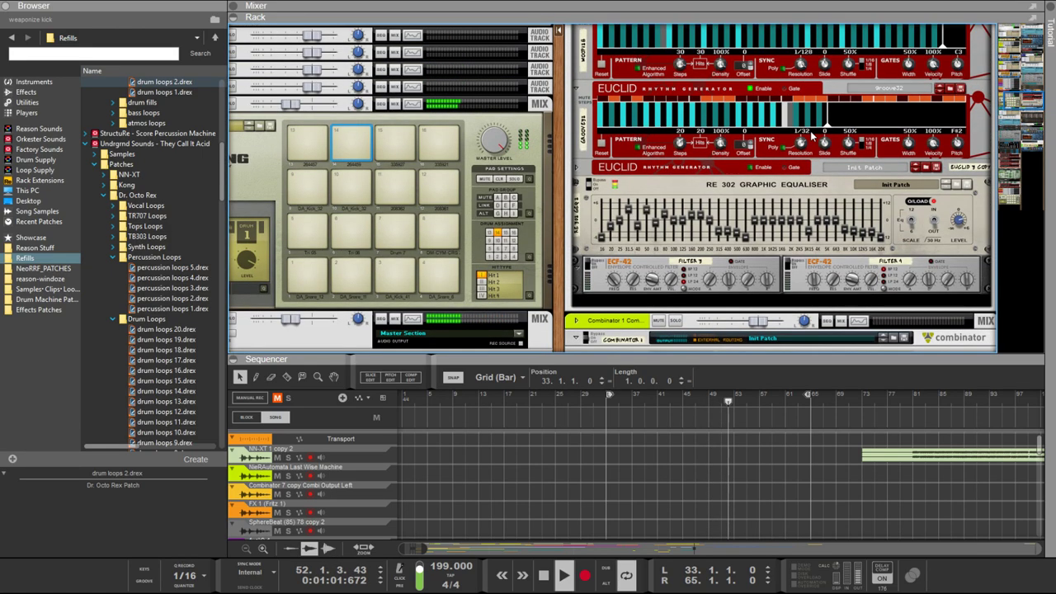
{"action": "scroll", "coordinate": [812, 137], "scroll_direction": "up", "scroll_amount": 1}
Add a Skope below the weaponize kick Punch-BD and patch the Punch-BD's LFO Output into the Skope's input
{"action": "scroll", "coordinate": [782, 108], "scroll_direction": "up", "scroll_amount": 12}
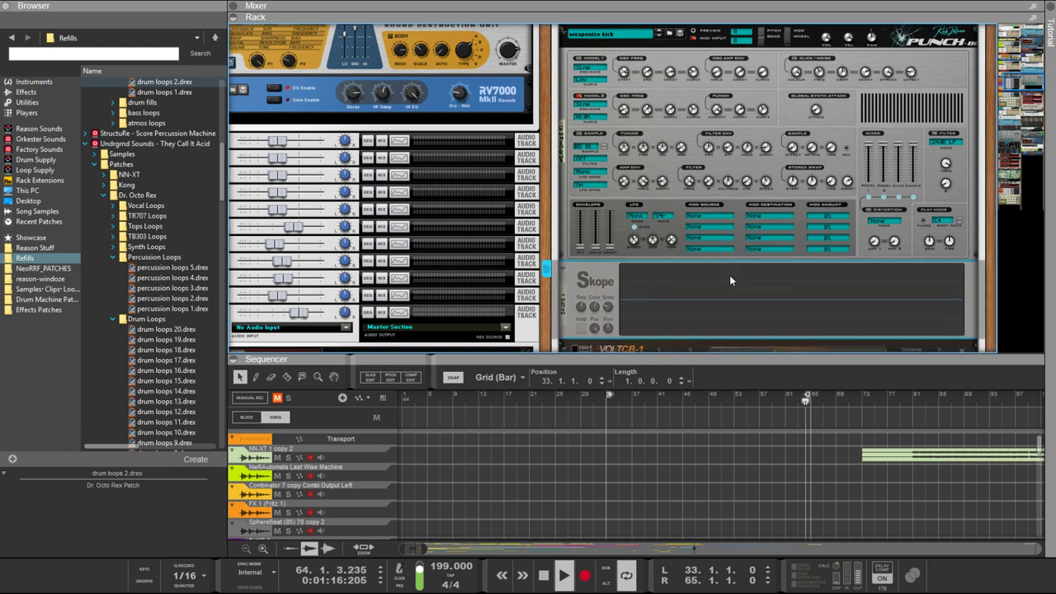
{"action": "key", "text": "Tab"}
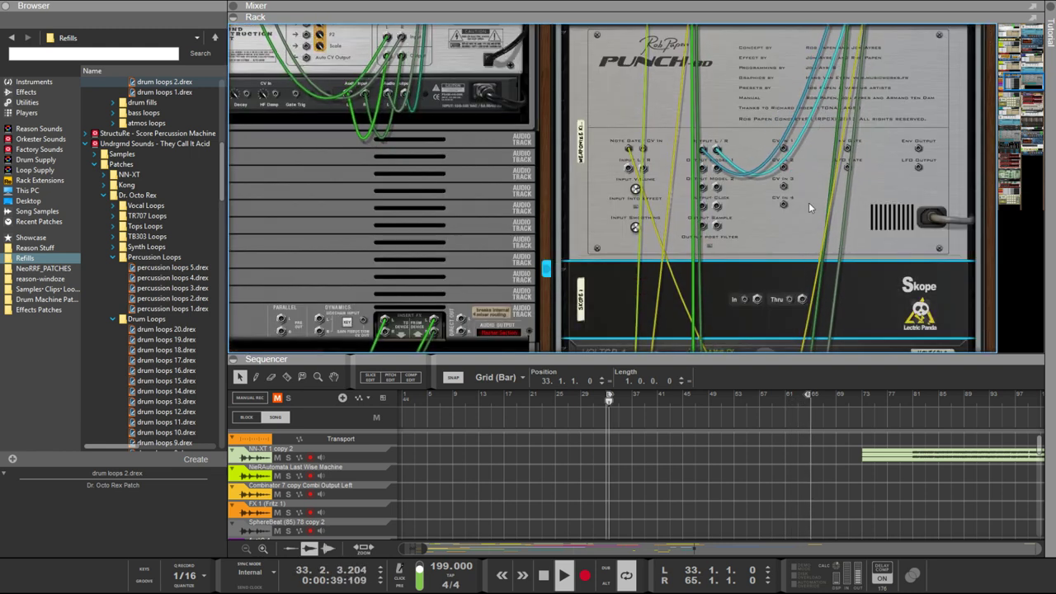
{"action": "left_click_drag", "start_coordinate": [920, 167], "coordinate": [747, 302]}
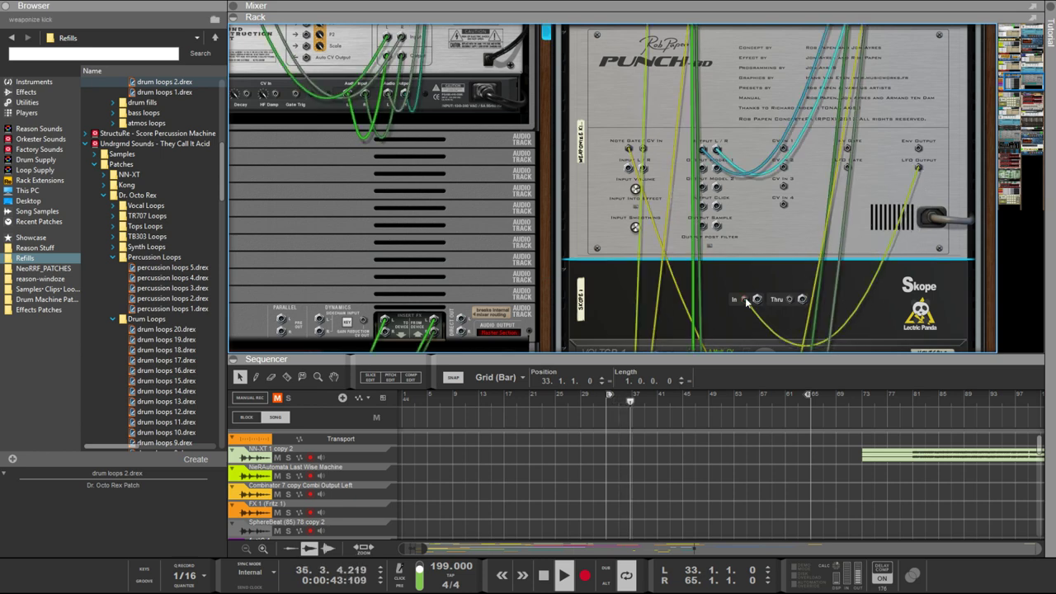
{"action": "key", "text": "Tab"}
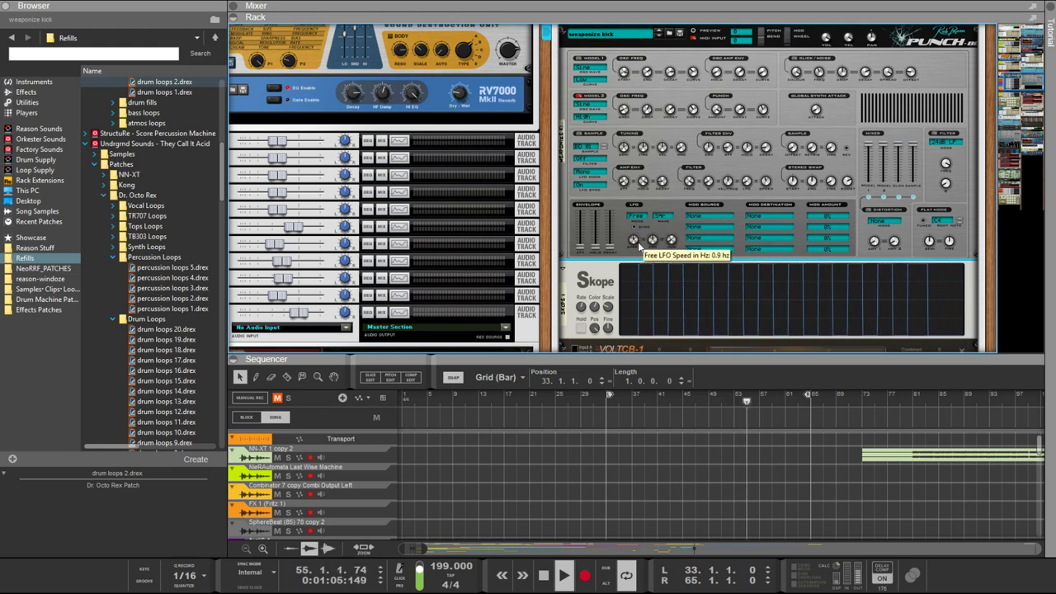
Set the Punch-BD's LFO to Free mode with sync on, slow its speed, and show the rack's rear
{"action": "left_click_drag", "start_coordinate": [630, 217], "coordinate": [676, 37]}
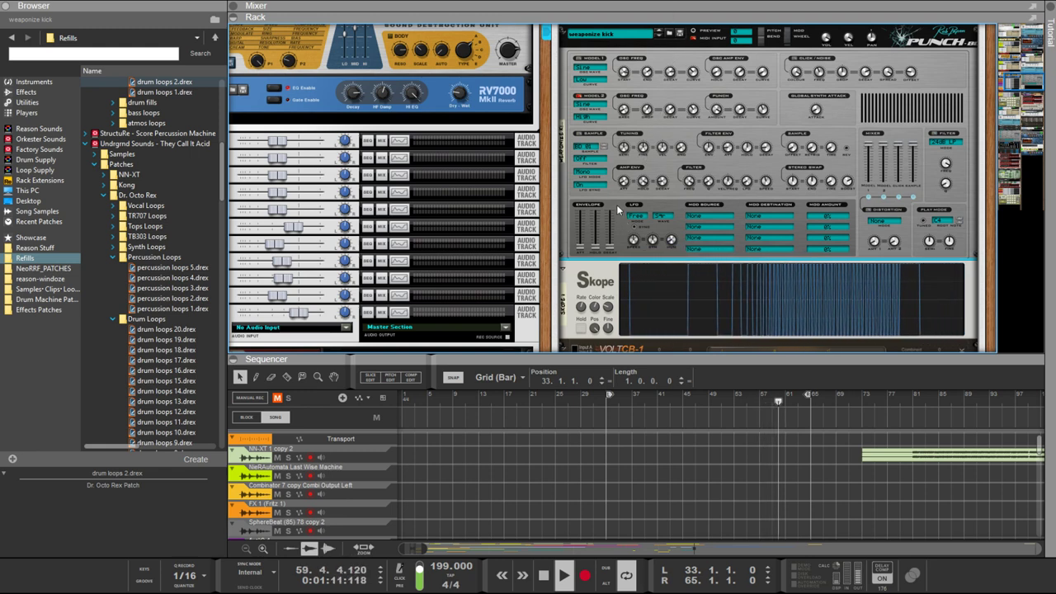
{"action": "left_click", "coordinate": [634, 228]}
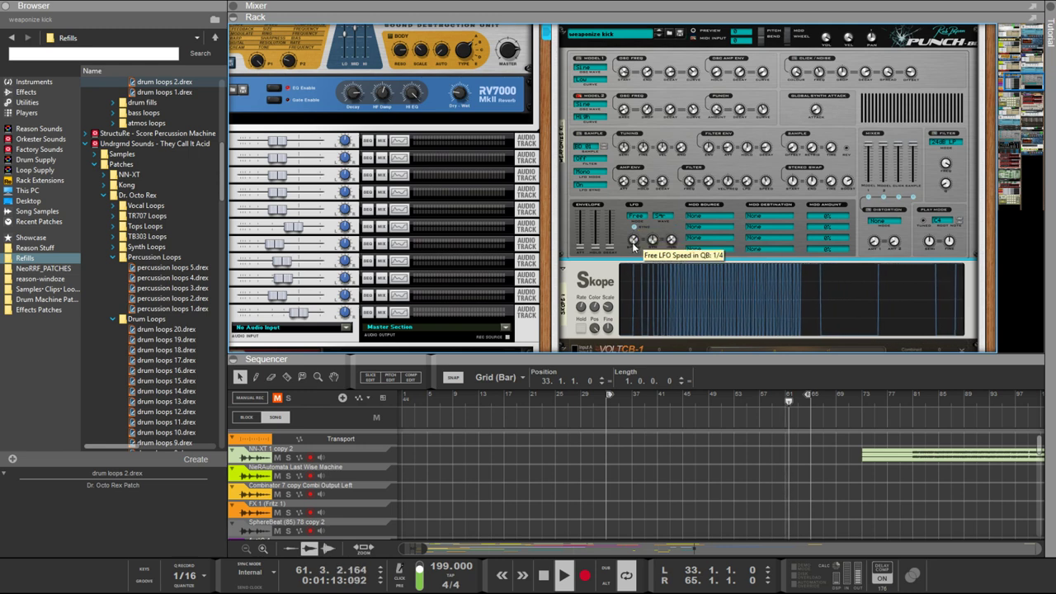
{"action": "left_click_drag", "start_coordinate": [635, 242], "coordinate": [648, 265]}
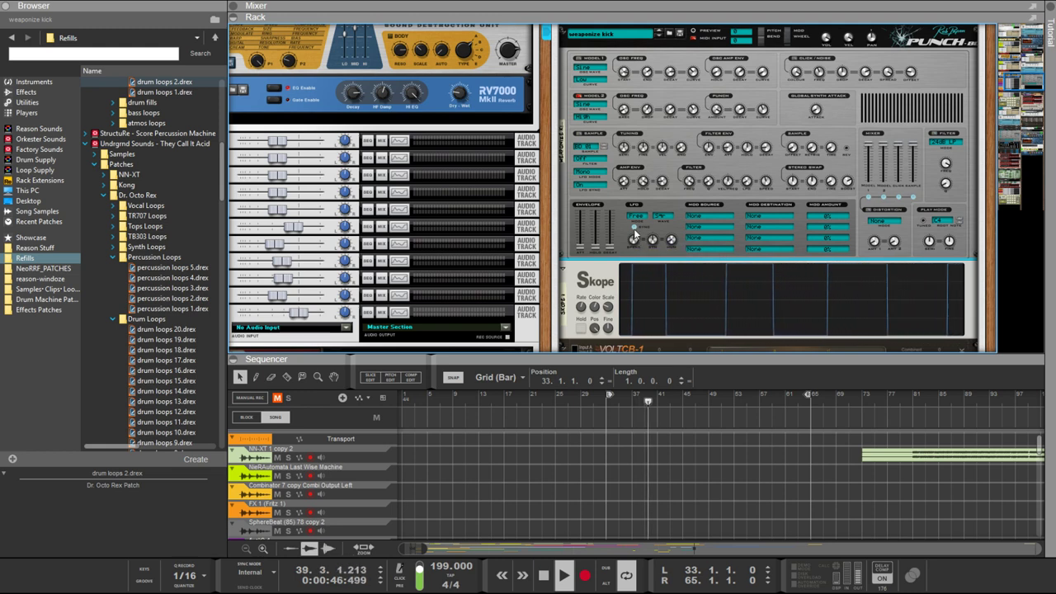
{"action": "mouse_move", "coordinate": [653, 240]}
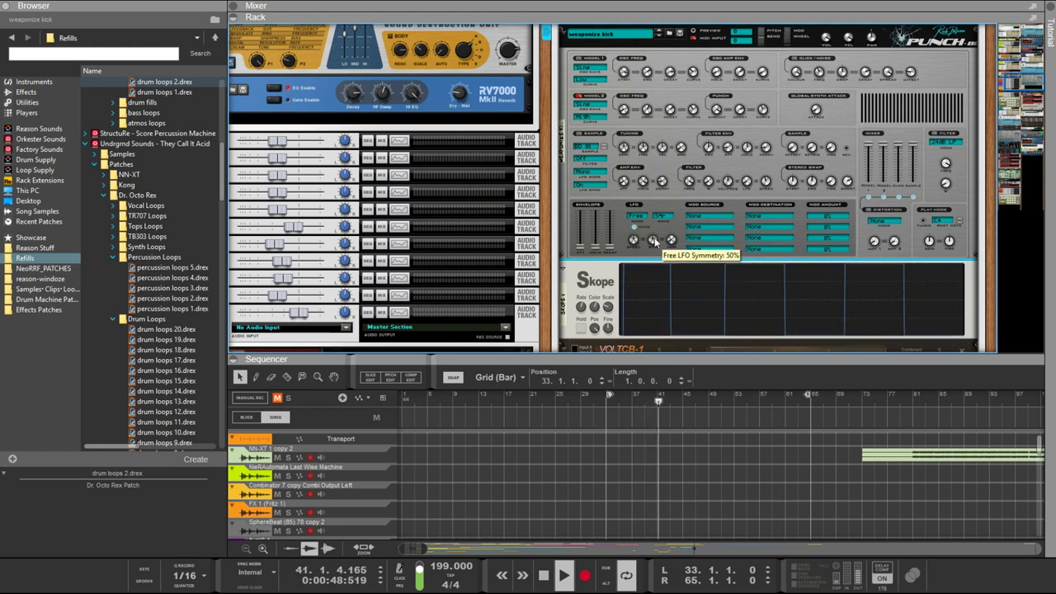
{"action": "key", "text": "Tab"}
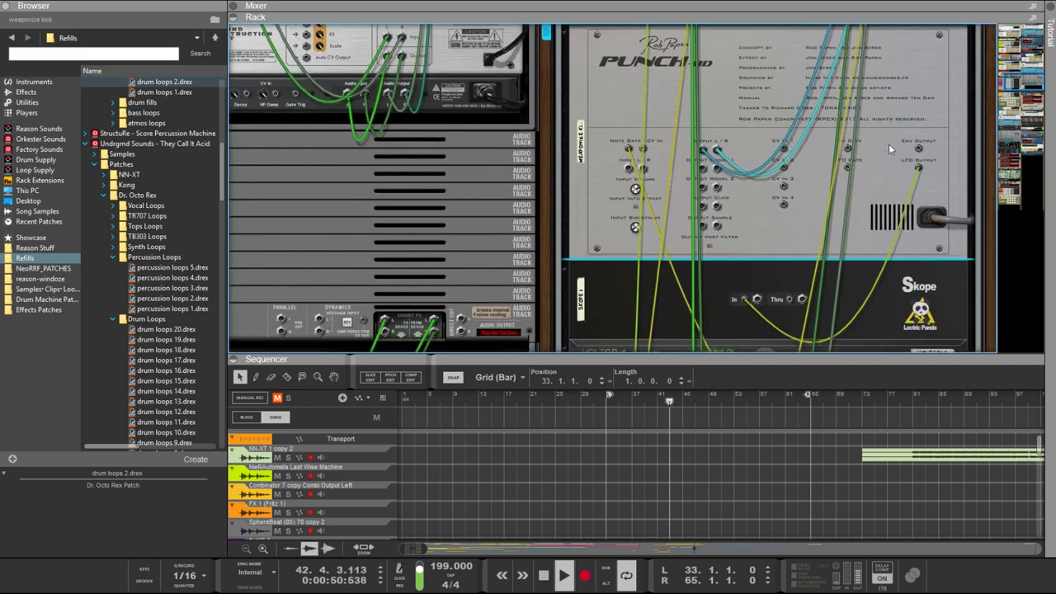
{"action": "scroll", "coordinate": [799, 244], "scroll_direction": "down", "scroll_amount": 3}
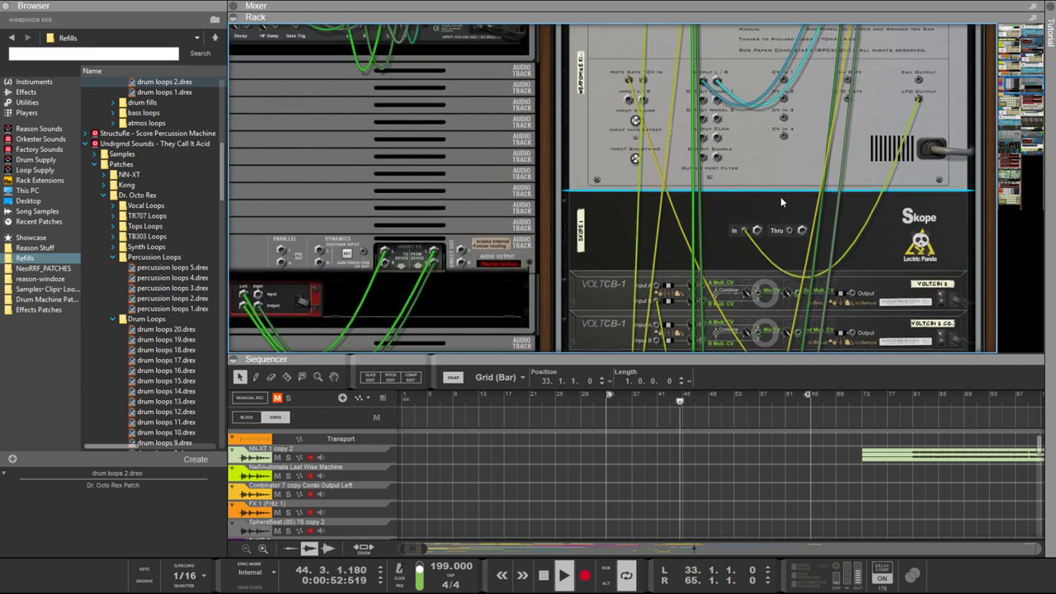
{"action": "left_click", "coordinate": [789, 231]}
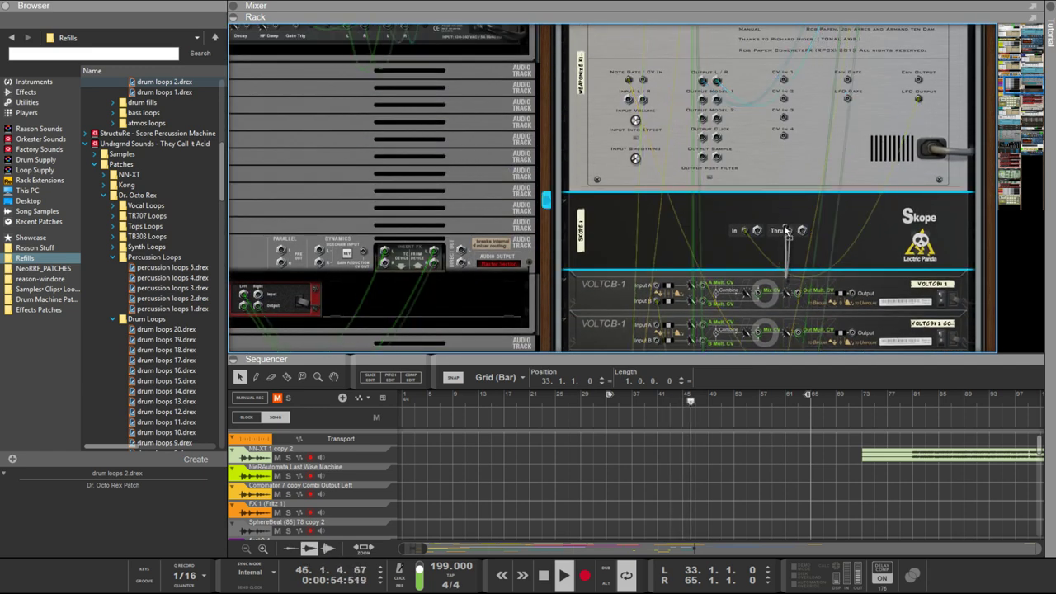
{"action": "scroll", "coordinate": [785, 231], "scroll_direction": "down", "scroll_amount": 8}
{"action": "scroll", "coordinate": [786, 230], "scroll_direction": "up", "scroll_amount": 5}
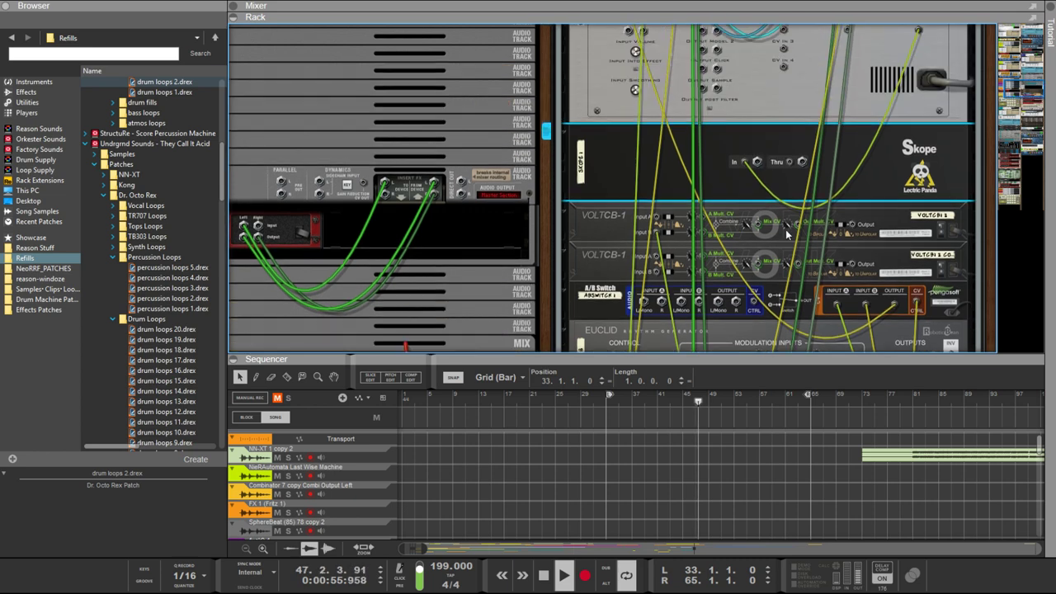
{"action": "left_click", "coordinate": [761, 266]}
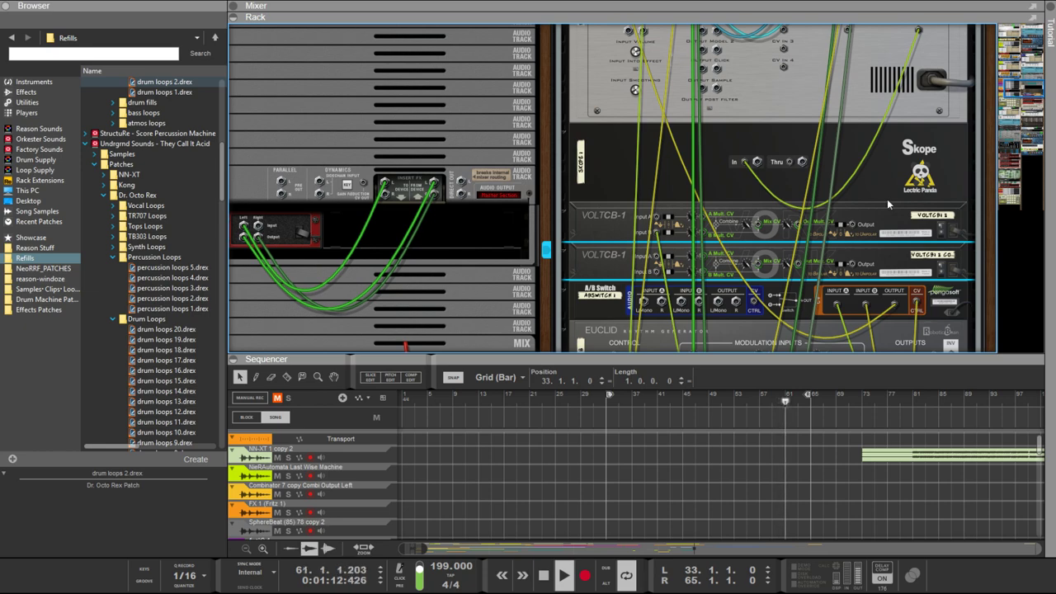
{"action": "scroll", "coordinate": [887, 199], "scroll_direction": "down", "scroll_amount": 2}
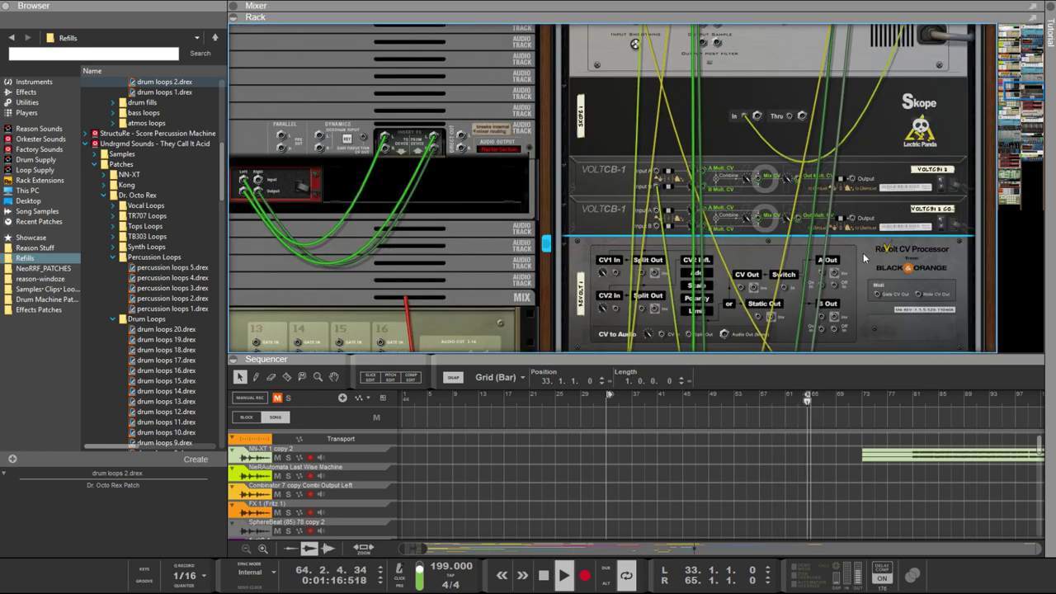
{"action": "key", "text": "Delete"}
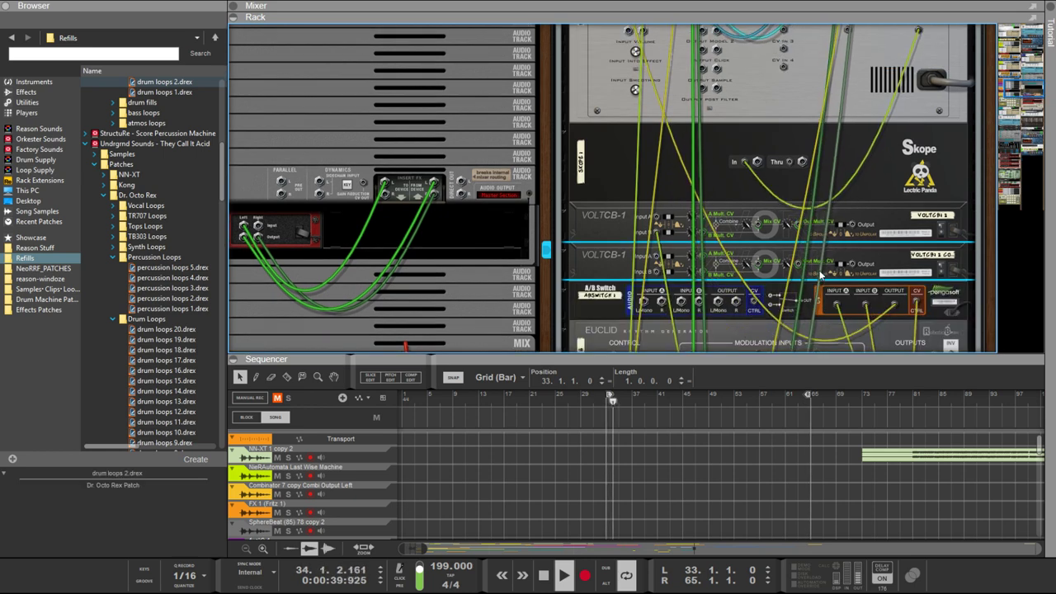
Add a Volt SH-1 CV Shaper below the second Volt CB-1 and patch the Skope's Thru into its input
{"action": "left_click", "coordinate": [26, 103]}
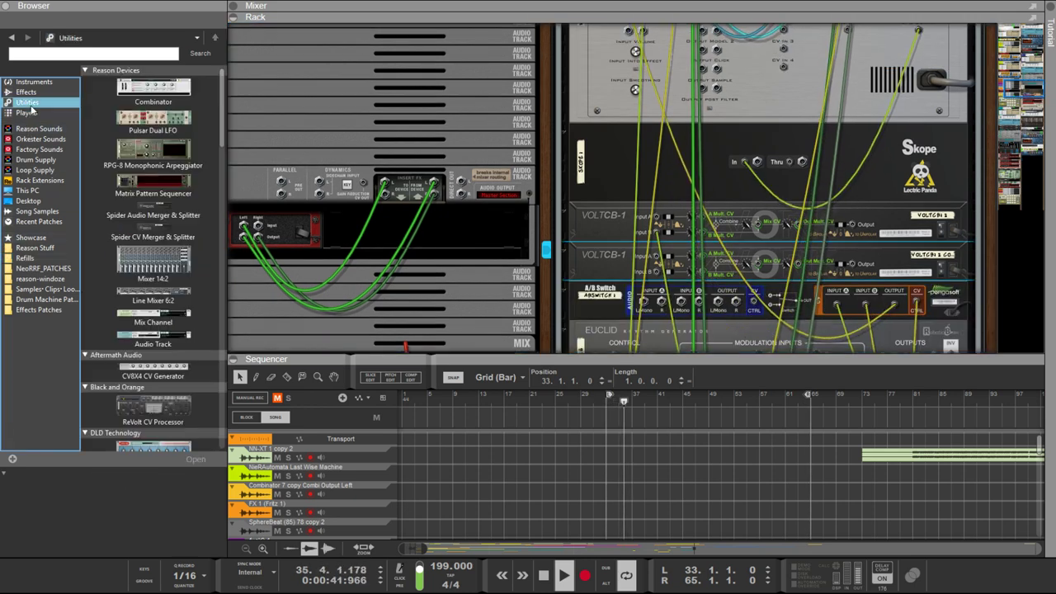
{"action": "scroll", "coordinate": [165, 330], "scroll_direction": "down", "scroll_amount": 5}
{"action": "scroll", "coordinate": [190, 346], "scroll_direction": "down", "scroll_amount": 10}
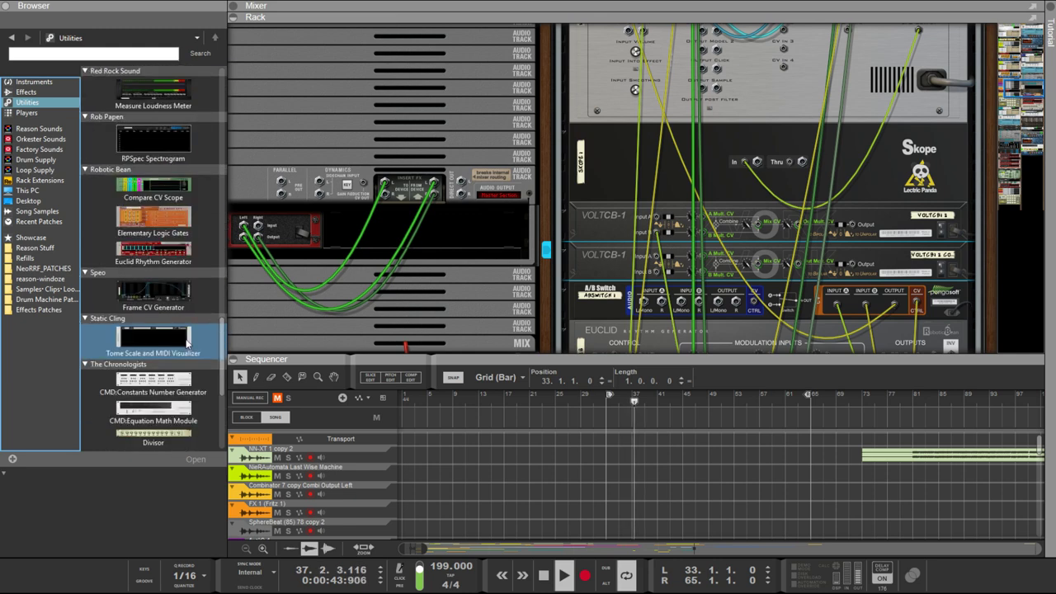
{"action": "left_click_drag", "start_coordinate": [165, 370], "coordinate": [783, 265]}
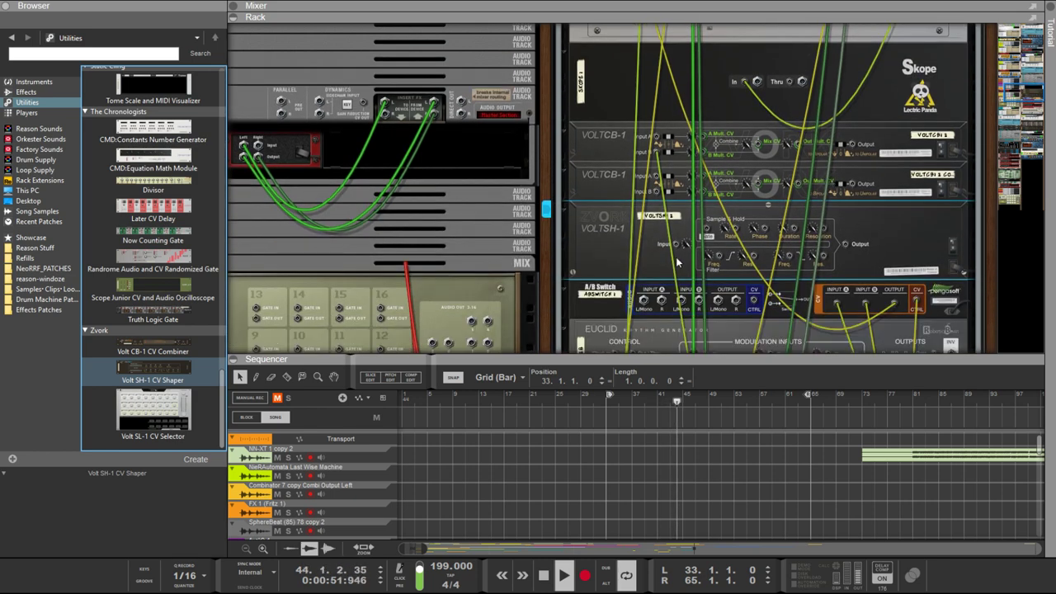
{"action": "left_click_drag", "start_coordinate": [678, 244], "coordinate": [790, 86]}
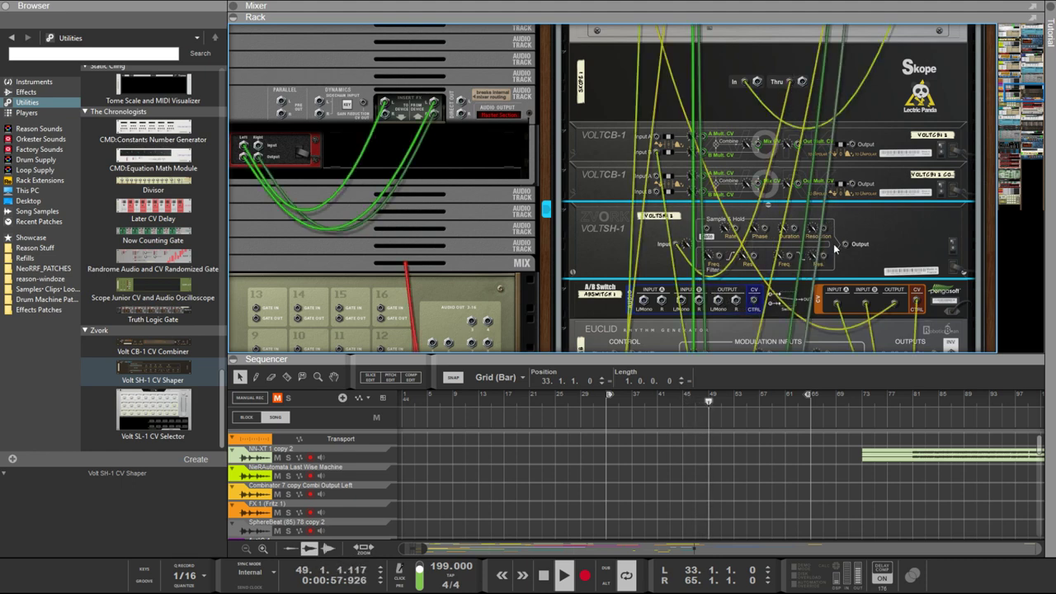
Patch the Volt SH-1's output into the Rotary 3 modulation input of the weaponize bass Combinator and show the rack's front
{"action": "scroll", "coordinate": [835, 239], "scroll_direction": "up", "scroll_amount": 2}
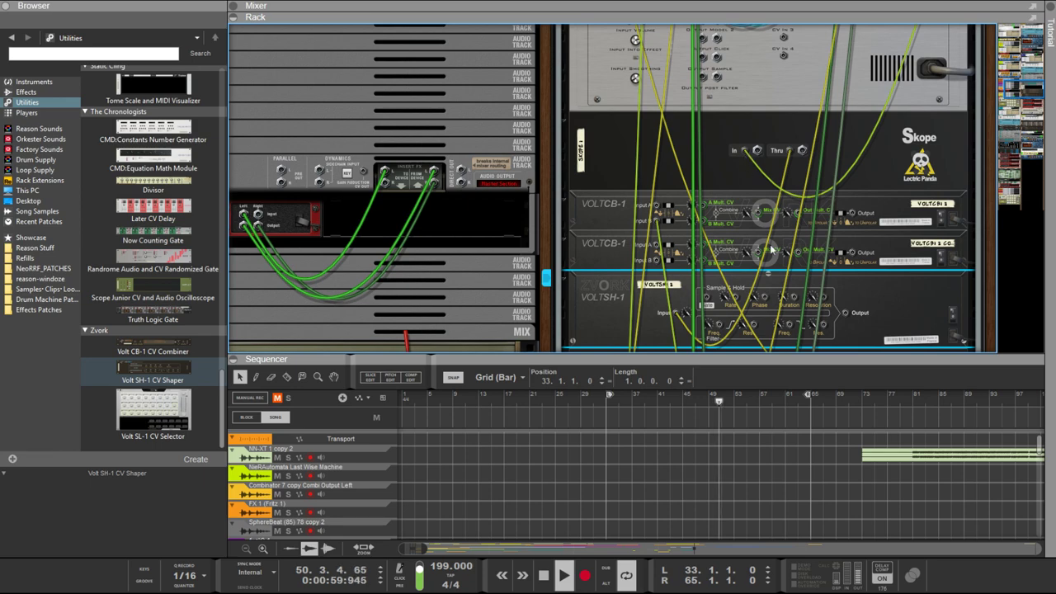
{"action": "left_click_drag", "start_coordinate": [843, 313], "coordinate": [680, 190]}
{"action": "scroll", "coordinate": [851, 284], "scroll_direction": "up", "scroll_amount": 12}
{"action": "scroll", "coordinate": [853, 285], "scroll_direction": "down", "scroll_amount": 12}
{"action": "scroll", "coordinate": [858, 254], "scroll_direction": "up", "scroll_amount": 12}
{"action": "left_click_drag", "start_coordinate": [655, 185], "coordinate": [656, 185]}
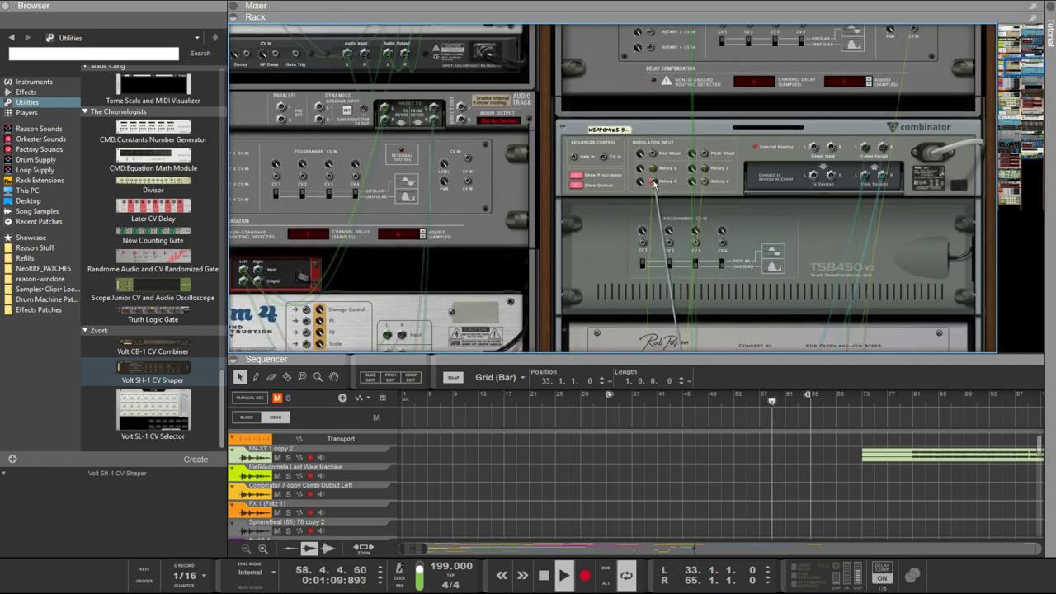
{"action": "key", "text": "Tab"}
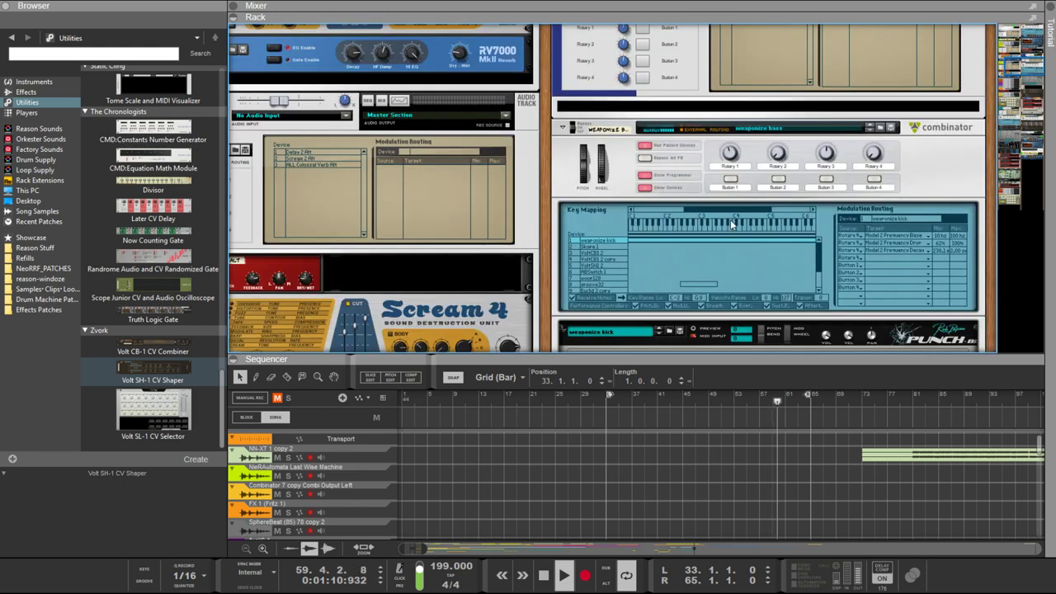
Examine the modulation routings of the weaponize bass Combinator's devices and the Euclid generators further down the rack
{"action": "left_click", "coordinate": [599, 281]}
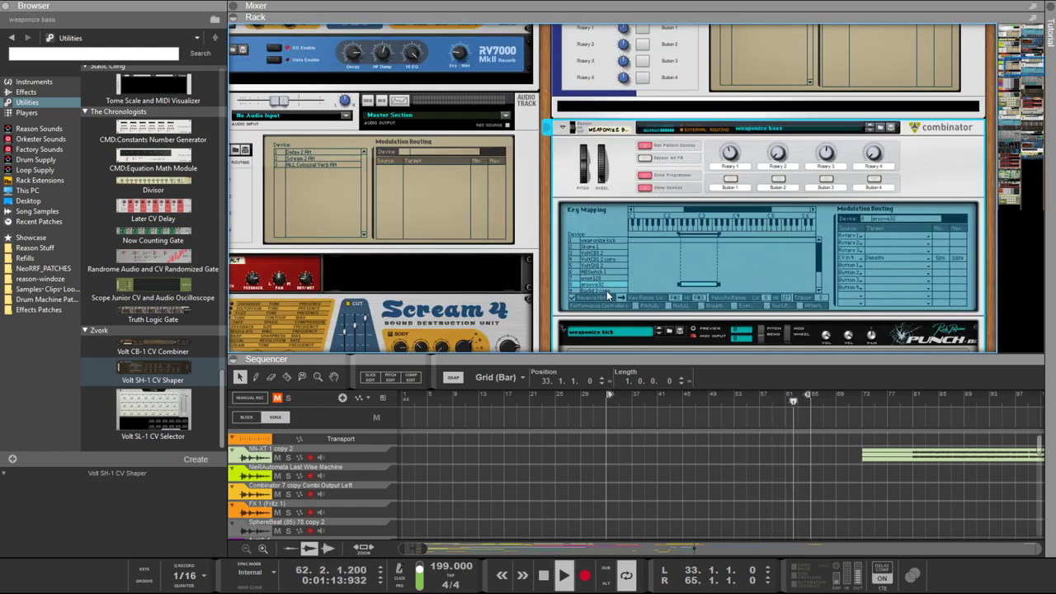
{"action": "left_click", "coordinate": [599, 249]}
{"action": "left_click", "coordinate": [600, 240]}
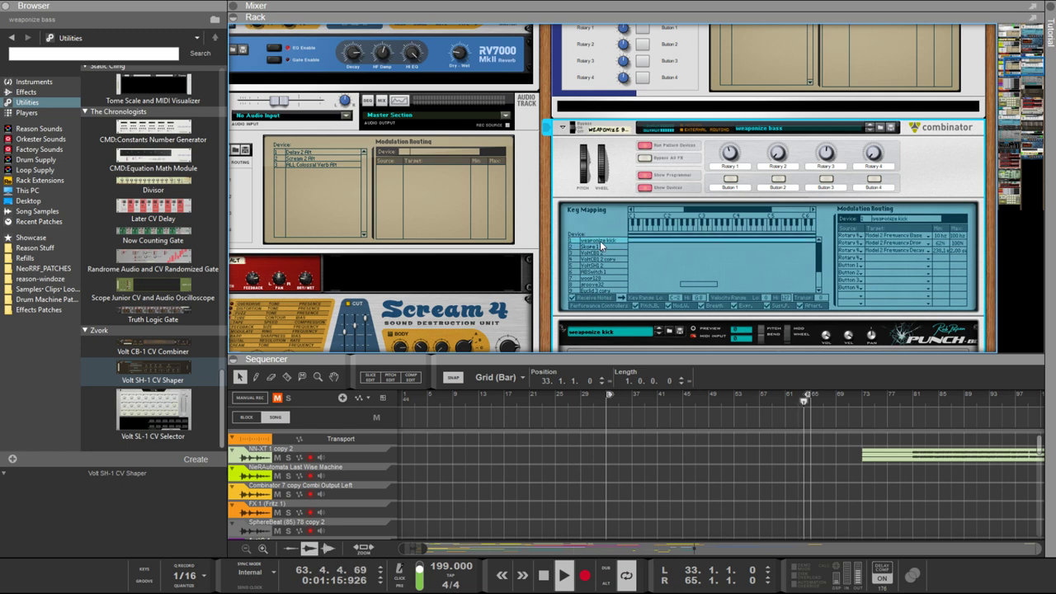
{"action": "left_click", "coordinate": [601, 246]}
{"action": "left_click", "coordinate": [601, 254]}
{"action": "left_click", "coordinate": [601, 264]}
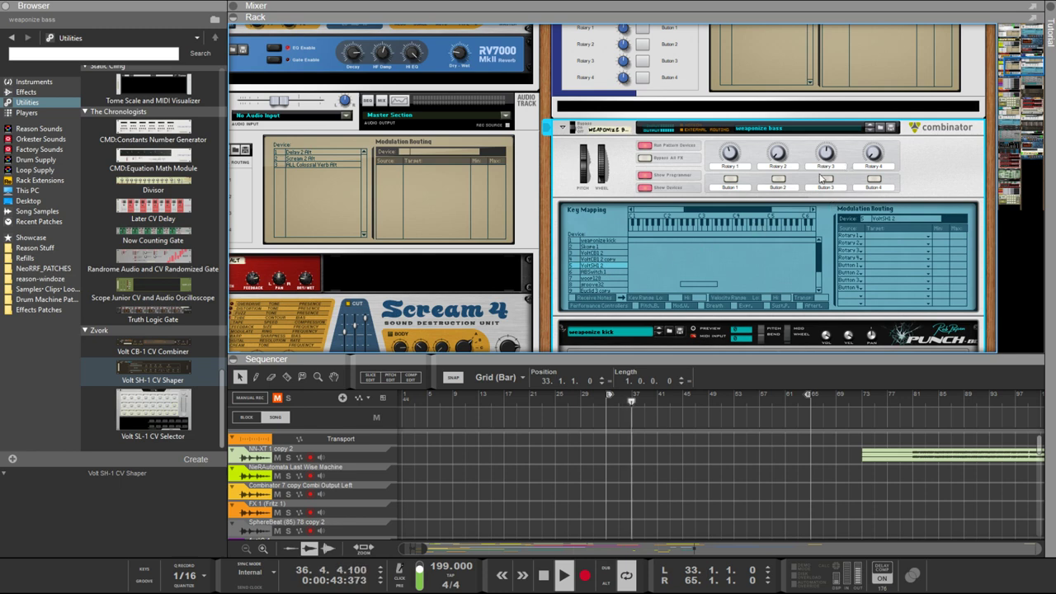
{"action": "scroll", "coordinate": [610, 273], "scroll_direction": "down", "scroll_amount": 2}
{"action": "left_click", "coordinate": [603, 252]}
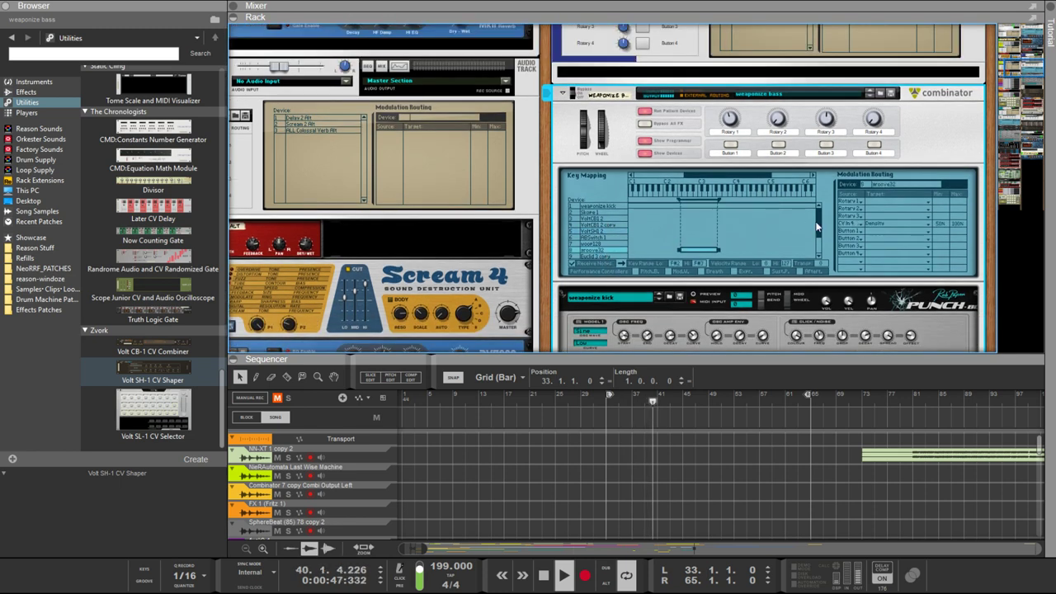
{"action": "scroll", "coordinate": [820, 233], "scroll_direction": "down", "scroll_amount": 3}
{"action": "left_click", "coordinate": [591, 232]}
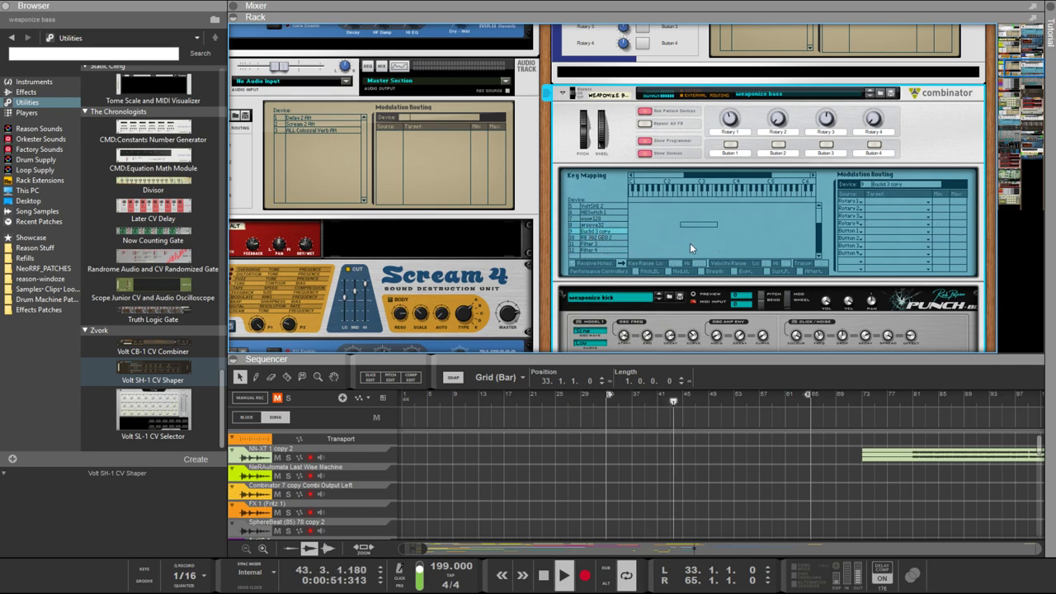
{"action": "scroll", "coordinate": [687, 241], "scroll_direction": "down", "scroll_amount": 10}
{"action": "scroll", "coordinate": [703, 261], "scroll_direction": "down", "scroll_amount": 3}
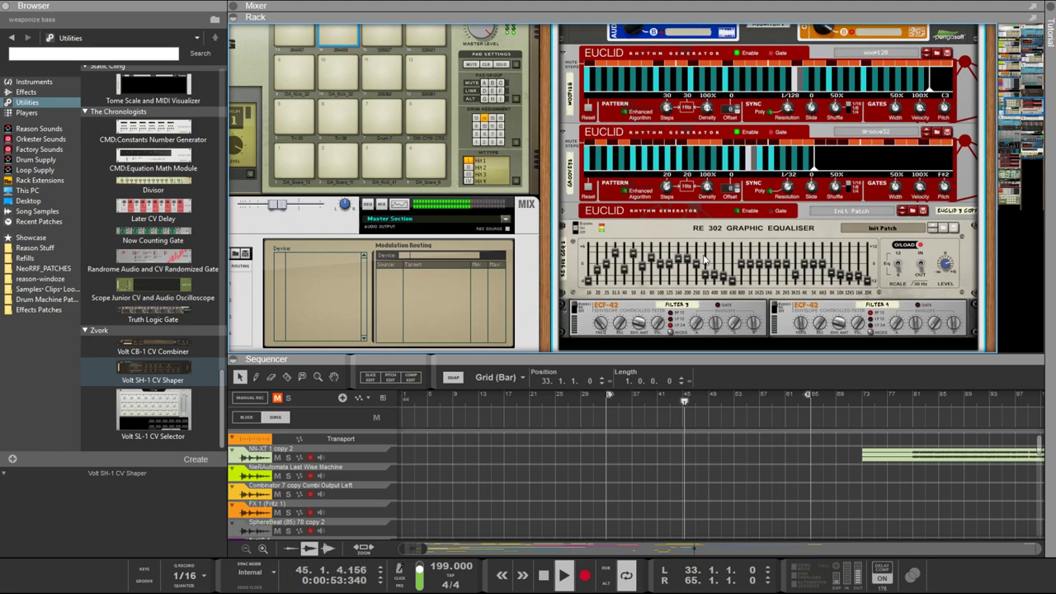
{"action": "scroll", "coordinate": [703, 260], "scroll_direction": "up", "scroll_amount": 3}
{"action": "scroll", "coordinate": [704, 260], "scroll_direction": "up", "scroll_amount": 10}
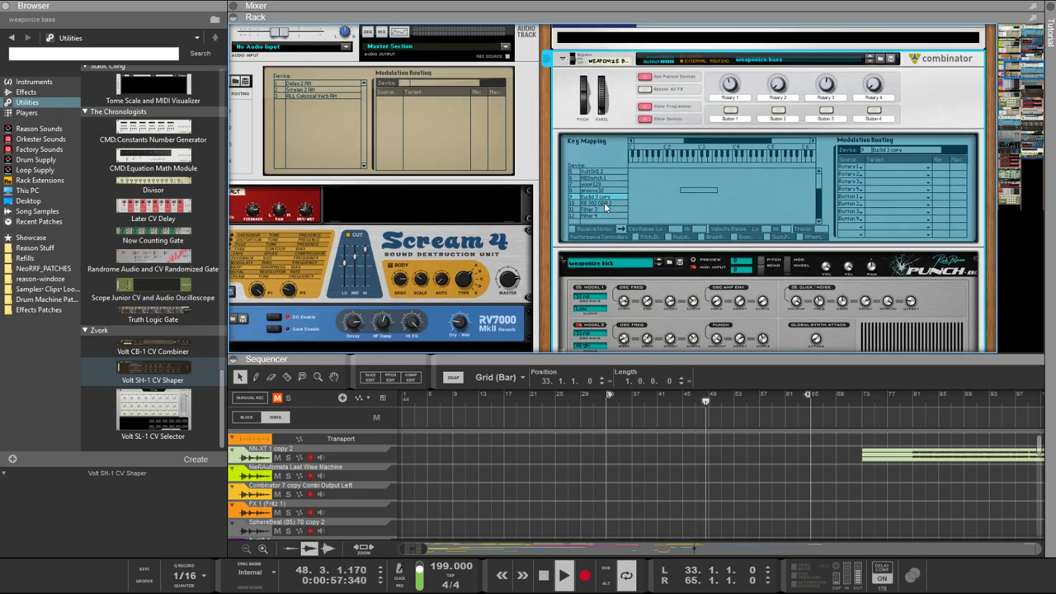
Route Rotary 3 to the Steps parameter of the groove32 Euclid with a range of 24 to 32
{"action": "left_click", "coordinate": [600, 192]}
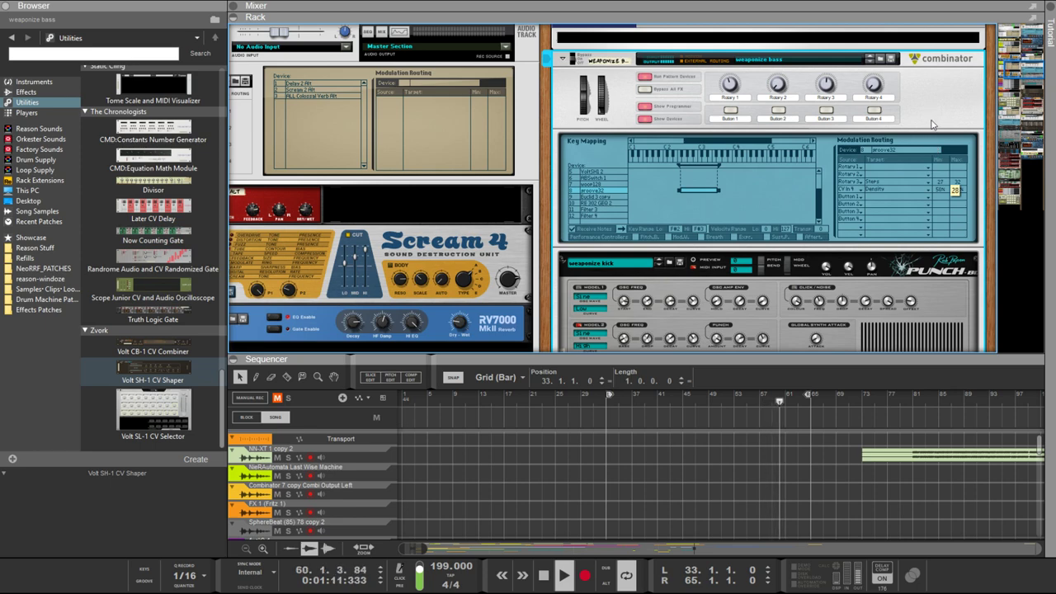
{"action": "scroll", "coordinate": [932, 132], "scroll_direction": "down", "scroll_amount": 20}
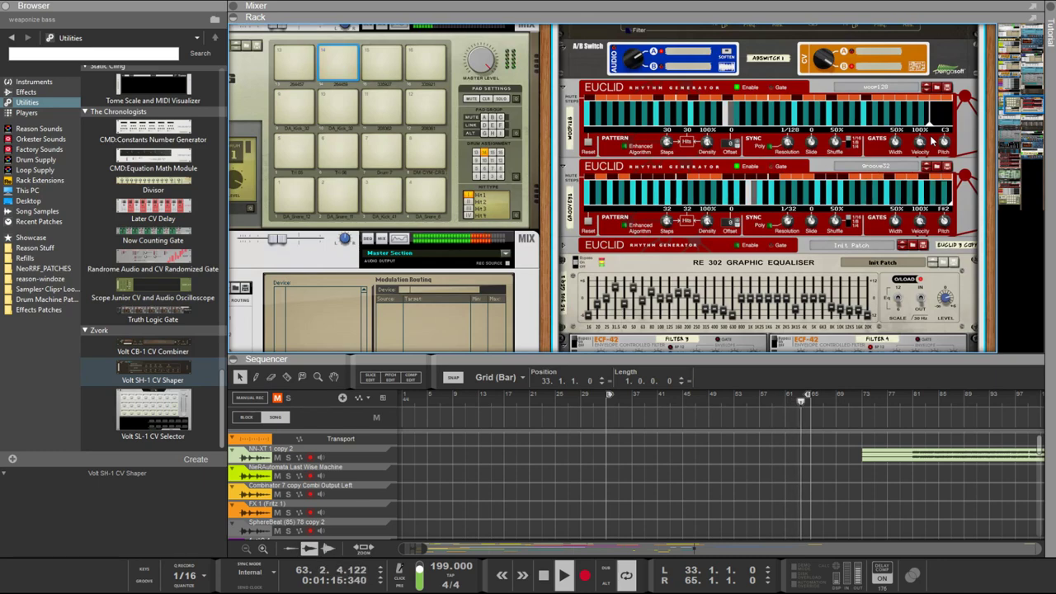
{"action": "scroll", "coordinate": [932, 140], "scroll_direction": "up", "scroll_amount": 3}
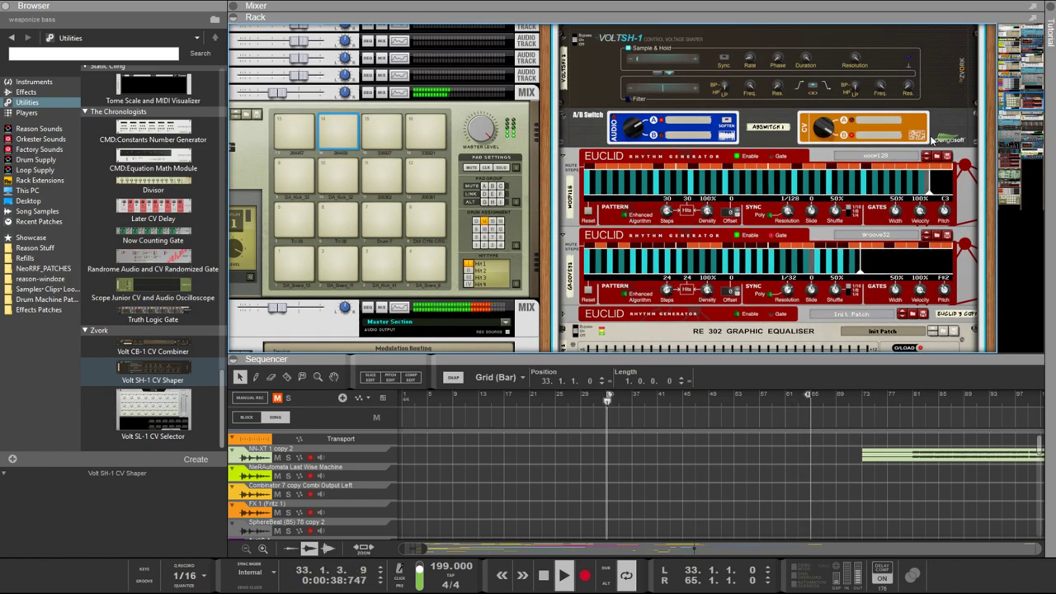
{"action": "scroll", "coordinate": [932, 142], "scroll_direction": "up", "scroll_amount": 15}
{"action": "scroll", "coordinate": [931, 145], "scroll_direction": "up", "scroll_amount": 12}
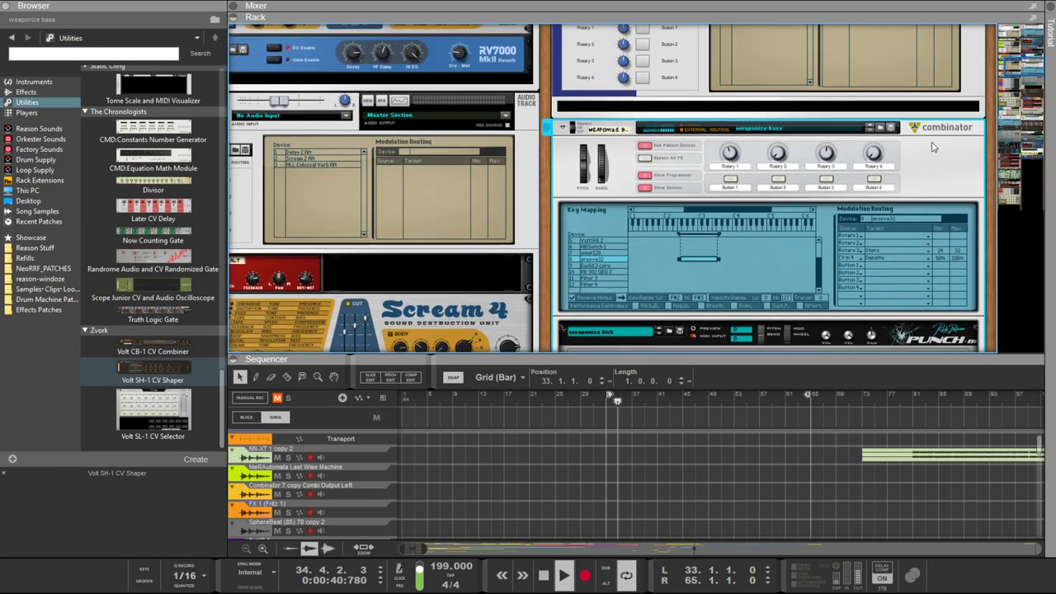
Change the groove32 Steps range for Rotary 3 to a minimum of 20 and a maximum of 24
{"action": "left_click_drag", "start_coordinate": [936, 250], "coordinate": [939, 265]}
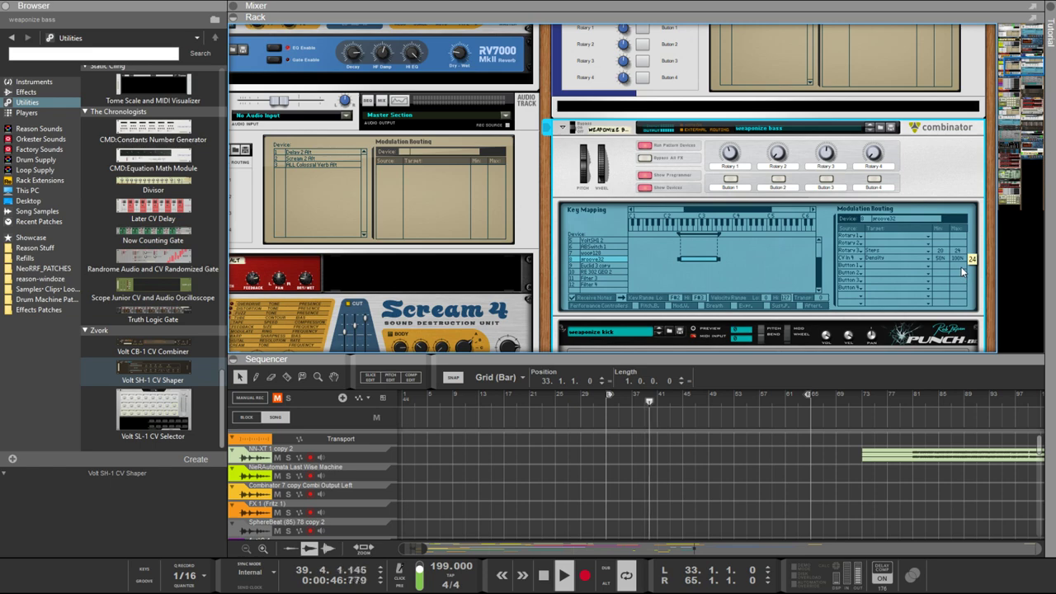
{"action": "scroll", "coordinate": [961, 267], "scroll_direction": "down", "scroll_amount": 15}
{"action": "scroll", "coordinate": [959, 269], "scroll_direction": "down", "scroll_amount": 8}
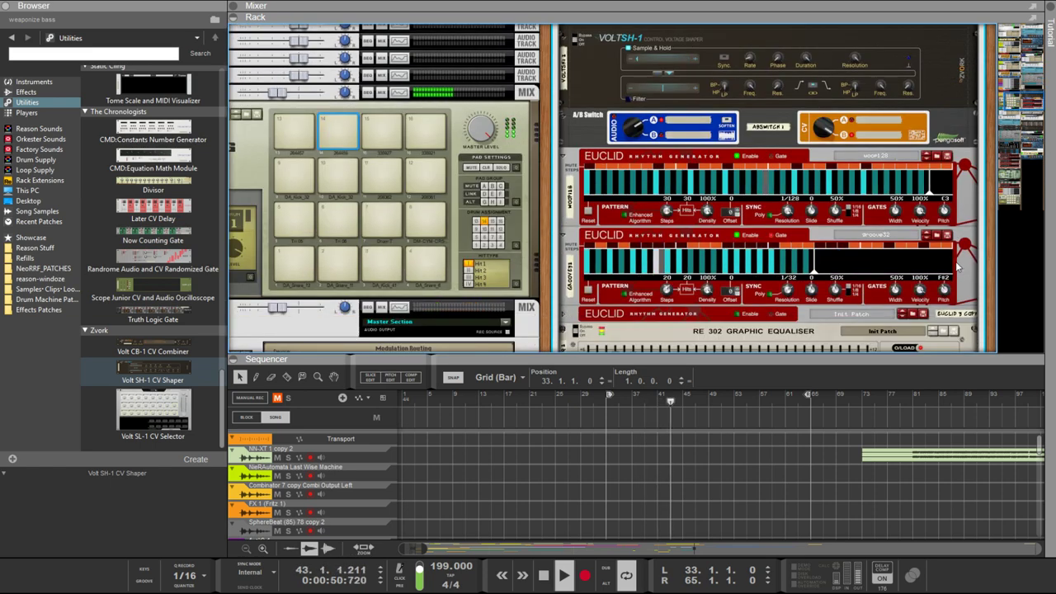
Raise the maximum of the groove32 Steps modulation to 28 and check the Euclid pattern
{"action": "scroll", "coordinate": [959, 266], "scroll_direction": "up", "scroll_amount": 12}
{"action": "scroll", "coordinate": [956, 266], "scroll_direction": "up", "scroll_amount": 10}
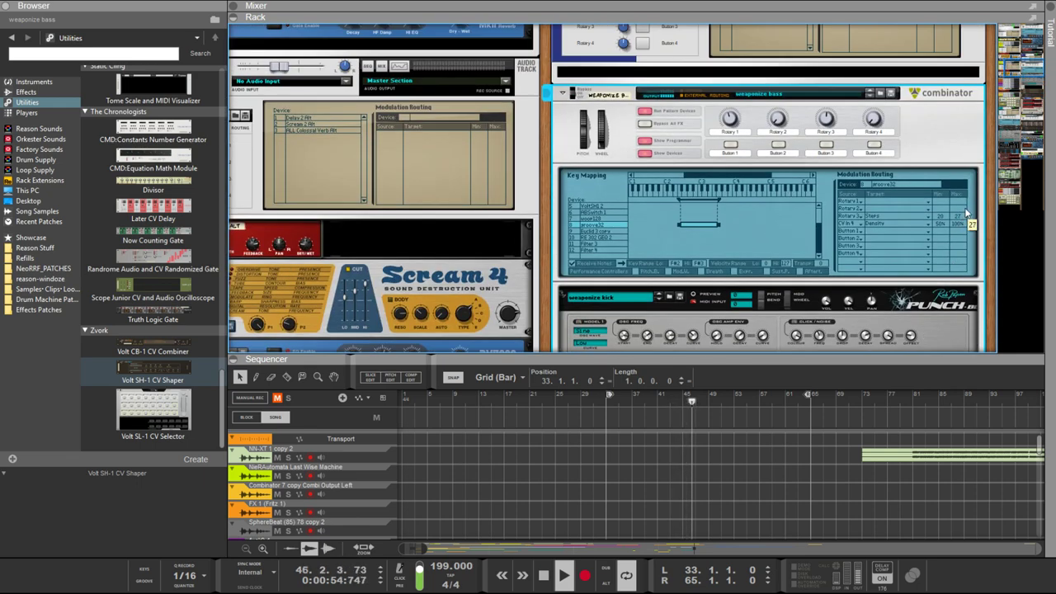
{"action": "mouse_move", "coordinate": [968, 213]}
{"action": "scroll", "coordinate": [969, 221], "scroll_direction": "down", "scroll_amount": 12}
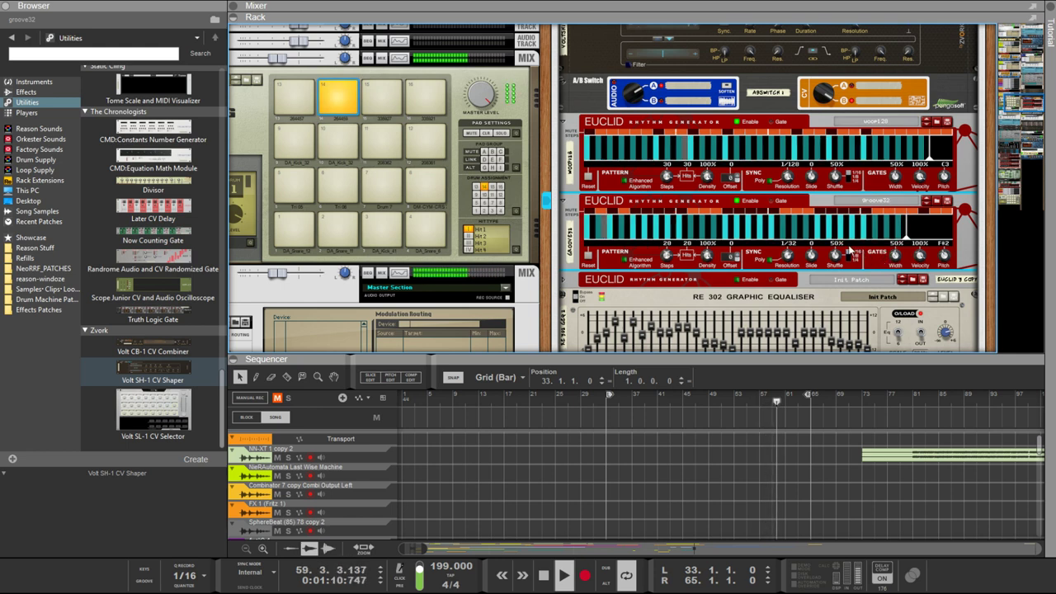
{"action": "scroll", "coordinate": [851, 254], "scroll_direction": "up", "scroll_amount": 4}
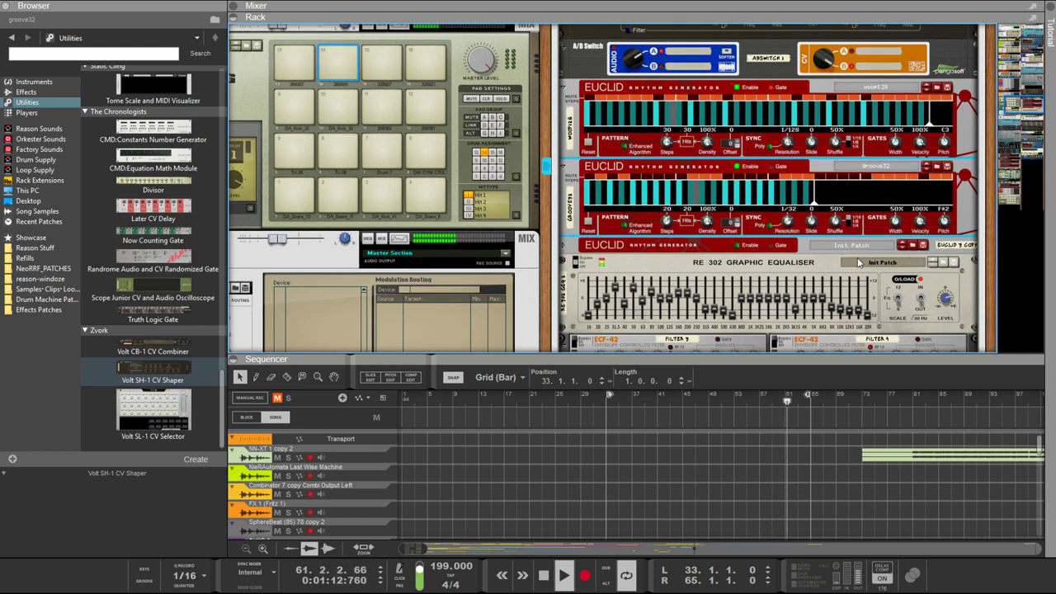
{"action": "scroll", "coordinate": [858, 261], "scroll_direction": "up", "scroll_amount": 3}
Delete the second Volt CB-1 and add a Now Counting Gate in its place above the Volt SH-1
{"action": "key", "text": "Tab"}
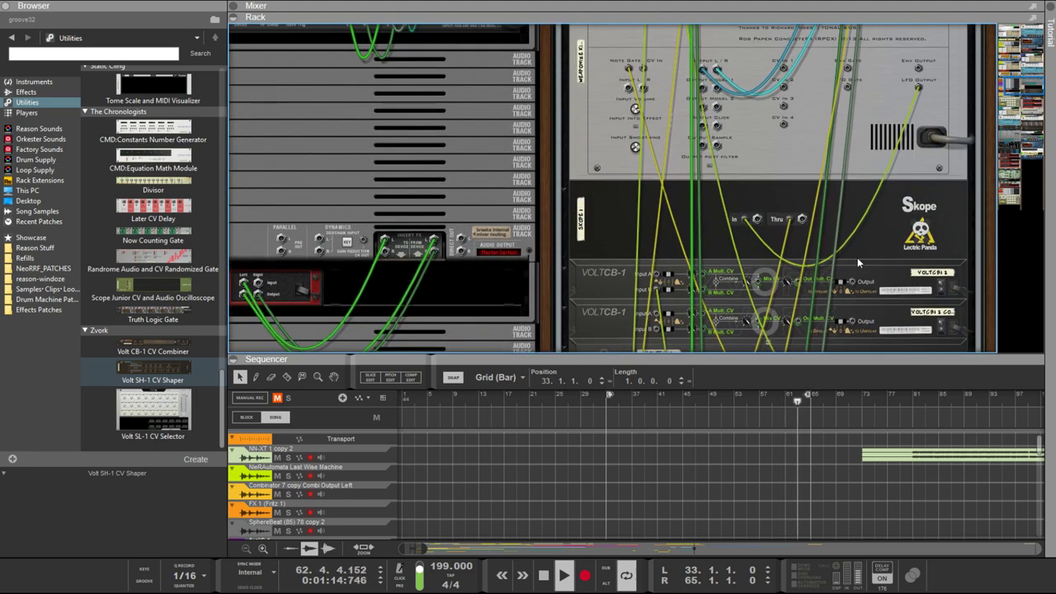
{"action": "scroll", "coordinate": [857, 258], "scroll_direction": "down", "scroll_amount": 3}
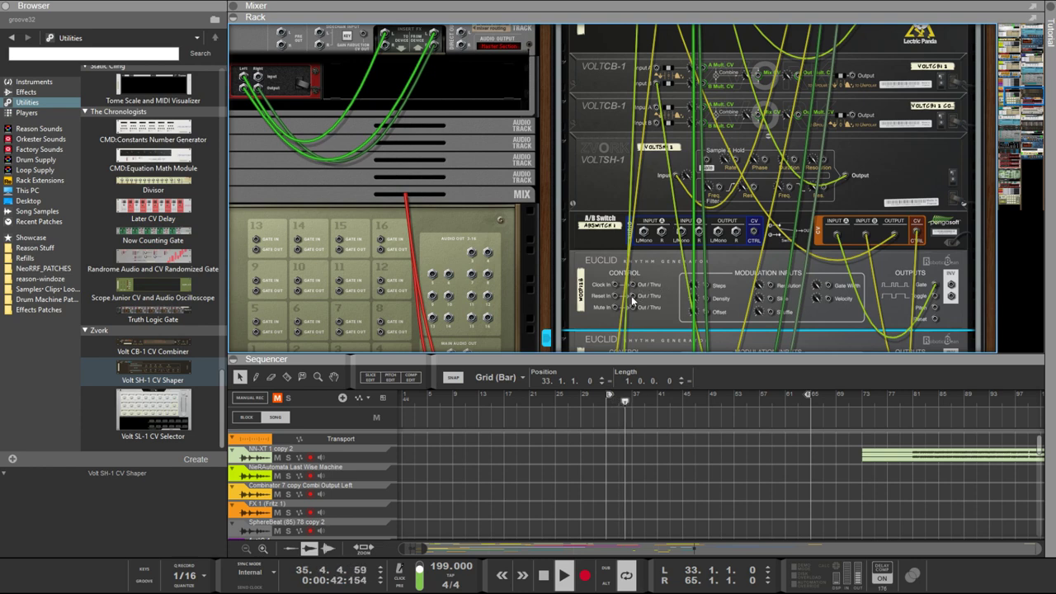
{"action": "left_click", "coordinate": [701, 286]}
{"action": "left_click_drag", "start_coordinate": [701, 287], "coordinate": [682, 230]}
{"action": "left_click", "coordinate": [675, 200]}
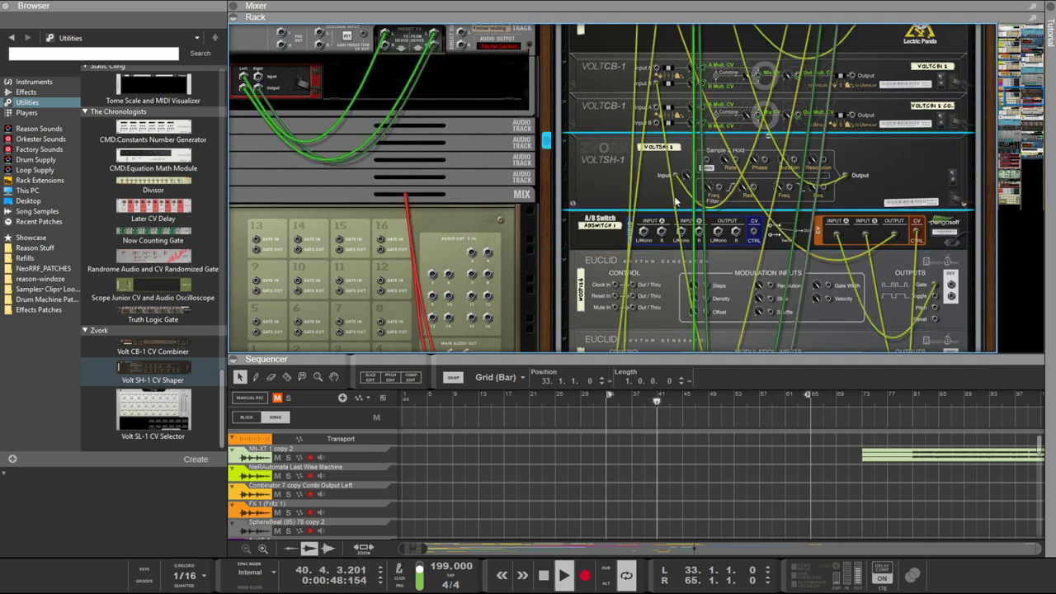
{"action": "left_click", "coordinate": [637, 124]}
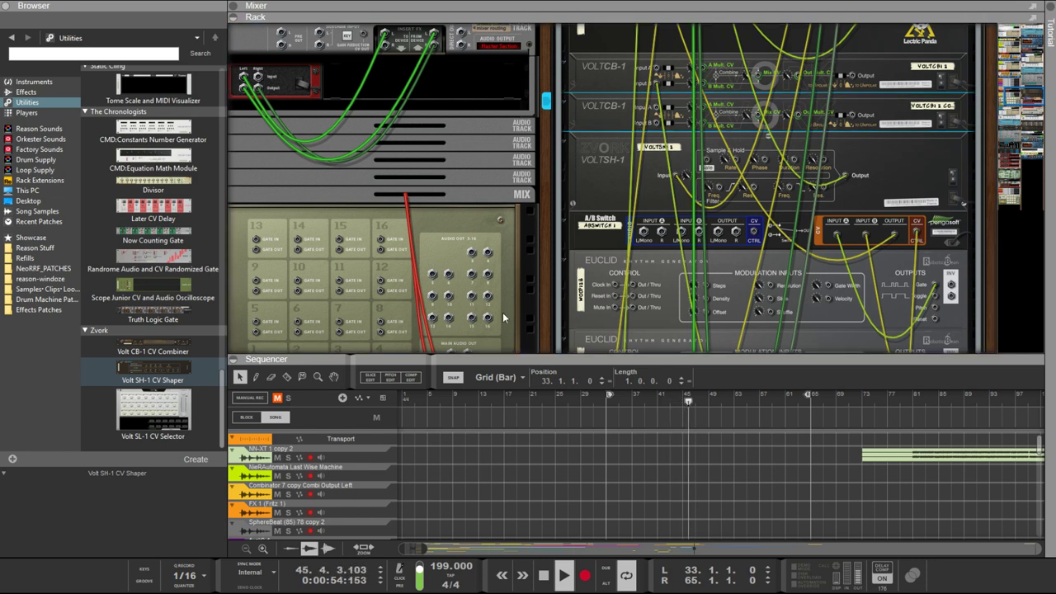
{"action": "key", "text": "Delete"}
{"action": "mouse_move", "coordinate": [153, 234]}
{"action": "left_mouse_down"}
{"action": "mouse_move", "coordinate": [662, 125]}
{"action": "mouse_move", "coordinate": [681, 98]}
{"action": "left_mouse_up"}
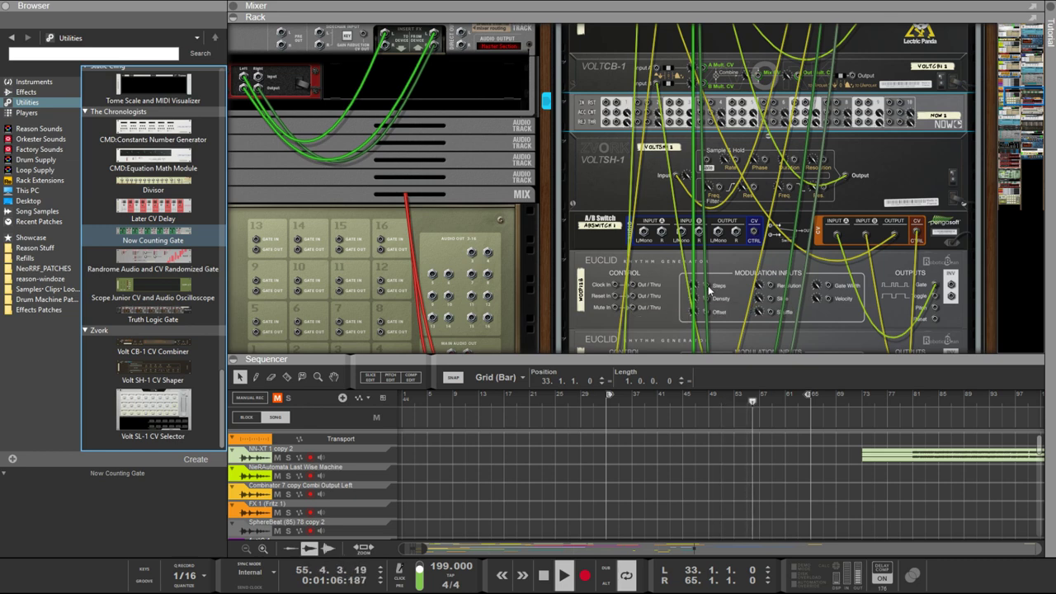
Patch the woop128 Euclid's Reset Out/Thru into the first Sample & Hold input of the Volt SH-1 and check the front
{"action": "left_click_drag", "start_coordinate": [633, 294], "coordinate": [701, 169]}
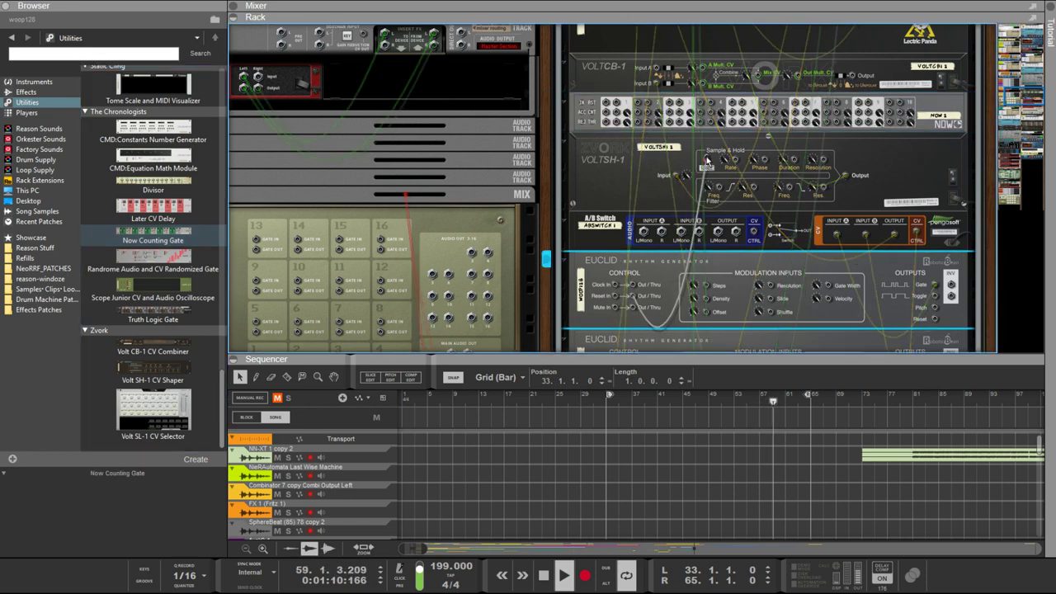
{"action": "key", "text": "Tab"}
{"action": "scroll", "coordinate": [765, 325], "scroll_direction": "down", "scroll_amount": 3}
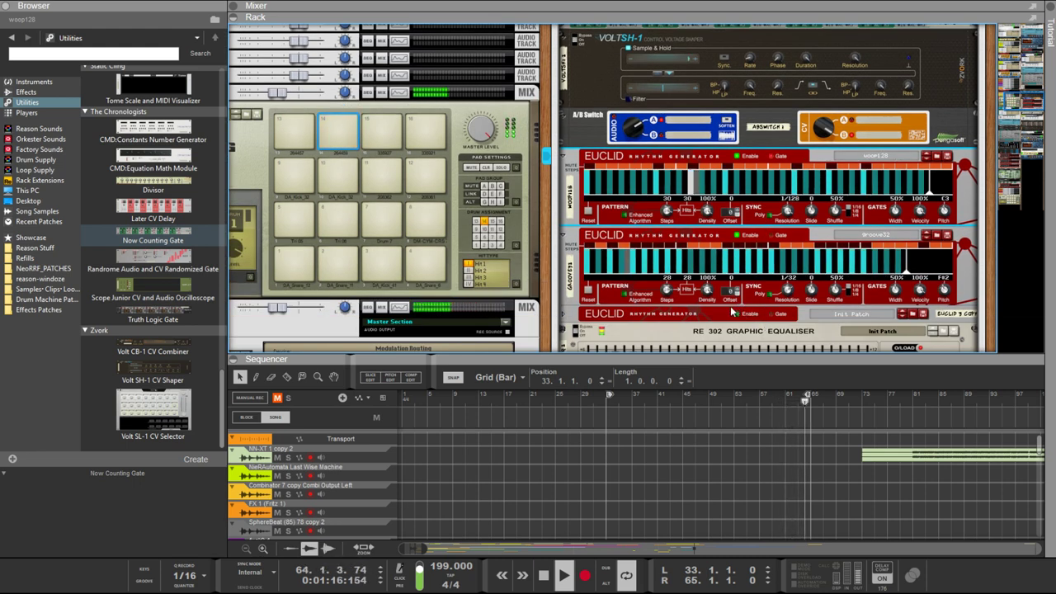
{"action": "scroll", "coordinate": [730, 311], "scroll_direction": "up", "scroll_amount": 2}
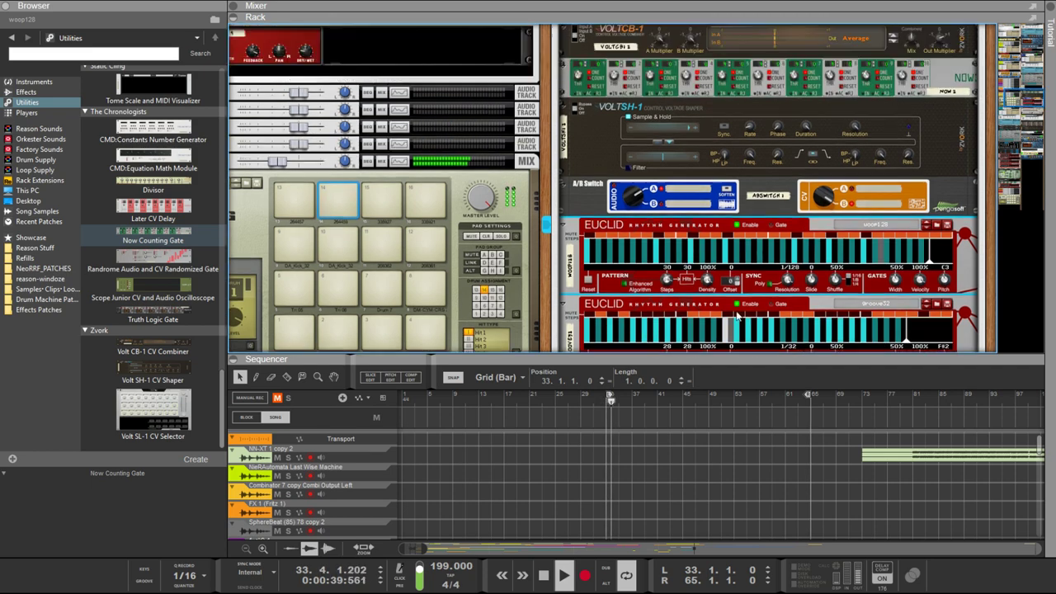
Move the woop128 reset cable from the Volt SH-1's Sample & Hold input to the Now Counting Gate
{"action": "key", "text": "Tab"}
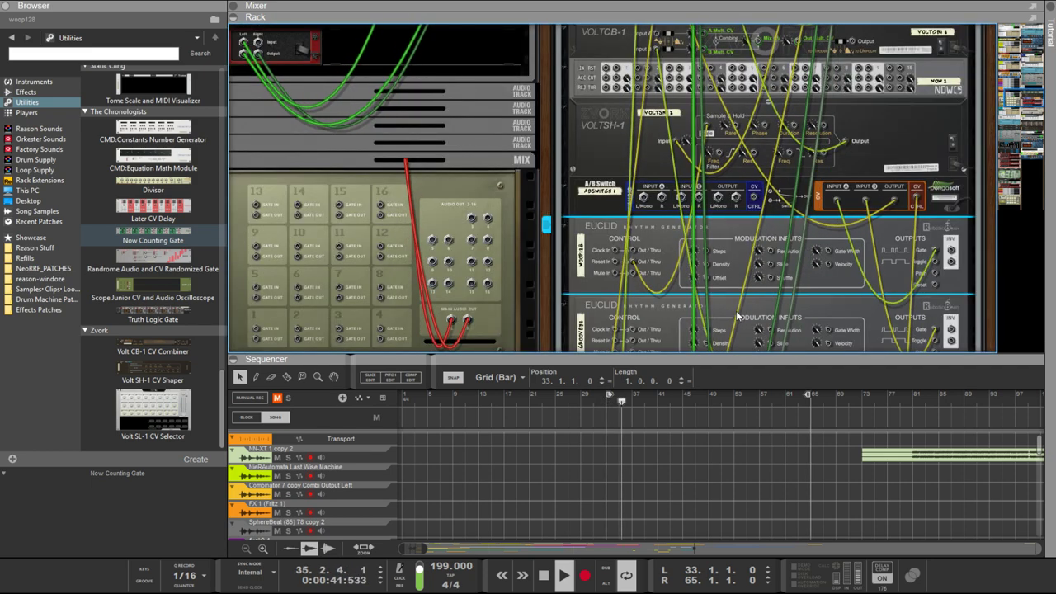
{"action": "scroll", "coordinate": [750, 231], "scroll_direction": "up", "scroll_amount": 1}
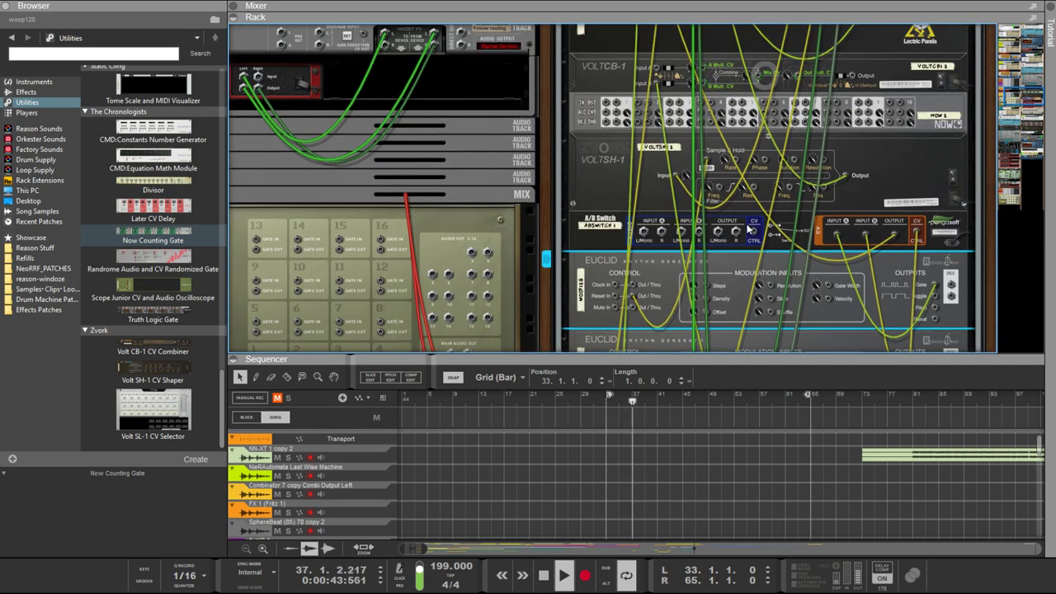
{"action": "key", "text": "Tab"}
{"action": "key", "text": "Tab"}
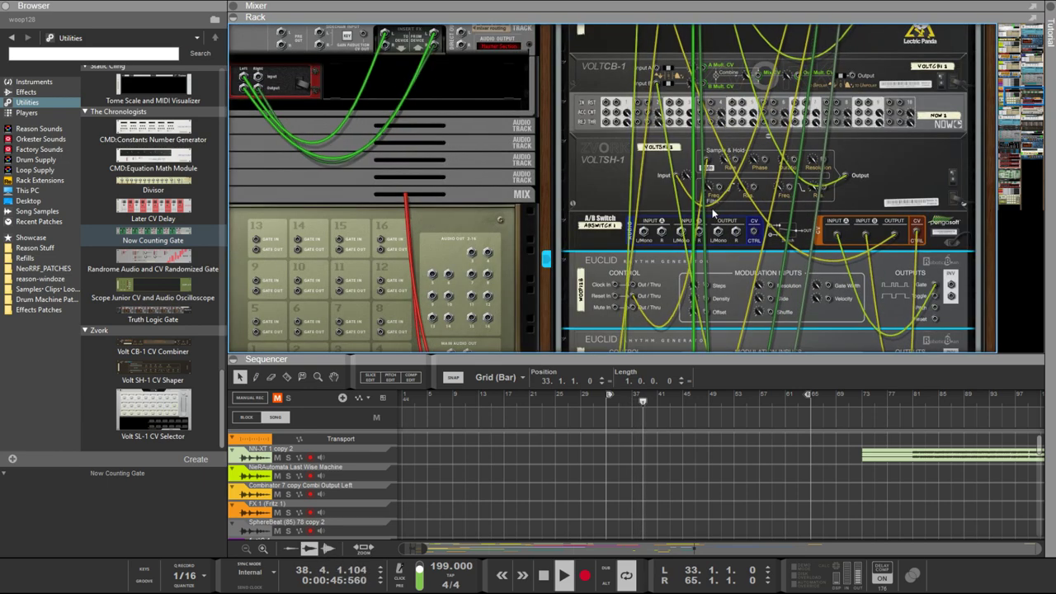
{"action": "mouse_move", "coordinate": [707, 163]}
{"action": "left_mouse_down"}
{"action": "mouse_move", "coordinate": [607, 106]}
{"action": "mouse_move", "coordinate": [660, 178]}
{"action": "mouse_move", "coordinate": [706, 163]}
{"action": "left_mouse_up"}
{"action": "key", "text": "Tab"}
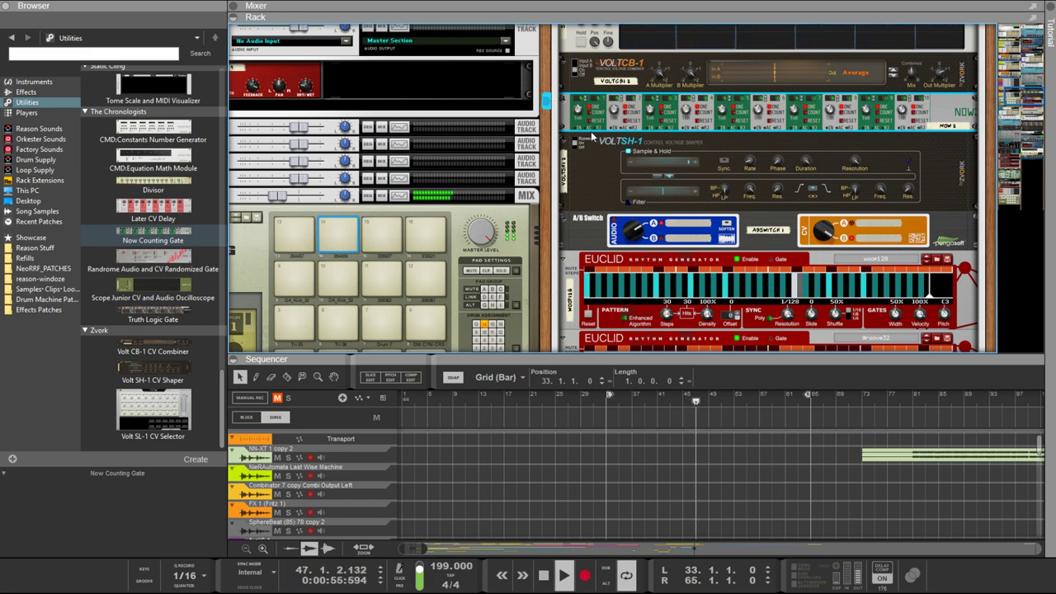
Examine the Now Counting Gate, Volt SH-1 and Euclid devices from the front and the Euclids' rear cabling
{"action": "scroll", "coordinate": [585, 106], "scroll_direction": "down", "scroll_amount": 2}
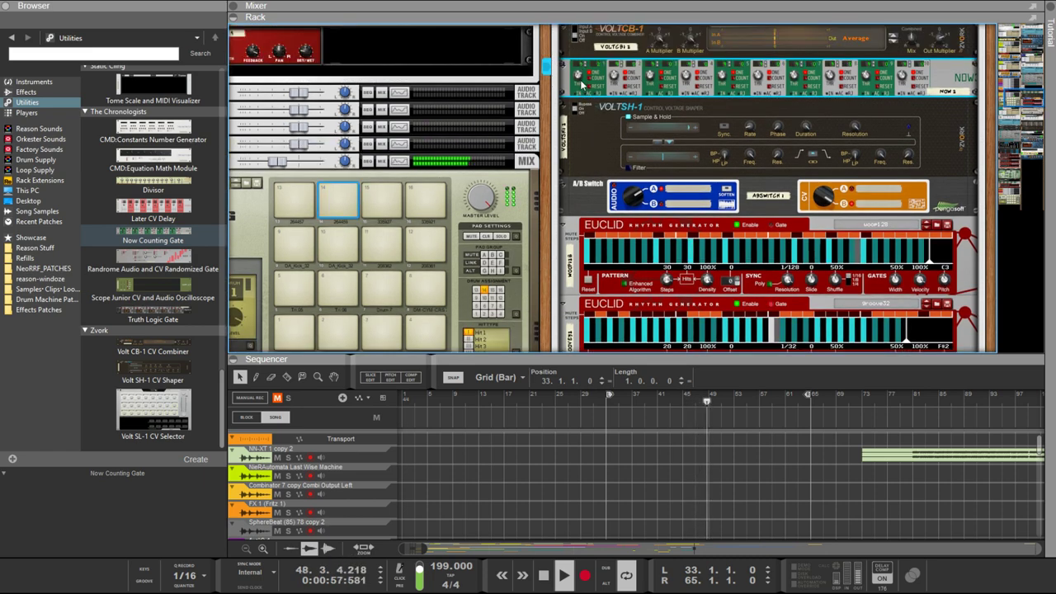
{"action": "scroll", "coordinate": [582, 92], "scroll_direction": "down", "scroll_amount": 4}
{"action": "scroll", "coordinate": [584, 92], "scroll_direction": "up", "scroll_amount": 3}
{"action": "scroll", "coordinate": [585, 92], "scroll_direction": "up", "scroll_amount": 3}
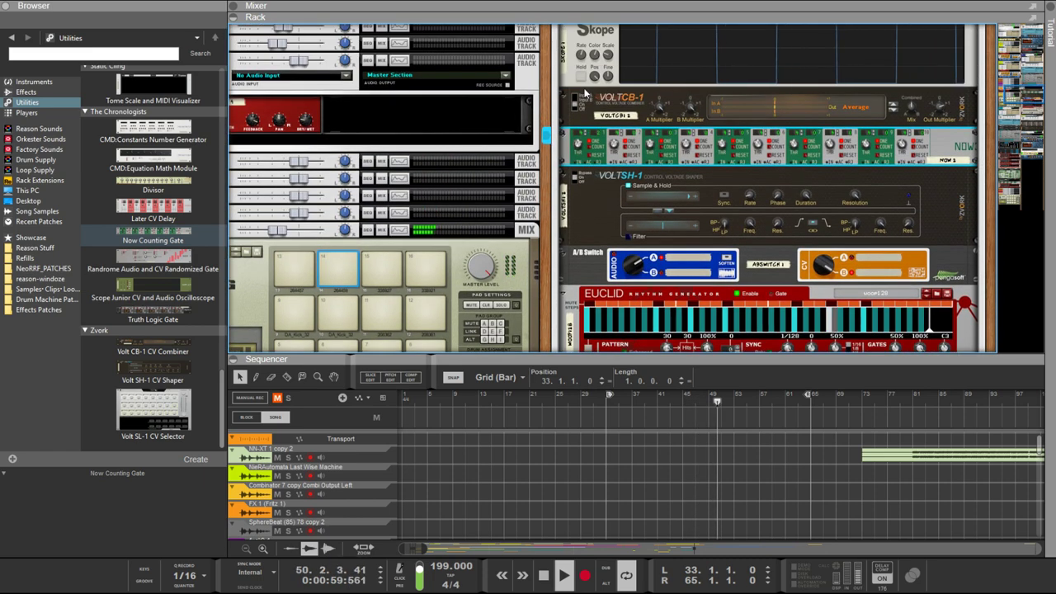
{"action": "scroll", "coordinate": [601, 150], "scroll_direction": "down", "scroll_amount": 2}
{"action": "scroll", "coordinate": [601, 151], "scroll_direction": "down", "scroll_amount": 3}
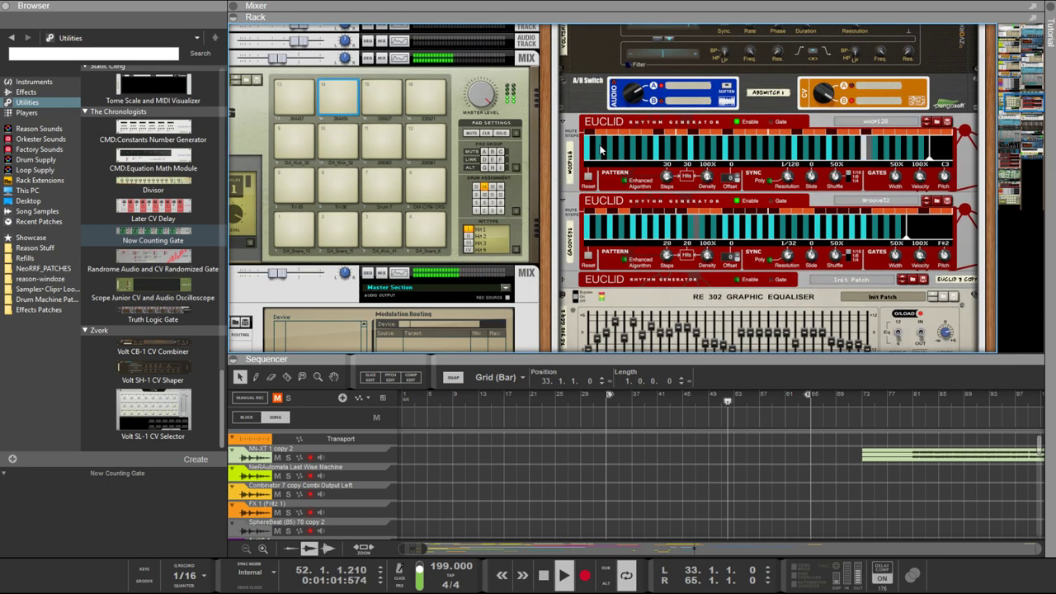
{"action": "key", "text": "Tab"}
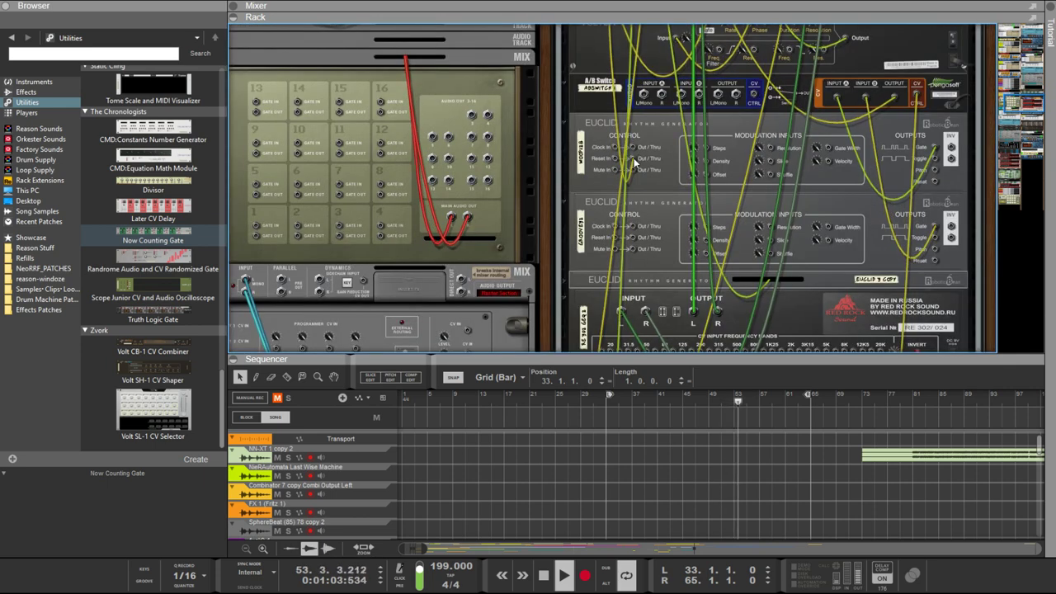
Check where the woop128 Euclid's reset output is connected, and examine the Now Counting Gate and both Euclids from the front
{"action": "mouse_move", "coordinate": [635, 162]}
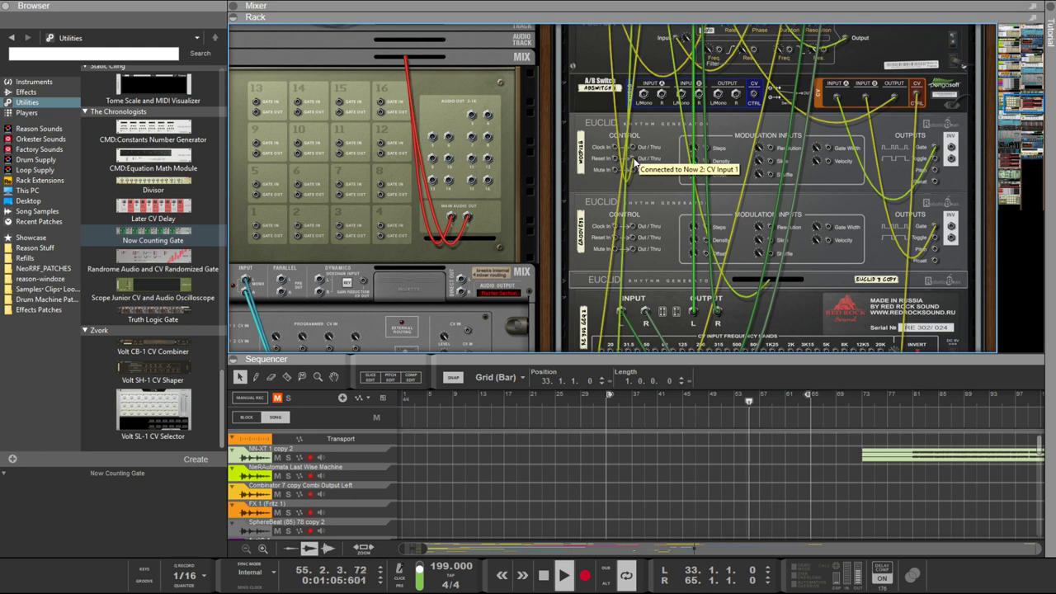
{"action": "scroll", "coordinate": [646, 174], "scroll_direction": "up", "scroll_amount": 2}
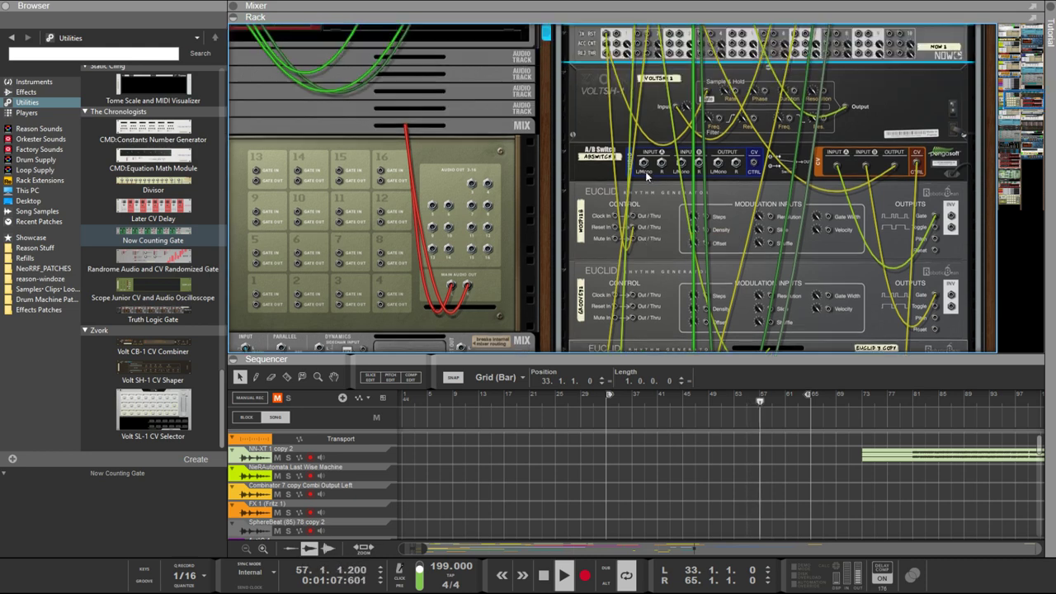
{"action": "scroll", "coordinate": [649, 183], "scroll_direction": "up", "scroll_amount": 1}
{"action": "key", "text": "Tab"}
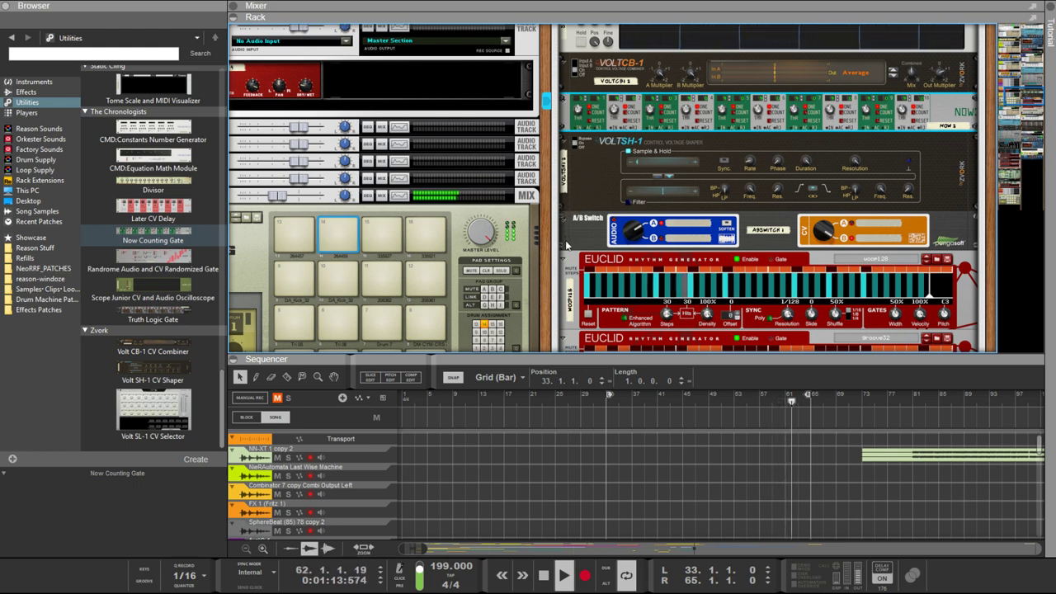
{"action": "scroll", "coordinate": [580, 261], "scroll_direction": "down", "scroll_amount": 5}
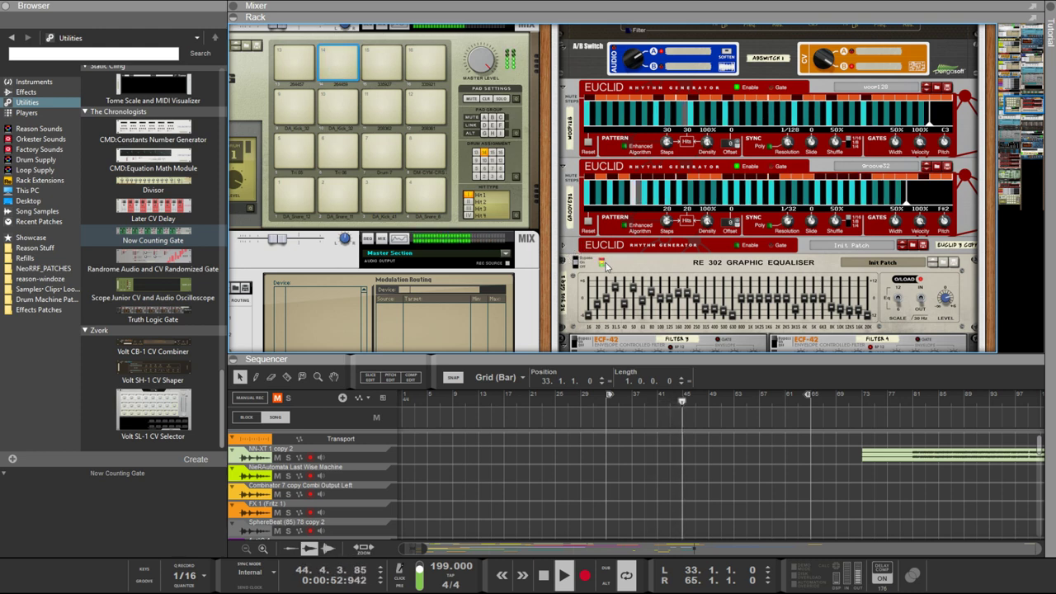
{"action": "scroll", "coordinate": [606, 266], "scroll_direction": "up", "scroll_amount": 3}
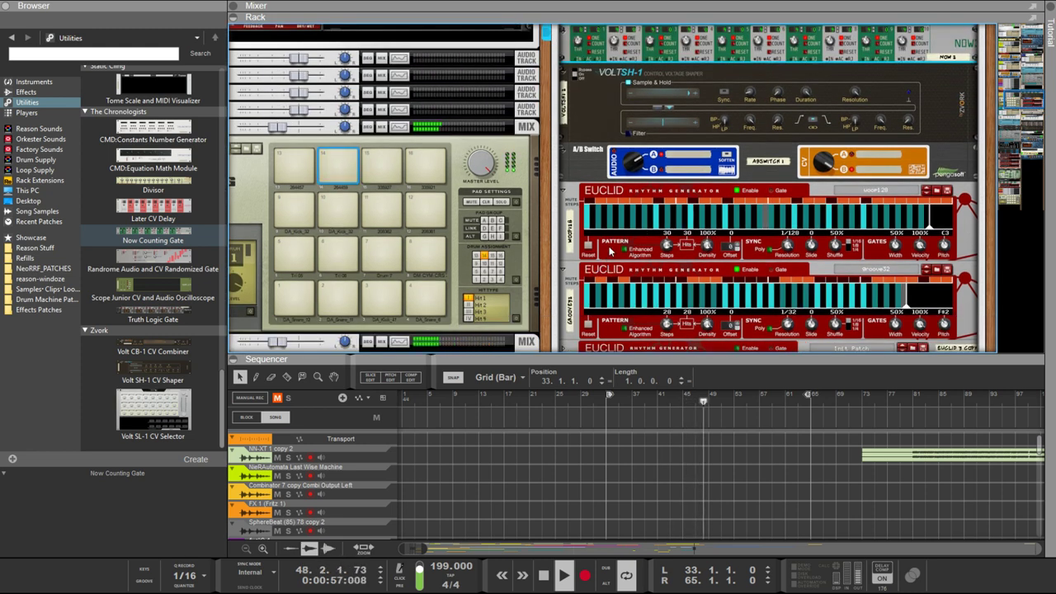
{"action": "scroll", "coordinate": [565, 94], "scroll_direction": "up", "scroll_amount": 1}
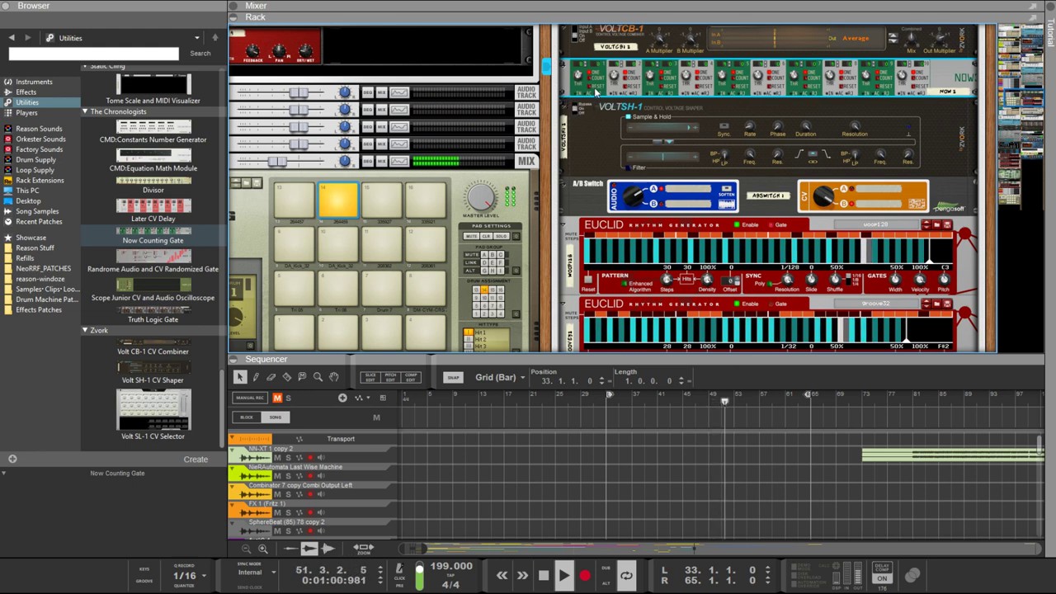
{"action": "scroll", "coordinate": [596, 91], "scroll_direction": "up", "scroll_amount": 1}
Set the free LFO speed of the weaponize kick Punch-BD to 1/4T
{"action": "scroll", "coordinate": [595, 91], "scroll_direction": "up", "scroll_amount": 7}
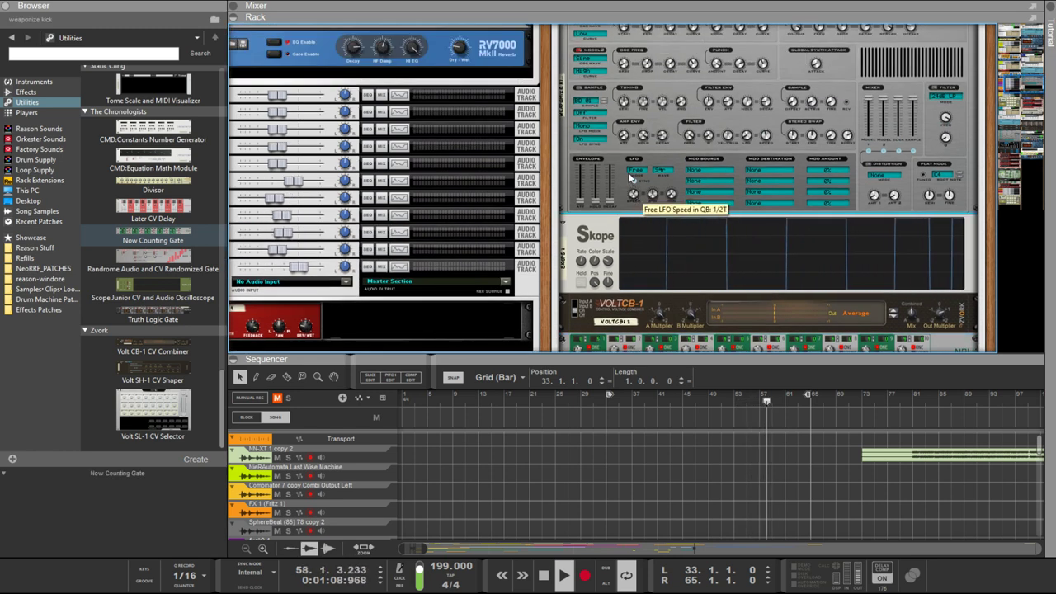
{"action": "left_click_drag", "start_coordinate": [630, 172], "coordinate": [632, 208]}
{"action": "left_click_drag", "start_coordinate": [623, 147], "coordinate": [621, 132]}
{"action": "left_click_drag", "start_coordinate": [623, 132], "coordinate": [614, 171]}
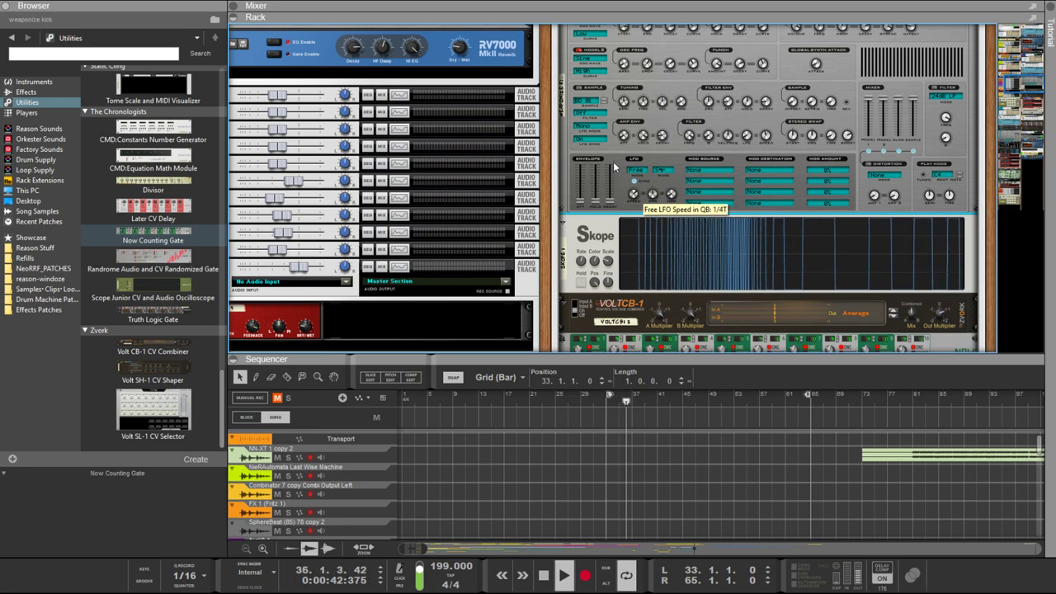
Examine how the LFO speed affects the groove32 Euclid's steps and the CV devices above it
{"action": "scroll", "coordinate": [612, 188], "scroll_direction": "down", "scroll_amount": 3}
{"action": "scroll", "coordinate": [612, 188], "scroll_direction": "down", "scroll_amount": 8}
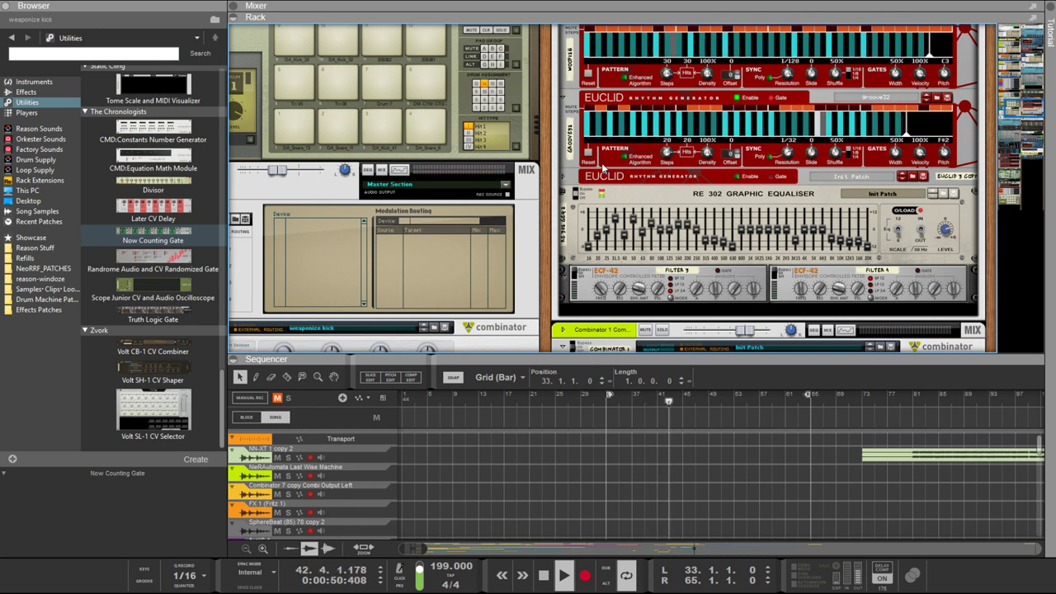
{"action": "scroll", "coordinate": [603, 167], "scroll_direction": "down", "scroll_amount": 1}
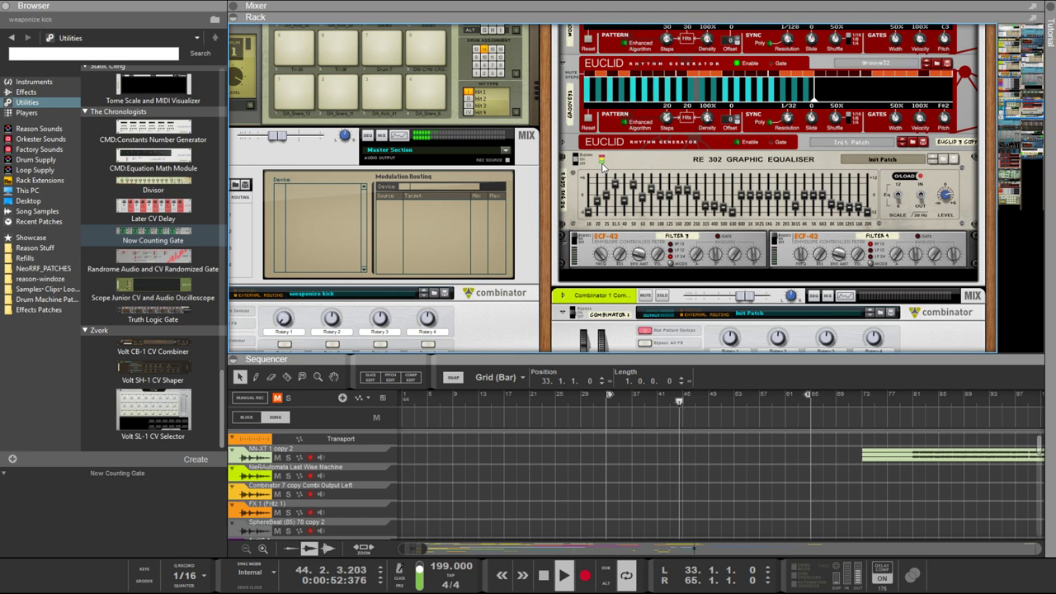
{"action": "scroll", "coordinate": [603, 168], "scroll_direction": "down", "scroll_amount": 1}
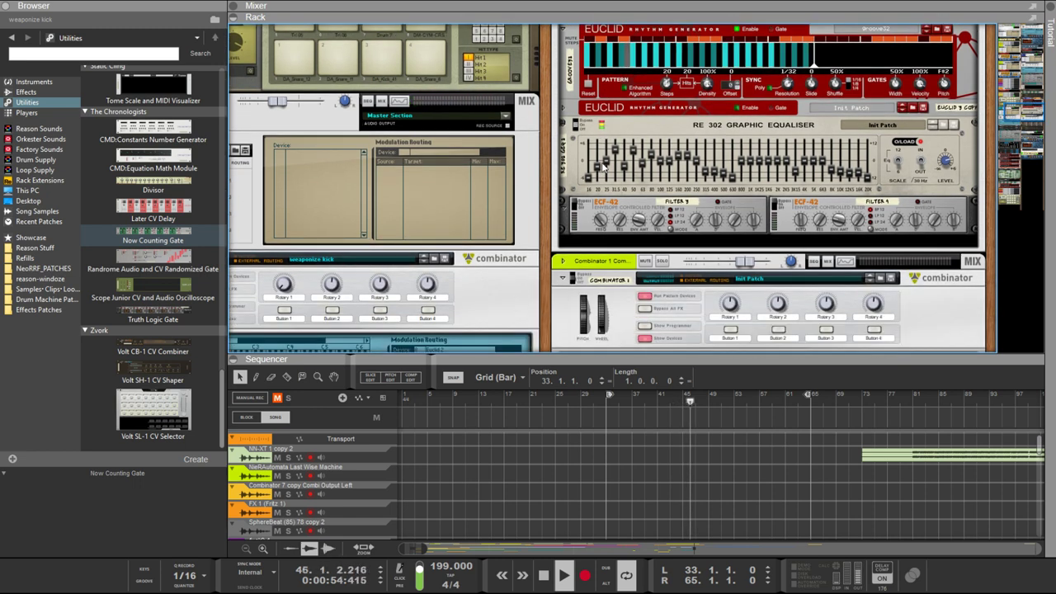
{"action": "scroll", "coordinate": [603, 169], "scroll_direction": "up", "scroll_amount": 20}
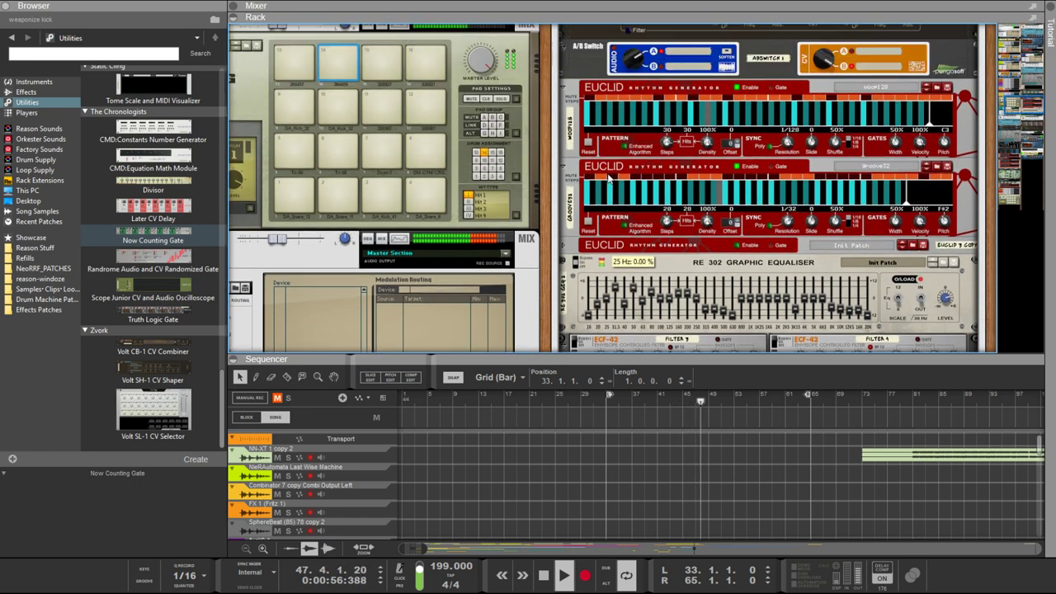
{"action": "scroll", "coordinate": [610, 175], "scroll_direction": "down", "scroll_amount": 15}
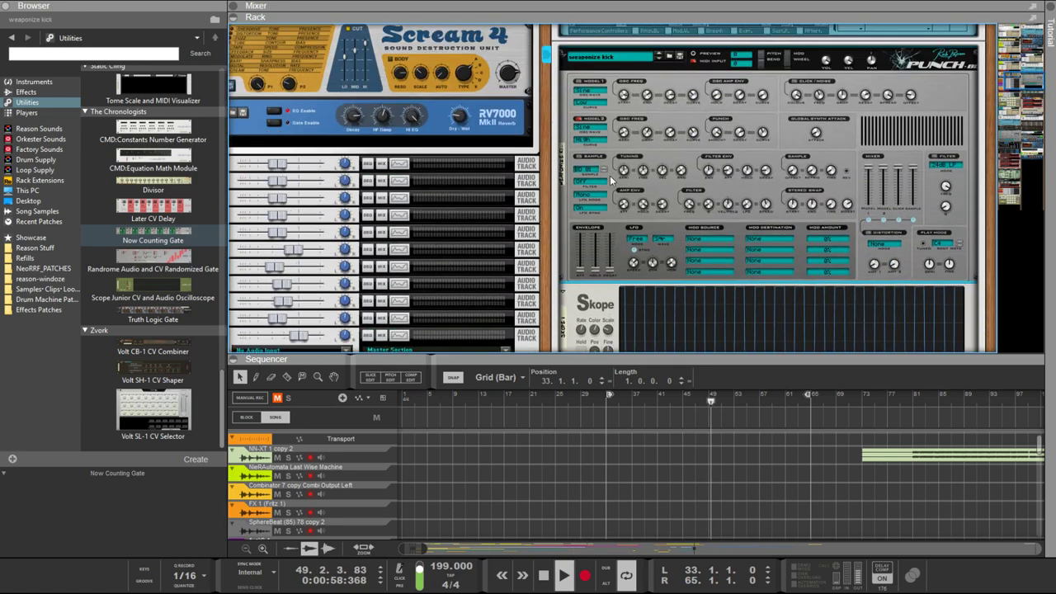
{"action": "scroll", "coordinate": [610, 176], "scroll_direction": "up", "scroll_amount": 12}
{"action": "scroll", "coordinate": [609, 176], "scroll_direction": "down", "scroll_amount": 5}
{"action": "scroll", "coordinate": [610, 175], "scroll_direction": "up", "scroll_amount": 4}
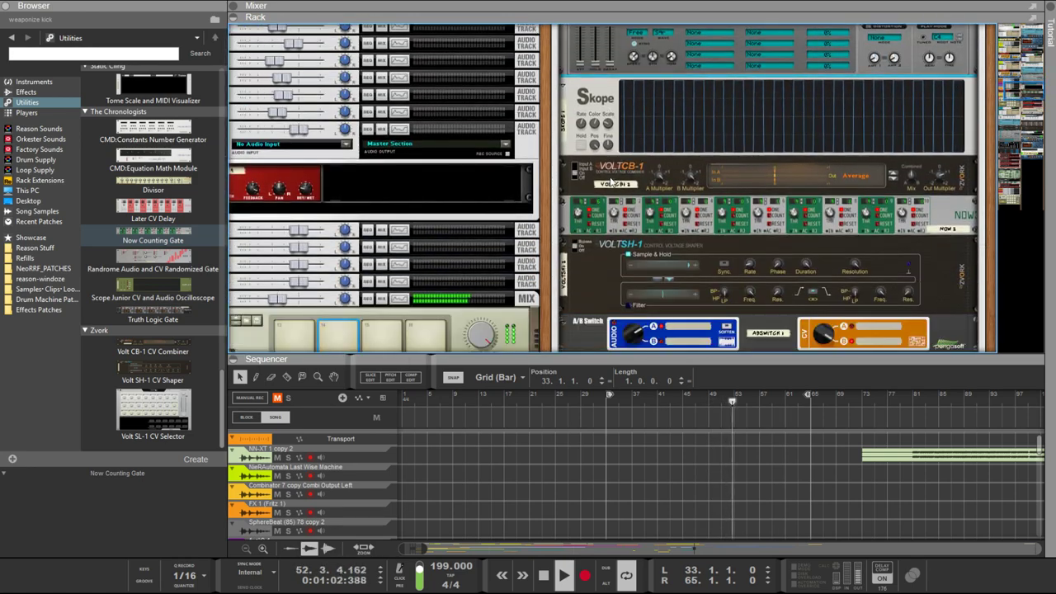
Try a 0% free LFO symmetry on the weaponize kick Punch-BD and watch the Euclid patterns respond
{"action": "scroll", "coordinate": [627, 173], "scroll_direction": "up", "scroll_amount": 3}
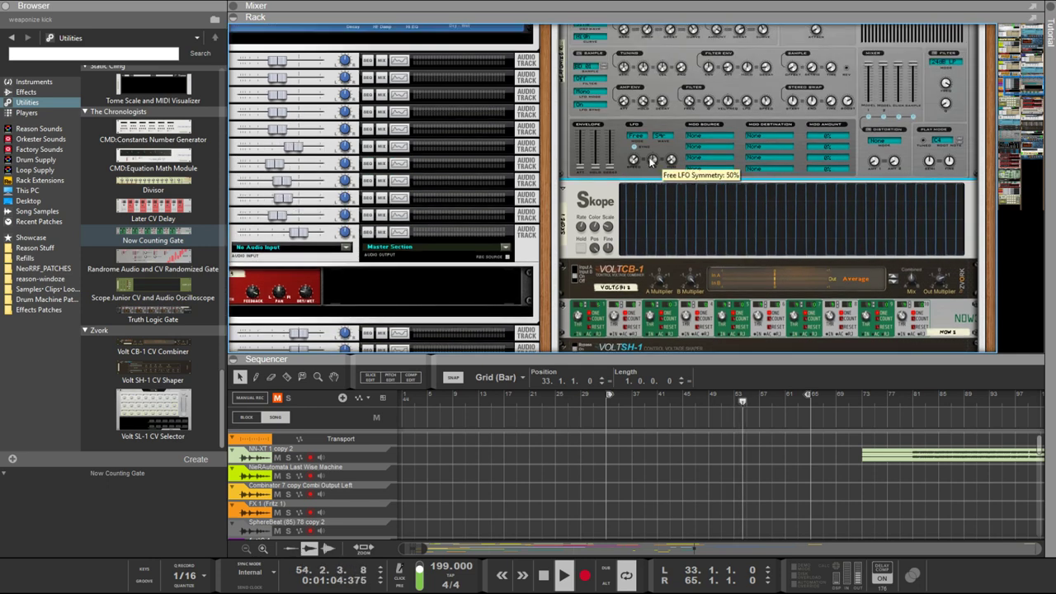
{"action": "left_click_drag", "start_coordinate": [651, 194], "coordinate": [653, 231]}
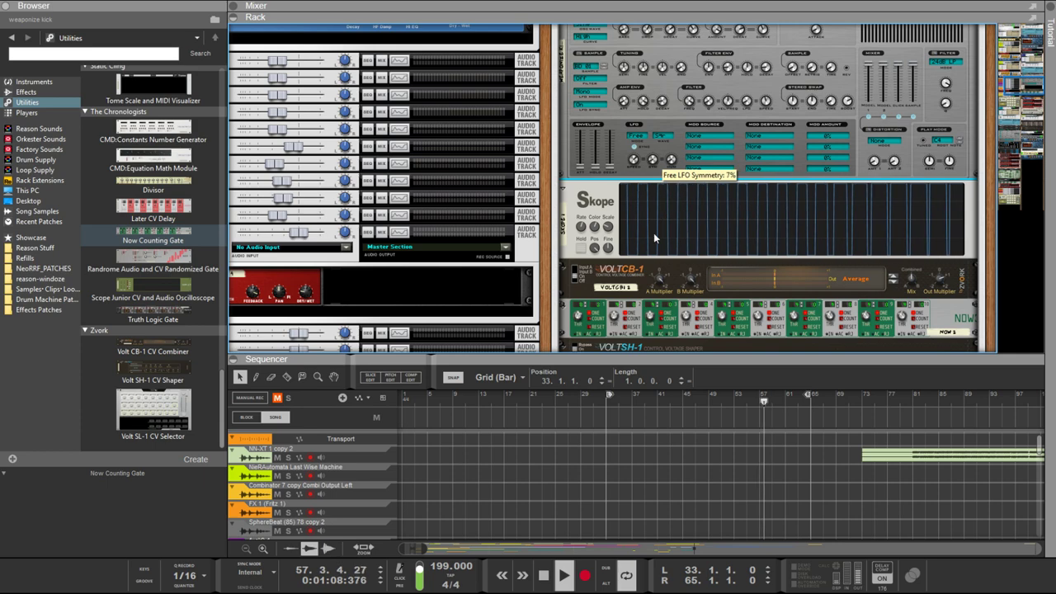
{"action": "scroll", "coordinate": [657, 282], "scroll_direction": "down", "scroll_amount": 8}
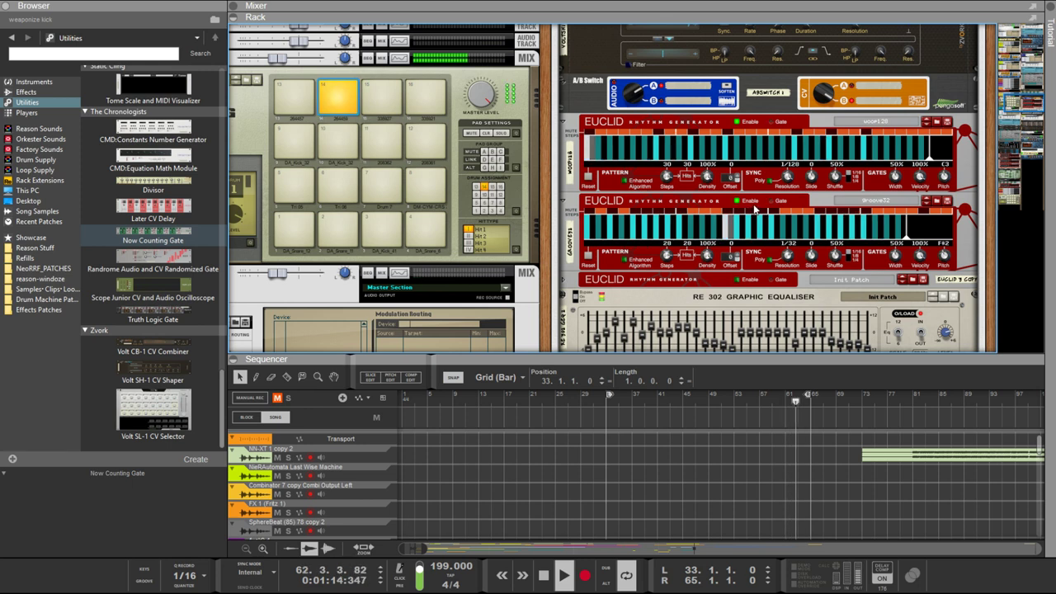
{"action": "scroll", "coordinate": [754, 209], "scroll_direction": "up", "scroll_amount": 4}
{"action": "scroll", "coordinate": [753, 204], "scroll_direction": "down", "scroll_amount": 1}
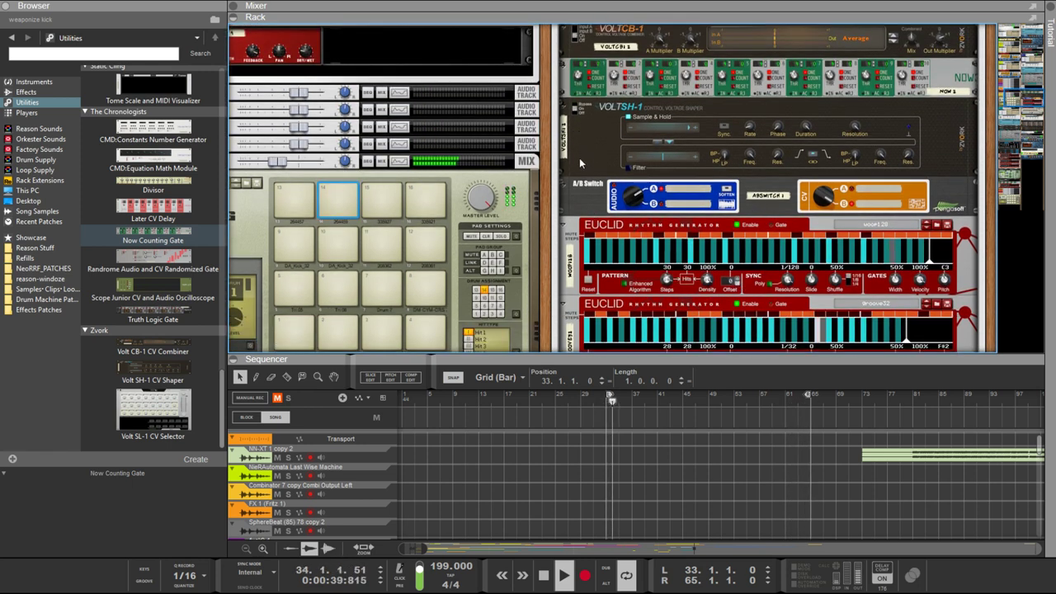
{"action": "scroll", "coordinate": [573, 215], "scroll_direction": "up", "scroll_amount": 1}
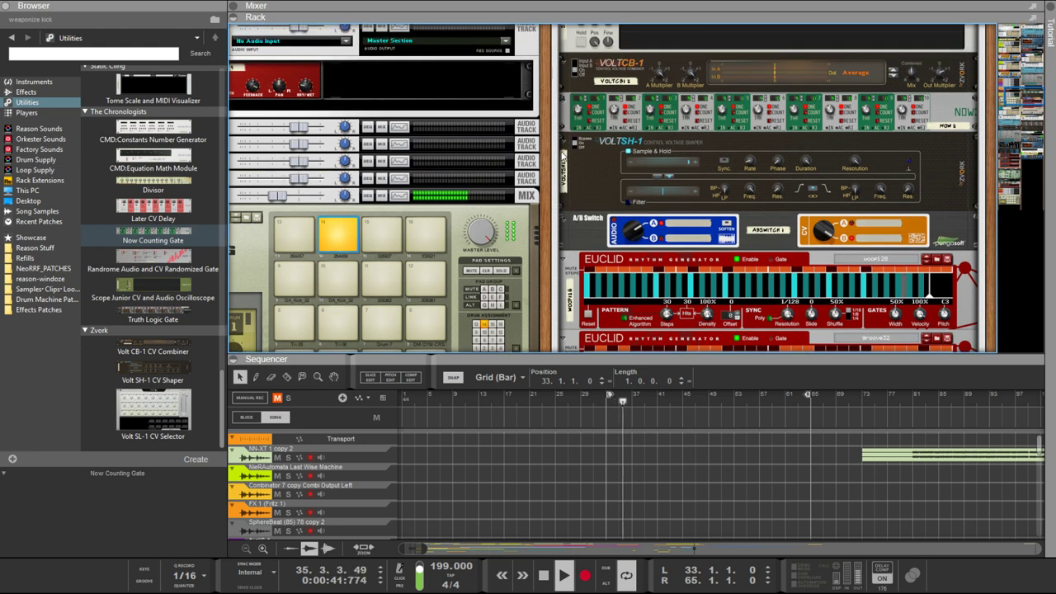
Enlarge the rack area and readjust the free LFO symmetry of the weaponize kick Punch-BD
{"action": "left_click_drag", "start_coordinate": [593, 354], "coordinate": [593, 420]}
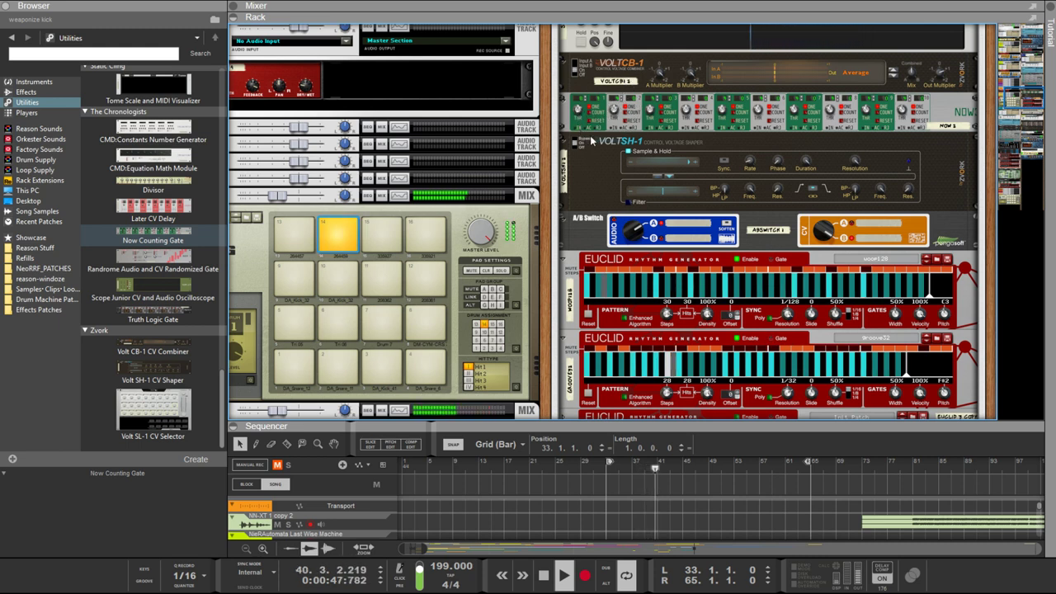
{"action": "scroll", "coordinate": [656, 110], "scroll_direction": "up", "scroll_amount": 3}
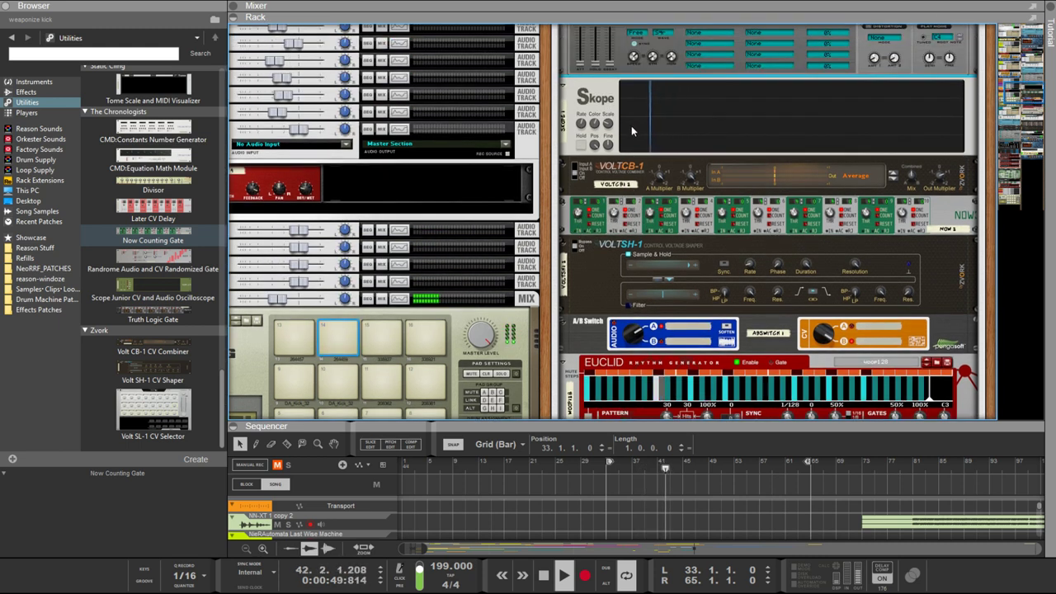
{"action": "scroll", "coordinate": [616, 132], "scroll_direction": "up", "scroll_amount": 1}
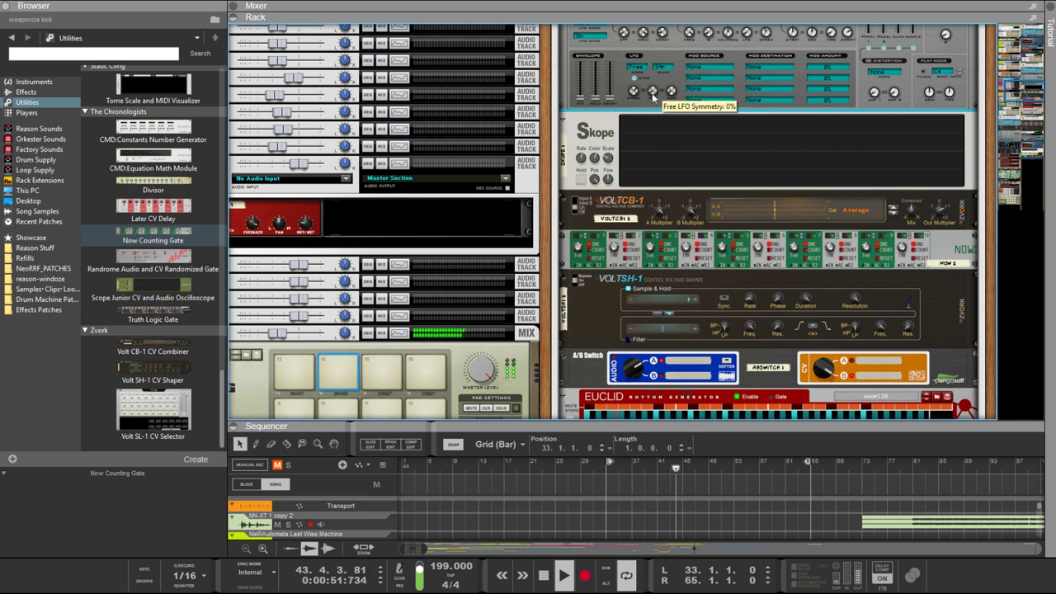
{"action": "left_click_drag", "start_coordinate": [653, 94], "coordinate": [653, 33]}
{"action": "mouse_move", "coordinate": [652, 91]}
{"action": "left_mouse_down"}
{"action": "mouse_move", "coordinate": [651, 77]}
{"action": "mouse_move", "coordinate": [657, 102]}
{"action": "left_mouse_up"}
Examine the Euclid patterns and the weaponize bass Combinator's modulation routing for the groove32 Euclid
{"action": "scroll", "coordinate": [657, 122], "scroll_direction": "down", "scroll_amount": 4}
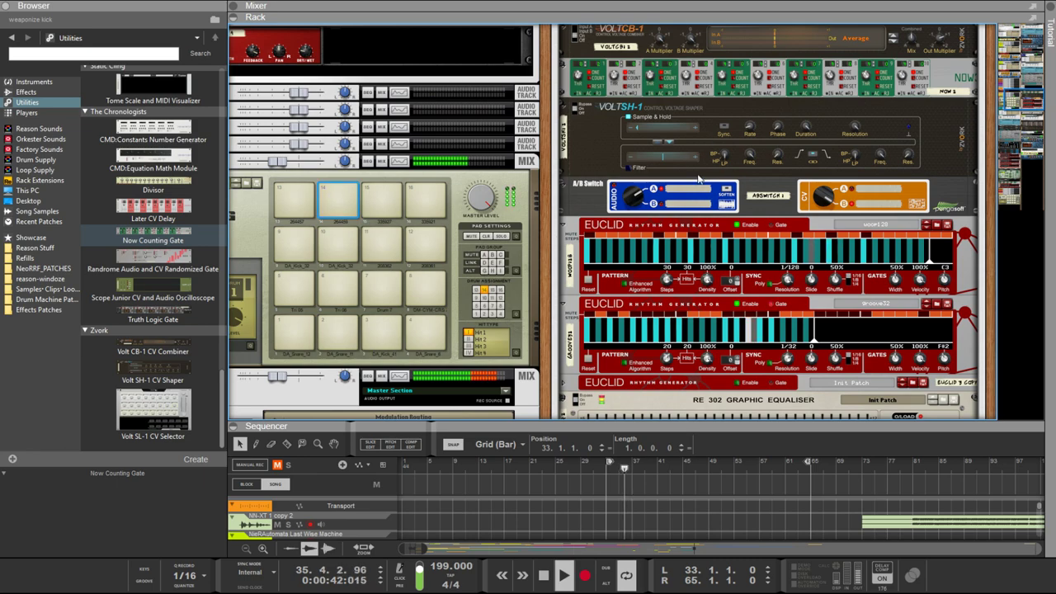
{"action": "scroll", "coordinate": [718, 215], "scroll_direction": "down", "scroll_amount": 2}
{"action": "scroll", "coordinate": [717, 237], "scroll_direction": "up", "scroll_amount": 10}
{"action": "scroll", "coordinate": [792, 233], "scroll_direction": "up", "scroll_amount": 4}
{"action": "scroll", "coordinate": [792, 234], "scroll_direction": "down", "scroll_amount": 10}
{"action": "scroll", "coordinate": [783, 228], "scroll_direction": "up", "scroll_amount": 1}
{"action": "scroll", "coordinate": [784, 228], "scroll_direction": "up", "scroll_amount": 2}
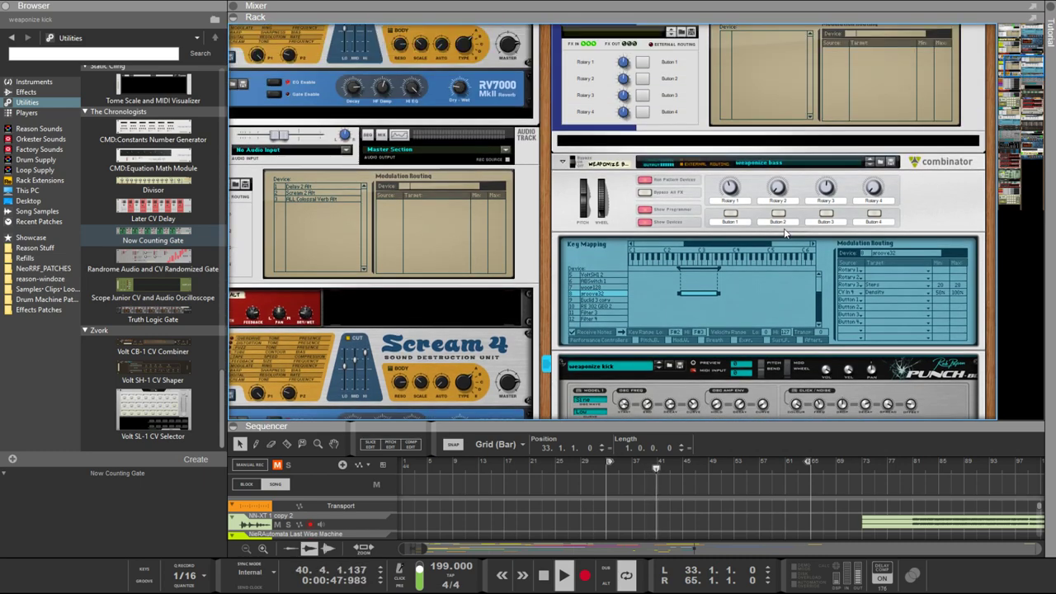
{"action": "scroll", "coordinate": [858, 188], "scroll_direction": "up", "scroll_amount": 3}
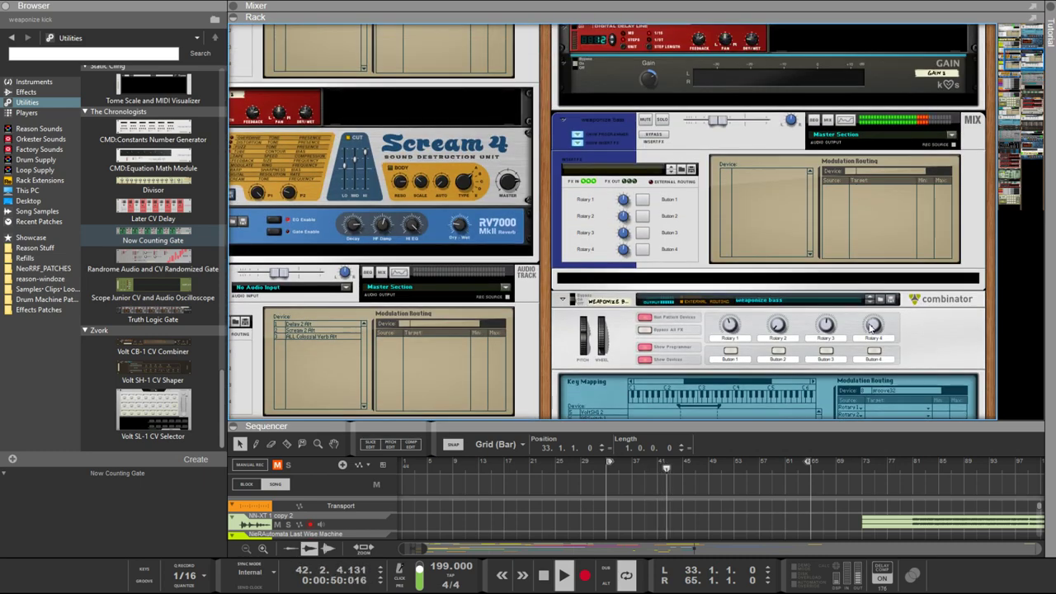
{"action": "scroll", "coordinate": [864, 236], "scroll_direction": "down", "scroll_amount": 4}
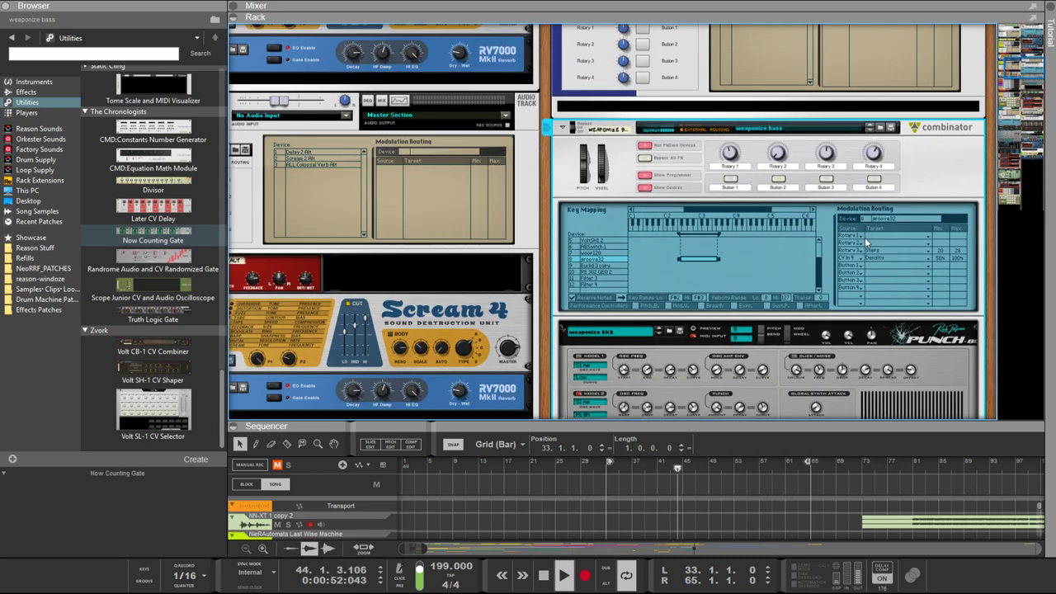
Locate the psykick2 Punch-BD and examine its Model 2 oscillator frequency settings
{"action": "scroll", "coordinate": [865, 237], "scroll_direction": "down", "scroll_amount": 5}
{"action": "scroll", "coordinate": [542, 315], "scroll_direction": "down", "scroll_amount": 5}
{"action": "scroll", "coordinate": [542, 316], "scroll_direction": "down", "scroll_amount": 15}
{"action": "scroll", "coordinate": [653, 204], "scroll_direction": "up", "scroll_amount": 3}
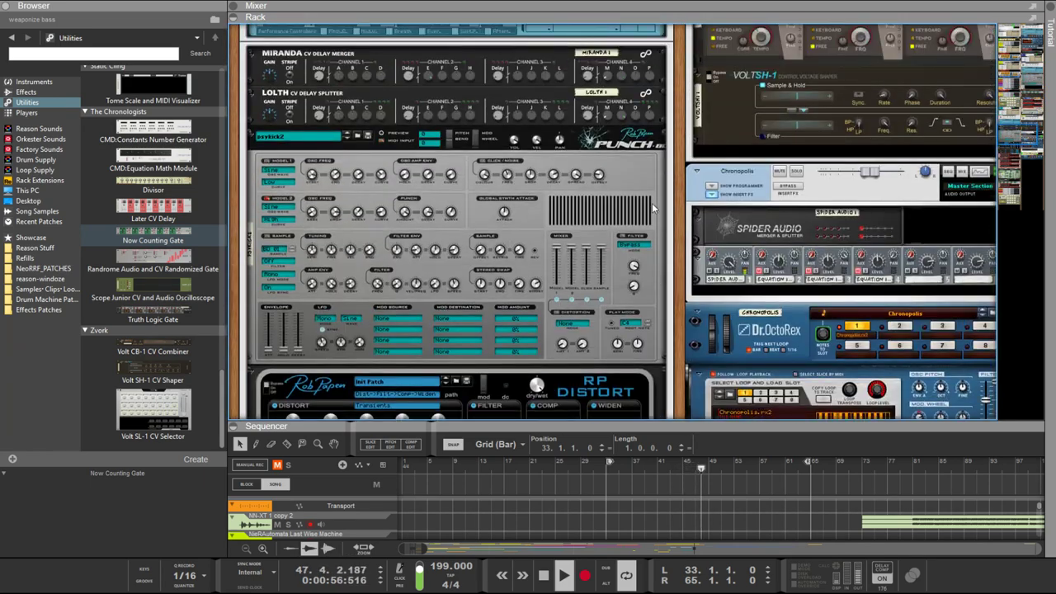
{"action": "left_click", "coordinate": [334, 214]}
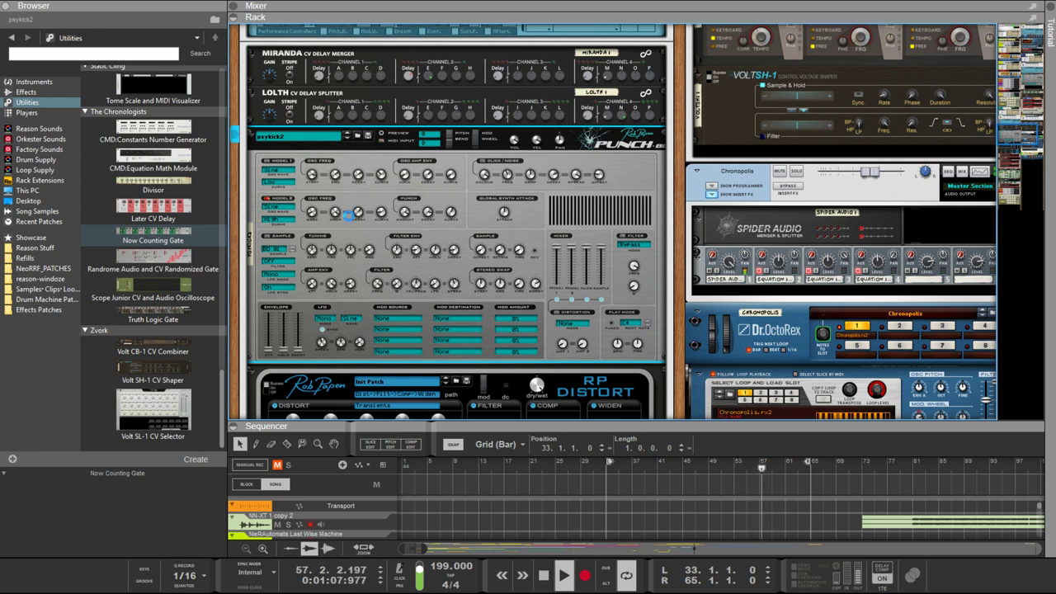
{"action": "key", "text": "Down"}
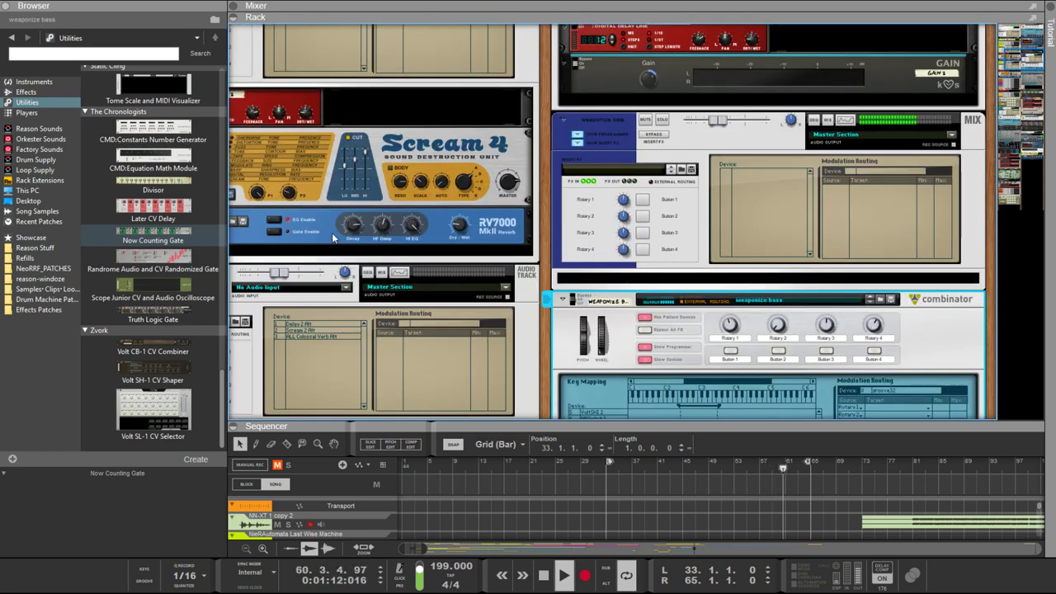
Adjust the psykick2 Punch-BD's Global Synth Attack and set its Model 2 Frequency Decay to 130.3 ms
{"action": "scroll", "coordinate": [334, 238], "scroll_direction": "down", "scroll_amount": 3}
{"action": "scroll", "coordinate": [542, 310], "scroll_direction": "down", "scroll_amount": 5}
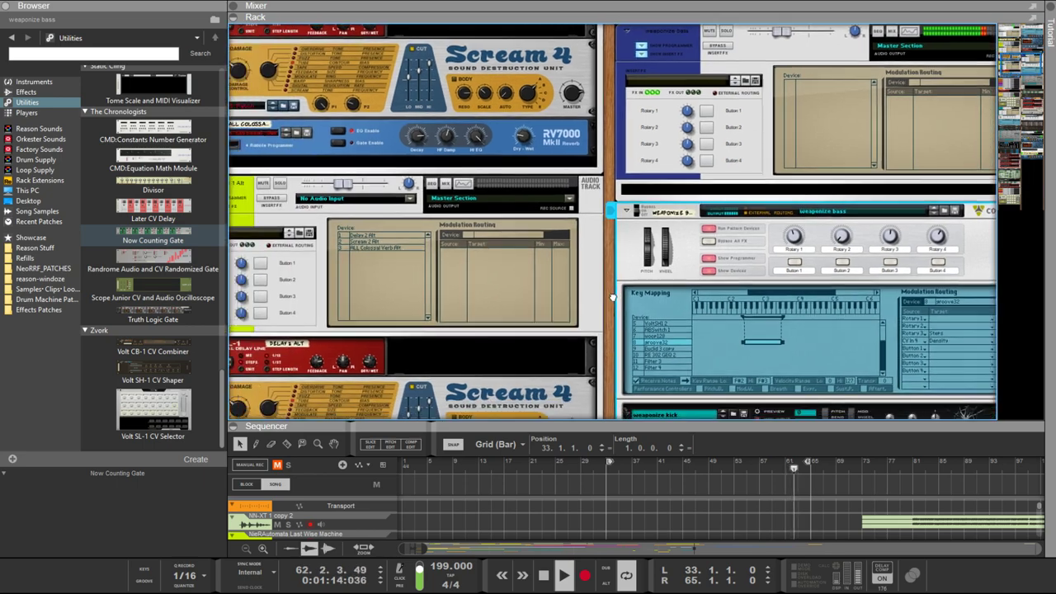
{"action": "scroll", "coordinate": [597, 231], "scroll_direction": "down", "scroll_amount": 10}
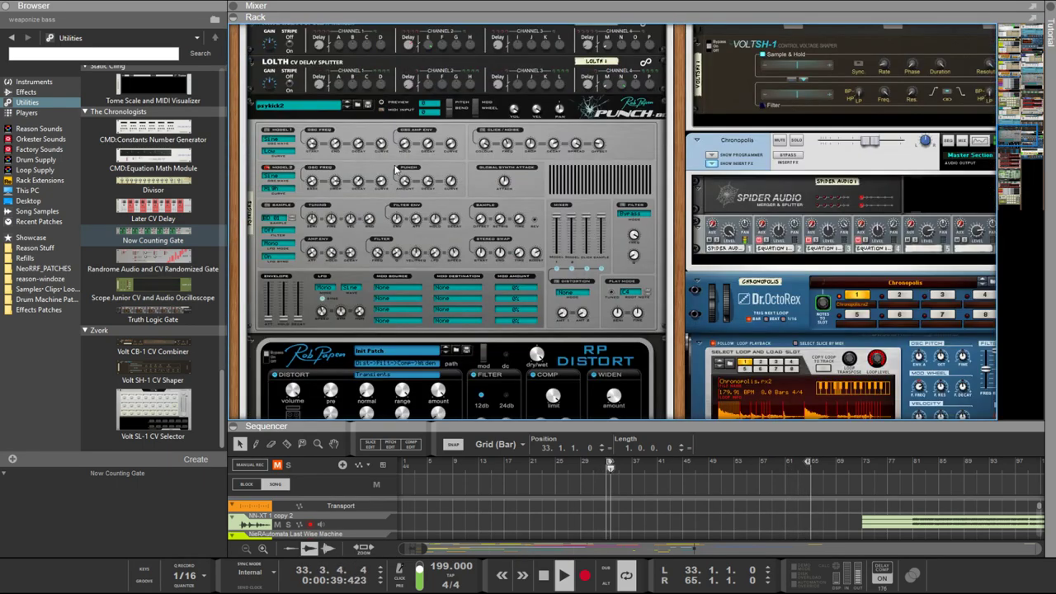
{"action": "left_click", "coordinate": [504, 181]}
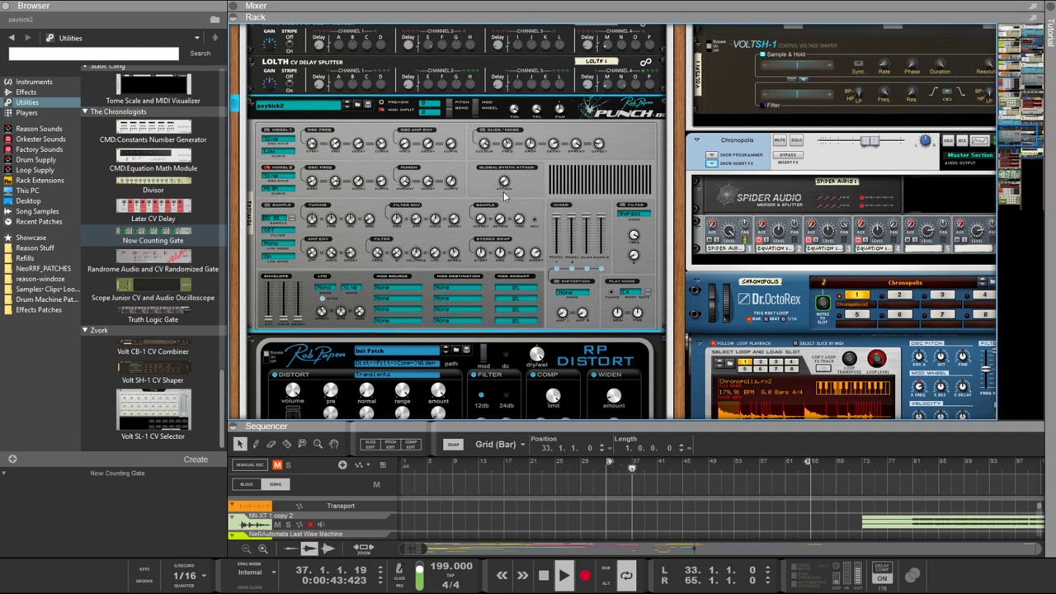
{"action": "left_click_drag", "start_coordinate": [505, 183], "coordinate": [505, 165]}
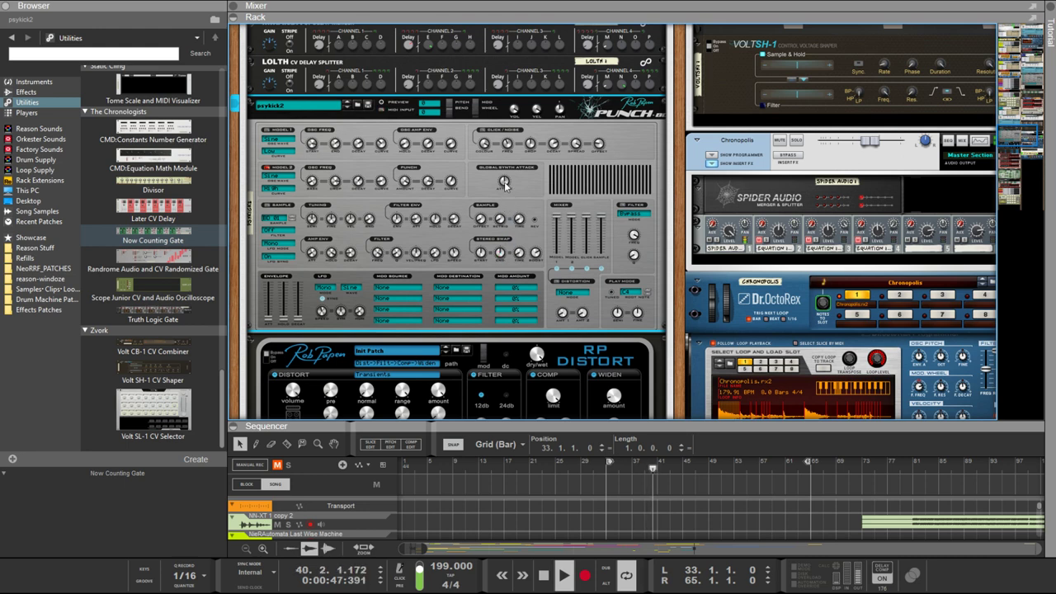
{"action": "left_click_drag", "start_coordinate": [382, 180], "coordinate": [379, 175]}
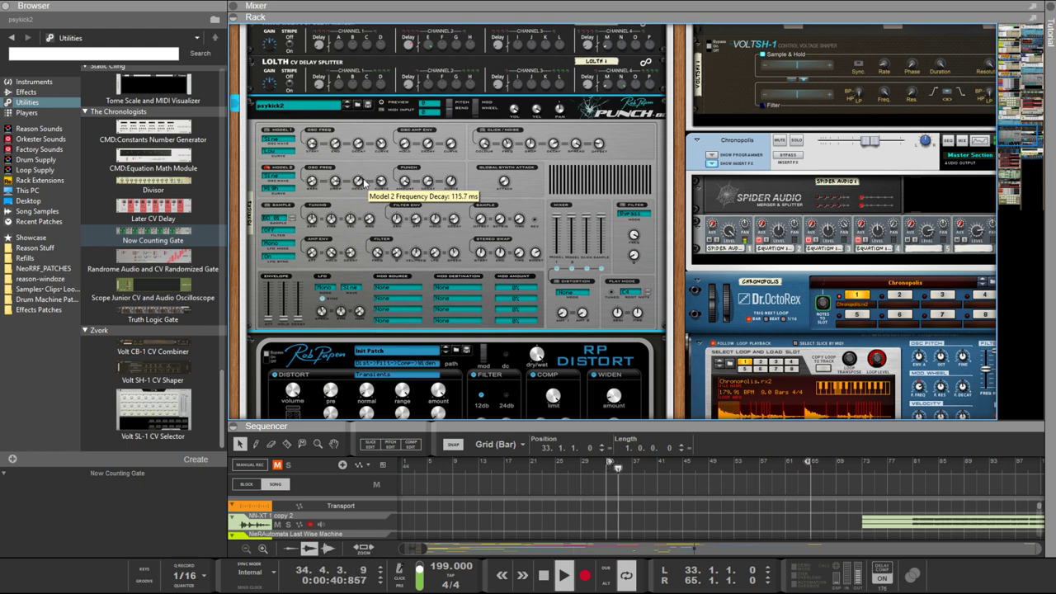
{"action": "left_click", "coordinate": [360, 181]}
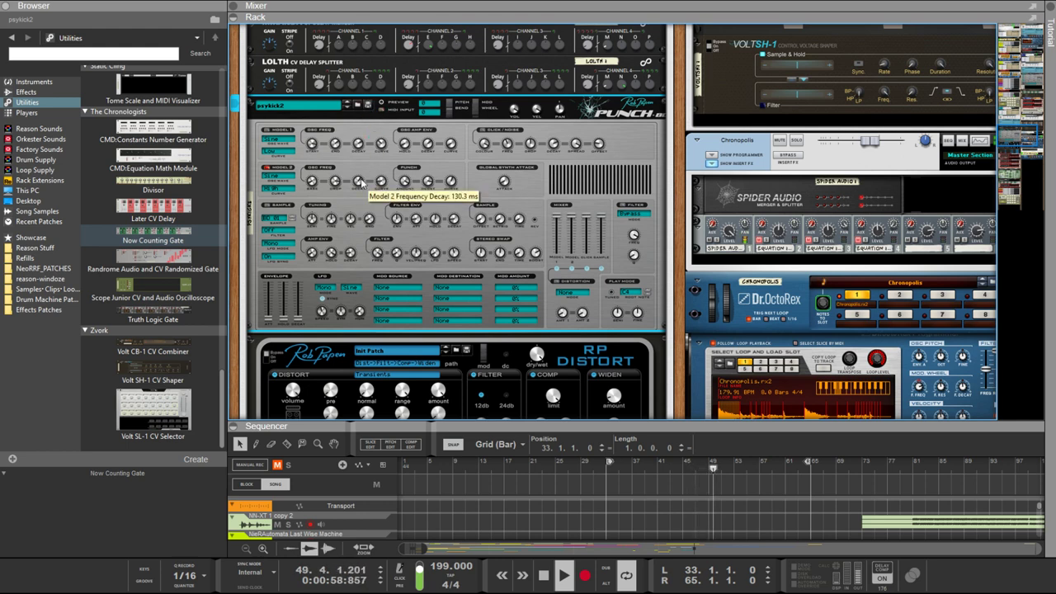
Shorten the psykick2 Punch-BD's Model 2 Frequency Decay to 122.8 ms and fine-tune it further
{"action": "left_click_drag", "start_coordinate": [360, 179], "coordinate": [362, 183]}
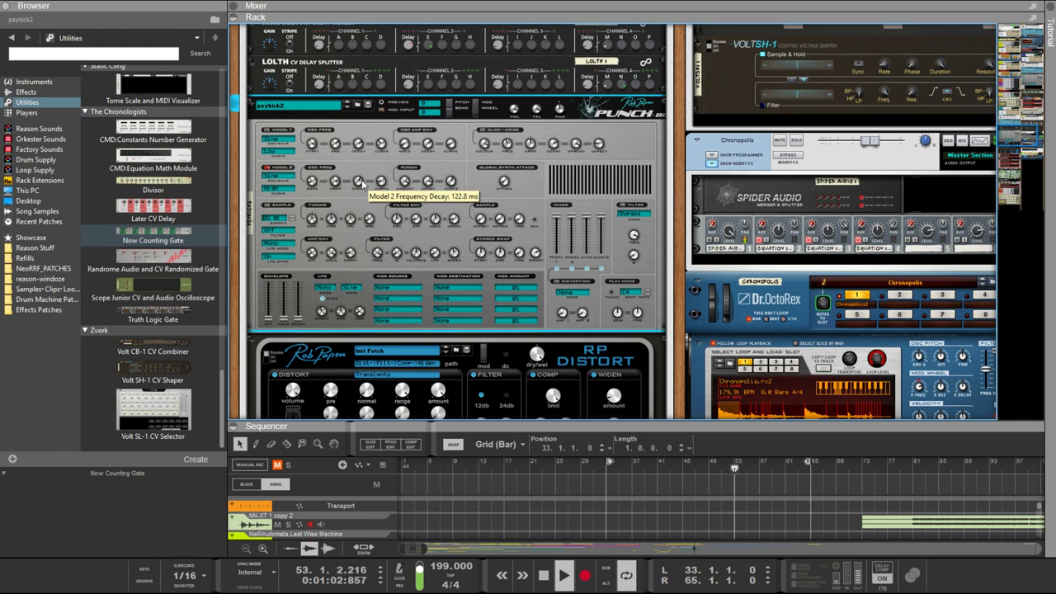
{"action": "left_click_drag", "start_coordinate": [361, 179], "coordinate": [363, 186]}
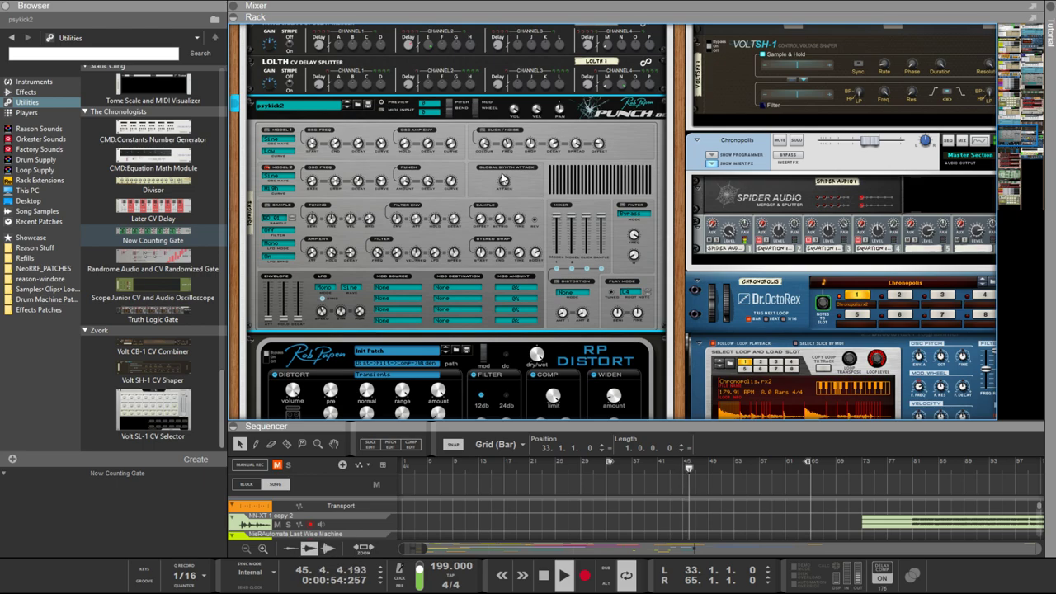
Unfold the RE 302 Graphic Equaliser below the psykick2 Euclids to inspect its bands, and fold it again
{"action": "scroll", "coordinate": [518, 146], "scroll_direction": "down", "scroll_amount": 15}
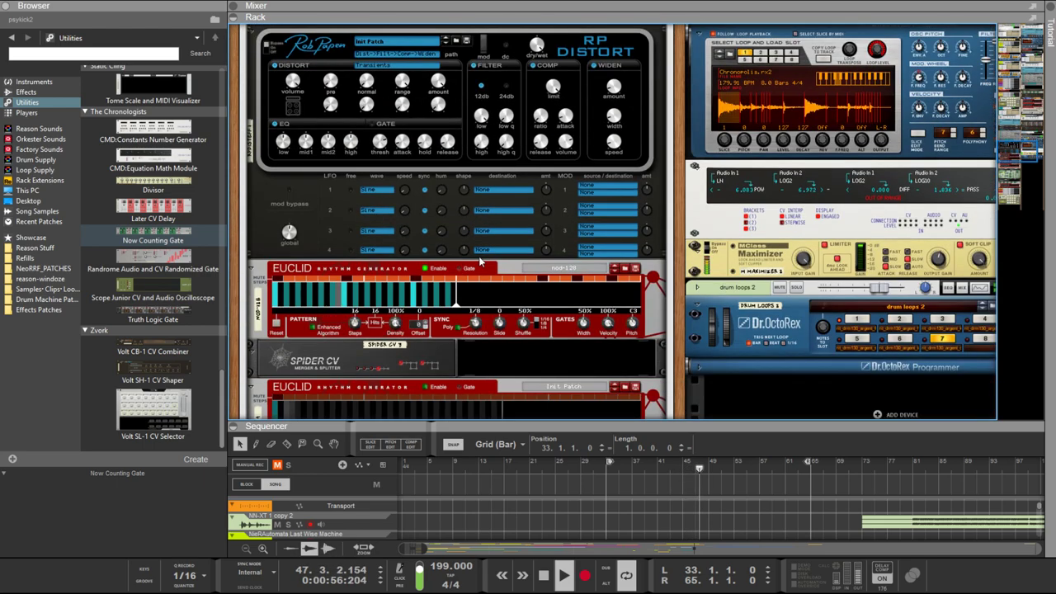
{"action": "scroll", "coordinate": [478, 255], "scroll_direction": "up", "scroll_amount": 5}
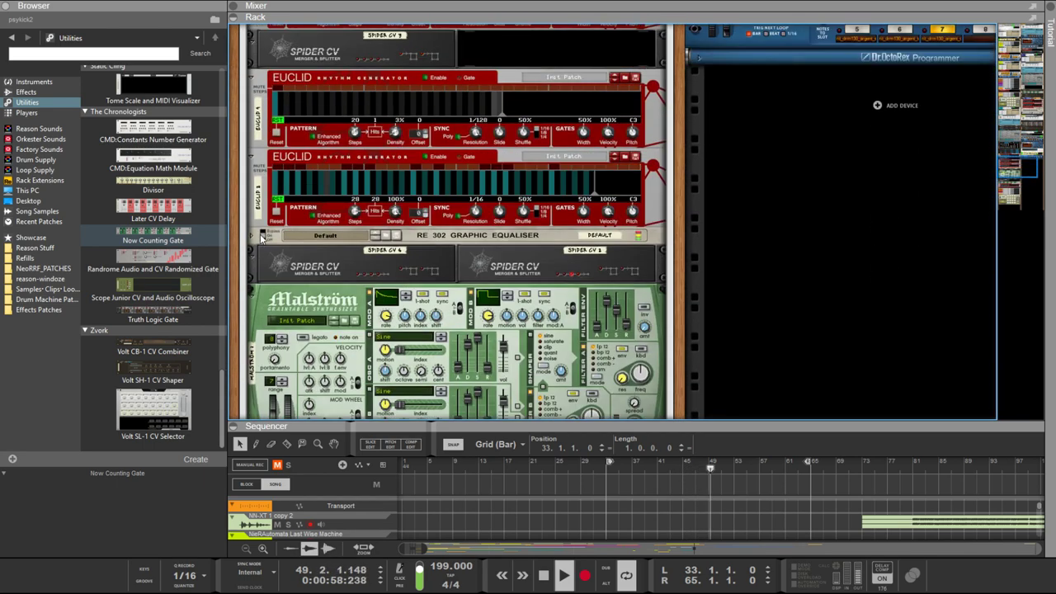
{"action": "left_click", "coordinate": [262, 236]}
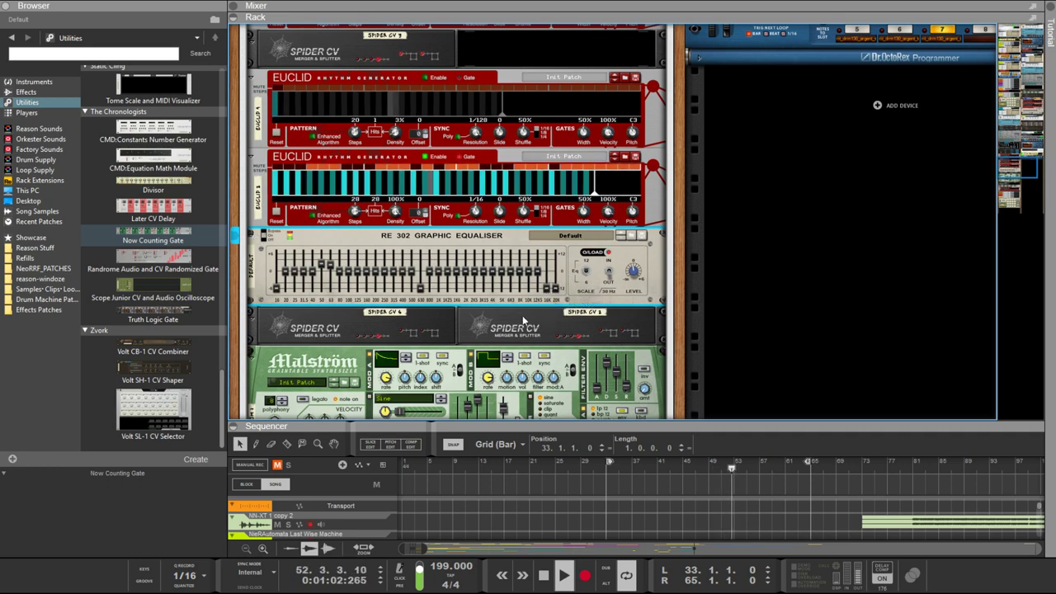
{"action": "scroll", "coordinate": [489, 283], "scroll_direction": "up", "scroll_amount": 10}
{"action": "scroll", "coordinate": [297, 286], "scroll_direction": "down", "scroll_amount": 7}
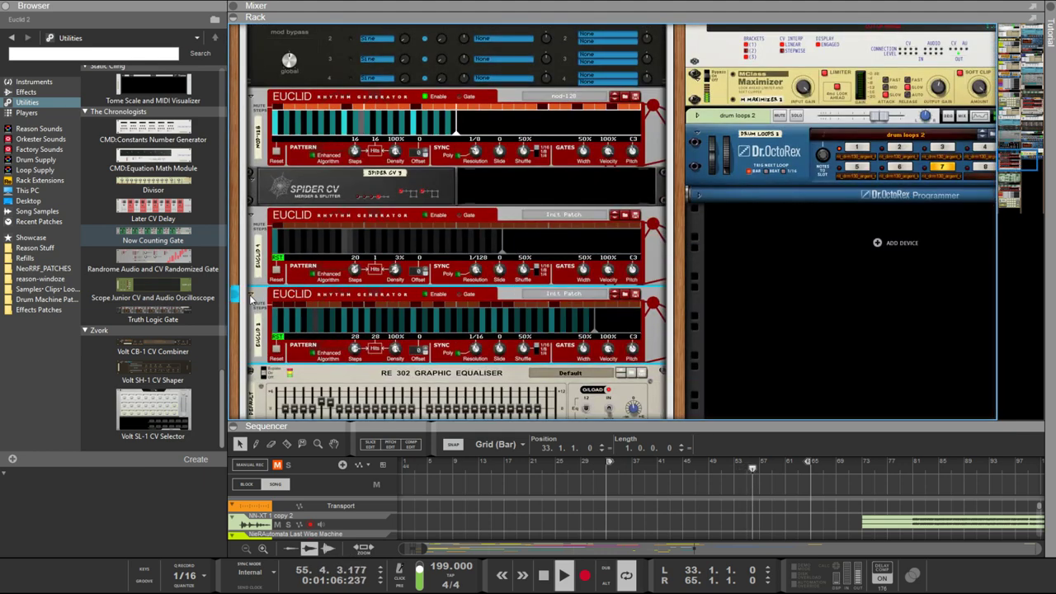
{"action": "left_click", "coordinate": [252, 294]}
{"action": "left_click", "coordinate": [253, 295]}
{"action": "left_click", "coordinate": [252, 369]}
Disable the nod-128 Euclid's outputs and set the Euclid 2 Resolution to 1/8
{"action": "left_click", "coordinate": [388, 161]}
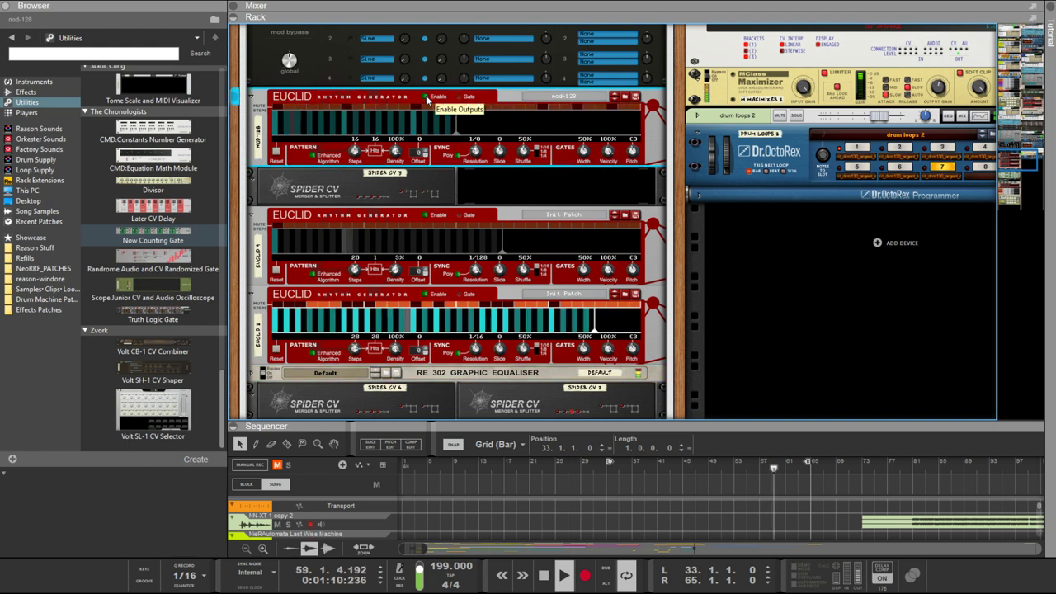
{"action": "left_click", "coordinate": [421, 295]}
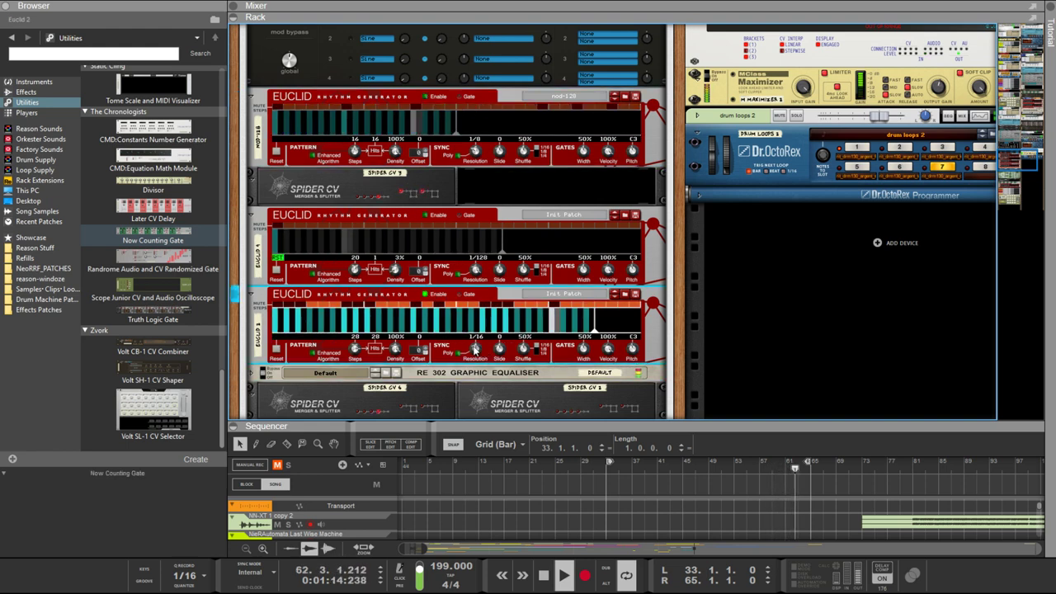
{"action": "mouse_move", "coordinate": [475, 350]}
{"action": "left_mouse_down"}
{"action": "mouse_move", "coordinate": [480, 370]}
{"action": "mouse_move", "coordinate": [476, 356]}
{"action": "left_mouse_up"}
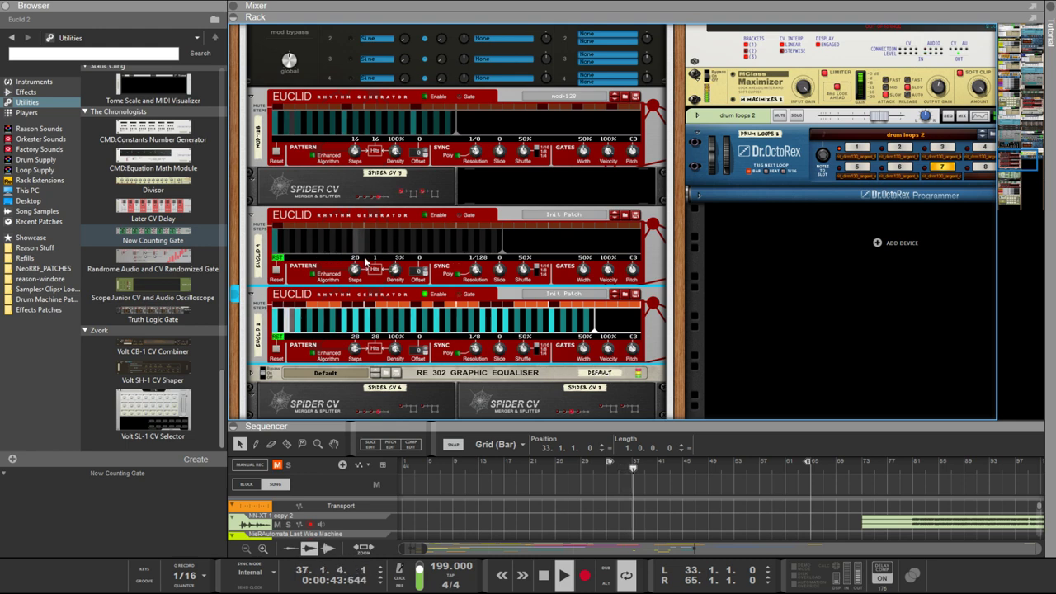
Reduce the nod-128 Euclid's Steps to 0
{"action": "scroll", "coordinate": [424, 299], "scroll_direction": "down", "scroll_amount": 1}
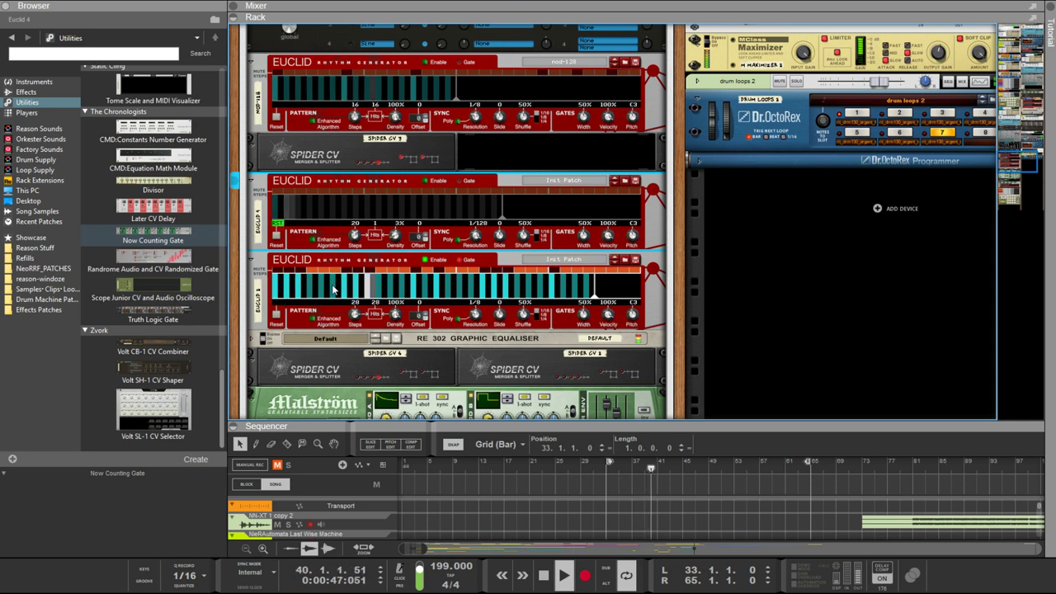
{"action": "scroll", "coordinate": [384, 227], "scroll_direction": "down", "scroll_amount": 1}
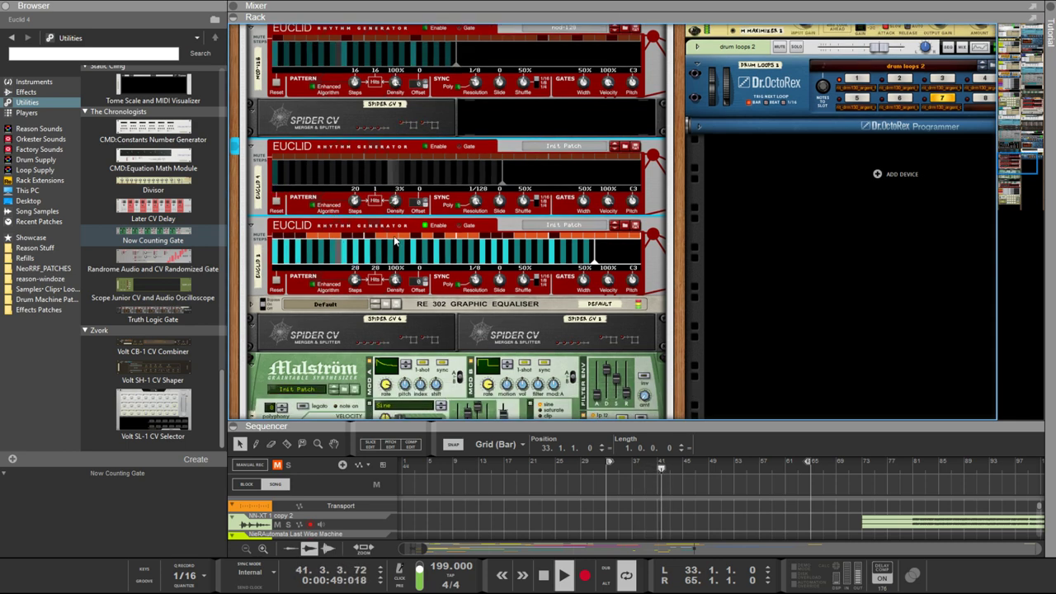
{"action": "scroll", "coordinate": [397, 226], "scroll_direction": "up", "scroll_amount": 2}
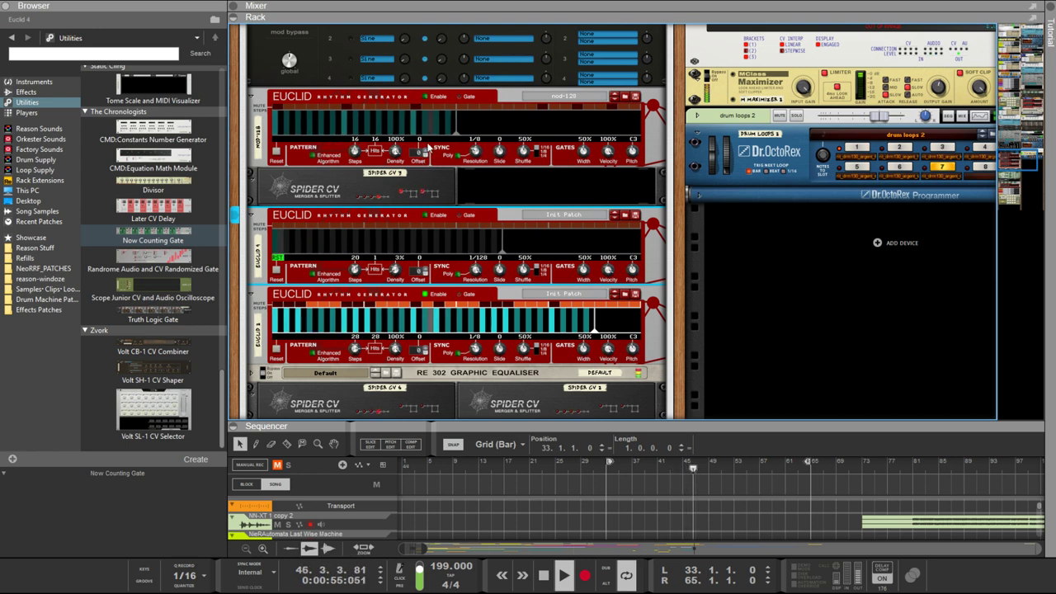
{"action": "left_click_drag", "start_coordinate": [356, 154], "coordinate": [363, 320]}
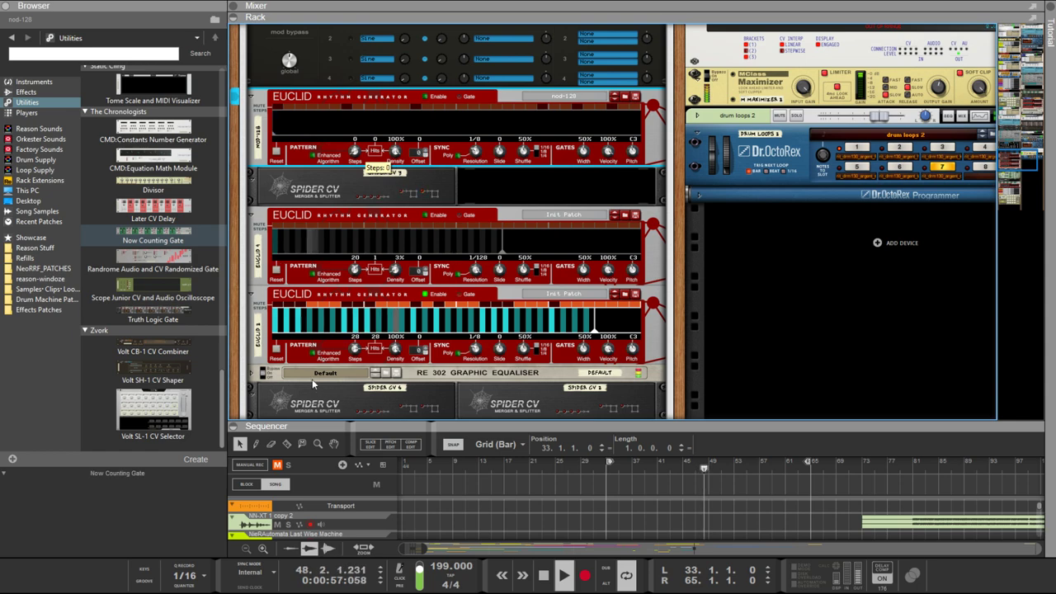
Look over the neighbouring rack devices and reduce the Euclid 2 pattern's Density to 0
{"action": "scroll", "coordinate": [575, 331], "scroll_direction": "down", "scroll_amount": 8}
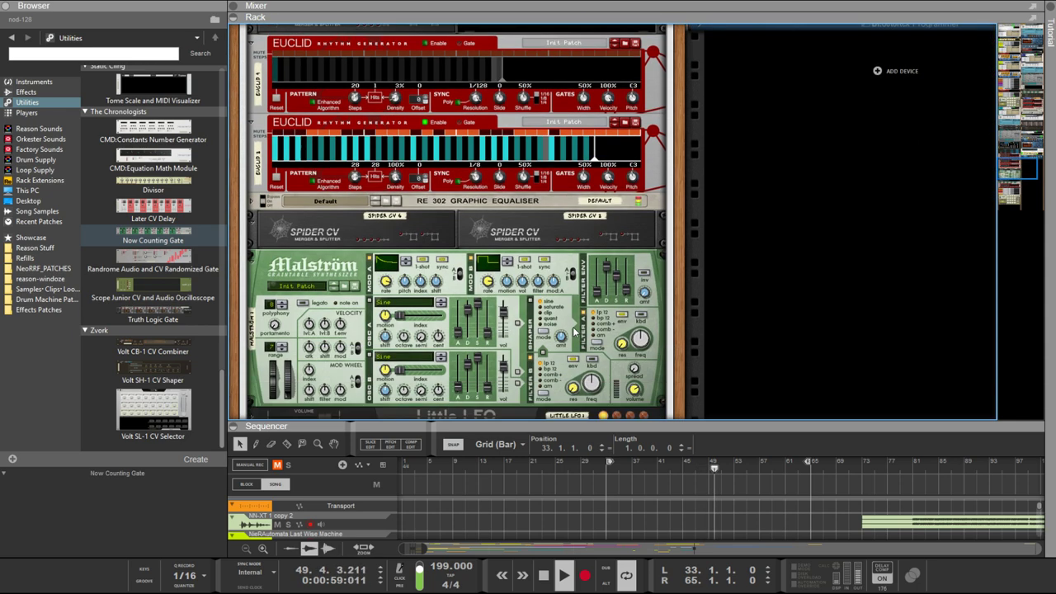
{"action": "scroll", "coordinate": [676, 268], "scroll_direction": "up", "scroll_amount": 8}
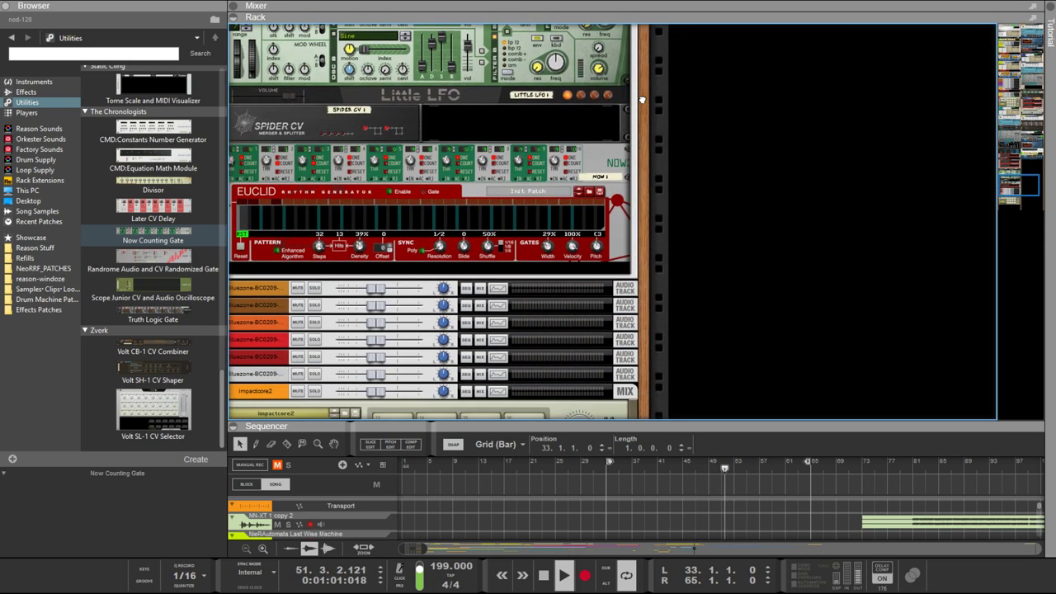
{"action": "scroll", "coordinate": [703, 379], "scroll_direction": "up", "scroll_amount": 15}
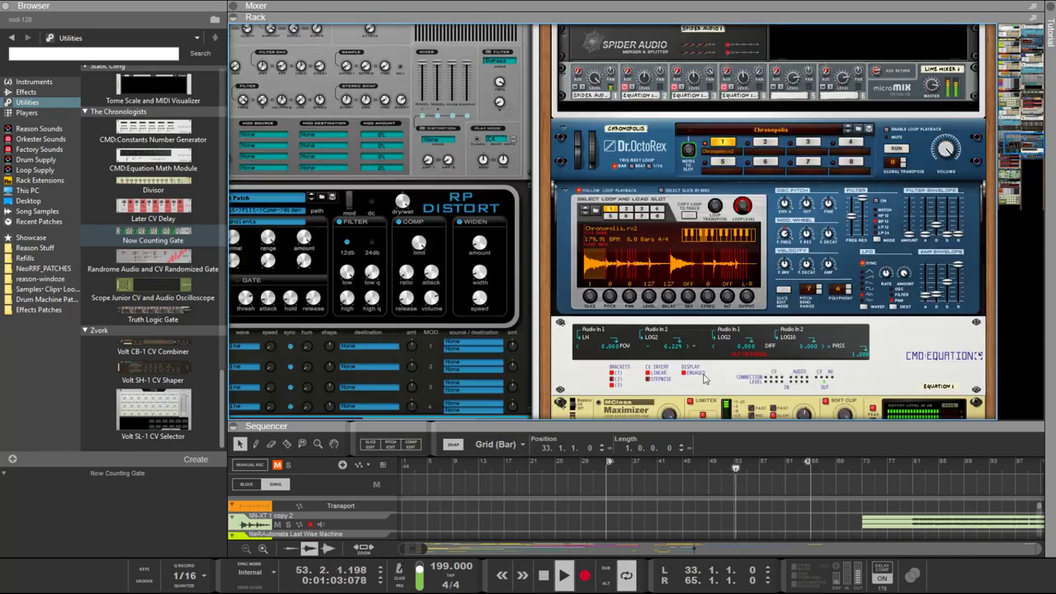
{"action": "scroll", "coordinate": [703, 379], "scroll_direction": "up", "scroll_amount": 15}
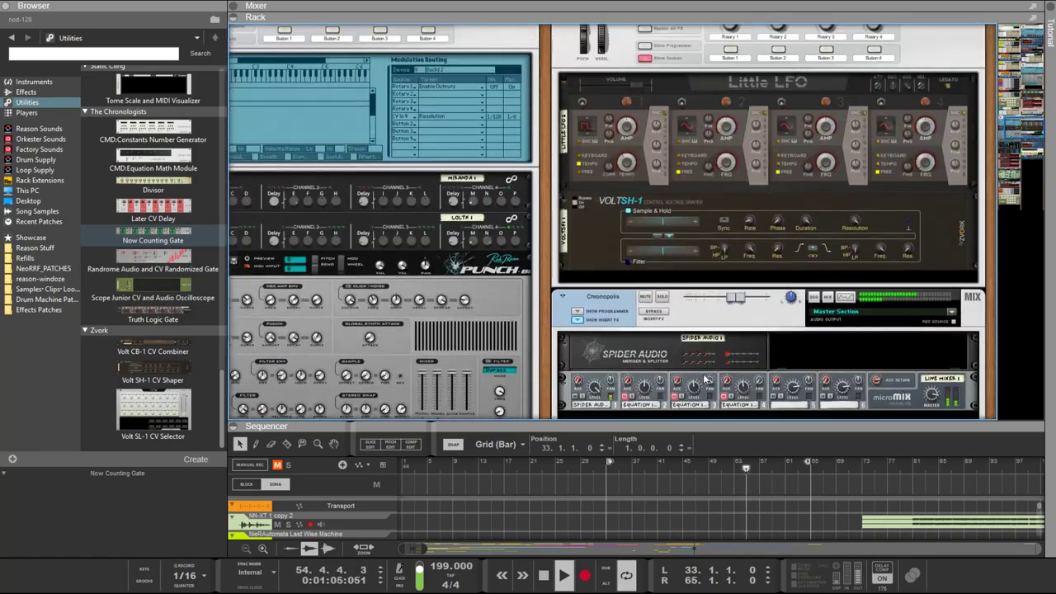
{"action": "scroll", "coordinate": [703, 378], "scroll_direction": "up", "scroll_amount": 15}
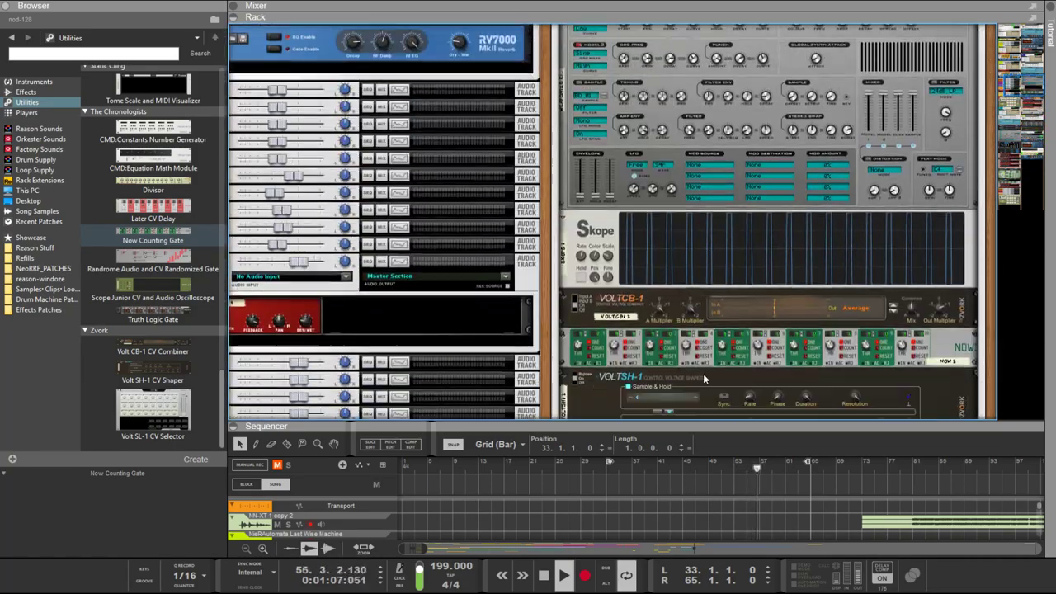
{"action": "scroll", "coordinate": [549, 377], "scroll_direction": "up", "scroll_amount": 15}
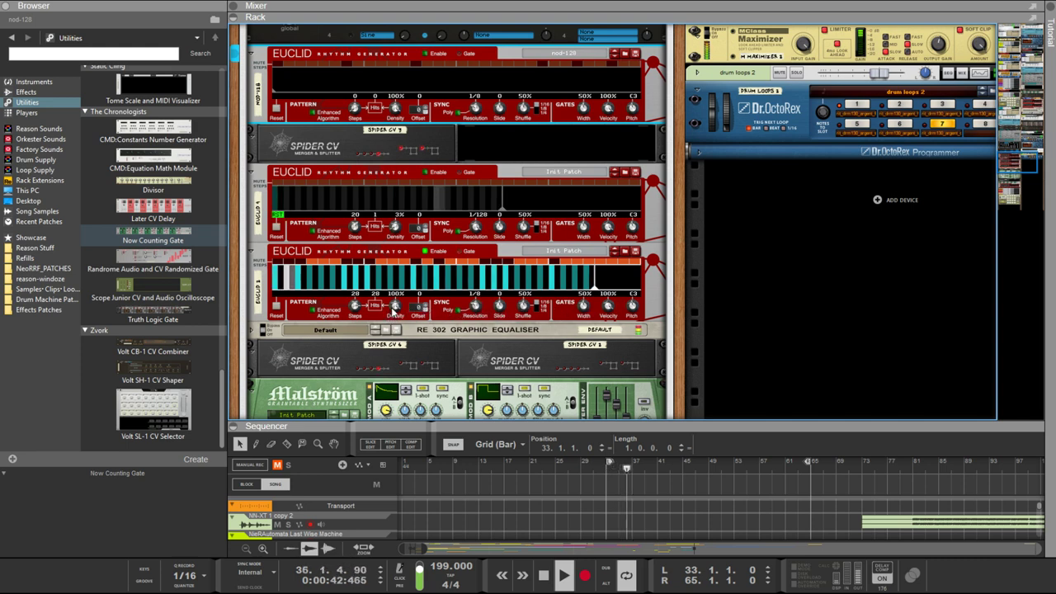
{"action": "left_click_drag", "start_coordinate": [396, 307], "coordinate": [396, 363]}
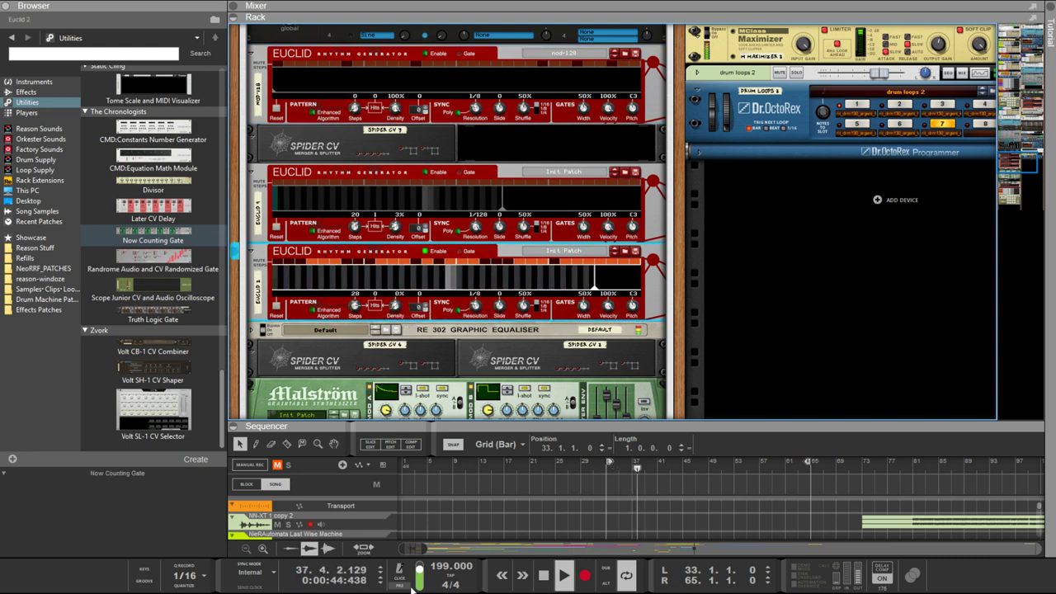
Locate the weaponize bass Combinator and set its Rotary 4 to 127
{"action": "scroll", "coordinate": [683, 315], "scroll_direction": "up", "scroll_amount": 10}
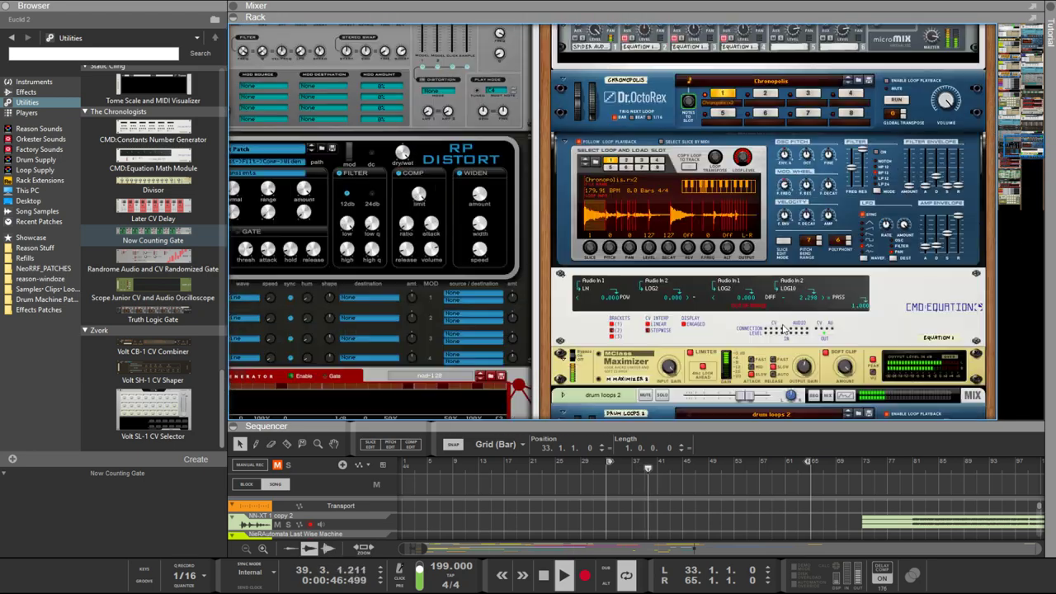
{"action": "scroll", "coordinate": [845, 321], "scroll_direction": "up", "scroll_amount": 20}
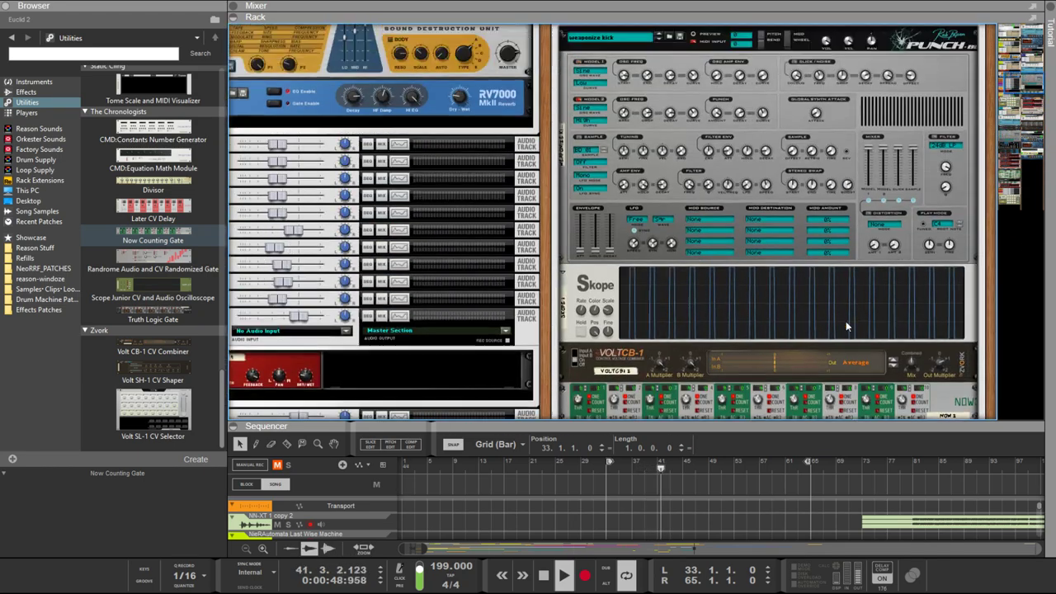
{"action": "scroll", "coordinate": [845, 325], "scroll_direction": "up", "scroll_amount": 10}
{"action": "left_click", "coordinate": [878, 212]}
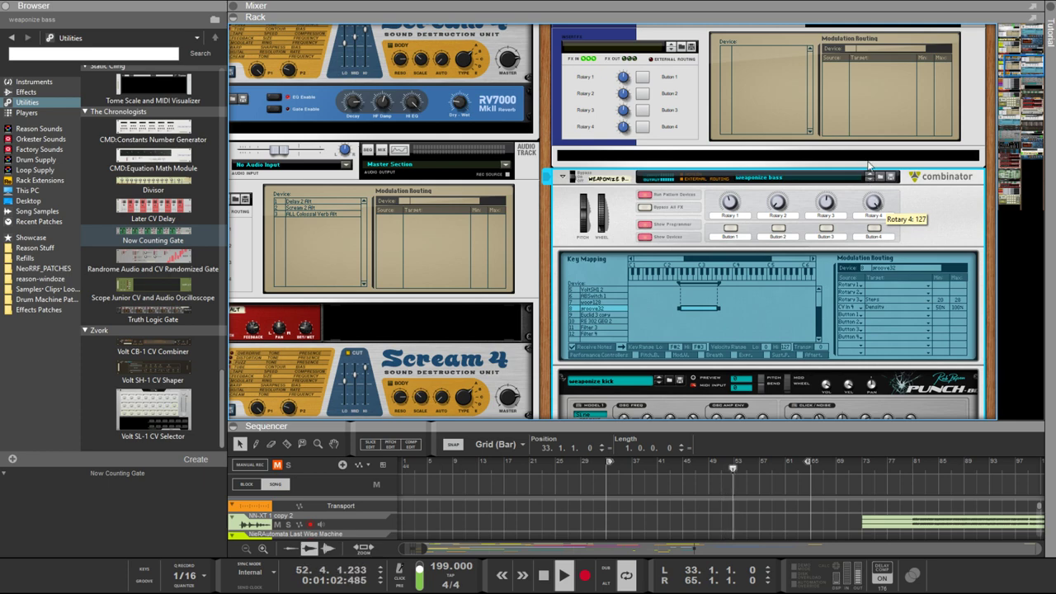
Examine the weaponize bass Euclids and the drum loops 2 player, and select the Chronopolis mix channel
{"action": "scroll", "coordinate": [880, 326], "scroll_direction": "down", "scroll_amount": 15}
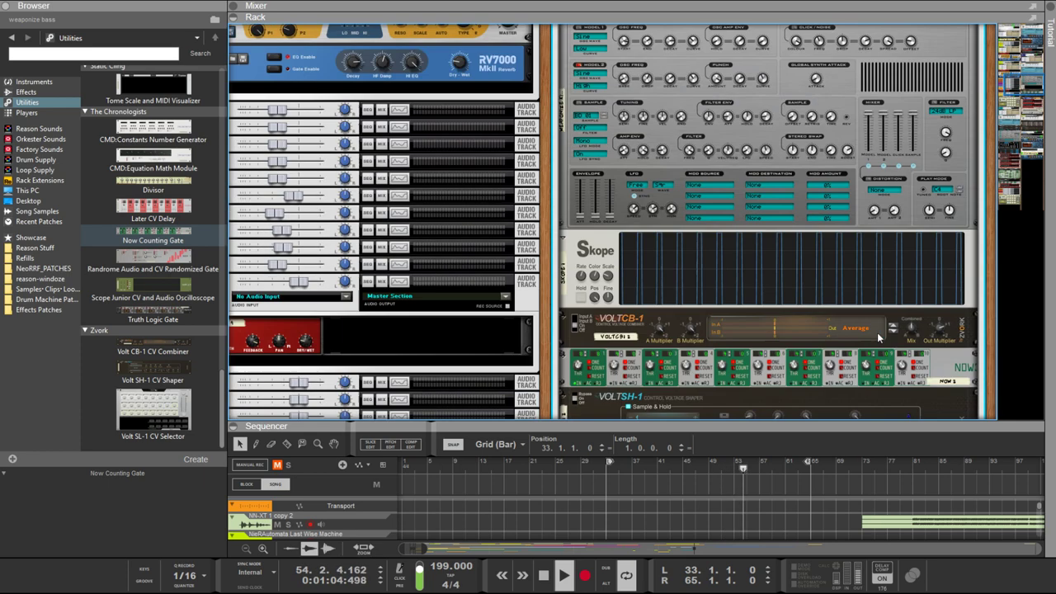
{"action": "scroll", "coordinate": [880, 340], "scroll_direction": "up", "scroll_amount": 5}
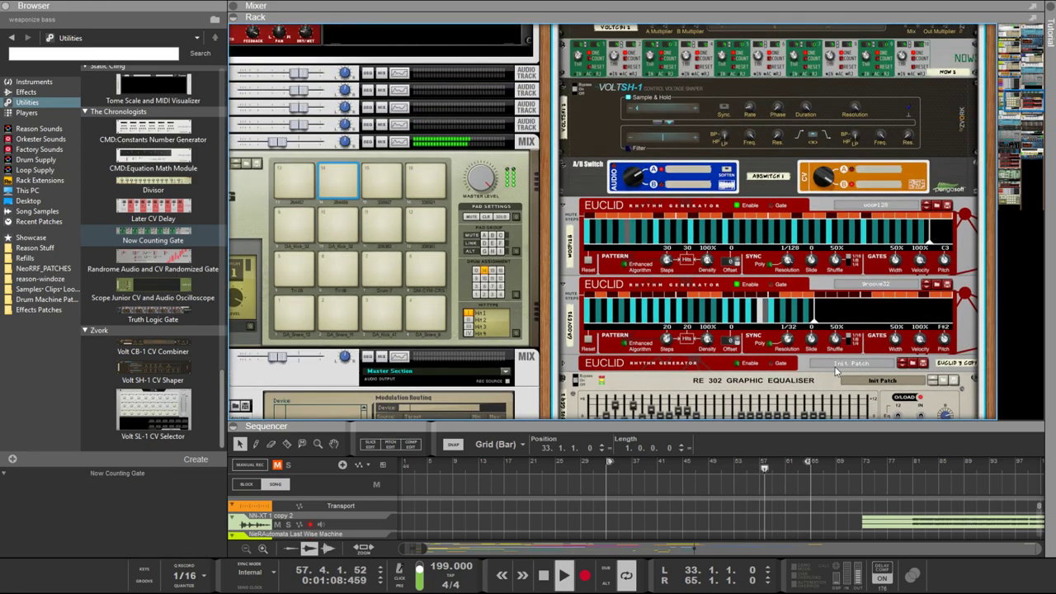
{"action": "scroll", "coordinate": [860, 338], "scroll_direction": "down", "scroll_amount": 15}
{"action": "scroll", "coordinate": [815, 402], "scroll_direction": "down", "scroll_amount": 8}
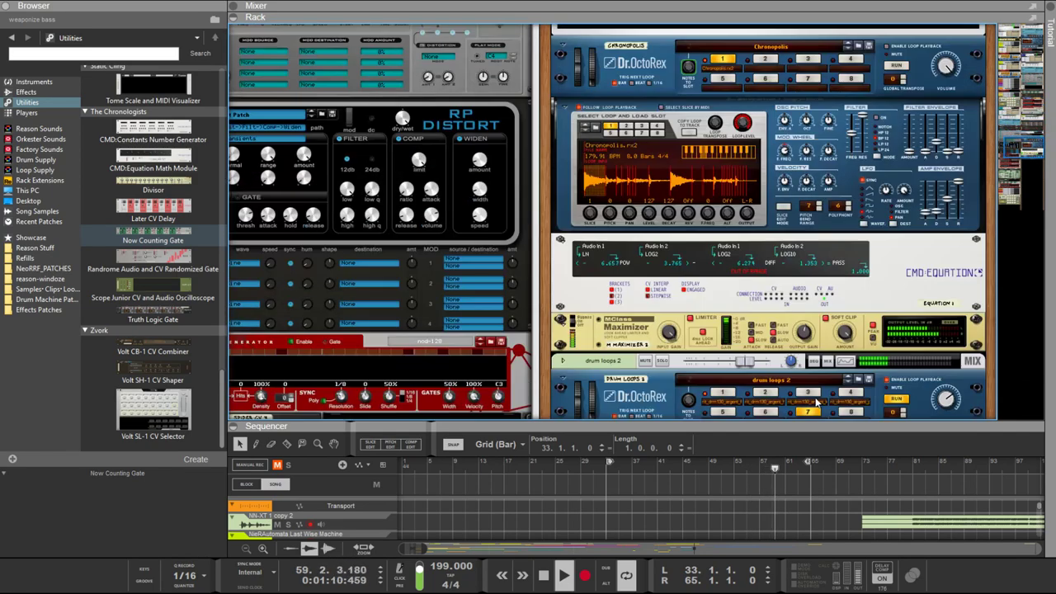
{"action": "scroll", "coordinate": [815, 403], "scroll_direction": "up", "scroll_amount": 3}
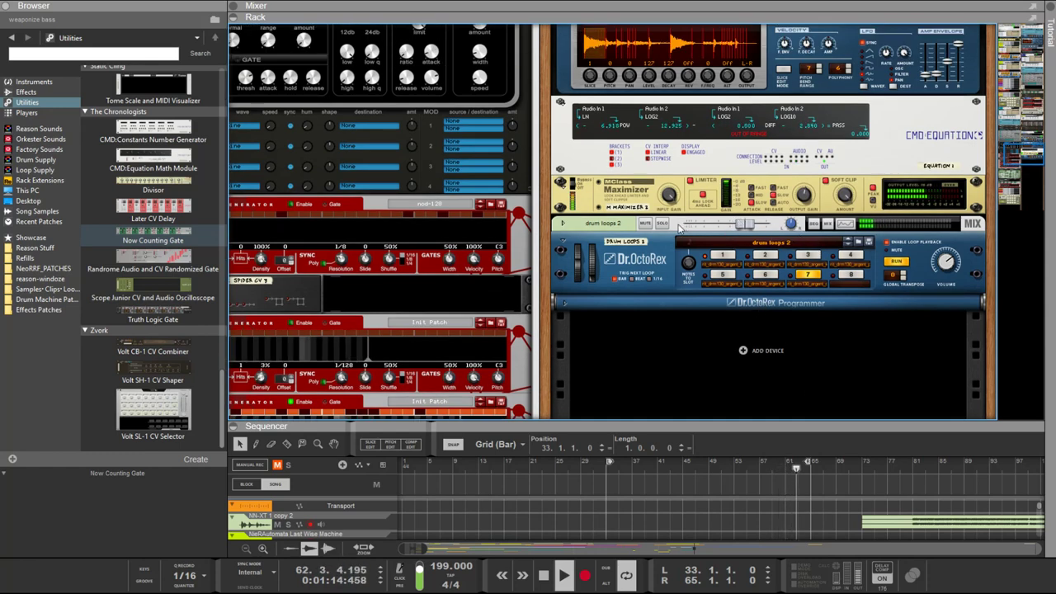
{"action": "scroll", "coordinate": [661, 225], "scroll_direction": "up", "scroll_amount": 5}
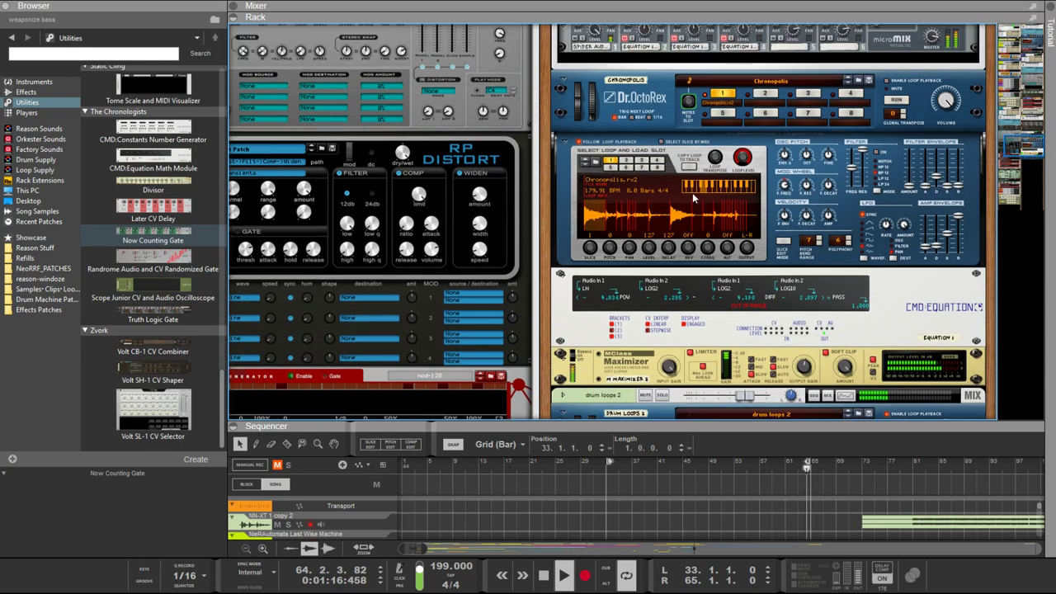
{"action": "left_click", "coordinate": [645, 42]}
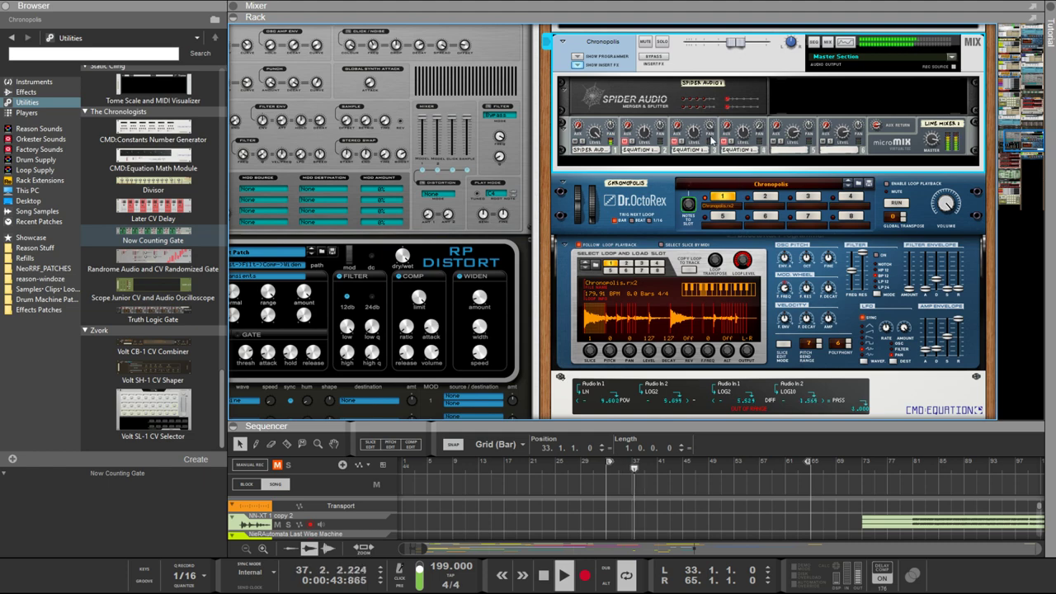
Locate the darkcore2 Kong drum channel and mute it
{"action": "scroll", "coordinate": [712, 165], "scroll_direction": "down", "scroll_amount": 4}
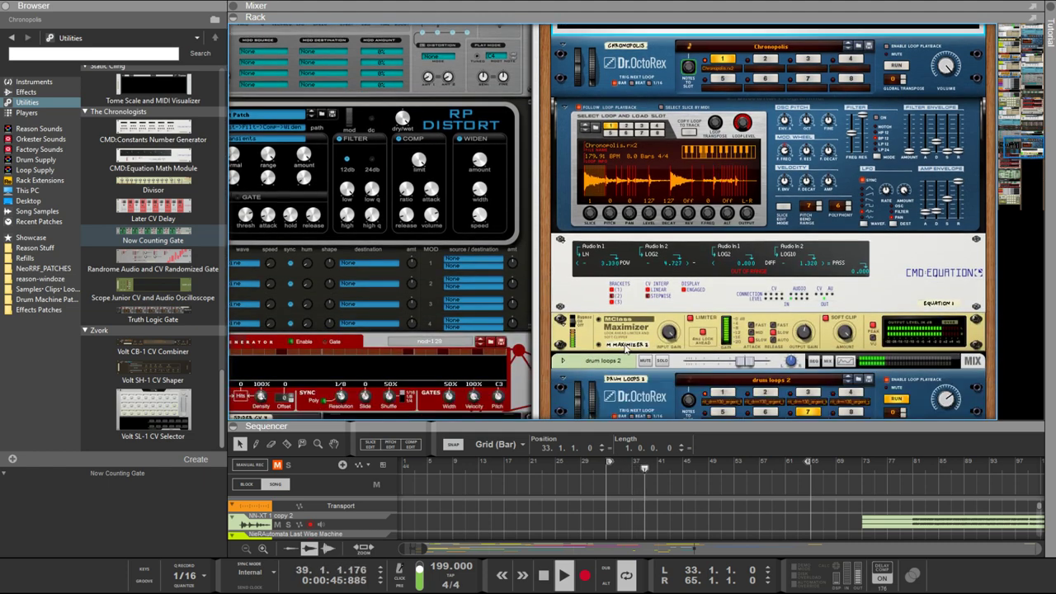
{"action": "scroll", "coordinate": [615, 299], "scroll_direction": "up", "scroll_amount": 15}
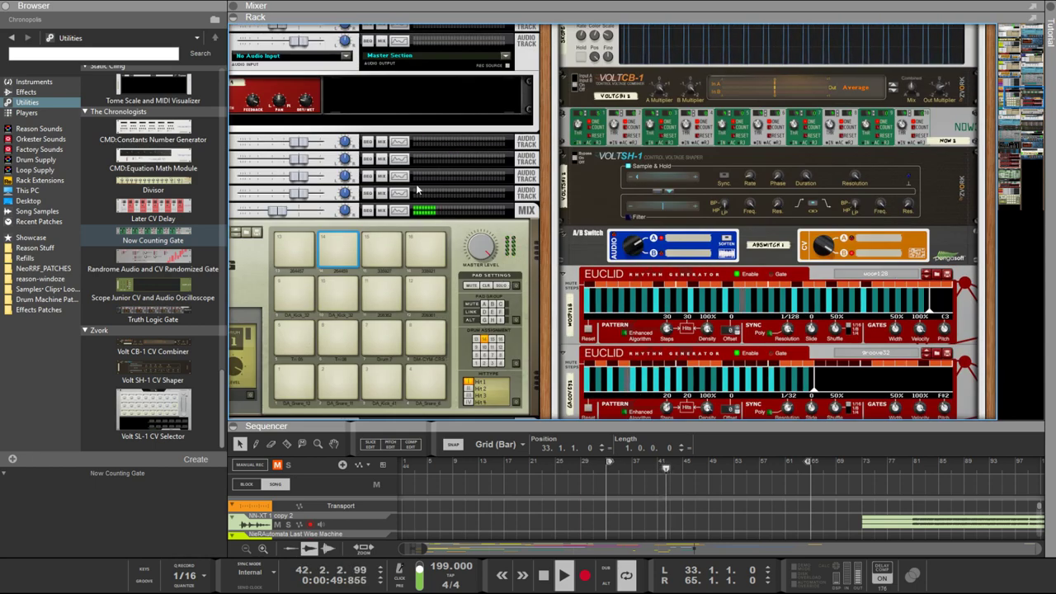
{"action": "scroll", "coordinate": [253, 237], "scroll_direction": "up", "scroll_amount": 2}
{"action": "left_click", "coordinate": [268, 202]}
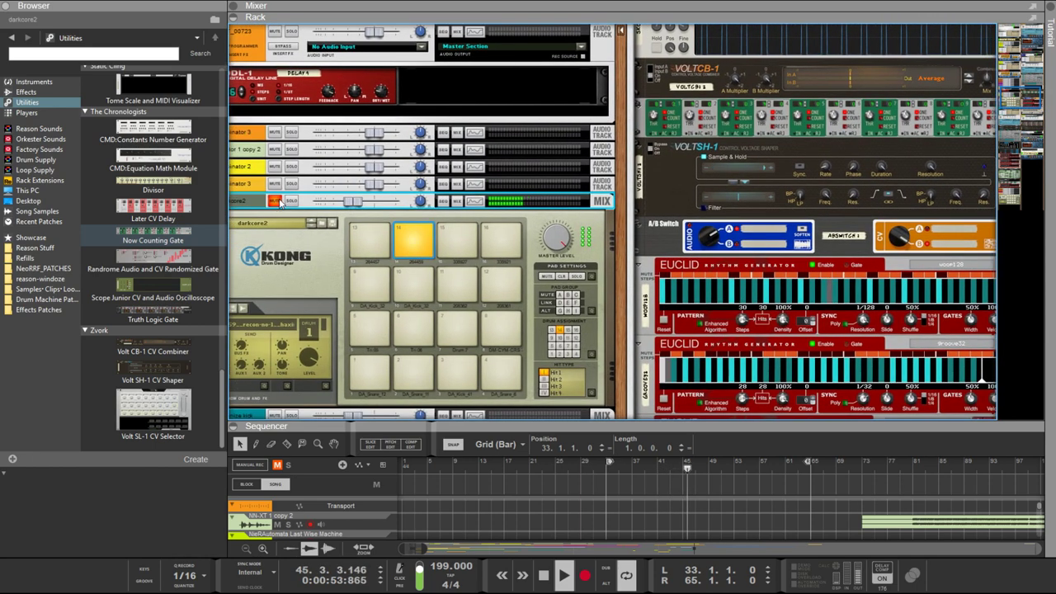
Return to the drum loops 2 Dr. OctoRex and open the Factory Sounds bank for browsing
{"action": "scroll", "coordinate": [581, 295], "scroll_direction": "down", "scroll_amount": 1}
{"action": "scroll", "coordinate": [580, 297], "scroll_direction": "down", "scroll_amount": 15}
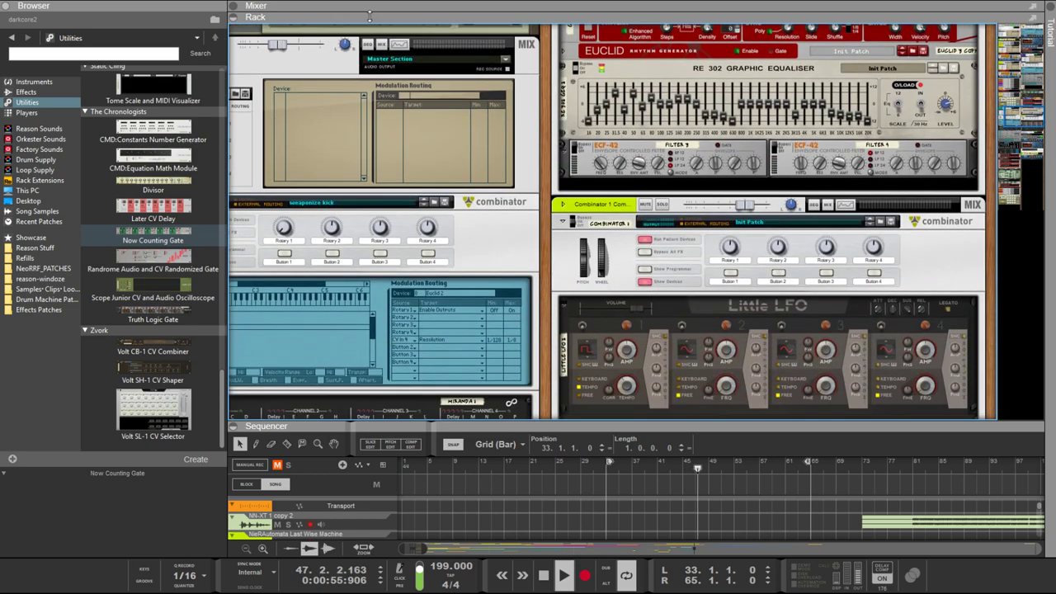
{"action": "scroll", "coordinate": [714, 268], "scroll_direction": "down", "scroll_amount": 3}
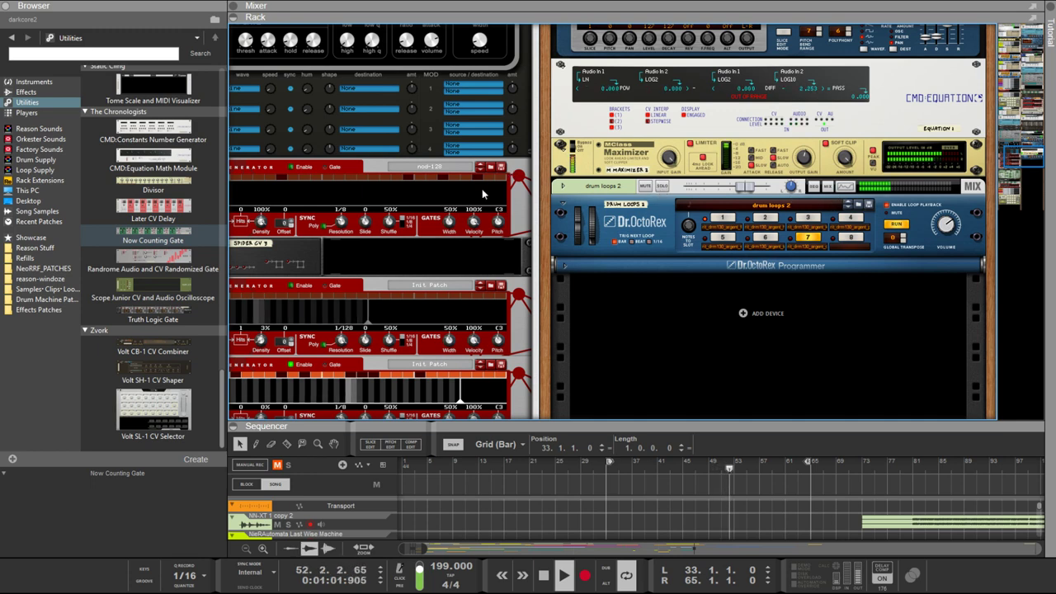
{"action": "left_click", "coordinate": [30, 151]}
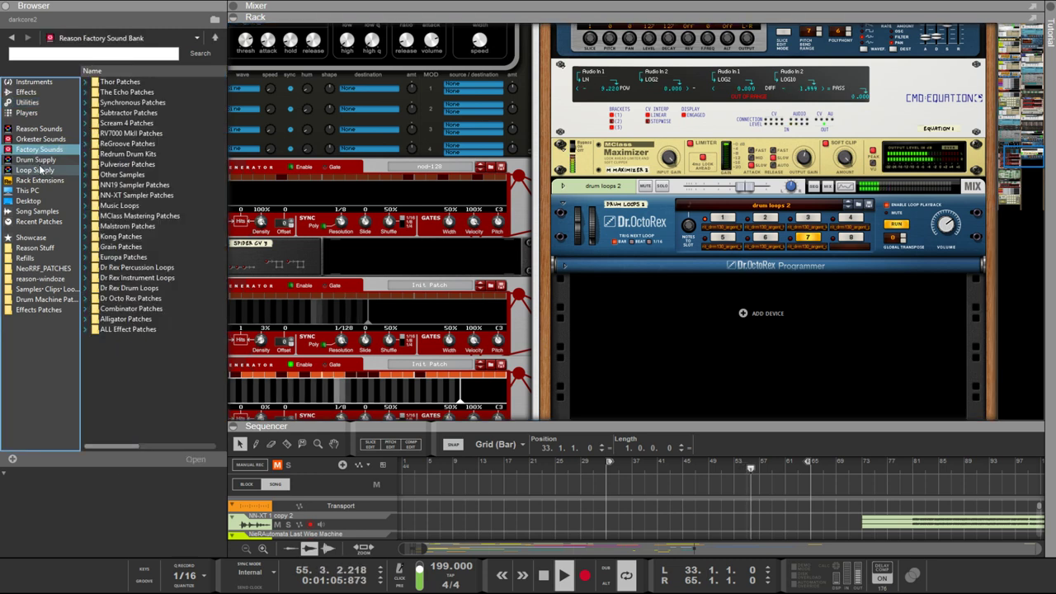
Browse the Refills location, looking through the Impact Factory drum samples and Kong kits
{"action": "left_click", "coordinate": [24, 257]}
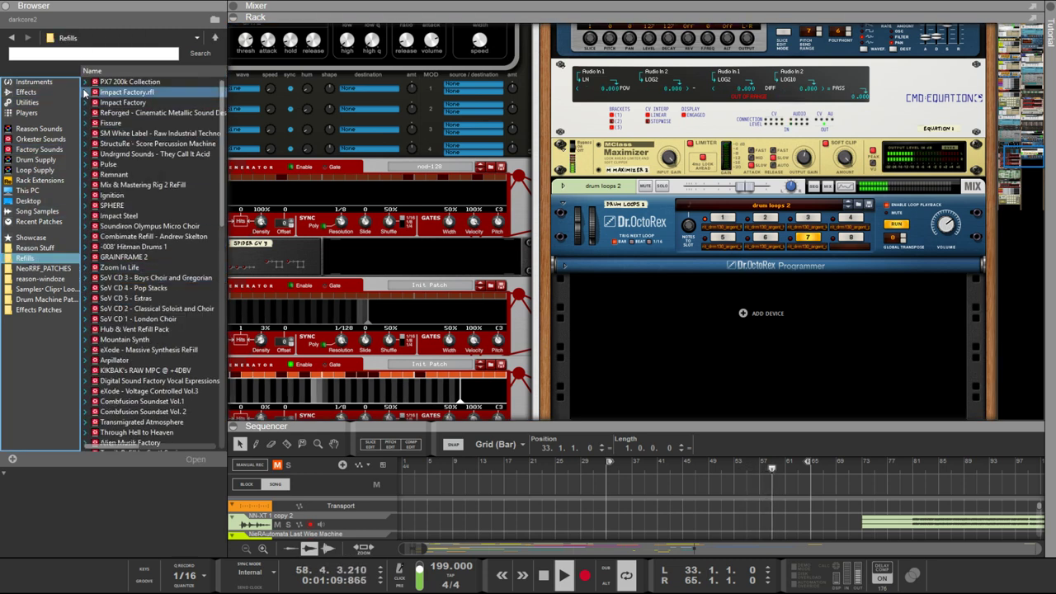
{"action": "left_click", "coordinate": [86, 102]}
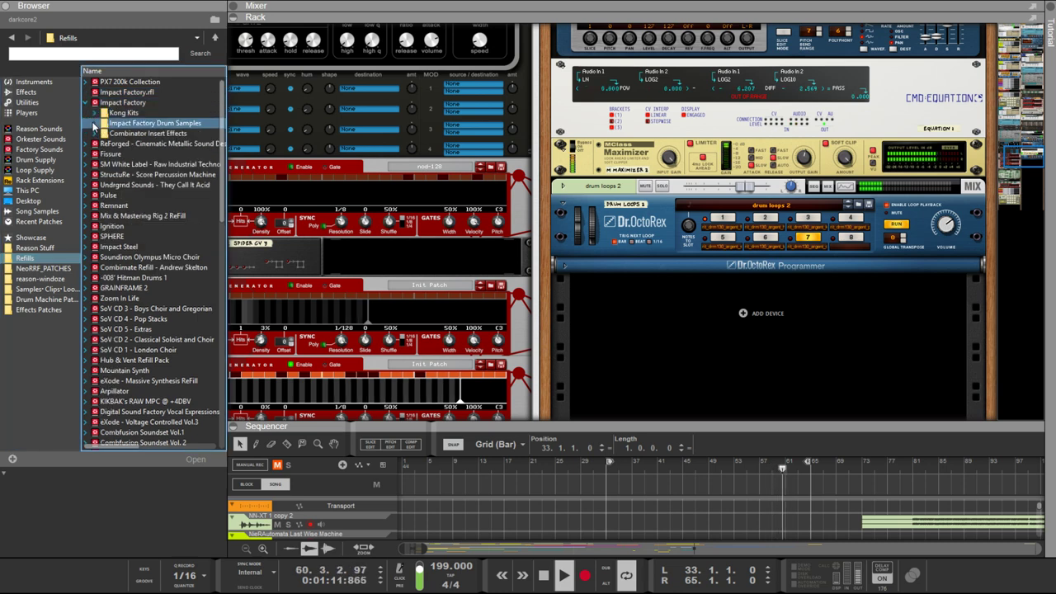
{"action": "left_click", "coordinate": [96, 123]}
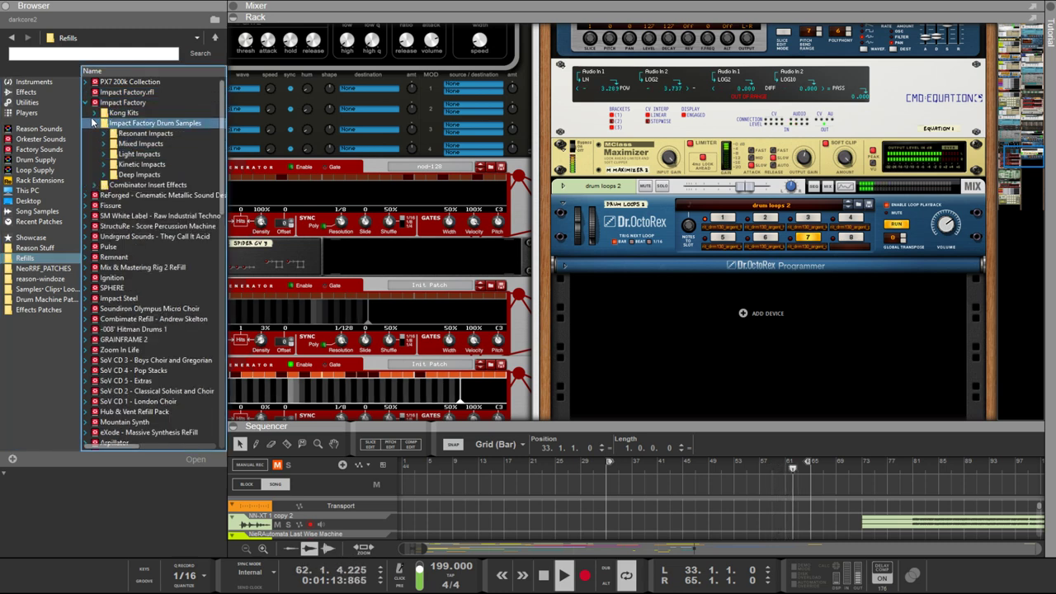
{"action": "left_click", "coordinate": [93, 114]}
{"action": "scroll", "coordinate": [93, 116], "scroll_direction": "down", "scroll_amount": 5}
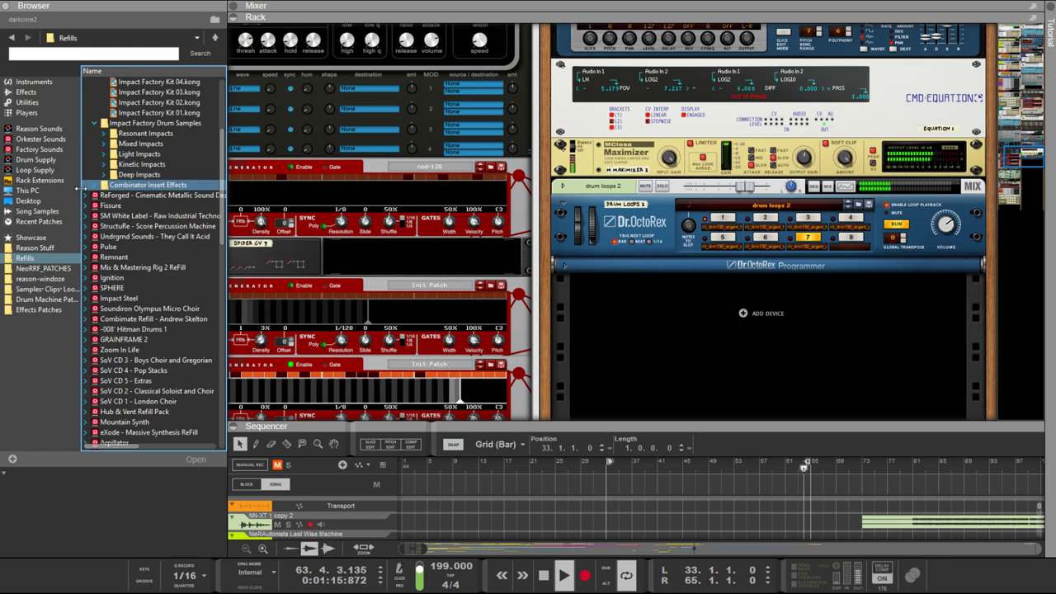
Expand the ReForged refill's Dr Octo Rex Patches down to the contents of its Instruments folder
{"action": "left_click", "coordinate": [87, 198]}
{"action": "scroll", "coordinate": [92, 182], "scroll_direction": "down", "scroll_amount": 3}
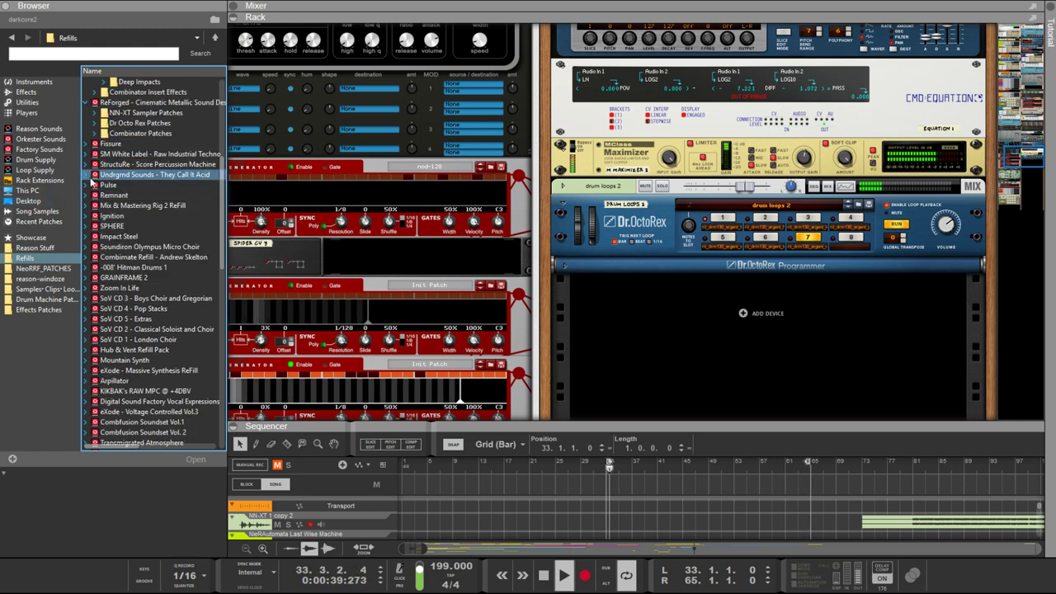
{"action": "left_click", "coordinate": [95, 114]}
{"action": "left_click", "coordinate": [94, 114]}
{"action": "left_click", "coordinate": [95, 123]}
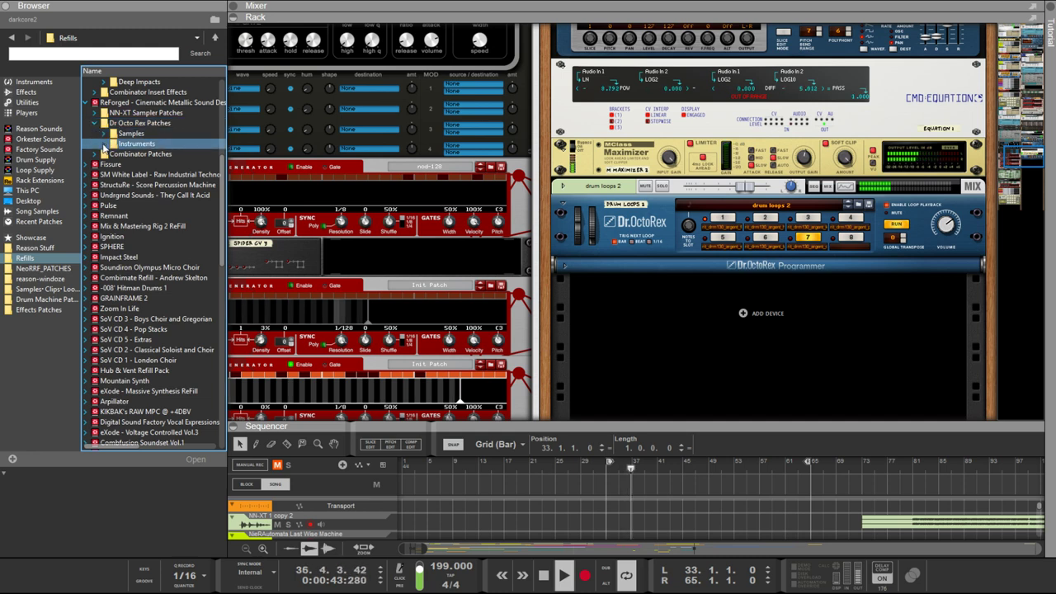
{"action": "left_click", "coordinate": [104, 144]}
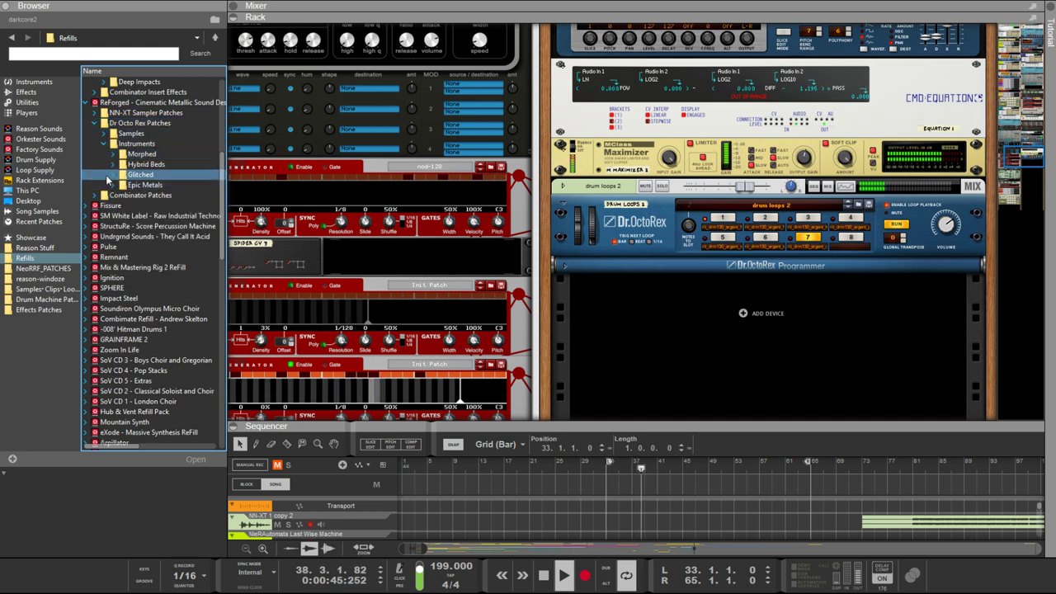
Load the Rhythms - Glitched 1 patch into the drum loops 2 Dr. OctoRex and select loop 1
{"action": "left_click", "coordinate": [116, 176]}
{"action": "left_click_drag", "start_coordinate": [165, 205], "coordinate": [617, 222]}
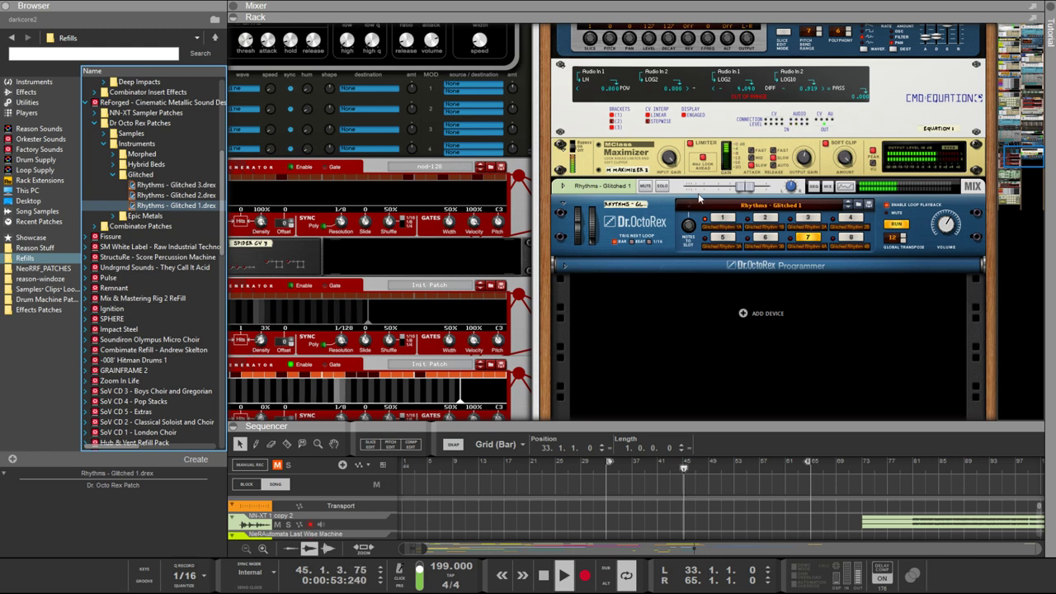
{"action": "left_click", "coordinate": [728, 217]}
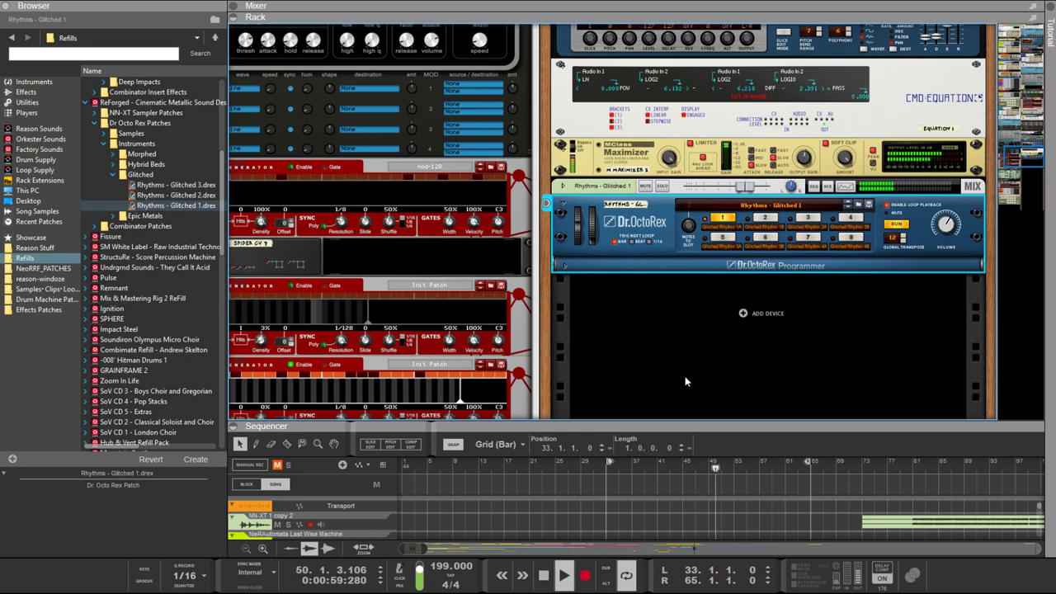
Enlarge the sequencer to look over the tracks and set the song tempo to 133
{"action": "left_click_drag", "start_coordinate": [689, 426], "coordinate": [664, 107]}
{"action": "scroll", "coordinate": [667, 187], "scroll_direction": "down", "scroll_amount": 5}
{"action": "scroll", "coordinate": [667, 187], "scroll_direction": "up", "scroll_amount": 5}
{"action": "scroll", "coordinate": [545, 409], "scroll_direction": "down", "scroll_amount": 5}
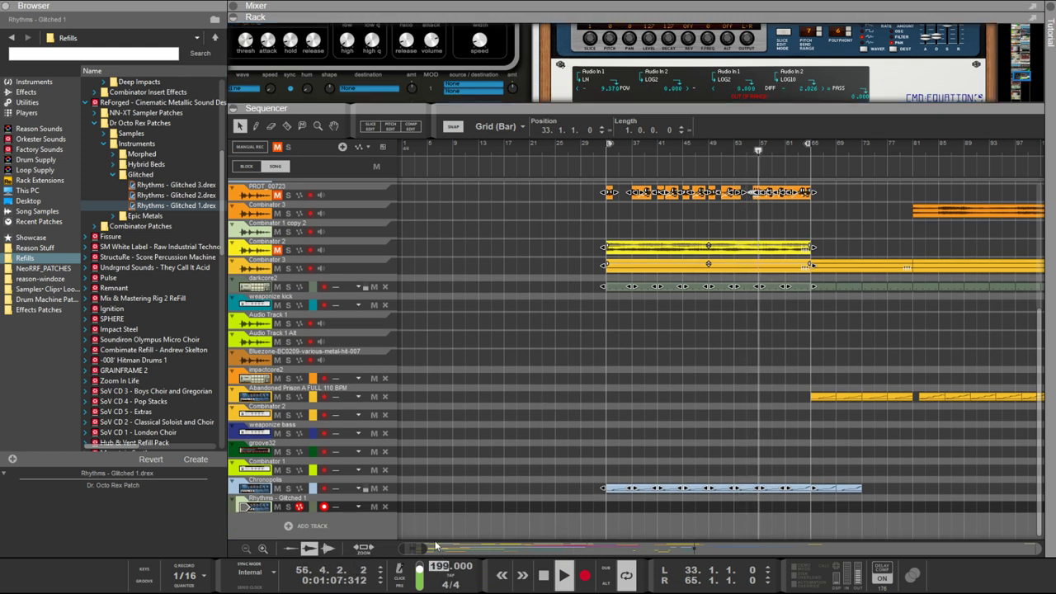
{"action": "type", "text": "133"}
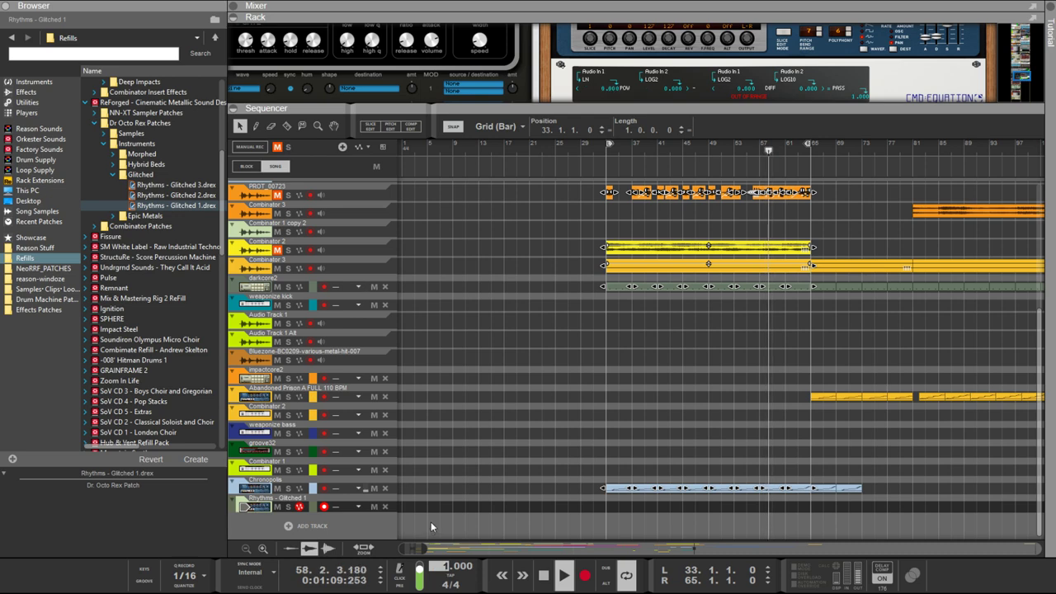
{"action": "left_click", "coordinate": [447, 495]}
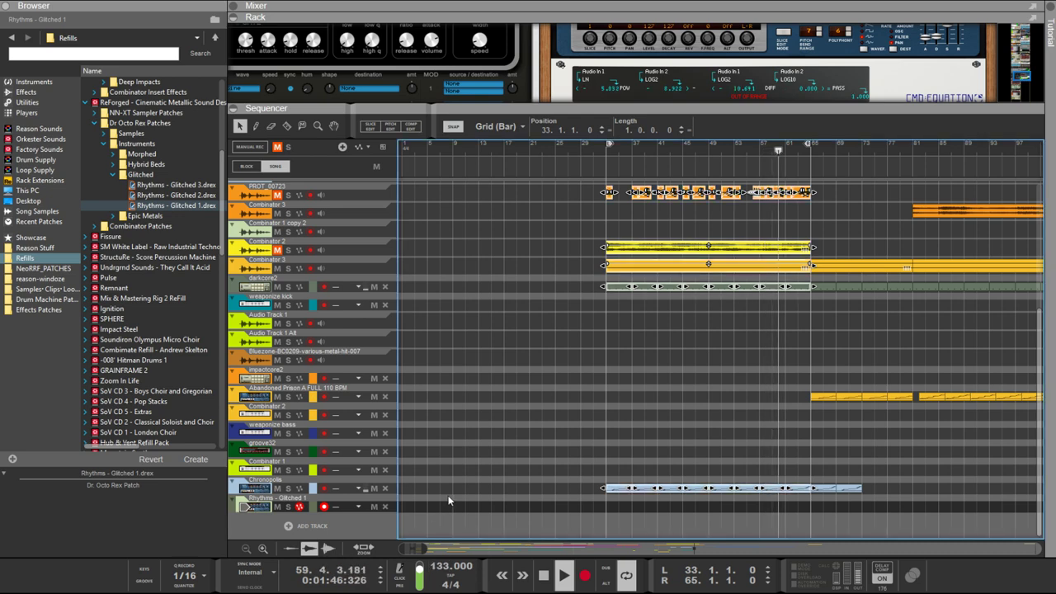
Locate the groove32 Euclid and set it to 28 steps, trying a 1/64 resolution before settling on 1/32
{"action": "scroll", "coordinate": [692, 359], "scroll_direction": "up", "scroll_amount": 6}
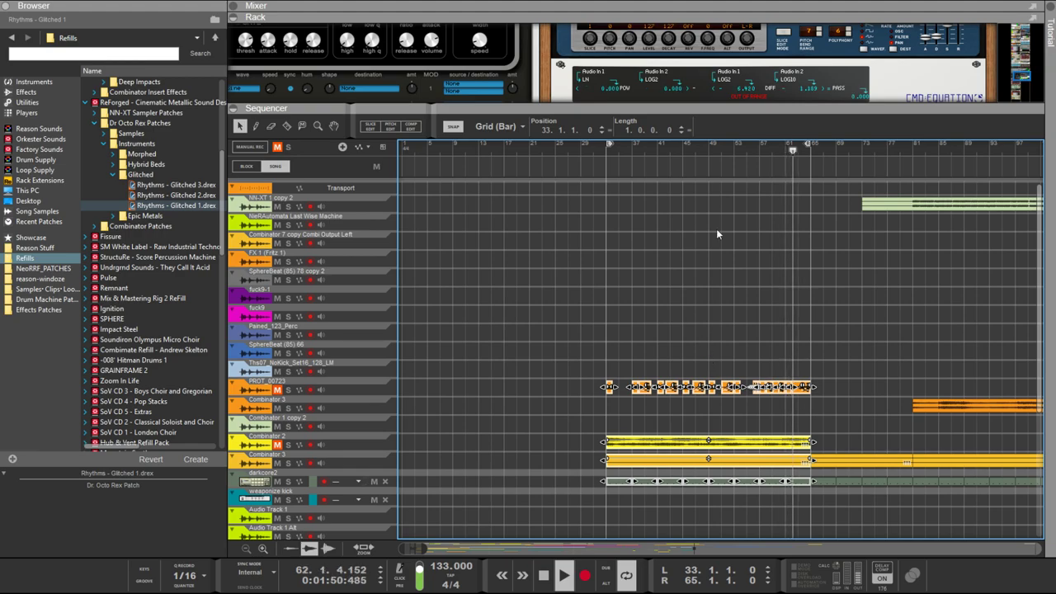
{"action": "scroll", "coordinate": [665, 305], "scroll_direction": "up", "scroll_amount": 1}
{"action": "scroll", "coordinate": [749, 274], "scroll_direction": "up", "scroll_amount": 10}
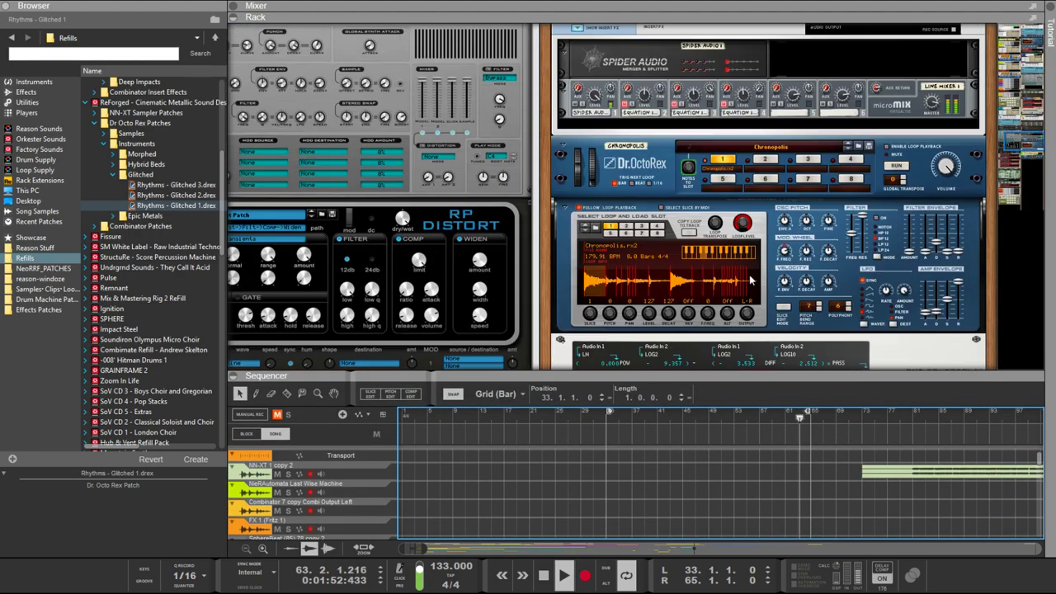
{"action": "scroll", "coordinate": [748, 274], "scroll_direction": "up", "scroll_amount": 8}
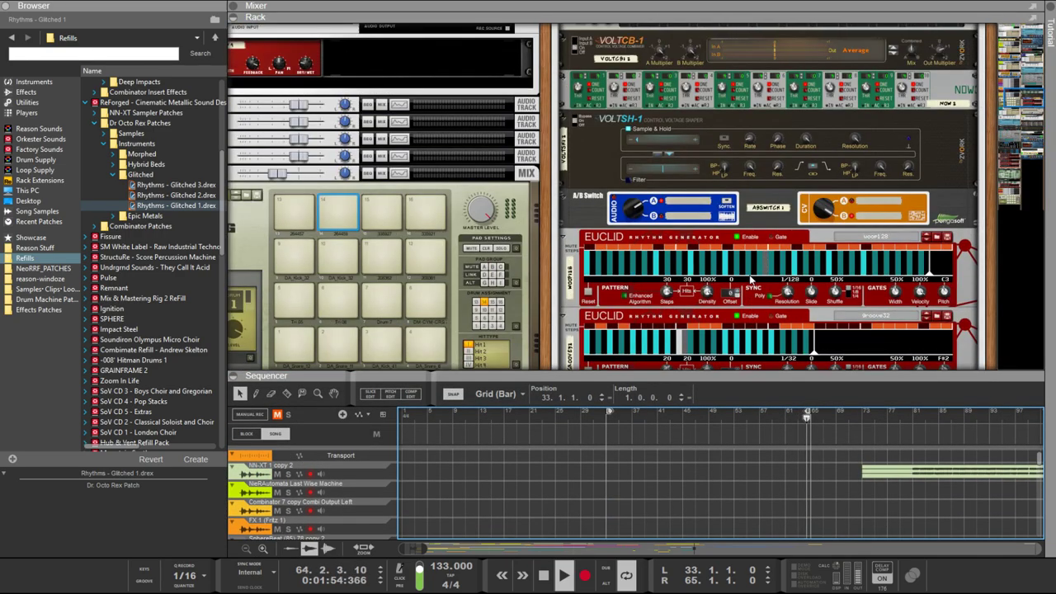
{"action": "scroll", "coordinate": [814, 351], "scroll_direction": "down", "scroll_amount": 2}
{"action": "scroll", "coordinate": [814, 351], "scroll_direction": "down", "scroll_amount": 2}
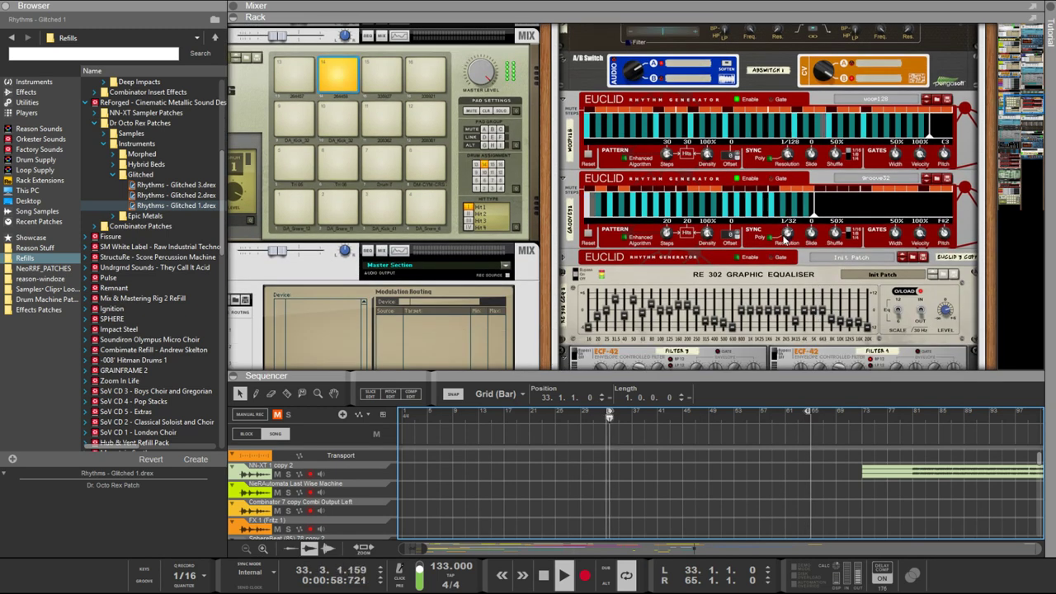
{"action": "left_click", "coordinate": [785, 238]}
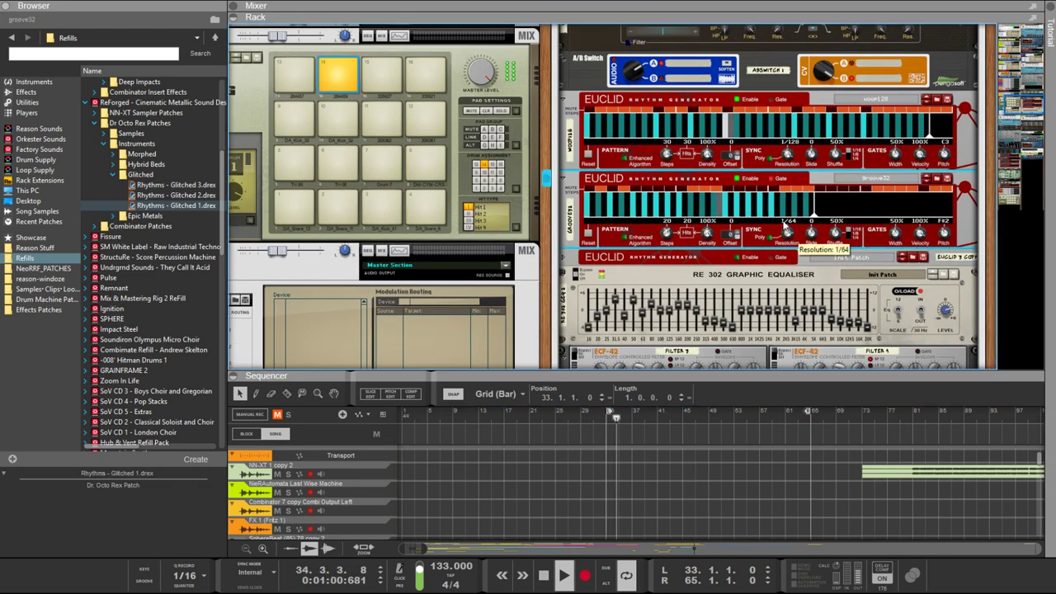
{"action": "scroll", "coordinate": [783, 233], "scroll_direction": "down", "scroll_amount": 1}
{"action": "scroll", "coordinate": [784, 232], "scroll_direction": "up", "scroll_amount": 1}
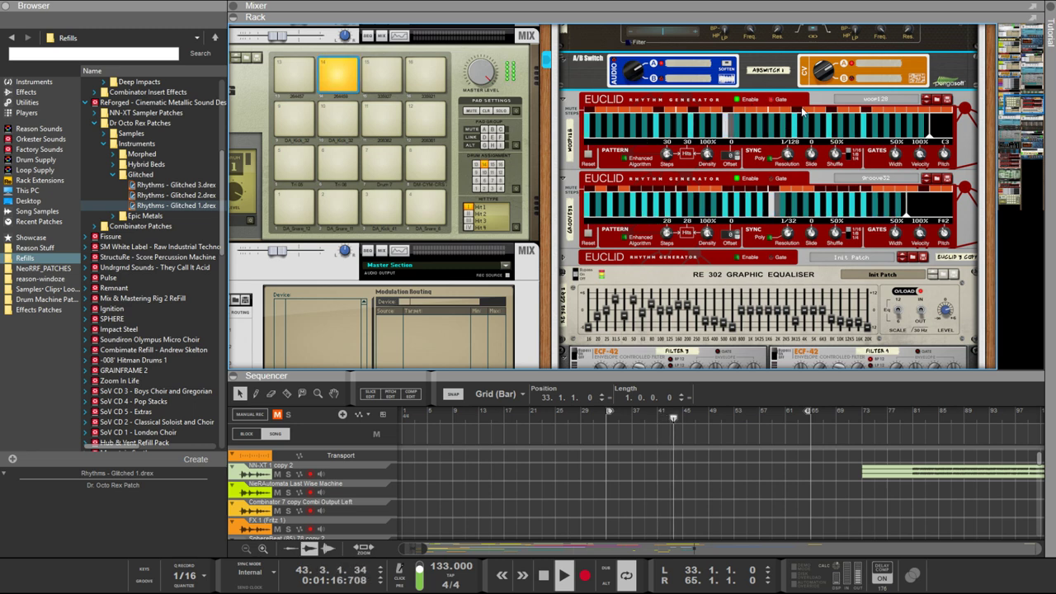
Vary the step count of the woop128 Euclid and settle on 24 steps
{"action": "left_click", "coordinate": [849, 117]}
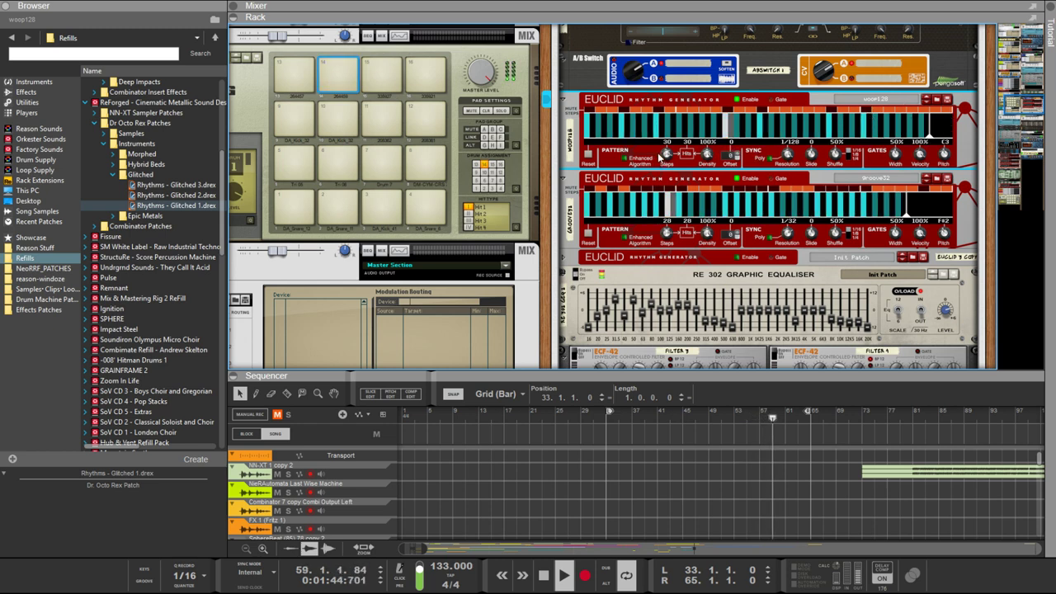
{"action": "left_click_drag", "start_coordinate": [666, 161], "coordinate": [664, 196]}
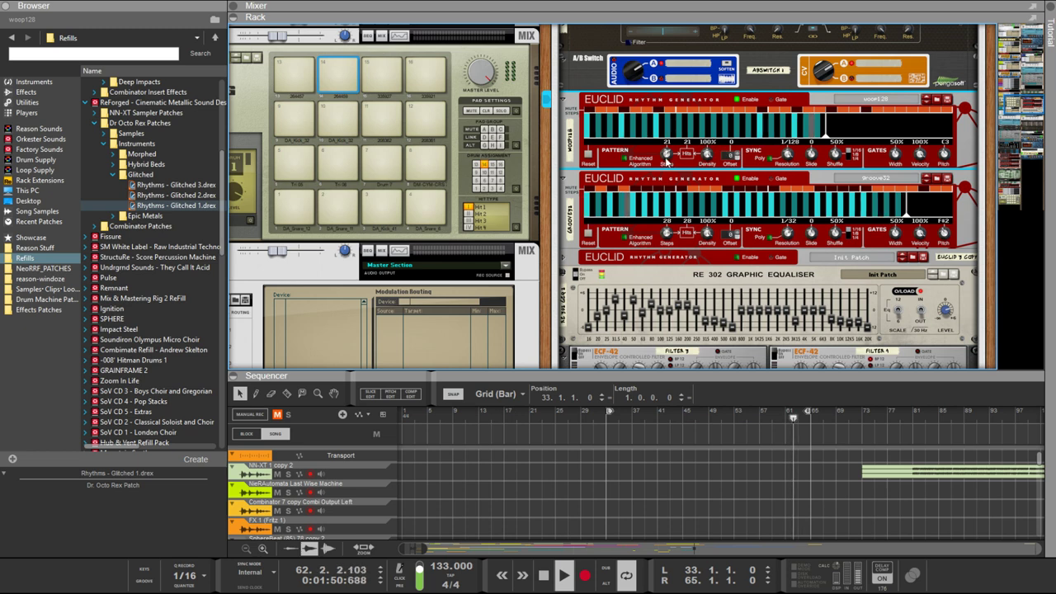
{"action": "left_click_drag", "start_coordinate": [670, 162], "coordinate": [657, 142]}
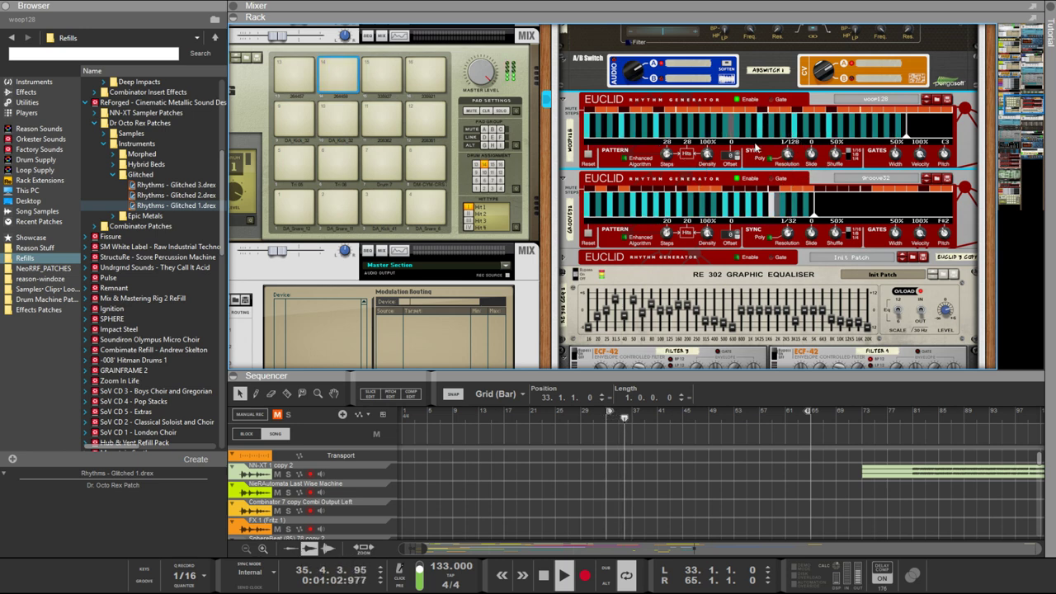
{"action": "left_click_drag", "start_coordinate": [667, 154], "coordinate": [672, 175]}
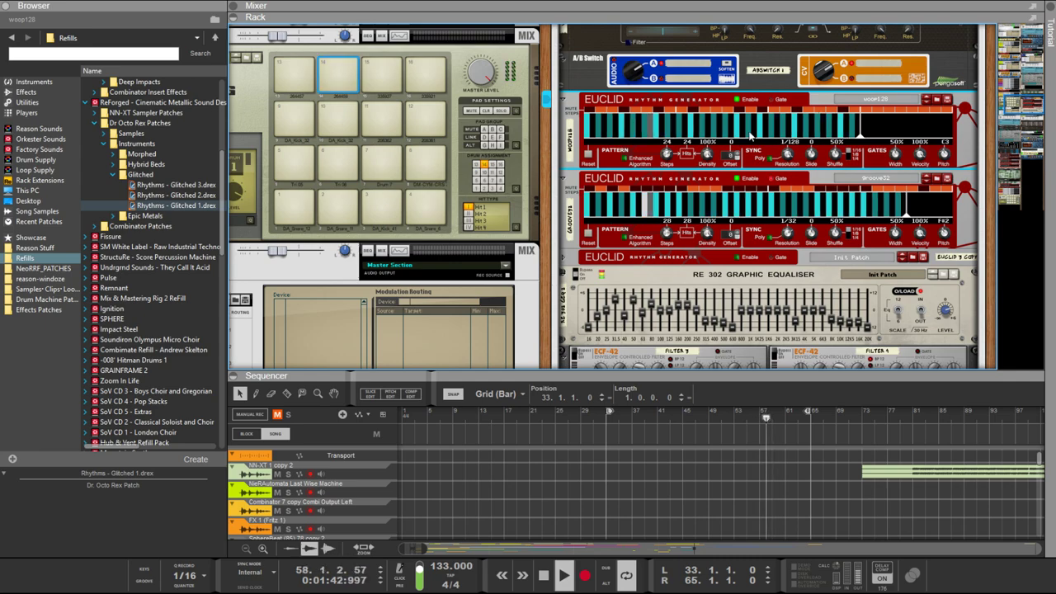
Return to the Rhythms - Glitched 1 Dr. OctoRex and audition its other loops, ending on loop 8
{"action": "scroll", "coordinate": [740, 286], "scroll_direction": "down", "scroll_amount": 5}
{"action": "scroll", "coordinate": [740, 286], "scroll_direction": "down", "scroll_amount": 20}
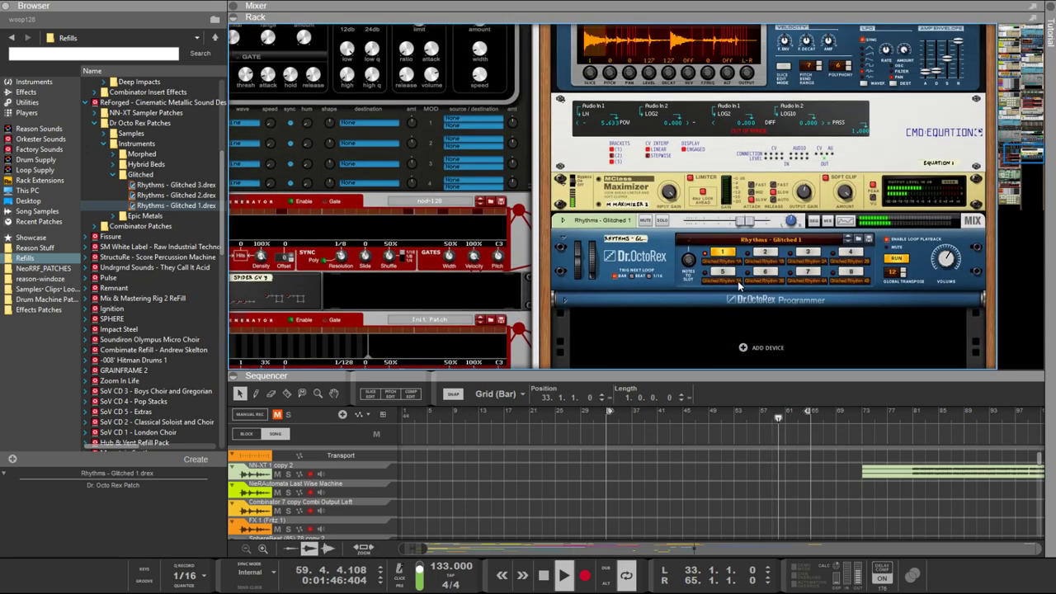
{"action": "left_click", "coordinate": [766, 250]}
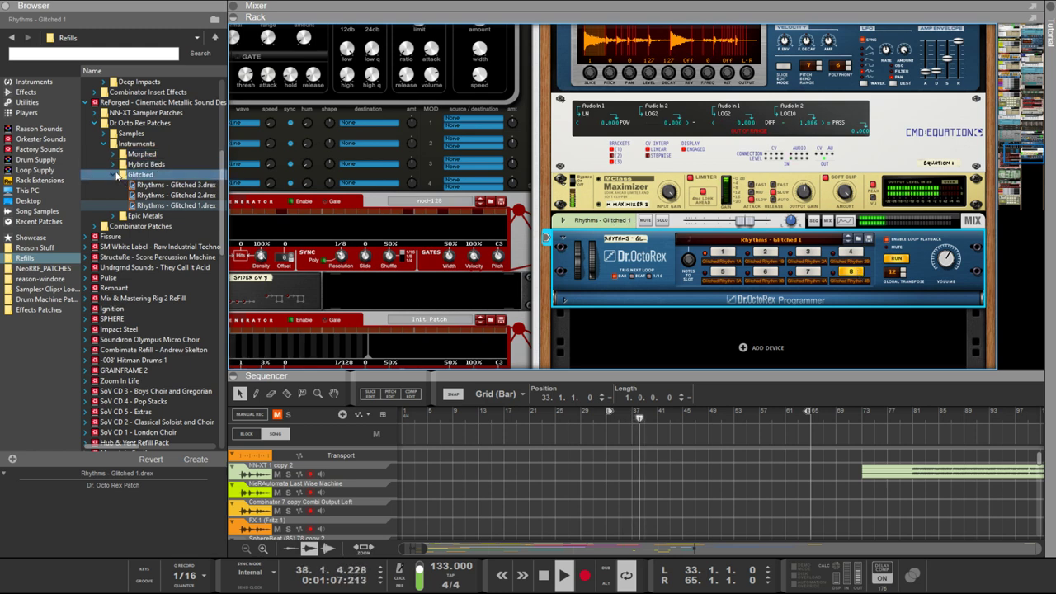
Look through the Hybrid Beds and Epic Metals folders and load Rhythms - Epic Metals 6 into the Dr. OctoRex
{"action": "left_click", "coordinate": [113, 164]}
{"action": "left_click", "coordinate": [112, 146]}
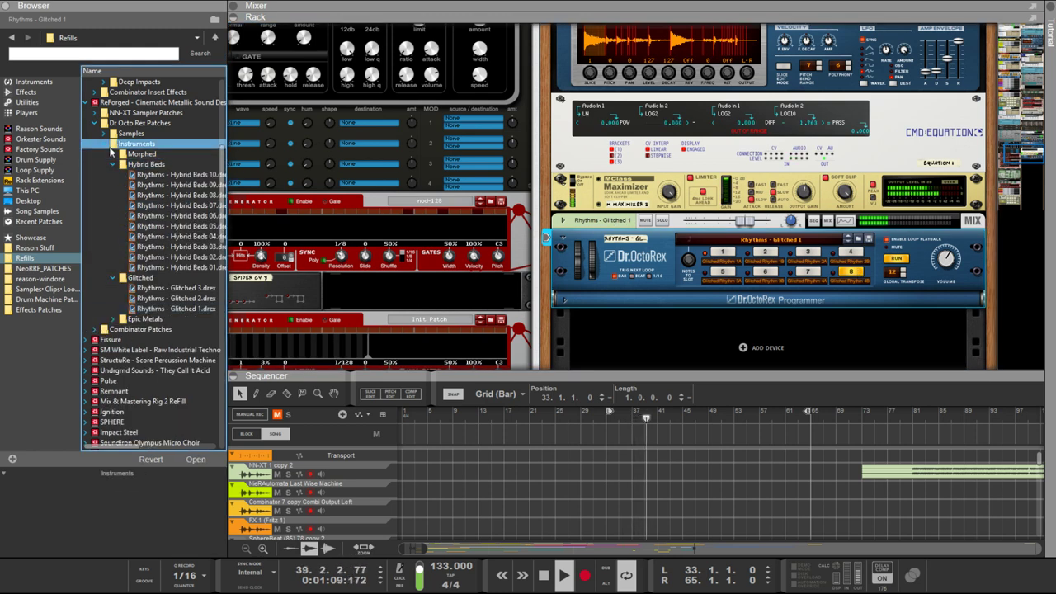
{"action": "left_click", "coordinate": [123, 177]}
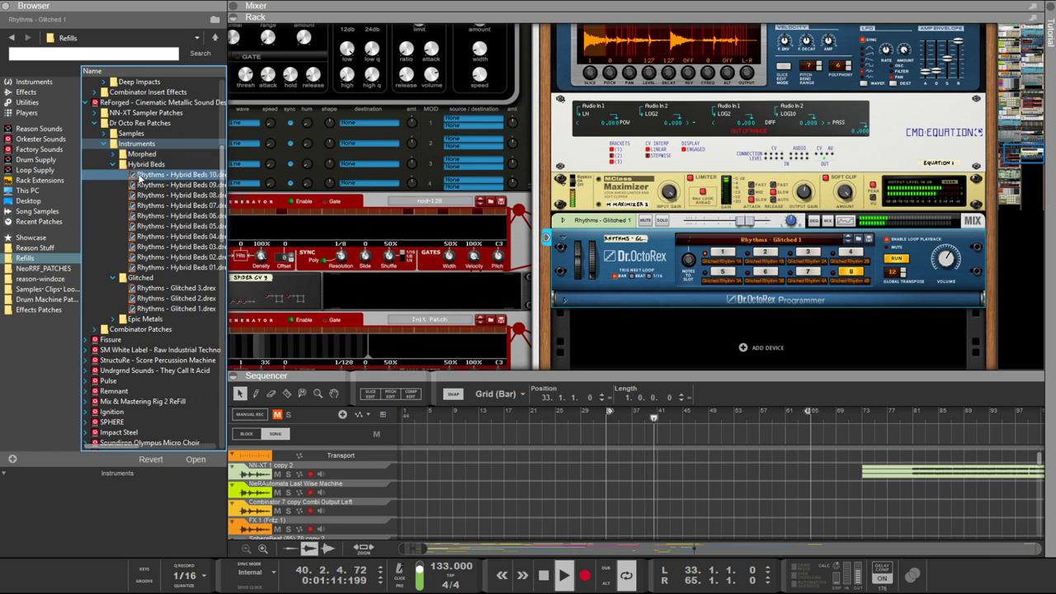
{"action": "left_click", "coordinate": [112, 318]}
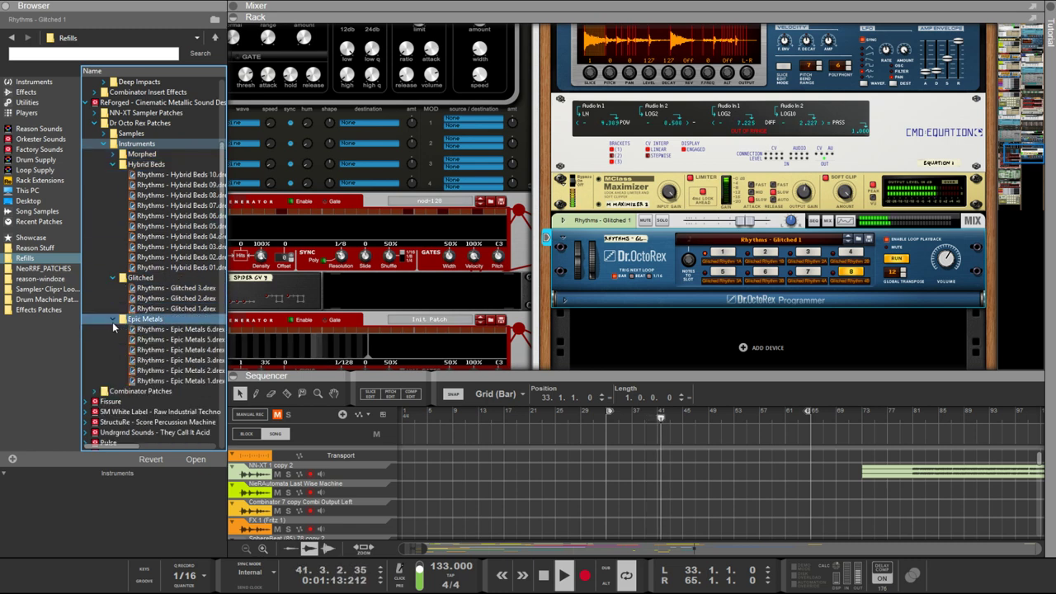
{"action": "left_click", "coordinate": [159, 329]}
{"action": "left_click_drag", "start_coordinate": [158, 331], "coordinate": [665, 280]}
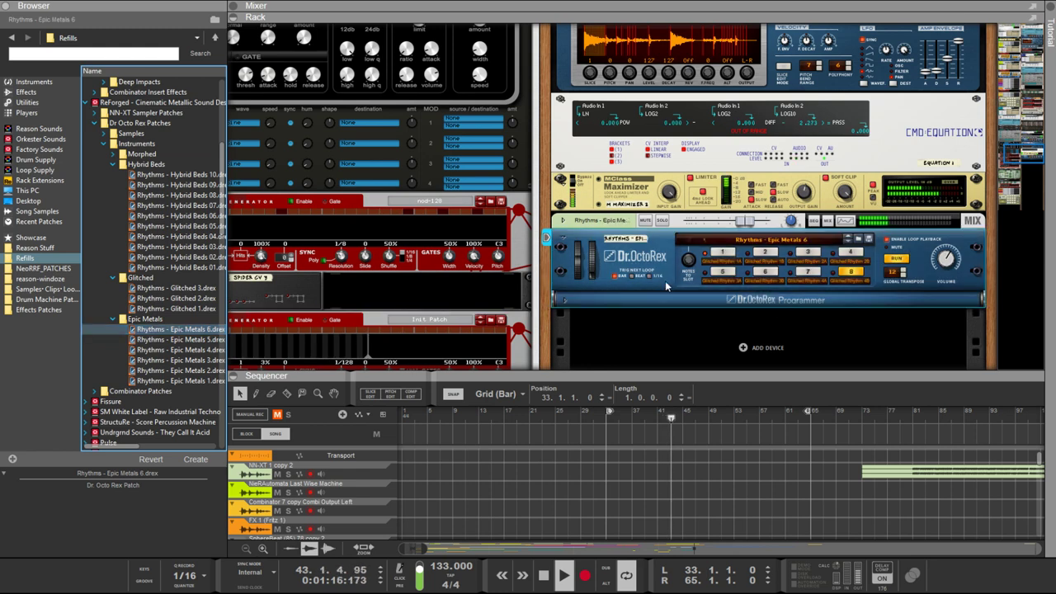
Audition loops 1 and 2 of the Epic Metals 6 patch and leave loop 1 selected
{"action": "left_click", "coordinate": [722, 252]}
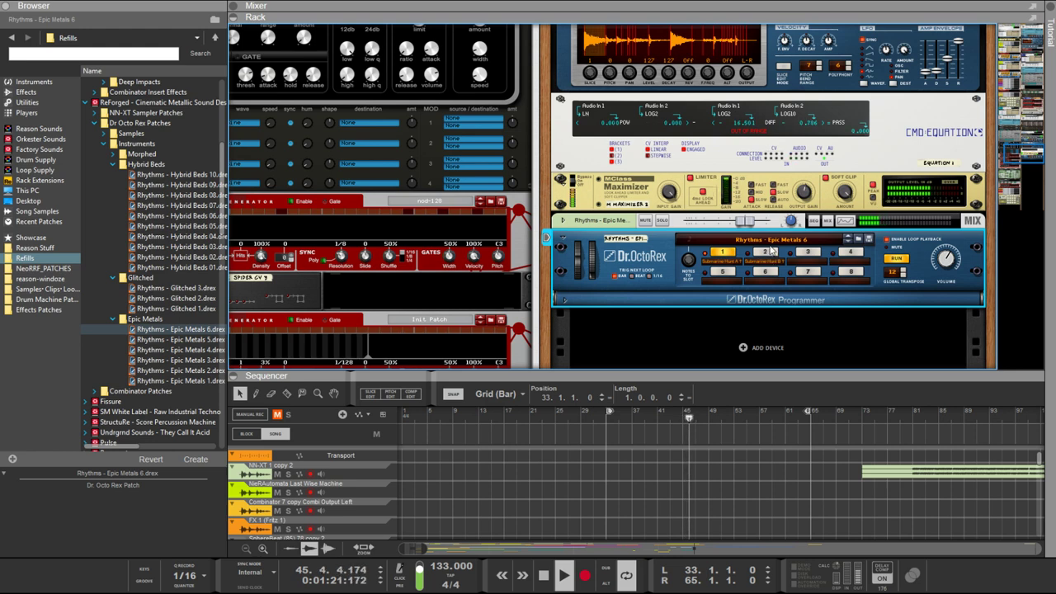
{"action": "left_click", "coordinate": [165, 339]}
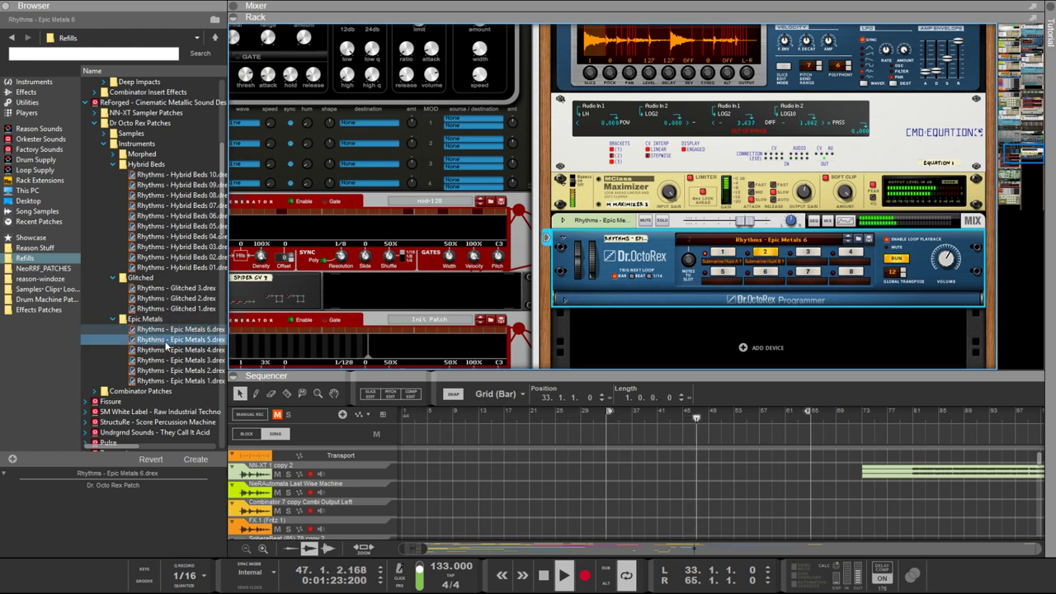
{"action": "key", "text": "Up"}
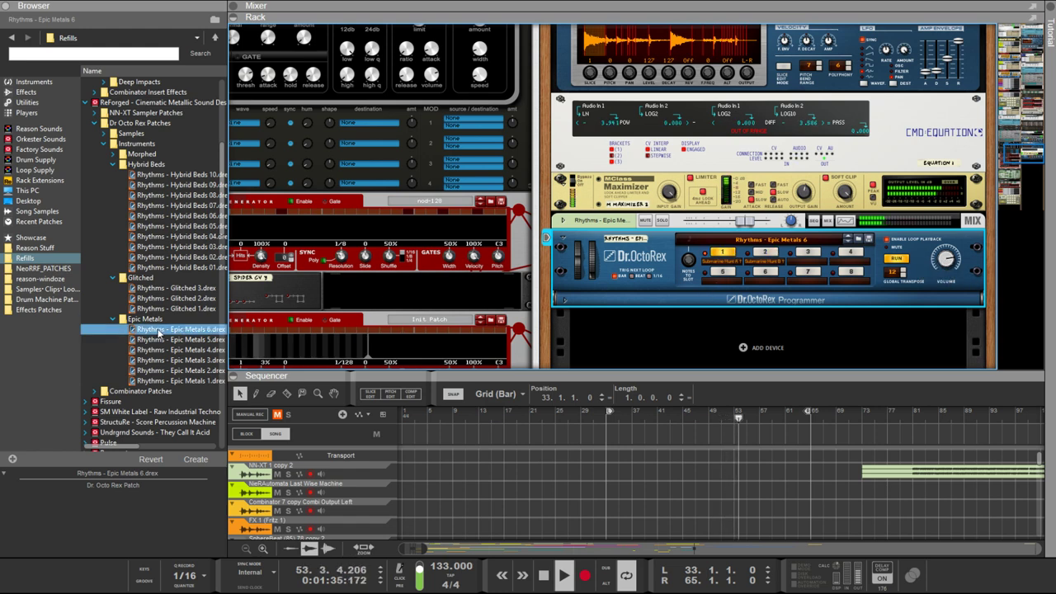
{"action": "mouse_move", "coordinate": [954, 277]}
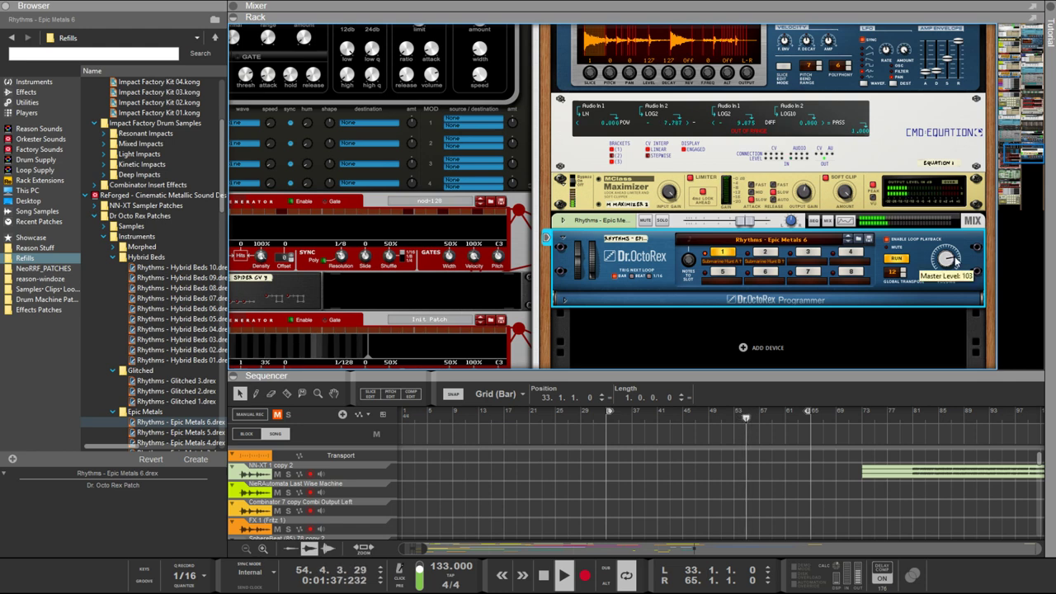
Look through the PX7 200k Collection and Impact Factory refills, including the Combinator Insert Effects folder
{"action": "scroll", "coordinate": [76, 281], "scroll_direction": "up", "scroll_amount": 5}
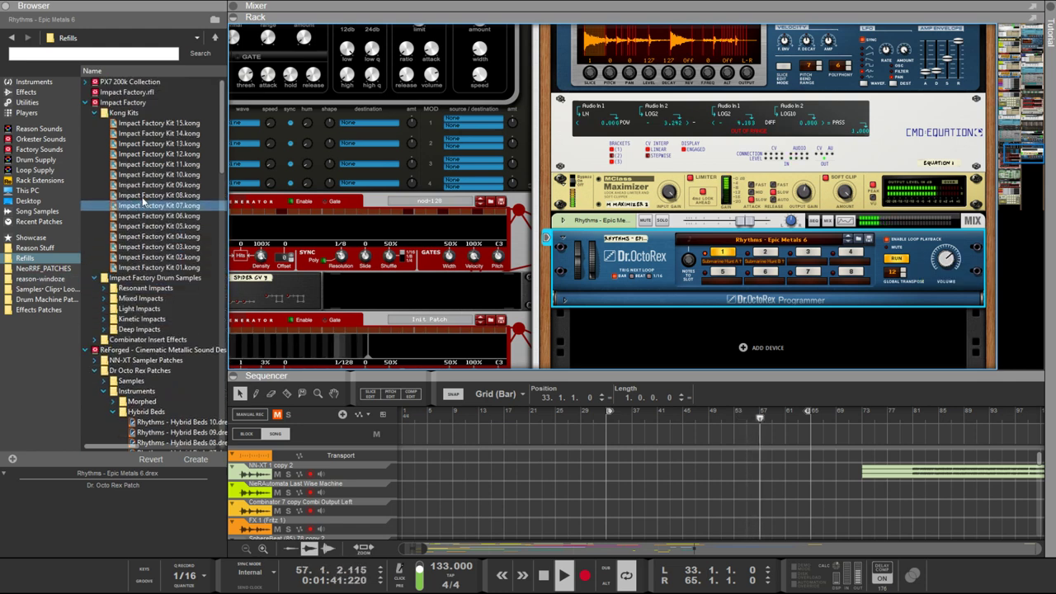
{"action": "left_click", "coordinate": [86, 81]}
{"action": "left_click", "coordinate": [102, 113]}
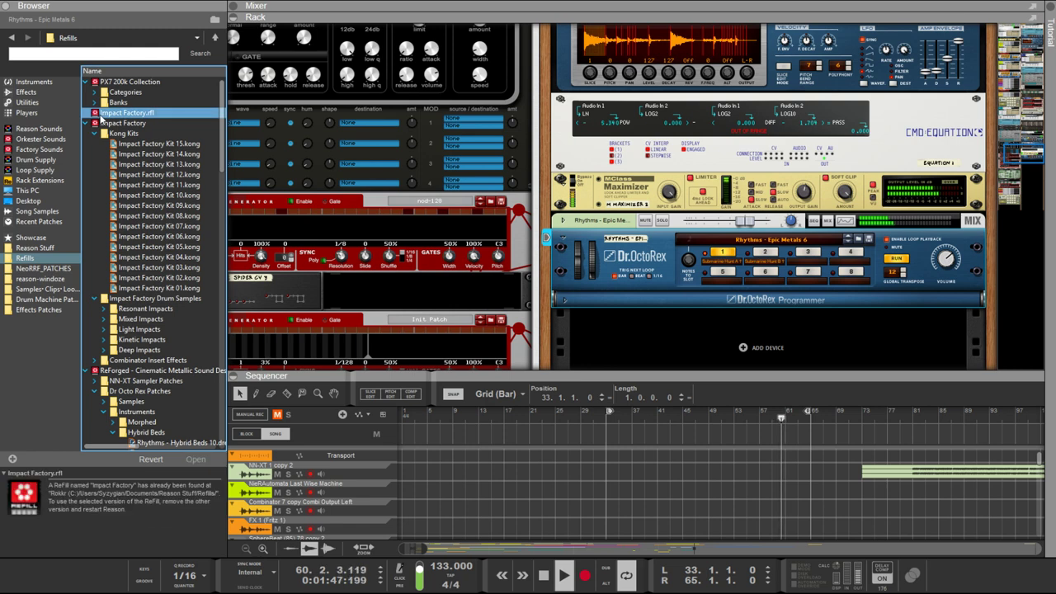
{"action": "left_click", "coordinate": [107, 123]}
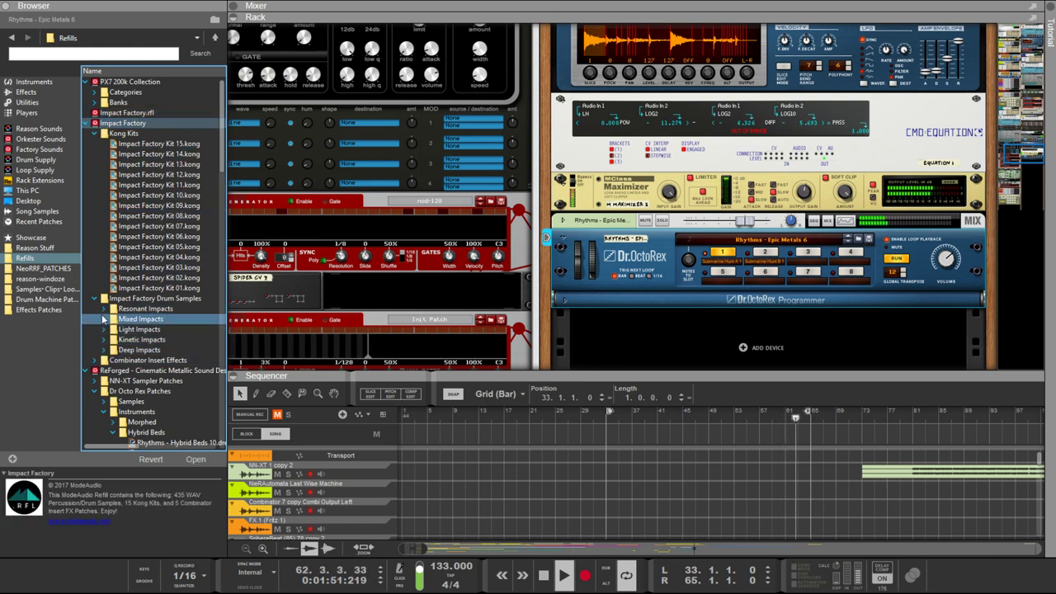
{"action": "left_click", "coordinate": [96, 363]}
{"action": "scroll", "coordinate": [99, 363], "scroll_direction": "down", "scroll_amount": 3}
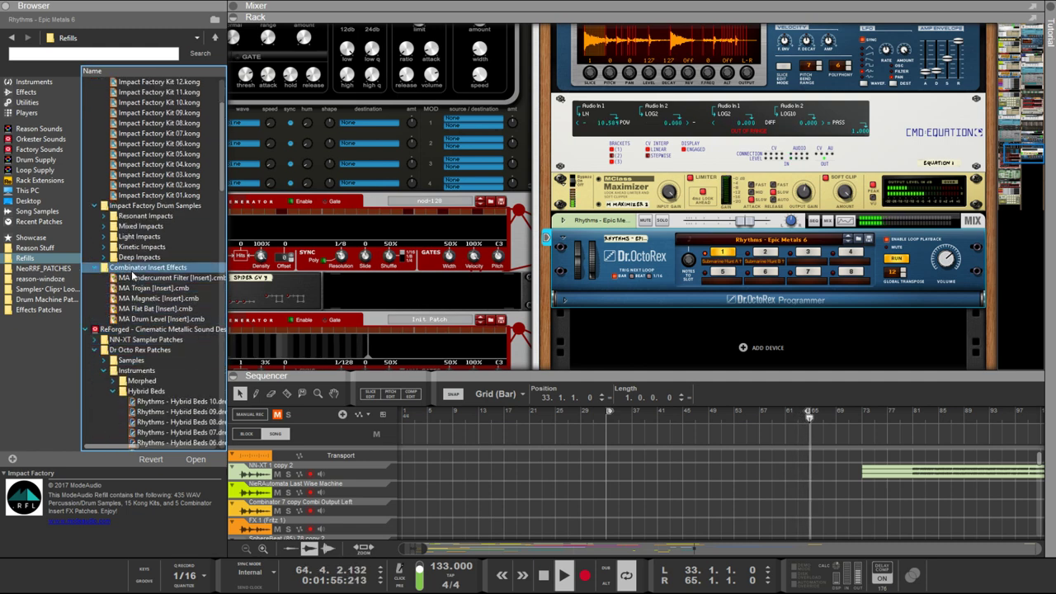
Browse the Dr Rex percussion and drum loop folders in the Reason Factory Sound Bank and expand the RnB HipHop drum loops
{"action": "left_click", "coordinate": [36, 153]}
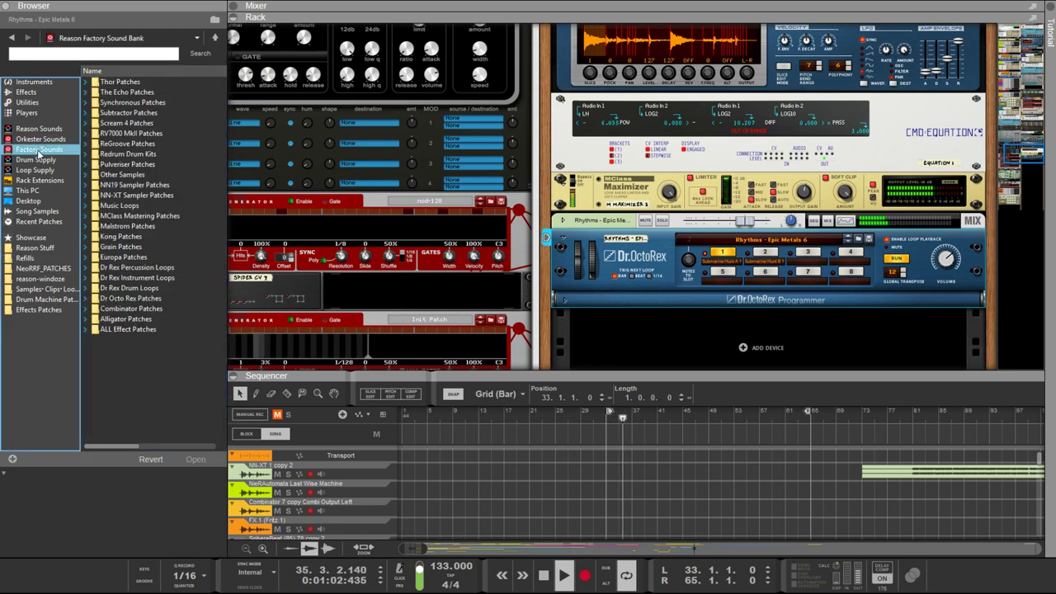
{"action": "left_click", "coordinate": [84, 289]}
{"action": "left_click", "coordinate": [87, 289]}
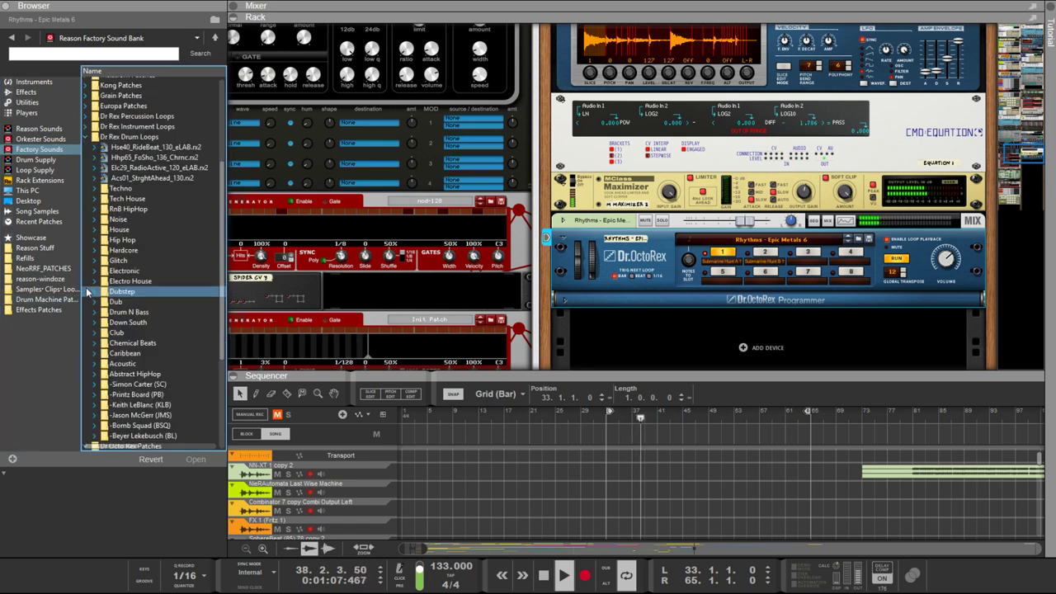
{"action": "left_click", "coordinate": [85, 120]}
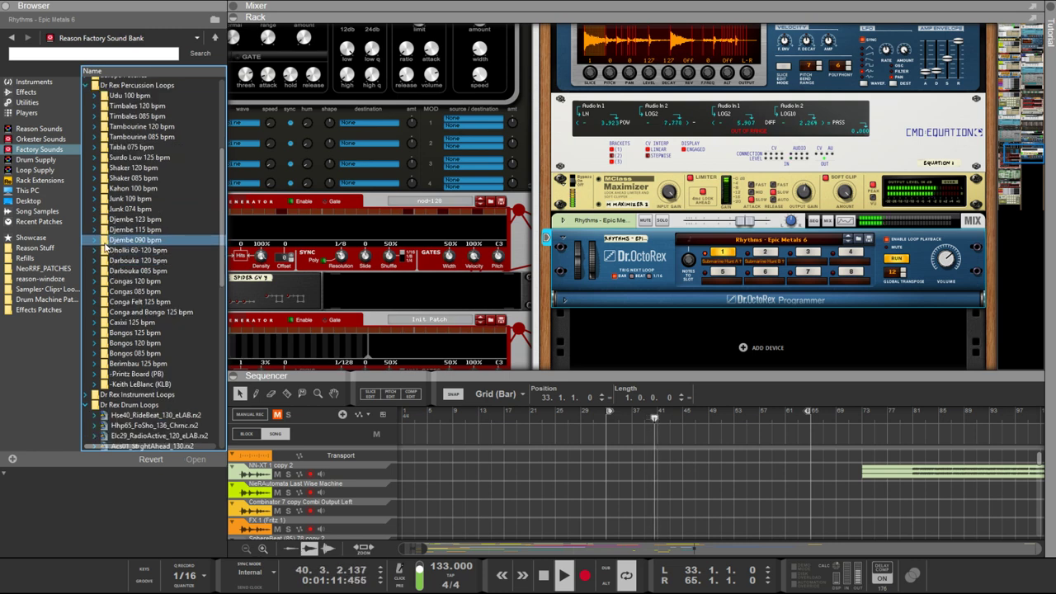
{"action": "scroll", "coordinate": [112, 259], "scroll_direction": "down", "scroll_amount": 7}
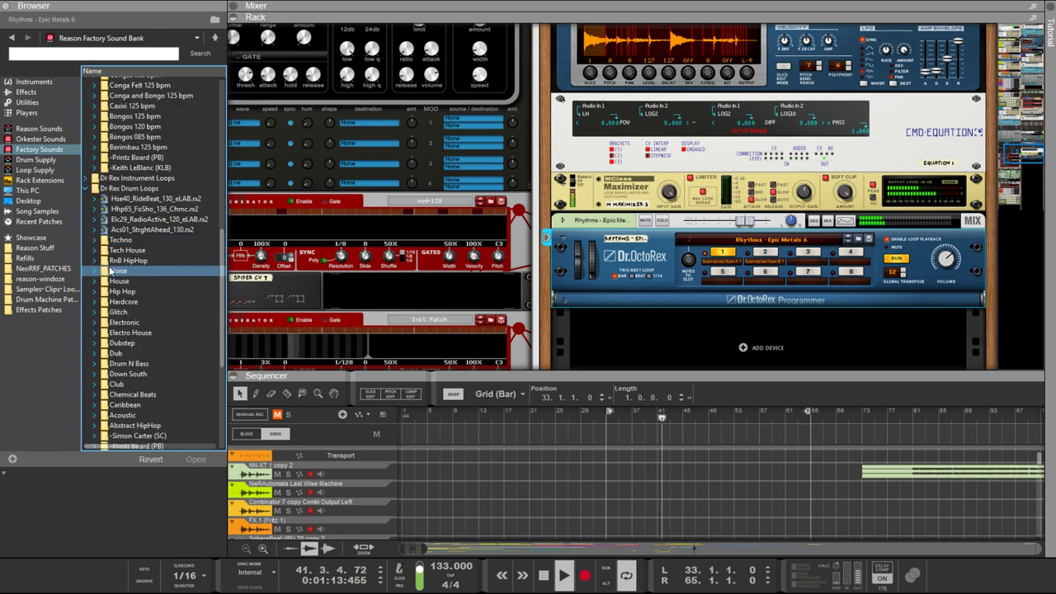
{"action": "scroll", "coordinate": [112, 270], "scroll_direction": "down", "scroll_amount": 2}
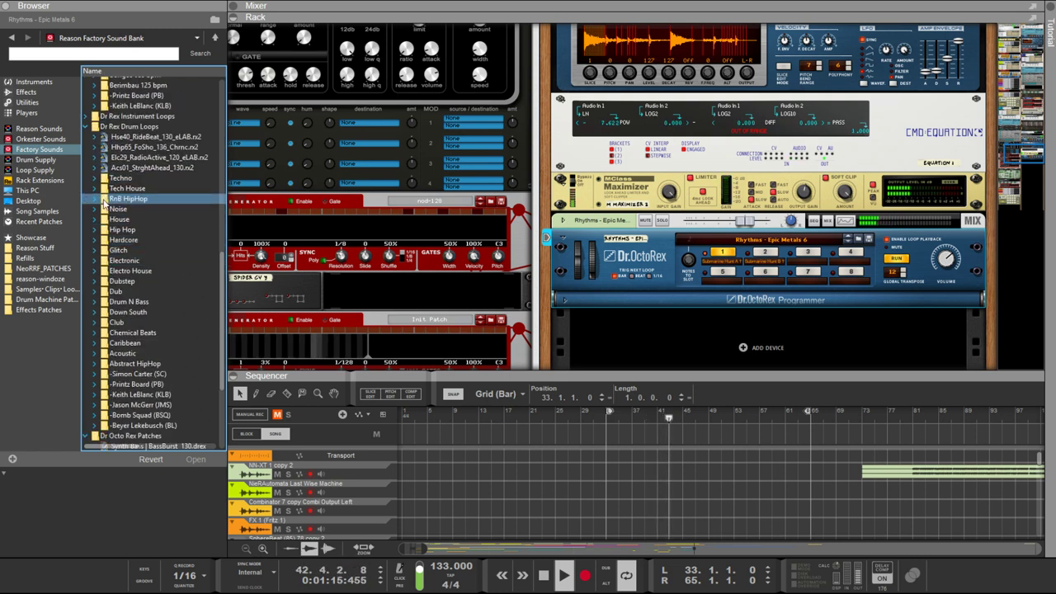
{"action": "left_click", "coordinate": [94, 200]}
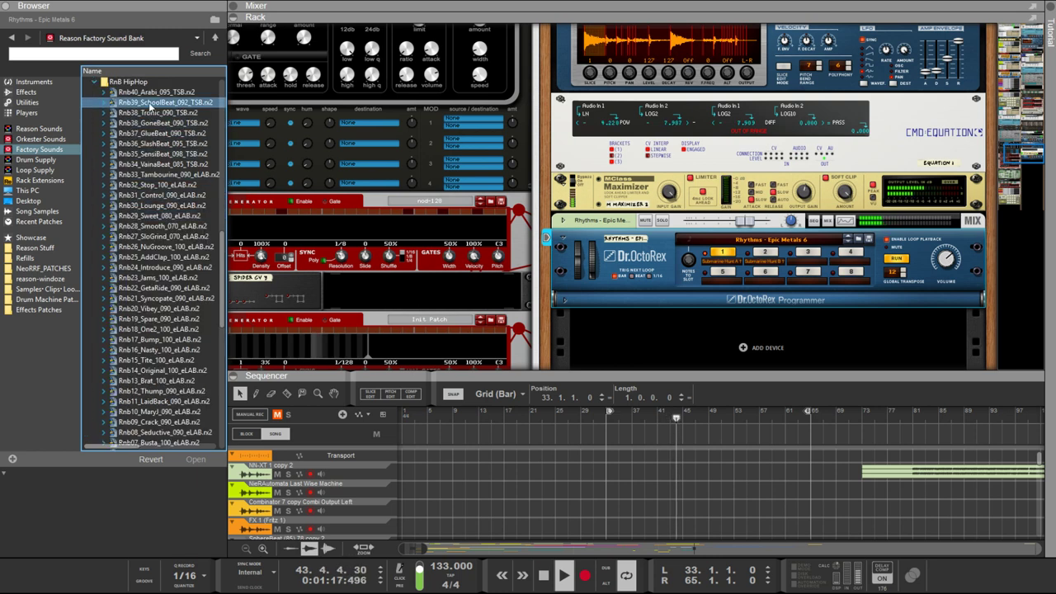
Browse the RnB HipHop loops and the Percussion patches in the Dr Octo Rex Patches folder
{"action": "scroll", "coordinate": [161, 234], "scroll_direction": "down", "scroll_amount": 2}
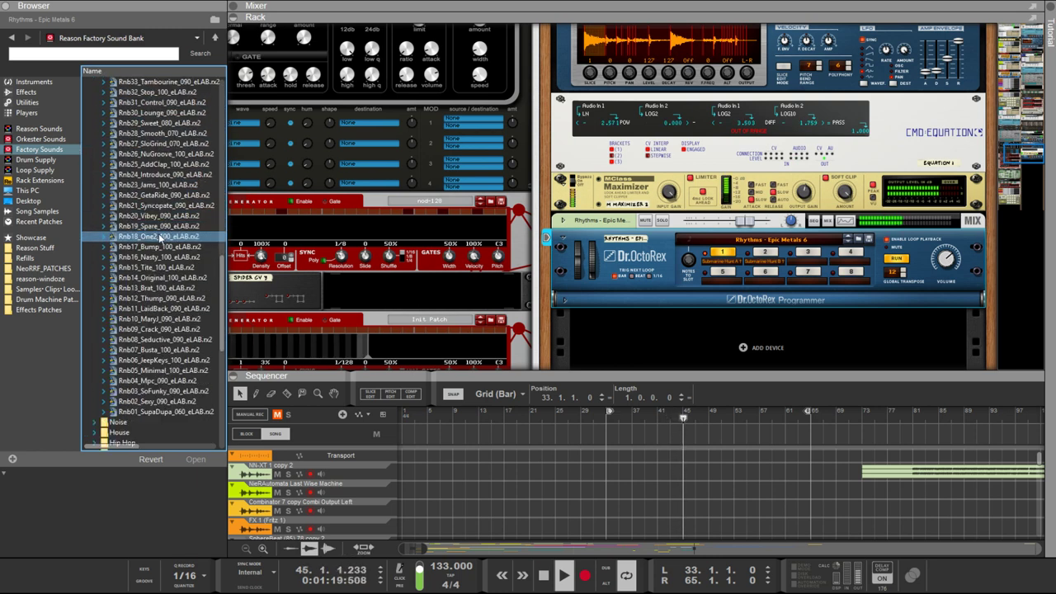
{"action": "scroll", "coordinate": [164, 280], "scroll_direction": "down", "scroll_amount": 4}
{"action": "scroll", "coordinate": [165, 286], "scroll_direction": "down", "scroll_amount": 8}
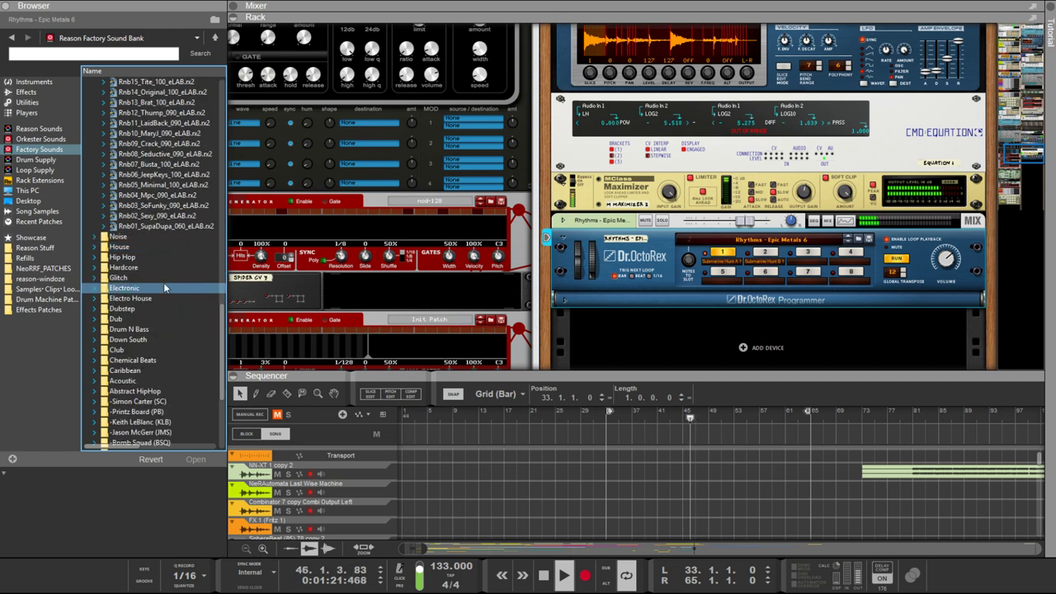
{"action": "double_click", "coordinate": [165, 285]}
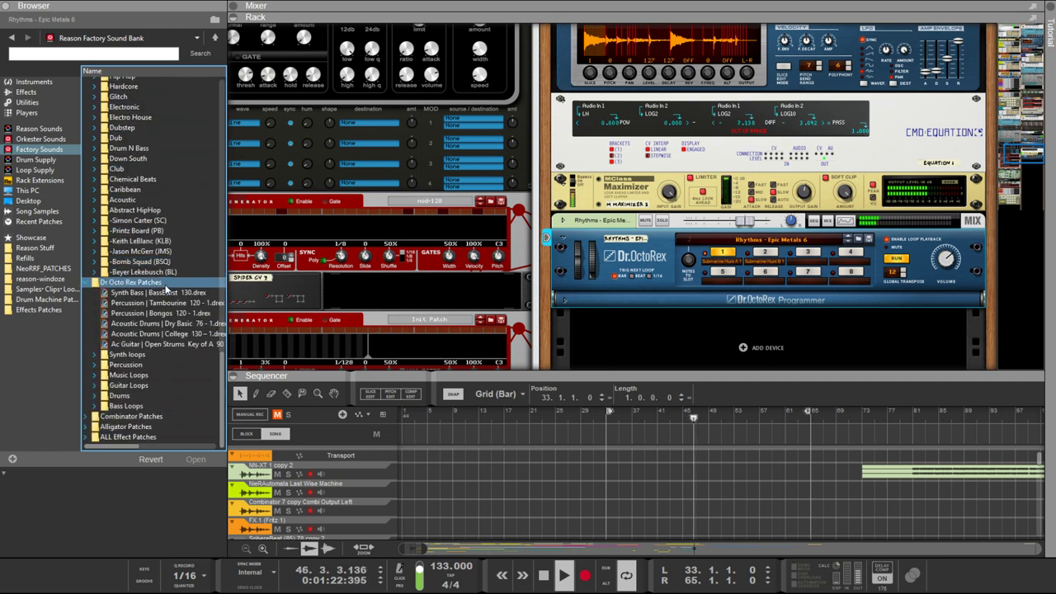
{"action": "left_click", "coordinate": [94, 366]}
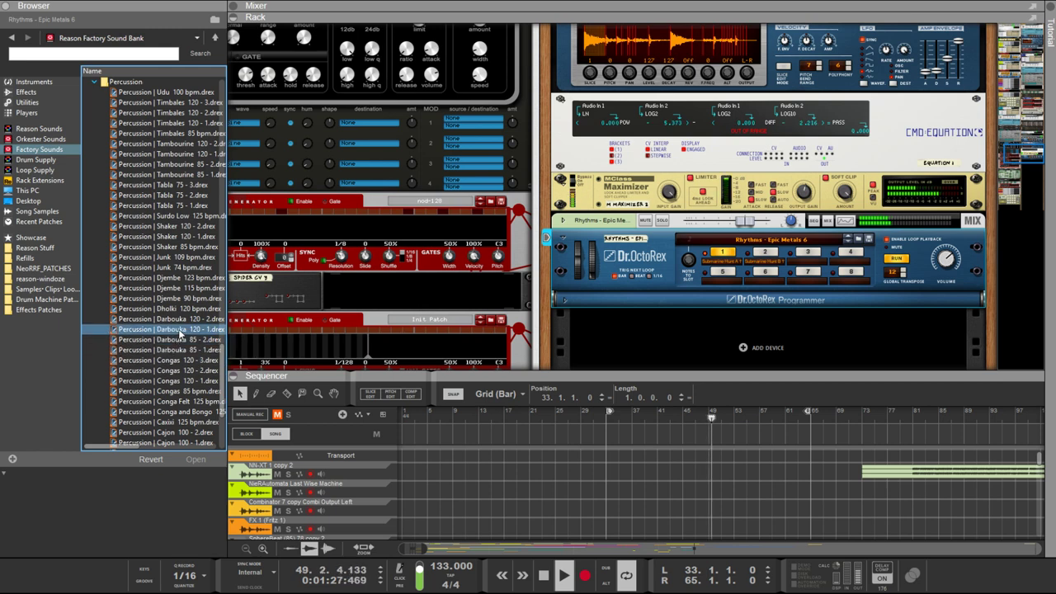
{"action": "scroll", "coordinate": [180, 333], "scroll_direction": "down", "scroll_amount": 5}
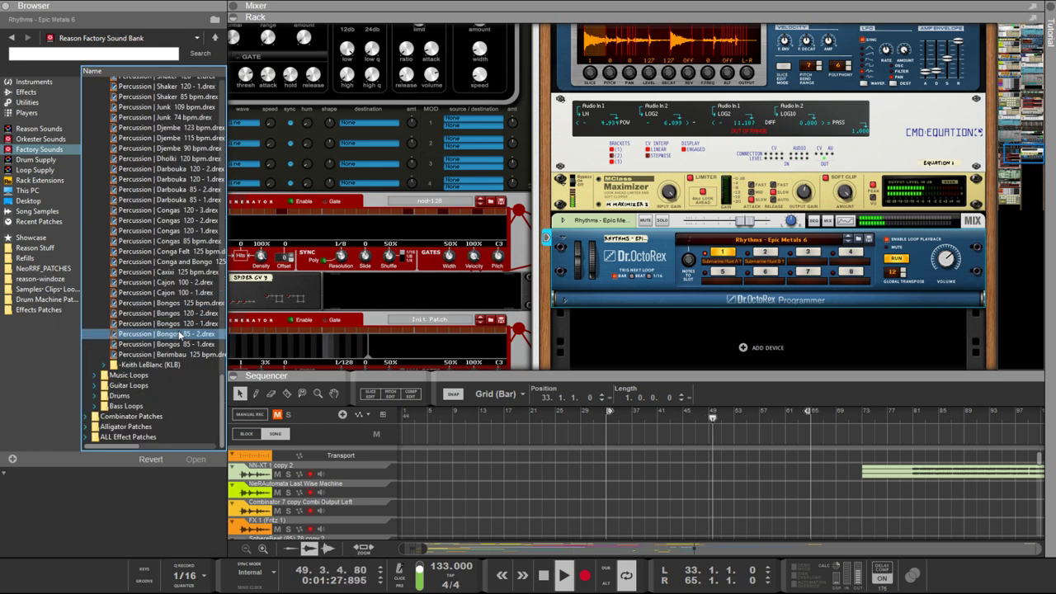
Look through the Dr Octo Rex drum patches, including the acoustic Reggae Dub and electronic Dubstep and Club folders
{"action": "left_click", "coordinate": [95, 395]}
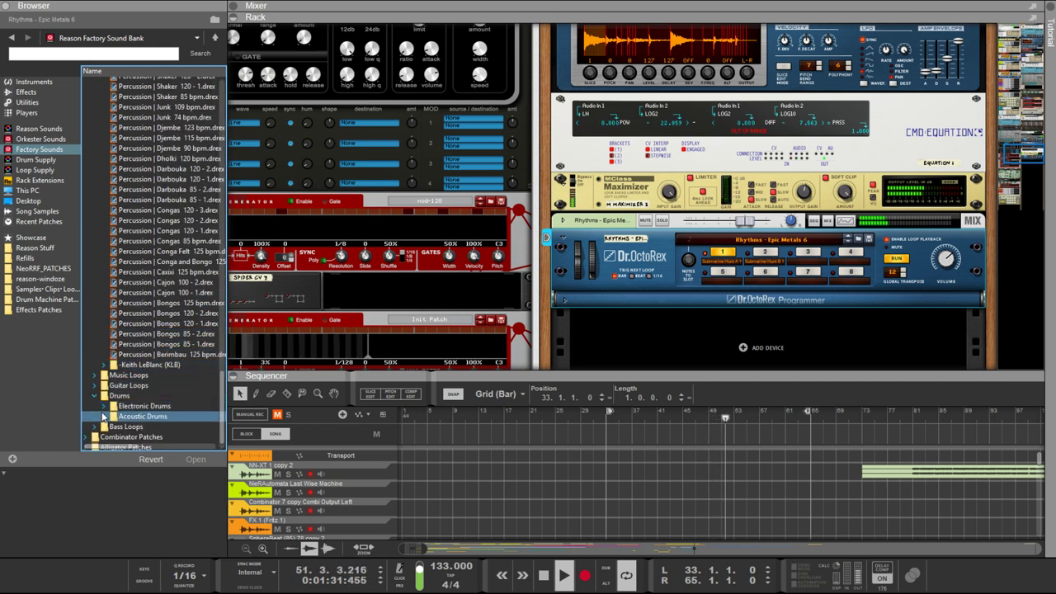
{"action": "left_click", "coordinate": [104, 416]}
{"action": "left_click", "coordinate": [105, 344]}
{"action": "scroll", "coordinate": [105, 349], "scroll_direction": "down", "scroll_amount": 3}
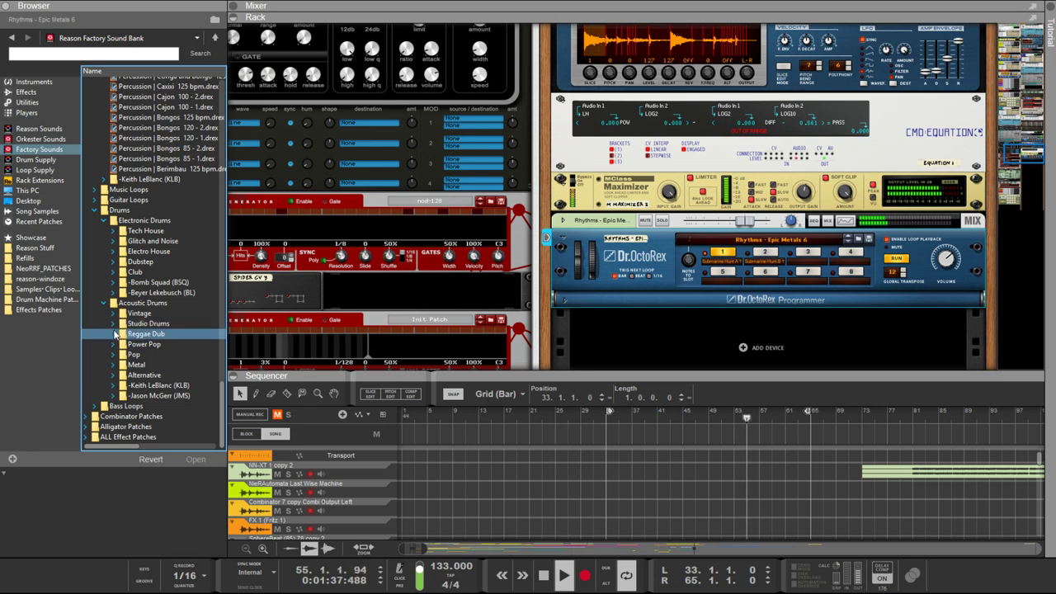
{"action": "left_click", "coordinate": [117, 333]}
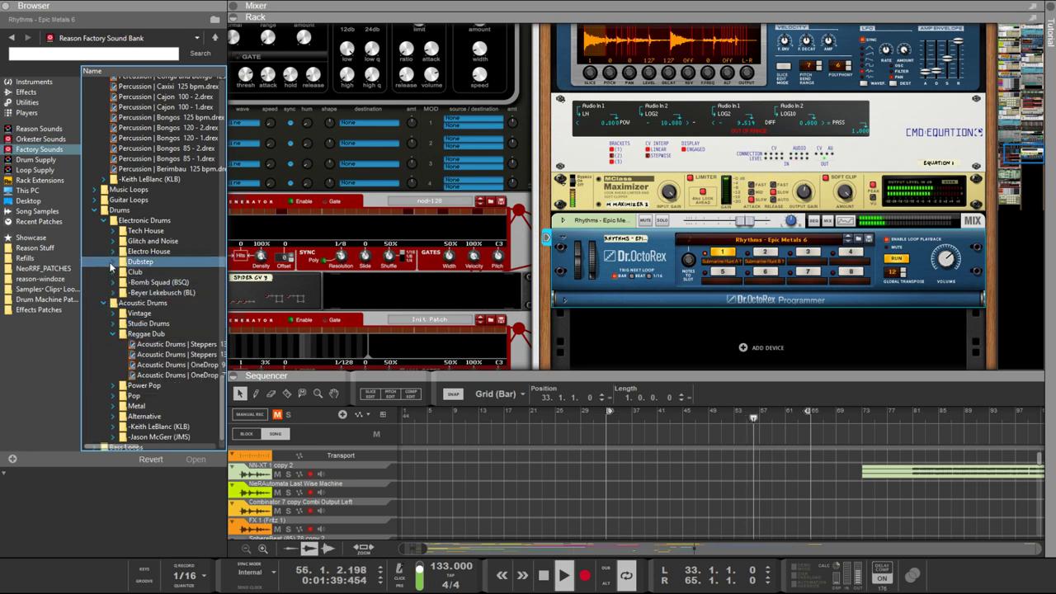
{"action": "left_click", "coordinate": [111, 262]}
{"action": "left_click", "coordinate": [113, 354]}
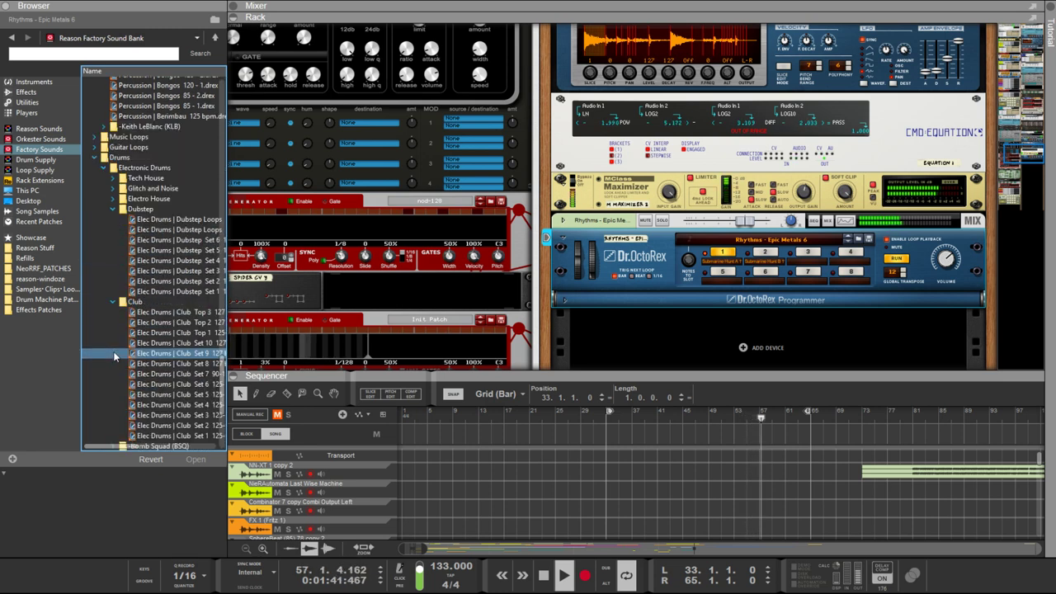
{"action": "scroll", "coordinate": [116, 215], "scroll_direction": "up", "scroll_amount": 10}
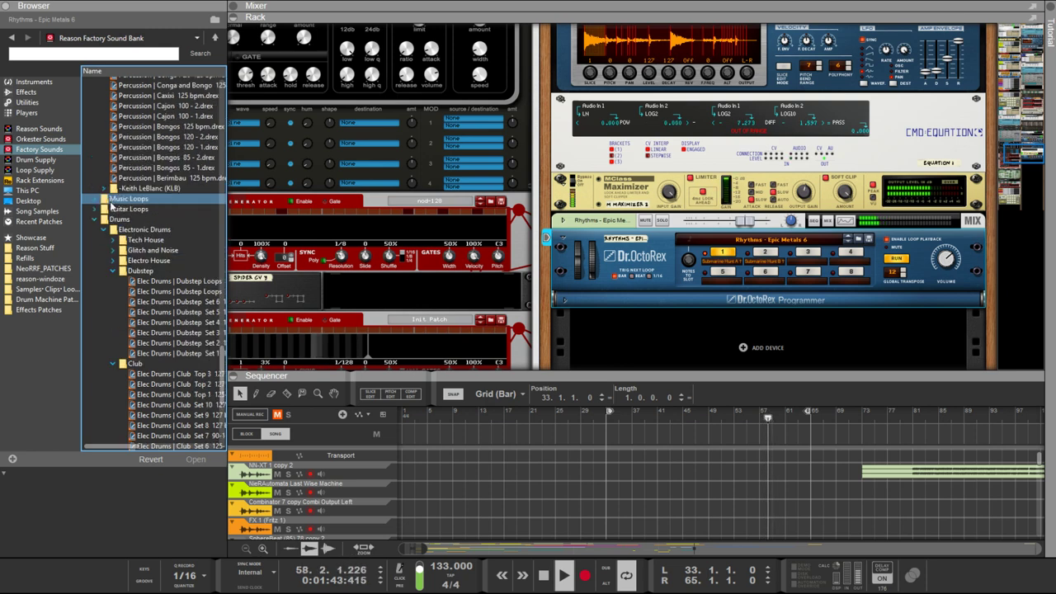
{"action": "scroll", "coordinate": [129, 324], "scroll_direction": "down", "scroll_amount": 10}
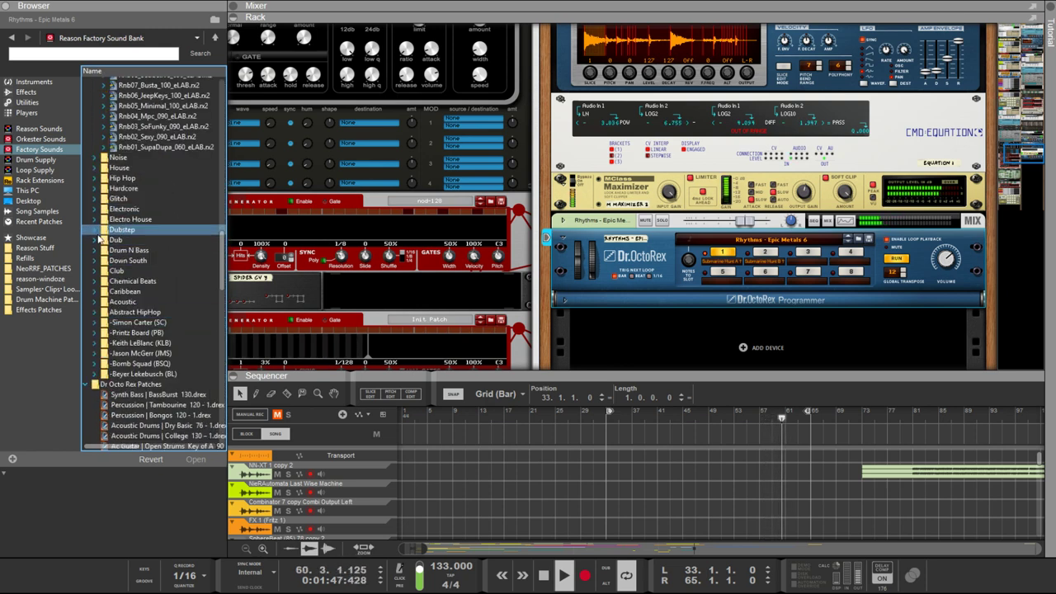
Audition the Dub REX loops, including Dub07_Meltdown_080_eLAB, Dub26_Vibration_070_eLAB and Dub25_DubCulture_070_eLAB
{"action": "left_click", "coordinate": [99, 239]}
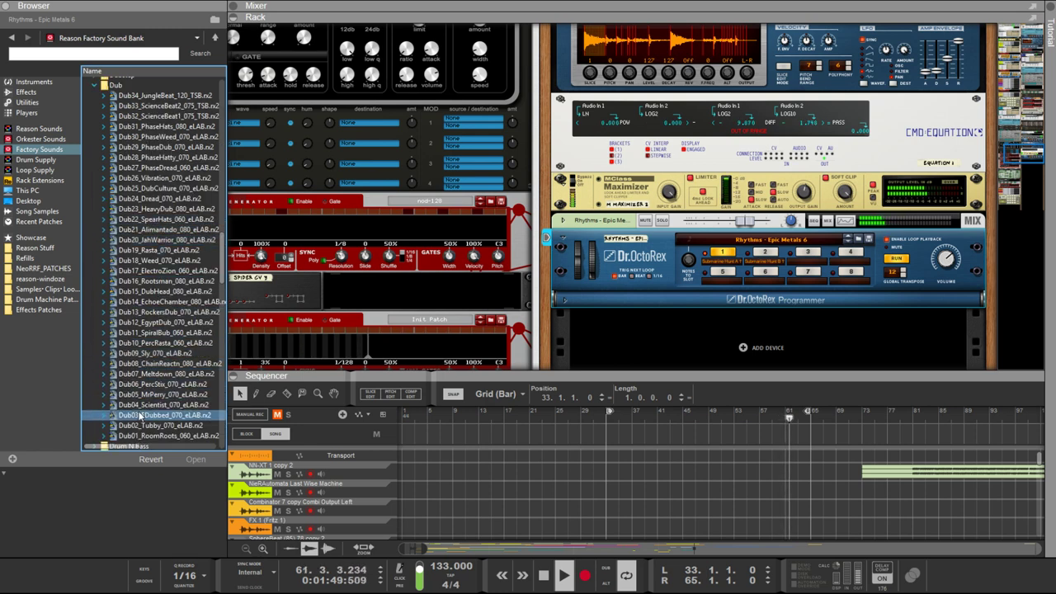
{"action": "left_click", "coordinate": [155, 375]}
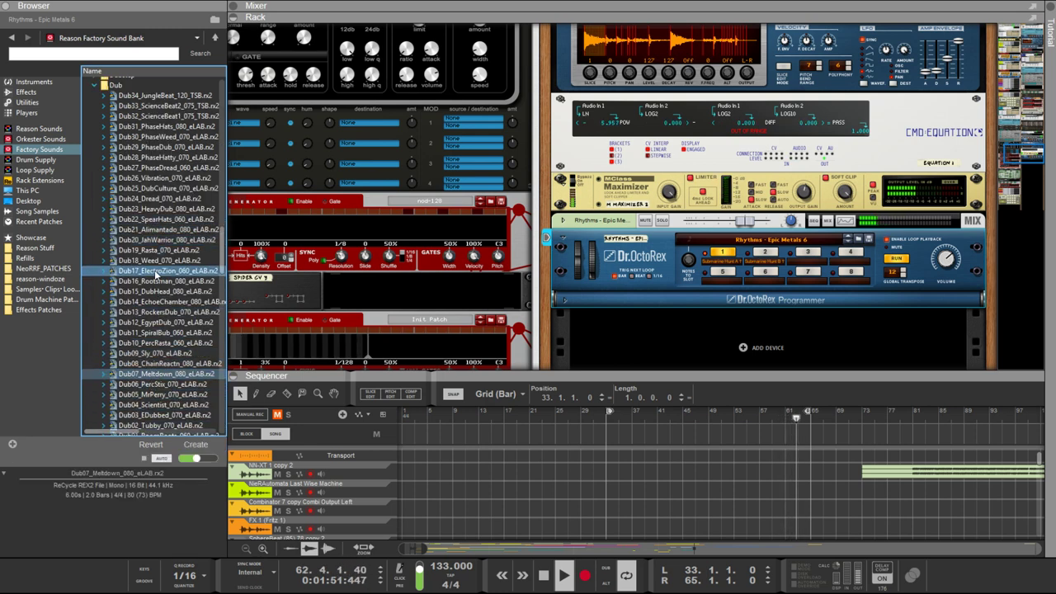
{"action": "left_click", "coordinate": [151, 188]}
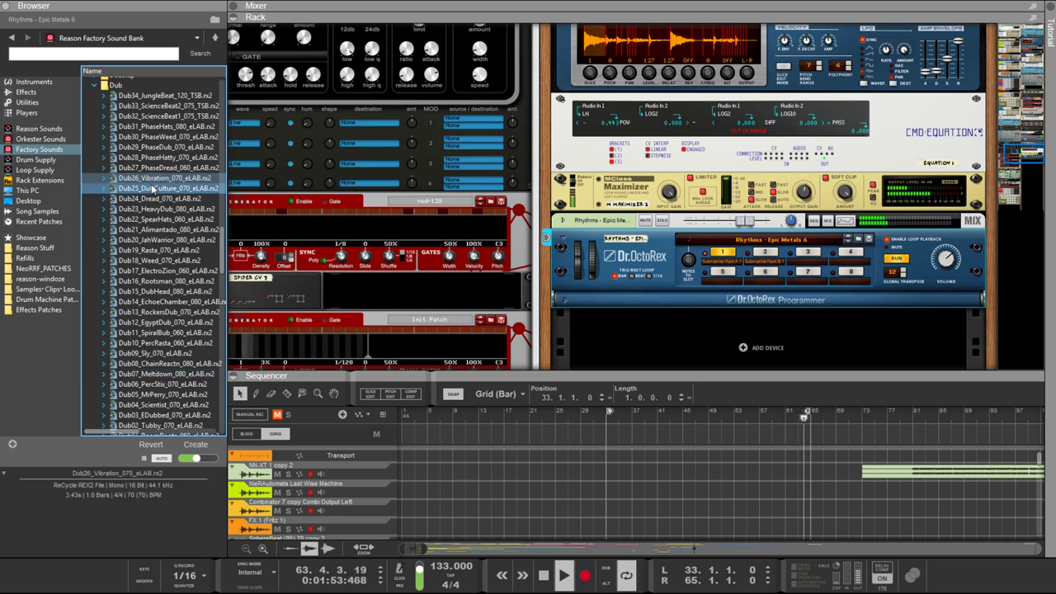
{"action": "scroll", "coordinate": [149, 216], "scroll_direction": "up", "scroll_amount": 4}
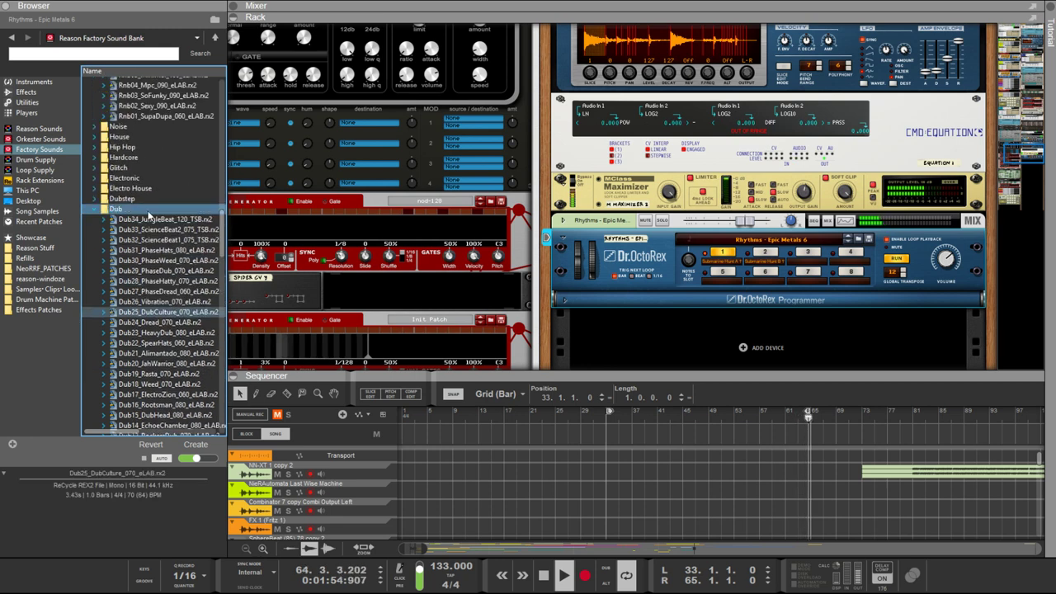
Examine the Dubstep REX loops and the contents of Set 1, Set 3, Set 4 and Set 6
{"action": "left_click", "coordinate": [91, 199]}
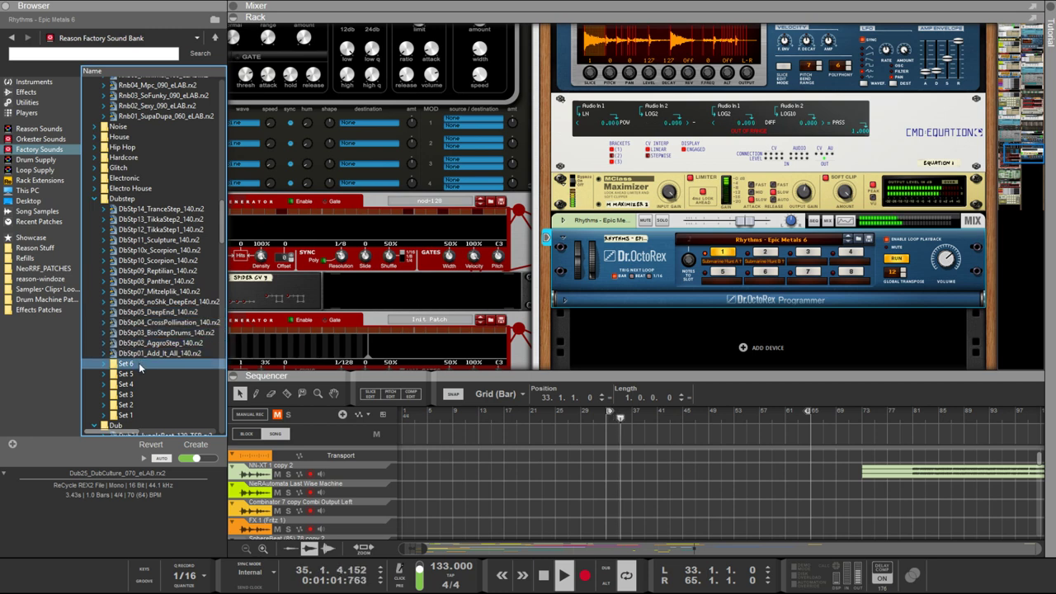
{"action": "scroll", "coordinate": [138, 393], "scroll_direction": "down", "scroll_amount": 5}
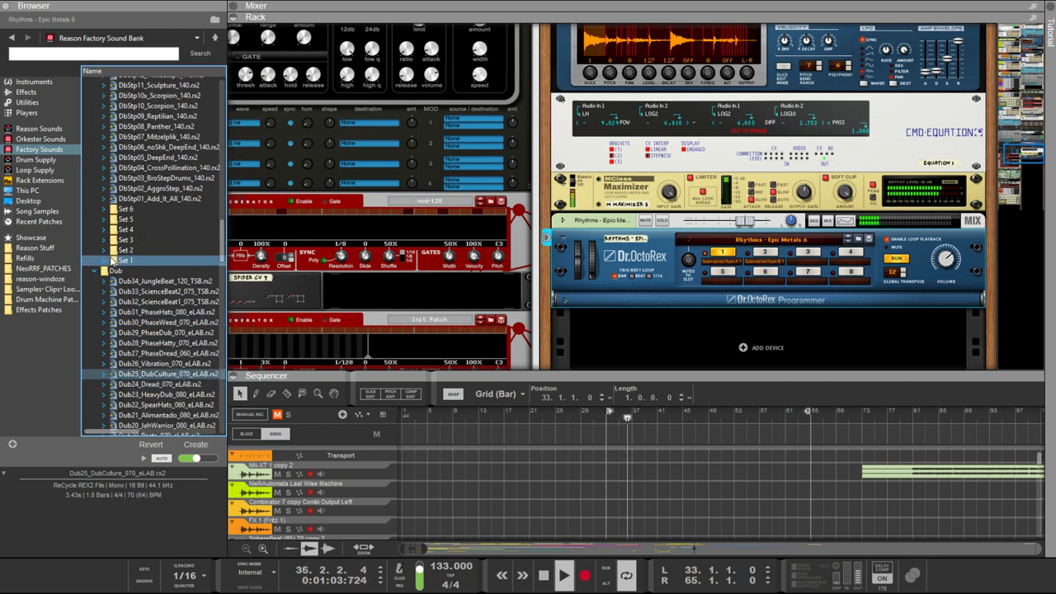
{"action": "left_click", "coordinate": [104, 260]}
{"action": "left_click", "coordinate": [104, 239]}
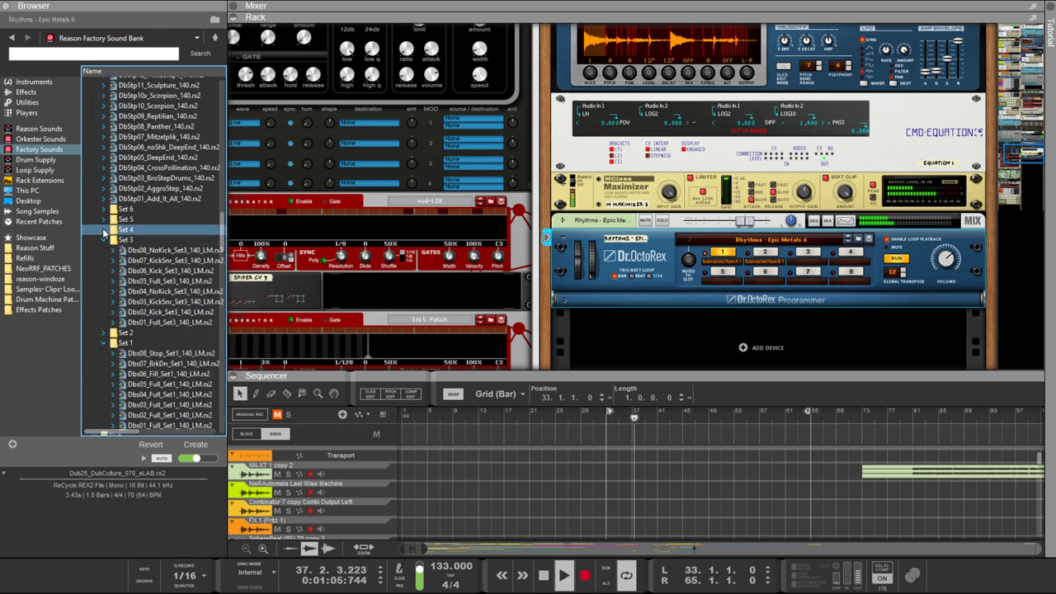
{"action": "left_click", "coordinate": [104, 230]}
{"action": "left_click", "coordinate": [100, 209]}
{"action": "scroll", "coordinate": [93, 221], "scroll_direction": "up", "scroll_amount": 6}
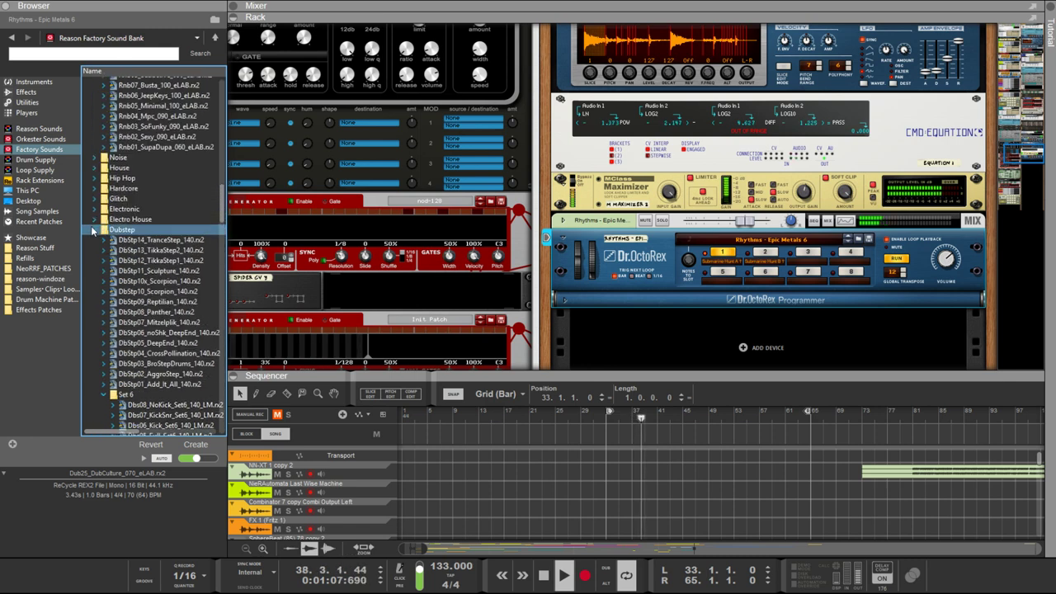
Look through the Hardcore and Hip Hop REX loop folders for a loop, checking Hco17_Butcher_150_eLAB
{"action": "left_click", "coordinate": [94, 191]}
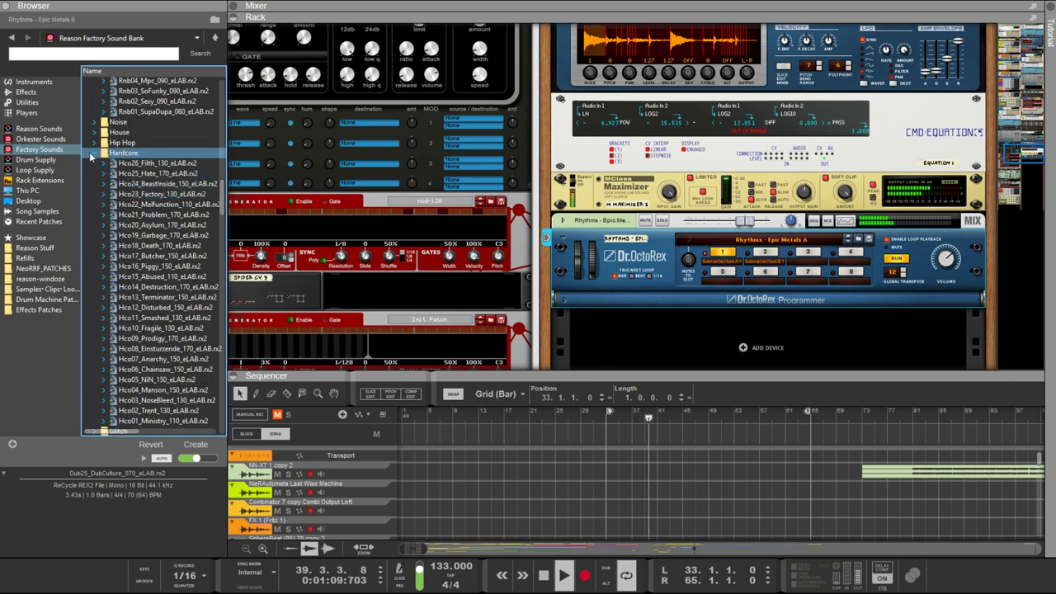
{"action": "left_click", "coordinate": [137, 256]}
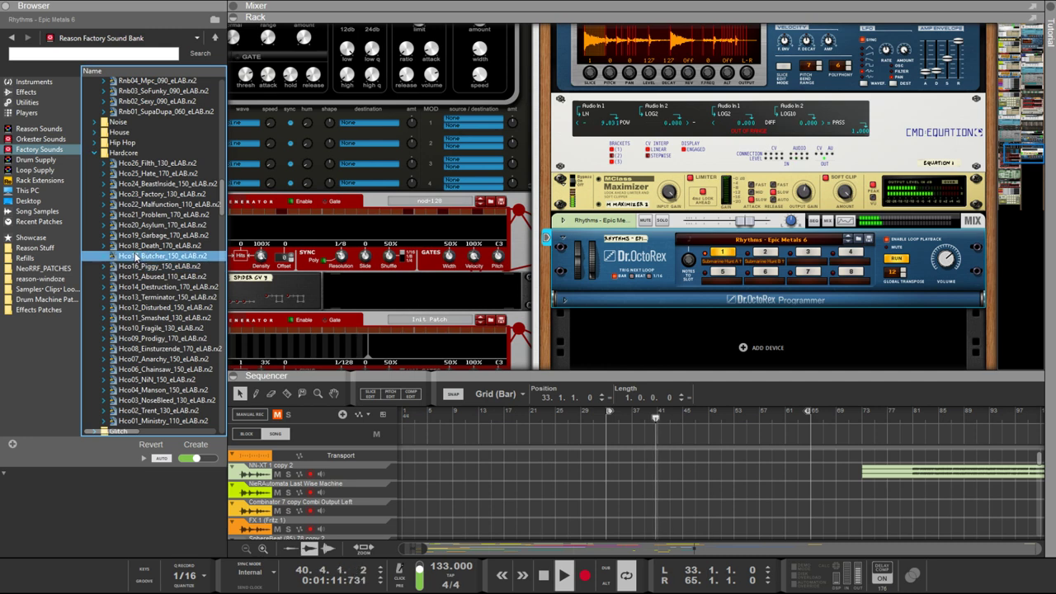
{"action": "left_click", "coordinate": [120, 143]}
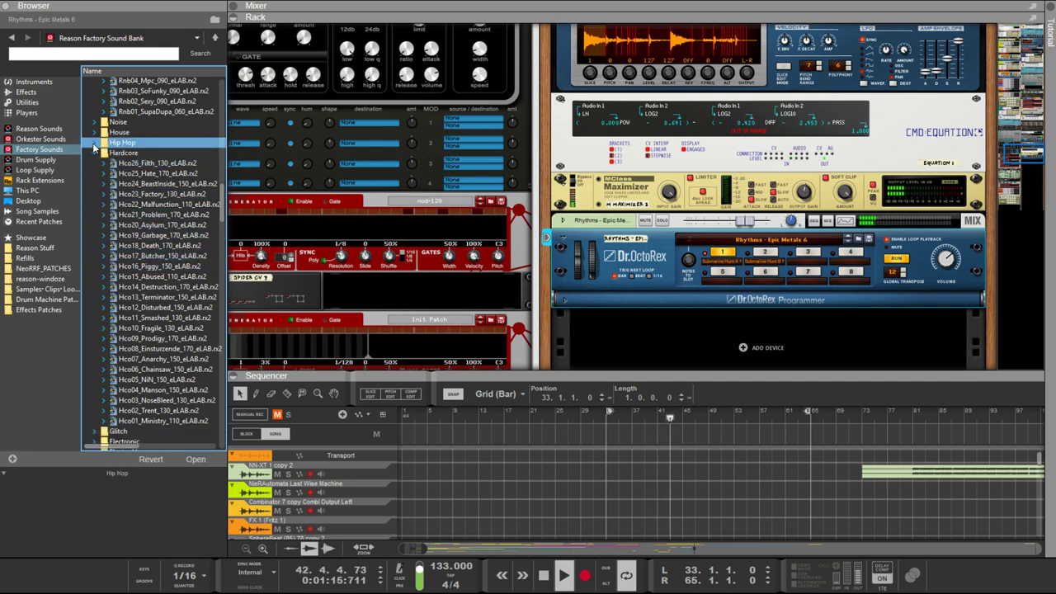
{"action": "left_click", "coordinate": [94, 146]}
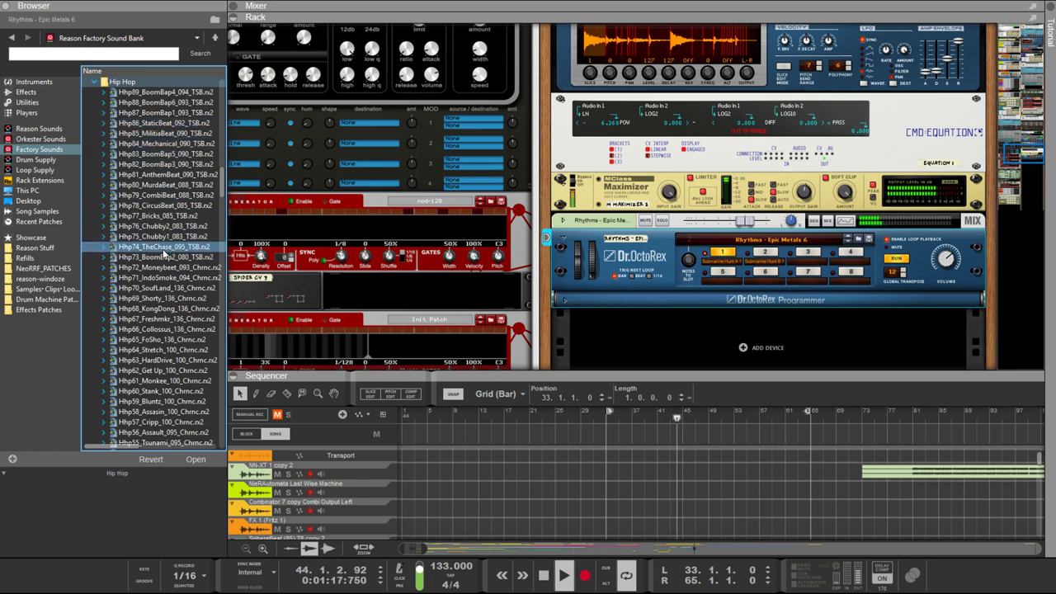
{"action": "scroll", "coordinate": [169, 246], "scroll_direction": "down", "scroll_amount": 2}
{"action": "left_click", "coordinate": [175, 237]}
{"action": "key", "text": "Down"}
{"action": "key", "text": "Down"}
{"action": "key", "text": "Down"}
{"action": "key", "text": "Down"}
{"action": "key", "text": "Down"}
{"action": "key", "text": "Down"}
{"action": "key", "text": "Down"}
{"action": "key", "text": "Down"}
{"action": "key", "text": "Down"}
{"action": "key", "text": "Down"}
{"action": "key", "text": "Down"}
{"action": "key", "text": "Down"}
{"action": "key", "text": "Down"}
{"action": "key", "text": "Down"}
{"action": "key", "text": "Down"}
{"action": "key", "text": "Down"}
{"action": "key", "text": "Down"}
{"action": "key", "text": "Down"}
{"action": "key", "text": "Down"}
{"action": "key", "text": "Down"}
{"action": "scroll", "coordinate": [172, 243], "scroll_direction": "down", "scroll_amount": 12}
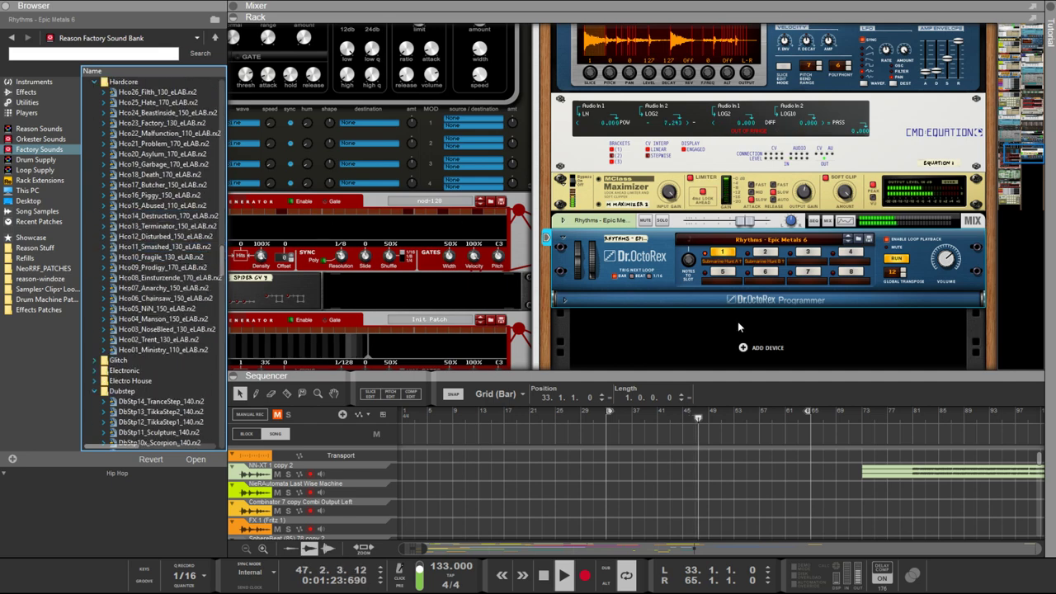
Enlarge the sequencer and give the first NN-XT 1 copy 2 clip a long fade-in and fade-out that meet around mid-clip
{"action": "left_click_drag", "start_coordinate": [738, 357], "coordinate": [734, 111]}
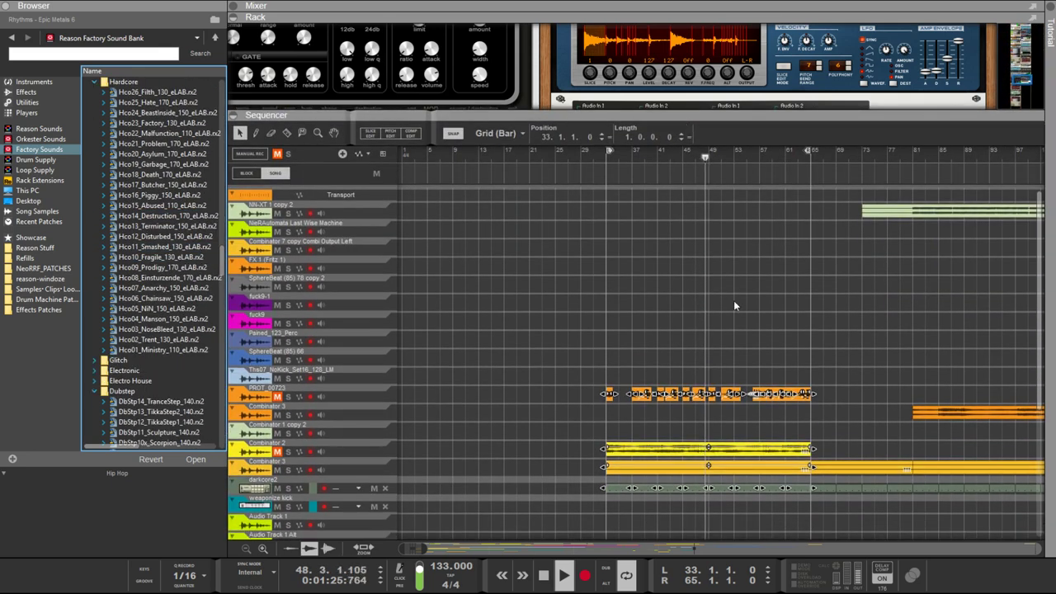
{"action": "scroll", "coordinate": [799, 353], "scroll_direction": "down", "scroll_amount": 2}
{"action": "scroll", "coordinate": [799, 355], "scroll_direction": "down", "scroll_amount": 2}
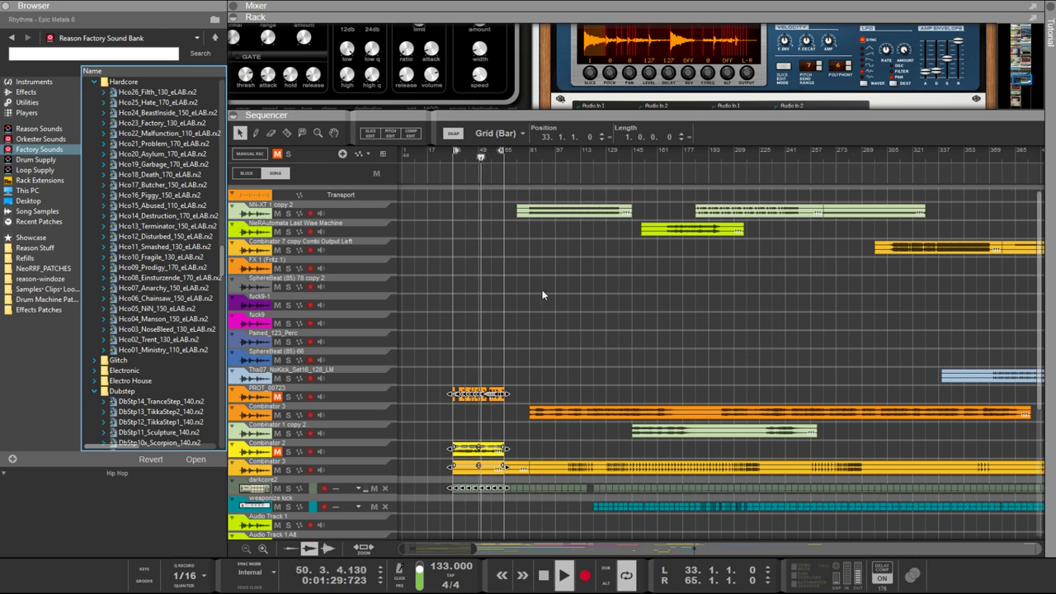
{"action": "left_click", "coordinate": [539, 211]}
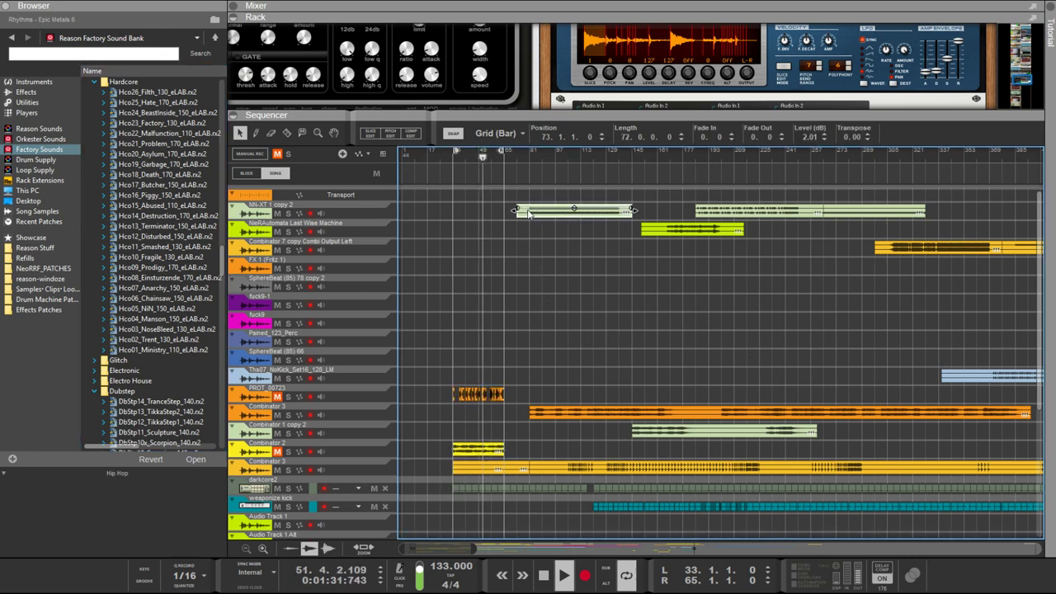
{"action": "left_click_drag", "start_coordinate": [552, 207], "coordinate": [567, 208]}
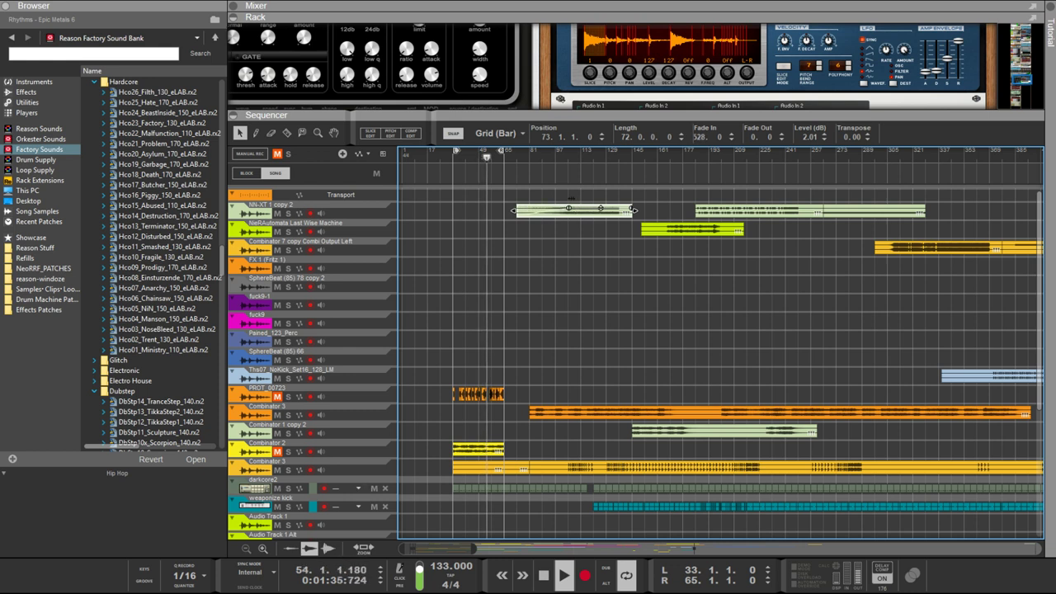
{"action": "left_click_drag", "start_coordinate": [584, 192], "coordinate": [620, 208]}
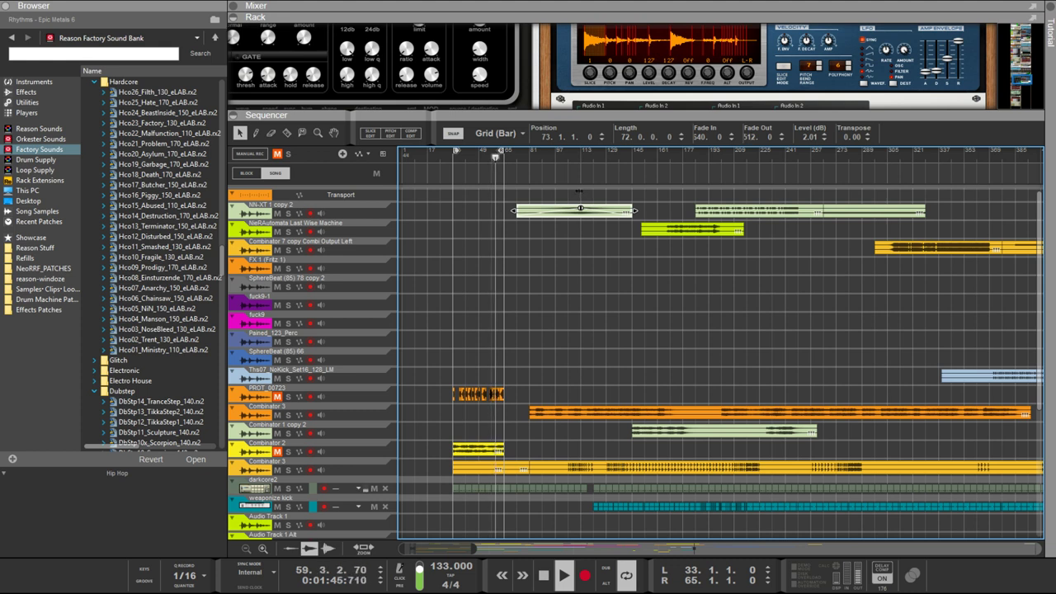
Add a long fade-in to the orange Combinator 3 clip, reaching to about bar 145
{"action": "left_click", "coordinate": [530, 414]}
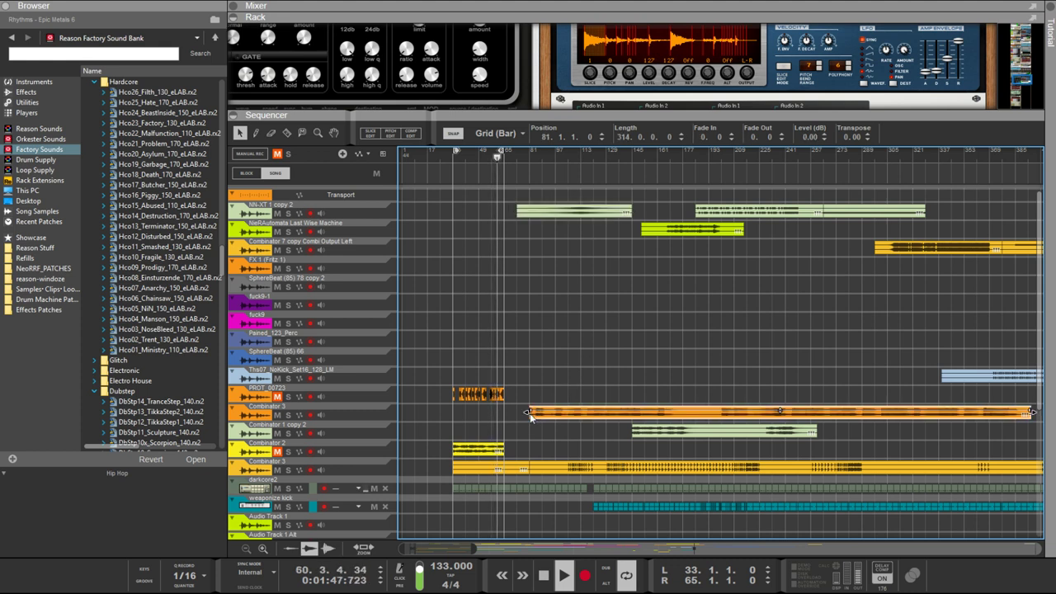
{"action": "left_click_drag", "start_coordinate": [531, 410], "coordinate": [569, 409]}
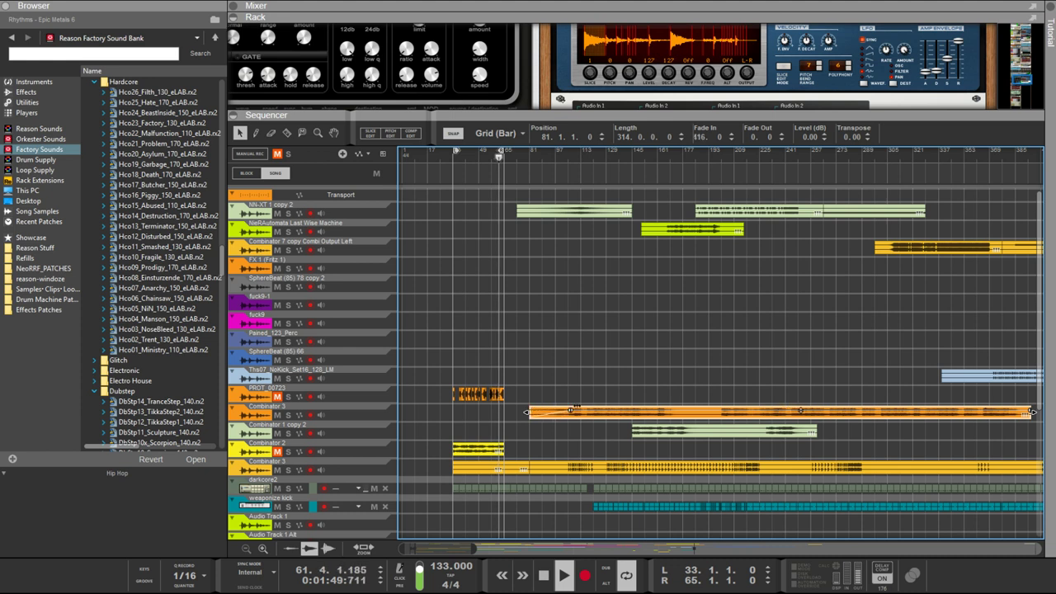
{"action": "left_click_drag", "start_coordinate": [641, 394], "coordinate": [633, 393]}
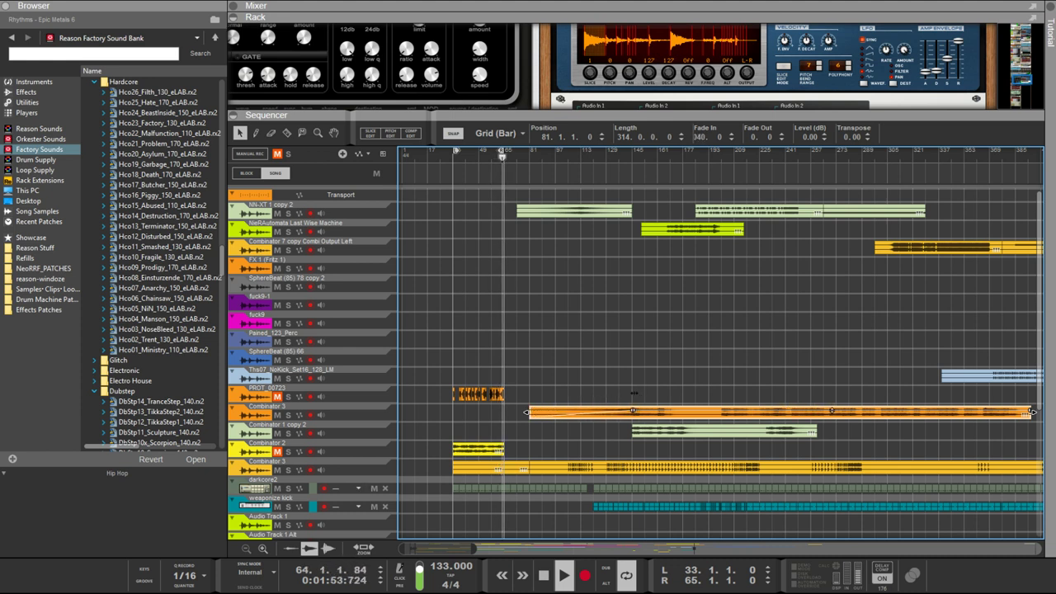
Split the orange Combinator 3 clip with the Razor tool to isolate a 127-bar section starting at bar 146
{"action": "key", "text": "r"}
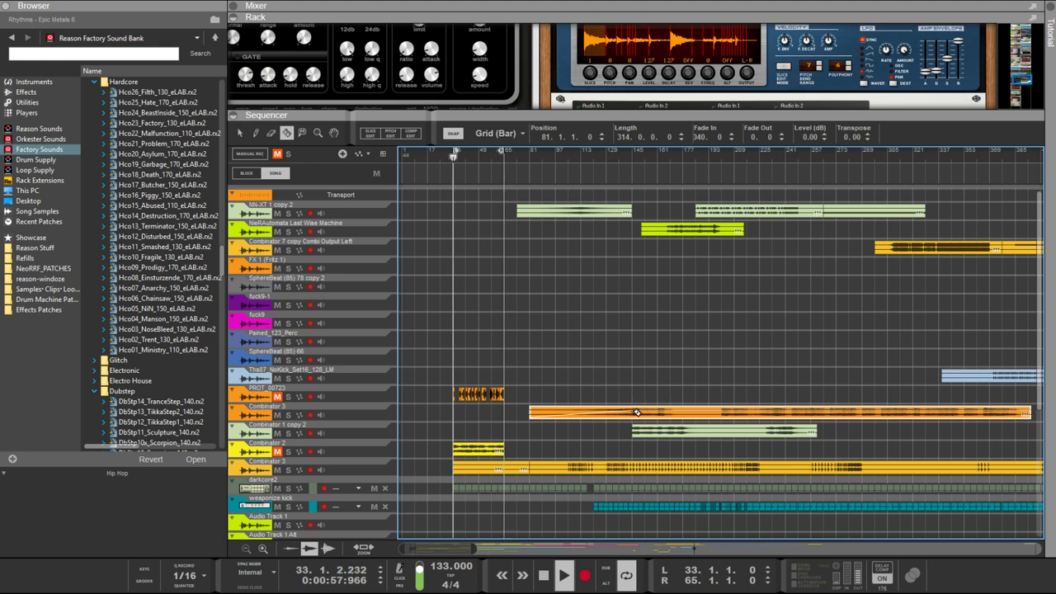
{"action": "left_click_drag", "start_coordinate": [636, 412], "coordinate": [841, 429]}
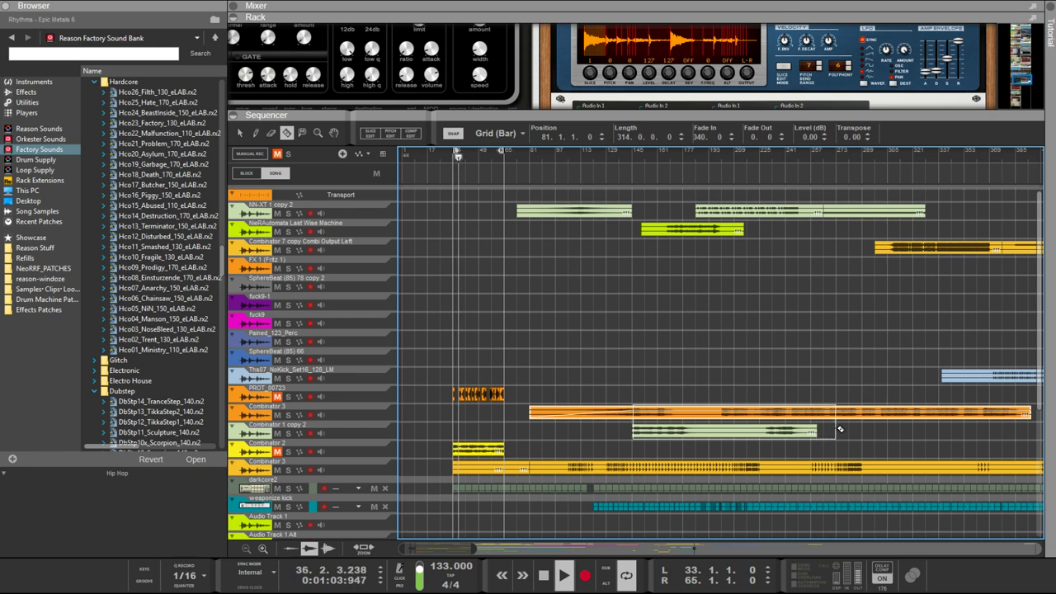
{"action": "left_click_drag", "start_coordinate": [839, 429], "coordinate": [839, 430]}
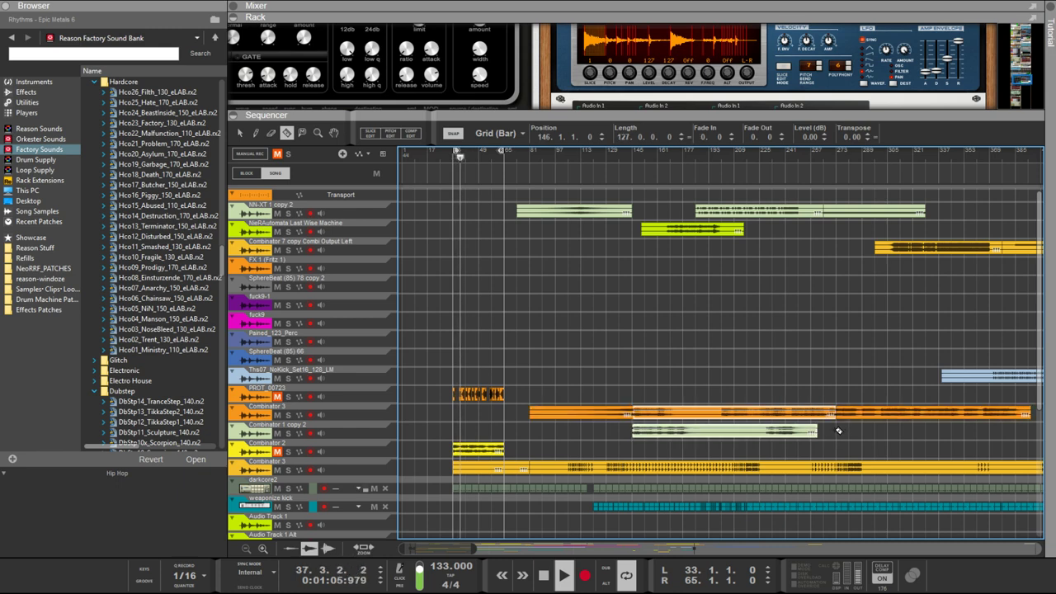
Try building an intro from bar 1 with shortened copies of the orange Combinator 3 section and Combinator 1 copy 2 clip, extending the Combinator 2 clip
{"action": "key", "text": "q"}
{"action": "left_click_drag", "start_coordinate": [677, 437], "coordinate": [319, 437]}
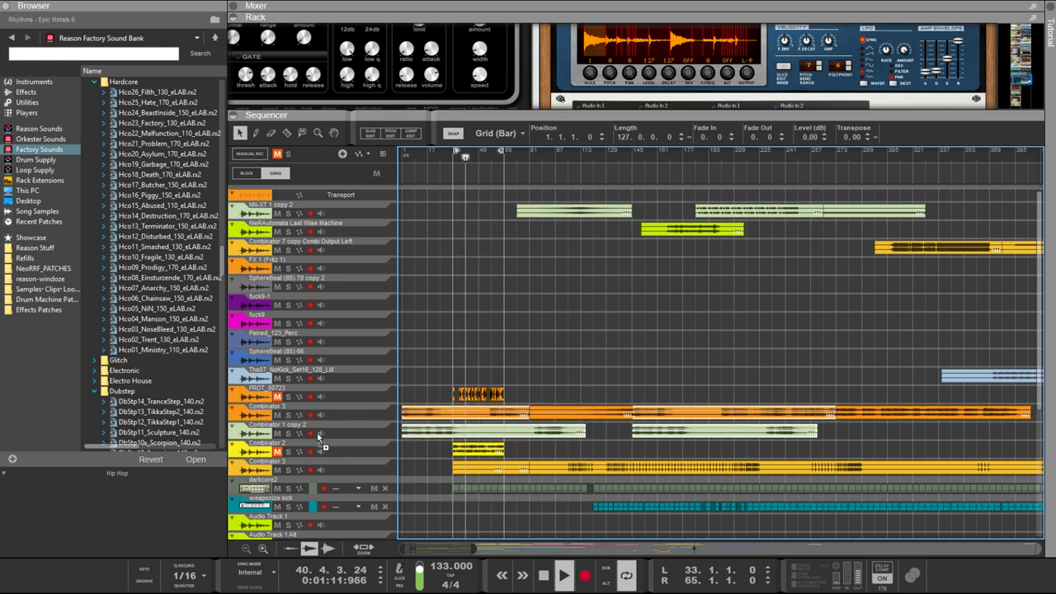
{"action": "left_click", "coordinate": [318, 438]}
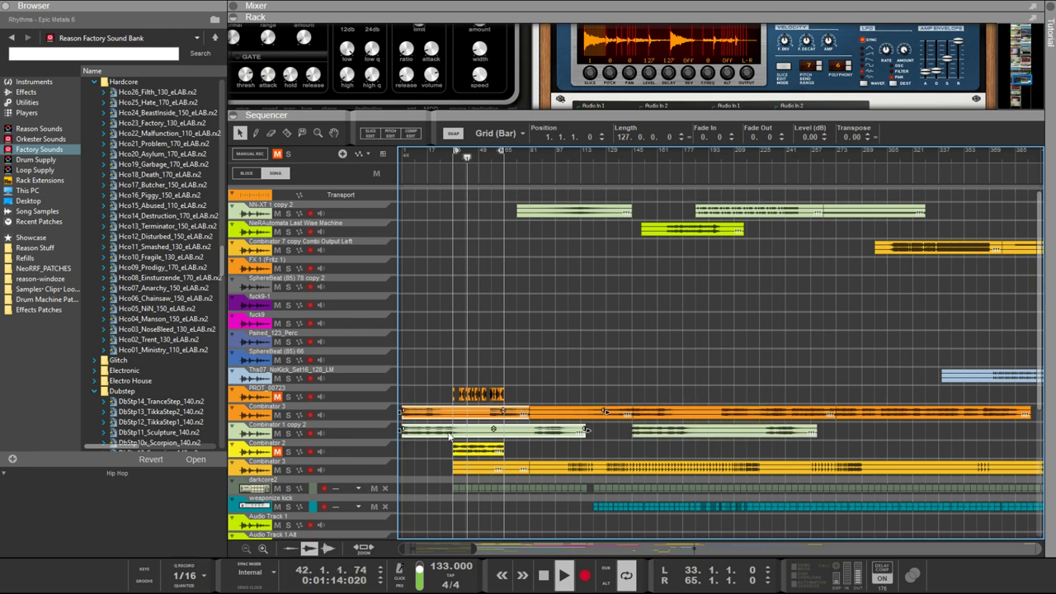
{"action": "left_click_drag", "start_coordinate": [585, 431], "coordinate": [475, 432]}
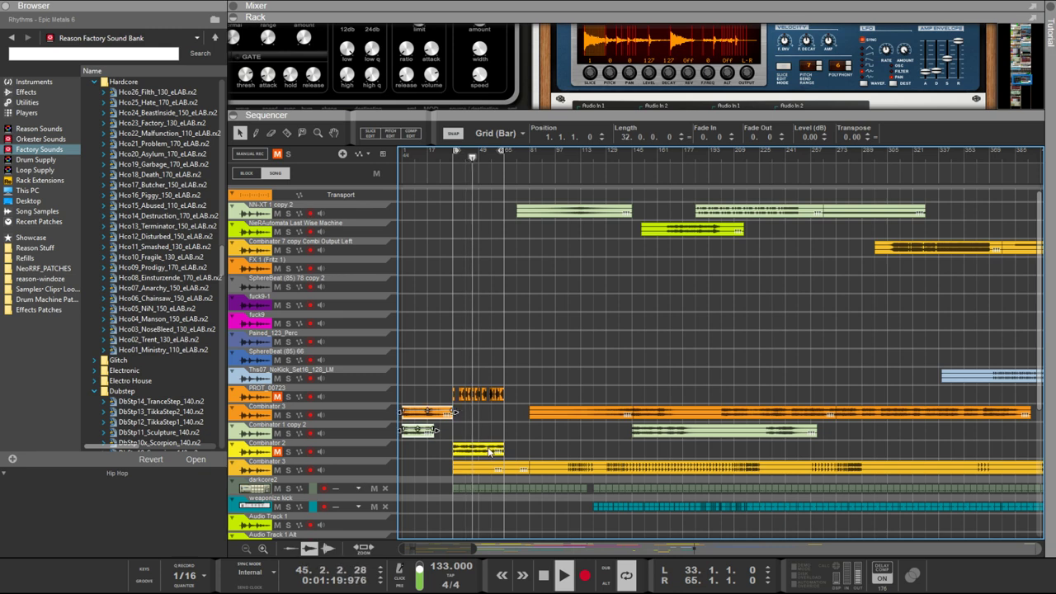
{"action": "left_click", "coordinate": [478, 448]}
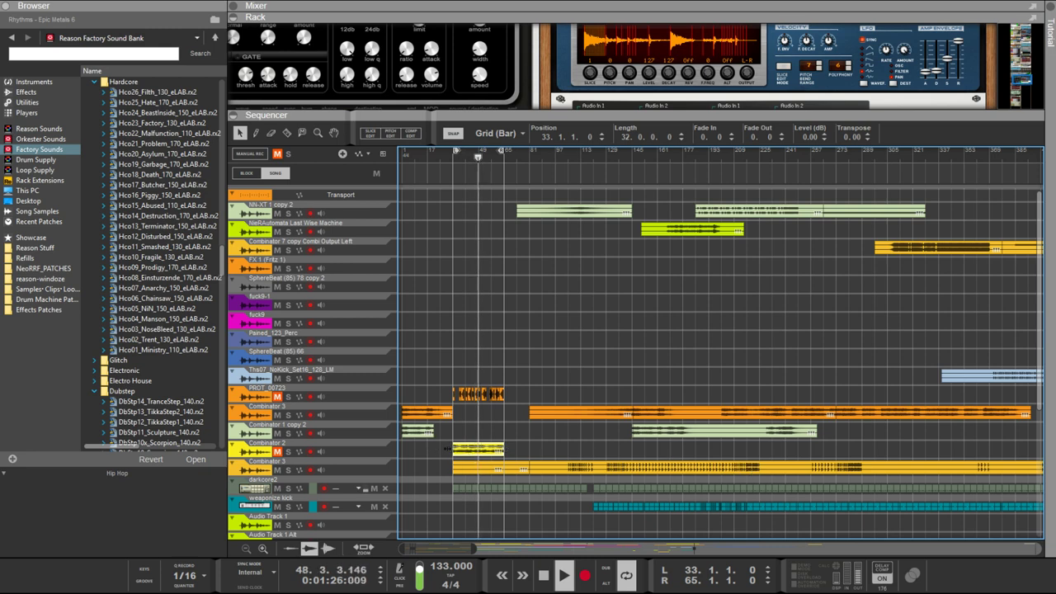
{"action": "left_click_drag", "start_coordinate": [452, 449], "coordinate": [401, 449]}
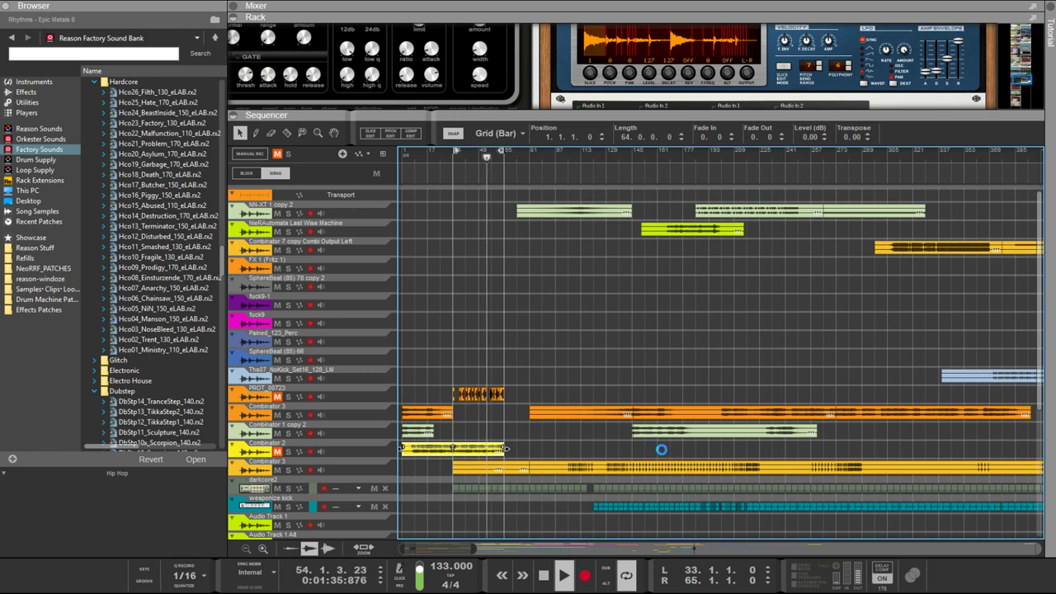
Undo the intro clip edits and the earlier splits of the orange Combinator 3 clip
{"action": "key", "text": "ctrl+z"}
{"action": "key", "text": "ctrl+z"}
{"action": "key", "text": "ctrl+z"}
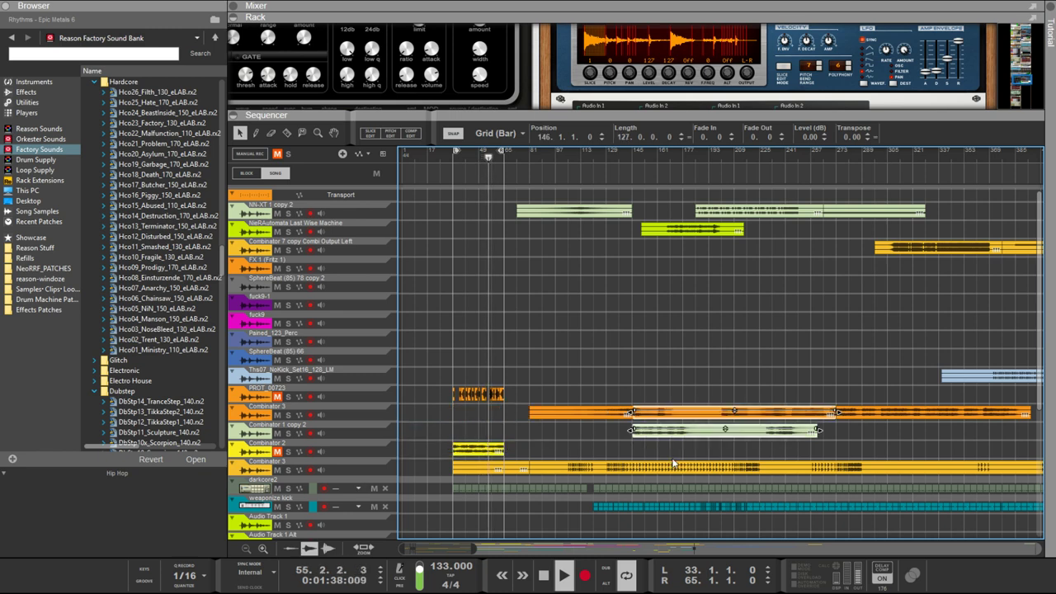
{"action": "left_click", "coordinate": [654, 447]}
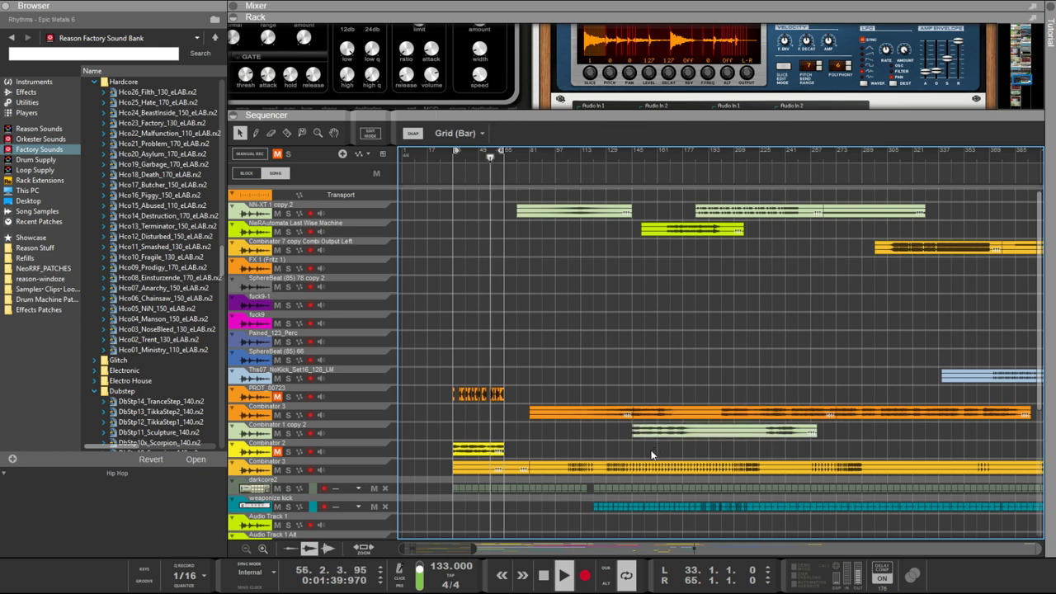
{"action": "scroll", "coordinate": [651, 449], "scroll_direction": "up", "scroll_amount": 4}
{"action": "scroll", "coordinate": [647, 455], "scroll_direction": "down", "scroll_amount": 3}
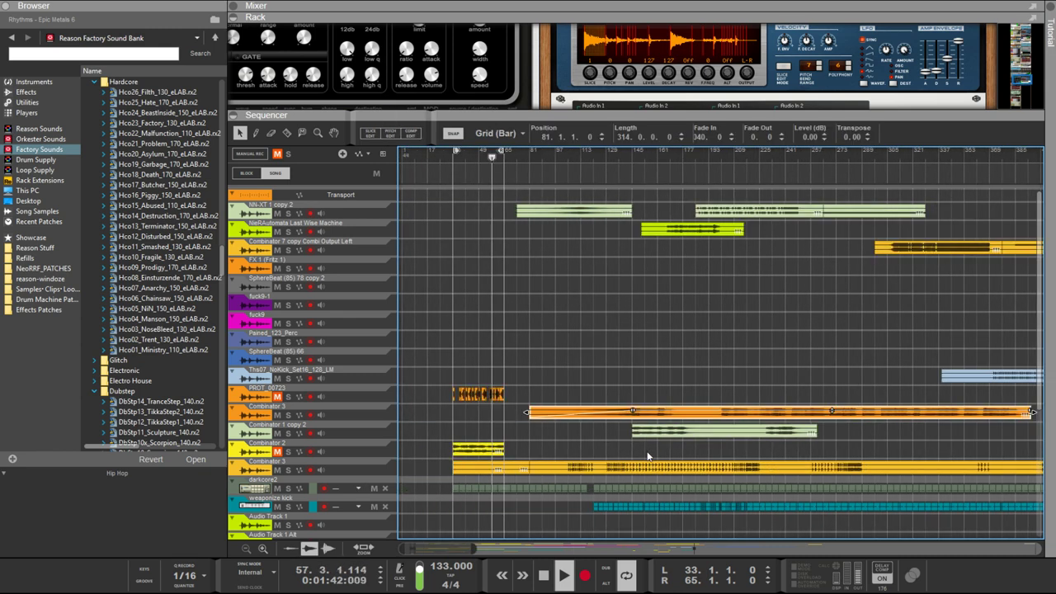
Split the orange Combinator 3 clip at bar 145 with the Razor tool, in line with the start of the Combinator 1 copy 2 clip
{"action": "scroll", "coordinate": [644, 454], "scroll_direction": "up", "scroll_amount": 2}
{"action": "scroll", "coordinate": [645, 455], "scroll_direction": "up", "scroll_amount": 1}
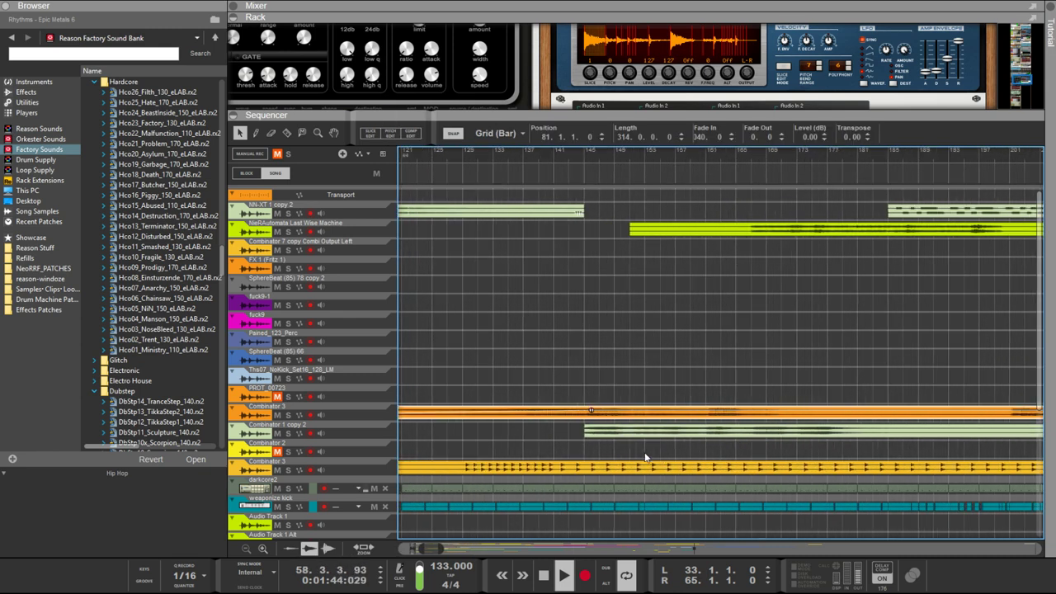
{"action": "key", "text": "r"}
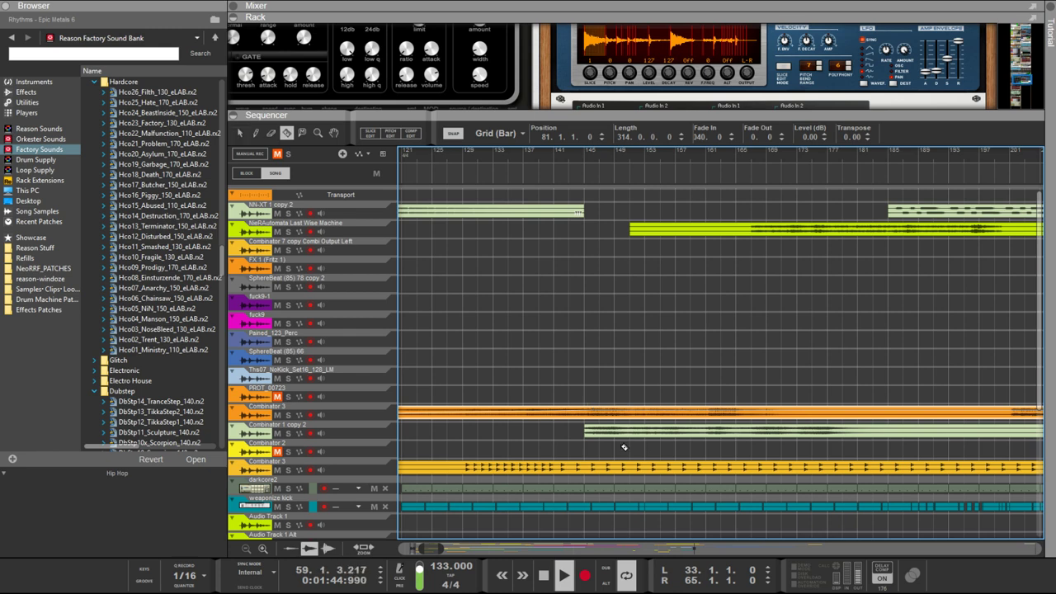
{"action": "left_click", "coordinate": [585, 411]}
{"action": "scroll", "coordinate": [589, 423], "scroll_direction": "down", "scroll_amount": 4}
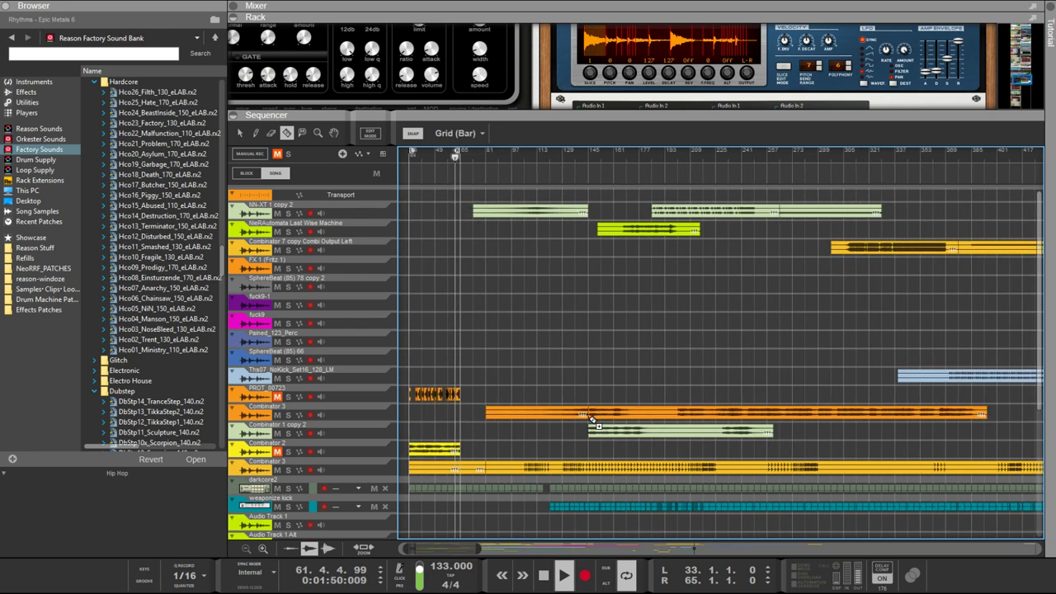
{"action": "scroll", "coordinate": [591, 420], "scroll_direction": "down", "scroll_amount": 2}
Copy the Combinator 1 copy 2 clip and the second orange Combinator 3 section to bar 1, and mute the Combinator 1 copy 2 track
{"action": "key", "text": "q"}
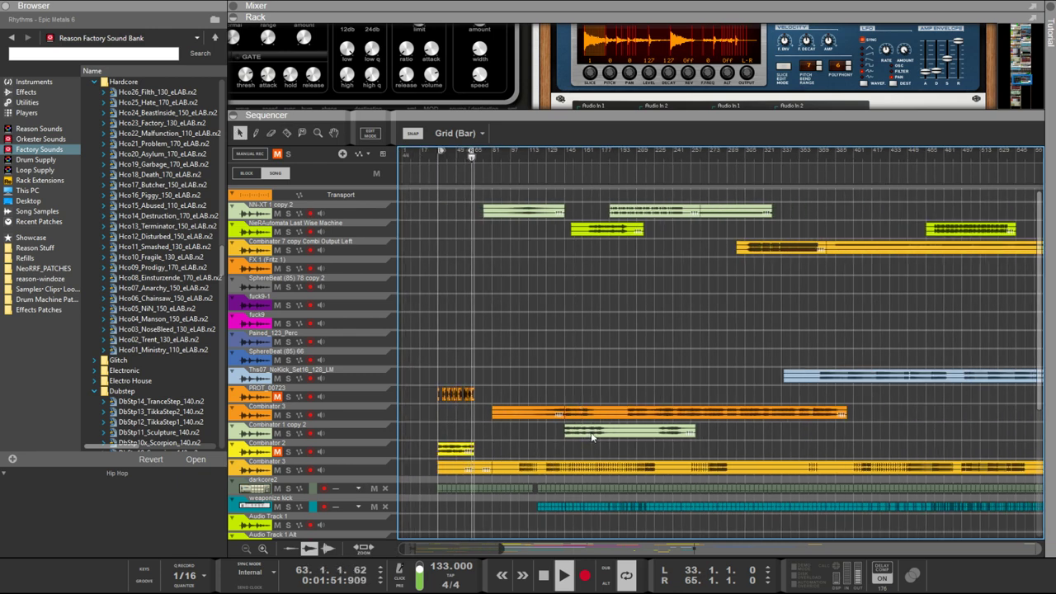
{"action": "left_click", "coordinate": [591, 433]}
{"action": "left_click_drag", "start_coordinate": [614, 421], "coordinate": [408, 420]}
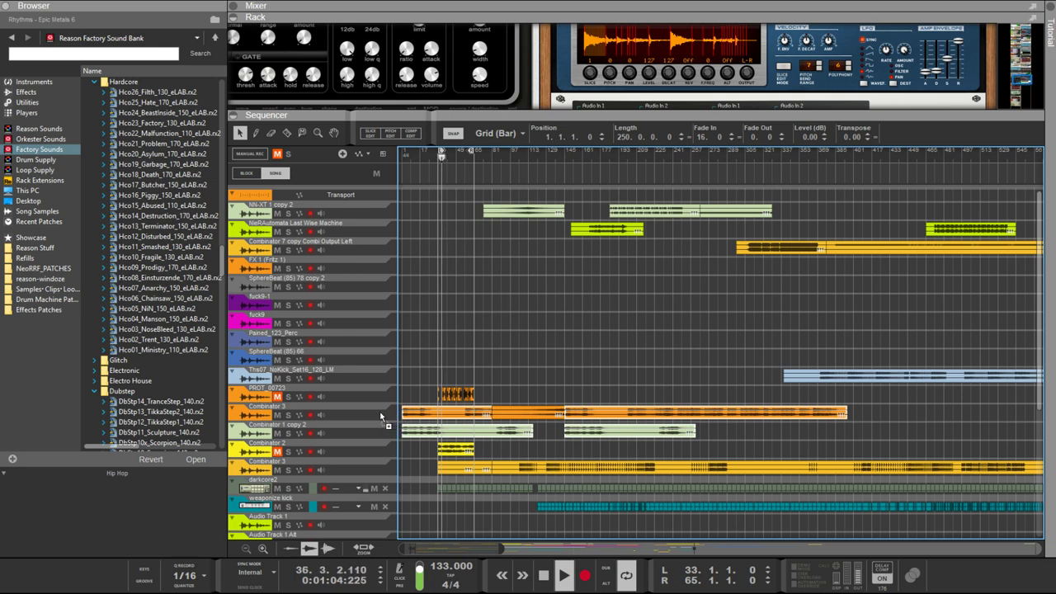
{"action": "left_click", "coordinate": [381, 416]}
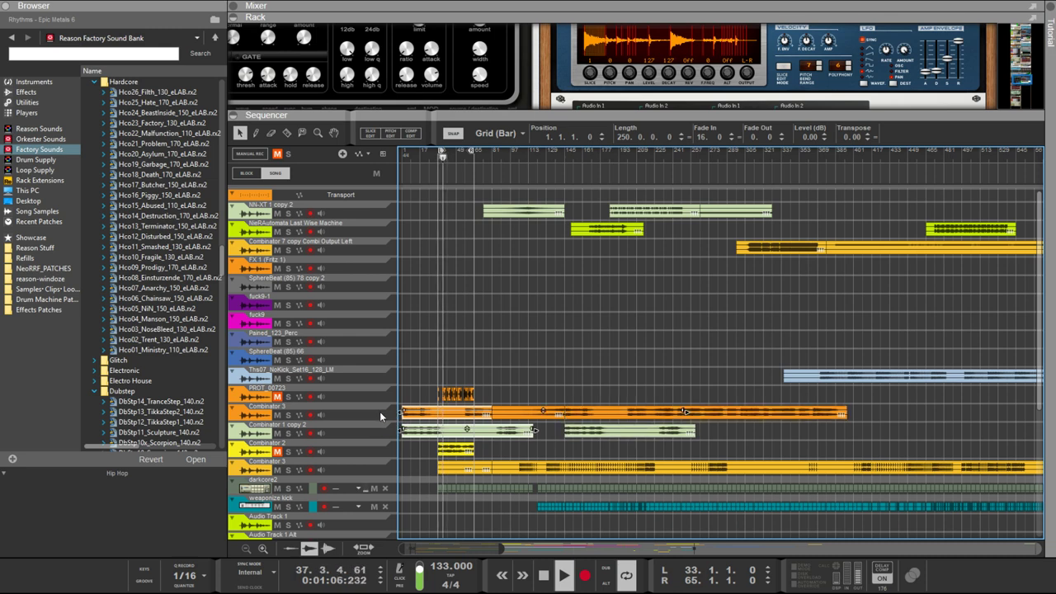
{"action": "left_click", "coordinate": [277, 433]}
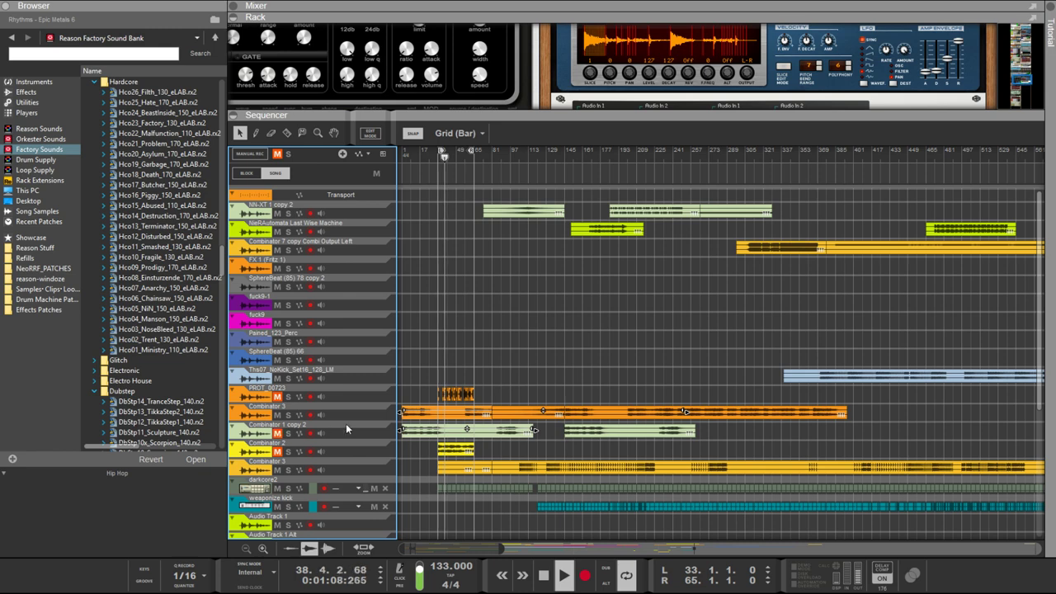
Shorten the copied Combinator 1 copy 2 clip at the song's start so it ends at bar 33
{"action": "mouse_move", "coordinate": [534, 430]}
{"action": "left_mouse_down"}
{"action": "mouse_move", "coordinate": [417, 430]}
{"action": "mouse_move", "coordinate": [535, 430]}
{"action": "left_mouse_up"}
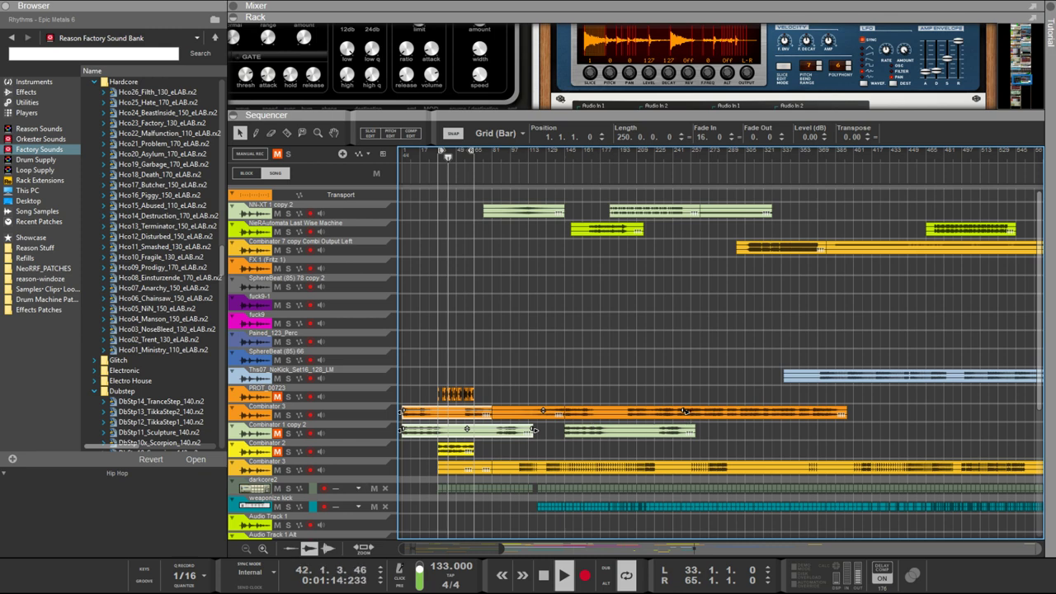
{"action": "key", "text": "Delete"}
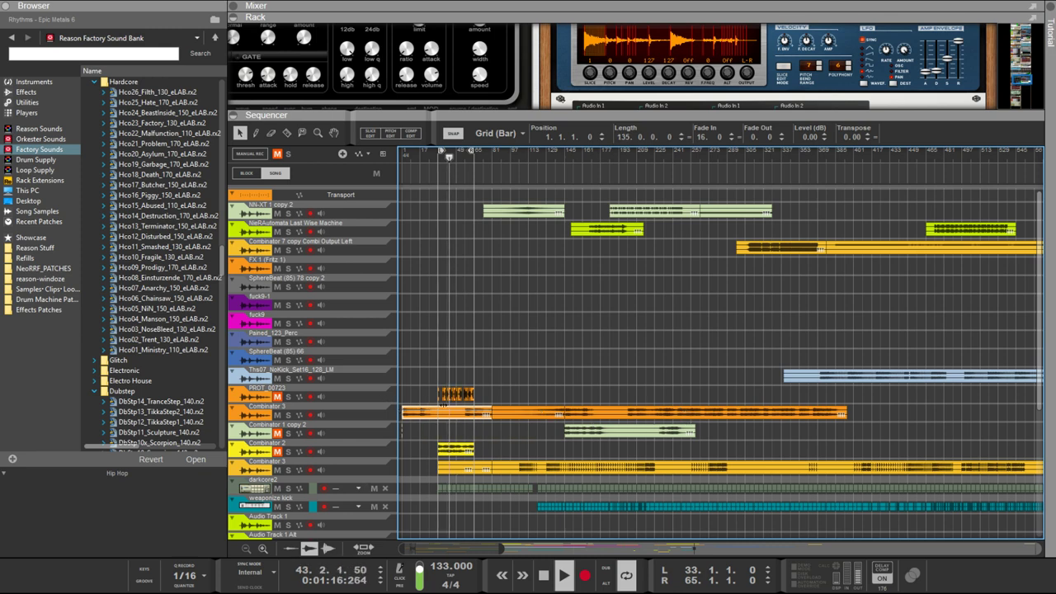
{"action": "key", "text": "ctrl+z"}
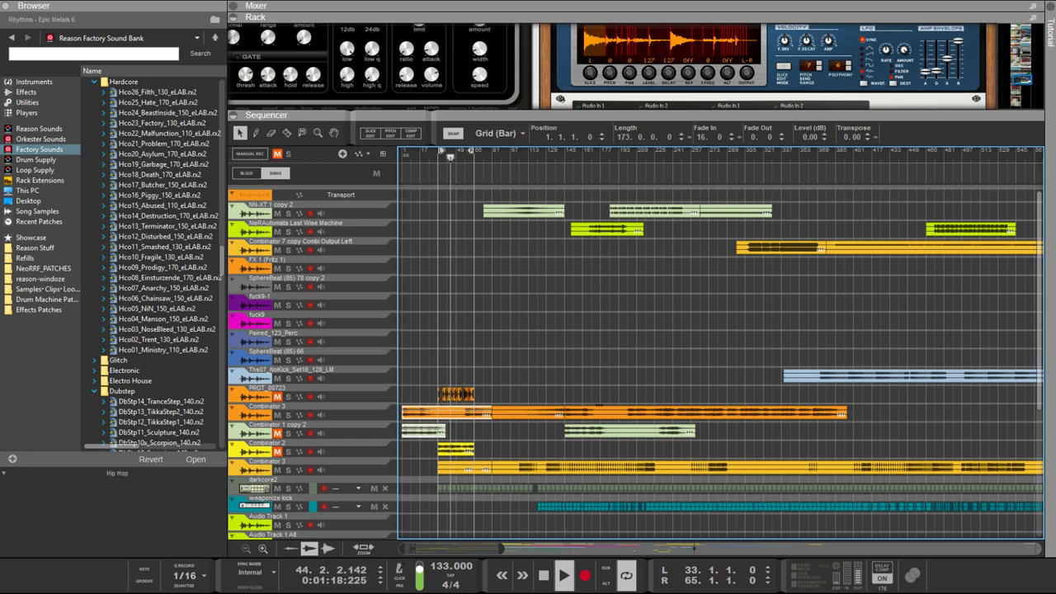
{"action": "key", "text": "ctrl+z"}
{"action": "key", "text": "ctrl+z"}
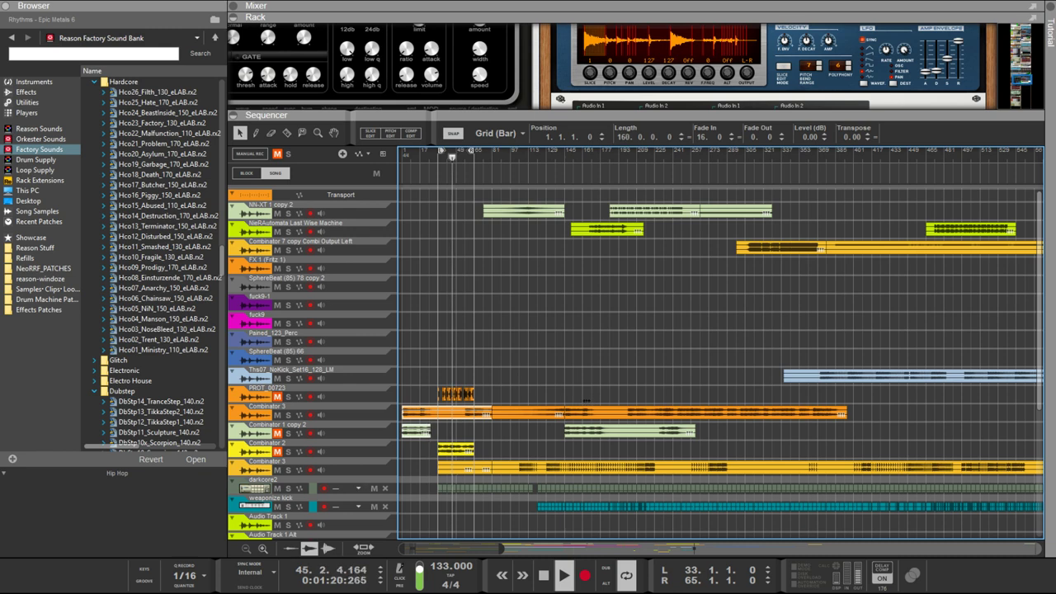
Shorten the copied orange Combinator 3 clip at bar 1 to a length of 32 bars
{"action": "left_click", "coordinate": [592, 408]}
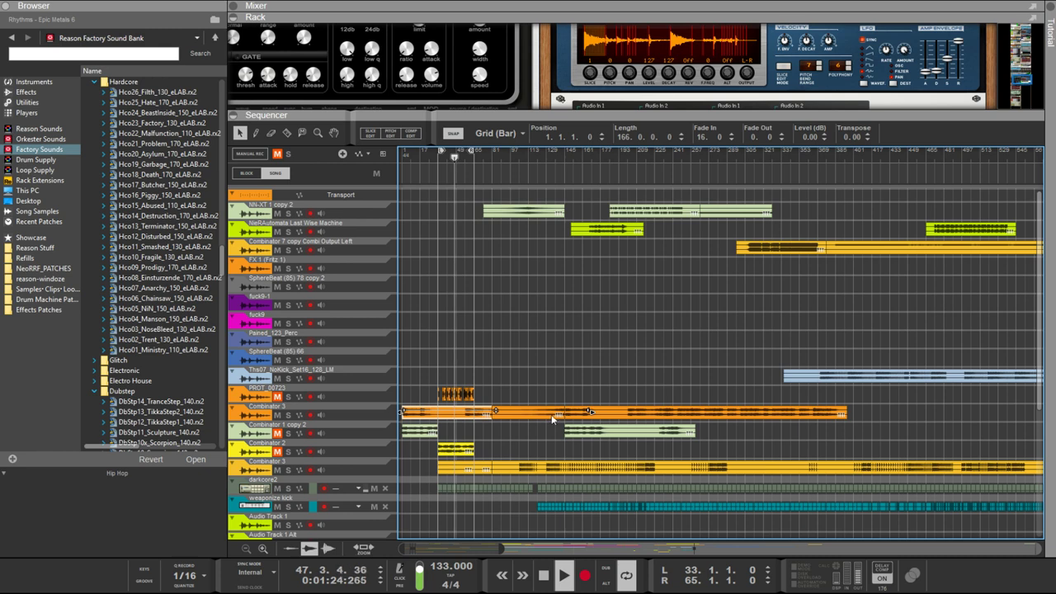
{"action": "key", "text": "ctrl+z"}
{"action": "key", "text": "ctrl+z"}
{"action": "key", "text": "ctrl+z"}
{"action": "key", "text": "ctrl+z"}
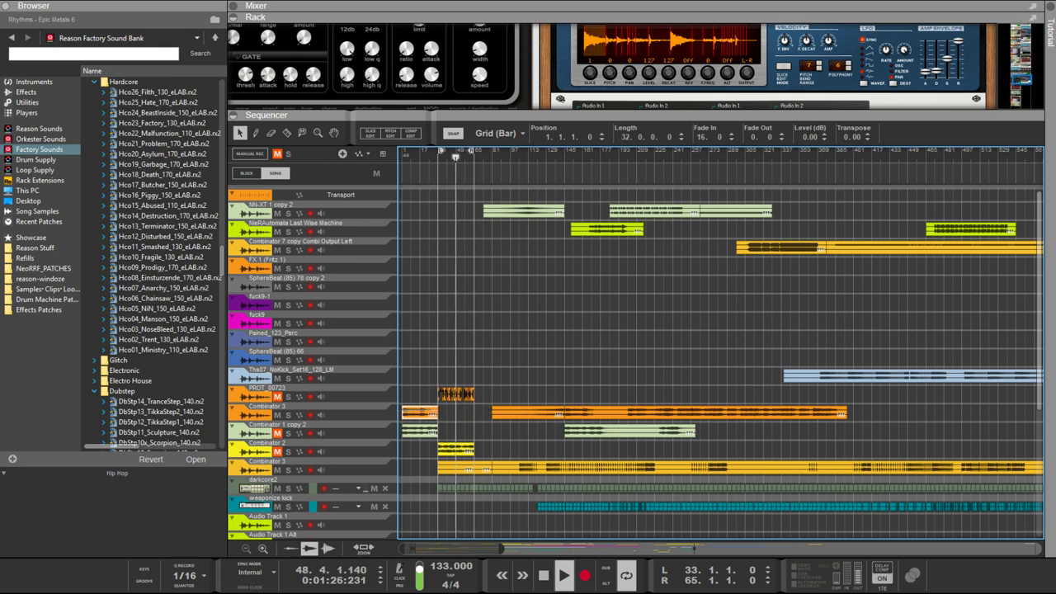
{"action": "key", "text": "ctrl+z"}
Enlarge the rack area above the sequencer and select the Dr. OctoRex device
{"action": "left_click_drag", "start_coordinate": [652, 109], "coordinate": [651, 327]}
{"action": "scroll", "coordinate": [863, 247], "scroll_direction": "down", "scroll_amount": 2}
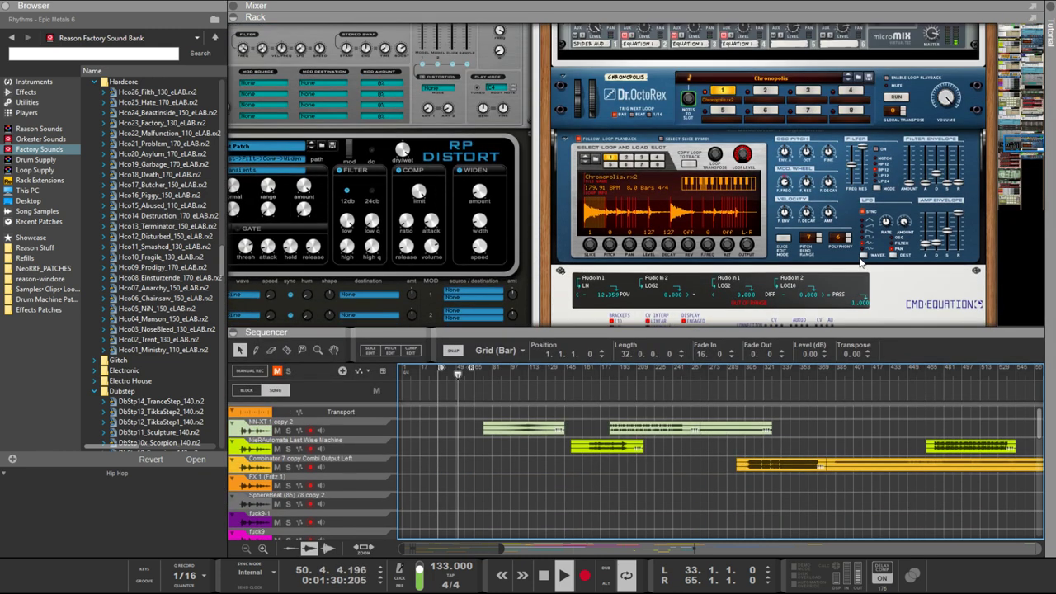
{"action": "scroll", "coordinate": [863, 248], "scroll_direction": "down", "scroll_amount": 1}
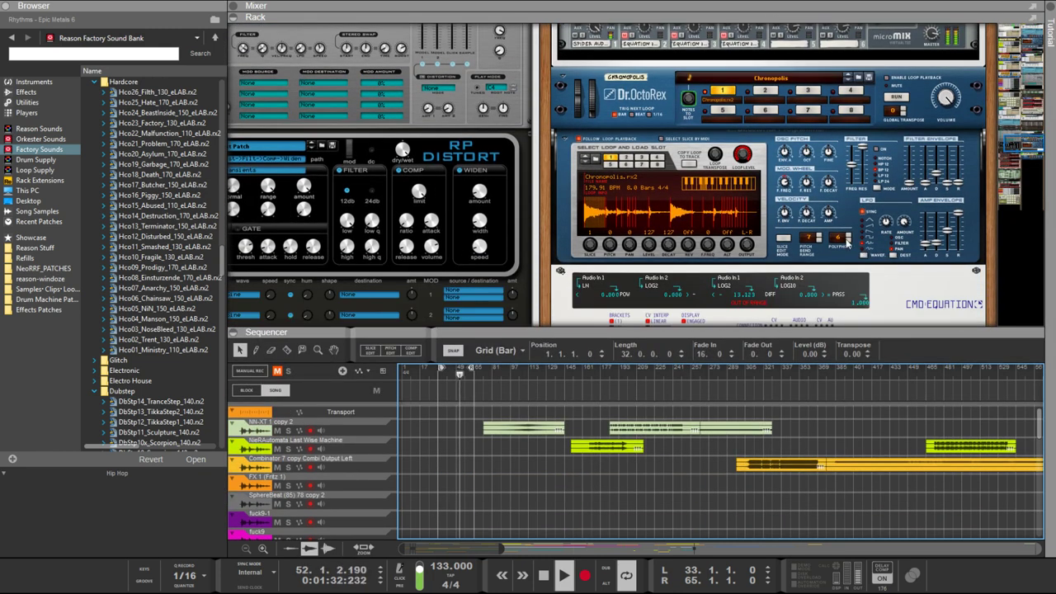
{"action": "left_click", "coordinate": [730, 250]}
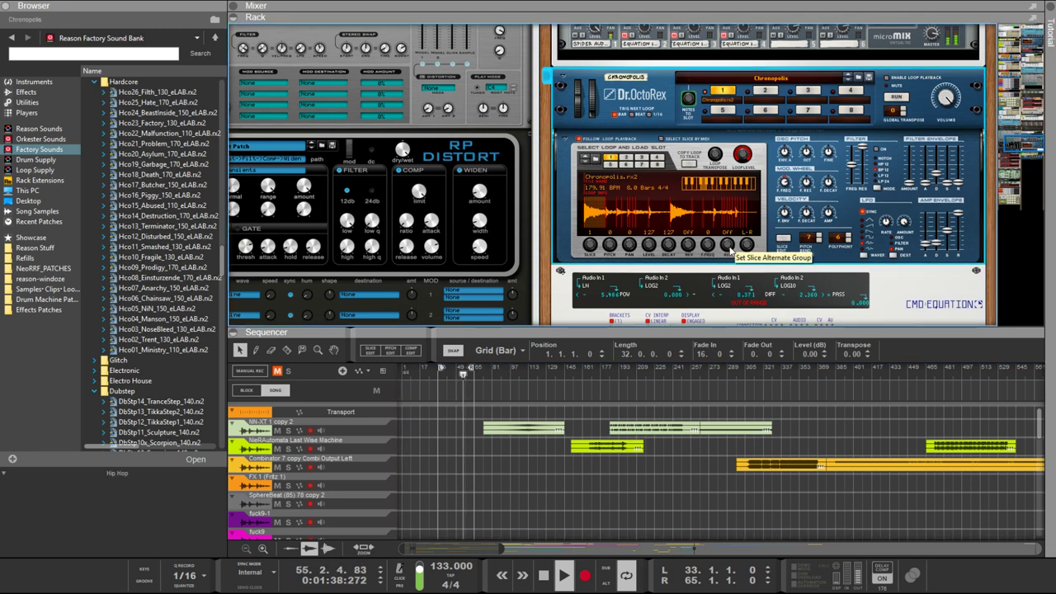
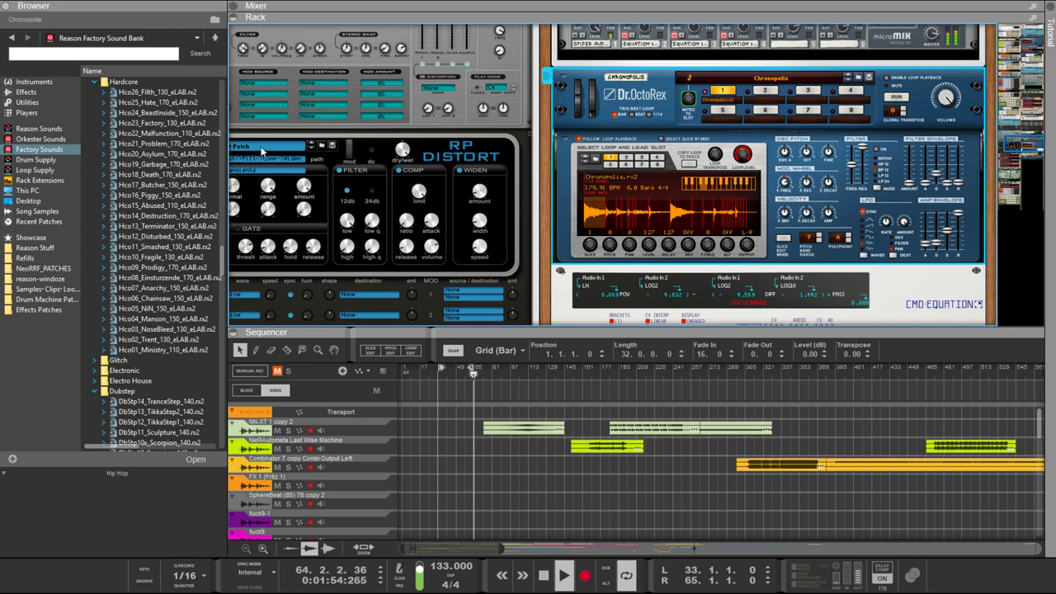
Look through the Utilities devices in the browser, down to The Chronologists' modules
{"action": "left_click", "coordinate": [25, 102]}
{"action": "scroll", "coordinate": [142, 193], "scroll_direction": "down", "scroll_amount": 5}
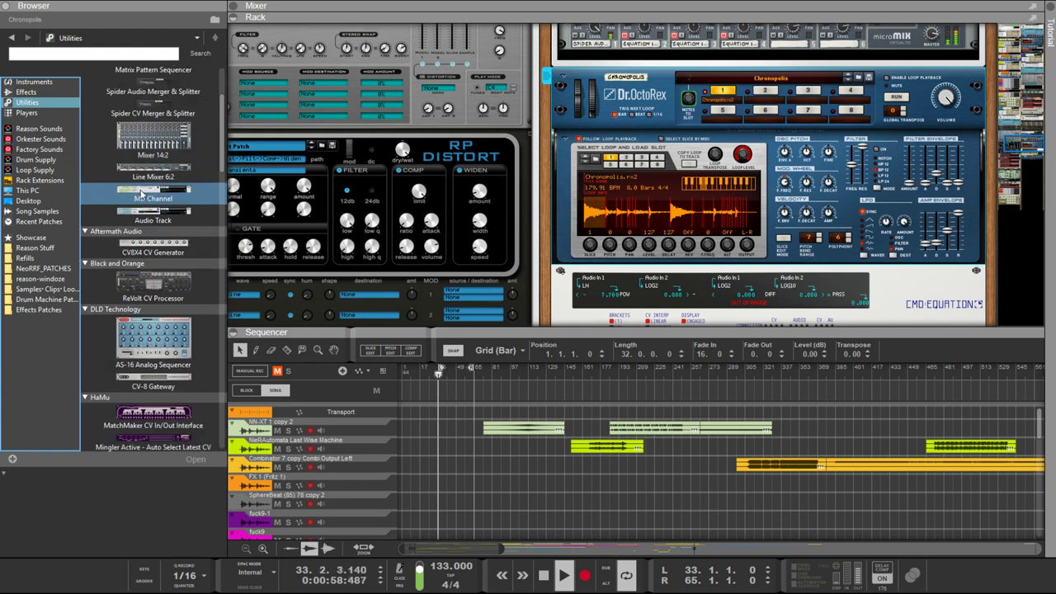
{"action": "scroll", "coordinate": [142, 193], "scroll_direction": "down", "scroll_amount": 10}
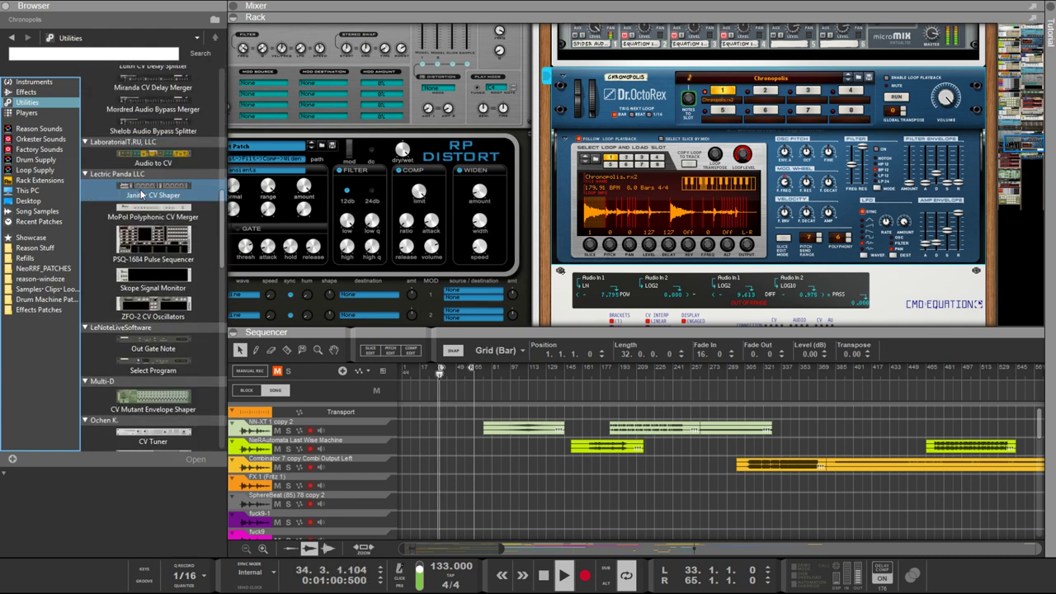
{"action": "scroll", "coordinate": [143, 193], "scroll_direction": "down", "scroll_amount": 3}
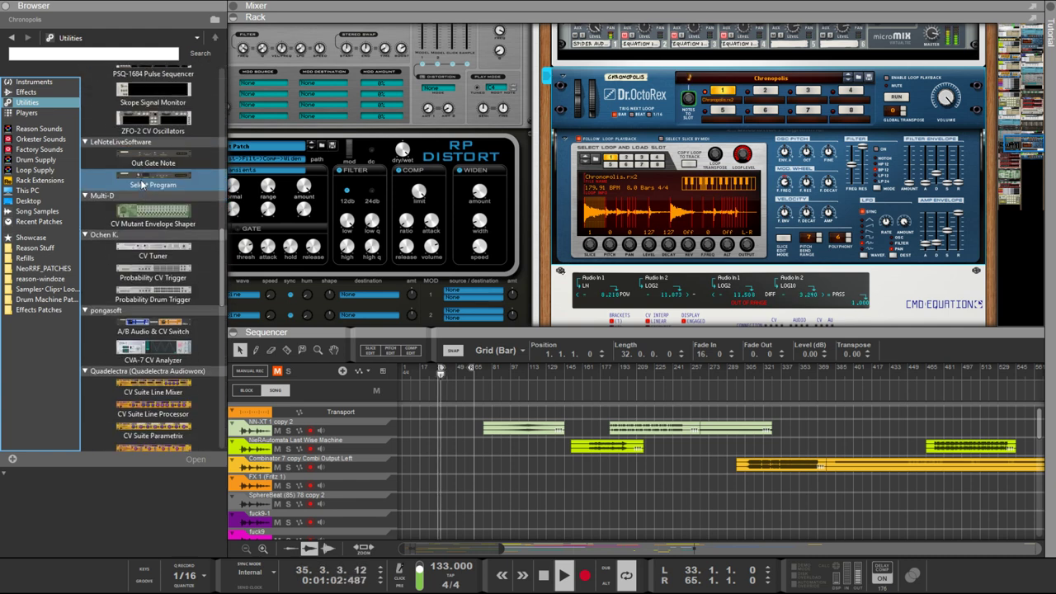
{"action": "scroll", "coordinate": [142, 185], "scroll_direction": "down", "scroll_amount": 4}
{"action": "scroll", "coordinate": [142, 184], "scroll_direction": "down", "scroll_amount": 8}
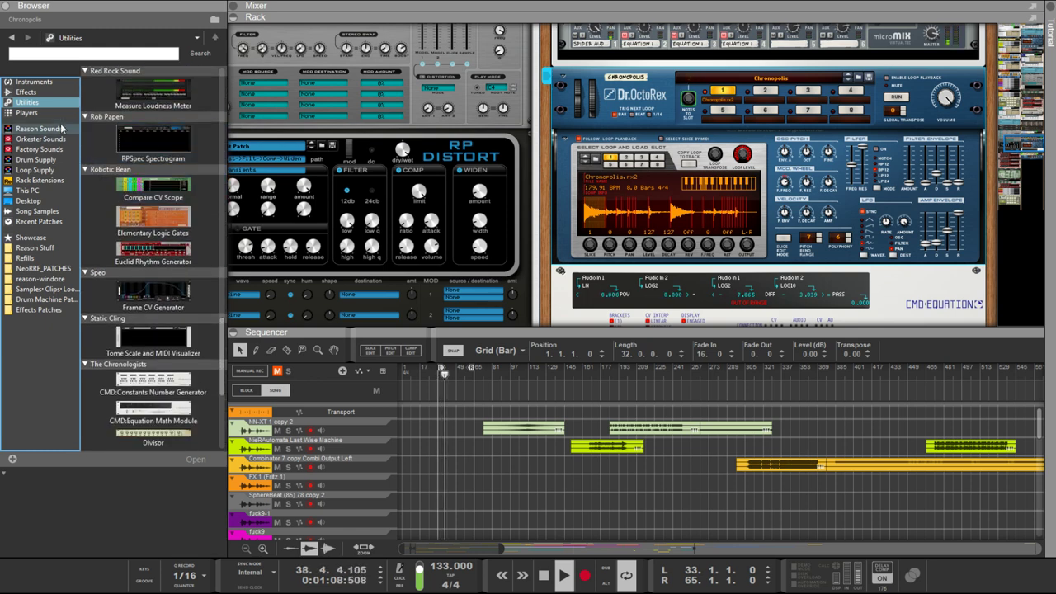
Look through the Effects devices in the browser, down to the u-he effects and back up to the kiloHearts group
{"action": "left_click", "coordinate": [27, 91]}
{"action": "scroll", "coordinate": [161, 203], "scroll_direction": "down", "scroll_amount": 5}
{"action": "scroll", "coordinate": [160, 201], "scroll_direction": "down", "scroll_amount": 10}
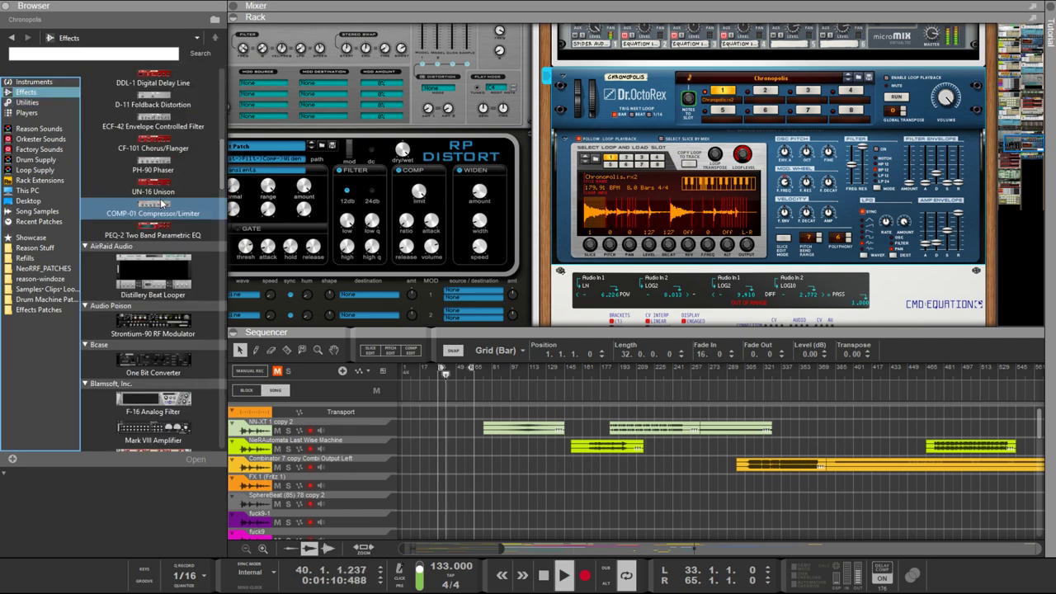
{"action": "scroll", "coordinate": [161, 201], "scroll_direction": "down", "scroll_amount": 7}
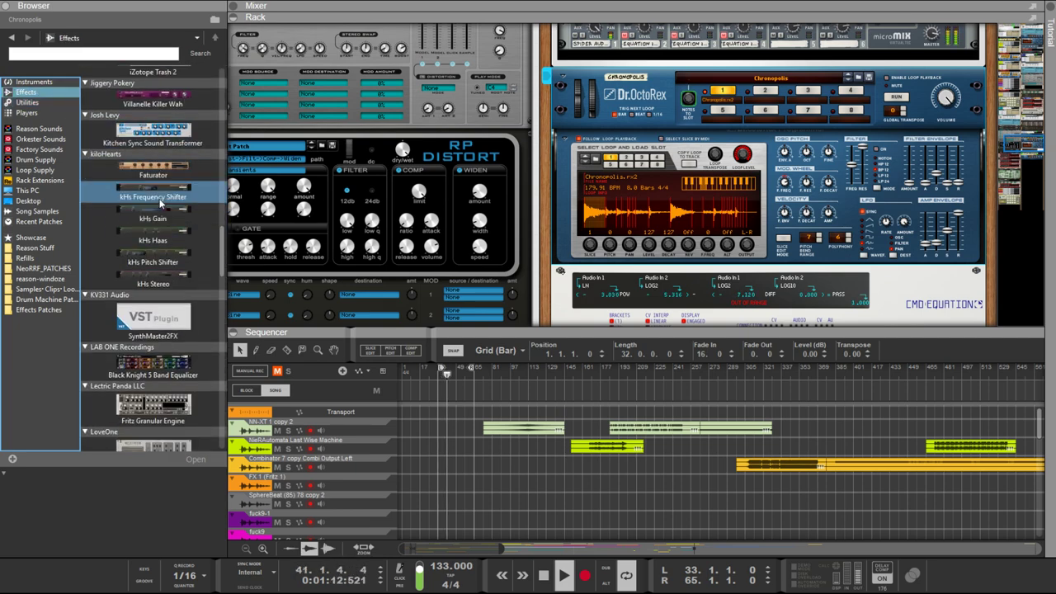
{"action": "scroll", "coordinate": [161, 202], "scroll_direction": "down", "scroll_amount": 8}
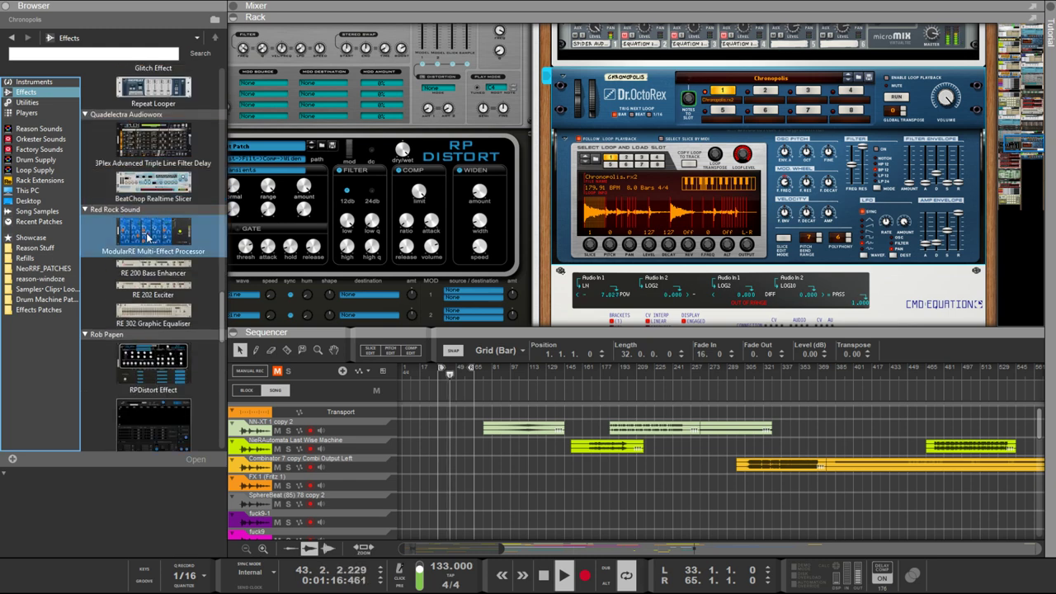
{"action": "scroll", "coordinate": [149, 234], "scroll_direction": "down", "scroll_amount": 5}
{"action": "scroll", "coordinate": [150, 223], "scroll_direction": "up", "scroll_amount": 5}
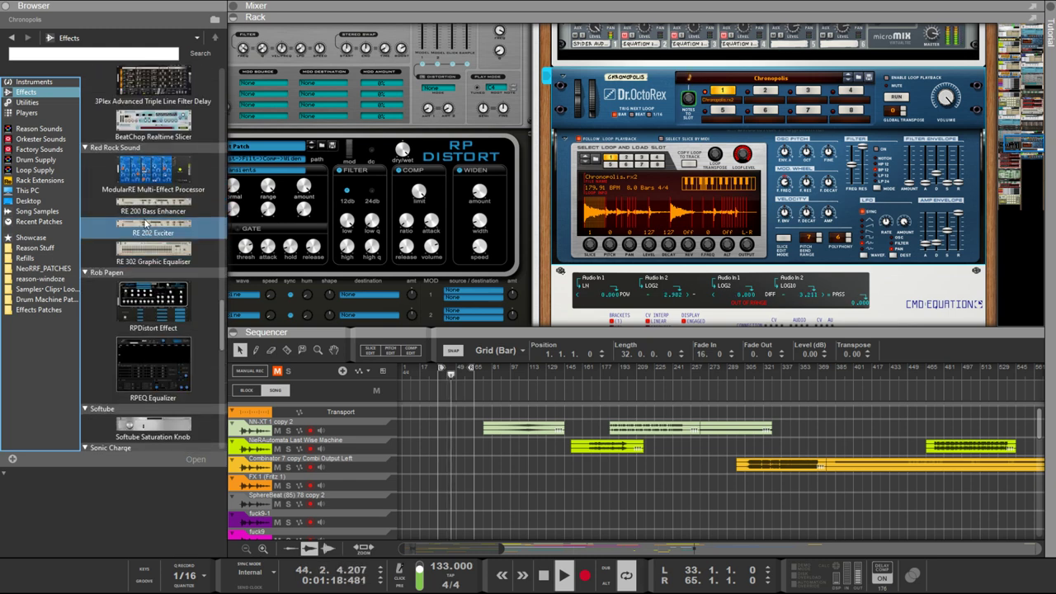
{"action": "scroll", "coordinate": [153, 186], "scroll_direction": "up", "scroll_amount": 2}
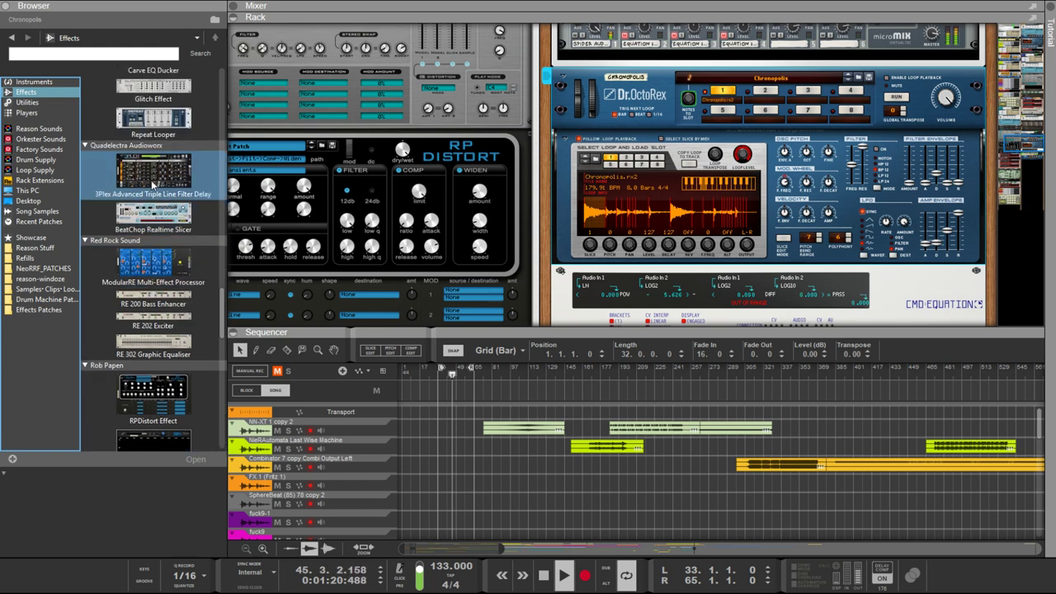
{"action": "scroll", "coordinate": [153, 184], "scroll_direction": "up", "scroll_amount": 2}
{"action": "scroll", "coordinate": [152, 184], "scroll_direction": "down", "scroll_amount": 2}
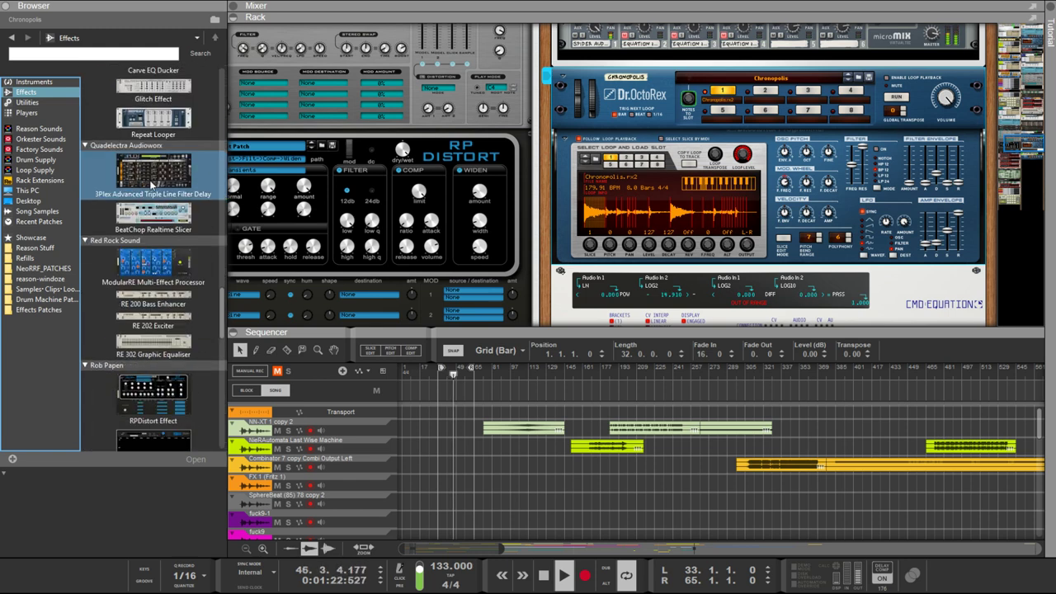
{"action": "scroll", "coordinate": [151, 185], "scroll_direction": "down", "scroll_amount": 15}
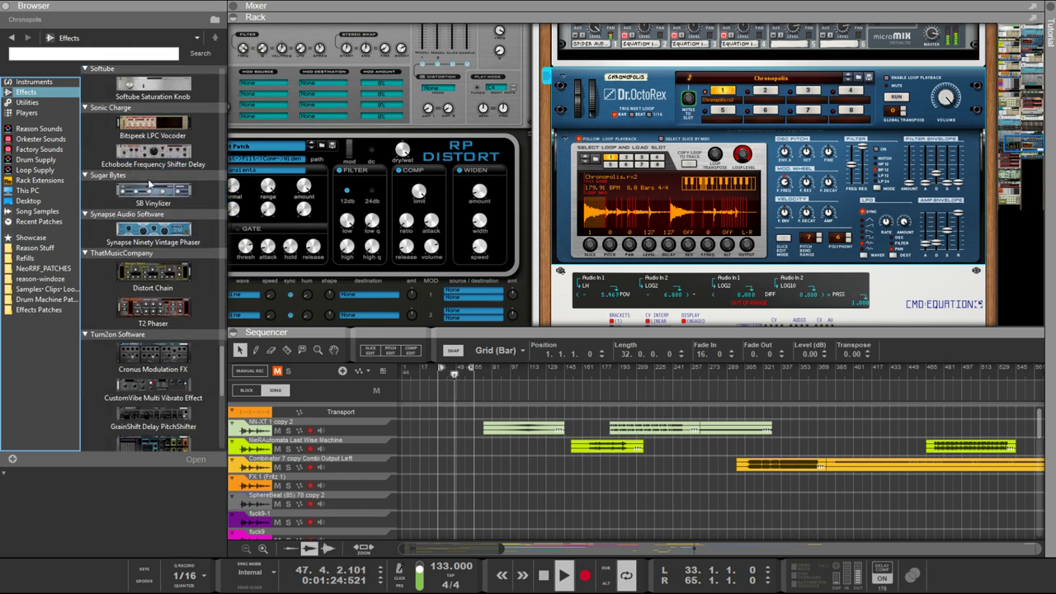
{"action": "scroll", "coordinate": [150, 183], "scroll_direction": "down", "scroll_amount": 3}
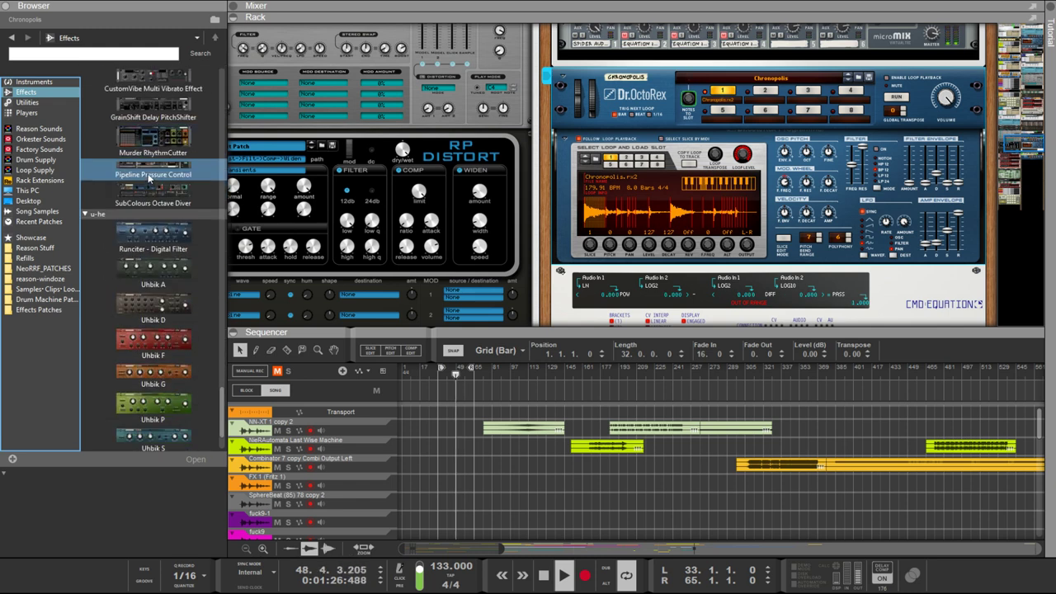
{"action": "scroll", "coordinate": [150, 176], "scroll_direction": "down", "scroll_amount": 2}
{"action": "scroll", "coordinate": [143, 186], "scroll_direction": "up", "scroll_amount": 10}
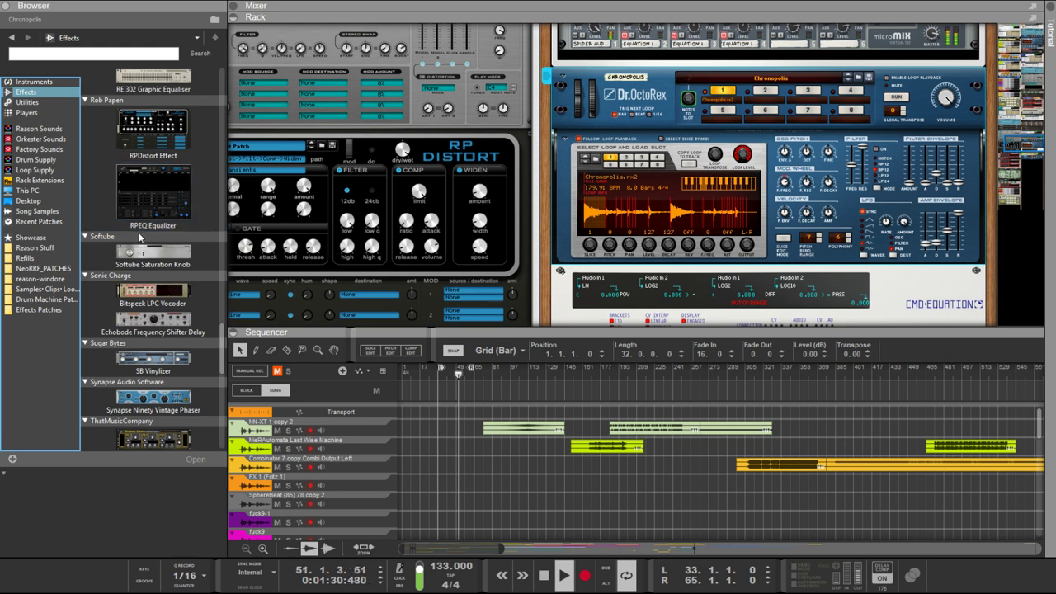
{"action": "scroll", "coordinate": [138, 233], "scroll_direction": "up", "scroll_amount": 5}
{"action": "scroll", "coordinate": [139, 233], "scroll_direction": "up", "scroll_amount": 5}
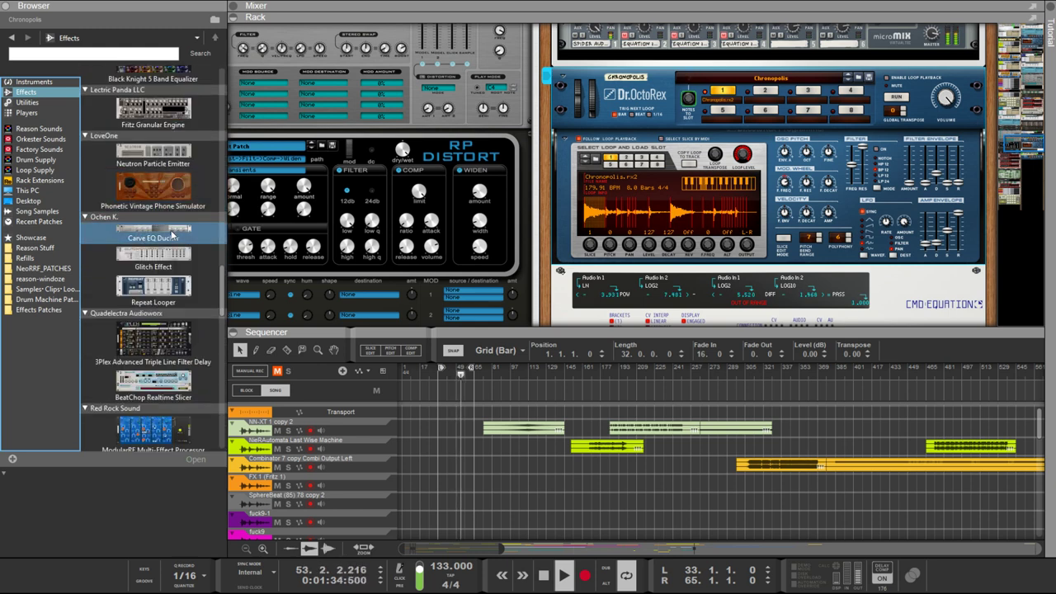
{"action": "scroll", "coordinate": [157, 231], "scroll_direction": "up", "scroll_amount": 3}
{"action": "scroll", "coordinate": [169, 231], "scroll_direction": "up", "scroll_amount": 4}
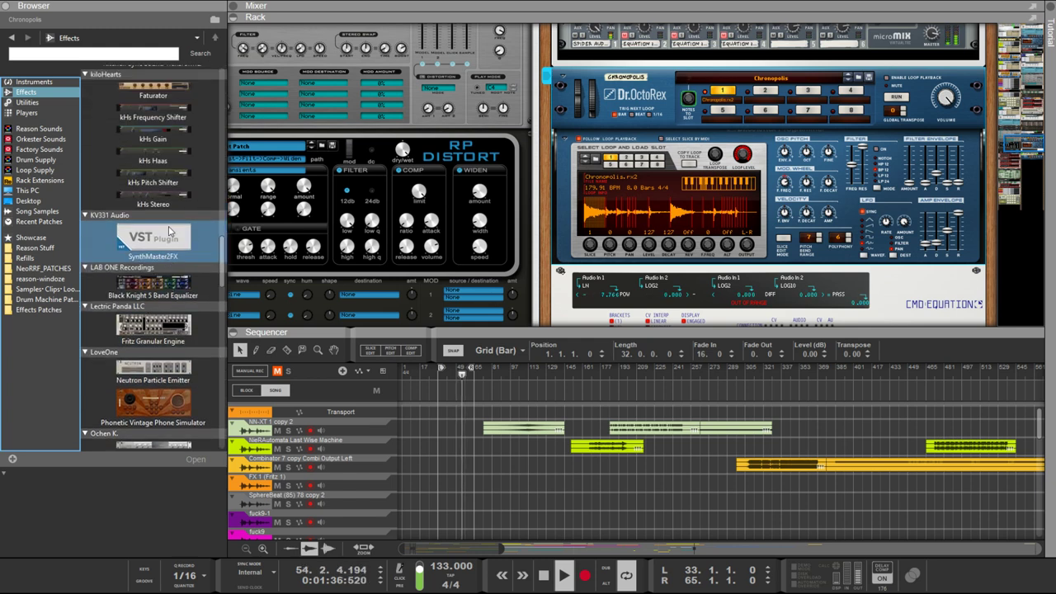
{"action": "scroll", "coordinate": [169, 231], "scroll_direction": "up", "scroll_amount": 1}
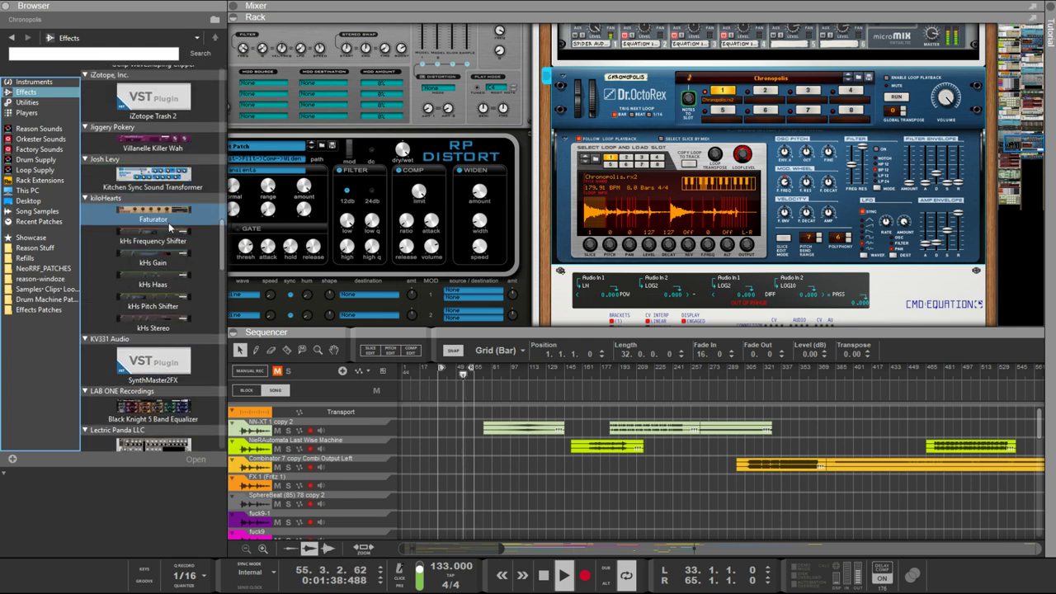
Try the kHs Haas effect directly below the Dr. OctoRex and adjust its delay
{"action": "mouse_move", "coordinate": [155, 284]}
{"action": "left_mouse_down"}
{"action": "mouse_move", "coordinate": [432, 265]}
{"action": "mouse_move", "coordinate": [644, 272]}
{"action": "left_mouse_up"}
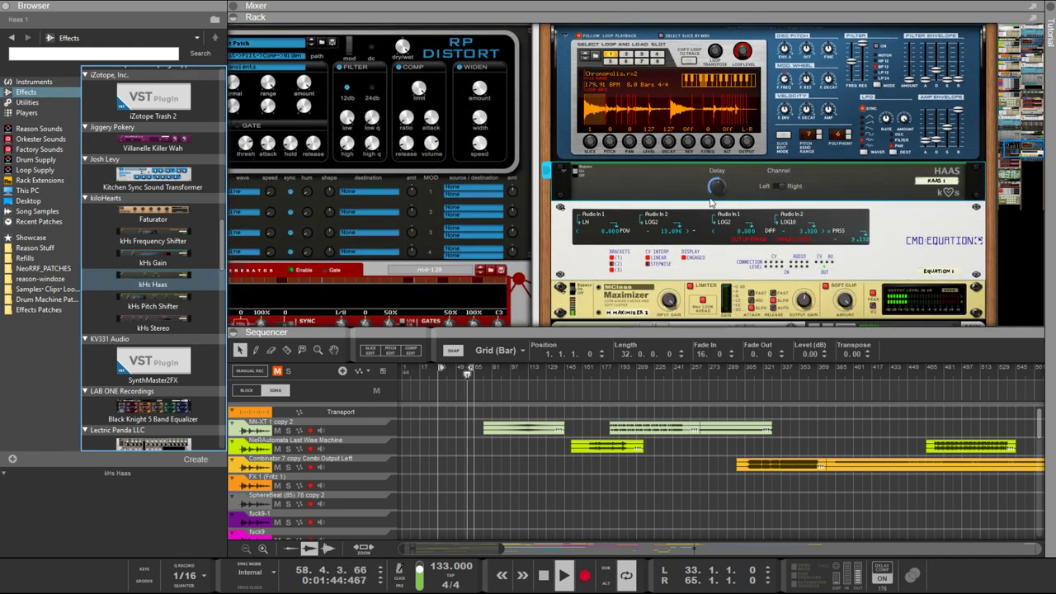
{"action": "left_click", "coordinate": [716, 191]}
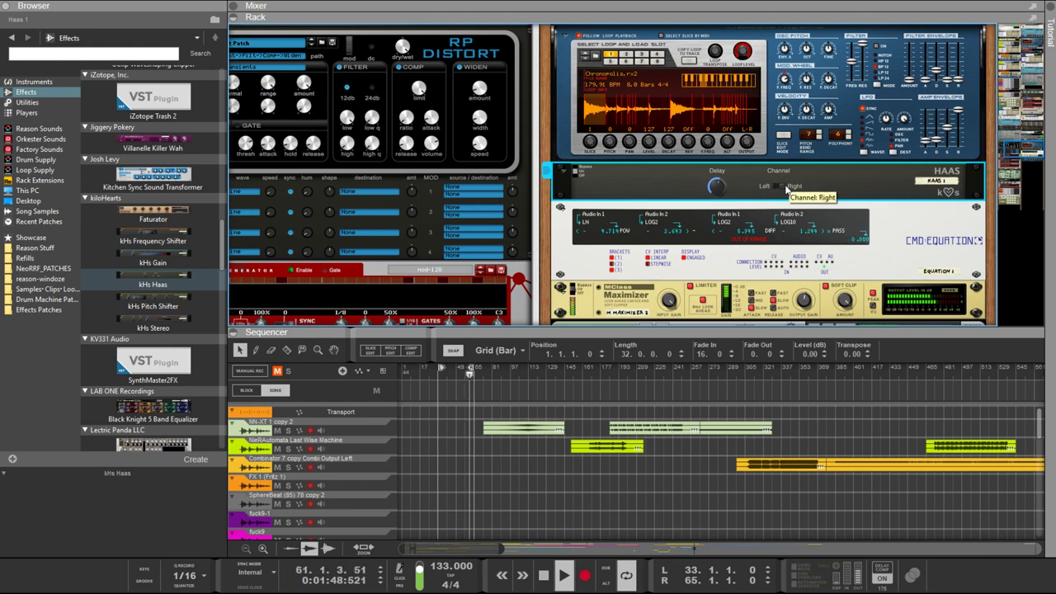
{"action": "mouse_move", "coordinate": [706, 186]}
{"action": "left_click_drag", "start_coordinate": [706, 186], "coordinate": [696, 46]}
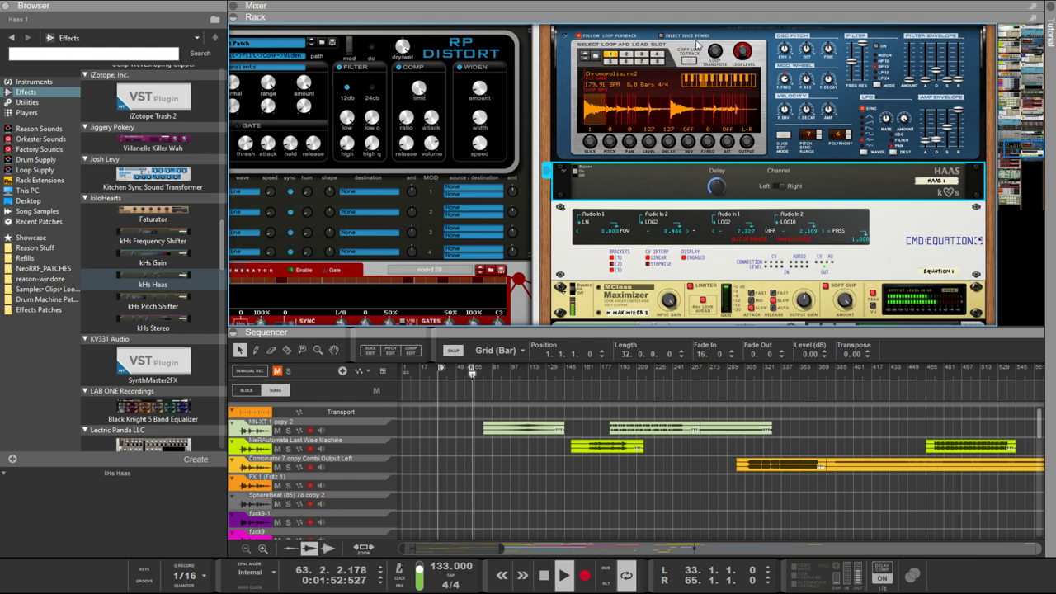
{"action": "left_click", "coordinate": [695, 44]}
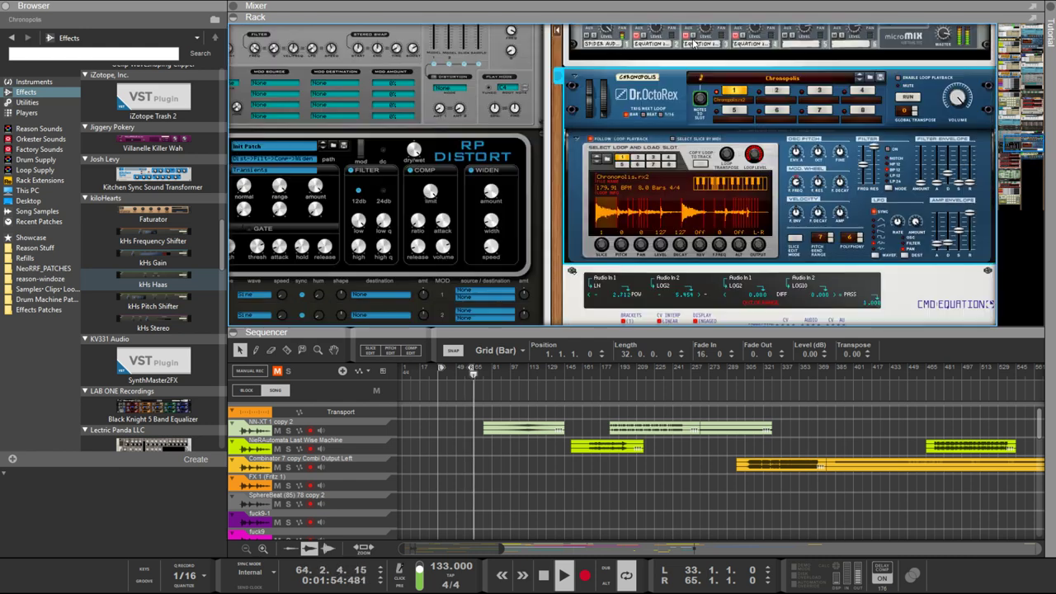
Add the Villanelle Killer Wah effect directly below the Dr. OctoRex and lower its Wah-Wah amount to 44%
{"action": "scroll", "coordinate": [165, 264], "scroll_direction": "up", "scroll_amount": 3}
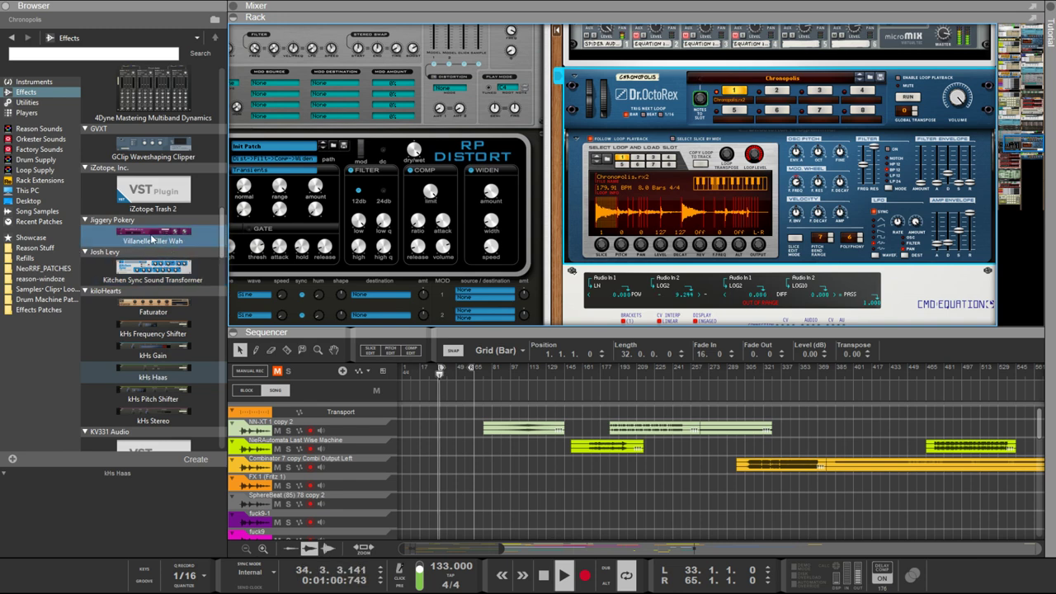
{"action": "left_click", "coordinate": [152, 240]}
{"action": "mouse_move", "coordinate": [152, 364]}
{"action": "left_mouse_down"}
{"action": "mouse_move", "coordinate": [561, 274]}
{"action": "mouse_move", "coordinate": [711, 265]}
{"action": "left_mouse_up"}
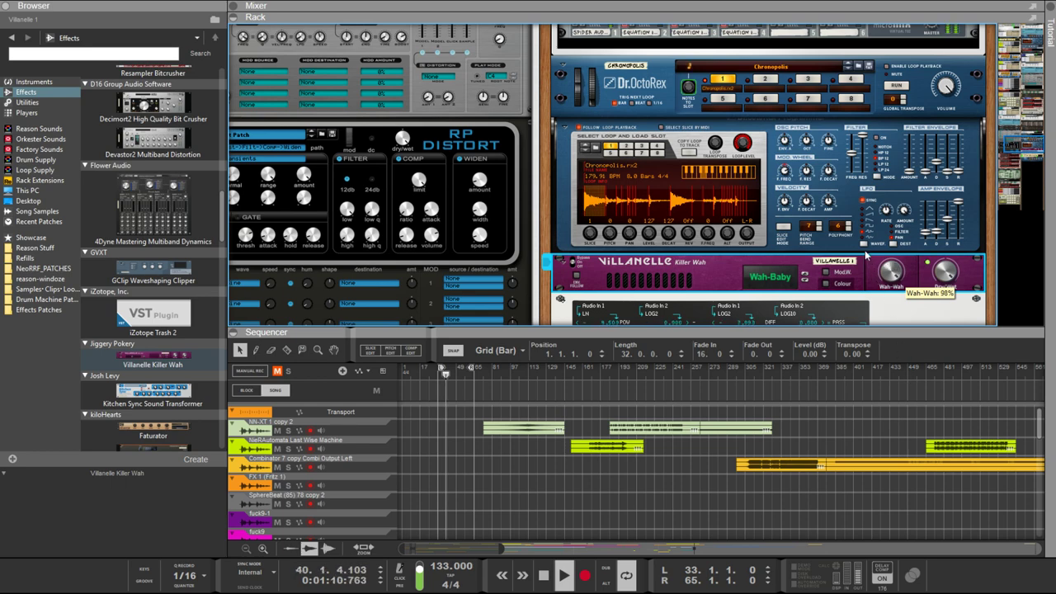
{"action": "scroll", "coordinate": [825, 259], "scroll_direction": "down", "scroll_amount": 3}
{"action": "scroll", "coordinate": [777, 257], "scroll_direction": "up", "scroll_amount": 4}
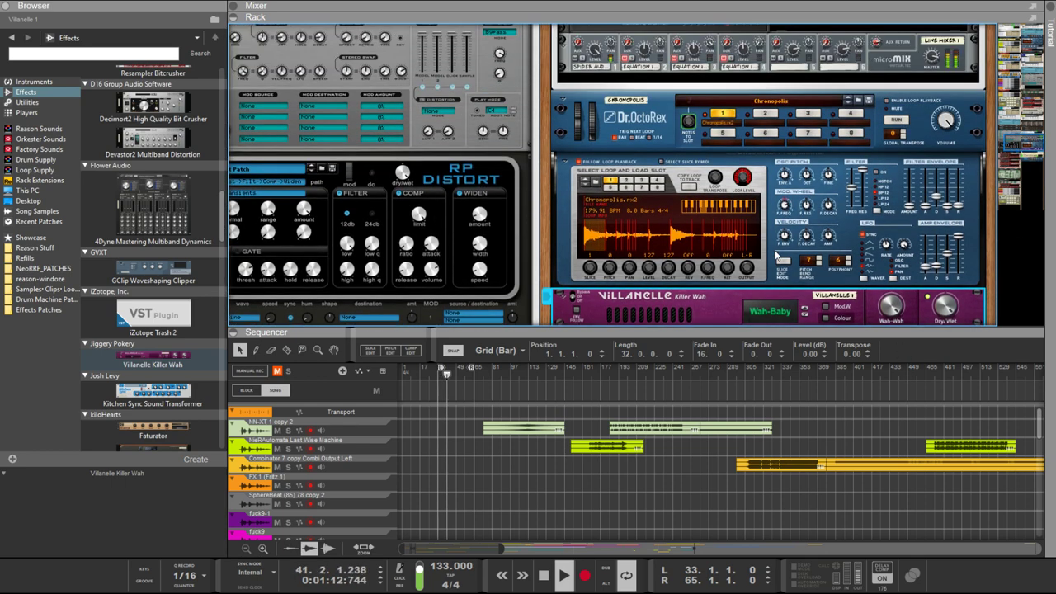
{"action": "scroll", "coordinate": [777, 257], "scroll_direction": "down", "scroll_amount": 2}
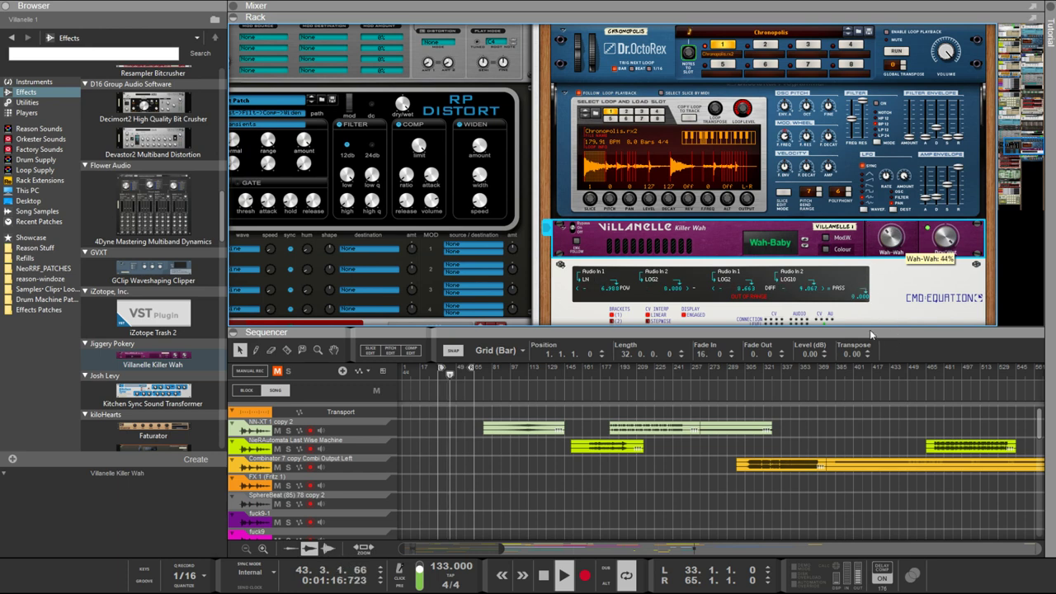
Audition the Killer Wah's types up to Beach-Comer and set the Wah-Wah amount to 51%
{"action": "left_click", "coordinate": [807, 245]}
{"action": "left_click", "coordinate": [804, 241]}
{"action": "left_click", "coordinate": [804, 240]}
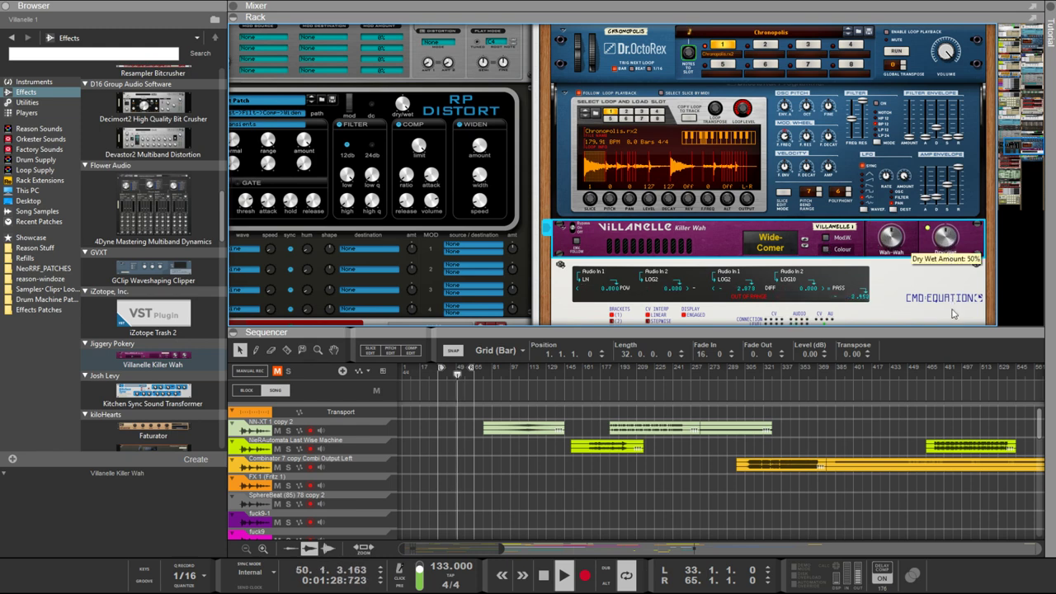
{"action": "left_click", "coordinate": [805, 242]}
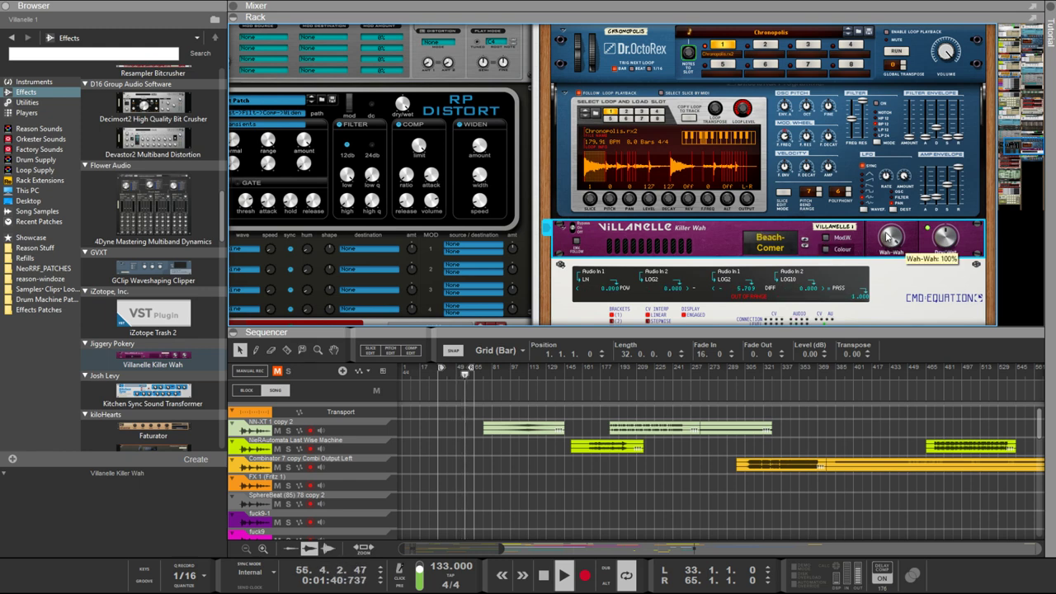
{"action": "left_click_drag", "start_coordinate": [887, 236], "coordinate": [889, 312]}
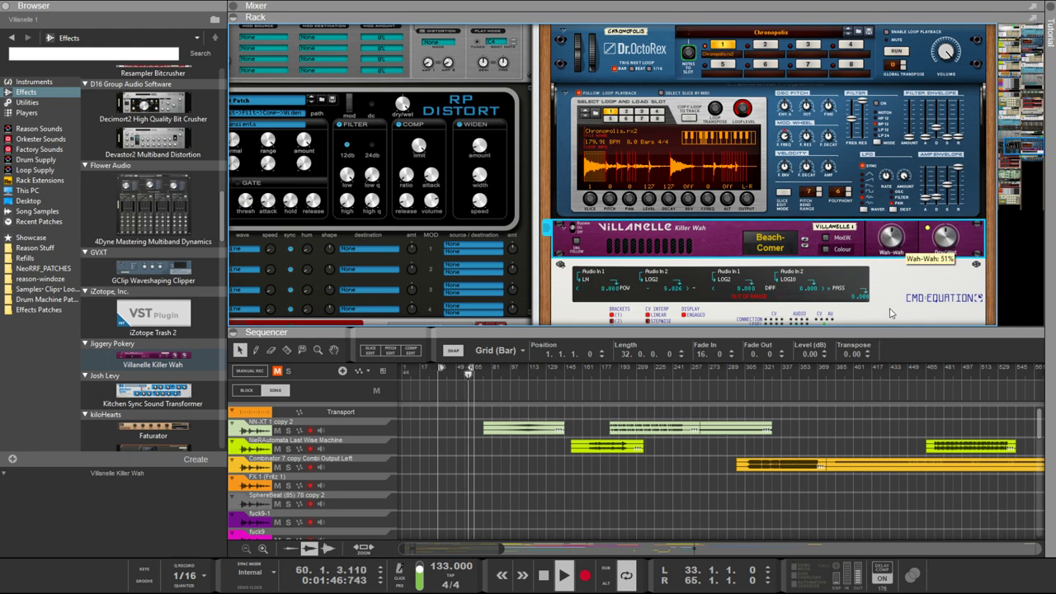
Try the Unhinged wah type with the mod wheel override switched on and off again
{"action": "left_click", "coordinate": [805, 240]}
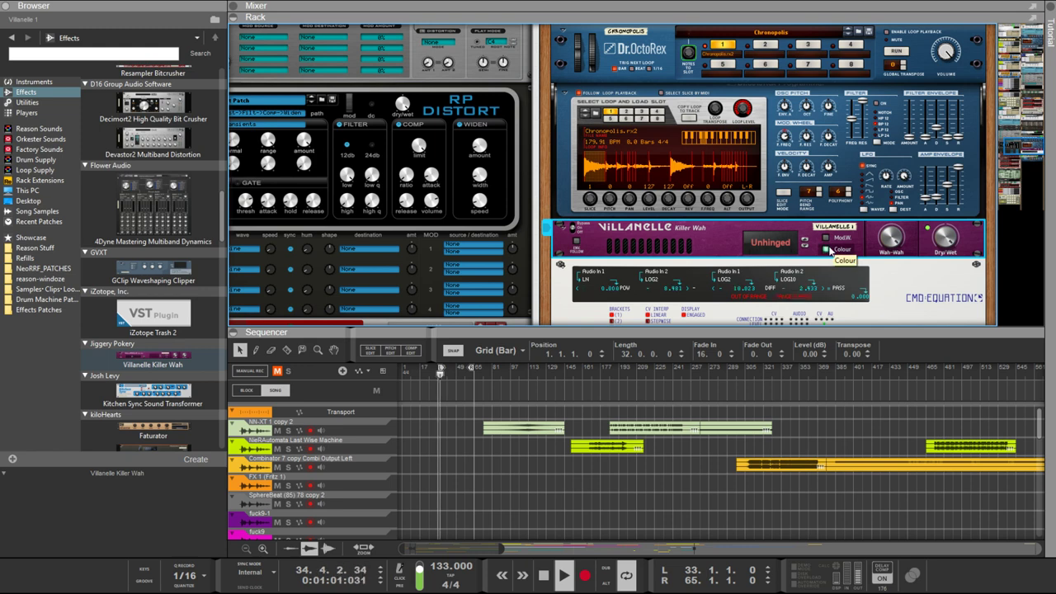
{"action": "left_click", "coordinate": [826, 238]}
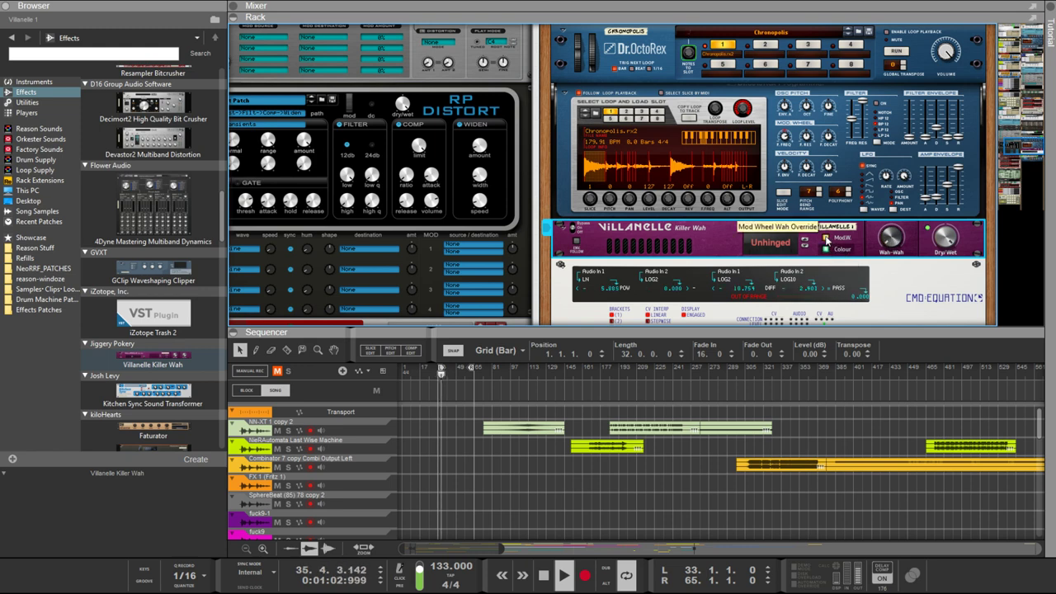
{"action": "left_click", "coordinate": [826, 238]}
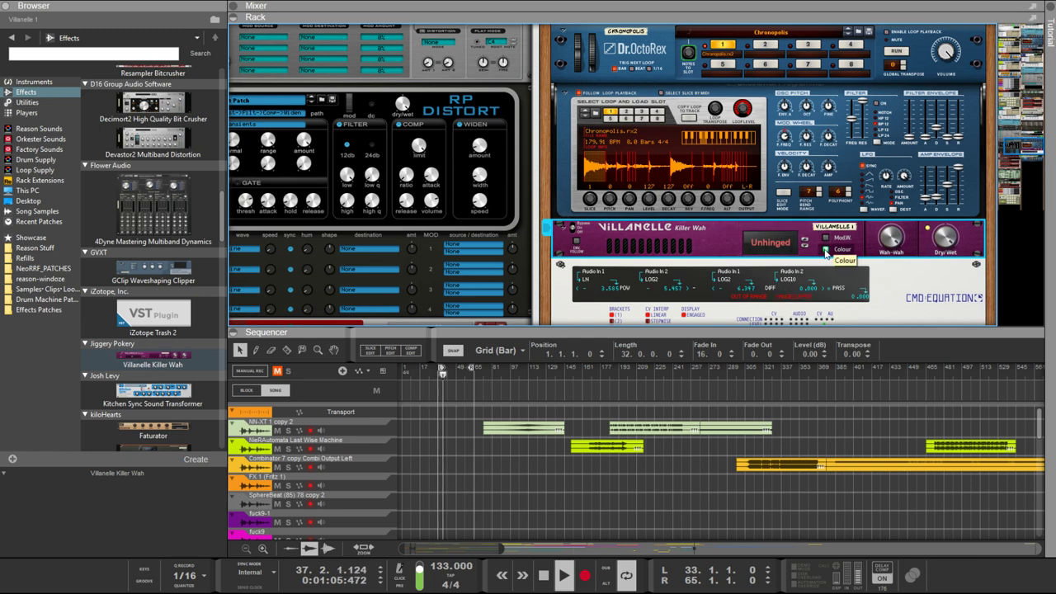
Turn on the Killer Wah's envelope follower and adjust its threshold
{"action": "left_click", "coordinate": [574, 240]}
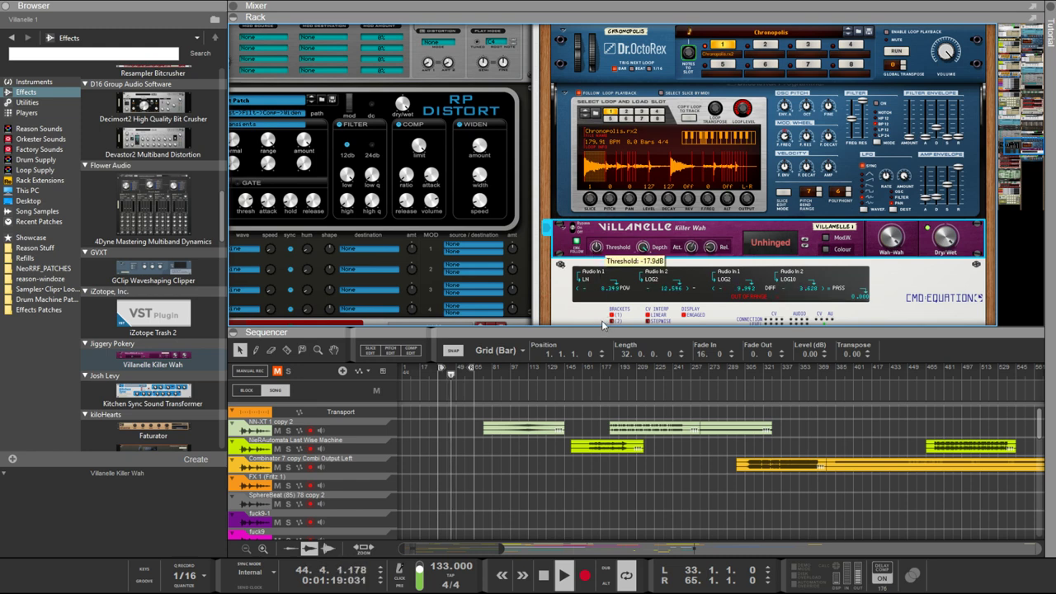
{"action": "left_click_drag", "start_coordinate": [597, 249], "coordinate": [598, 230]}
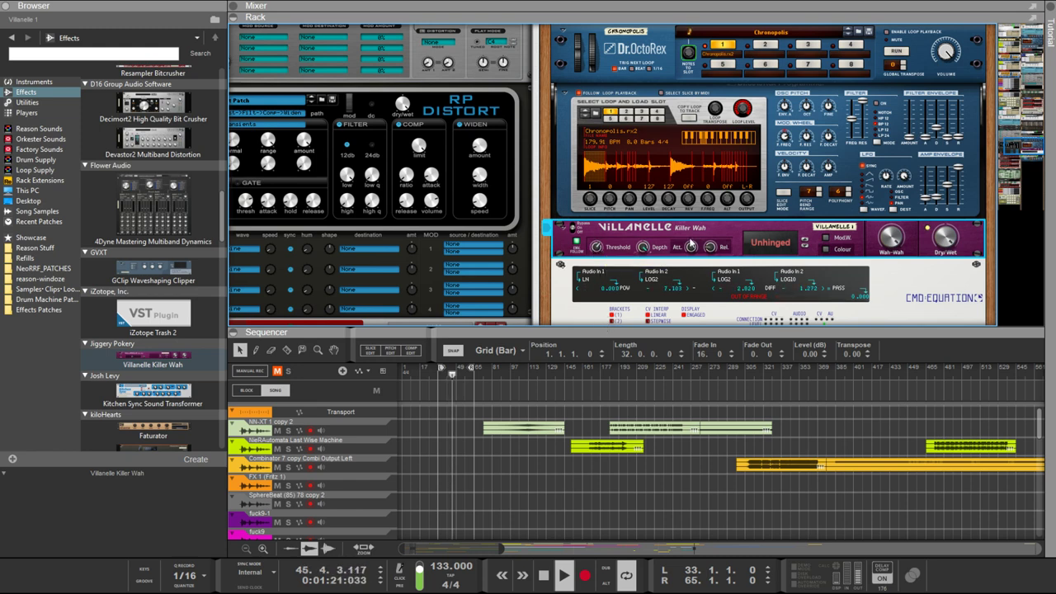
Cycle the wah type through Psycho Killers, McWah and Boomer to Beach-Comer, and turn off the envelope follower
{"action": "left_click", "coordinate": [804, 240]}
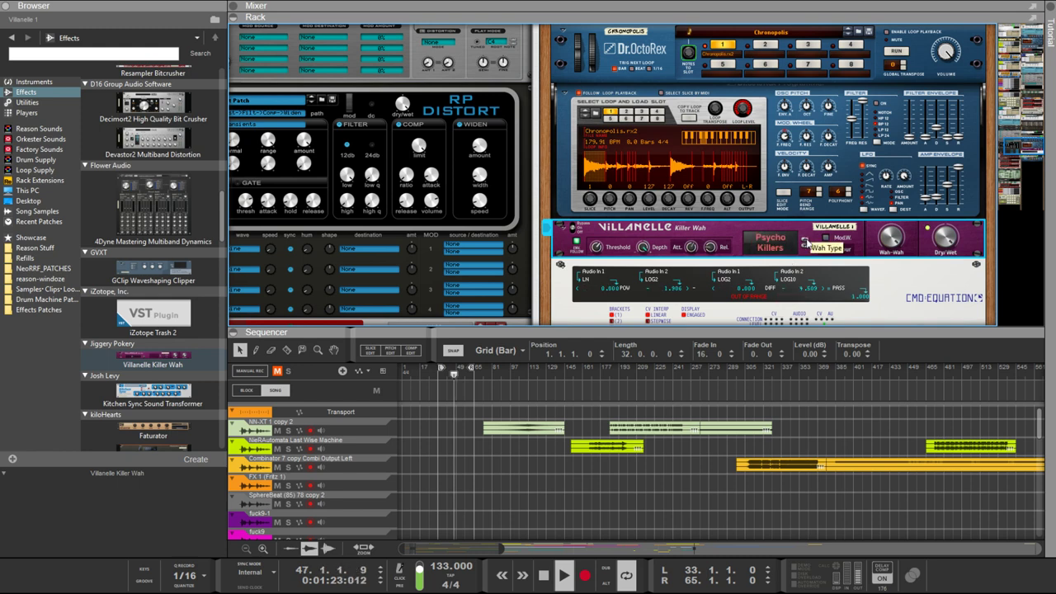
{"action": "left_click", "coordinate": [804, 240]}
{"action": "left_click", "coordinate": [805, 240]}
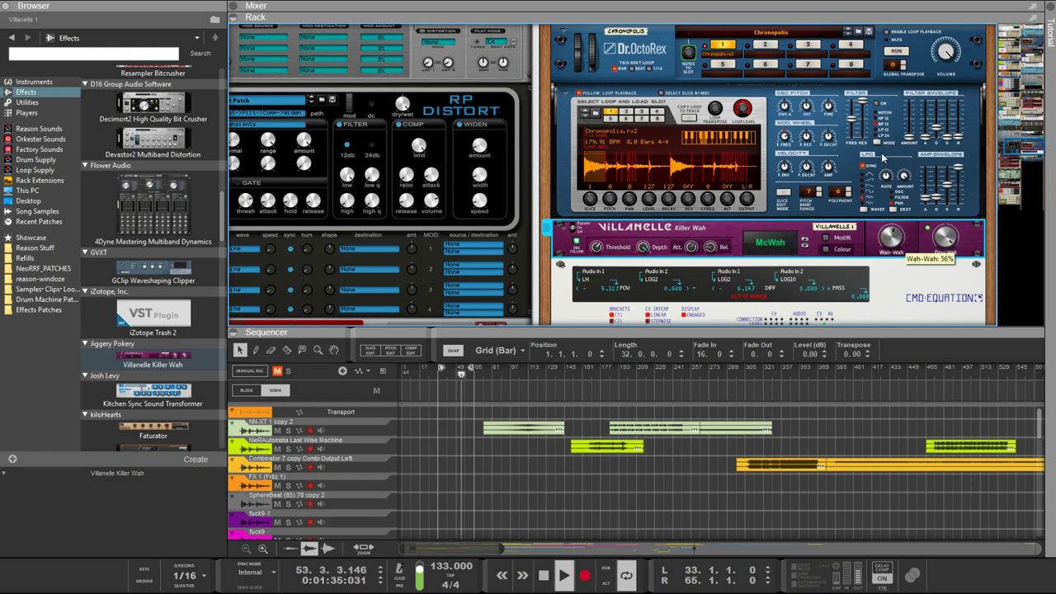
{"action": "left_click", "coordinate": [806, 240]}
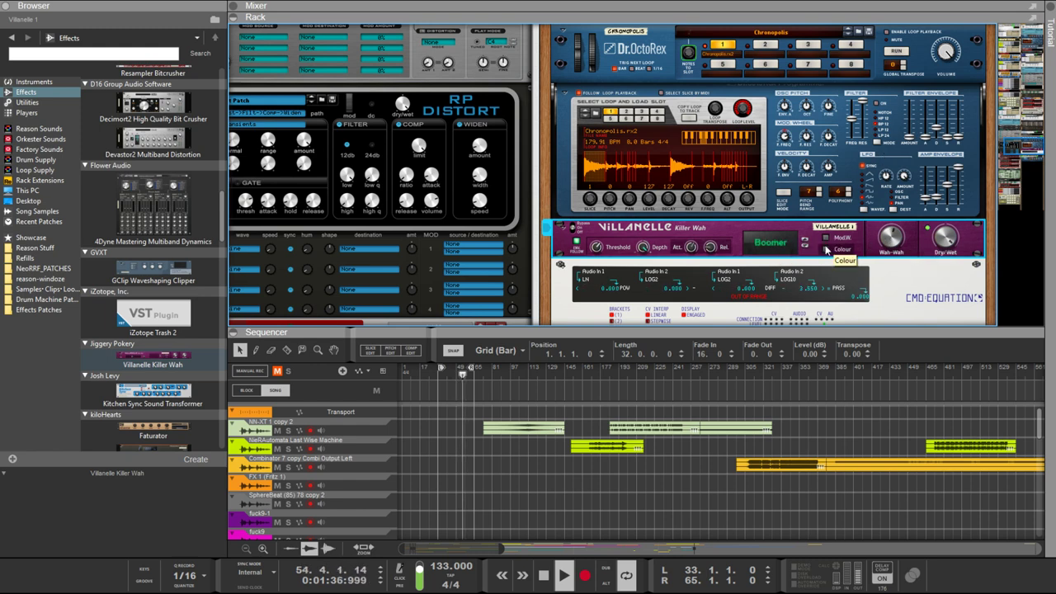
{"action": "left_click", "coordinate": [804, 241]}
{"action": "left_click", "coordinate": [804, 241]}
{"action": "left_click", "coordinate": [805, 241]}
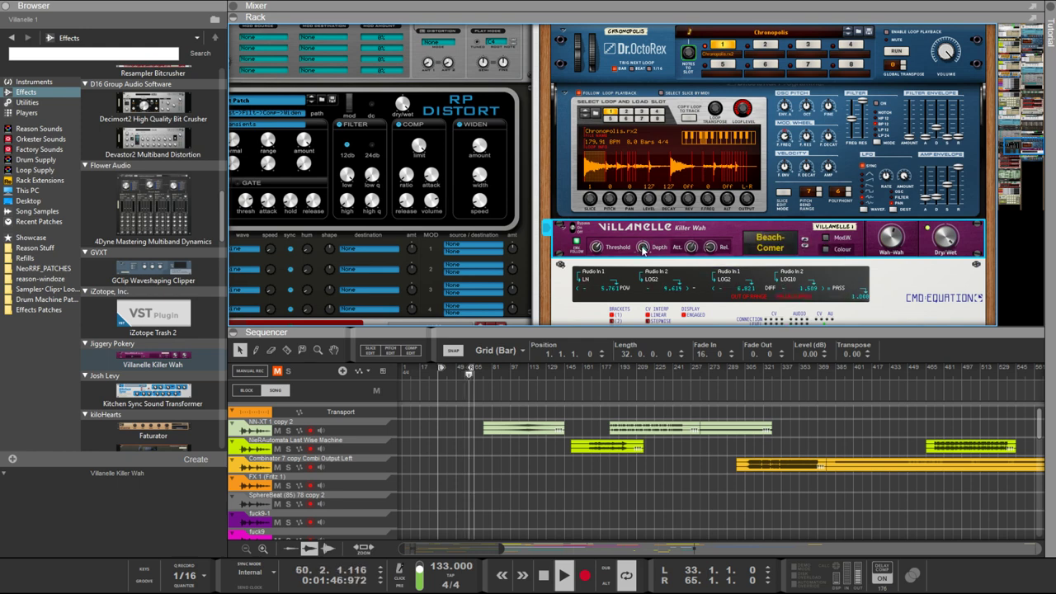
{"action": "left_click", "coordinate": [576, 242]}
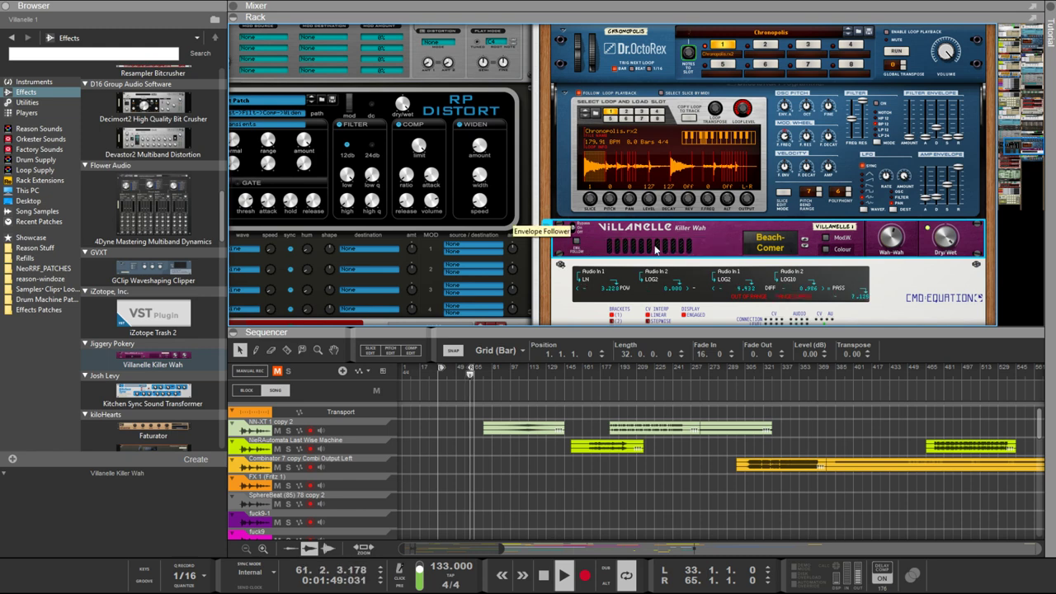
Sweep the Killer Wah's Wah-Wah amount up and down to hear it on the loop
{"action": "left_click_drag", "start_coordinate": [893, 244], "coordinate": [890, 207]}
{"action": "left_click_drag", "start_coordinate": [880, 144], "coordinate": [882, 205]}
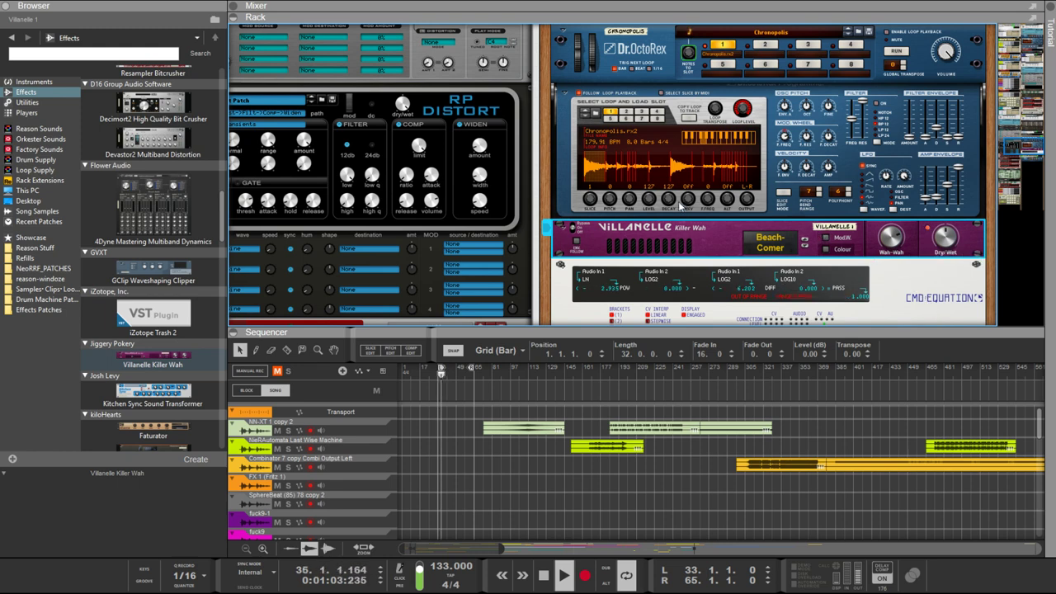
{"action": "scroll", "coordinate": [195, 254], "scroll_direction": "up", "scroll_amount": 2}
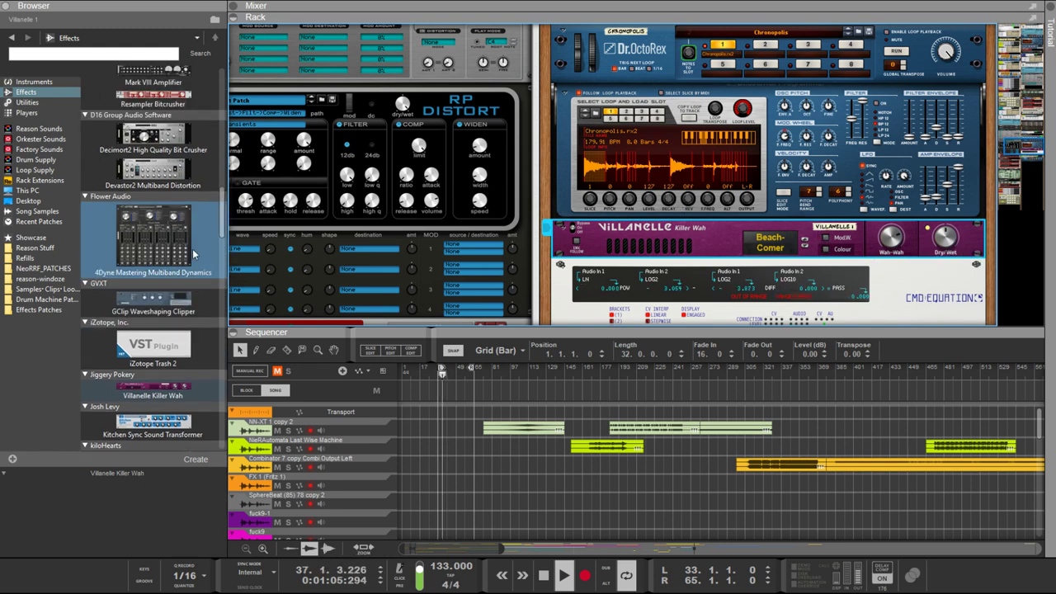
Browse the full list of effect devices, from the Reason devices down to the u-he and Unfiltered Audio ones
{"action": "scroll", "coordinate": [194, 254], "scroll_direction": "down", "scroll_amount": 2}
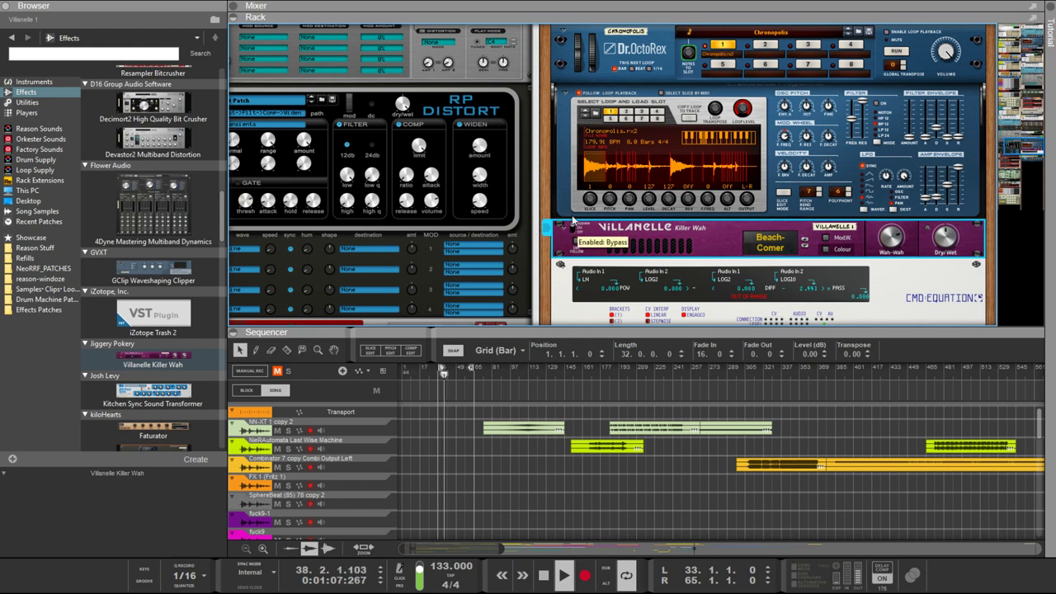
{"action": "scroll", "coordinate": [172, 282], "scroll_direction": "up", "scroll_amount": 15}
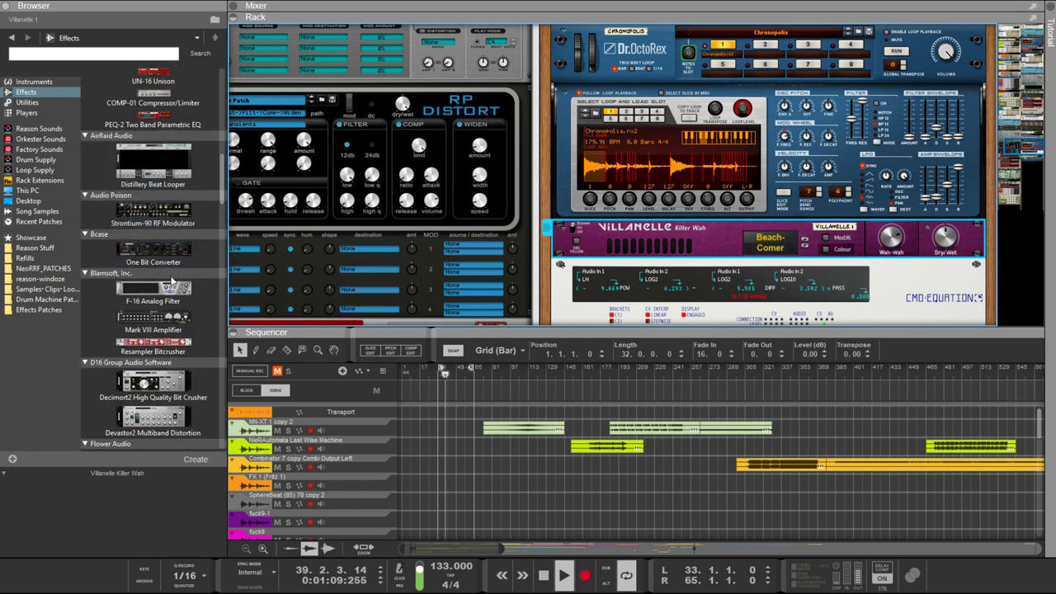
{"action": "scroll", "coordinate": [170, 264], "scroll_direction": "up", "scroll_amount": 8}
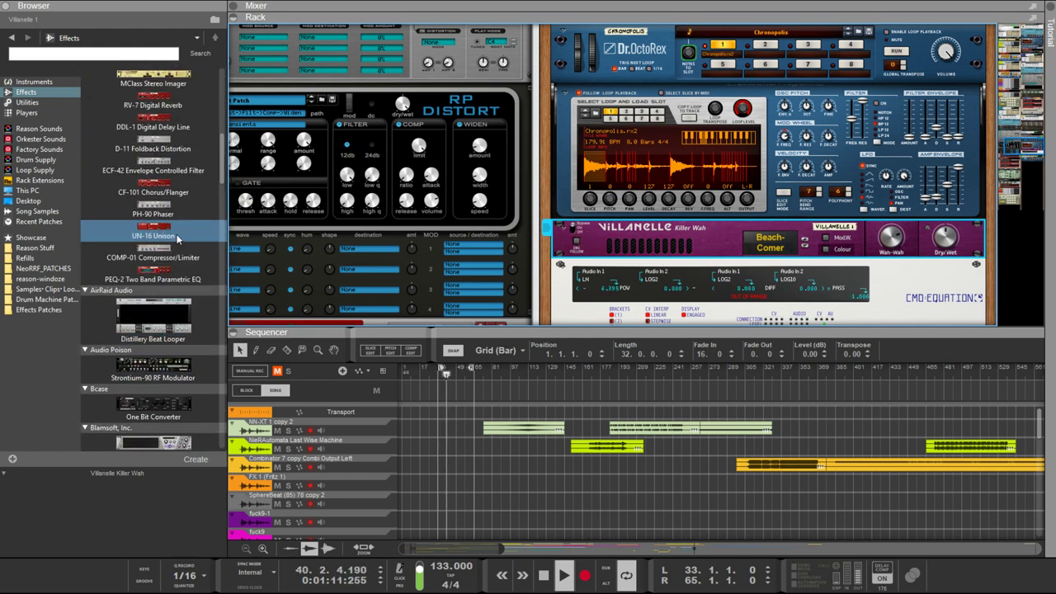
{"action": "scroll", "coordinate": [176, 238], "scroll_direction": "up", "scroll_amount": 20}
{"action": "scroll", "coordinate": [170, 301], "scroll_direction": "down", "scroll_amount": 20}
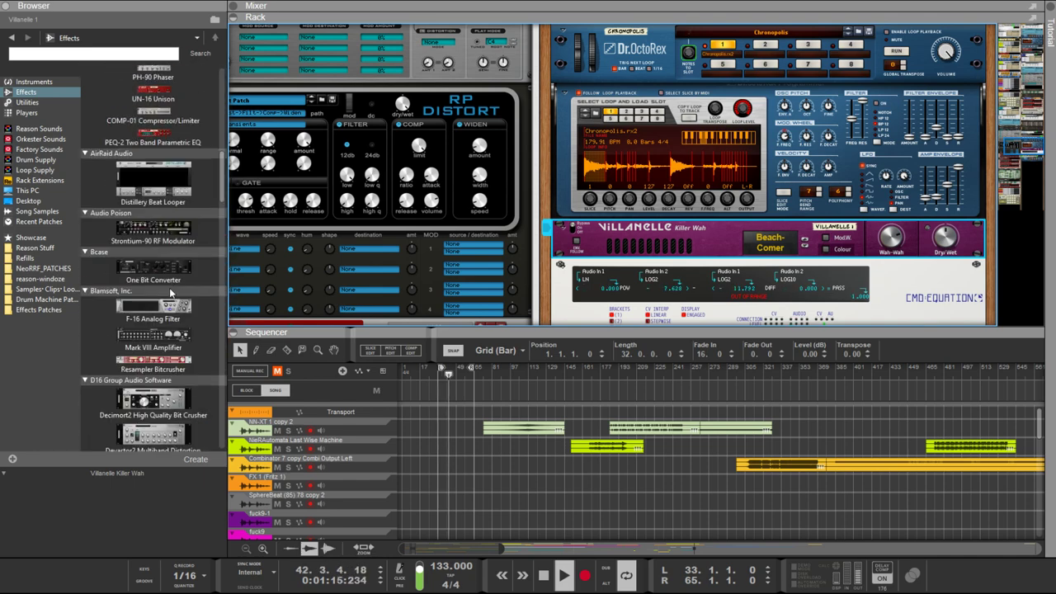
{"action": "scroll", "coordinate": [171, 292], "scroll_direction": "down", "scroll_amount": 18}
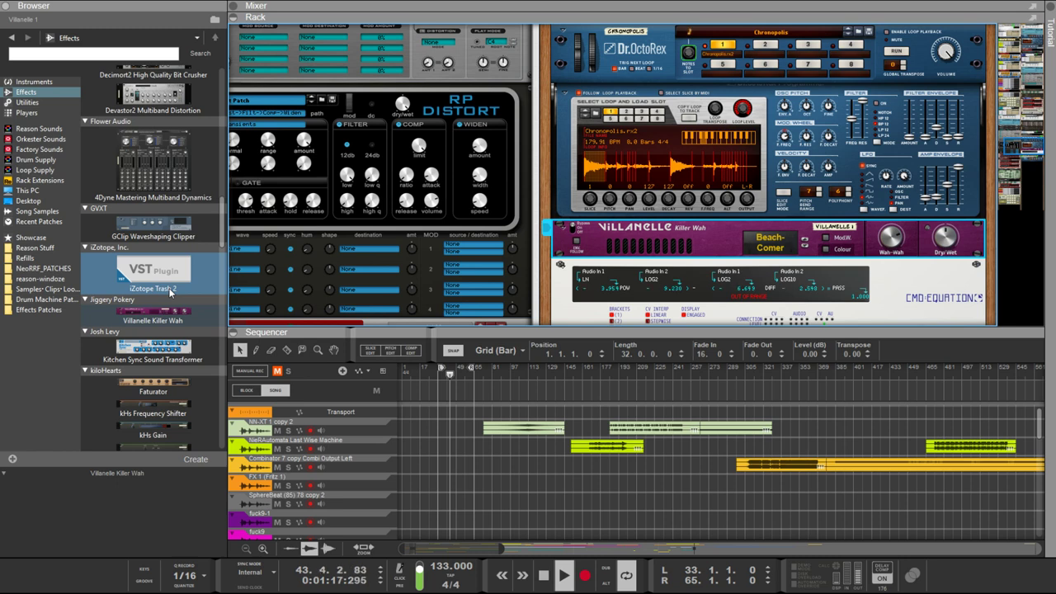
{"action": "scroll", "coordinate": [170, 292], "scroll_direction": "down", "scroll_amount": 15}
{"action": "scroll", "coordinate": [170, 292], "scroll_direction": "down", "scroll_amount": 15}
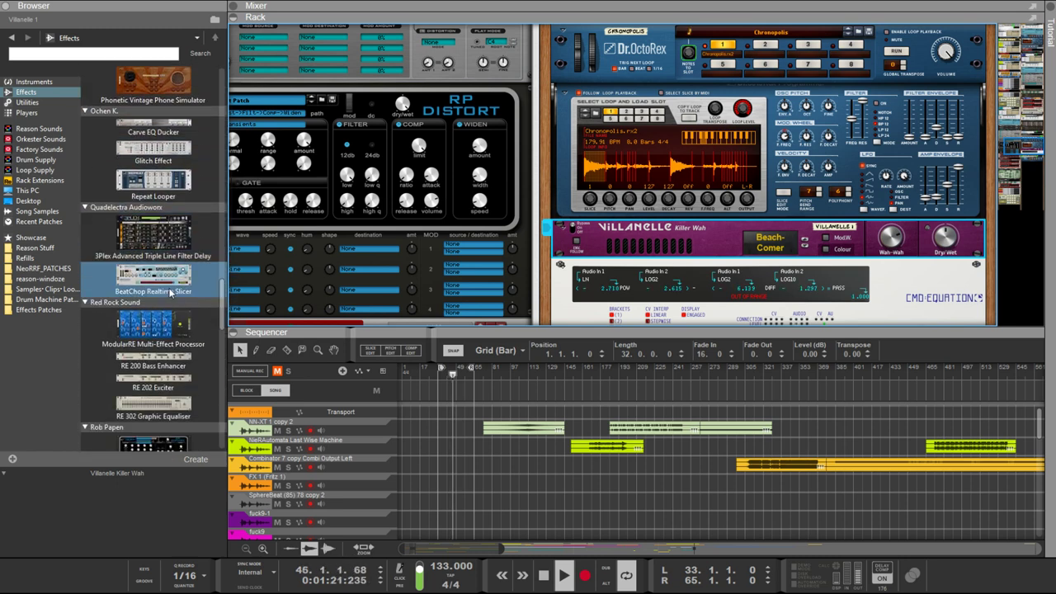
{"action": "scroll", "coordinate": [171, 291], "scroll_direction": "down", "scroll_amount": 15}
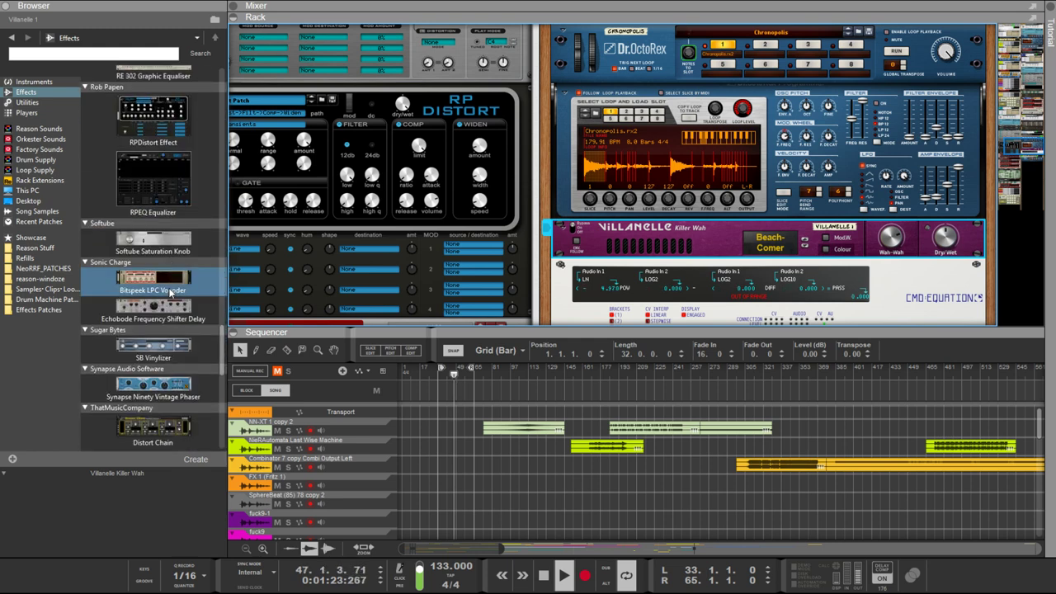
{"action": "scroll", "coordinate": [175, 198], "scroll_direction": "down", "scroll_amount": 15}
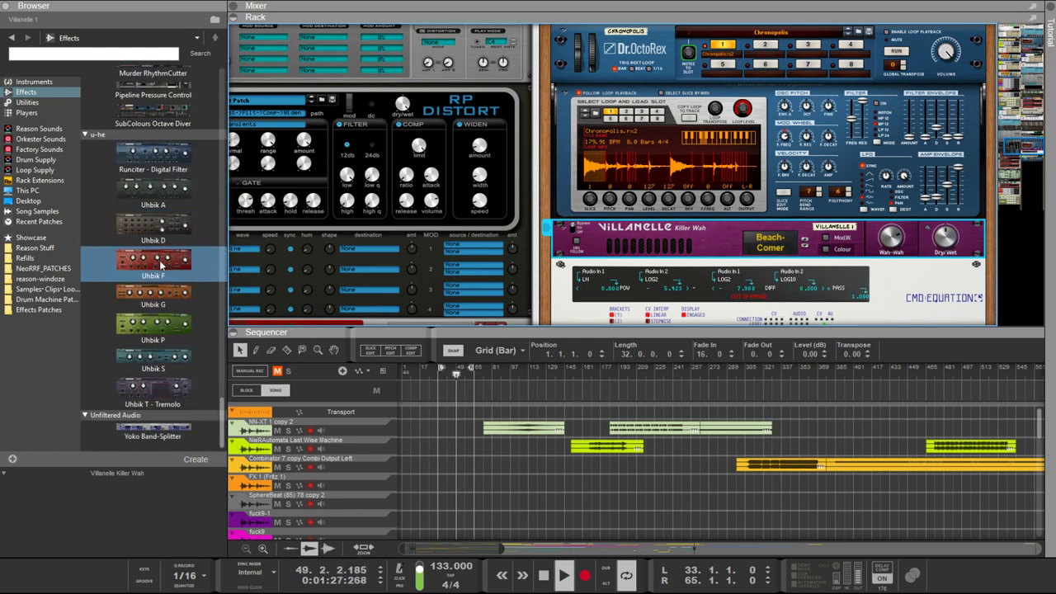
Look through the utility devices, from the Reason Combinator down to the Zvork Volt CV tools
{"action": "left_click", "coordinate": [27, 102]}
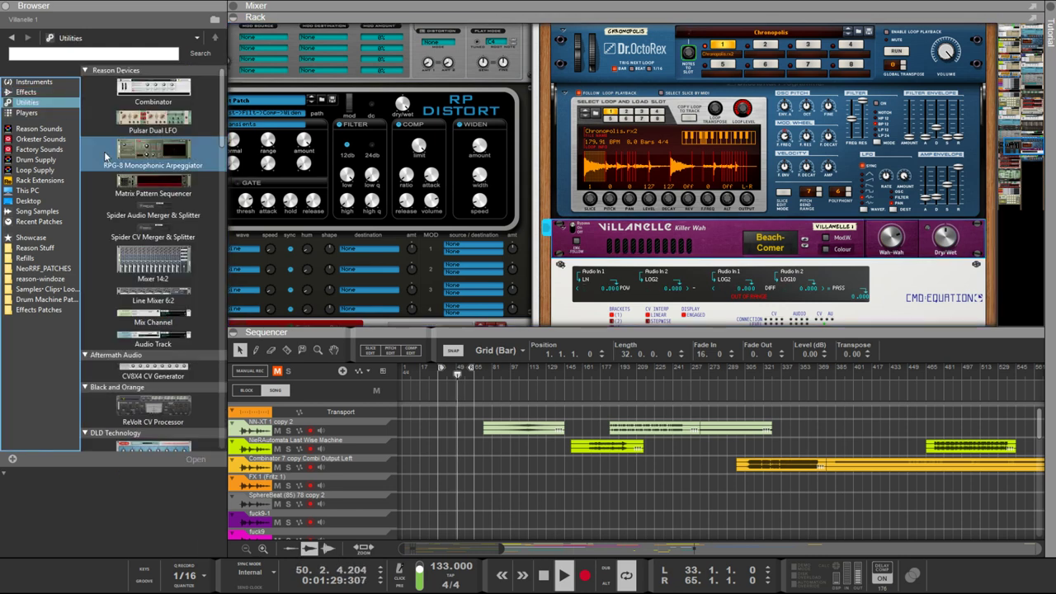
{"action": "scroll", "coordinate": [188, 175], "scroll_direction": "down", "scroll_amount": 10}
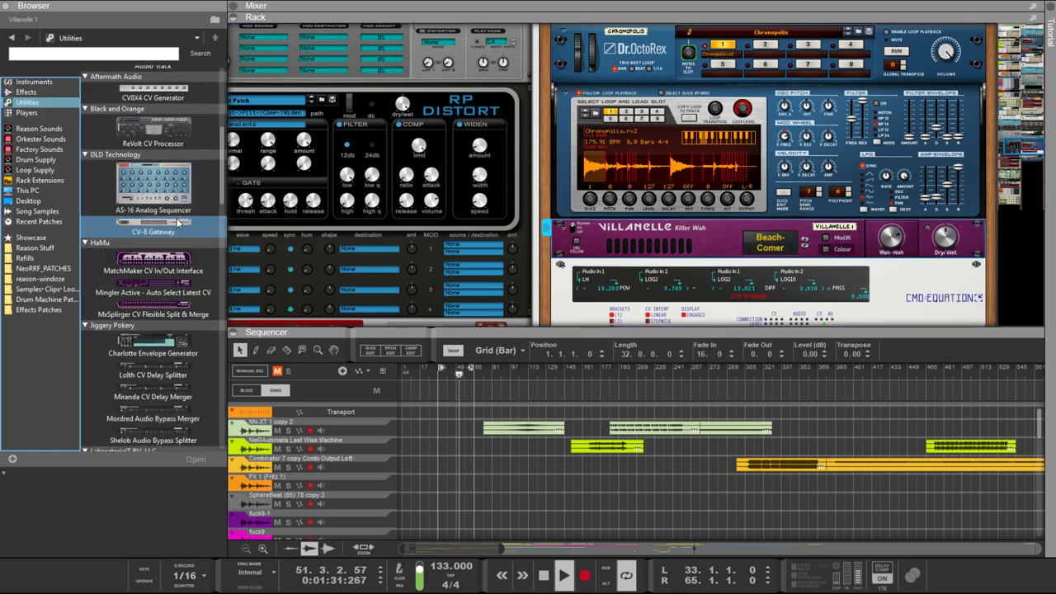
{"action": "scroll", "coordinate": [177, 223], "scroll_direction": "down", "scroll_amount": 10}
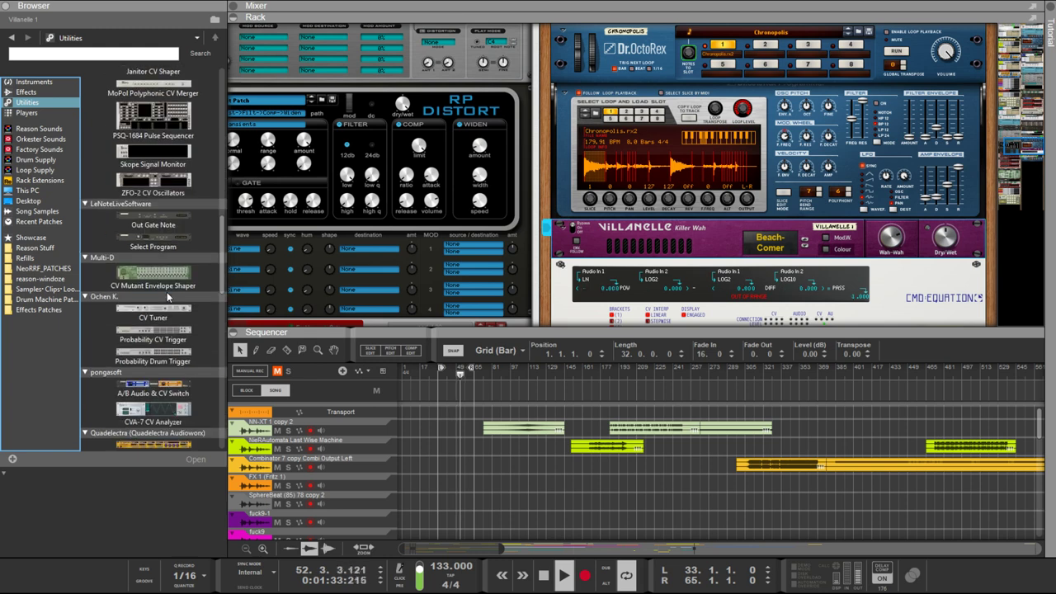
{"action": "scroll", "coordinate": [166, 259], "scroll_direction": "down", "scroll_amount": 3}
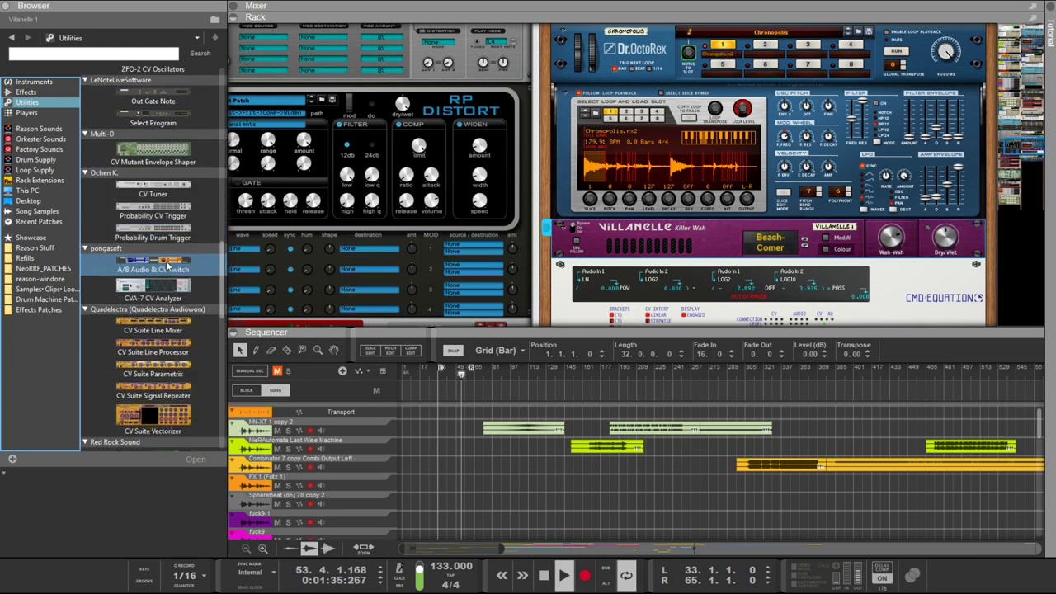
{"action": "scroll", "coordinate": [172, 256], "scroll_direction": "down", "scroll_amount": 10}
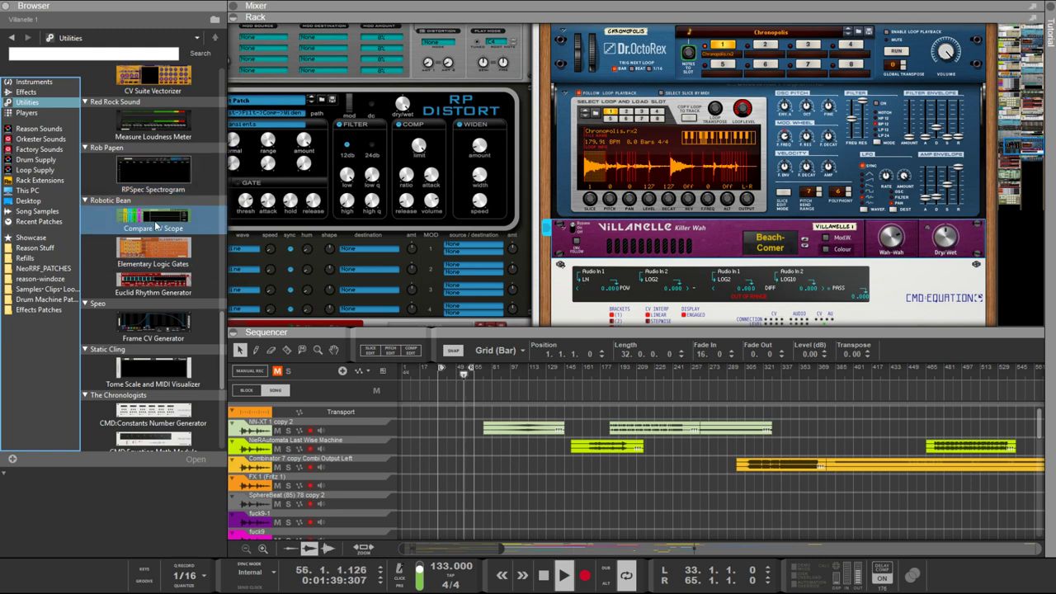
{"action": "scroll", "coordinate": [157, 221], "scroll_direction": "down", "scroll_amount": 5}
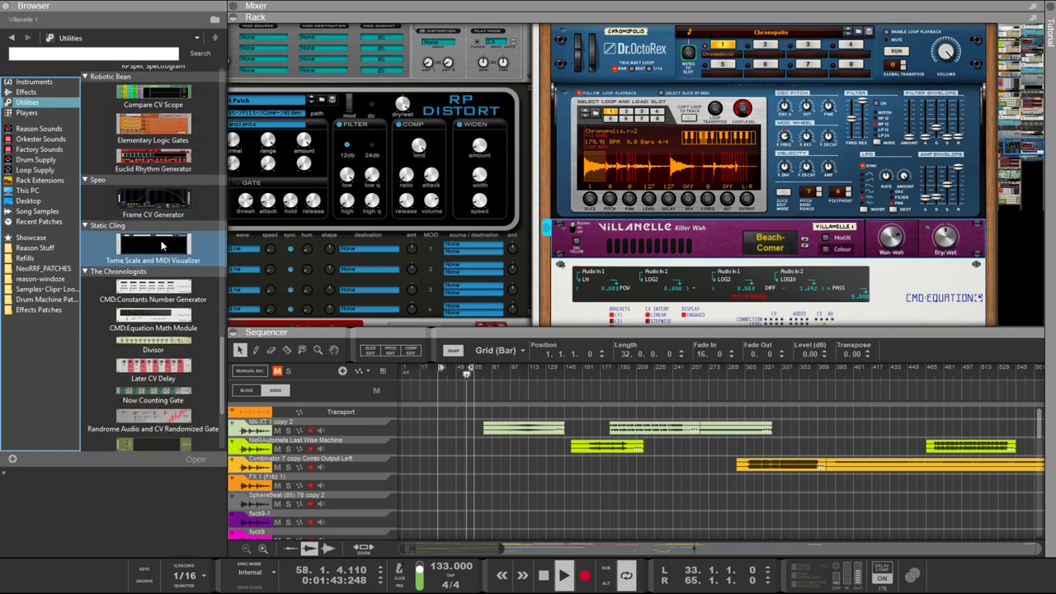
{"action": "scroll", "coordinate": [163, 248], "scroll_direction": "down", "scroll_amount": 5}
{"action": "scroll", "coordinate": [157, 229], "scroll_direction": "down", "scroll_amount": 2}
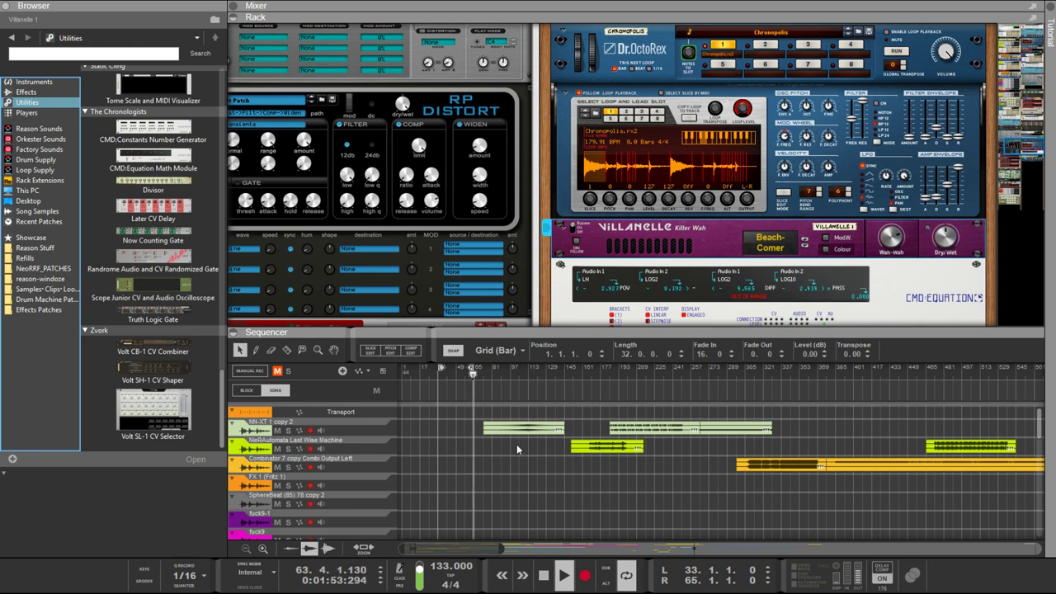
Select all clips on the Chronopolis track and nudge them a quarter note earlier to 32.4.1 with the snap at 1/4
{"action": "scroll", "coordinate": [520, 448], "scroll_direction": "down", "scroll_amount": 5}
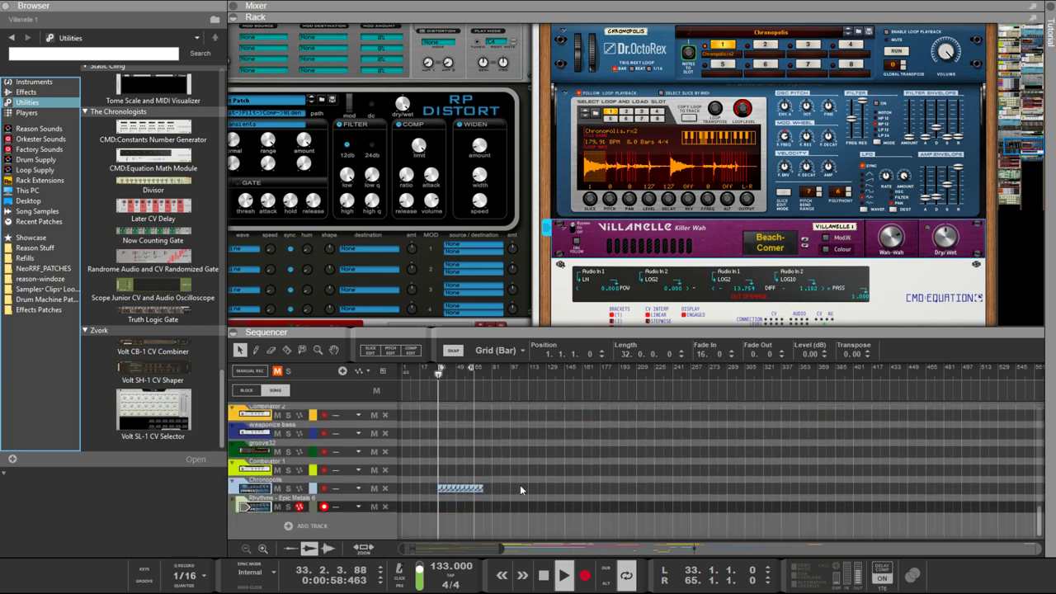
{"action": "left_click_drag", "start_coordinate": [519, 485], "coordinate": [438, 499]}
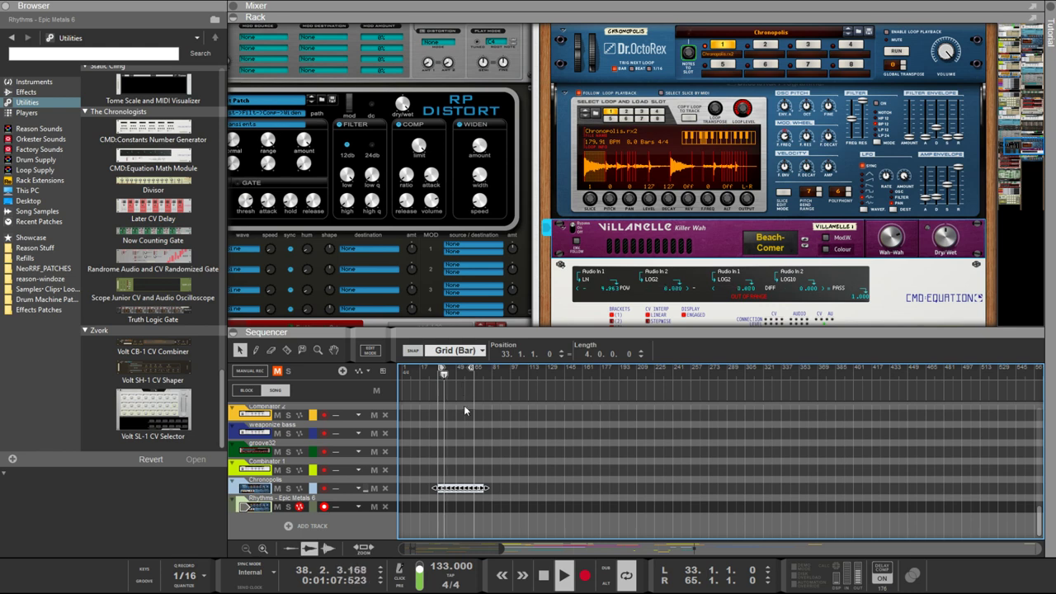
{"action": "key", "text": "ctrl+4"}
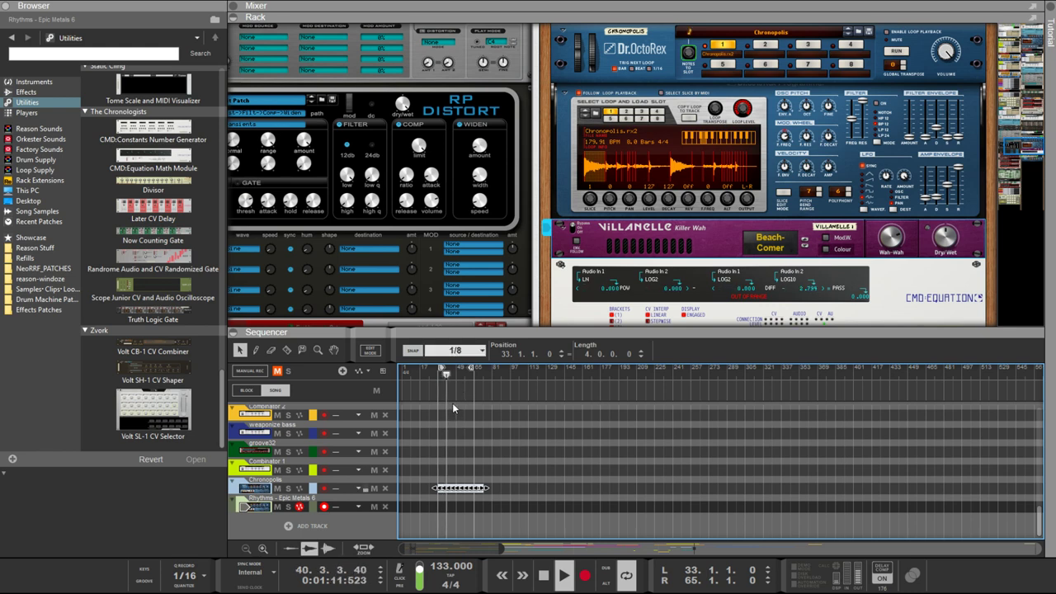
{"action": "key", "text": "ctrl+3"}
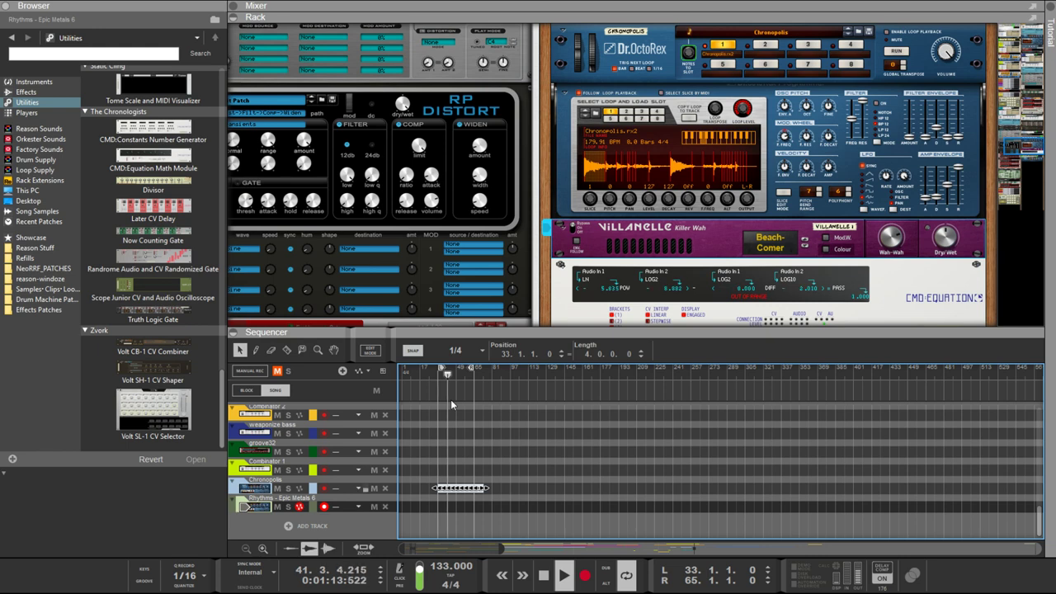
{"action": "key", "text": "ctrl+Left"}
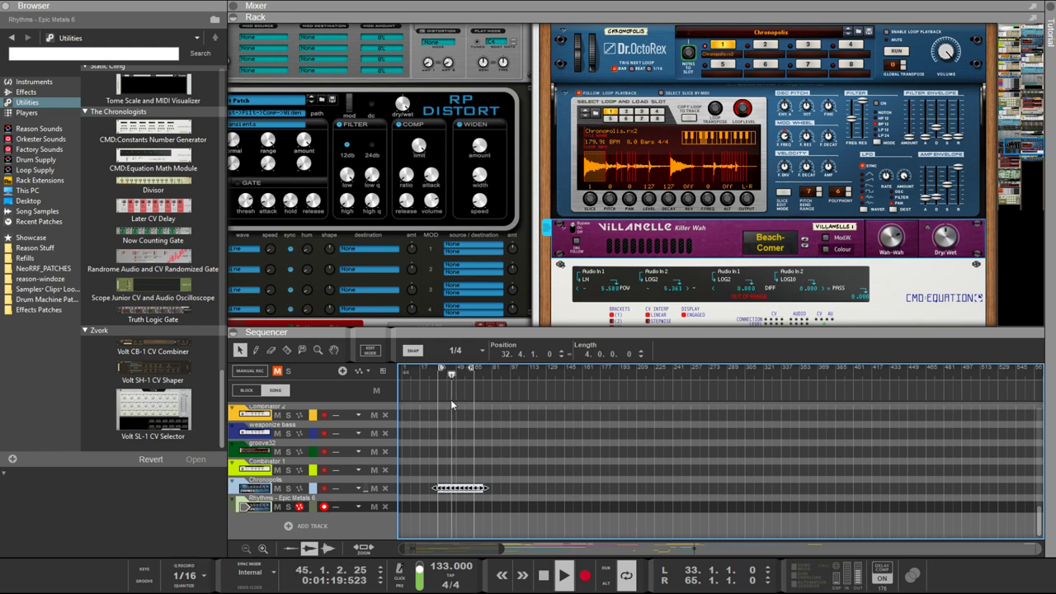
Bring up the darkcore2 Kong track in the rack and unmute its mix channel
{"action": "scroll", "coordinate": [378, 422], "scroll_direction": "up", "scroll_amount": 10}
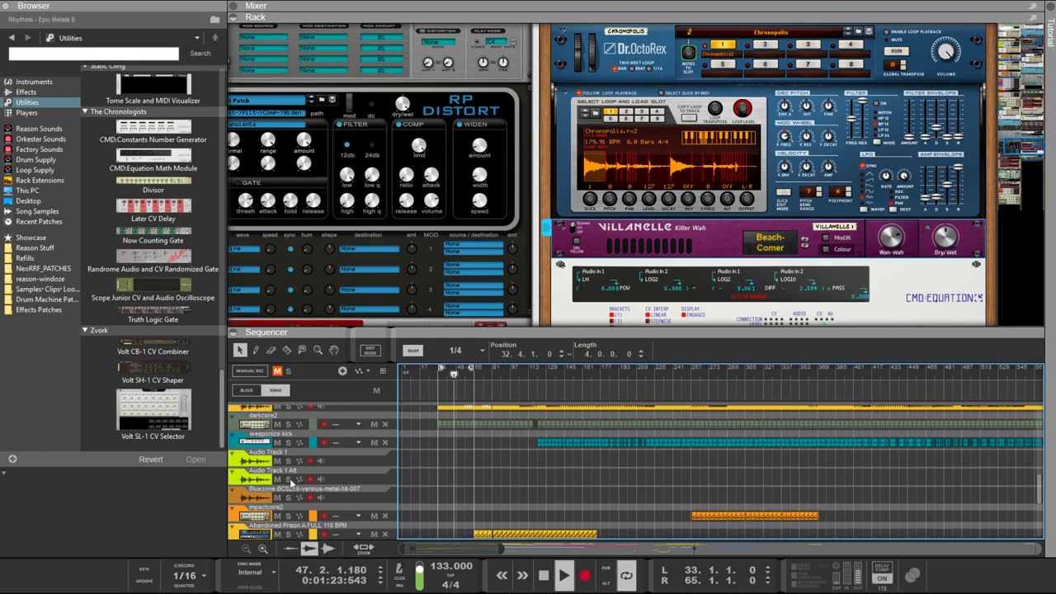
{"action": "left_click", "coordinate": [258, 516]}
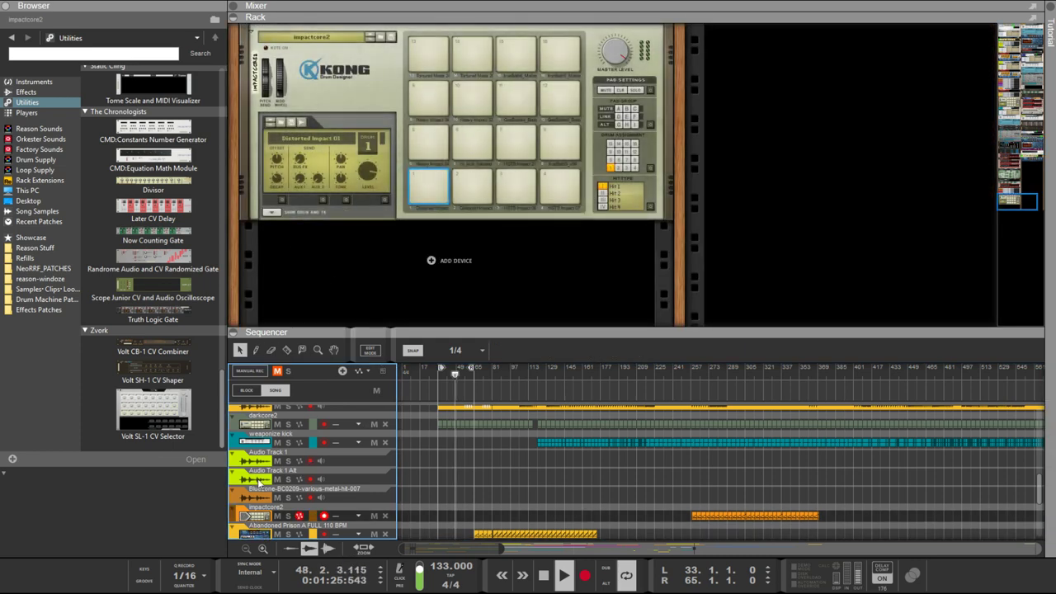
{"action": "left_click", "coordinate": [256, 415]}
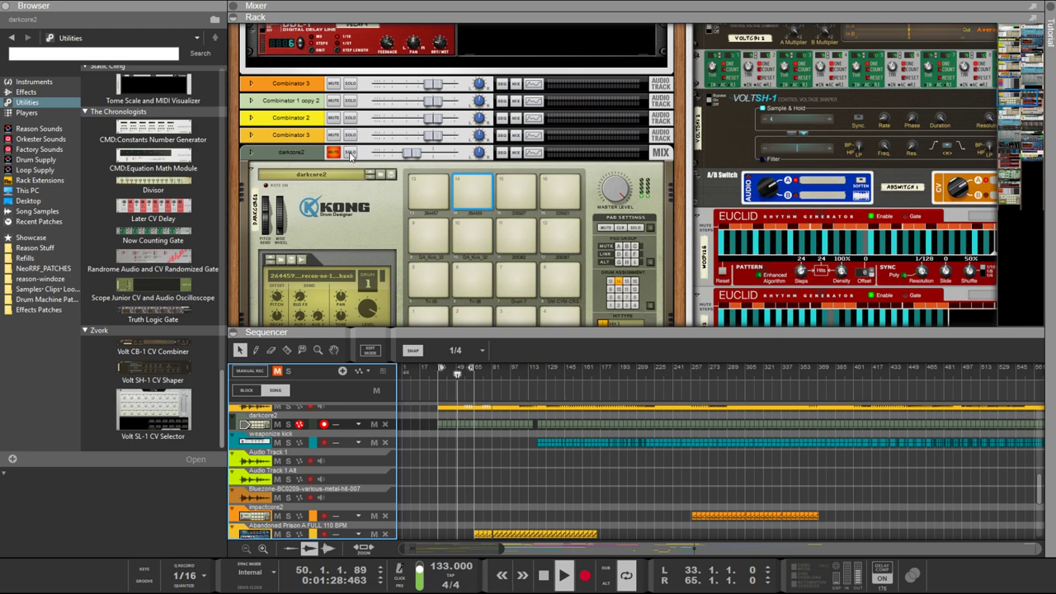
{"action": "left_click", "coordinate": [351, 156]}
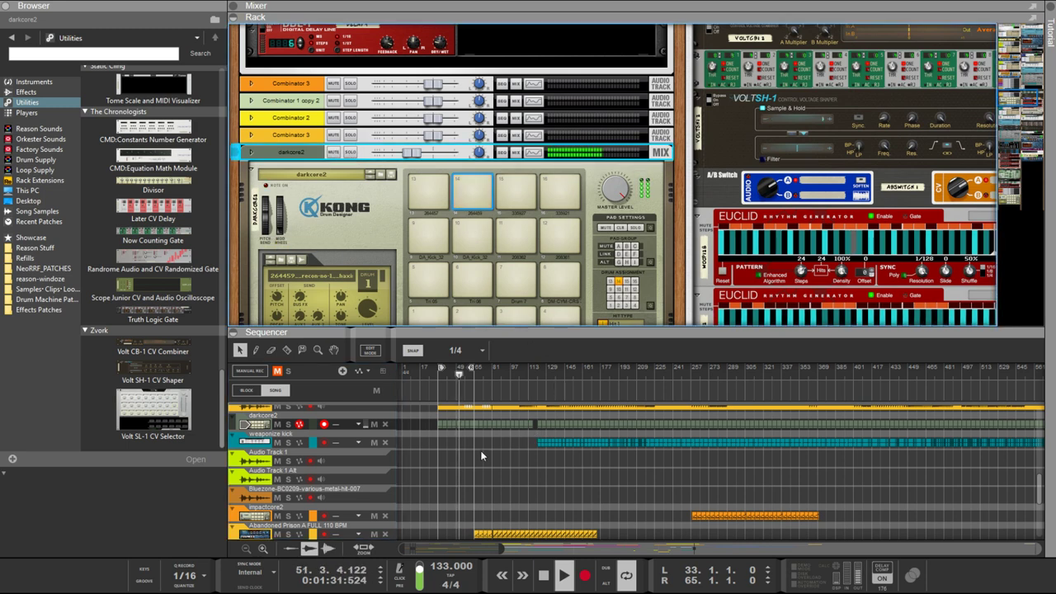
Nudge the Chronopolis clips to start at 32.1.3, finishing with the snap at 1/8
{"action": "scroll", "coordinate": [478, 450], "scroll_direction": "down", "scroll_amount": 5}
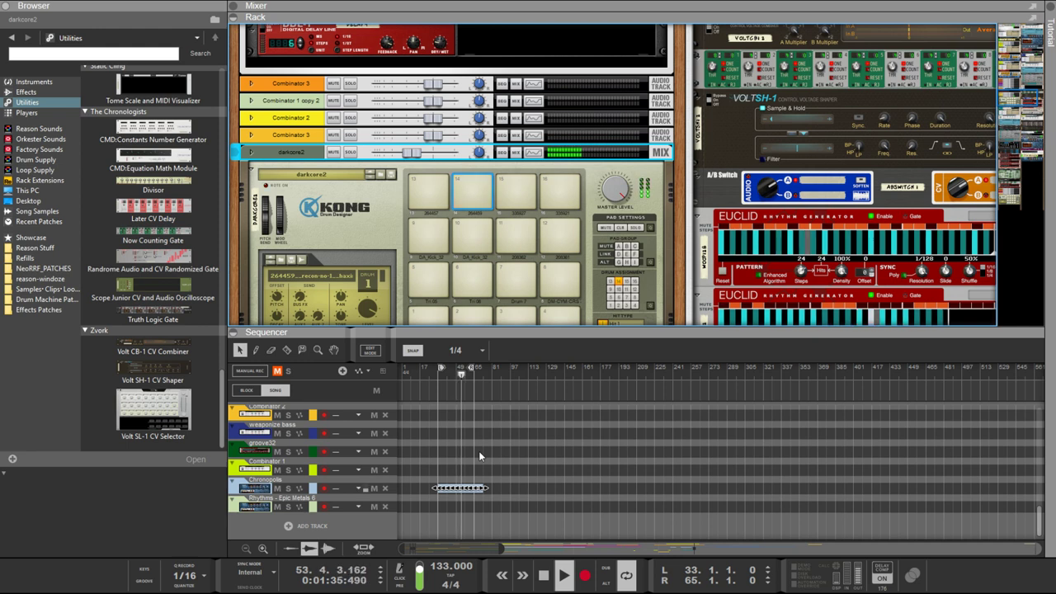
{"action": "left_click", "coordinate": [459, 487]}
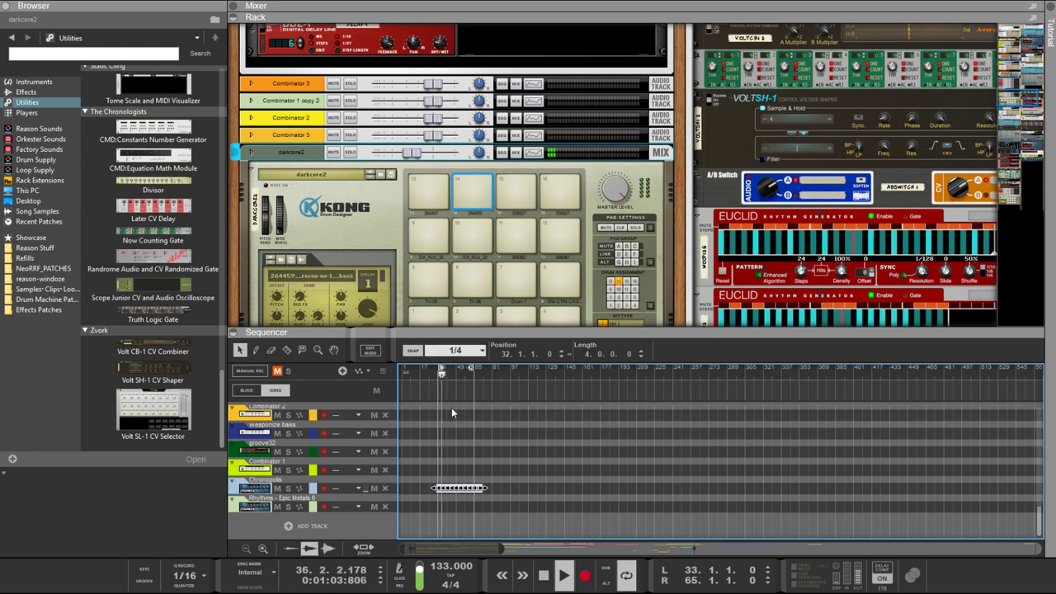
{"action": "key", "text": "ctrl+4"}
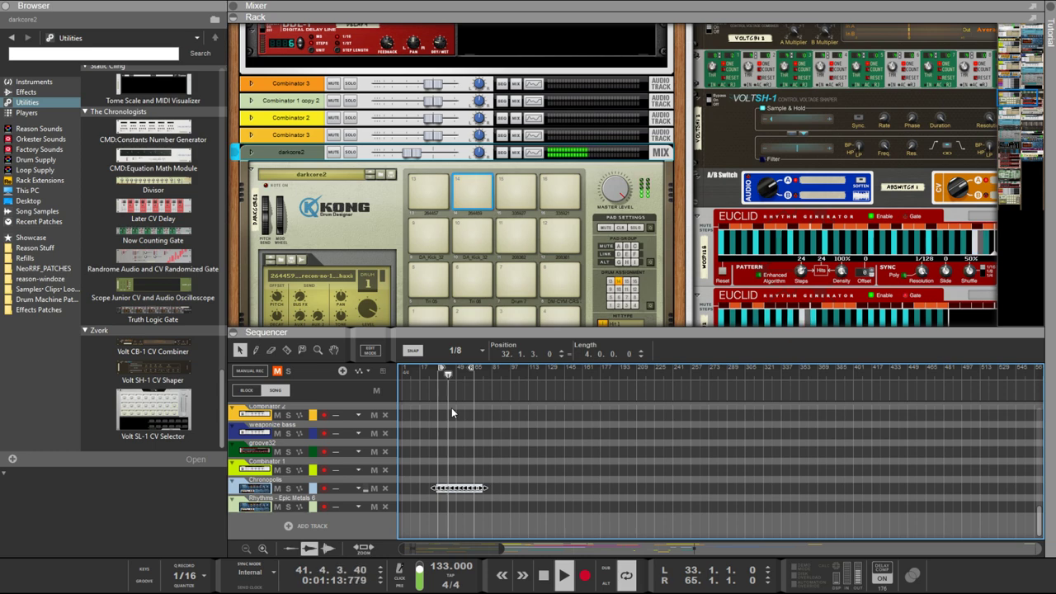
Set the song tempo to 149 BPM while the Chronopolis loop plays
{"action": "scroll", "coordinate": [673, 163], "scroll_direction": "up", "scroll_amount": 15}
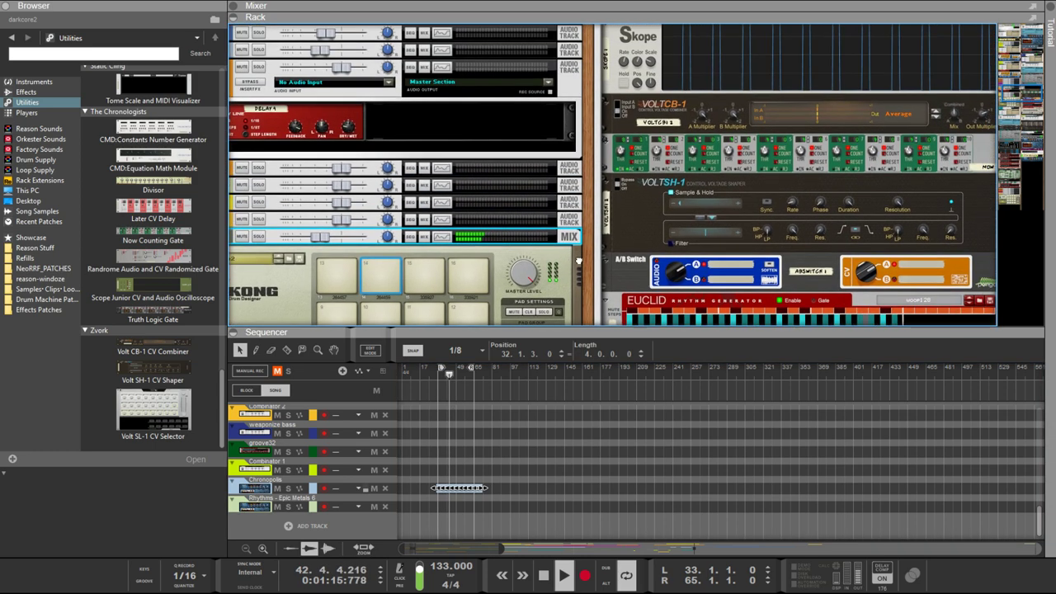
{"action": "scroll", "coordinate": [761, 269], "scroll_direction": "down", "scroll_amount": 15}
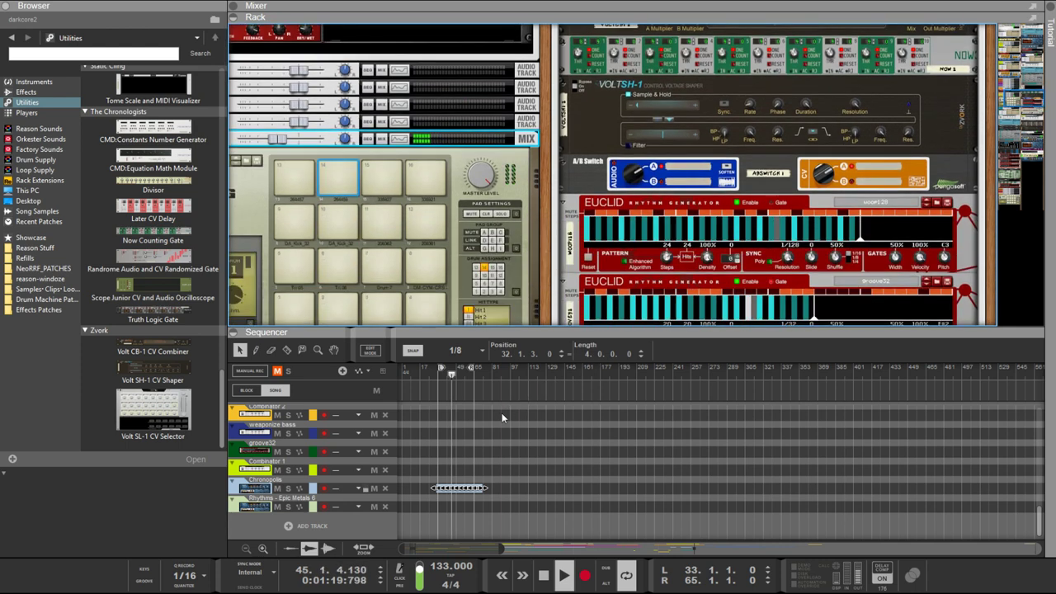
{"action": "scroll", "coordinate": [489, 478], "scroll_direction": "up", "scroll_amount": 3, "text": "ctrl"}
{"action": "scroll", "coordinate": [483, 478], "scroll_direction": "up", "scroll_amount": 5, "text": "ctrl"}
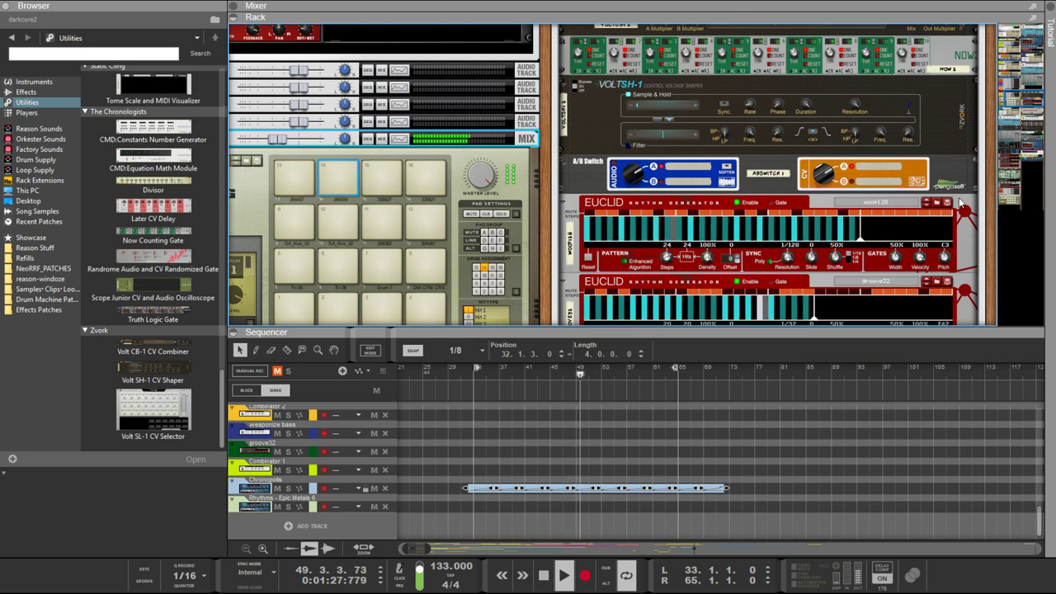
{"action": "scroll", "coordinate": [922, 234], "scroll_direction": "down", "scroll_amount": 10}
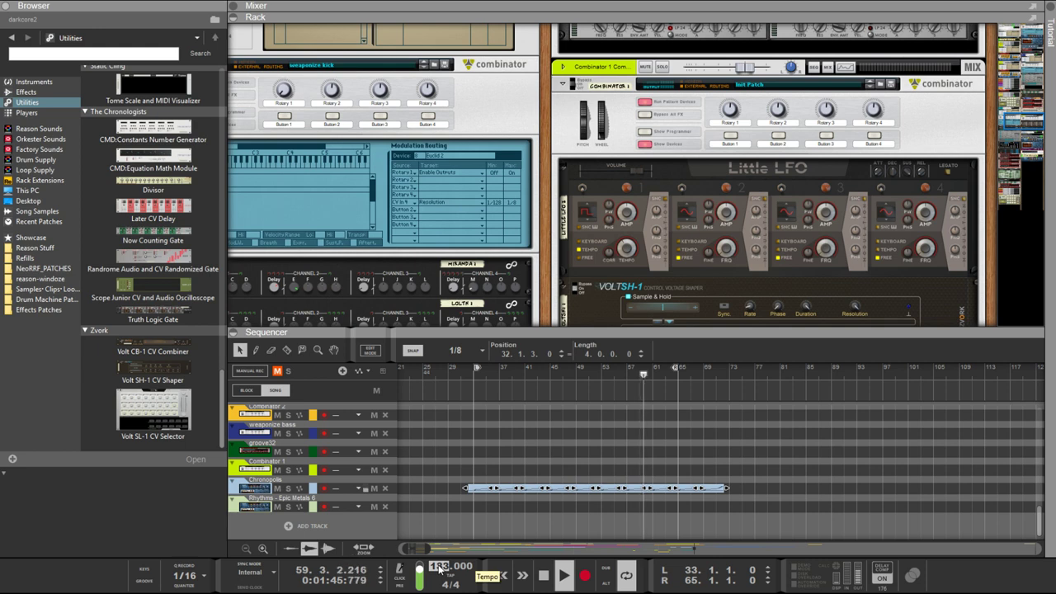
{"action": "scroll", "coordinate": [439, 567], "scroll_direction": "up", "scroll_amount": 5}
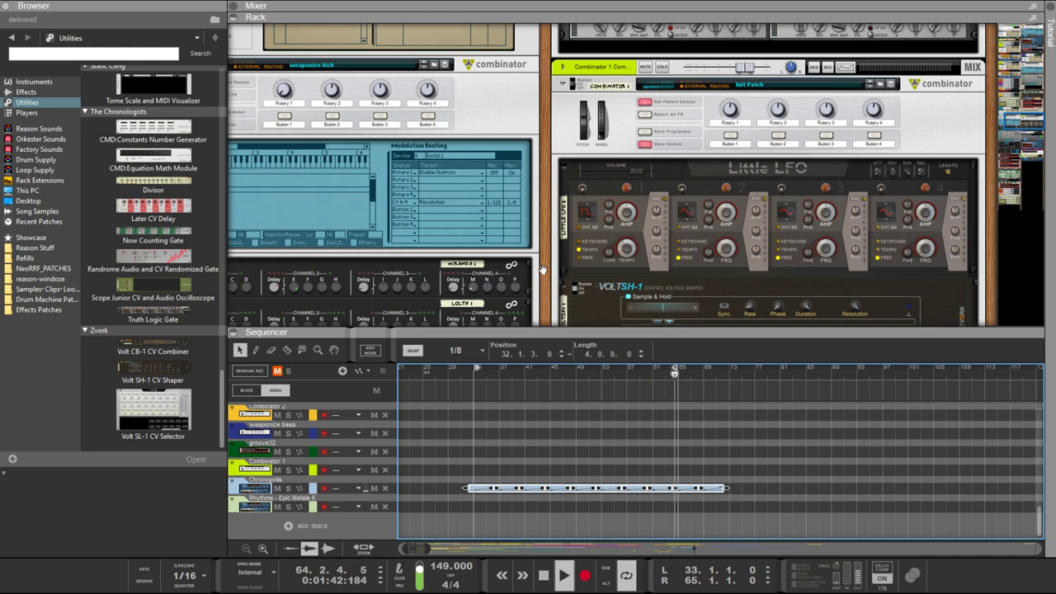
Delete the Villanelle Killer Wah from the Chronopolis Dr. OctoRex's effect chain
{"action": "scroll", "coordinate": [542, 270], "scroll_direction": "down", "scroll_amount": 10}
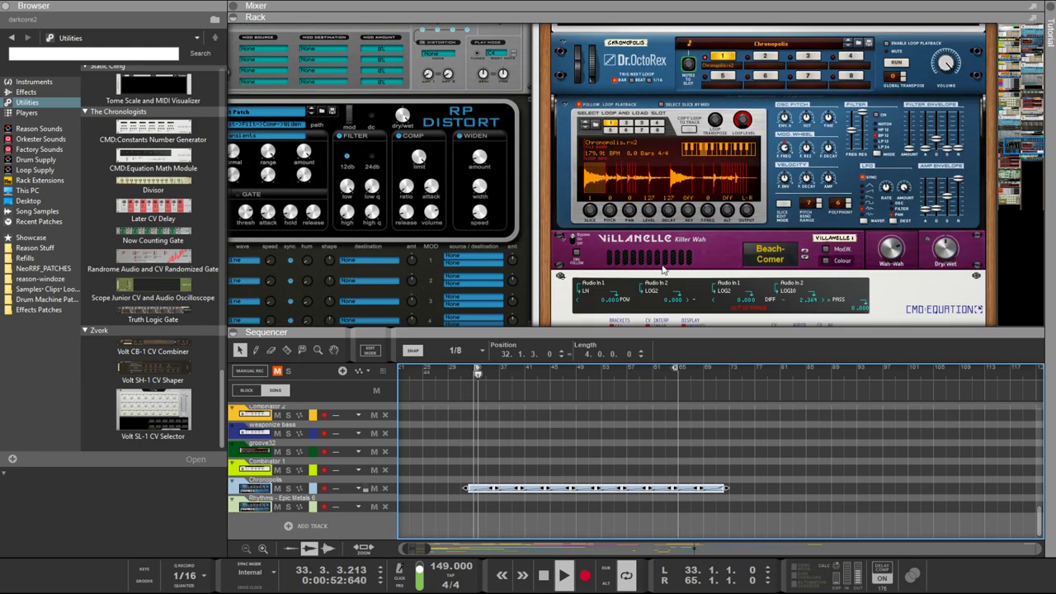
{"action": "left_click", "coordinate": [730, 213]}
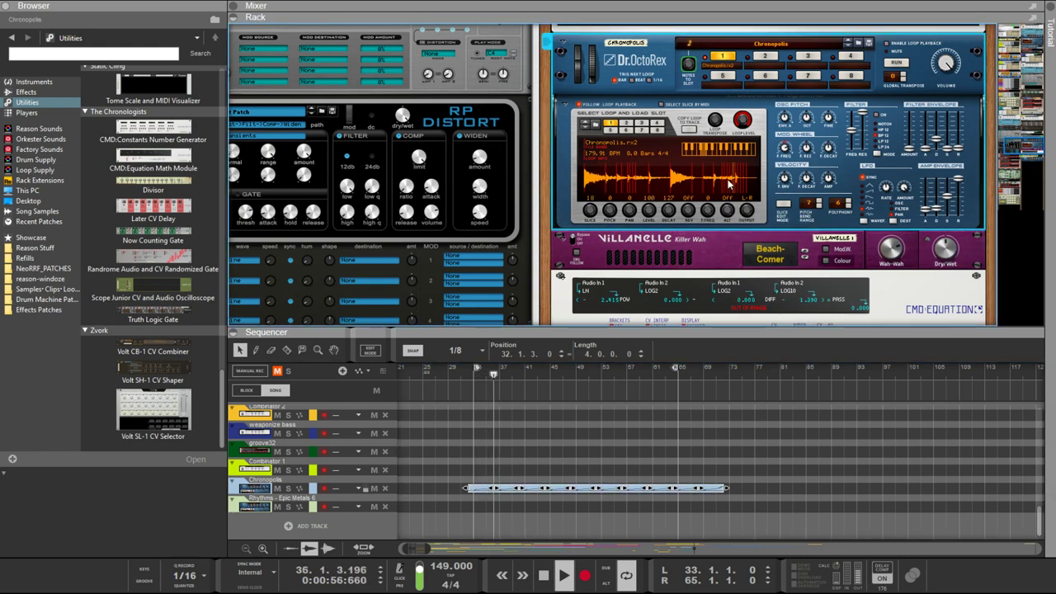
{"action": "left_click", "coordinate": [713, 252]}
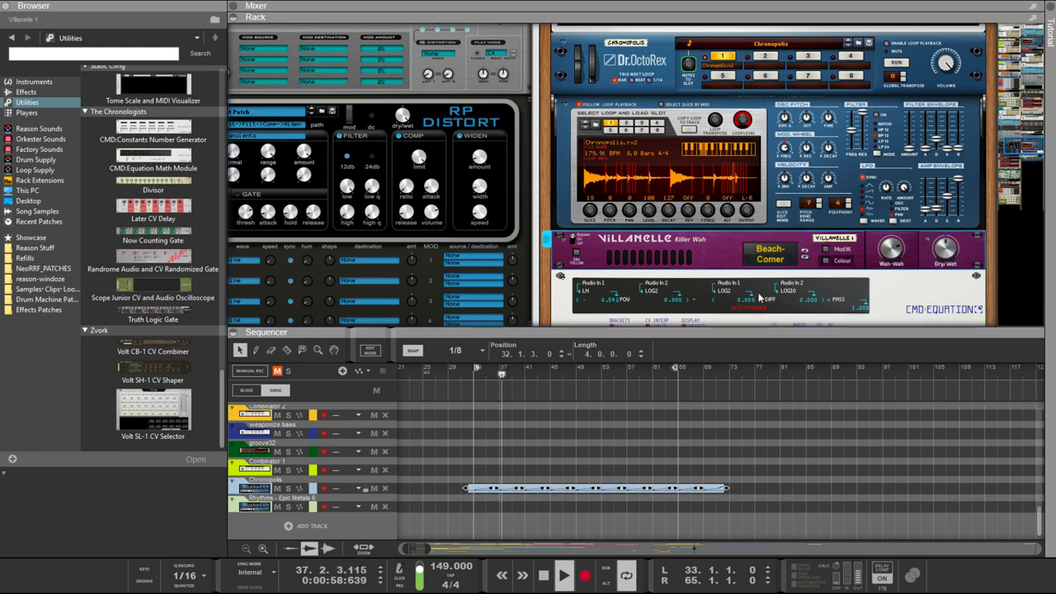
{"action": "key", "text": "Delete"}
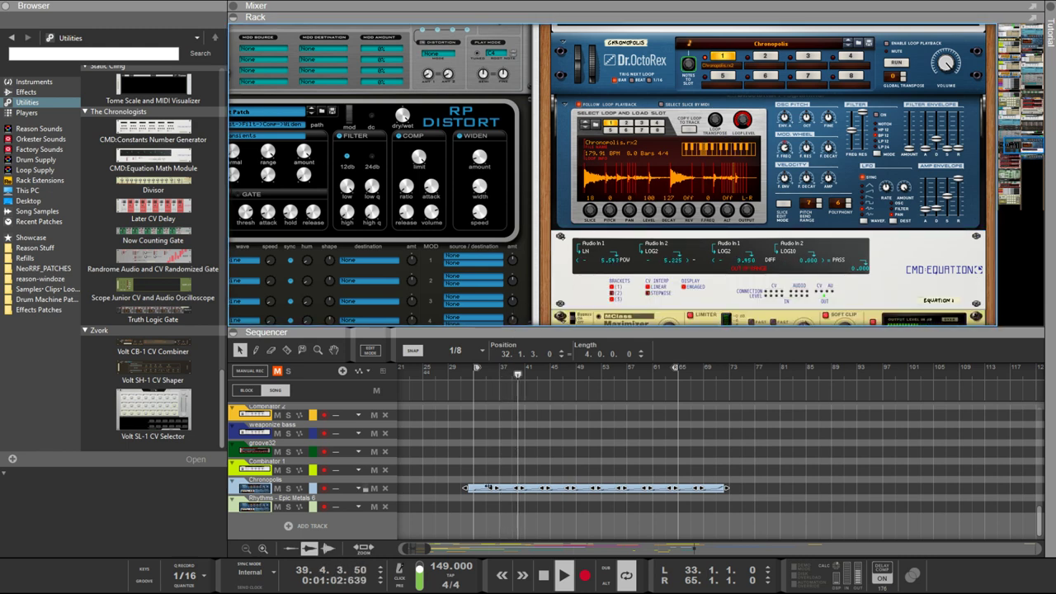
Move the selected Chronopolis clips so they start at 33.1.1
{"action": "left_click", "coordinate": [478, 490]}
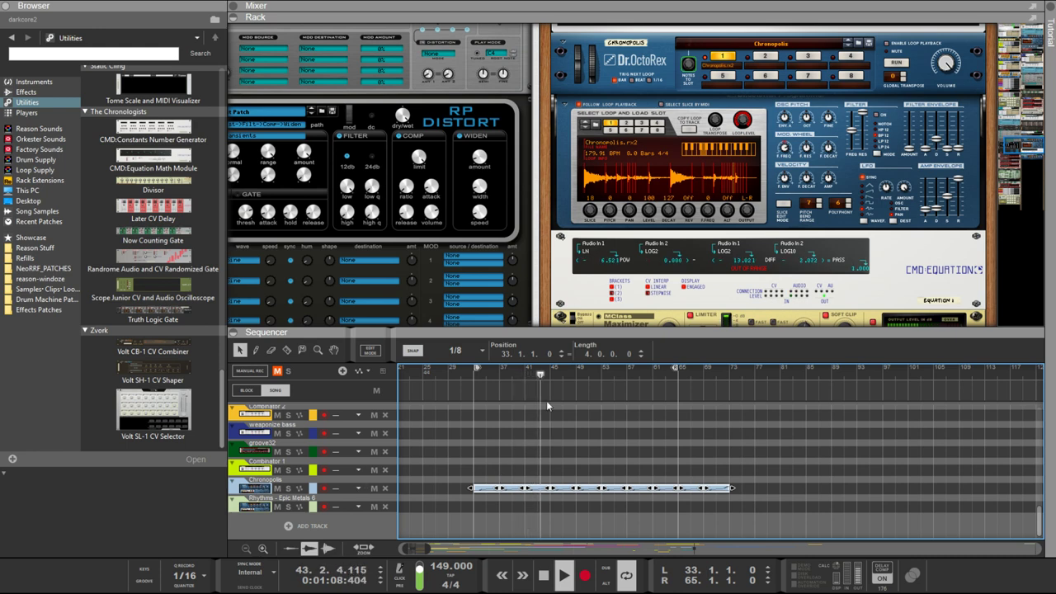
{"action": "left_click", "coordinate": [567, 224]}
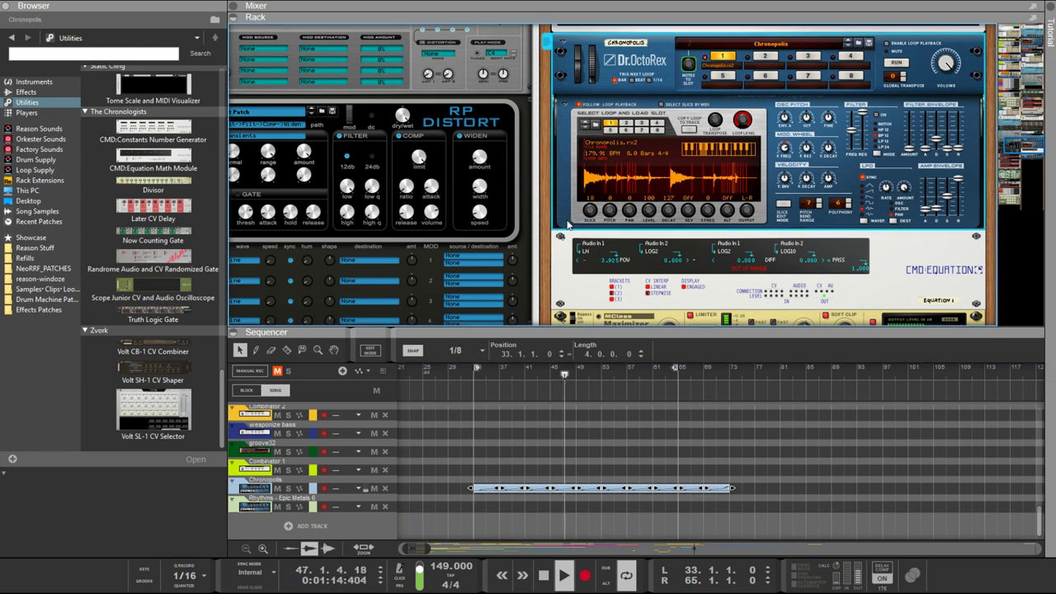
{"action": "scroll", "coordinate": [567, 224], "scroll_direction": "up", "scroll_amount": 2}
{"action": "scroll", "coordinate": [567, 224], "scroll_direction": "down", "scroll_amount": 3}
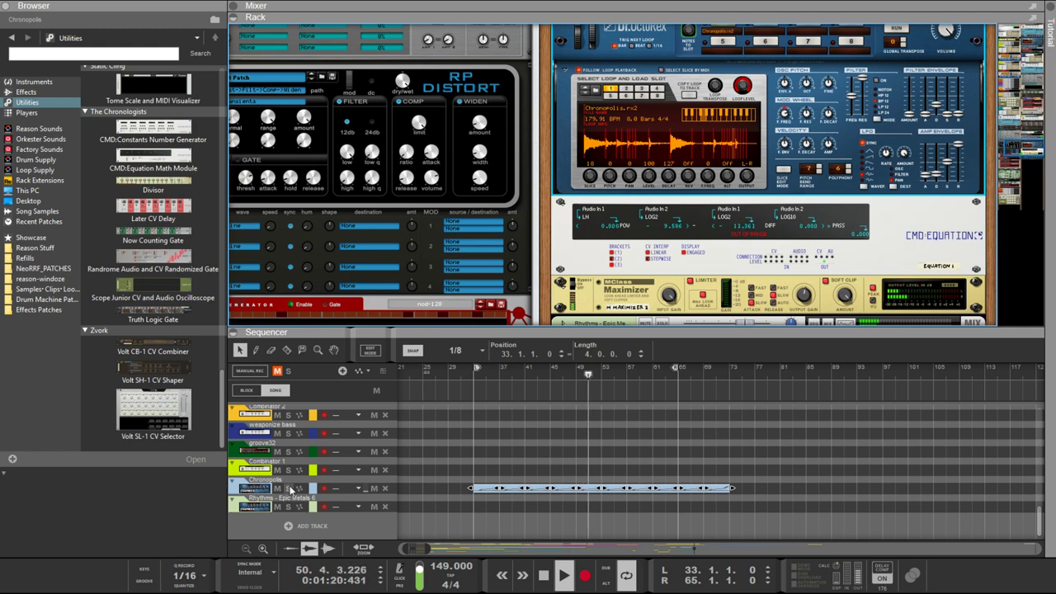
Add a fade-in of 512 to the yellow Combinator 2 audio clip starting at bar 33
{"action": "scroll", "coordinate": [280, 487], "scroll_direction": "up", "scroll_amount": 3}
{"action": "scroll", "coordinate": [285, 474], "scroll_direction": "up", "scroll_amount": 3}
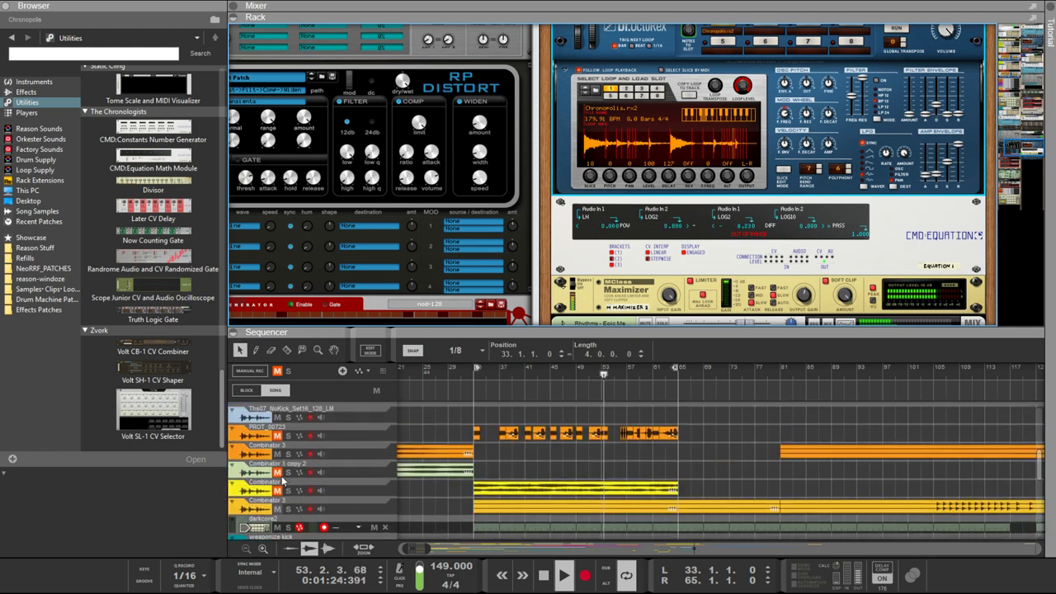
{"action": "scroll", "coordinate": [446, 436], "scroll_direction": "up", "scroll_amount": 5}
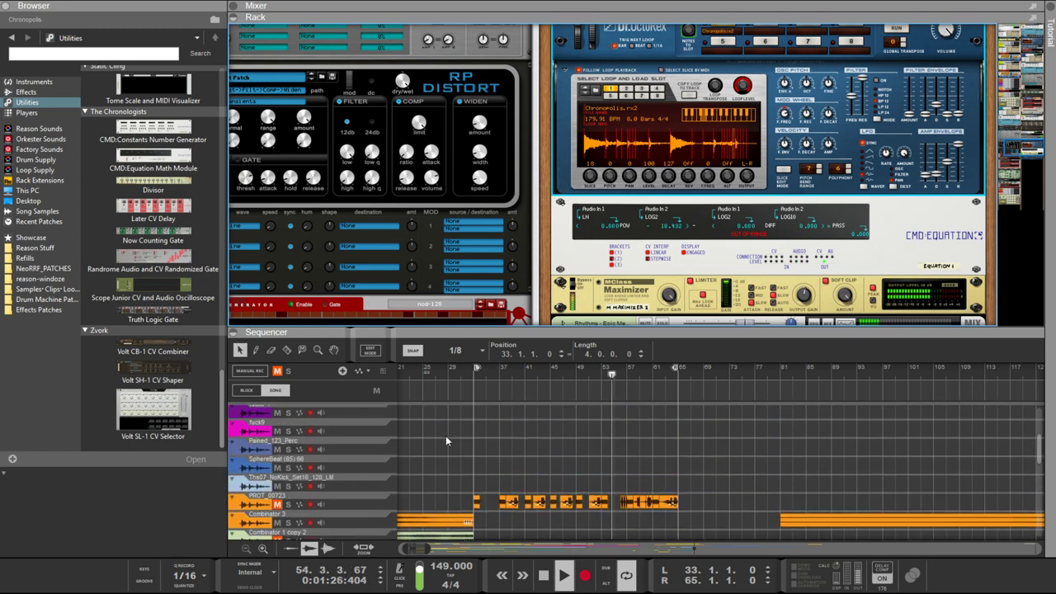
{"action": "scroll", "coordinate": [445, 436], "scroll_direction": "down", "scroll_amount": 6}
{"action": "scroll", "coordinate": [495, 433], "scroll_direction": "up", "scroll_amount": 4}
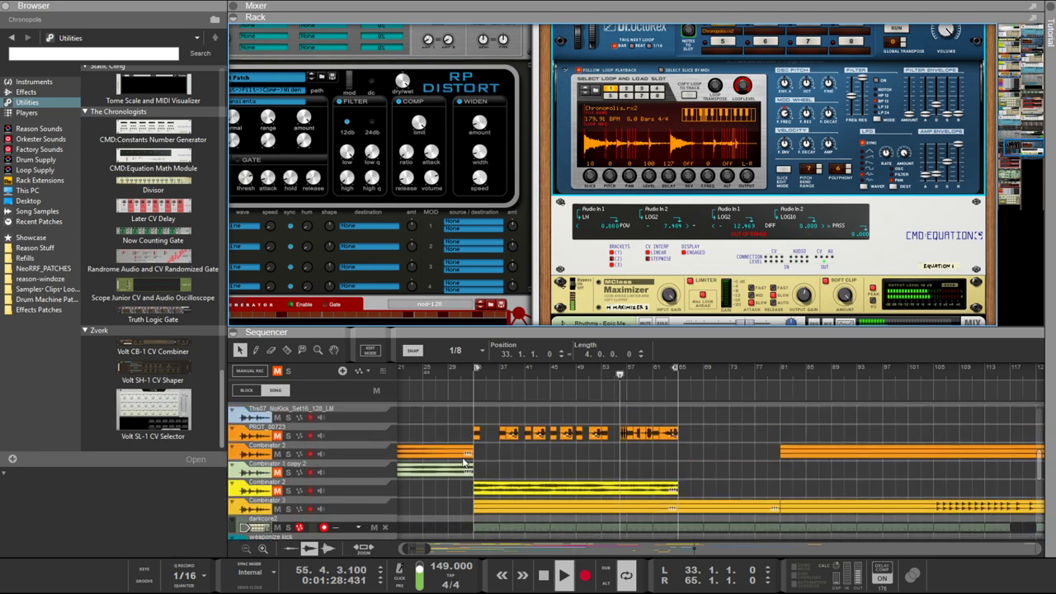
{"action": "left_click", "coordinate": [477, 491]}
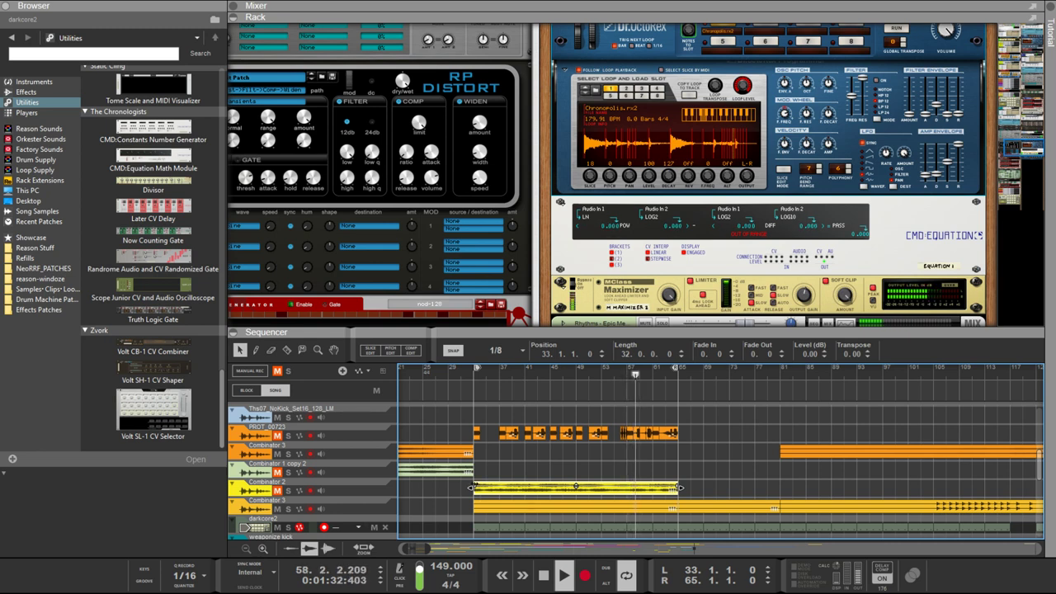
{"action": "left_click_drag", "start_coordinate": [473, 487], "coordinate": [666, 487]}
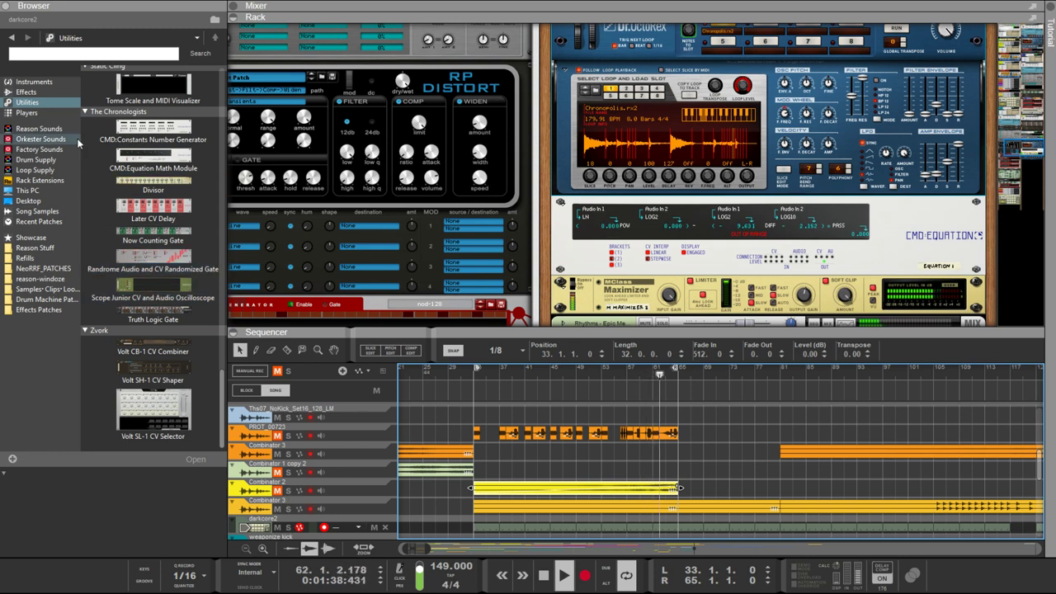
Show the utility devices in the browser and unmute the Combinator 2 audio track
{"action": "left_click", "coordinate": [33, 114]}
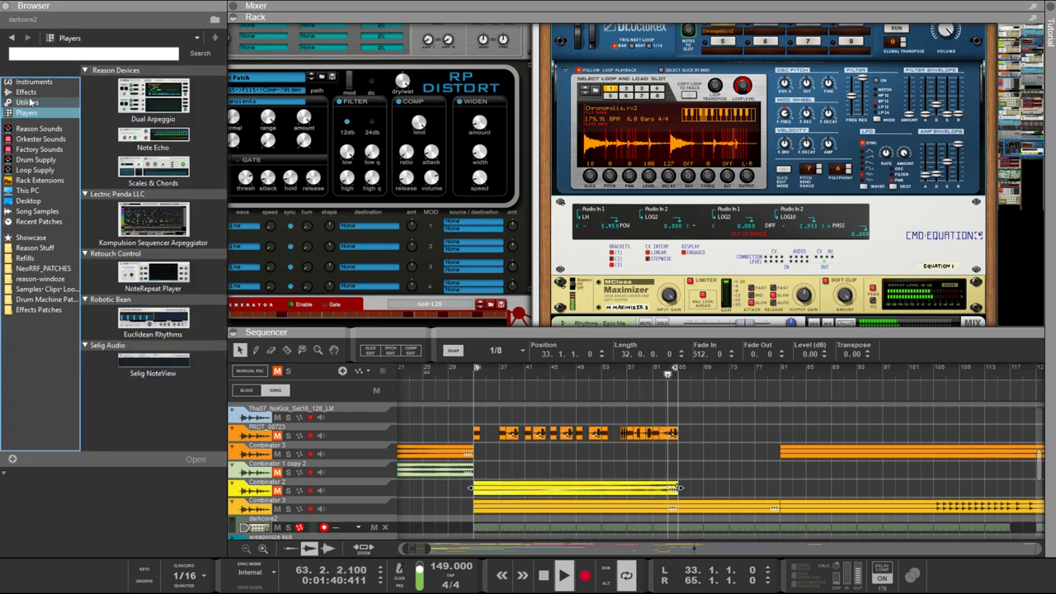
{"action": "left_click", "coordinate": [29, 102]}
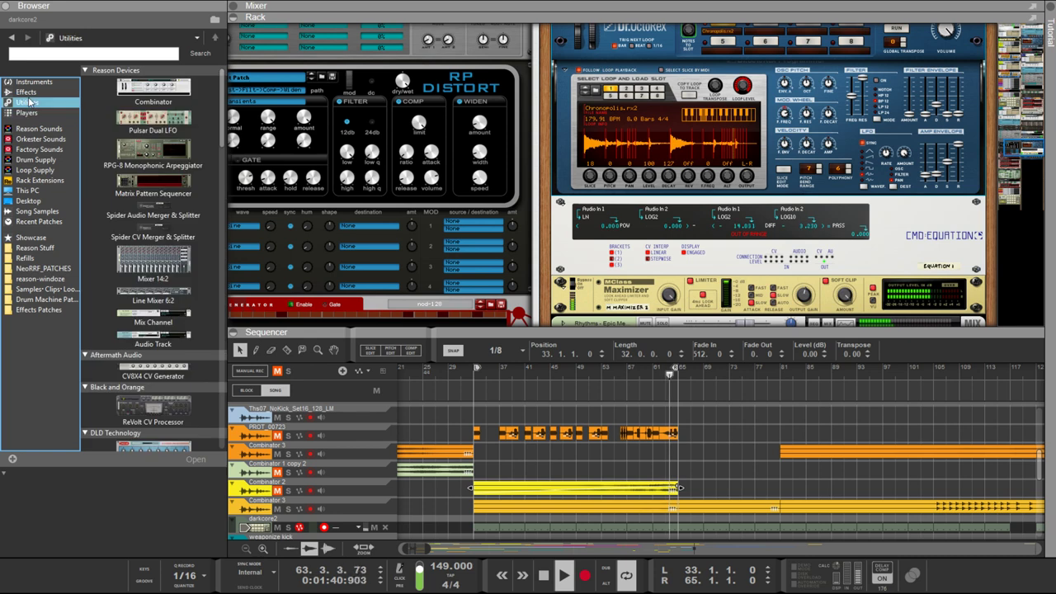
{"action": "left_click", "coordinate": [276, 491]}
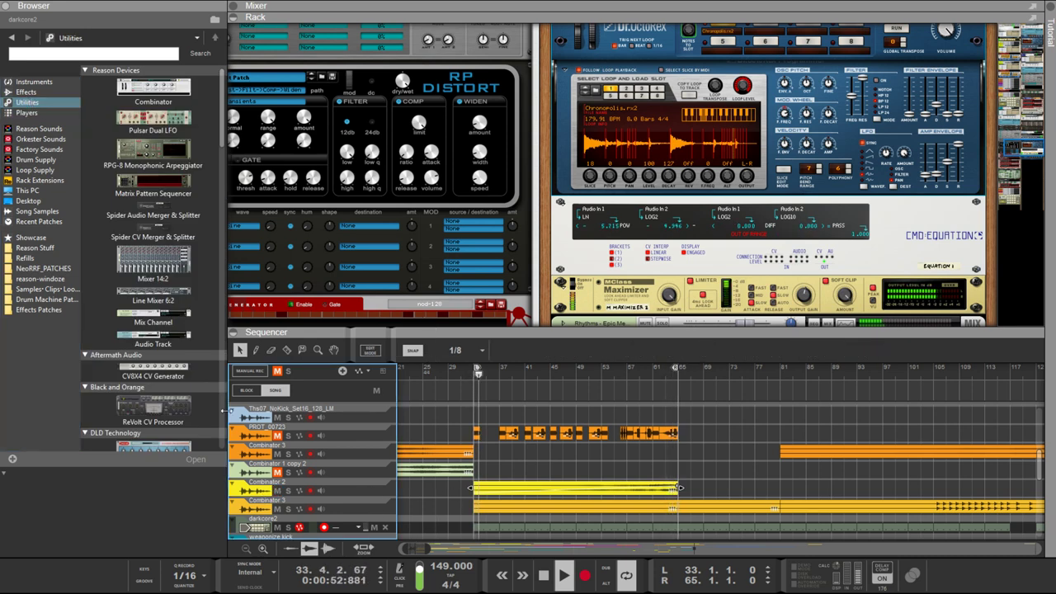
Look through the available utility devices and the rack devices around the Rhythms - Epic Metals 6 Dr. OctoRex
{"action": "scroll", "coordinate": [103, 278], "scroll_direction": "down", "scroll_amount": 5}
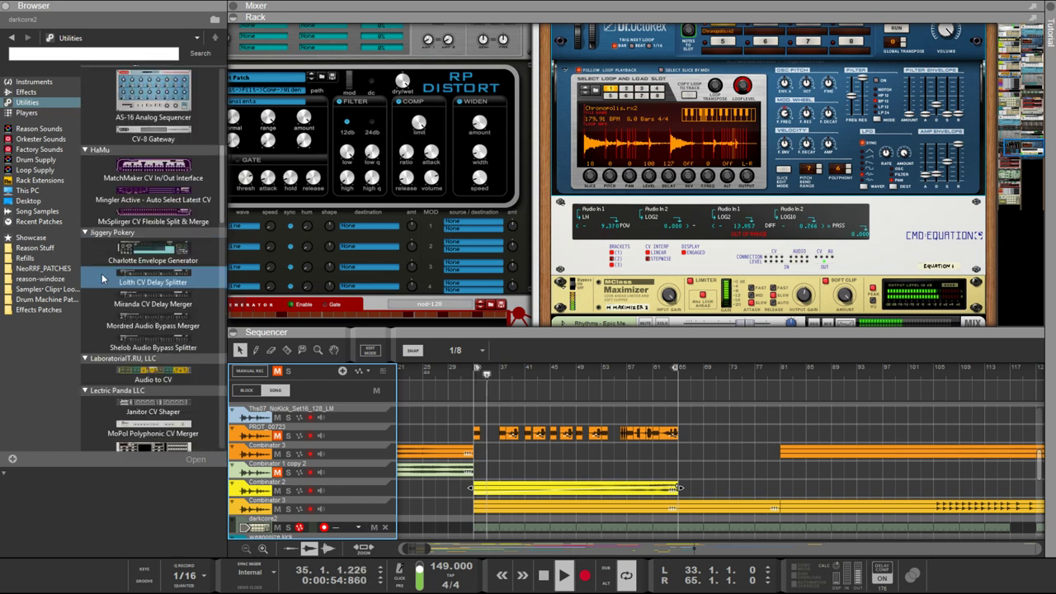
{"action": "scroll", "coordinate": [104, 278], "scroll_direction": "down", "scroll_amount": 3}
{"action": "scroll", "coordinate": [104, 279], "scroll_direction": "down", "scroll_amount": 2}
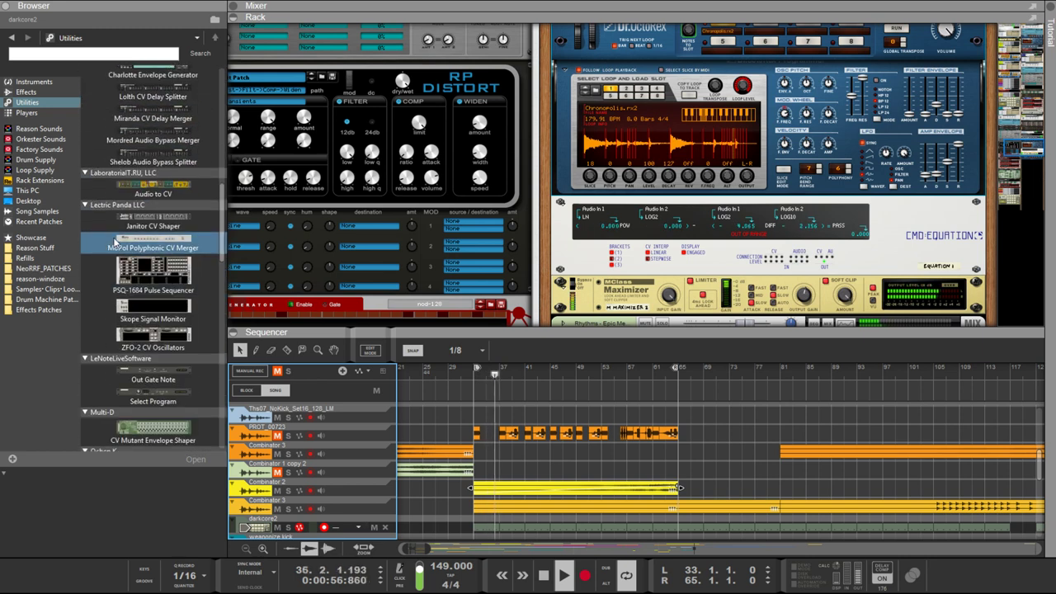
{"action": "scroll", "coordinate": [116, 241], "scroll_direction": "down", "scroll_amount": 3}
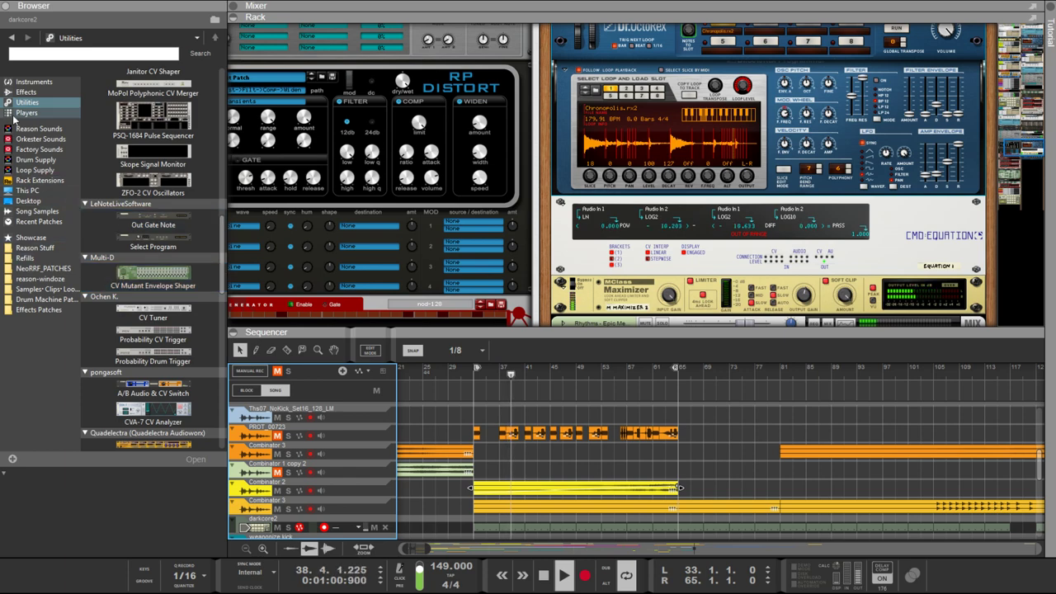
{"action": "scroll", "coordinate": [574, 251], "scroll_direction": "down", "scroll_amount": 4}
{"action": "scroll", "coordinate": [610, 239], "scroll_direction": "down", "scroll_amount": 3}
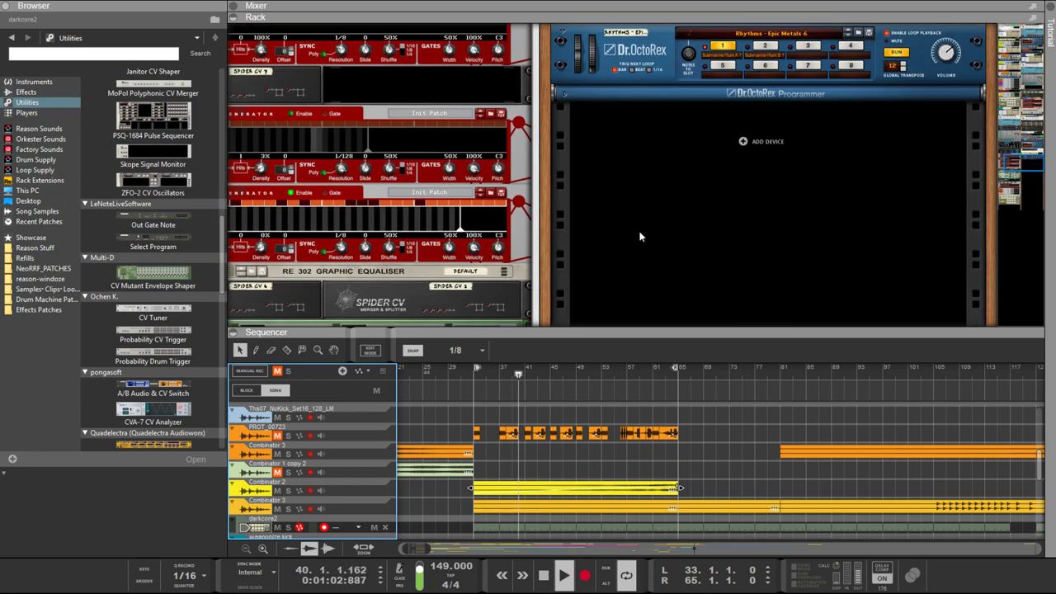
{"action": "scroll", "coordinate": [647, 221], "scroll_direction": "up", "scroll_amount": 3}
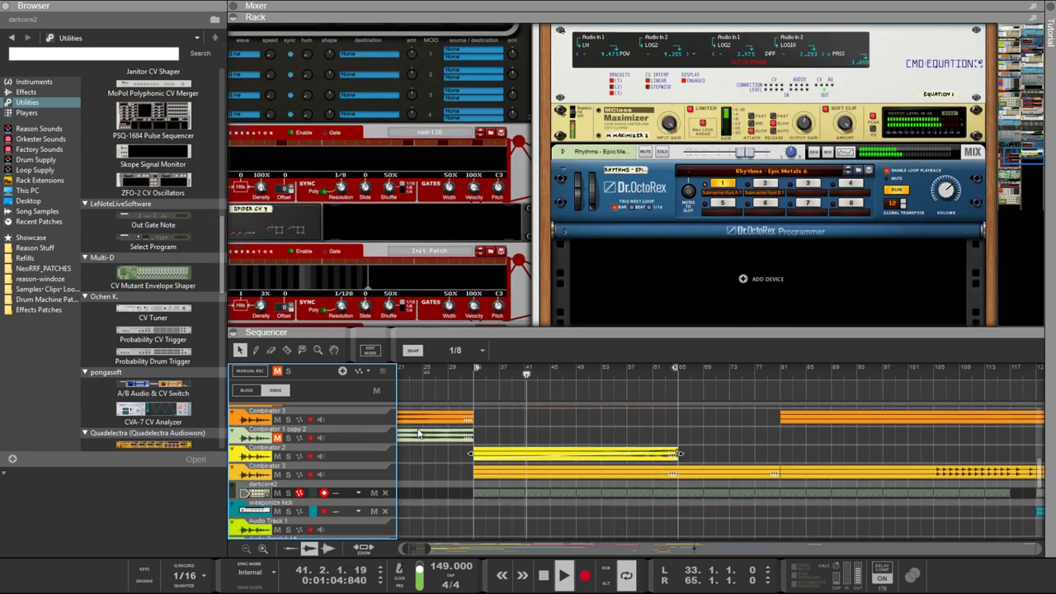
Mute the Chronopolis track and select all of its clips in the enlarged sequencer
{"action": "left_click_drag", "start_coordinate": [437, 332], "coordinate": [403, 85]}
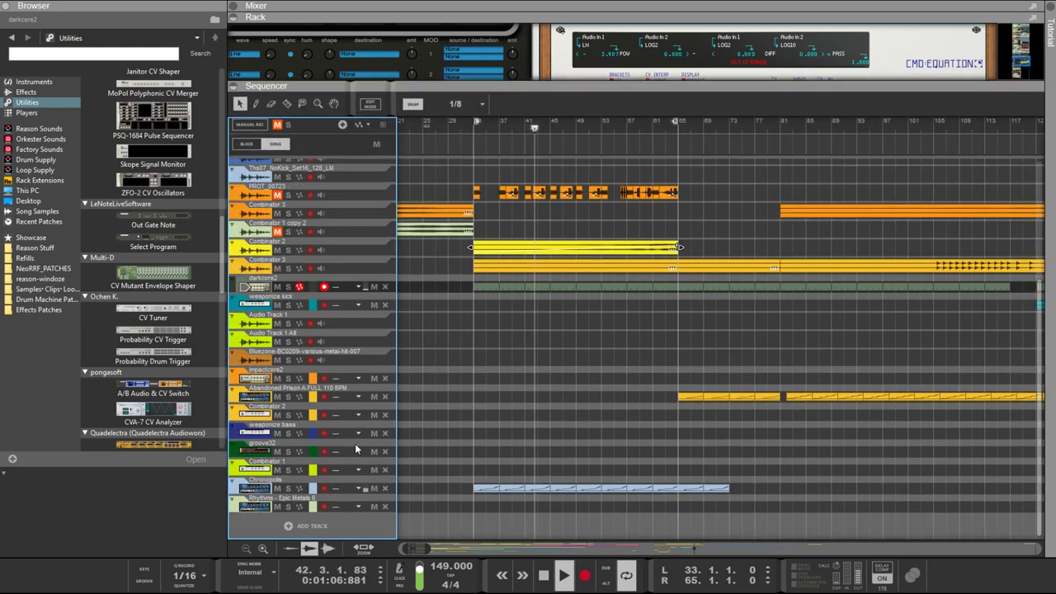
{"action": "left_click", "coordinate": [277, 488]}
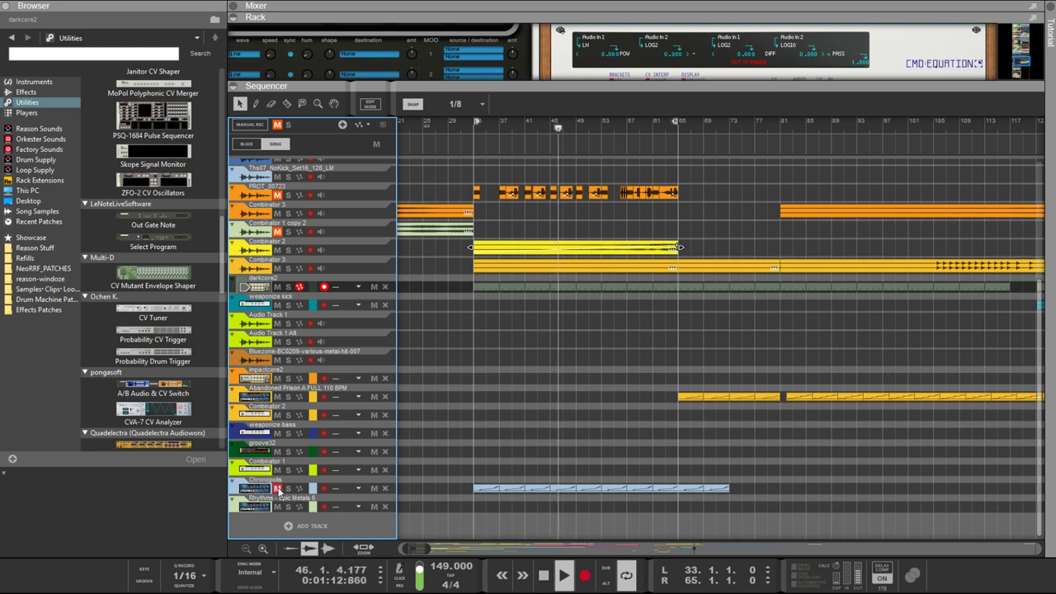
{"action": "left_click_drag", "start_coordinate": [735, 475], "coordinate": [470, 500]}
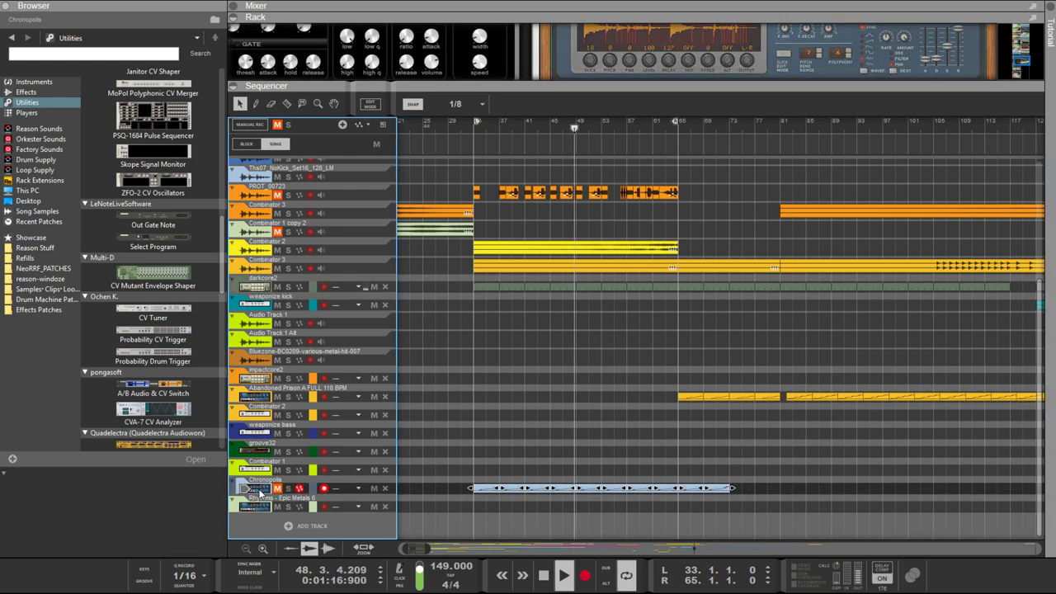
Duplicate the Chronopolis Dr. OctoRex with its effects and track, and browse patches for the copy
{"action": "left_click_drag", "start_coordinate": [560, 81], "coordinate": [559, 369]}
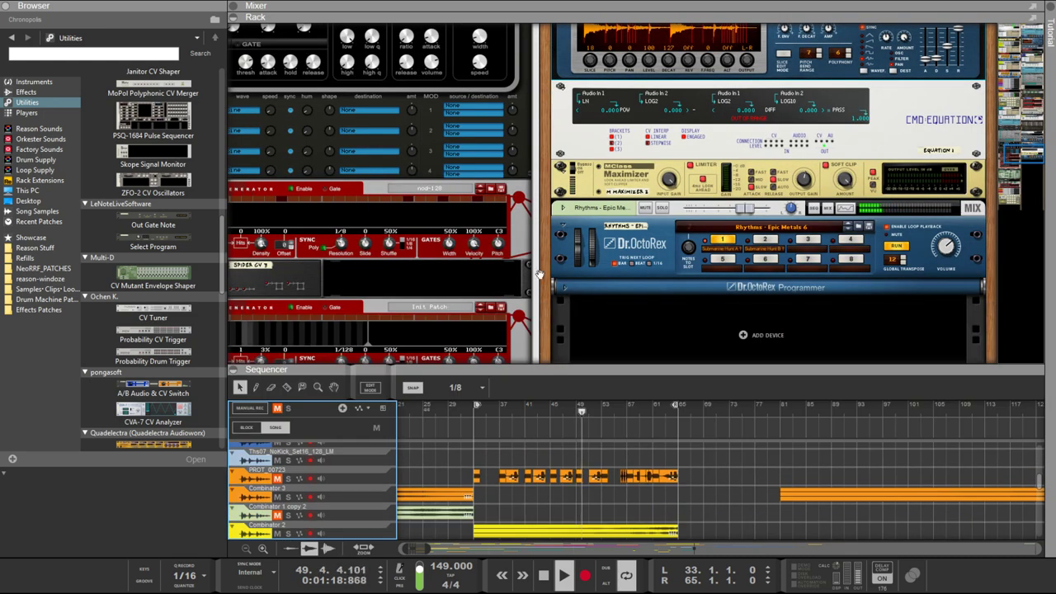
{"action": "scroll", "coordinate": [557, 210], "scroll_direction": "up", "scroll_amount": 5}
{"action": "left_click", "coordinate": [552, 150]}
{"action": "scroll", "coordinate": [555, 252], "scroll_direction": "down", "scroll_amount": 3}
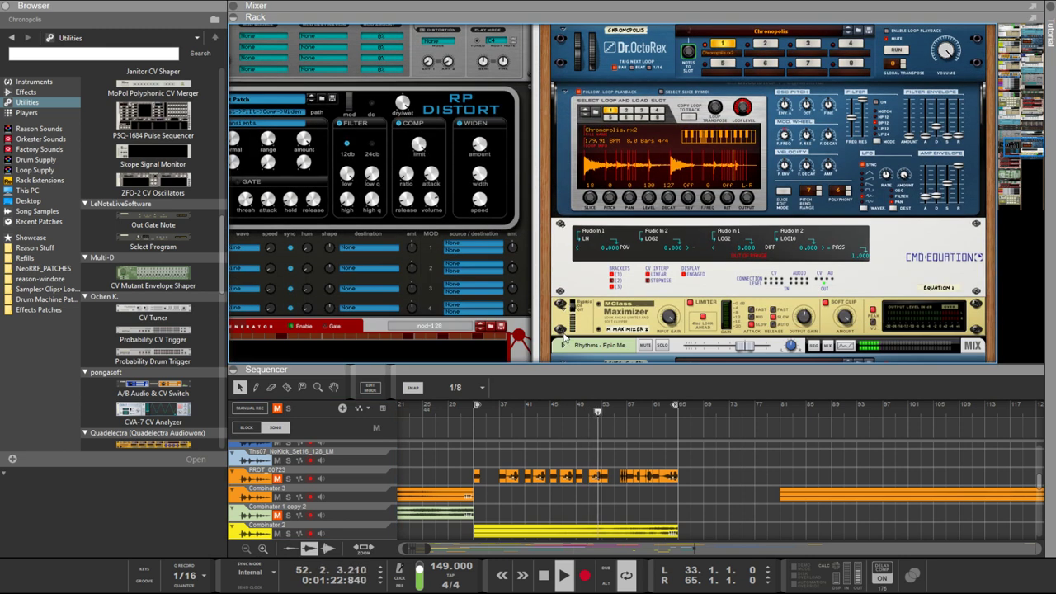
{"action": "left_click", "coordinate": [569, 332]}
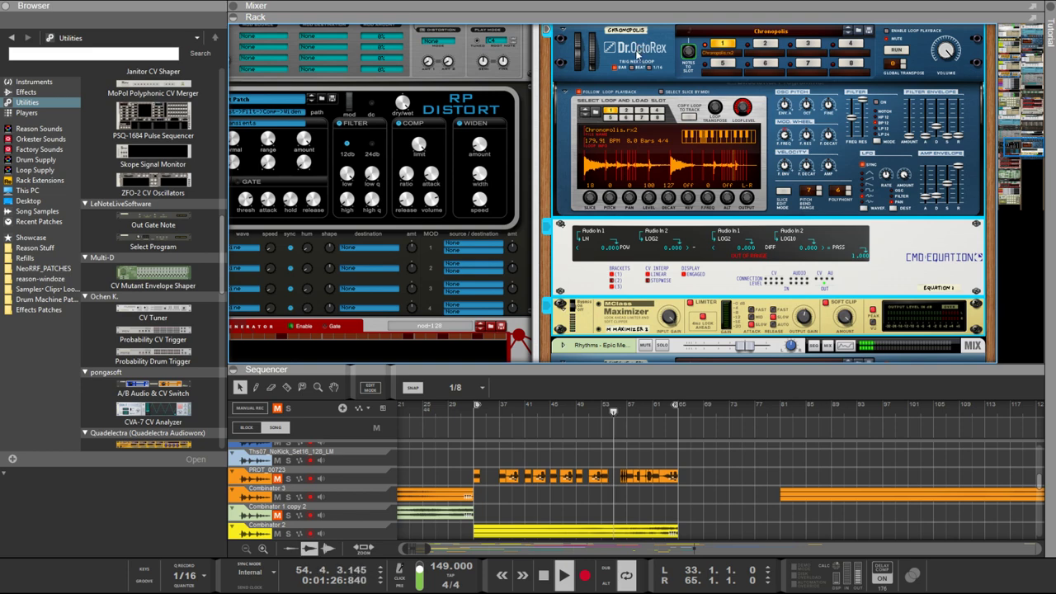
{"action": "left_click", "coordinate": [626, 111]}
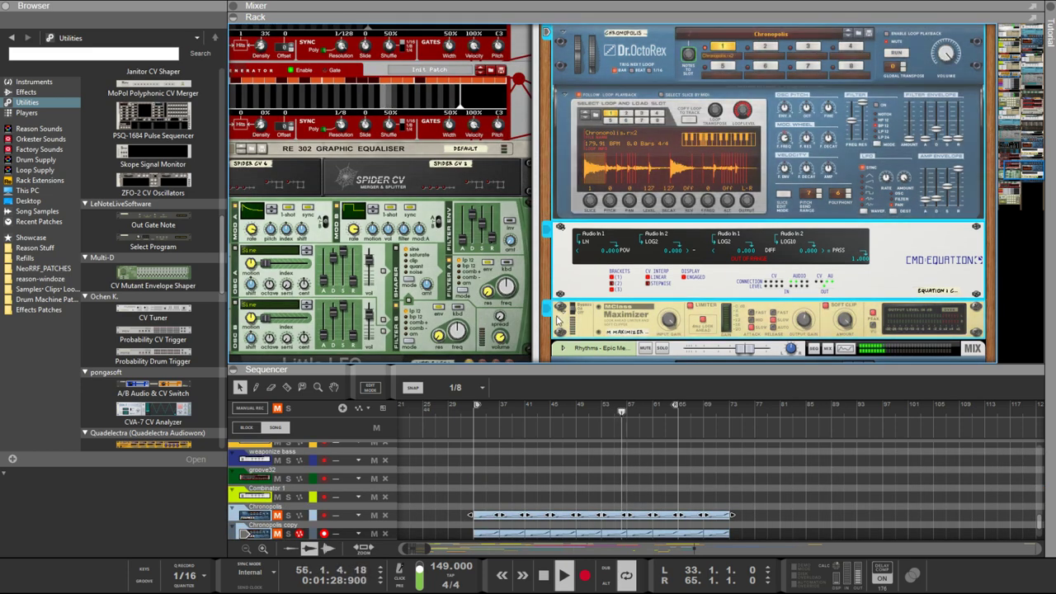
{"action": "scroll", "coordinate": [617, 277], "scroll_direction": "up", "scroll_amount": 5}
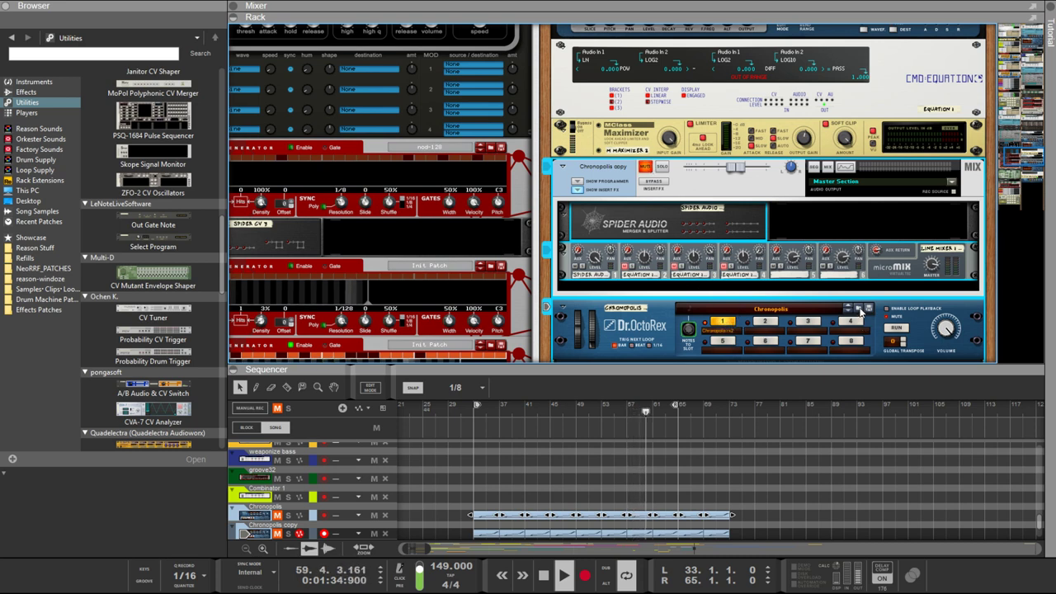
{"action": "left_click", "coordinate": [859, 309]}
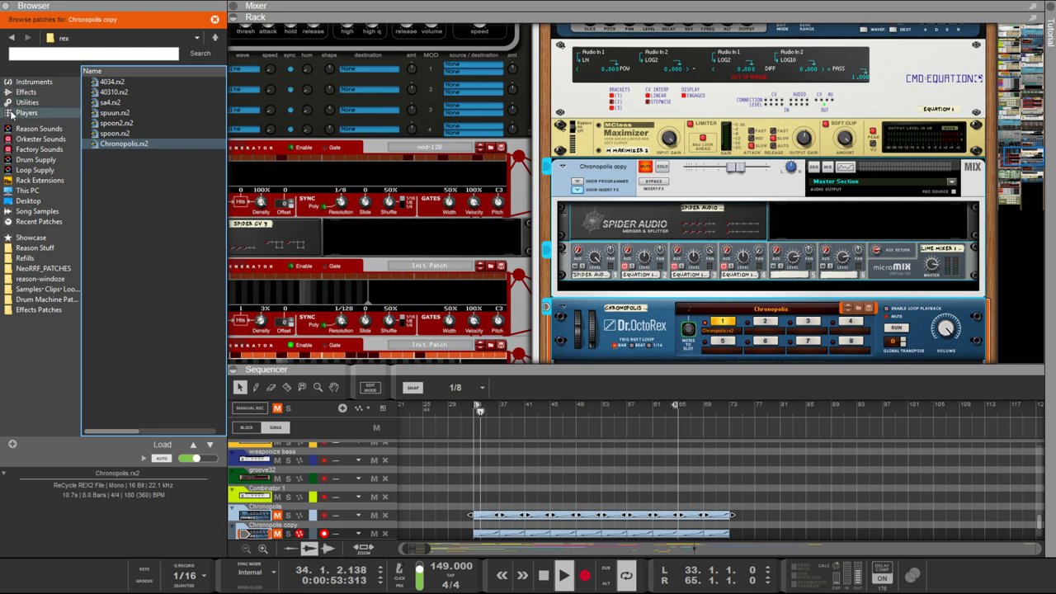
Reset the Combinator 2 audio clip's fade-in to 0 and unmute the PROT_00723 track
{"action": "left_click_drag", "start_coordinate": [369, 368], "coordinate": [436, 30]}
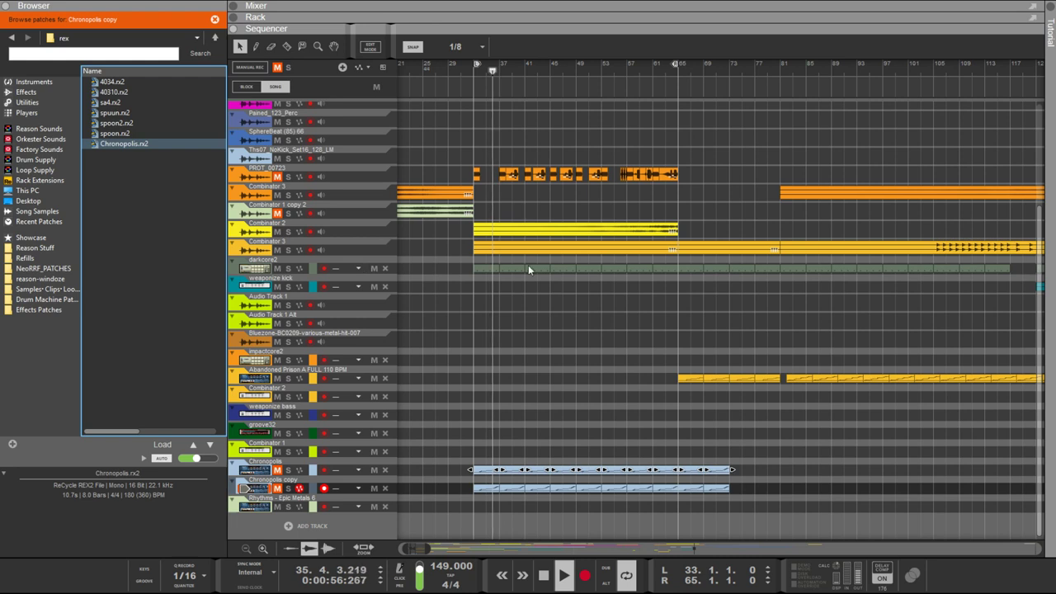
{"action": "left_click", "coordinate": [627, 230]}
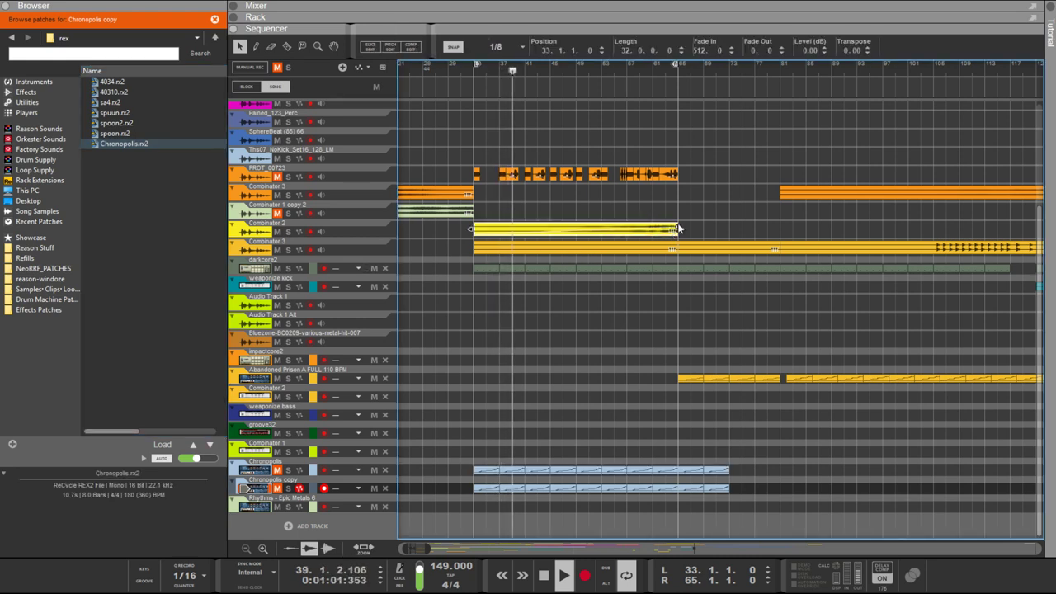
{"action": "scroll", "coordinate": [676, 228], "scroll_direction": "left", "scroll_amount": 2}
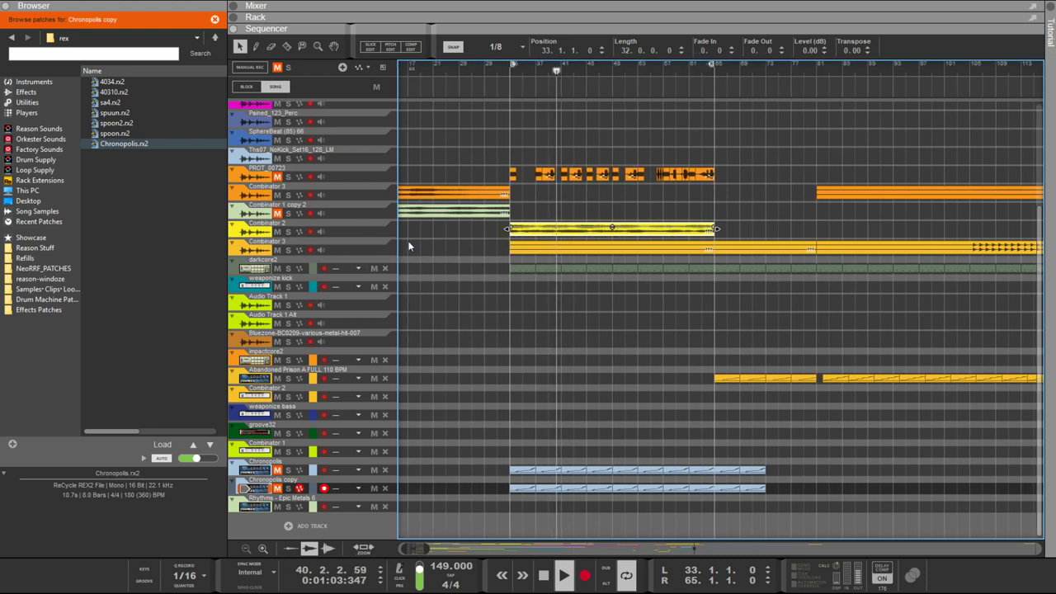
{"action": "left_click", "coordinate": [277, 177]}
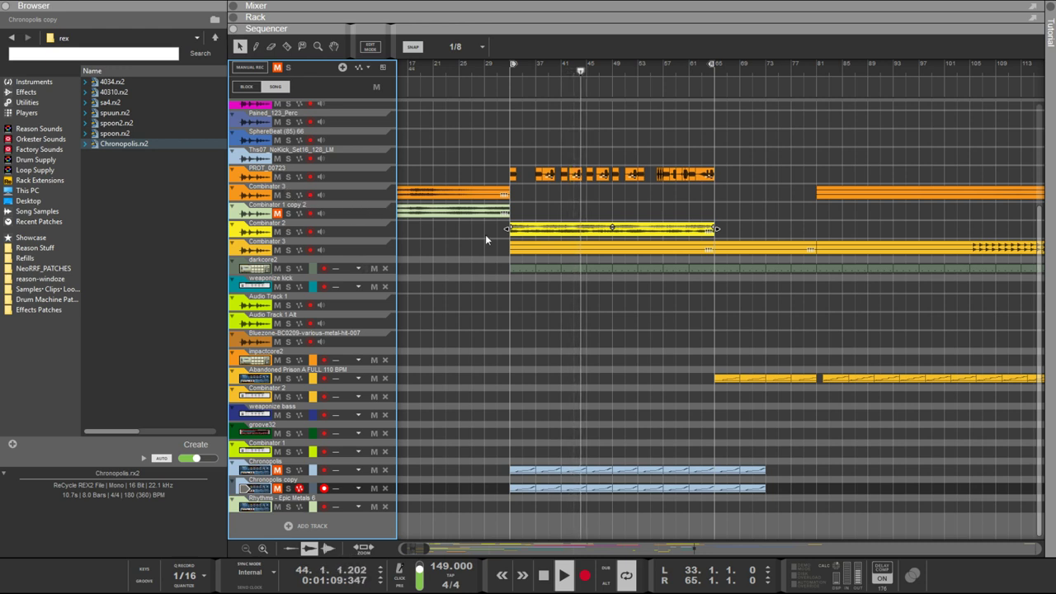
Give the Combinator 2 audio clip a fade-out of 512 and move it to start at 1.1.1
{"action": "left_click", "coordinate": [697, 228]}
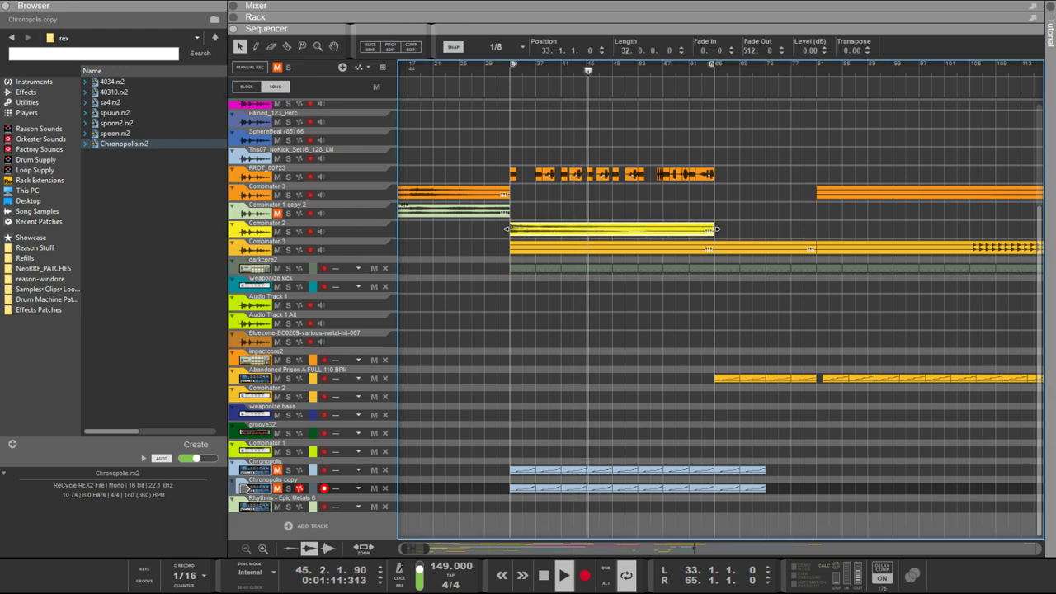
{"action": "left_click_drag", "start_coordinate": [613, 234], "coordinate": [382, 225]}
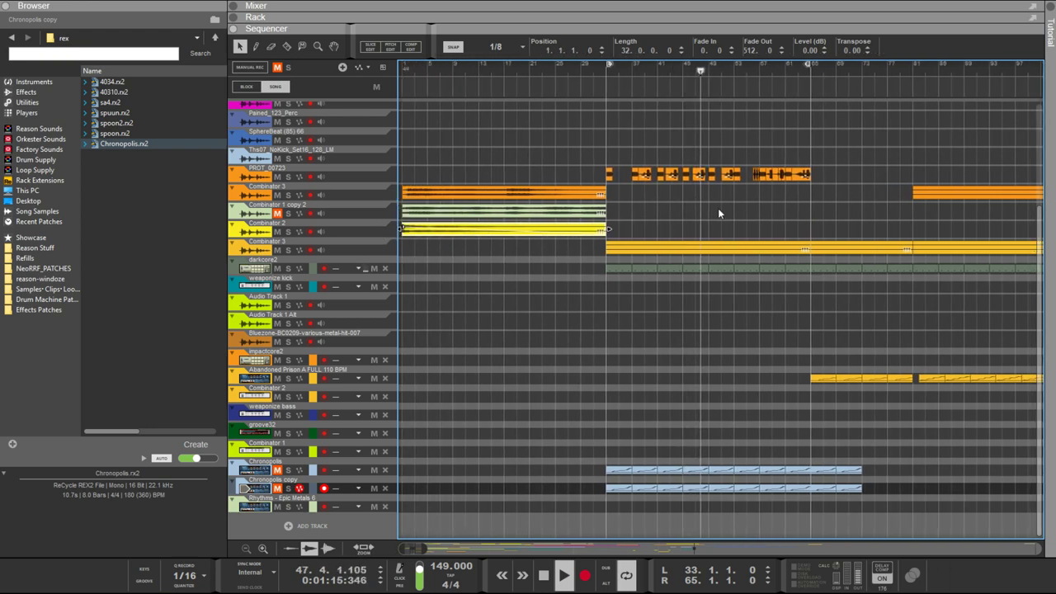
Move the long Combinator 3 audio clips together further down the timeline, to start at about bar 170
{"action": "scroll", "coordinate": [722, 215], "scroll_direction": "down", "scroll_amount": 8}
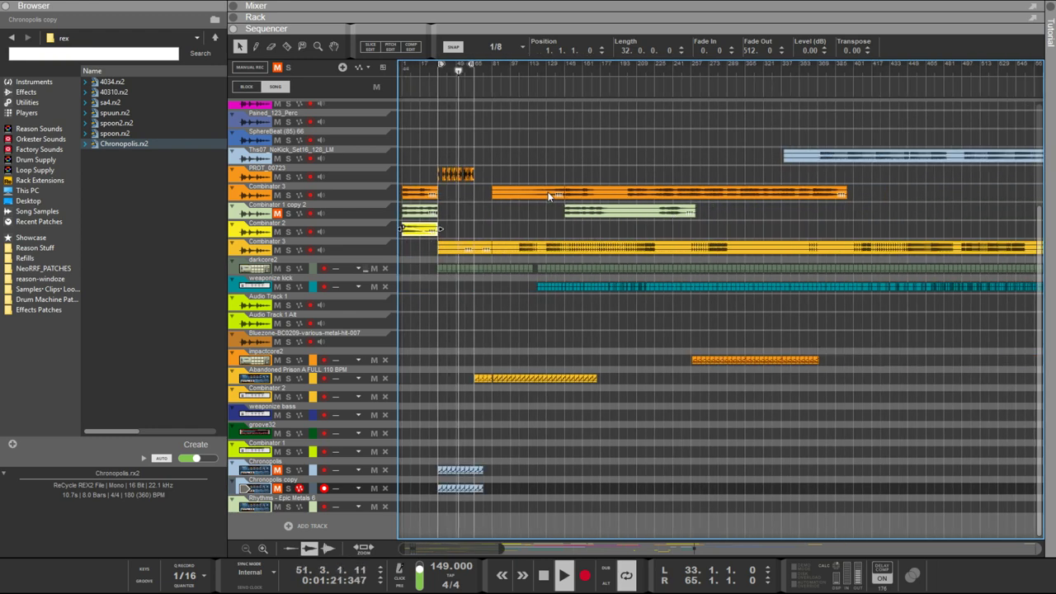
{"action": "left_click", "coordinate": [620, 196]}
{"action": "left_click_drag", "start_coordinate": [620, 200], "coordinate": [721, 198]}
{"action": "left_click", "coordinate": [713, 174]}
Move the 250-bar Combinator 3 clip away from the shorter one so it starts at 256.1.1
{"action": "left_click", "coordinate": [666, 196]}
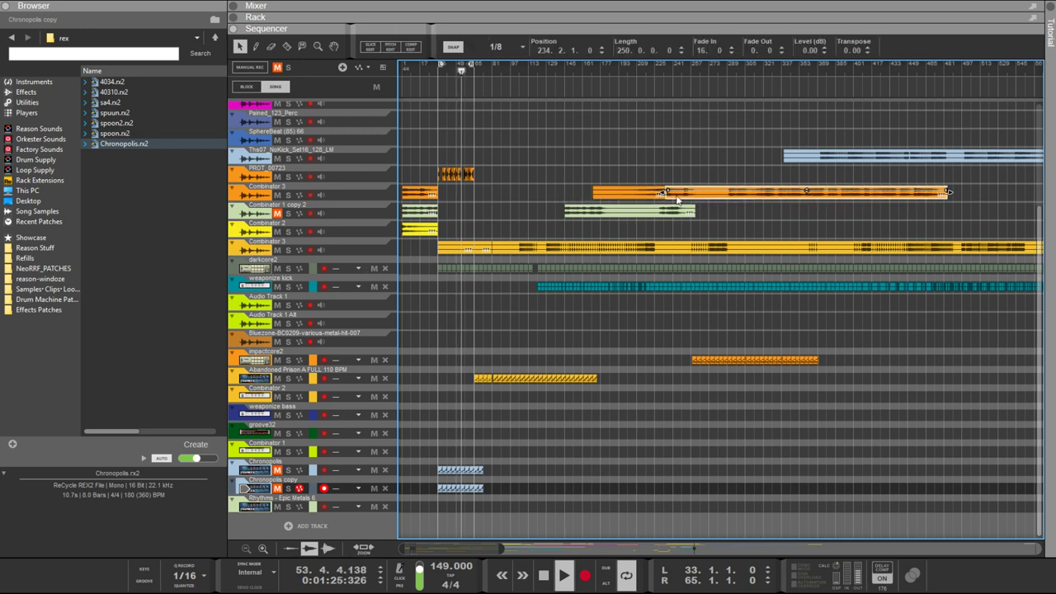
{"action": "key", "text": "r"}
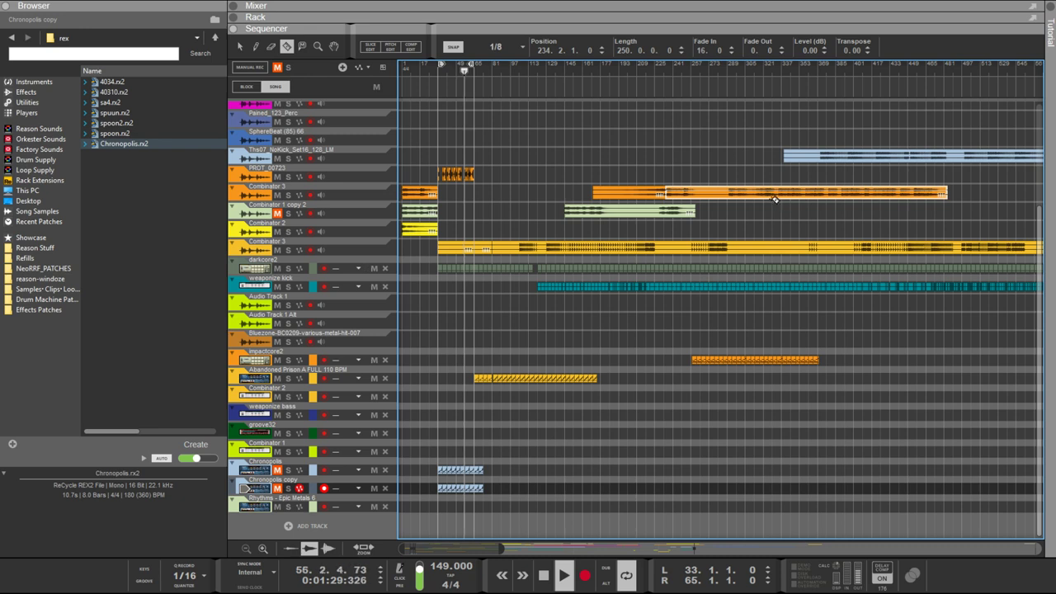
{"action": "key", "text": "q"}
{"action": "left_click_drag", "start_coordinate": [757, 202], "coordinate": [768, 200]}
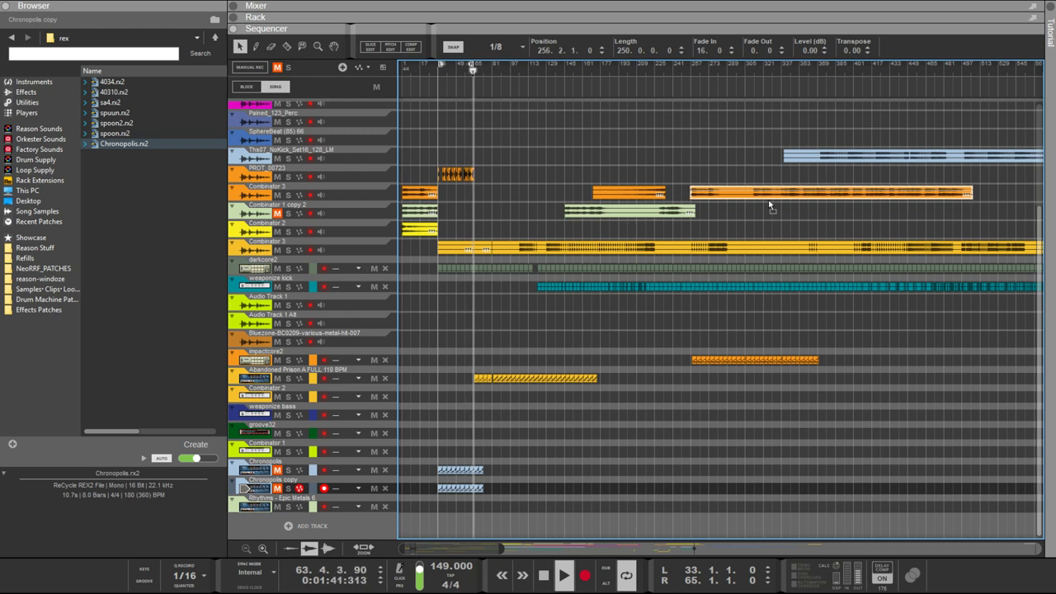
{"action": "left_click_drag", "start_coordinate": [769, 199], "coordinate": [776, 206]}
{"action": "double_click", "coordinate": [548, 50]}
{"action": "type", "text": "256"}
{"action": "key", "text": "Return"}
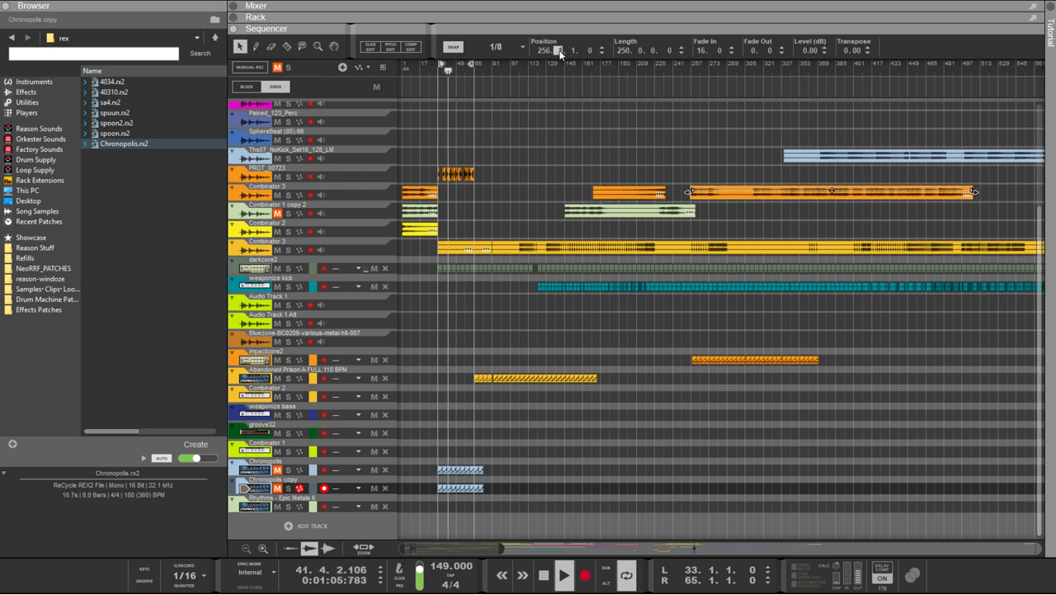
{"action": "key", "text": "Tab"}
{"action": "key", "text": "Return"}
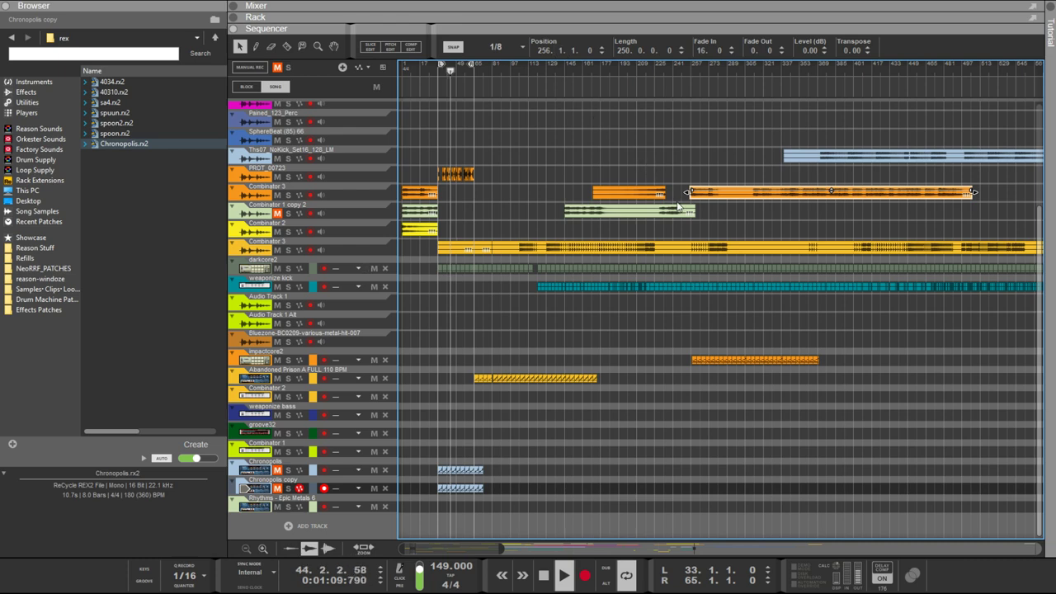
Shift the 250-bar Combinator 3 clip to start at 257.1.1, aligned with the impactcore2 clips, and reset its fade-in to 0
{"action": "scroll", "coordinate": [700, 204], "scroll_direction": "up", "scroll_amount": 6}
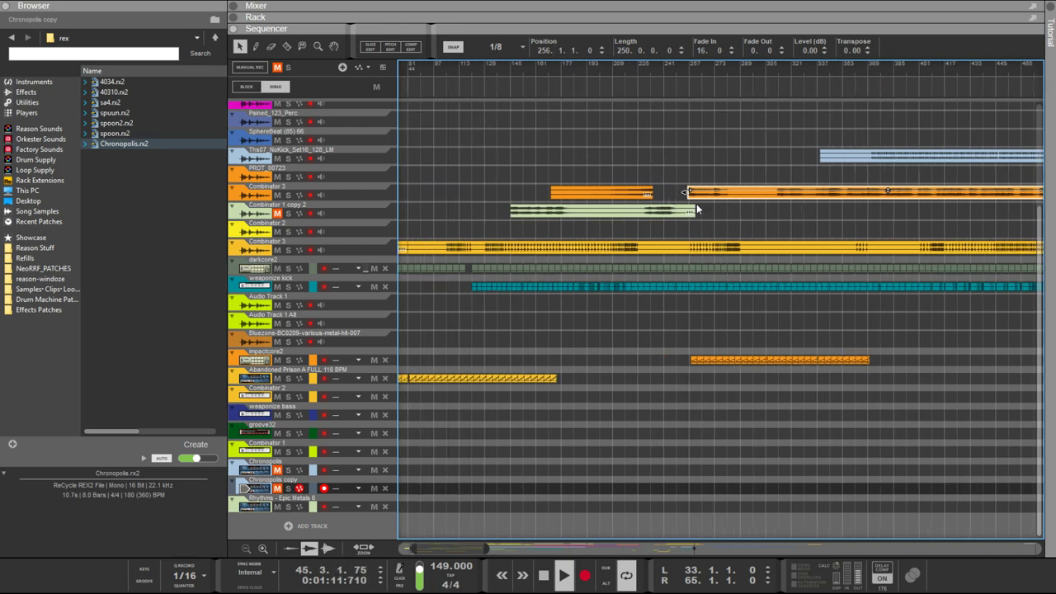
{"action": "scroll", "coordinate": [696, 203], "scroll_direction": "up", "scroll_amount": 3}
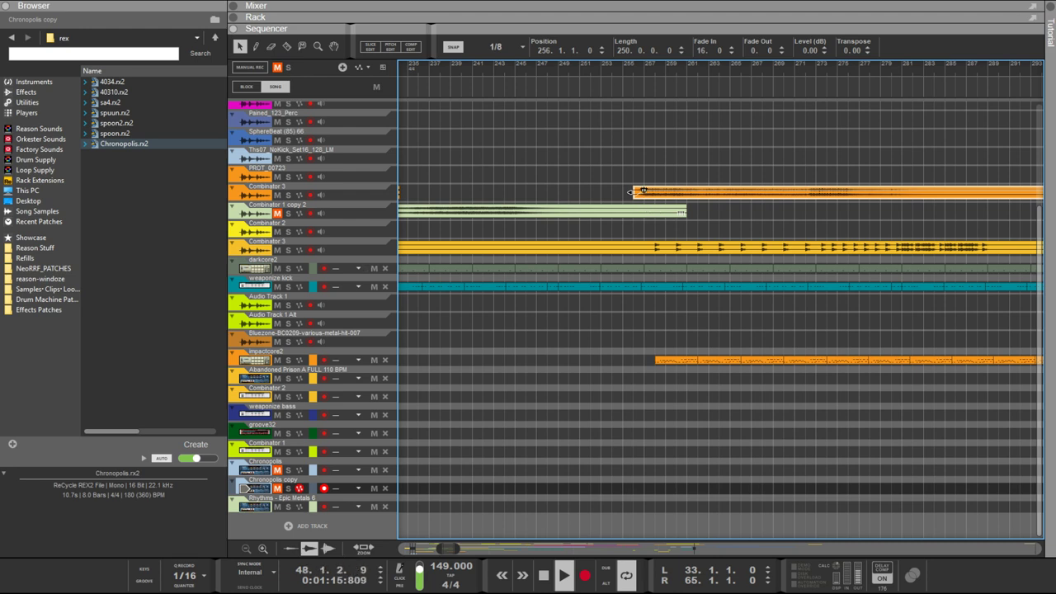
{"action": "left_click_drag", "start_coordinate": [651, 198], "coordinate": [654, 198]}
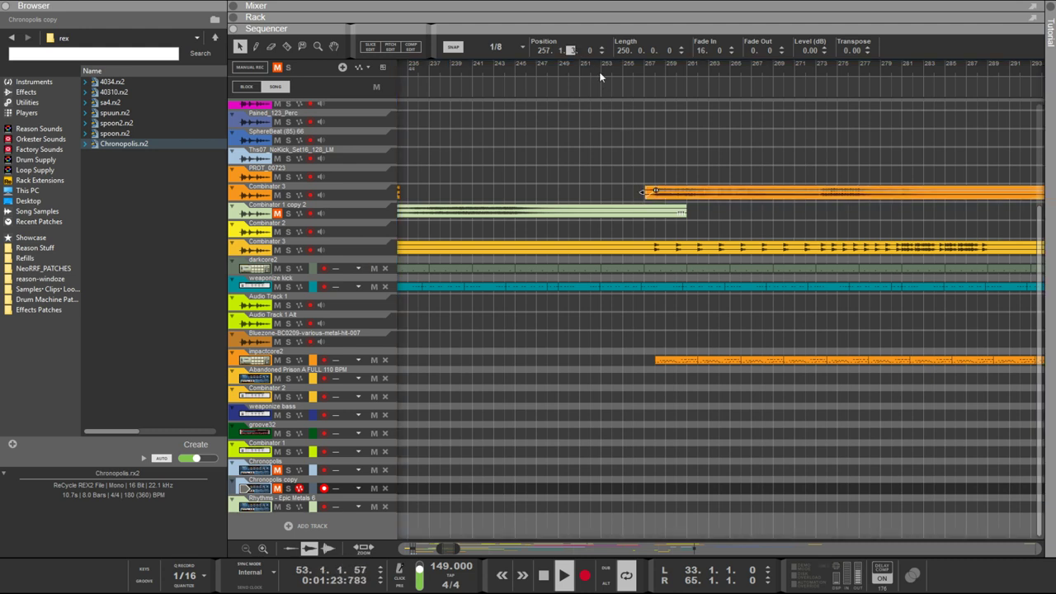
{"action": "key", "text": "Escape"}
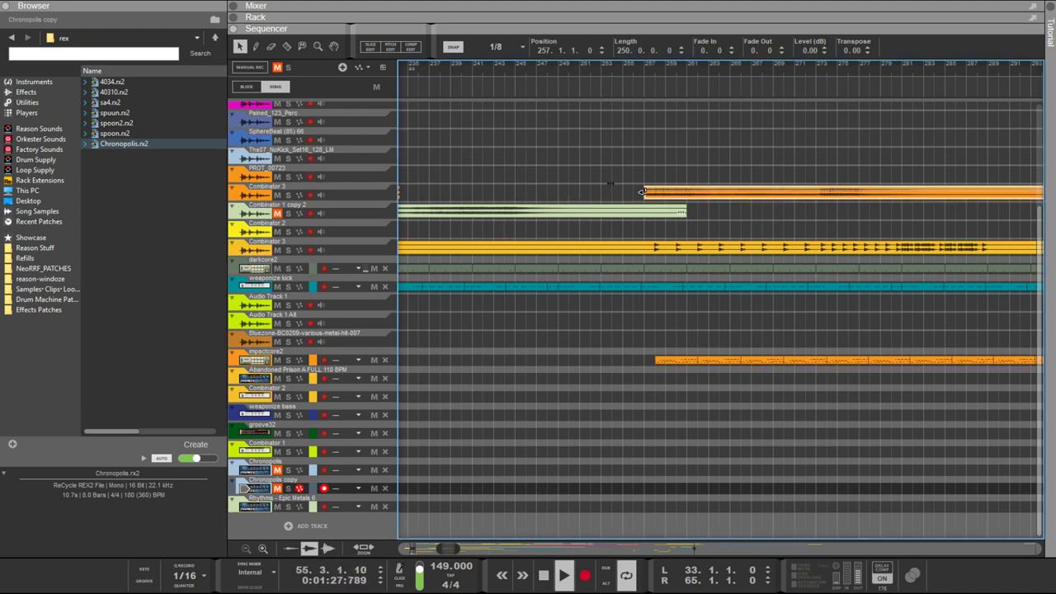
Try to cut a section of about 64 bars out of the long Combinator 3 clip from about bar 352, and undo it
{"action": "scroll", "coordinate": [621, 198], "scroll_direction": "down", "scroll_amount": 8}
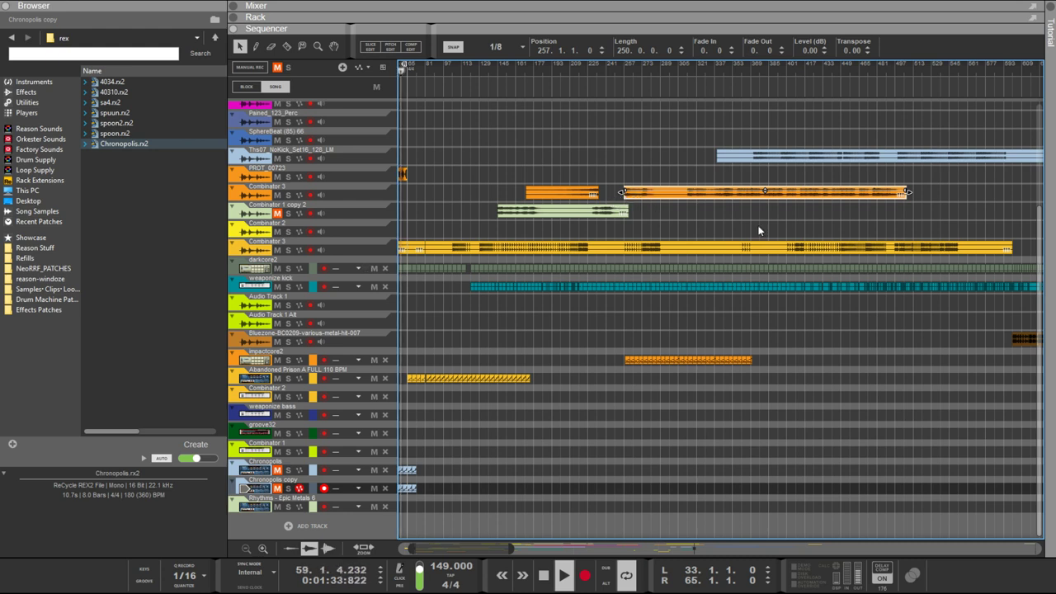
{"action": "key", "text": "r"}
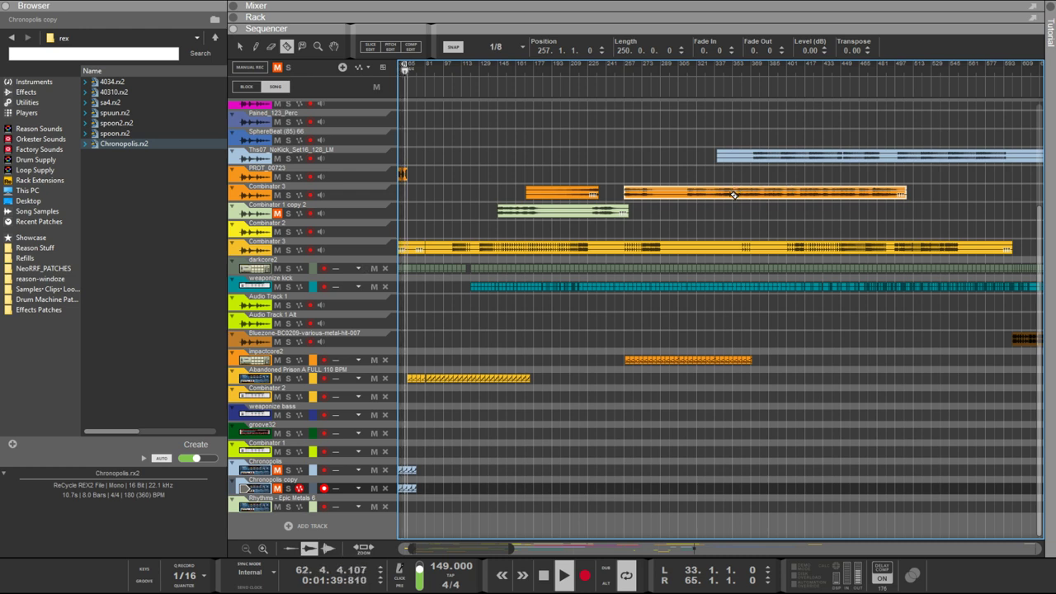
{"action": "left_click_drag", "start_coordinate": [743, 197], "coordinate": [782, 196]}
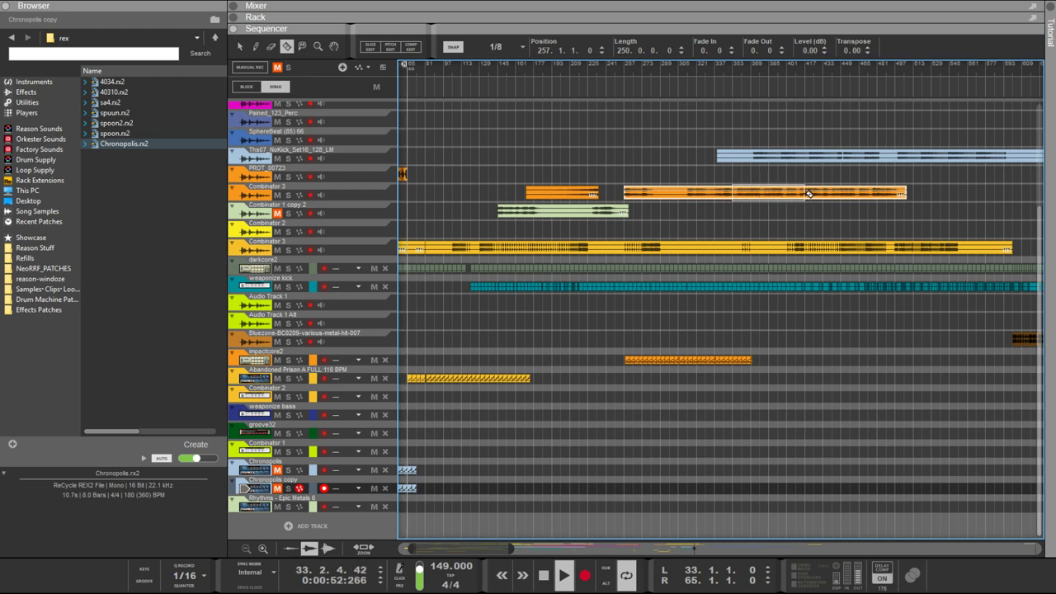
{"action": "left_click_drag", "start_coordinate": [809, 194], "coordinate": [809, 194]}
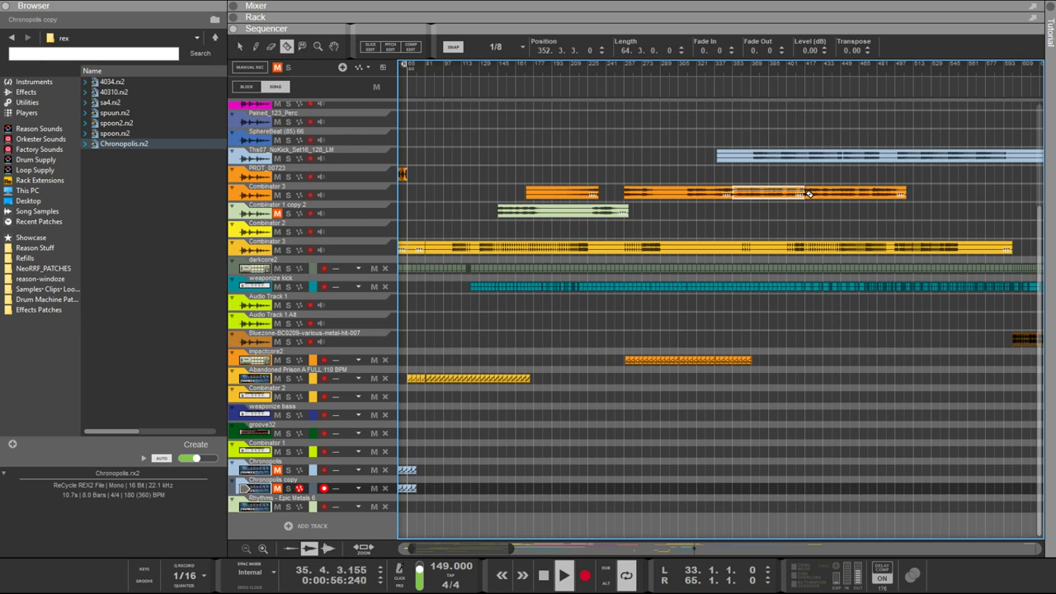
{"action": "key", "text": "ctrl+z"}
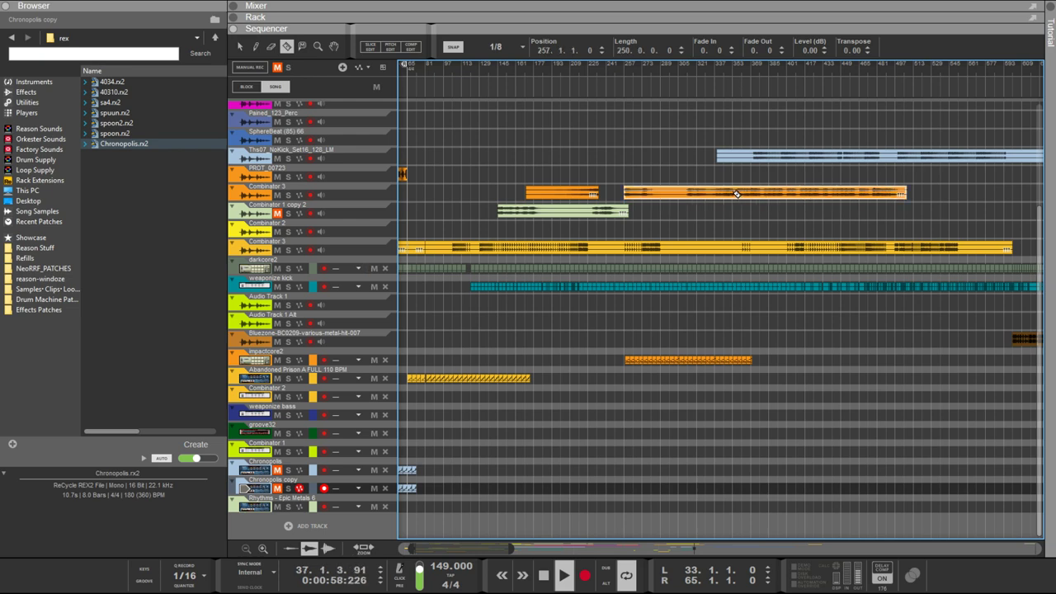
Set the snap value to Grid (Bar) and cut a 64-bar section out of the long Combinator 3 clip, starting at 369.1.1
{"action": "scroll", "coordinate": [737, 194], "scroll_direction": "up", "scroll_amount": 3, "text": "ctrl"}
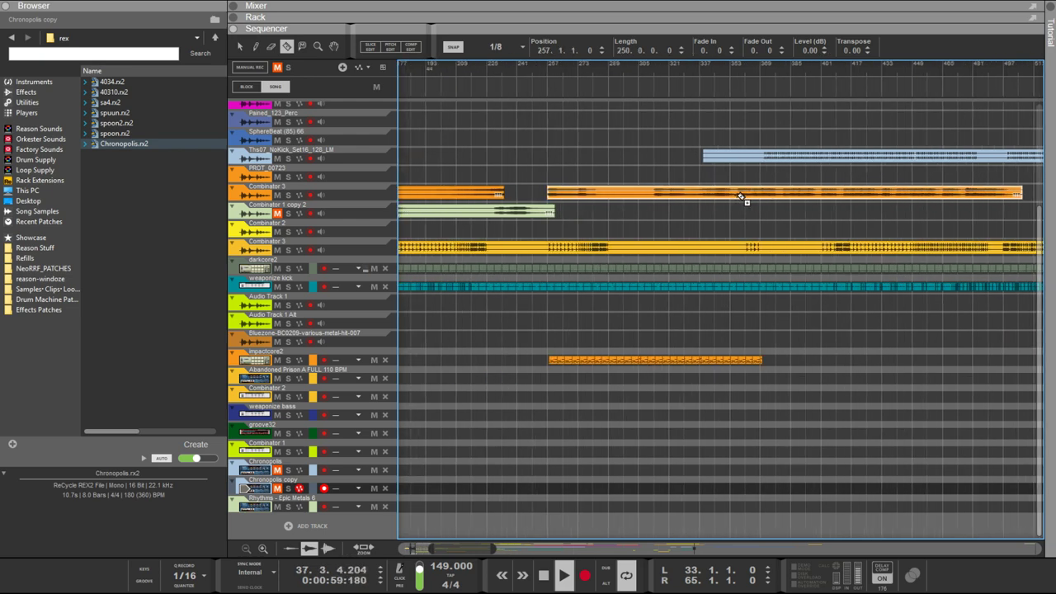
{"action": "left_click", "coordinate": [495, 50]}
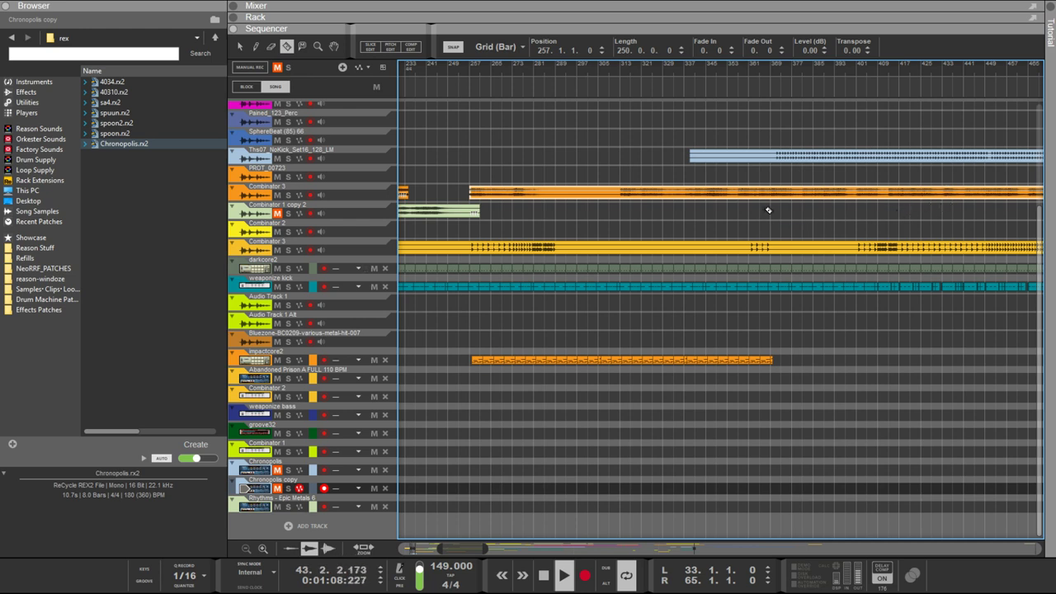
{"action": "left_click_drag", "start_coordinate": [772, 190], "coordinate": [878, 198]}
{"action": "scroll", "coordinate": [1003, 193], "scroll_direction": "down", "scroll_amount": 3}
{"action": "scroll", "coordinate": [1003, 194], "scroll_direction": "down", "scroll_amount": 1}
{"action": "scroll", "coordinate": [895, 200], "scroll_direction": "up", "scroll_amount": 4}
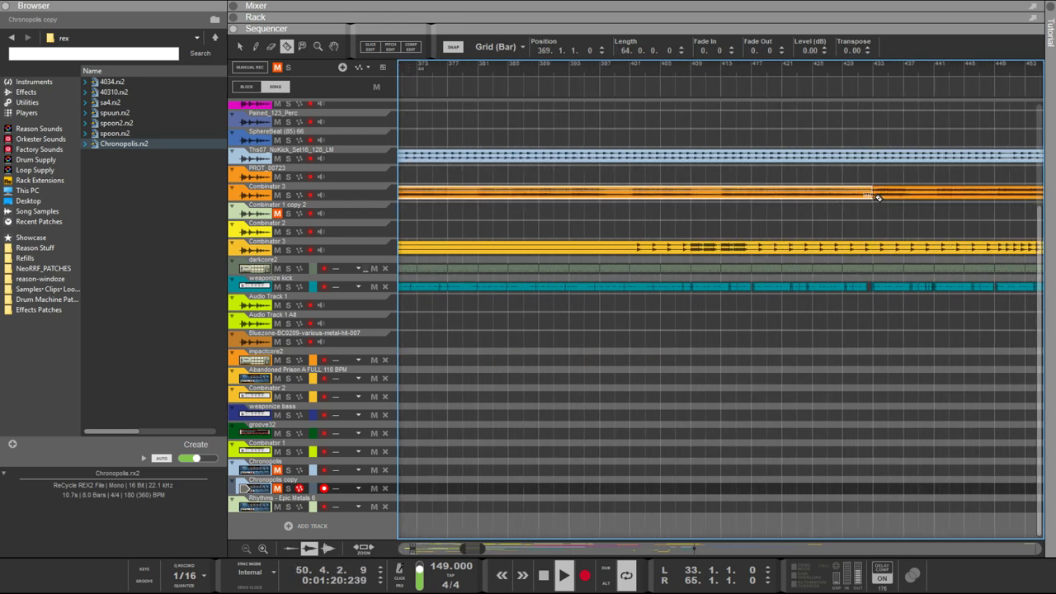
{"action": "scroll", "coordinate": [860, 210], "scroll_direction": "down", "scroll_amount": 5}
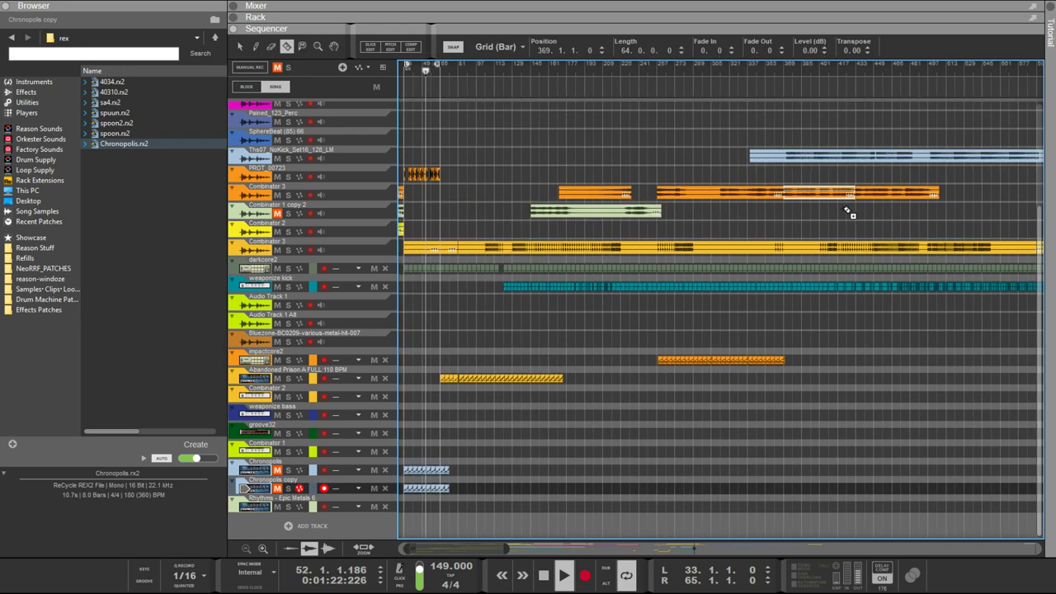
Duplicate the 64-bar Combinator 3 section to start at 33.1.1 and give the copy a fade-in of 512
{"action": "key", "text": "q"}
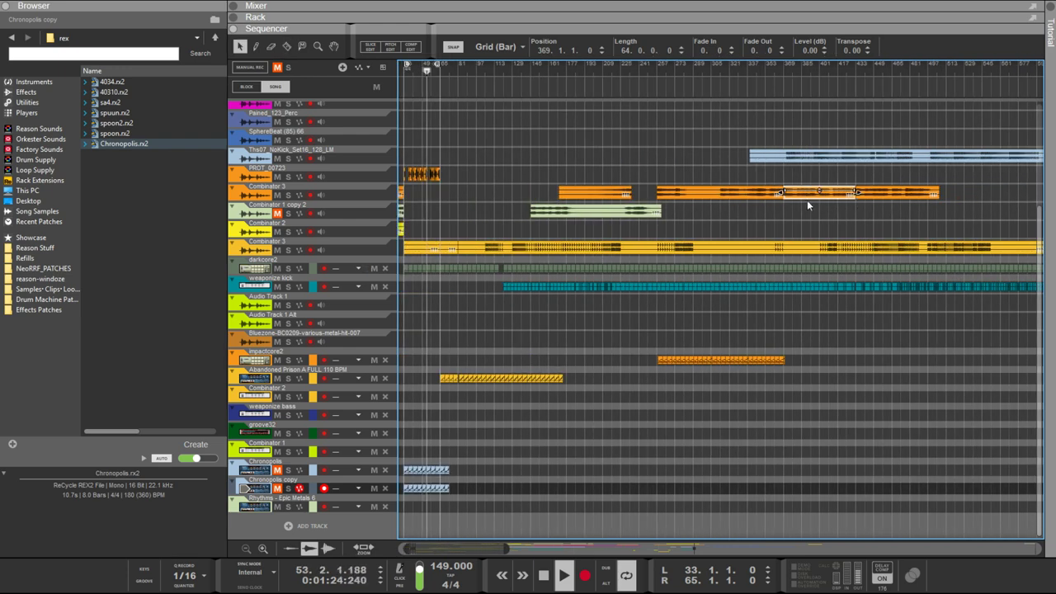
{"action": "left_click_drag", "start_coordinate": [813, 199], "coordinate": [438, 192]}
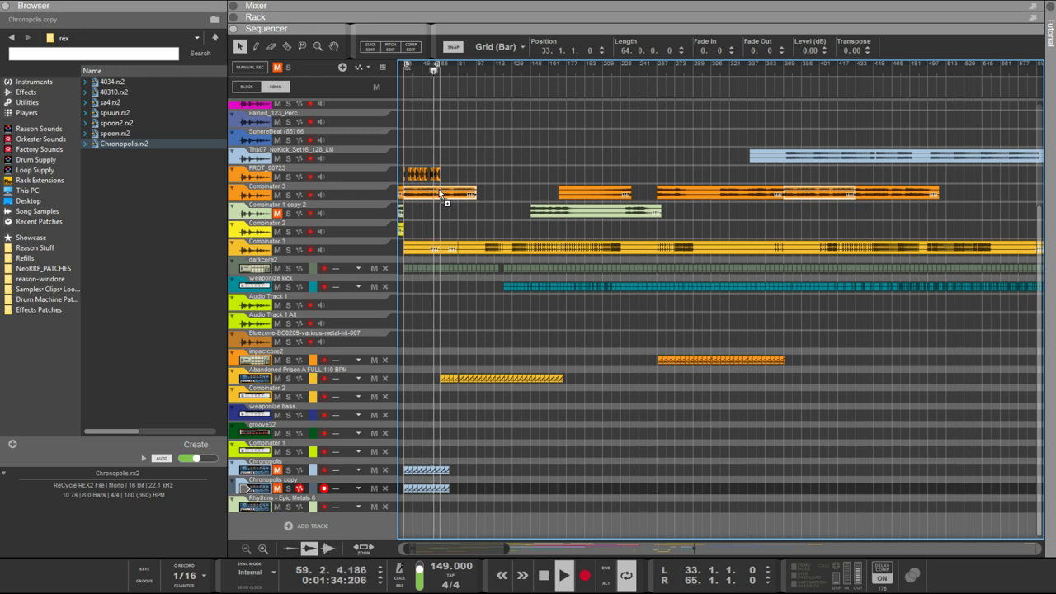
{"action": "left_click_drag", "start_coordinate": [438, 190], "coordinate": [476, 198]}
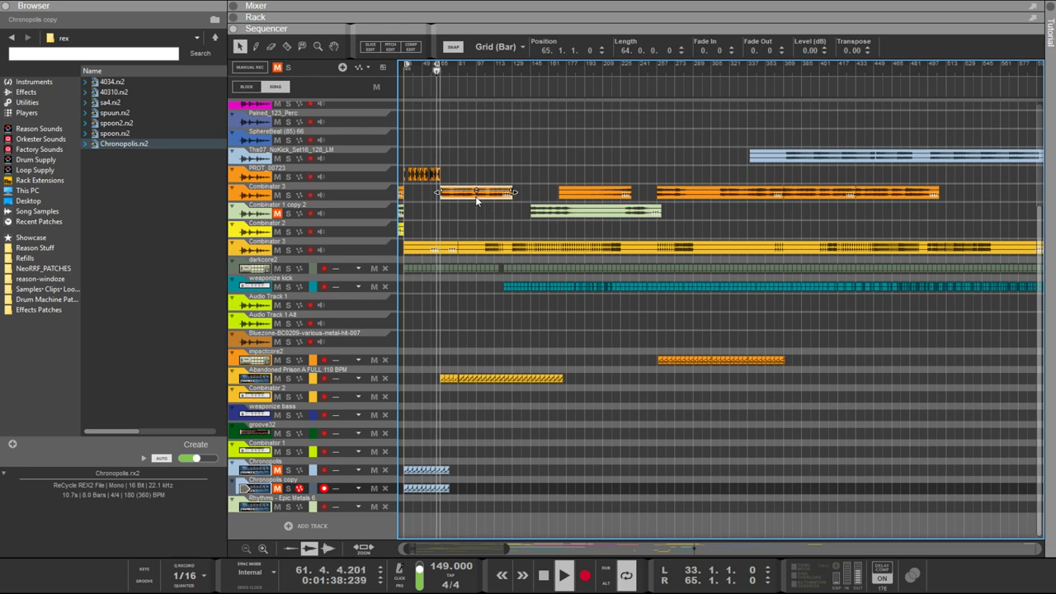
{"action": "scroll", "coordinate": [458, 202], "scroll_direction": "up", "scroll_amount": 5}
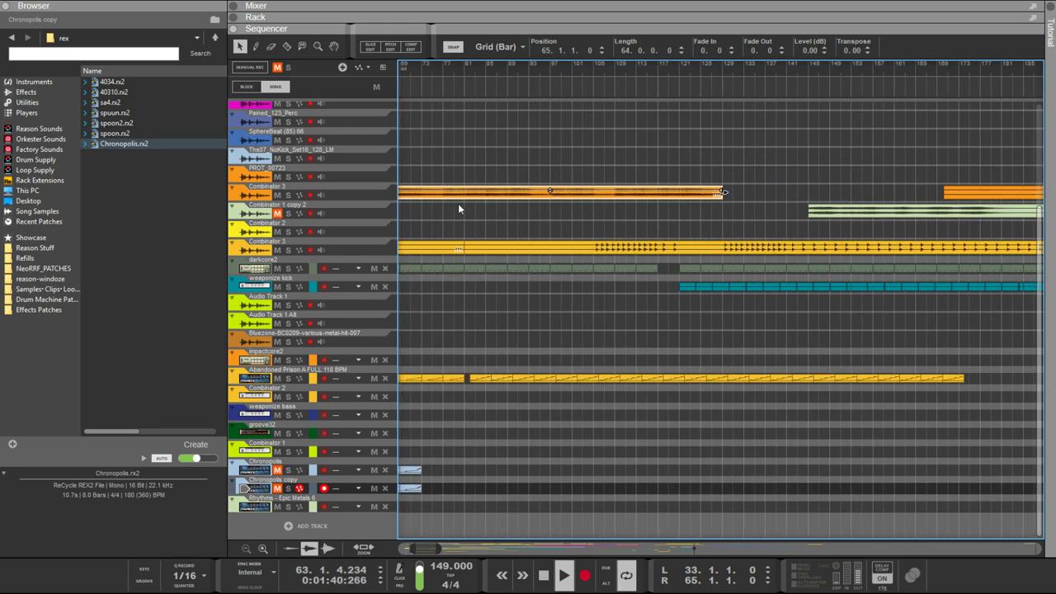
{"action": "left_click_drag", "start_coordinate": [541, 190], "coordinate": [864, 192]}
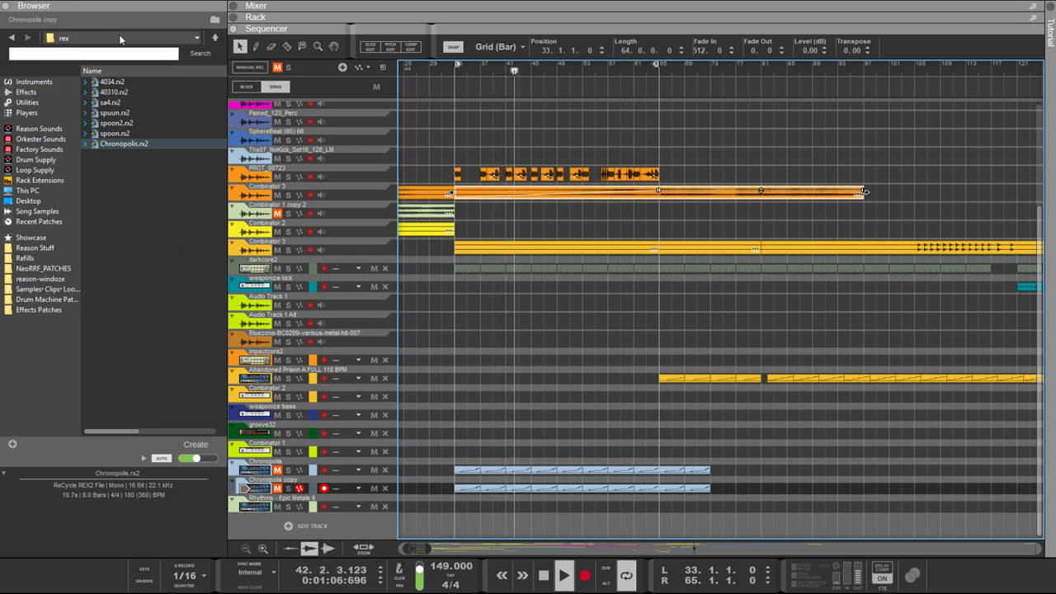
Go up to the samples, clips and loops folder and look through the files in its Loops Remix Packages folder
{"action": "left_click", "coordinate": [214, 37]}
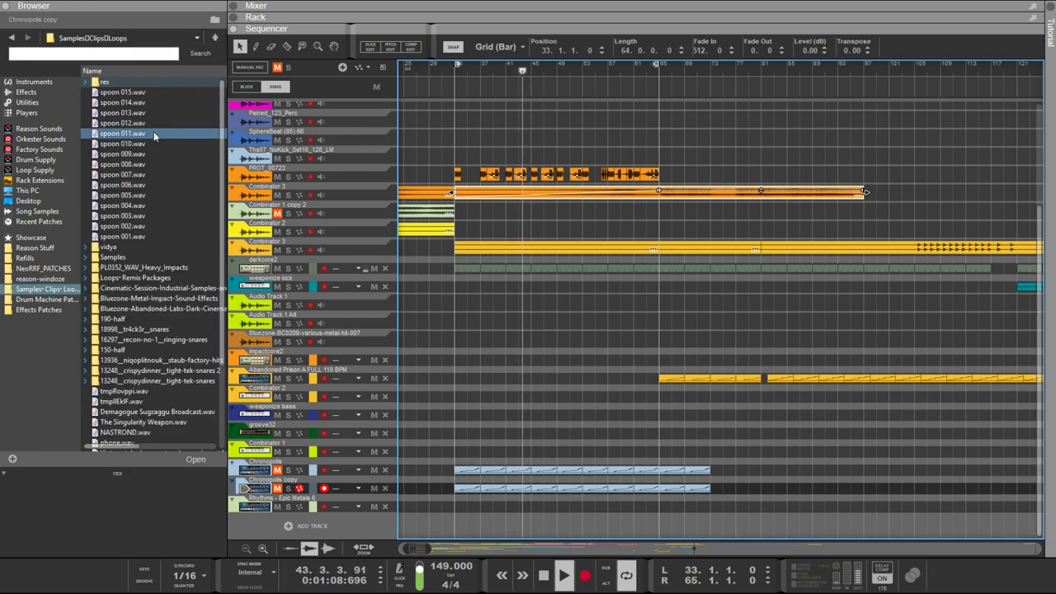
{"action": "scroll", "coordinate": [115, 198], "scroll_direction": "down", "scroll_amount": 4}
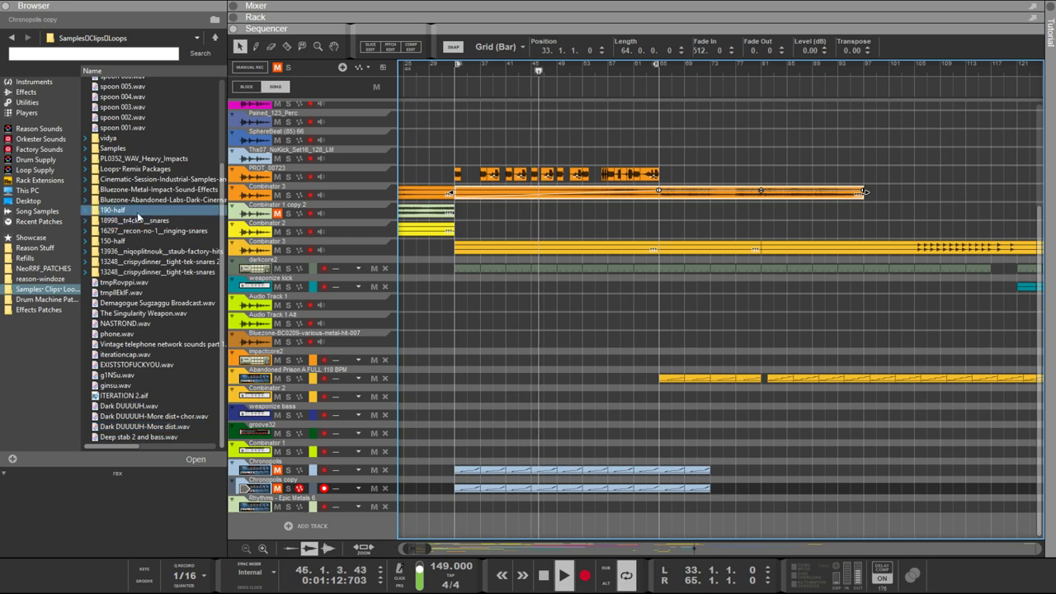
{"action": "scroll", "coordinate": [115, 214], "scroll_direction": "up", "scroll_amount": 3}
{"action": "scroll", "coordinate": [113, 214], "scroll_direction": "down", "scroll_amount": 3}
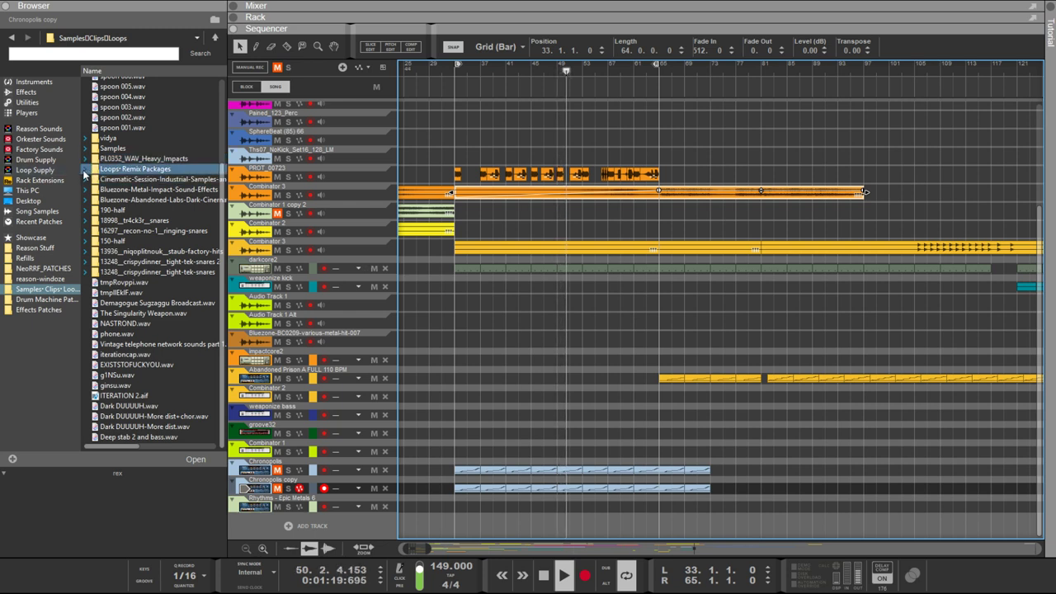
{"action": "left_click", "coordinate": [145, 199]}
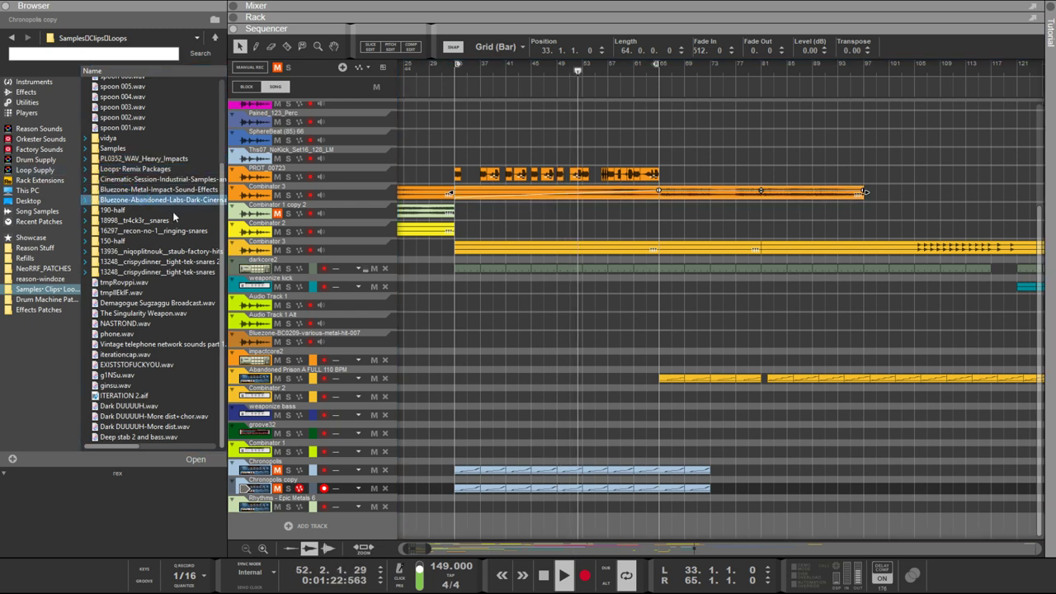
{"action": "scroll", "coordinate": [198, 231], "scroll_direction": "down", "scroll_amount": 3}
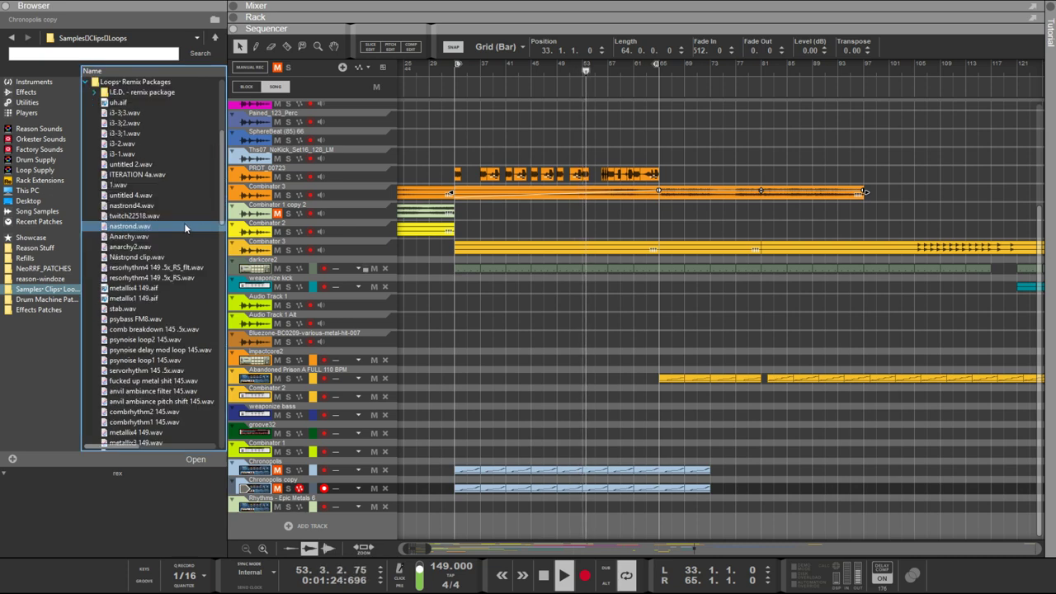
{"action": "scroll", "coordinate": [185, 222], "scroll_direction": "down", "scroll_amount": 8}
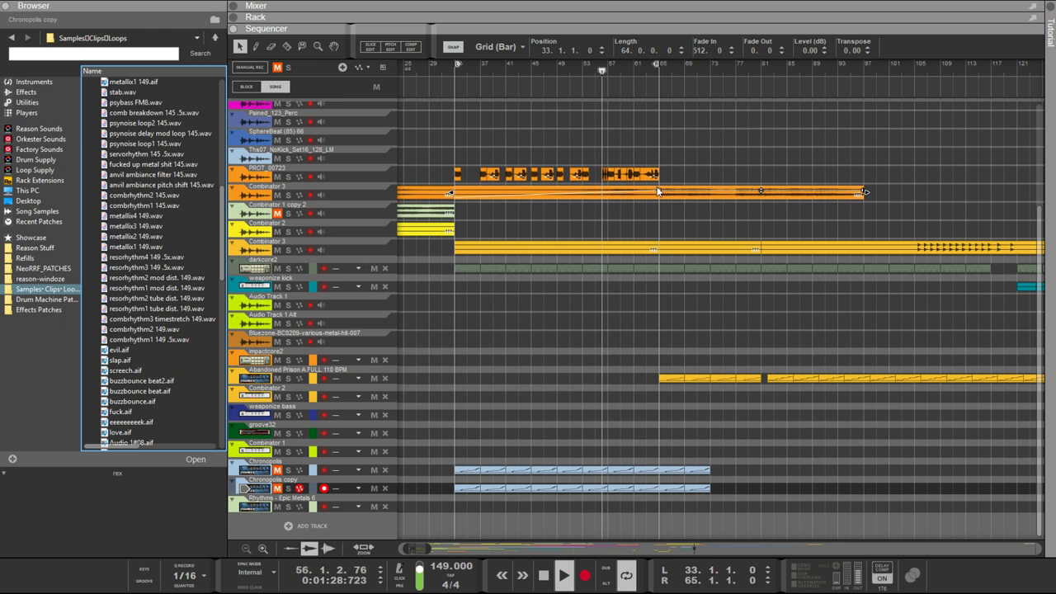
Reset the fade-in of the Combinator 3 clip at bar 33 to 0 and set its level to 1.01 dB
{"action": "left_click_drag", "start_coordinate": [659, 190], "coordinate": [450, 191]}
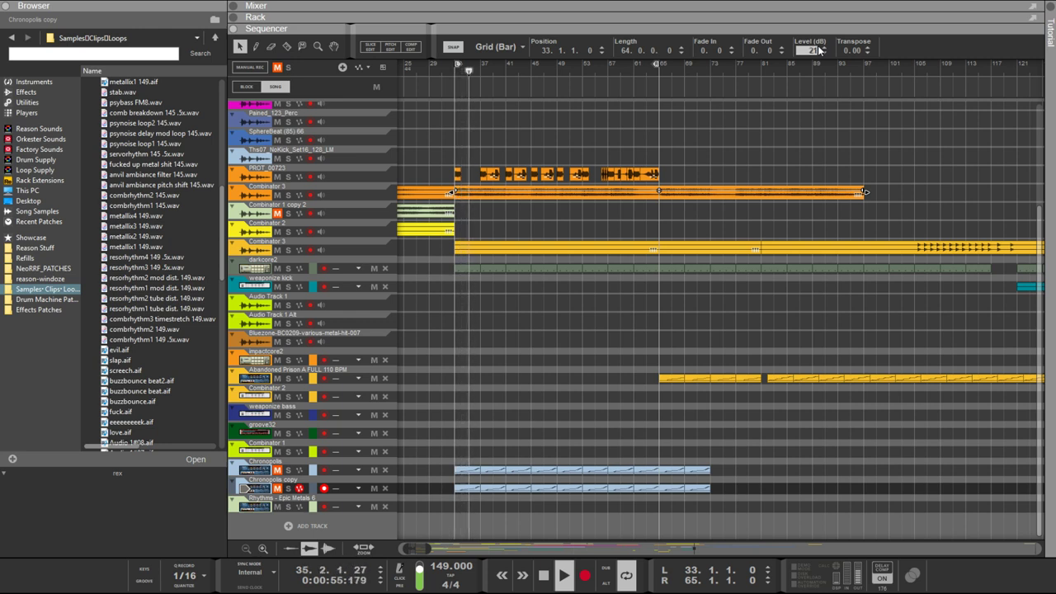
{"action": "key", "text": "Return"}
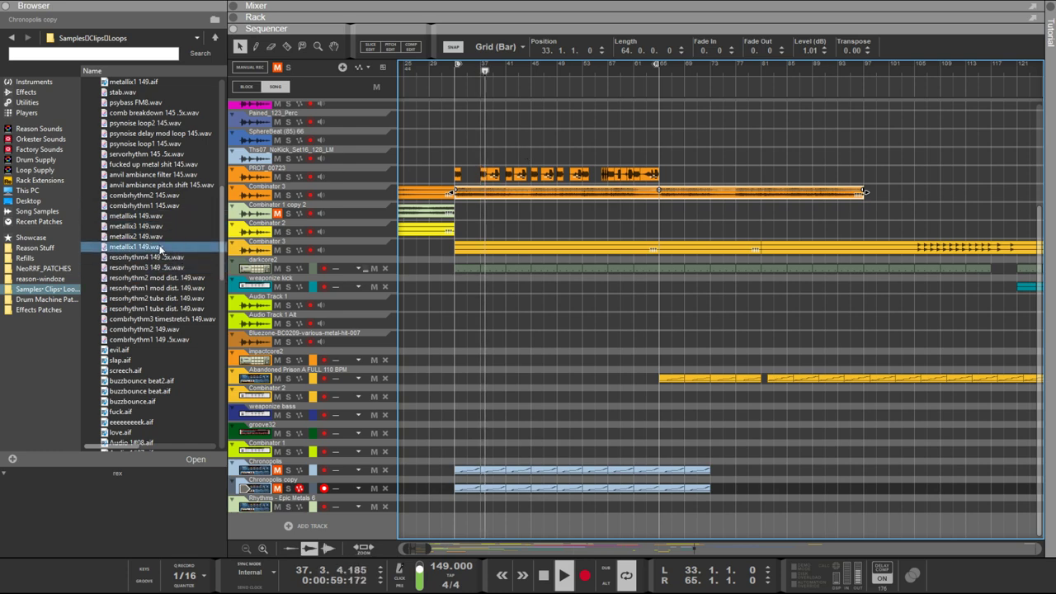
Look through the loops and one-shots listed in the Samples, Clips and Loops folder, from the metallix files down to the drum files
{"action": "scroll", "coordinate": [152, 245], "scroll_direction": "down", "scroll_amount": 4}
{"action": "scroll", "coordinate": [152, 247], "scroll_direction": "down", "scroll_amount": 10}
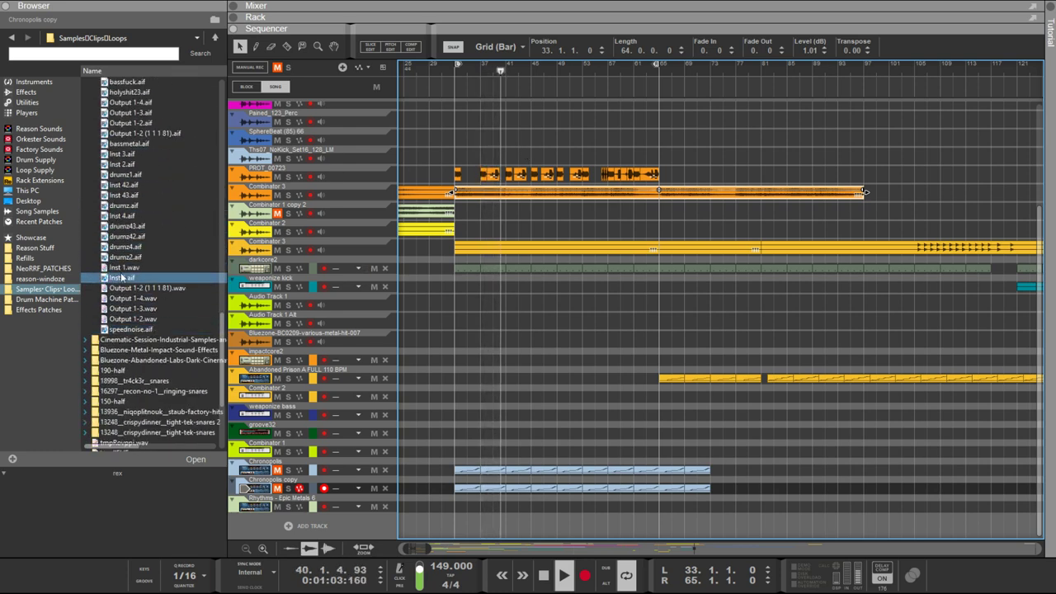
{"action": "scroll", "coordinate": [125, 280], "scroll_direction": "up", "scroll_amount": 9}
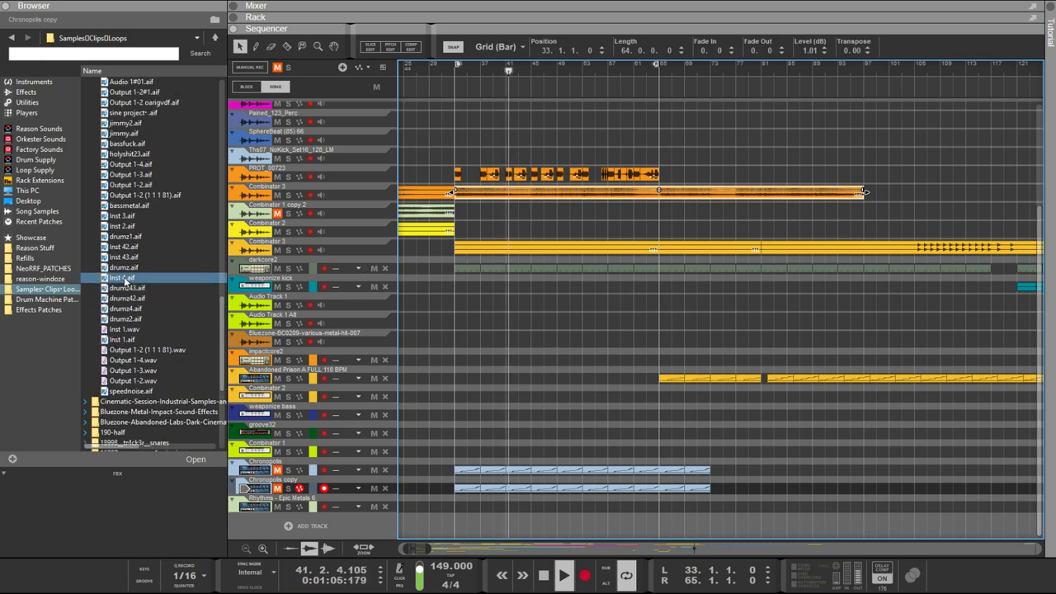
{"action": "scroll", "coordinate": [124, 281], "scroll_direction": "up", "scroll_amount": 12}
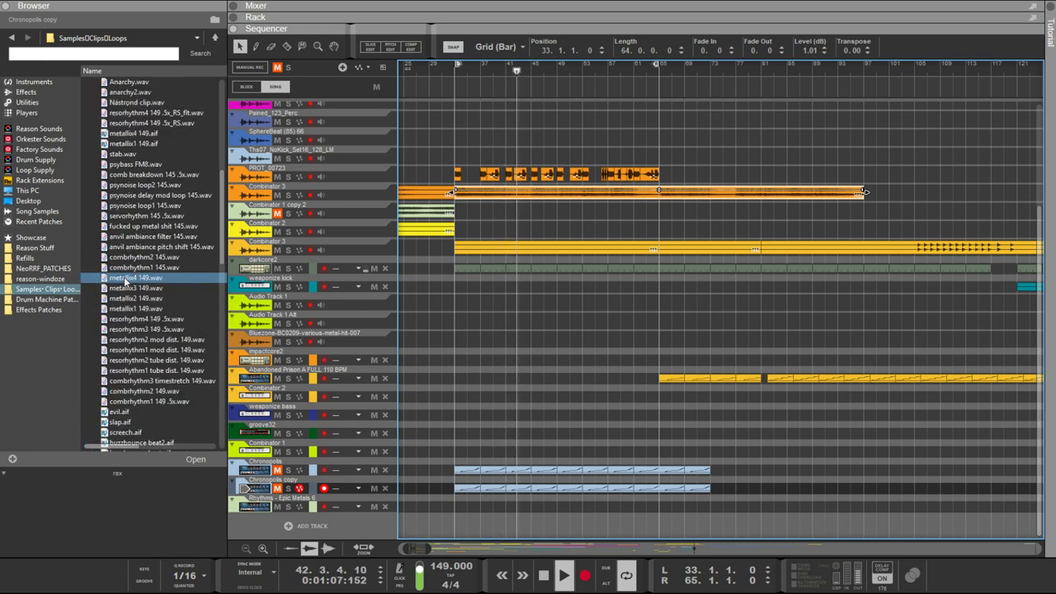
{"action": "scroll", "coordinate": [125, 281], "scroll_direction": "up", "scroll_amount": 3}
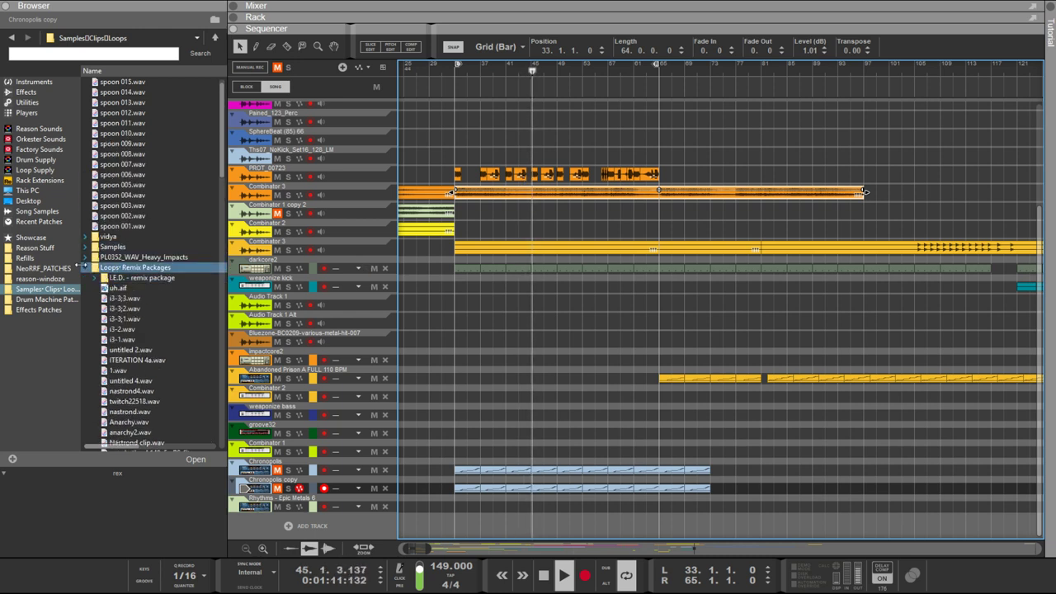
{"action": "scroll", "coordinate": [90, 268], "scroll_direction": "up", "scroll_amount": 1}
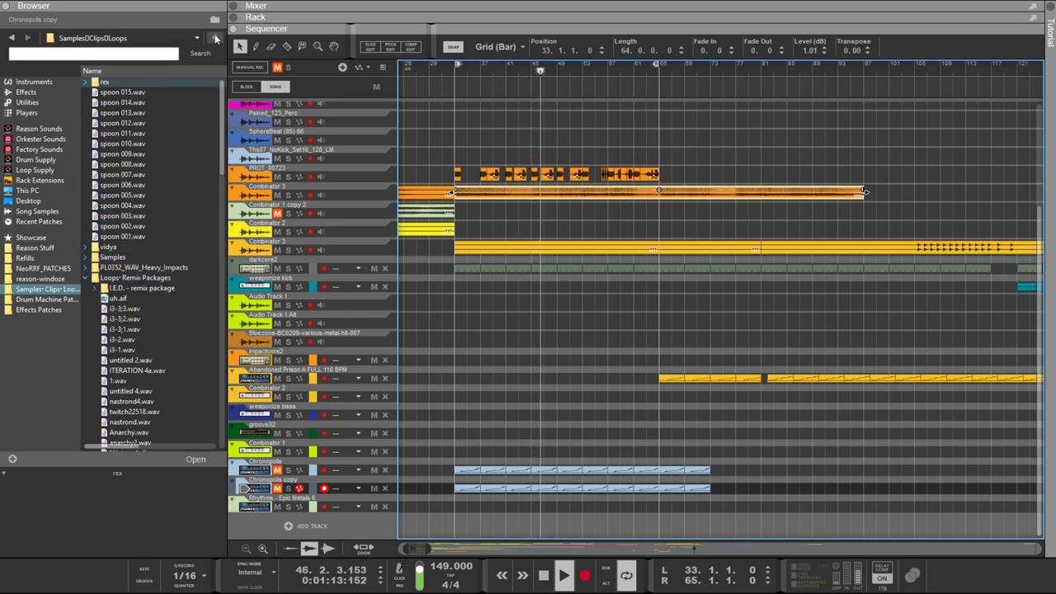
Go to the Reason Stuff location and open its NeoRRF_PATCHES folder
{"action": "left_click", "coordinate": [35, 247]}
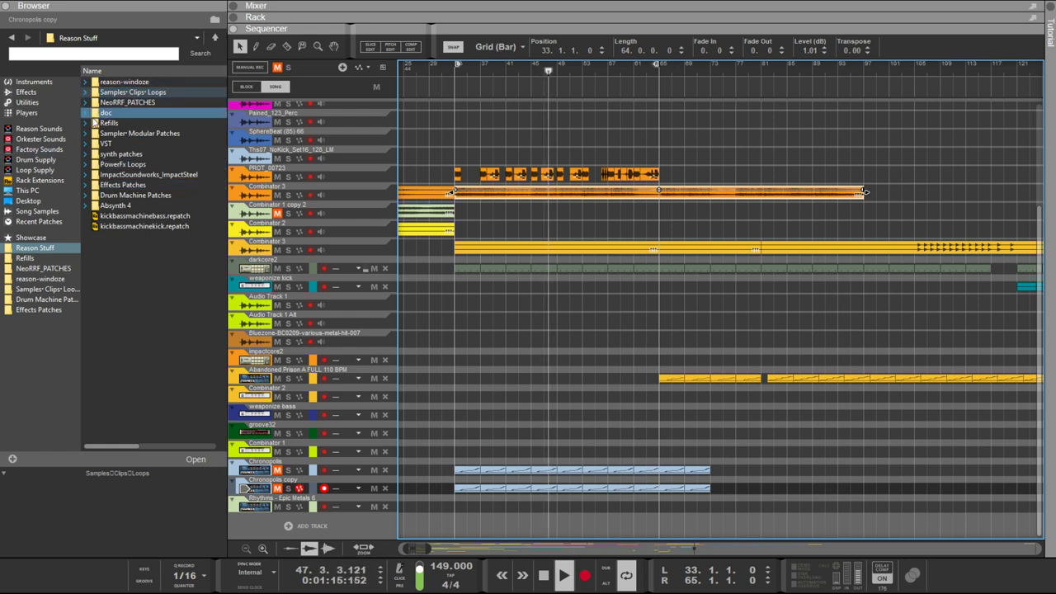
{"action": "left_click", "coordinate": [114, 103]}
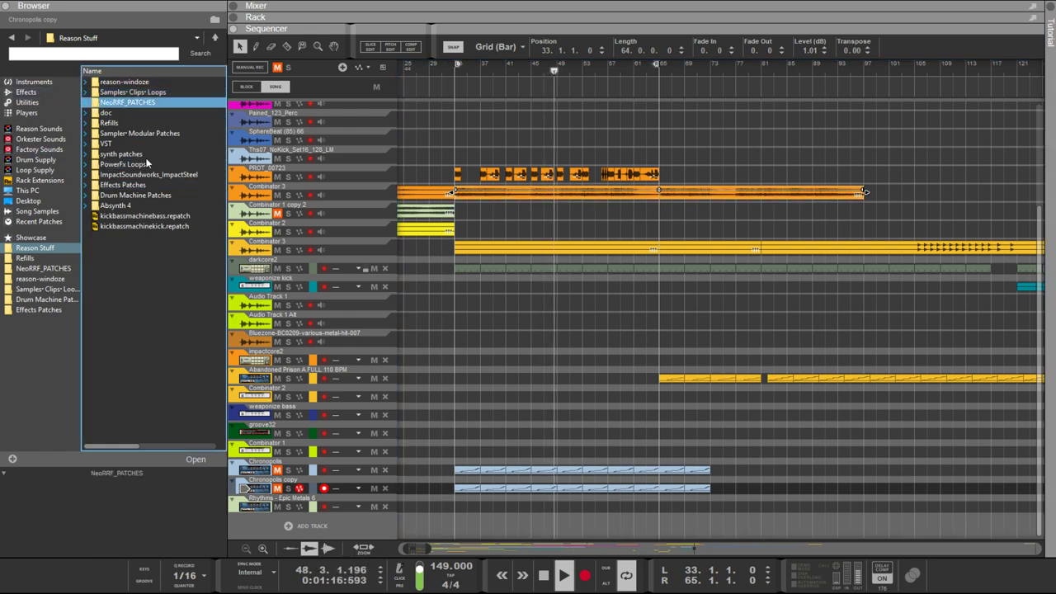
{"action": "double_click", "coordinate": [106, 103]}
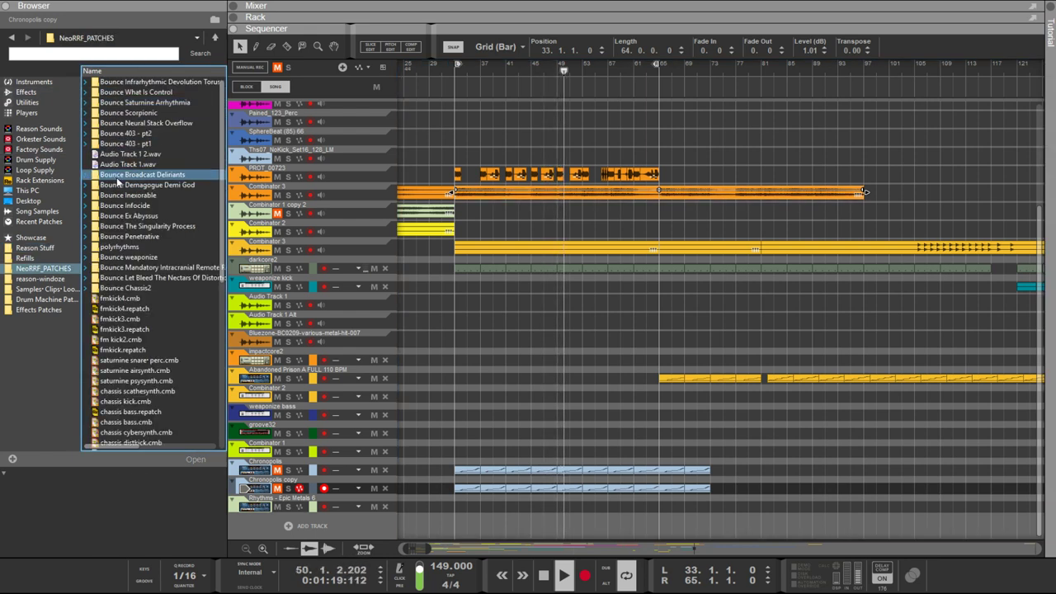
Look through the patches and Bounce folders in NeoRRF_PATCHES for material that fits the intro
{"action": "scroll", "coordinate": [118, 182], "scroll_direction": "down", "scroll_amount": 8}
{"action": "scroll", "coordinate": [120, 184], "scroll_direction": "up", "scroll_amount": 10}
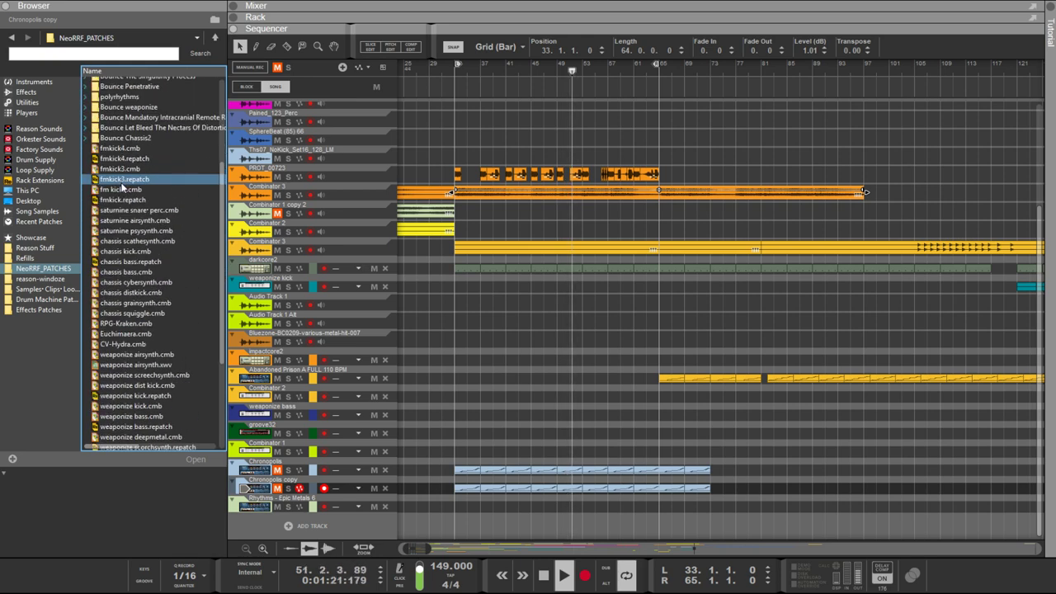
{"action": "left_click", "coordinate": [111, 205]}
{"action": "left_click", "coordinate": [116, 153]}
{"action": "left_click", "coordinate": [116, 144]}
{"action": "left_click", "coordinate": [107, 174]}
{"action": "left_click", "coordinate": [99, 215]}
{"action": "left_click", "coordinate": [99, 247]}
{"action": "scroll", "coordinate": [94, 246], "scroll_direction": "down", "scroll_amount": 10}
{"action": "left_click", "coordinate": [93, 241]}
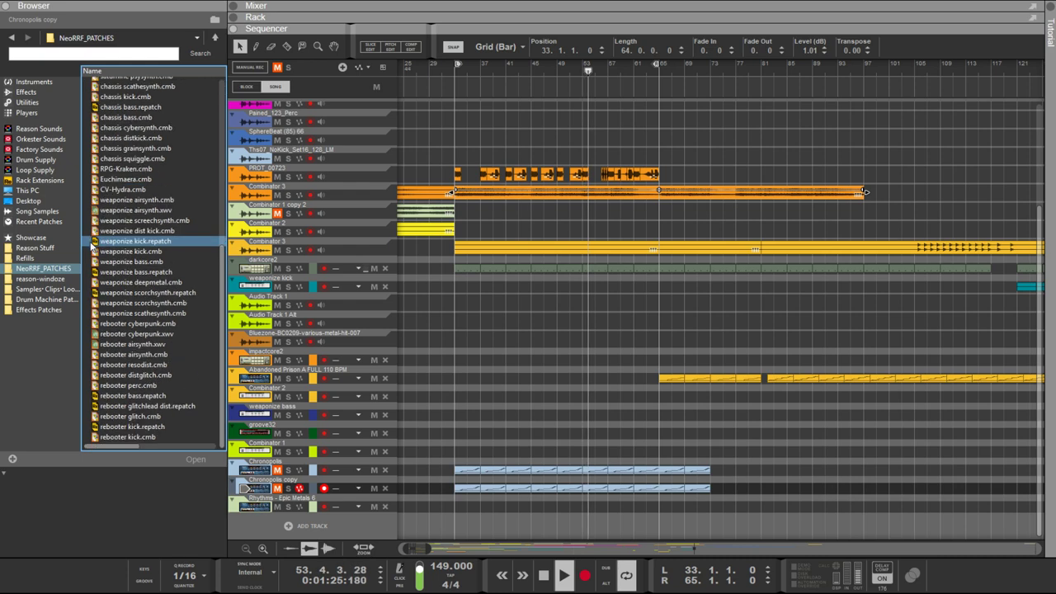
{"action": "left_click", "coordinate": [95, 211]}
{"action": "left_click", "coordinate": [98, 272]}
{"action": "scroll", "coordinate": [98, 273], "scroll_direction": "up", "scroll_amount": 5}
{"action": "left_click", "coordinate": [98, 272]}
{"action": "scroll", "coordinate": [98, 273], "scroll_direction": "up", "scroll_amount": 5}
{"action": "left_click", "coordinate": [96, 218]}
{"action": "left_click", "coordinate": [89, 246]}
{"action": "left_click", "coordinate": [86, 238]}
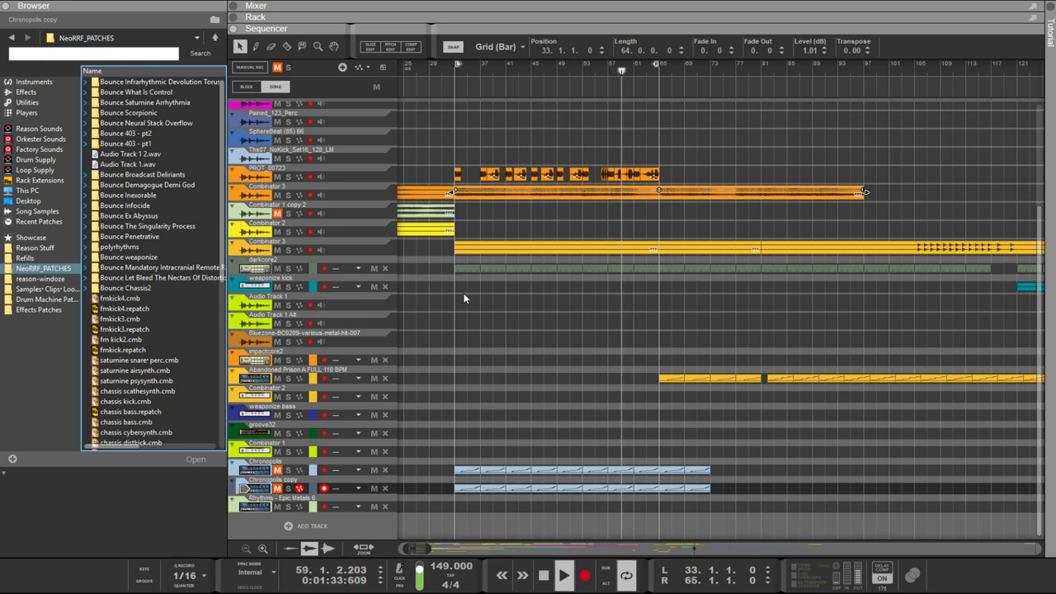
Create a 4-bar clip on the weaponize kick track starting at 33.1.1 and open it for note editing
{"action": "scroll", "coordinate": [463, 298], "scroll_direction": "up", "scroll_amount": 3, "text": "ctrl"}
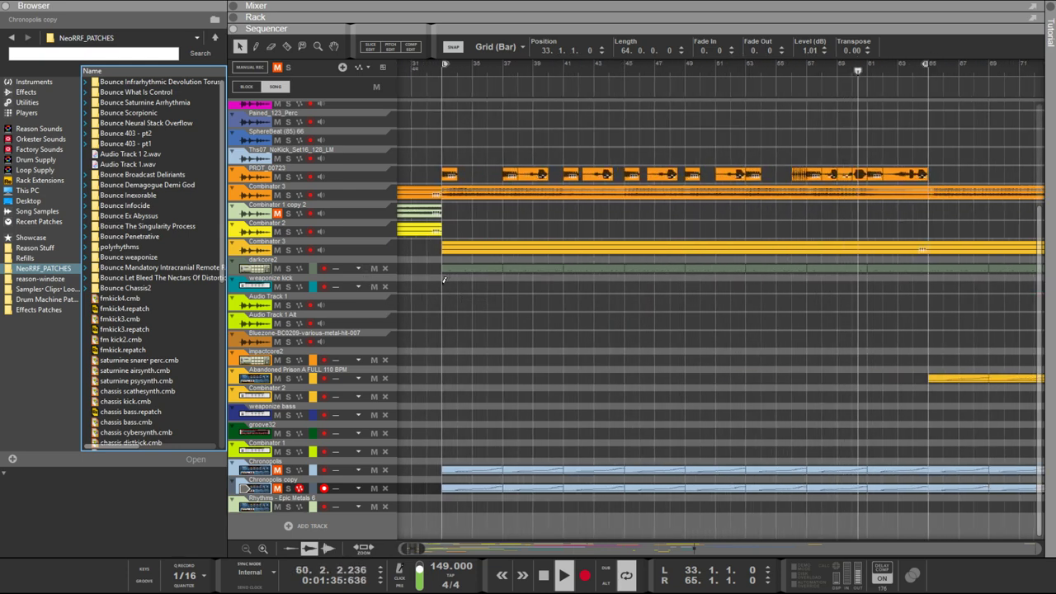
{"action": "left_click_drag", "start_coordinate": [443, 285], "coordinate": [500, 285]}
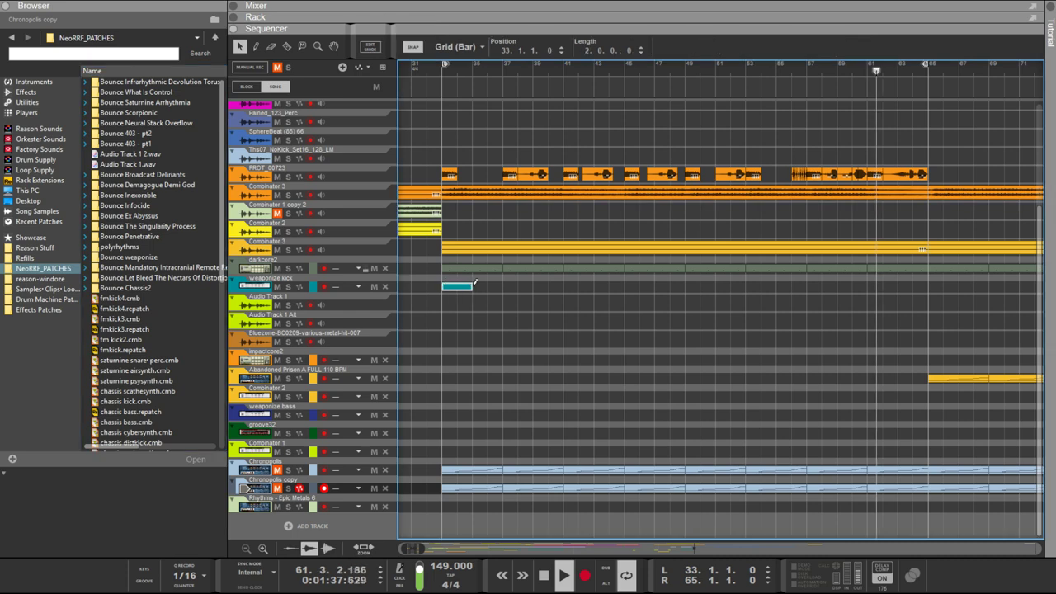
{"action": "double_click", "coordinate": [492, 286]}
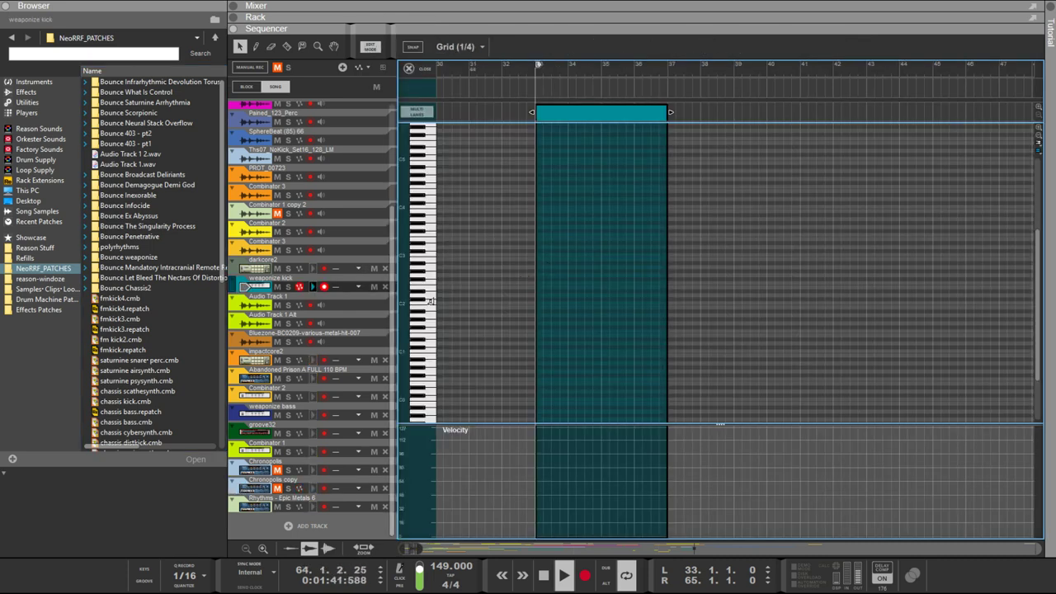
{"action": "left_click", "coordinate": [537, 303]}
{"action": "key", "text": "Delete"}
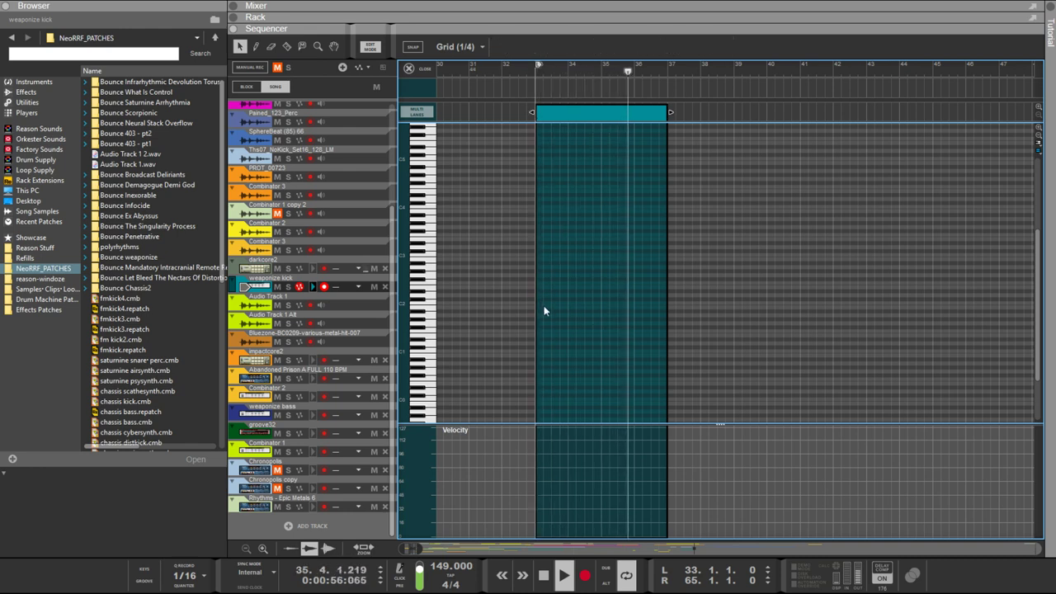
{"action": "scroll", "coordinate": [543, 307], "scroll_direction": "up", "scroll_amount": 1}
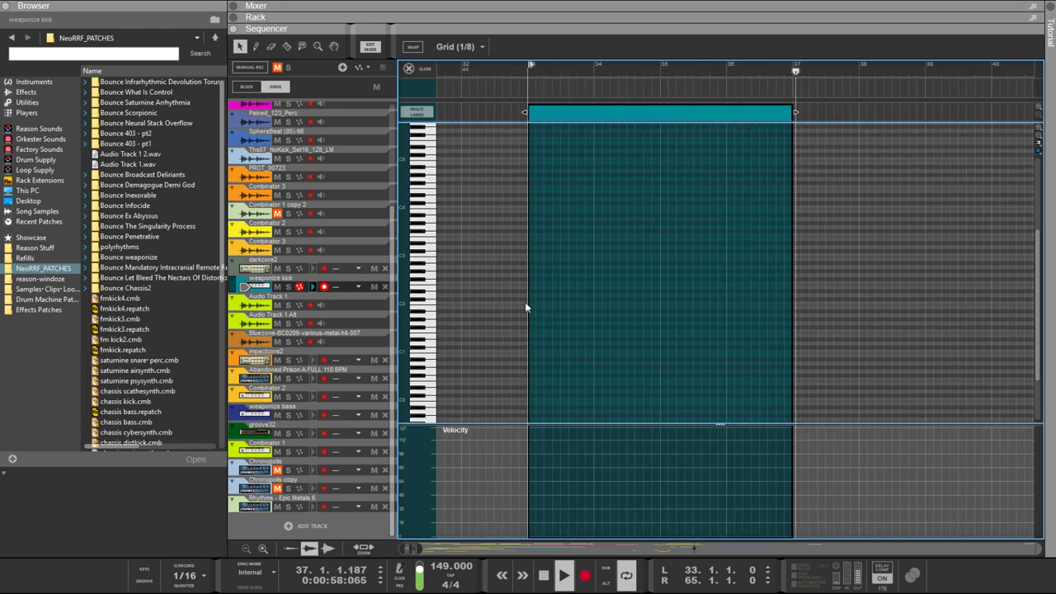
{"action": "left_click", "coordinate": [531, 301]}
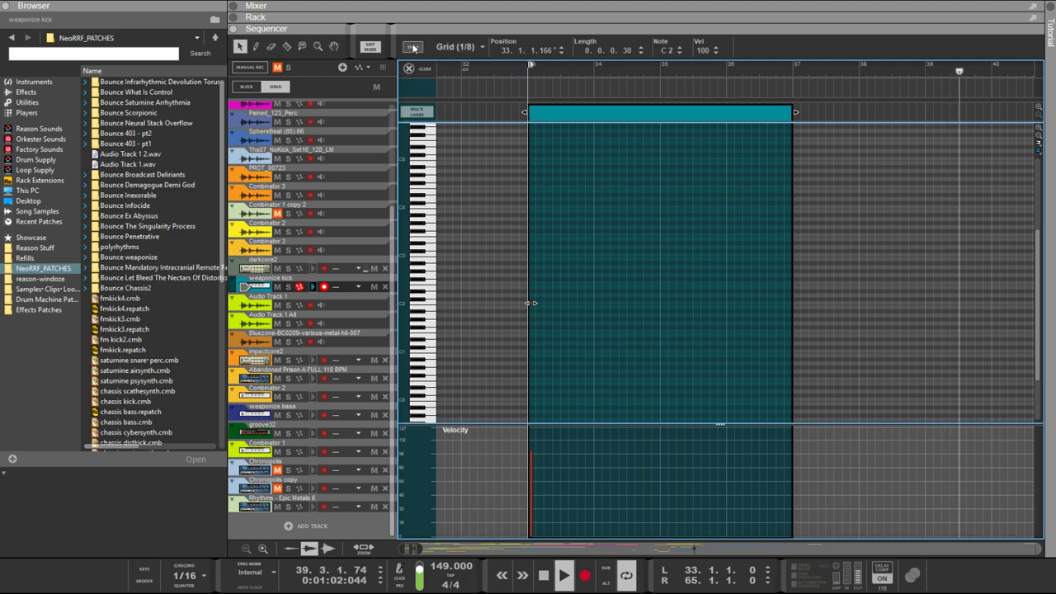
{"action": "left_click", "coordinate": [516, 305]}
{"action": "key", "text": "ctrl+z"}
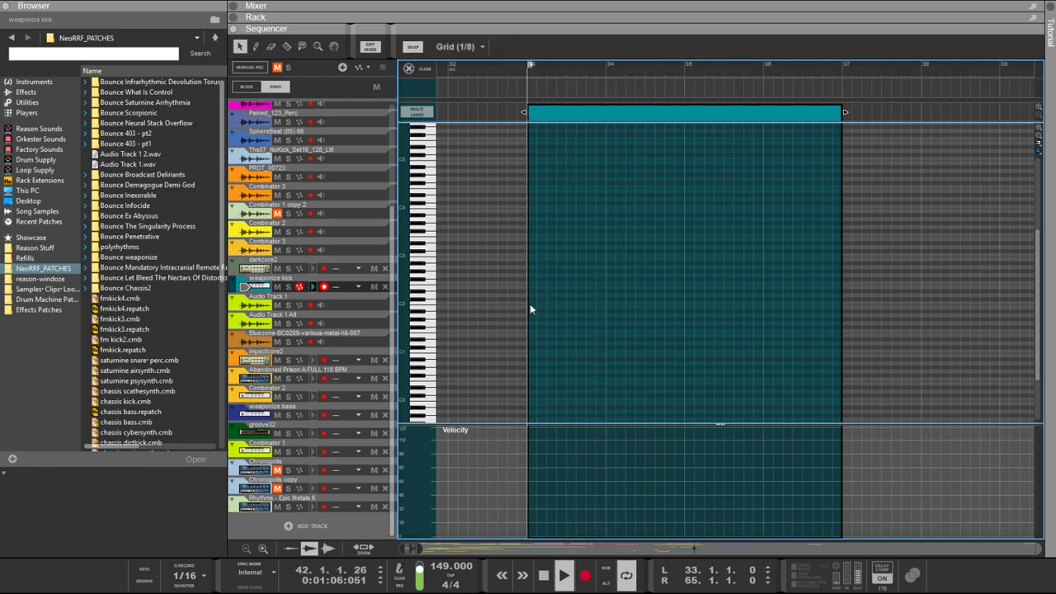
Delete the F#2 kick note at 33.3.1 and move the note at 34.3.1 to 33.4.1
{"action": "scroll", "coordinate": [531, 310], "scroll_direction": "down", "scroll_amount": 1}
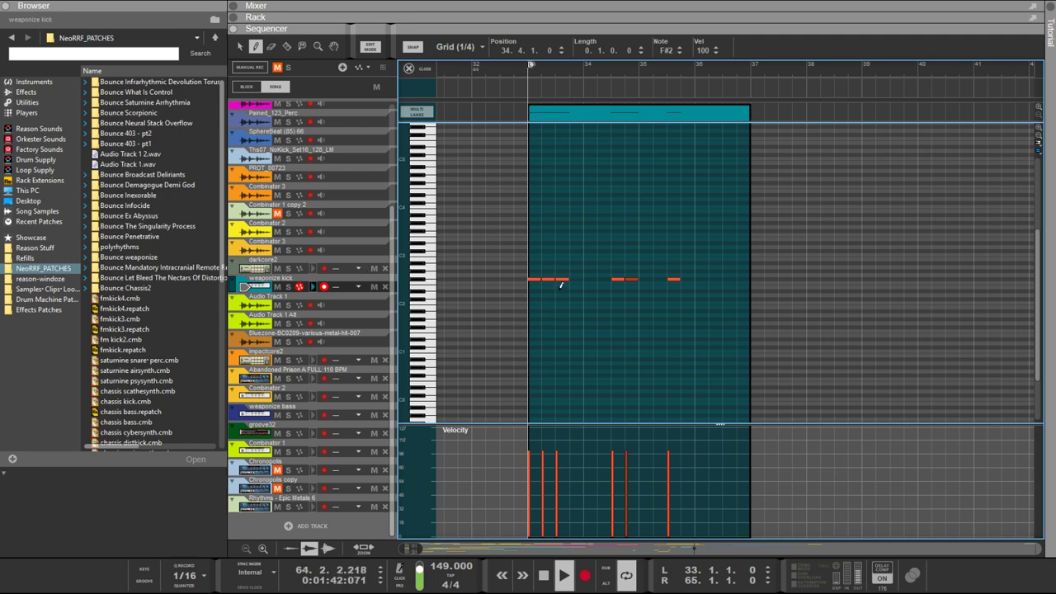
{"action": "left_click", "coordinate": [565, 278]}
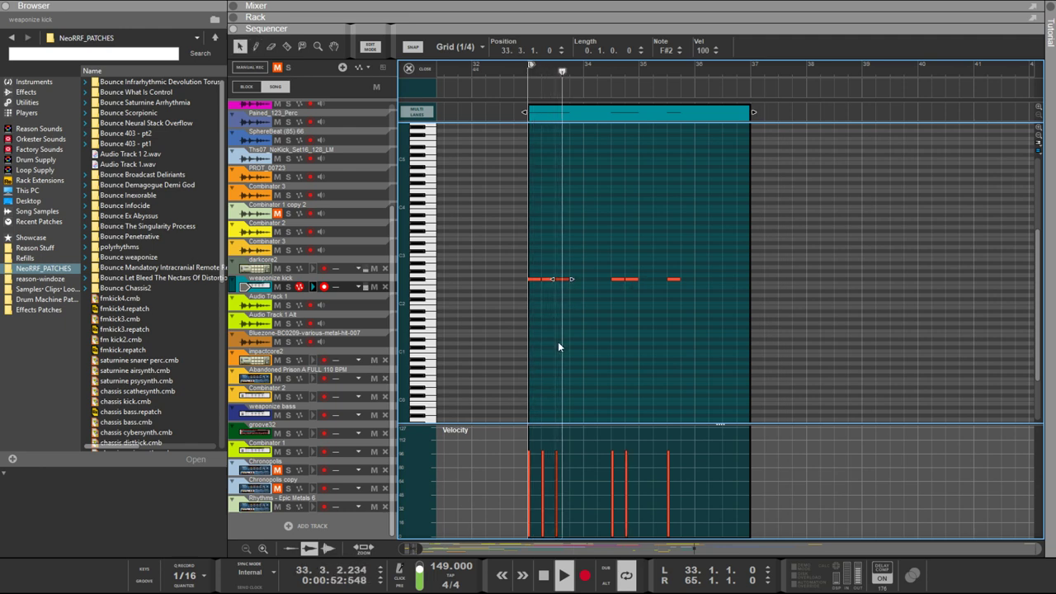
{"action": "key", "text": "Delete"}
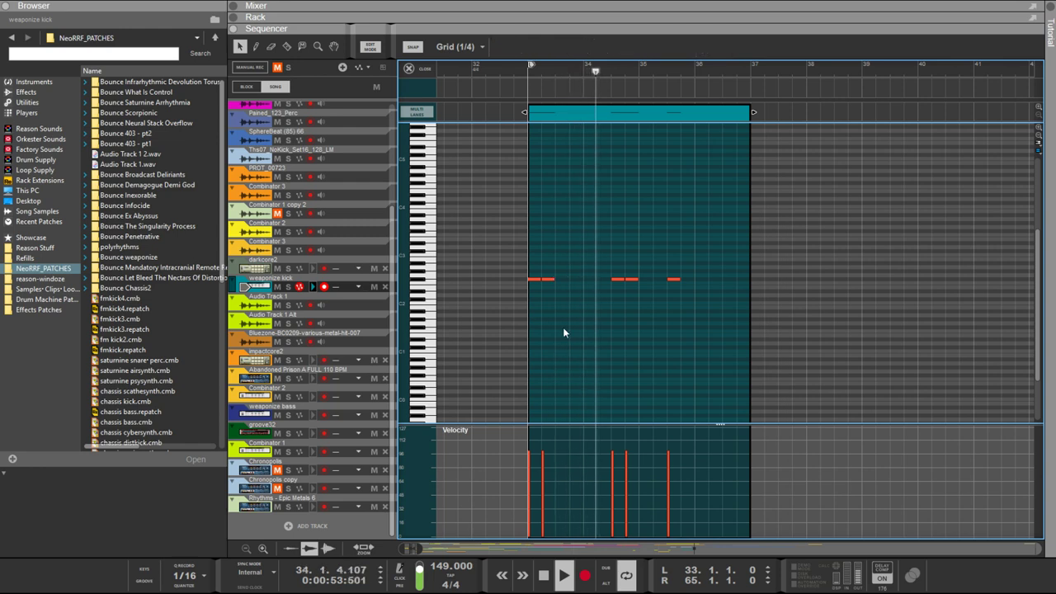
{"action": "left_click", "coordinate": [635, 281]}
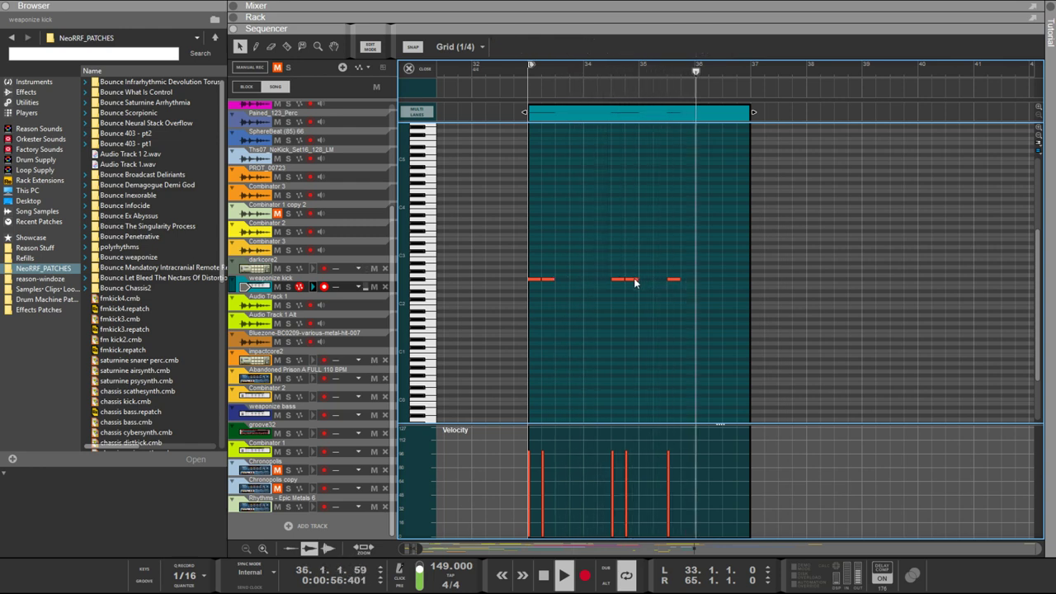
{"action": "left_click", "coordinate": [615, 279]}
{"action": "left_click_drag", "start_coordinate": [607, 286], "coordinate": [573, 283]}
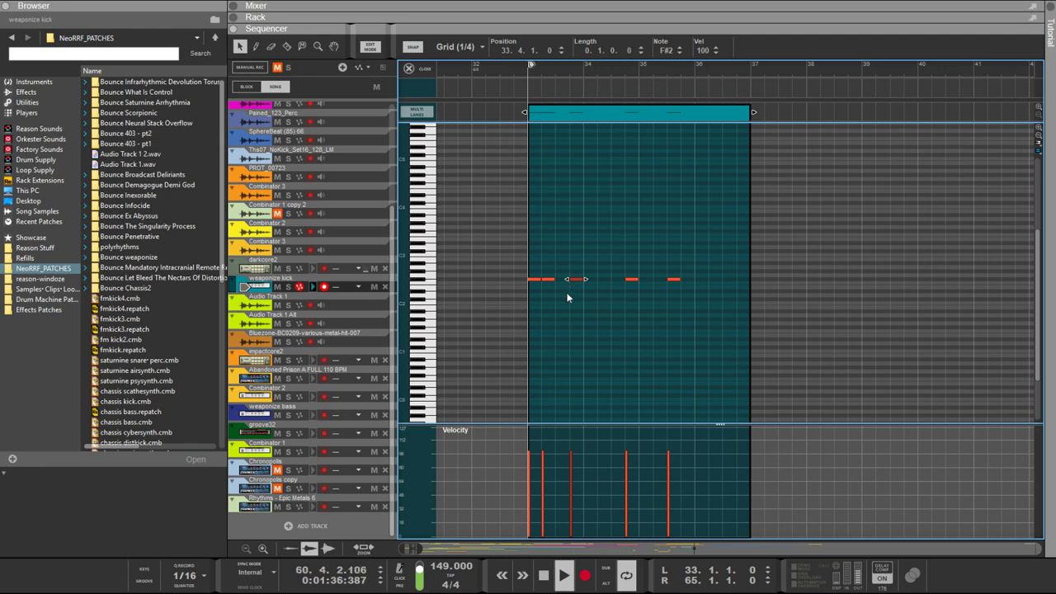
Move the last three F#2 kick notes to 33.3.1, 34.1.1 and 34.2.1
{"action": "left_click_drag", "start_coordinate": [555, 290], "coordinate": [518, 268]}
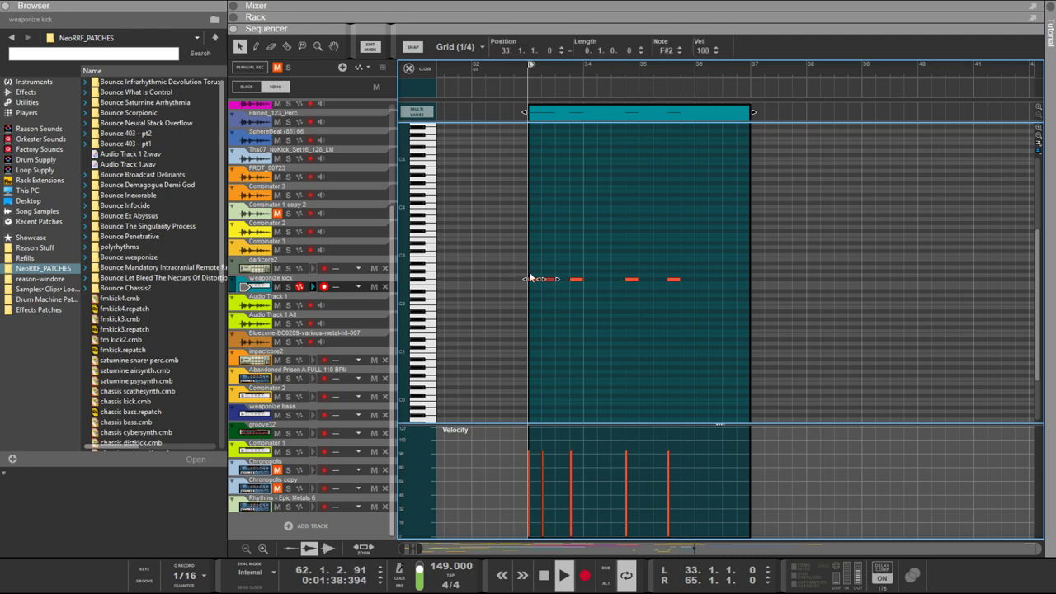
{"action": "left_click_drag", "start_coordinate": [680, 295], "coordinate": [533, 275]}
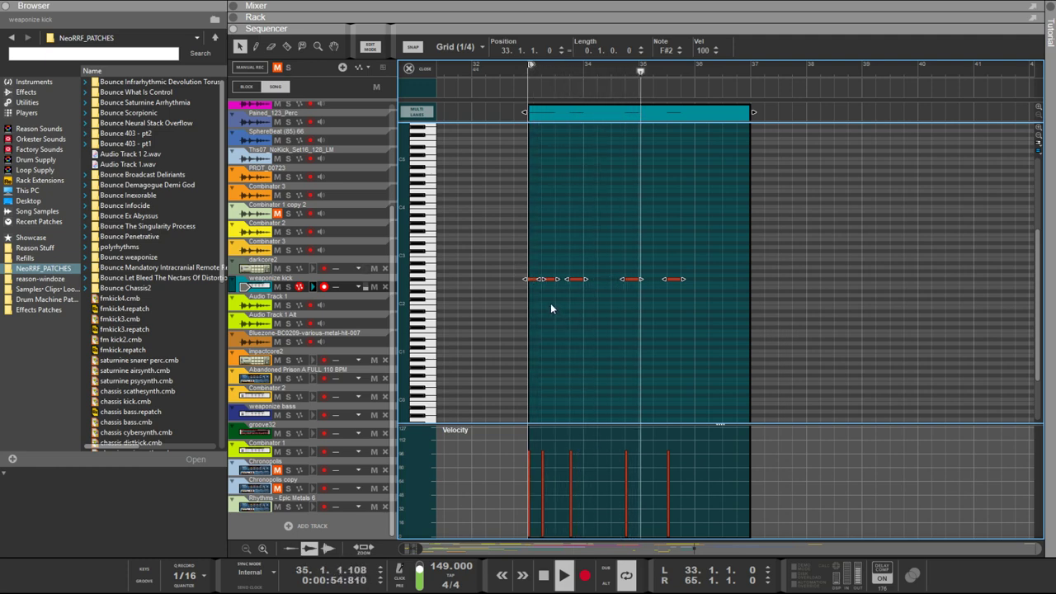
{"action": "scroll", "coordinate": [550, 302], "scroll_direction": "up", "scroll_amount": 2}
{"action": "scroll", "coordinate": [551, 309], "scroll_direction": "down", "scroll_amount": 1}
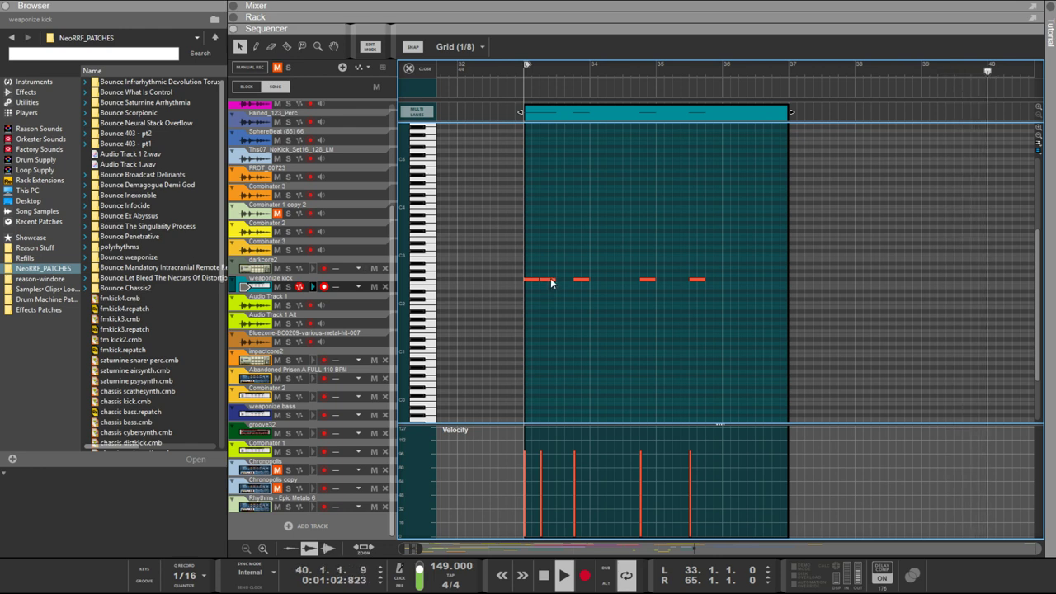
{"action": "left_click_drag", "start_coordinate": [575, 282], "coordinate": [563, 283]}
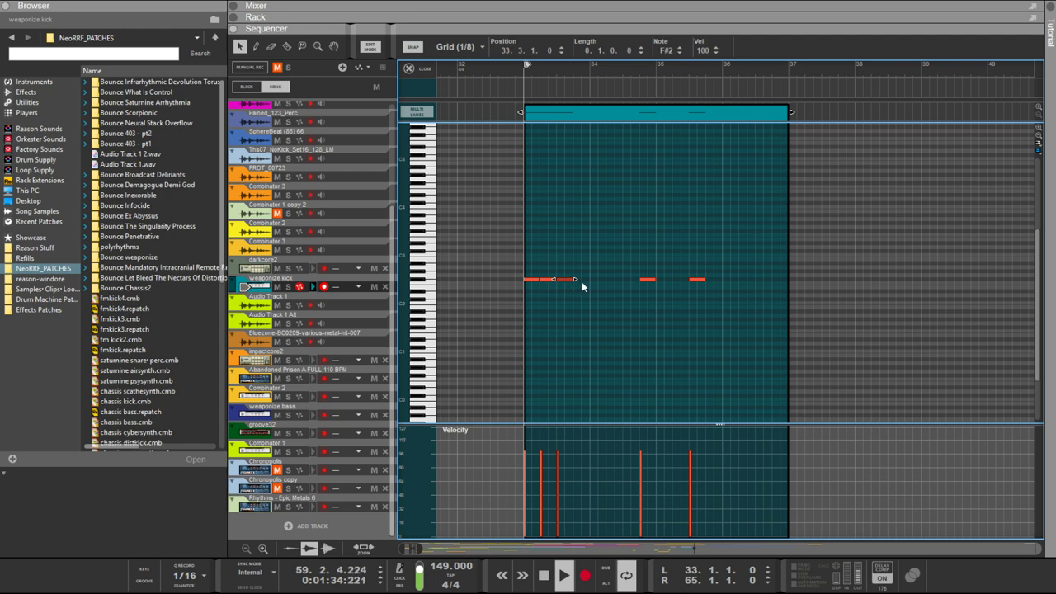
{"action": "left_click_drag", "start_coordinate": [648, 283], "coordinate": [605, 281]}
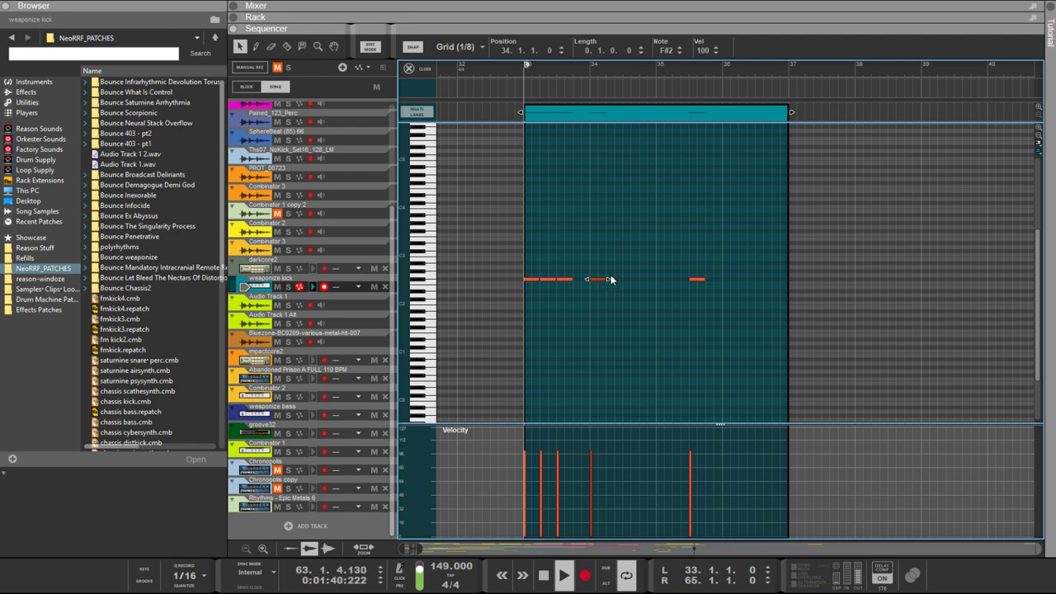
{"action": "left_click_drag", "start_coordinate": [694, 283], "coordinate": [615, 283]}
Copy the F#2 kick note at 34.2.1 to 34.3.1, 34.4.1 and 35.1.1
{"action": "left_click", "coordinate": [631, 281], "text": "alt"}
{"action": "left_click", "coordinate": [648, 281], "text": "alt"}
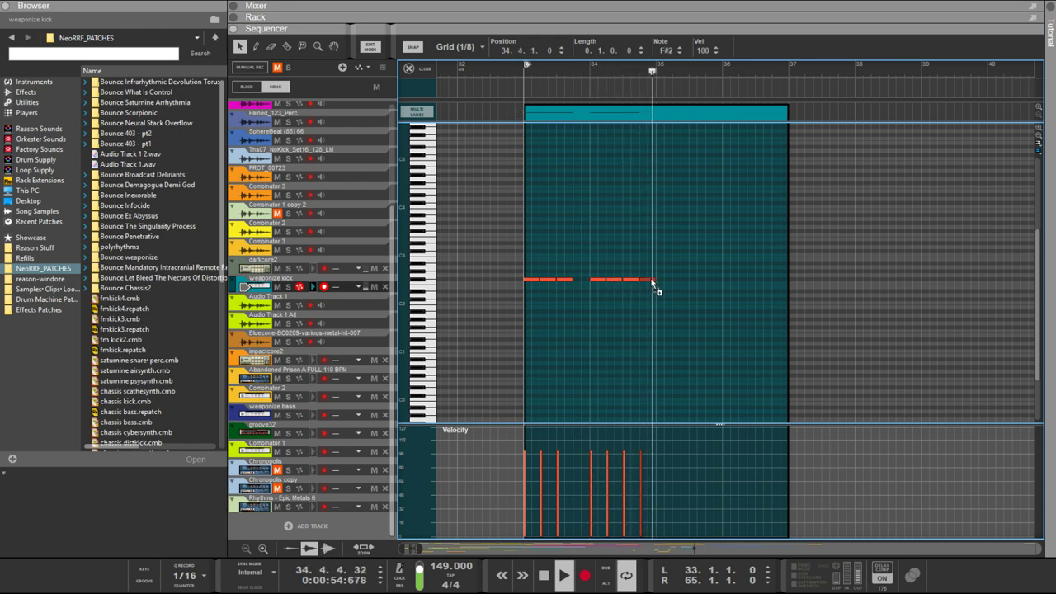
{"action": "left_click", "coordinate": [663, 280], "text": "alt"}
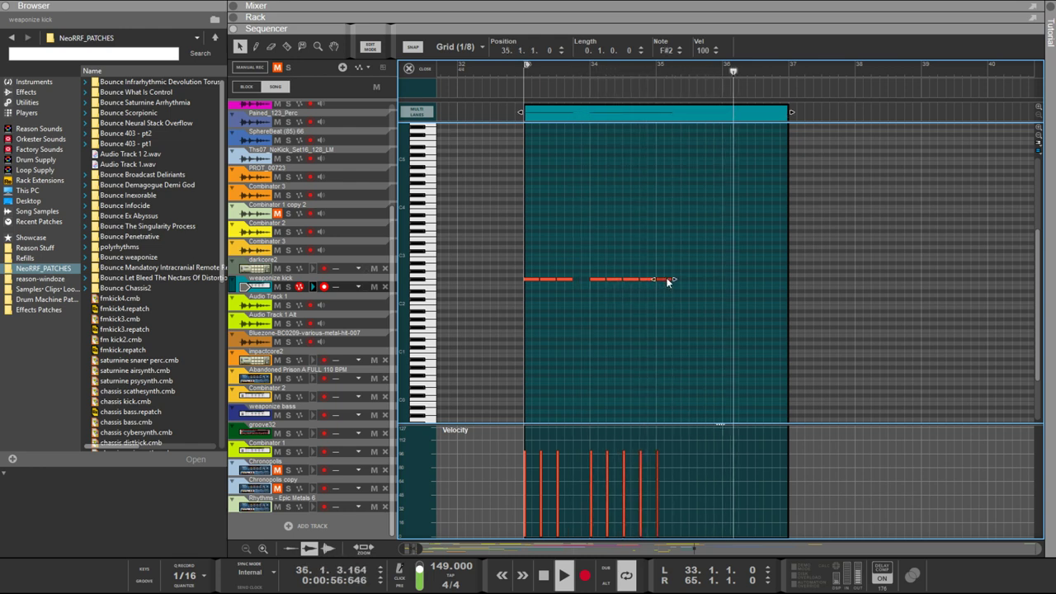
Scale the weaponize kick clip with all its notes down to 2 bars, ending at bar 35
{"action": "left_click_drag", "start_coordinate": [696, 287], "coordinate": [517, 272]}
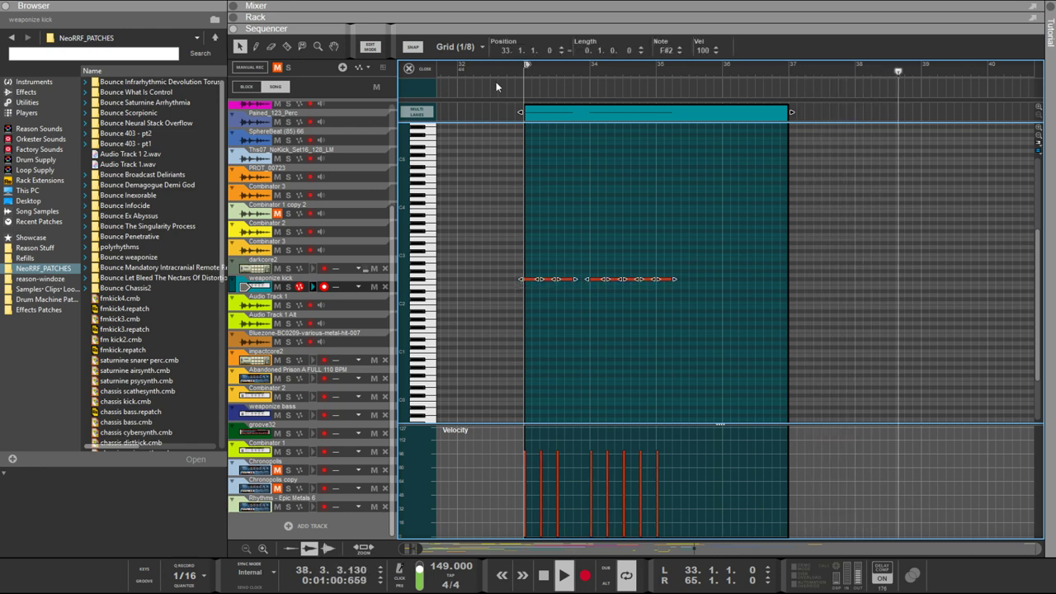
{"action": "left_click", "coordinate": [540, 268]}
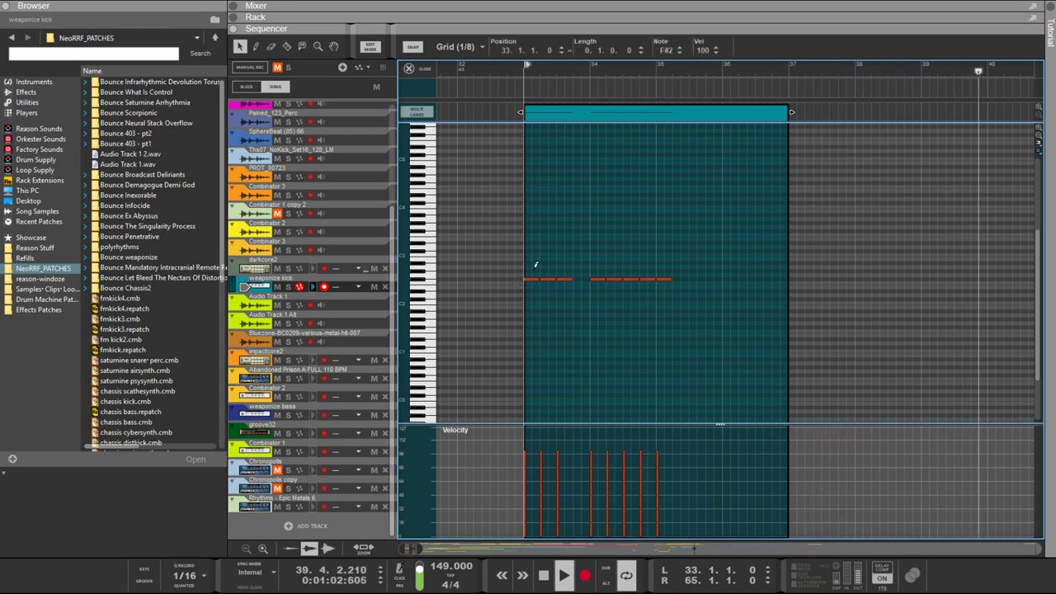
{"action": "left_click_drag", "start_coordinate": [701, 304], "coordinate": [466, 272]}
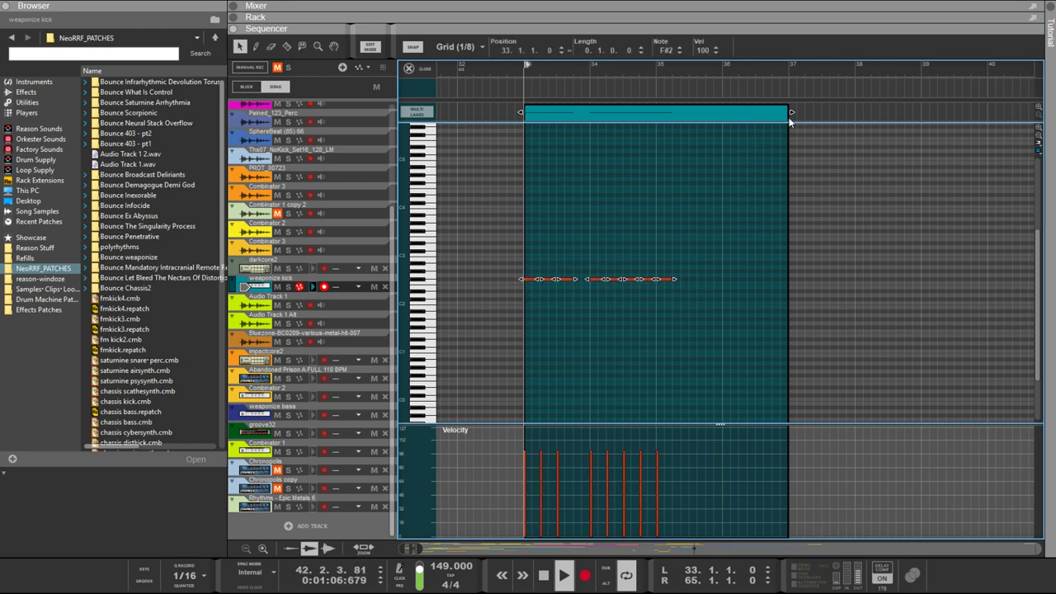
{"action": "left_click_drag", "start_coordinate": [792, 113], "coordinate": [655, 112]}
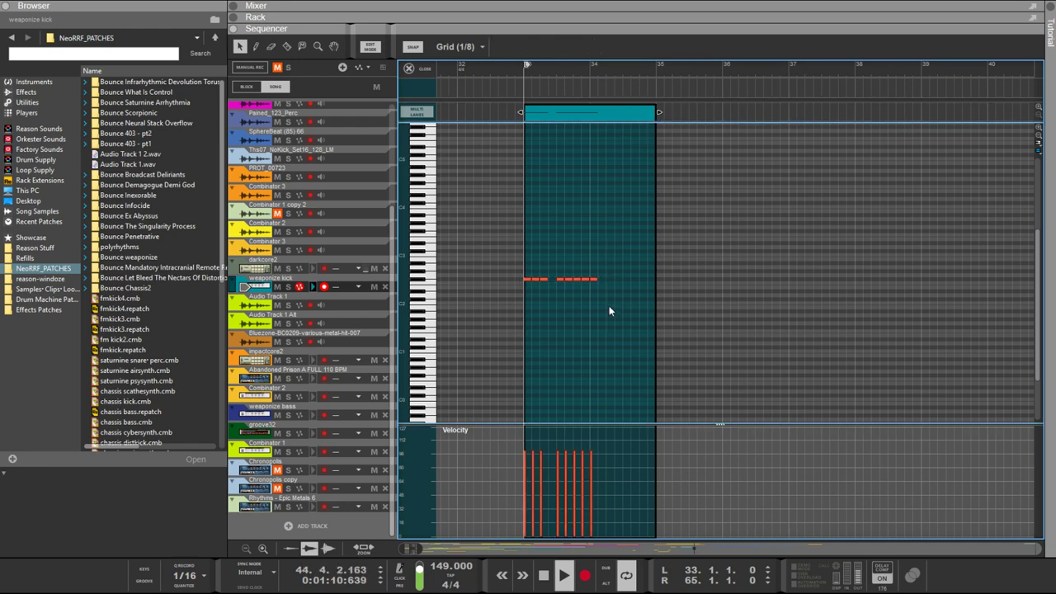
{"action": "scroll", "coordinate": [608, 306], "scroll_direction": "up", "scroll_amount": 4}
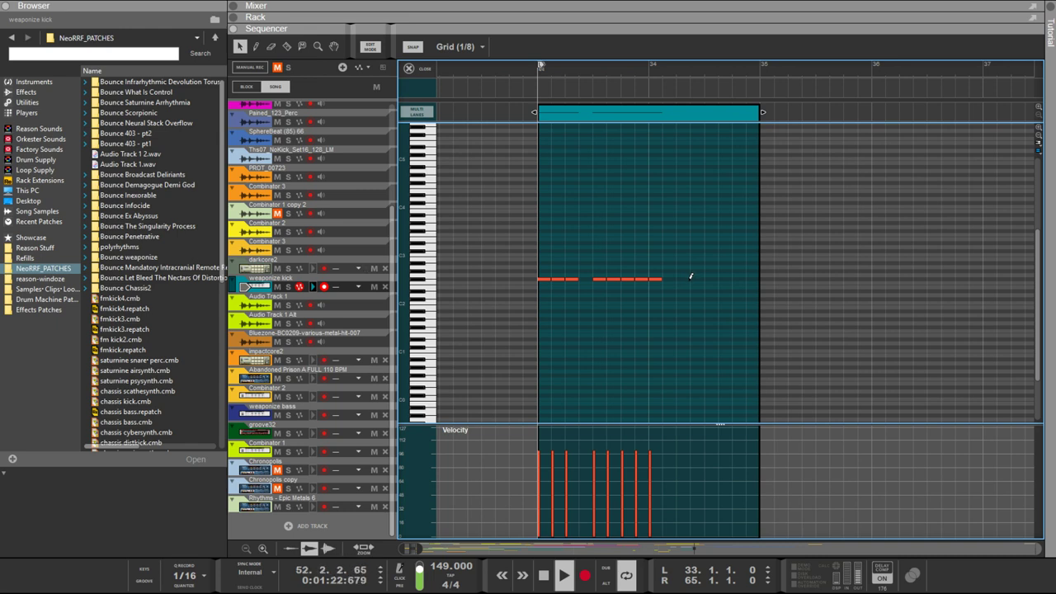
Add F#2 kick notes at 34.2.1, 34.2.3 and 34.3.1, then delete the last two
{"action": "left_click", "coordinate": [684, 279]}
{"action": "left_click", "coordinate": [703, 278]}
{"action": "left_click", "coordinate": [709, 280]}
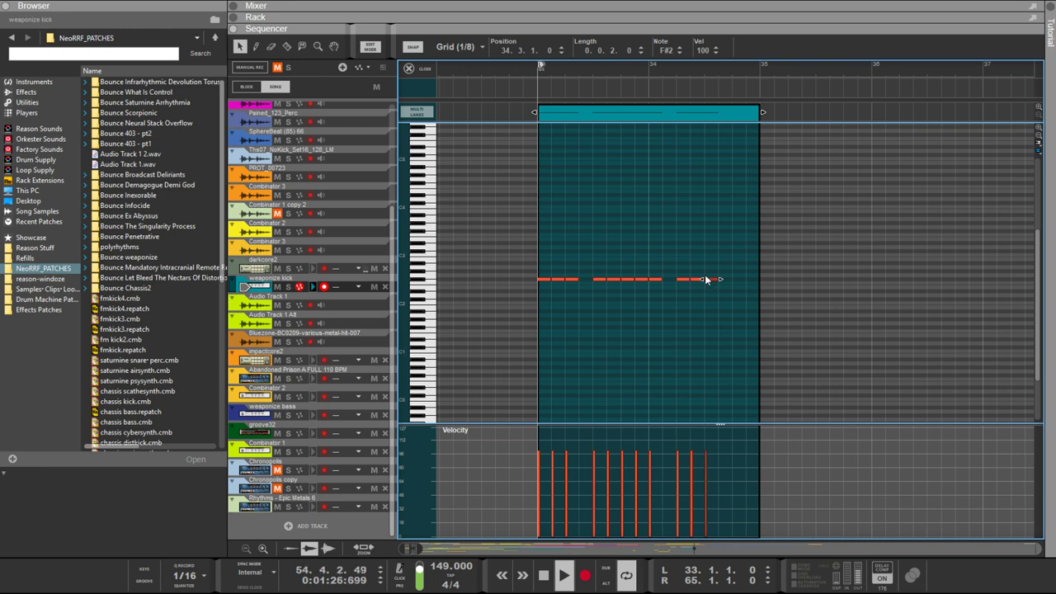
{"action": "key", "text": "Delete"}
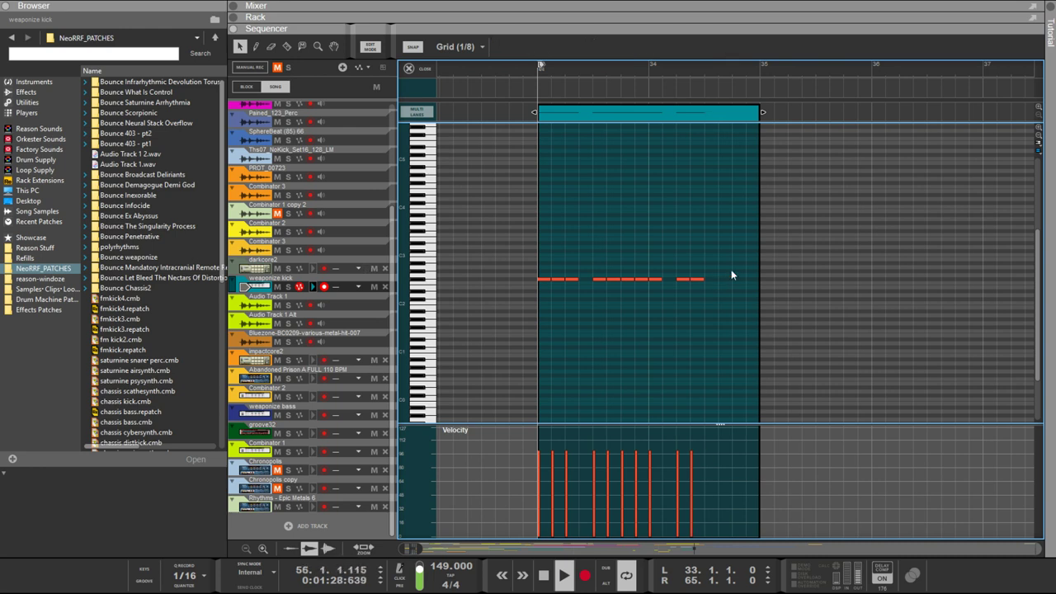
{"action": "key", "text": "Delete"}
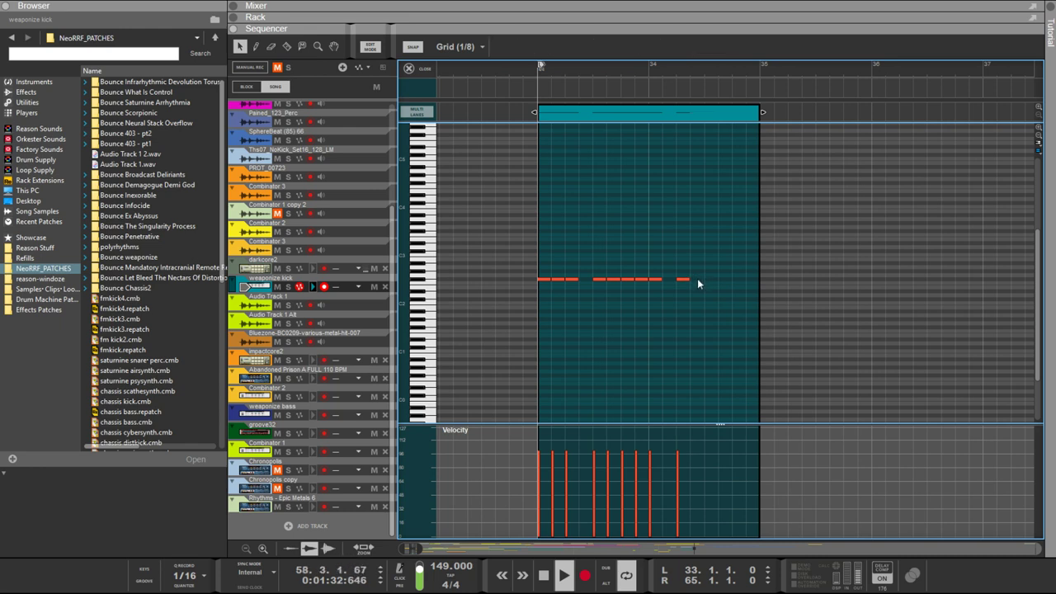
Add an F#2 kick note at 34.2.3 and shift it to 34.2.4 using a 1/16 snap
{"action": "left_click", "coordinate": [699, 279]}
{"action": "key", "text": "ctrl+Right"}
{"action": "key", "text": "ctrl+Left"}
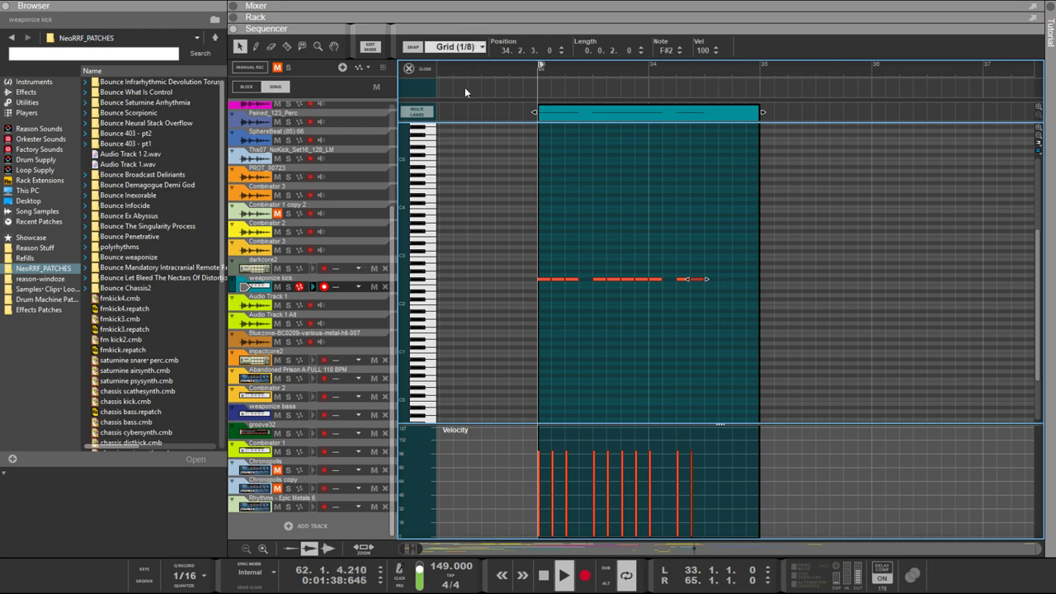
{"action": "key", "text": "ctrl+6"}
{"action": "key", "text": "ctrl+Right"}
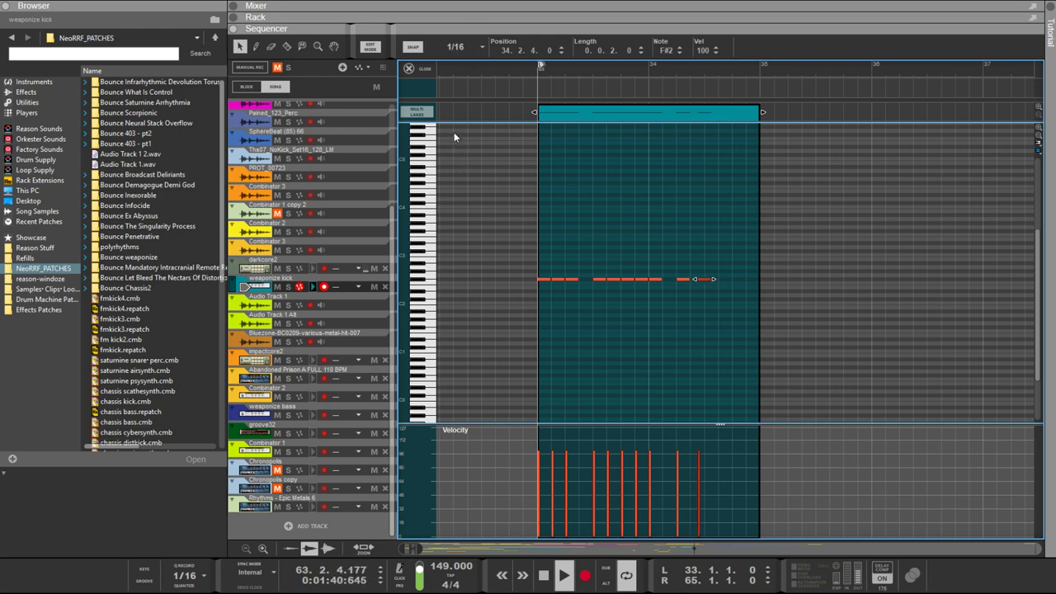
{"action": "left_click", "coordinate": [735, 279]}
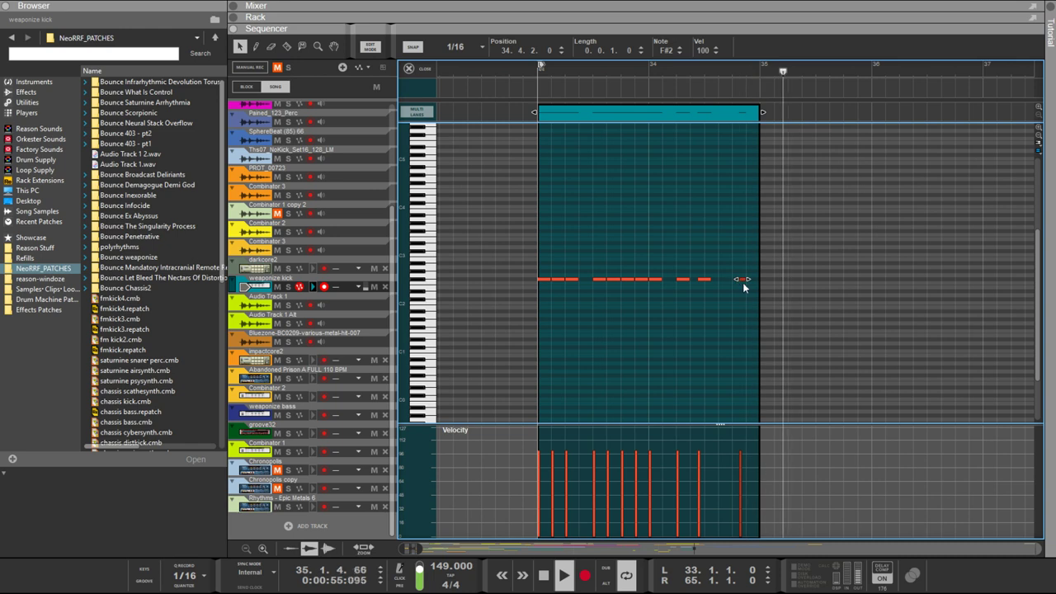
{"action": "key", "text": "Delete"}
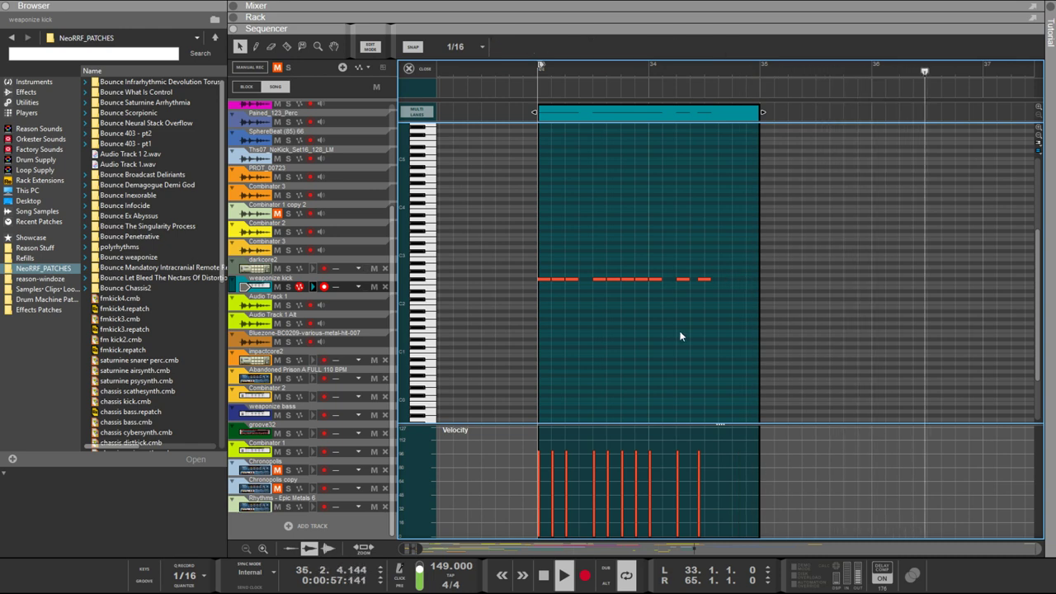
{"action": "scroll", "coordinate": [678, 274], "scroll_direction": "down", "scroll_amount": 1}
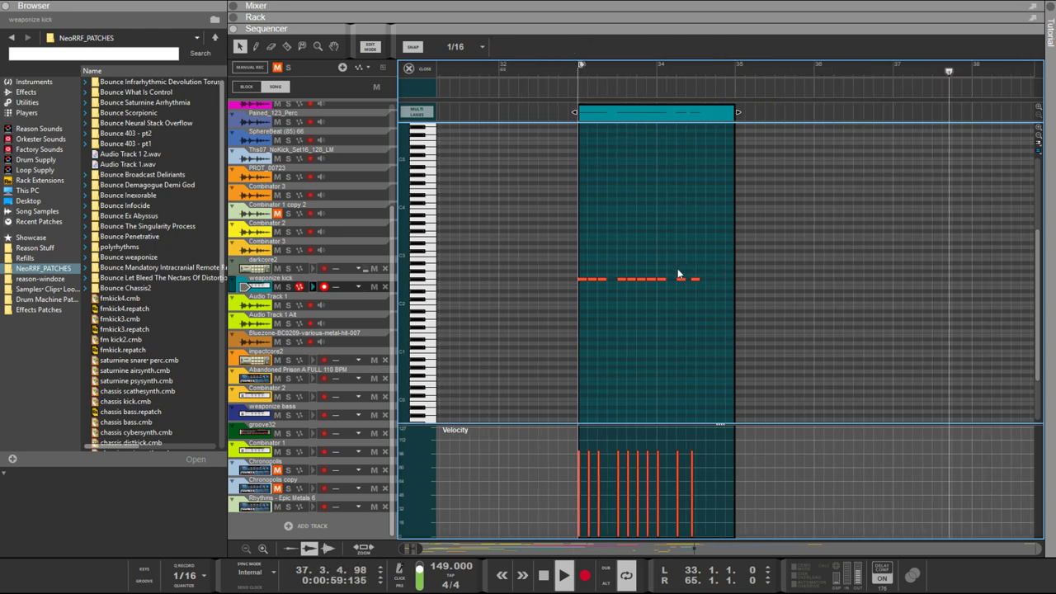
{"action": "scroll", "coordinate": [678, 274], "scroll_direction": "down", "scroll_amount": 3}
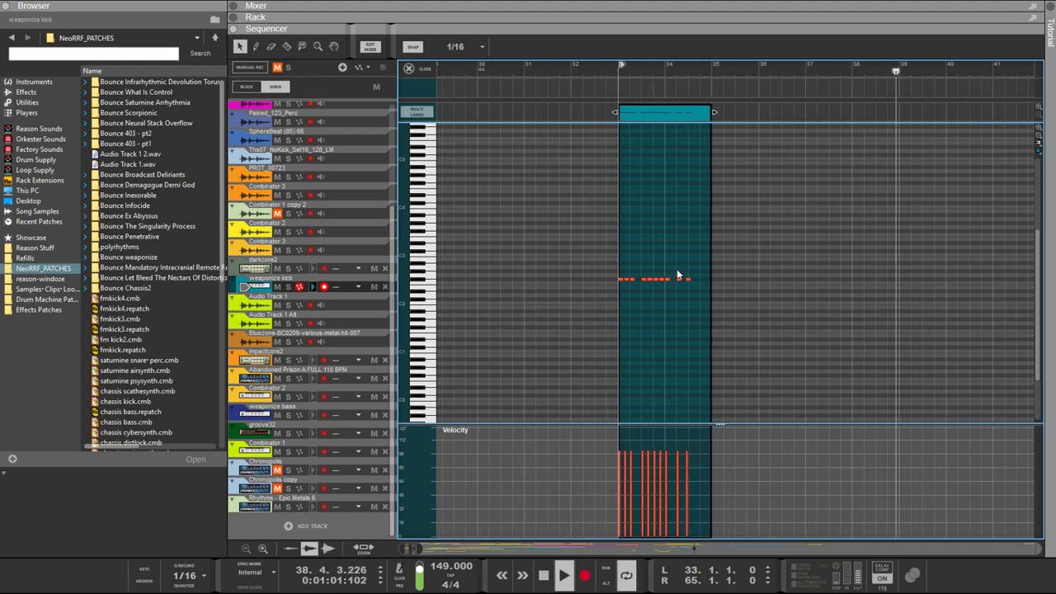
{"action": "scroll", "coordinate": [678, 273], "scroll_direction": "up", "scroll_amount": 2}
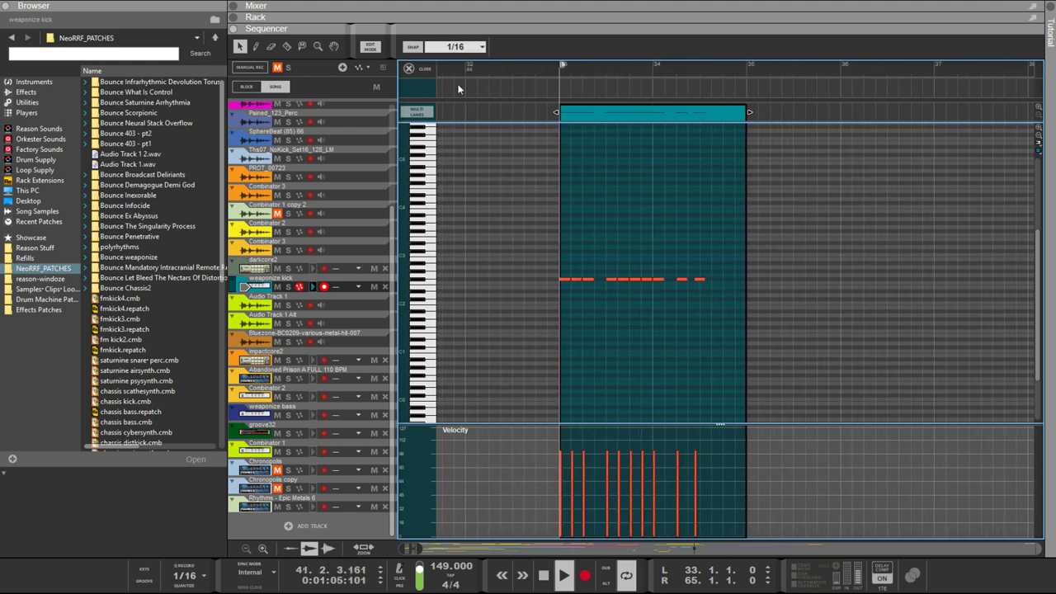
Set the snap to Grid, add an F#2 kick note at 34.3.3 and shift it to 34.3.4
{"action": "left_click", "coordinate": [454, 46]}
{"action": "left_click", "coordinate": [456, 66]}
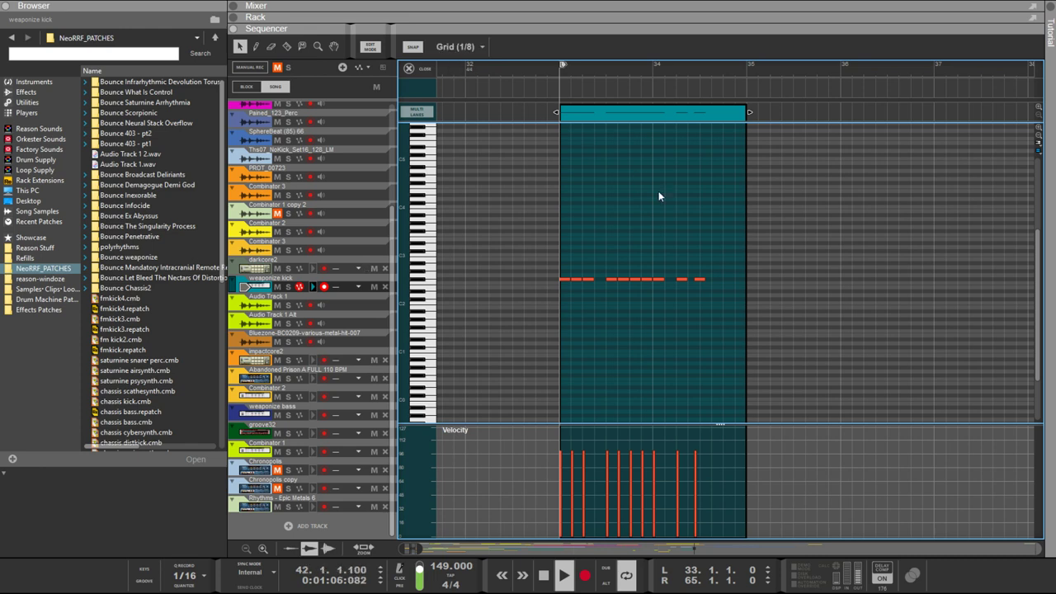
{"action": "left_click", "coordinate": [717, 279]}
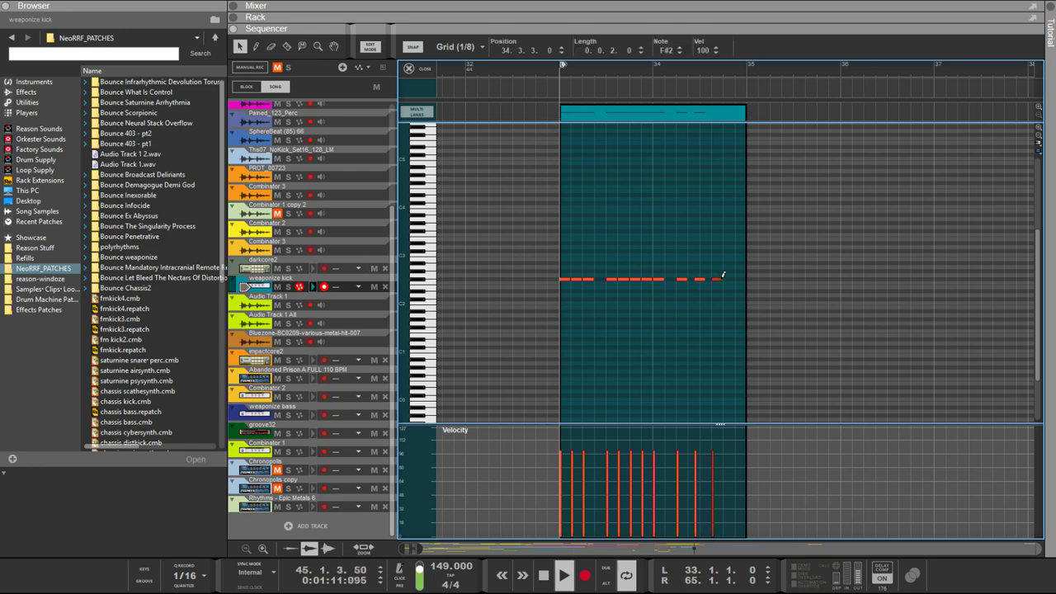
{"action": "scroll", "coordinate": [722, 281], "scroll_direction": "up", "scroll_amount": 3}
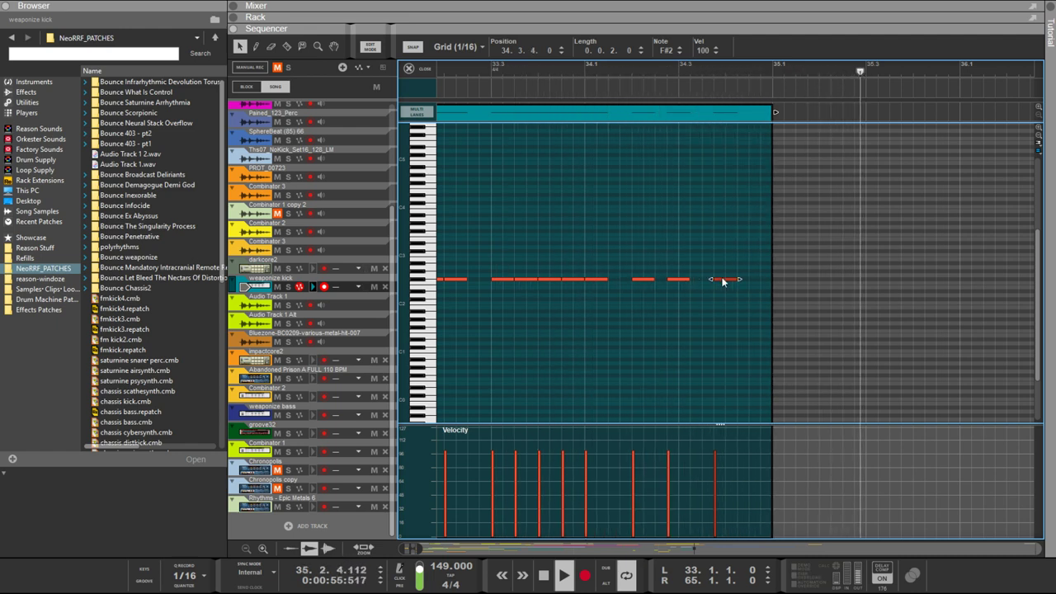
{"action": "left_click_drag", "start_coordinate": [722, 280], "coordinate": [734, 277]}
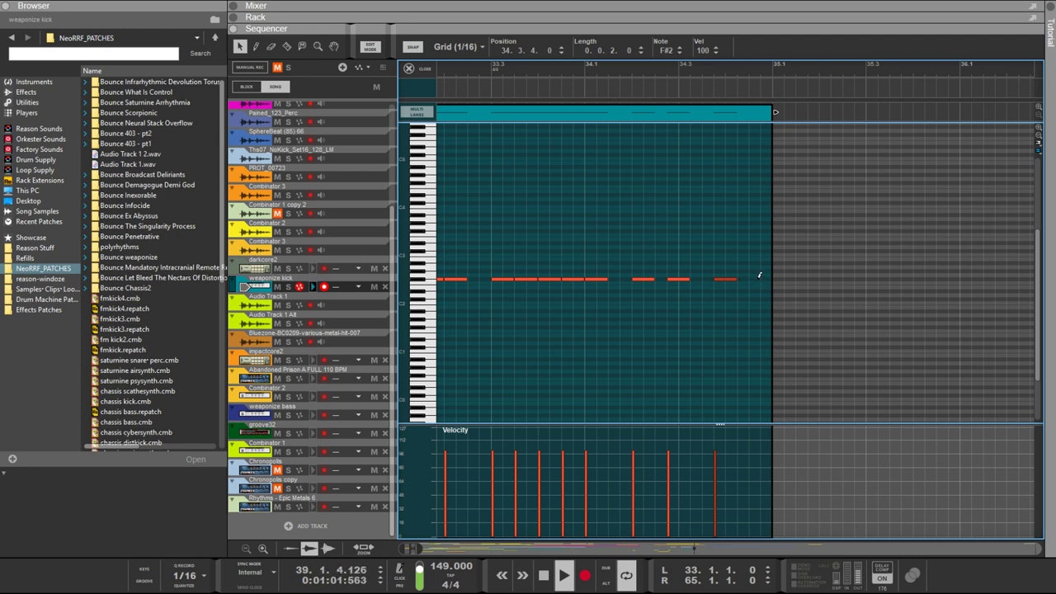
Add an eighth-long F#2 kick note at 34.4.3 and continue with copies on every eighth from 35.1.1 to 35.3.3
{"action": "left_click", "coordinate": [753, 277]}
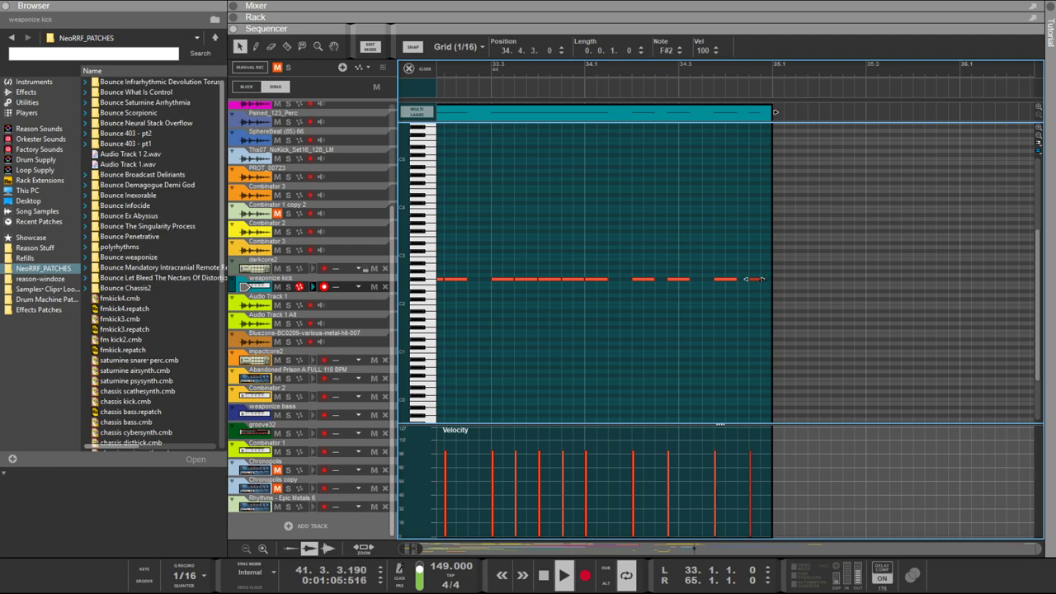
{"action": "scroll", "coordinate": [773, 283], "scroll_direction": "down", "scroll_amount": 2}
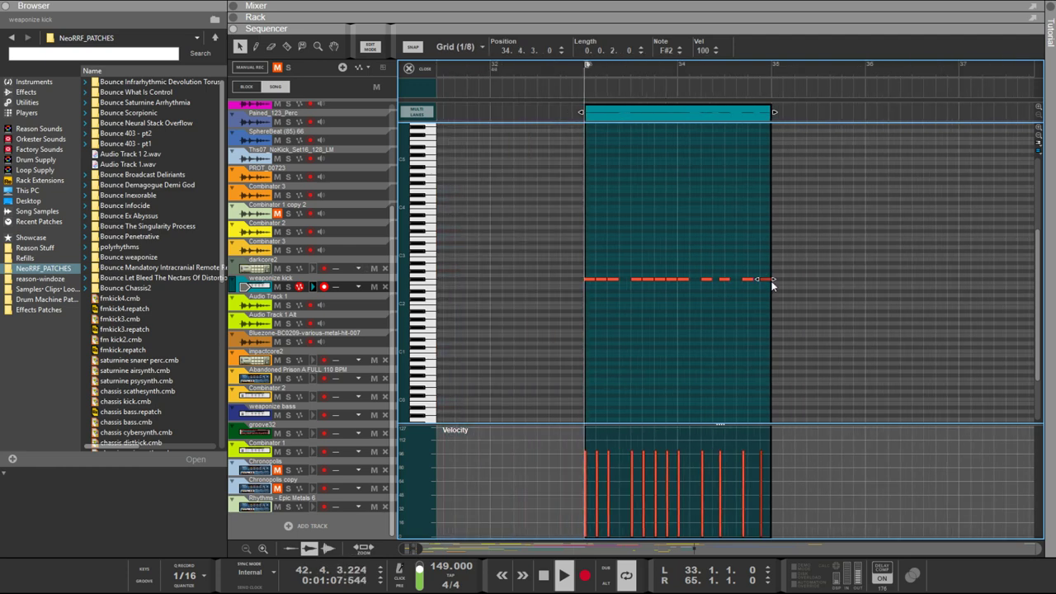
{"action": "left_click", "coordinate": [774, 281]}
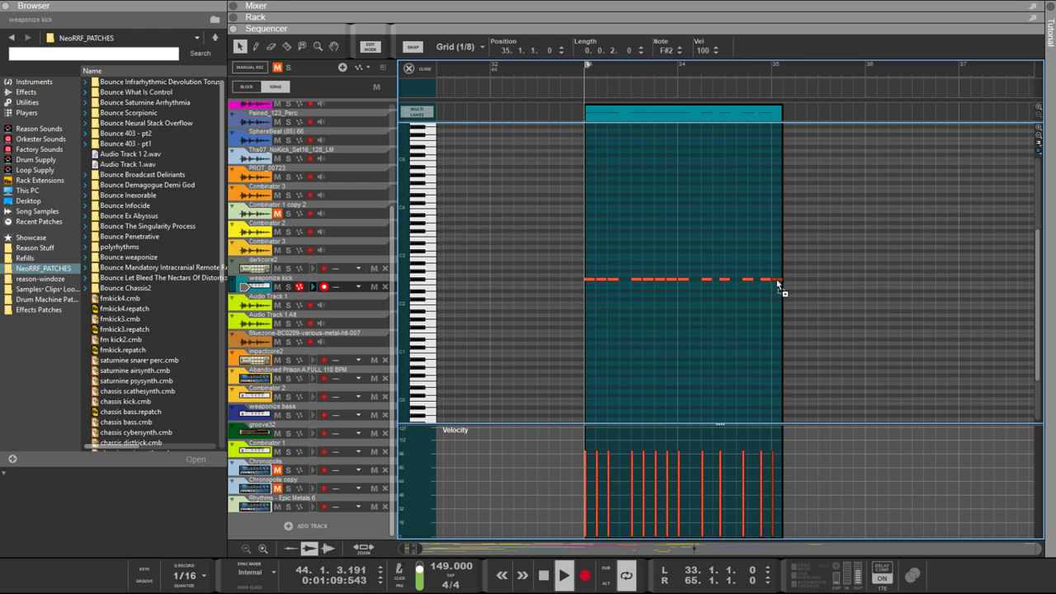
{"action": "left_click_drag", "start_coordinate": [681, 288], "coordinate": [788, 280]}
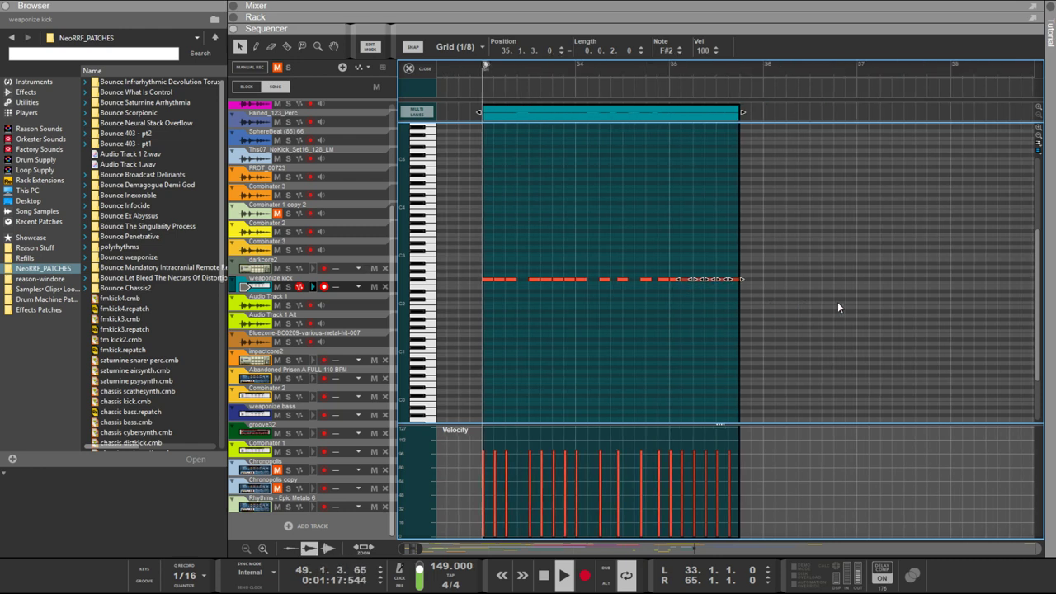
Add F#2 kick notes at 35.4.3, 36.1.1 and 36.1.3 in the weaponize kick clip
{"action": "left_click", "coordinate": [798, 277]}
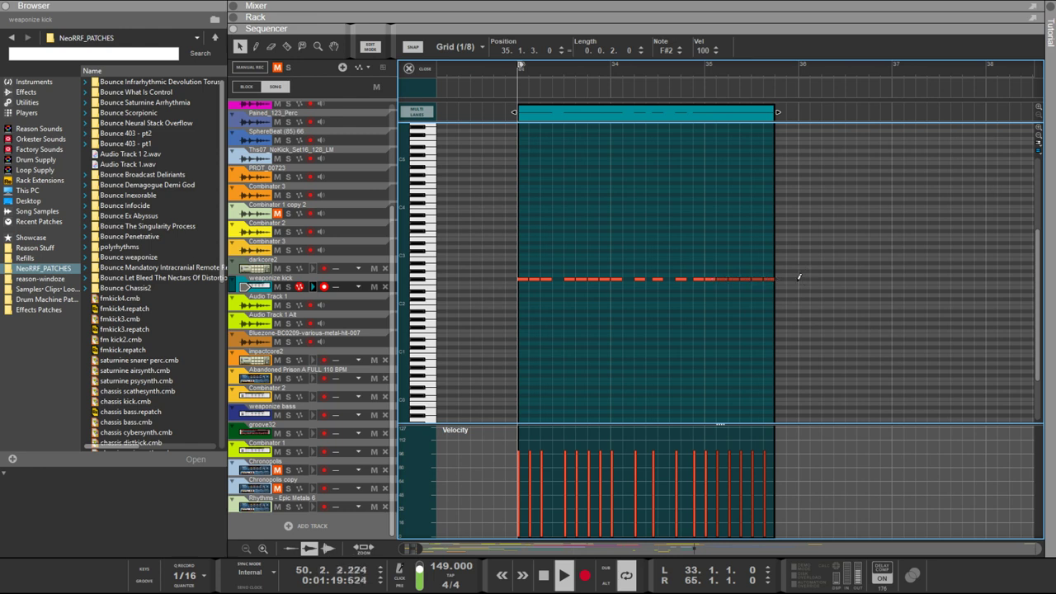
{"action": "key", "text": "ctrl+z"}
{"action": "left_click", "coordinate": [789, 277]}
{"action": "left_click", "coordinate": [790, 278]}
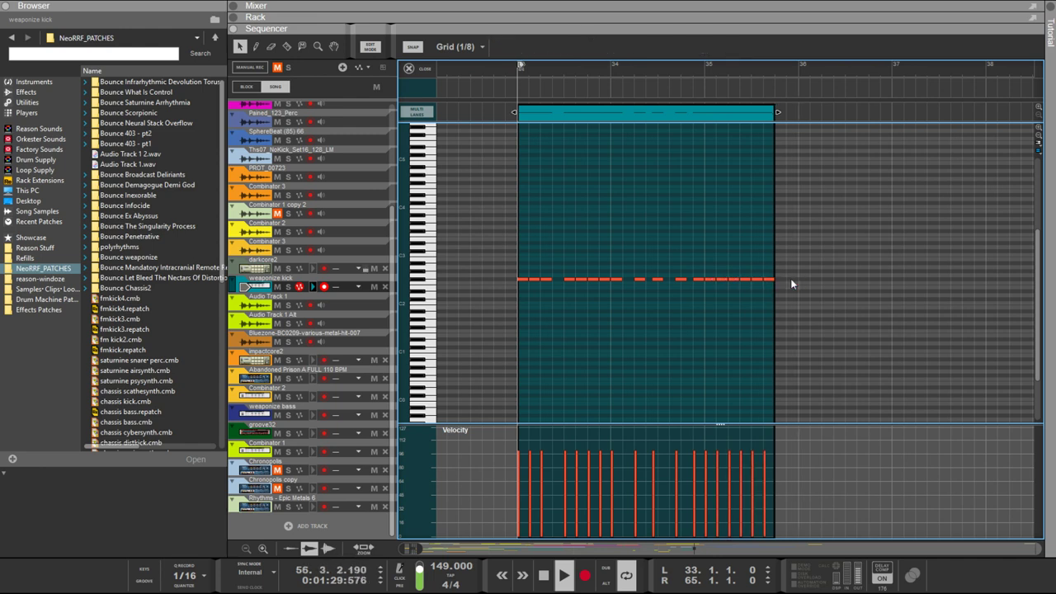
{"action": "left_click", "coordinate": [802, 278]}
{"action": "left_click", "coordinate": [813, 278]}
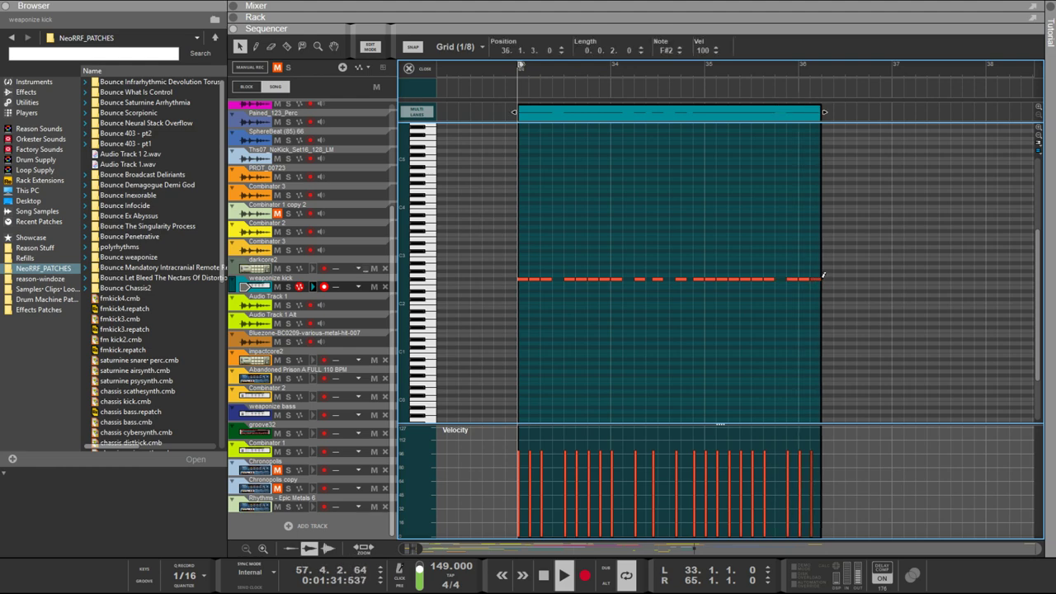
Add an F#2 kick note at 36.2.1 and shift it a sixteenth to 36.2.2
{"action": "left_click", "coordinate": [828, 278]}
{"action": "scroll", "coordinate": [836, 290], "scroll_direction": "up", "scroll_amount": 2}
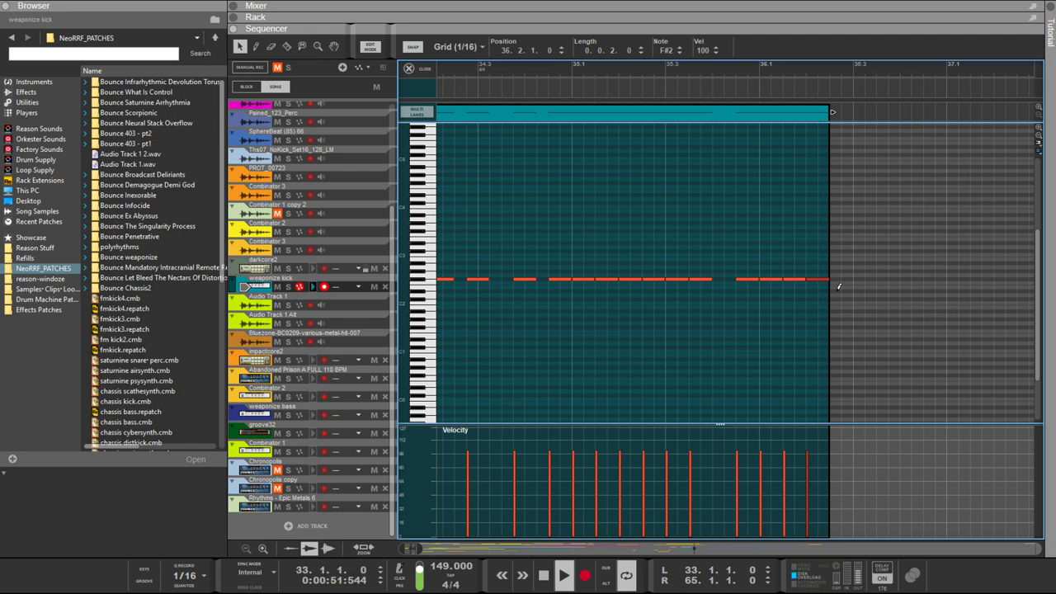
{"action": "key", "text": "ctrl+Right"}
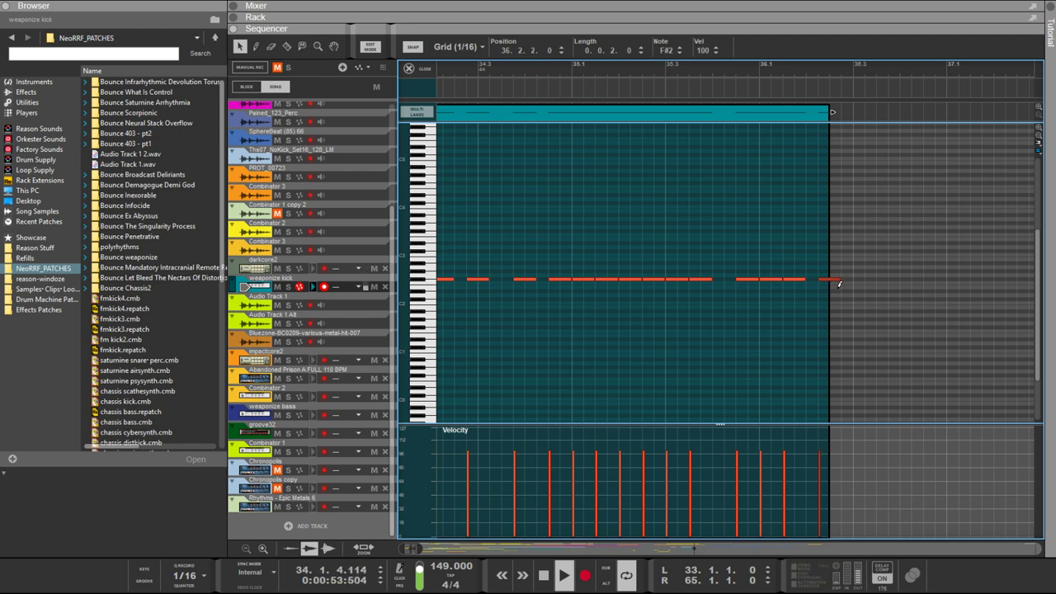
Place copies of the F#2 kick note at 36.3.2, 36.3.4, 36.4.2 and 36.4.4
{"action": "left_click_drag", "start_coordinate": [866, 279], "coordinate": [886, 276]}
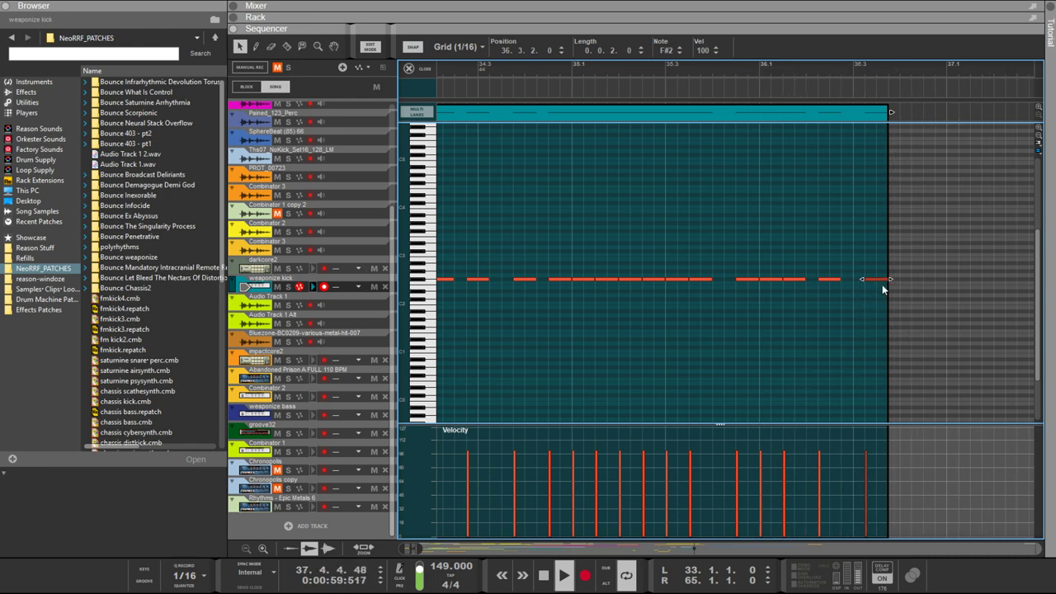
{"action": "left_click", "coordinate": [898, 277]}
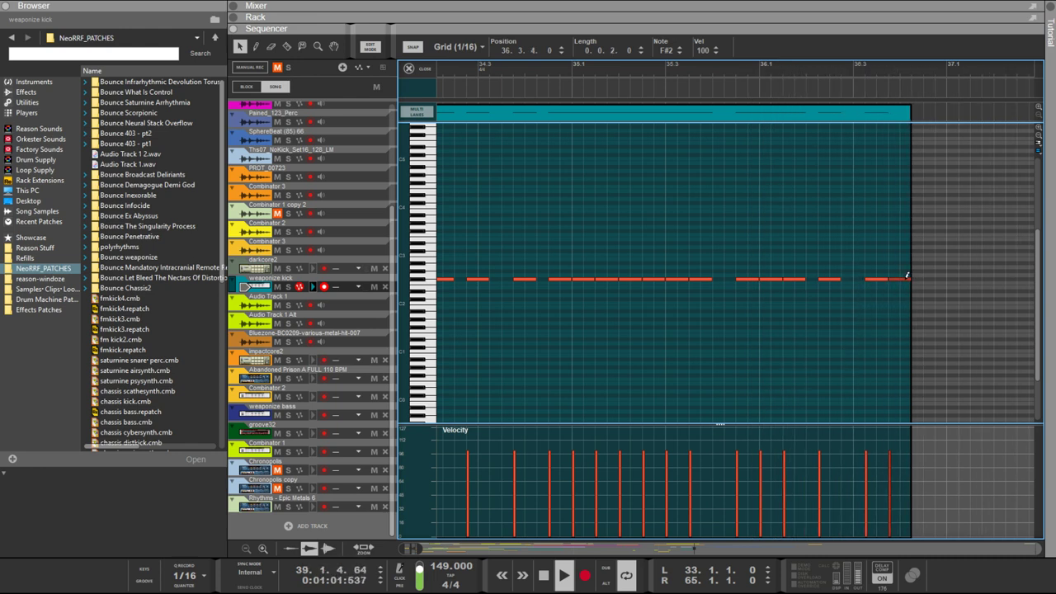
{"action": "left_click", "coordinate": [921, 278]}
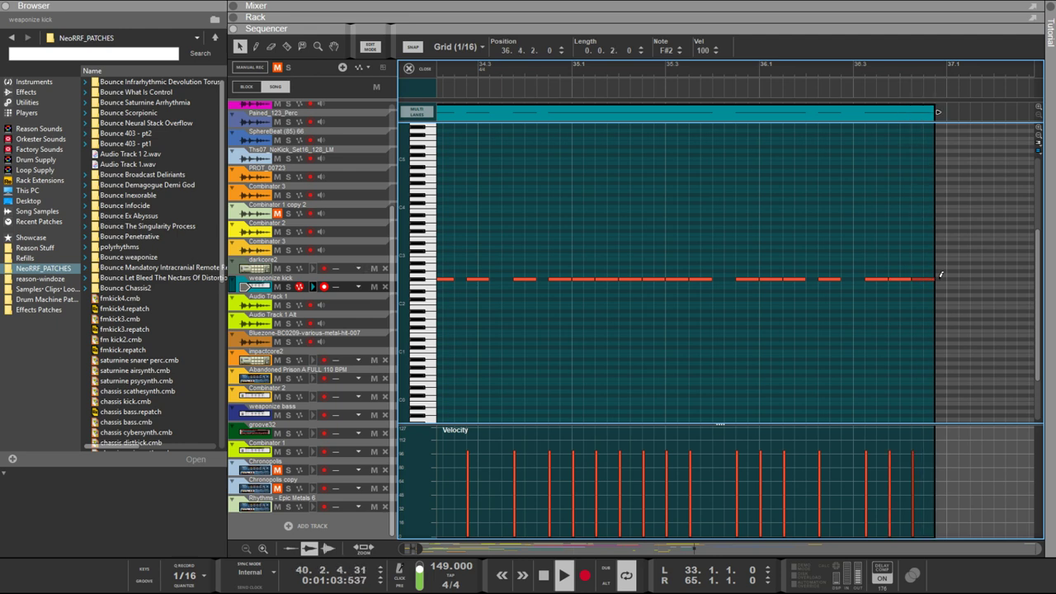
{"action": "left_click", "coordinate": [946, 277]}
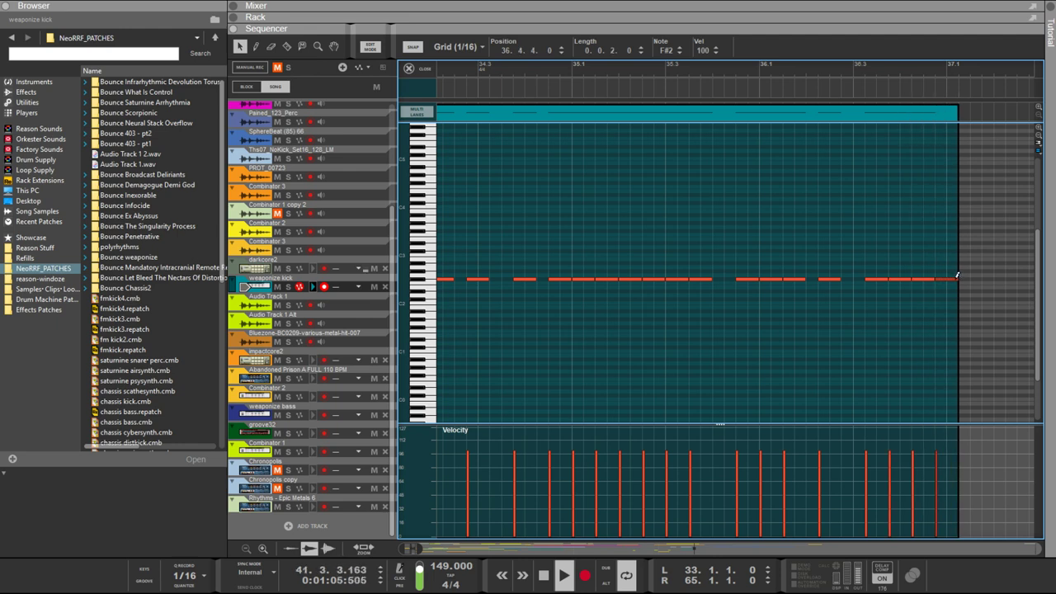
Copy the F#2 kick note to 37.1.3 and to every eighth from 37.2.3 to 37.4.3 and from 38.1.2 to 39.1.2
{"action": "left_click", "coordinate": [977, 278]}
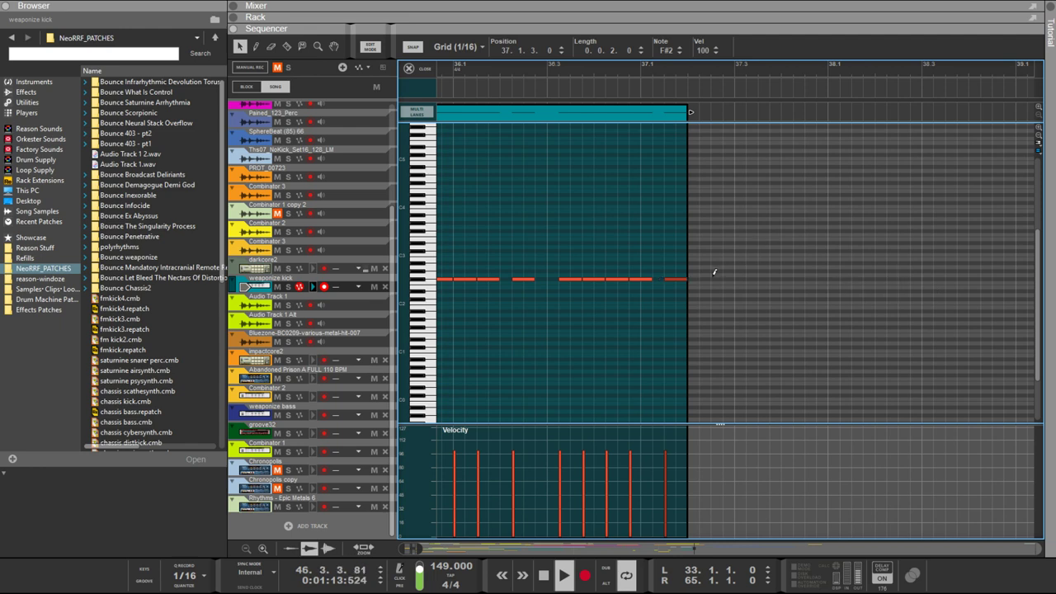
{"action": "mouse_move", "coordinate": [713, 278]}
{"action": "left_mouse_down"}
{"action": "mouse_move", "coordinate": [780, 280]}
{"action": "mouse_move", "coordinate": [725, 277]}
{"action": "mouse_move", "coordinate": [775, 282]}
{"action": "mouse_move", "coordinate": [768, 288]}
{"action": "mouse_move", "coordinate": [821, 285]}
{"action": "mouse_move", "coordinate": [726, 281]}
{"action": "mouse_move", "coordinate": [966, 282]}
{"action": "left_mouse_up"}
{"action": "left_click", "coordinate": [780, 303]}
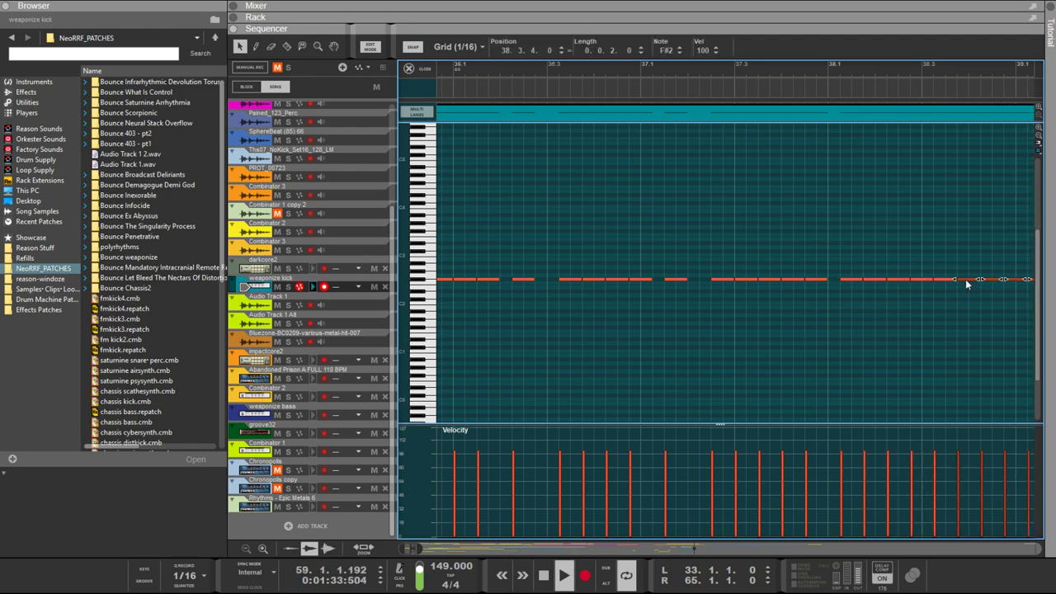
Copy a run of six eighth-spaced F#2 kick notes to 39.2.2 and 40.1.3, and a single note to 40.4.3
{"action": "scroll", "coordinate": [966, 280], "scroll_direction": "right", "scroll_amount": 5}
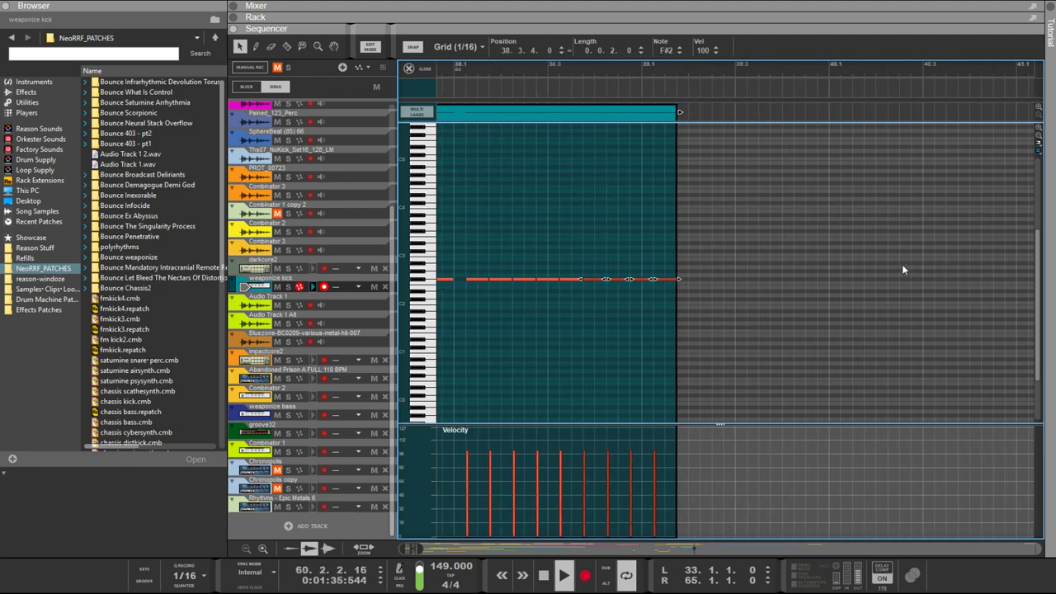
{"action": "left_click_drag", "start_coordinate": [741, 296], "coordinate": [706, 285]}
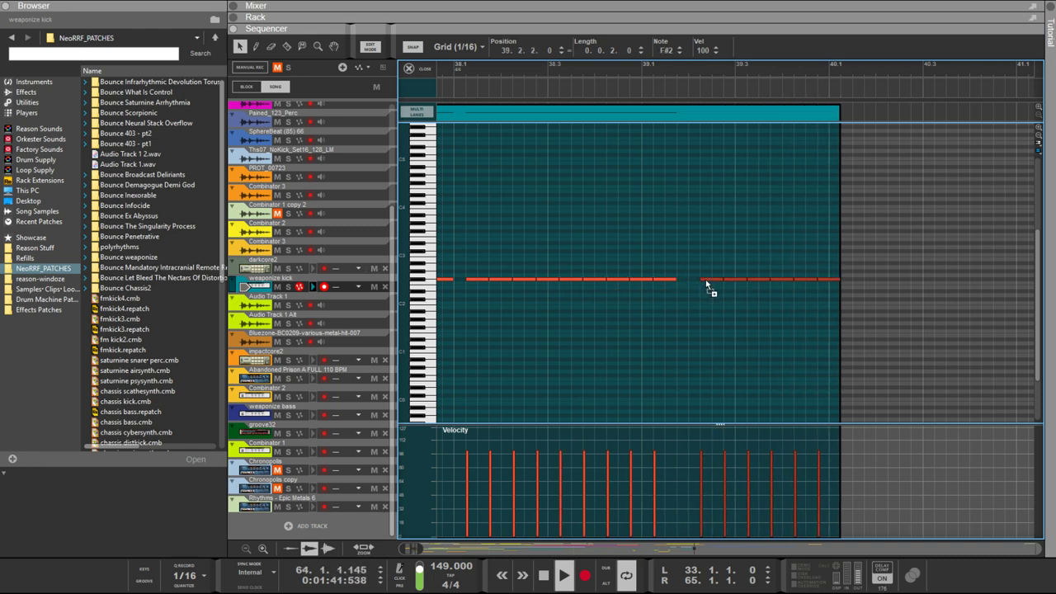
{"action": "left_click_drag", "start_coordinate": [706, 284], "coordinate": [856, 285]}
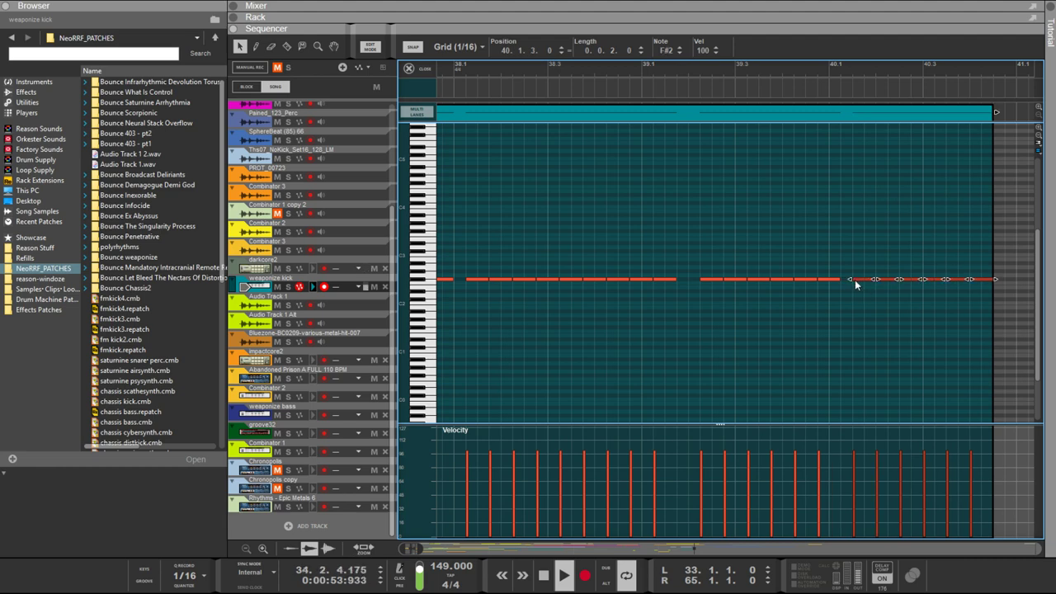
{"action": "scroll", "coordinate": [905, 293], "scroll_direction": "right", "scroll_amount": 5}
{"action": "left_click_drag", "start_coordinate": [835, 288], "coordinate": [732, 286]}
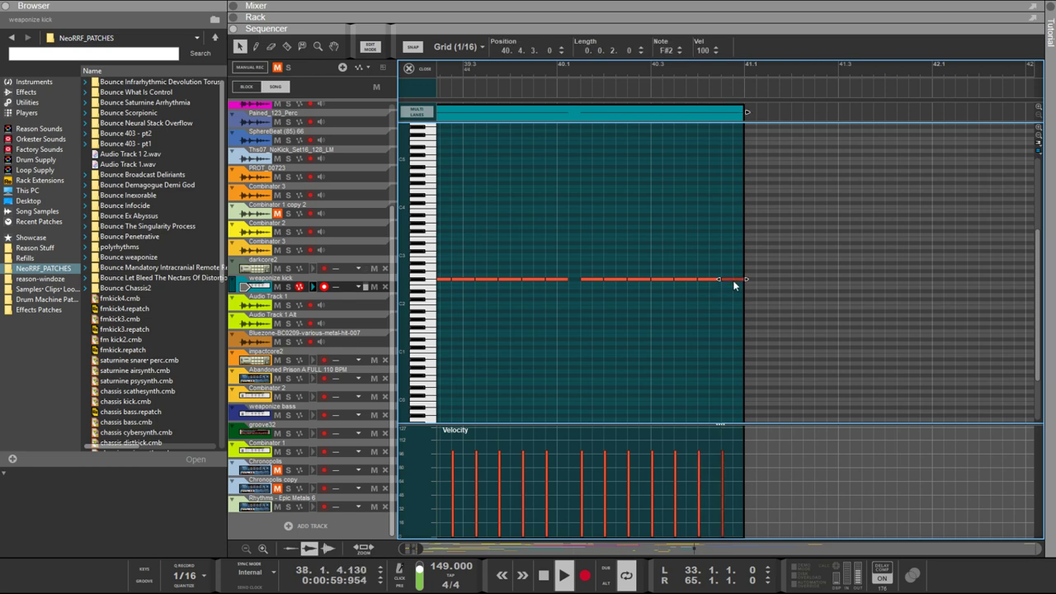
{"action": "scroll", "coordinate": [733, 283], "scroll_direction": "down", "scroll_amount": 3}
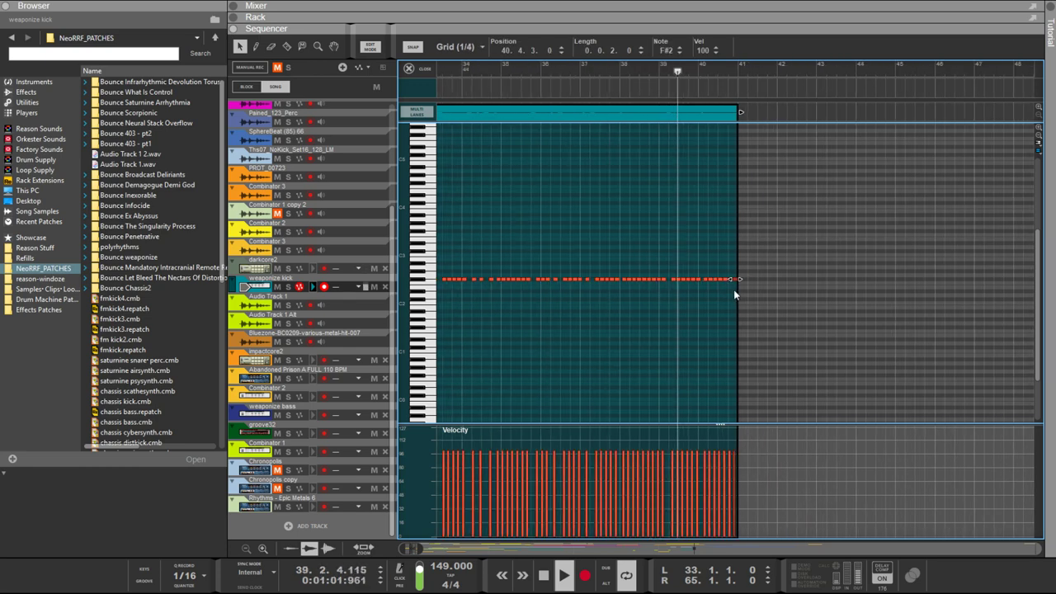
{"action": "scroll", "coordinate": [733, 291], "scroll_direction": "down", "scroll_amount": 4}
{"action": "scroll", "coordinate": [734, 292], "scroll_direction": "up", "scroll_amount": 4}
{"action": "scroll", "coordinate": [734, 293], "scroll_direction": "down", "scroll_amount": 2}
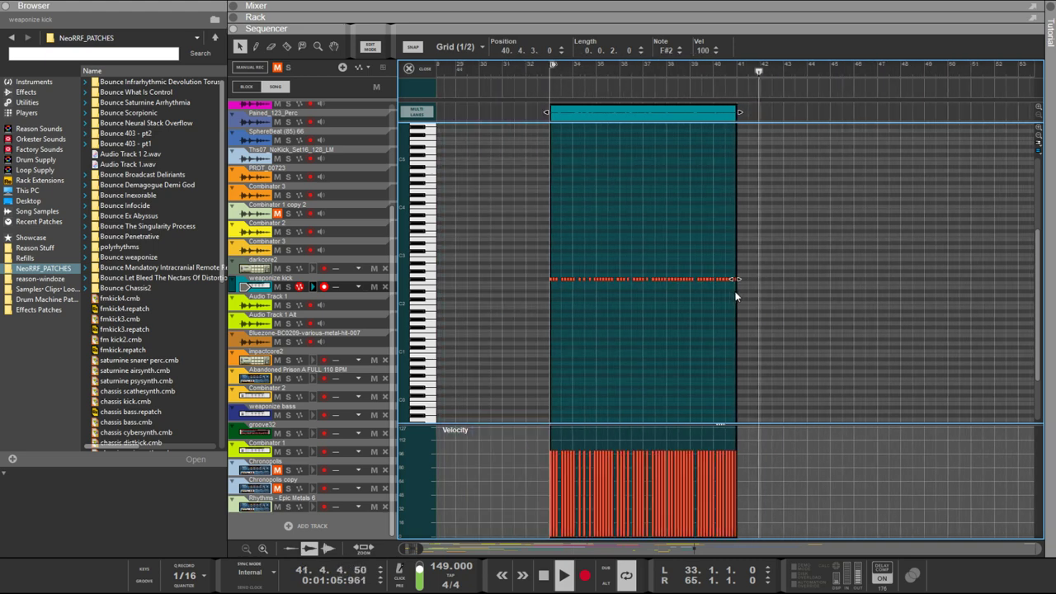
Duplicate the eight-bar weaponize kick clip so copies start at 41.3.1, 50.1.1 and 58.3.1
{"action": "scroll", "coordinate": [735, 295], "scroll_direction": "down", "scroll_amount": 1}
{"action": "scroll", "coordinate": [736, 294], "scroll_direction": "up", "scroll_amount": 1}
{"action": "scroll", "coordinate": [735, 294], "scroll_direction": "down", "scroll_amount": 2}
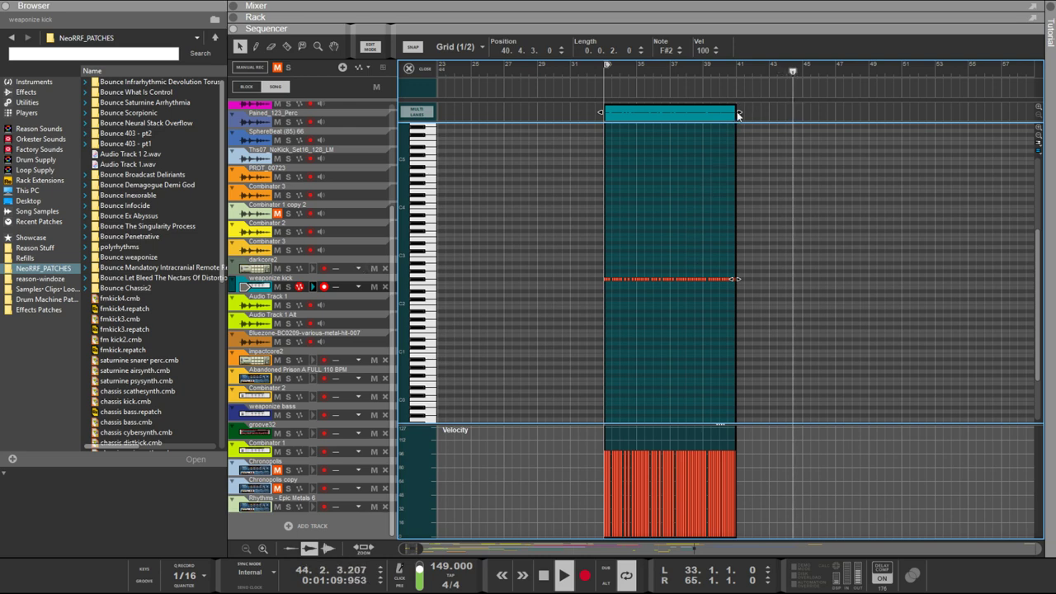
{"action": "scroll", "coordinate": [747, 192], "scroll_direction": "up", "scroll_amount": 4}
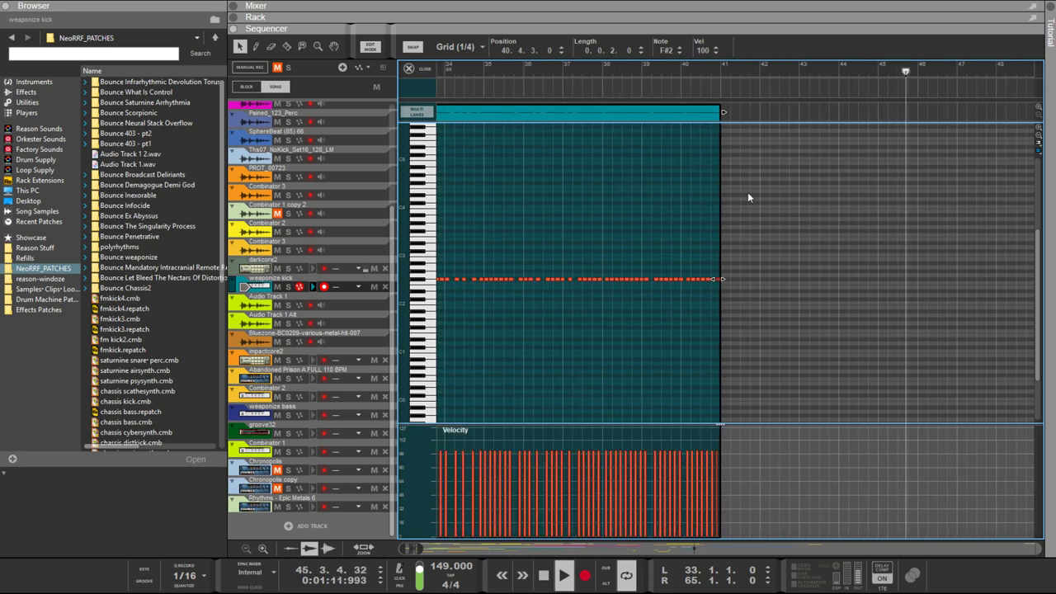
{"action": "scroll", "coordinate": [748, 192], "scroll_direction": "down", "scroll_amount": 3}
{"action": "scroll", "coordinate": [739, 166], "scroll_direction": "up", "scroll_amount": 3}
{"action": "scroll", "coordinate": [740, 171], "scroll_direction": "up", "scroll_amount": 1}
{"action": "scroll", "coordinate": [740, 170], "scroll_direction": "down", "scroll_amount": 2}
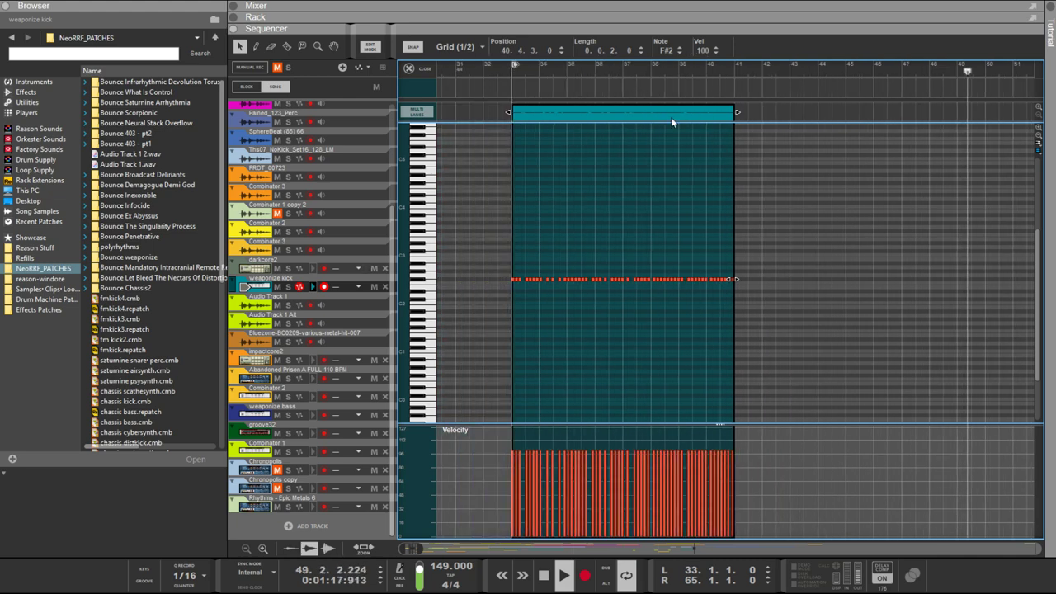
{"action": "left_click_drag", "start_coordinate": [623, 111], "coordinate": [860, 125]}
{"action": "scroll", "coordinate": [863, 130], "scroll_direction": "down", "scroll_amount": 3}
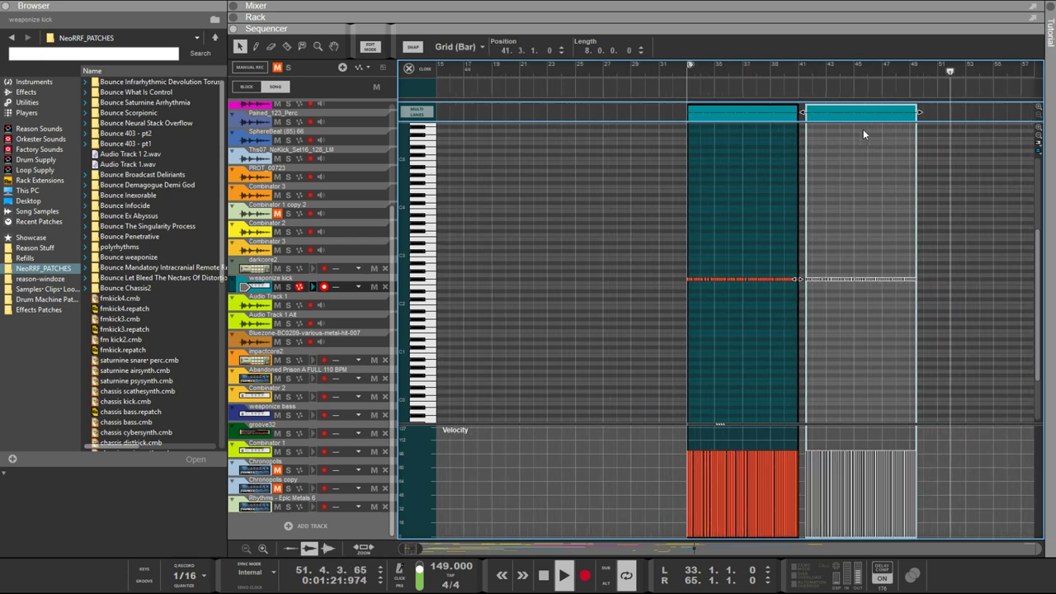
{"action": "left_click_drag", "start_coordinate": [626, 117], "coordinate": [907, 120]}
{"action": "scroll", "coordinate": [744, 127], "scroll_direction": "up", "scroll_amount": 3}
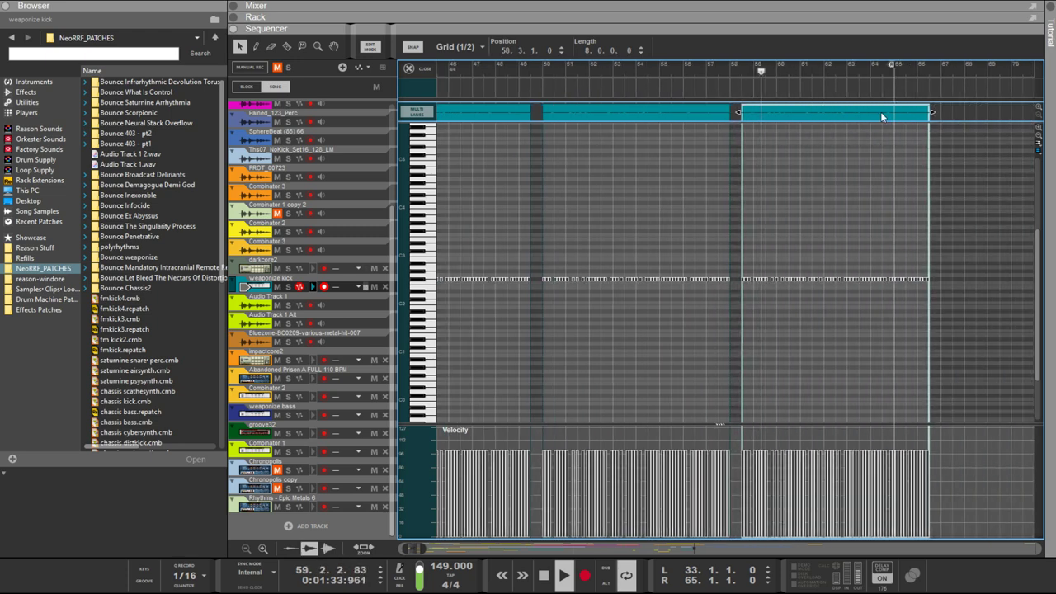
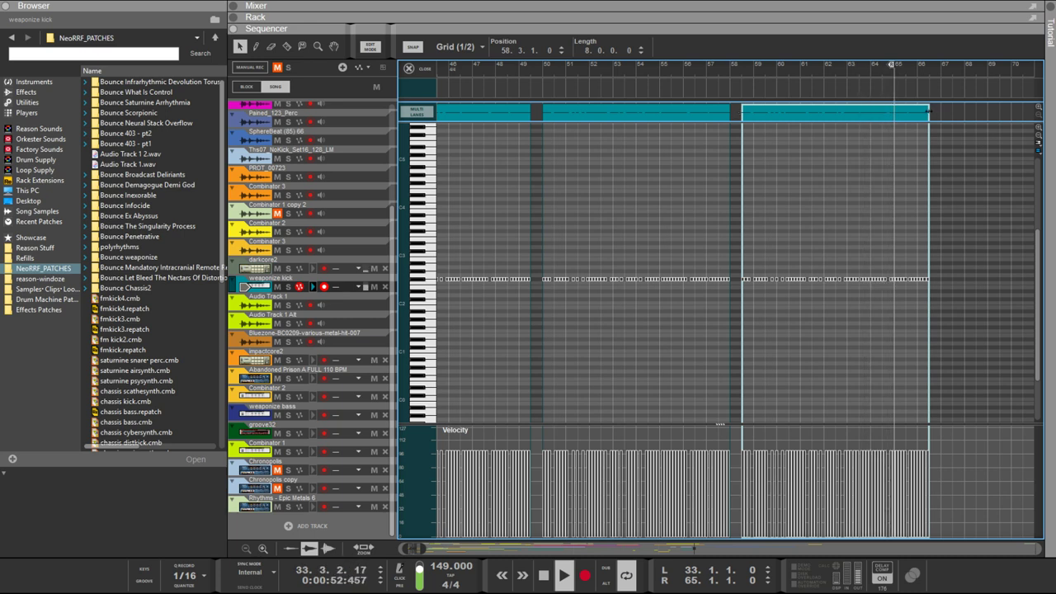
{"action": "left_click_drag", "start_coordinate": [929, 110], "coordinate": [800, 120]}
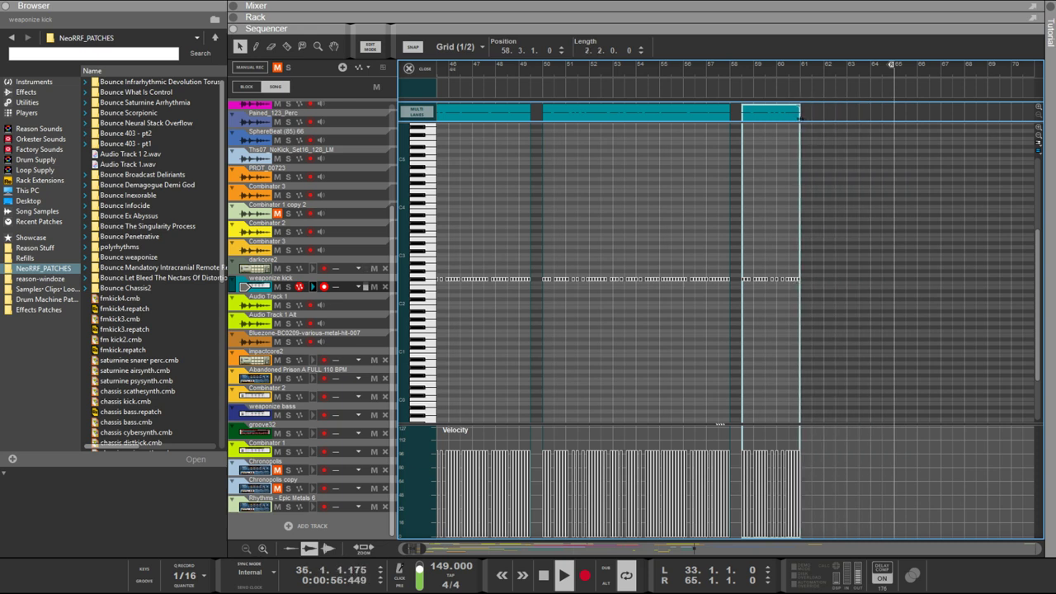
{"action": "left_click_drag", "start_coordinate": [801, 118], "coordinate": [823, 119]}
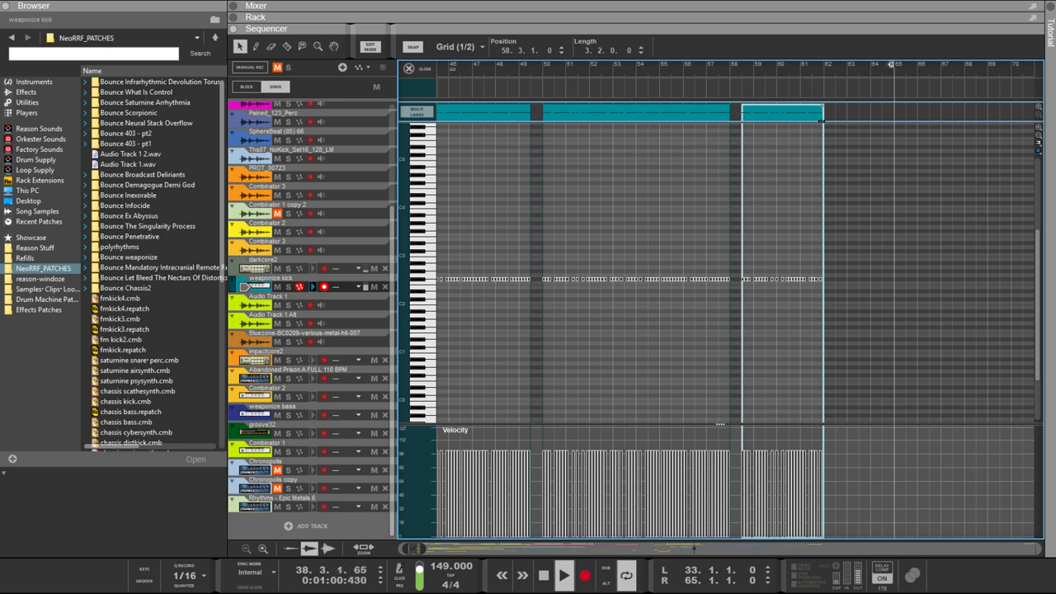
{"action": "left_click_drag", "start_coordinate": [821, 121], "coordinate": [882, 119]}
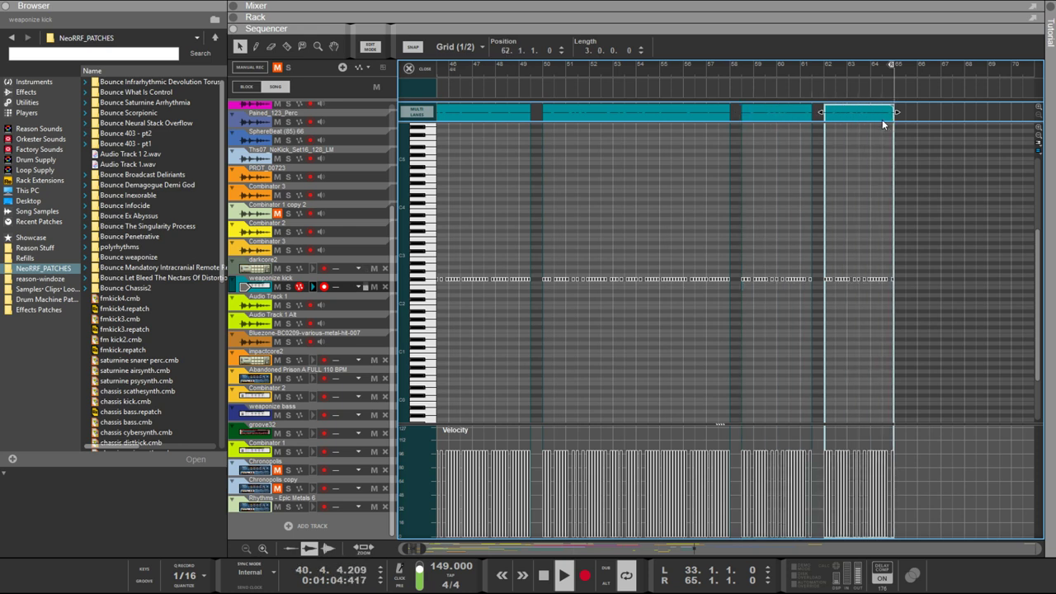
{"action": "key", "text": "ctrl+z"}
{"action": "key", "text": "ctrl+z"}
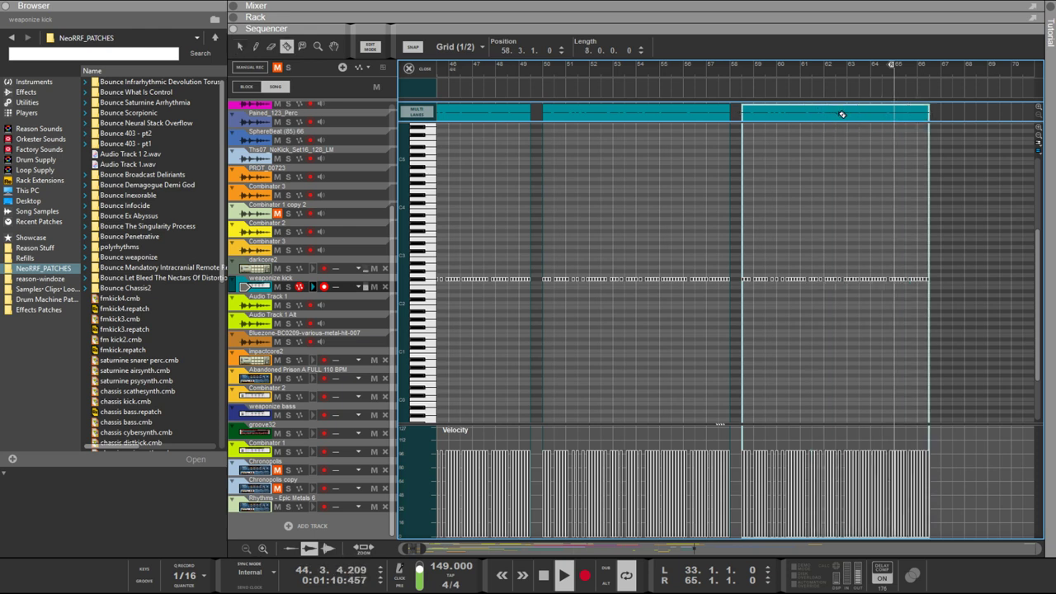
Split the last kick clip at 62.3.1, leaving the first part ending at 61.1.1 and the second running from 61.3.1 to 65.1.1
{"action": "left_click", "coordinate": [842, 113]}
{"action": "key", "text": "q"}
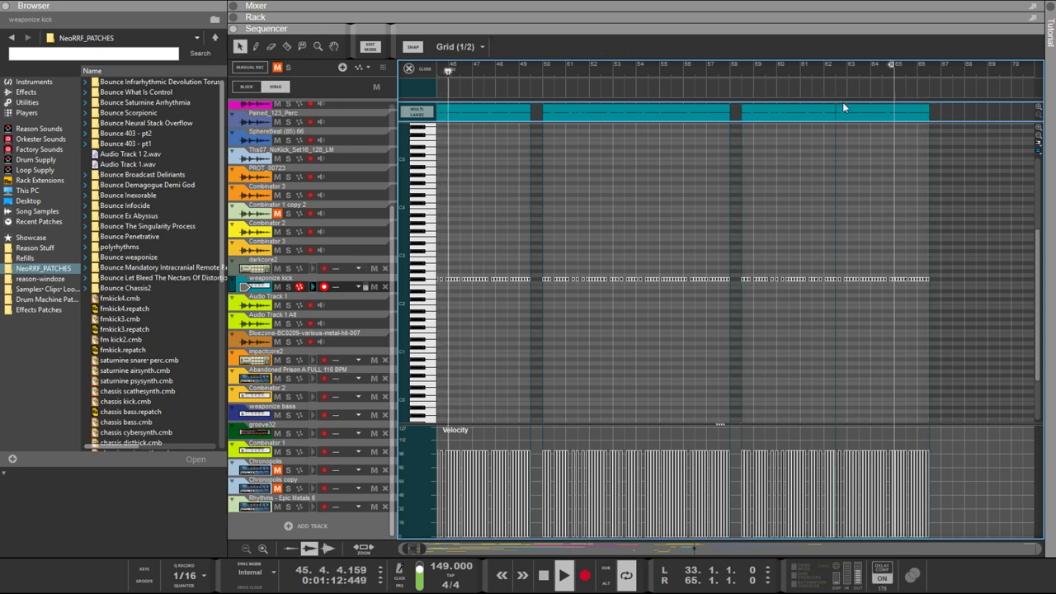
{"action": "left_click", "coordinate": [838, 113]}
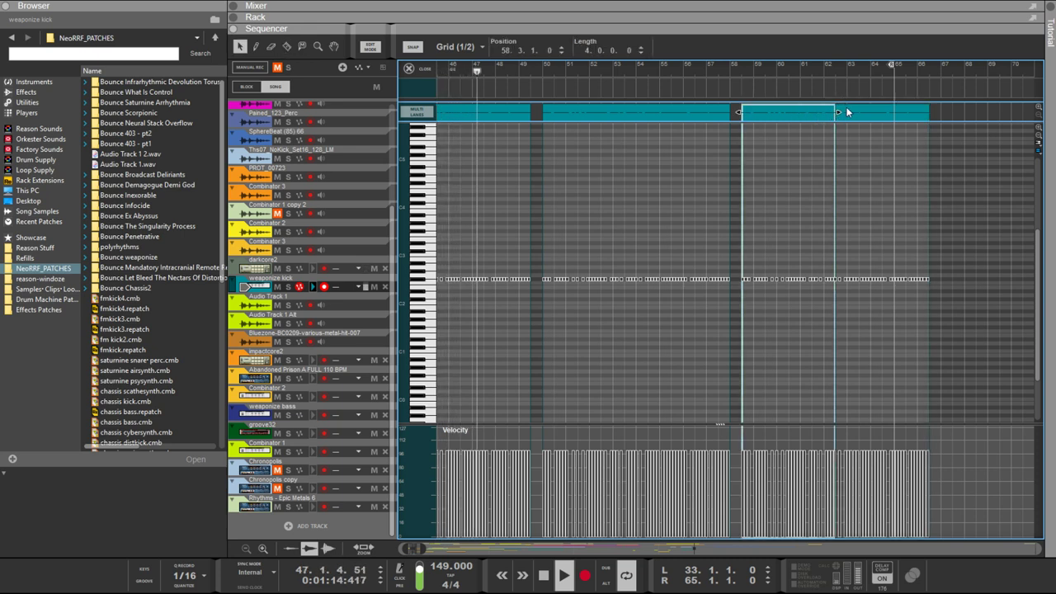
{"action": "left_click_drag", "start_coordinate": [836, 114], "coordinate": [824, 110]}
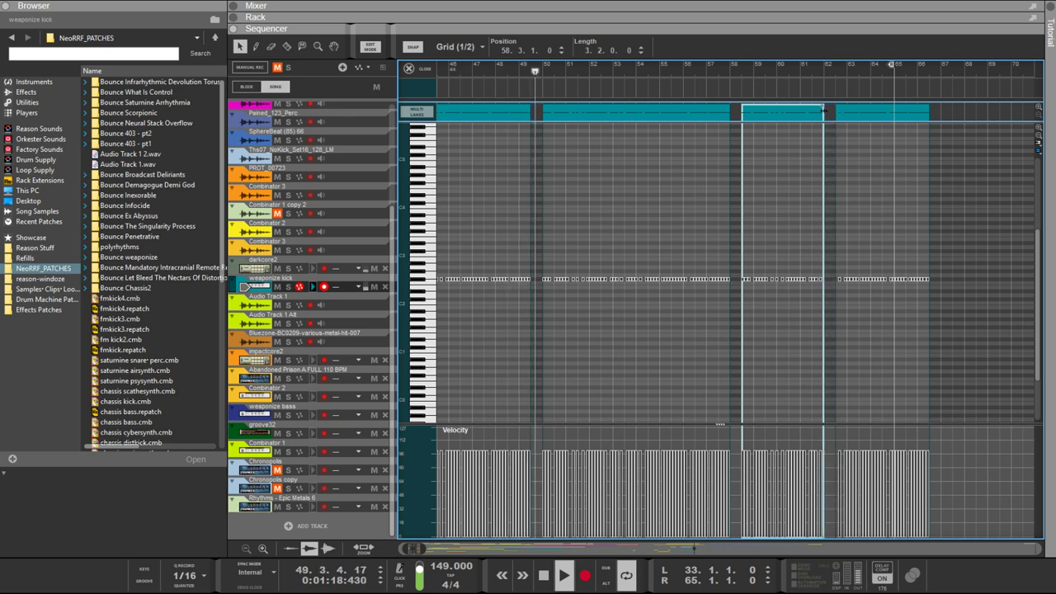
{"action": "mouse_move", "coordinate": [819, 108]}
{"action": "left_mouse_down"}
{"action": "mouse_move", "coordinate": [787, 108]}
{"action": "mouse_move", "coordinate": [815, 105]}
{"action": "left_mouse_up"}
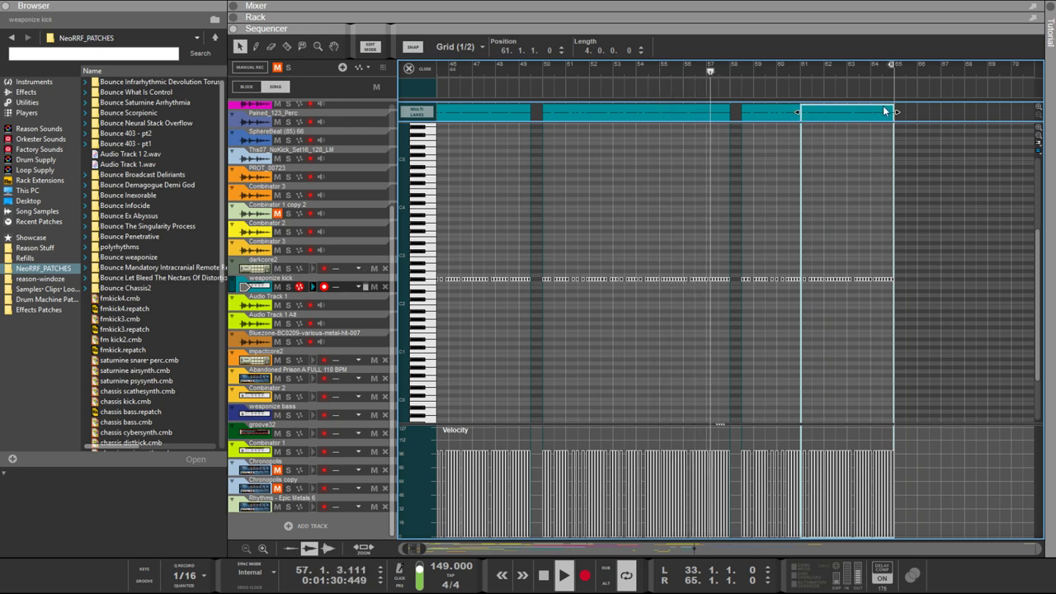
{"action": "left_click_drag", "start_coordinate": [897, 112], "coordinate": [868, 114]}
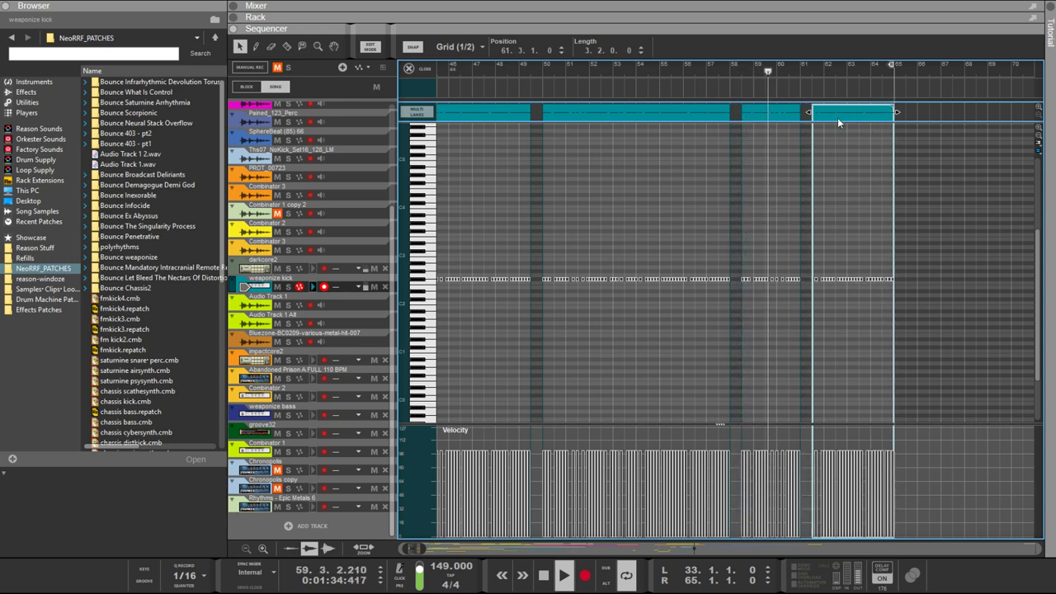
Extend the kick clip at 58.3.1 to end at 61.3.1 and place the following clip at 62.1.1 with a three-bar length
{"action": "left_click", "coordinate": [781, 118]}
{"action": "left_click_drag", "start_coordinate": [800, 114], "coordinate": [829, 114]}
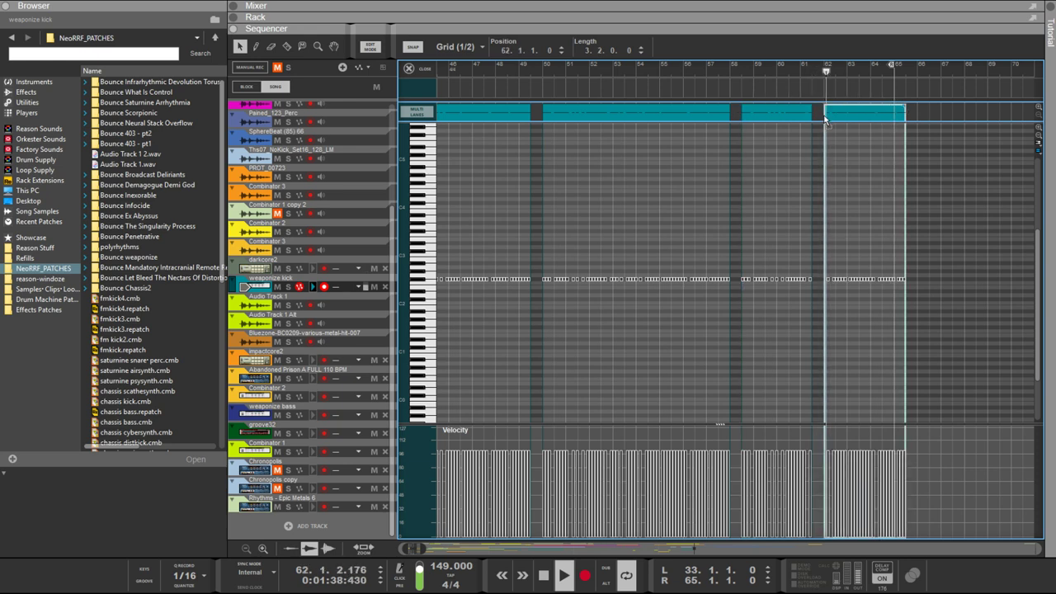
{"action": "left_click_drag", "start_coordinate": [906, 113], "coordinate": [894, 110]}
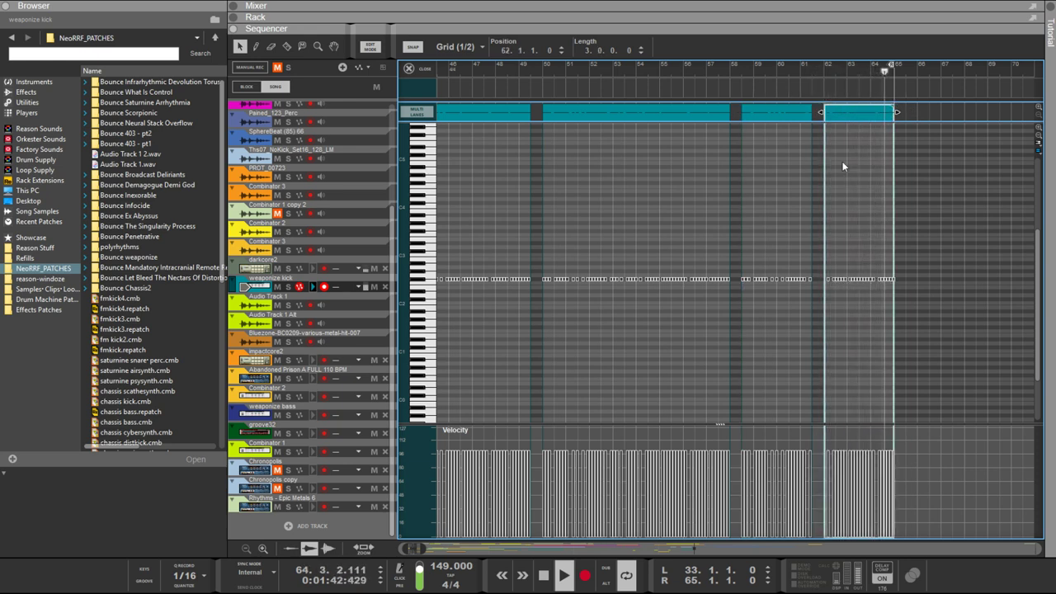
Shorten the kick clip at 58.3.1 to end at 61.1.1 and place the following clip at 61.3.1 with length 2.2.0
{"action": "scroll", "coordinate": [775, 181], "scroll_direction": "left", "scroll_amount": 5}
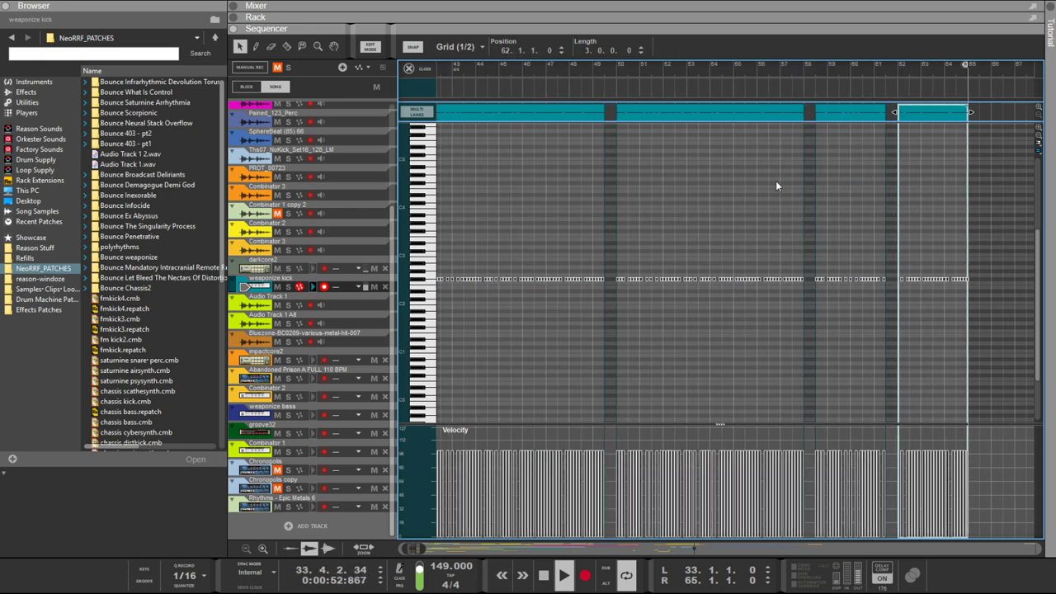
{"action": "scroll", "coordinate": [775, 186], "scroll_direction": "down", "scroll_amount": 3}
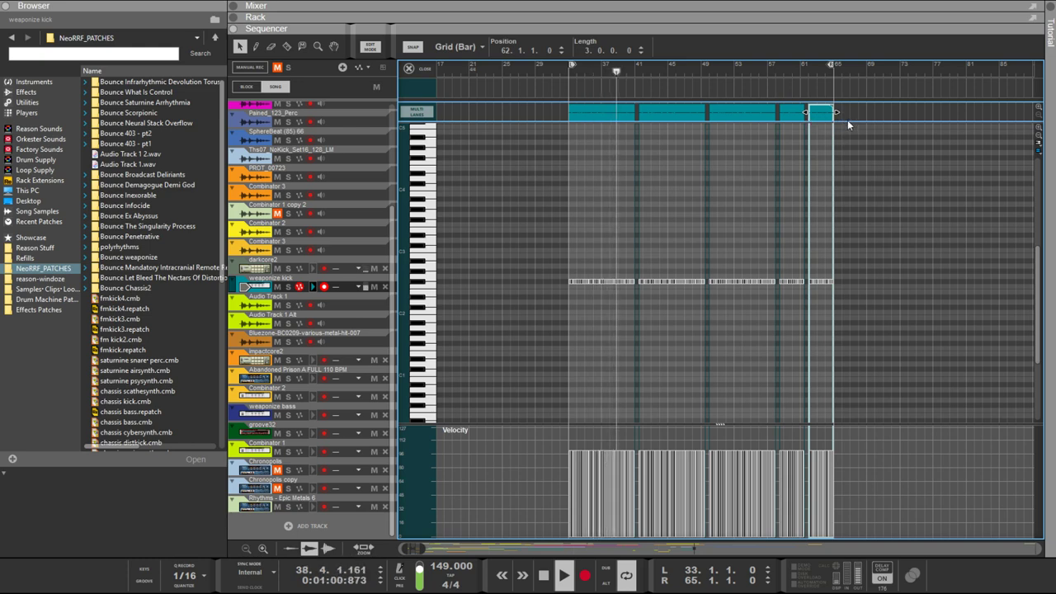
{"action": "scroll", "coordinate": [844, 123], "scroll_direction": "up", "scroll_amount": 3}
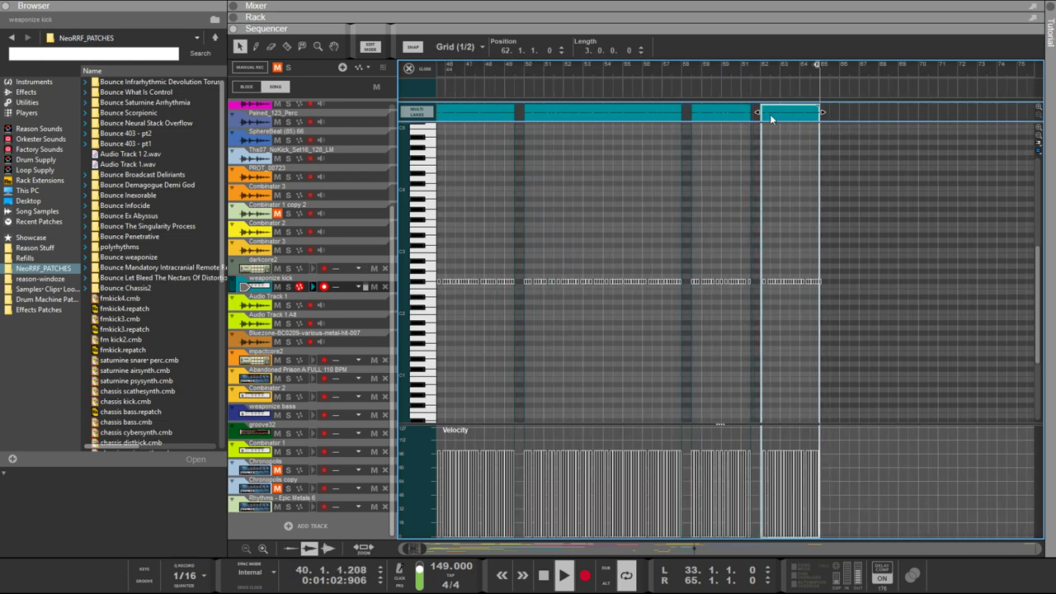
{"action": "left_click", "coordinate": [739, 116]}
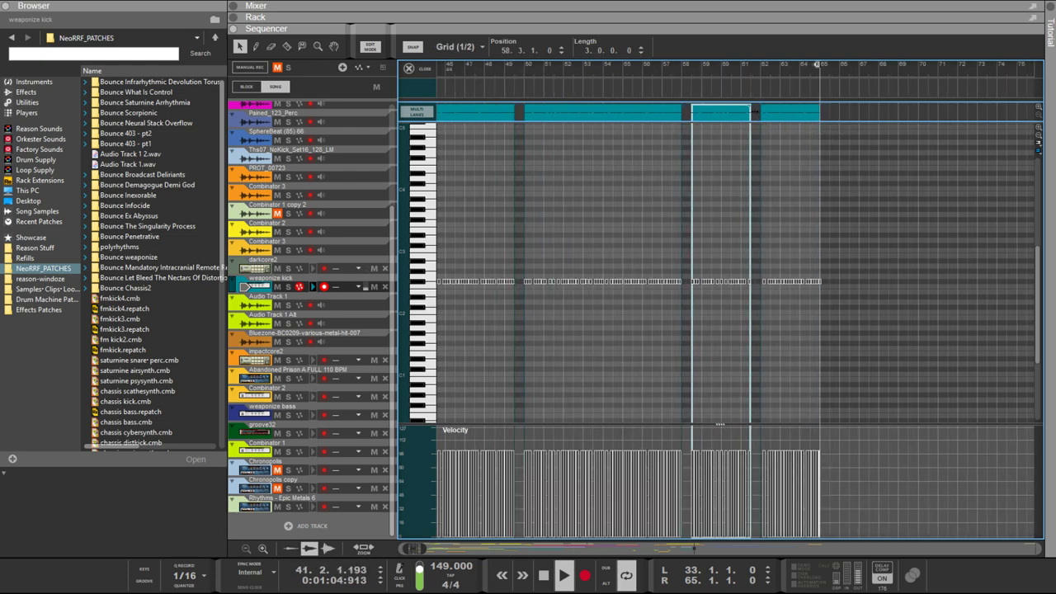
{"action": "left_click_drag", "start_coordinate": [749, 110], "coordinate": [799, 110]}
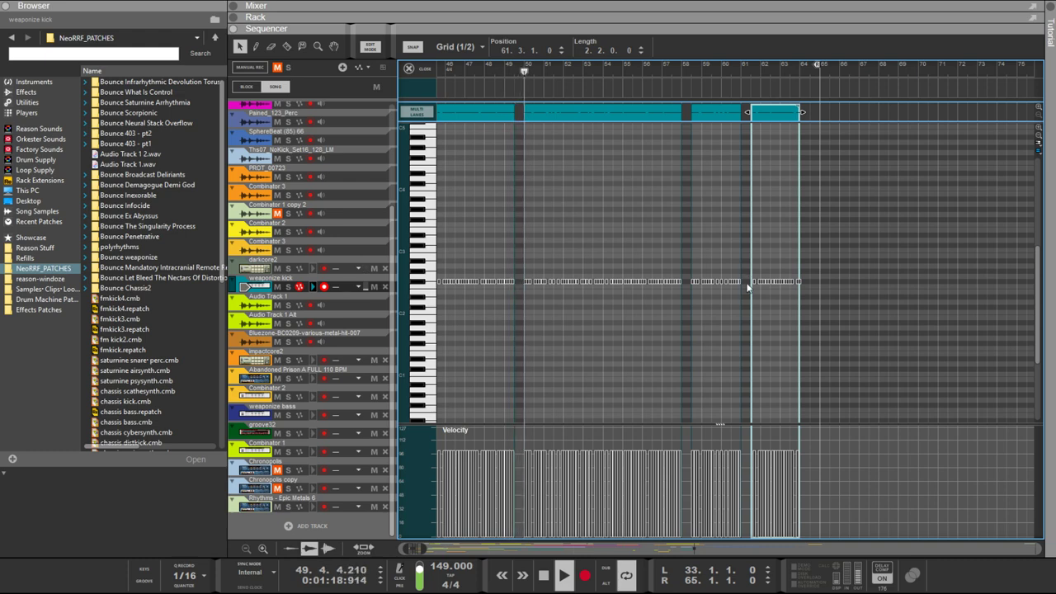
Fill the gap between the last two kick clips with an empty clip from 61.1.1 to 61.3.1
{"action": "scroll", "coordinate": [748, 280], "scroll_direction": "up", "scroll_amount": 5}
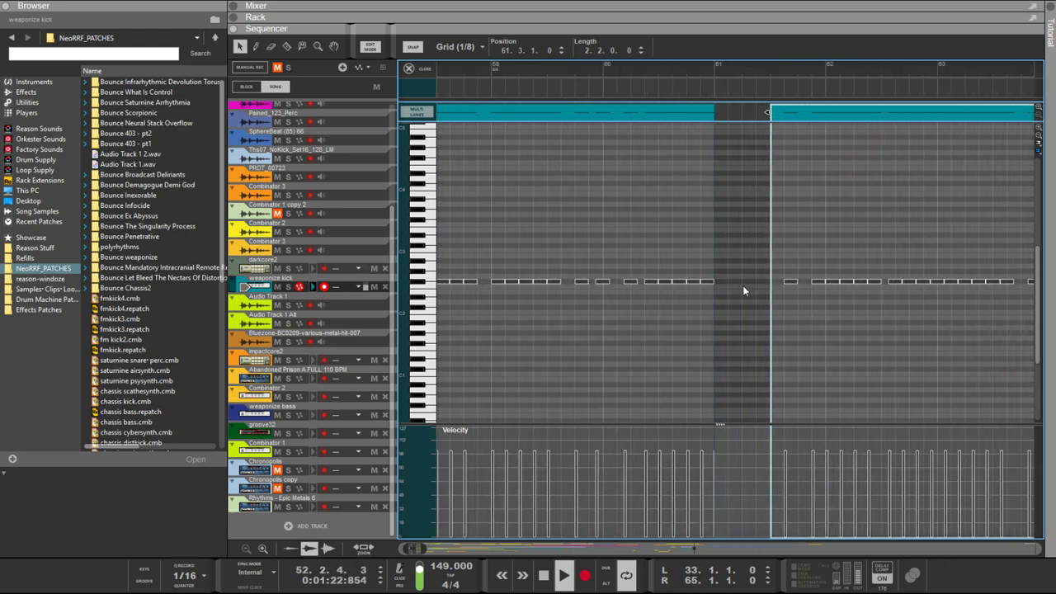
{"action": "left_click", "coordinate": [743, 286]}
{"action": "left_click_drag", "start_coordinate": [723, 109], "coordinate": [769, 110]}
{"action": "left_click", "coordinate": [741, 287]}
{"action": "key", "text": "ctrl+z"}
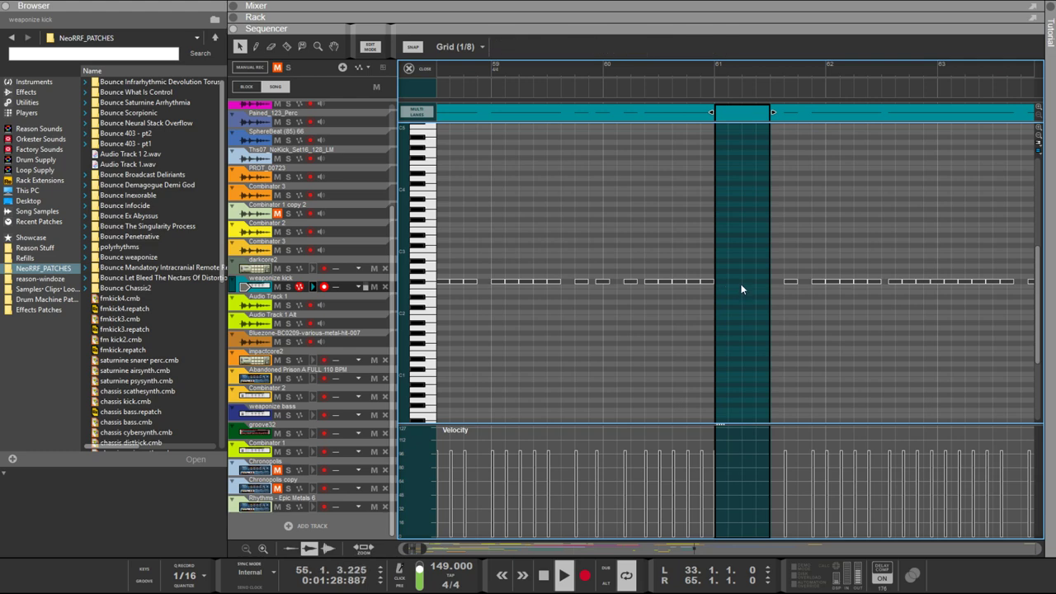
Add four 30-tick F#2 kick notes spaced 90 ticks apart, from 61.1.1.0 to 61.1.2.30
{"action": "scroll", "coordinate": [739, 286], "scroll_direction": "up", "scroll_amount": 6}
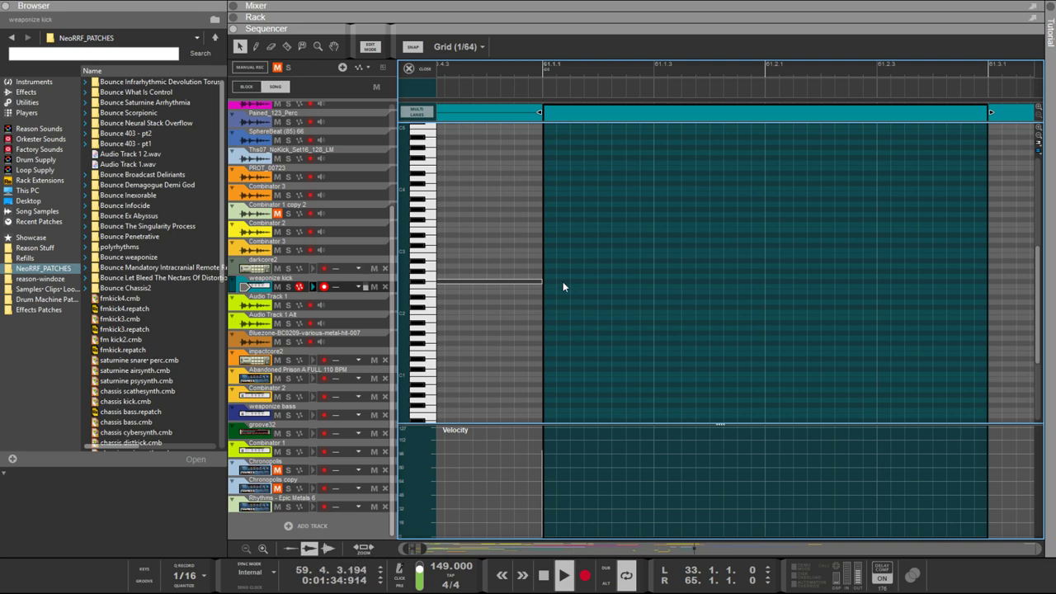
{"action": "scroll", "coordinate": [589, 306], "scroll_direction": "up", "scroll_amount": 4}
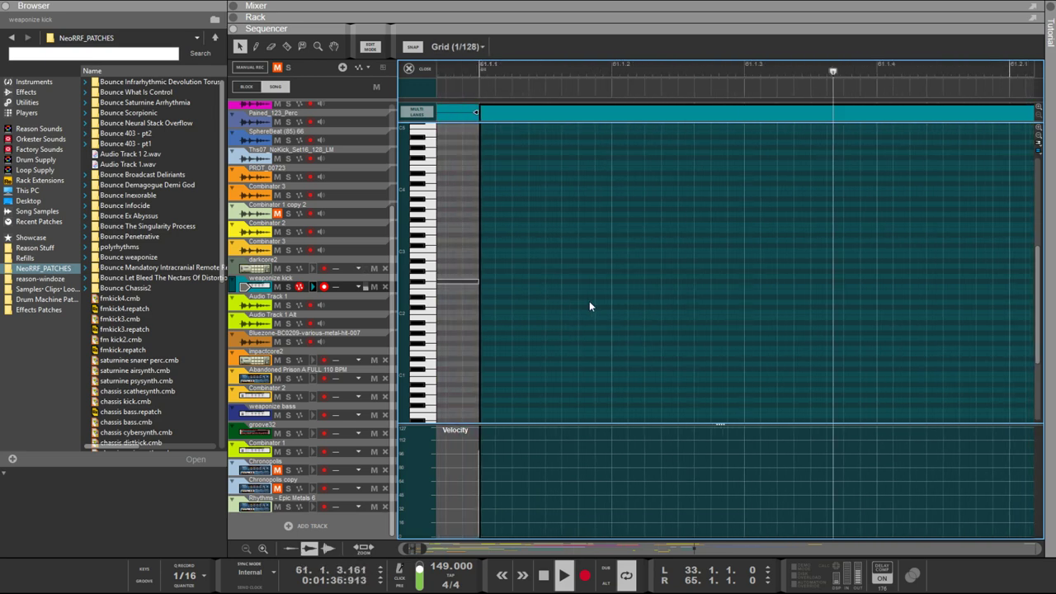
{"action": "left_click", "coordinate": [486, 280]}
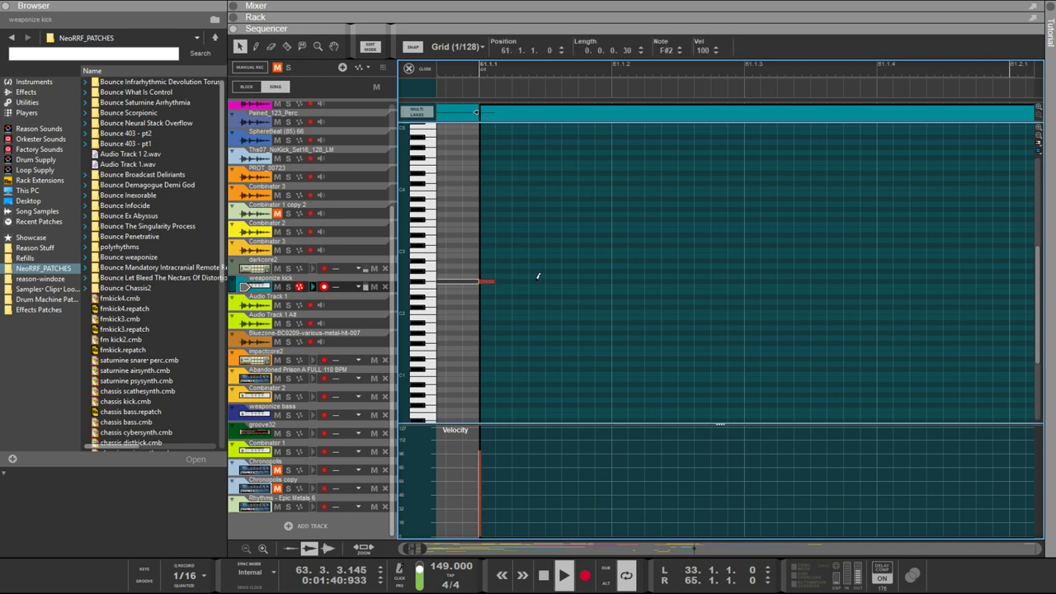
{"action": "left_click", "coordinate": [580, 282]}
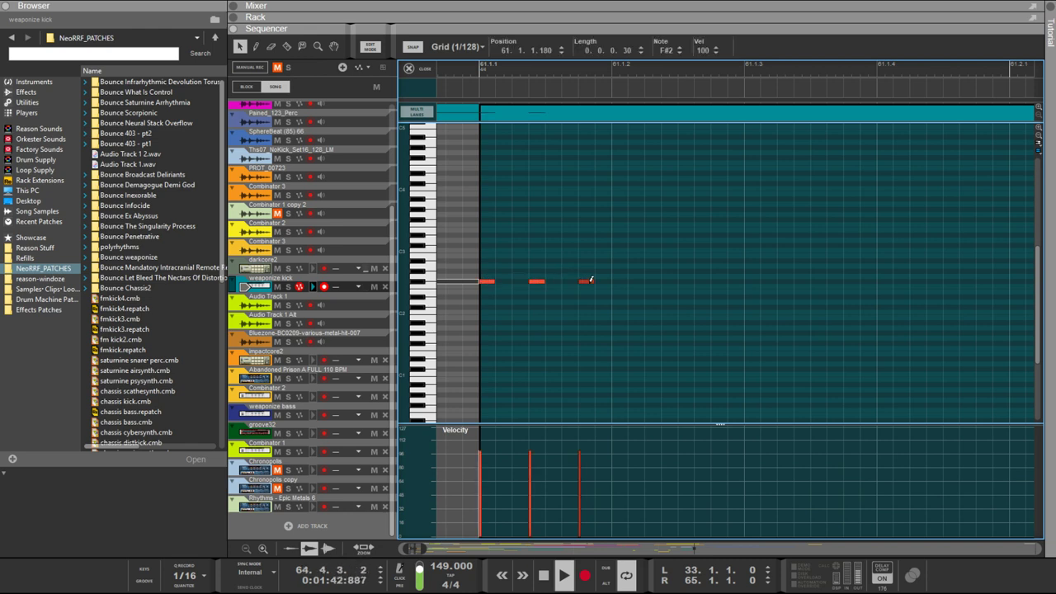
{"action": "left_click", "coordinate": [635, 282]}
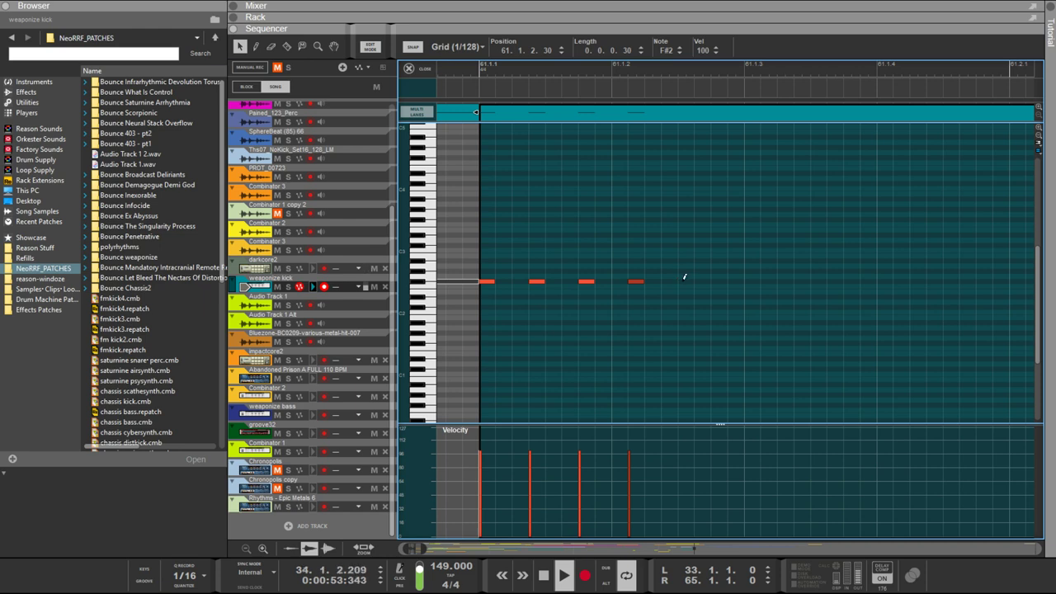
Lengthen the four F#2 notes to 90 ticks and repeat the group back to back, with the last copy starting at 61.2.3.0
{"action": "left_click_drag", "start_coordinate": [691, 269], "coordinate": [902, 282]}
{"action": "scroll", "coordinate": [902, 282], "scroll_direction": "right", "scroll_amount": 4}
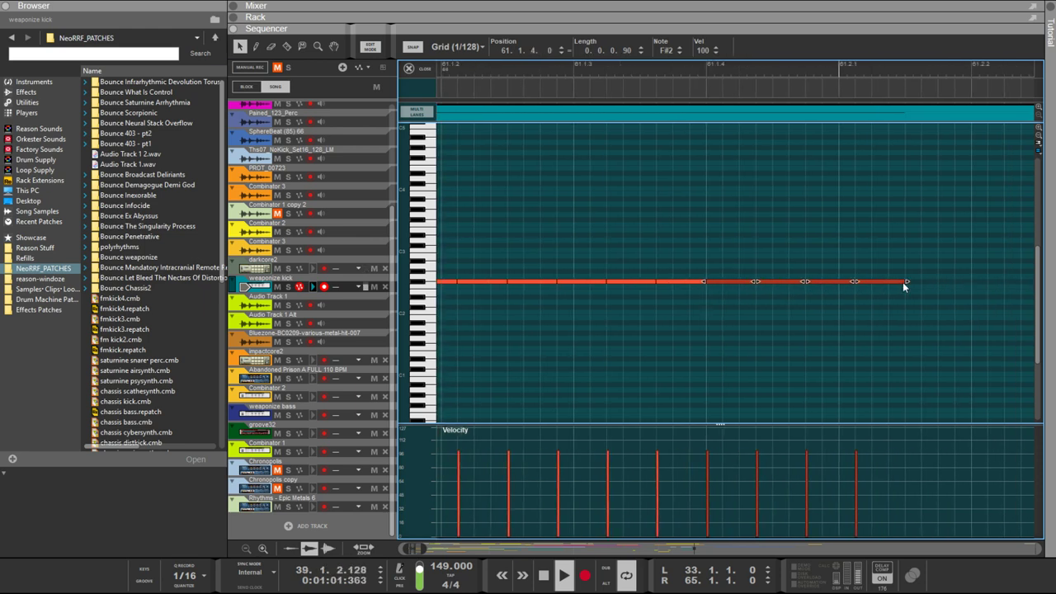
{"action": "left_click_drag", "start_coordinate": [565, 287], "coordinate": [763, 289]}
{"action": "scroll", "coordinate": [764, 288], "scroll_direction": "right", "scroll_amount": 4}
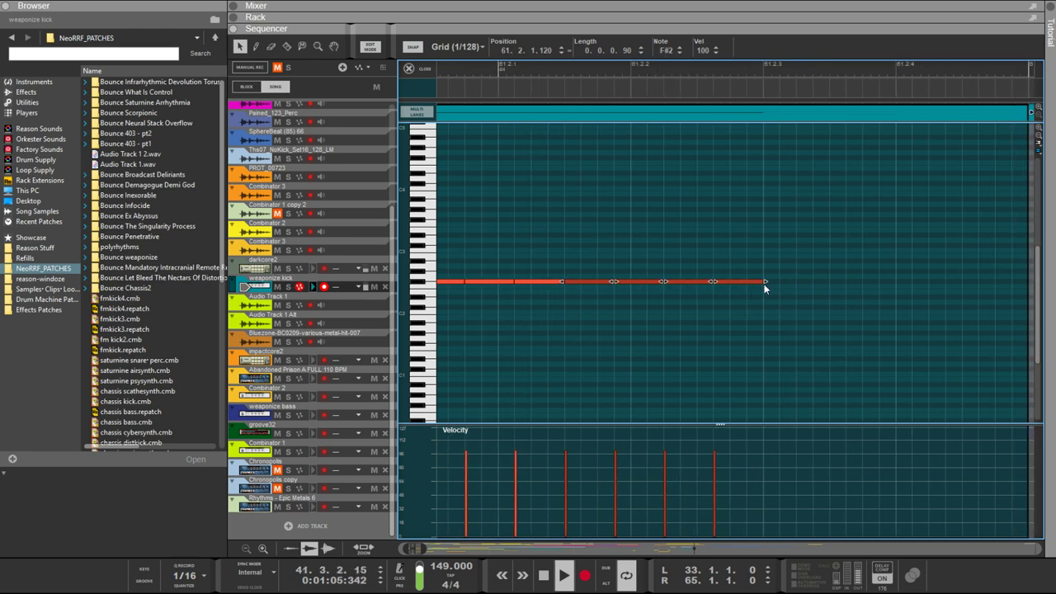
{"action": "left_click_drag", "start_coordinate": [463, 286], "coordinate": [667, 285]}
Add two more F#2 notes at 61.2.4.120 and 61.2.4.210, and shorten the last one to 30 ticks
{"action": "left_click", "coordinate": [787, 293]}
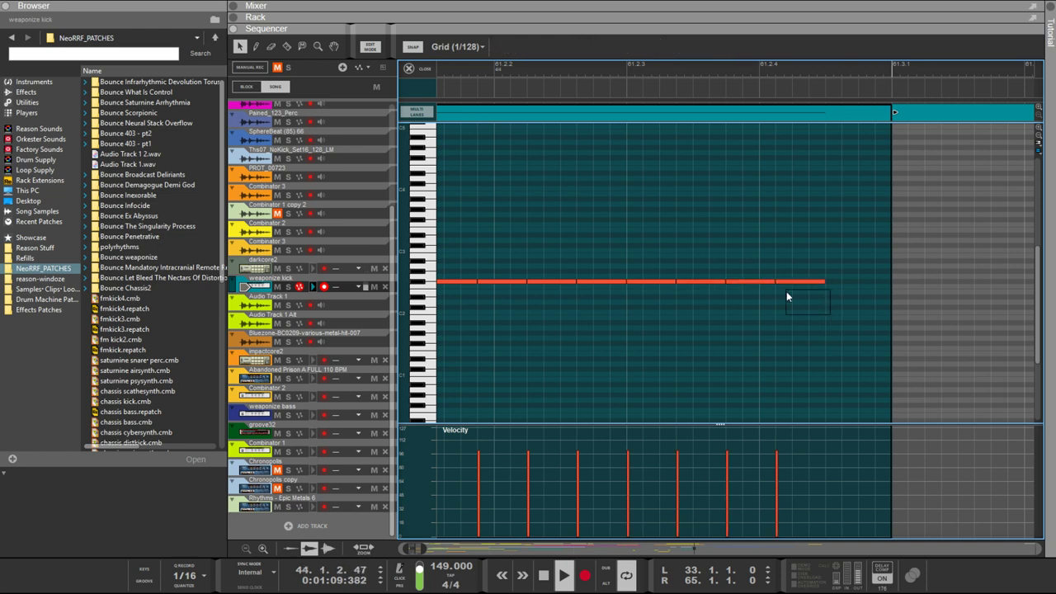
{"action": "left_click_drag", "start_coordinate": [782, 285], "coordinate": [837, 286]}
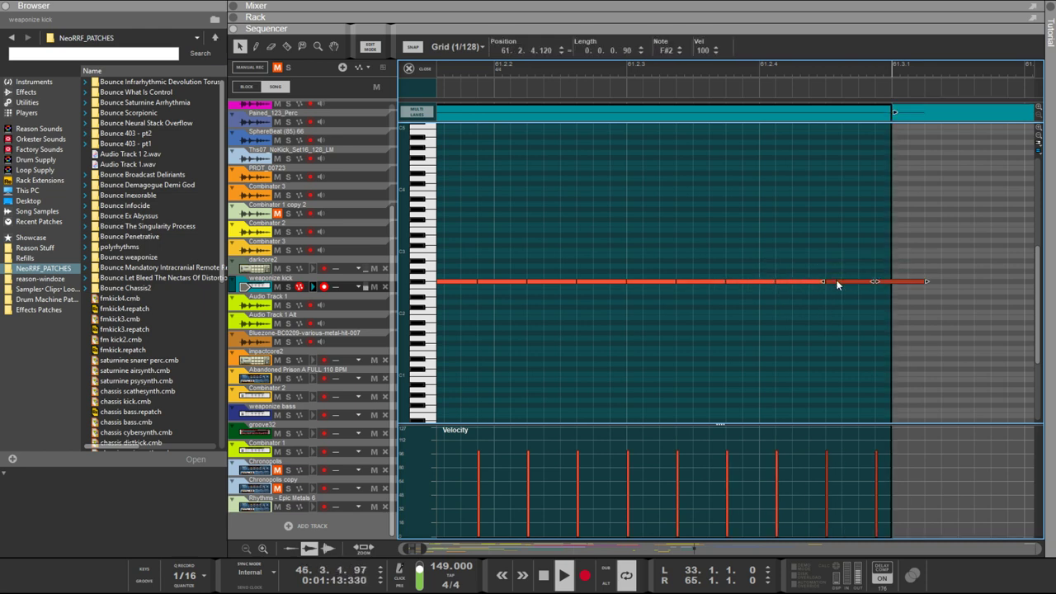
{"action": "left_click", "coordinate": [908, 286]}
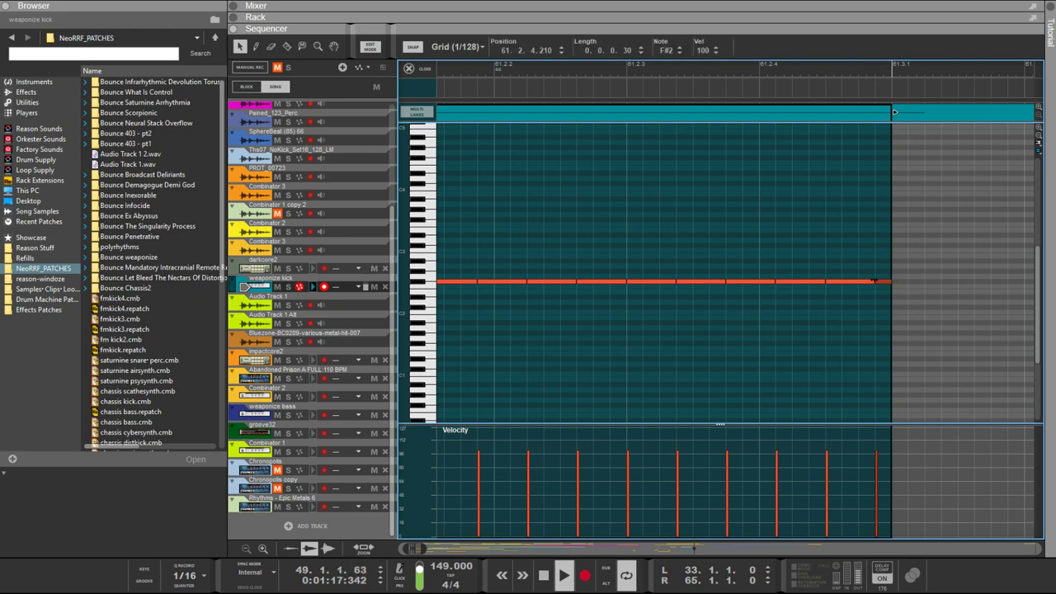
{"action": "scroll", "coordinate": [868, 277], "scroll_direction": "down", "scroll_amount": 6, "text": "ctrl"}
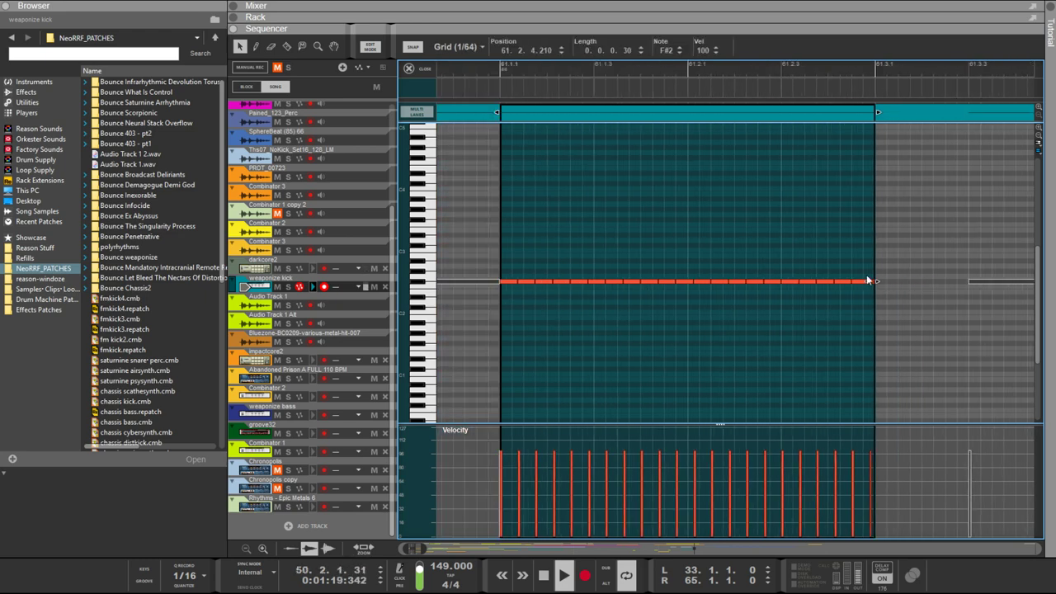
Fill bar 64 with one-beat copies of the bar 61 roll clip, stretching the copies on beats 2 and 4 into a slower roll
{"action": "scroll", "coordinate": [868, 270], "scroll_direction": "down", "scroll_amount": 3, "text": "ctrl"}
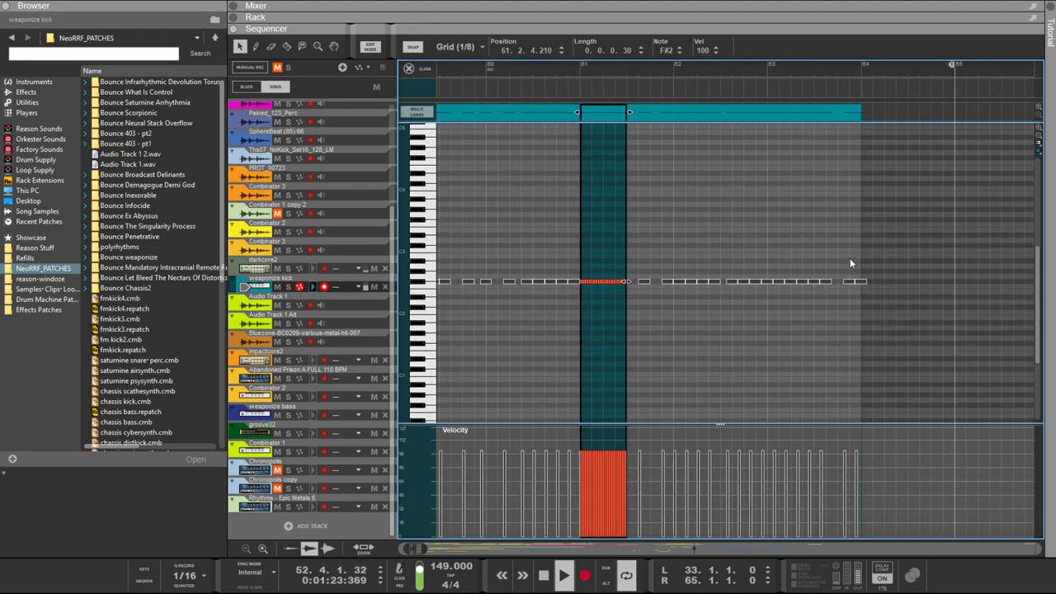
{"action": "left_click_drag", "start_coordinate": [608, 118], "coordinate": [886, 117]}
{"action": "scroll", "coordinate": [941, 150], "scroll_direction": "up", "scroll_amount": 4, "text": "ctrl"}
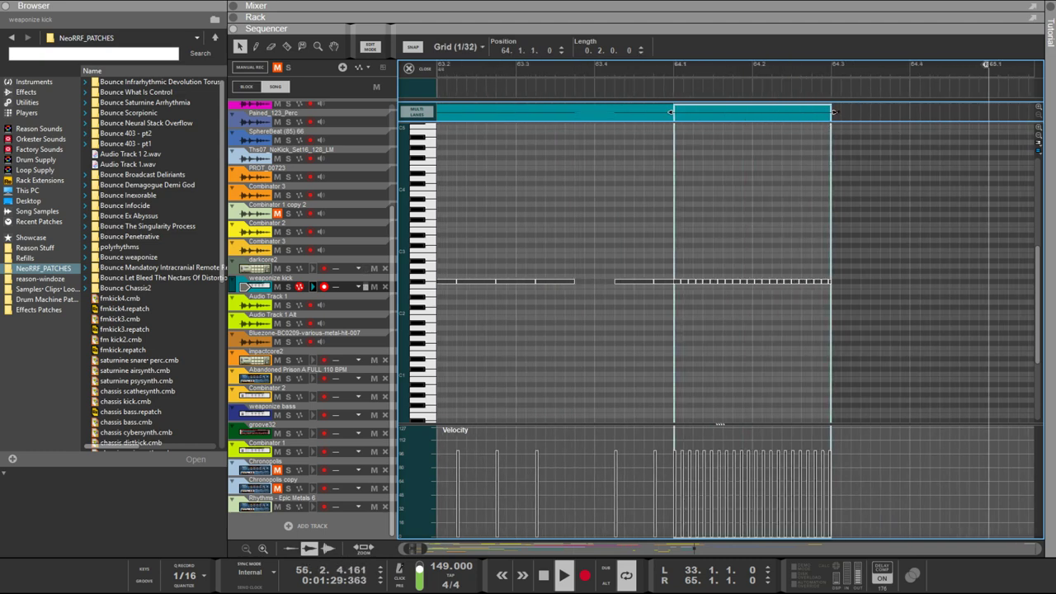
{"action": "left_click_drag", "start_coordinate": [796, 121], "coordinate": [862, 119]}
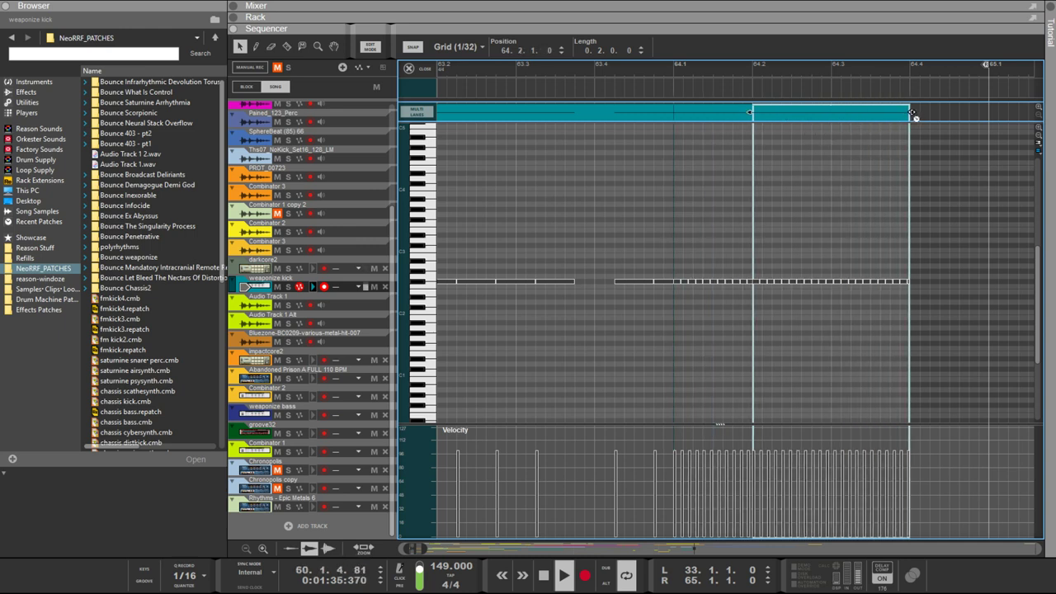
{"action": "left_click_drag", "start_coordinate": [912, 111], "coordinate": [879, 117]}
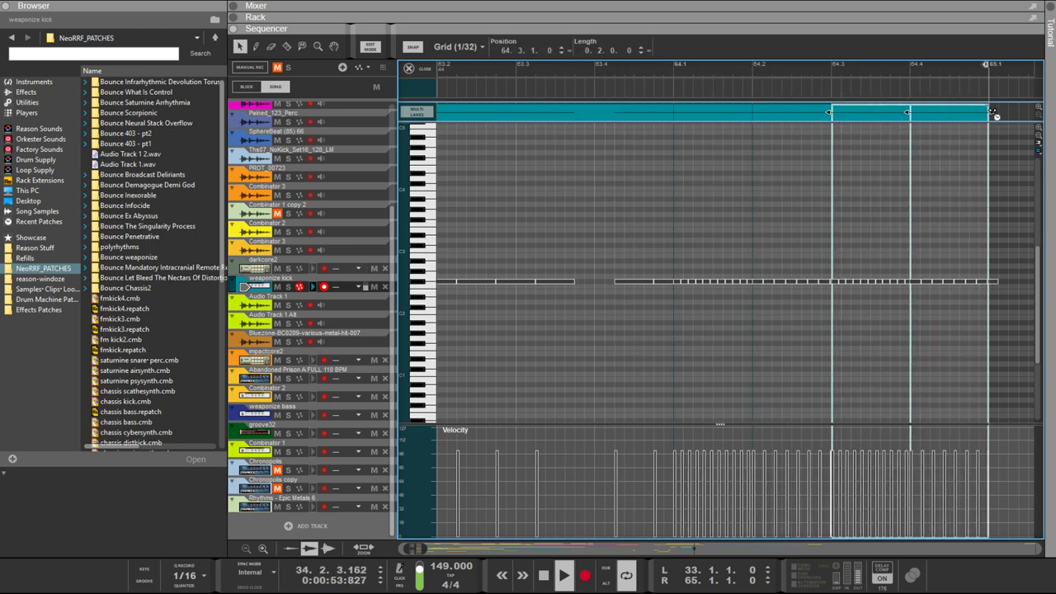
Try to time-compress both clips from 64.3.1 into a single beat, and undo the change
{"action": "left_click_drag", "start_coordinate": [992, 112], "coordinate": [970, 112]}
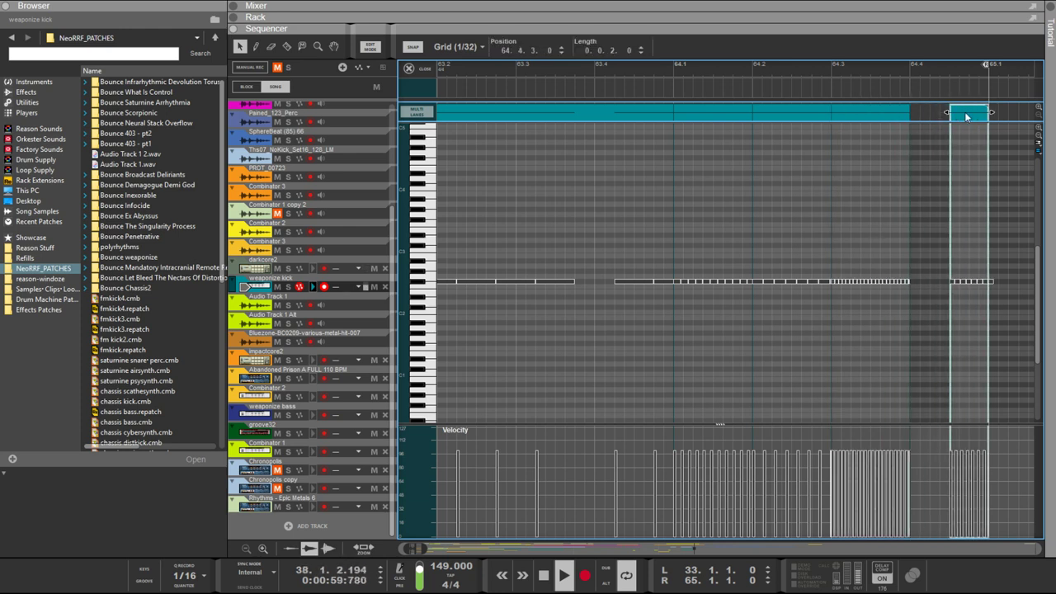
{"action": "left_click", "coordinate": [900, 113]}
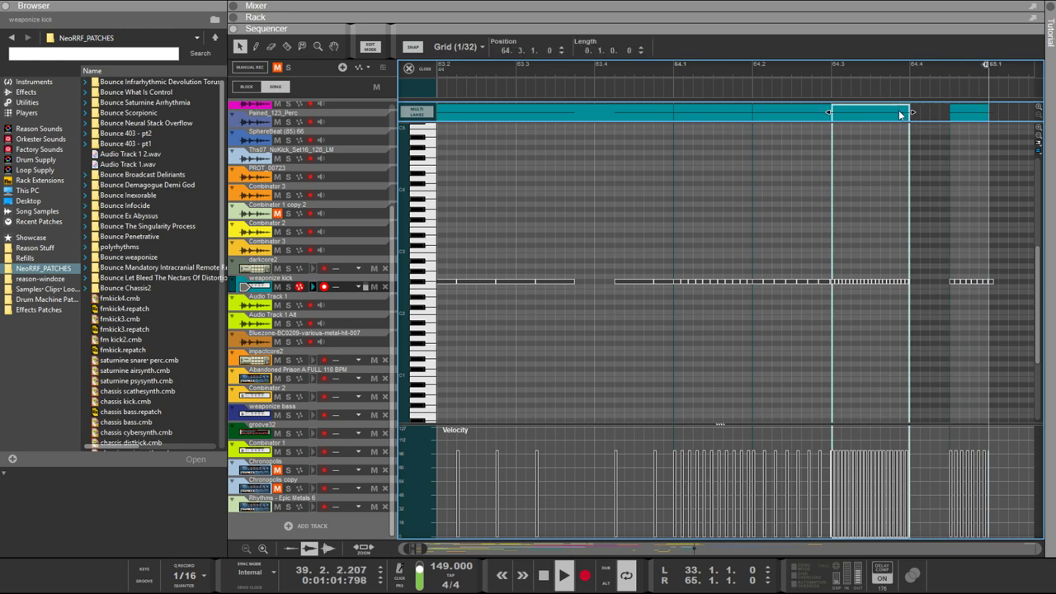
{"action": "key", "text": "ctrl+z"}
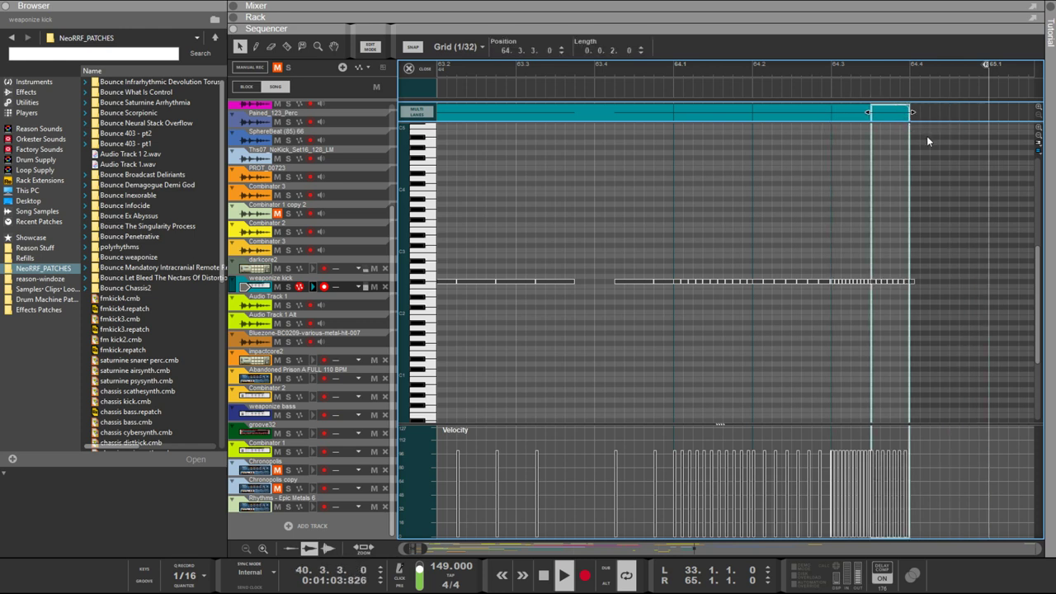
{"action": "key", "text": "ctrl+d"}
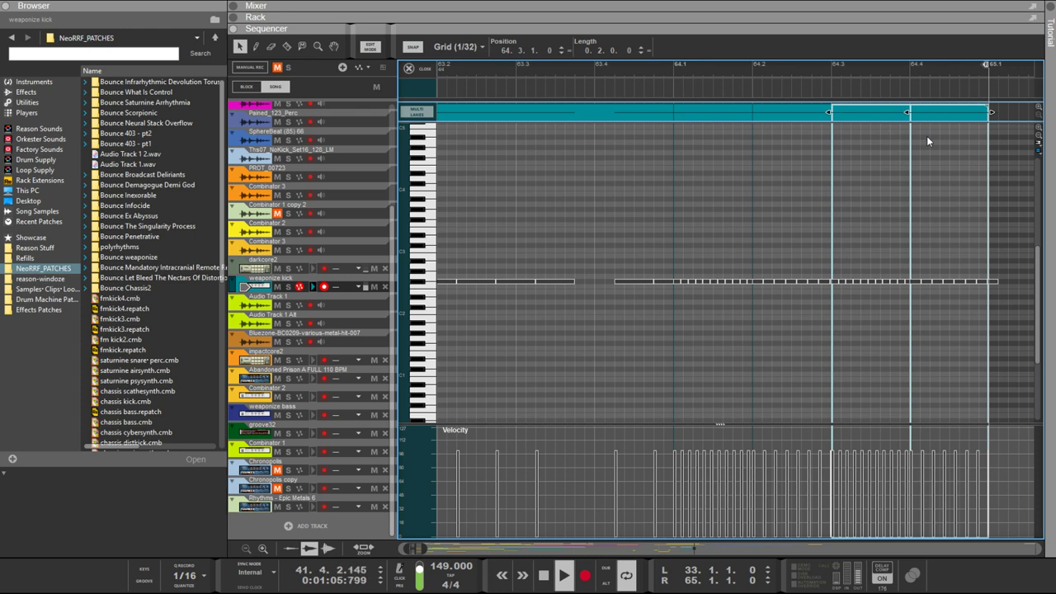
Time-compress the roll clip at 64.3.1 into a denser roll one beat long
{"action": "left_click", "coordinate": [871, 118]}
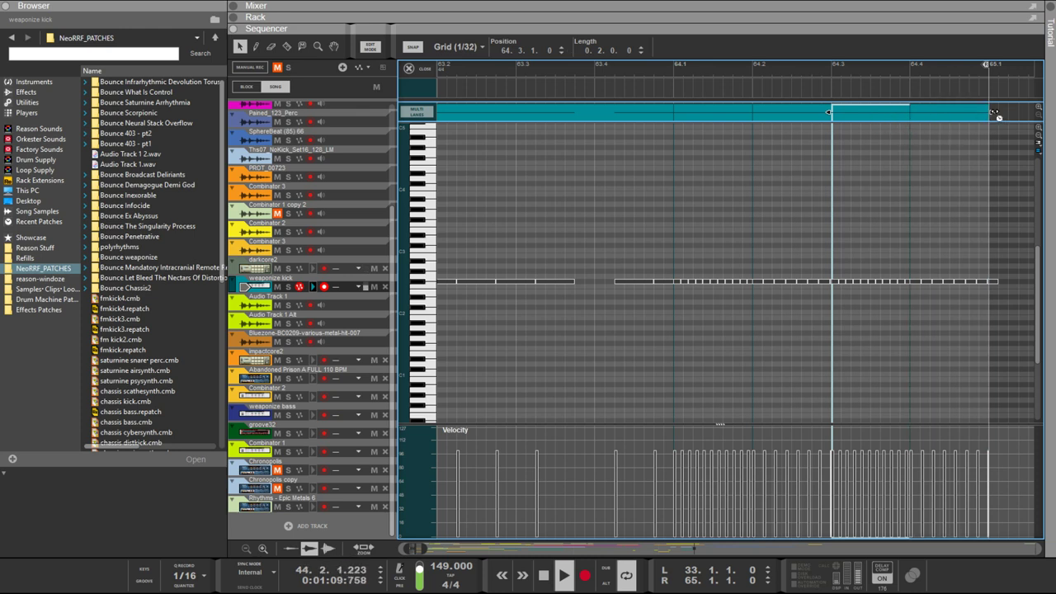
{"action": "left_click_drag", "start_coordinate": [996, 116], "coordinate": [908, 118]}
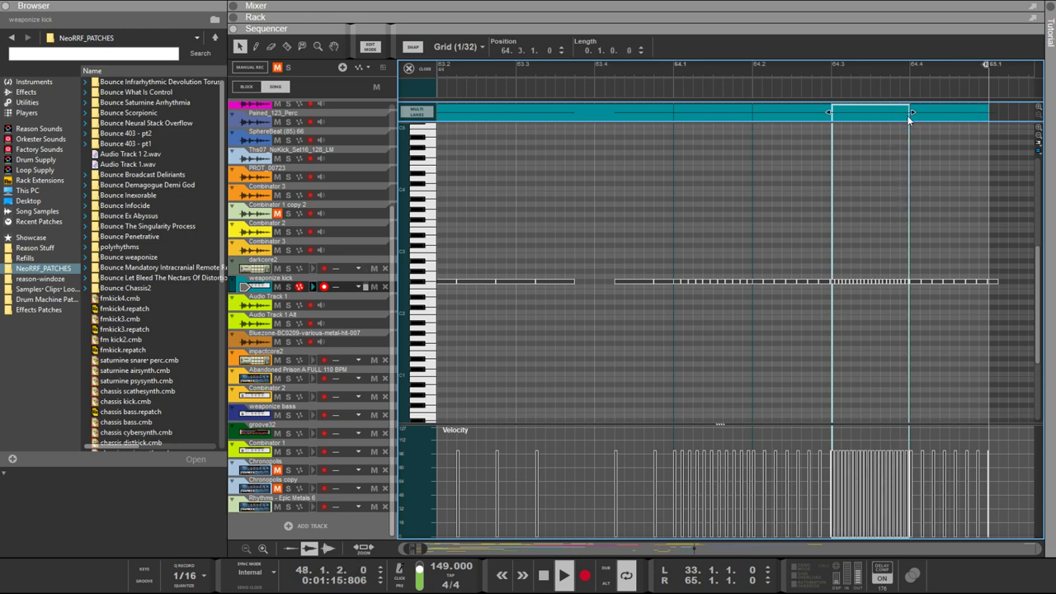
Time-compress the clip at 64.4.1 to a length of 0.0.2.0 and duplicate it to 64.4.3
{"action": "left_click", "coordinate": [931, 117]}
{"action": "left_click_drag", "start_coordinate": [993, 112], "coordinate": [948, 112]}
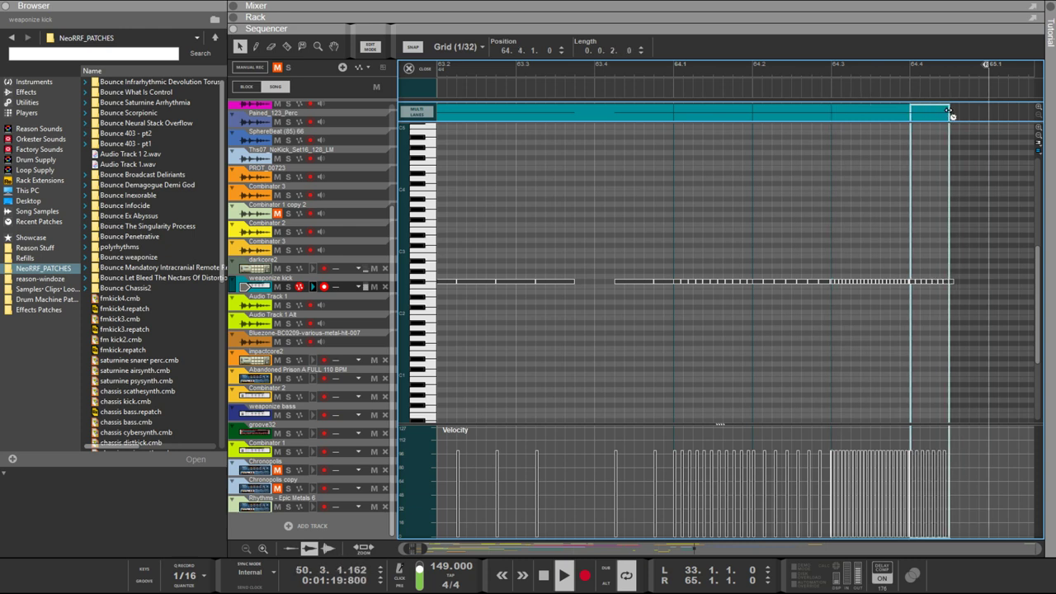
{"action": "left_click", "coordinate": [975, 115]}
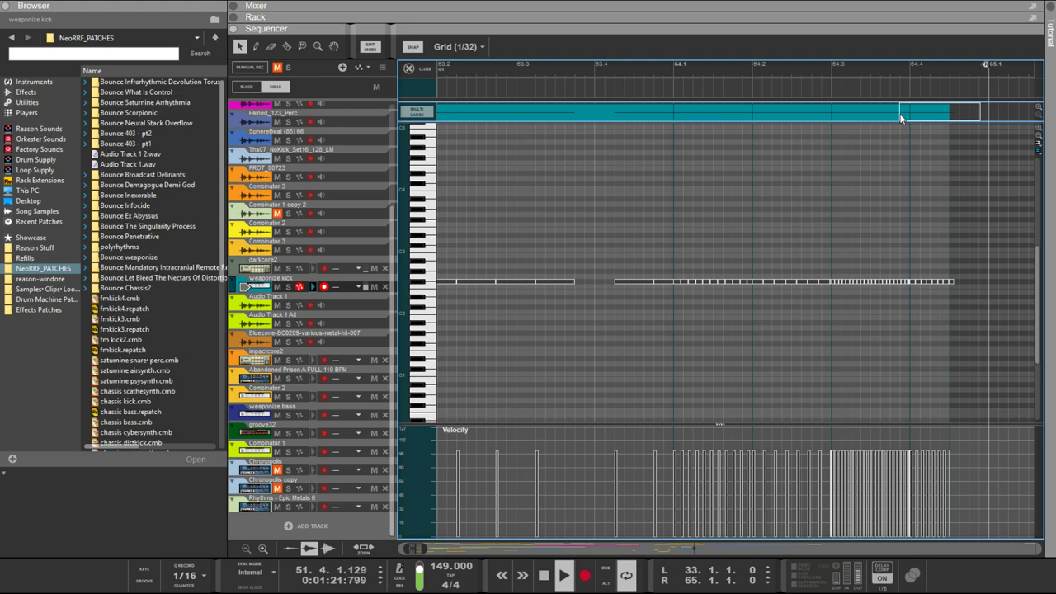
{"action": "left_click_drag", "start_coordinate": [936, 114], "coordinate": [970, 115]}
Open the kick roll clip at 61.1.1 for note editing
{"action": "scroll", "coordinate": [968, 118], "scroll_direction": "down", "scroll_amount": 2}
{"action": "scroll", "coordinate": [968, 118], "scroll_direction": "down", "scroll_amount": 3}
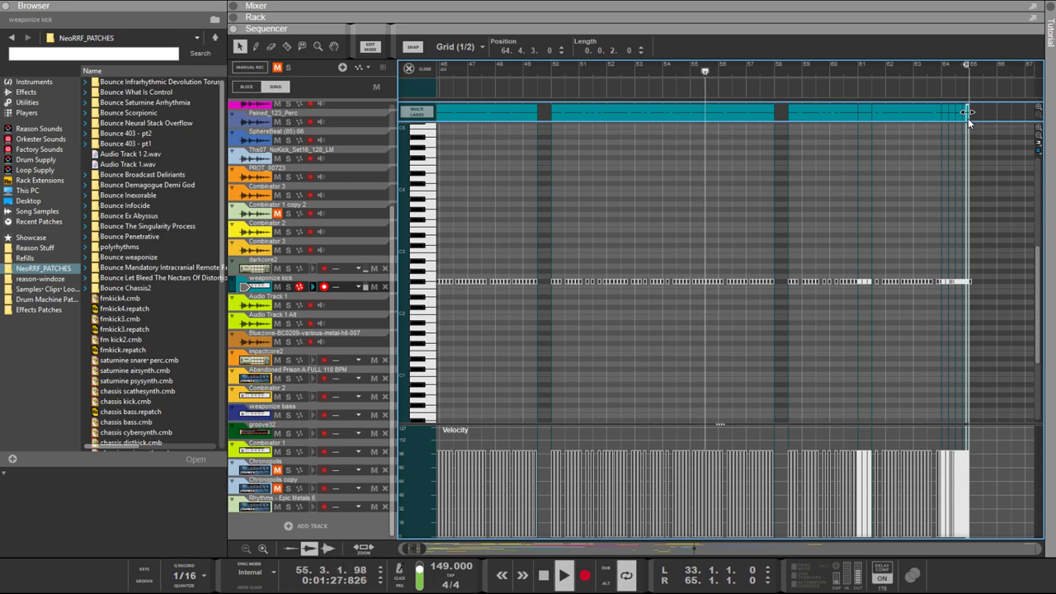
{"action": "scroll", "coordinate": [968, 118], "scroll_direction": "up", "scroll_amount": 4}
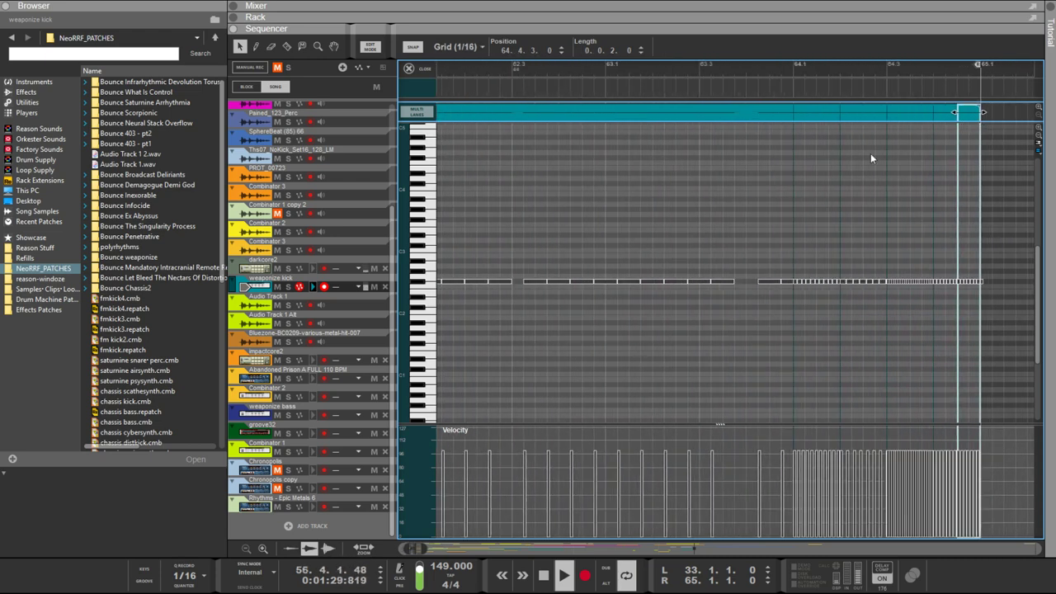
{"action": "scroll", "coordinate": [720, 217], "scroll_direction": "up", "scroll_amount": 3}
{"action": "scroll", "coordinate": [669, 239], "scroll_direction": "up", "scroll_amount": 2}
{"action": "scroll", "coordinate": [672, 245], "scroll_direction": "up", "scroll_amount": 2}
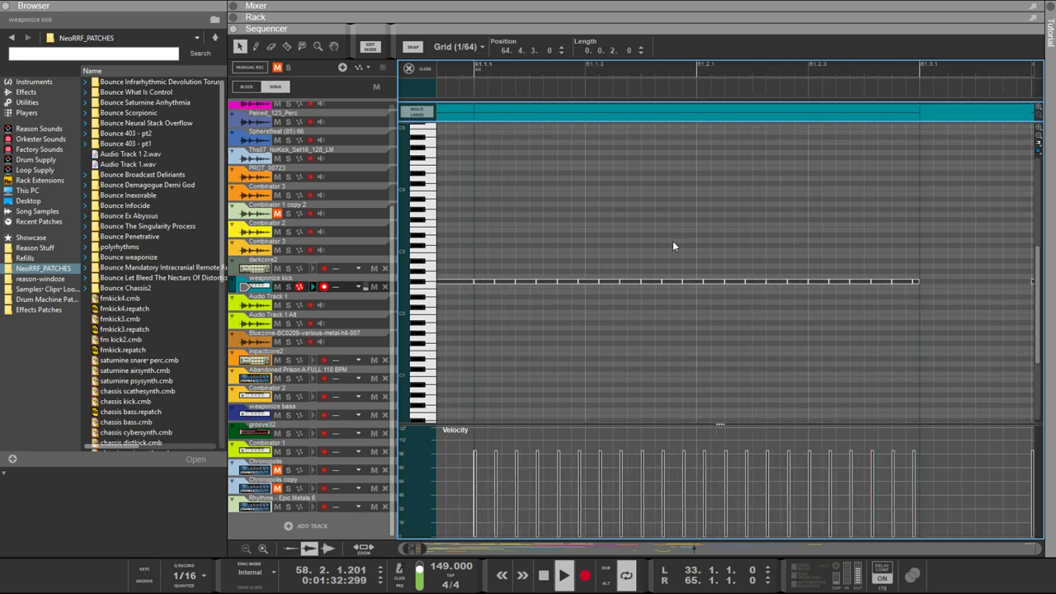
{"action": "left_click", "coordinate": [599, 281]}
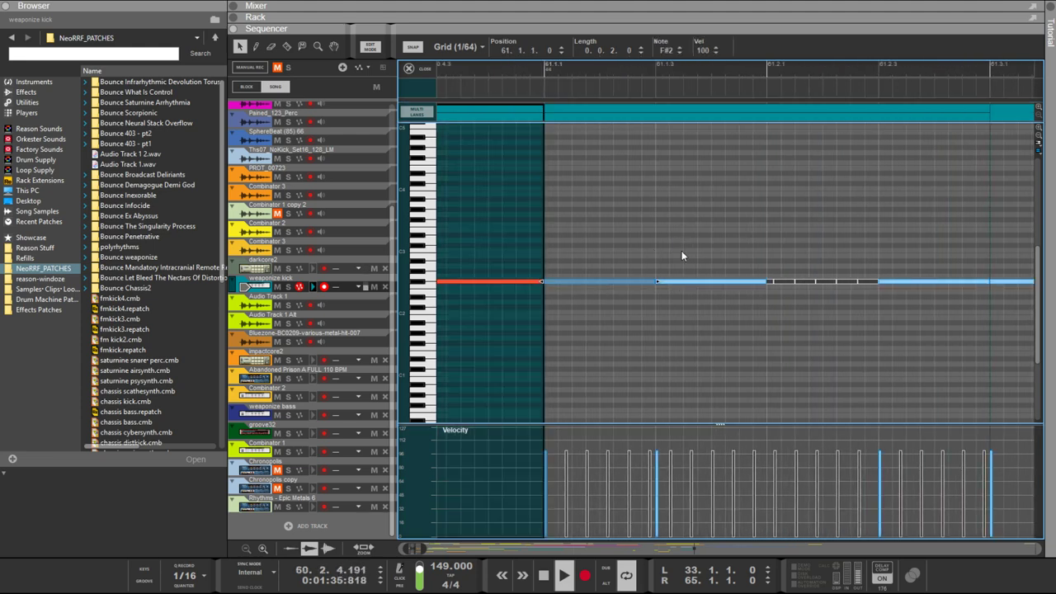
{"action": "left_click", "coordinate": [683, 112]}
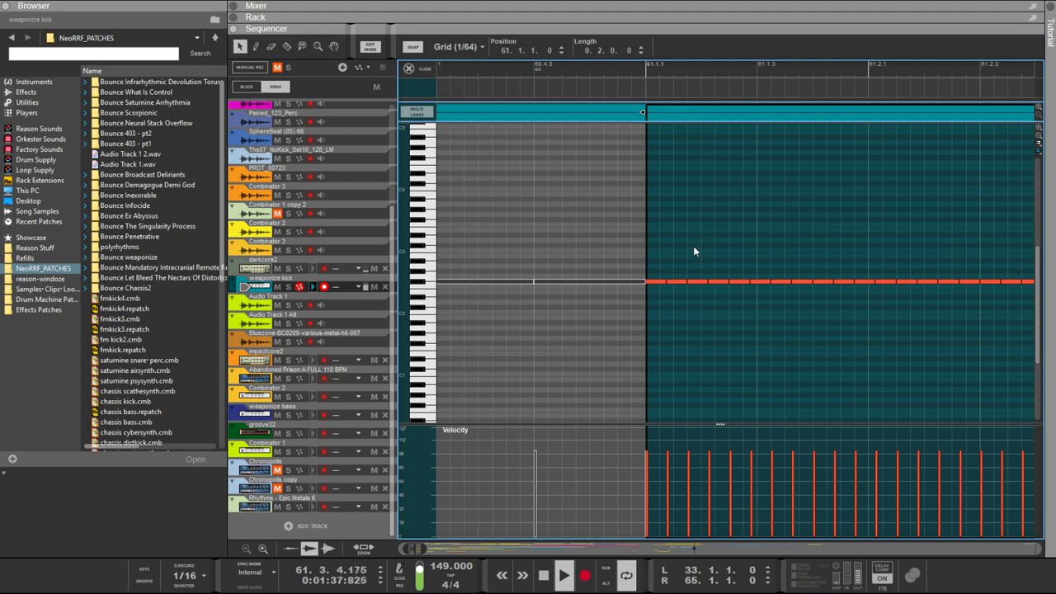
Try to split the F#2 note at 61.1.1.180 into three consecutive 30-tick notes
{"action": "left_click", "coordinate": [700, 282]}
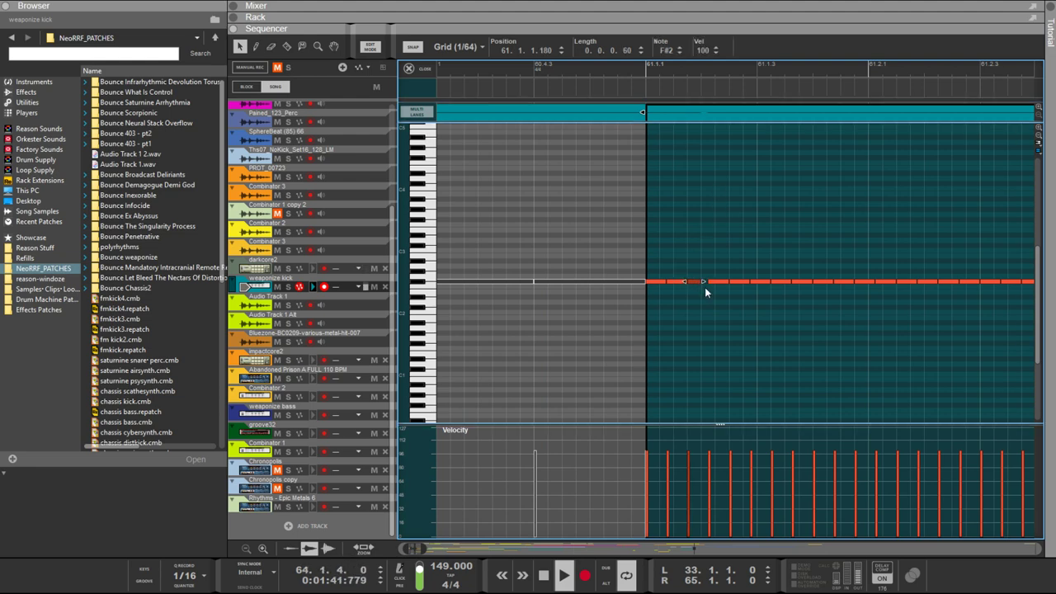
{"action": "scroll", "coordinate": [703, 285], "scroll_direction": "up", "scroll_amount": 3}
{"action": "mouse_move", "coordinate": [696, 283]}
{"action": "left_mouse_down"}
{"action": "mouse_move", "coordinate": [671, 285]}
{"action": "mouse_move", "coordinate": [707, 287]}
{"action": "left_mouse_up"}
{"action": "scroll", "coordinate": [742, 282], "scroll_direction": "right", "scroll_amount": 2}
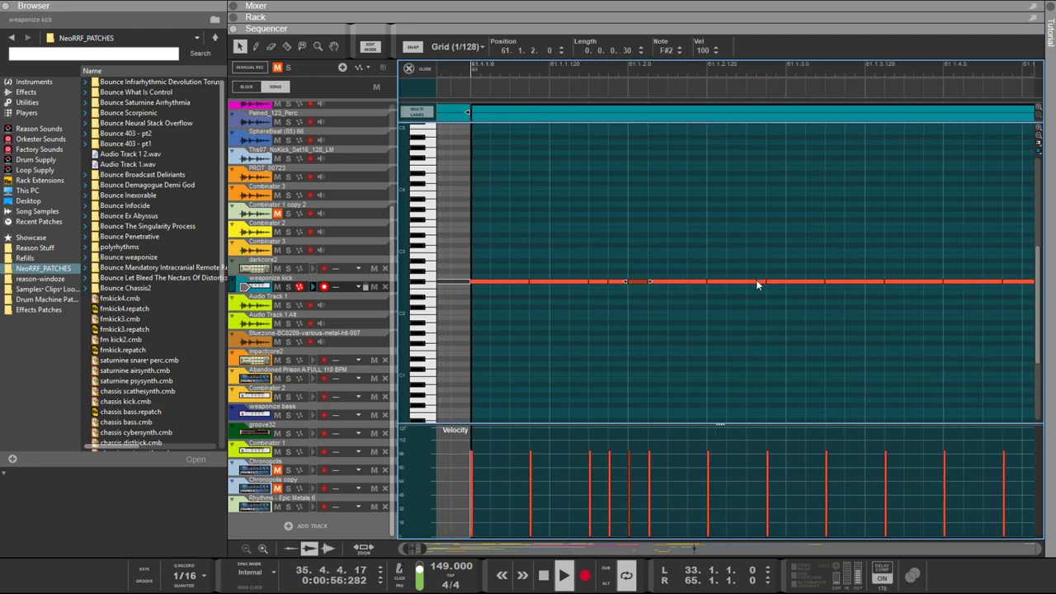
Try to split the F#2 note at 61.1.2.210 into three 30-tick notes, with the last one at 61.1.3.30
{"action": "left_click", "coordinate": [761, 283]}
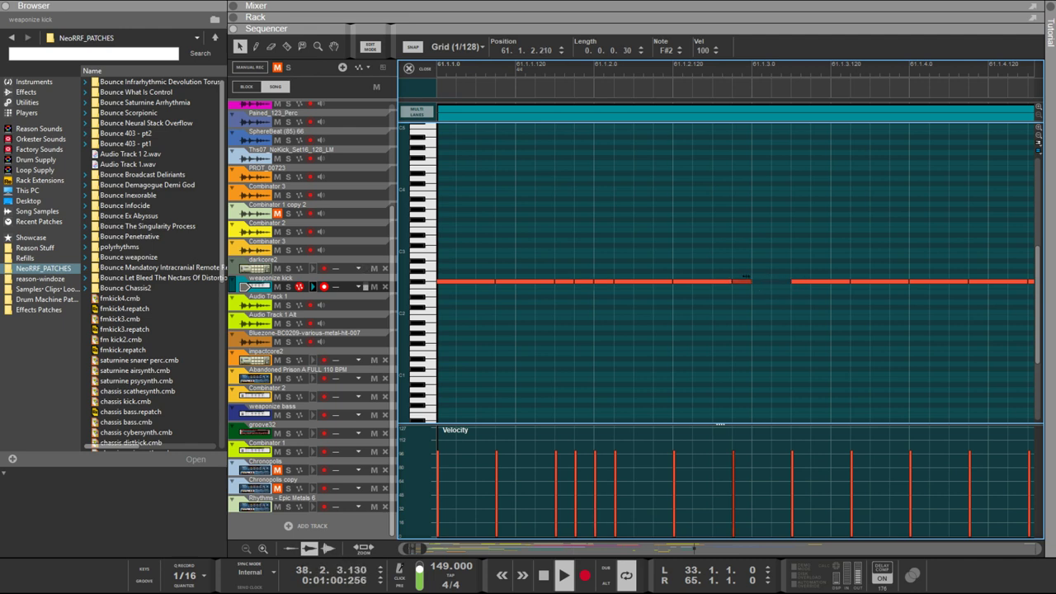
{"action": "left_click_drag", "start_coordinate": [746, 282], "coordinate": [775, 287]}
{"action": "scroll", "coordinate": [782, 290], "scroll_direction": "down", "scroll_amount": 4}
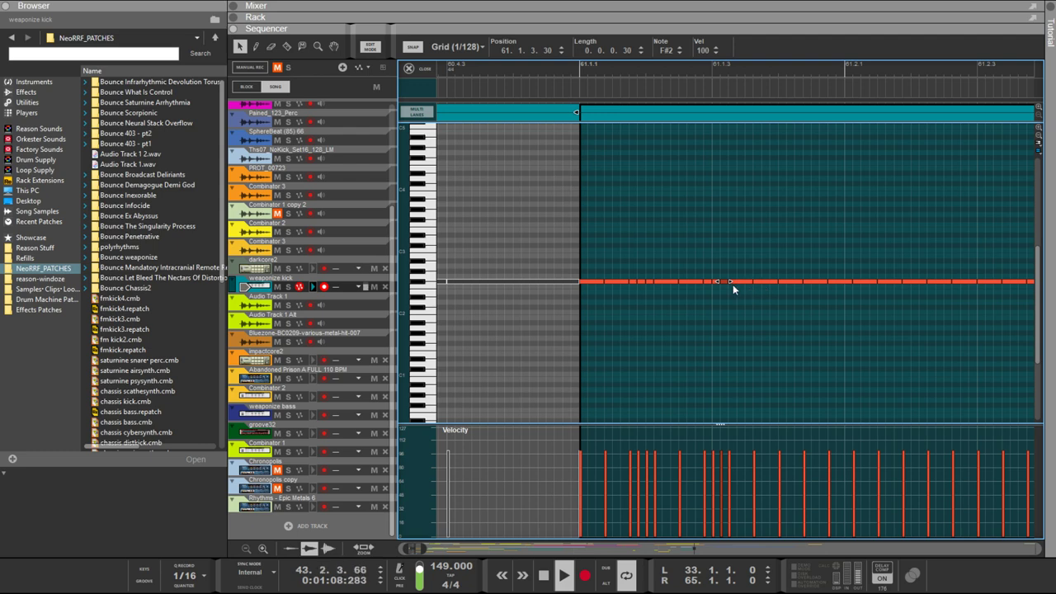
{"action": "scroll", "coordinate": [732, 284], "scroll_direction": "up", "scroll_amount": 3}
Undo the note splits in the bar 61 clip
{"action": "left_click_drag", "start_coordinate": [772, 282], "coordinate": [730, 282]}
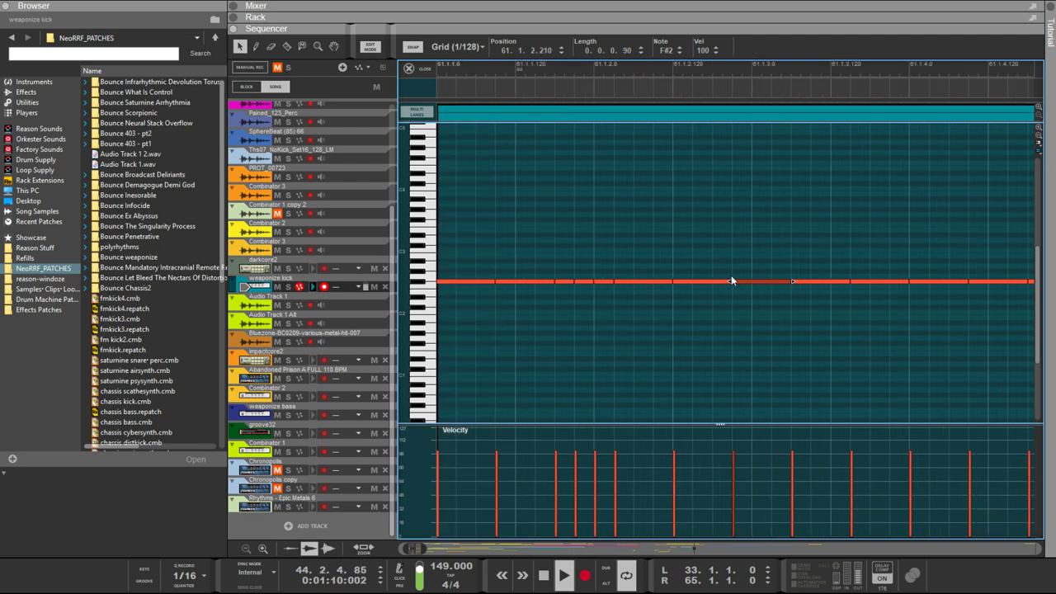
{"action": "key", "text": "ctrl+z"}
{"action": "key", "text": "ctrl+z"}
{"action": "key", "text": "ctrl+z"}
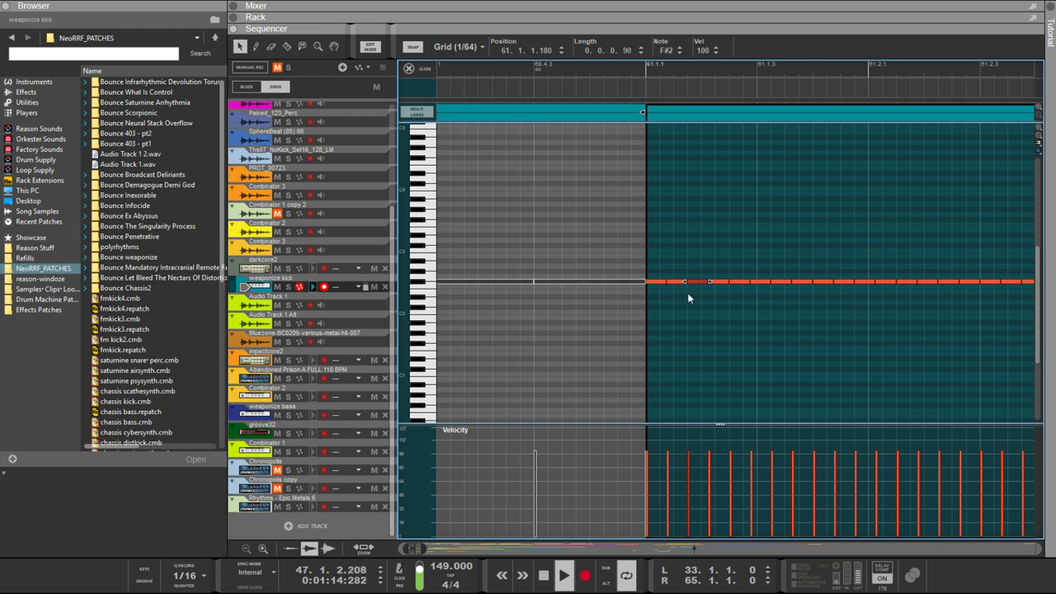
Replace the 90-tick F#2 note at 61.1.4.0 with three consecutive 30-tick notes, the last one at 61.1.4.60
{"action": "left_click_drag", "start_coordinate": [703, 280], "coordinate": [775, 297]}
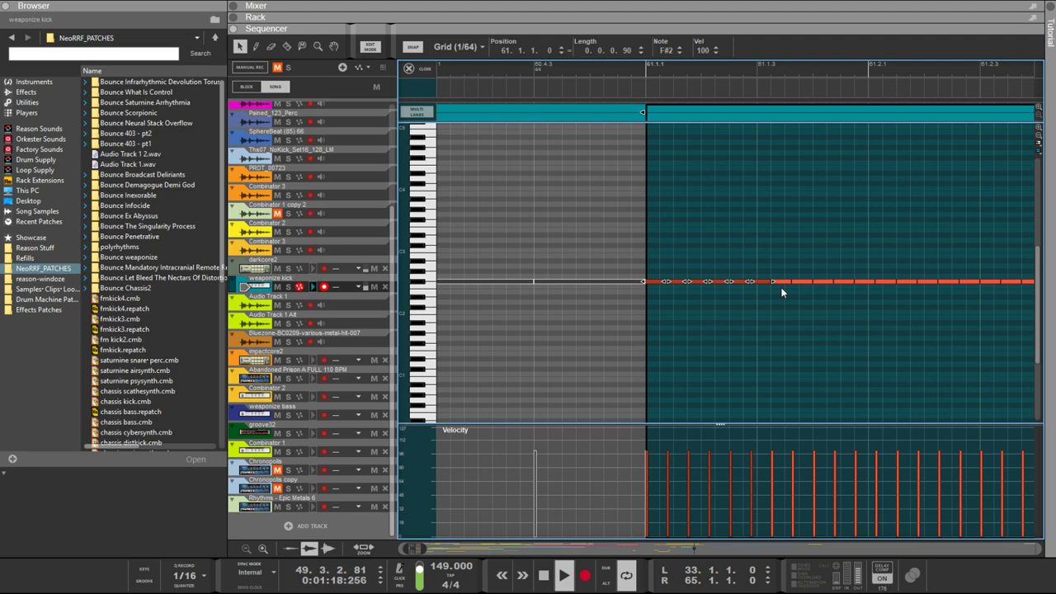
{"action": "left_click", "coordinate": [825, 280]}
{"action": "scroll", "coordinate": [834, 285], "scroll_direction": "up", "scroll_amount": 2}
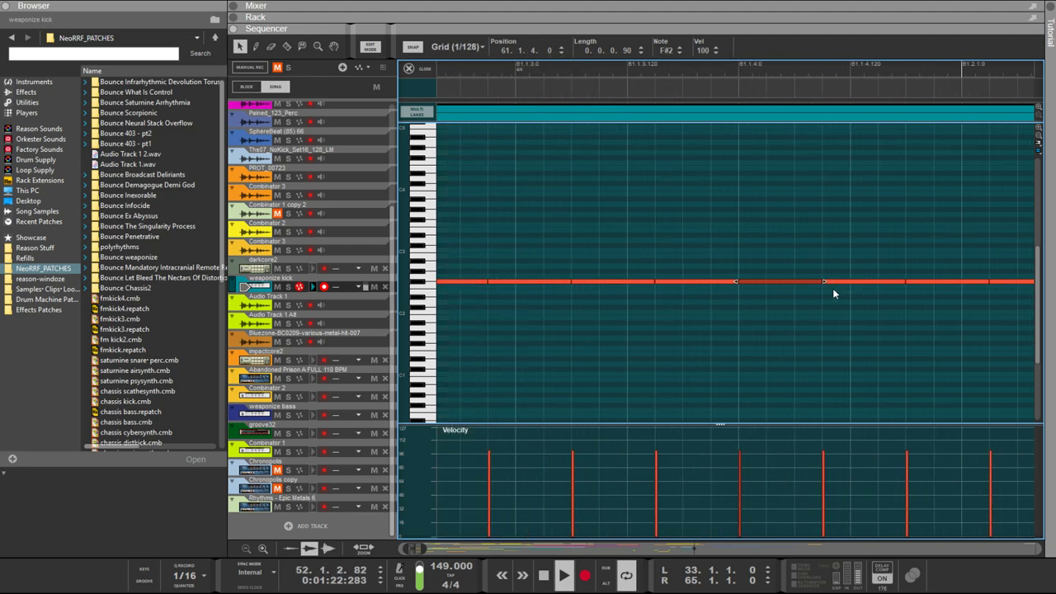
{"action": "mouse_move", "coordinate": [809, 281]}
{"action": "left_mouse_down"}
{"action": "mouse_move", "coordinate": [751, 281]}
{"action": "mouse_move", "coordinate": [807, 283]}
{"action": "left_mouse_up"}
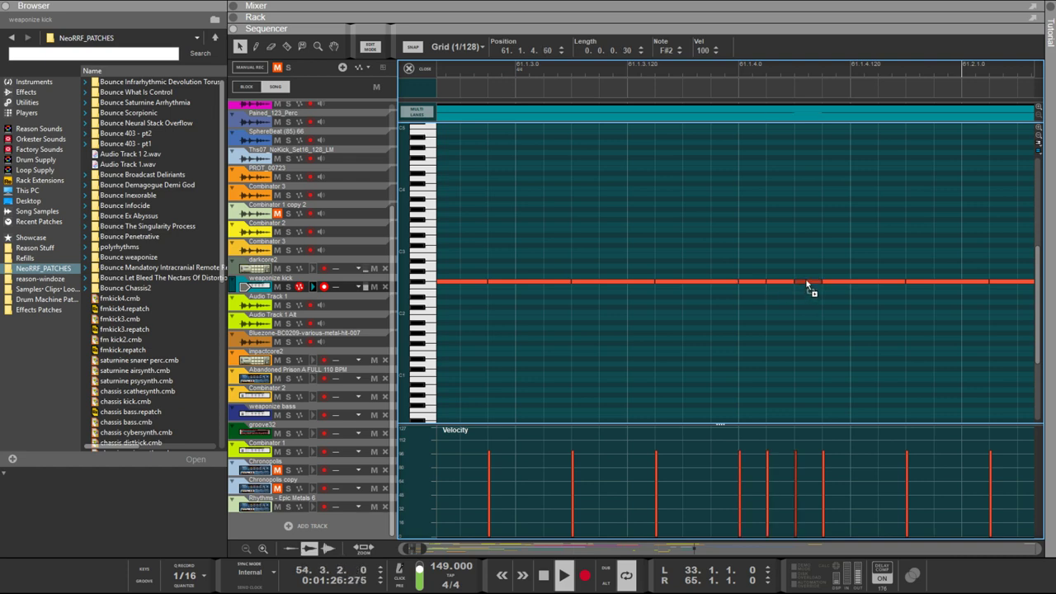
Delete all notes in the bar 61 clip that follow the three 30-tick notes
{"action": "scroll", "coordinate": [807, 286], "scroll_direction": "down", "scroll_amount": 3}
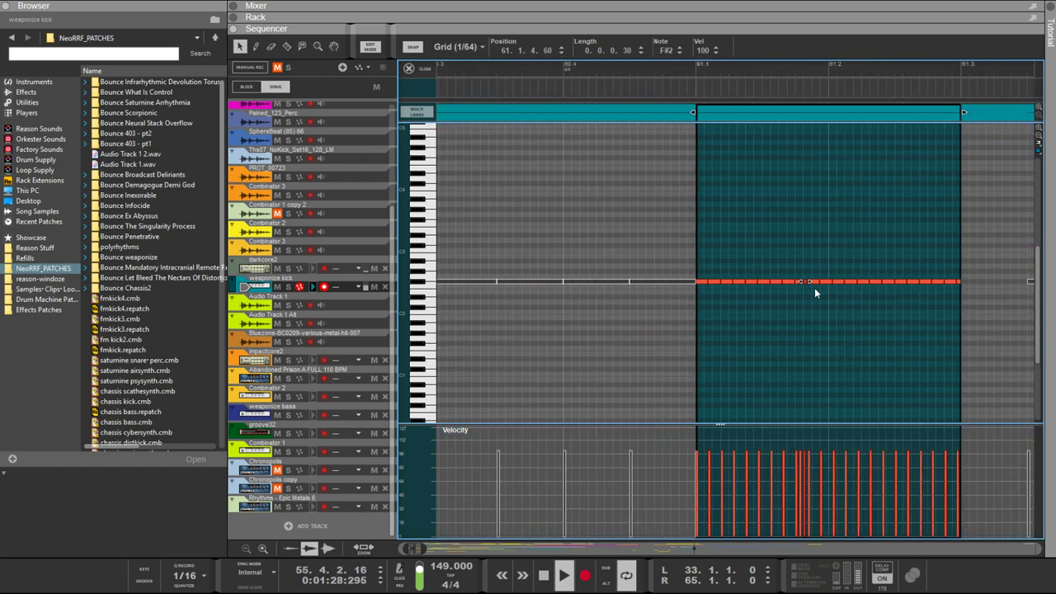
{"action": "left_click_drag", "start_coordinate": [815, 285], "coordinate": [959, 261]}
{"action": "key", "text": "Delete"}
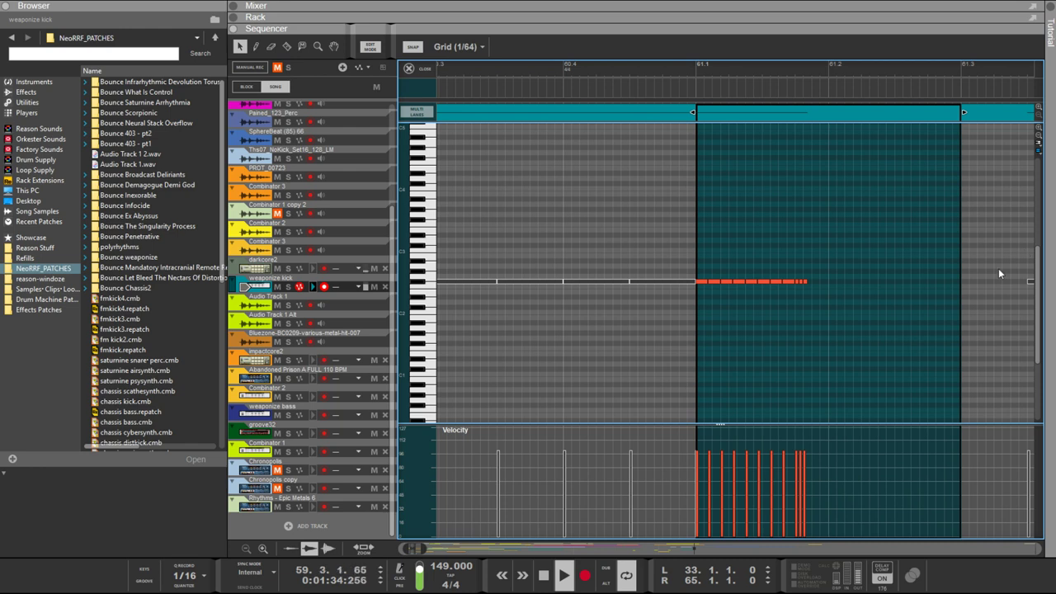
Duplicate all the clip's remaining F#2 notes back to back, starting the copy at 61.1.4.90
{"action": "left_click_drag", "start_coordinate": [843, 259], "coordinate": [813, 283]}
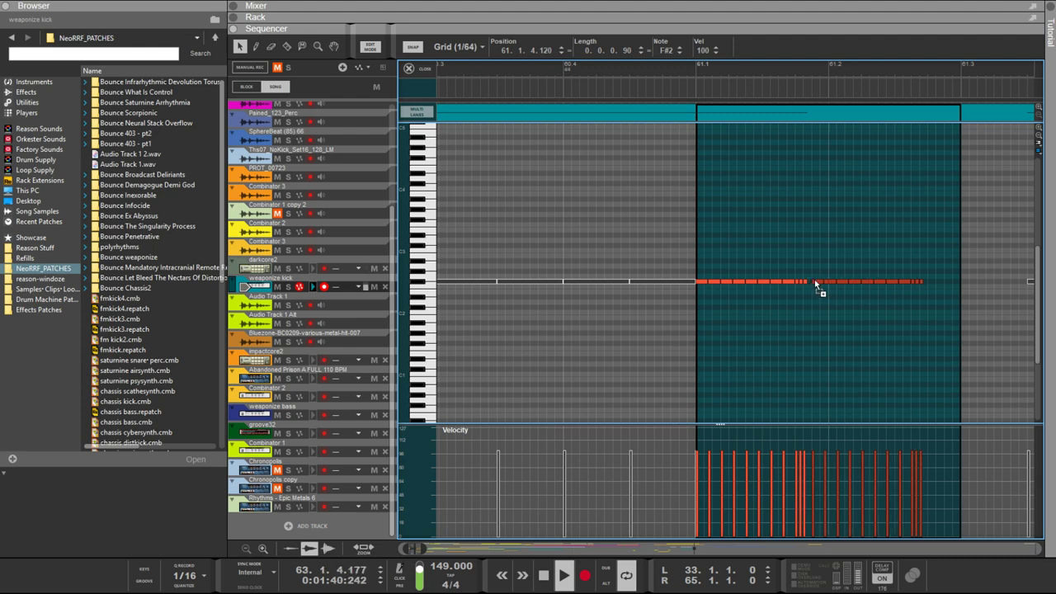
{"action": "left_click", "coordinate": [816, 284]}
{"action": "scroll", "coordinate": [818, 287], "scroll_direction": "up", "scroll_amount": 3}
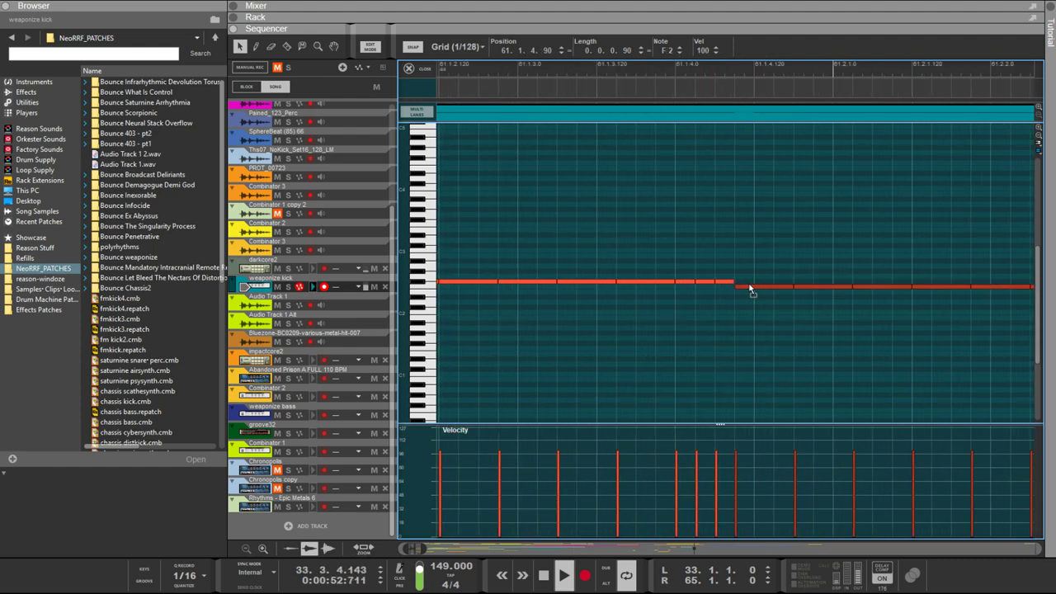
{"action": "scroll", "coordinate": [757, 287], "scroll_direction": "down", "scroll_amount": 3}
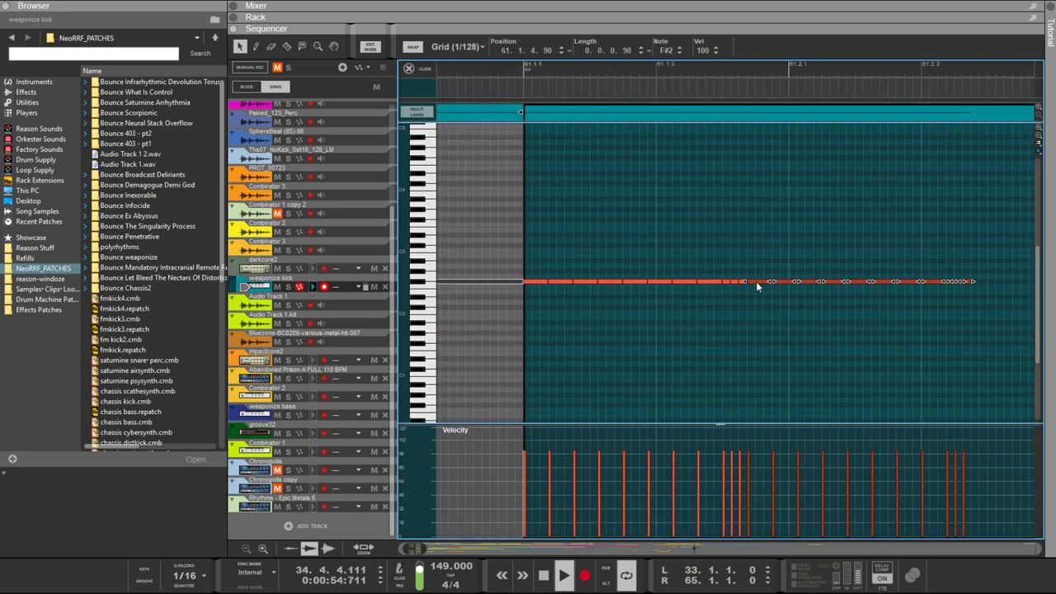
{"action": "scroll", "coordinate": [767, 284], "scroll_direction": "down", "scroll_amount": 2}
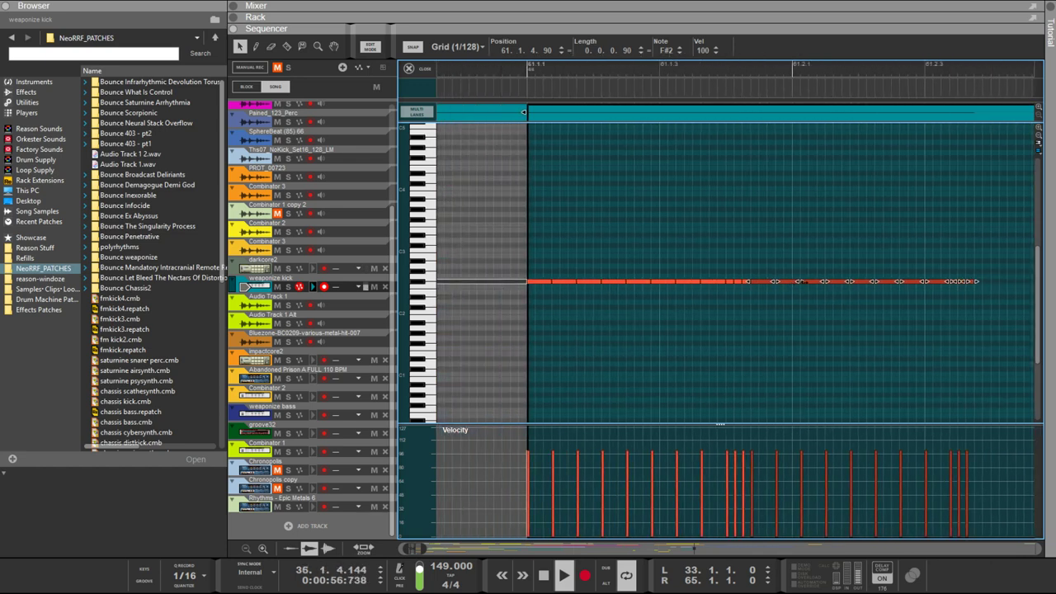
Copy the closing pattern of one 90-tick and three 30-tick notes to end at 61.3.1, with another copy before it on a lower pitch
{"action": "scroll", "coordinate": [862, 274], "scroll_direction": "right", "scroll_amount": 3}
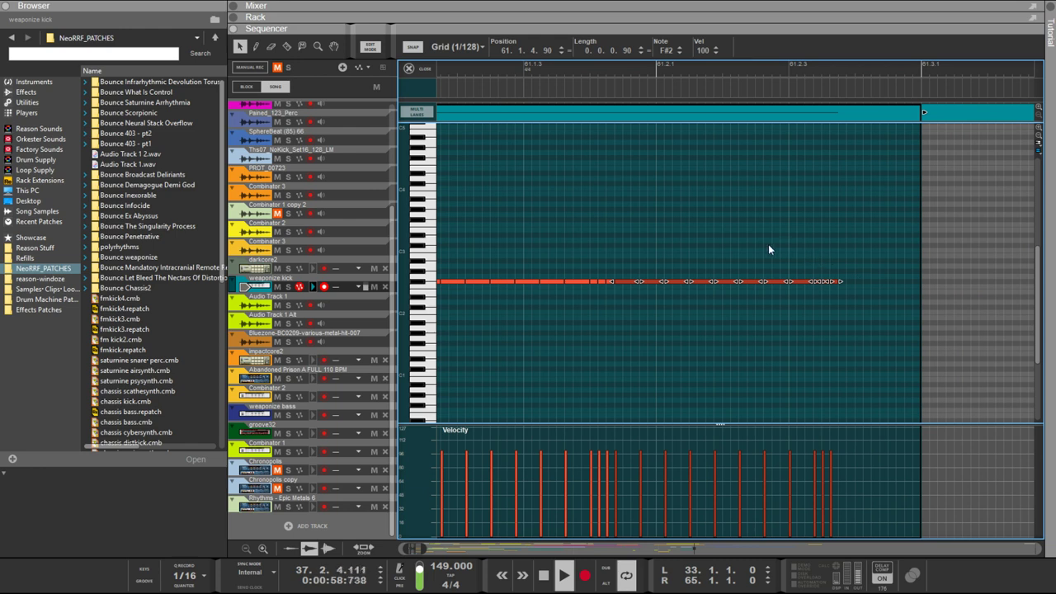
{"action": "left_click_drag", "start_coordinate": [857, 259], "coordinate": [877, 275]}
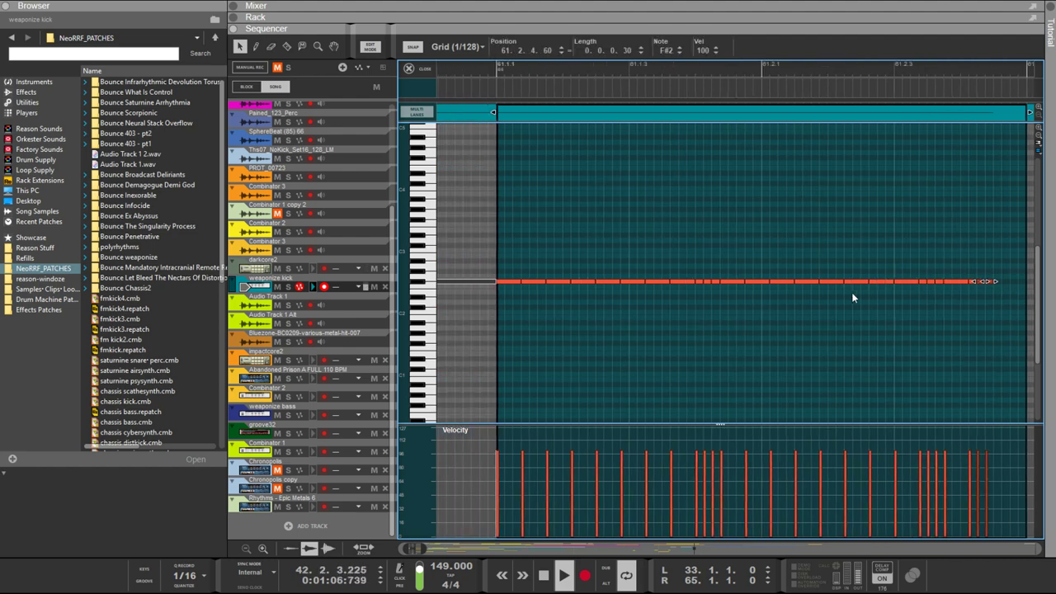
{"action": "left_click_drag", "start_coordinate": [879, 289], "coordinate": [803, 312]}
{"action": "left_click", "coordinate": [814, 282]}
{"action": "left_click", "coordinate": [843, 319]}
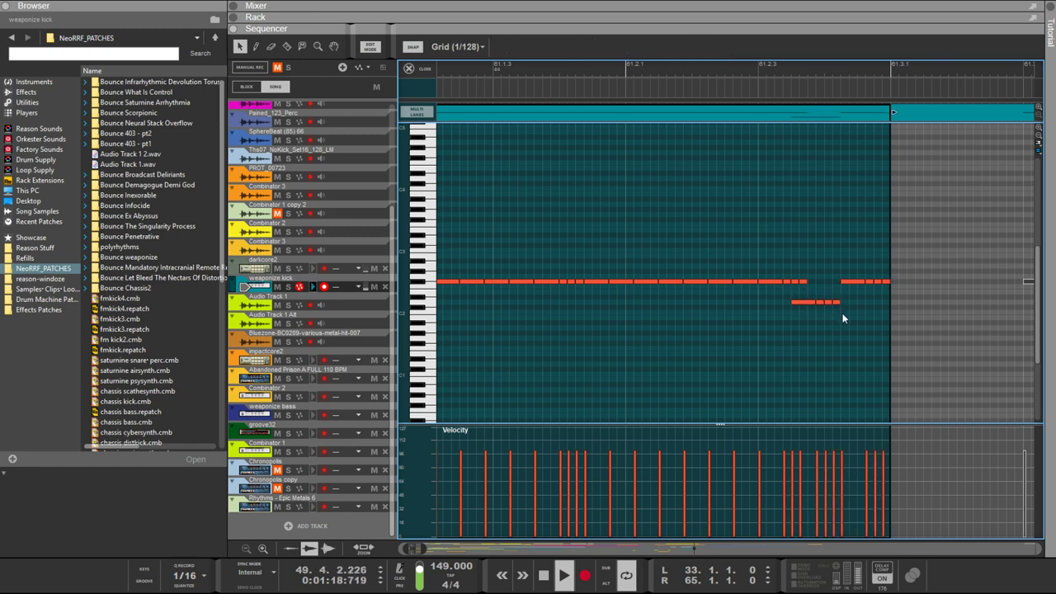
Delete one short note from the lower-pitched group and move the group up to F2, starting at 61.2.3.150
{"action": "left_click", "coordinate": [838, 303]}
{"action": "key", "text": "Delete"}
{"action": "left_click_drag", "start_coordinate": [847, 320], "coordinate": [806, 286]}
{"action": "left_click", "coordinate": [805, 285]}
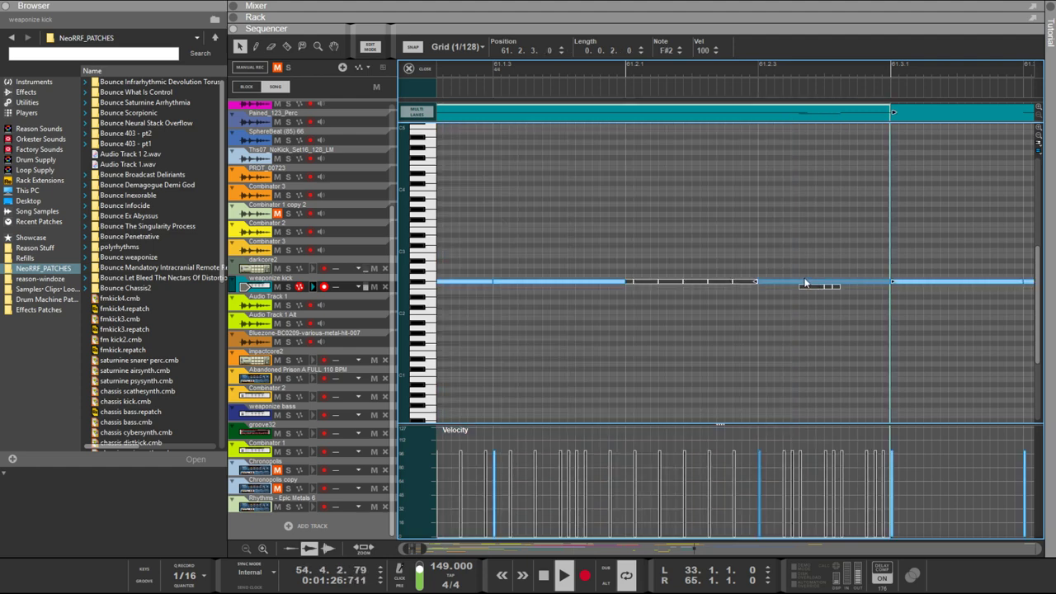
{"action": "double_click", "coordinate": [833, 317]}
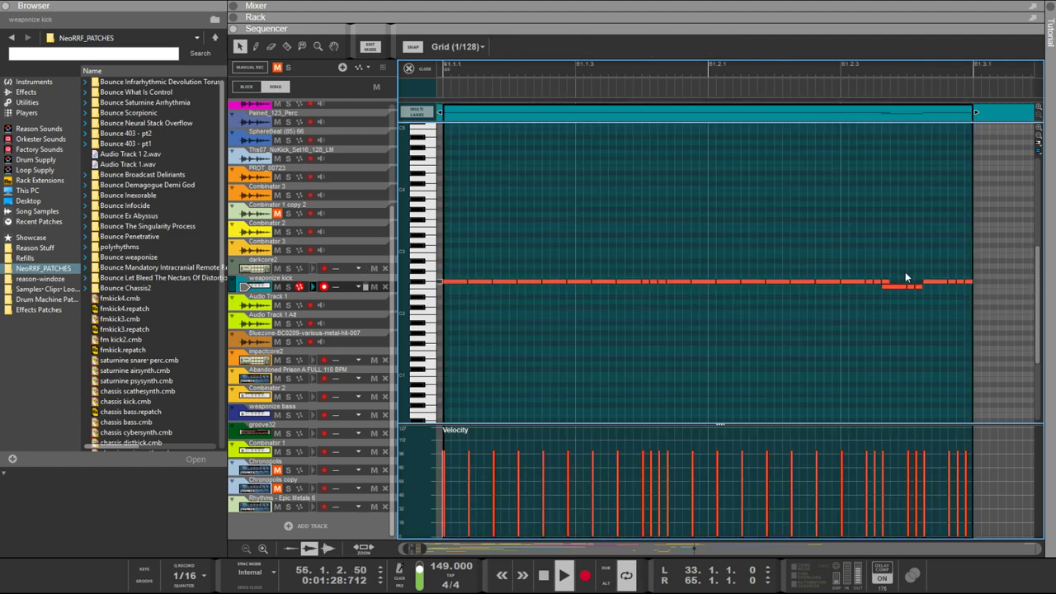
Remove the short F#2 notes at 61.2.3.120 and 61.2.3.150 and move the lower group onto F#2 at 61.2.3.150
{"action": "left_click", "coordinate": [881, 286]}
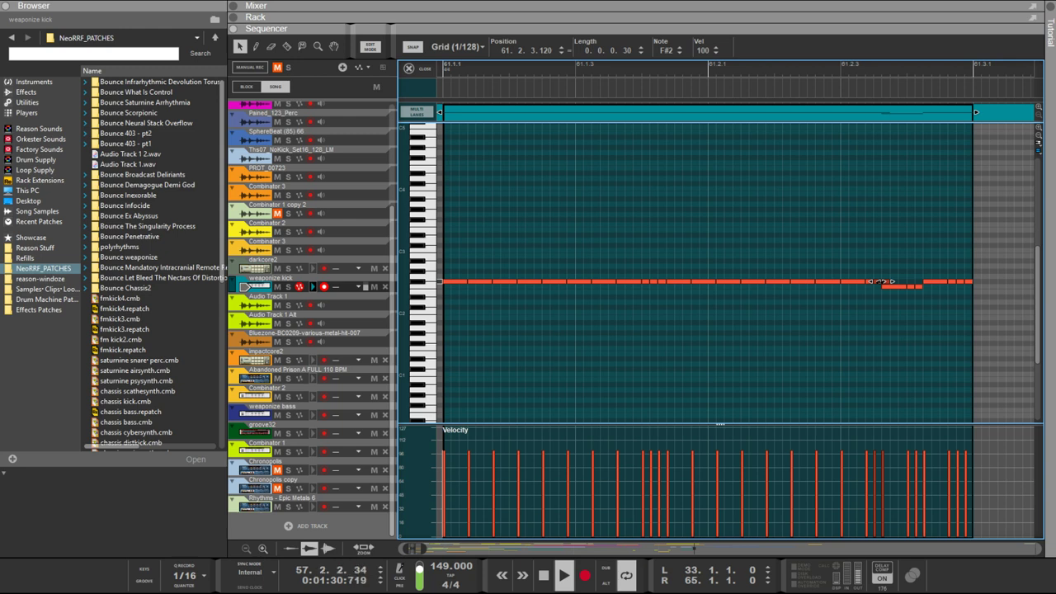
{"action": "left_click", "coordinate": [881, 281]}
{"action": "mouse_move", "coordinate": [897, 291]}
{"action": "left_mouse_down"}
{"action": "mouse_move", "coordinate": [902, 280]}
{"action": "mouse_move", "coordinate": [888, 280]}
{"action": "left_mouse_up"}
{"action": "left_click", "coordinate": [887, 297]}
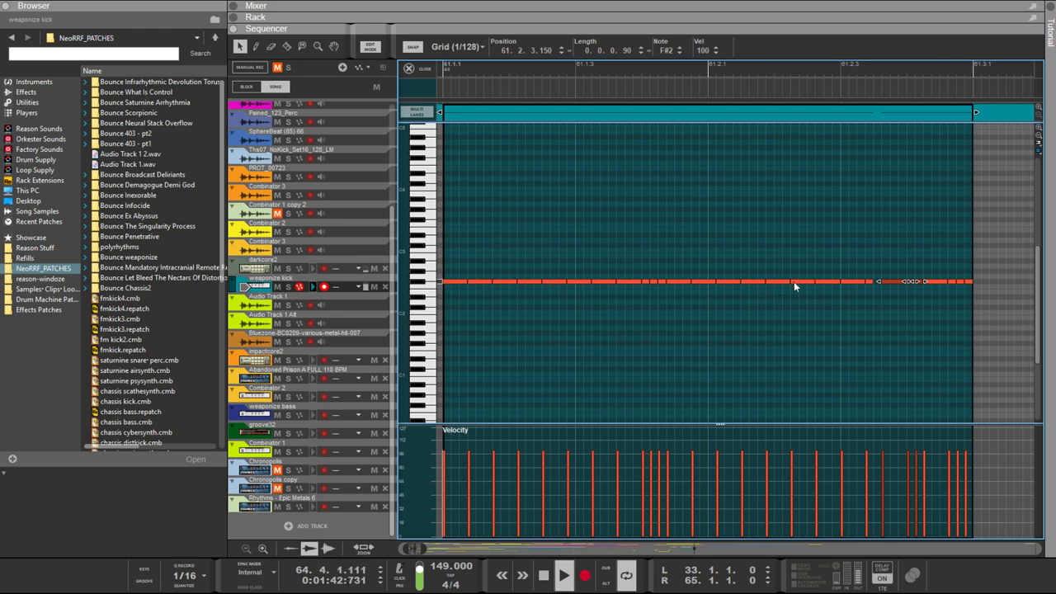
Shorten the F#2 note at 61.2.3.0 to 60 ticks
{"action": "left_click", "coordinate": [855, 293]}
{"action": "left_click", "coordinate": [864, 282]}
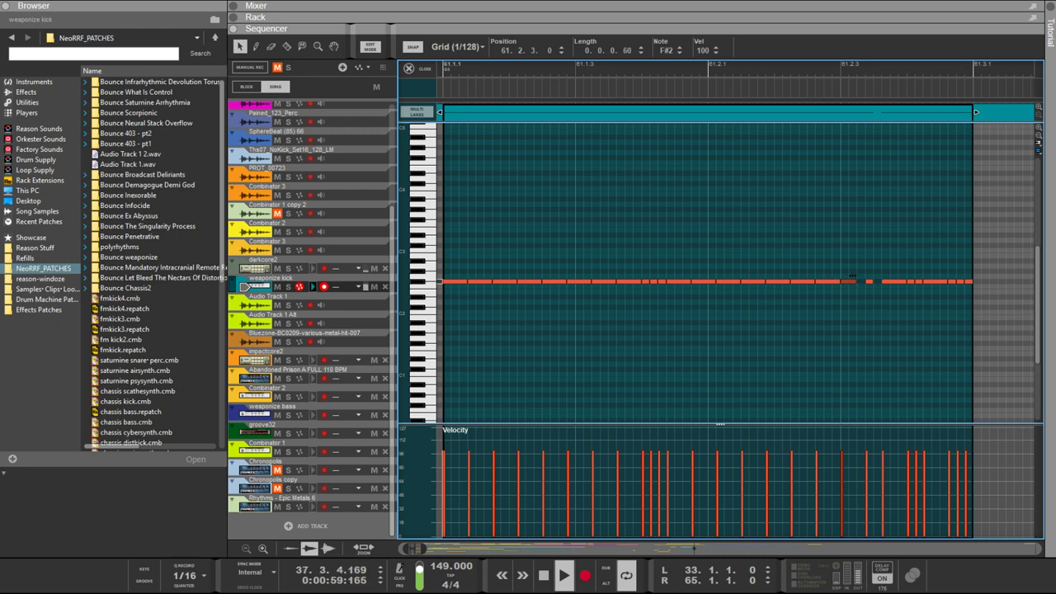
Fill the gap in the bar 61 kick clip with F#2 notes at 61.2.3.60 and 61.2.3.120, then return to the arrangement
{"action": "left_click_drag", "start_coordinate": [869, 285], "coordinate": [865, 284]}
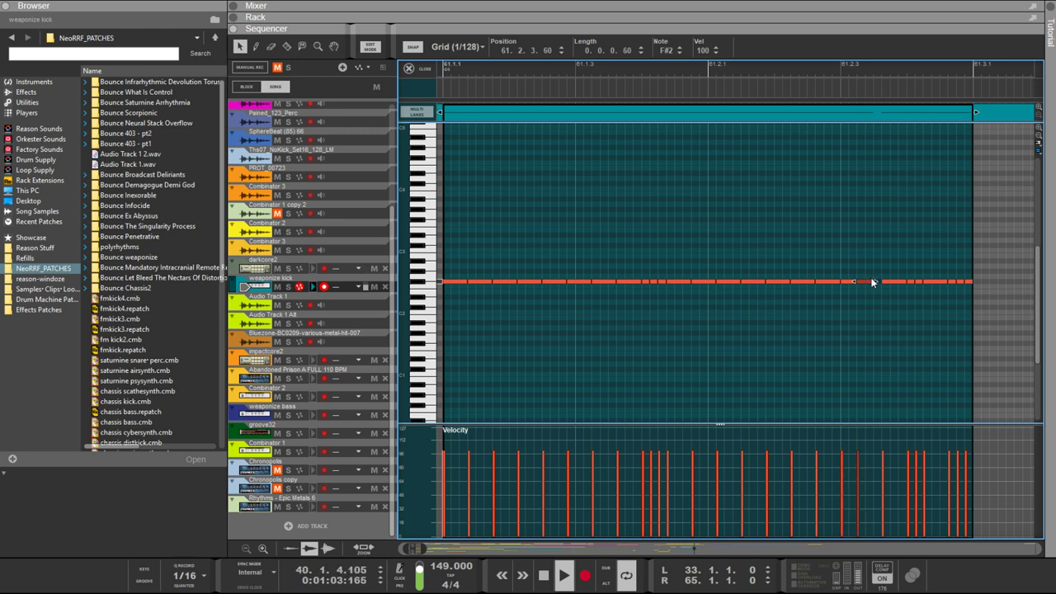
{"action": "left_click_drag", "start_coordinate": [876, 277], "coordinate": [876, 279]}
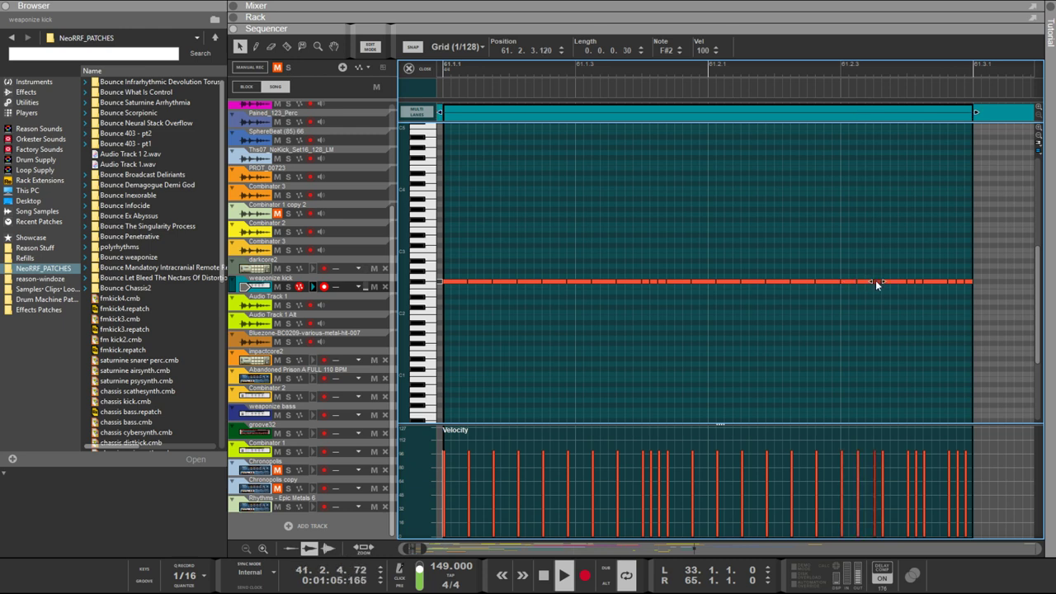
{"action": "scroll", "coordinate": [875, 279], "scroll_direction": "down", "scroll_amount": 2}
{"action": "scroll", "coordinate": [875, 281], "scroll_direction": "down", "scroll_amount": 6}
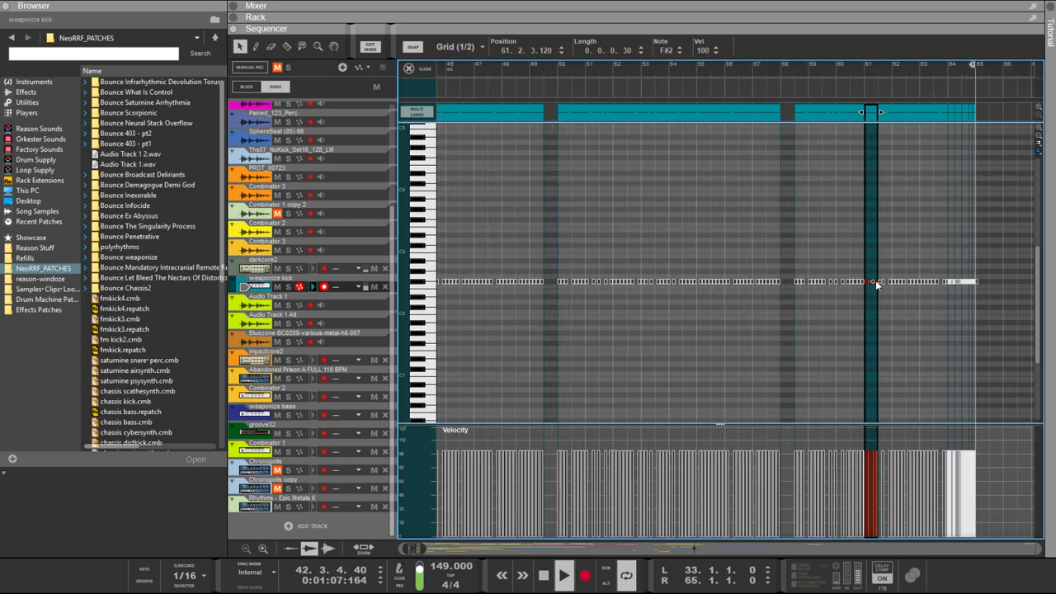
{"action": "scroll", "coordinate": [875, 280], "scroll_direction": "down", "scroll_amount": 2}
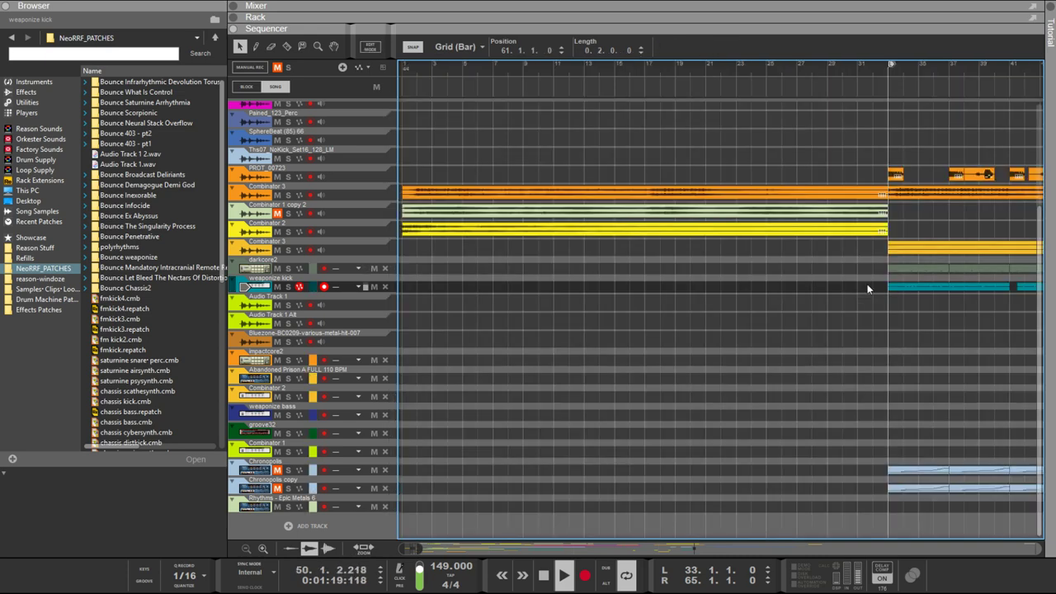
{"action": "key", "text": "Tab"}
Try to scale the weaponize kick clips to half length and duplicate them from bar 49 up to bar 65
{"action": "scroll", "coordinate": [873, 284], "scroll_direction": "down", "scroll_amount": 3}
{"action": "left_click_drag", "start_coordinate": [932, 283], "coordinate": [649, 295]}
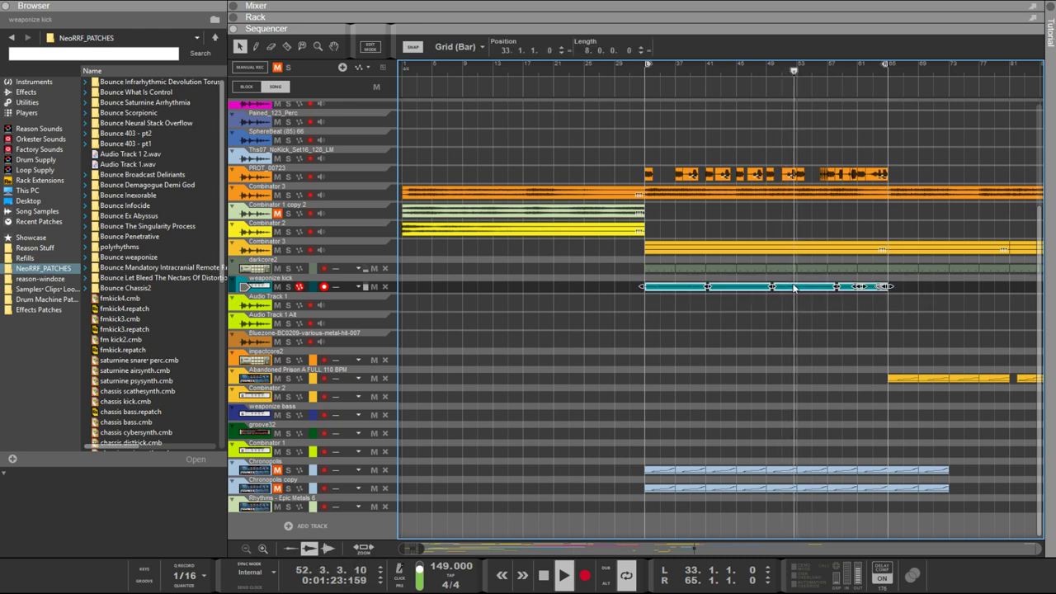
{"action": "left_click_drag", "start_coordinate": [923, 284], "coordinate": [839, 303]}
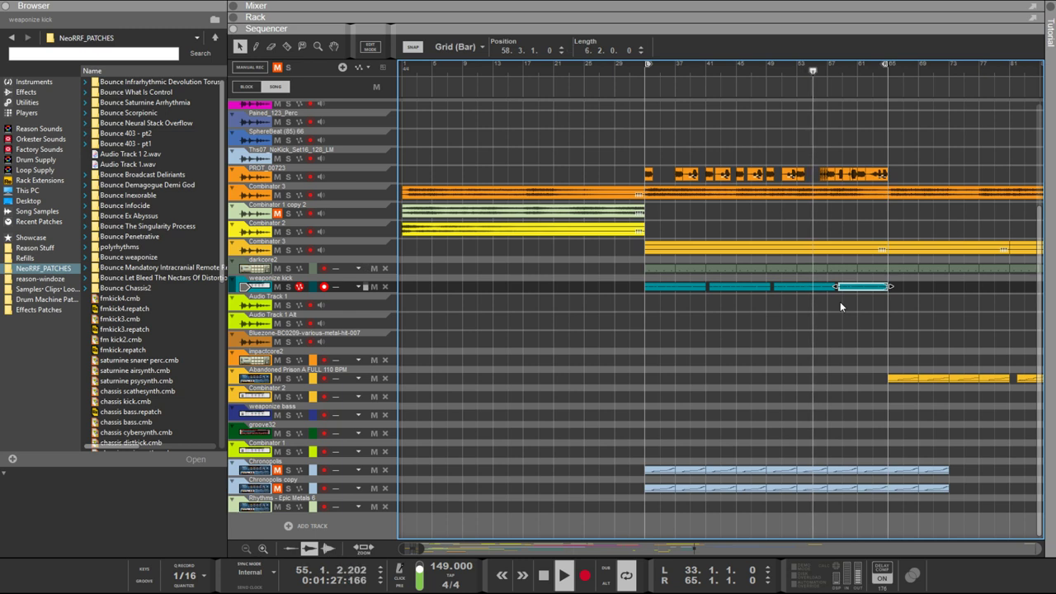
{"action": "left_click_drag", "start_coordinate": [899, 283], "coordinate": [642, 289]}
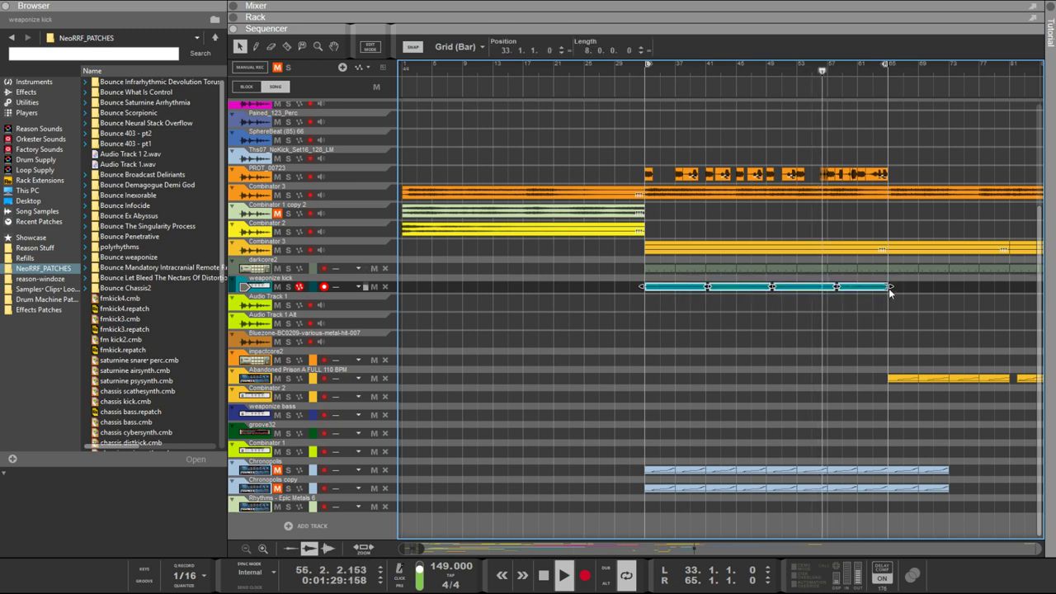
{"action": "mouse_move", "coordinate": [893, 290]}
{"action": "left_mouse_down"}
{"action": "mouse_move", "coordinate": [766, 303]}
{"action": "mouse_move", "coordinate": [875, 294]}
{"action": "left_mouse_up"}
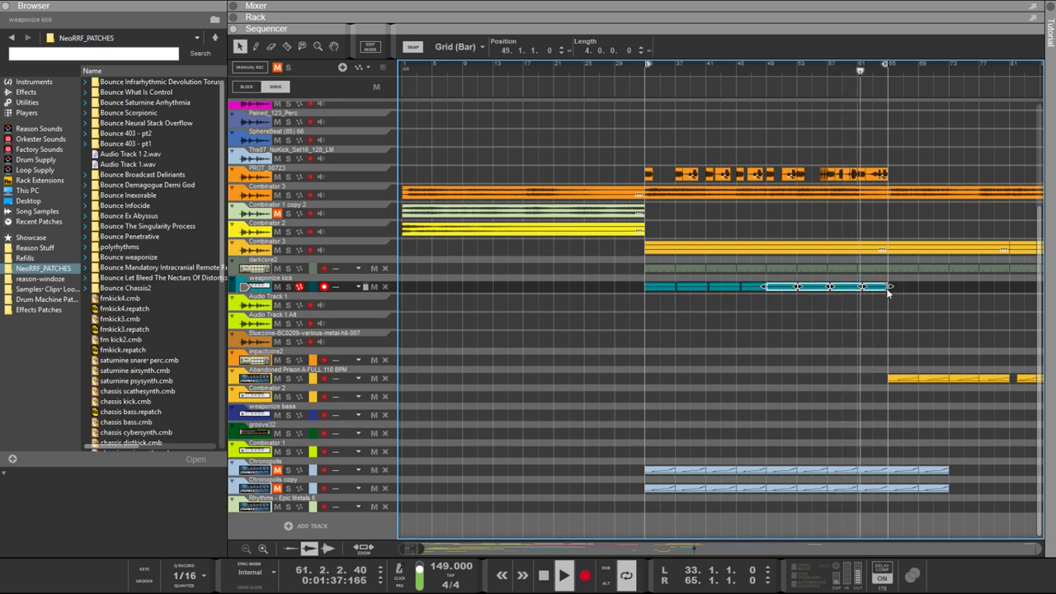
{"action": "key", "text": "ctrl+a"}
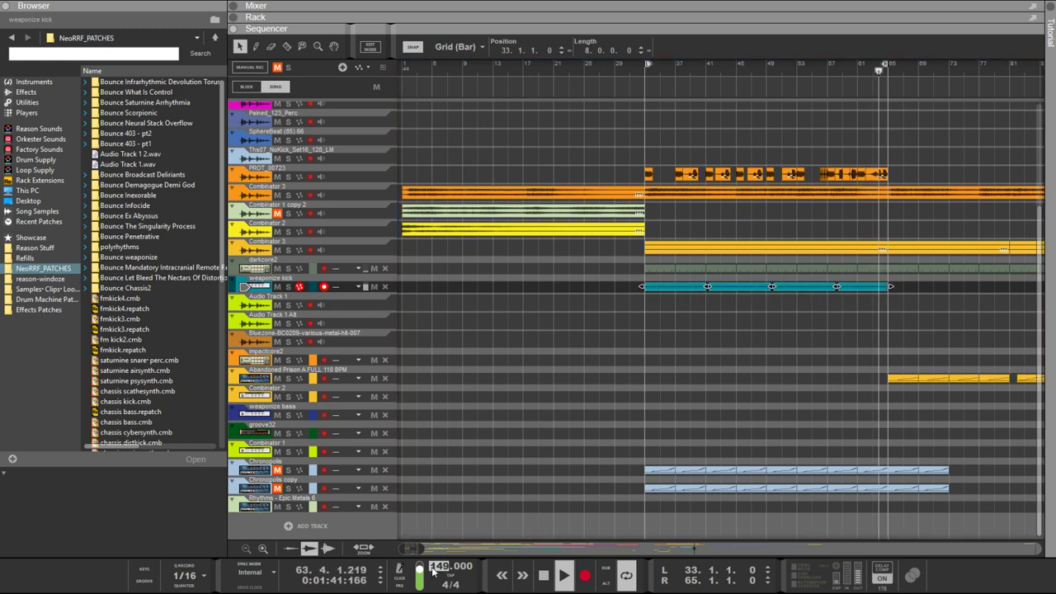
Set the song tempo to 133 BPM and move the Abandoned Prison clips so they start at bar 98
{"action": "left_click_drag", "start_coordinate": [437, 567], "coordinate": [443, 574]}
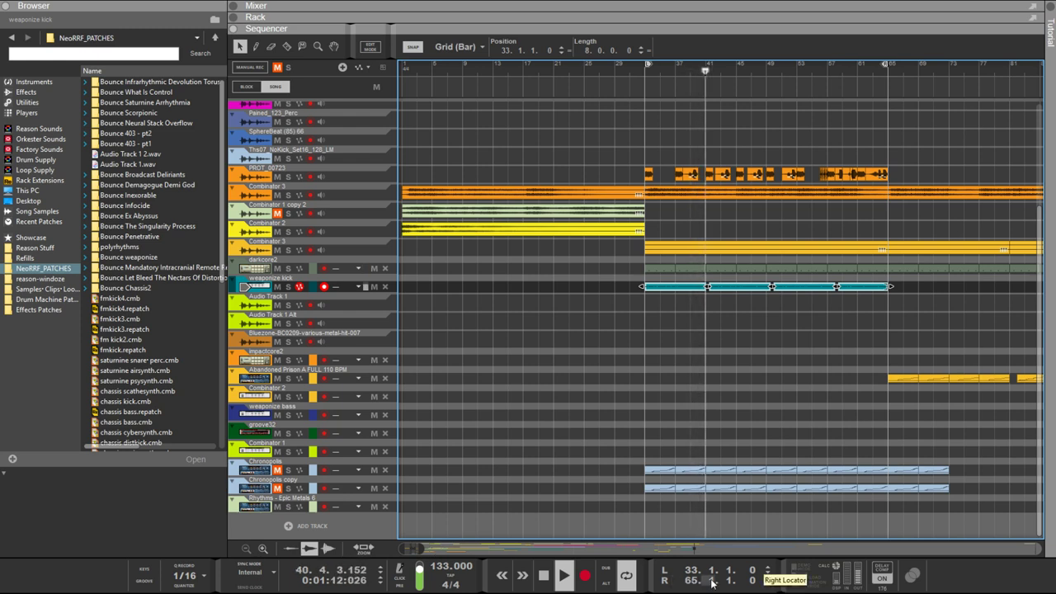
{"action": "scroll", "coordinate": [803, 447], "scroll_direction": "right", "scroll_amount": 4}
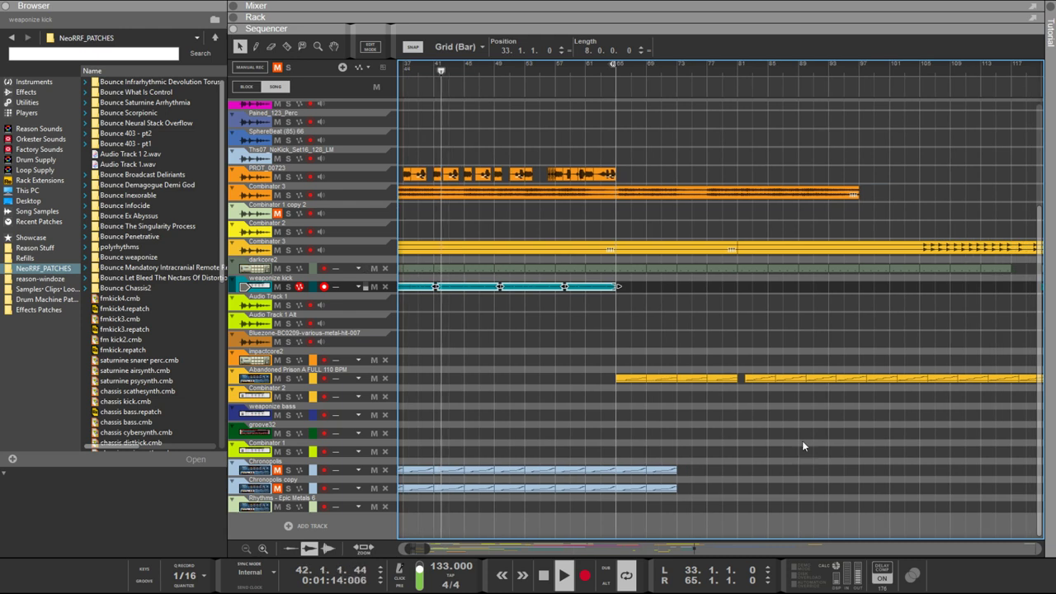
{"action": "left_click_drag", "start_coordinate": [591, 356], "coordinate": [686, 365]}
{"action": "left_click_drag", "start_coordinate": [957, 384], "coordinate": [816, 382]}
{"action": "left_click_drag", "start_coordinate": [625, 383], "coordinate": [864, 376]}
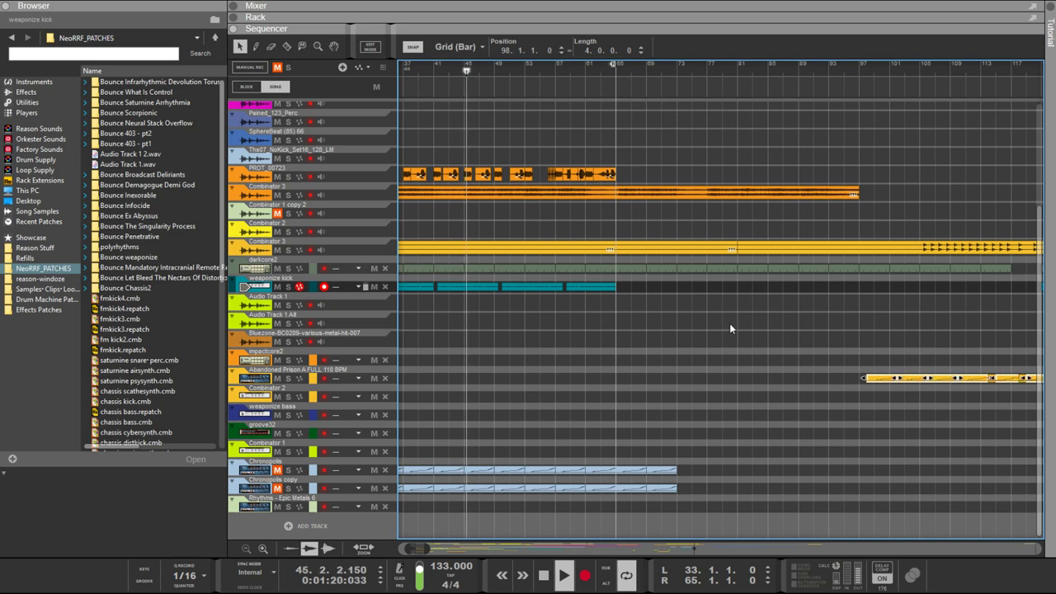
Stretch the four weaponize kick clips from bar 33 to double length so they end at bar 97
{"action": "scroll", "coordinate": [728, 323], "scroll_direction": "down", "scroll_amount": 2}
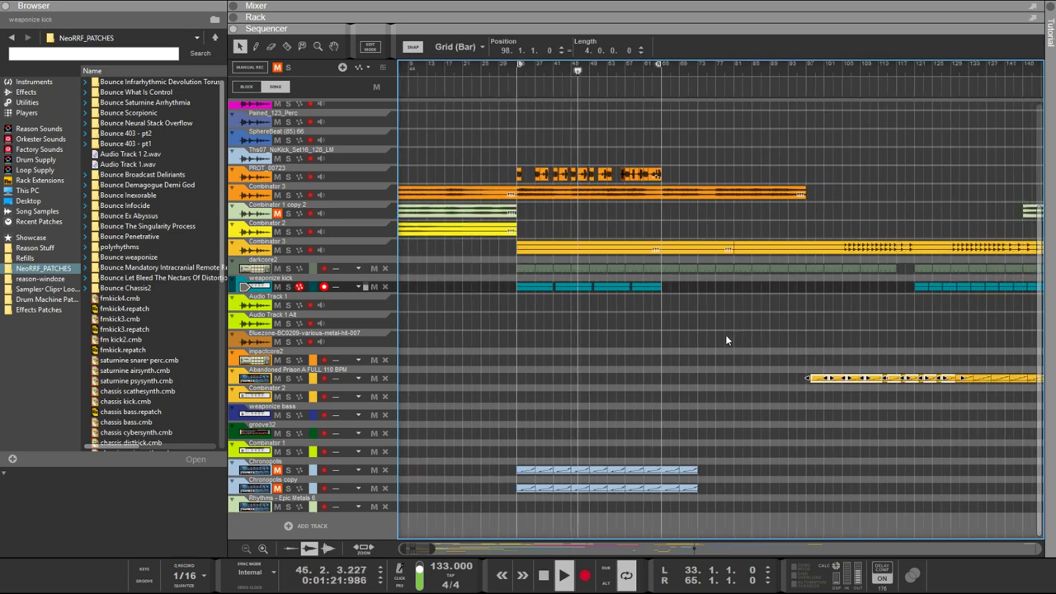
{"action": "scroll", "coordinate": [699, 387], "scroll_direction": "up", "scroll_amount": 2}
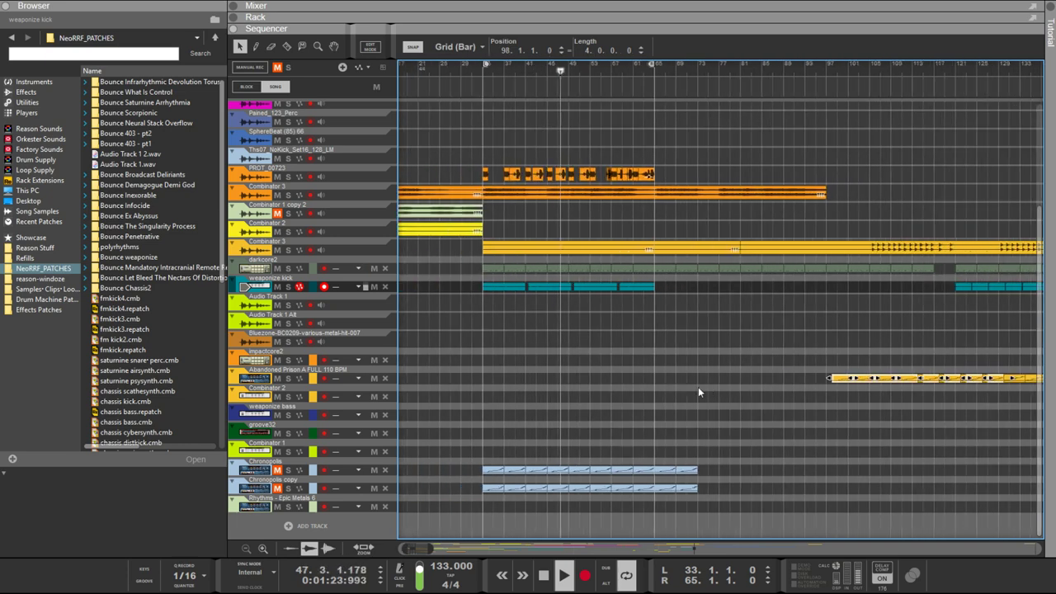
{"action": "left_click_drag", "start_coordinate": [713, 310], "coordinate": [487, 284]}
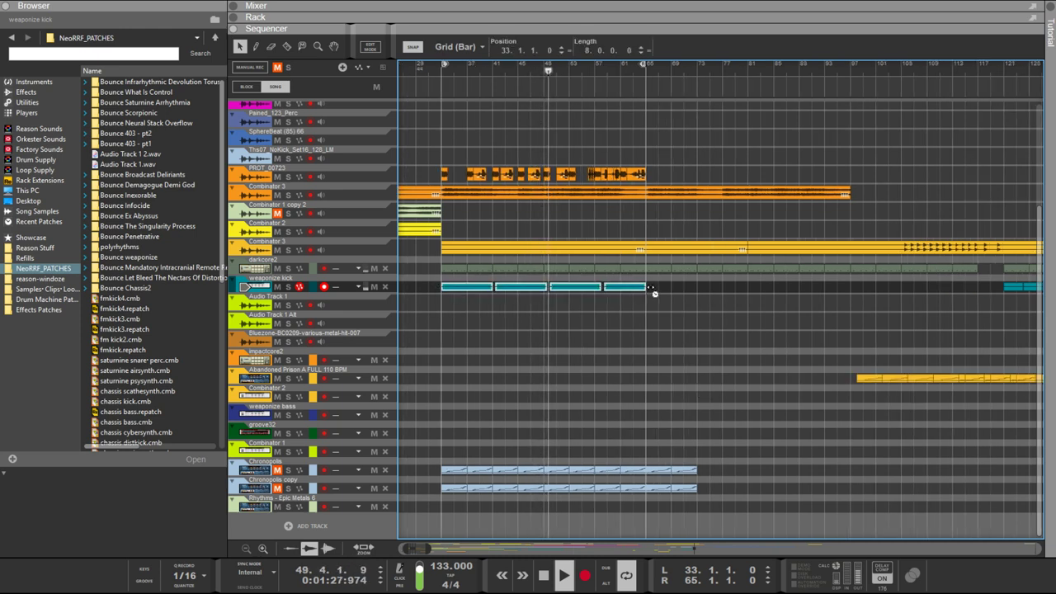
{"action": "left_click_drag", "start_coordinate": [651, 287], "coordinate": [850, 287]}
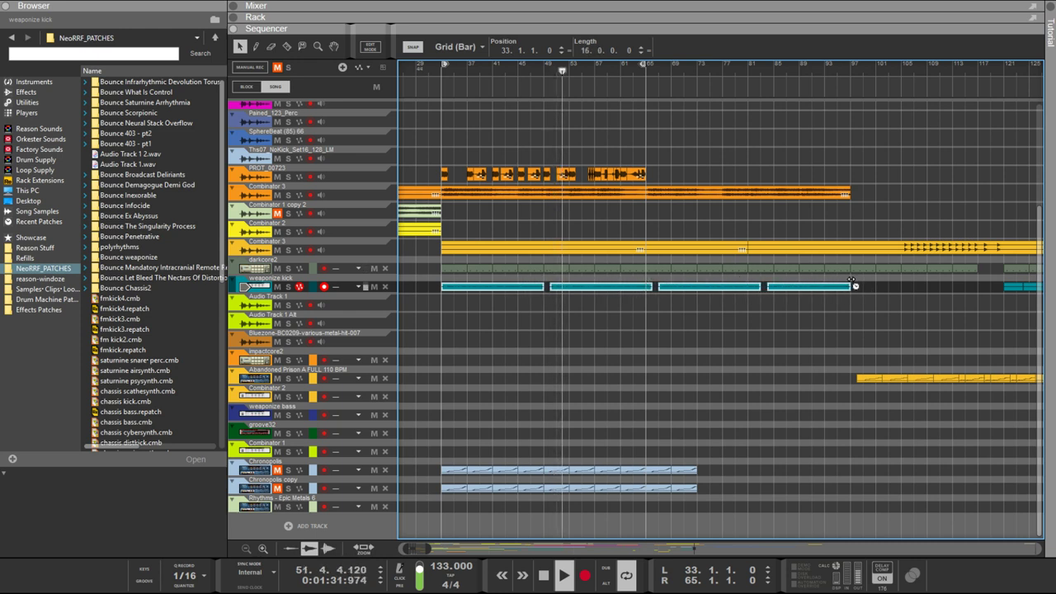
Duplicate the clips on both Chronopolis tracks so the copies start at bar 73, and set the right locator to bar 97
{"action": "left_click_drag", "start_coordinate": [787, 411], "coordinate": [717, 492]}
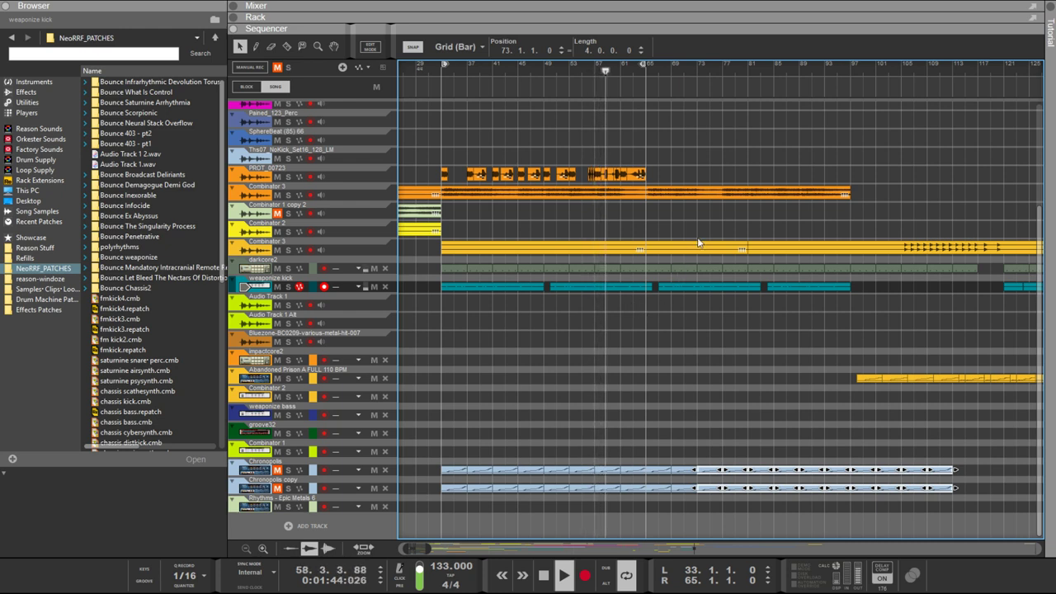
{"action": "left_click", "coordinate": [850, 66], "text": "alt"}
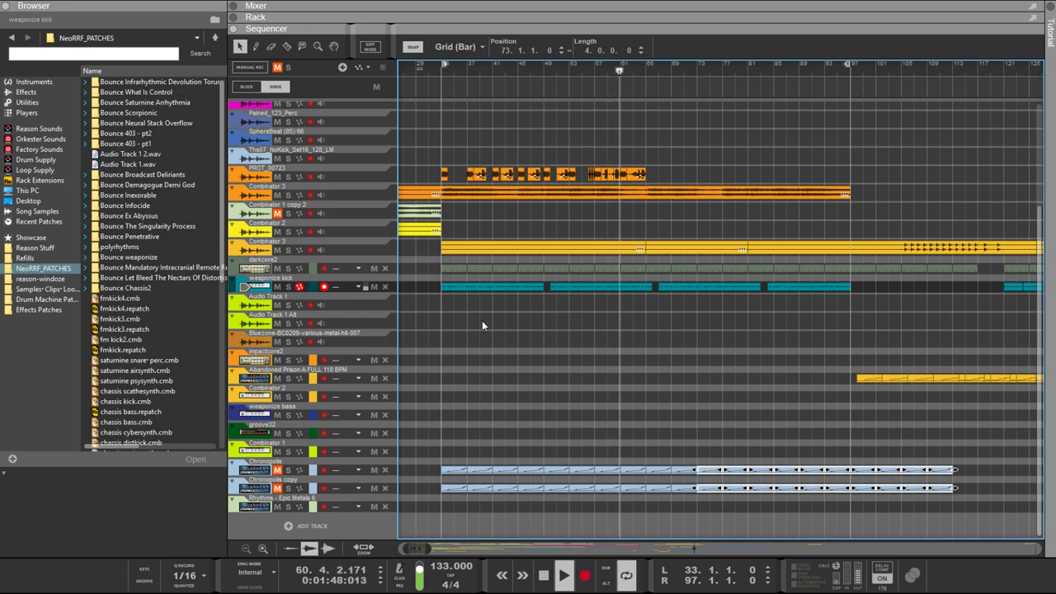
{"action": "scroll", "coordinate": [468, 304], "scroll_direction": "up", "scroll_amount": 3}
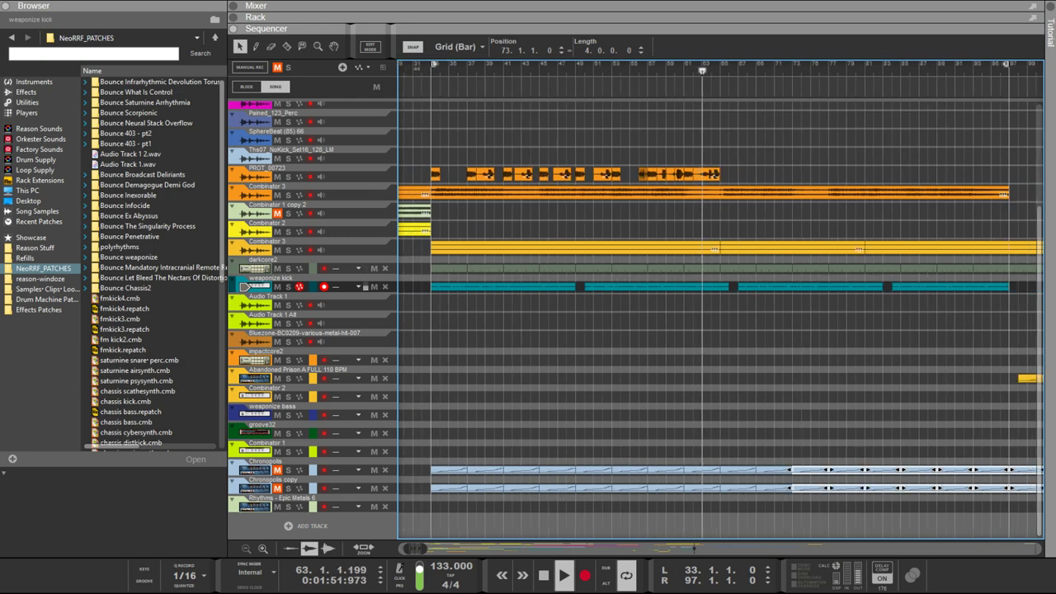
Show the rack and set the Euclid 2 rhythm generator to 32 steps with 0% density
{"action": "key", "text": "F6"}
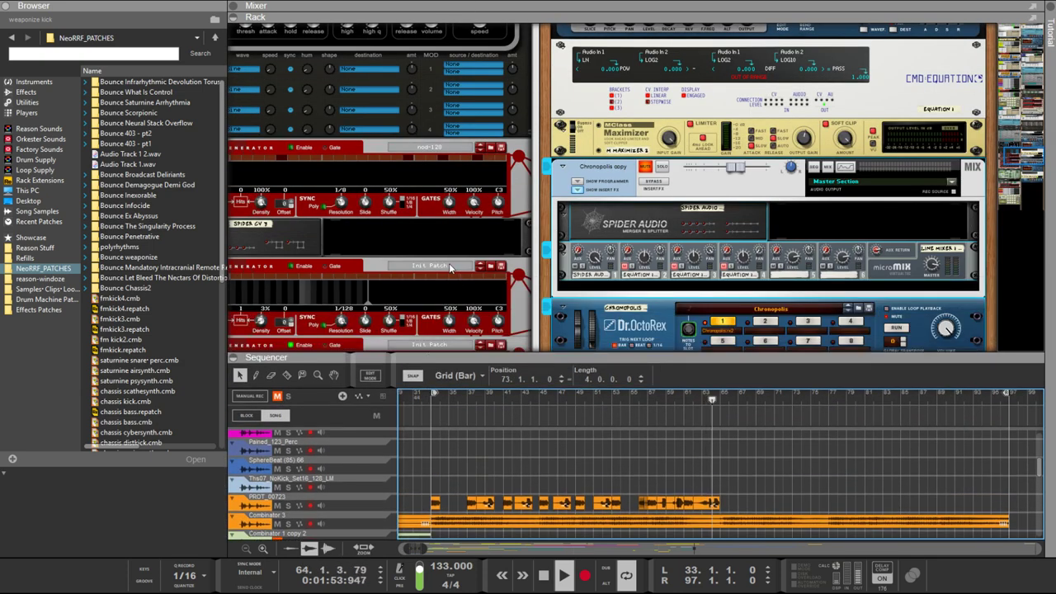
{"action": "scroll", "coordinate": [449, 264], "scroll_direction": "left", "scroll_amount": 3}
{"action": "scroll", "coordinate": [450, 266], "scroll_direction": "down", "scroll_amount": 3}
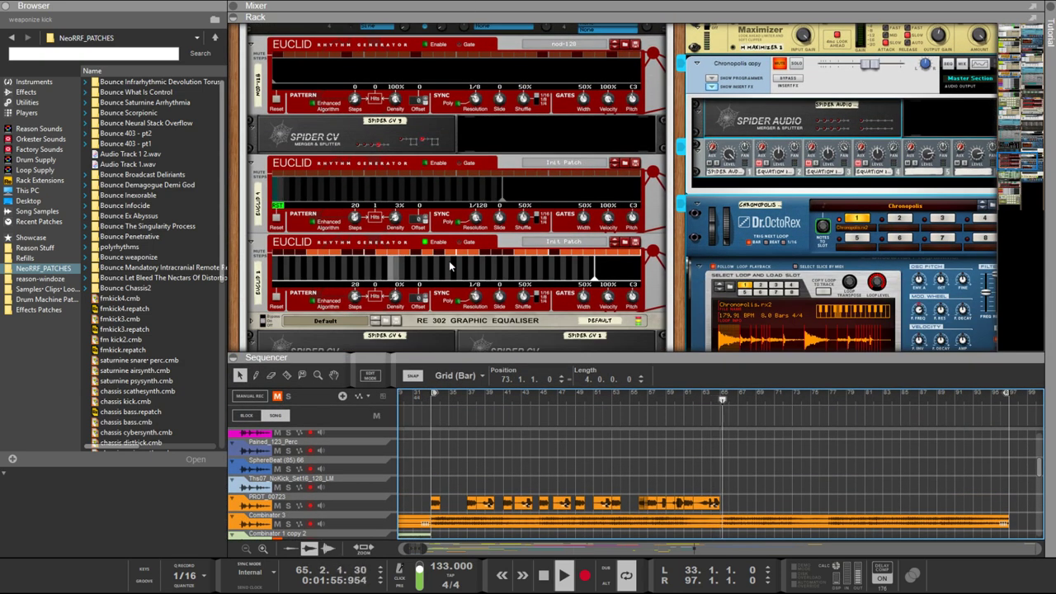
{"action": "scroll", "coordinate": [430, 267], "scroll_direction": "down", "scroll_amount": 1}
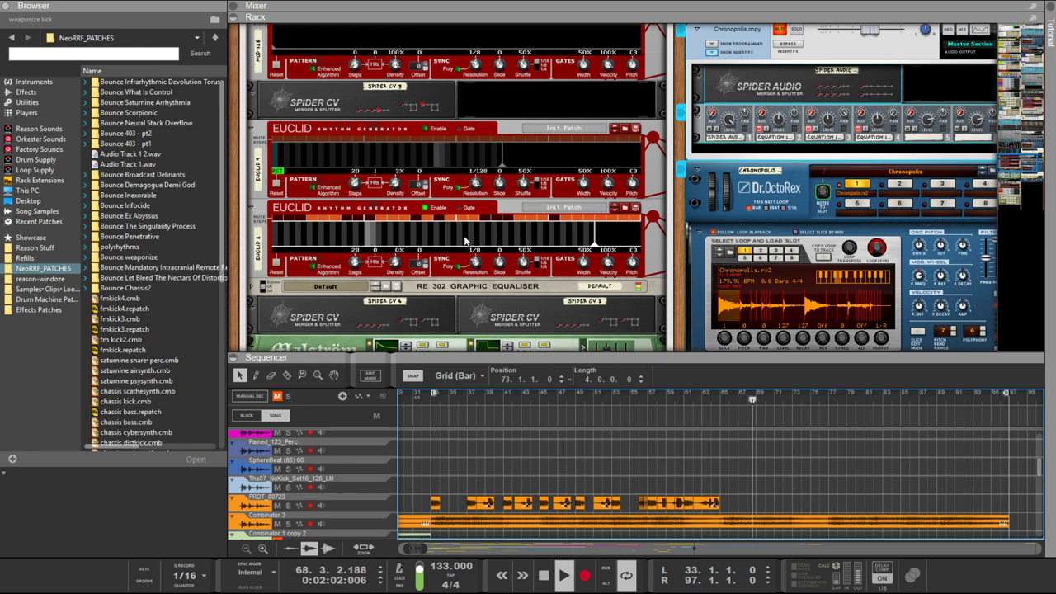
{"action": "left_click_drag", "start_coordinate": [485, 266], "coordinate": [468, 174]}
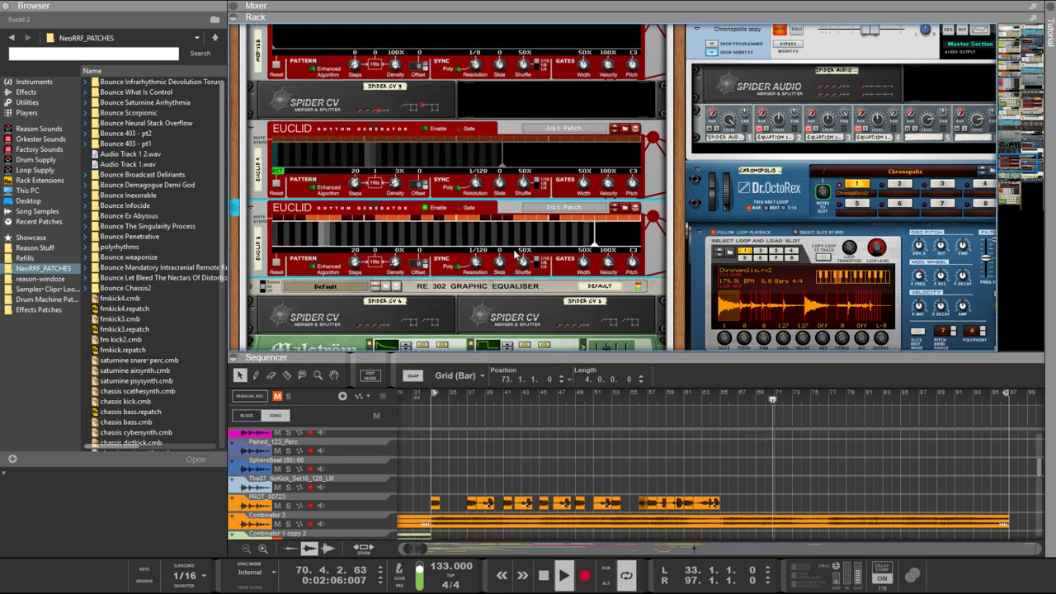
{"action": "left_click_drag", "start_coordinate": [359, 264], "coordinate": [391, 276]}
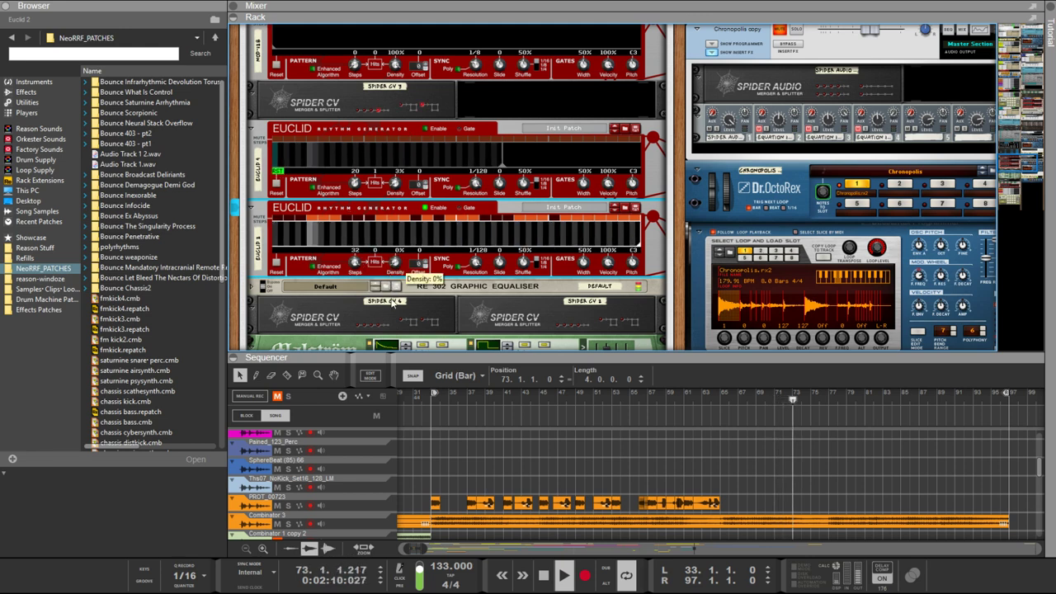
Check the Punch-BD's rear cabling and set its first modulation source to Mod 1 Amp Env
{"action": "key", "text": "Tab"}
{"action": "scroll", "coordinate": [456, 246], "scroll_direction": "up", "scroll_amount": 3}
{"action": "scroll", "coordinate": [454, 248], "scroll_direction": "up", "scroll_amount": 2}
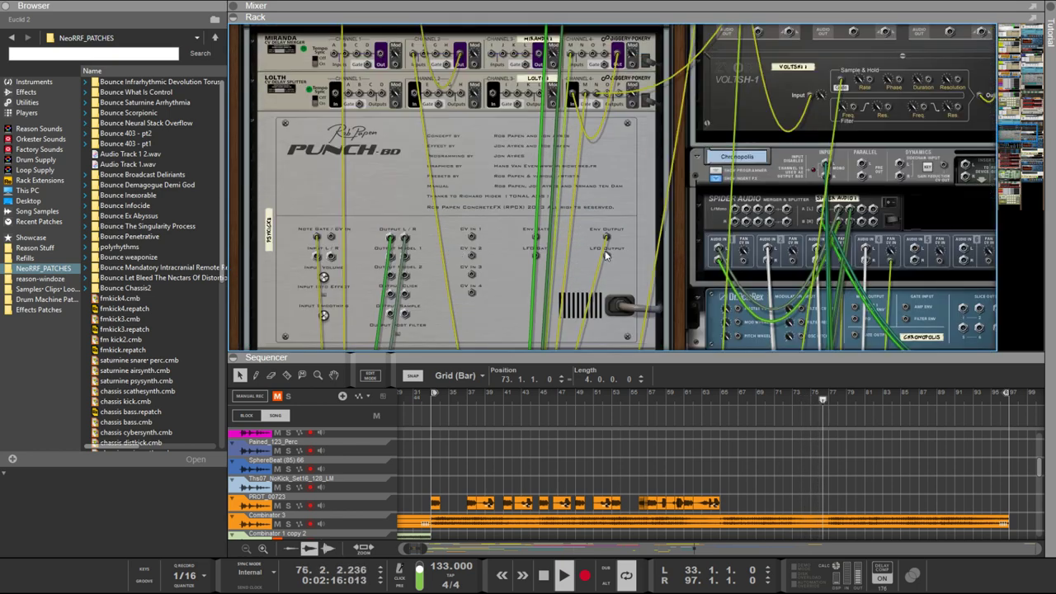
{"action": "scroll", "coordinate": [536, 240], "scroll_direction": "down", "scroll_amount": 2}
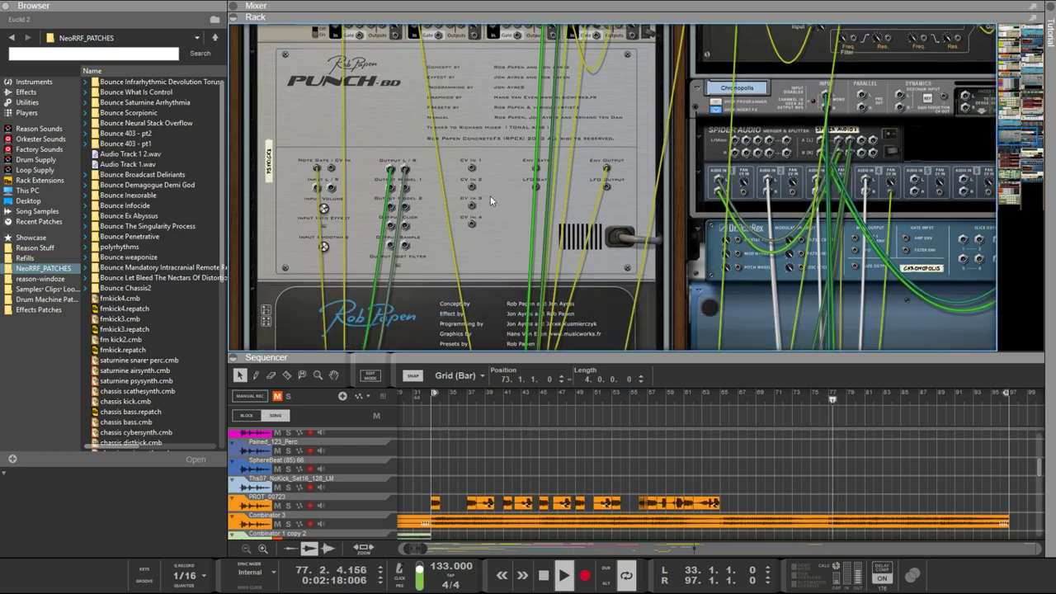
{"action": "scroll", "coordinate": [355, 188], "scroll_direction": "down", "scroll_amount": 10}
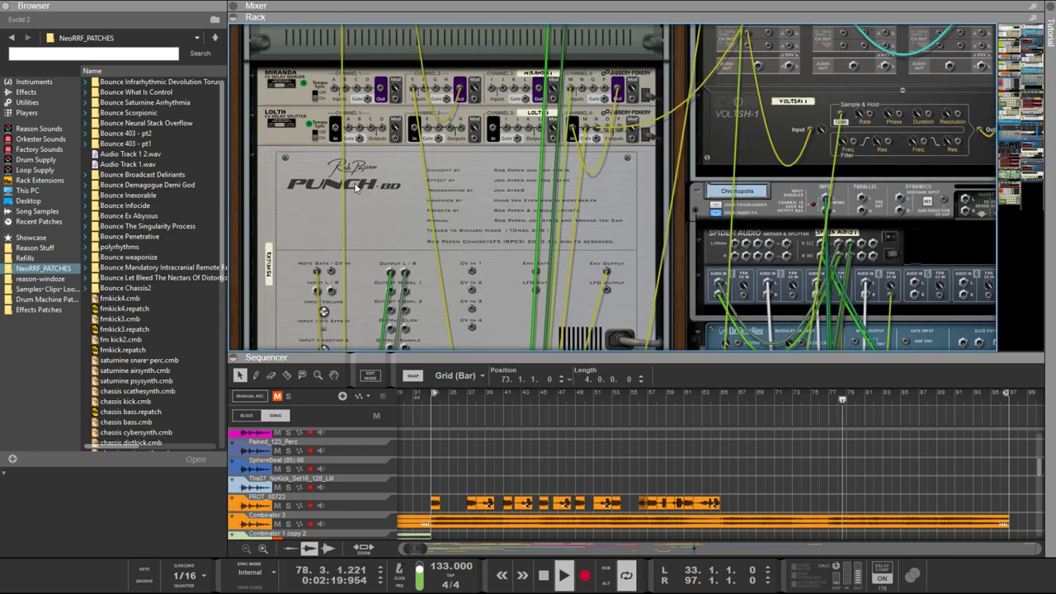
{"action": "scroll", "coordinate": [358, 191], "scroll_direction": "up", "scroll_amount": 8}
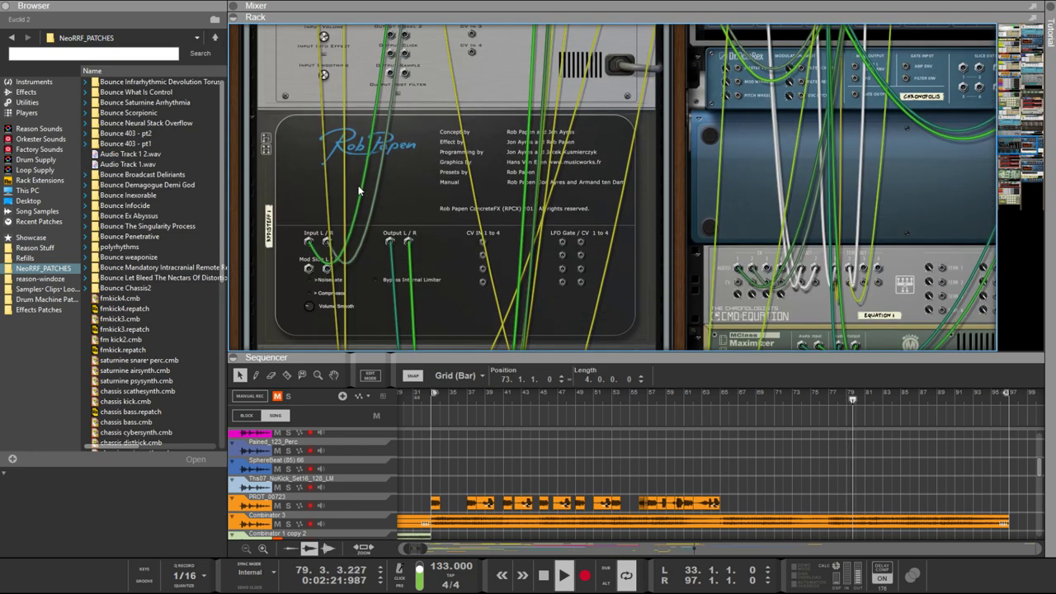
{"action": "key", "text": "Tab"}
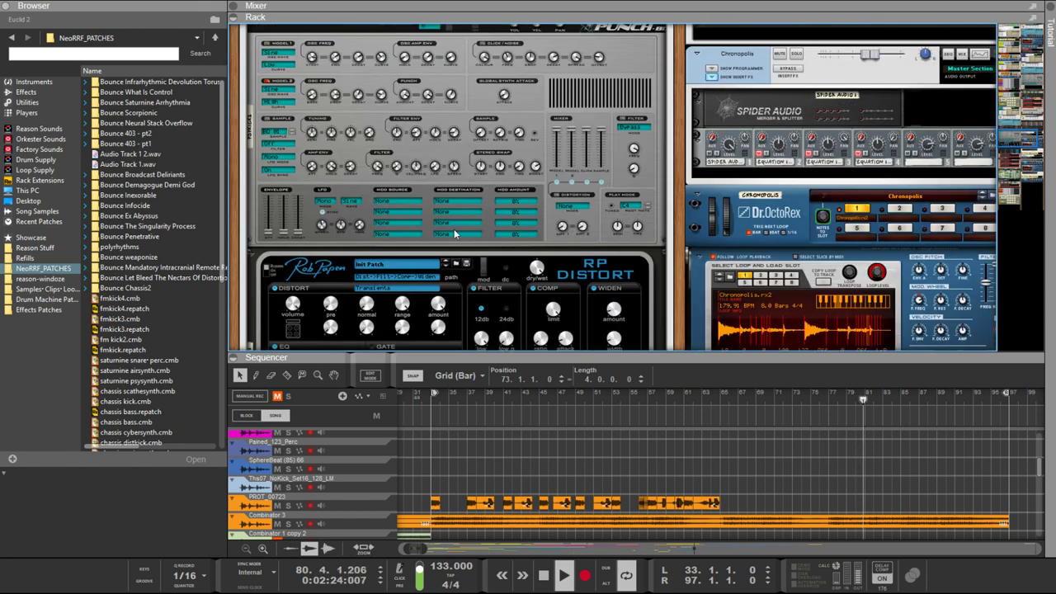
{"action": "left_click", "coordinate": [400, 237]}
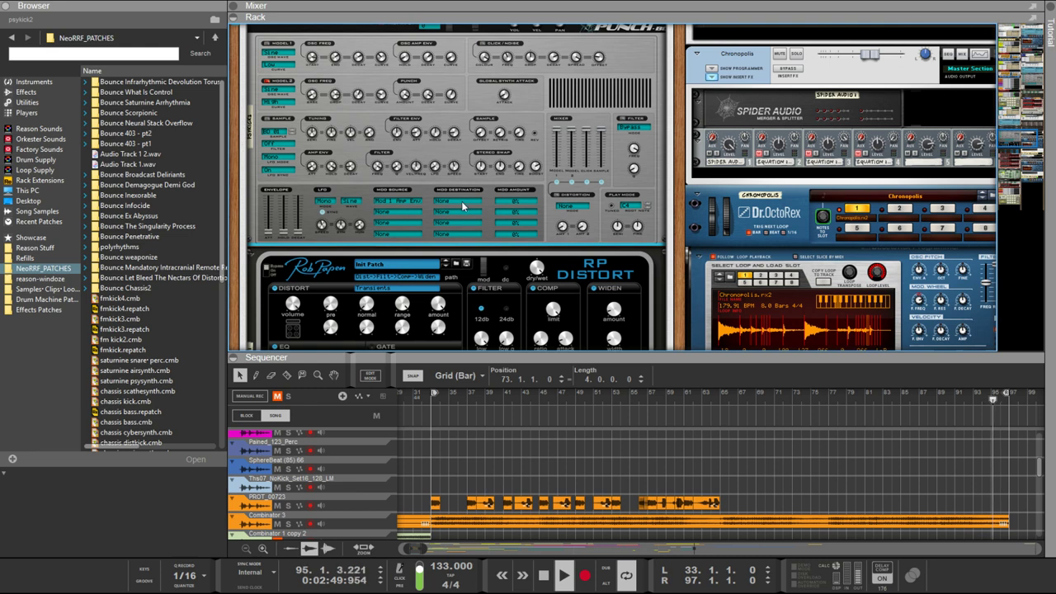
{"action": "left_click", "coordinate": [503, 46]}
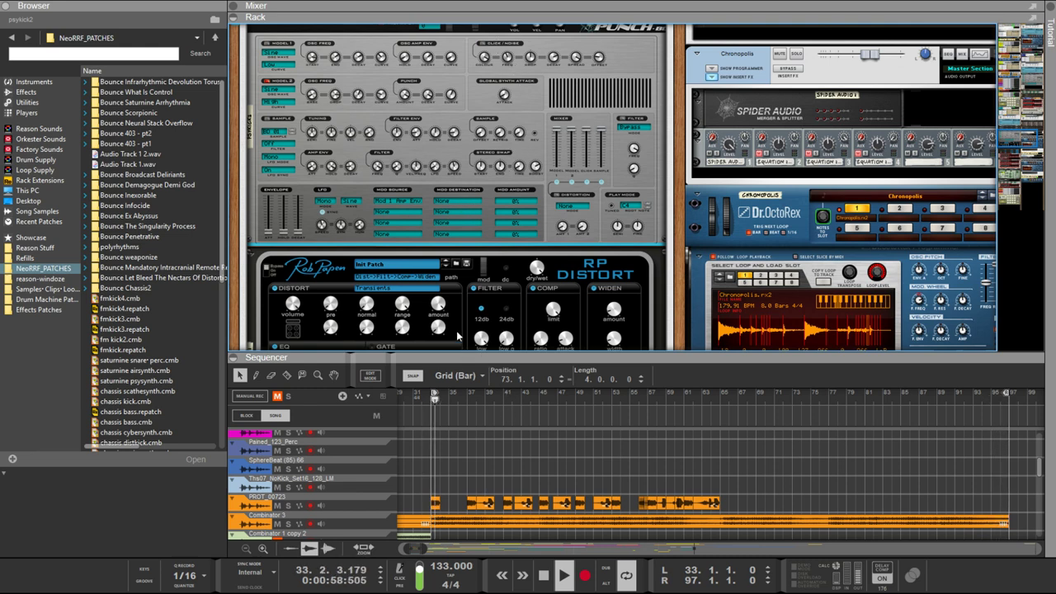
Open the last weaponize kick clip in edit mode and delete the extra note just before 96.4.1
{"action": "scroll", "coordinate": [620, 453], "scroll_direction": "down", "scroll_amount": 3}
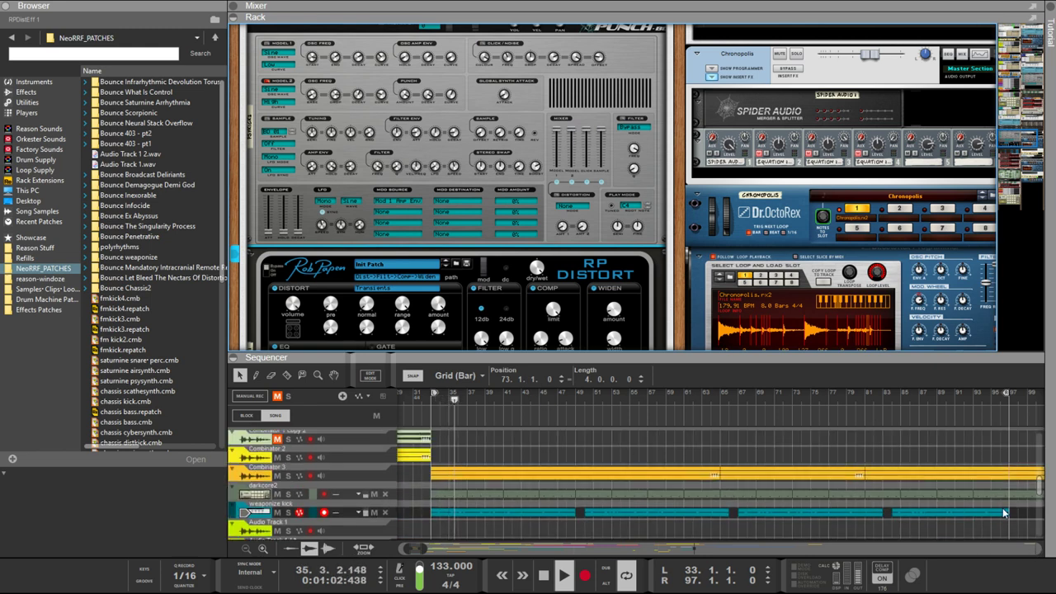
{"action": "double_click", "coordinate": [975, 513]}
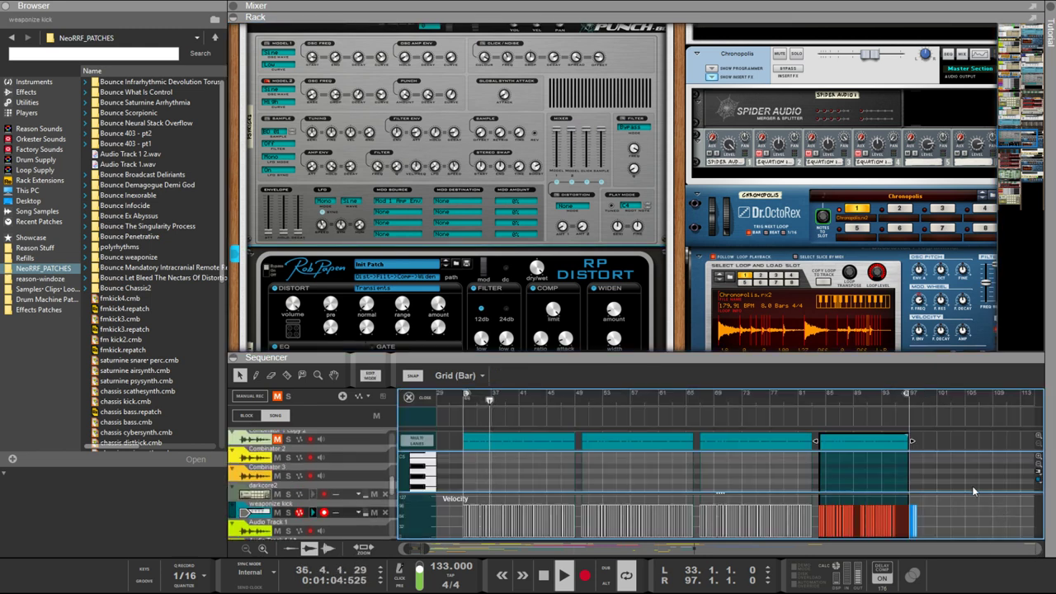
{"action": "scroll", "coordinate": [972, 486], "scroll_direction": "up", "scroll_amount": 6}
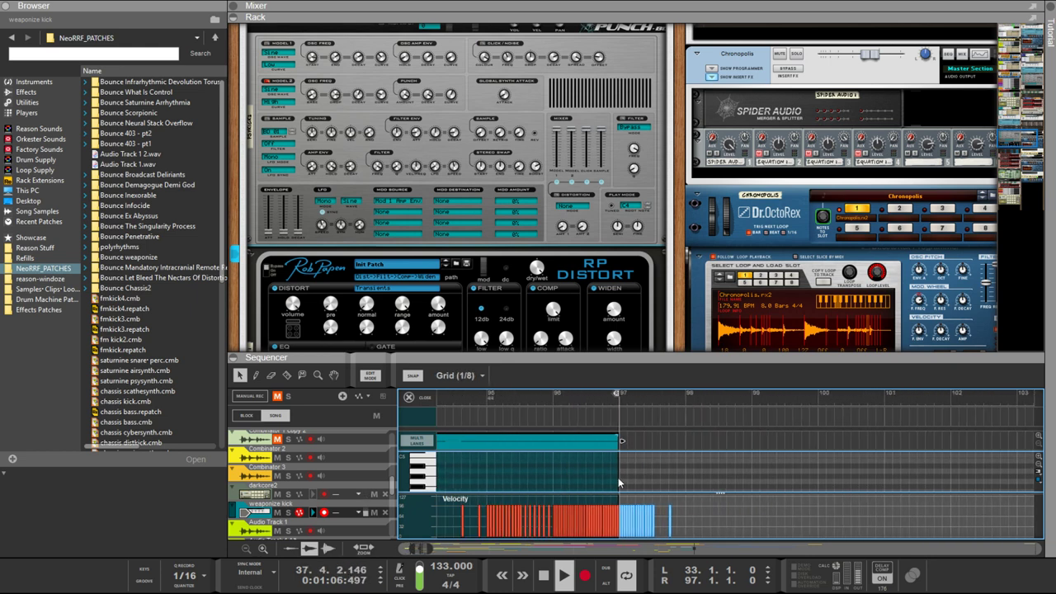
{"action": "scroll", "coordinate": [618, 477], "scroll_direction": "up", "scroll_amount": 4}
{"action": "scroll", "coordinate": [601, 494], "scroll_direction": "left", "scroll_amount": 3}
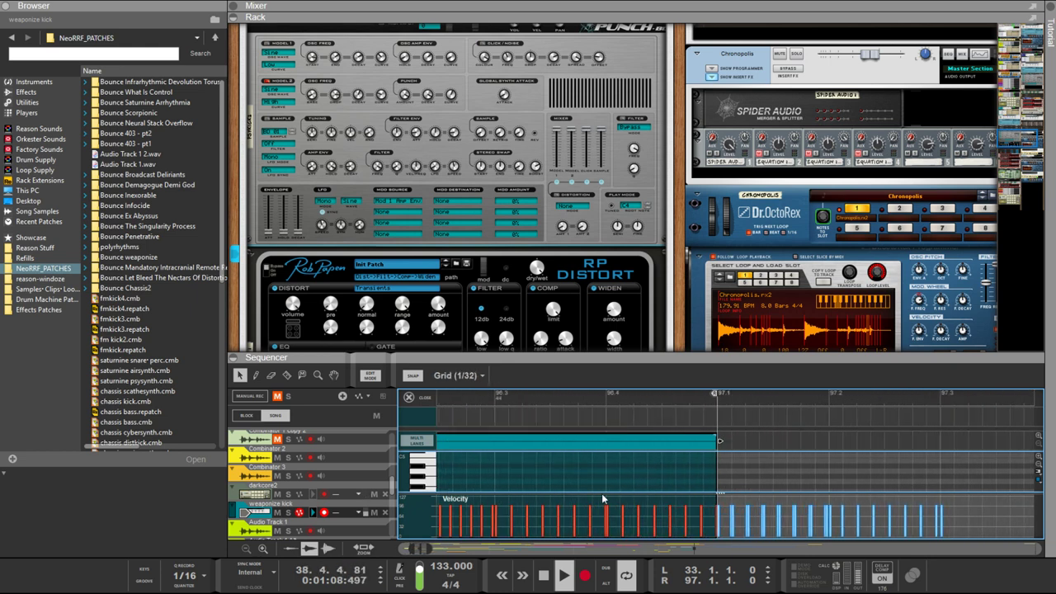
{"action": "scroll", "coordinate": [652, 494], "scroll_direction": "up", "scroll_amount": 4}
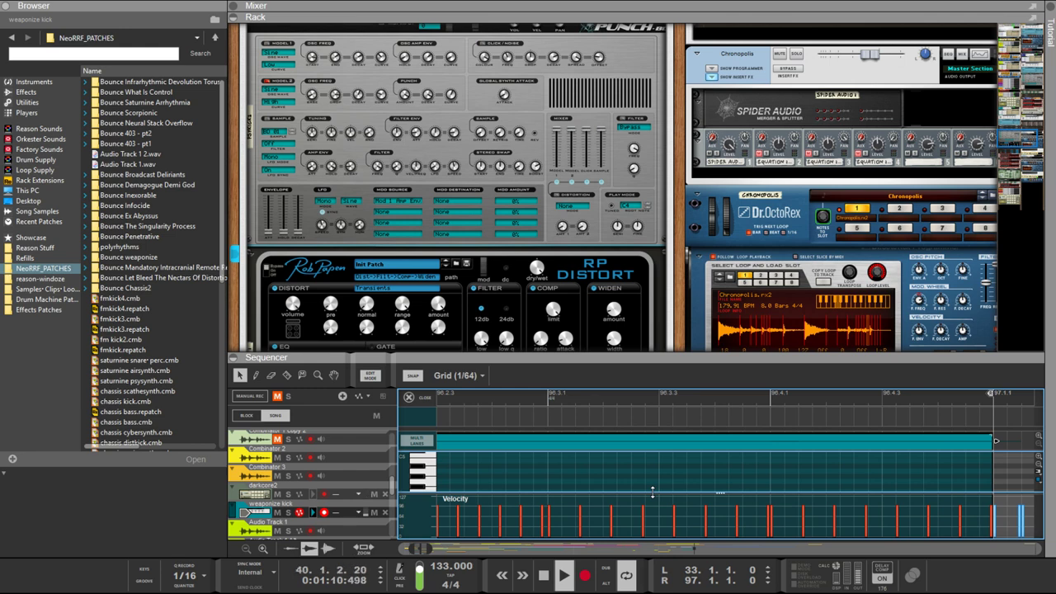
{"action": "scroll", "coordinate": [805, 468], "scroll_direction": "up", "scroll_amount": 2}
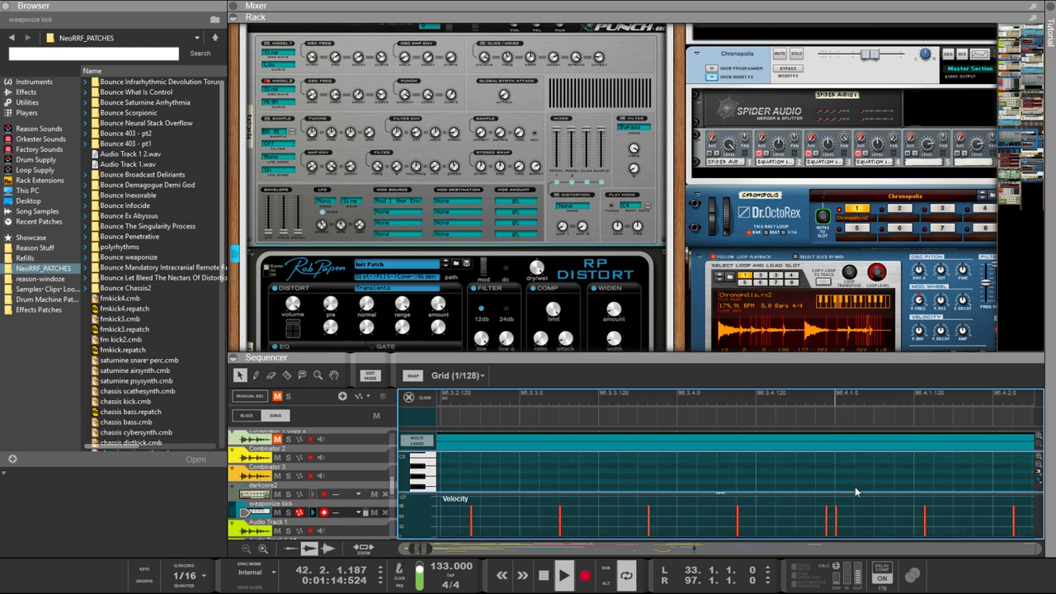
{"action": "scroll", "coordinate": [855, 486], "scroll_direction": "right", "scroll_amount": 3}
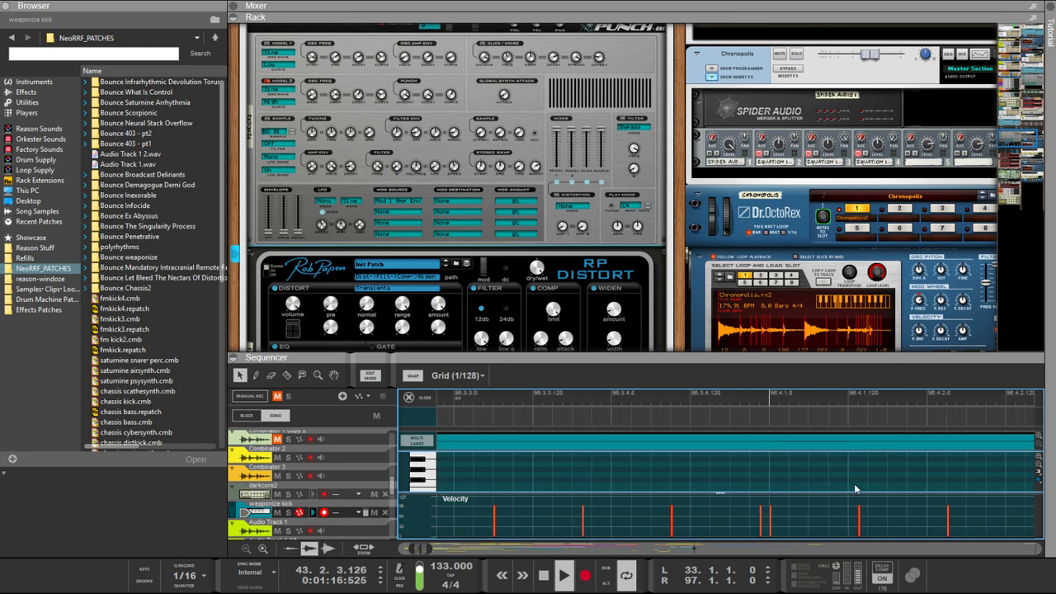
{"action": "left_click_drag", "start_coordinate": [749, 516], "coordinate": [861, 521]}
{"action": "key", "text": "Delete"}
{"action": "scroll", "coordinate": [860, 516], "scroll_direction": "left", "scroll_amount": 2}
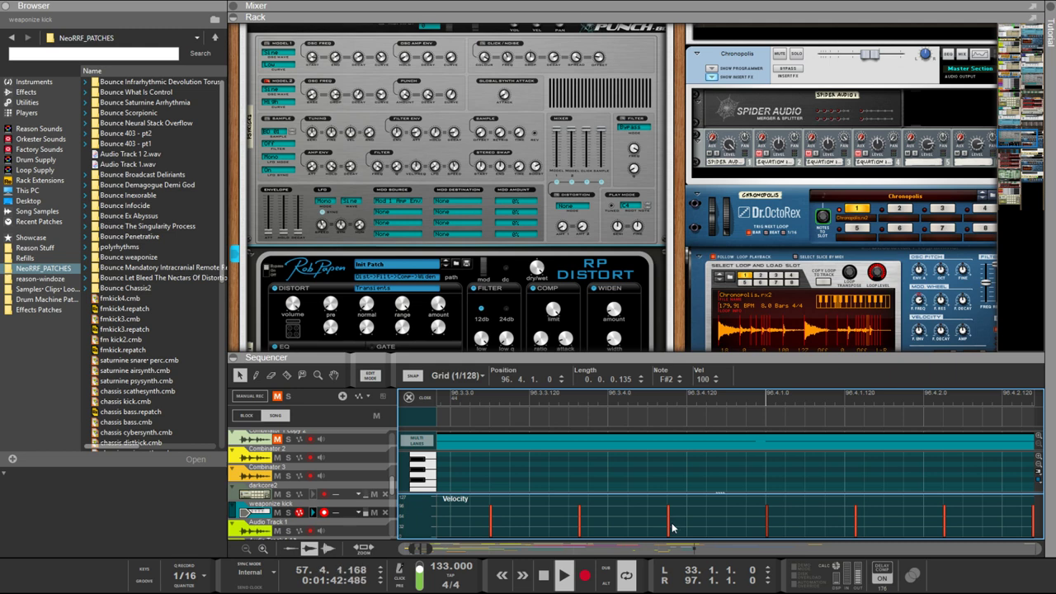
Select the kick notes from 96.4.1 to the clip's end and enlarge the sequencer to fill the window
{"action": "left_click_drag", "start_coordinate": [734, 509], "coordinate": [970, 518]}
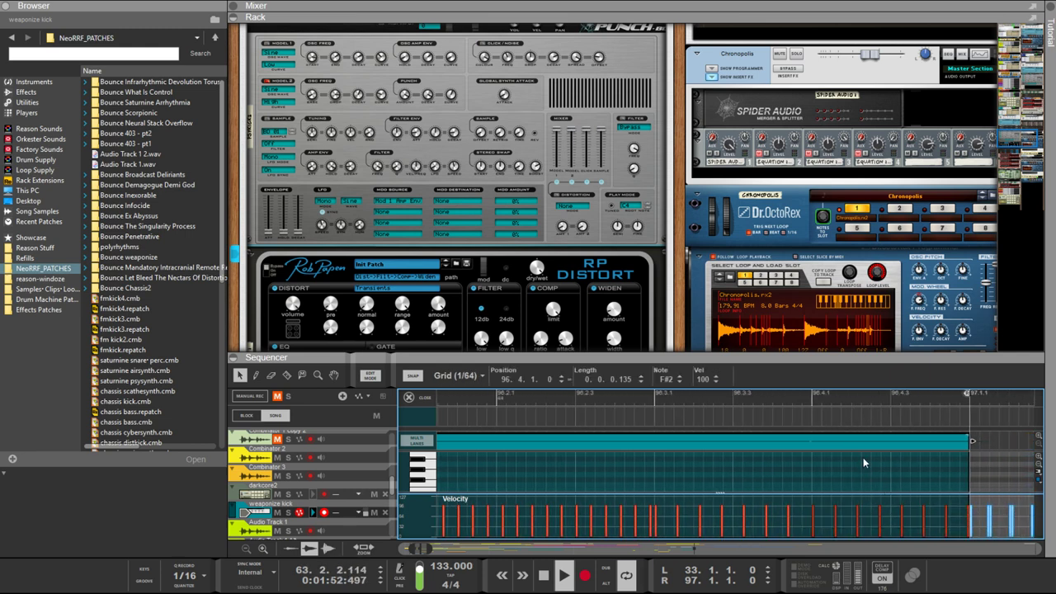
{"action": "left_click_drag", "start_coordinate": [843, 356], "coordinate": [695, 213]}
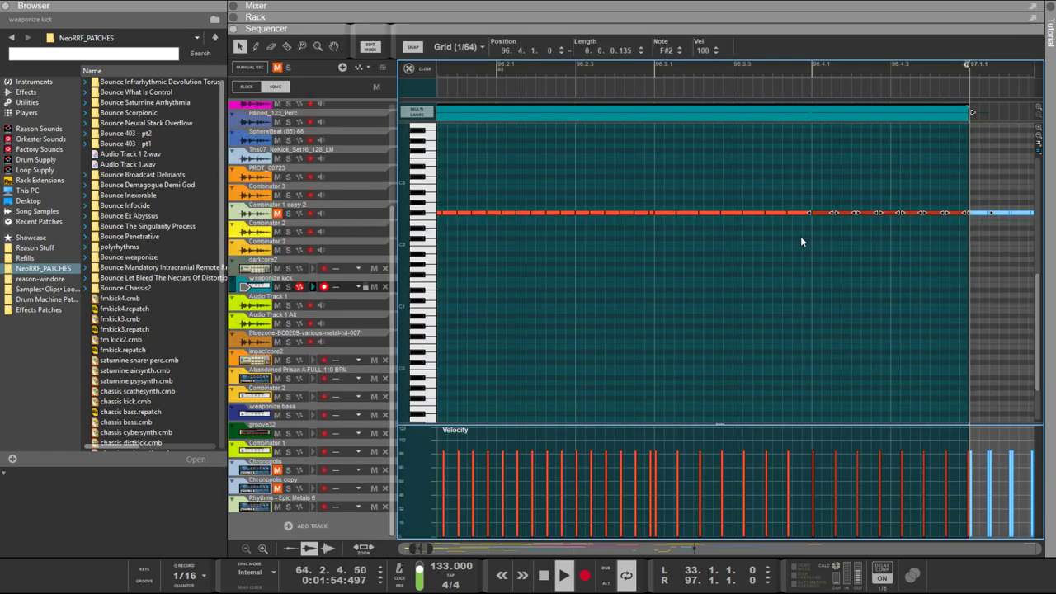
Shift the selected kick notes to start at 96.4.1.3, and step their start position back to bar 93
{"action": "scroll", "coordinate": [822, 247], "scroll_direction": "up", "scroll_amount": 5}
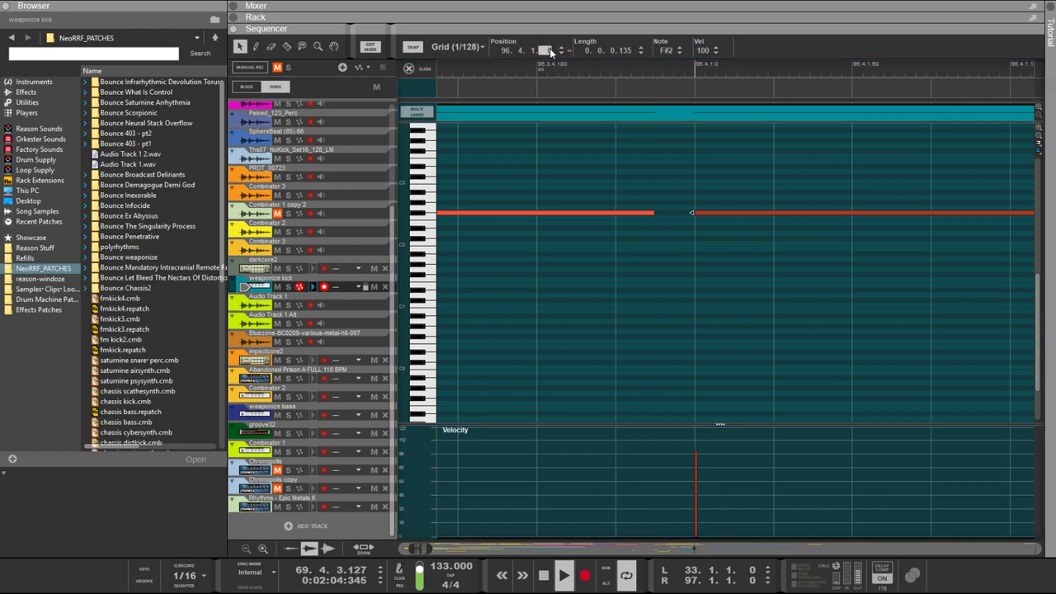
{"action": "type", "text": "3"}
{"action": "key", "text": "Return"}
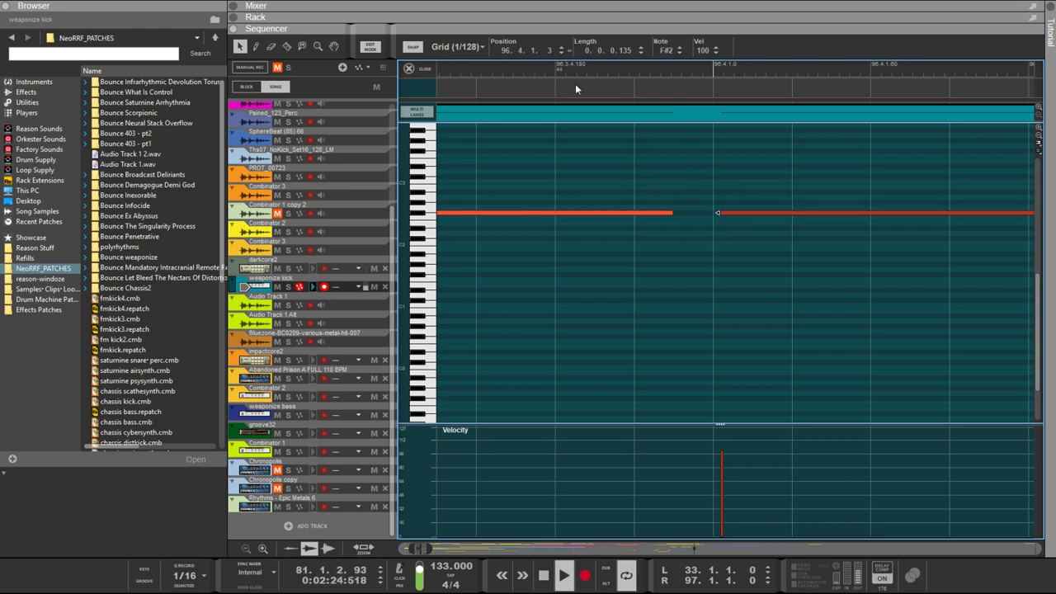
{"action": "left_click", "coordinate": [561, 53]}
{"action": "left_click", "coordinate": [560, 52]}
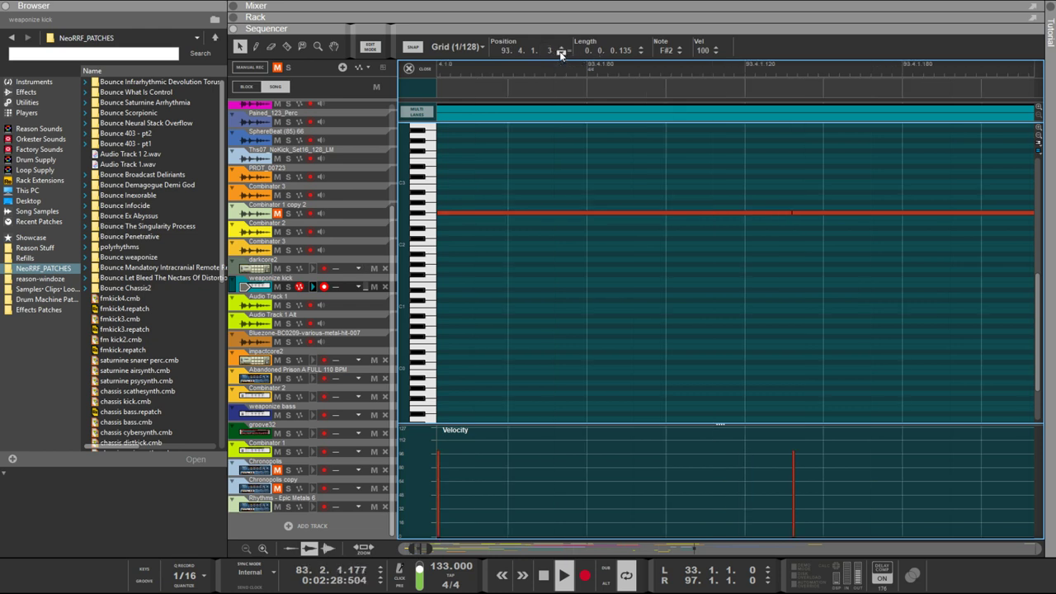
Undo the note shifts and the note deletion in the kick clip, and return to the arrangement
{"action": "scroll", "coordinate": [551, 249], "scroll_direction": "down", "scroll_amount": 3}
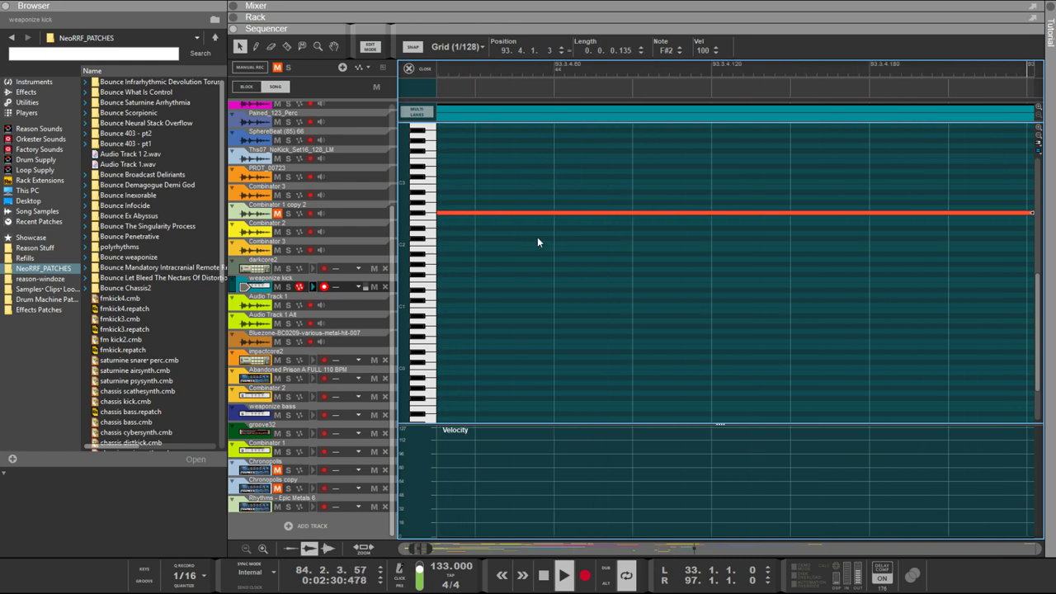
{"action": "scroll", "coordinate": [533, 241], "scroll_direction": "left", "scroll_amount": 10}
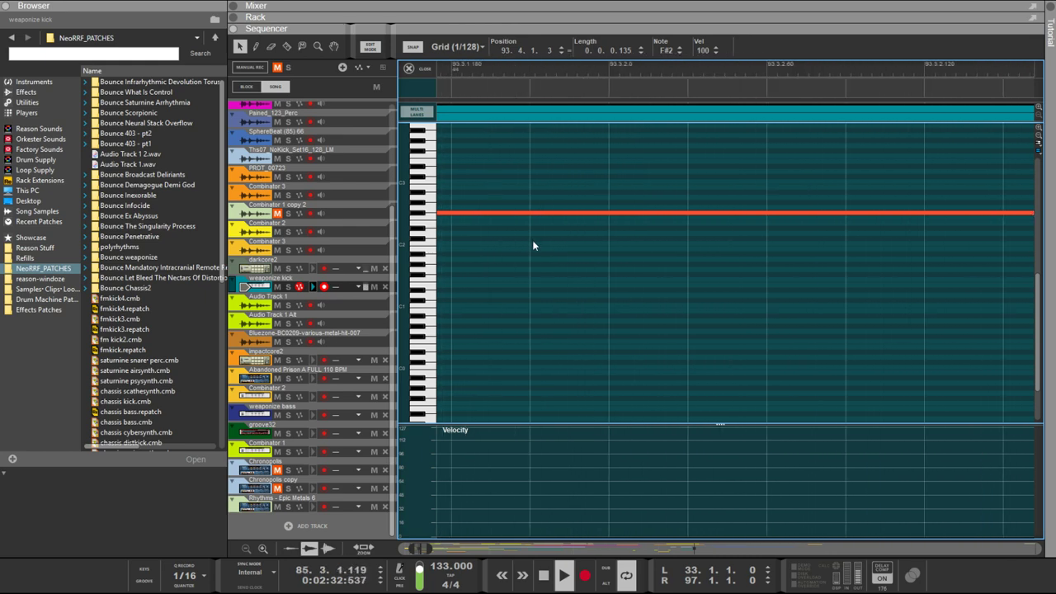
{"action": "scroll", "coordinate": [532, 240], "scroll_direction": "left", "scroll_amount": 8}
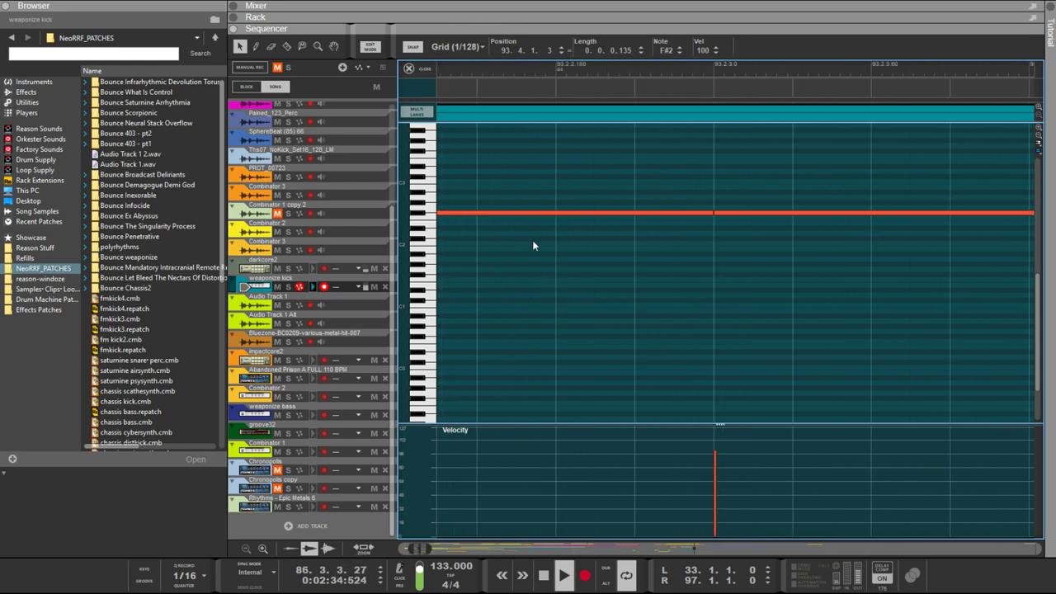
{"action": "scroll", "coordinate": [533, 242], "scroll_direction": "down", "scroll_amount": 10}
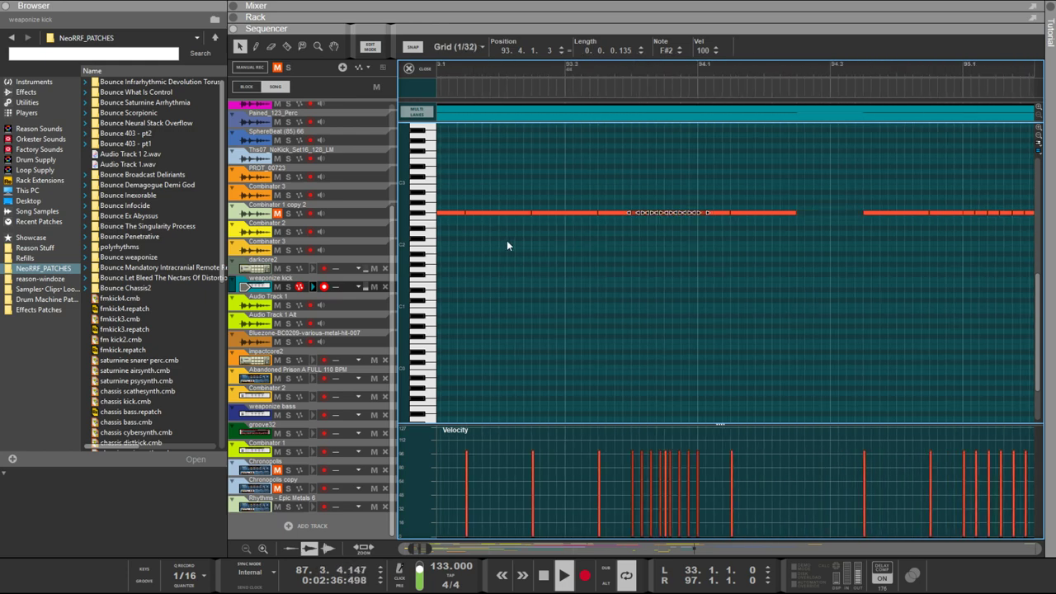
{"action": "scroll", "coordinate": [507, 240], "scroll_direction": "up", "scroll_amount": 2}
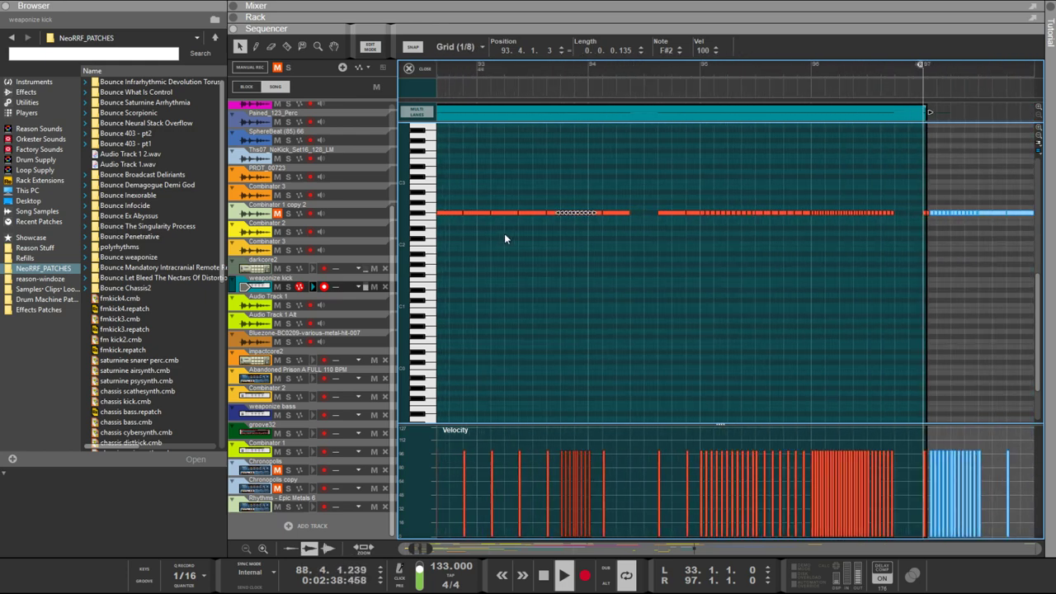
{"action": "scroll", "coordinate": [505, 239], "scroll_direction": "up", "scroll_amount": 4}
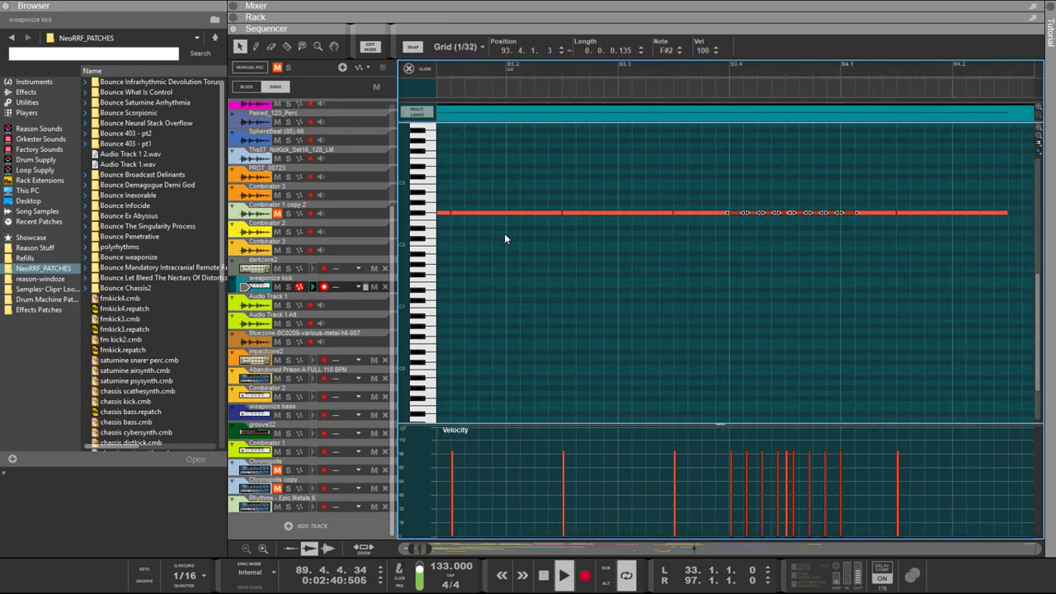
{"action": "scroll", "coordinate": [504, 238], "scroll_direction": "up", "scroll_amount": 3}
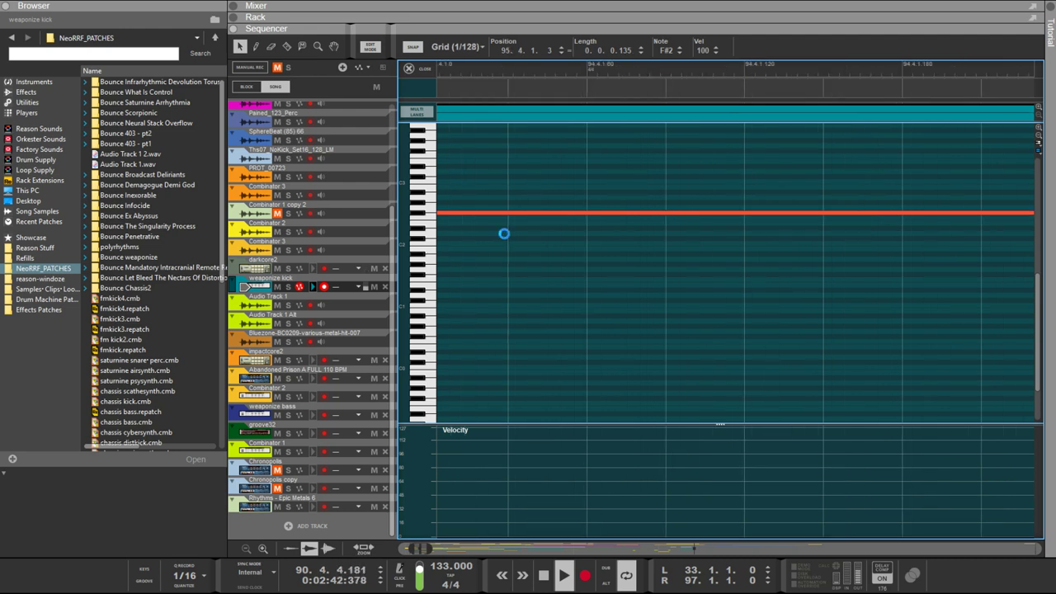
{"action": "scroll", "coordinate": [504, 233], "scroll_direction": "right", "scroll_amount": 2}
{"action": "scroll", "coordinate": [504, 236], "scroll_direction": "right", "scroll_amount": 2}
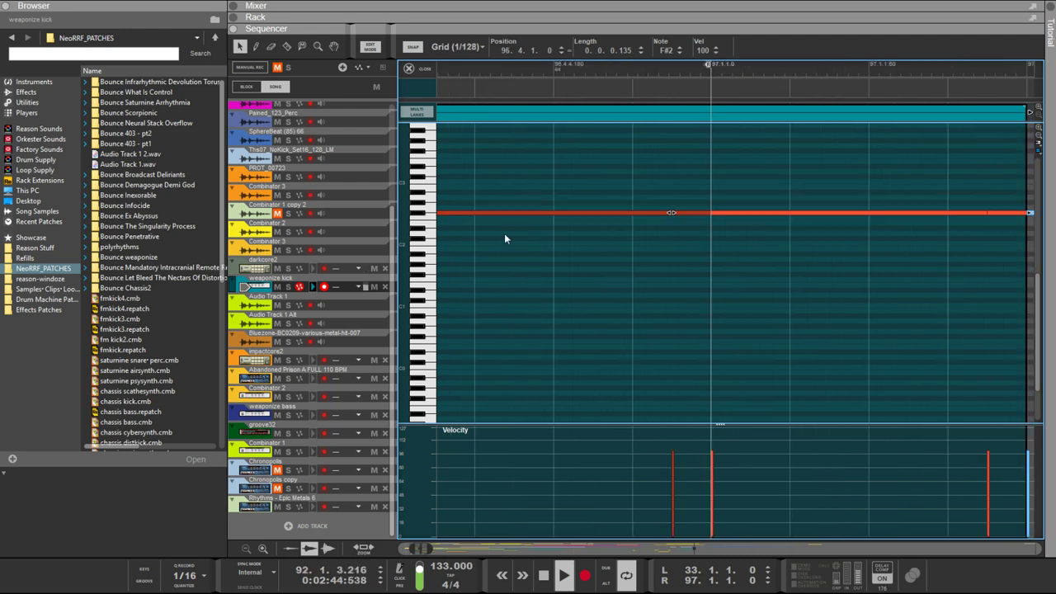
{"action": "scroll", "coordinate": [504, 233], "scroll_direction": "left", "scroll_amount": 2}
{"action": "scroll", "coordinate": [504, 238], "scroll_direction": "down", "scroll_amount": 3}
{"action": "key", "text": "ctrl+e"}
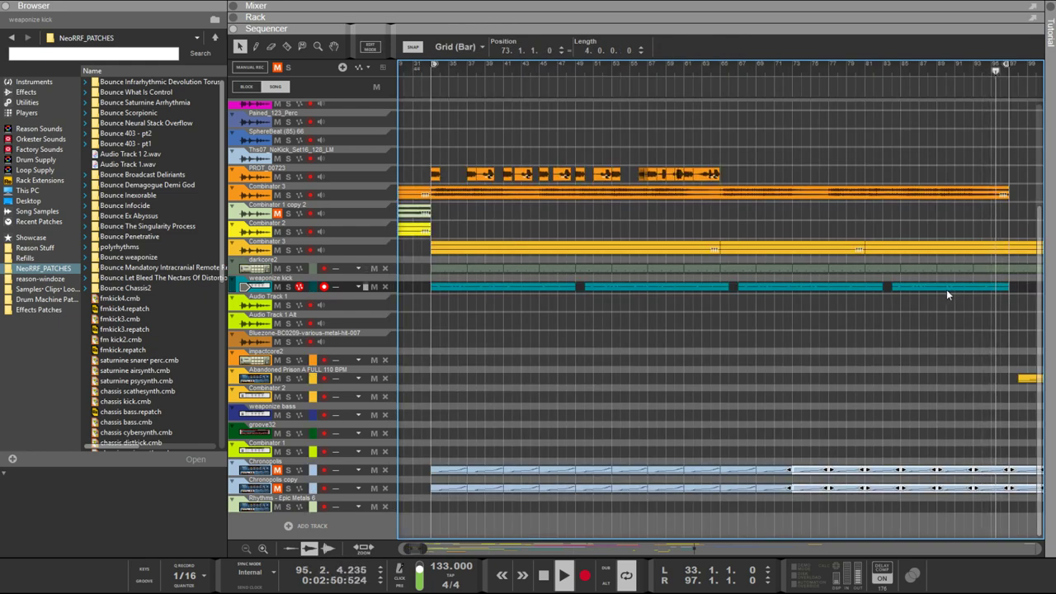
Reopen the last weaponize kick clip and delete the extra note at 96.3.4.225
{"action": "double_click", "coordinate": [1004, 286]}
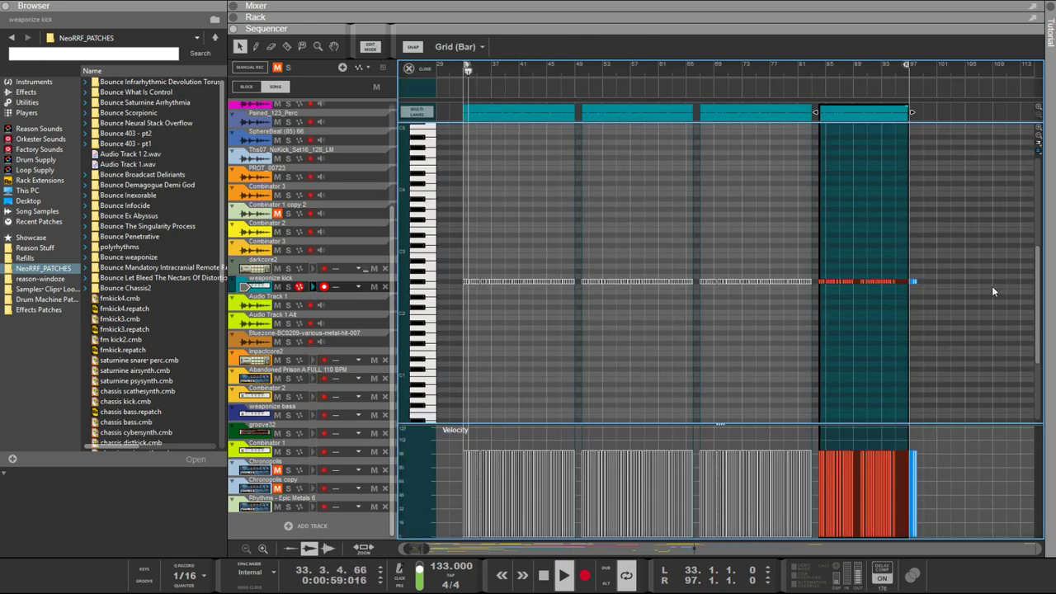
{"action": "scroll", "coordinate": [960, 298], "scroll_direction": "up", "scroll_amount": 5}
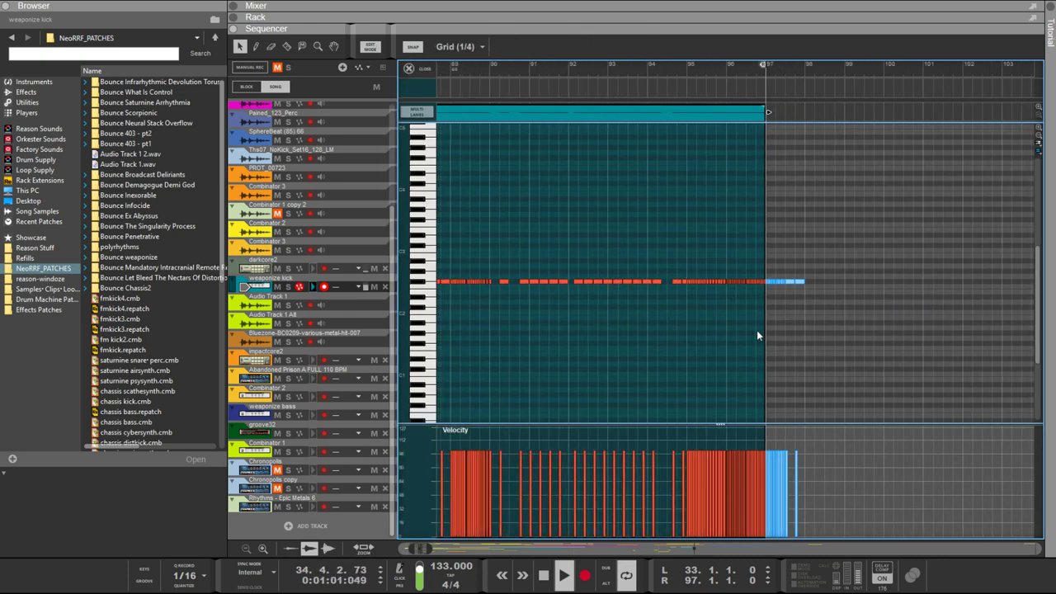
{"action": "scroll", "coordinate": [758, 344], "scroll_direction": "up", "scroll_amount": 8}
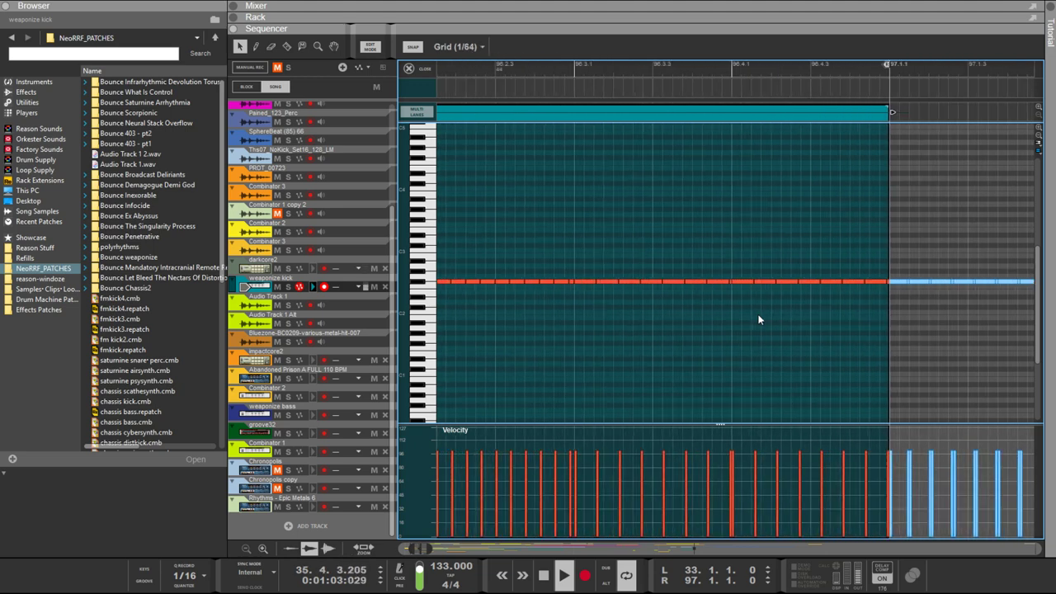
{"action": "scroll", "coordinate": [723, 325], "scroll_direction": "left", "scroll_amount": 2}
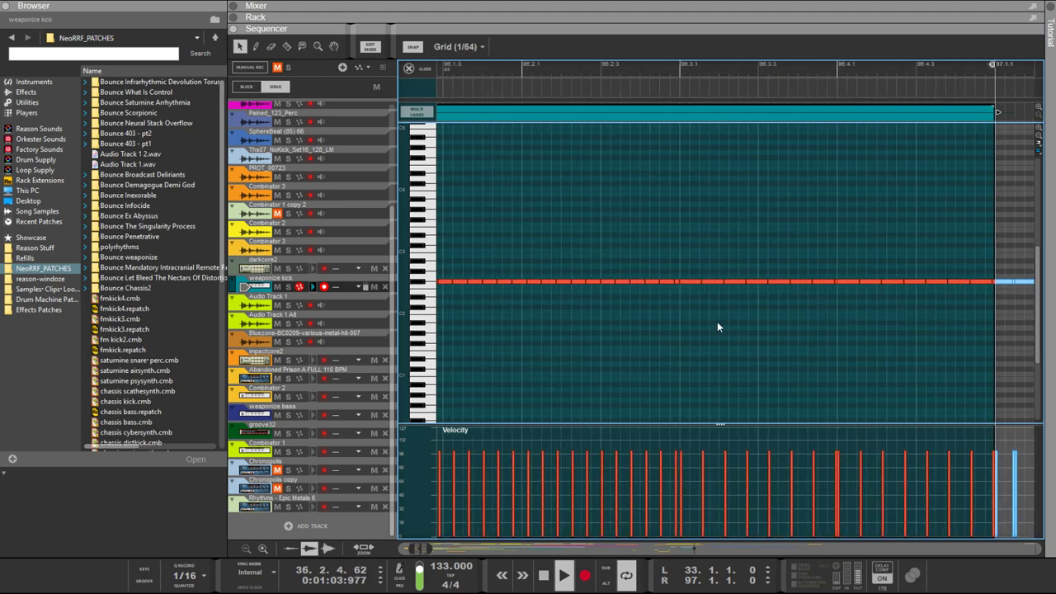
{"action": "left_click", "coordinate": [836, 281]}
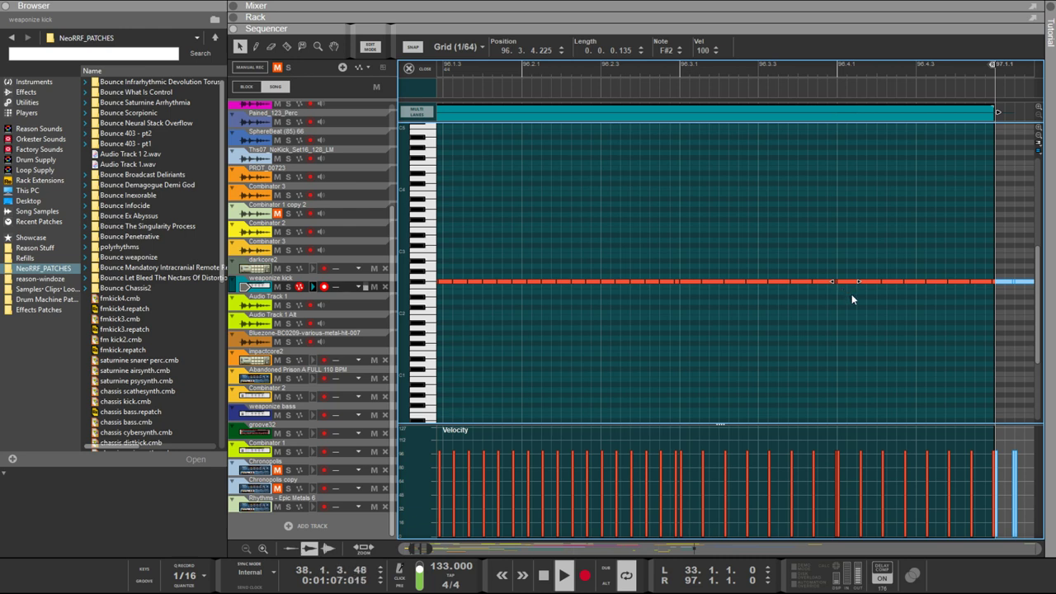
{"action": "left_click", "coordinate": [851, 293]}
Select the kick notes from 96.4.1 to the clip's end and set their start position to 96.4.1.1
{"action": "left_click_drag", "start_coordinate": [851, 297], "coordinate": [989, 268]}
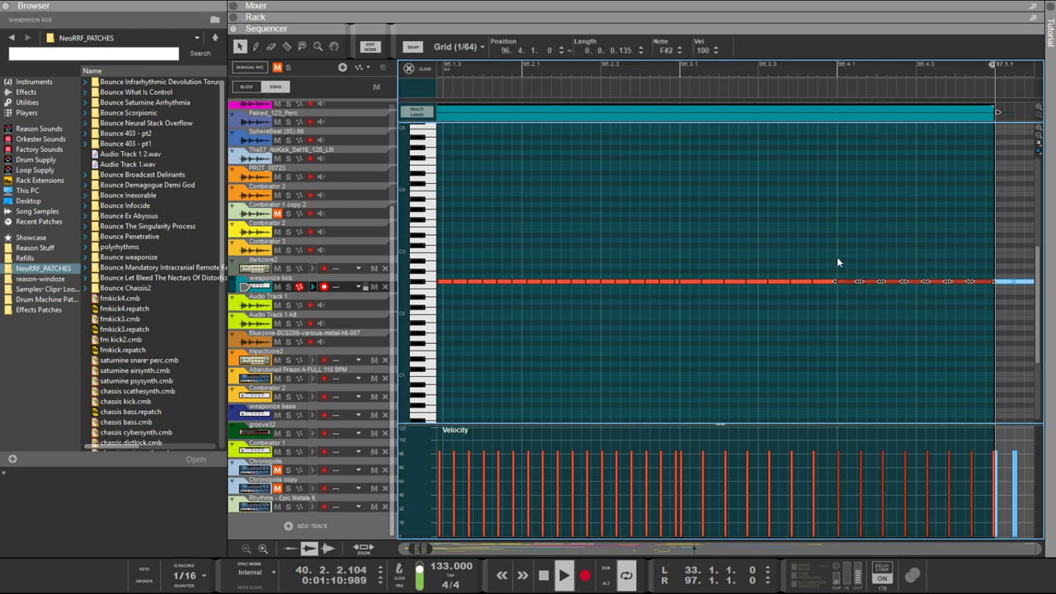
{"action": "scroll", "coordinate": [739, 164], "scroll_direction": "up", "scroll_amount": 2, "text": "ctrl"}
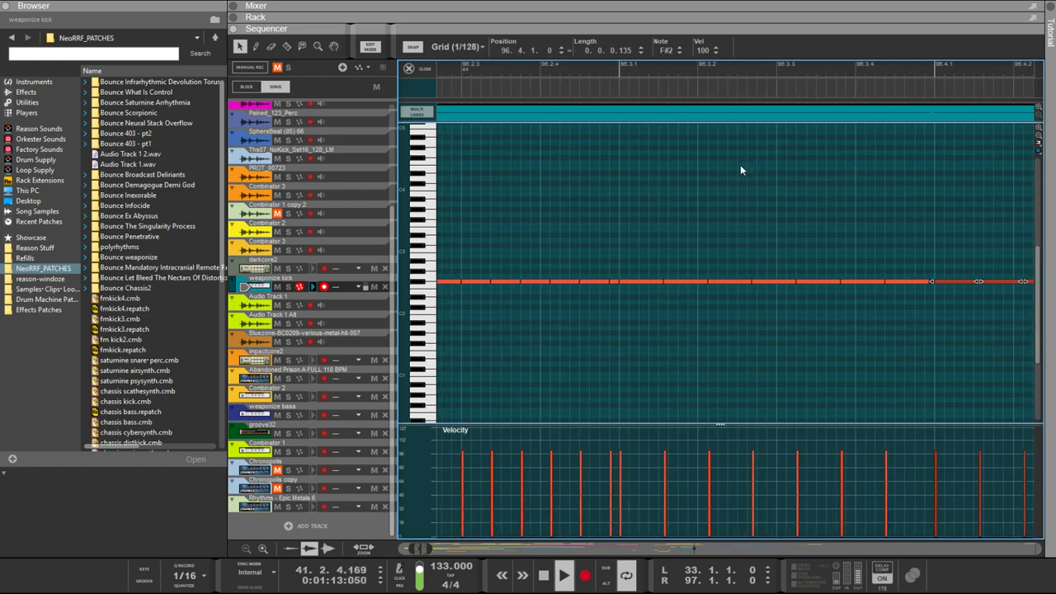
{"action": "scroll", "coordinate": [988, 261], "scroll_direction": "up", "scroll_amount": 2, "text": "ctrl"}
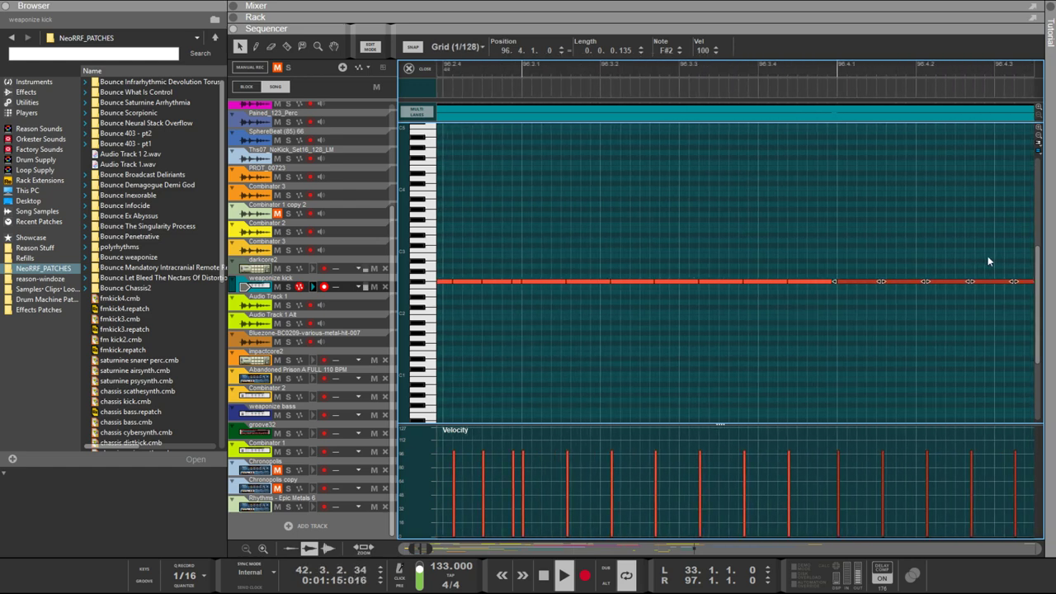
{"action": "scroll", "coordinate": [718, 283], "scroll_direction": "up", "scroll_amount": 3, "text": "ctrl"}
{"action": "scroll", "coordinate": [718, 287], "scroll_direction": "down", "scroll_amount": 1, "text": "ctrl"}
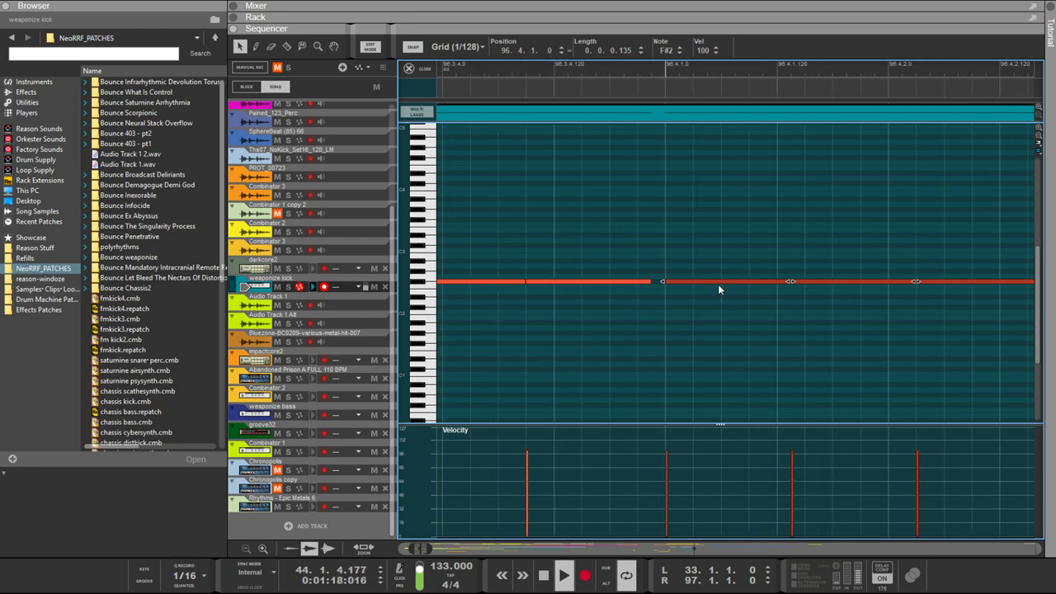
{"action": "double_click", "coordinate": [548, 50]}
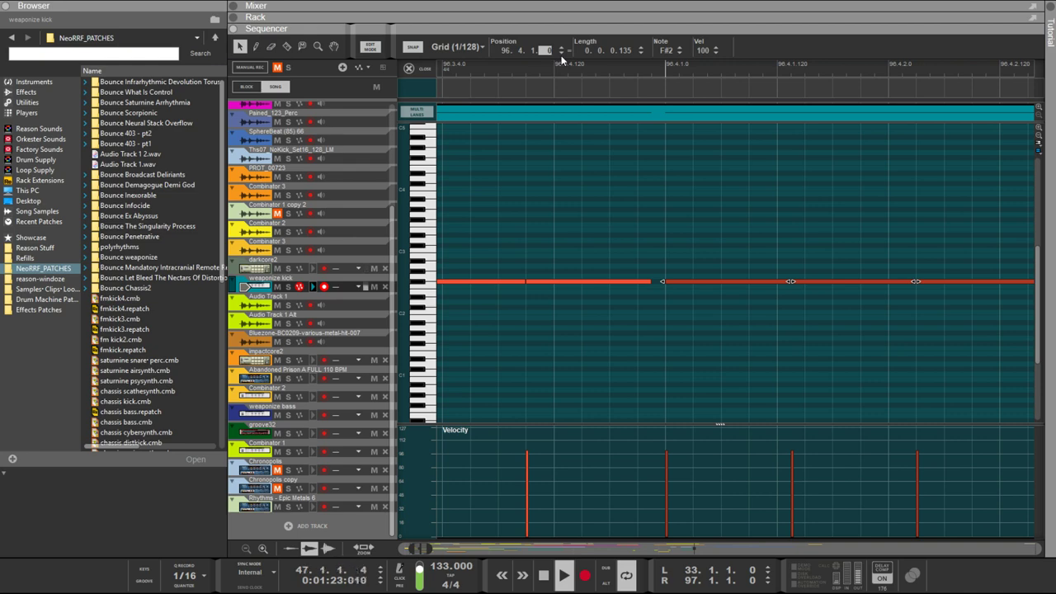
{"action": "type", "text": "1"}
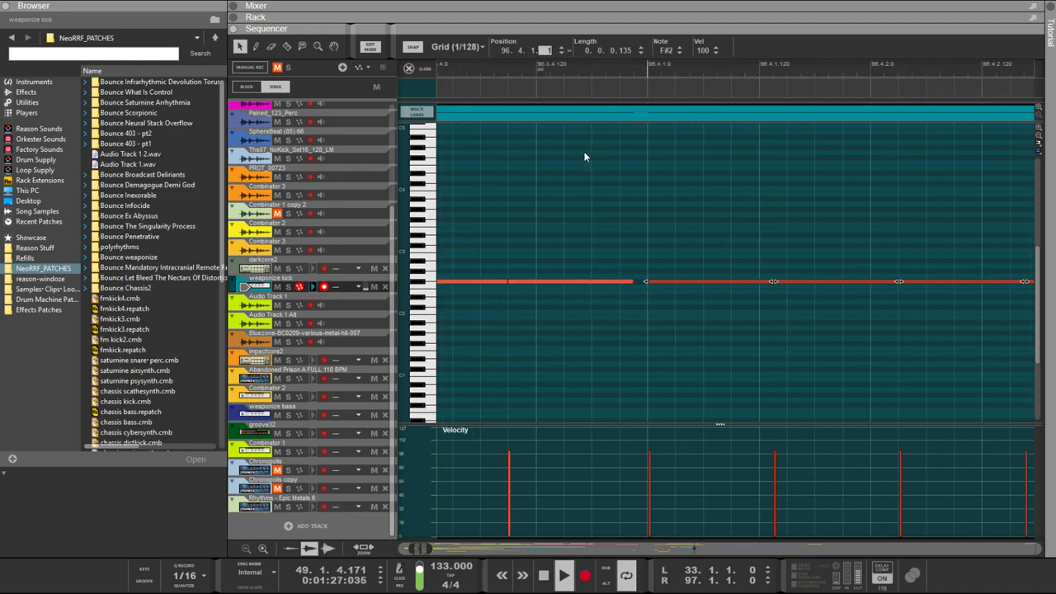
{"action": "scroll", "coordinate": [572, 193], "scroll_direction": "down", "scroll_amount": 2}
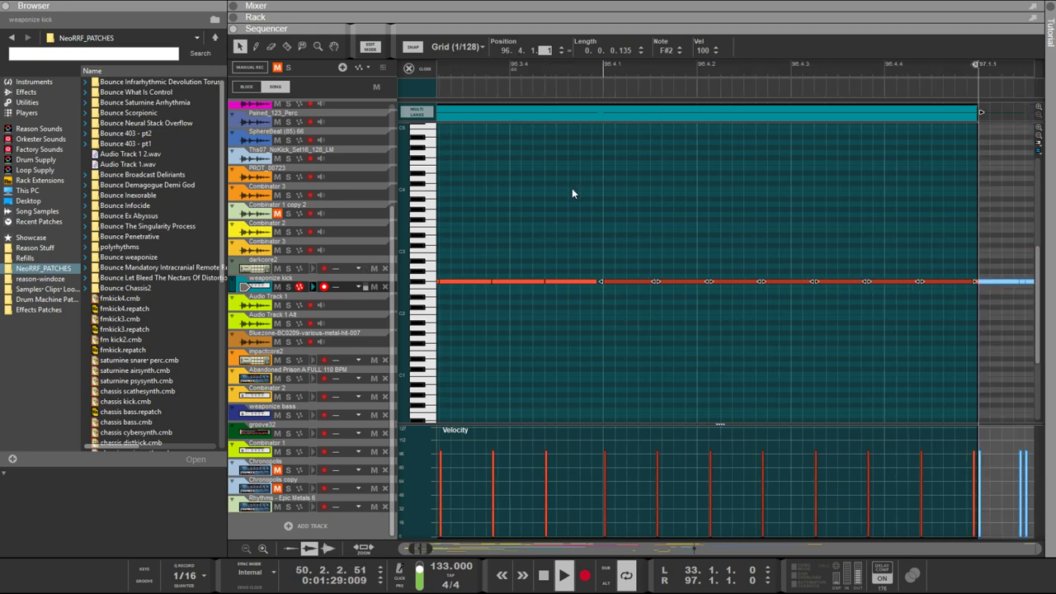
Nudge the selected kick notes earlier so they start at 96.3.4.230
{"action": "left_click", "coordinate": [561, 53]}
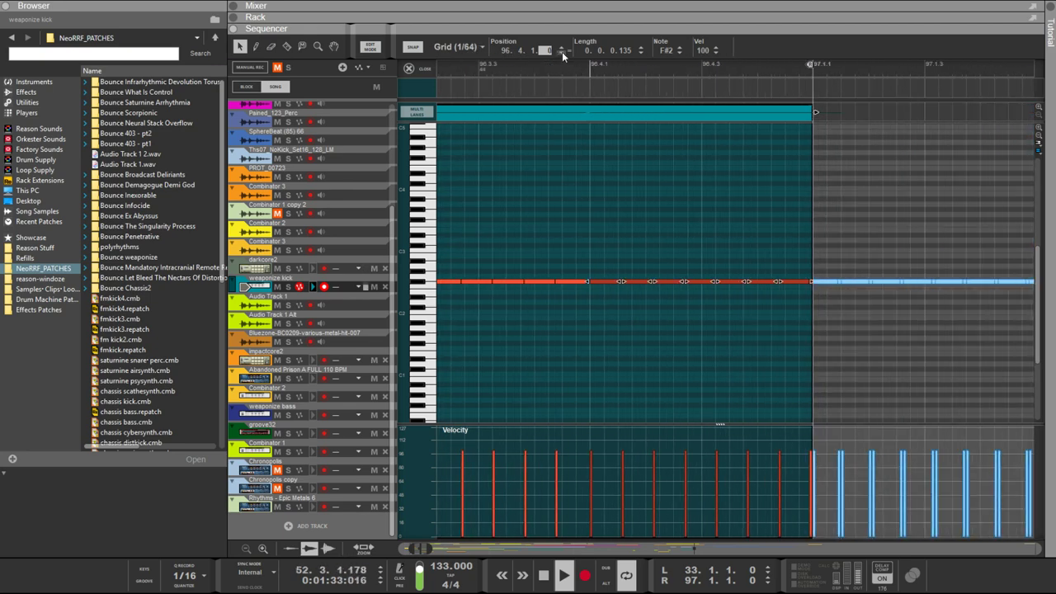
{"action": "left_click", "coordinate": [562, 53]}
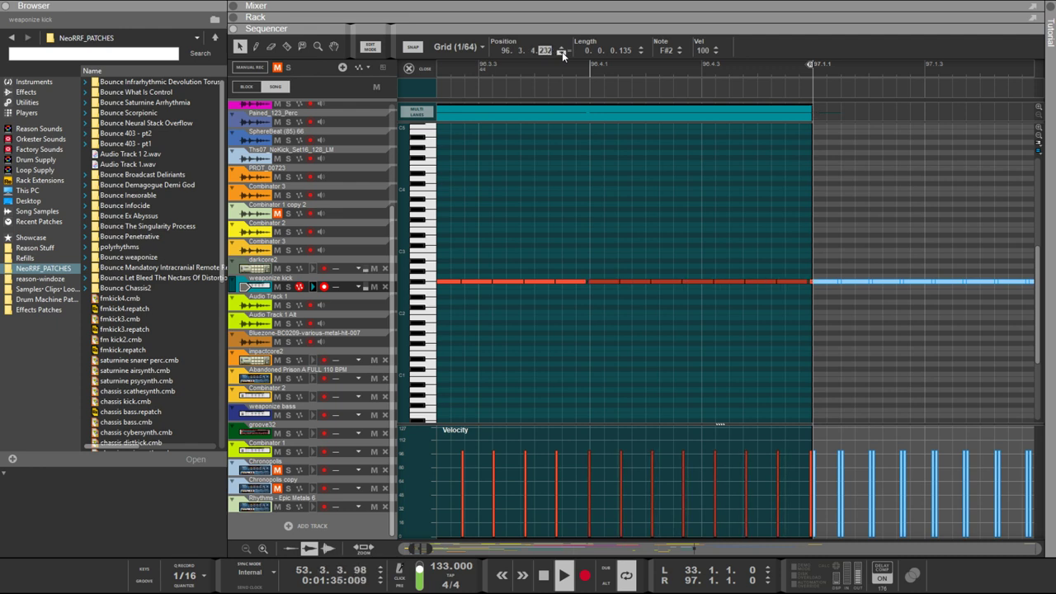
{"action": "left_click_drag", "start_coordinate": [562, 52], "coordinate": [561, 61]}
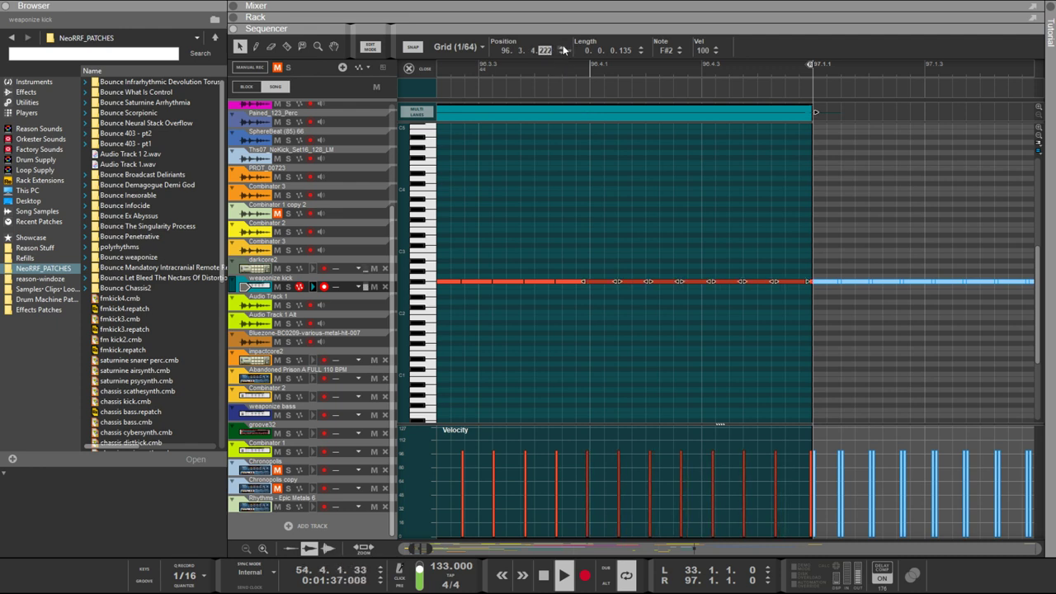
{"action": "left_click", "coordinate": [562, 48]}
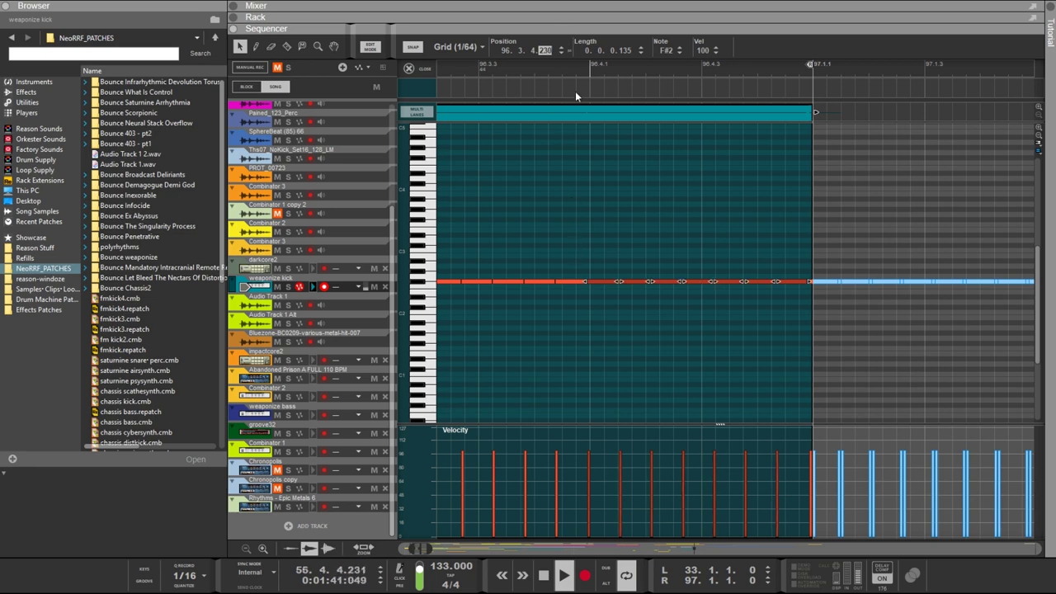
Step the selected notes' start position tick by tick down to 96.3.4.225
{"action": "scroll", "coordinate": [584, 252], "scroll_direction": "up", "scroll_amount": 4}
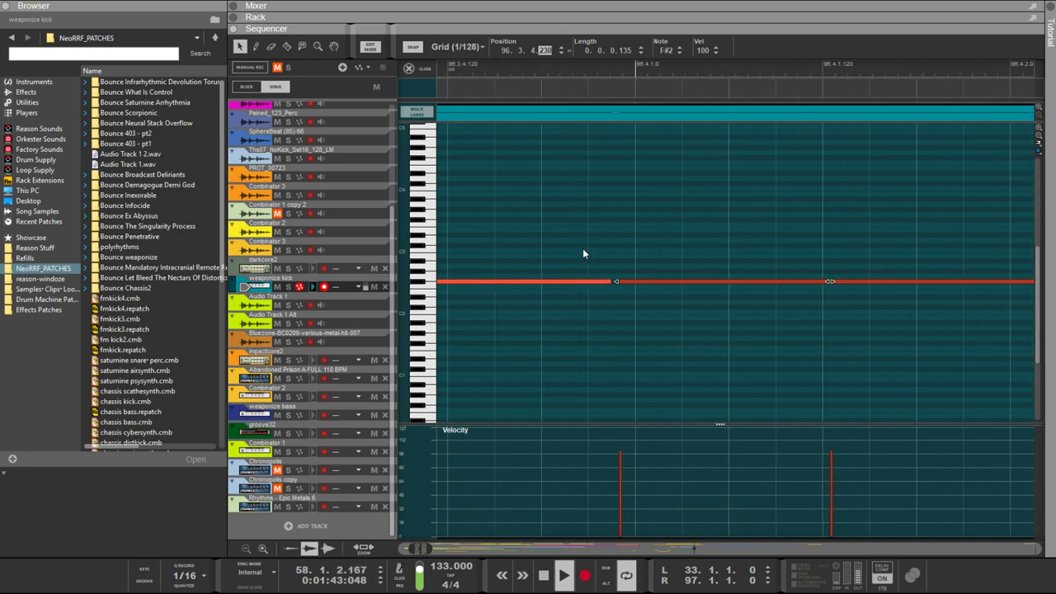
{"action": "left_click", "coordinate": [561, 53]}
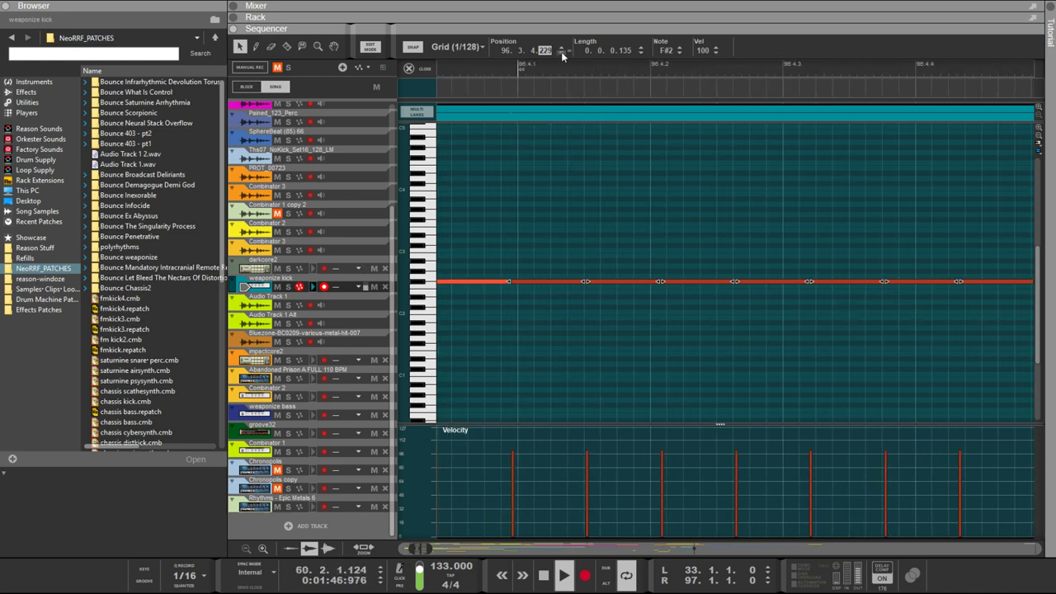
{"action": "left_click", "coordinate": [561, 52]}
{"action": "left_click", "coordinate": [561, 52]}
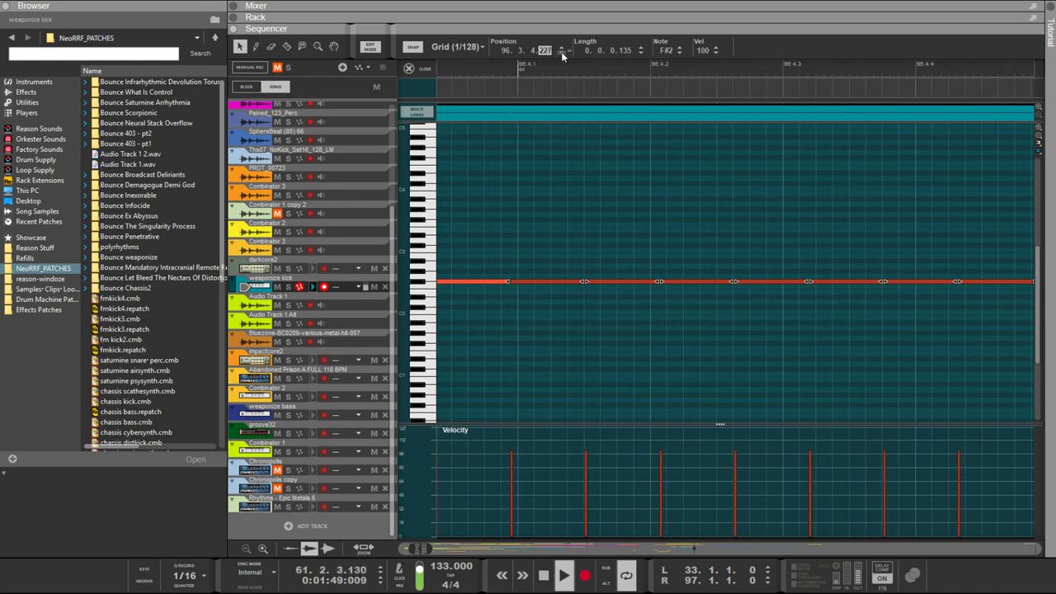
{"action": "left_click", "coordinate": [561, 53]}
{"action": "left_click", "coordinate": [561, 53]}
{"action": "left_click", "coordinate": [561, 53]}
{"action": "left_click", "coordinate": [561, 53]}
{"action": "left_click", "coordinate": [561, 53]}
{"action": "left_click", "coordinate": [561, 53]}
{"action": "left_click", "coordinate": [561, 53]}
{"action": "mouse_move", "coordinate": [553, 56]}
{"action": "left_mouse_down"}
{"action": "mouse_move", "coordinate": [549, 39]}
{"action": "mouse_move", "coordinate": [559, 52]}
{"action": "left_mouse_up"}
{"action": "scroll", "coordinate": [505, 290], "scroll_direction": "up", "scroll_amount": 8}
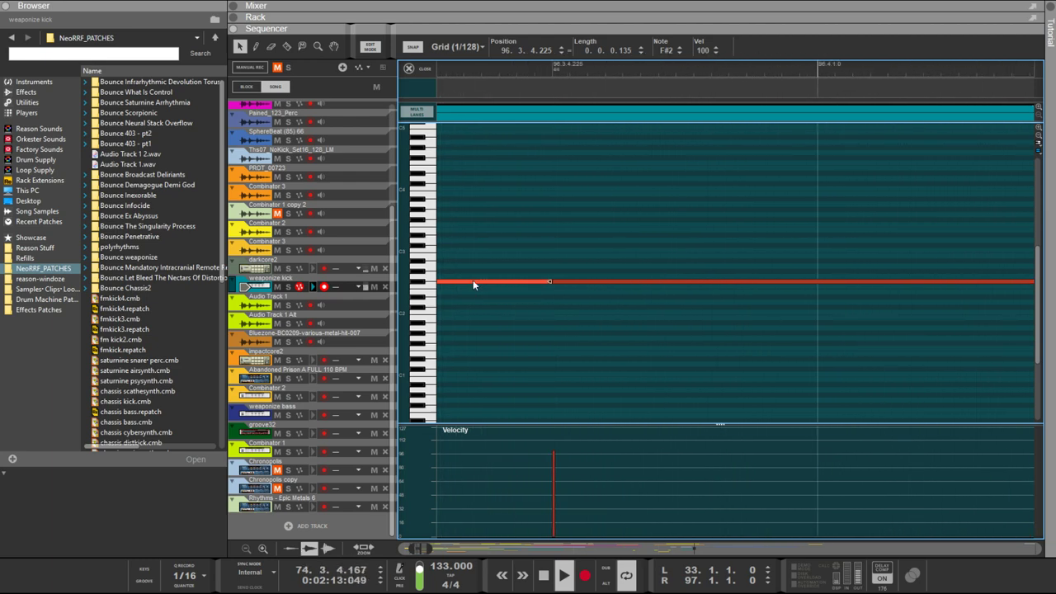
Try shifting the selected notes one bar later to start at 97.3.4.225, and undo the shift
{"action": "left_click", "coordinate": [562, 51]}
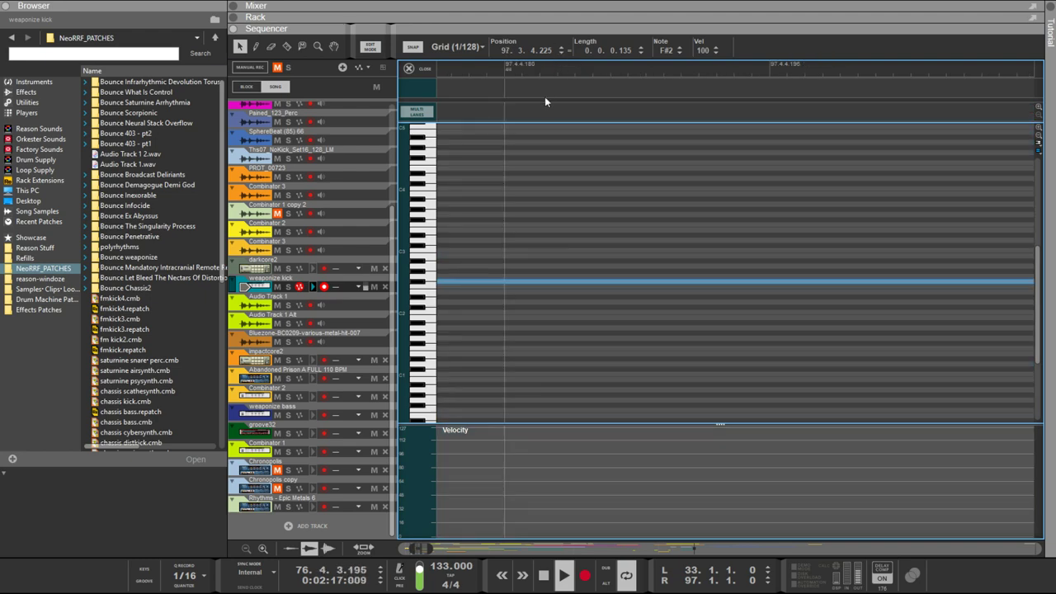
{"action": "scroll", "coordinate": [548, 186], "scroll_direction": "down", "scroll_amount": 8}
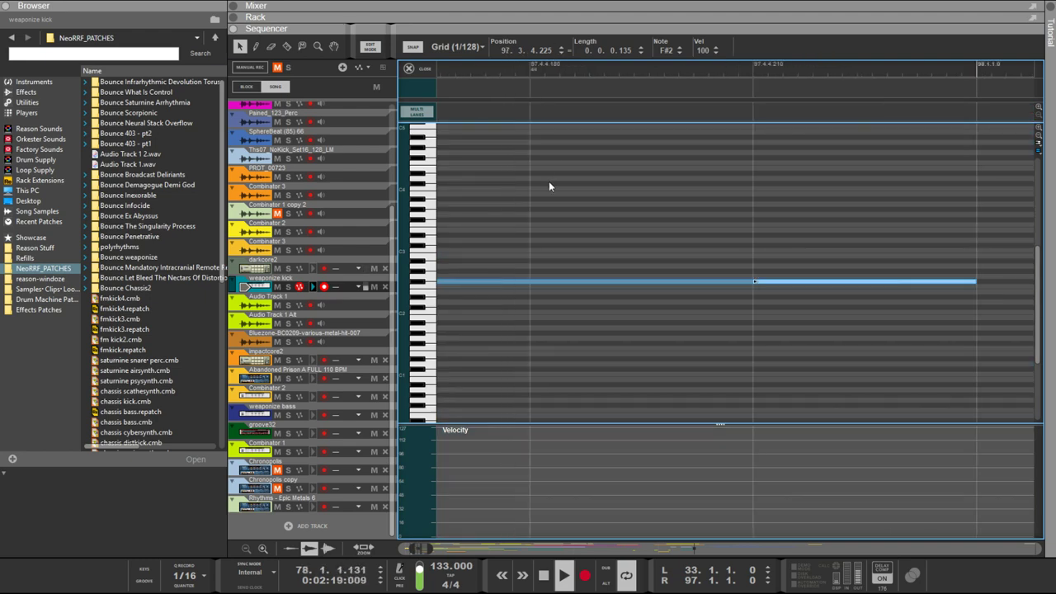
{"action": "scroll", "coordinate": [503, 200], "scroll_direction": "left", "scroll_amount": 5}
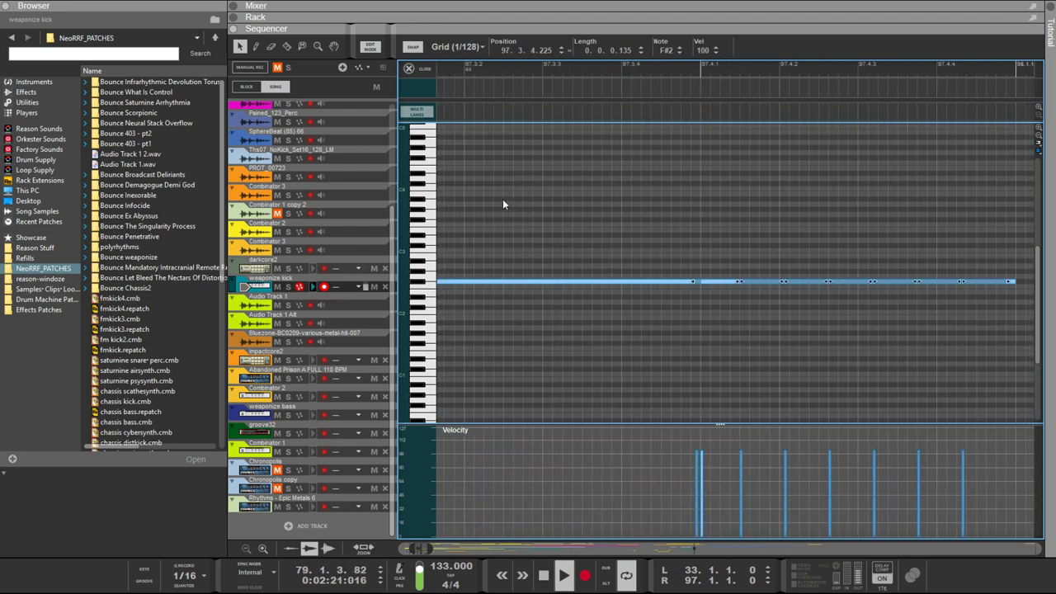
{"action": "scroll", "coordinate": [502, 200], "scroll_direction": "left", "scroll_amount": 3}
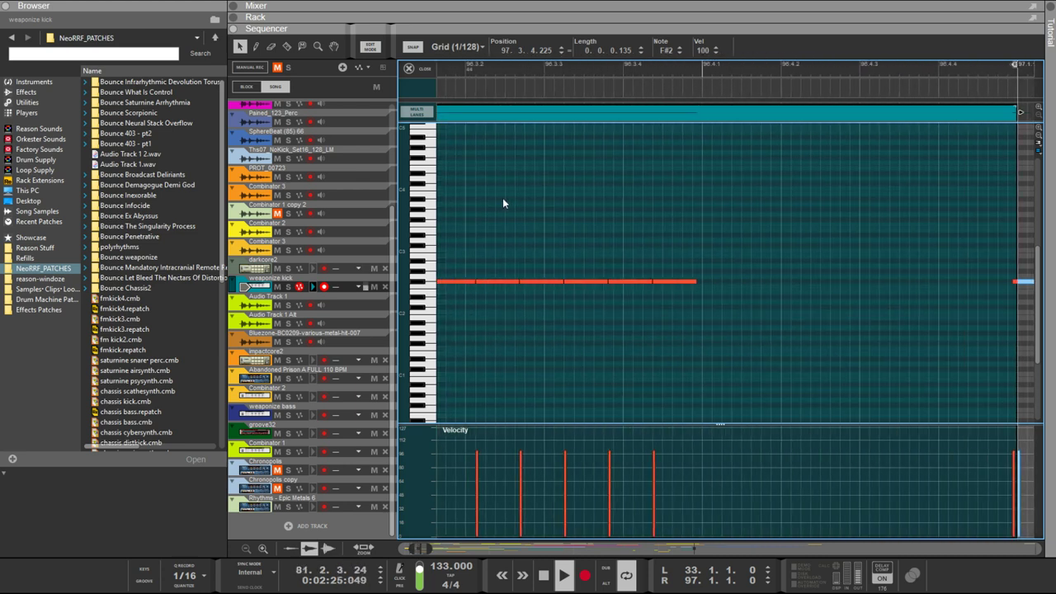
{"action": "scroll", "coordinate": [502, 198], "scroll_direction": "up", "scroll_amount": 5}
Examine the shifted kick notes before bar 97, and select the note starting at 96.3.4.225 to check its placement
{"action": "scroll", "coordinate": [501, 191], "scroll_direction": "down", "scroll_amount": 10}
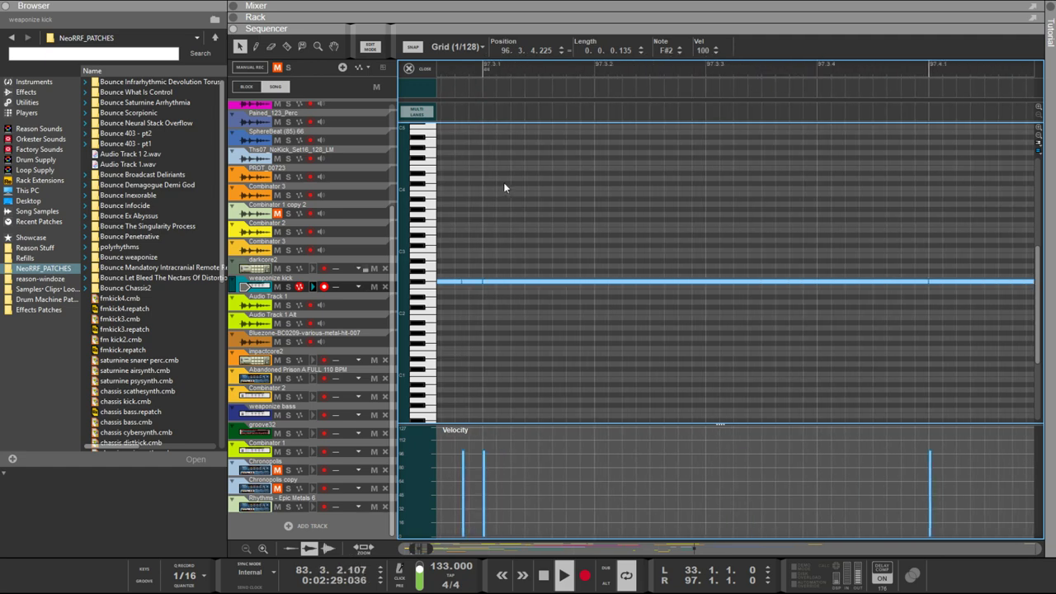
{"action": "scroll", "coordinate": [503, 183], "scroll_direction": "left", "scroll_amount": 5}
{"action": "scroll", "coordinate": [514, 210], "scroll_direction": "right", "scroll_amount": 1}
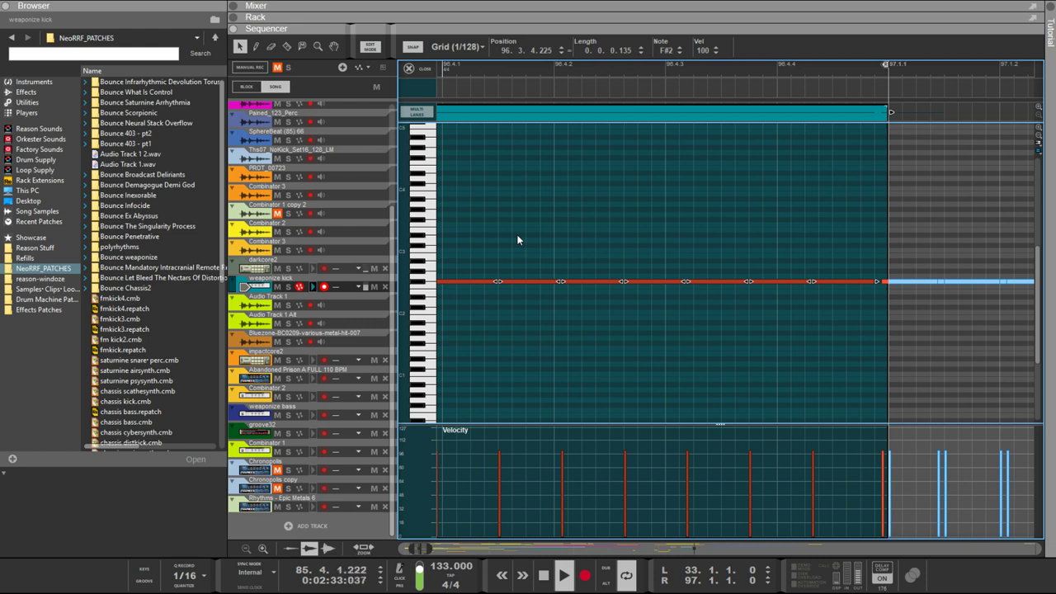
{"action": "scroll", "coordinate": [517, 237], "scroll_direction": "left", "scroll_amount": 1}
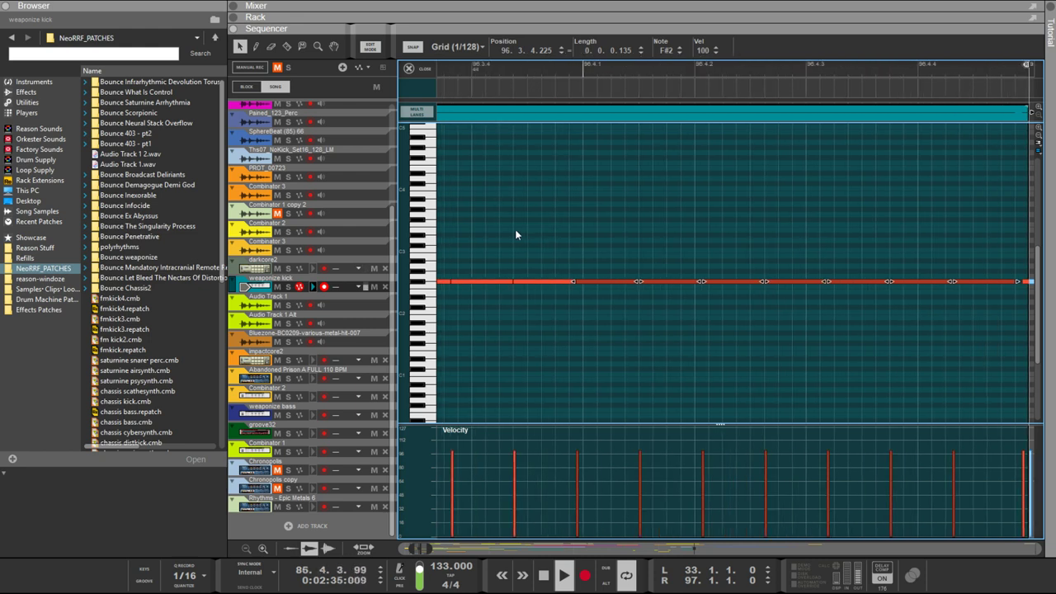
{"action": "scroll", "coordinate": [515, 235], "scroll_direction": "right", "scroll_amount": 1}
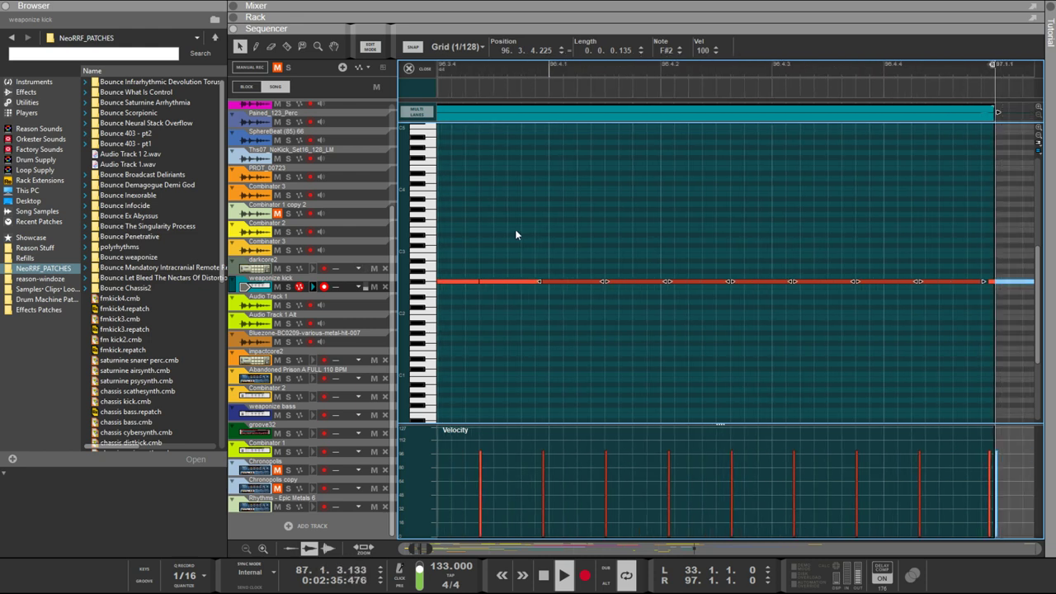
{"action": "left_click", "coordinate": [795, 289]}
{"action": "left_click_drag", "start_coordinate": [916, 297], "coordinate": [546, 279]}
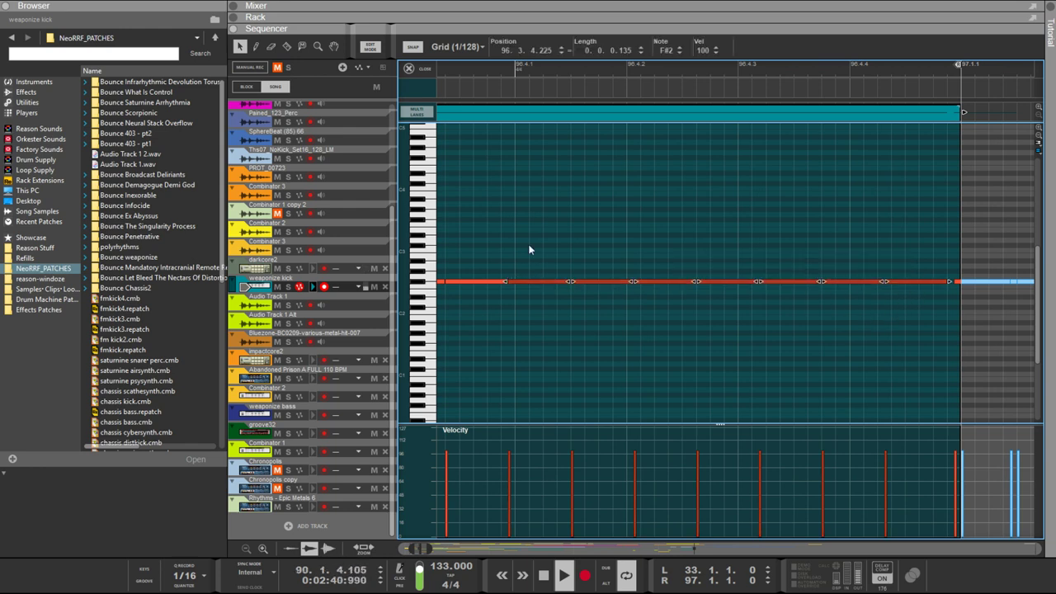
{"action": "scroll", "coordinate": [506, 275], "scroll_direction": "up", "scroll_amount": 8, "text": "ctrl"}
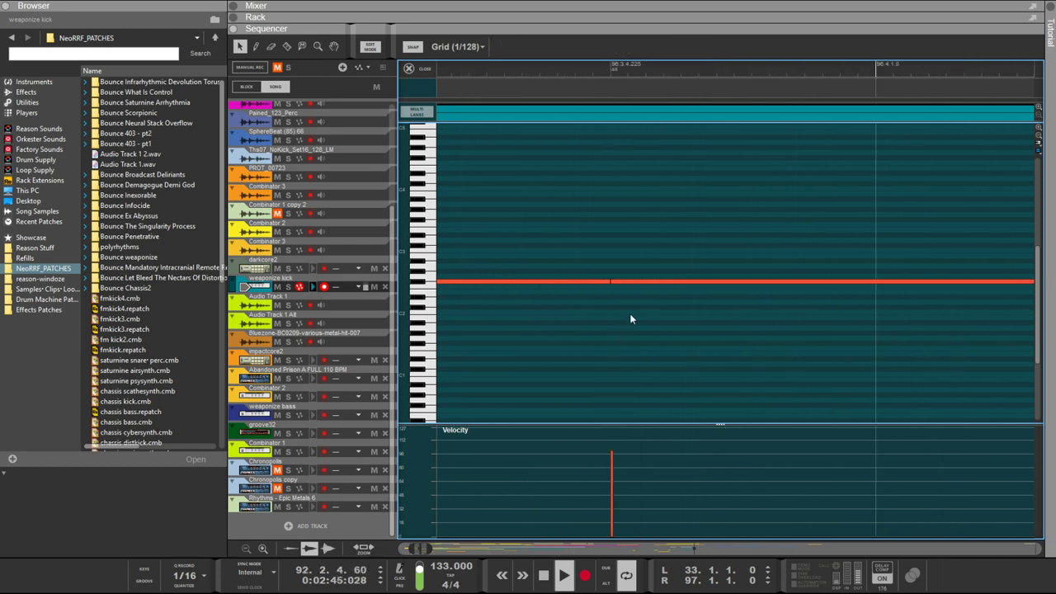
{"action": "left_click_drag", "start_coordinate": [626, 284], "coordinate": [610, 280]}
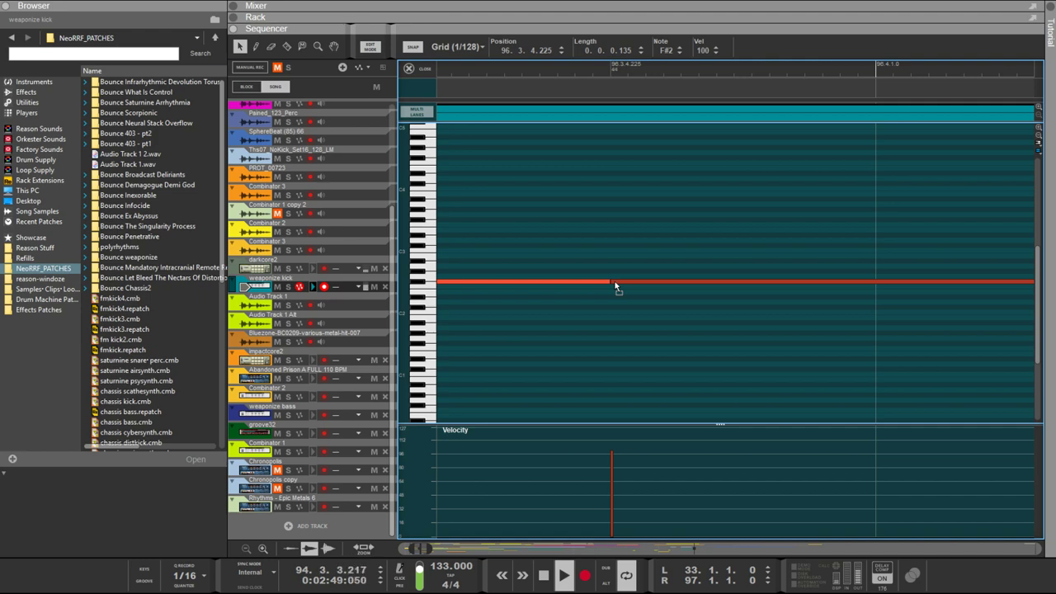
{"action": "scroll", "coordinate": [614, 281], "scroll_direction": "down", "scroll_amount": 10}
{"action": "scroll", "coordinate": [611, 281], "scroll_direction": "down", "scroll_amount": 3}
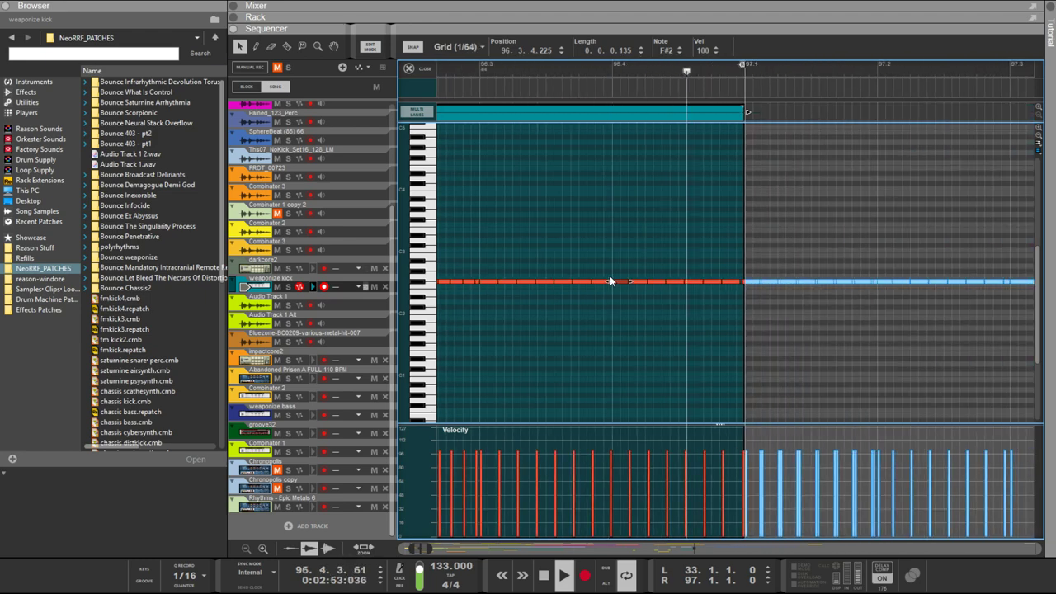
Select the last kick note, at 96.4.4.225, and extend the clip past bar 97 to 97.1.1.120
{"action": "left_click", "coordinate": [743, 283]}
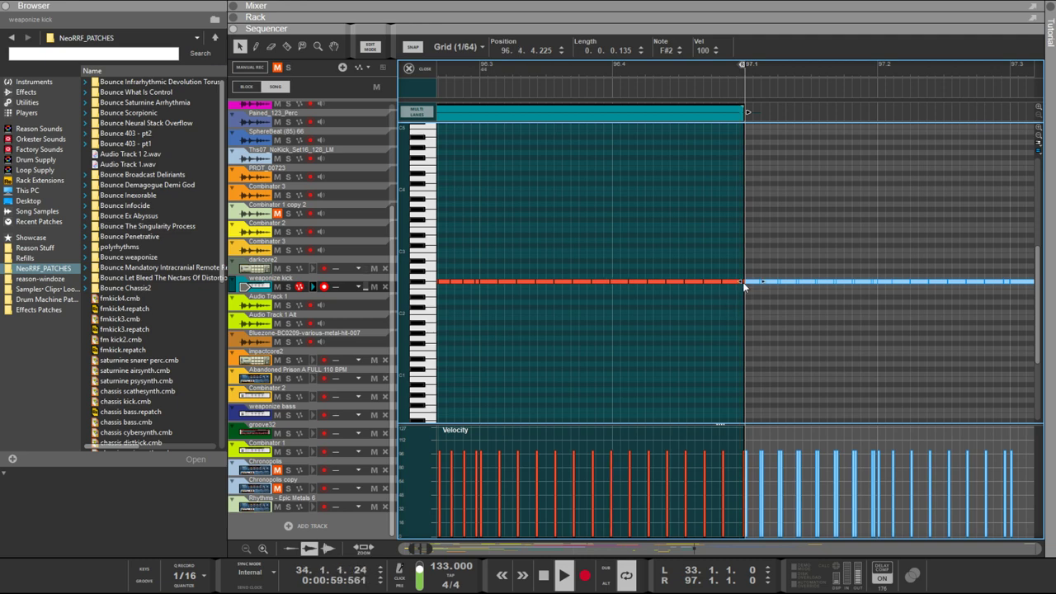
{"action": "scroll", "coordinate": [743, 283], "scroll_direction": "up", "scroll_amount": 3}
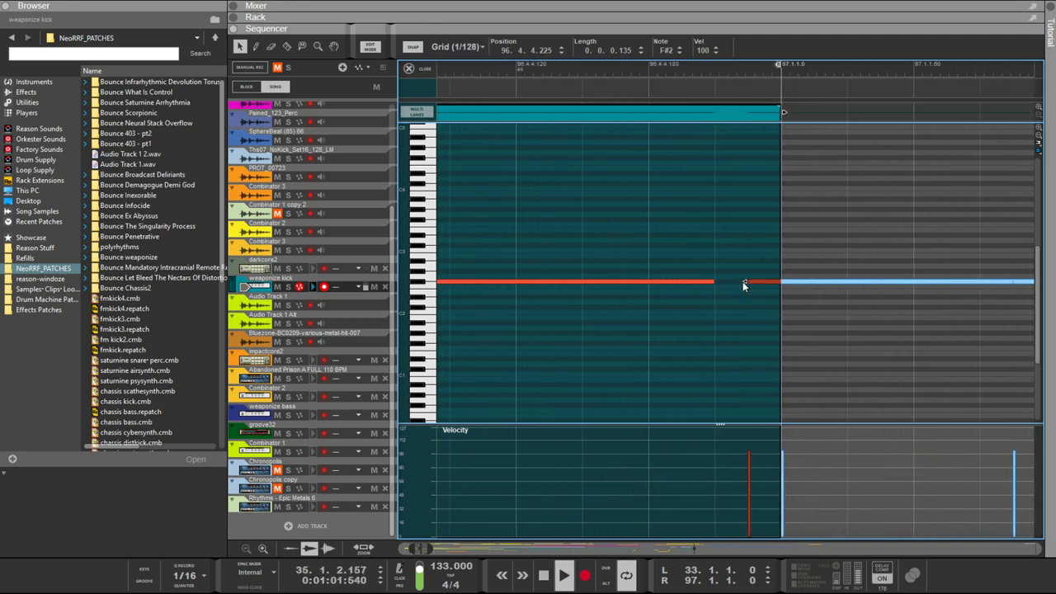
{"action": "left_click", "coordinate": [757, 283]}
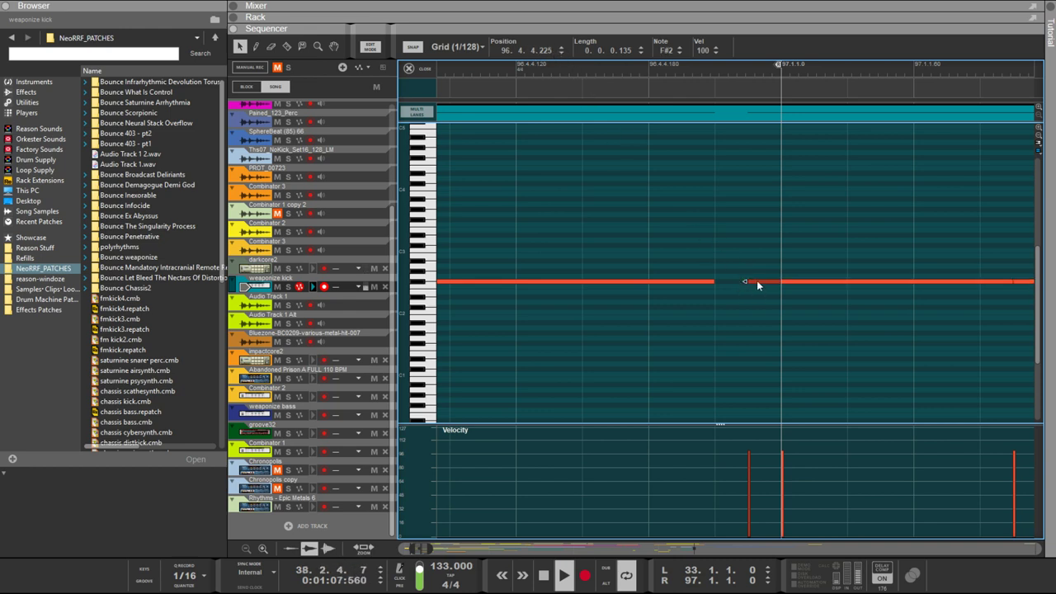
Try moving the selected last note one bar earlier to 95.4.4.225, undo the move, and return to the clip's end
{"action": "left_click", "coordinate": [558, 53]}
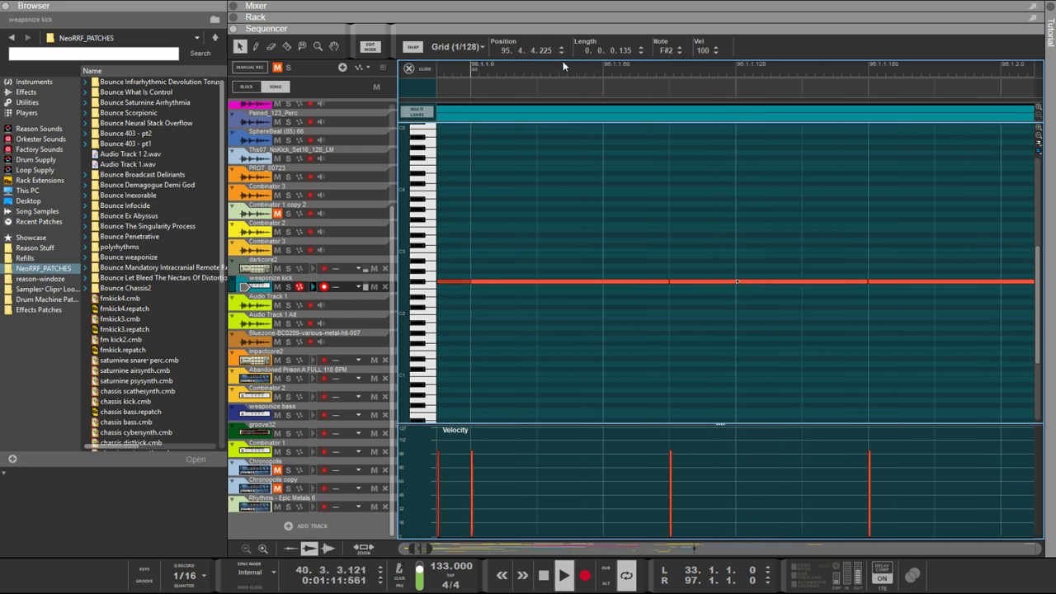
{"action": "key", "text": "ctrl+z"}
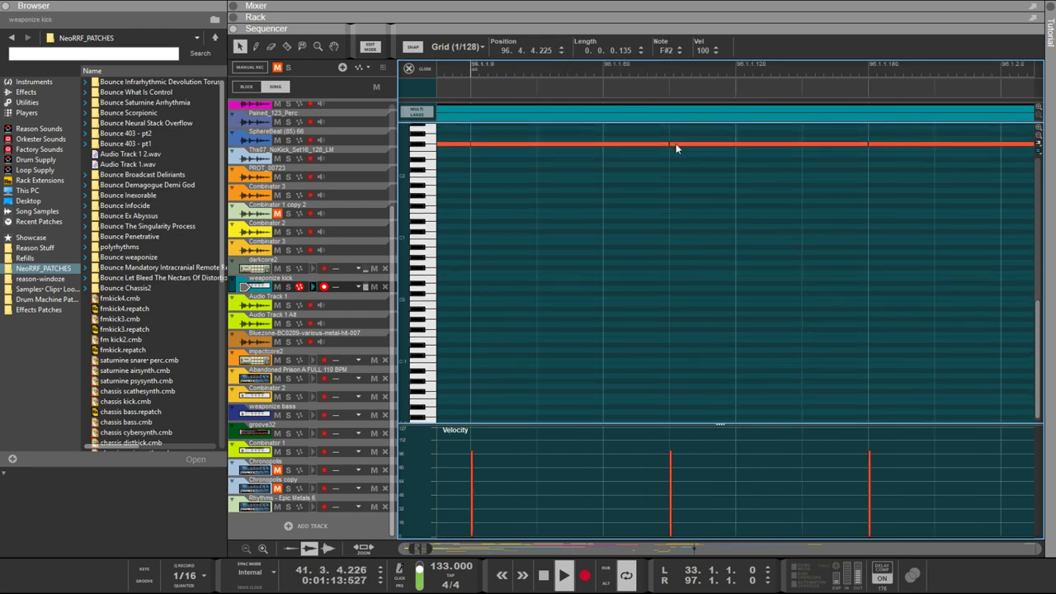
{"action": "scroll", "coordinate": [677, 144], "scroll_direction": "down", "scroll_amount": 5, "text": "ctrl"}
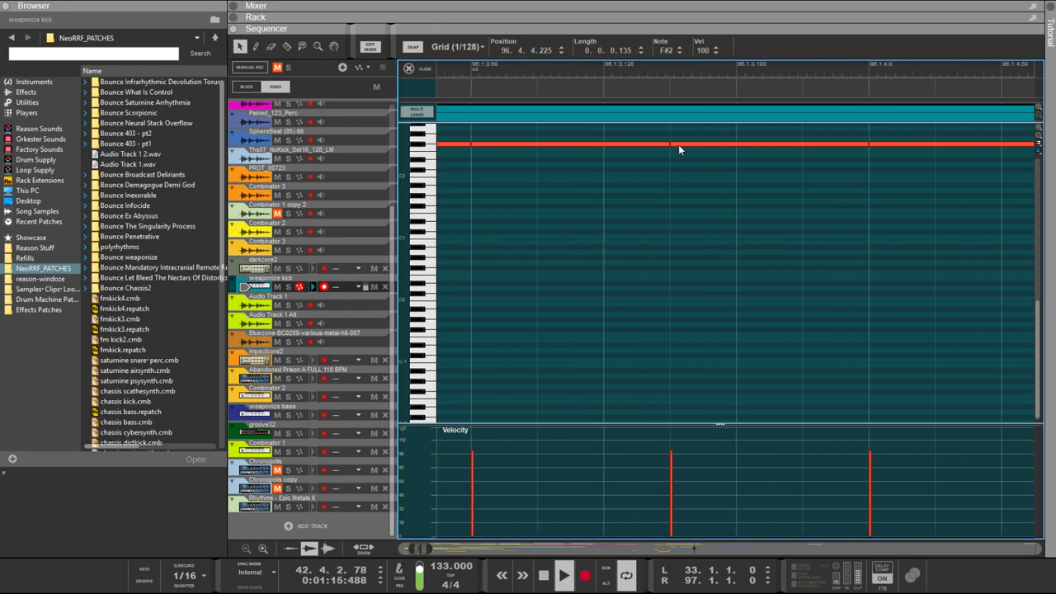
{"action": "scroll", "coordinate": [678, 144], "scroll_direction": "down", "scroll_amount": 4, "text": "ctrl"}
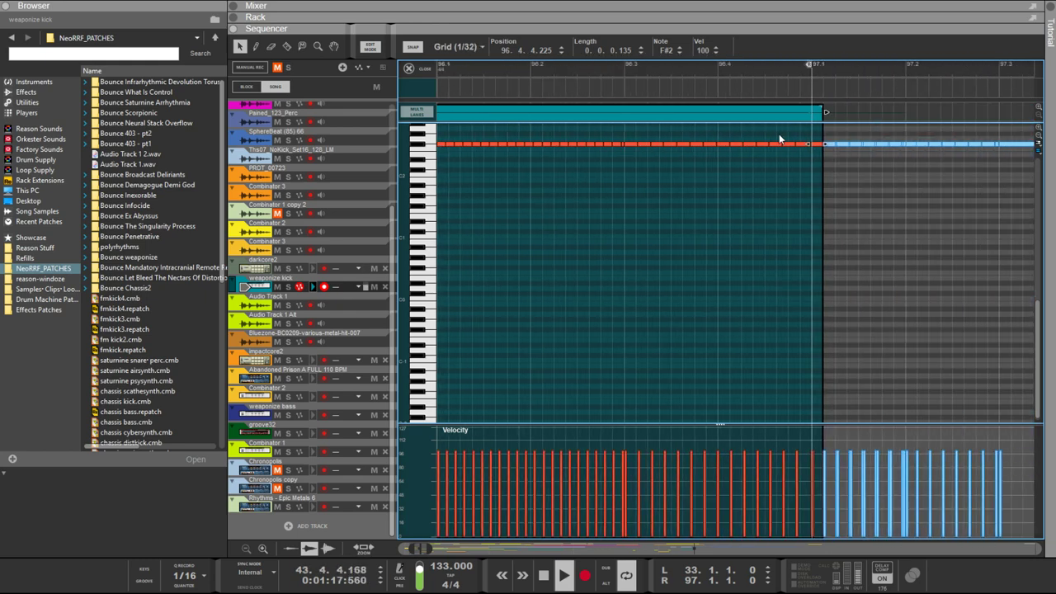
{"action": "scroll", "coordinate": [741, 154], "scroll_direction": "up", "scroll_amount": 7, "text": "ctrl"}
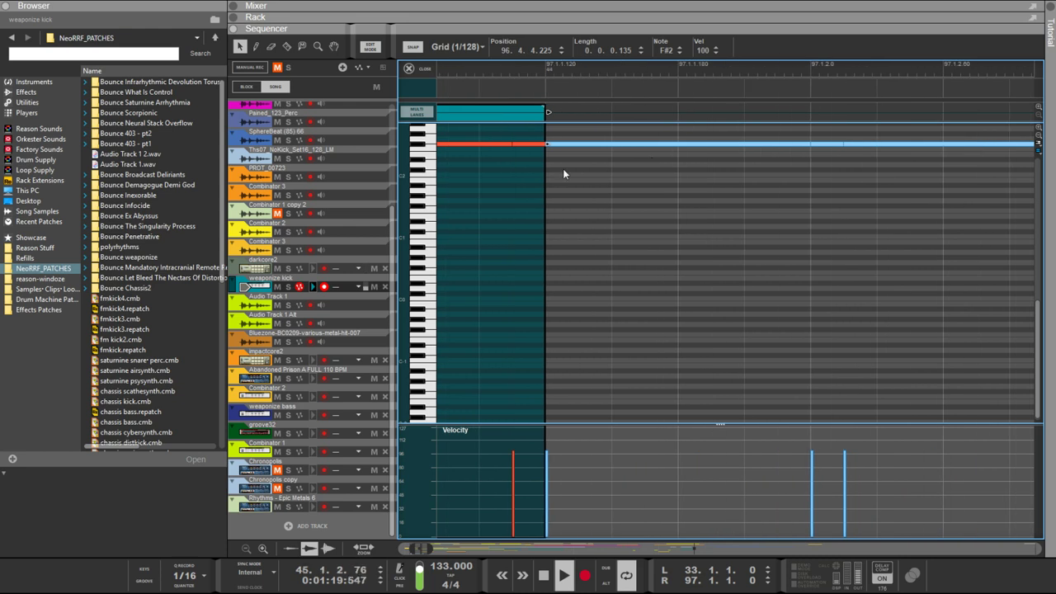
Try nudging the last kick note back one bar from its clip-end position to 95.4.4.225 again, and undo the move
{"action": "scroll", "coordinate": [552, 172], "scroll_direction": "left", "scroll_amount": 3}
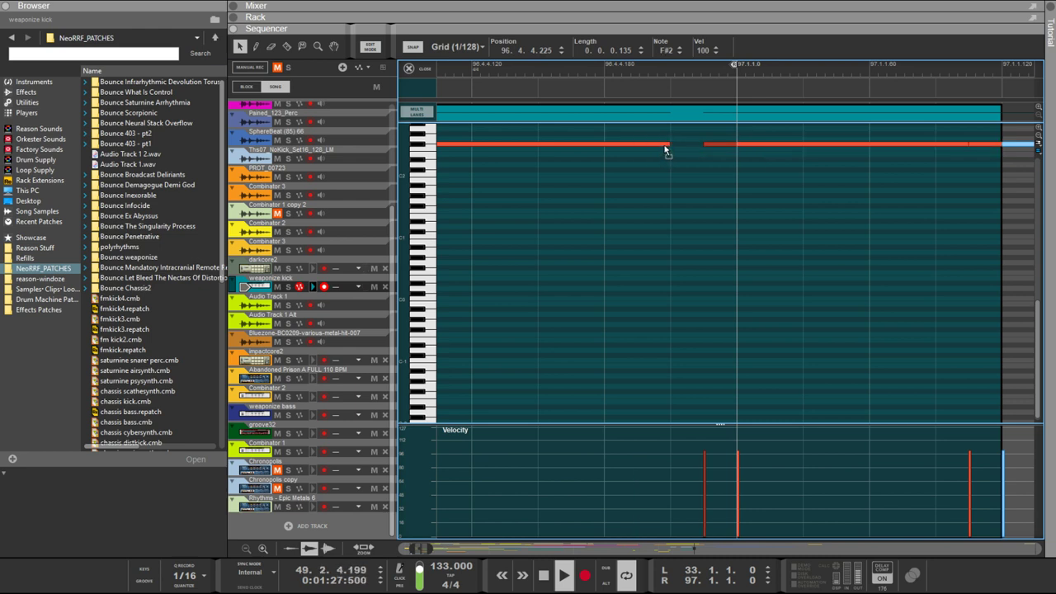
{"action": "left_click", "coordinate": [560, 51]}
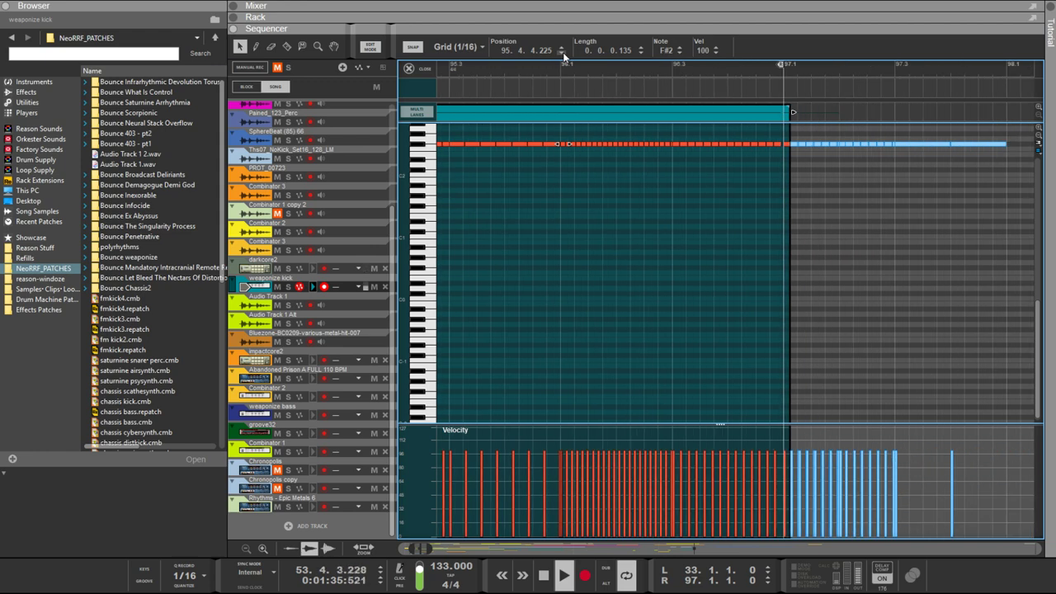
{"action": "scroll", "coordinate": [562, 52], "scroll_direction": "up", "scroll_amount": 1}
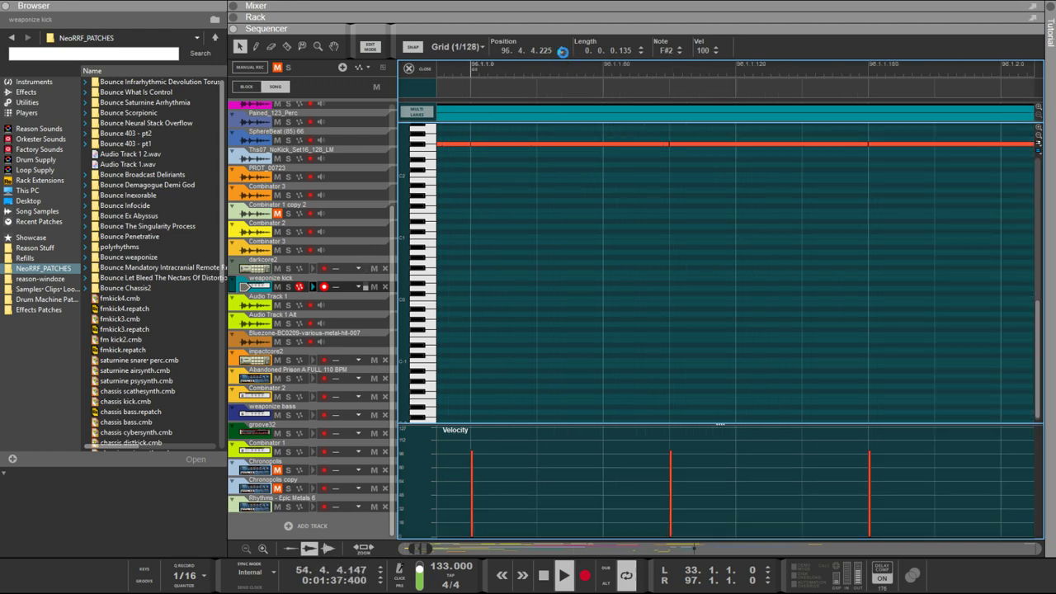
Shift the run of kick notes before bar 97 to start at 96.3.4.220, and clear the selection
{"action": "scroll", "coordinate": [562, 52], "scroll_direction": "down", "scroll_amount": 1}
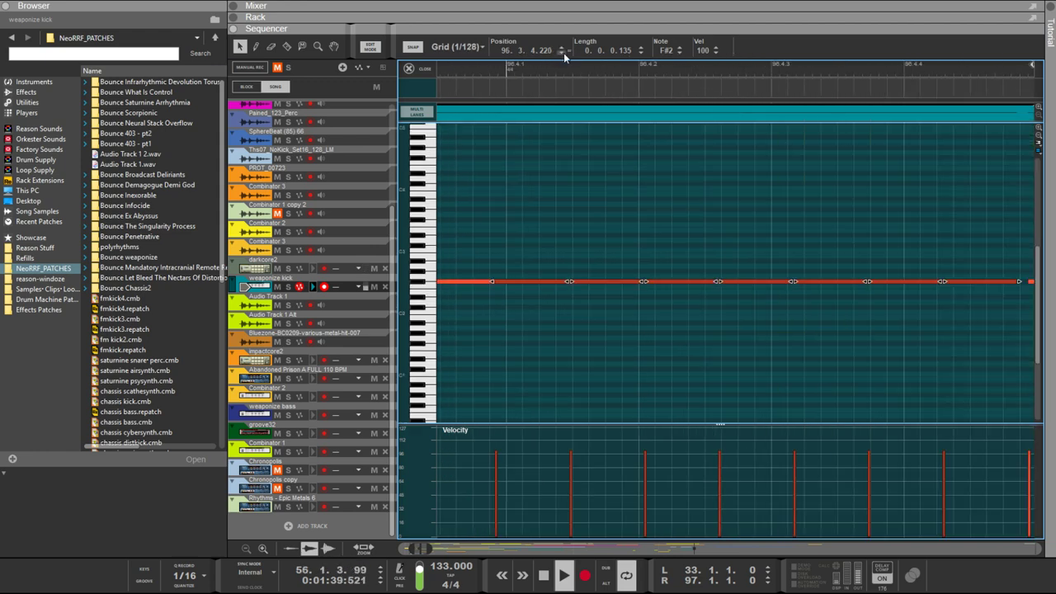
{"action": "scroll", "coordinate": [540, 110], "scroll_direction": "down", "scroll_amount": 3}
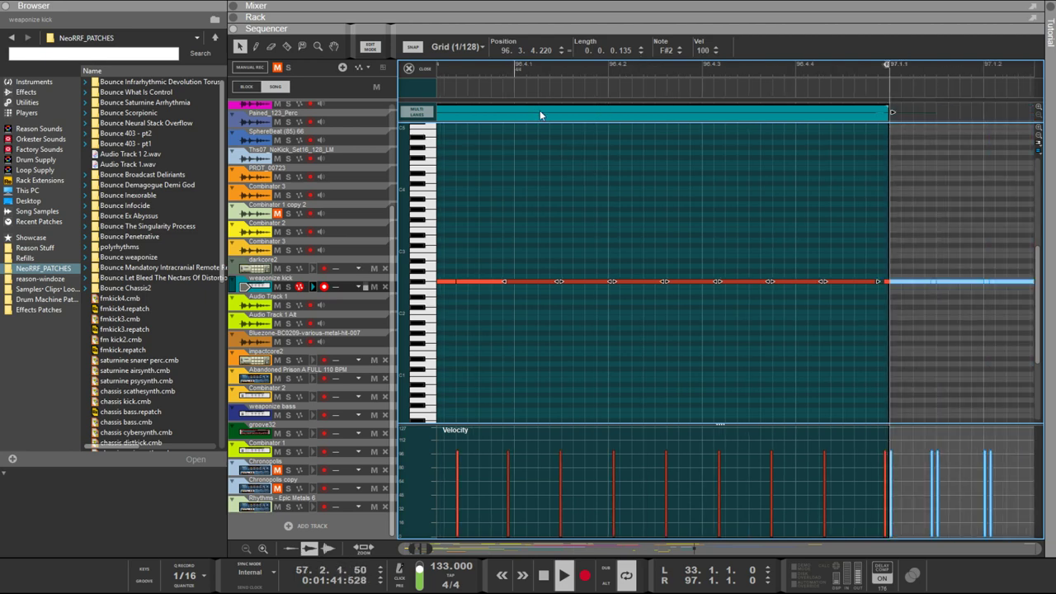
{"action": "scroll", "coordinate": [540, 111], "scroll_direction": "up", "scroll_amount": 3}
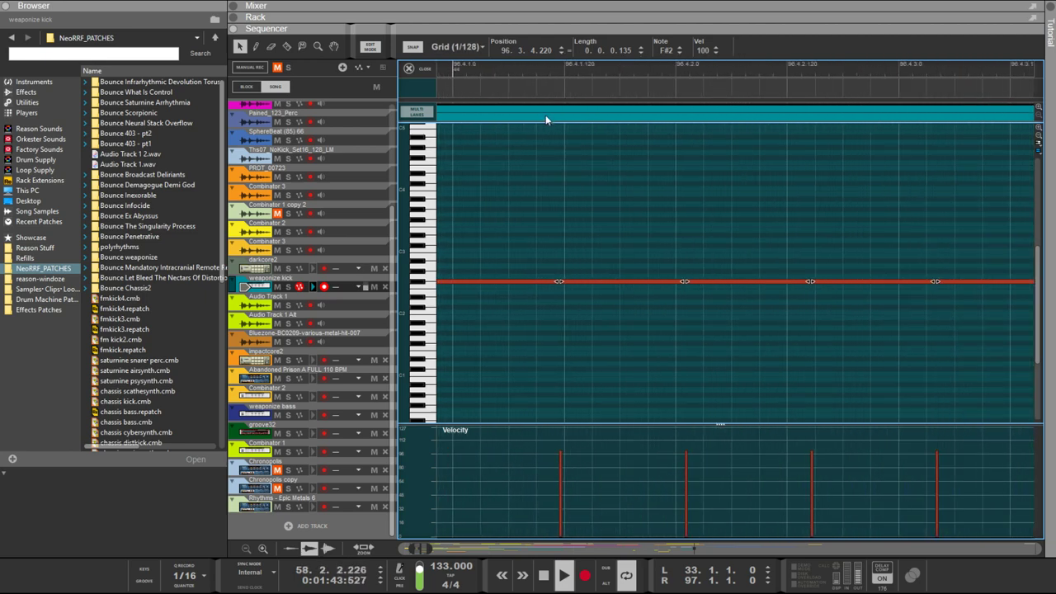
{"action": "scroll", "coordinate": [669, 178], "scroll_direction": "right", "scroll_amount": 3}
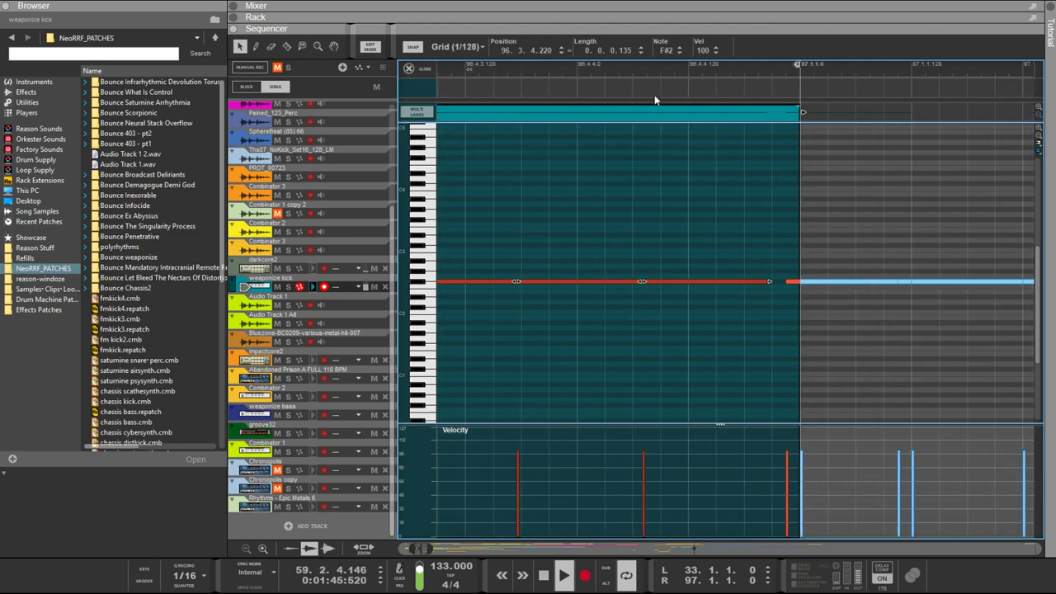
{"action": "left_click", "coordinate": [762, 237]}
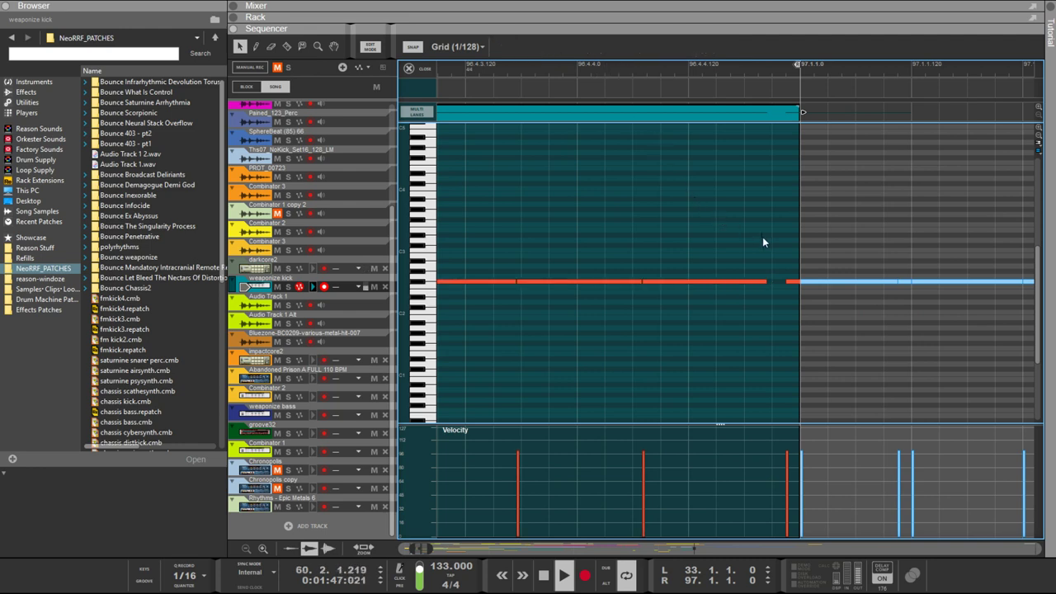
Move the last kick note before bar 97 to position 96.4.4.205, directly against the preceding note
{"action": "left_click", "coordinate": [788, 283]}
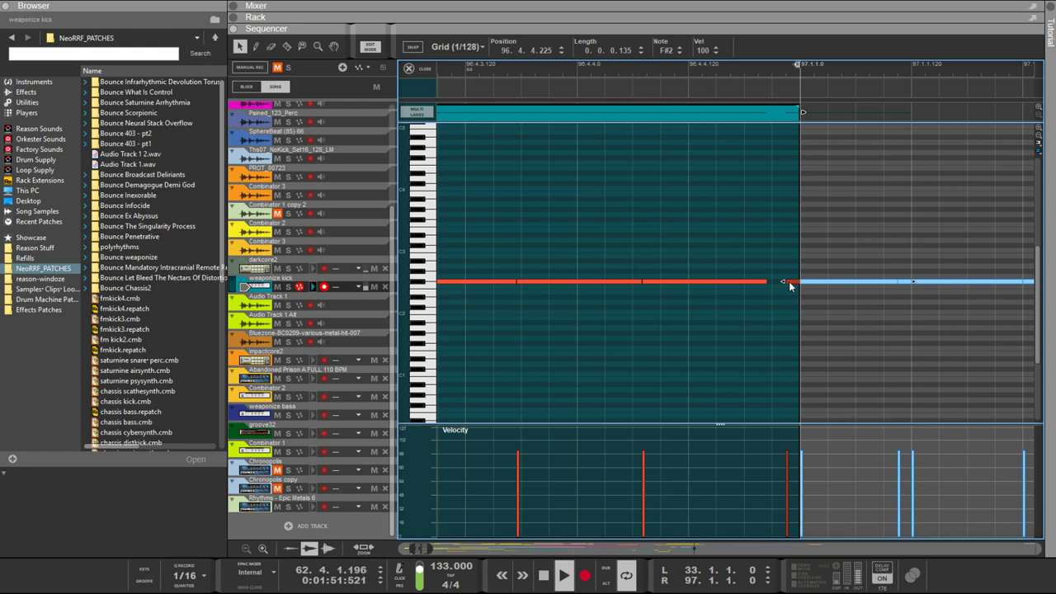
{"action": "left_click", "coordinate": [783, 324]}
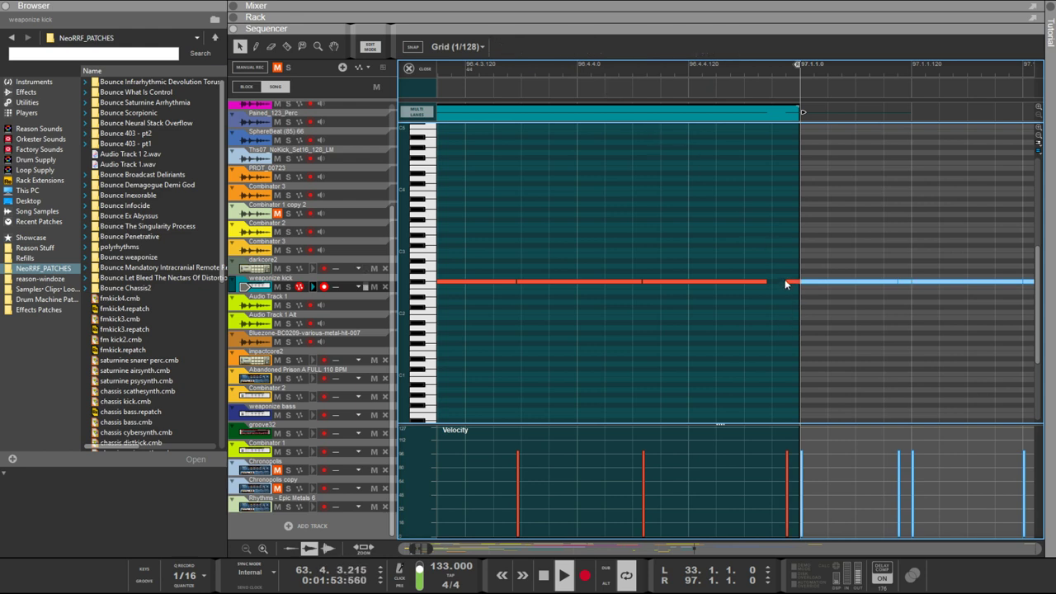
{"action": "left_click", "coordinate": [789, 282]}
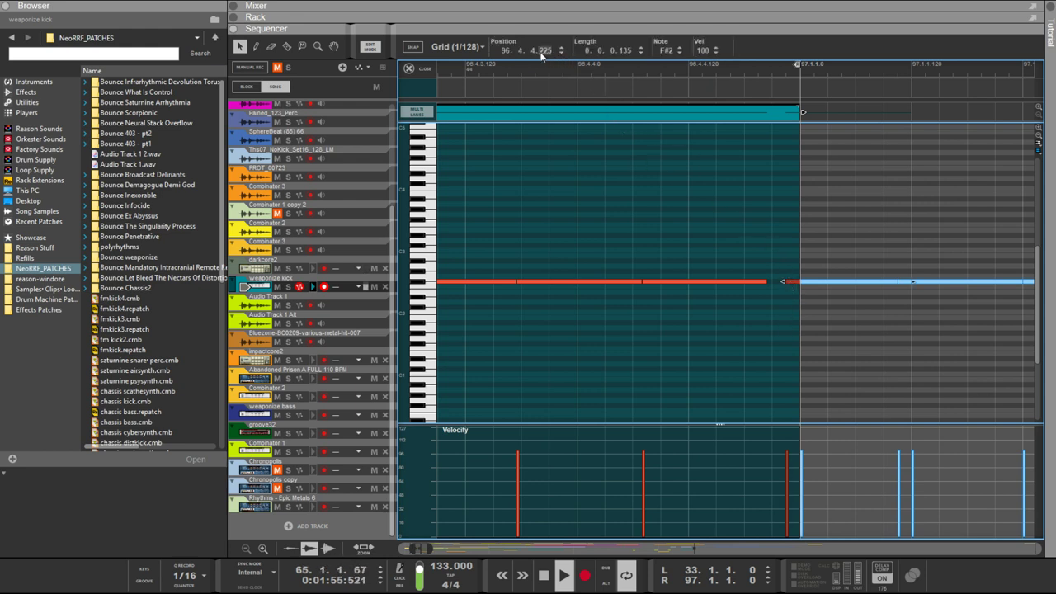
{"action": "left_click_drag", "start_coordinate": [544, 55], "coordinate": [551, 66]}
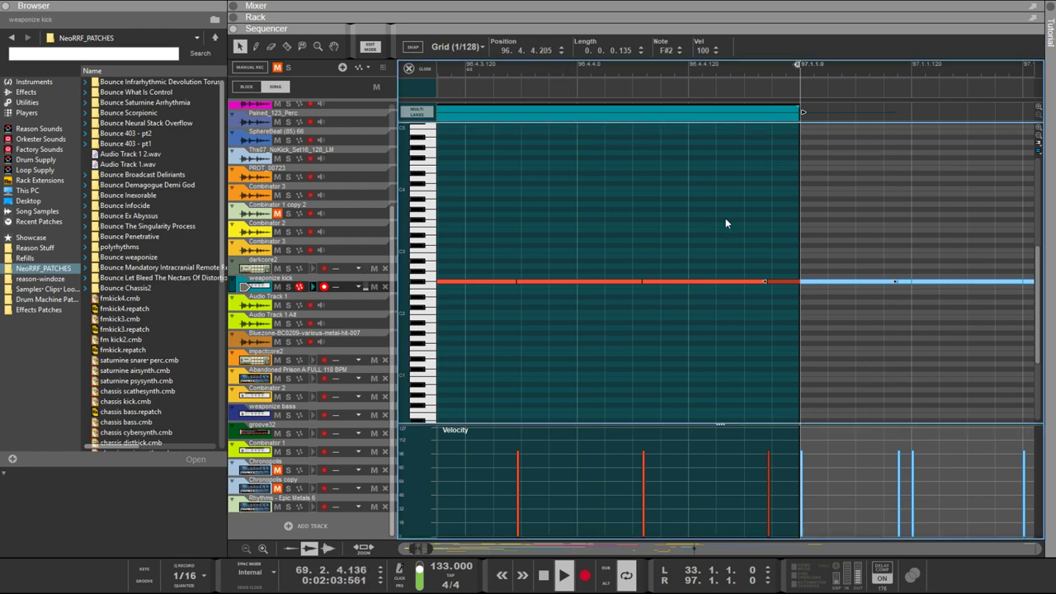
{"action": "scroll", "coordinate": [775, 310], "scroll_direction": "up", "scroll_amount": 5}
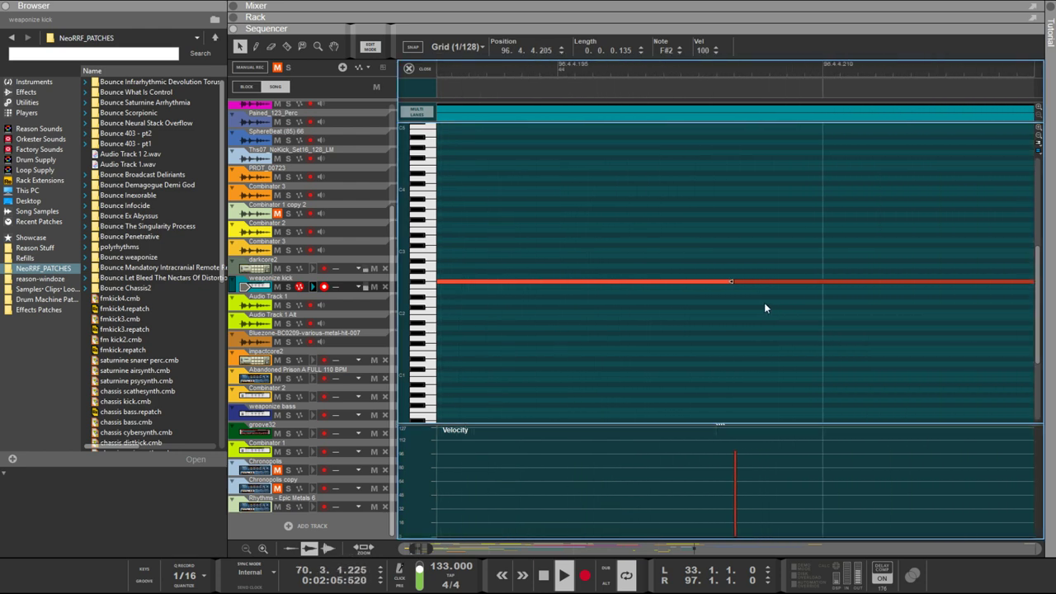
{"action": "left_click", "coordinate": [546, 50]}
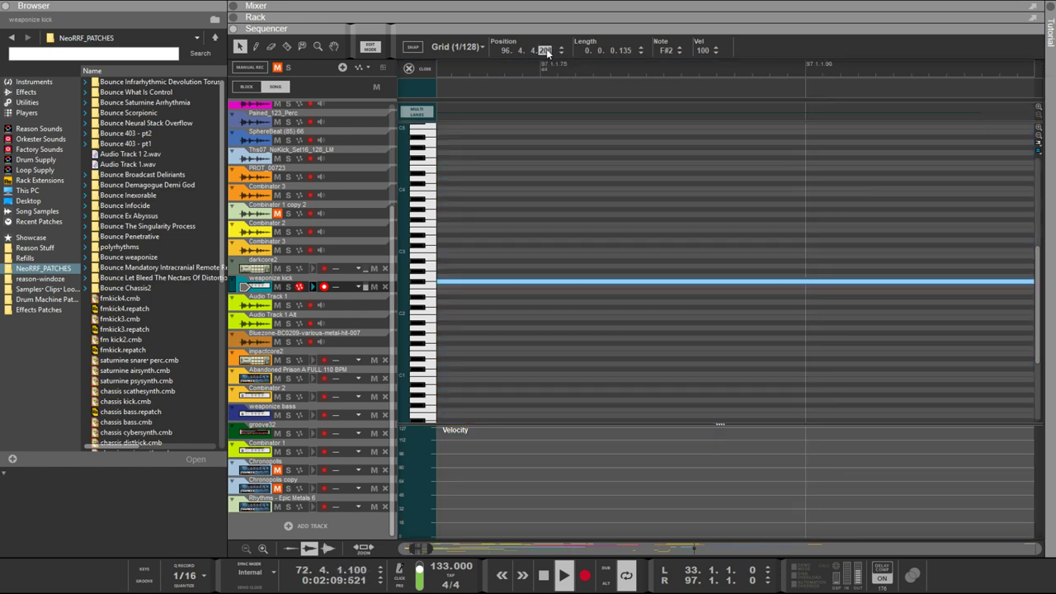
{"action": "key", "text": "Return"}
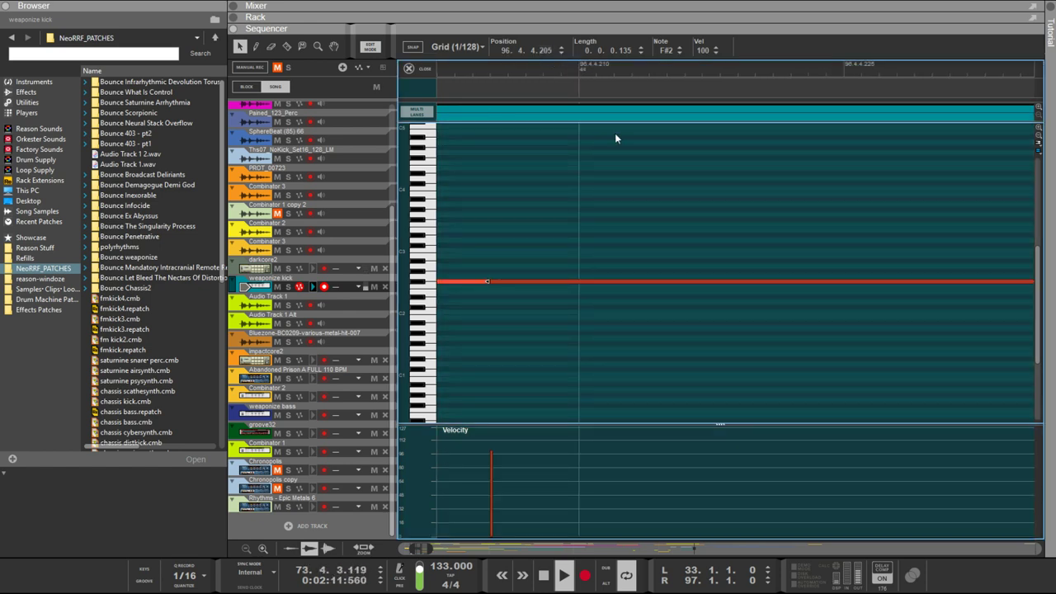
{"action": "left_click", "coordinate": [582, 240]}
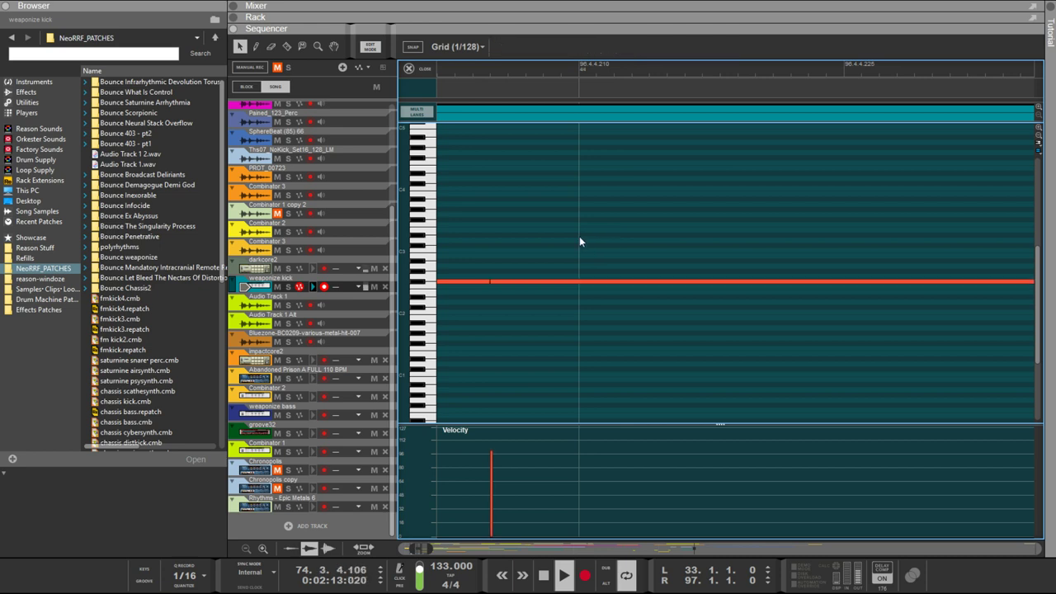
{"action": "left_click", "coordinate": [538, 283]}
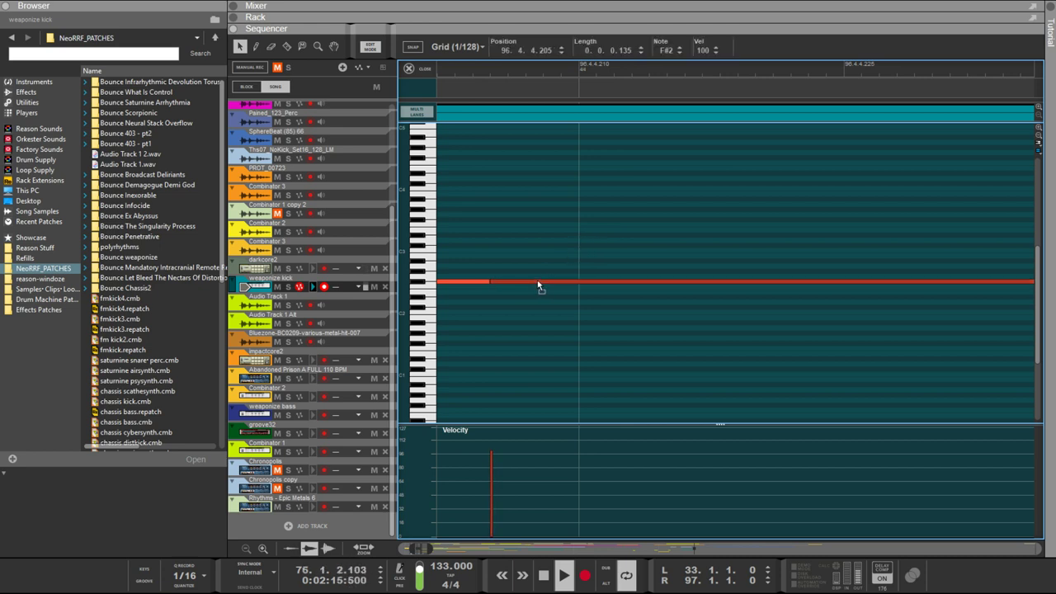
{"action": "left_click_drag", "start_coordinate": [537, 279], "coordinate": [537, 283]}
Try moving the kick note at 97.1.1.105 to 97.1.1.158, and undo the move
{"action": "scroll", "coordinate": [526, 297], "scroll_direction": "down", "scroll_amount": 5}
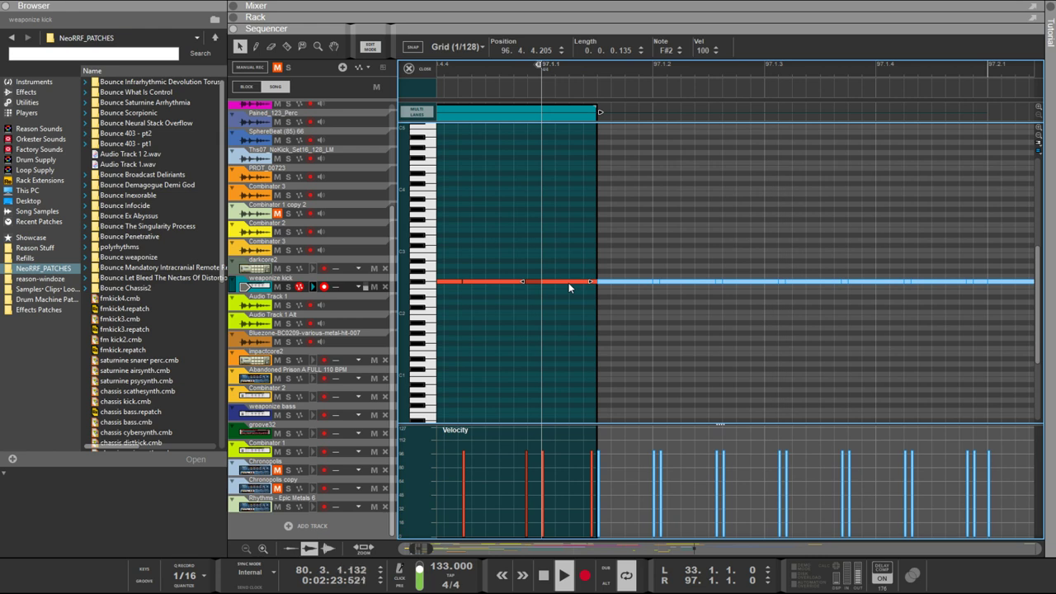
{"action": "left_click", "coordinate": [565, 283]}
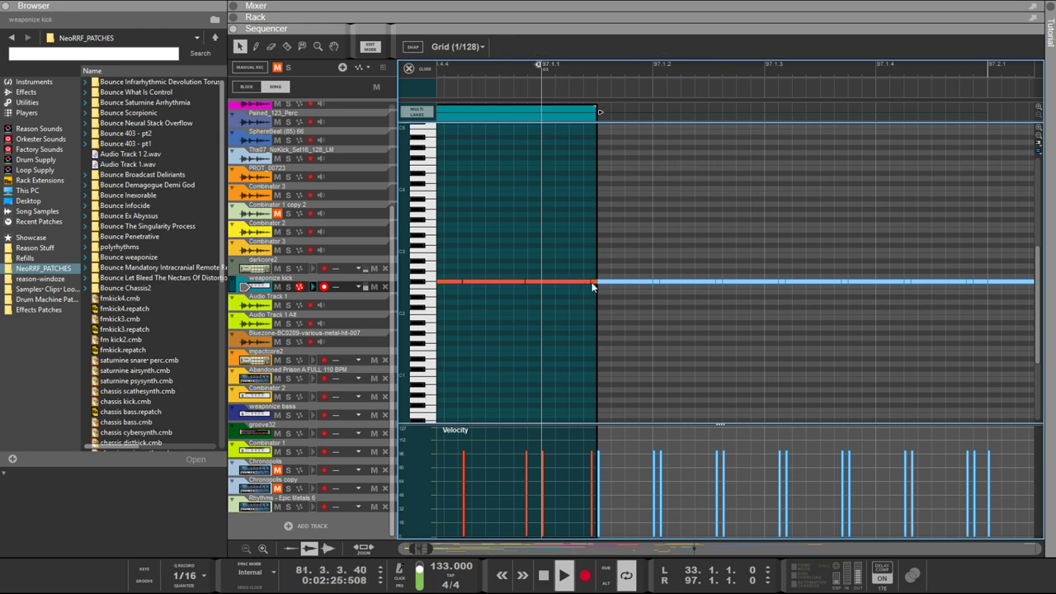
{"action": "left_click_drag", "start_coordinate": [597, 283], "coordinate": [619, 285]}
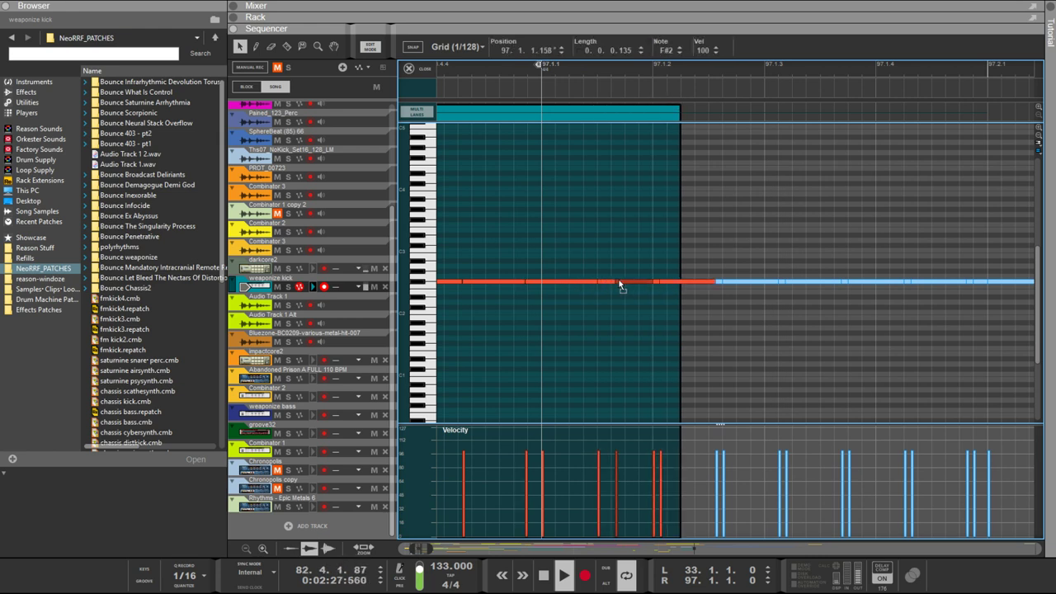
{"action": "key", "text": "ctrl+z"}
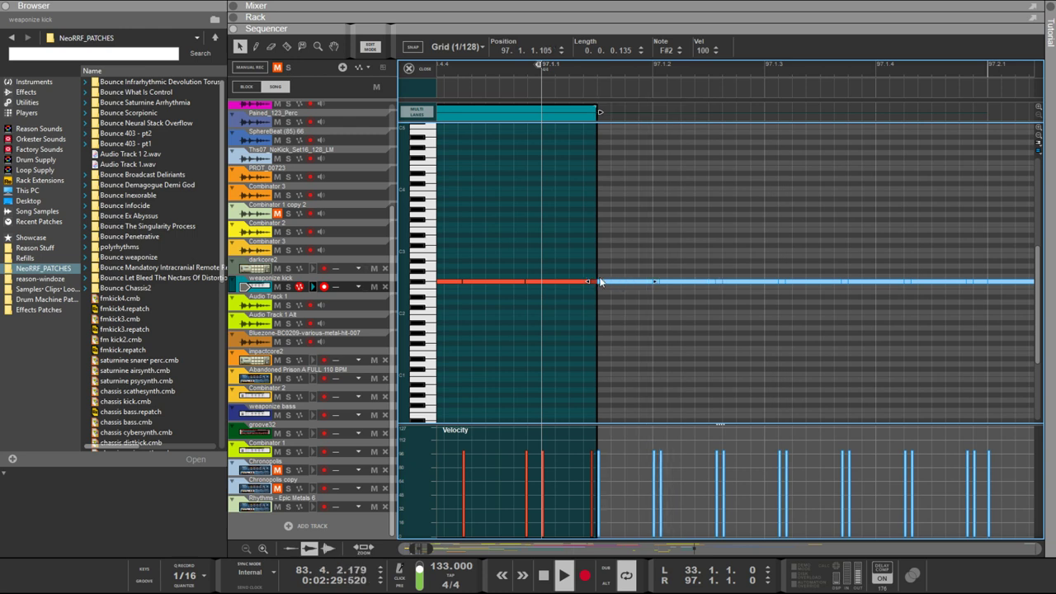
Delete the kick notes at 97.1.1.105 and at the start of bar 97
{"action": "left_click", "coordinate": [593, 282]}
{"action": "key", "text": "Delete"}
{"action": "left_click", "coordinate": [562, 281]}
{"action": "key", "text": "Delete"}
Shorten the kick note at 96.4.4.205 to a length of 0.0.0.35 so it ends at bar 97
{"action": "left_click", "coordinate": [557, 284]}
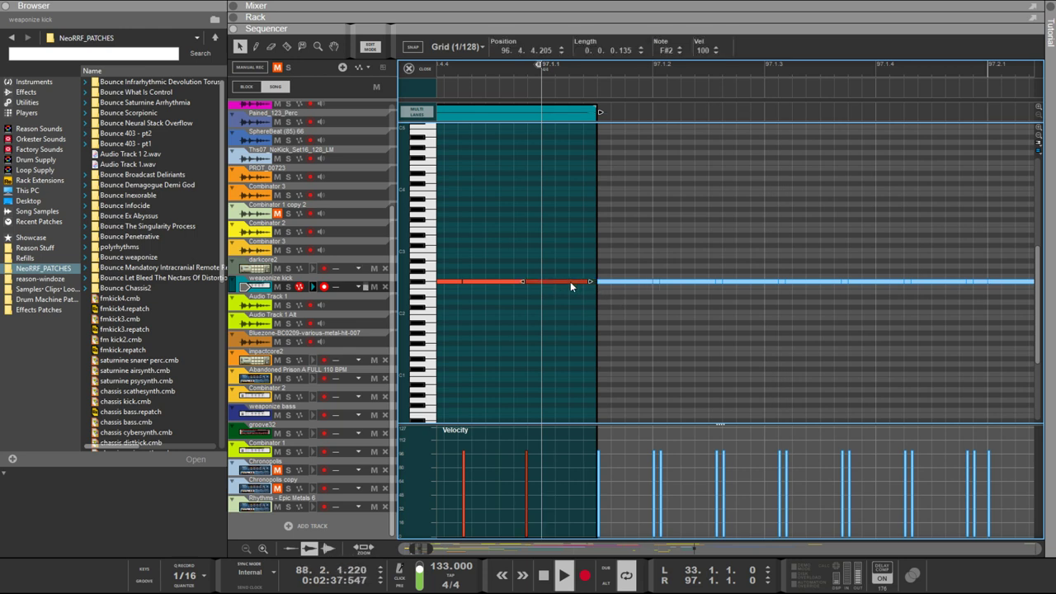
{"action": "left_click_drag", "start_coordinate": [588, 282], "coordinate": [559, 280]}
{"action": "key", "text": "ctrl+z"}
{"action": "left_click_drag", "start_coordinate": [589, 281], "coordinate": [540, 268]}
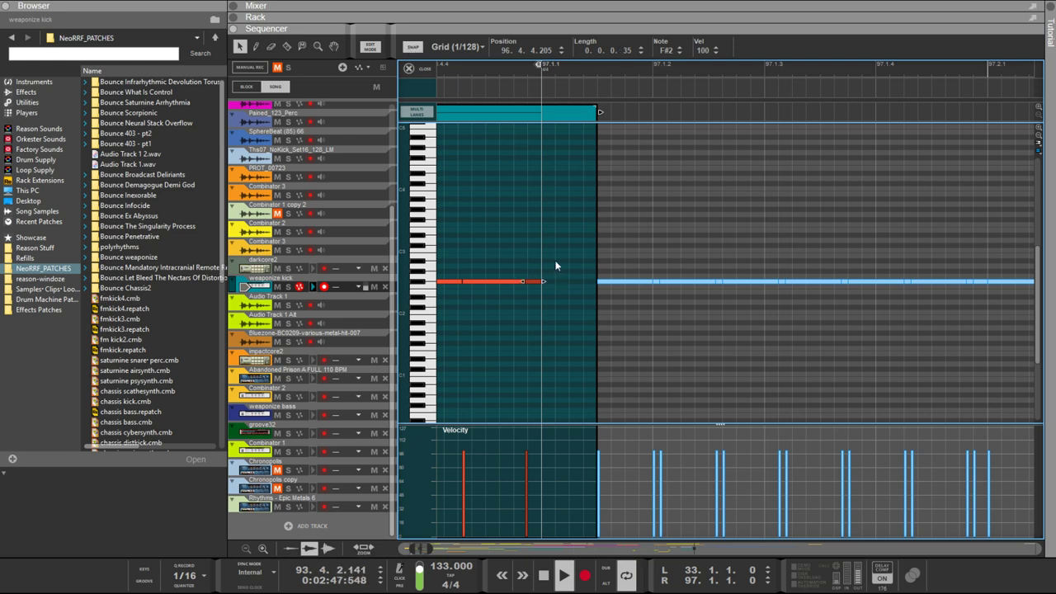
Lower the two short kick notes at 89.4.1.0 and 89.4.1.120 to E2, and clear the E2 notes
{"action": "scroll", "coordinate": [604, 254], "scroll_direction": "down", "scroll_amount": 4}
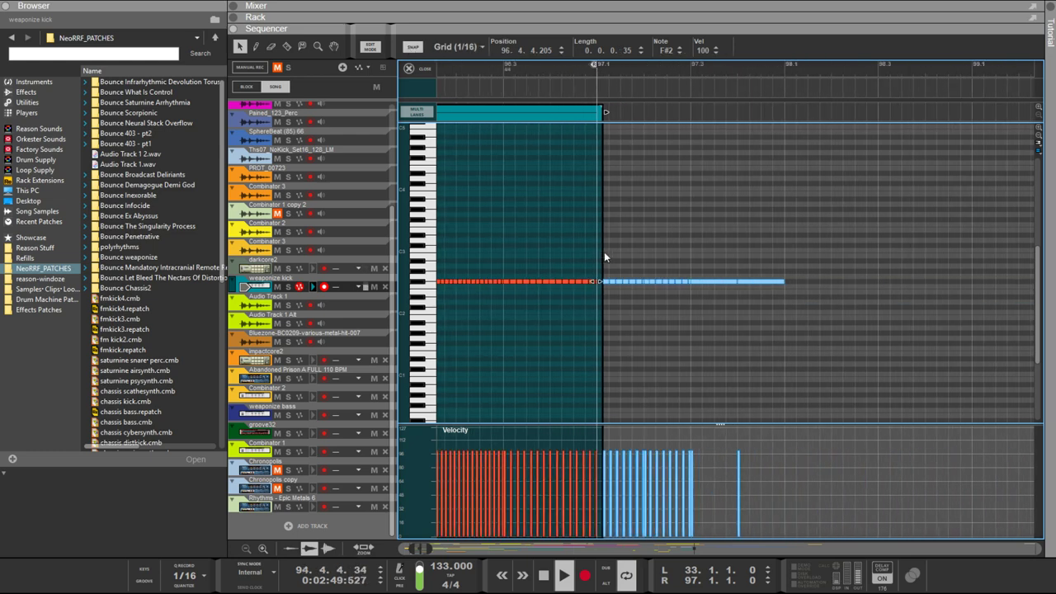
{"action": "scroll", "coordinate": [603, 251], "scroll_direction": "down", "scroll_amount": 3}
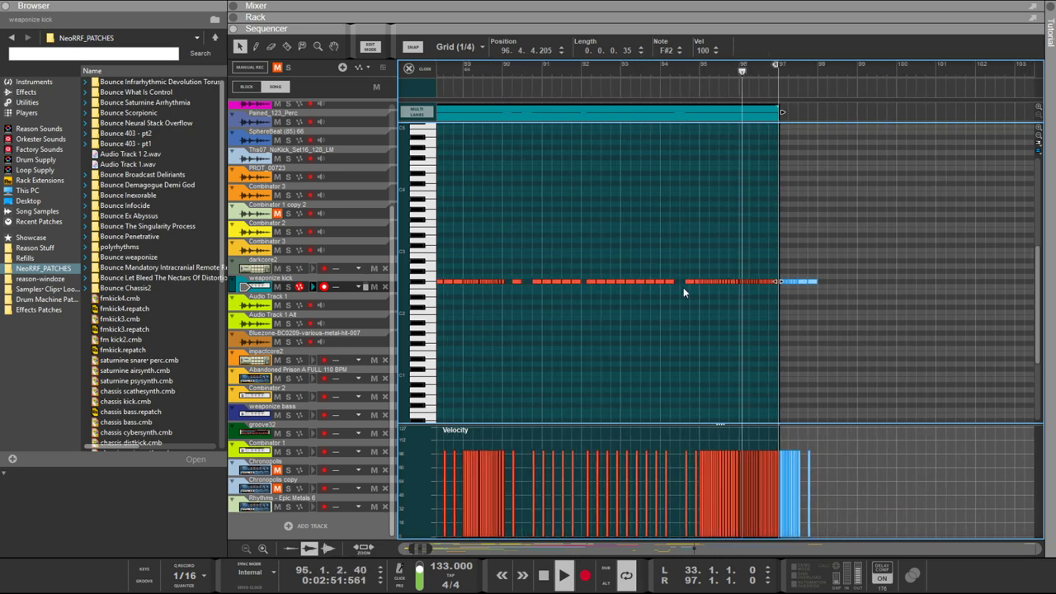
{"action": "scroll", "coordinate": [681, 286], "scroll_direction": "up", "scroll_amount": 6}
{"action": "scroll", "coordinate": [698, 303], "scroll_direction": "down", "scroll_amount": 7}
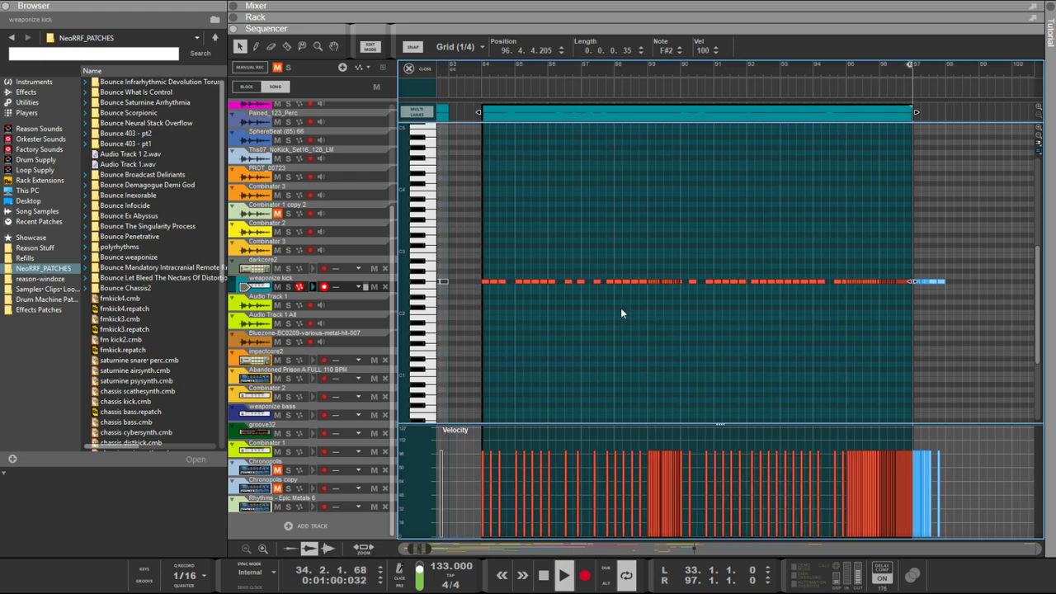
{"action": "scroll", "coordinate": [666, 297], "scroll_direction": "up", "scroll_amount": 3}
{"action": "scroll", "coordinate": [643, 296], "scroll_direction": "up", "scroll_amount": 1}
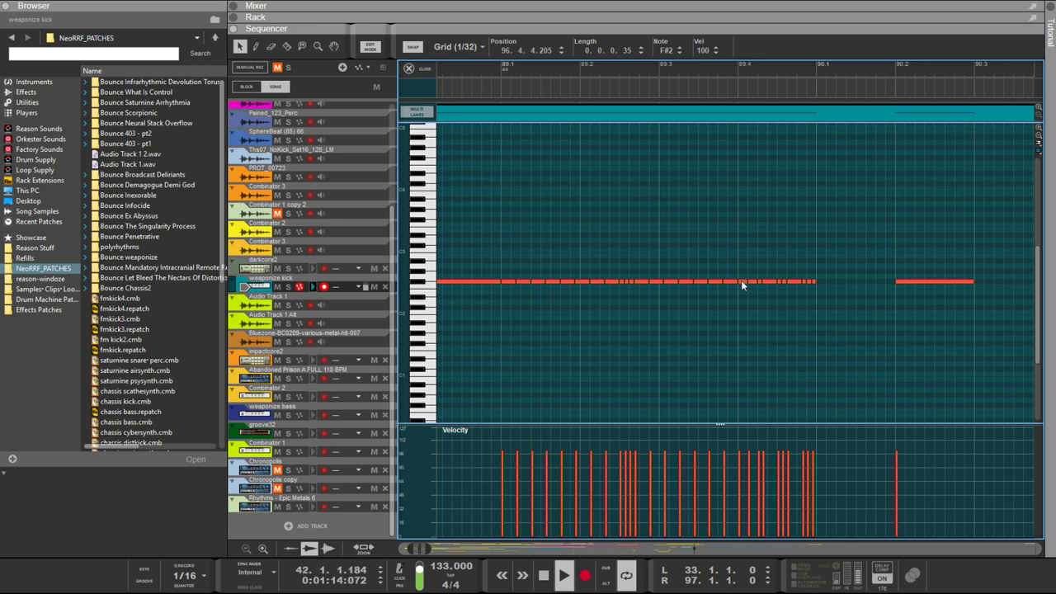
{"action": "mouse_move", "coordinate": [742, 284]}
{"action": "left_mouse_down"}
{"action": "mouse_move", "coordinate": [747, 300]}
{"action": "mouse_move", "coordinate": [757, 295]}
{"action": "left_mouse_up"}
{"action": "scroll", "coordinate": [756, 293], "scroll_direction": "up", "scroll_amount": 6}
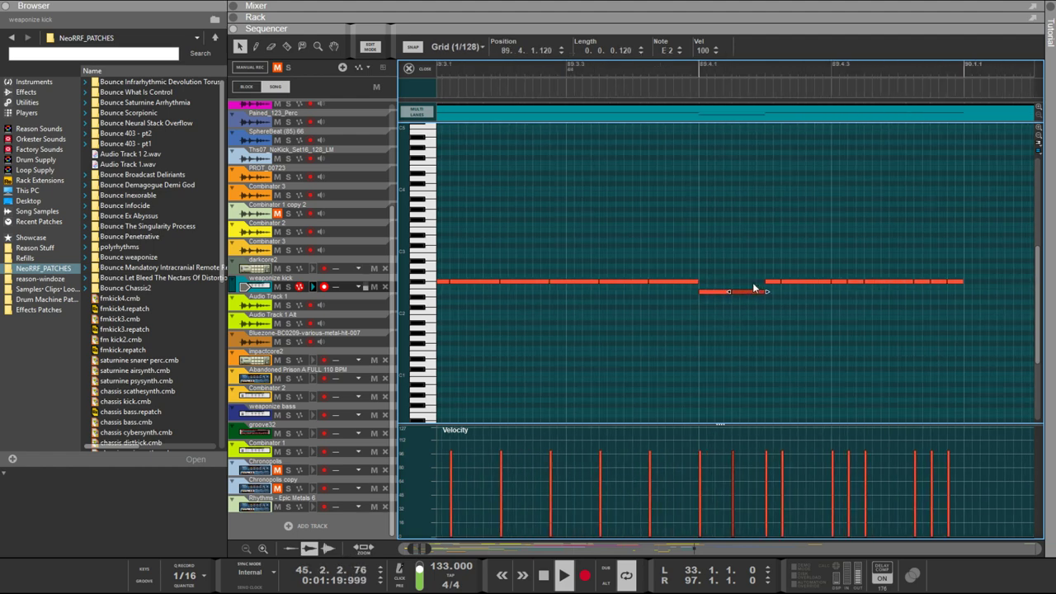
{"action": "mouse_move", "coordinate": [751, 289]}
{"action": "left_mouse_down"}
{"action": "mouse_move", "coordinate": [706, 290]}
{"action": "mouse_move", "coordinate": [768, 282]}
{"action": "left_mouse_up"}
{"action": "scroll", "coordinate": [765, 283], "scroll_direction": "down", "scroll_amount": 6}
{"action": "left_click", "coordinate": [747, 290]}
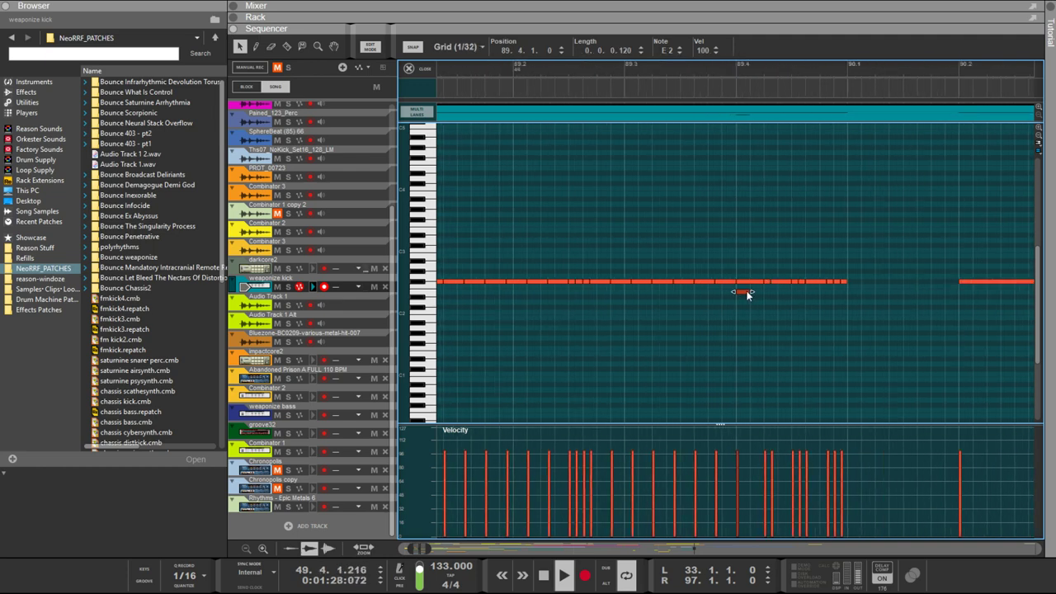
{"action": "key", "text": "Delete"}
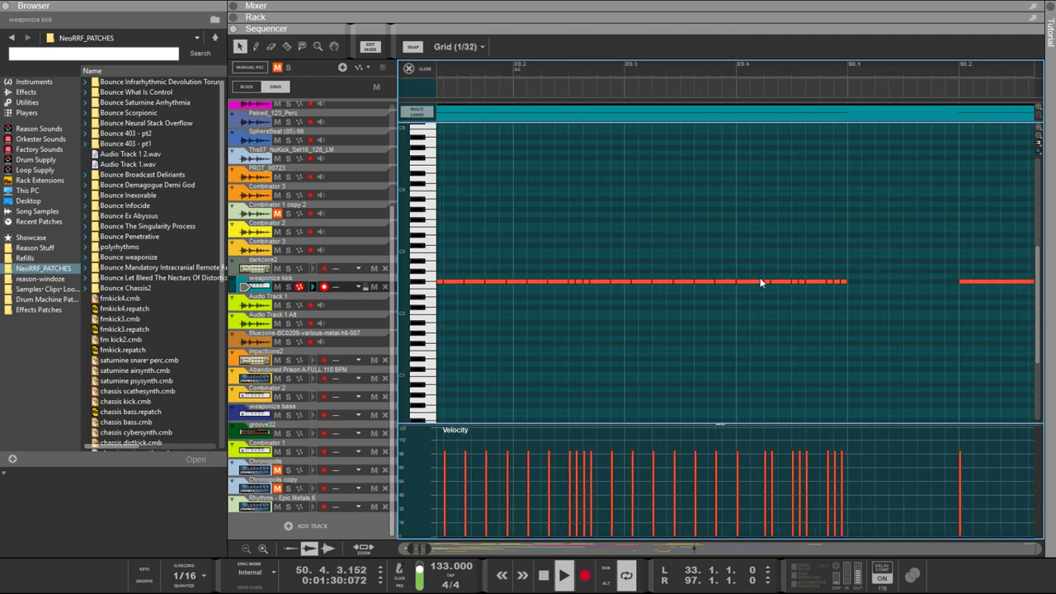
Shorten the F#2 kick note at 89.4.1.0 to a length of 0.0.0.120
{"action": "left_click", "coordinate": [745, 284]}
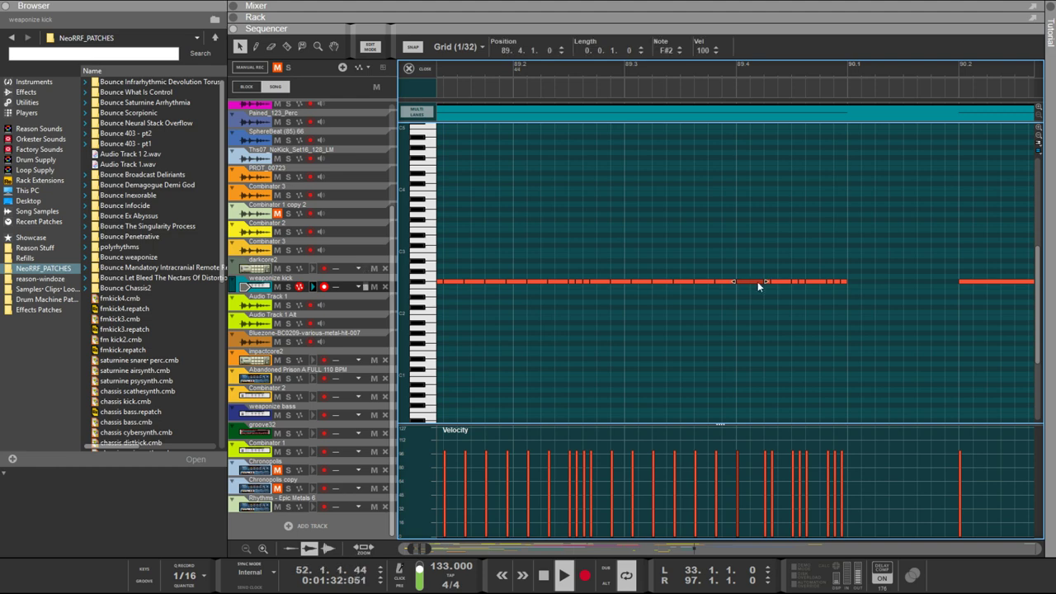
{"action": "left_click_drag", "start_coordinate": [761, 281], "coordinate": [751, 281]}
{"action": "scroll", "coordinate": [764, 292], "scroll_direction": "up", "scroll_amount": 4}
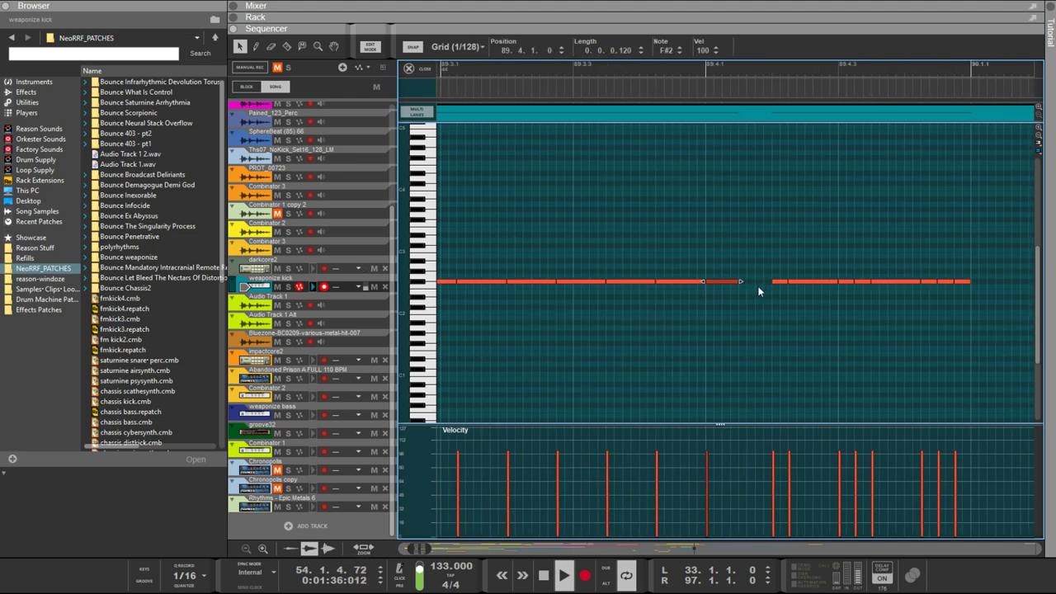
Adjust the kick note at 89.4.1, and shift the evenly spaced run before it to start at 89.2.4.0, closing the gap
{"action": "mouse_move", "coordinate": [723, 285]}
{"action": "left_mouse_down"}
{"action": "mouse_move", "coordinate": [768, 285]}
{"action": "mouse_move", "coordinate": [711, 284]}
{"action": "left_mouse_up"}
{"action": "scroll", "coordinate": [697, 305], "scroll_direction": "down", "scroll_amount": 2}
{"action": "left_click_drag", "start_coordinate": [688, 303], "coordinate": [514, 286]}
{"action": "scroll", "coordinate": [514, 285], "scroll_direction": "down", "scroll_amount": 2}
{"action": "scroll", "coordinate": [514, 283], "scroll_direction": "down", "scroll_amount": 2}
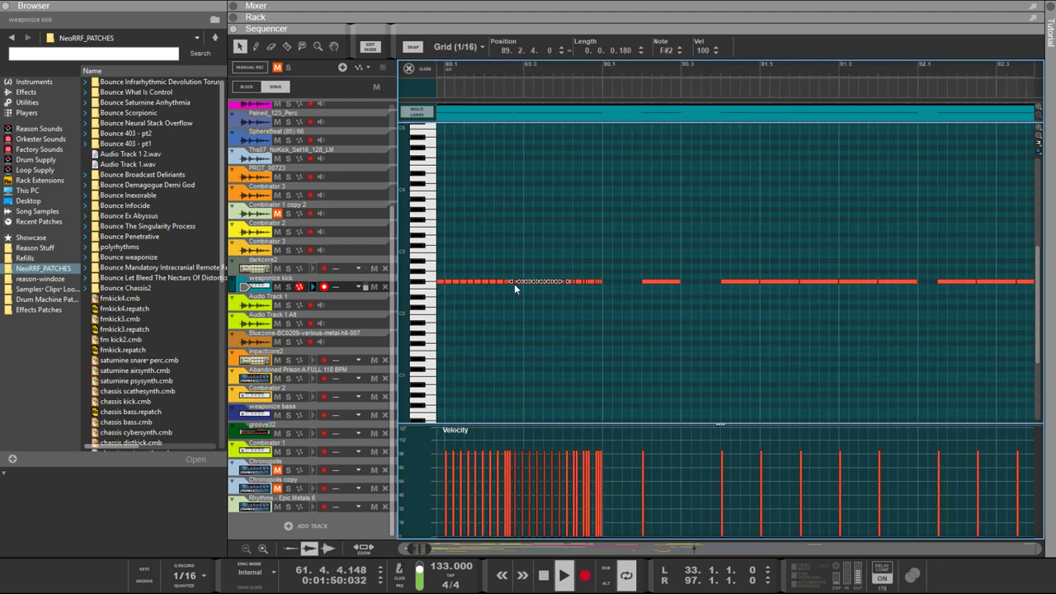
{"action": "scroll", "coordinate": [514, 283], "scroll_direction": "down", "scroll_amount": 2}
{"action": "scroll", "coordinate": [514, 284], "scroll_direction": "up", "scroll_amount": 2}
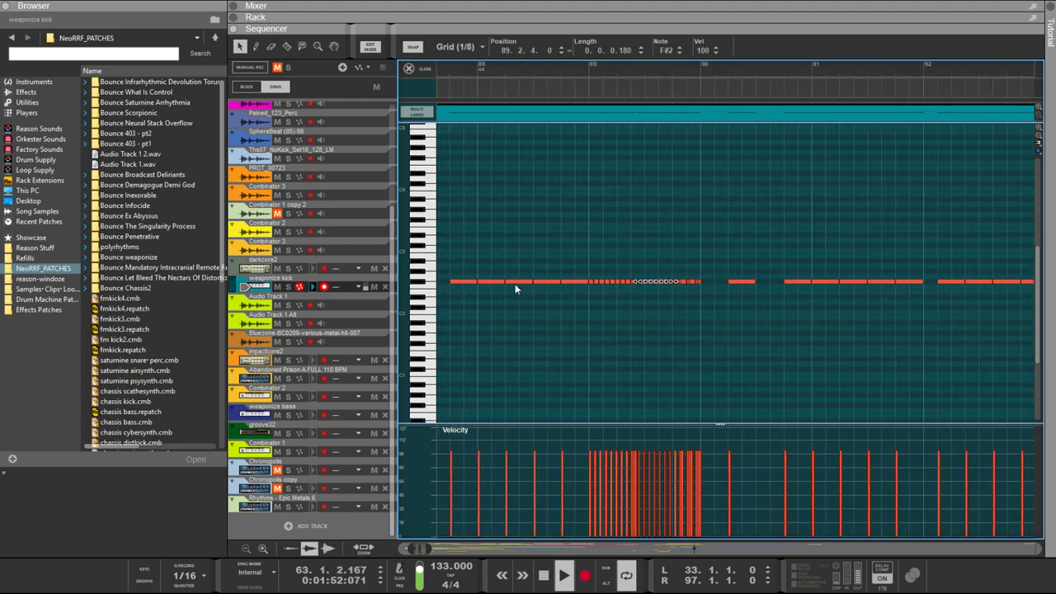
{"action": "scroll", "coordinate": [589, 283], "scroll_direction": "up", "scroll_amount": 2}
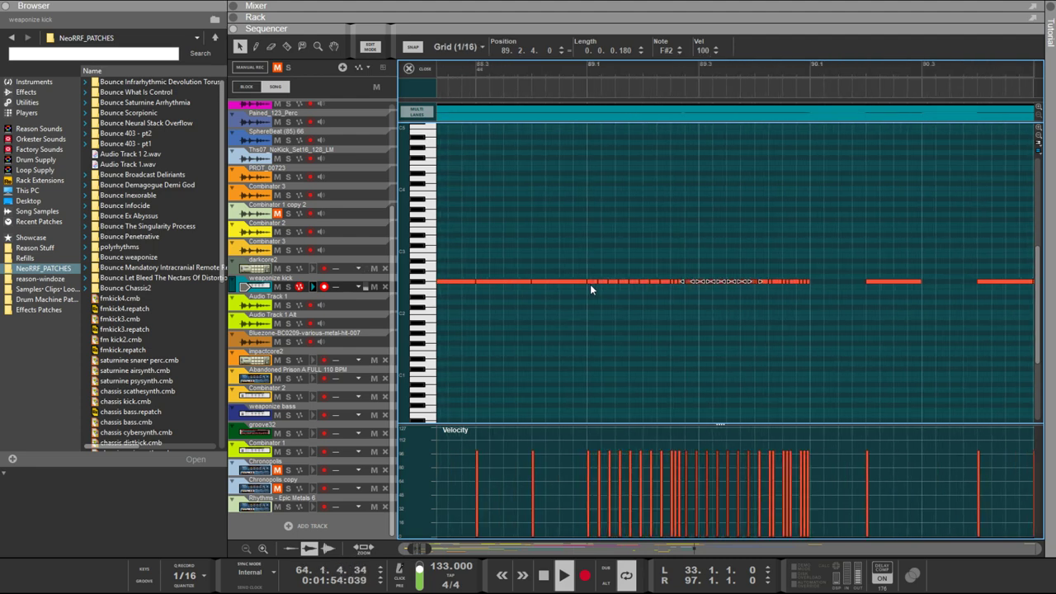
Rework the kick run from 89.2.4.120 to close its gap, adding short notes from 89.3.2.0 to a 0.0.0.60 note at 89.3.2.210
{"action": "left_click", "coordinate": [664, 301]}
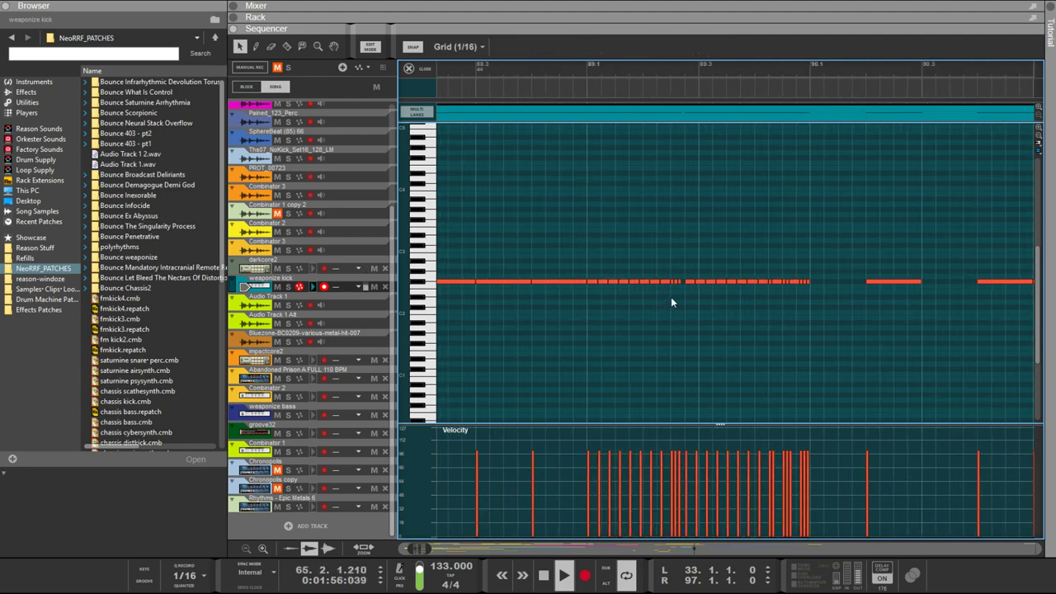
{"action": "scroll", "coordinate": [683, 293], "scroll_direction": "up", "scroll_amount": 2}
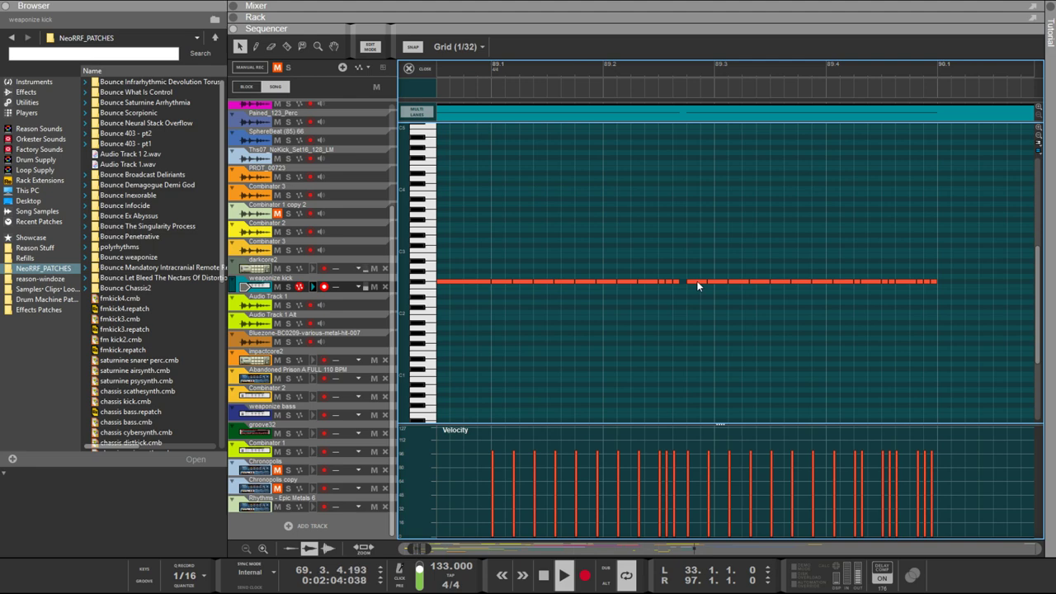
{"action": "left_click_drag", "start_coordinate": [696, 284], "coordinate": [725, 285]}
{"action": "scroll", "coordinate": [691, 285], "scroll_direction": "up", "scroll_amount": 3}
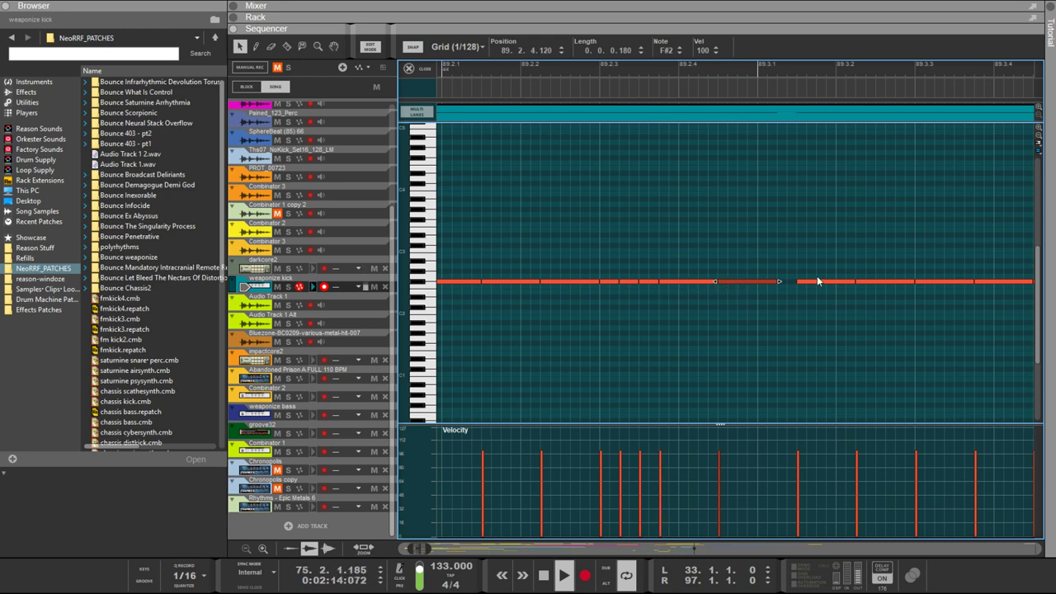
{"action": "left_click_drag", "start_coordinate": [739, 283], "coordinate": [919, 287]}
{"action": "scroll", "coordinate": [915, 283], "scroll_direction": "right", "scroll_amount": 5}
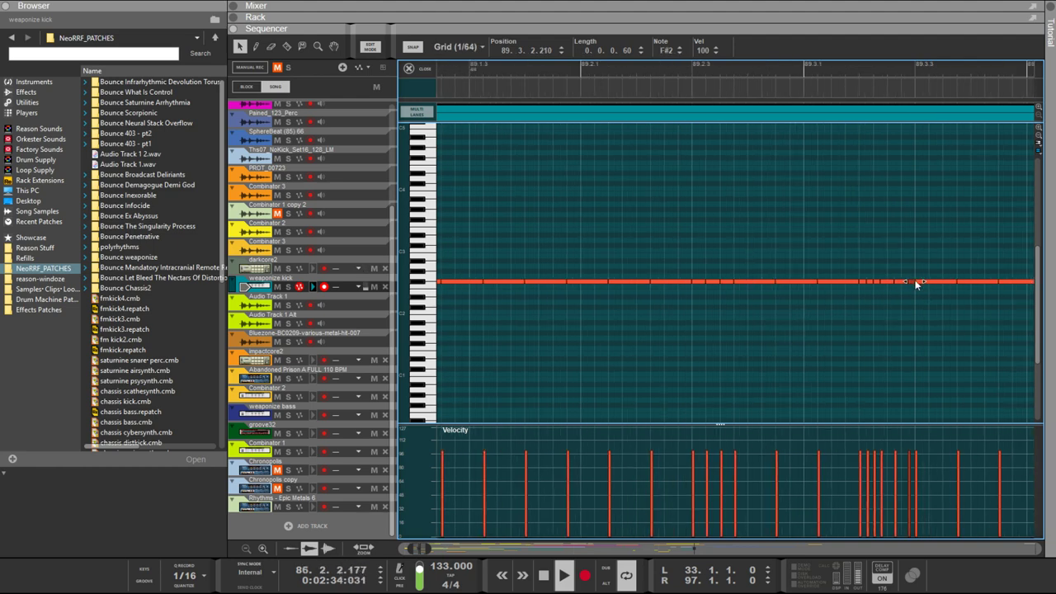
Delete the kick notes between 89.3.2.210 and 89.3.4.120, and fill the gap with spaced 0.0.0.60 notes up to 89.3.4.30
{"action": "left_click_drag", "start_coordinate": [660, 264], "coordinate": [733, 310]}
{"action": "key", "text": "Delete"}
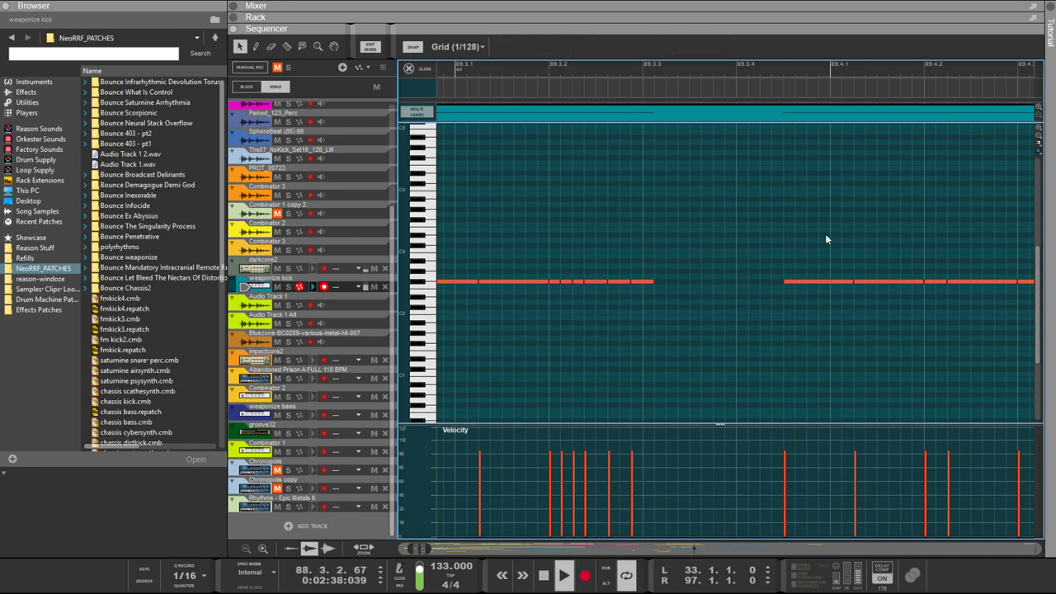
{"action": "left_click_drag", "start_coordinate": [587, 279], "coordinate": [759, 285]}
{"action": "key", "text": "Up"}
{"action": "left_click", "coordinate": [731, 287]}
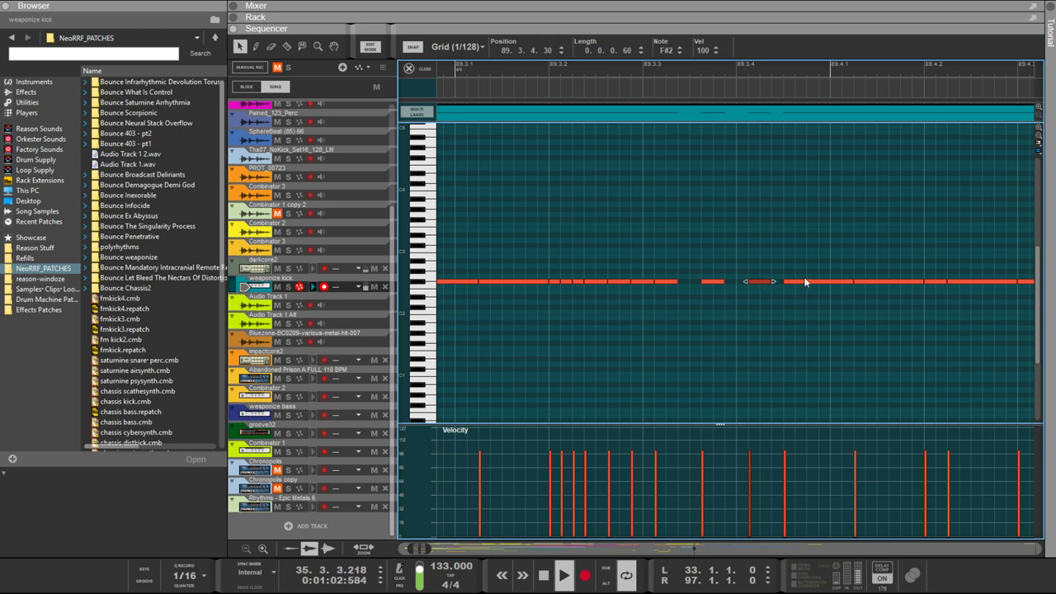
Replace the long kick note at 89.3.4.120 with a 0.0.0.60 note at 89.3.4.180, and respace the short notes evenly from 89.3.3.60
{"action": "left_click", "coordinate": [839, 287]}
{"action": "left_click_drag", "start_coordinate": [854, 282], "coordinate": [810, 282]}
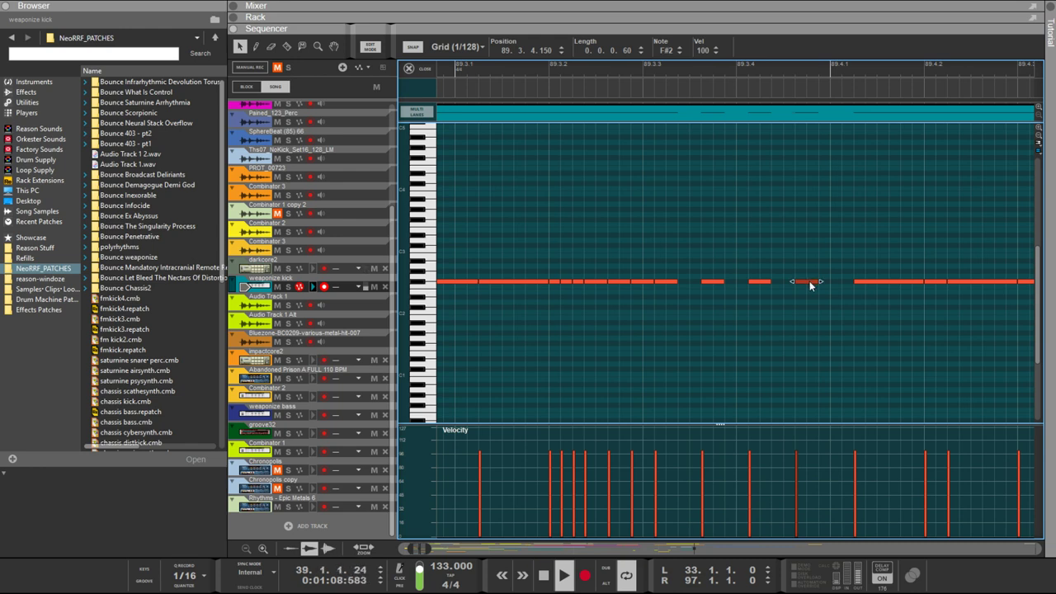
{"action": "left_click_drag", "start_coordinate": [813, 282], "coordinate": [824, 283]}
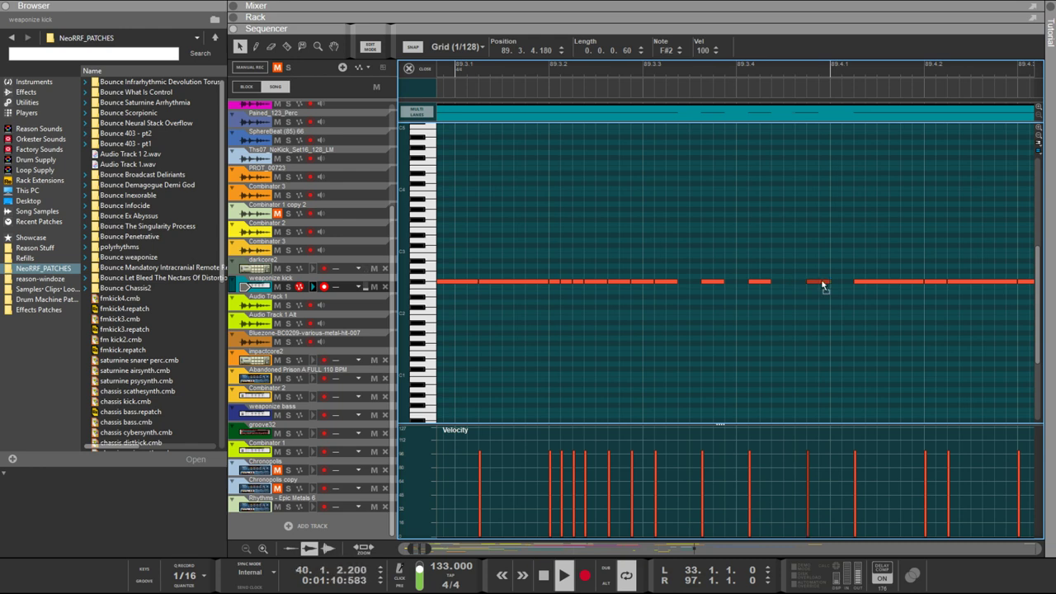
{"action": "left_click_drag", "start_coordinate": [759, 285], "coordinate": [678, 287]}
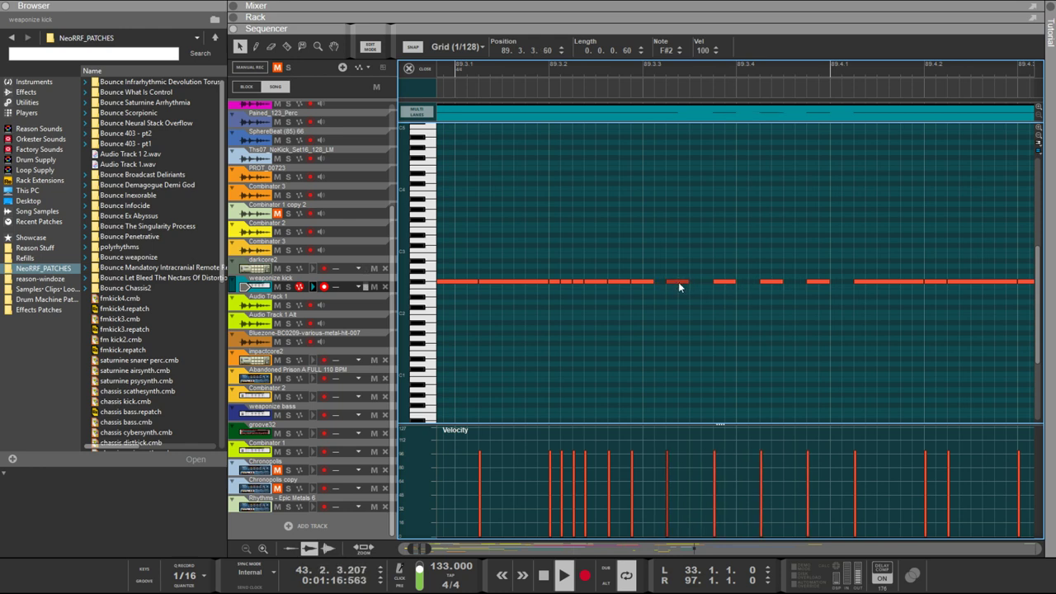
Remove the short kick notes at 89.3.2.150 and 89.3.2.210, and lengthen the note at 89.3.2.90 to fill their space
{"action": "key", "text": "Left"}
{"action": "key", "text": "Left"}
{"action": "key", "text": "Left"}
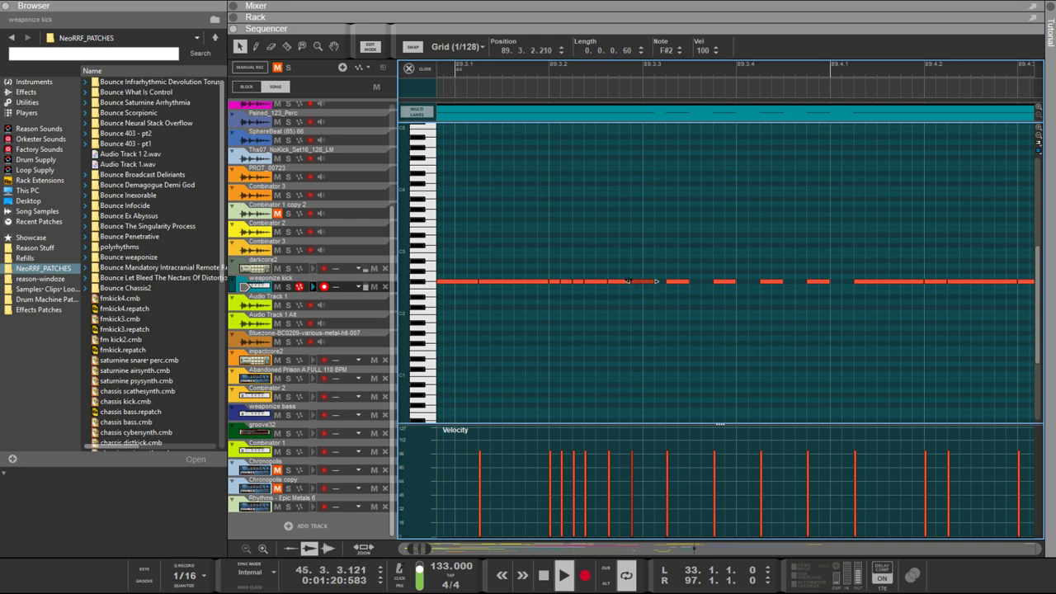
{"action": "key", "text": "Left"}
{"action": "key", "text": "Left"}
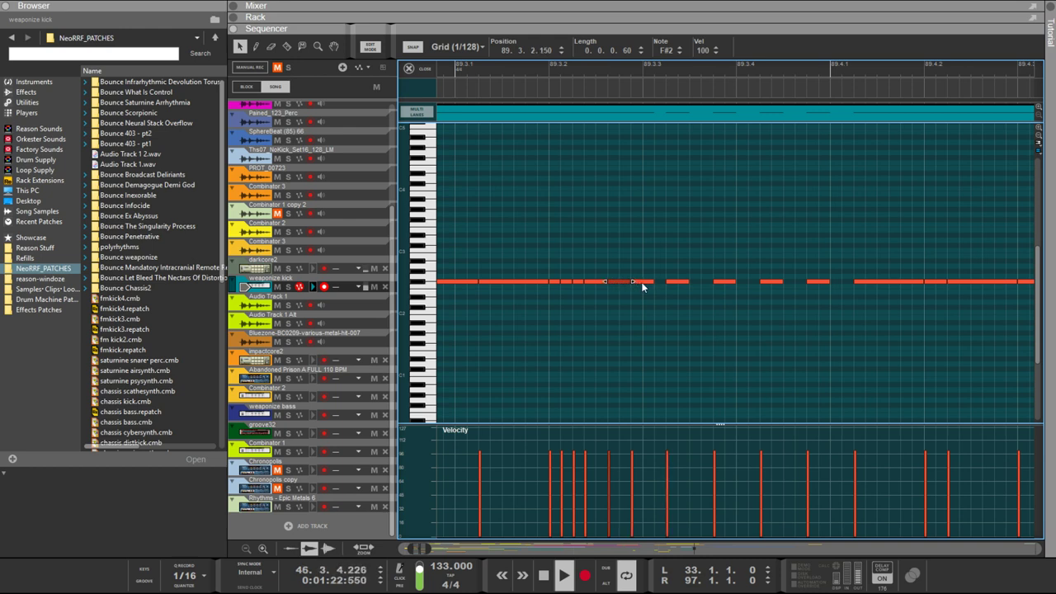
{"action": "left_click", "coordinate": [631, 281], "text": "shift"}
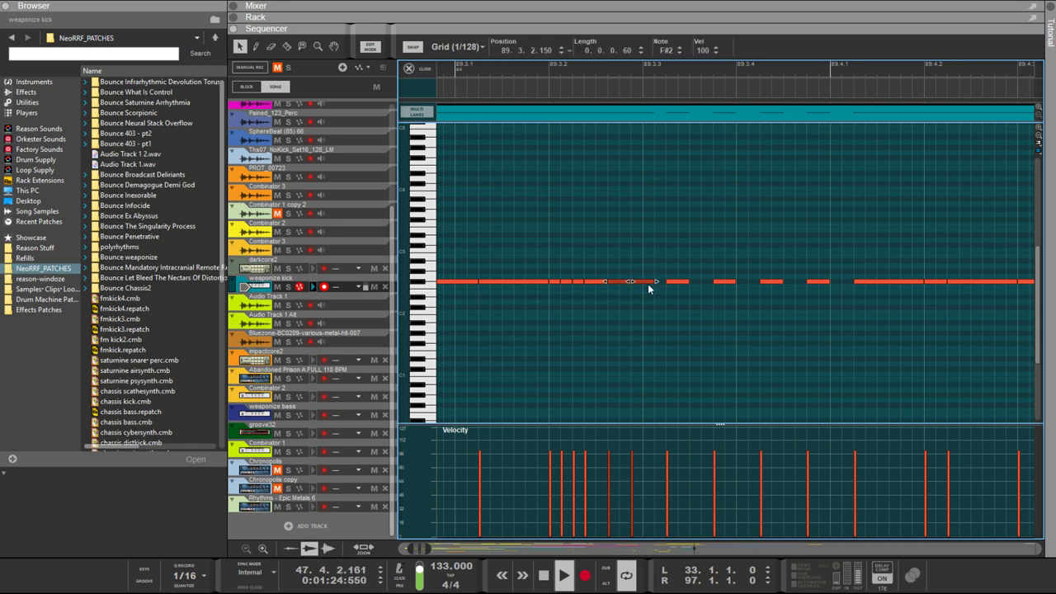
{"action": "left_click_drag", "start_coordinate": [648, 283], "coordinate": [615, 314]}
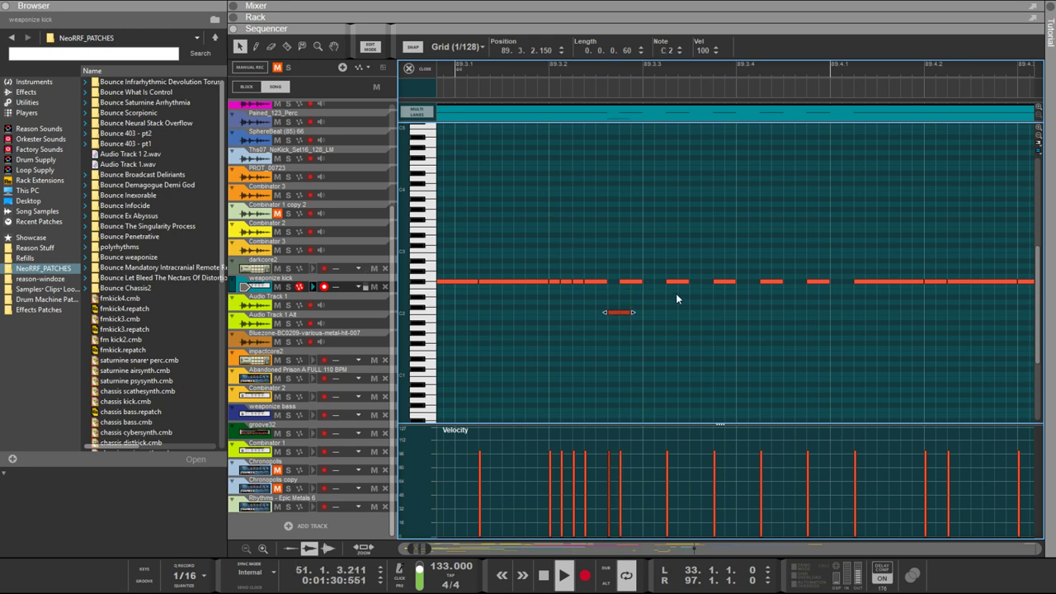
{"action": "key", "text": "Delete"}
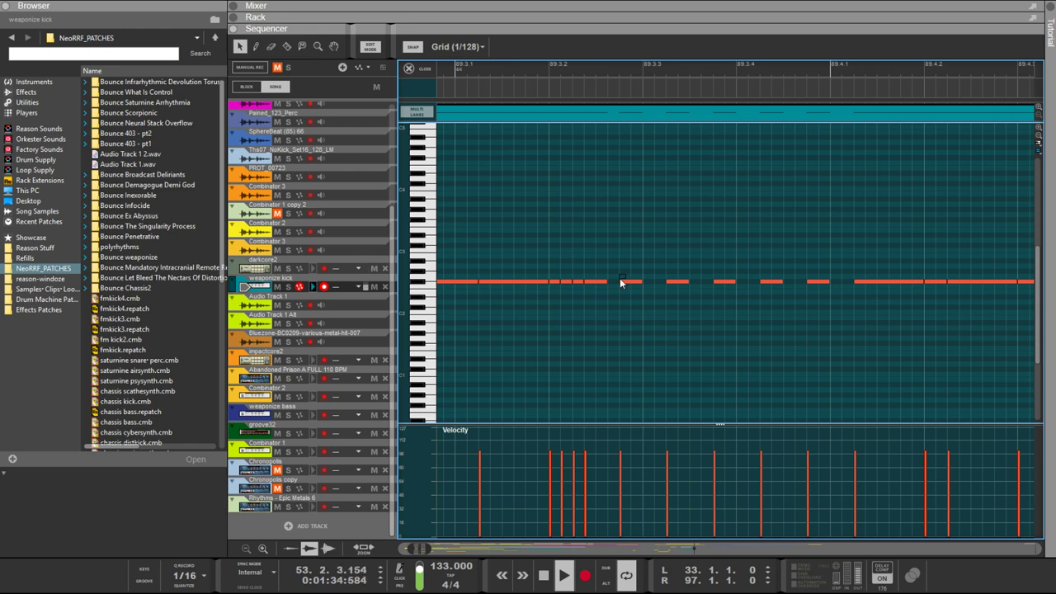
{"action": "left_click_drag", "start_coordinate": [632, 285], "coordinate": [651, 283]}
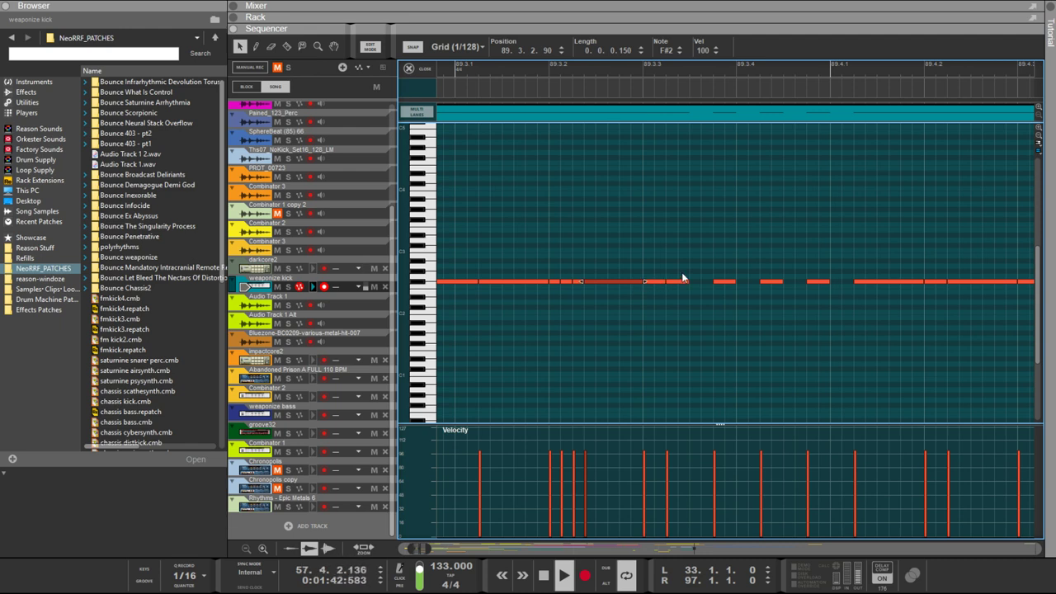
{"action": "key", "text": "Delete"}
Using a low D2 spacer note, shift the short kick notes to 89.3.3.90 and 89.3.4.0, and delete the one at 89.3.4.60
{"action": "left_click_drag", "start_coordinate": [561, 292], "coordinate": [705, 285]}
{"action": "left_click", "coordinate": [660, 291]}
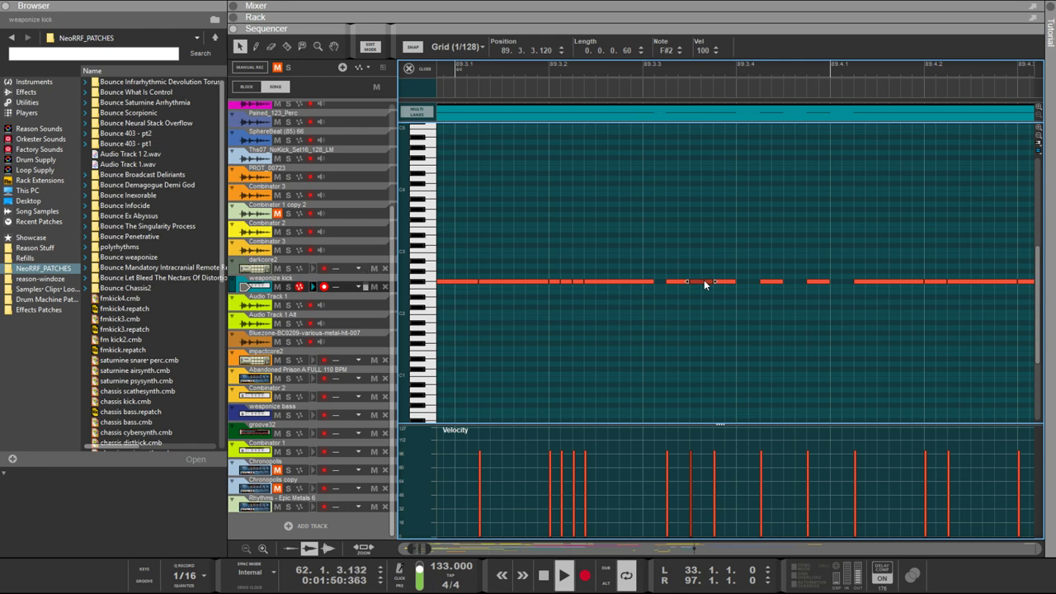
{"action": "left_click_drag", "start_coordinate": [681, 286], "coordinate": [734, 288]}
{"action": "left_click", "coordinate": [775, 284]}
{"action": "key", "text": "Delete"}
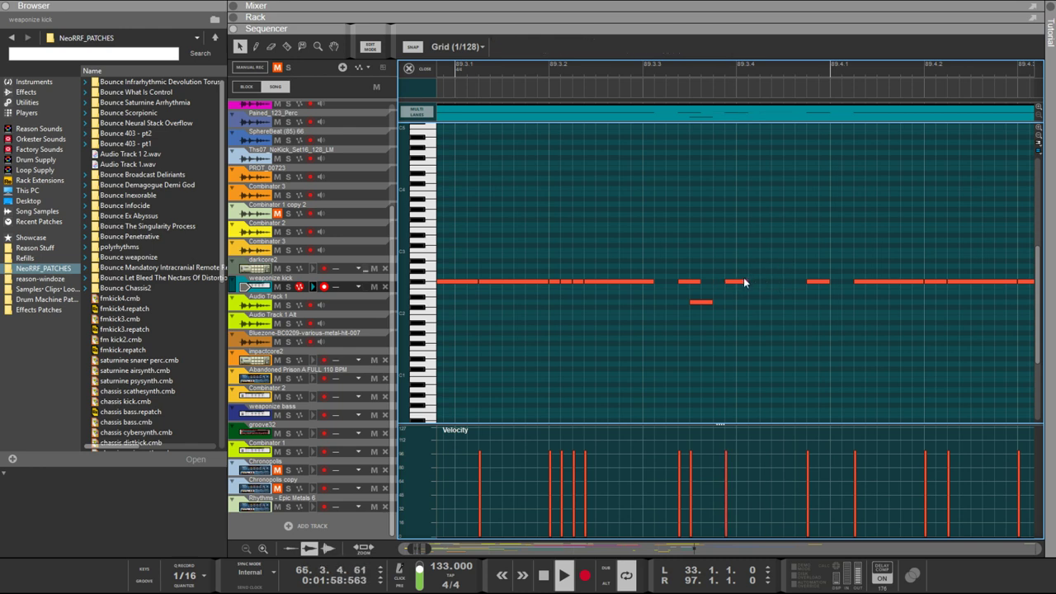
{"action": "left_click_drag", "start_coordinate": [742, 283], "coordinate": [757, 287]}
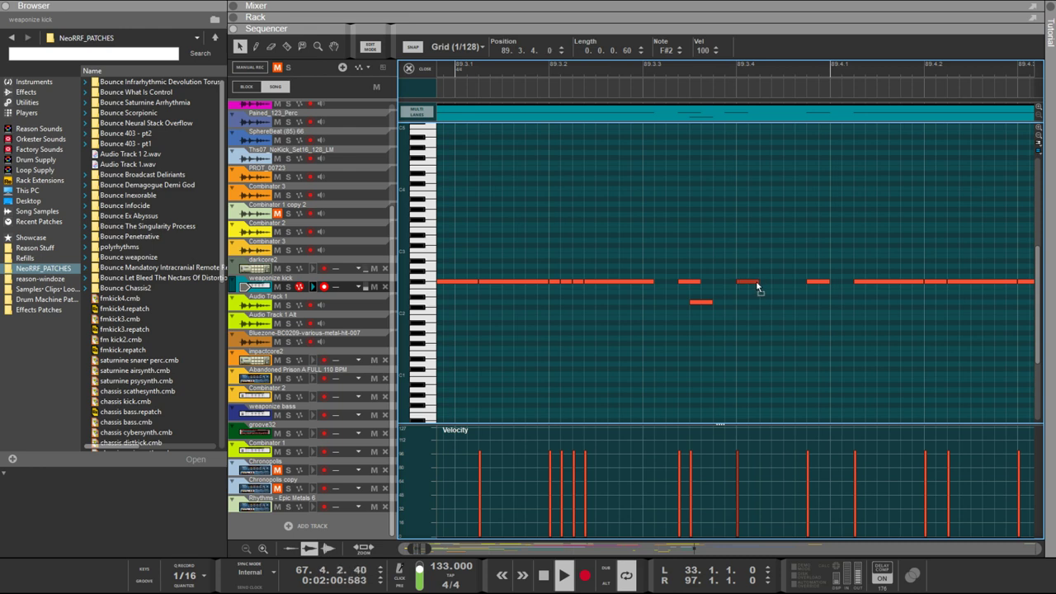
Lengthen the kick notes at 89.3.3.90 and 89.3.4.0, extend the third to start at 89.3.4.150, and delete the D2 spacer note
{"action": "left_click", "coordinate": [701, 286]}
{"action": "left_click", "coordinate": [699, 282]}
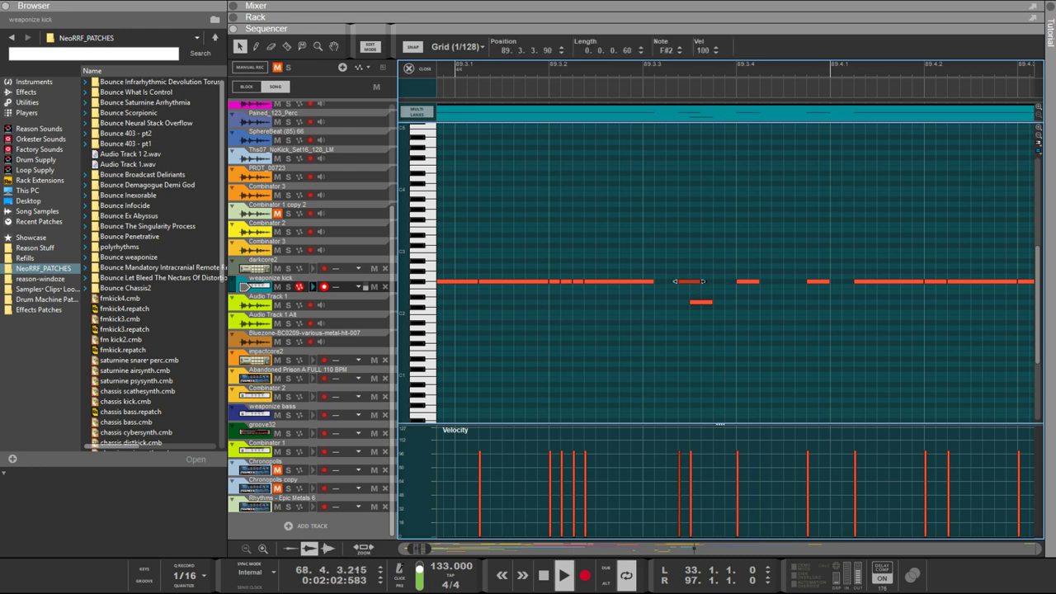
{"action": "left_click", "coordinate": [757, 285]}
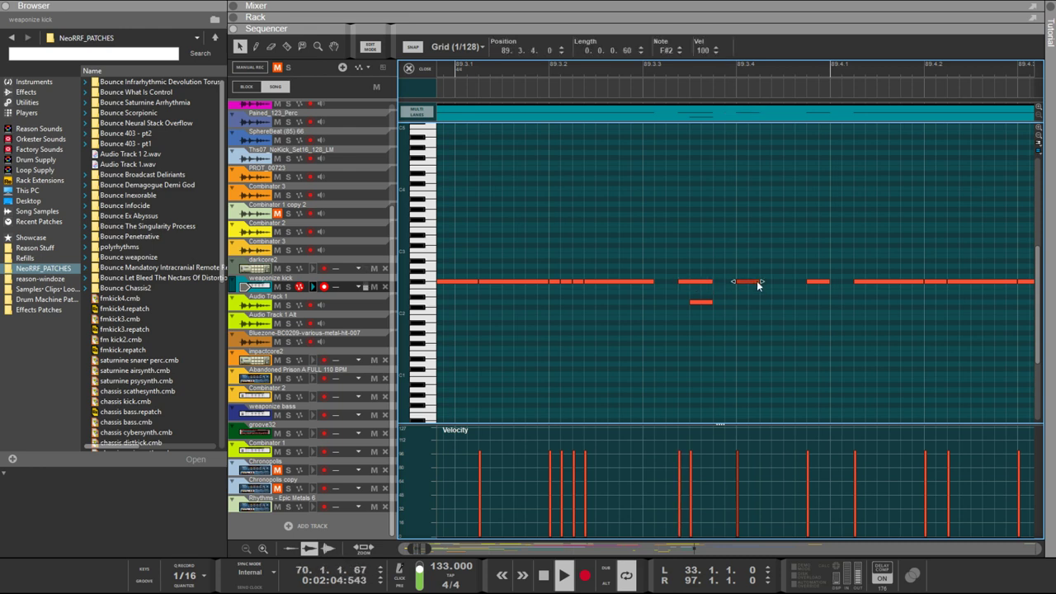
{"action": "left_click_drag", "start_coordinate": [810, 285], "coordinate": [800, 282]}
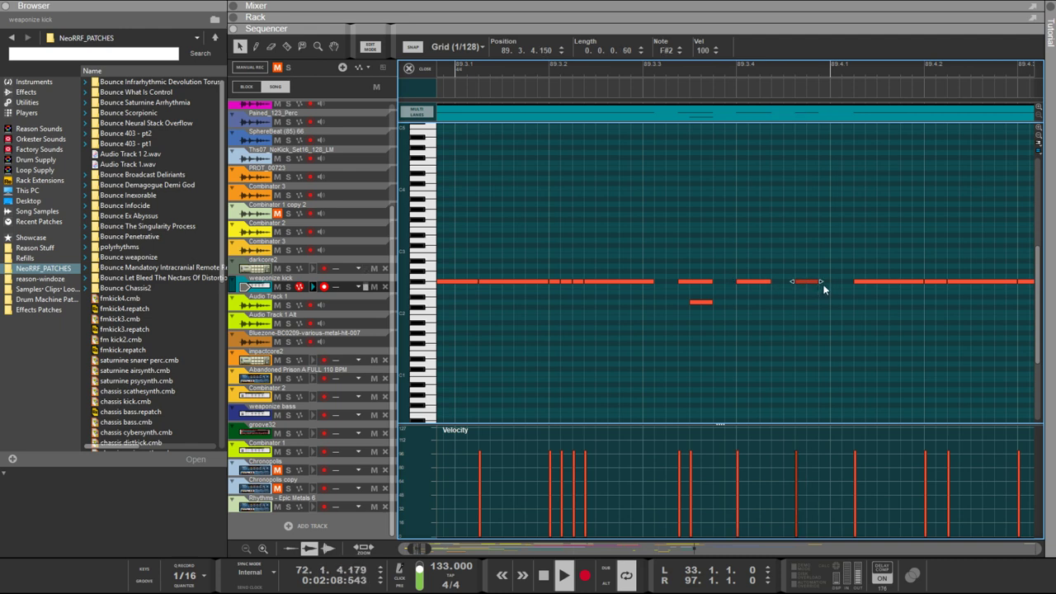
{"action": "left_click_drag", "start_coordinate": [772, 295], "coordinate": [652, 309]}
{"action": "key", "text": "Delete"}
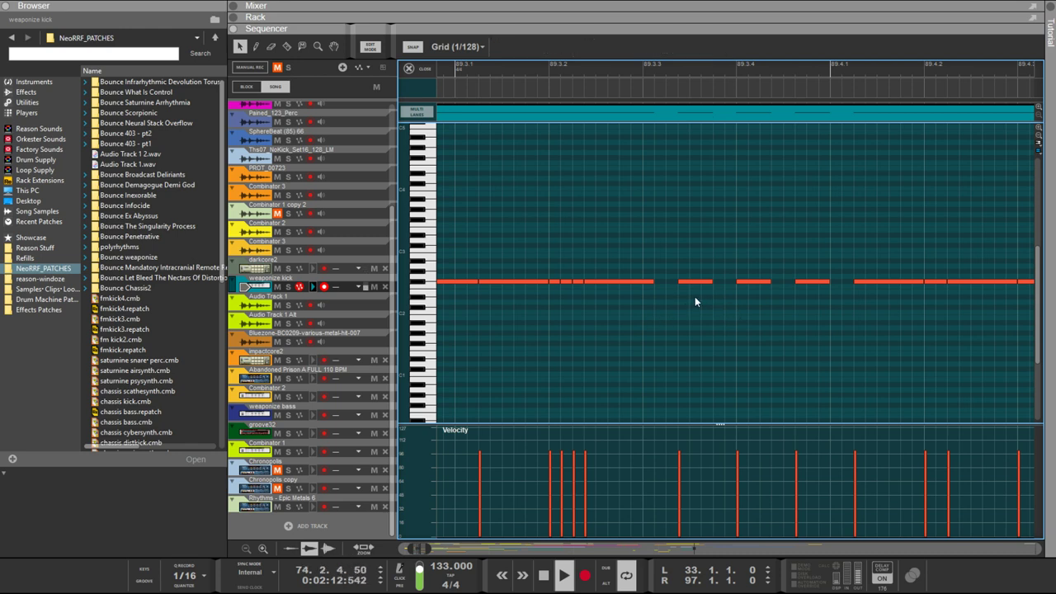
Shorten the three kick notes to 0.0.0.60 and turn them into an evenly spaced five-note F#2 run from 89.3.3.60 to 89.3.4.180
{"action": "left_click_drag", "start_coordinate": [713, 284], "coordinate": [833, 251]}
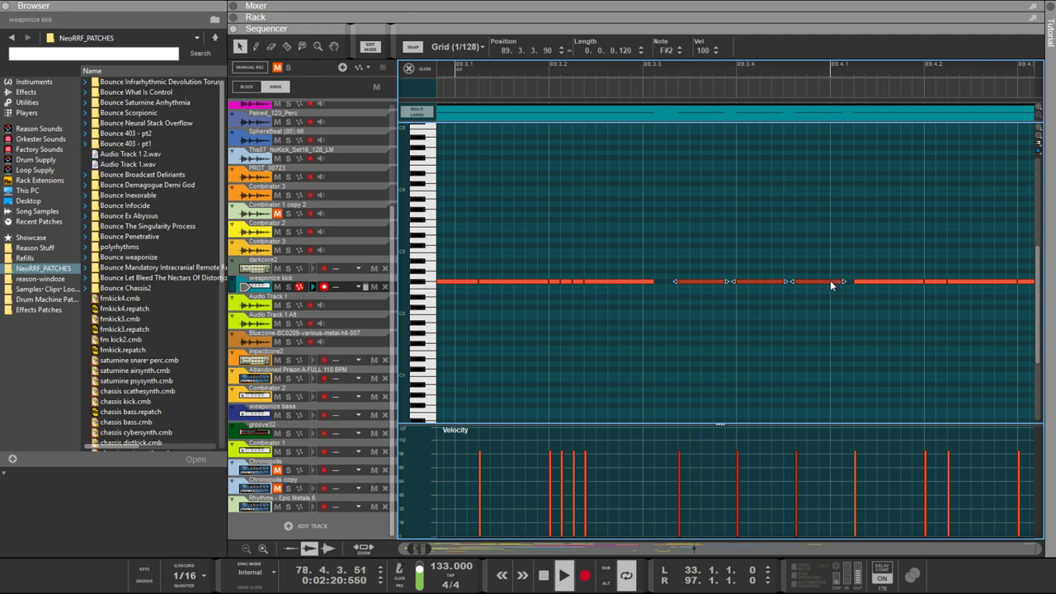
{"action": "left_click_drag", "start_coordinate": [830, 285], "coordinate": [822, 285]}
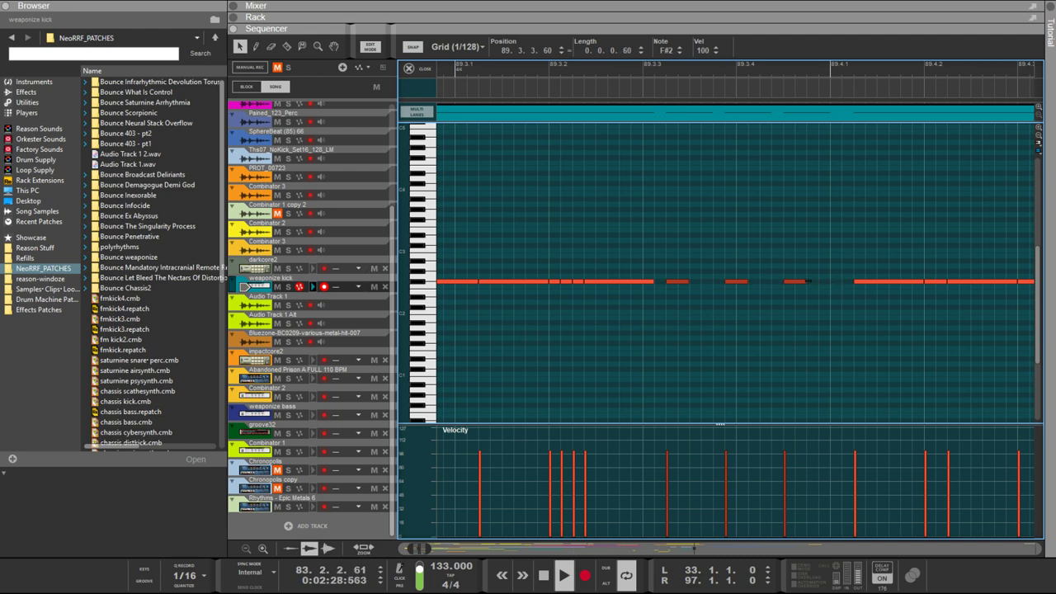
{"action": "left_click_drag", "start_coordinate": [827, 307], "coordinate": [717, 283]}
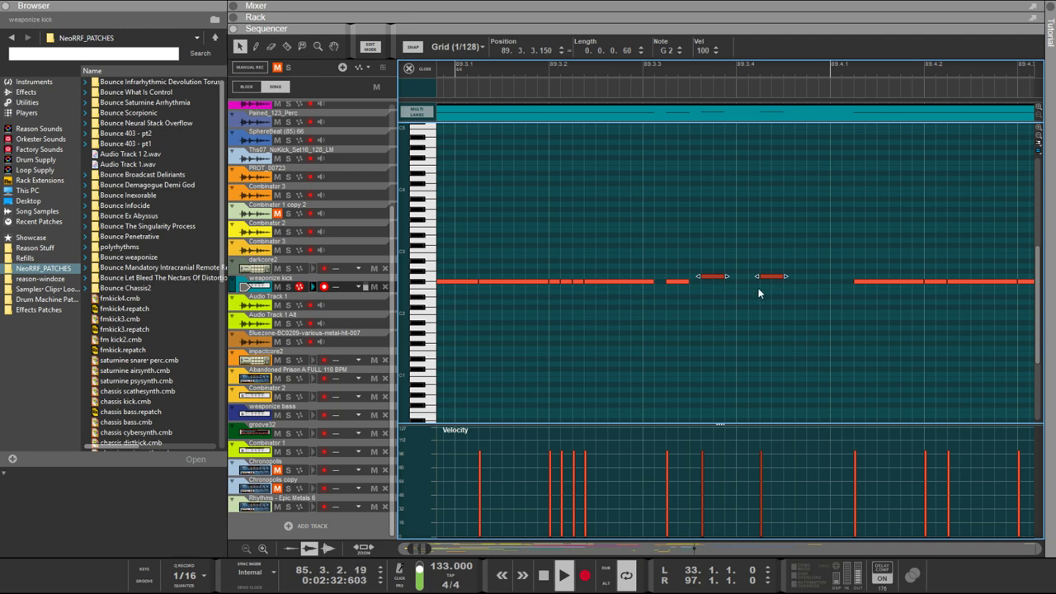
{"action": "left_click", "coordinate": [742, 291]}
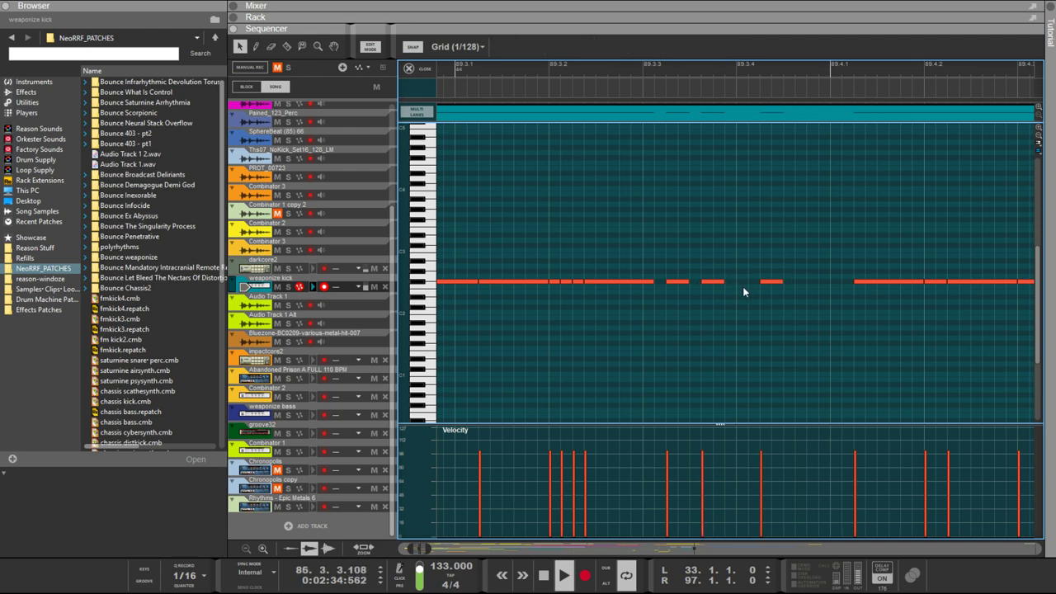
{"action": "left_click_drag", "start_coordinate": [799, 268], "coordinate": [815, 282]}
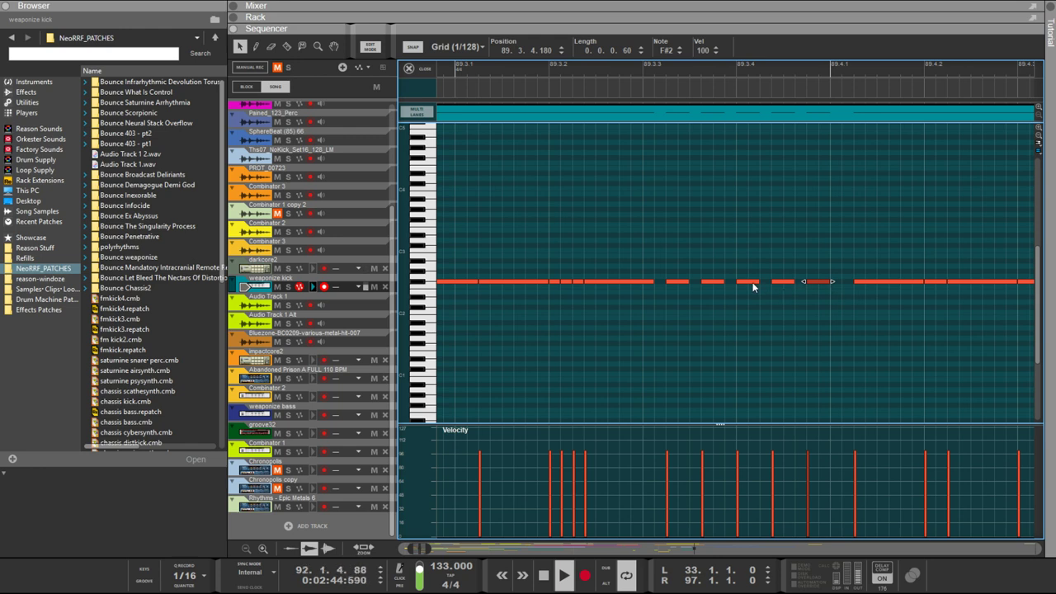
Duplicate the five-note kick run as 0.0.0.30 notes starting at 89.3.3.120, placing one directly after each original note
{"action": "left_click_drag", "start_coordinate": [832, 302], "coordinate": [660, 274]}
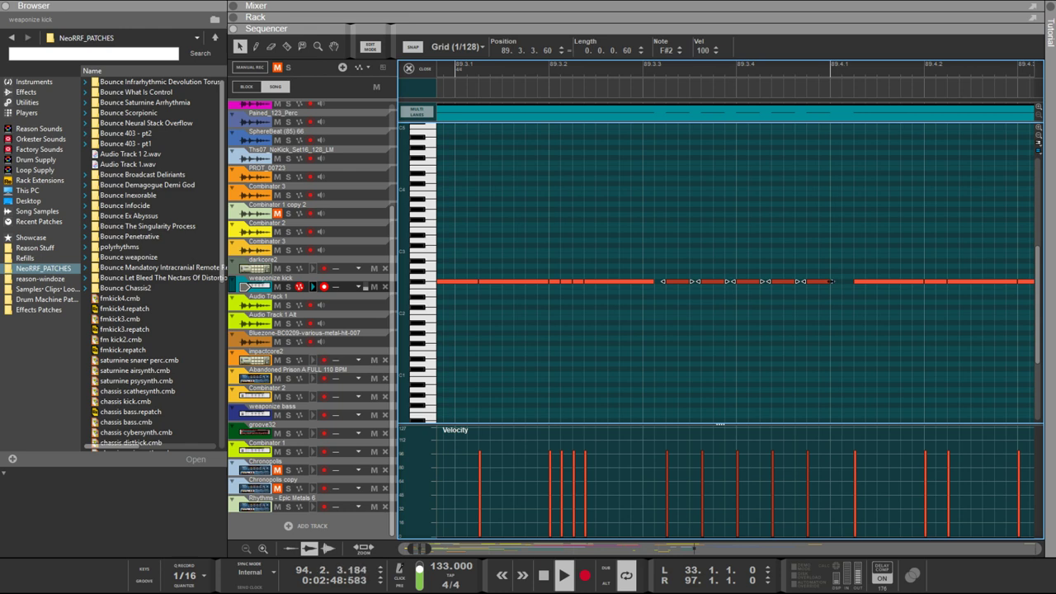
{"action": "left_click_drag", "start_coordinate": [673, 281], "coordinate": [686, 286]}
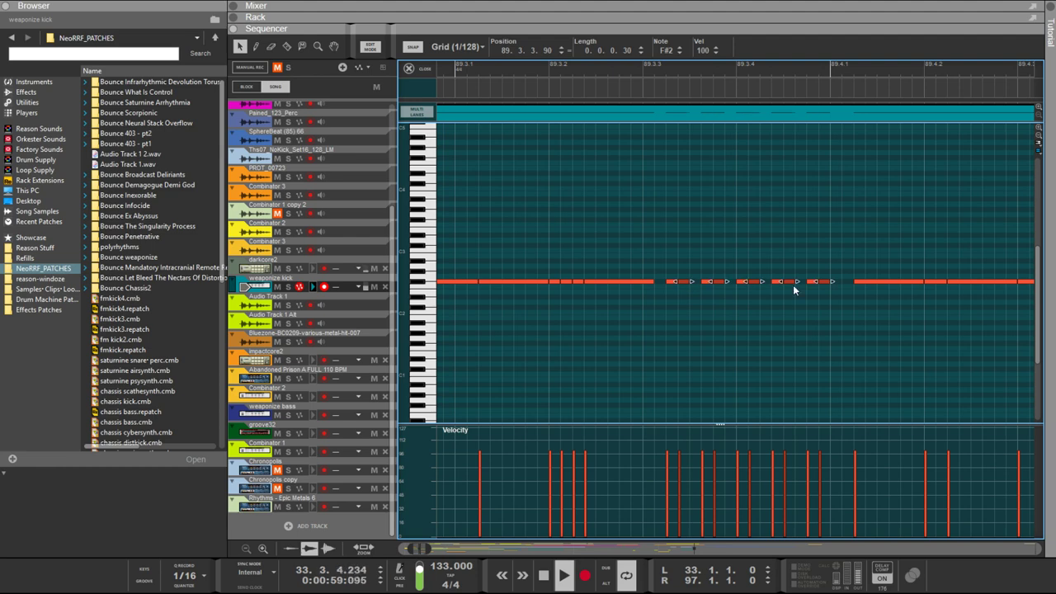
{"action": "left_click_drag", "start_coordinate": [830, 281], "coordinate": [836, 282]}
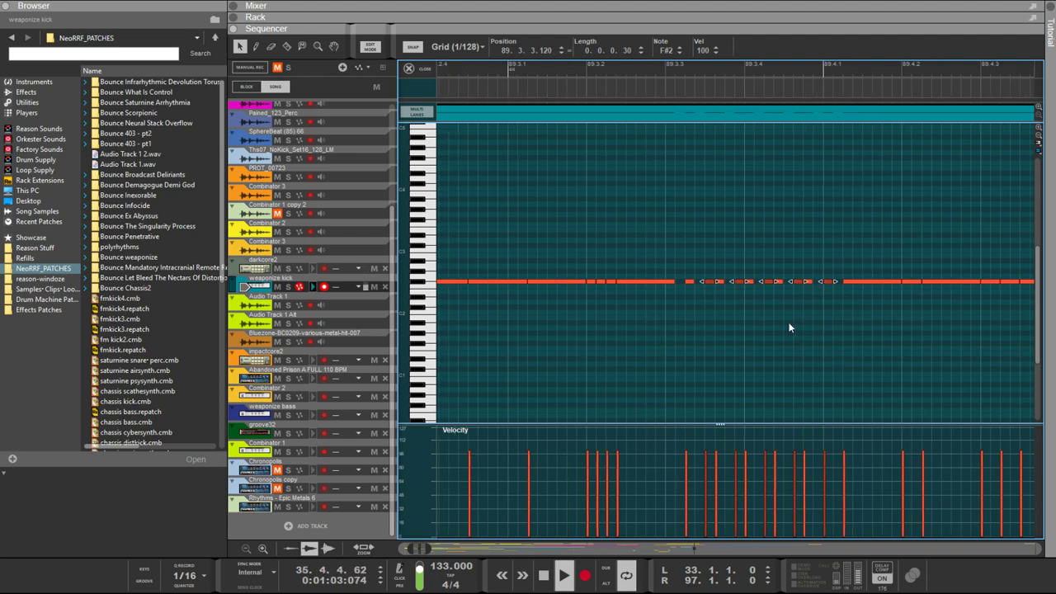
Trim the end of the kick clip starting at bar 84 to bar 97, making it 13.0.0.0 long
{"action": "scroll", "coordinate": [789, 327], "scroll_direction": "down", "scroll_amount": 10}
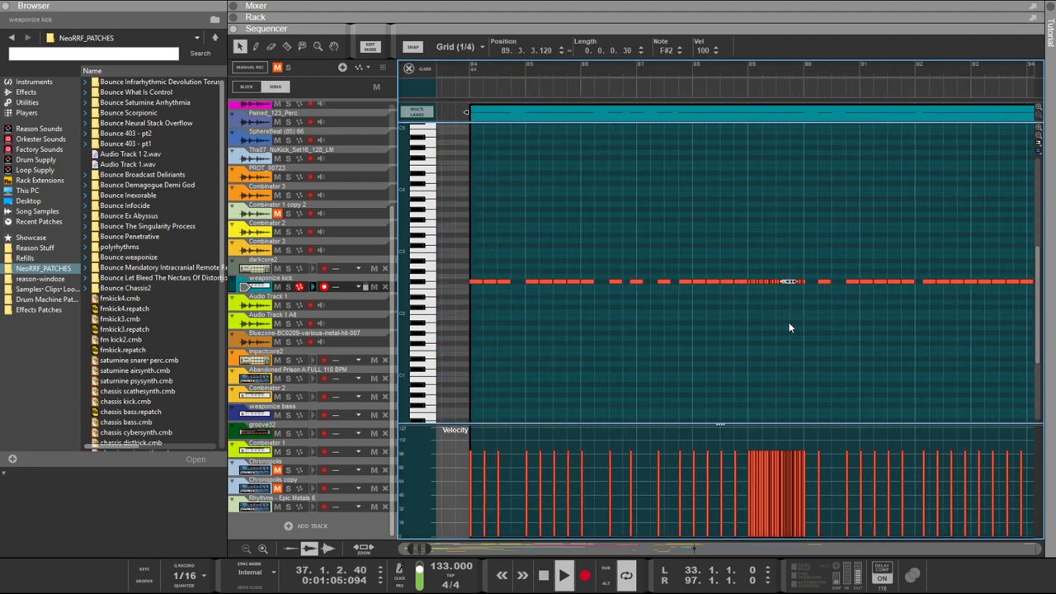
{"action": "scroll", "coordinate": [783, 321], "scroll_direction": "down", "scroll_amount": 10}
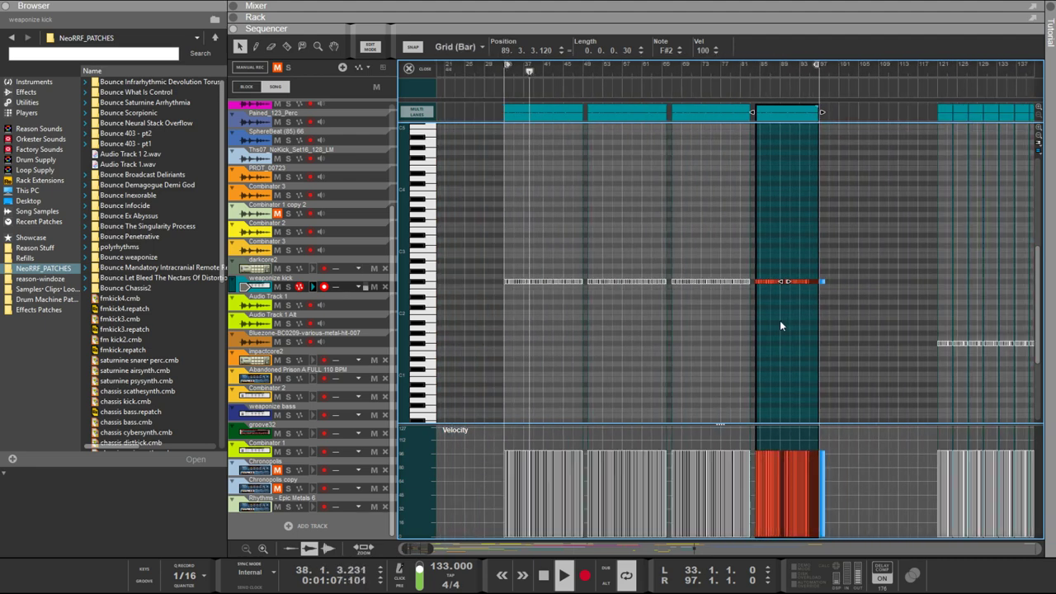
{"action": "scroll", "coordinate": [843, 138], "scroll_direction": "up", "scroll_amount": 3}
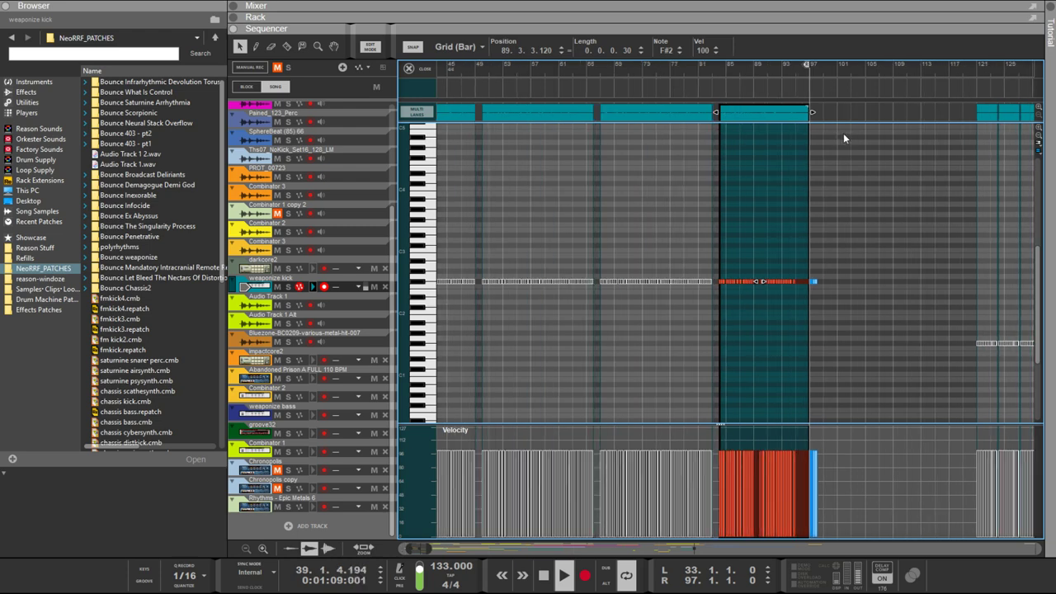
{"action": "scroll", "coordinate": [843, 135], "scroll_direction": "up", "scroll_amount": 5}
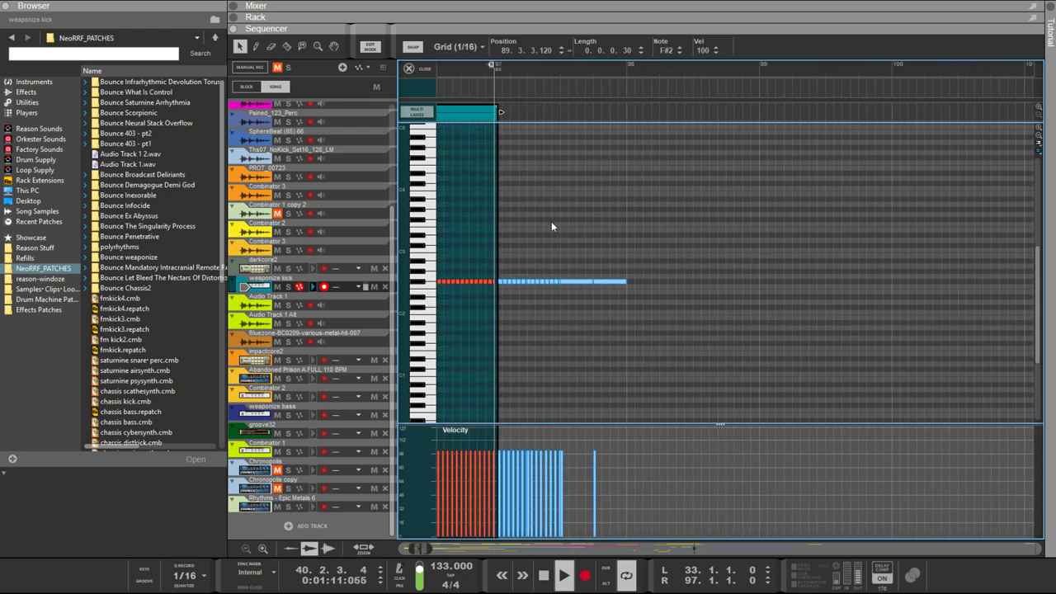
{"action": "left_click_drag", "start_coordinate": [499, 111], "coordinate": [495, 112]}
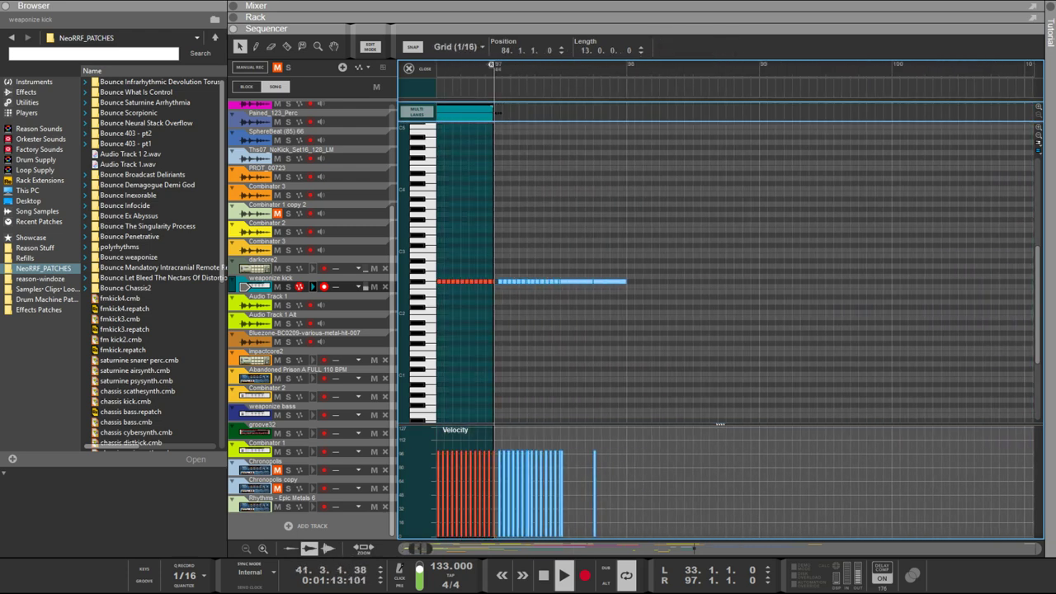
Delete the kick notes lying past the clip's end at bar 97 and leave the clip editor for the arrangement
{"action": "left_click_drag", "start_coordinate": [669, 209], "coordinate": [498, 328]}
{"action": "key", "text": "Delete"}
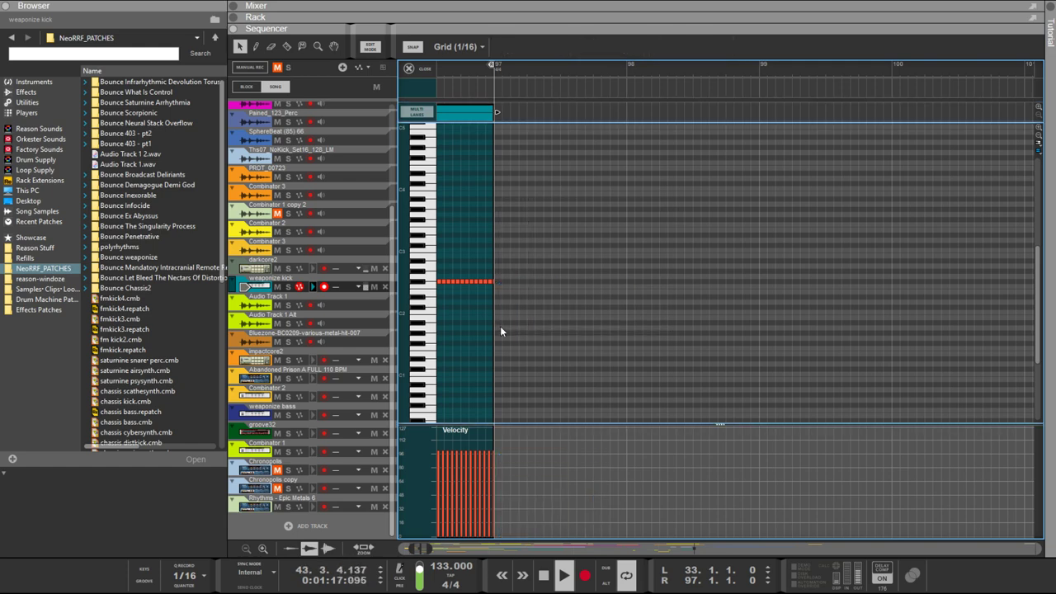
{"action": "scroll", "coordinate": [503, 325], "scroll_direction": "down", "scroll_amount": 5}
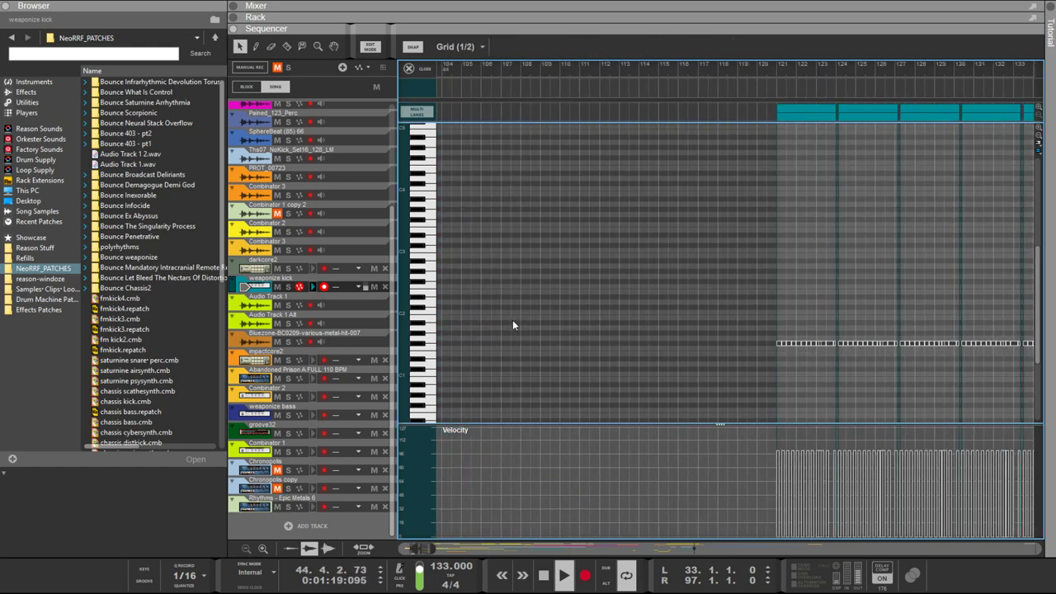
{"action": "scroll", "coordinate": [512, 325], "scroll_direction": "down", "scroll_amount": 5}
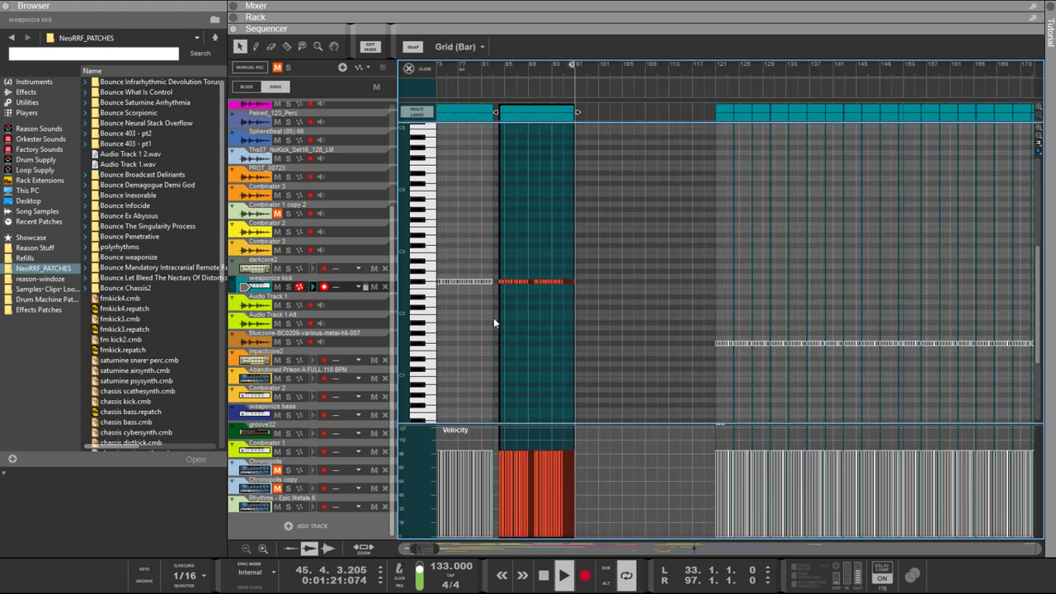
{"action": "scroll", "coordinate": [571, 265], "scroll_direction": "left", "scroll_amount": 5}
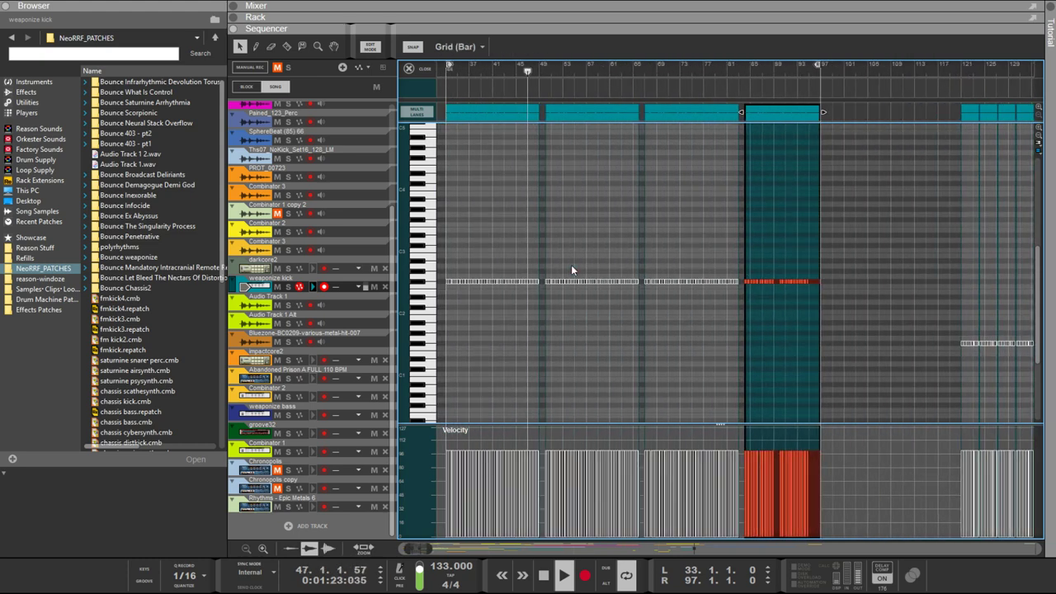
{"action": "key", "text": "ctrl+e"}
Select the four kick clips between bars 33 and 97 and try song tempos of 101, 111 and 181 BPM
{"action": "scroll", "coordinate": [556, 302], "scroll_direction": "up", "scroll_amount": 2}
{"action": "left_click_drag", "start_coordinate": [1014, 316], "coordinate": [453, 328]}
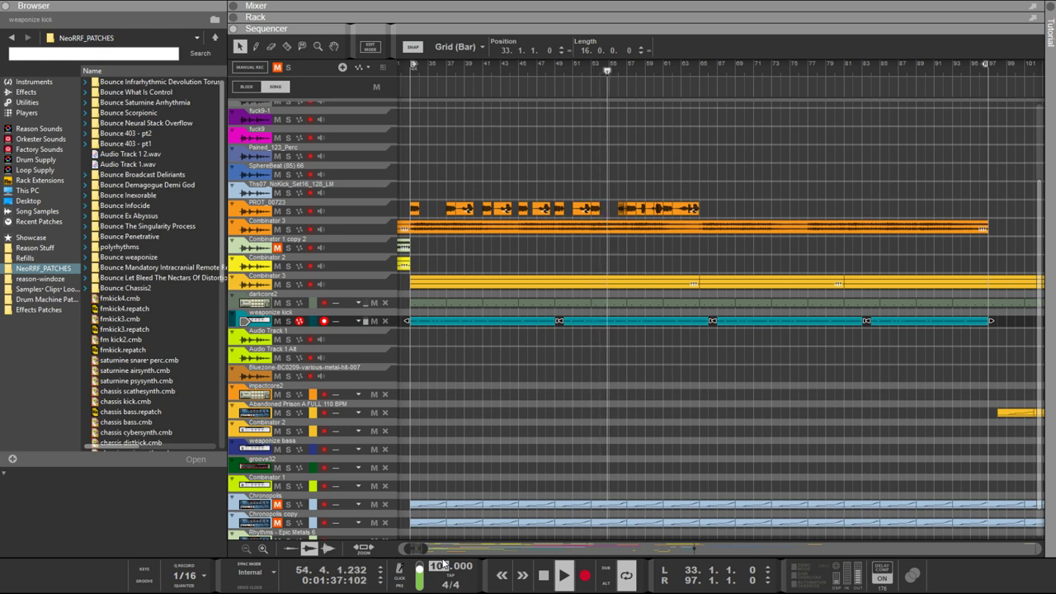
{"action": "key", "text": "Return"}
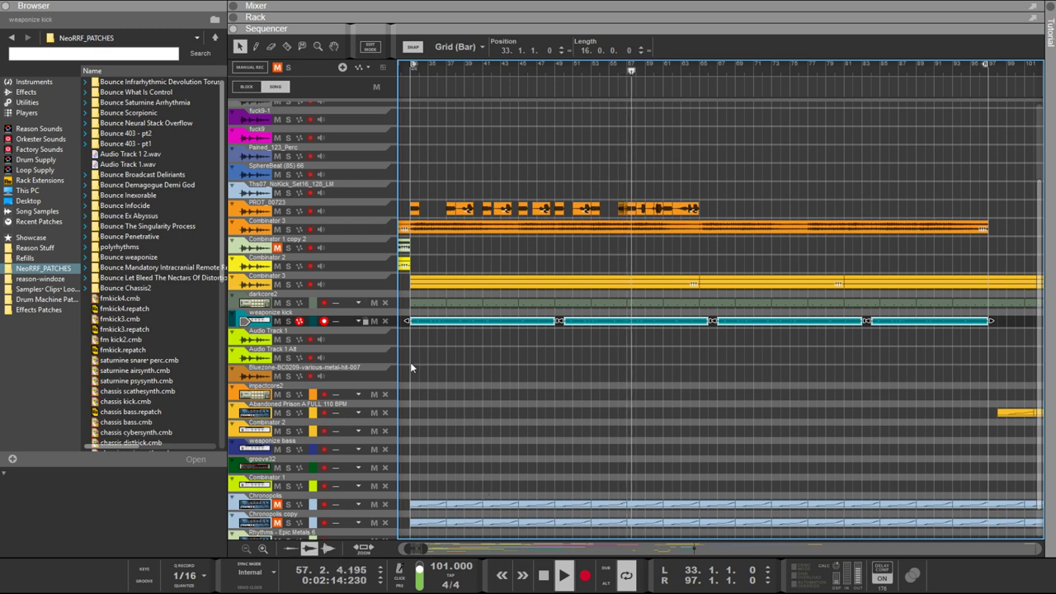
{"action": "left_click", "coordinate": [440, 567]}
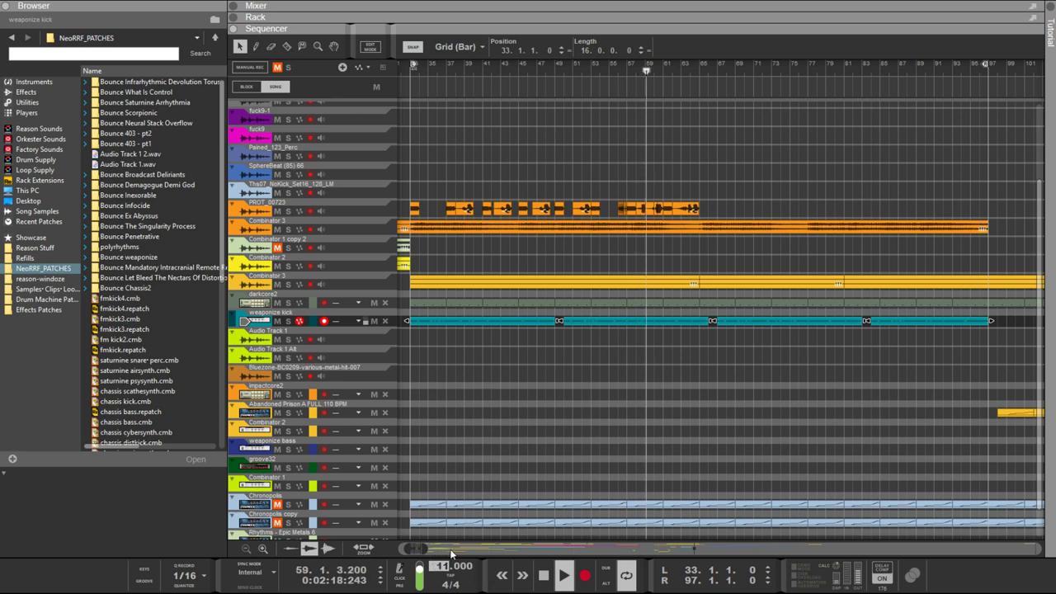
{"action": "key", "text": "Return"}
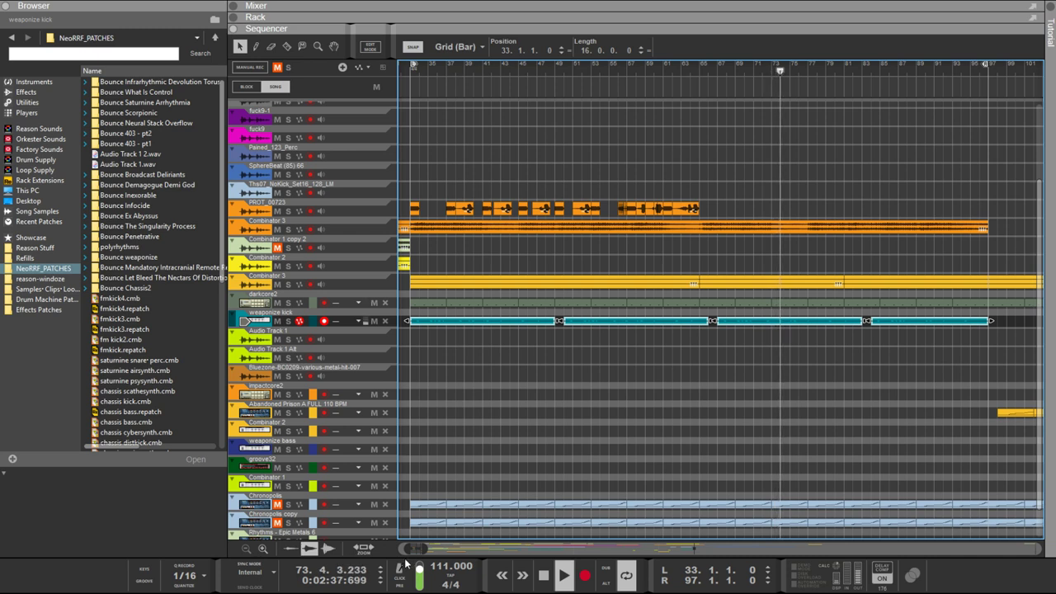
{"action": "left_click_drag", "start_coordinate": [445, 567], "coordinate": [455, 386]}
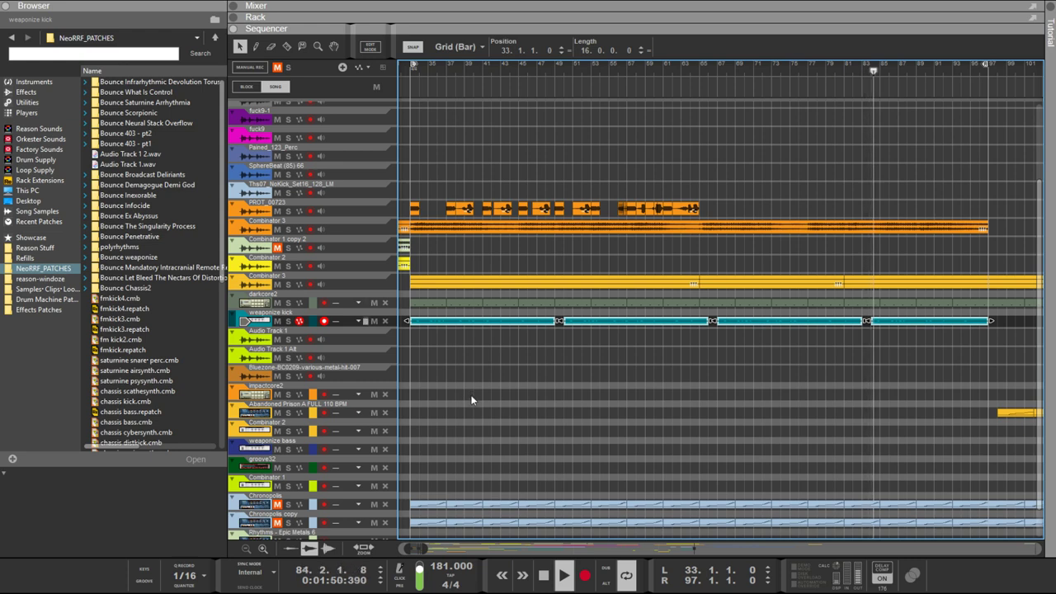
Delete the Chronopolis copy track
{"action": "scroll", "coordinate": [560, 375], "scroll_direction": "down", "scroll_amount": 2}
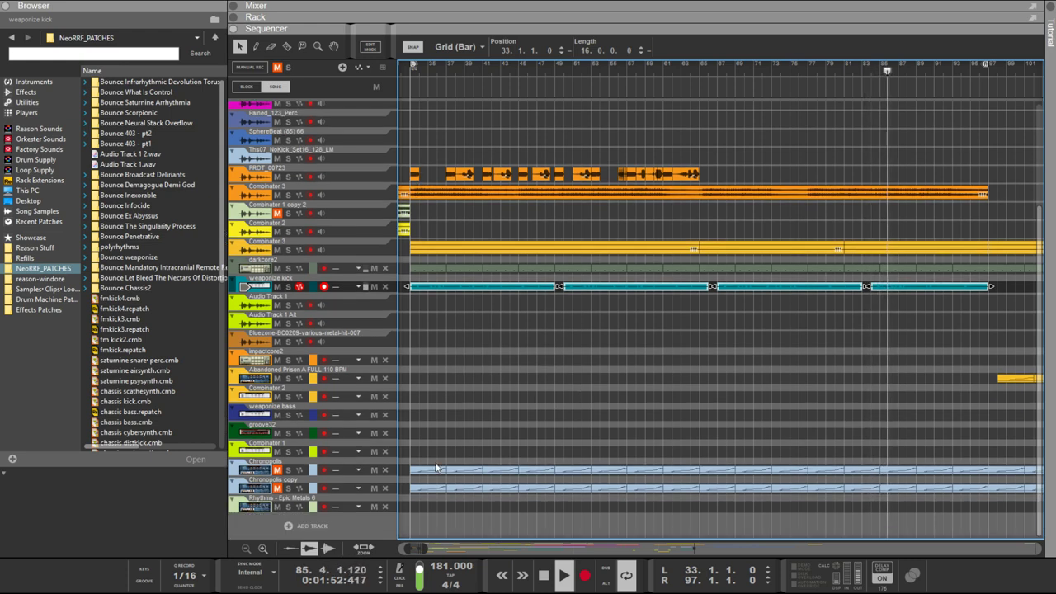
{"action": "left_click", "coordinate": [256, 491]}
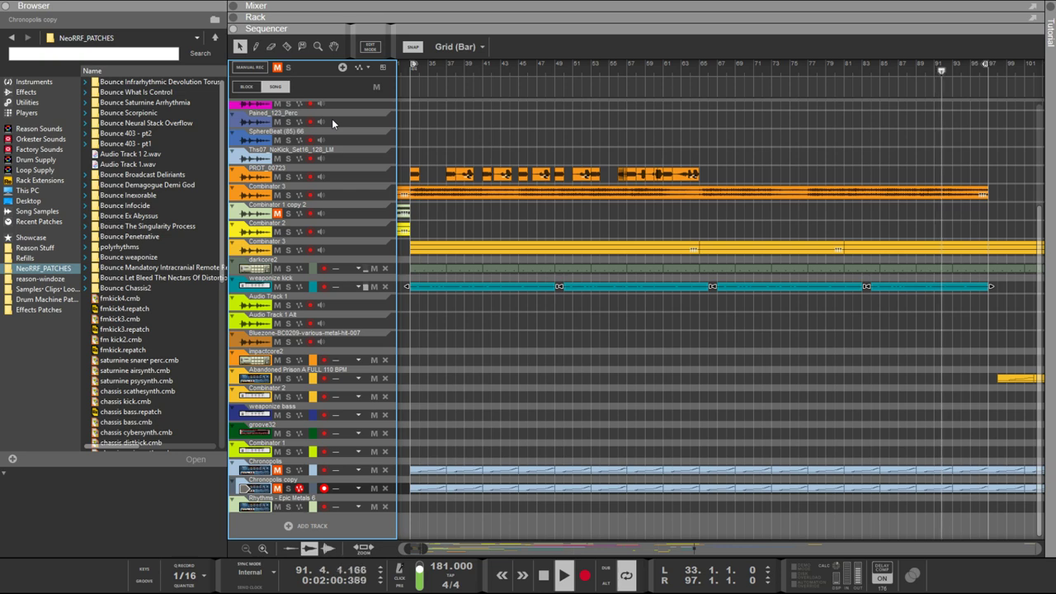
{"action": "key", "text": "Delete"}
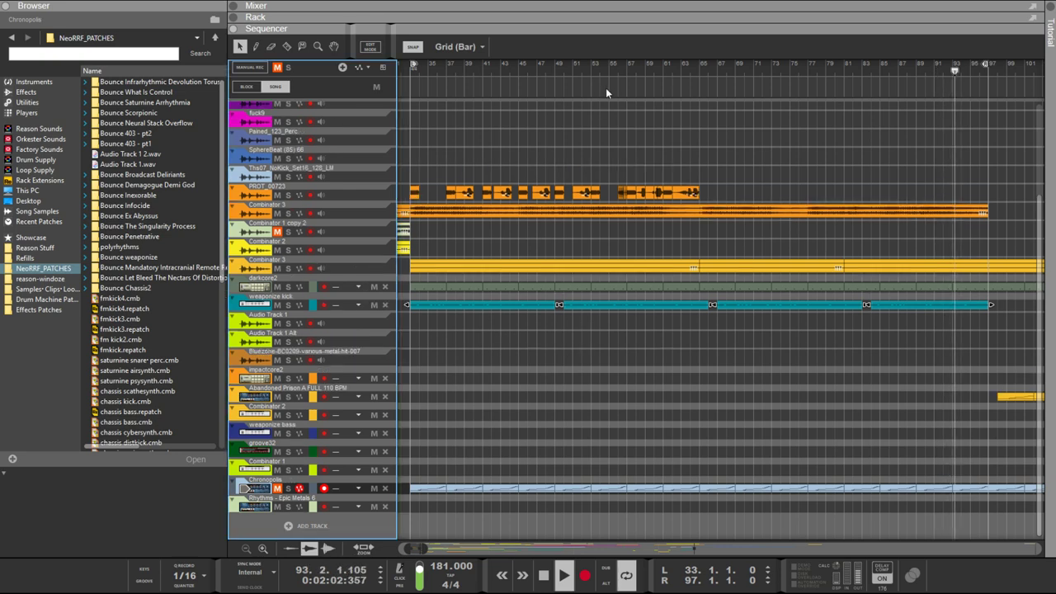
Time-scale the four kick clips from bar 33 to half length, ending at bar 65, and duplicate them to start at bar 65
{"action": "key", "text": "F6"}
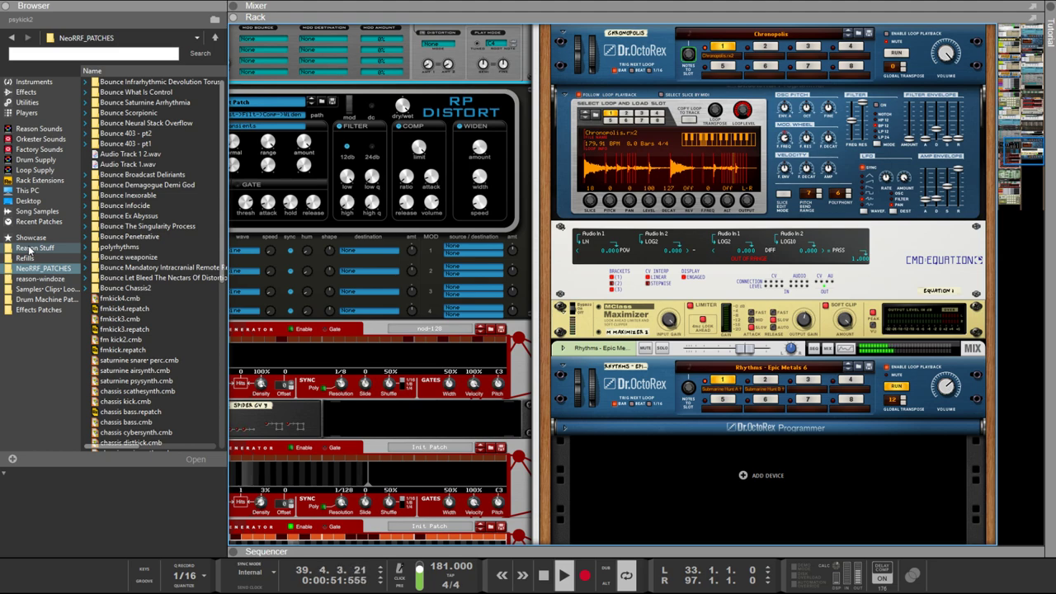
{"action": "key", "text": "F7"}
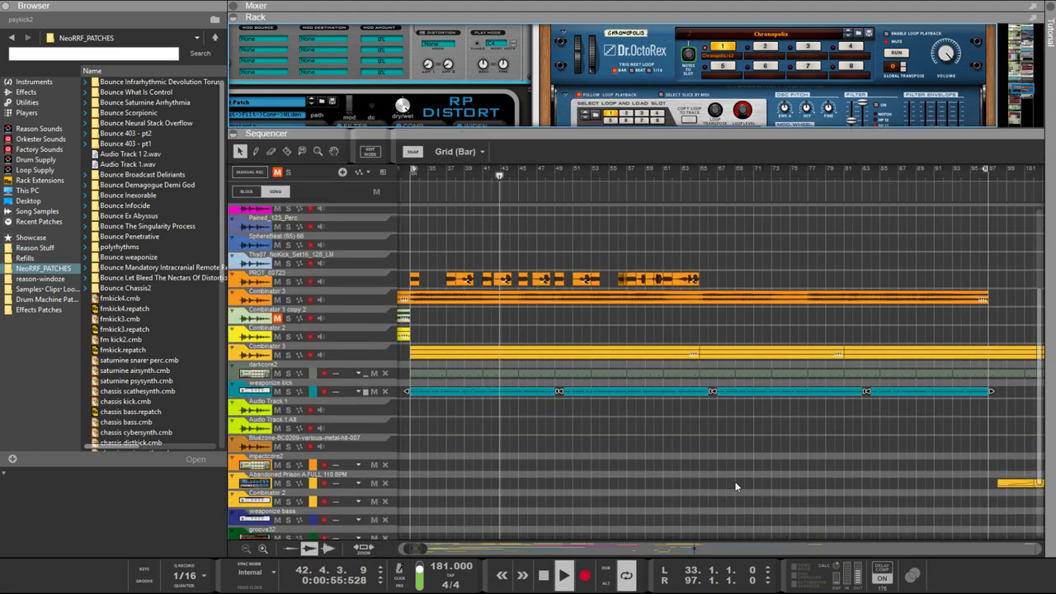
{"action": "scroll", "coordinate": [736, 487], "scroll_direction": "down", "scroll_amount": 2}
{"action": "left_click_drag", "start_coordinate": [596, 381], "coordinate": [834, 391]}
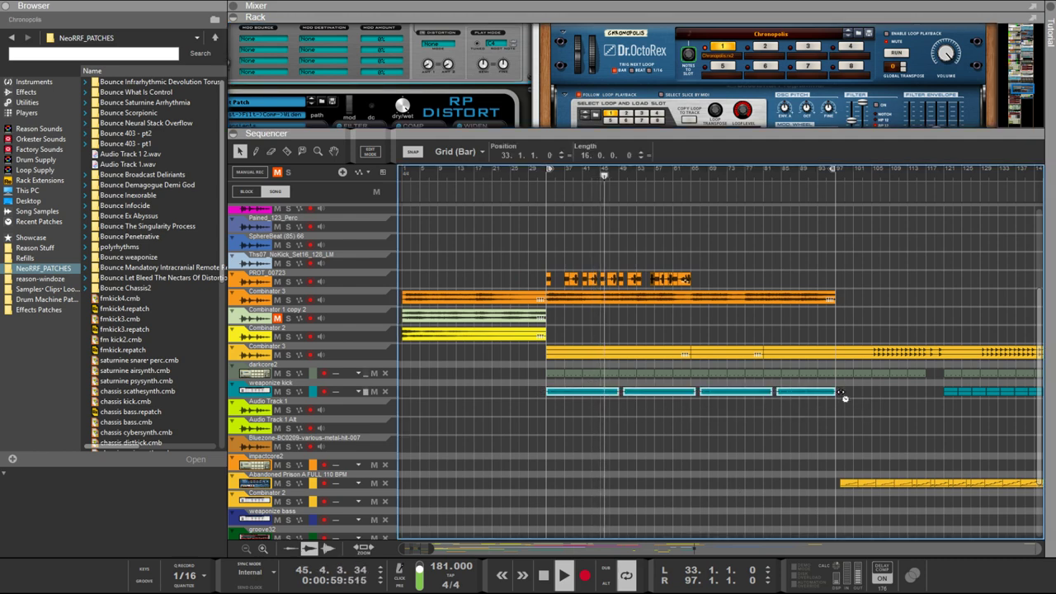
{"action": "left_click_drag", "start_coordinate": [843, 394], "coordinate": [696, 376]}
{"action": "left_click_drag", "start_coordinate": [637, 391], "coordinate": [780, 397]}
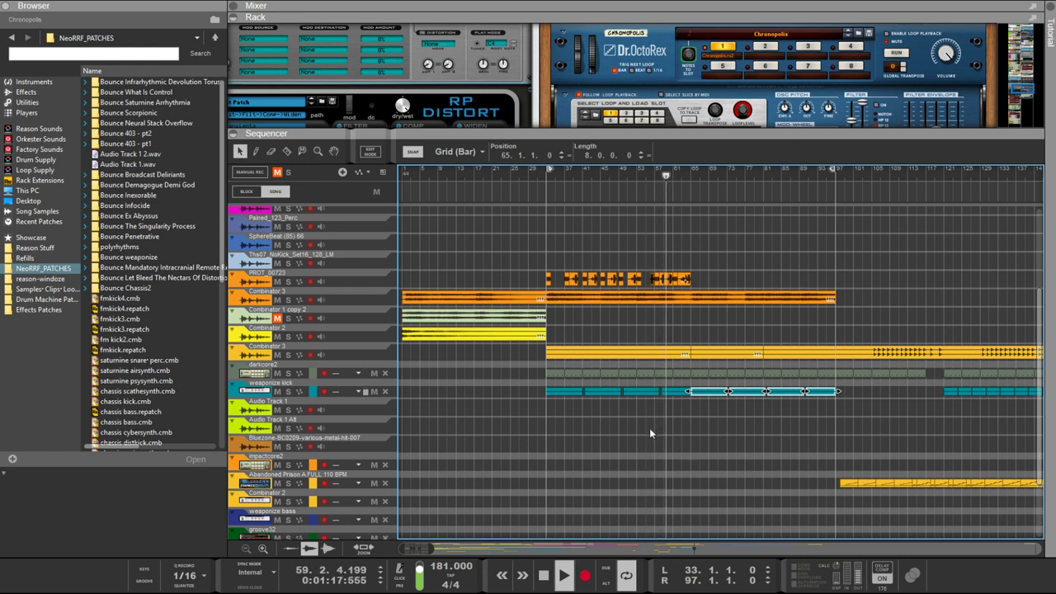
Set the song tempo to 149 BPM
{"action": "scroll", "coordinate": [649, 428], "scroll_direction": "down", "scroll_amount": 3}
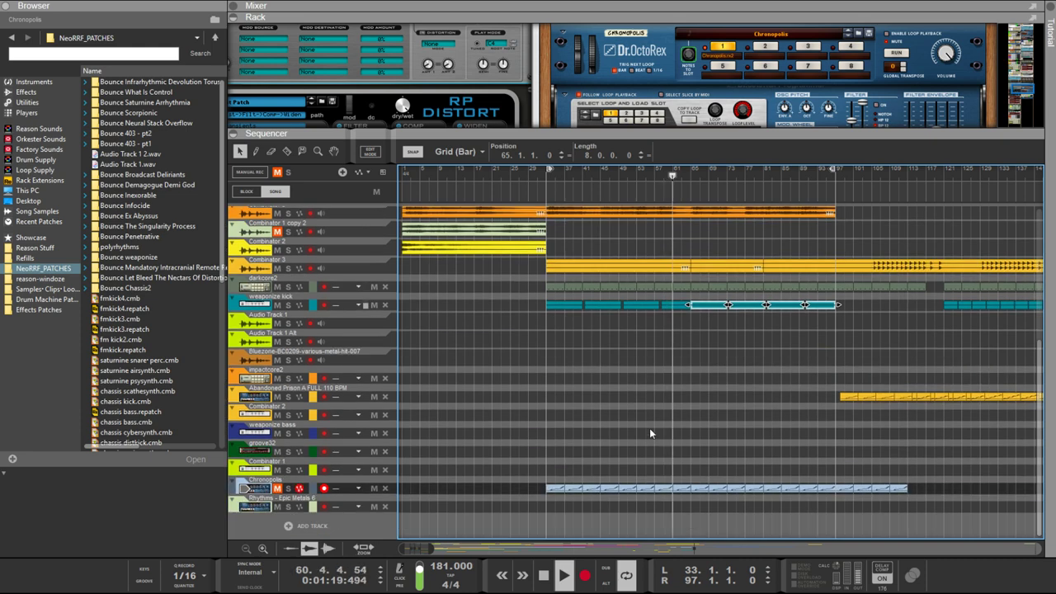
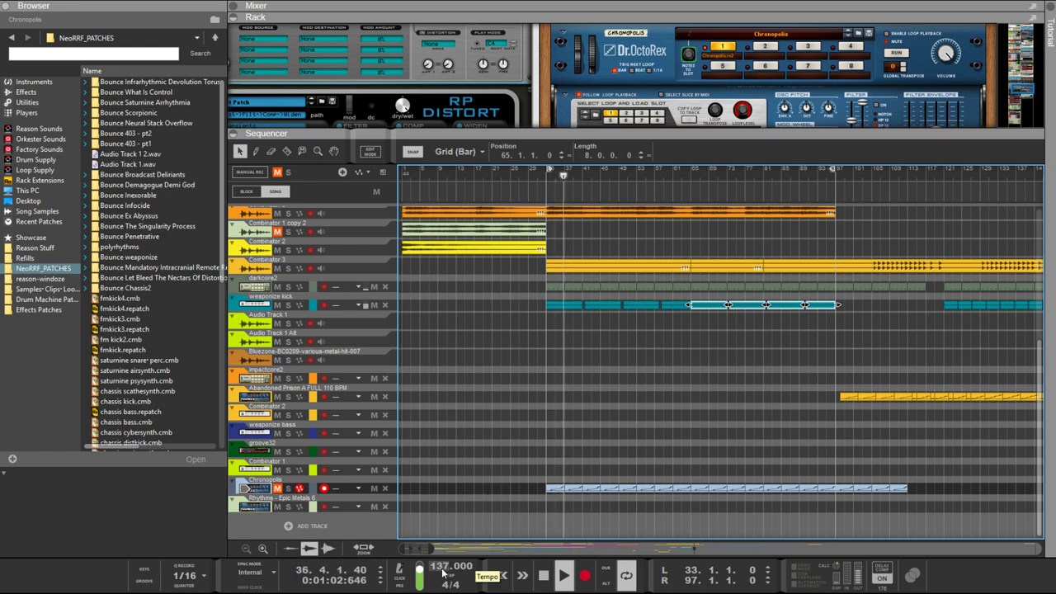
{"action": "left_click", "coordinate": [441, 566]}
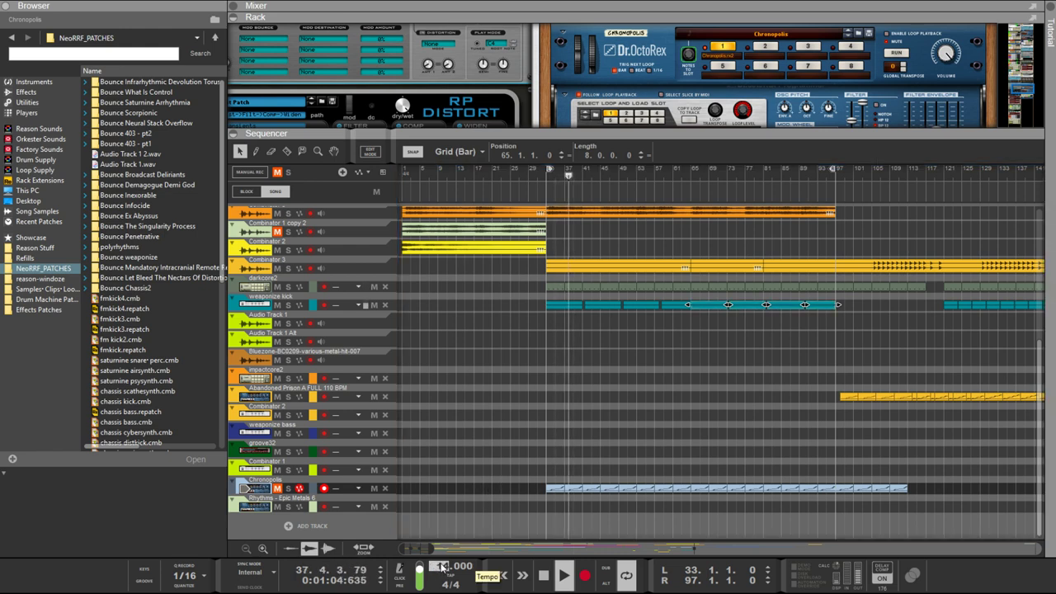
{"action": "type", "text": "149"}
{"action": "key", "text": "Return"}
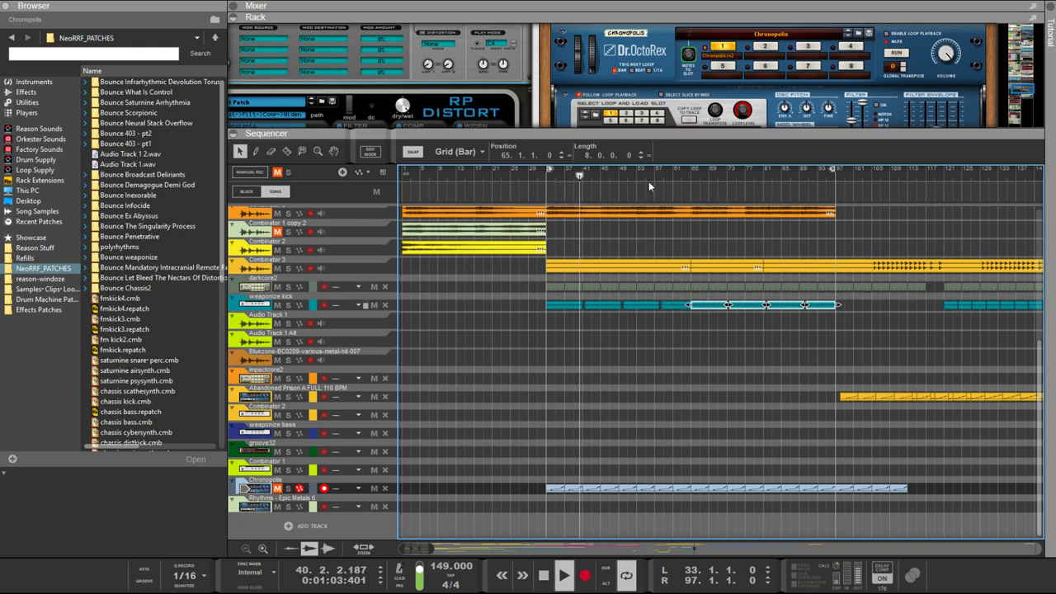
Enlarge the rack view and set the resolution of the groove32 Euclid rhythm generator to 1/64
{"action": "left_click_drag", "start_coordinate": [637, 130], "coordinate": [639, 379]}
{"action": "scroll", "coordinate": [740, 293], "scroll_direction": "up", "scroll_amount": 5}
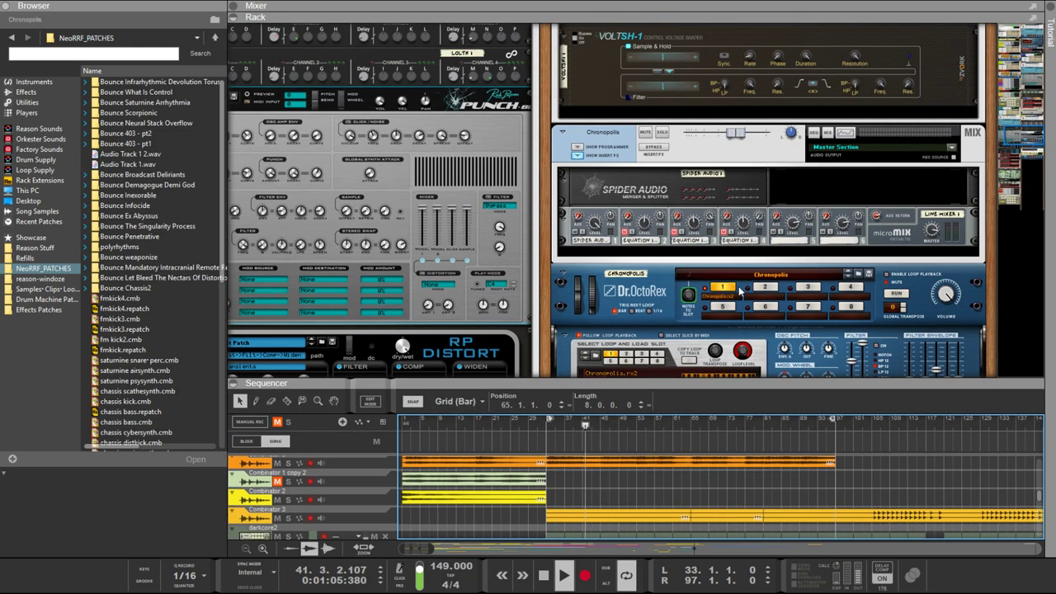
{"action": "scroll", "coordinate": [740, 292], "scroll_direction": "down", "scroll_amount": 5}
{"action": "scroll", "coordinate": [742, 284], "scroll_direction": "up", "scroll_amount": 2}
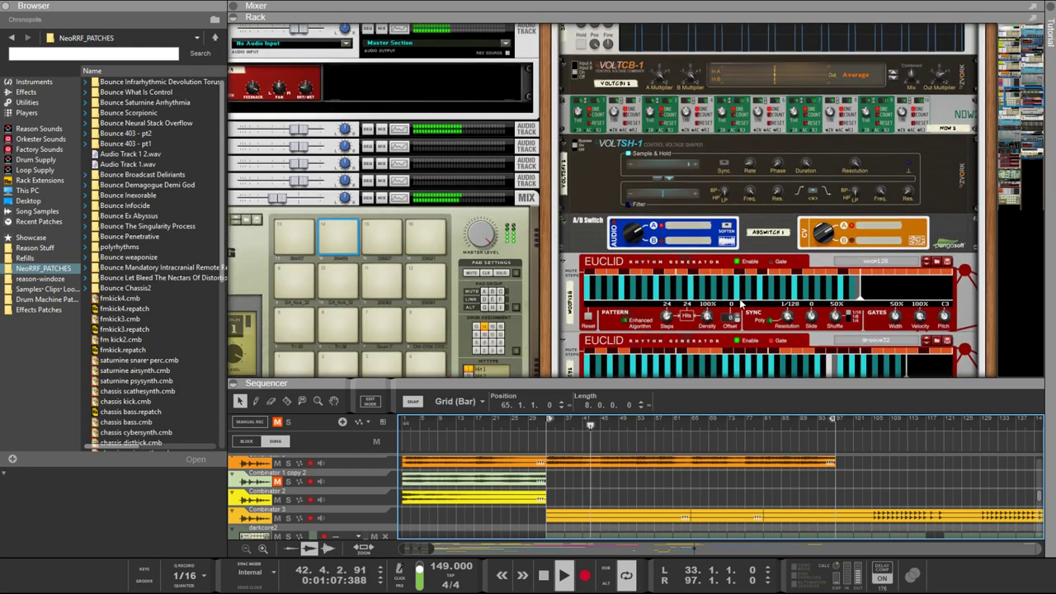
{"action": "scroll", "coordinate": [751, 276], "scroll_direction": "down", "scroll_amount": 3}
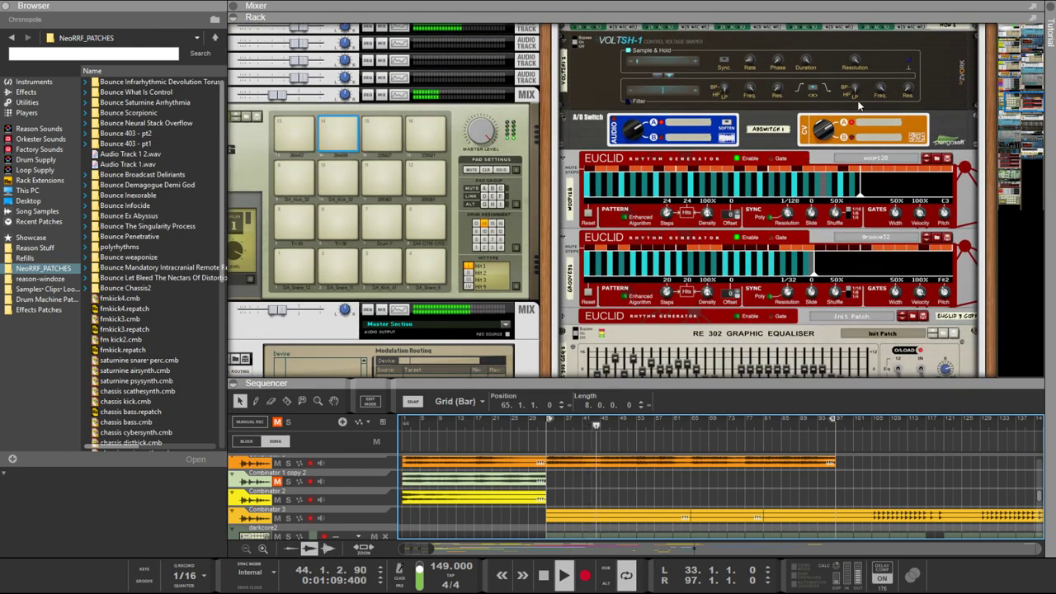
{"action": "left_click", "coordinate": [827, 140]}
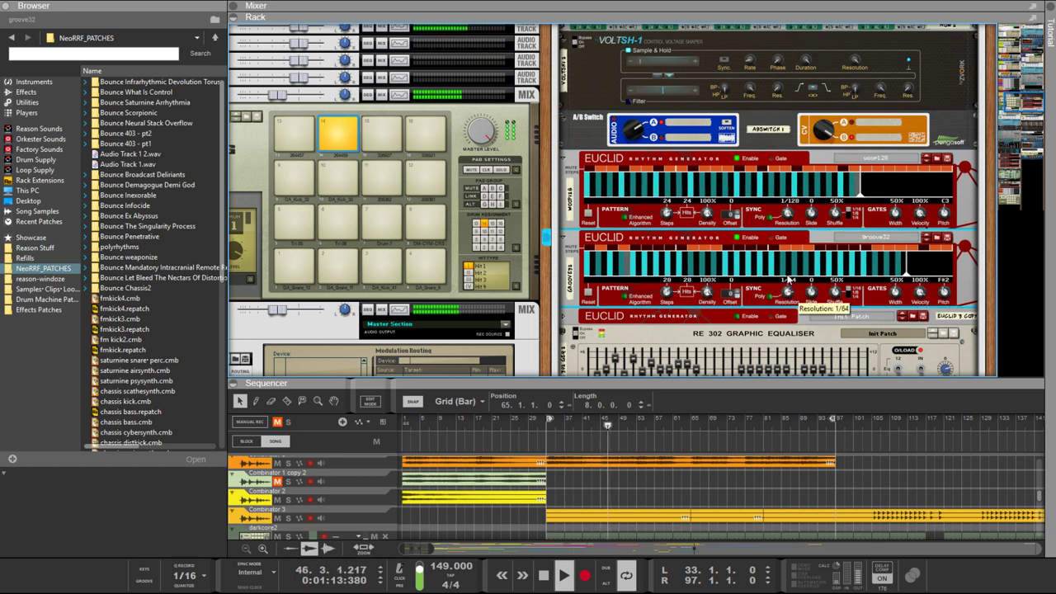
{"action": "left_click_drag", "start_coordinate": [788, 294], "coordinate": [788, 280]}
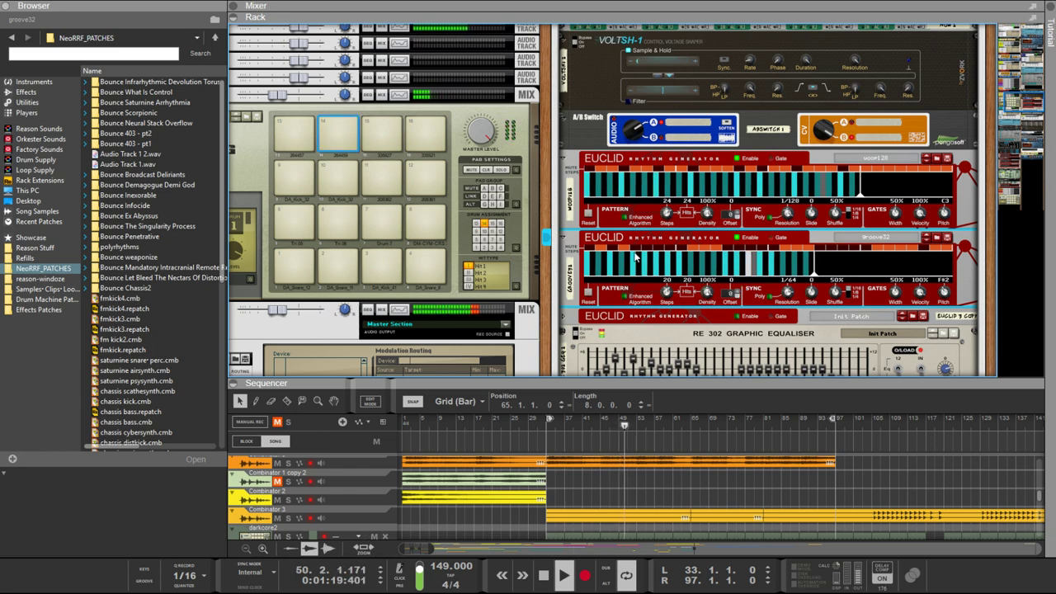
Examine the weaponize kick drum synth and the weaponize bass Combinator in the rack
{"action": "scroll", "coordinate": [705, 274], "scroll_direction": "up", "scroll_amount": 10}
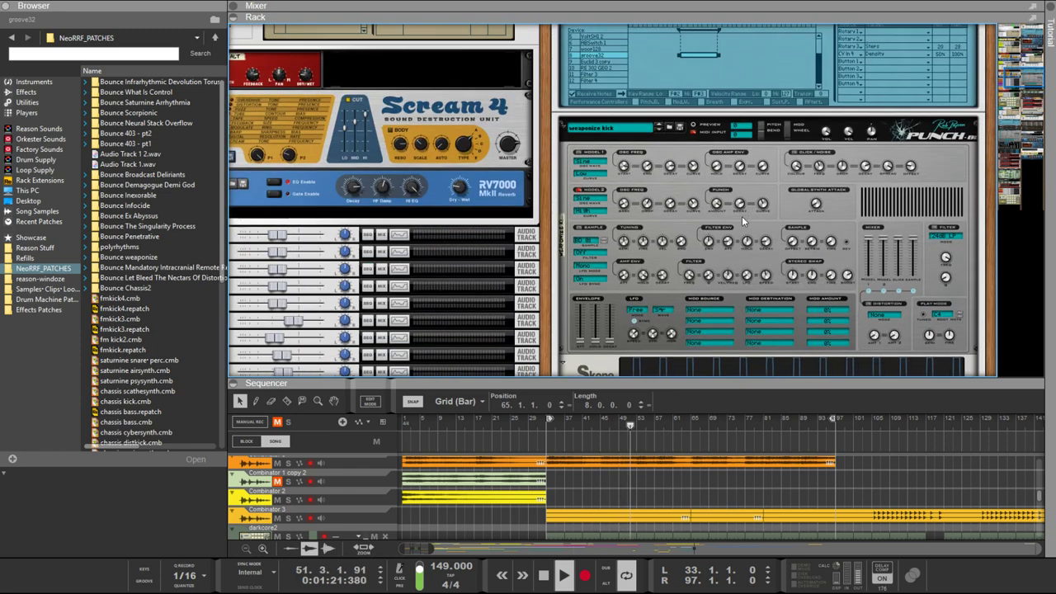
{"action": "left_click", "coordinate": [826, 130]}
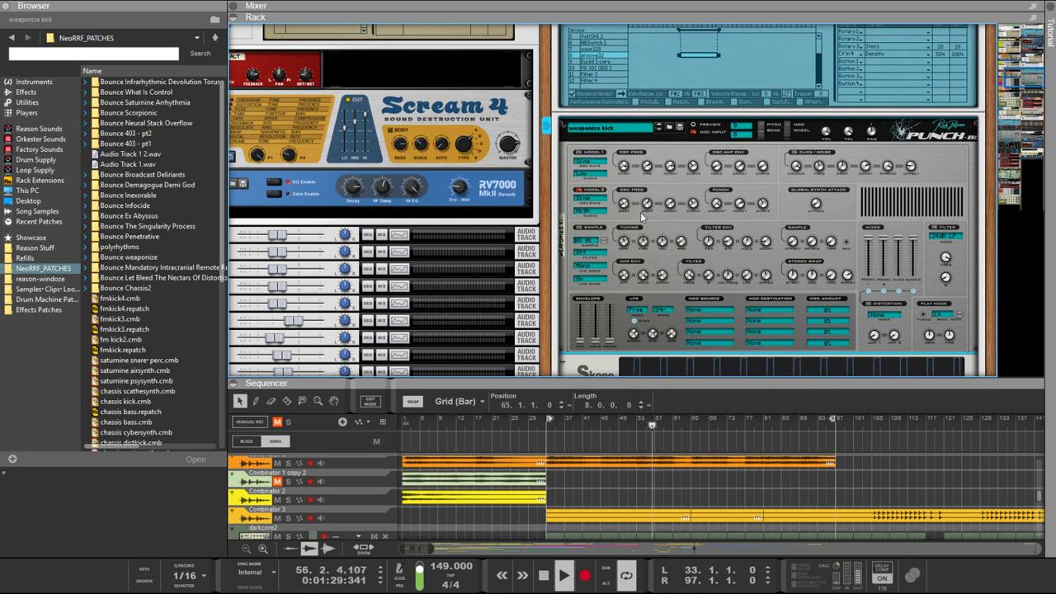
{"action": "scroll", "coordinate": [868, 25], "scroll_direction": "up", "scroll_amount": 5}
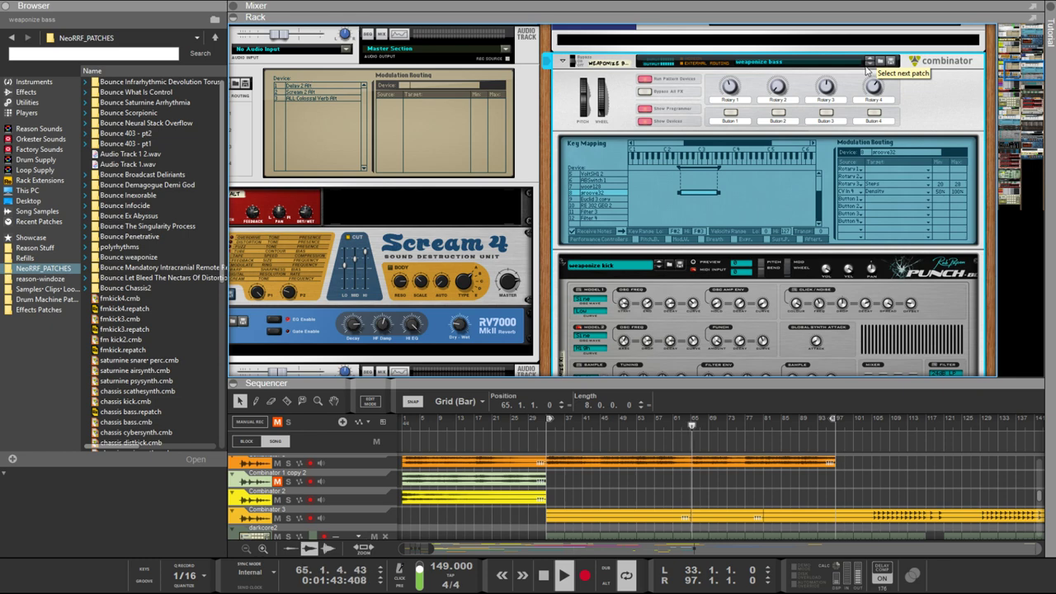
{"action": "scroll", "coordinate": [792, 168], "scroll_direction": "down", "scroll_amount": 10}
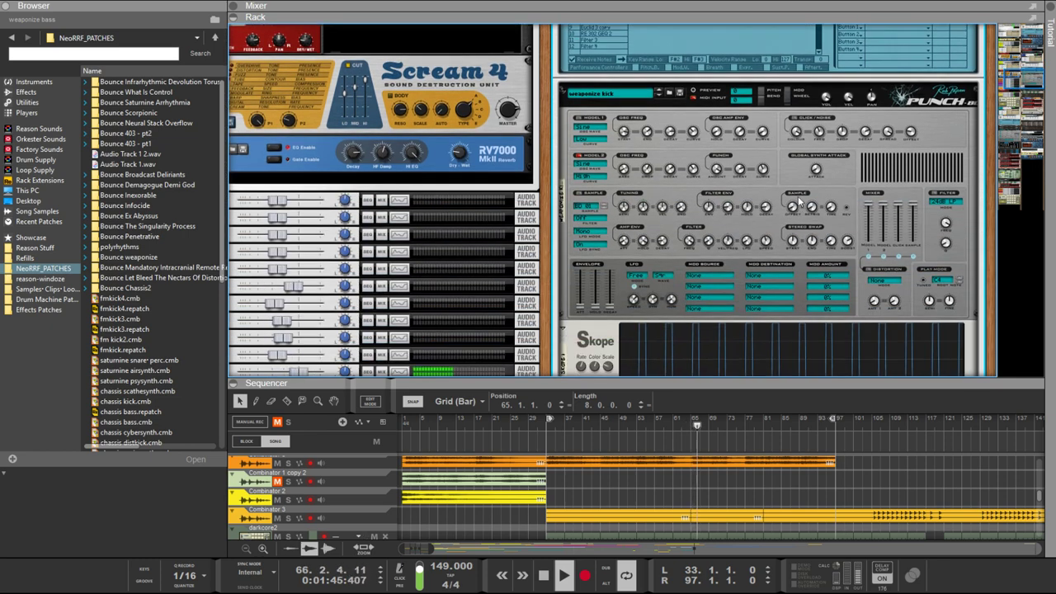
Time-stretch the eight kick clips between bars 33 and 97 so they start at bar 17, with the first clip 10.0.0.0 long
{"action": "key", "text": "F6"}
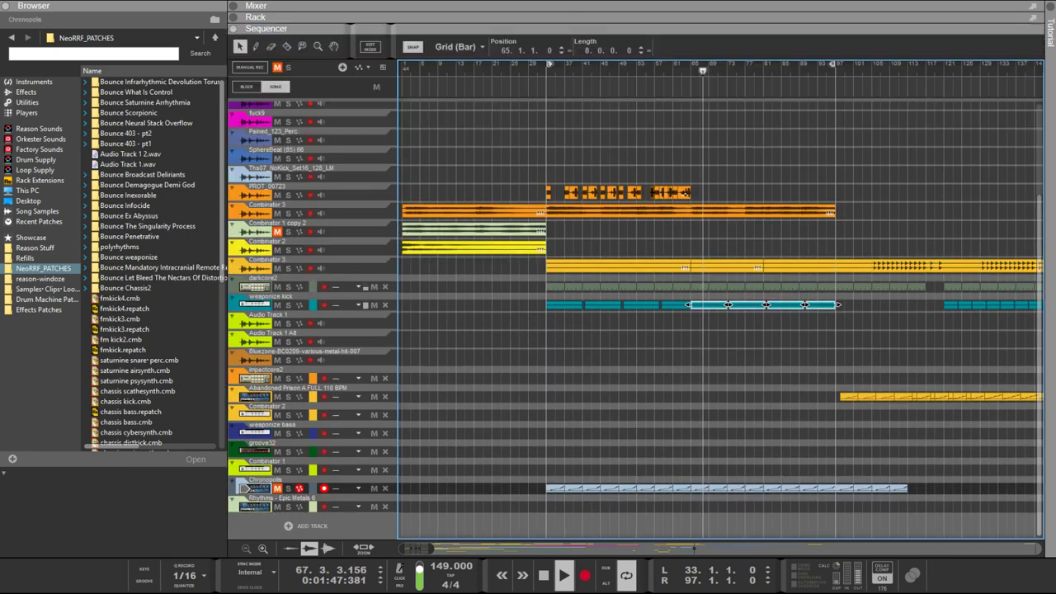
{"action": "left_click_drag", "start_coordinate": [866, 328], "coordinate": [548, 301]}
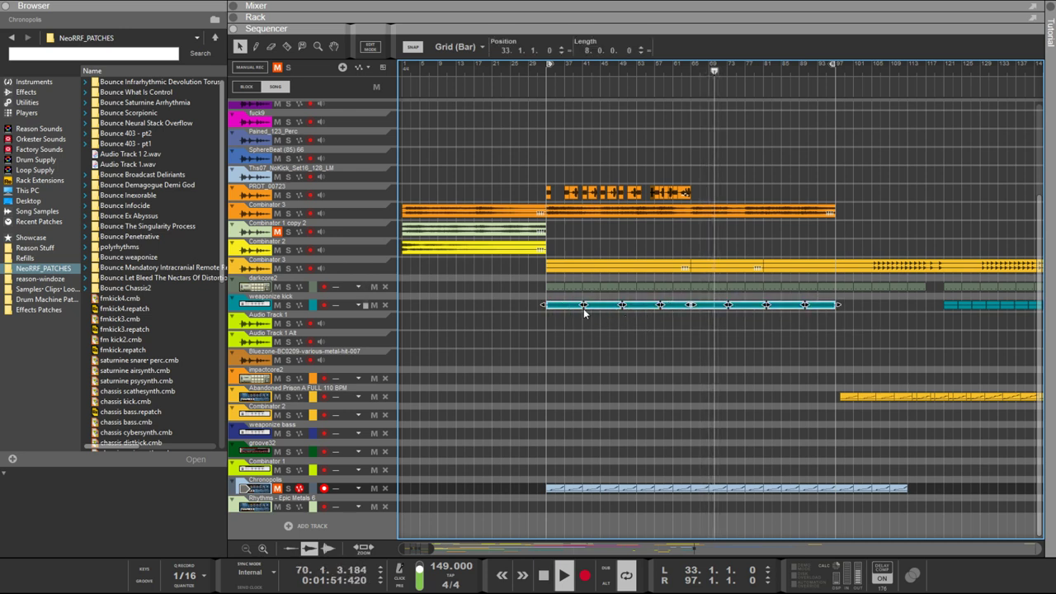
{"action": "left_click_drag", "start_coordinate": [883, 310], "coordinate": [691, 311]}
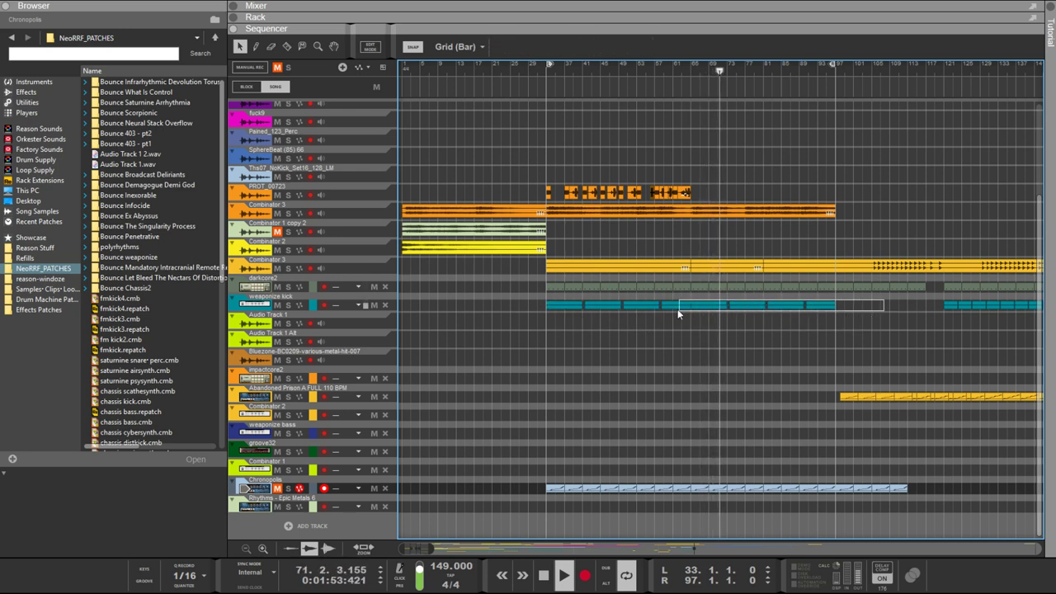
{"action": "left_click_drag", "start_coordinate": [555, 305], "coordinate": [546, 312]}
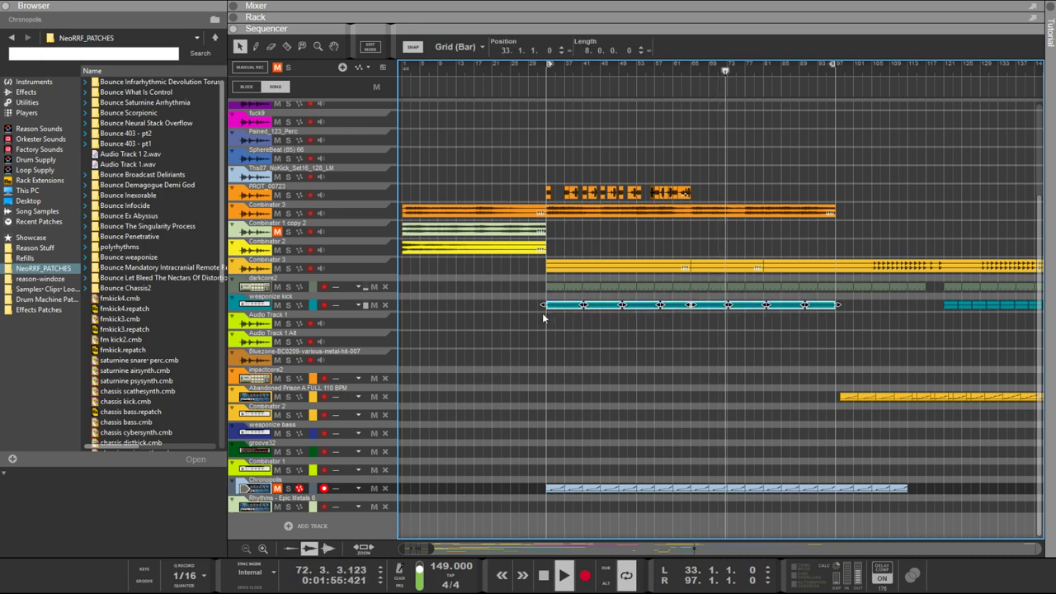
{"action": "scroll", "coordinate": [542, 313], "scroll_direction": "down", "scroll_amount": 2}
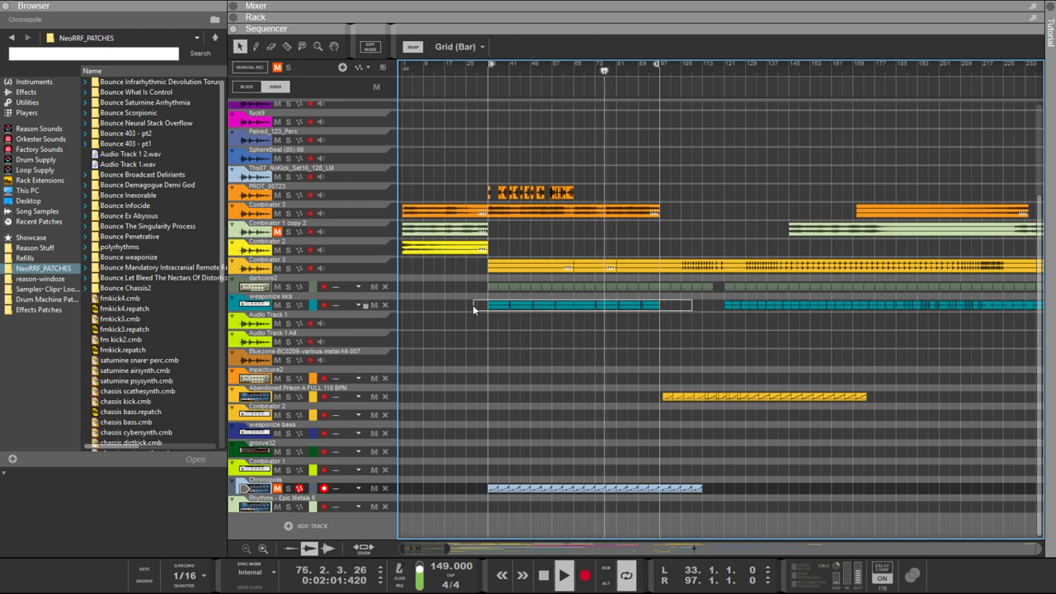
{"action": "left_click_drag", "start_coordinate": [486, 304], "coordinate": [443, 312]}
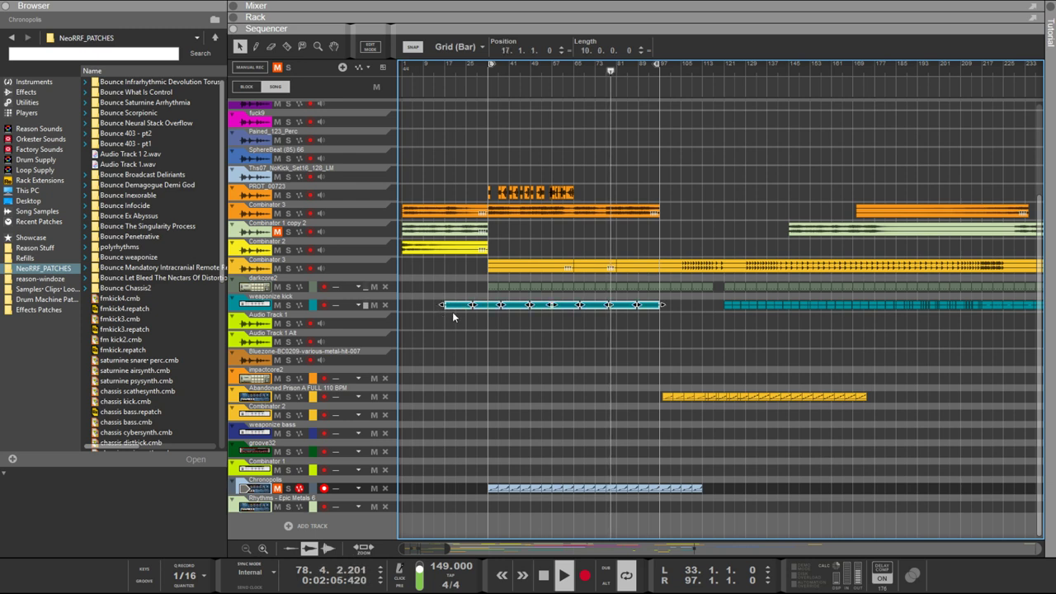
Time-stretch the eight weaponize kick clips to span bar 1 to bar 121, with the first clip 15.0.0.0 long
{"action": "left_click_drag", "start_coordinate": [666, 310], "coordinate": [707, 310]}
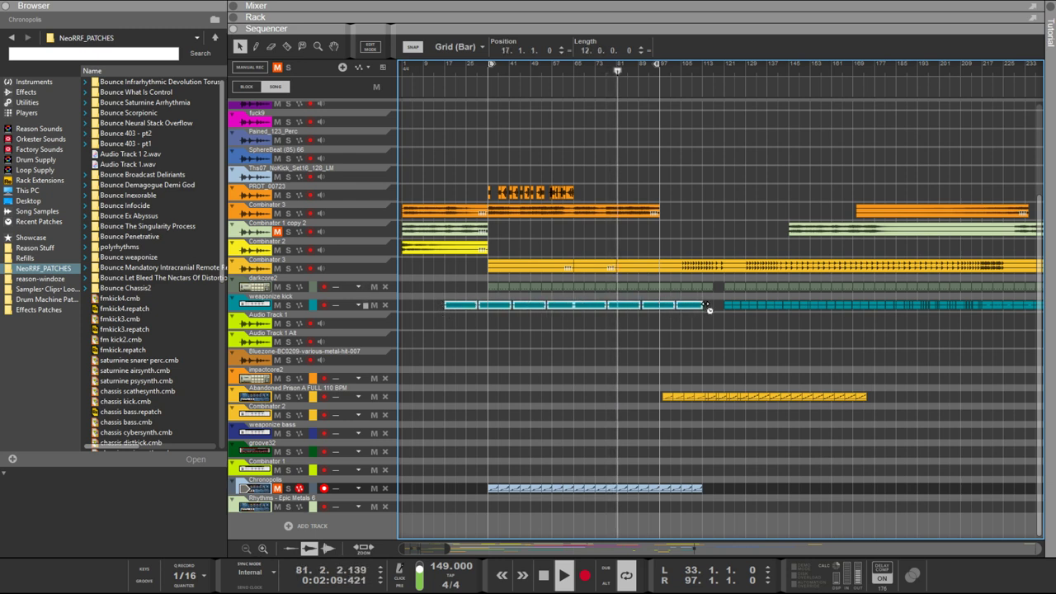
{"action": "left_click", "coordinate": [706, 305]}
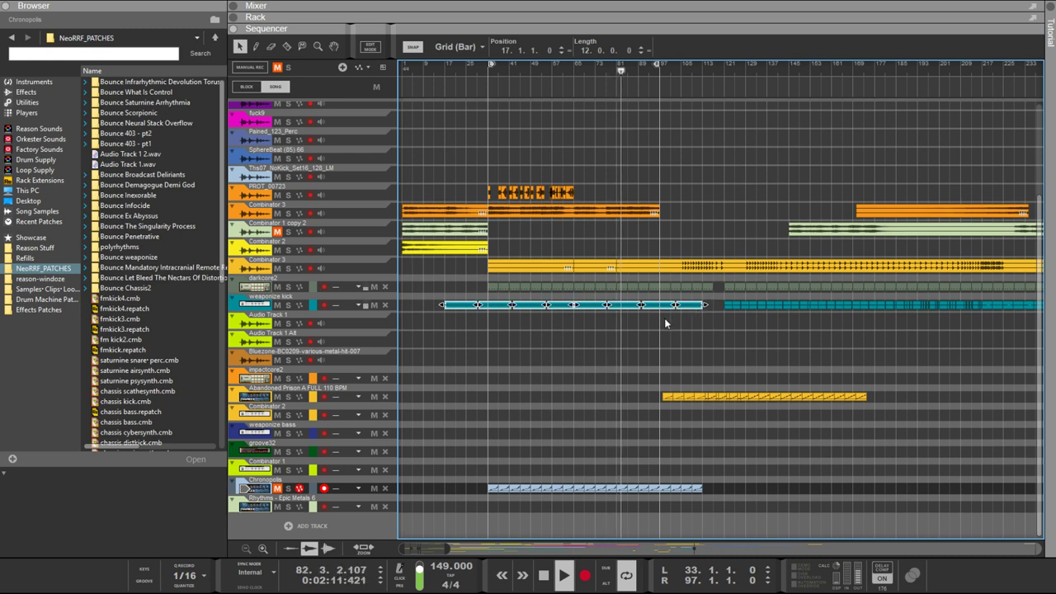
{"action": "left_click_drag", "start_coordinate": [708, 306], "coordinate": [727, 307]}
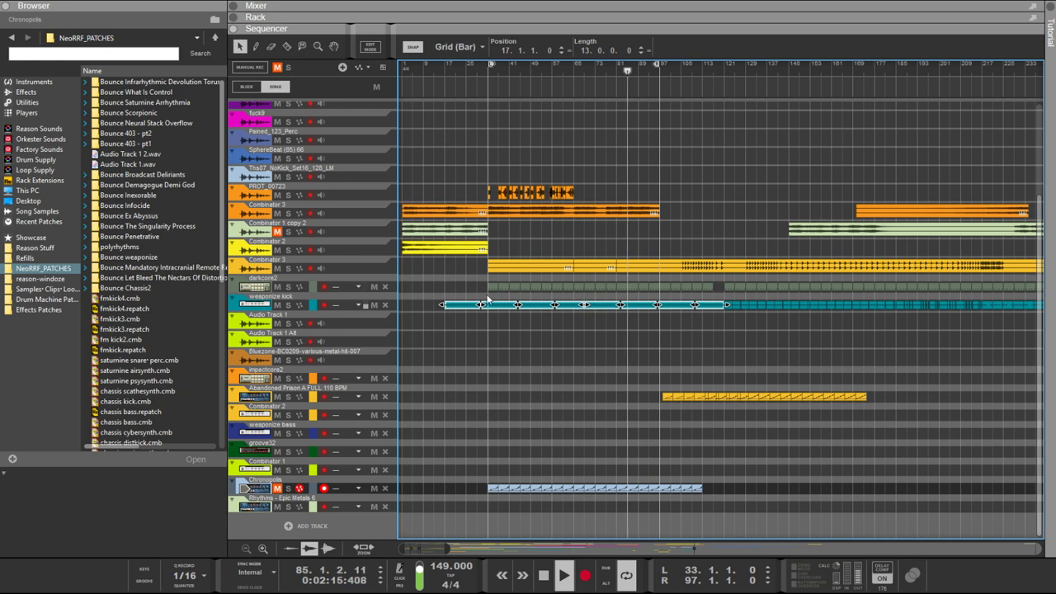
{"action": "left_click_drag", "start_coordinate": [441, 306], "coordinate": [377, 316]}
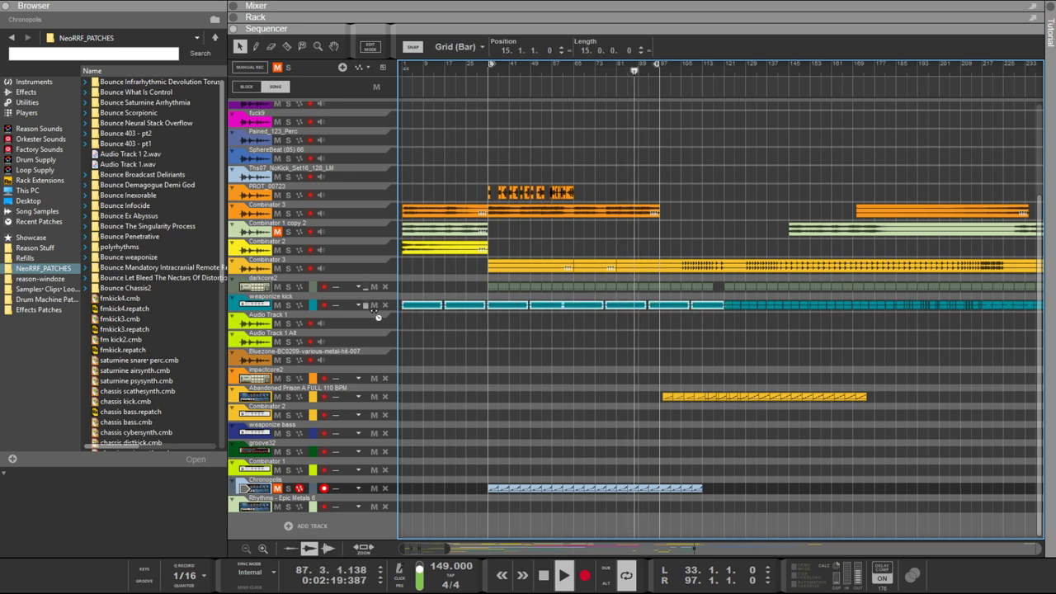
{"action": "left_click", "coordinate": [734, 323]}
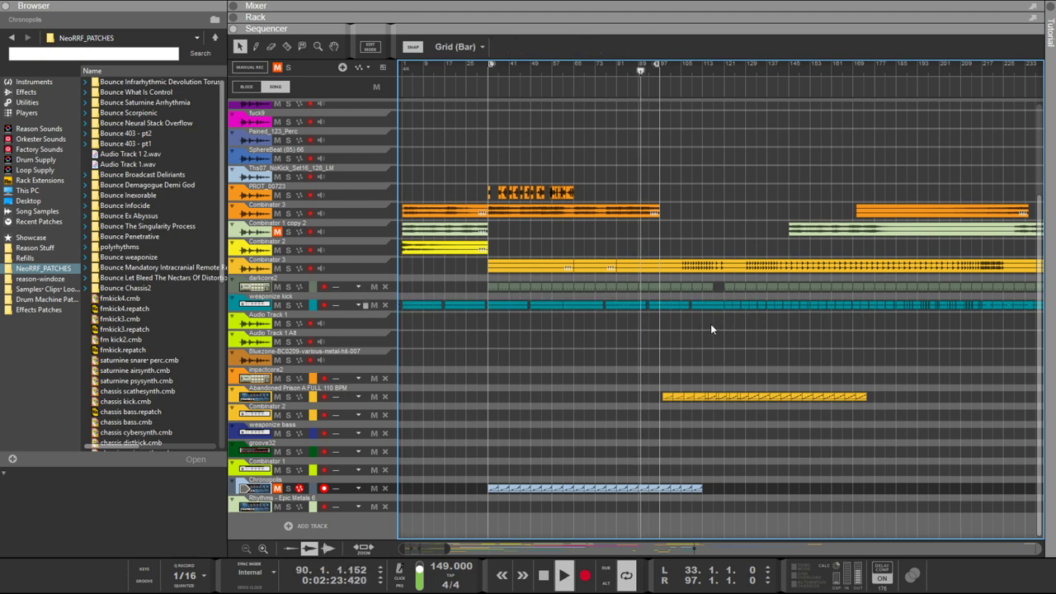
Move the kick clips from bar 121 onward to start at bar 153, and stretch the first eight to end at bar 129, each 16 bars long
{"action": "left_click_drag", "start_coordinate": [730, 315], "coordinate": [961, 304]}
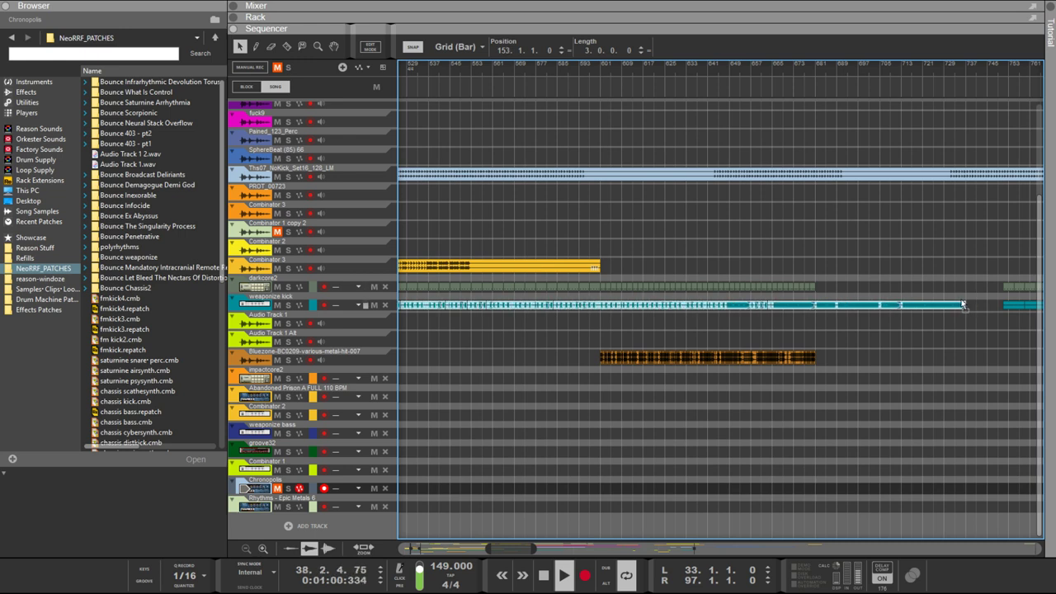
{"action": "left_click_drag", "start_coordinate": [515, 550], "coordinate": [425, 549]}
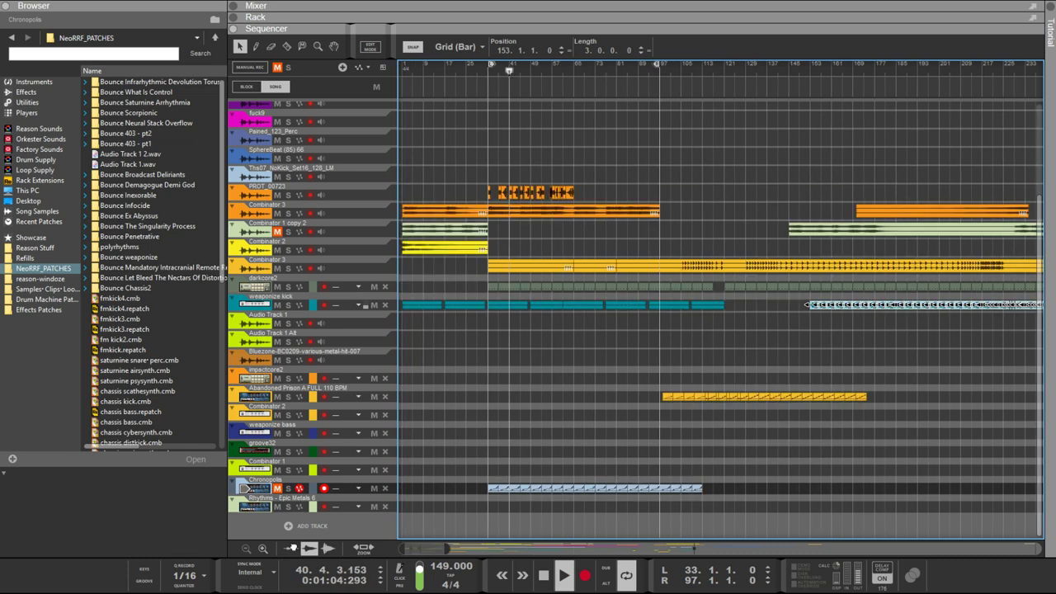
{"action": "left_click_drag", "start_coordinate": [753, 328], "coordinate": [400, 302]}
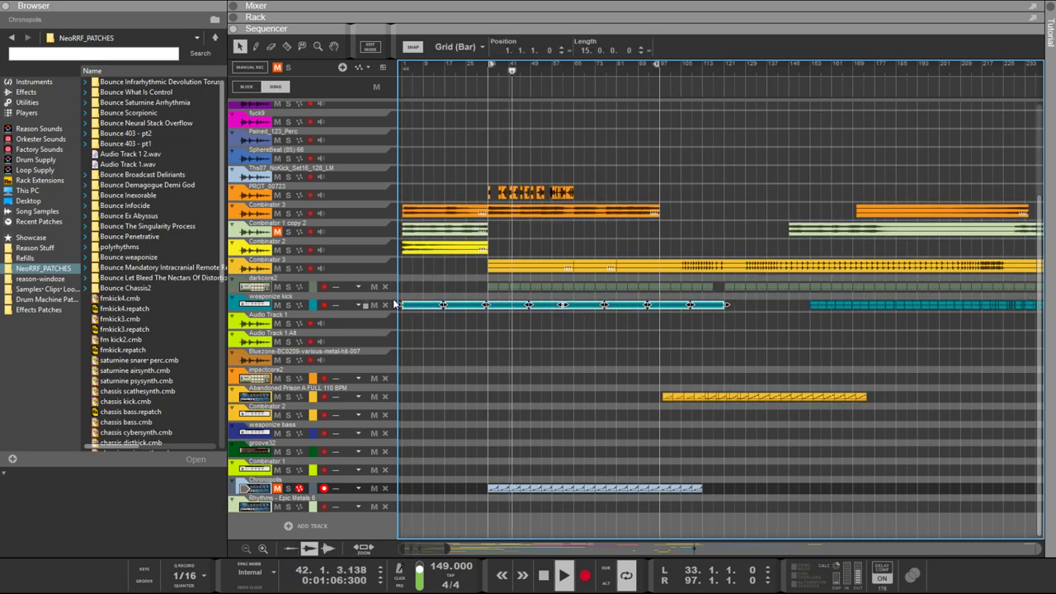
{"action": "left_click_drag", "start_coordinate": [733, 308], "coordinate": [748, 312]}
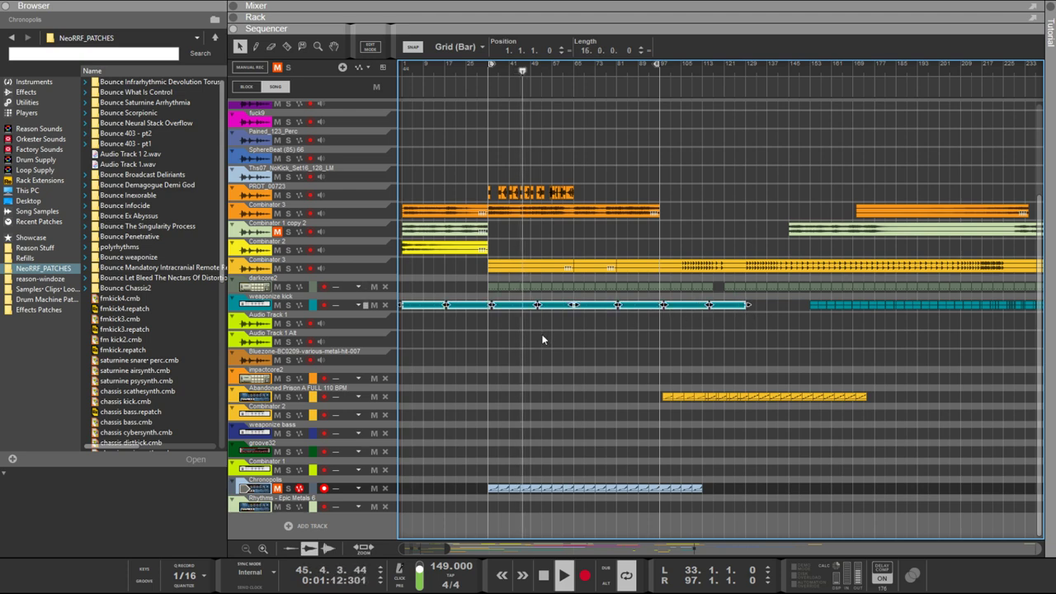
Show the rack and examine the woop128 and groove32 Euclid rhythm generators
{"action": "scroll", "coordinate": [526, 335], "scroll_direction": "up", "scroll_amount": 2}
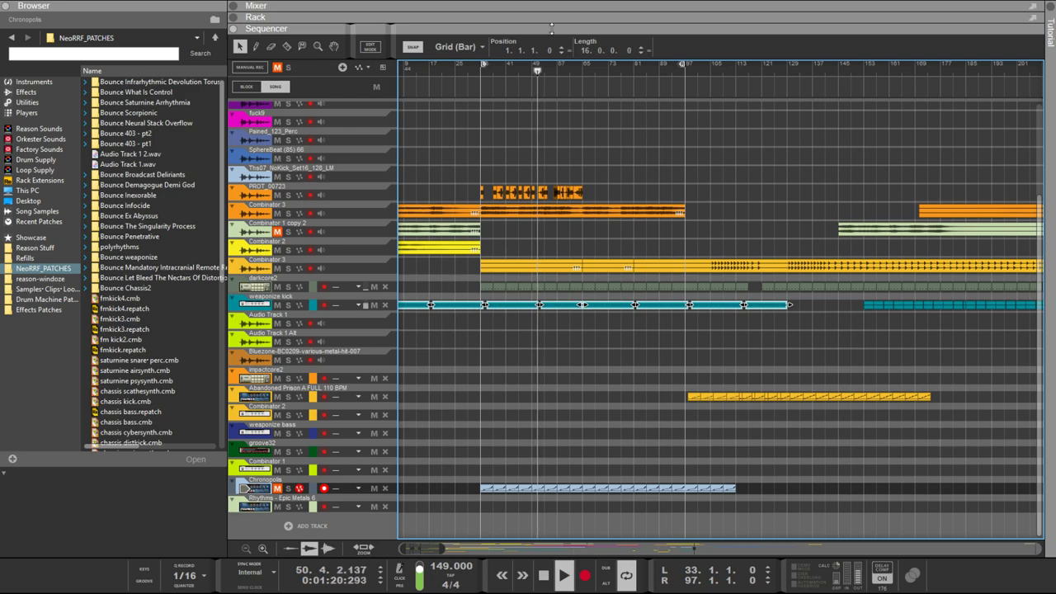
{"action": "key", "text": "F6"}
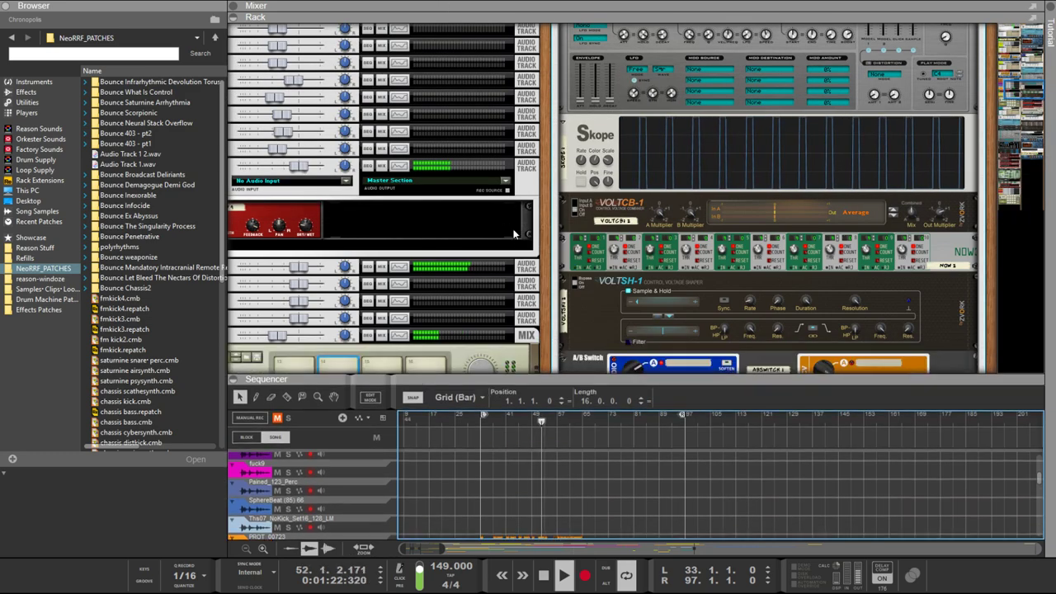
{"action": "scroll", "coordinate": [506, 217], "scroll_direction": "down", "scroll_amount": 5}
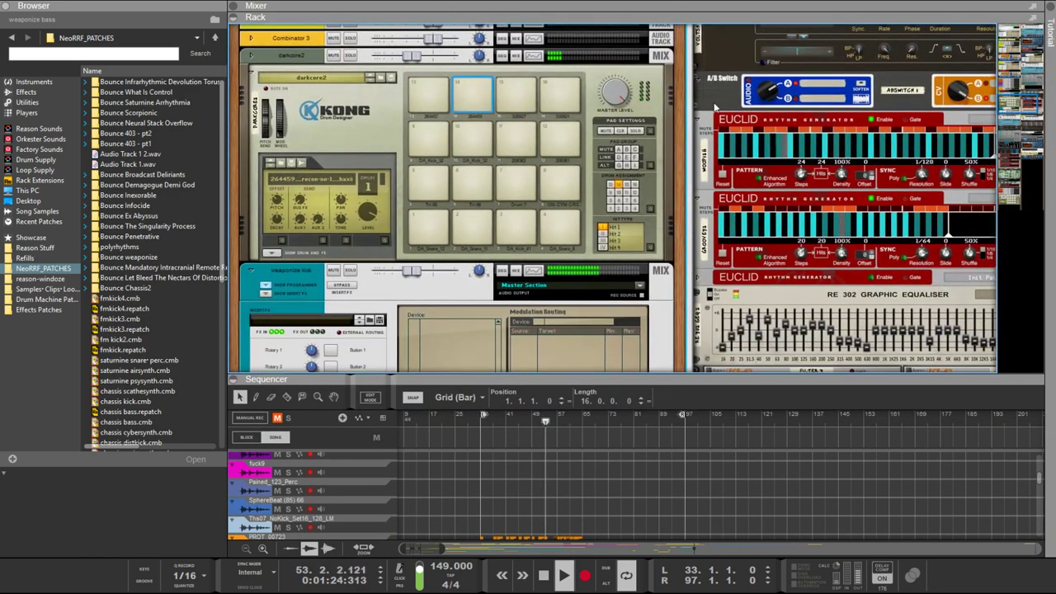
{"action": "scroll", "coordinate": [660, 62], "scroll_direction": "down", "scroll_amount": 3}
{"action": "scroll", "coordinate": [659, 63], "scroll_direction": "up", "scroll_amount": 2}
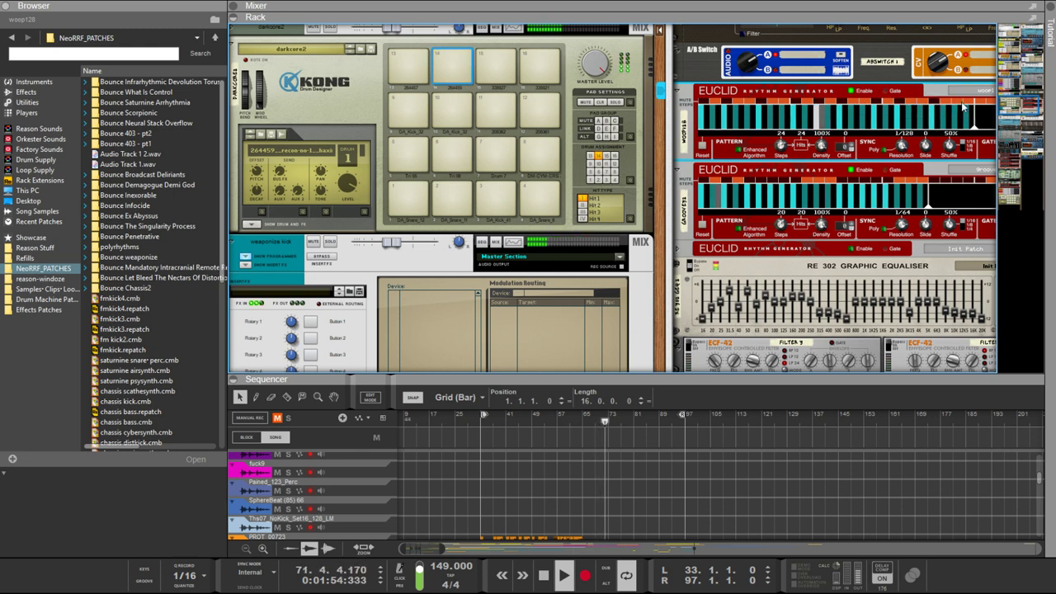
{"action": "scroll", "coordinate": [969, 110], "scroll_direction": "right", "scroll_amount": 3}
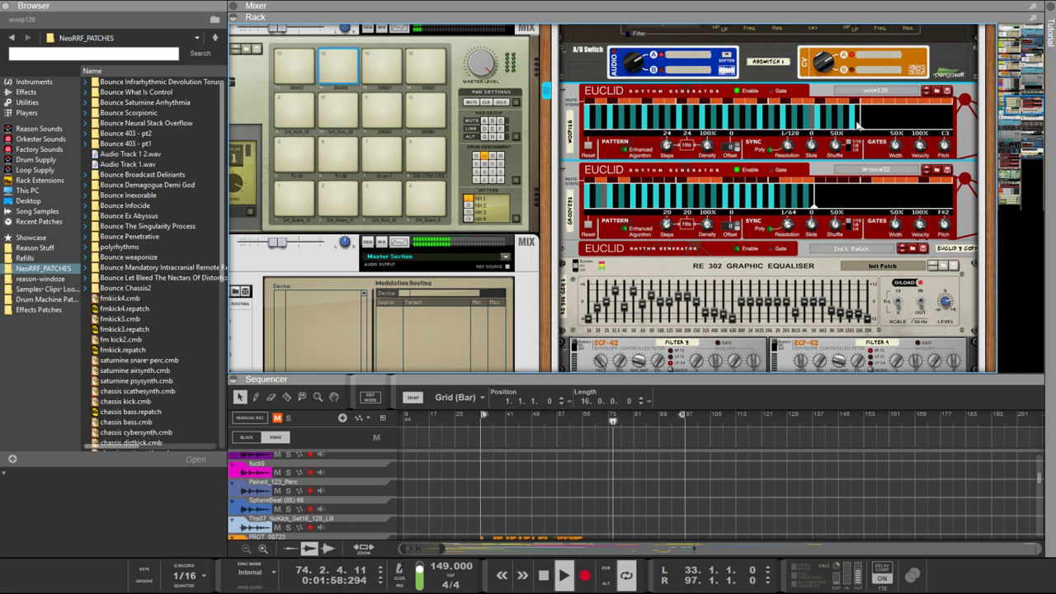
Try pattern lengths of 32 and 15 steps on the woop128 Euclid rhythm generator
{"action": "left_click_drag", "start_coordinate": [866, 132], "coordinate": [877, 105]}
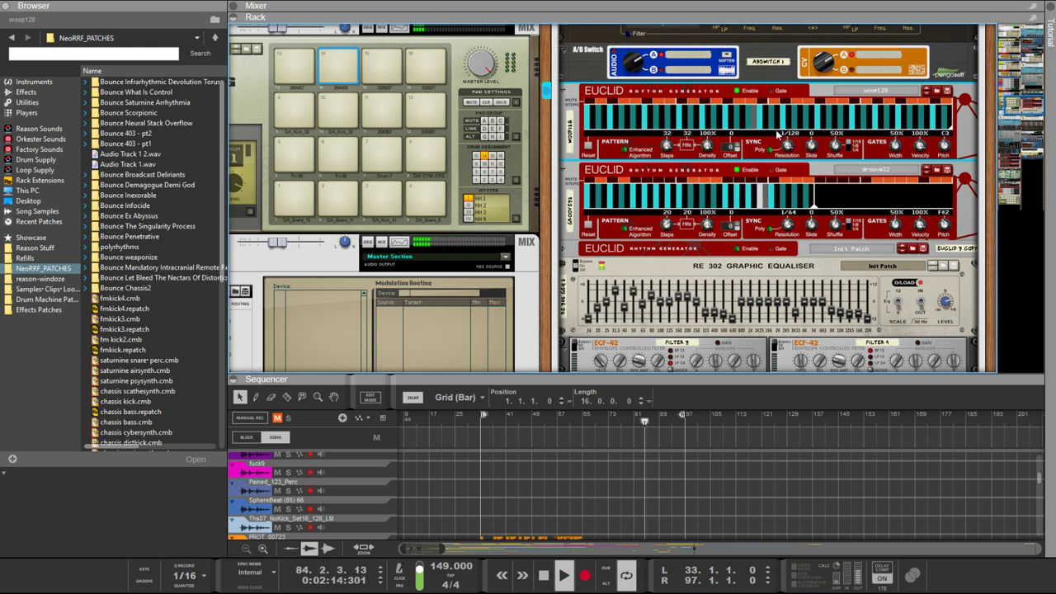
{"action": "mouse_move", "coordinate": [787, 146]}
{"action": "left_mouse_down"}
{"action": "mouse_move", "coordinate": [772, 195]}
{"action": "mouse_move", "coordinate": [795, 157]}
{"action": "left_mouse_up"}
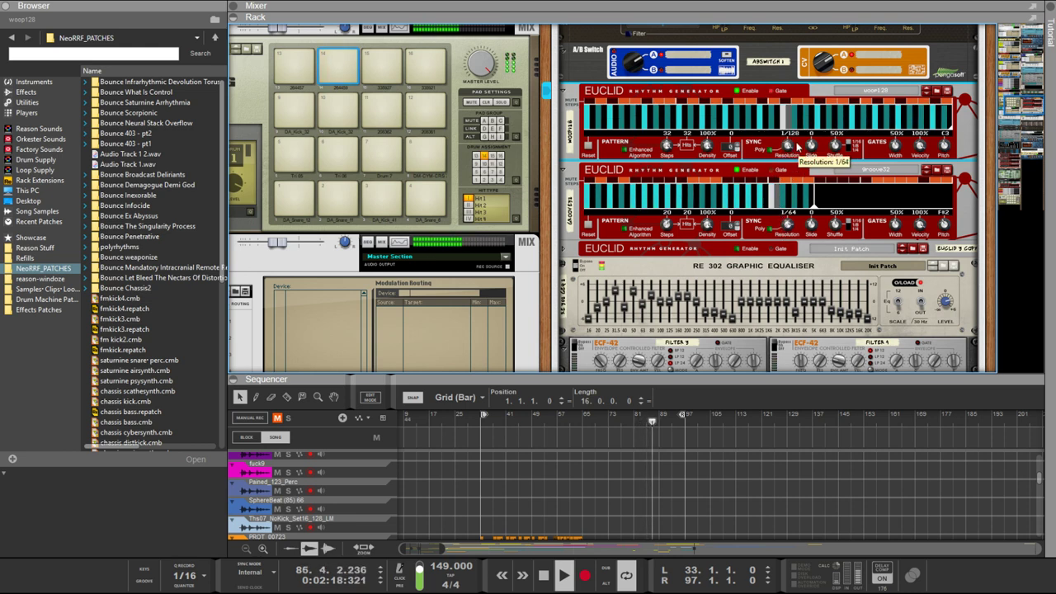
{"action": "left_click_drag", "start_coordinate": [666, 144], "coordinate": [652, 225]}
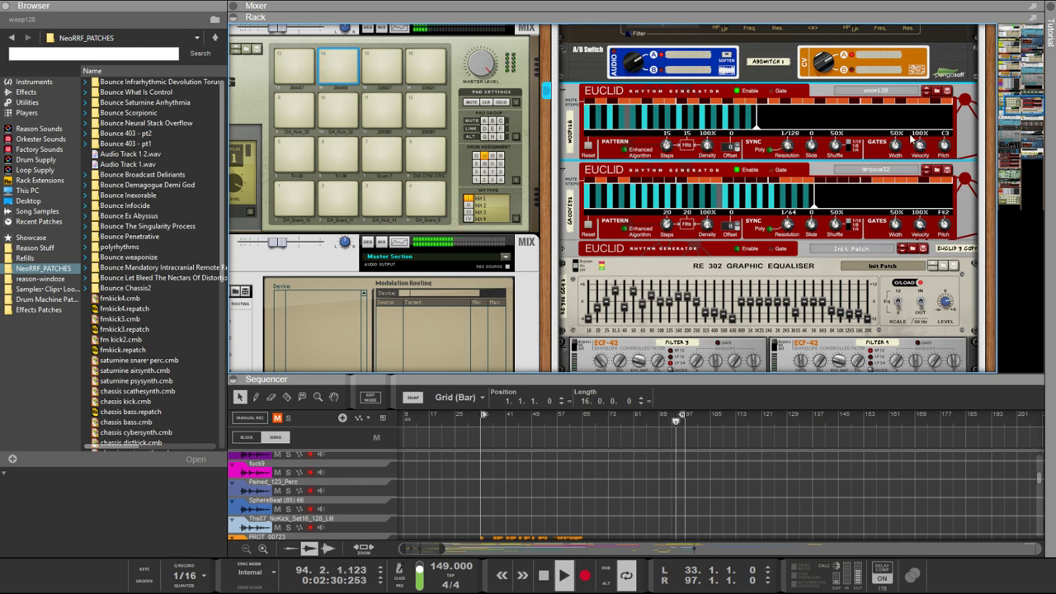
{"action": "left_click", "coordinate": [925, 90]}
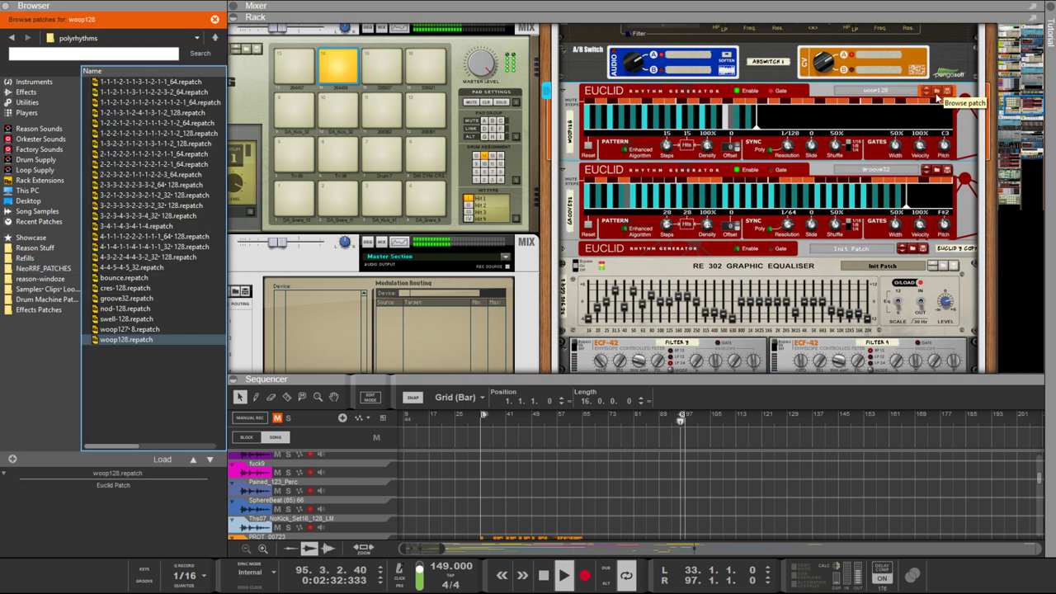
{"action": "left_click", "coordinate": [143, 82]}
{"action": "double_click", "coordinate": [142, 83]}
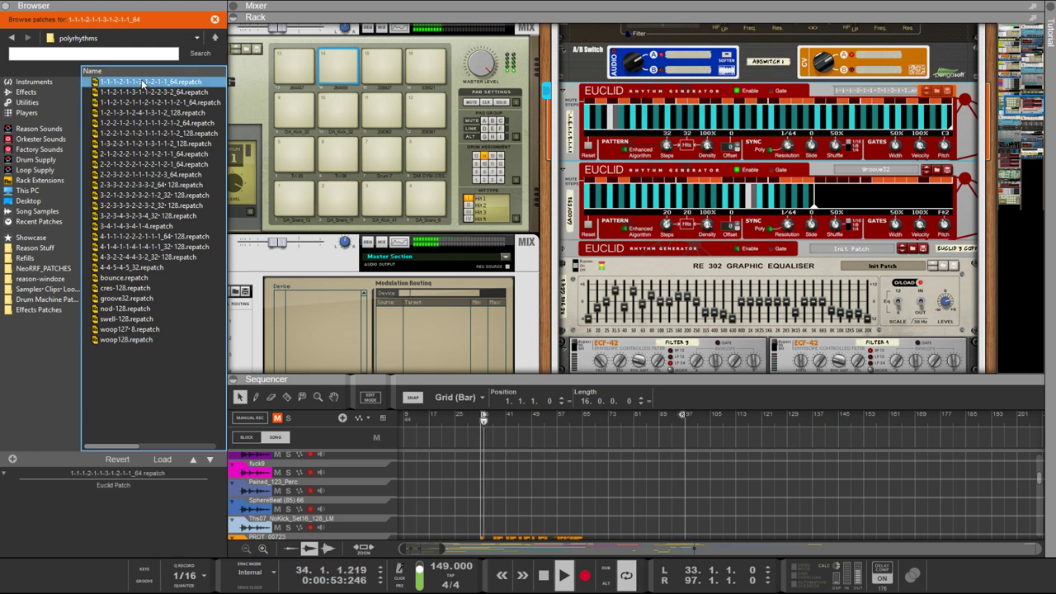
{"action": "left_click", "coordinate": [414, 133]}
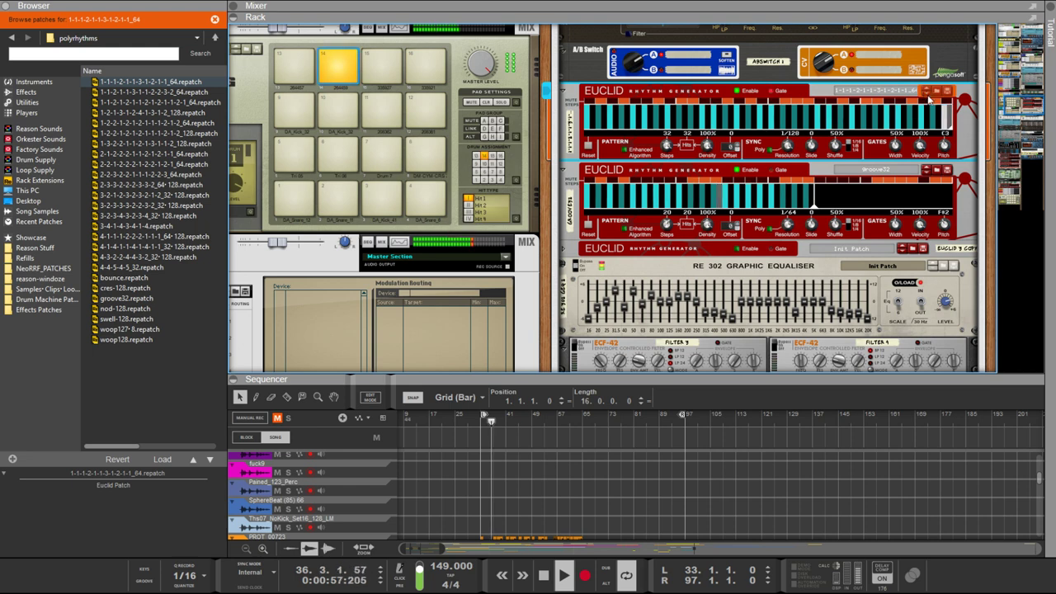
{"action": "left_click", "coordinate": [928, 93]}
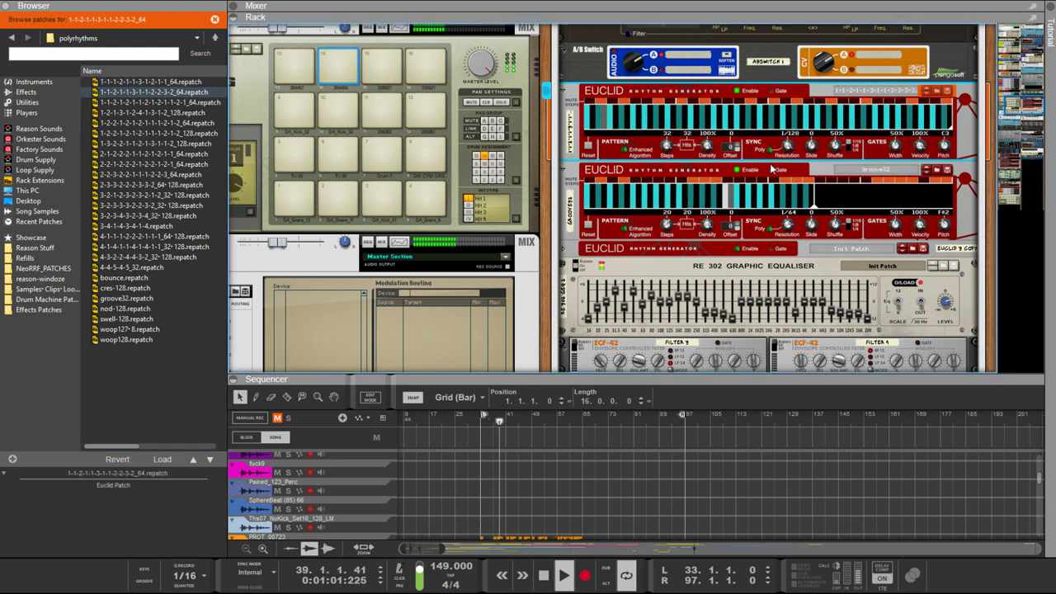
{"action": "left_click_drag", "start_coordinate": [784, 151], "coordinate": [785, 140]}
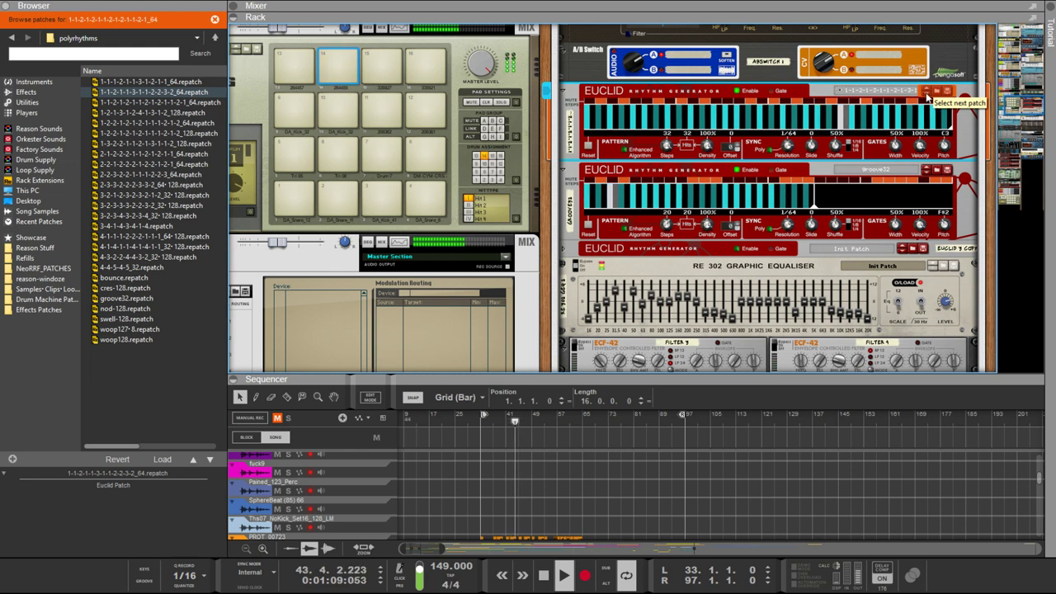
{"action": "left_click", "coordinate": [926, 93]}
{"action": "left_click_drag", "start_coordinate": [801, 153], "coordinate": [803, 147]}
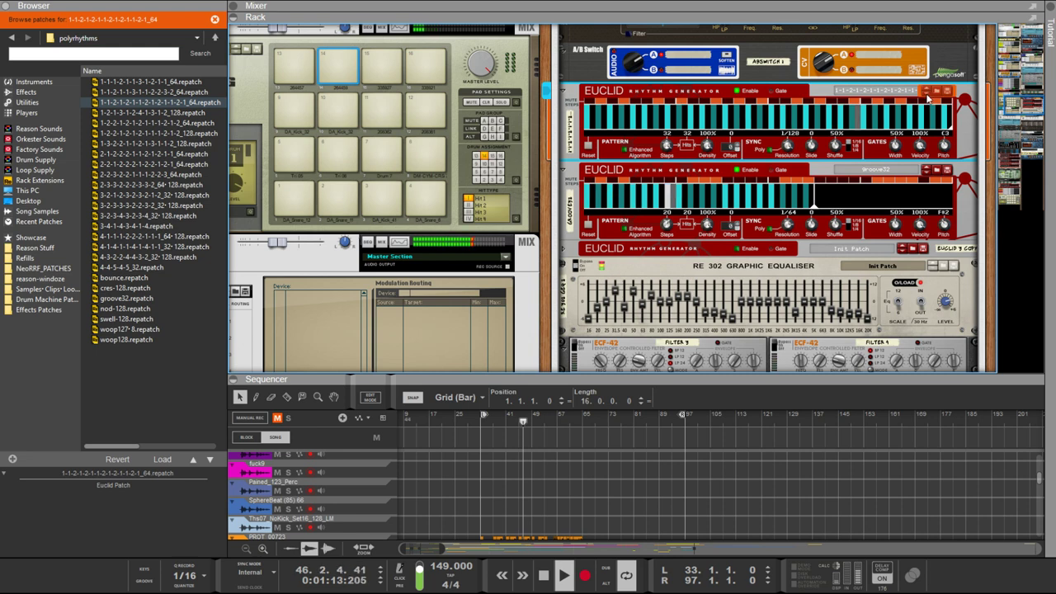
{"action": "left_click", "coordinate": [926, 90]}
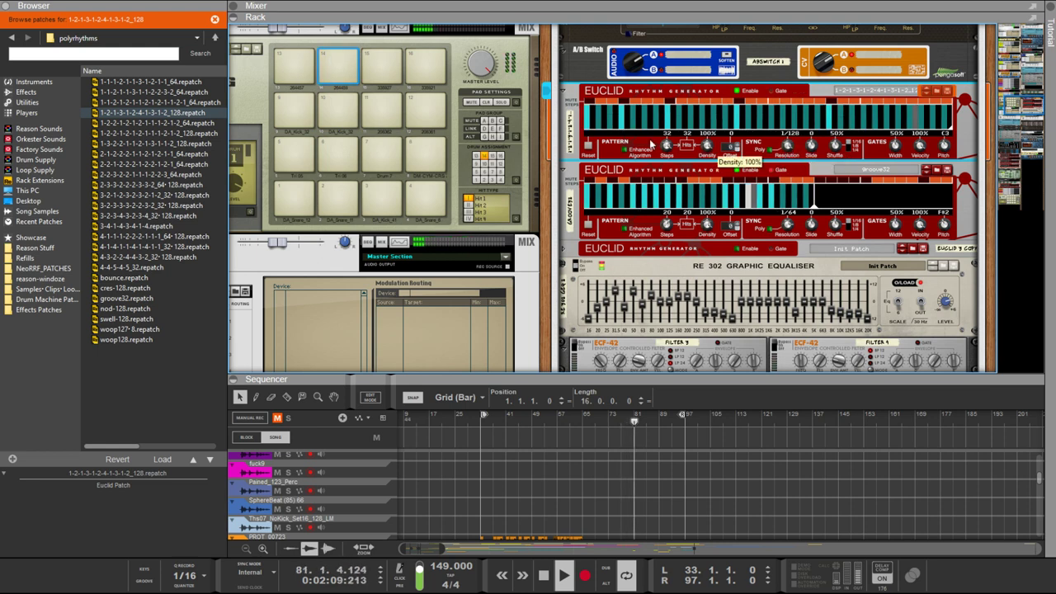
{"action": "left_click_drag", "start_coordinate": [666, 144], "coordinate": [668, 201]}
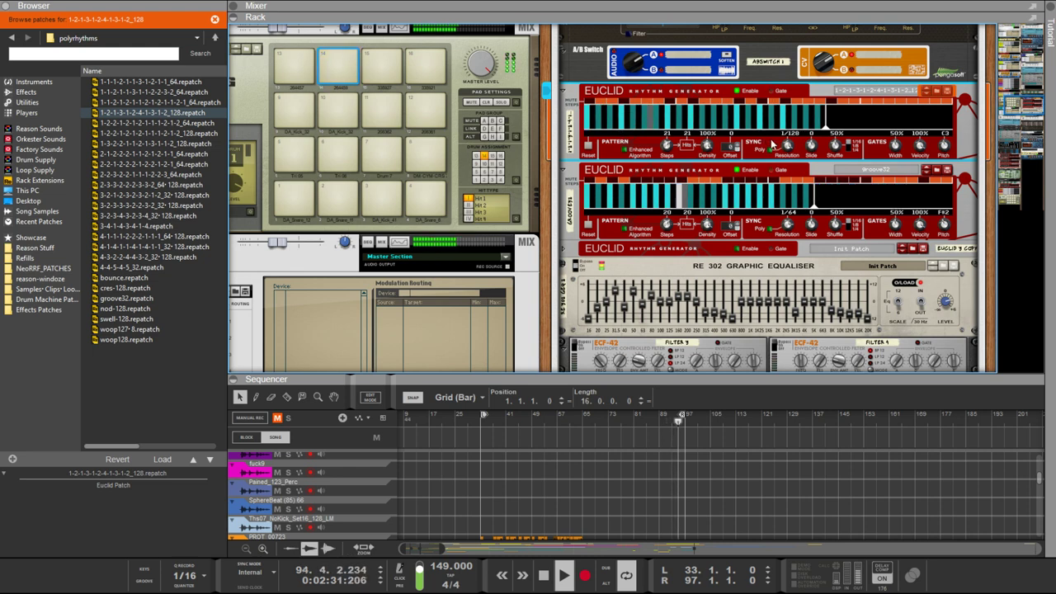
Move the upper Euclid's gate output cable to one of its control Out/Thru jacks and set its resolution to 1/64
{"action": "key", "text": "Tab"}
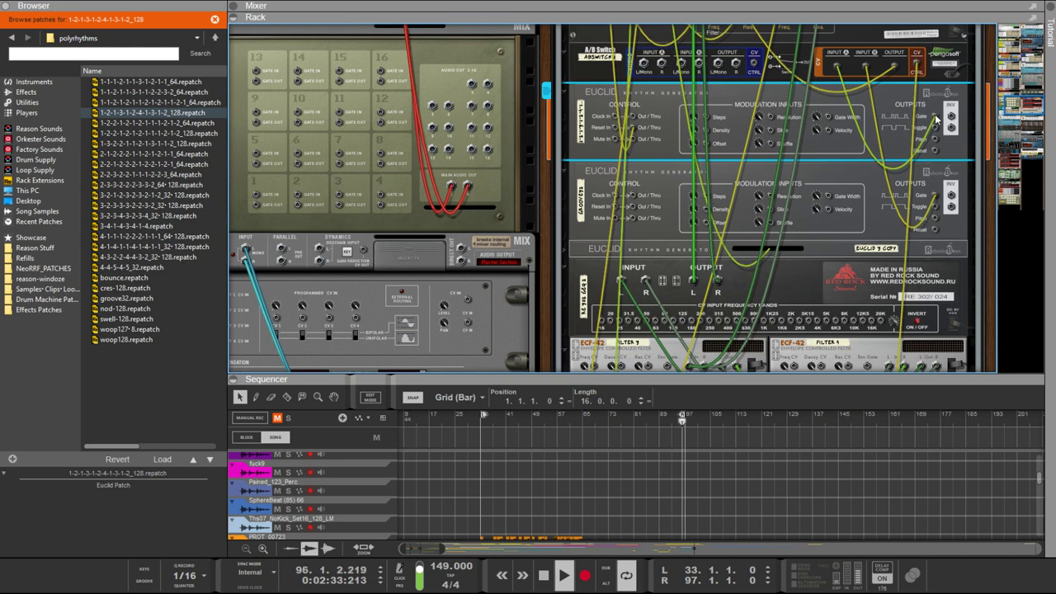
{"action": "key", "text": "Tab"}
{"action": "key", "text": "Tab"}
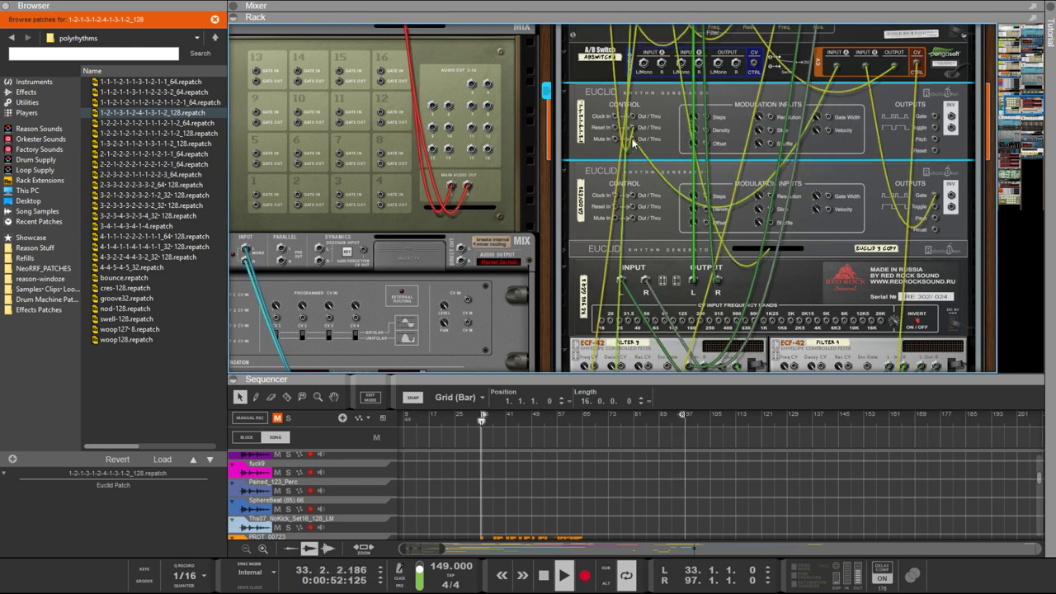
{"action": "key", "text": "Tab"}
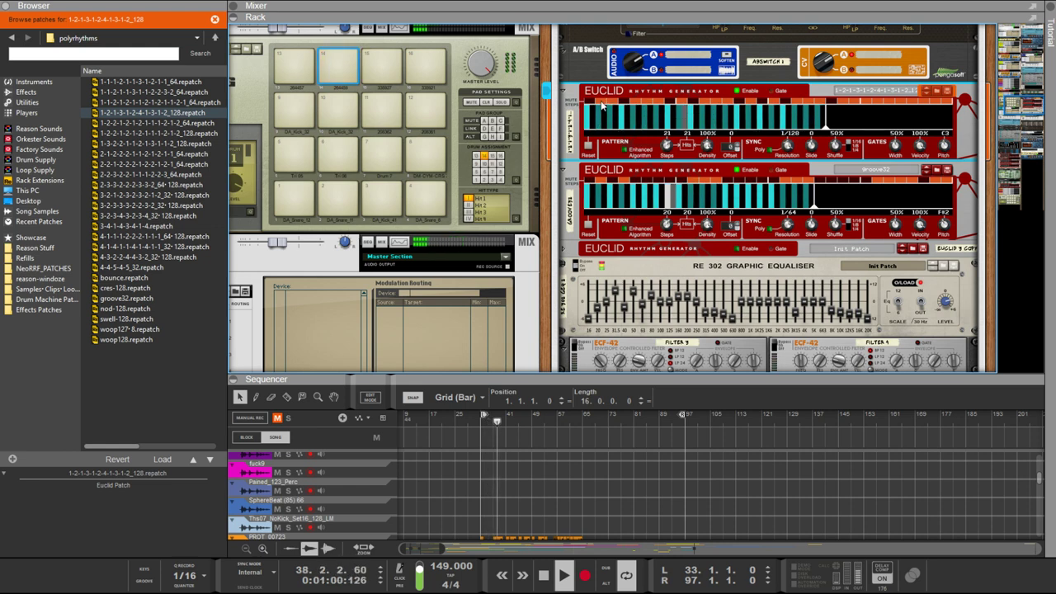
{"action": "left_click_drag", "start_coordinate": [788, 147], "coordinate": [792, 161]}
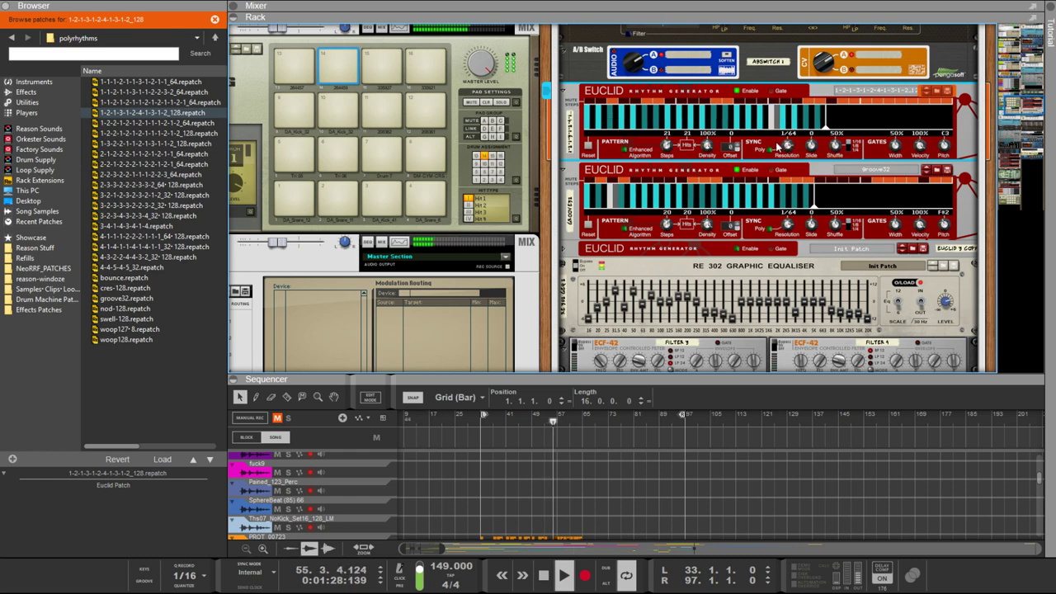
Try the A/B Switch's first CV input cable on different jacks of the upper Euclid
{"action": "key", "text": "Tab"}
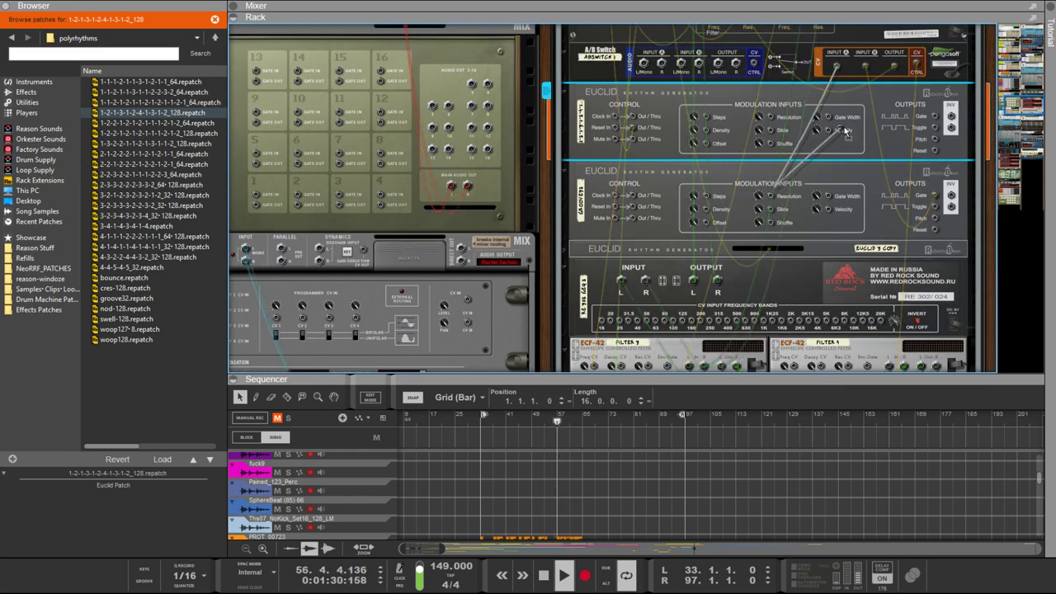
{"action": "key", "text": "Tab"}
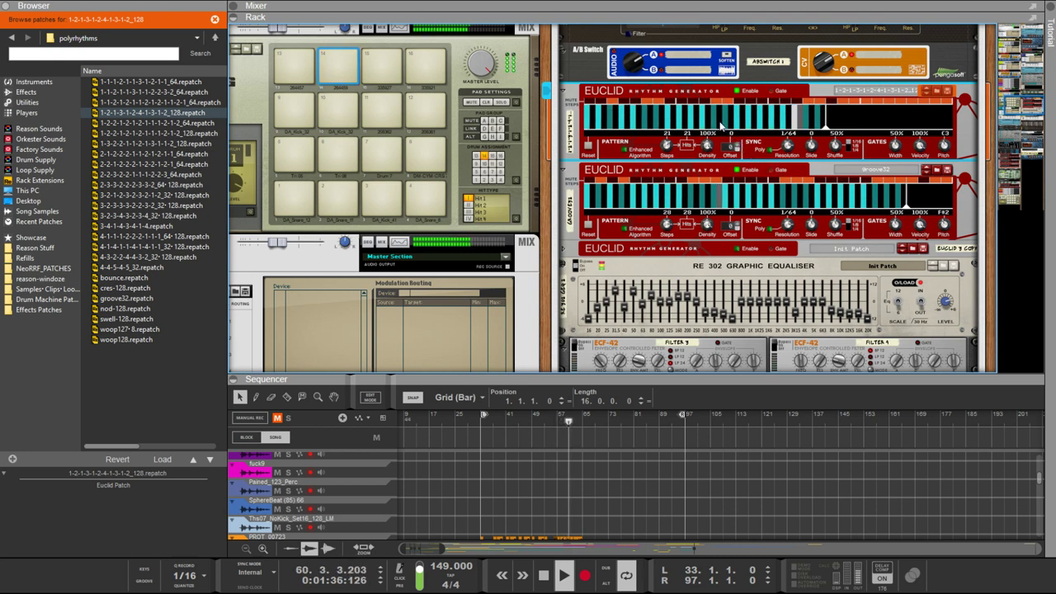
{"action": "key", "text": "Tab"}
{"action": "key", "text": "Tab"}
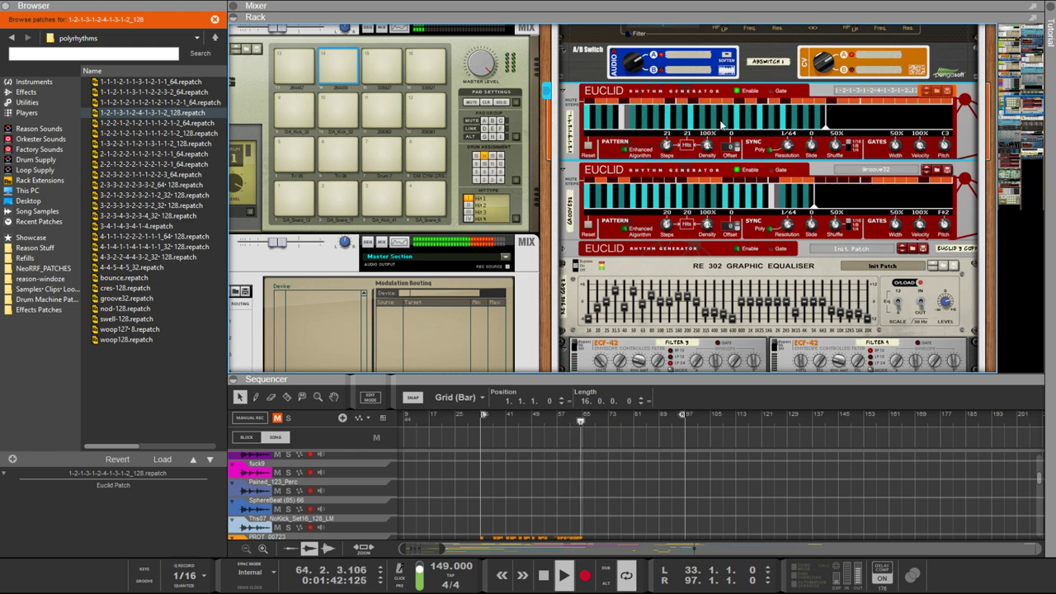
{"action": "key", "text": "Tab"}
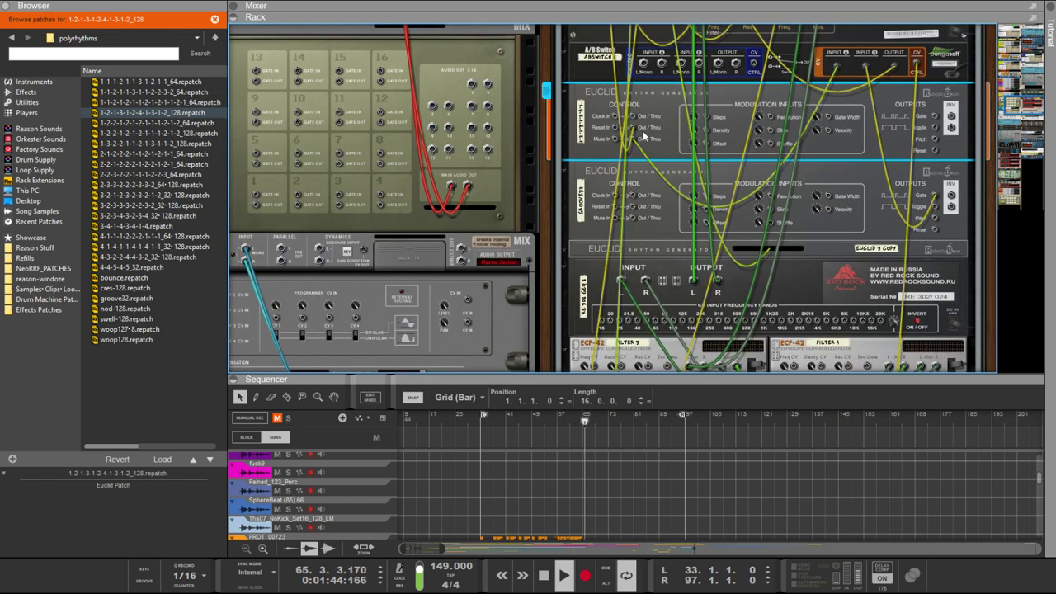
{"action": "key", "text": "Tab"}
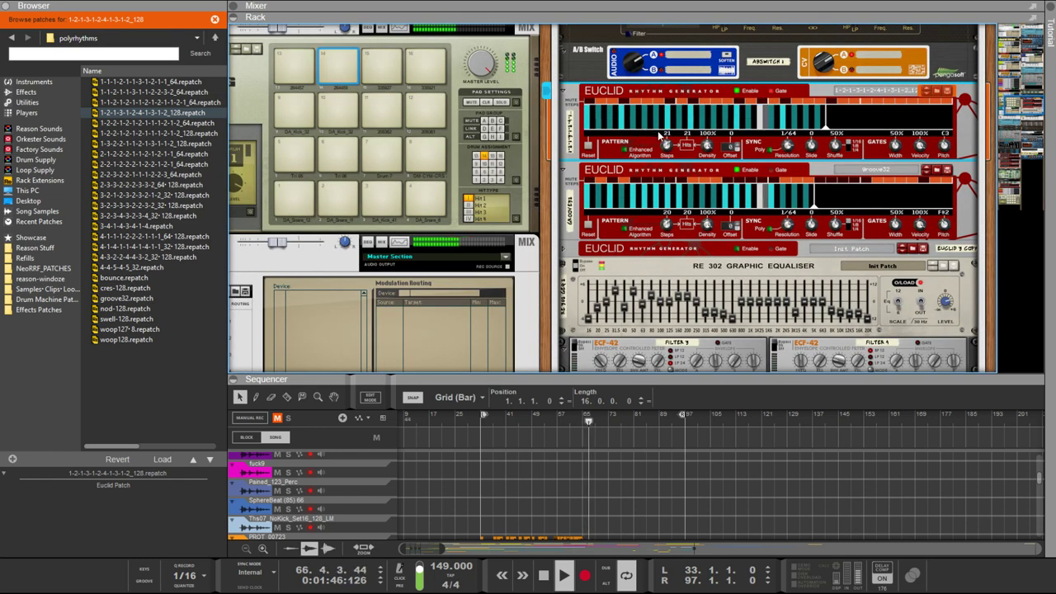
{"action": "key", "text": "Tab"}
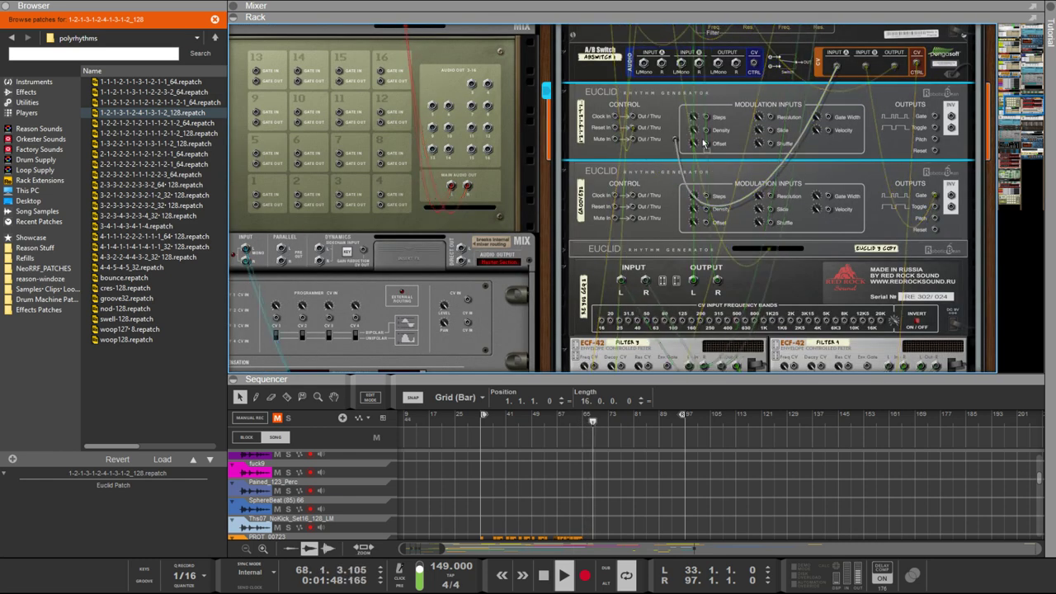
{"action": "key", "text": "Tab"}
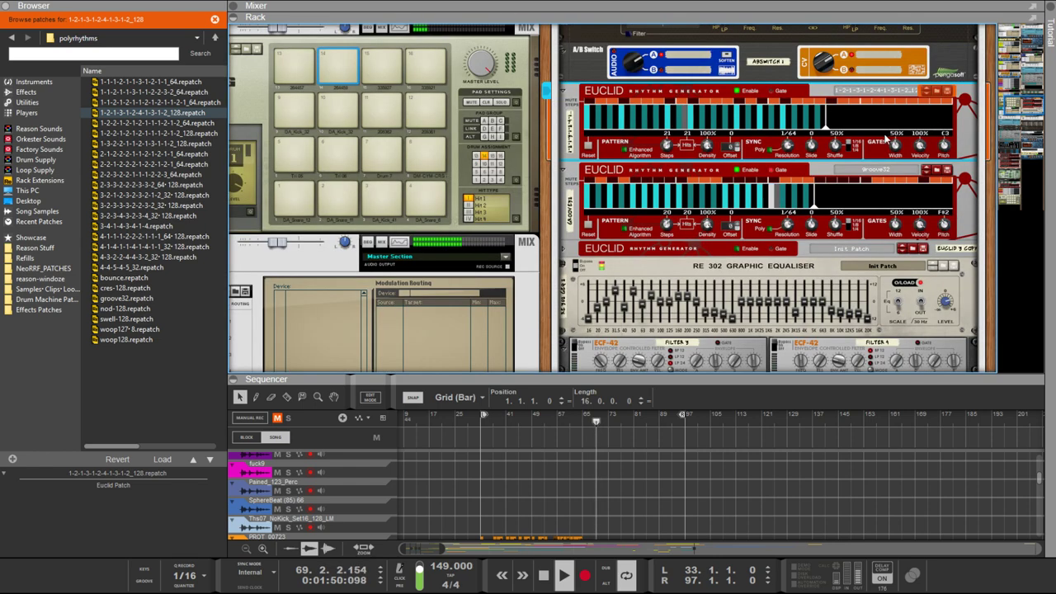
Set the upper Euclid's resolution to 1/128 and try pattern adjustments on the Groove32 Euclid
{"action": "left_click_drag", "start_coordinate": [788, 145], "coordinate": [788, 135]}
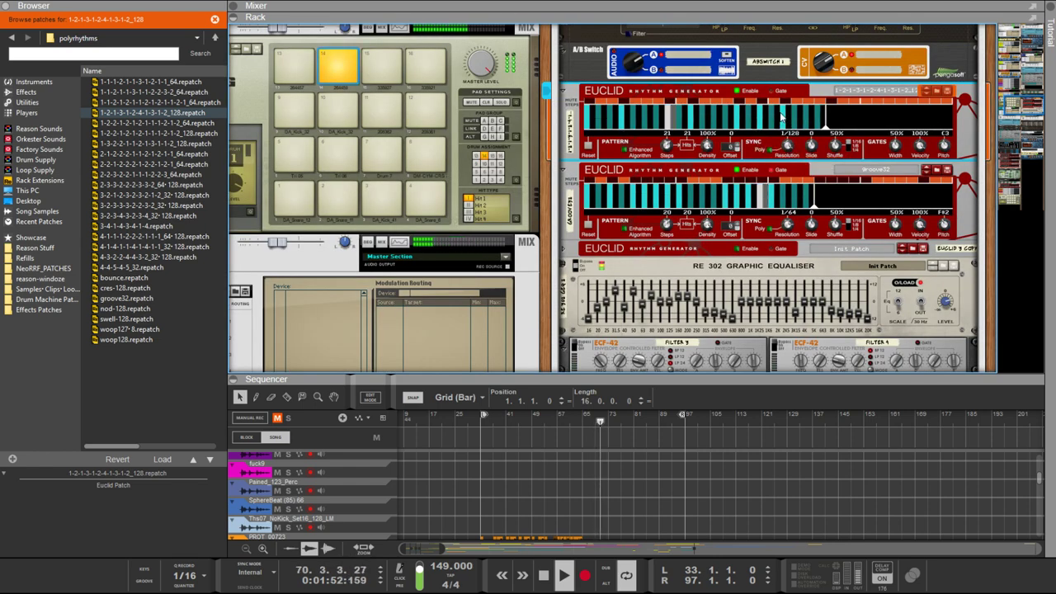
{"action": "left_click_drag", "start_coordinate": [665, 224], "coordinate": [635, 191]}
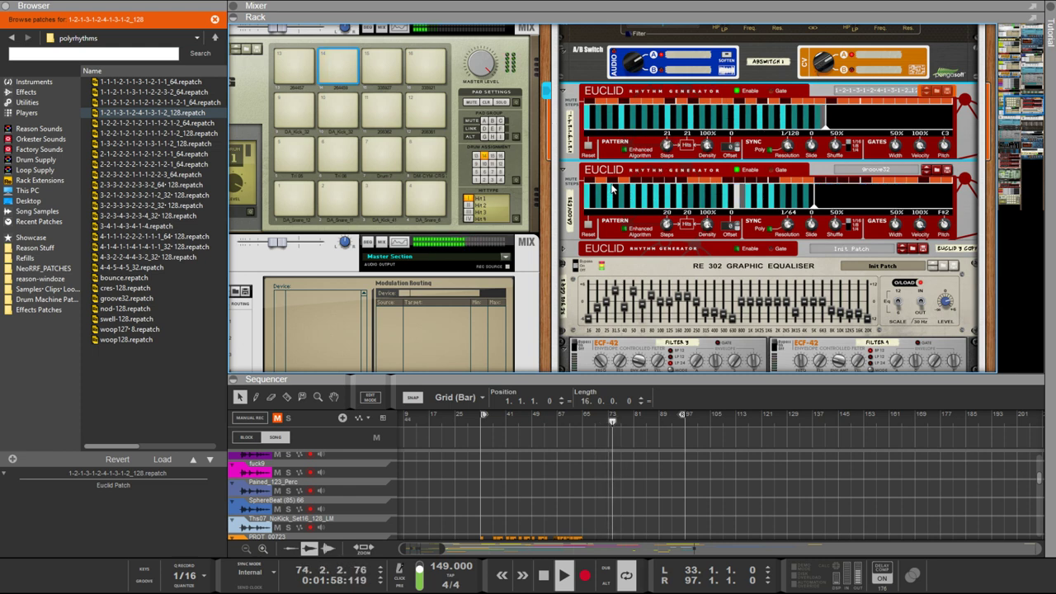
{"action": "left_click", "coordinate": [827, 97]}
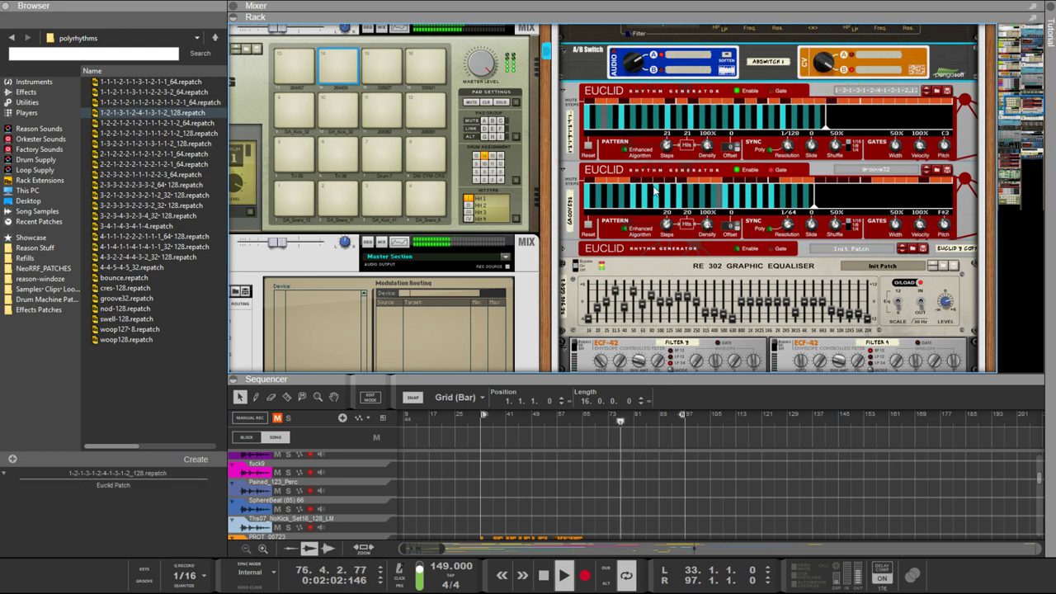
{"action": "left_click_drag", "start_coordinate": [779, 216], "coordinate": [790, 242]}
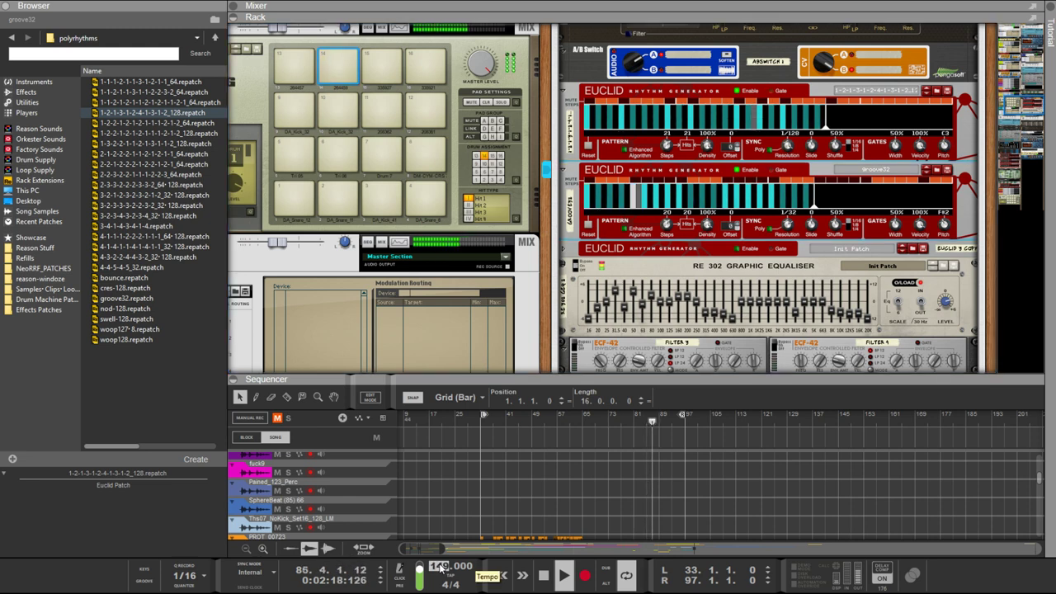
Raise the song tempo to 167 BPM
{"action": "scroll", "coordinate": [443, 566], "scroll_direction": "up", "scroll_amount": 8}
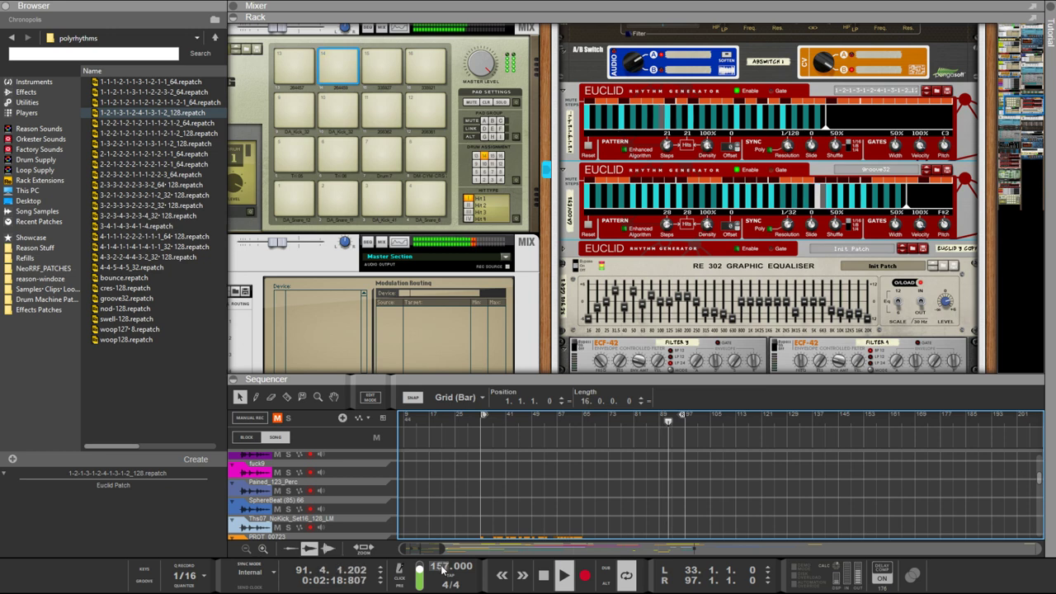
{"action": "left_click_drag", "start_coordinate": [443, 569], "coordinate": [452, 564]}
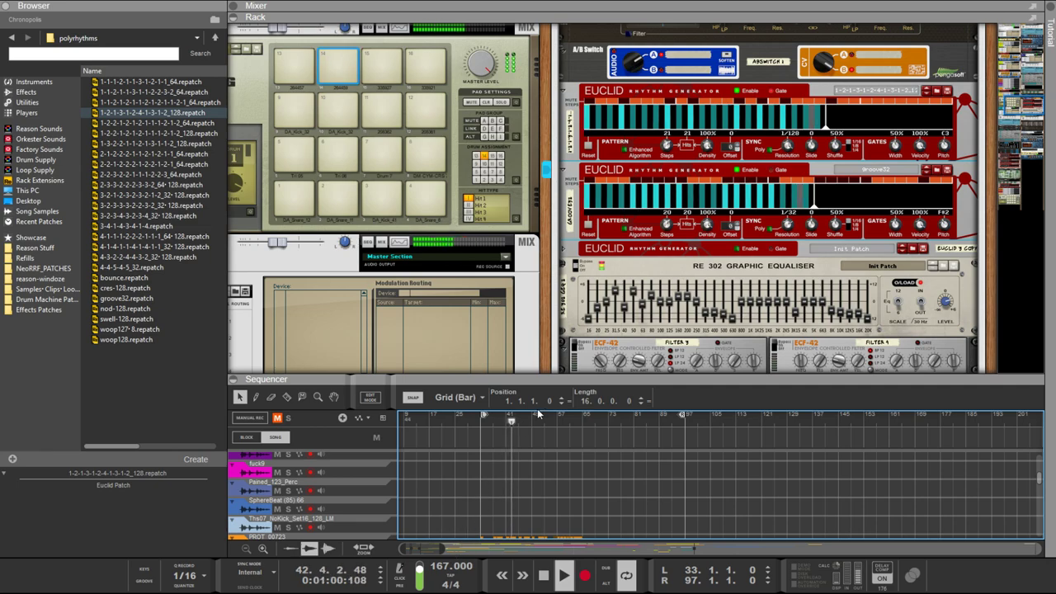
Duplicate the Spider CV merger and splitter located beneath the nod-128 Euclid
{"action": "scroll", "coordinate": [524, 214], "scroll_direction": "down", "scroll_amount": 3}
{"action": "scroll", "coordinate": [524, 214], "scroll_direction": "down", "scroll_amount": 2}
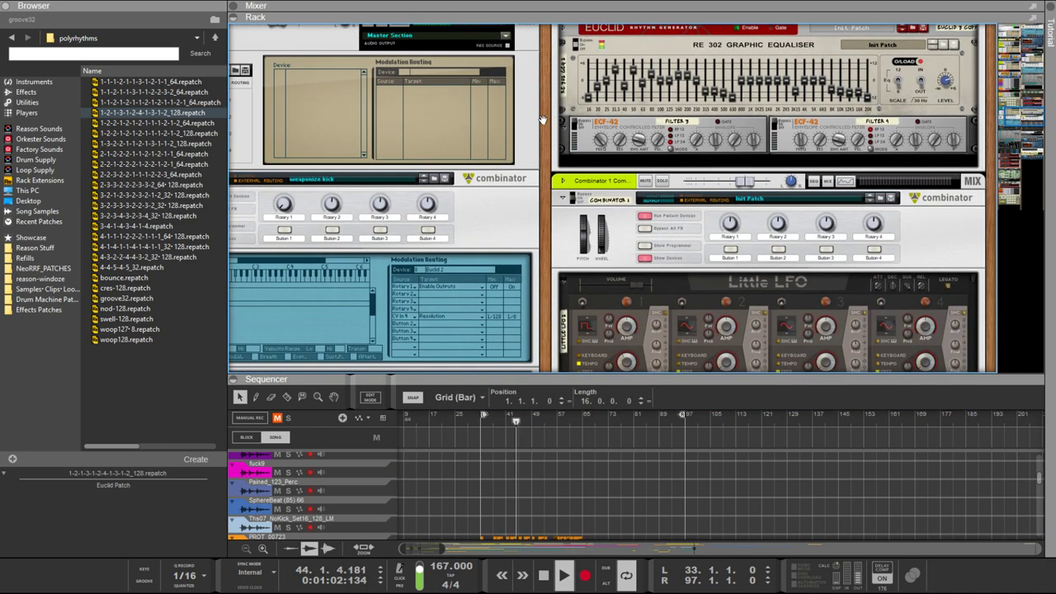
{"action": "scroll", "coordinate": [572, 192], "scroll_direction": "down", "scroll_amount": 20}
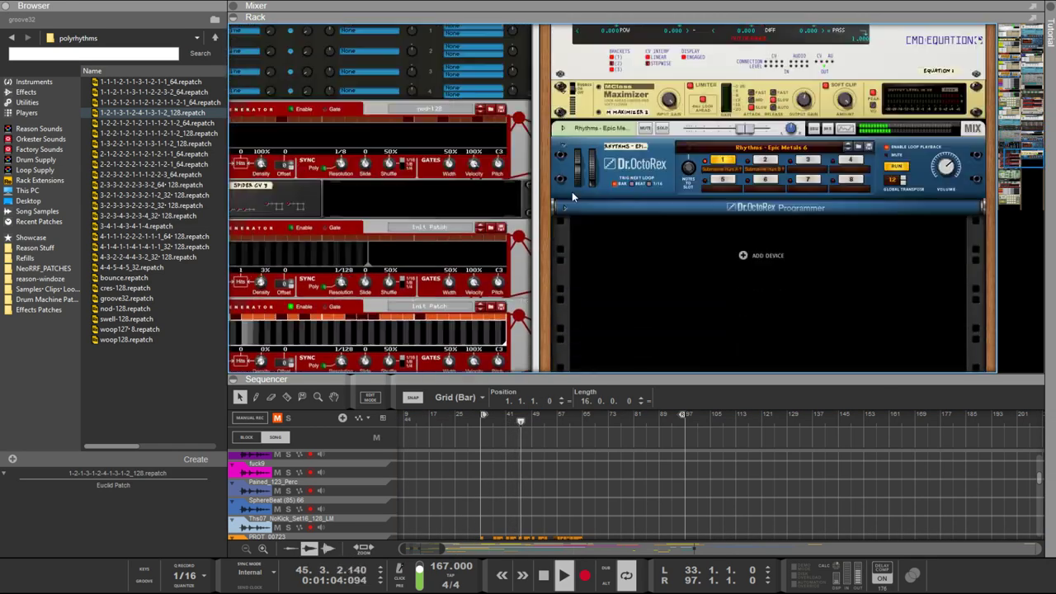
{"action": "scroll", "coordinate": [572, 191], "scroll_direction": "up", "scroll_amount": 5}
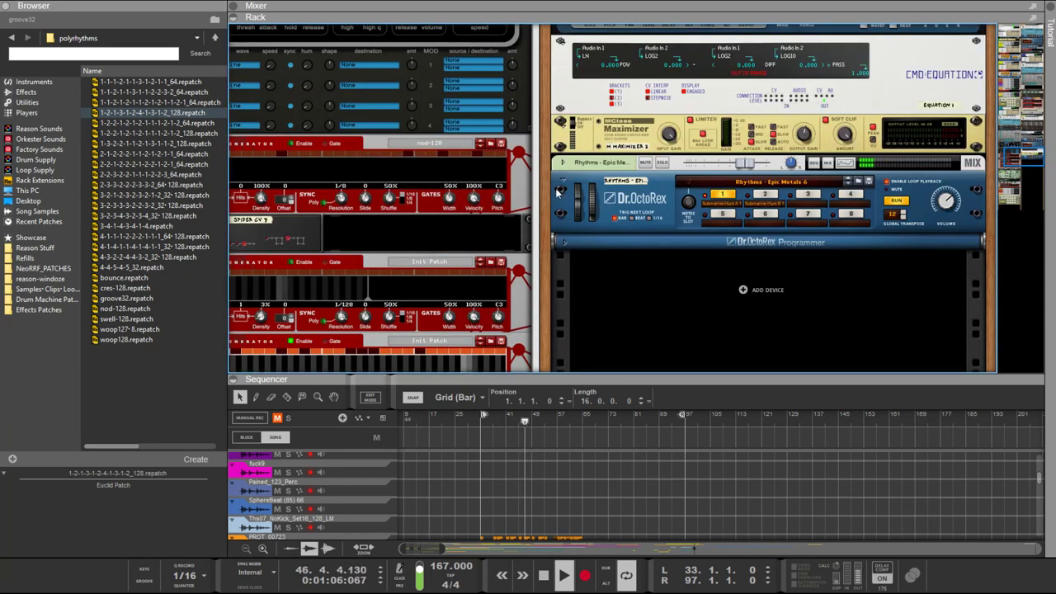
{"action": "scroll", "coordinate": [546, 198], "scroll_direction": "down", "scroll_amount": 3}
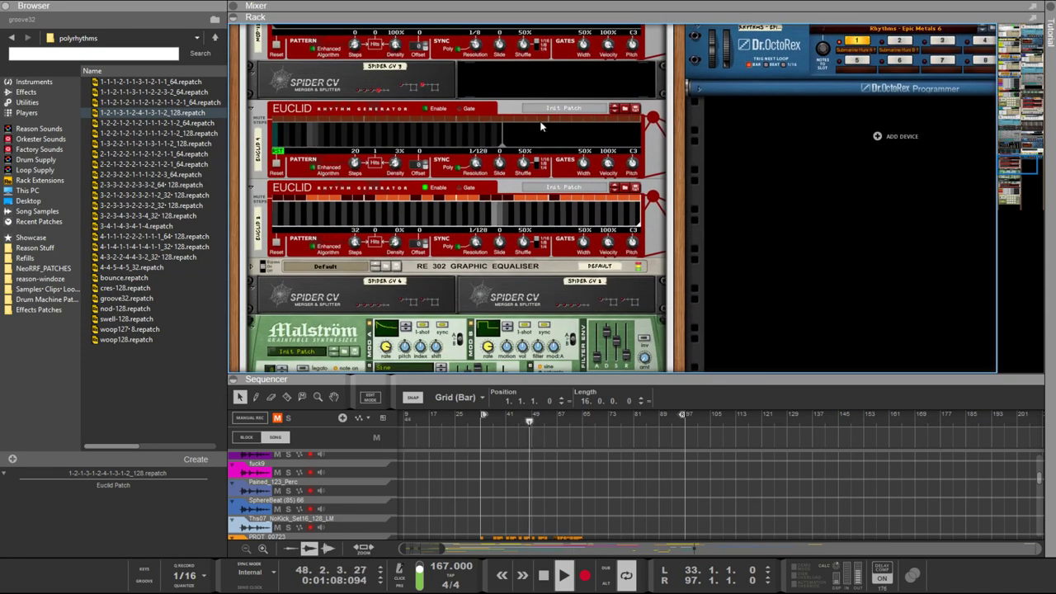
{"action": "key", "text": "Tab"}
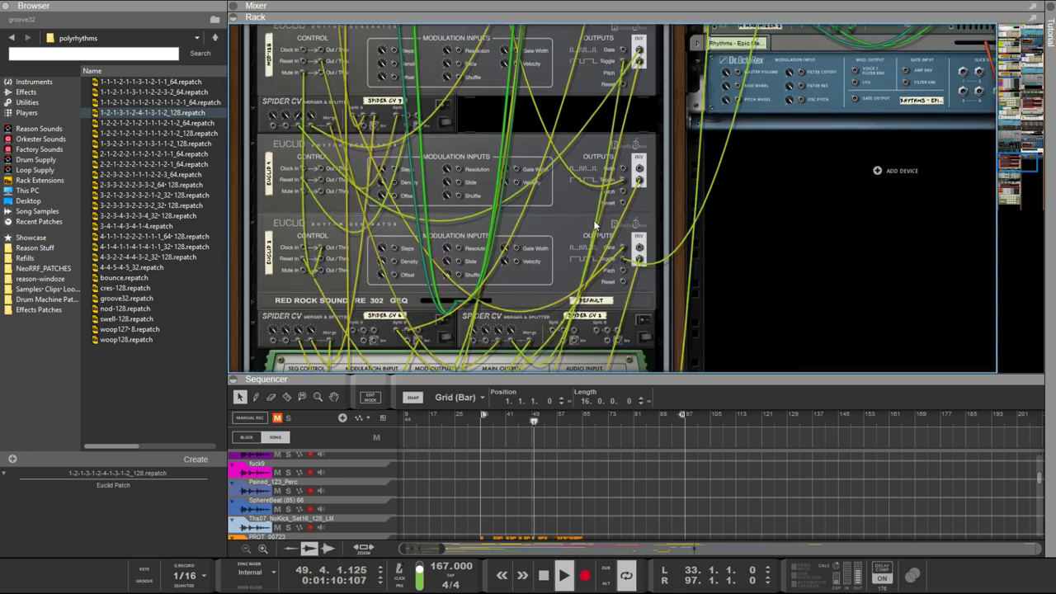
{"action": "scroll", "coordinate": [581, 215], "scroll_direction": "up", "scroll_amount": 3}
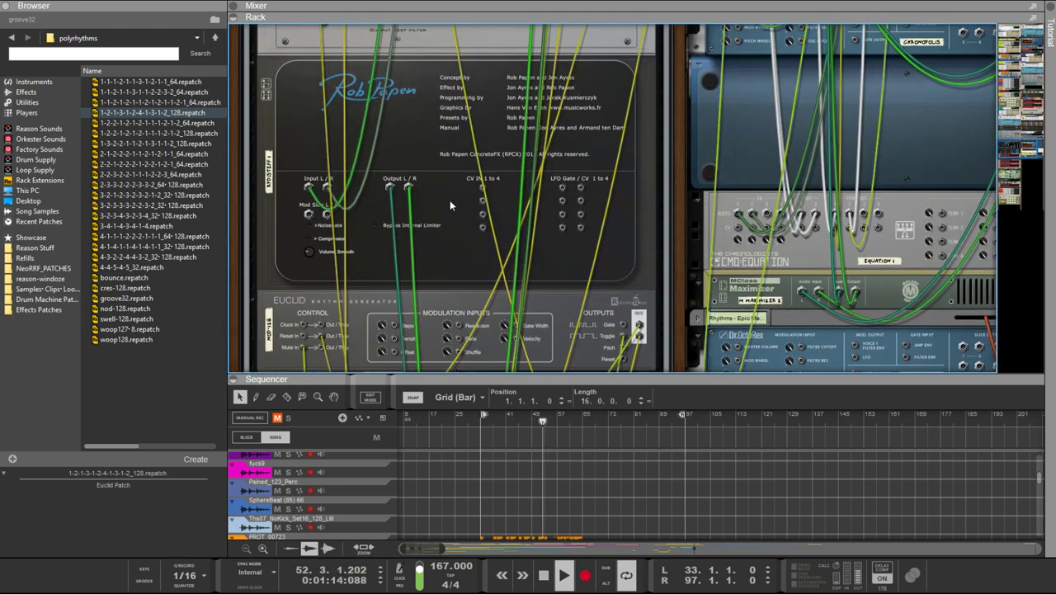
{"action": "scroll", "coordinate": [448, 205], "scroll_direction": "up", "scroll_amount": 5}
{"action": "scroll", "coordinate": [540, 170], "scroll_direction": "down", "scroll_amount": 7}
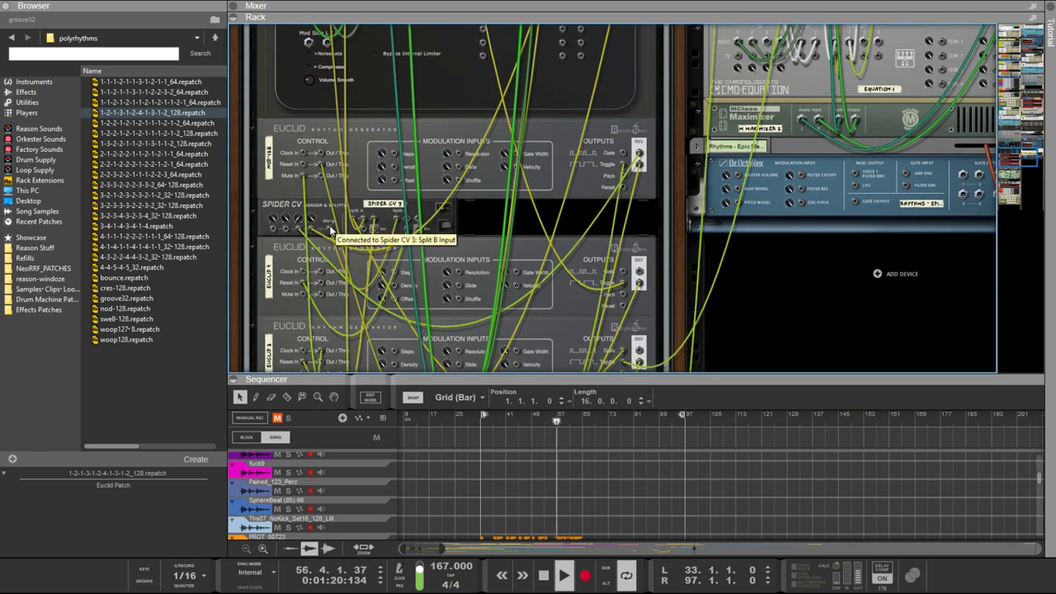
{"action": "left_click", "coordinate": [332, 230]}
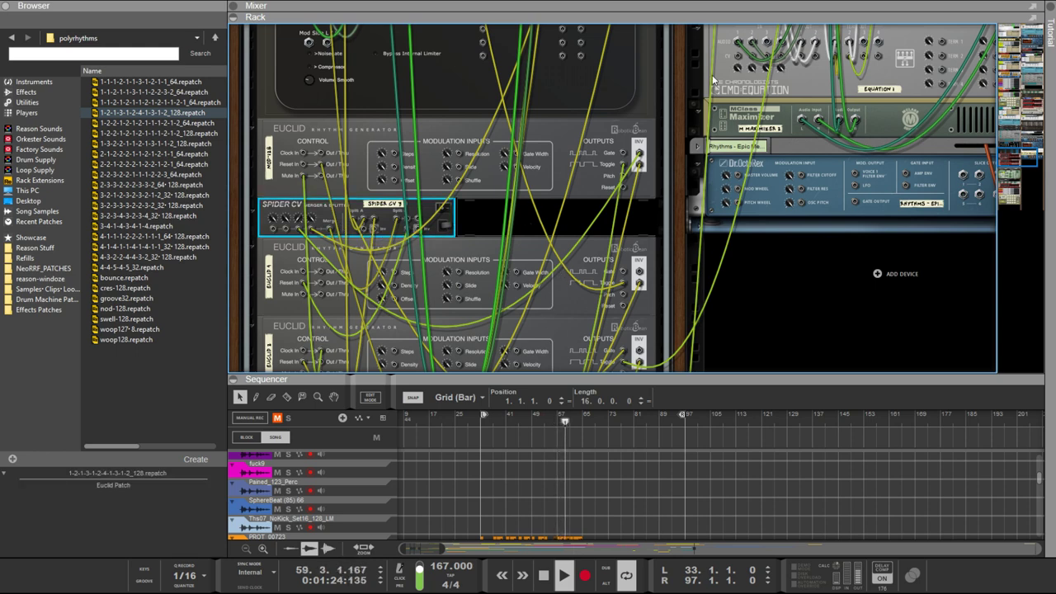
{"action": "key", "text": "ctrl+d"}
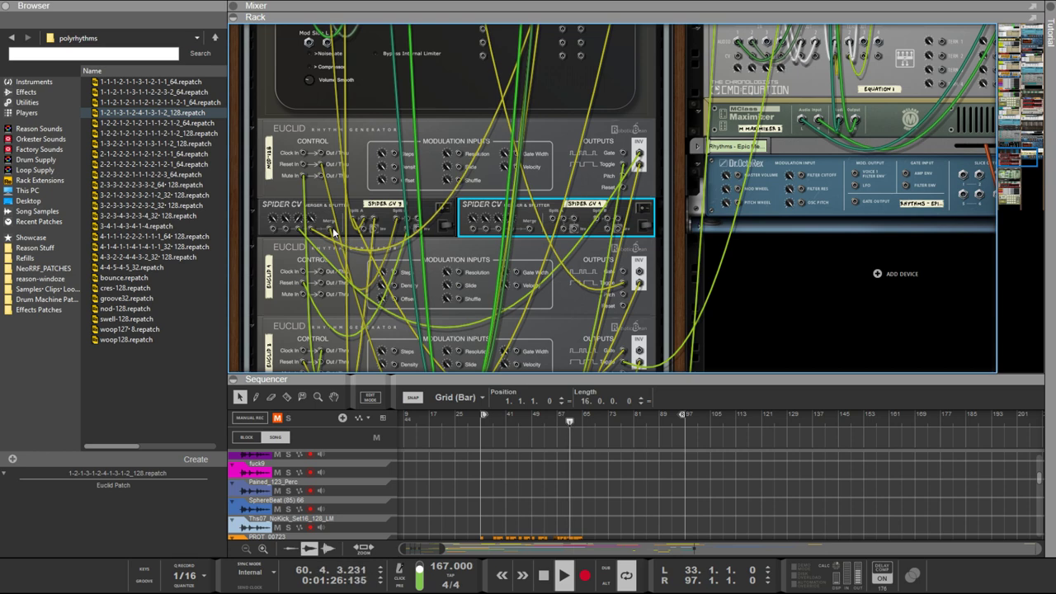
{"action": "left_click", "coordinate": [329, 233]}
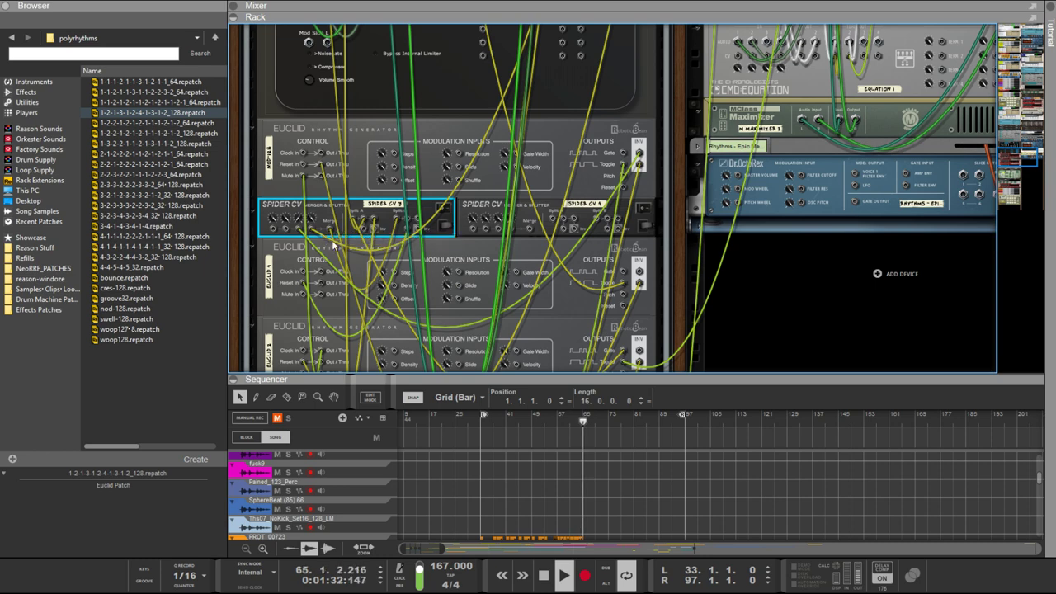
Delete the Rob Papen RP Distort device above the nod-128 Euclid from the rack
{"action": "scroll", "coordinate": [325, 243], "scroll_direction": "up", "scroll_amount": 3}
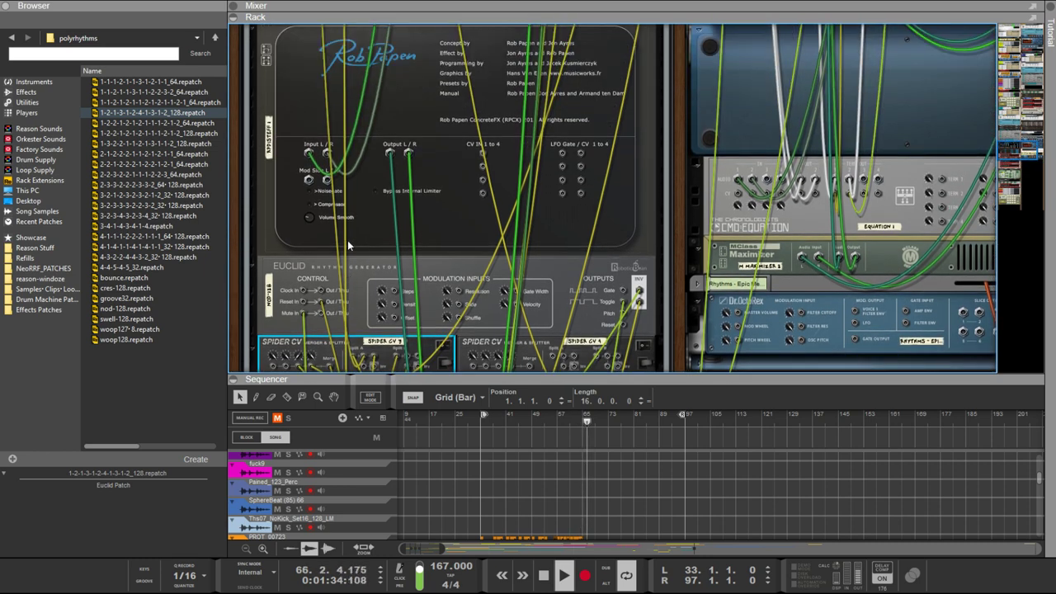
{"action": "scroll", "coordinate": [348, 245], "scroll_direction": "up", "scroll_amount": 3}
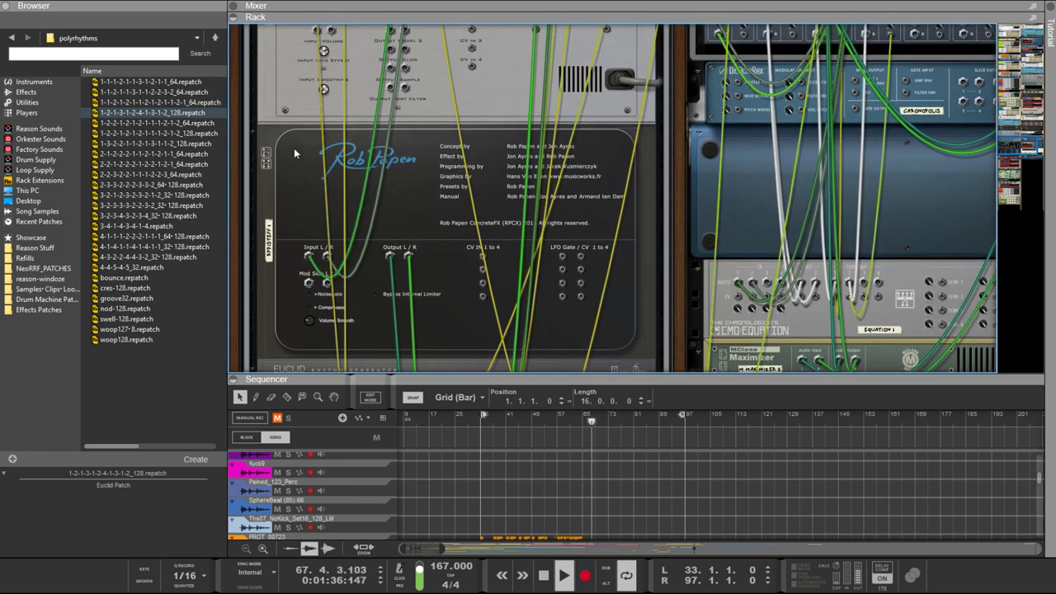
{"action": "key", "text": "Tab"}
{"action": "left_click", "coordinate": [267, 272]}
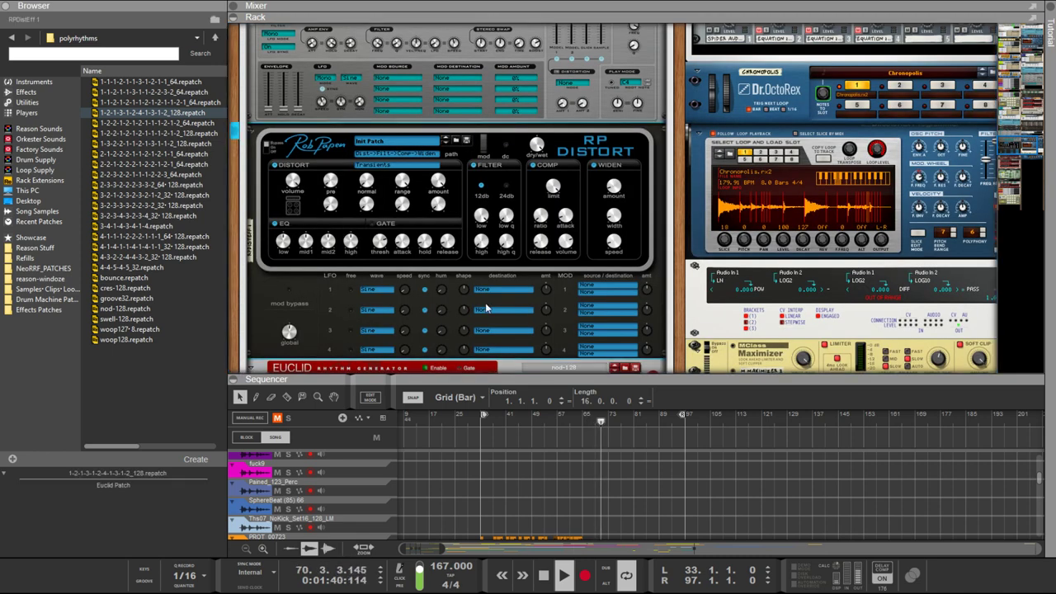
{"action": "key", "text": "Delete"}
{"action": "scroll", "coordinate": [546, 265], "scroll_direction": "up", "scroll_amount": 3}
{"action": "scroll", "coordinate": [474, 239], "scroll_direction": "down", "scroll_amount": 1}
{"action": "scroll", "coordinate": [474, 239], "scroll_direction": "down", "scroll_amount": 1}
{"action": "scroll", "coordinate": [495, 207], "scroll_direction": "up", "scroll_amount": 1}
{"action": "key", "text": "Tab"}
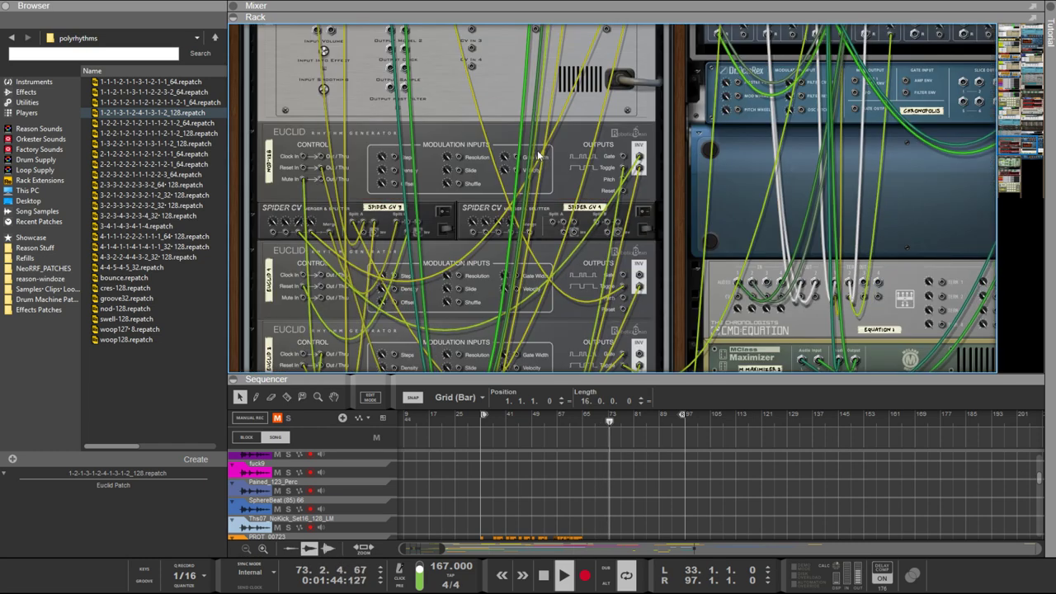
Move the synth's LFO output cable from the original Spider CV's merge input to the duplicated Spider CV's Split A input
{"action": "scroll", "coordinate": [538, 154], "scroll_direction": "down", "scroll_amount": 1}
{"action": "scroll", "coordinate": [620, 43], "scroll_direction": "up", "scroll_amount": 1}
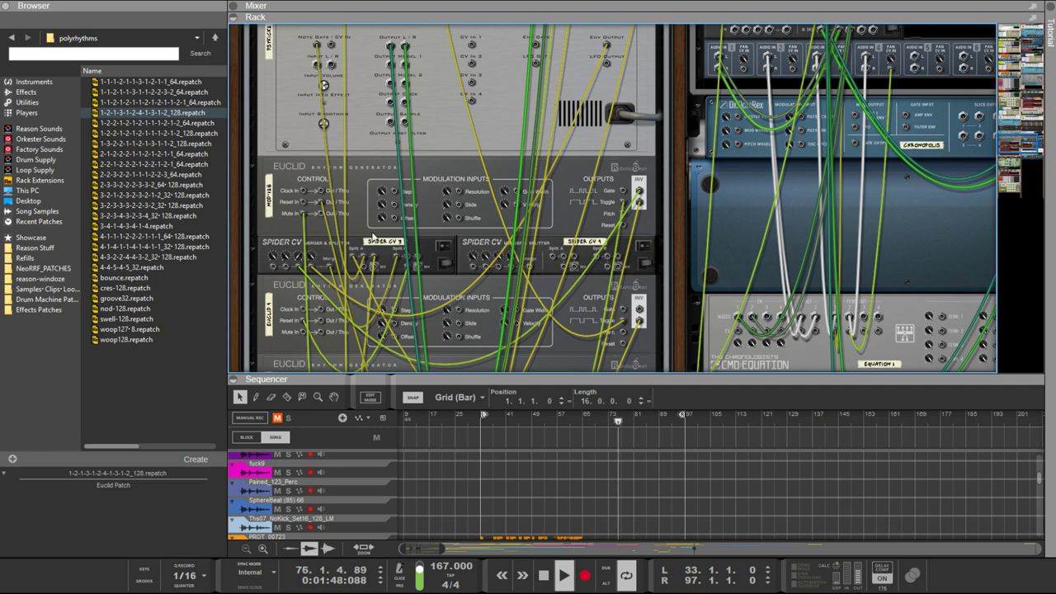
{"action": "left_click", "coordinate": [314, 268]}
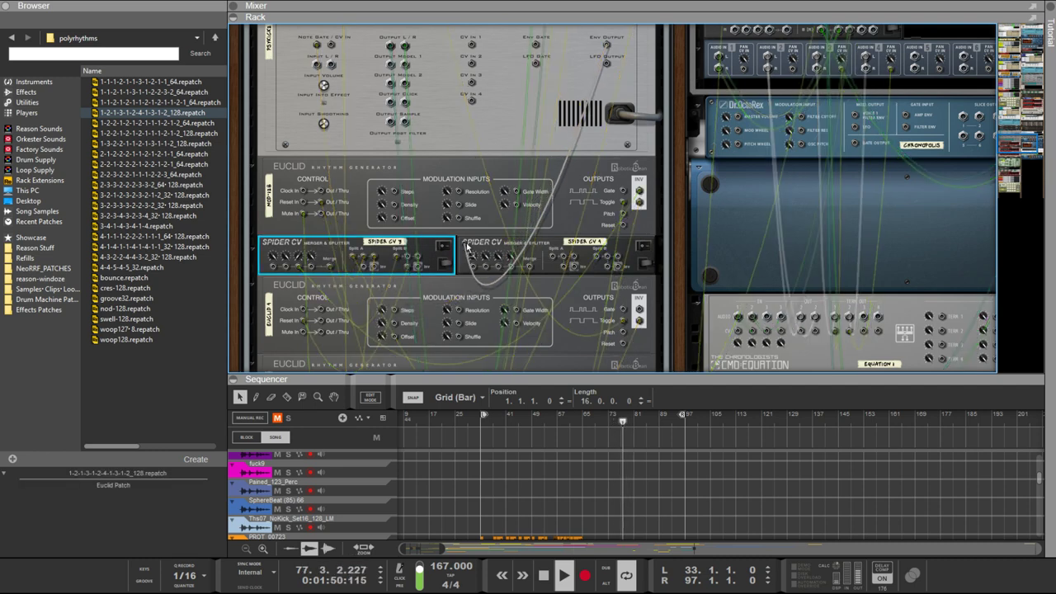
{"action": "left_click_drag", "start_coordinate": [540, 264], "coordinate": [314, 270]}
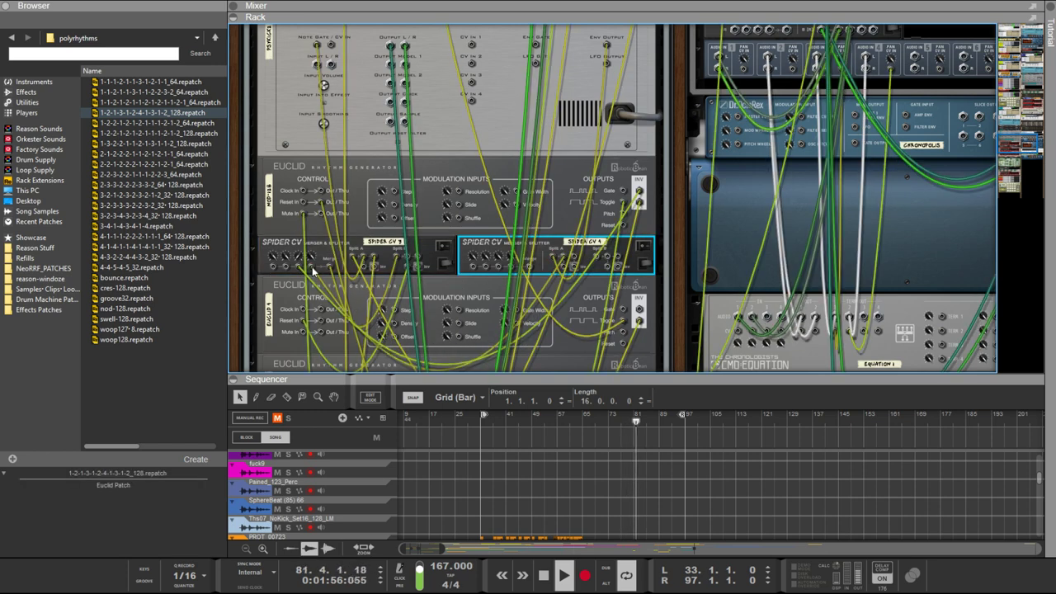
{"action": "left_click_drag", "start_coordinate": [575, 261], "coordinate": [439, 258]}
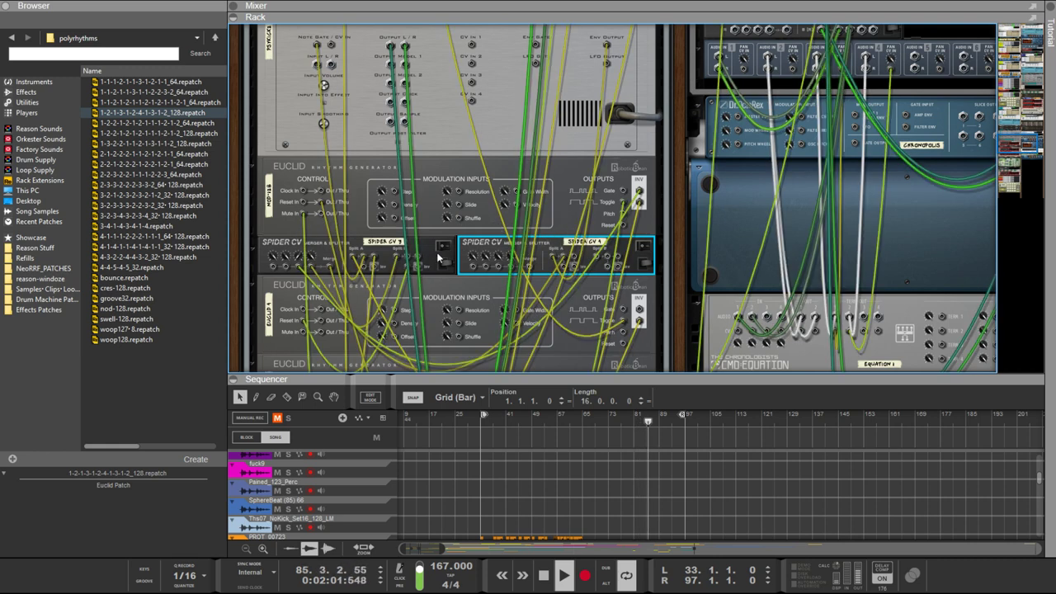
Patch a Split A output of the duplicated Spider CV back to the original Spider CV's merge input
{"action": "left_click", "coordinate": [326, 271]}
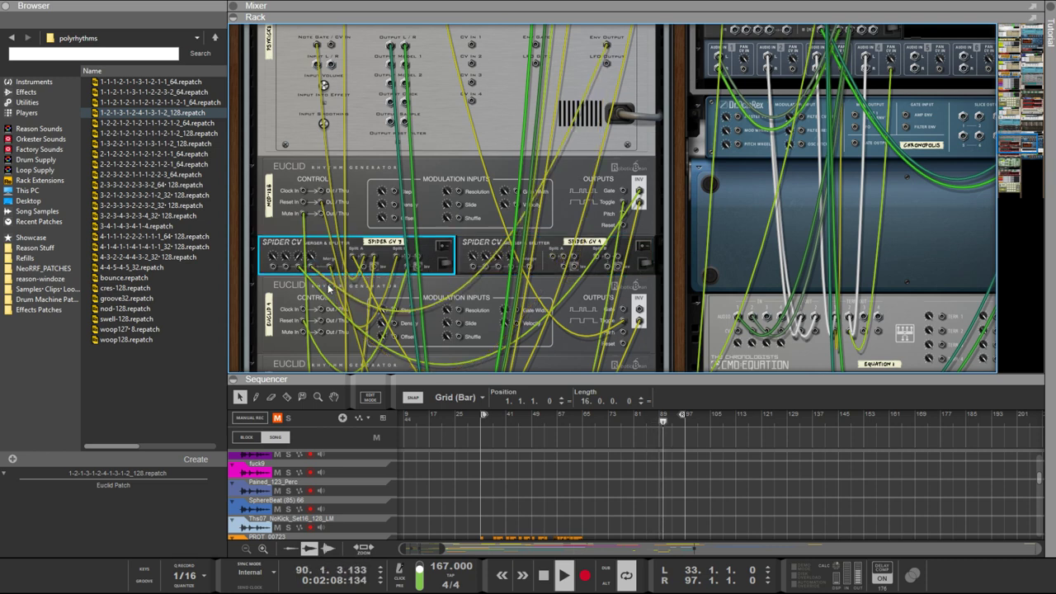
{"action": "left_click_drag", "start_coordinate": [312, 269], "coordinate": [563, 260]}
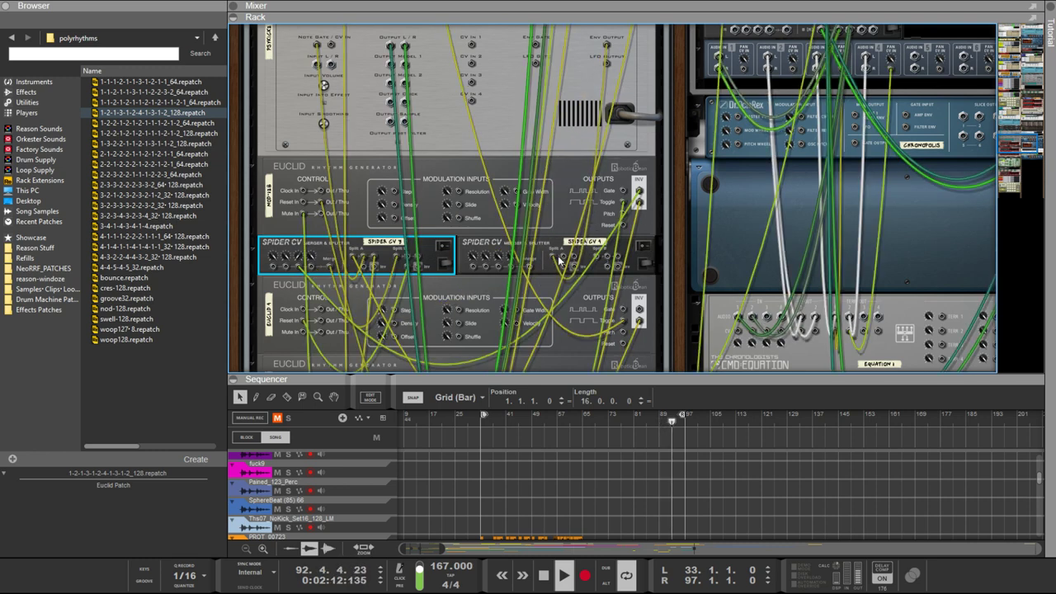
{"action": "left_click", "coordinate": [565, 259]}
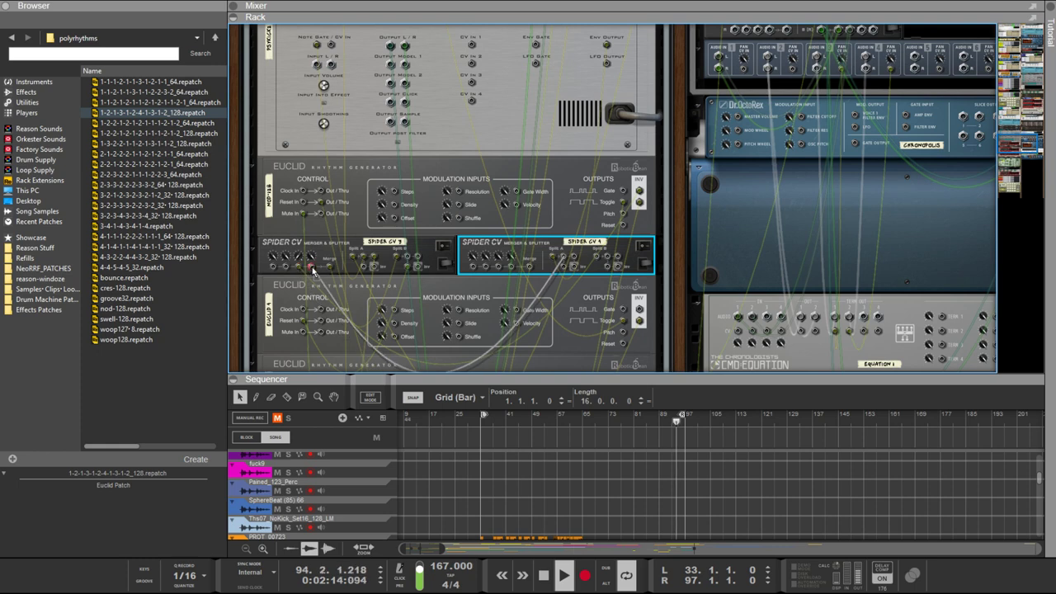
{"action": "left_click_drag", "start_coordinate": [577, 261], "coordinate": [304, 210]}
{"action": "key", "text": "Tab"}
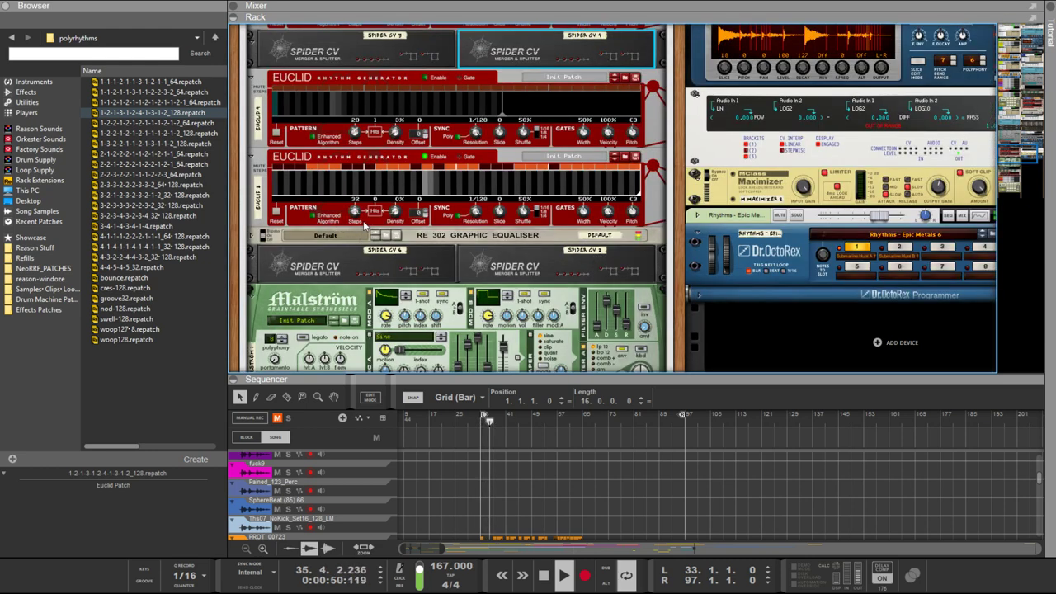
Move the cable feeding Euclid 2's Mute In to Split A Output 4/Inv on Spider CV 4
{"action": "left_click", "coordinate": [279, 169]}
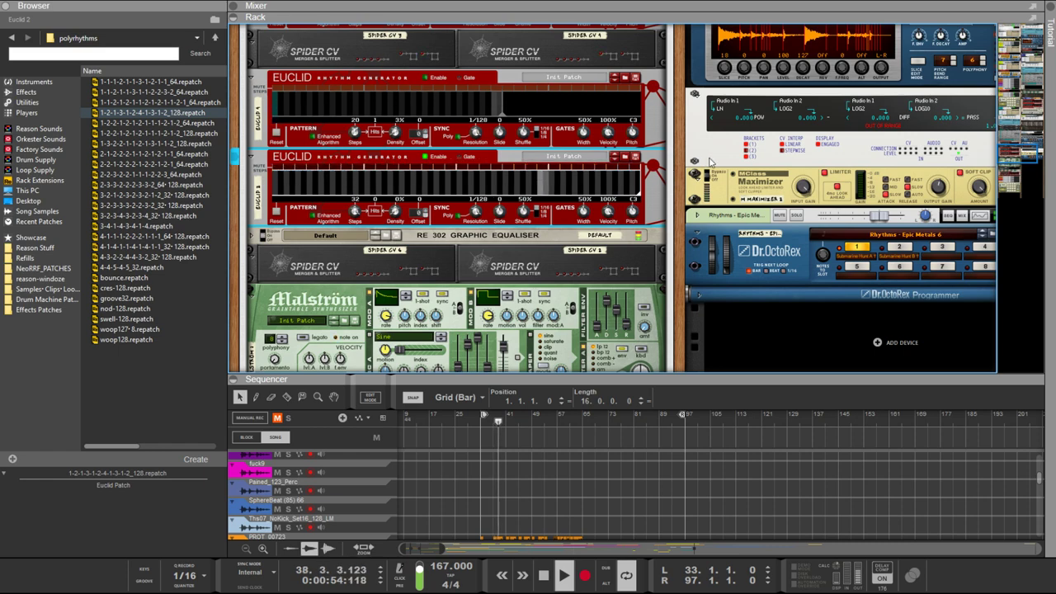
{"action": "key", "text": "Tab"}
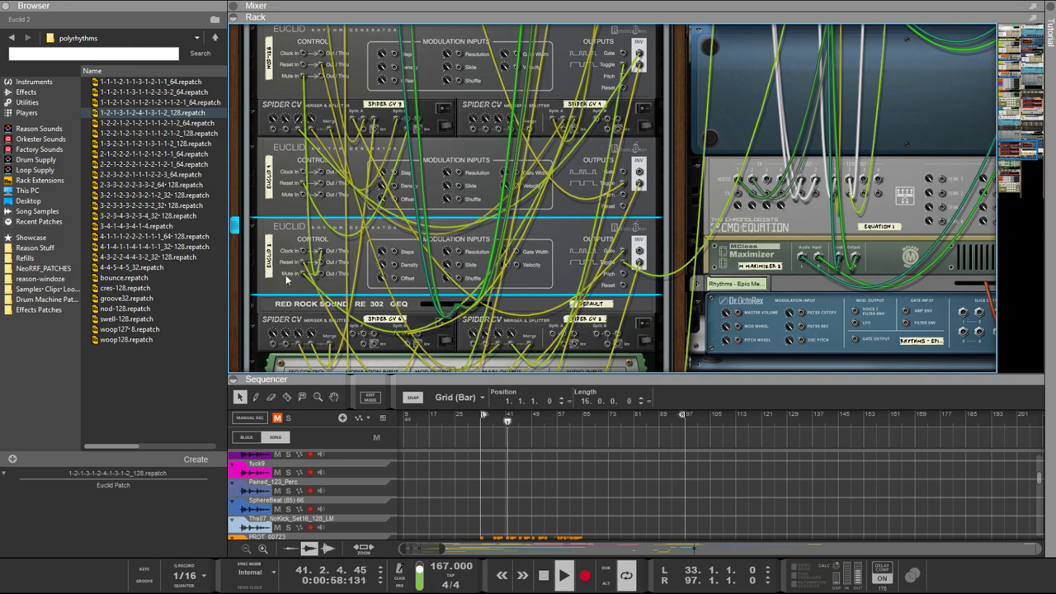
{"action": "left_click_drag", "start_coordinate": [301, 276], "coordinate": [318, 264]}
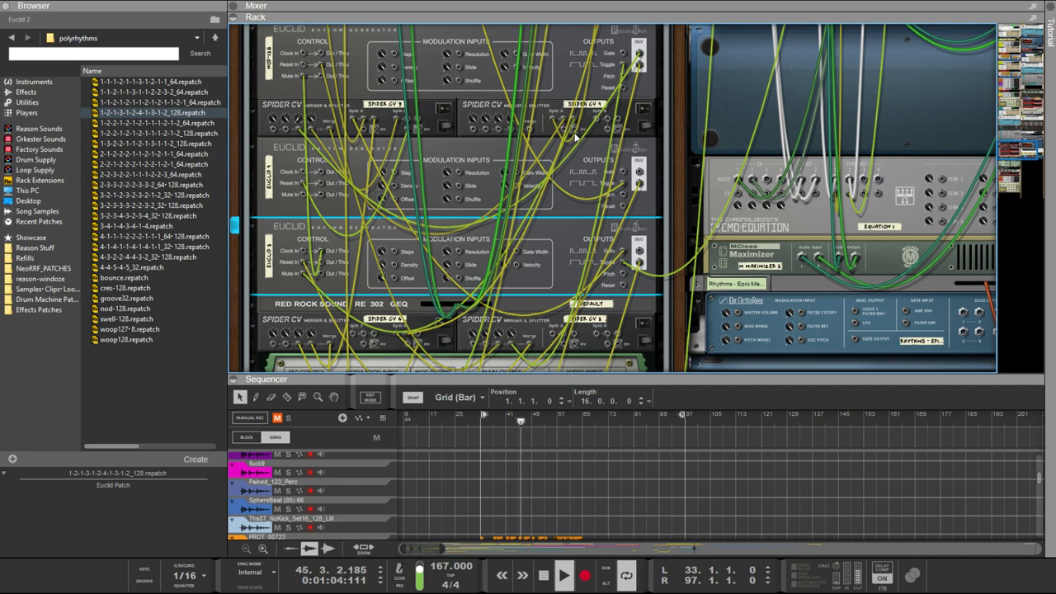
{"action": "left_click_drag", "start_coordinate": [573, 122], "coordinate": [576, 136]}
{"action": "key", "text": "Tab"}
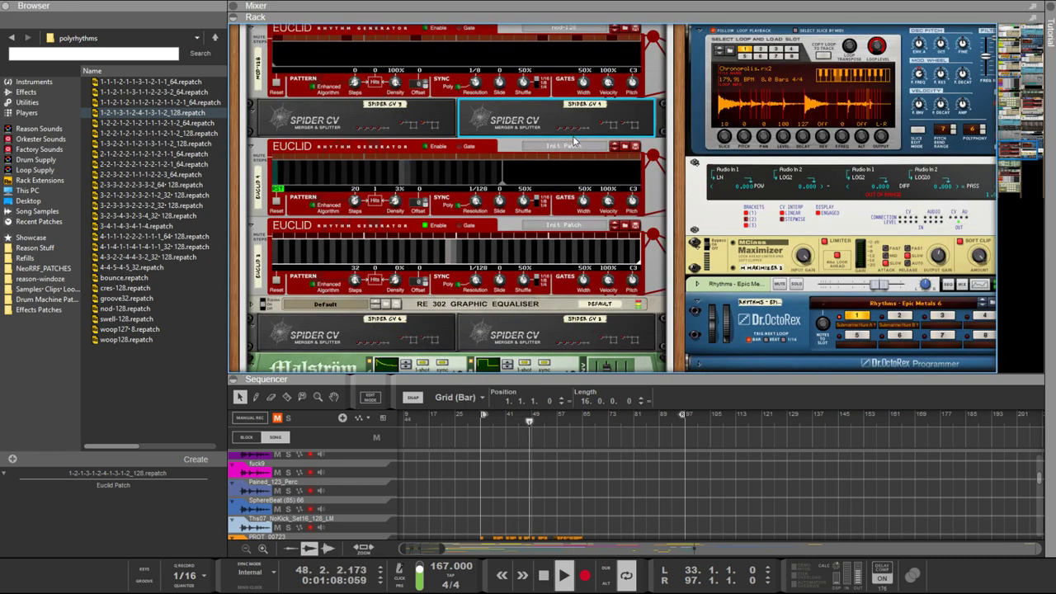
Lower Euclid 2's resolution and set its density to 6%
{"action": "left_click_drag", "start_coordinate": [475, 282], "coordinate": [480, 353]}
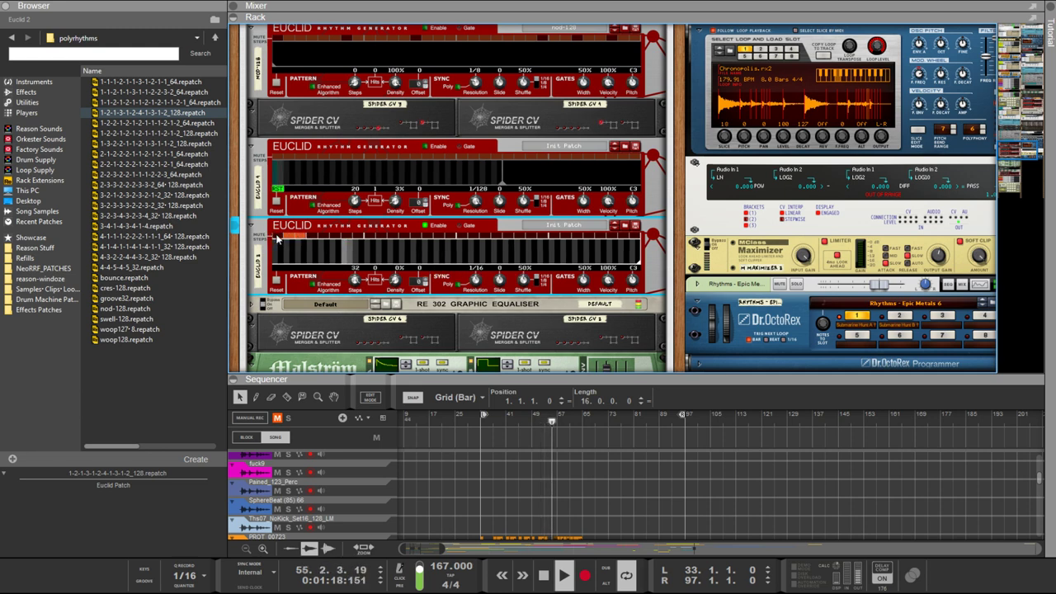
{"action": "left_click_drag", "start_coordinate": [394, 283], "coordinate": [394, 277]}
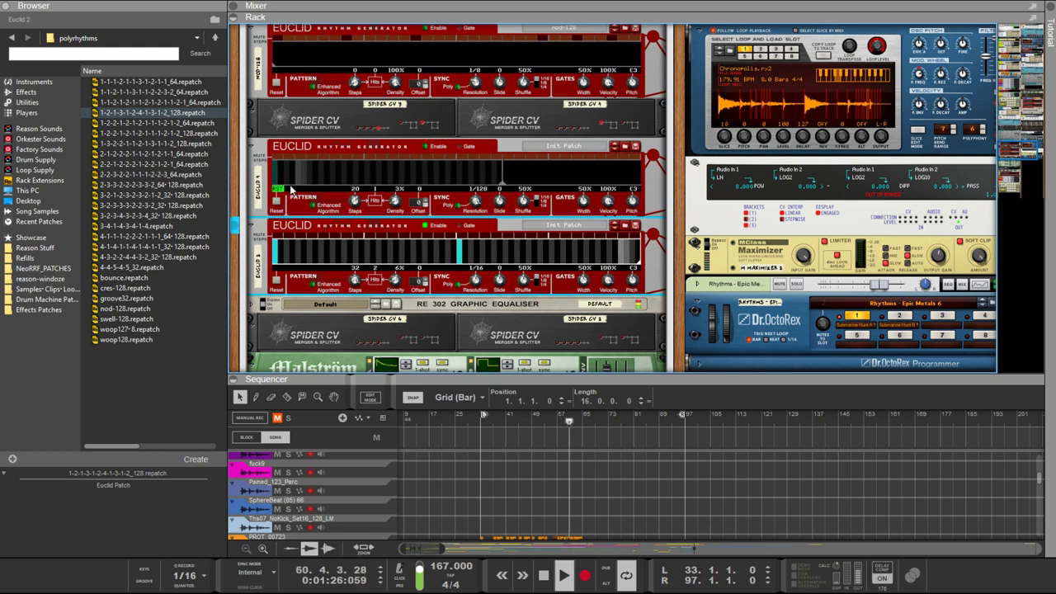
Move Euclid 2's Mute In cable from the inverted Split A output of Spider CV 4 to Split A Output 3
{"action": "key", "text": "Tab"}
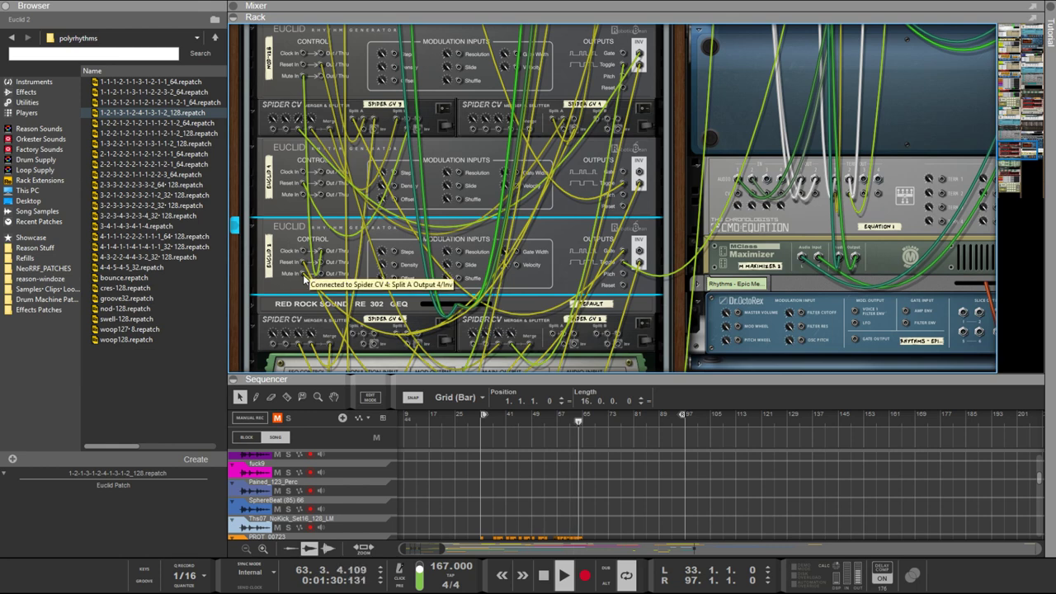
{"action": "key", "text": "Tab"}
{"action": "key", "text": "Tab"}
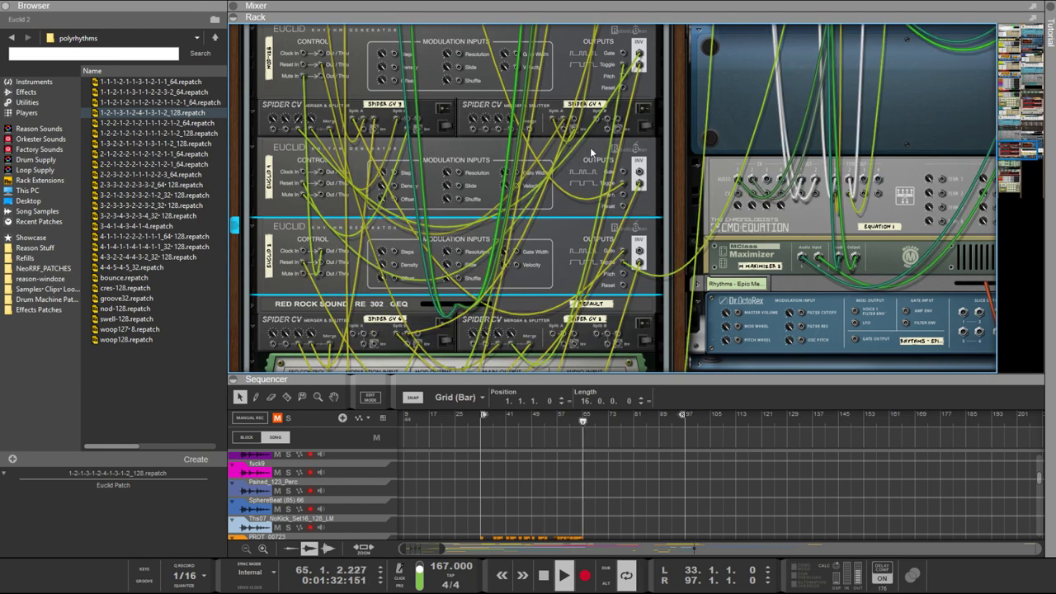
{"action": "left_click_drag", "start_coordinate": [576, 134], "coordinate": [309, 280]}
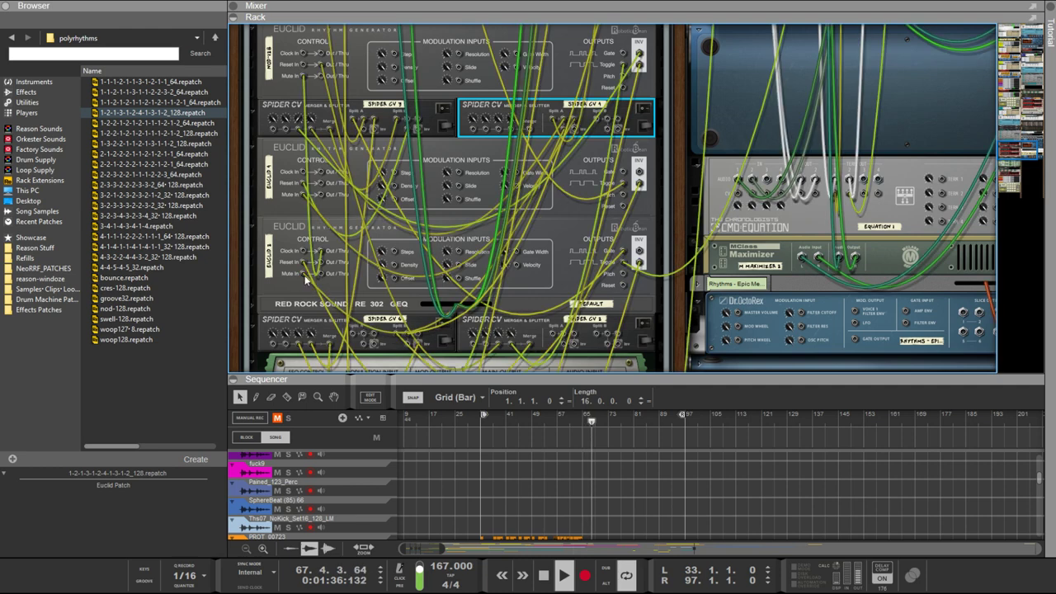
Set the density of both Euclid 2 and Euclid 4 to 0%
{"action": "key", "text": "Tab"}
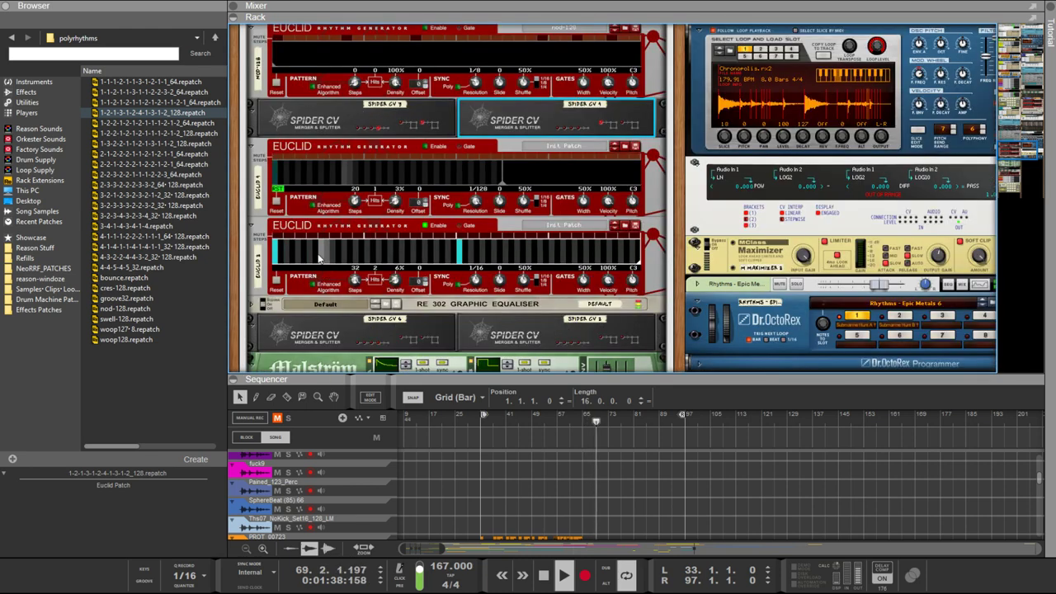
{"action": "left_click", "coordinate": [295, 173]}
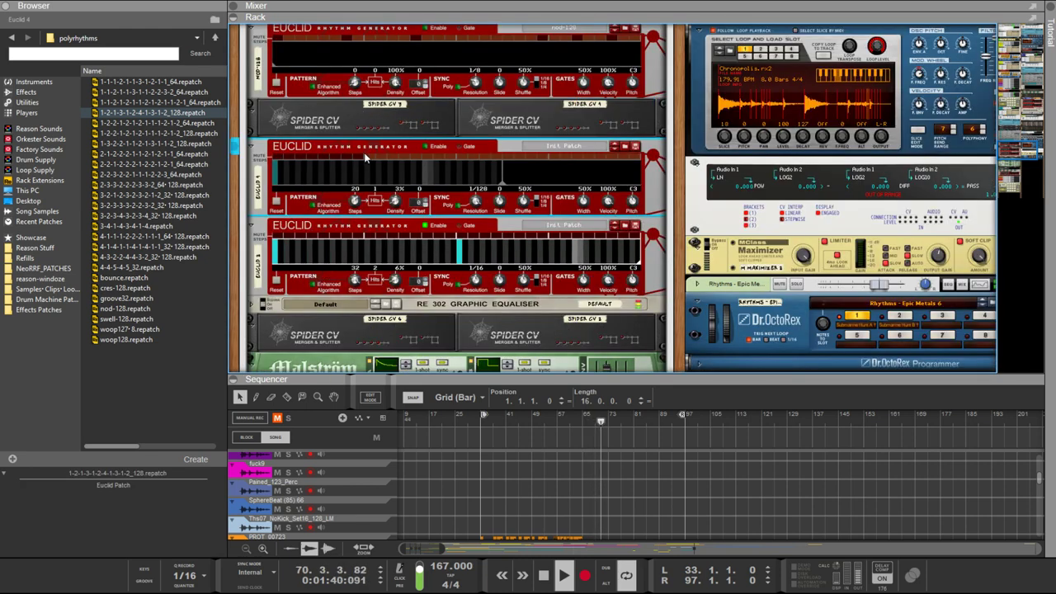
{"action": "left_click", "coordinate": [281, 242]}
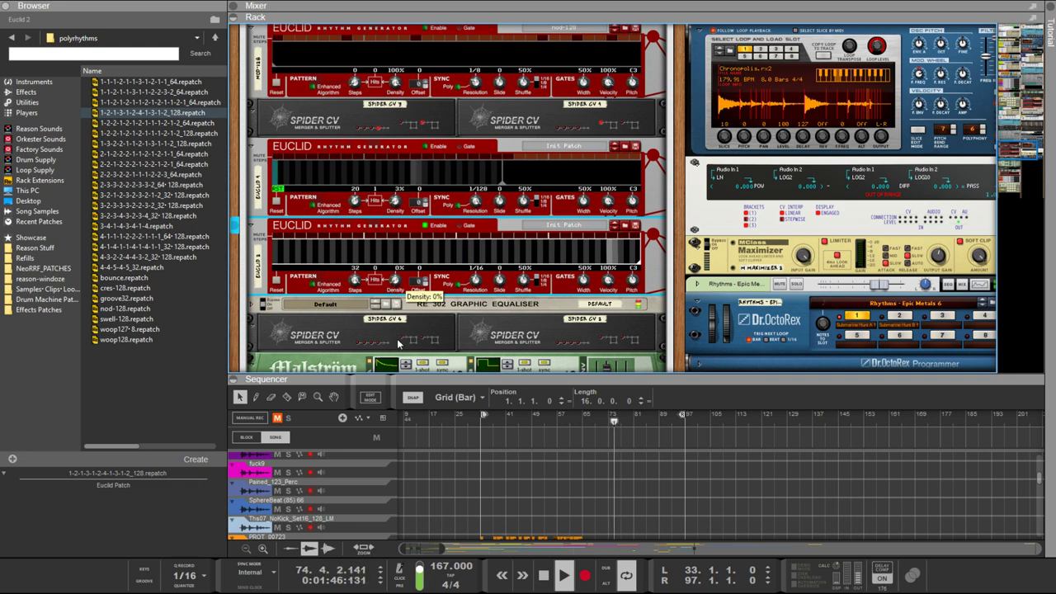
{"action": "left_click", "coordinate": [441, 161]}
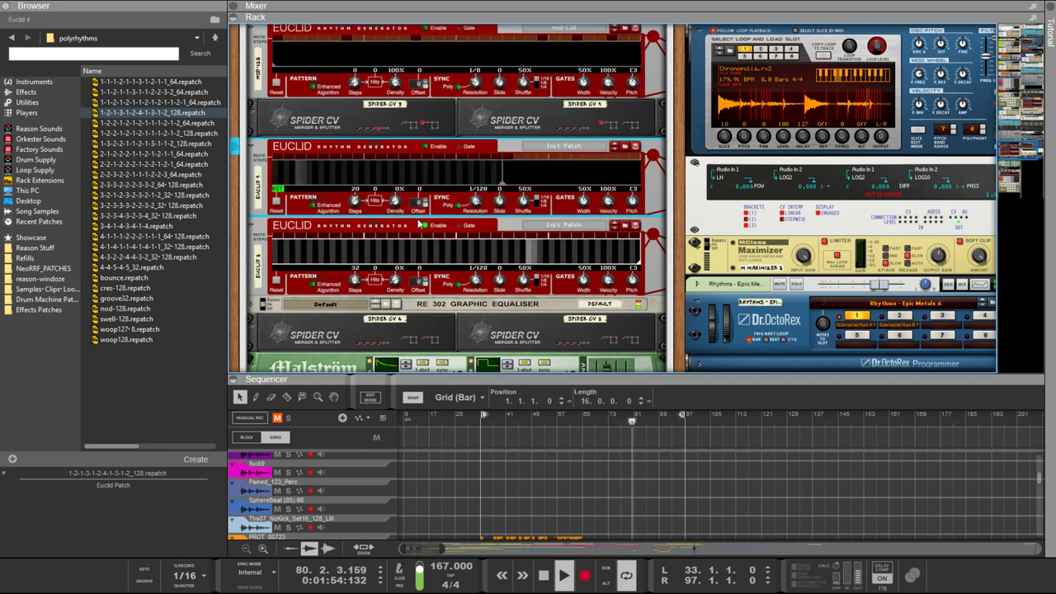
{"action": "left_click", "coordinate": [395, 282]}
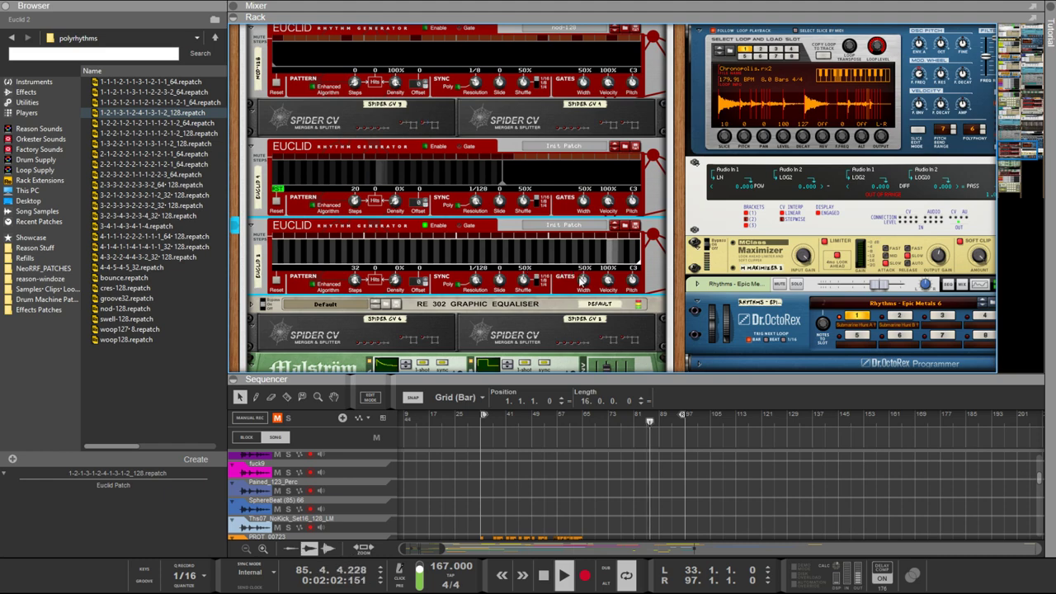
Move the Spider CV 4 cable from Euclid 2's Mute In to its Reset In
{"action": "key", "text": "Tab"}
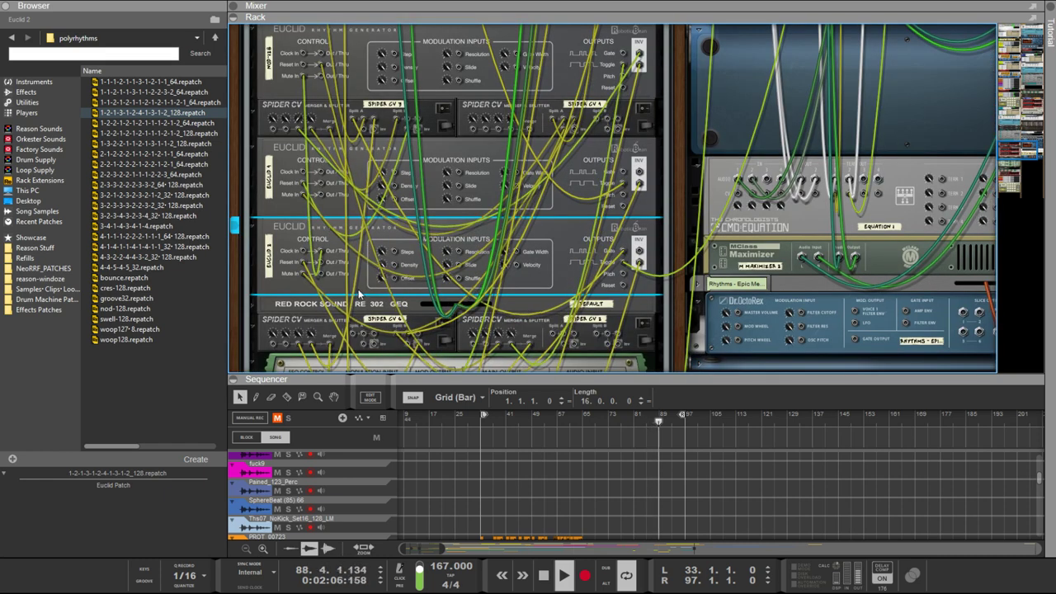
{"action": "left_click", "coordinate": [303, 278]}
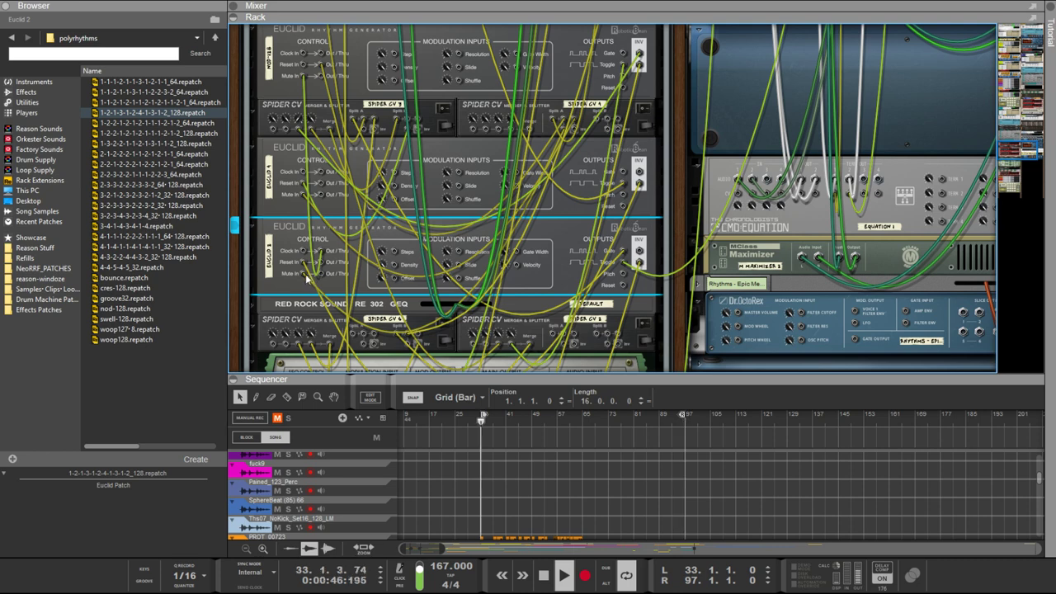
{"action": "key", "text": "Tab"}
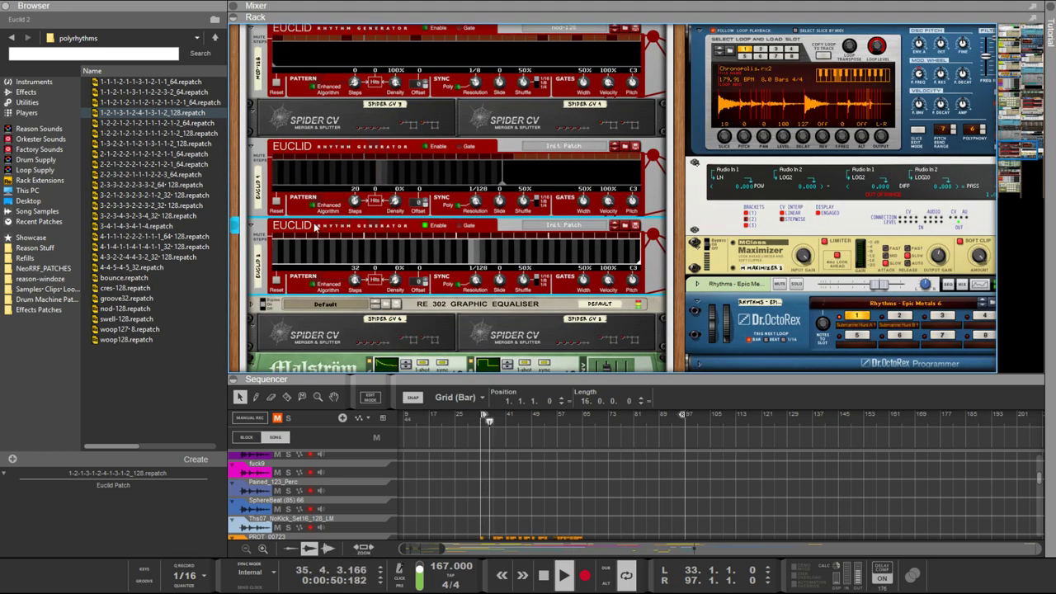
{"action": "key", "text": "Tab"}
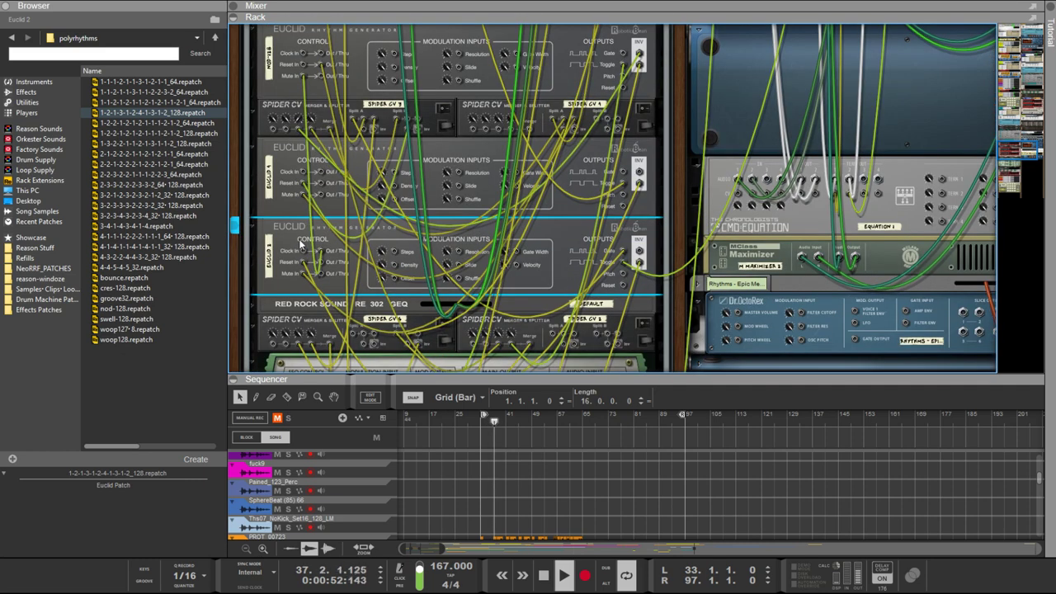
{"action": "mouse_move", "coordinate": [303, 274]}
{"action": "left_mouse_down"}
{"action": "mouse_move", "coordinate": [304, 262]}
{"action": "mouse_move", "coordinate": [303, 279]}
{"action": "mouse_move", "coordinate": [323, 268]}
{"action": "left_mouse_up"}
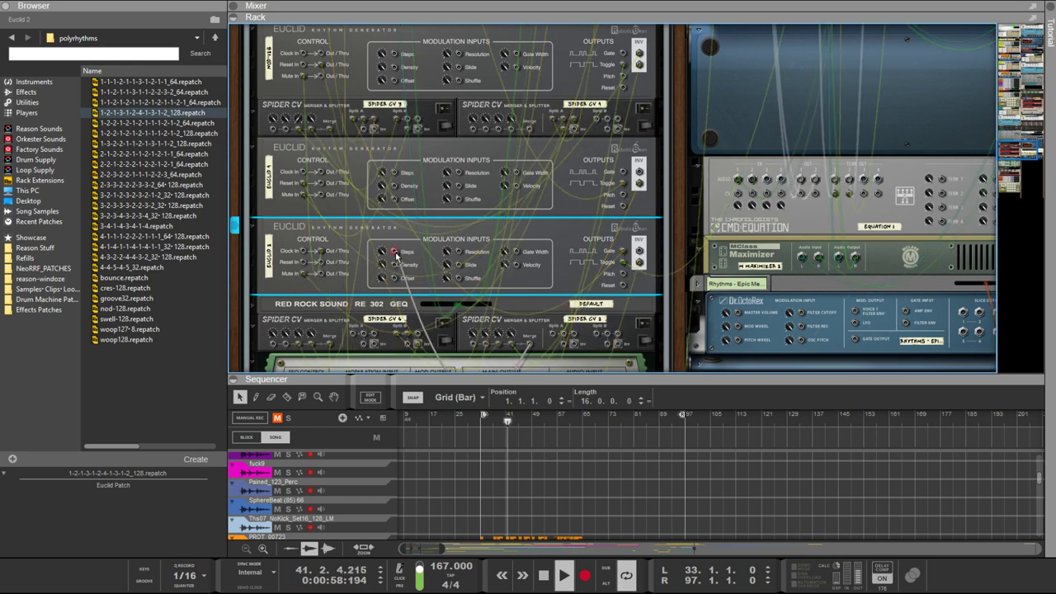
{"action": "left_click_drag", "start_coordinate": [462, 203], "coordinate": [461, 205]}
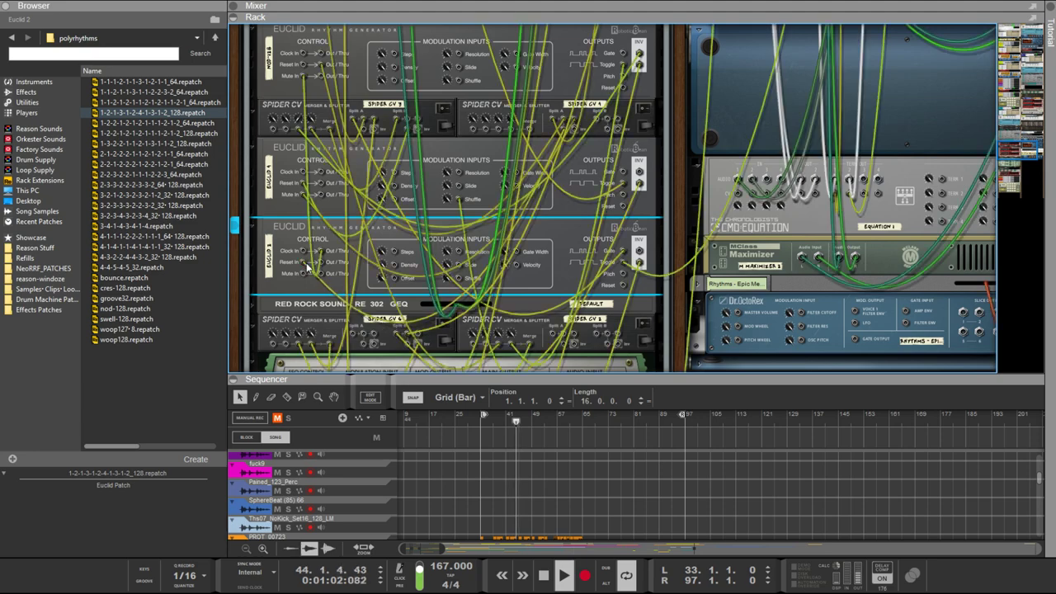
{"action": "key", "text": "Tab"}
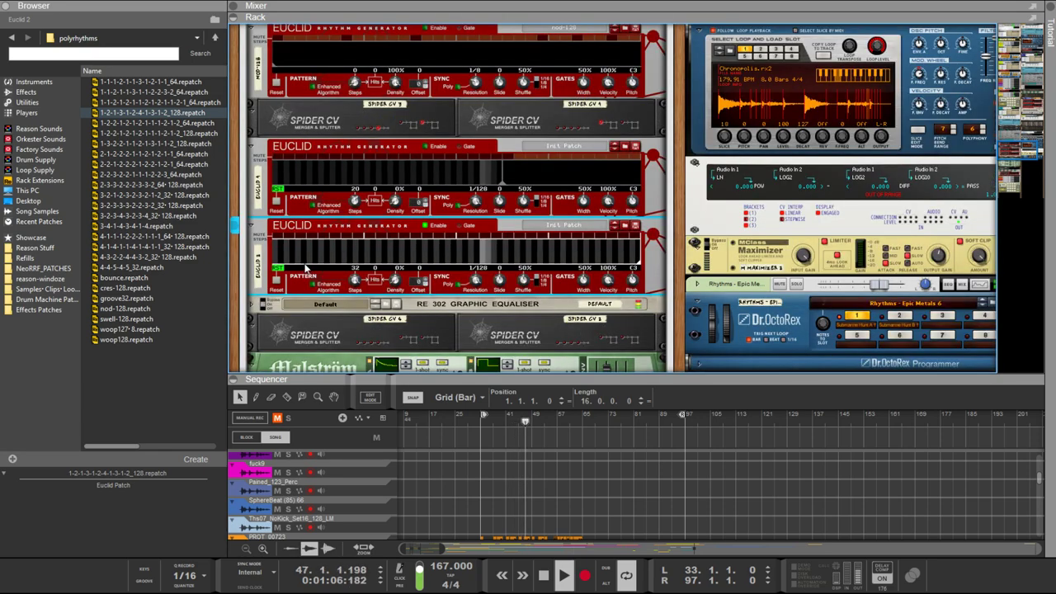
Set Euclid 2's resolution to 1/8 and sweep its density up to 100% and back to 0%
{"action": "key", "text": "Tab"}
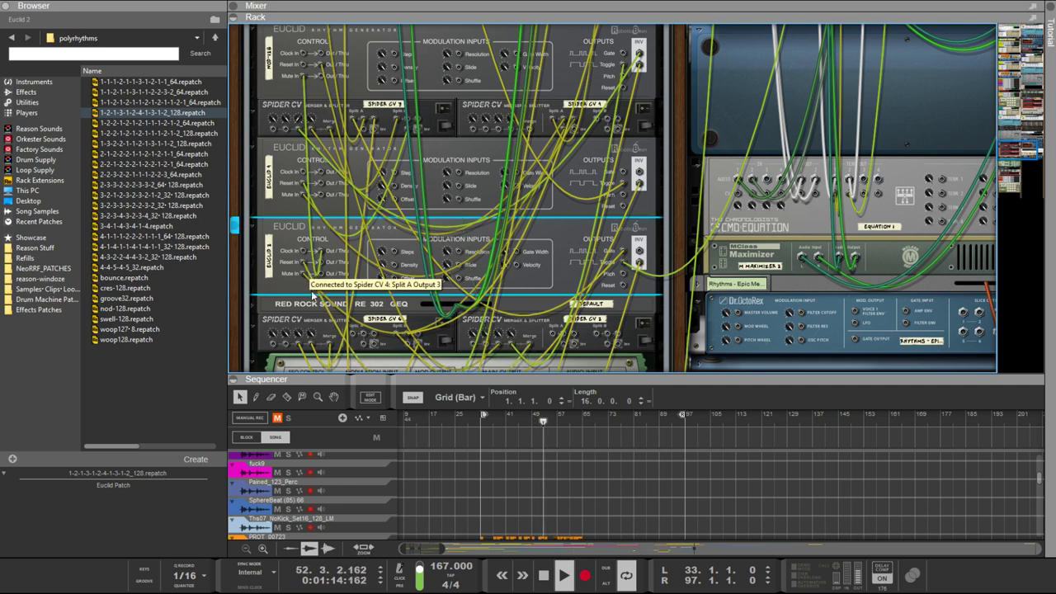
{"action": "key", "text": "Tab"}
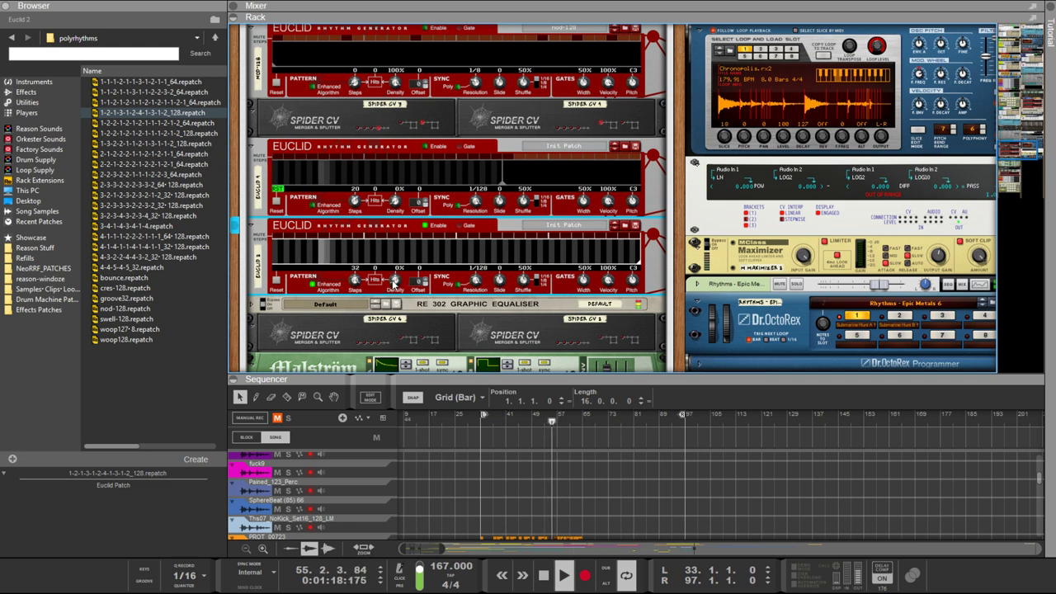
{"action": "left_click_drag", "start_coordinate": [475, 281], "coordinate": [451, 381]}
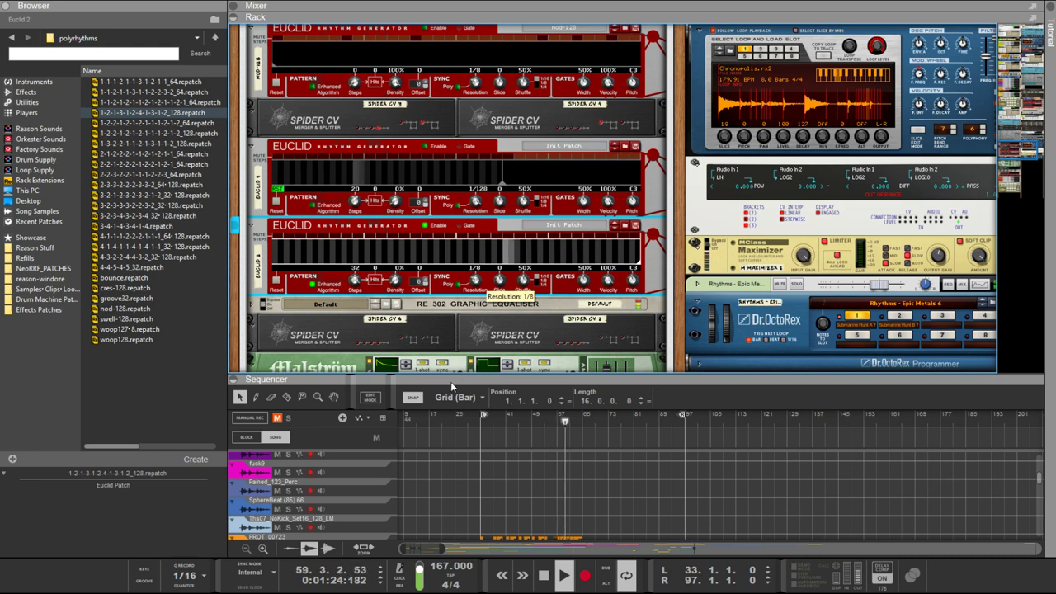
{"action": "left_click_drag", "start_coordinate": [398, 280], "coordinate": [443, 56]}
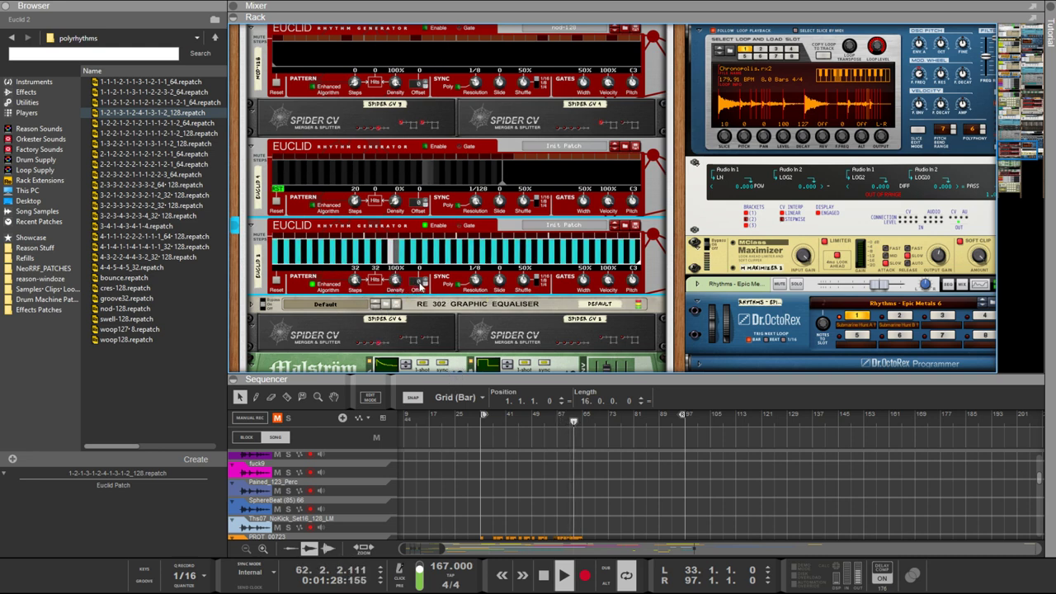
{"action": "left_click_drag", "start_coordinate": [420, 282], "coordinate": [385, 452]}
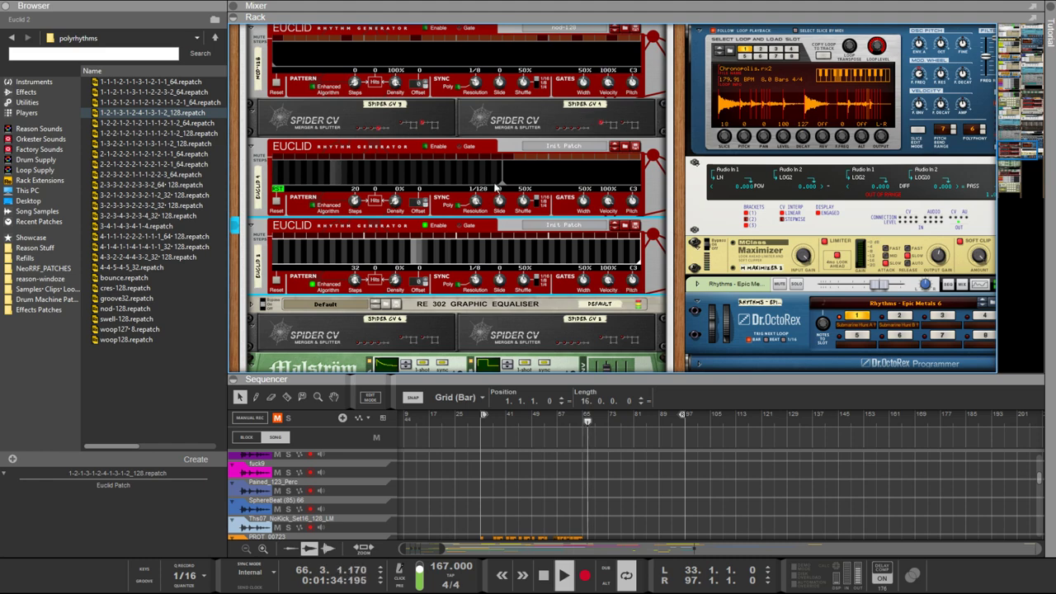
Undo the recent Euclid density, resolution and Spider CV 4 cable changes, back to the original Mute In patching
{"action": "key", "text": "Tab"}
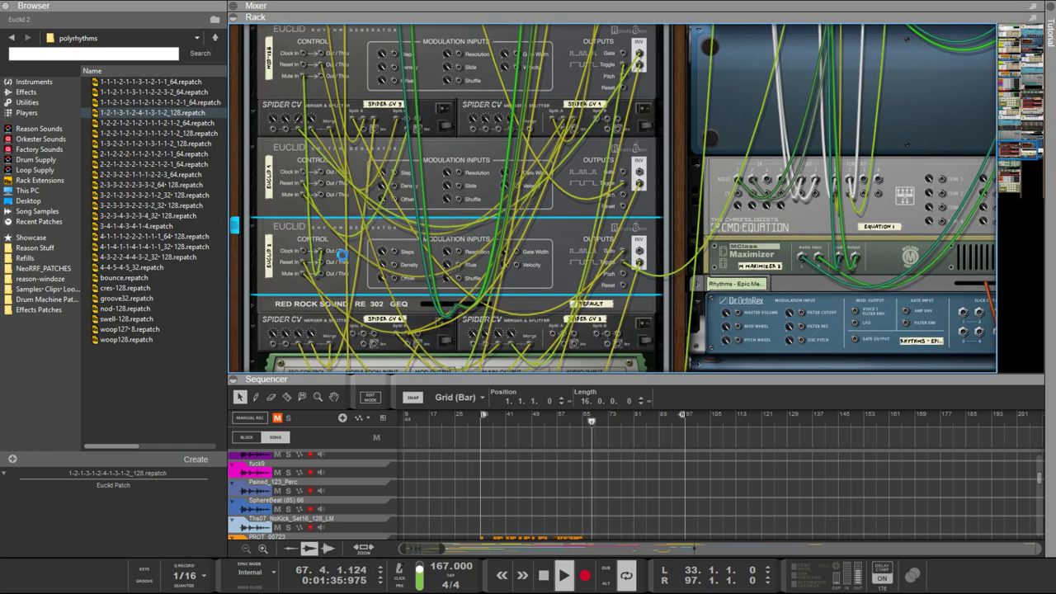
{"action": "key", "text": "Tab"}
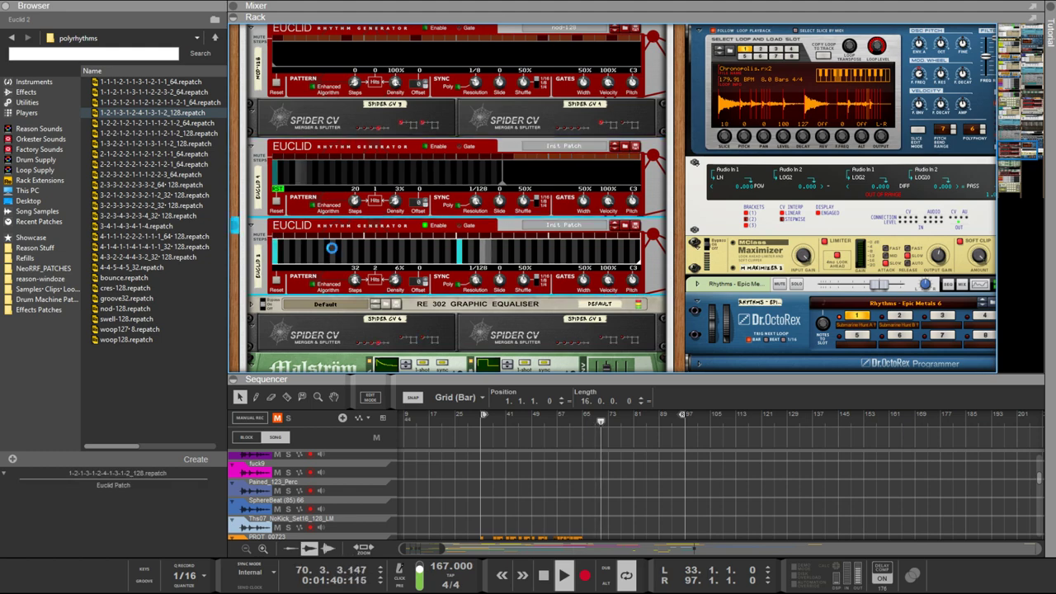
{"action": "key", "text": "Tab"}
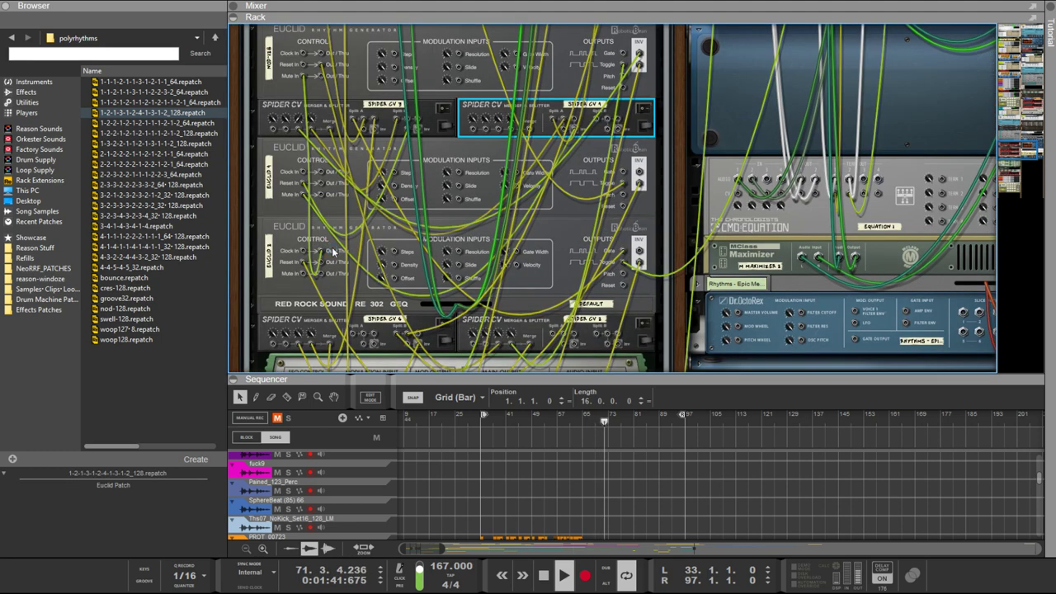
{"action": "key", "text": "Tab"}
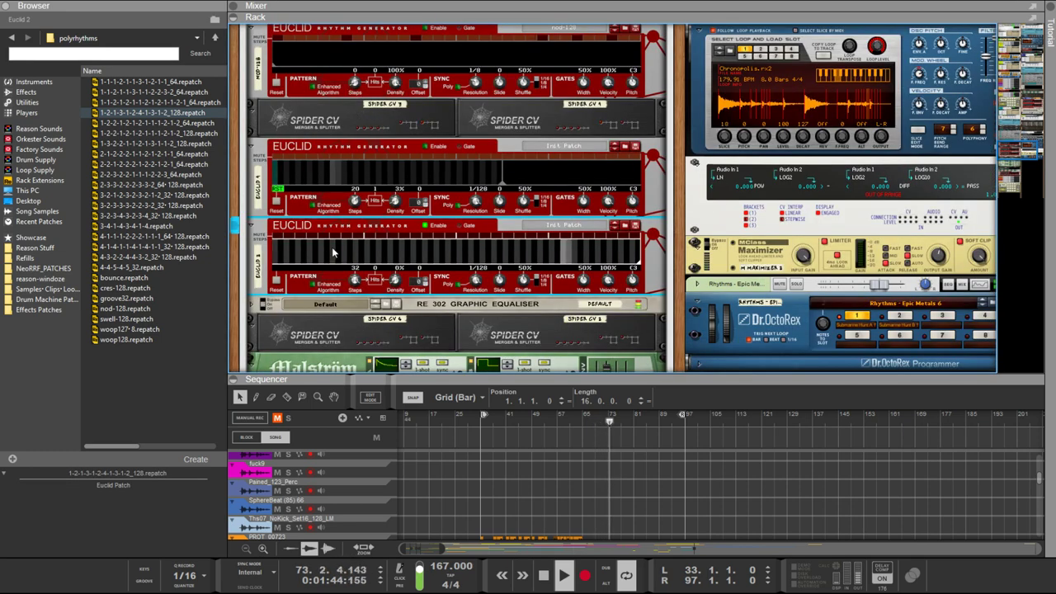
{"action": "key", "text": "Tab"}
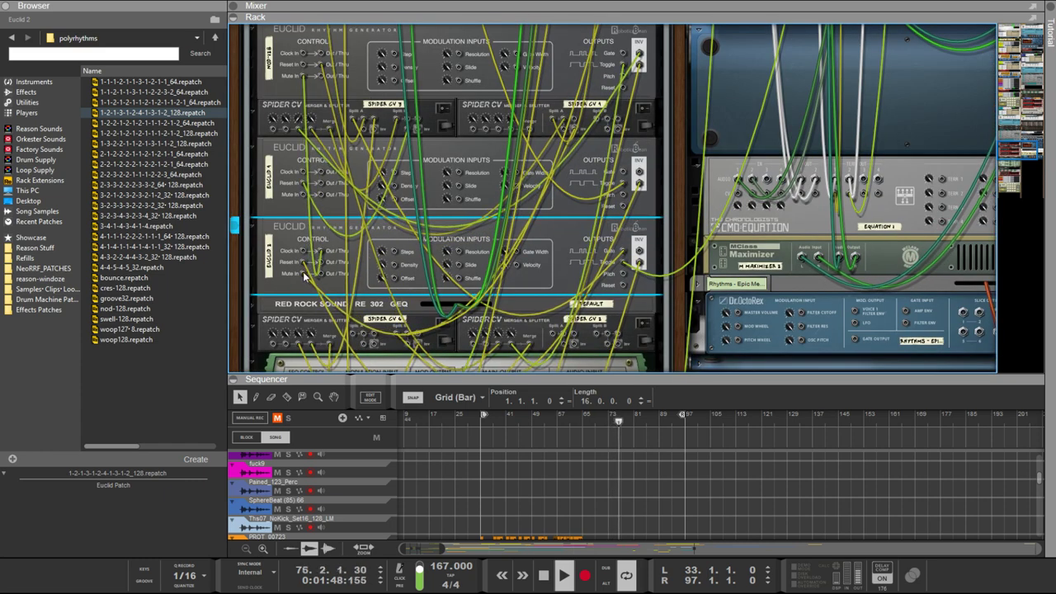
{"action": "key", "text": "Tab"}
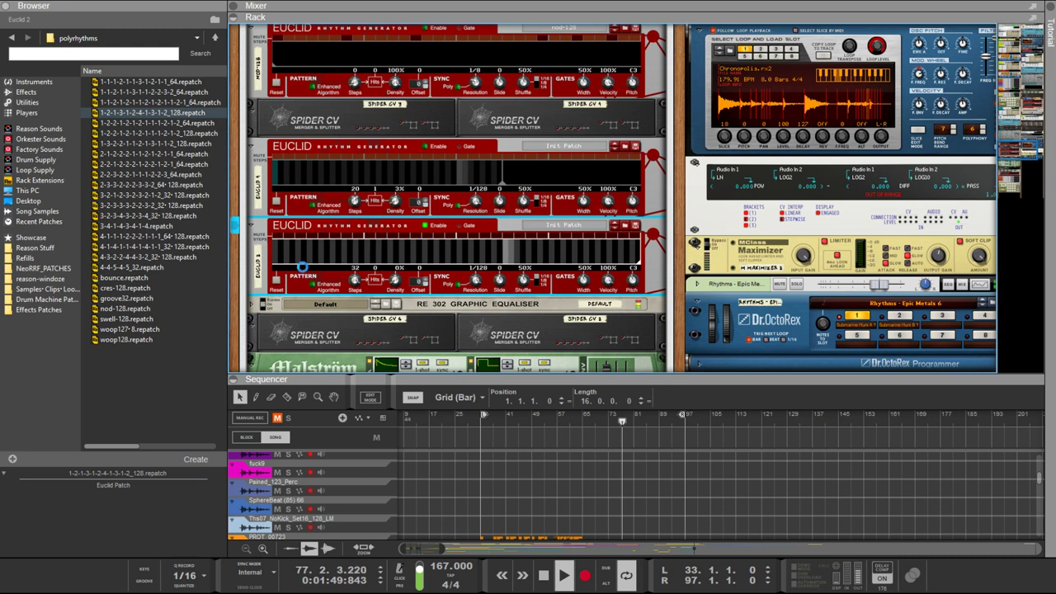
{"action": "key", "text": "Tab"}
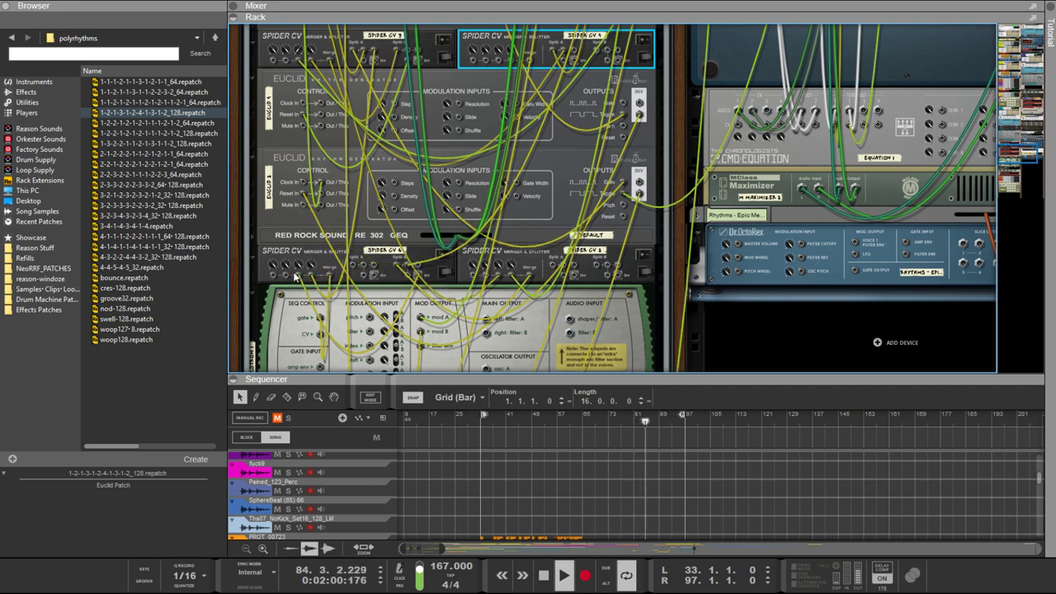
{"action": "scroll", "coordinate": [559, 171], "scroll_direction": "up", "scroll_amount": 2}
{"action": "key", "text": "Tab"}
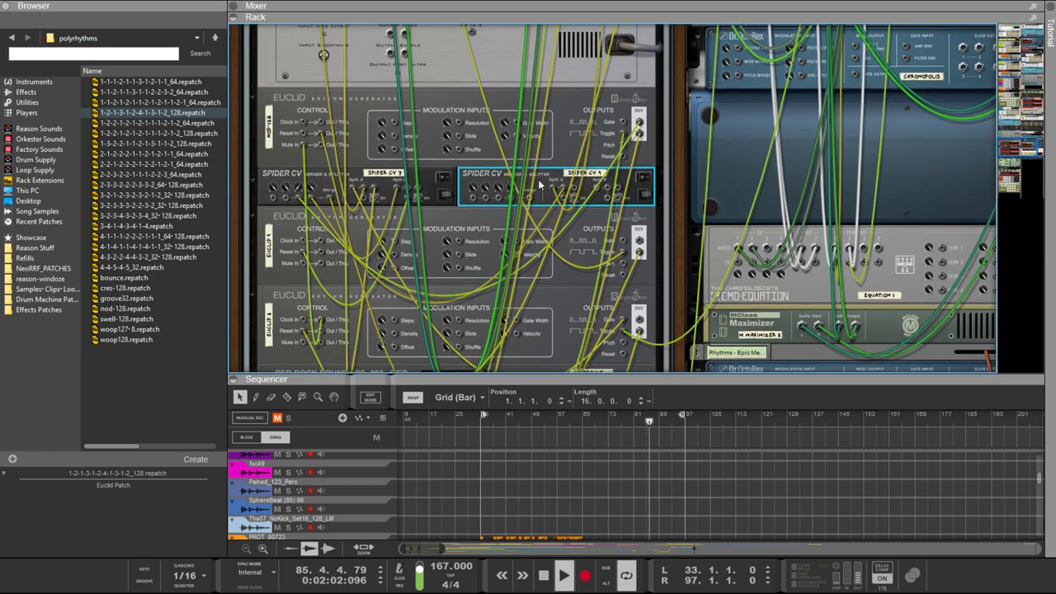
{"action": "scroll", "coordinate": [524, 190], "scroll_direction": "down", "scroll_amount": 2}
{"action": "scroll", "coordinate": [501, 184], "scroll_direction": "up", "scroll_amount": 3}
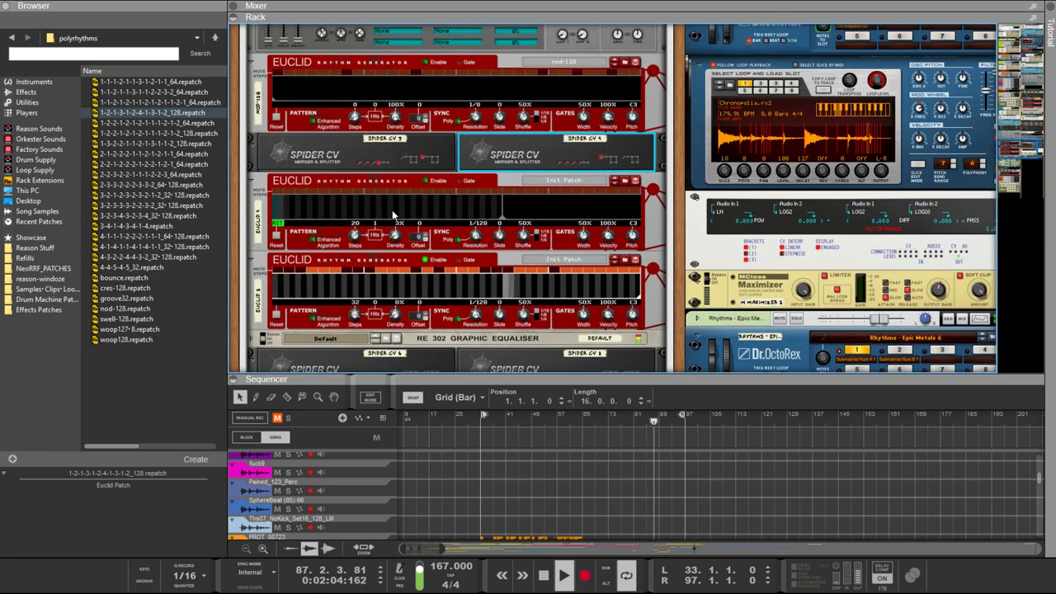
Set Rotary 4 of the weaponize bass Combinator to 60
{"action": "scroll", "coordinate": [353, 207], "scroll_direction": "up", "scroll_amount": 7}
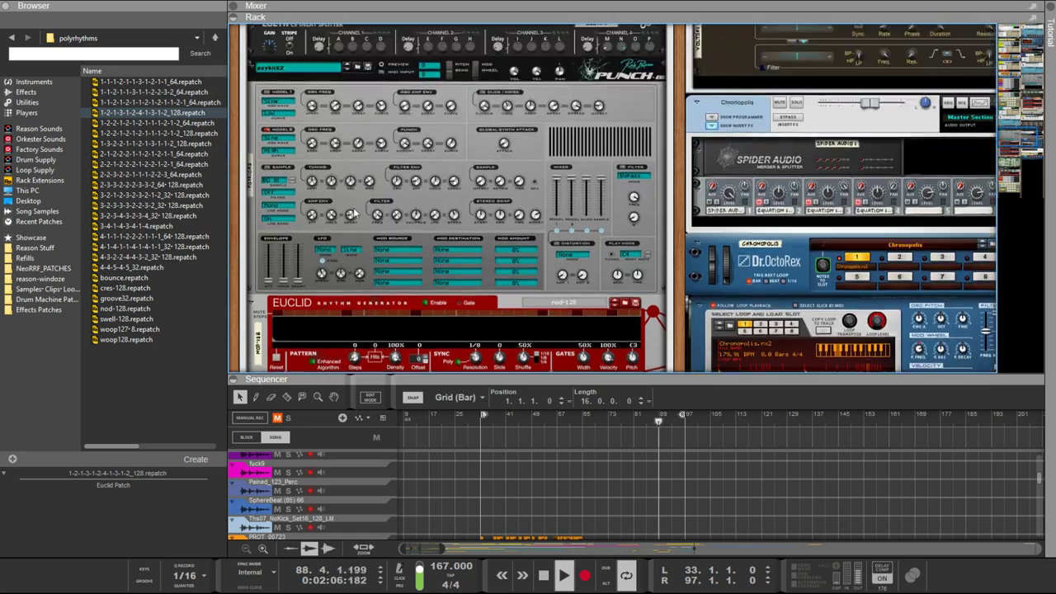
{"action": "scroll", "coordinate": [710, 212], "scroll_direction": "up", "scroll_amount": 12}
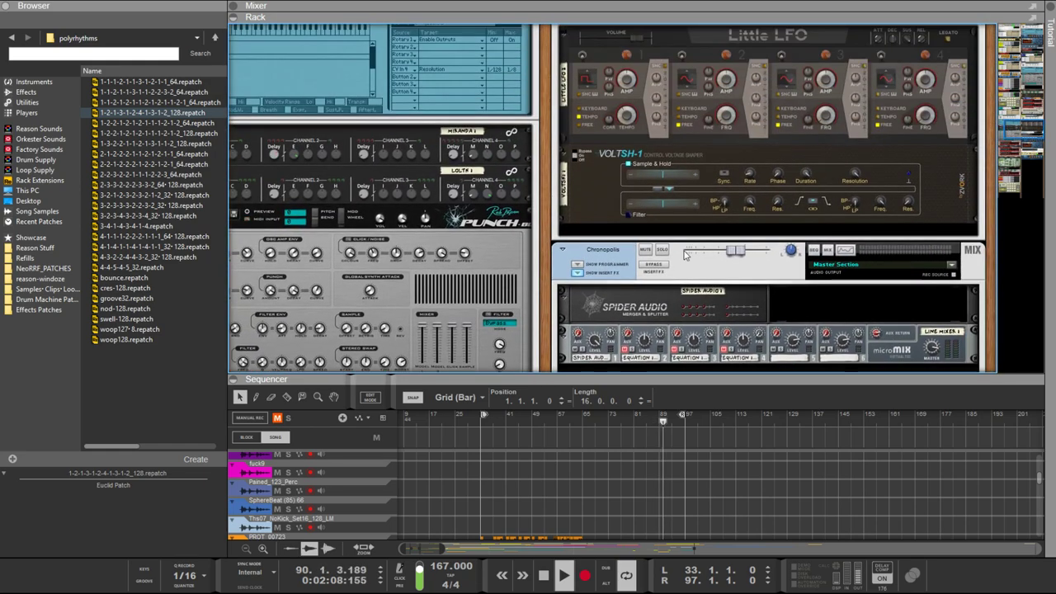
{"action": "scroll", "coordinate": [710, 213], "scroll_direction": "up", "scroll_amount": 15}
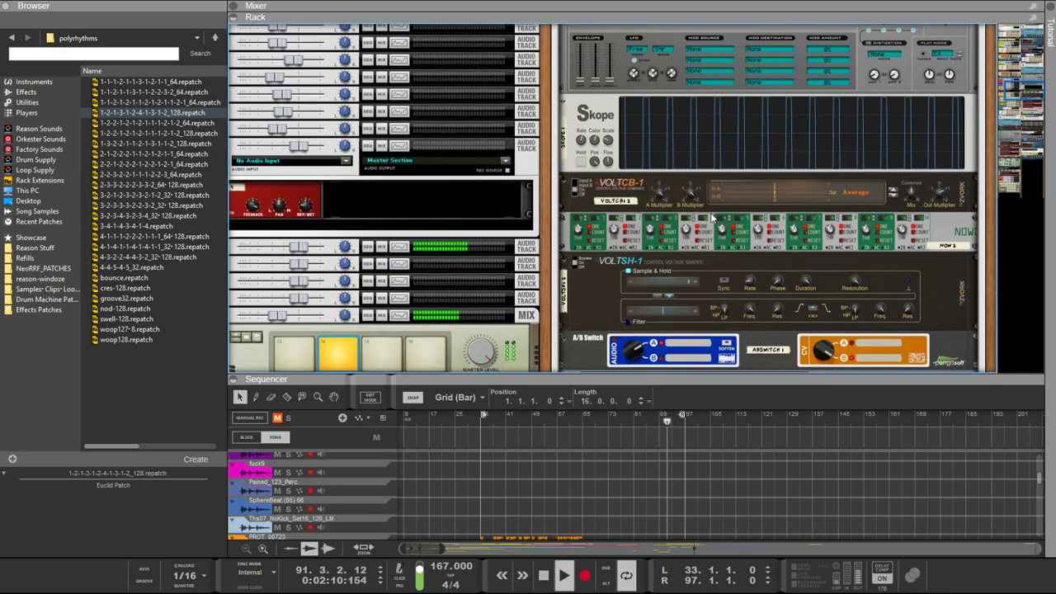
{"action": "scroll", "coordinate": [705, 216], "scroll_direction": "up", "scroll_amount": 6}
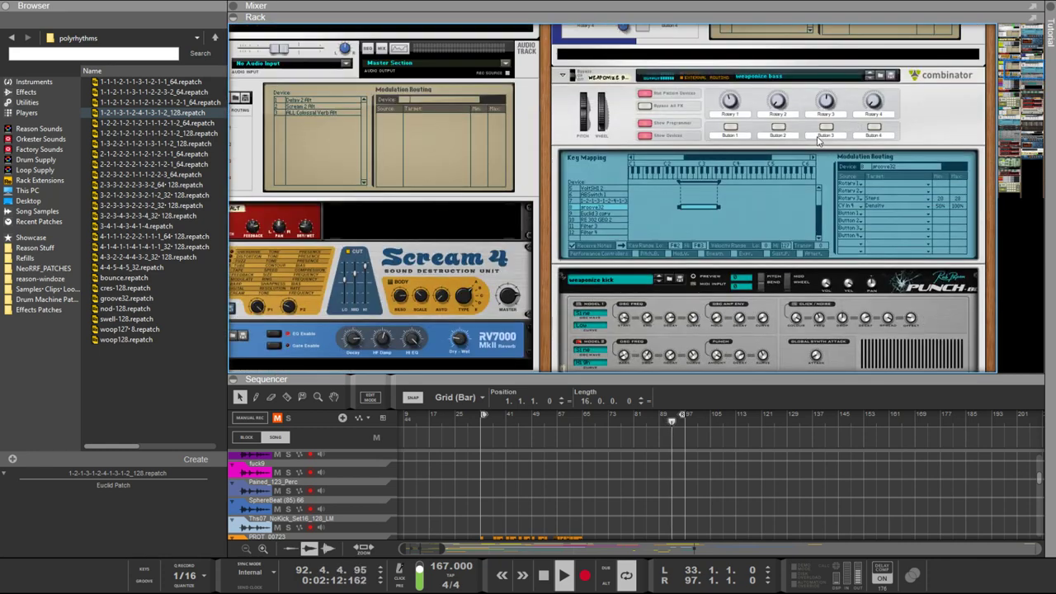
{"action": "left_click", "coordinate": [873, 101]}
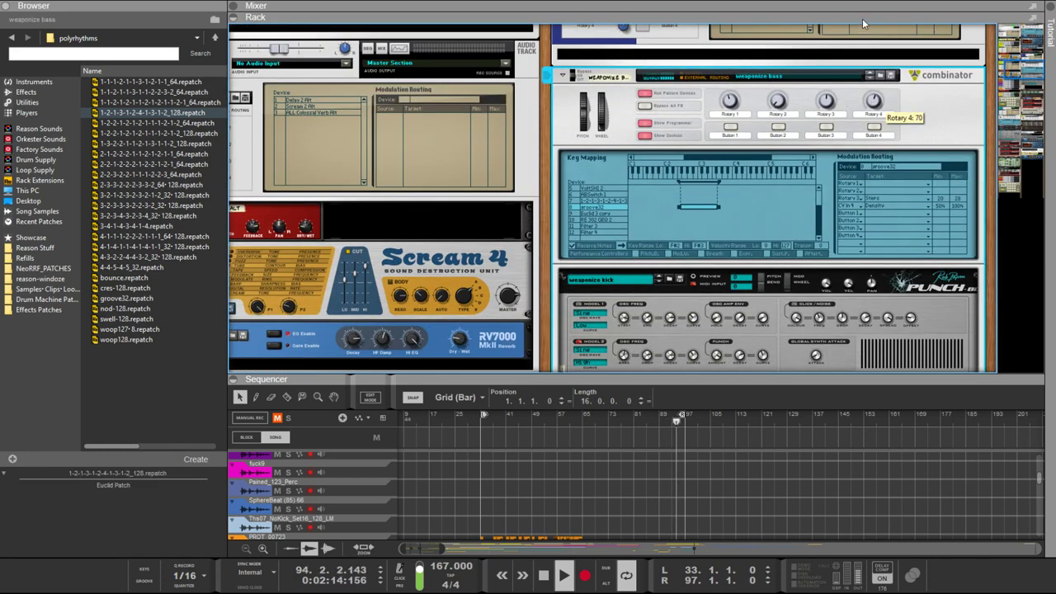
{"action": "left_click_drag", "start_coordinate": [862, 9], "coordinate": [861, 31]}
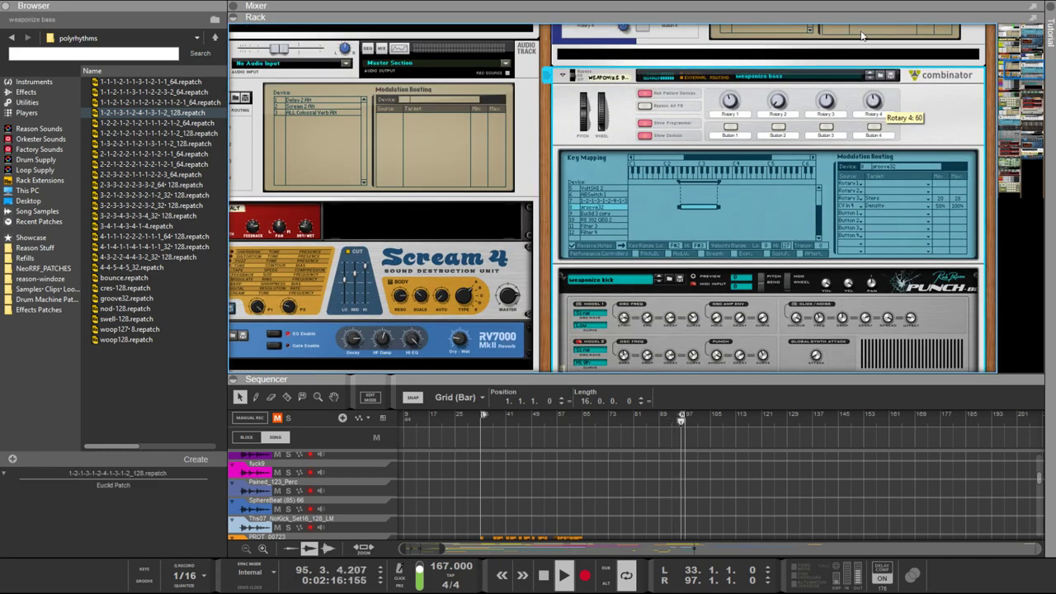
Set the steps of the Euclid directly above groove32 to 16 and its resolution to 1/16
{"action": "scroll", "coordinate": [818, 131], "scroll_direction": "down", "scroll_amount": 10}
{"action": "scroll", "coordinate": [819, 130], "scroll_direction": "up", "scroll_amount": 10}
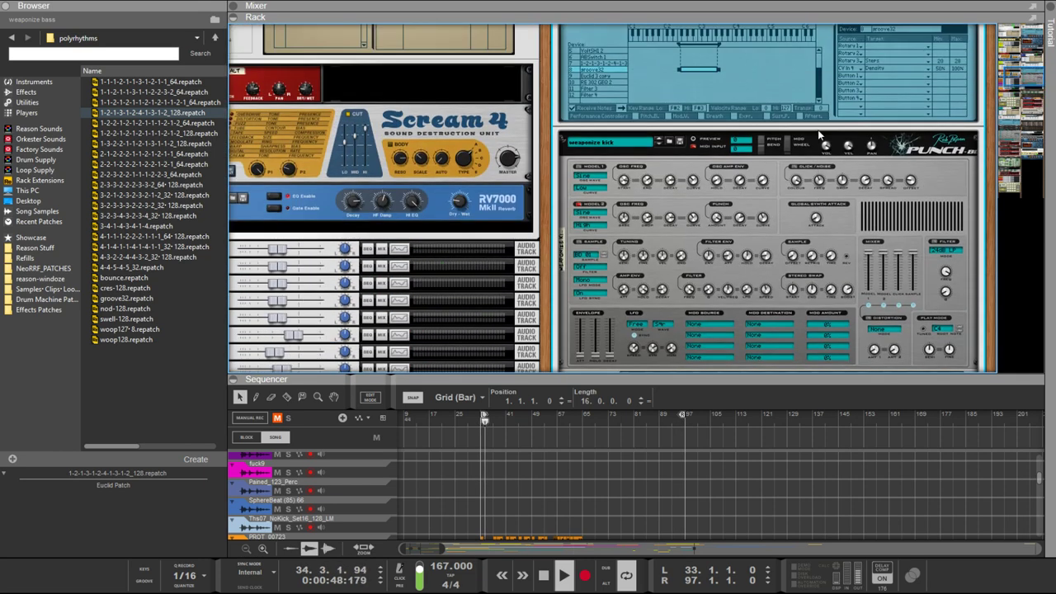
{"action": "scroll", "coordinate": [849, 135], "scroll_direction": "down", "scroll_amount": 10}
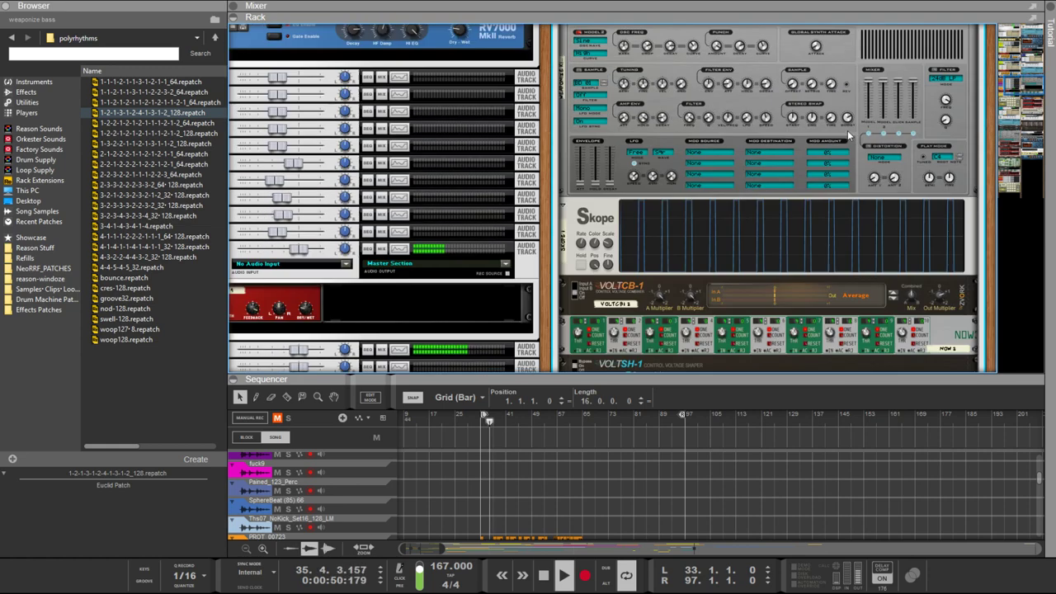
{"action": "scroll", "coordinate": [715, 177], "scroll_direction": "down", "scroll_amount": 3}
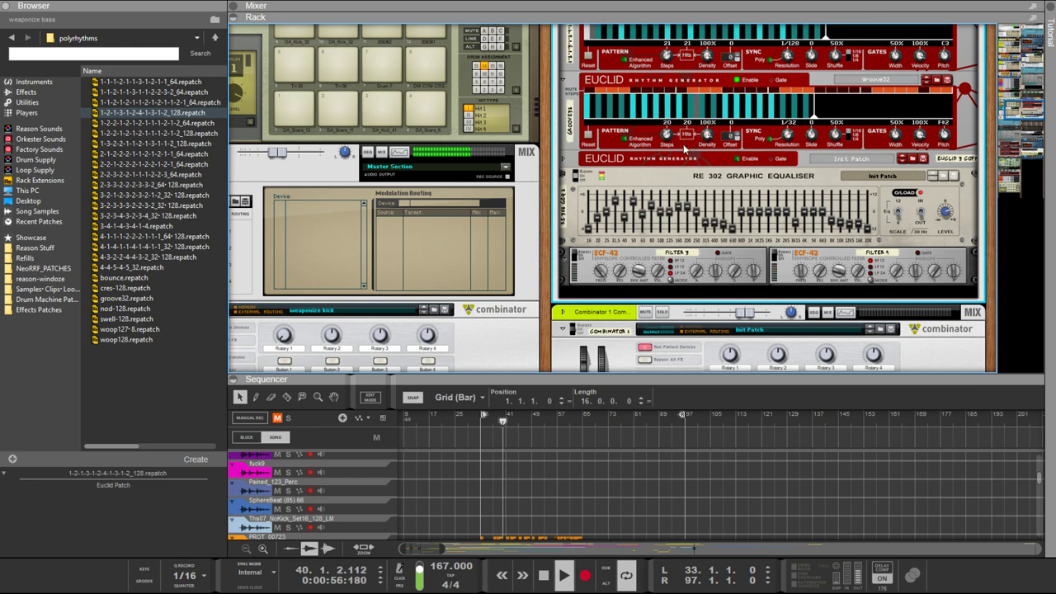
{"action": "scroll", "coordinate": [683, 145], "scroll_direction": "down", "scroll_amount": 2}
{"action": "scroll", "coordinate": [683, 145], "scroll_direction": "up", "scroll_amount": 2}
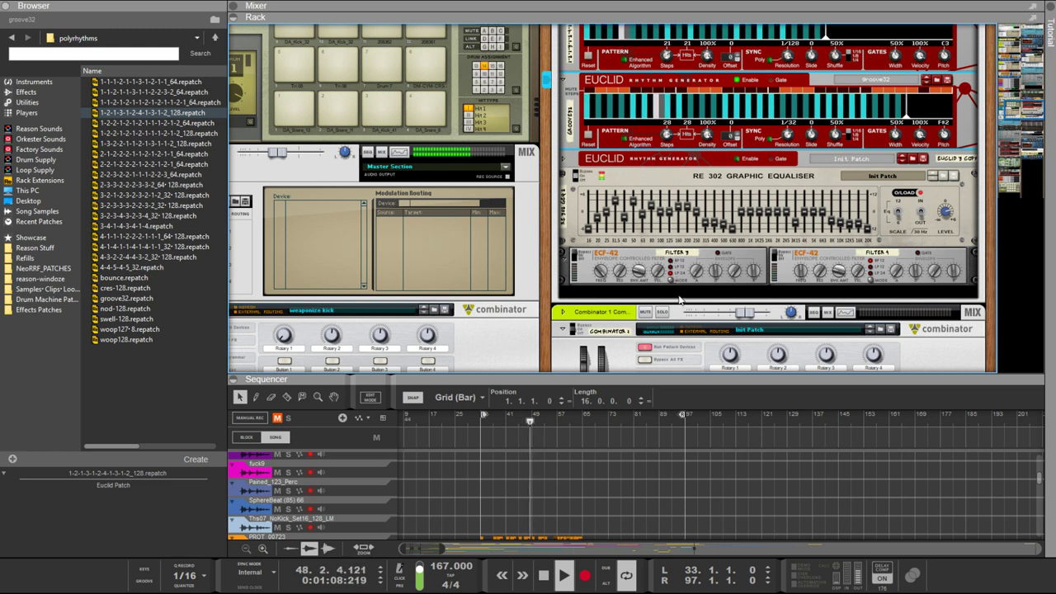
{"action": "scroll", "coordinate": [627, 149], "scroll_direction": "up", "scroll_amount": 4}
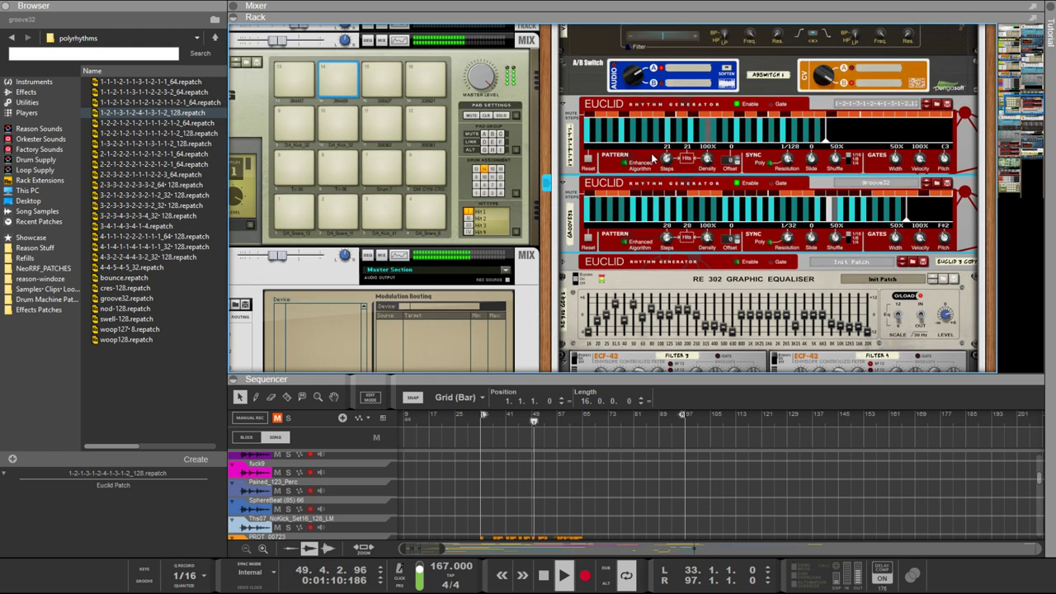
{"action": "left_click", "coordinate": [625, 151]}
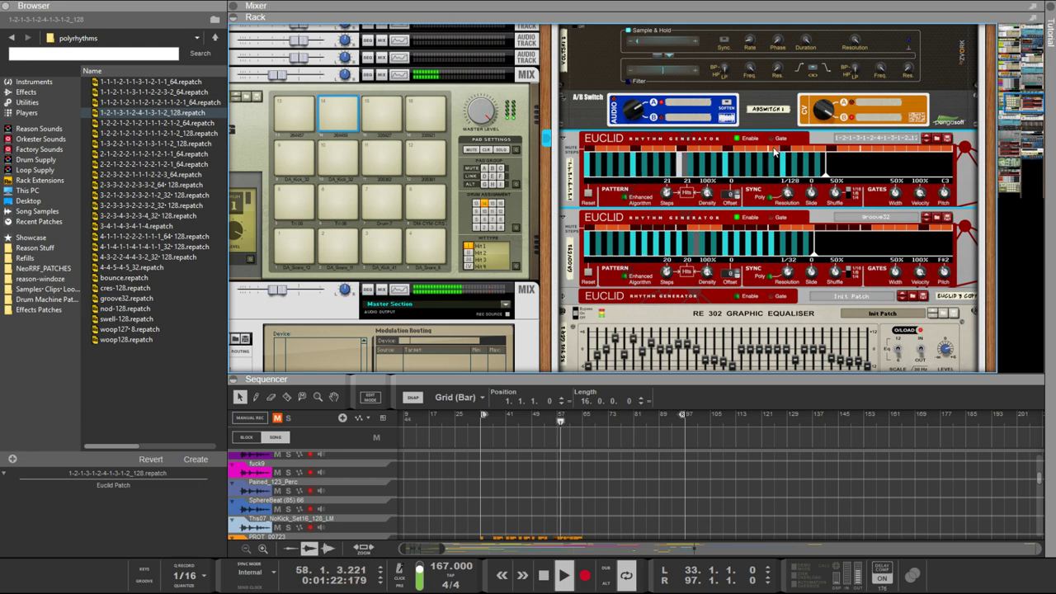
{"action": "left_click_drag", "start_coordinate": [665, 192], "coordinate": [683, 207]}
{"action": "left_click_drag", "start_coordinate": [666, 272], "coordinate": [668, 248]}
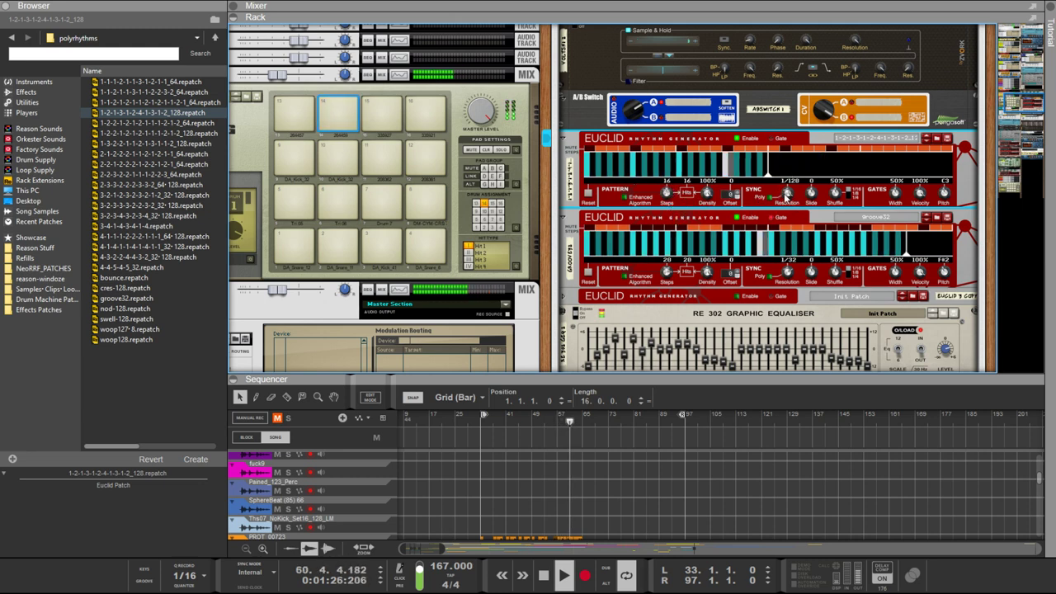
{"action": "left_click_drag", "start_coordinate": [787, 192], "coordinate": [788, 181]}
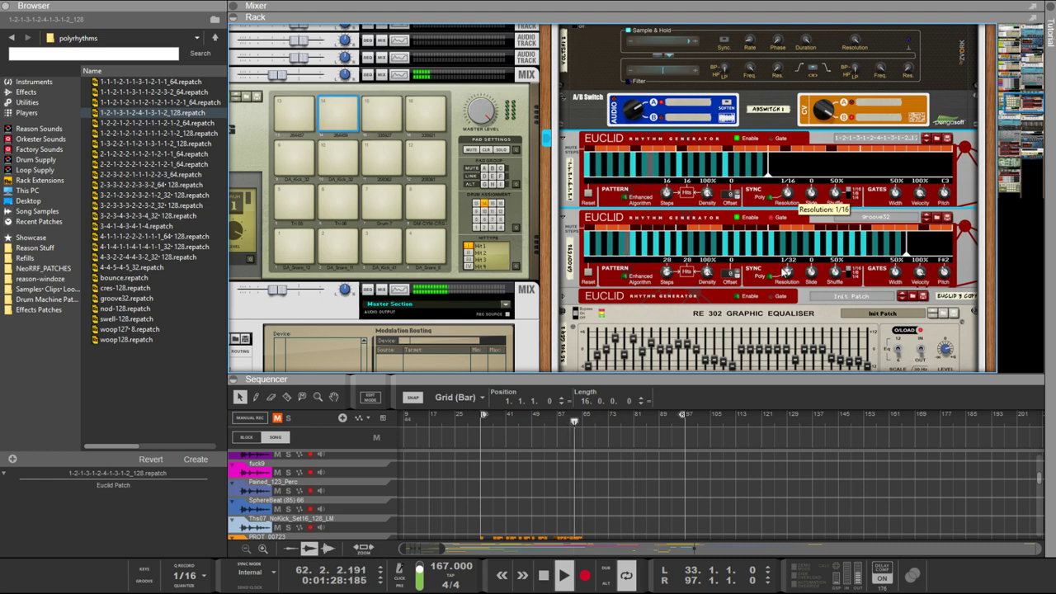
{"action": "key", "text": "Tab"}
{"action": "key", "text": "Tab"}
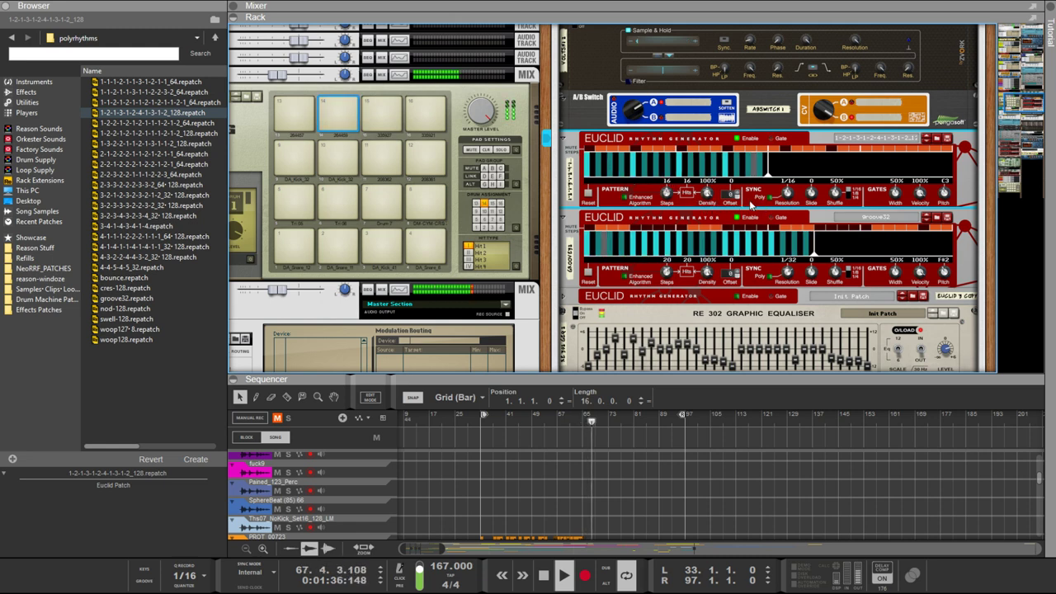
Add a Truth logic device below the groove32 Euclid and connect its first output to groove32's Reset In
{"action": "left_click", "coordinate": [747, 272]}
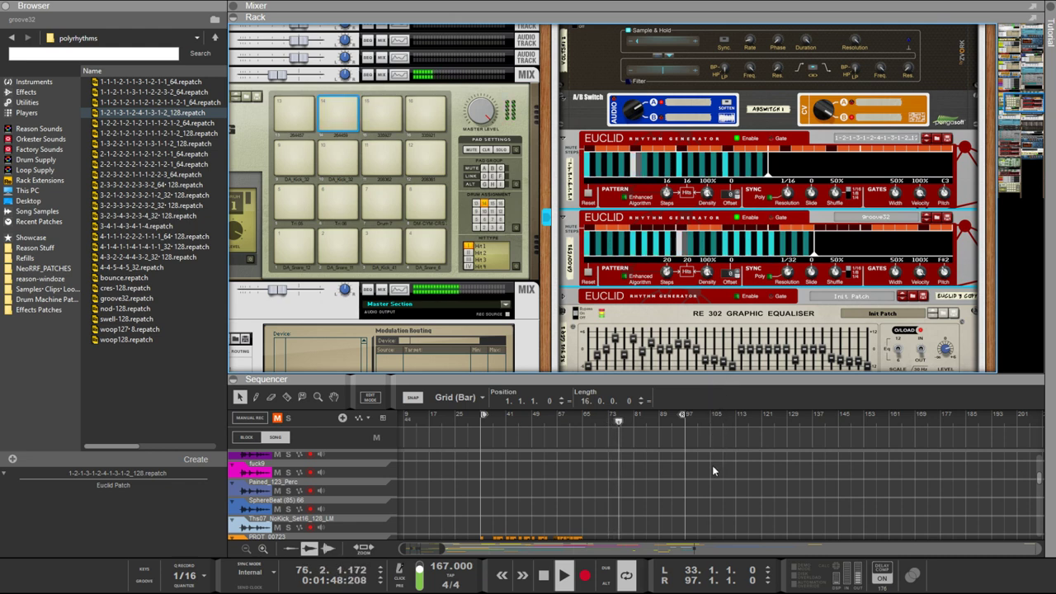
{"action": "key", "text": "ctrl+v"}
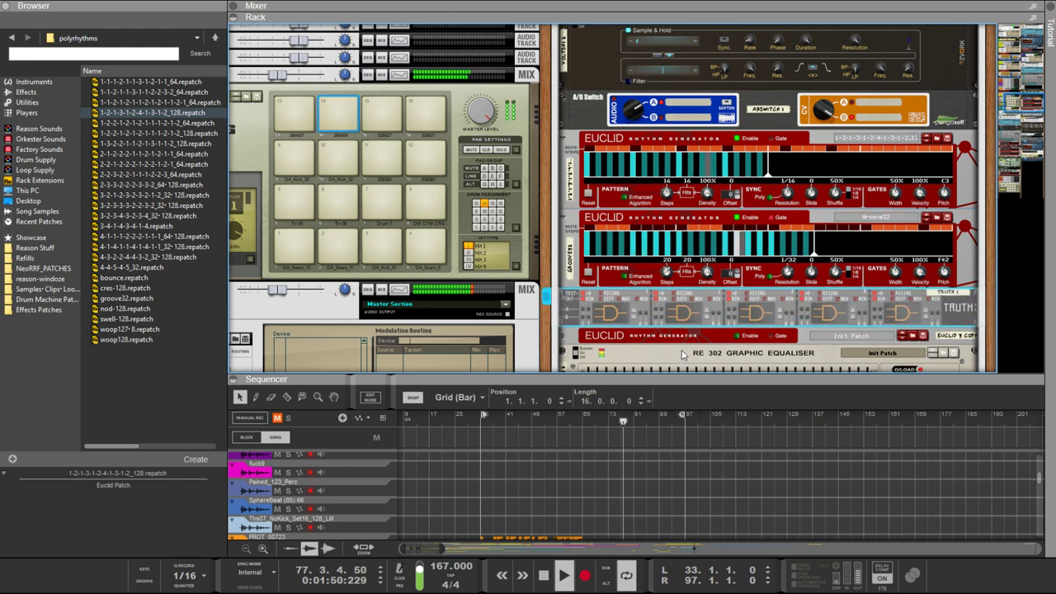
{"action": "key", "text": "Tab"}
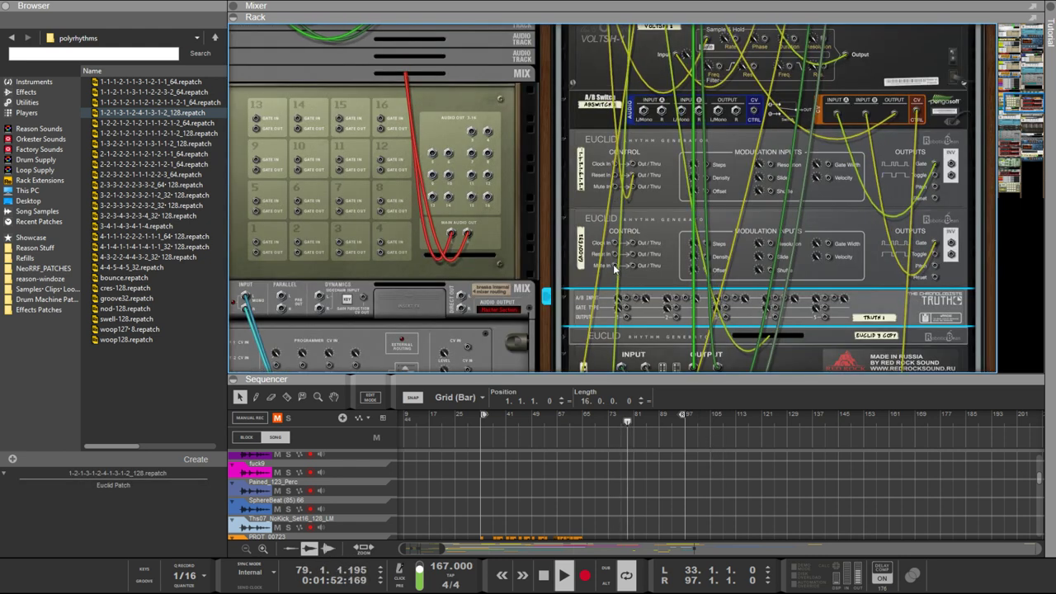
{"action": "left_click", "coordinate": [615, 258]}
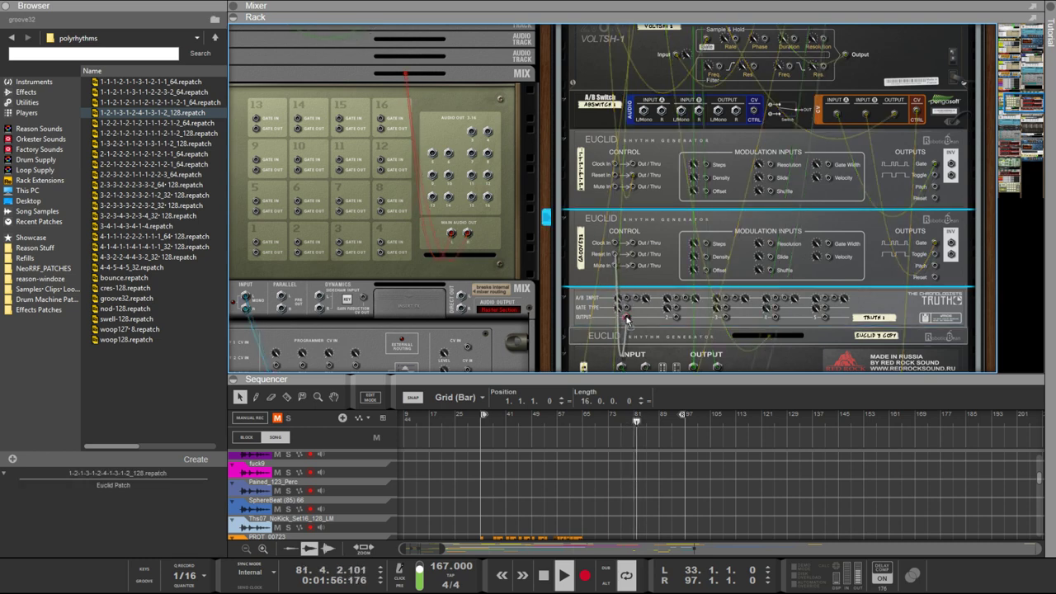
{"action": "left_click_drag", "start_coordinate": [627, 318], "coordinate": [637, 241]}
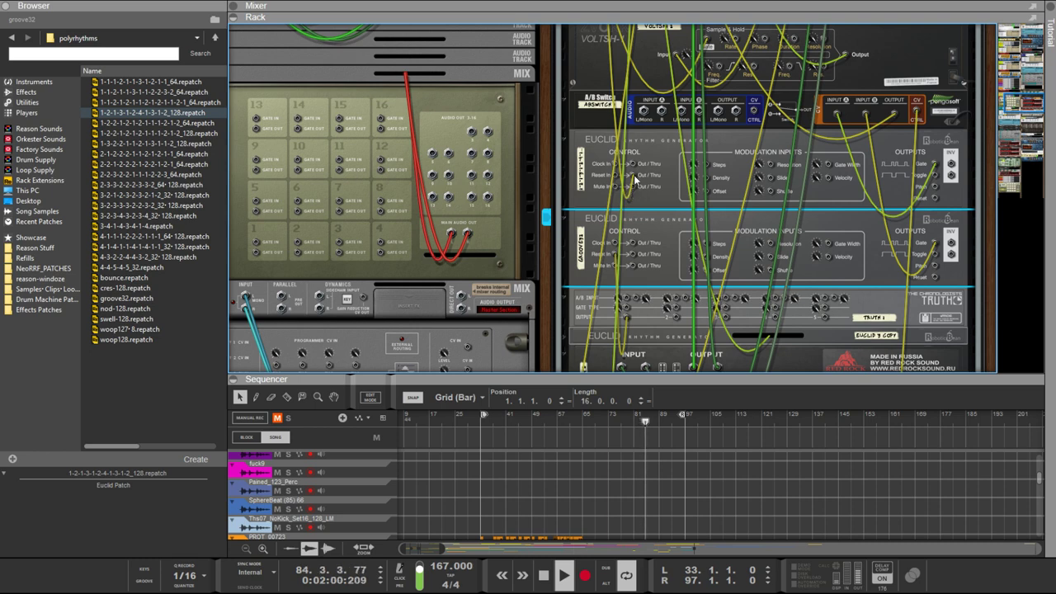
{"action": "left_click_drag", "start_coordinate": [636, 260], "coordinate": [639, 216]}
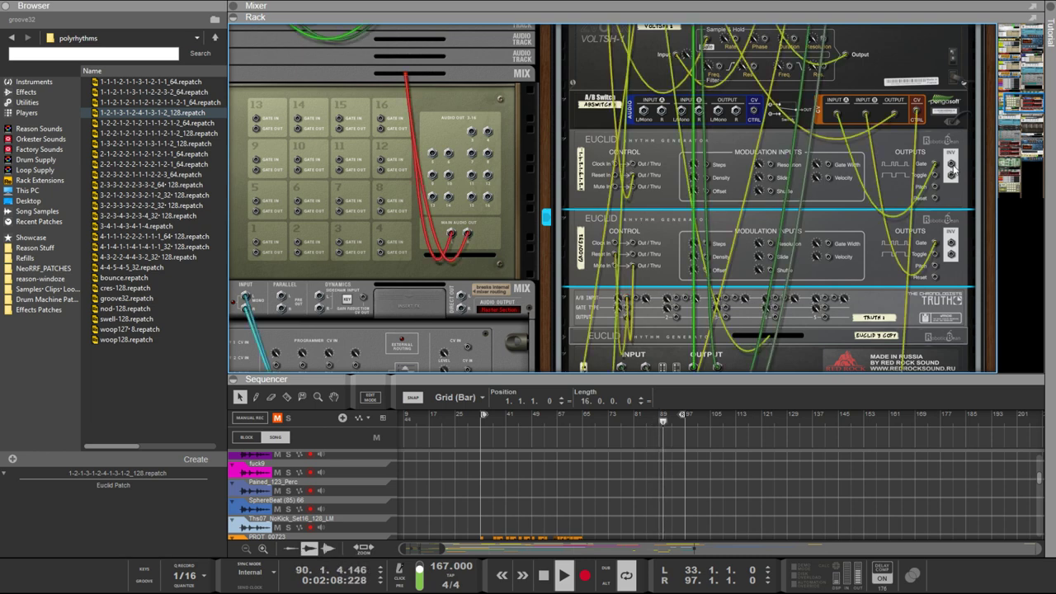
{"action": "key", "text": "Tab"}
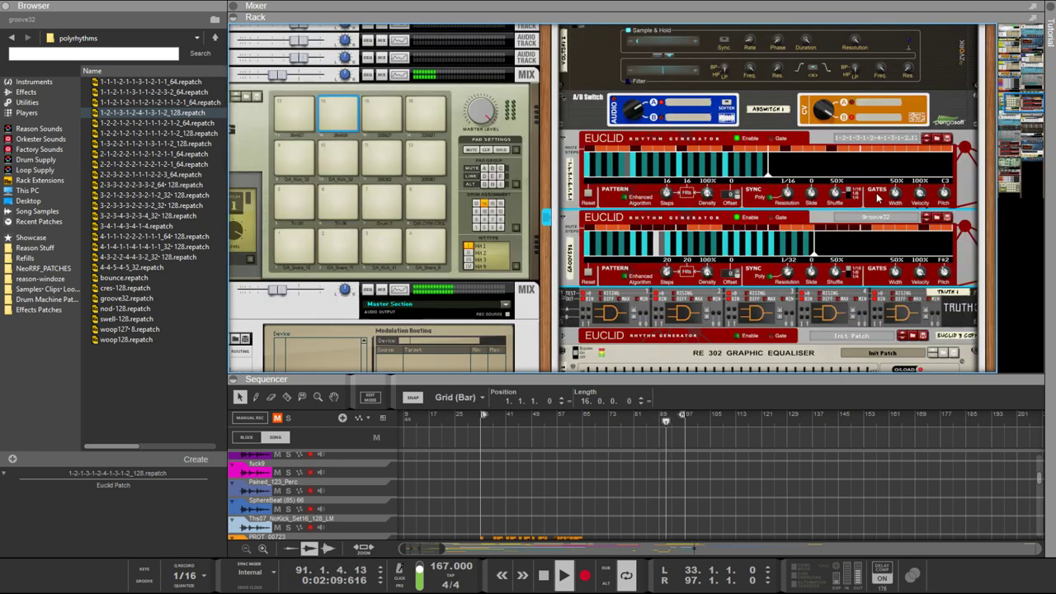
Raise the steps of the Euclid above groove32 to 32, then settle them at 29
{"action": "left_click", "coordinate": [626, 154]}
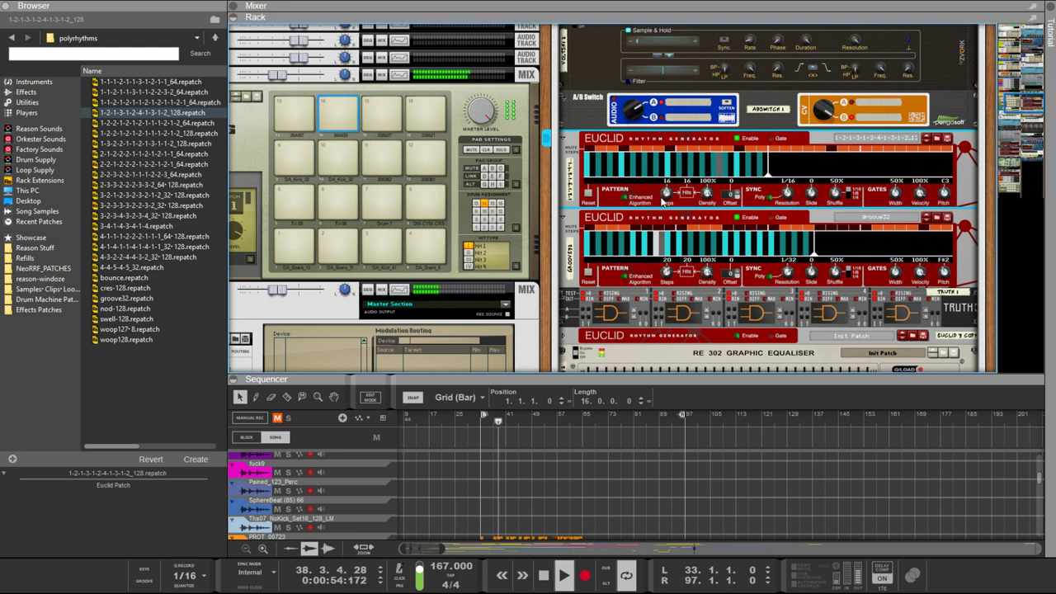
{"action": "left_click_drag", "start_coordinate": [668, 192], "coordinate": [675, 109]}
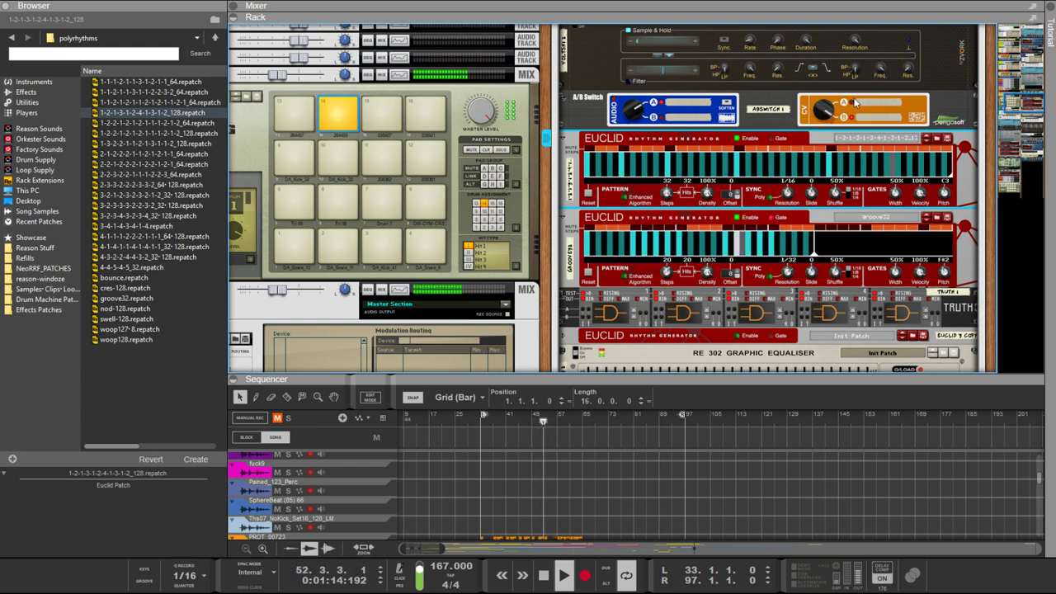
{"action": "left_click_drag", "start_coordinate": [666, 195], "coordinate": [671, 207]}
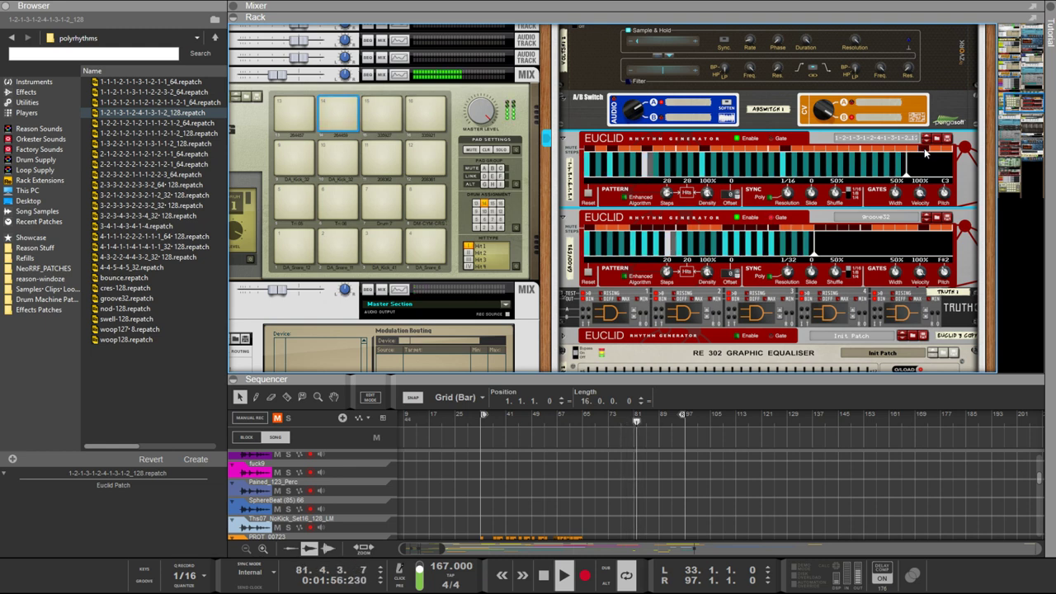
{"action": "left_click_drag", "start_coordinate": [908, 175], "coordinate": [919, 177]}
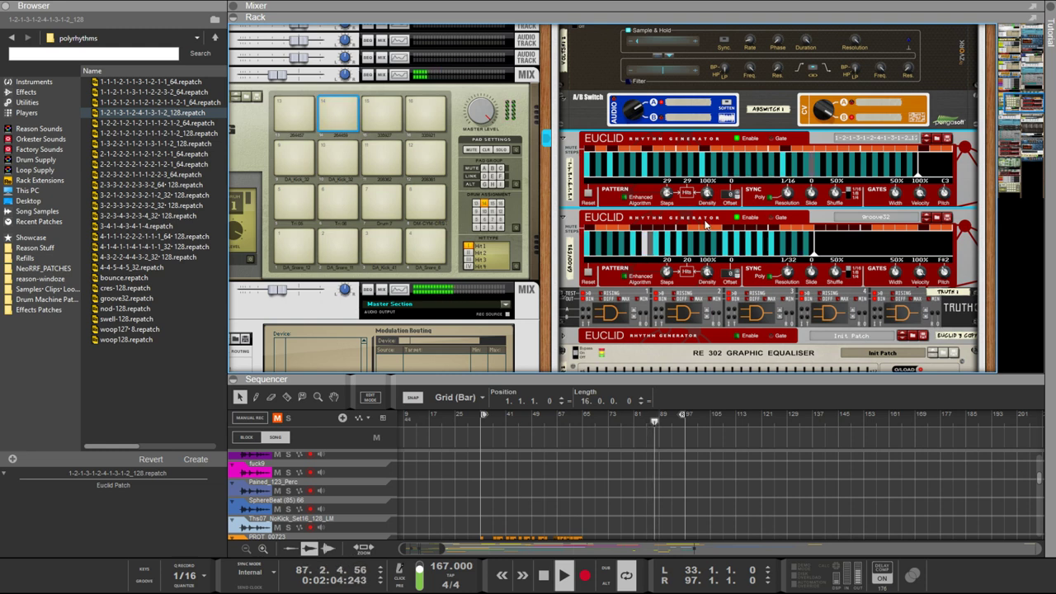
Connect the inverted Gate output of the Euclid above groove32 to the input of Truth's first gate
{"action": "key", "text": "Tab"}
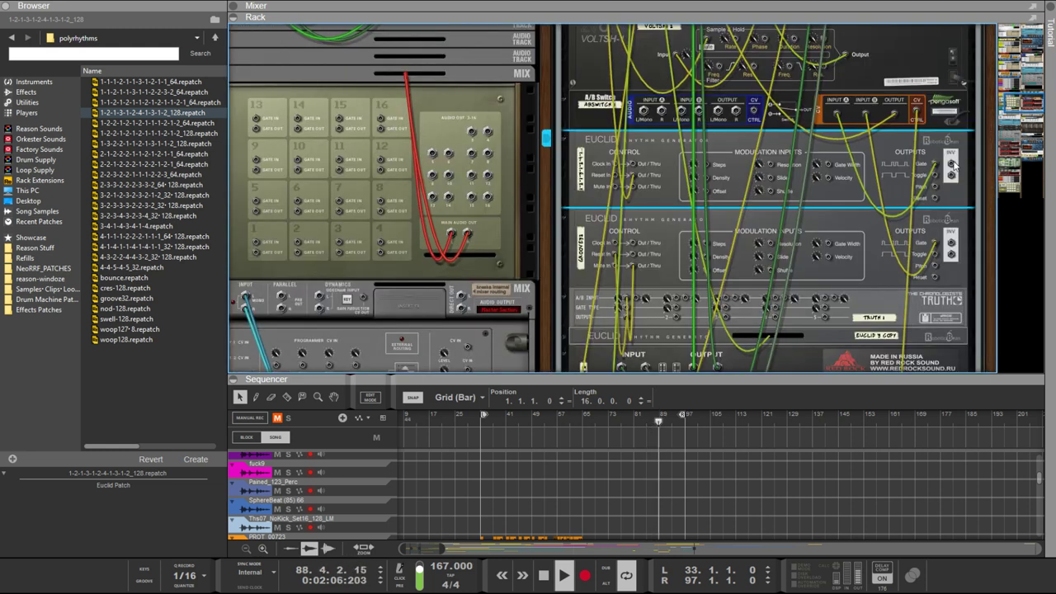
{"action": "left_click_drag", "start_coordinate": [949, 166], "coordinate": [638, 302]}
{"action": "key", "text": "Tab"}
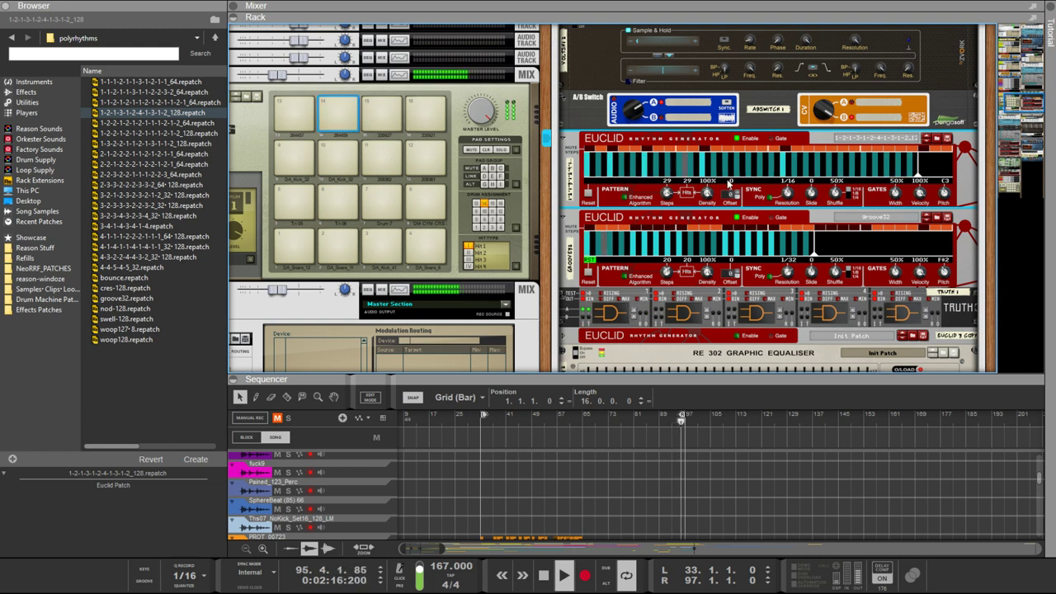
Set the resolution of the Euclid above groove32 to 1/8 and change Truth's first gate from AND to a buffer
{"action": "left_click_drag", "start_coordinate": [786, 193], "coordinate": [789, 224]}
{"action": "left_click", "coordinate": [614, 307]}
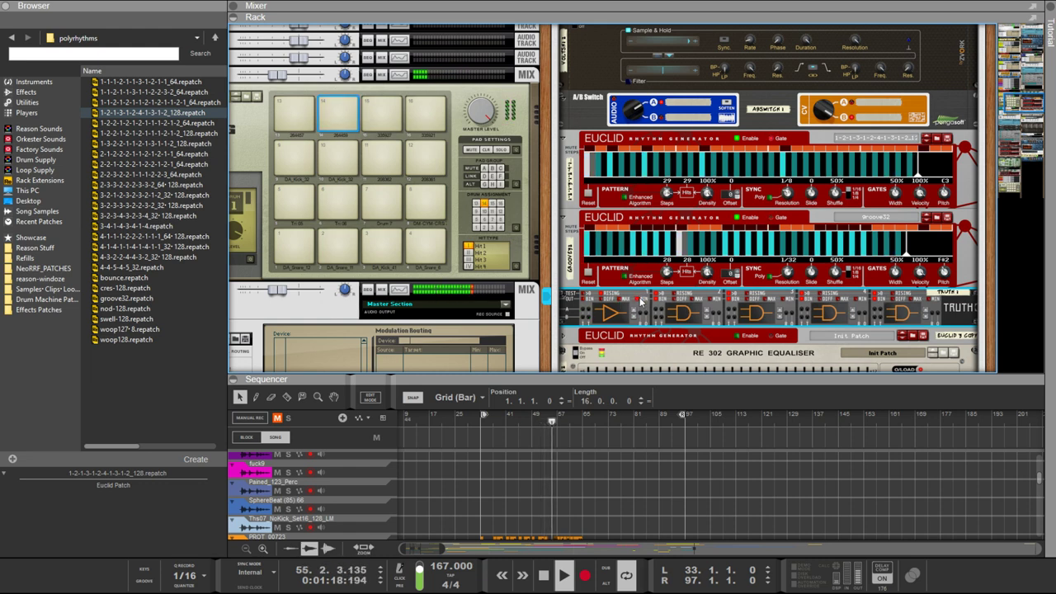
{"action": "key", "text": "Tab"}
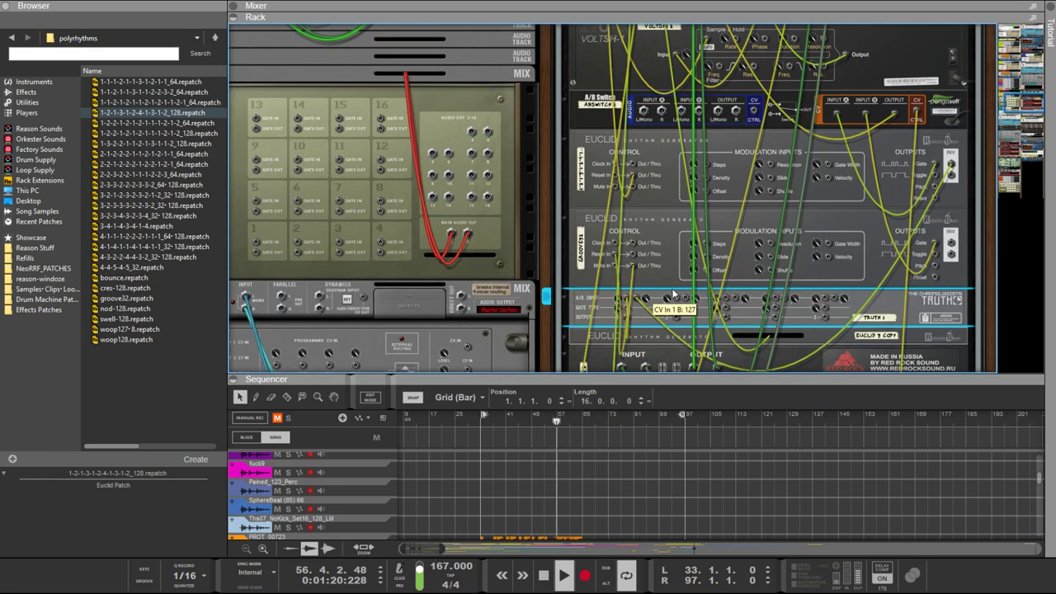
{"action": "key", "text": "Tab"}
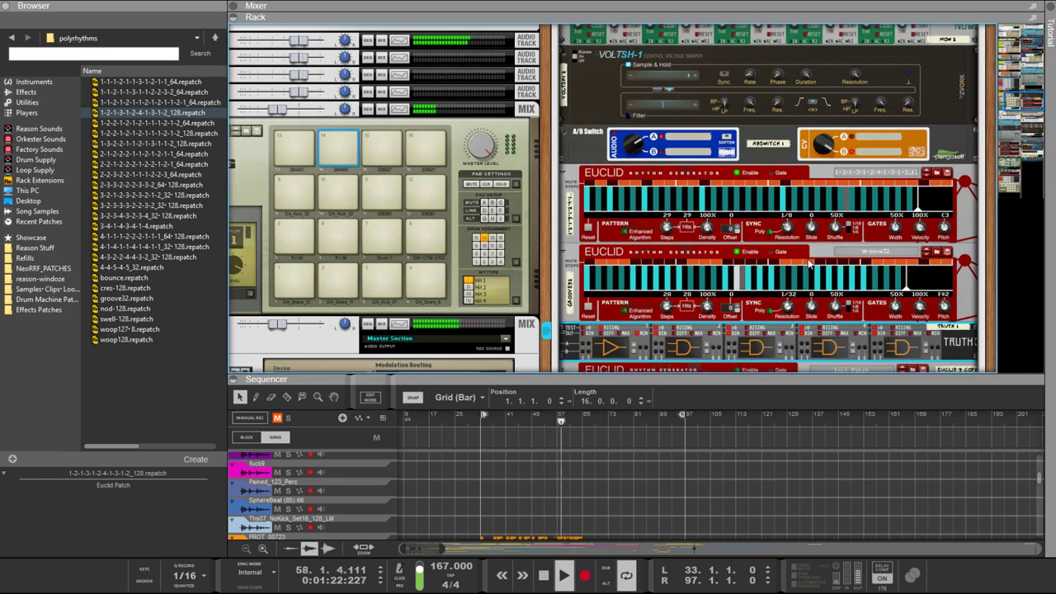
{"action": "scroll", "coordinate": [805, 257], "scroll_direction": "up", "scroll_amount": 5}
{"action": "scroll", "coordinate": [795, 252], "scroll_direction": "down", "scroll_amount": 3}
{"action": "scroll", "coordinate": [704, 202], "scroll_direction": "down", "scroll_amount": 2}
{"action": "scroll", "coordinate": [705, 202], "scroll_direction": "up", "scroll_amount": 2}
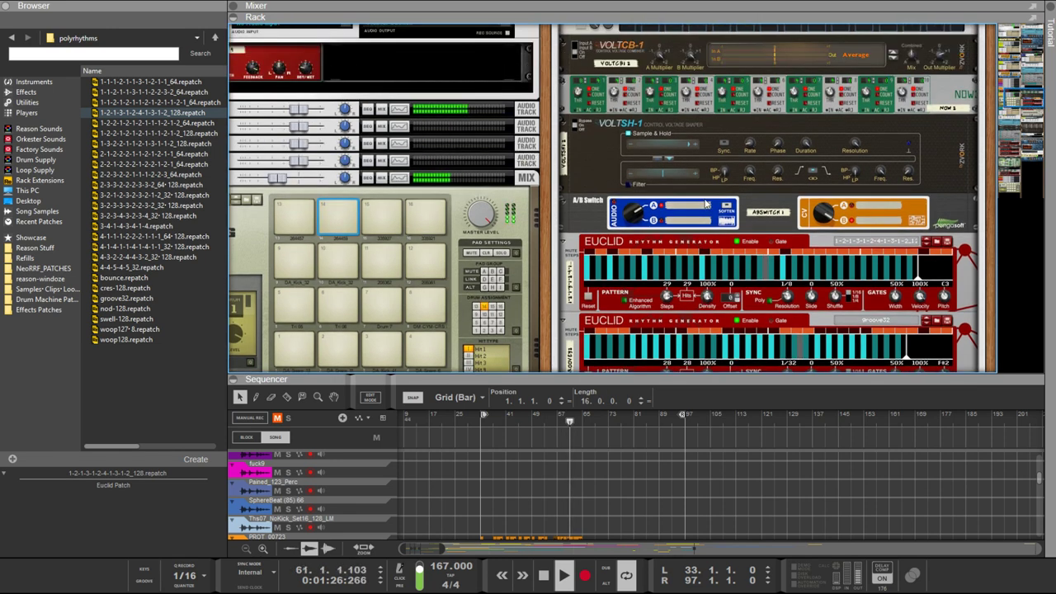
{"action": "scroll", "coordinate": [698, 292], "scroll_direction": "down", "scroll_amount": 2}
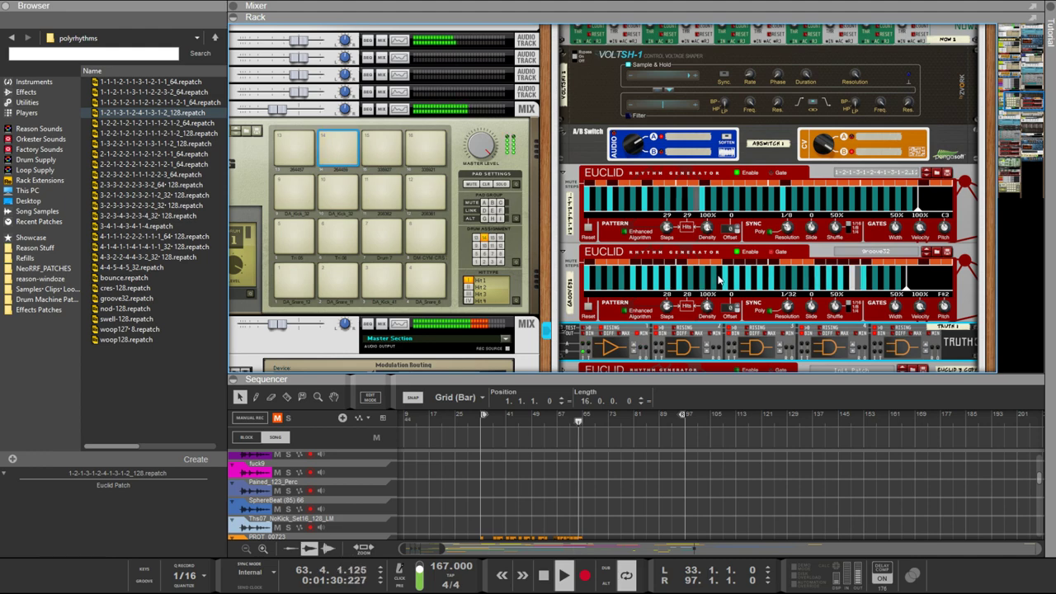
{"action": "scroll", "coordinate": [701, 290], "scroll_direction": "up", "scroll_amount": 1}
{"action": "scroll", "coordinate": [718, 282], "scroll_direction": "down", "scroll_amount": 2}
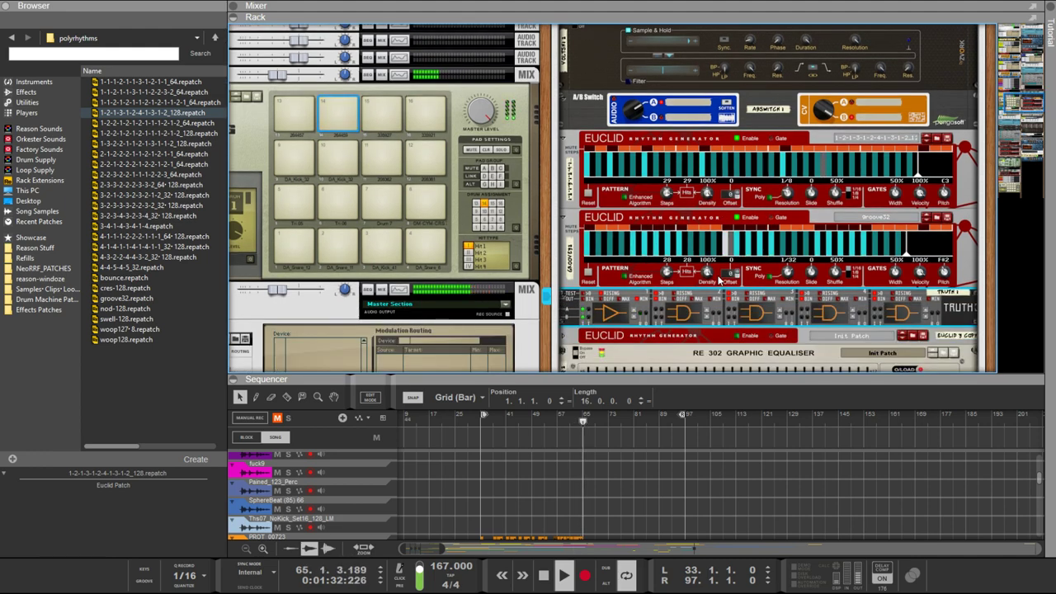
{"action": "scroll", "coordinate": [717, 282], "scroll_direction": "up", "scroll_amount": 4}
{"action": "scroll", "coordinate": [717, 282], "scroll_direction": "up", "scroll_amount": 4}
{"action": "scroll", "coordinate": [718, 282], "scroll_direction": "down", "scroll_amount": 9}
{"action": "scroll", "coordinate": [717, 282], "scroll_direction": "up", "scroll_amount": 4}
{"action": "scroll", "coordinate": [717, 283], "scroll_direction": "down", "scroll_amount": 2}
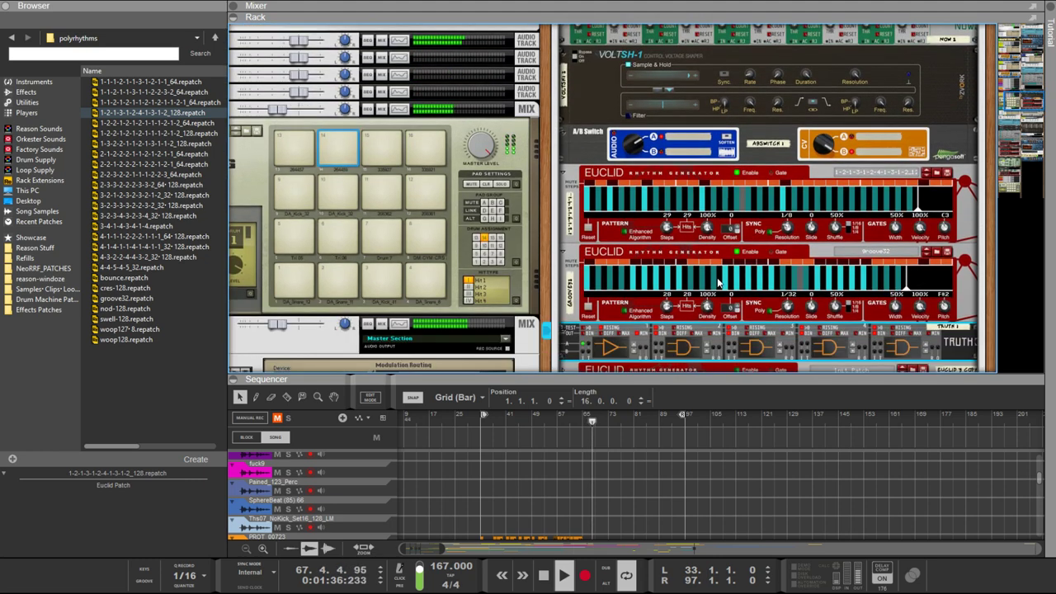
Move the cable plugged into NOW's first input to a neighbouring jack of the same channel
{"action": "scroll", "coordinate": [716, 283], "scroll_direction": "up", "scroll_amount": 1}
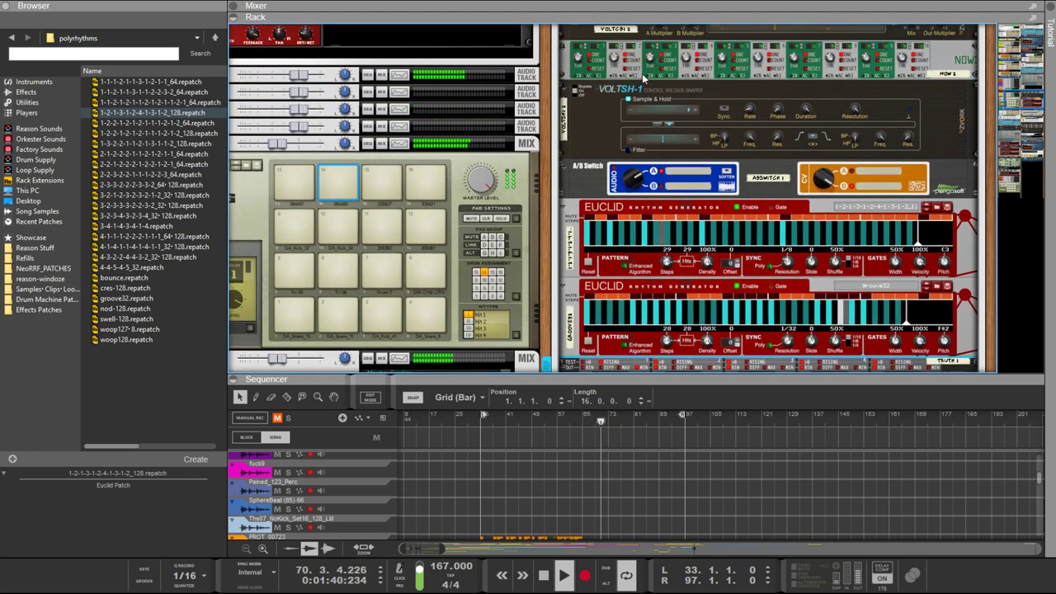
{"action": "key", "text": "Tab"}
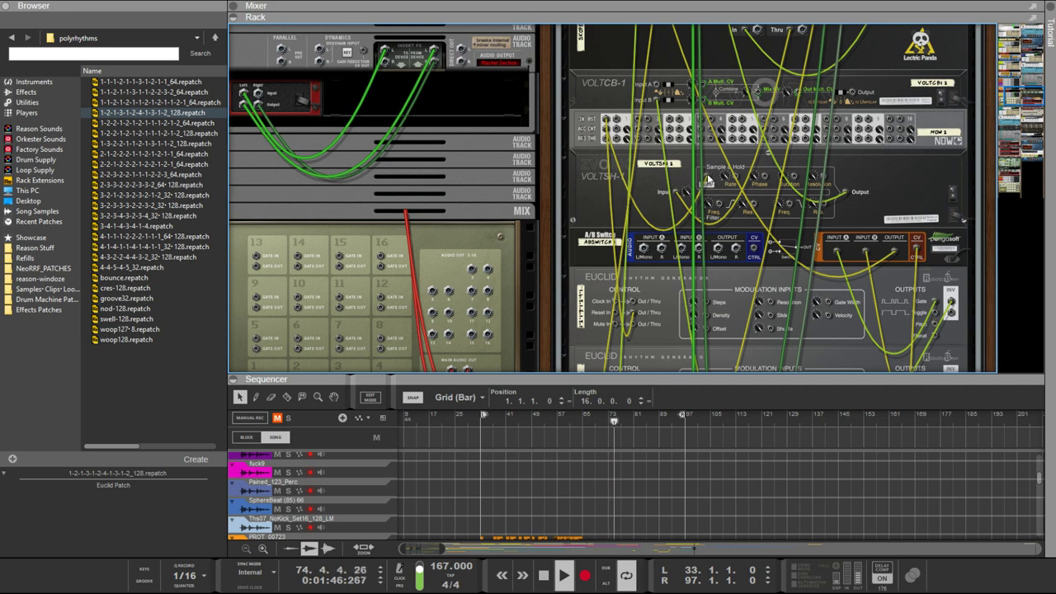
{"action": "left_click", "coordinate": [607, 121]}
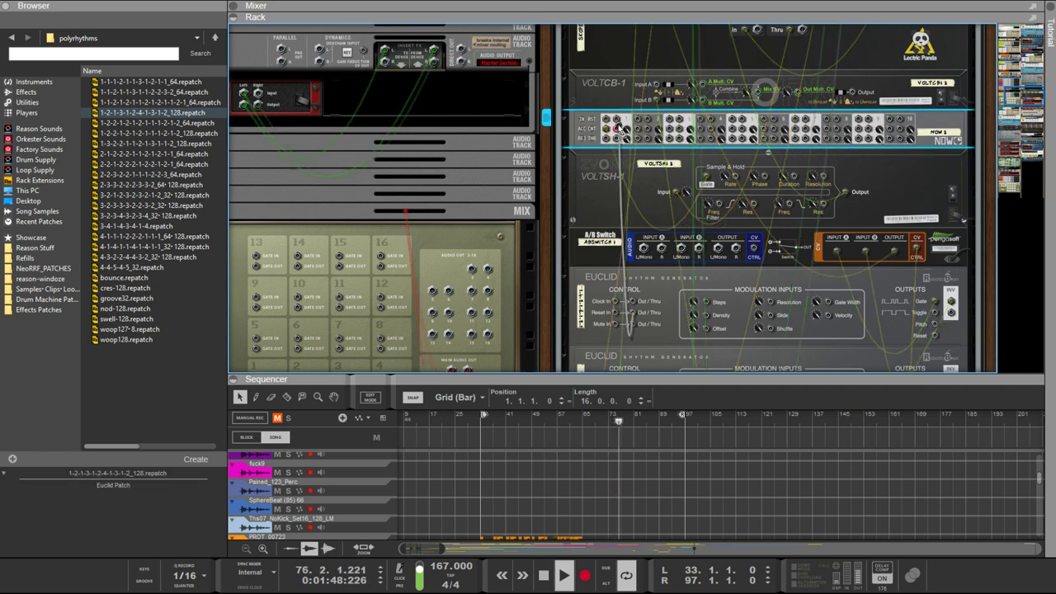
{"action": "key", "text": "Tab"}
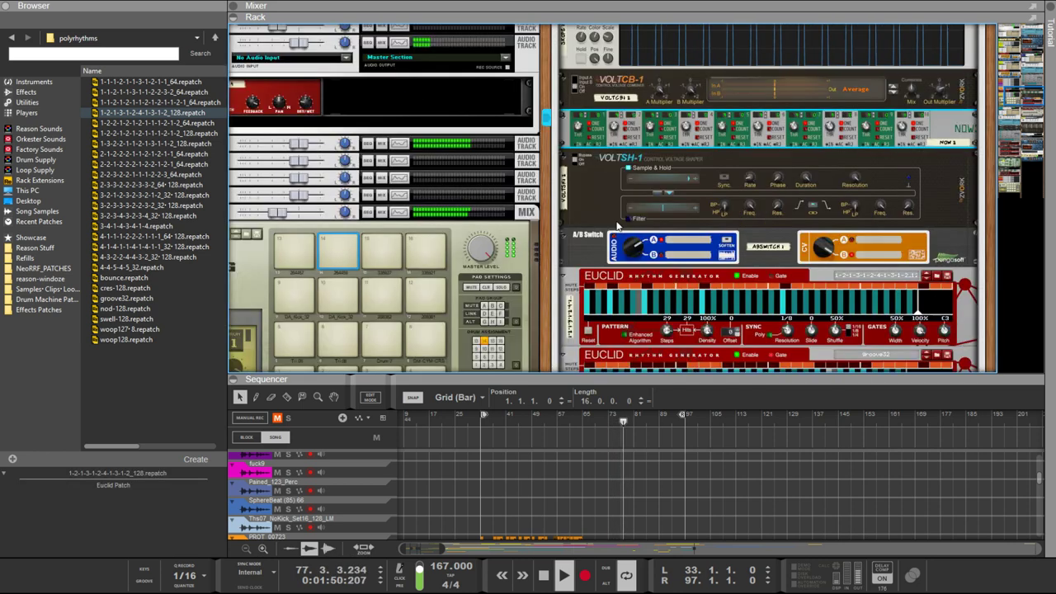
Set the steps of the groove32 Euclid to 20
{"action": "key", "text": "Tab"}
{"action": "scroll", "coordinate": [617, 224], "scroll_direction": "down", "scroll_amount": 2}
{"action": "key", "text": "Tab"}
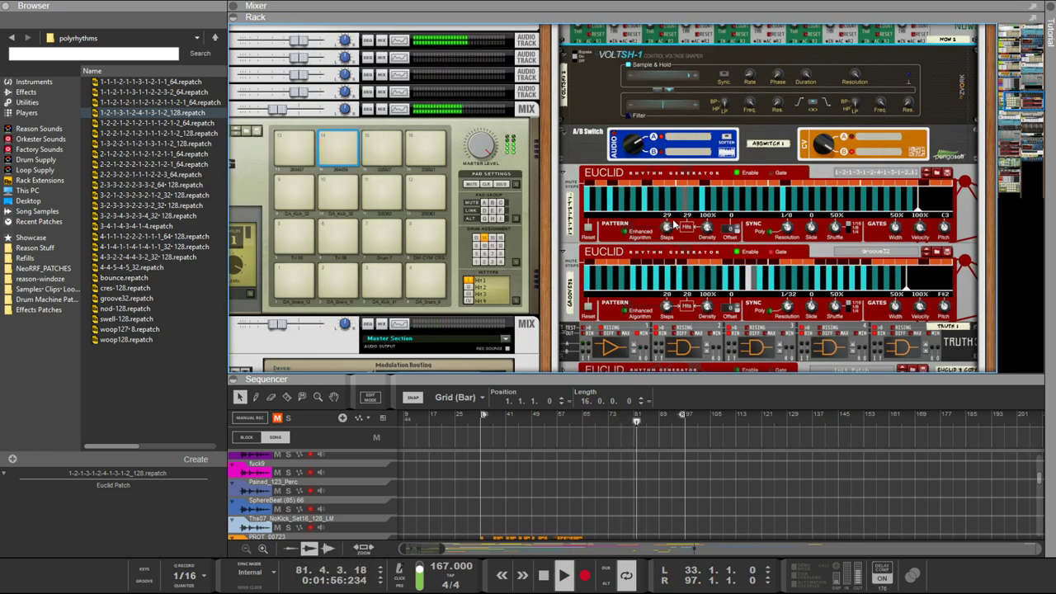
{"action": "scroll", "coordinate": [575, 77], "scroll_direction": "up", "scroll_amount": 2}
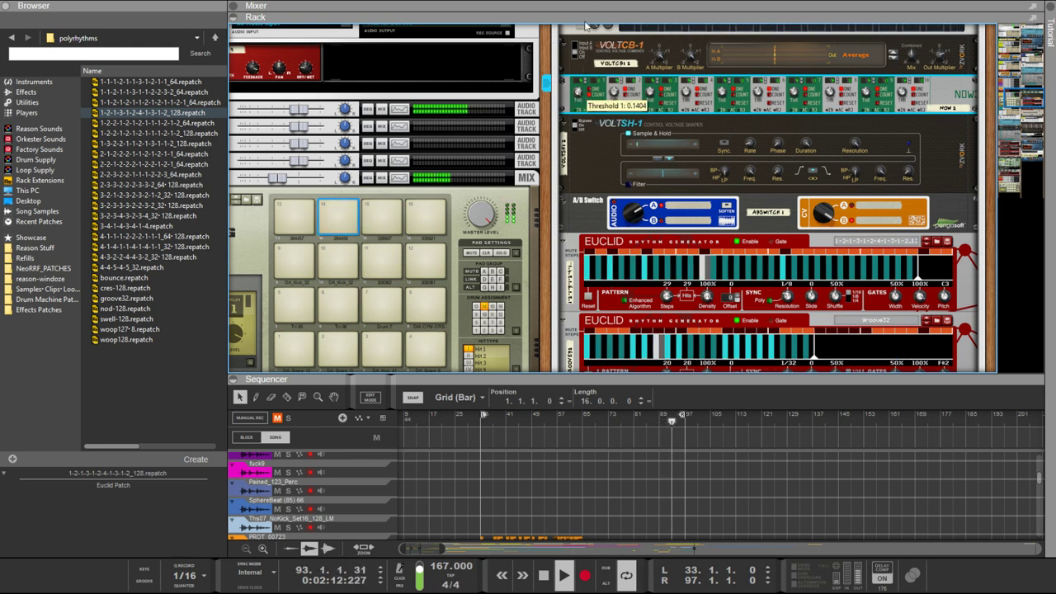
{"action": "scroll", "coordinate": [617, 235], "scroll_direction": "down", "scroll_amount": 3}
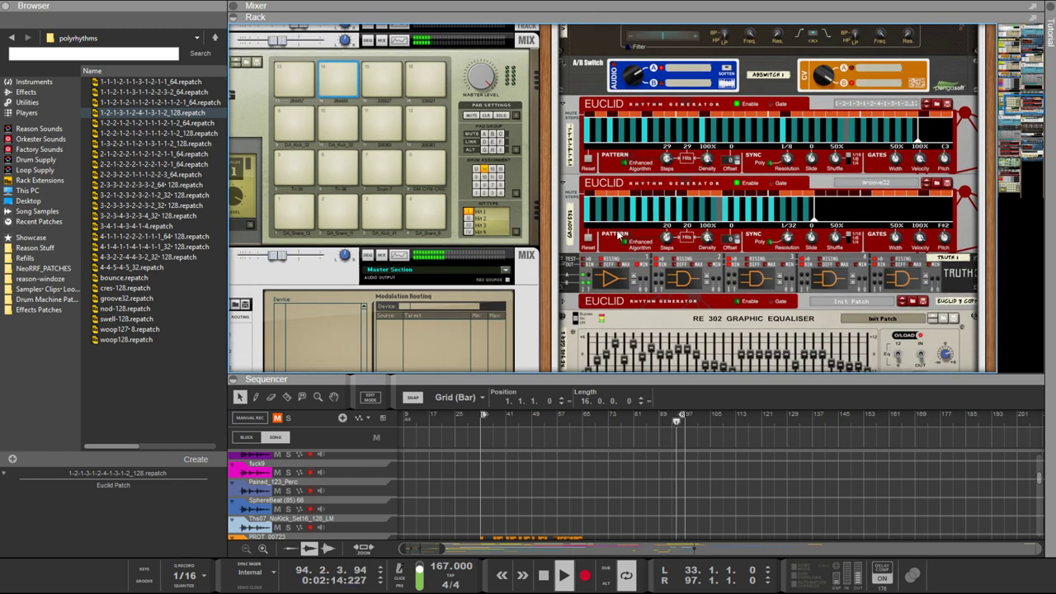
Change Truth's first gate to an OR-type gate and adjust the mute steps of the Euclid above groove32
{"action": "left_click", "coordinate": [634, 279]}
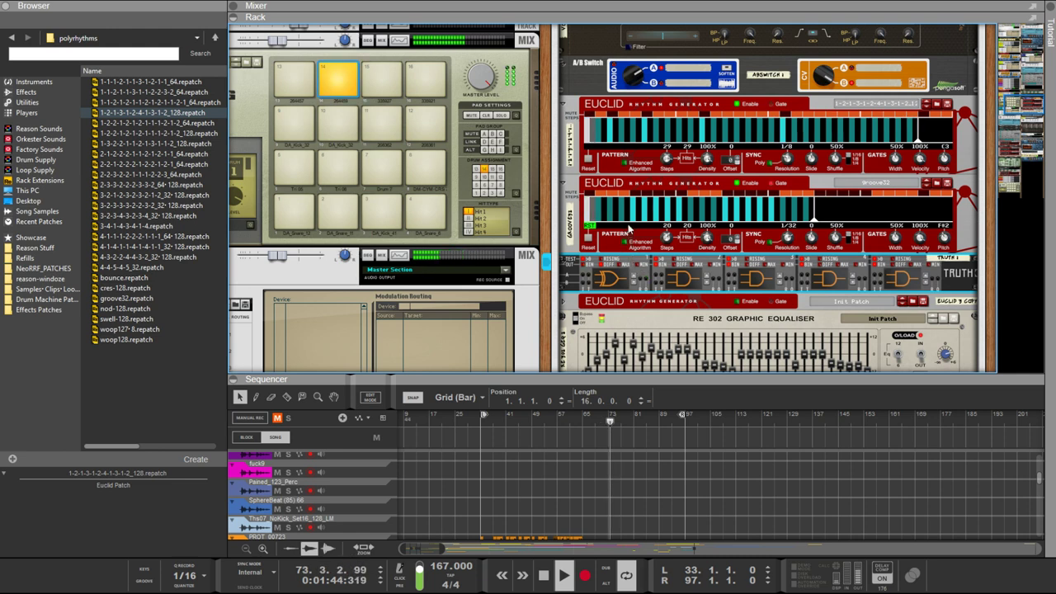
{"action": "left_click", "coordinate": [647, 120]}
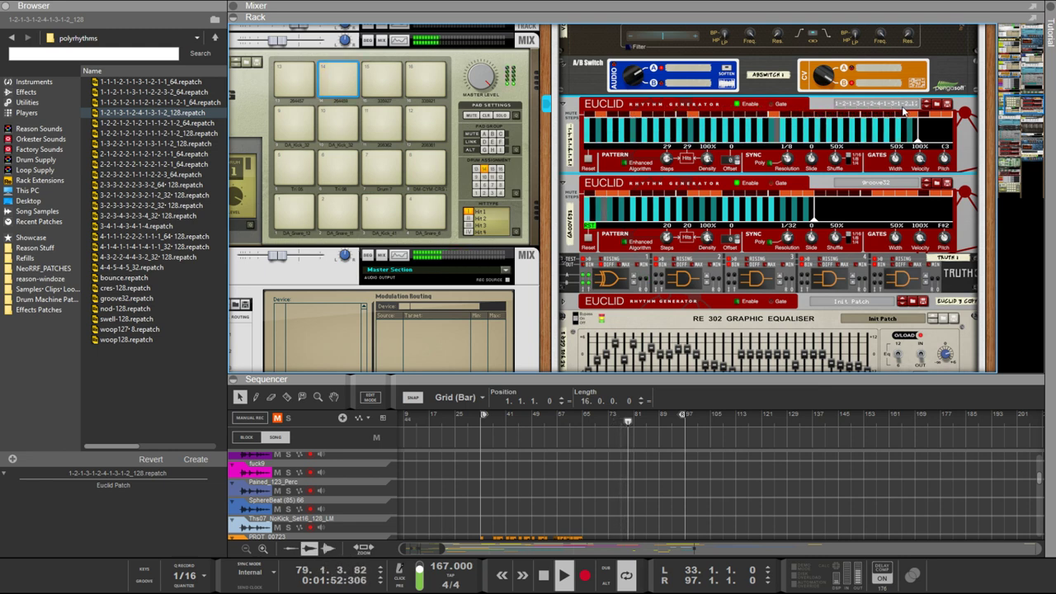
{"action": "left_click", "coordinate": [582, 270]}
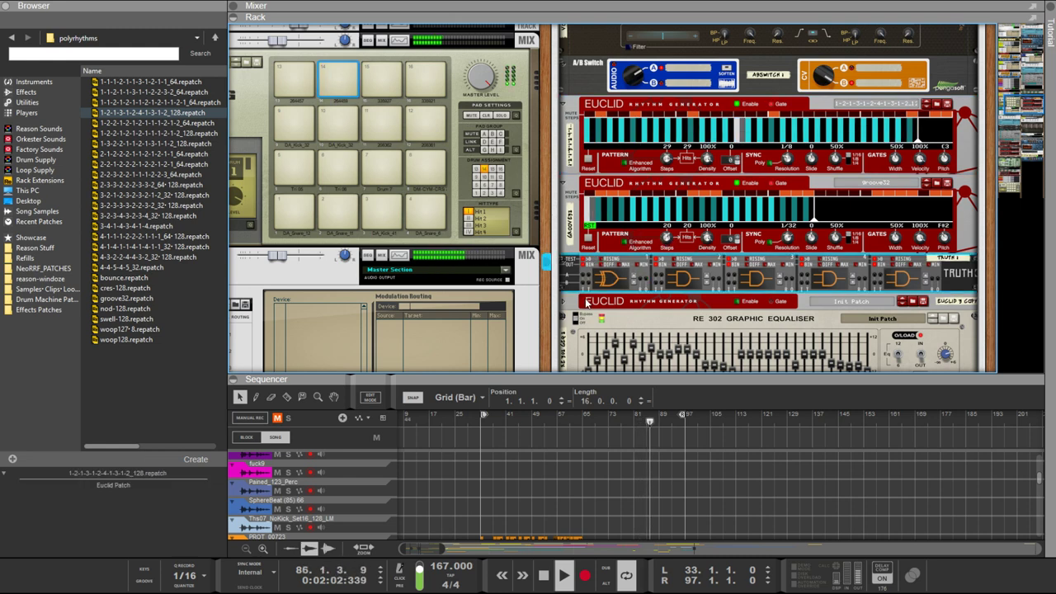
{"action": "left_click", "coordinate": [644, 121]}
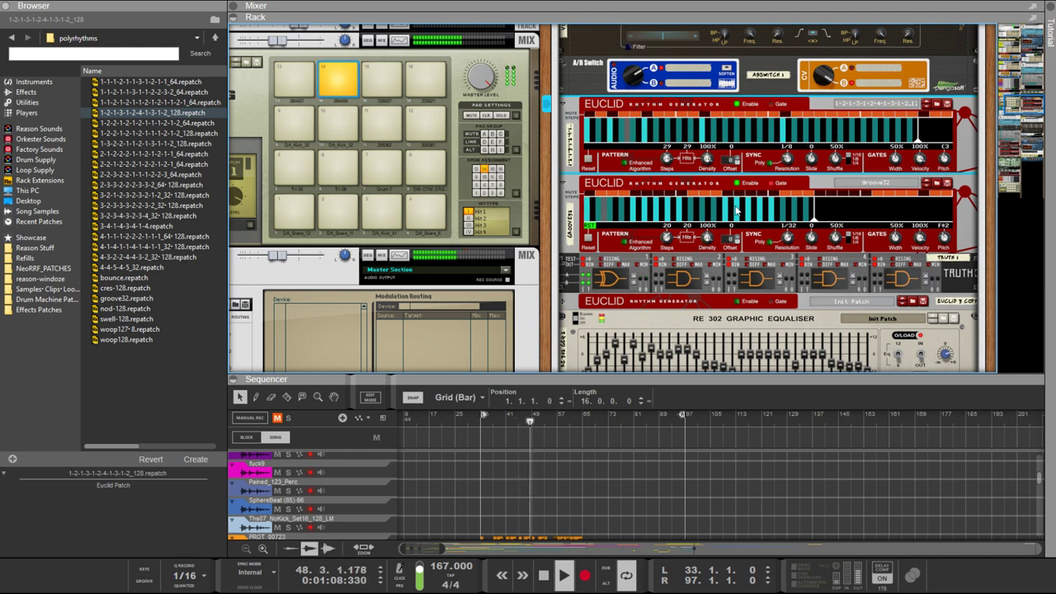
{"action": "left_click", "coordinate": [609, 261]}
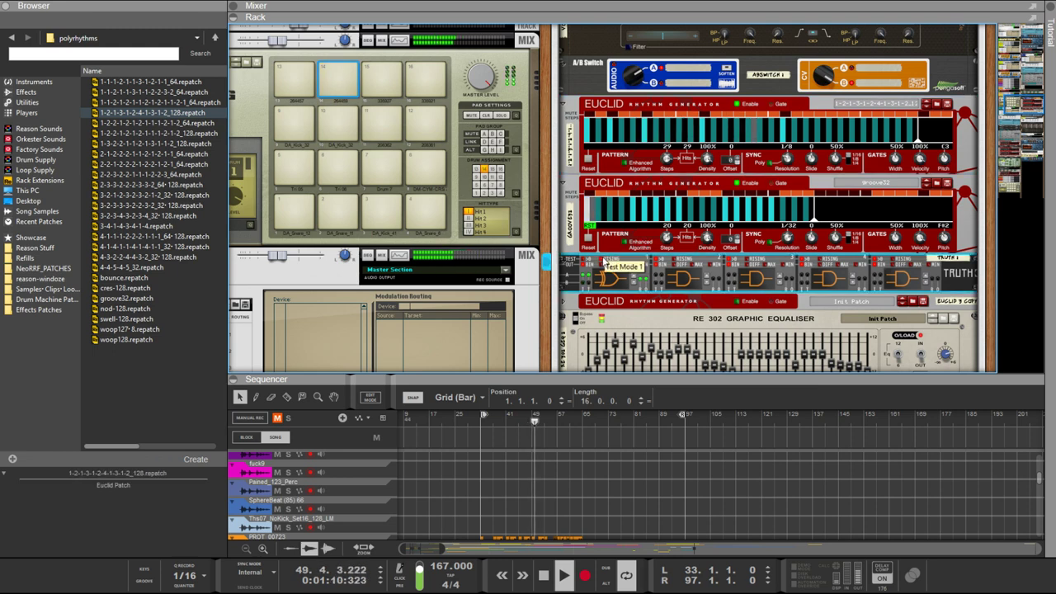